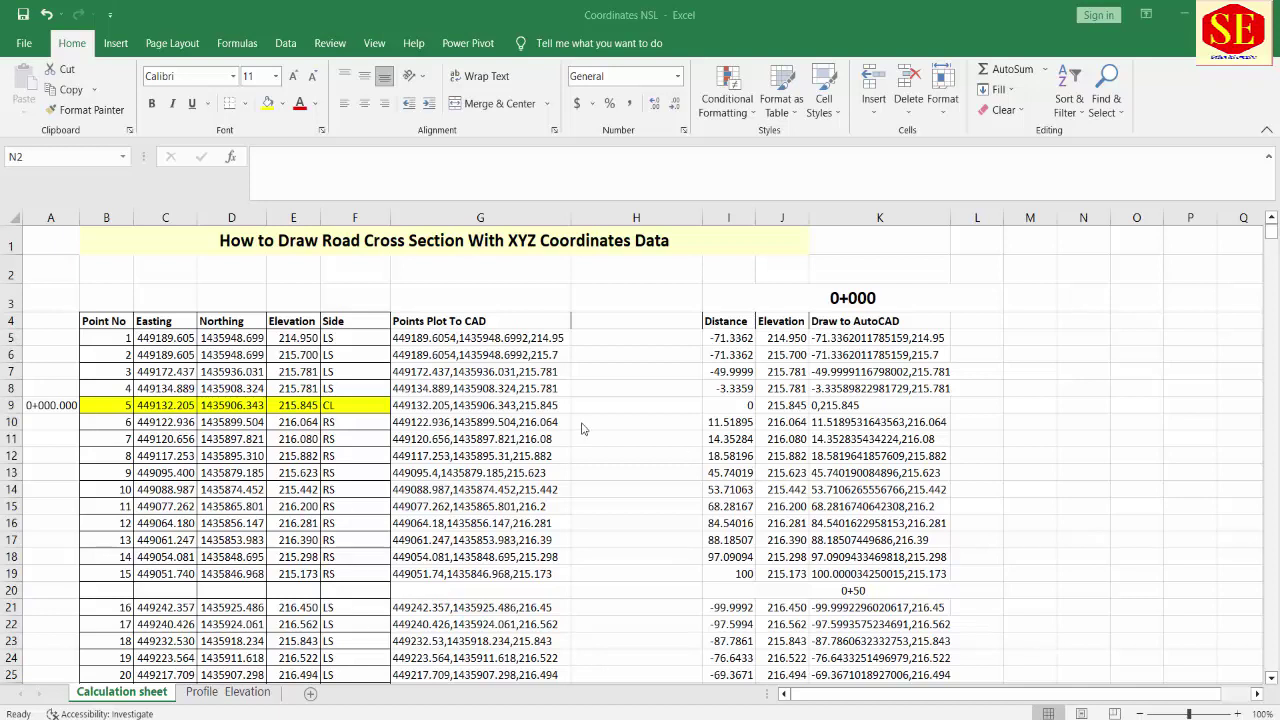
Step: Highlight the sheet title and the Easting, Northing and Elevation values of the coordinates table
{"action": "left_click", "coordinate": [574, 340]}
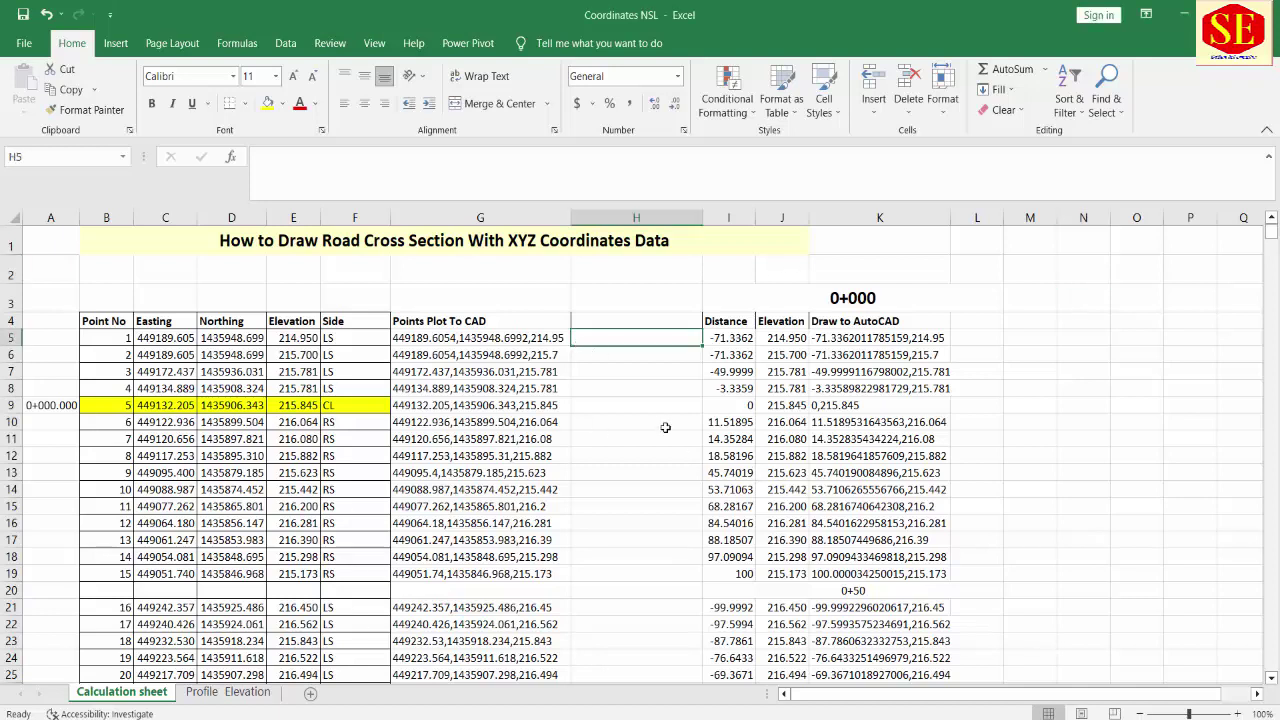
{"action": "left_click", "coordinate": [263, 242]}
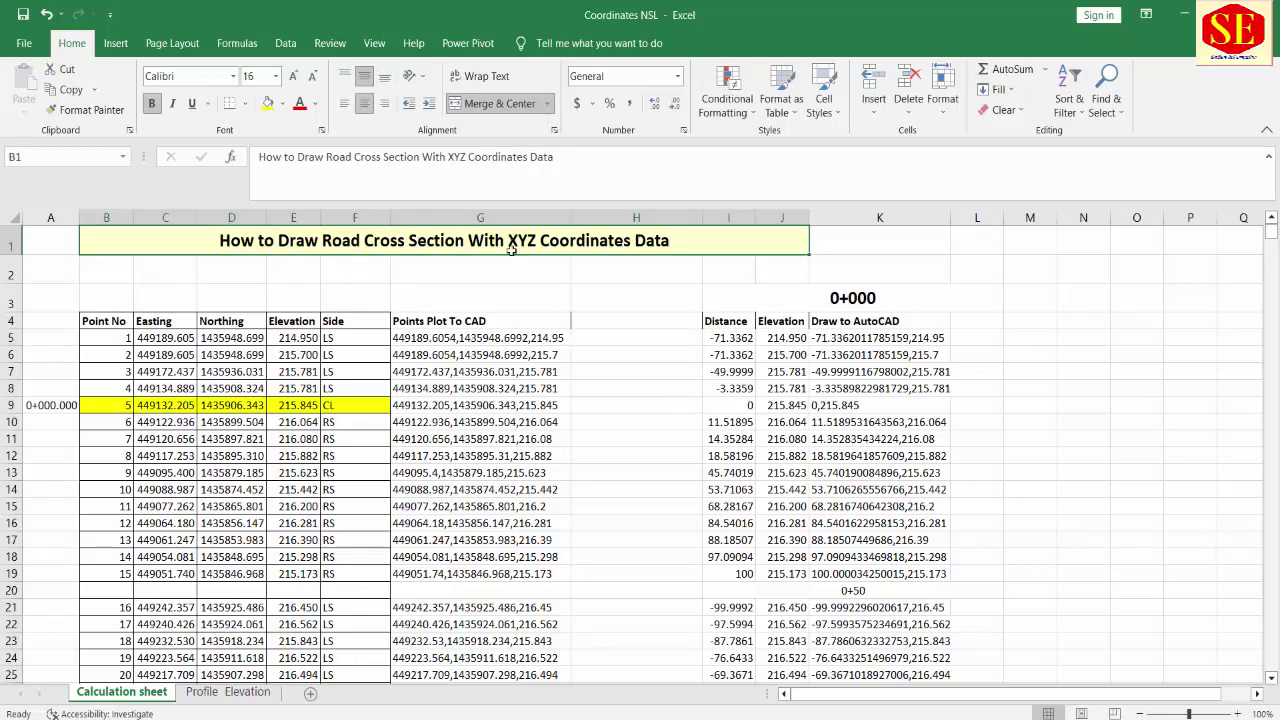
{"action": "left_click_drag", "start_coordinate": [160, 322], "coordinate": [187, 548]}
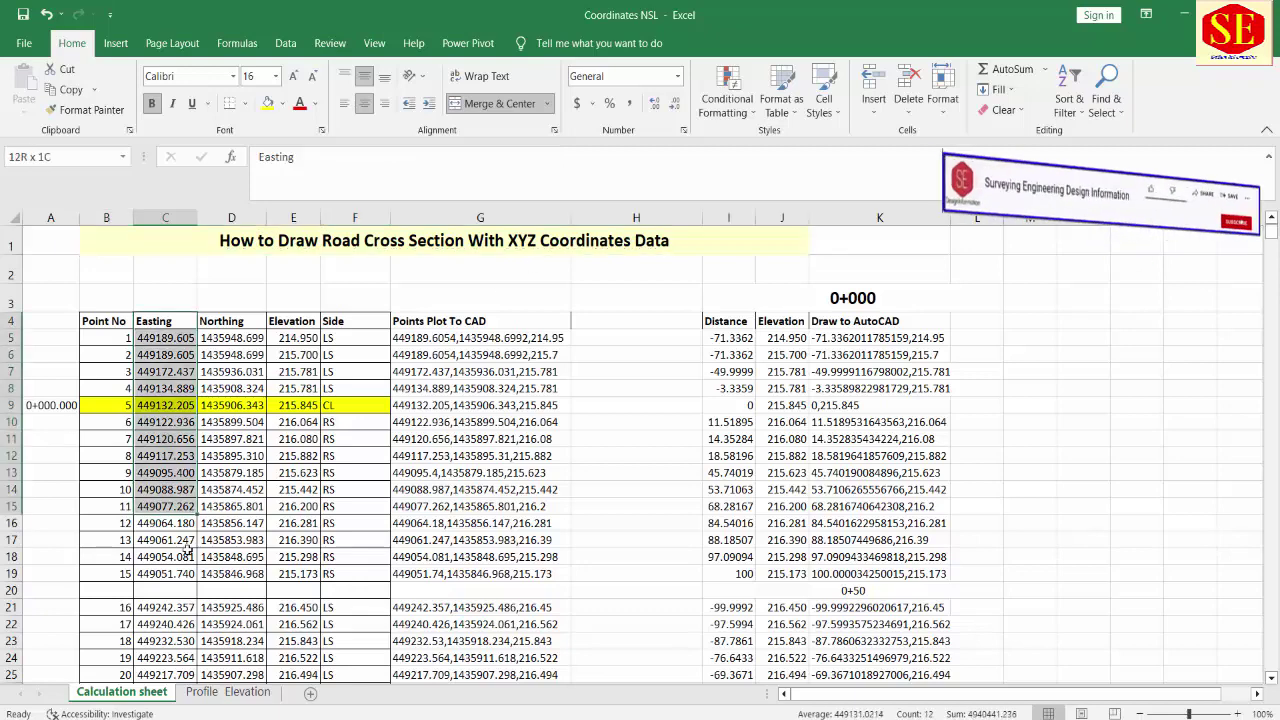
{"action": "left_click_drag", "start_coordinate": [231, 321], "coordinate": [231, 465]}
{"action": "left_click_drag", "start_coordinate": [293, 338], "coordinate": [293, 506]}
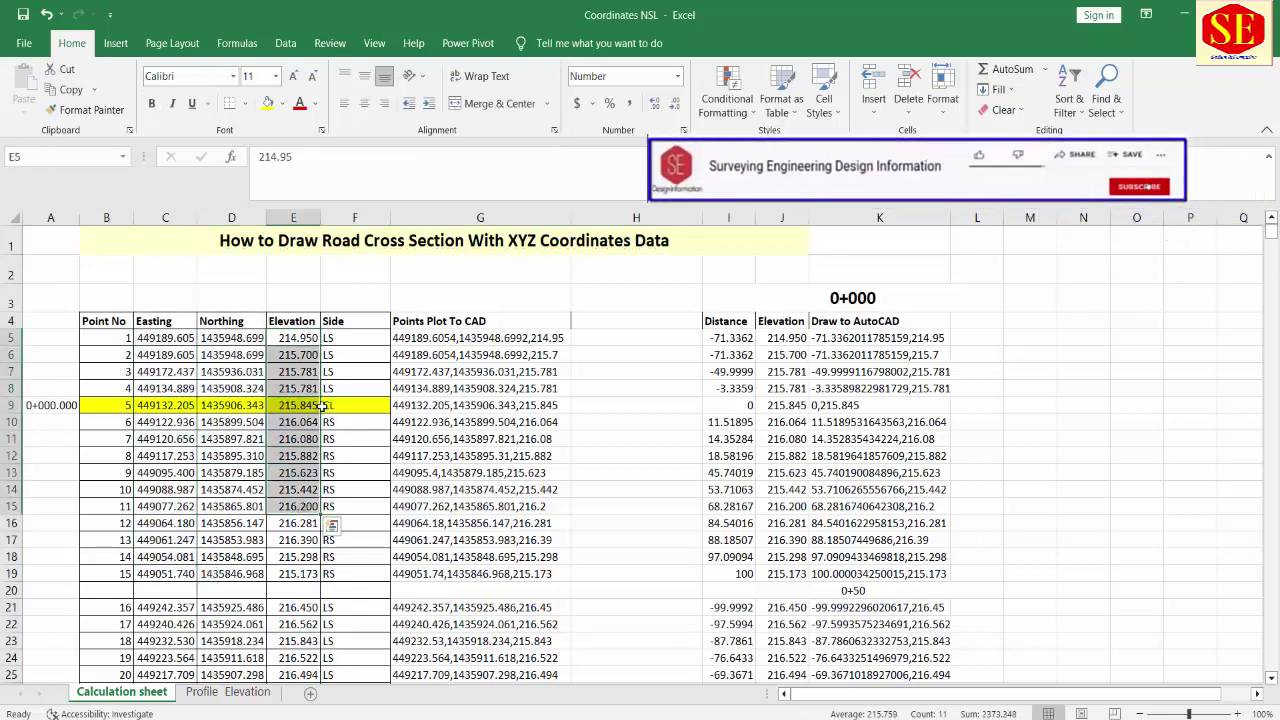
Step: Inspect the joined-coordinate, Distance (I5) and Elevation (J5) formulas in row 5 without editing them
{"action": "left_click", "coordinate": [470, 338]}
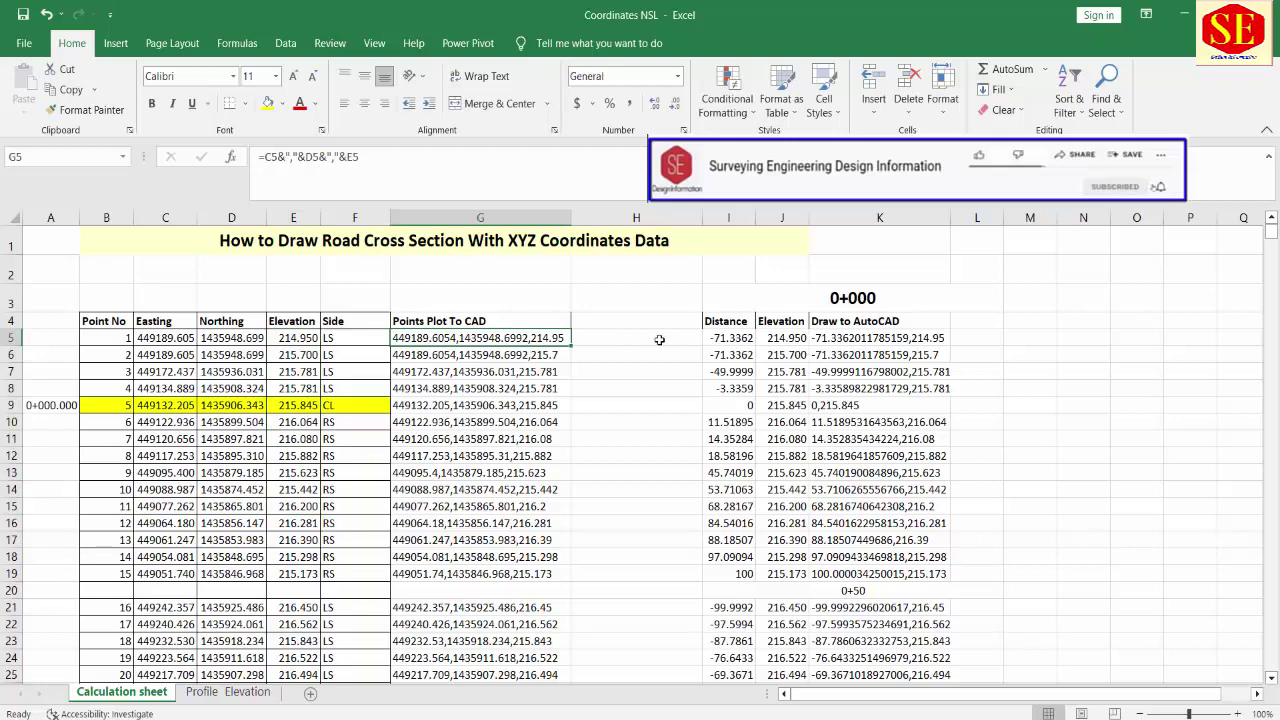
{"action": "left_click", "coordinate": [790, 340]}
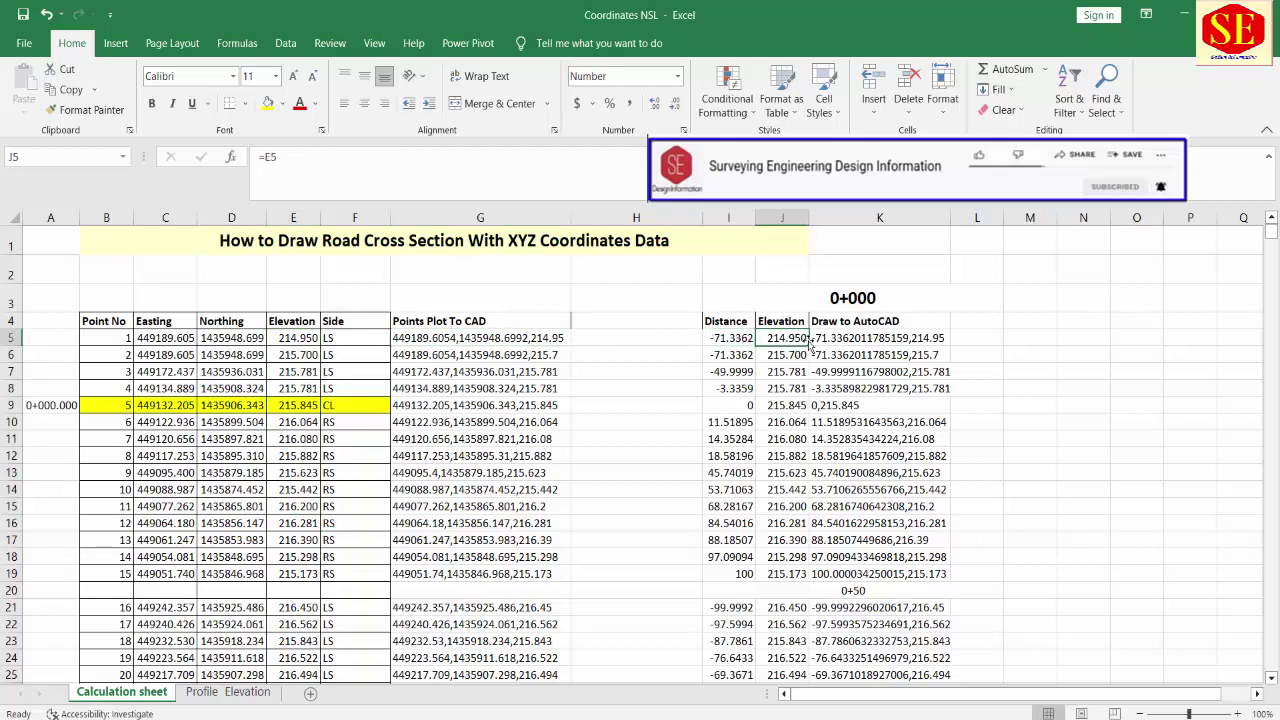
{"action": "left_click", "coordinate": [814, 340]}
{"action": "double_click", "coordinate": [744, 338]}
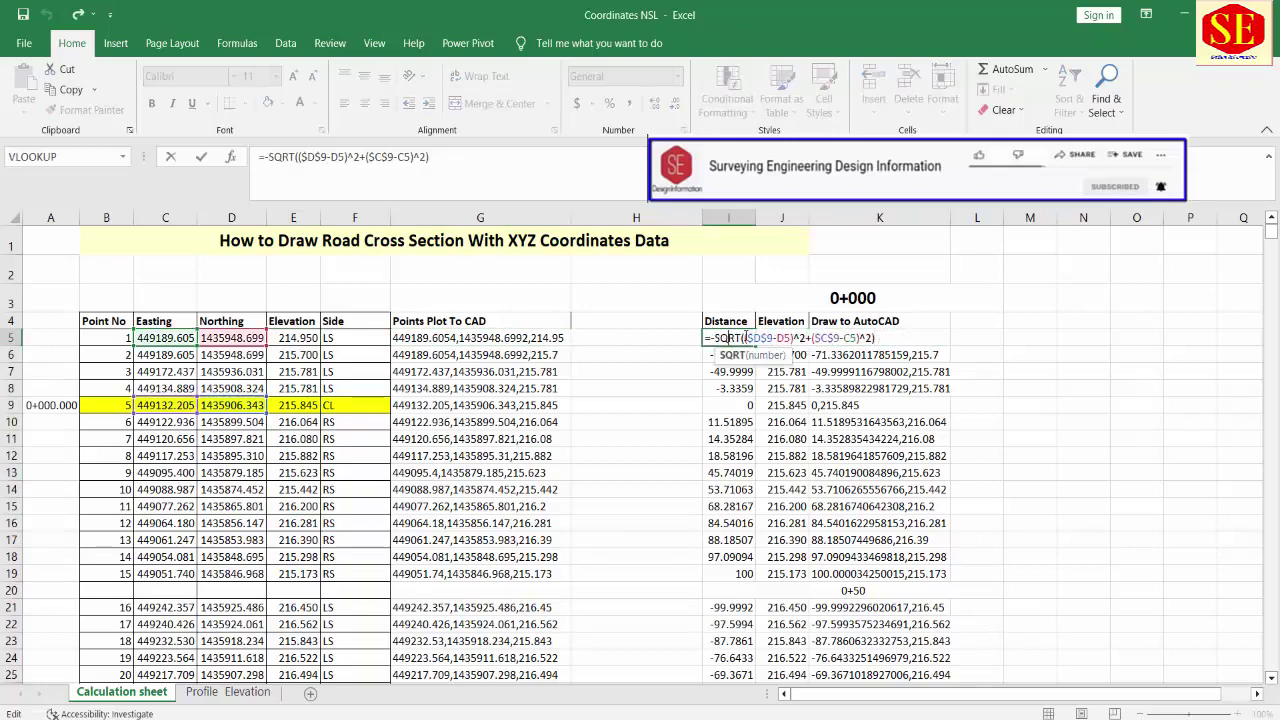
{"action": "key", "text": "Escape"}
{"action": "left_click", "coordinate": [785, 340]}
{"action": "key", "text": "ctrl+Down"}
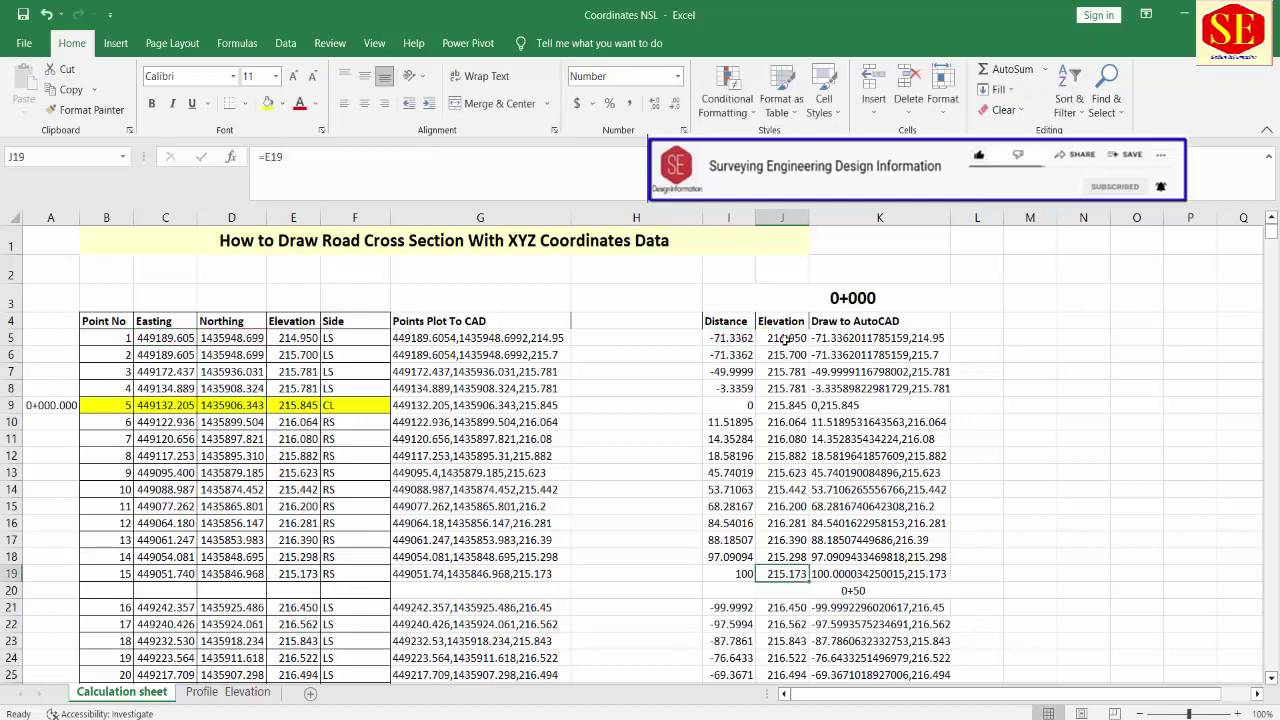
{"action": "left_click", "coordinate": [785, 340]}
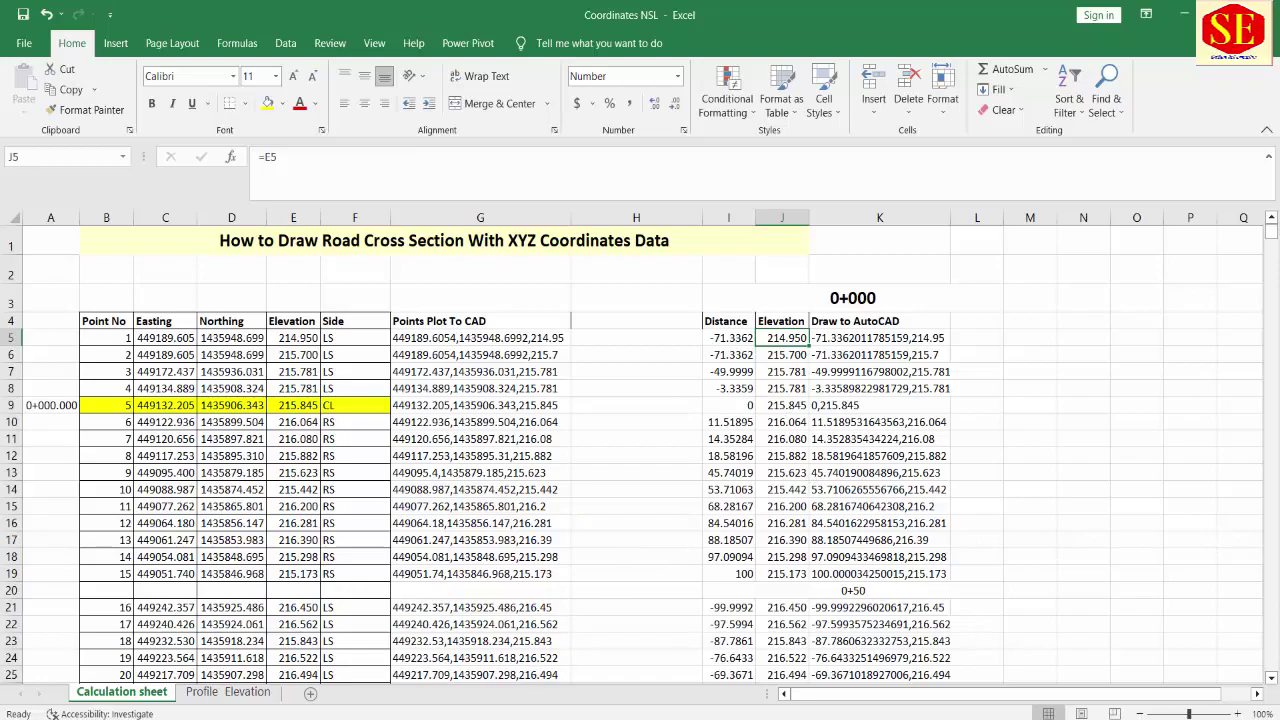
Step: Scroll around the AutoCAD road plan, then return to the spreadsheet
{"action": "scroll", "coordinate": [669, 306], "scroll_direction": "up", "scroll_amount": 2}
{"action": "scroll", "coordinate": [697, 398], "scroll_direction": "up", "scroll_amount": 2}
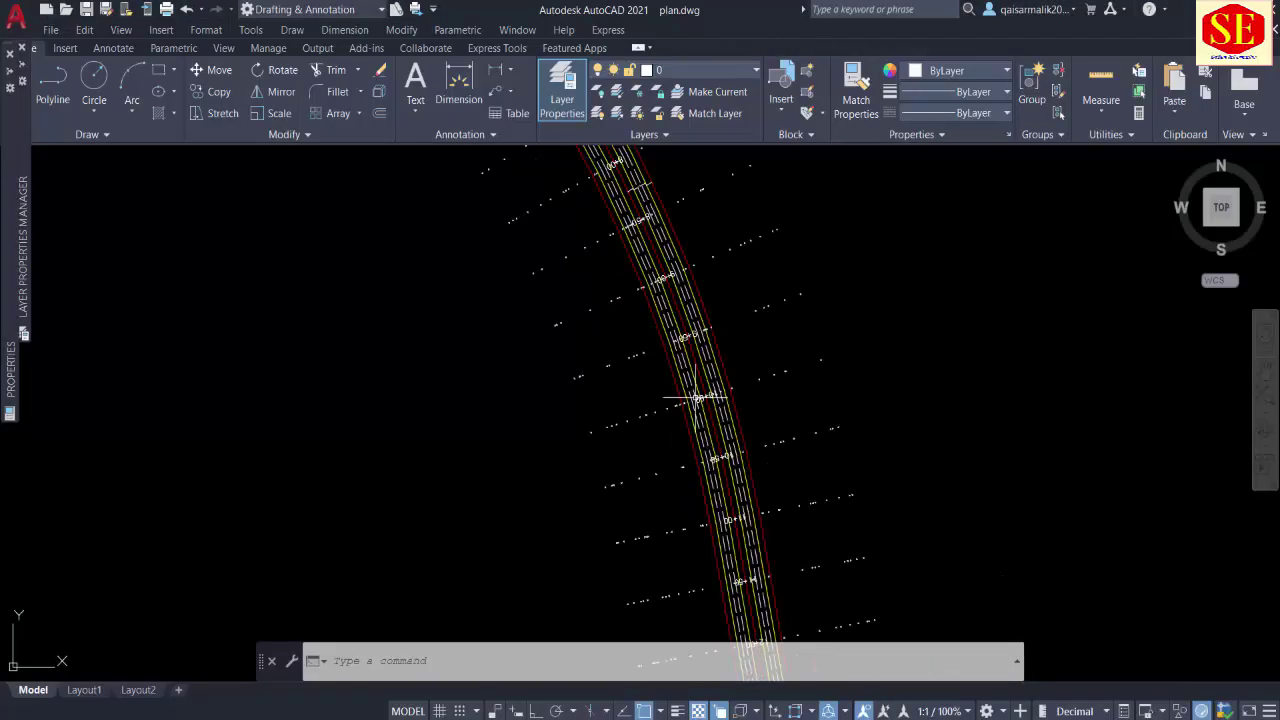
{"action": "scroll", "coordinate": [790, 280], "scroll_direction": "up", "scroll_amount": 3}
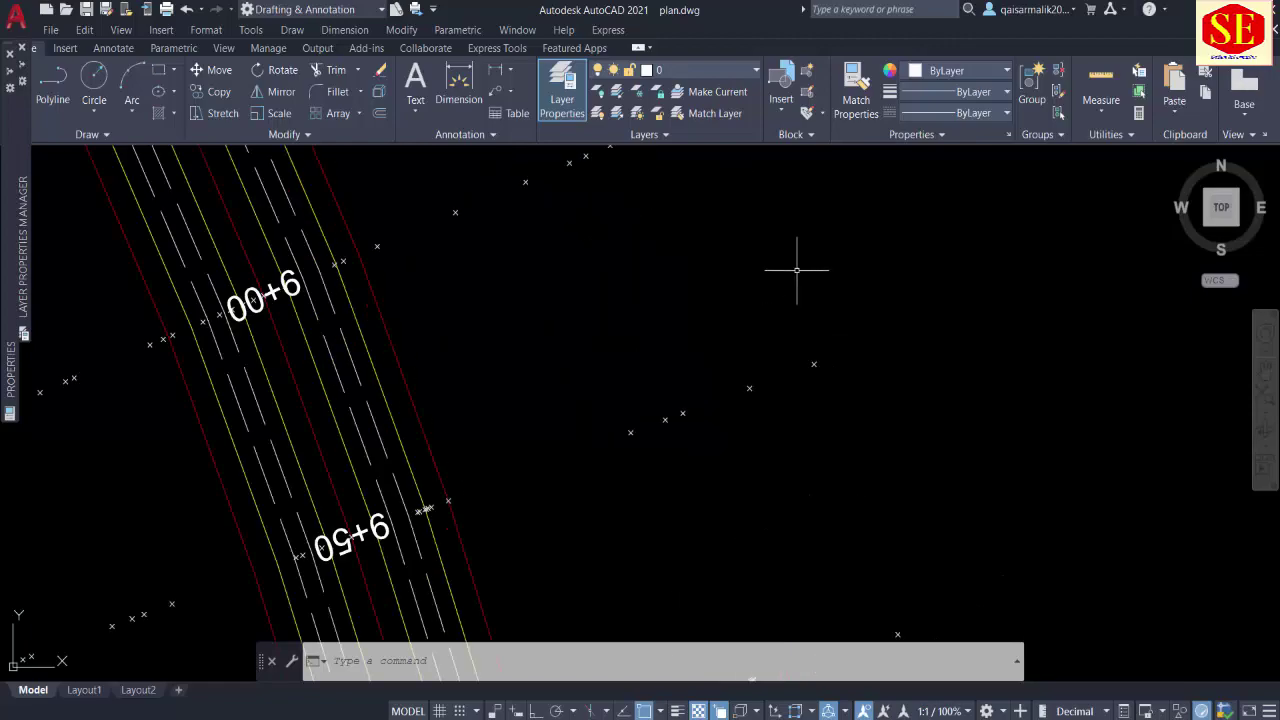
{"action": "scroll", "coordinate": [797, 270], "scroll_direction": "up", "scroll_amount": 2}
{"action": "scroll", "coordinate": [814, 429], "scroll_direction": "down", "scroll_amount": 4}
{"action": "key", "text": "alt+Tab"}
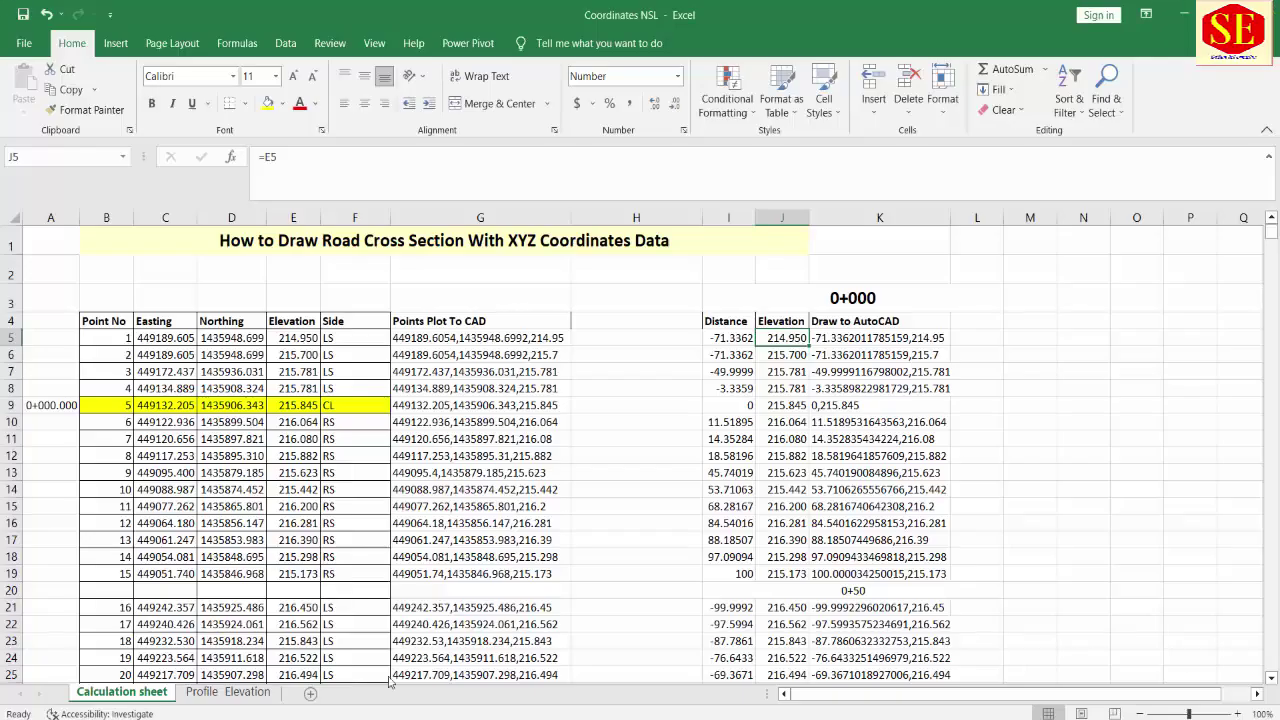
Step: Highlight C5:E17 and show which cells the G5 coordinate-string formula combines
{"action": "mouse_move", "coordinate": [160, 340]}
{"action": "left_mouse_down"}
{"action": "mouse_move", "coordinate": [290, 560]}
{"action": "mouse_move", "coordinate": [290, 660]}
{"action": "left_mouse_up"}
{"action": "left_click", "coordinate": [455, 340]}
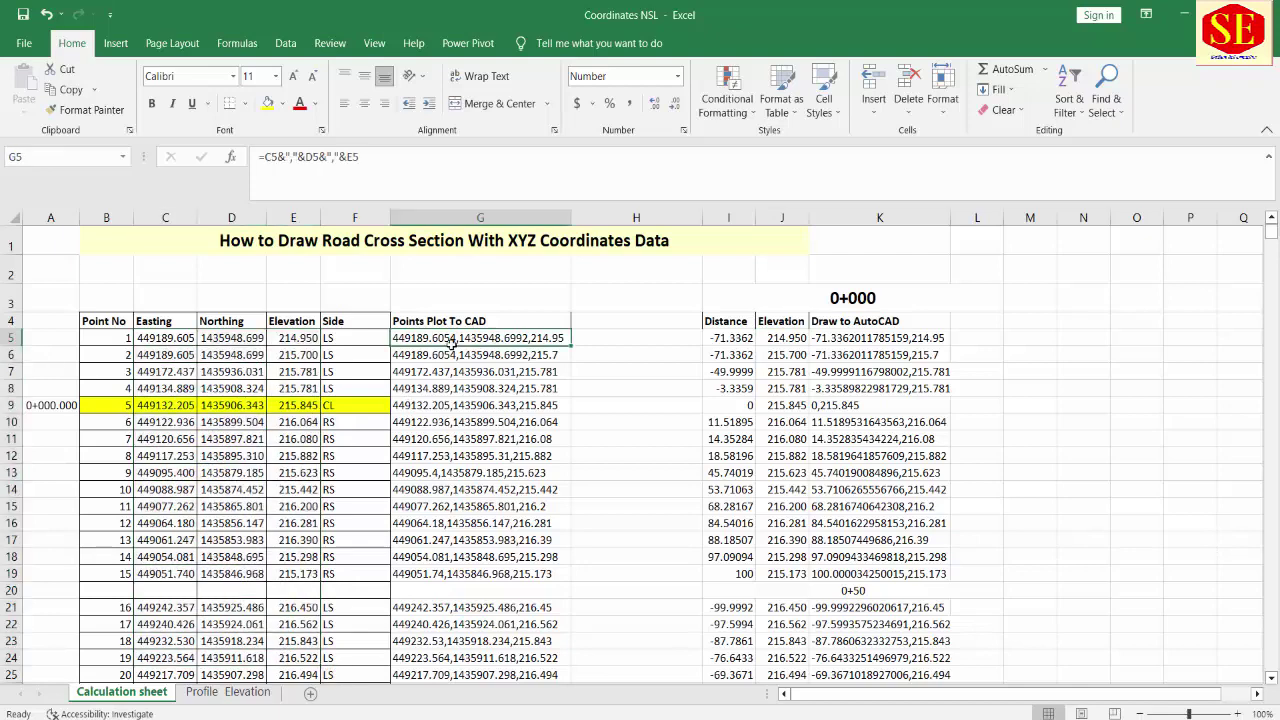
{"action": "double_click", "coordinate": [455, 340]}
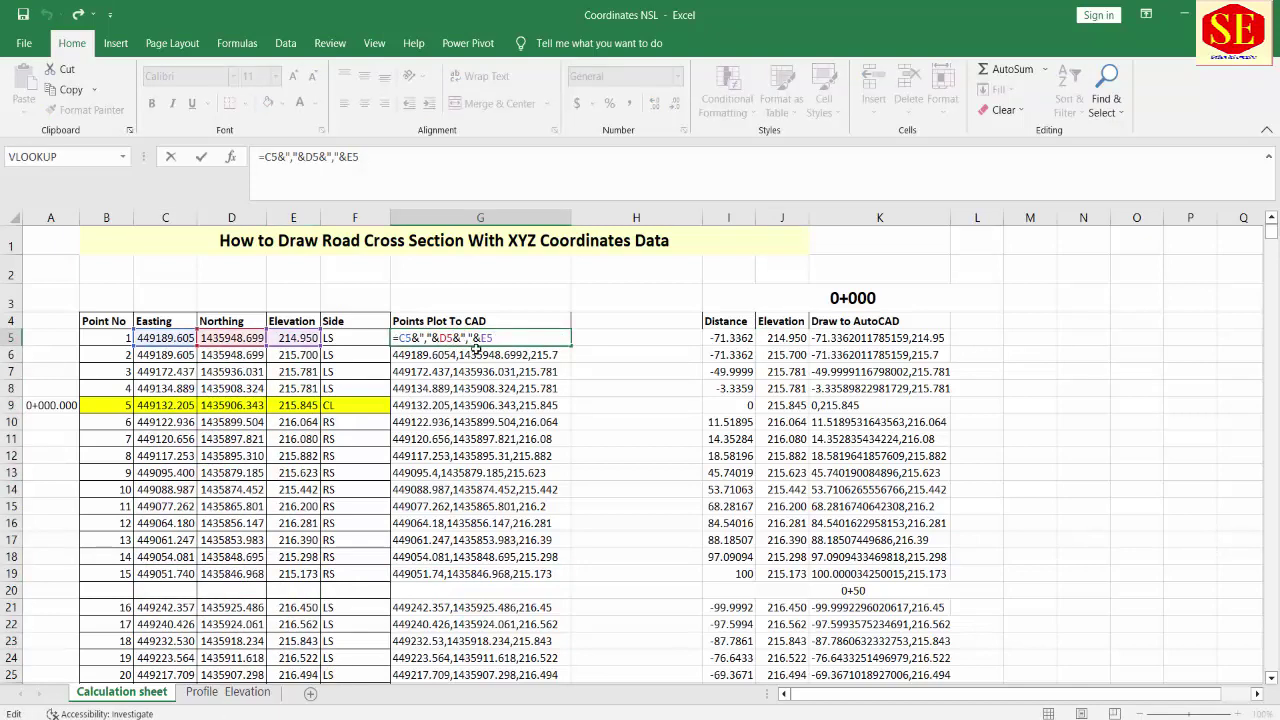
{"action": "key", "text": "Escape"}
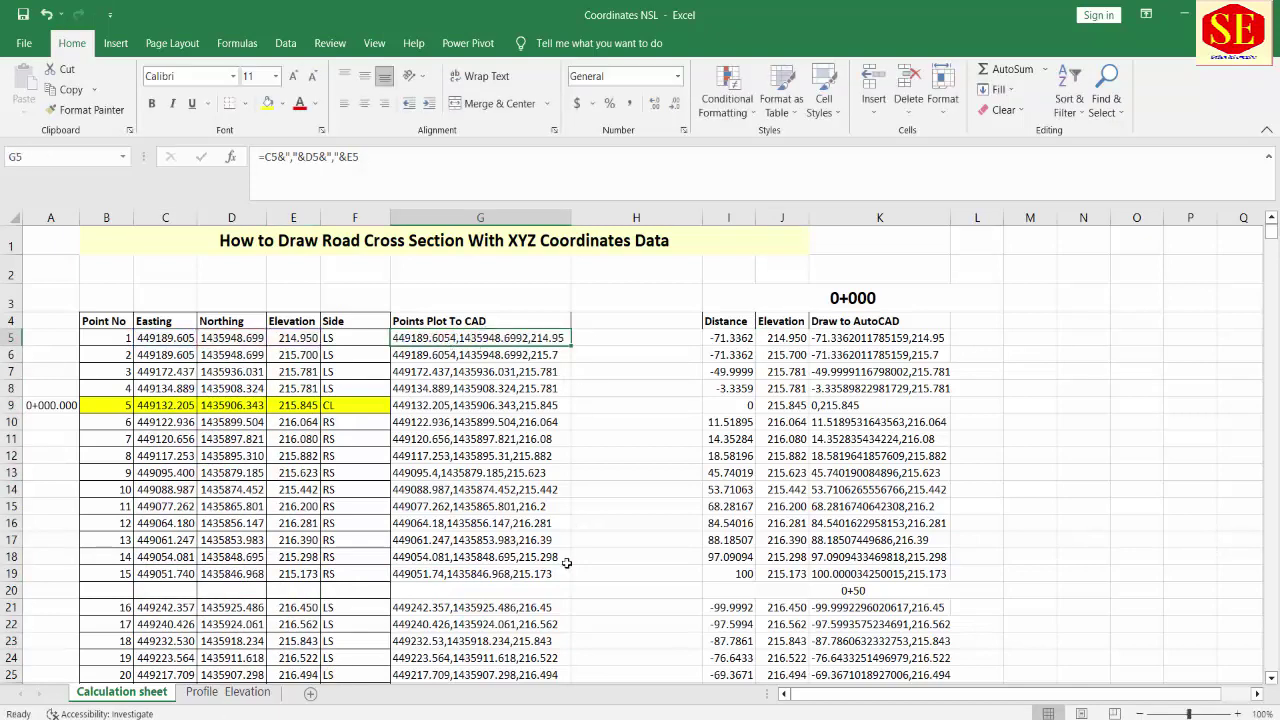
Step: Check the Distance and Elevation cells I5 and J5, then open the Profile Elevation sheet
{"action": "scroll", "coordinate": [512, 370], "scroll_direction": "down", "scroll_amount": 2}
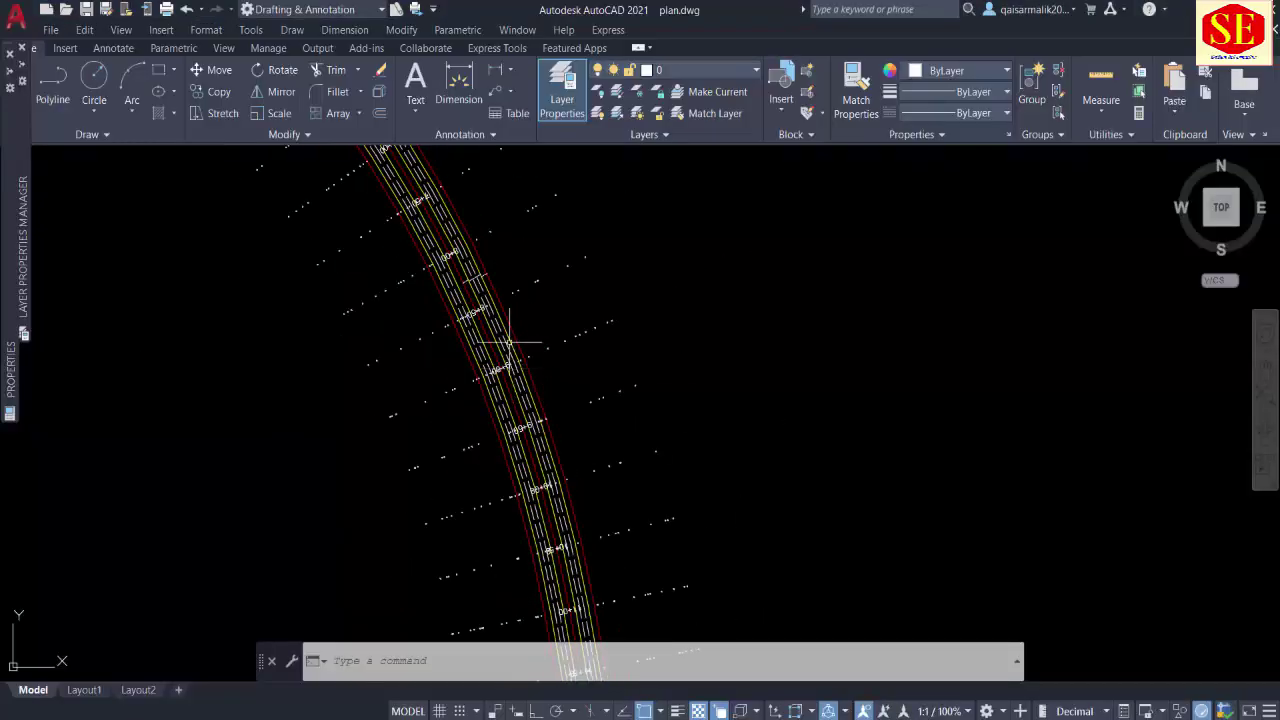
{"action": "key", "text": "alt+Tab"}
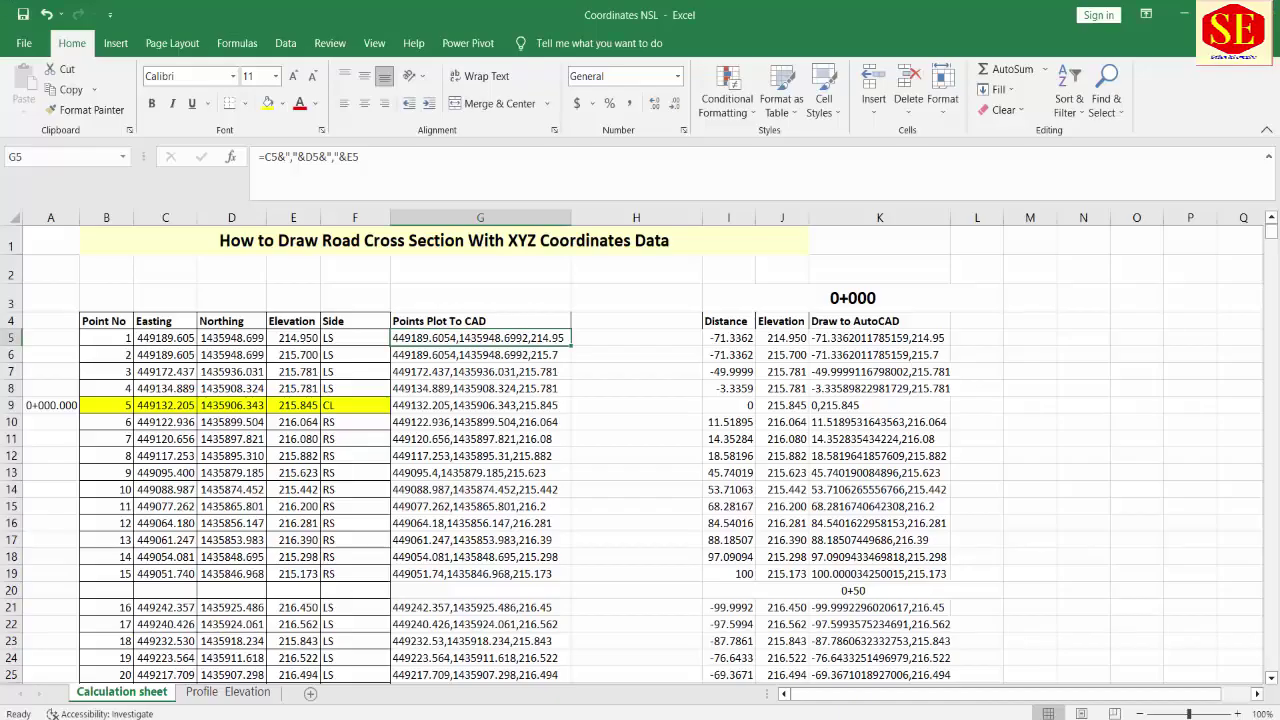
{"action": "left_click", "coordinate": [735, 338]}
{"action": "left_click", "coordinate": [775, 342]}
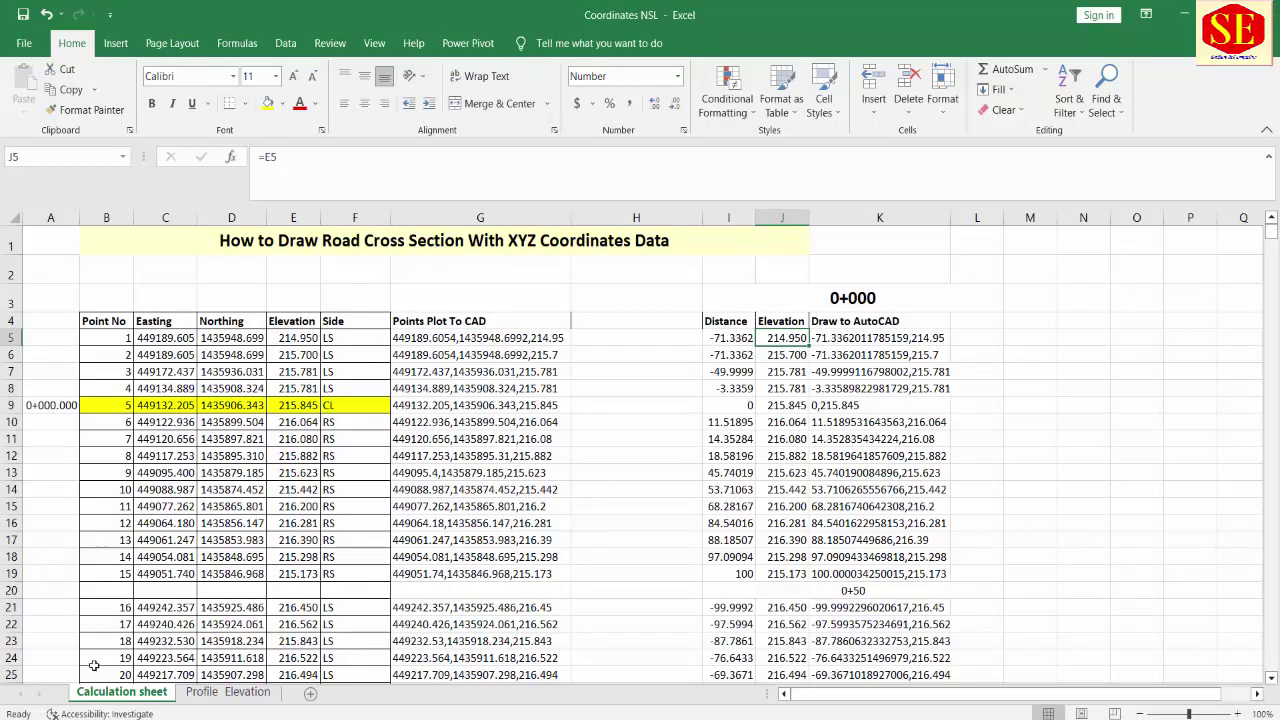
{"action": "left_click", "coordinate": [228, 692]}
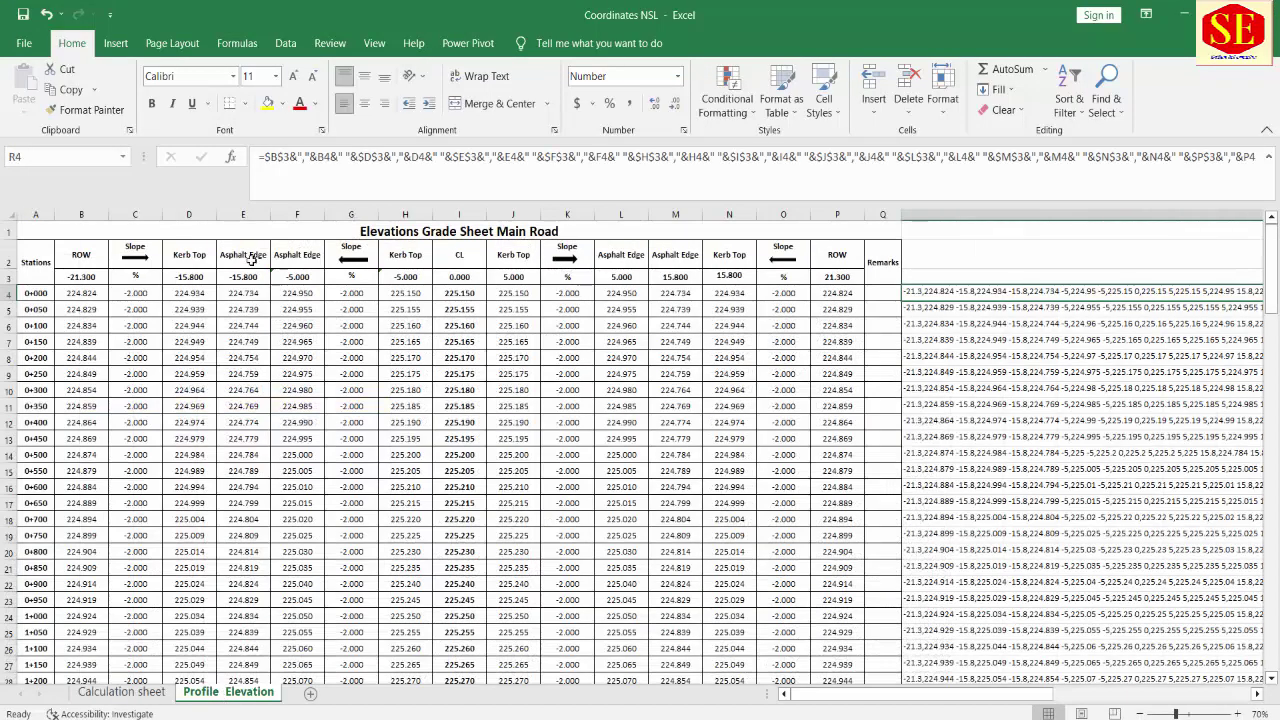
Step: View the R4 concatenation formula for station 0+000 and copy R4's joined offset-elevation string
{"action": "mouse_move", "coordinate": [100, 282]}
{"action": "left_mouse_down"}
{"action": "mouse_move", "coordinate": [567, 322]}
{"action": "mouse_move", "coordinate": [790, 535]}
{"action": "left_mouse_up"}
{"action": "double_click", "coordinate": [931, 293]}
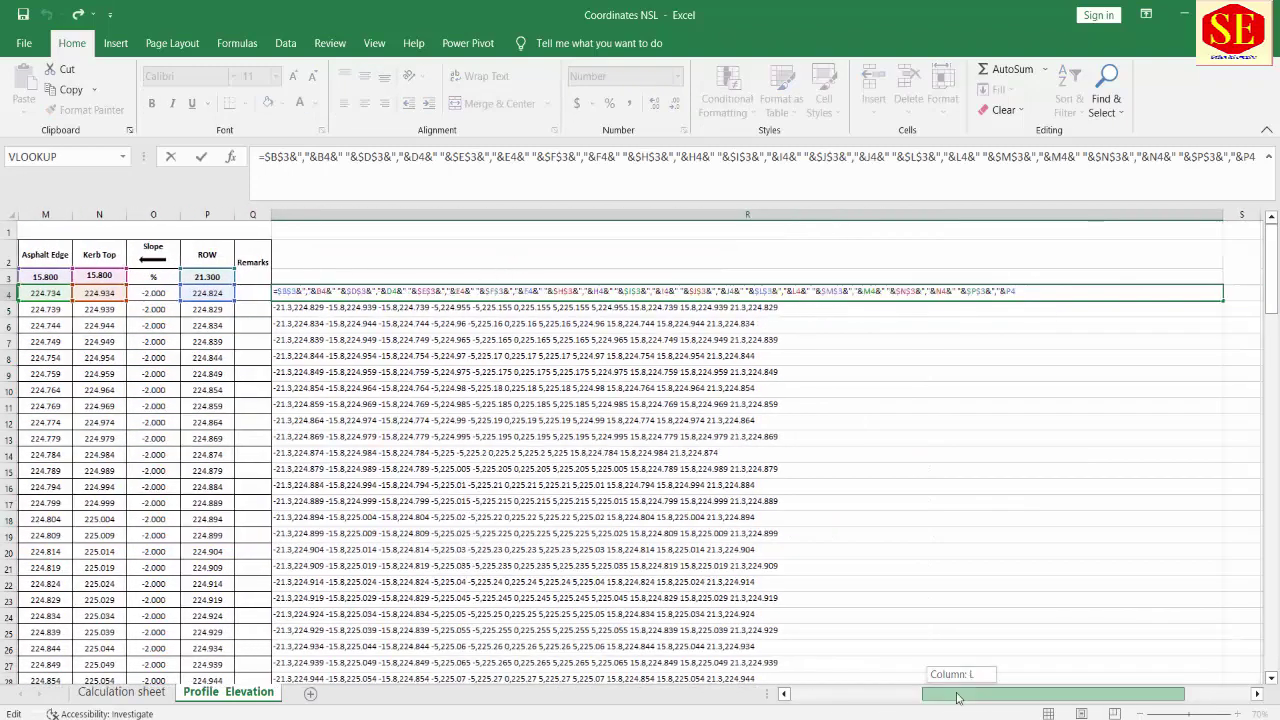
{"action": "left_click_drag", "start_coordinate": [960, 693], "coordinate": [828, 693]}
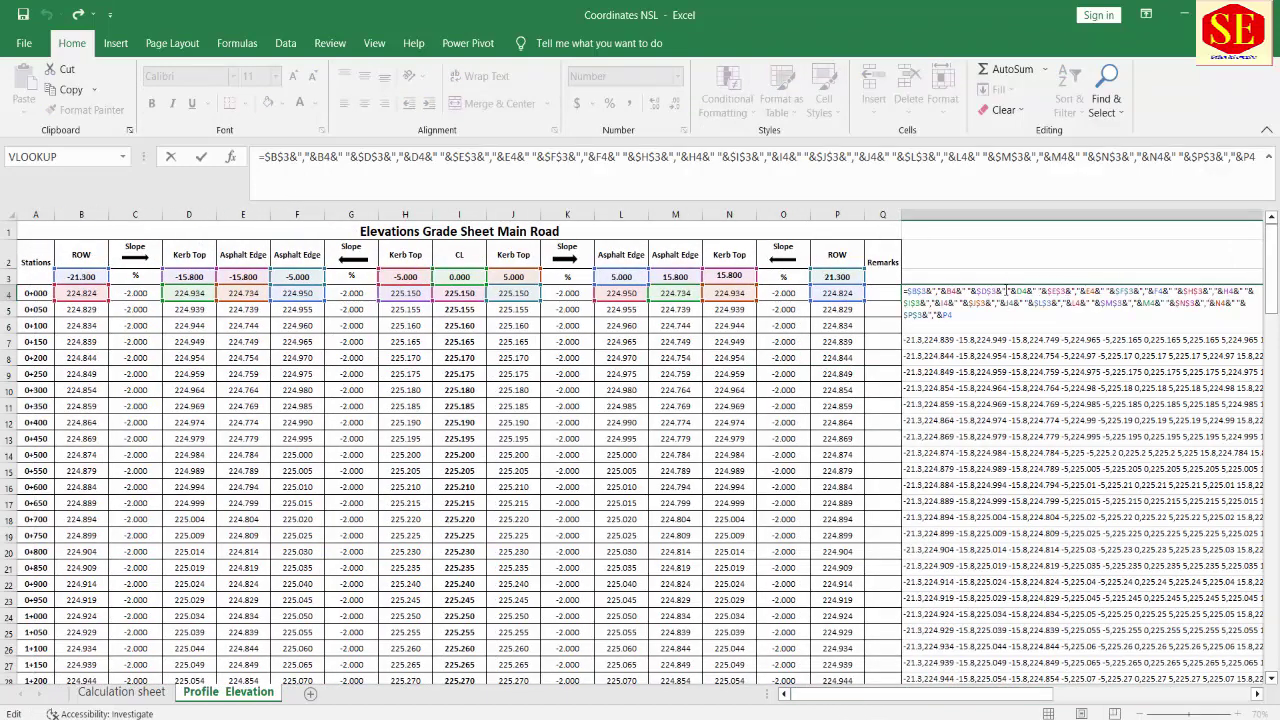
{"action": "key", "text": "Escape"}
{"action": "right_click", "coordinate": [517, 291]}
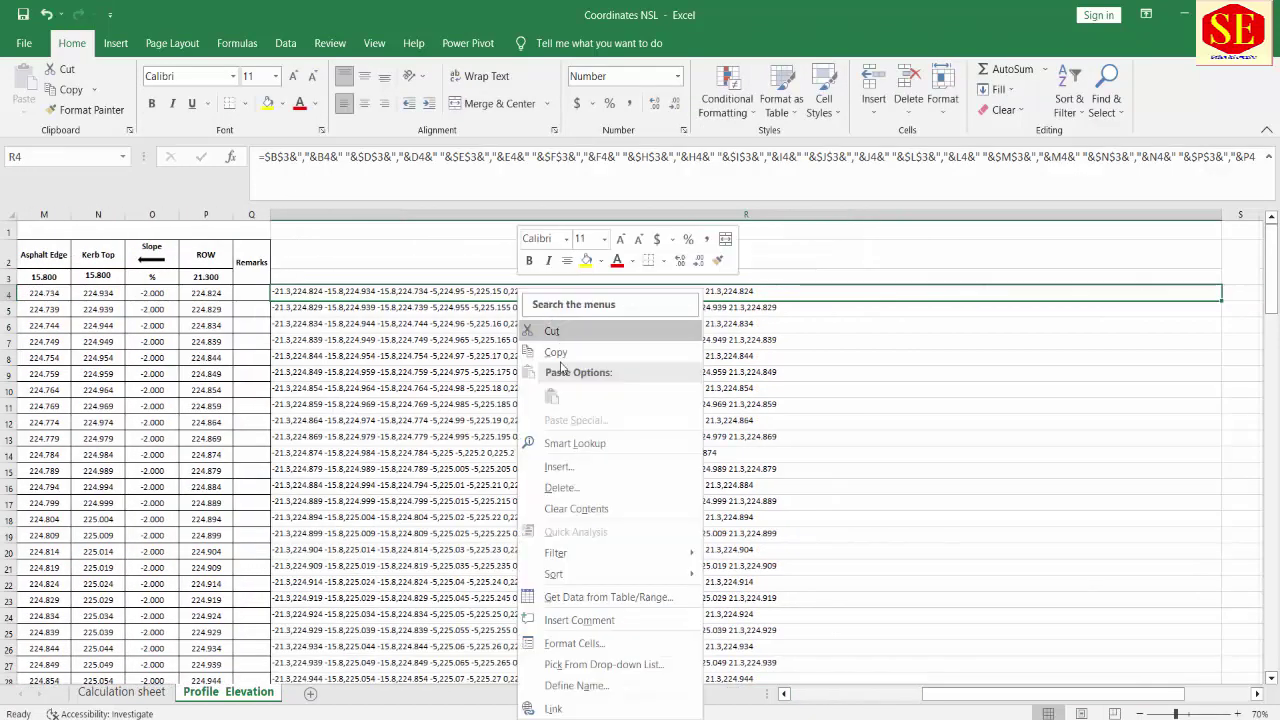
{"action": "left_click", "coordinate": [550, 349]}
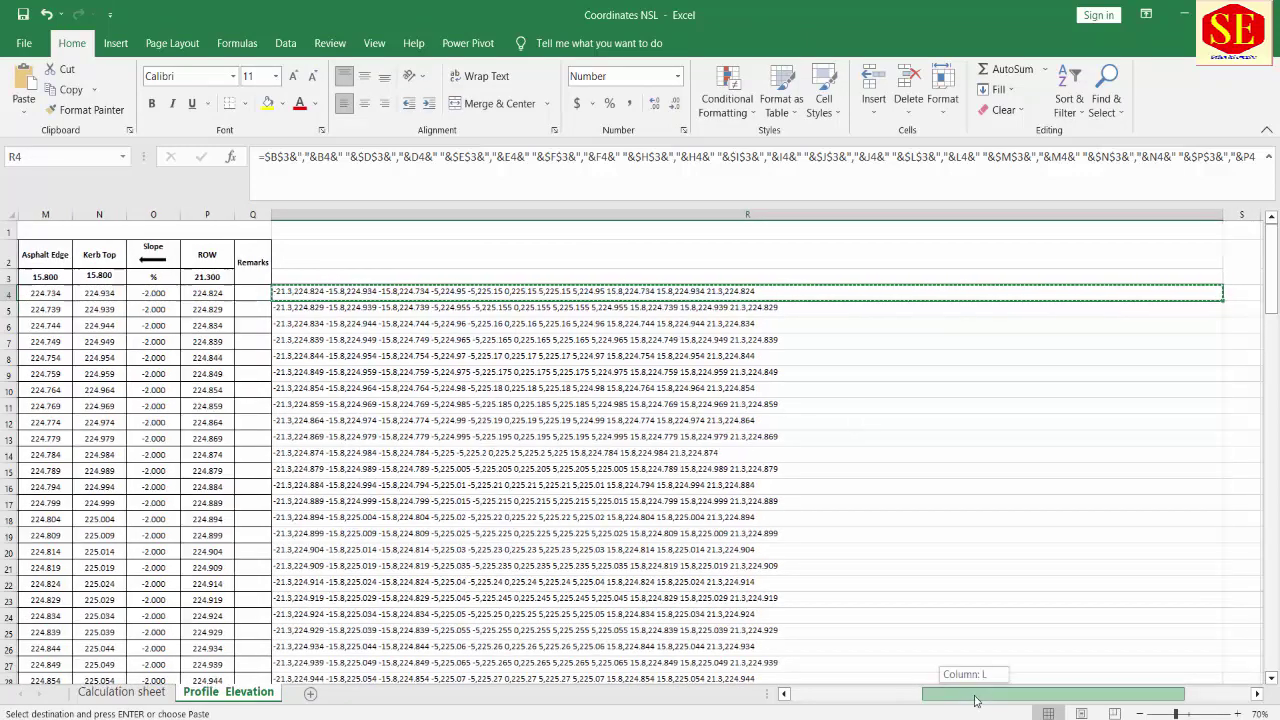
{"action": "left_click_drag", "start_coordinate": [925, 690], "coordinate": [793, 690]}
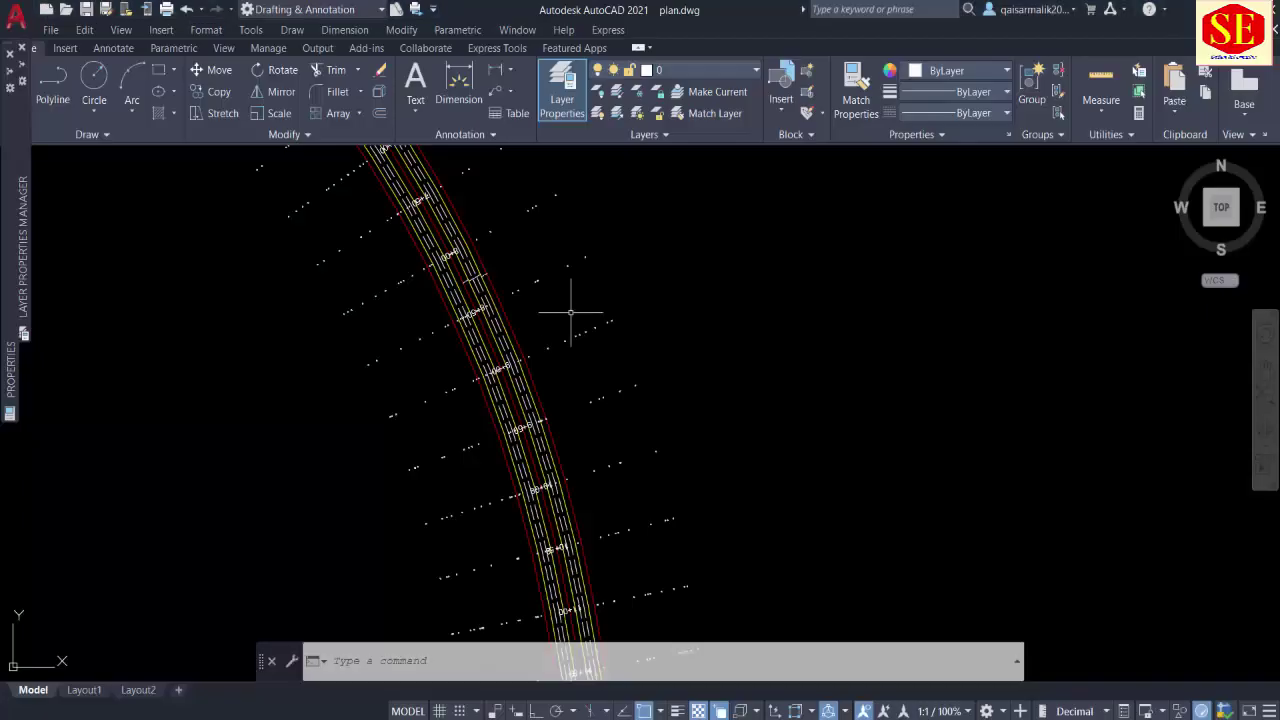
Step: Zoom and pan over the 0+000 cross-section and its fill/cut table (fill 533.69 Sqm), then return to Excel
{"action": "scroll", "coordinate": [571, 300], "scroll_direction": "down", "scroll_amount": 2}
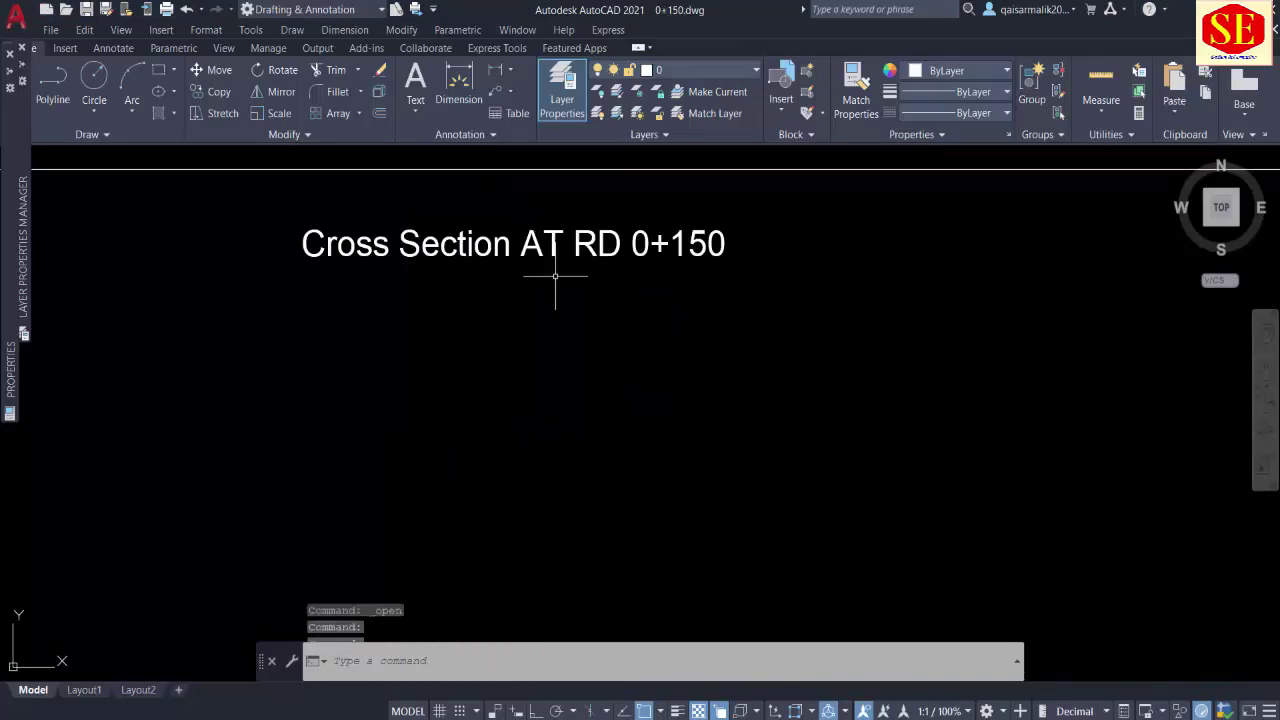
{"action": "scroll", "coordinate": [675, 405], "scroll_direction": "up", "scroll_amount": 4}
{"action": "scroll", "coordinate": [680, 420], "scroll_direction": "down", "scroll_amount": 2}
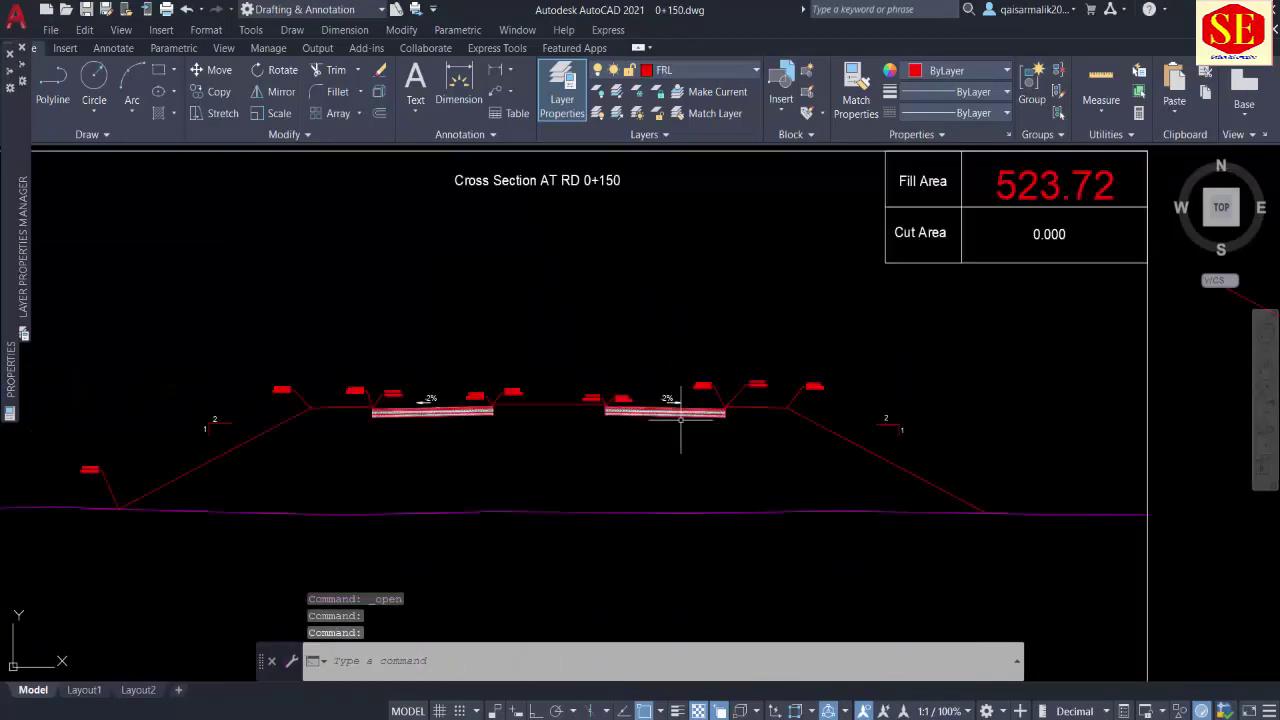
{"action": "scroll", "coordinate": [680, 420], "scroll_direction": "down", "scroll_amount": 2}
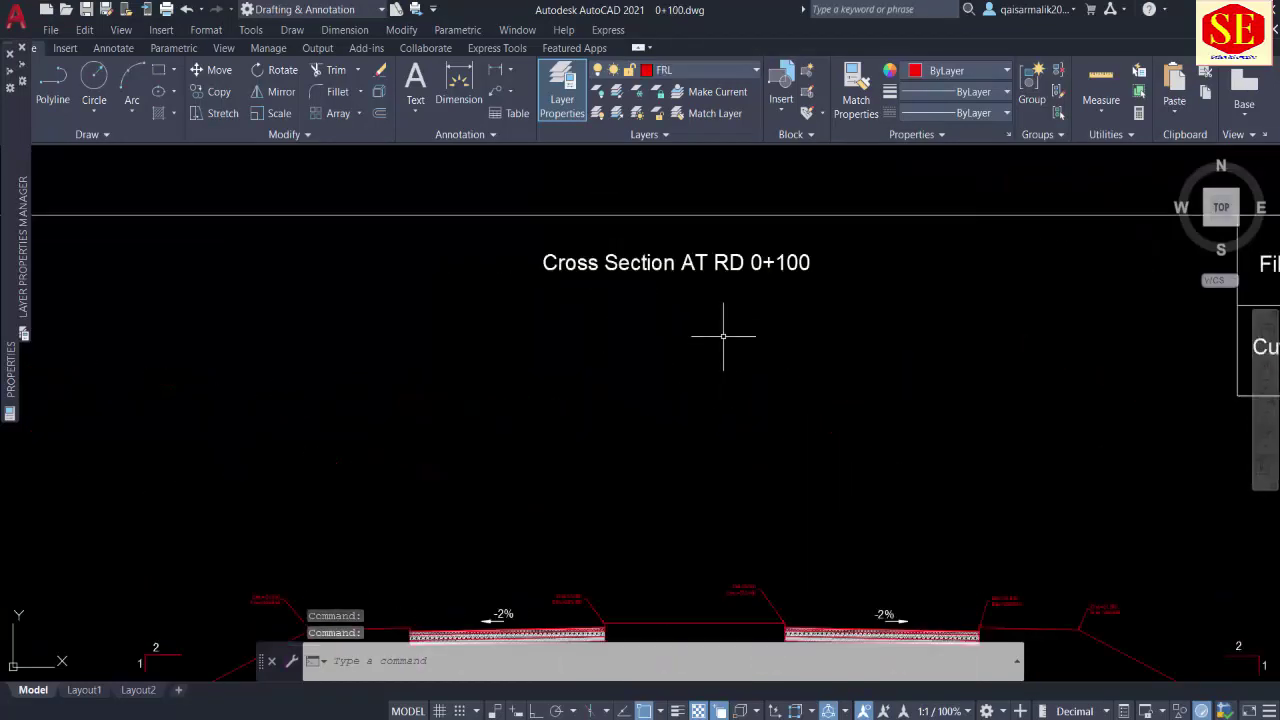
{"action": "scroll", "coordinate": [745, 385], "scroll_direction": "down", "scroll_amount": 2}
{"action": "scroll", "coordinate": [776, 468], "scroll_direction": "up", "scroll_amount": 2}
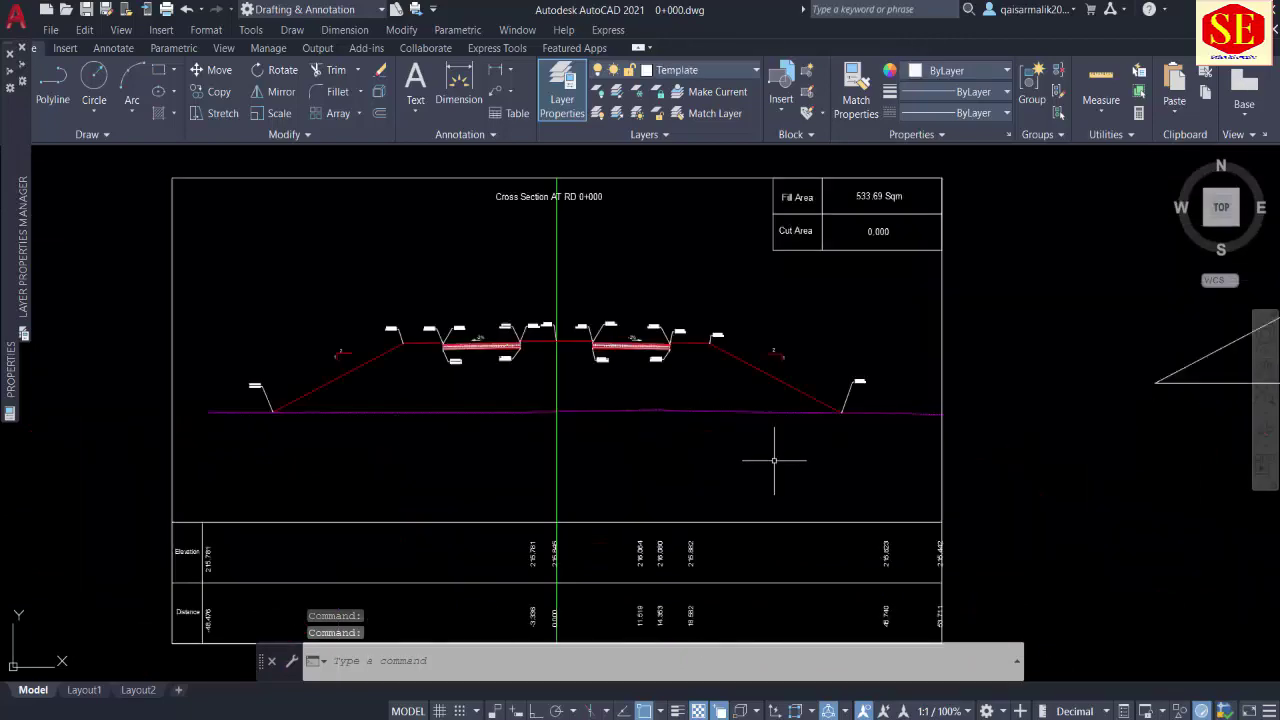
{"action": "scroll", "coordinate": [777, 451], "scroll_direction": "up", "scroll_amount": 2}
{"action": "scroll", "coordinate": [700, 410], "scroll_direction": "up", "scroll_amount": 2}
{"action": "scroll", "coordinate": [690, 400], "scroll_direction": "down", "scroll_amount": 3}
{"action": "scroll", "coordinate": [823, 363], "scroll_direction": "down", "scroll_amount": 2}
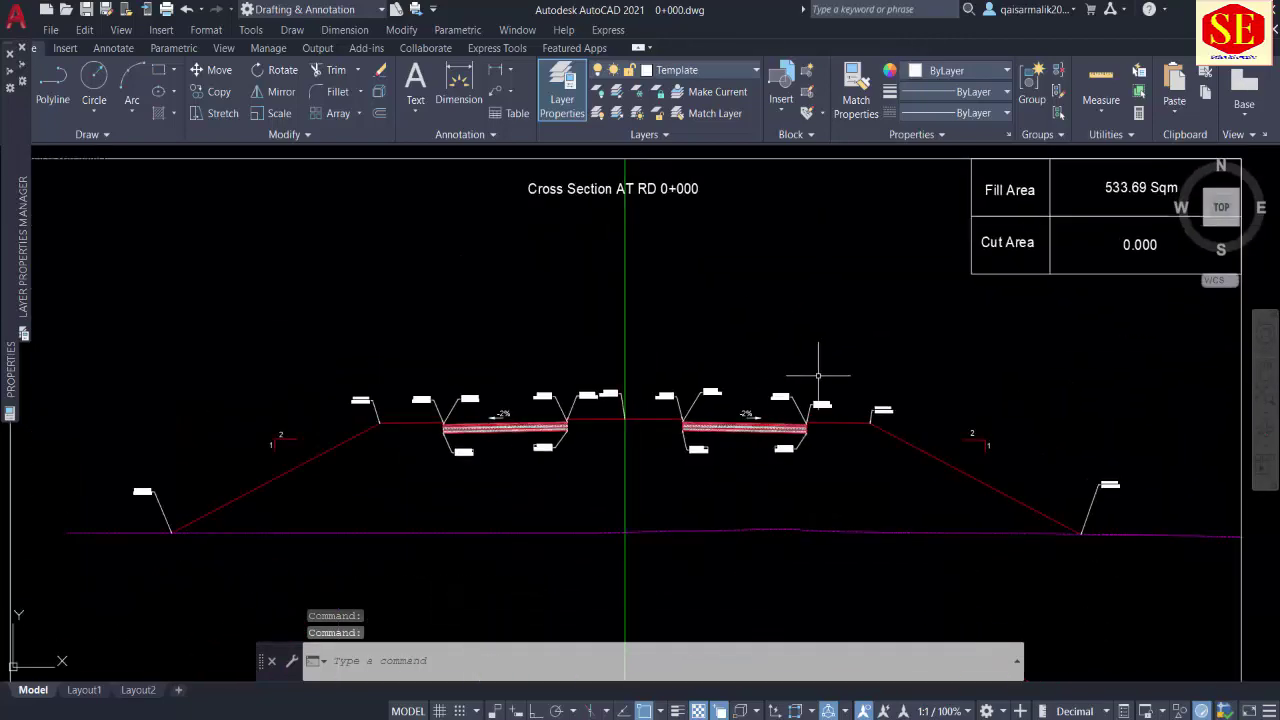
{"action": "scroll", "coordinate": [823, 360], "scroll_direction": "down", "scroll_amount": 2}
{"action": "scroll", "coordinate": [820, 345], "scroll_direction": "up", "scroll_amount": 4}
{"action": "scroll", "coordinate": [714, 277], "scroll_direction": "down", "scroll_amount": 3}
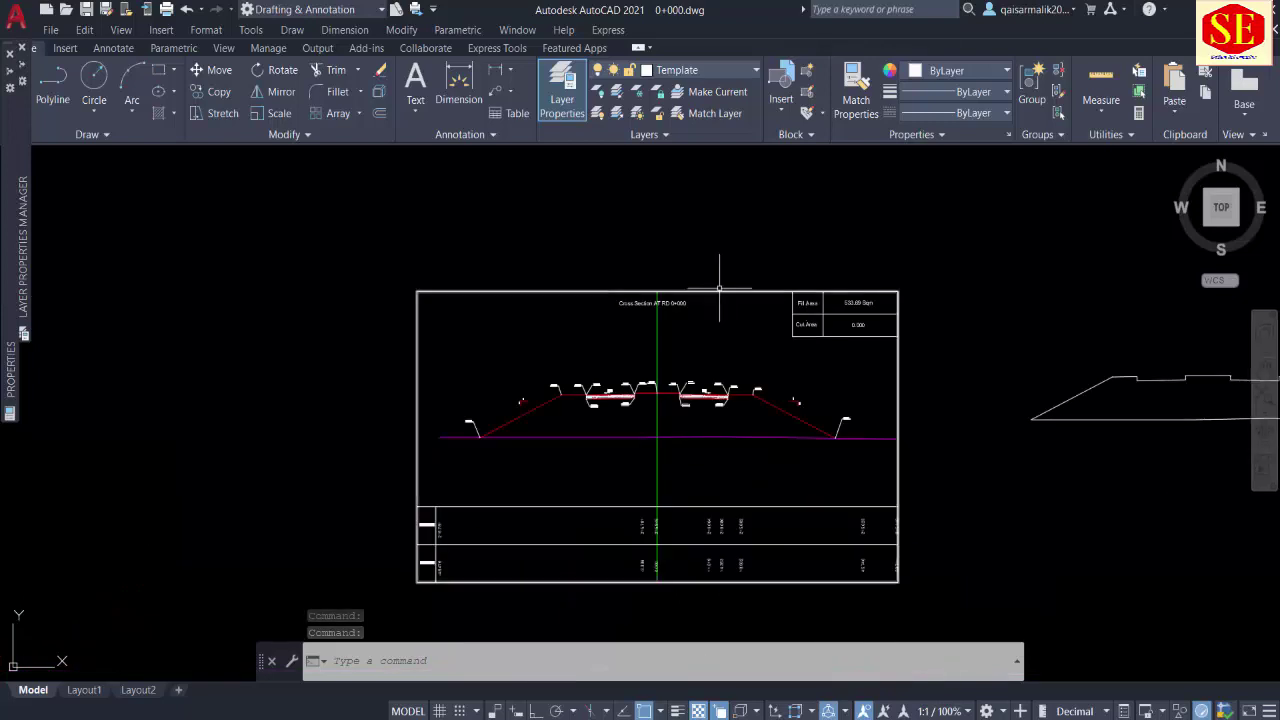
{"action": "scroll", "coordinate": [695, 386], "scroll_direction": "up", "scroll_amount": 3}
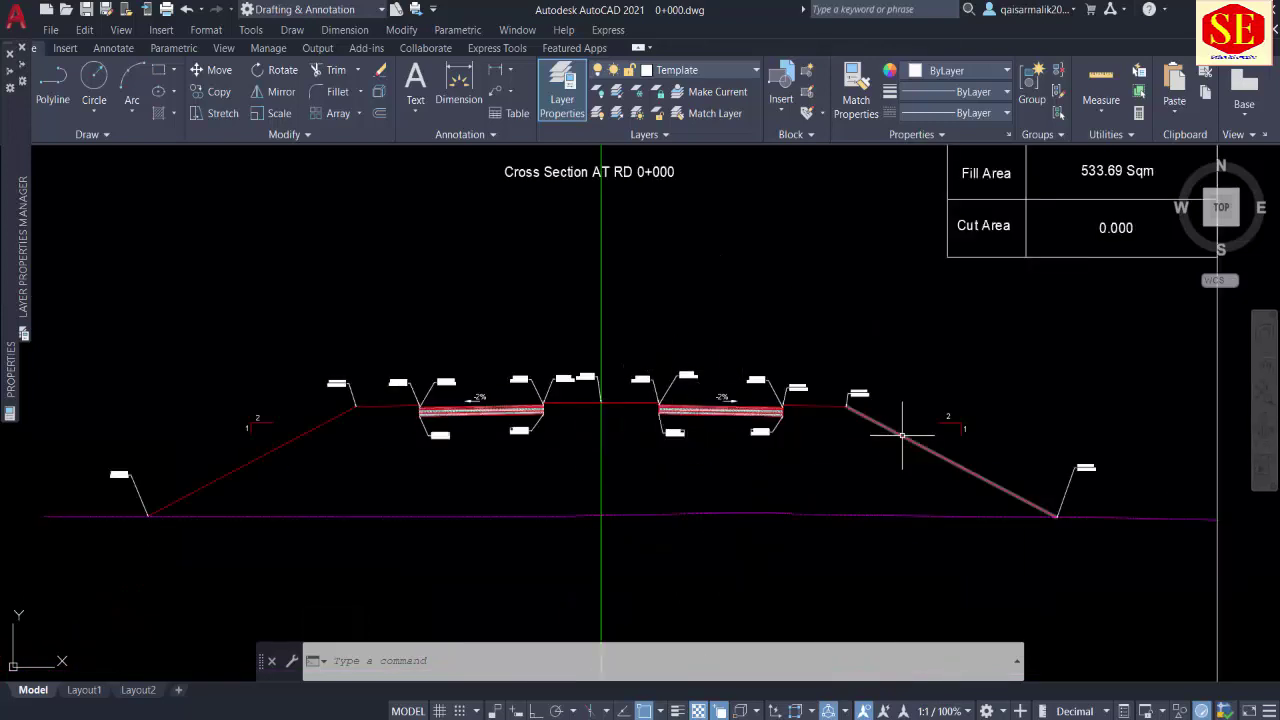
{"action": "scroll", "coordinate": [771, 436], "scroll_direction": "down", "scroll_amount": 4}
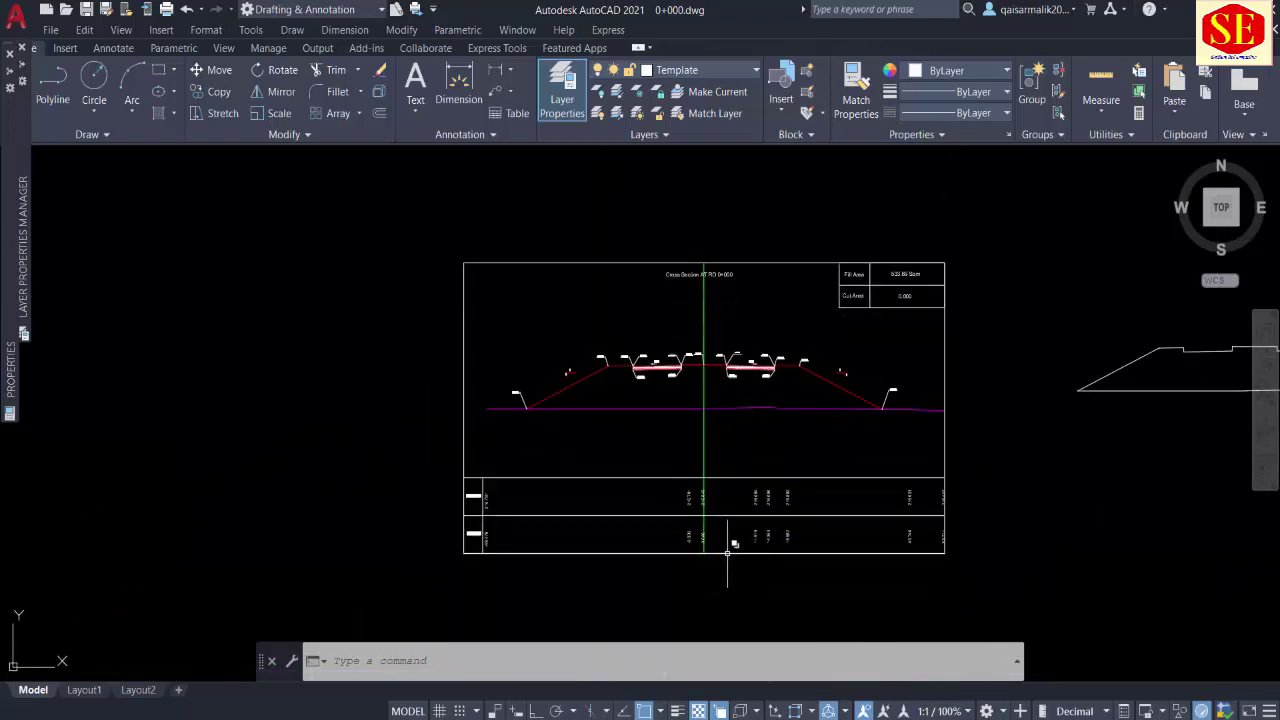
{"action": "scroll", "coordinate": [729, 537], "scroll_direction": "up", "scroll_amount": 5}
{"action": "scroll", "coordinate": [251, 530], "scroll_direction": "down", "scroll_amount": 7}
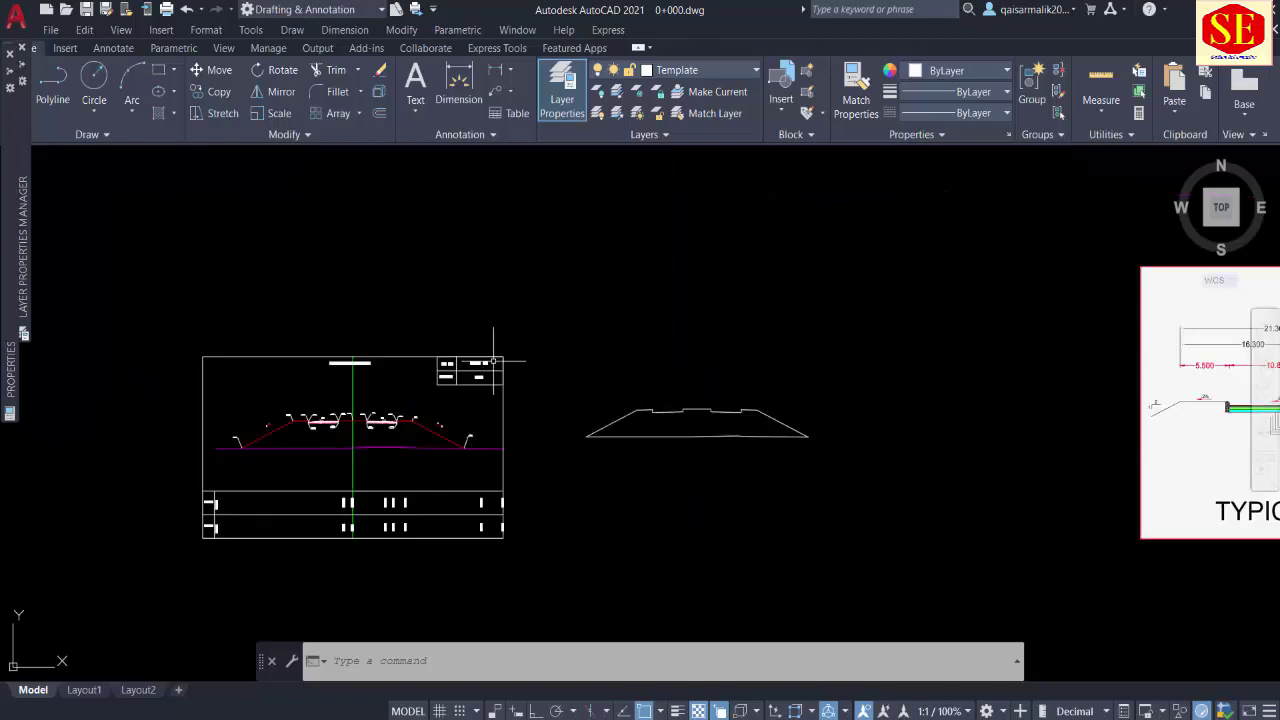
{"action": "scroll", "coordinate": [494, 363], "scroll_direction": "up", "scroll_amount": 5}
{"action": "scroll", "coordinate": [497, 413], "scroll_direction": "down", "scroll_amount": 4}
{"action": "middle_click_drag", "start_coordinate": [497, 413], "coordinate": [766, 387]}
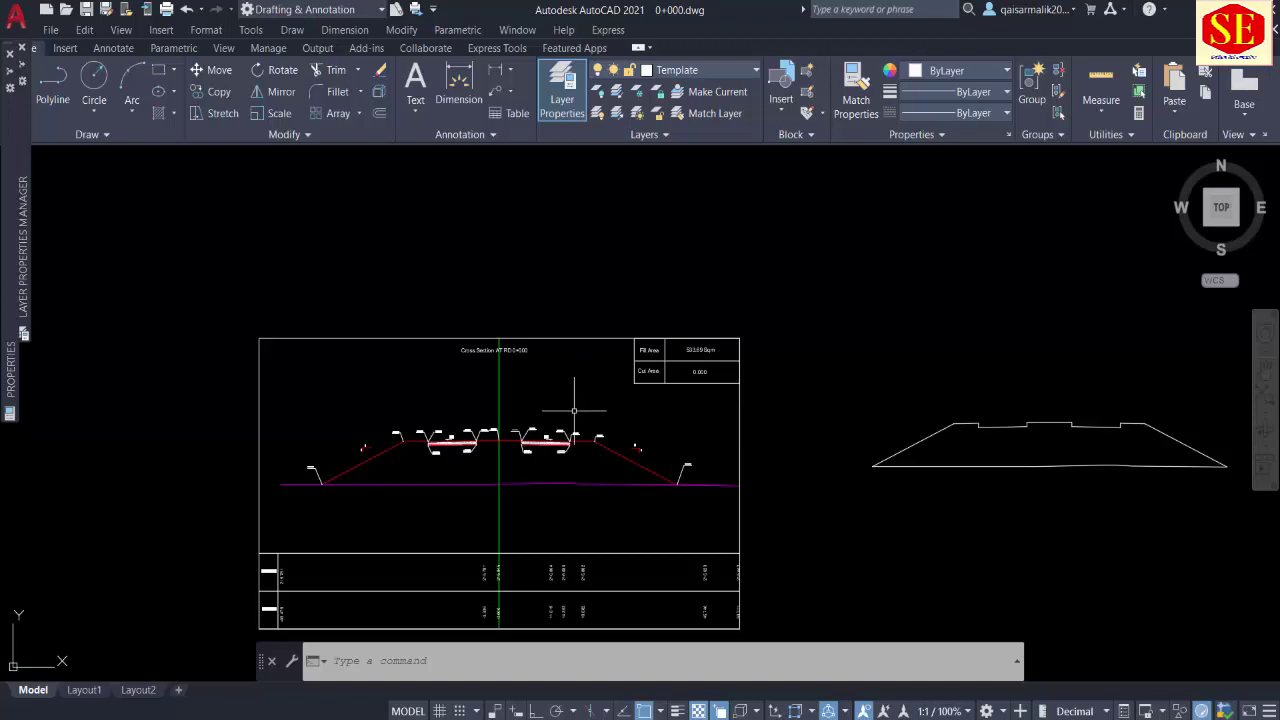
{"action": "key", "text": "alt+Tab"}
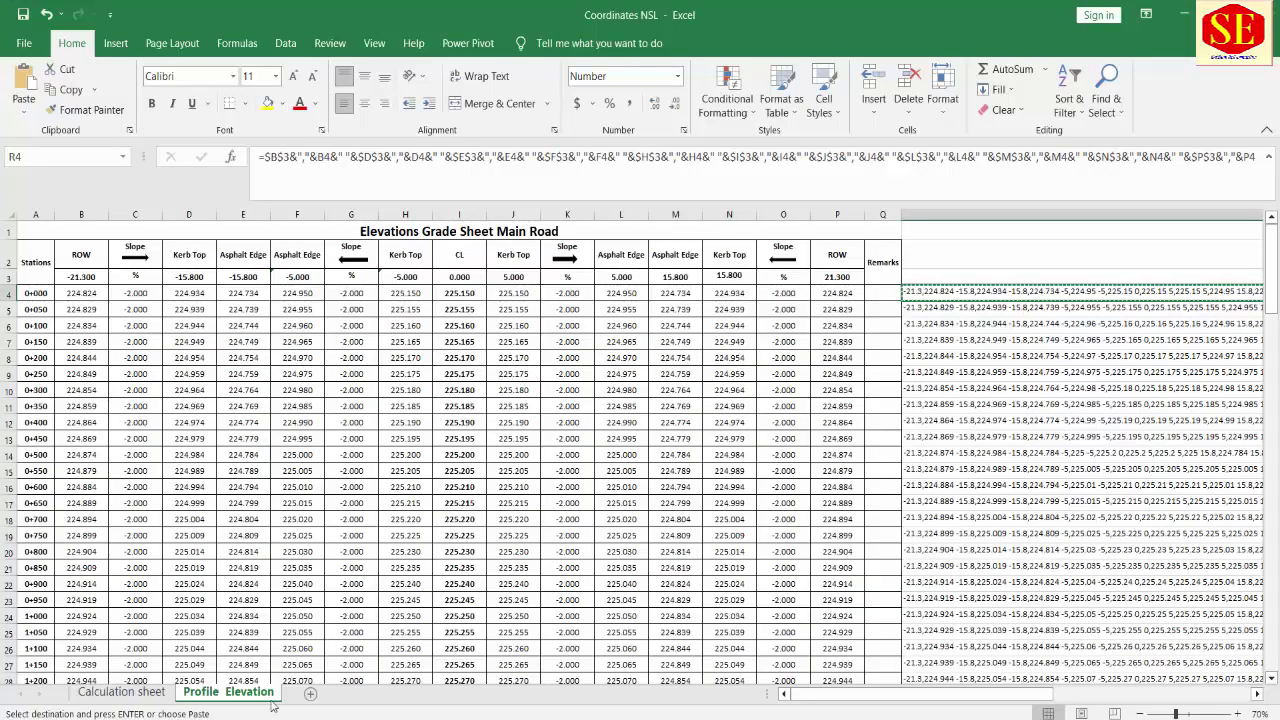
Step: Show the Calculation sheet with Point No, Easting, Northing, Elevation and Side columns
{"action": "left_click", "coordinate": [160, 692]}
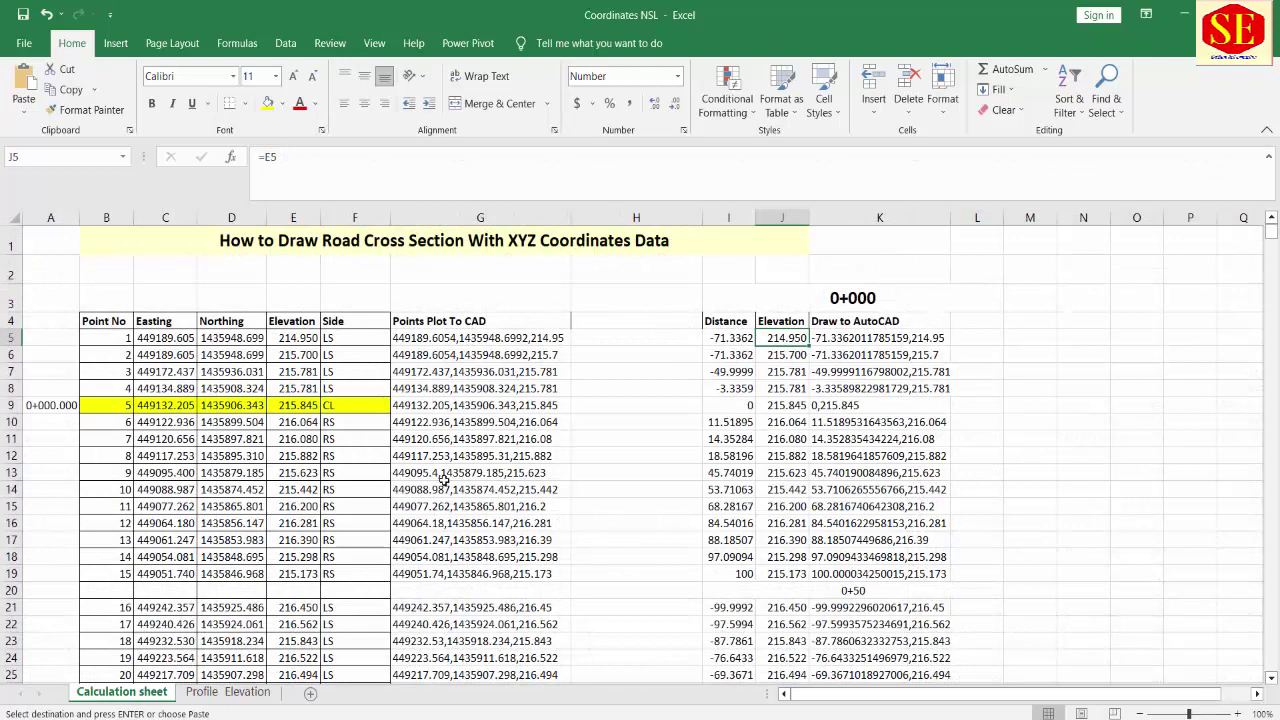
{"action": "left_click", "coordinate": [623, 347]}
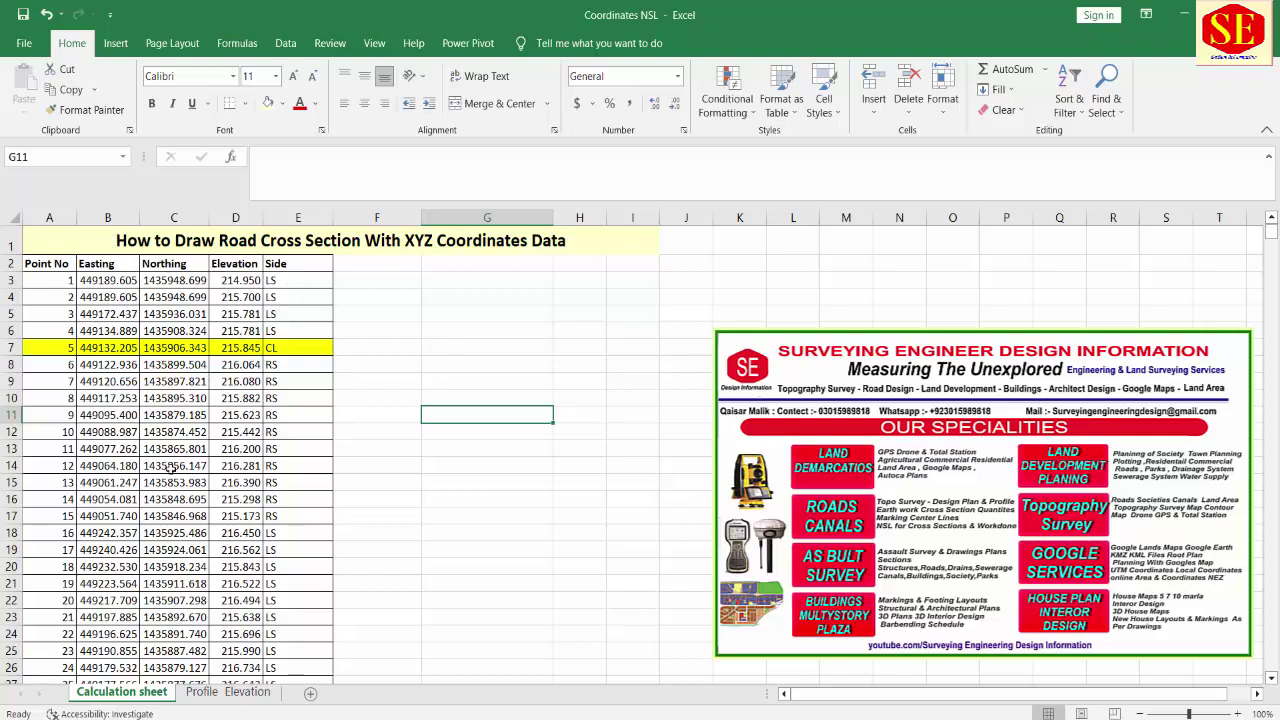
{"action": "scroll", "coordinate": [215, 404], "scroll_direction": "down", "scroll_amount": 4}
{"action": "scroll", "coordinate": [220, 405], "scroll_direction": "down", "scroll_amount": 11}
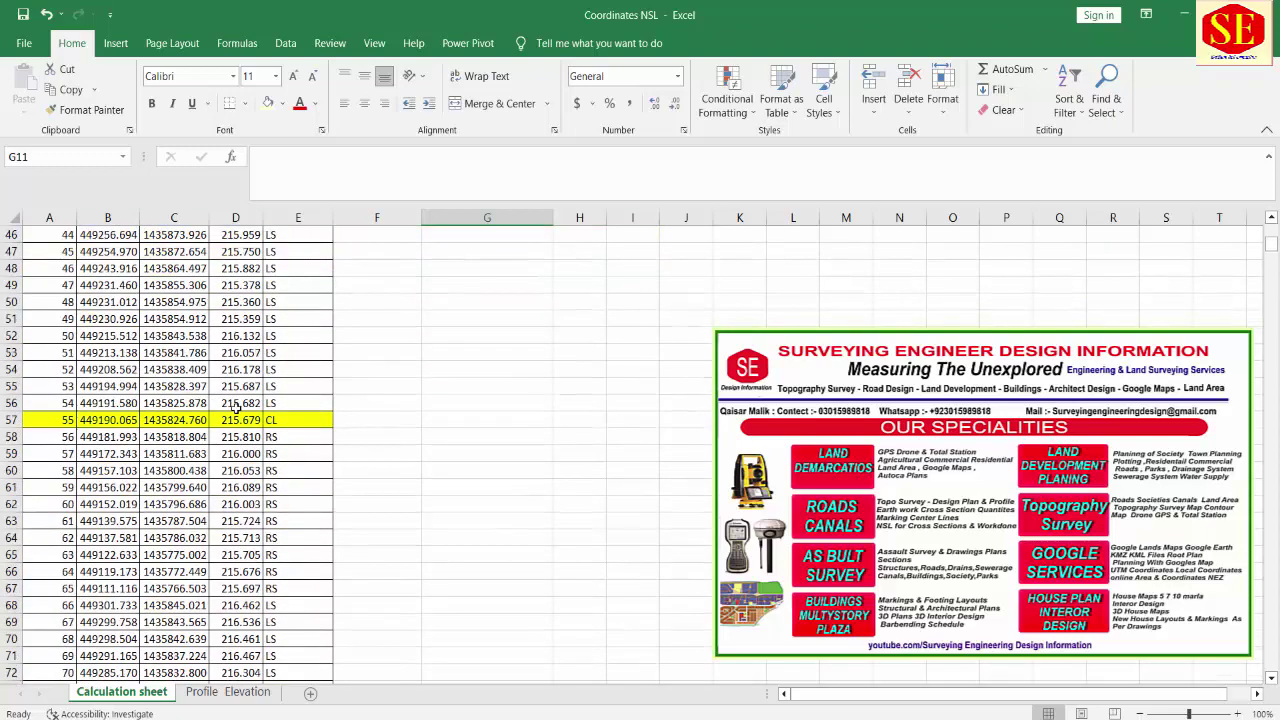
{"action": "scroll", "coordinate": [230, 408], "scroll_direction": "down", "scroll_amount": 5}
{"action": "scroll", "coordinate": [234, 409], "scroll_direction": "down", "scroll_amount": 5}
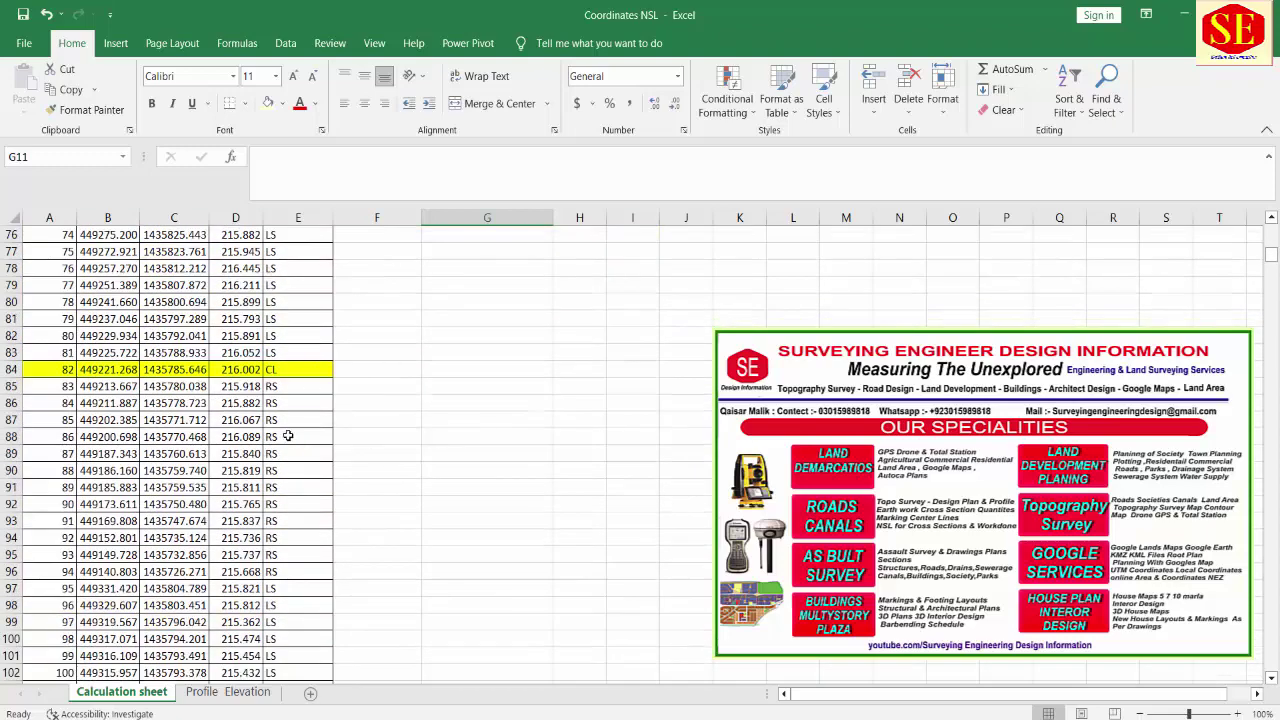
{"action": "scroll", "coordinate": [287, 438], "scroll_direction": "down", "scroll_amount": 6}
{"action": "scroll", "coordinate": [665, 455], "scroll_direction": "up", "scroll_amount": 5}
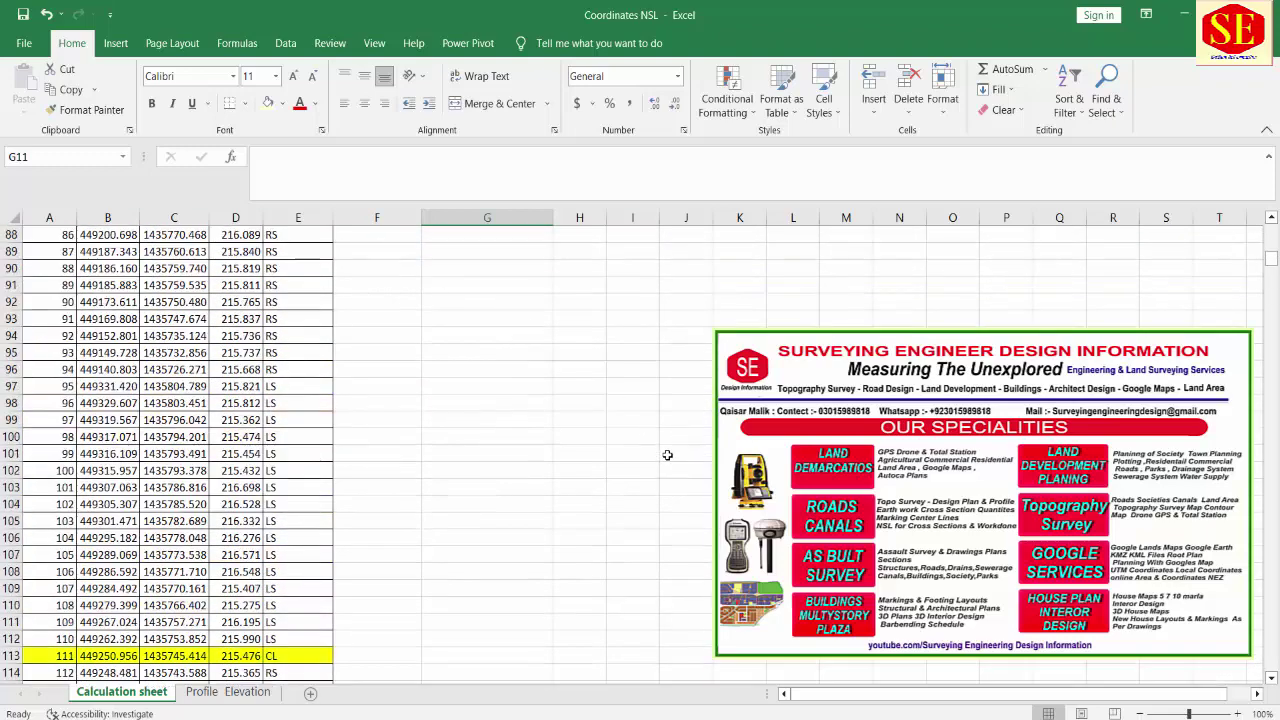
{"action": "scroll", "coordinate": [667, 455], "scroll_direction": "up", "scroll_amount": 6}
{"action": "scroll", "coordinate": [667, 455], "scroll_direction": "up", "scroll_amount": 14}
{"action": "scroll", "coordinate": [667, 455], "scroll_direction": "up", "scroll_amount": 1}
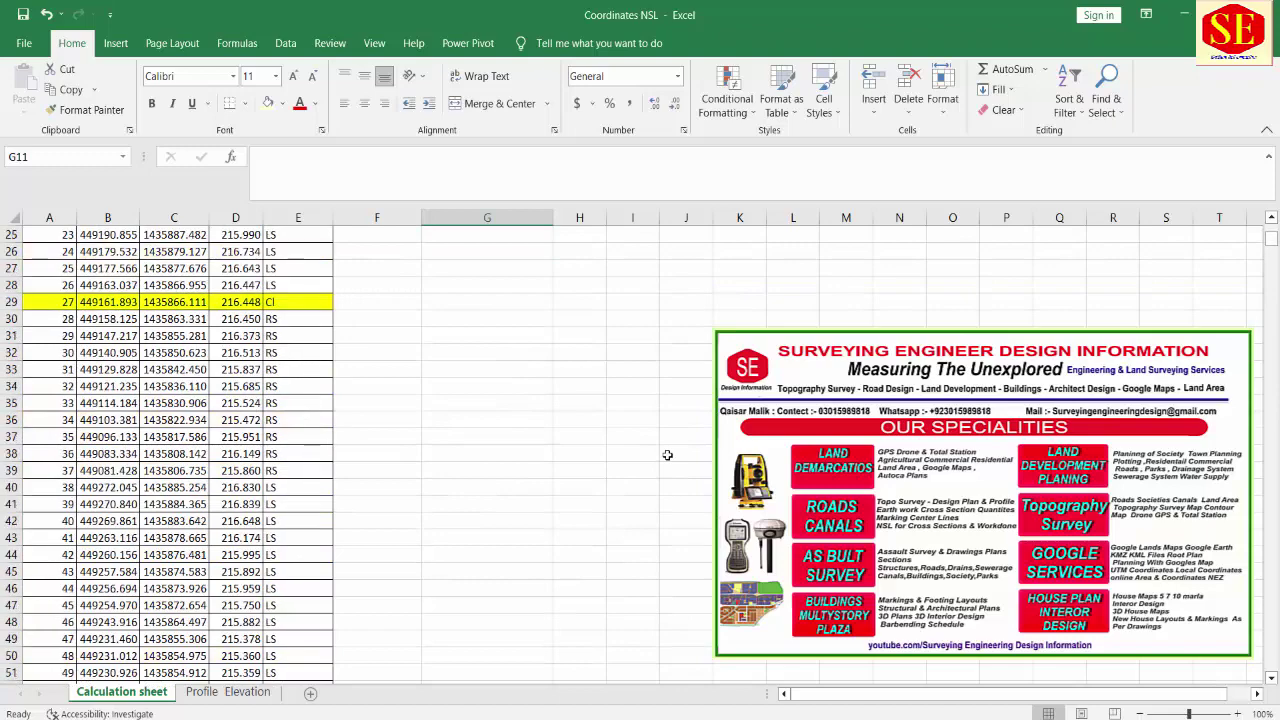
{"action": "scroll", "coordinate": [667, 455], "scroll_direction": "up", "scroll_amount": 7}
{"action": "scroll", "coordinate": [667, 455], "scroll_direction": "up", "scroll_amount": 2}
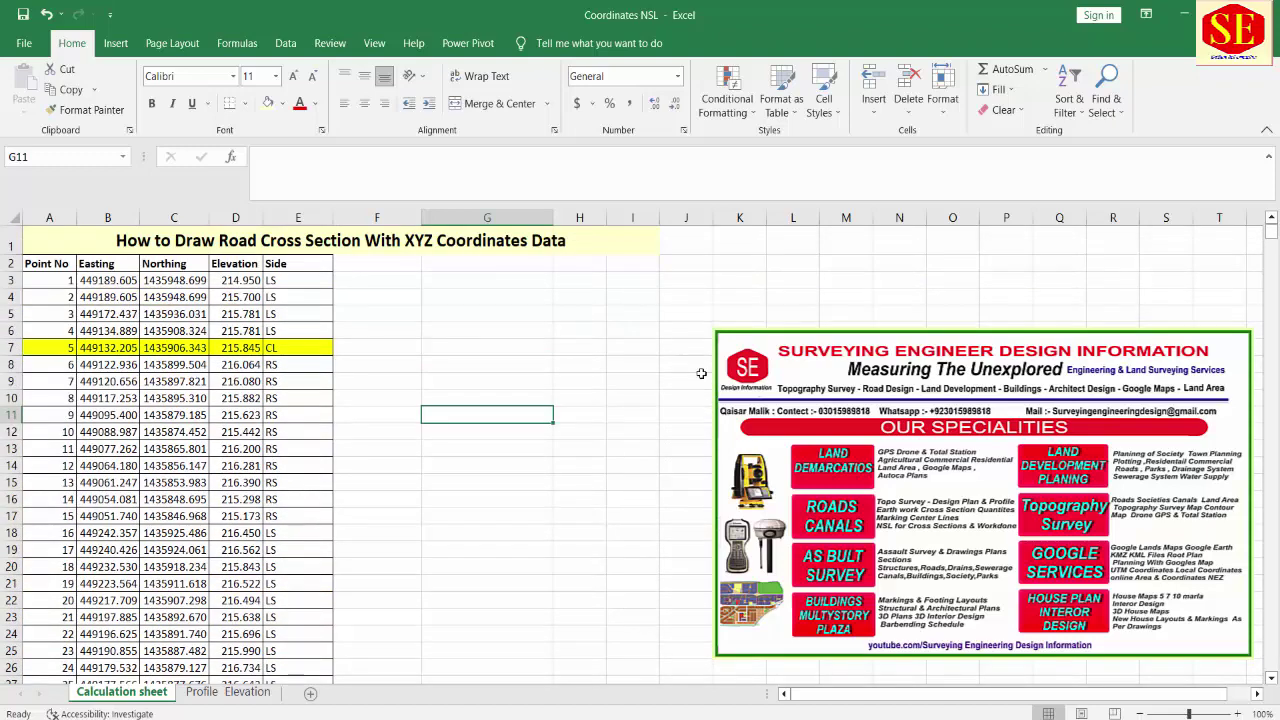
{"action": "left_click", "coordinate": [228, 691]}
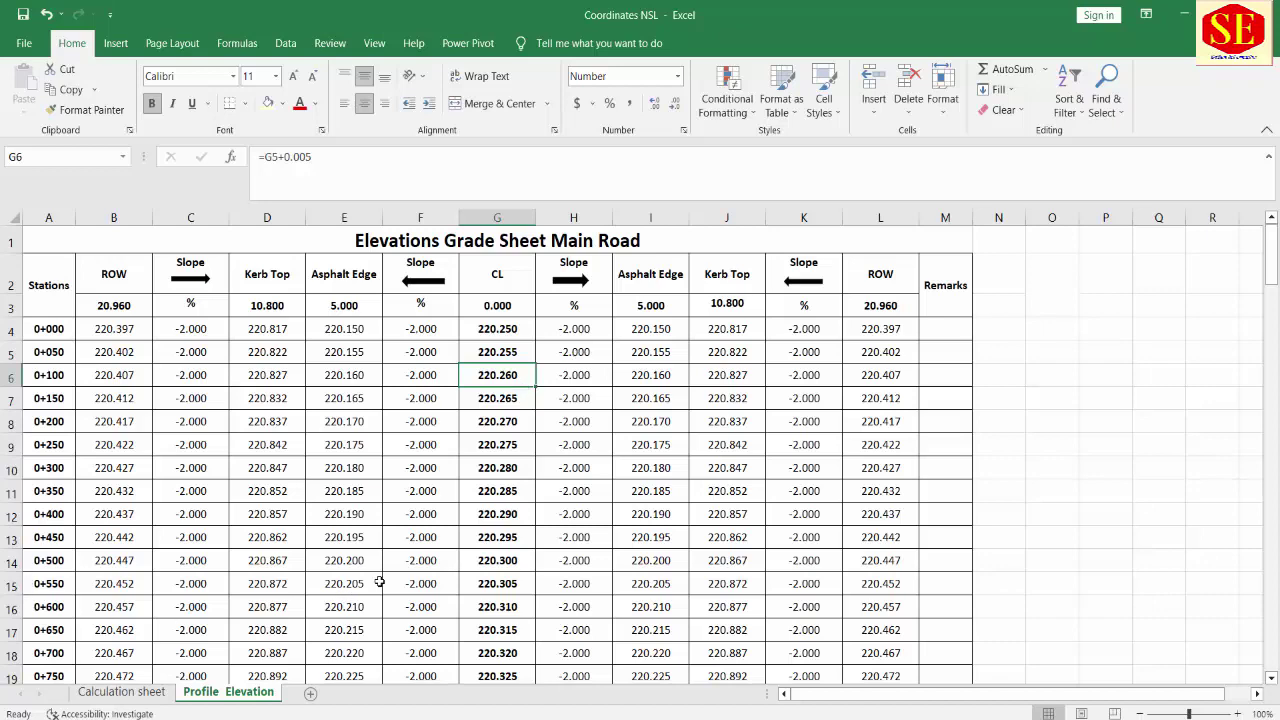
{"action": "left_click", "coordinate": [121, 692]}
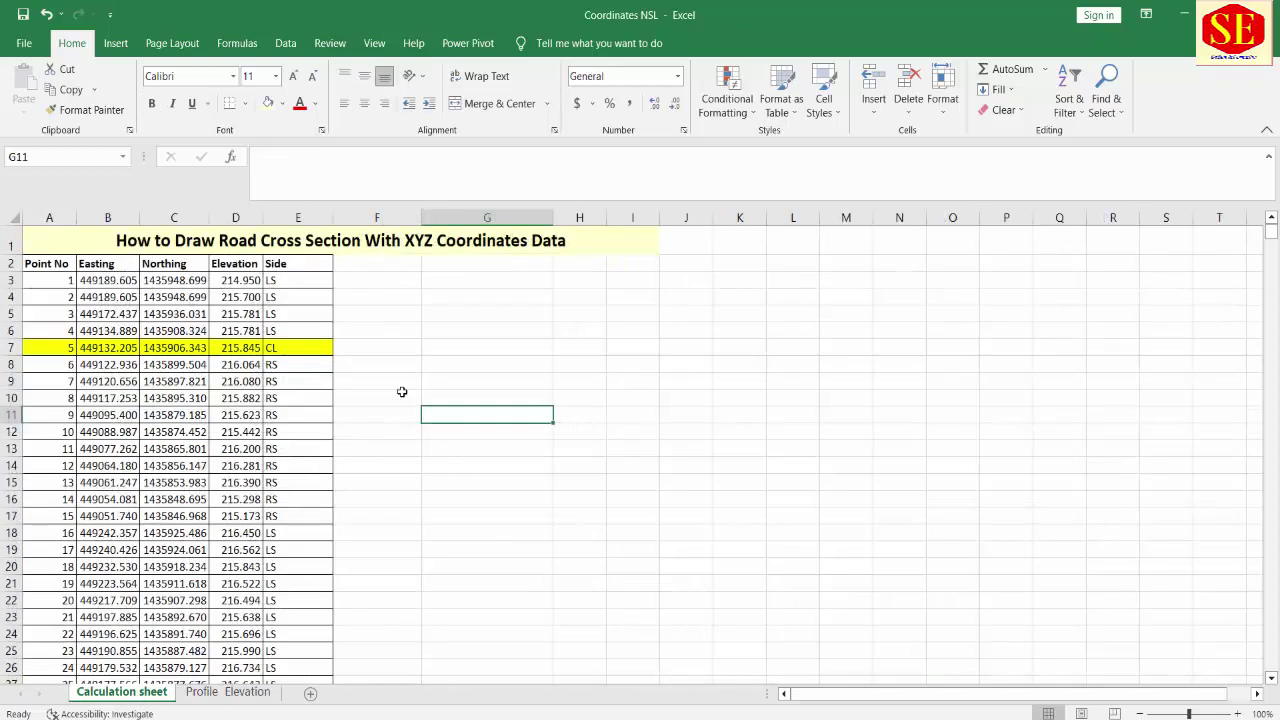
{"action": "left_click", "coordinate": [226, 692]}
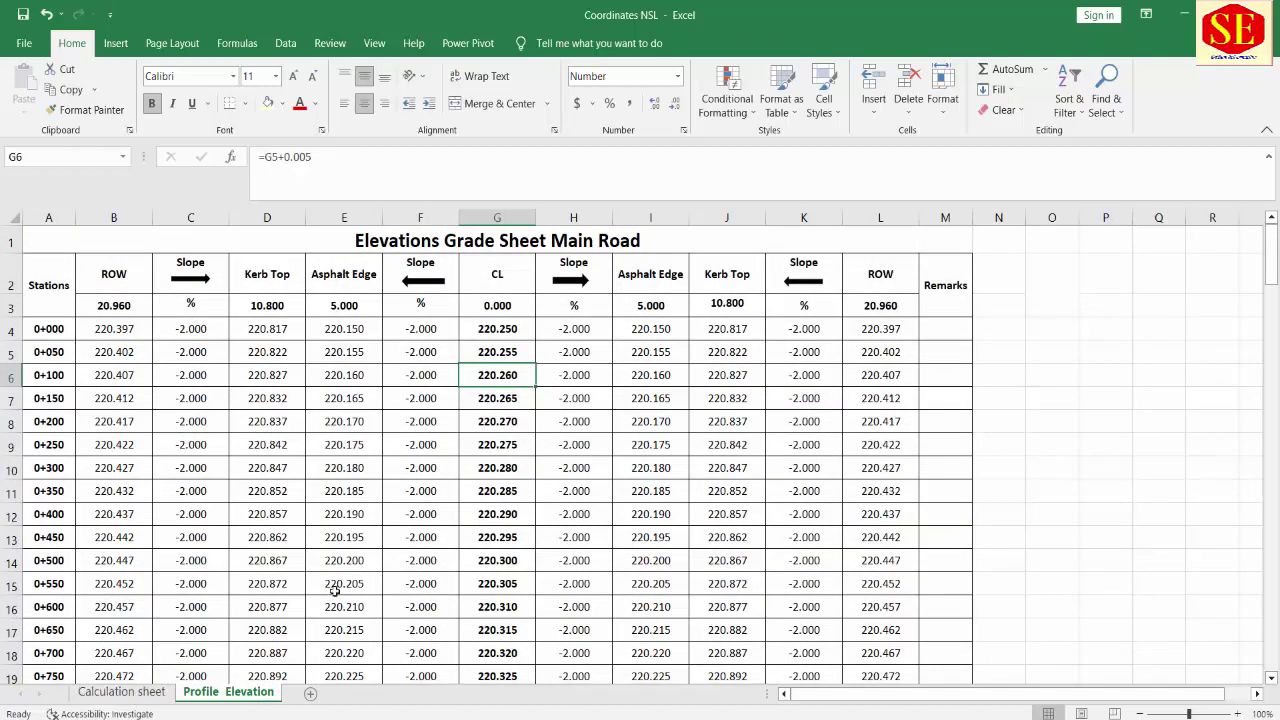
{"action": "left_click", "coordinate": [121, 692]}
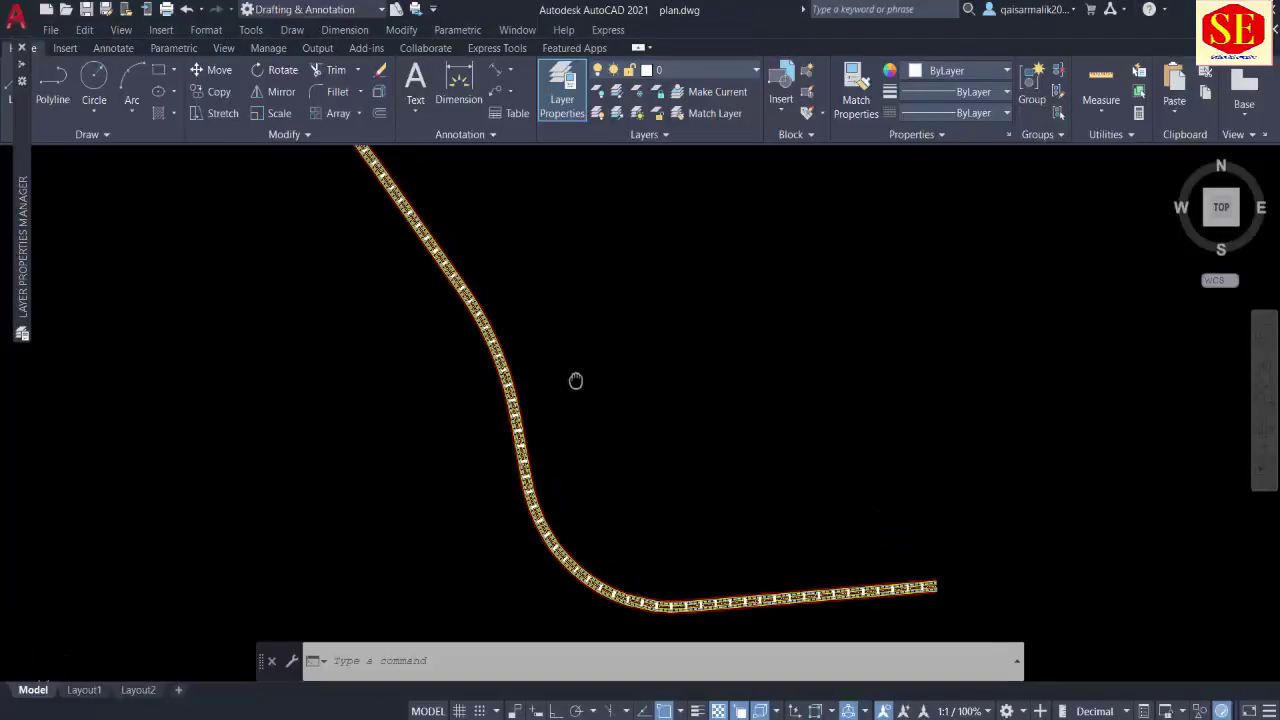
Step: Zoom and pan along the curved road polyline in plan.dwg, then switch back to Excel
{"action": "scroll", "coordinate": [560, 385], "scroll_direction": "up", "scroll_amount": 3}
{"action": "scroll", "coordinate": [480, 350], "scroll_direction": "up", "scroll_amount": 8}
{"action": "scroll", "coordinate": [400, 290], "scroll_direction": "down", "scroll_amount": 3}
{"action": "scroll", "coordinate": [460, 340], "scroll_direction": "down", "scroll_amount": 5}
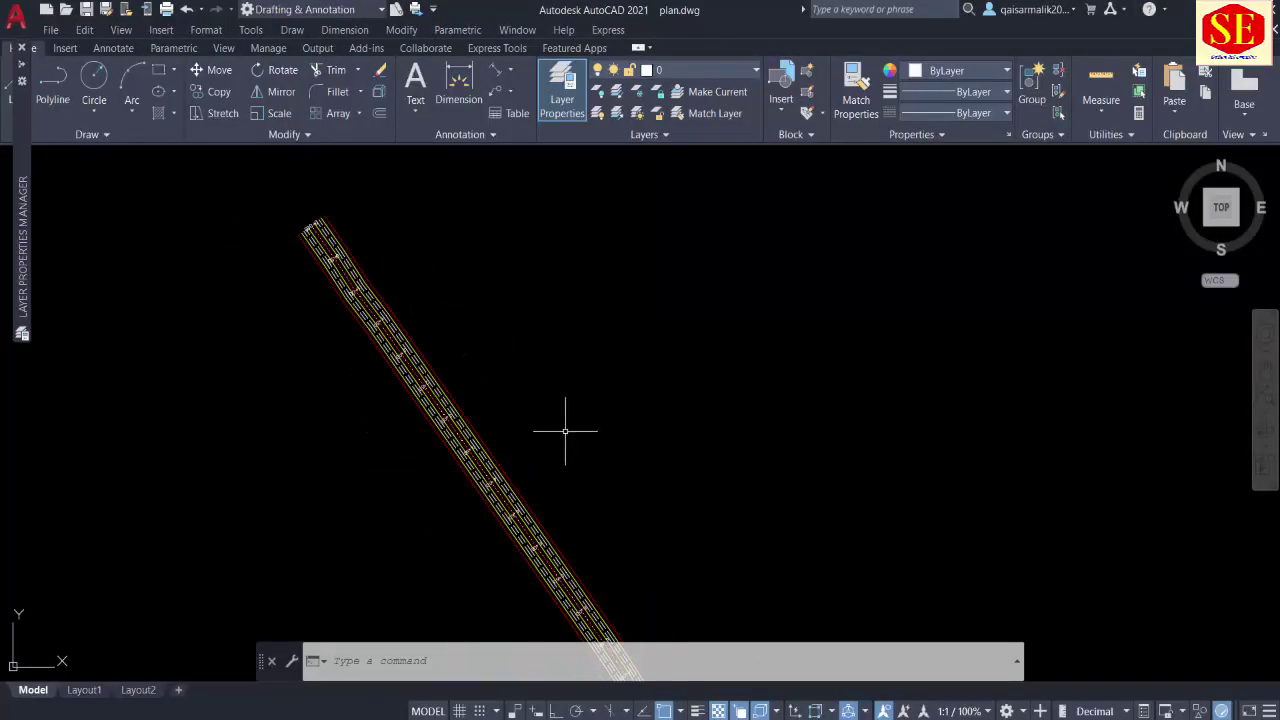
{"action": "scroll", "coordinate": [540, 400], "scroll_direction": "up", "scroll_amount": 2}
{"action": "middle_click_drag", "start_coordinate": [529, 391], "coordinate": [580, 286]}
{"action": "scroll", "coordinate": [545, 220], "scroll_direction": "down", "scroll_amount": 4}
{"action": "scroll", "coordinate": [908, 429], "scroll_direction": "down", "scroll_amount": 2}
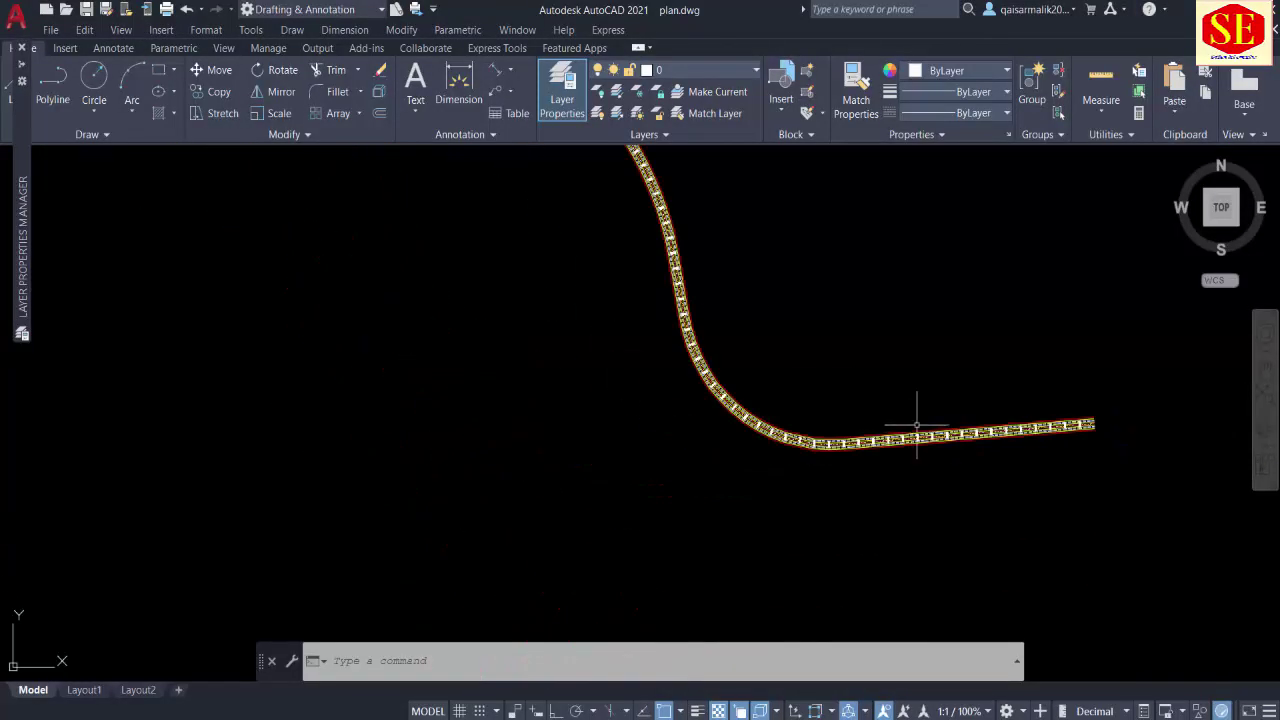
{"action": "middle_click_drag", "start_coordinate": [793, 296], "coordinate": [800, 445]}
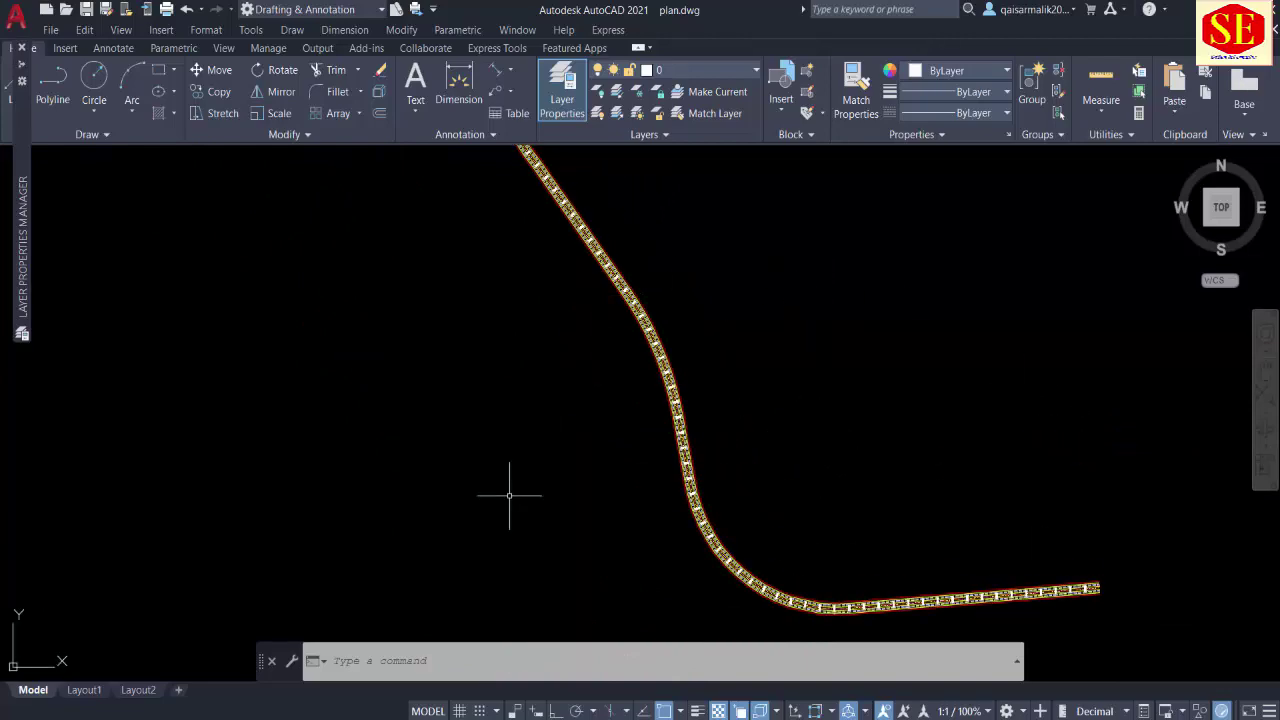
{"action": "key", "text": "alt+Tab"}
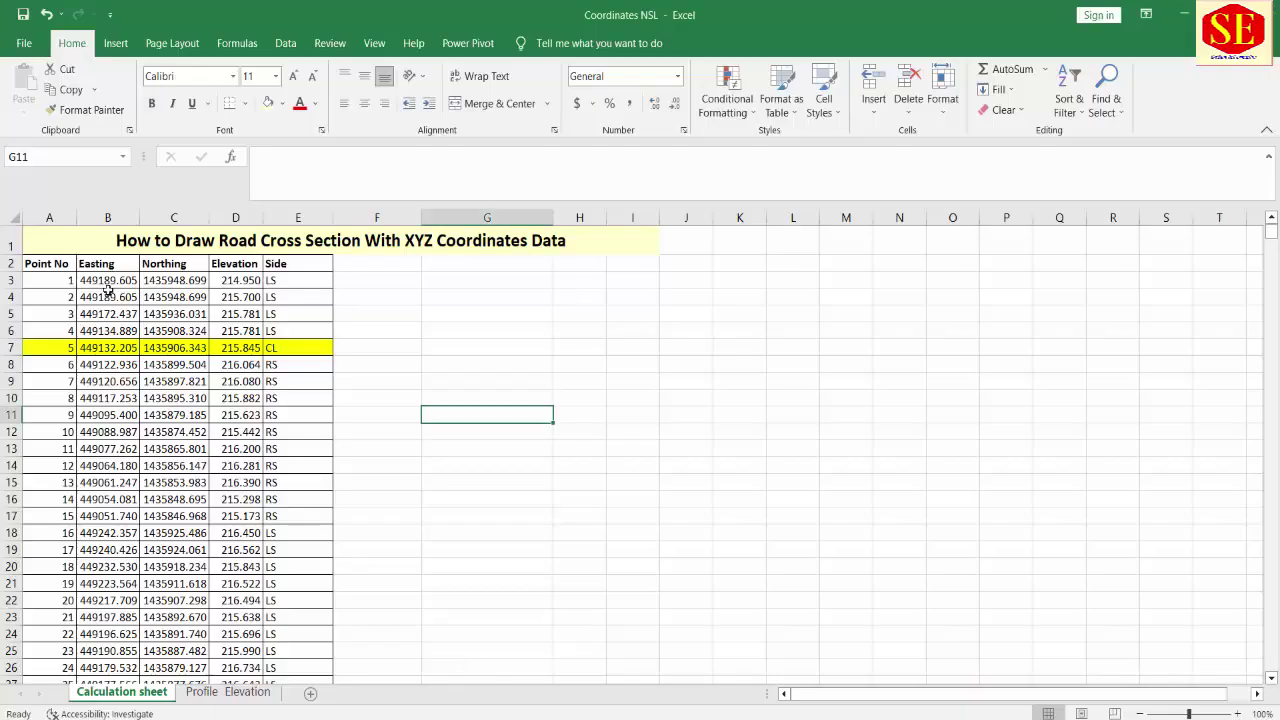
Step: Enter =B3&","&C3&","&D3 in F3 to join point 1's easting, northing and elevation
{"action": "left_click", "coordinate": [368, 268]}
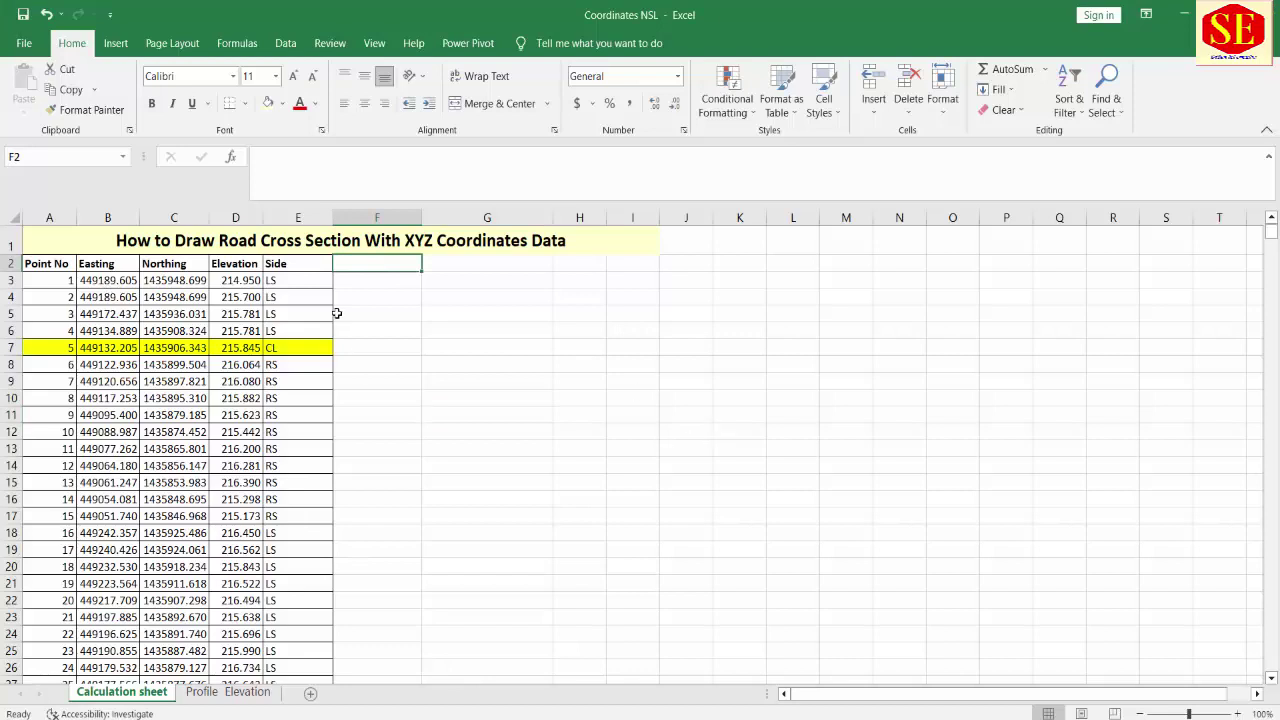
{"action": "left_click", "coordinate": [360, 284]}
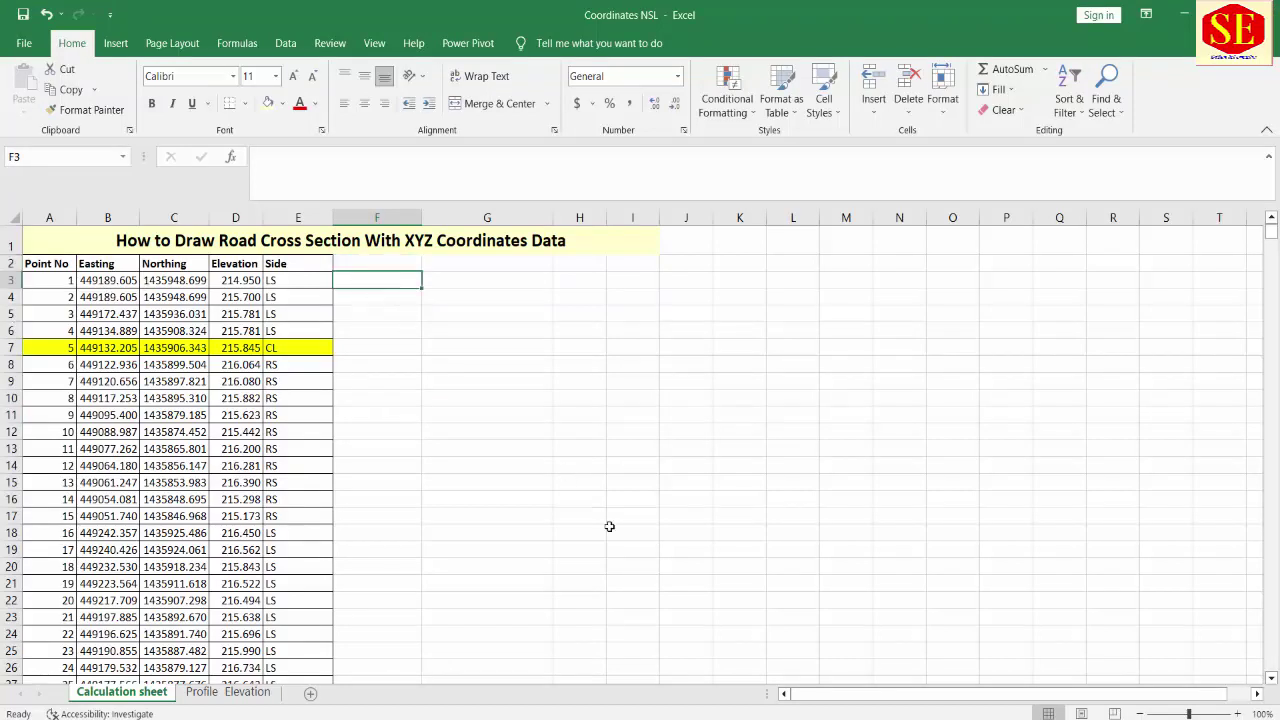
{"action": "type", "text": "="}
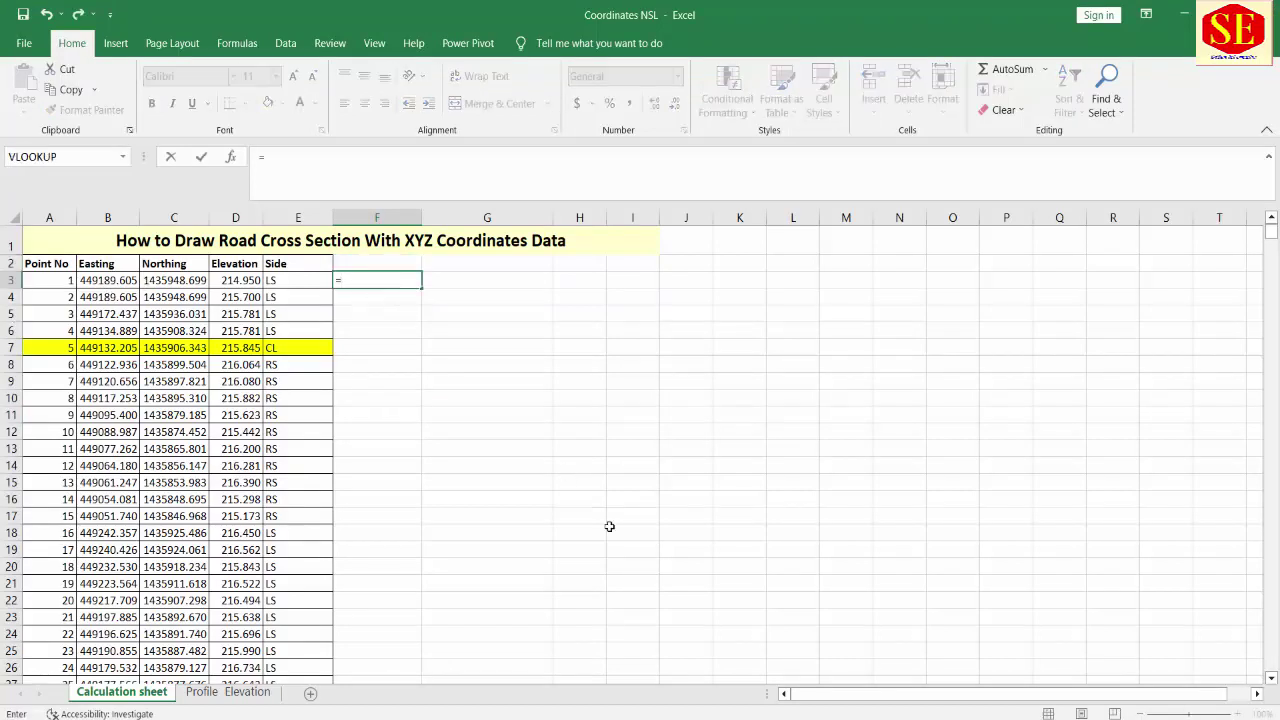
{"action": "left_click", "coordinate": [93, 284]}
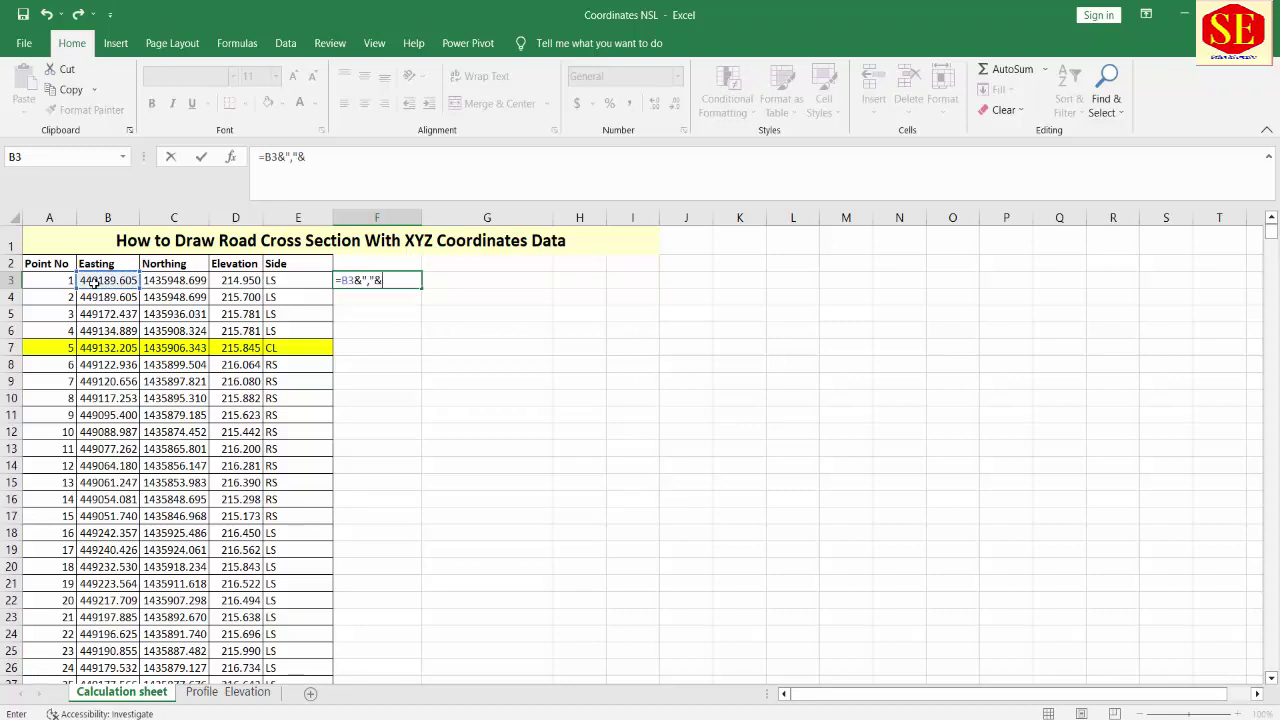
{"action": "left_click", "coordinate": [172, 284]}
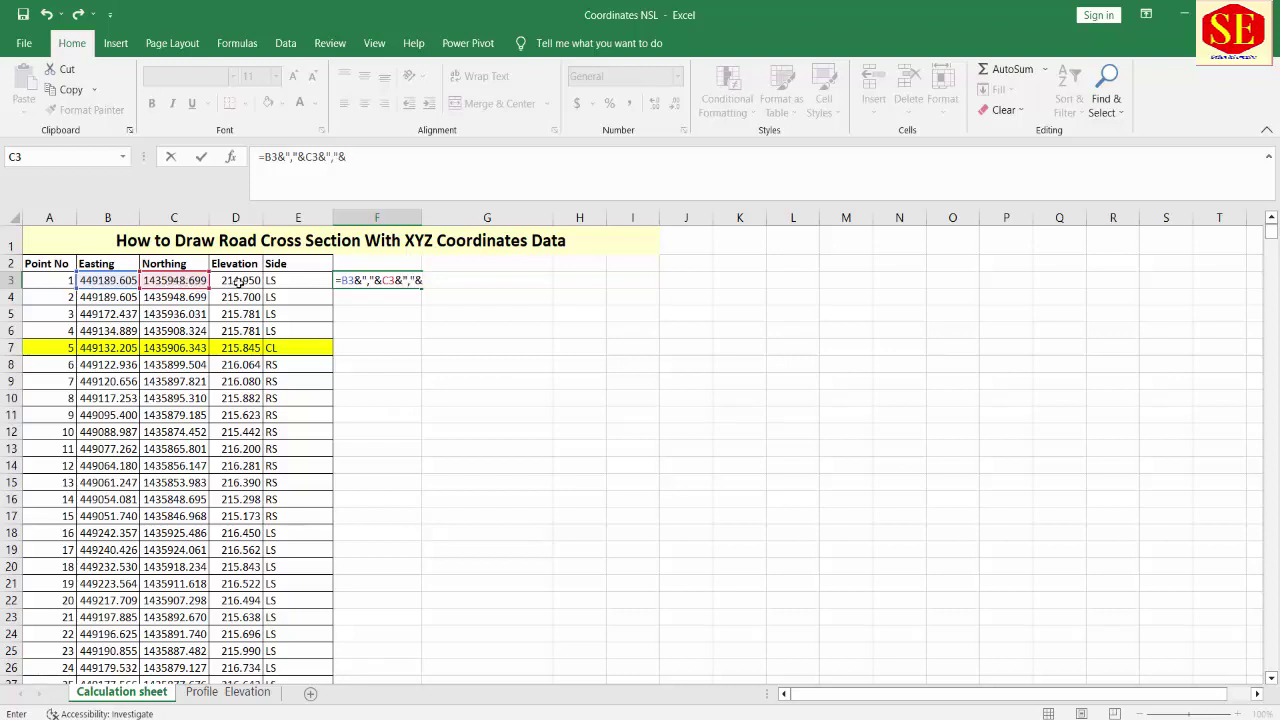
{"action": "left_click", "coordinate": [239, 284]}
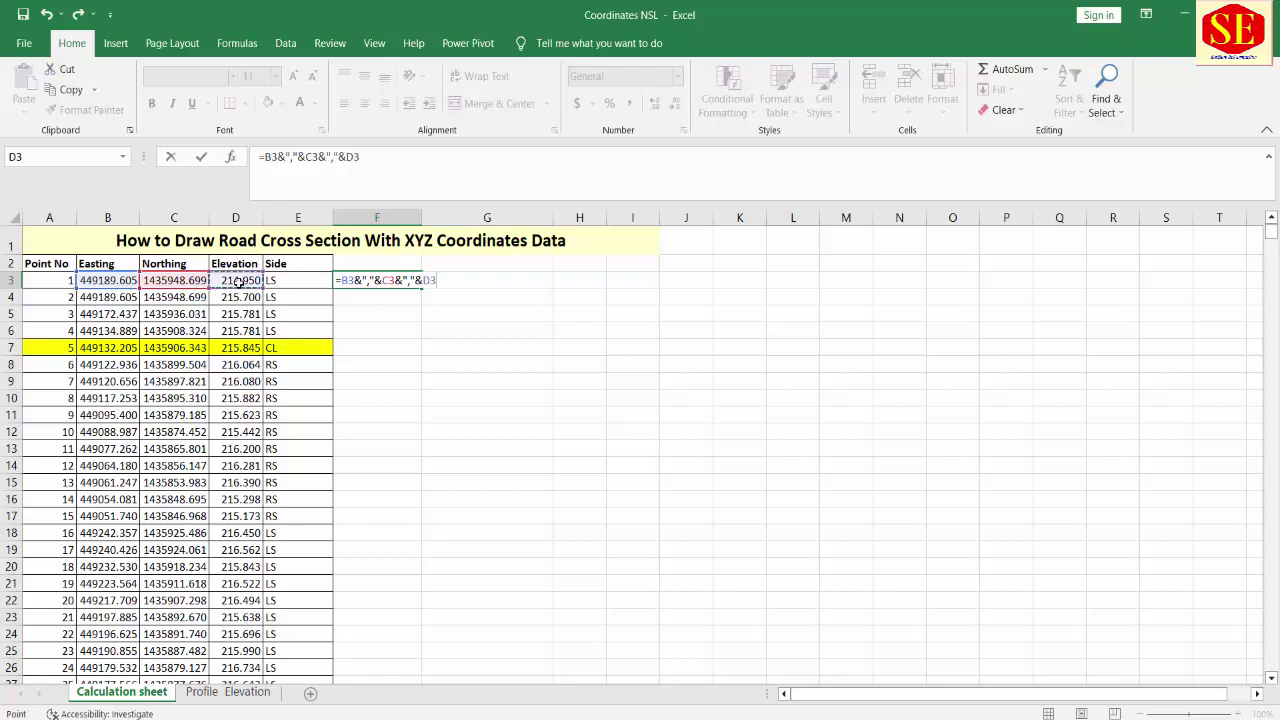
{"action": "key", "text": "Return"}
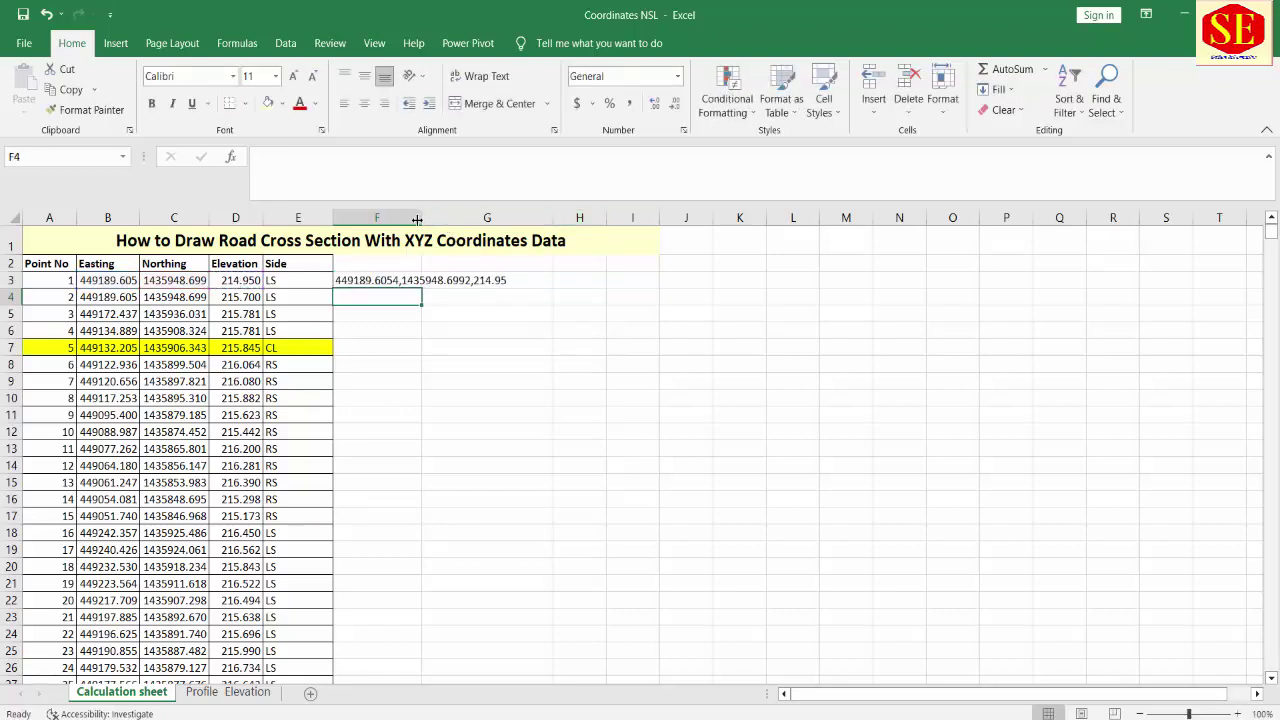
Step: Autofit column F, fill the formula down to row 1447, and copy the column
{"action": "double_click", "coordinate": [422, 216]}
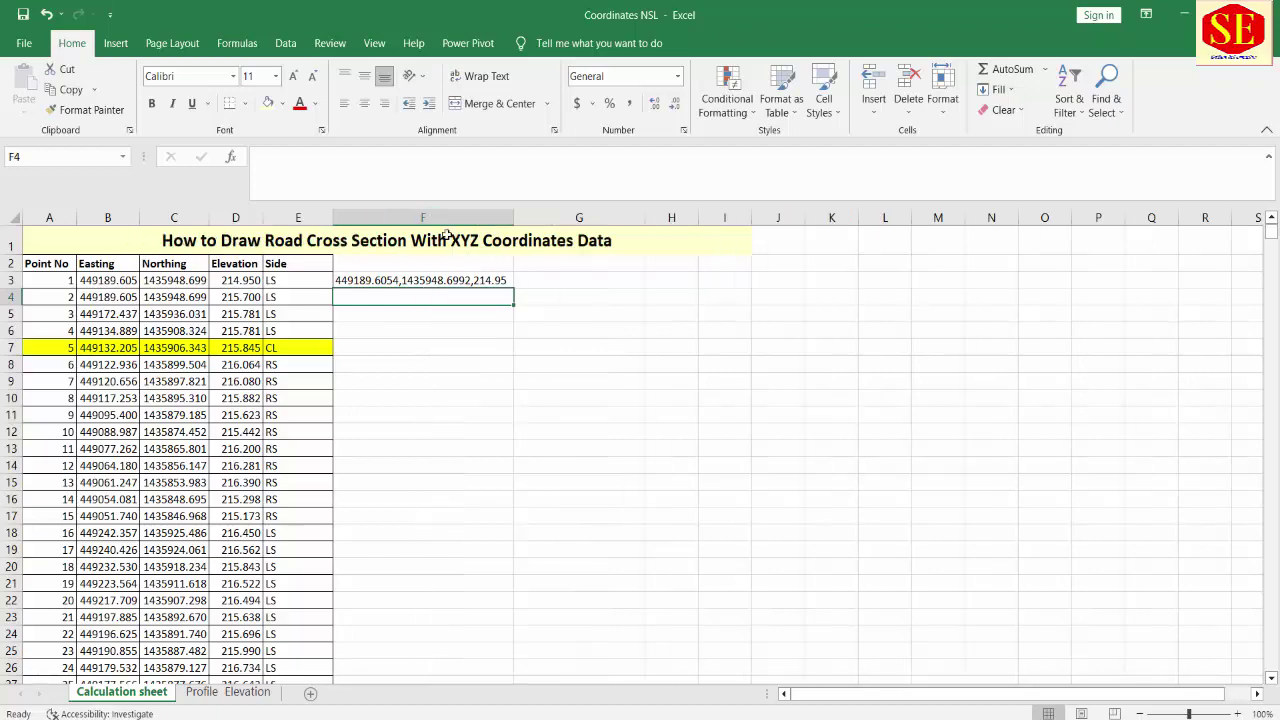
{"action": "left_click", "coordinate": [480, 280]}
{"action": "mouse_move", "coordinate": [515, 286]}
{"action": "left_mouse_down"}
{"action": "mouse_move", "coordinate": [515, 598]}
{"action": "mouse_move", "coordinate": [519, 555]}
{"action": "left_mouse_up"}
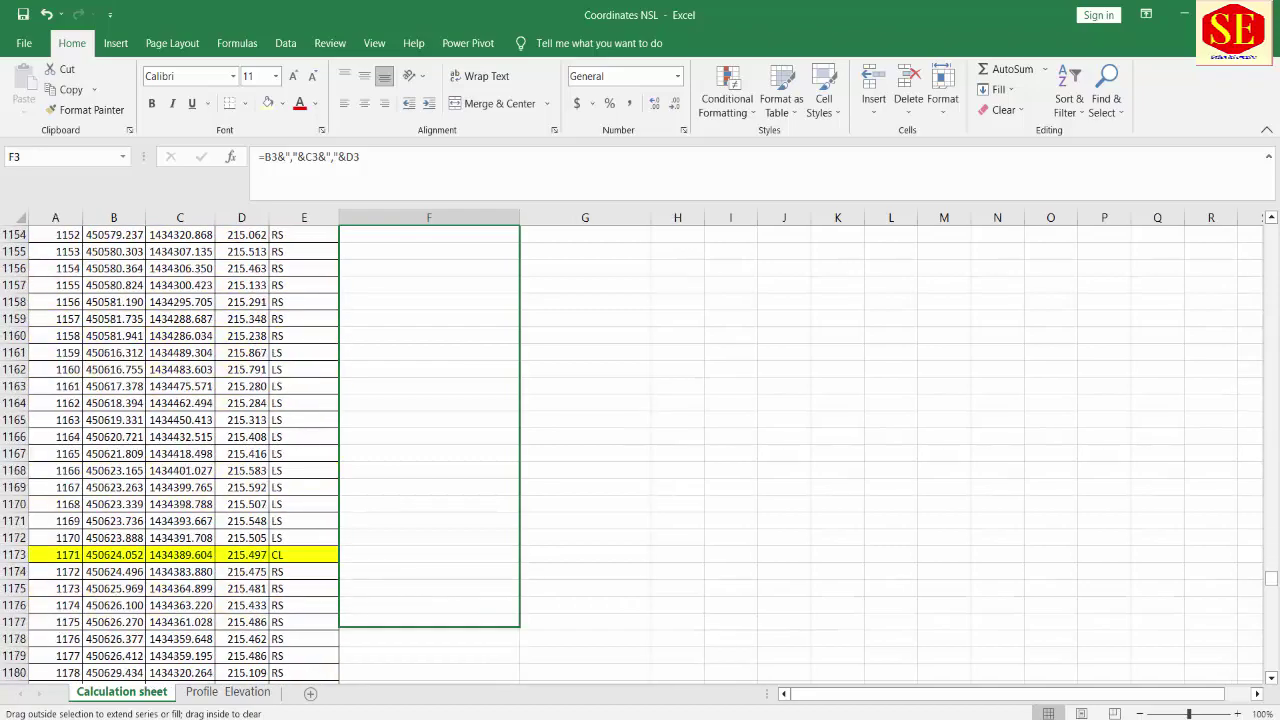
{"action": "left_click_drag", "start_coordinate": [519, 555], "coordinate": [519, 677]}
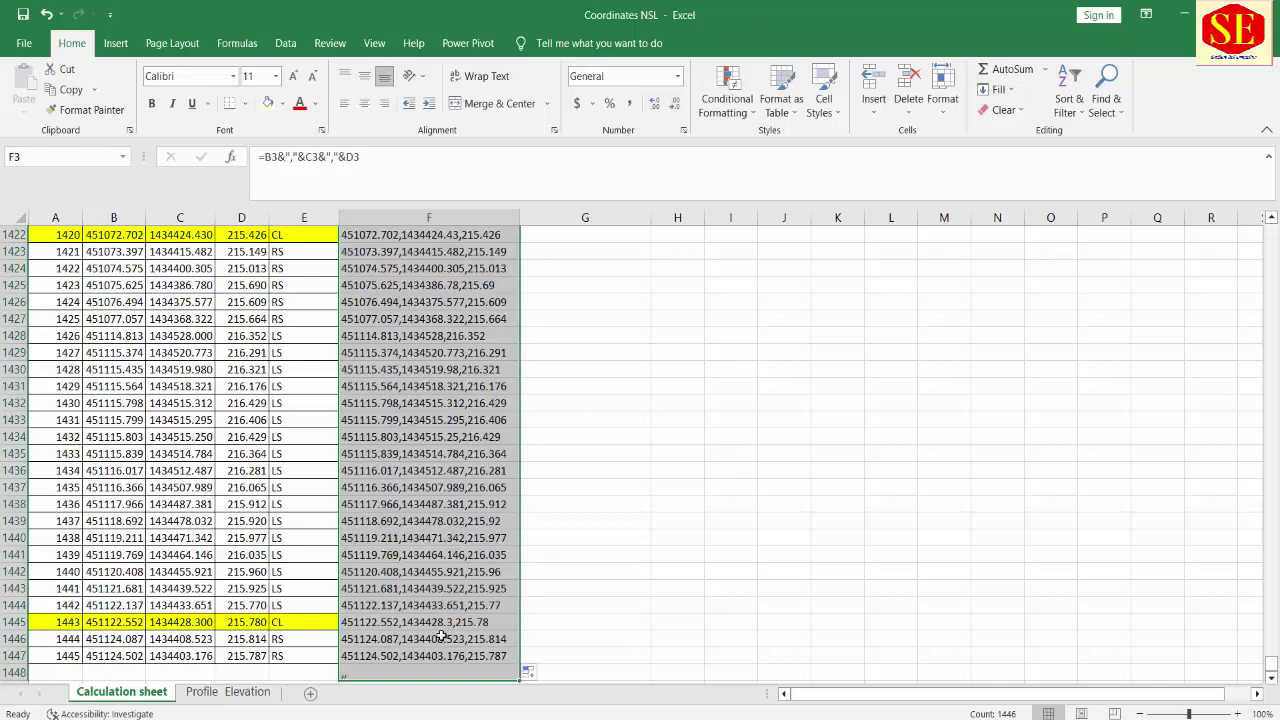
{"action": "right_click", "coordinate": [404, 569]}
{"action": "left_click", "coordinate": [480, 71]}
{"action": "key", "text": "ctrl+BackSpace"}
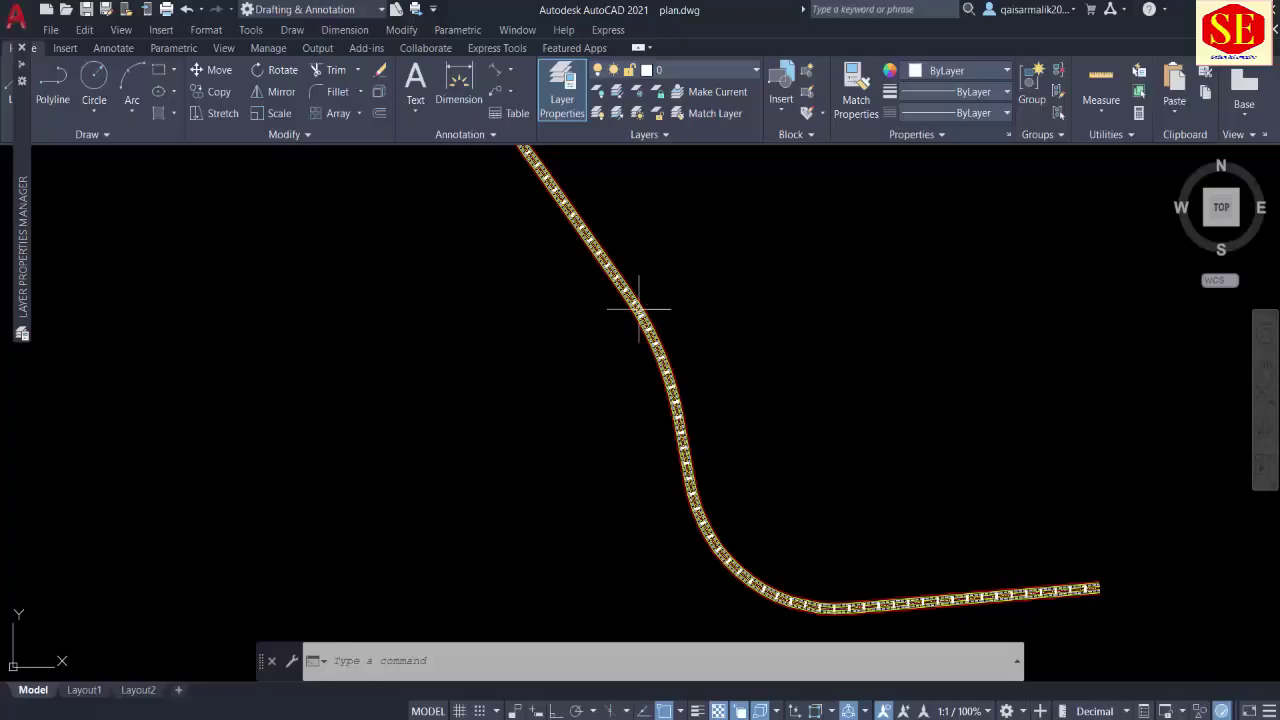
Step: Zoom in on the plan.dwg alignment with stations 1+00 to 3+50 and dismiss the Quick Access dropdown
{"action": "scroll", "coordinate": [638, 309], "scroll_direction": "up", "scroll_amount": 2}
{"action": "scroll", "coordinate": [550, 320], "scroll_direction": "up", "scroll_amount": 3}
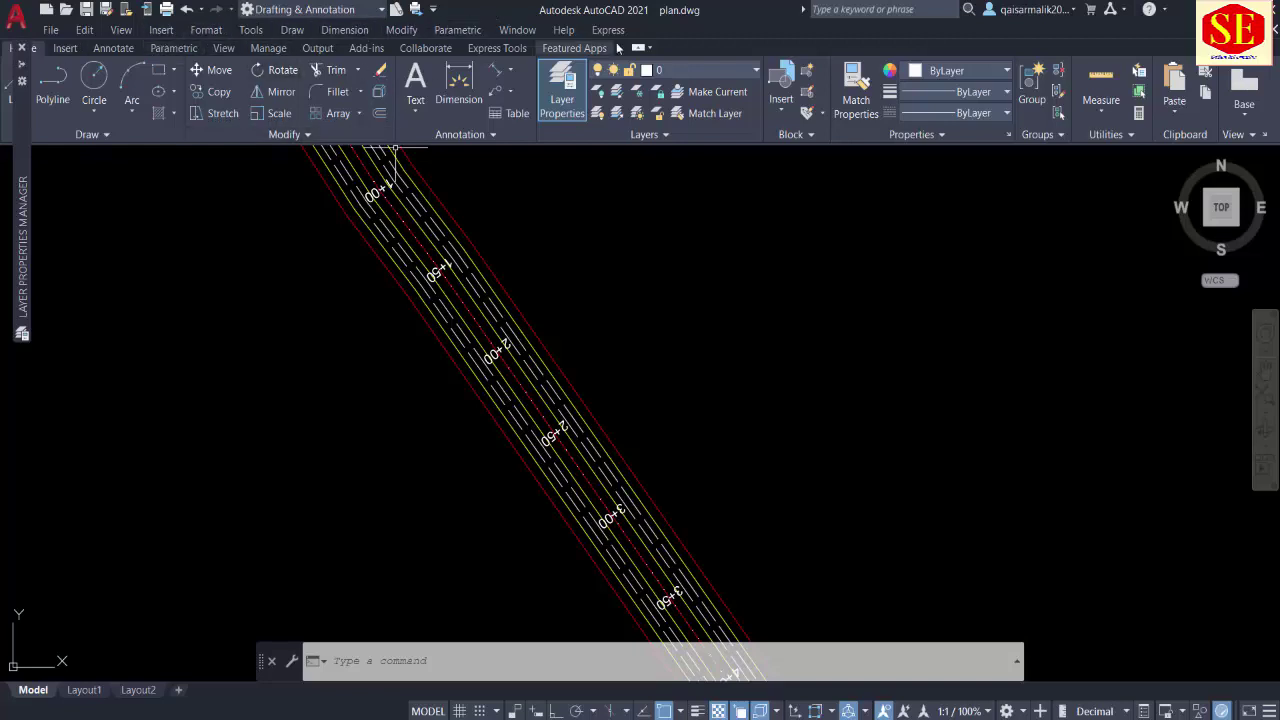
{"action": "left_click", "coordinate": [434, 10]}
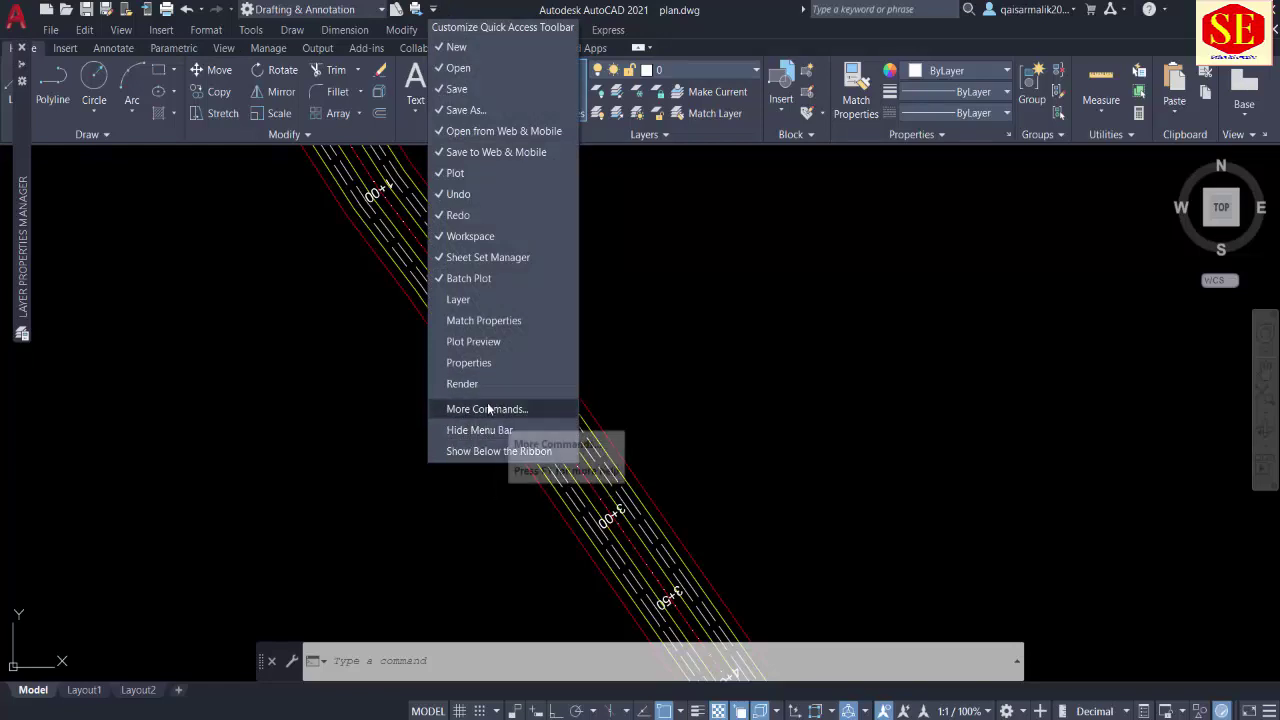
{"action": "left_click", "coordinate": [455, 8]}
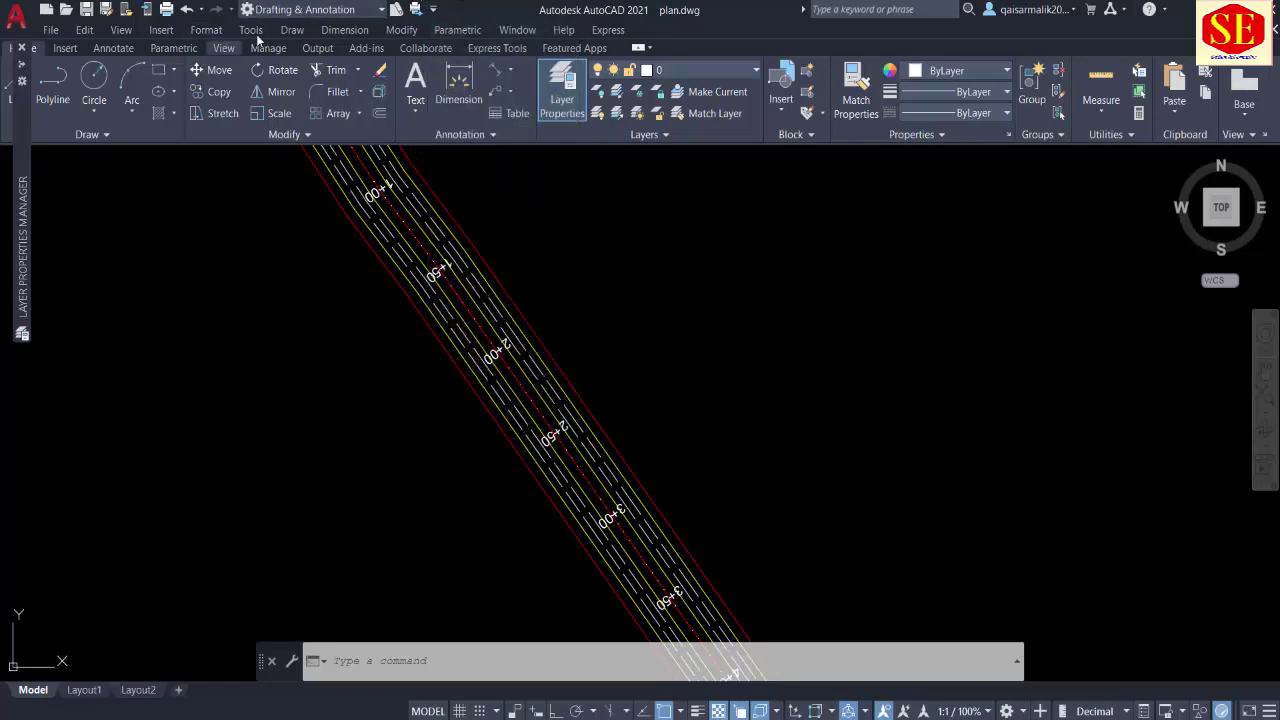
Step: Set the point style to the X marker at size 5.0000 relative to screen
{"action": "left_click", "coordinate": [205, 30]}
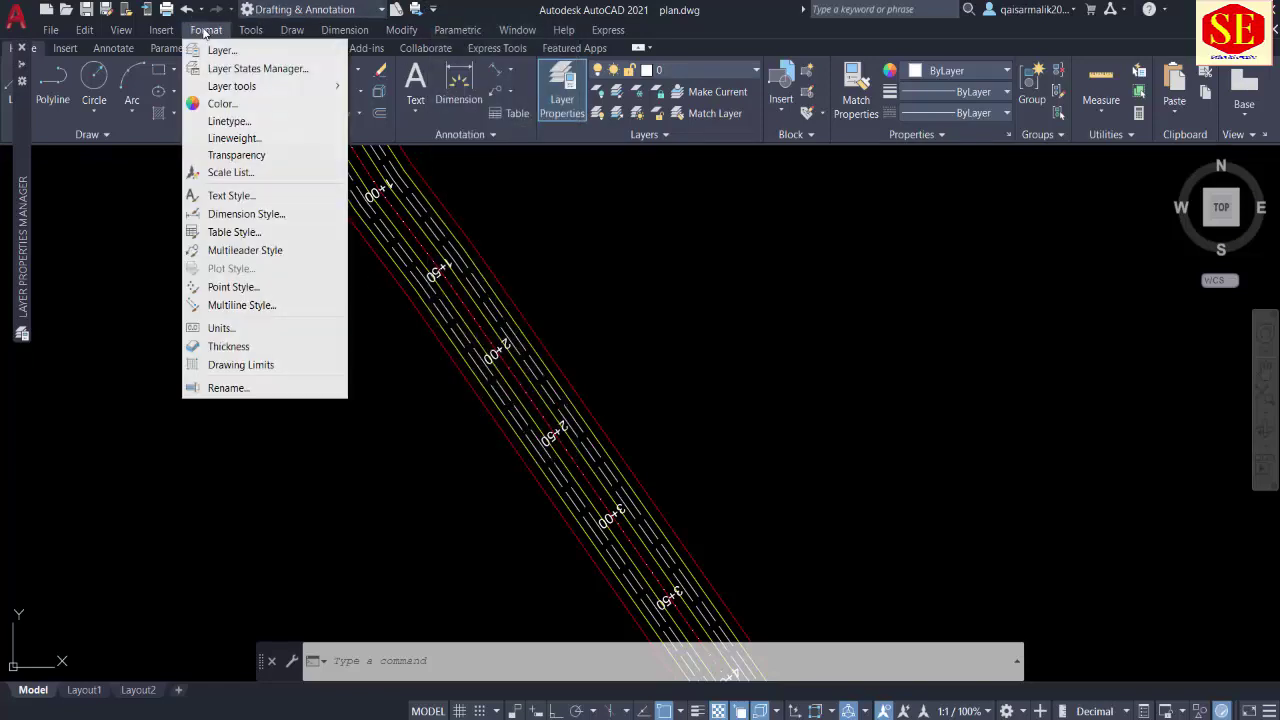
{"action": "left_click", "coordinate": [240, 285]}
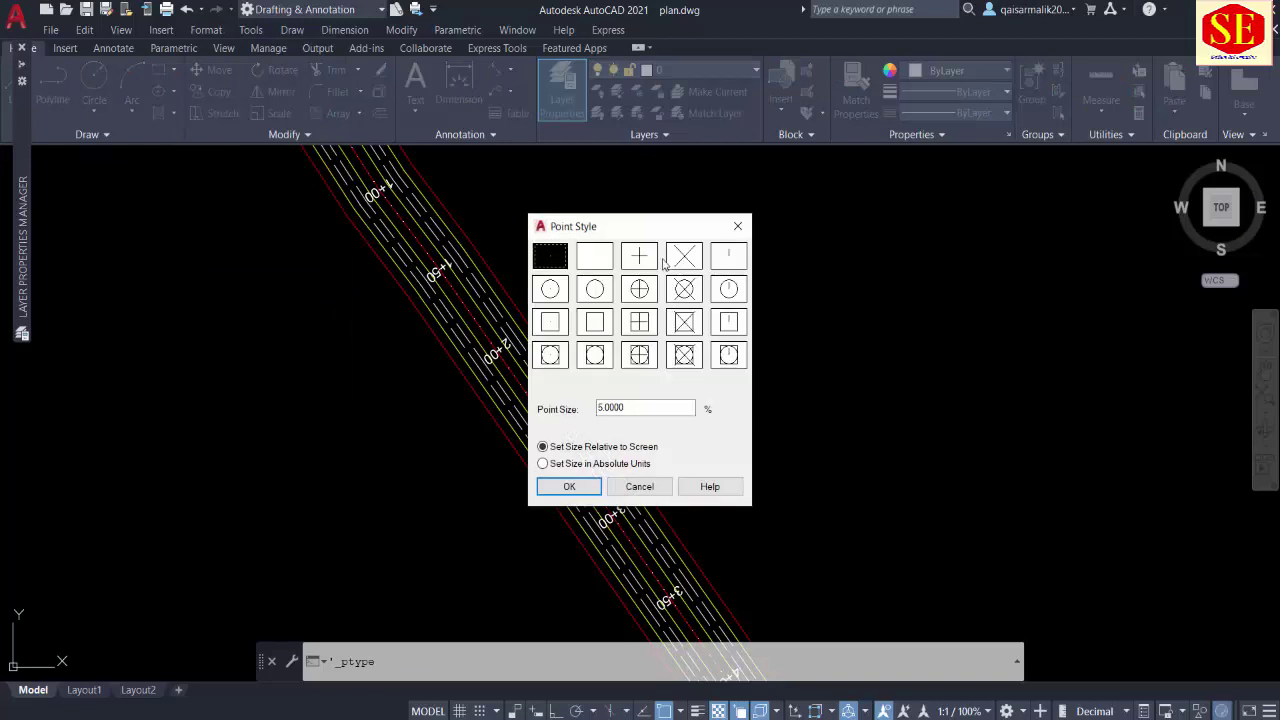
{"action": "left_click", "coordinate": [675, 261]}
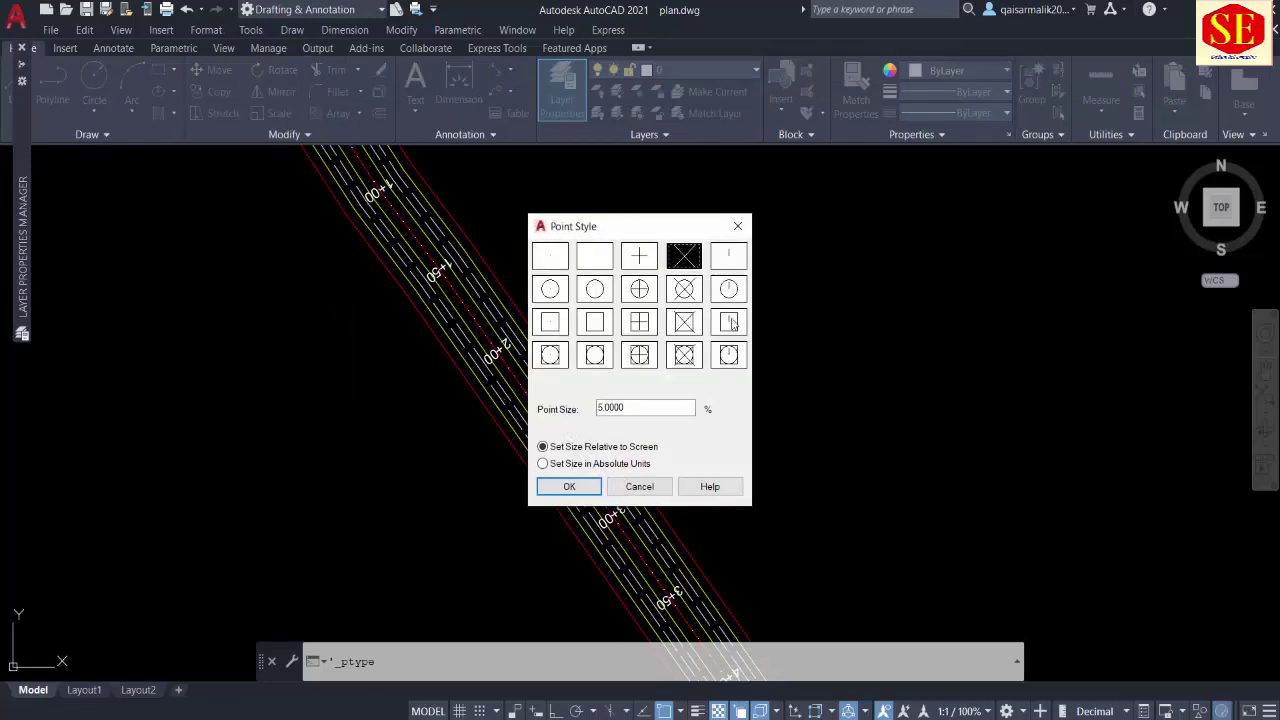
{"action": "left_click", "coordinate": [568, 486]}
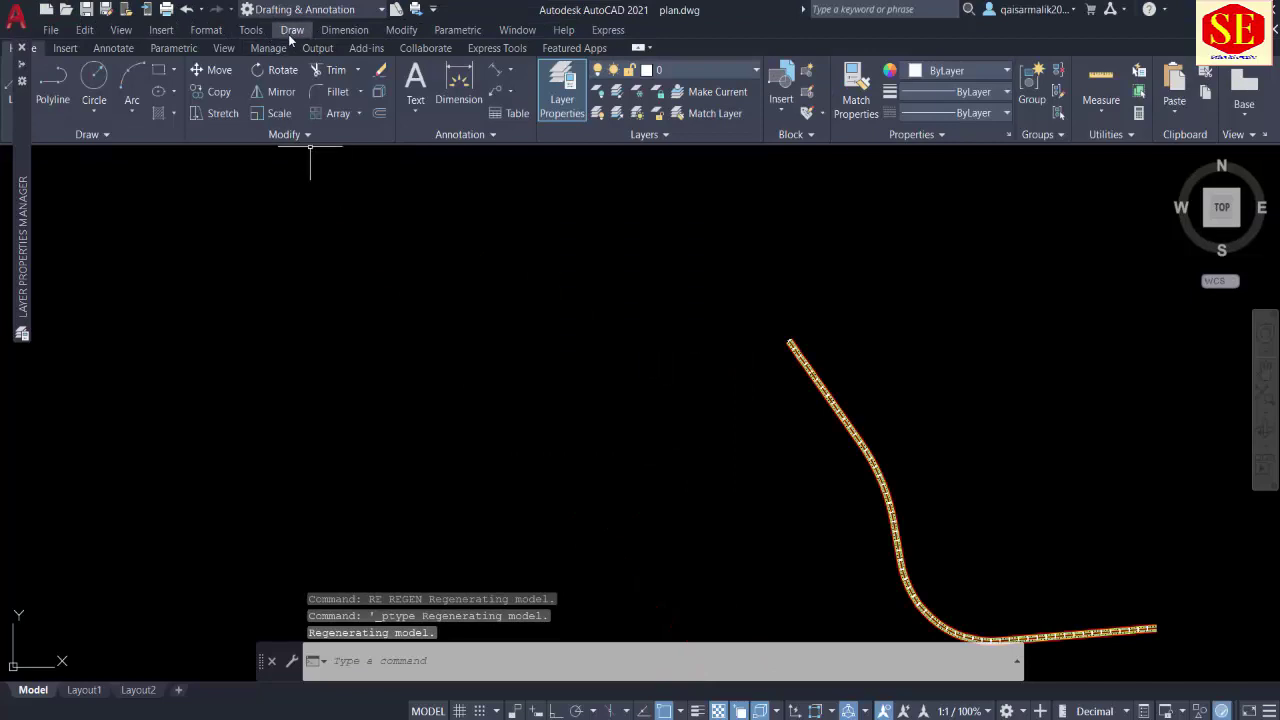
{"action": "left_click", "coordinate": [289, 33]}
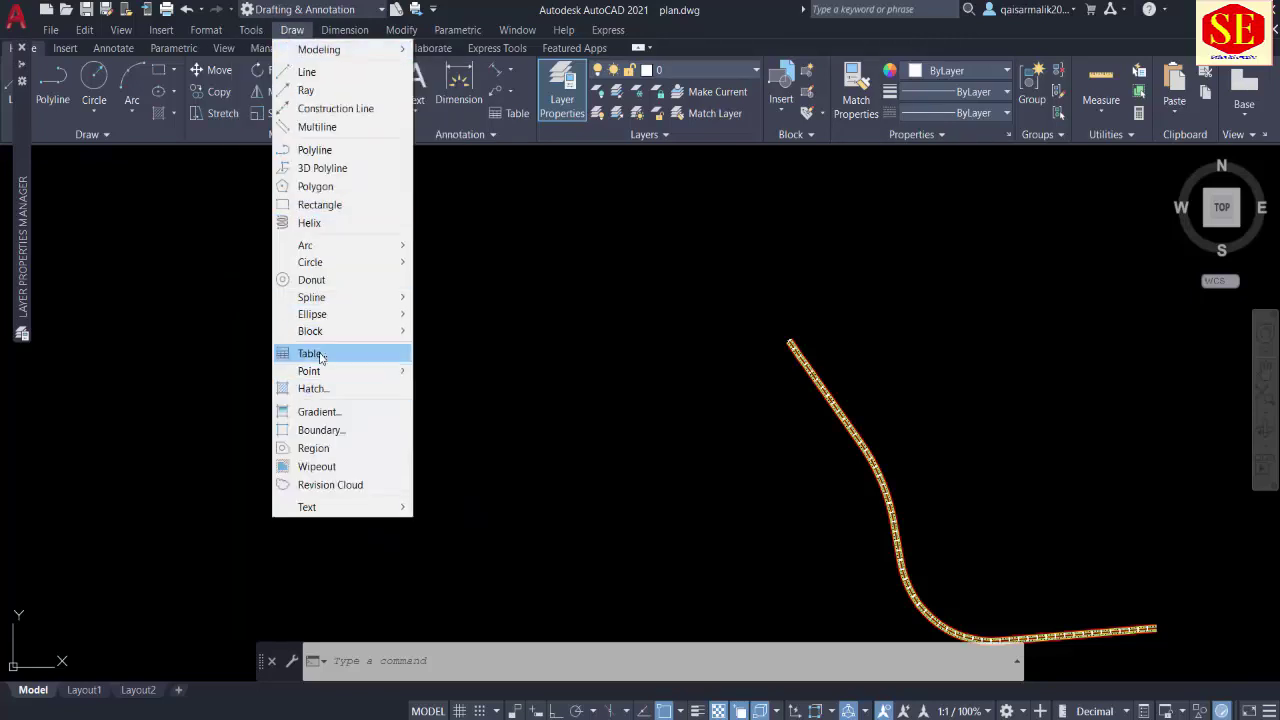
{"action": "mouse_move", "coordinate": [309, 371]}
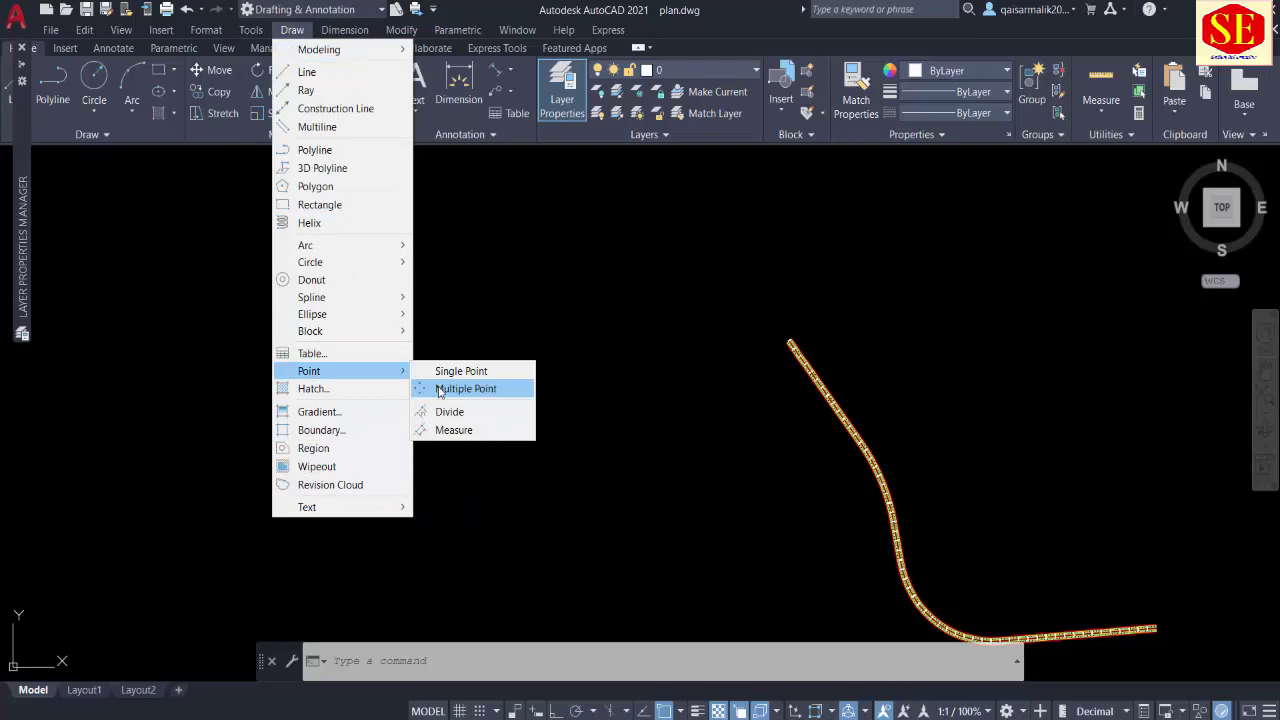
Step: Paste the copied coordinates into the Multiple Point command, then regenerate with RE
{"action": "left_click", "coordinate": [440, 389]}
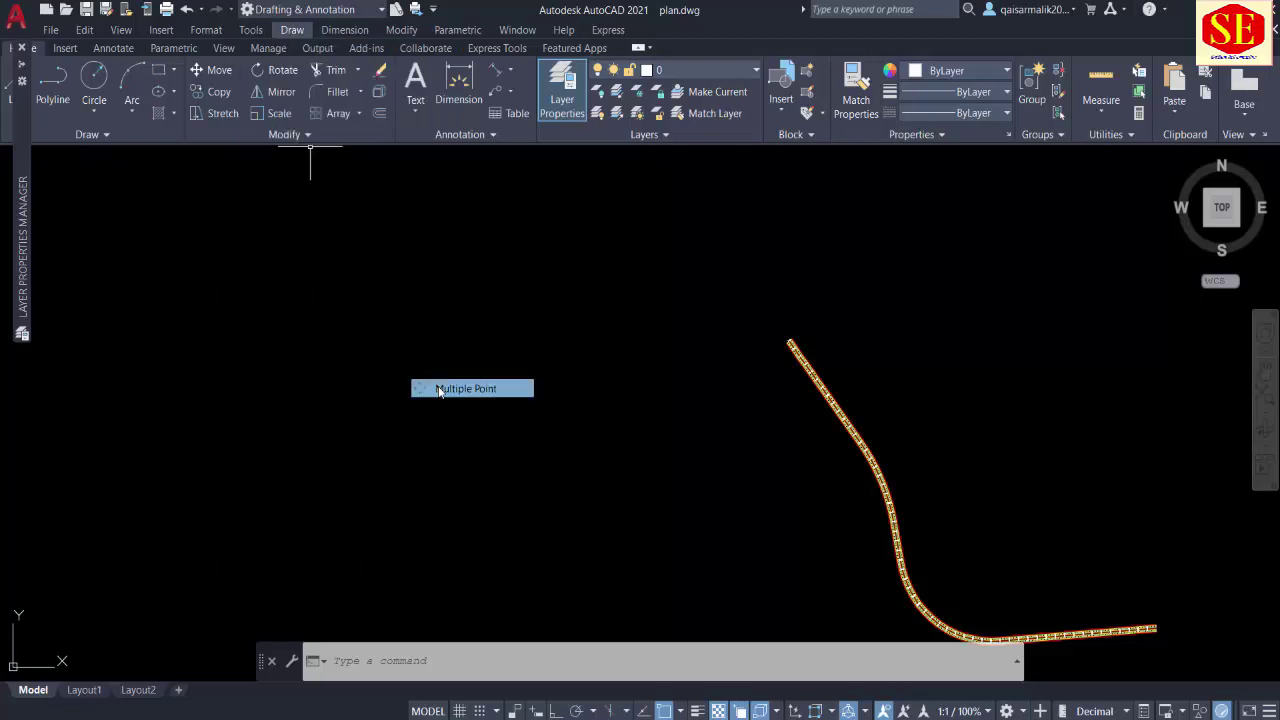
{"action": "right_click", "coordinate": [504, 657]}
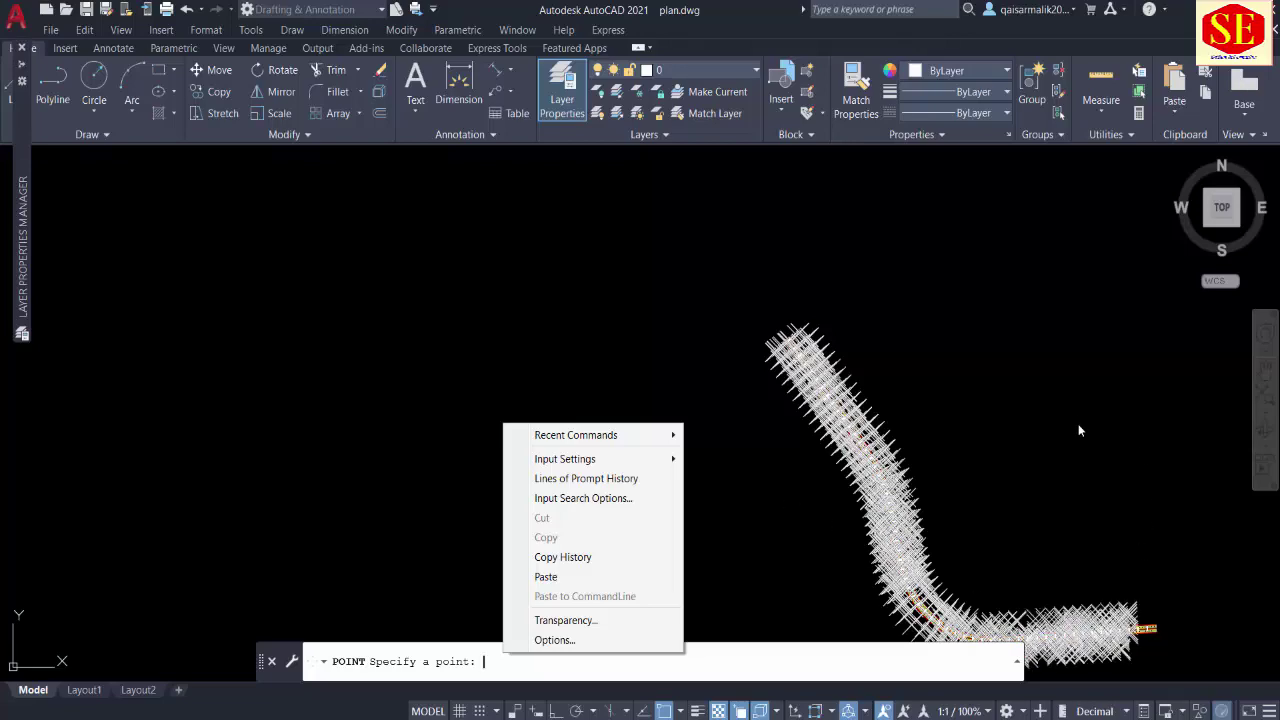
{"action": "scroll", "coordinate": [880, 310], "scroll_direction": "up", "scroll_amount": 2}
{"action": "scroll", "coordinate": [830, 288], "scroll_direction": "up", "scroll_amount": 2}
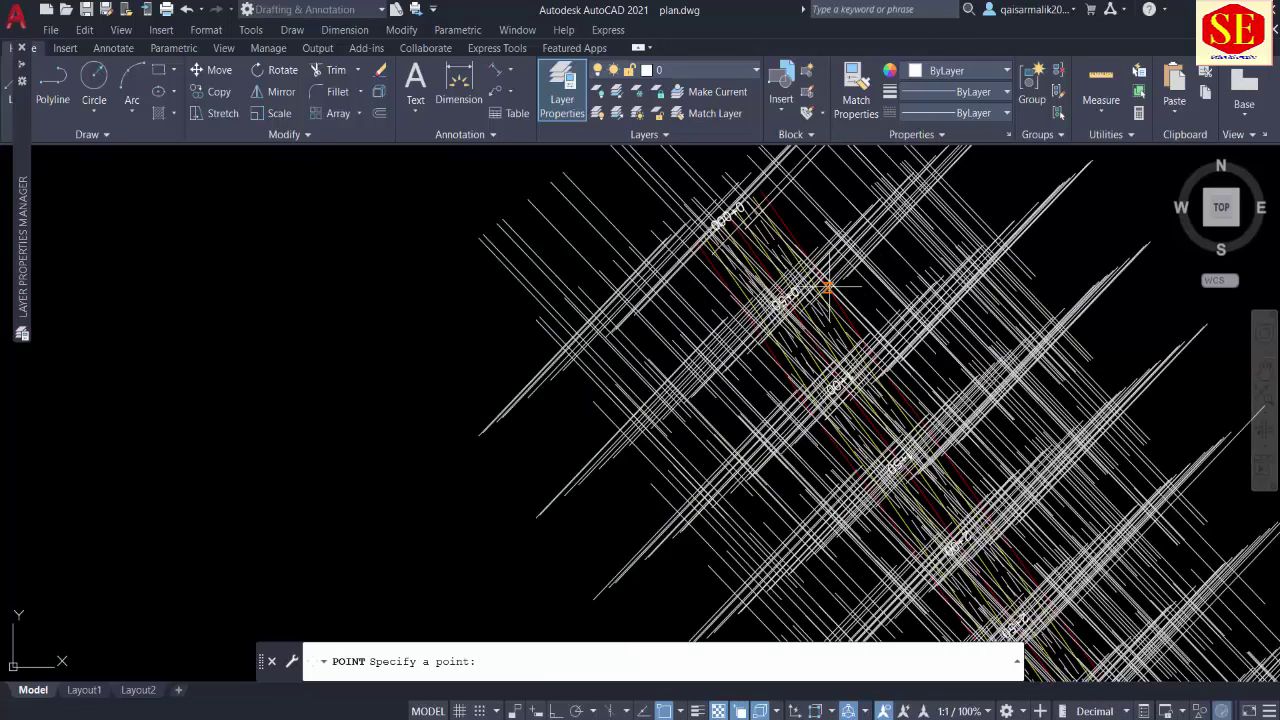
{"action": "key", "text": "Escape"}
{"action": "type", "text": "RE"}
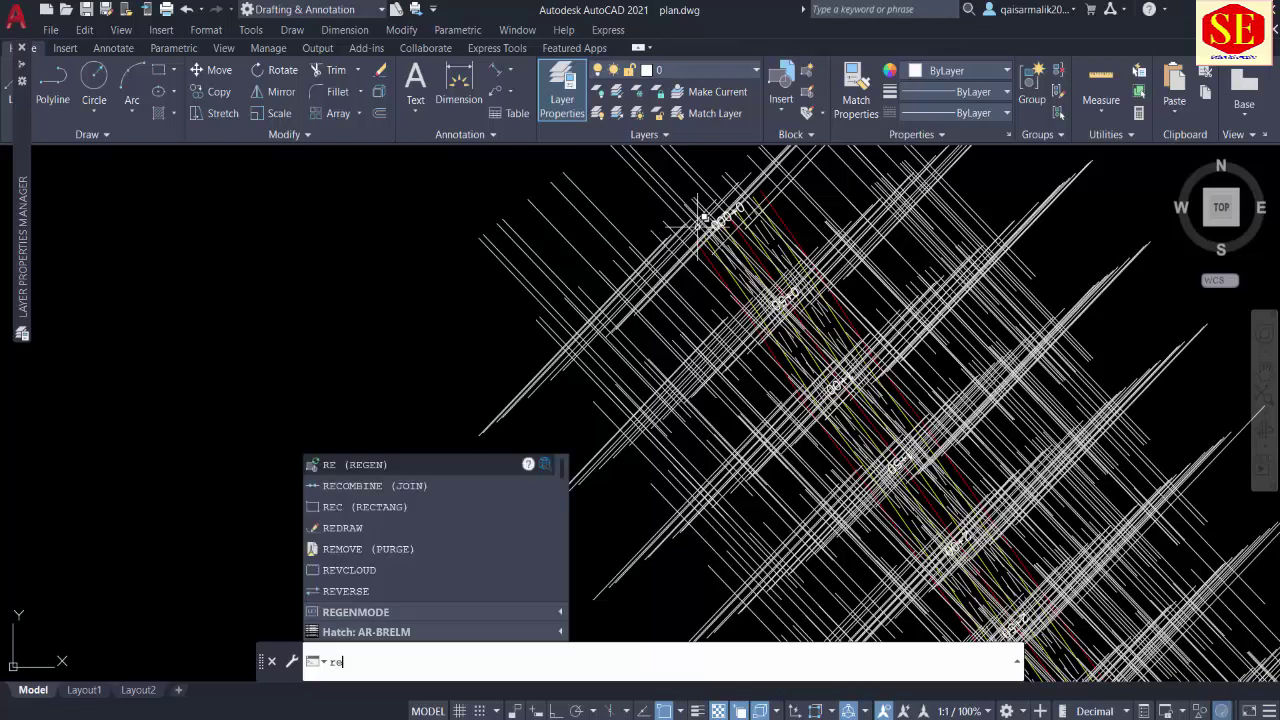
{"action": "key", "text": "Return"}
Step: Pan and zoom along the curved road to inspect the X-marked points at each station
{"action": "middle_click_drag", "start_coordinate": [894, 257], "coordinate": [586, 277]}
{"action": "scroll", "coordinate": [706, 380], "scroll_direction": "down", "scroll_amount": 3}
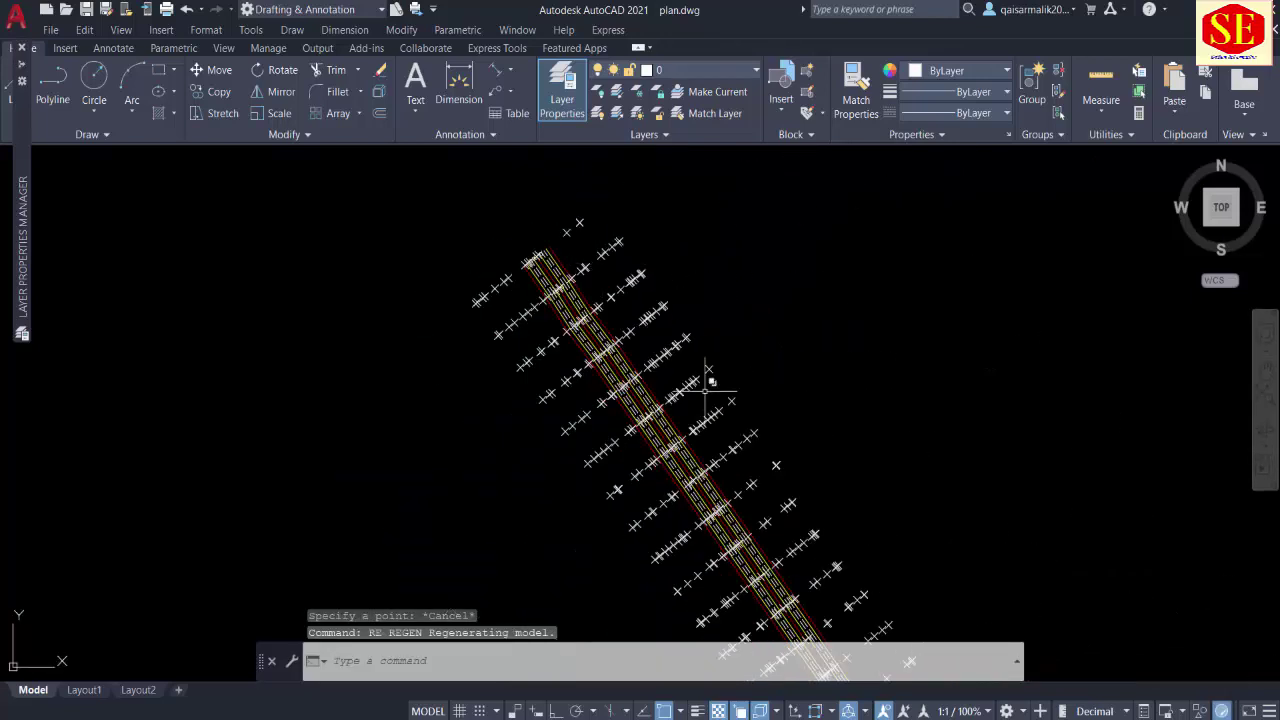
{"action": "middle_click_drag", "start_coordinate": [688, 283], "coordinate": [780, 257]}
{"action": "mouse_move", "coordinate": [909, 537]}
{"action": "middle_mouse_down"}
{"action": "mouse_move", "coordinate": [897, 343]}
{"action": "mouse_move", "coordinate": [890, 405]}
{"action": "middle_mouse_up"}
{"action": "scroll", "coordinate": [680, 414], "scroll_direction": "up", "scroll_amount": 1}
{"action": "scroll", "coordinate": [789, 412], "scroll_direction": "up", "scroll_amount": 2}
{"action": "scroll", "coordinate": [791, 400], "scroll_direction": "up", "scroll_amount": 1}
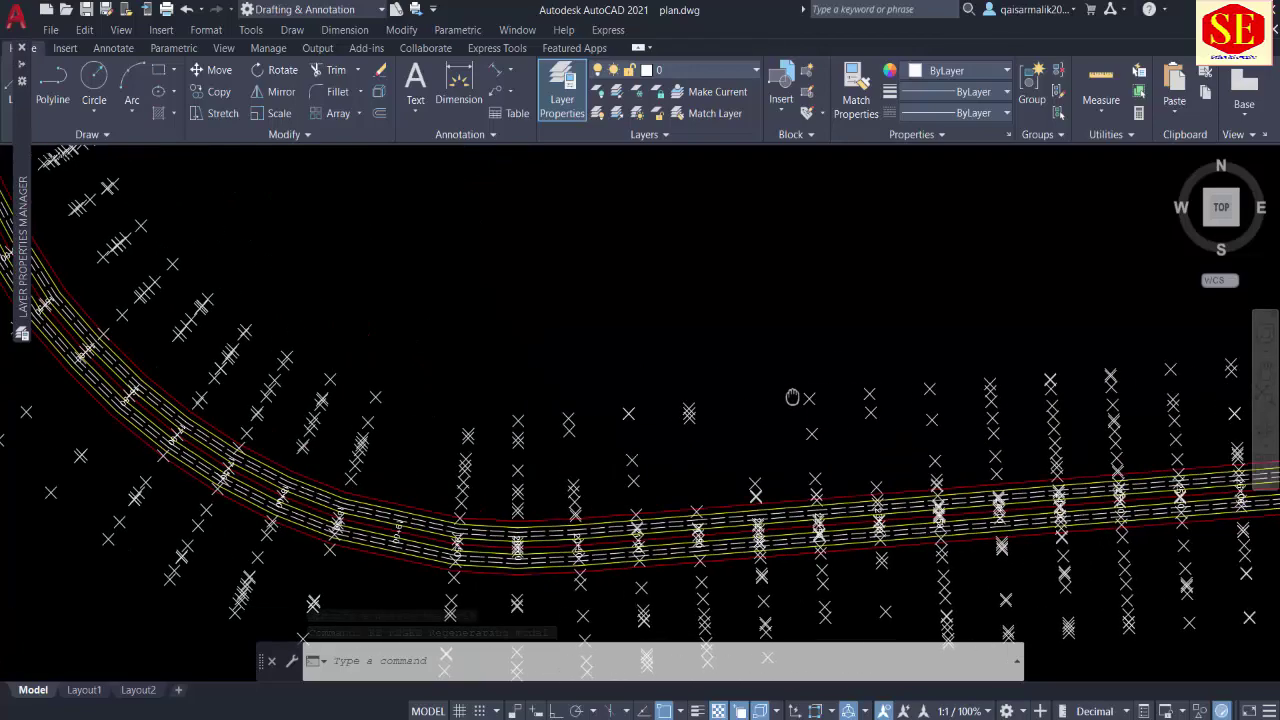
{"action": "scroll", "coordinate": [791, 400], "scroll_direction": "up", "scroll_amount": 1}
{"action": "scroll", "coordinate": [1166, 457], "scroll_direction": "up", "scroll_amount": 3}
{"action": "scroll", "coordinate": [971, 457], "scroll_direction": "up", "scroll_amount": 3}
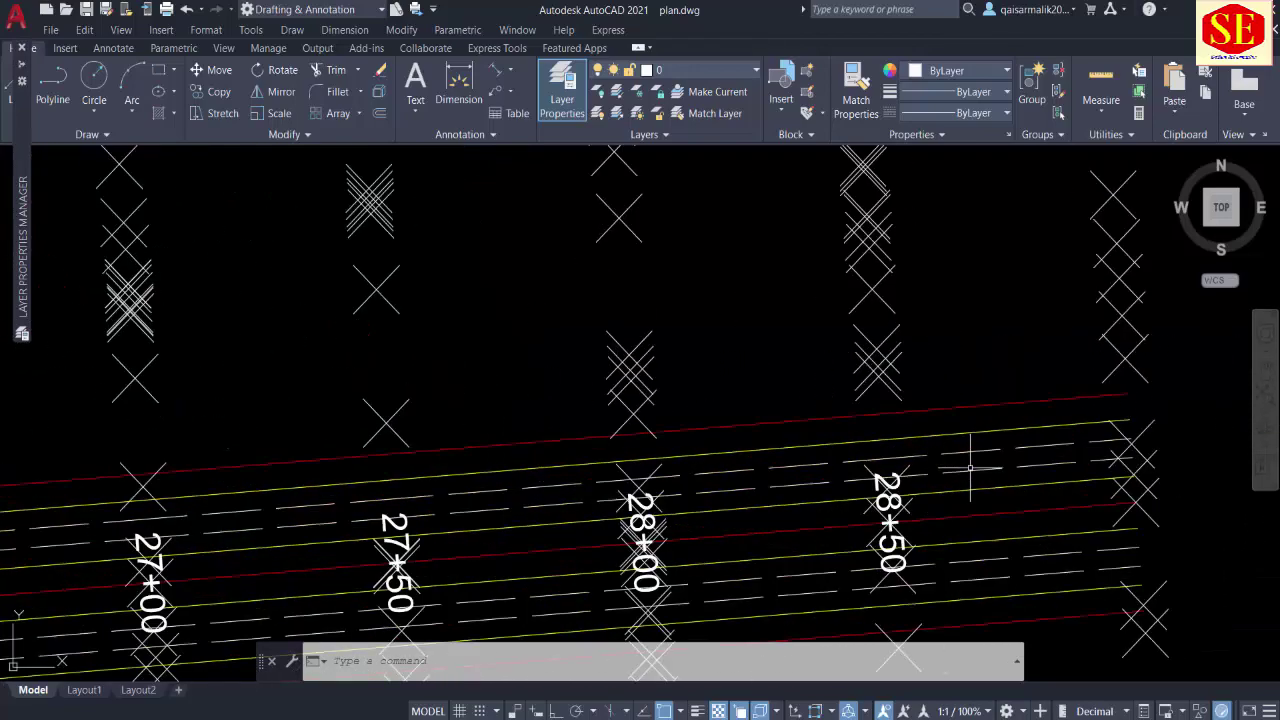
{"action": "scroll", "coordinate": [1030, 441], "scroll_direction": "down", "scroll_amount": 2}
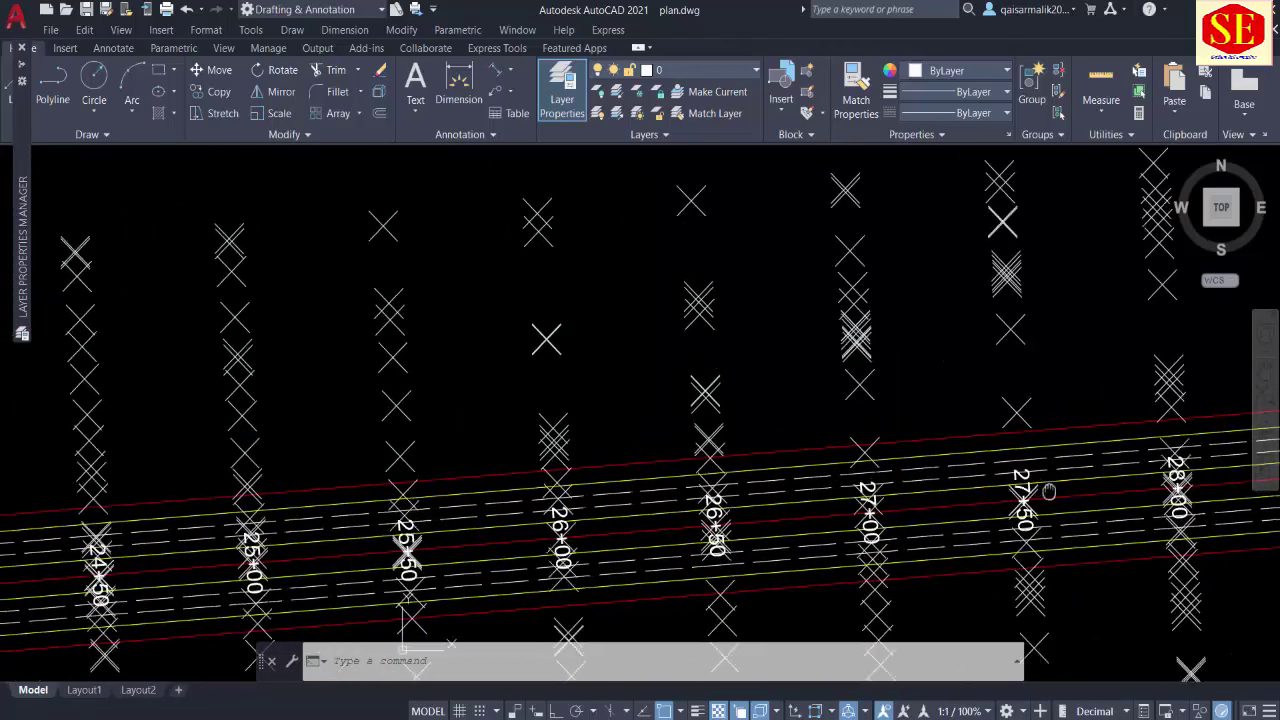
{"action": "scroll", "coordinate": [938, 477], "scroll_direction": "down", "scroll_amount": 2}
{"action": "scroll", "coordinate": [938, 477], "scroll_direction": "down", "scroll_amount": 1}
{"action": "scroll", "coordinate": [794, 434], "scroll_direction": "down", "scroll_amount": 3}
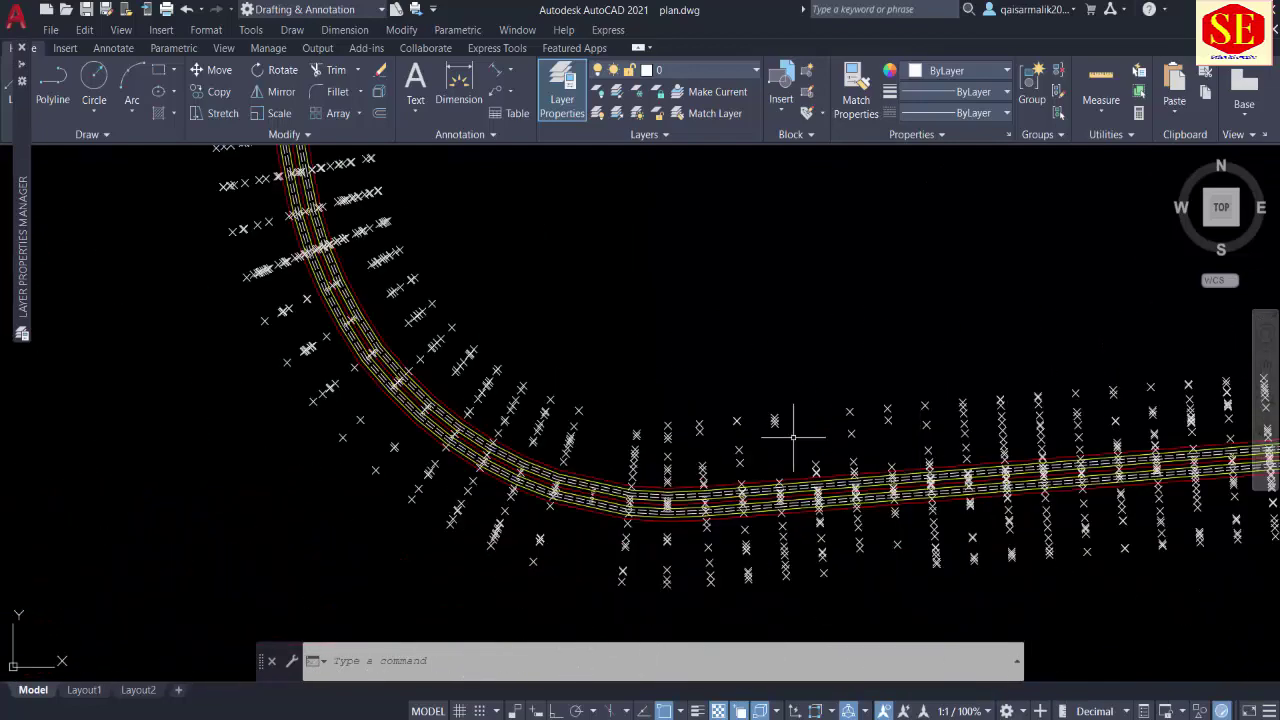
{"action": "mouse_move", "coordinate": [794, 434]}
{"action": "middle_mouse_down"}
{"action": "mouse_move", "coordinate": [752, 621]}
{"action": "mouse_move", "coordinate": [500, 286]}
{"action": "mouse_move", "coordinate": [700, 529]}
{"action": "mouse_move", "coordinate": [537, 206]}
{"action": "middle_mouse_up"}
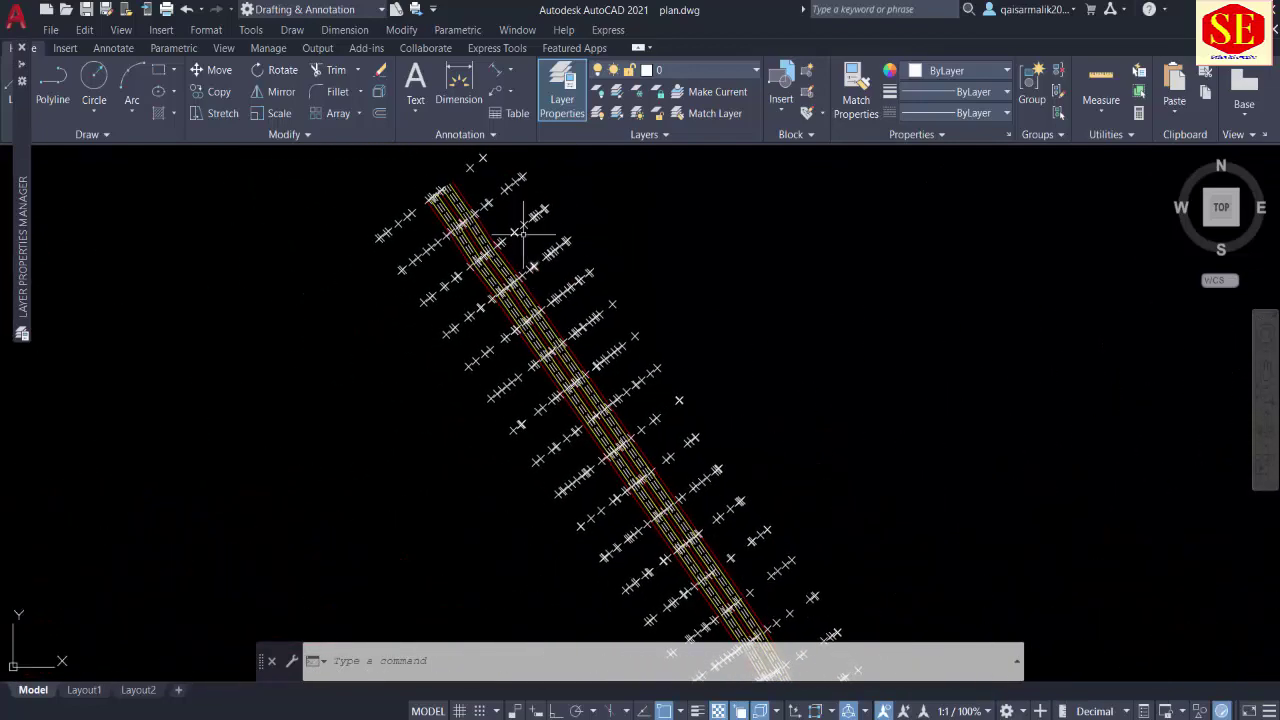
{"action": "key", "text": "alt+Tab"}
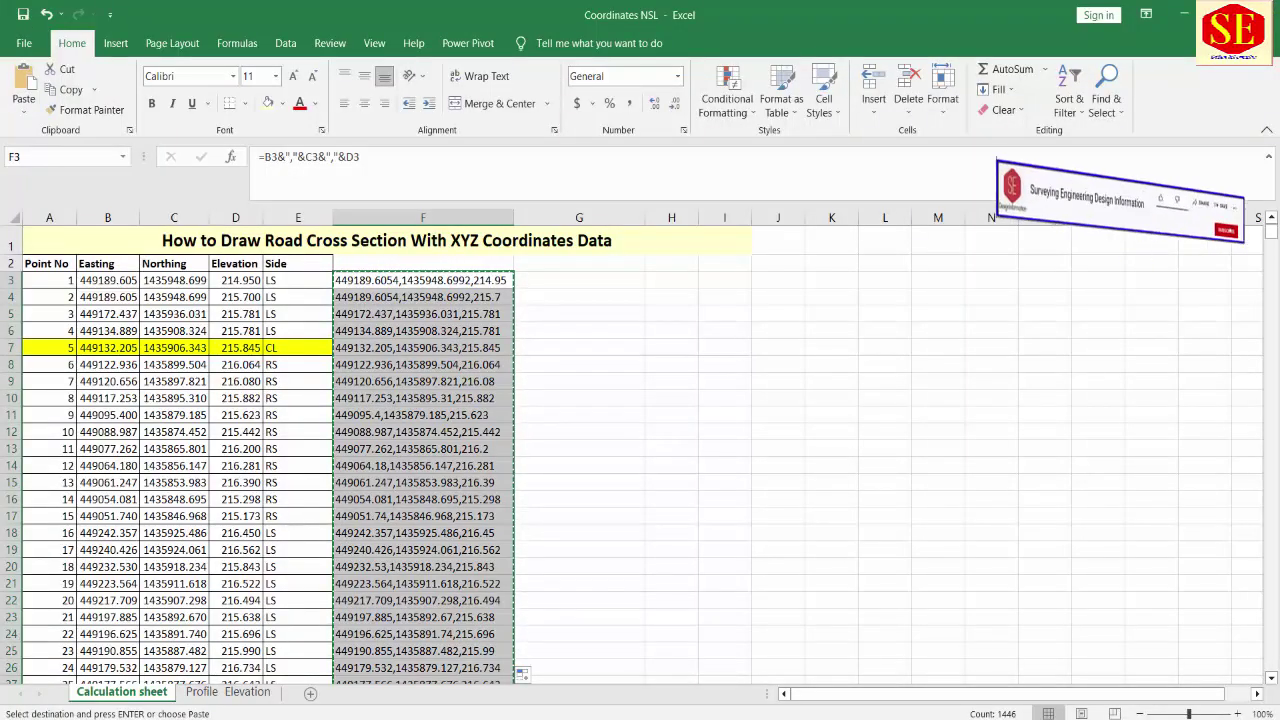
{"action": "key", "text": "alt+Tab"}
Step: Zoom in and out on the plotted X points, then switch to the Excel Calculation sheet
{"action": "scroll", "coordinate": [396, 186], "scroll_direction": "up", "scroll_amount": 3}
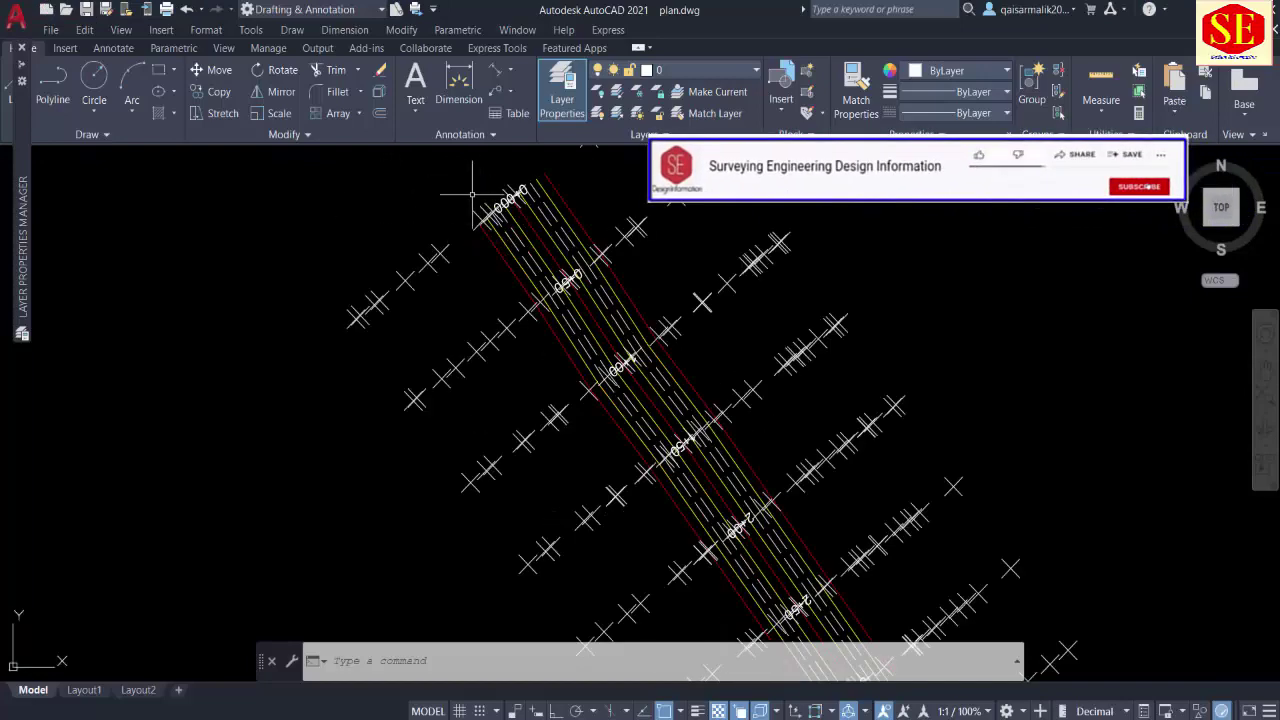
{"action": "scroll", "coordinate": [750, 410], "scroll_direction": "down", "scroll_amount": 3}
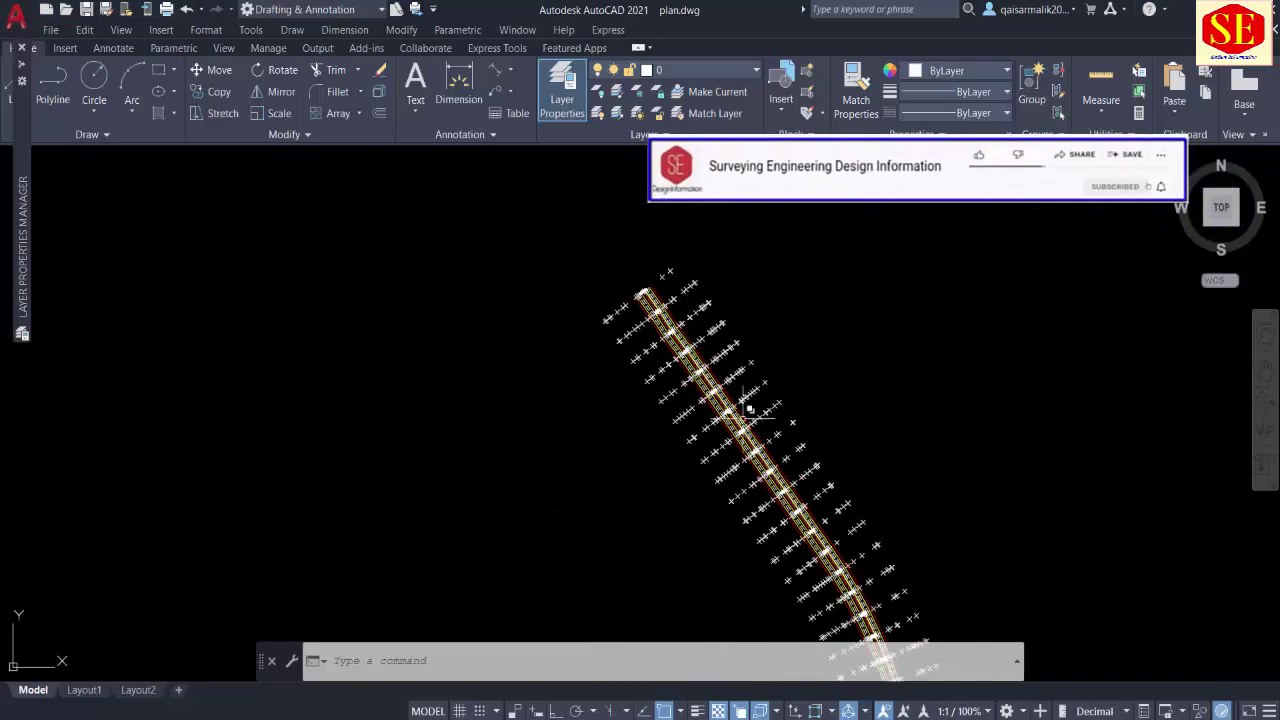
{"action": "scroll", "coordinate": [750, 410], "scroll_direction": "up", "scroll_amount": 5}
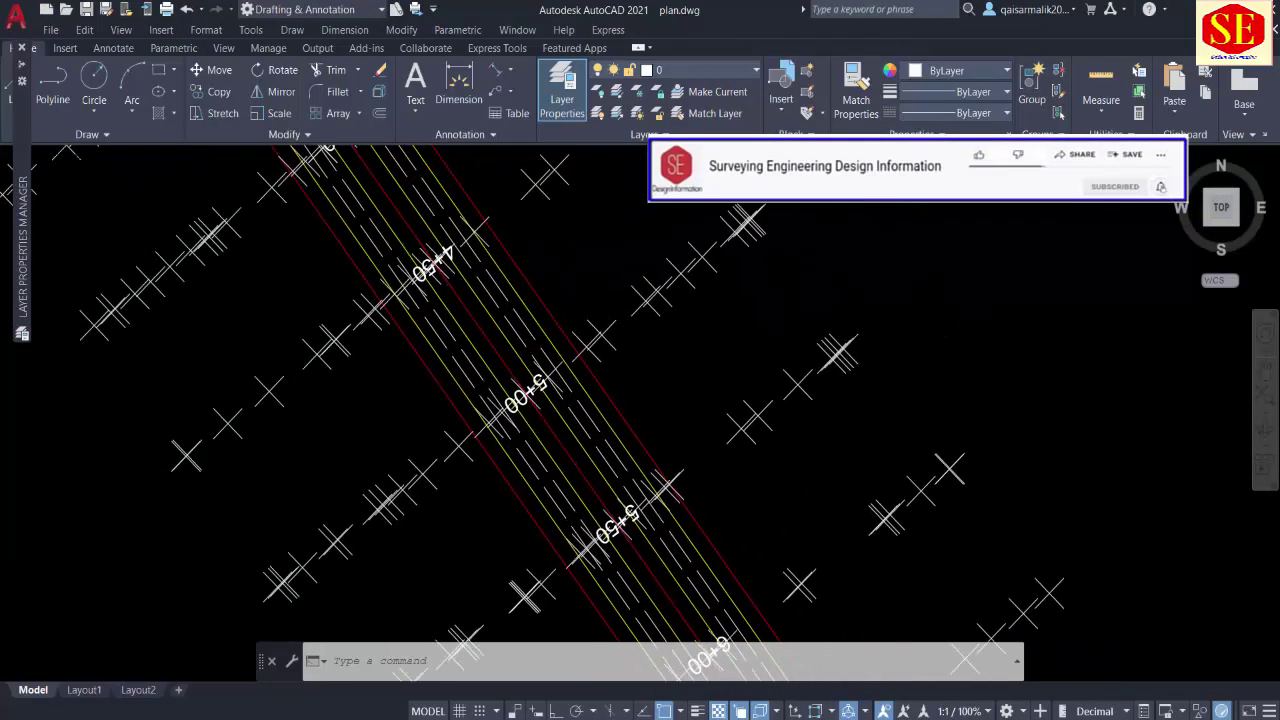
{"action": "scroll", "coordinate": [748, 463], "scroll_direction": "down", "scroll_amount": 3}
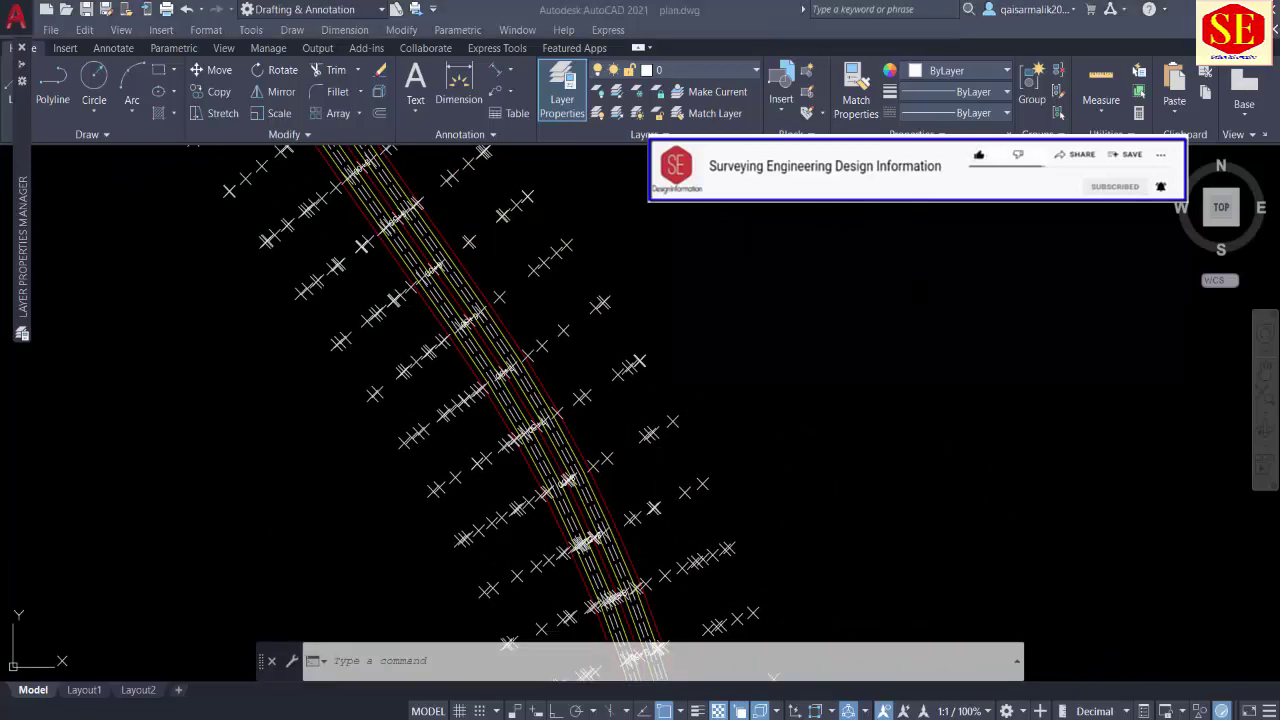
{"action": "key", "text": "alt+Tab"}
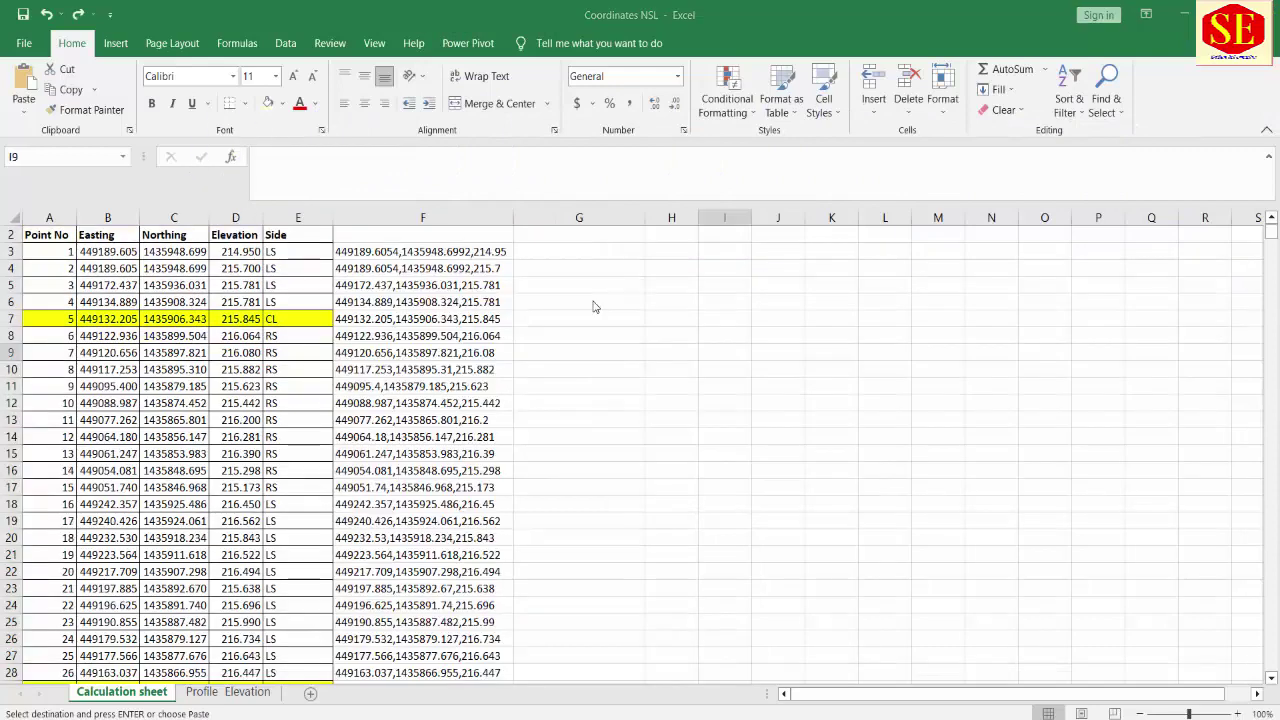
Step: Insert a new empty column A before the Point No column
{"action": "right_click", "coordinate": [49, 218]}
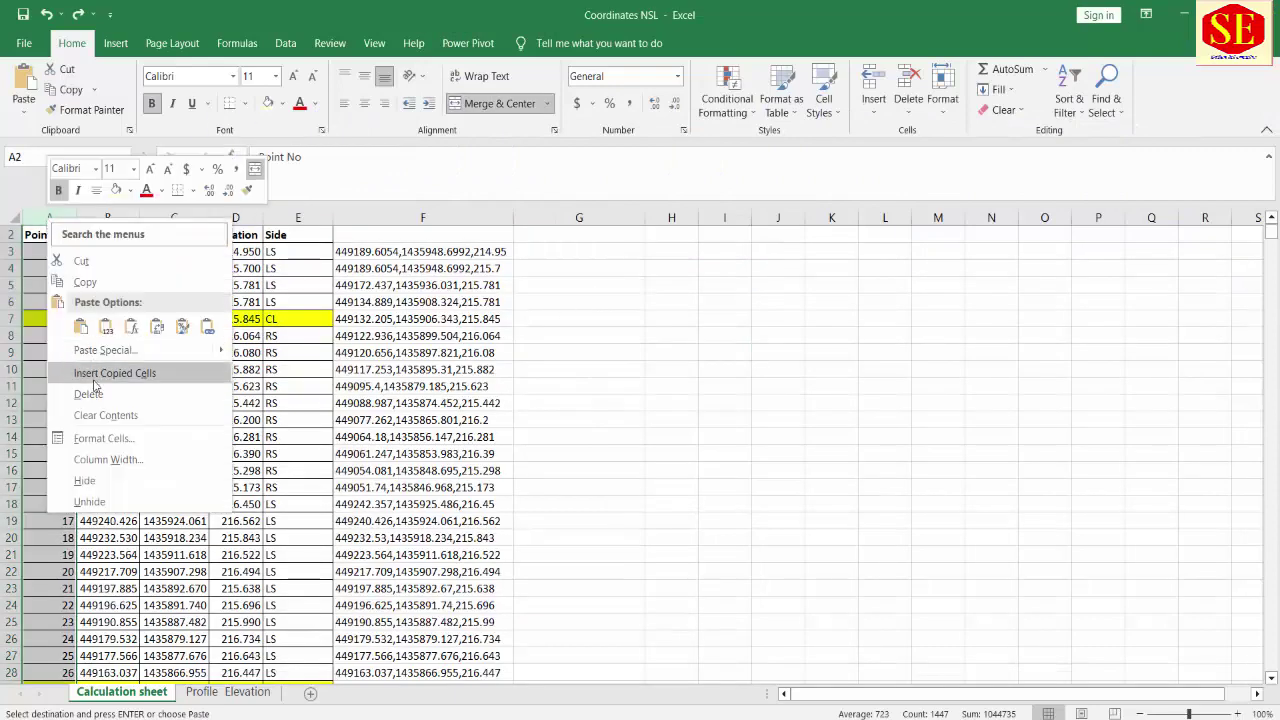
{"action": "key", "text": "Escape"}
{"action": "key", "text": "Escape"}
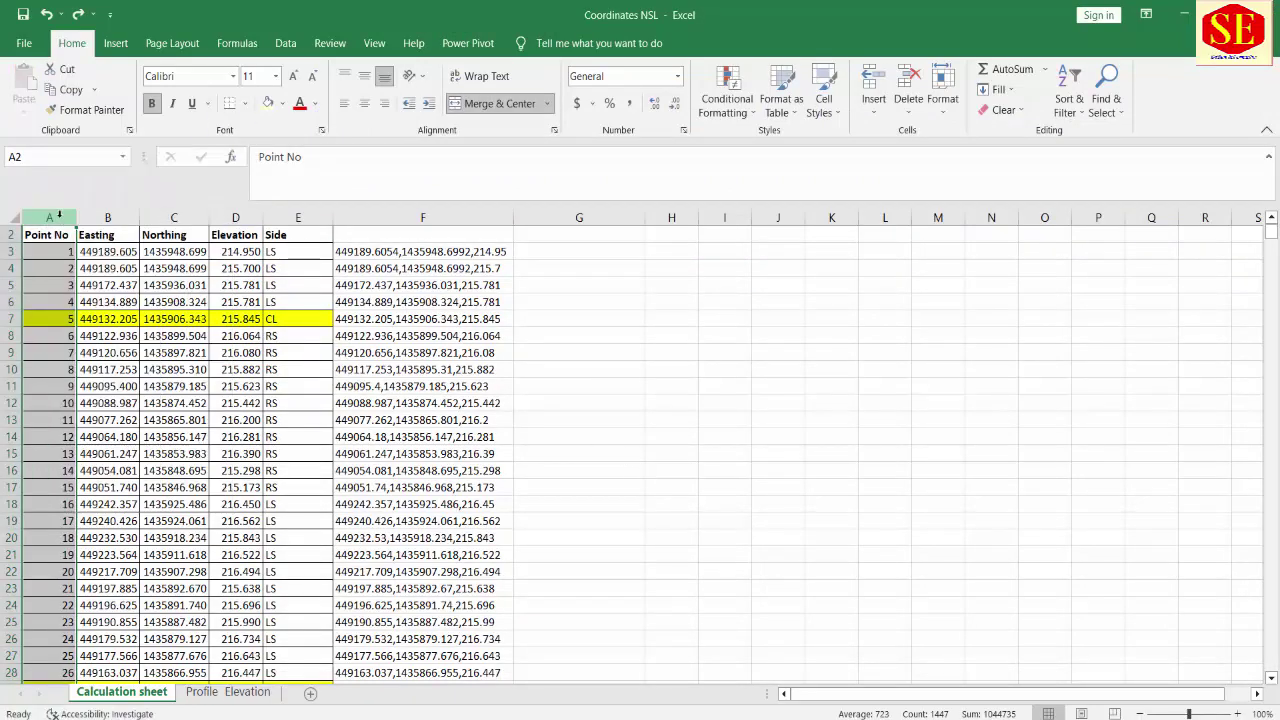
{"action": "right_click", "coordinate": [59, 216]}
{"action": "left_click", "coordinate": [92, 378]}
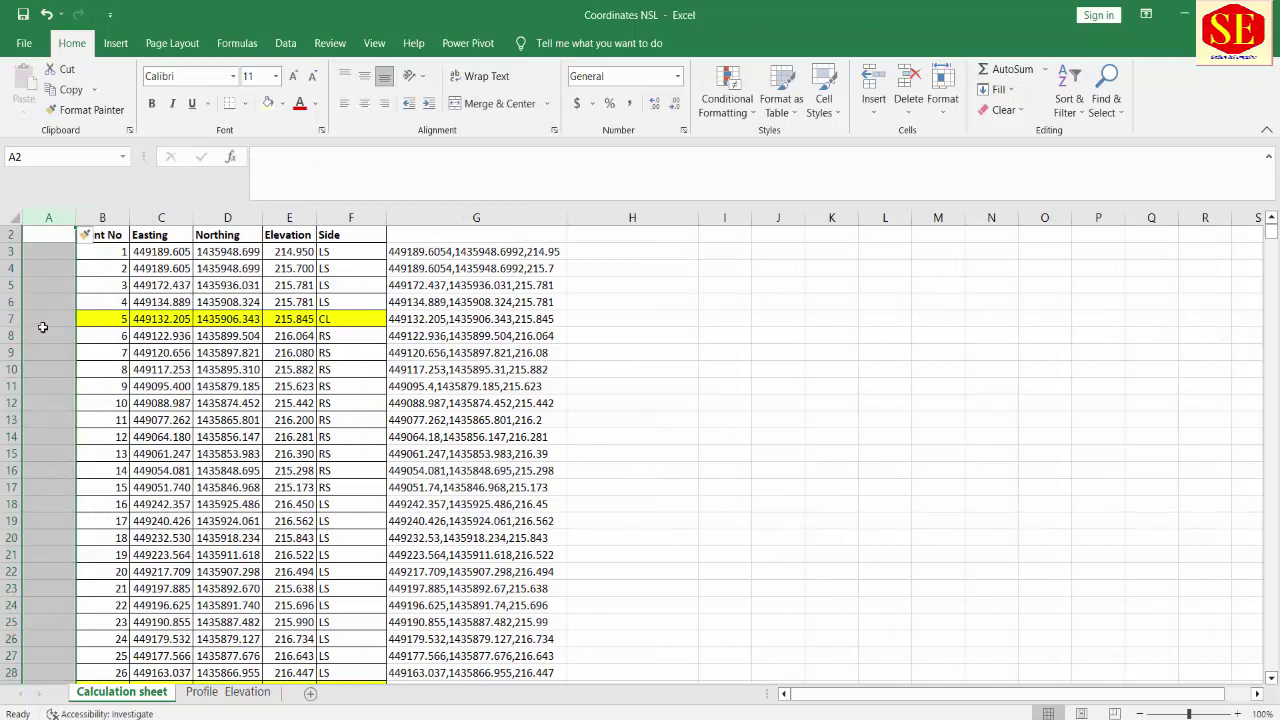
Step: Enter chainage 0 in cell A7 beside centerline point 5
{"action": "left_click", "coordinate": [48, 319]}
{"action": "type", "text": "0"}
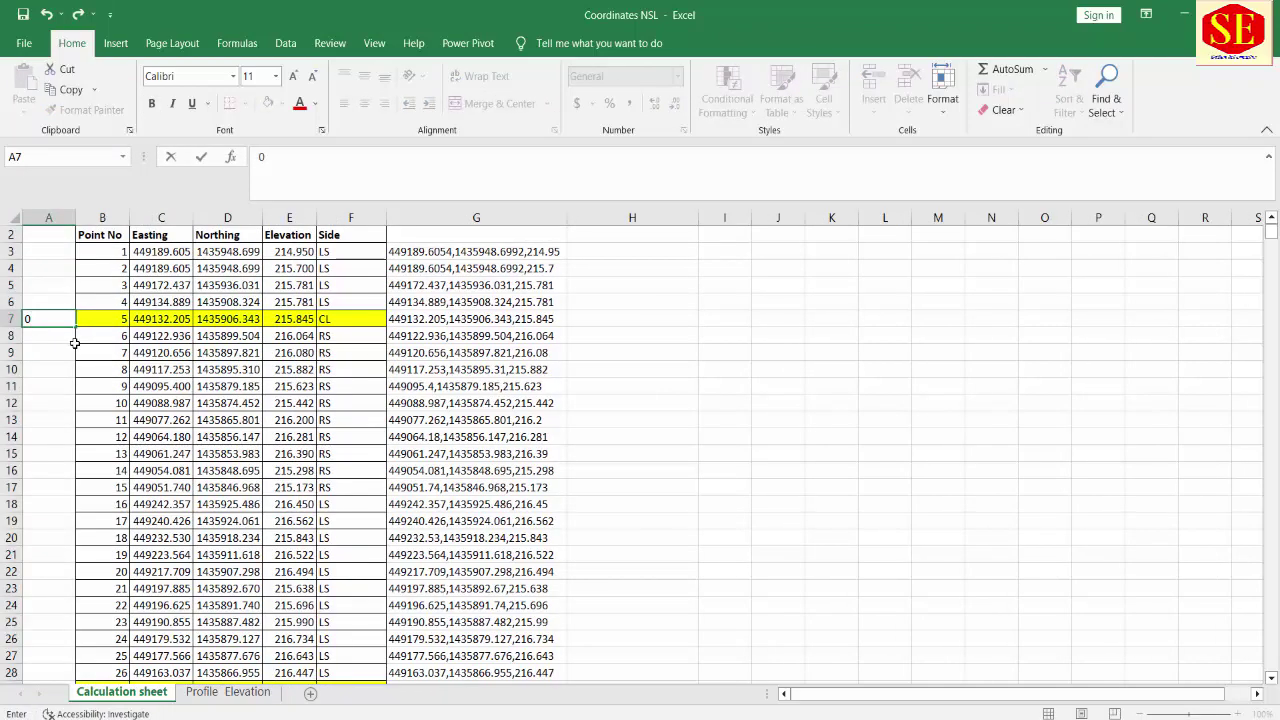
{"action": "key", "text": "Return"}
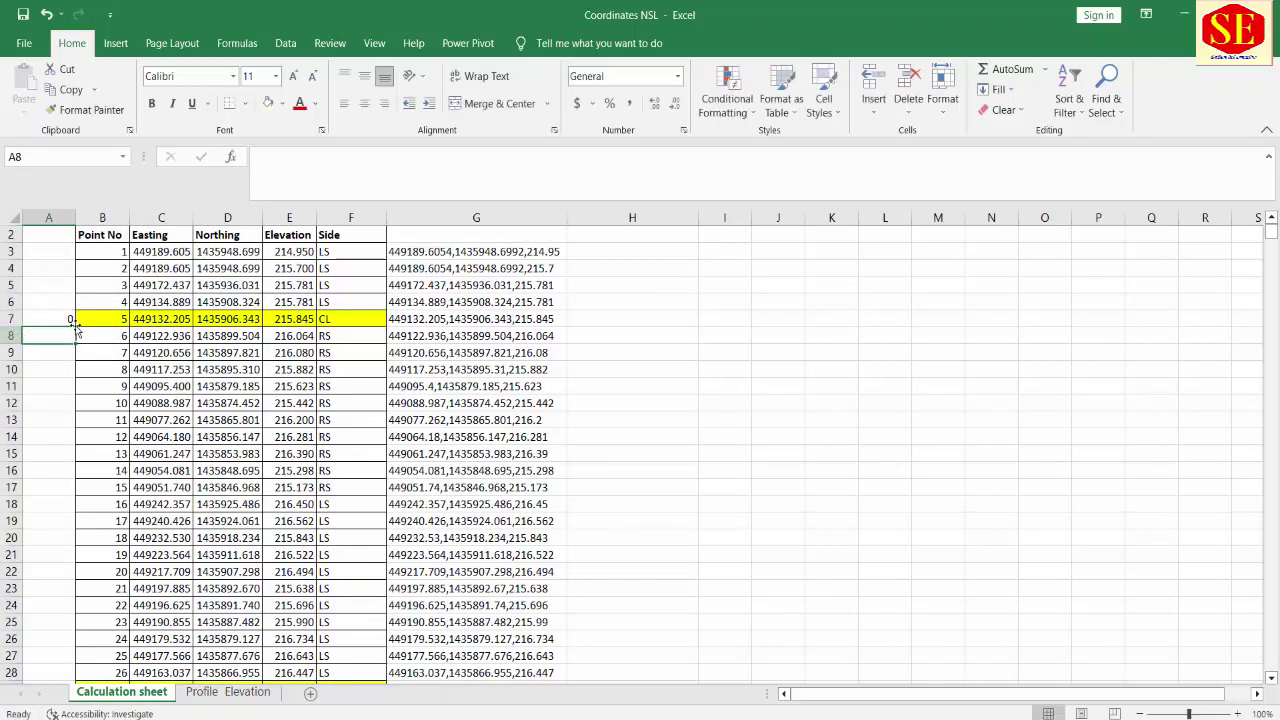
Step: Give cell A7 the custom chainage number format 0+000.000
{"action": "right_click", "coordinate": [52, 319]}
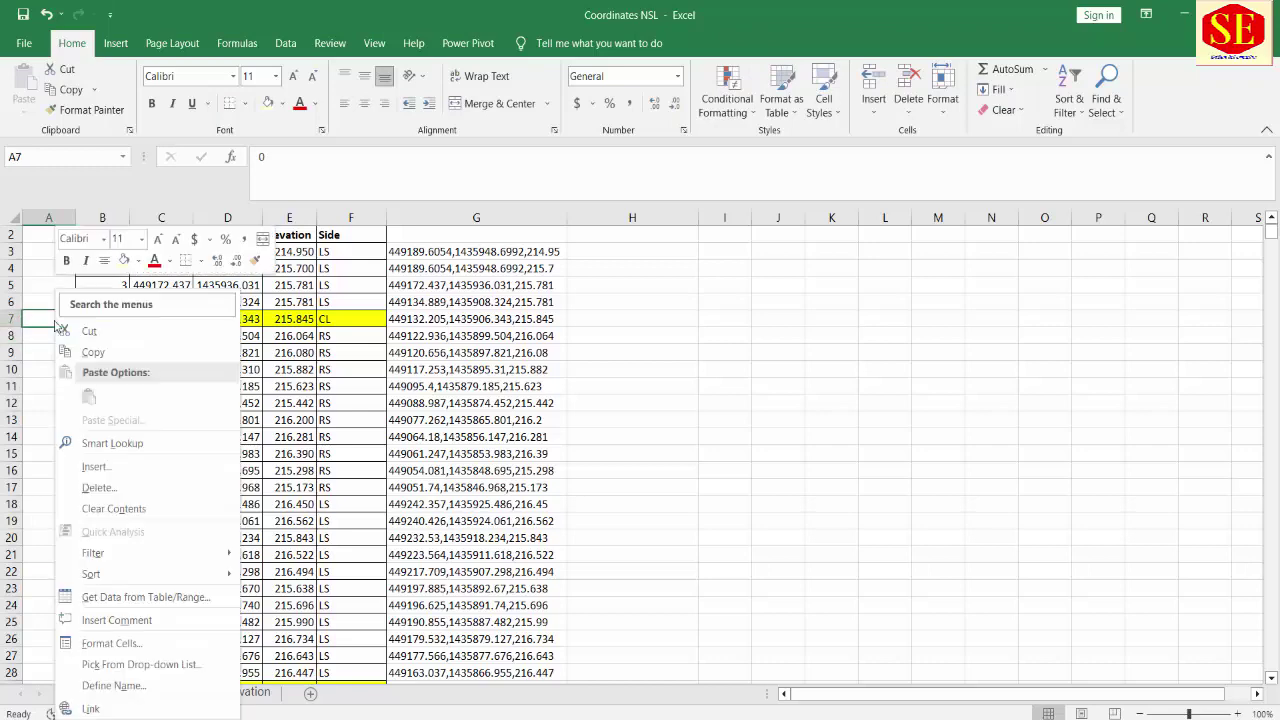
{"action": "left_click", "coordinate": [112, 641]}
{"action": "left_click", "coordinate": [40, 490]}
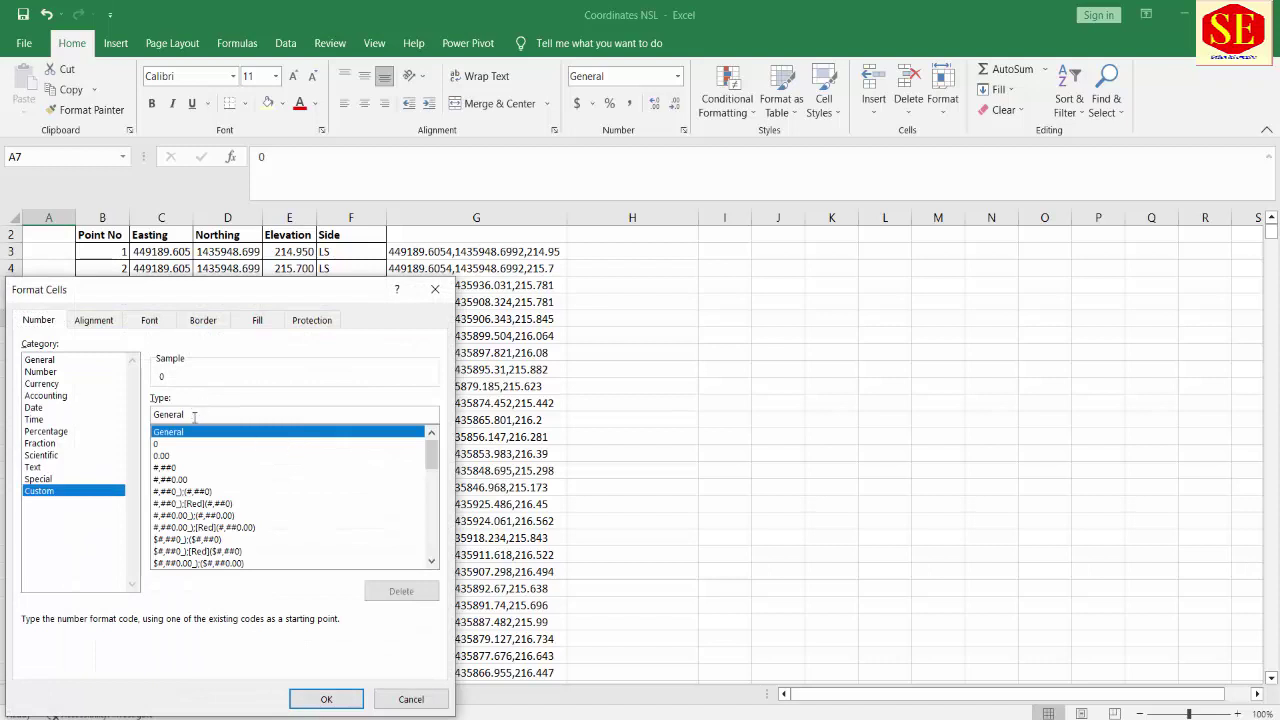
{"action": "type", "text": "0+000.000"}
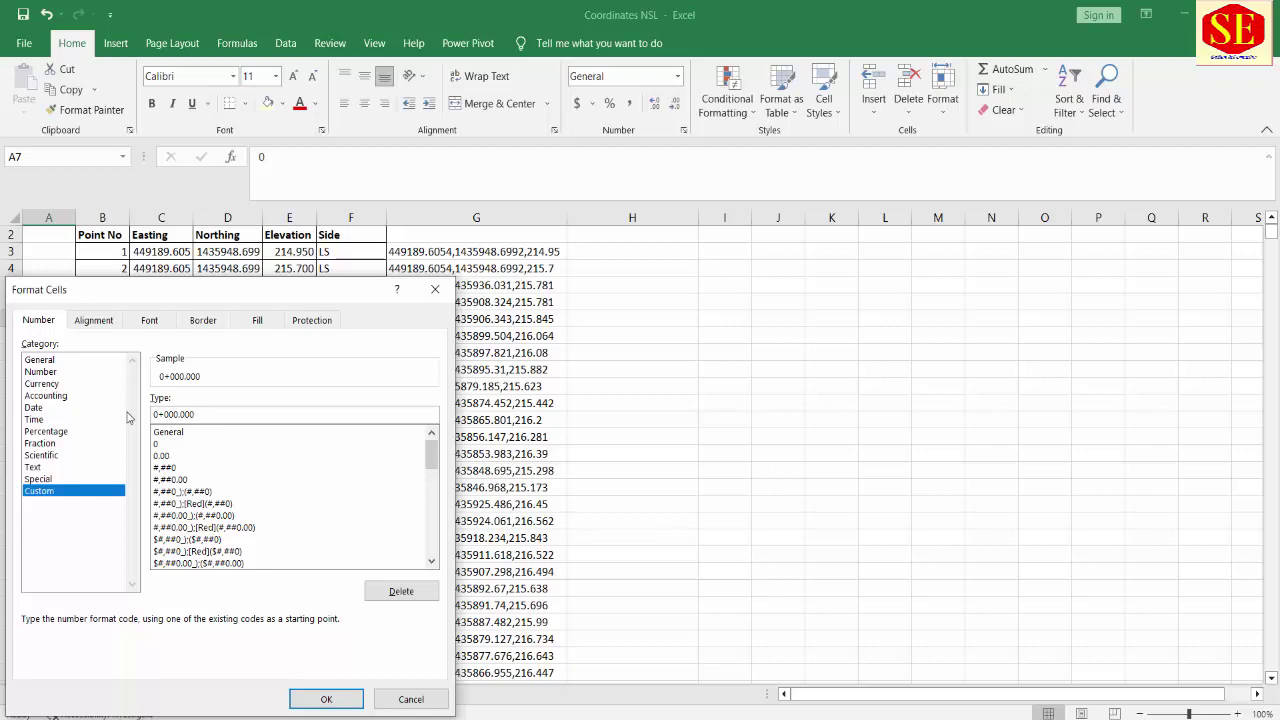
{"action": "key", "text": "Return"}
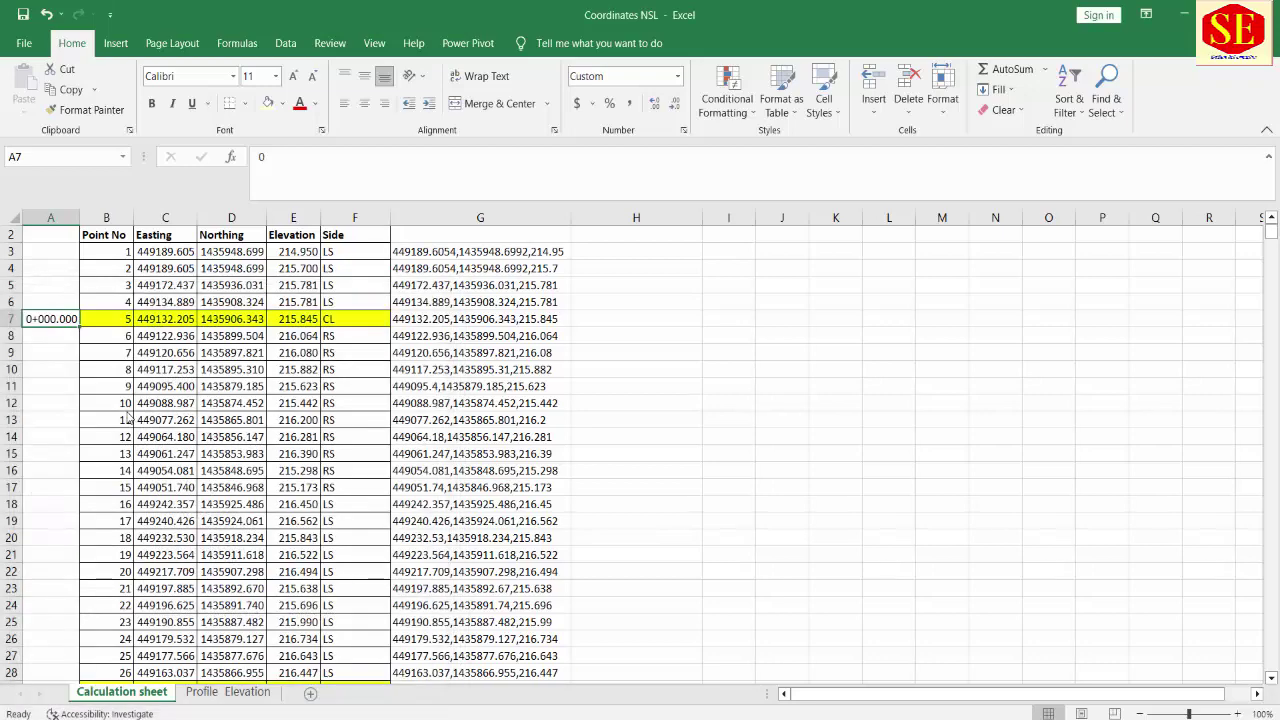
Step: Copy A7's chainage format into A29 and enter 50 there, showing 0+050.000
{"action": "right_click", "coordinate": [60, 318]}
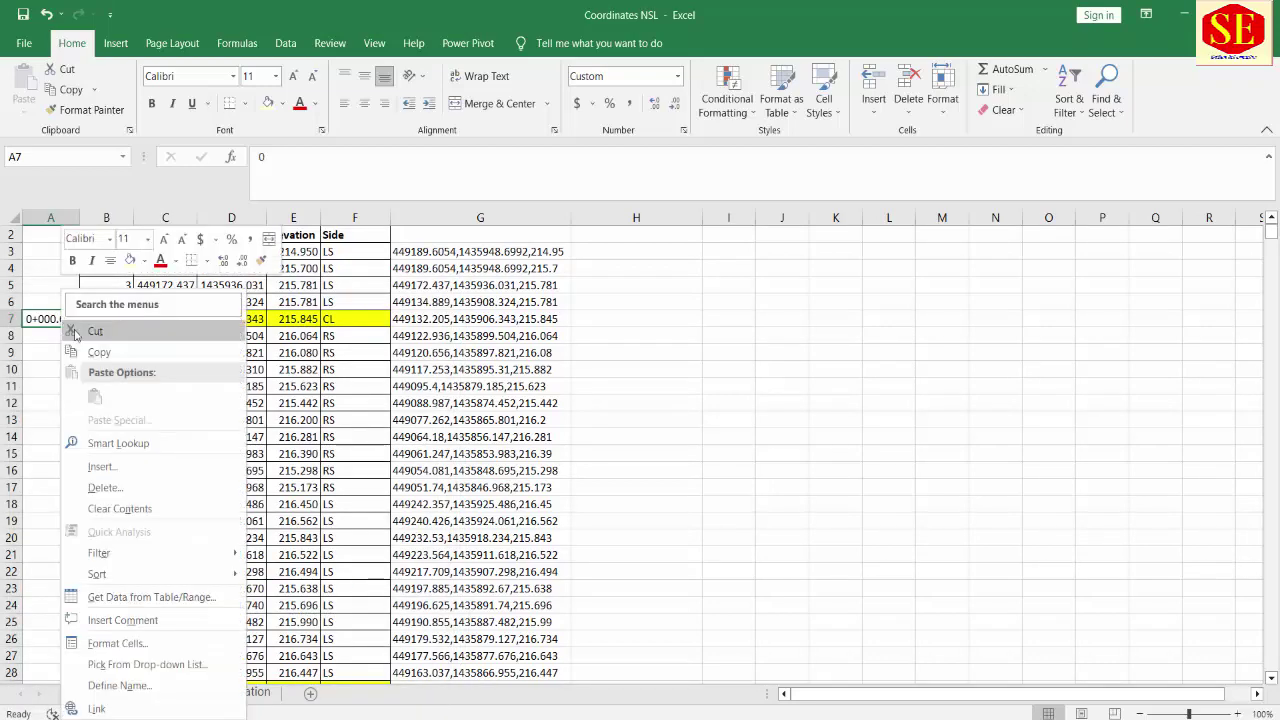
{"action": "left_click", "coordinate": [95, 353]}
{"action": "scroll", "coordinate": [115, 493], "scroll_direction": "down", "scroll_amount": 2}
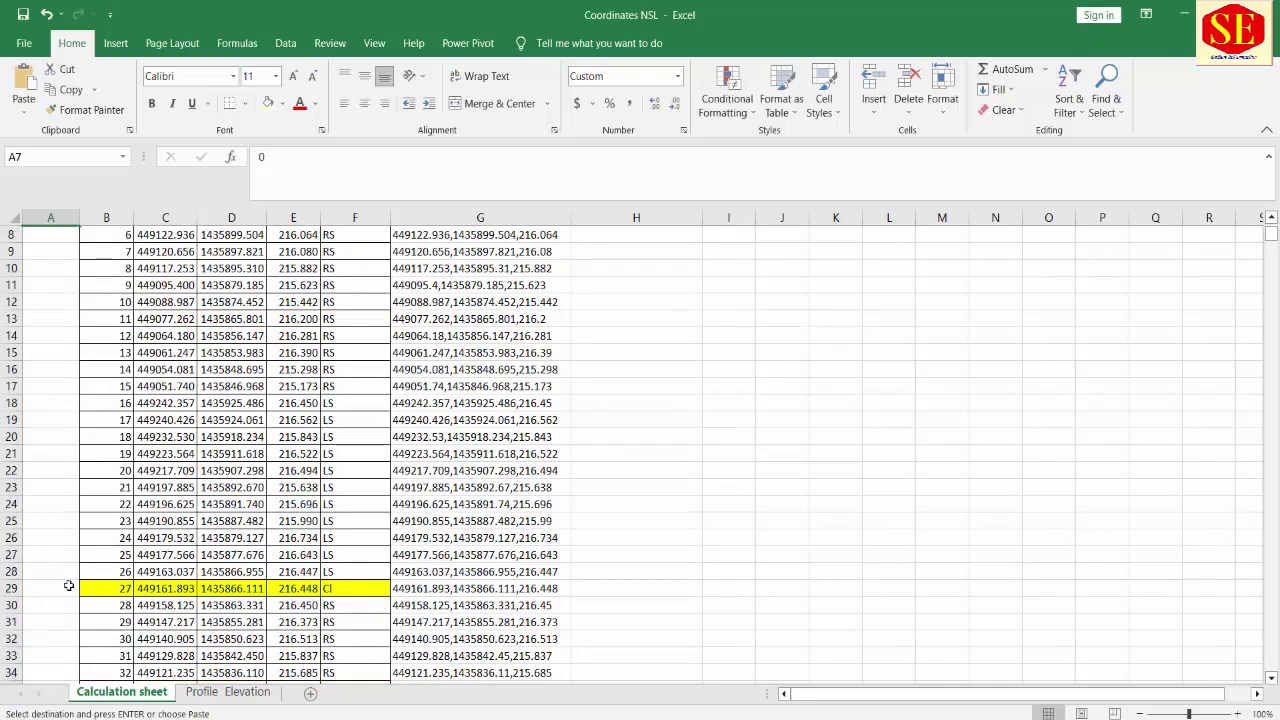
{"action": "right_click", "coordinate": [68, 585]}
{"action": "left_click", "coordinate": [128, 262]}
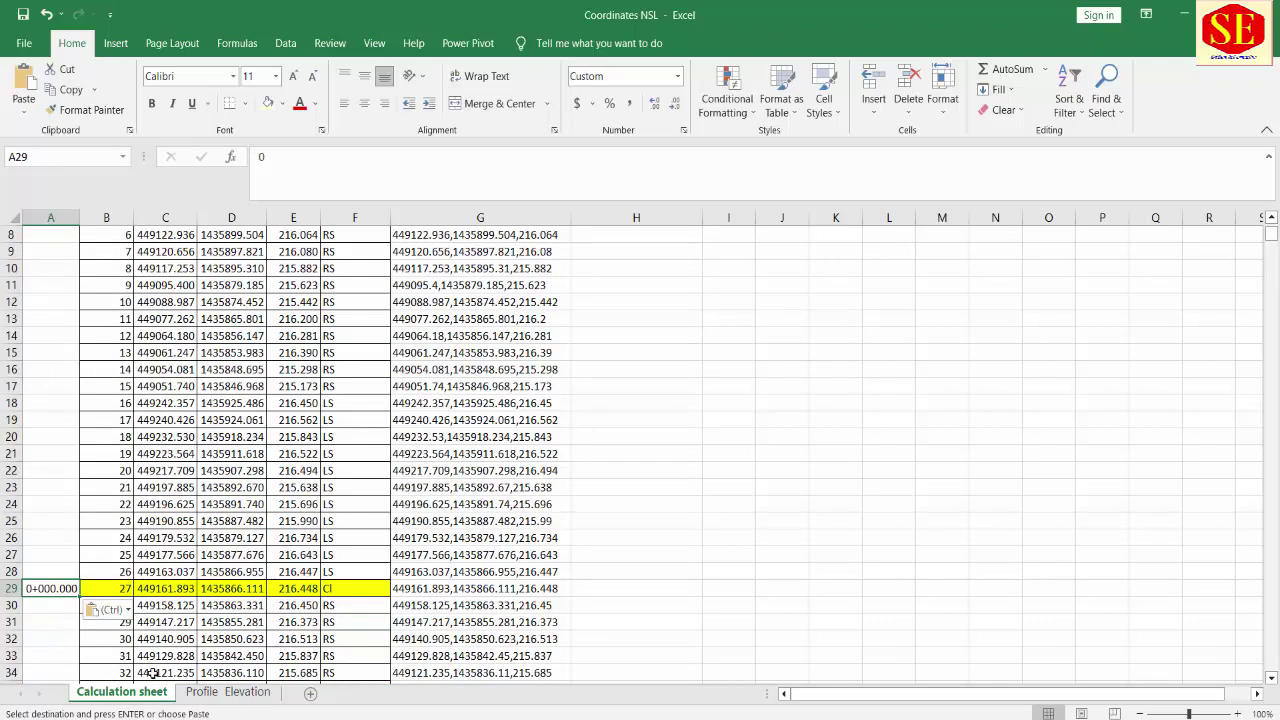
{"action": "type", "text": "50"}
{"action": "key", "text": "Return"}
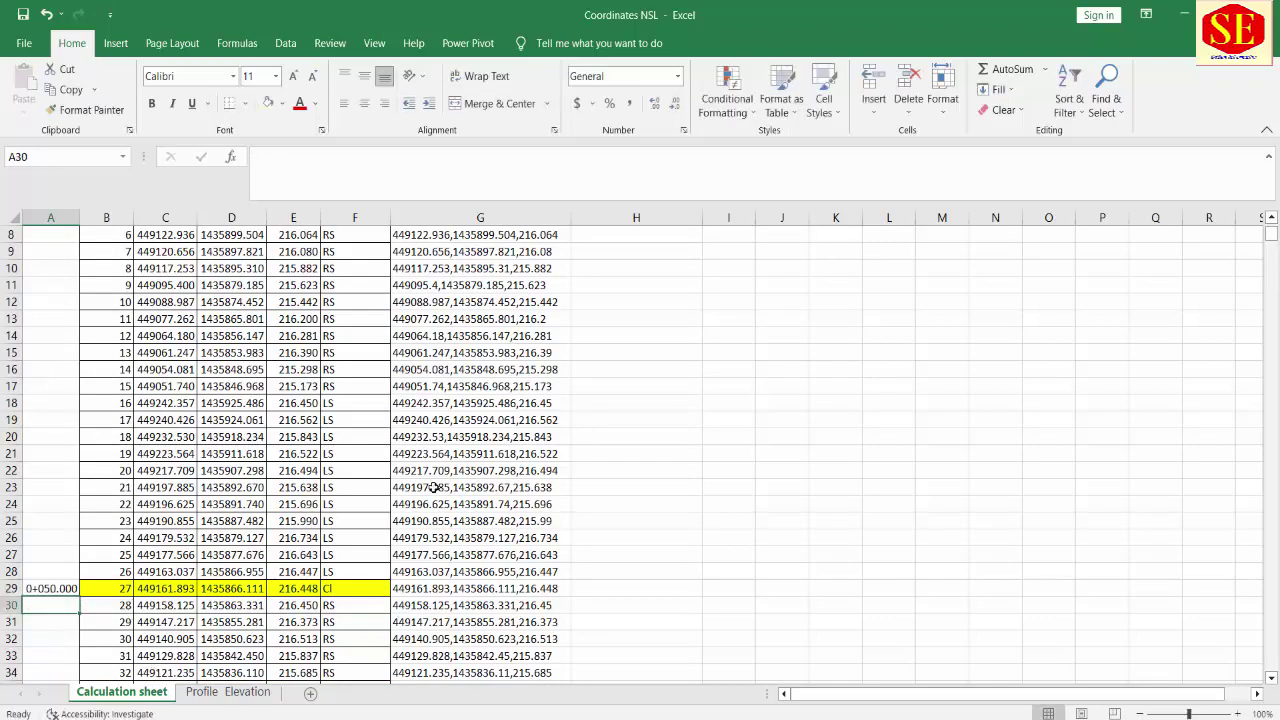
Step: Enter chainage 100 in A57 and 150 in A84 beside the next CL rows
{"action": "scroll", "coordinate": [435, 487], "scroll_direction": "down", "scroll_amount": 4}
{"action": "scroll", "coordinate": [49, 323], "scroll_direction": "down", "scroll_amount": 3}
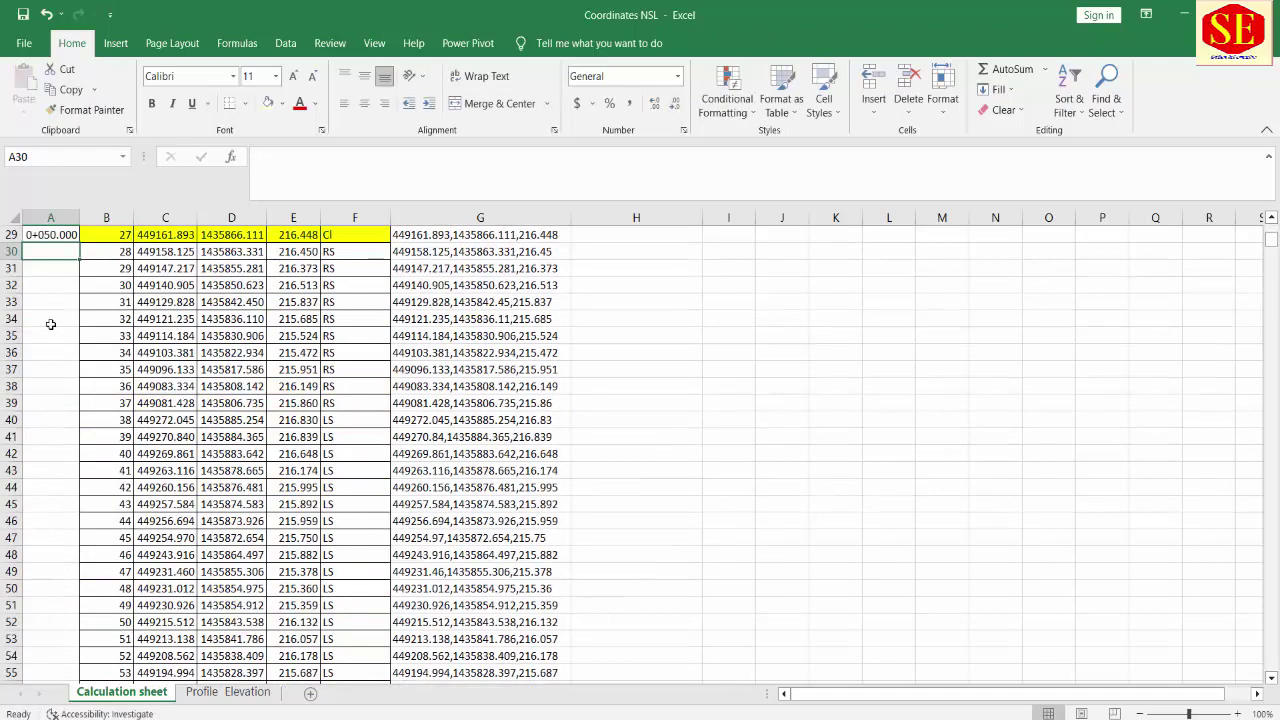
{"action": "left_click", "coordinate": [45, 236]}
{"action": "scroll", "coordinate": [87, 581], "scroll_direction": "down", "scroll_amount": 4}
{"action": "left_click", "coordinate": [50, 507]}
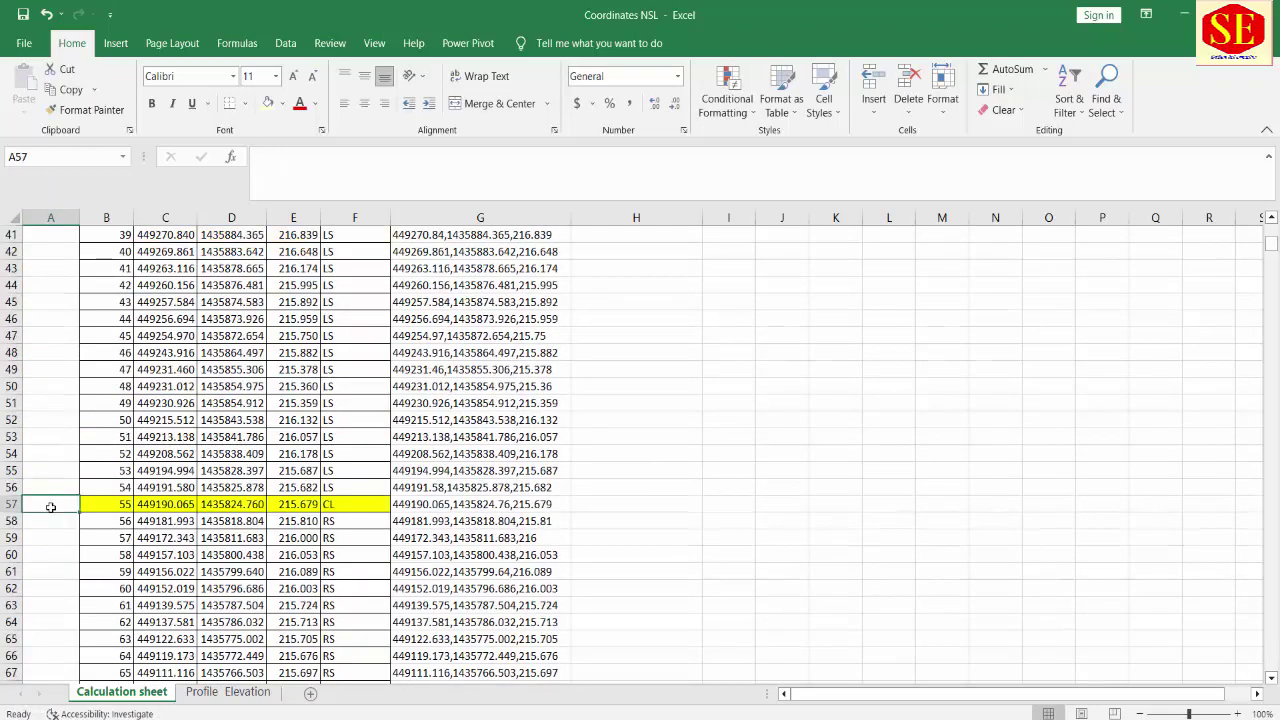
{"action": "type", "text": "100"}
{"action": "key", "text": "Return"}
{"action": "scroll", "coordinate": [40, 490], "scroll_direction": "down", "scroll_amount": 7}
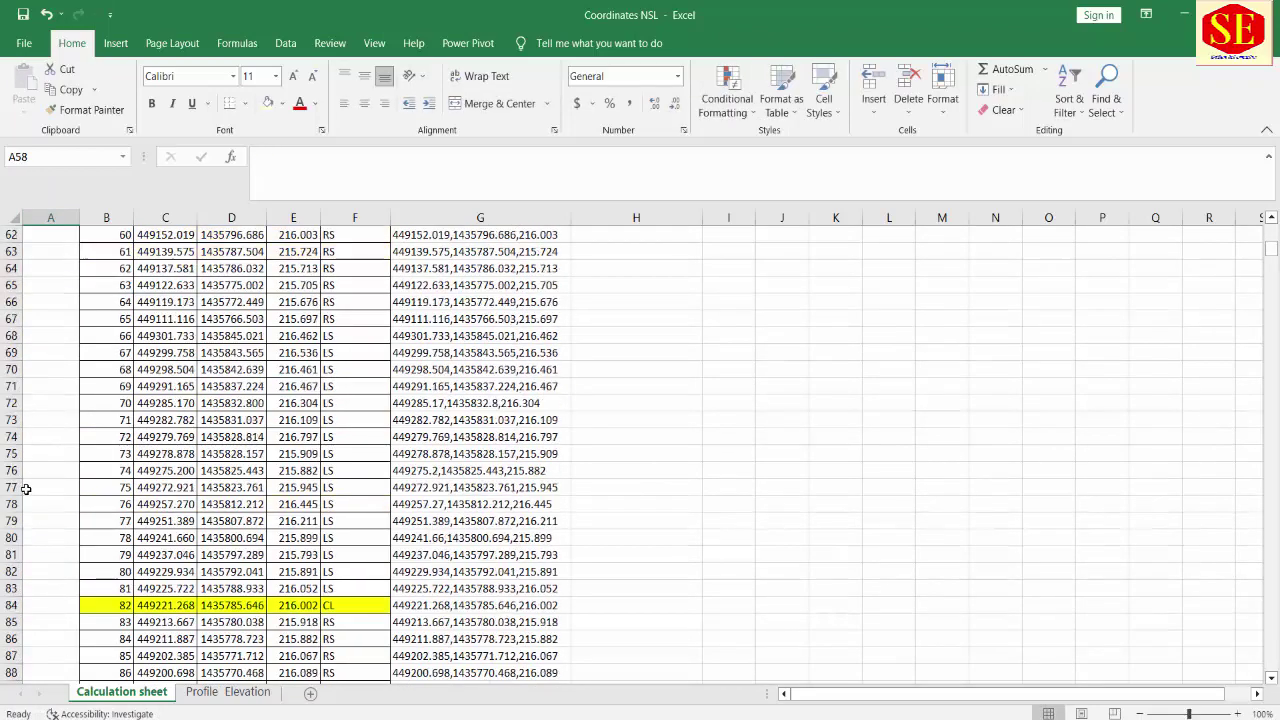
{"action": "scroll", "coordinate": [35, 494], "scroll_direction": "down", "scroll_amount": 3}
{"action": "left_click", "coordinate": [55, 454]}
{"action": "type", "text": "150"}
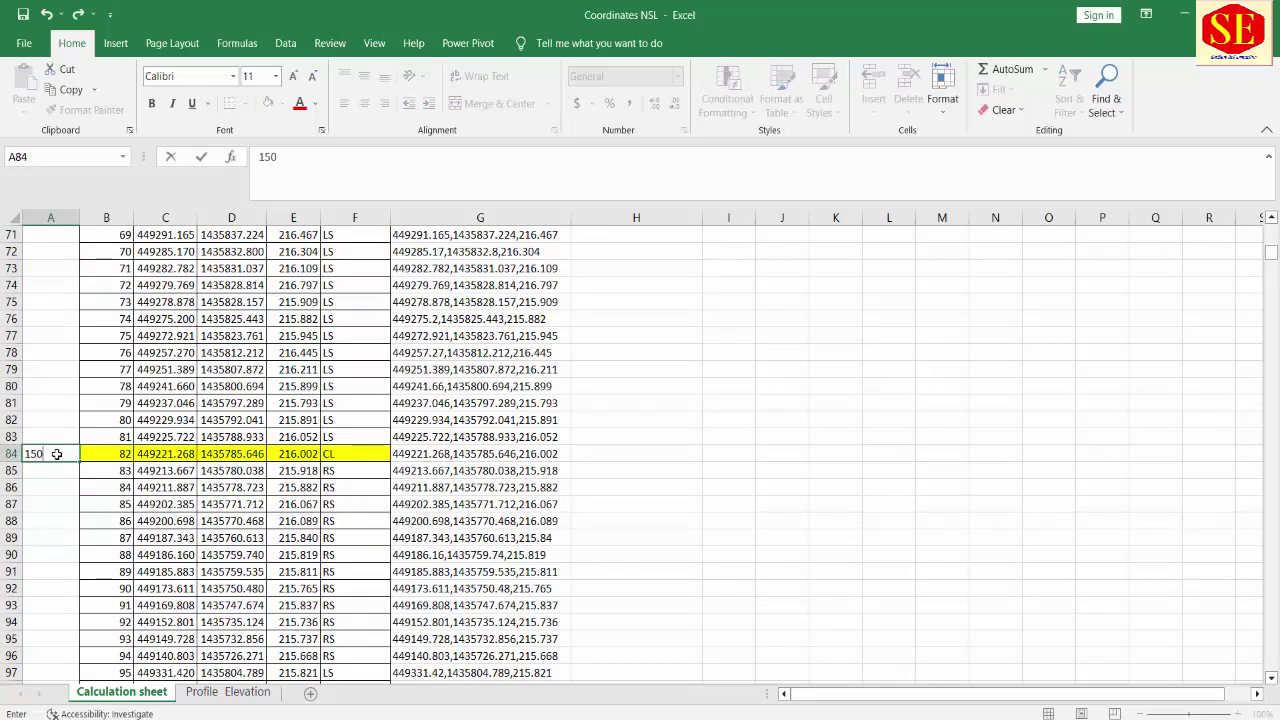
{"action": "key", "text": "Return"}
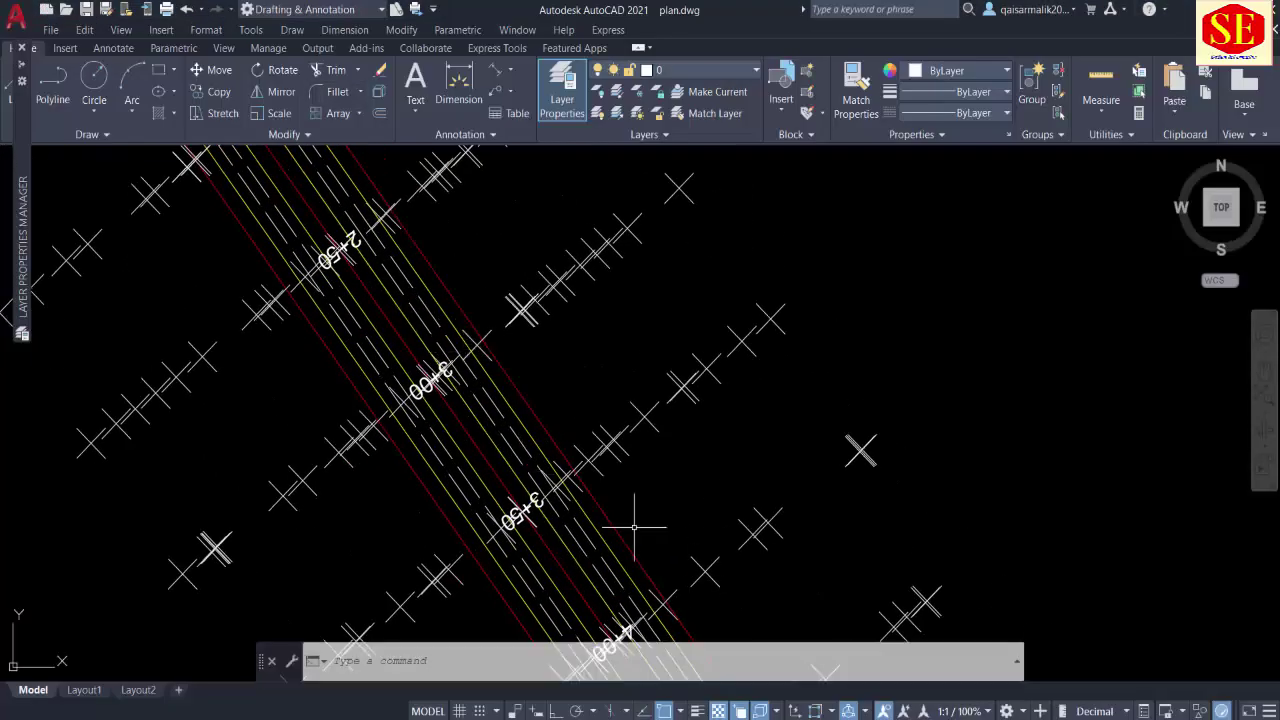
{"action": "scroll", "coordinate": [710, 520], "scroll_direction": "down", "scroll_amount": 5}
{"action": "middle_click_drag", "start_coordinate": [697, 451], "coordinate": [391, 209]}
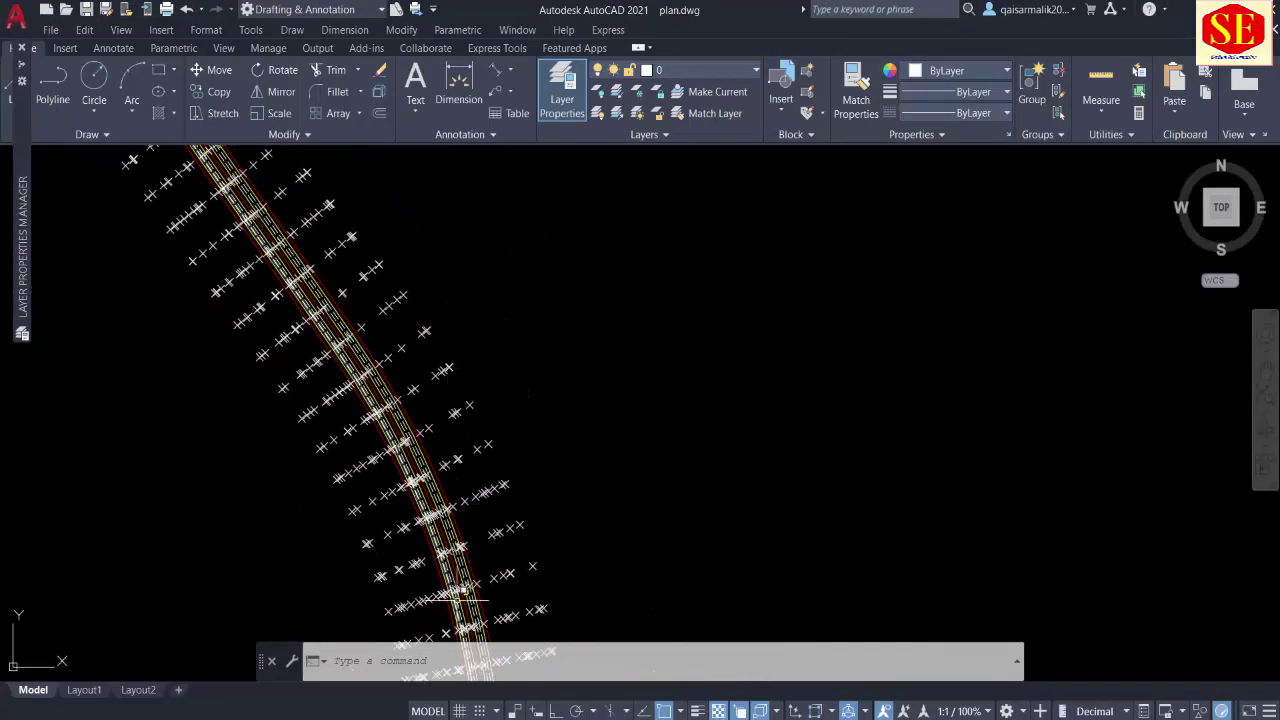
{"action": "scroll", "coordinate": [470, 530], "scroll_direction": "up", "scroll_amount": 3}
{"action": "scroll", "coordinate": [488, 480], "scroll_direction": "up", "scroll_amount": 4}
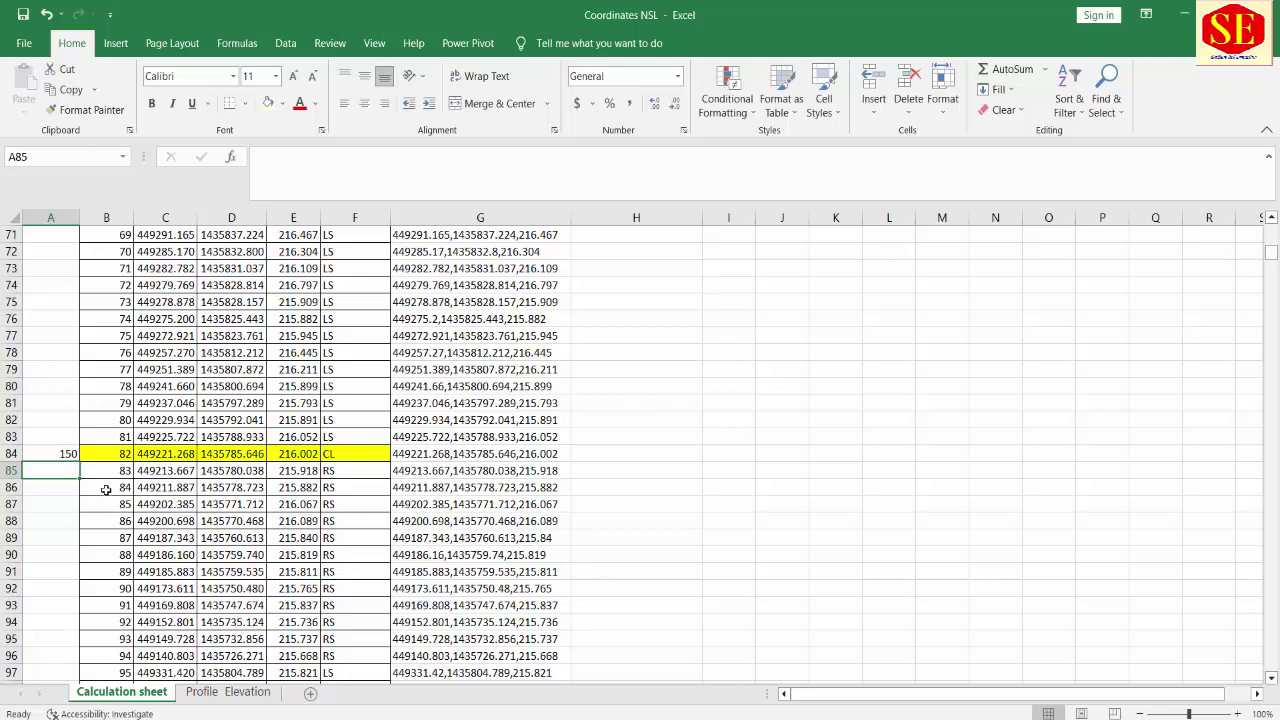
Step: Enter chainages 200 in A113, 250 in A141 and 300 in A169, then return to the top
{"action": "scroll", "coordinate": [105, 488], "scroll_direction": "down", "scroll_amount": 4}
{"action": "scroll", "coordinate": [104, 460], "scroll_direction": "down", "scroll_amount": 1}
{"action": "scroll", "coordinate": [104, 460], "scroll_direction": "down", "scroll_amount": 3}
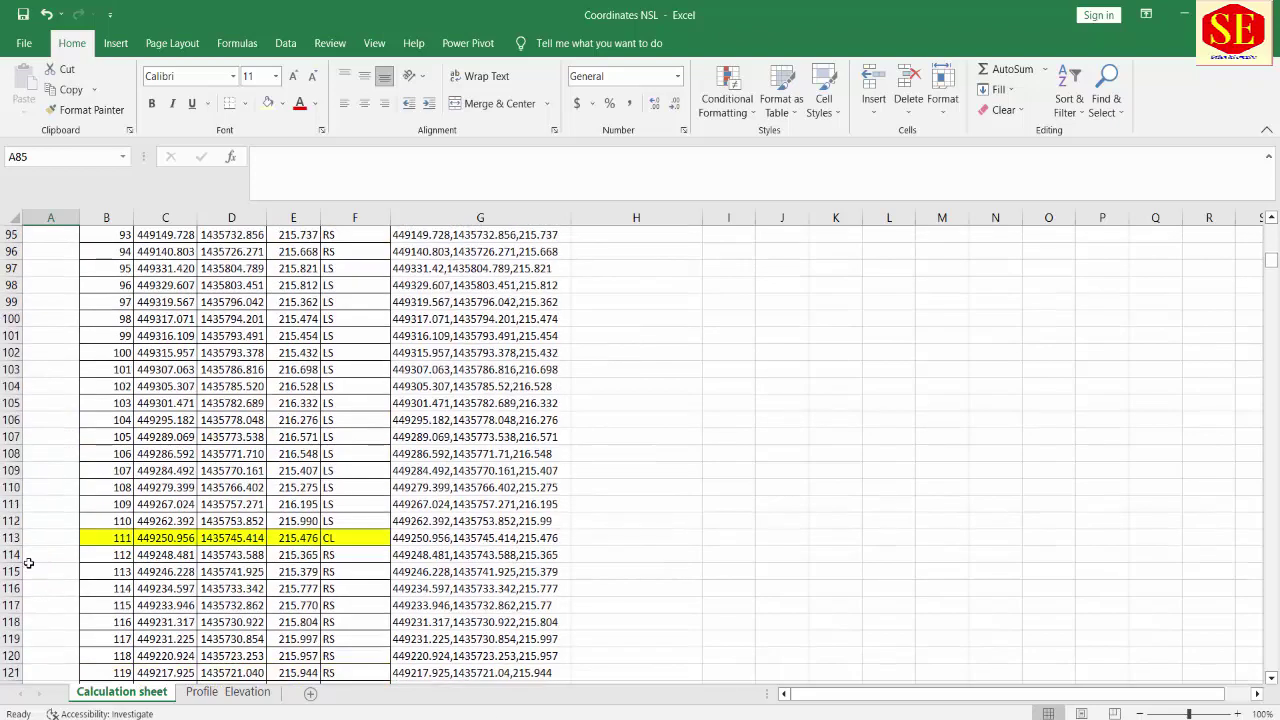
{"action": "left_click", "coordinate": [66, 540]}
{"action": "type", "text": "200"}
{"action": "key", "text": "Return"}
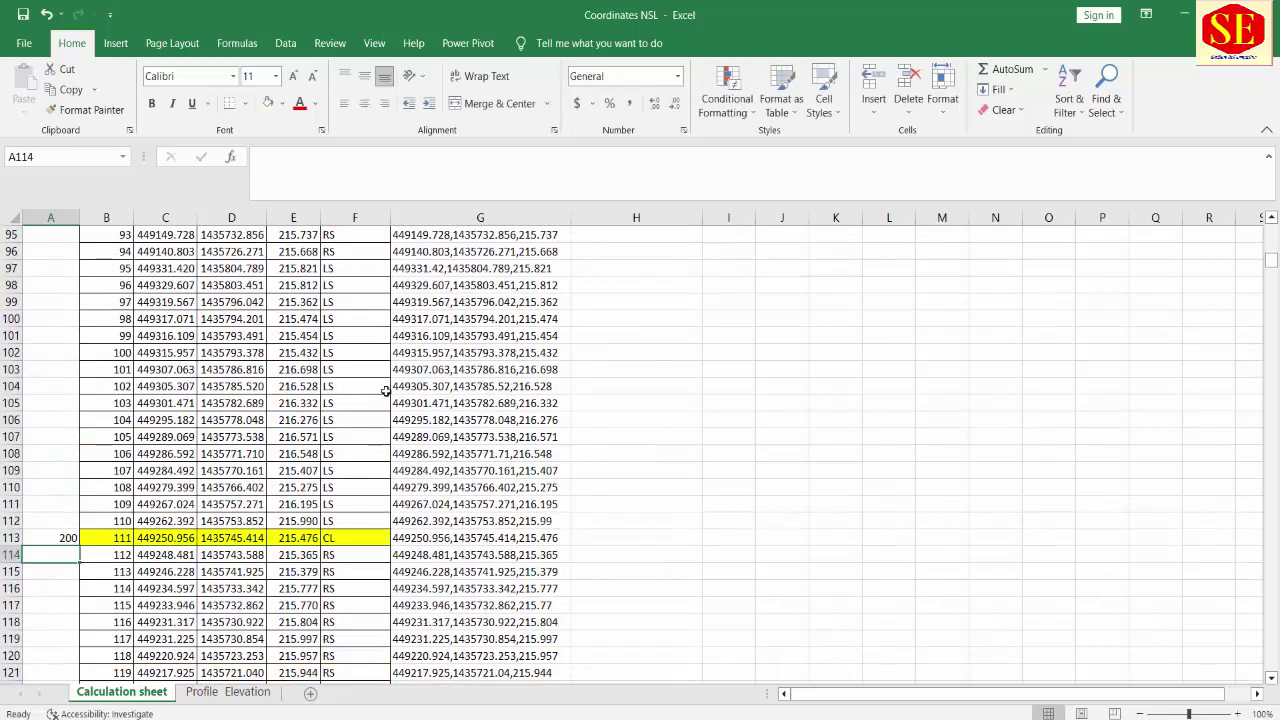
{"action": "scroll", "coordinate": [120, 550], "scroll_direction": "down", "scroll_amount": 9}
{"action": "left_click", "coordinate": [60, 555]}
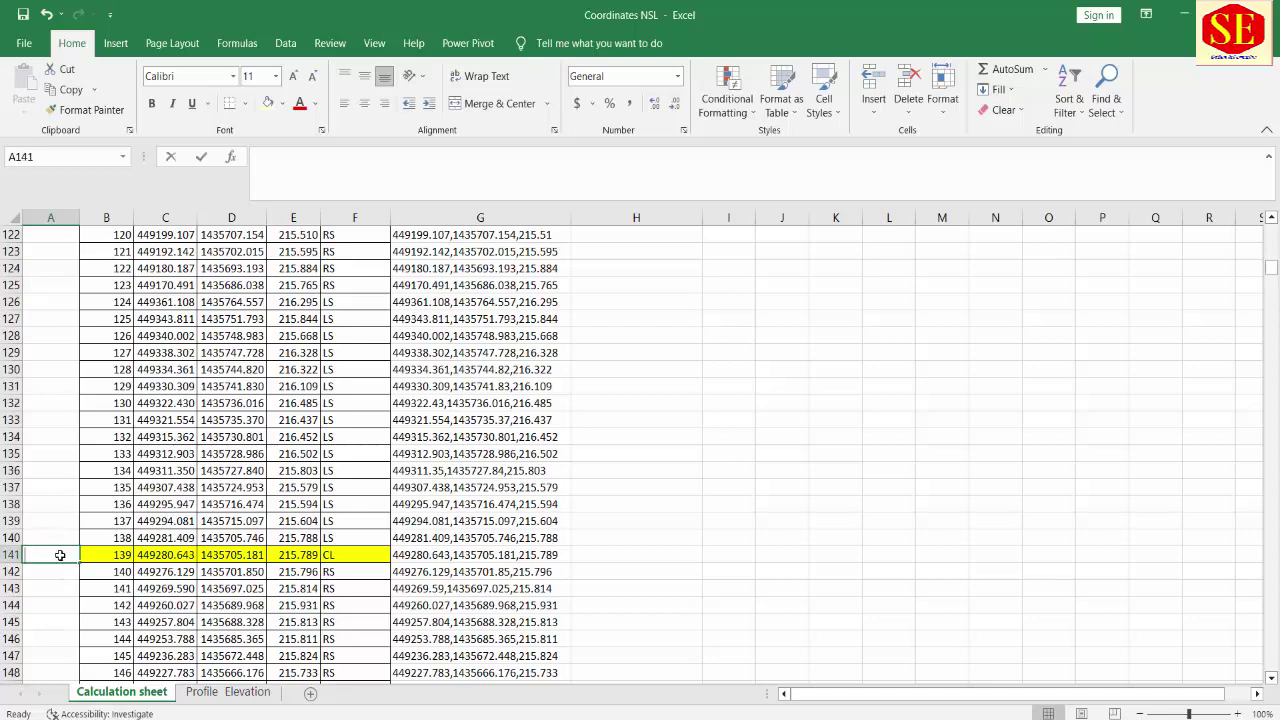
{"action": "type", "text": "250"}
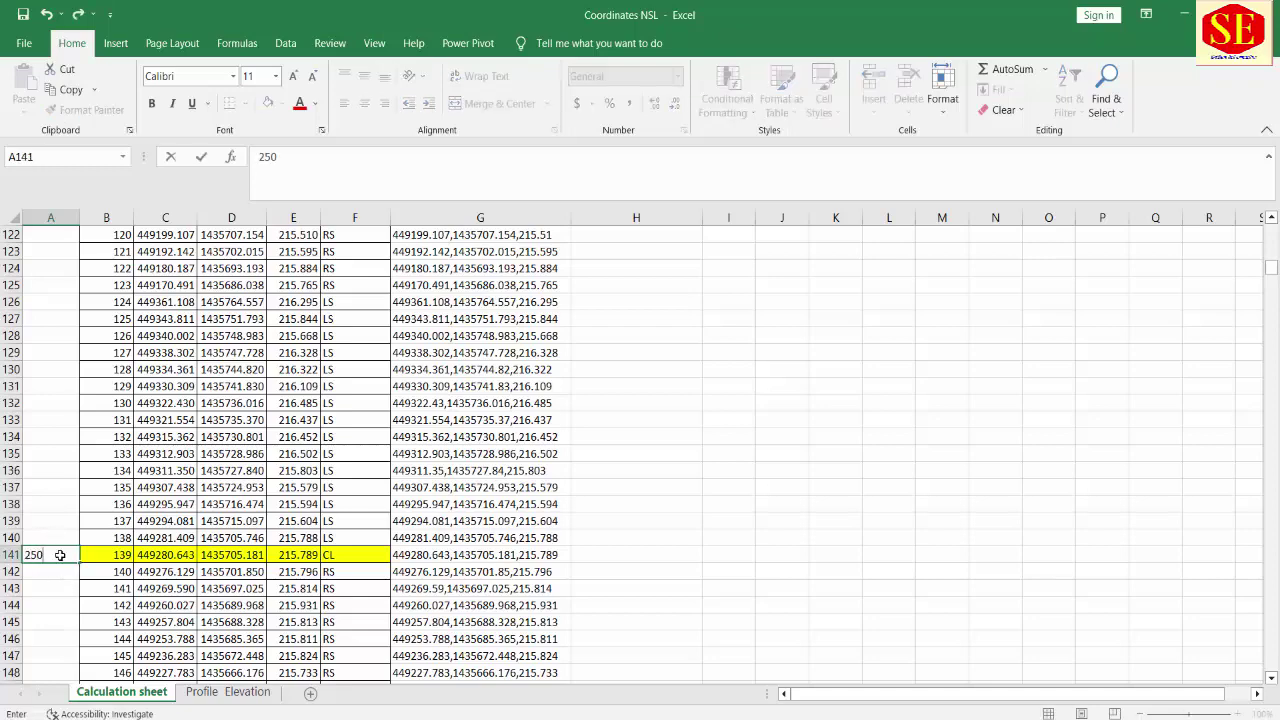
{"action": "key", "text": "Return"}
{"action": "scroll", "coordinate": [60, 555], "scroll_direction": "down", "scroll_amount": 5}
{"action": "scroll", "coordinate": [45, 520], "scroll_direction": "down", "scroll_amount": 3}
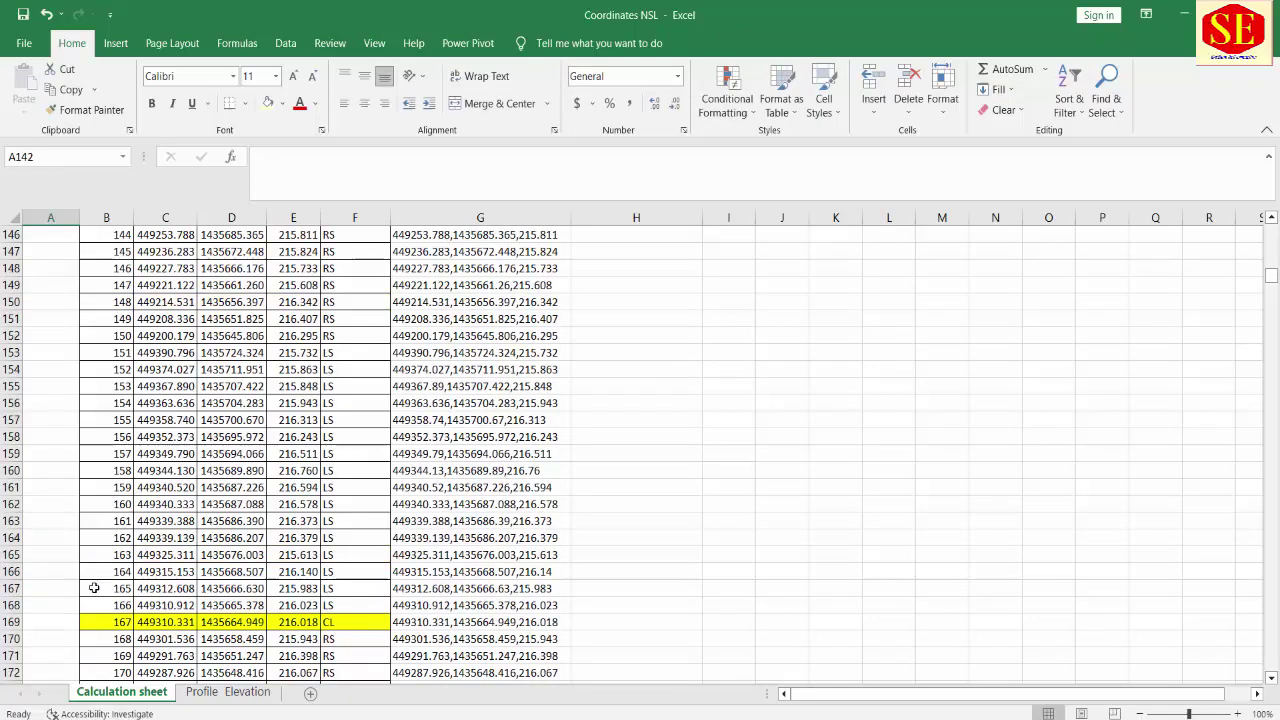
{"action": "left_click", "coordinate": [43, 618]}
{"action": "type", "text": "300"}
{"action": "key", "text": "Return"}
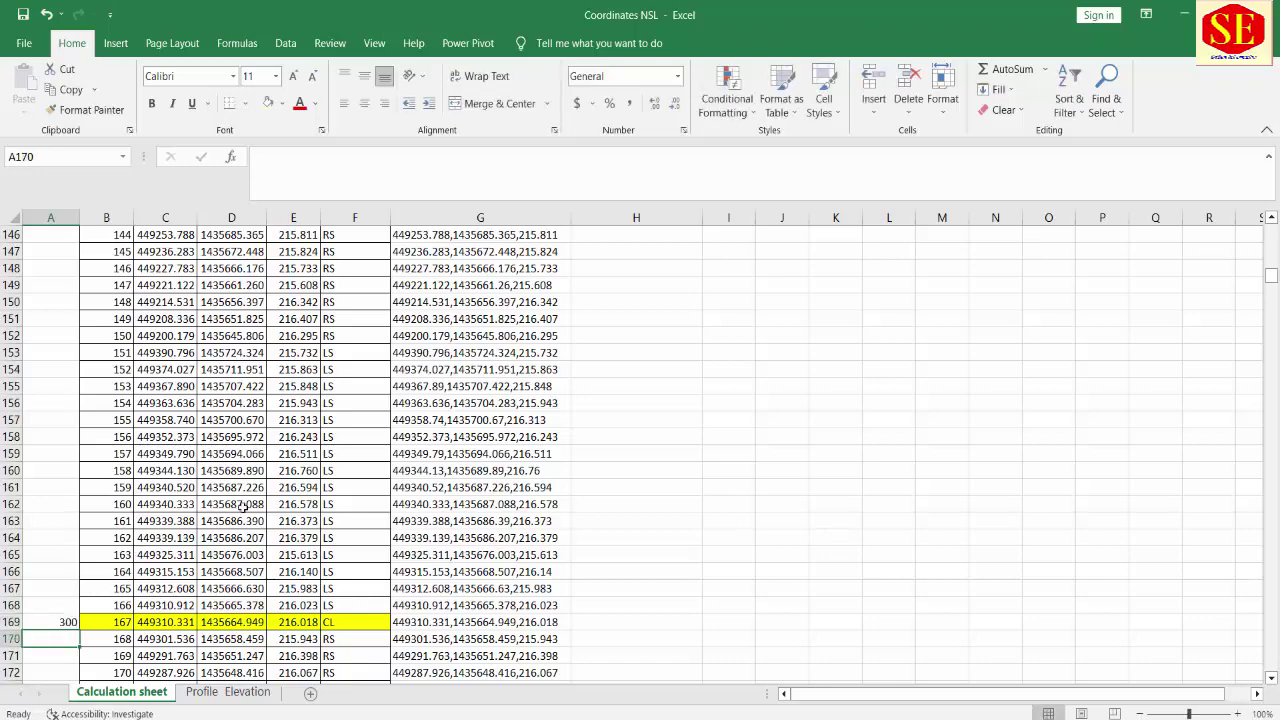
{"action": "scroll", "coordinate": [270, 294], "scroll_direction": "up", "scroll_amount": 3}
{"action": "scroll", "coordinate": [270, 294], "scroll_direction": "up", "scroll_amount": 2}
{"action": "scroll", "coordinate": [513, 440], "scroll_direction": "up", "scroll_amount": 3}
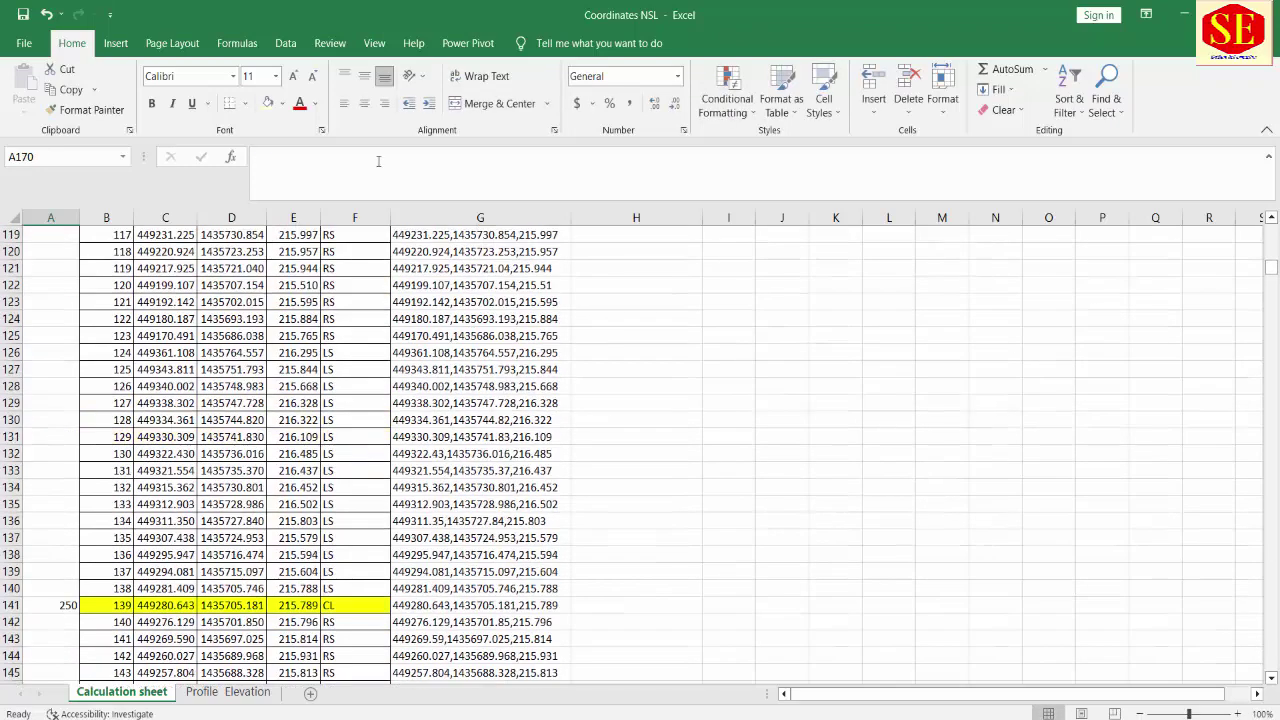
{"action": "scroll", "coordinate": [420, 380], "scroll_direction": "up", "scroll_amount": 8}
{"action": "scroll", "coordinate": [420, 340], "scroll_direction": "up", "scroll_amount": 5}
{"action": "scroll", "coordinate": [505, 343], "scroll_direction": "up", "scroll_amount": 1}
{"action": "scroll", "coordinate": [94, 283], "scroll_direction": "up", "scroll_amount": 6}
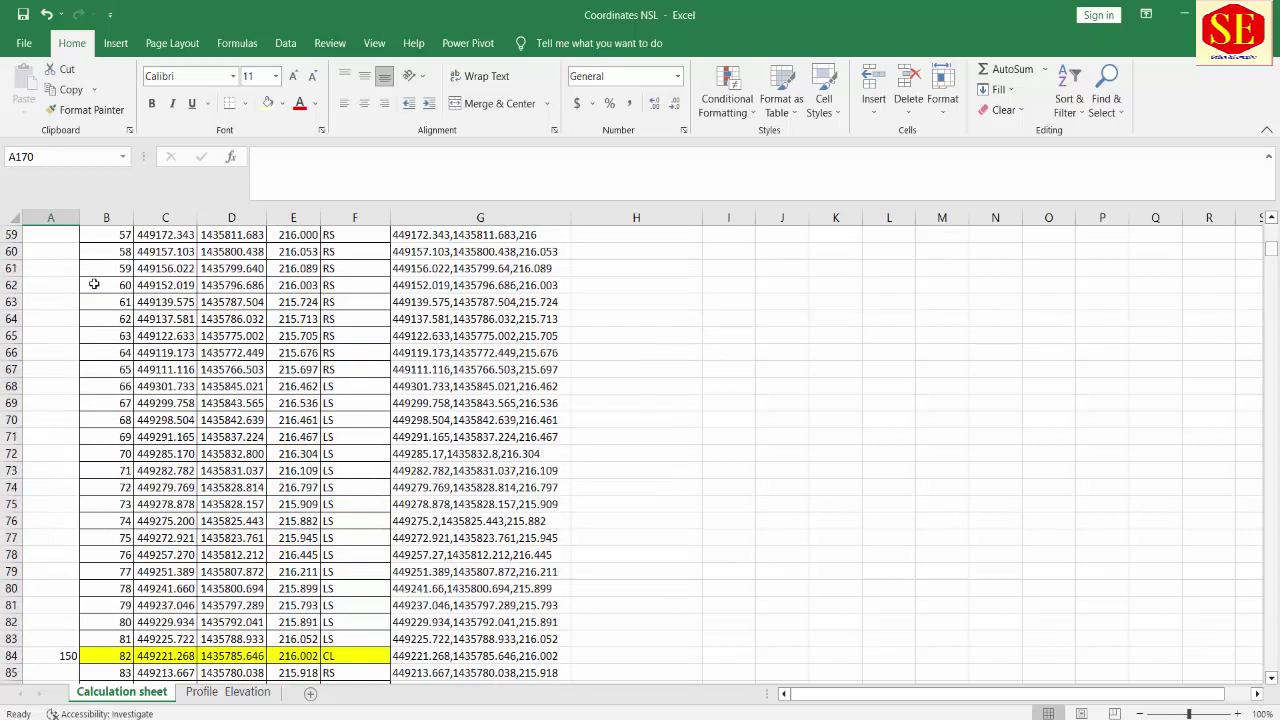
{"action": "scroll", "coordinate": [94, 251], "scroll_direction": "up", "scroll_amount": 8}
{"action": "scroll", "coordinate": [94, 249], "scroll_direction": "up", "scroll_amount": 7}
{"action": "scroll", "coordinate": [106, 248], "scroll_direction": "up", "scroll_amount": 5}
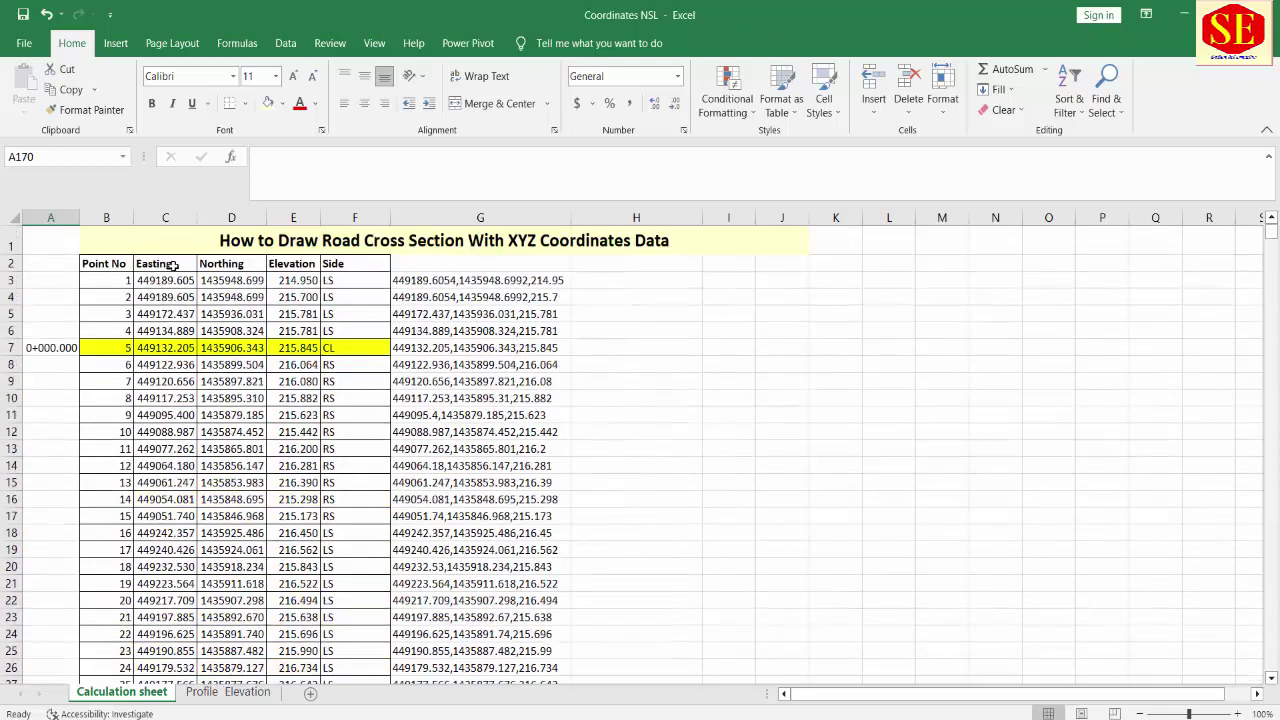
Step: Type the heading 'Points Plot To CAD' into cell G2, correcting the typo
{"action": "left_click", "coordinate": [495, 266]}
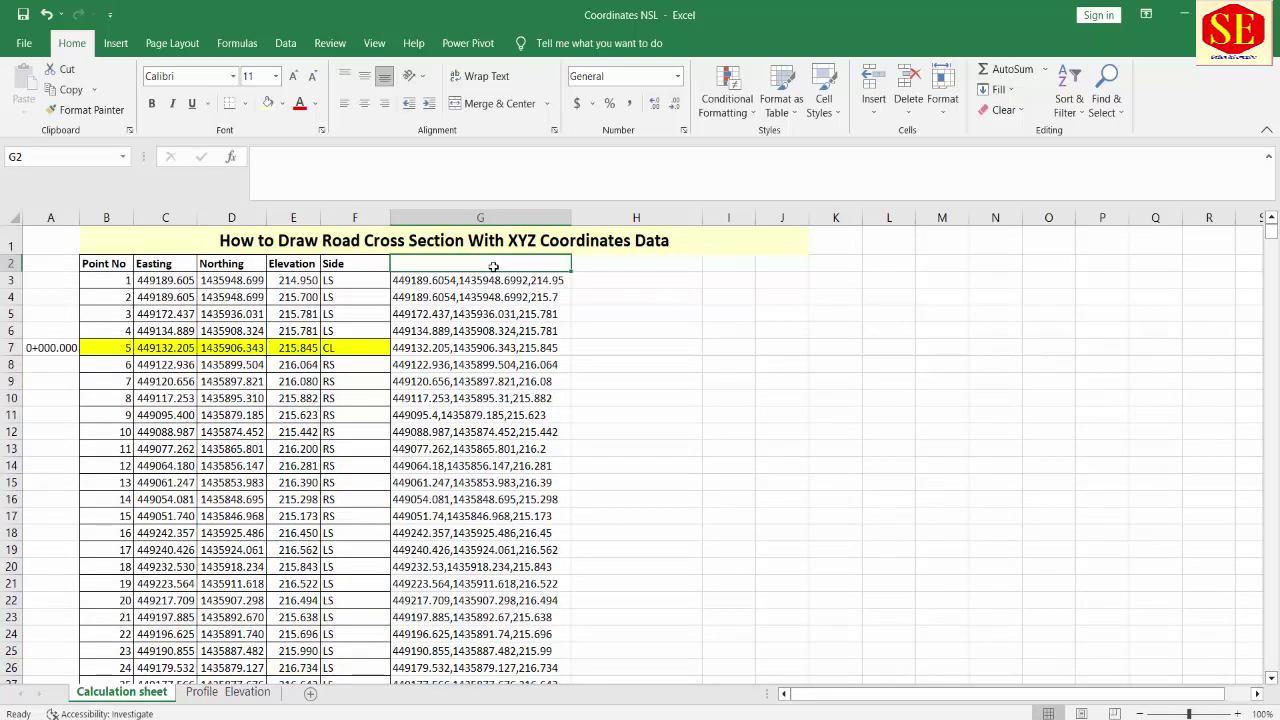
{"action": "type", "text": "PO"}
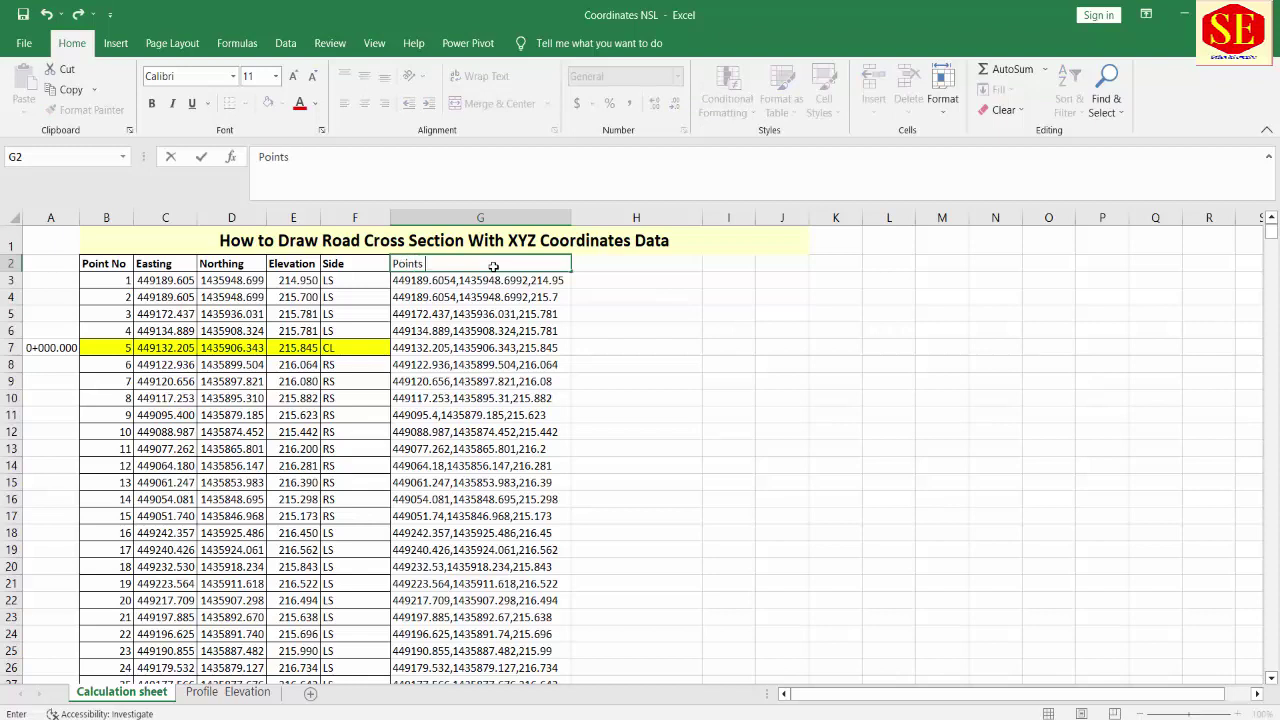
{"action": "type", "text": " Plo"}
{"action": "type", "text": "df"}
{"action": "key", "text": "BackSpace"}
{"action": "key", "text": "BackSpace"}
{"action": "left_click", "coordinate": [418, 397]}
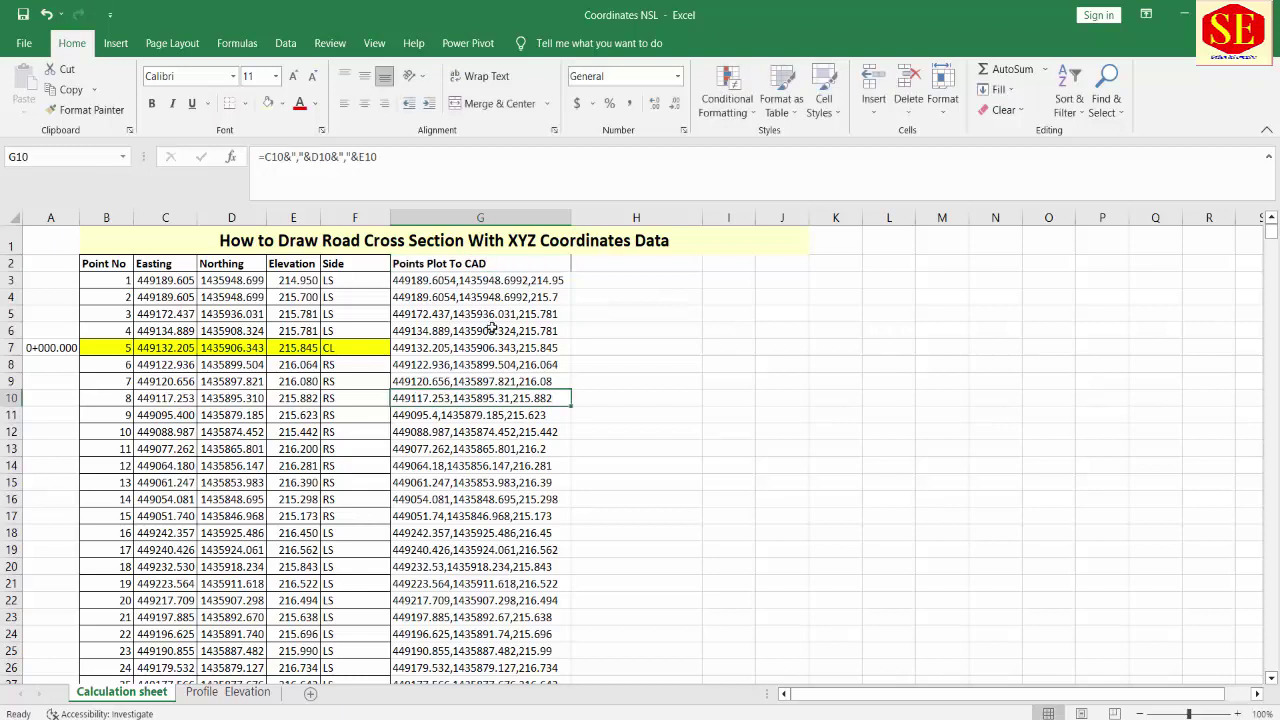
{"action": "left_click", "coordinate": [640, 270]}
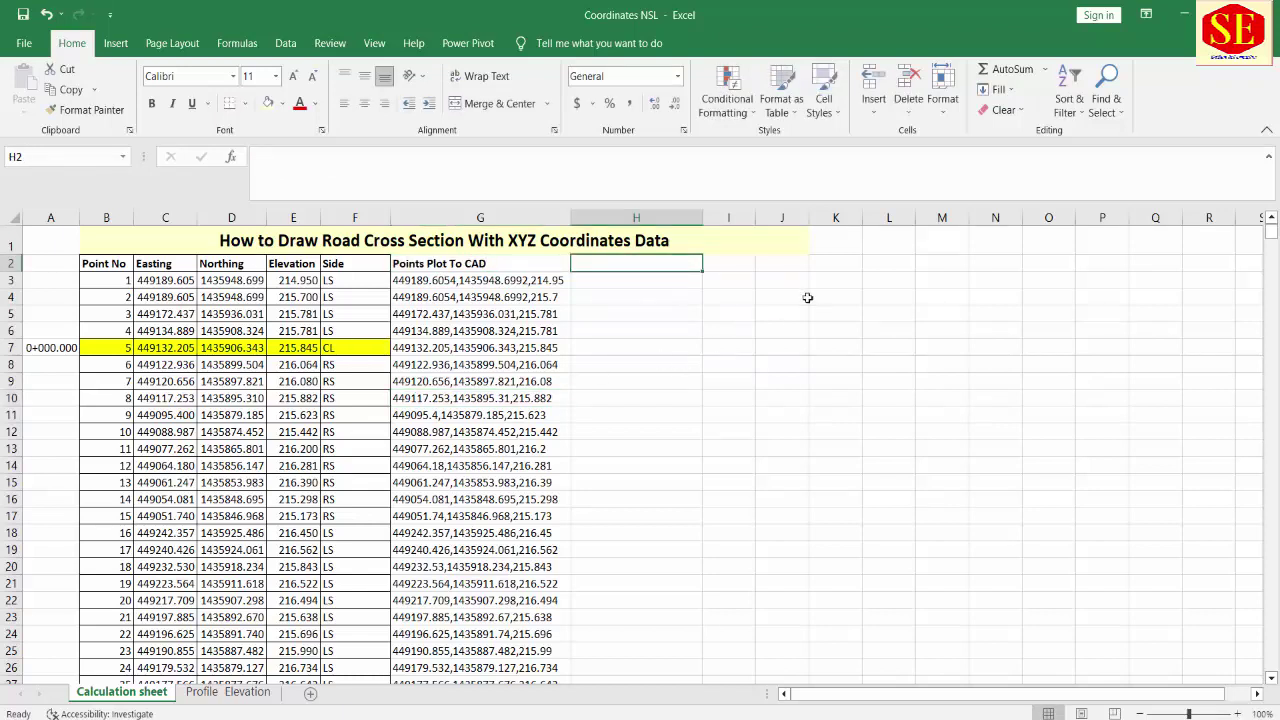
{"action": "left_click", "coordinate": [798, 265]}
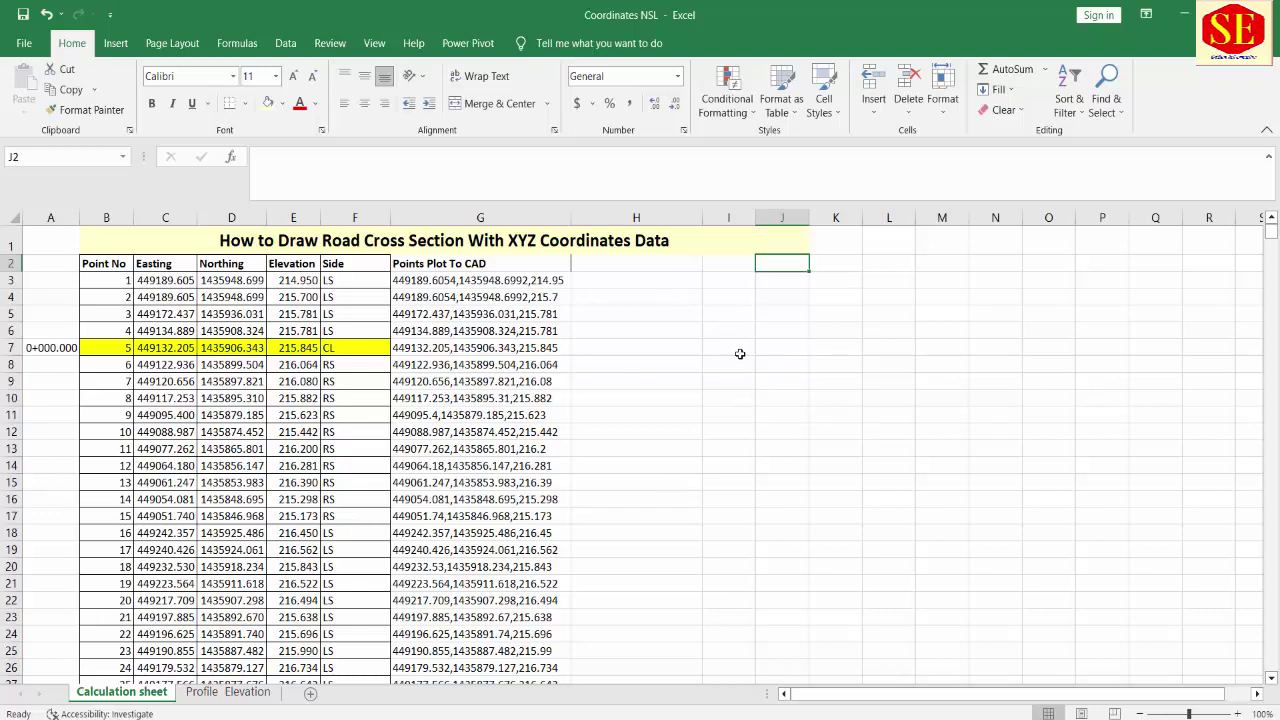
Step: Enter a bold 'Distance' heading in cell I2, fixing the misspelling
{"action": "left_click", "coordinate": [740, 352]}
{"action": "left_click", "coordinate": [728, 264]}
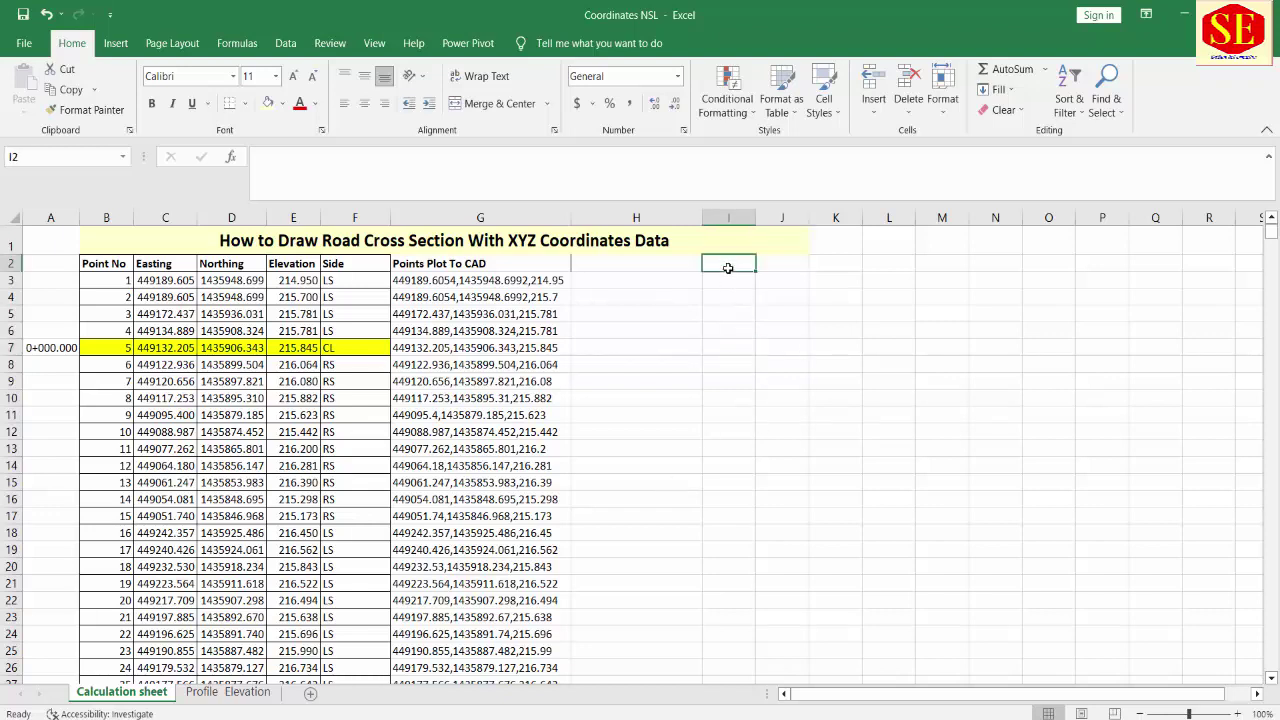
{"action": "type", "text": "Dita"}
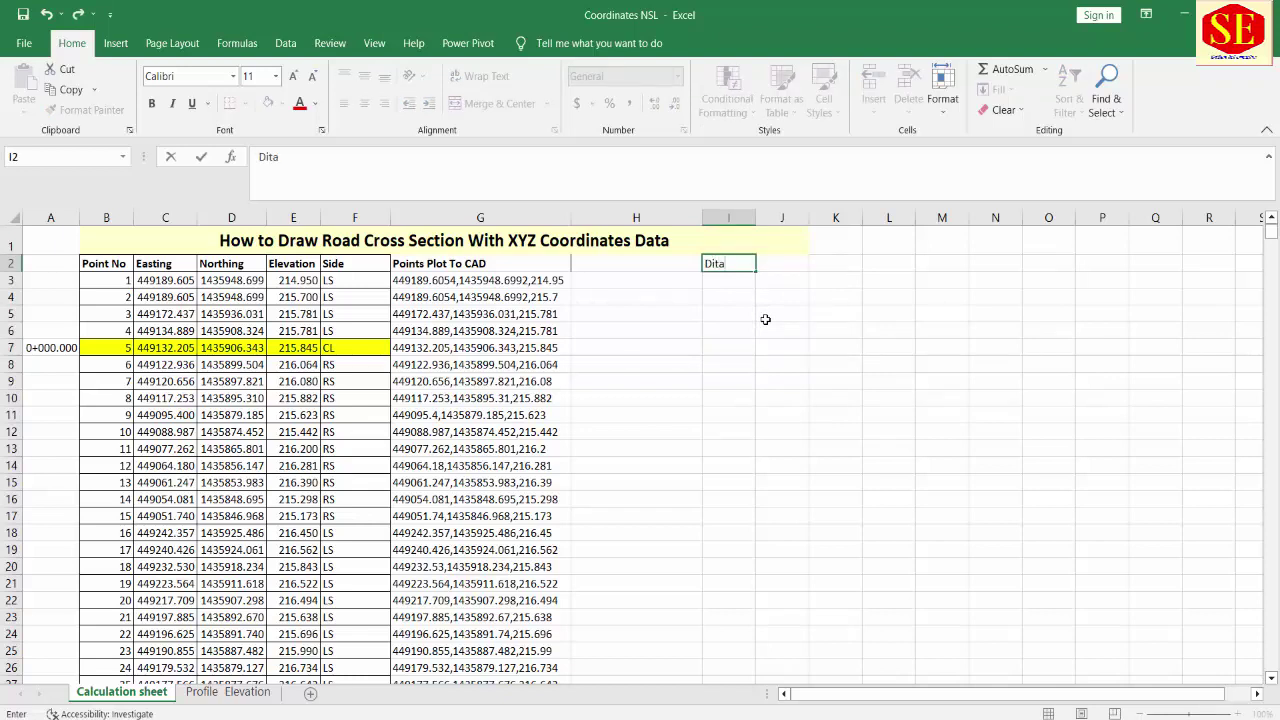
{"action": "type", "text": "ce"}
{"action": "key", "text": "BackSpace"}
{"action": "key", "text": "BackSpace"}
{"action": "key", "text": "BackSpace"}
{"action": "type", "text": "nc"}
{"action": "key", "text": "ctrl+Return"}
{"action": "key", "text": "ctrl+b"}
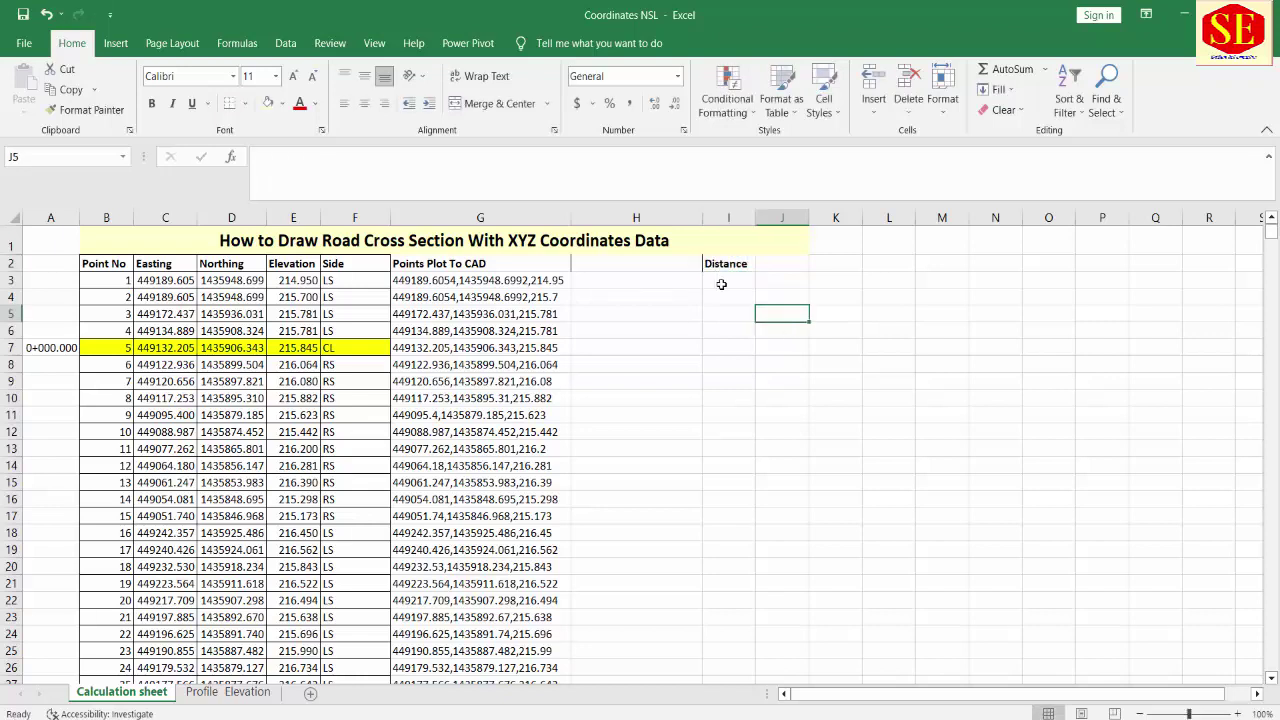
Step: Inspect the Side column labels: CL in row 7 and LS in row 18
{"action": "left_click", "coordinate": [724, 281]}
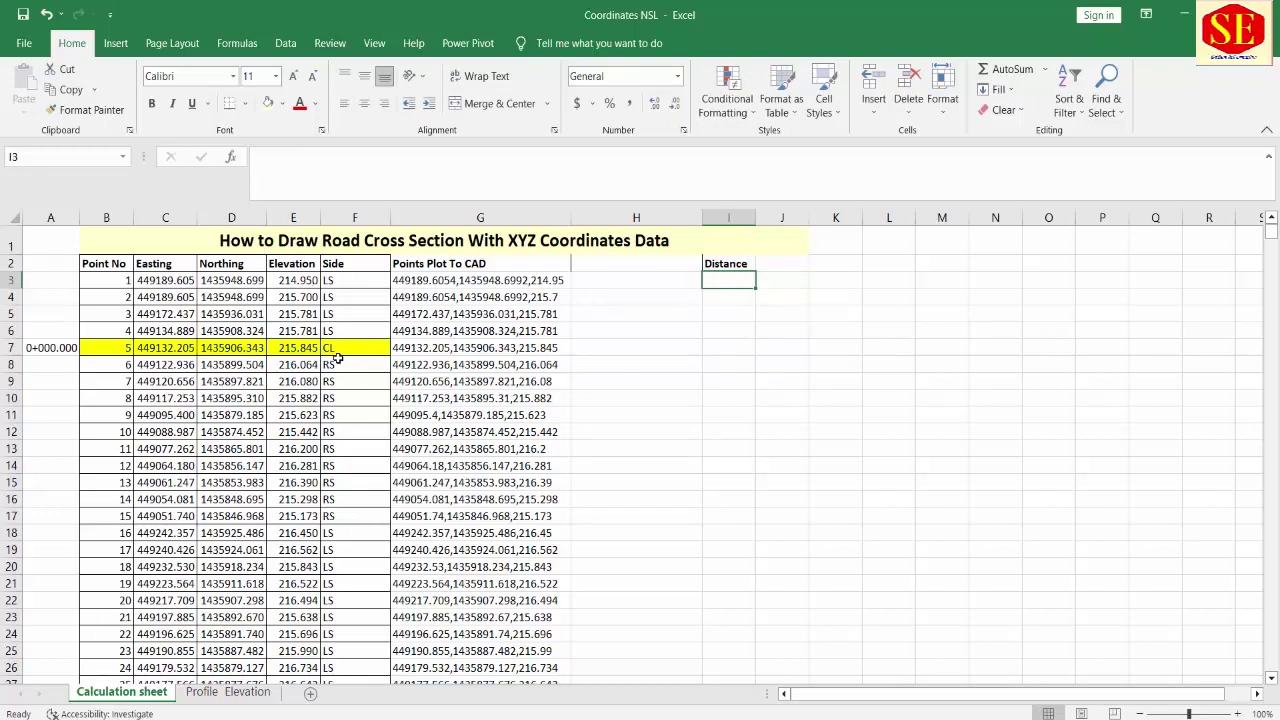
{"action": "left_click", "coordinate": [338, 350]}
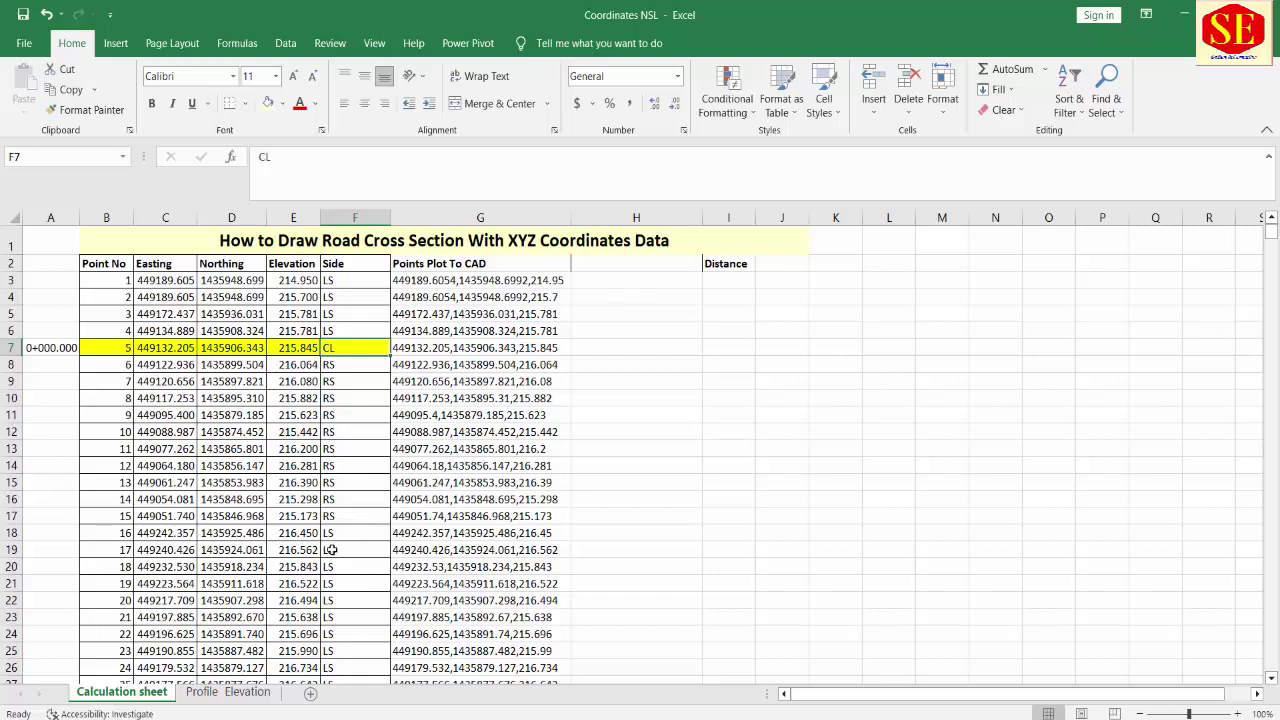
{"action": "left_click", "coordinate": [343, 521]}
{"action": "left_click", "coordinate": [347, 531]}
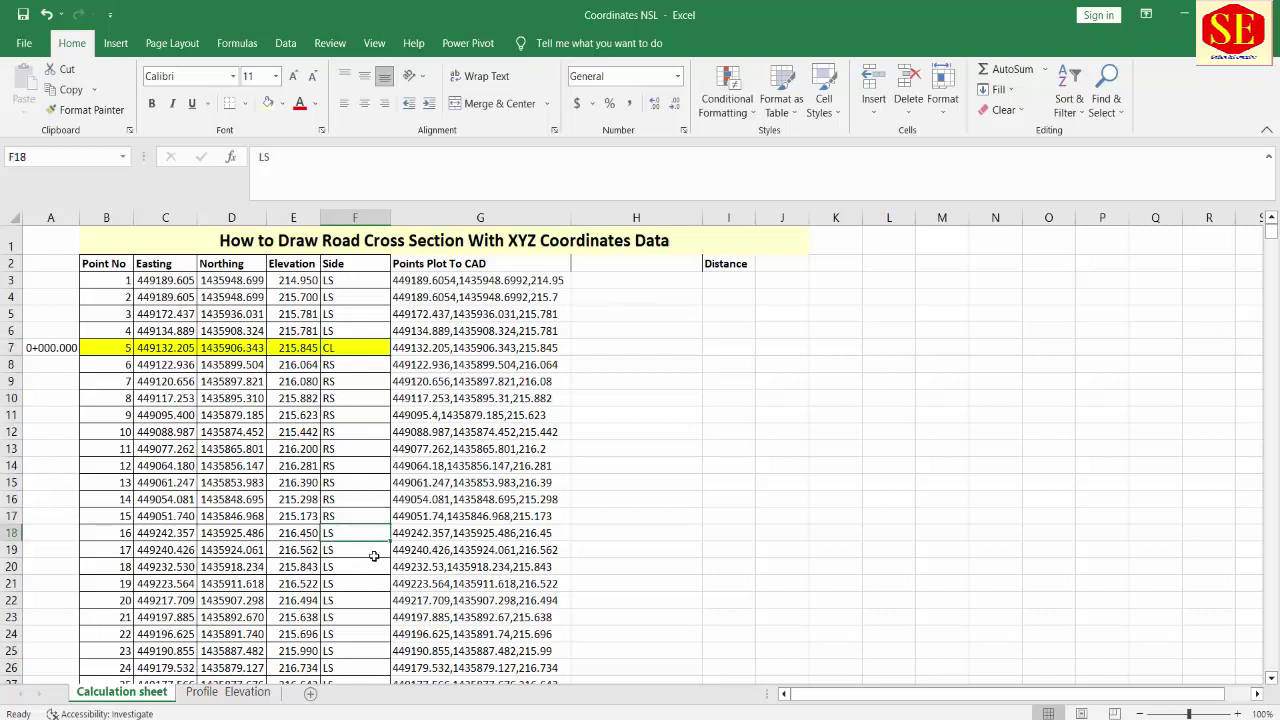
Step: Insert blank separator rows above row 18 and at row 41
{"action": "right_click", "coordinate": [6, 534]}
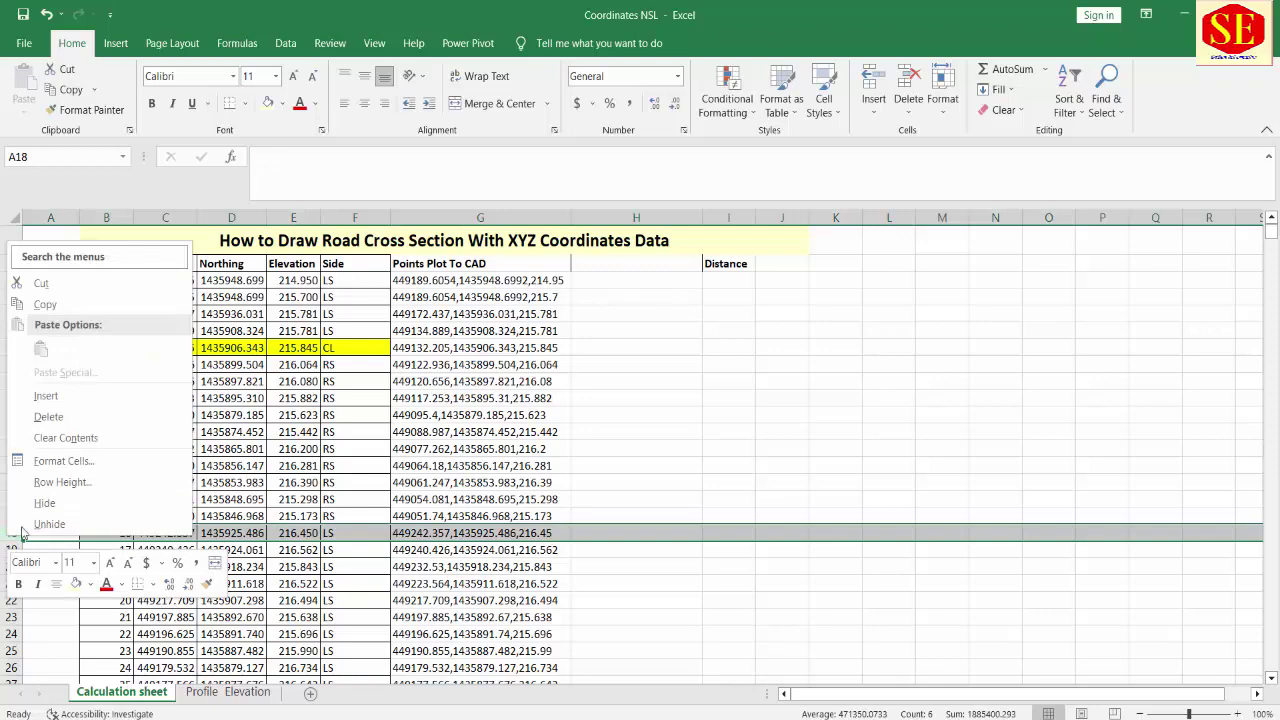
{"action": "left_click", "coordinate": [70, 396]}
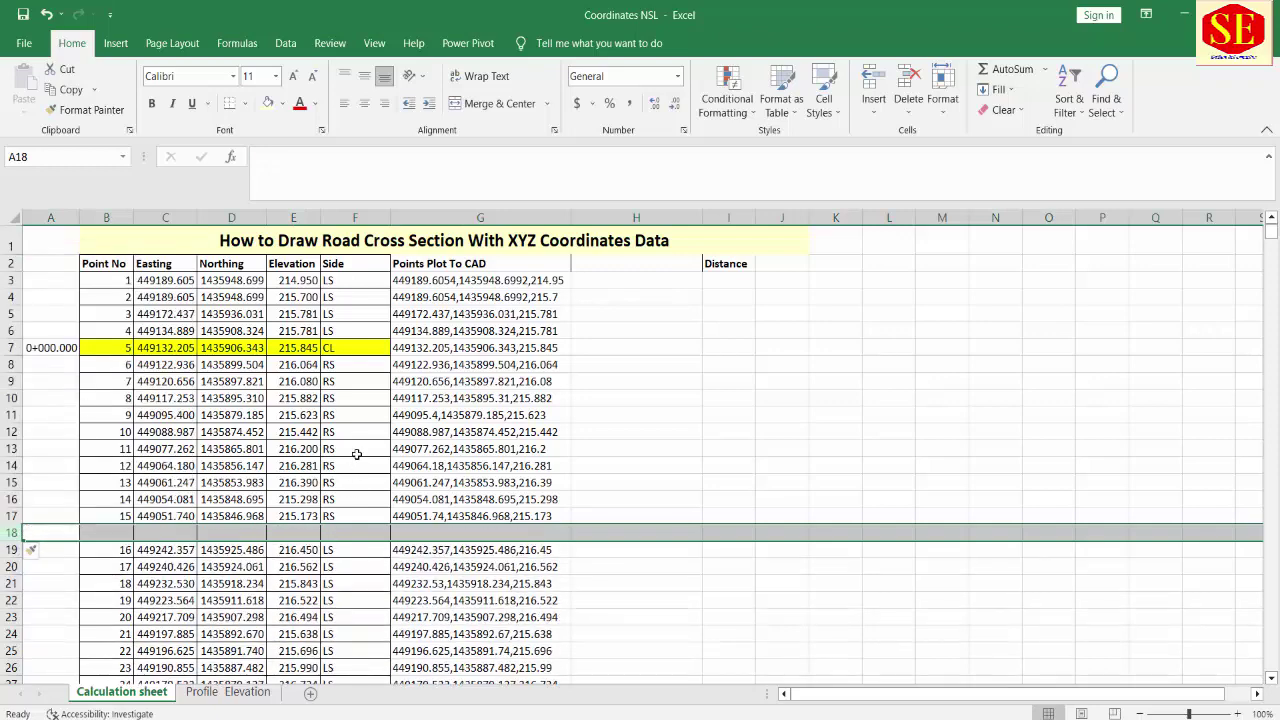
{"action": "scroll", "coordinate": [358, 451], "scroll_direction": "down", "scroll_amount": 4}
{"action": "scroll", "coordinate": [210, 538], "scroll_direction": "down", "scroll_amount": 3}
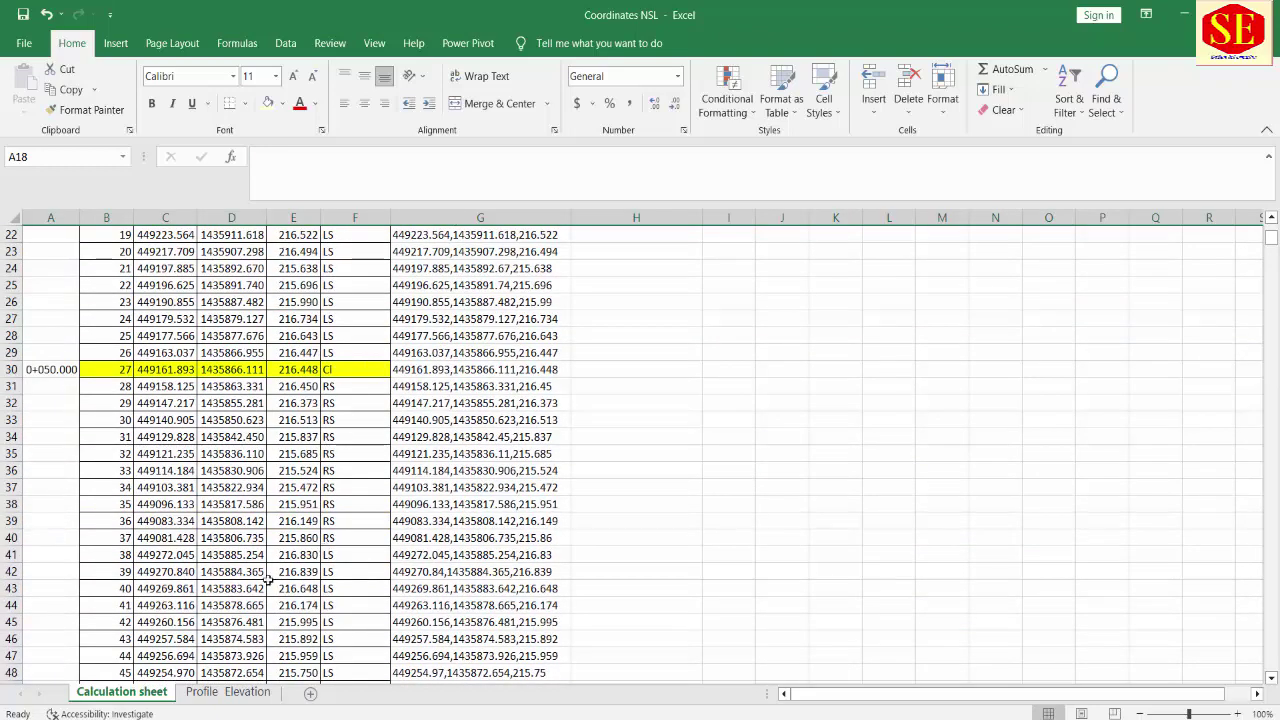
{"action": "left_click", "coordinate": [12, 555]}
{"action": "right_click", "coordinate": [14, 555]}
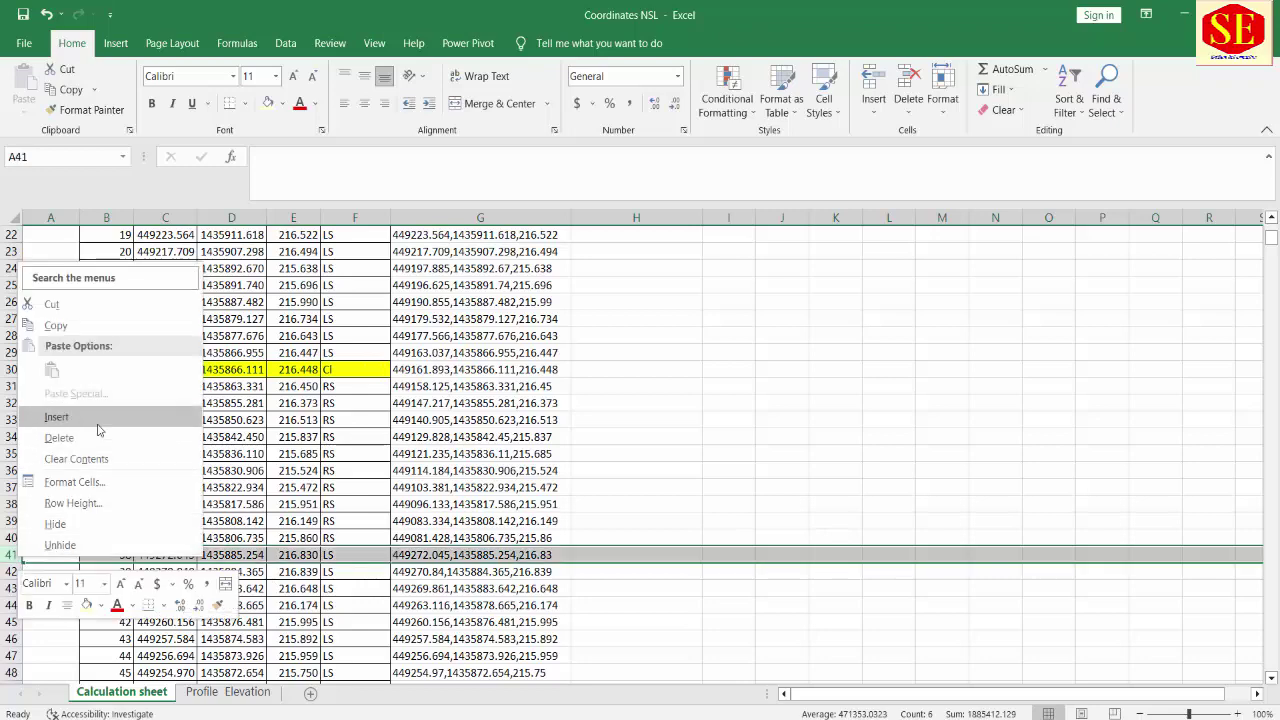
{"action": "left_click", "coordinate": [57, 414]}
Step: Insert a blank separator row at row 70 and bring up the row options for row 100
{"action": "scroll", "coordinate": [342, 469], "scroll_direction": "down", "scroll_amount": 5}
{"action": "scroll", "coordinate": [342, 469], "scroll_direction": "down", "scroll_amount": 5}
{"action": "scroll", "coordinate": [340, 466], "scroll_direction": "down", "scroll_amount": 2}
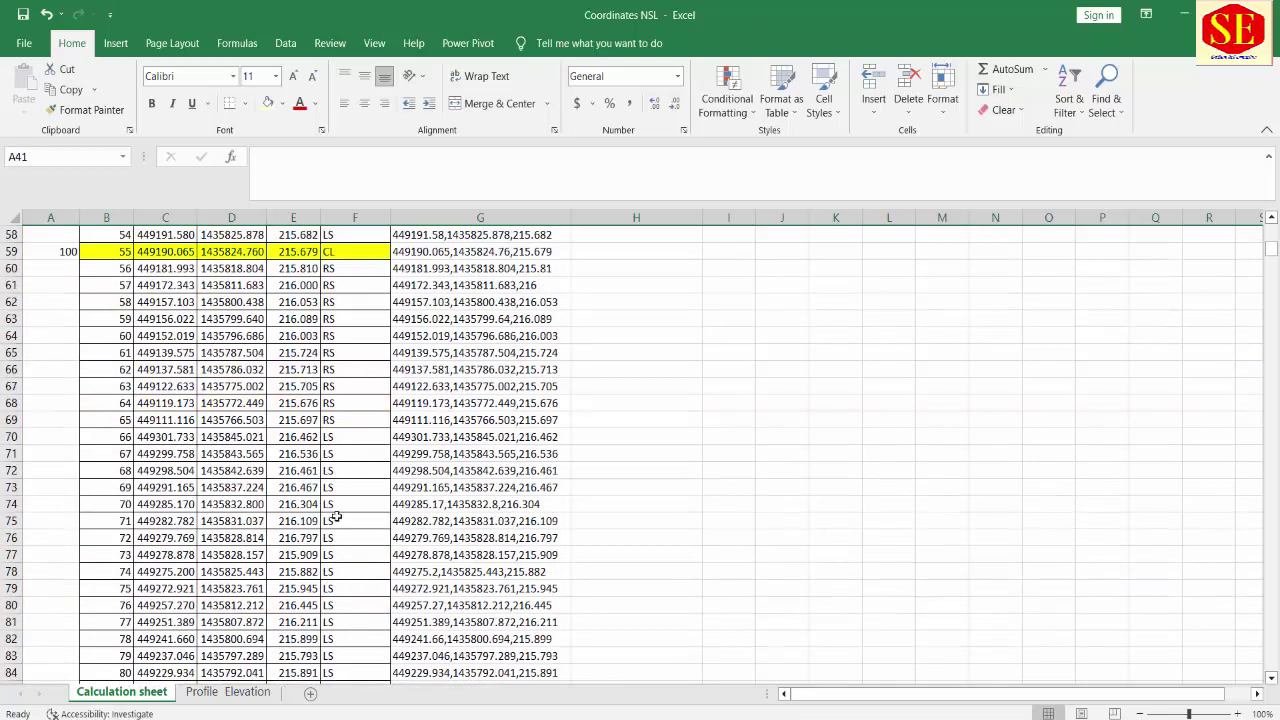
{"action": "left_click", "coordinate": [14, 437]}
{"action": "right_click", "coordinate": [14, 437]}
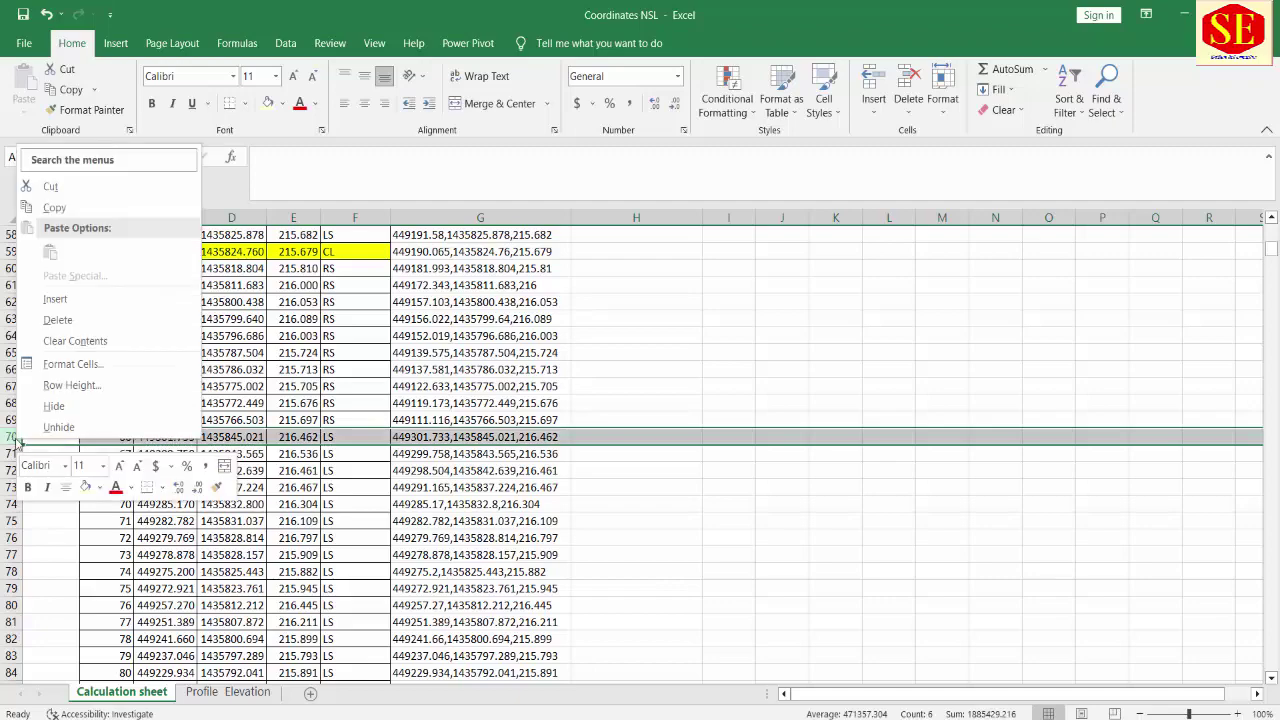
{"action": "left_click", "coordinate": [55, 298]}
{"action": "scroll", "coordinate": [177, 310], "scroll_direction": "up", "scroll_amount": 1}
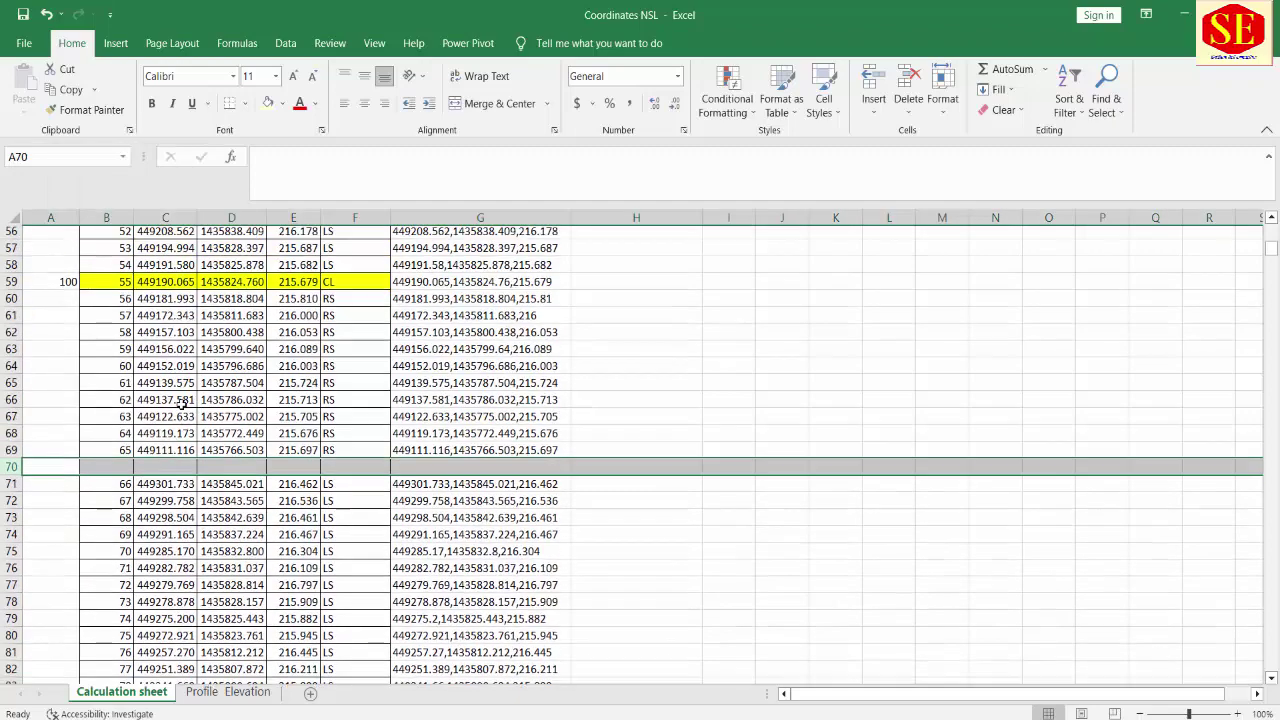
{"action": "scroll", "coordinate": [198, 452], "scroll_direction": "down", "scroll_amount": 5}
{"action": "scroll", "coordinate": [118, 528], "scroll_direction": "down", "scroll_amount": 2}
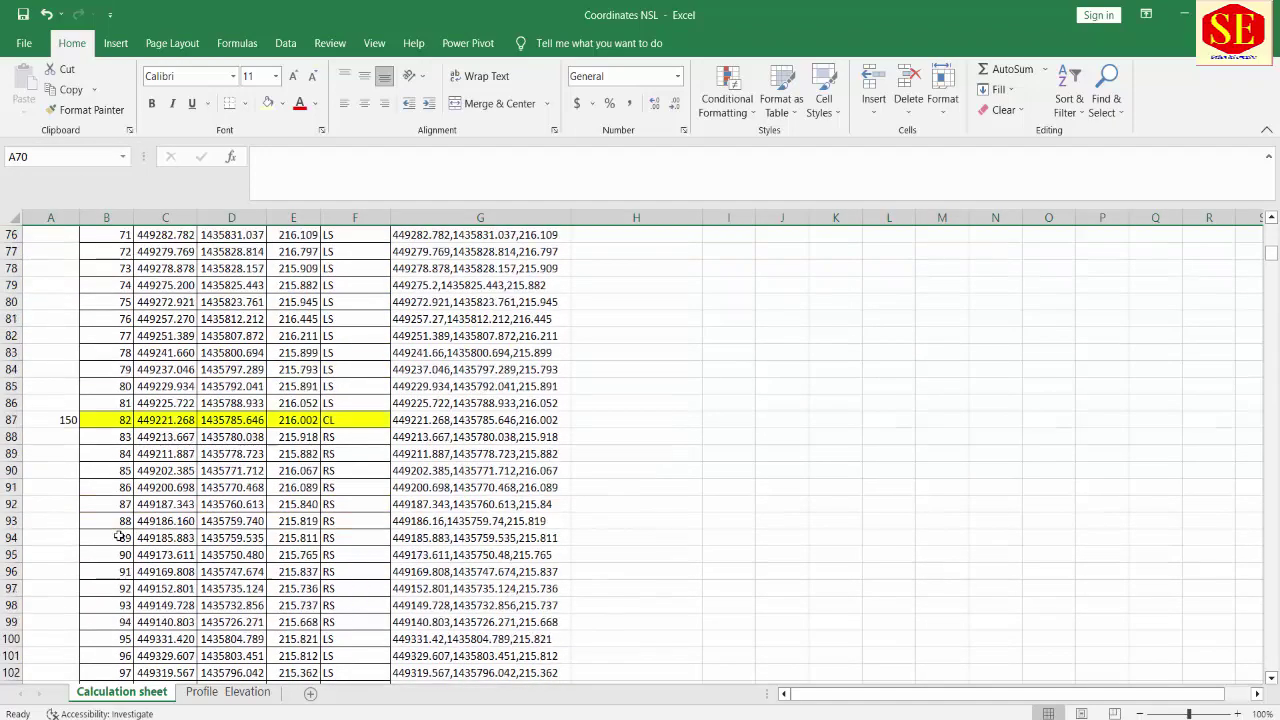
{"action": "scroll", "coordinate": [118, 536], "scroll_direction": "down", "scroll_amount": 1}
{"action": "scroll", "coordinate": [118, 536], "scroll_direction": "down", "scroll_amount": 2}
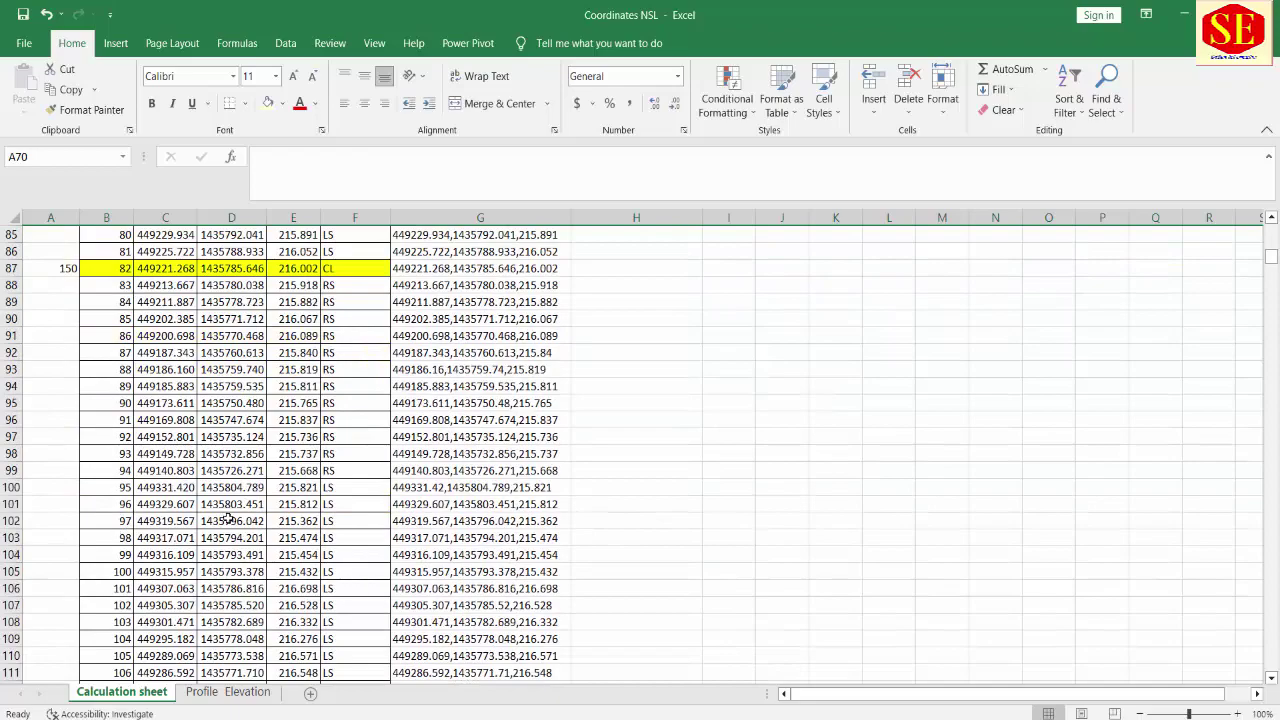
{"action": "right_click", "coordinate": [8, 487]}
{"action": "left_click", "coordinate": [50, 346]}
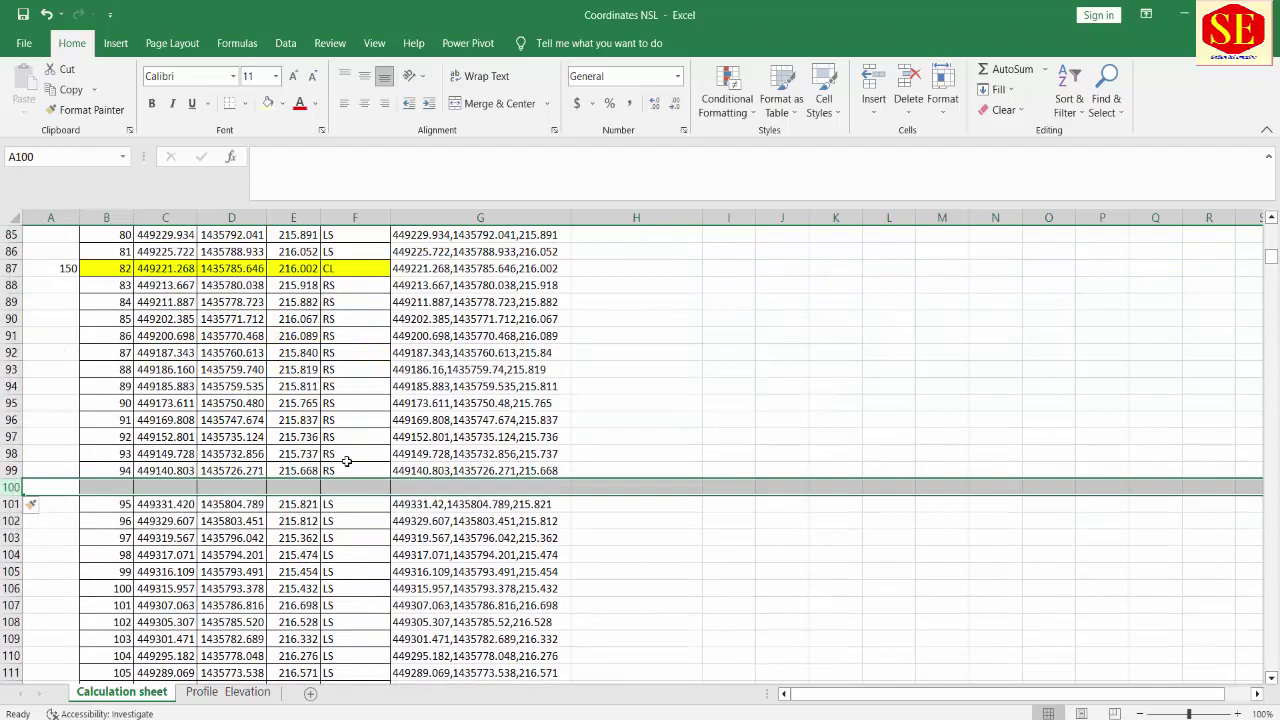
{"action": "scroll", "coordinate": [355, 390], "scroll_direction": "up", "scroll_amount": 1}
{"action": "scroll", "coordinate": [355, 390], "scroll_direction": "up", "scroll_amount": 3}
{"action": "scroll", "coordinate": [357, 400], "scroll_direction": "up", "scroll_amount": 2}
{"action": "scroll", "coordinate": [359, 410], "scroll_direction": "up", "scroll_amount": 6}
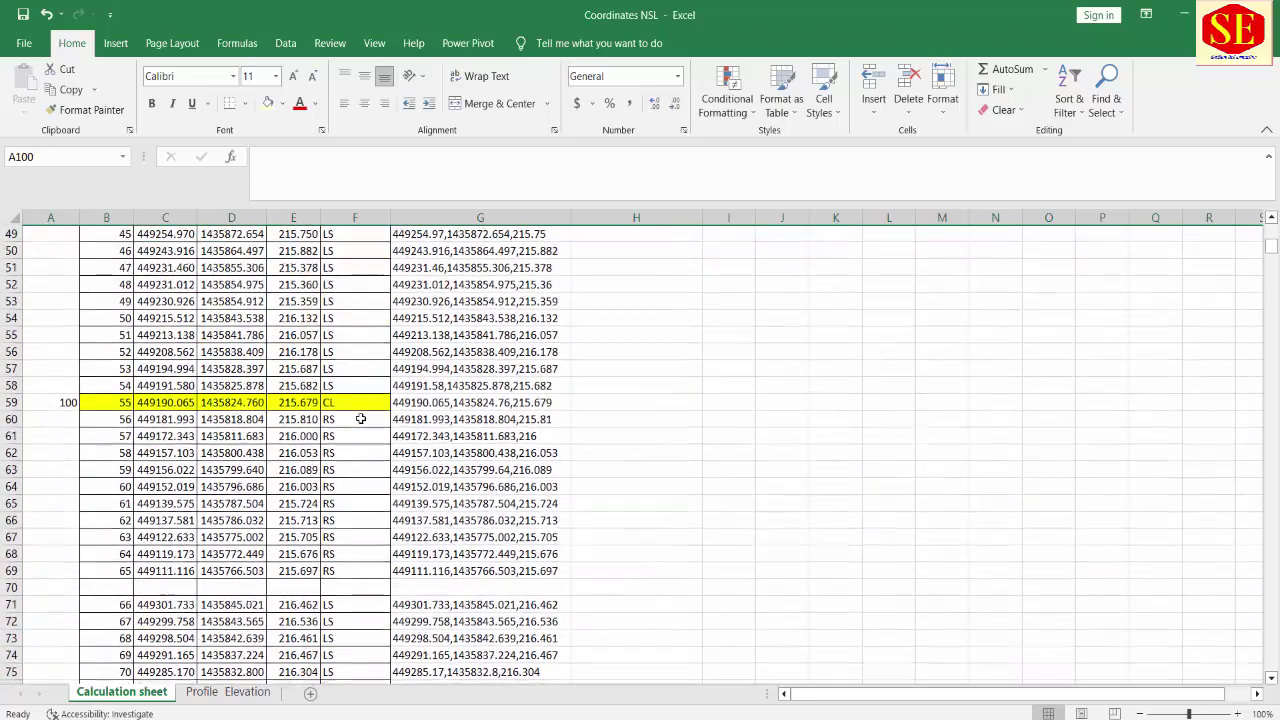
{"action": "scroll", "coordinate": [361, 419], "scroll_direction": "up", "scroll_amount": 7}
{"action": "scroll", "coordinate": [360, 419], "scroll_direction": "up", "scroll_amount": 5}
{"action": "scroll", "coordinate": [360, 419], "scroll_direction": "up", "scroll_amount": 5}
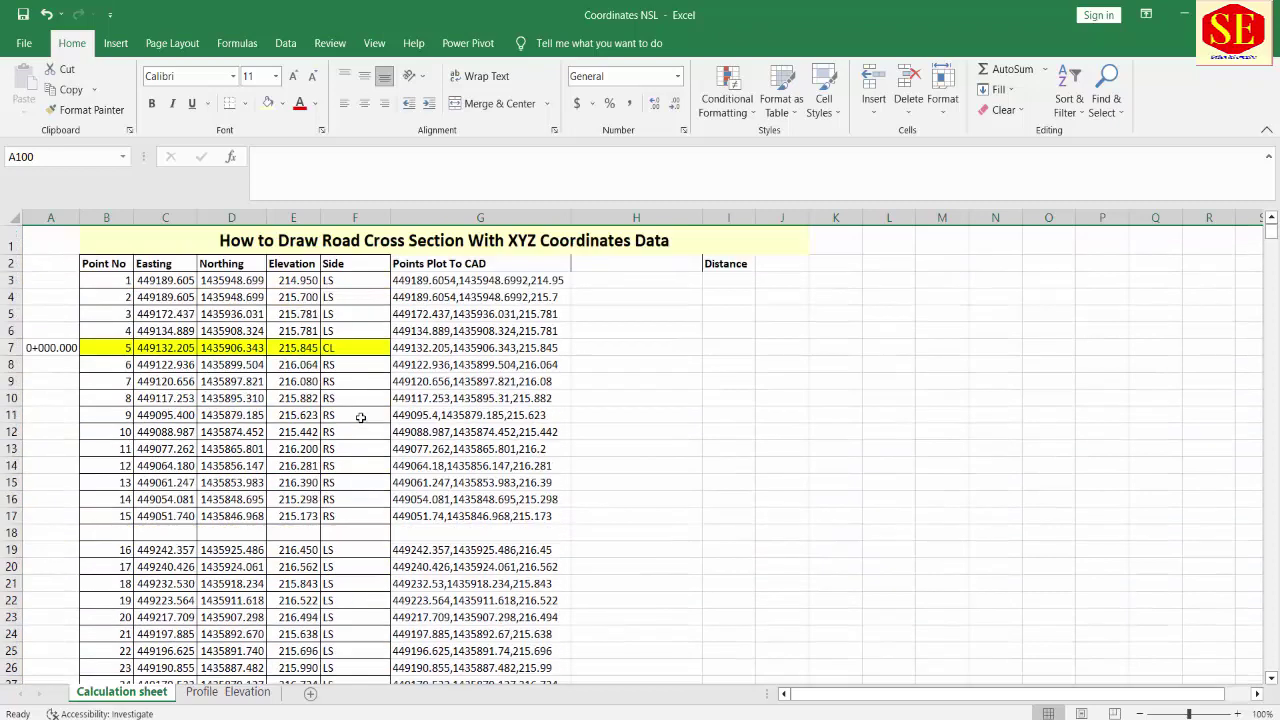
{"action": "left_click", "coordinate": [352, 284]}
{"action": "left_click_drag", "start_coordinate": [349, 305], "coordinate": [355, 516]}
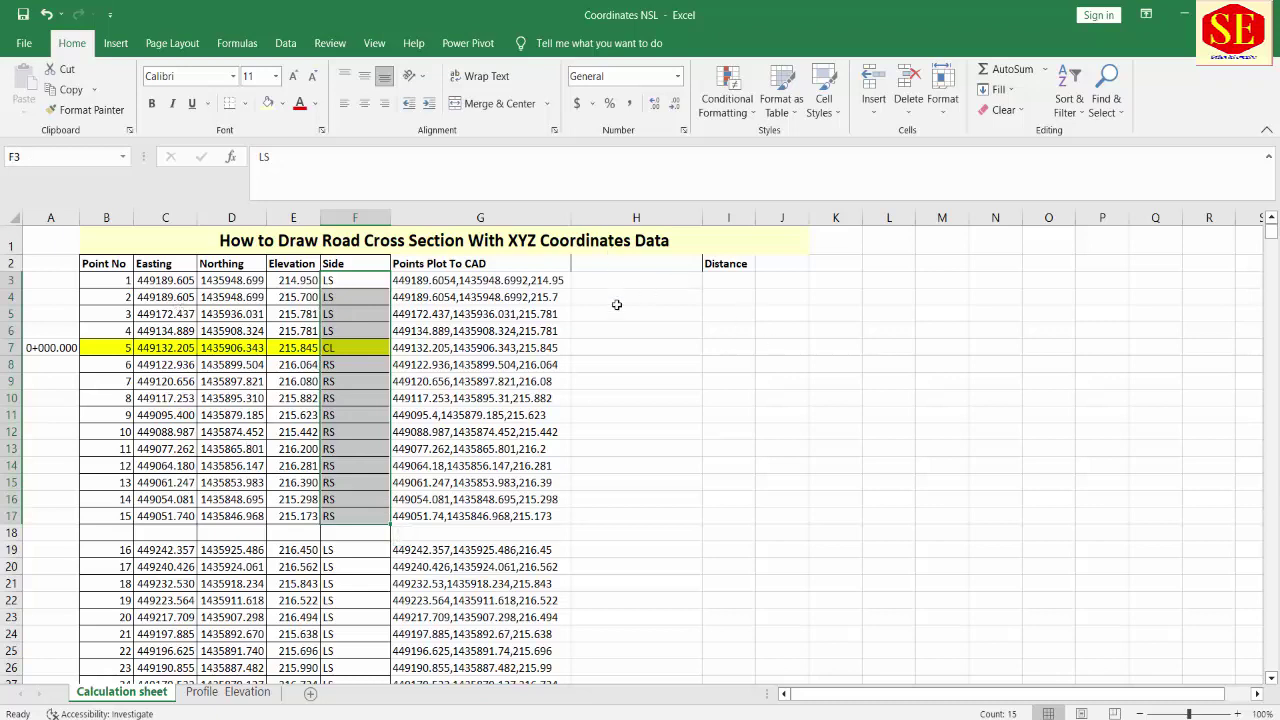
{"action": "left_click", "coordinate": [349, 347]}
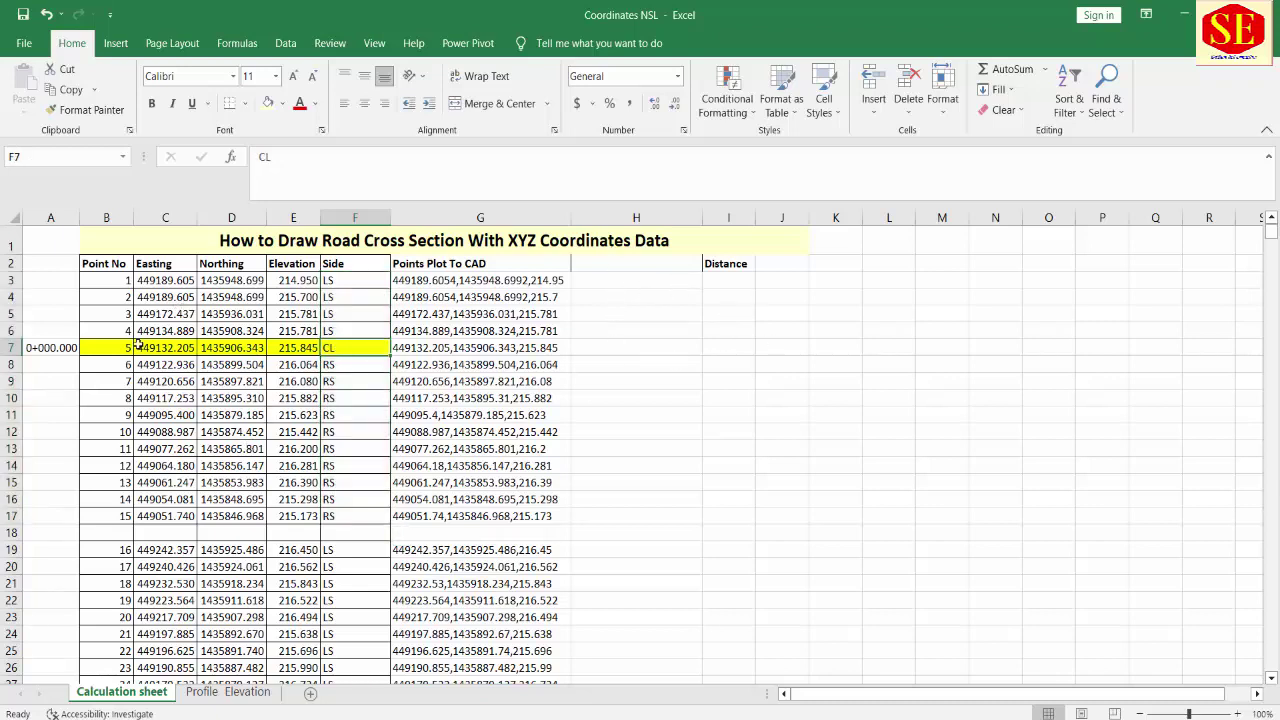
{"action": "left_click_drag", "start_coordinate": [137, 347], "coordinate": [312, 347]}
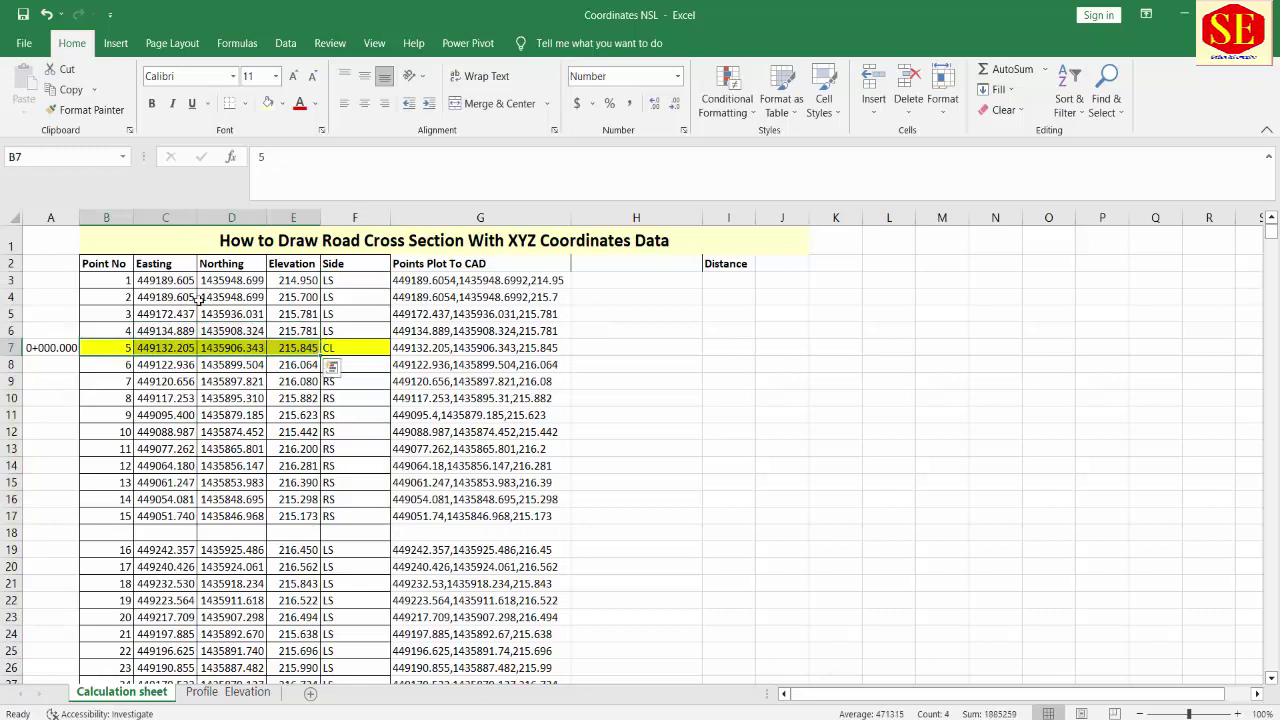
{"action": "left_click_drag", "start_coordinate": [170, 280], "coordinate": [240, 282]}
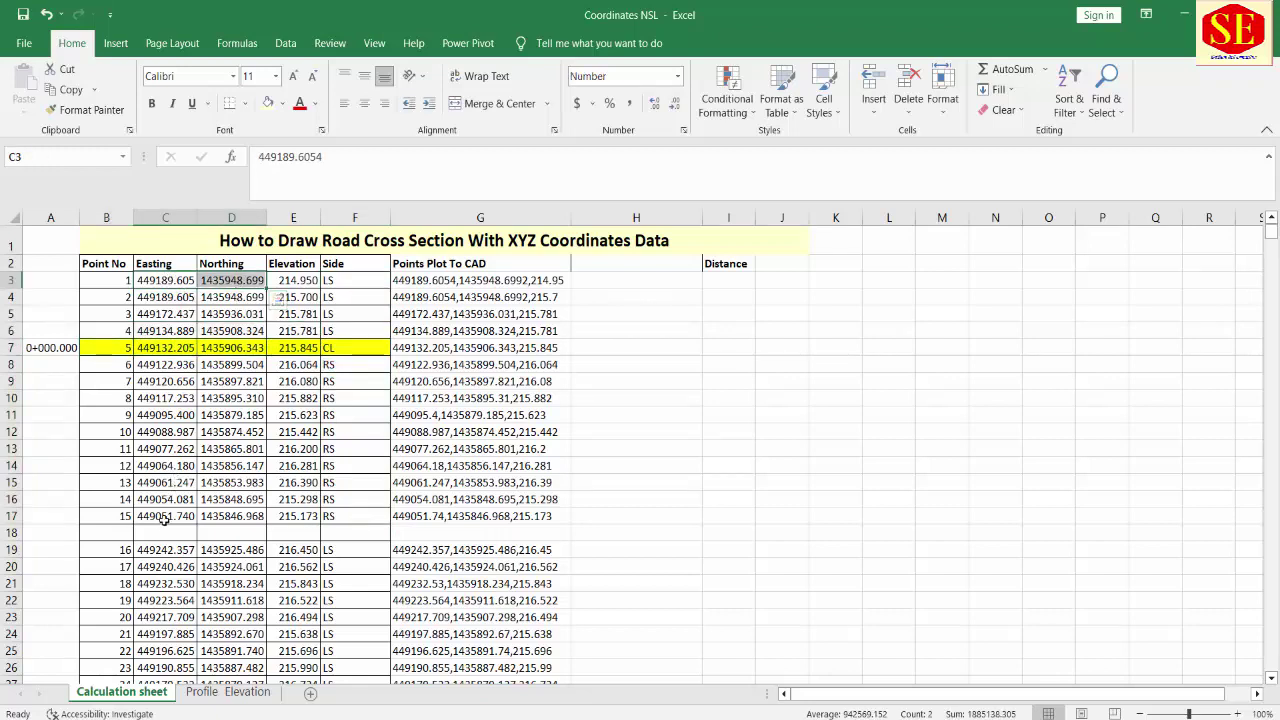
{"action": "left_click_drag", "start_coordinate": [164, 517], "coordinate": [278, 515]}
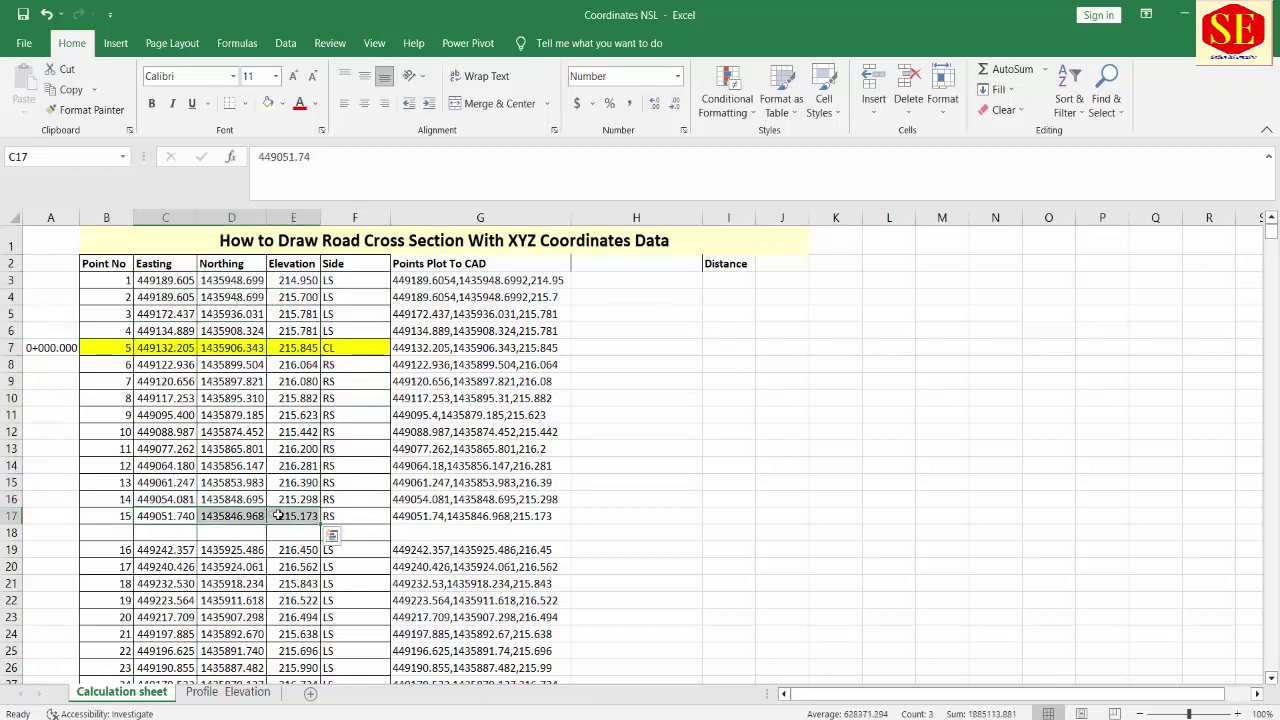
{"action": "left_click", "coordinate": [732, 280]}
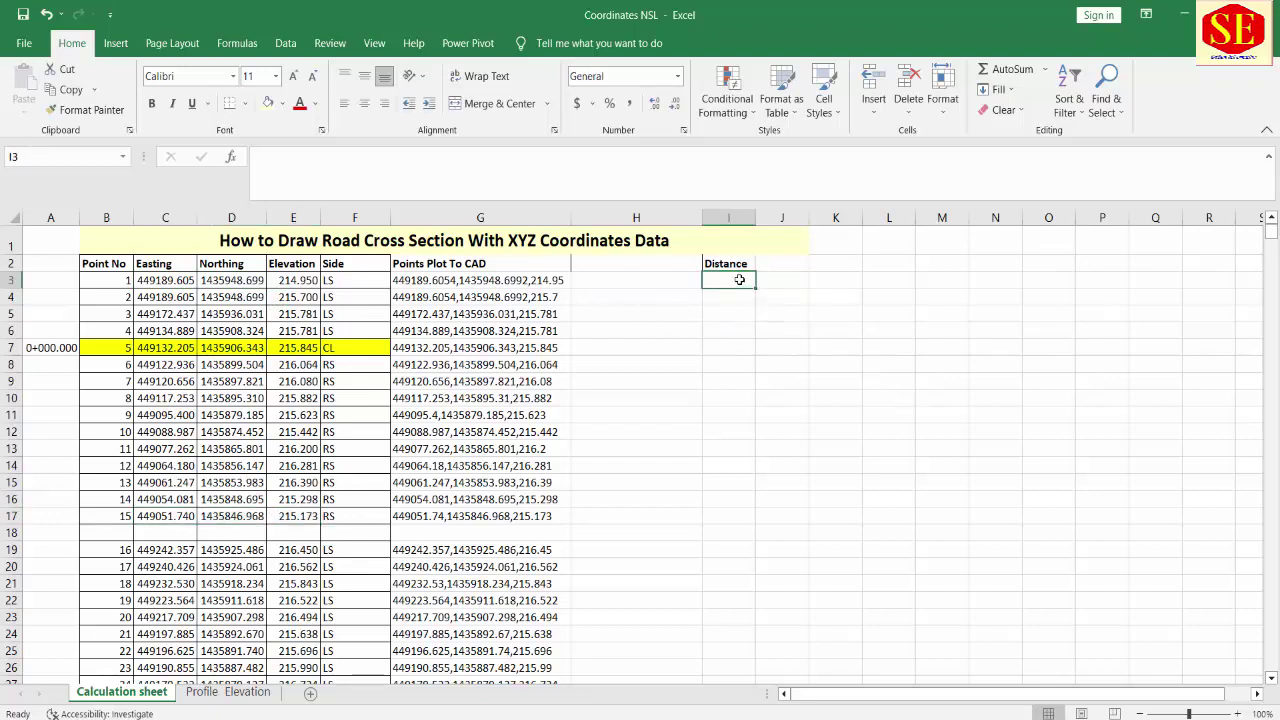
Step: Insert two blank rows above the table headings and set them to No Fill
{"action": "left_click", "coordinate": [728, 261]}
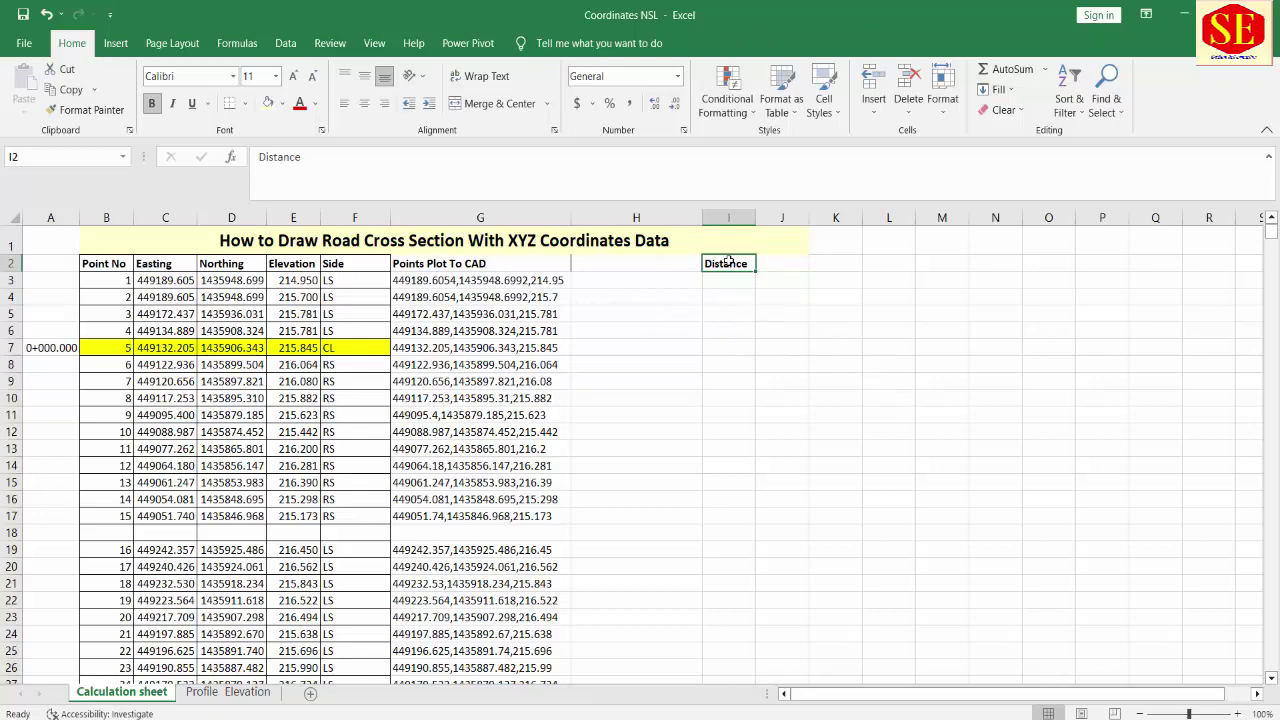
{"action": "left_click", "coordinate": [12, 263]}
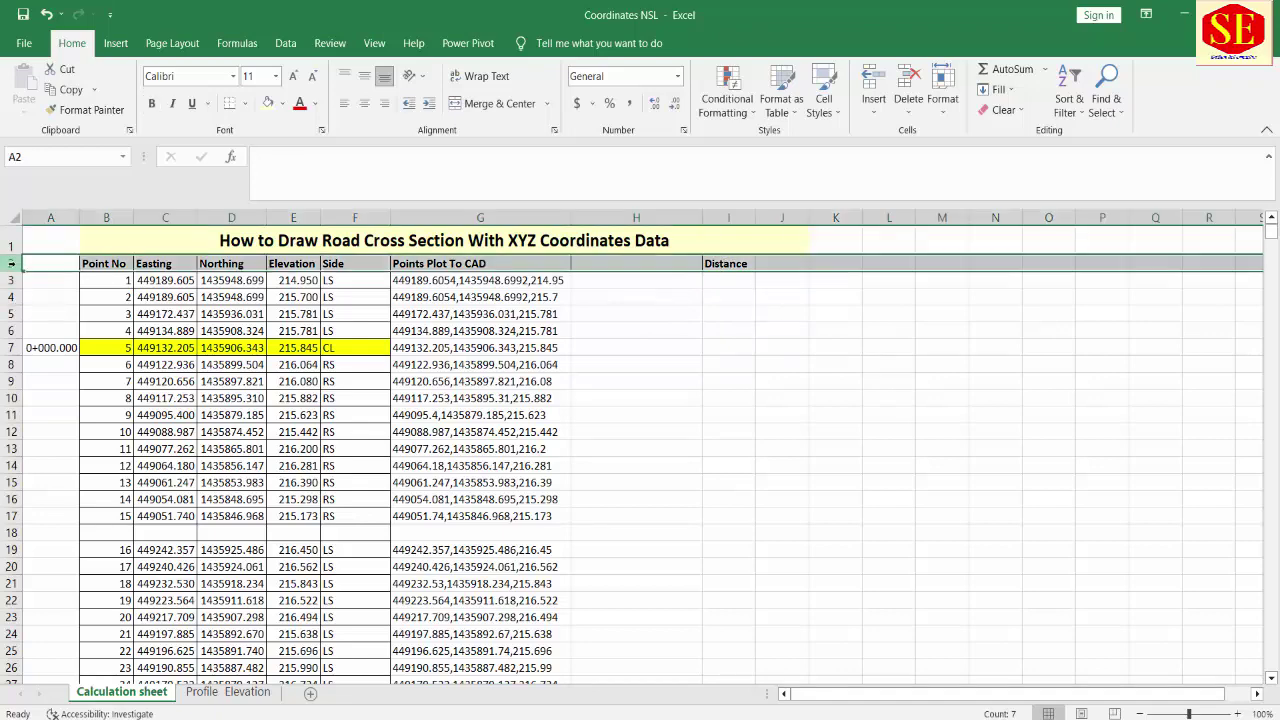
{"action": "right_click", "coordinate": [12, 263]}
{"action": "left_click", "coordinate": [57, 418]}
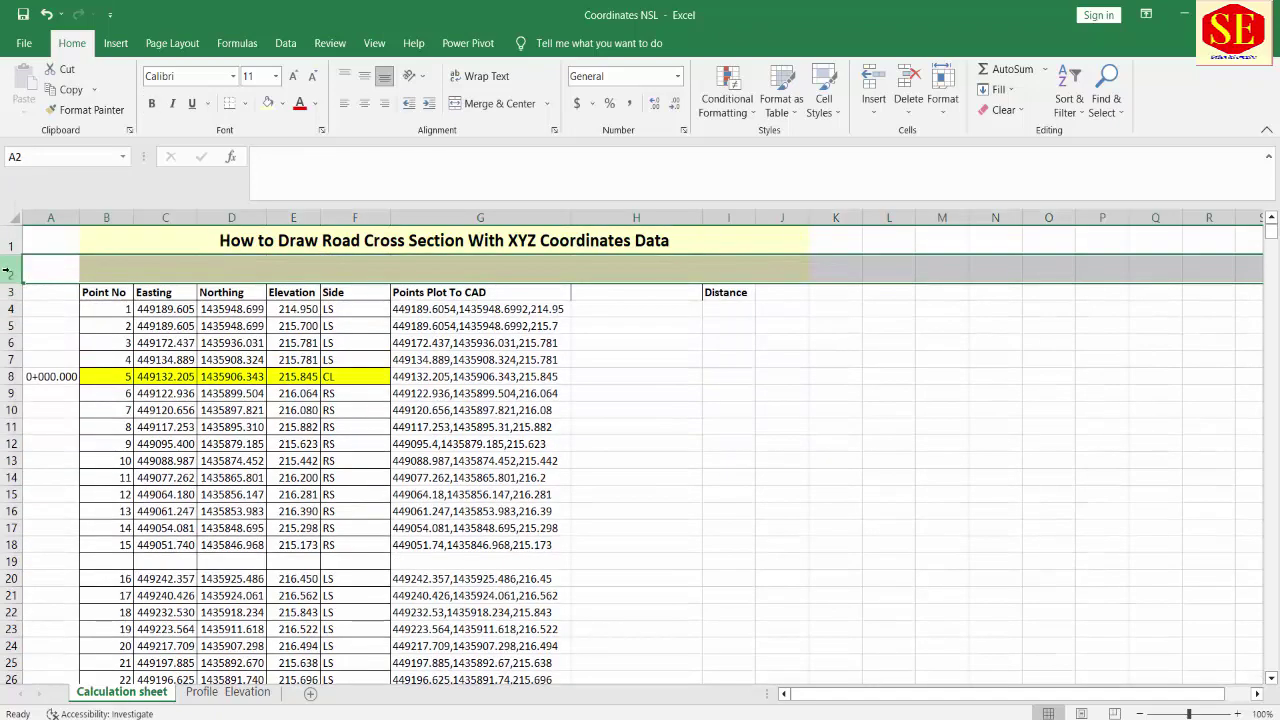
{"action": "right_click", "coordinate": [6, 270]}
{"action": "left_click", "coordinate": [52, 428]}
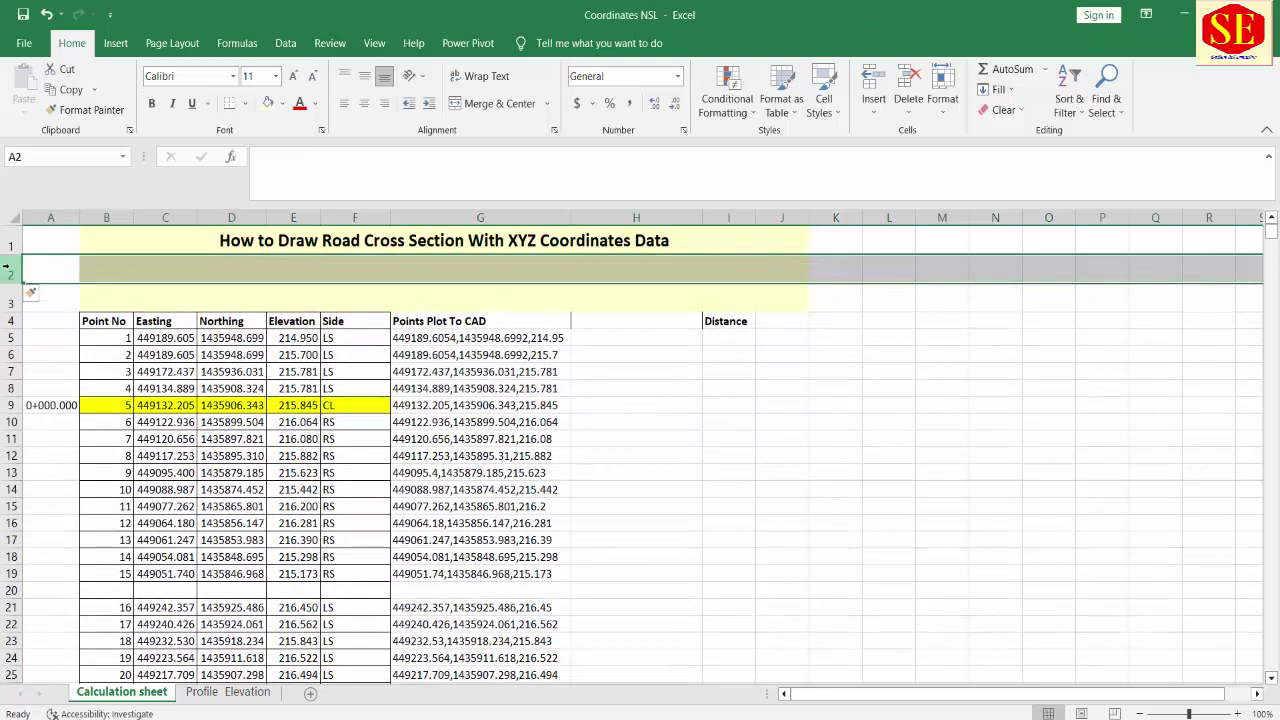
{"action": "left_click_drag", "start_coordinate": [6, 268], "coordinate": [10, 302]}
{"action": "left_click", "coordinate": [283, 104]}
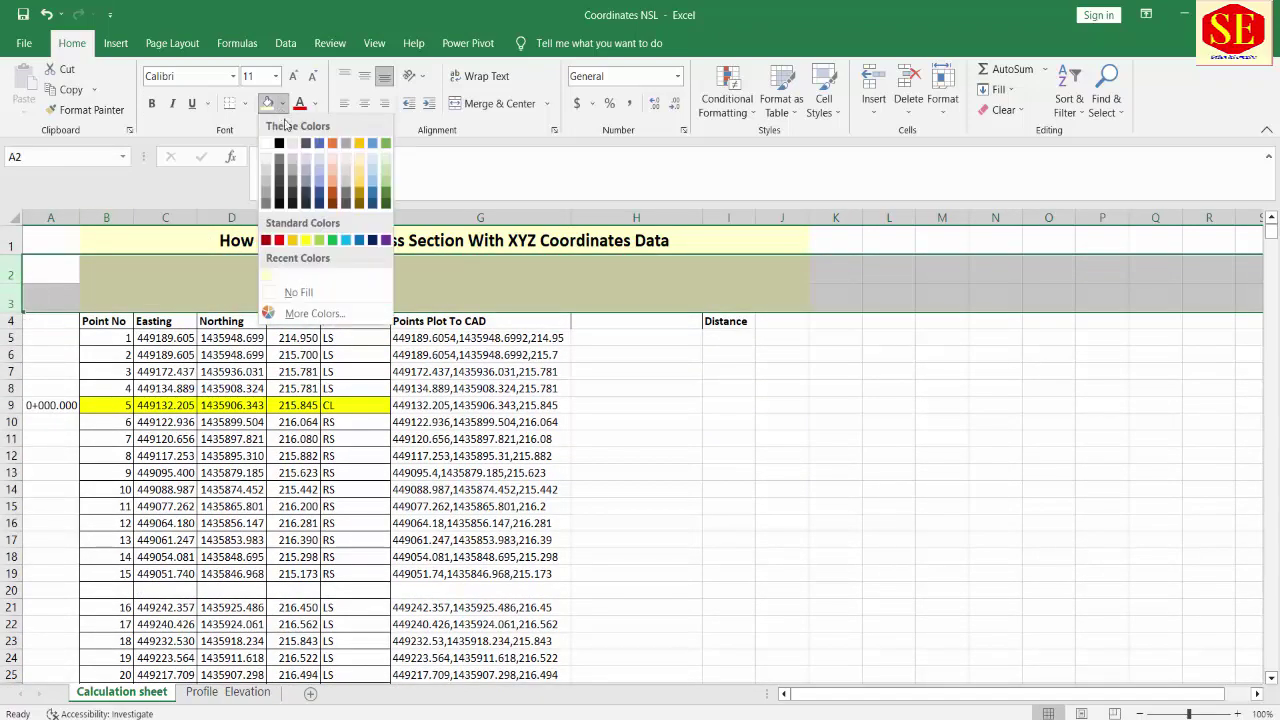
{"action": "left_click", "coordinate": [298, 292]}
{"action": "left_click", "coordinate": [698, 321]}
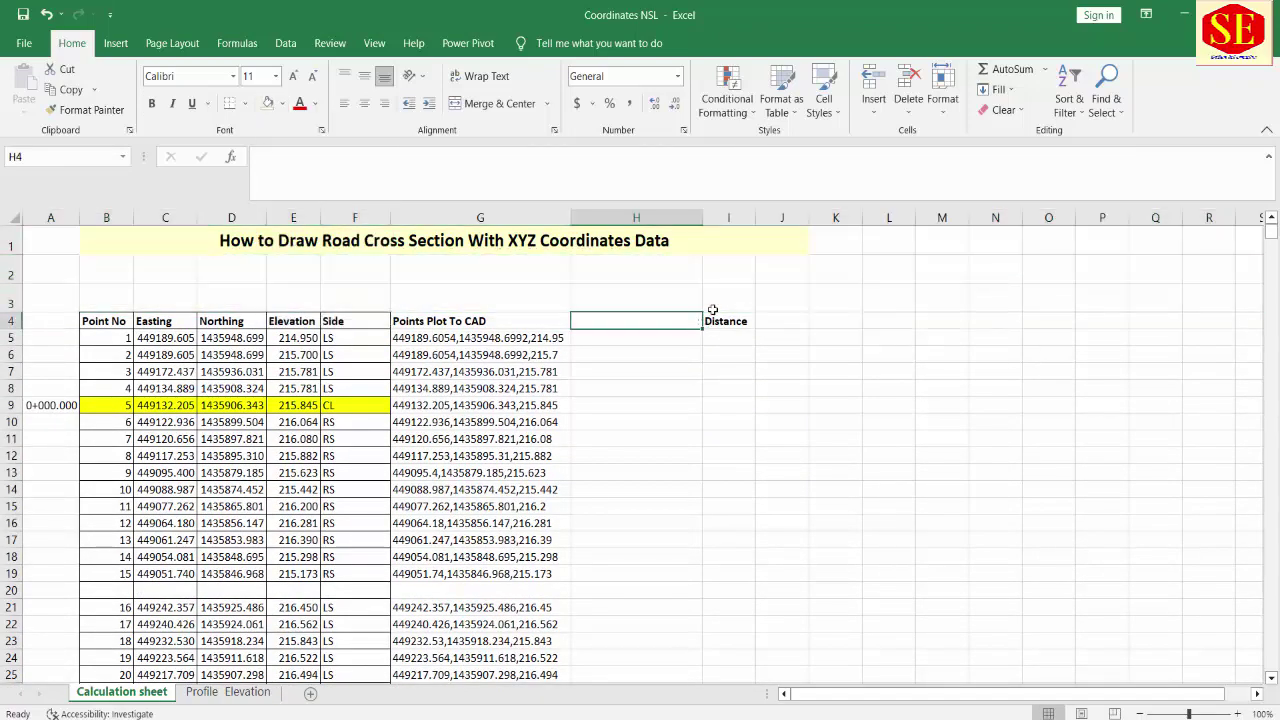
Step: Merge I3:L3 above Distance and enter the chainage header 0+000
{"action": "left_click_drag", "start_coordinate": [715, 297], "coordinate": [890, 297]}
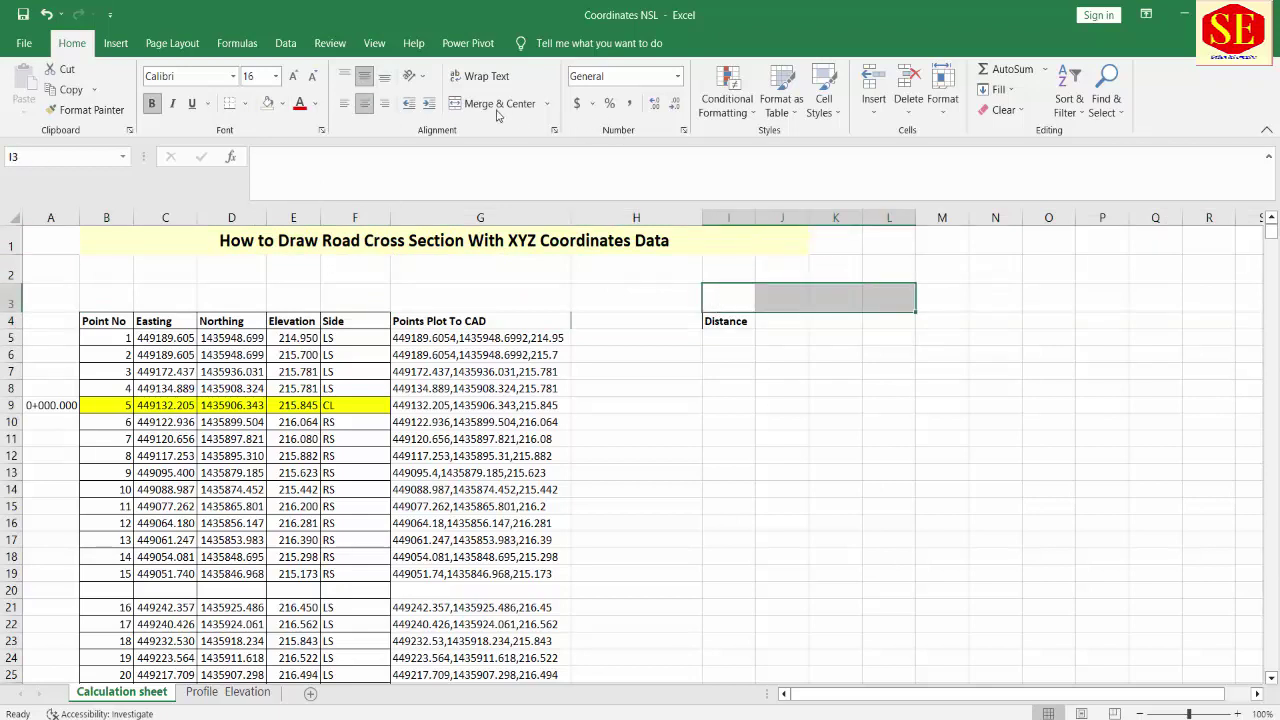
{"action": "left_click", "coordinate": [462, 105]}
{"action": "type", "text": "0+0"}
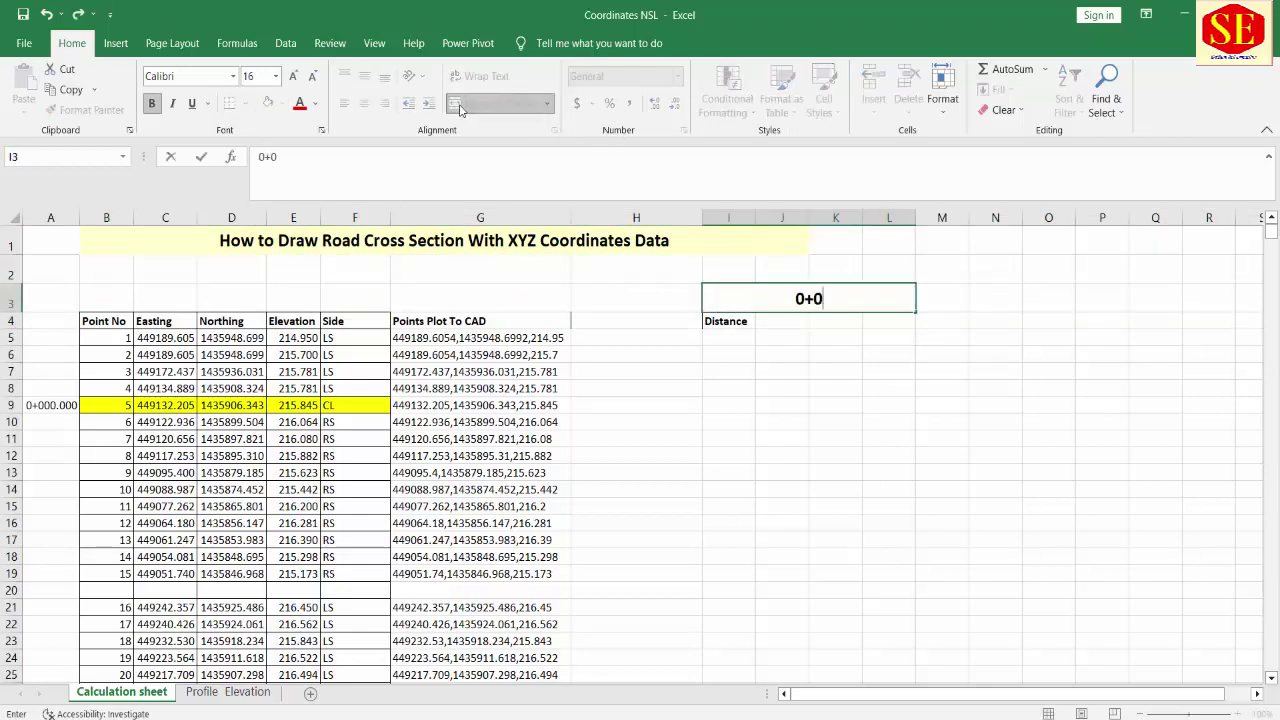
{"action": "type", "text": "00"}
{"action": "key", "text": "Return"}
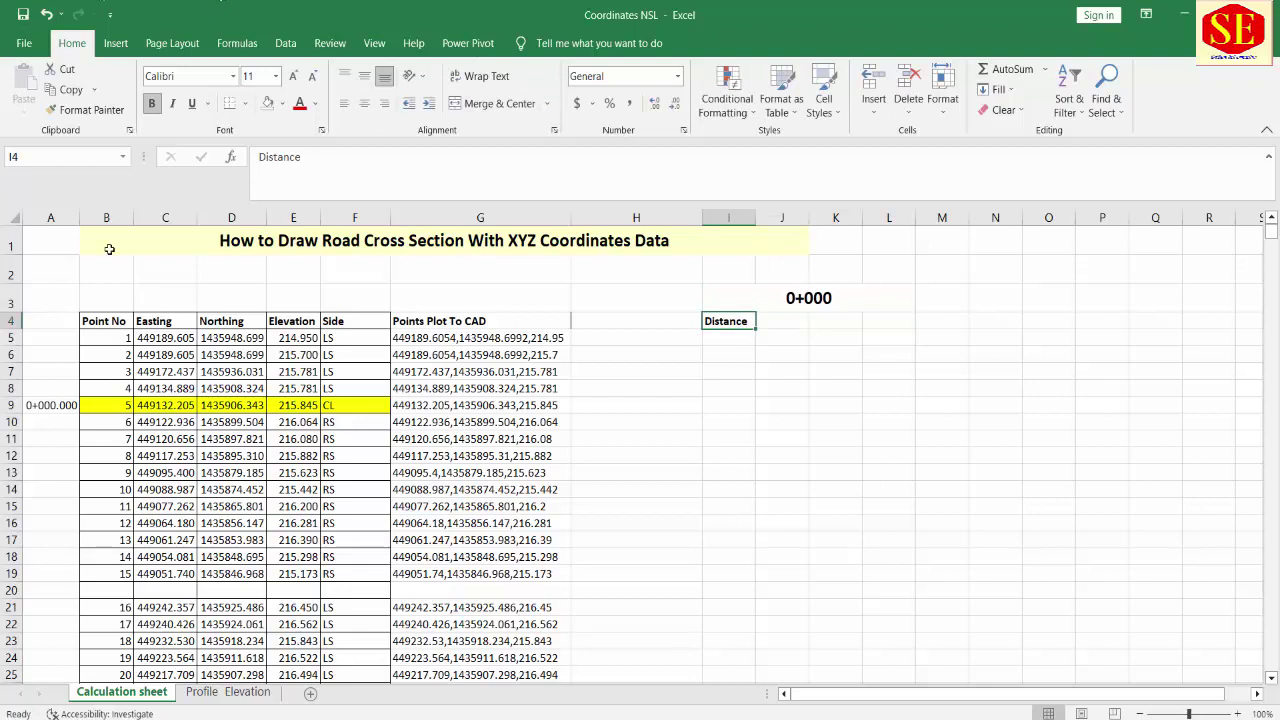
{"action": "left_click", "coordinate": [77, 408]}
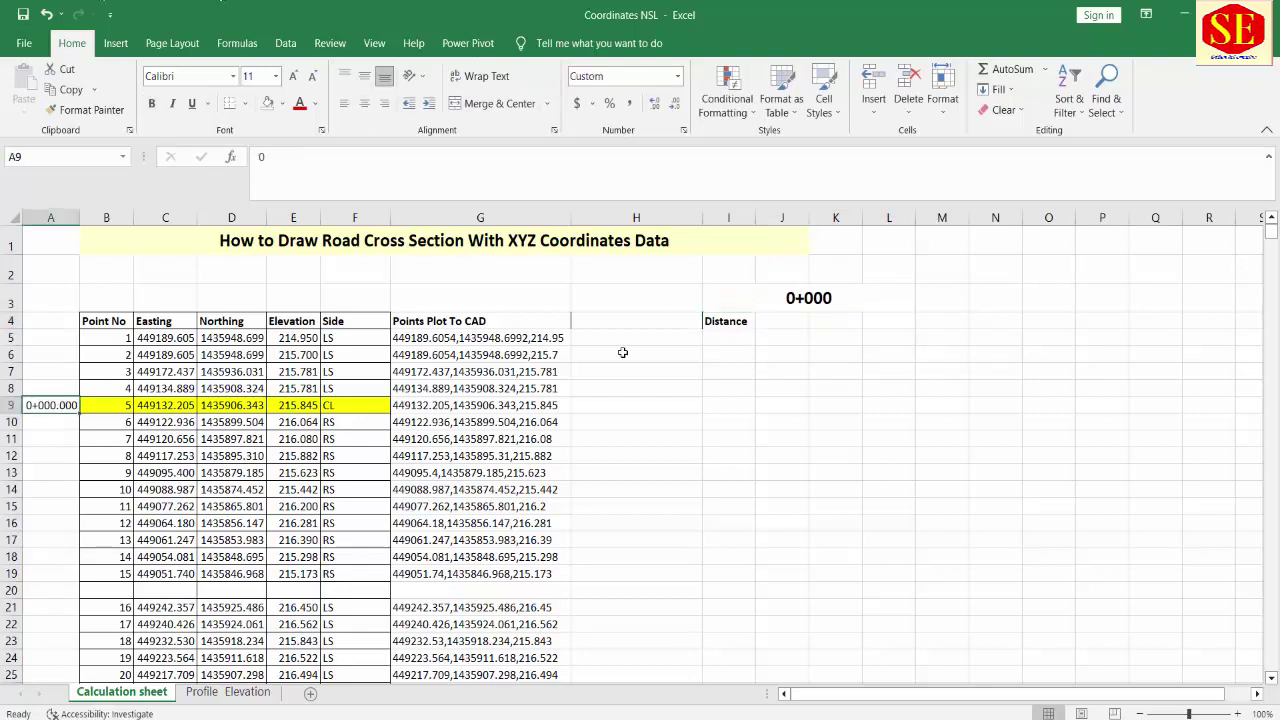
{"action": "left_click", "coordinate": [730, 342]}
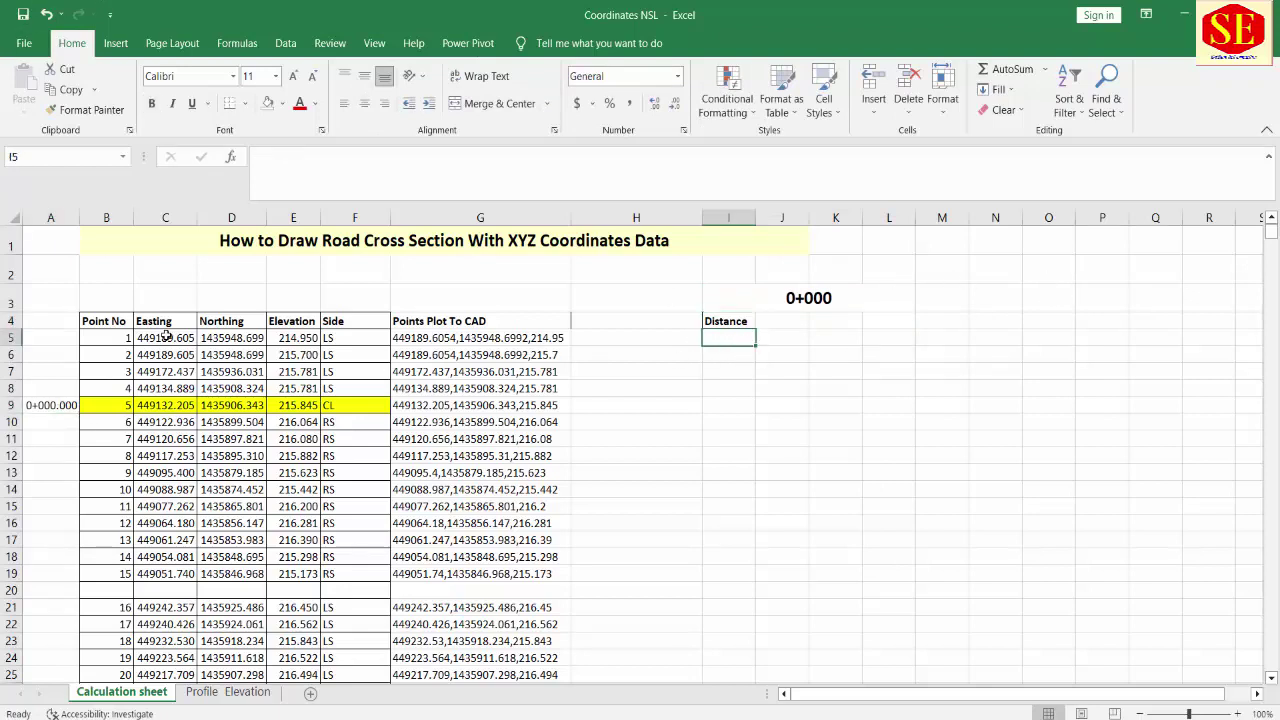
Step: Start the I5 formula with =SQRT and the locked centerline northing term $D$9-D5
{"action": "left_click", "coordinate": [168, 337]}
{"action": "left_click", "coordinate": [241, 342]}
{"action": "left_click", "coordinate": [178, 346]}
{"action": "left_click", "coordinate": [232, 337]}
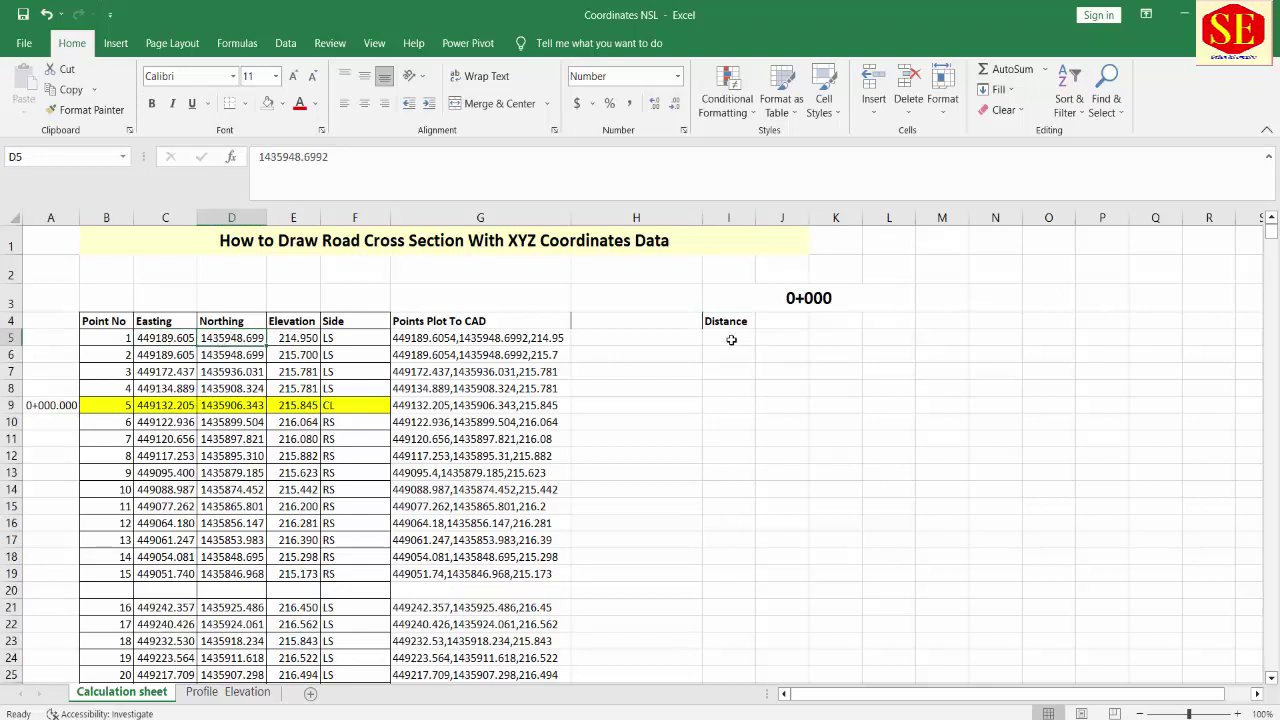
{"action": "left_click", "coordinate": [732, 340]}
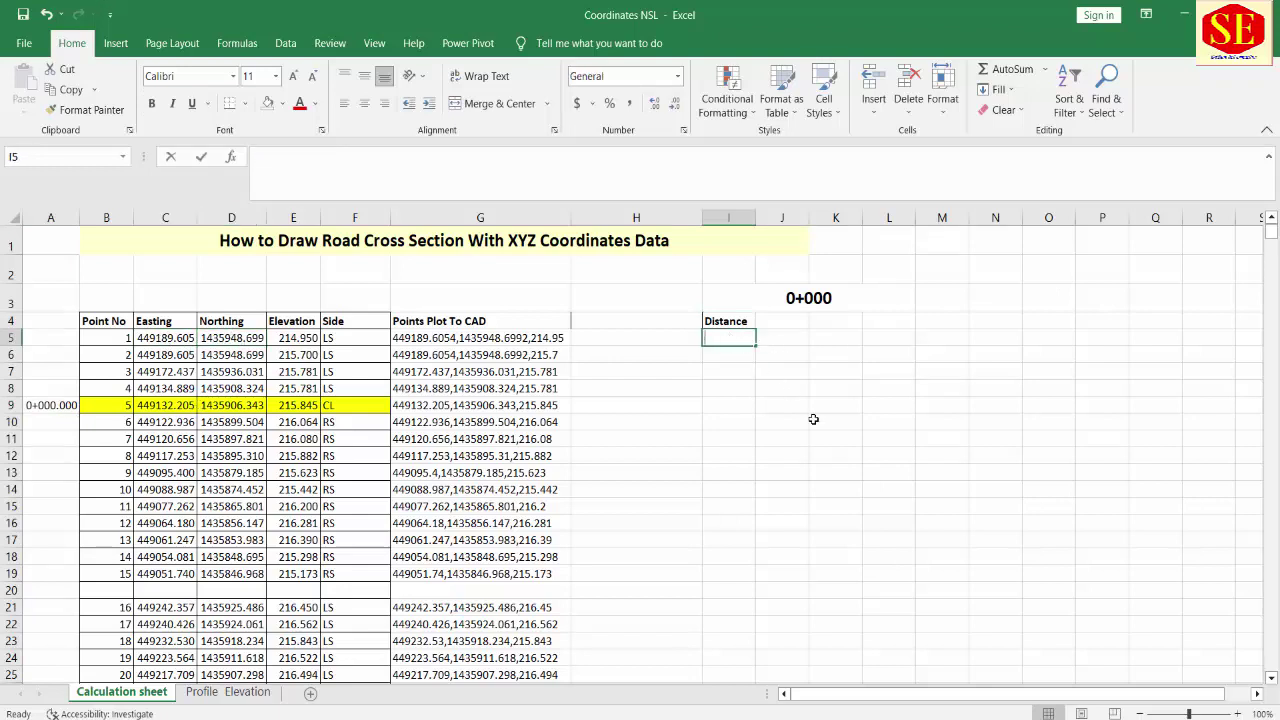
{"action": "type", "text": "="}
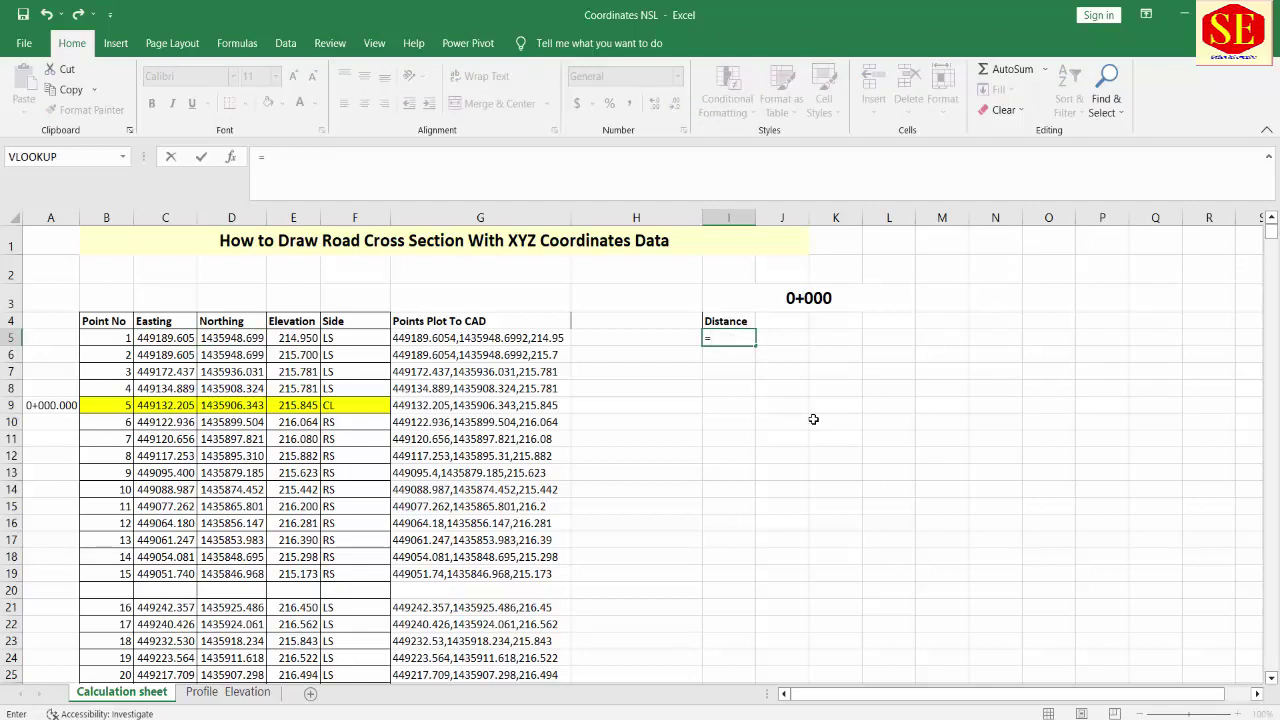
{"action": "type", "text": "sq"}
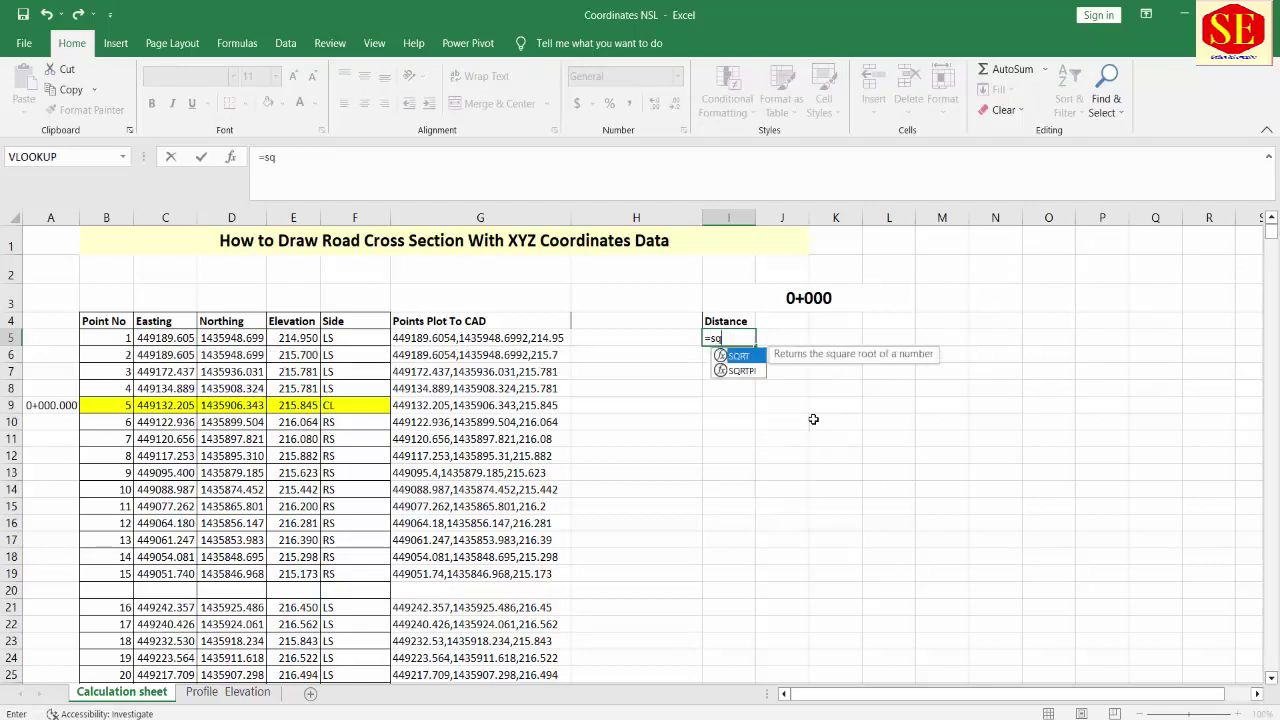
{"action": "type", "text": "rt"}
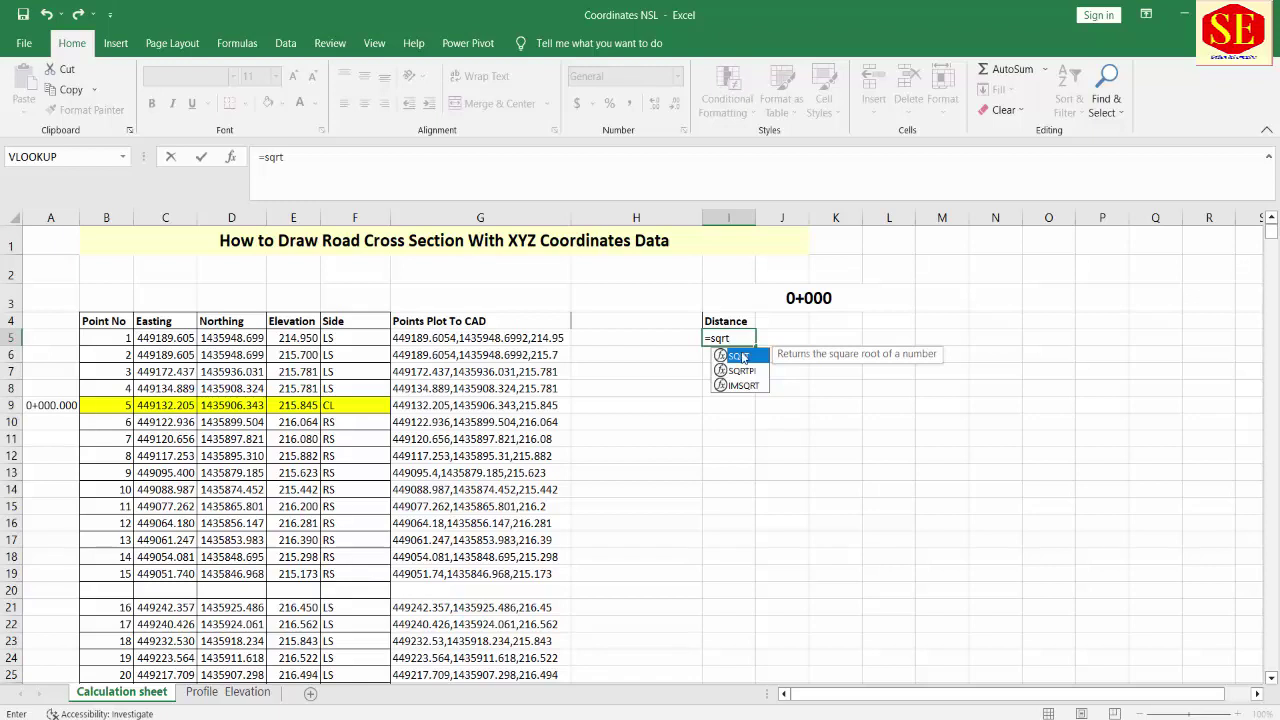
{"action": "double_click", "coordinate": [743, 357]}
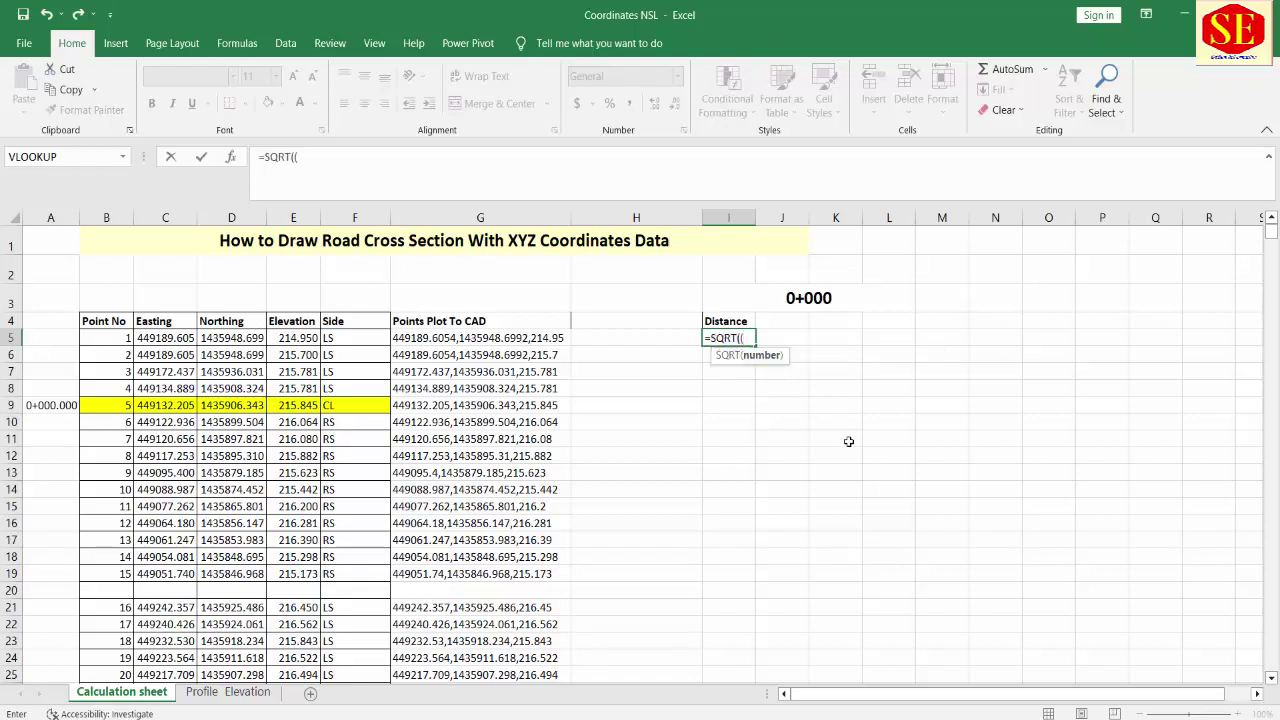
{"action": "left_click", "coordinate": [209, 405]}
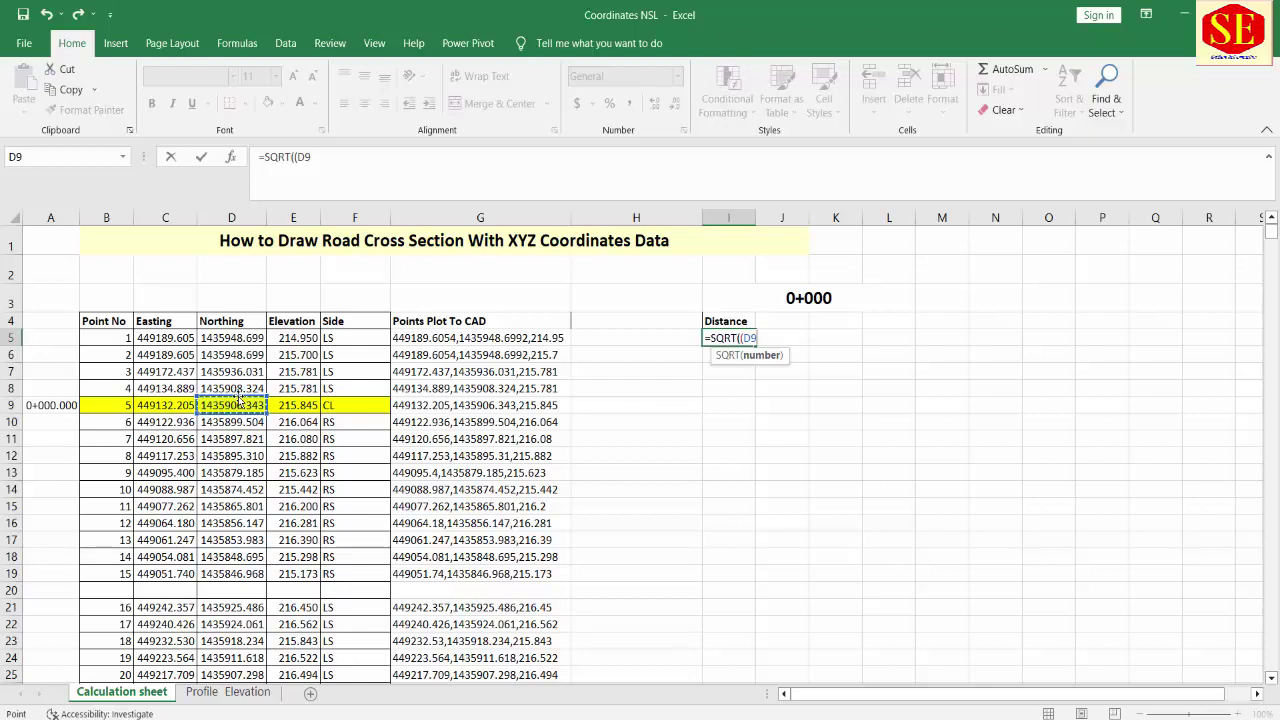
{"action": "key", "text": "F4"}
{"action": "type", "text": "$D$9-"}
{"action": "left_click", "coordinate": [228, 340]}
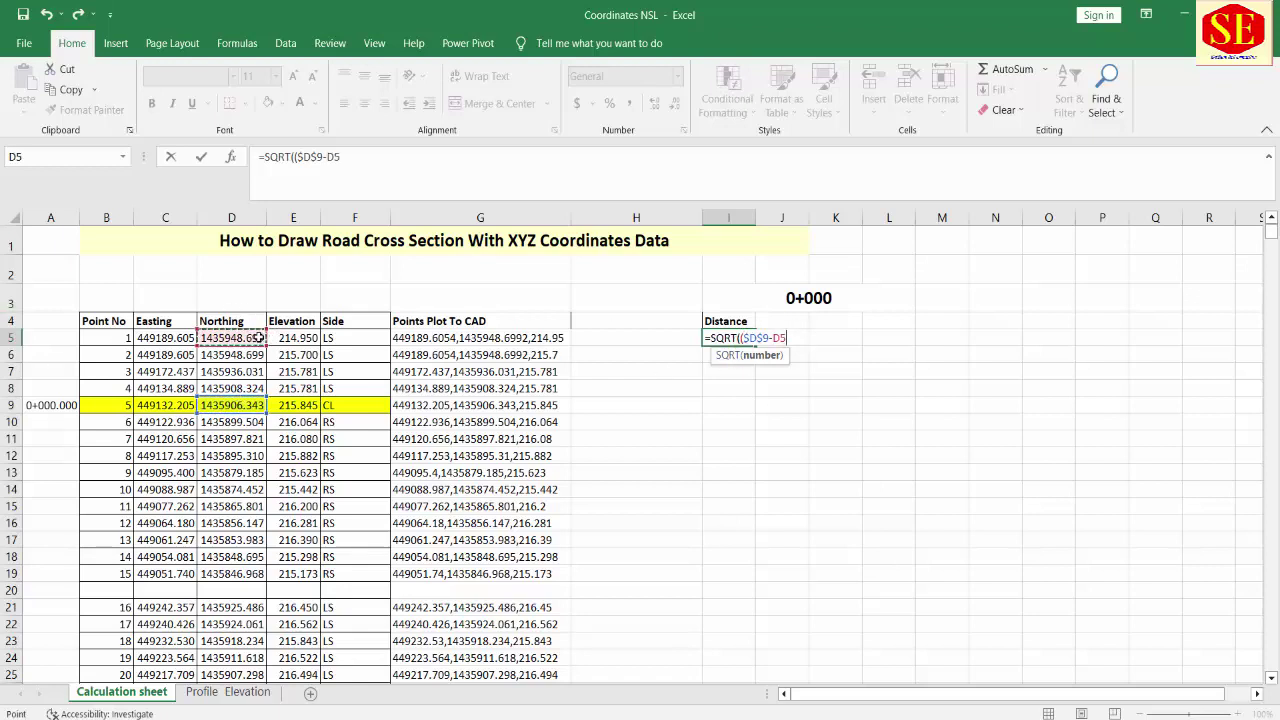
{"action": "type", "text": ")^2+("}
Step: Finish the formula with the easting term ($C$9-C5)^2, giving 71.3362 for point 1
{"action": "left_click", "coordinate": [145, 405]}
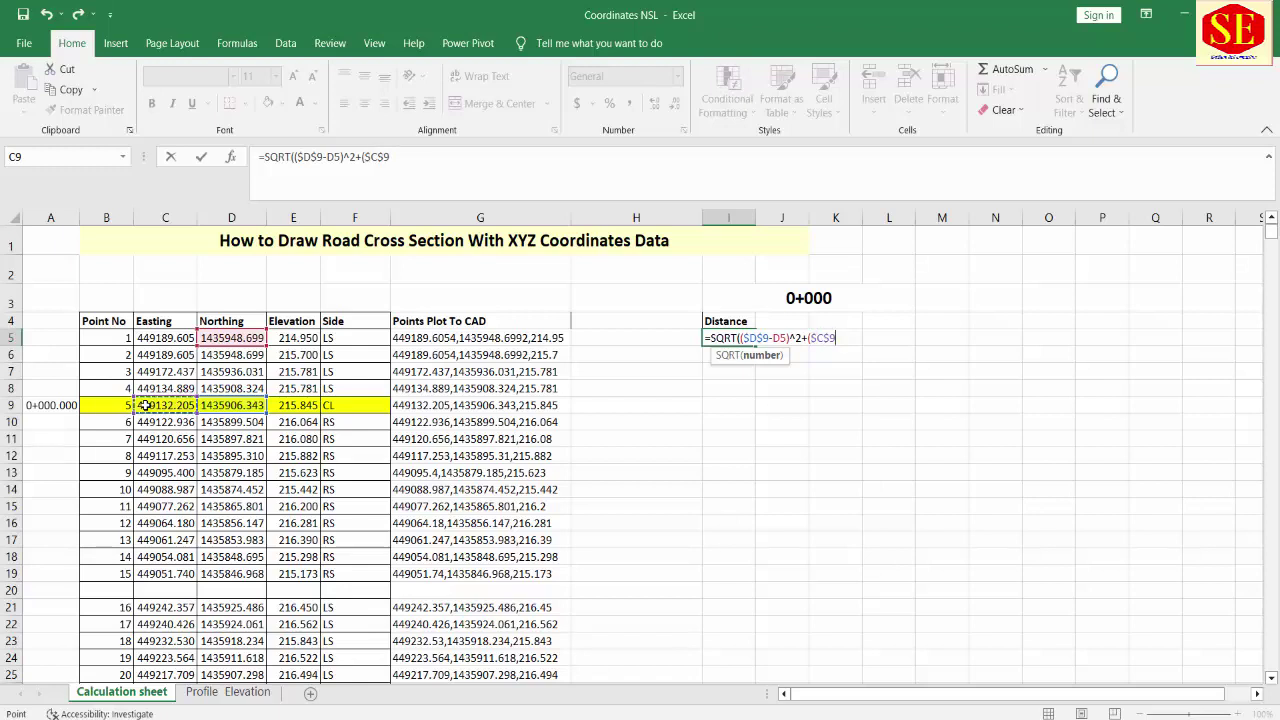
{"action": "left_click", "coordinate": [838, 337]}
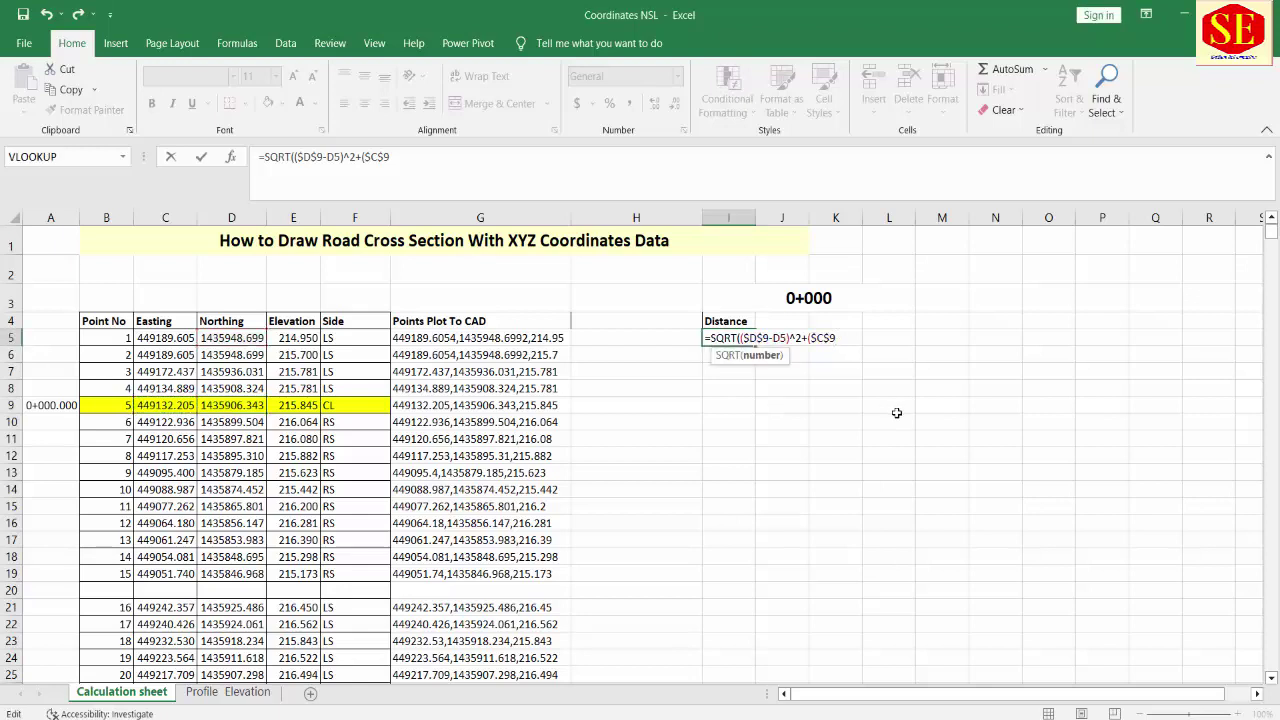
{"action": "type", "text": "-"}
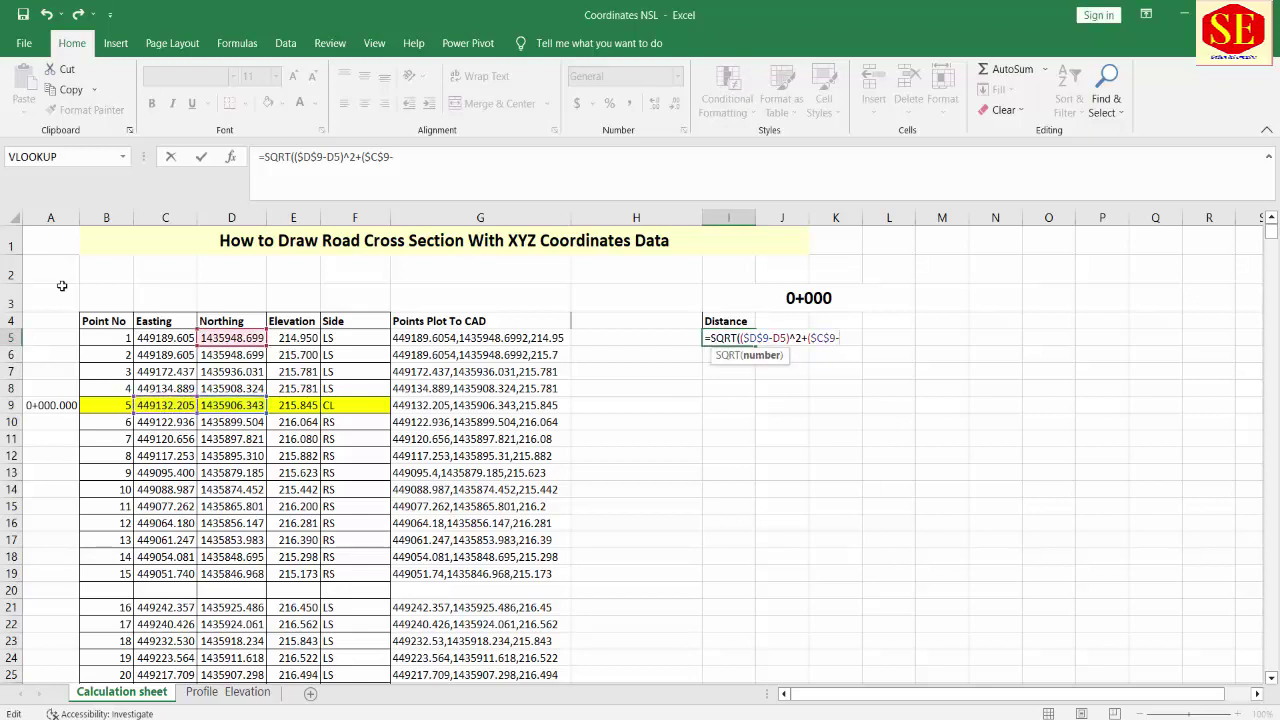
{"action": "left_click", "coordinate": [160, 340]}
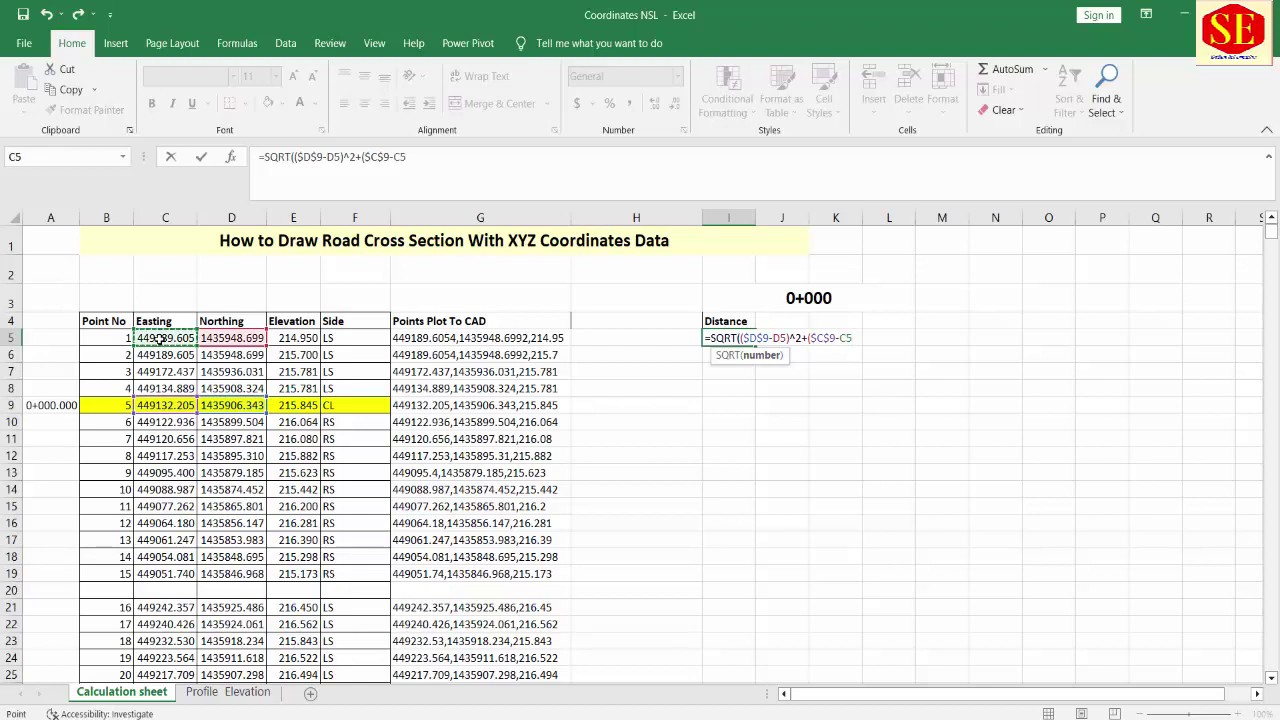
{"action": "type", "text": ")^2"}
{"action": "type", "text": ")"}
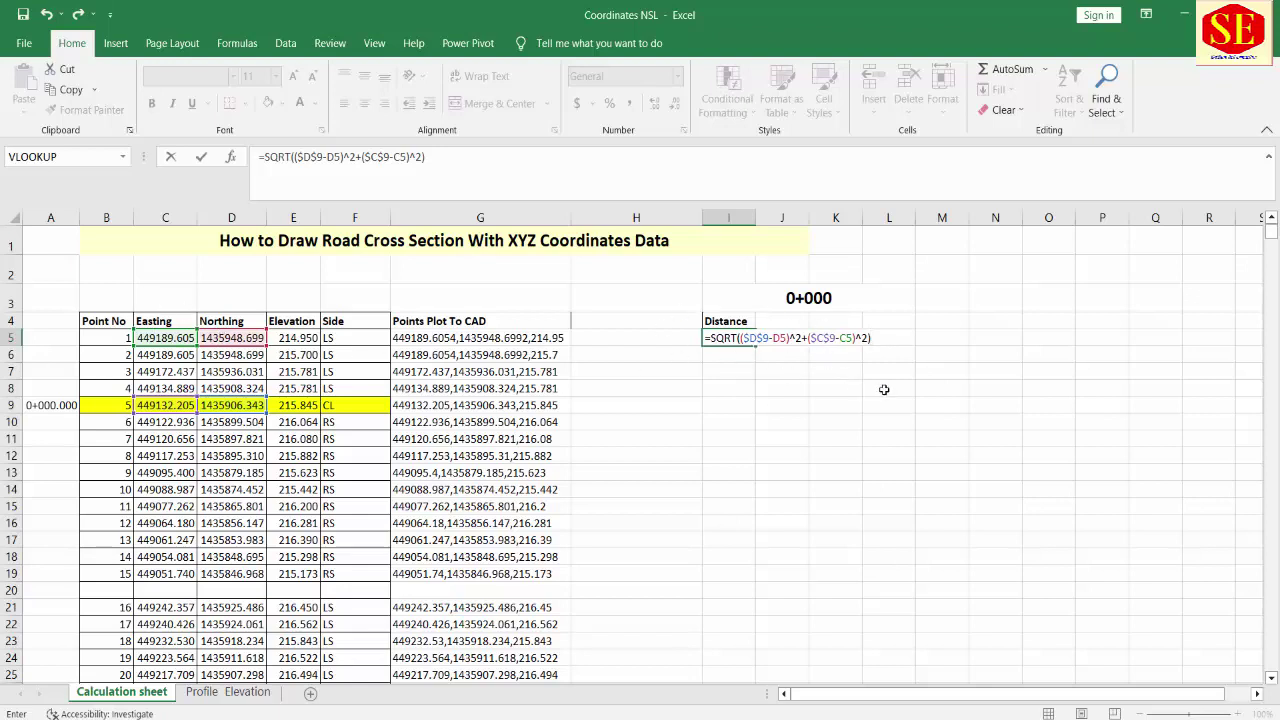
{"action": "key", "text": "Return"}
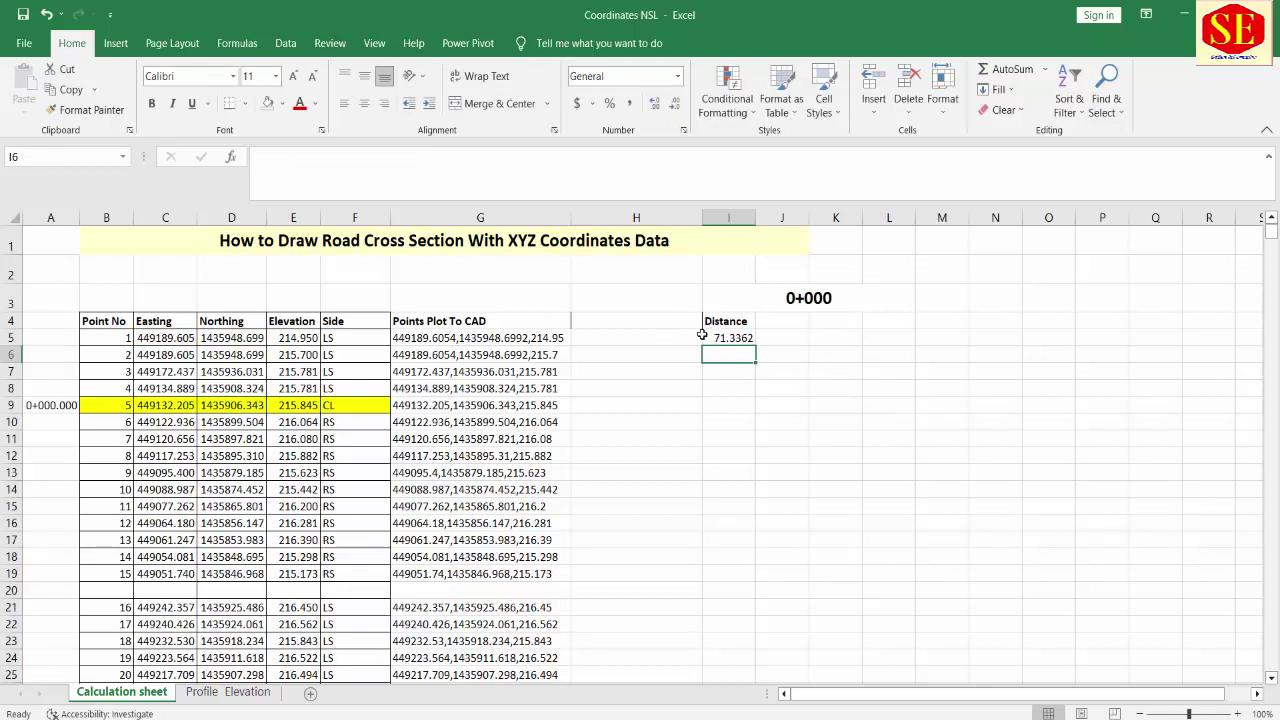
Step: Review the four left-side LS points and negate the I5 distance formula with a leading minus
{"action": "left_click", "coordinate": [148, 406]}
{"action": "left_click", "coordinate": [151, 340]}
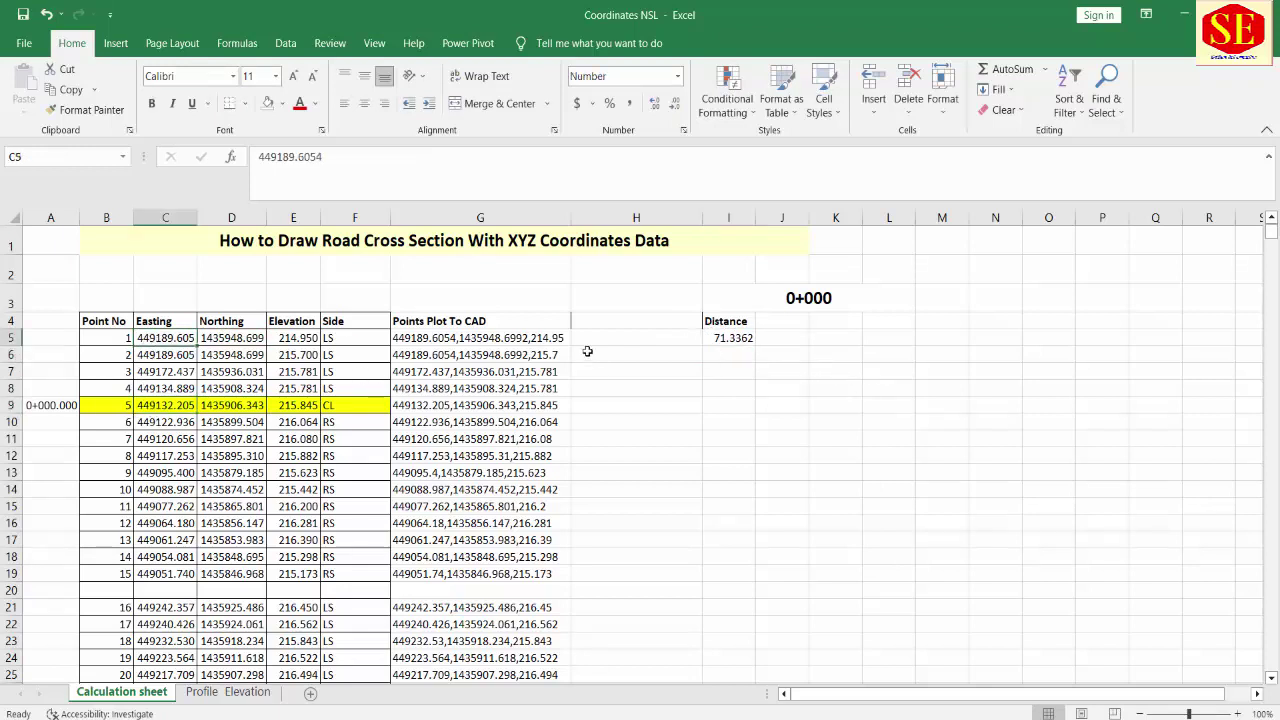
{"action": "left_click_drag", "start_coordinate": [342, 338], "coordinate": [340, 396]}
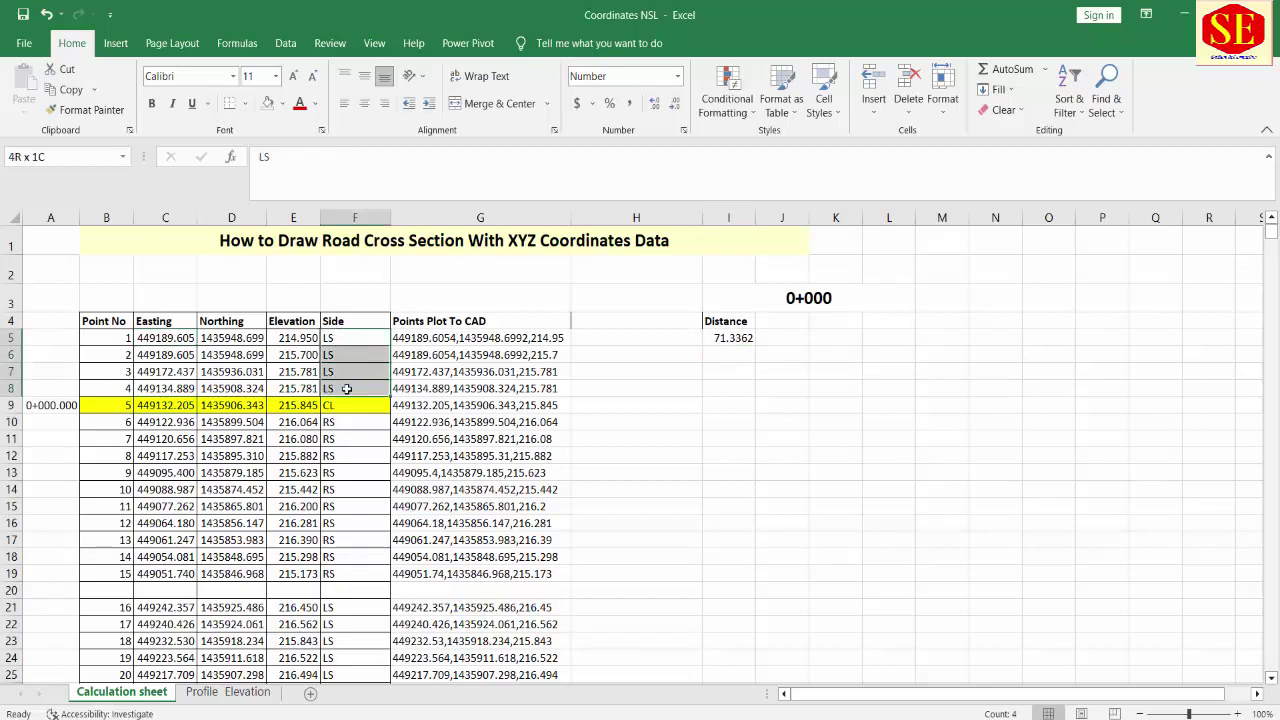
{"action": "left_click_drag", "start_coordinate": [342, 338], "coordinate": [340, 396]}
{"action": "double_click", "coordinate": [712, 338]}
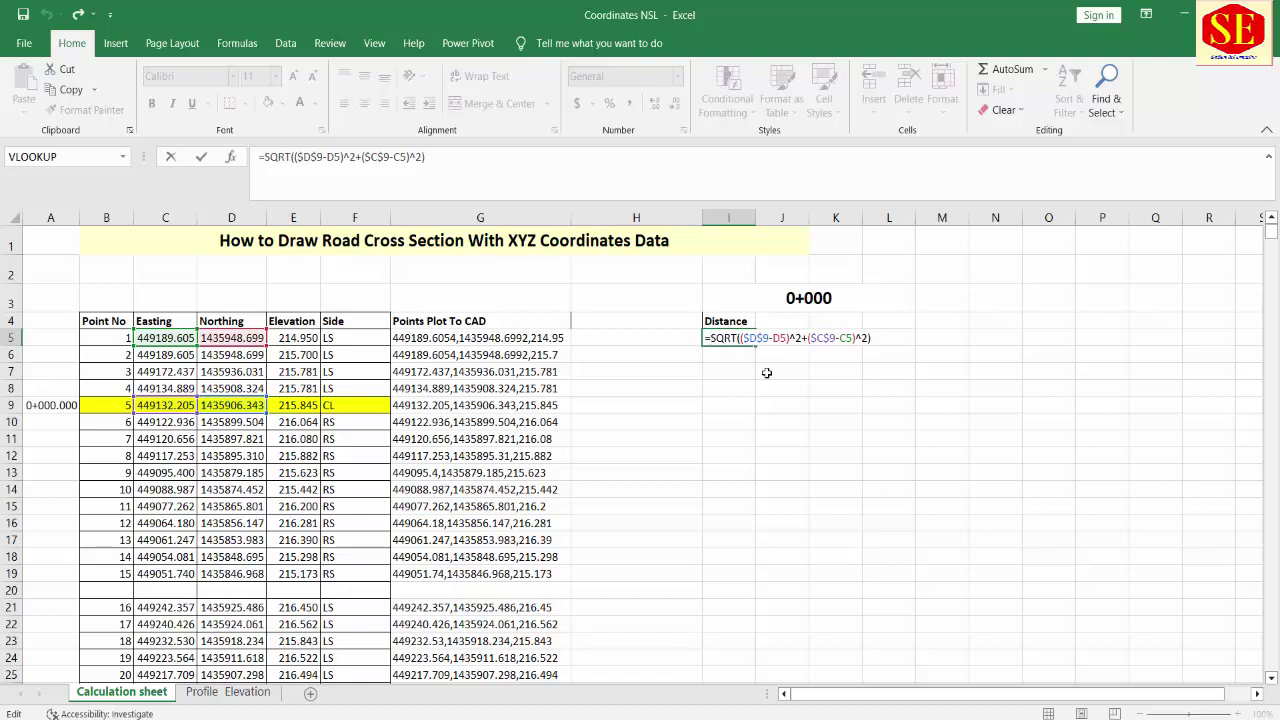
{"action": "type", "text": "-"}
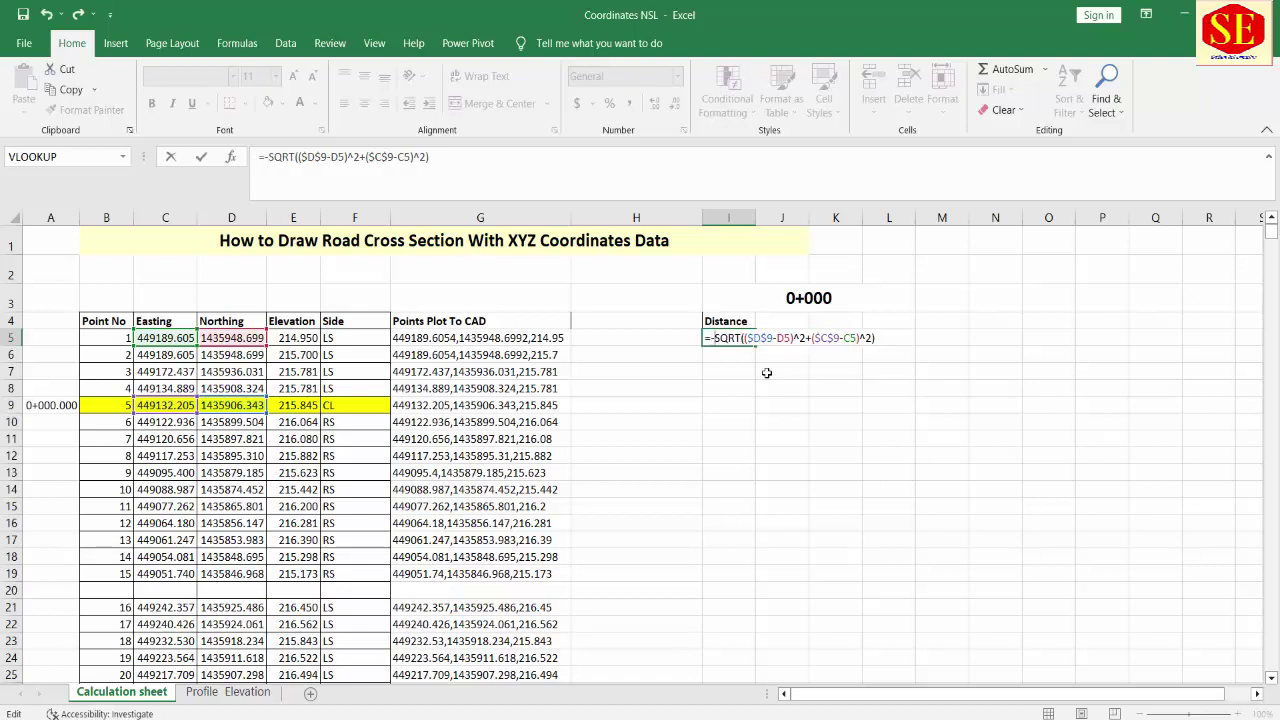
{"action": "key", "text": "Return"}
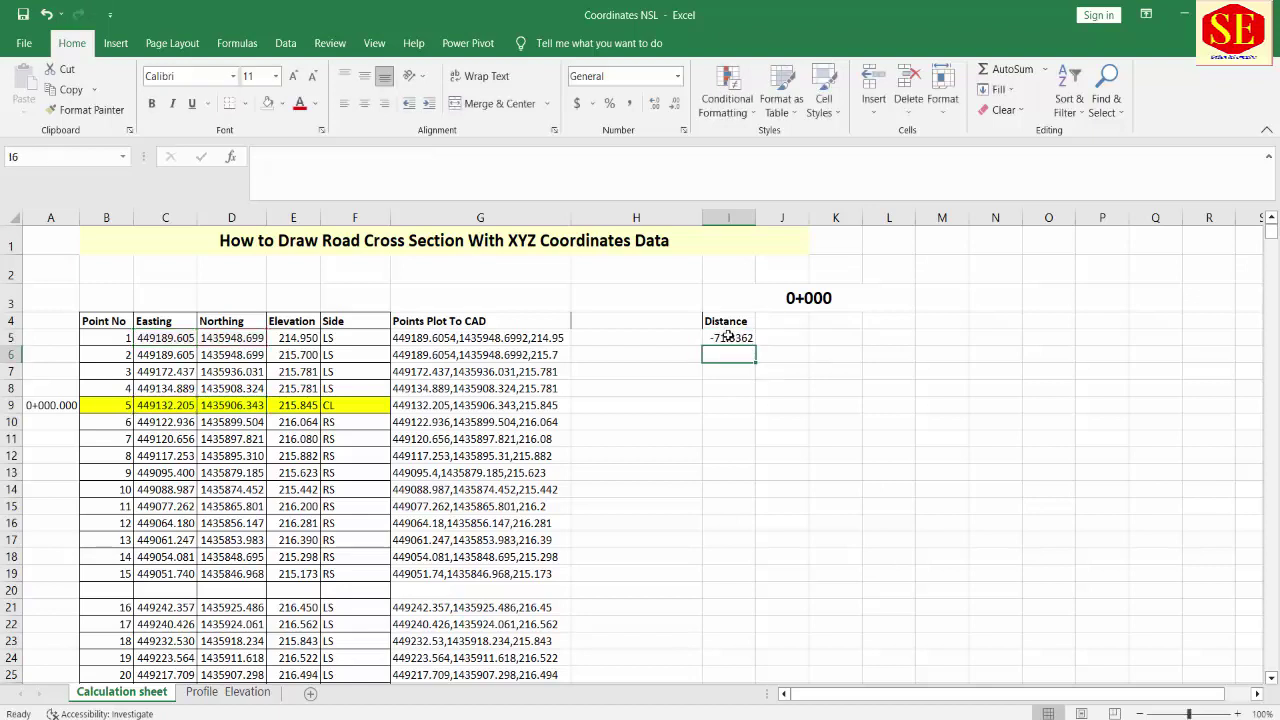
Step: Fill the negated distance formula from I5 through I9, where the centerline shows 0, and on to I11
{"action": "left_click", "coordinate": [728, 337]}
{"action": "left_click_drag", "start_coordinate": [755, 346], "coordinate": [757, 412]}
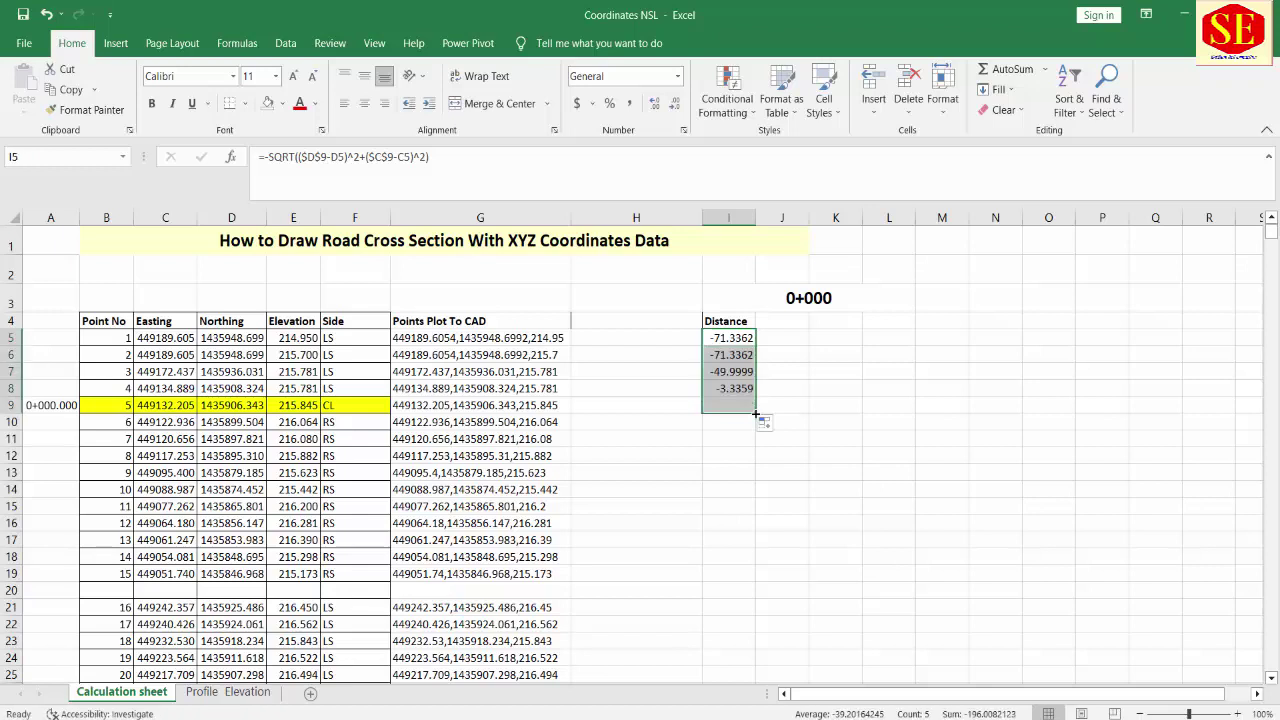
{"action": "left_click", "coordinate": [720, 405]}
{"action": "double_click", "coordinate": [720, 405]}
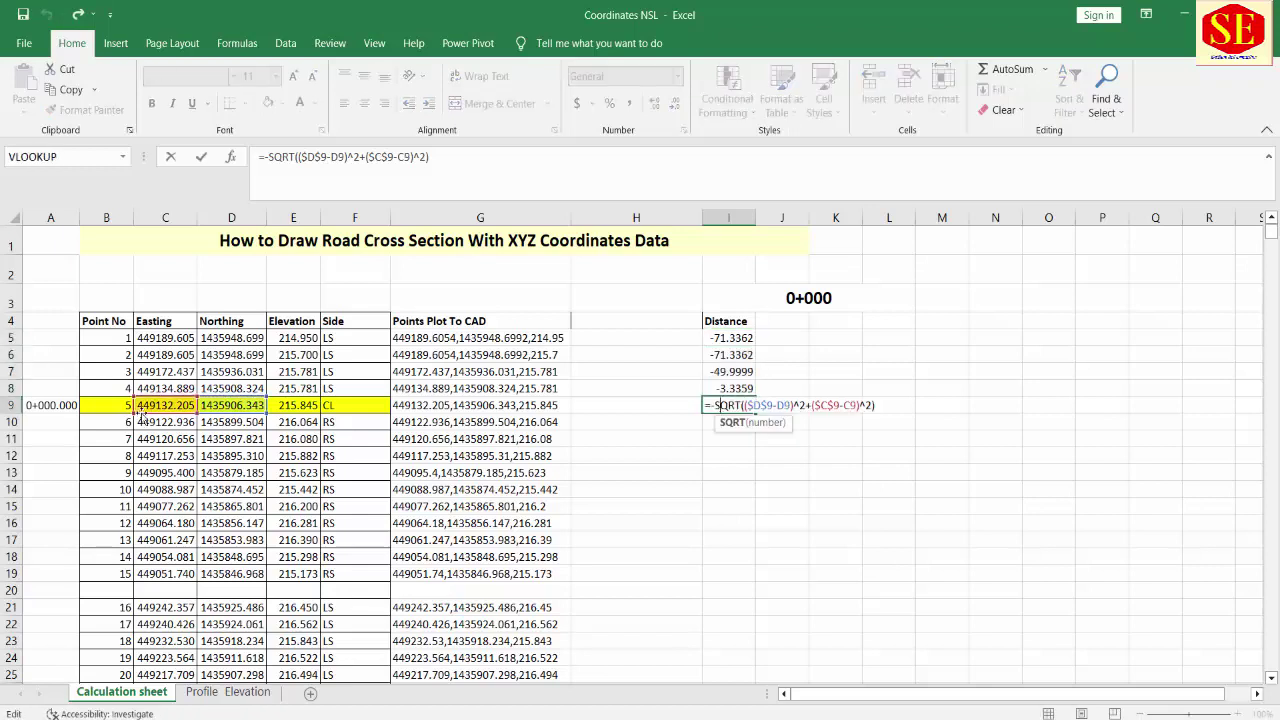
{"action": "left_click", "coordinate": [730, 388]}
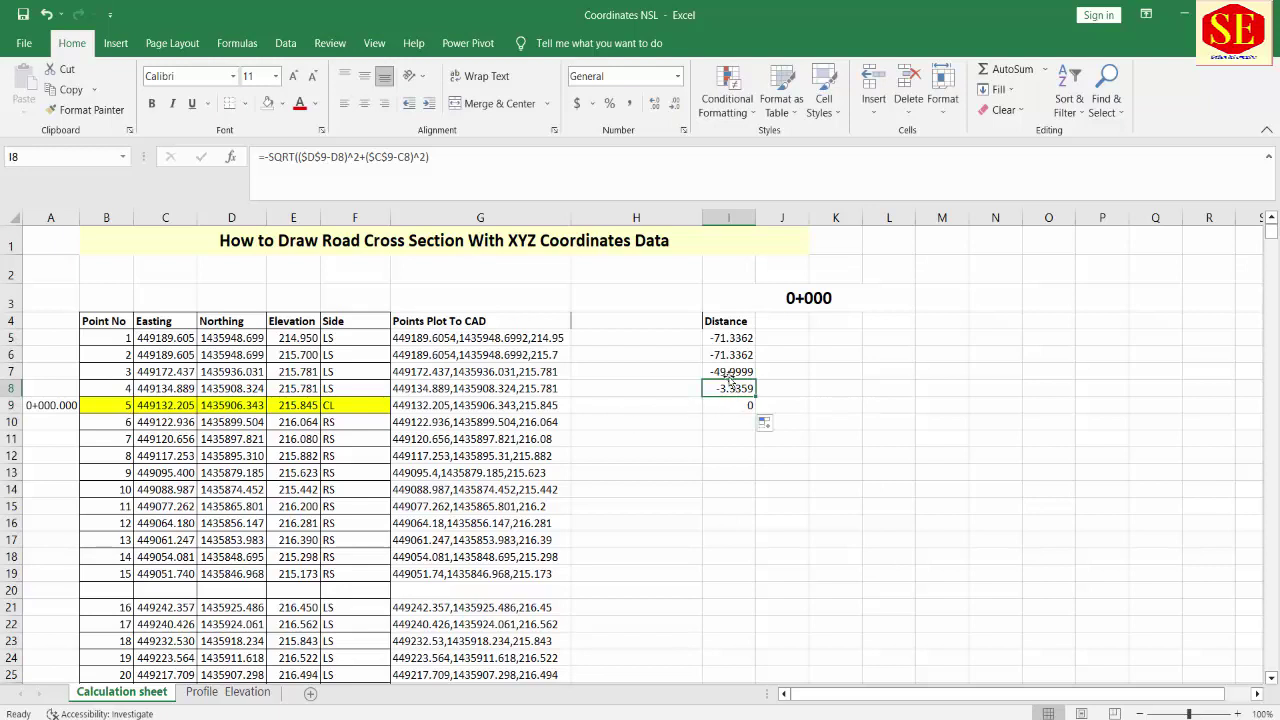
{"action": "left_click", "coordinate": [726, 356]}
{"action": "left_click", "coordinate": [730, 340]}
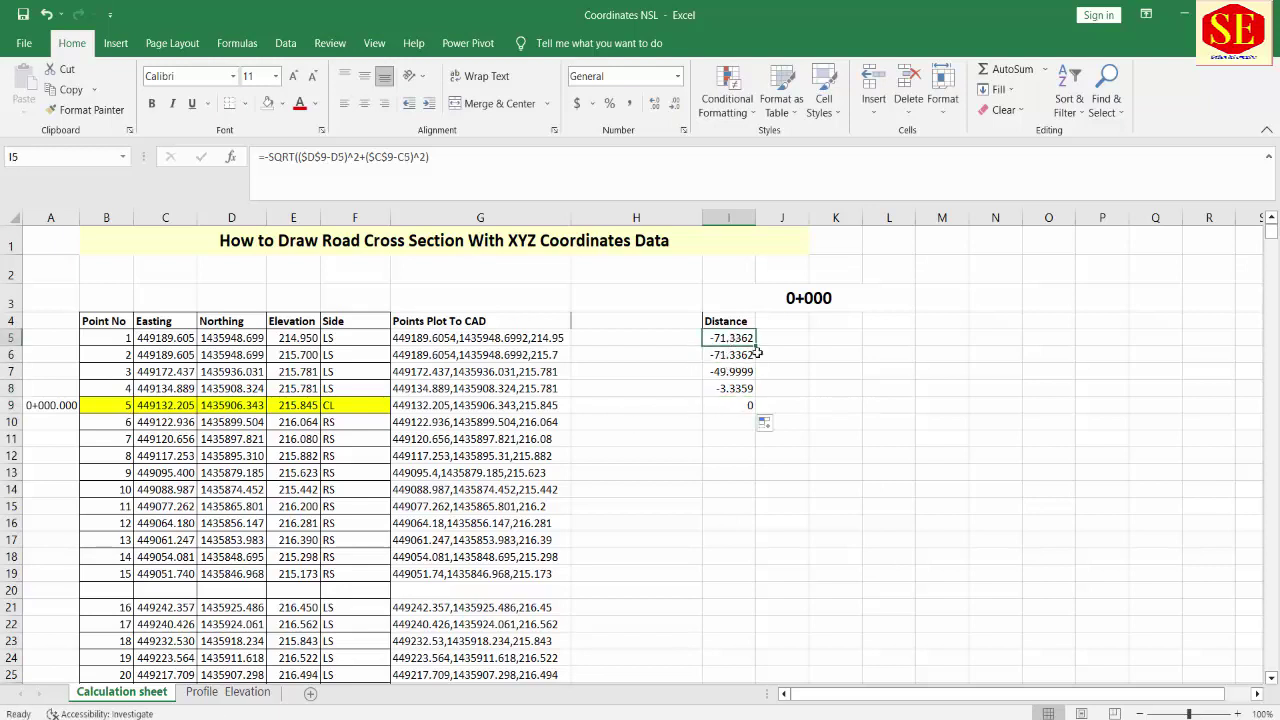
{"action": "left_click", "coordinate": [727, 405]}
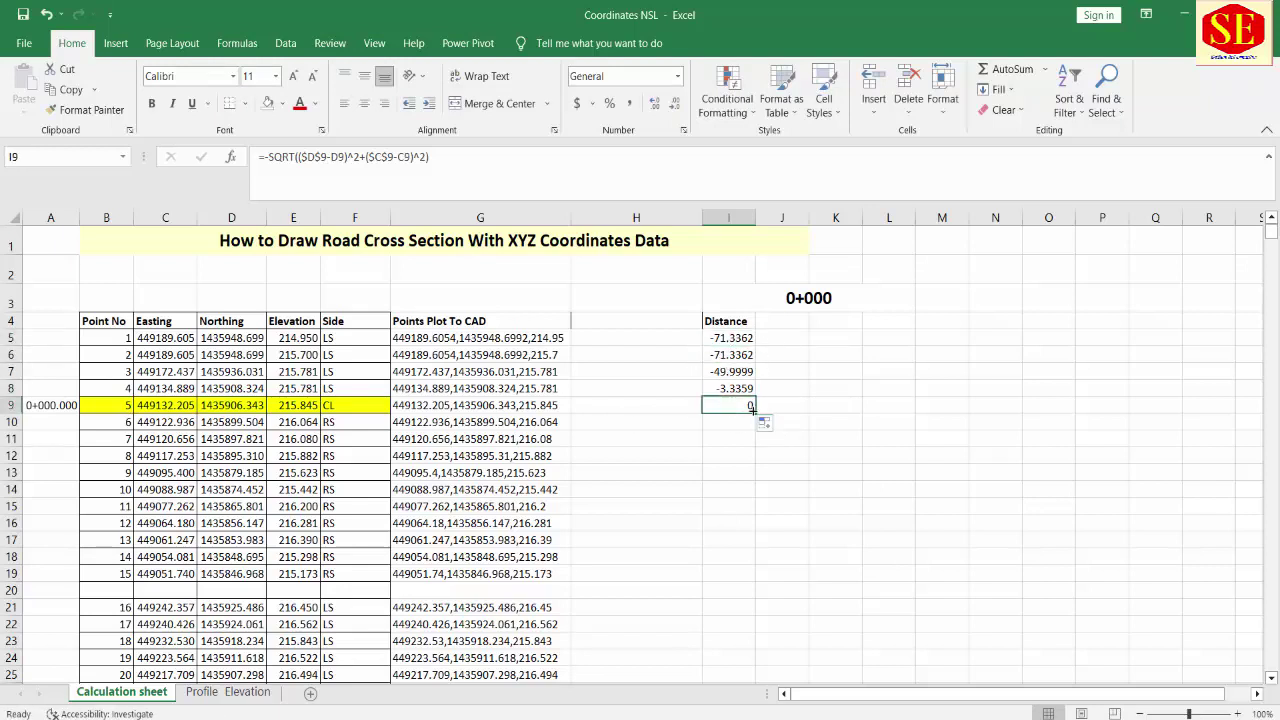
{"action": "left_click_drag", "start_coordinate": [752, 409], "coordinate": [752, 442]}
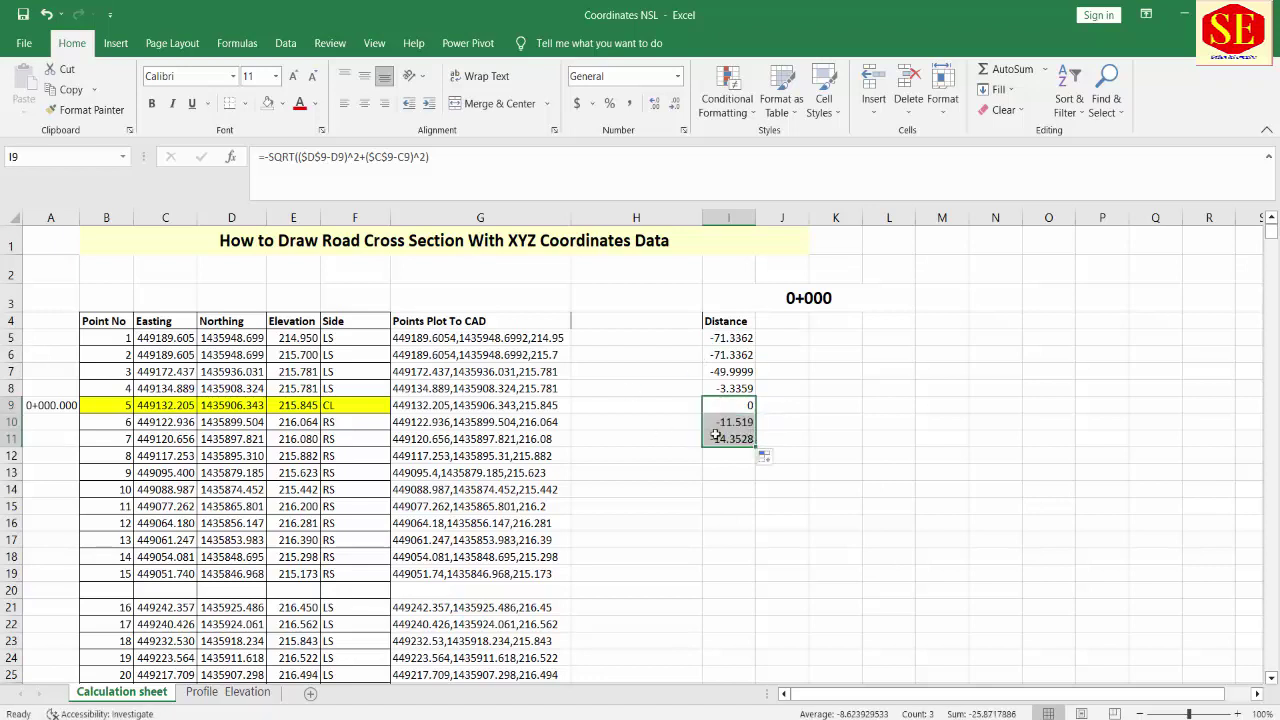
{"action": "double_click", "coordinate": [716, 424]}
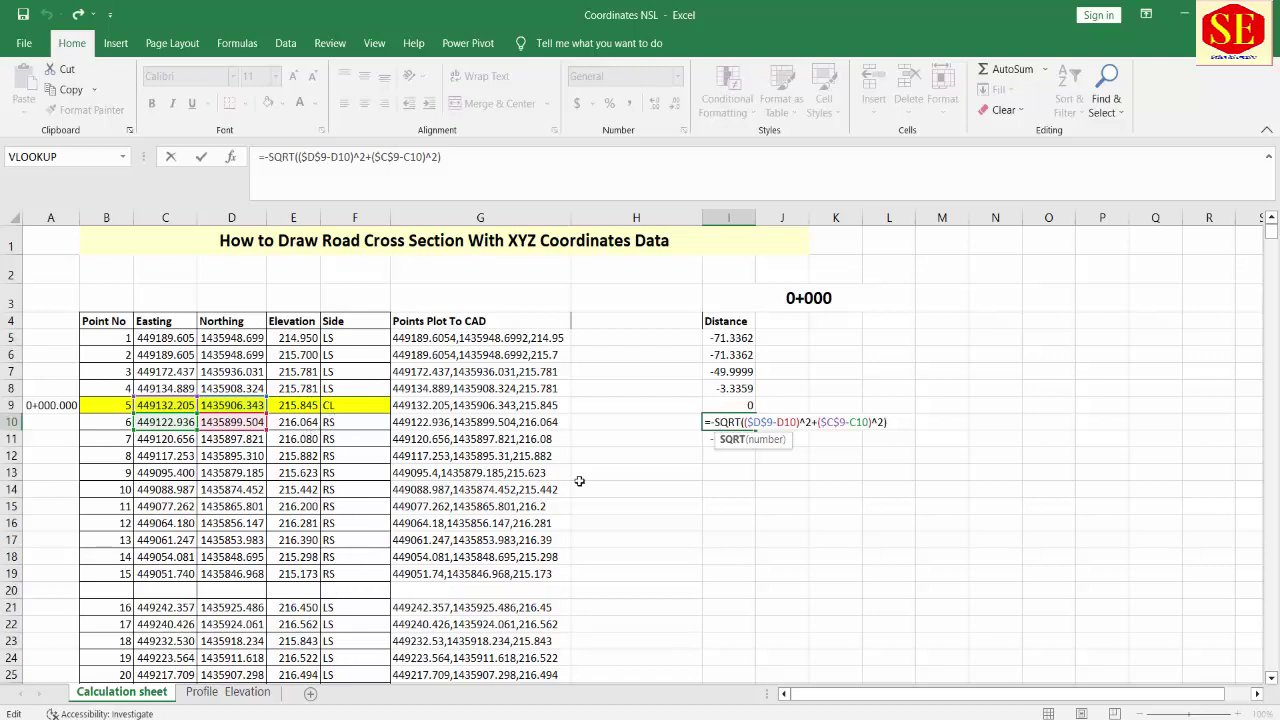
Step: Remove the minus from I10's formula and fill it down to I19, giving positive right-side offsets
{"action": "key", "text": "Left"}
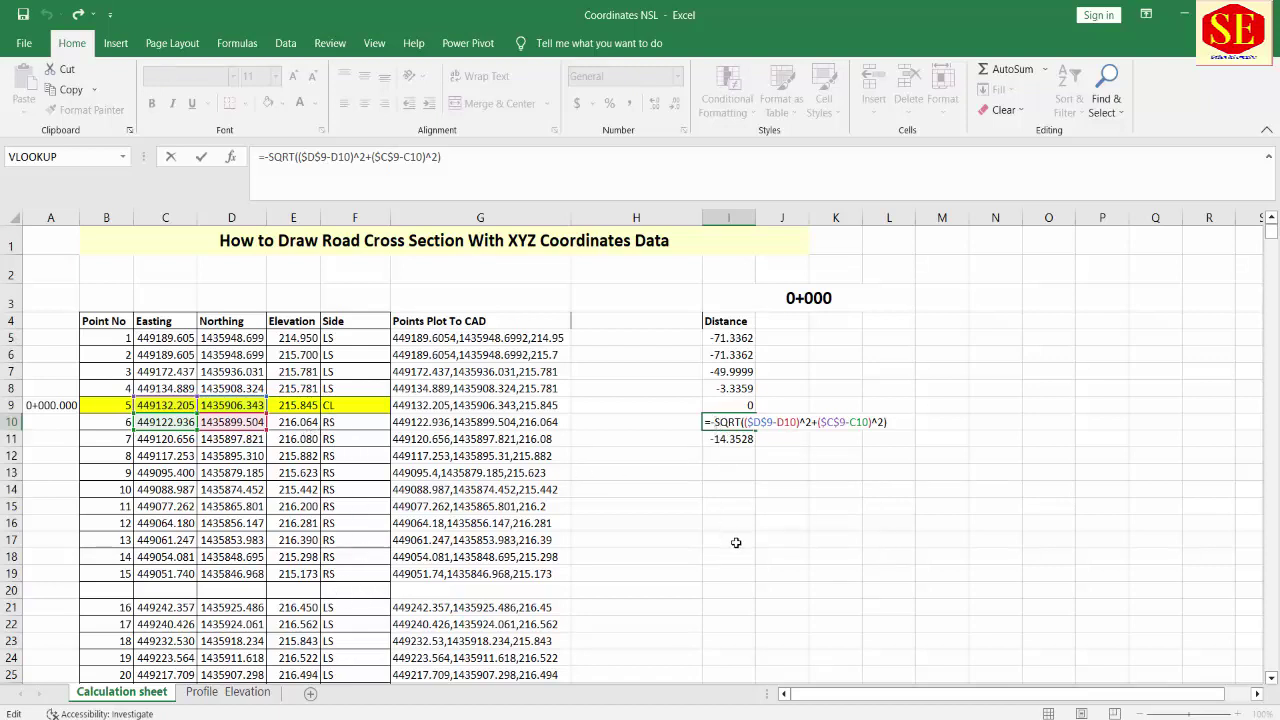
{"action": "key", "text": "BackSpace"}
{"action": "key", "text": "Return"}
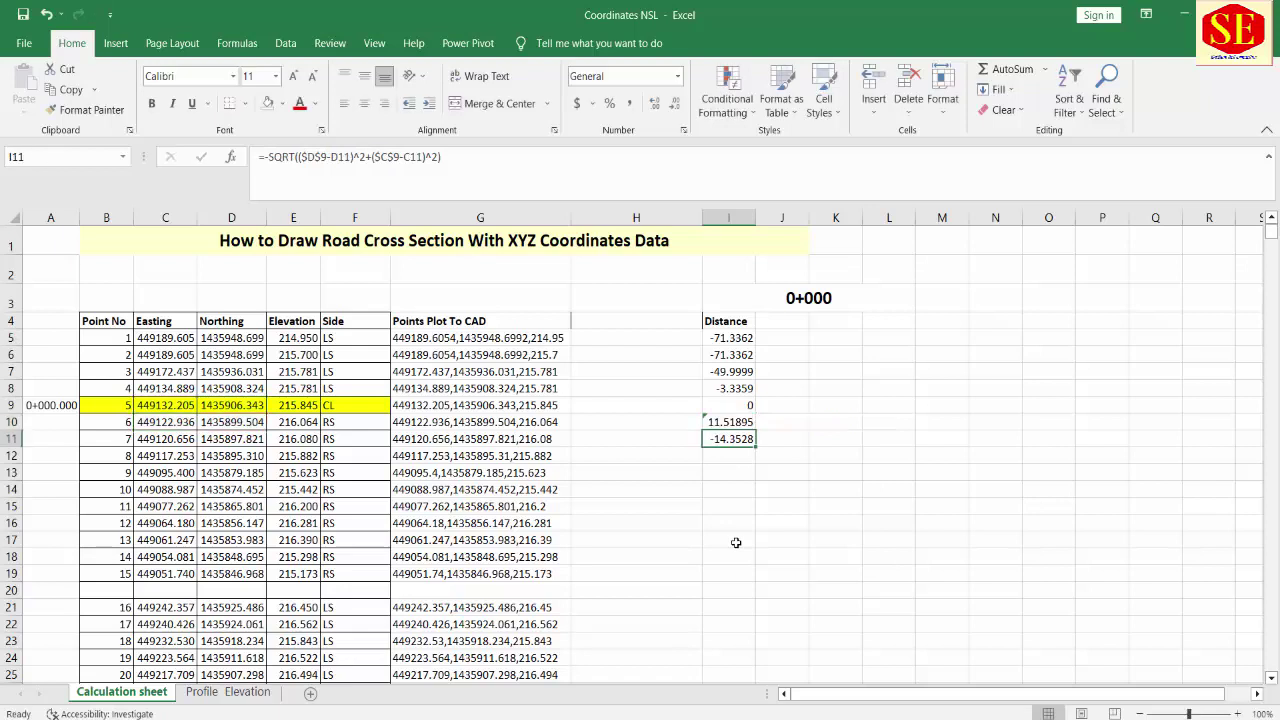
{"action": "left_click", "coordinate": [740, 422]}
{"action": "left_click_drag", "start_coordinate": [756, 430], "coordinate": [757, 577]}
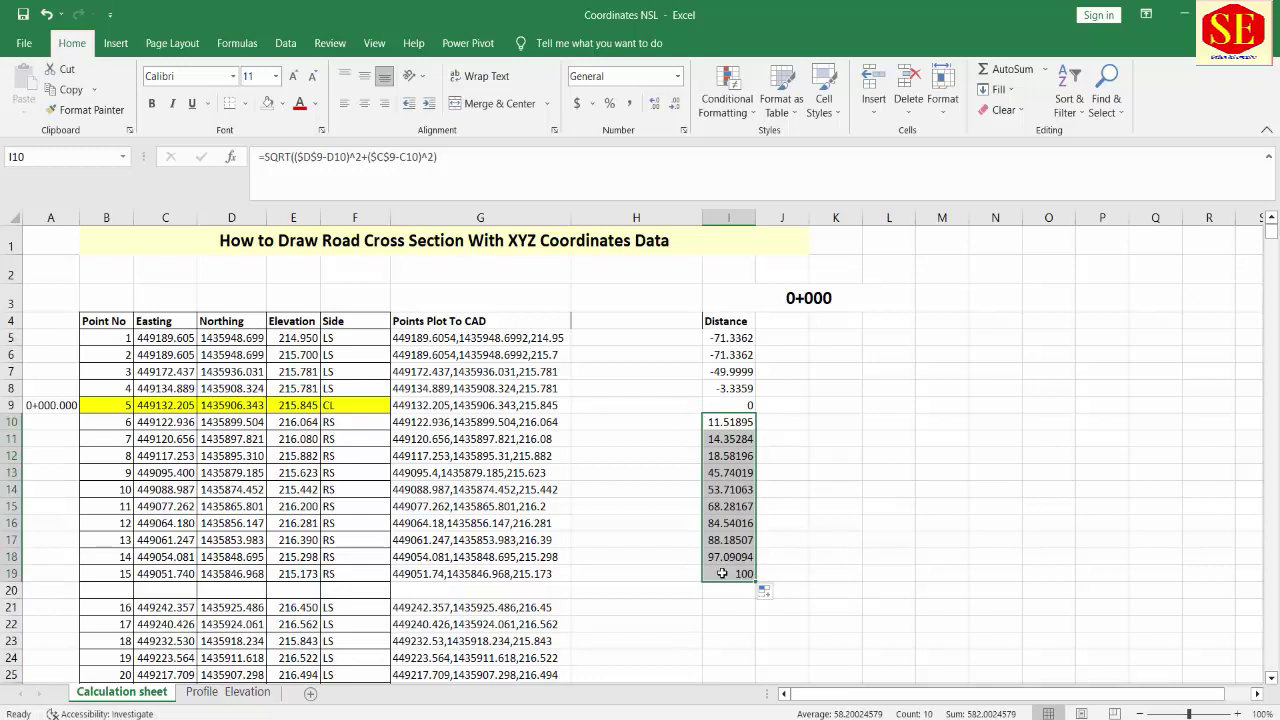
{"action": "double_click", "coordinate": [733, 422]}
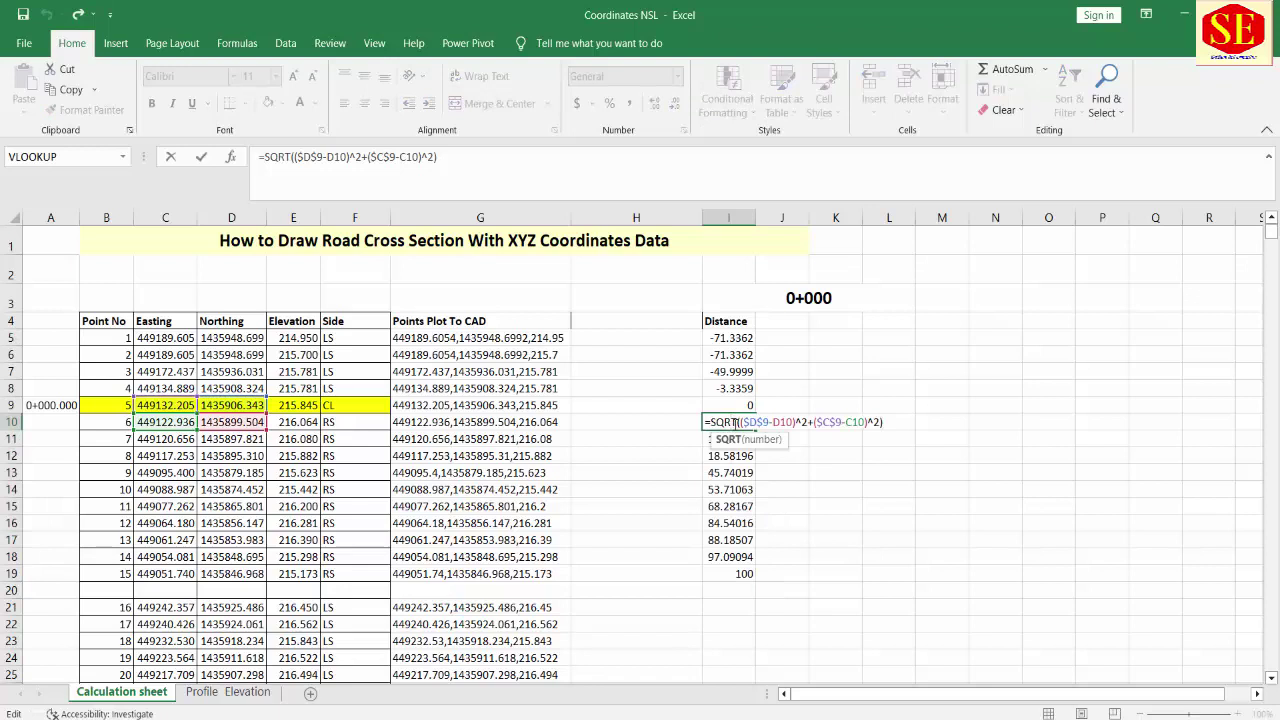
{"action": "key", "text": "Return"}
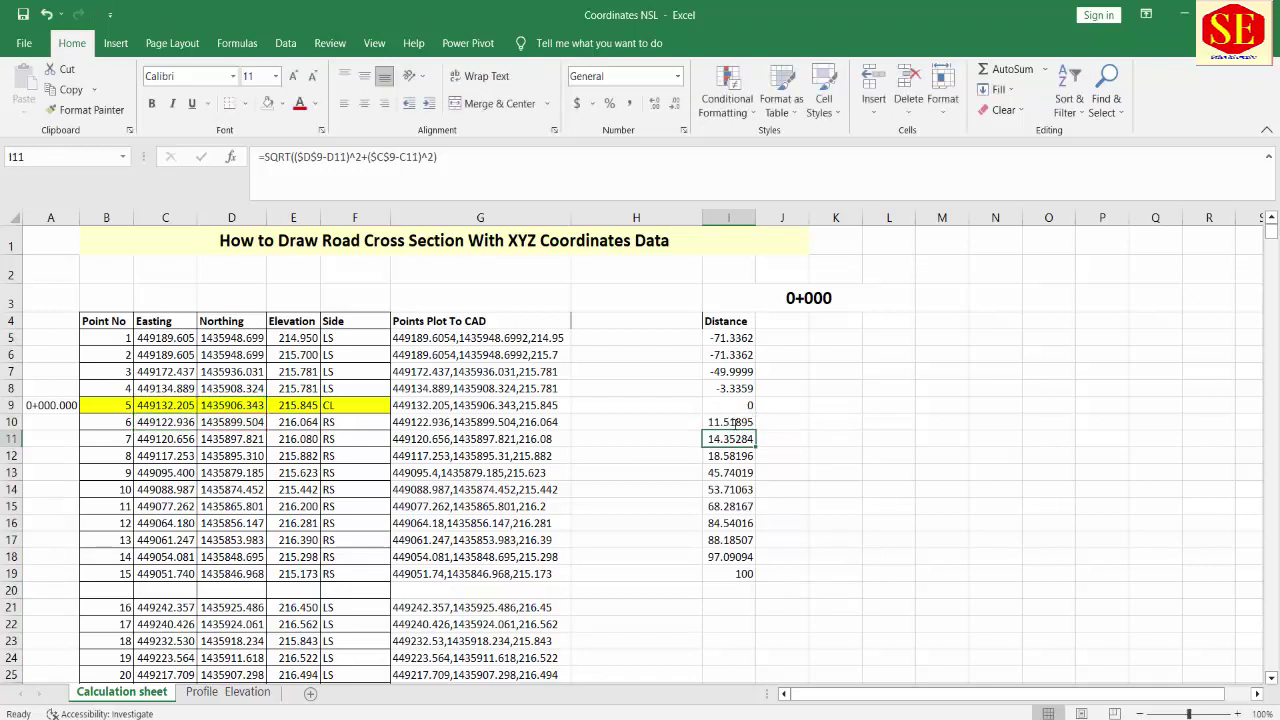
Step: Review the finished distance column, ending at 100 in I19, and scroll down to station 0+050
{"action": "left_click_drag", "start_coordinate": [740, 338], "coordinate": [740, 558]}
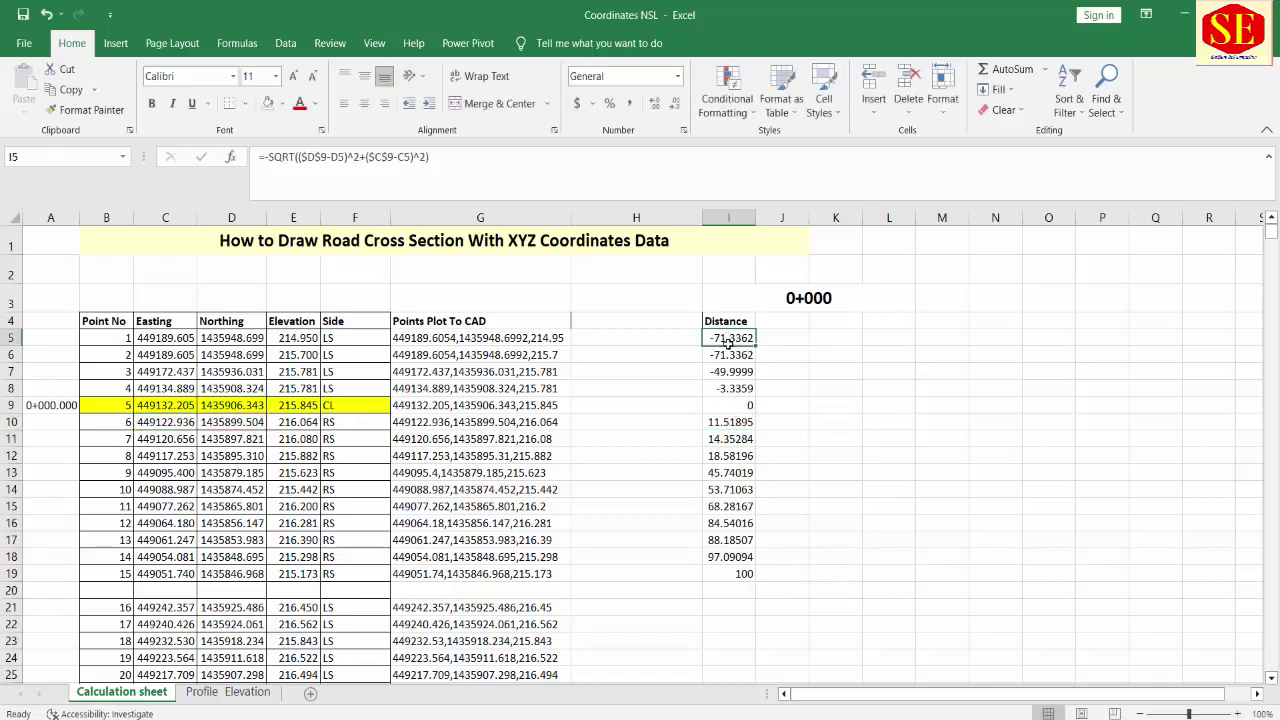
{"action": "left_click", "coordinate": [738, 576]}
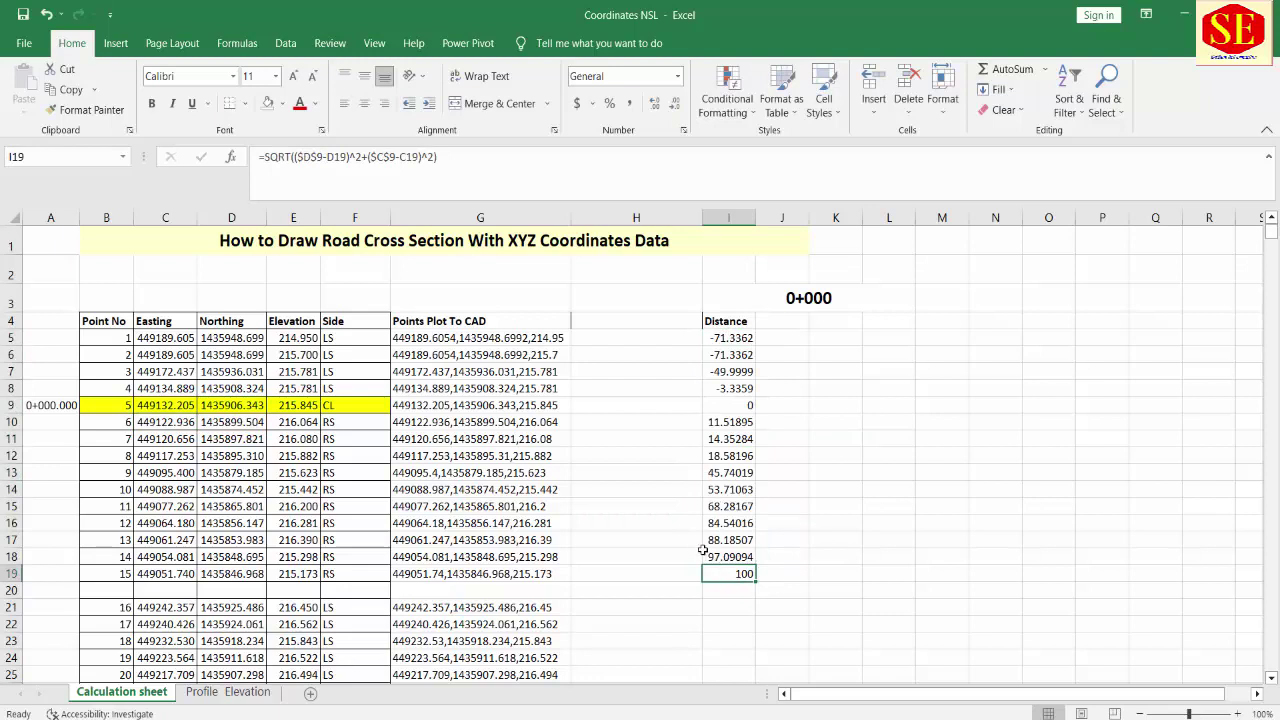
{"action": "left_click_drag", "start_coordinate": [728, 338], "coordinate": [735, 573]}
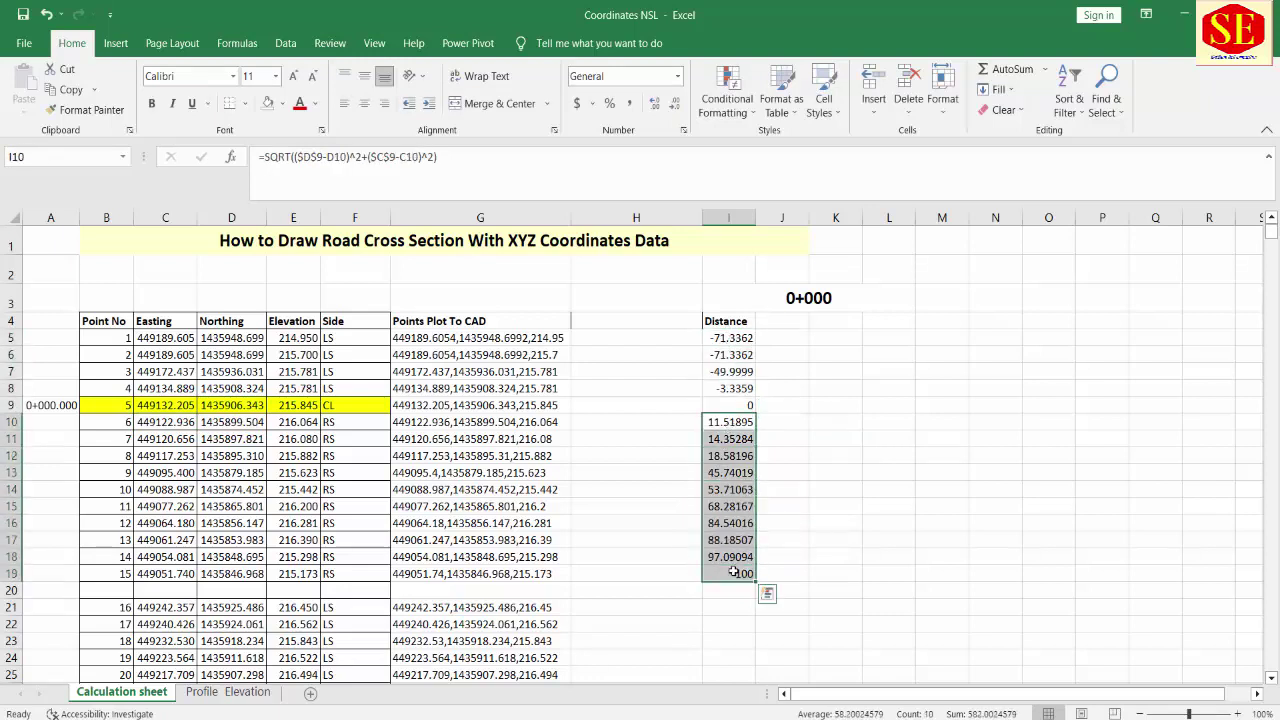
{"action": "left_click", "coordinate": [835, 455]}
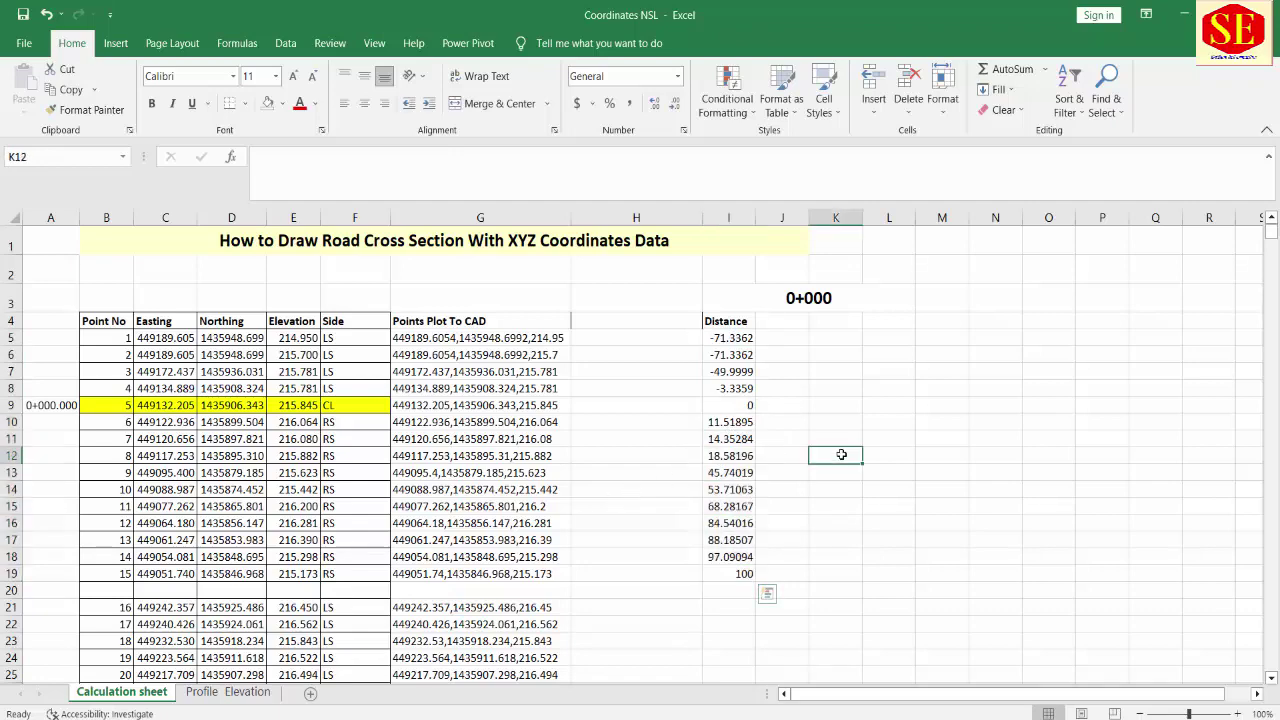
{"action": "scroll", "coordinate": [720, 591], "scroll_direction": "down", "scroll_amount": 1}
{"action": "scroll", "coordinate": [578, 555], "scroll_direction": "down", "scroll_amount": 2}
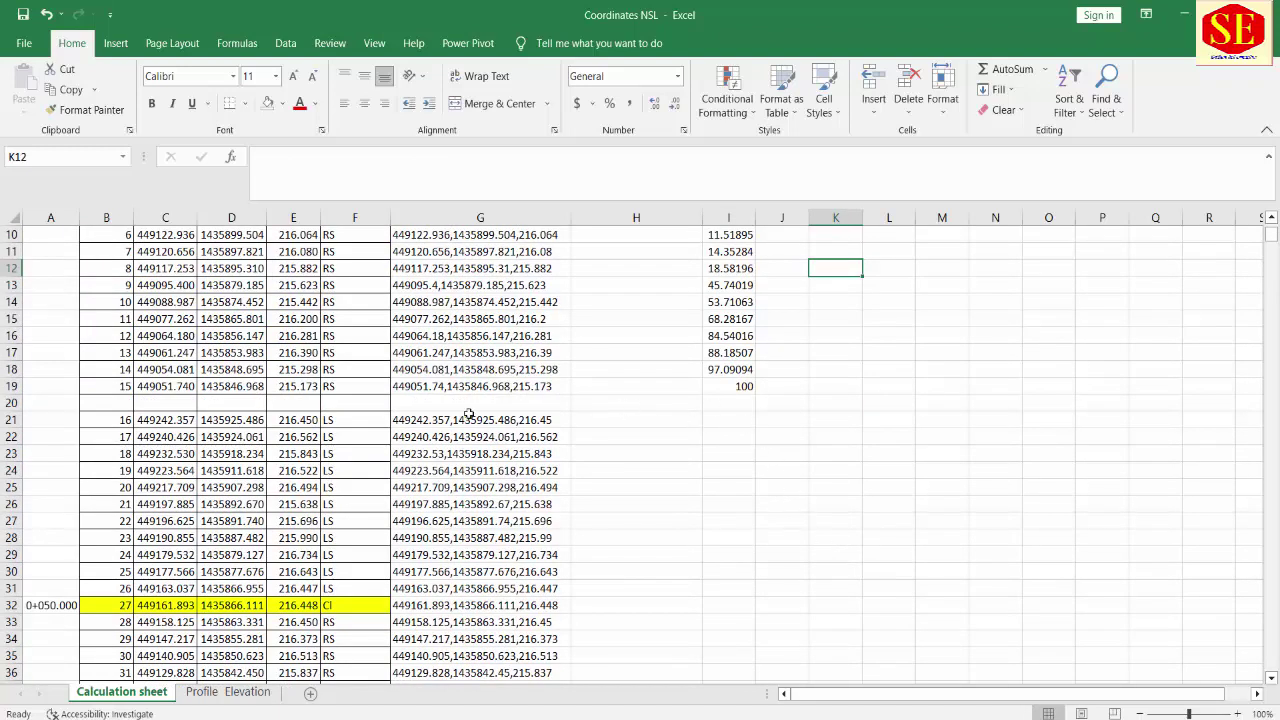
Step: Merge I20:L20 into a single '0+50' station header and check the chainage in A32
{"action": "left_click_drag", "start_coordinate": [723, 403], "coordinate": [895, 403]}
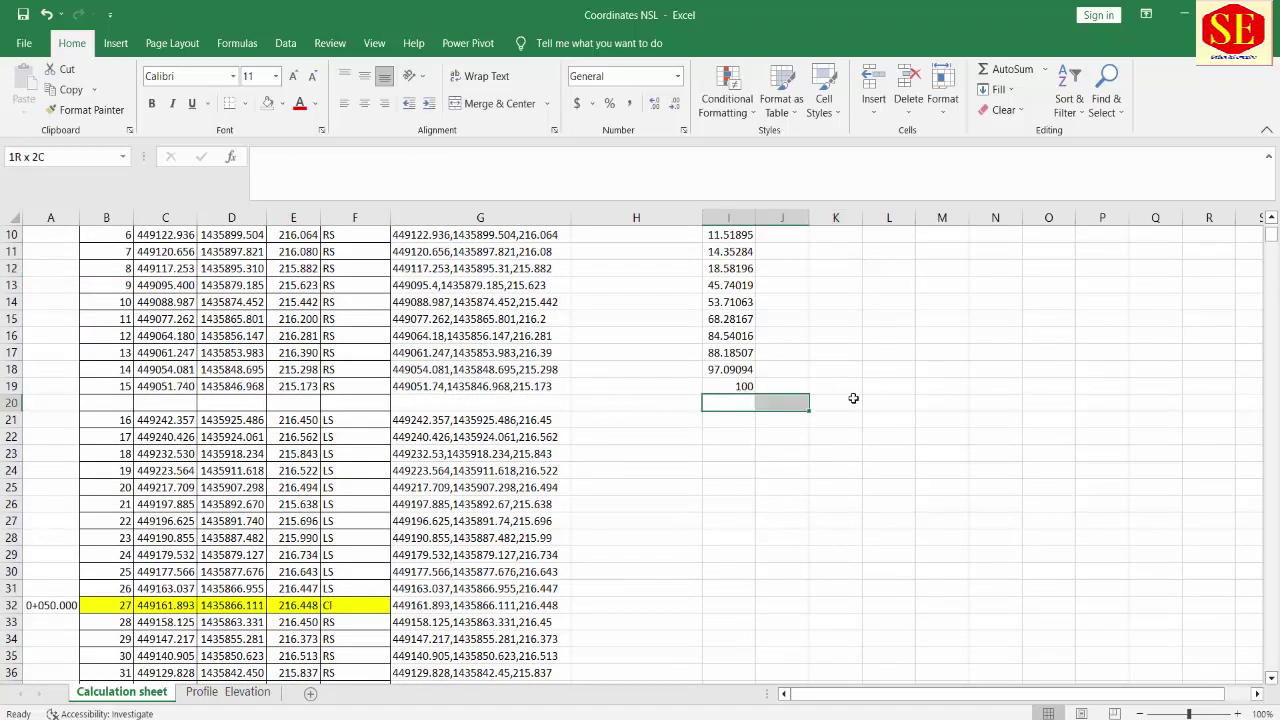
{"action": "left_click", "coordinate": [452, 108]}
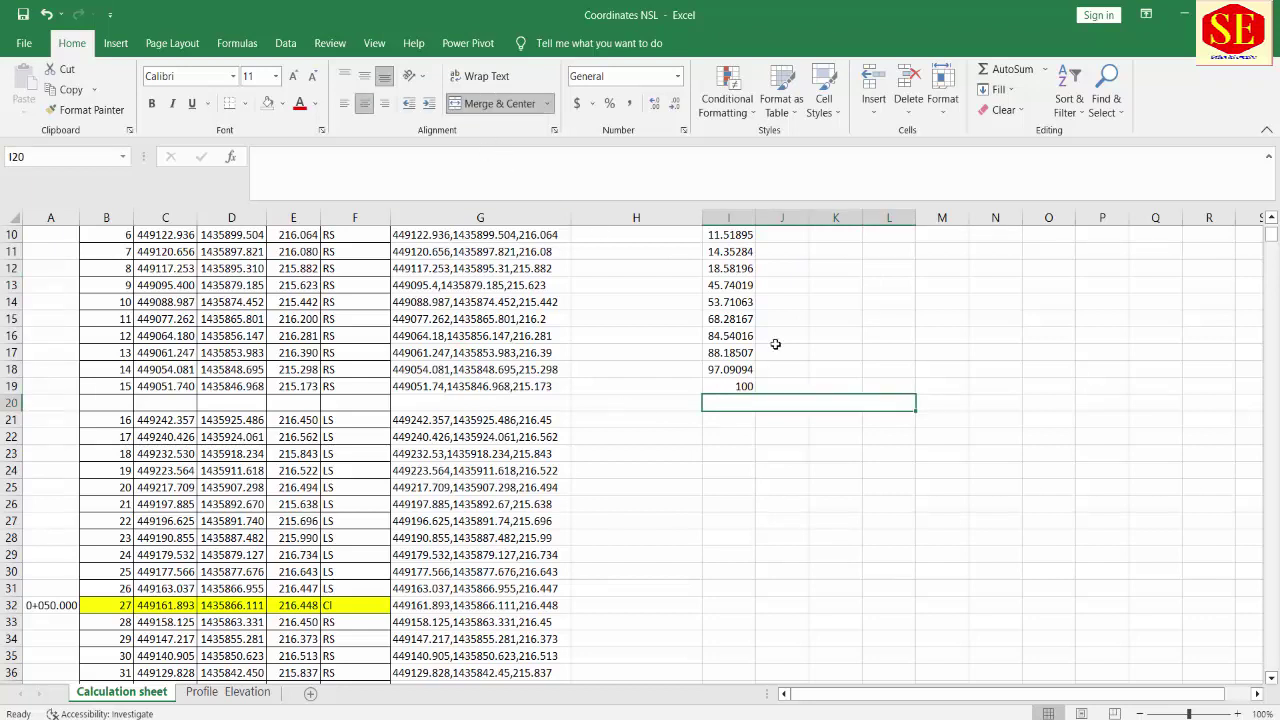
{"action": "type", "text": "0+50"}
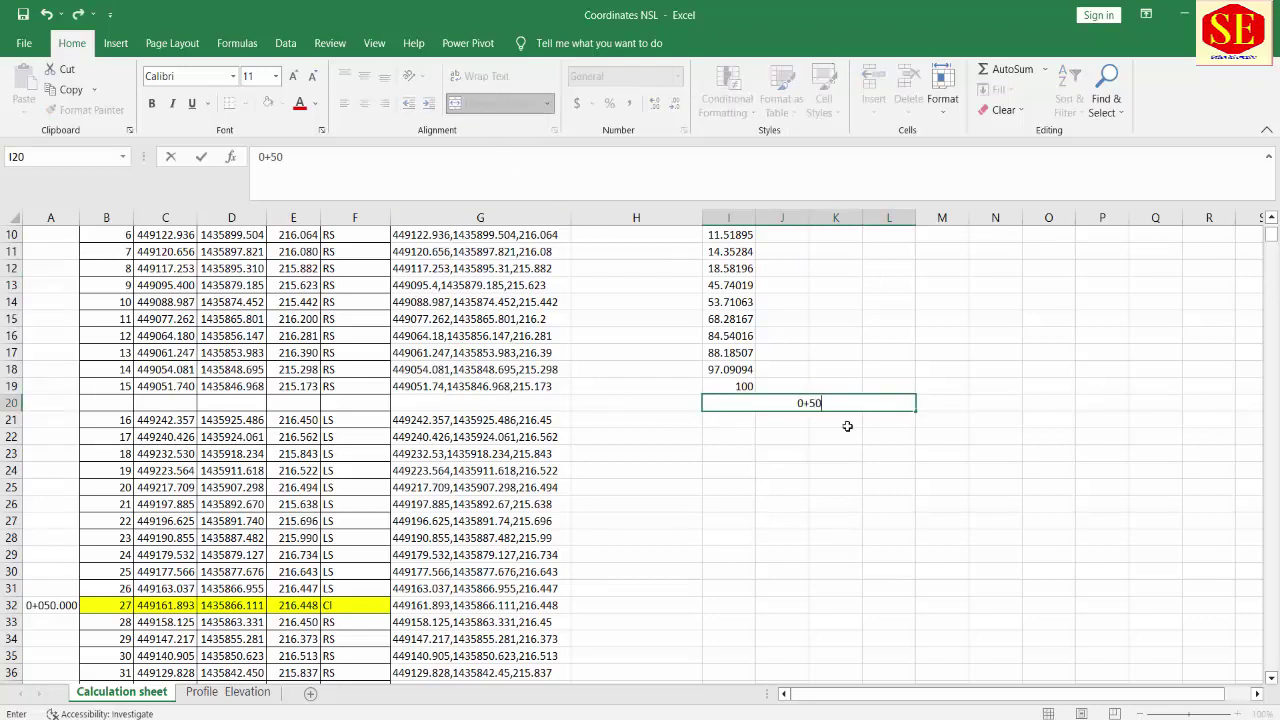
{"action": "key", "text": "Return"}
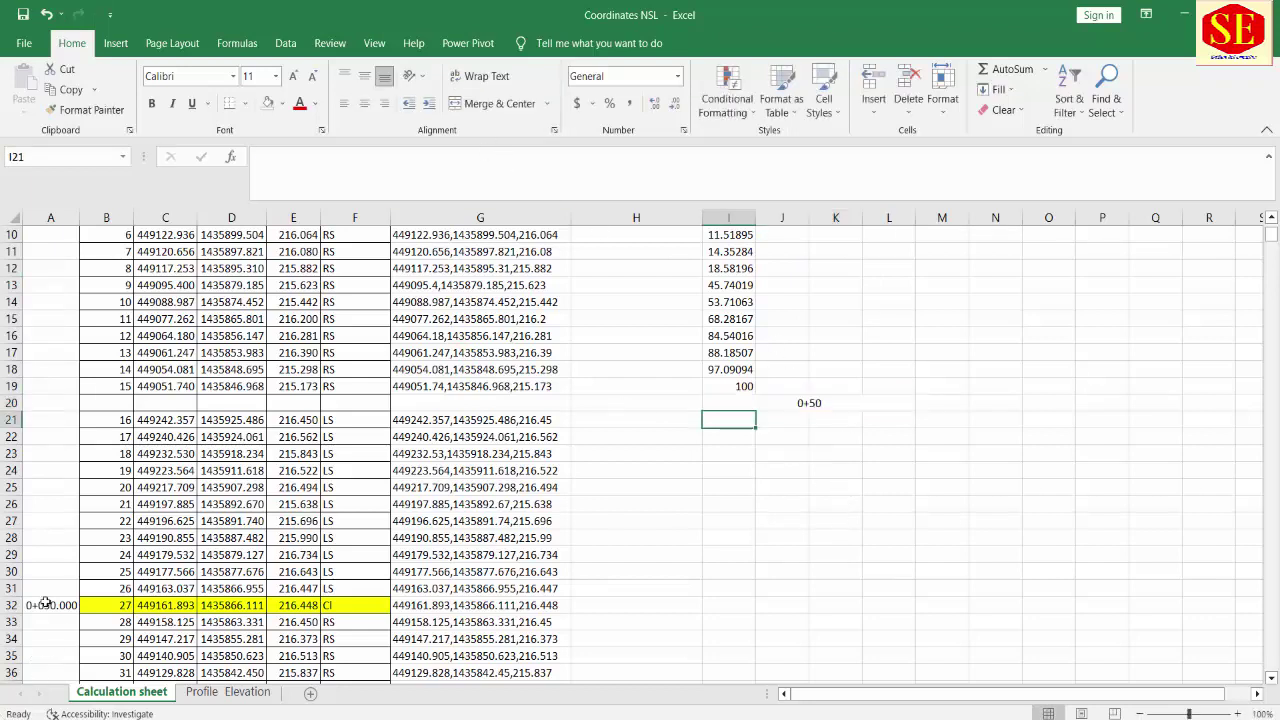
{"action": "left_click", "coordinate": [45, 604]}
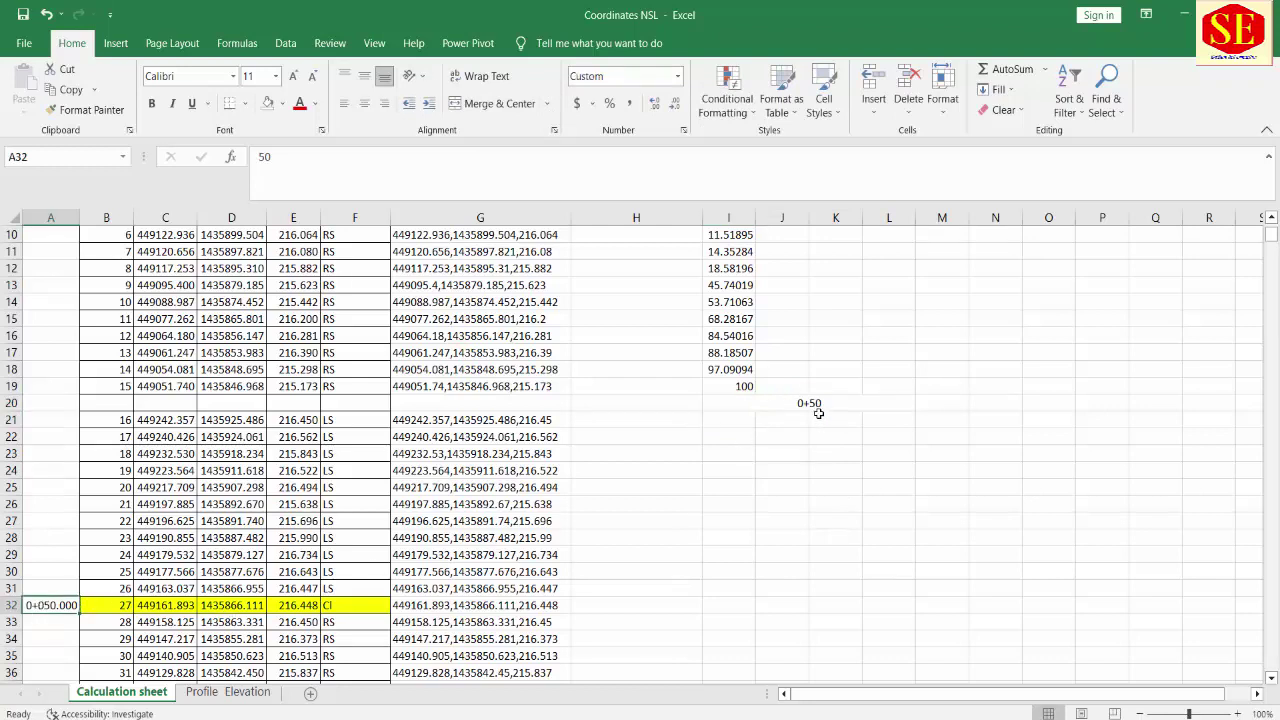
{"action": "left_click", "coordinate": [742, 421]}
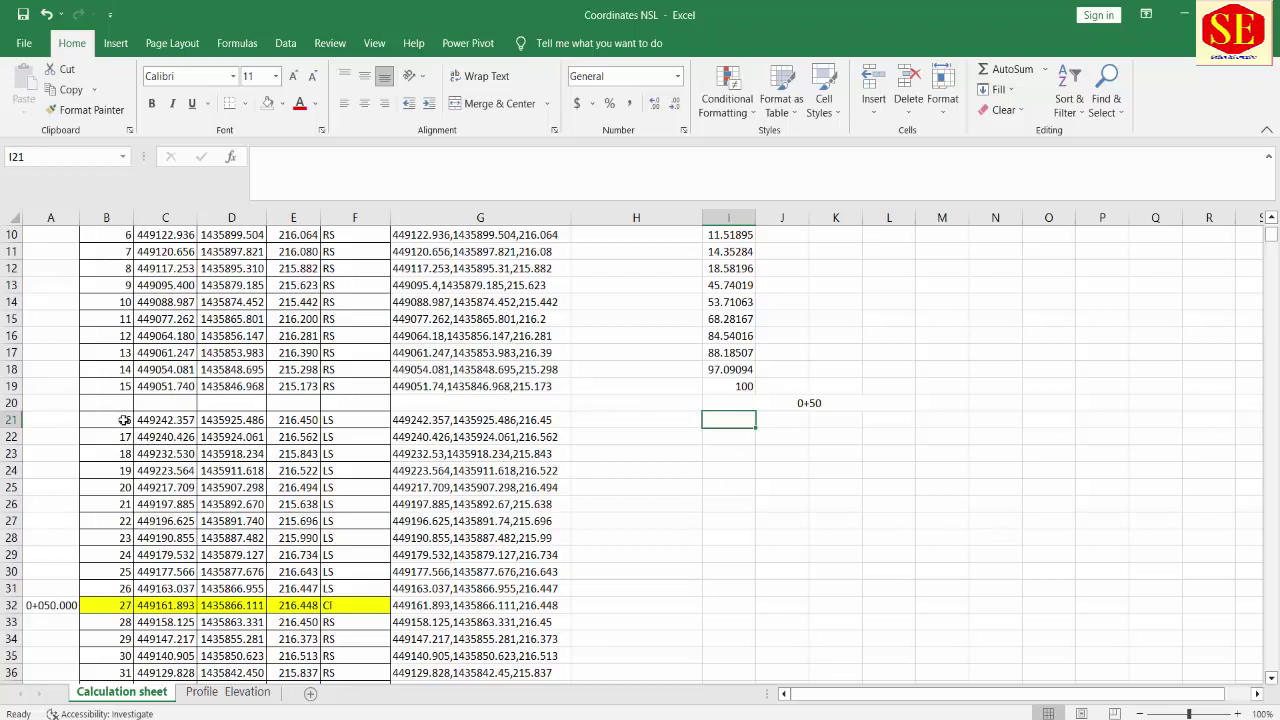
Step: Start I21's formula as =SQRT(($D$32-D21), locking the centerline northing reference
{"action": "type", "text": "="}
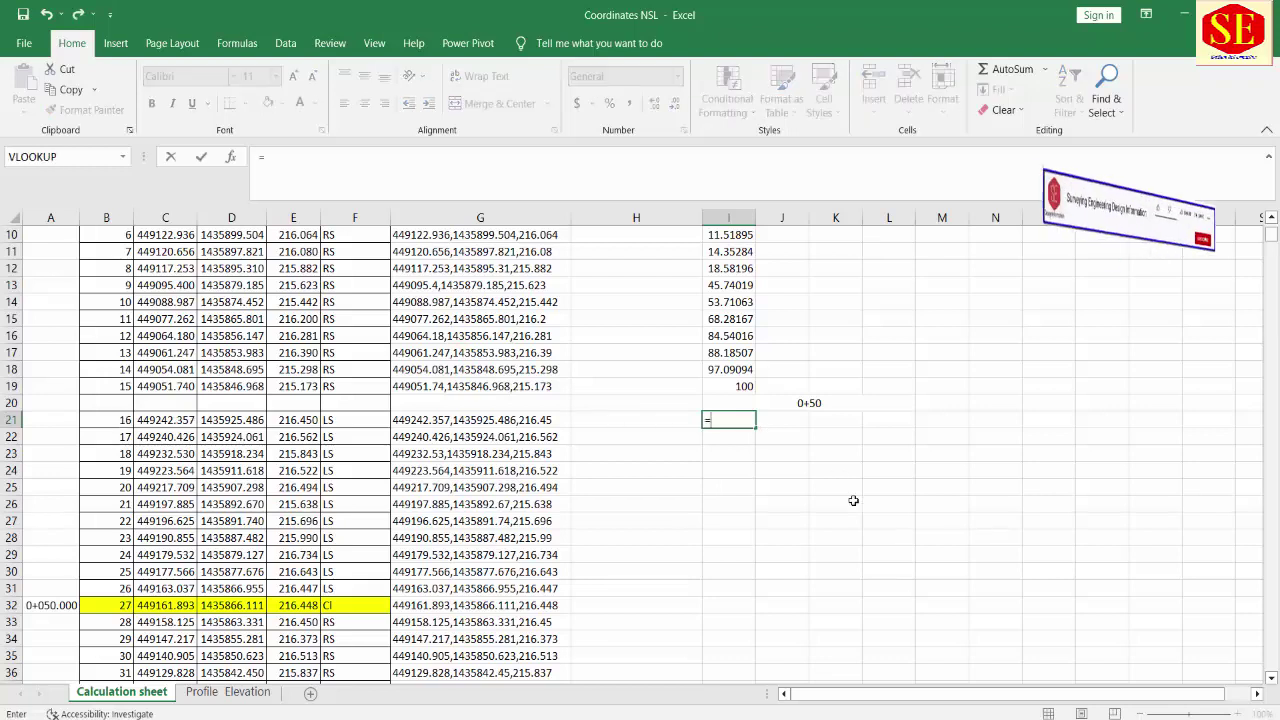
{"action": "type", "text": "s"}
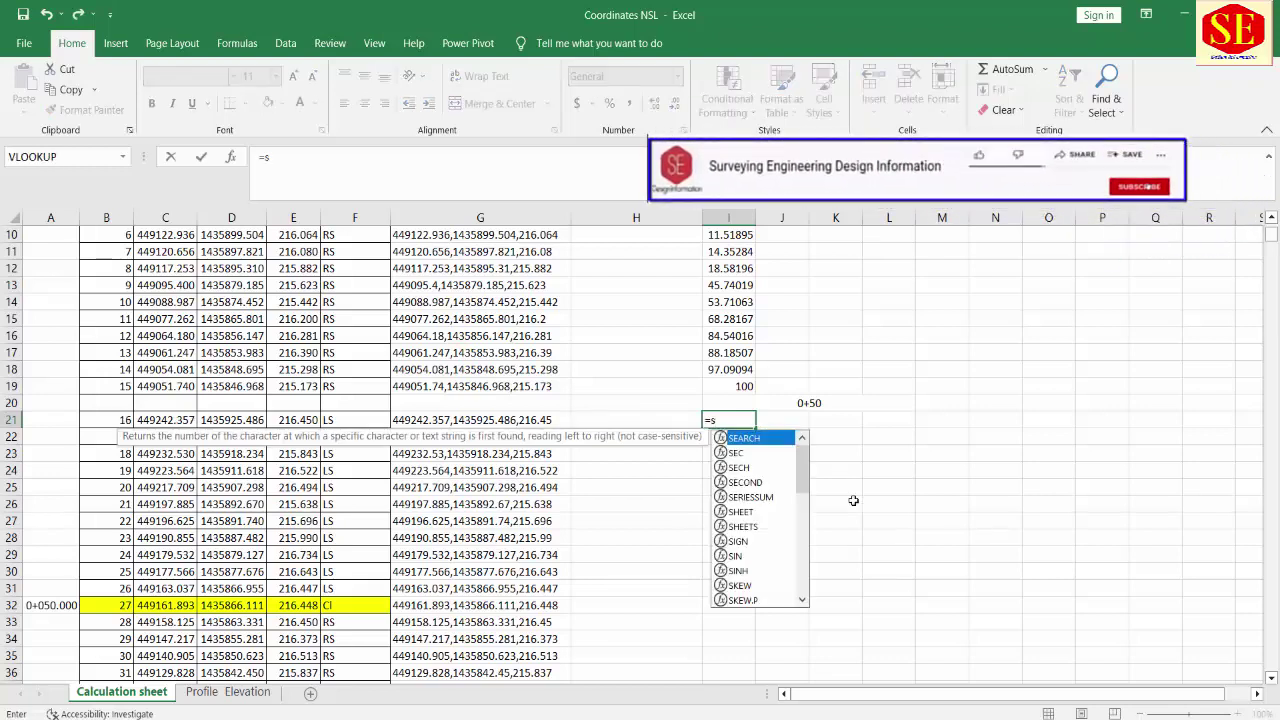
{"action": "type", "text": "qrt"}
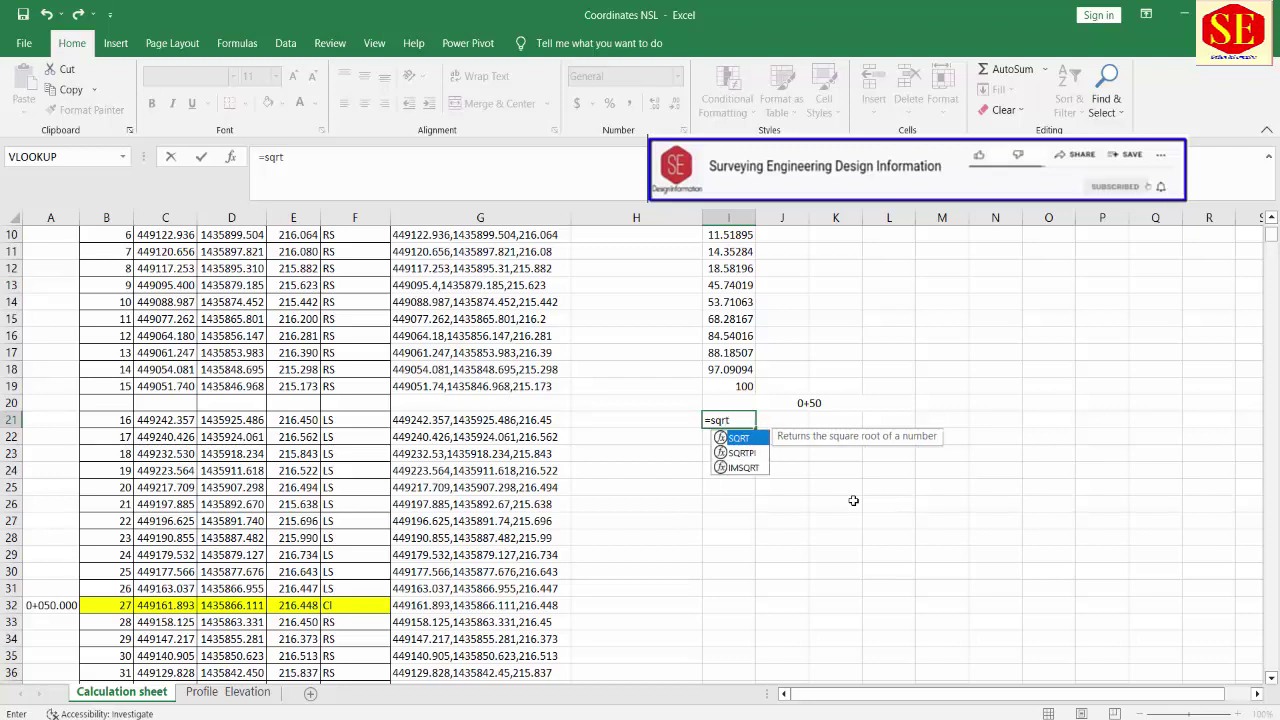
{"action": "key", "text": "Tab"}
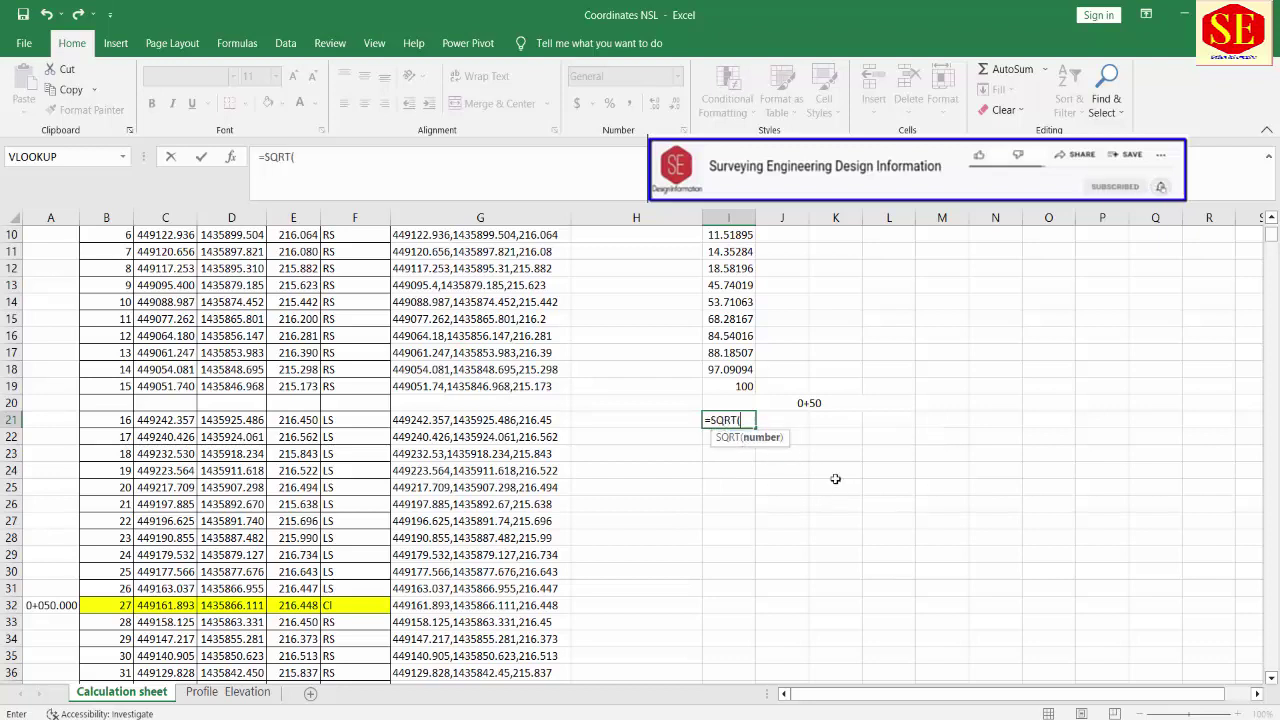
{"action": "type", "text": "("}
{"action": "left_click", "coordinate": [233, 605]}
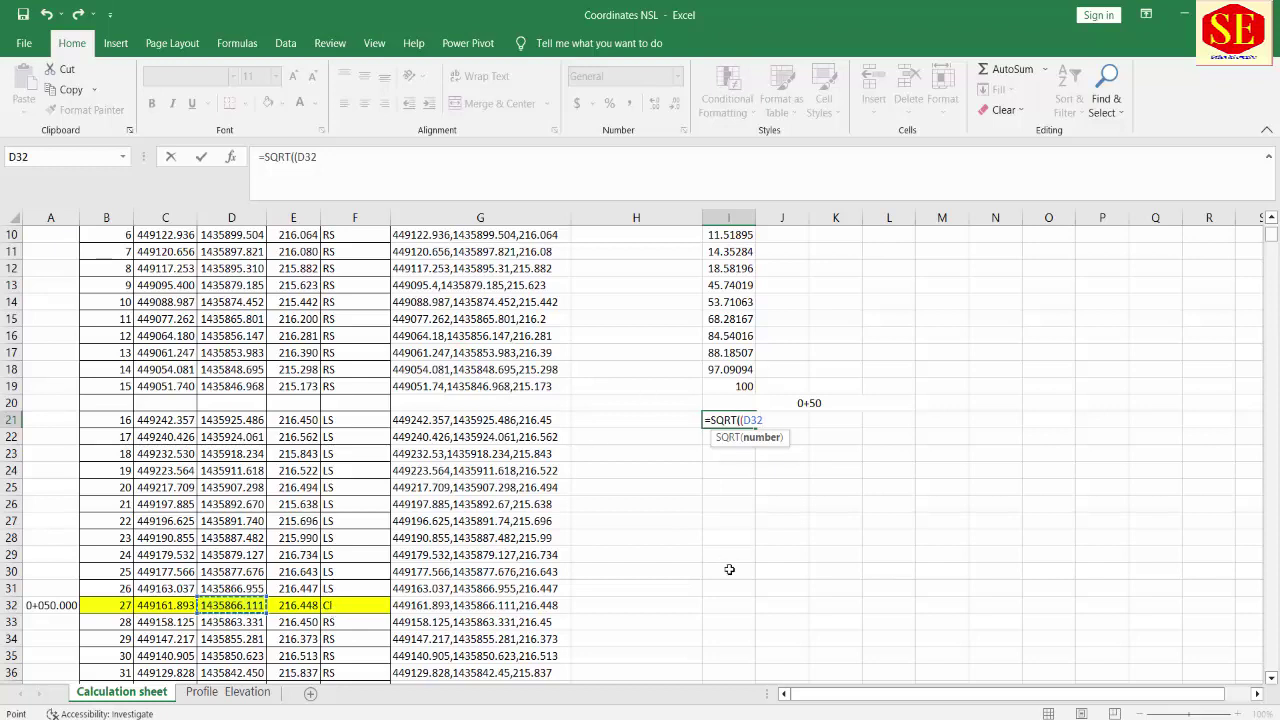
{"action": "key", "text": "F4"}
{"action": "type", "text": "$D$32-"}
{"action": "left_click", "coordinate": [254, 420]}
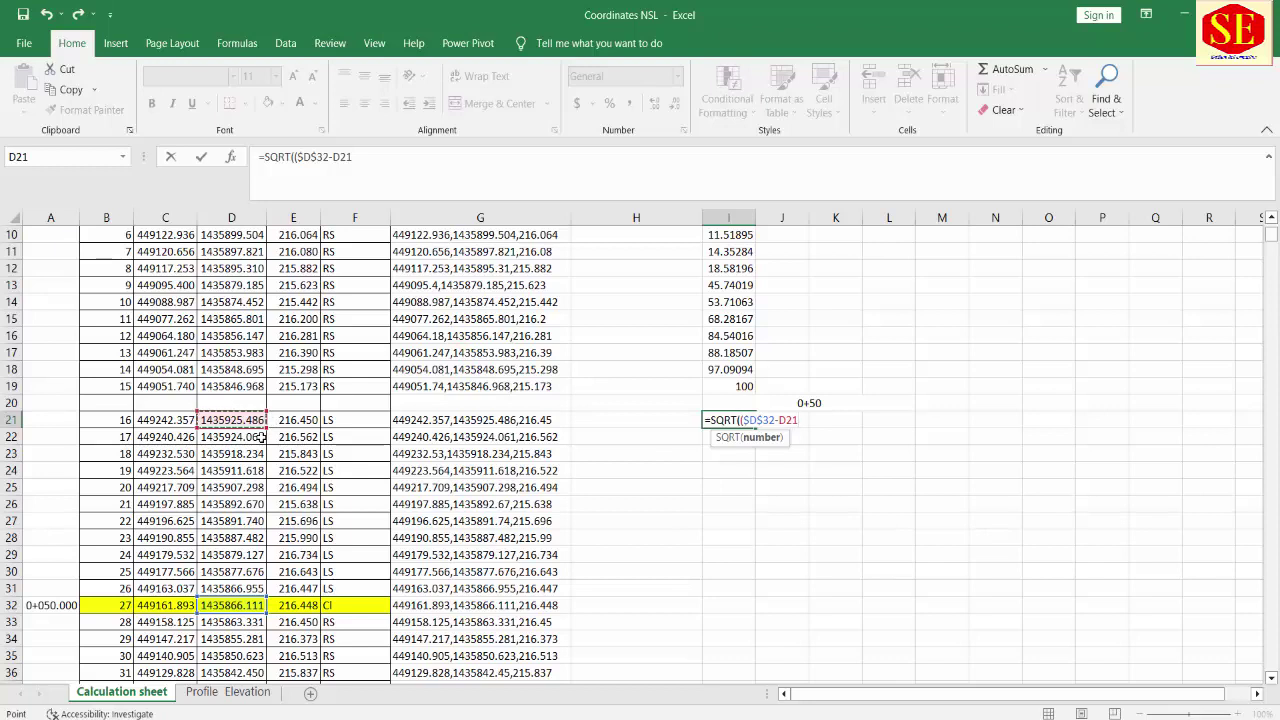
Step: Complete it with ^2+($C$32-C21)^2), prefix a minus, and commit to show -99.9992
{"action": "type", "text": ")^2+"}
{"action": "type", "text": "("}
{"action": "left_click", "coordinate": [145, 607]}
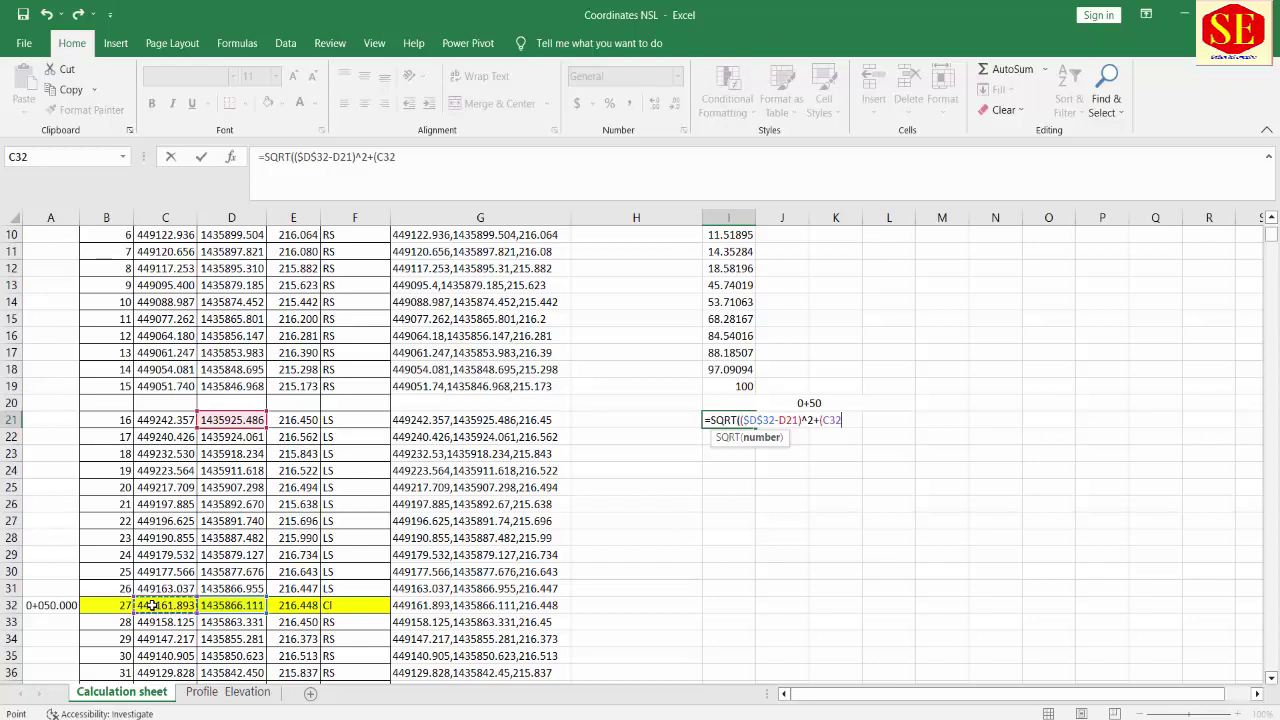
{"action": "key", "text": "F4"}
{"action": "type", "text": "$C$32-"}
{"action": "left_click", "coordinate": [155, 420]}
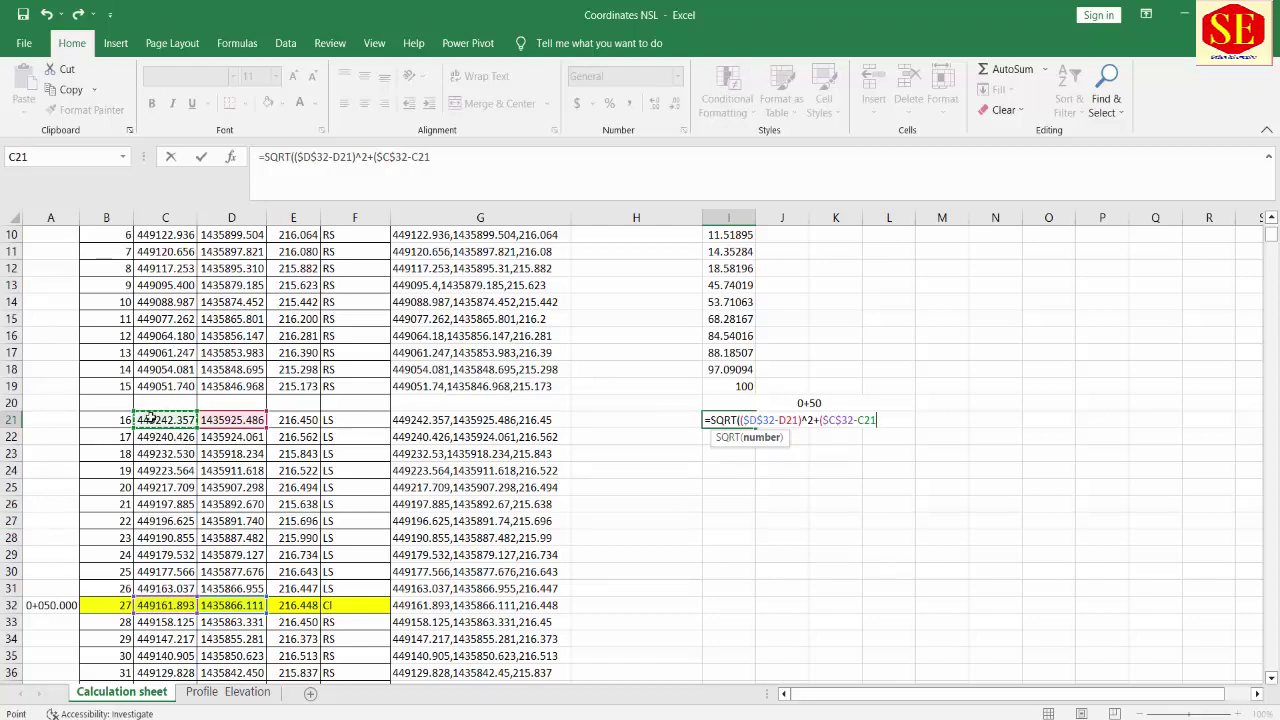
{"action": "type", "text": ")^"}
{"action": "type", "text": "2"}
{"action": "type", "text": ")"}
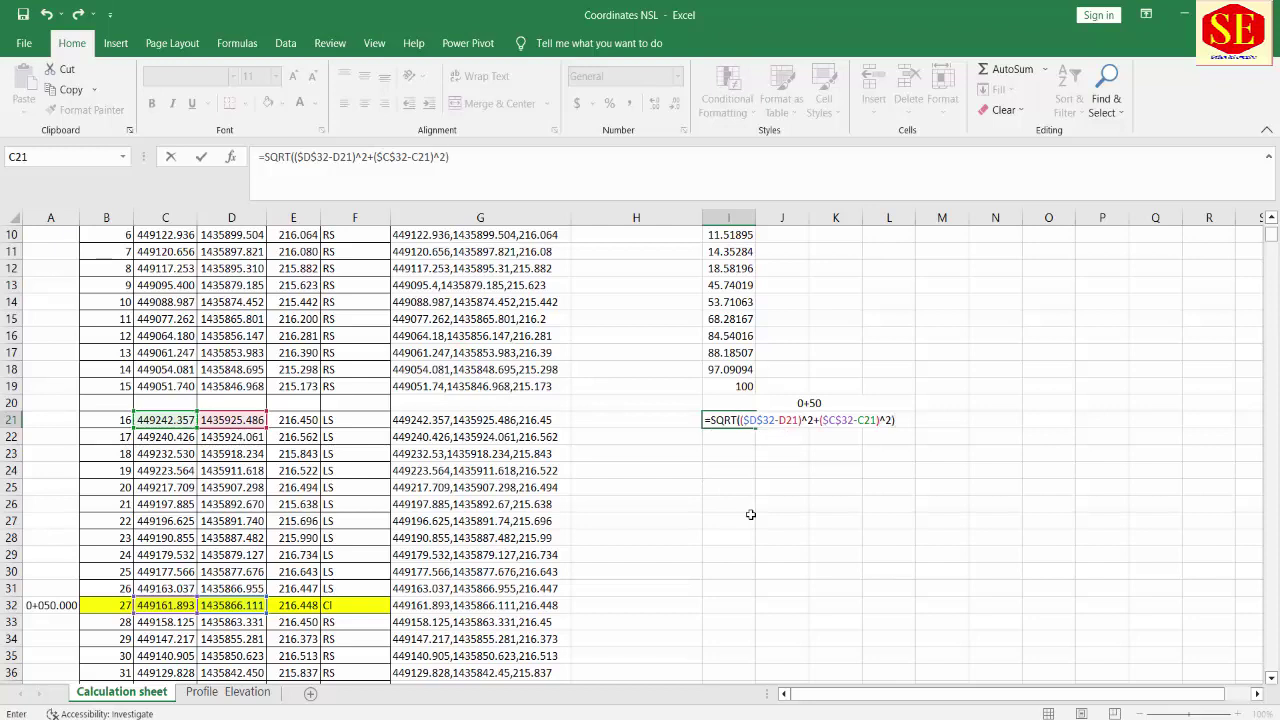
{"action": "left_click", "coordinate": [710, 421]}
{"action": "type", "text": "-"}
{"action": "key", "text": "Return"}
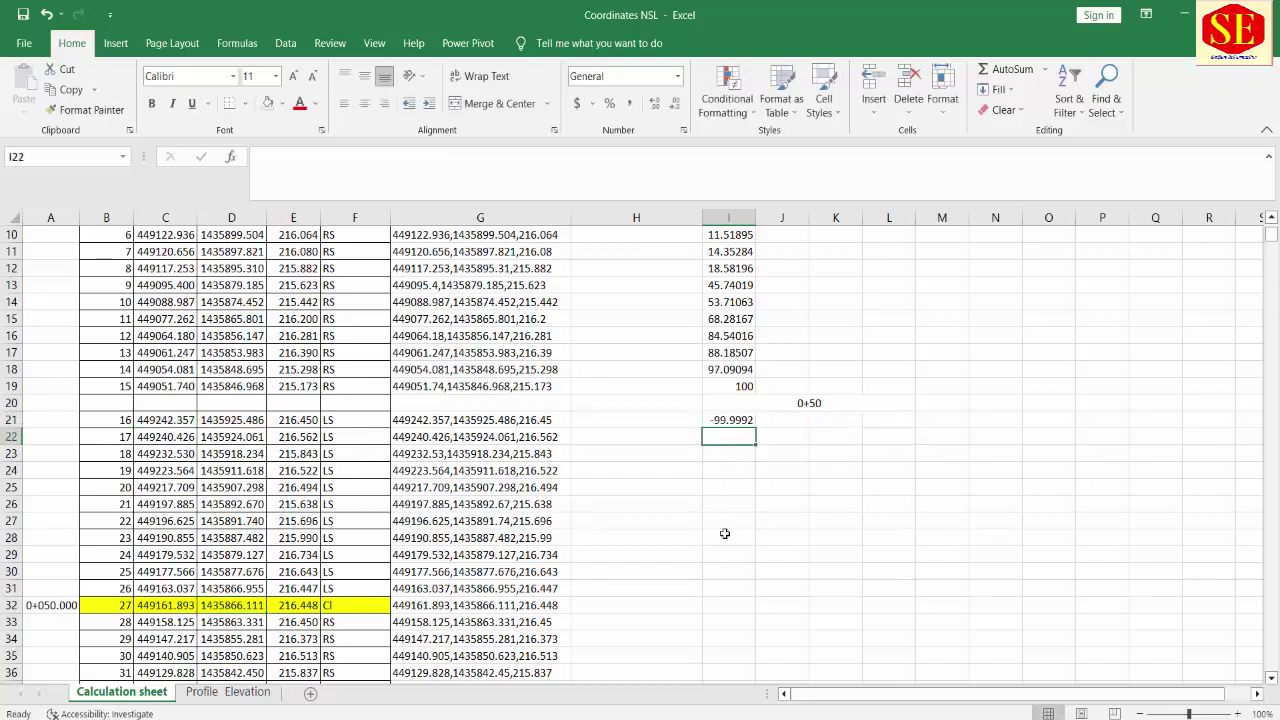
Step: Fill I21's negative offset formula down to I32 and check the copies in I24, I25 and I29
{"action": "left_click", "coordinate": [728, 420]}
{"action": "left_click_drag", "start_coordinate": [756, 428], "coordinate": [762, 610]}
{"action": "scroll", "coordinate": [917, 475], "scroll_direction": "down", "scroll_amount": 3}
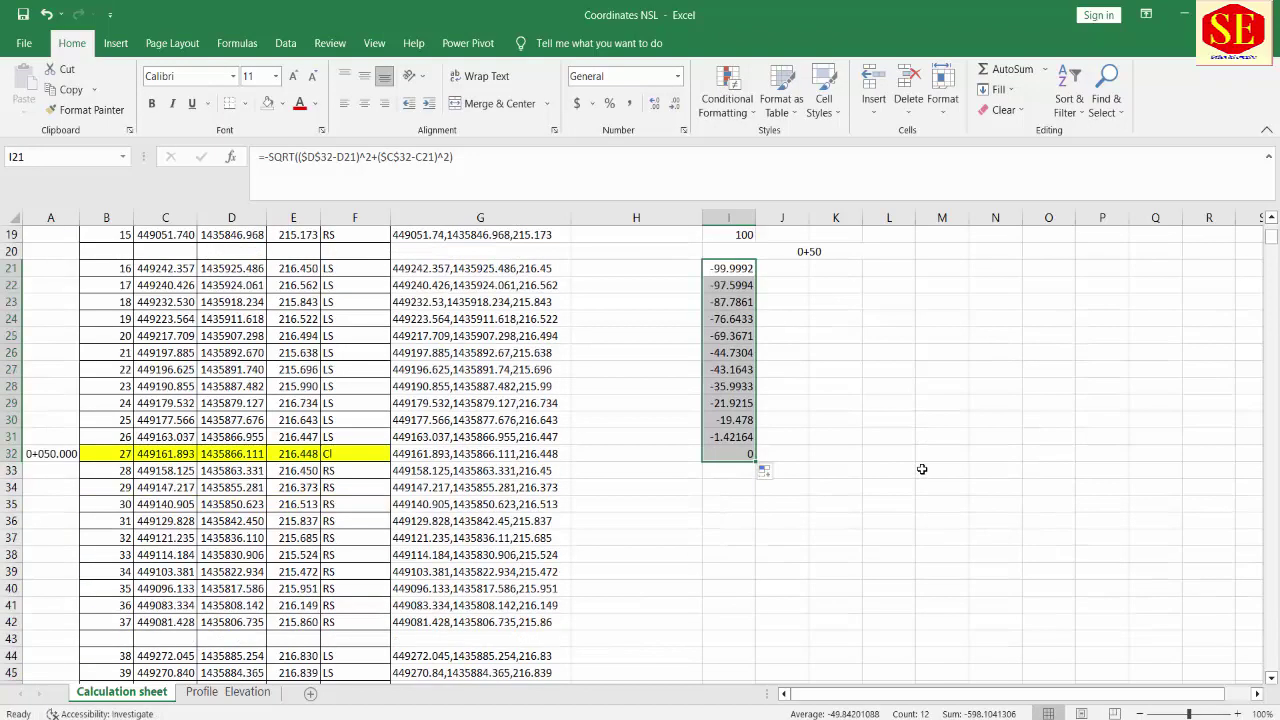
{"action": "double_click", "coordinate": [727, 320]}
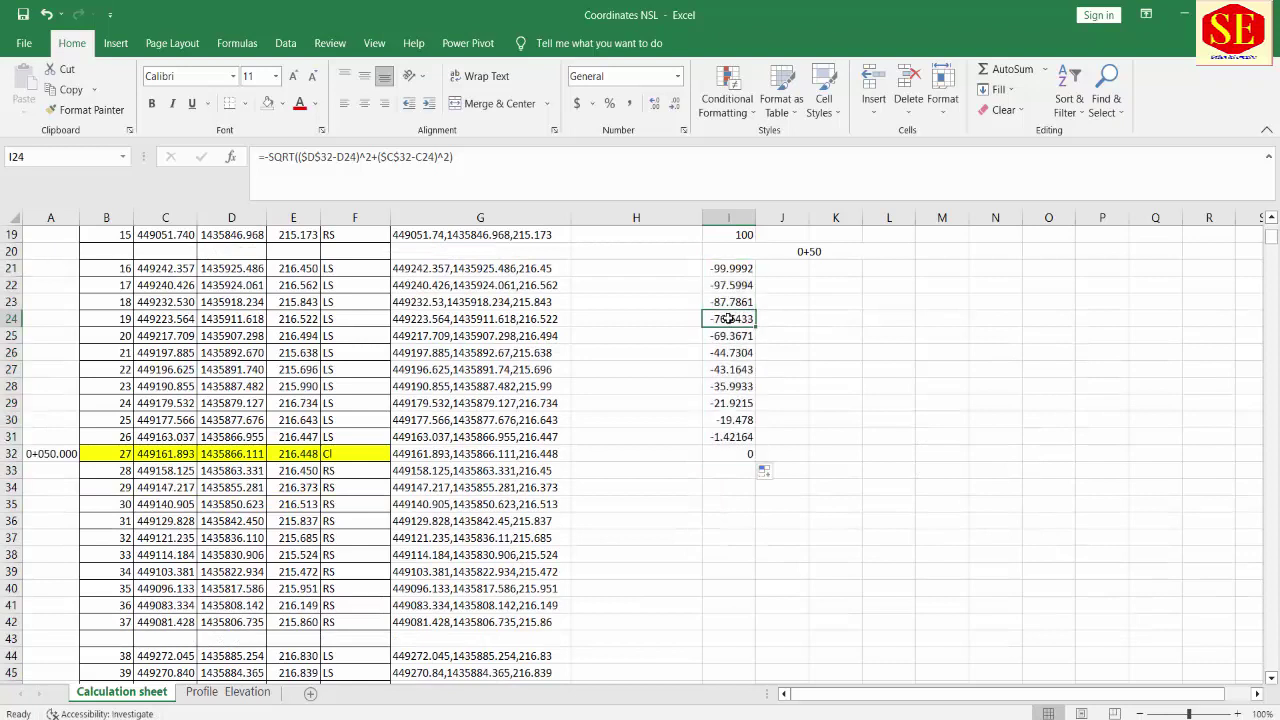
{"action": "left_click", "coordinate": [735, 342]}
{"action": "double_click", "coordinate": [733, 337]}
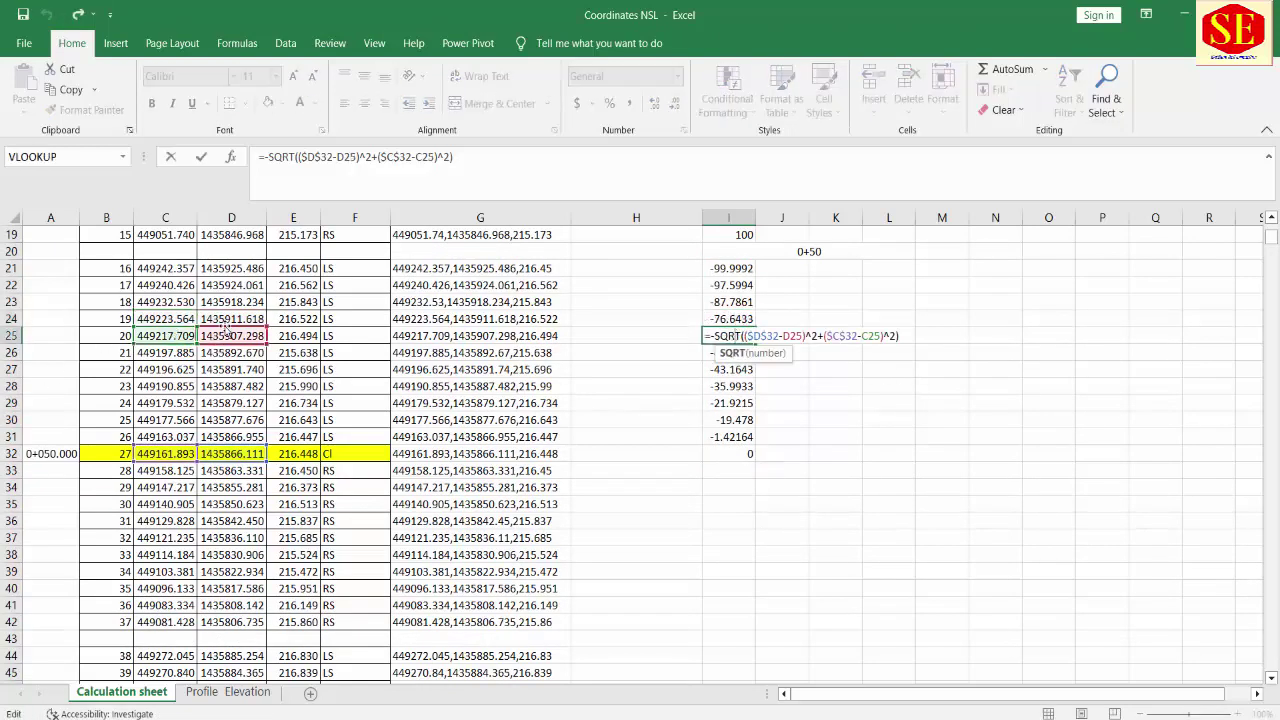
{"action": "left_click", "coordinate": [736, 404]}
{"action": "double_click", "coordinate": [736, 403]}
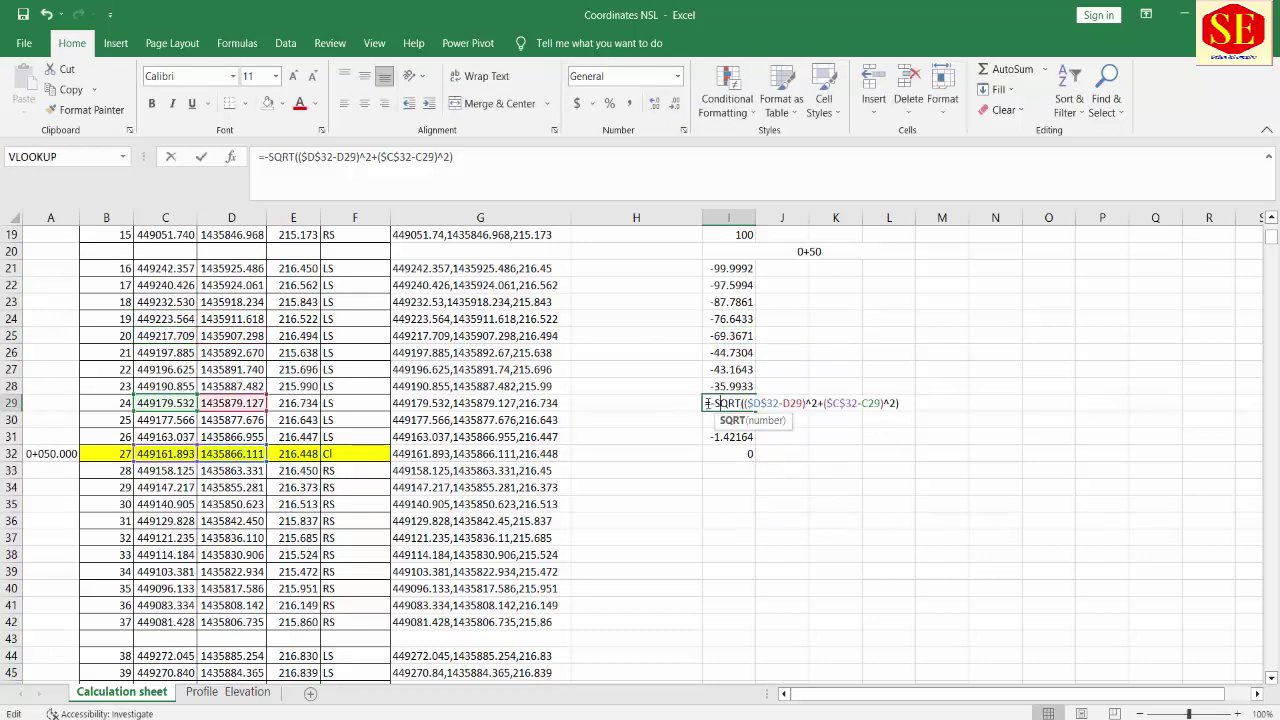
Step: Extend the formula to I33, drop its minus sign, and fill the positive offsets down to I42
{"action": "left_click", "coordinate": [735, 454]}
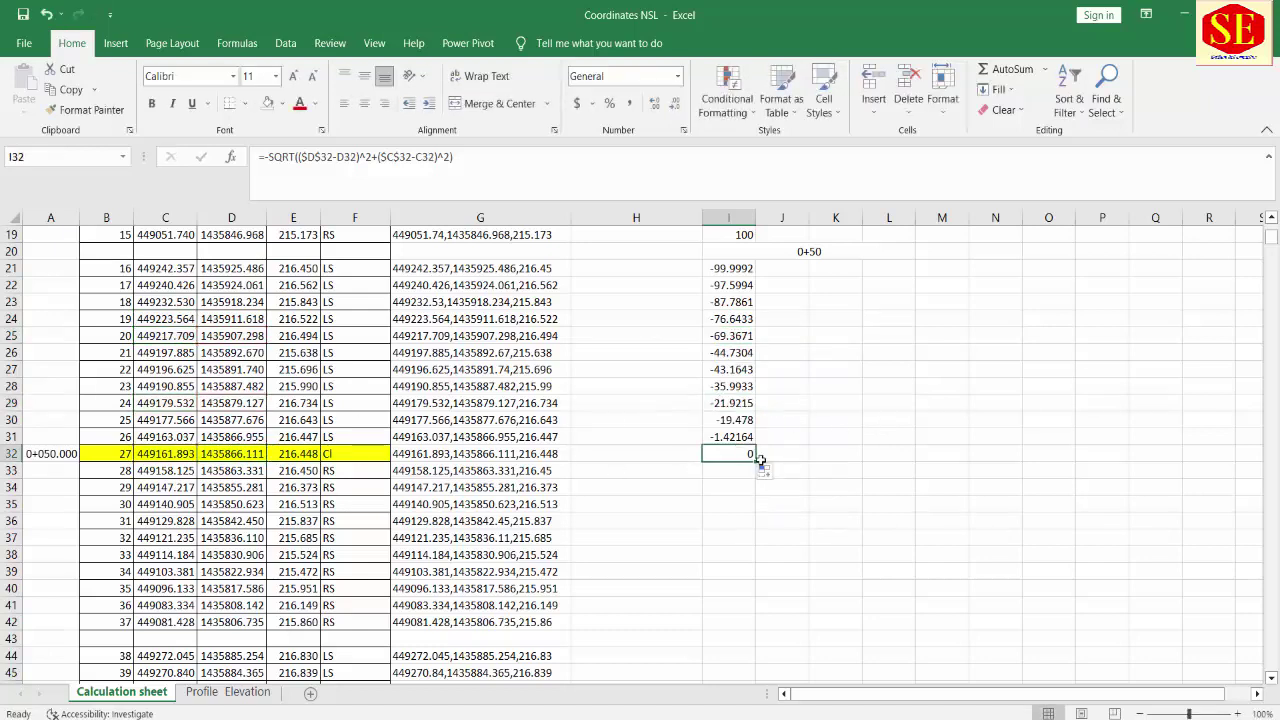
{"action": "left_click_drag", "start_coordinate": [755, 462], "coordinate": [756, 478]}
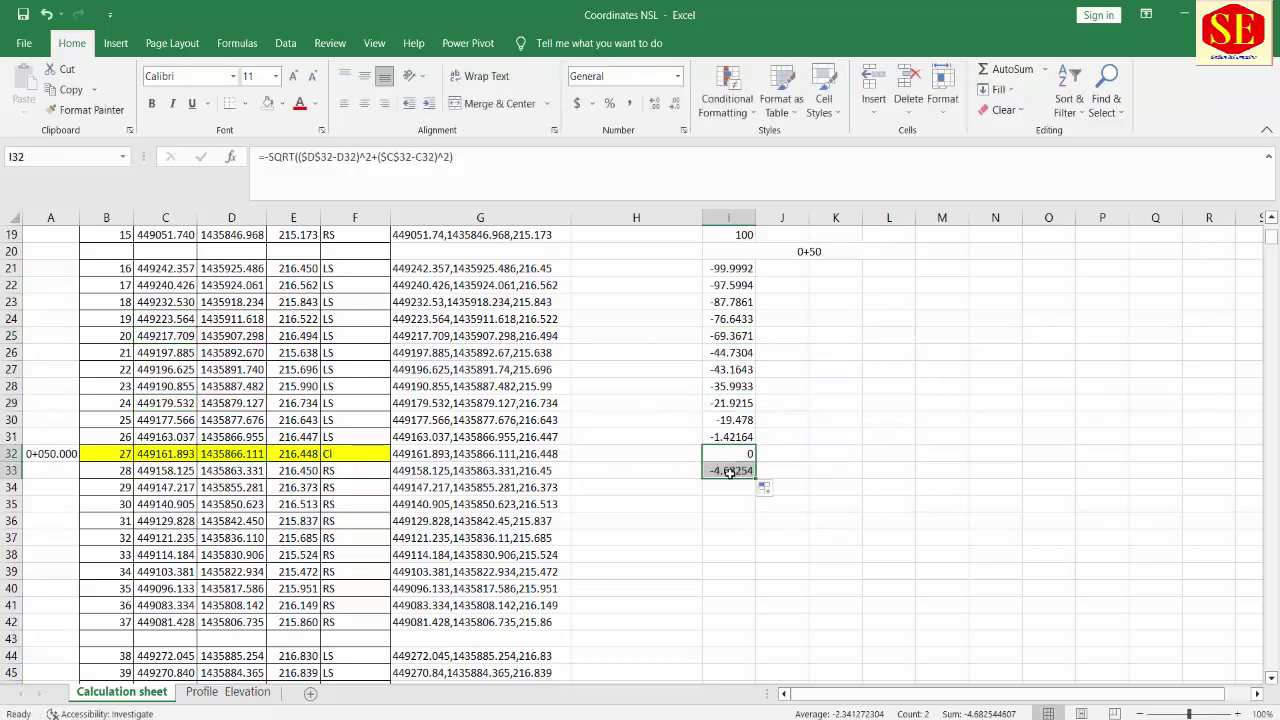
{"action": "left_click", "coordinate": [730, 472]}
{"action": "double_click", "coordinate": [730, 472]}
{"action": "left_click", "coordinate": [716, 470]}
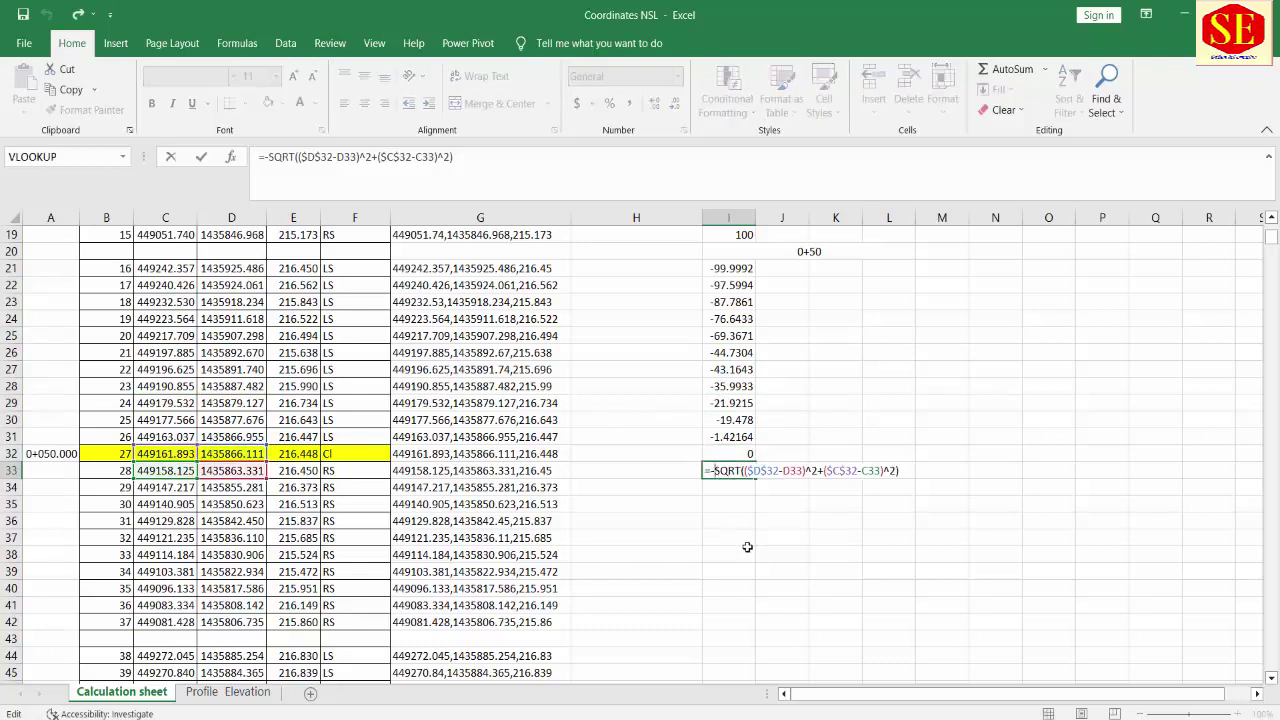
{"action": "key", "text": "BackSpace"}
{"action": "key", "text": "Return"}
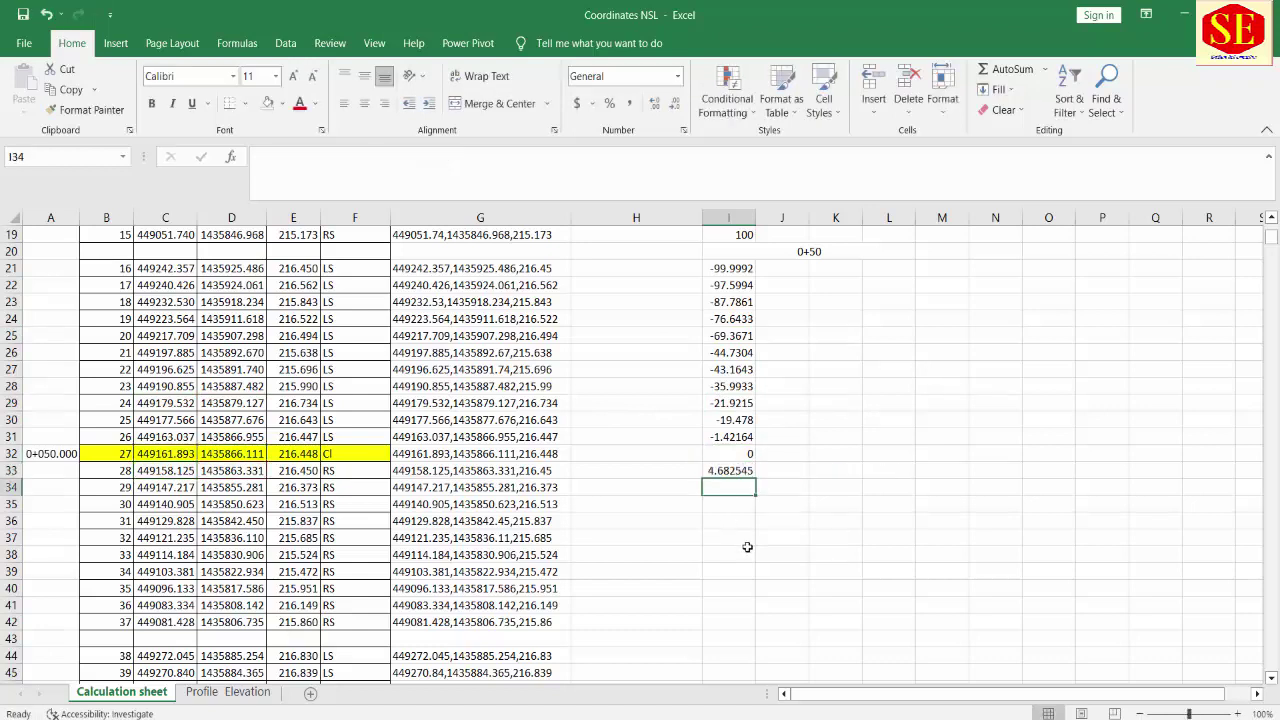
{"action": "left_click", "coordinate": [750, 470]}
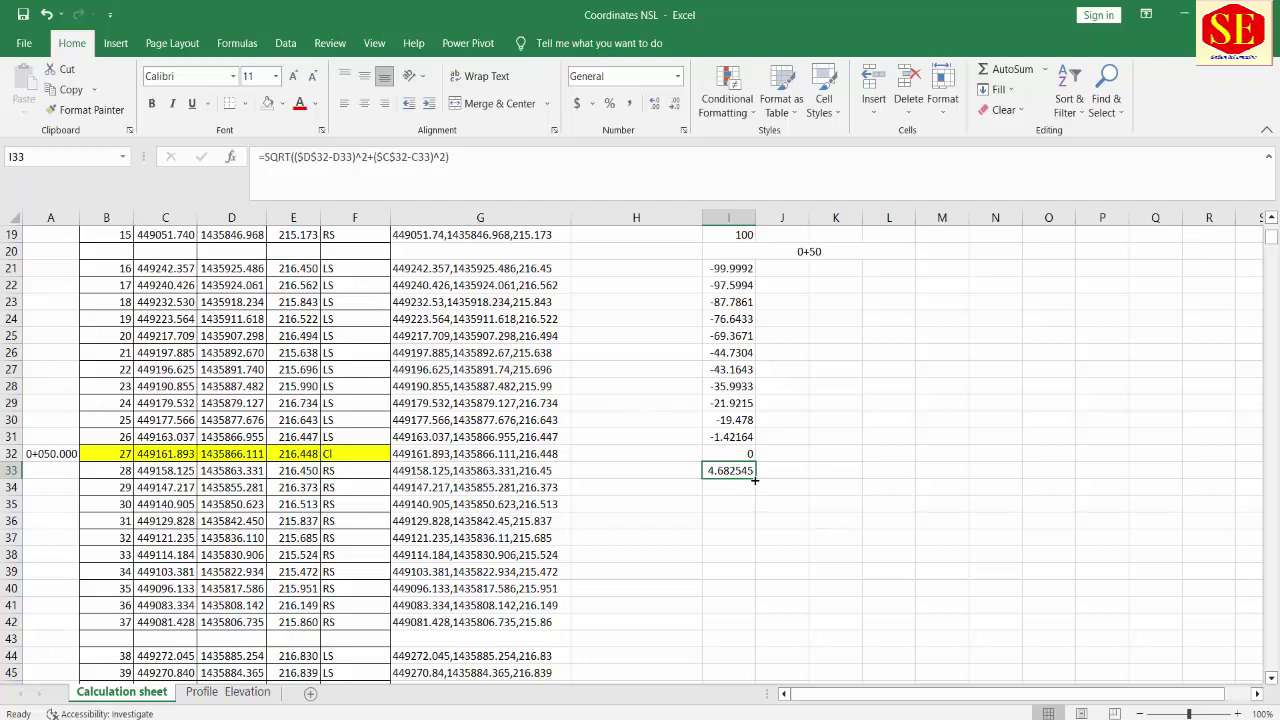
{"action": "left_click_drag", "start_coordinate": [756, 478], "coordinate": [756, 628]}
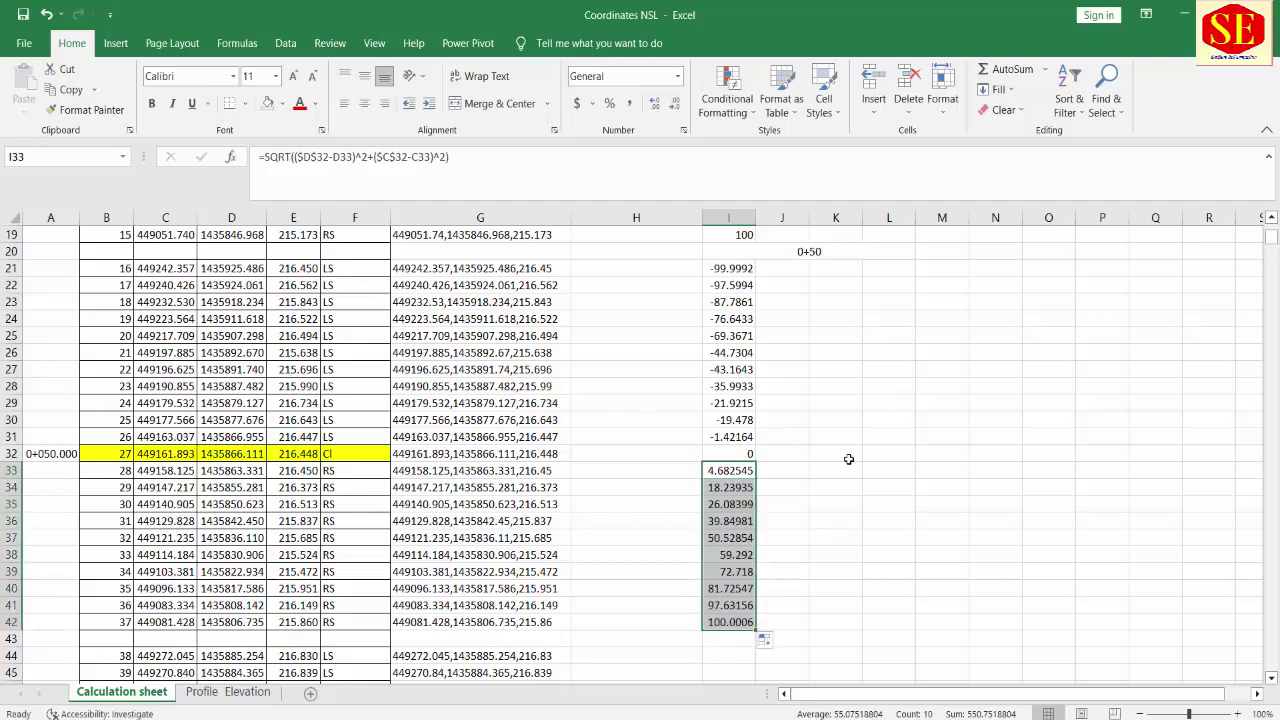
{"action": "scroll", "coordinate": [848, 459], "scroll_direction": "down", "scroll_amount": 3}
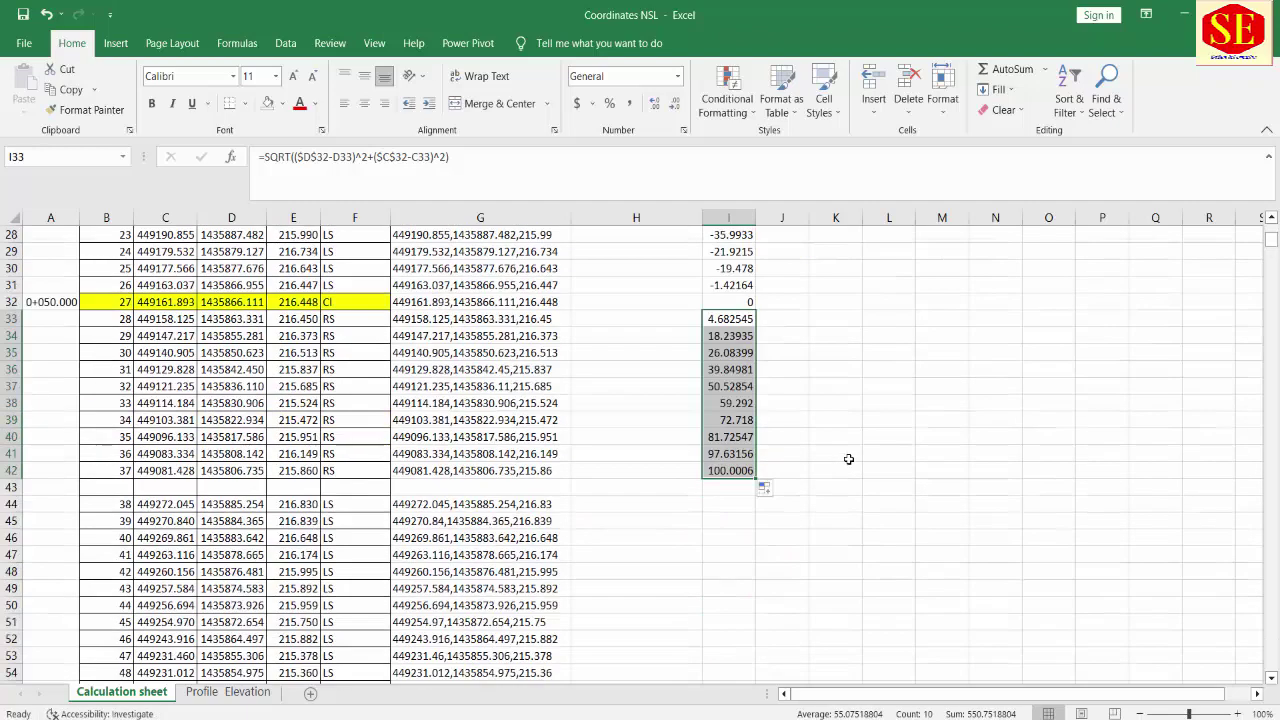
Step: Copy the I42 offset formula into I44 and open it for editing to adjust its centerline references
{"action": "left_click", "coordinate": [719, 470]}
{"action": "right_click", "coordinate": [720, 471]}
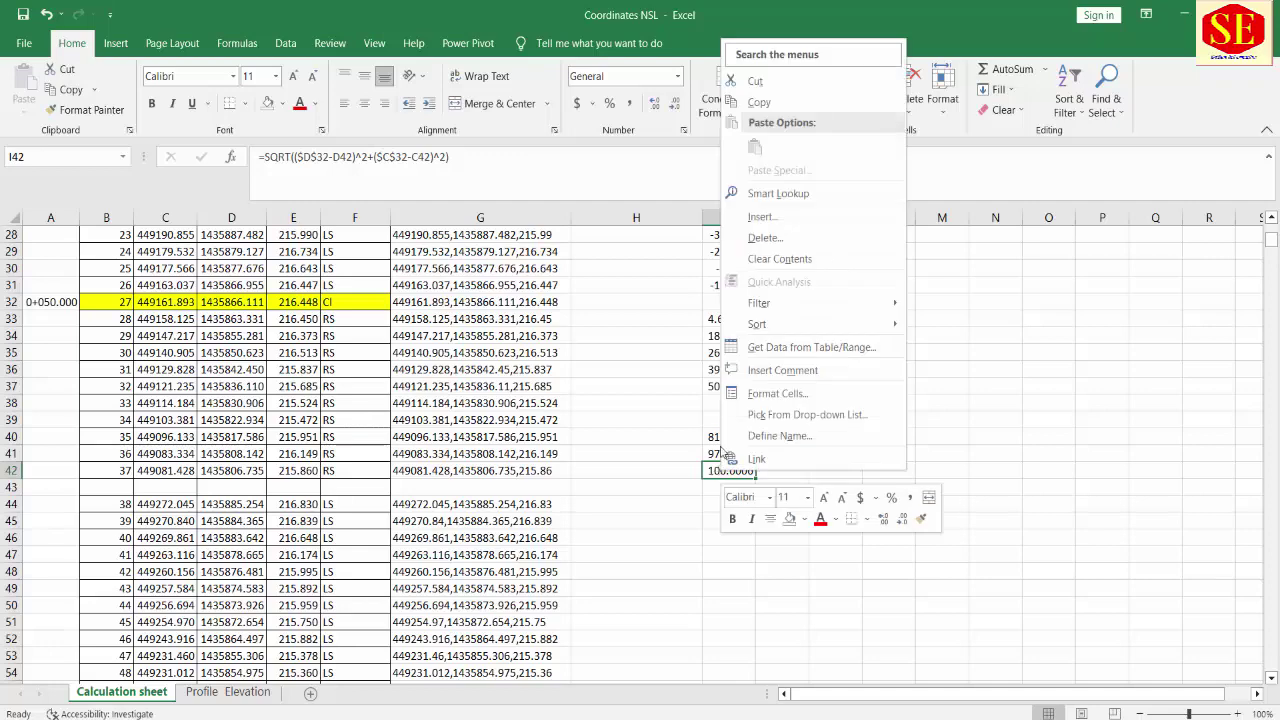
{"action": "left_click", "coordinate": [759, 103]}
{"action": "left_click", "coordinate": [730, 503]}
{"action": "right_click", "coordinate": [730, 503]}
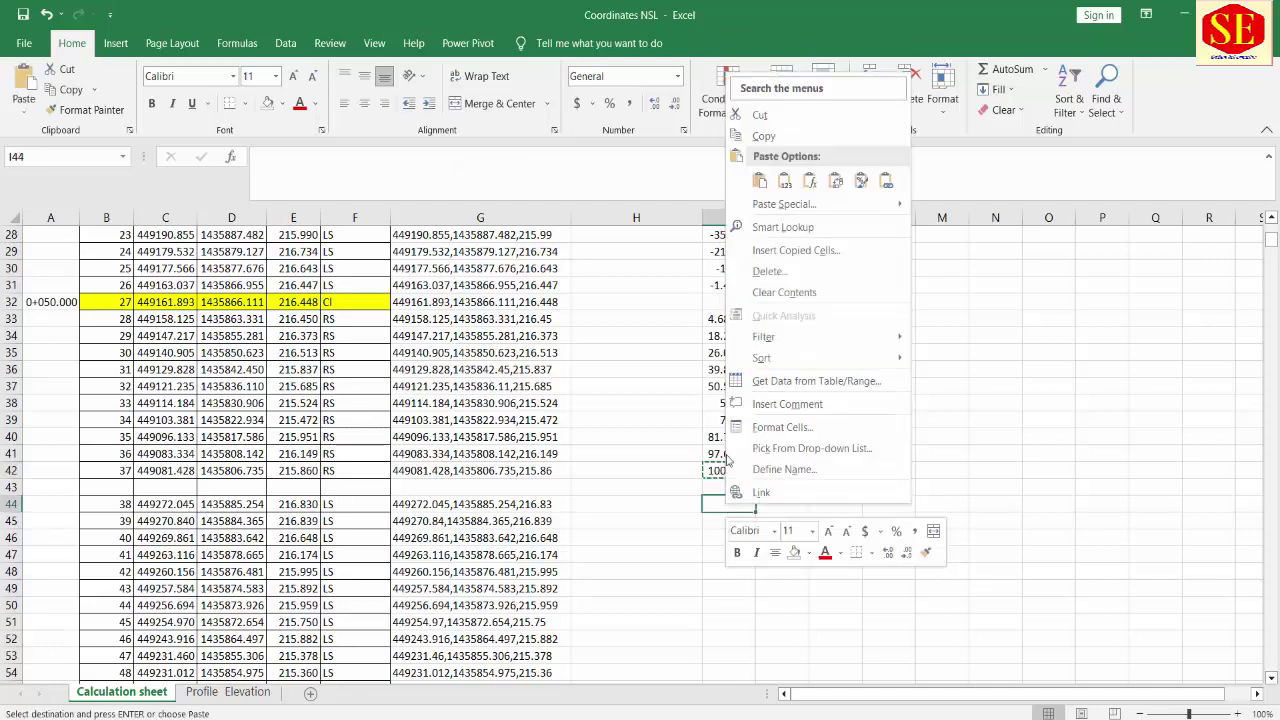
{"action": "left_click", "coordinate": [759, 181]}
{"action": "scroll", "coordinate": [980, 451], "scroll_direction": "down", "scroll_amount": 1}
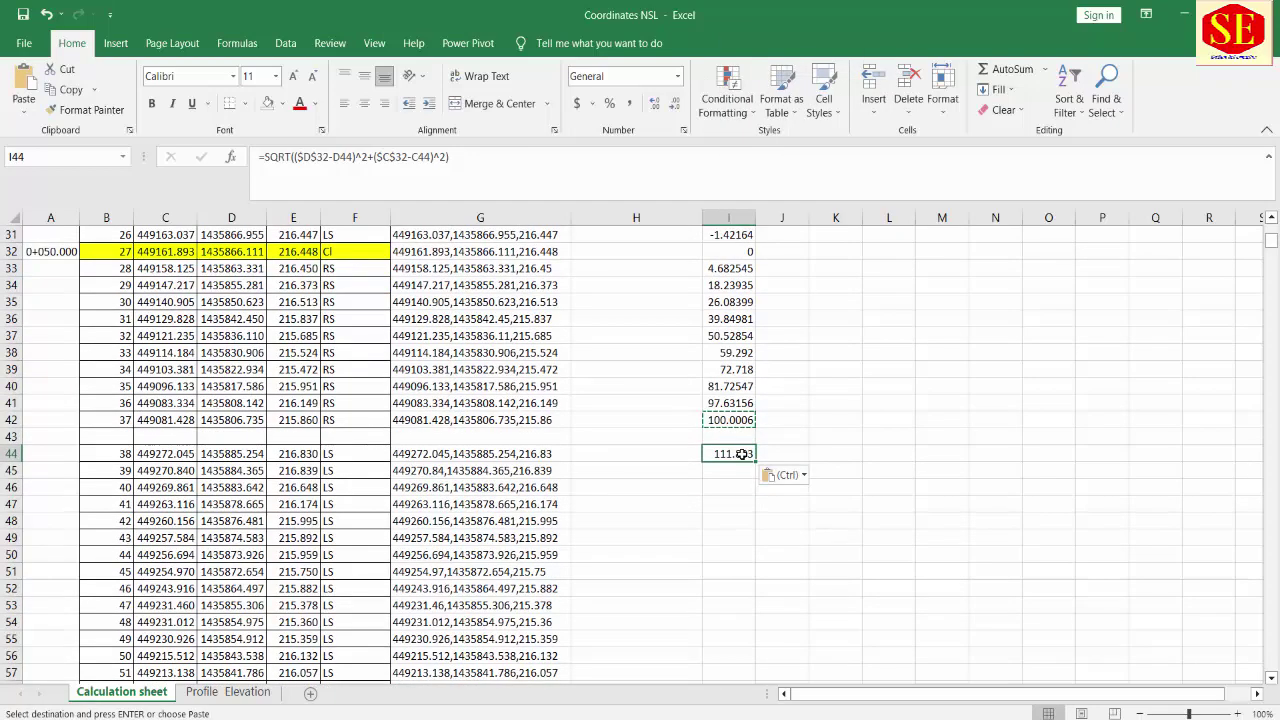
{"action": "double_click", "coordinate": [741, 454]}
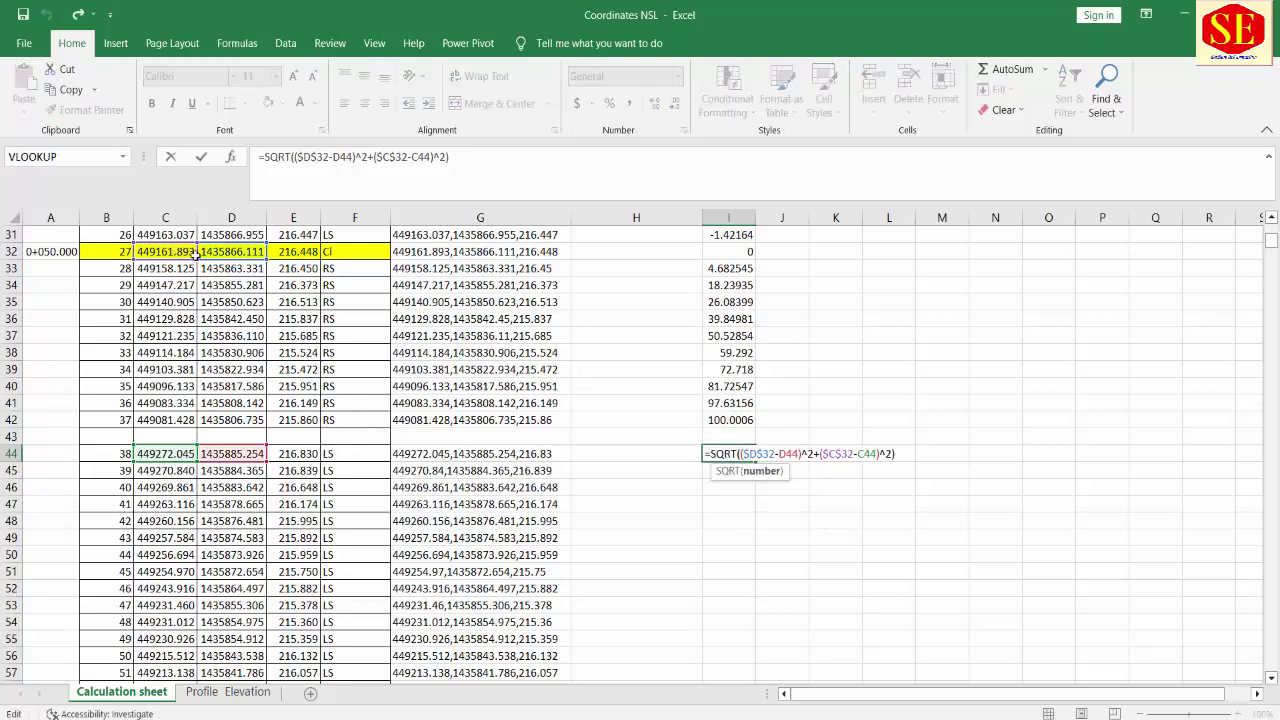
{"action": "scroll", "coordinate": [100, 645], "scroll_direction": "down", "scroll_amount": 2}
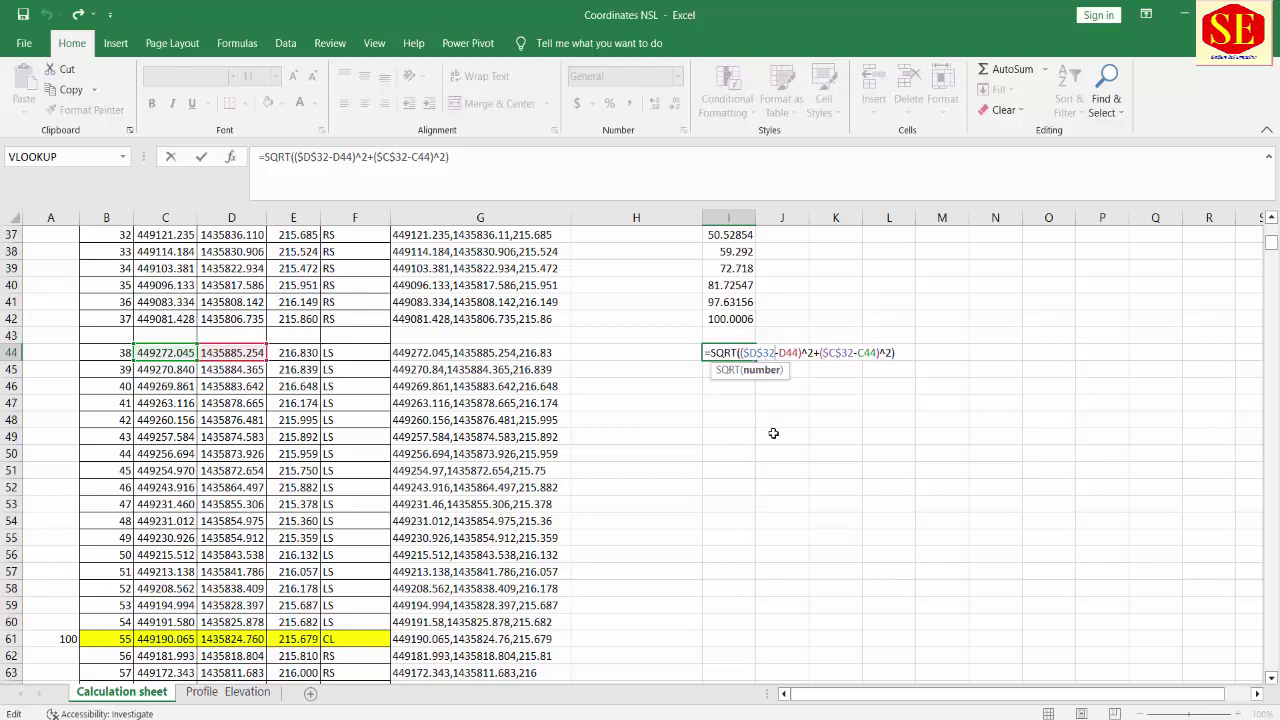
Step: Rewrite I44 as =-SQRT(($D$61-D44)^2+($C$61-C44)^2), the negated distance to centreline row 61
{"action": "key", "text": "BackSpace"}
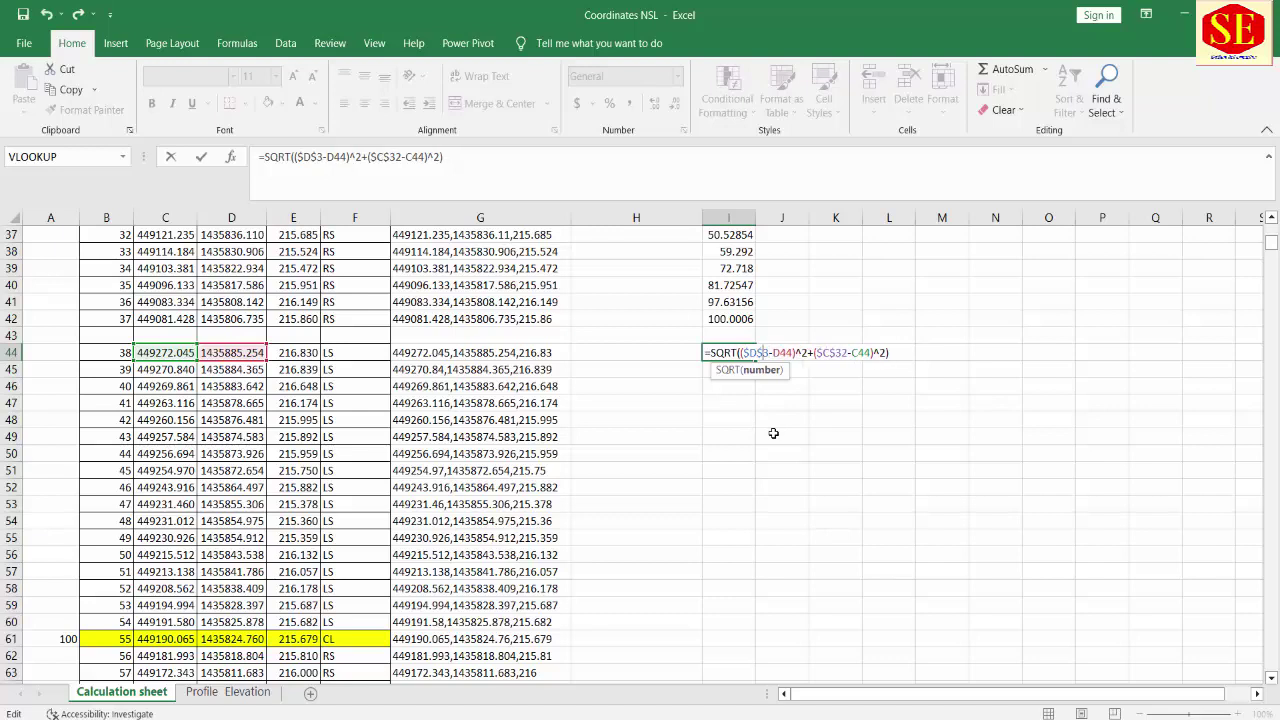
{"action": "key", "text": "BackSpace"}
{"action": "key", "text": "BackSpace"}
{"action": "key", "text": "BackSpace"}
{"action": "key", "text": "BackSpace"}
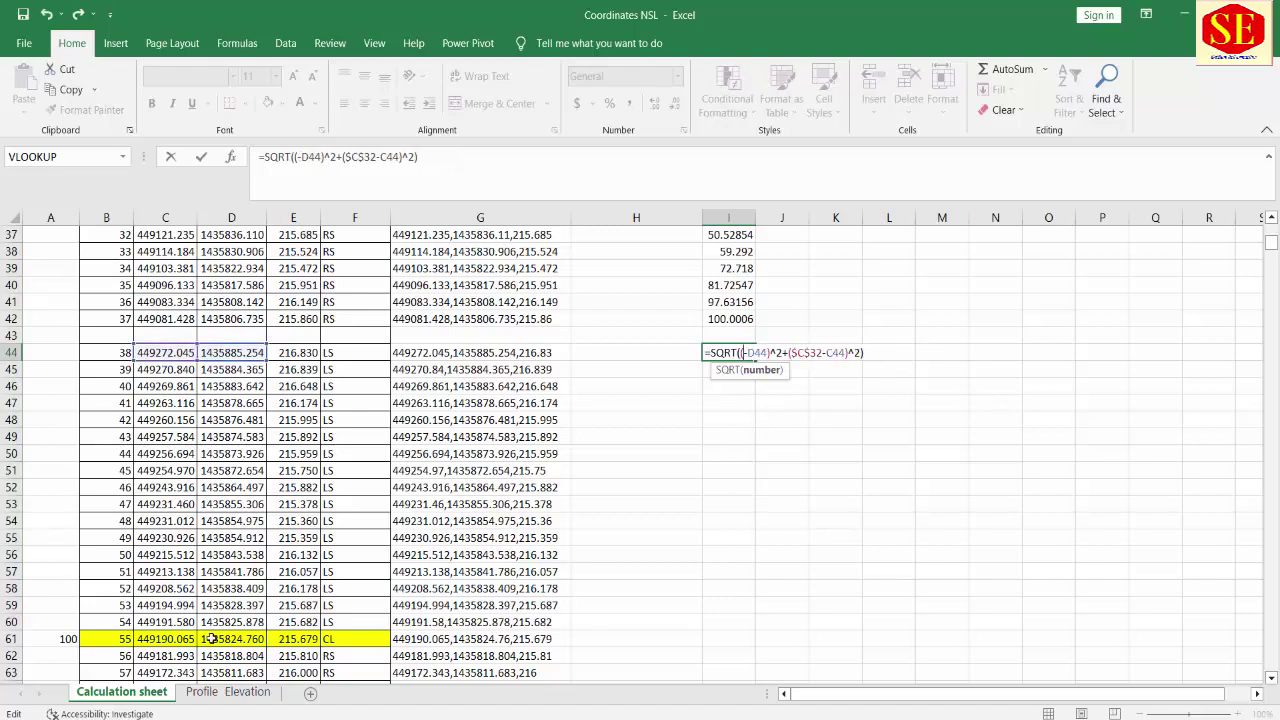
{"action": "left_click", "coordinate": [212, 638]}
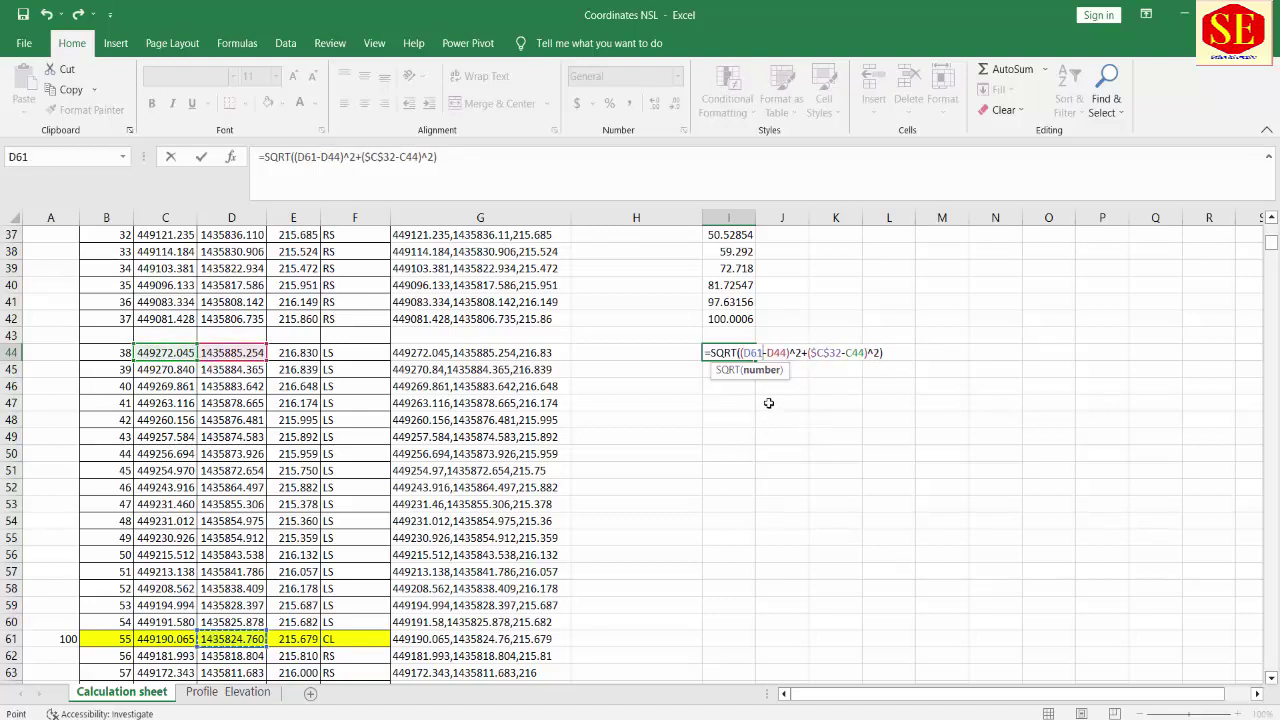
{"action": "key", "text": "F4"}
{"action": "left_click", "coordinate": [854, 350]}
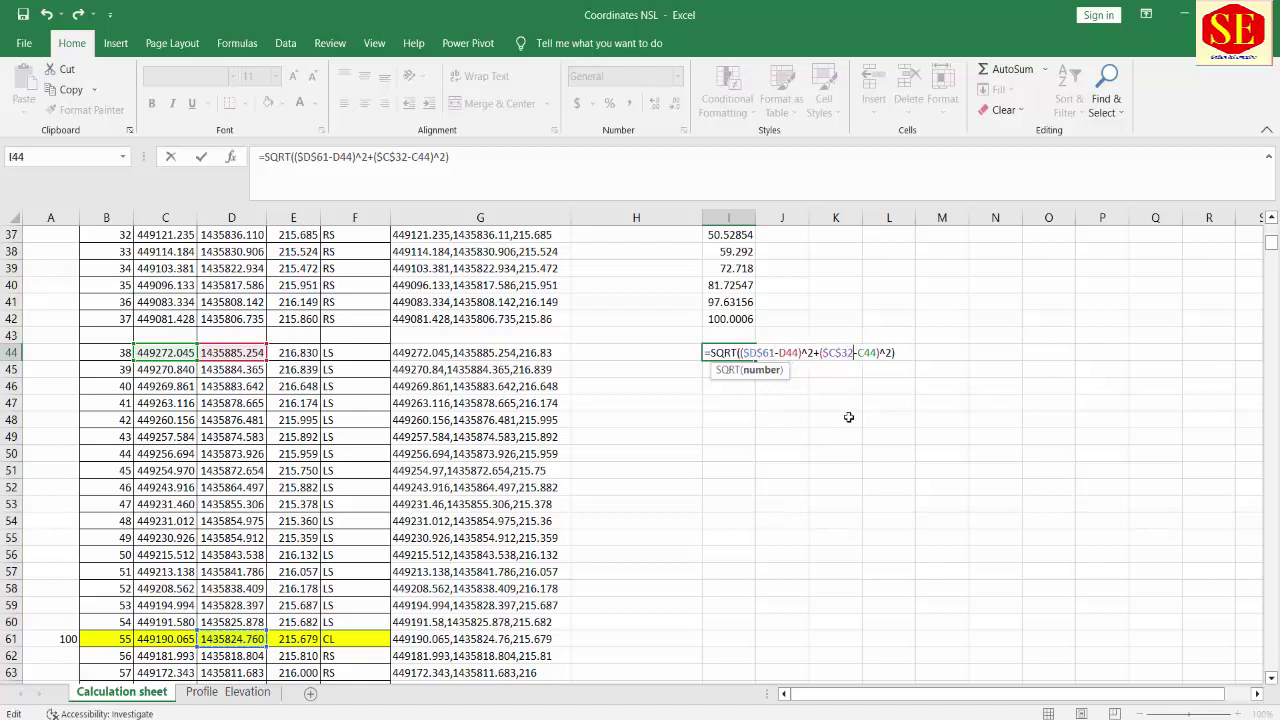
{"action": "key", "text": "BackSpace"}
{"action": "key", "text": "BackSpace"}
{"action": "key", "text": "BackSpace"}
{"action": "key", "text": "BackSpace"}
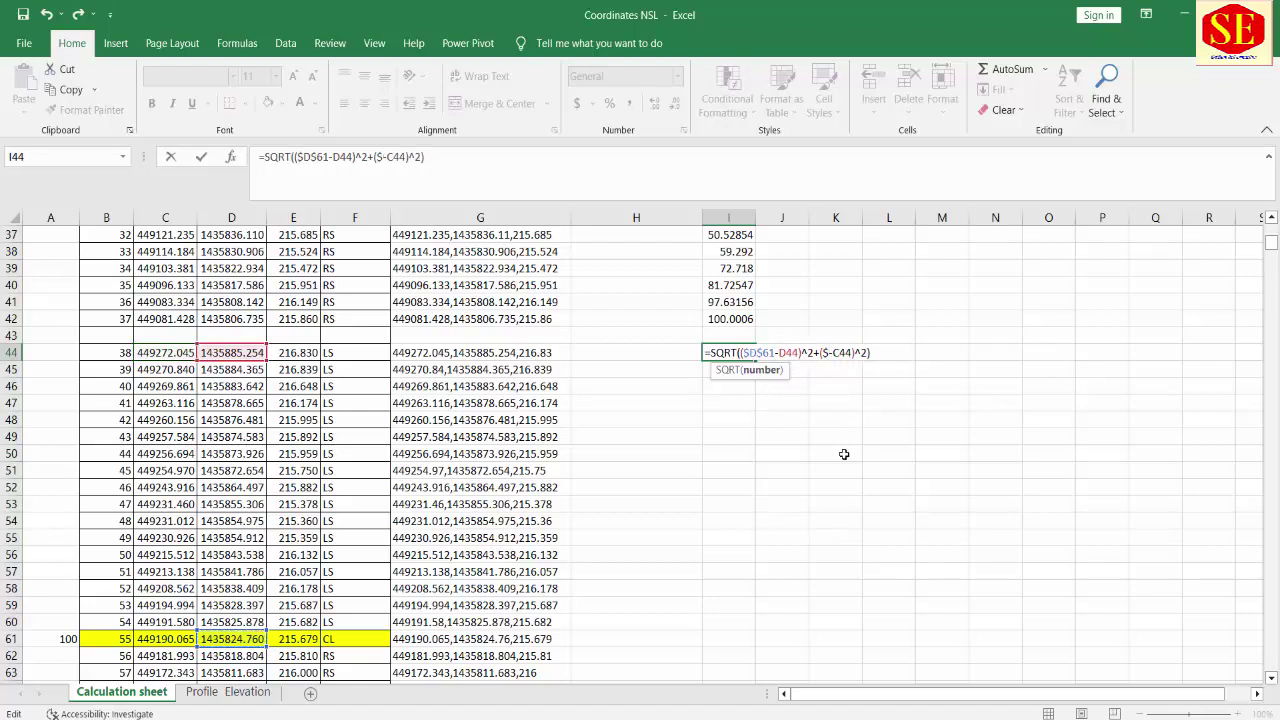
{"action": "key", "text": "BackSpace"}
{"action": "left_click", "coordinate": [167, 638]}
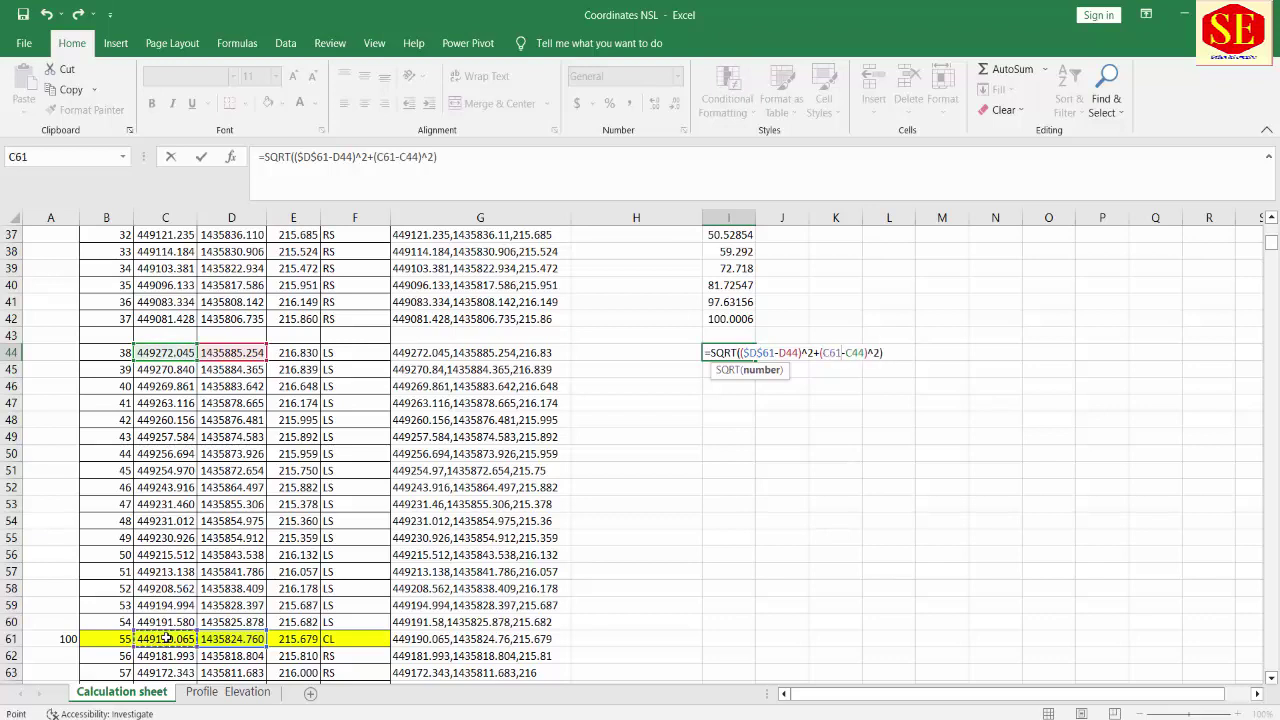
{"action": "key", "text": "F4"}
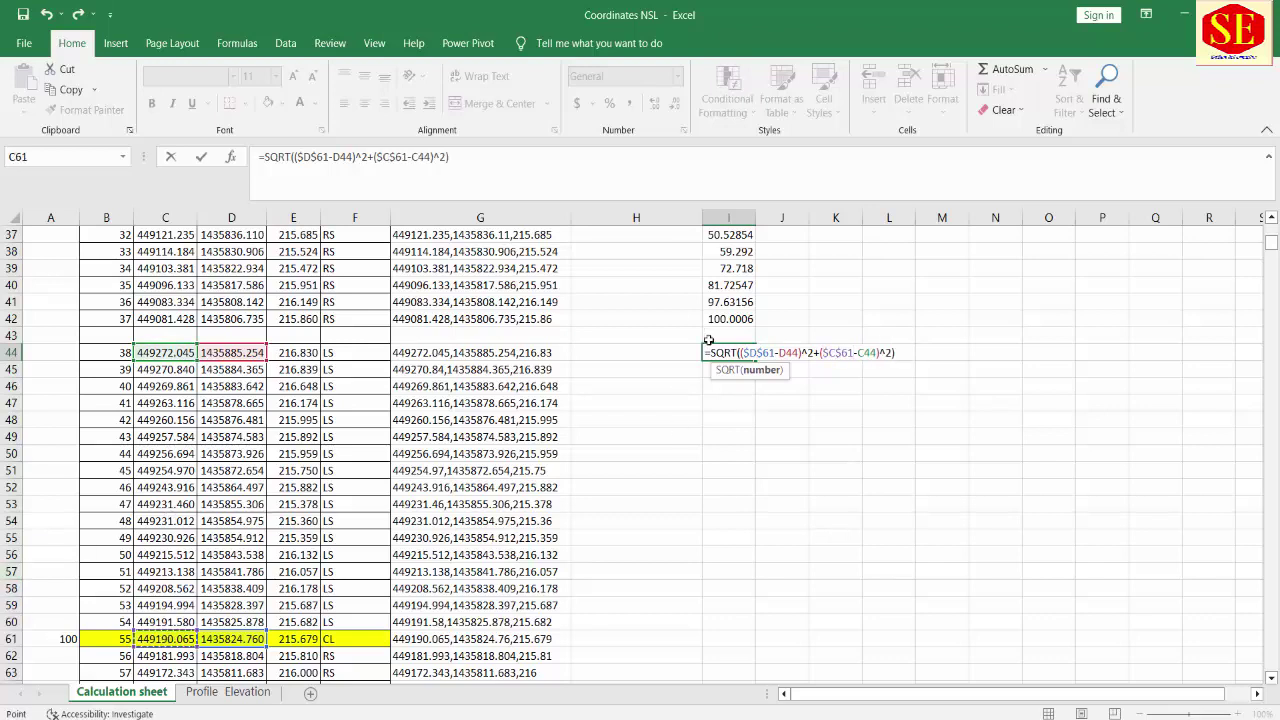
{"action": "left_click", "coordinate": [712, 353]}
{"action": "type", "text": "-"}
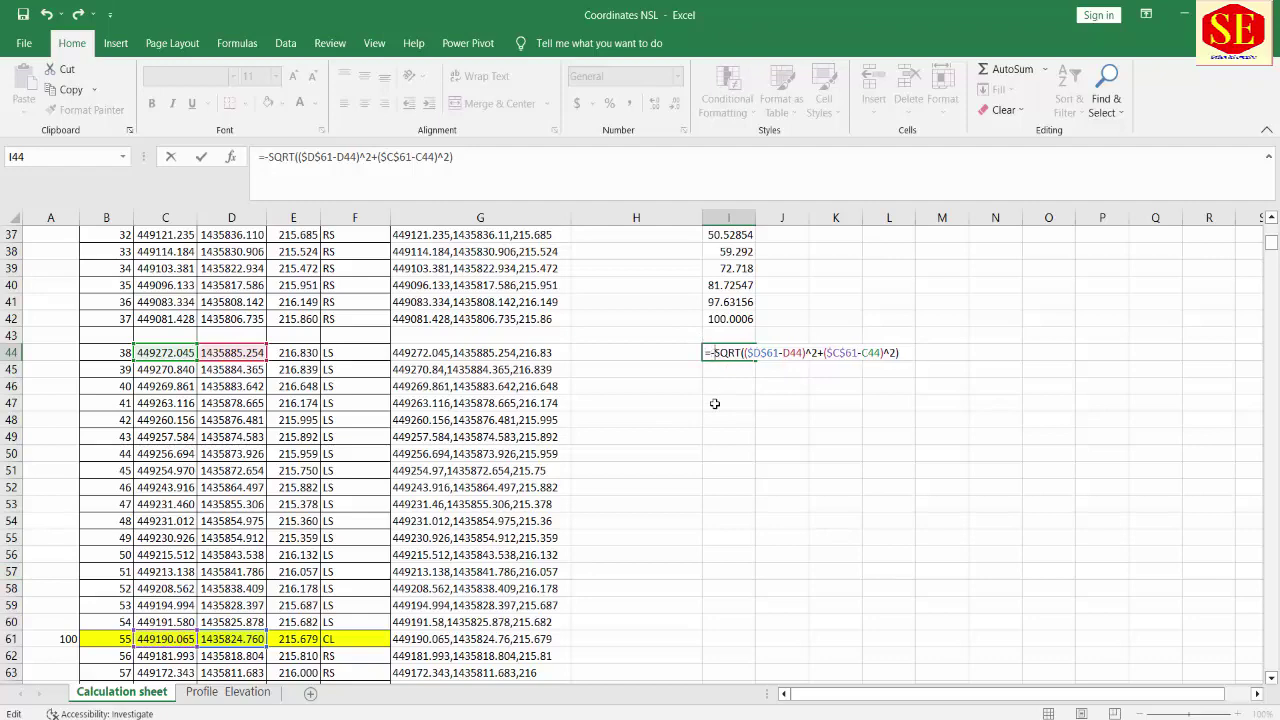
{"action": "key", "text": "Return"}
Step: Fill the formula to I61, drop the minus in I62, and fill positive offsets to I71
{"action": "left_click", "coordinate": [748, 354]}
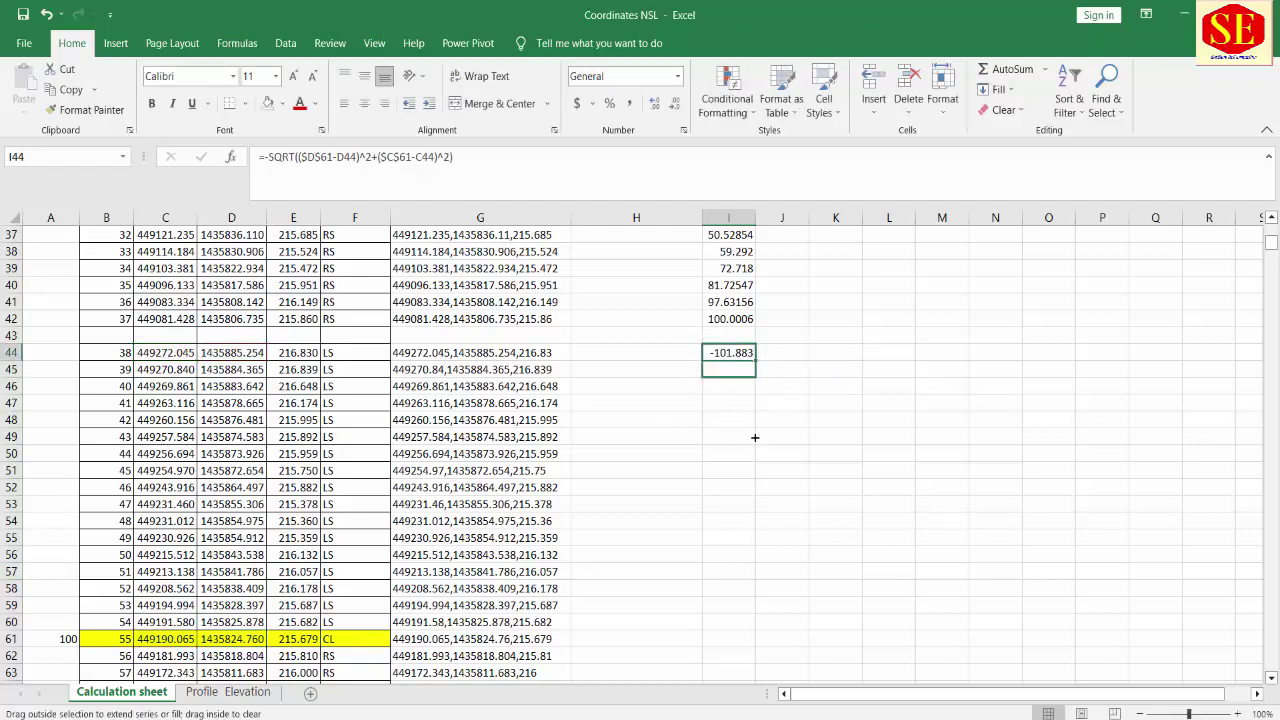
{"action": "left_click_drag", "start_coordinate": [754, 362], "coordinate": [754, 640]}
{"action": "scroll", "coordinate": [770, 450], "scroll_direction": "down", "scroll_amount": 3}
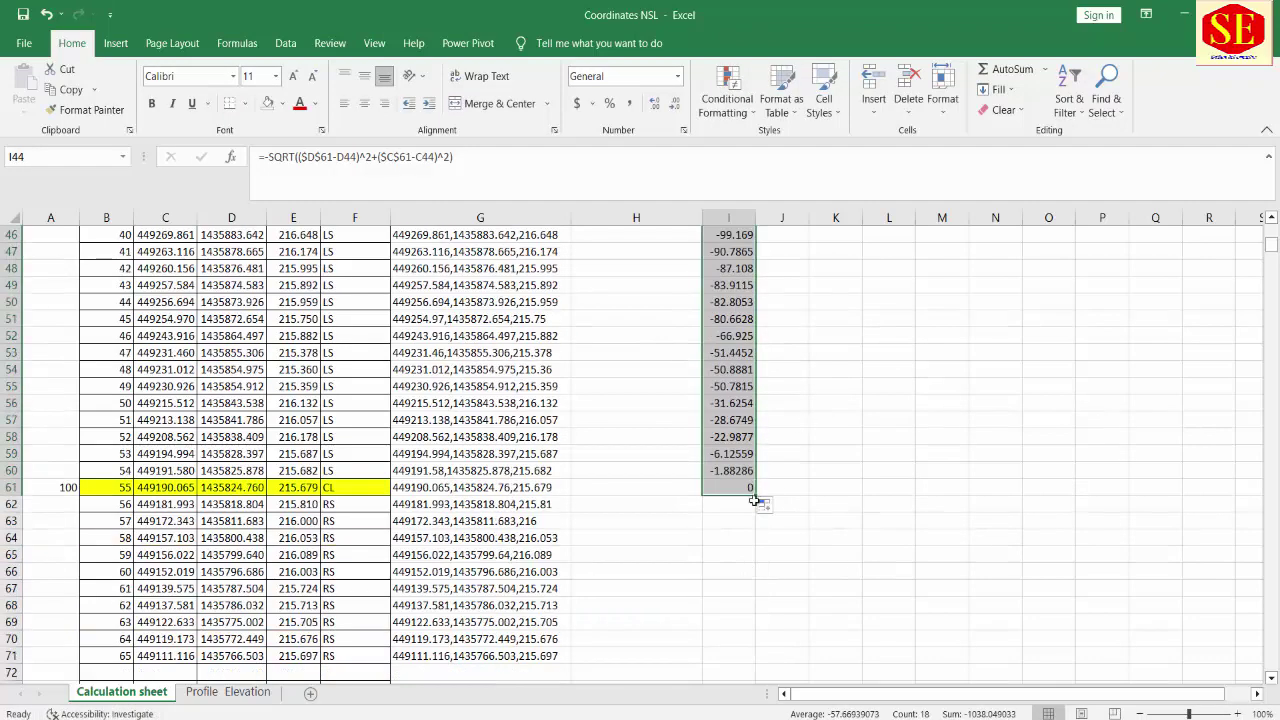
{"action": "left_click_drag", "start_coordinate": [757, 497], "coordinate": [757, 512]}
{"action": "double_click", "coordinate": [718, 504]}
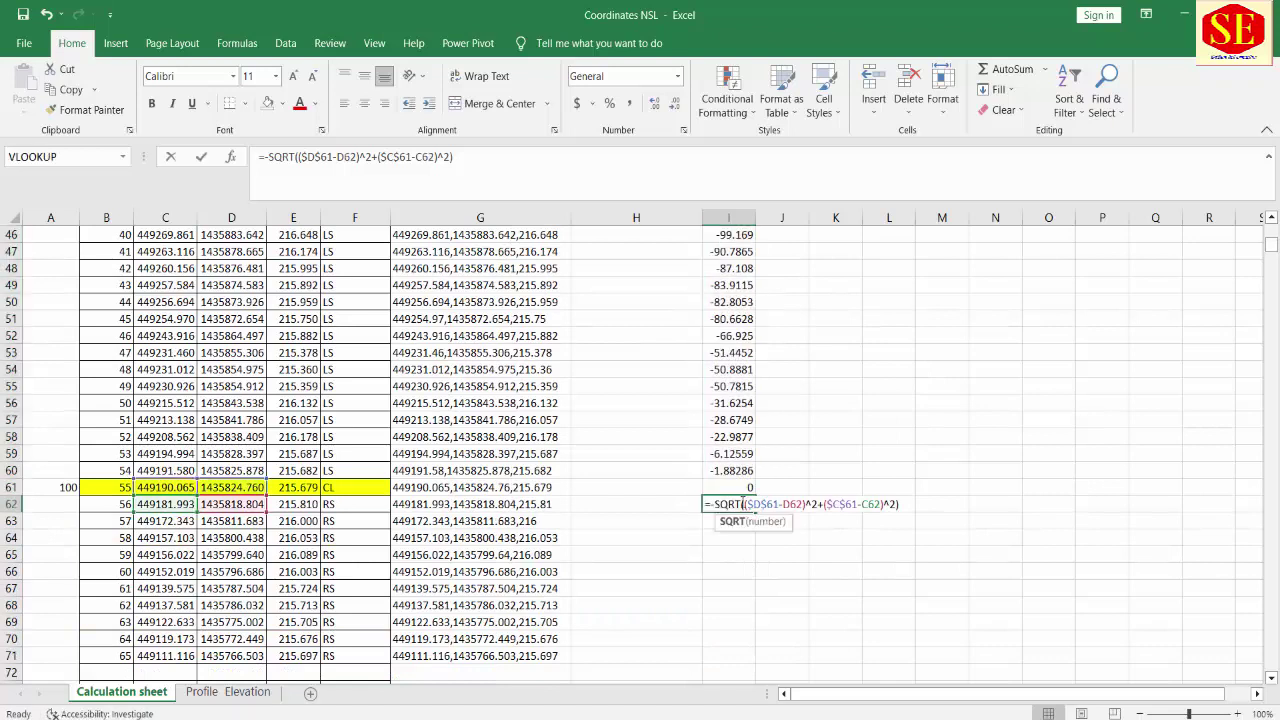
{"action": "left_click", "coordinate": [717, 503]}
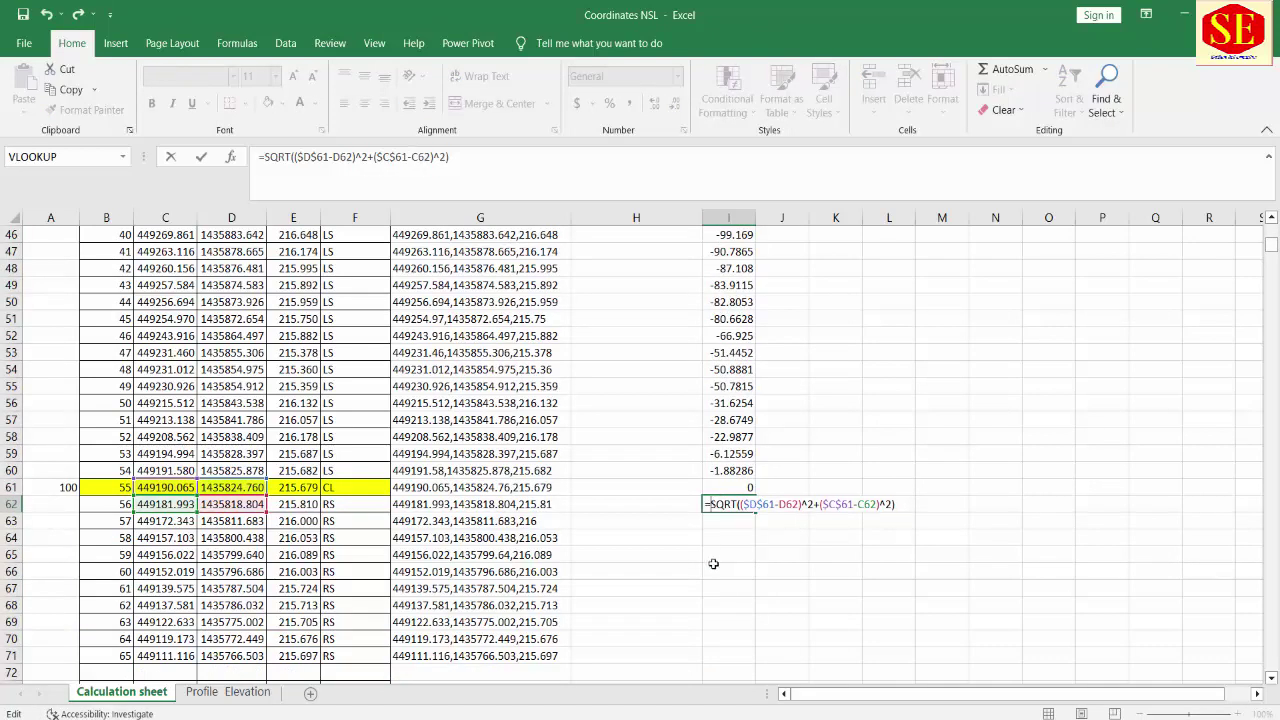
{"action": "key", "text": "Return"}
{"action": "left_click", "coordinate": [745, 505]}
{"action": "scroll", "coordinate": [861, 428], "scroll_direction": "down", "scroll_amount": 3}
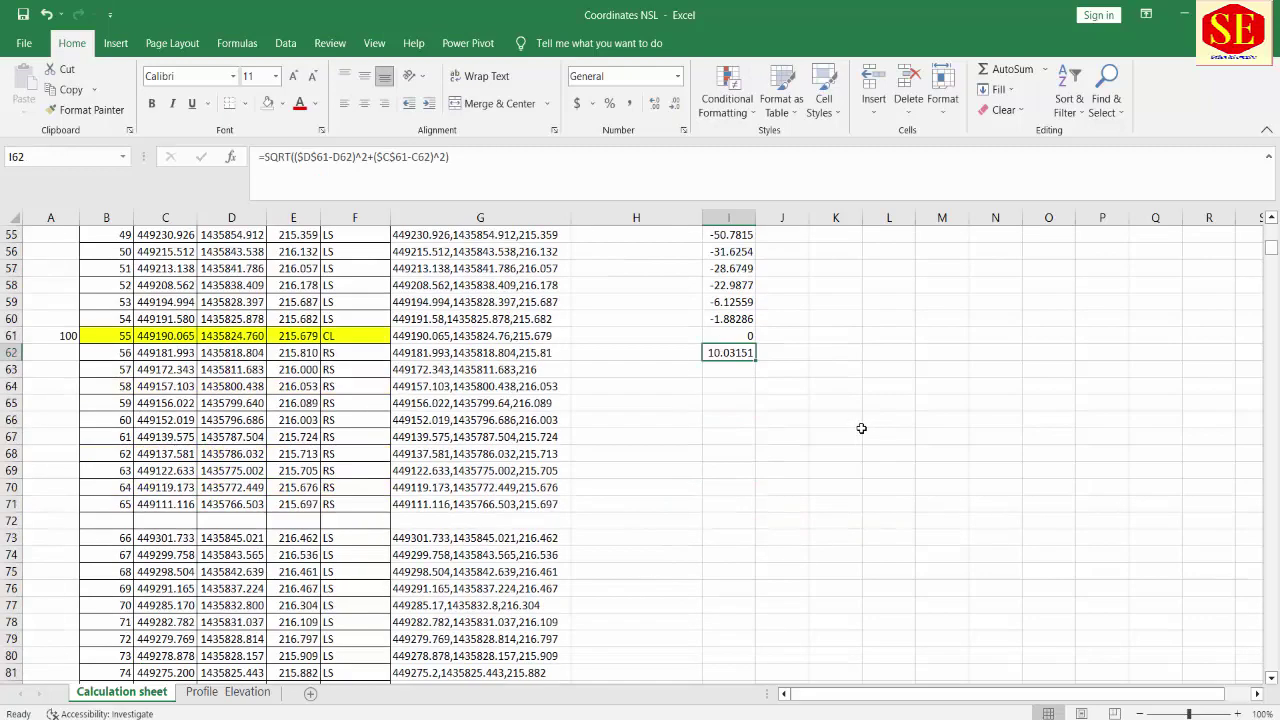
{"action": "left_click_drag", "start_coordinate": [756, 361], "coordinate": [755, 520]}
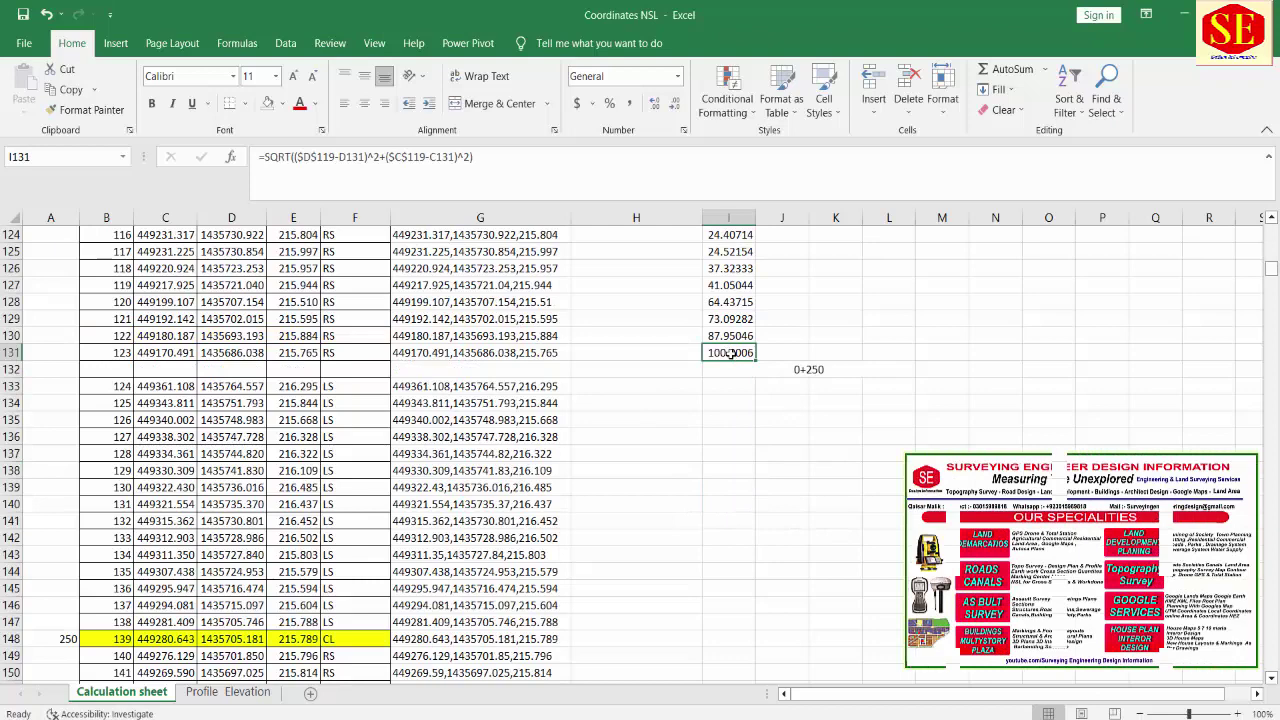
Step: Copy I131's distance formula into I133 and repoint its references to $D$148 and $C$148
{"action": "right_click", "coordinate": [736, 352]}
{"action": "left_click", "coordinate": [775, 349]}
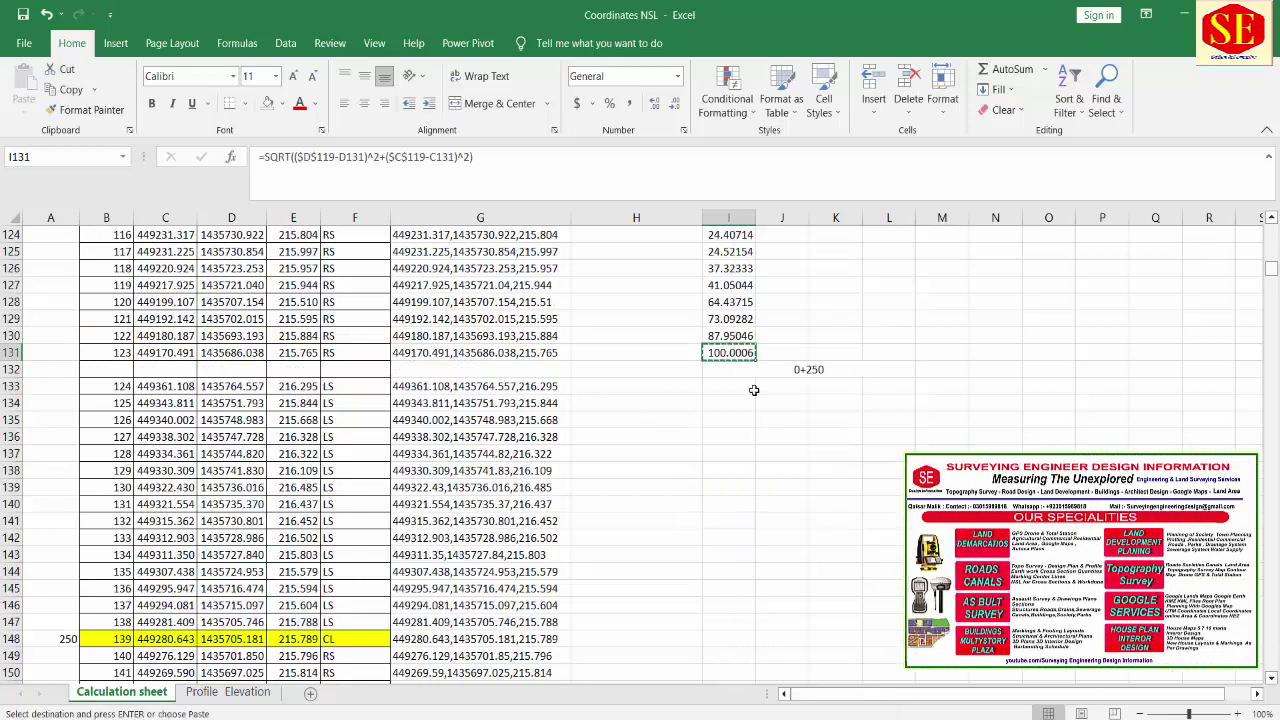
{"action": "right_click", "coordinate": [738, 387]}
{"action": "left_click", "coordinate": [762, 396]}
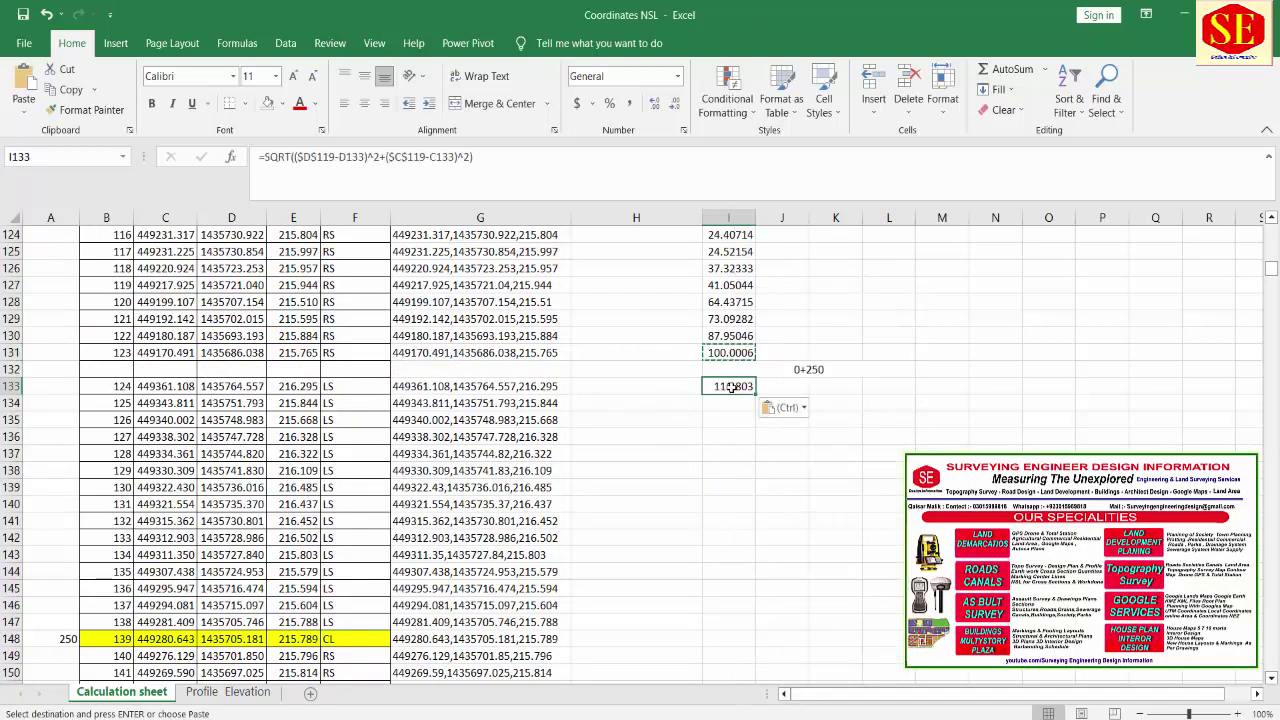
{"action": "double_click", "coordinate": [733, 387]}
{"action": "scroll", "coordinate": [284, 433], "scroll_direction": "up", "scroll_amount": 3}
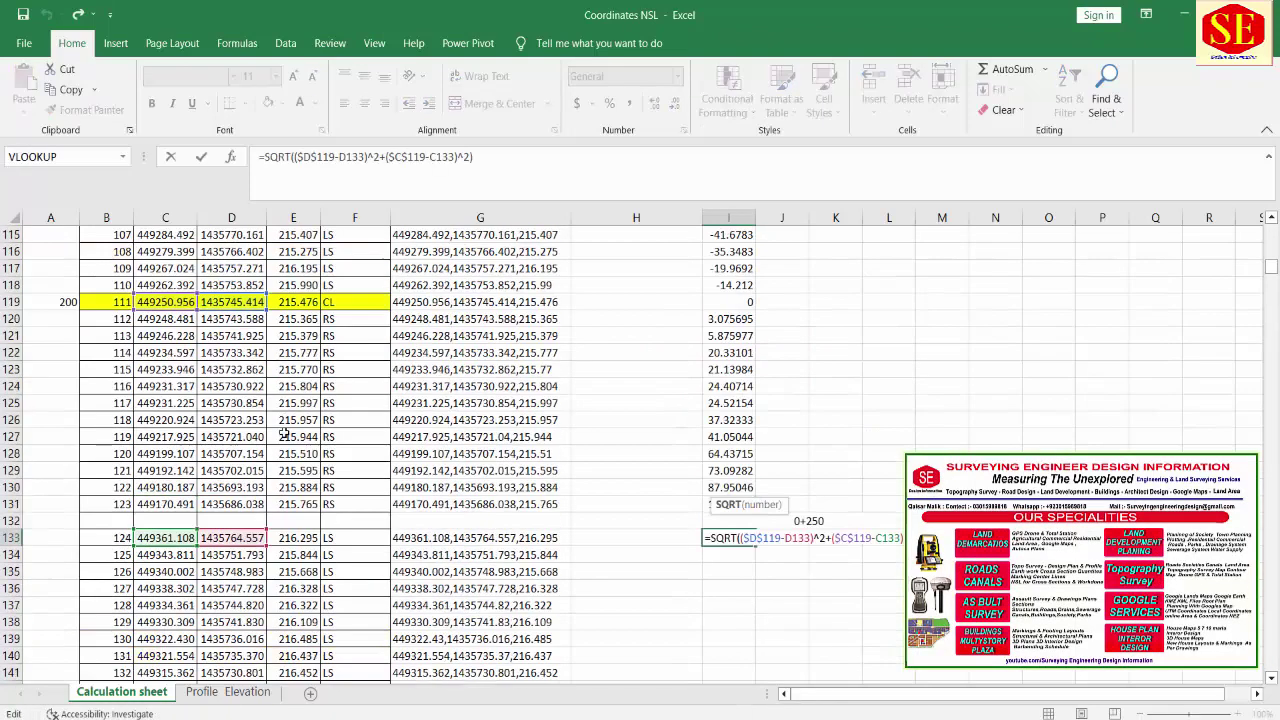
{"action": "scroll", "coordinate": [284, 433], "scroll_direction": "down", "scroll_amount": 1}
{"action": "scroll", "coordinate": [382, 360], "scroll_direction": "down", "scroll_amount": 1}
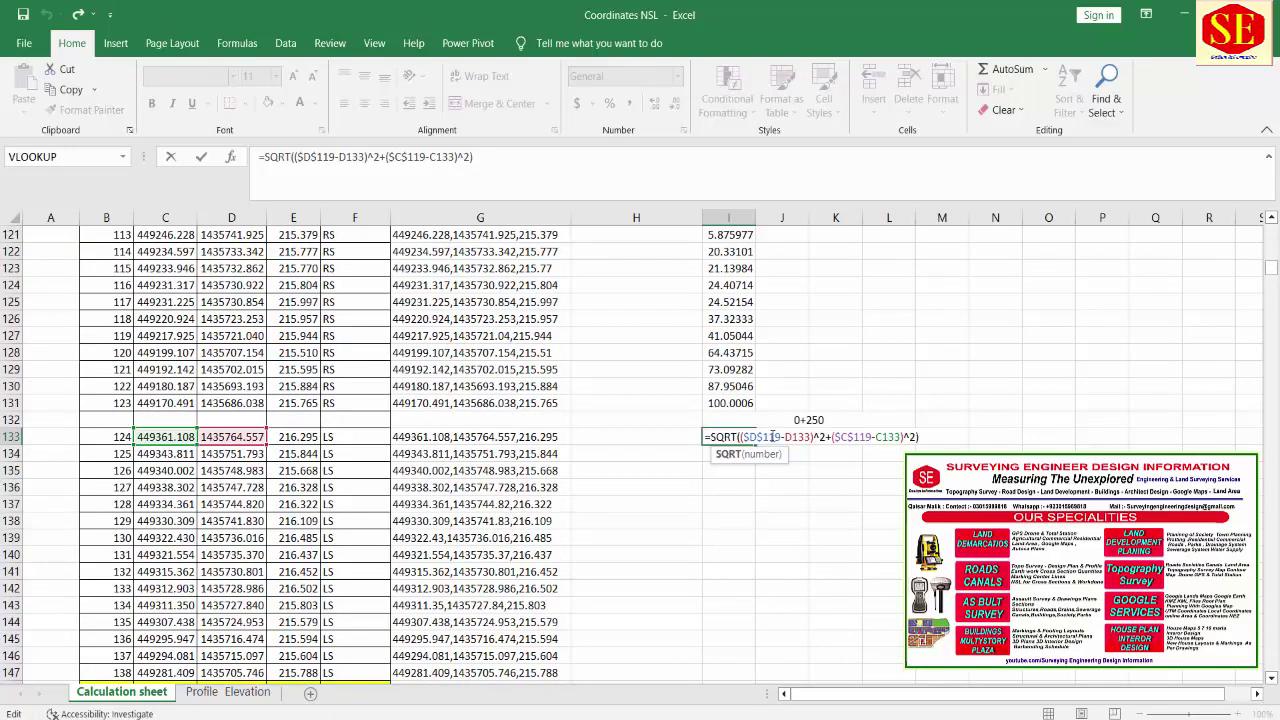
{"action": "scroll", "coordinate": [772, 437], "scroll_direction": "down", "scroll_amount": 1}
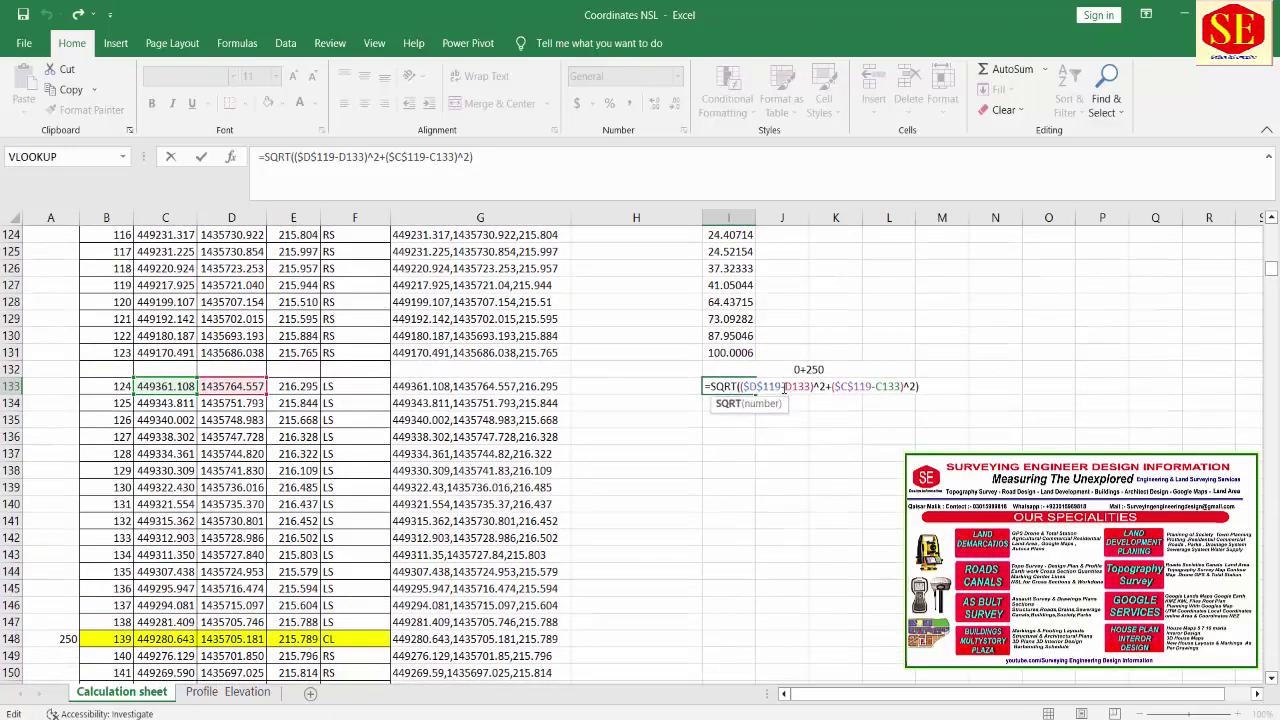
{"action": "left_click", "coordinate": [784, 386]}
{"action": "key", "text": "BackSpace"}
{"action": "key", "text": "BackSpace"}
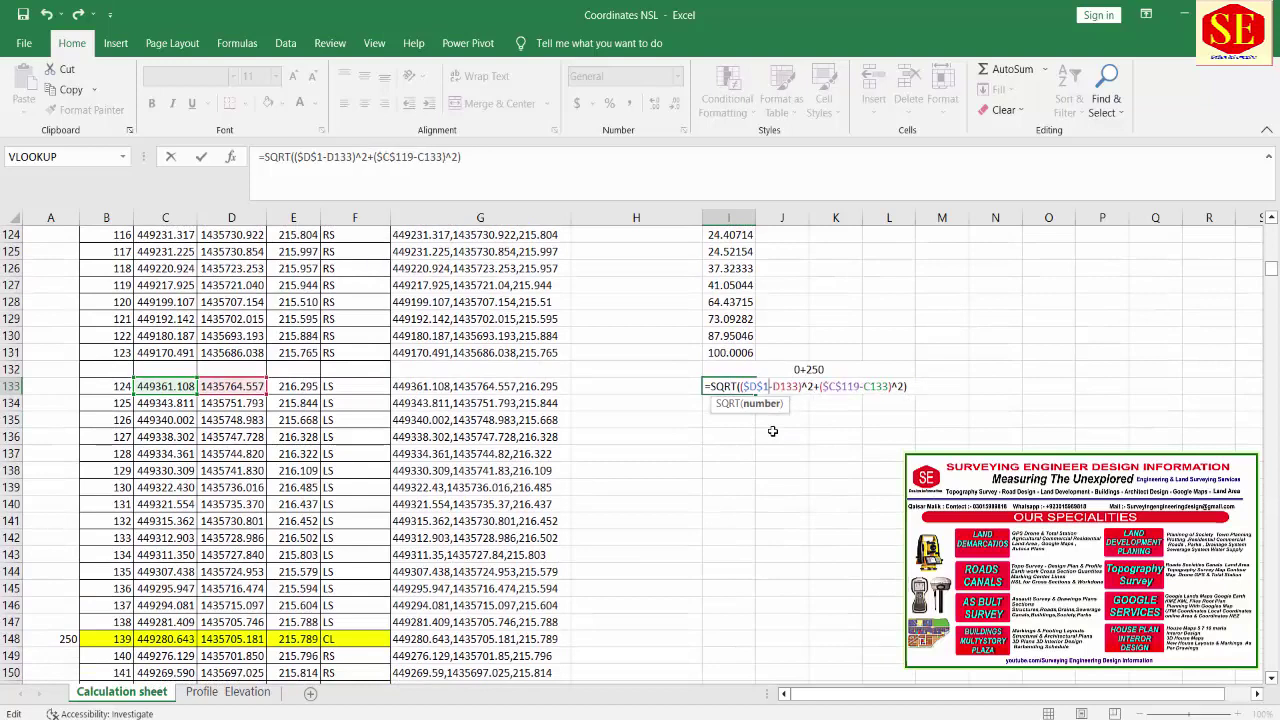
{"action": "key", "text": "BackSpace"}
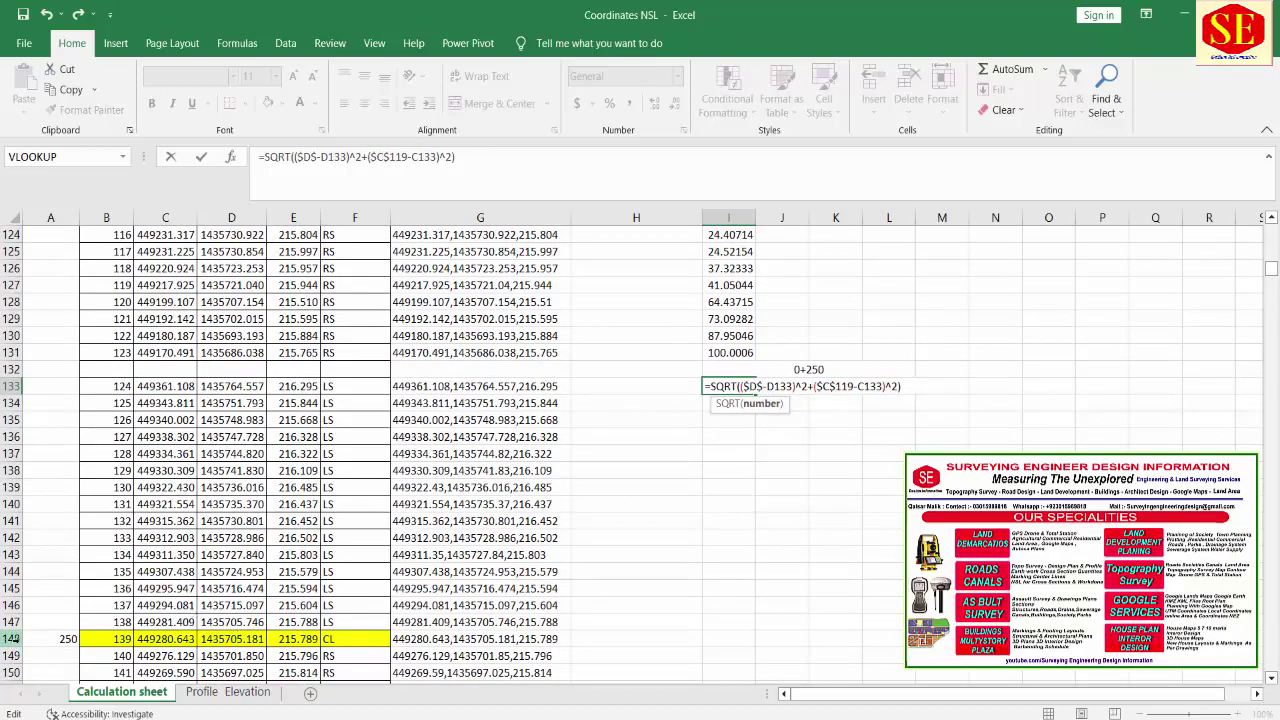
{"action": "type", "text": "1"}
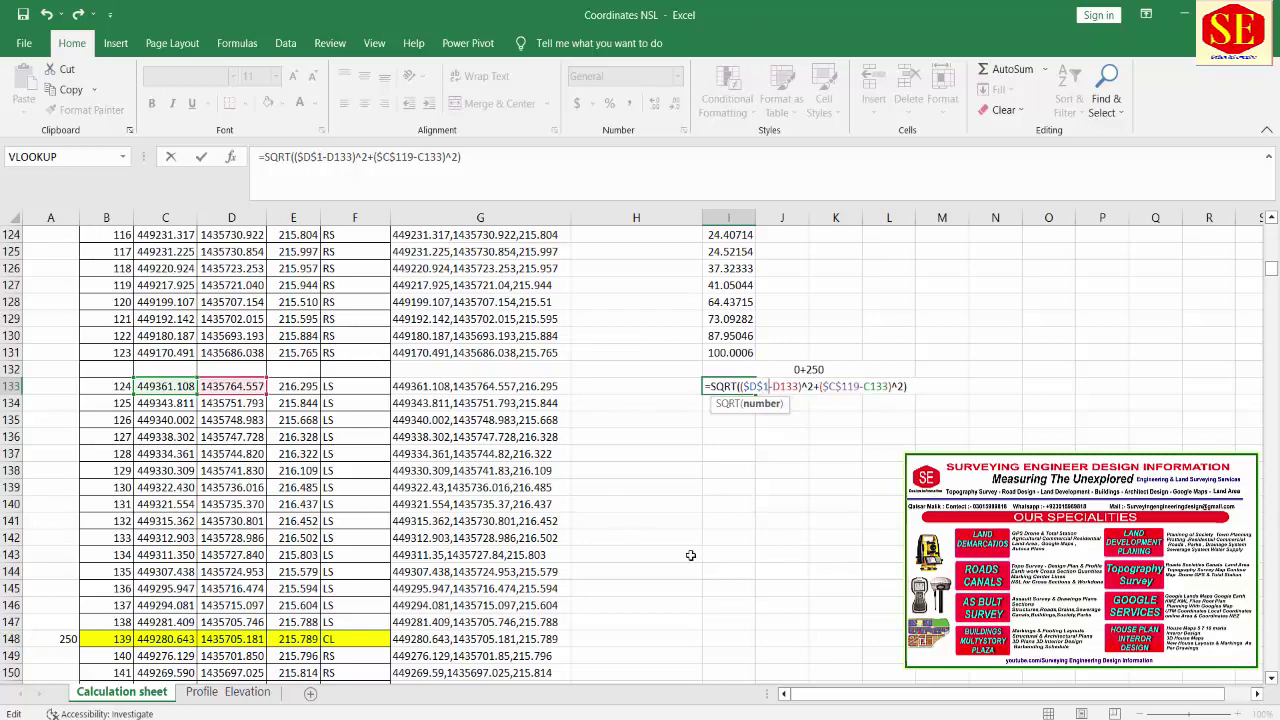
{"action": "type", "text": "48"}
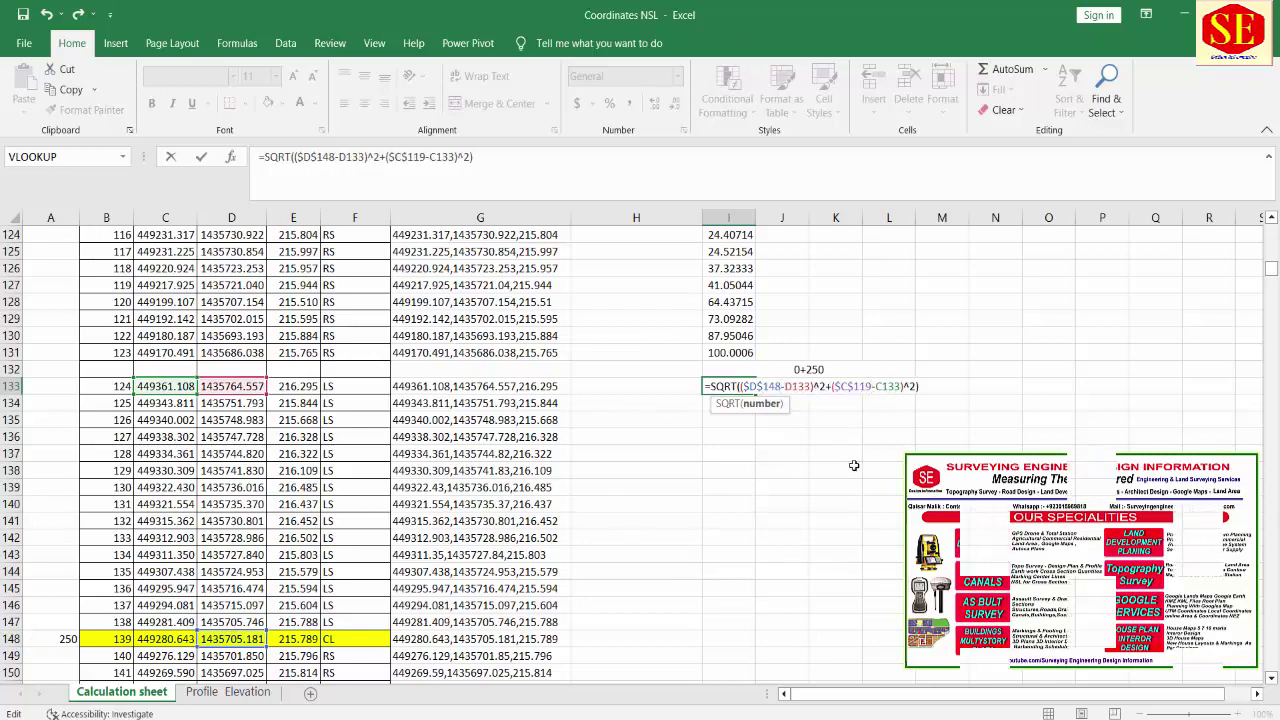
{"action": "key", "text": "BackSpace"}
{"action": "key", "text": "BackSpace"}
{"action": "type", "text": "4"}
{"action": "key", "text": "Return"}
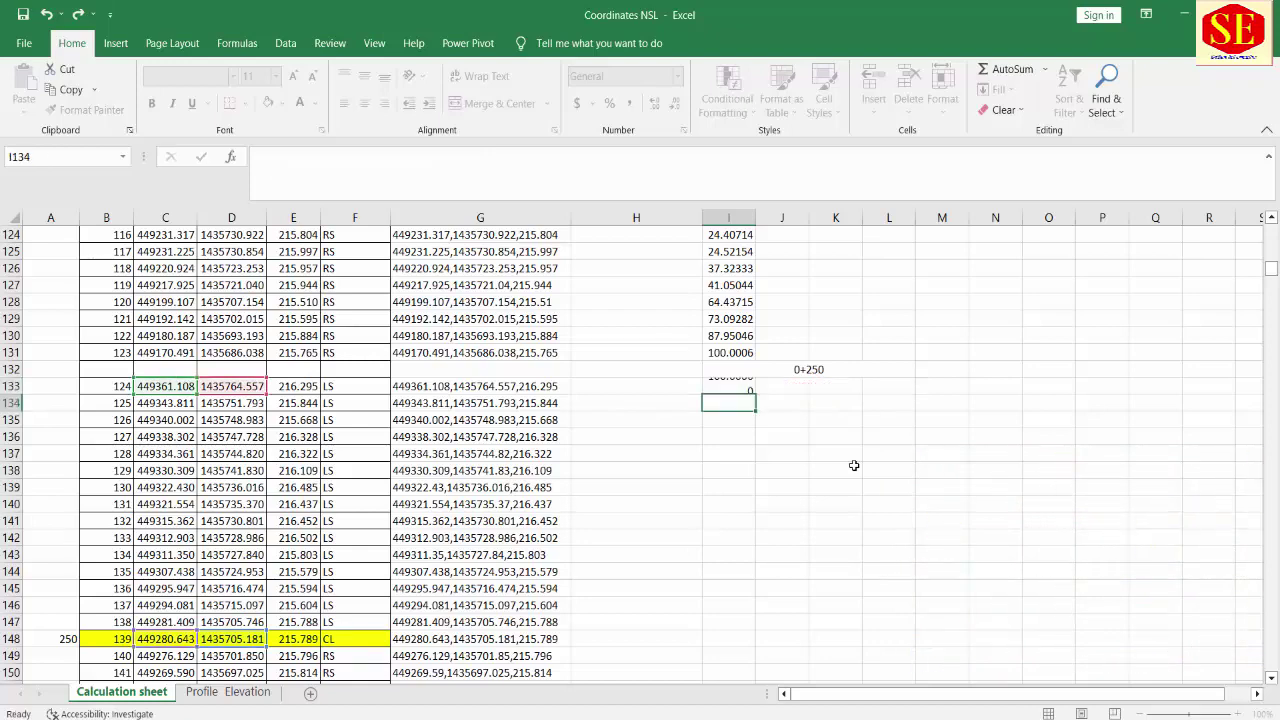
Step: Negate the I133 formula and fill it down to I149
{"action": "left_click", "coordinate": [716, 388]}
{"action": "double_click", "coordinate": [711, 386]}
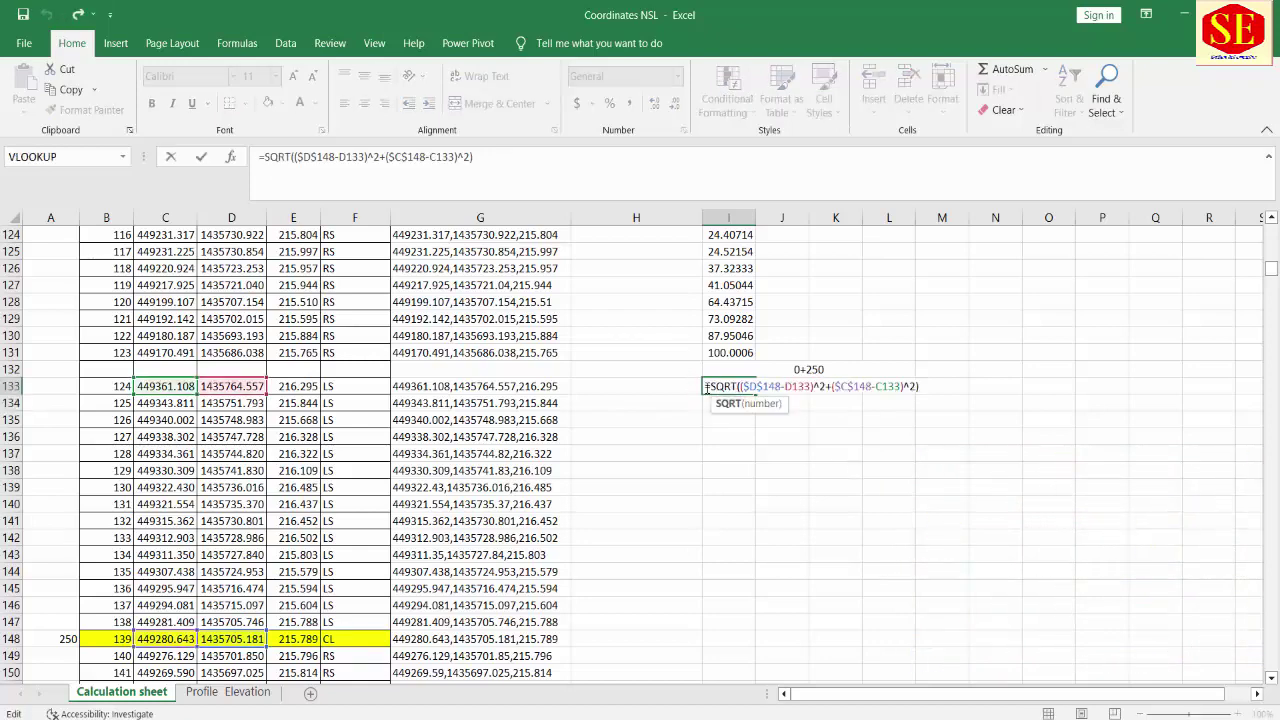
{"action": "key", "text": "Return"}
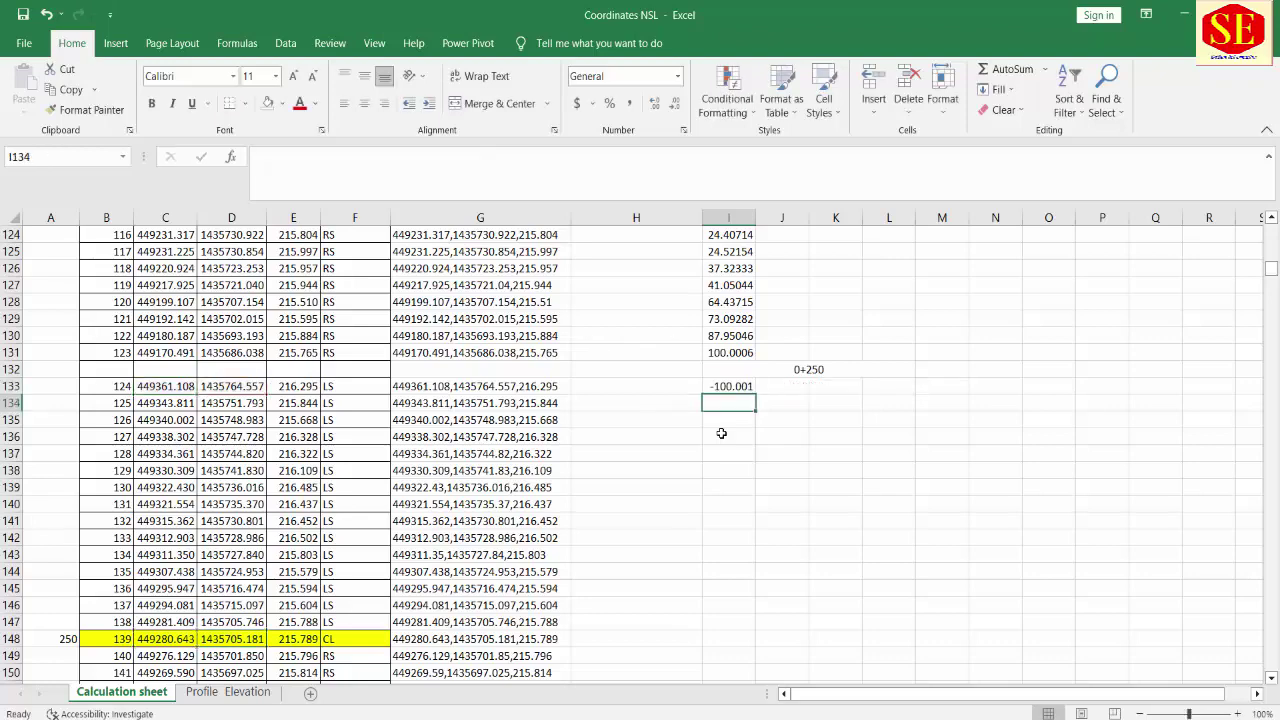
{"action": "left_click", "coordinate": [735, 386]}
{"action": "left_click_drag", "start_coordinate": [755, 393], "coordinate": [753, 655]}
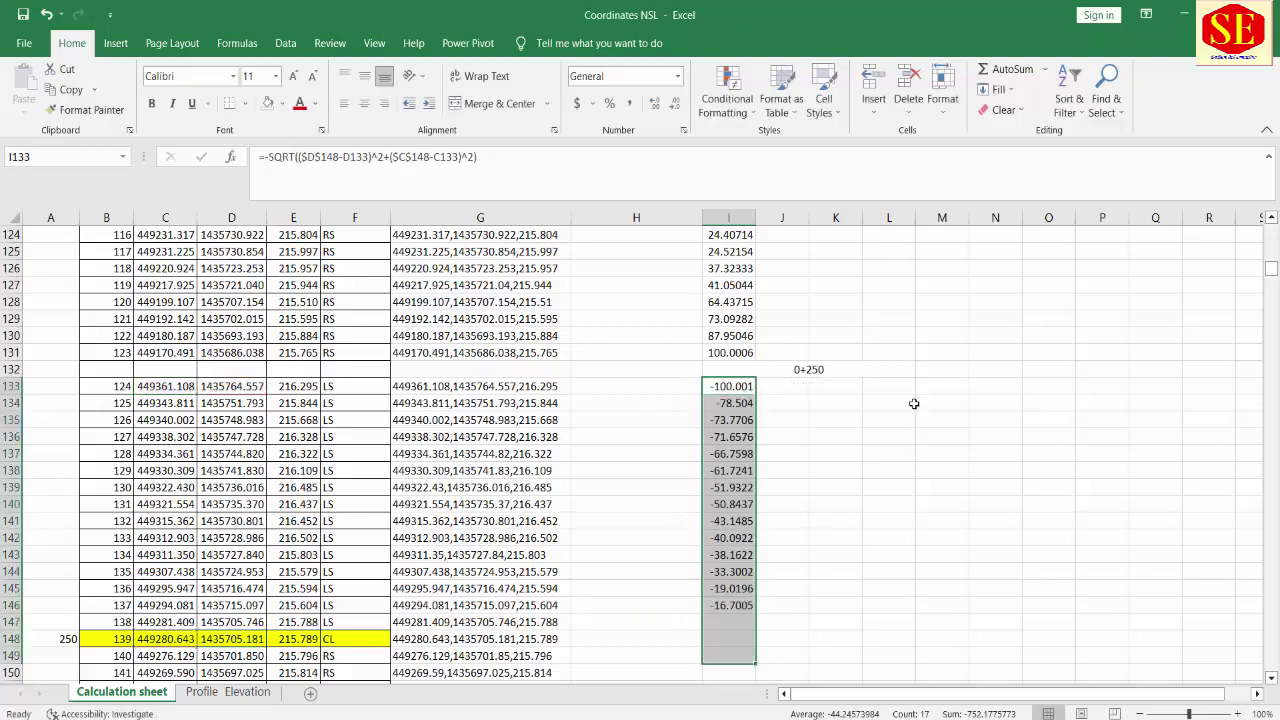
{"action": "scroll", "coordinate": [876, 430], "scroll_direction": "down", "scroll_amount": 3}
Step: Make I149 positive and fill the right-side offsets down through I159
{"action": "double_click", "coordinate": [728, 505]}
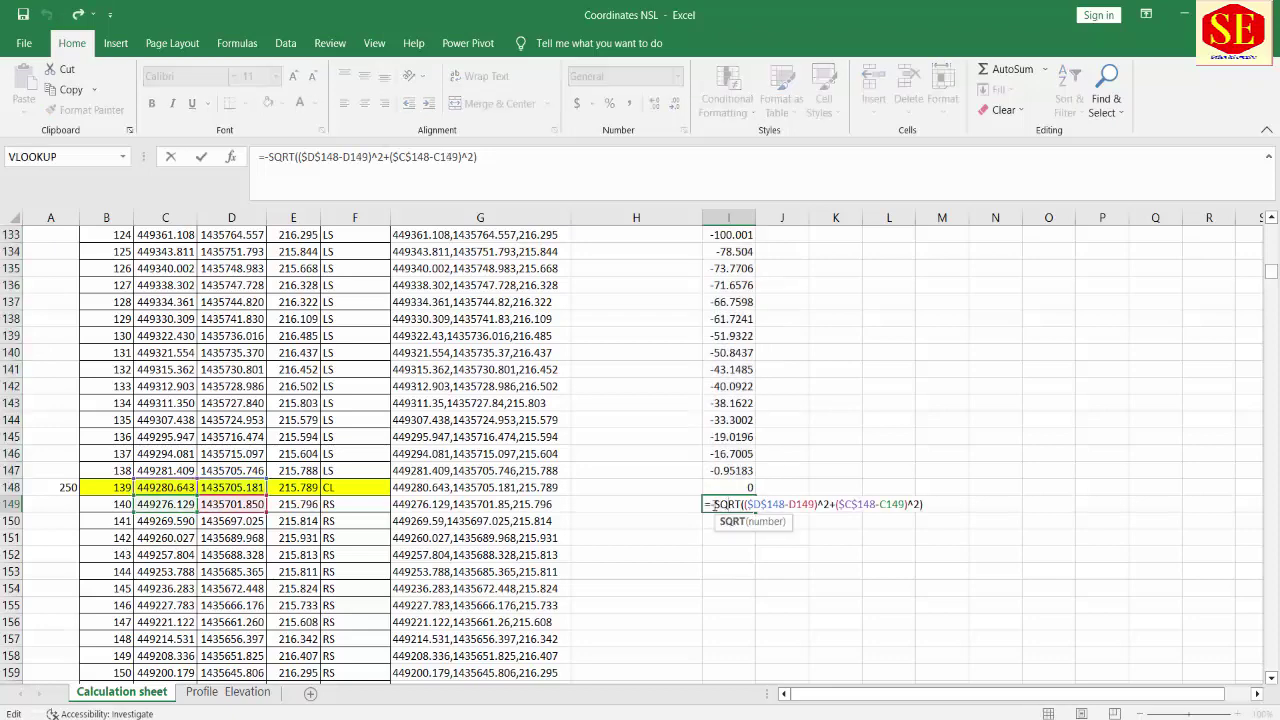
{"action": "key", "text": "Return"}
{"action": "scroll", "coordinate": [748, 537], "scroll_direction": "down", "scroll_amount": 2}
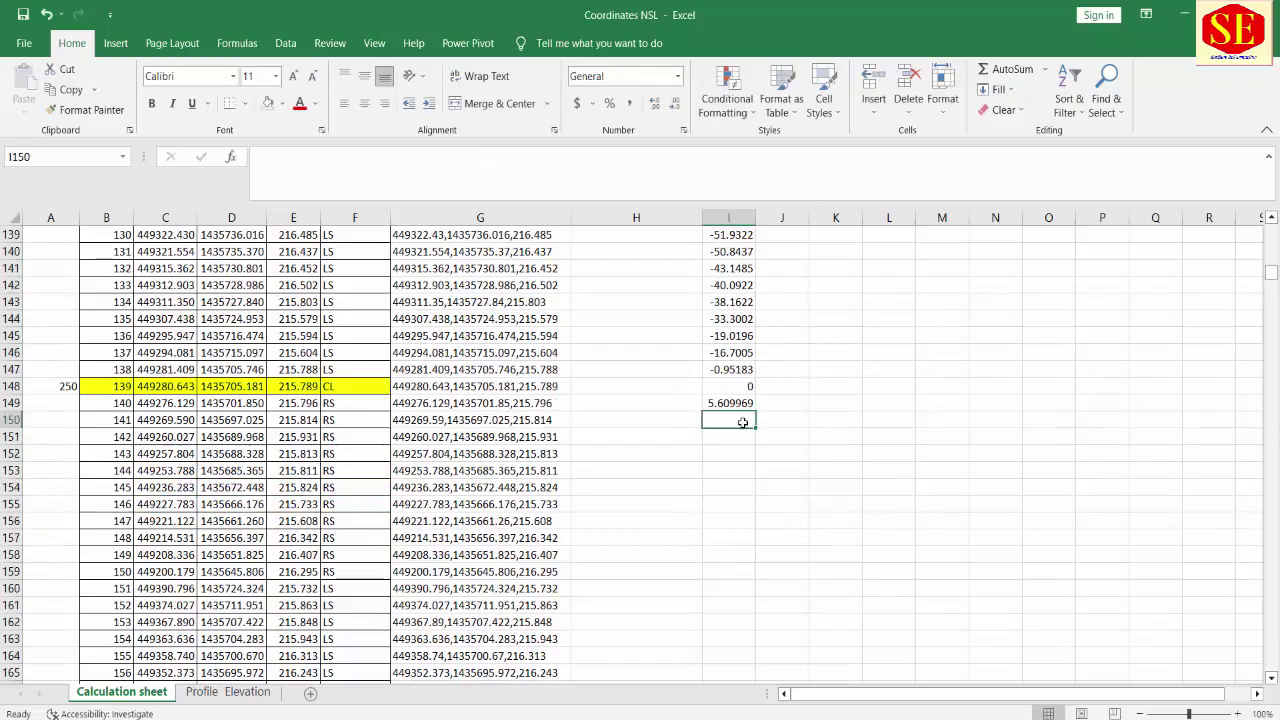
{"action": "left_click", "coordinate": [728, 402]}
{"action": "left_click_drag", "start_coordinate": [752, 413], "coordinate": [728, 533]}
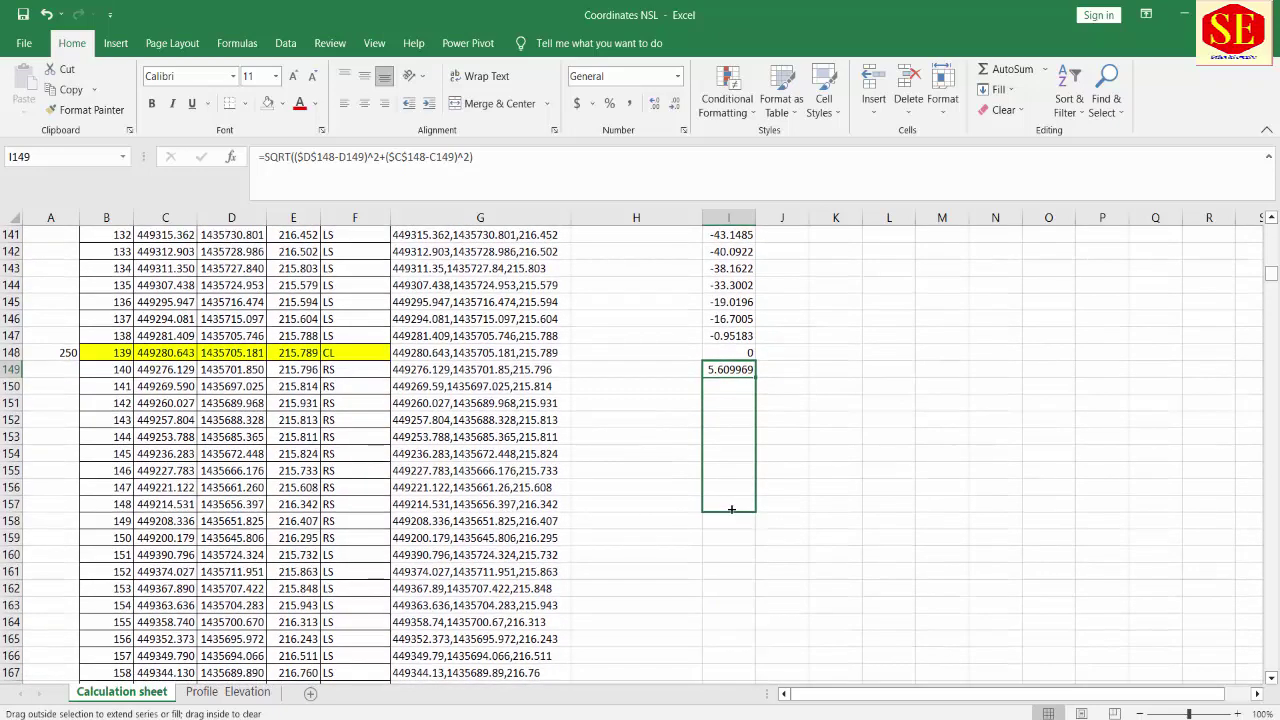
{"action": "left_click_drag", "start_coordinate": [728, 533], "coordinate": [731, 547]}
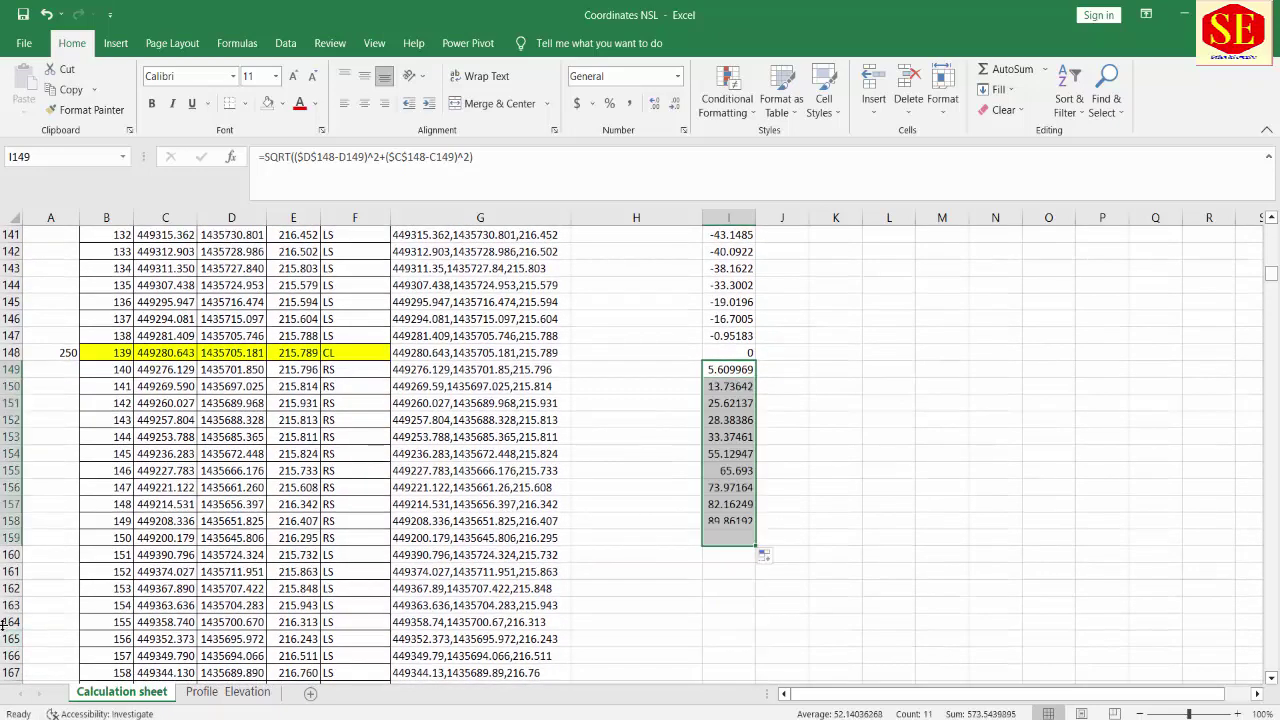
Step: Insert a blank row 160 after the station 250 points
{"action": "right_click", "coordinate": [12, 555]}
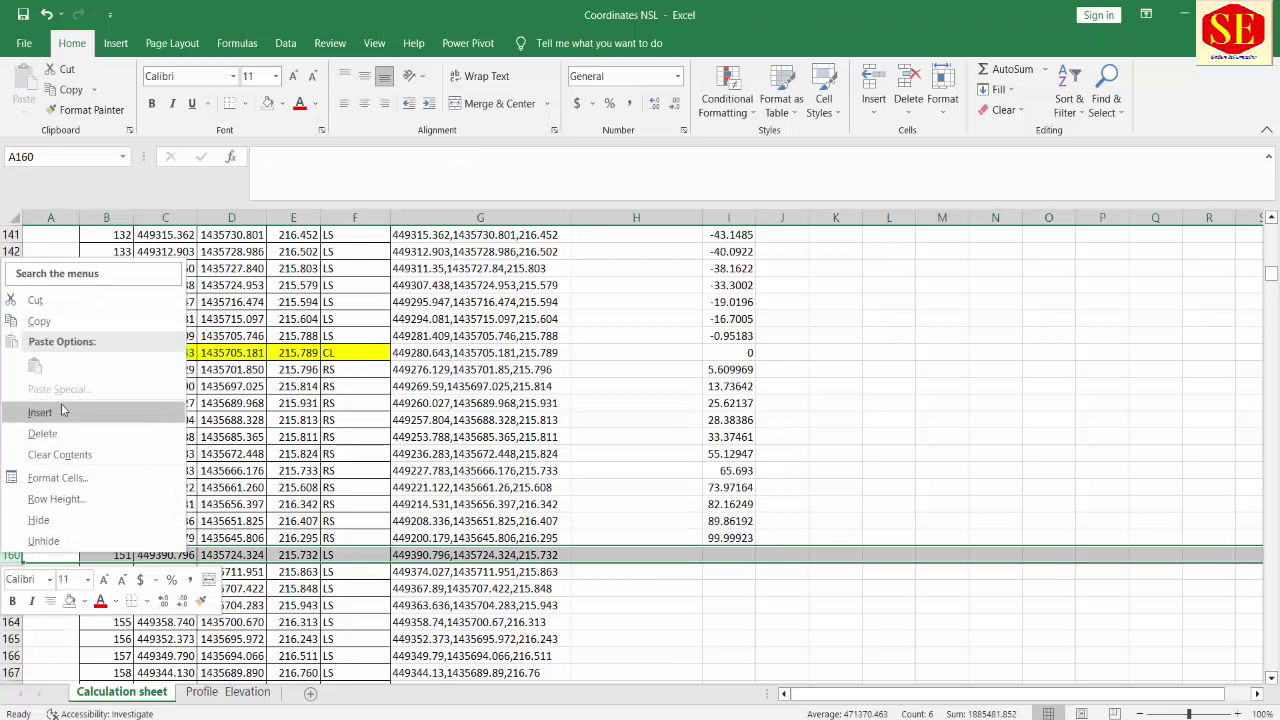
{"action": "left_click", "coordinate": [42, 412]}
{"action": "left_click", "coordinate": [731, 537]}
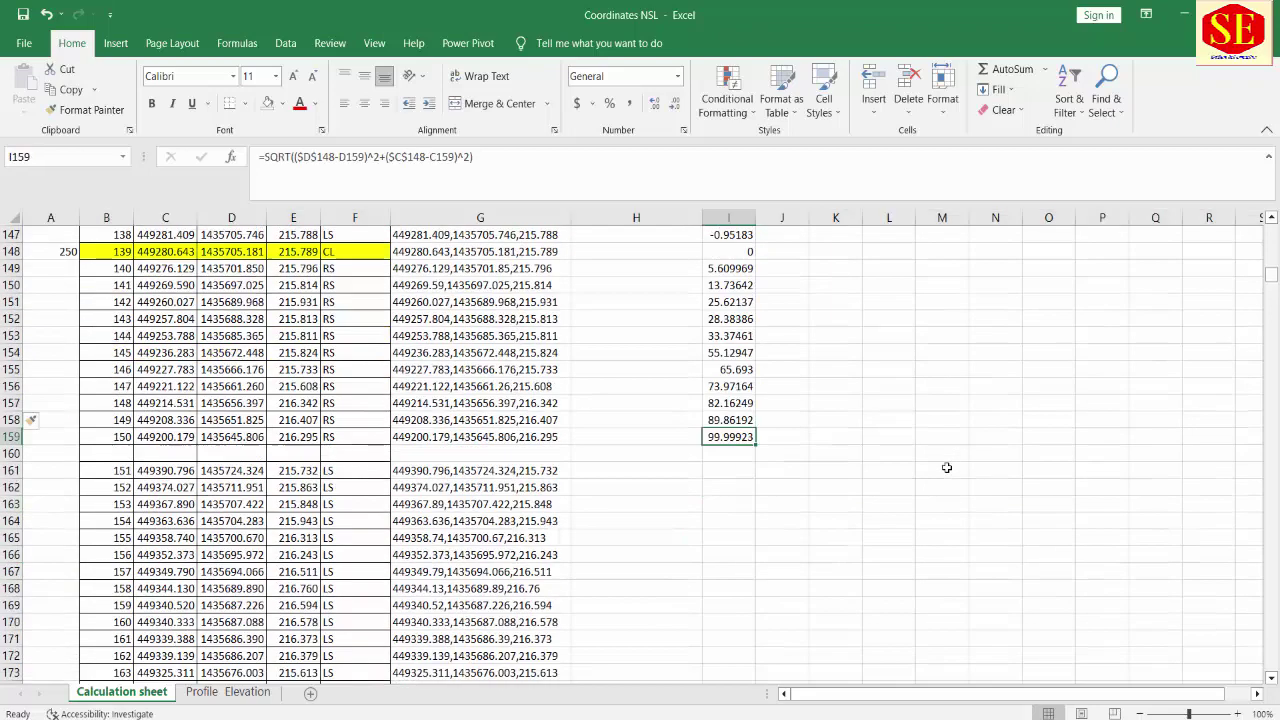
{"action": "scroll", "coordinate": [731, 537], "scroll_direction": "down", "scroll_amount": 3}
Step: Copy I159's distance formula into I161 and repoint it to $D$177 and $C$177
{"action": "right_click", "coordinate": [748, 386]}
{"action": "left_click", "coordinate": [789, 353]}
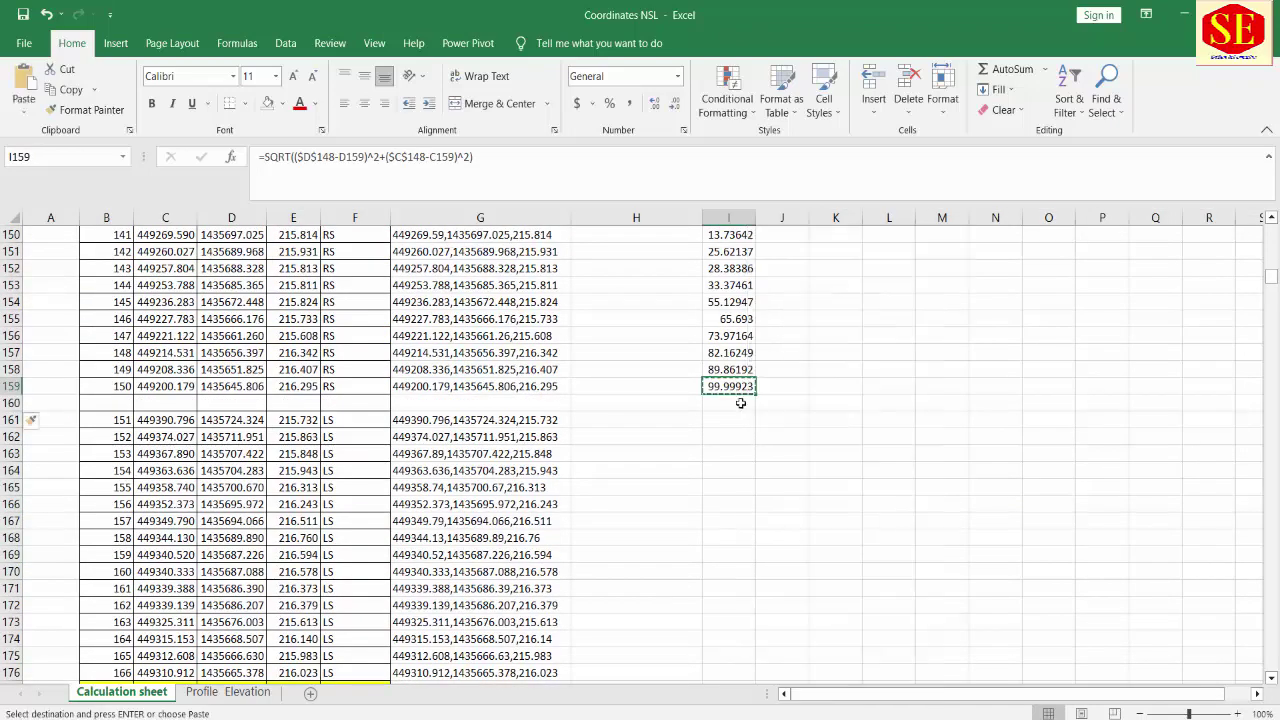
{"action": "right_click", "coordinate": [729, 420]}
{"action": "left_click", "coordinate": [762, 397]}
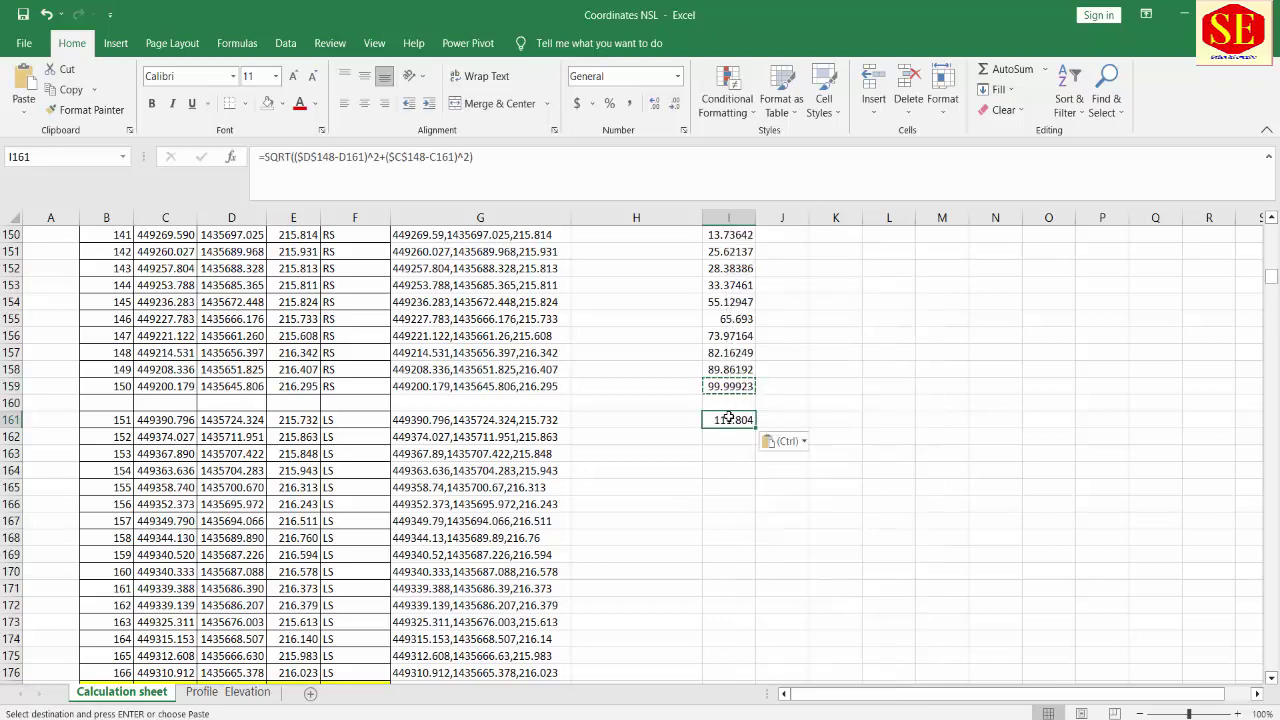
{"action": "double_click", "coordinate": [731, 421]}
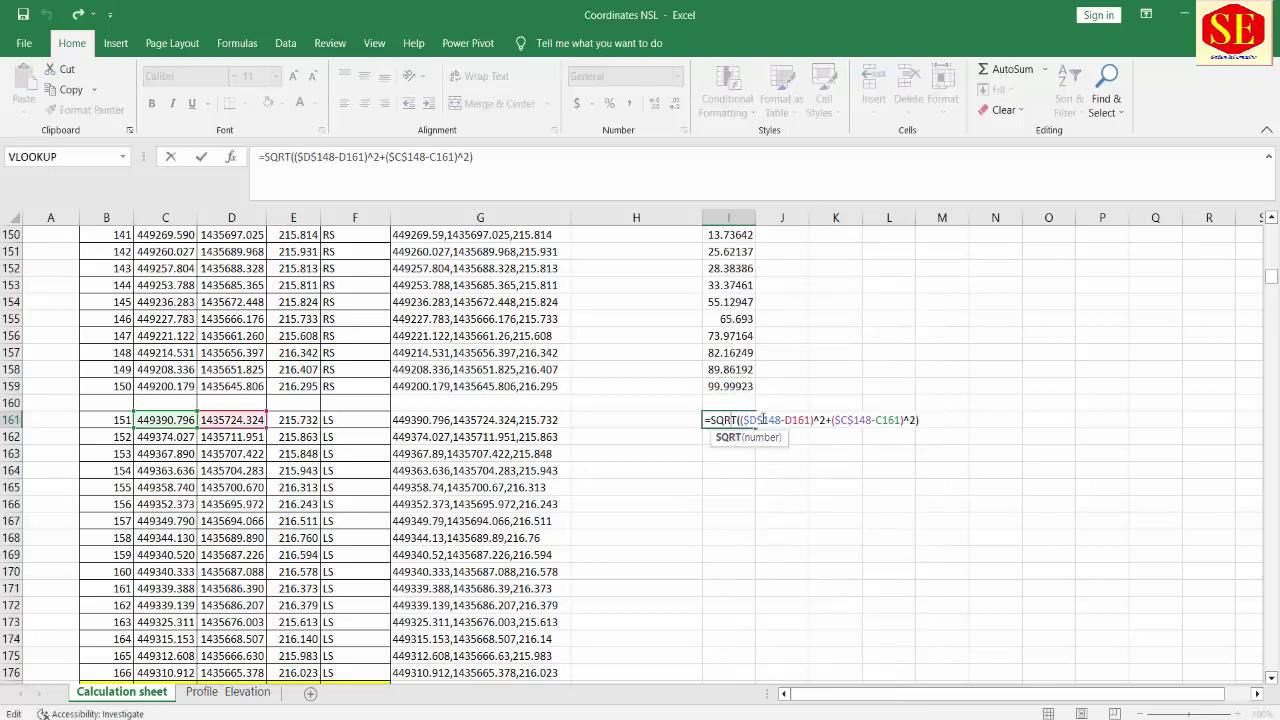
{"action": "left_click", "coordinate": [782, 420]}
{"action": "key", "text": "BackSpace"}
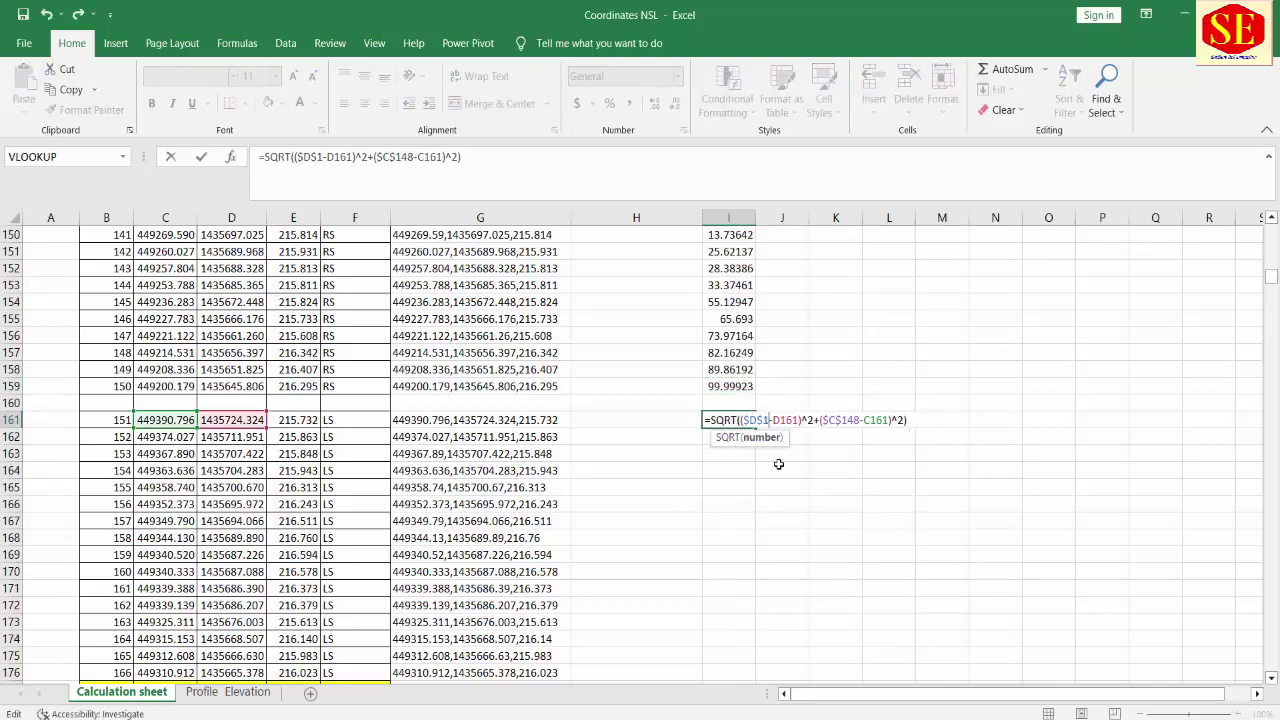
{"action": "key", "text": "BackSpace"}
{"action": "key", "text": "BackSpace"}
{"action": "scroll", "coordinate": [227, 521], "scroll_direction": "down", "scroll_amount": 2}
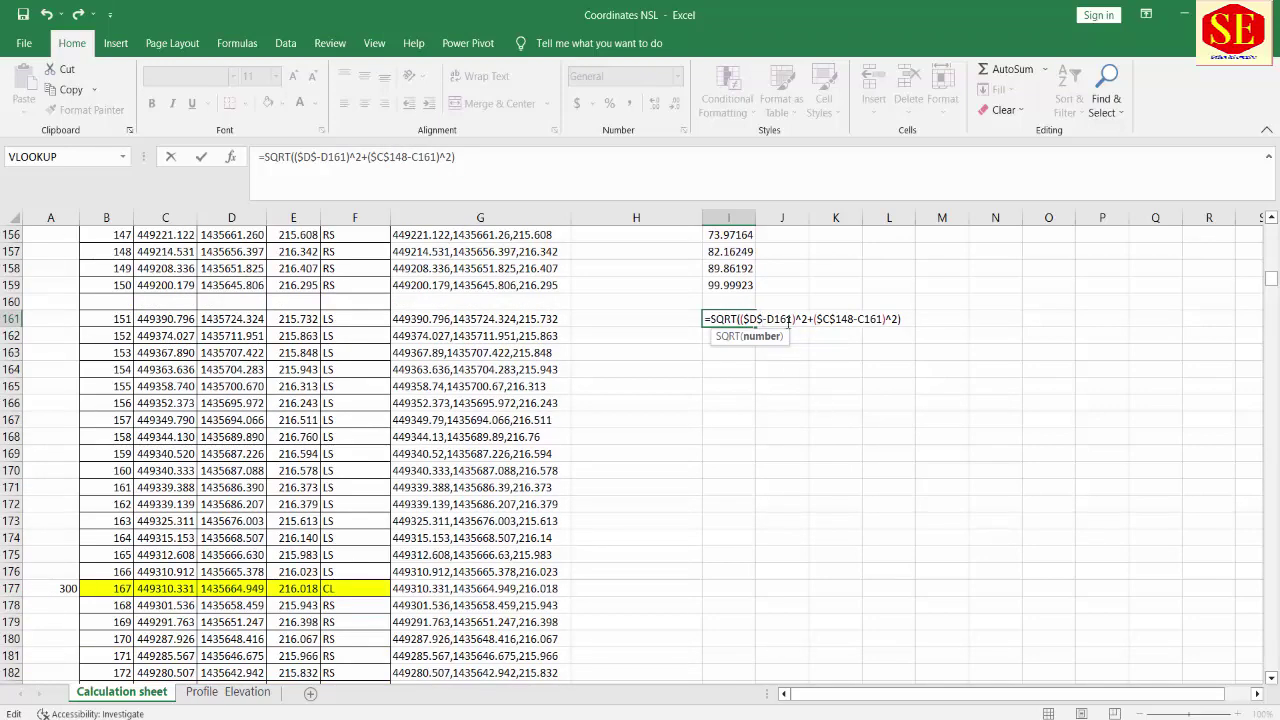
{"action": "type", "text": "177"}
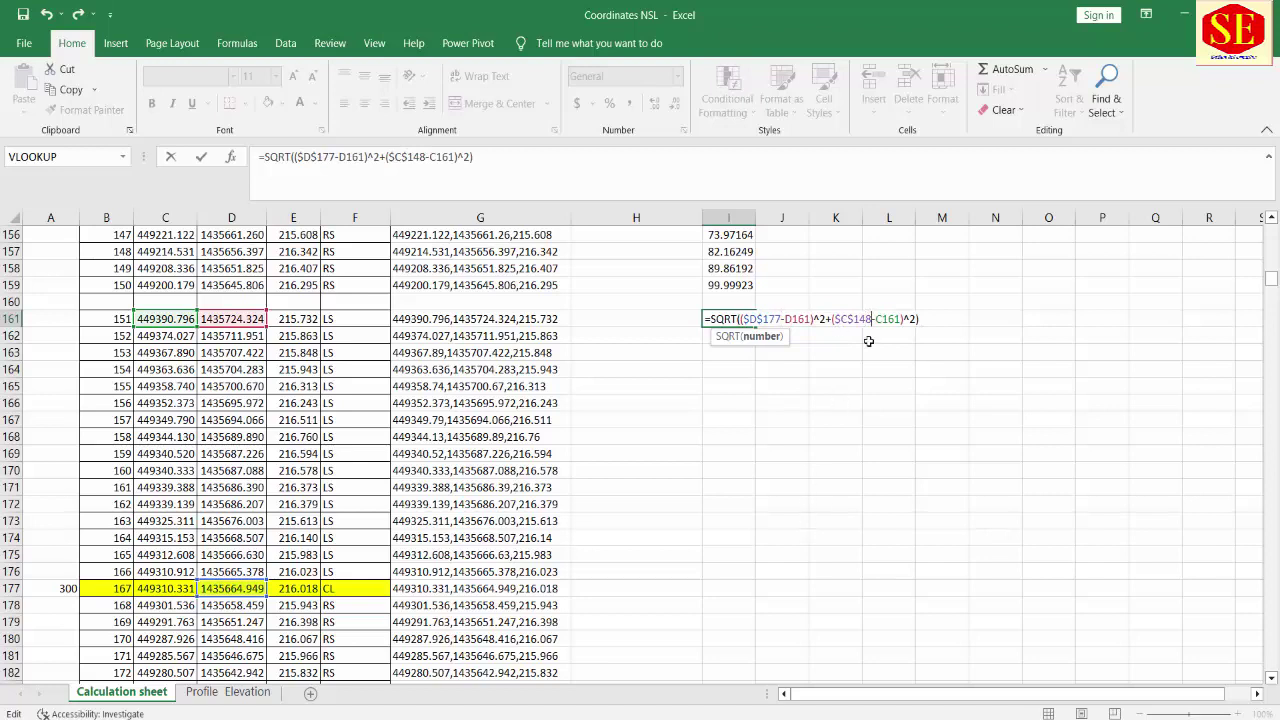
{"action": "key", "text": "BackSpace"}
{"action": "key", "text": "BackSpace"}
{"action": "type", "text": "77"}
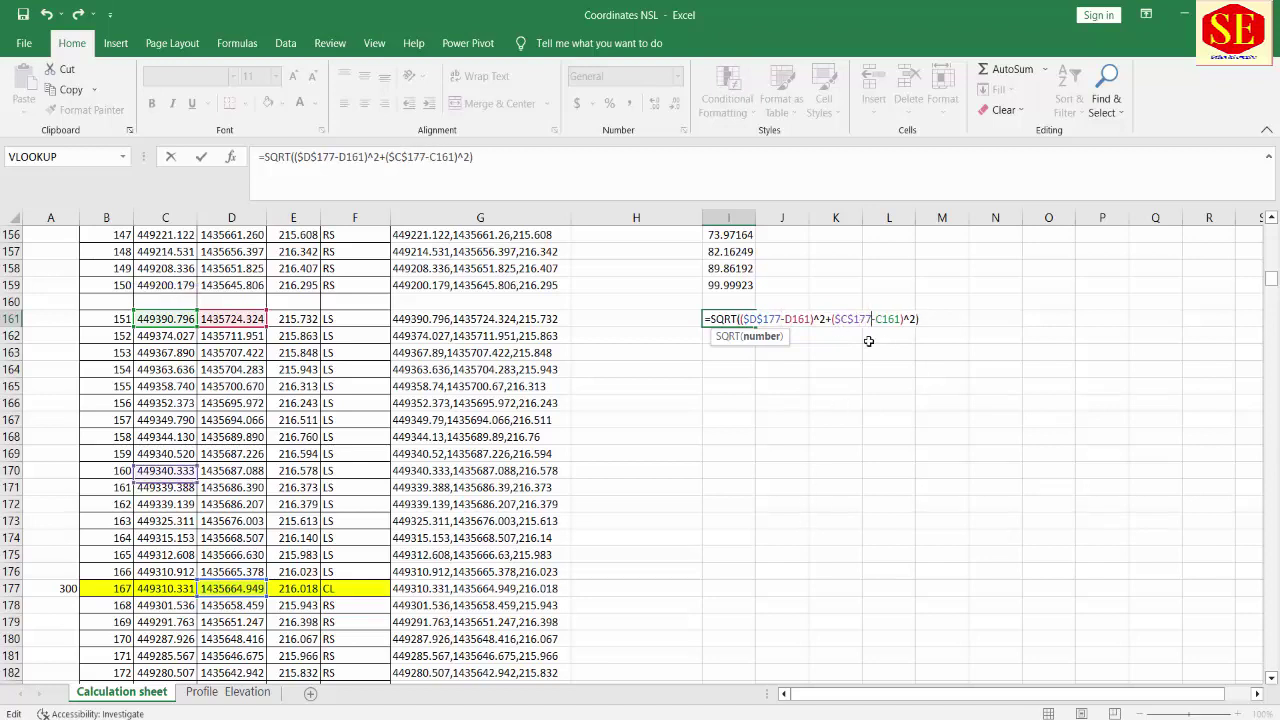
{"action": "key", "text": "Return"}
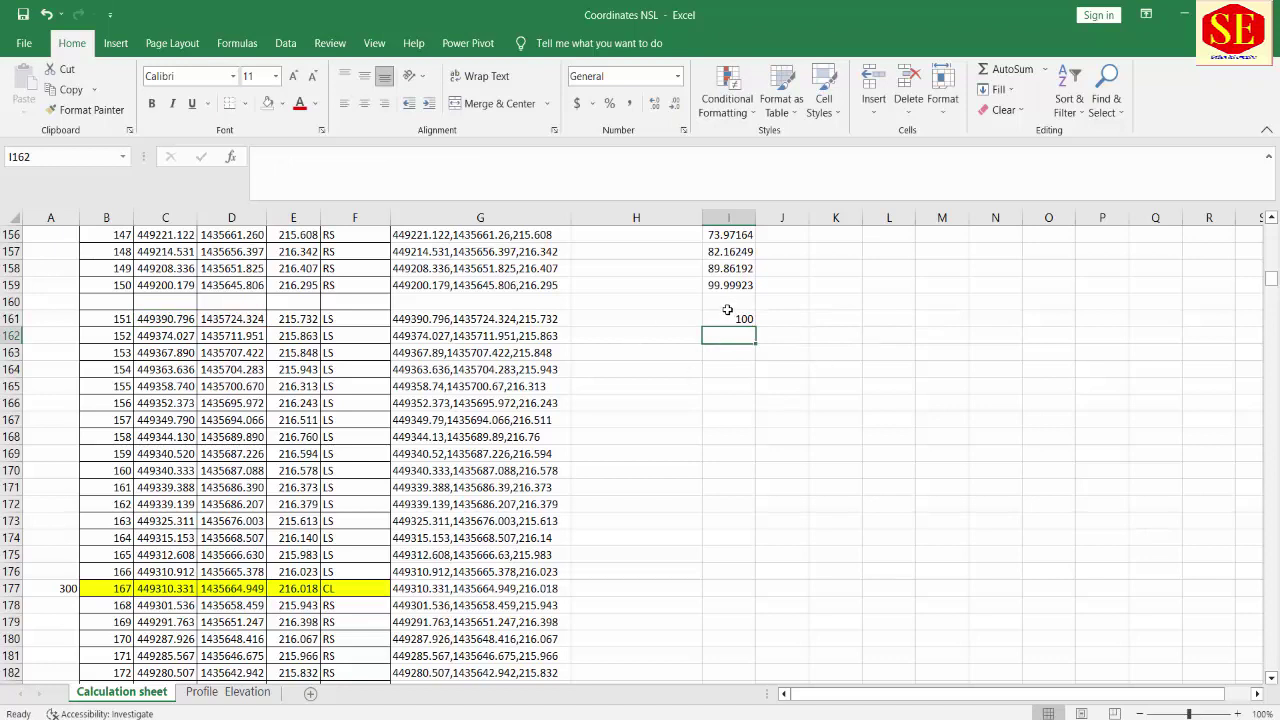
Step: Negate the I161 formula so it reads -100 and fill it down to I178
{"action": "double_click", "coordinate": [715, 312]}
{"action": "left_click", "coordinate": [712, 318]}
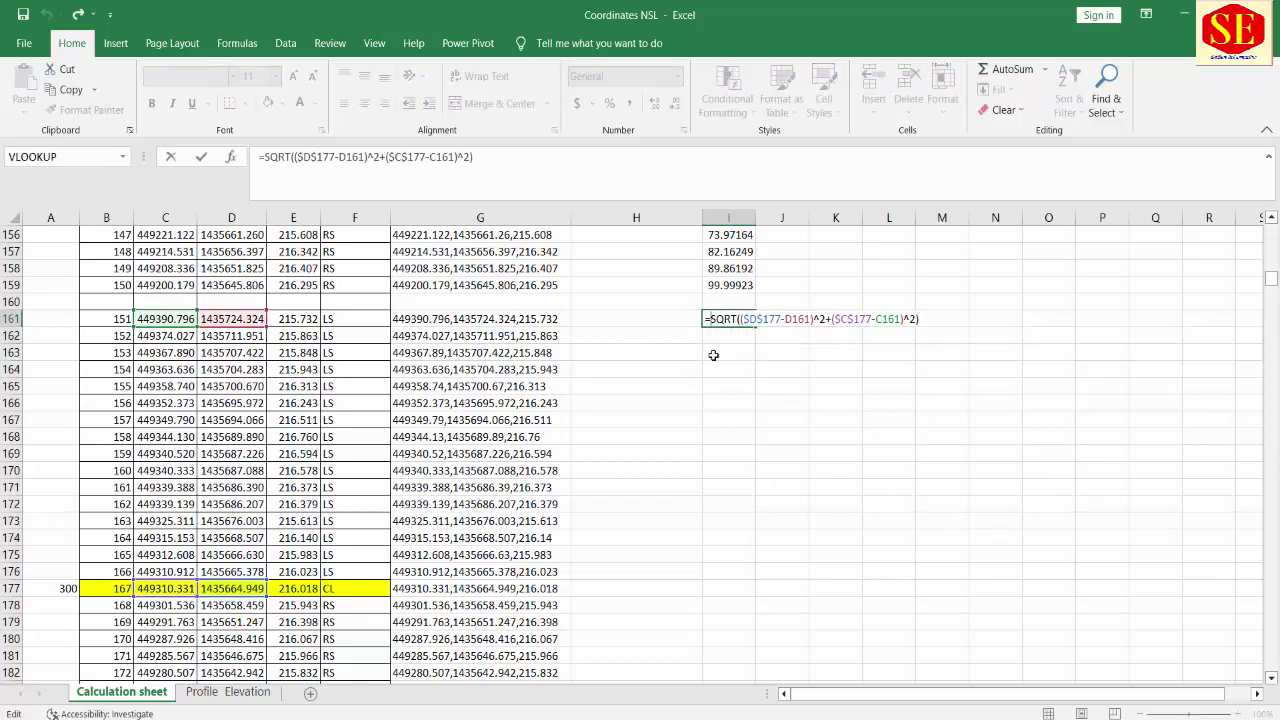
{"action": "type", "text": "-"}
{"action": "key", "text": "Return"}
{"action": "key", "text": "Return"}
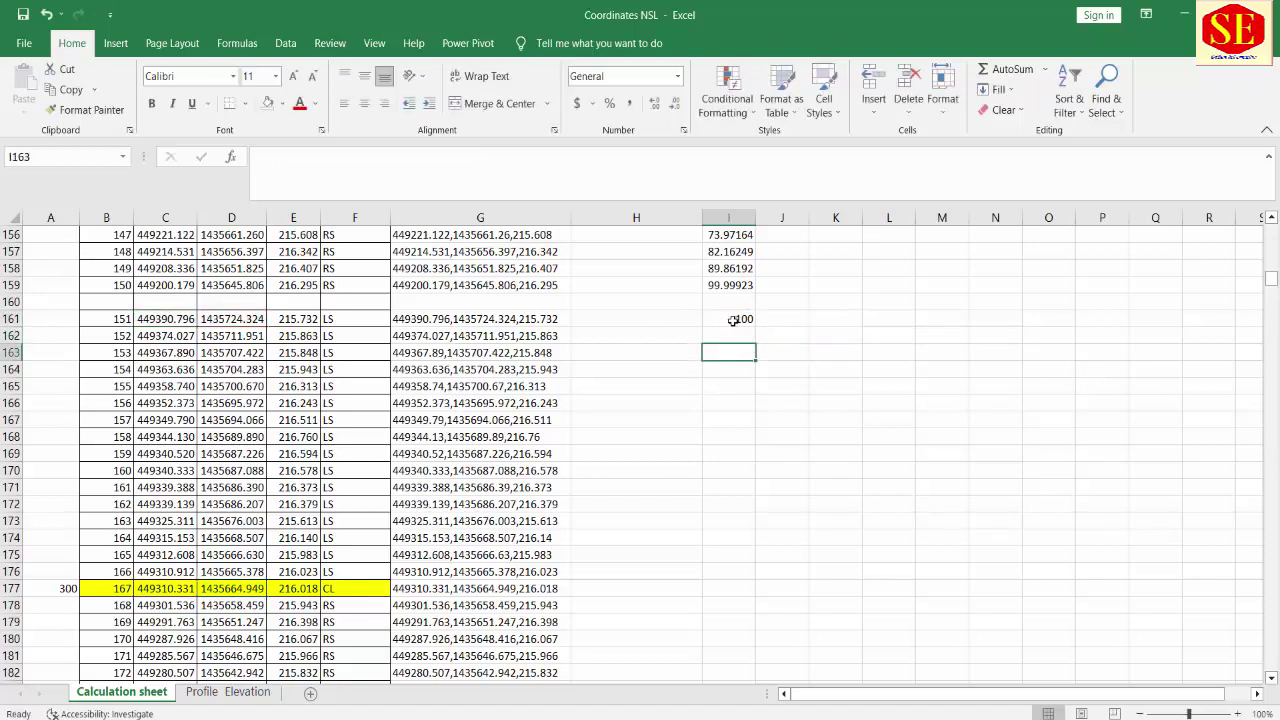
{"action": "left_click", "coordinate": [733, 319]}
{"action": "left_click_drag", "start_coordinate": [755, 327], "coordinate": [735, 606]}
{"action": "scroll", "coordinate": [762, 446], "scroll_direction": "down", "scroll_amount": 3}
Step: Make I178 positive (10.93033) and fill the right-side offsets down to I190
{"action": "double_click", "coordinate": [726, 453]}
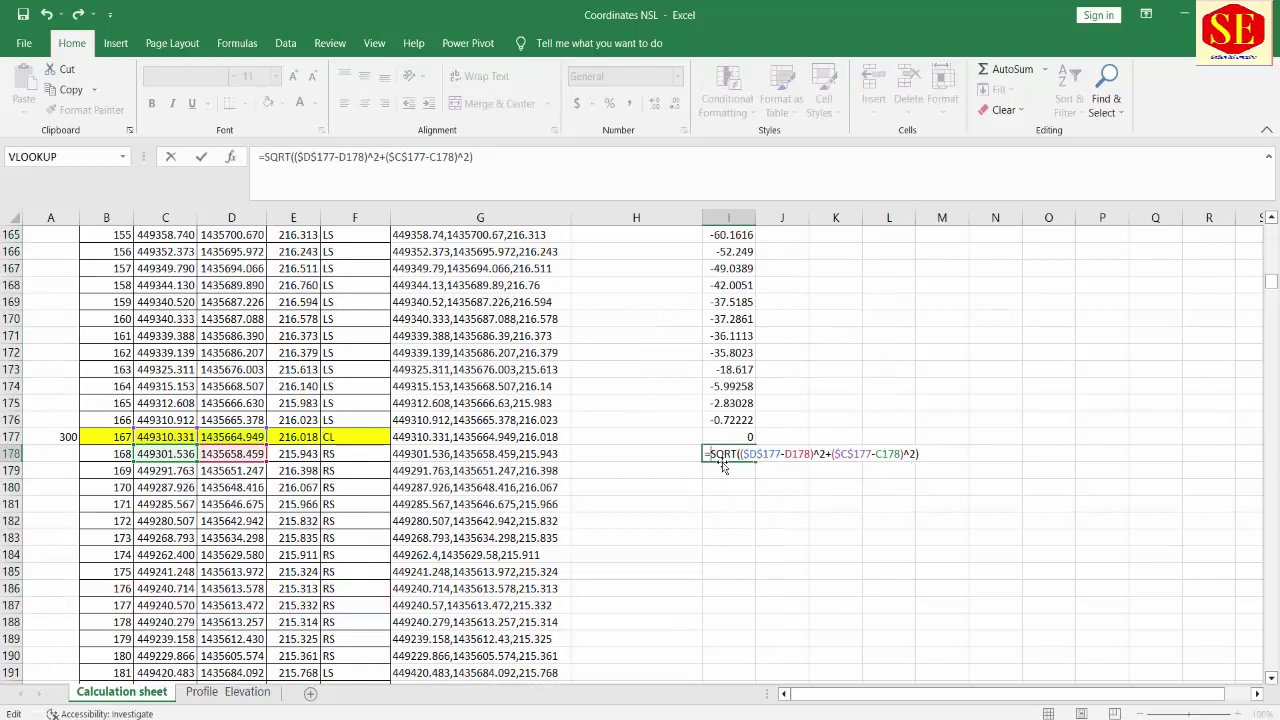
{"action": "key", "text": "Return"}
{"action": "left_click", "coordinate": [729, 453]}
{"action": "left_click_drag", "start_coordinate": [755, 462], "coordinate": [740, 668]}
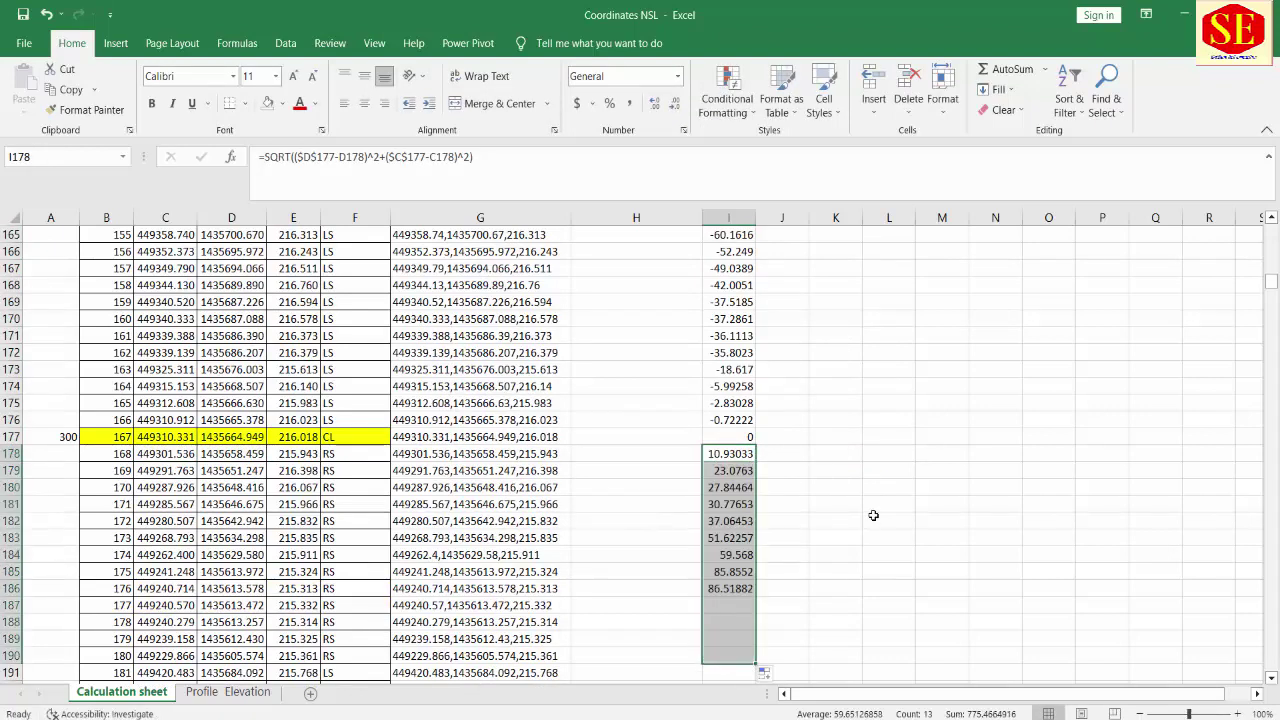
{"action": "scroll", "coordinate": [823, 449], "scroll_direction": "up", "scroll_amount": 9}
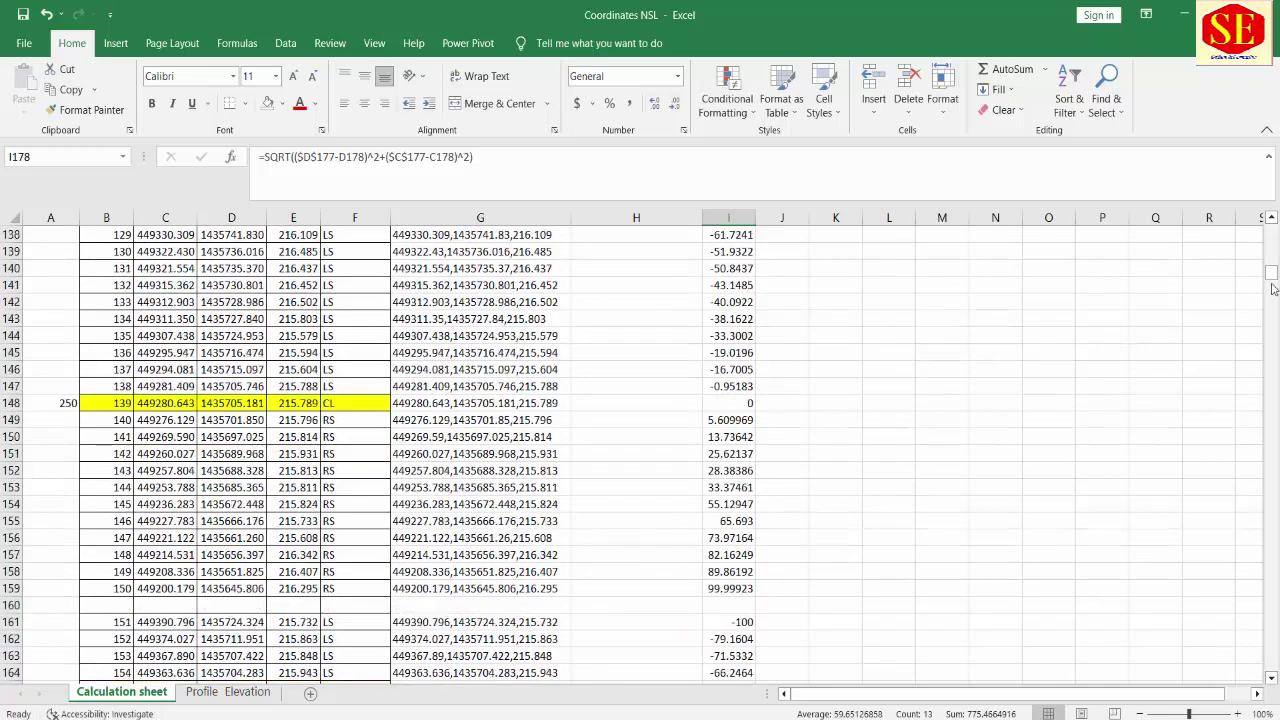
{"action": "left_click_drag", "start_coordinate": [1273, 289], "coordinate": [1271, 230]}
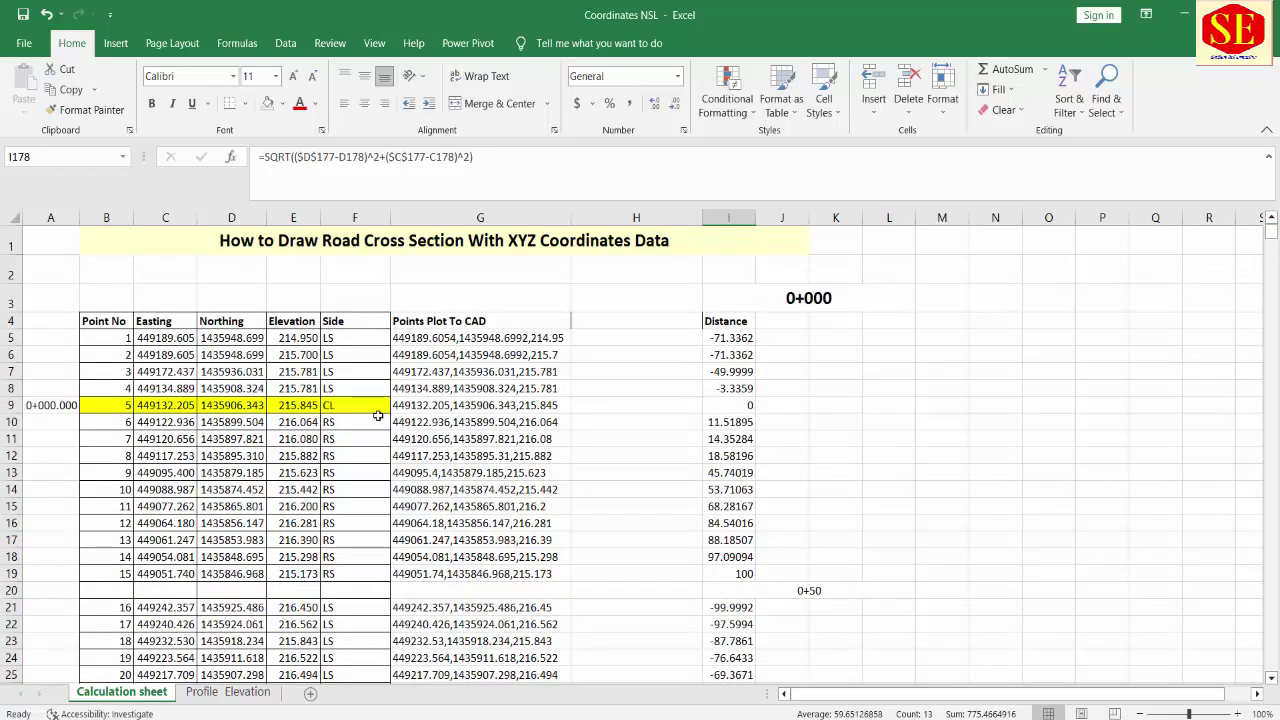
Step: Head J4 'Elevation' and enter the formula =E5 in J5
{"action": "left_click", "coordinate": [787, 325]}
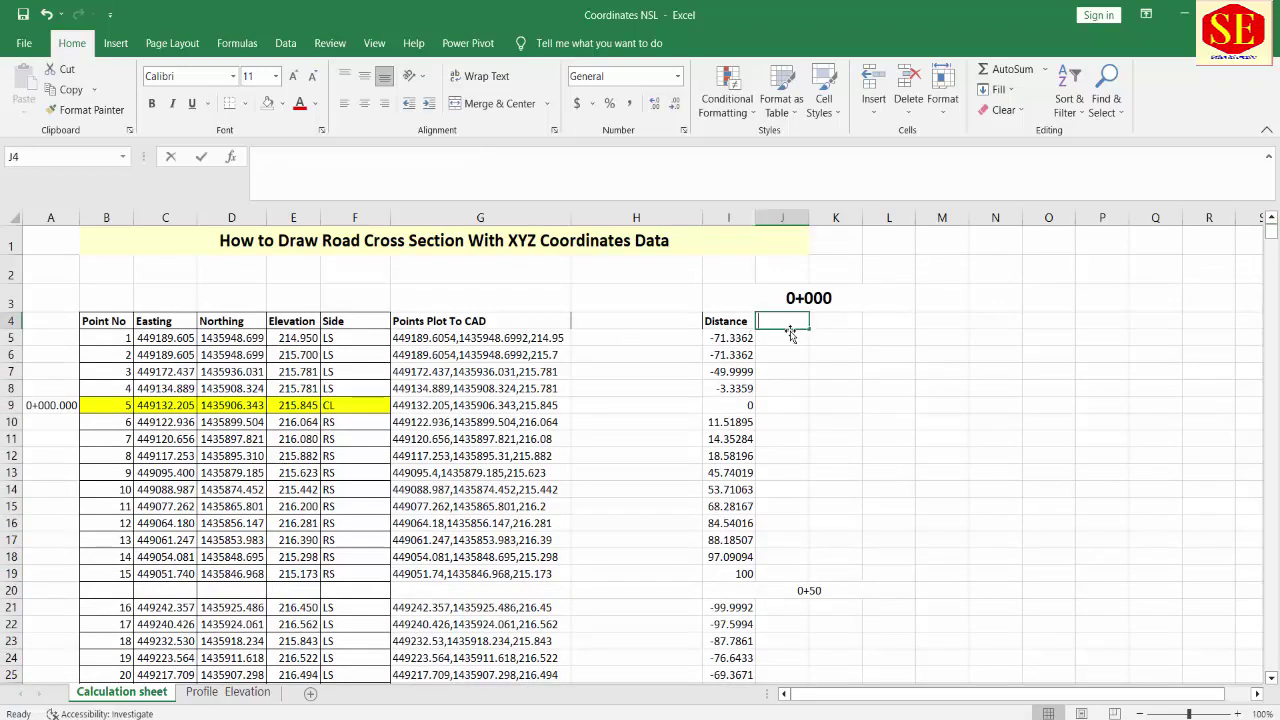
{"action": "type", "text": "Elevation"}
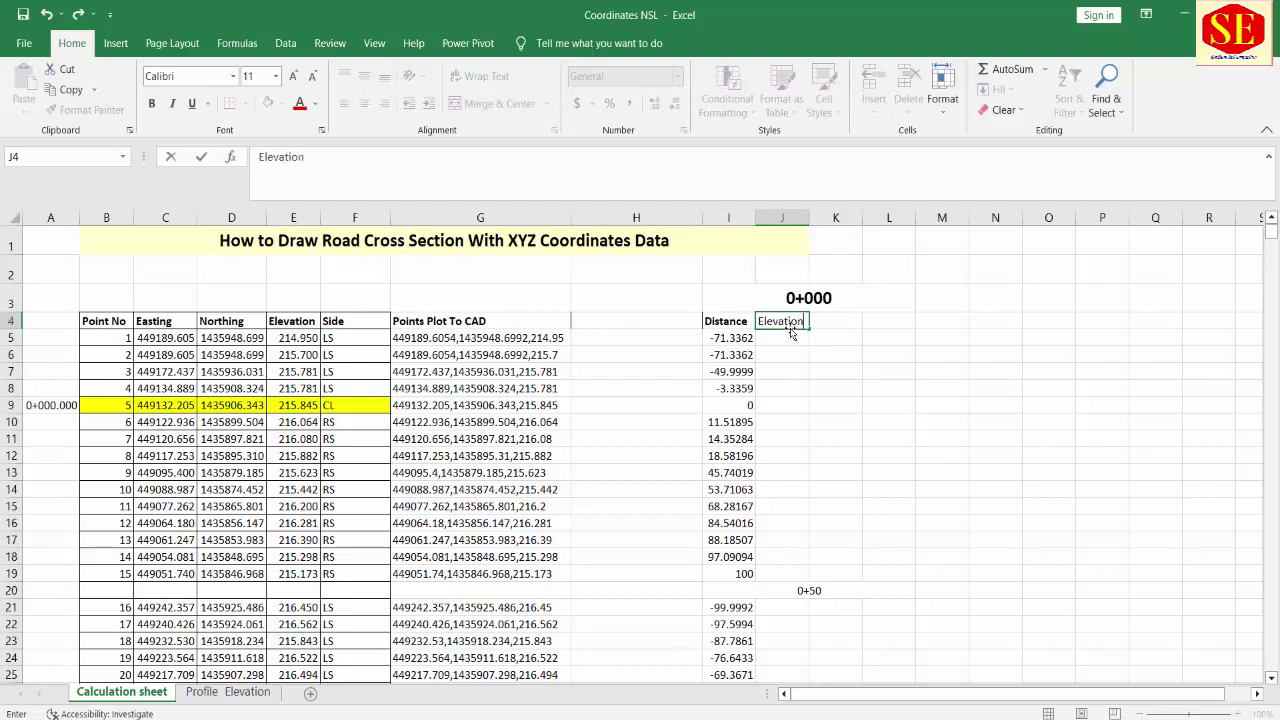
{"action": "left_click", "coordinate": [799, 391]}
{"action": "left_click", "coordinate": [790, 342]}
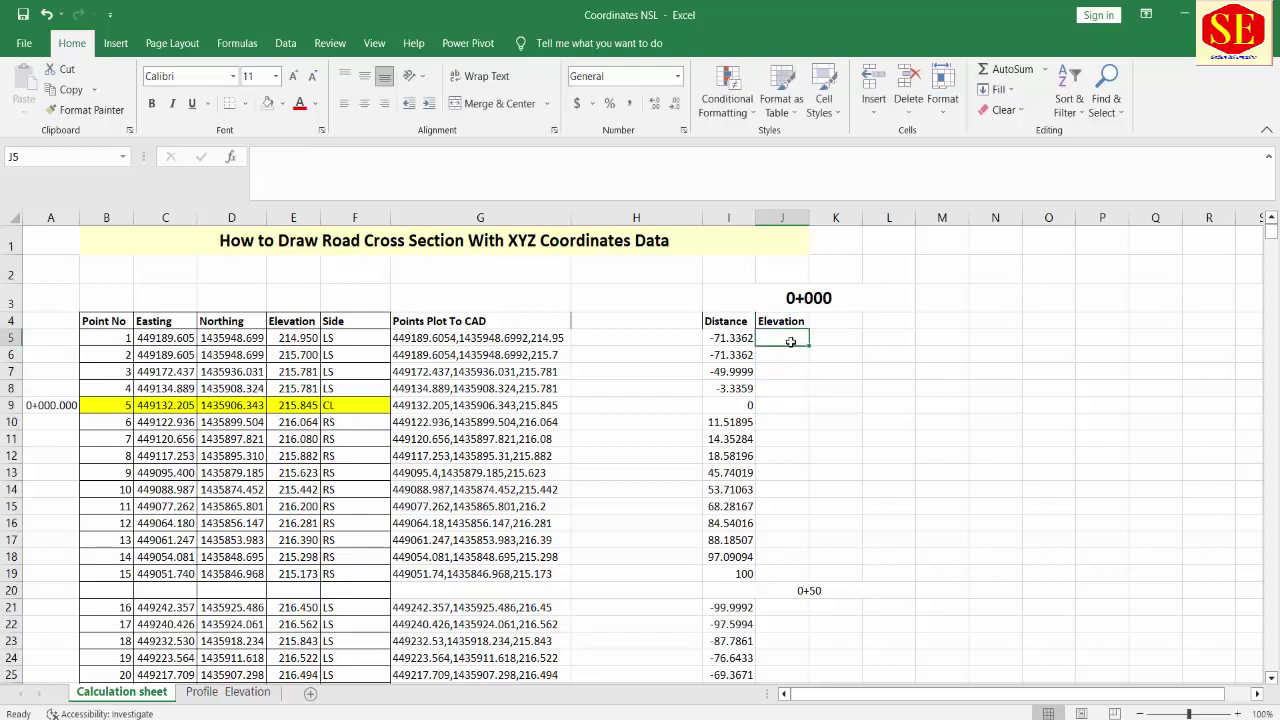
{"action": "type", "text": "="}
{"action": "left_click", "coordinate": [306, 337]}
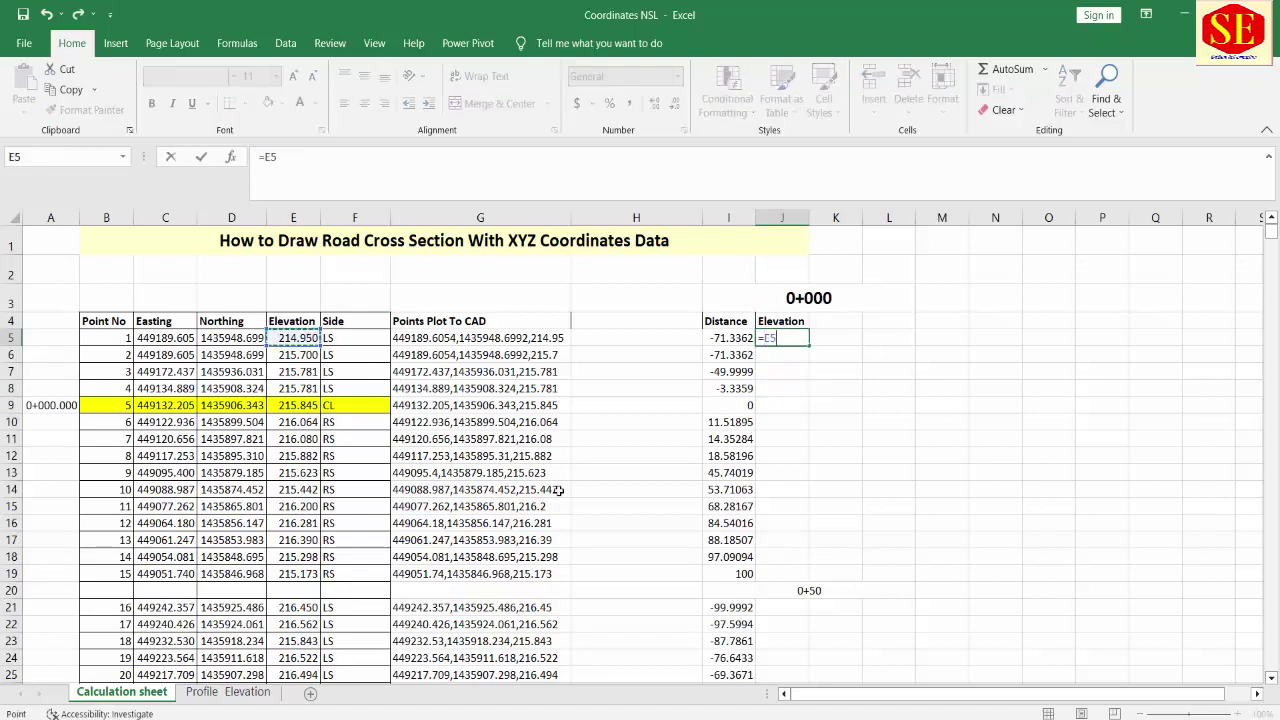
{"action": "key", "text": "Return"}
Step: Fill the elevation formula down the station 0+000 rows to J19
{"action": "left_click", "coordinate": [788, 338]}
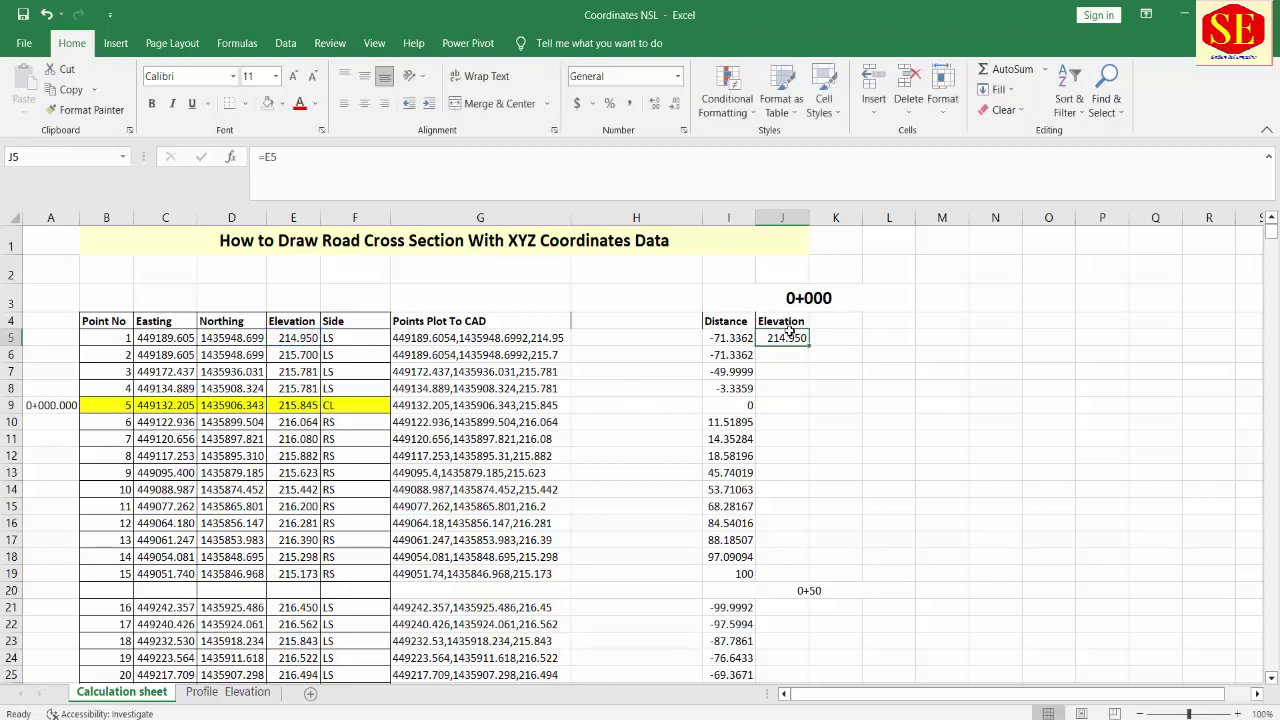
{"action": "double_click", "coordinate": [808, 345]}
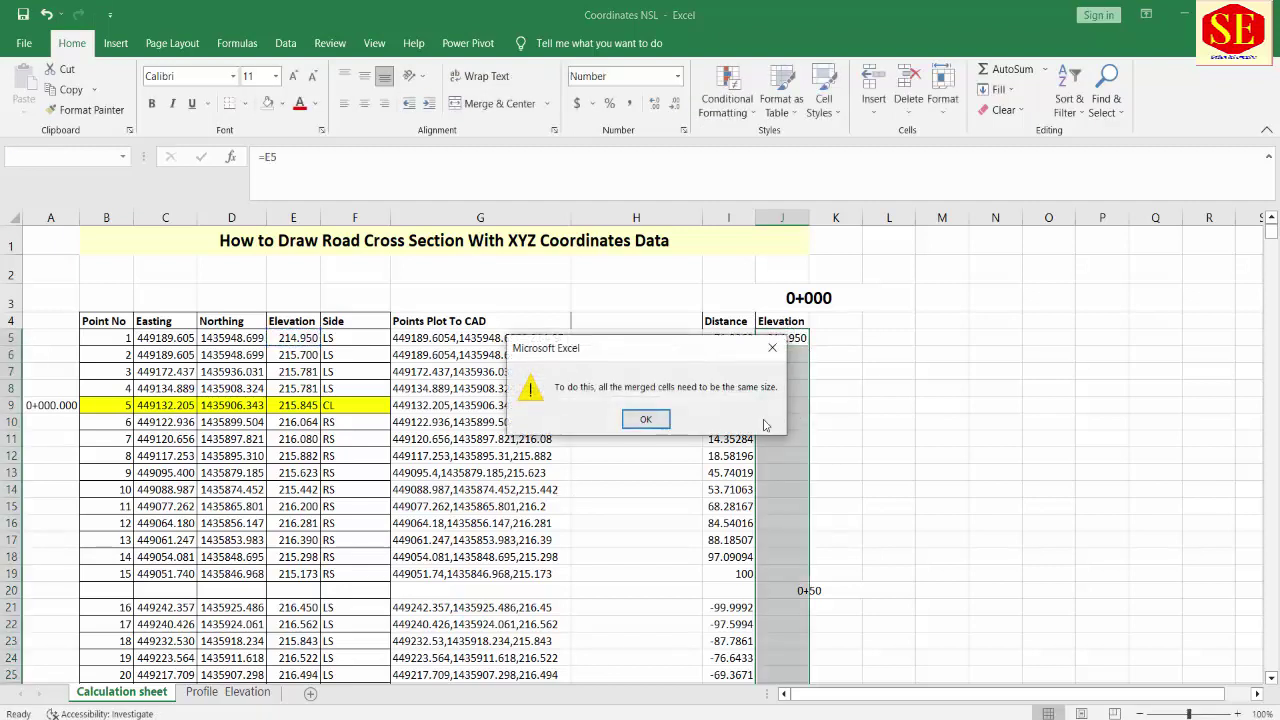
{"action": "left_click", "coordinate": [651, 418]}
{"action": "left_click_drag", "start_coordinate": [810, 346], "coordinate": [808, 584]}
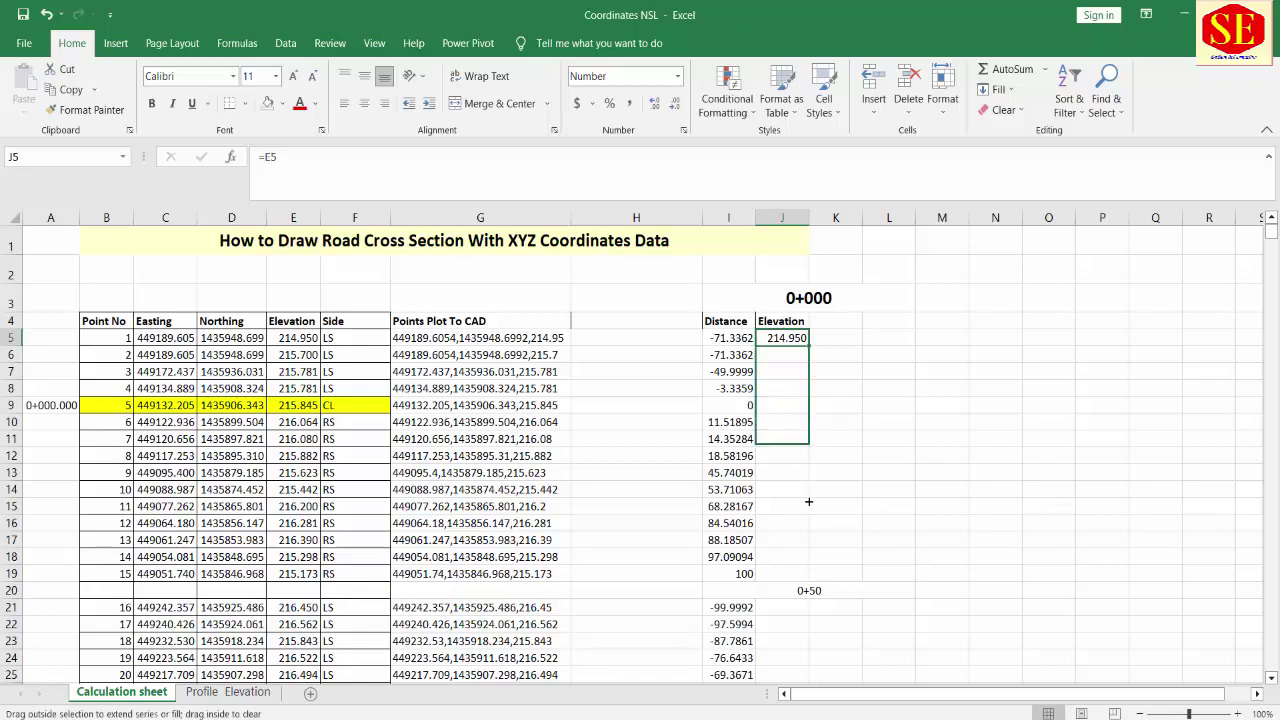
{"action": "scroll", "coordinate": [870, 440], "scroll_direction": "down", "scroll_amount": 3}
Step: Copy the J19 formula into J21 and fill it down the 0+050 block to J42
{"action": "left_click", "coordinate": [792, 390]}
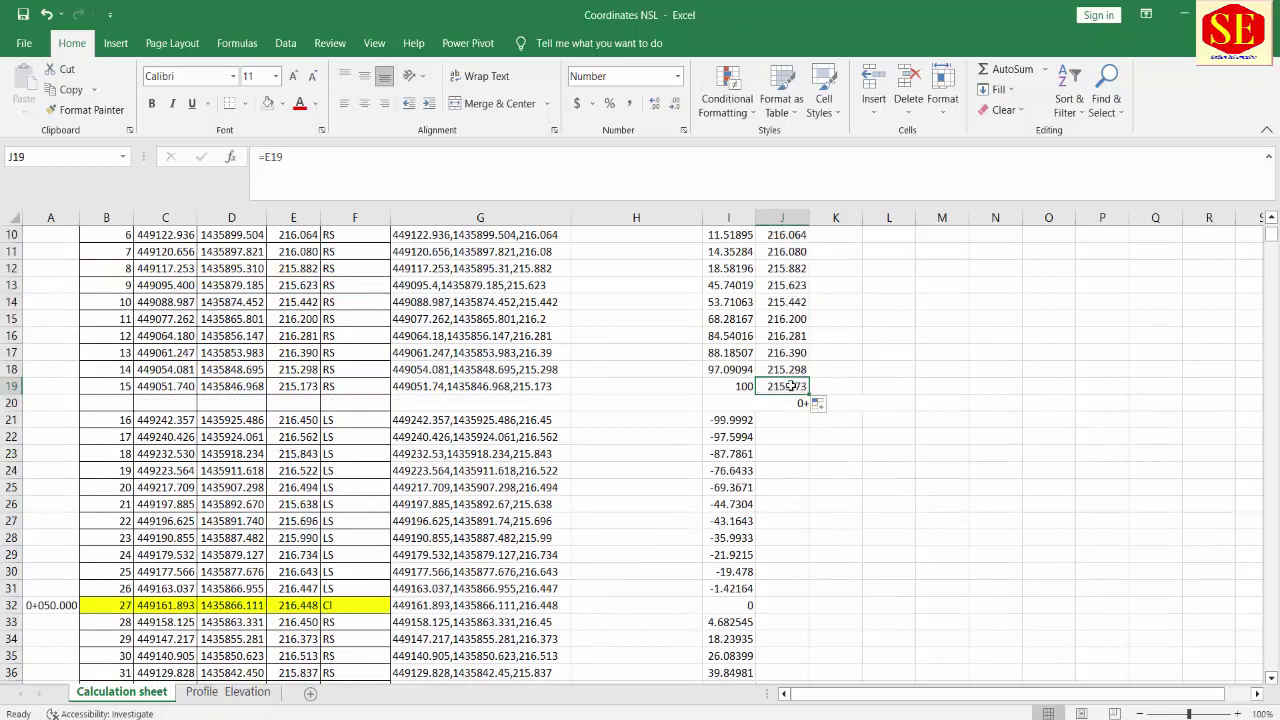
{"action": "right_click", "coordinate": [792, 390]}
{"action": "left_click", "coordinate": [822, 358]}
{"action": "left_click", "coordinate": [805, 420]}
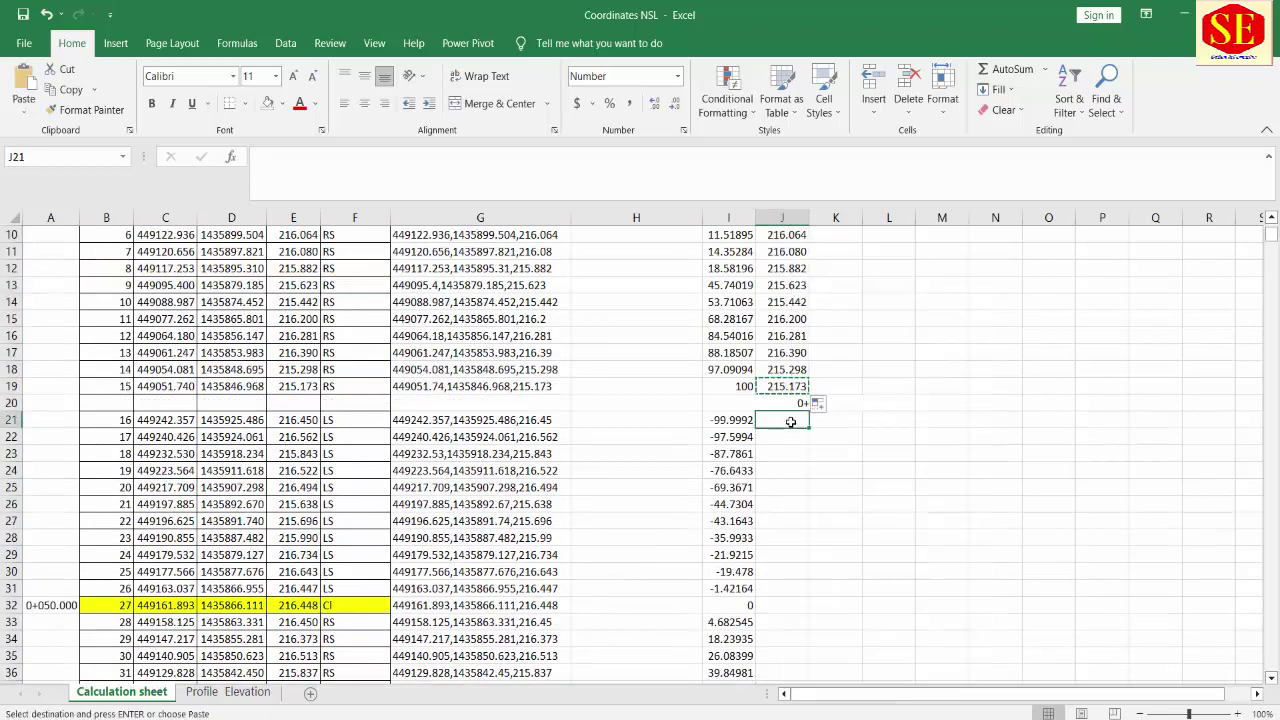
{"action": "right_click", "coordinate": [805, 420]}
{"action": "left_click", "coordinate": [821, 400]}
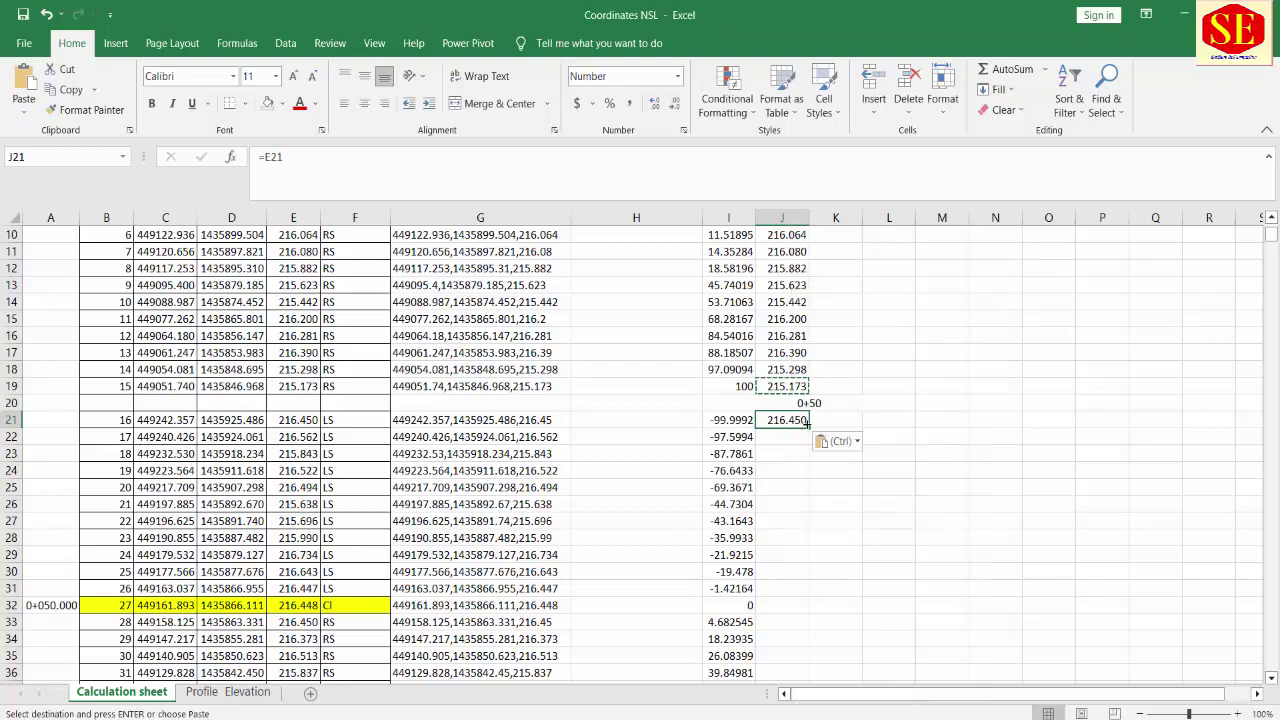
{"action": "left_click_drag", "start_coordinate": [807, 425], "coordinate": [806, 546]}
{"action": "double_click", "coordinate": [805, 540]}
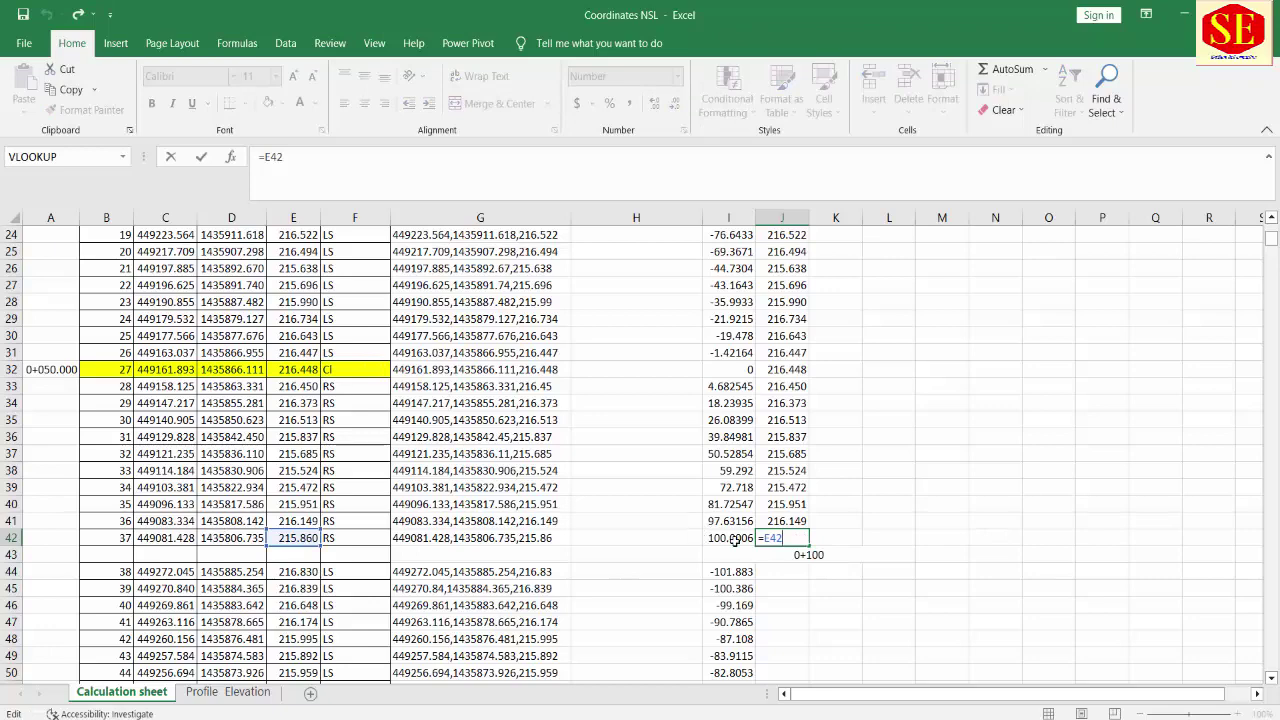
{"action": "key", "text": "Escape"}
Step: Paste the elevation formula into J44 and fill it down the 0+100 block
{"action": "scroll", "coordinate": [857, 520], "scroll_direction": "down", "scroll_amount": 1}
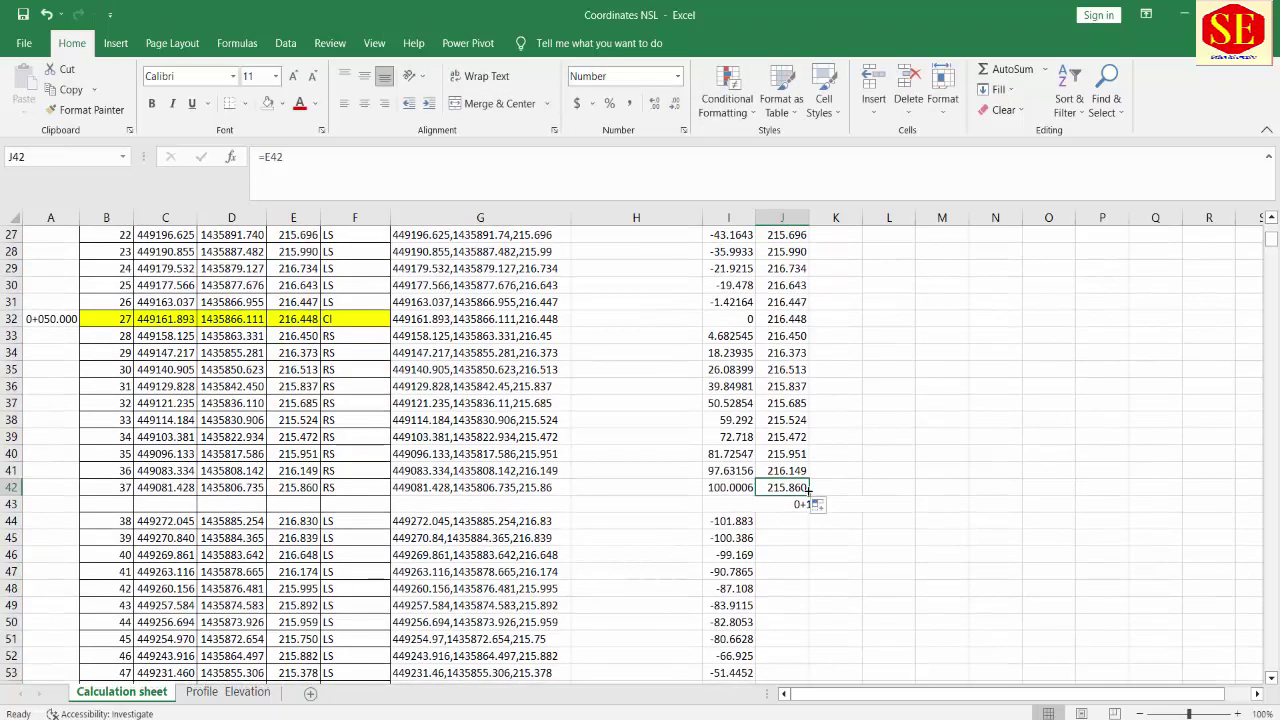
{"action": "right_click", "coordinate": [790, 487]}
{"action": "left_click", "coordinate": [828, 118]}
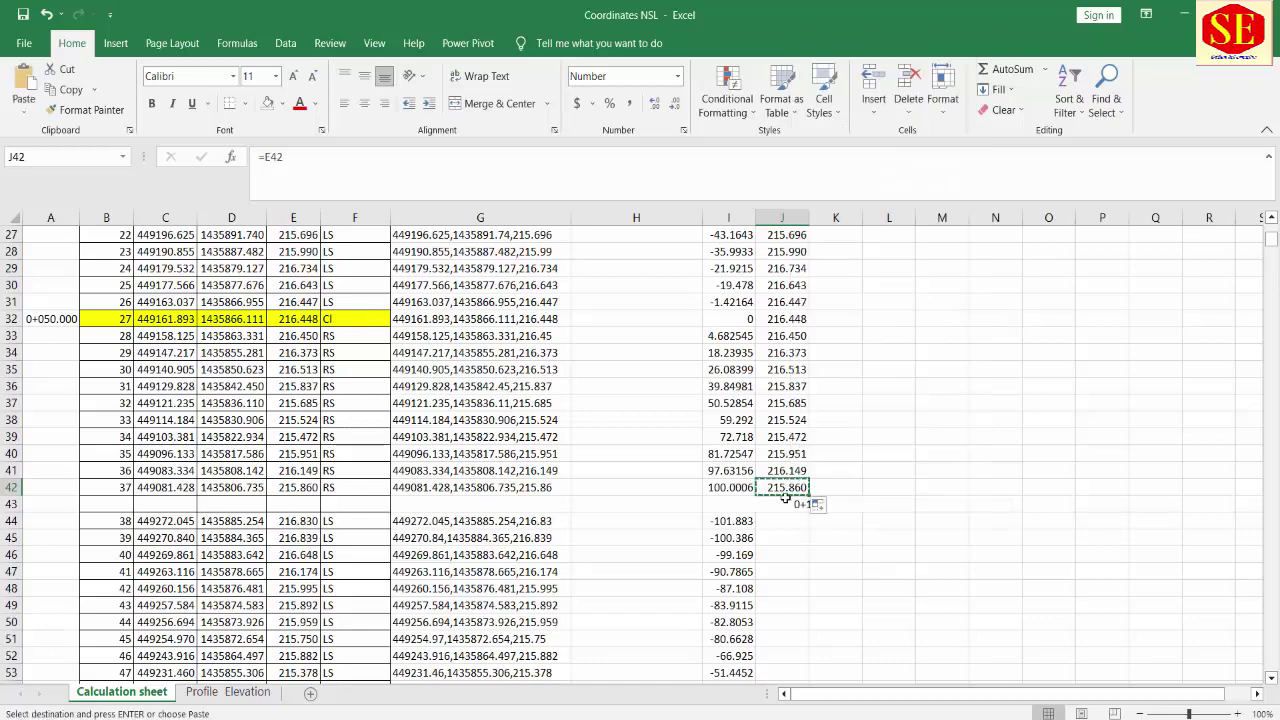
{"action": "right_click", "coordinate": [781, 514]}
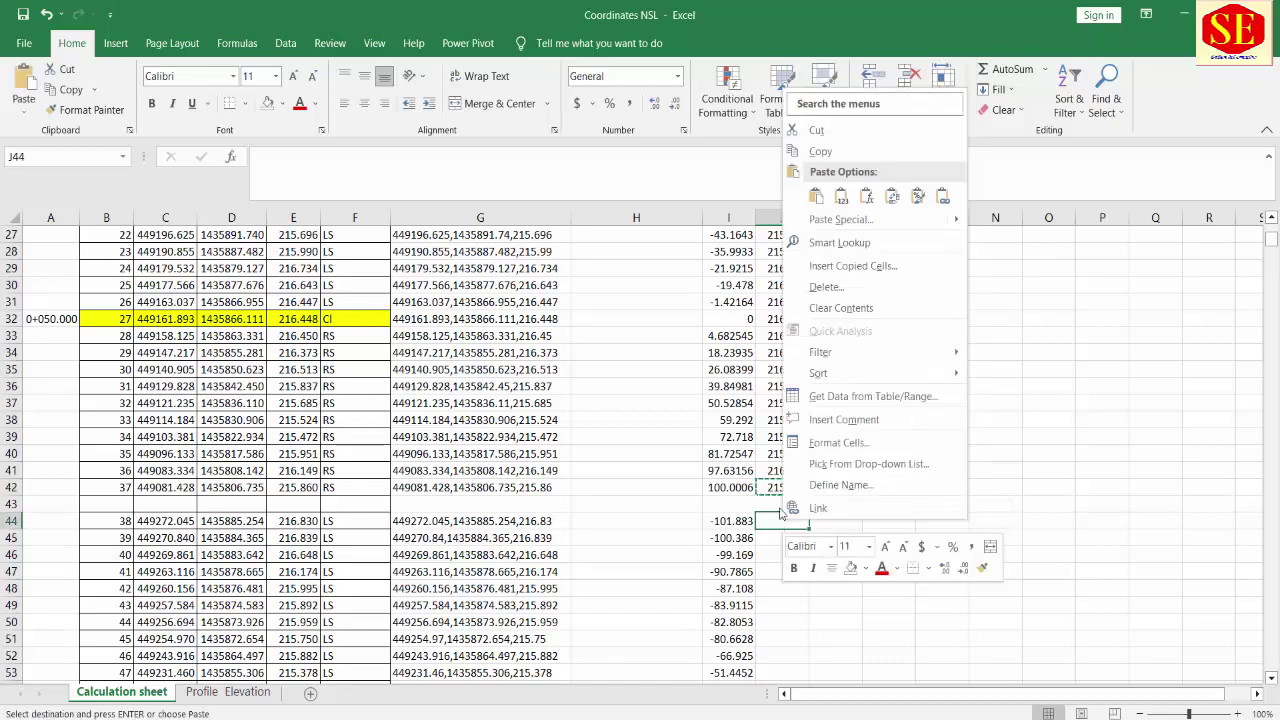
{"action": "left_click", "coordinate": [816, 196]}
{"action": "scroll", "coordinate": [845, 360], "scroll_direction": "down", "scroll_amount": 3}
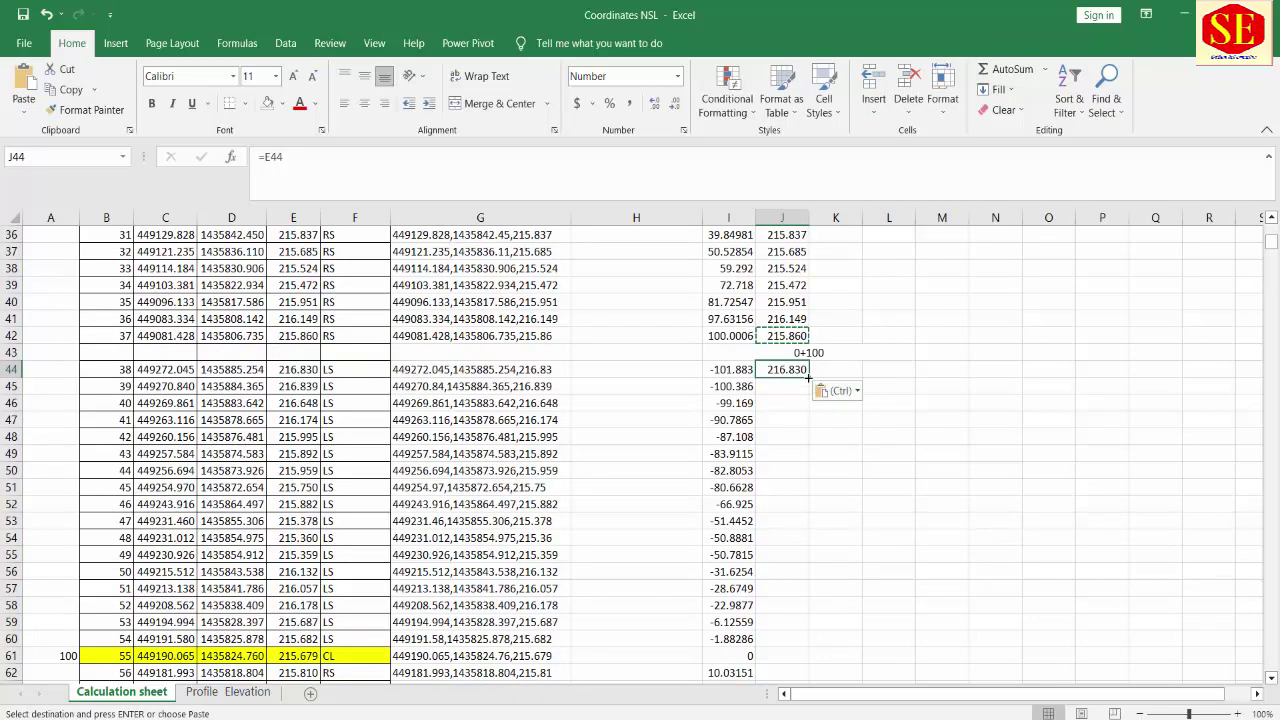
{"action": "left_click_drag", "start_coordinate": [809, 377], "coordinate": [800, 645]}
{"action": "scroll", "coordinate": [857, 465], "scroll_direction": "down", "scroll_amount": 4}
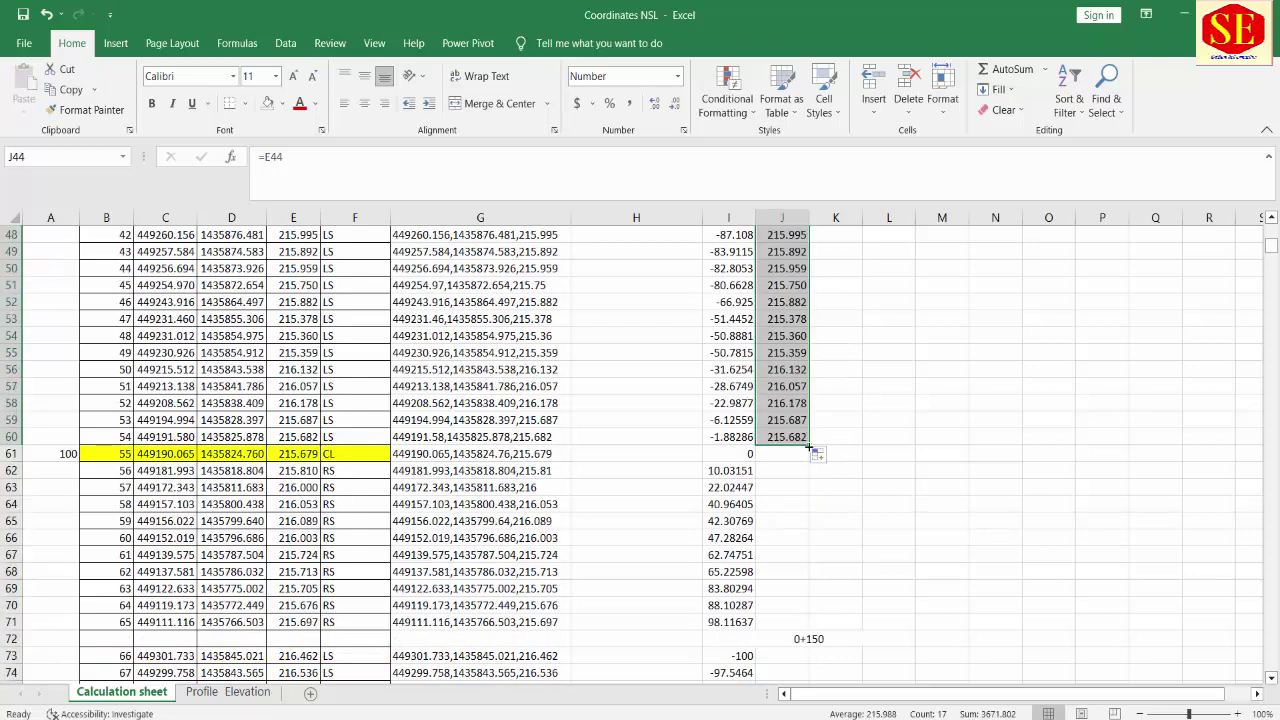
{"action": "left_click_drag", "start_coordinate": [809, 445], "coordinate": [804, 628]}
Step: Copy J71 into J73 and fill the elevation formula down the 0+150 block
{"action": "scroll", "coordinate": [804, 628], "scroll_direction": "down", "scroll_amount": 3}
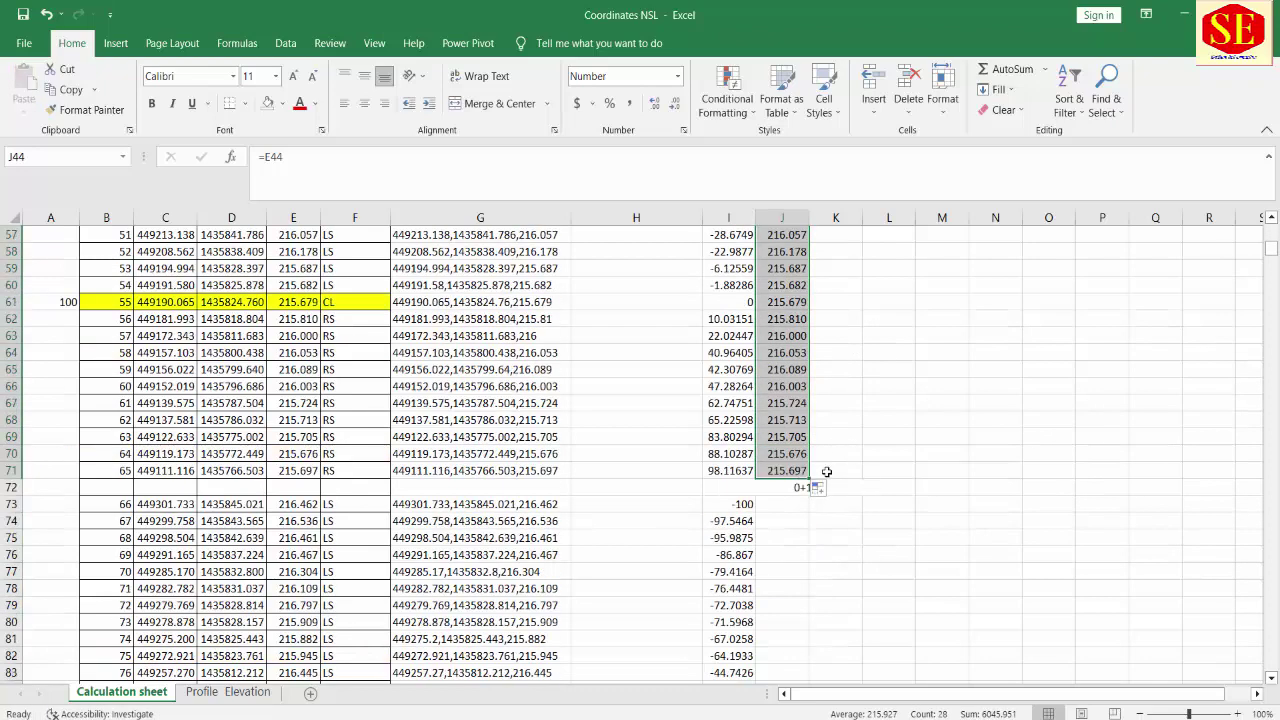
{"action": "left_click", "coordinate": [800, 470]}
{"action": "right_click", "coordinate": [800, 470]}
{"action": "left_click", "coordinate": [832, 102]}
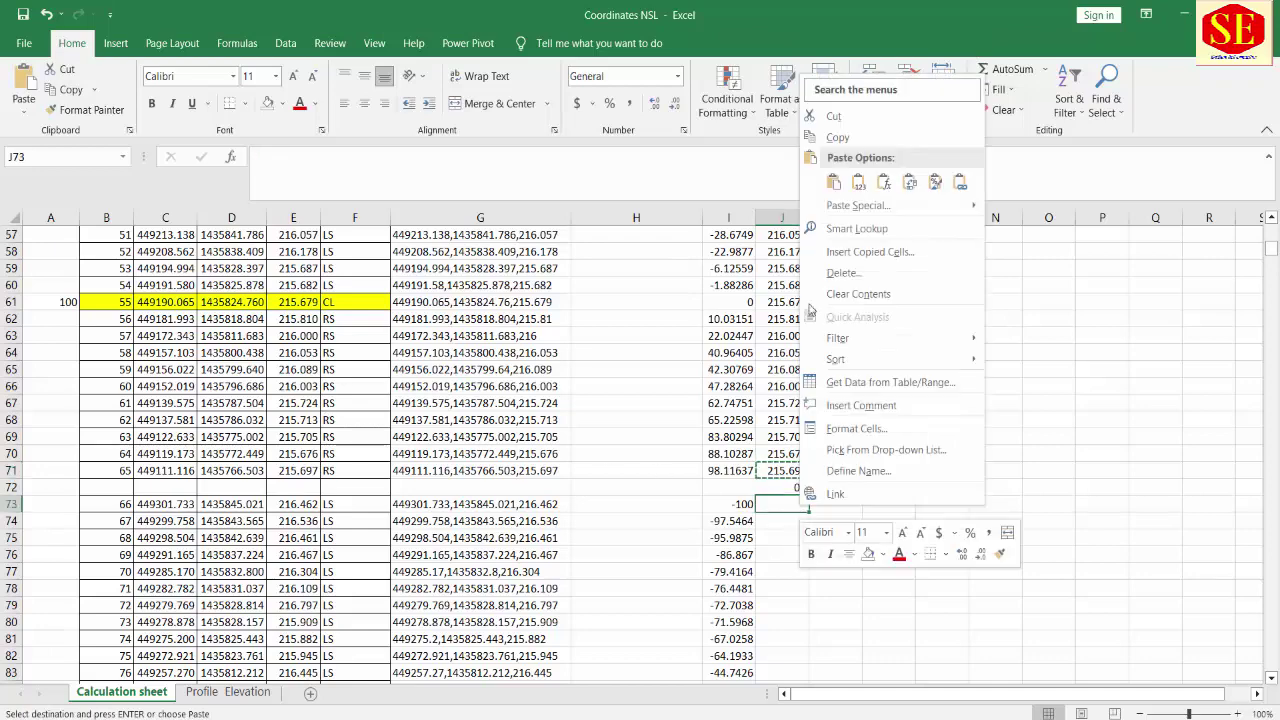
{"action": "right_click", "coordinate": [806, 506]}
{"action": "left_click", "coordinate": [829, 177]}
{"action": "scroll", "coordinate": [871, 412], "scroll_direction": "down", "scroll_amount": 3}
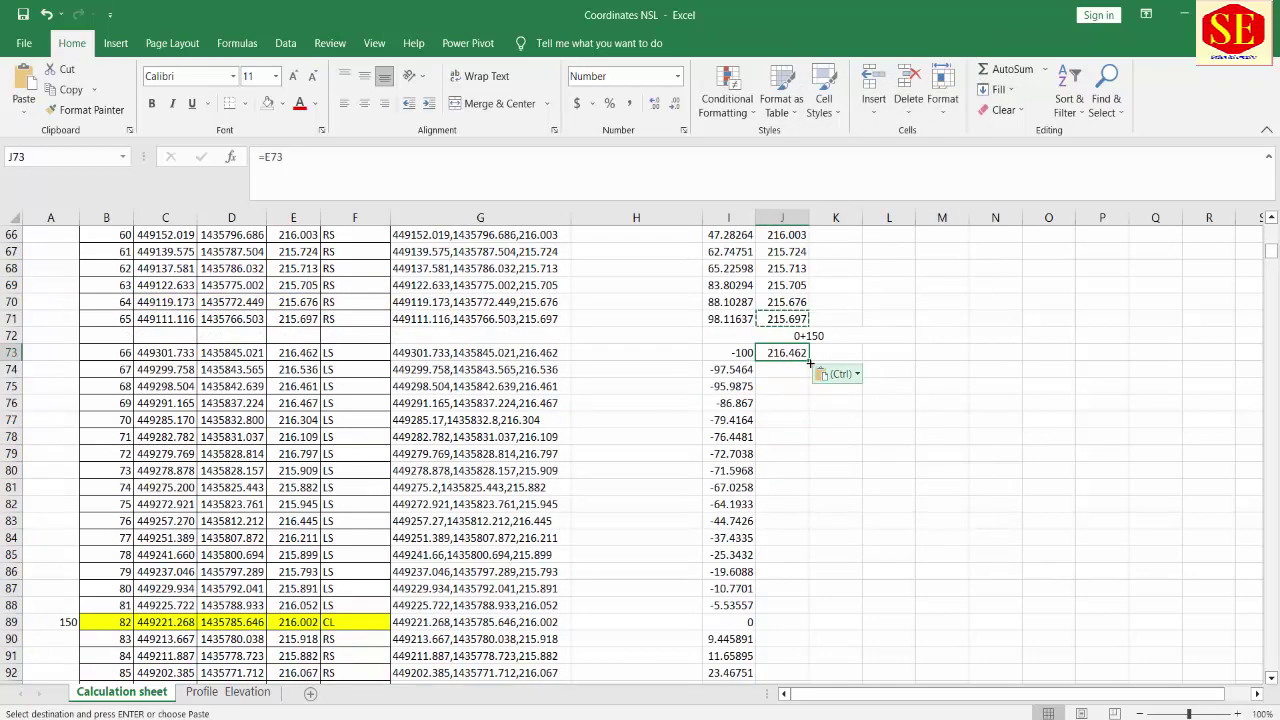
{"action": "left_click_drag", "start_coordinate": [808, 361], "coordinate": [804, 657]}
{"action": "scroll", "coordinate": [823, 498], "scroll_direction": "down", "scroll_amount": 3}
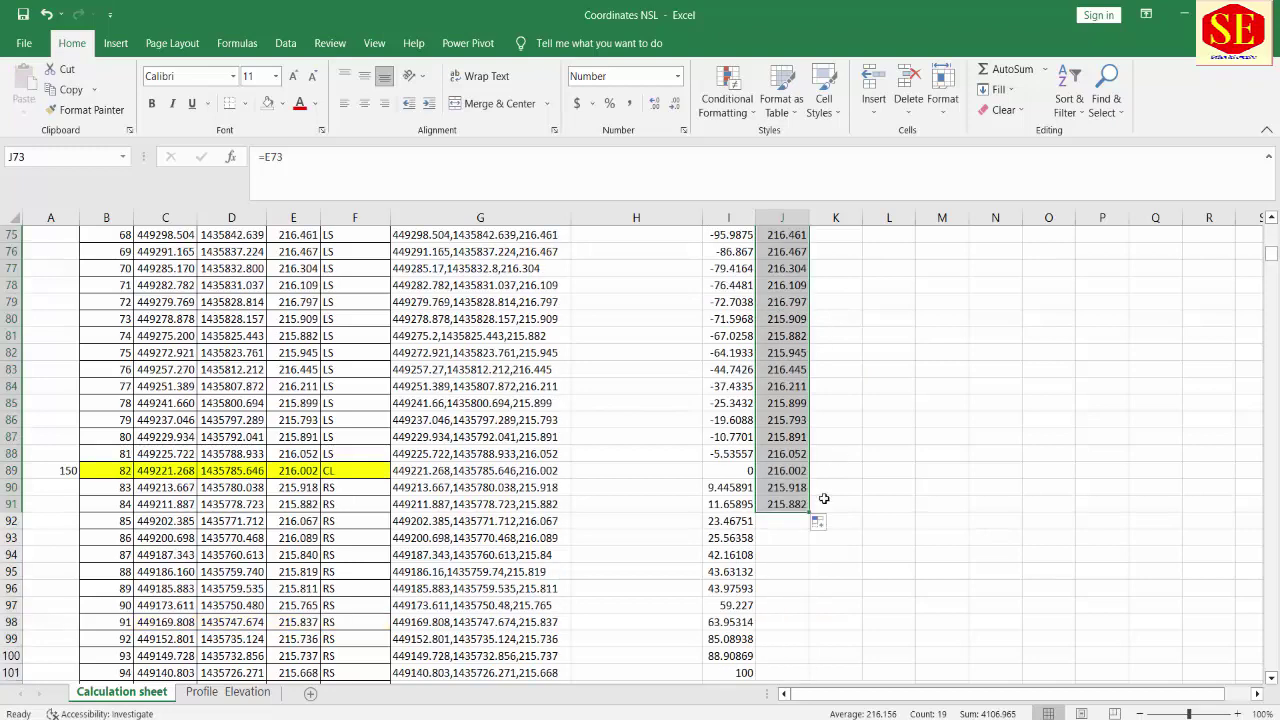
{"action": "left_click_drag", "start_coordinate": [808, 514], "coordinate": [806, 672]}
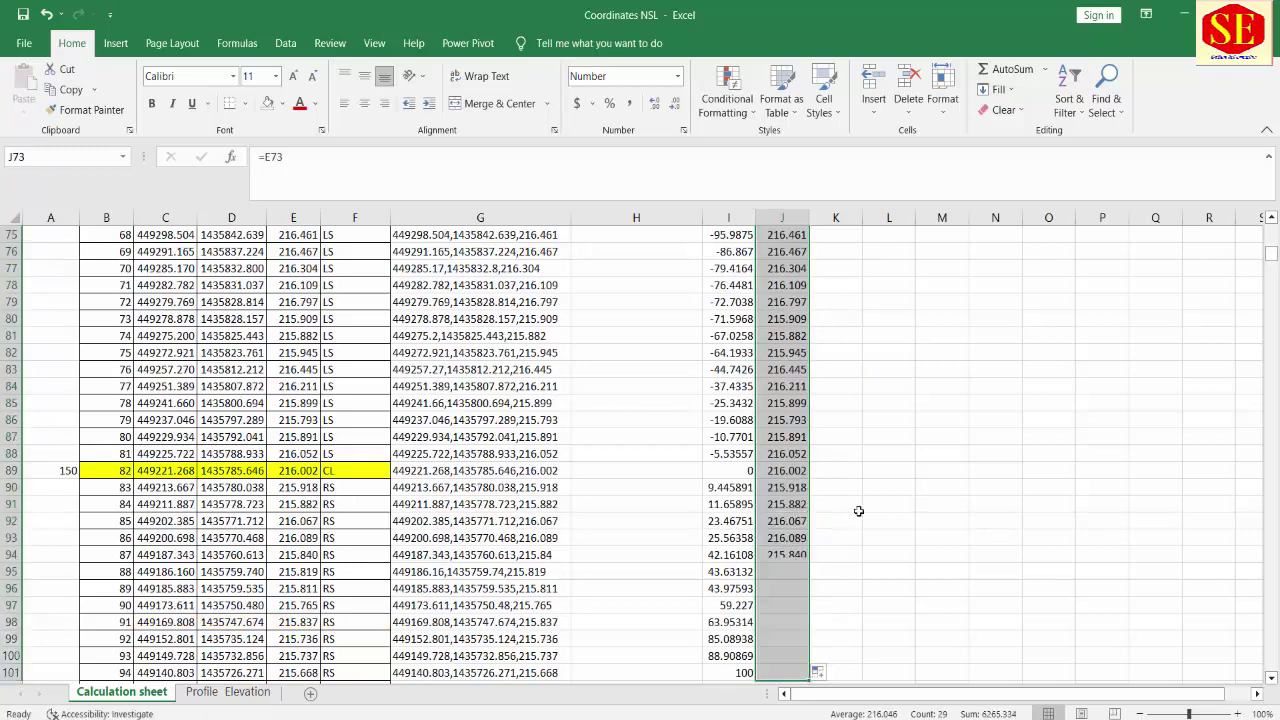
Step: Copy J101 into J103 and fill the elevation formula down the 0+200 block
{"action": "scroll", "coordinate": [885, 444], "scroll_direction": "down", "scroll_amount": 6}
{"action": "left_click", "coordinate": [786, 369]}
{"action": "right_click", "coordinate": [788, 371]}
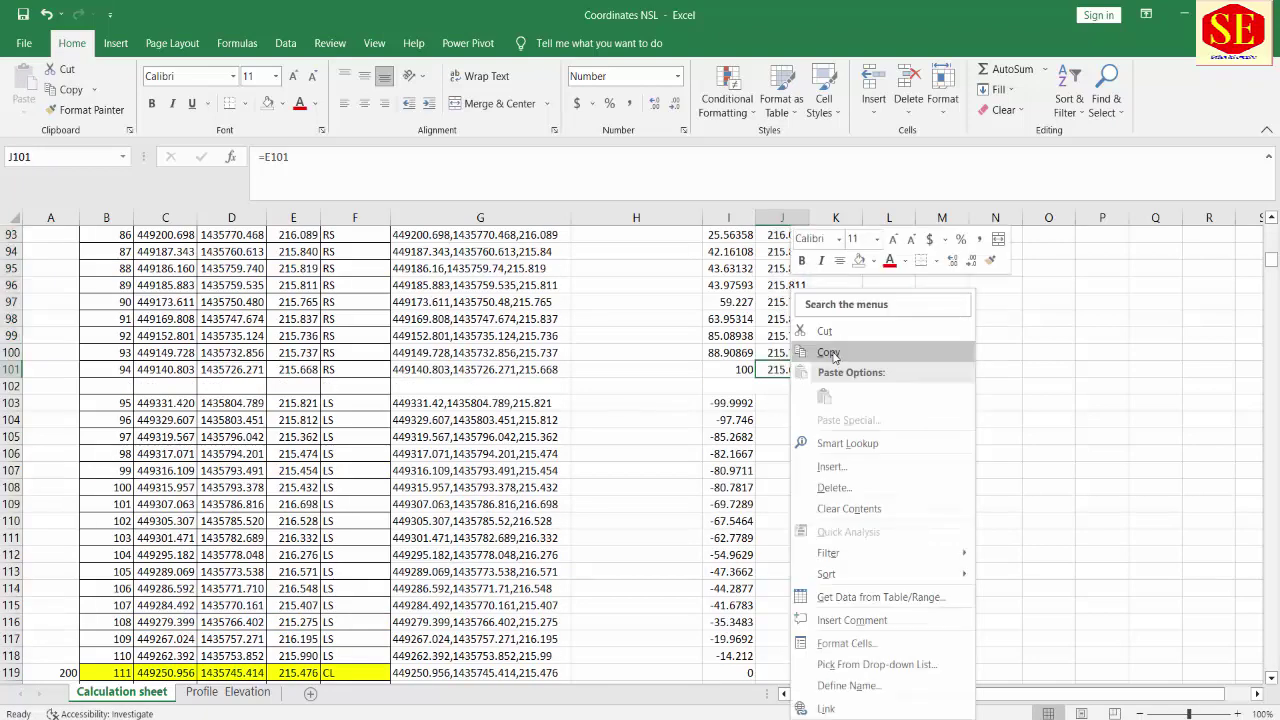
{"action": "left_click", "coordinate": [830, 353]}
{"action": "right_click", "coordinate": [786, 401]}
{"action": "left_click", "coordinate": [818, 398]}
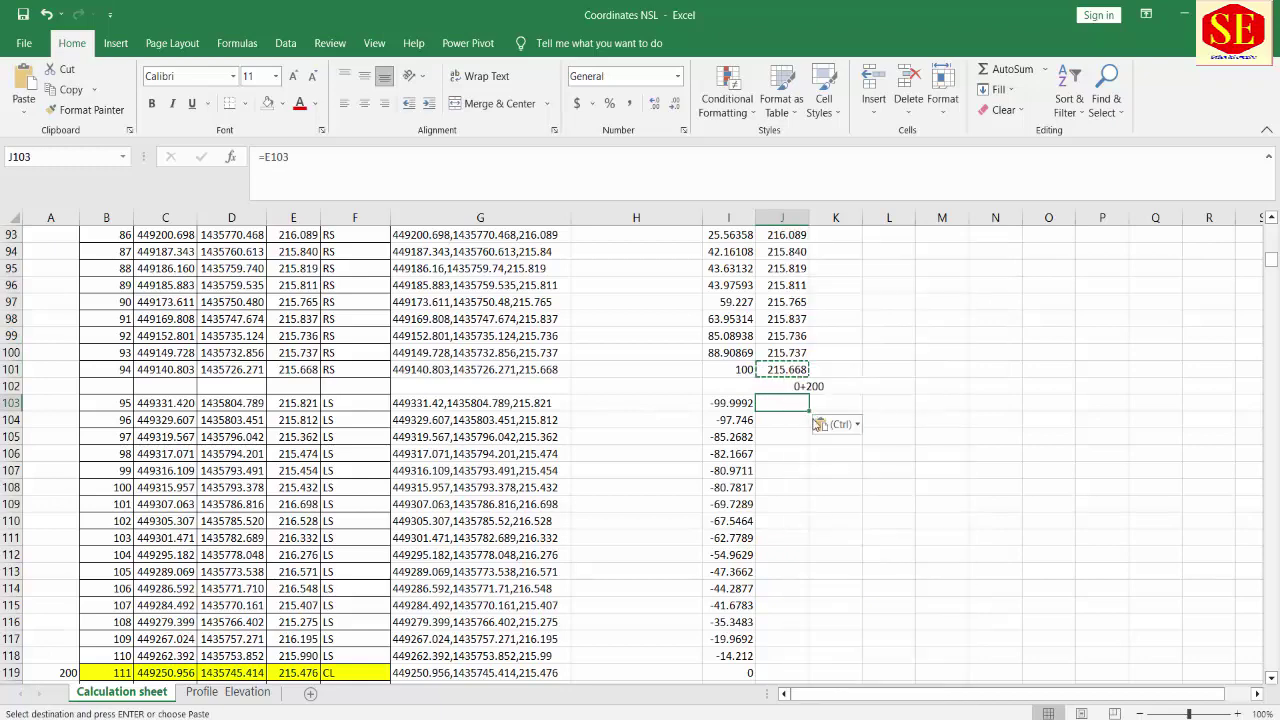
{"action": "left_click_drag", "start_coordinate": [806, 413], "coordinate": [806, 503]}
{"action": "left_click_drag", "start_coordinate": [802, 667], "coordinate": [802, 664]}
{"action": "scroll", "coordinate": [875, 445], "scroll_direction": "down", "scroll_amount": 3}
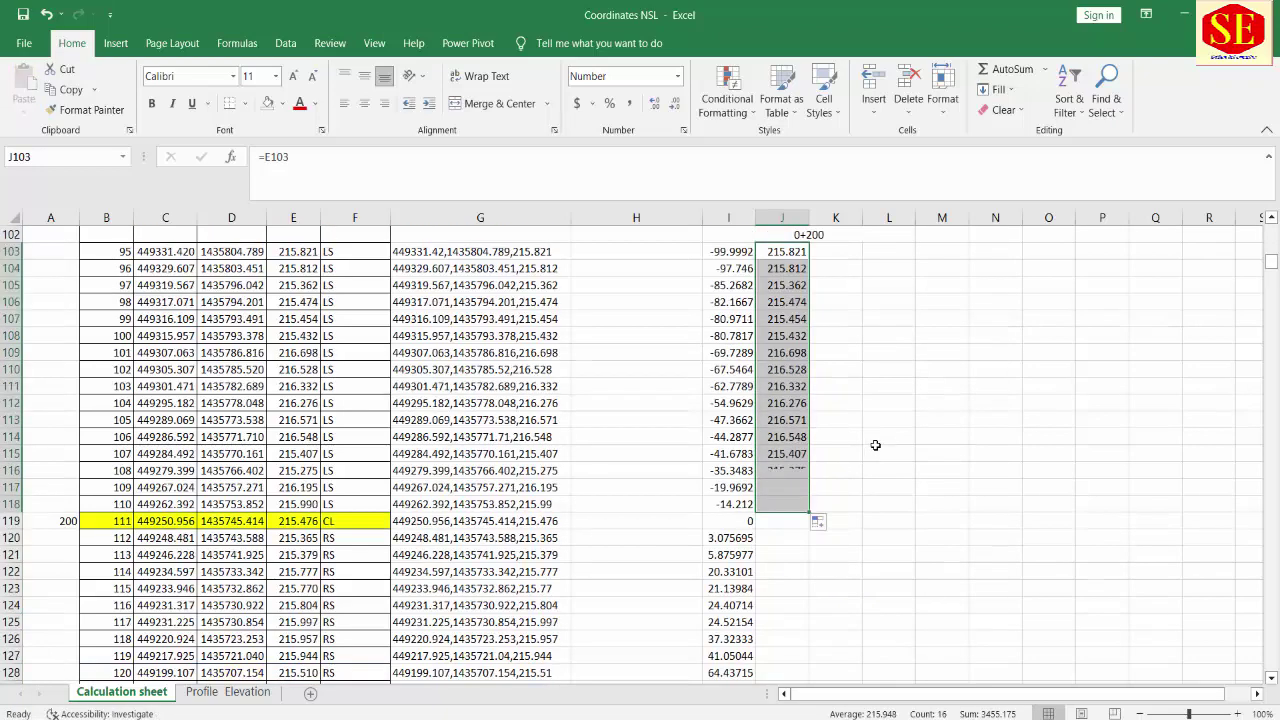
{"action": "mouse_move", "coordinate": [808, 512]}
{"action": "left_mouse_down"}
{"action": "mouse_move", "coordinate": [806, 576]}
{"action": "mouse_move", "coordinate": [792, 572]}
{"action": "left_mouse_up"}
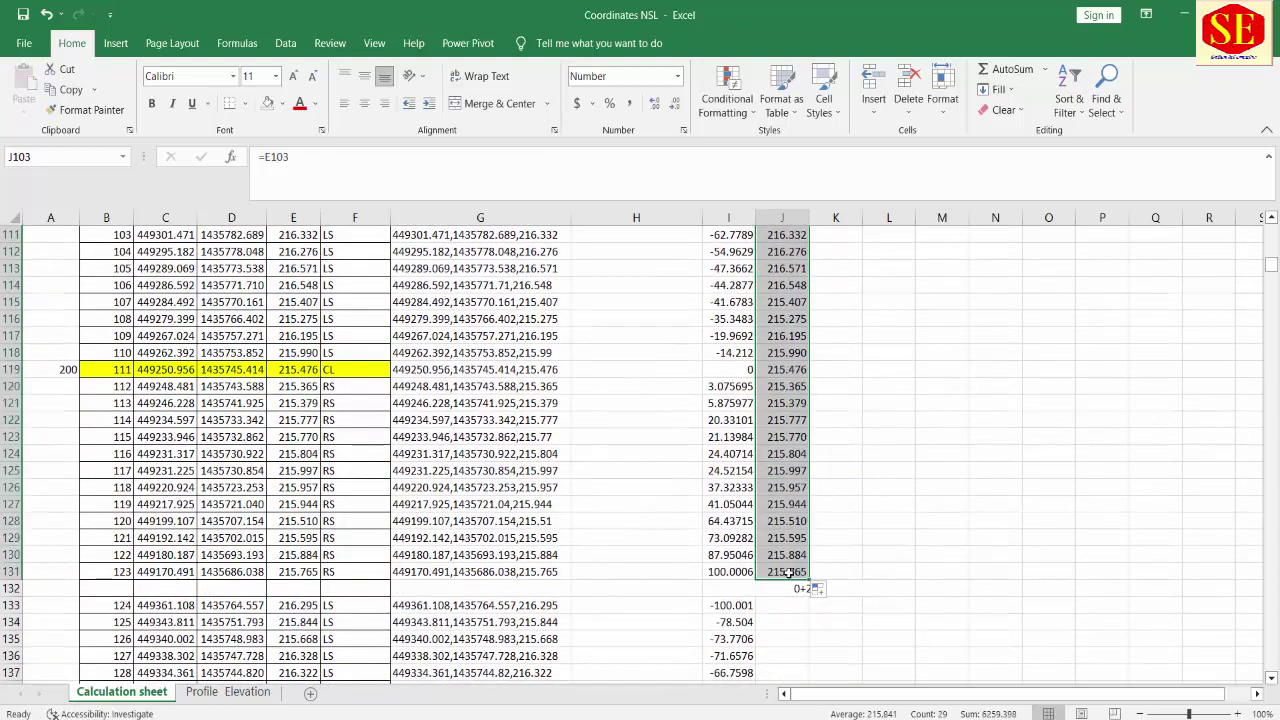
Step: Copy J131 into J133 and fill the elevation formula down to row 159
{"action": "right_click", "coordinate": [790, 572]}
{"action": "left_click", "coordinate": [855, 206]}
{"action": "scroll", "coordinate": [849, 538], "scroll_direction": "down", "scroll_amount": 3}
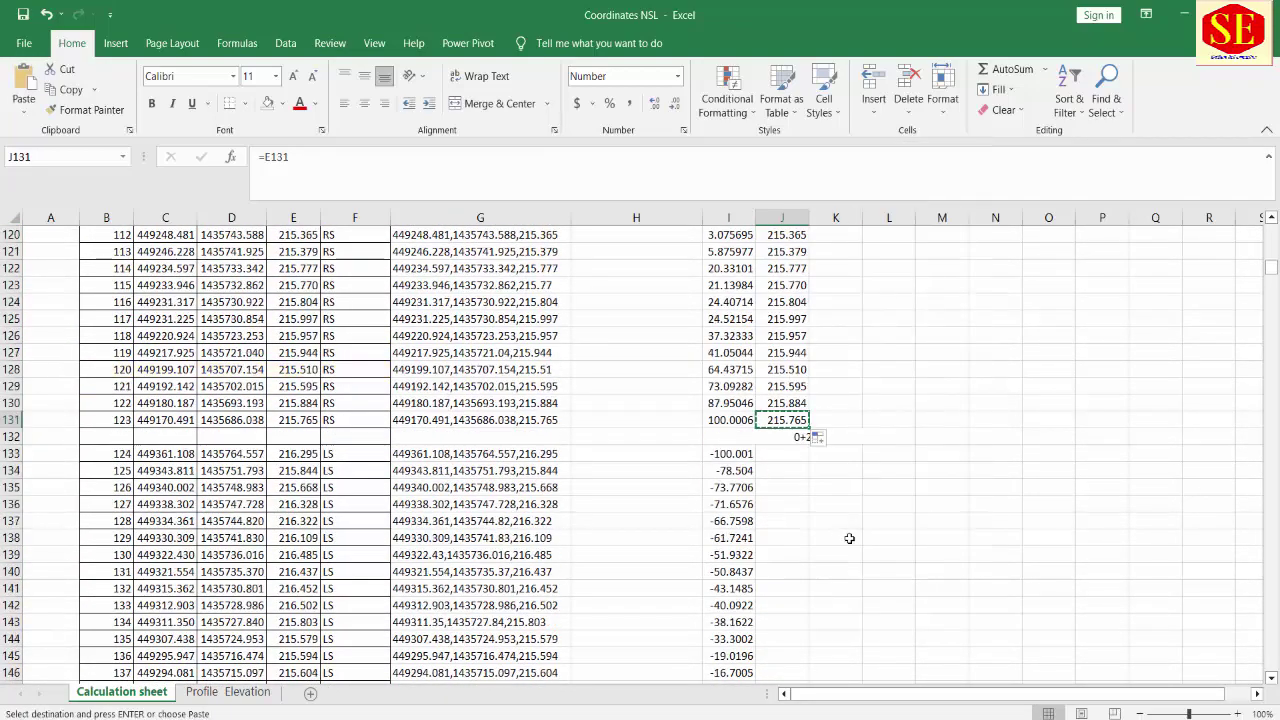
{"action": "right_click", "coordinate": [783, 449]}
{"action": "left_click", "coordinate": [820, 126]}
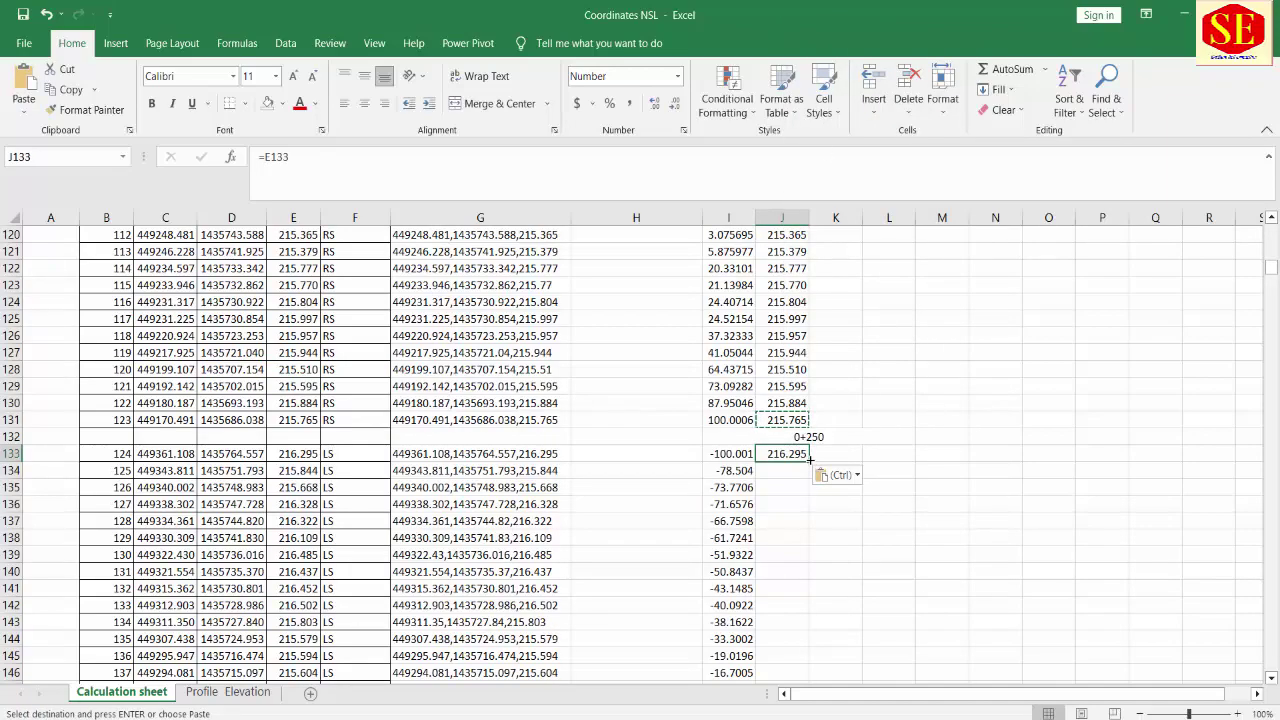
{"action": "mouse_move", "coordinate": [810, 456]}
{"action": "left_mouse_down"}
{"action": "mouse_move", "coordinate": [821, 716]}
{"action": "mouse_move", "coordinate": [816, 645]}
{"action": "left_mouse_up"}
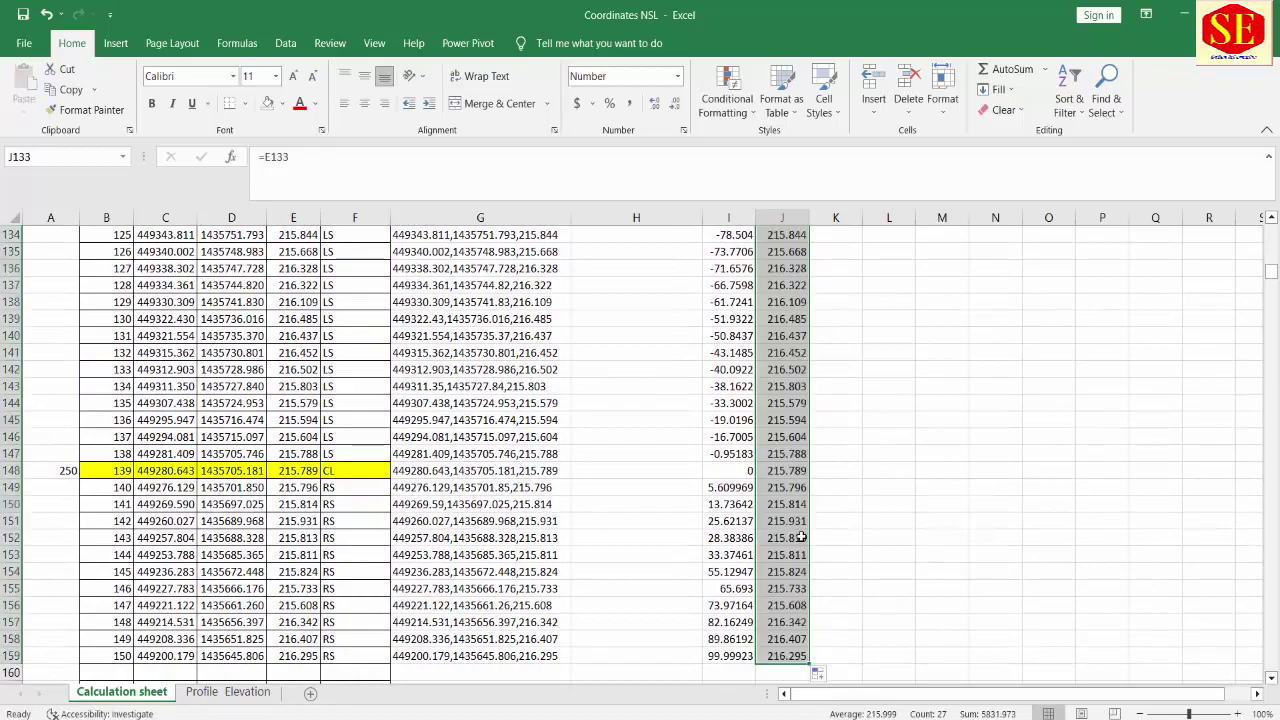
{"action": "left_click", "coordinate": [793, 470]}
{"action": "scroll", "coordinate": [793, 470], "scroll_direction": "up", "scroll_amount": 5}
{"action": "scroll", "coordinate": [793, 470], "scroll_direction": "up", "scroll_amount": 5}
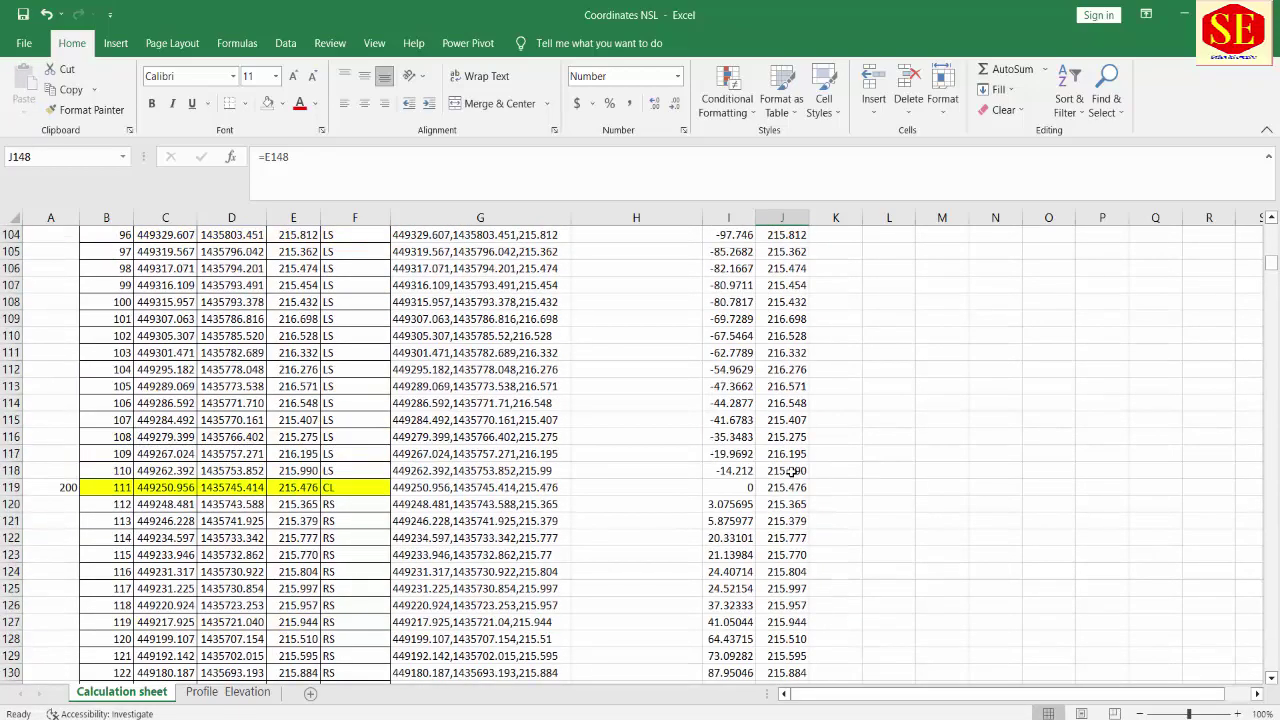
{"action": "scroll", "coordinate": [822, 535], "scroll_direction": "up", "scroll_amount": 3}
{"action": "scroll", "coordinate": [810, 520], "scroll_direction": "up", "scroll_amount": 5}
{"action": "scroll", "coordinate": [800, 500], "scroll_direction": "up", "scroll_amount": 5}
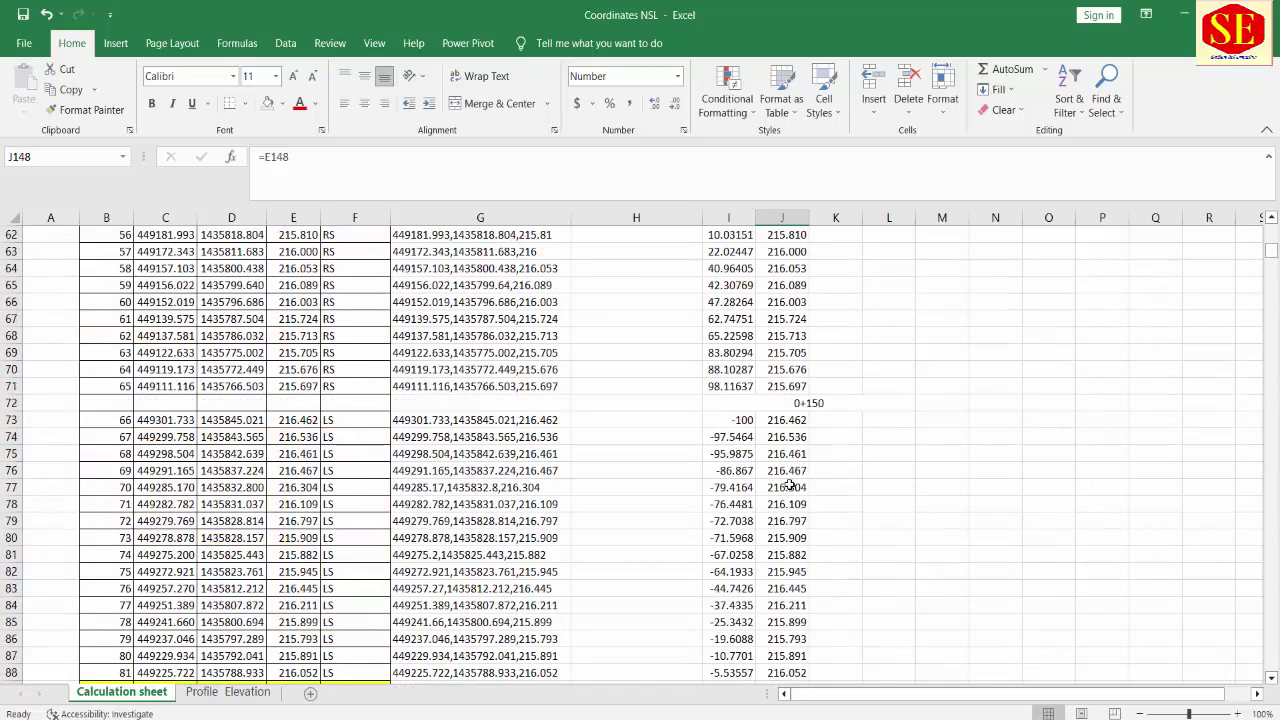
{"action": "scroll", "coordinate": [789, 485], "scroll_direction": "up", "scroll_amount": 5}
{"action": "scroll", "coordinate": [789, 485], "scroll_direction": "up", "scroll_amount": 10}
{"action": "scroll", "coordinate": [789, 485], "scroll_direction": "up", "scroll_amount": 5}
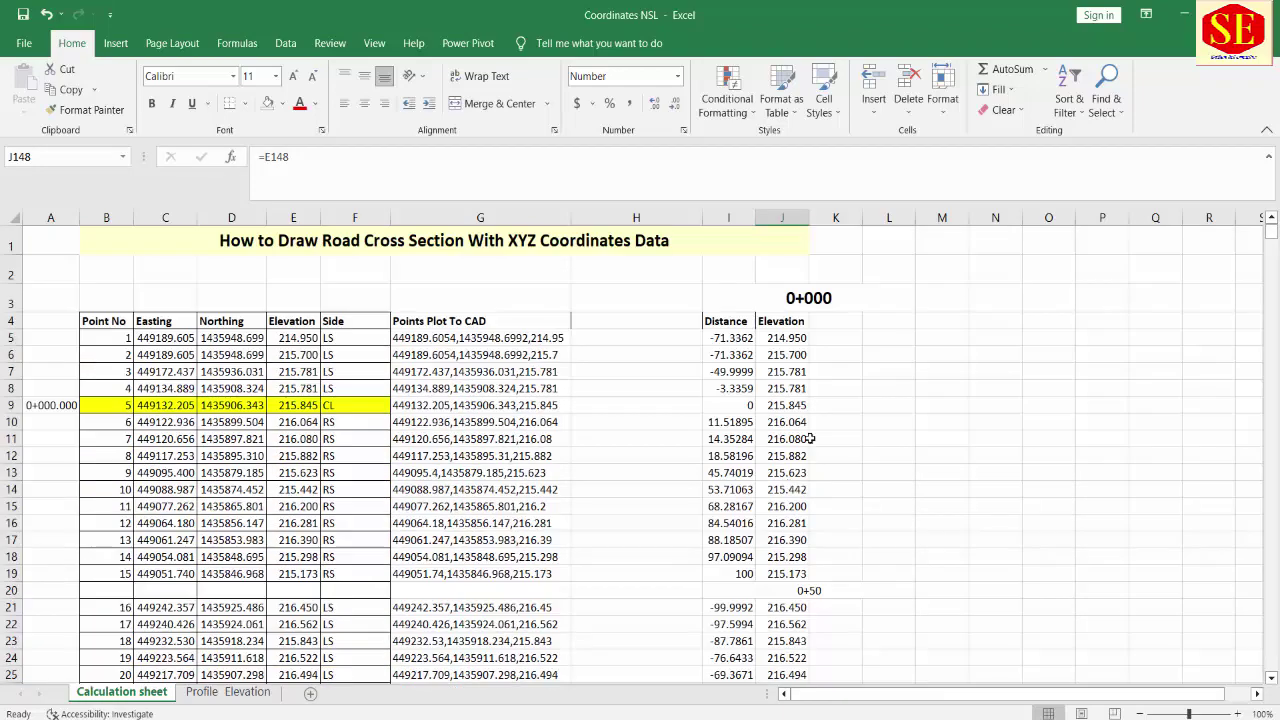
Step: Type the heading 'Draw to AutoCAD' into K4, then select K5
{"action": "left_click", "coordinate": [841, 326]}
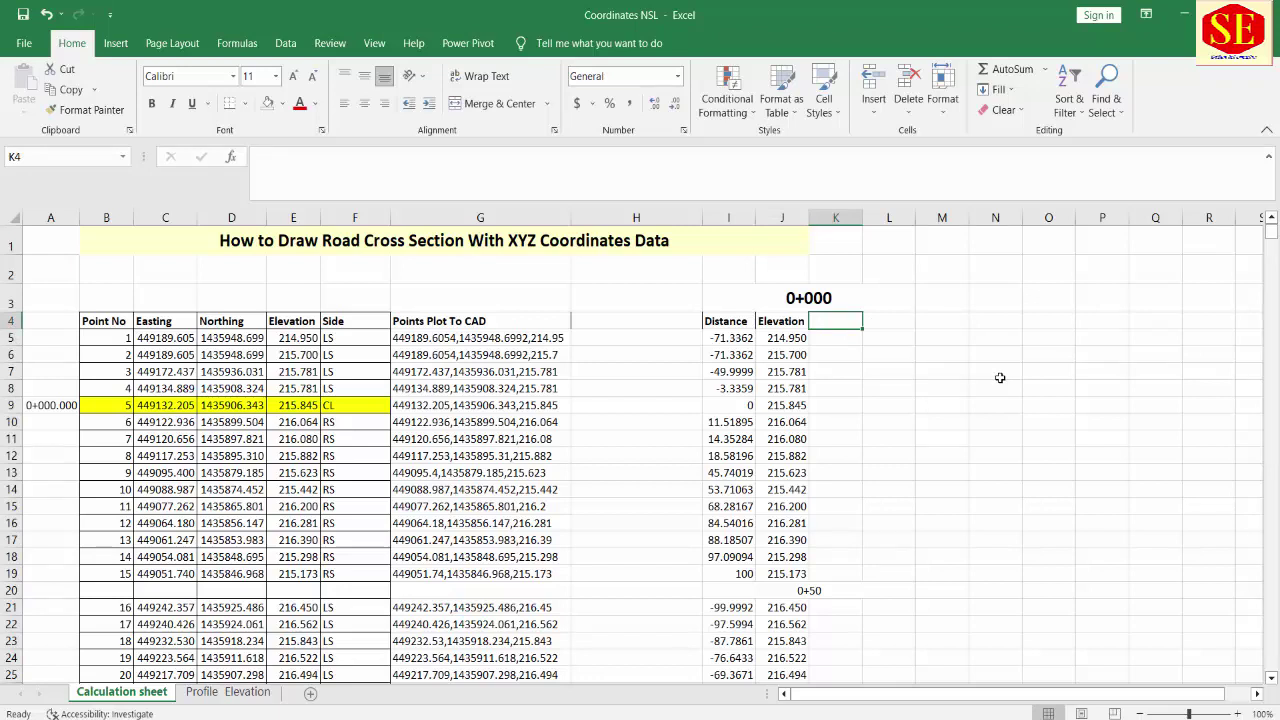
{"action": "type", "text": "Draw to AutoCAD"}
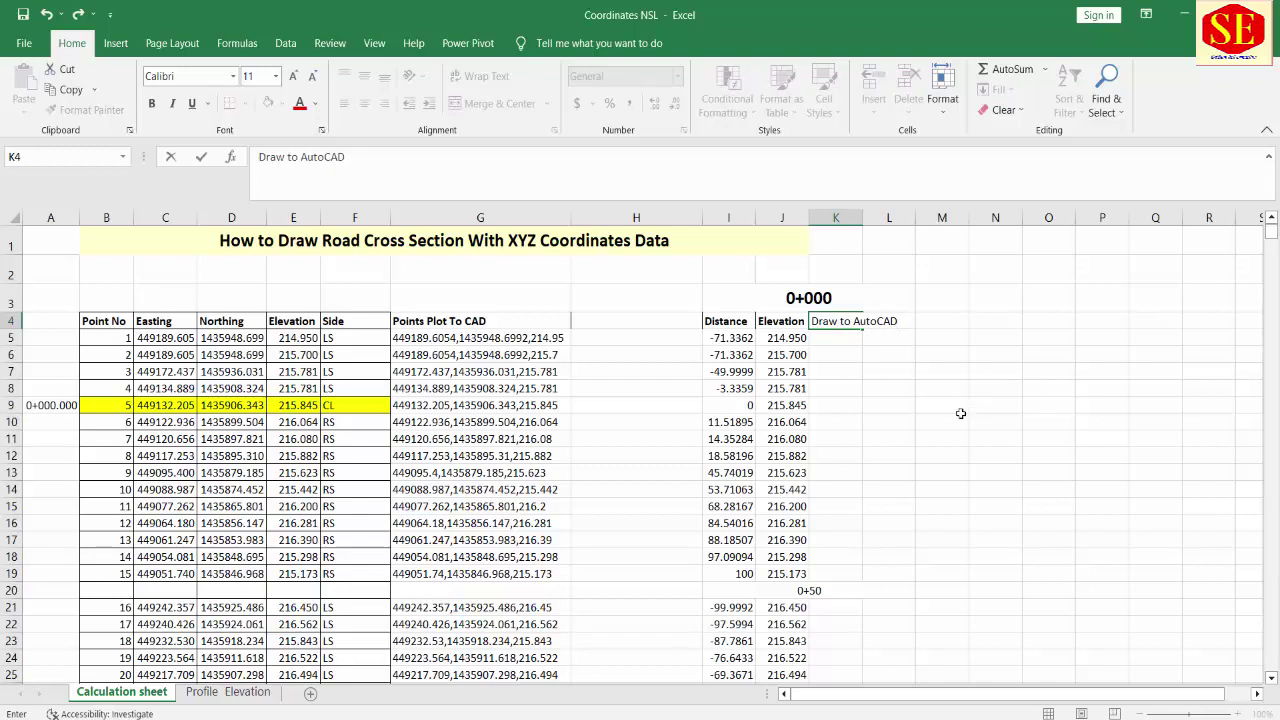
{"action": "left_click", "coordinate": [933, 438]}
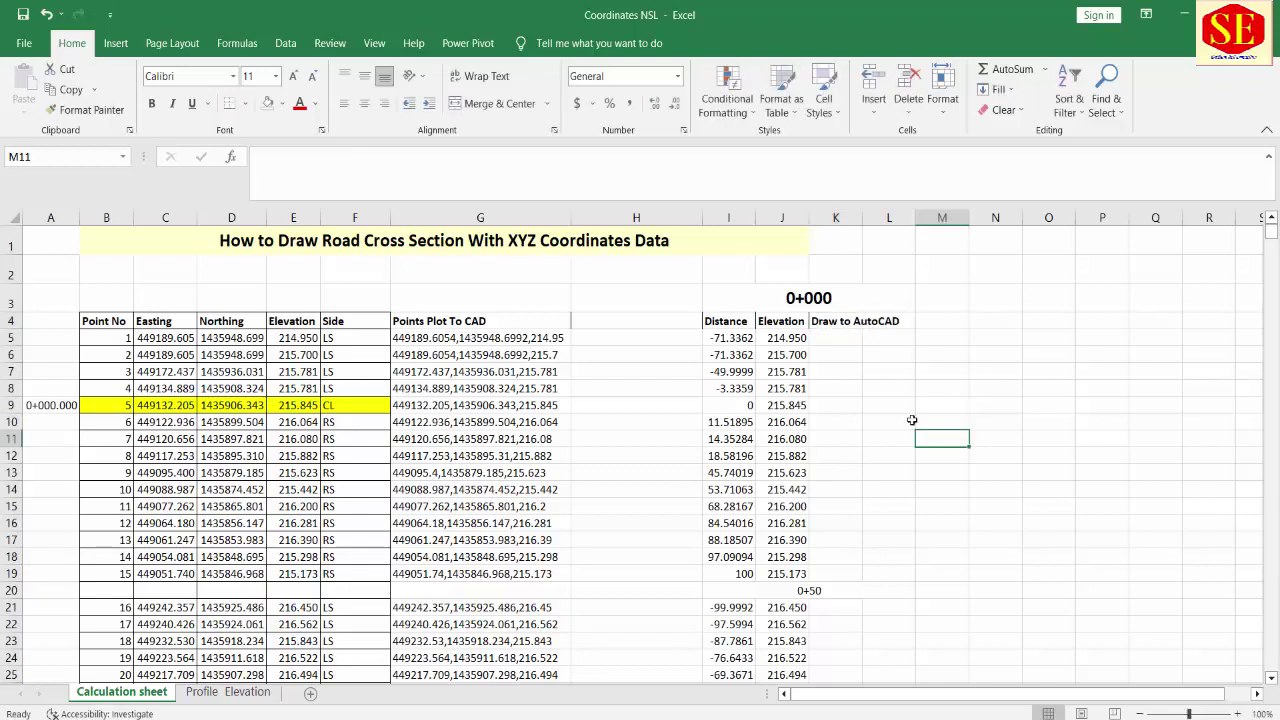
{"action": "left_click", "coordinate": [846, 338]}
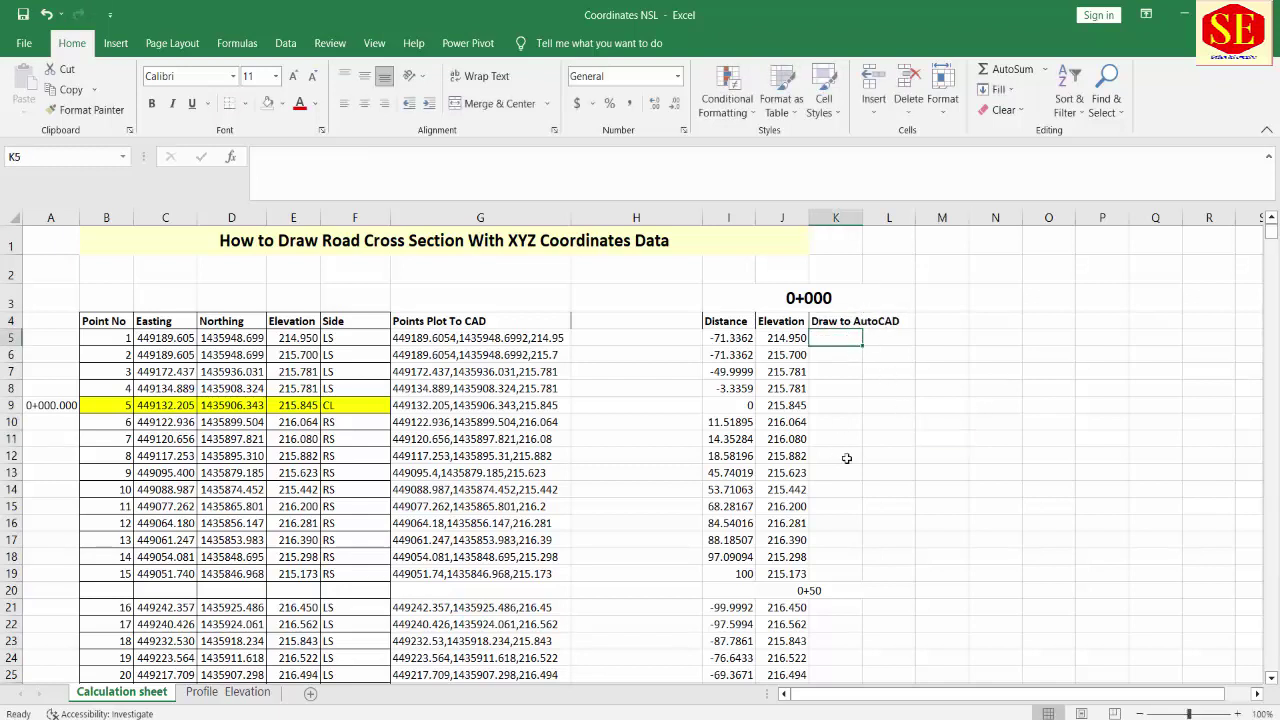
Step: Enter =I5&","&J5 in K5 and AutoFit column K to the result
{"action": "type", "text": "="}
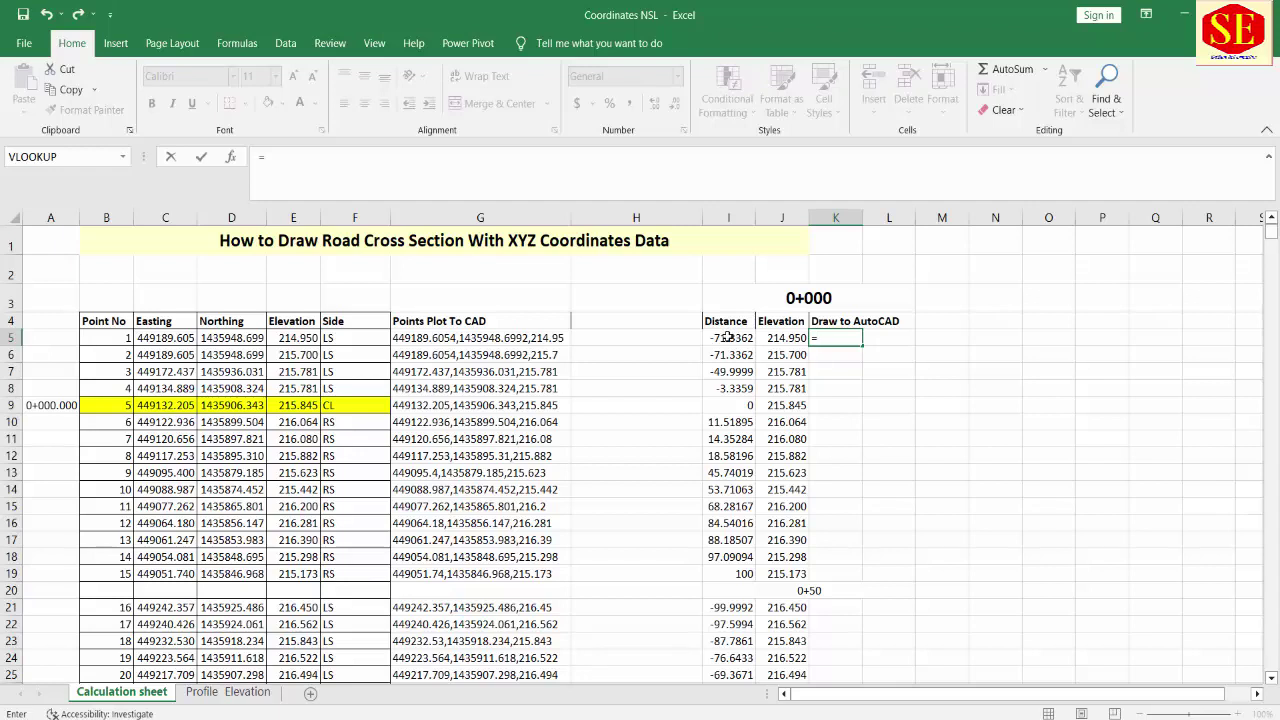
{"action": "left_click", "coordinate": [728, 338]}
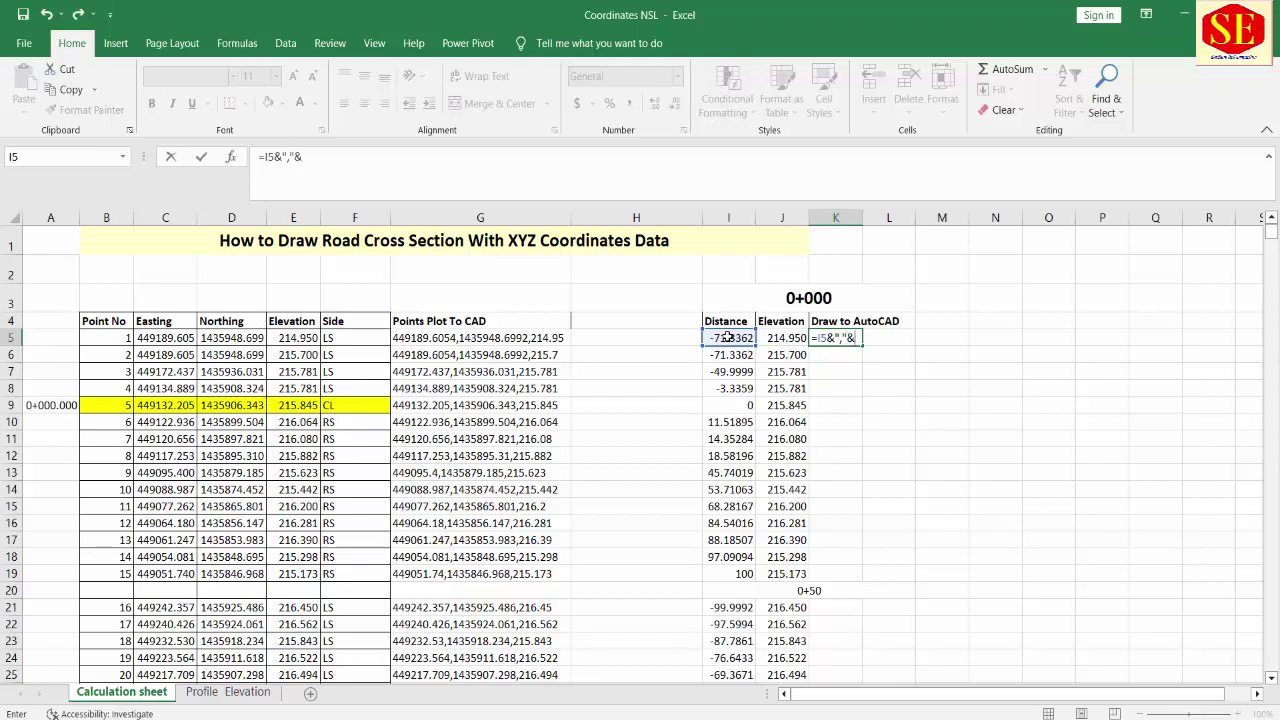
{"action": "left_click", "coordinate": [786, 338]}
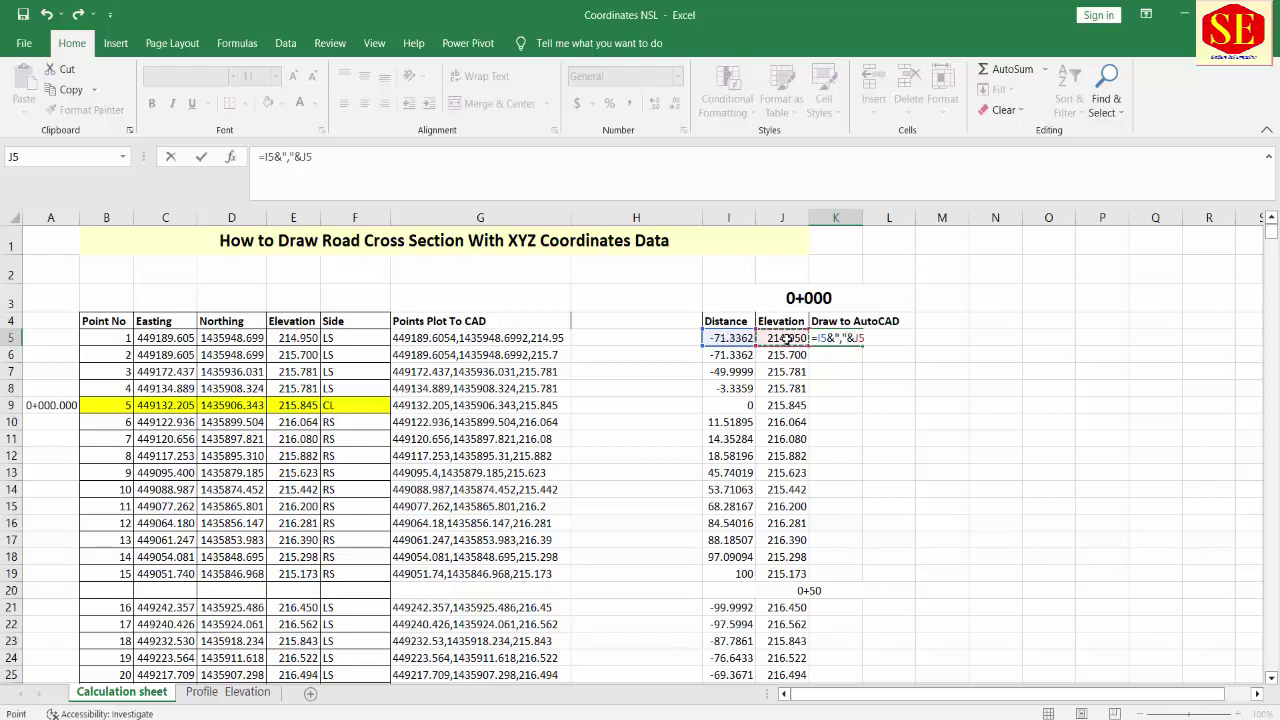
{"action": "key", "text": "Return"}
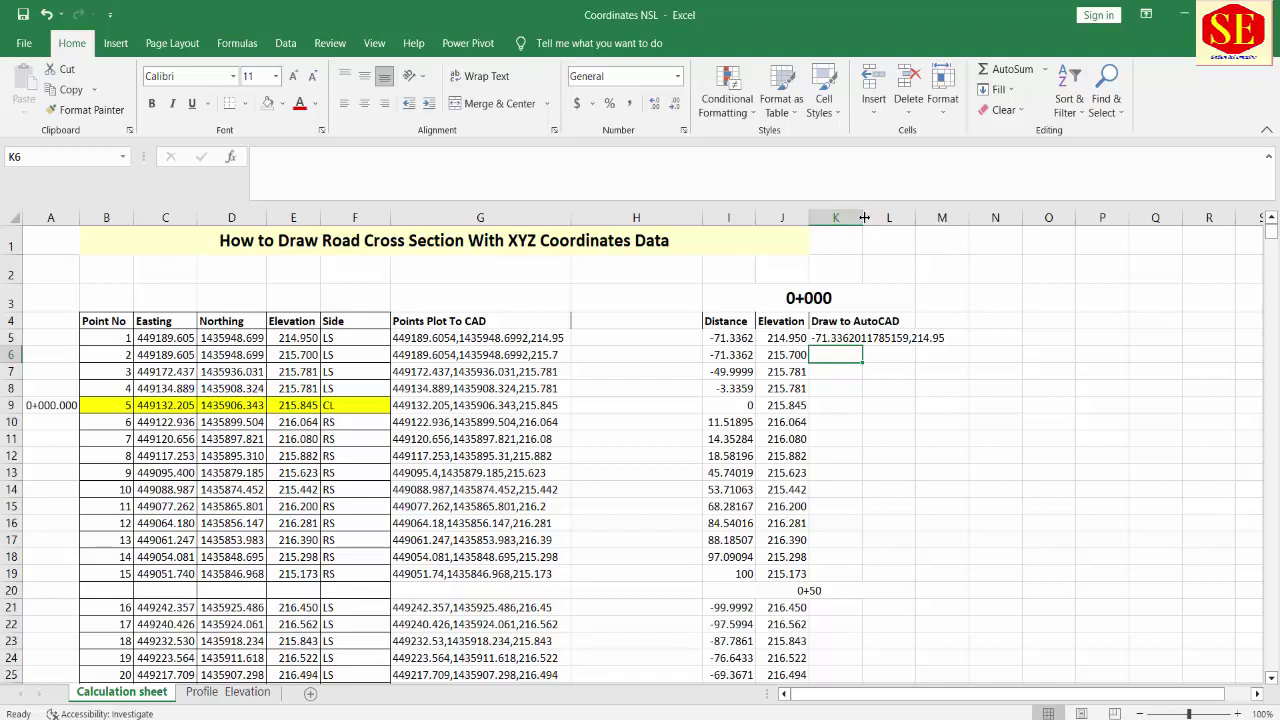
{"action": "double_click", "coordinate": [860, 217]}
{"action": "left_click", "coordinate": [940, 338]}
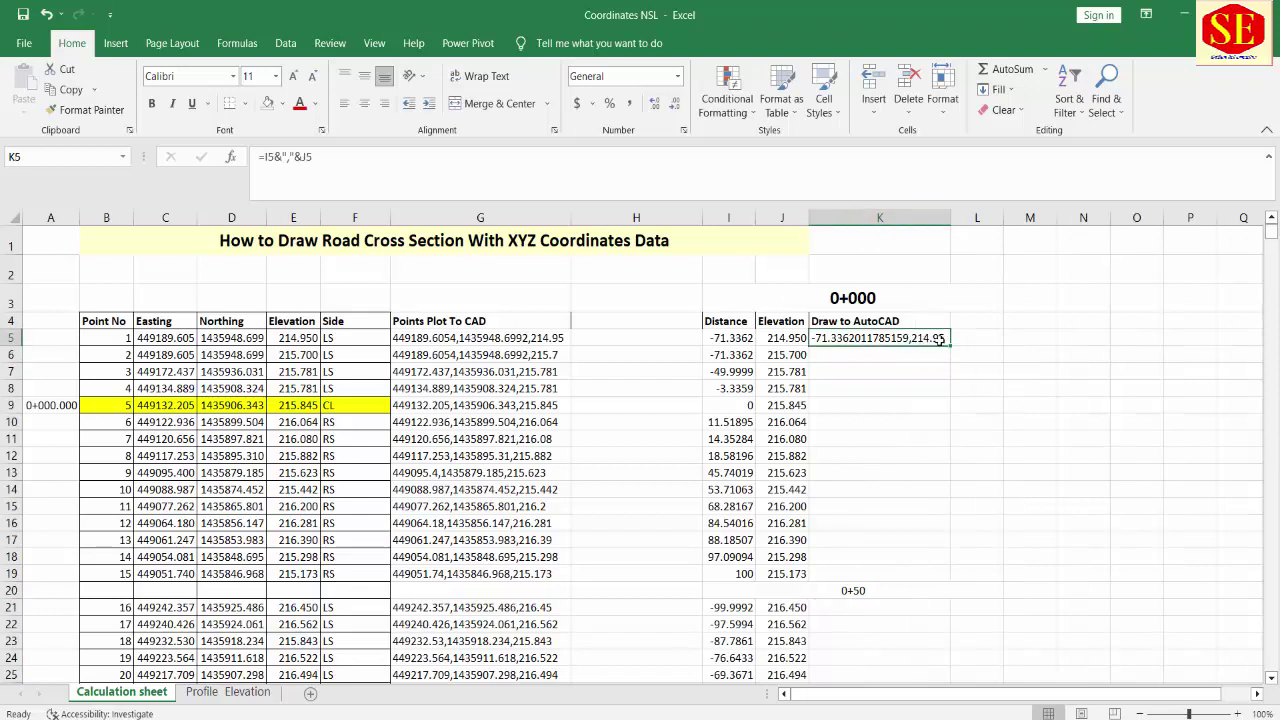
Step: Fill the pairing formula to K19, then paste it into K21 and fill to K42
{"action": "left_click_drag", "start_coordinate": [950, 341], "coordinate": [952, 582]}
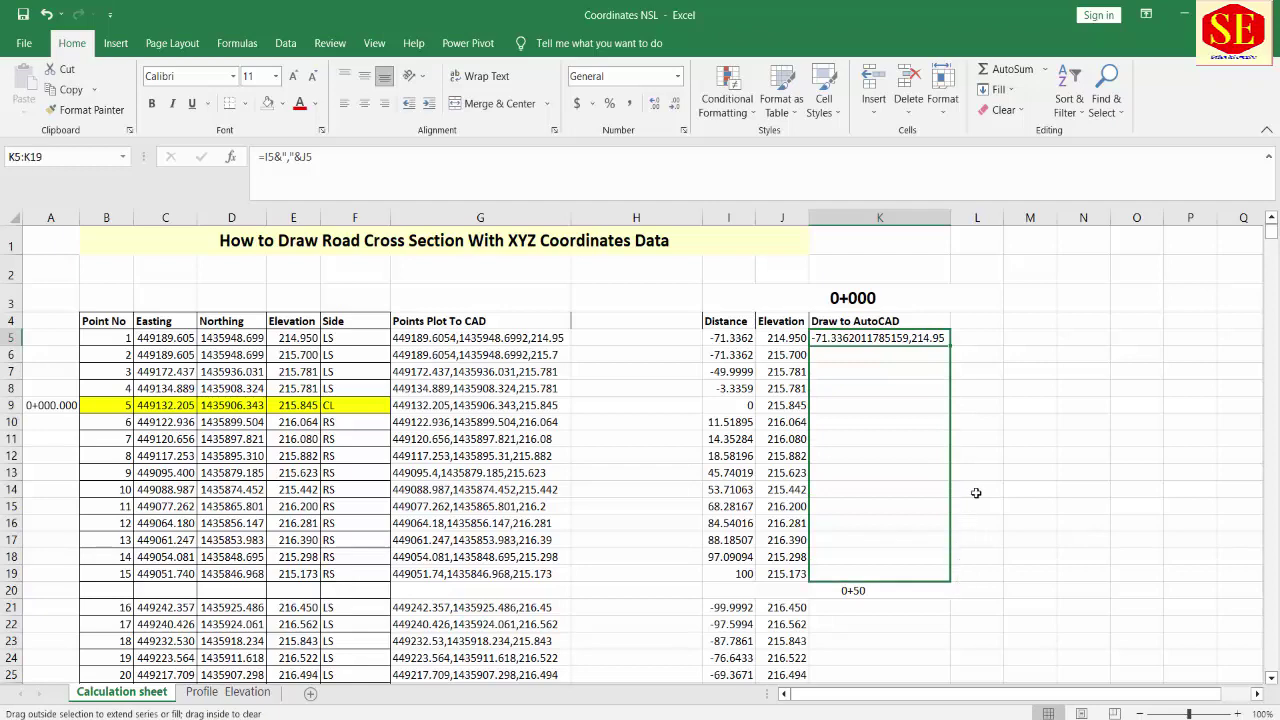
{"action": "scroll", "coordinate": [975, 494], "scroll_direction": "down", "scroll_amount": 3}
{"action": "left_click", "coordinate": [850, 386]}
{"action": "right_click", "coordinate": [850, 386]}
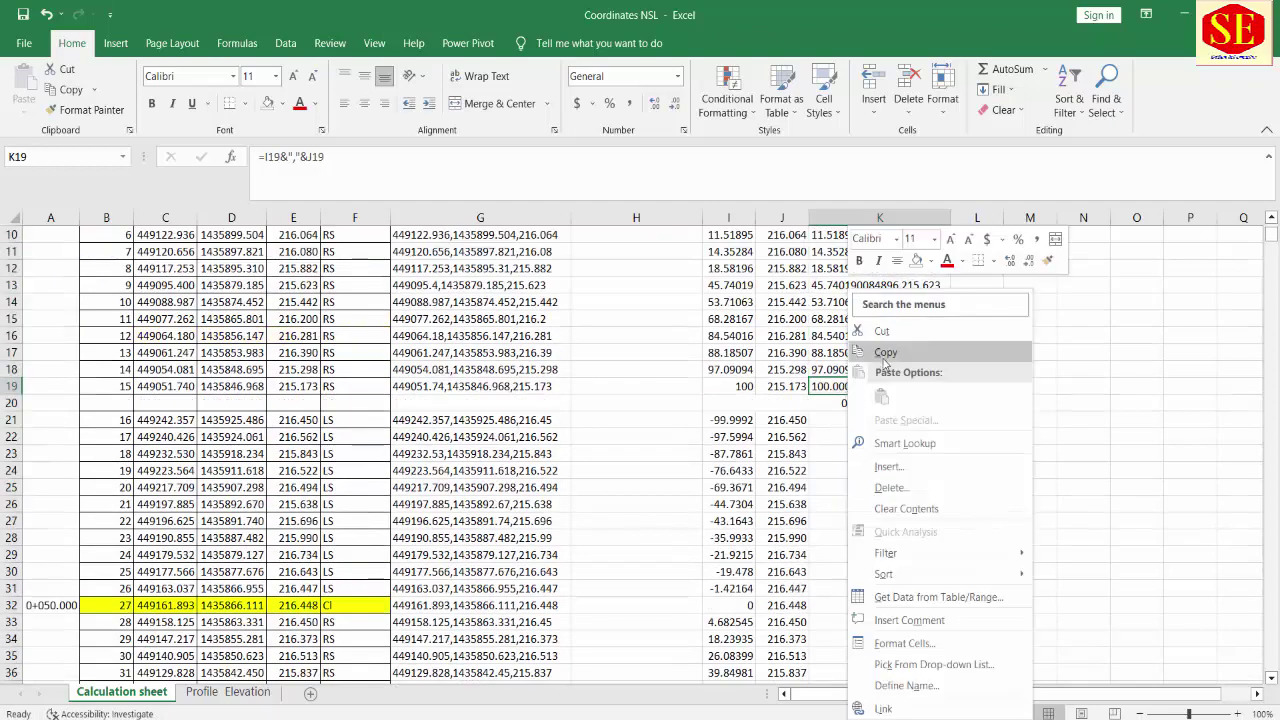
{"action": "left_click", "coordinate": [882, 370]}
{"action": "left_click", "coordinate": [848, 424]}
{"action": "right_click", "coordinate": [848, 424]}
{"action": "left_click", "coordinate": [868, 312]}
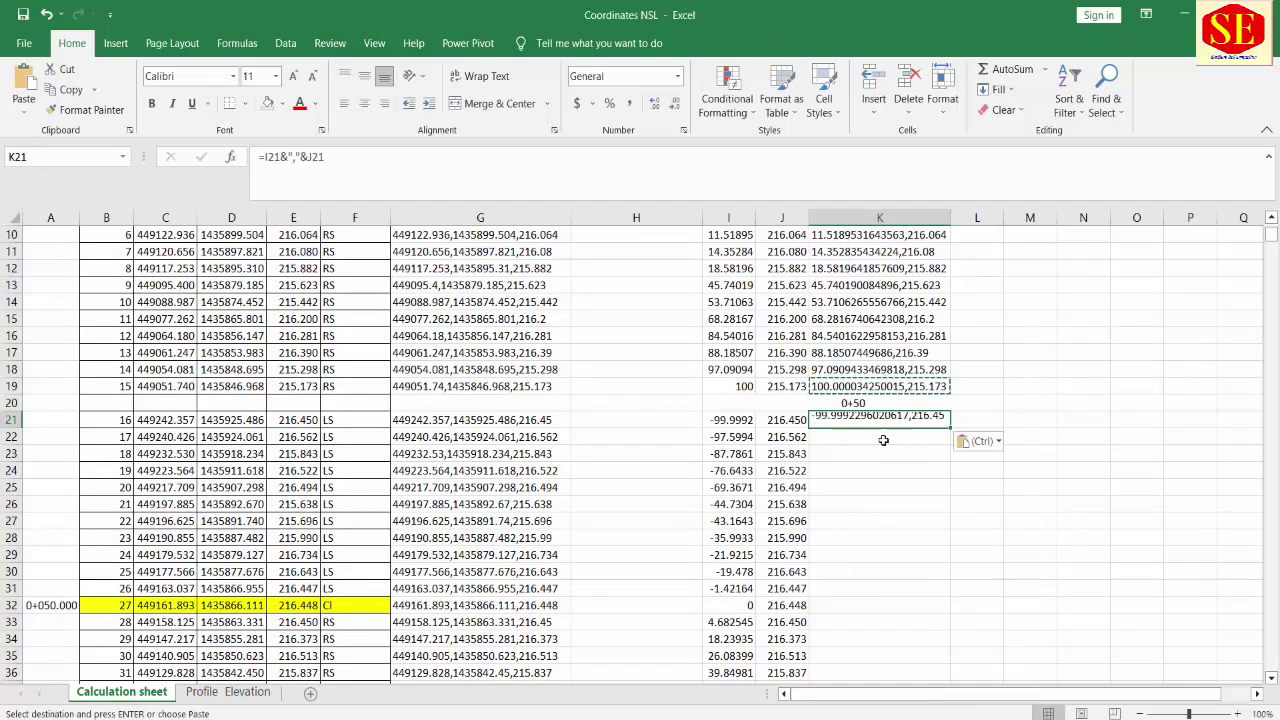
{"action": "double_click", "coordinate": [949, 428]}
{"action": "left_click", "coordinate": [646, 419]}
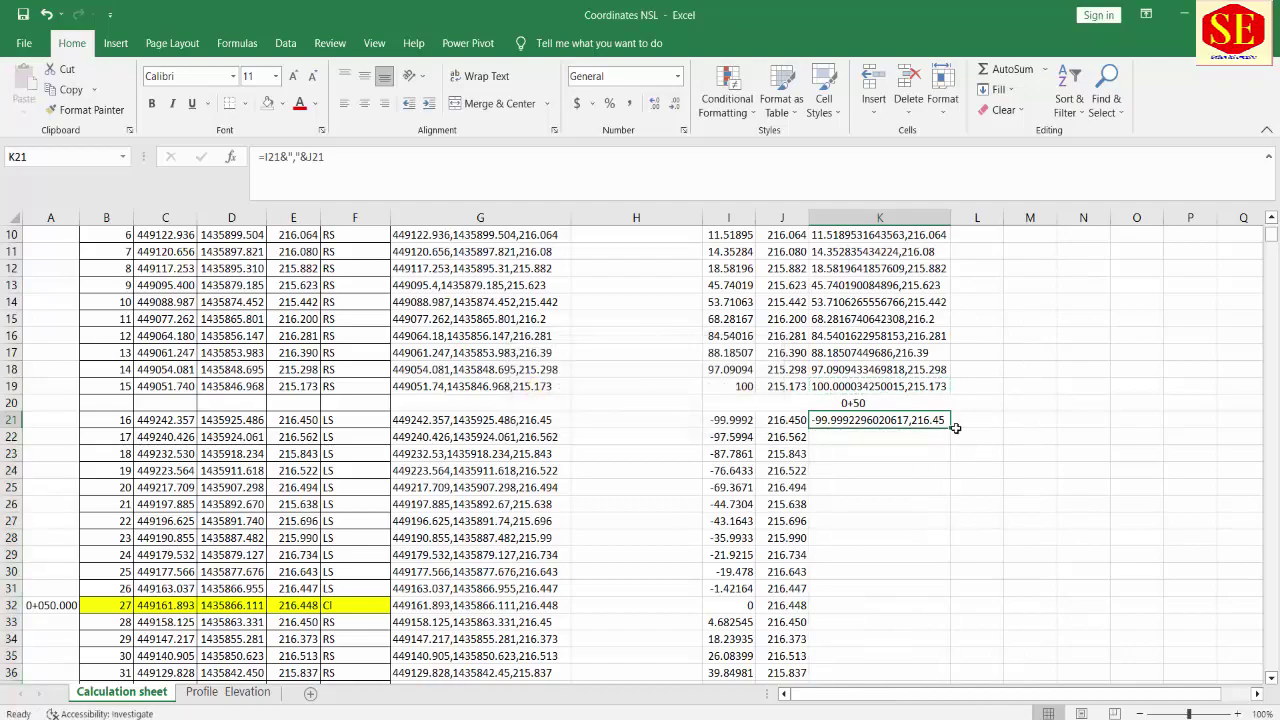
{"action": "mouse_move", "coordinate": [950, 428]}
{"action": "left_mouse_down"}
{"action": "mouse_move", "coordinate": [949, 708]}
{"action": "mouse_move", "coordinate": [930, 553]}
{"action": "mouse_move", "coordinate": [949, 562]}
{"action": "left_mouse_up"}
Step: Copy K42 into K44 and fill the pairing formula down the 0+100 rows
{"action": "left_click", "coordinate": [898, 556]}
{"action": "right_click", "coordinate": [898, 556]}
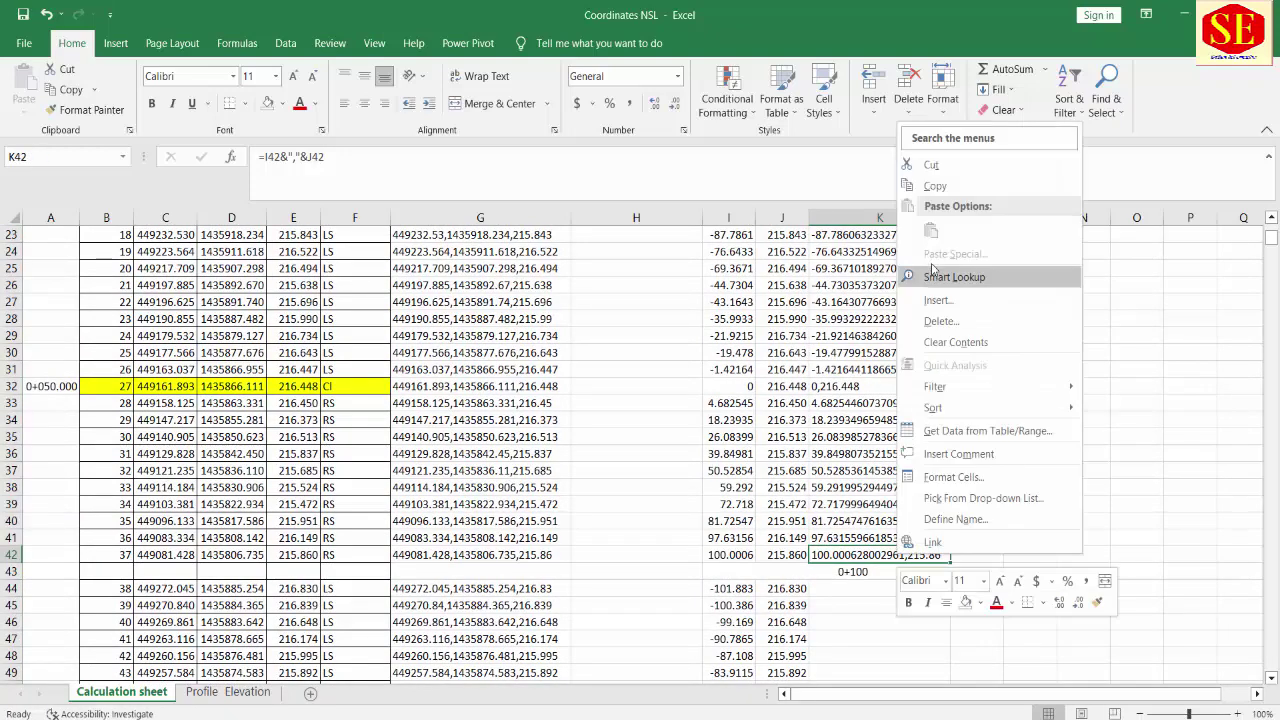
{"action": "left_click", "coordinate": [935, 186]}
{"action": "scroll", "coordinate": [929, 487], "scroll_direction": "down", "scroll_amount": 3}
{"action": "right_click", "coordinate": [852, 437]}
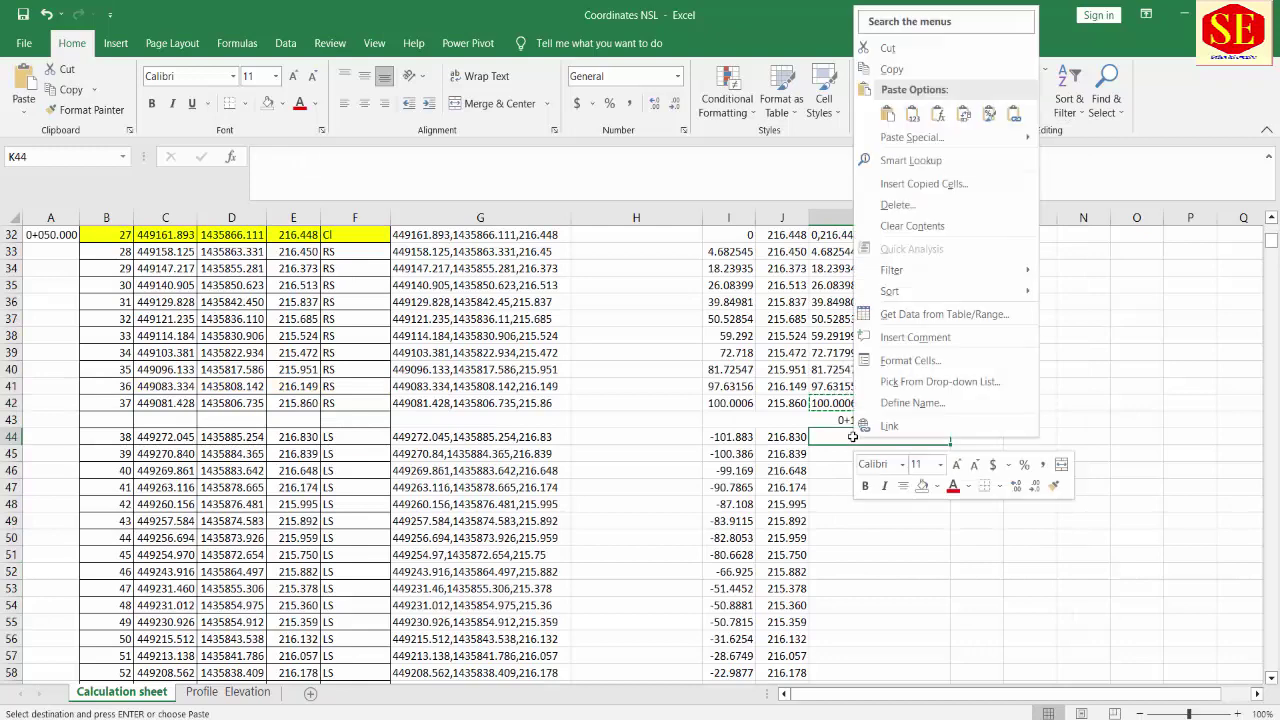
{"action": "left_click", "coordinate": [887, 113]}
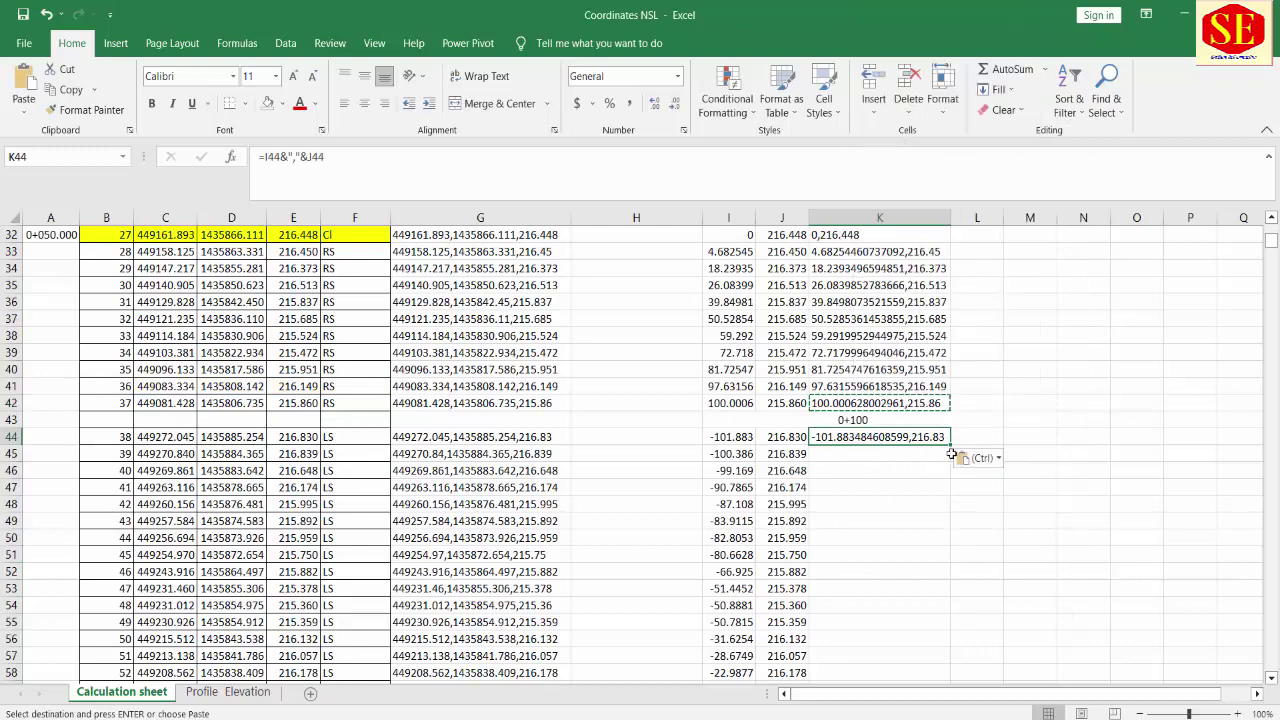
{"action": "left_click_drag", "start_coordinate": [950, 442], "coordinate": [930, 660]}
{"action": "scroll", "coordinate": [929, 460], "scroll_direction": "down", "scroll_amount": 3}
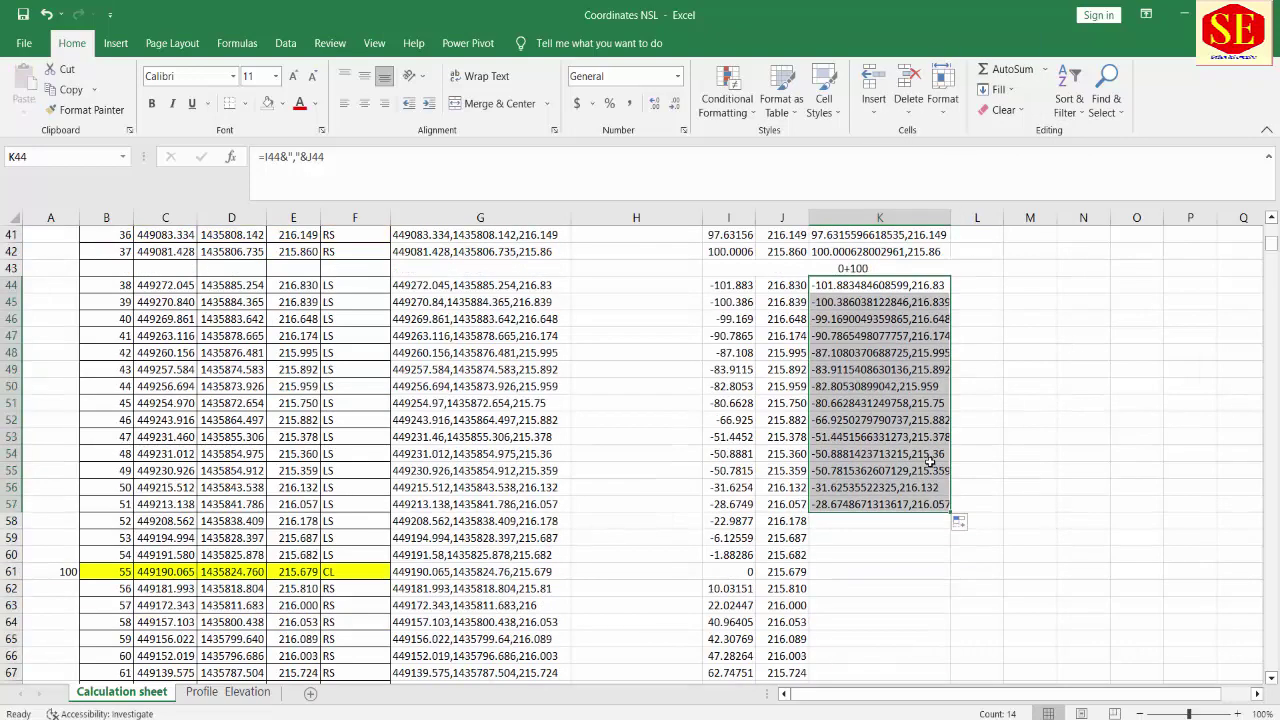
{"action": "mouse_move", "coordinate": [946, 520]}
{"action": "left_mouse_down"}
{"action": "mouse_move", "coordinate": [936, 584]}
{"action": "mouse_move", "coordinate": [936, 560]}
{"action": "left_mouse_up"}
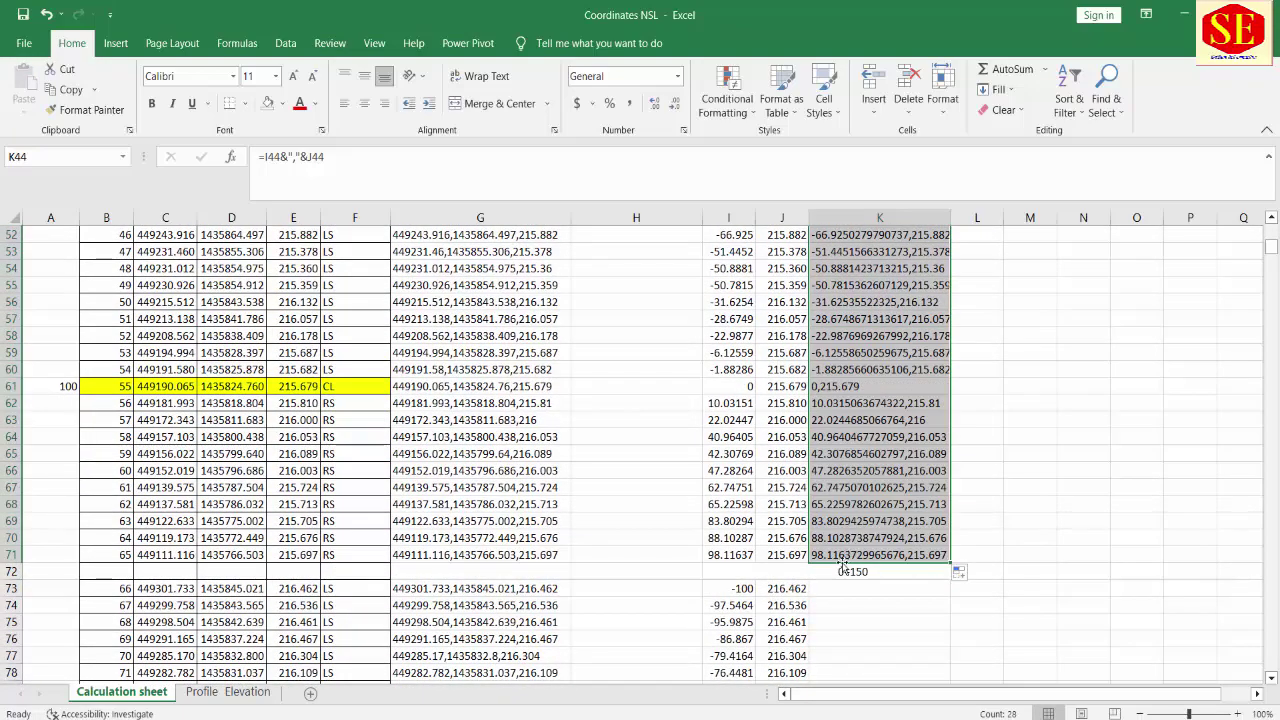
Step: Copy K71 into K73 and fill the pairing formula down the 0+150 rows
{"action": "left_click", "coordinate": [845, 556]}
{"action": "right_click", "coordinate": [845, 556]}
{"action": "left_click", "coordinate": [890, 194]}
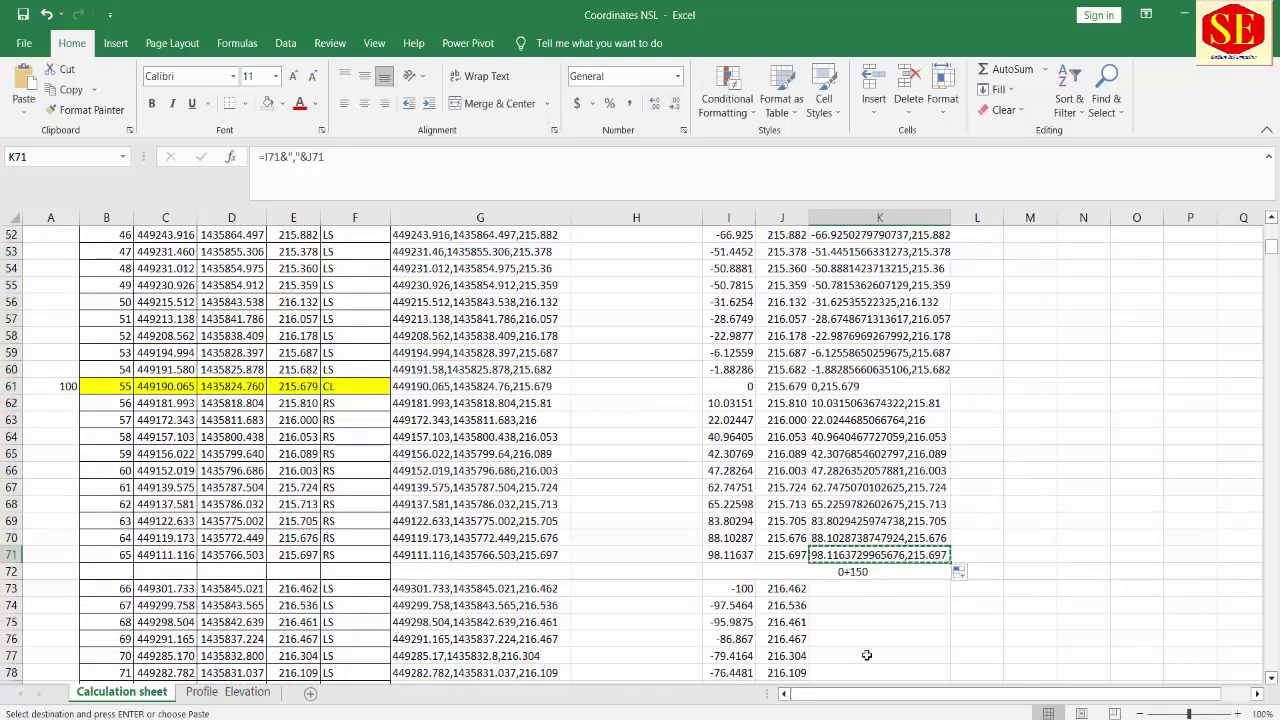
{"action": "left_click", "coordinate": [866, 588]}
{"action": "right_click", "coordinate": [866, 588]}
{"action": "left_click", "coordinate": [882, 264]}
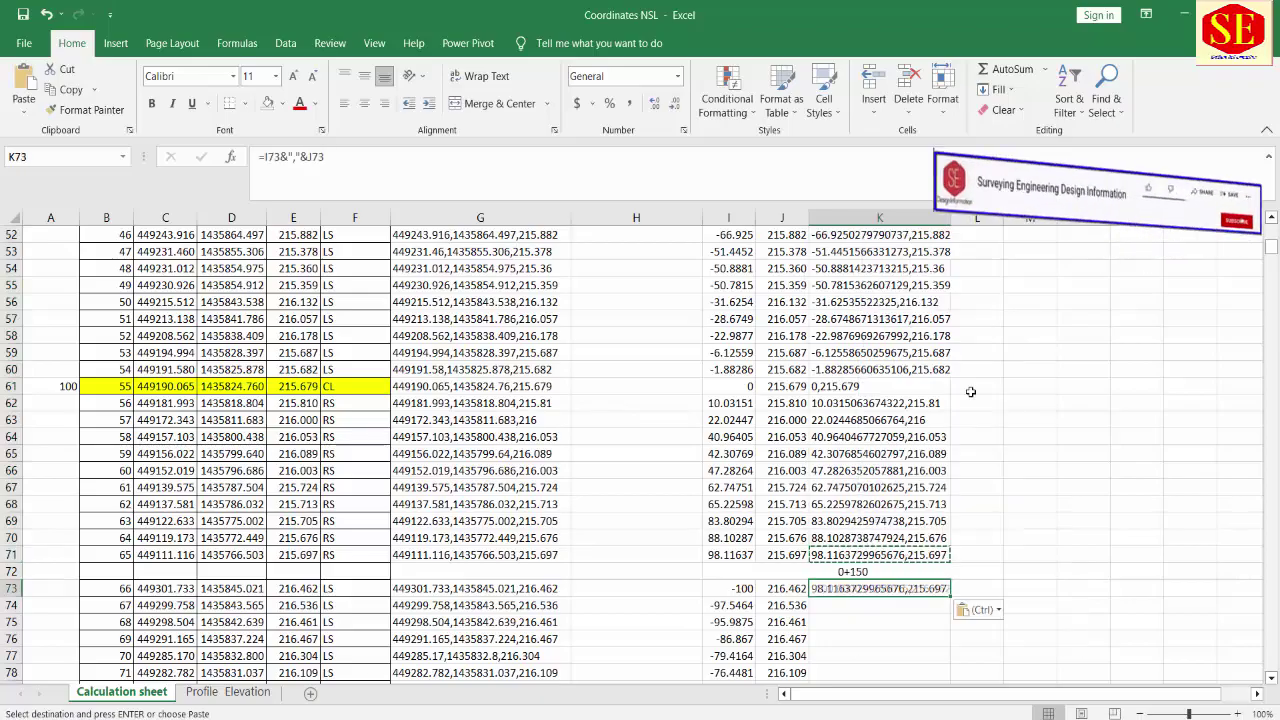
{"action": "mouse_move", "coordinate": [950, 596]}
{"action": "left_mouse_down"}
{"action": "mouse_move", "coordinate": [957, 713]}
{"action": "mouse_move", "coordinate": [950, 523]}
{"action": "left_mouse_up"}
Step: Copy K101 into K103 and fill the pairing formula down the 0+200 rows
{"action": "left_click", "coordinate": [880, 521]}
{"action": "right_click", "coordinate": [880, 521]}
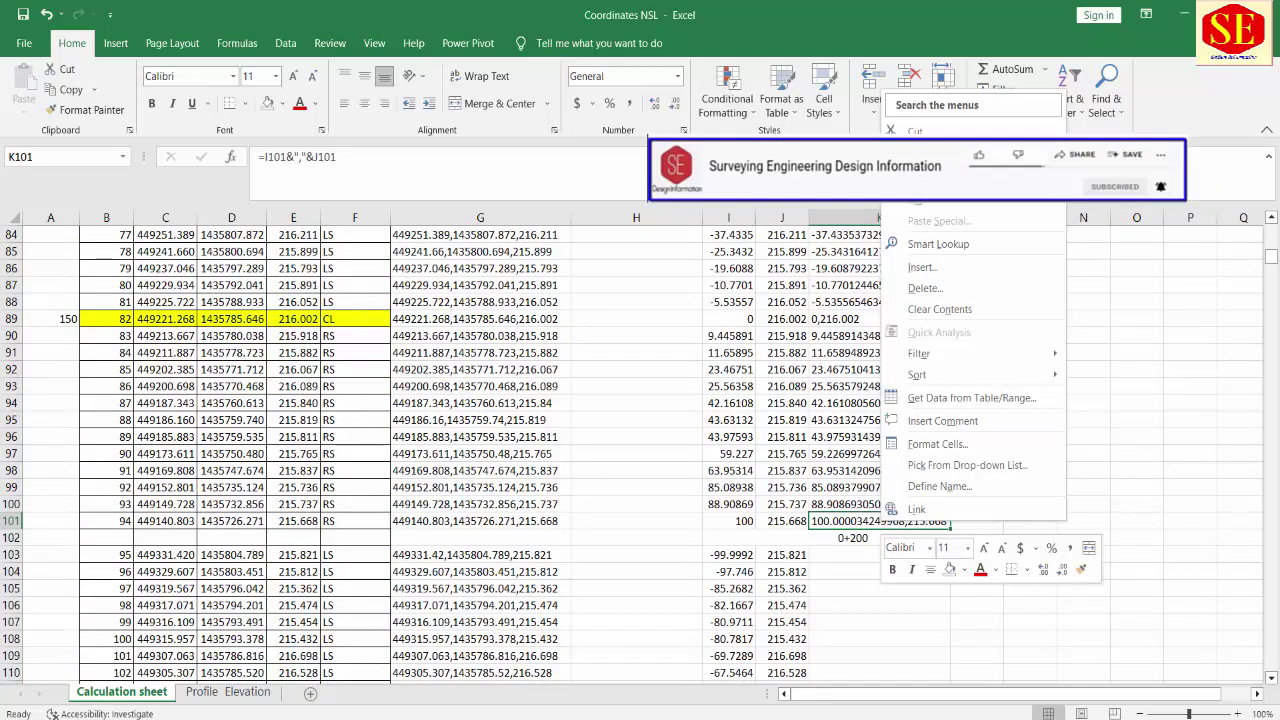
{"action": "left_click", "coordinate": [930, 152]}
{"action": "left_click", "coordinate": [852, 556]}
{"action": "right_click", "coordinate": [856, 556]}
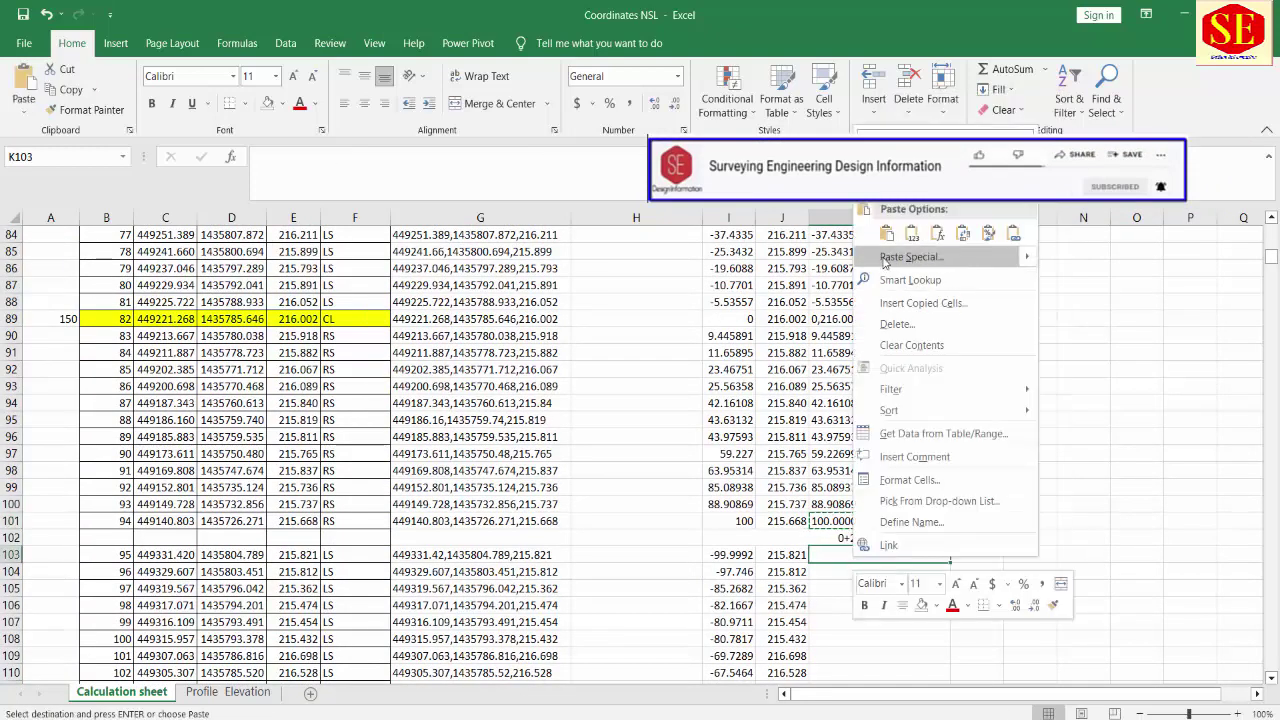
{"action": "left_click", "coordinate": [886, 233]}
{"action": "scroll", "coordinate": [931, 389], "scroll_direction": "down", "scroll_amount": 4}
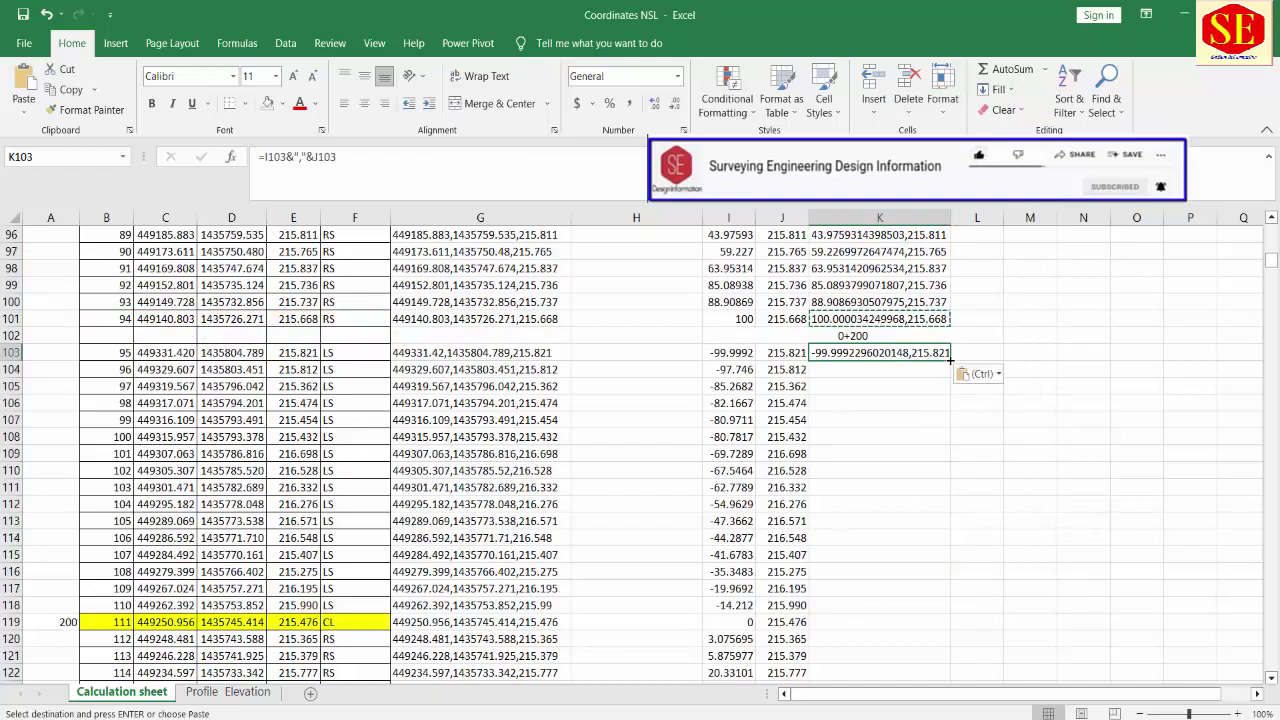
{"action": "left_click_drag", "start_coordinate": [950, 360], "coordinate": [925, 323]}
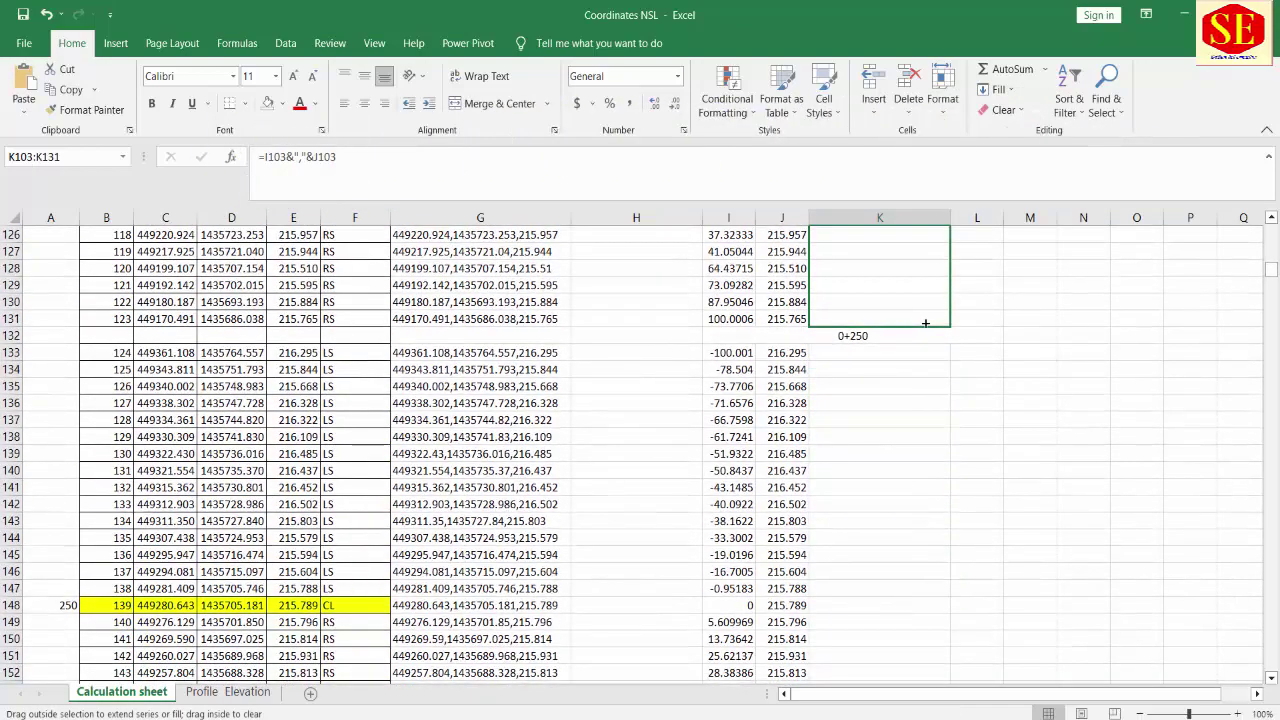
Step: Copy K131 into K133 and fill the pairing formula through K159
{"action": "left_click", "coordinate": [880, 318]}
{"action": "right_click", "coordinate": [885, 320]}
{"action": "left_click", "coordinate": [910, 303]}
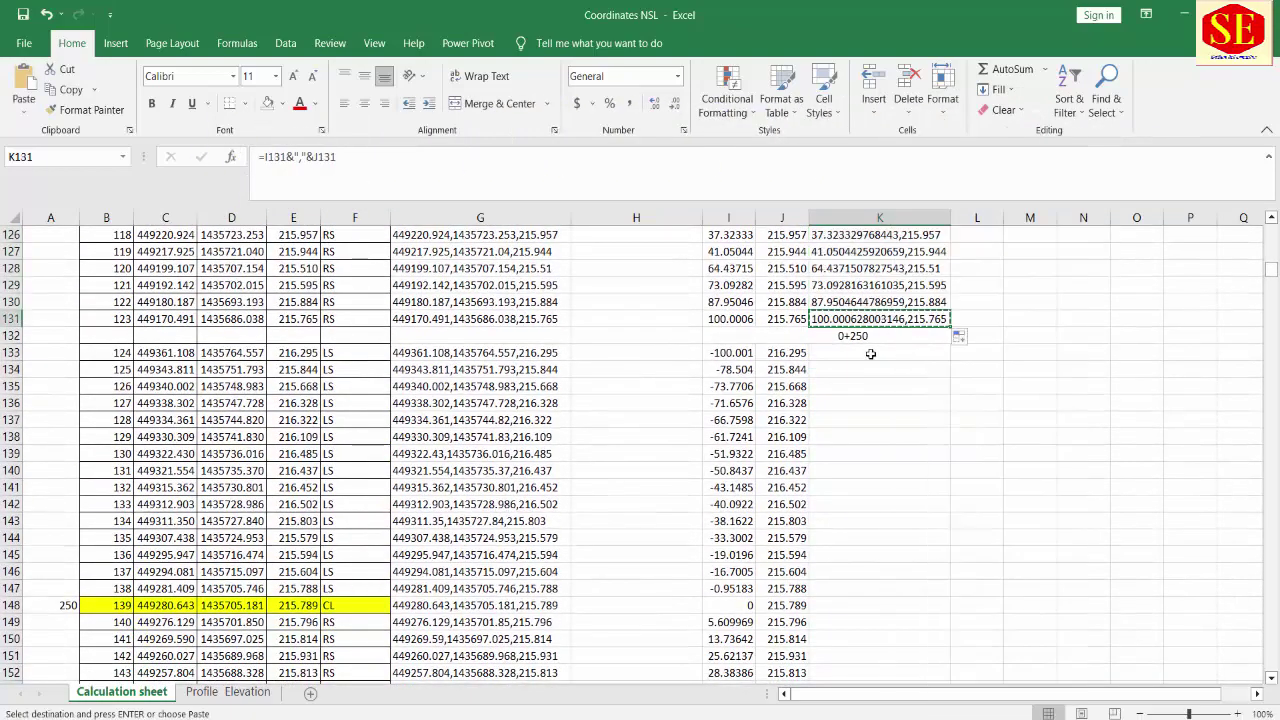
{"action": "right_click", "coordinate": [870, 354]}
{"action": "left_click", "coordinate": [905, 398]}
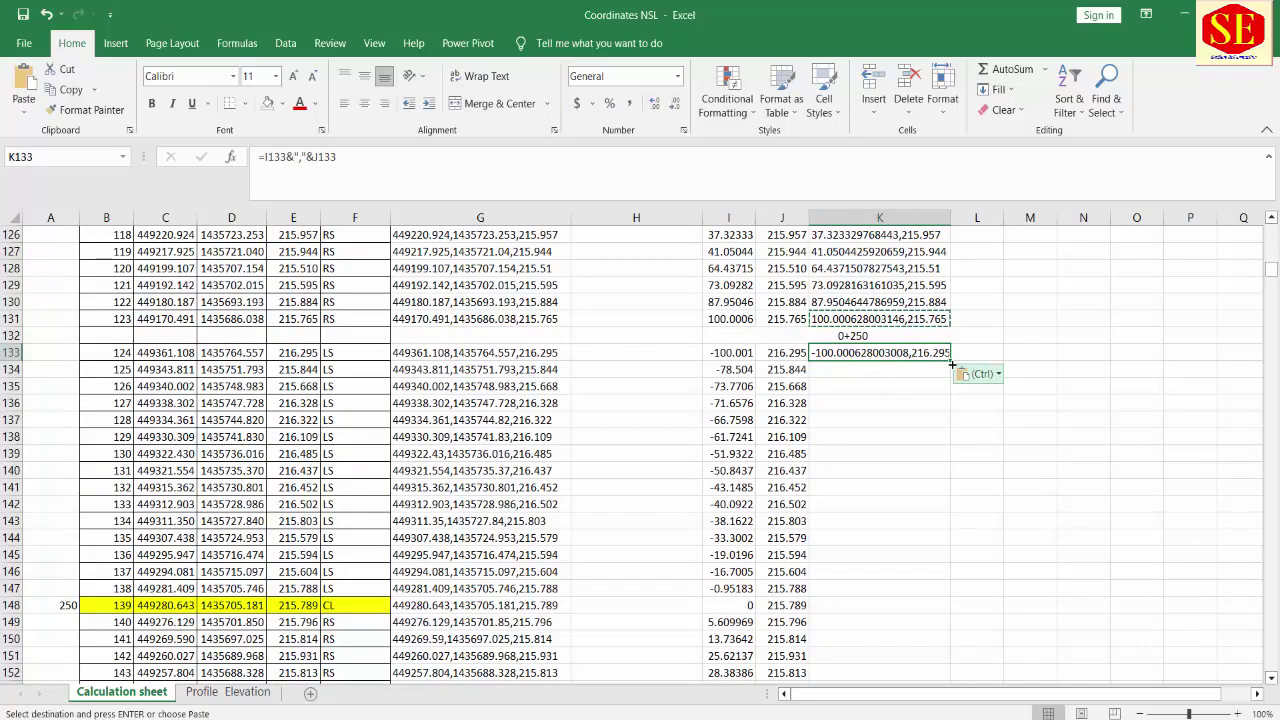
{"action": "left_click_drag", "start_coordinate": [951, 365], "coordinate": [948, 668]}
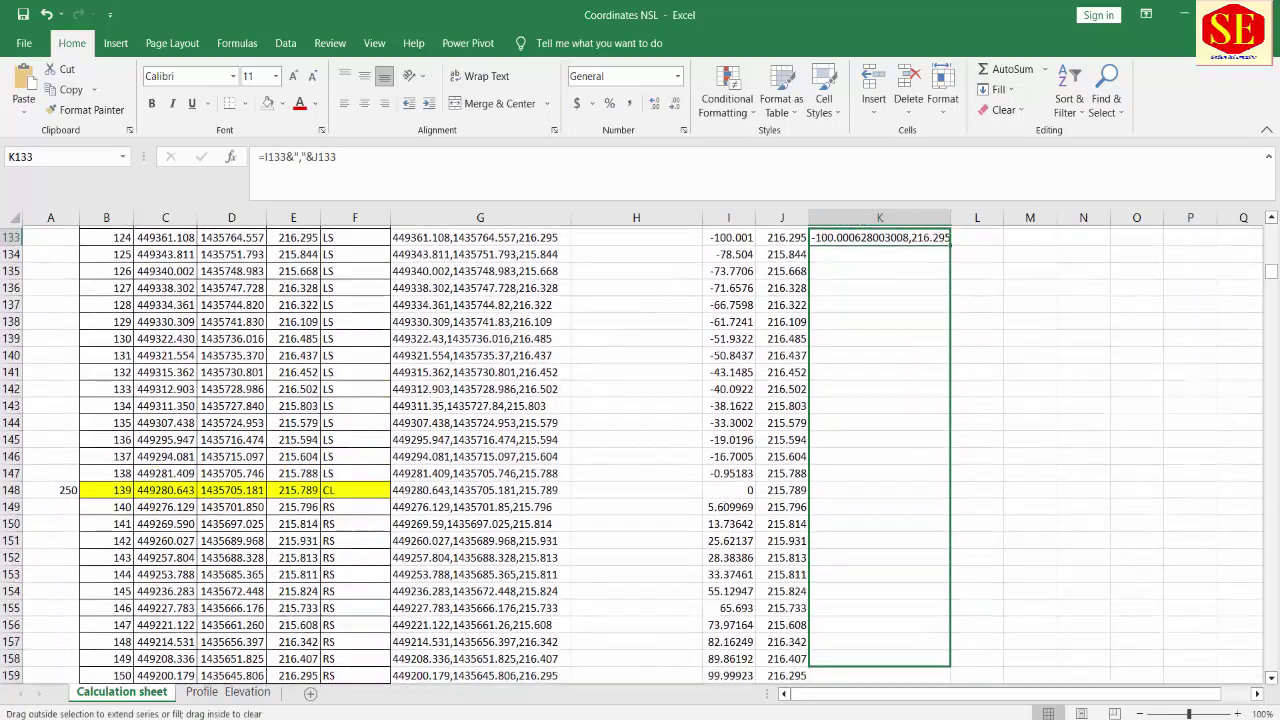
{"action": "left_click_drag", "start_coordinate": [948, 668], "coordinate": [948, 645]}
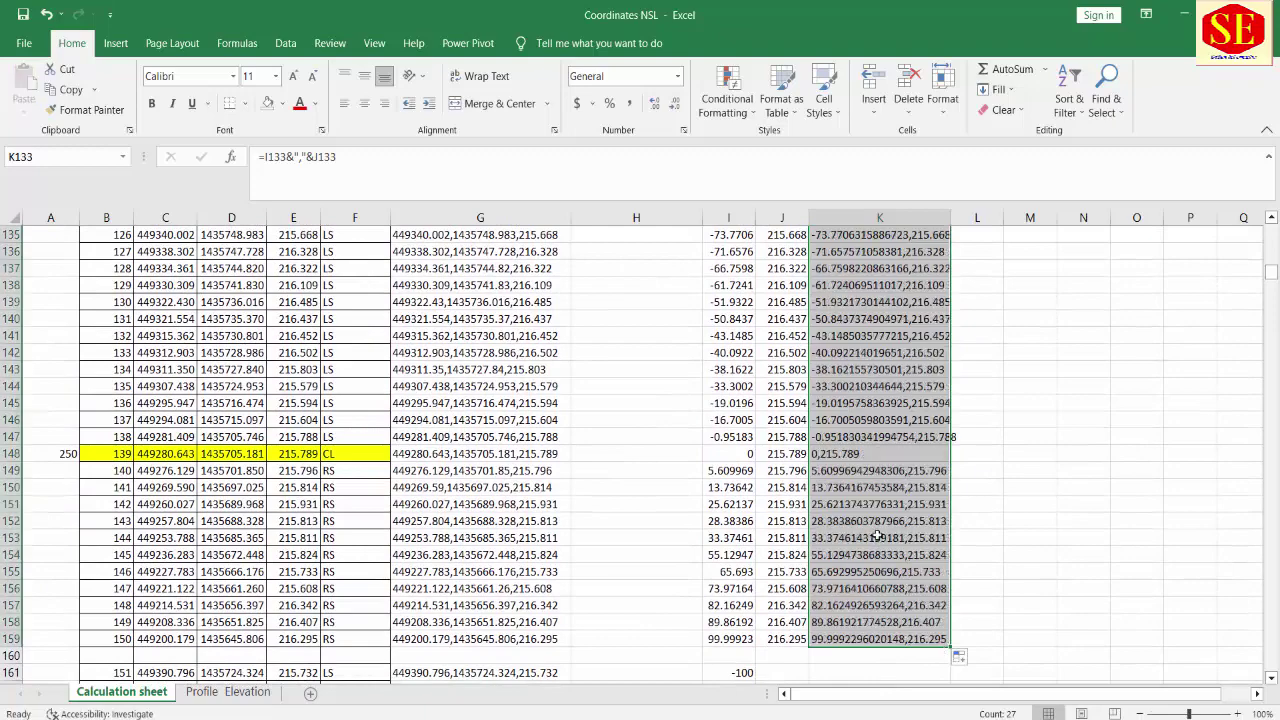
{"action": "scroll", "coordinate": [873, 413], "scroll_direction": "up", "scroll_amount": 2}
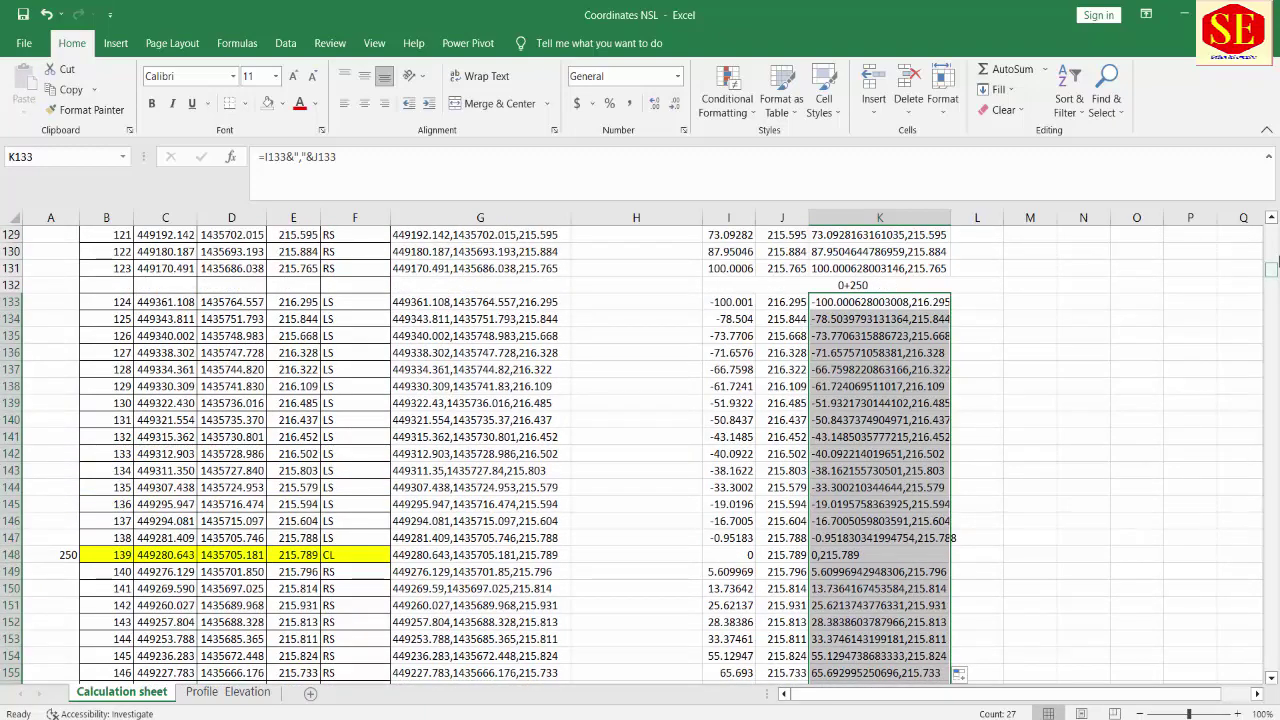
{"action": "left_click_drag", "start_coordinate": [1273, 268], "coordinate": [1243, 224]}
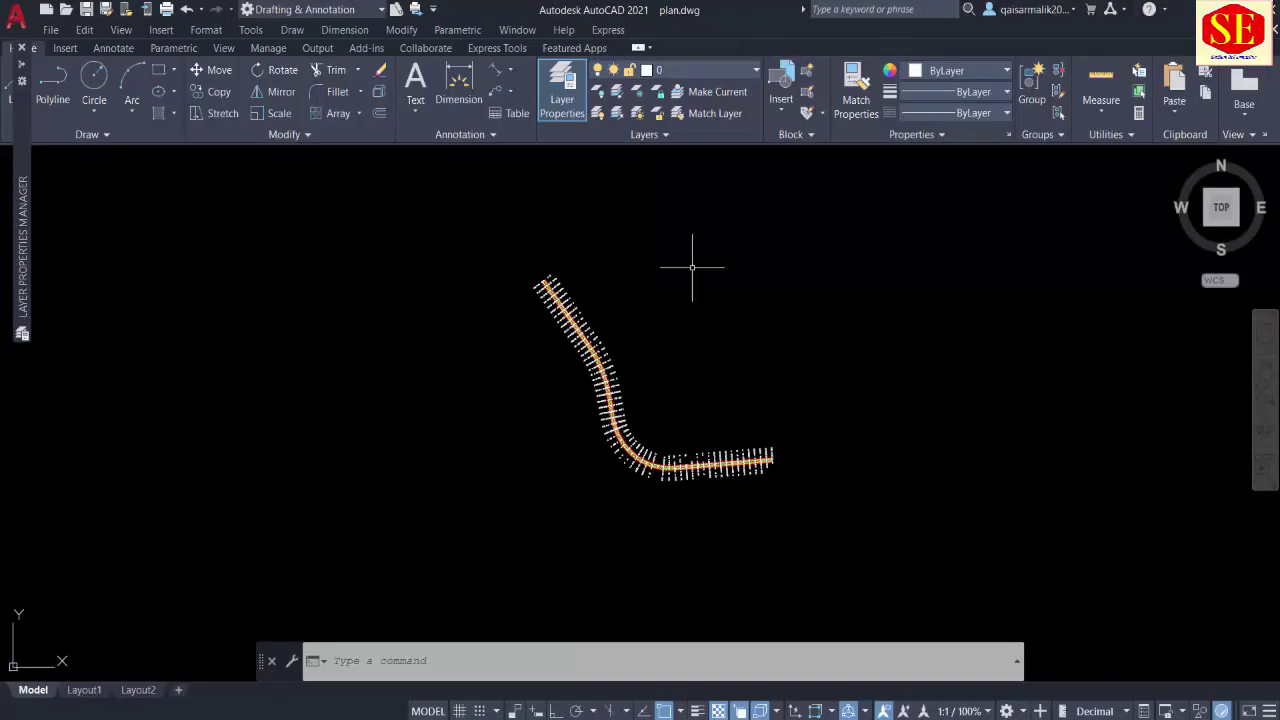
Step: Create a new blank drawing from the acad.dwt template
{"action": "scroll", "coordinate": [585, 395], "scroll_direction": "up", "scroll_amount": 2}
{"action": "scroll", "coordinate": [585, 395], "scroll_direction": "up", "scroll_amount": 3}
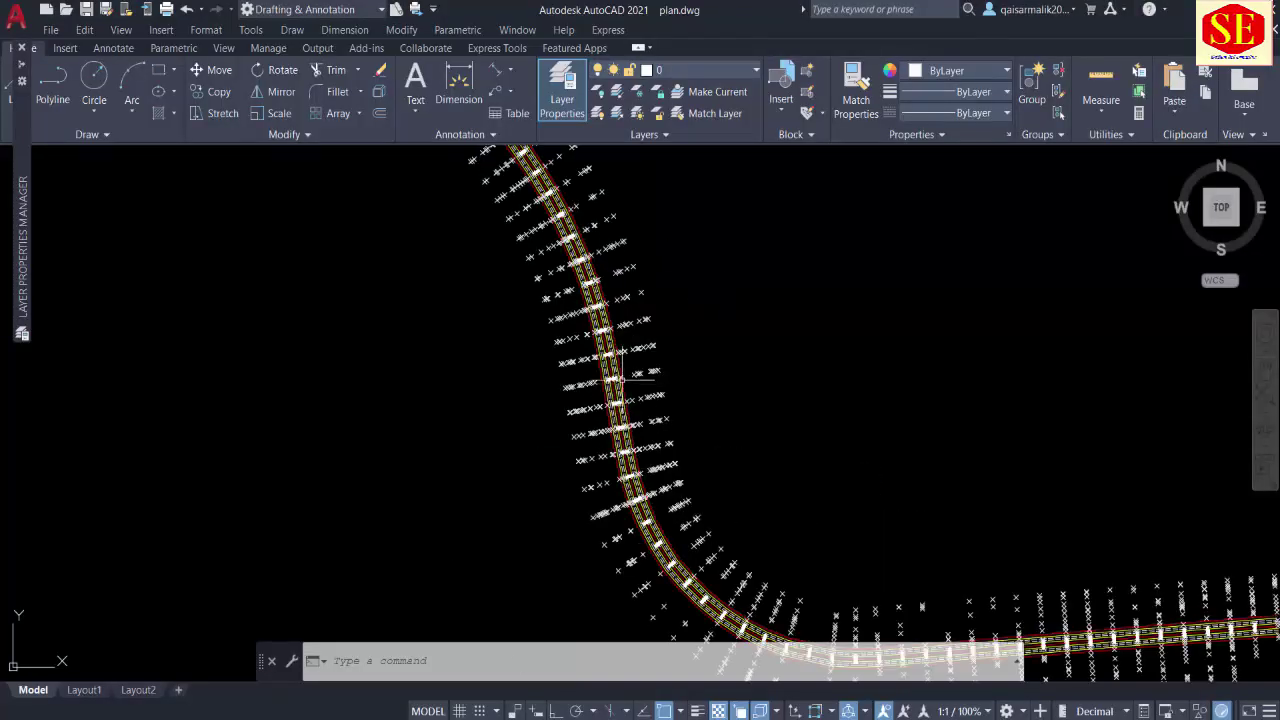
{"action": "left_click", "coordinate": [46, 10]}
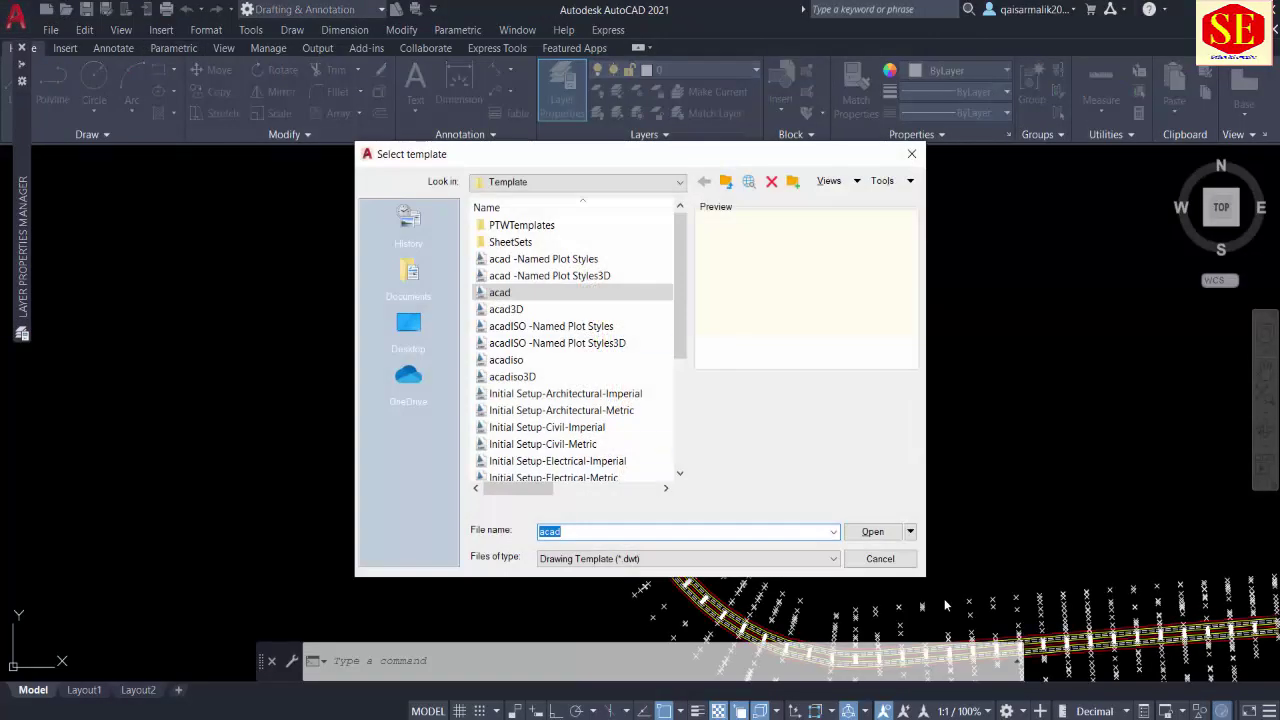
{"action": "left_click", "coordinate": [872, 531]}
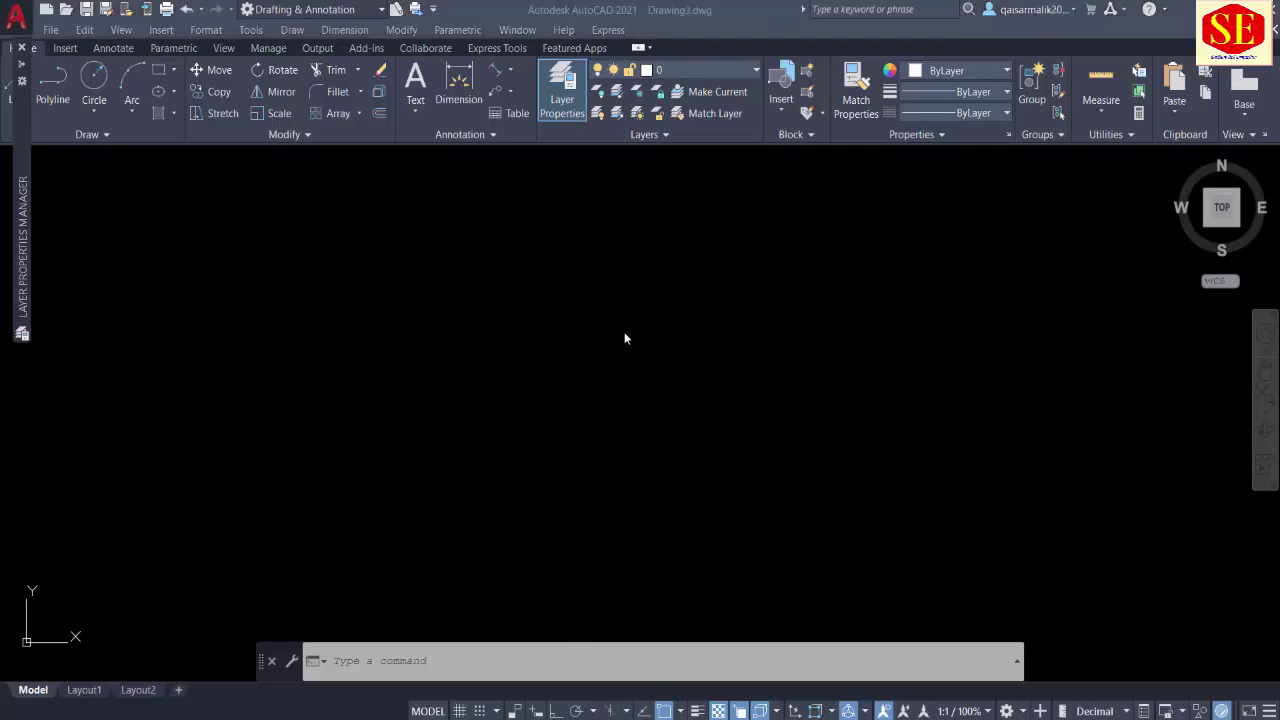
Step: Use AP to add the 2cd, AREA4 and PR routines to the Startup Suite
{"action": "type", "text": "A"}
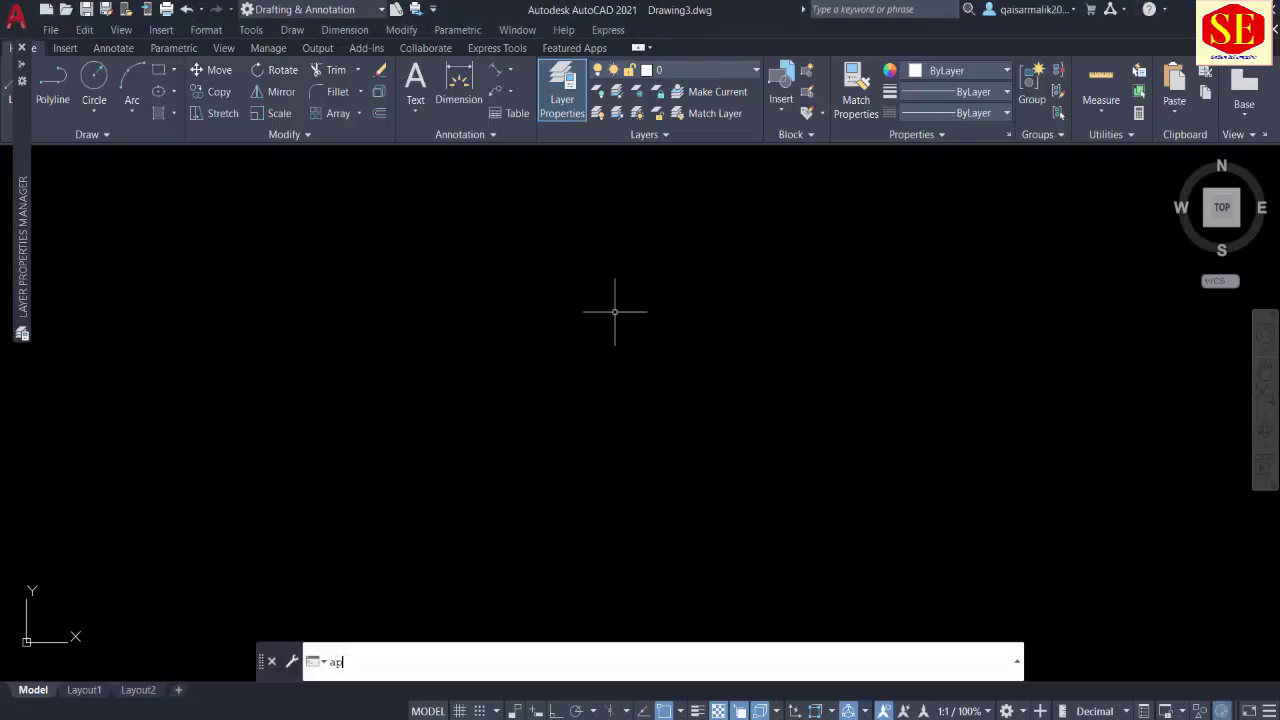
{"action": "type", "text": "P"}
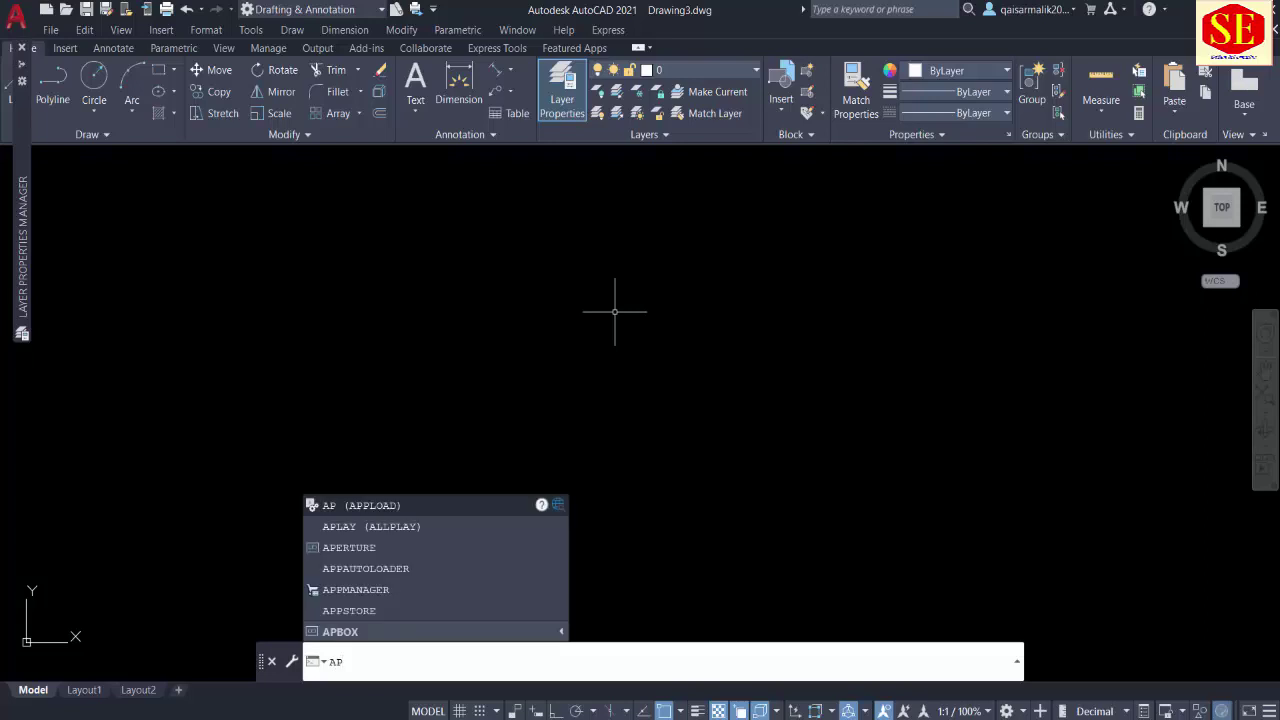
{"action": "key", "text": "Return"}
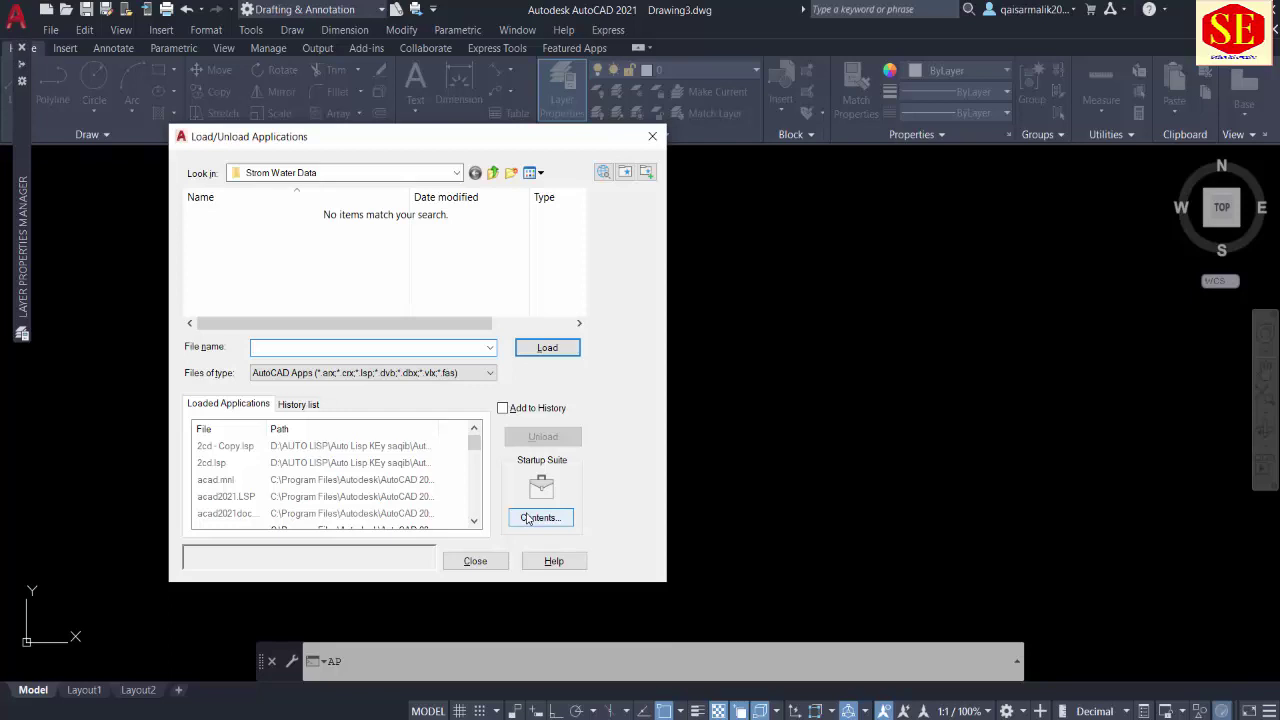
{"action": "left_click", "coordinate": [527, 519]}
{"action": "left_click", "coordinate": [530, 457]}
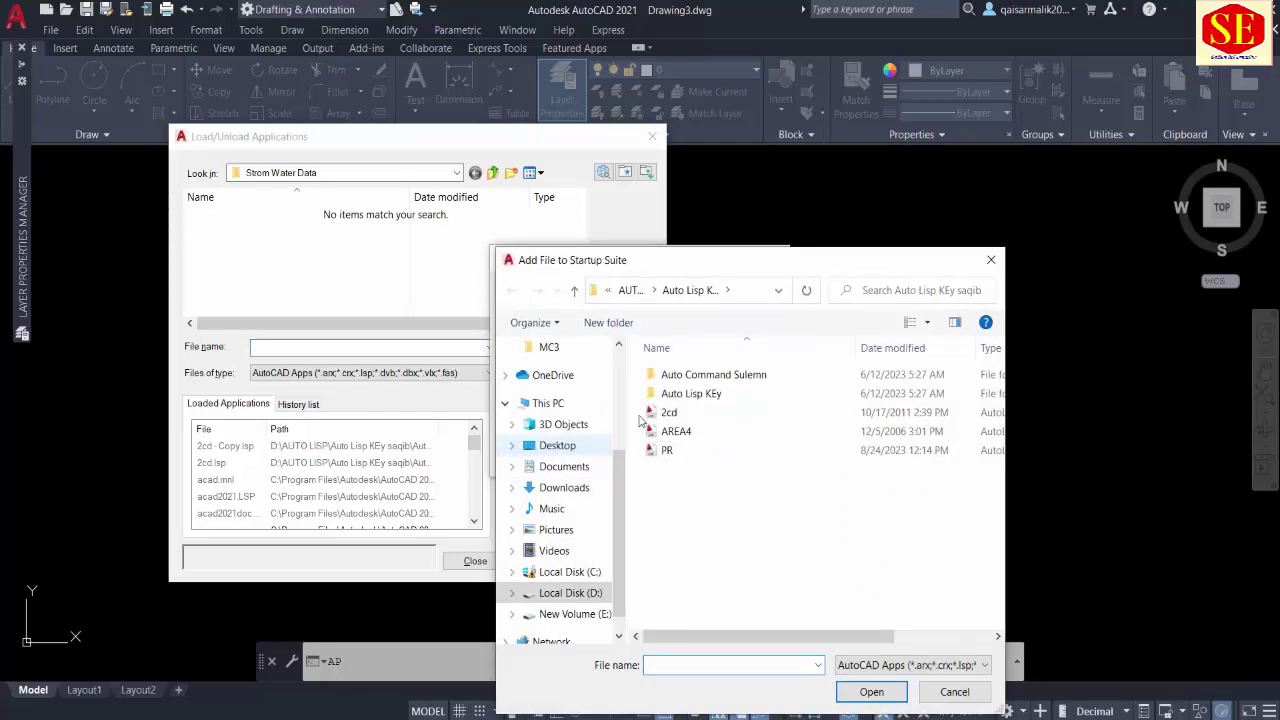
{"action": "left_click", "coordinate": [670, 414]}
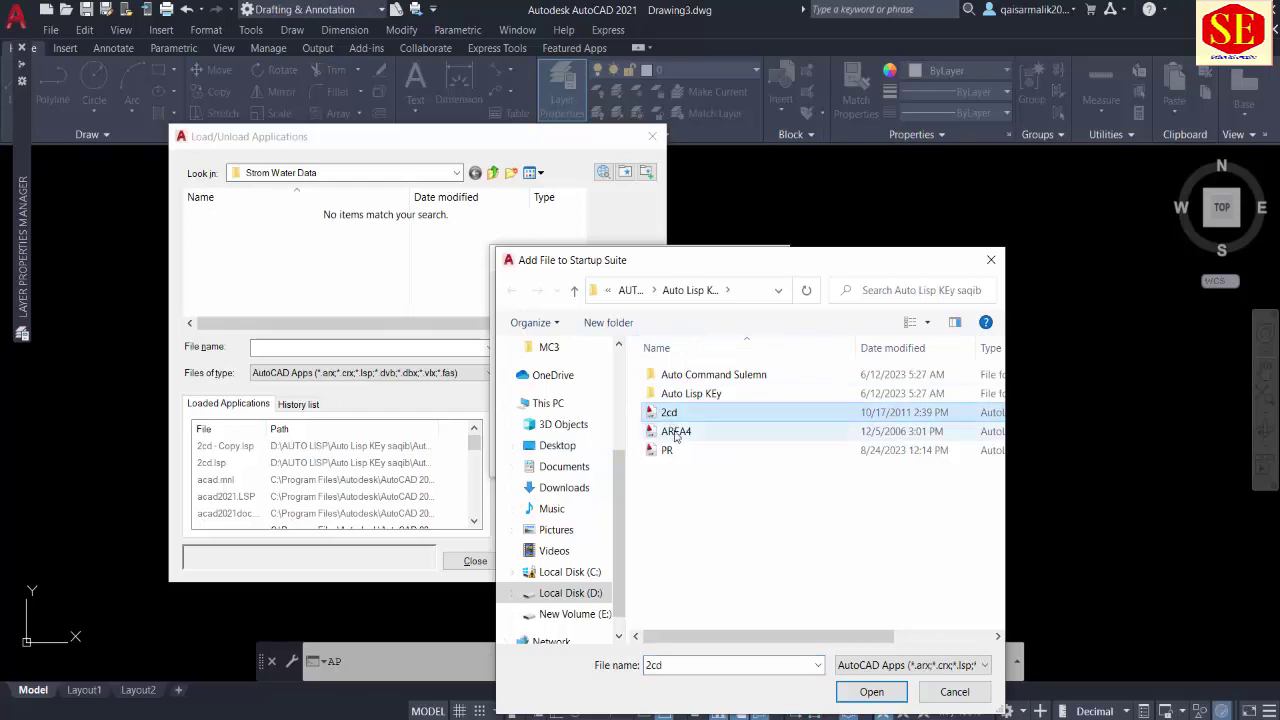
{"action": "left_click", "coordinate": [676, 433]}
{"action": "left_click", "coordinate": [676, 450]}
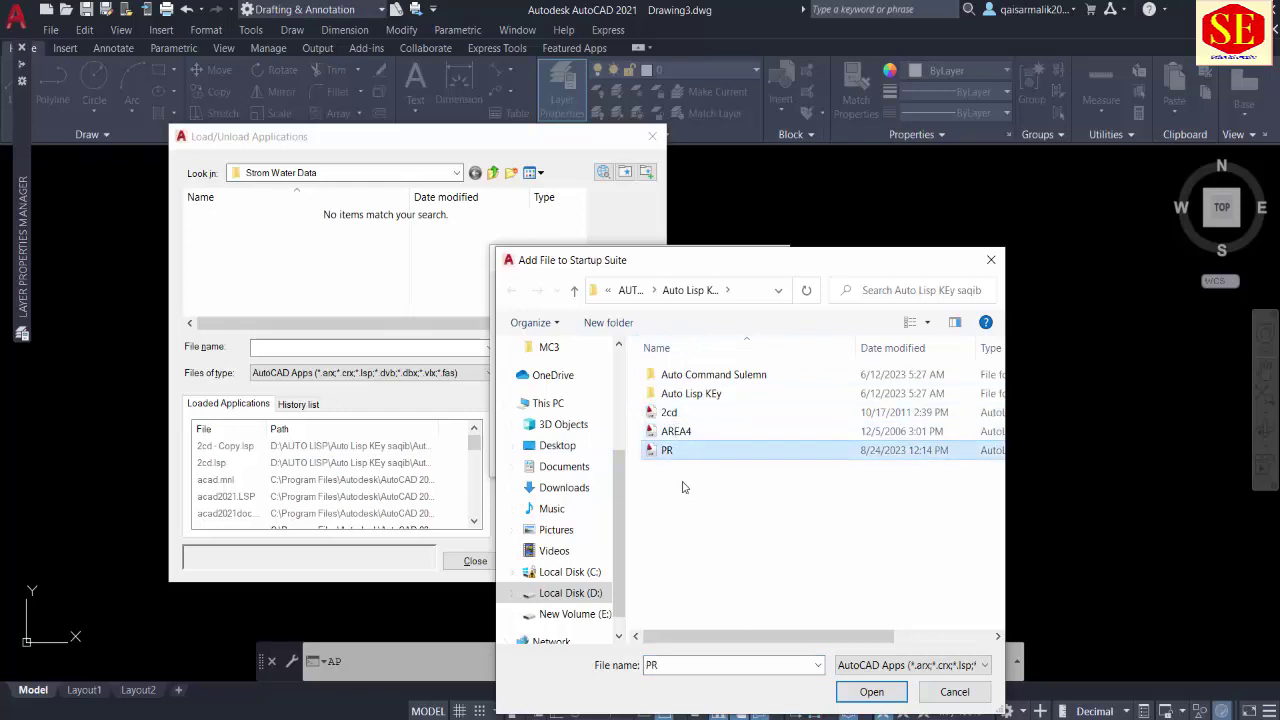
{"action": "left_click_drag", "start_coordinate": [684, 487], "coordinate": [648, 420]}
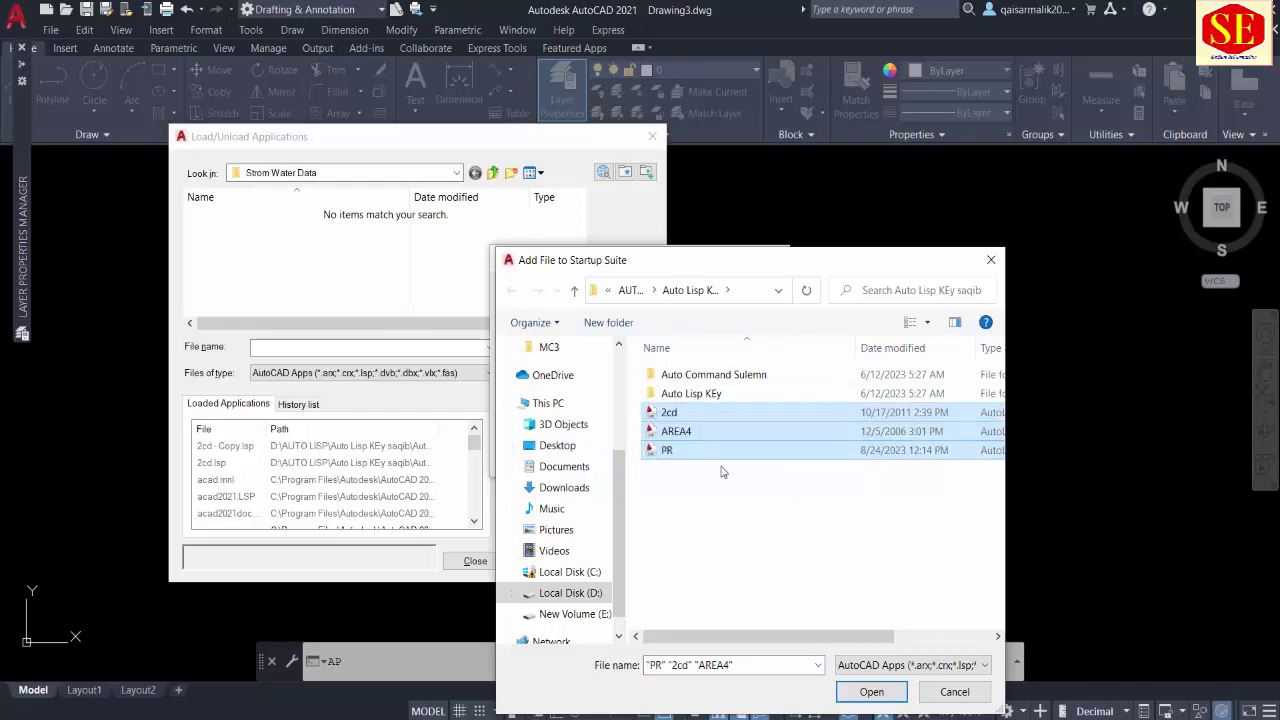
{"action": "left_click", "coordinate": [870, 690]}
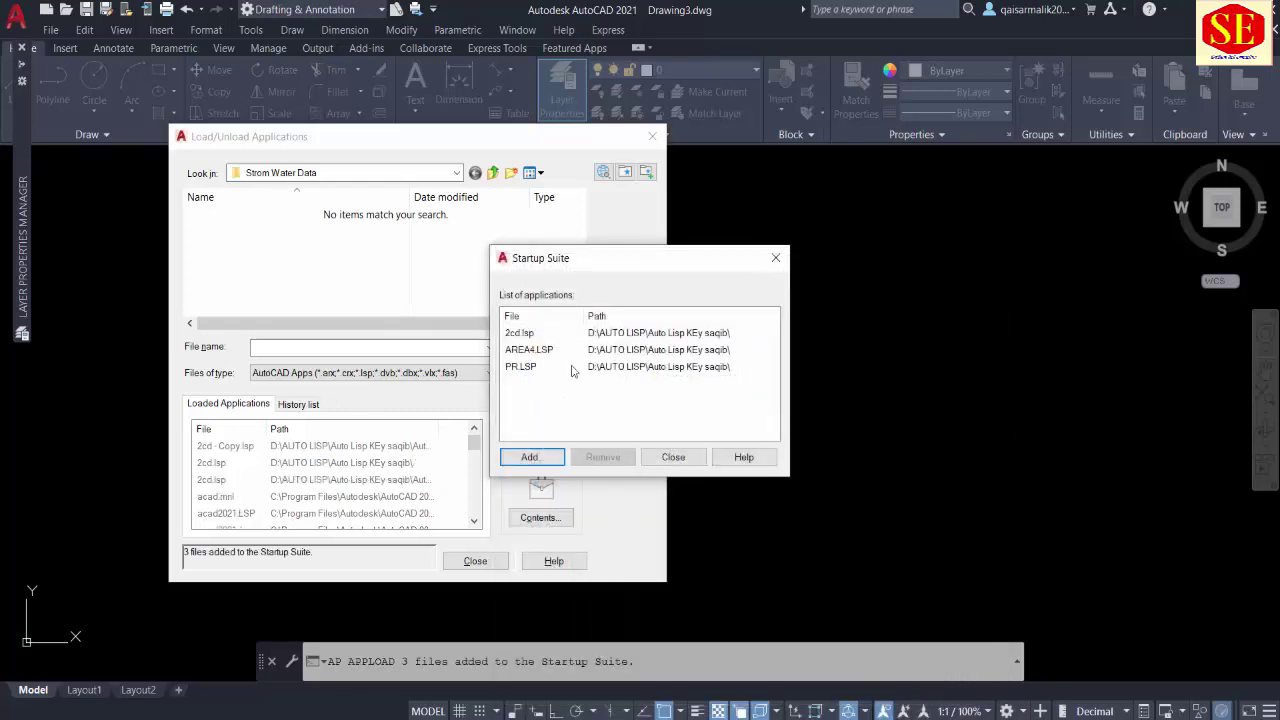
Step: Close the Startup Suite and application loader dialogs, then begin another new drawing
{"action": "left_click", "coordinate": [673, 457]}
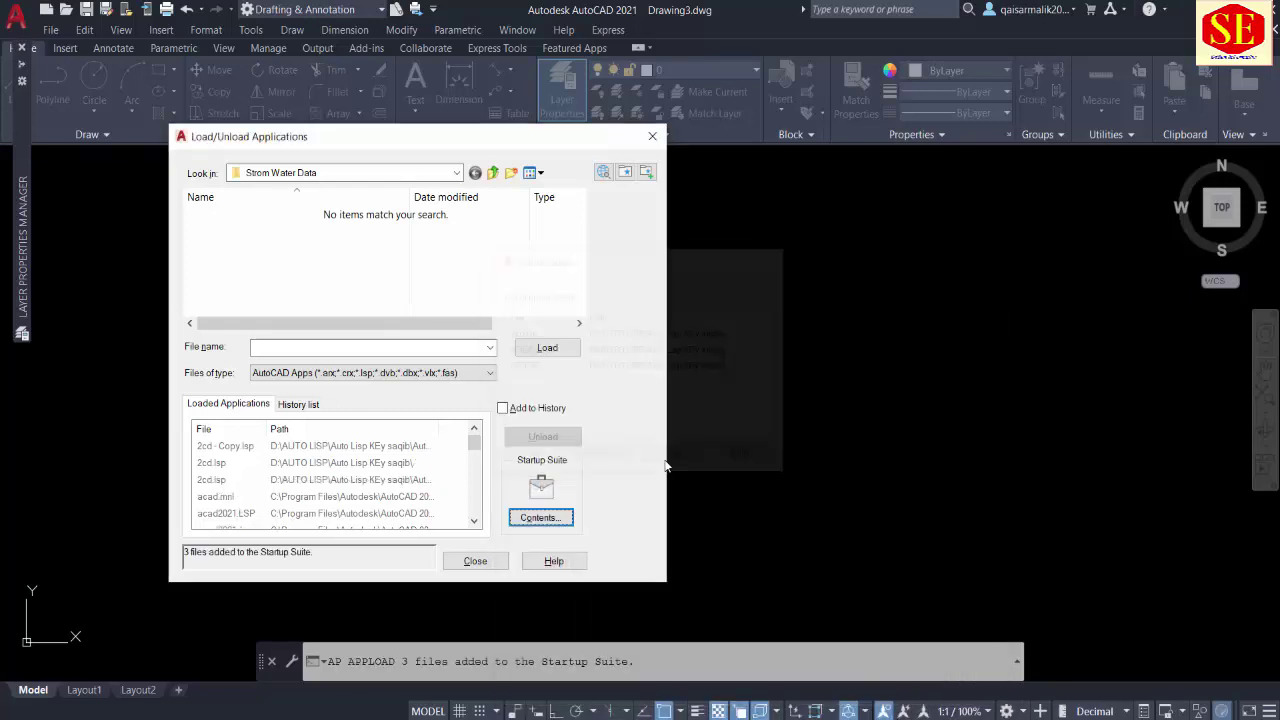
{"action": "left_click", "coordinate": [499, 565]}
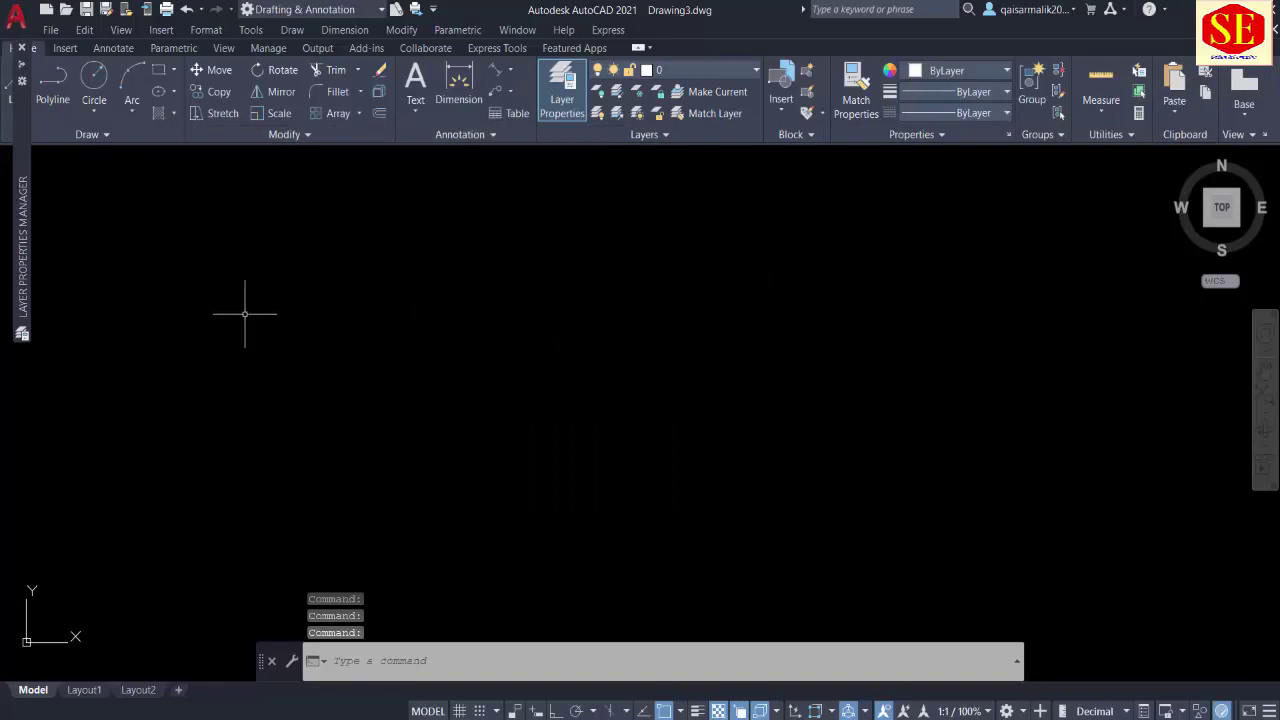
{"action": "left_click", "coordinate": [50, 30]}
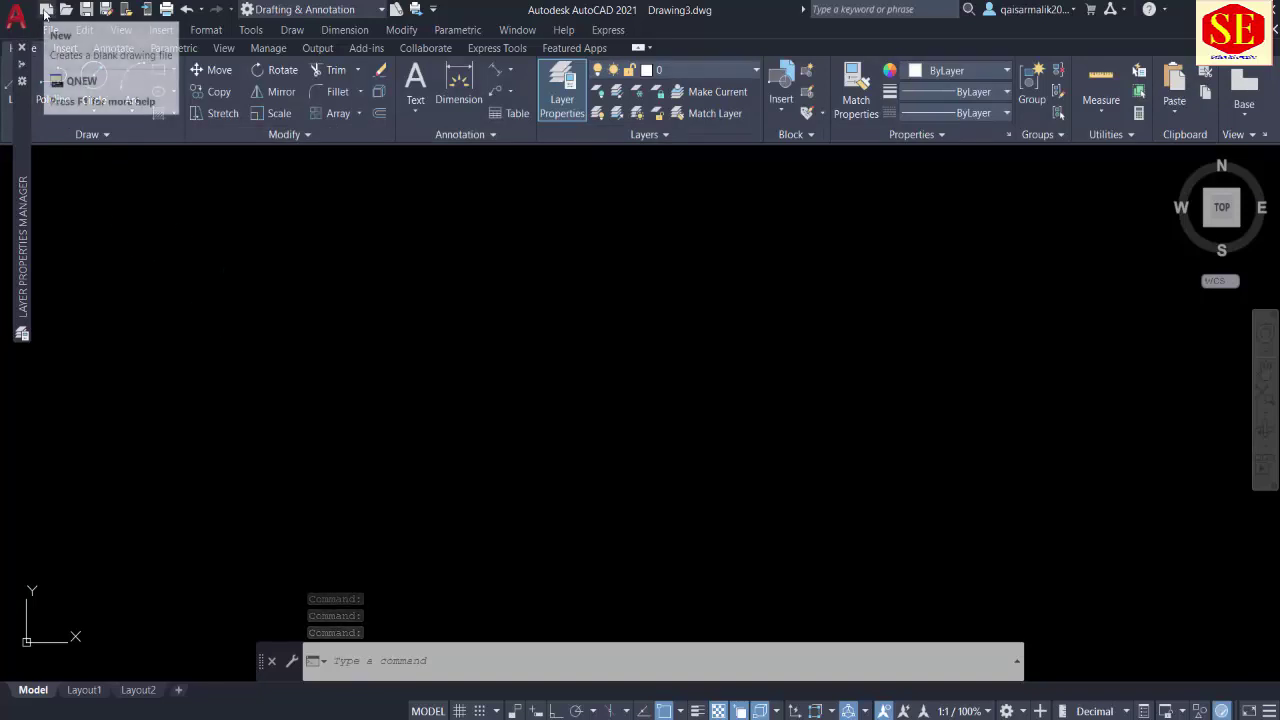
{"action": "left_click", "coordinate": [60, 48]}
Step: Create a new drawing from the acad template and always load each unsigned startup LISP file
{"action": "left_click", "coordinate": [870, 531]}
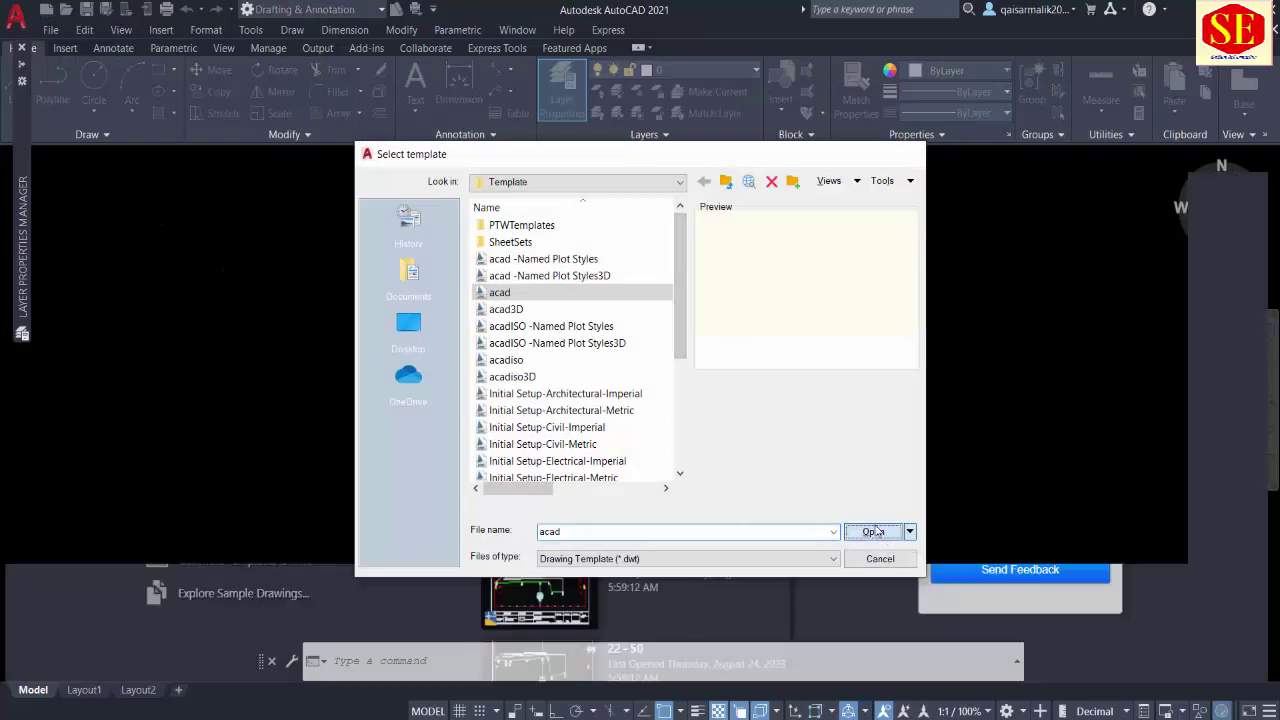
{"action": "left_click", "coordinate": [652, 416]}
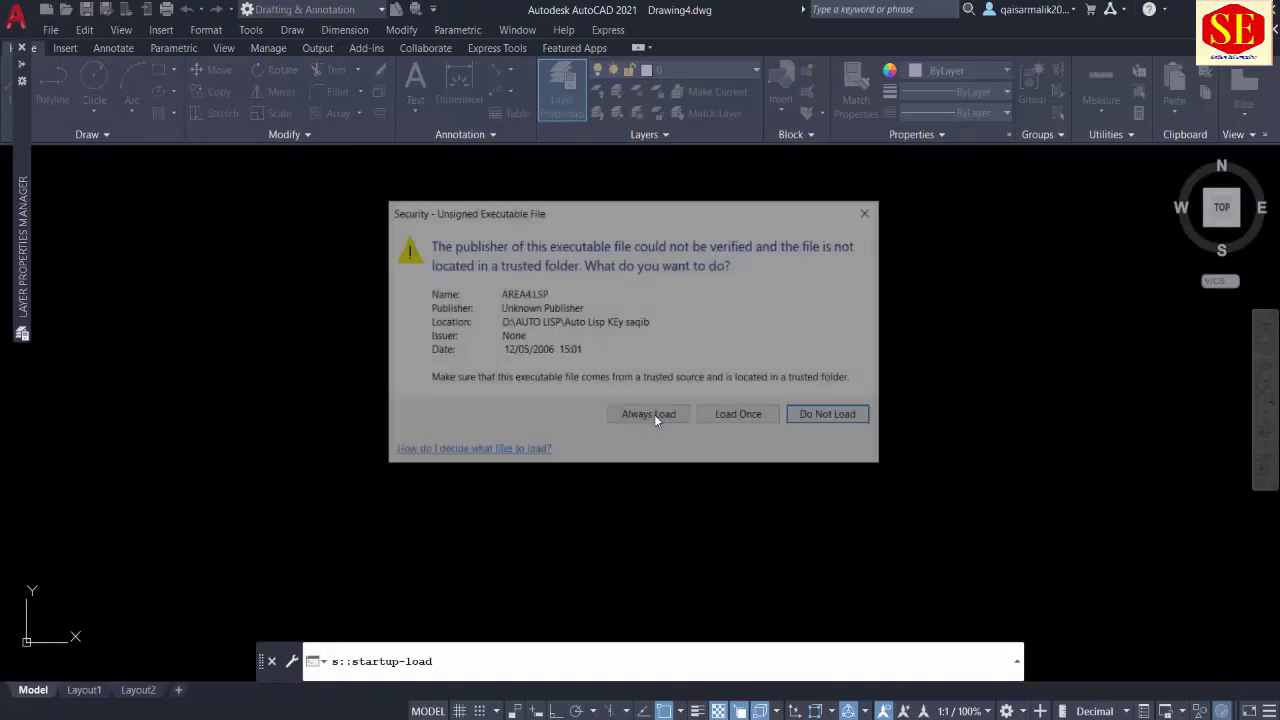
{"action": "left_click", "coordinate": [652, 416]}
{"action": "left_click", "coordinate": [653, 418]}
{"action": "left_click", "coordinate": [652, 416]}
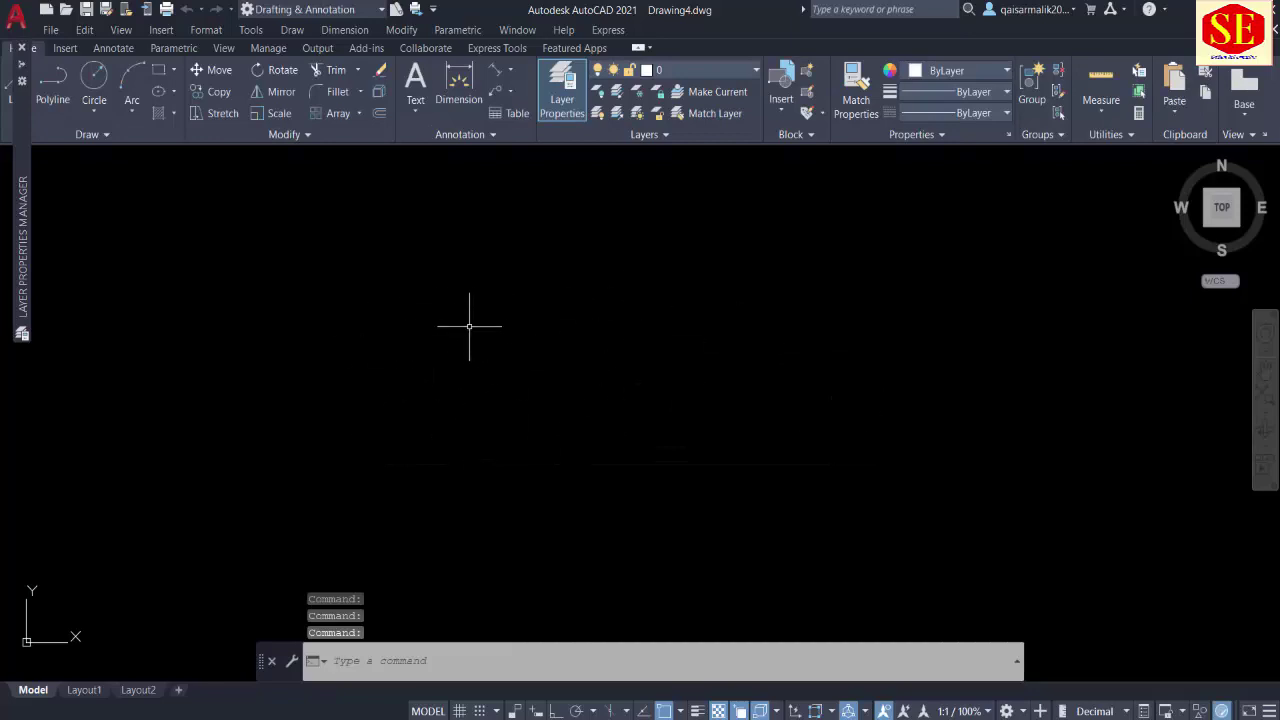
{"action": "key", "text": "alt+Tab"}
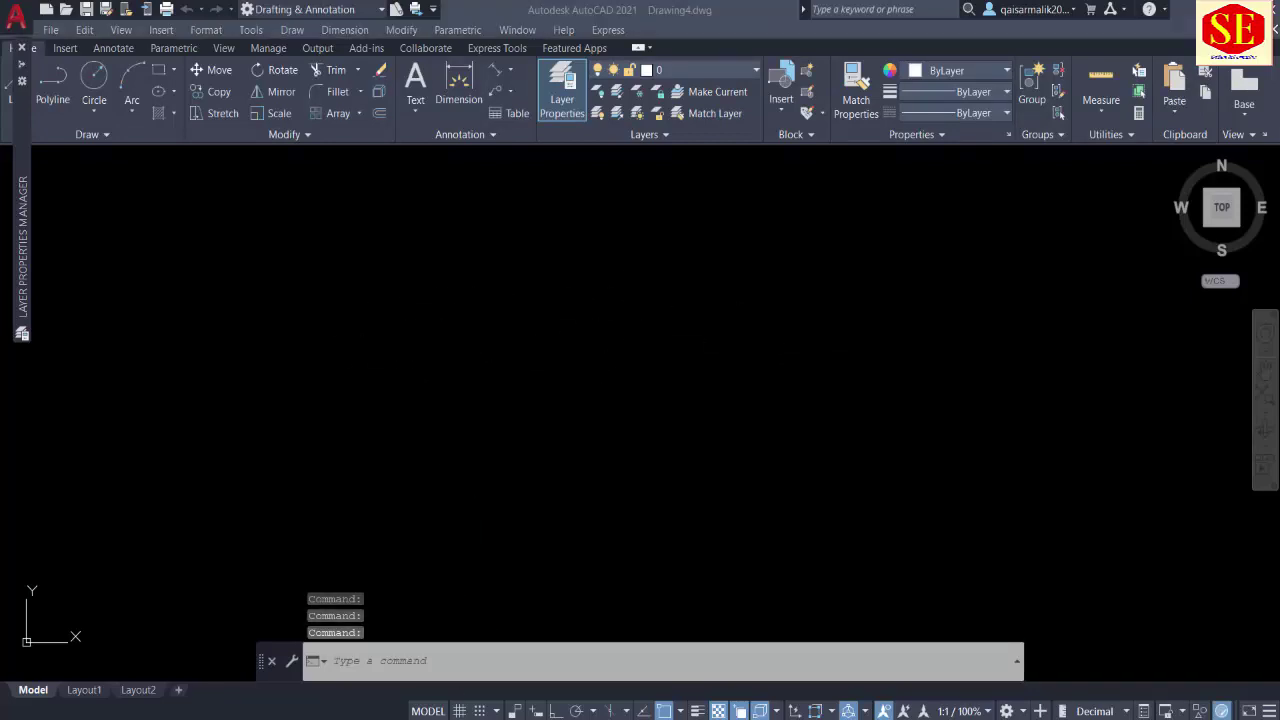
Step: Copy the 0+000 Draw to AutoCAD strings in K5:K19
{"action": "left_click", "coordinate": [833, 336]}
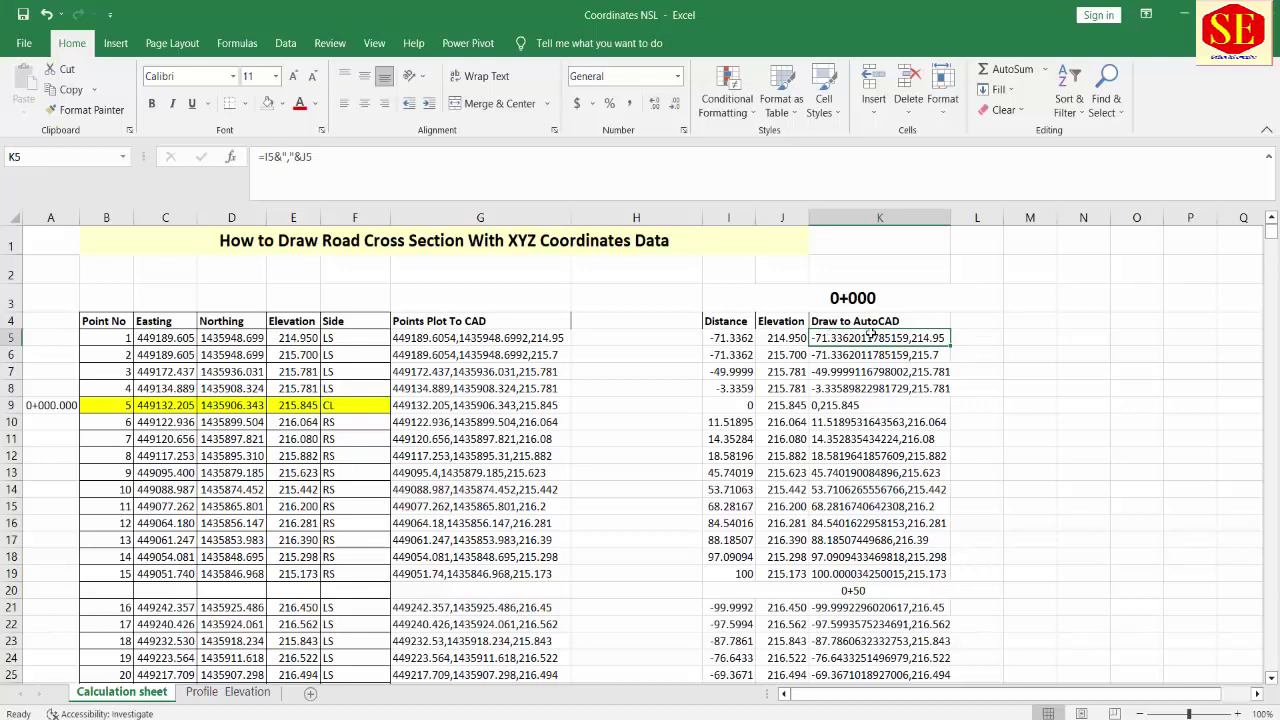
{"action": "left_click_drag", "start_coordinate": [846, 336], "coordinate": [861, 566]}
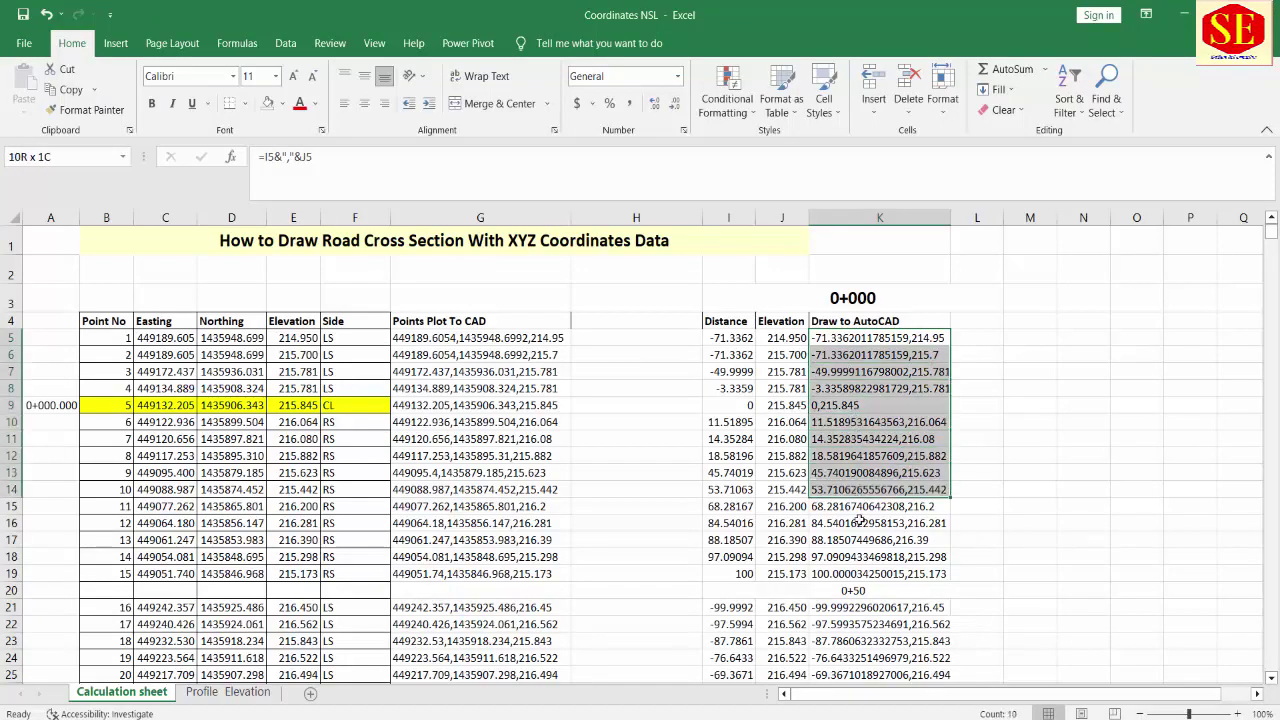
{"action": "right_click", "coordinate": [861, 566]}
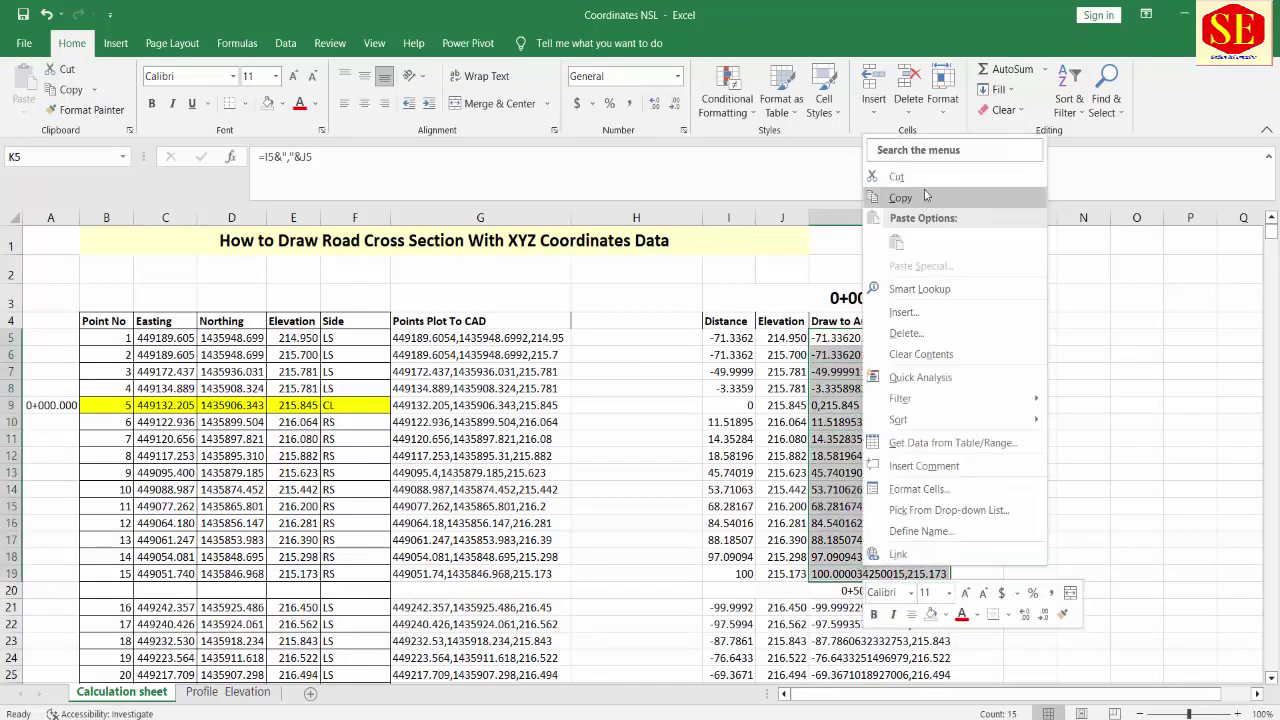
{"action": "left_click", "coordinate": [924, 197]}
Step: Draw a PL polyline in AutoCAD from the pasted coordinates and zoom to extents
{"action": "key", "text": "alt+Tab"}
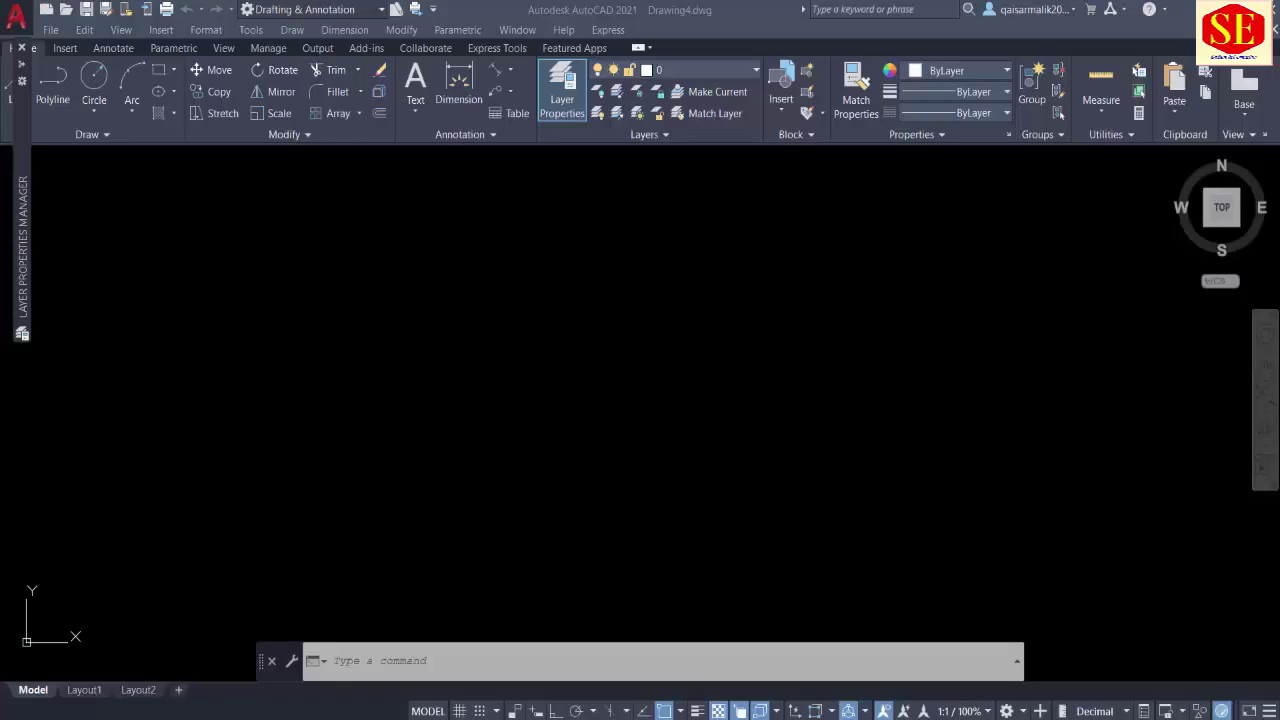
{"action": "type", "text": "PL"}
{"action": "key", "text": "Return"}
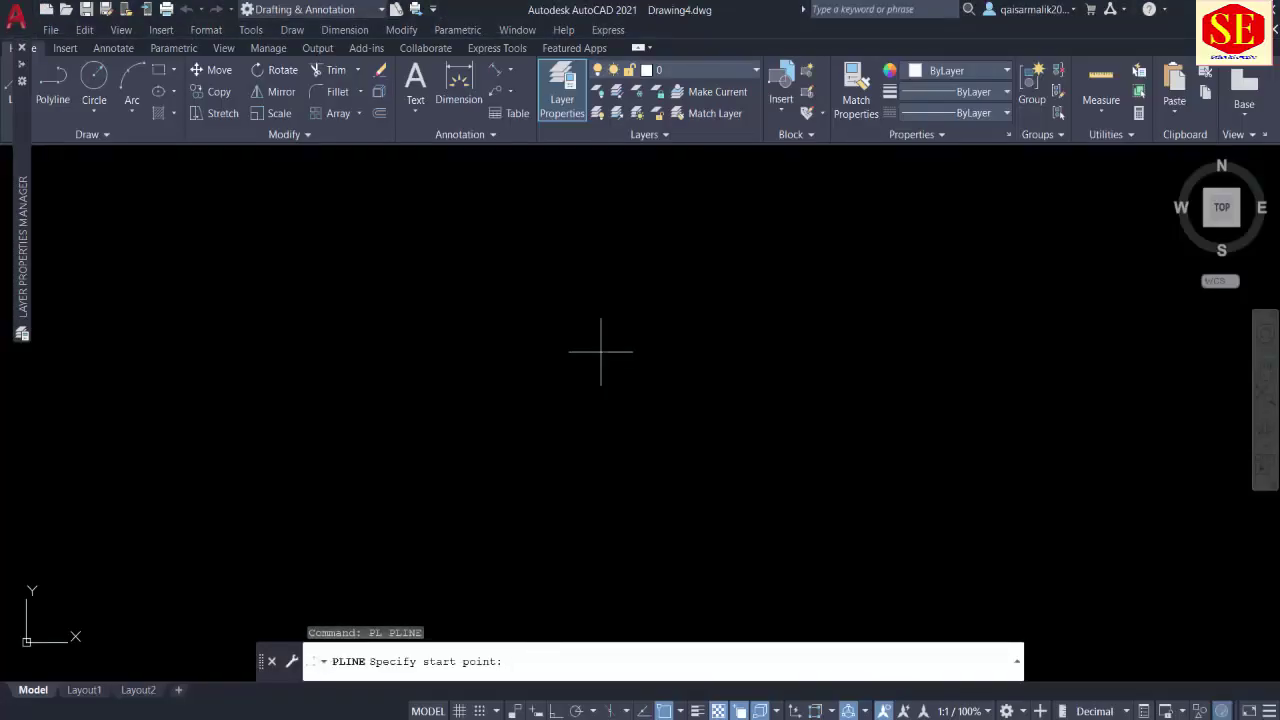
{"action": "right_click", "coordinate": [569, 661]}
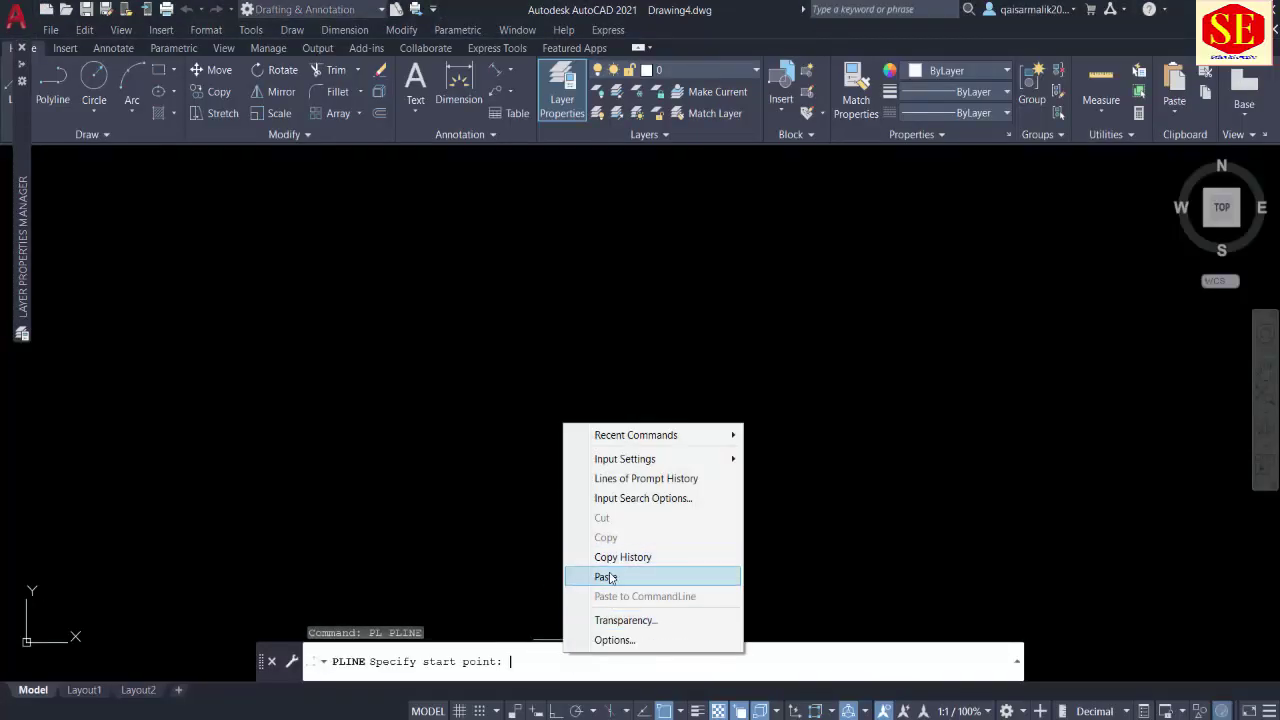
{"action": "left_click", "coordinate": [600, 574]}
{"action": "key", "text": "Escape"}
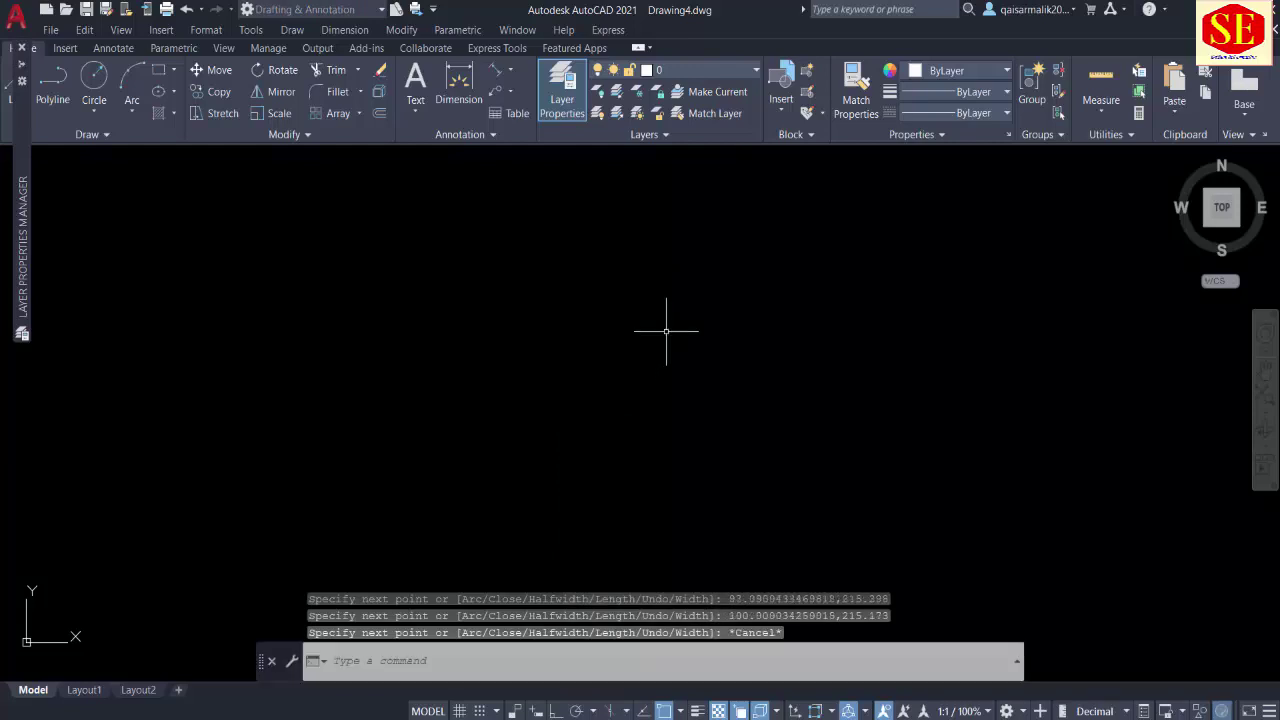
{"action": "type", "text": "z"}
{"action": "key", "text": "Return"}
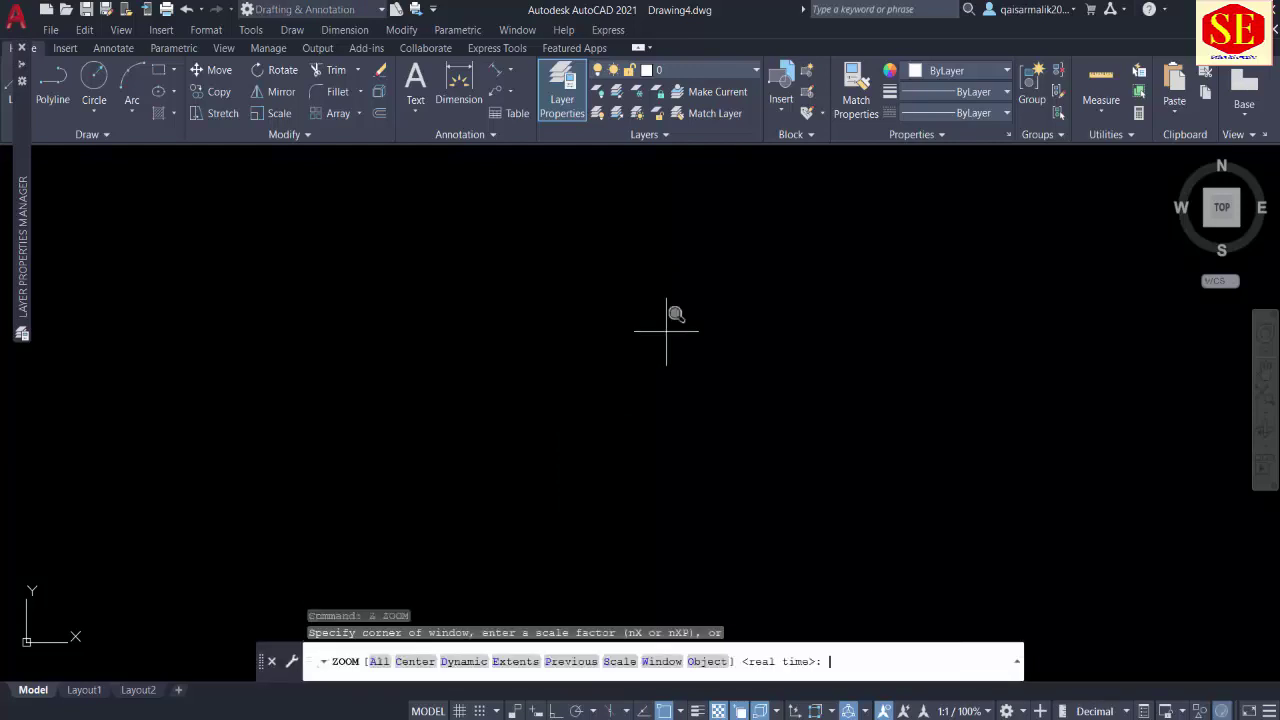
{"action": "type", "text": "e"}
{"action": "key", "text": "Return"}
{"action": "scroll", "coordinate": [666, 330], "scroll_direction": "down", "scroll_amount": 2}
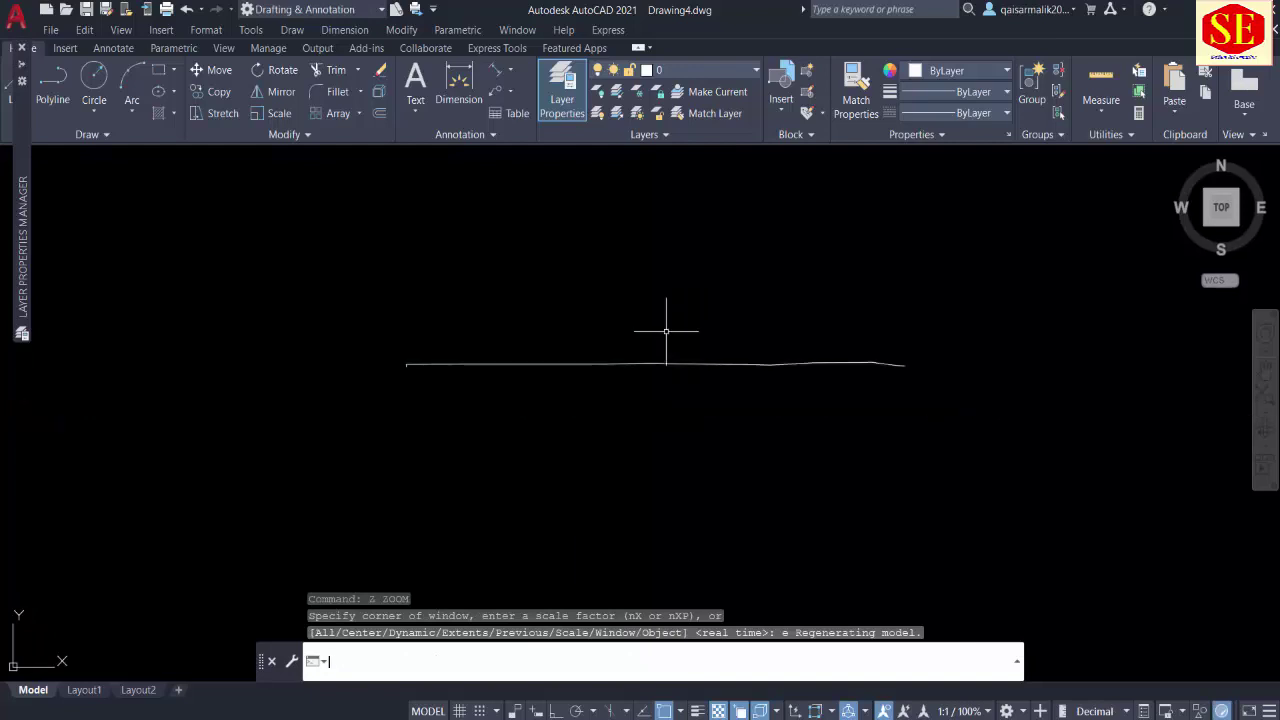
{"action": "scroll", "coordinate": [657, 387], "scroll_direction": "up", "scroll_amount": 2}
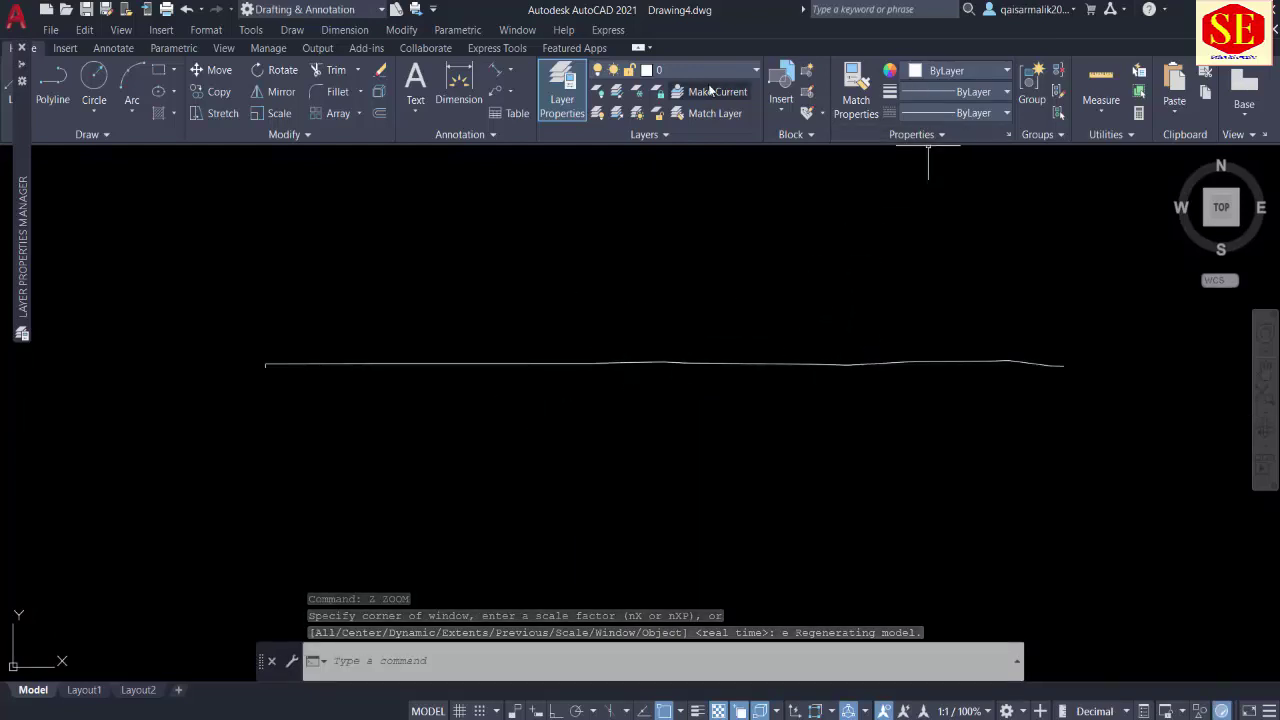
{"action": "key", "text": "Escape"}
{"action": "key", "text": "Escape"}
{"action": "key", "text": "Escape"}
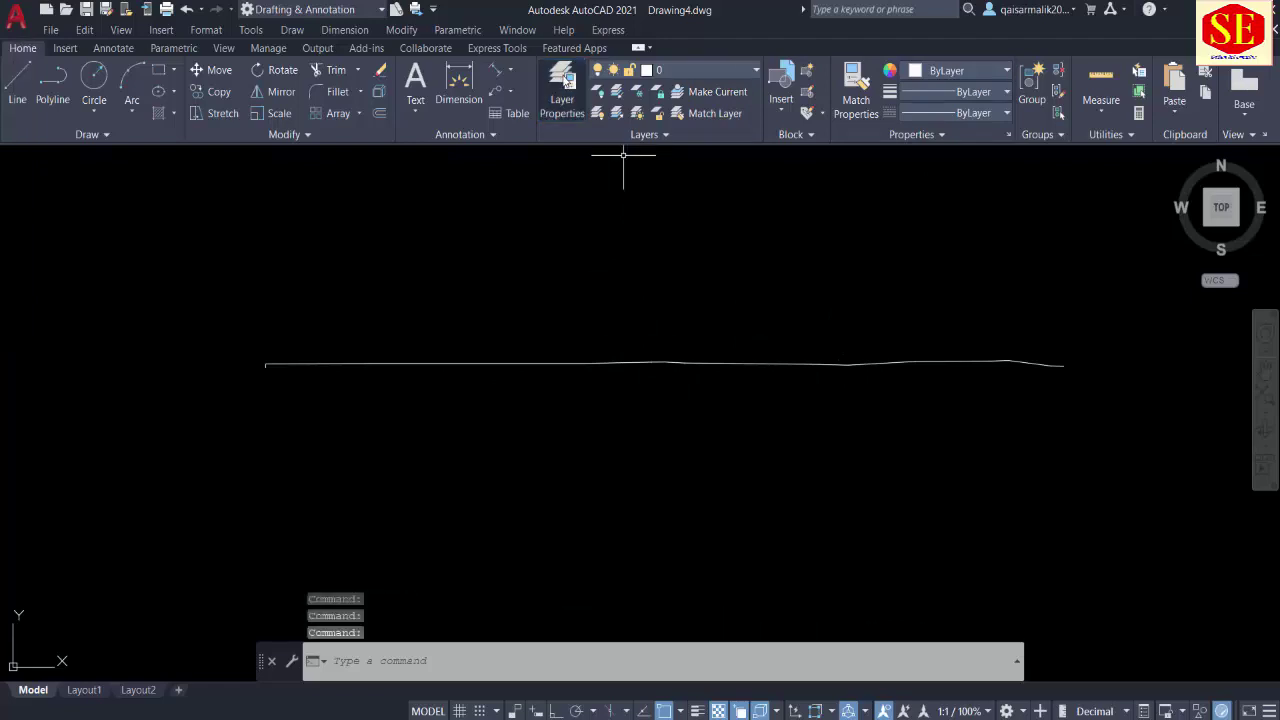
Step: Create a magenta NSL layer and load the ACAD_ISO02W100 dashed linetype
{"action": "left_click", "coordinate": [563, 113]}
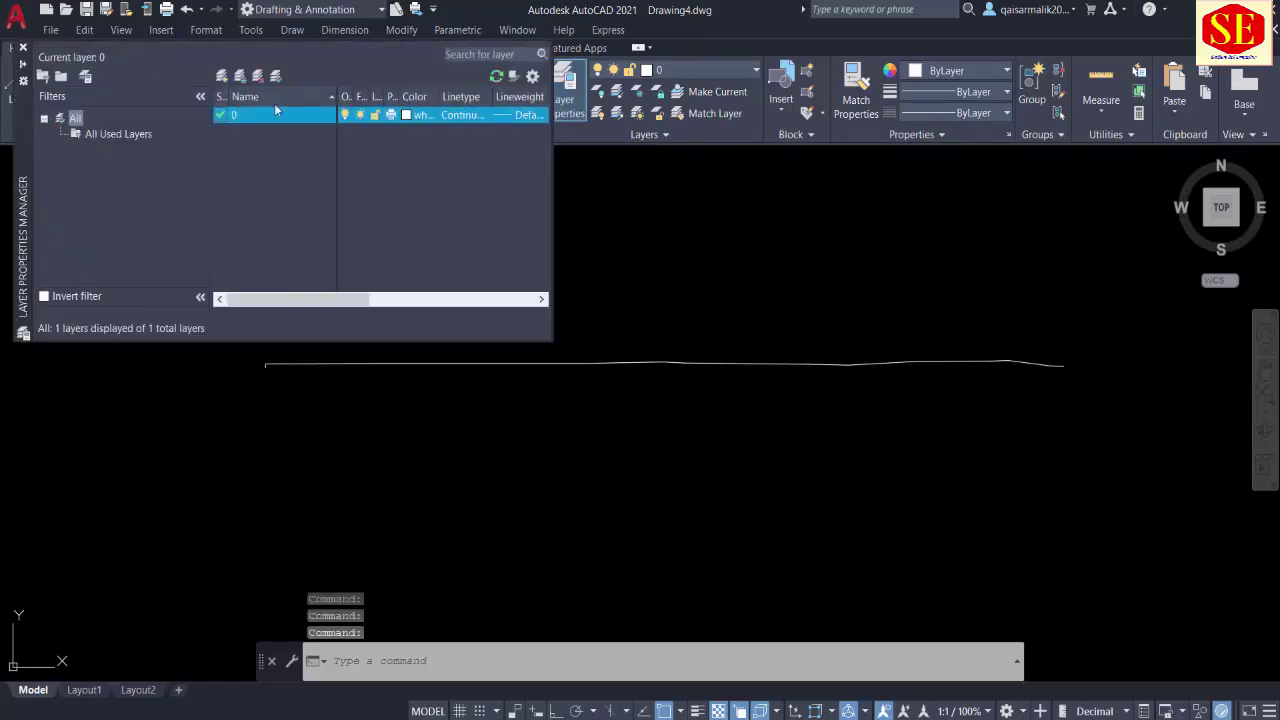
{"action": "key", "text": "alt+n"}
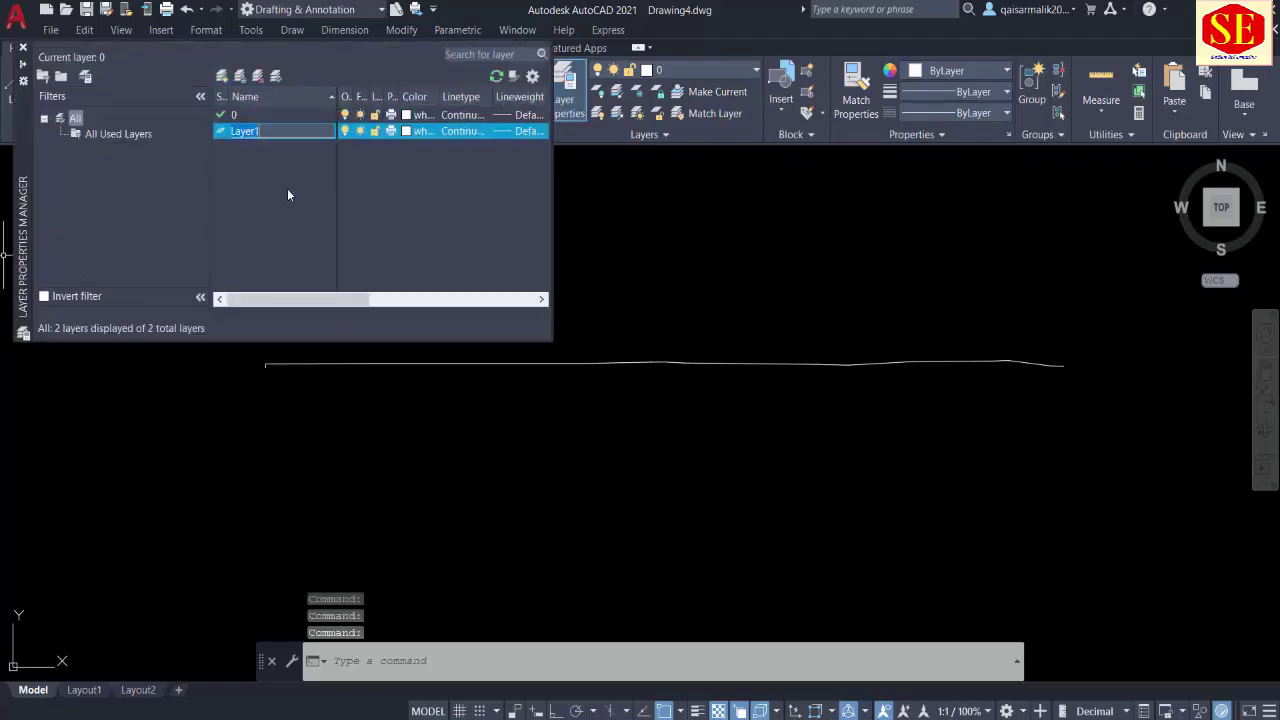
{"action": "type", "text": "NSL"}
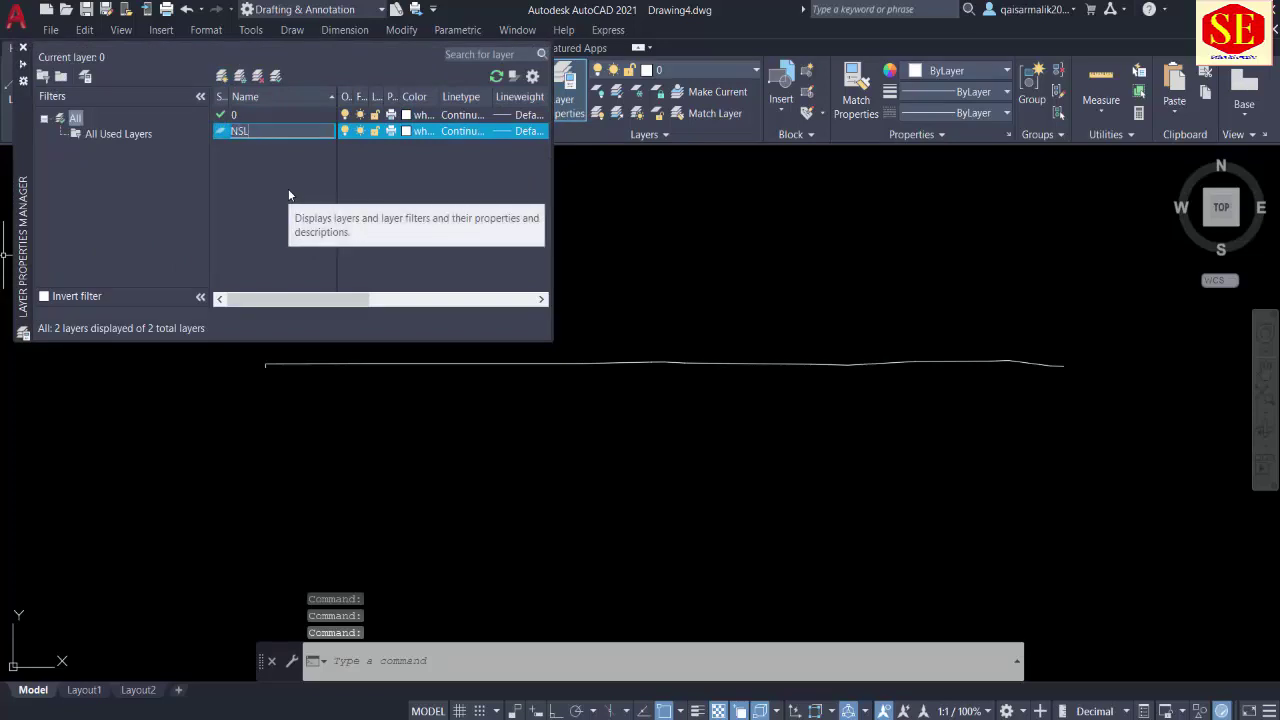
{"action": "left_click", "coordinate": [413, 131]}
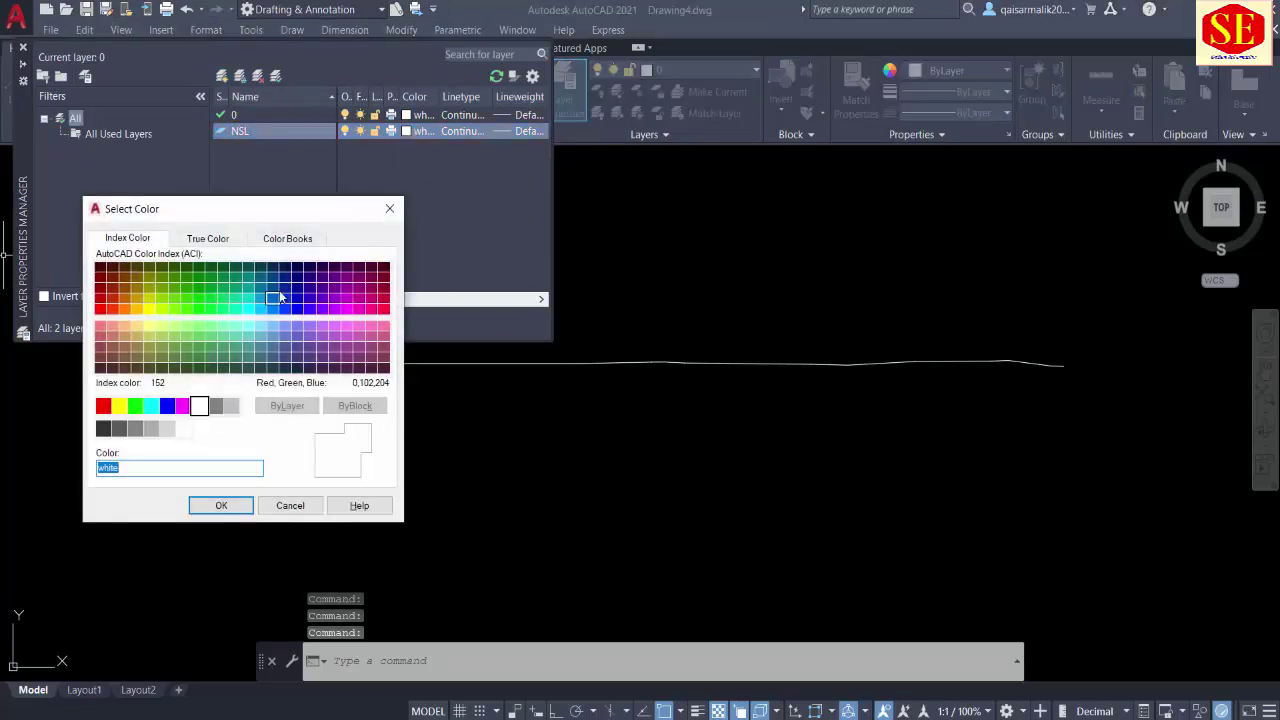
{"action": "left_click", "coordinate": [228, 506]}
{"action": "left_click", "coordinate": [462, 131]}
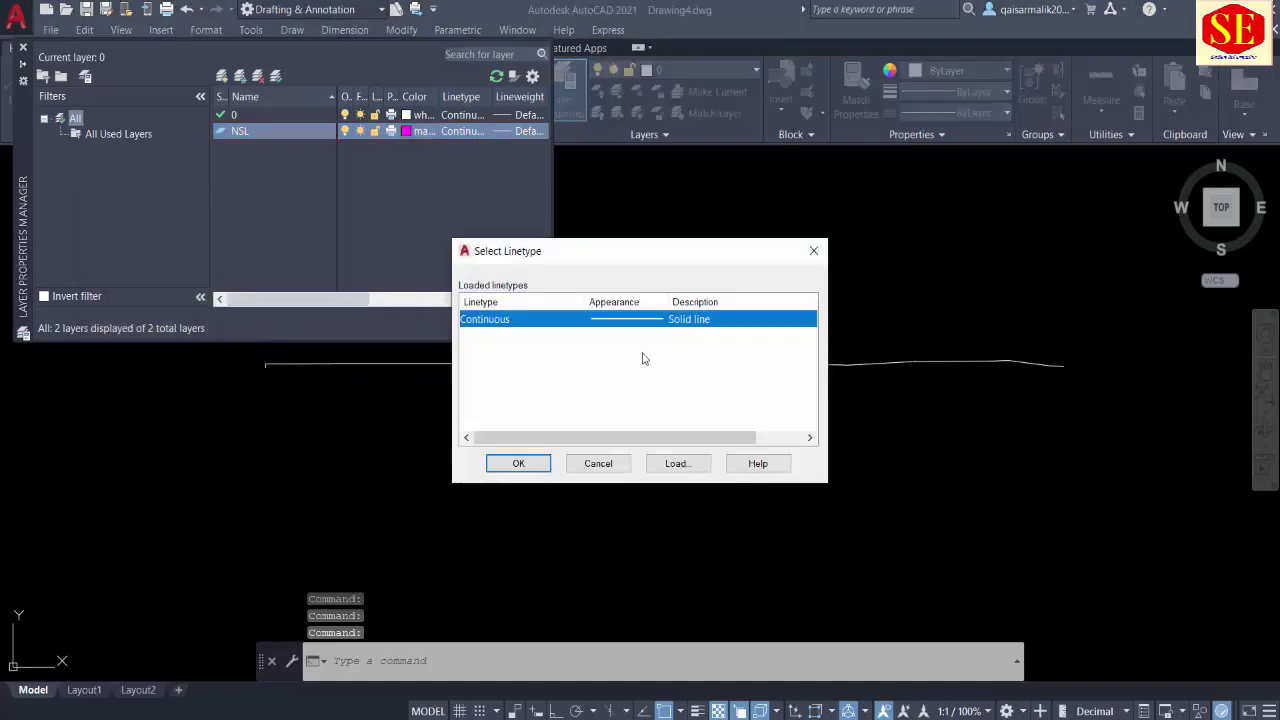
{"action": "left_click", "coordinate": [671, 465]}
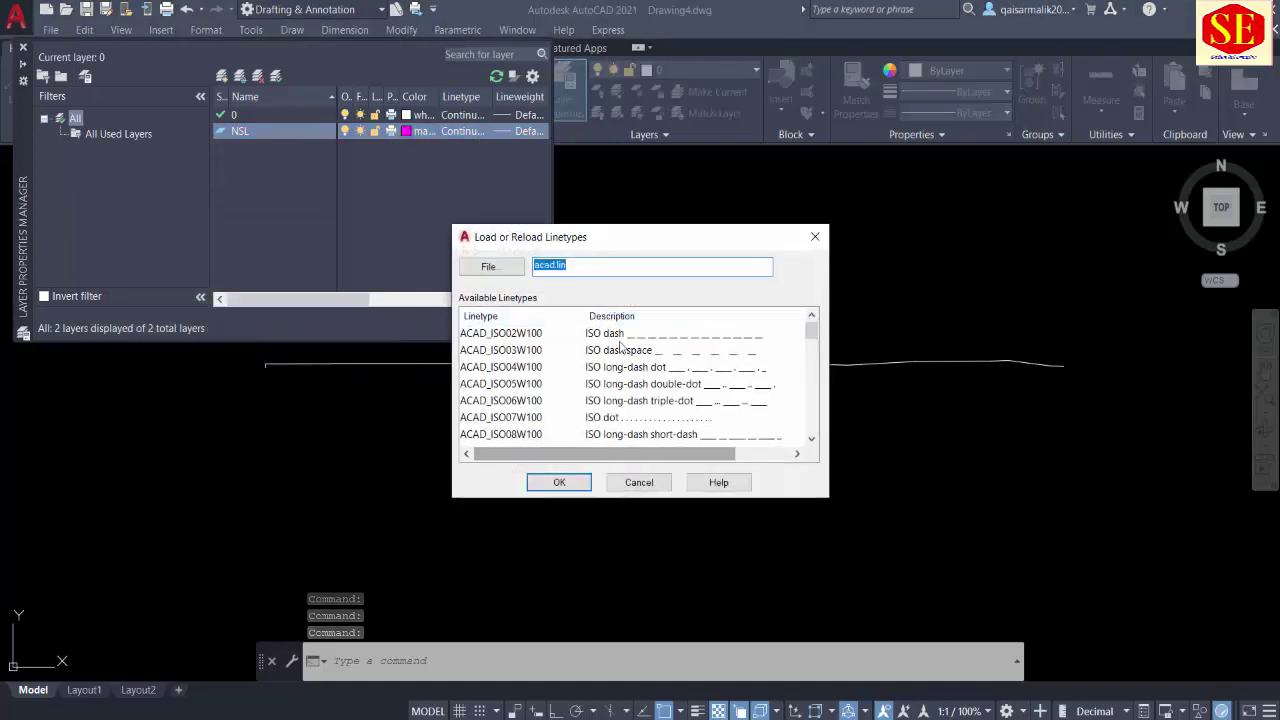
{"action": "left_click", "coordinate": [559, 482]}
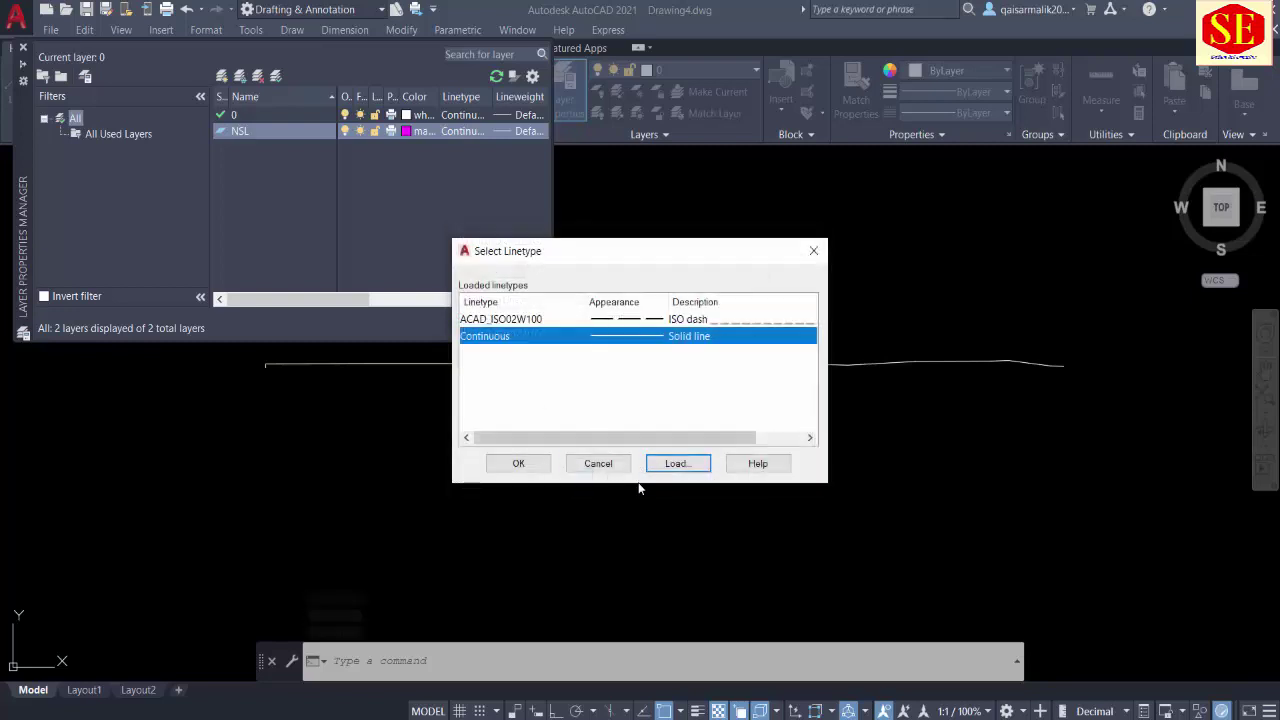
{"action": "left_click", "coordinate": [520, 464]}
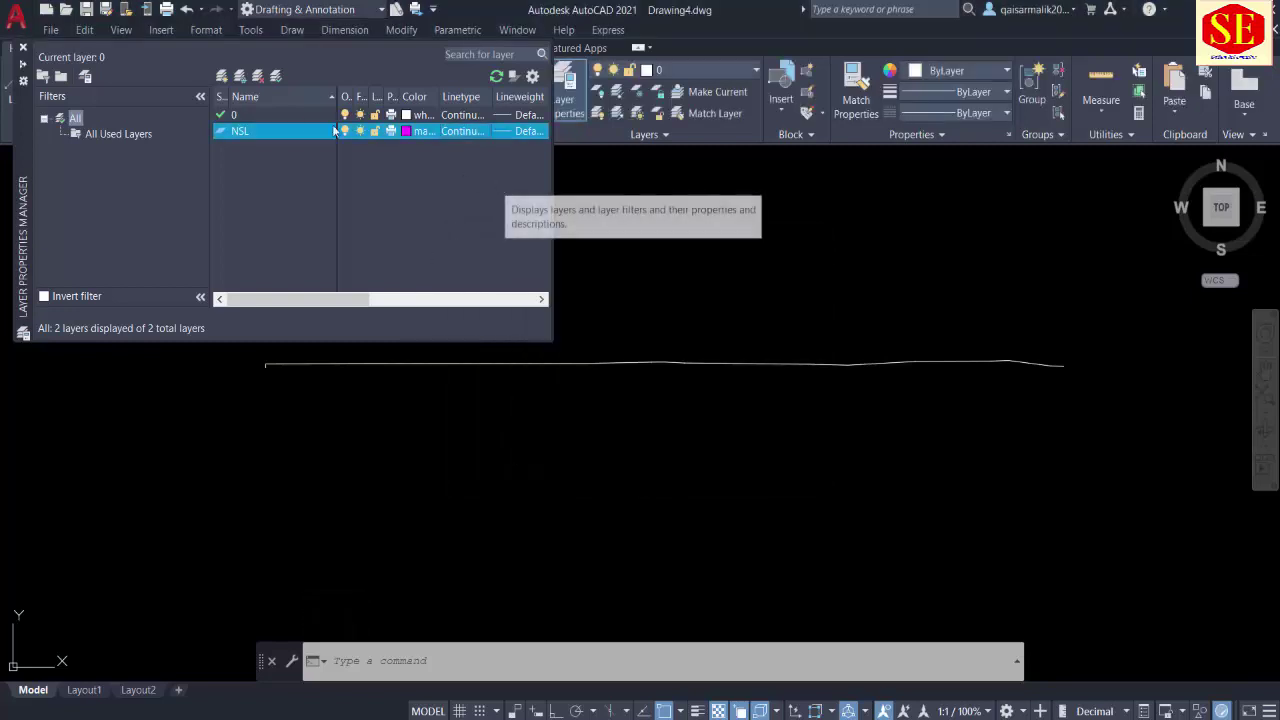
Step: Add a TEXT layer with colour white
{"action": "left_click", "coordinate": [222, 78]}
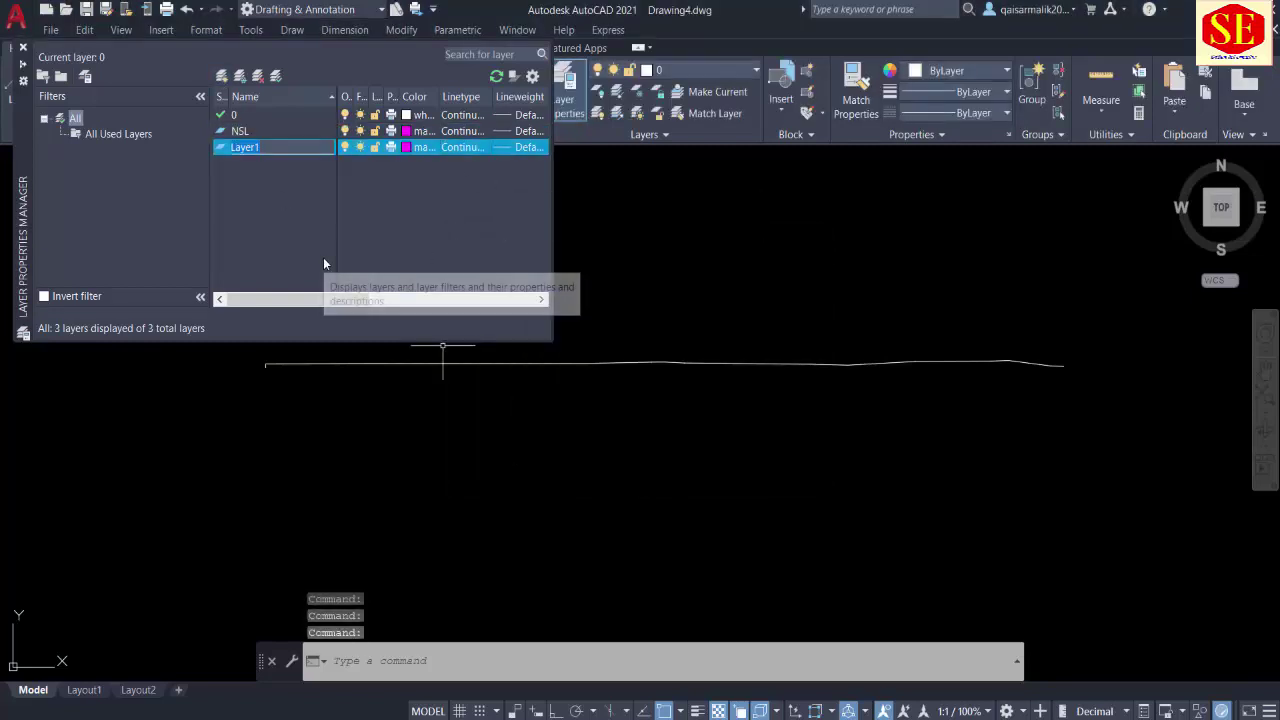
{"action": "type", "text": "TEXT"}
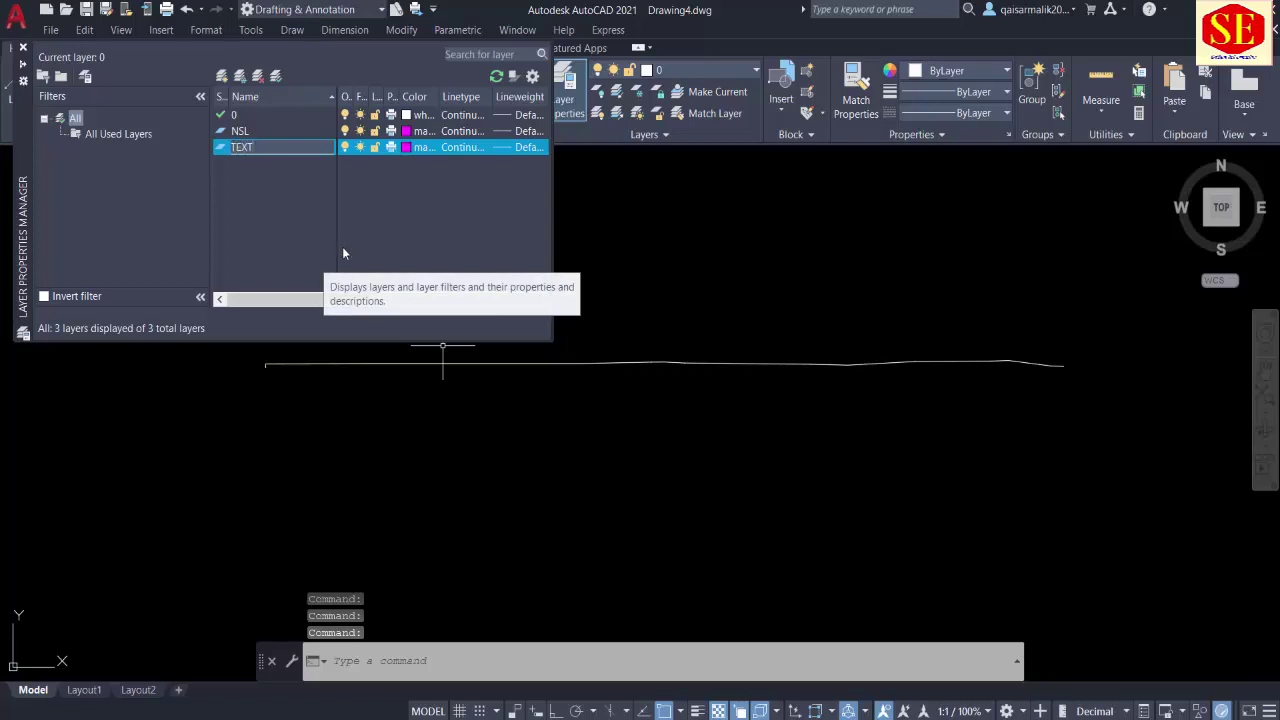
{"action": "left_click", "coordinate": [406, 147]}
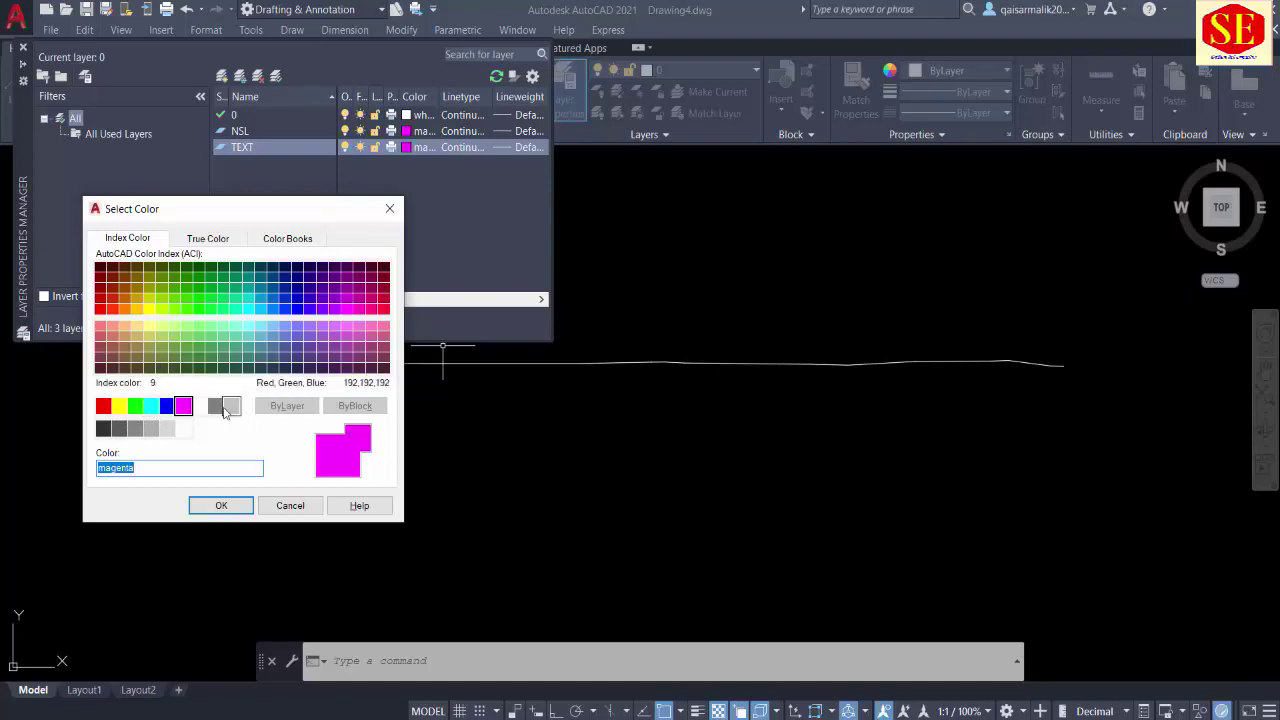
{"action": "left_click", "coordinate": [200, 405]}
{"action": "left_click", "coordinate": [221, 505]}
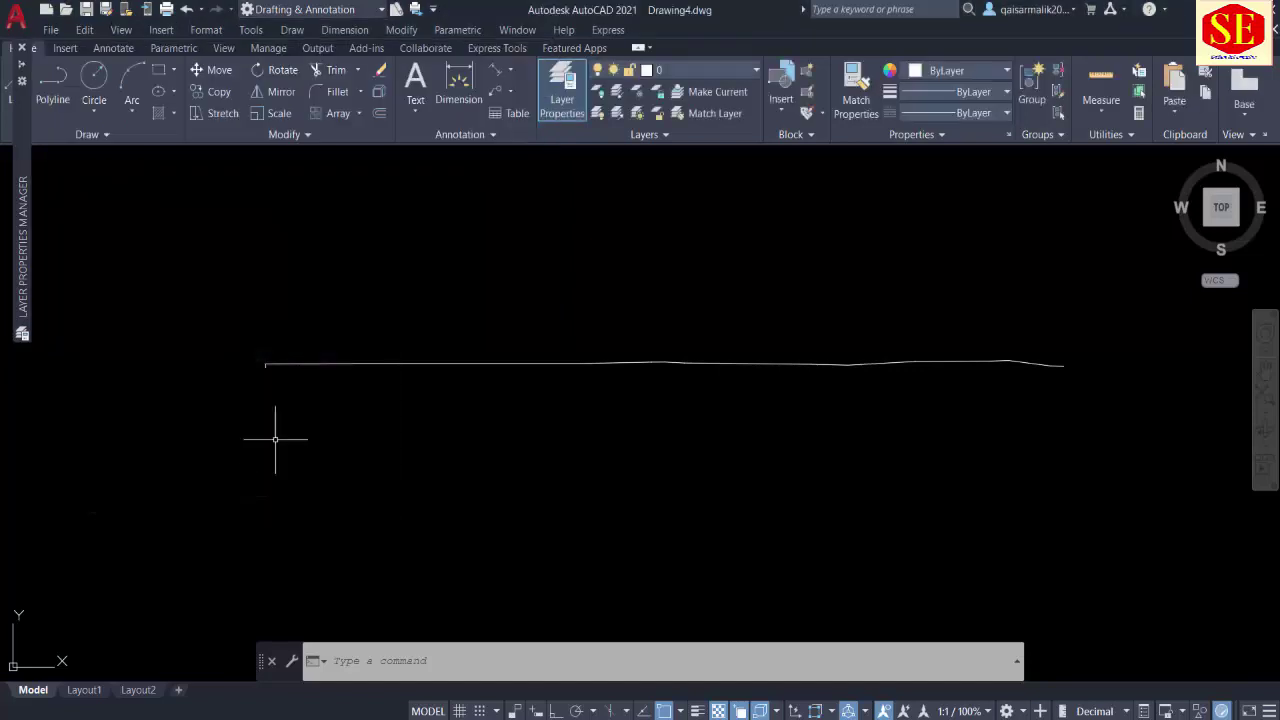
{"action": "left_click", "coordinate": [567, 82]}
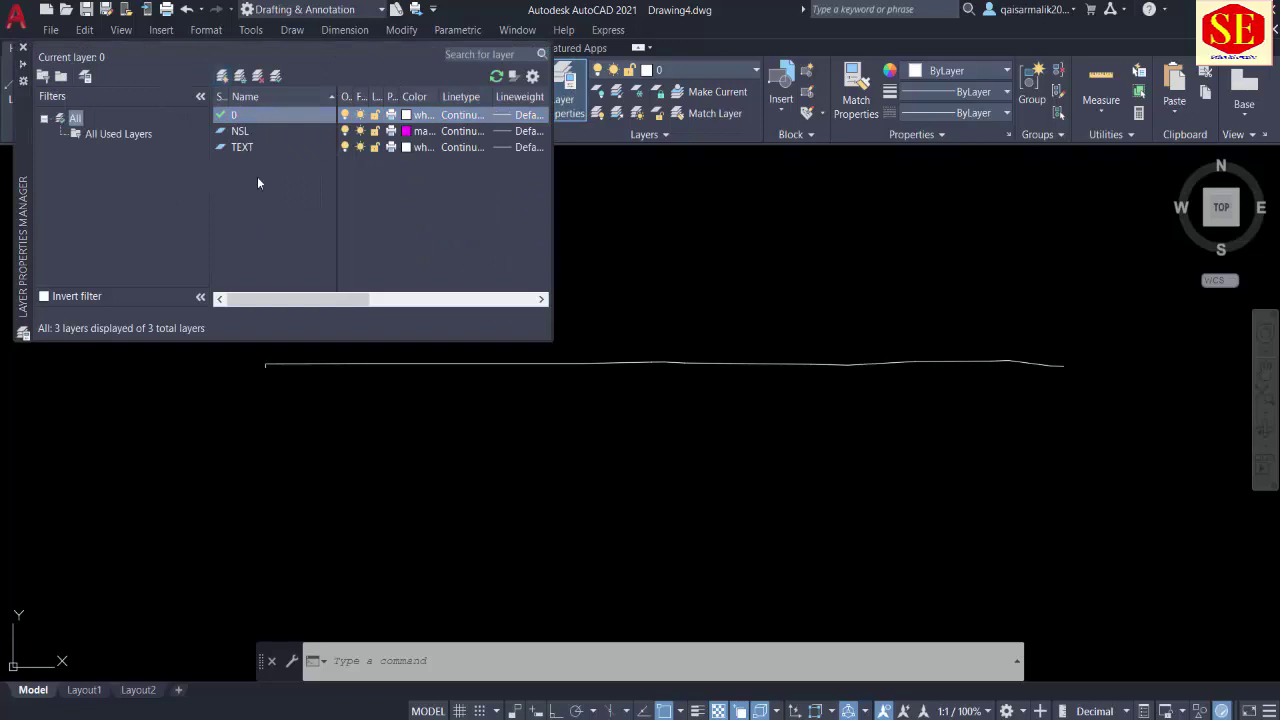
Step: Add an FRL layer coloured red
{"action": "key", "text": "alt+n"}
{"action": "type", "text": "FRL"}
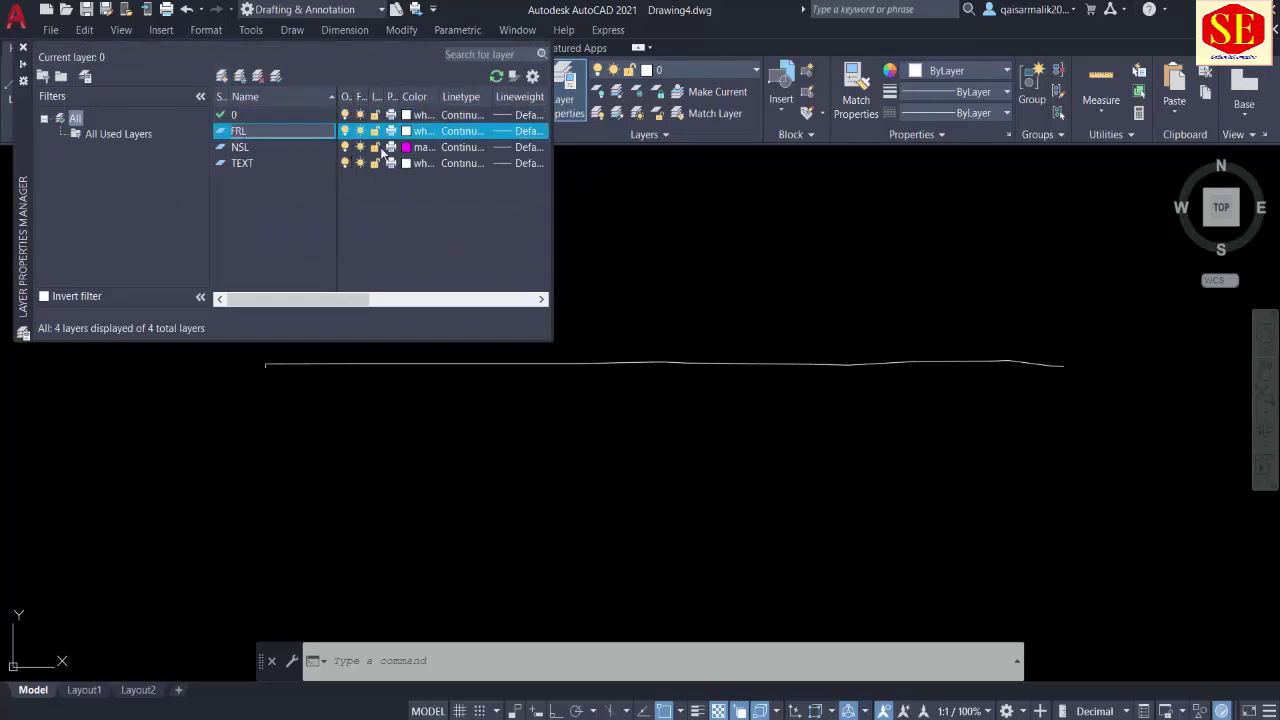
{"action": "left_click", "coordinate": [406, 131]}
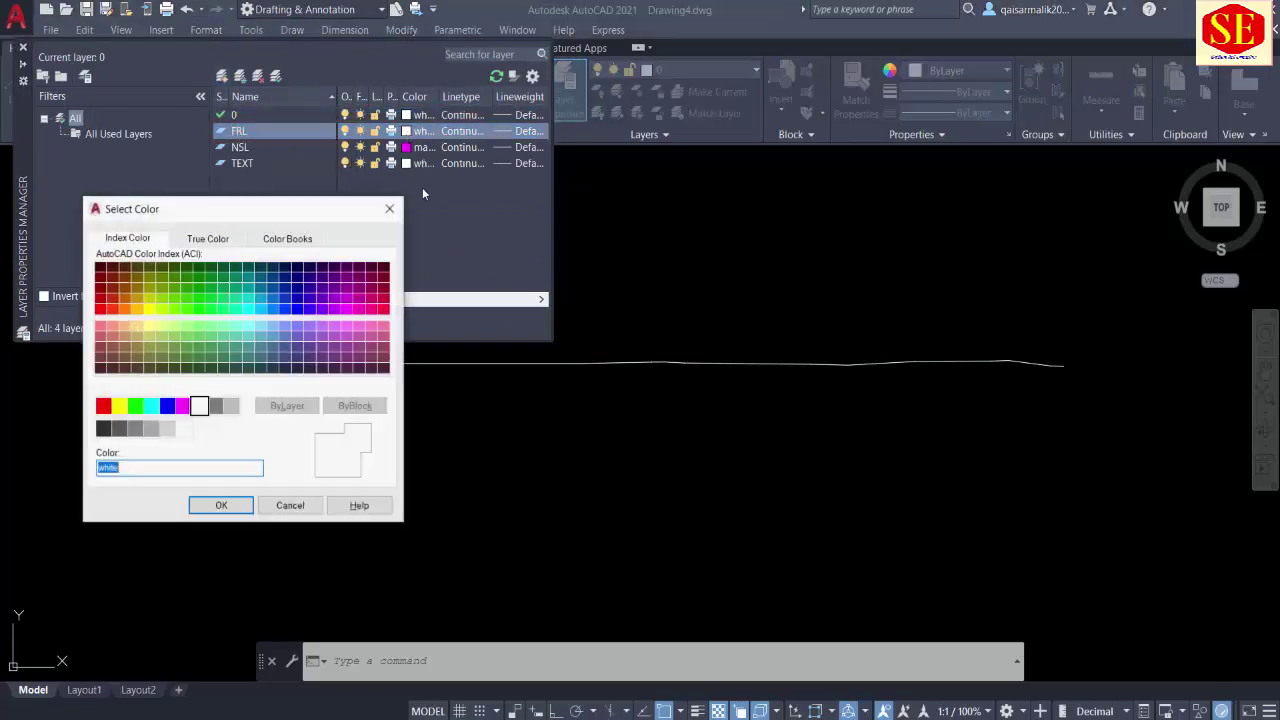
{"action": "left_click", "coordinate": [103, 405]}
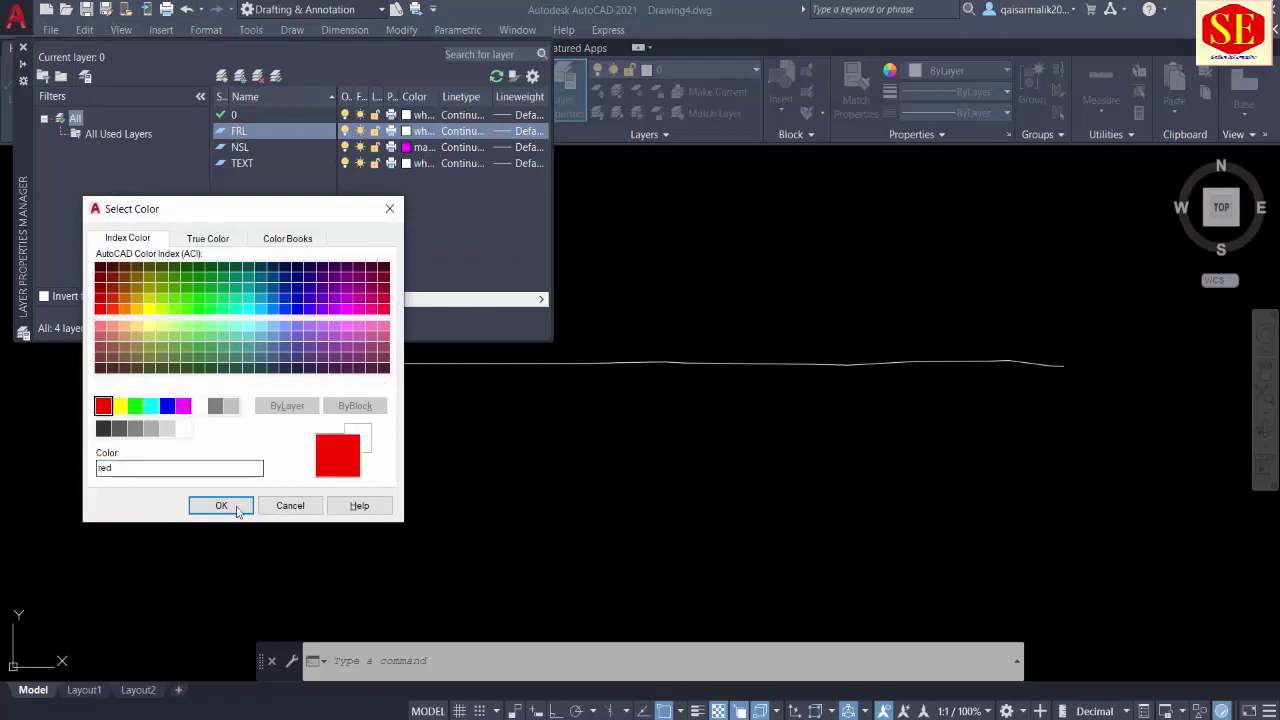
{"action": "left_click", "coordinate": [222, 506]}
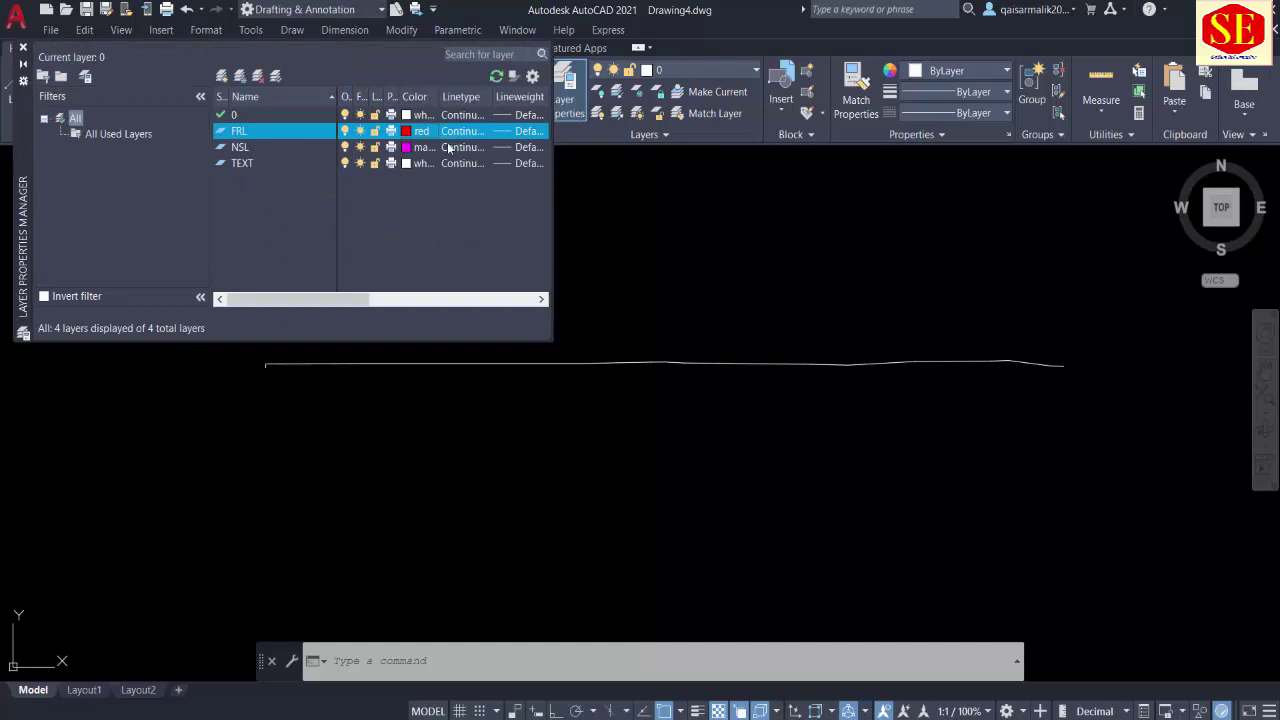
Step: Add a white Template layer and close the layer manager
{"action": "left_click", "coordinate": [223, 77]}
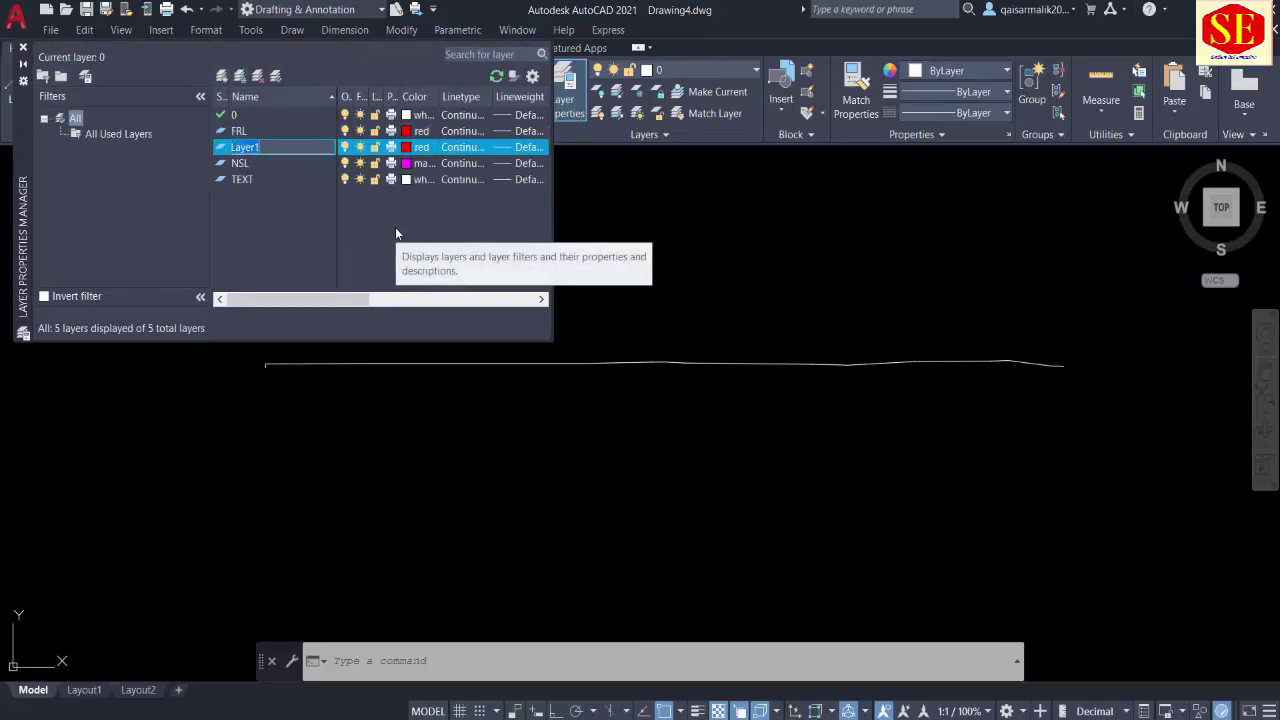
{"action": "type", "text": "Templ"}
{"action": "type", "text": "ate"}
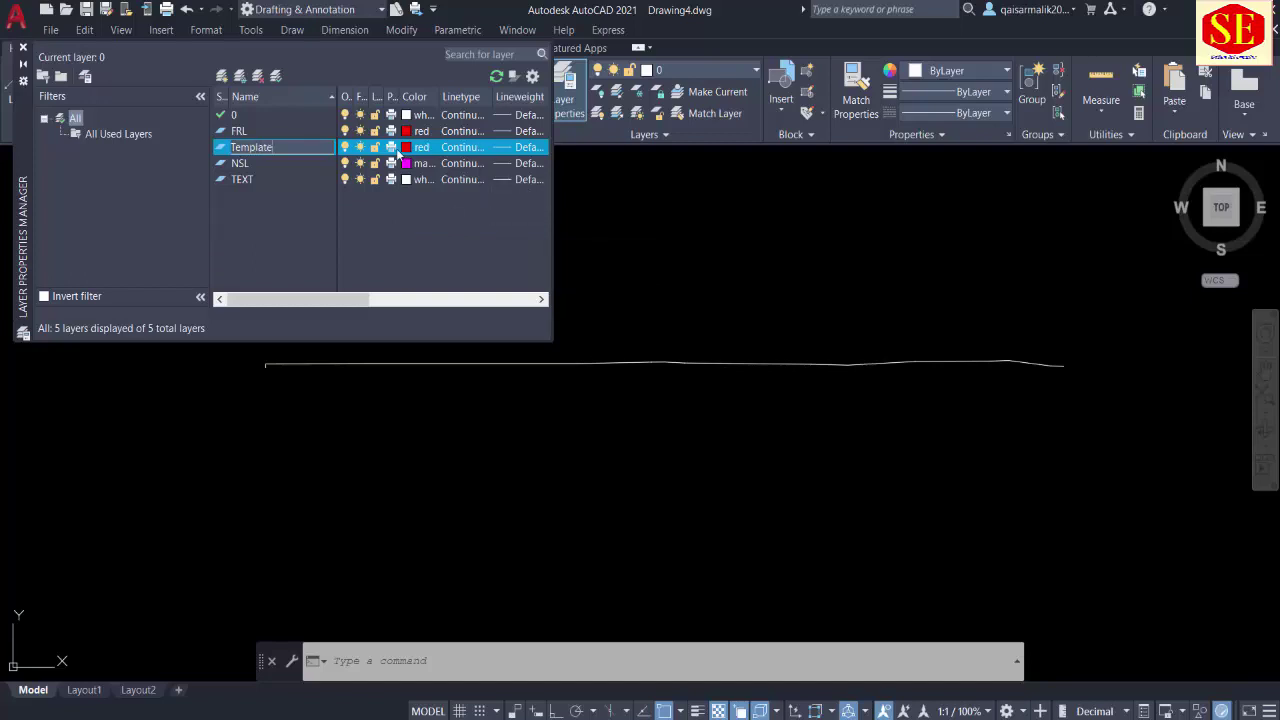
{"action": "left_click", "coordinate": [402, 152]}
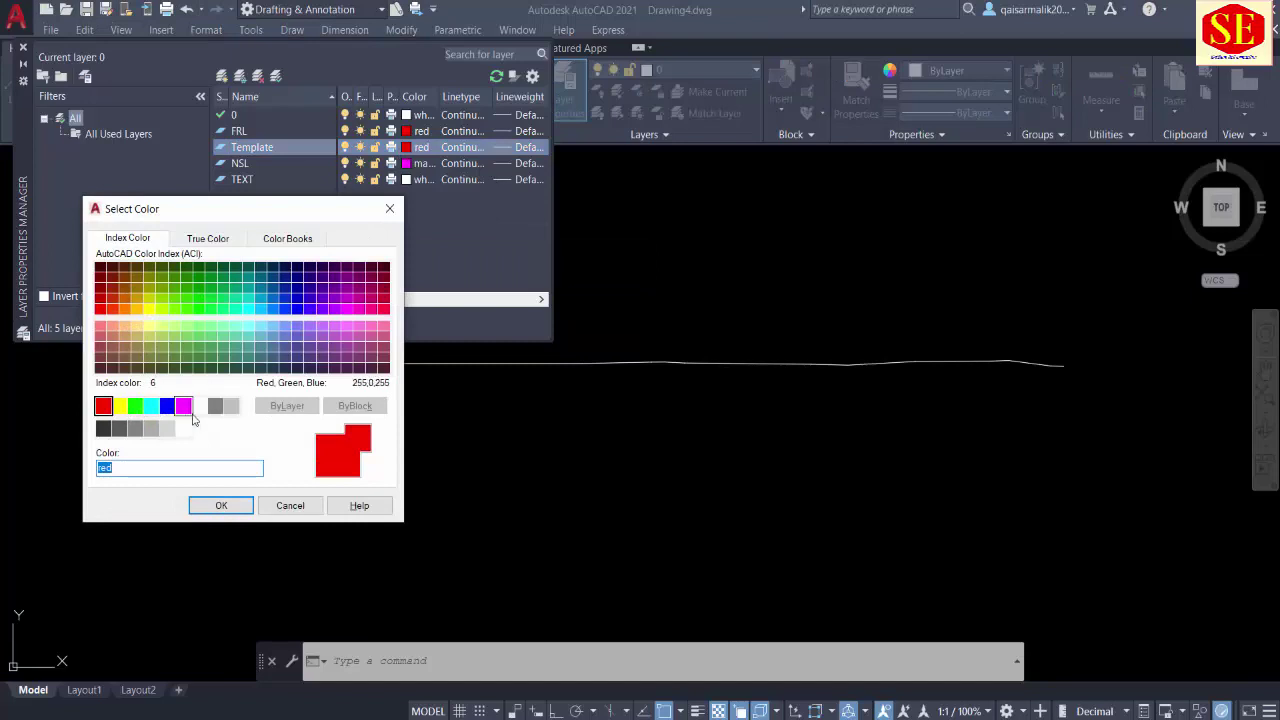
{"action": "left_click", "coordinate": [199, 405]}
{"action": "left_click", "coordinate": [221, 505]}
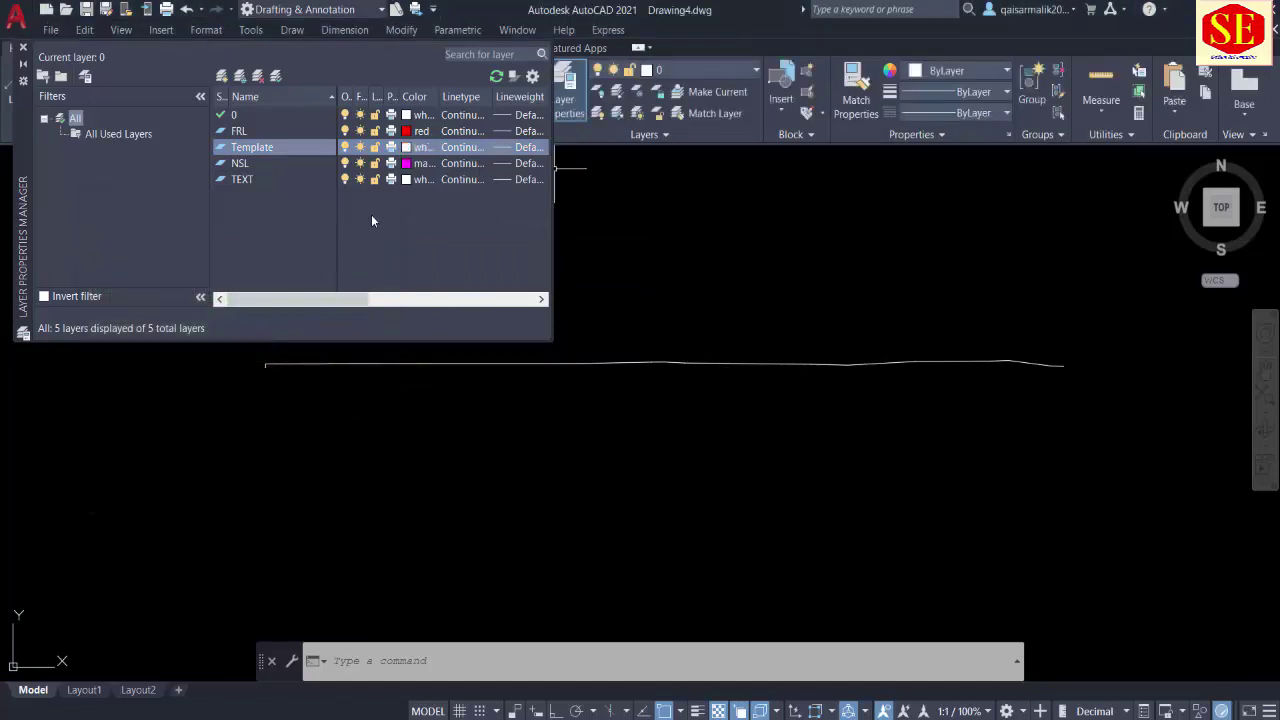
{"action": "left_click", "coordinate": [22, 47]}
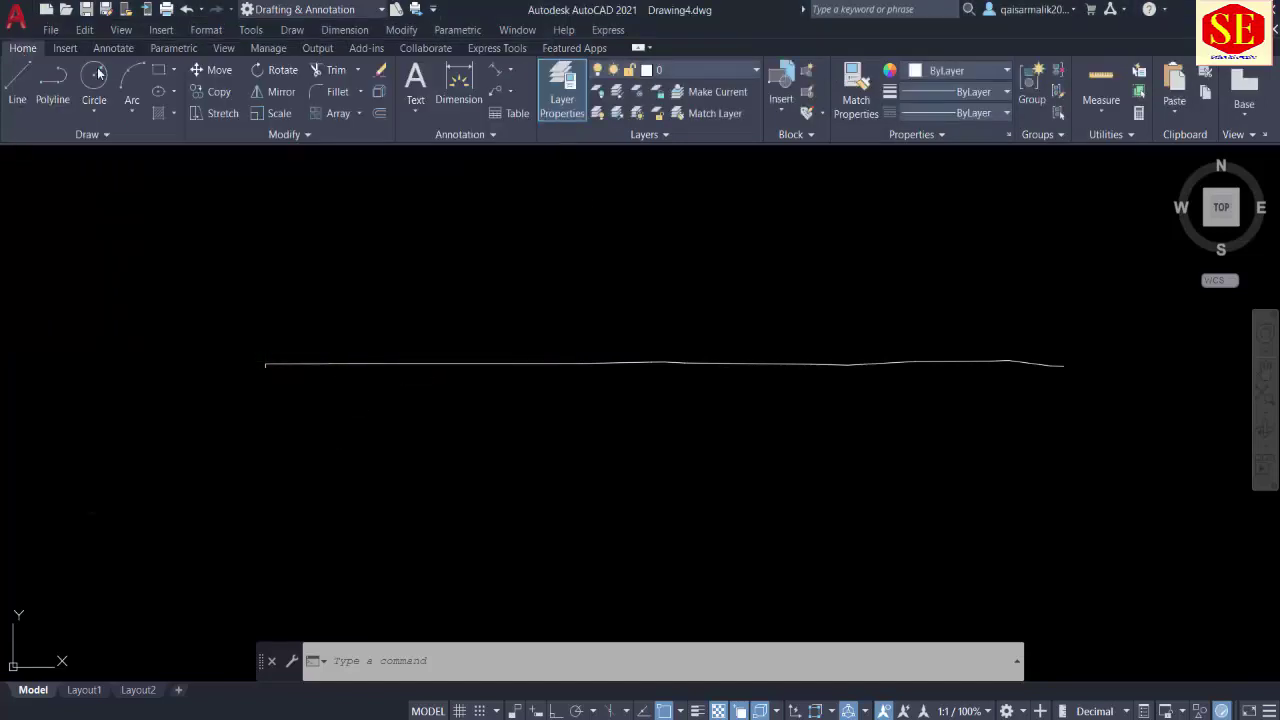
{"action": "left_click", "coordinate": [711, 288]}
Step: Delete the old horizontal line, make NSL the current layer, and start a polyline
{"action": "left_click", "coordinate": [559, 461]}
{"action": "key", "text": "Delete"}
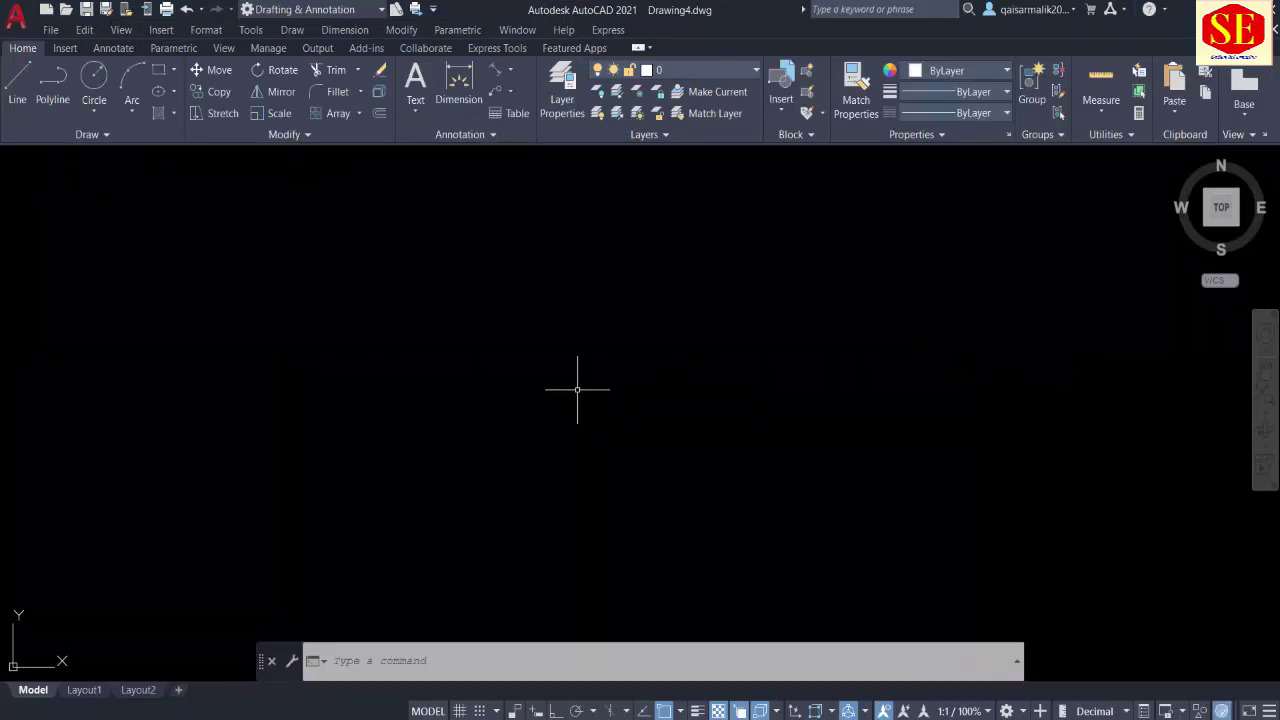
{"action": "left_click", "coordinate": [668, 70]}
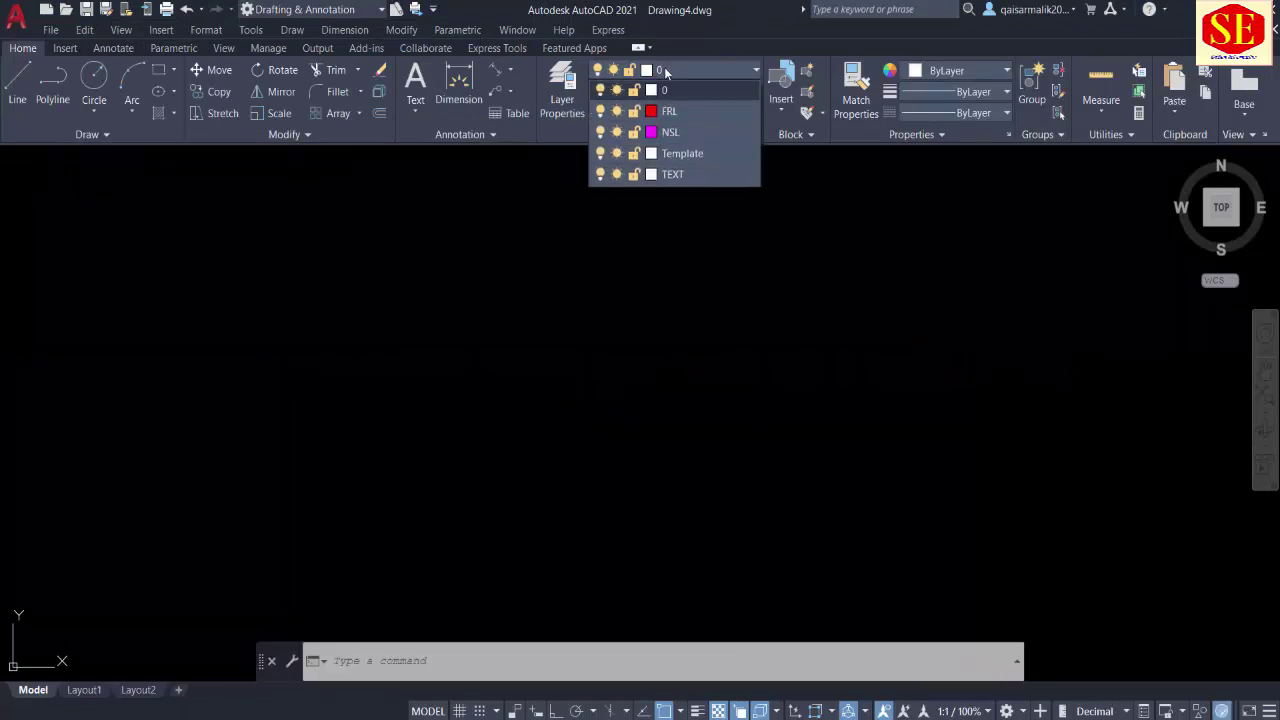
{"action": "left_click", "coordinate": [670, 134]}
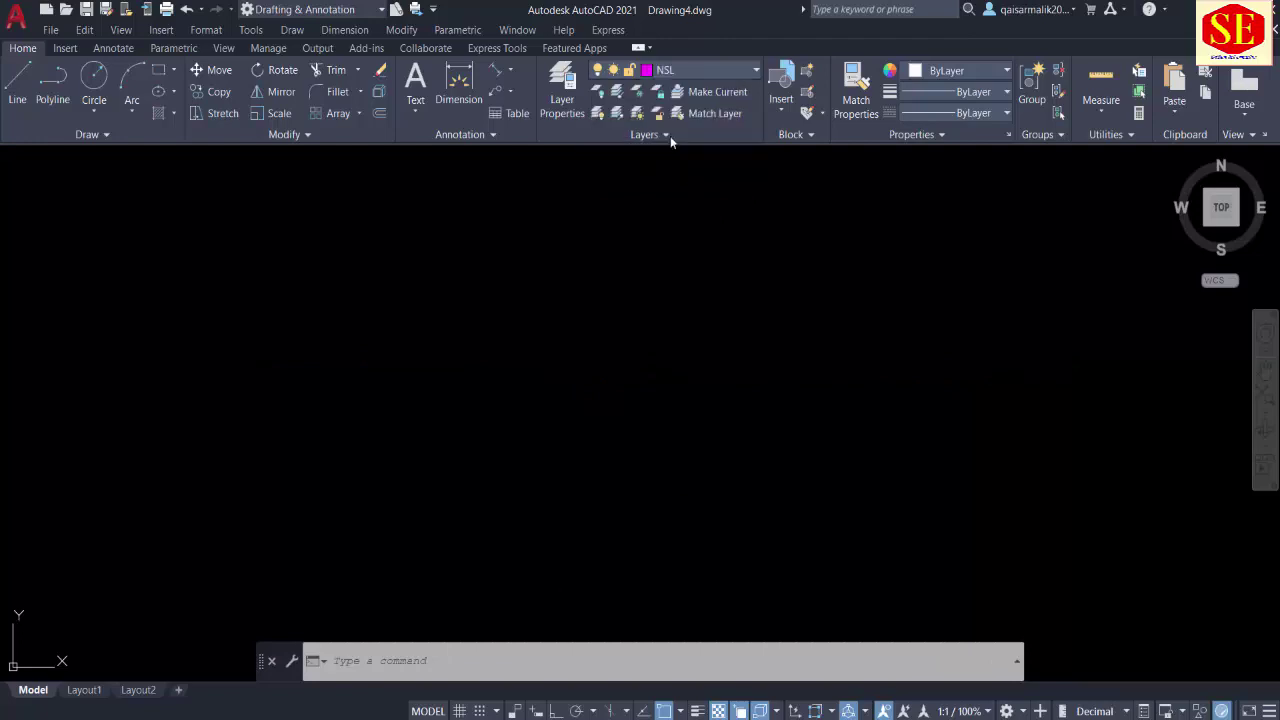
{"action": "left_click", "coordinate": [533, 657]}
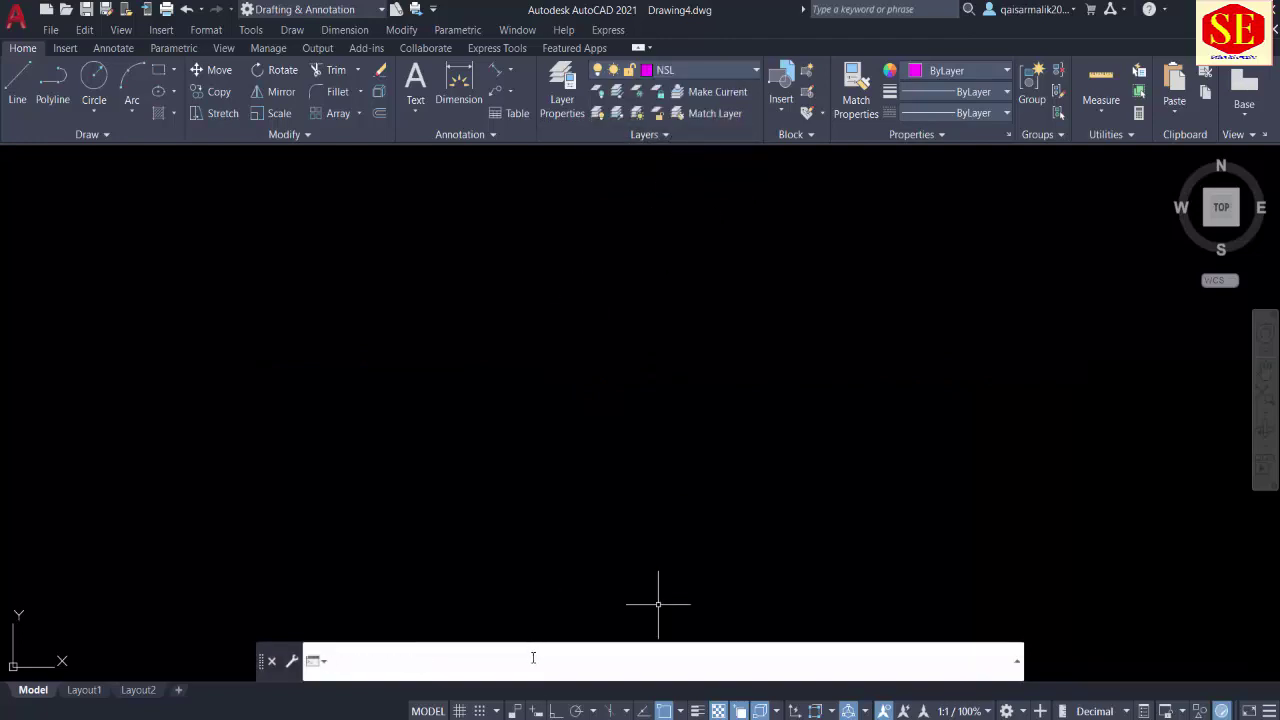
{"action": "type", "text": "pl"}
{"action": "key", "text": "Return"}
Step: Paste the copied 0+000 coordinates as polyline points and select the new magenta ground line
{"action": "key", "text": "alt+Tab"}
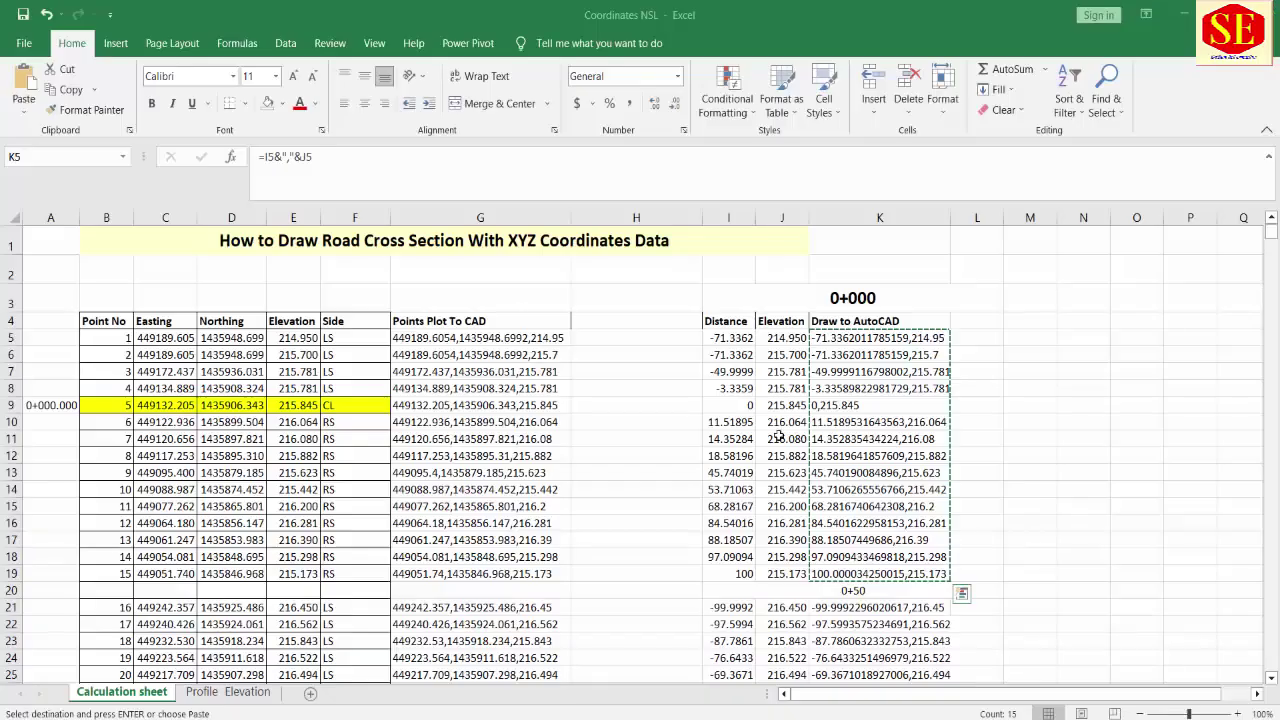
{"action": "key", "text": "alt+Tab"}
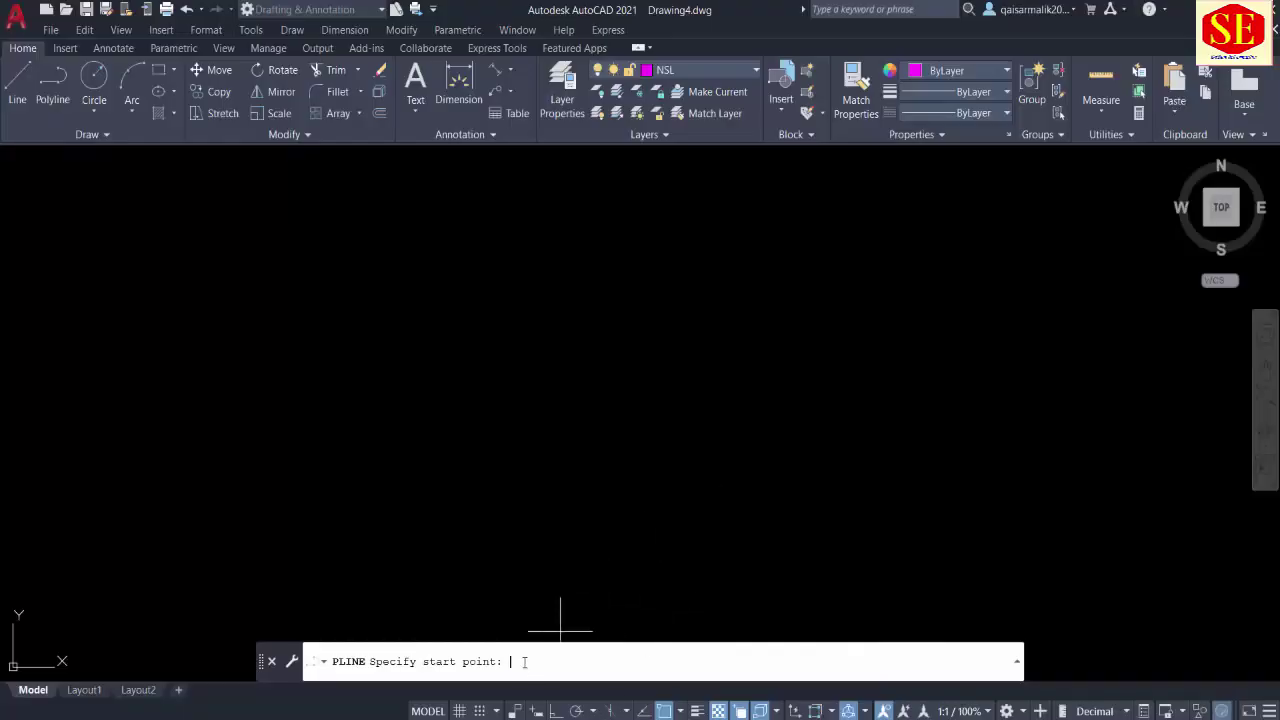
{"action": "right_click", "coordinate": [524, 662]}
{"action": "left_click", "coordinate": [575, 588]}
{"action": "key", "text": "Return"}
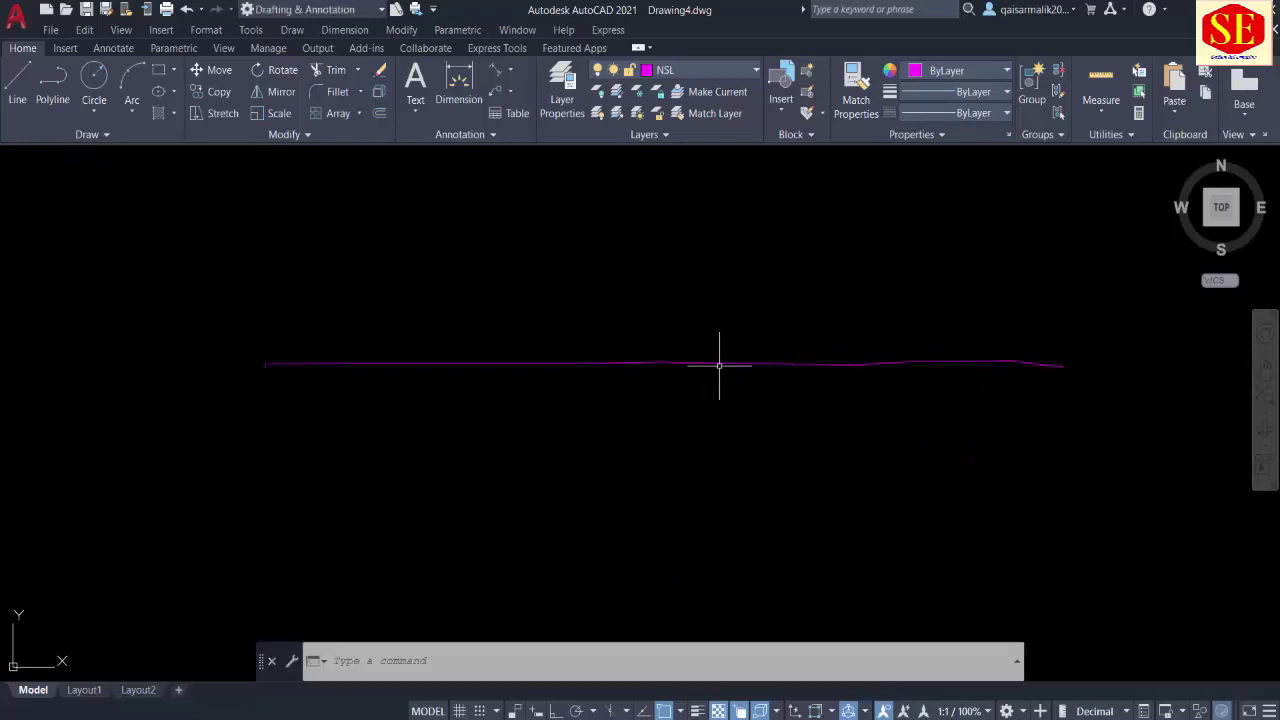
{"action": "scroll", "coordinate": [719, 365], "scroll_direction": "up", "scroll_amount": 2}
{"action": "left_click", "coordinate": [512, 362]}
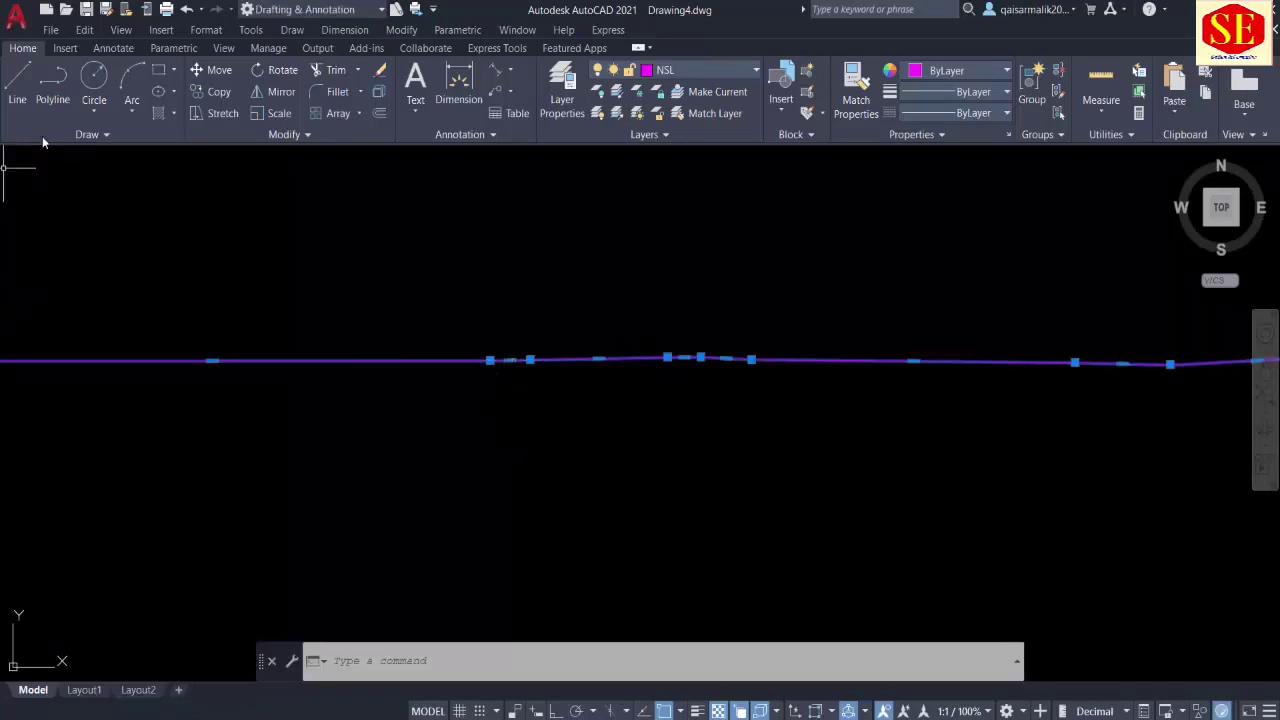
Step: Set the NSL polyline's linetype scale to 0.025 and its linetype to ACAD_ISO02W100
{"action": "type", "text": "e"}
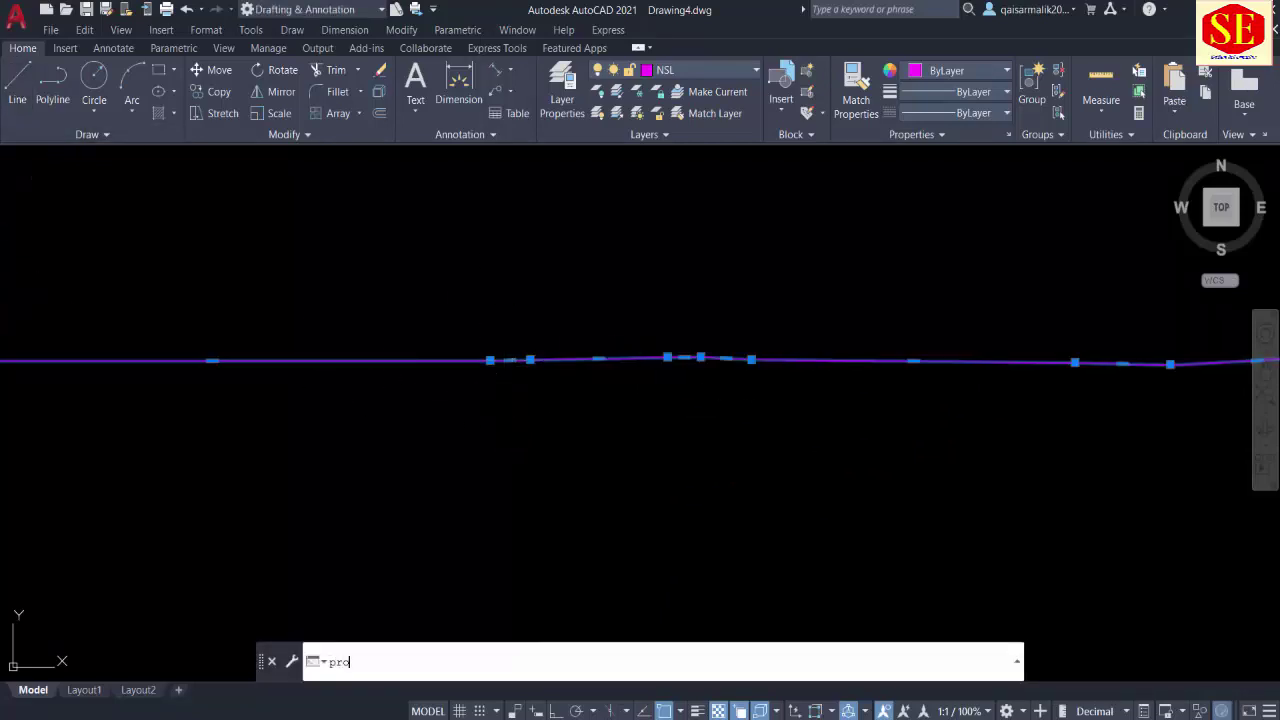
{"action": "key", "text": "Return"}
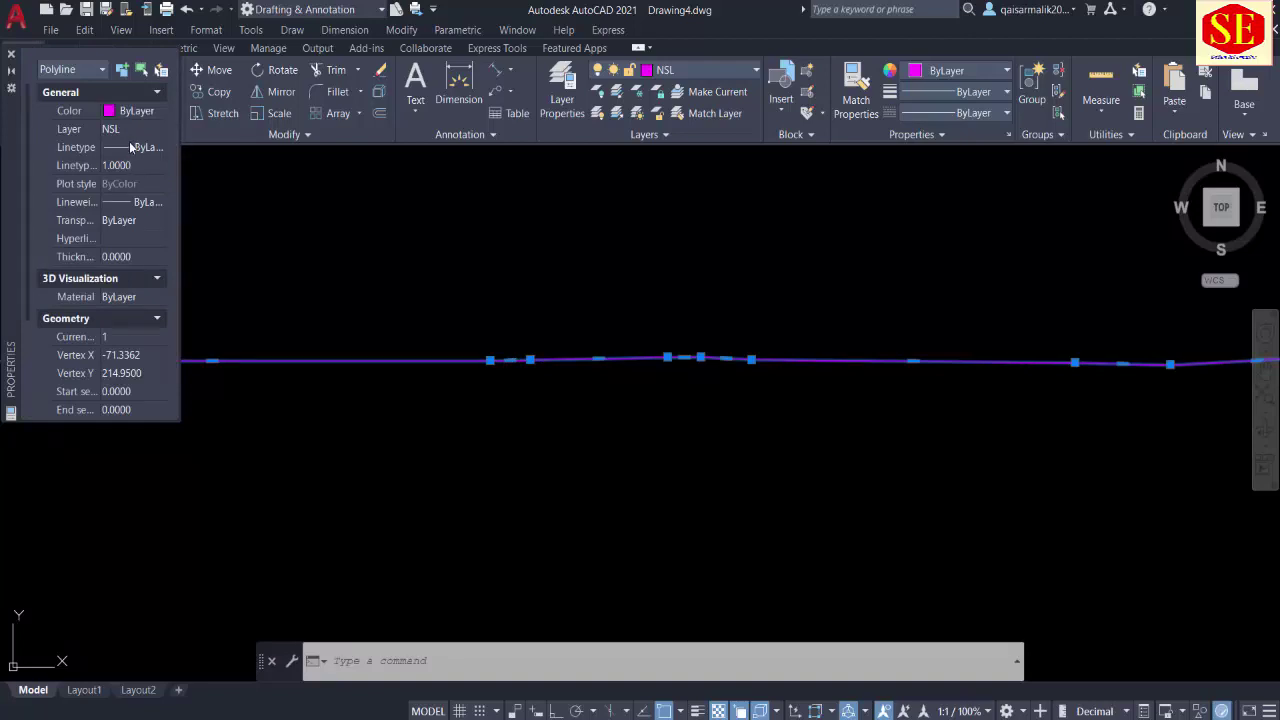
{"action": "left_click", "coordinate": [117, 165]}
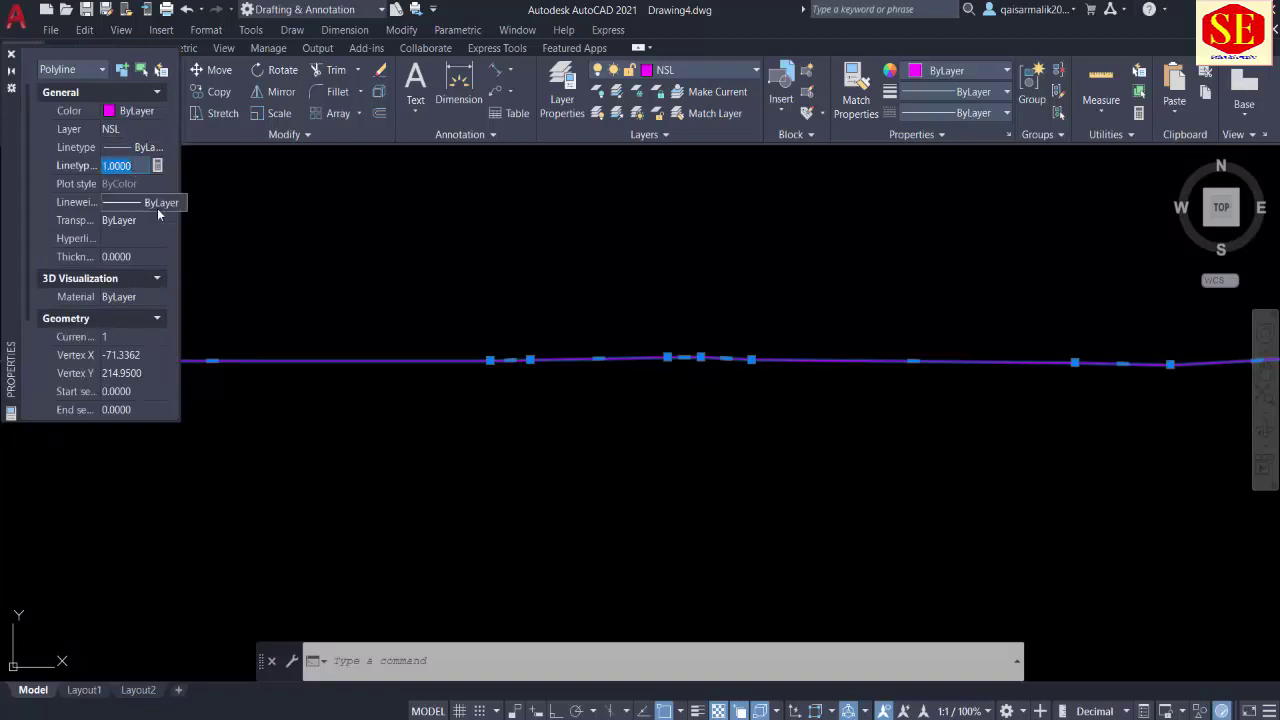
{"action": "type", "text": "25"}
{"action": "type", "text": "0.2500"}
{"action": "key", "text": "Return"}
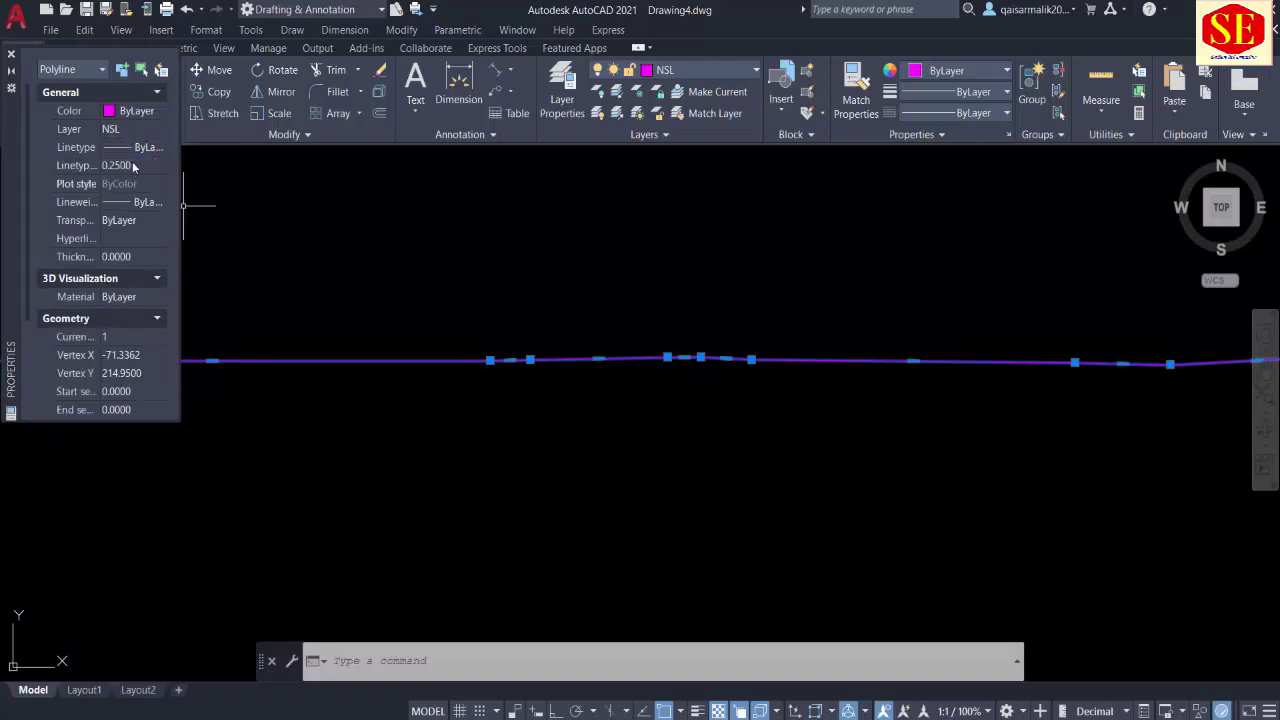
{"action": "left_click", "coordinate": [135, 165]}
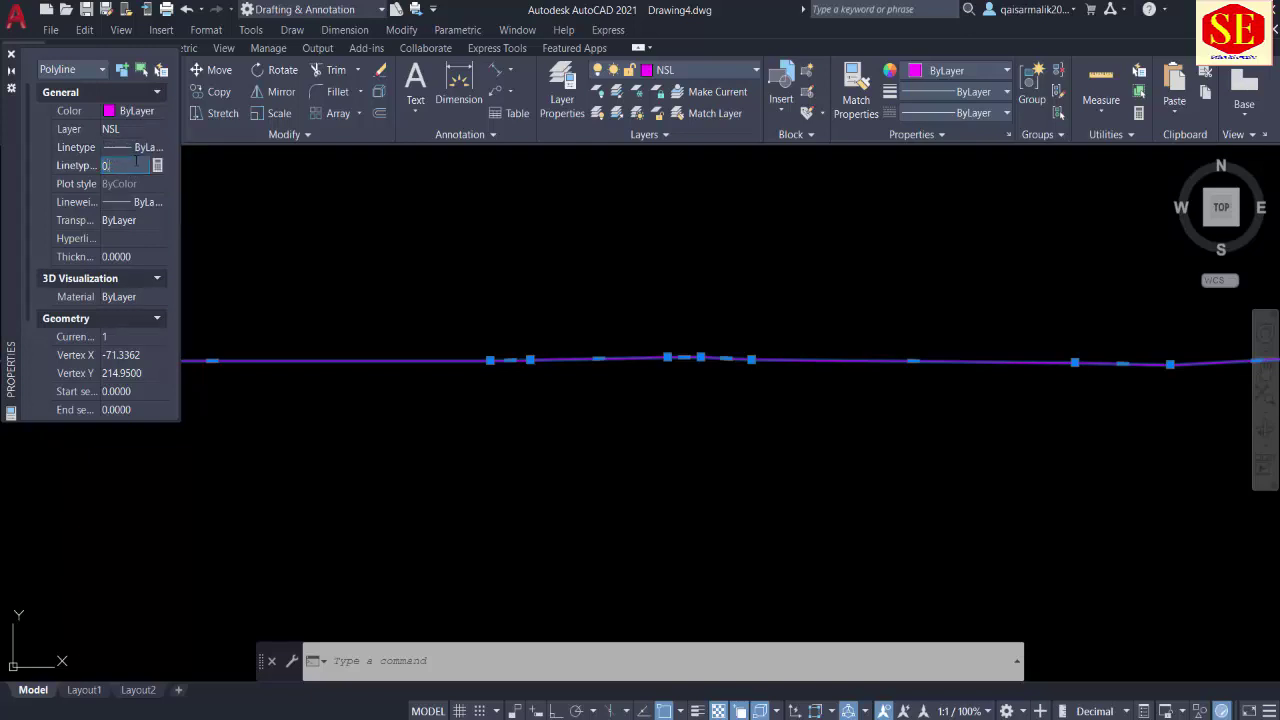
{"action": "type", "text": "025"}
{"action": "key", "text": "Return"}
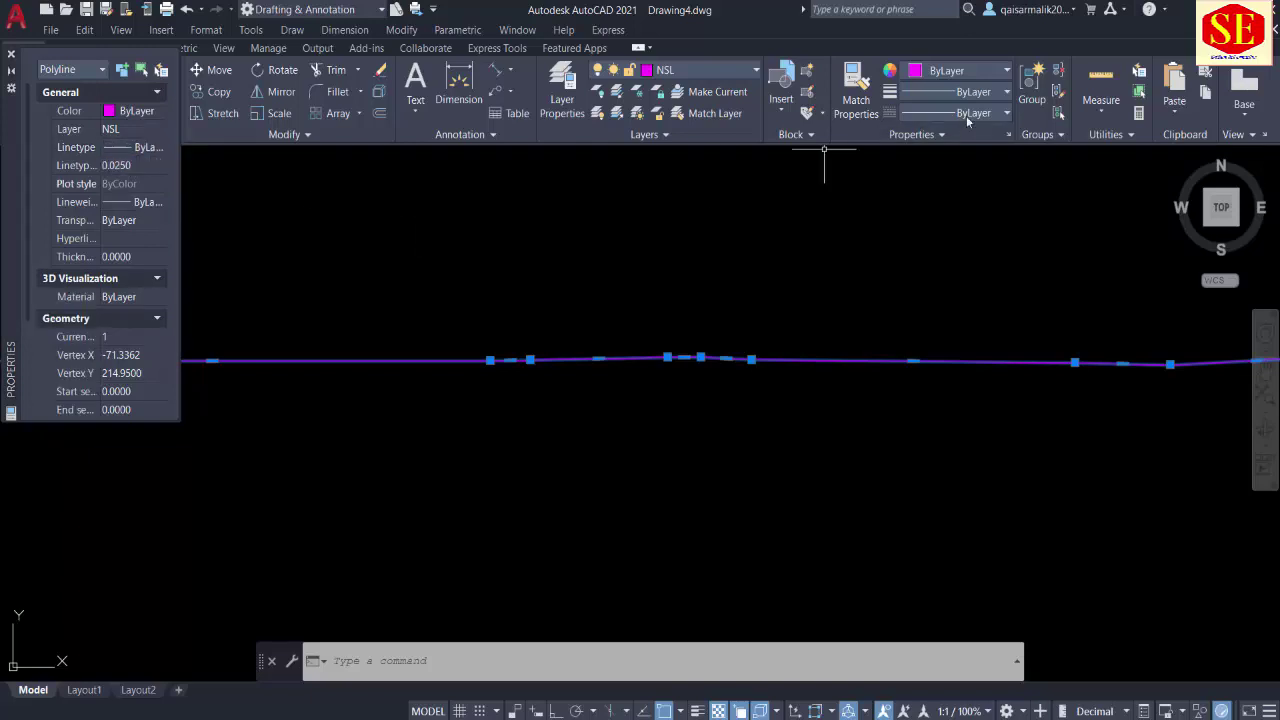
{"action": "left_click", "coordinate": [962, 115]}
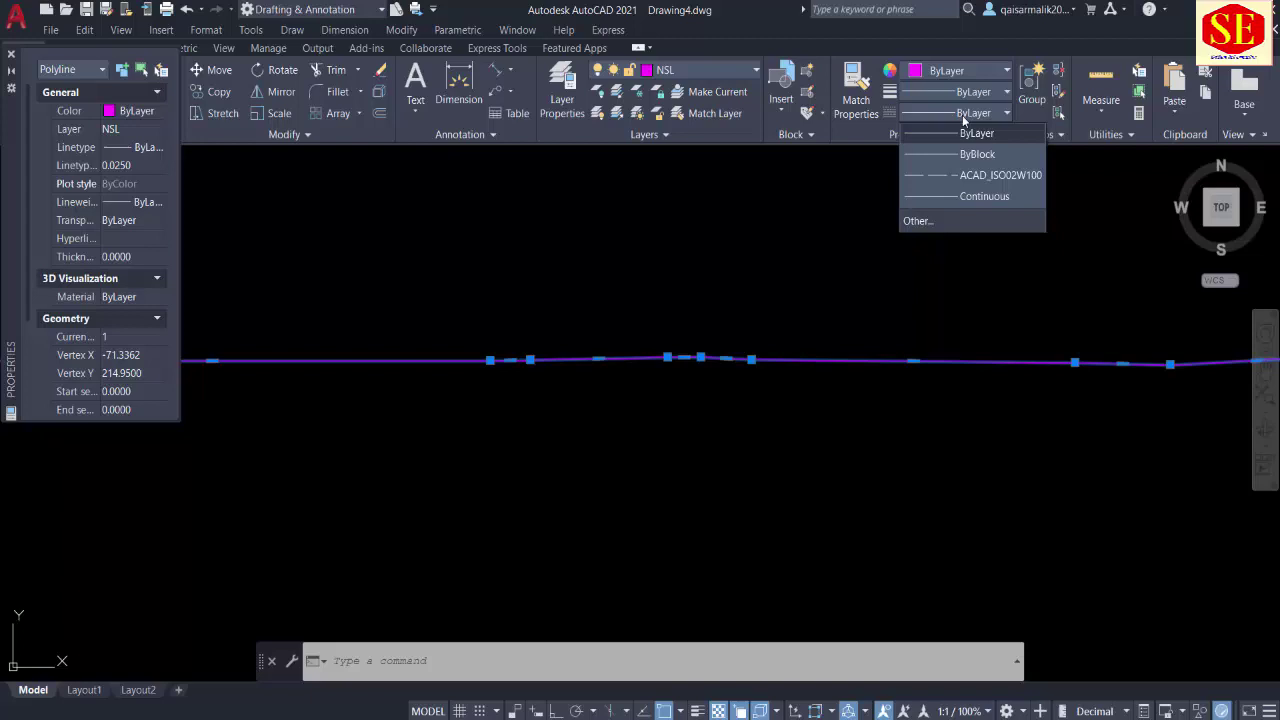
{"action": "left_click", "coordinate": [957, 181]}
{"action": "key", "text": "Escape"}
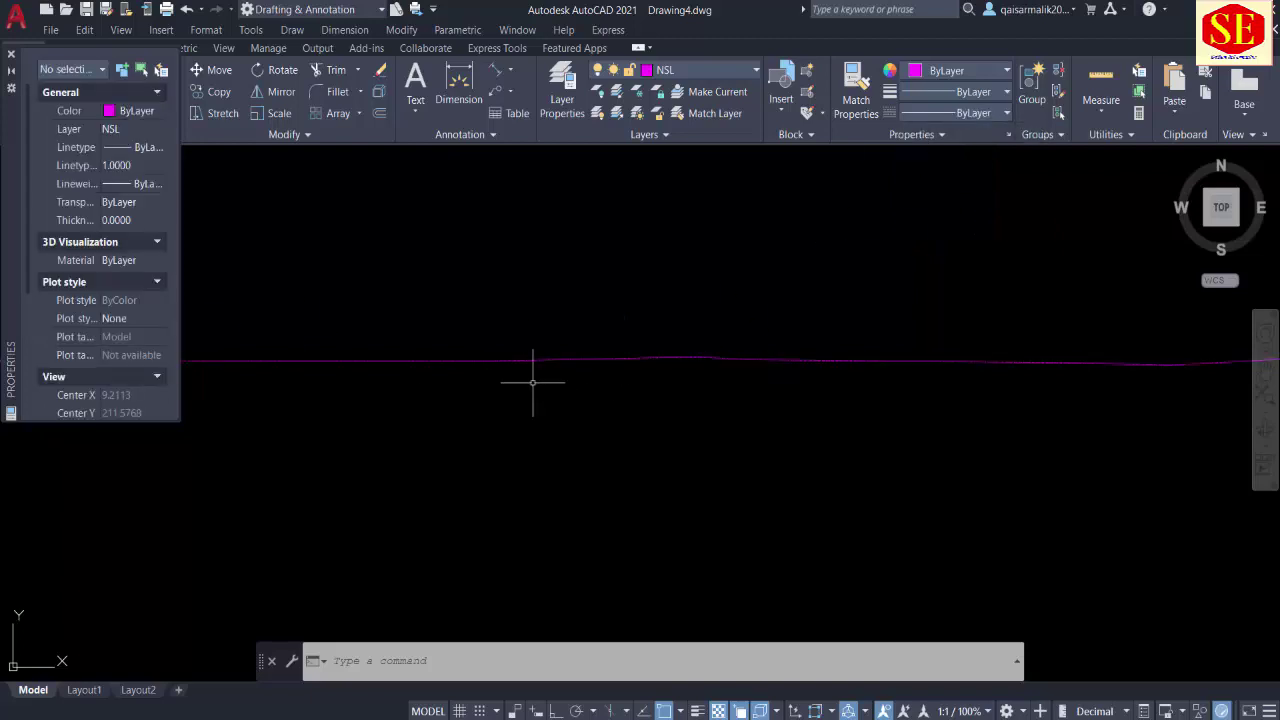
Step: Draw a vertical centreline polyline up from 0,0 with ortho on
{"action": "left_click", "coordinate": [11, 56]}
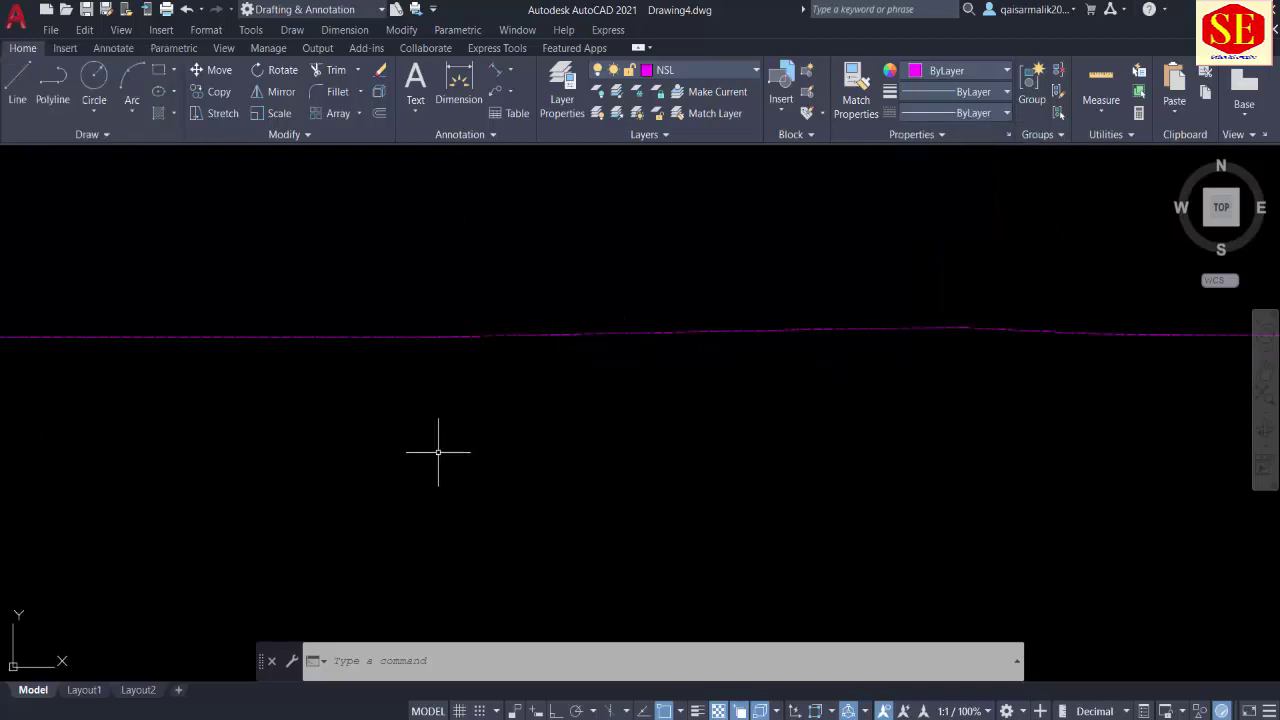
{"action": "scroll", "coordinate": [500, 410], "scroll_direction": "down", "scroll_amount": 3}
{"action": "type", "text": "pl"}
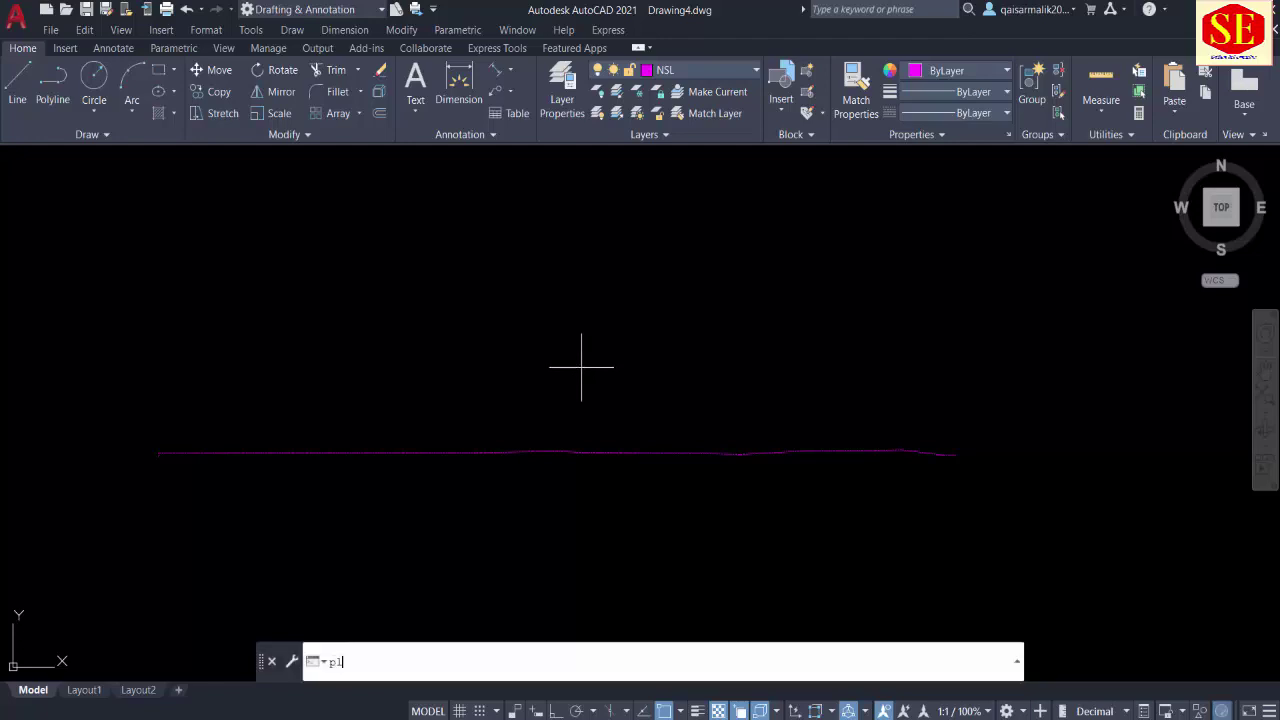
{"action": "key", "text": "Return"}
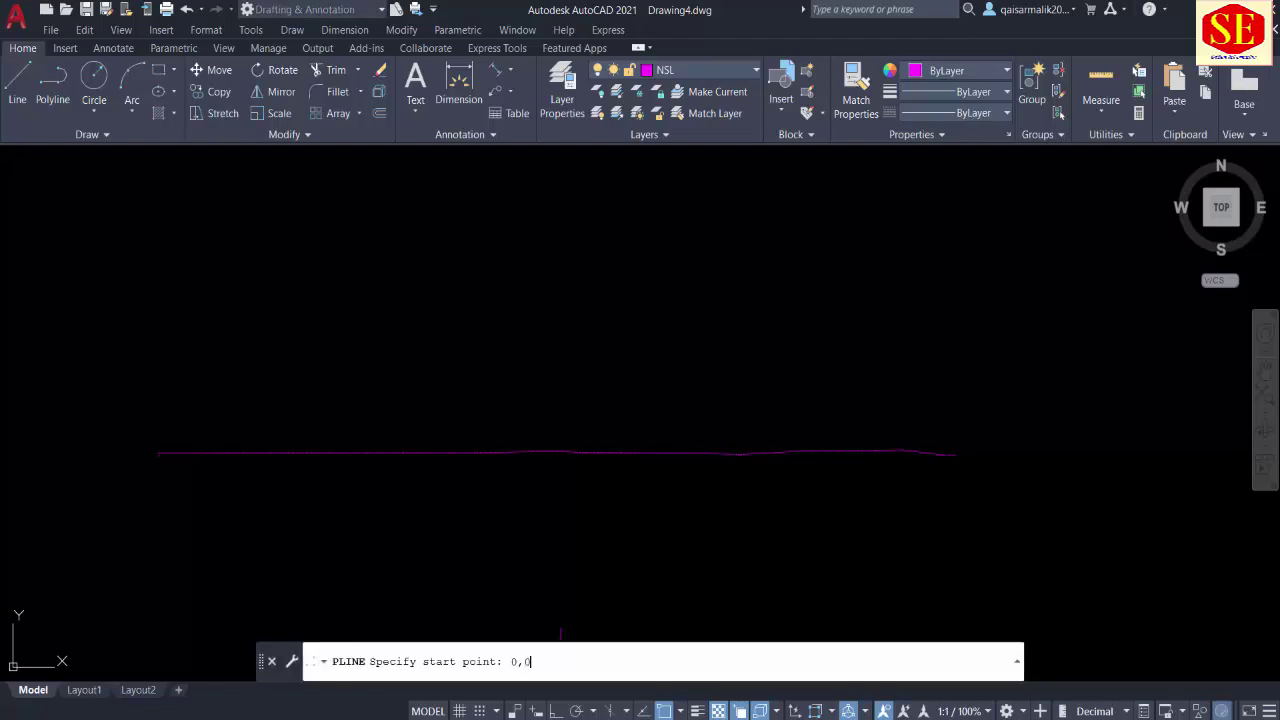
{"action": "key", "text": "Return"}
{"action": "key", "text": "F8"}
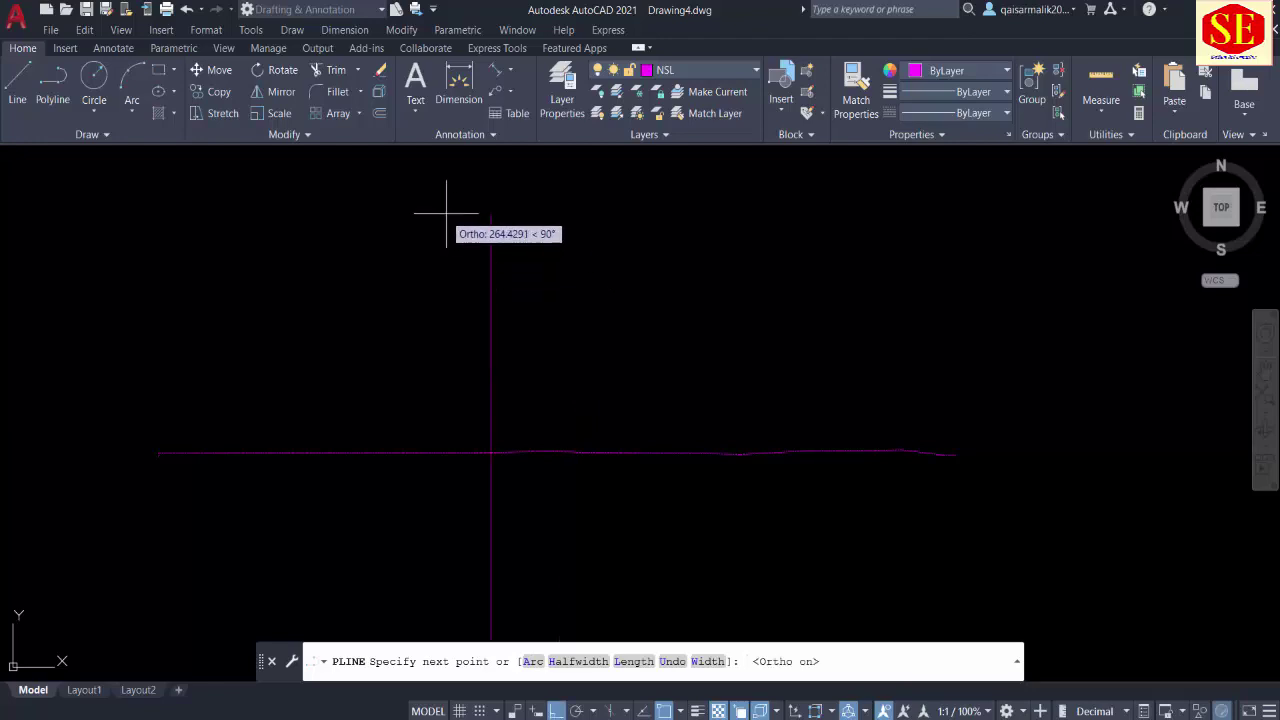
{"action": "scroll", "coordinate": [471, 228], "scroll_direction": "down", "scroll_amount": 2}
{"action": "left_click", "coordinate": [472, 177]}
{"action": "key", "text": "Return"}
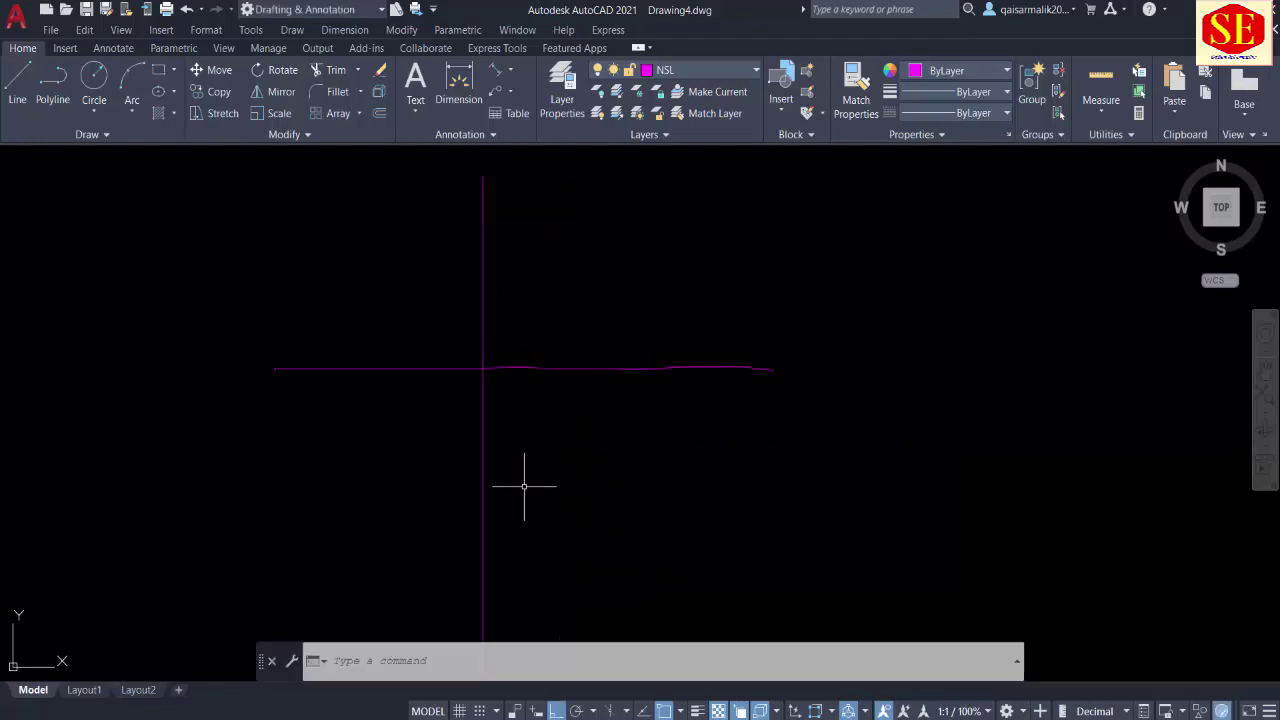
Step: Draw a horizontal line across the centreline and trim the centreline below it
{"action": "type", "text": "l"}
{"action": "key", "text": "Return"}
{"action": "left_click", "coordinate": [260, 481]}
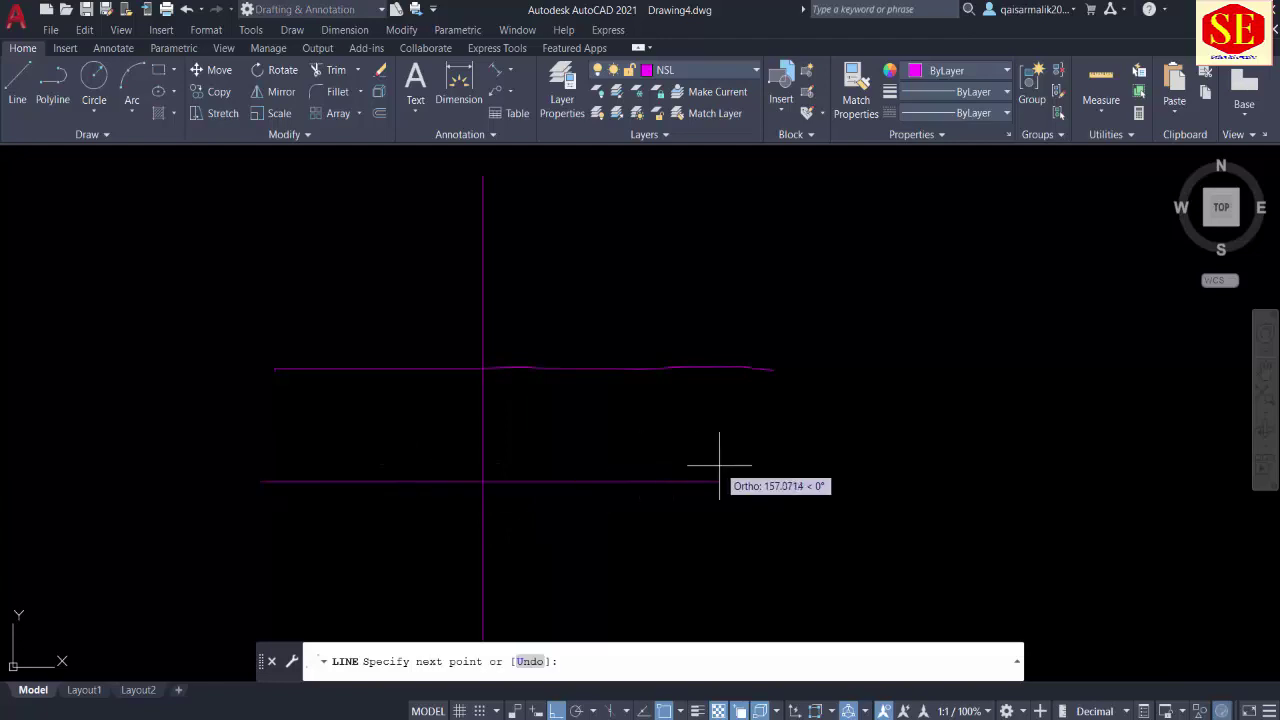
{"action": "left_click", "coordinate": [720, 481]}
{"action": "key", "text": "Return"}
{"action": "type", "text": "tr"}
{"action": "key", "text": "Return"}
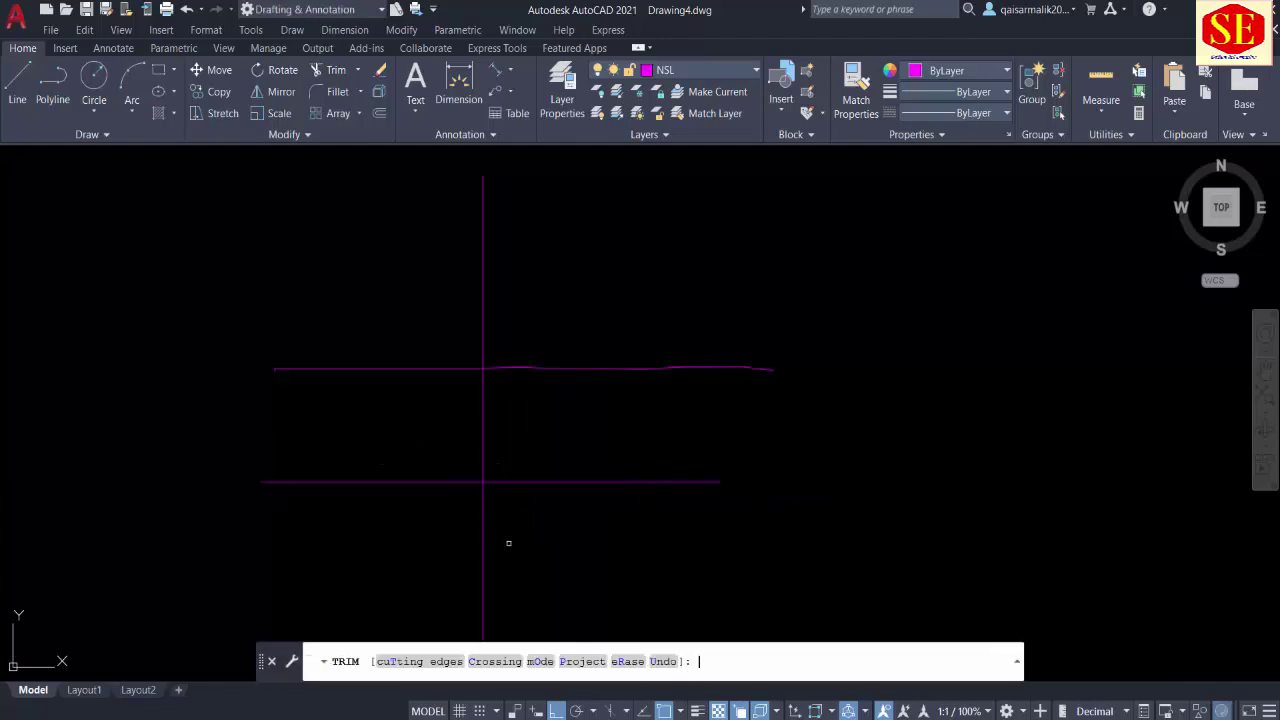
{"action": "left_click_drag", "start_coordinate": [515, 545], "coordinate": [462, 527]}
{"action": "key", "text": "Escape"}
Step: Erase the lower horizontal line
{"action": "left_click", "coordinate": [544, 465]}
{"action": "left_click", "coordinate": [523, 500]}
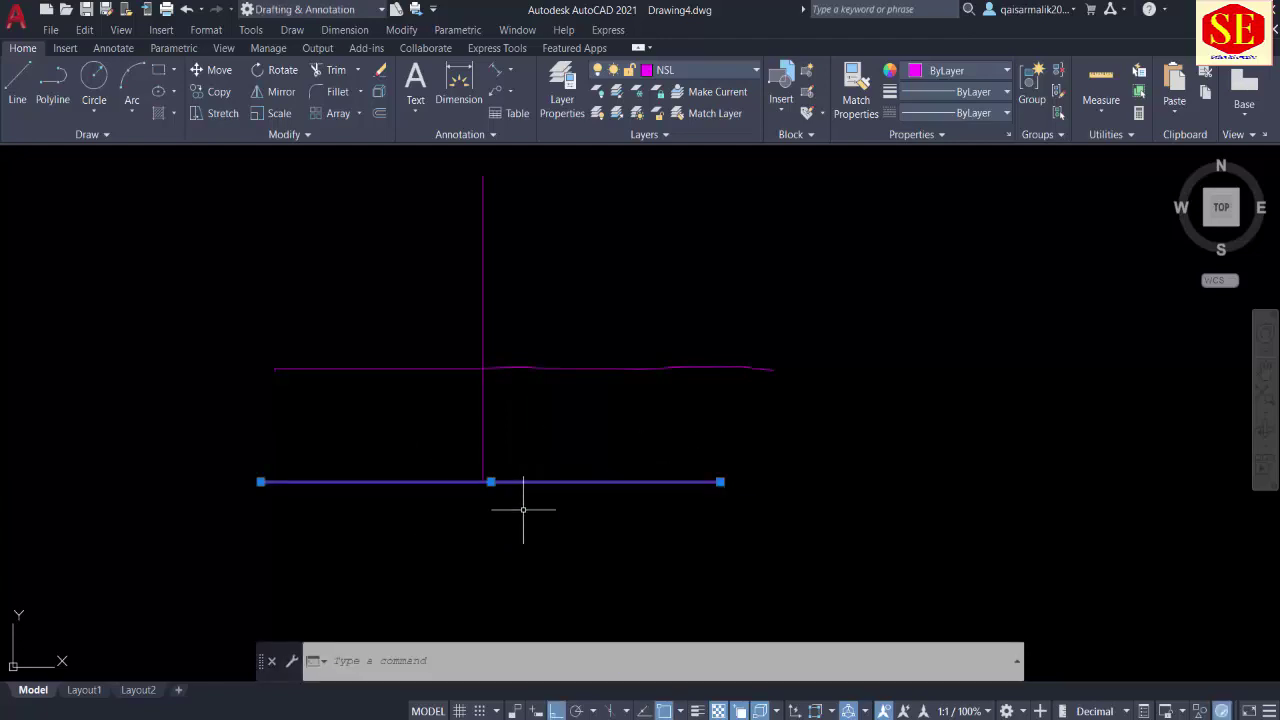
{"action": "type", "text": "ext"}
{"action": "key", "text": "Return"}
{"action": "key", "text": "Escape"}
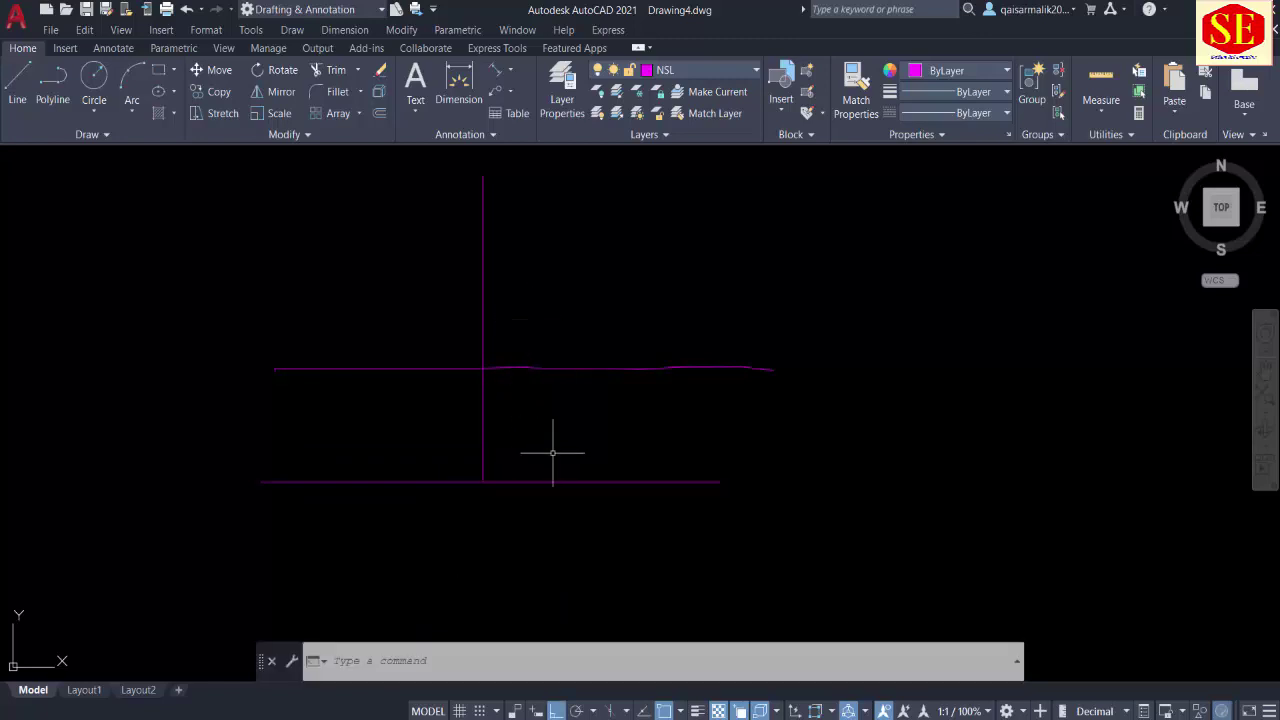
{"action": "left_click", "coordinate": [580, 430]}
{"action": "left_click", "coordinate": [548, 507]}
{"action": "key", "text": "Return"}
{"action": "scroll", "coordinate": [543, 365], "scroll_direction": "up", "scroll_amount": 2}
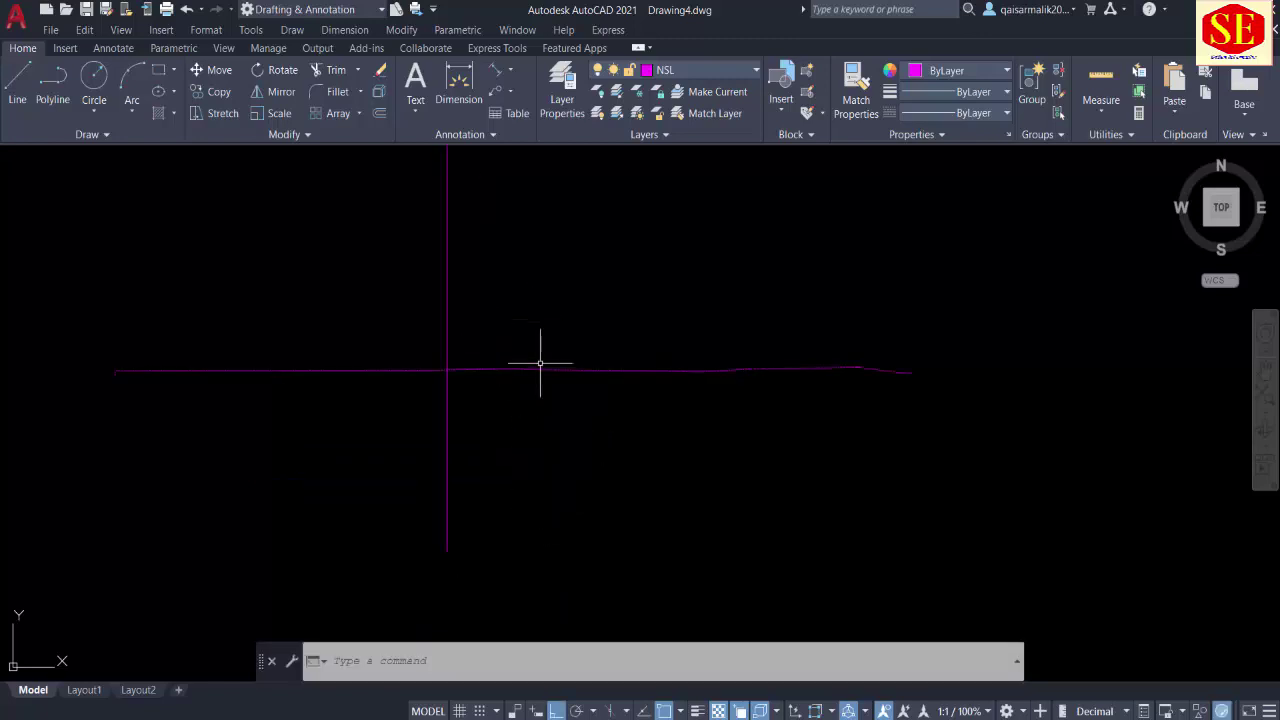
{"action": "left_click", "coordinate": [509, 251]}
Step: Change the vertical centre line's colour to Green
{"action": "left_click", "coordinate": [386, 238]}
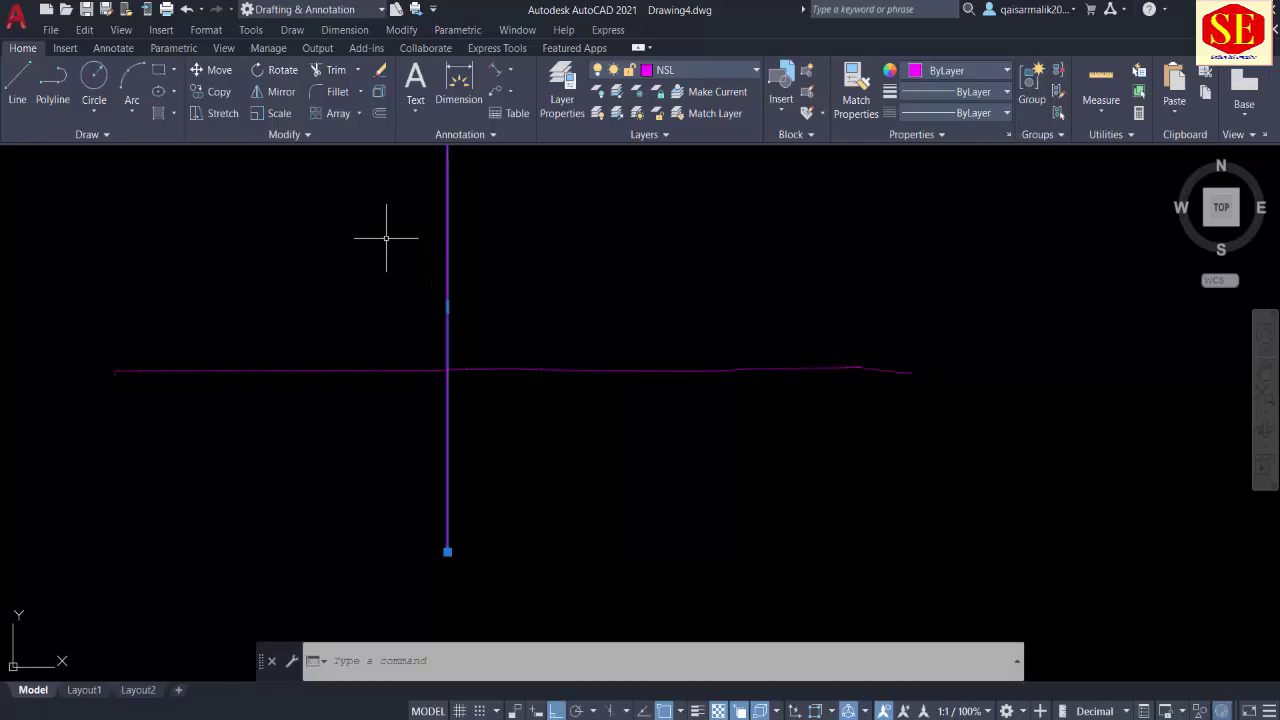
{"action": "left_click", "coordinate": [945, 71]}
{"action": "left_click", "coordinate": [945, 250]}
{"action": "key", "text": "Escape"}
{"action": "scroll", "coordinate": [500, 371], "scroll_direction": "down", "scroll_amount": 3}
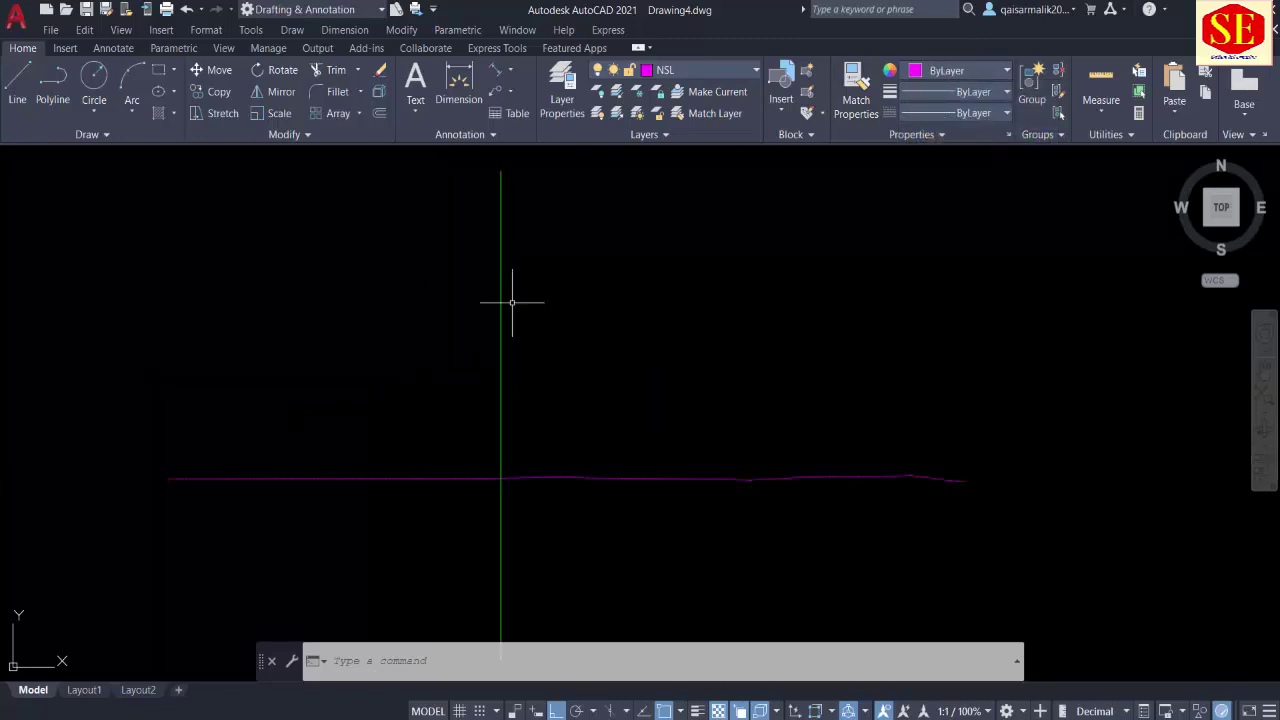
{"action": "scroll", "coordinate": [514, 294], "scroll_direction": "up", "scroll_amount": 3}
{"action": "left_click", "coordinate": [336, 480]}
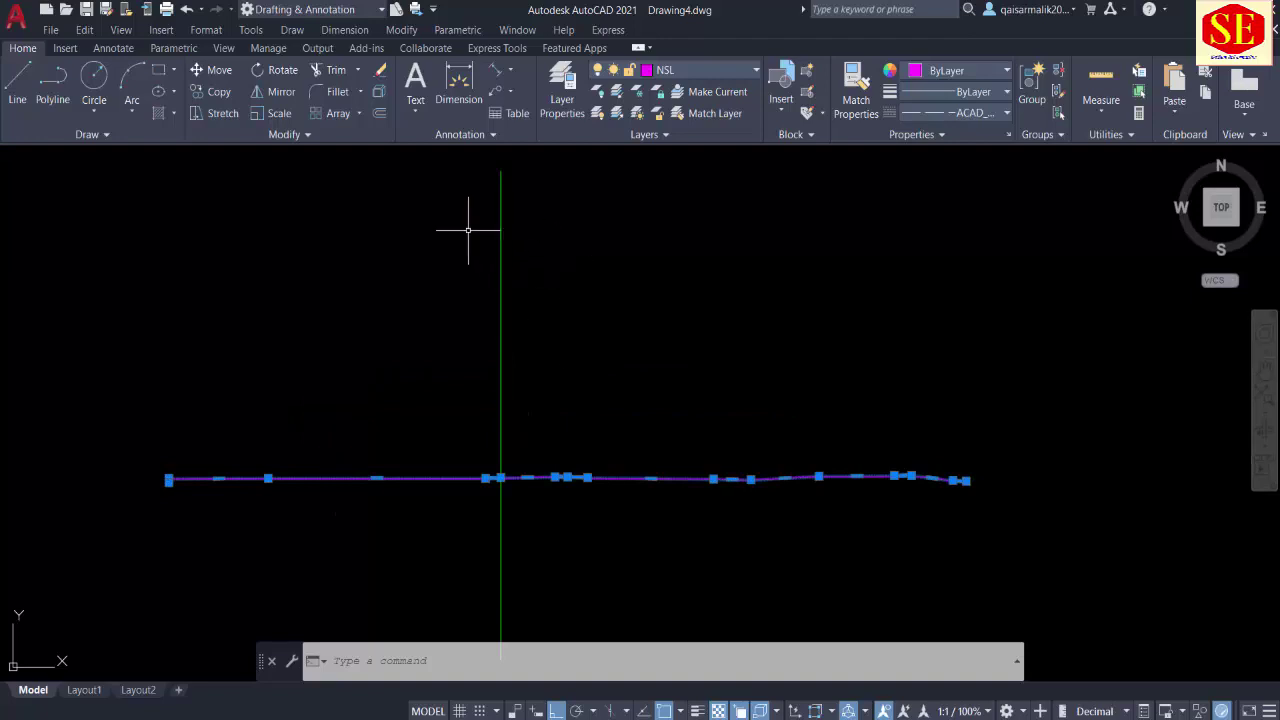
{"action": "key", "text": "Escape"}
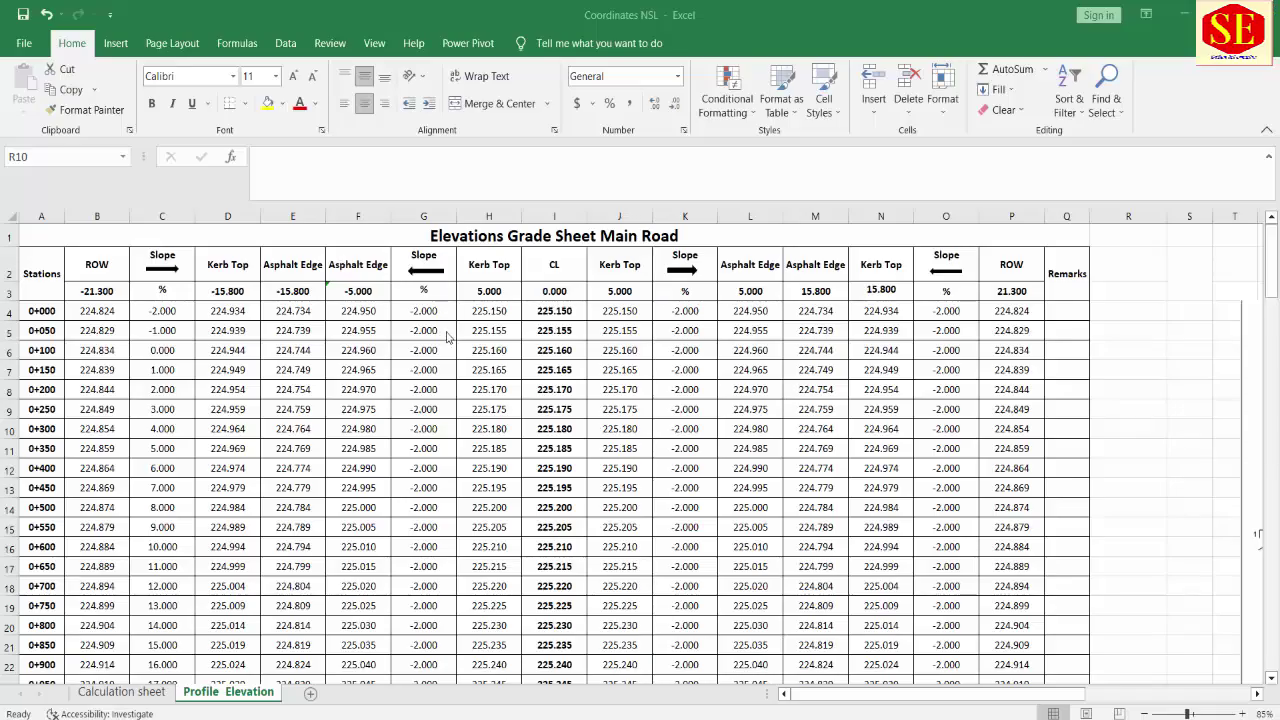
Step: Select the grade table columns, then paste the road section picture and drag it mid-sheet
{"action": "left_click", "coordinate": [503, 240]}
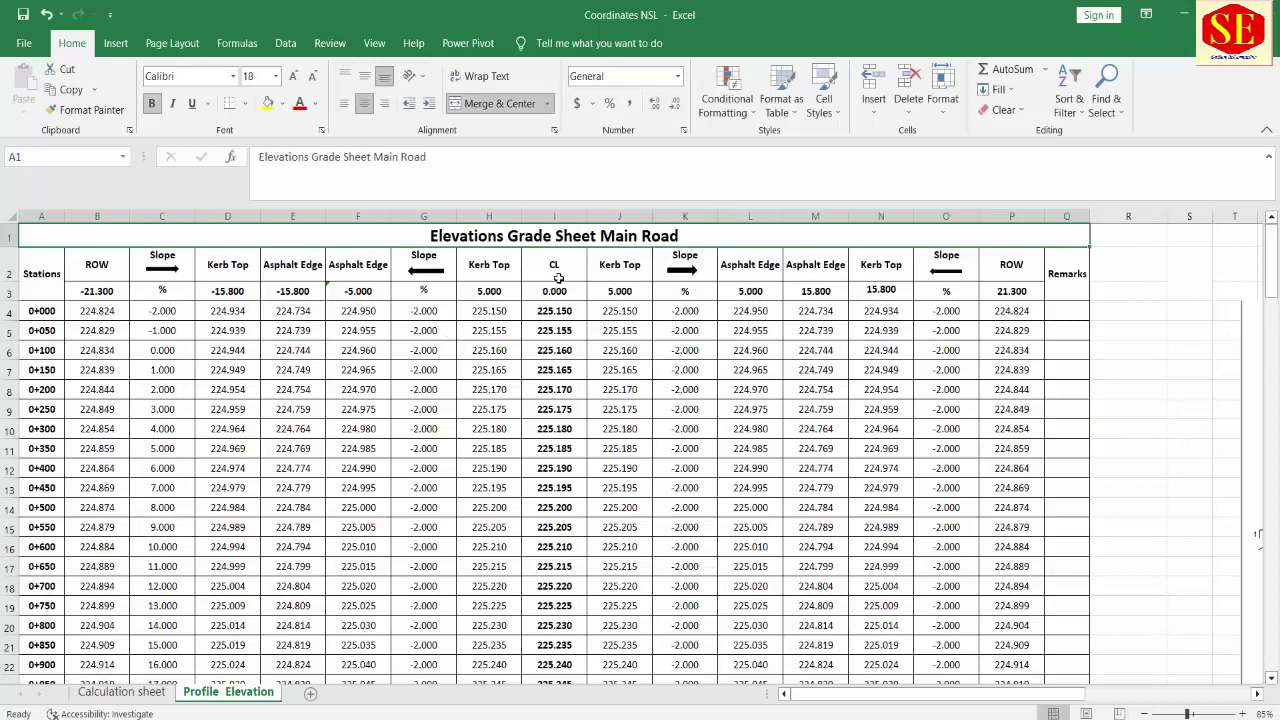
{"action": "left_click_drag", "start_coordinate": [558, 278], "coordinate": [555, 625]}
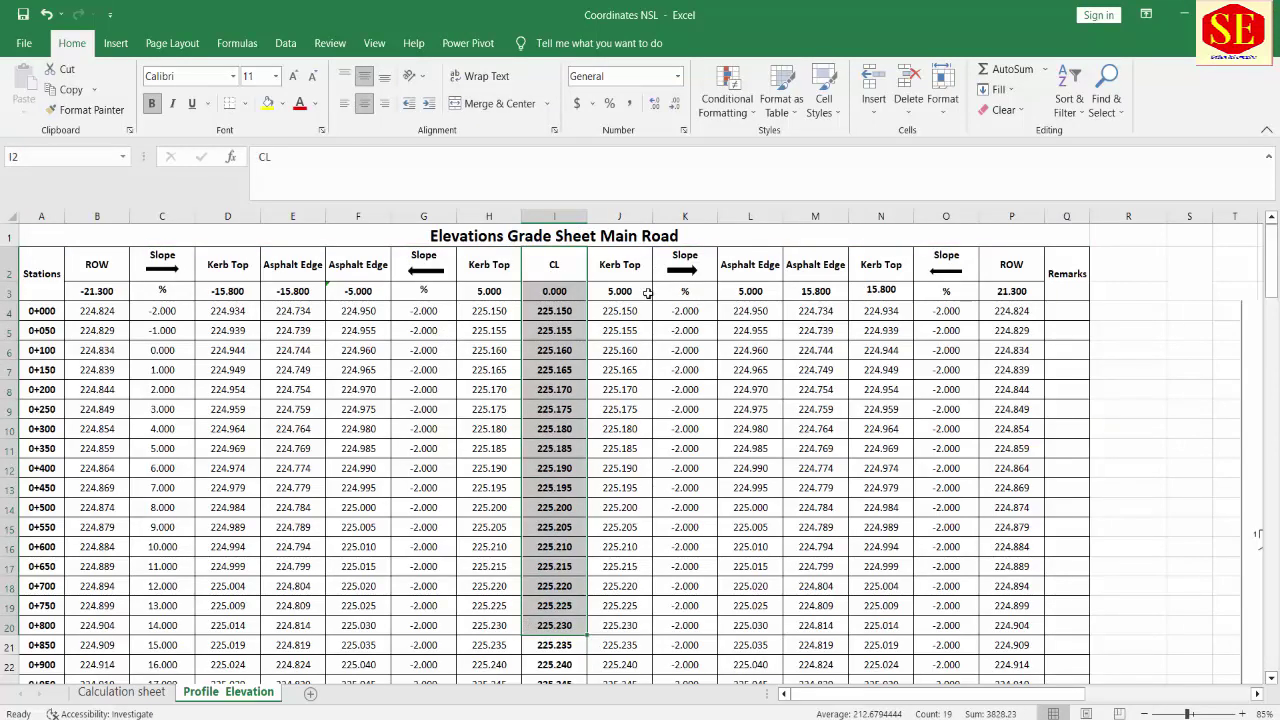
{"action": "mouse_move", "coordinate": [648, 292]}
{"action": "left_mouse_down"}
{"action": "mouse_move", "coordinate": [942, 448]}
{"action": "mouse_move", "coordinate": [1011, 428]}
{"action": "left_mouse_up"}
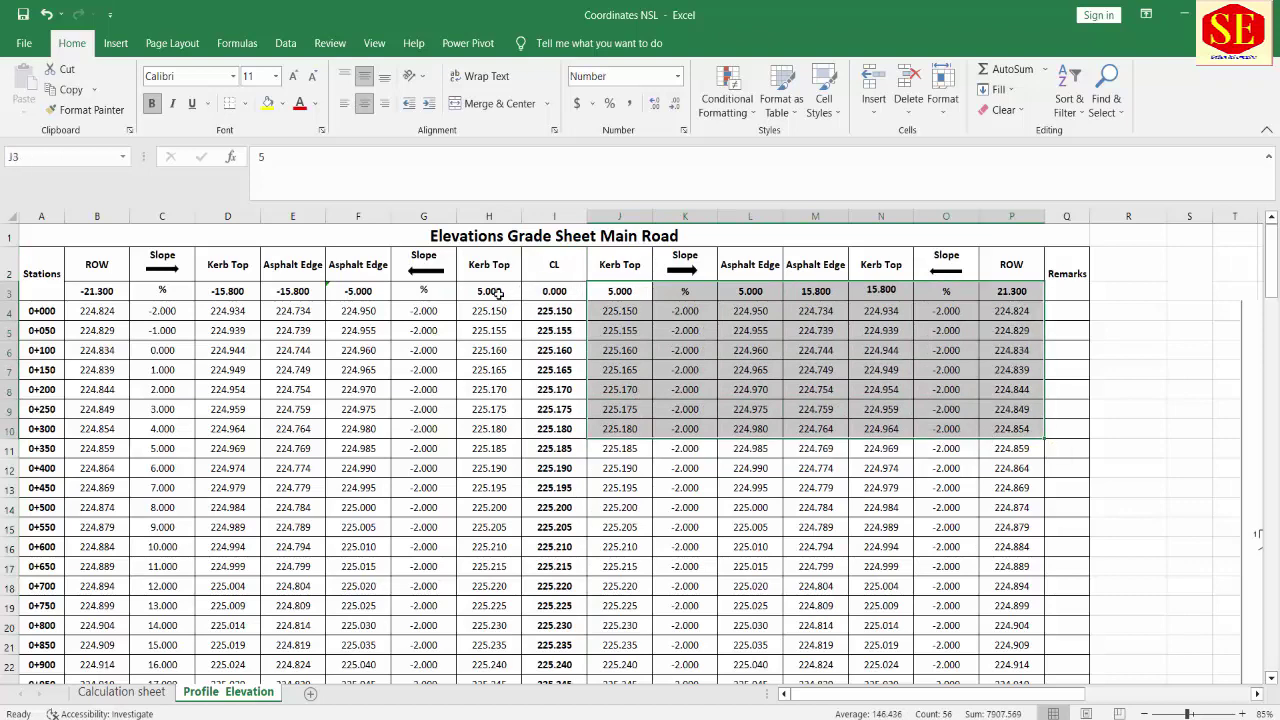
{"action": "left_click_drag", "start_coordinate": [498, 292], "coordinate": [145, 392]}
{"action": "key", "text": "ctrl+v"}
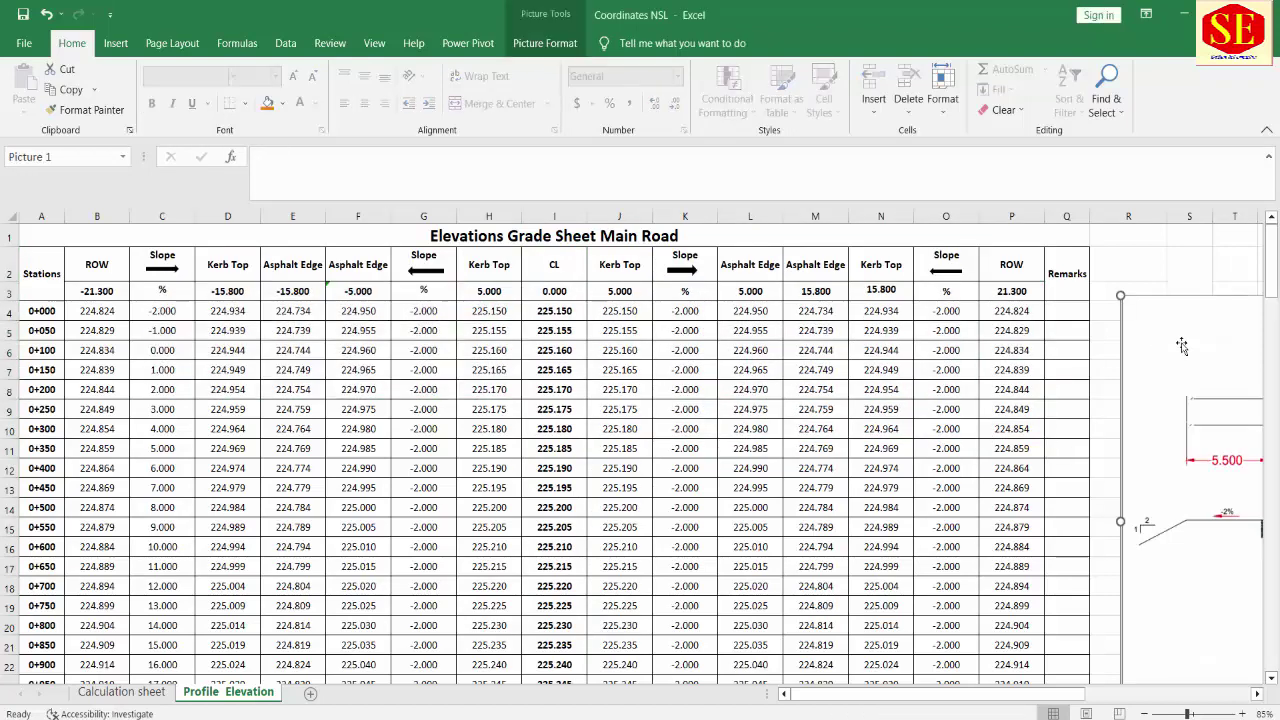
{"action": "left_click_drag", "start_coordinate": [1182, 345], "coordinate": [283, 403]}
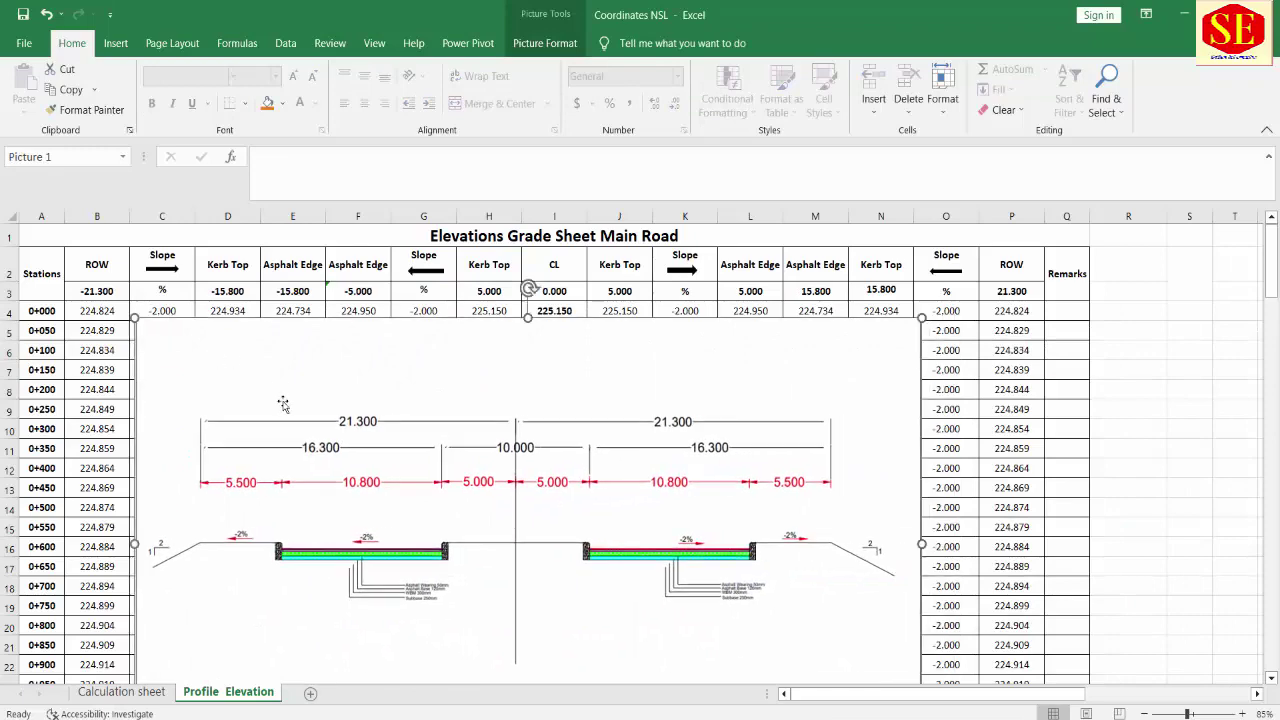
{"action": "scroll", "coordinate": [520, 470], "scroll_direction": "down", "scroll_amount": 1}
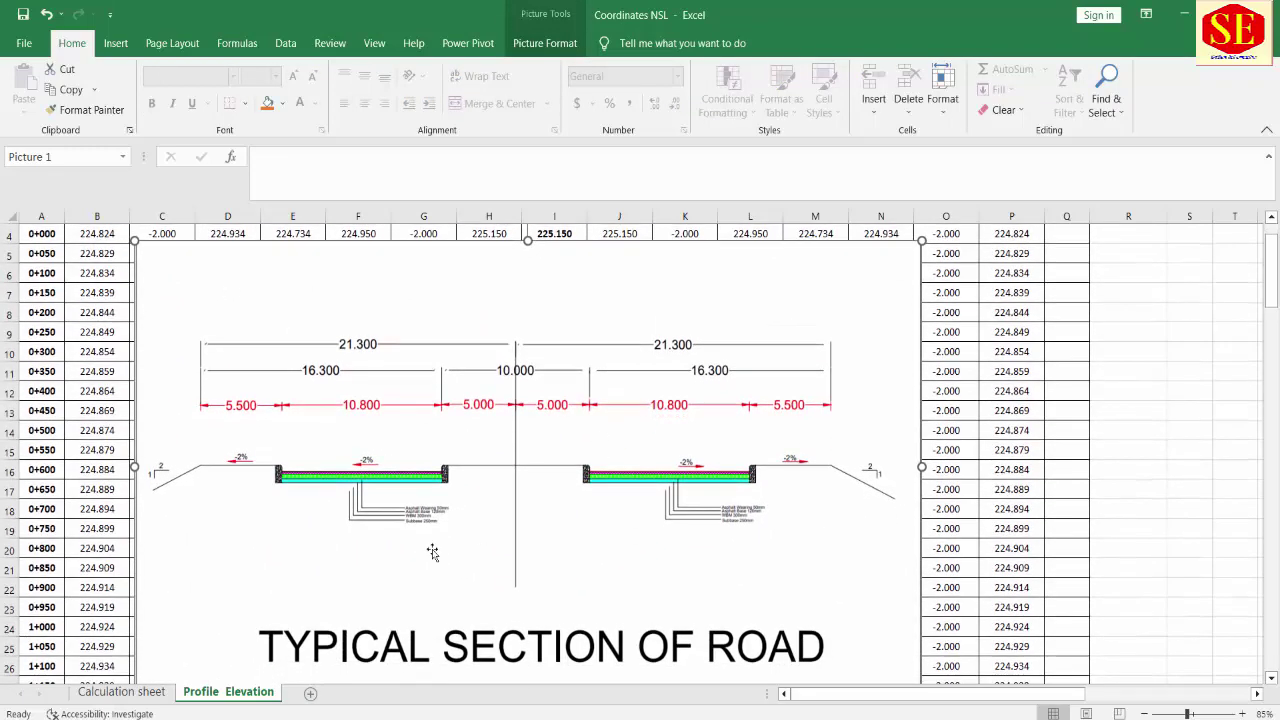
{"action": "scroll", "coordinate": [607, 487], "scroll_direction": "up", "scroll_amount": 1}
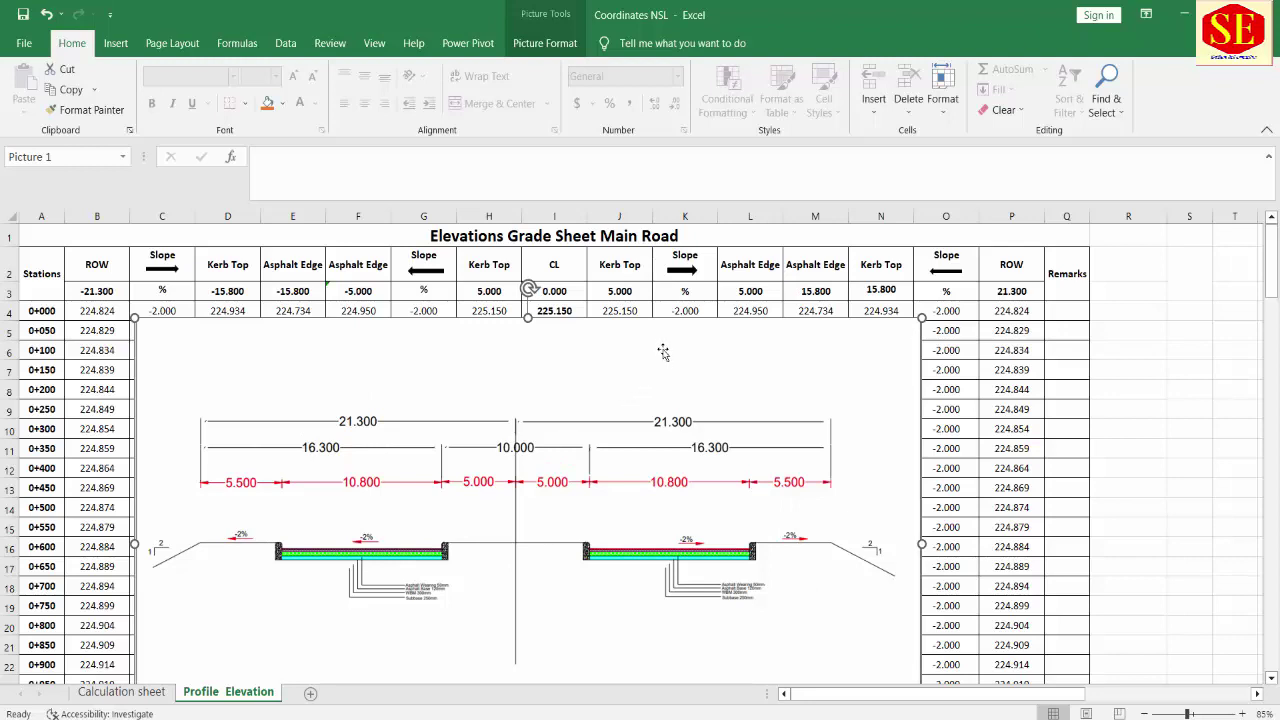
Step: Move the section picture down, then to the far right past the table
{"action": "left_click_drag", "start_coordinate": [620, 330], "coordinate": [568, 458]}
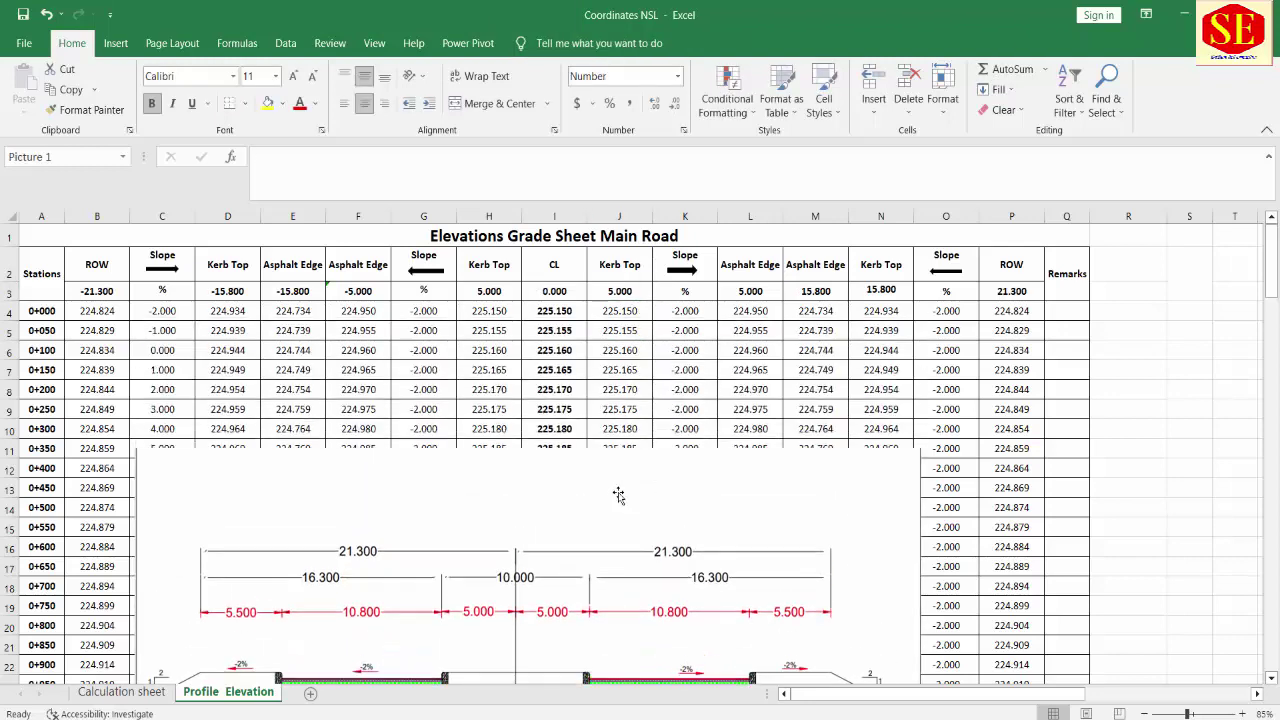
{"action": "left_click_drag", "start_coordinate": [553, 310], "coordinate": [553, 448]}
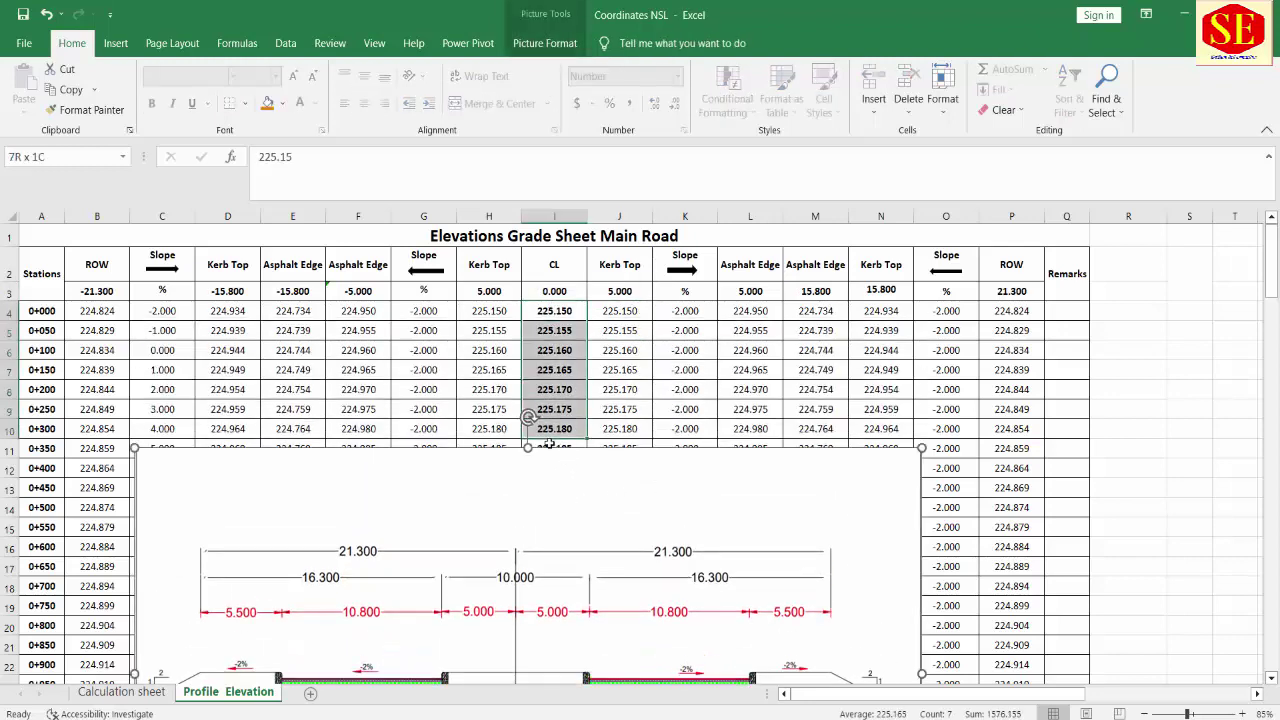
{"action": "left_click_drag", "start_coordinate": [701, 492], "coordinate": [1147, 367]}
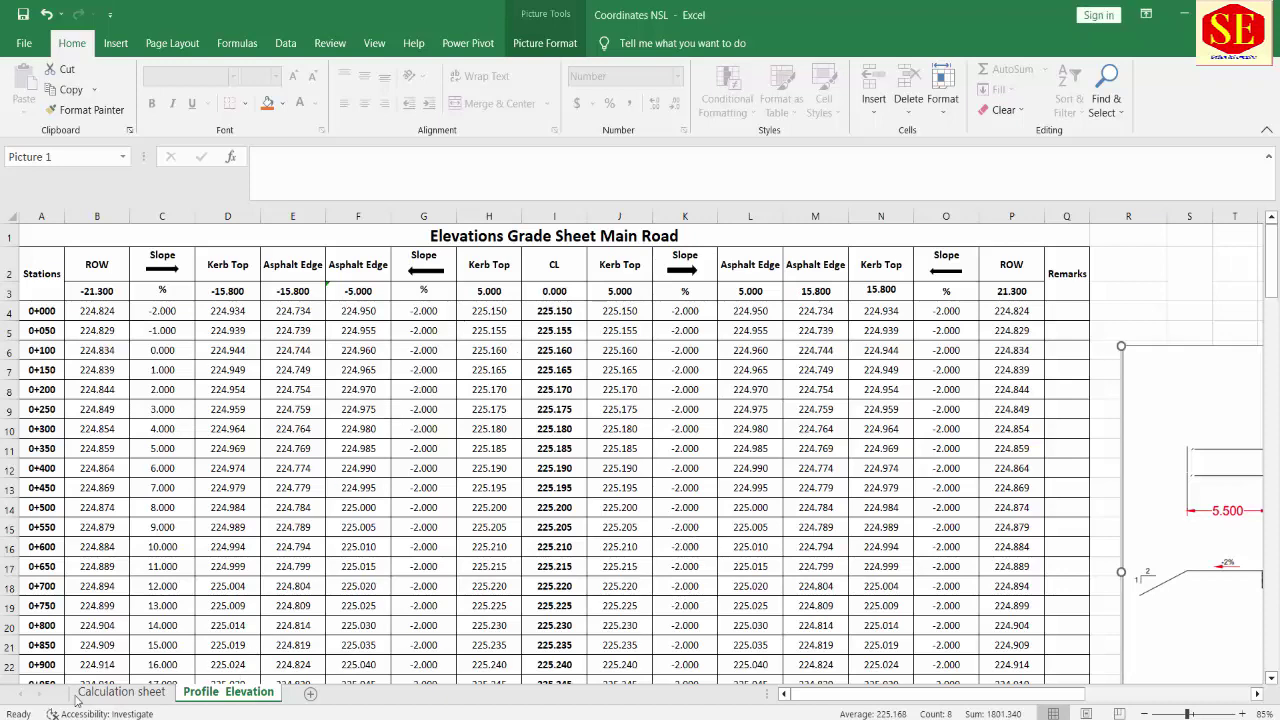
Step: Check the Calculation sheet, select R3 on Profile Elevation, then inspect K5's joining formula
{"action": "left_click", "coordinate": [128, 692]}
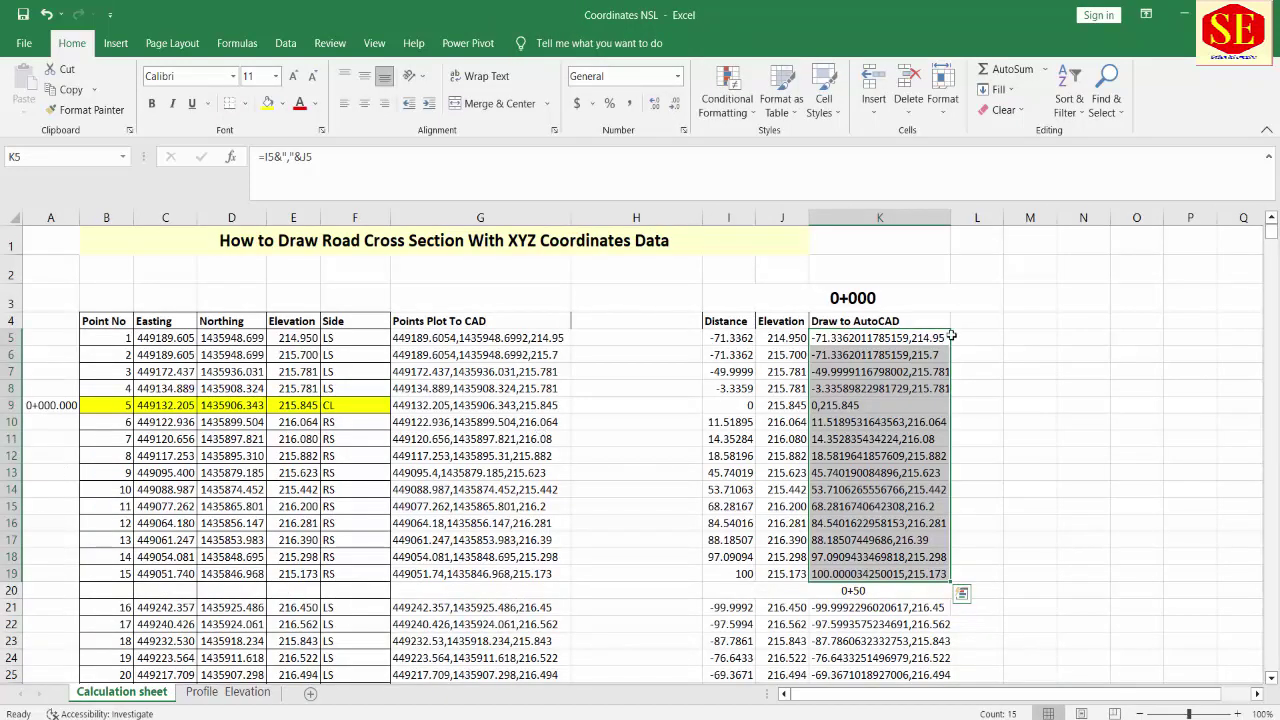
{"action": "left_click", "coordinate": [228, 692]}
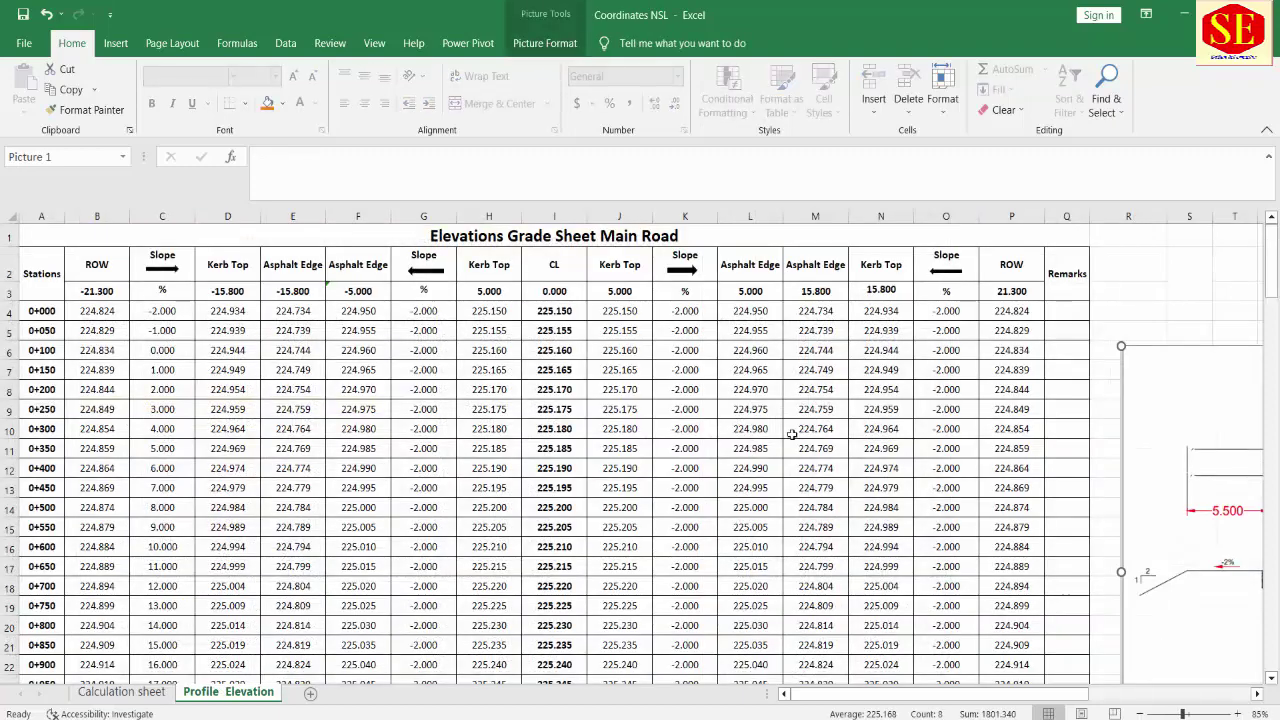
{"action": "scroll", "coordinate": [1200, 380], "scroll_direction": "right", "scroll_amount": 1}
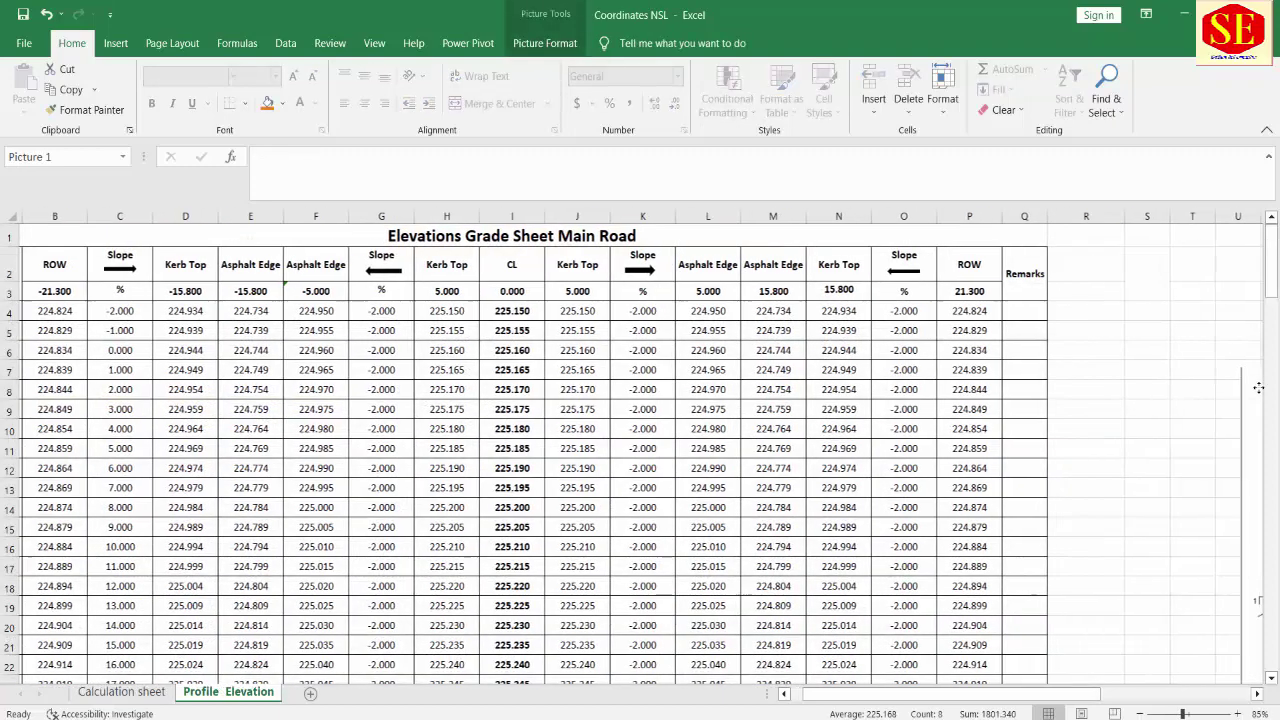
{"action": "scroll", "coordinate": [1263, 386], "scroll_direction": "right", "scroll_amount": 2}
{"action": "left_click", "coordinate": [945, 290]}
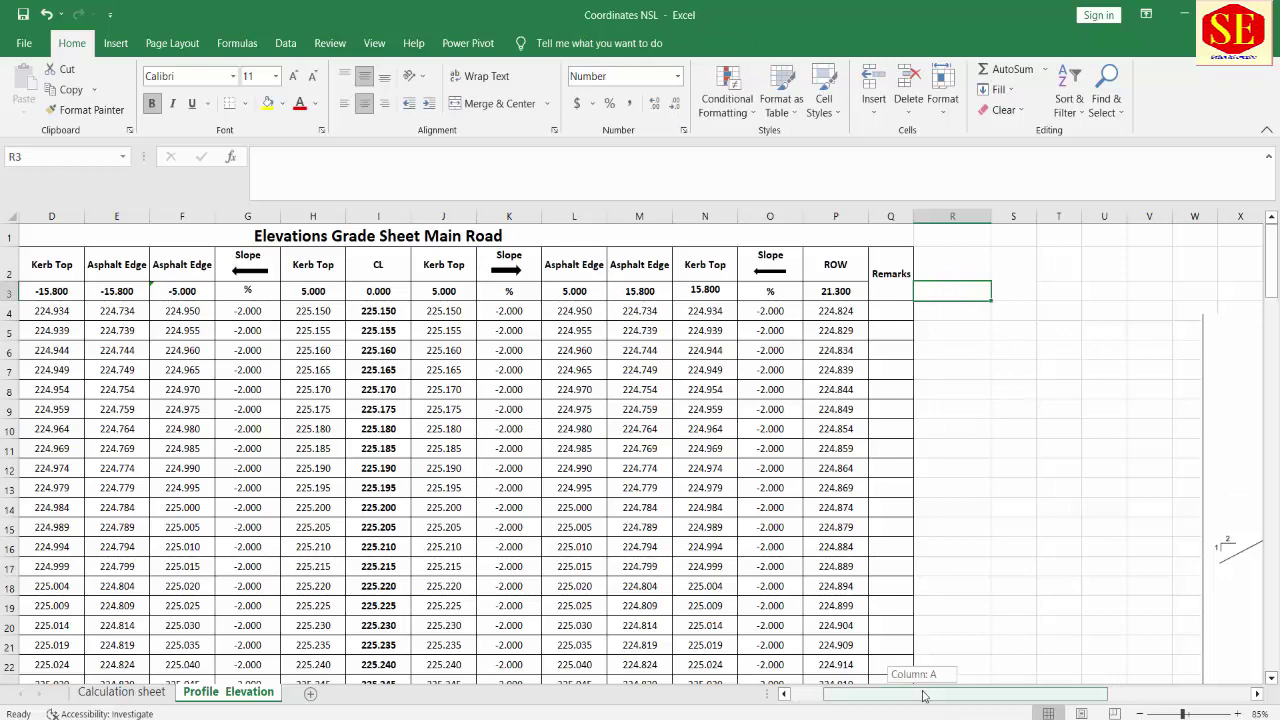
{"action": "scroll", "coordinate": [870, 676], "scroll_direction": "left", "scroll_amount": 3}
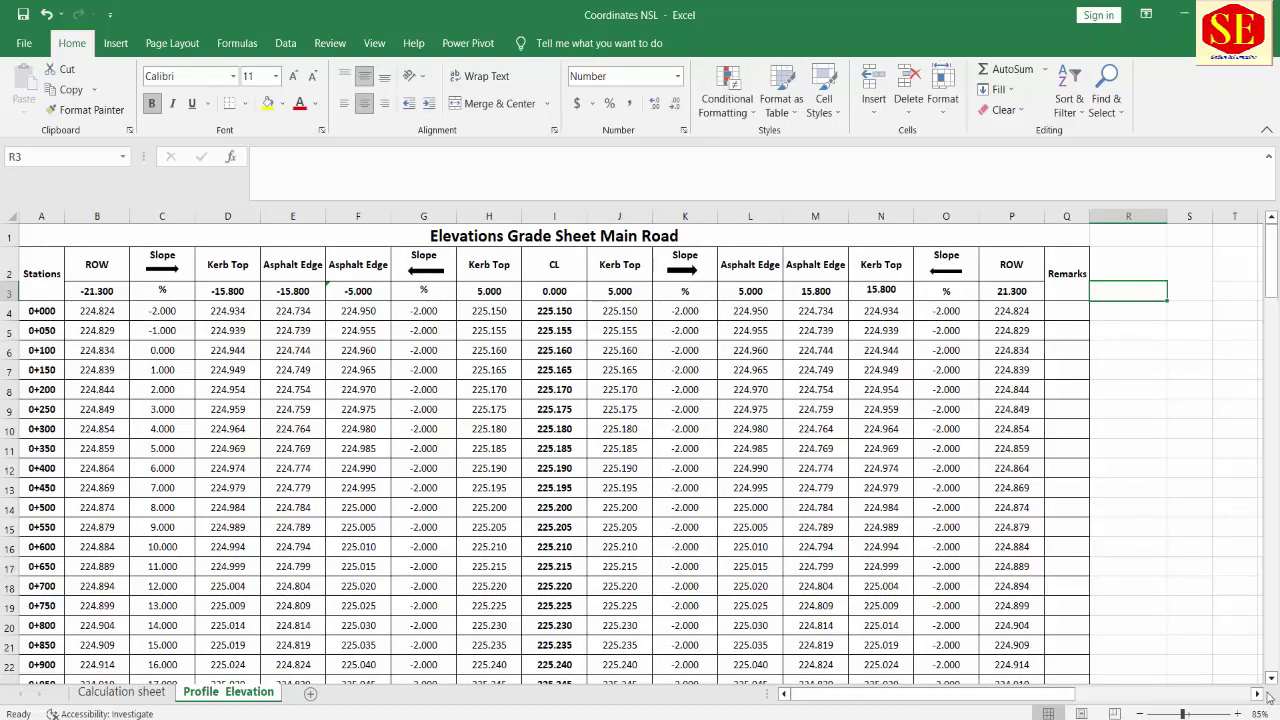
{"action": "left_click", "coordinate": [121, 691]}
{"action": "left_click", "coordinate": [840, 338]}
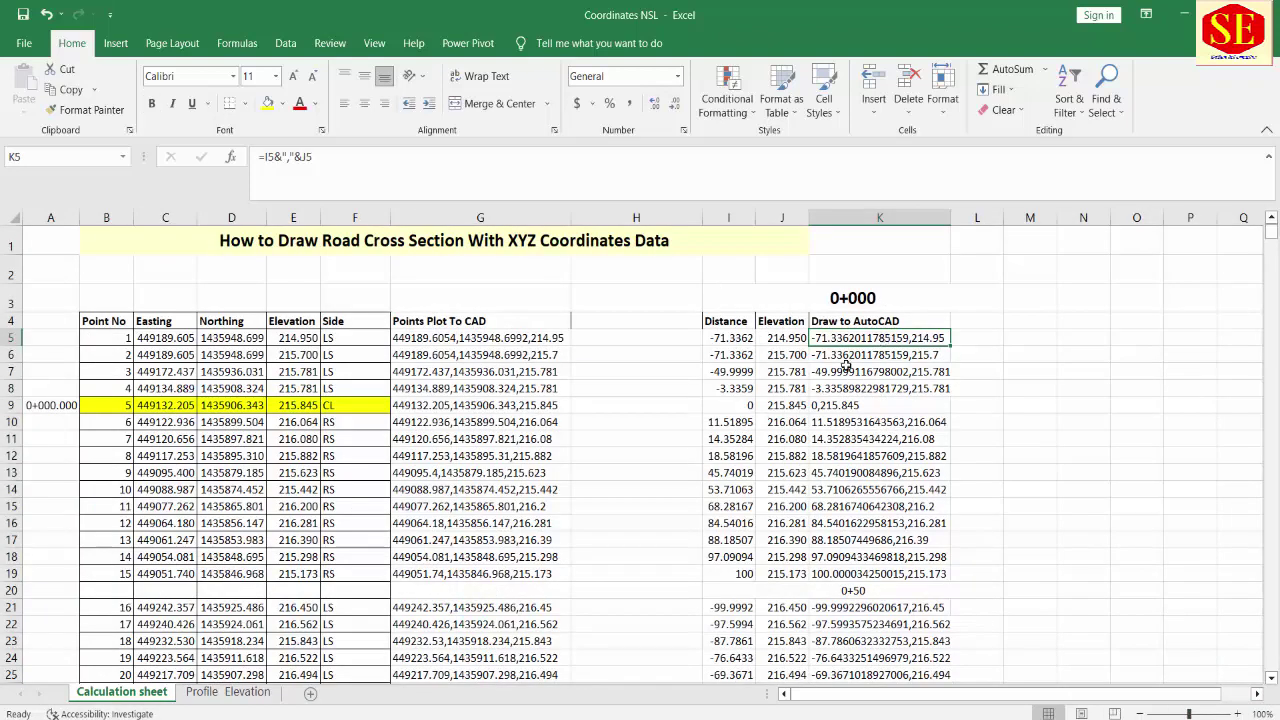
Step: Back on the Profile Elevation sheet, review P4's formula and begin a new formula in R4
{"action": "left_click", "coordinate": [228, 692]}
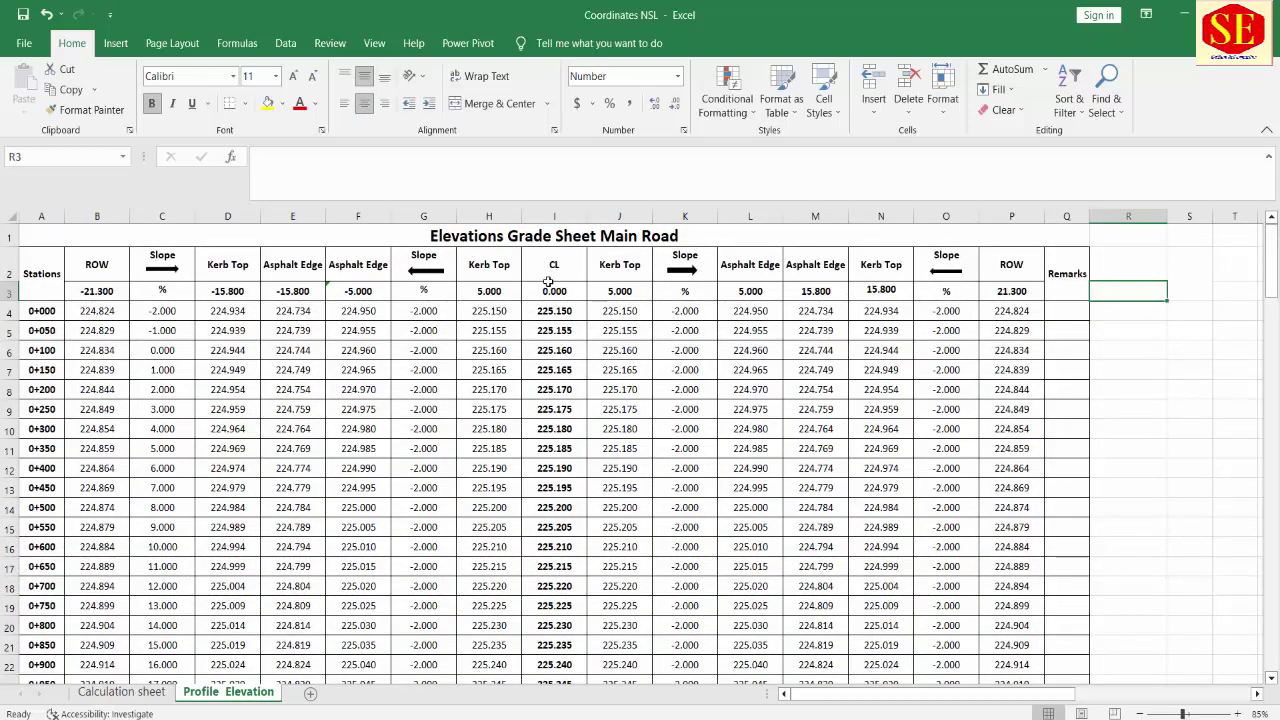
{"action": "mouse_move", "coordinate": [90, 291]}
{"action": "left_mouse_down"}
{"action": "mouse_move", "coordinate": [1008, 310]}
{"action": "mouse_move", "coordinate": [945, 664]}
{"action": "left_mouse_up"}
{"action": "left_click", "coordinate": [1008, 310]}
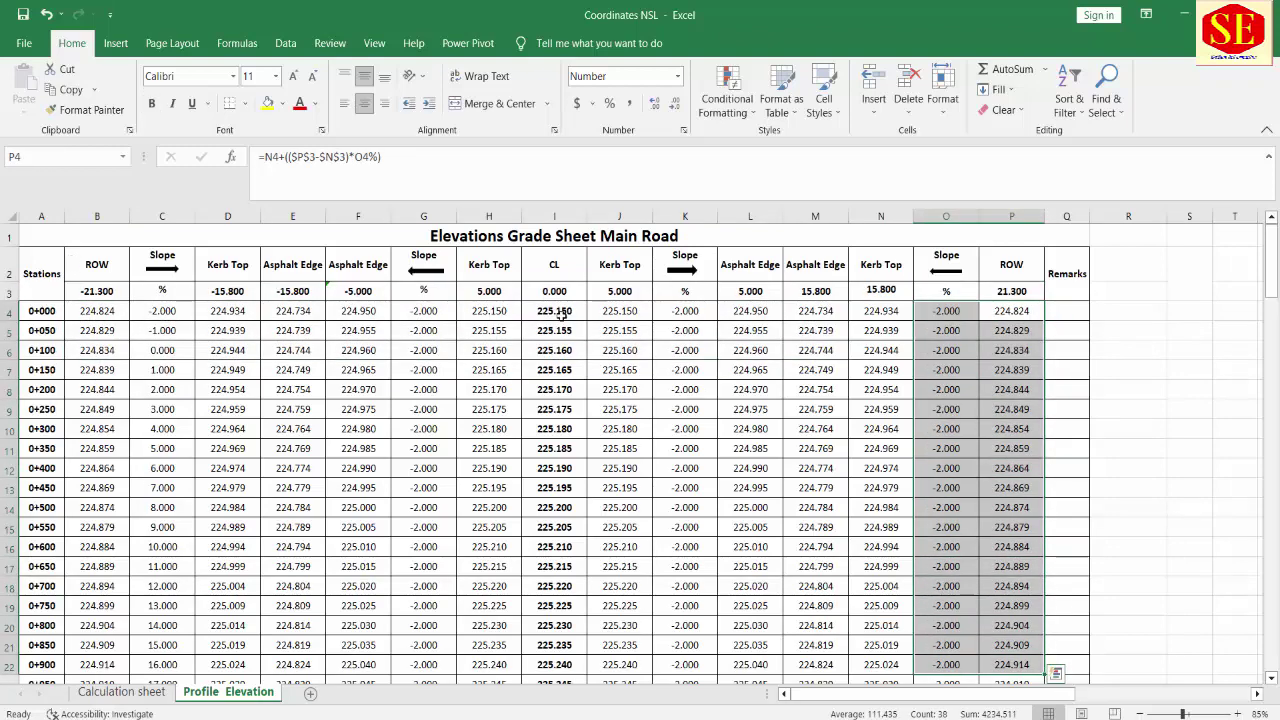
{"action": "left_click", "coordinate": [1108, 316]}
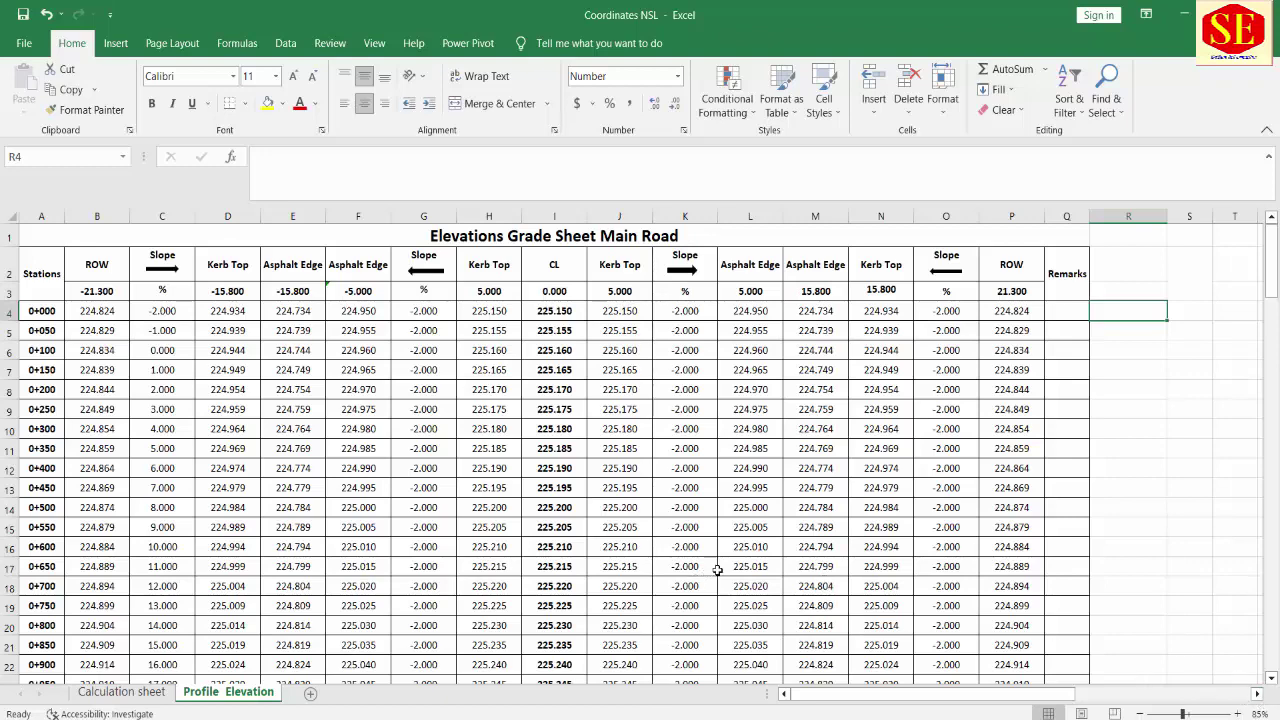
{"action": "type", "text": "="}
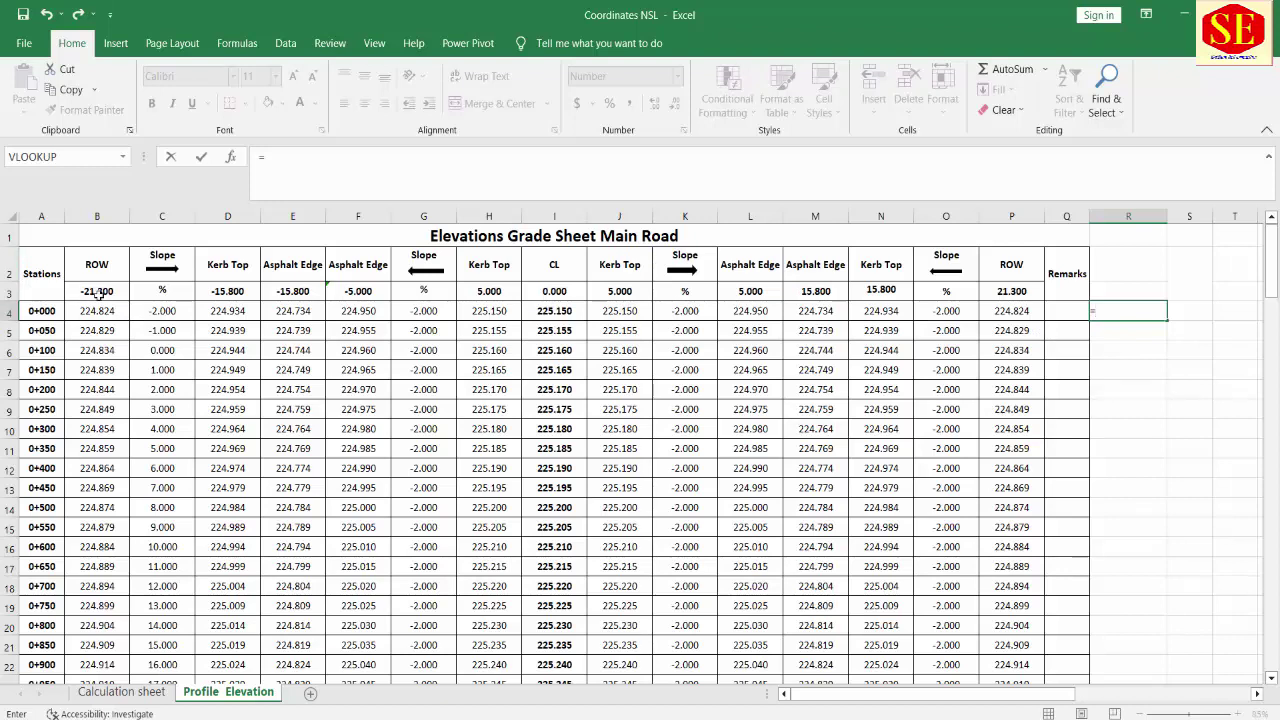
Step: Start R4's formula with the absolute ROW offset $B$3, a comma, the B4 elevation and a space
{"action": "left_click", "coordinate": [90, 291]}
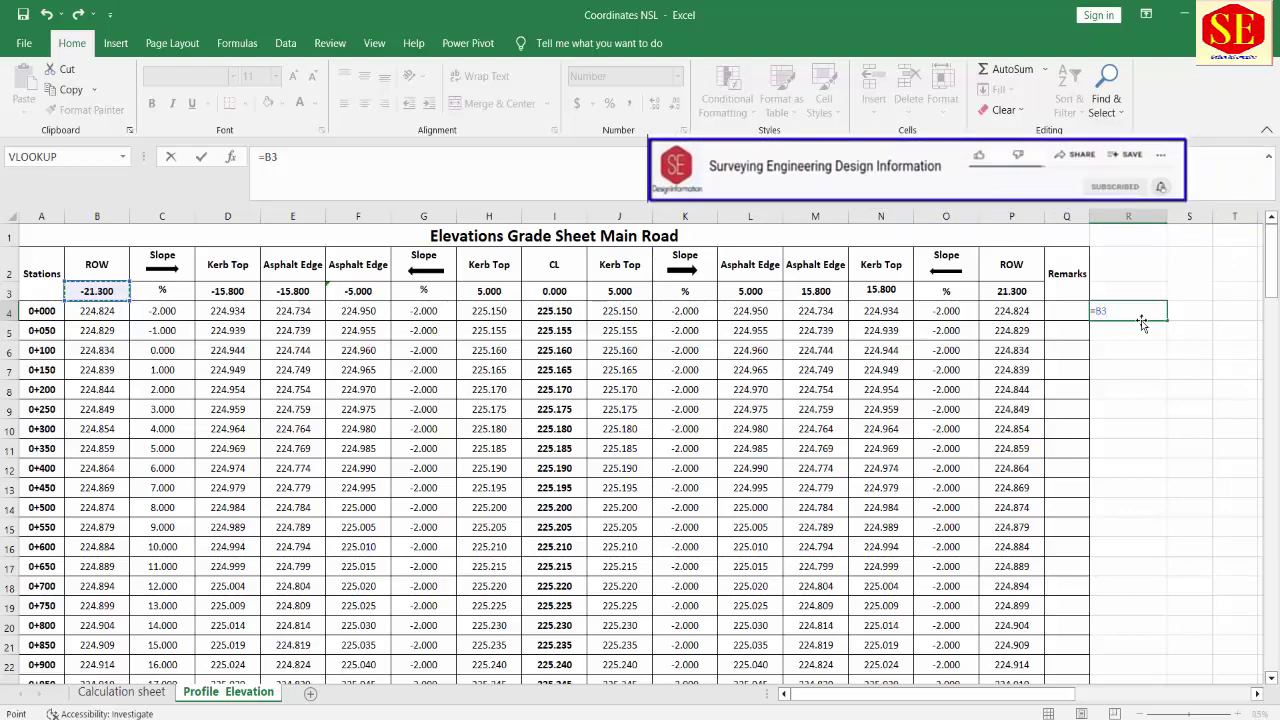
{"action": "key", "text": "F4"}
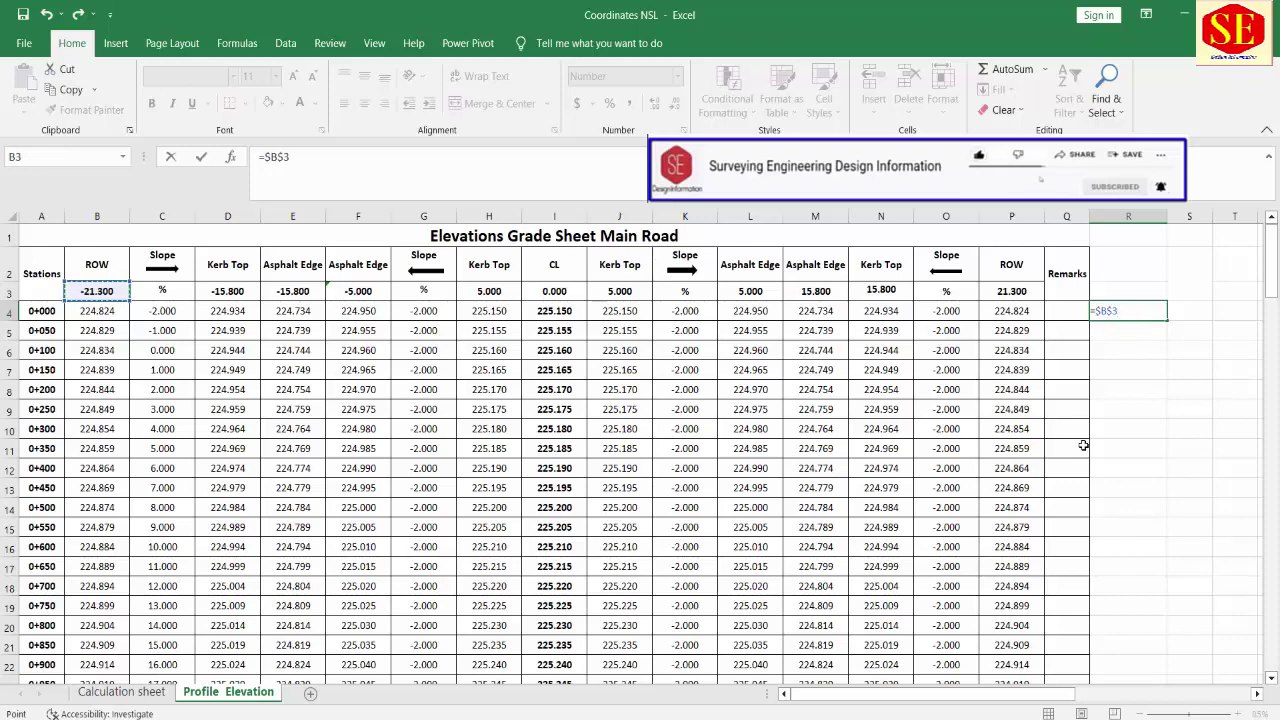
{"action": "type", "text": "&\",\""}
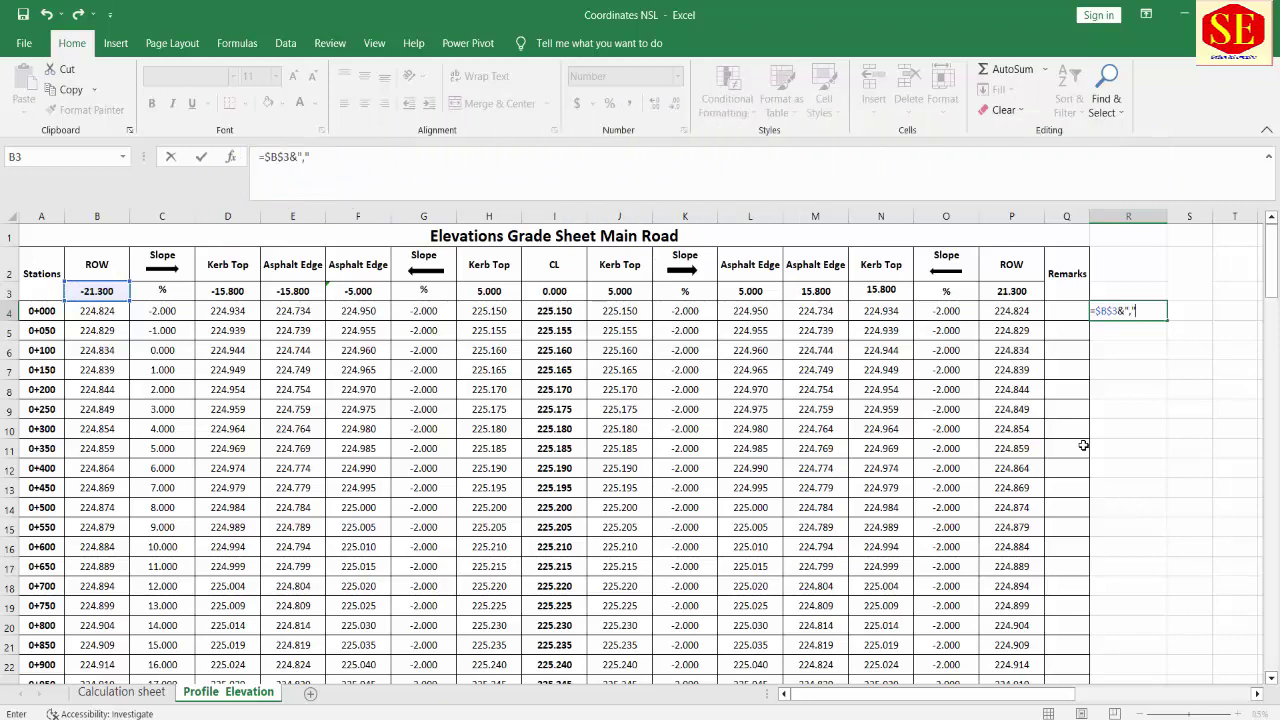
{"action": "type", "text": "&"}
{"action": "left_click", "coordinate": [92, 316]}
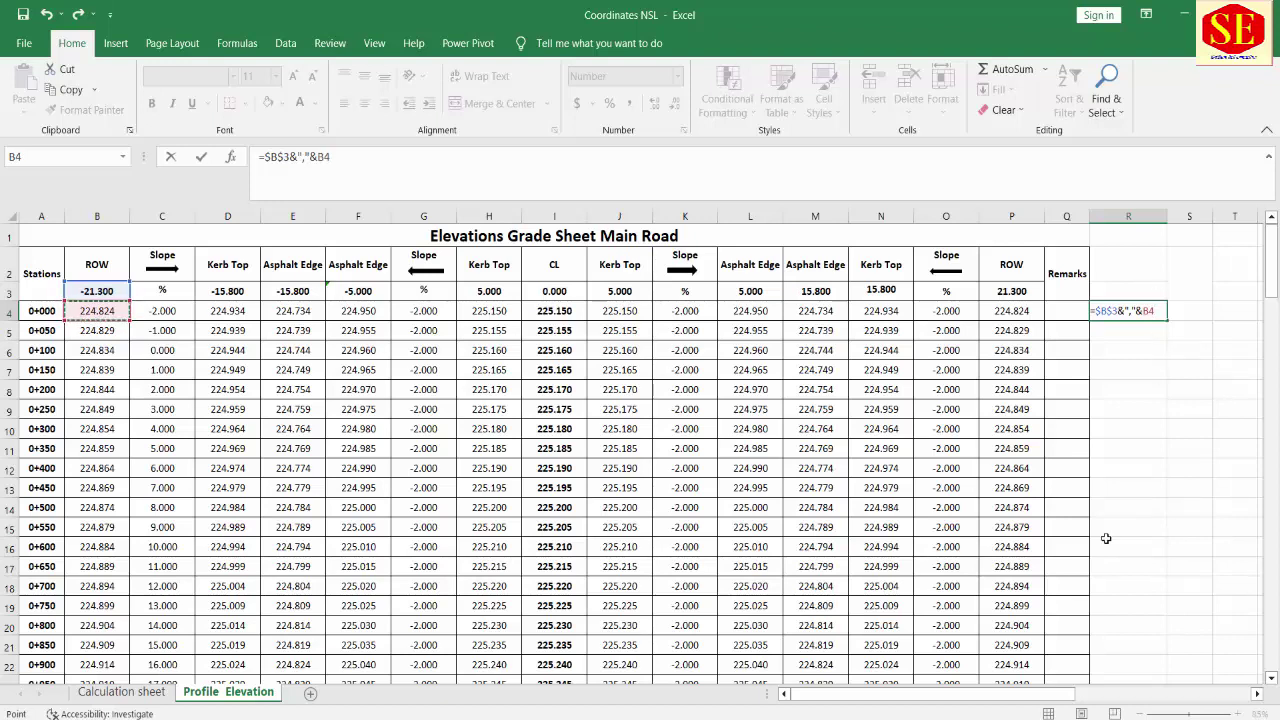
{"action": "type", "text": "&\""}
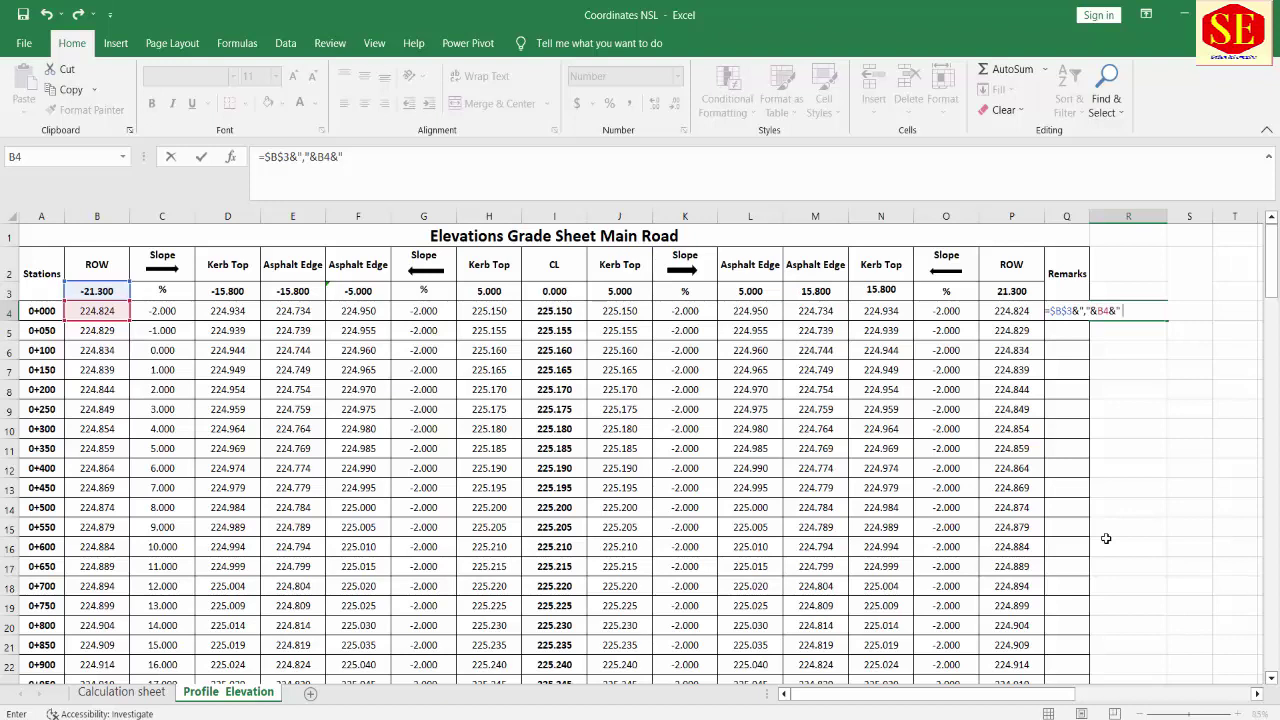
{"action": "type", "text": " \""}
{"action": "left_click_drag", "start_coordinate": [1050, 310], "coordinate": [1116, 312]}
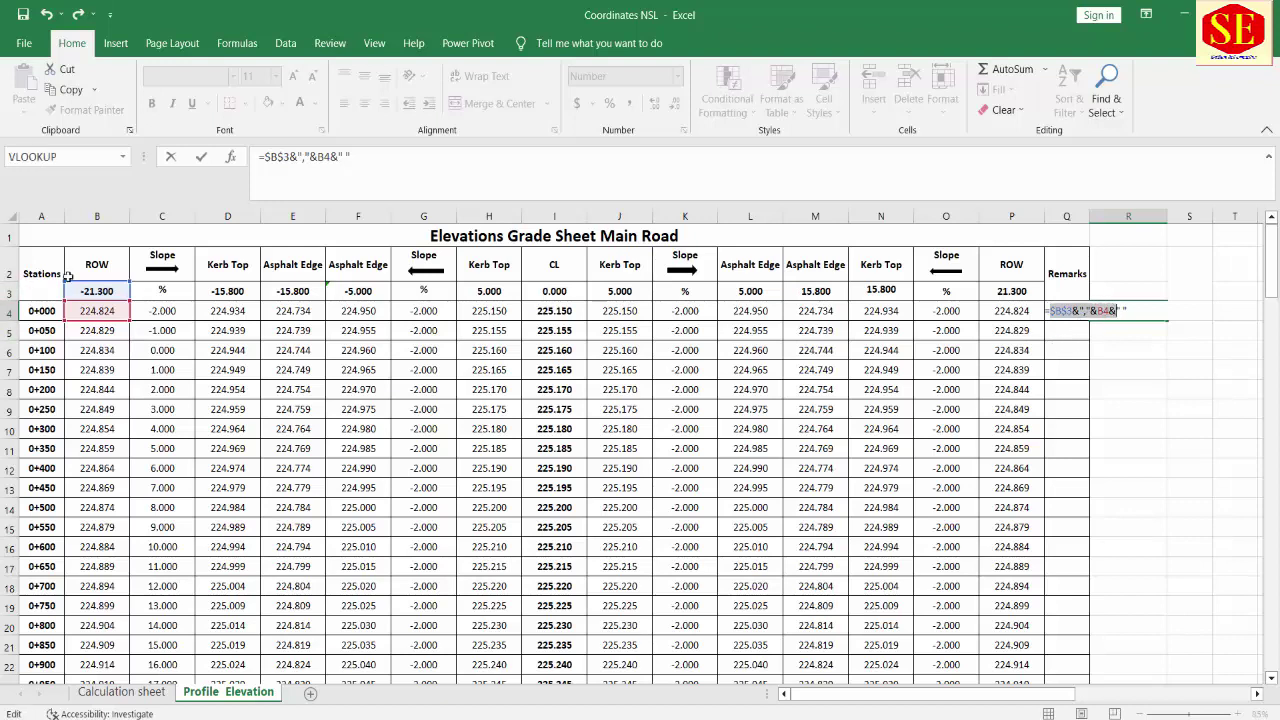
{"action": "left_click", "coordinate": [1116, 311]}
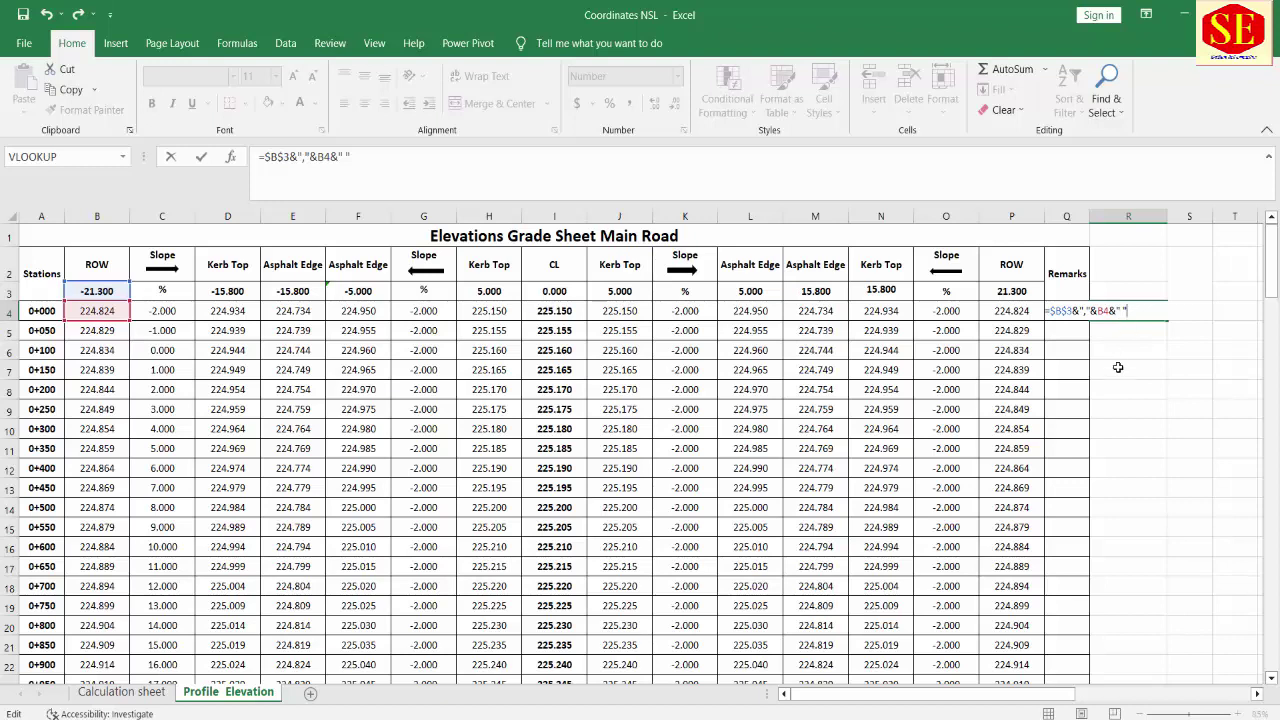
{"action": "type", "text": "&"}
Step: Append the absolute Kerb Top offset $D$3, a comma and the D4 elevation to R4's formula
{"action": "left_click", "coordinate": [228, 292]}
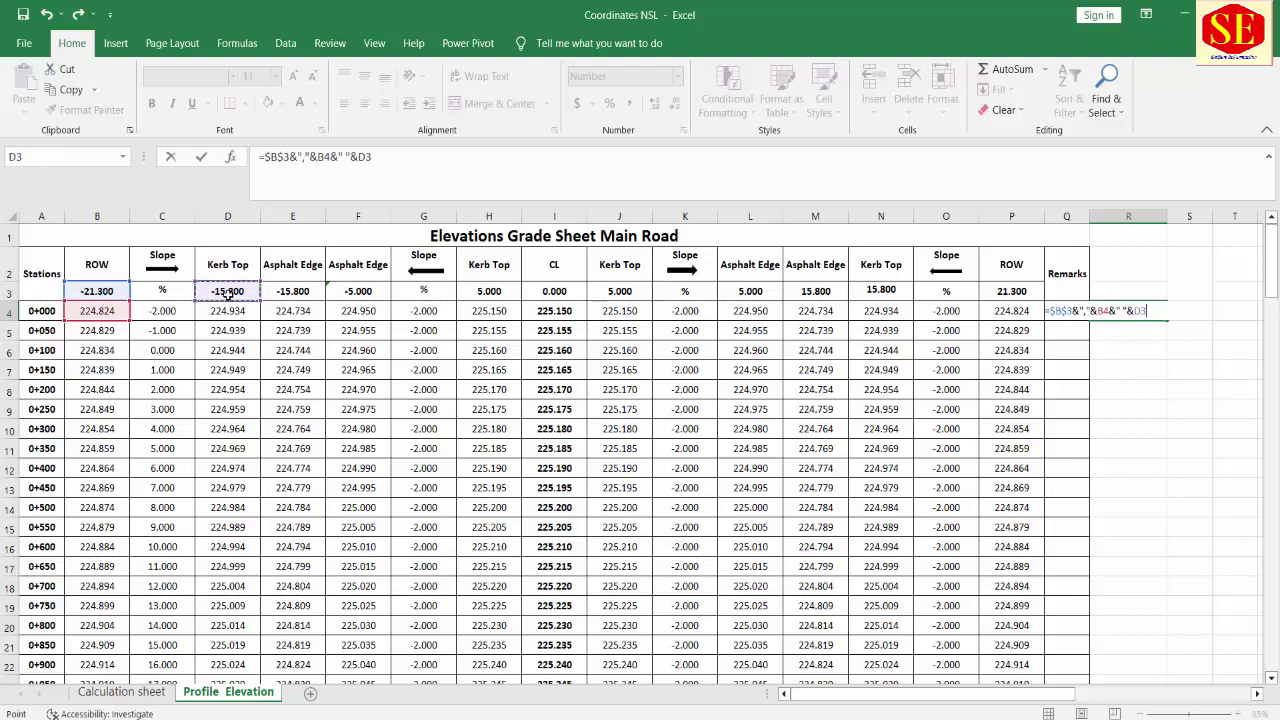
{"action": "key", "text": "F4"}
{"action": "type", "text": "&B4"}
{"action": "type", "text": "&\",\"&"}
{"action": "left_click", "coordinate": [227, 312]}
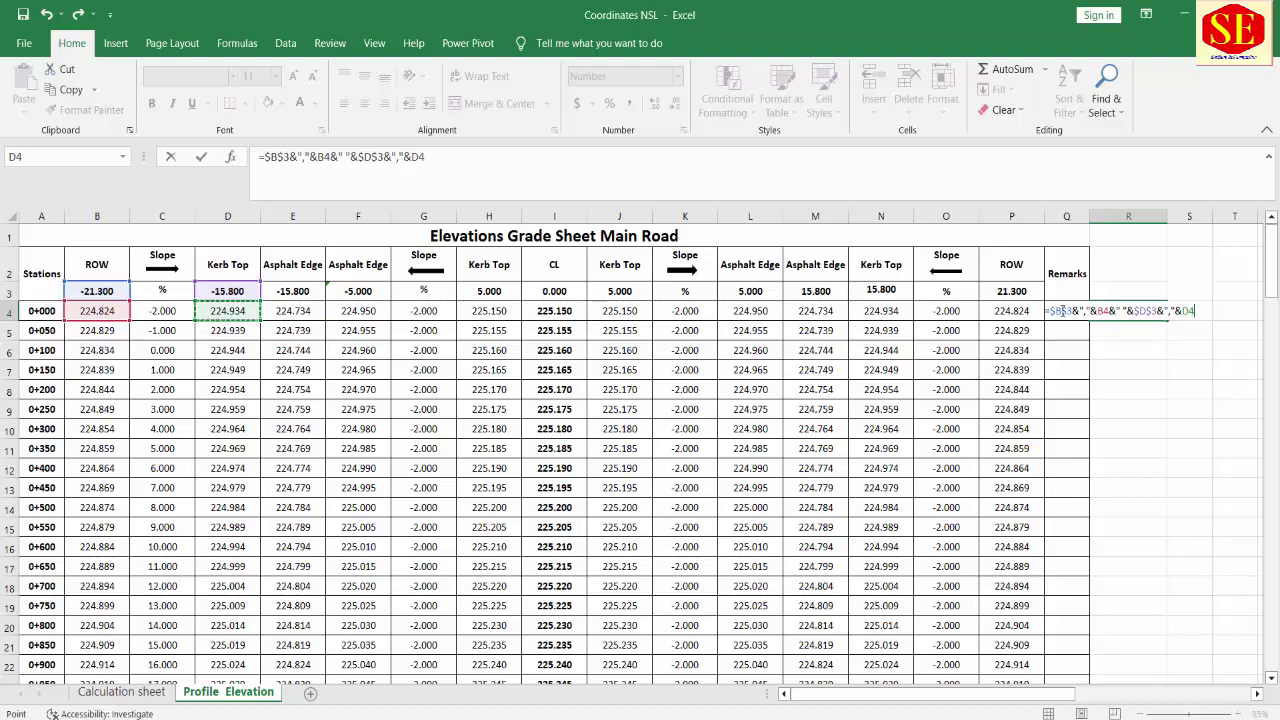
{"action": "left_click_drag", "start_coordinate": [1050, 311], "coordinate": [1186, 311]}
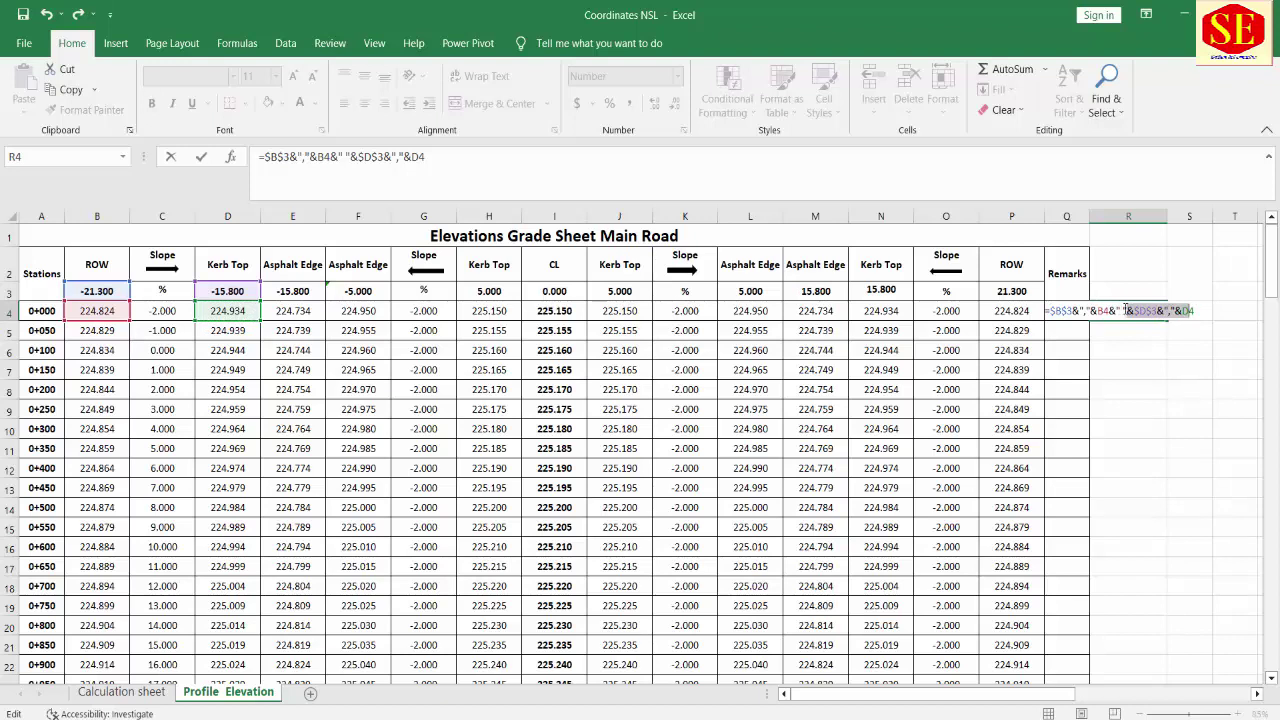
{"action": "left_click", "coordinate": [1203, 310]}
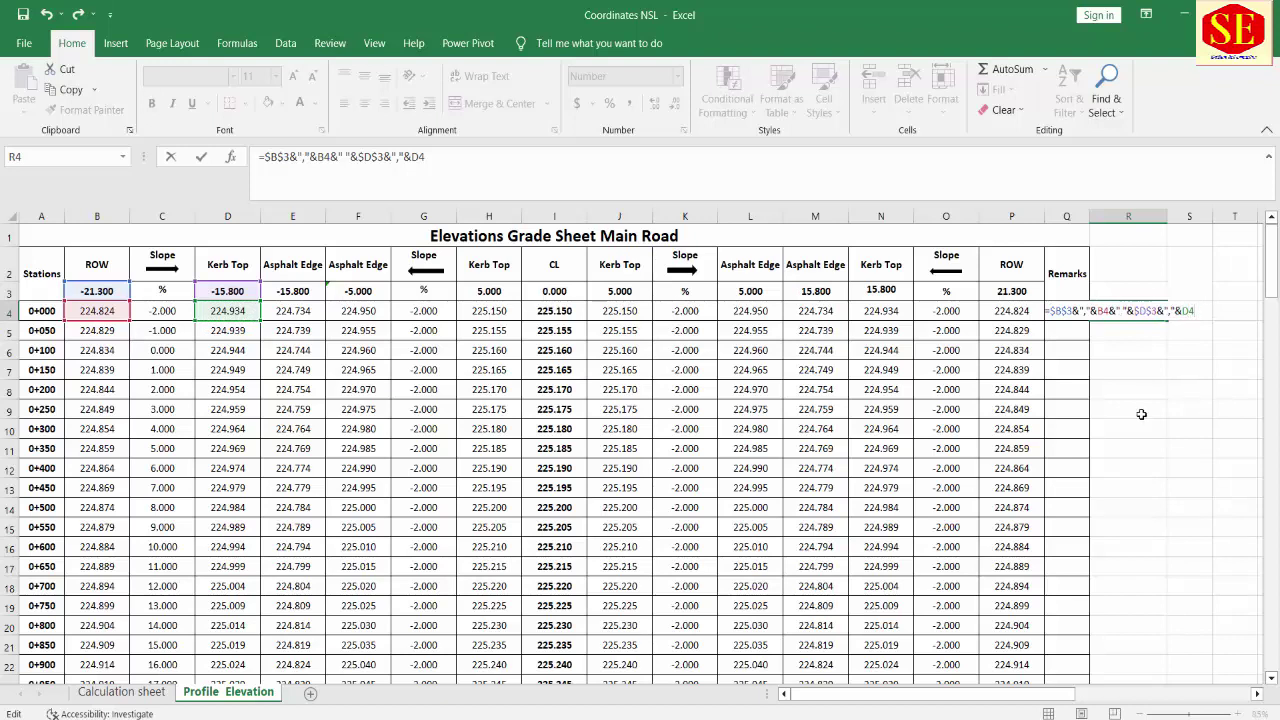
{"action": "type", "text": "&"}
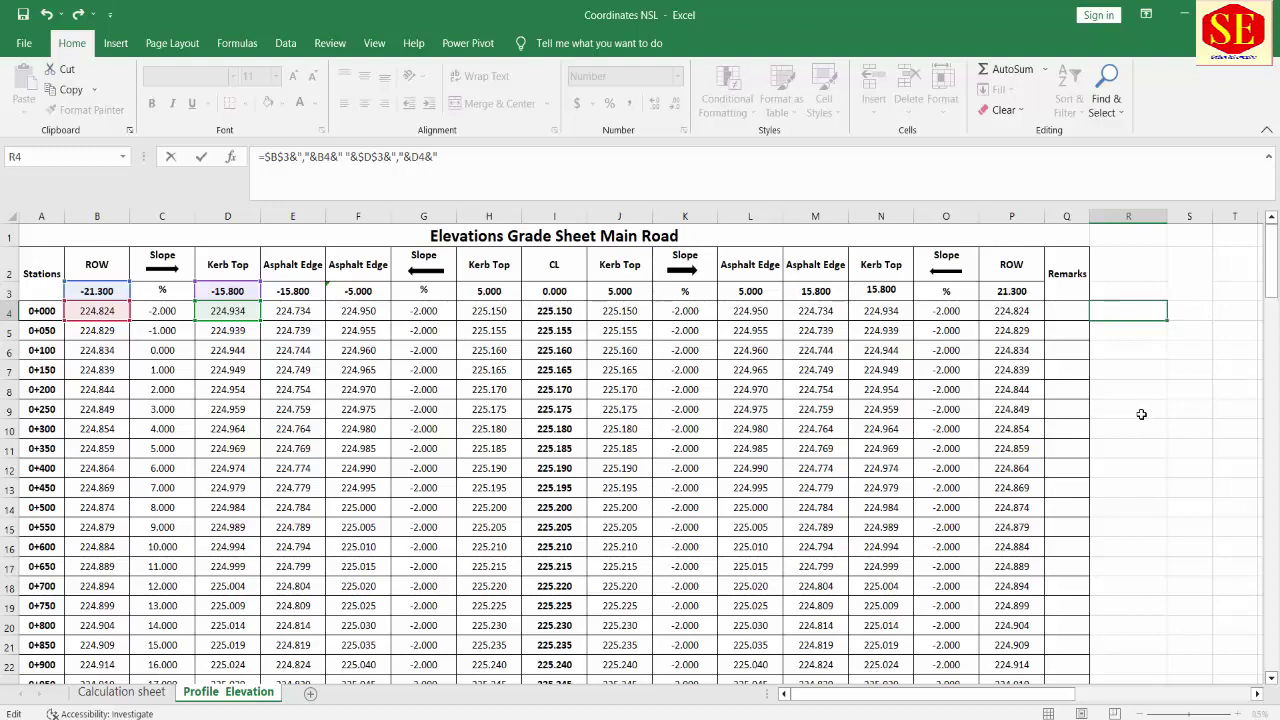
{"action": "type", "text": "\",\"&"}
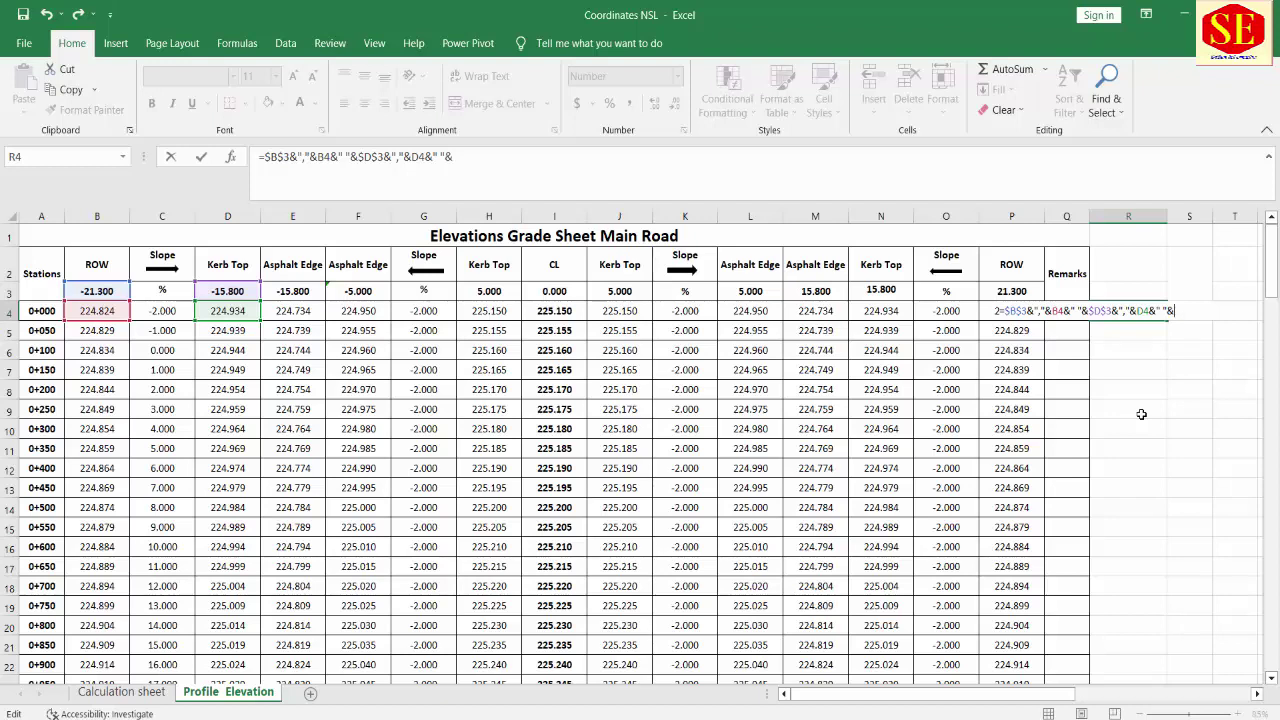
Step: Append the Asphalt Edge pair $E$3 and E4, a space, then the next offset F3
{"action": "left_click", "coordinate": [295, 291]}
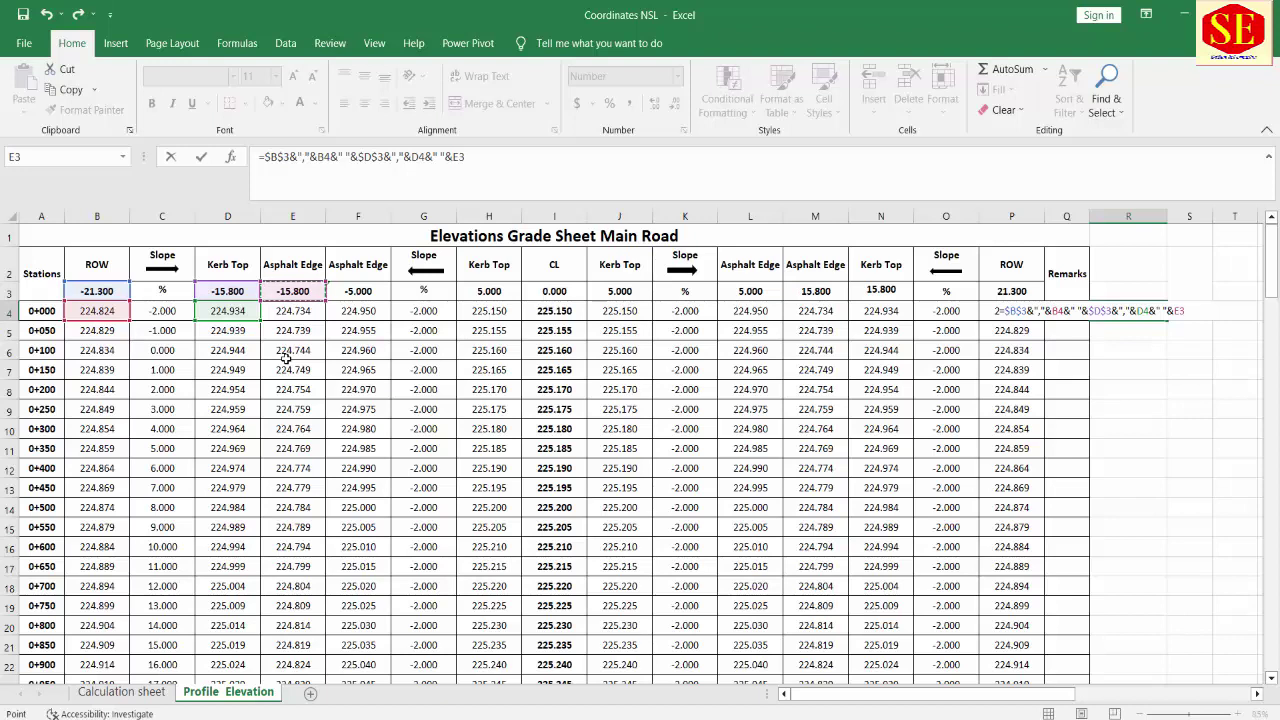
{"action": "key", "text": "F4"}
{"action": "type", "text": "&"}
{"action": "type", "text": "\",\"&"}
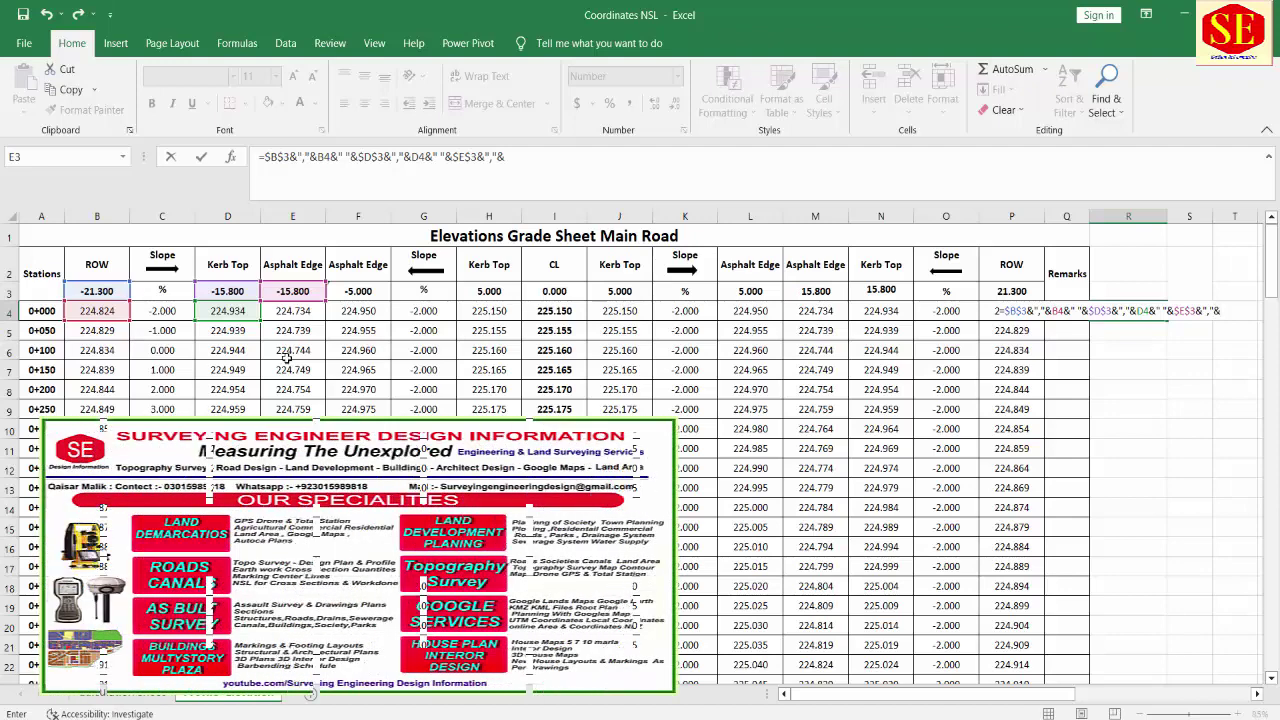
{"action": "left_click", "coordinate": [293, 311]}
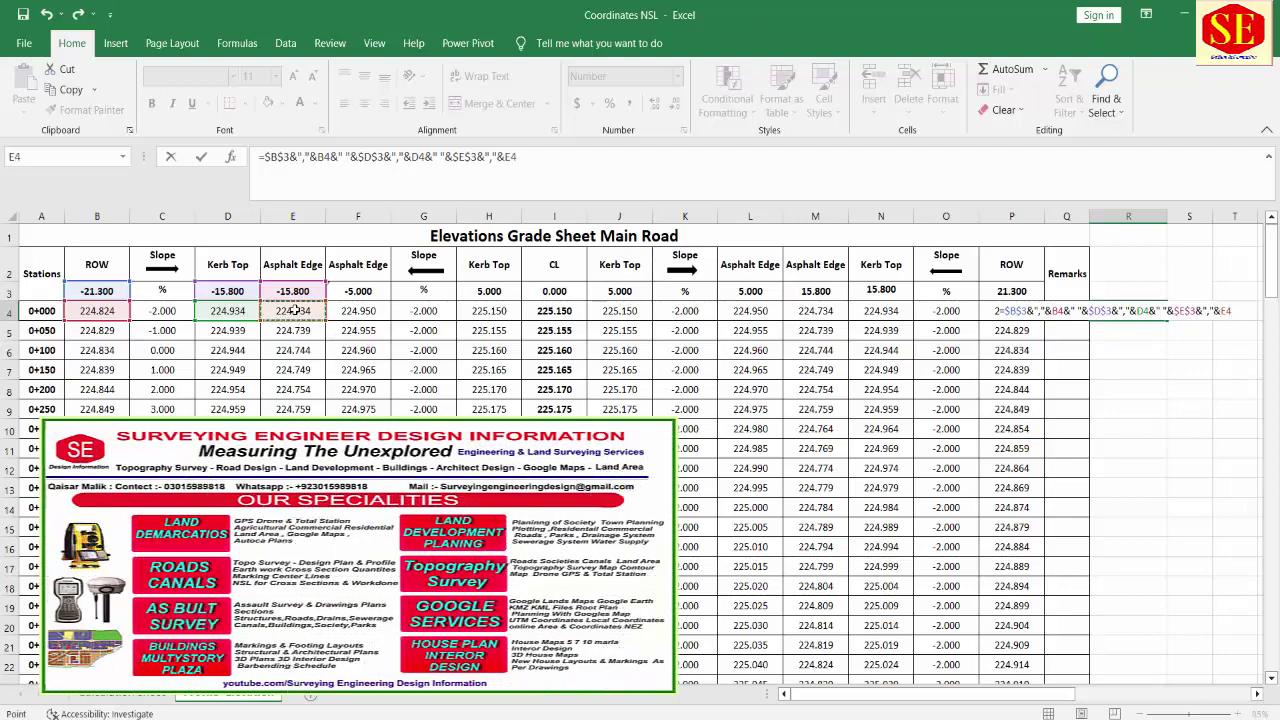
{"action": "type", "text": "&B4"}
{"action": "type", "text": "&\" \"&"}
{"action": "left_click", "coordinate": [364, 290]}
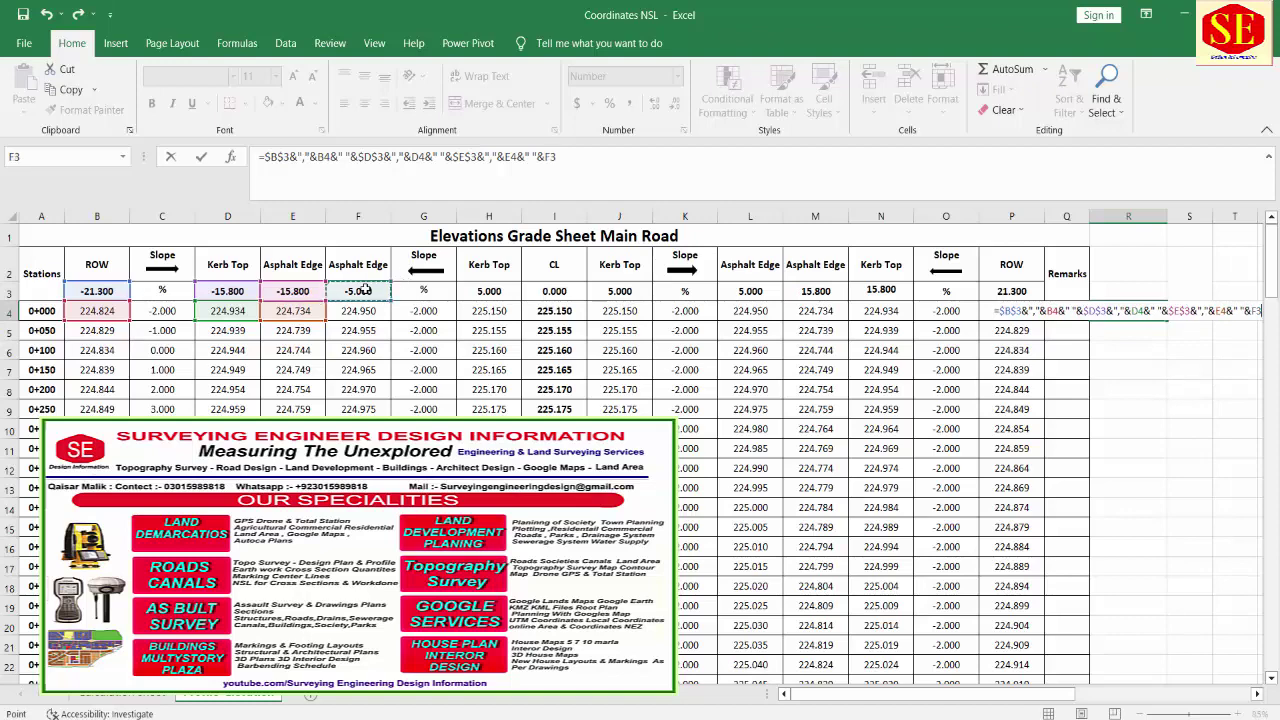
{"action": "type", "text": "&\""}
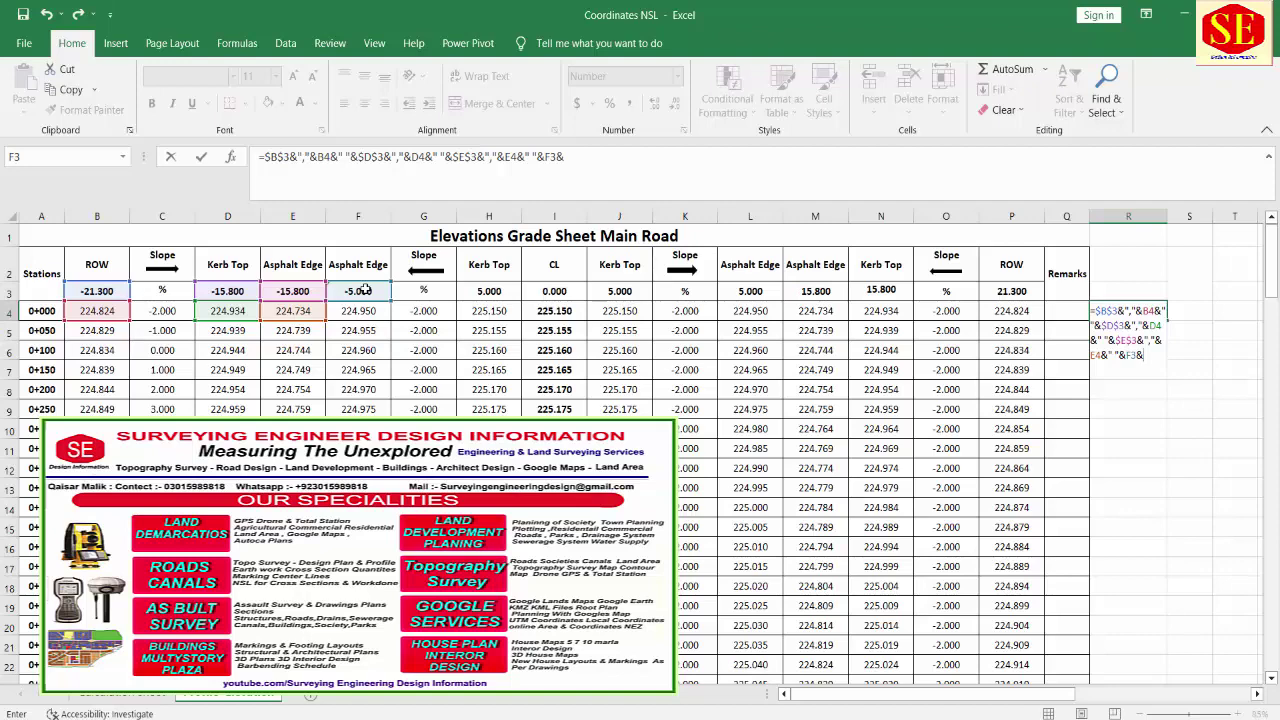
{"action": "type", "text": ",\""}
{"action": "type", "text": "&"}
Step: Add the F4 elevation to R4's formula and lock the F3 offset as $F$3
{"action": "left_click", "coordinate": [358, 313]}
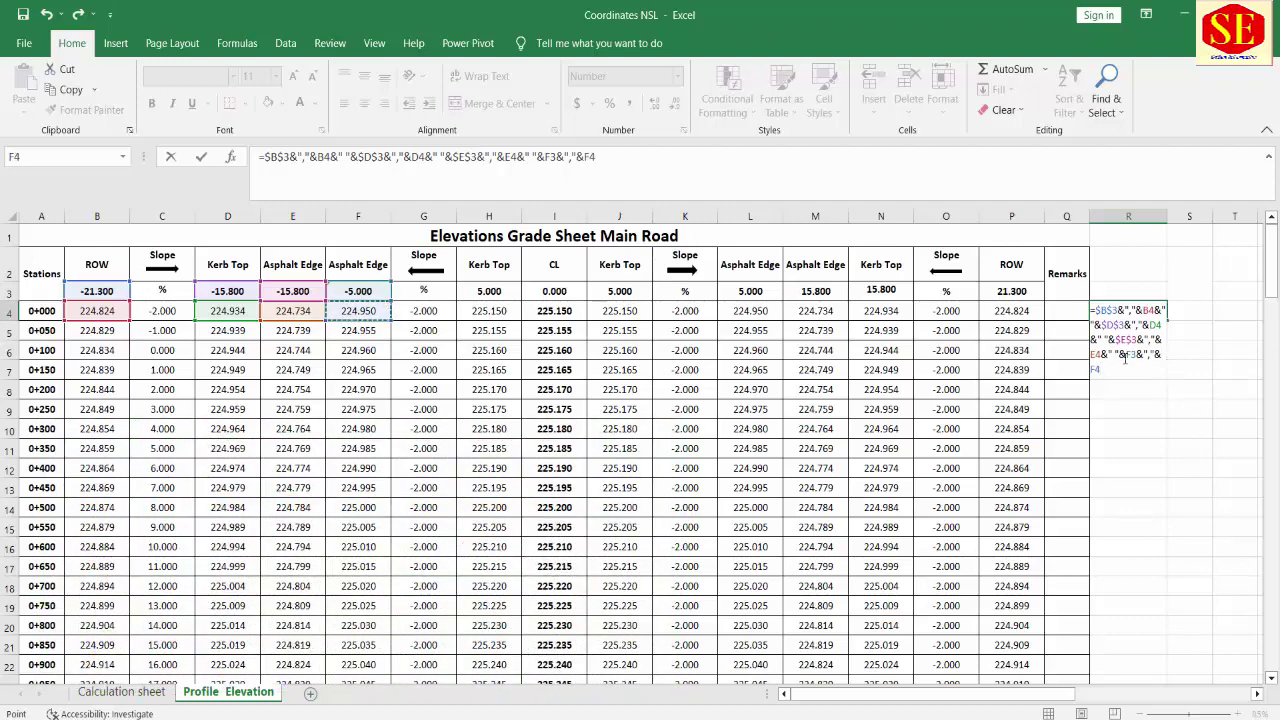
{"action": "key", "text": "F2"}
{"action": "key", "text": "F4"}
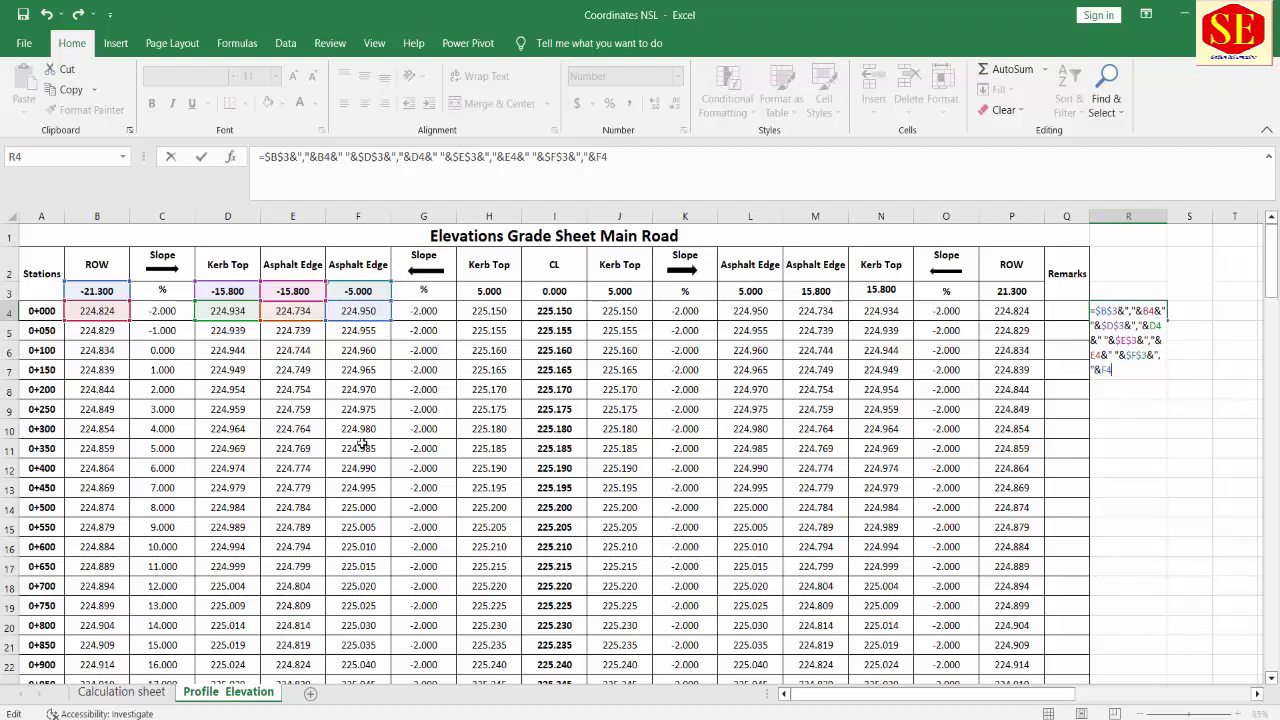
{"action": "type", "text": "&B4"}
{"action": "type", "text": "&\" \"&"}
Step: Append the Kerb Top pair $H$3 and H4, followed by the CL offset in I3
{"action": "left_click", "coordinate": [490, 292]}
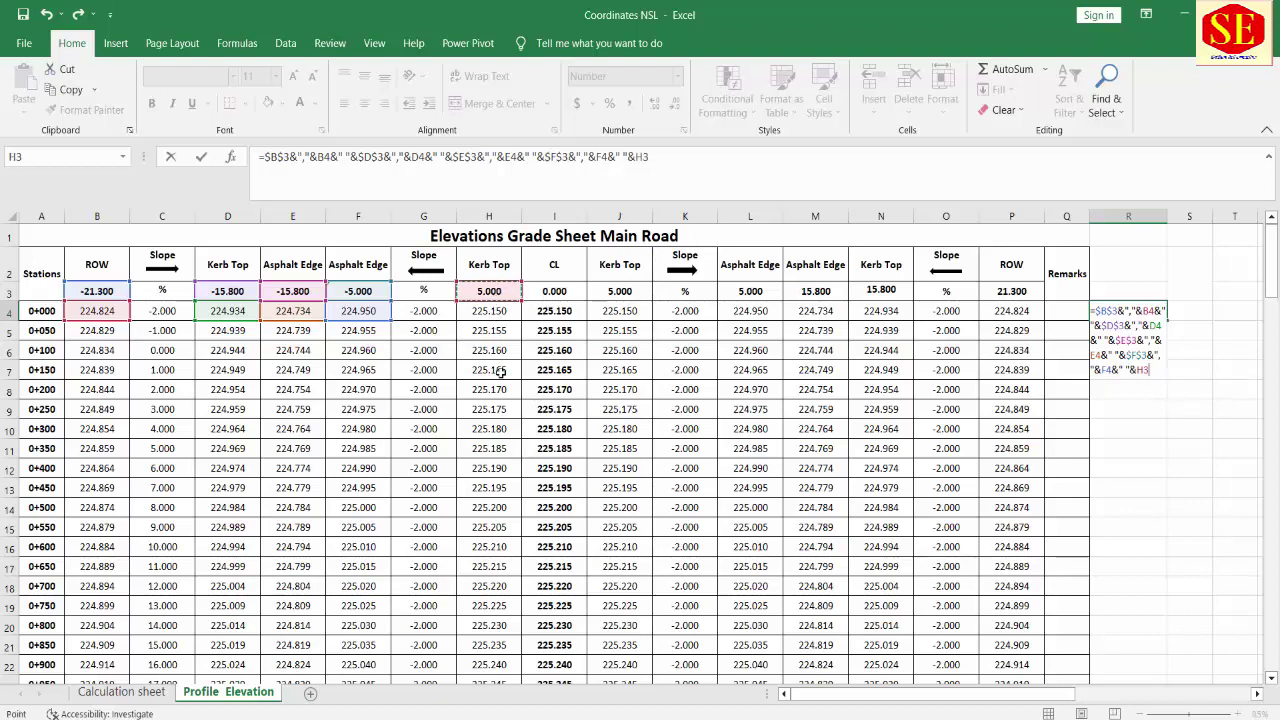
{"action": "key", "text": "F4"}
{"action": "type", "text": "$H$3&\",\""}
{"action": "type", "text": "&"}
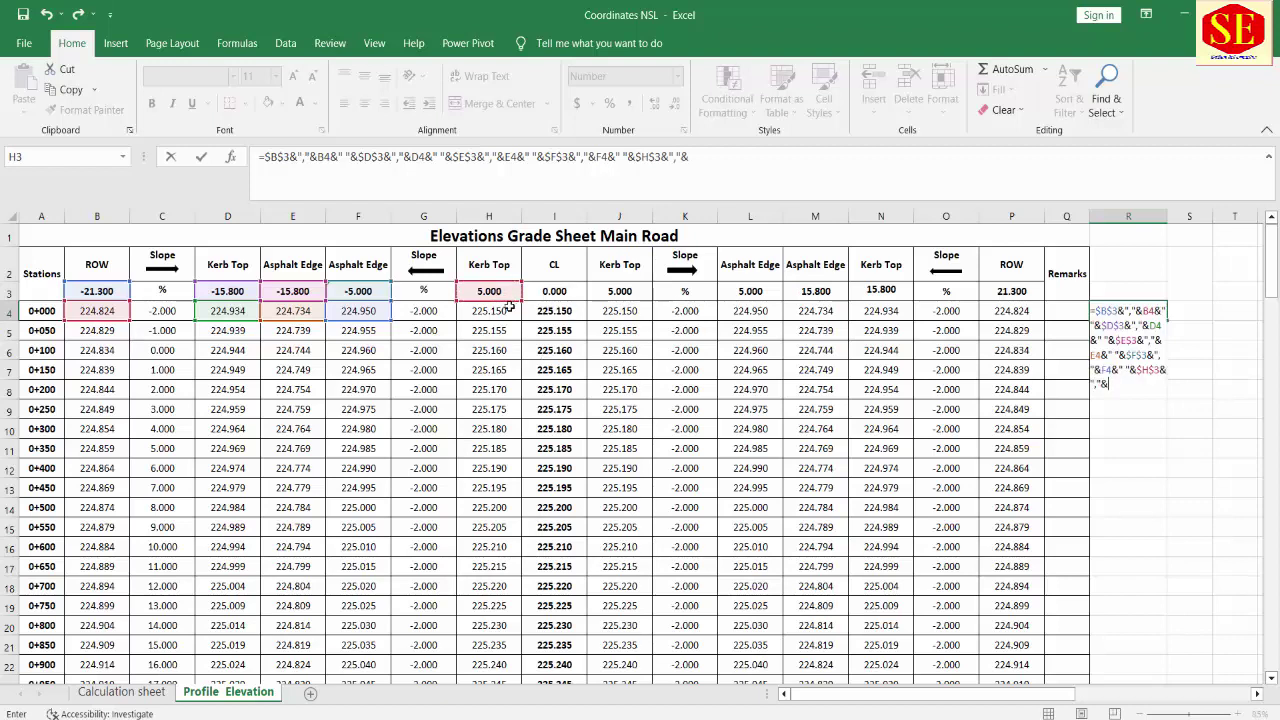
{"action": "left_click", "coordinate": [490, 314]}
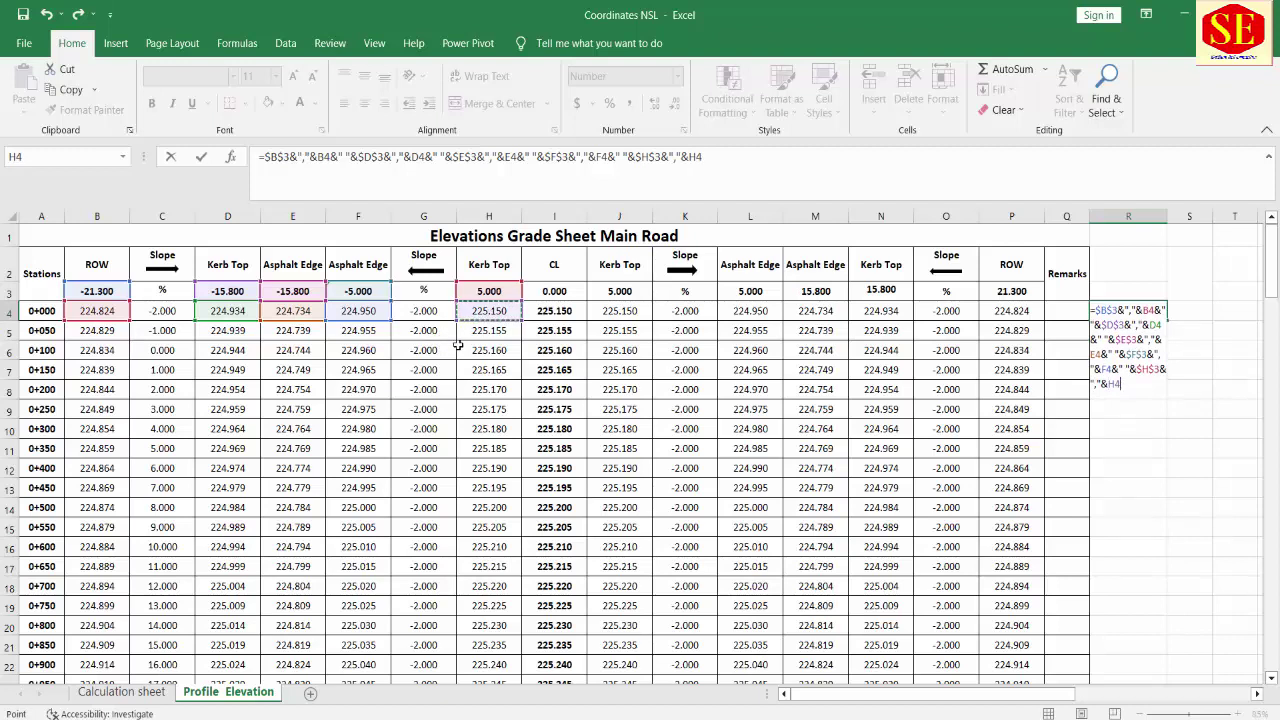
{"action": "type", "text": "&B4"}
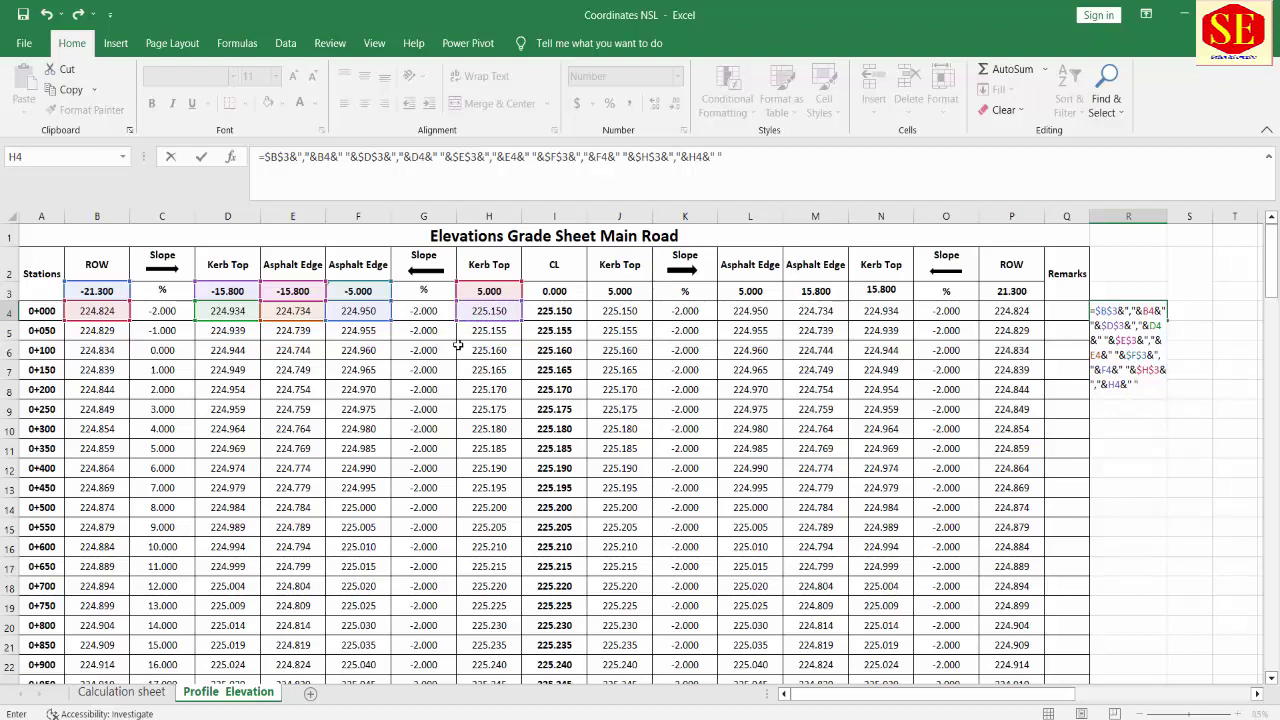
{"action": "type", "text": "&"}
{"action": "left_click", "coordinate": [554, 290]}
Step: Lock the CL offset as $I$3 and append the I4 centreline elevation to R4's formula
{"action": "key", "text": "F4"}
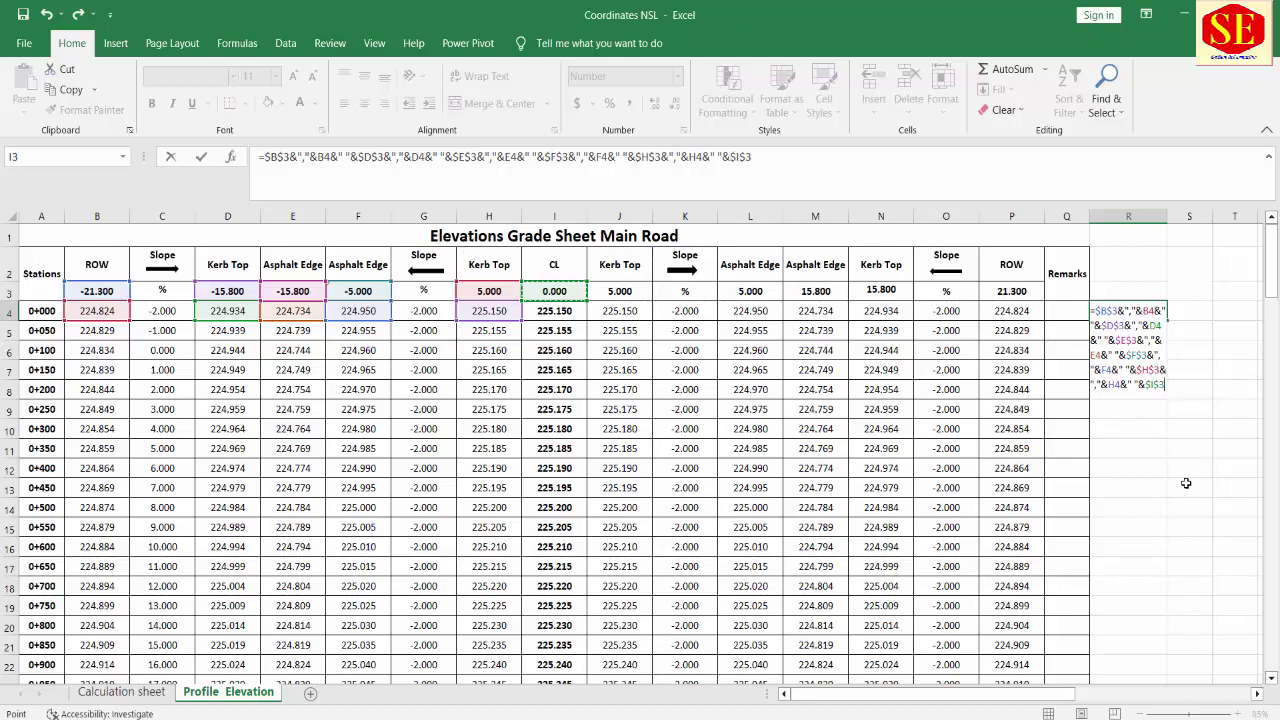
{"action": "type", "text": "&B4"}
{"action": "type", "text": "&\" \"&"}
{"action": "left_click", "coordinate": [624, 292]}
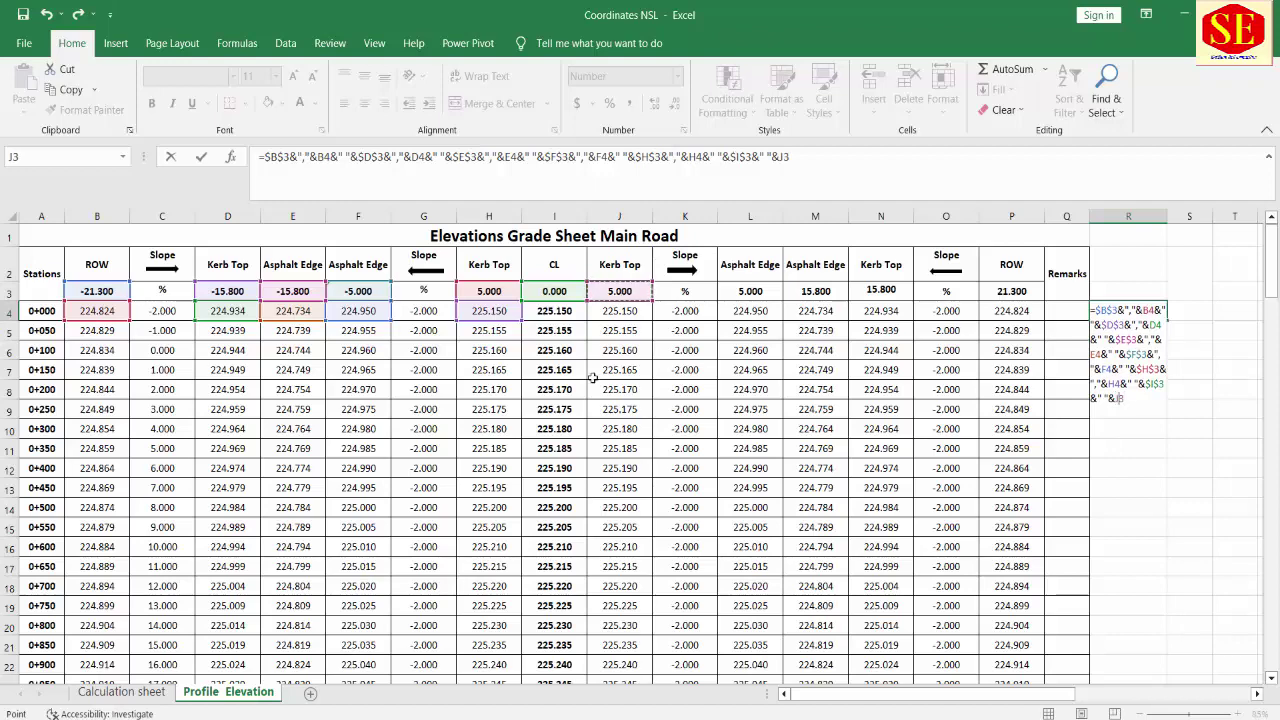
{"action": "key", "text": "BackSpace"}
{"action": "key", "text": "BackSpace"}
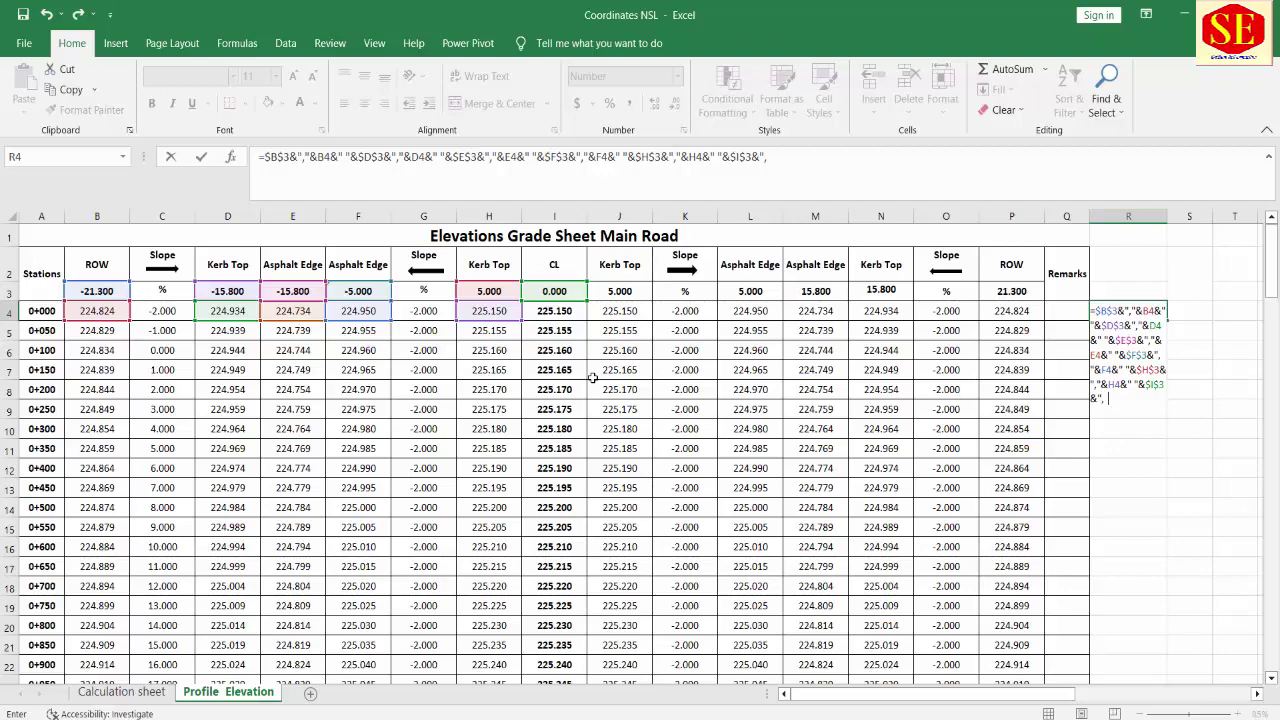
{"action": "left_click", "coordinate": [547, 309]}
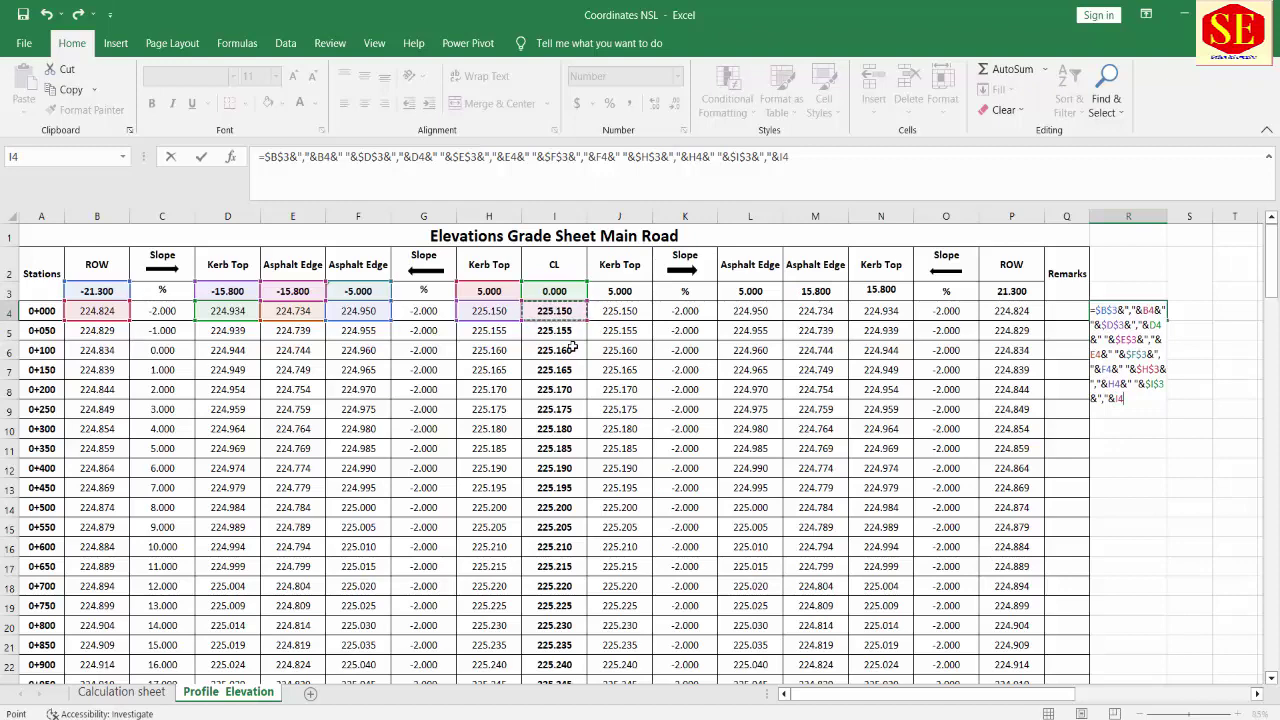
{"action": "type", "text": "&B4"}
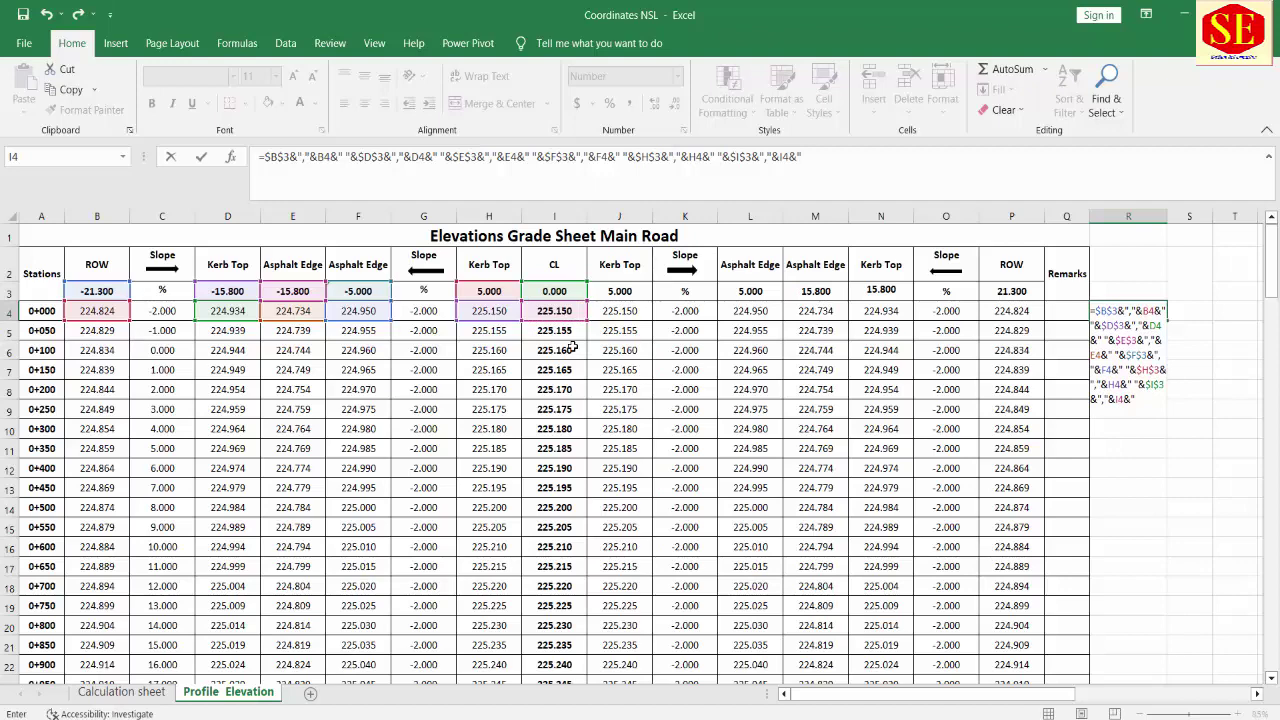
{"action": "type", "text": "&"}
Step: Append the Kerb Top pair $J$3 and J4 to the R4 formula
{"action": "left_click", "coordinate": [613, 291]}
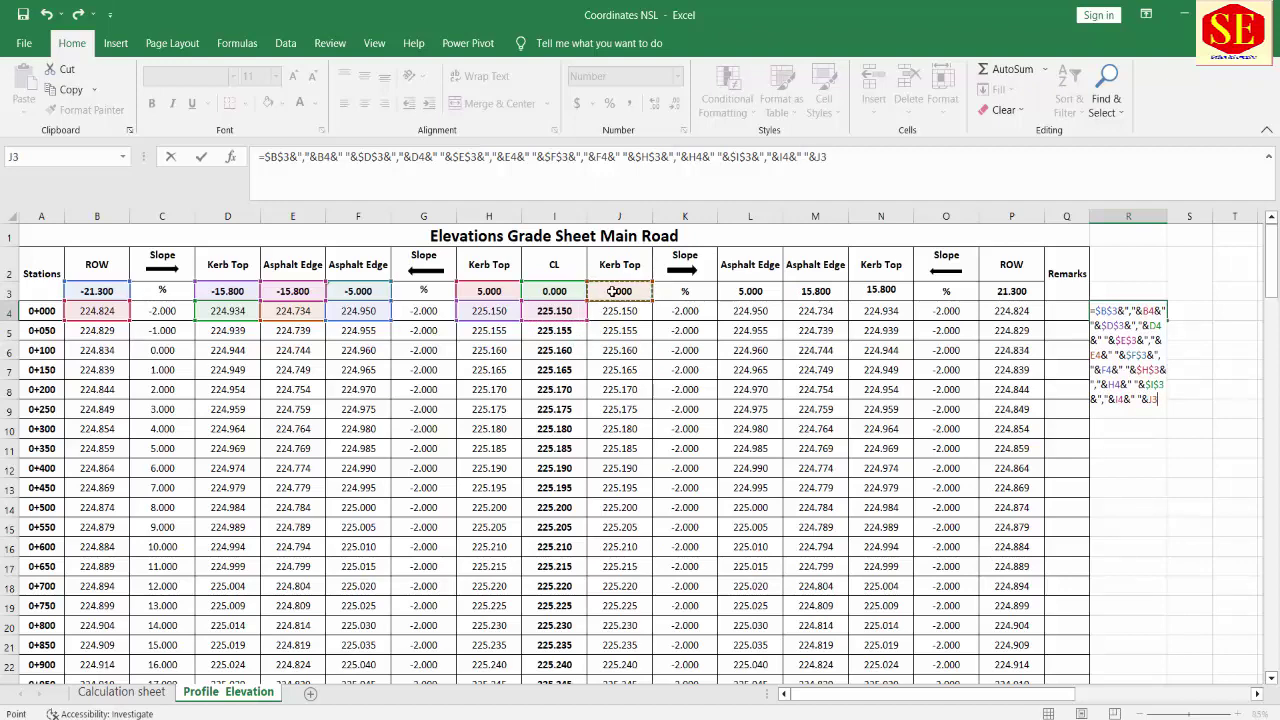
{"action": "key", "text": "F4"}
{"action": "type", "text": "&"}
{"action": "type", "text": "\",\"&"}
{"action": "left_click", "coordinate": [622, 312]}
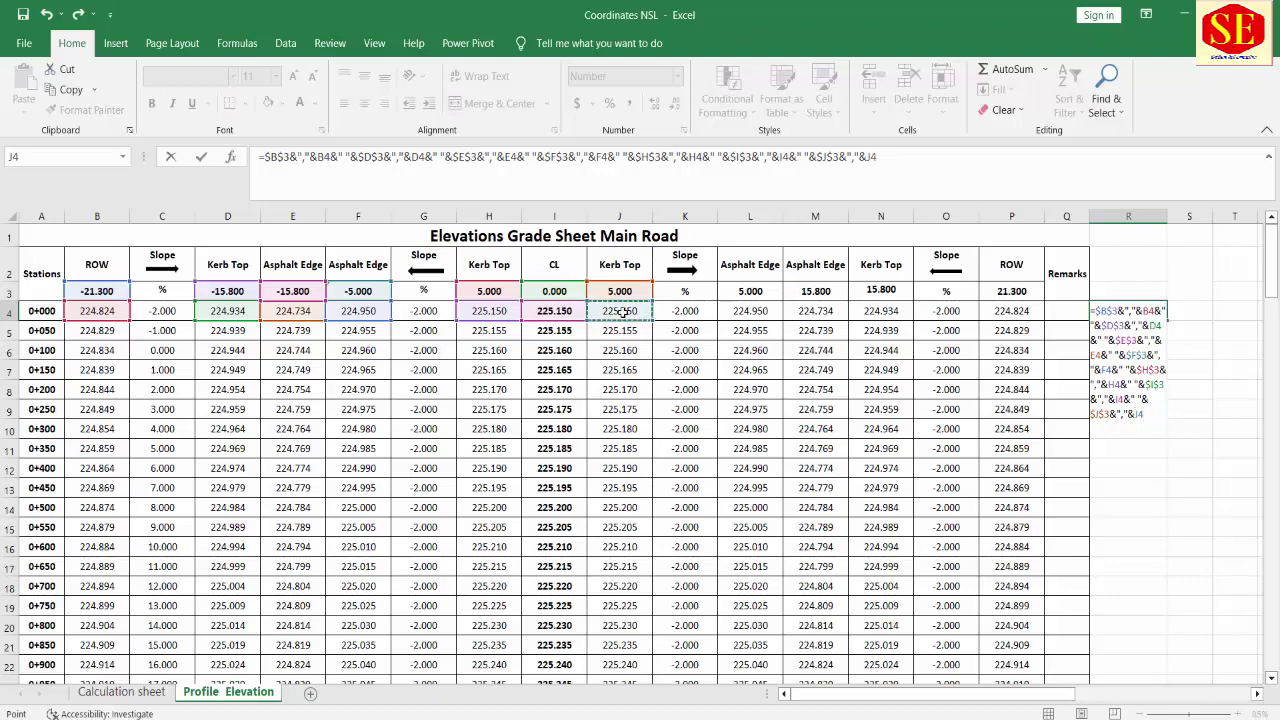
{"action": "type", "text": "&\" \"&"}
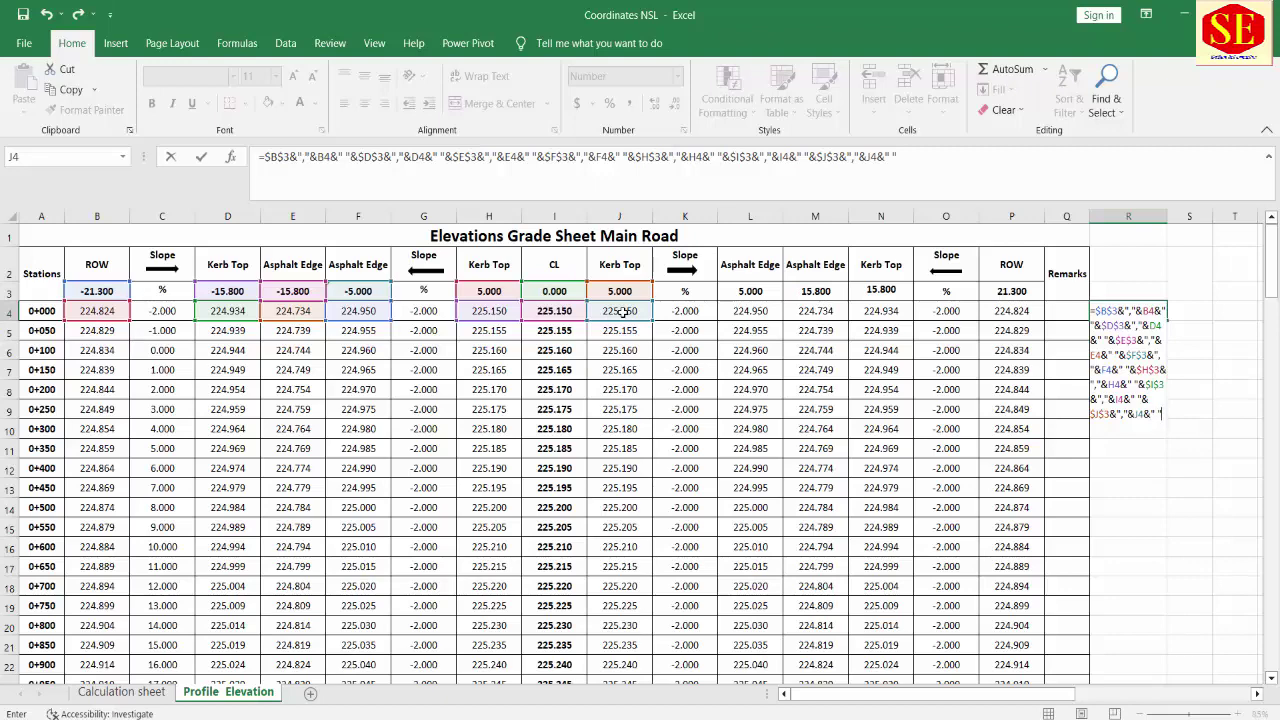
Step: Add the $L$3,L4 and $M$3,M4 offset-elevation pairs to the R4 concatenation formula
{"action": "type", "text": "&"}
{"action": "left_click", "coordinate": [737, 291]}
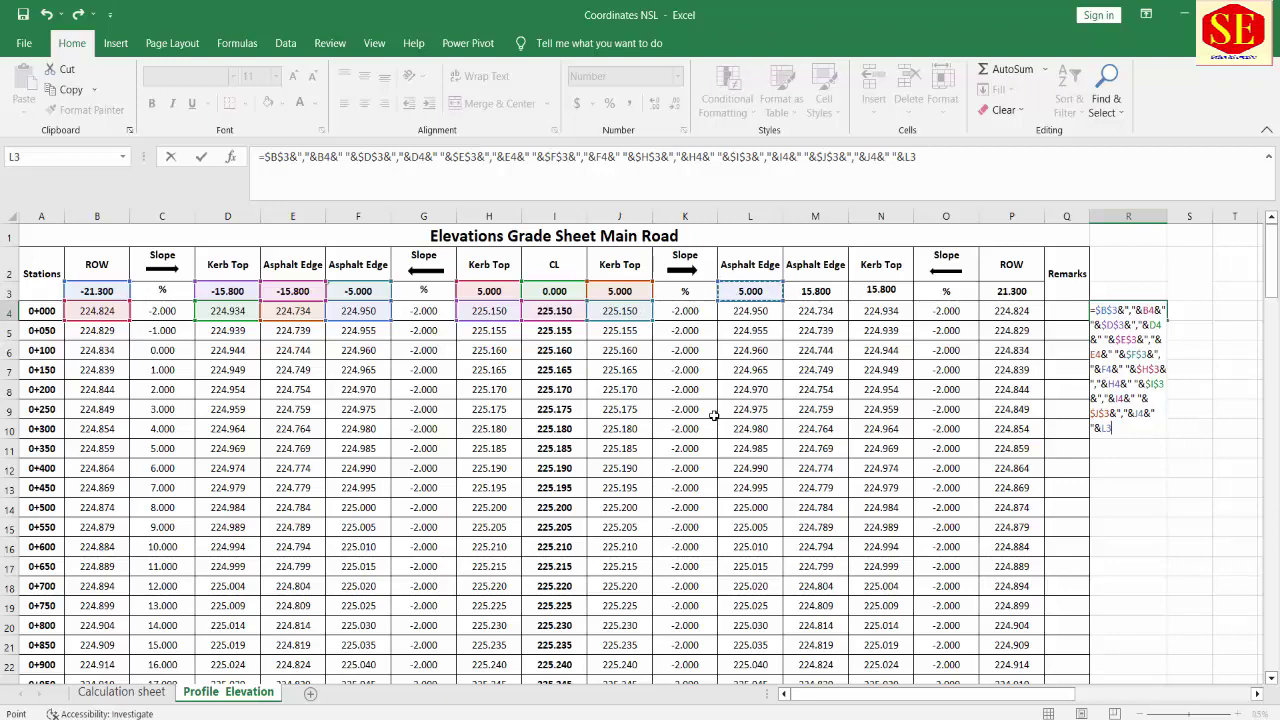
{"action": "key", "text": "F4"}
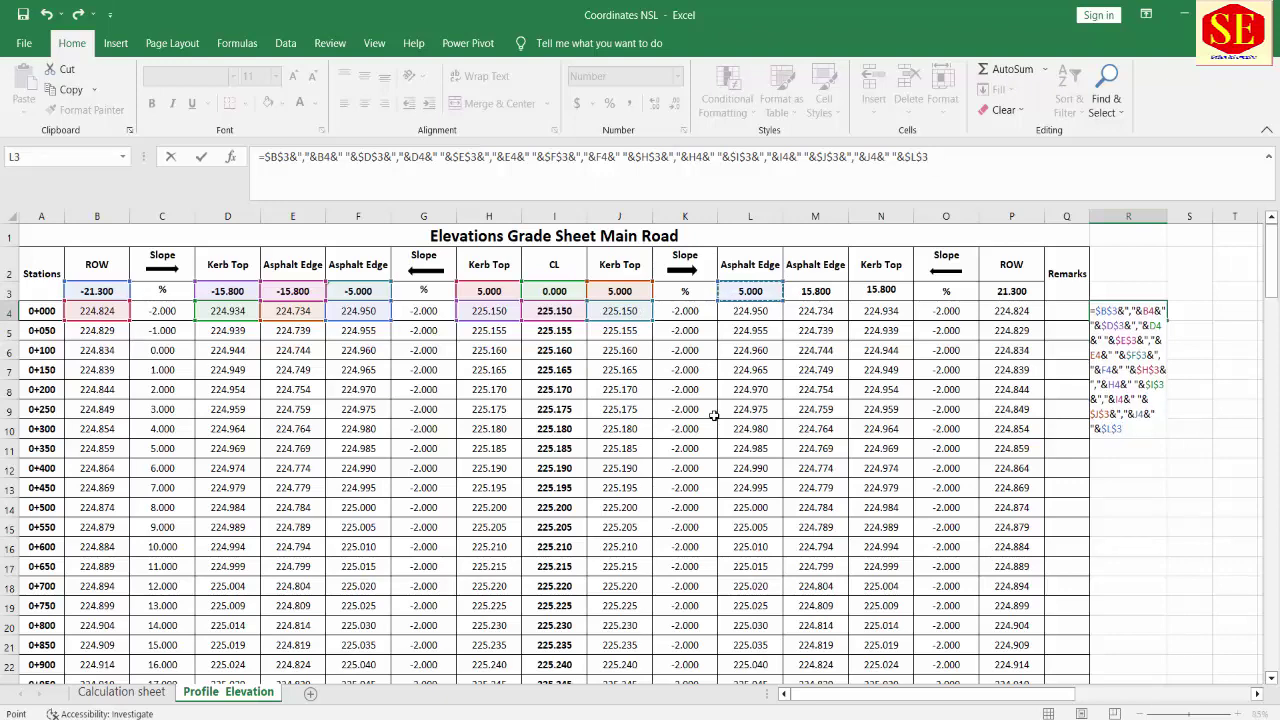
{"action": "type", "text": "&B4"}
{"action": "type", "text": "&\",\"&"}
{"action": "left_click", "coordinate": [737, 311]}
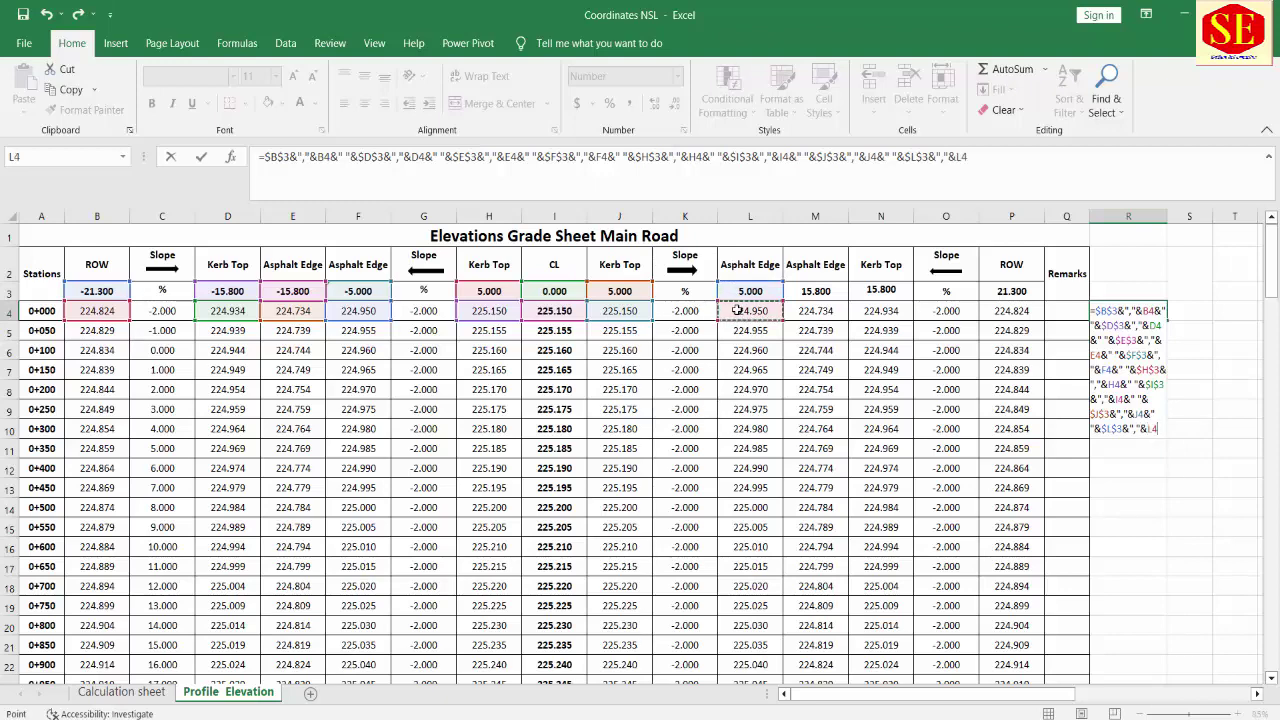
{"action": "type", "text": "&\" \"&"}
{"action": "left_click", "coordinate": [815, 289]}
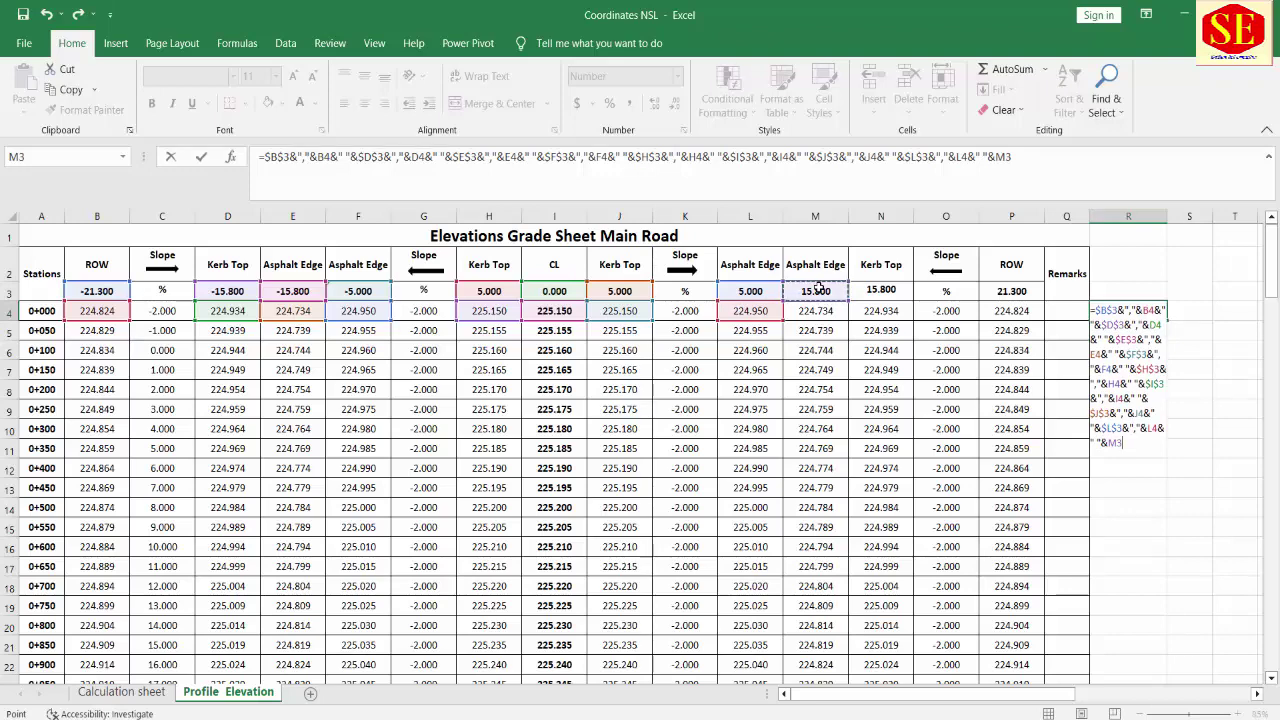
{"action": "key", "text": "F4"}
{"action": "type", "text": "&\""}
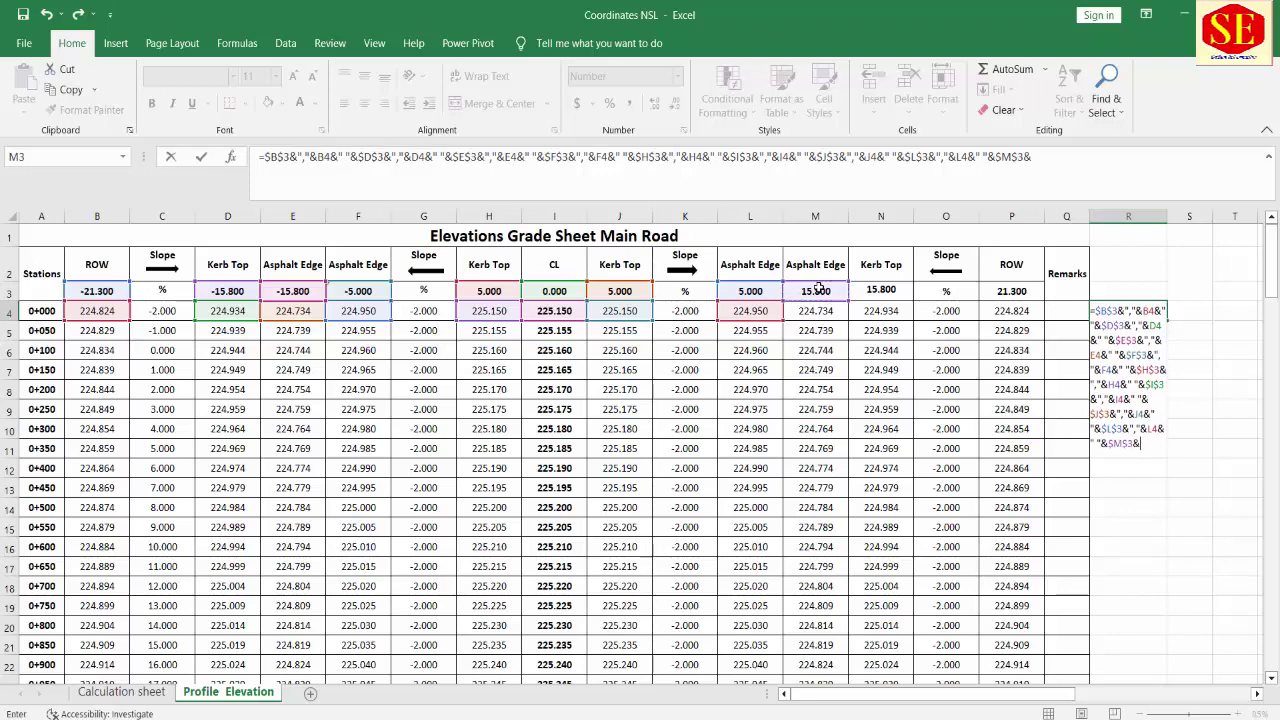
{"action": "type", "text": ",\""}
{"action": "type", "text": "&"}
{"action": "left_click", "coordinate": [815, 311]}
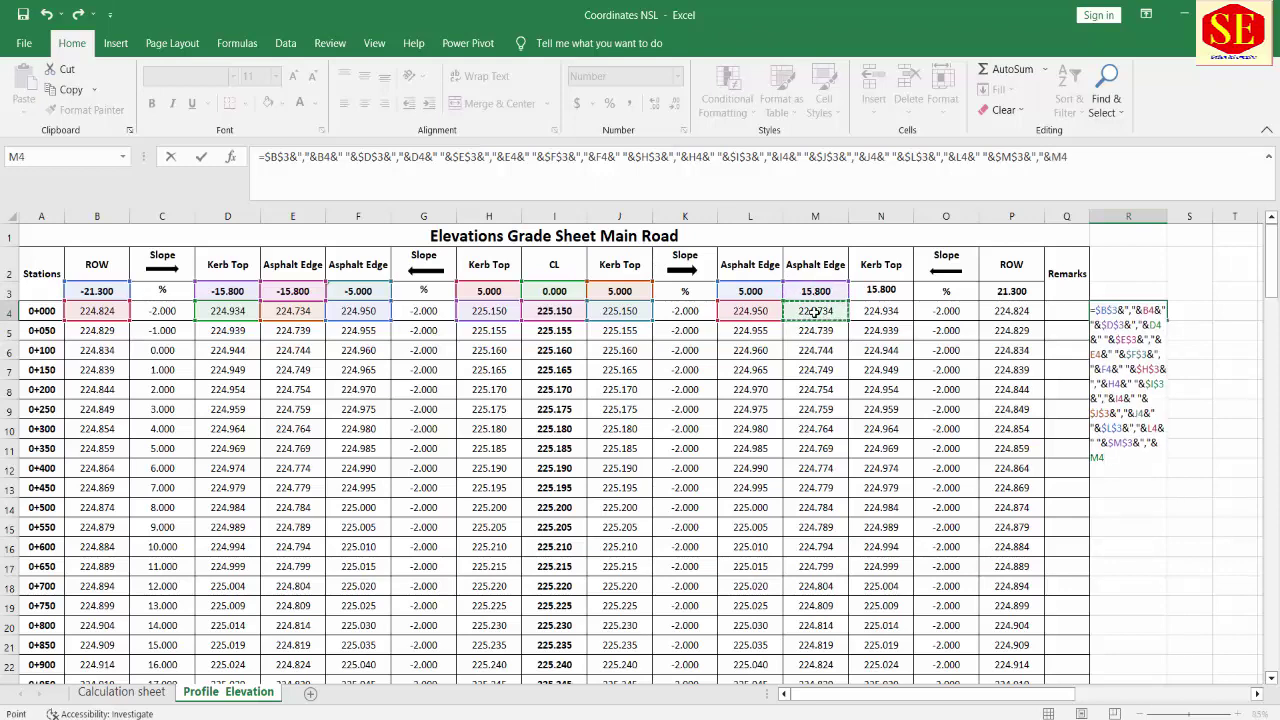
{"action": "type", "text": "&\" \"&"}
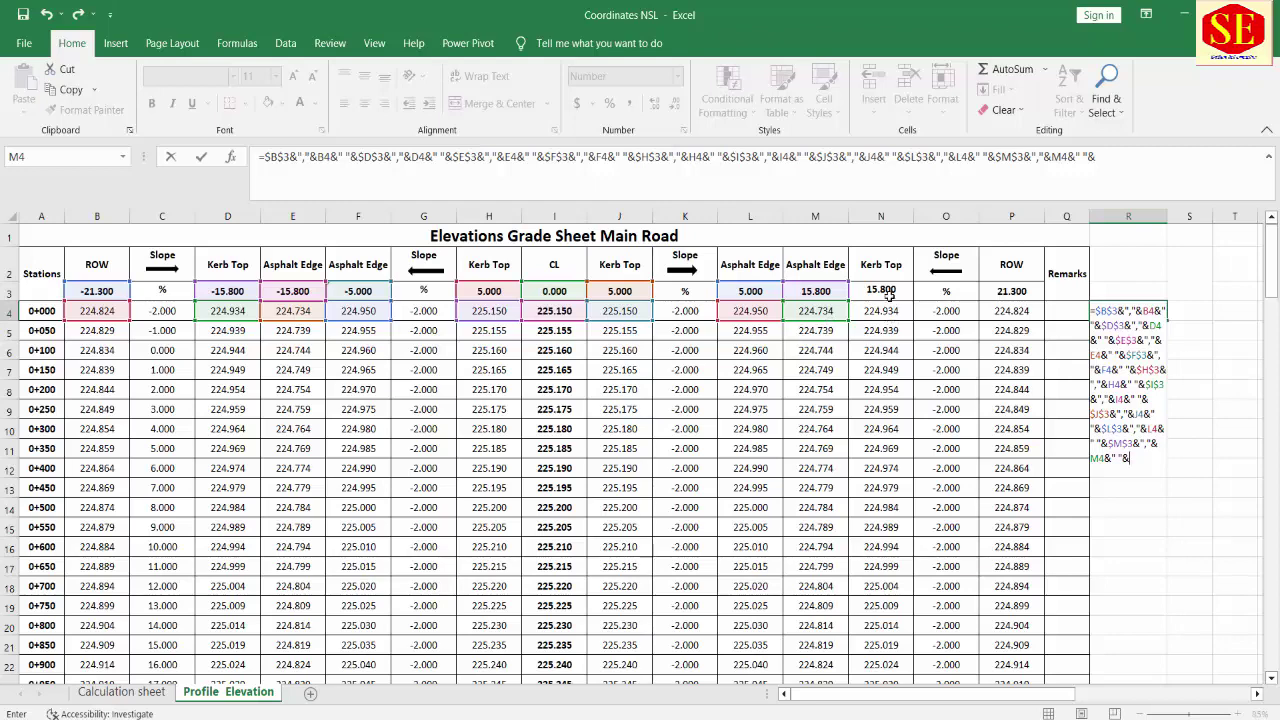
Step: Append the $N$3,N4 and $P$3,P4 pairs and confirm the finished R4 formula
{"action": "left_click", "coordinate": [889, 290]}
{"action": "key", "text": "F4"}
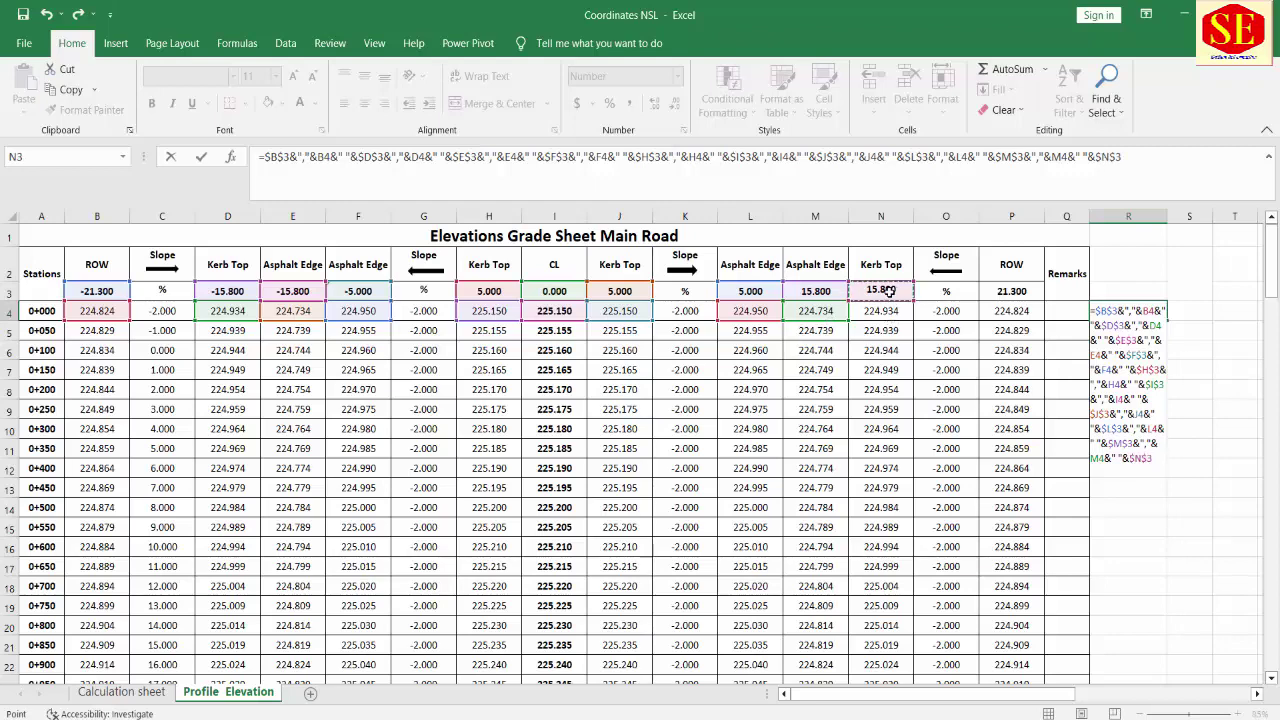
{"action": "type", "text": "&"}
{"action": "type", "text": "\",\""}
{"action": "left_click", "coordinate": [886, 312]}
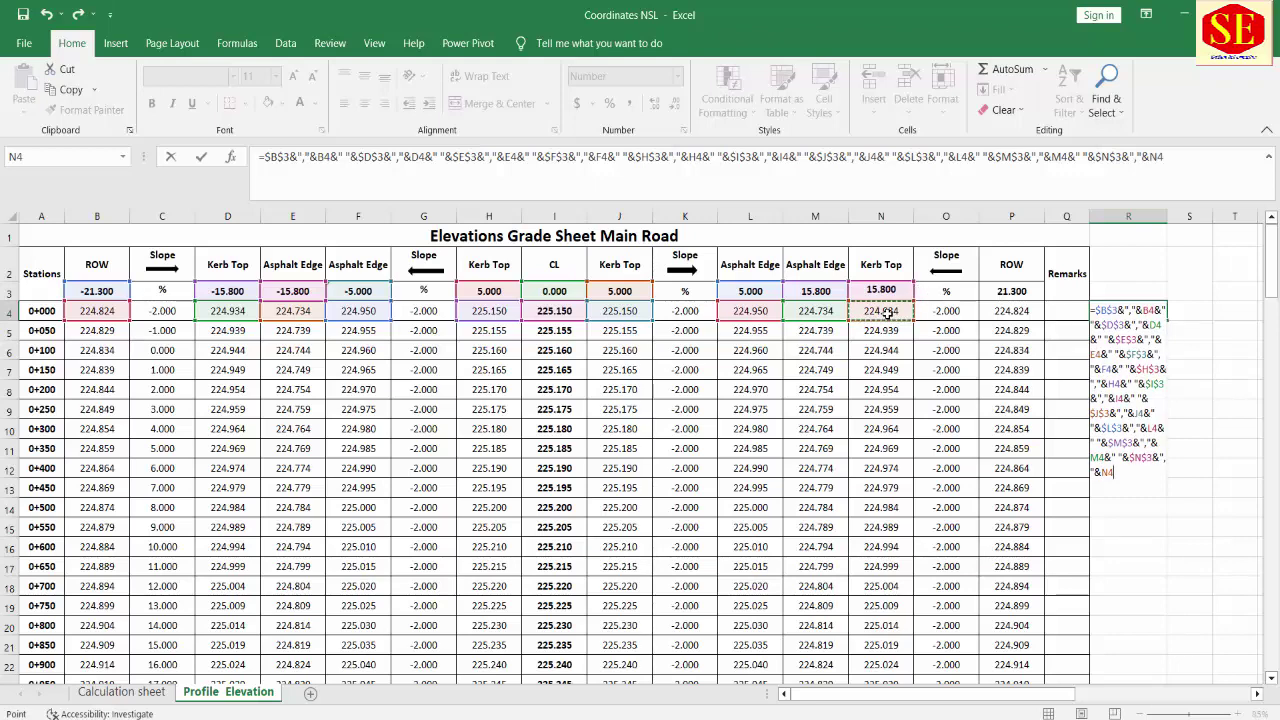
{"action": "type", "text": "&B4"}
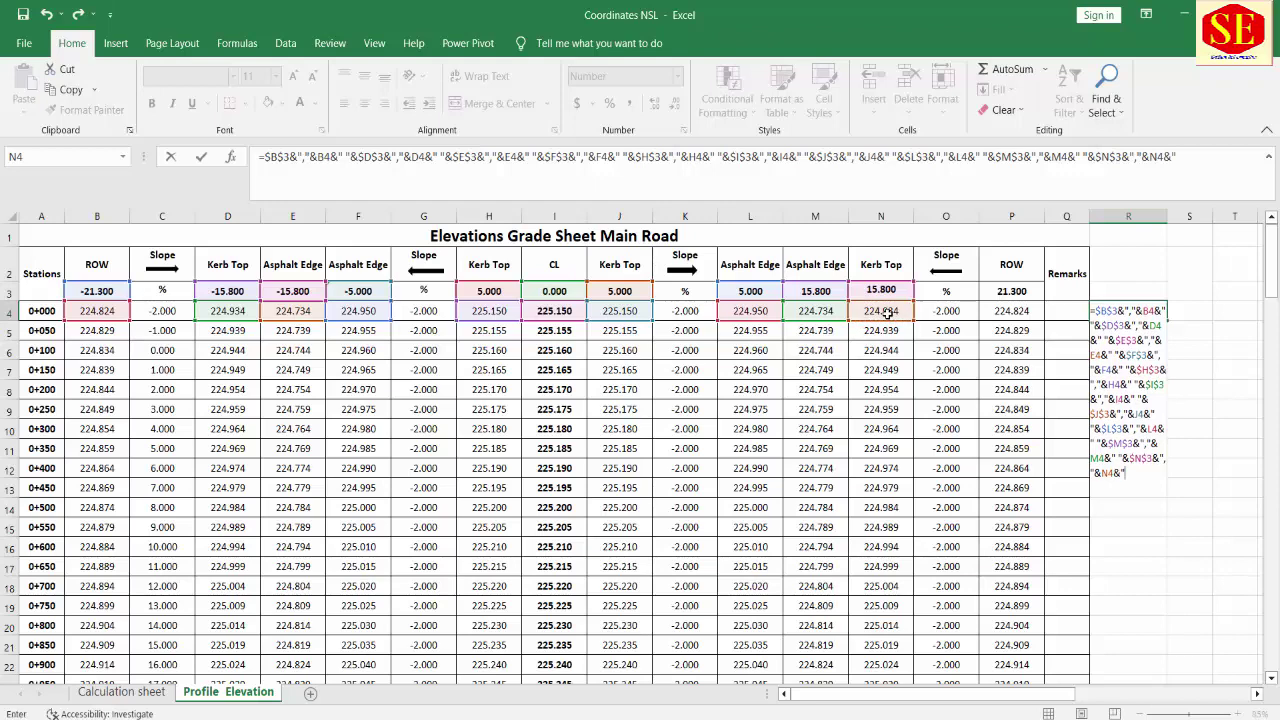
{"action": "type", "text": "&"}
{"action": "left_click", "coordinate": [1015, 290]}
{"action": "key", "text": "F4"}
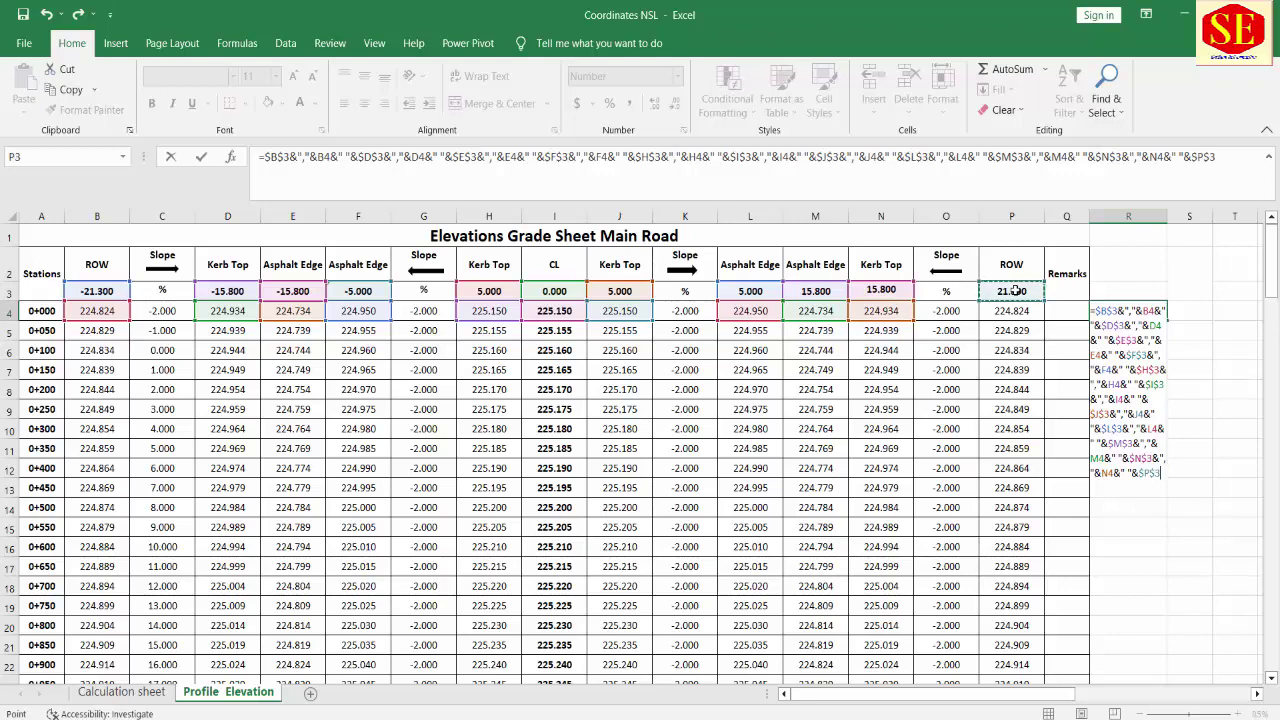
{"action": "type", "text": "&"}
{"action": "type", "text": "\",\""}
{"action": "type", "text": "&"}
{"action": "left_click", "coordinate": [1013, 309]}
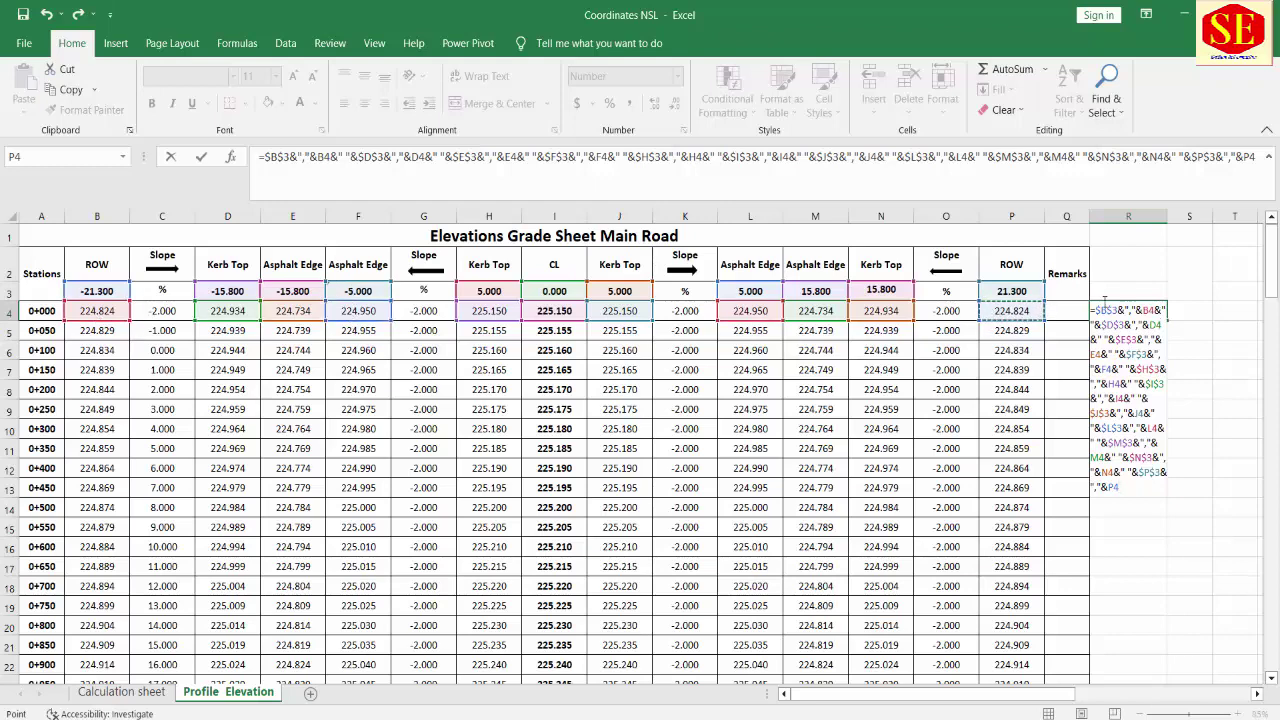
{"action": "left_click", "coordinate": [497, 157]}
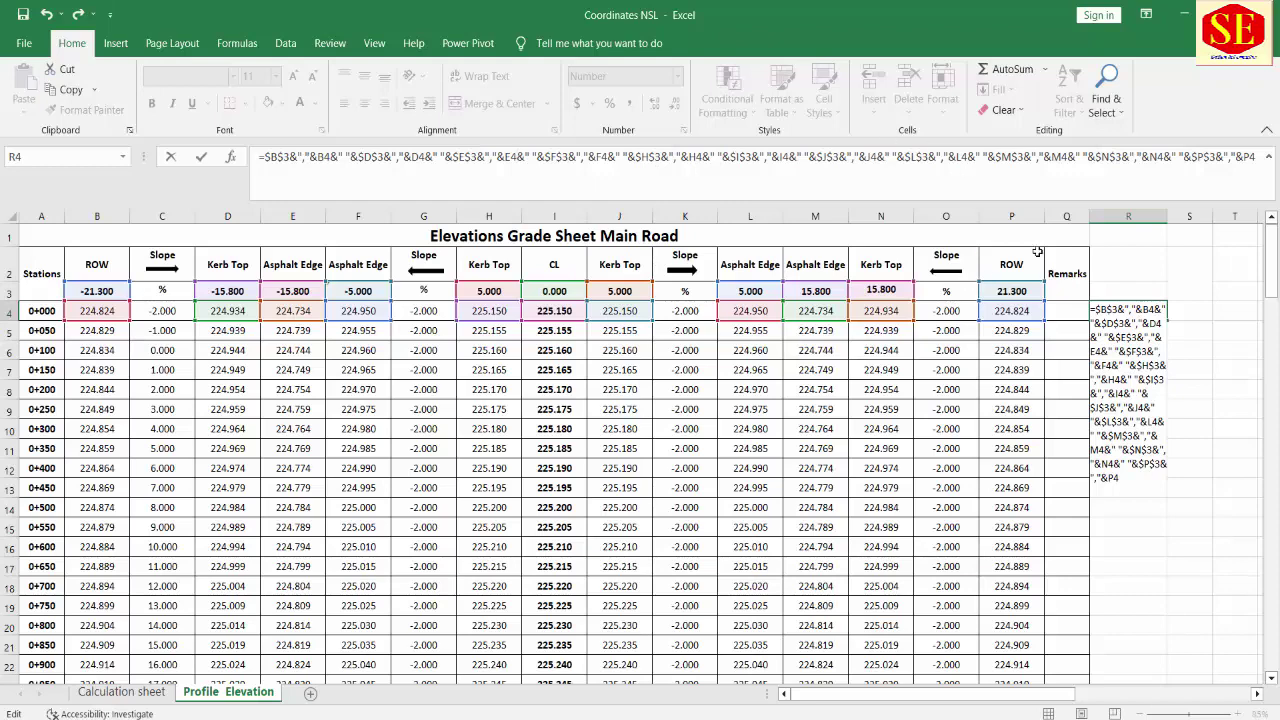
{"action": "left_click", "coordinate": [1125, 476]}
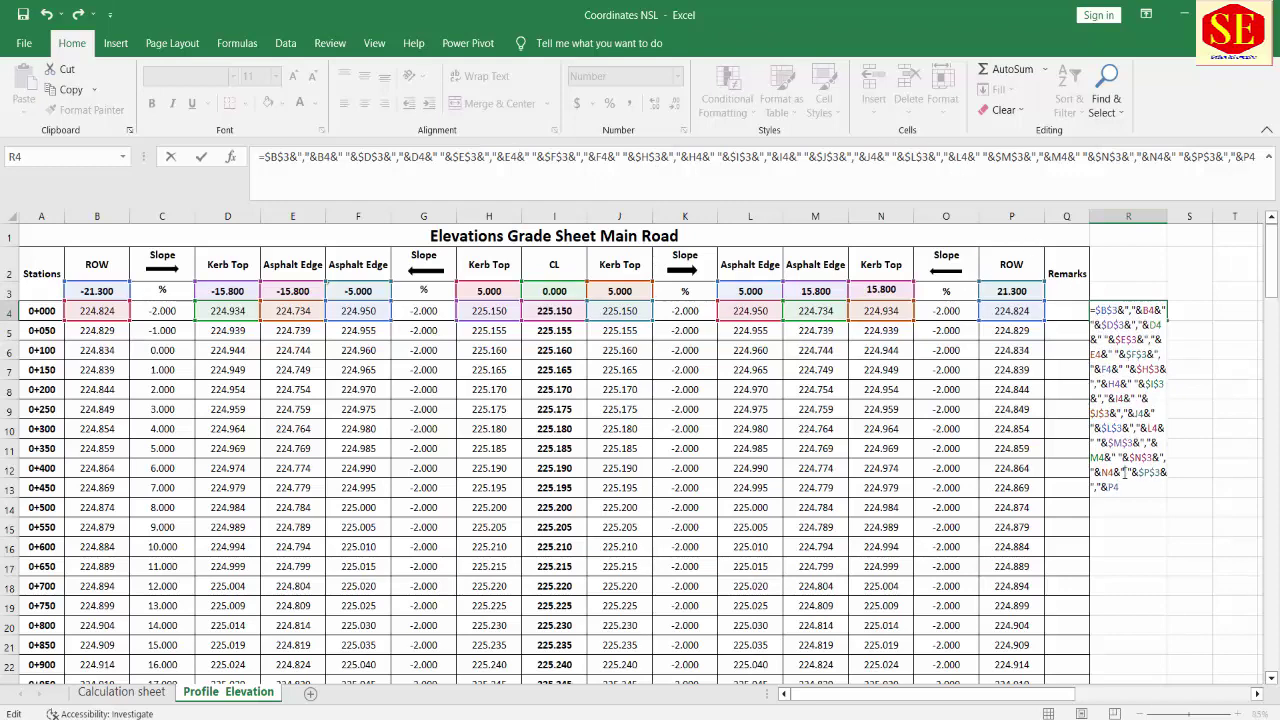
{"action": "key", "text": "Return"}
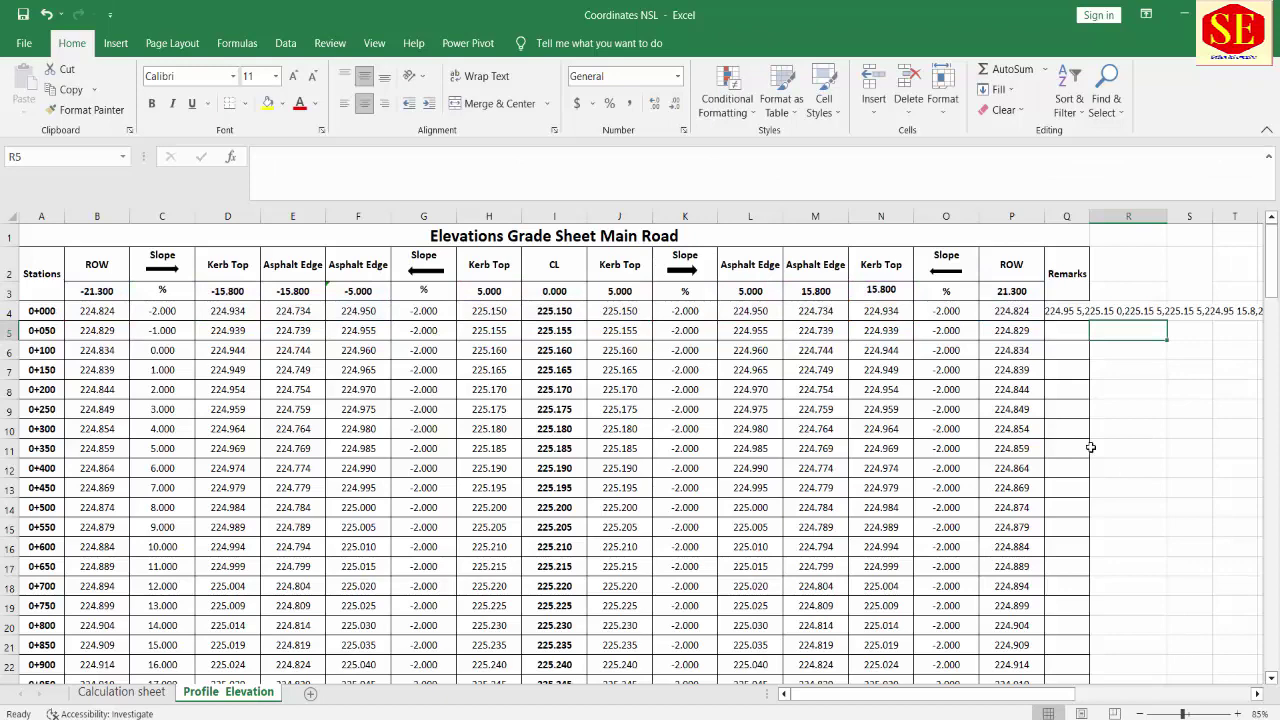
Step: Autofit column R and fill the R4 formula down to row 139
{"action": "double_click", "coordinate": [1168, 217]}
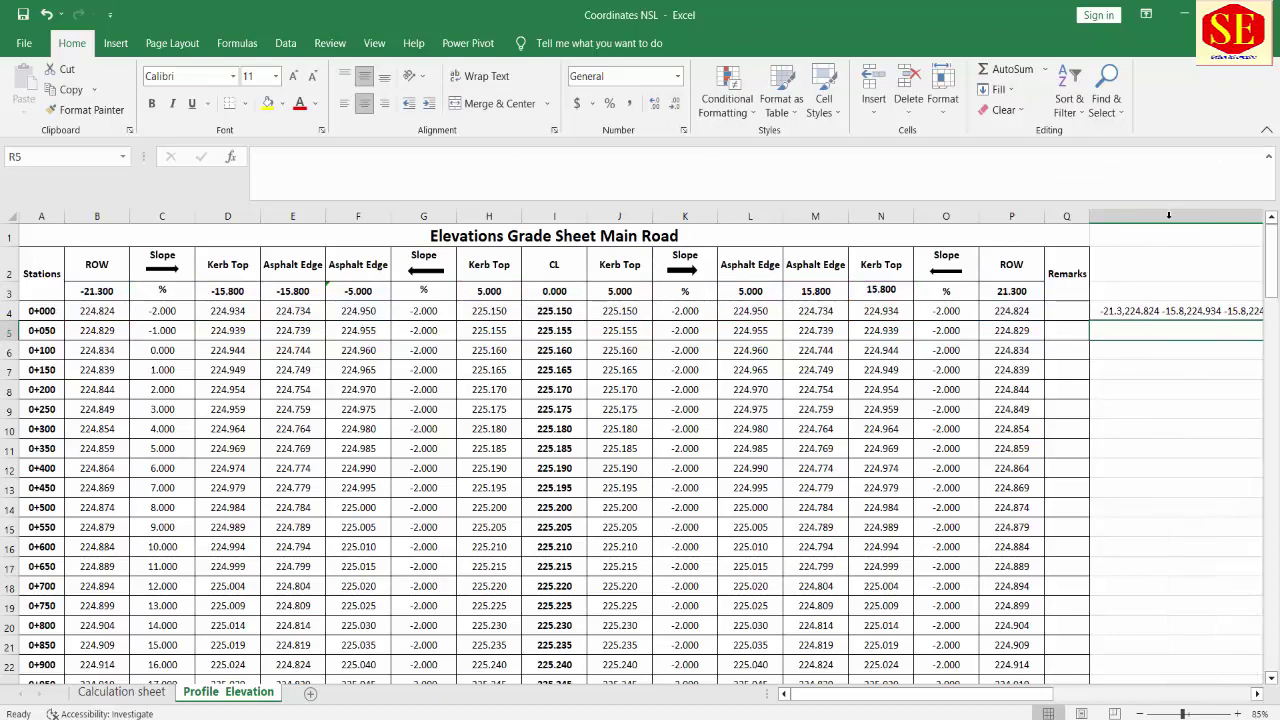
{"action": "left_click_drag", "start_coordinate": [1038, 694], "coordinate": [1152, 700]}
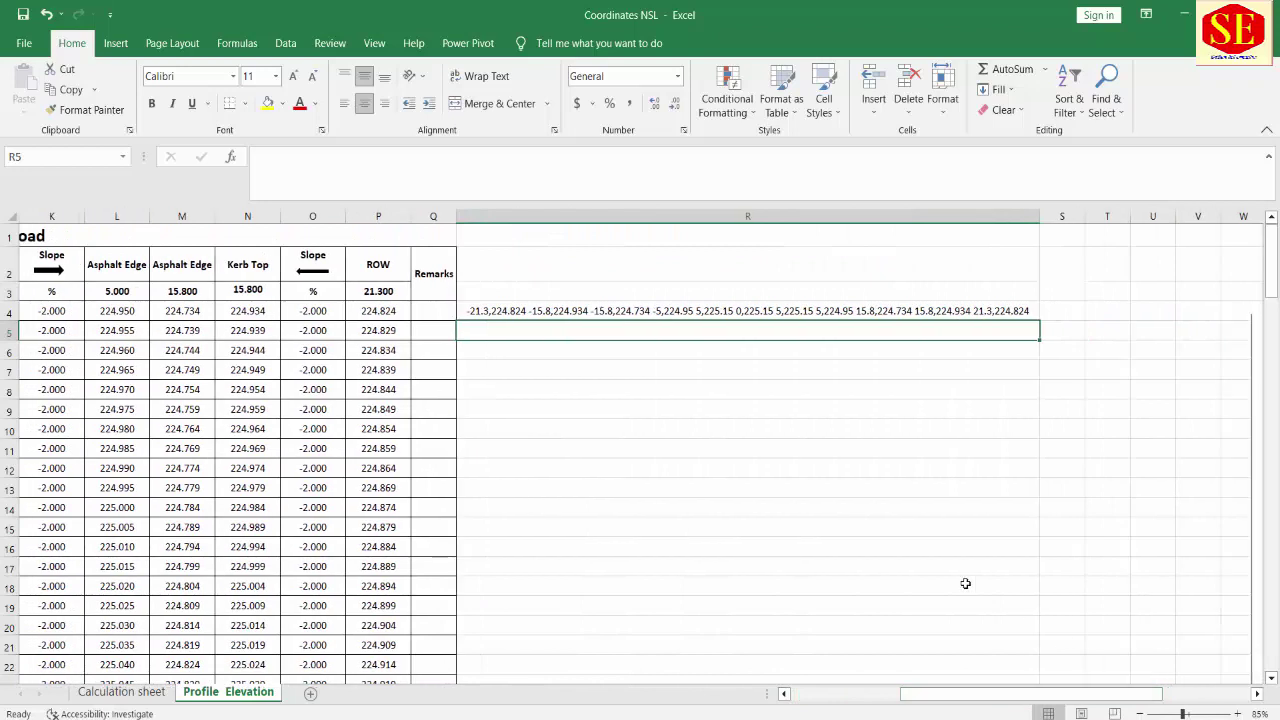
{"action": "left_click", "coordinate": [506, 314]}
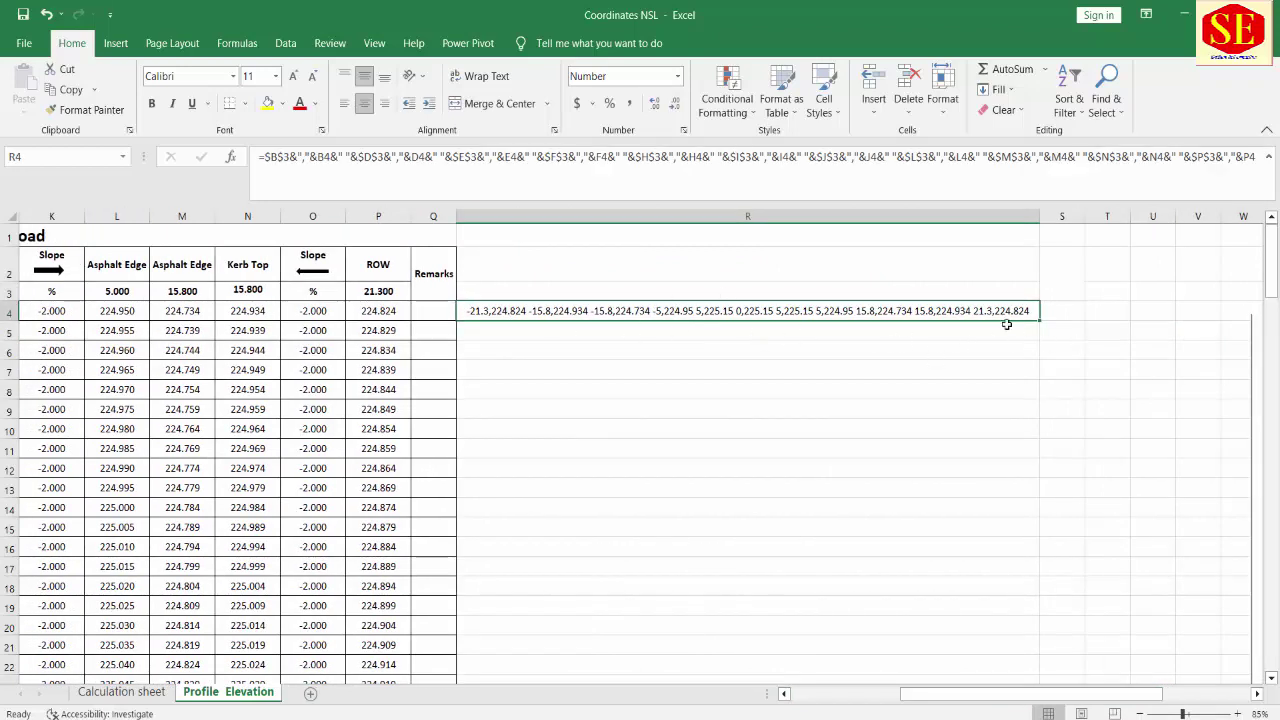
{"action": "mouse_move", "coordinate": [1040, 319]}
{"action": "left_mouse_down"}
{"action": "mouse_move", "coordinate": [1040, 668]}
{"action": "mouse_move", "coordinate": [1027, 647]}
{"action": "left_mouse_up"}
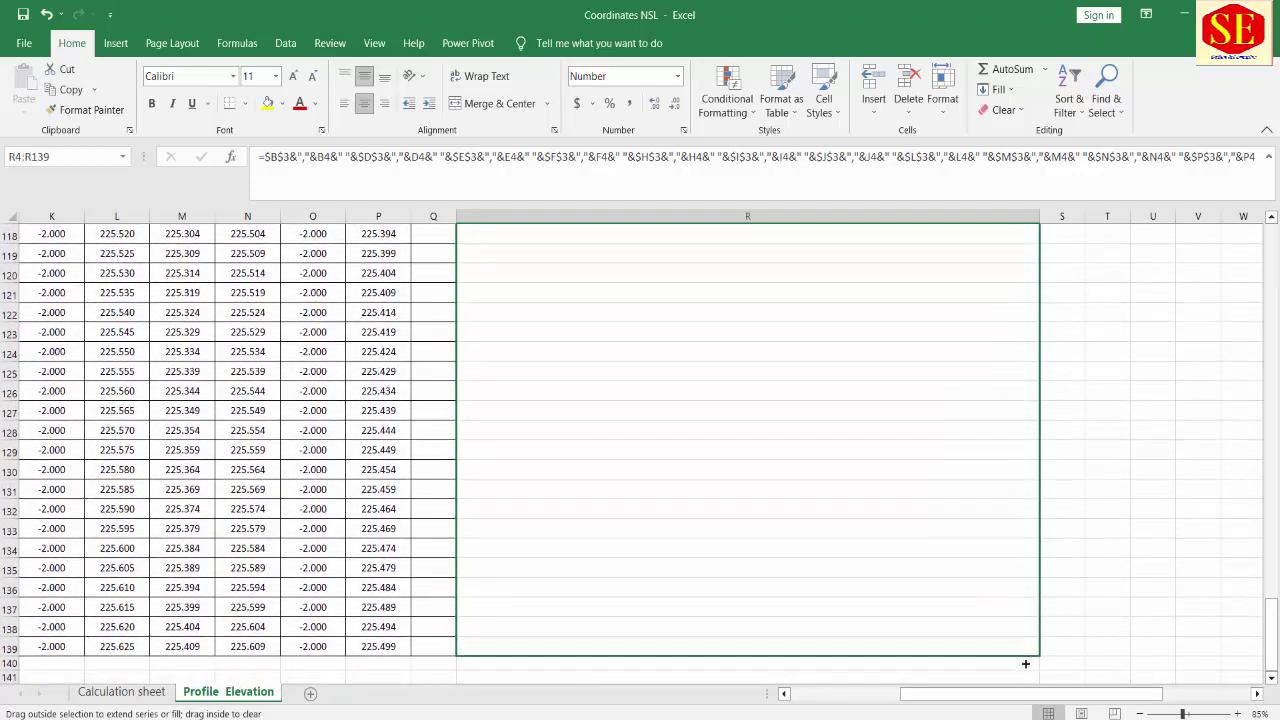
{"action": "left_click_drag", "start_coordinate": [1027, 647], "coordinate": [1025, 658]}
{"action": "scroll", "coordinate": [977, 502], "scroll_direction": "up", "scroll_amount": 8}
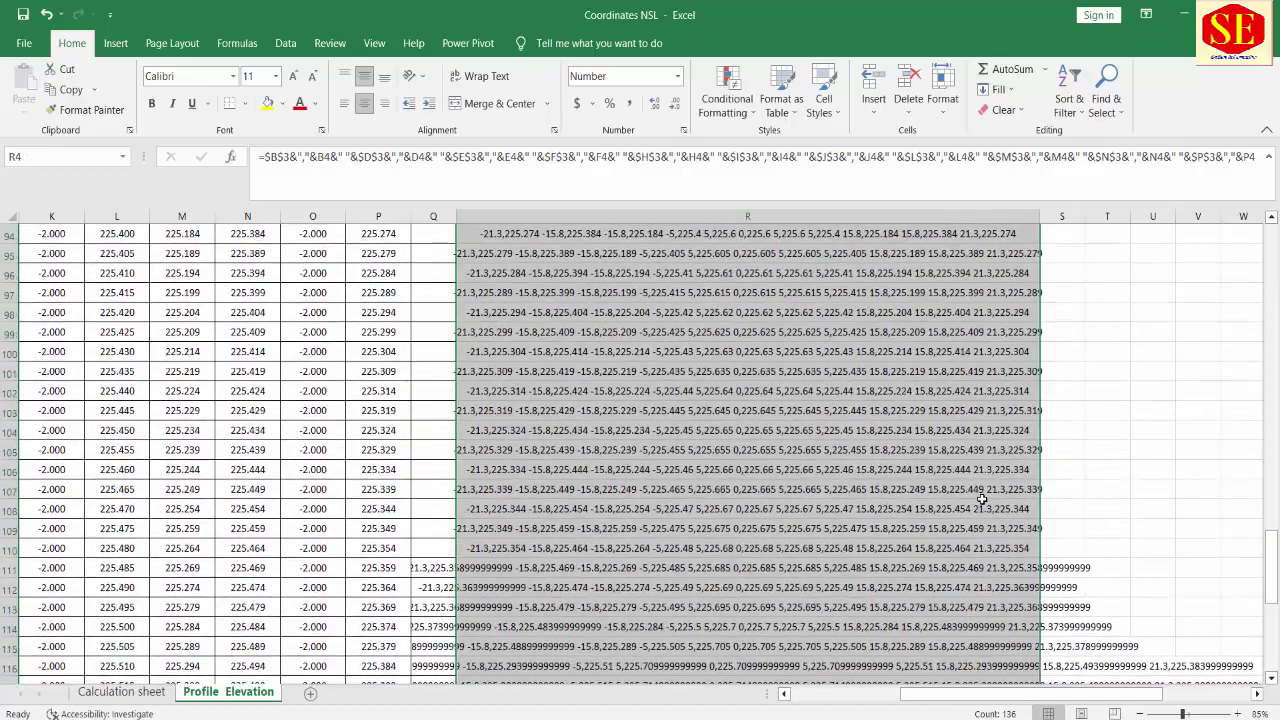
{"action": "left_click", "coordinate": [937, 438]}
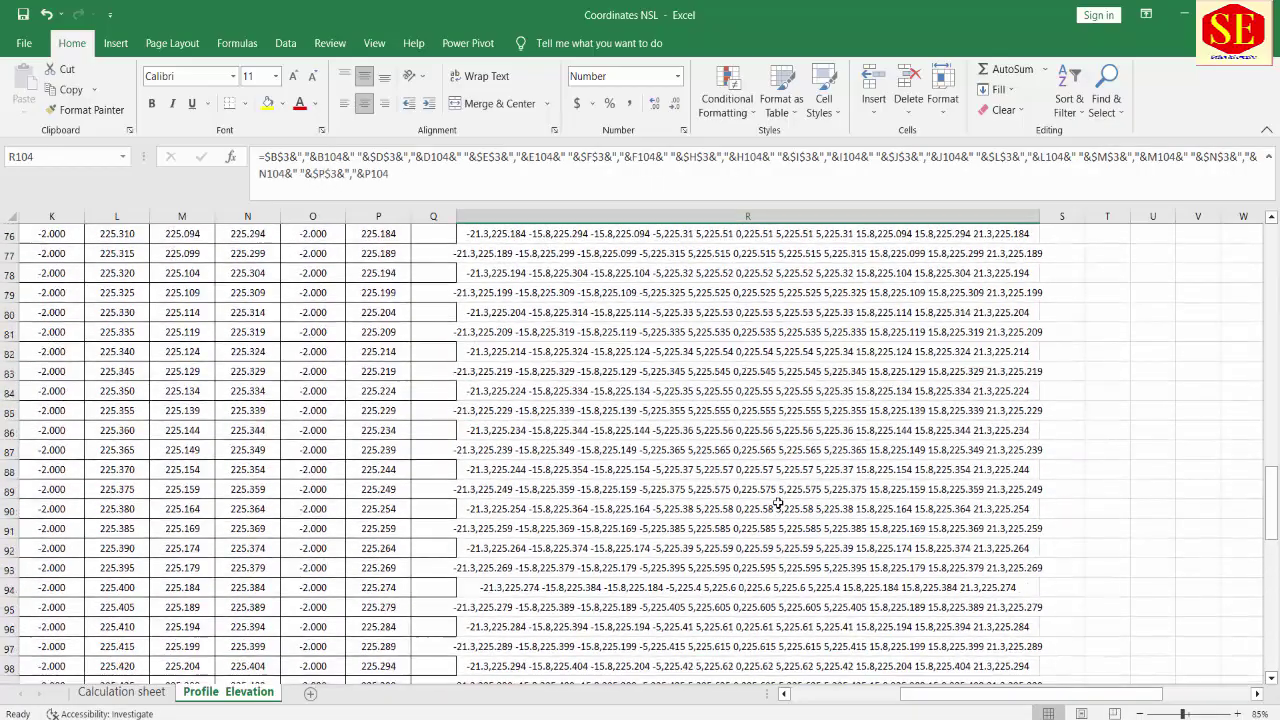
Step: Re-autofit column R so the longest coordinate strings show in full
{"action": "scroll", "coordinate": [777, 503], "scroll_direction": "up", "scroll_amount": 17}
{"action": "scroll", "coordinate": [777, 503], "scroll_direction": "down", "scroll_amount": 10}
{"action": "scroll", "coordinate": [740, 480], "scroll_direction": "down", "scroll_amount": 10}
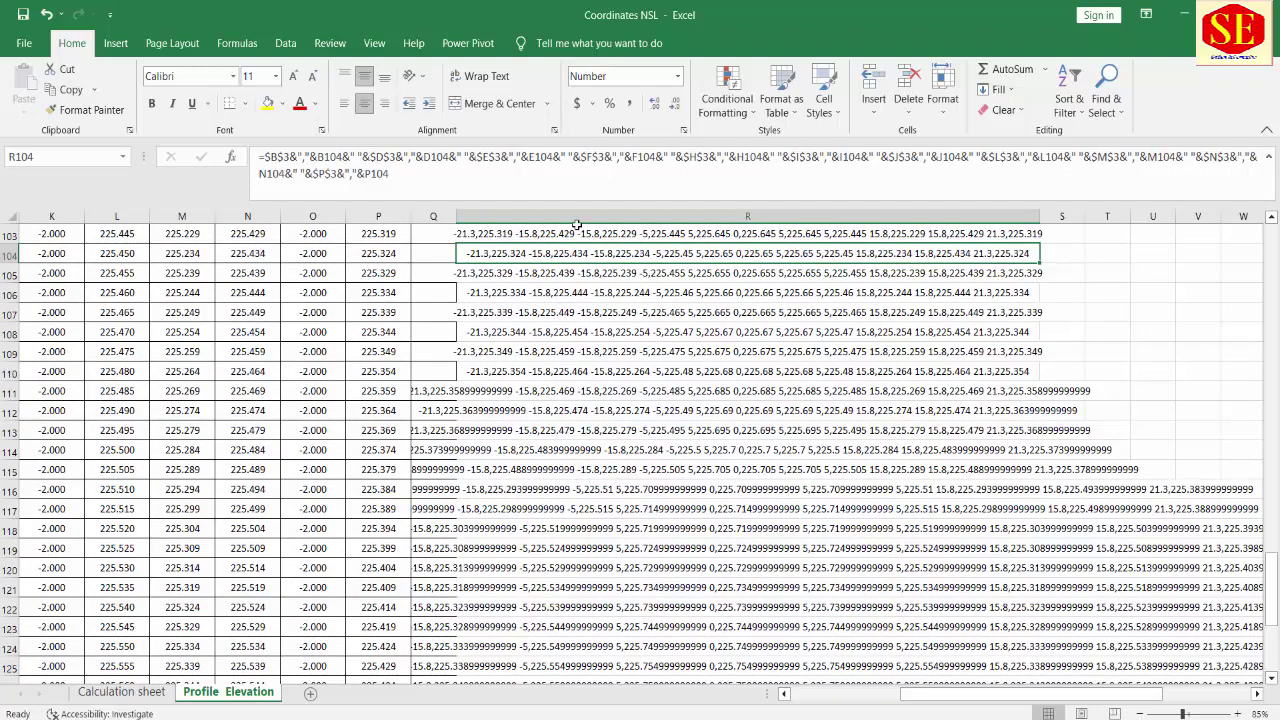
{"action": "double_click", "coordinate": [1043, 222]}
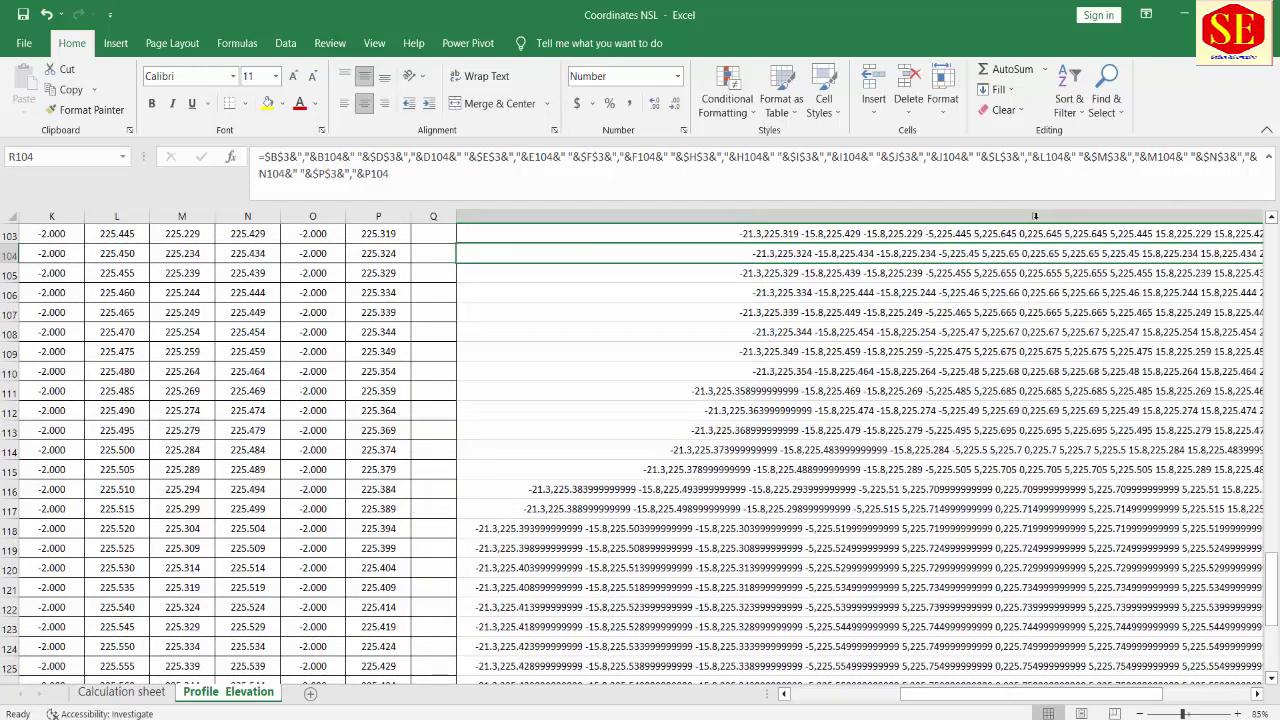
{"action": "scroll", "coordinate": [968, 448], "scroll_direction": "up", "scroll_amount": 20}
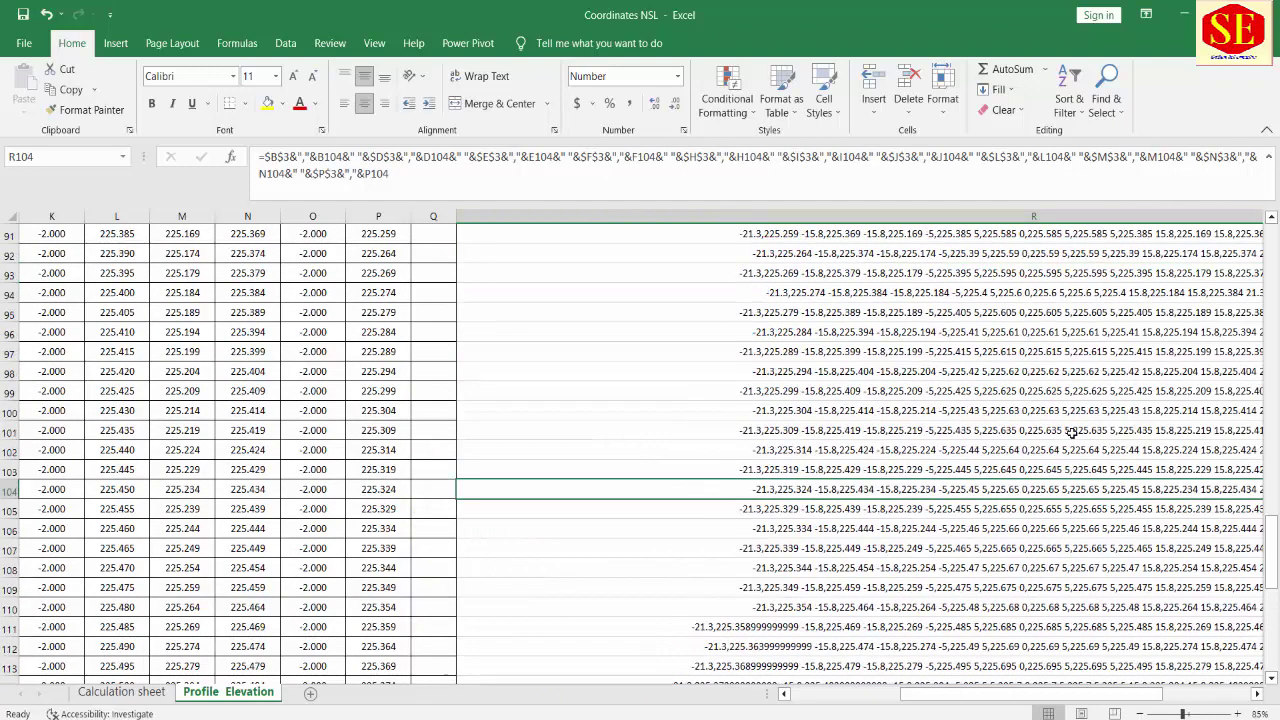
{"action": "scroll", "coordinate": [1070, 432], "scroll_direction": "up", "scroll_amount": 12}
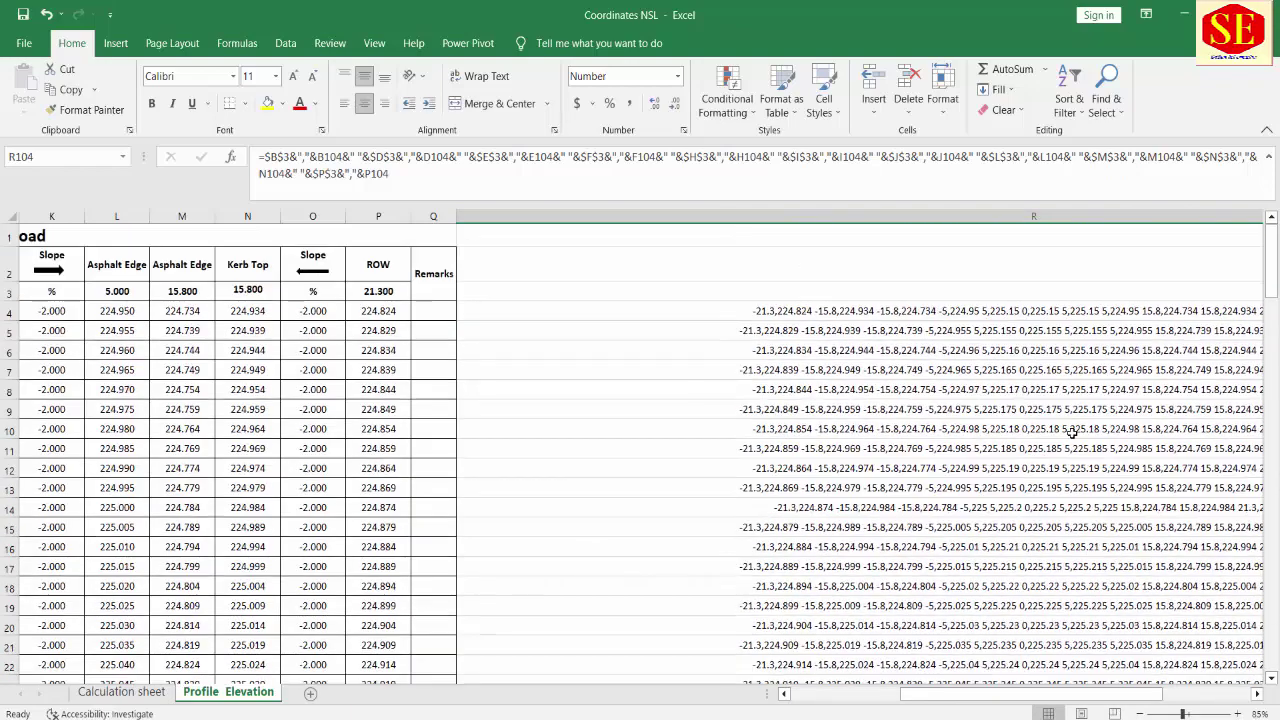
{"action": "key", "text": "ctrl+c"}
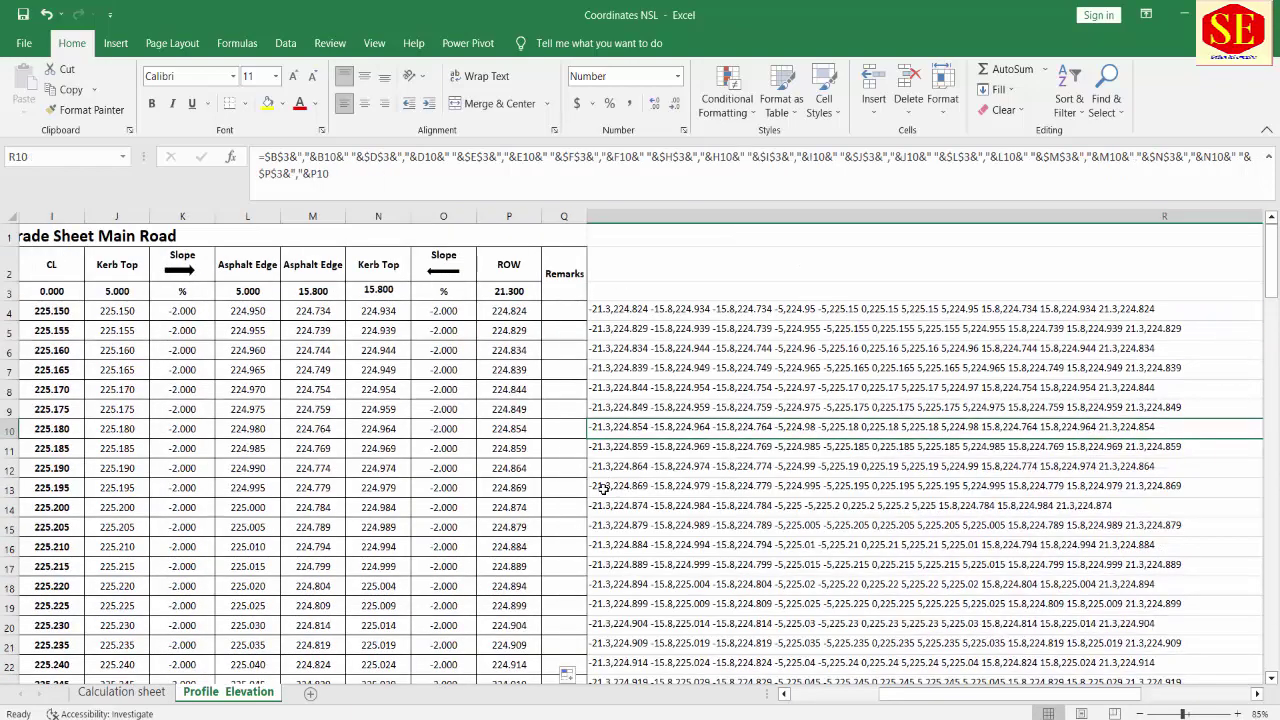
{"action": "double_click", "coordinate": [603, 488]}
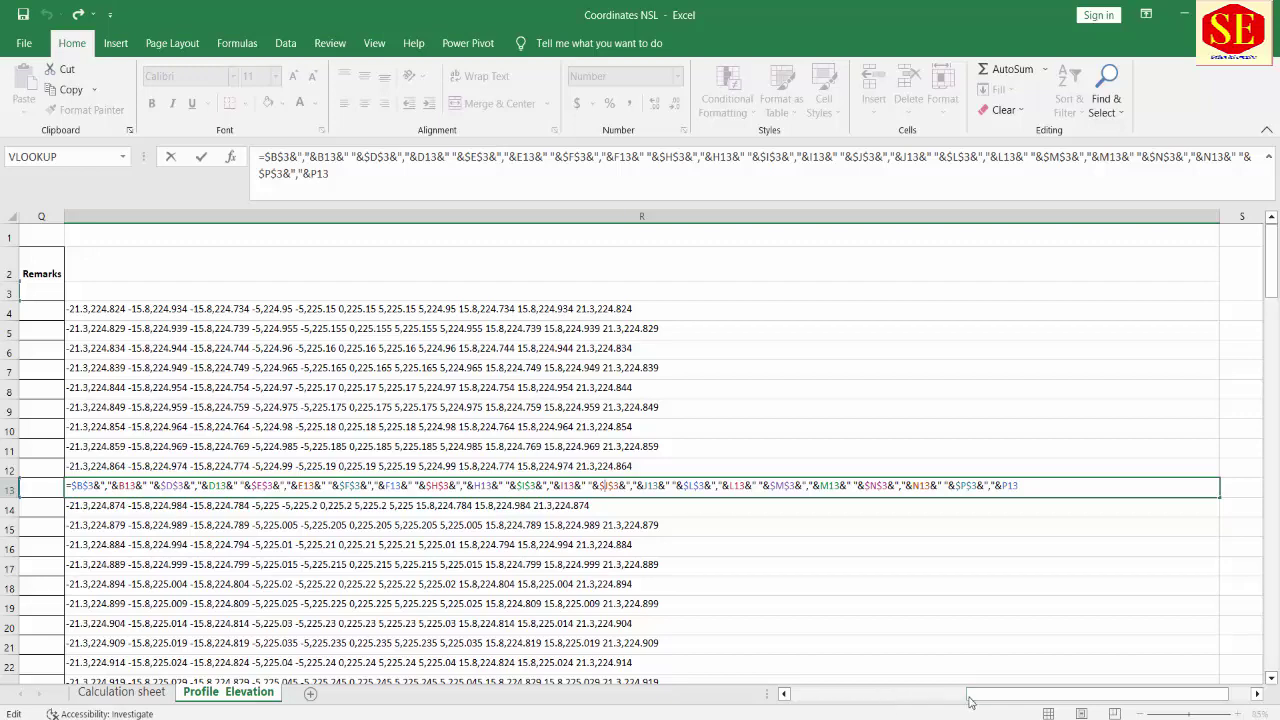
{"action": "left_click_drag", "start_coordinate": [970, 700], "coordinate": [760, 702]}
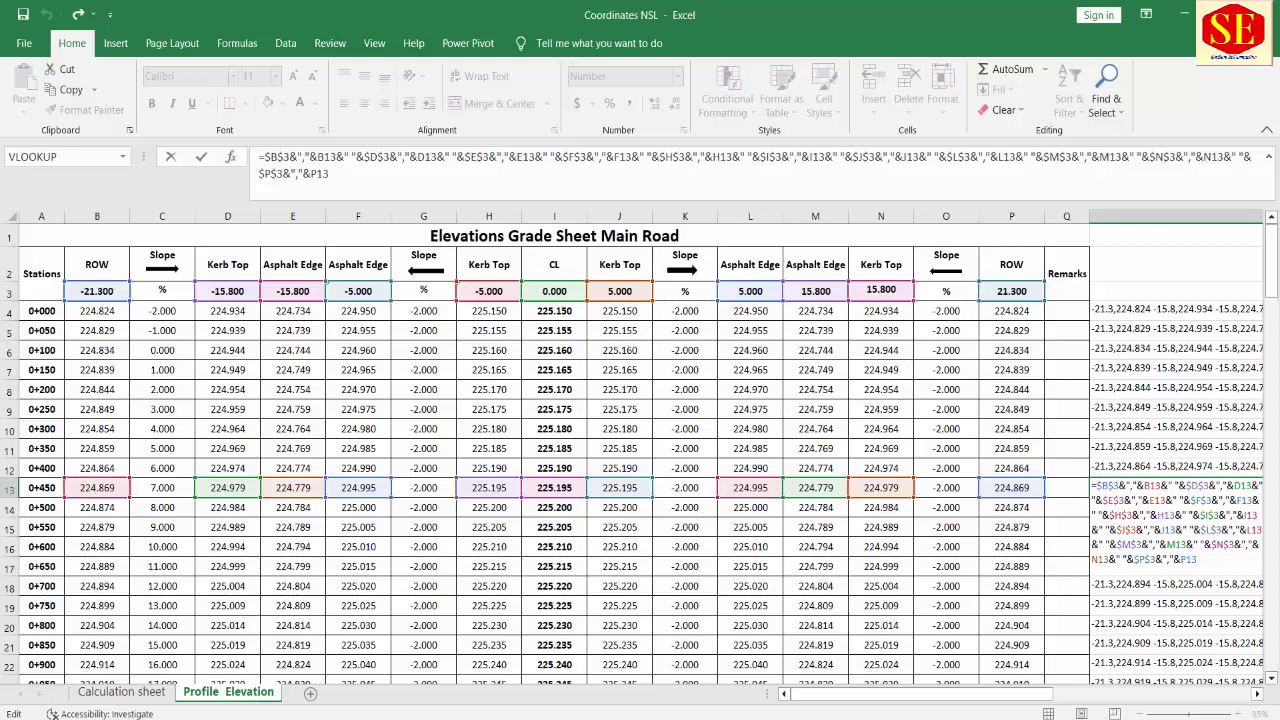
{"action": "scroll", "coordinate": [1140, 505], "scroll_direction": "down", "scroll_amount": 2}
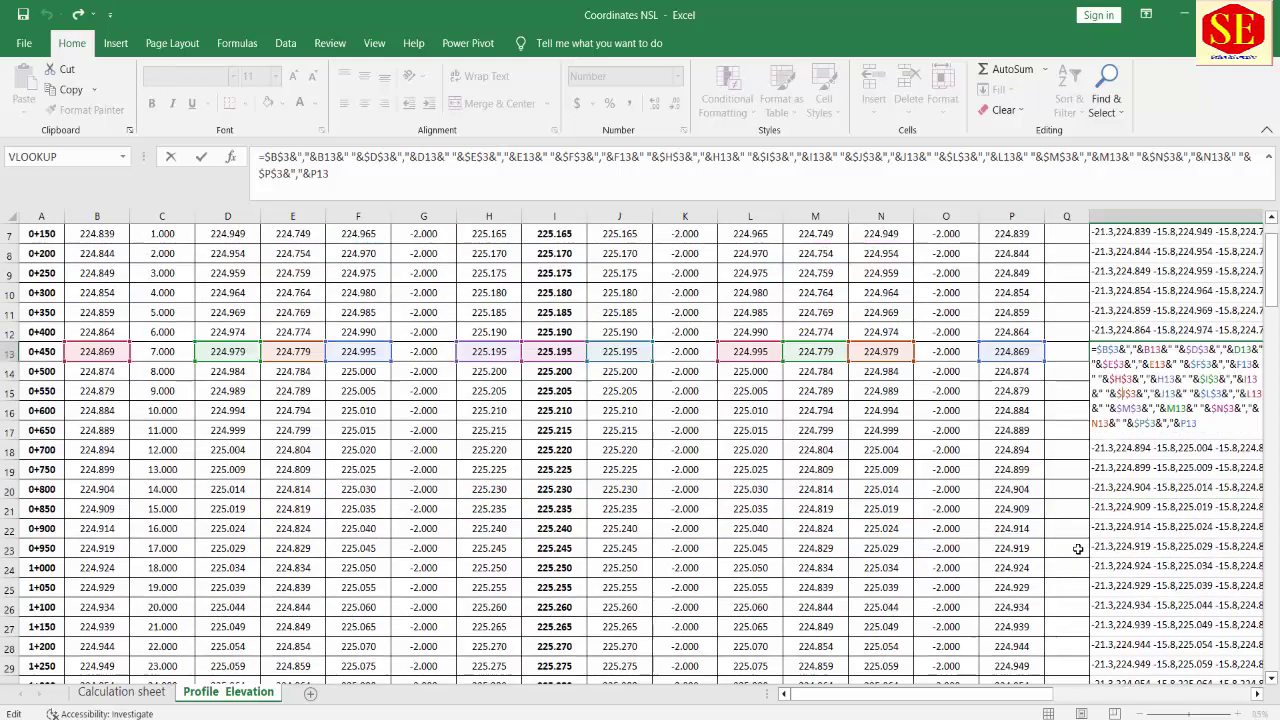
{"action": "key", "text": "Escape"}
{"action": "scroll", "coordinate": [1140, 505], "scroll_direction": "right", "scroll_amount": 3}
{"action": "double_click", "coordinate": [527, 548]}
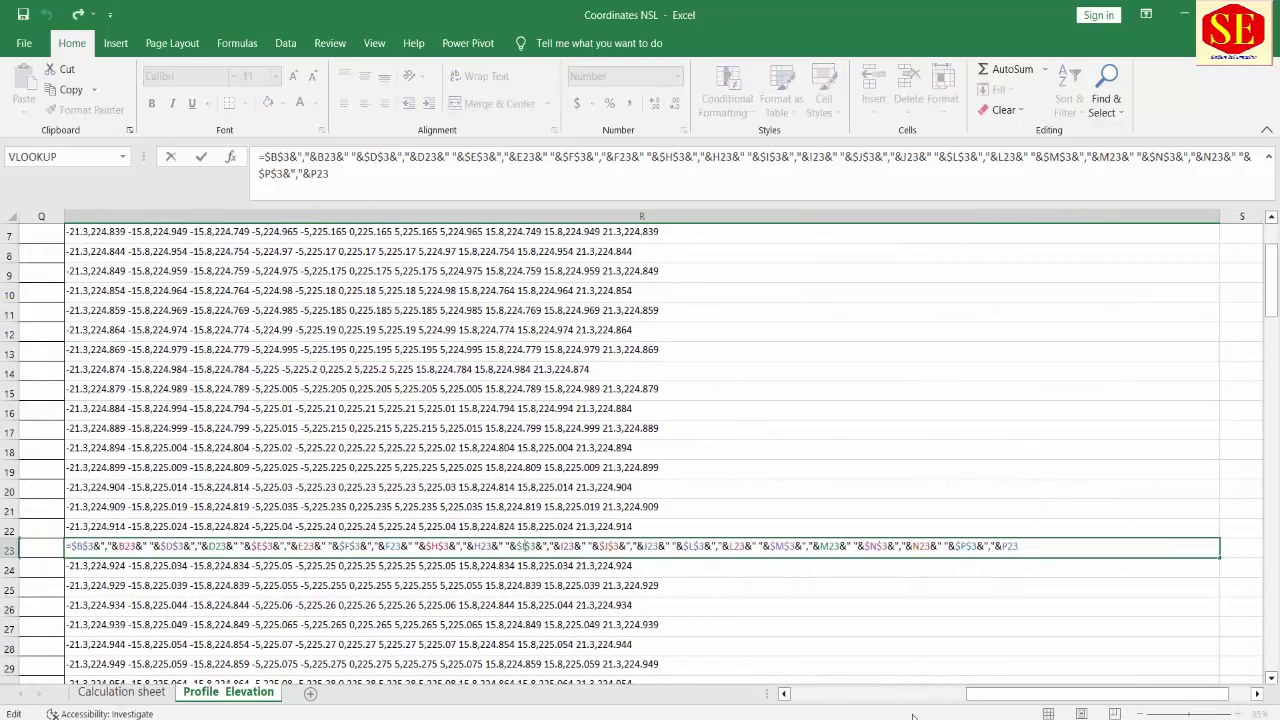
{"action": "left_click_drag", "start_coordinate": [1063, 694], "coordinate": [880, 694]}
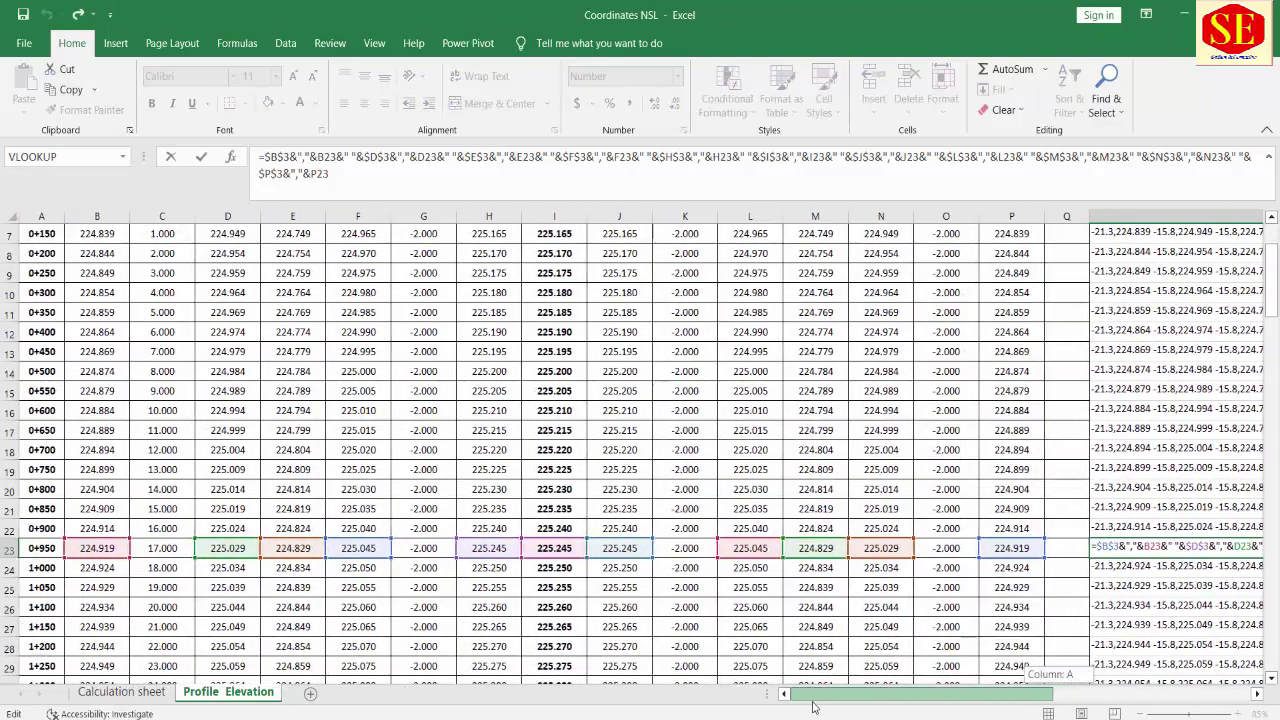
{"action": "scroll", "coordinate": [775, 578], "scroll_direction": "up", "scroll_amount": 2}
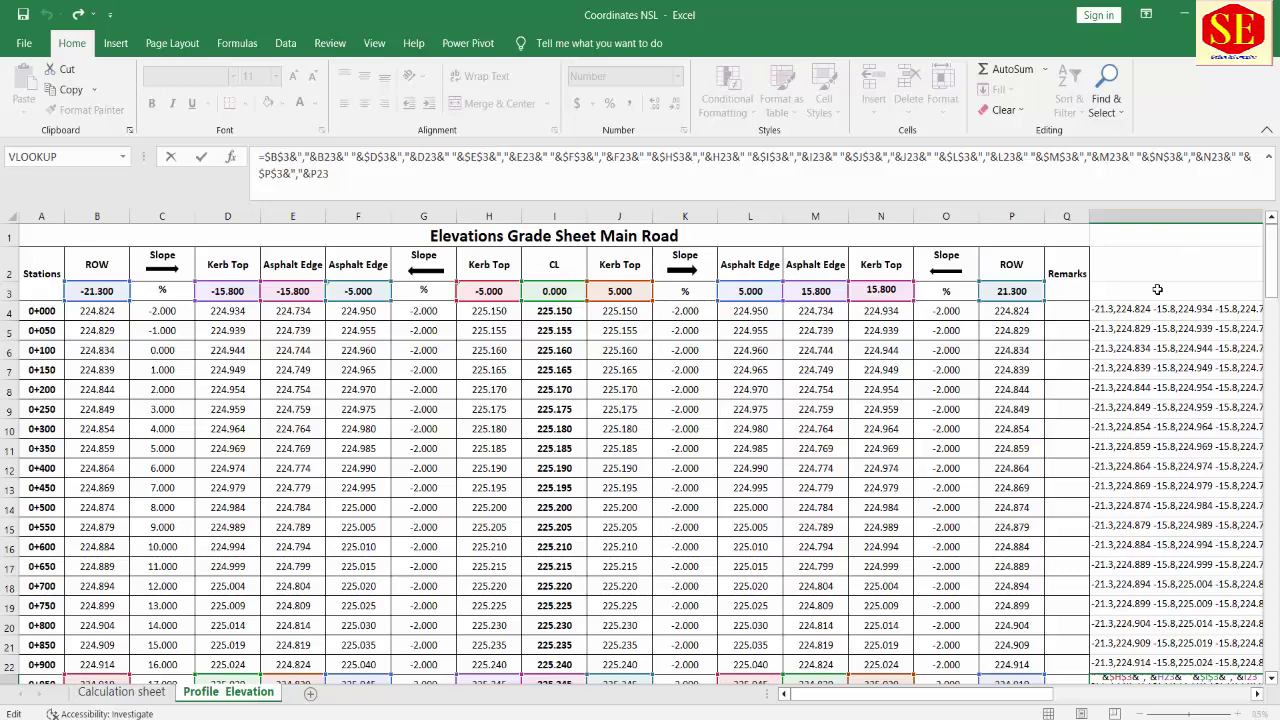
{"action": "left_click", "coordinate": [1128, 309]}
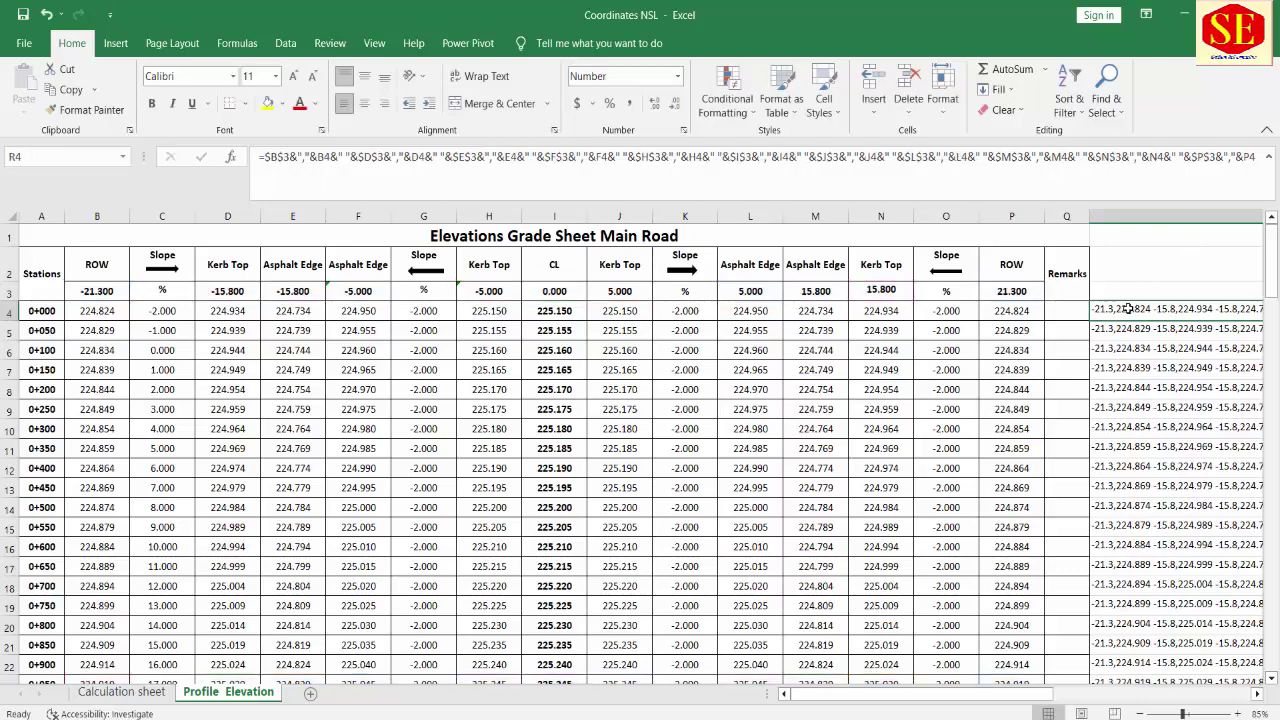
{"action": "left_click_drag", "start_coordinate": [1020, 694], "coordinate": [1120, 705]}
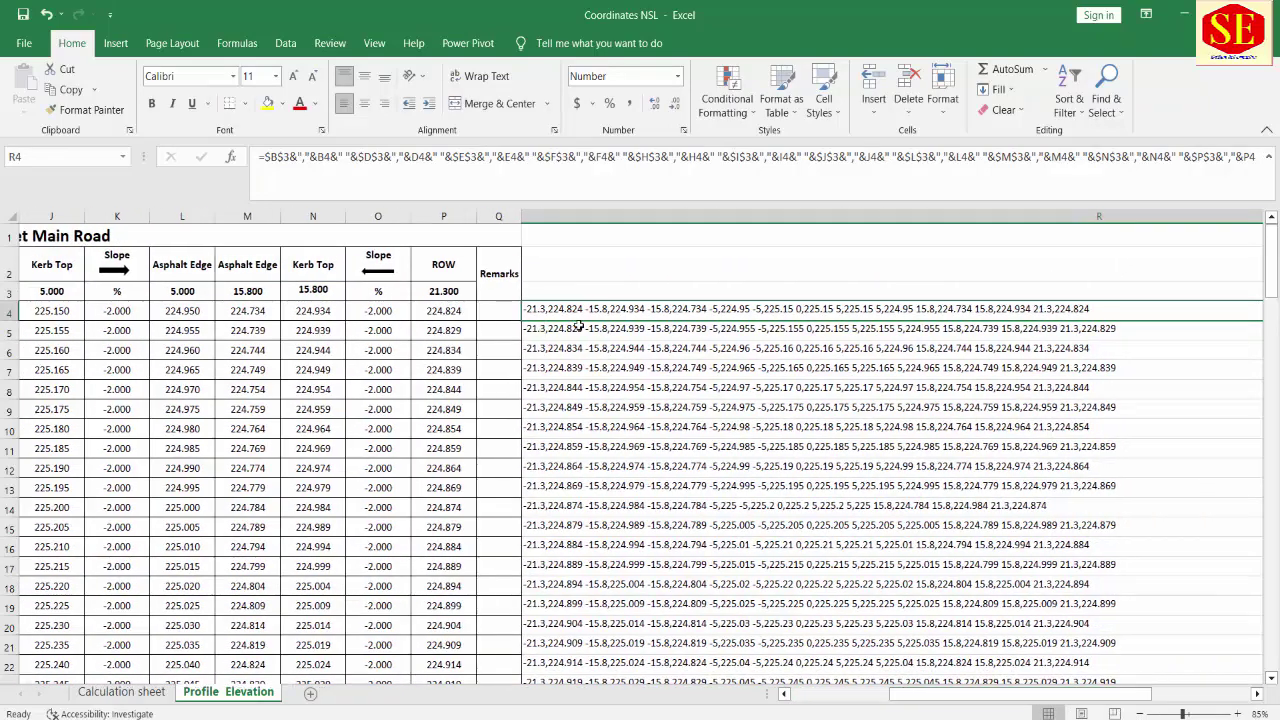
{"action": "left_click_drag", "start_coordinate": [903, 695], "coordinate": [805, 695]}
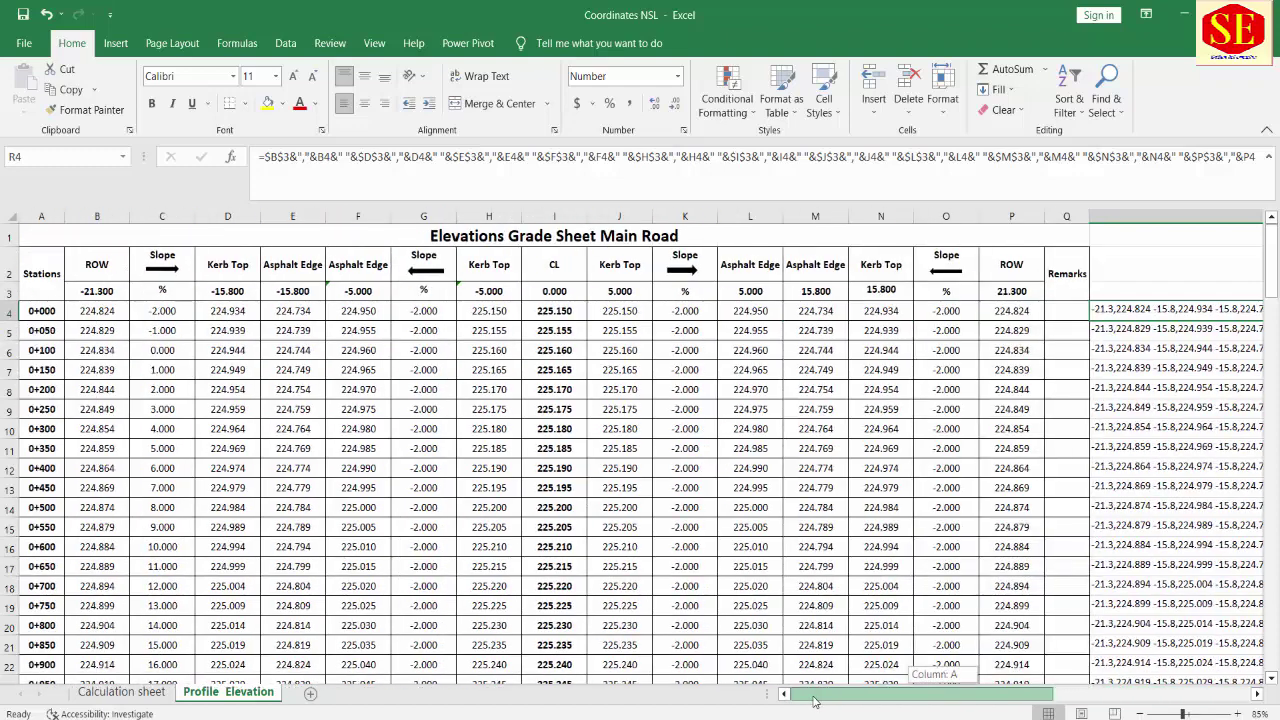
Step: Hide columns B through P
{"action": "left_click", "coordinate": [1014, 216]}
{"action": "left_click_drag", "start_coordinate": [1014, 216], "coordinate": [83, 216]}
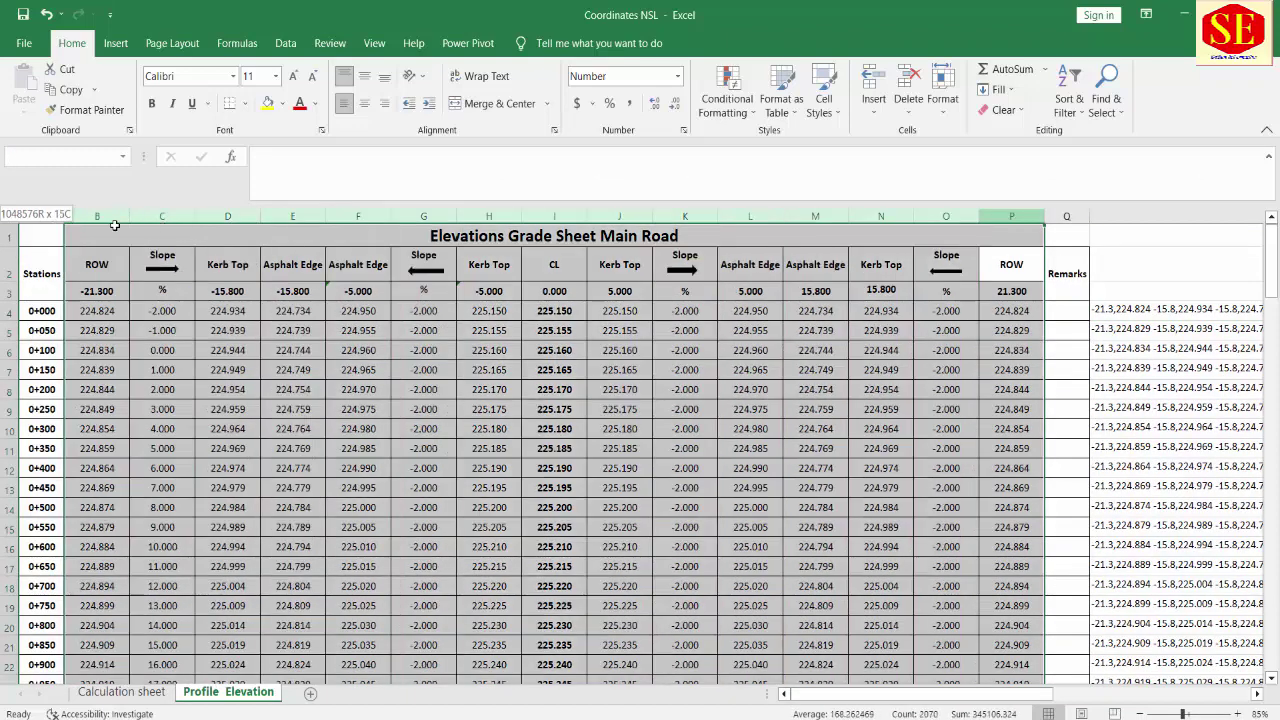
{"action": "right_click", "coordinate": [83, 216]}
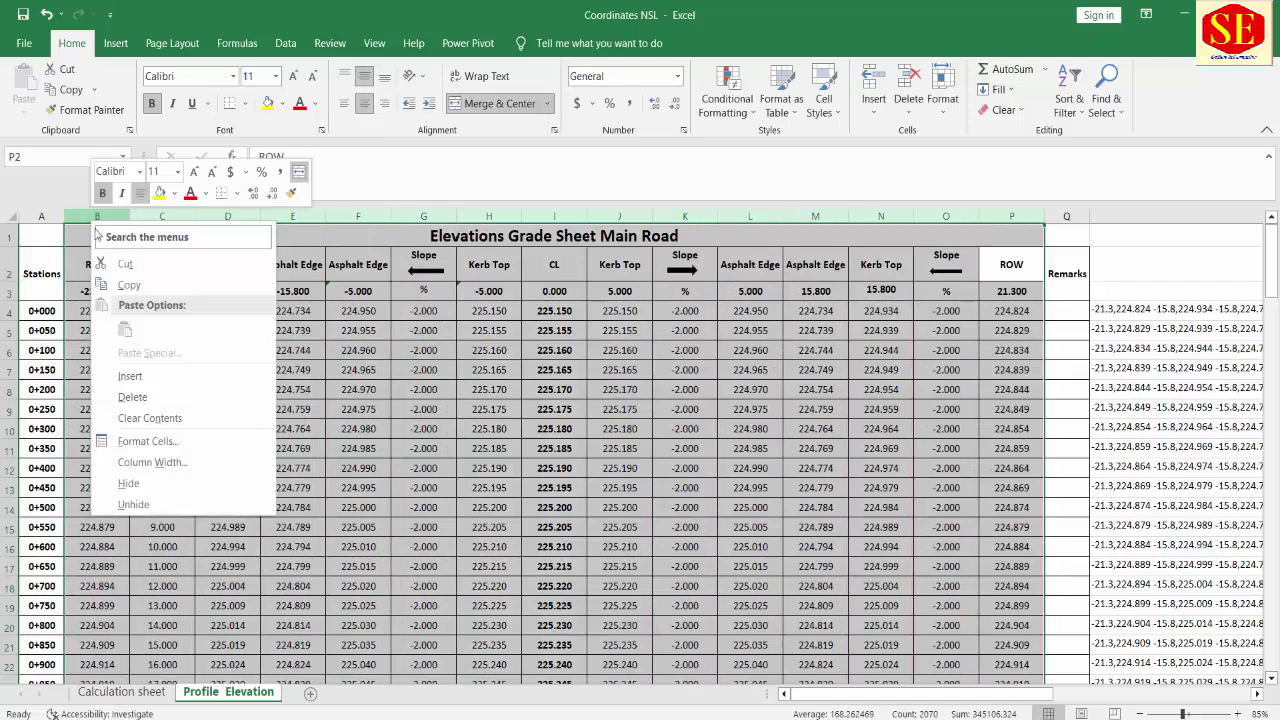
{"action": "left_click", "coordinate": [175, 483]}
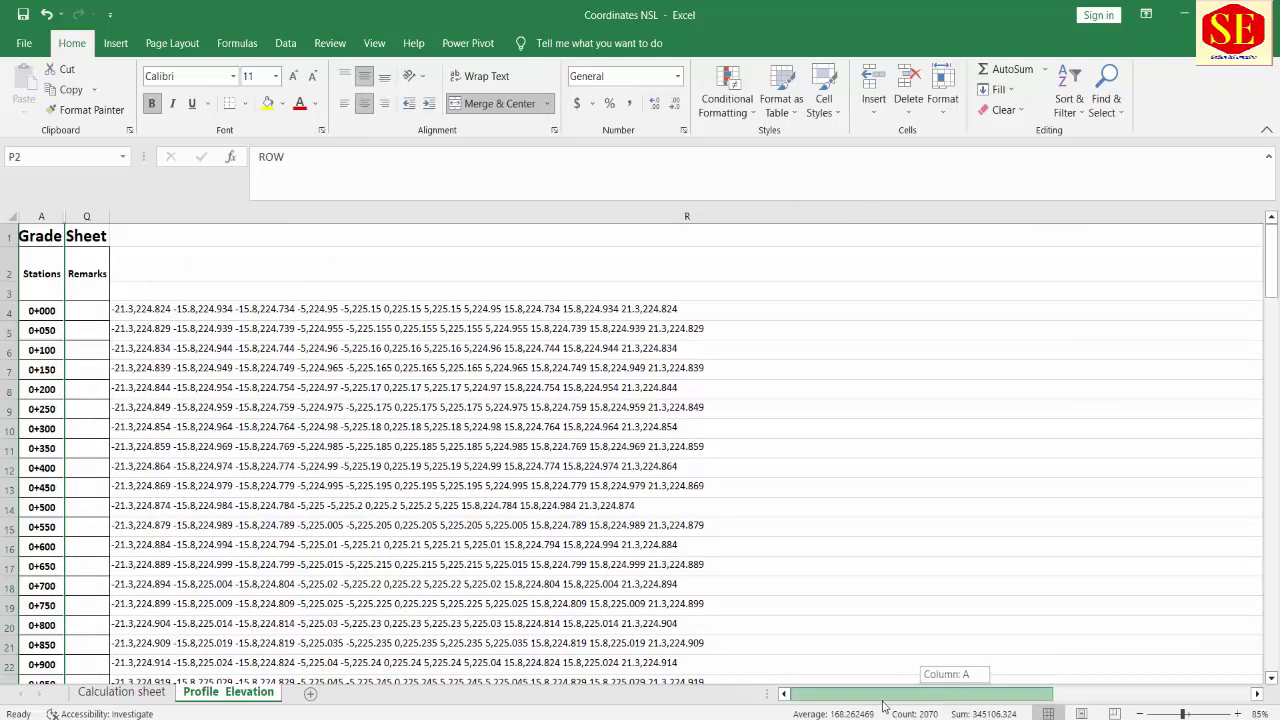
Step: Copy the station 0+000 coordinate string from cell R4
{"action": "left_click", "coordinate": [58, 318]}
{"action": "left_click", "coordinate": [185, 314]}
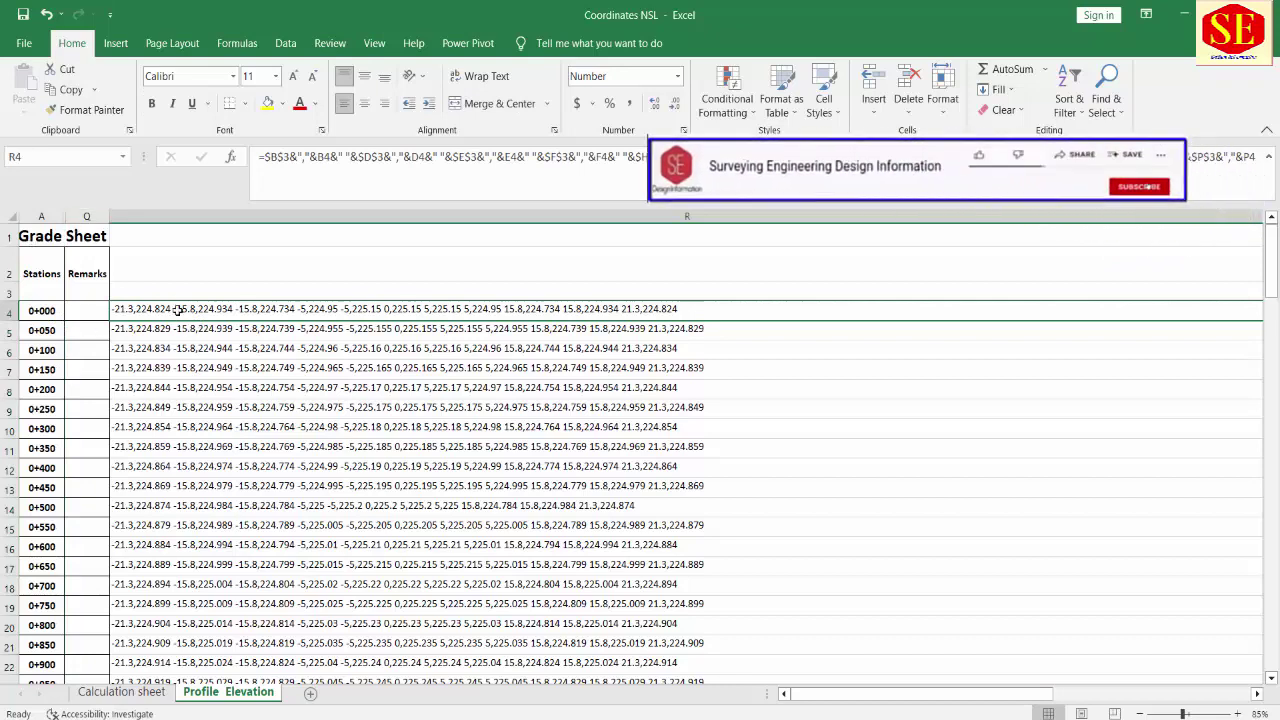
{"action": "right_click", "coordinate": [172, 312]}
{"action": "left_click", "coordinate": [209, 352]}
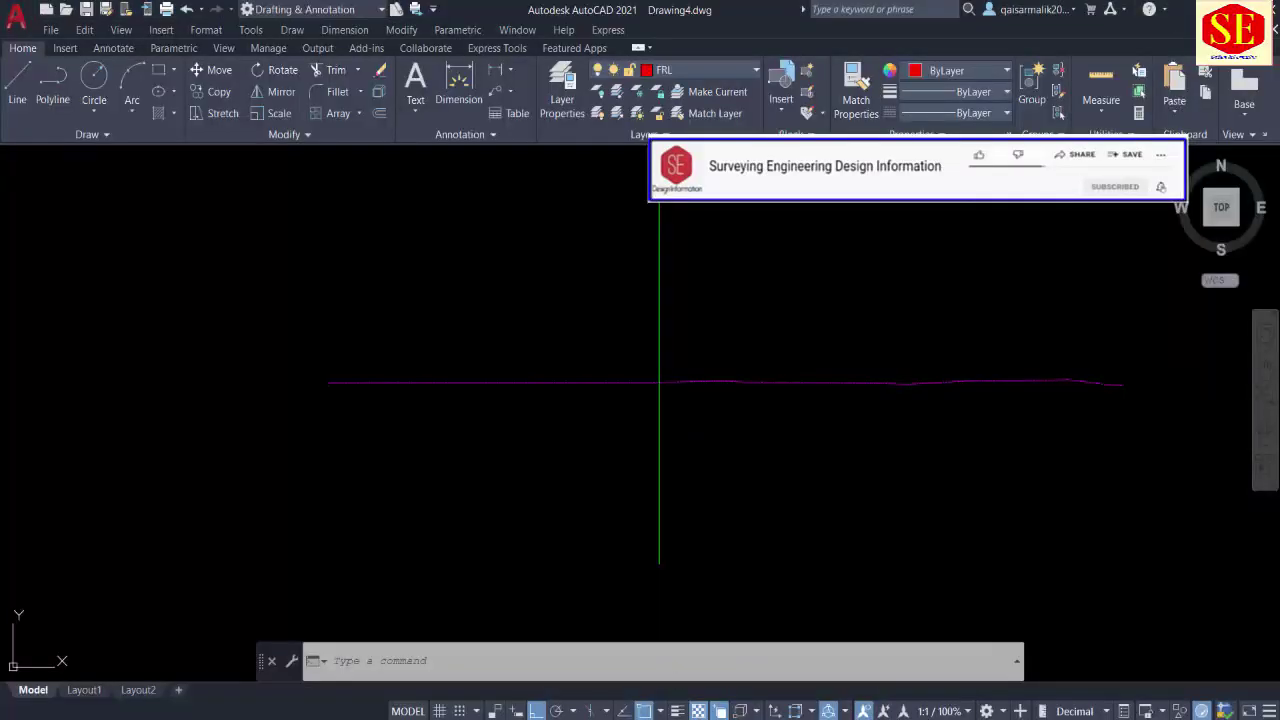
Step: Draw the red formation polyline by pasting the copied offset,elevation pairs as points
{"action": "left_click", "coordinate": [708, 73]}
{"action": "type", "text": "l"}
{"action": "key", "text": "Return"}
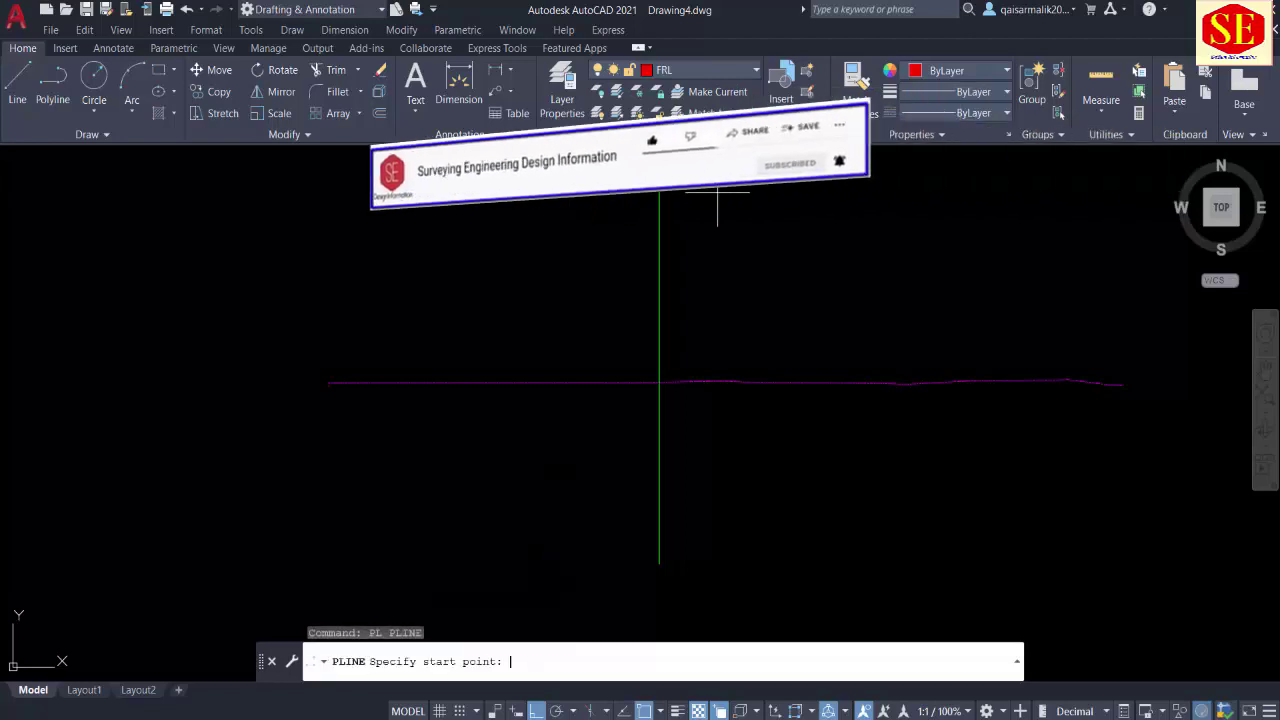
{"action": "right_click", "coordinate": [540, 671]}
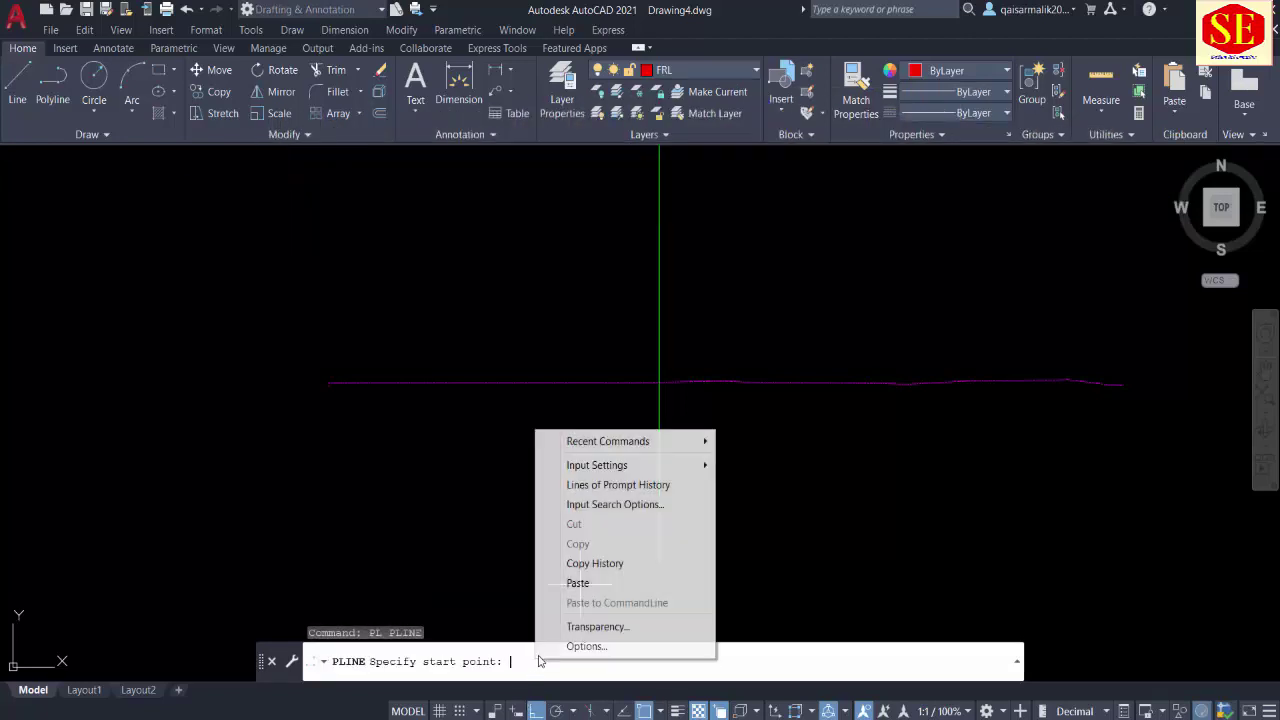
{"action": "left_click", "coordinate": [595, 583]}
{"action": "key", "text": "Escape"}
{"action": "scroll", "coordinate": [737, 352], "scroll_direction": "up", "scroll_amount": 5}
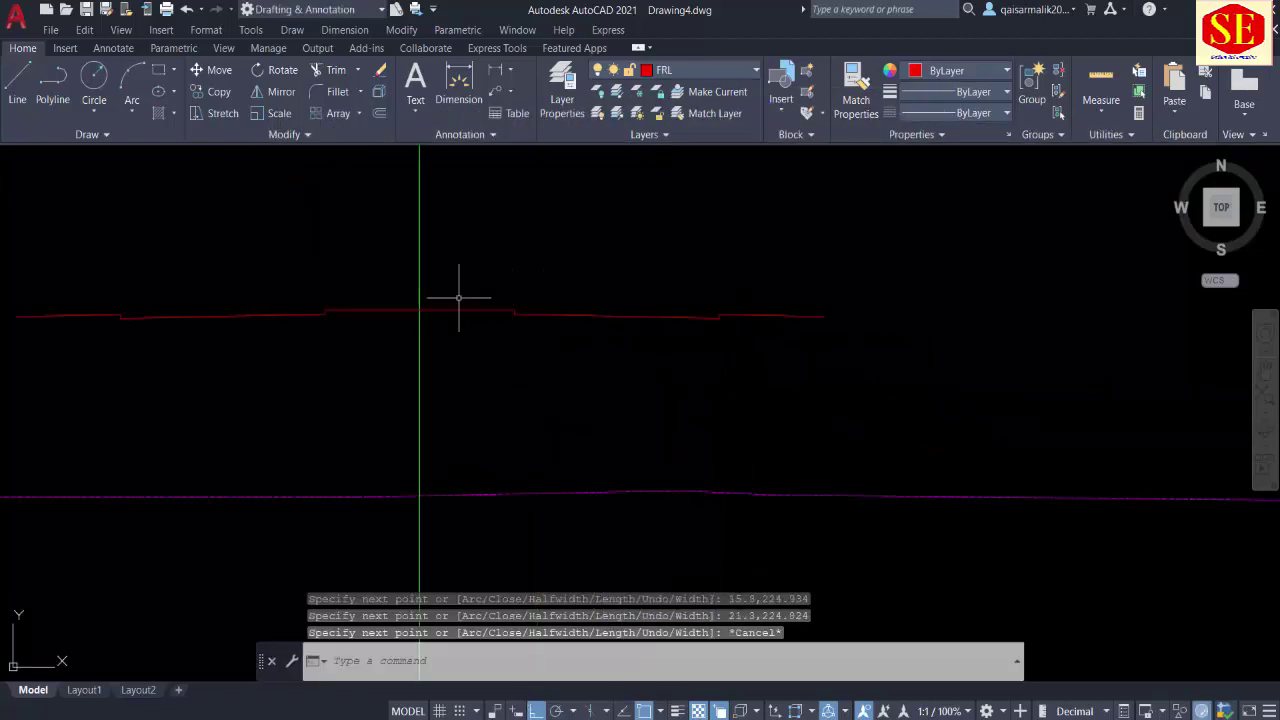
{"action": "middle_click_drag", "start_coordinate": [457, 294], "coordinate": [706, 343]}
{"action": "scroll", "coordinate": [538, 365], "scroll_direction": "up", "scroll_amount": 2}
{"action": "left_click", "coordinate": [538, 360]}
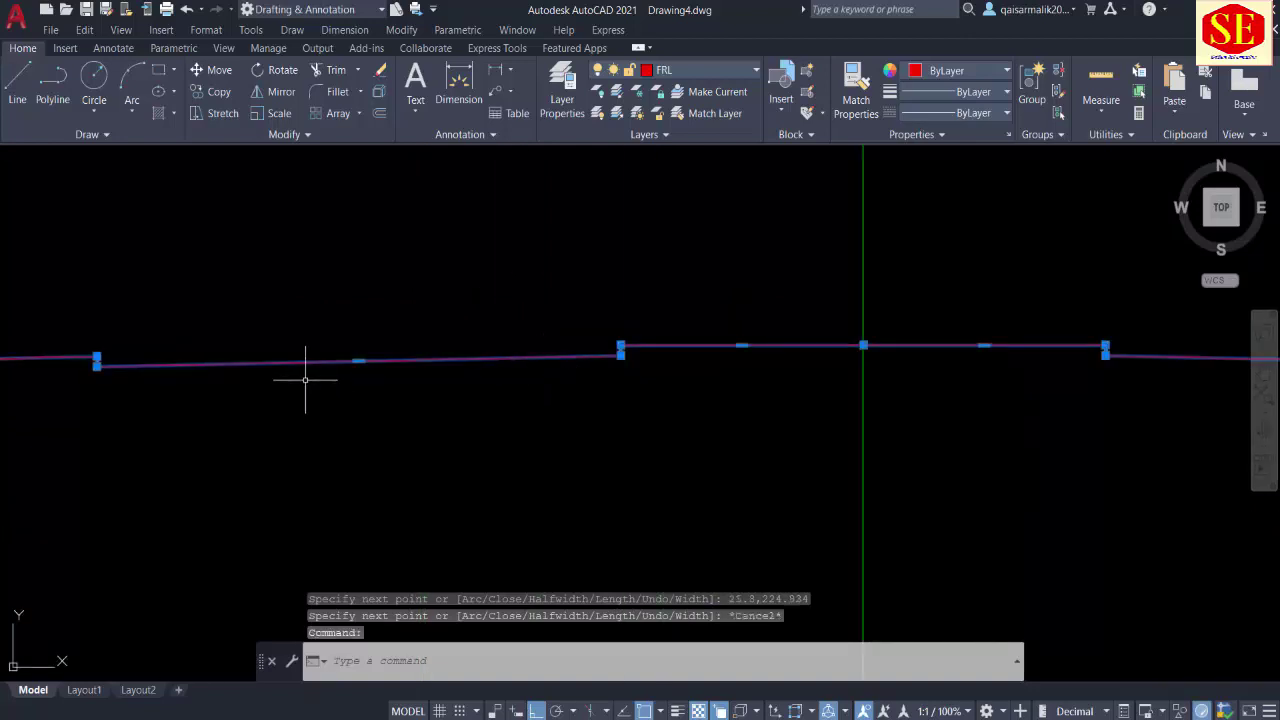
{"action": "middle_click_drag", "start_coordinate": [865, 380], "coordinate": [281, 373]}
{"action": "key", "text": "Escape"}
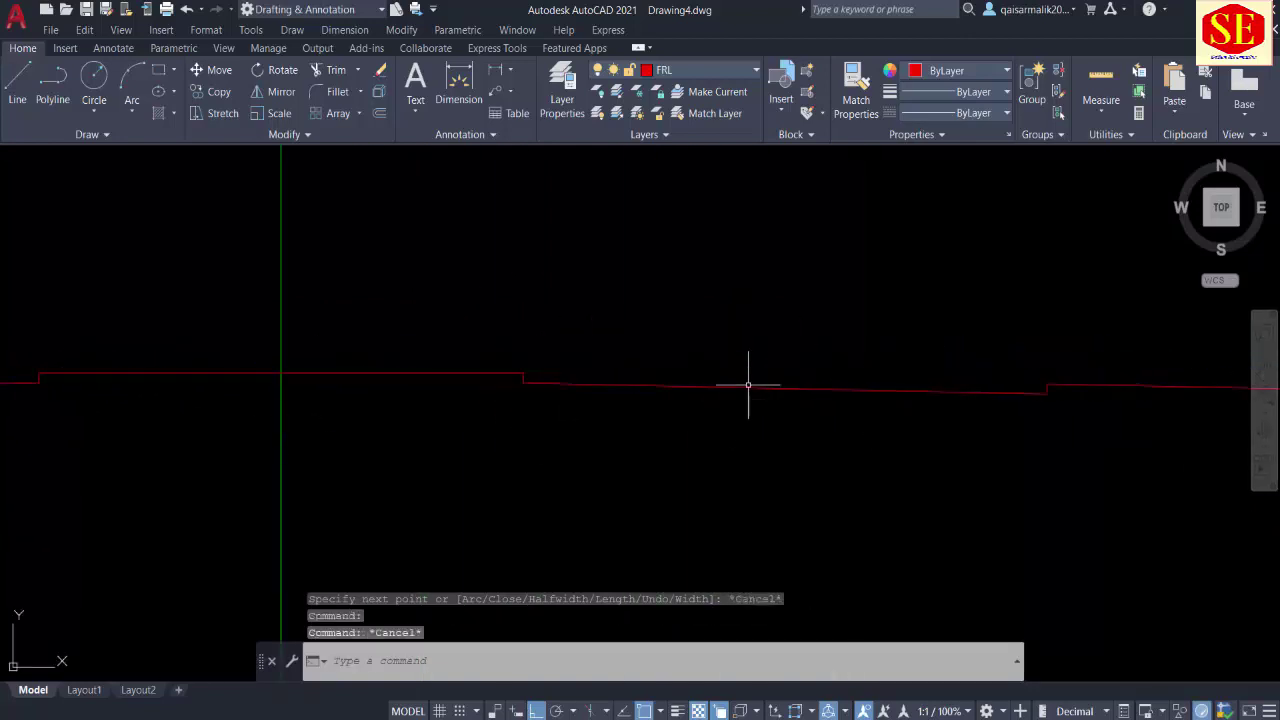
{"action": "scroll", "coordinate": [770, 362], "scroll_direction": "down", "scroll_amount": 1}
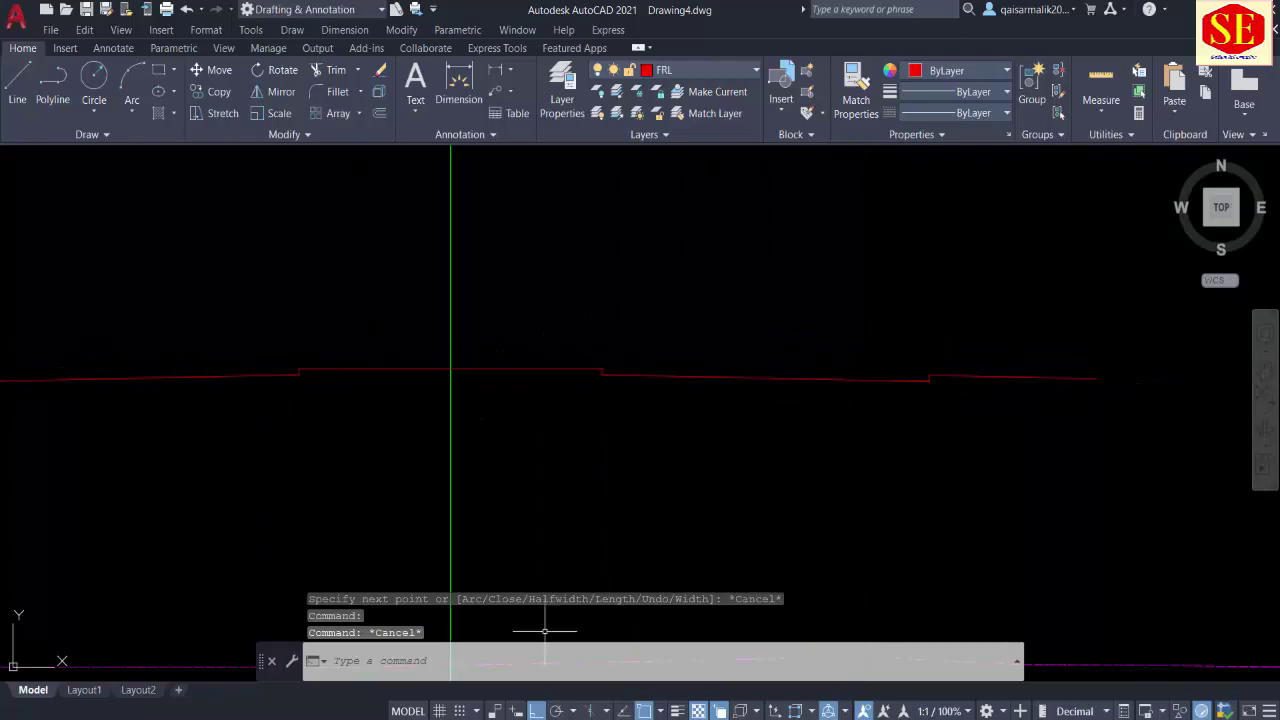
Step: Copy the typical section picture from the Excel sheet
{"action": "key", "text": "alt+Tab"}
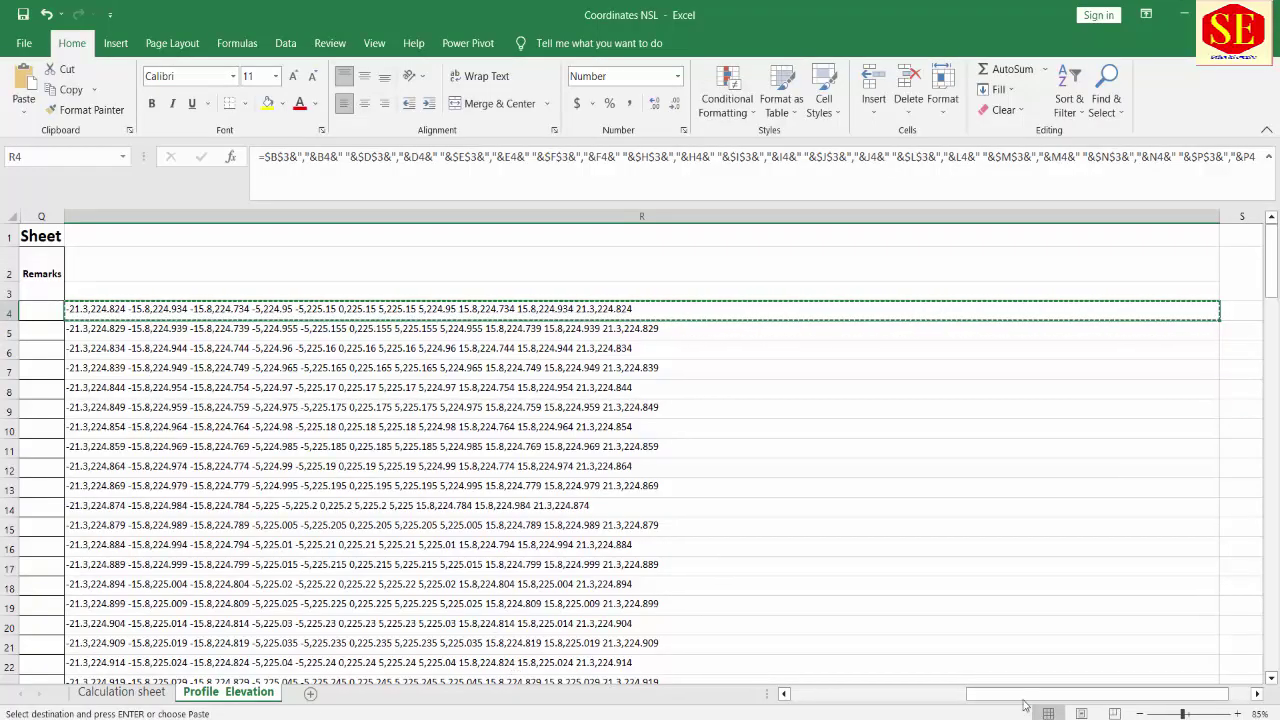
{"action": "left_click_drag", "start_coordinate": [1040, 694], "coordinate": [1165, 697]}
{"action": "left_click", "coordinate": [609, 337]}
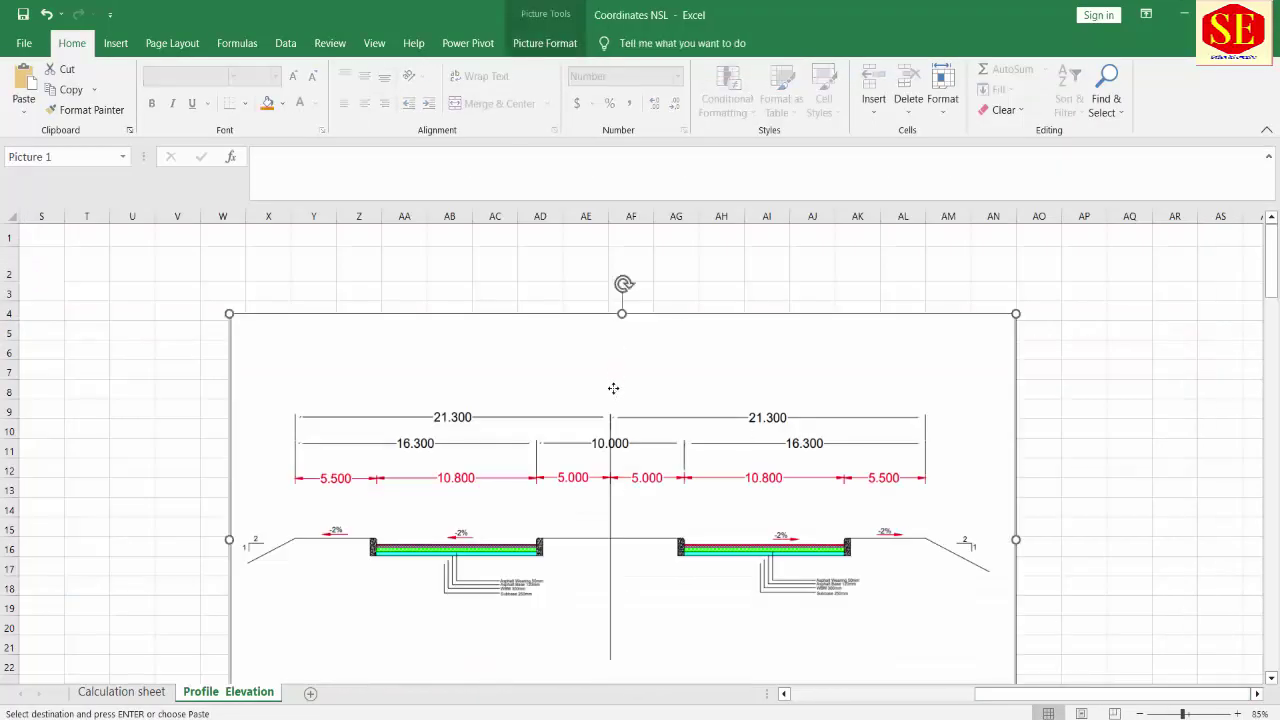
{"action": "right_click", "coordinate": [612, 385]}
{"action": "left_click", "coordinate": [647, 457]}
{"action": "key", "text": "Escape"}
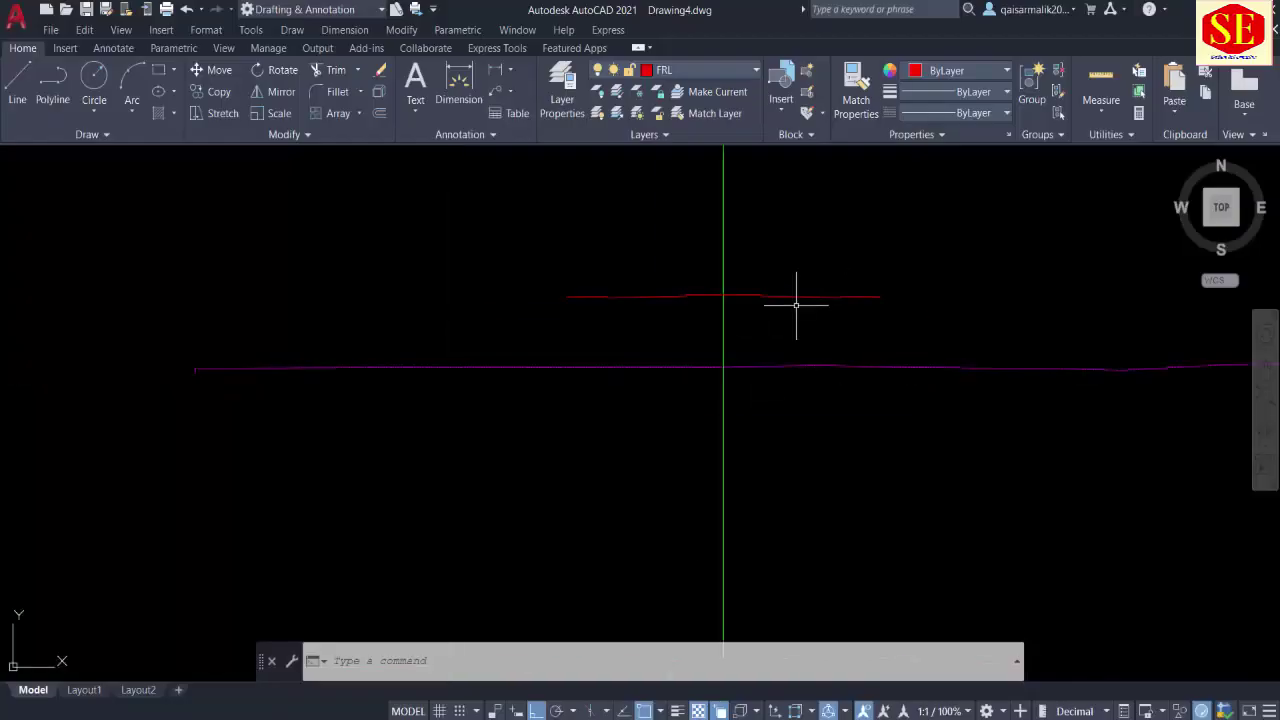
{"action": "scroll", "coordinate": [744, 398], "scroll_direction": "down", "scroll_amount": 4}
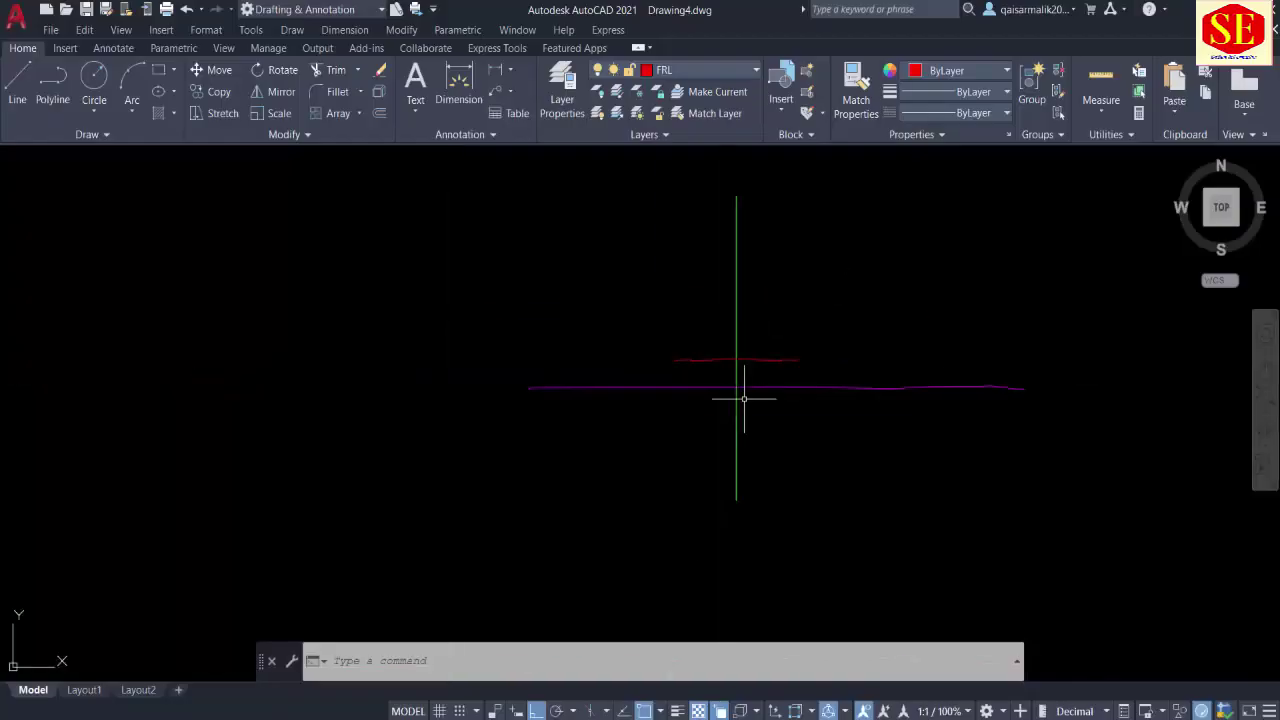
Step: Paste the typical section picture into the drawing to the right of the lines
{"action": "key", "text": "ctrl+v"}
{"action": "middle_click_drag", "start_coordinate": [846, 457], "coordinate": [592, 408]}
{"action": "left_click", "coordinate": [657, 378]}
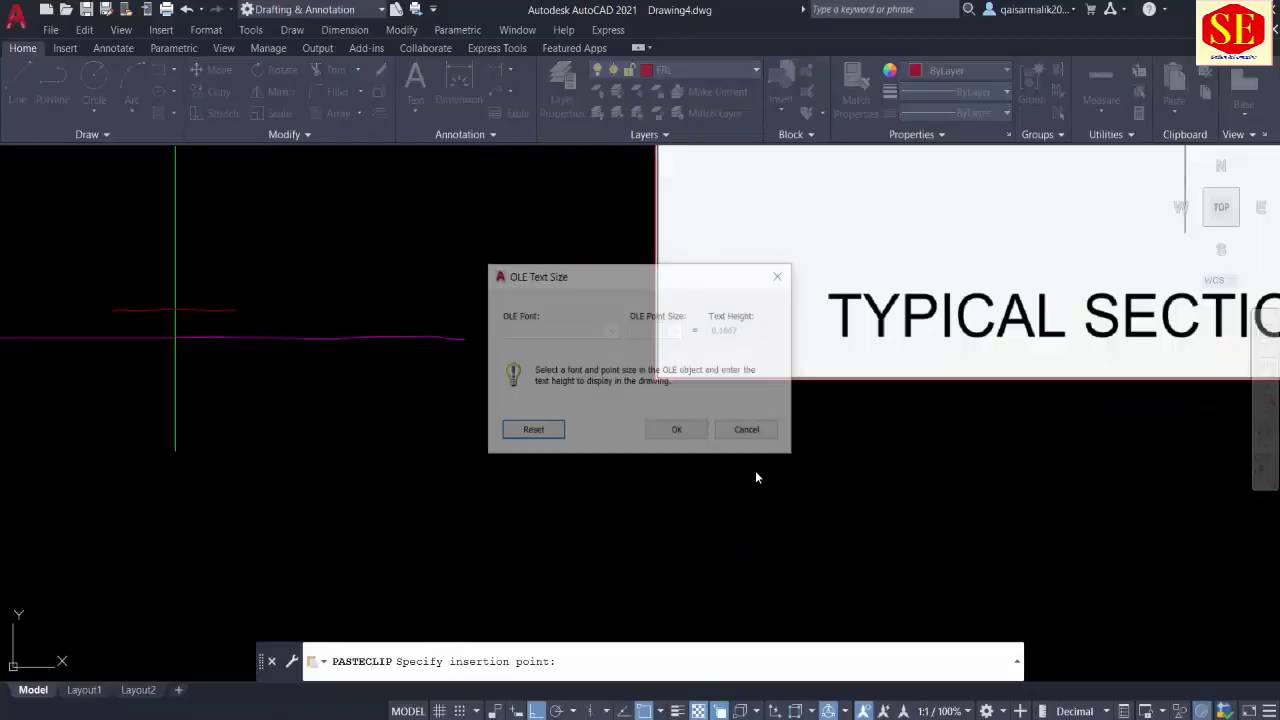
{"action": "left_click", "coordinate": [680, 431]}
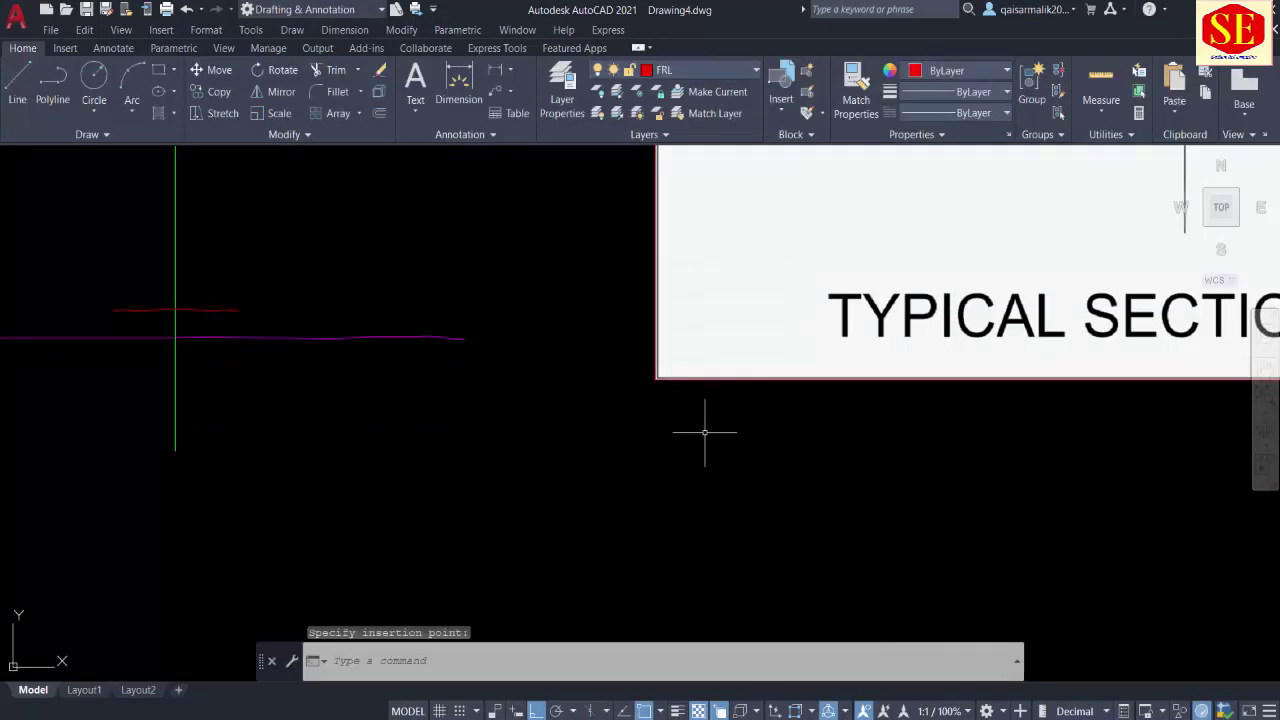
{"action": "scroll", "coordinate": [694, 456], "scroll_direction": "down", "scroll_amount": 4}
{"action": "scroll", "coordinate": [854, 309], "scroll_direction": "up", "scroll_amount": 6}
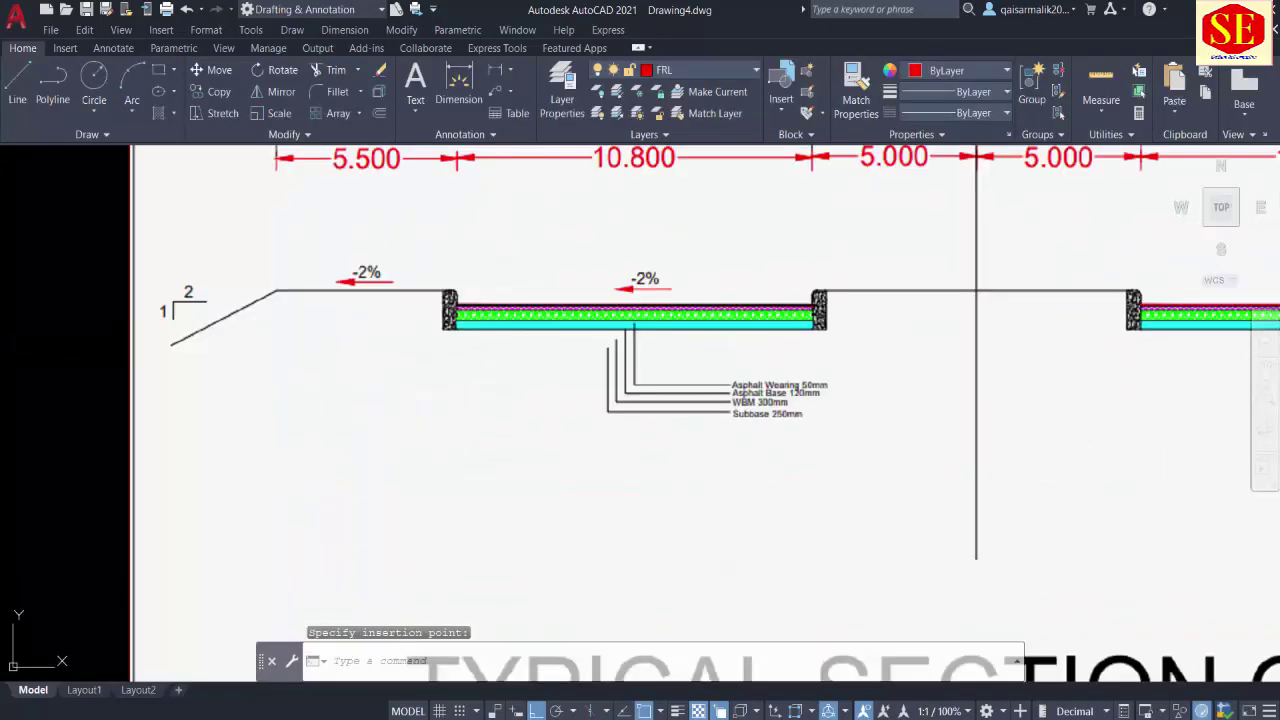
{"action": "scroll", "coordinate": [271, 514], "scroll_direction": "down", "scroll_amount": 2}
{"action": "scroll", "coordinate": [271, 514], "scroll_direction": "down", "scroll_amount": 2}
{"action": "scroll", "coordinate": [206, 491], "scroll_direction": "up", "scroll_amount": 4}
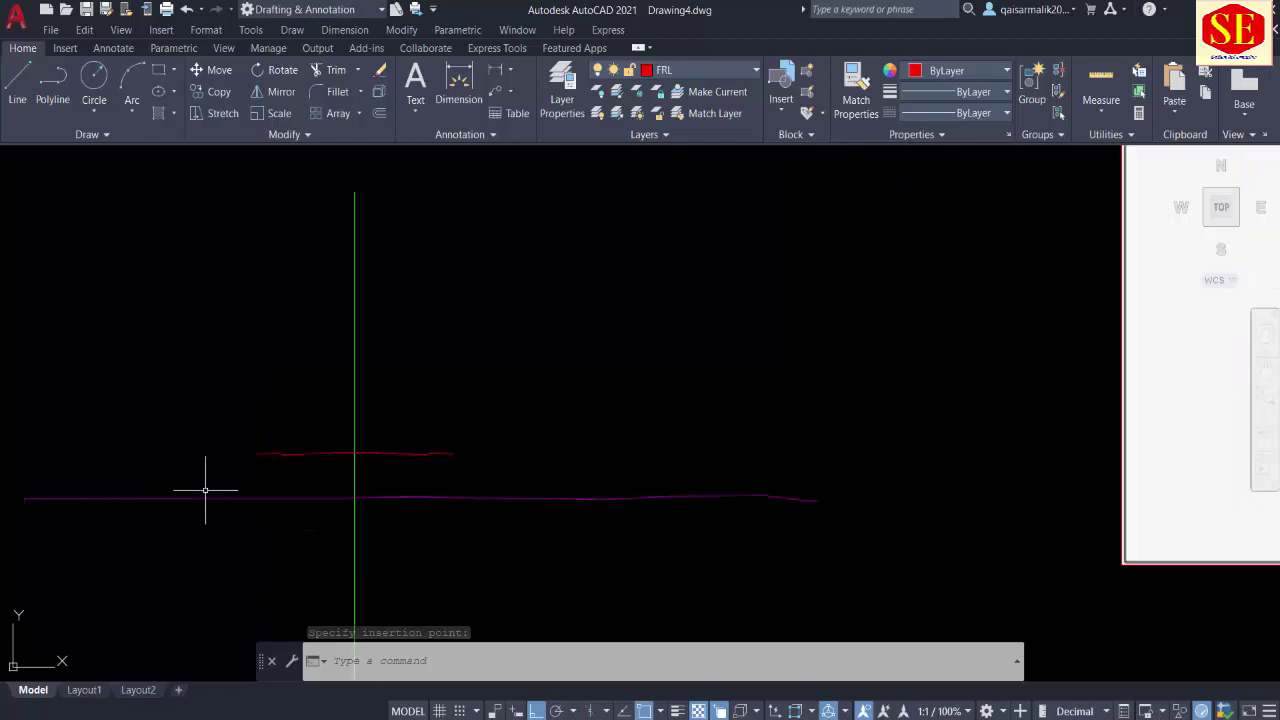
{"action": "scroll", "coordinate": [471, 462], "scroll_direction": "down", "scroll_amount": 1}
{"action": "scroll", "coordinate": [667, 479], "scroll_direction": "down", "scroll_amount": 2}
Step: Scale the section picture by a factor of 0.45
{"action": "left_click", "coordinate": [783, 499]}
{"action": "left_click", "coordinate": [829, 486]}
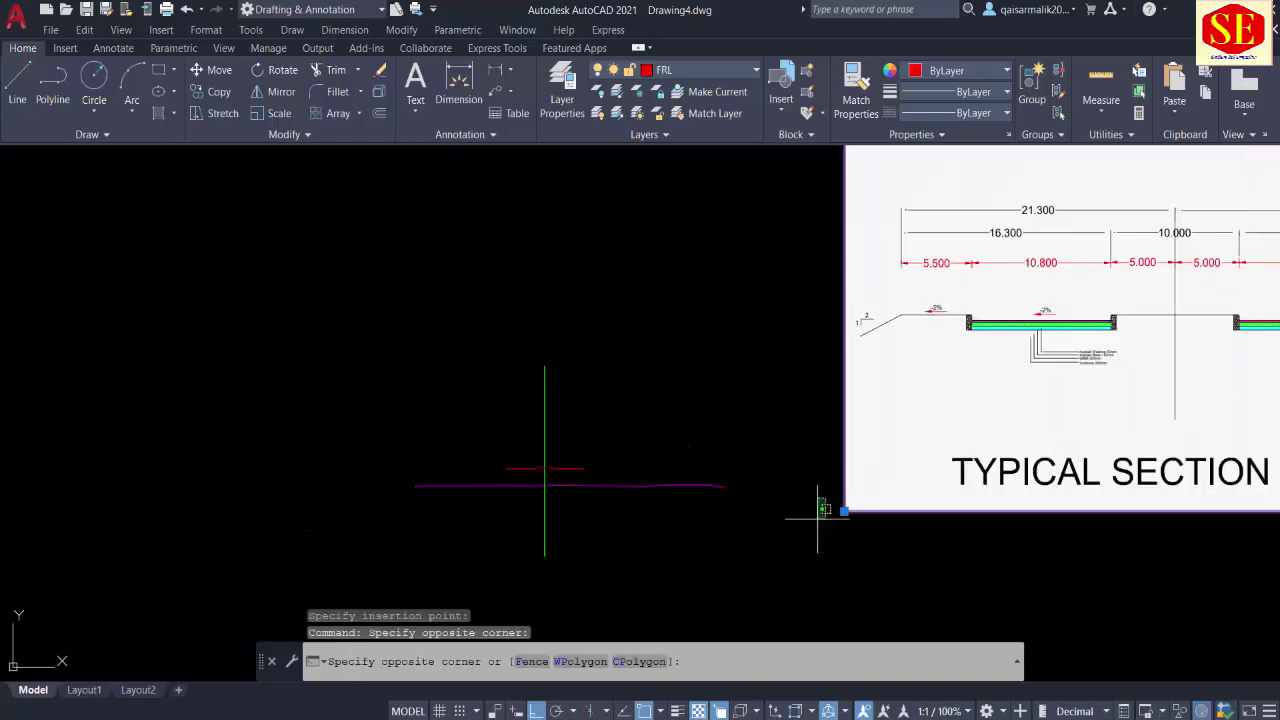
{"action": "type", "text": "sc"}
{"action": "key", "text": "Return"}
{"action": "left_click", "coordinate": [861, 572]}
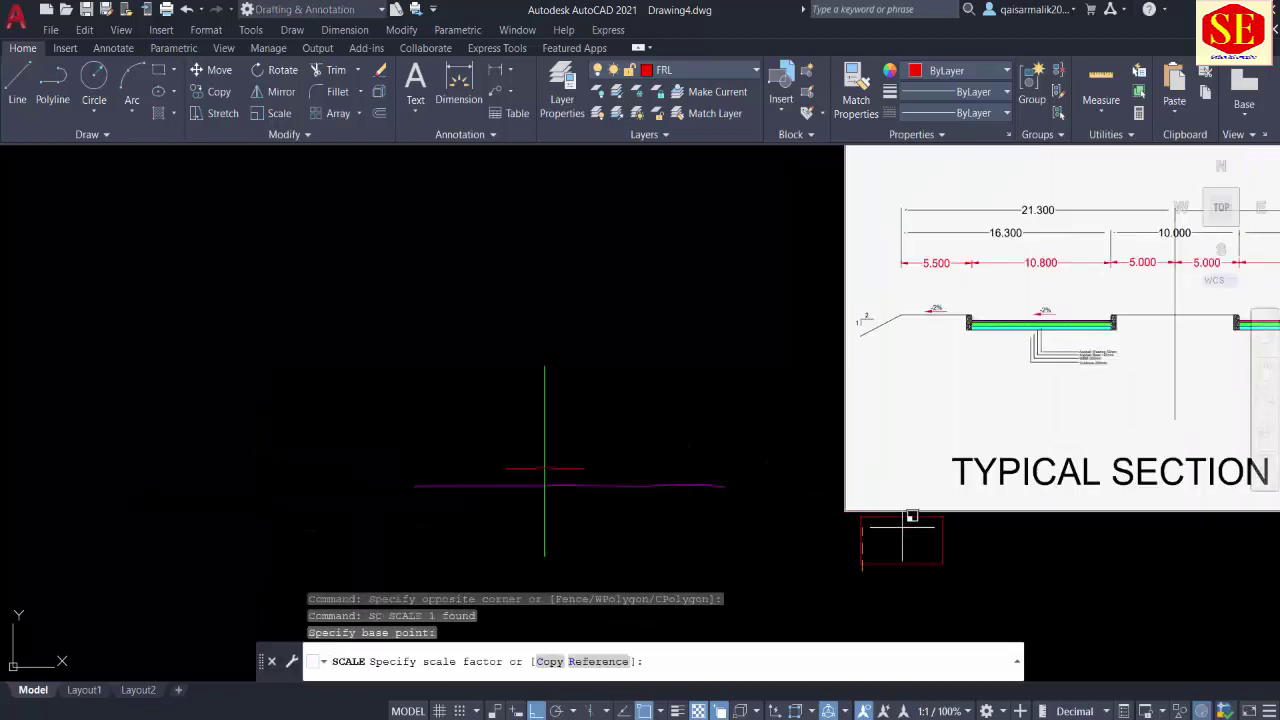
{"action": "type", "text": ".45"}
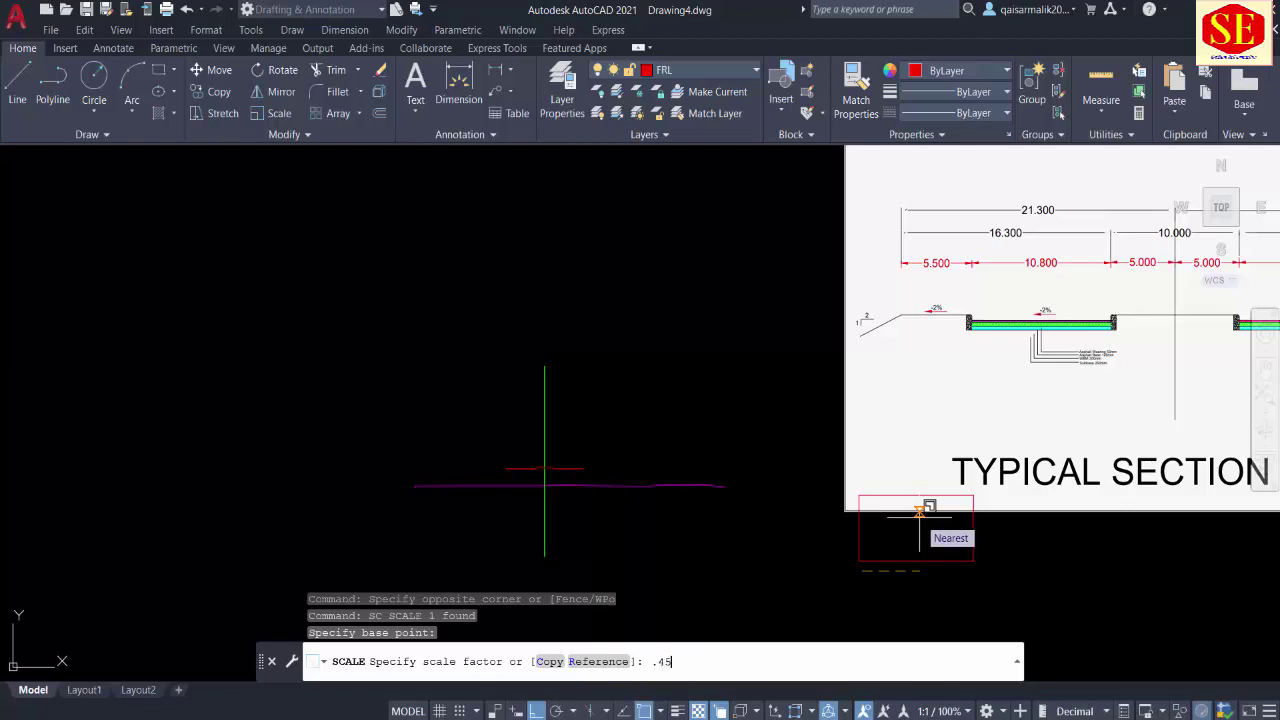
{"action": "key", "text": "Return"}
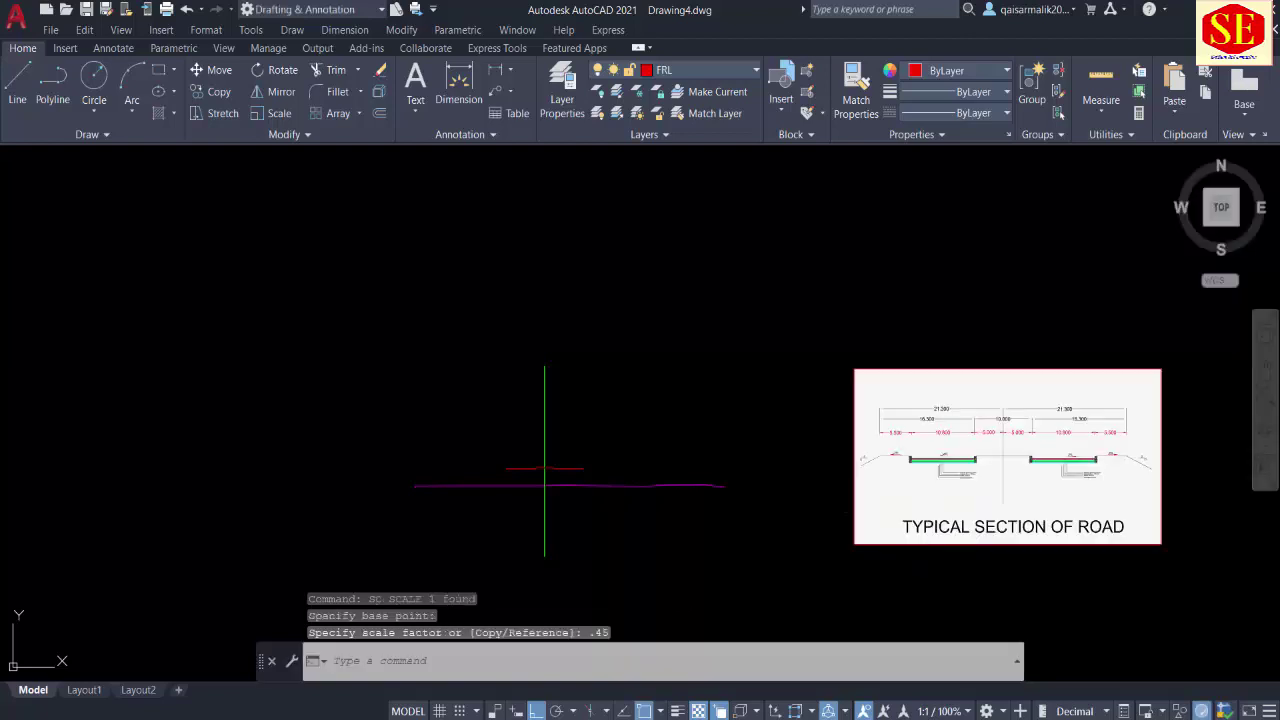
Step: Move the section image left so it sits beside the profile lines
{"action": "type", "text": "m"}
{"action": "key", "text": "Return"}
{"action": "left_click", "coordinate": [1023, 314]}
{"action": "left_click", "coordinate": [929, 306]}
{"action": "left_click", "coordinate": [933, 304]}
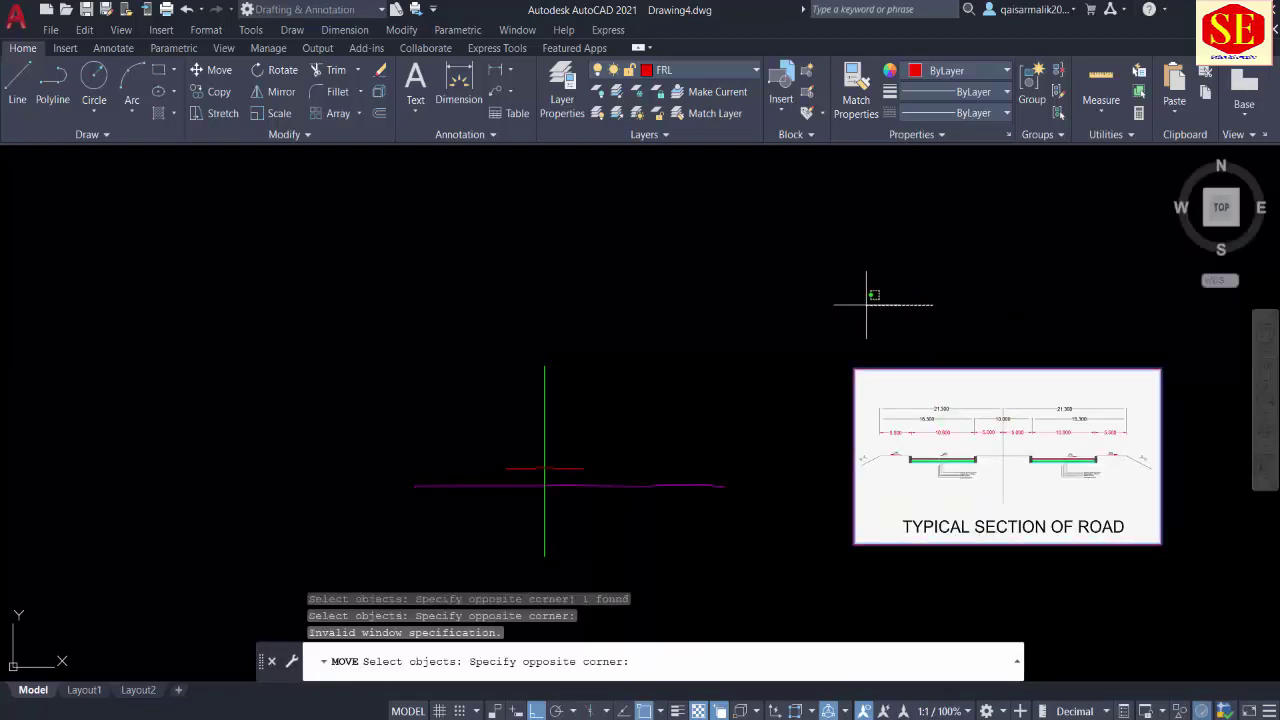
{"action": "left_click", "coordinate": [857, 292]}
{"action": "key", "text": "Return"}
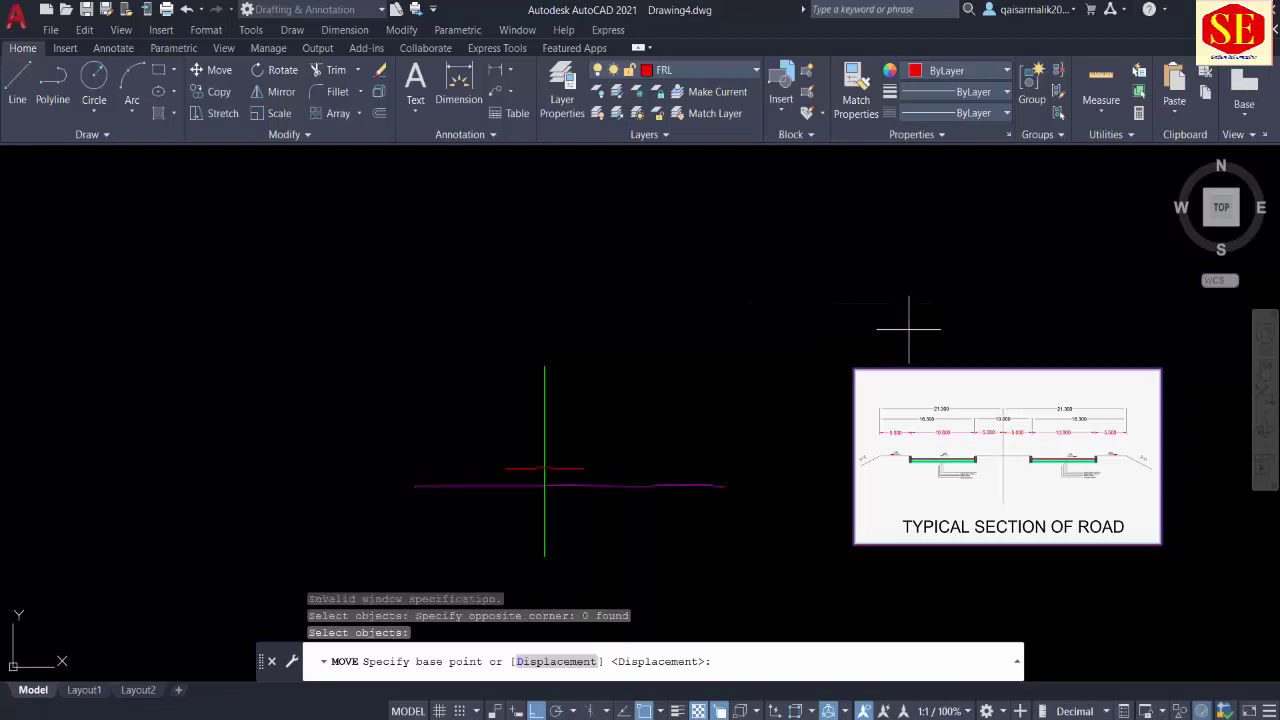
{"action": "left_click", "coordinate": [922, 328]}
{"action": "left_click", "coordinate": [697, 325]}
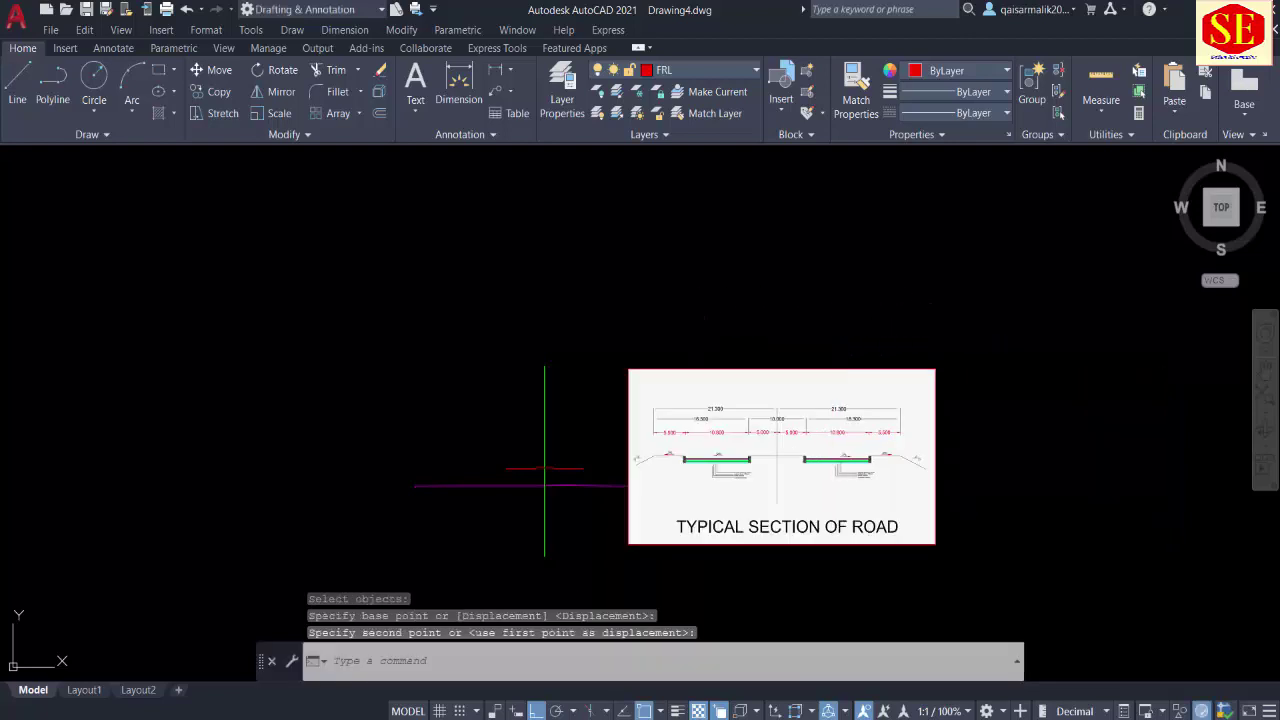
Step: Centre the view on the red profile line and select the polyline
{"action": "scroll", "coordinate": [690, 475], "scroll_direction": "up", "scroll_amount": 5}
{"action": "scroll", "coordinate": [144, 461], "scroll_direction": "up", "scroll_amount": 3}
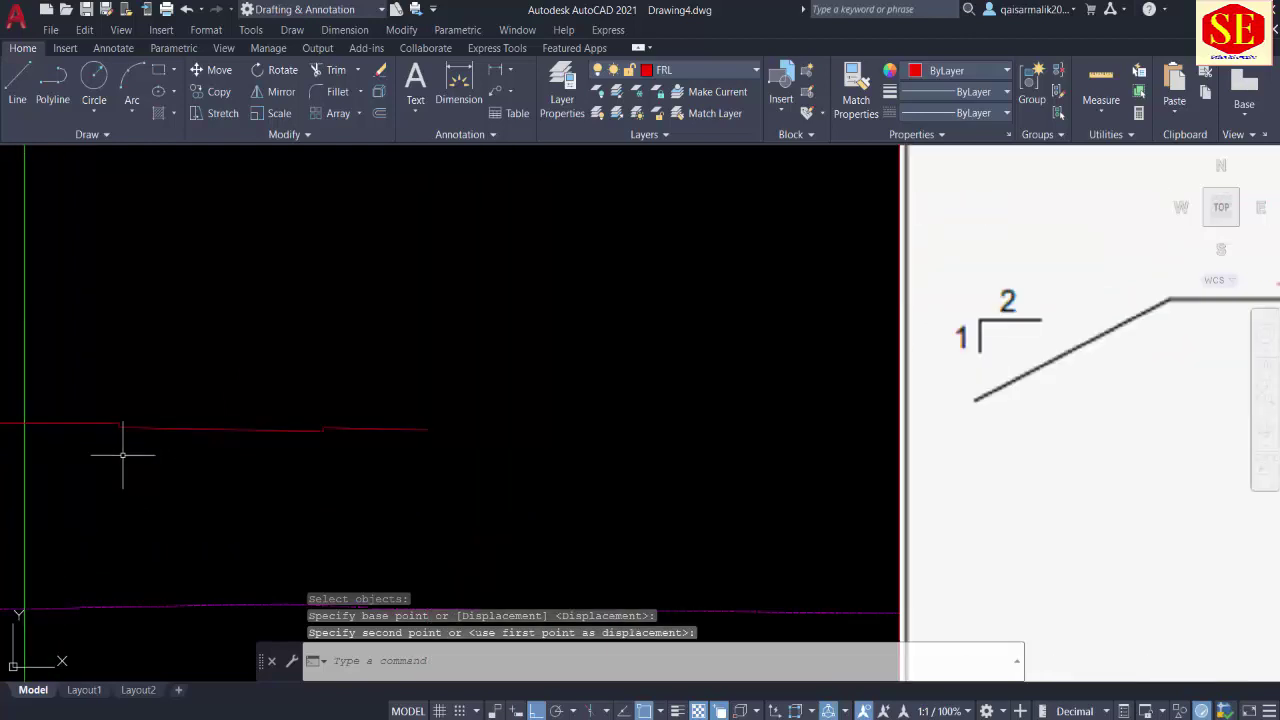
{"action": "mouse_move", "coordinate": [120, 448]}
{"action": "middle_mouse_down"}
{"action": "mouse_move", "coordinate": [806, 457]}
{"action": "mouse_move", "coordinate": [623, 429]}
{"action": "middle_mouse_up"}
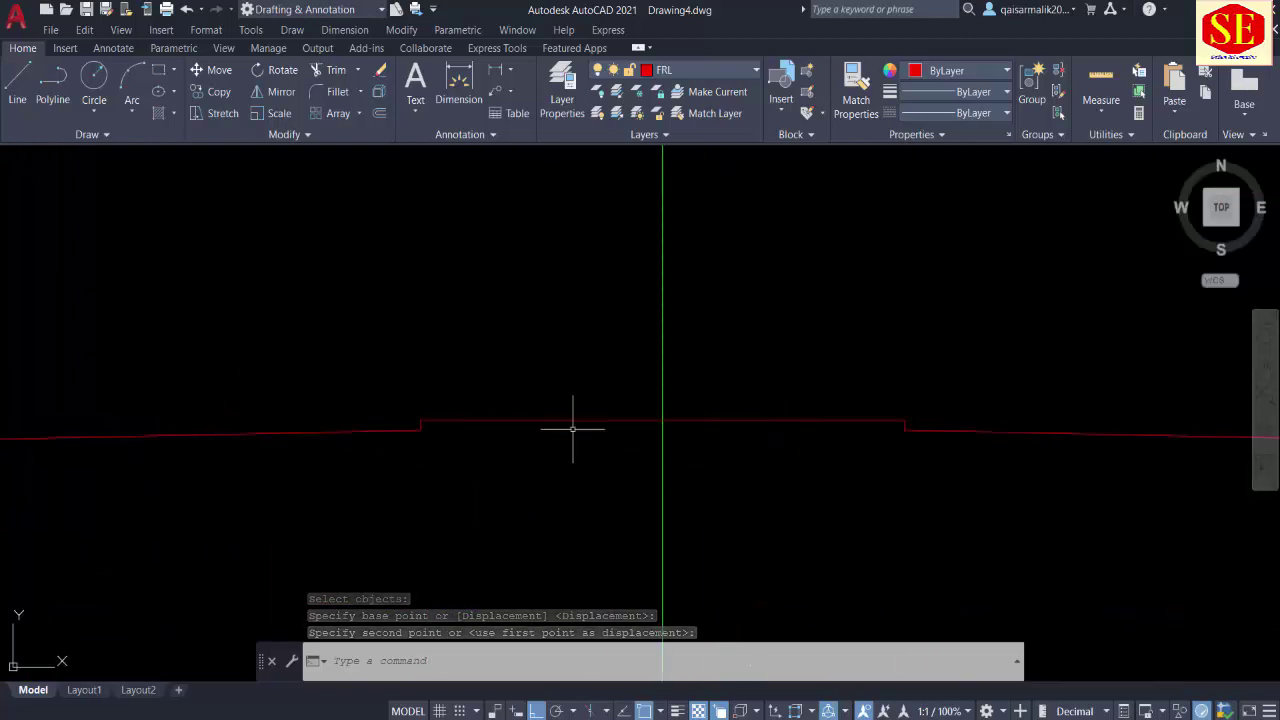
{"action": "scroll", "coordinate": [500, 423], "scroll_direction": "down", "scroll_amount": 3}
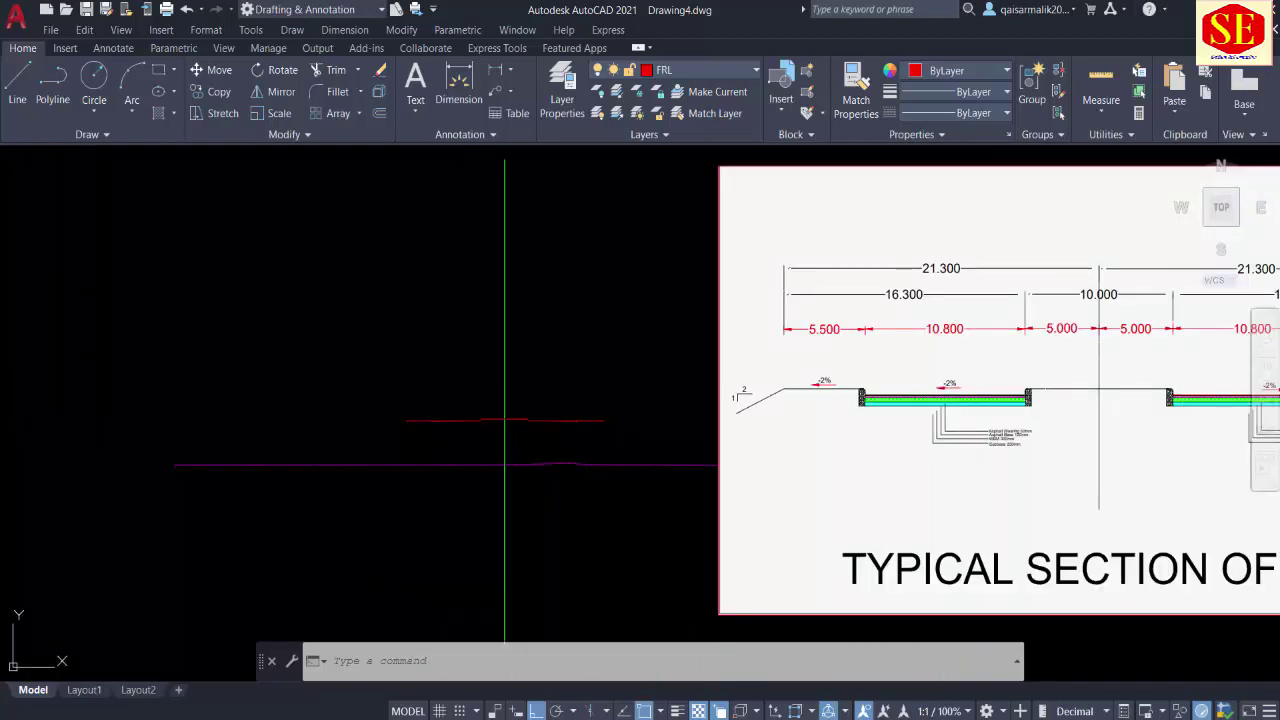
{"action": "scroll", "coordinate": [523, 389], "scroll_direction": "up", "scroll_amount": 2}
{"action": "scroll", "coordinate": [523, 400], "scroll_direction": "up", "scroll_amount": 3}
{"action": "left_click", "coordinate": [547, 430]}
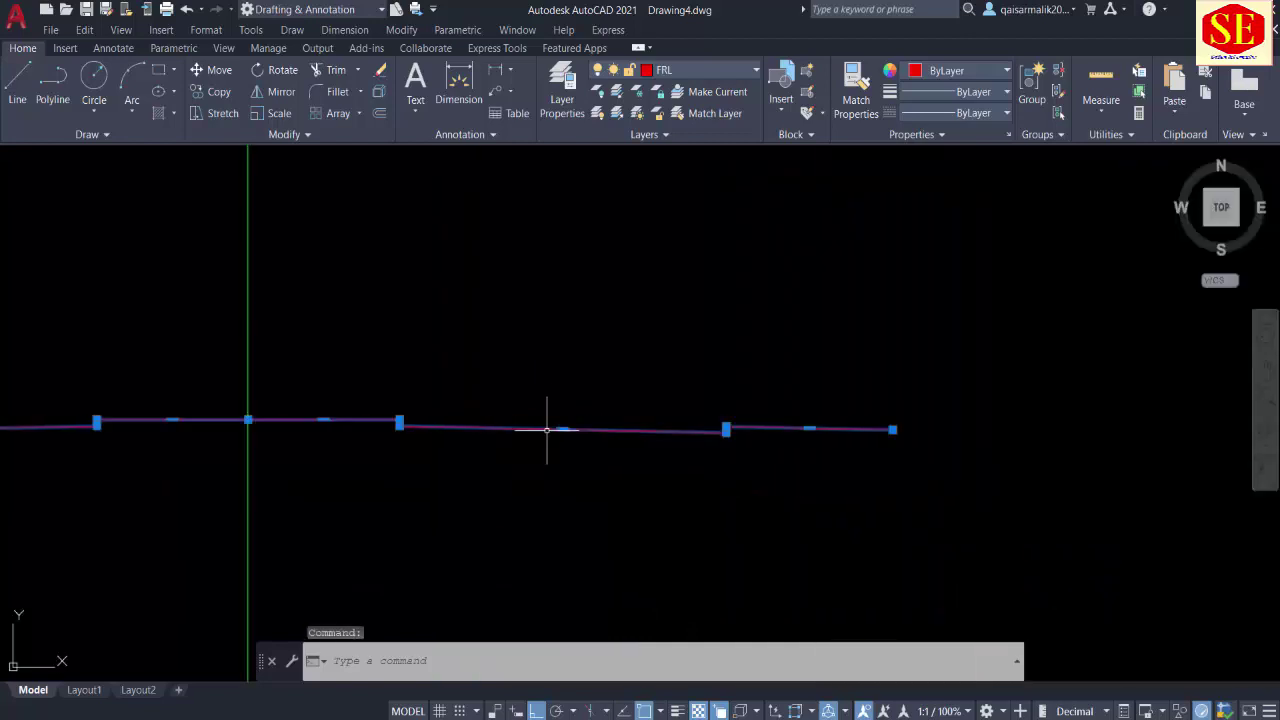
{"action": "scroll", "coordinate": [428, 438], "scroll_direction": "up", "scroll_amount": 3}
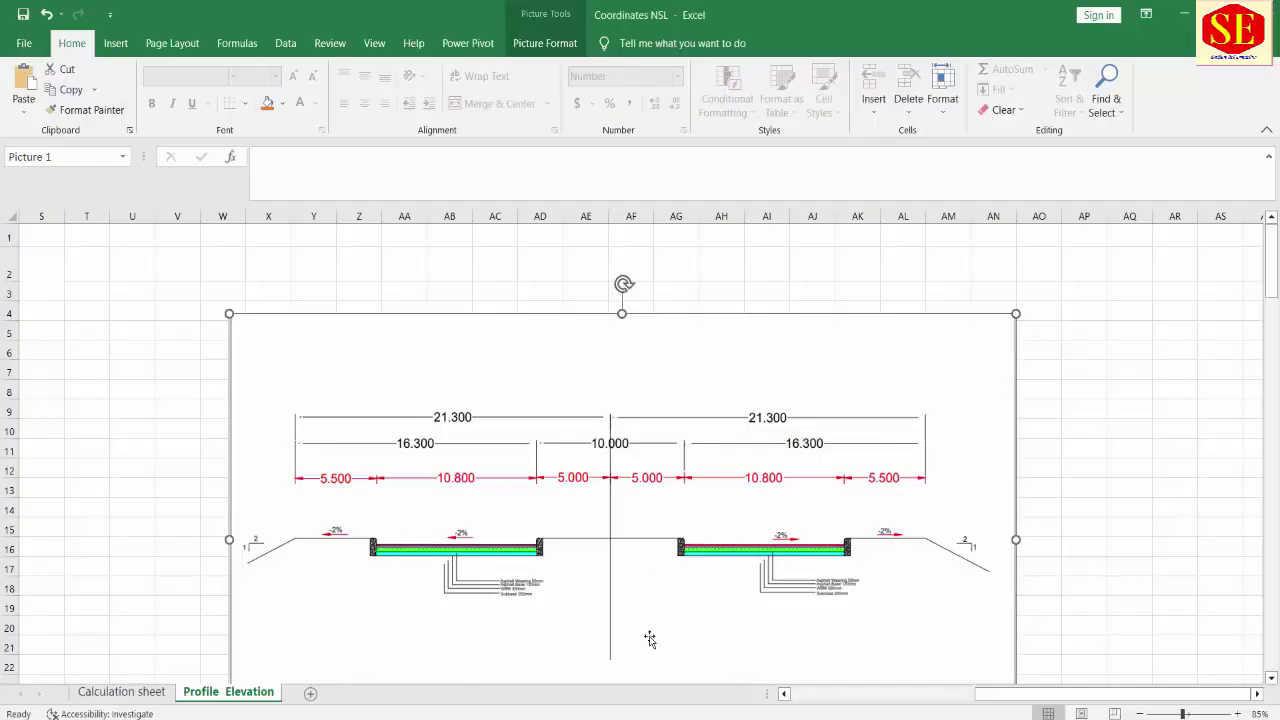
Step: Unhide columns B through P on the Profile Elevation sheet
{"action": "left_click_drag", "start_coordinate": [1005, 700], "coordinate": [800, 668]}
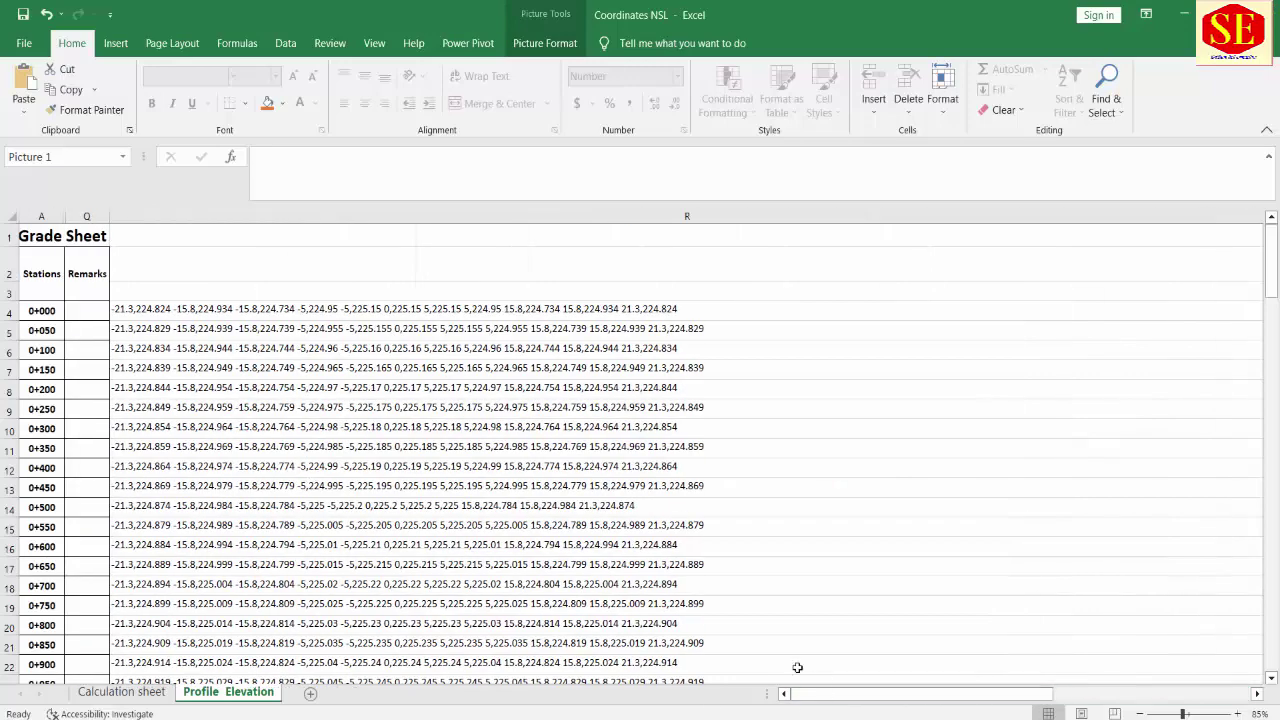
{"action": "left_click_drag", "start_coordinate": [86, 216], "coordinate": [45, 216]}
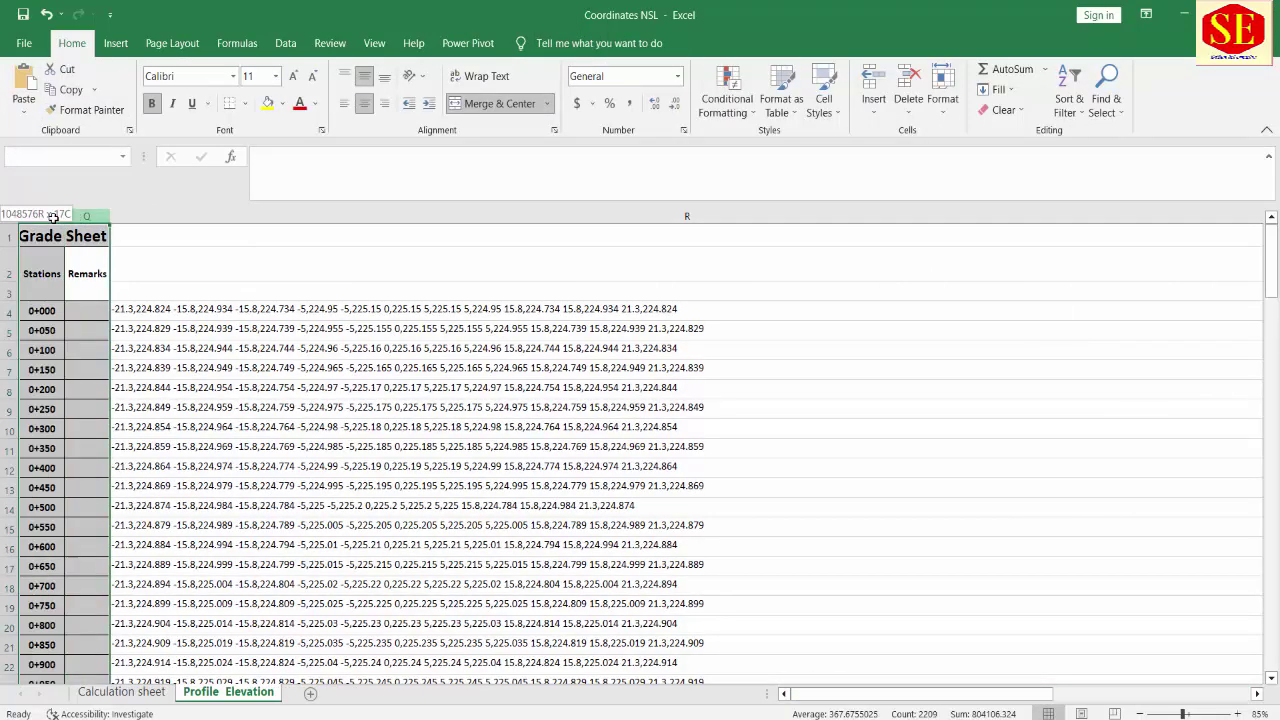
{"action": "right_click", "coordinate": [61, 219]}
{"action": "left_click", "coordinate": [97, 502]}
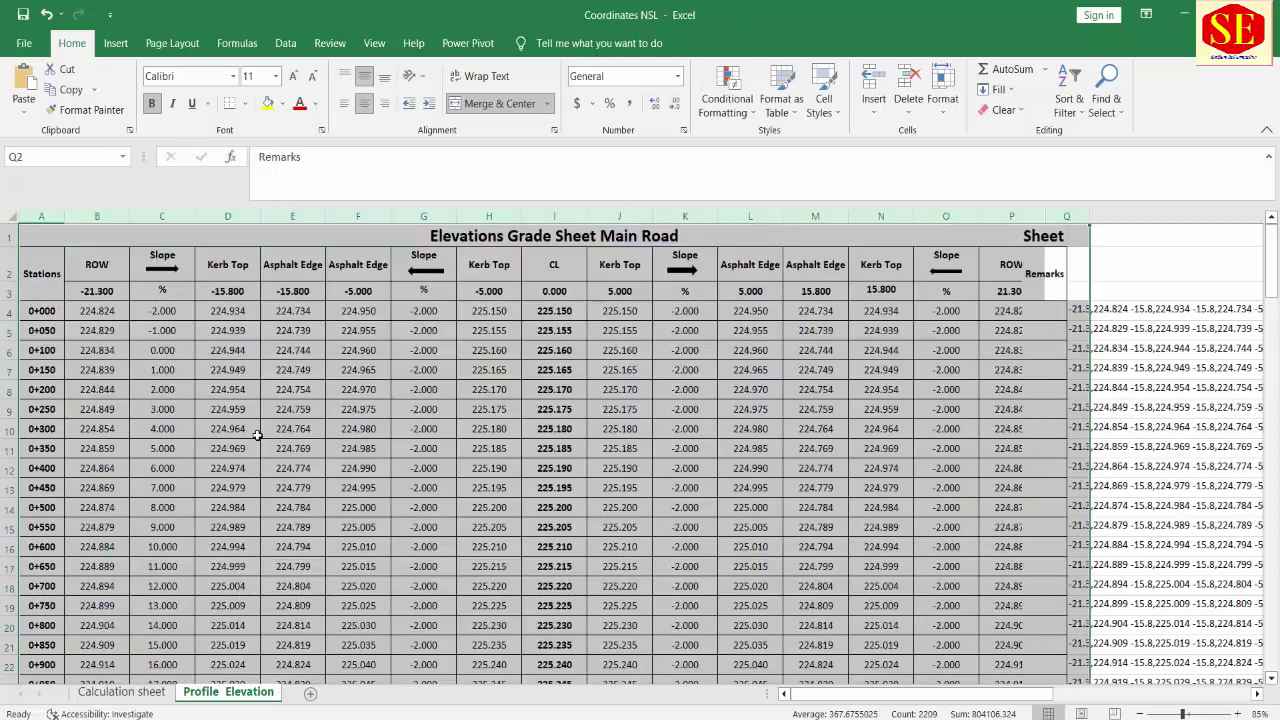
Step: Inspect the formulas in cells H4 and J4 without changing them
{"action": "left_click", "coordinate": [489, 263]}
{"action": "left_click", "coordinate": [484, 311]}
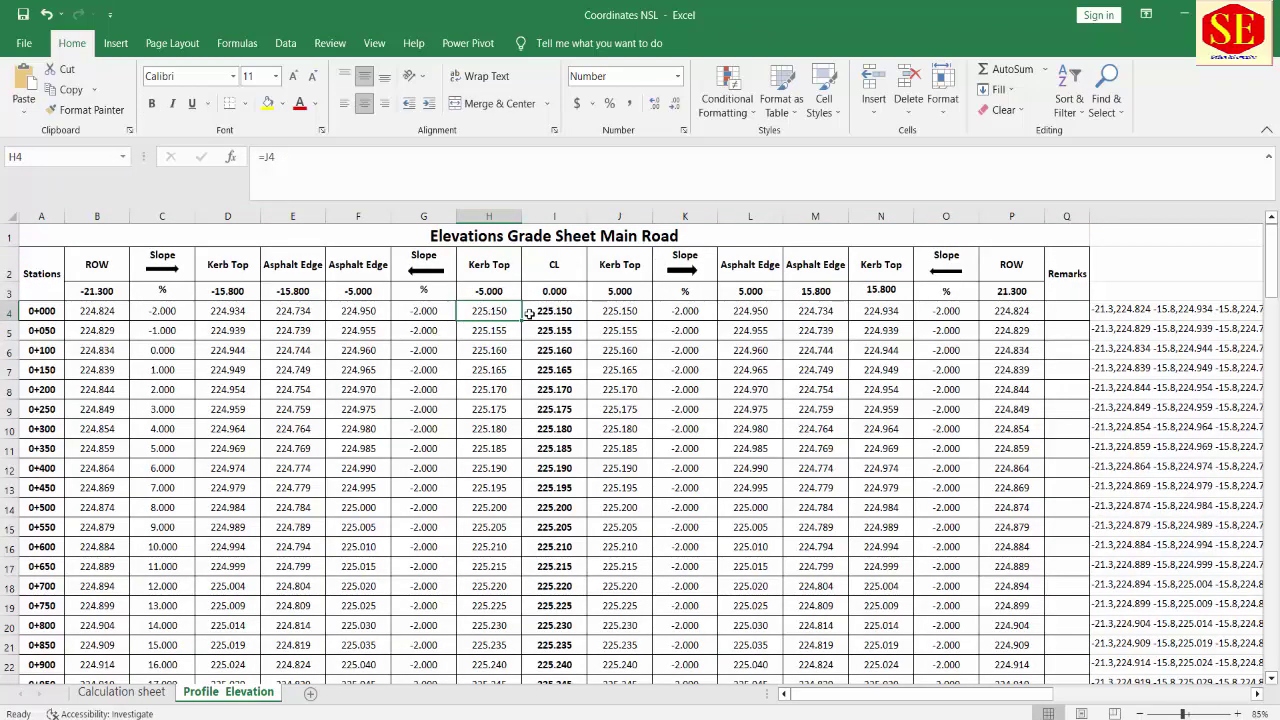
{"action": "double_click", "coordinate": [488, 313]}
{"action": "key", "text": "Escape"}
{"action": "left_click", "coordinate": [598, 313]}
{"action": "double_click", "coordinate": [598, 313]}
{"action": "key", "text": "Escape"}
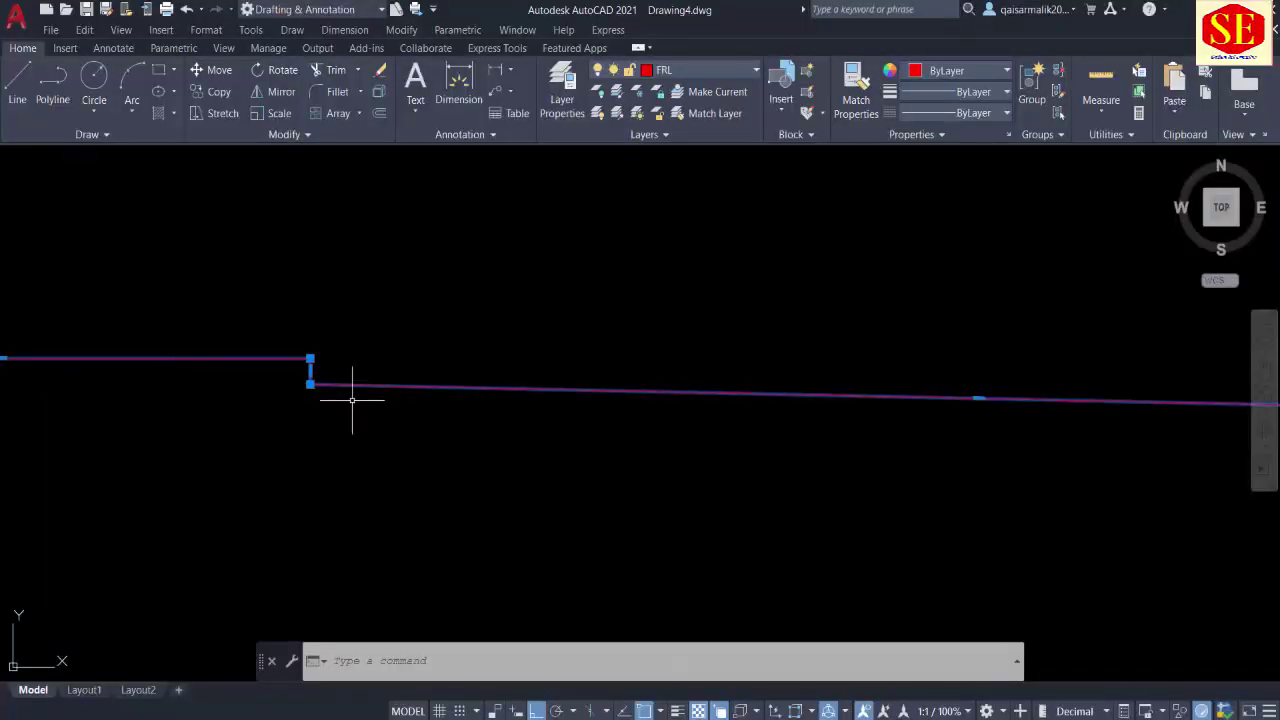
{"action": "key", "text": "Escape"}
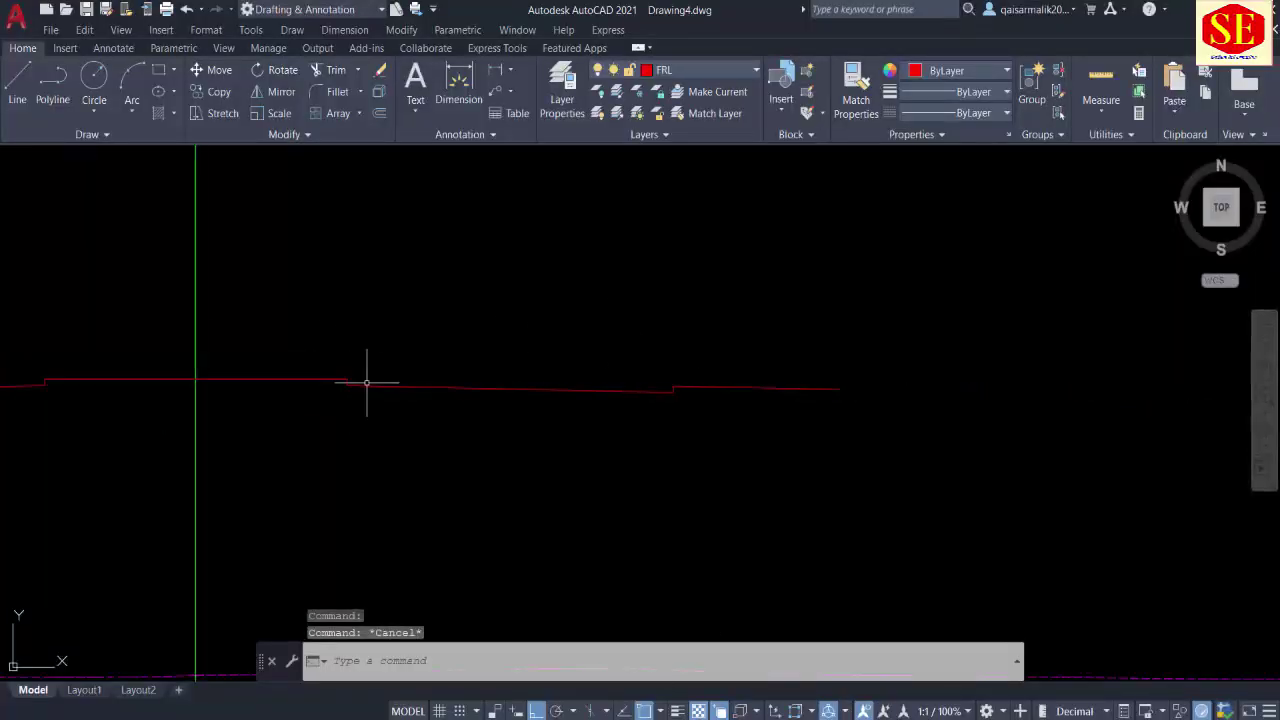
Step: Pan and zoom to centre the red formation line and the section image in view
{"action": "scroll", "coordinate": [659, 390], "scroll_direction": "up", "scroll_amount": 2}
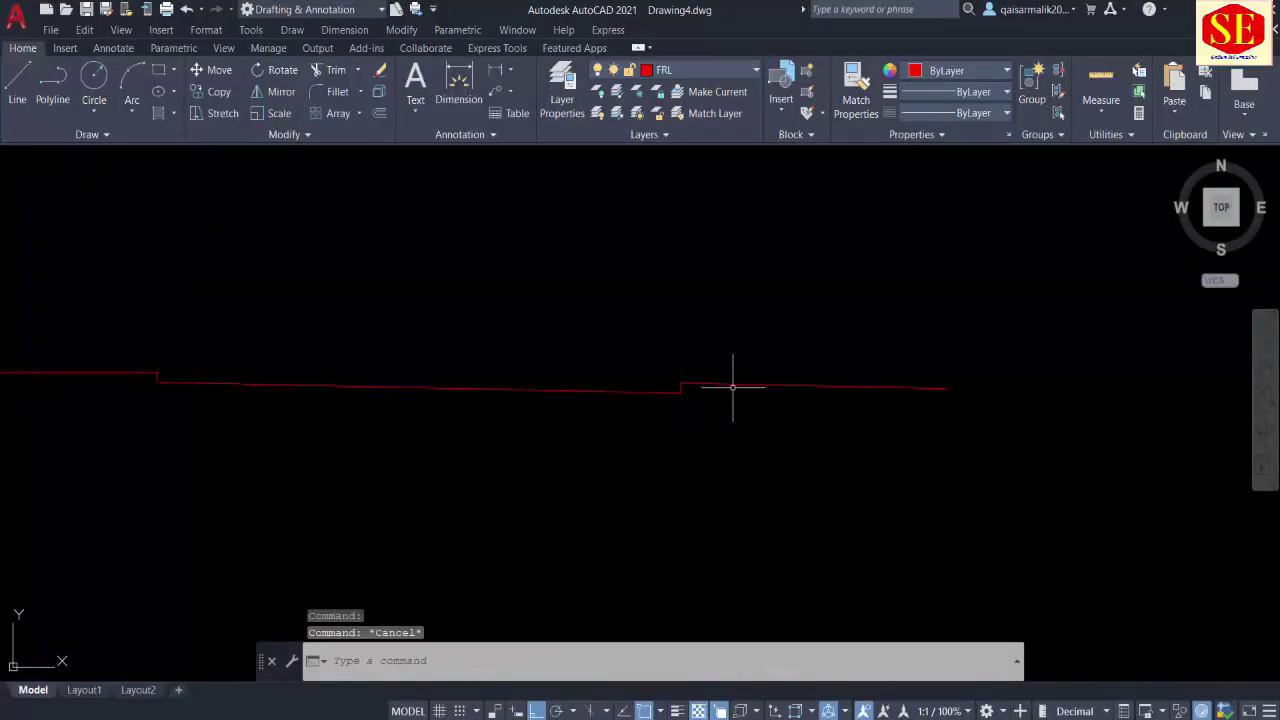
{"action": "scroll", "coordinate": [732, 387], "scroll_direction": "up", "scroll_amount": 3}
{"action": "scroll", "coordinate": [609, 380], "scroll_direction": "down", "scroll_amount": 3}
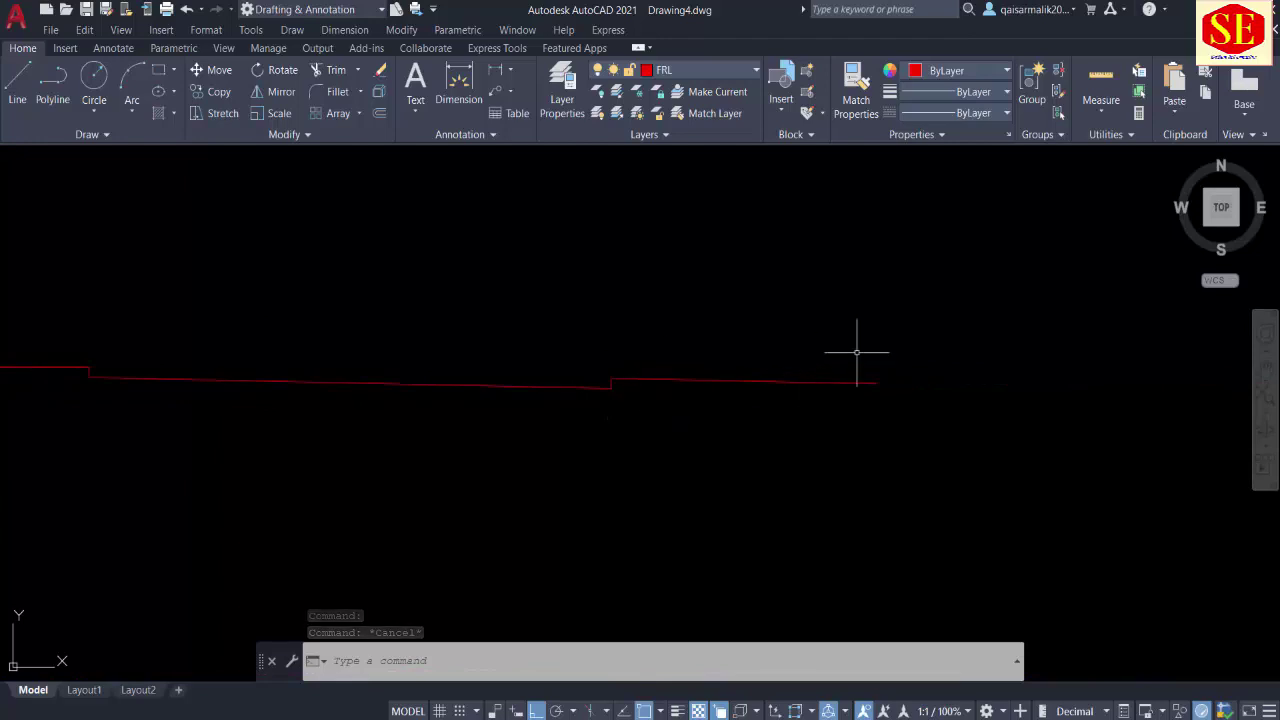
{"action": "scroll", "coordinate": [815, 395], "scroll_direction": "down", "scroll_amount": 2}
{"action": "middle_click_drag", "start_coordinate": [145, 353], "coordinate": [365, 353]}
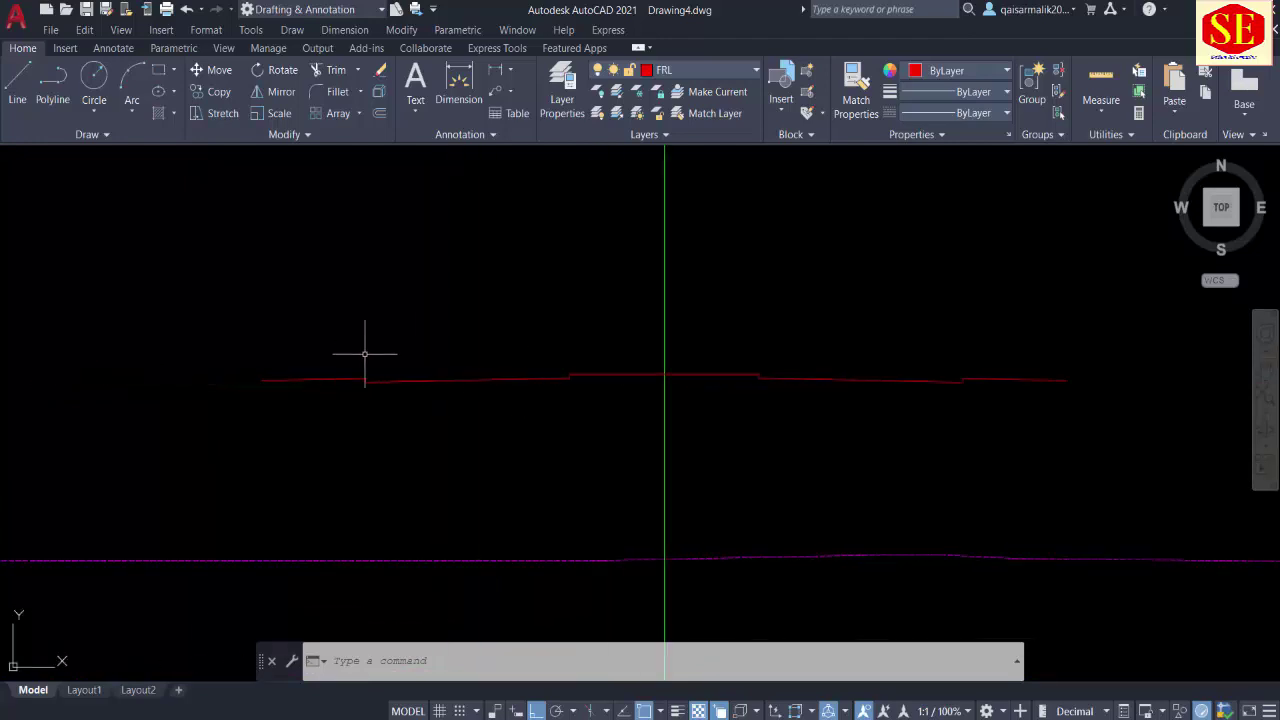
{"action": "scroll", "coordinate": [380, 370], "scroll_direction": "down", "scroll_amount": 6}
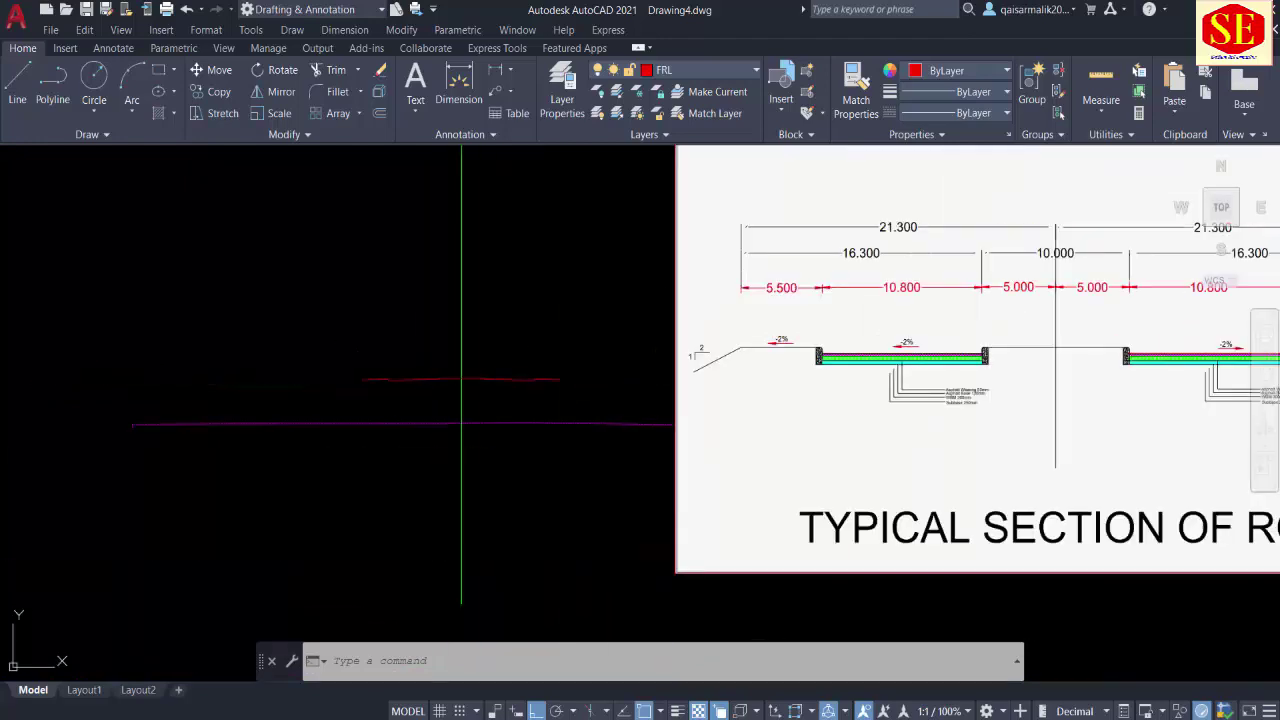
{"action": "left_click", "coordinate": [571, 388]}
{"action": "key", "text": "Escape"}
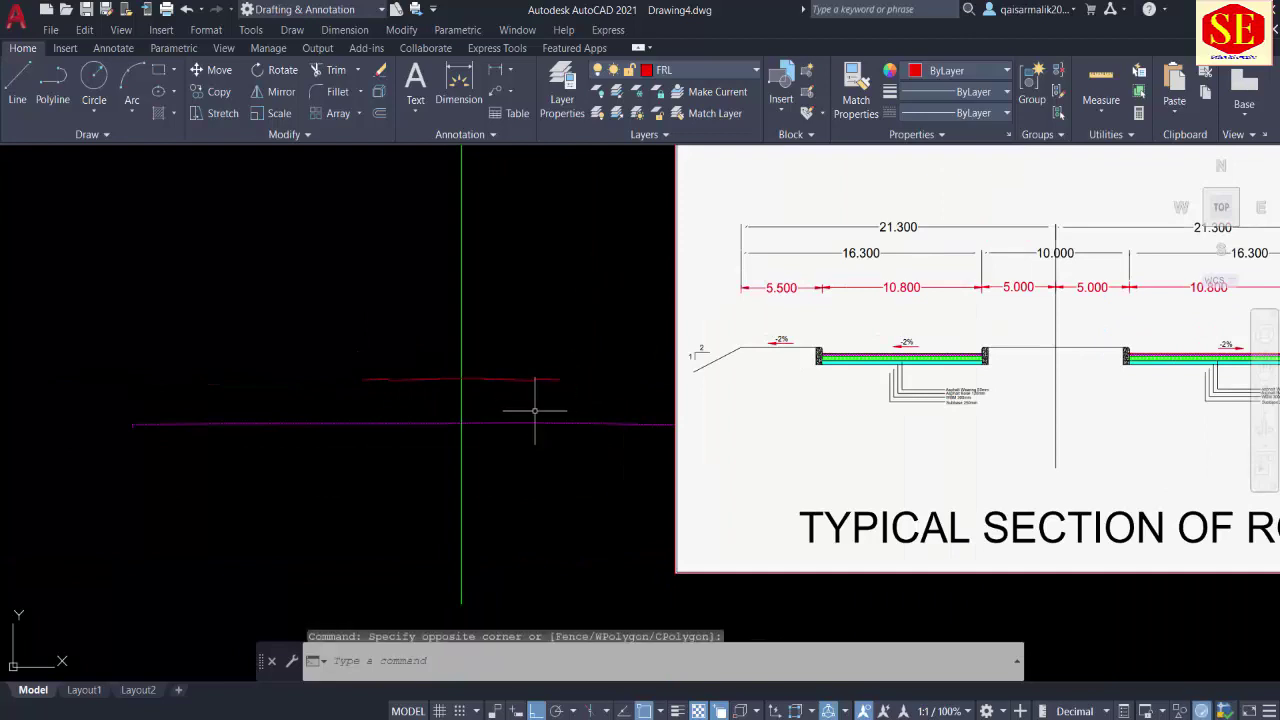
{"action": "scroll", "coordinate": [530, 385], "scroll_direction": "up", "scroll_amount": 4}
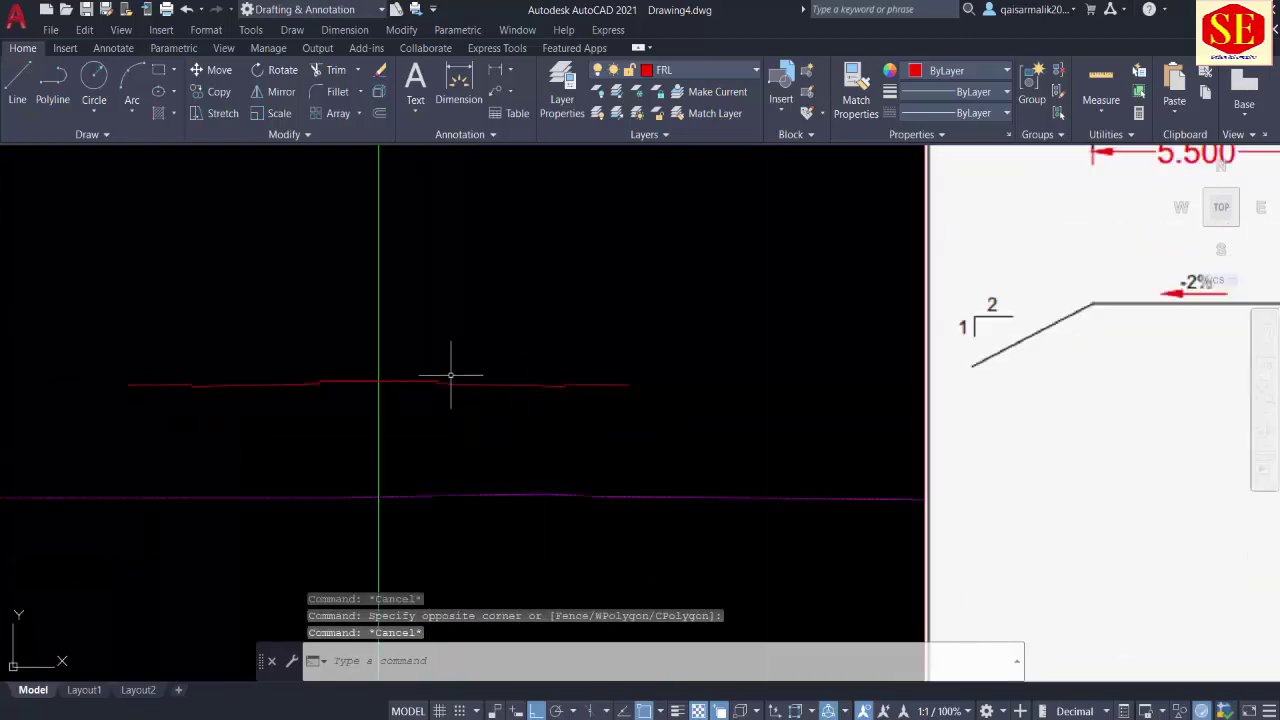
{"action": "scroll", "coordinate": [554, 356], "scroll_direction": "down", "scroll_amount": 7}
{"action": "scroll", "coordinate": [554, 356], "scroll_direction": "down", "scroll_amount": 5}
Step: Move the typical road section image farther right, clear of the profile lines
{"action": "type", "text": "m"}
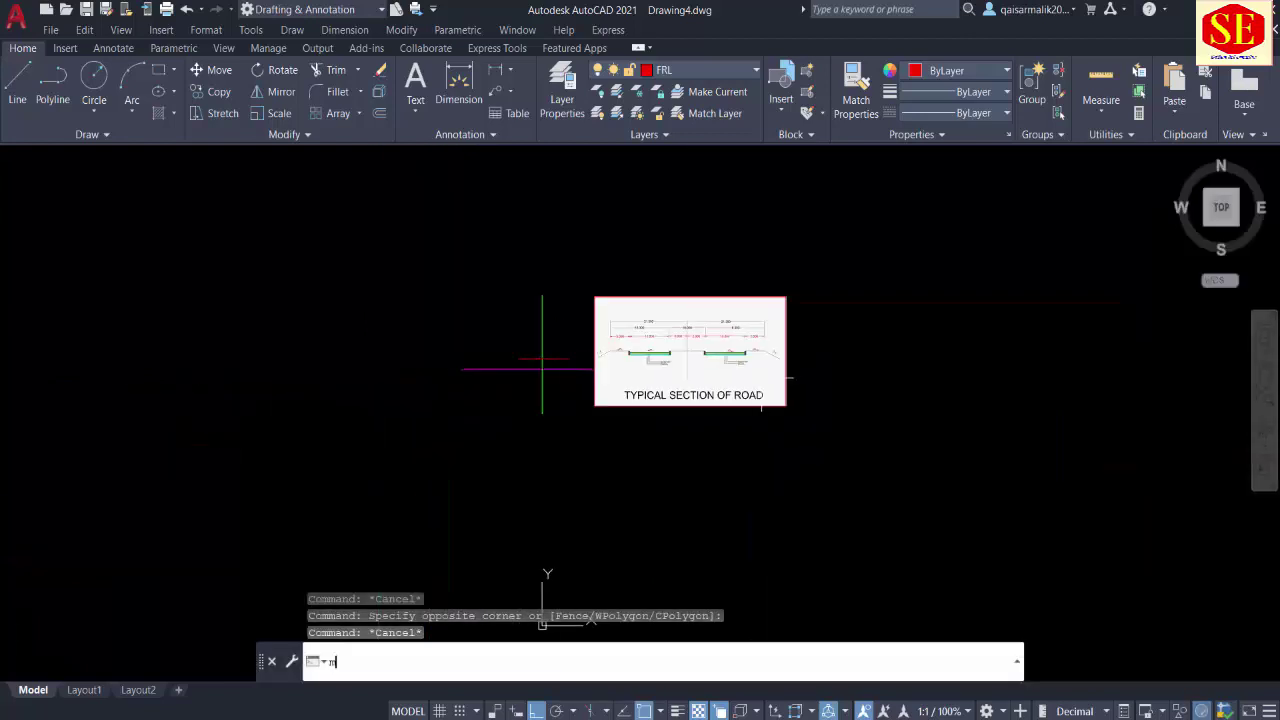
{"action": "key", "text": "Return"}
{"action": "left_click", "coordinate": [826, 266]}
{"action": "left_click", "coordinate": [717, 412]}
{"action": "key", "text": "Return"}
{"action": "left_click", "coordinate": [706, 471]}
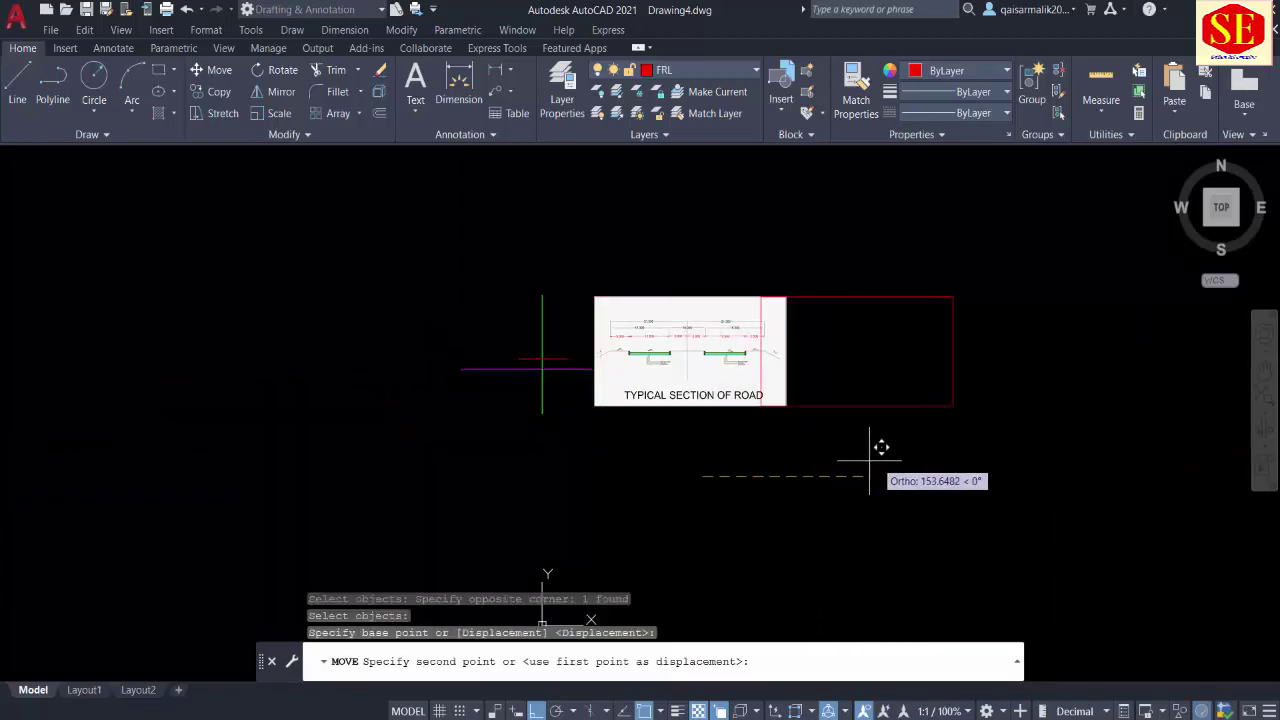
{"action": "left_click", "coordinate": [968, 472]}
{"action": "key", "text": "Escape"}
Step: Zoom in closely on the image's left slope marked -2%
{"action": "scroll", "coordinate": [506, 360], "scroll_direction": "up", "scroll_amount": 4}
{"action": "scroll", "coordinate": [506, 357], "scroll_direction": "up", "scroll_amount": 5}
{"action": "mouse_move", "coordinate": [763, 323]}
{"action": "middle_mouse_down"}
{"action": "mouse_move", "coordinate": [603, 429]}
{"action": "mouse_move", "coordinate": [584, 481]}
{"action": "middle_mouse_up"}
{"action": "key", "text": "Escape"}
{"action": "scroll", "coordinate": [634, 412], "scroll_direction": "down", "scroll_amount": 2}
{"action": "scroll", "coordinate": [609, 489], "scroll_direction": "up", "scroll_amount": 4}
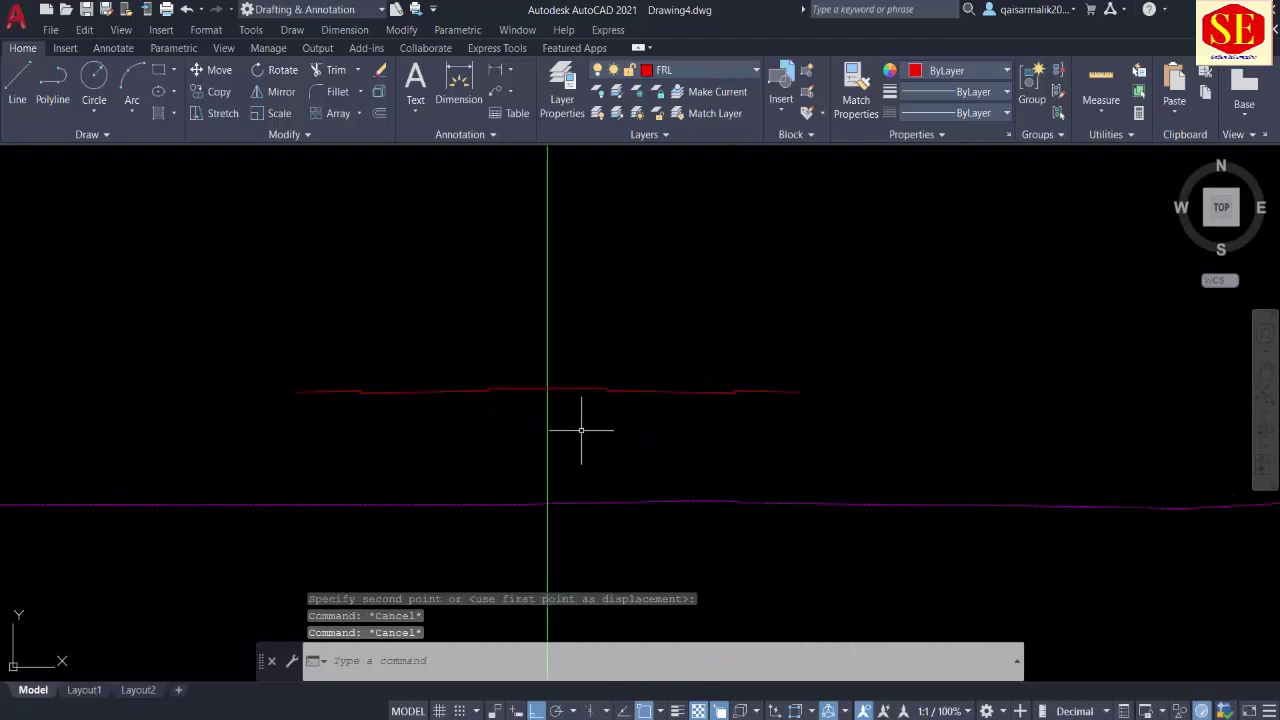
{"action": "scroll", "coordinate": [450, 413], "scroll_direction": "up", "scroll_amount": 2}
{"action": "scroll", "coordinate": [451, 354], "scroll_direction": "down", "scroll_amount": 5}
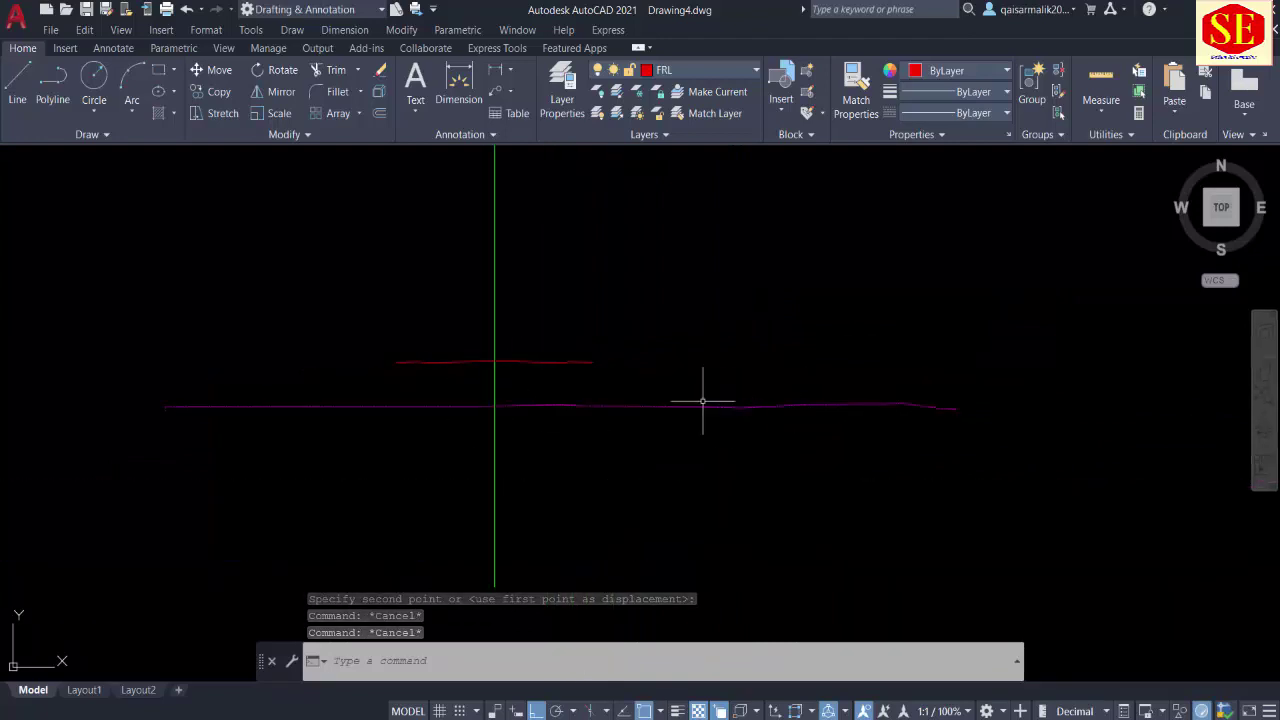
{"action": "scroll", "coordinate": [551, 417], "scroll_direction": "down", "scroll_amount": 5}
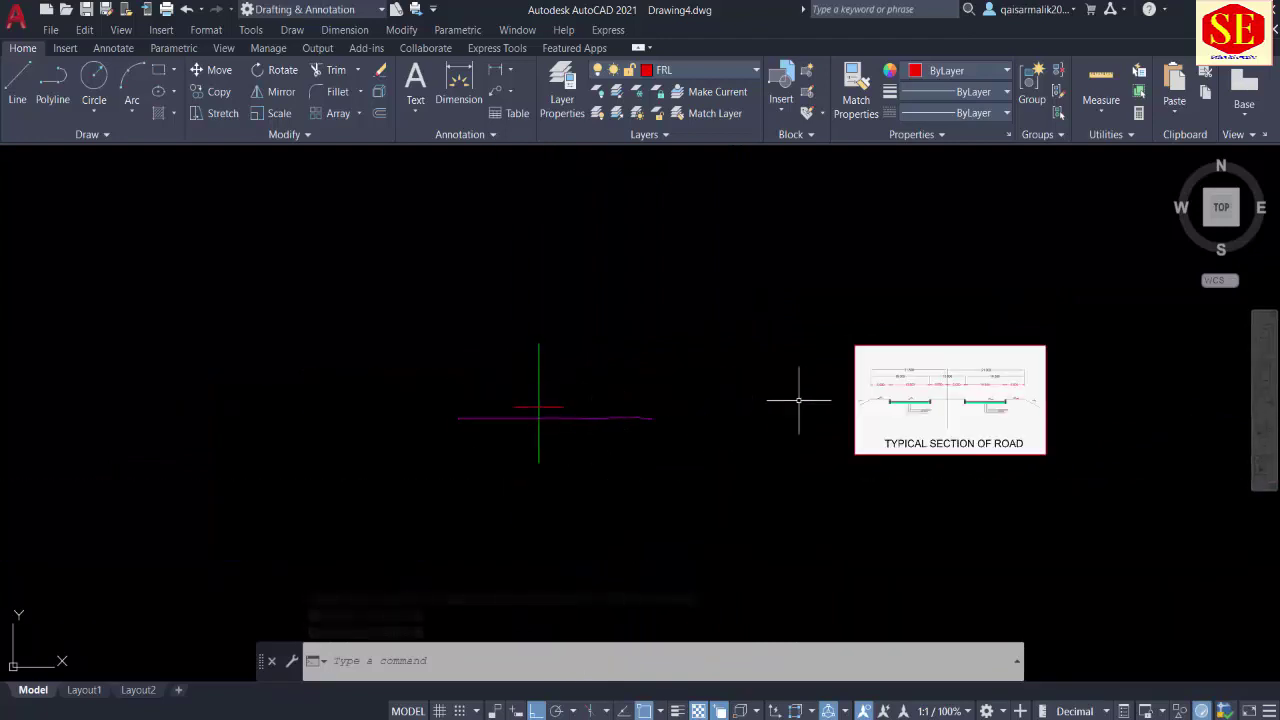
{"action": "scroll", "coordinate": [921, 420], "scroll_direction": "up", "scroll_amount": 5}
{"action": "scroll", "coordinate": [785, 431], "scroll_direction": "up", "scroll_amount": 2}
{"action": "scroll", "coordinate": [785, 431], "scroll_direction": "up", "scroll_amount": 4}
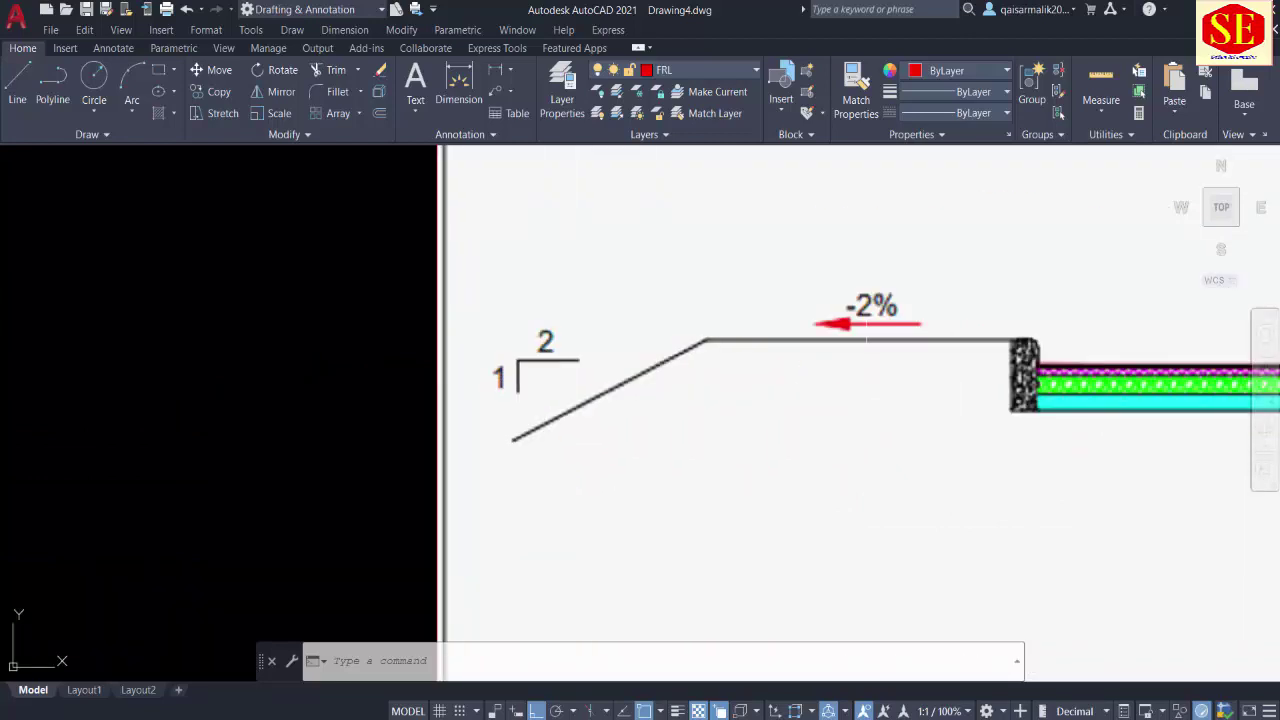
{"action": "scroll", "coordinate": [585, 428], "scroll_direction": "down", "scroll_amount": 4}
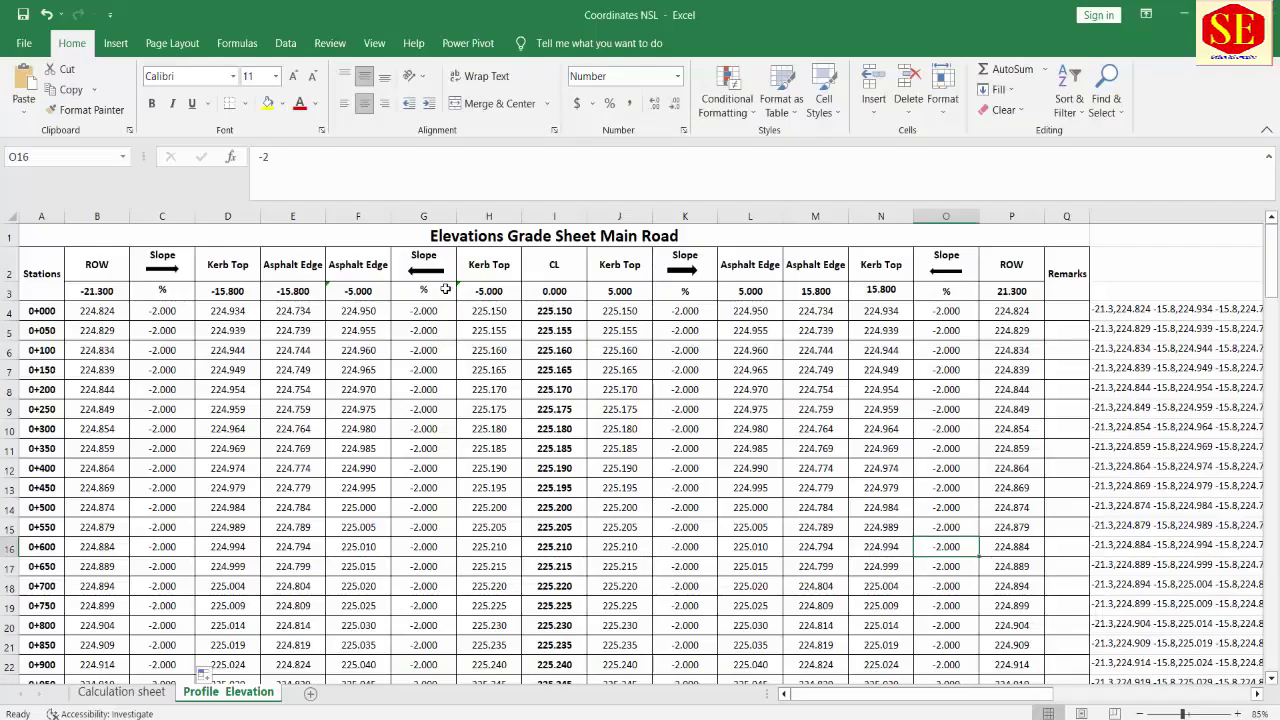
Step: Select the slope columns G, C, K and O to check their -2.000 values, then return to AutoCAD
{"action": "left_click_drag", "start_coordinate": [424, 310], "coordinate": [418, 580]}
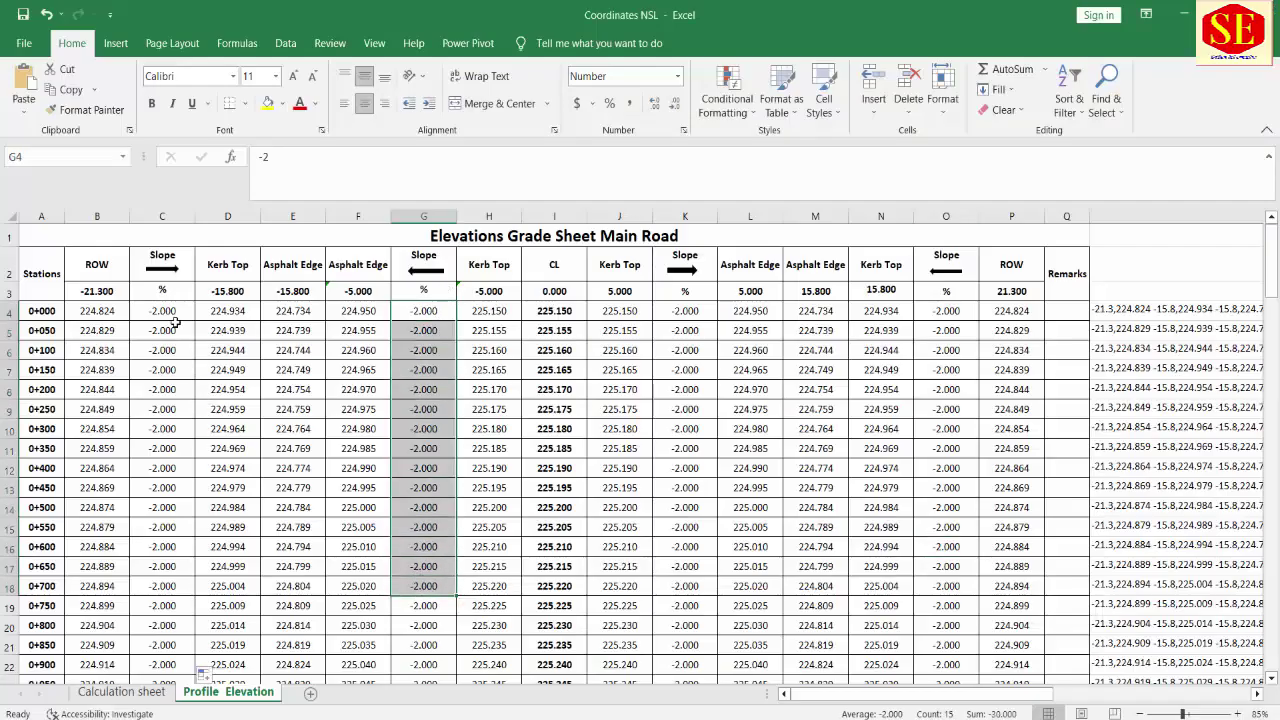
{"action": "left_click_drag", "start_coordinate": [175, 318], "coordinate": [165, 630]}
{"action": "left_click", "coordinate": [685, 310]}
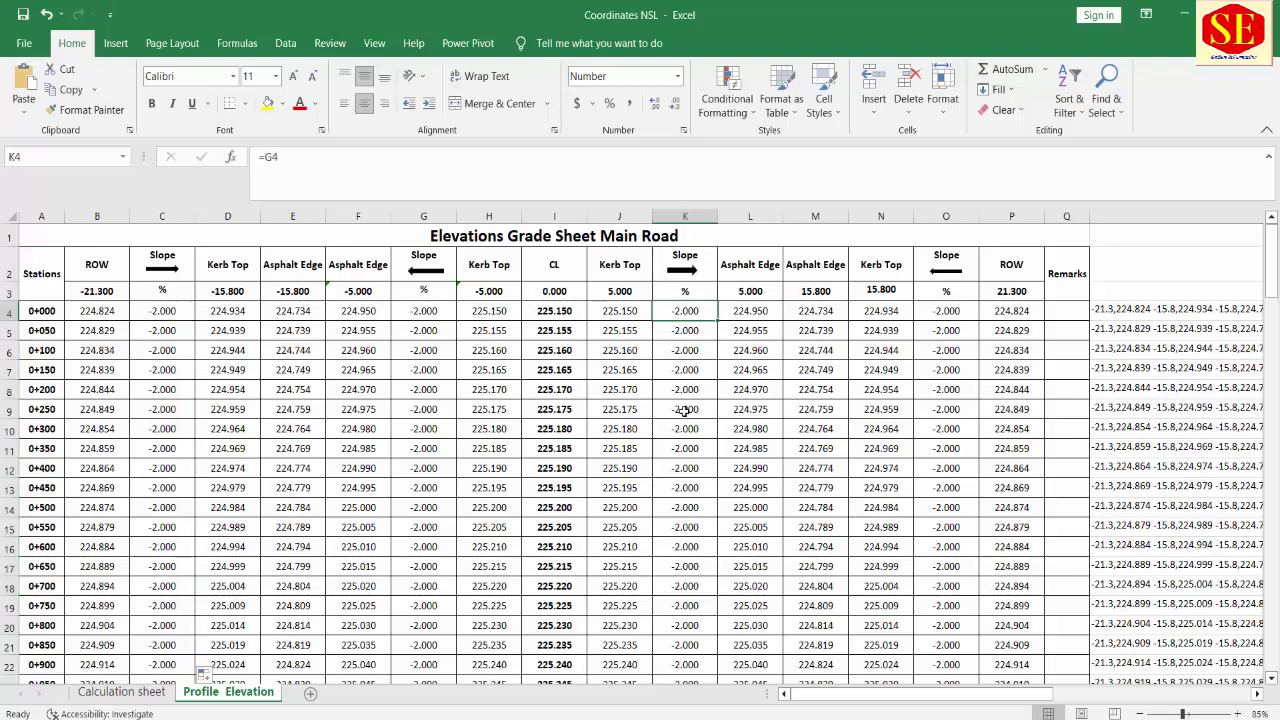
{"action": "left_click_drag", "start_coordinate": [684, 410], "coordinate": [685, 566], "text": "shift"}
{"action": "left_click_drag", "start_coordinate": [951, 317], "coordinate": [929, 574]}
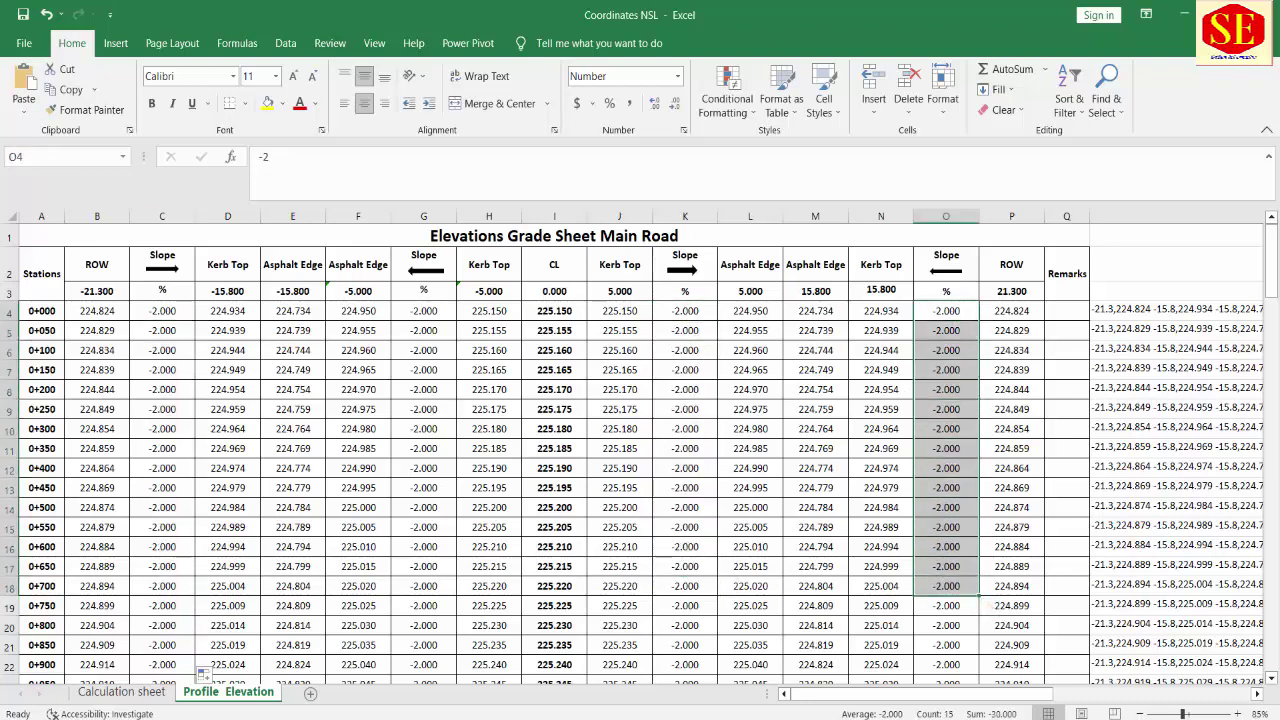
{"action": "key", "text": "alt+Tab"}
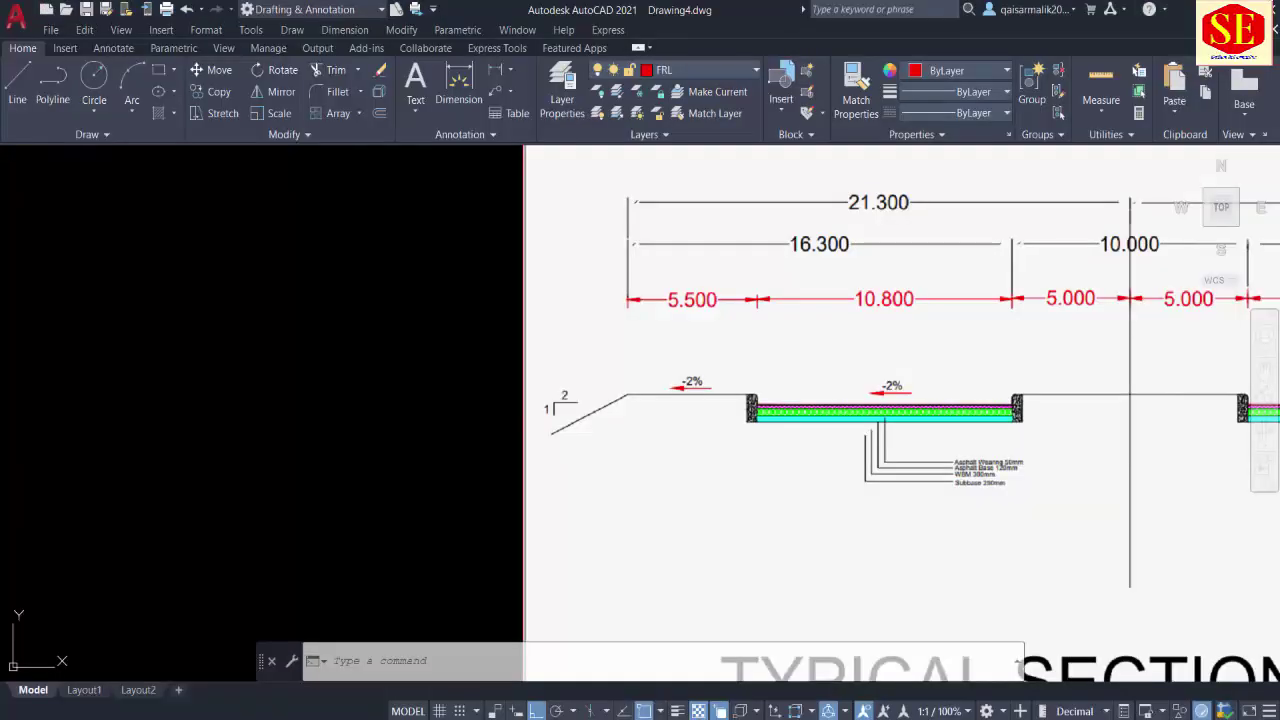
Step: Zoom around the typical section image to inspect its 1:2 side slope
{"action": "scroll", "coordinate": [371, 571], "scroll_direction": "down", "scroll_amount": 3}
{"action": "middle_click_drag", "start_coordinate": [560, 506], "coordinate": [886, 449]}
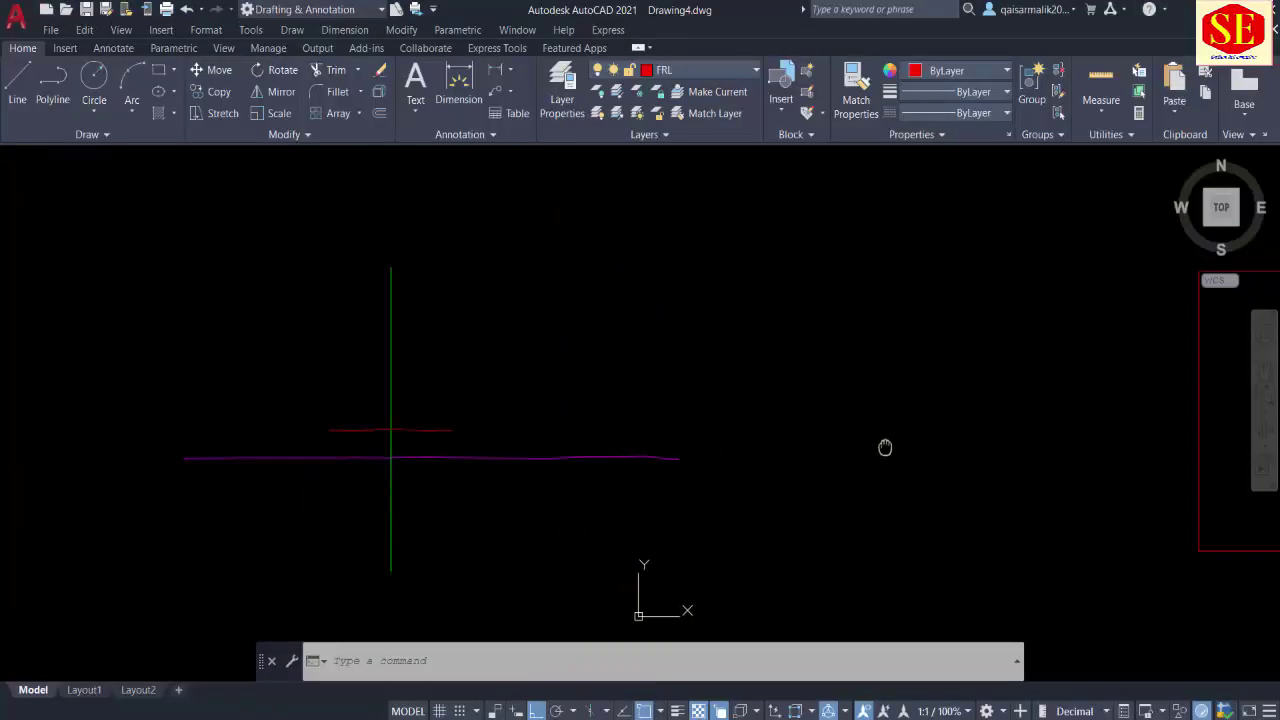
{"action": "scroll", "coordinate": [560, 450], "scroll_direction": "up", "scroll_amount": 5}
{"action": "scroll", "coordinate": [306, 434], "scroll_direction": "down", "scroll_amount": 4}
{"action": "scroll", "coordinate": [808, 434], "scroll_direction": "down", "scroll_amount": 8}
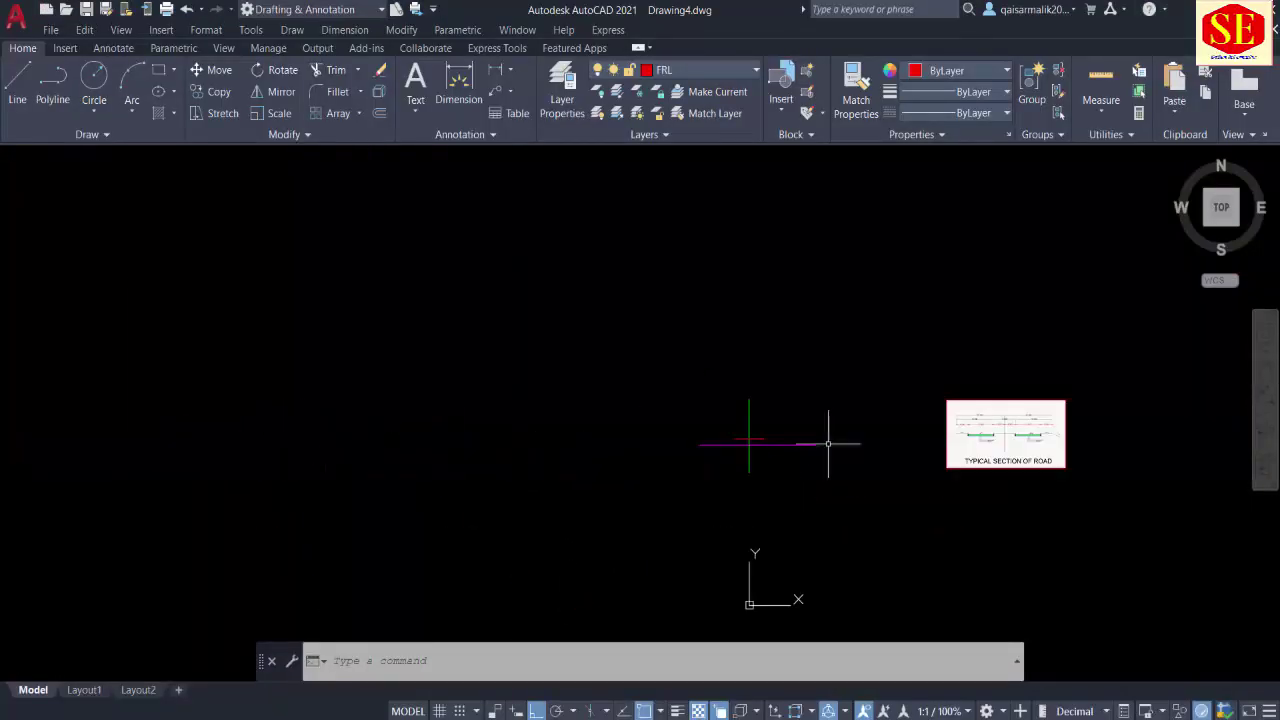
{"action": "scroll", "coordinate": [950, 412], "scroll_direction": "up", "scroll_amount": 2}
{"action": "scroll", "coordinate": [954, 430], "scroll_direction": "up", "scroll_amount": 4}
{"action": "scroll", "coordinate": [954, 430], "scroll_direction": "up", "scroll_amount": 5}
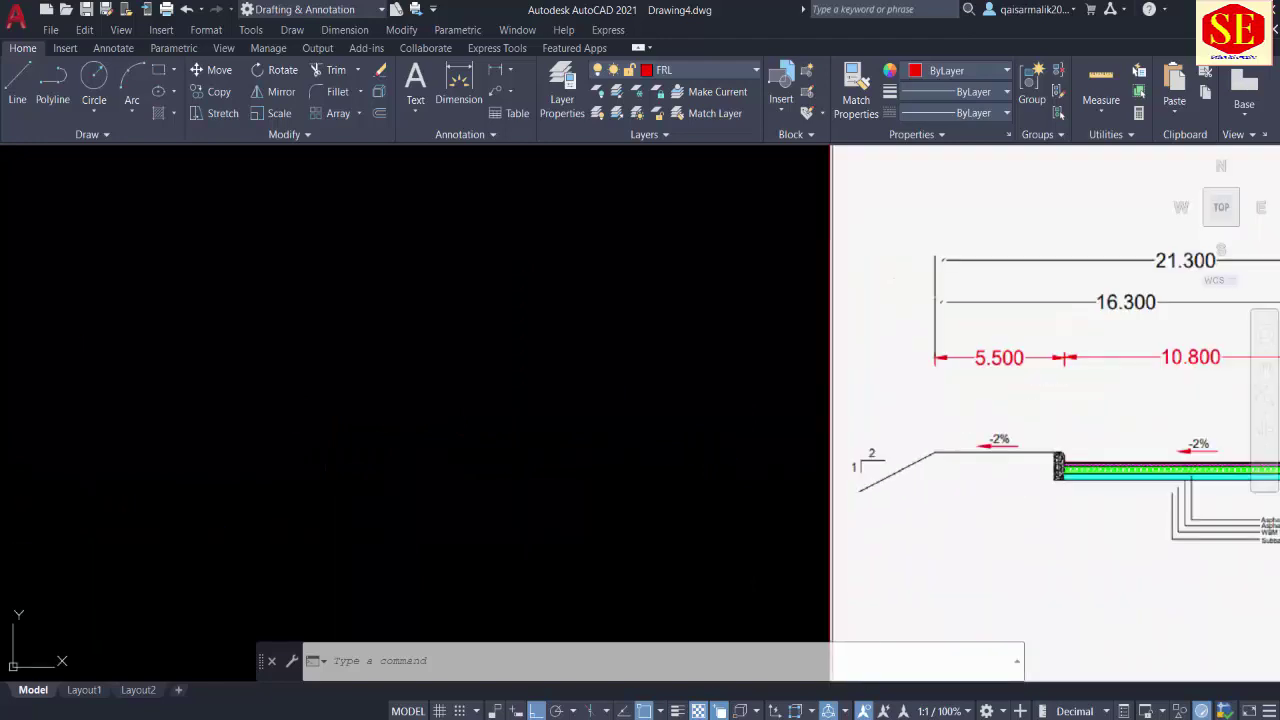
{"action": "scroll", "coordinate": [870, 500], "scroll_direction": "up", "scroll_amount": 2}
{"action": "scroll", "coordinate": [870, 500], "scroll_direction": "up", "scroll_amount": 4}
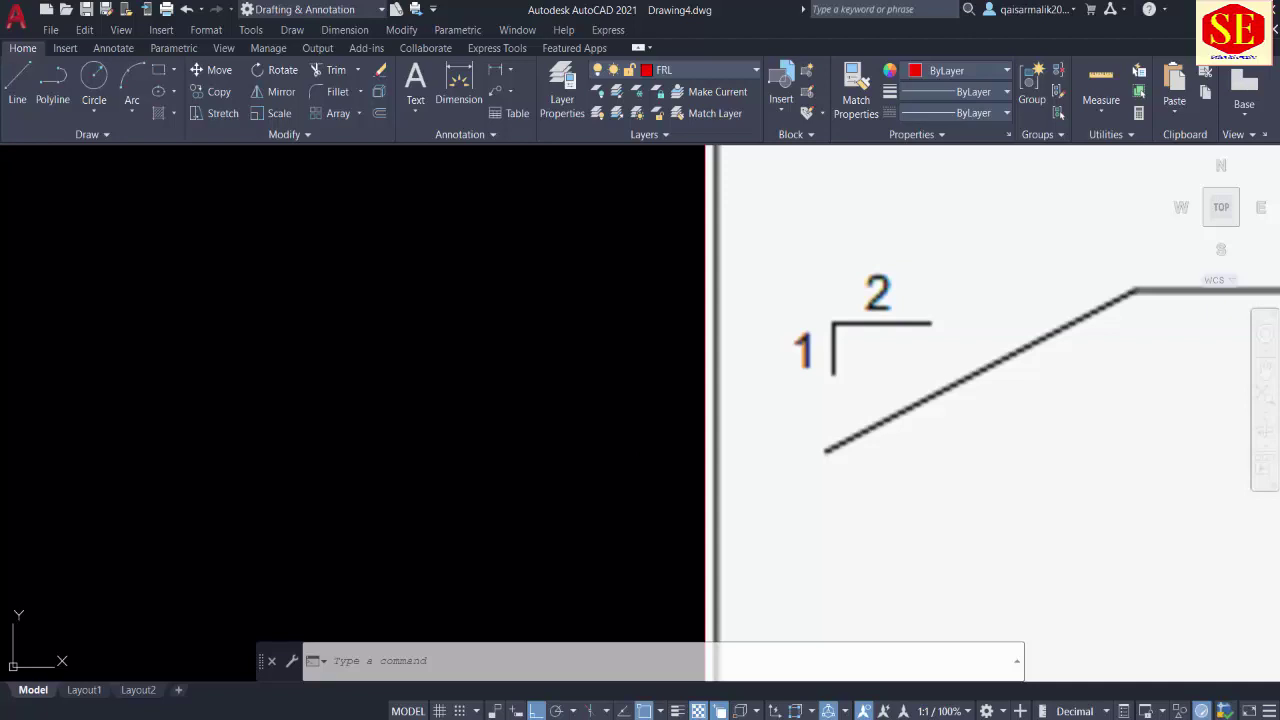
Step: Pan back and zoom in on the red formation and magenta ground lines
{"action": "scroll", "coordinate": [588, 434], "scroll_direction": "down", "scroll_amount": 8}
{"action": "middle_click_drag", "start_coordinate": [588, 434], "coordinate": [951, 389]}
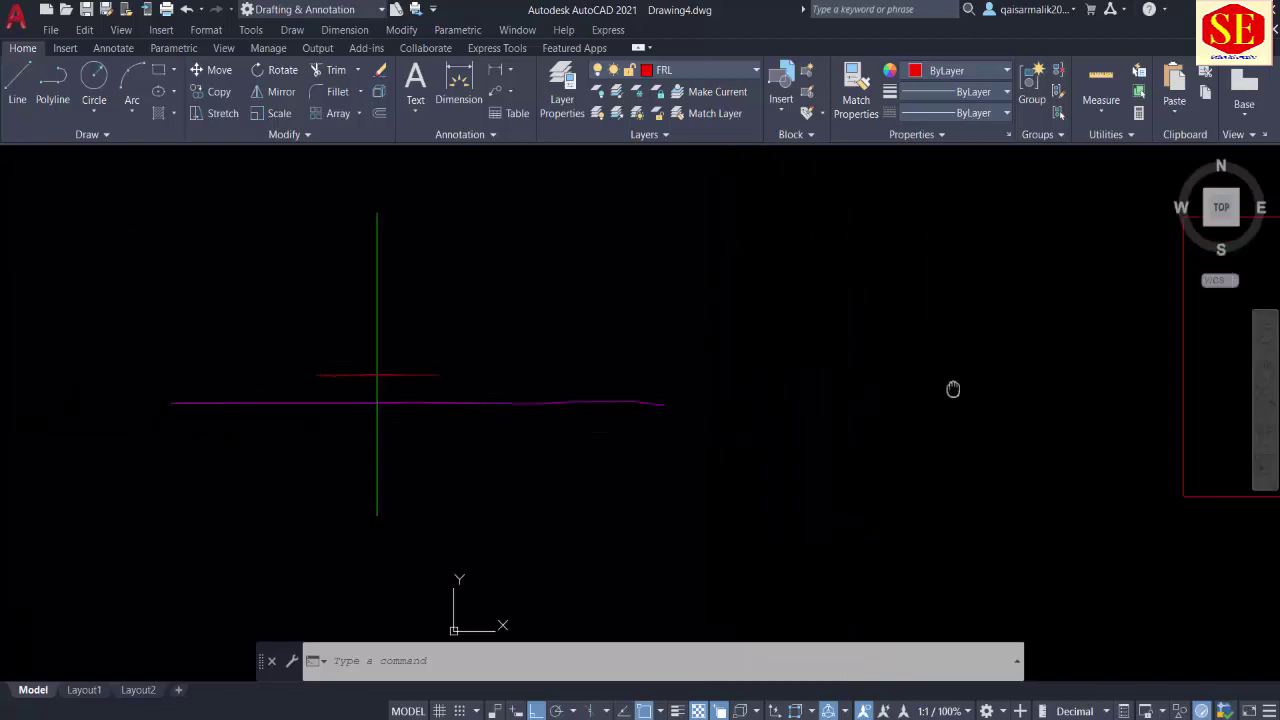
{"action": "scroll", "coordinate": [651, 420], "scroll_direction": "up", "scroll_amount": 1}
{"action": "scroll", "coordinate": [606, 381], "scroll_direction": "up", "scroll_amount": 6}
{"action": "scroll", "coordinate": [602, 366], "scroll_direction": "up", "scroll_amount": 2}
Step: Draw a closed helper triangle from the formation's right end: 2 across, 1 down
{"action": "type", "text": "p"}
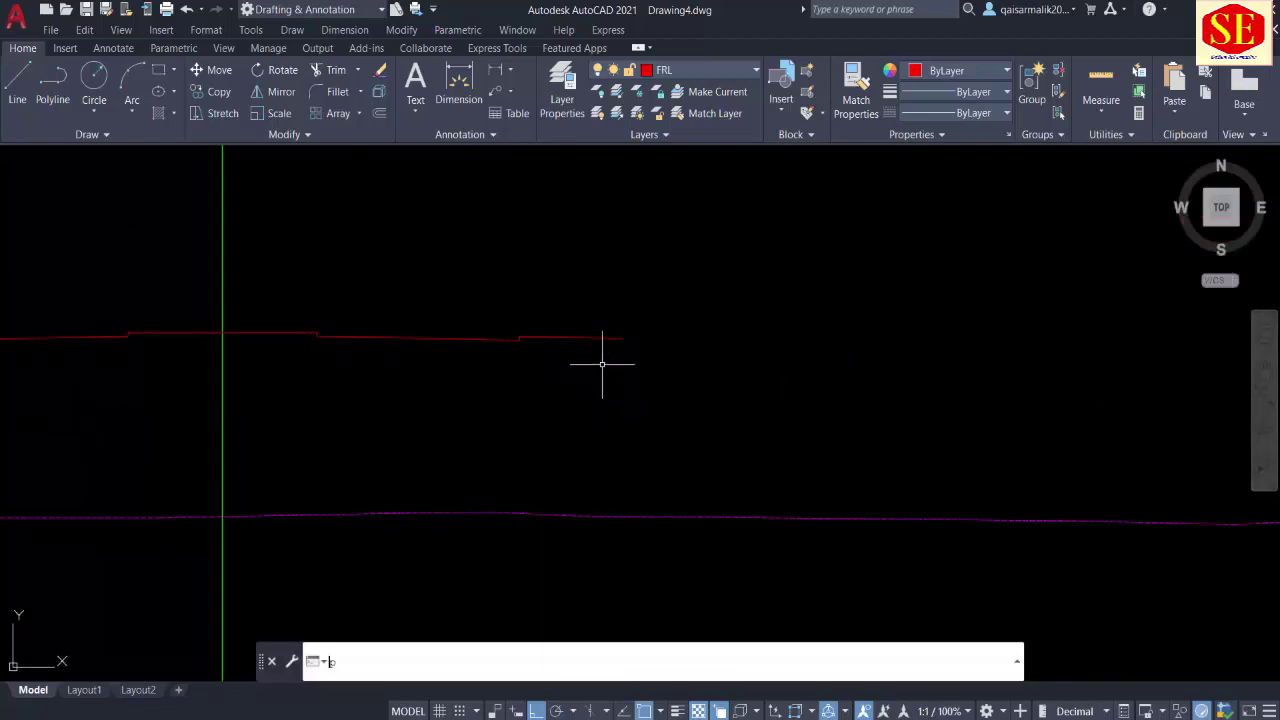
{"action": "type", "text": "l"}
{"action": "key", "text": "Escape"}
{"action": "key", "text": "Return"}
{"action": "scroll", "coordinate": [615, 355], "scroll_direction": "up", "scroll_amount": 2}
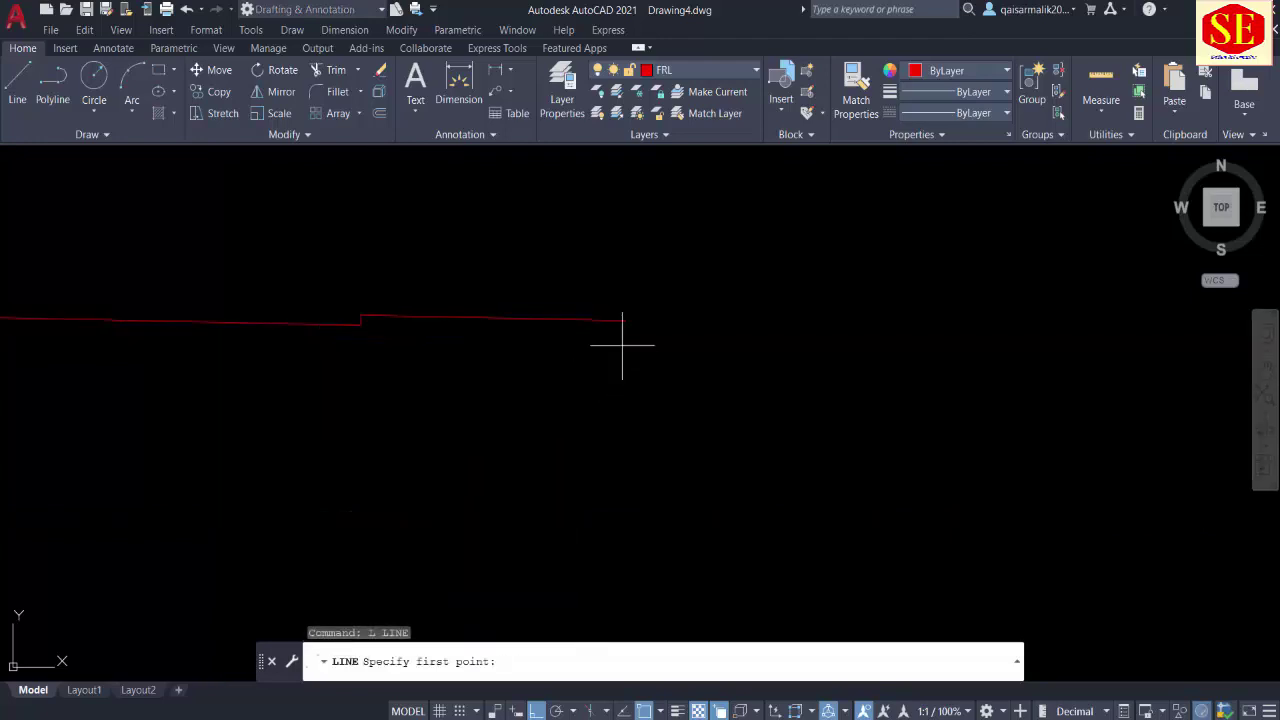
{"action": "left_click", "coordinate": [625, 320]}
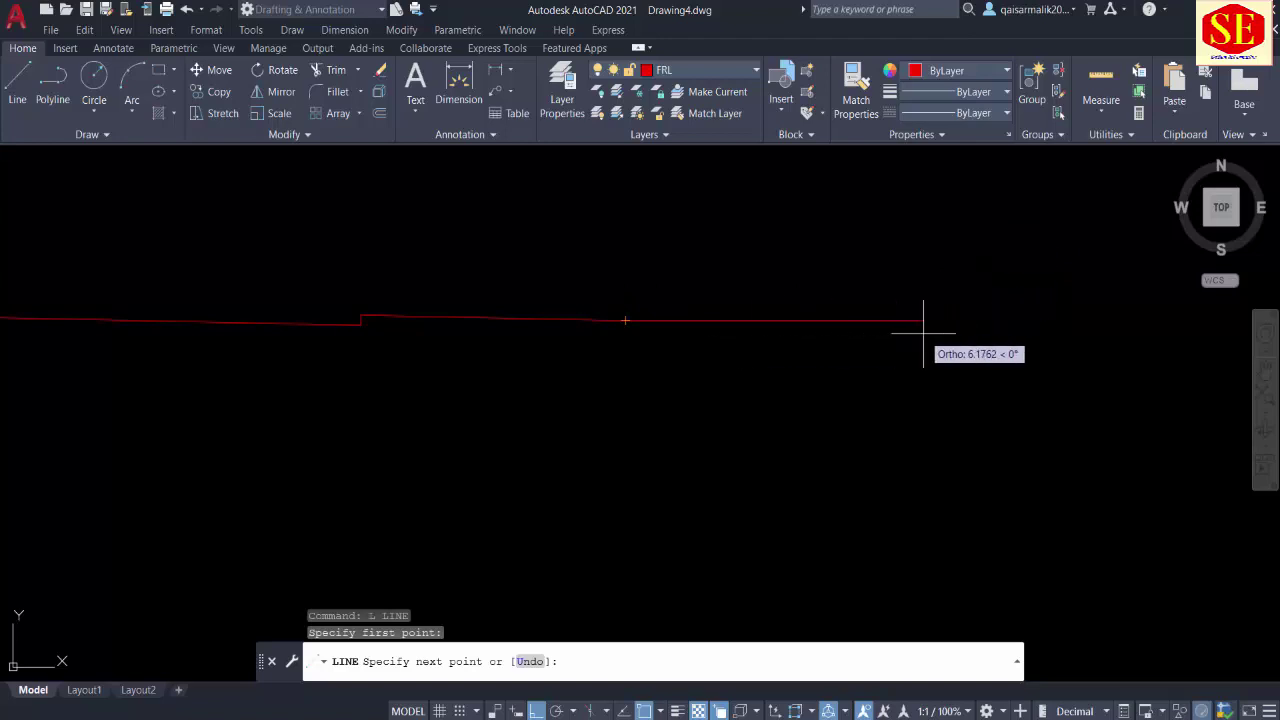
{"action": "key", "text": "F8"}
{"action": "key", "text": "F8"}
{"action": "type", "text": "2"}
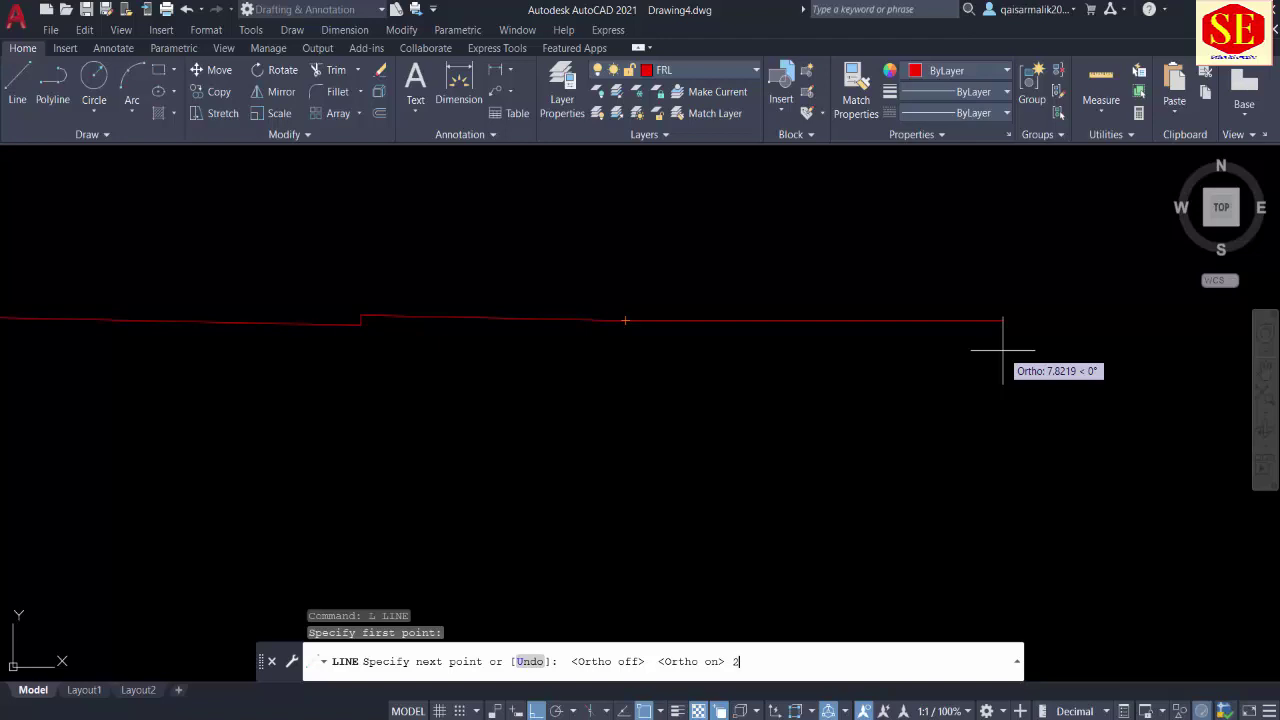
{"action": "key", "text": "Return"}
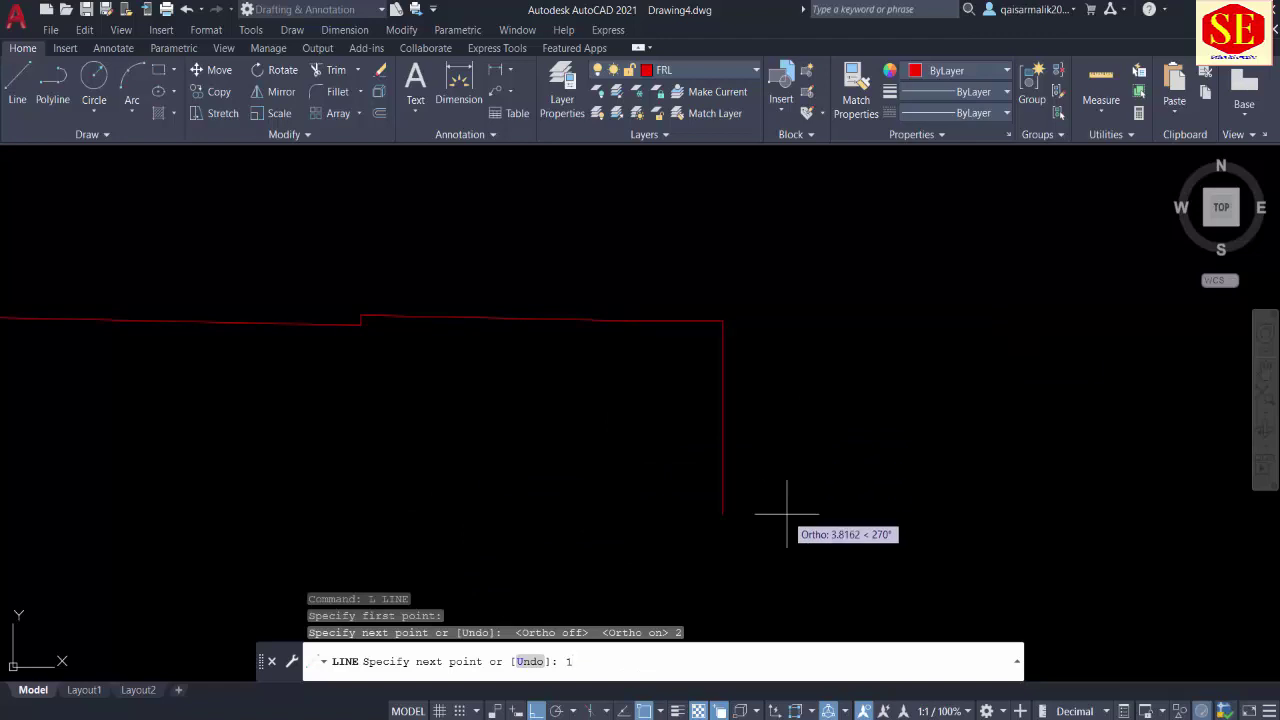
{"action": "key", "text": "Return"}
{"action": "type", "text": "c"}
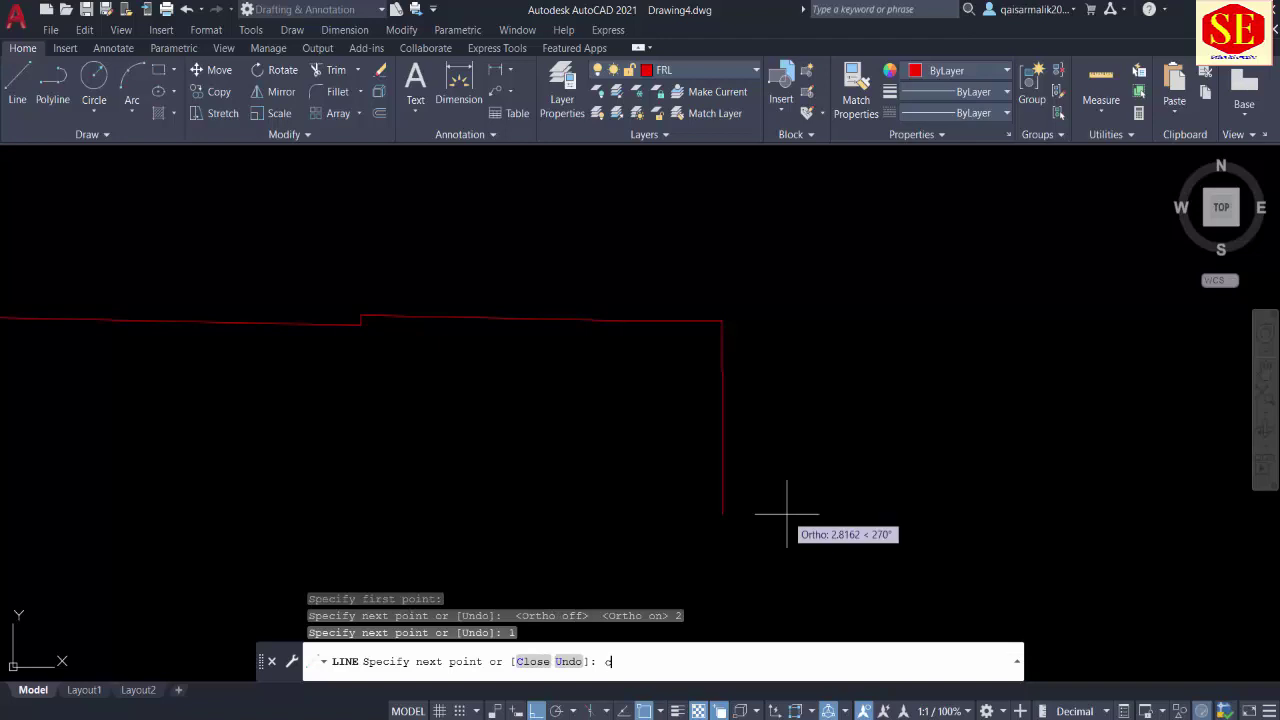
{"action": "key", "text": "Return"}
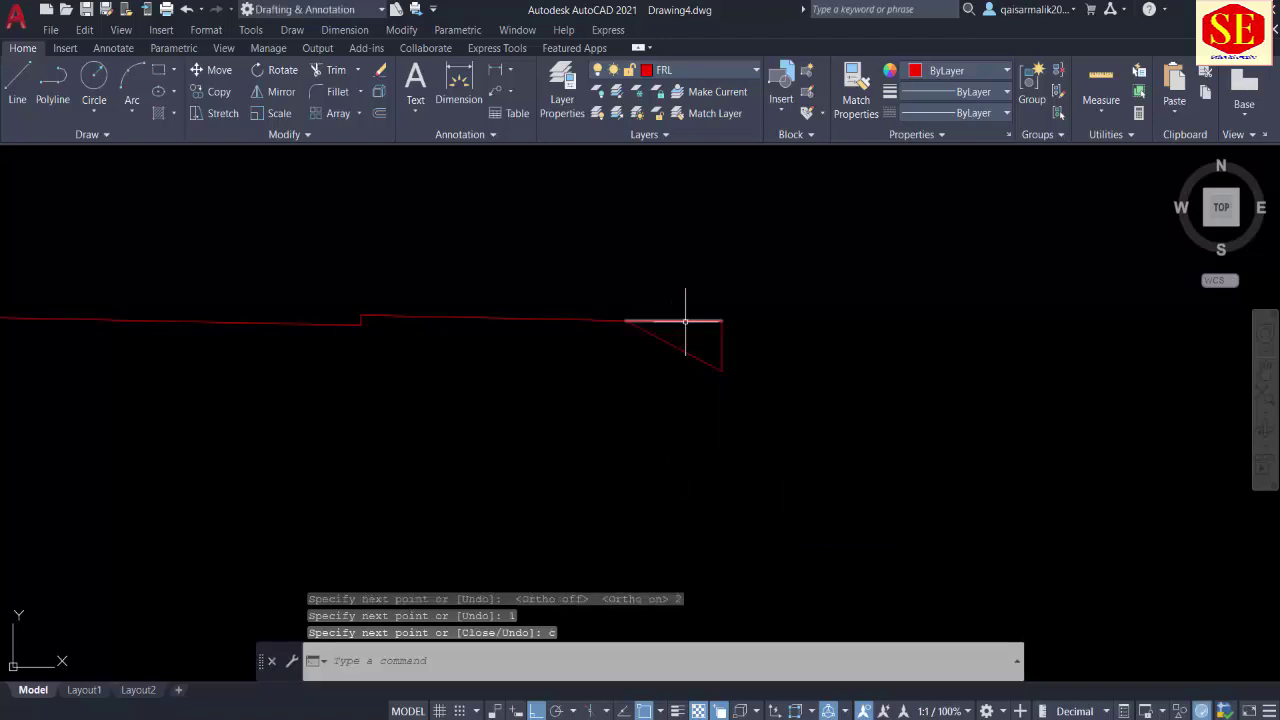
Step: Extend the triangle's sloped line down to the magenta ground line
{"action": "left_click", "coordinate": [755, 298]}
{"action": "left_click", "coordinate": [709, 332]}
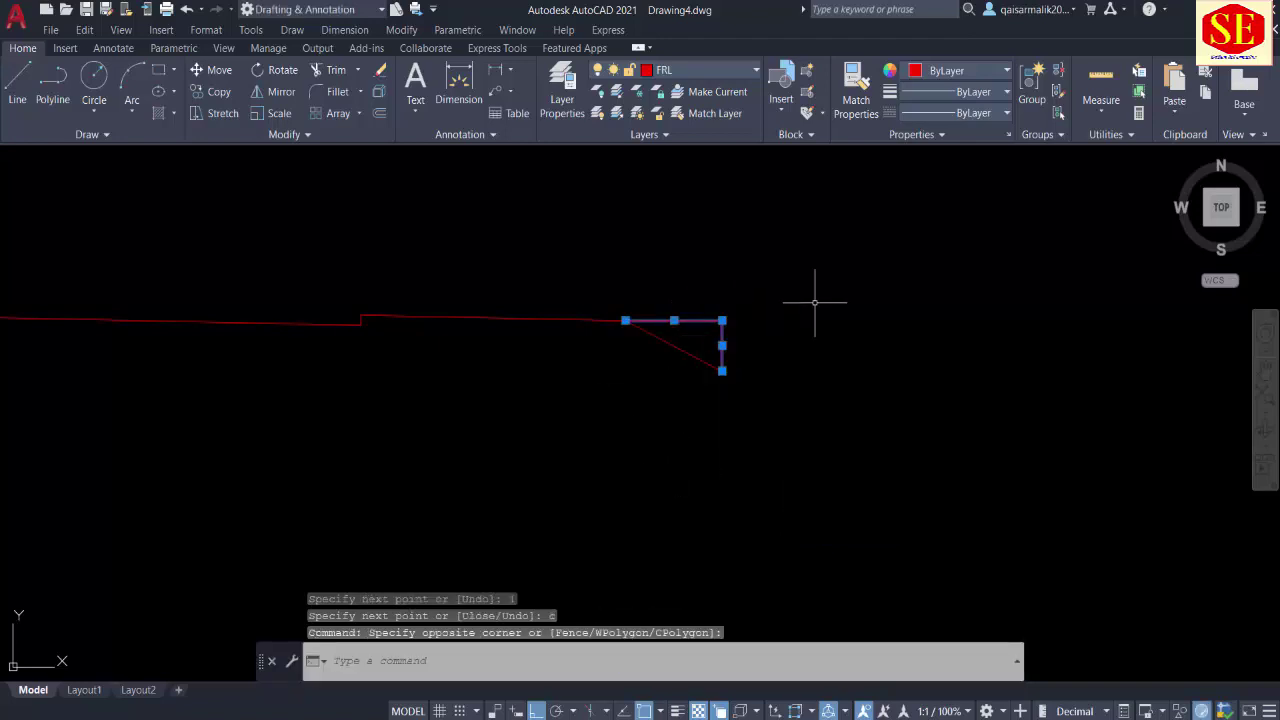
{"action": "type", "text": "rm"}
{"action": "key", "text": "Return"}
{"action": "left_click", "coordinate": [625, 320]}
{"action": "key", "text": "Escape"}
{"action": "scroll", "coordinate": [781, 342], "scroll_direction": "down", "scroll_amount": 2}
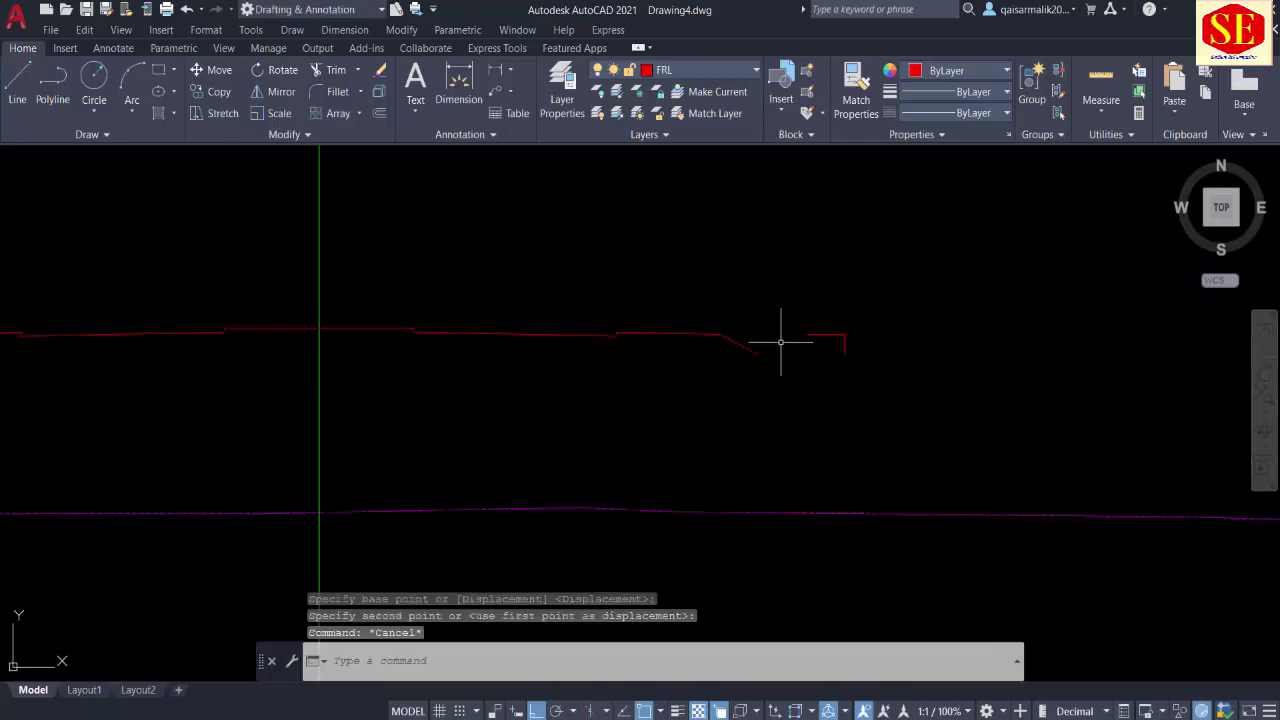
{"action": "type", "text": "ex"}
{"action": "key", "text": "Return"}
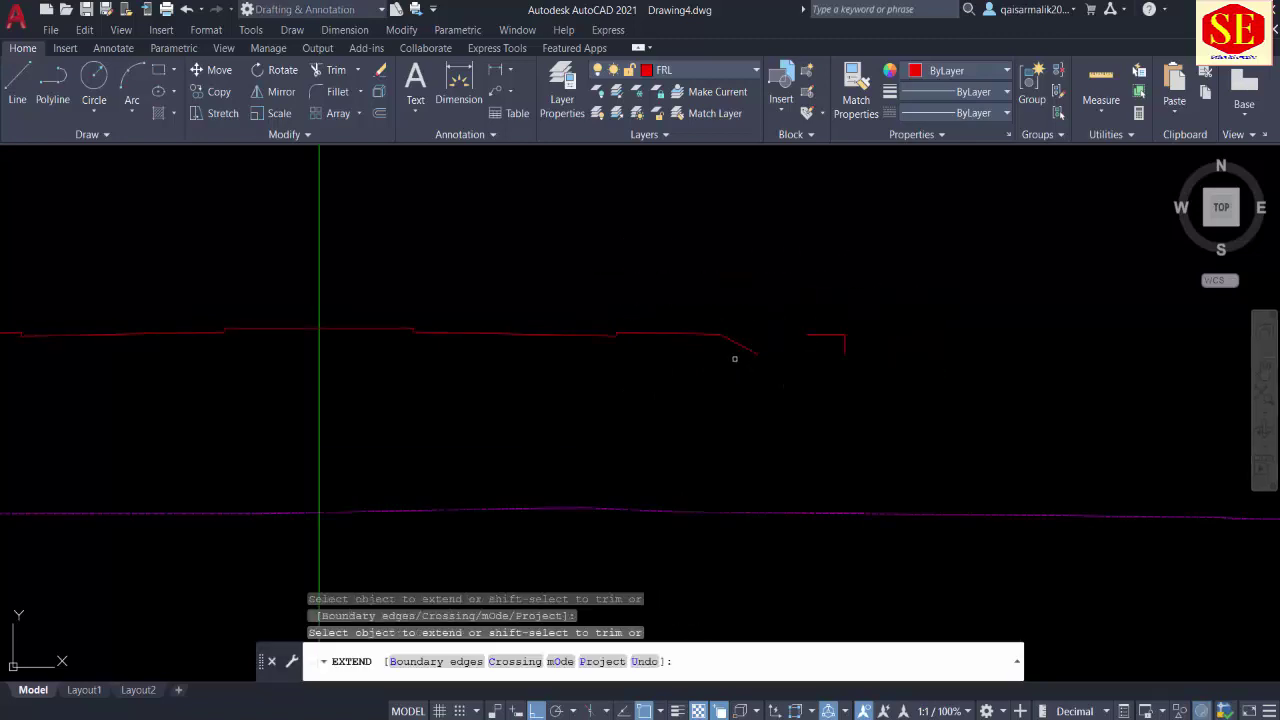
{"action": "left_click", "coordinate": [748, 351]}
{"action": "key", "text": "Escape"}
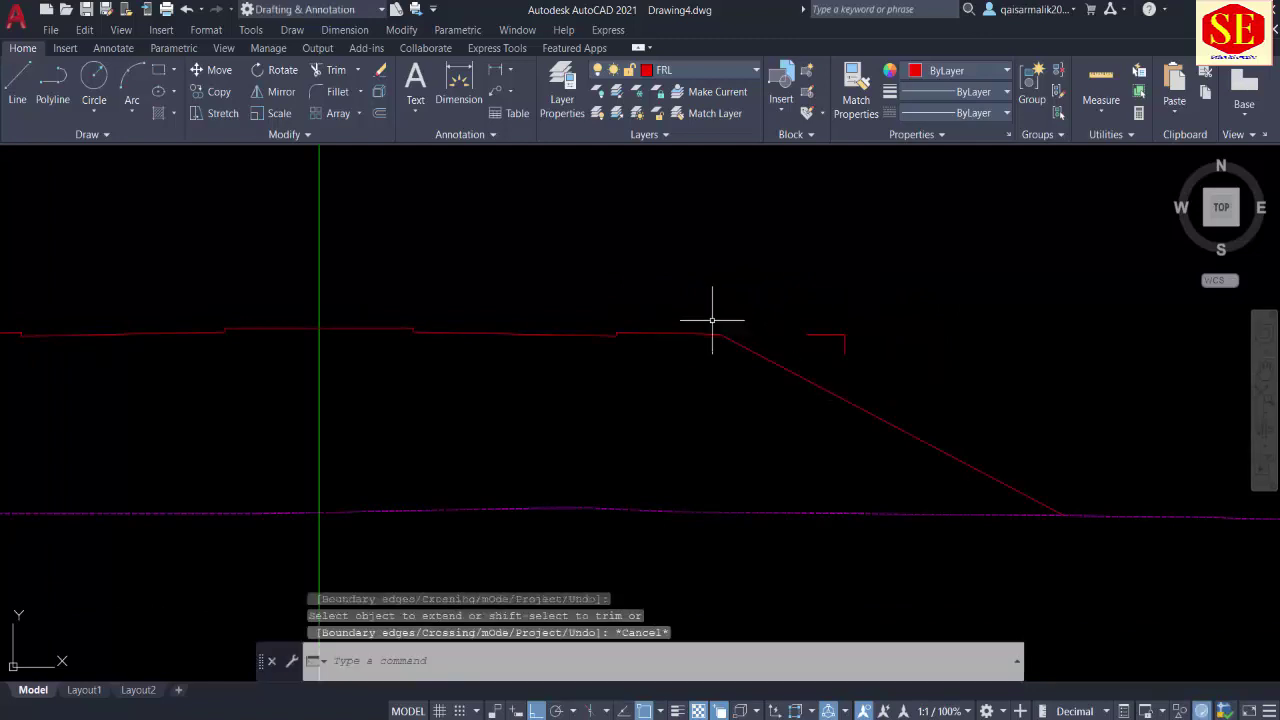
{"action": "scroll", "coordinate": [1060, 513], "scroll_direction": "down", "scroll_amount": 4}
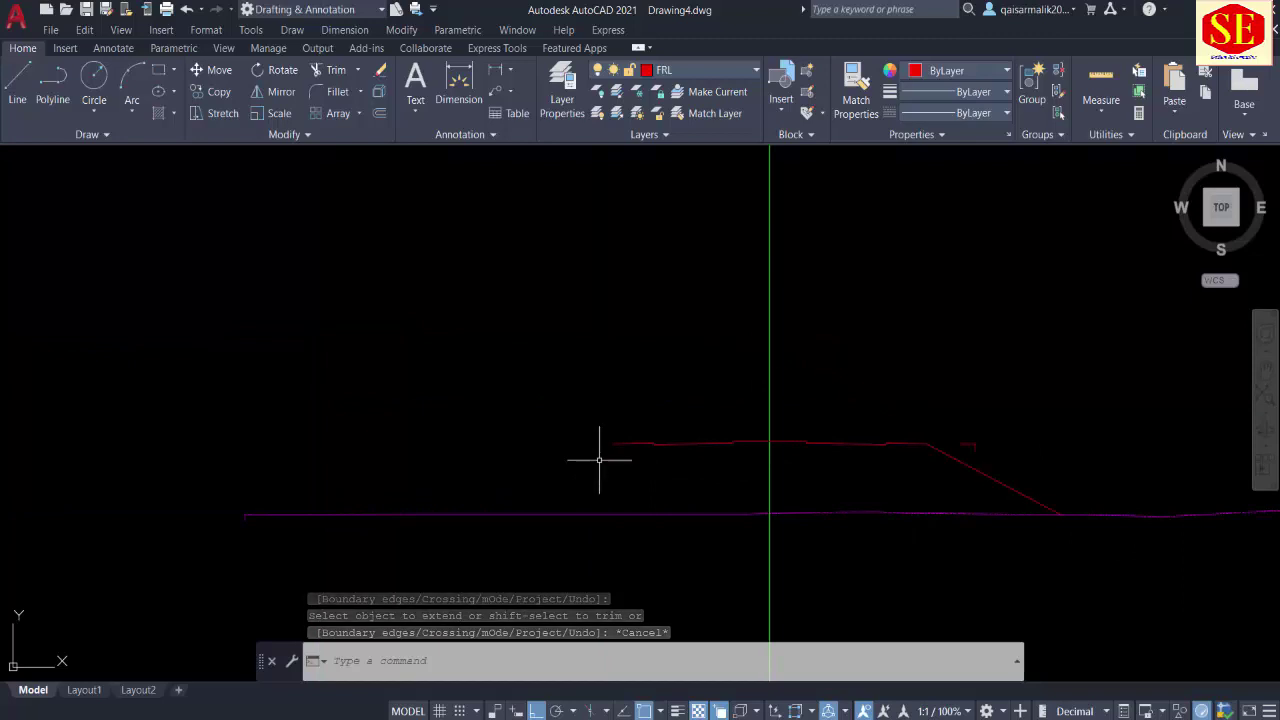
{"action": "scroll", "coordinate": [606, 450], "scroll_direction": "up", "scroll_amount": 2}
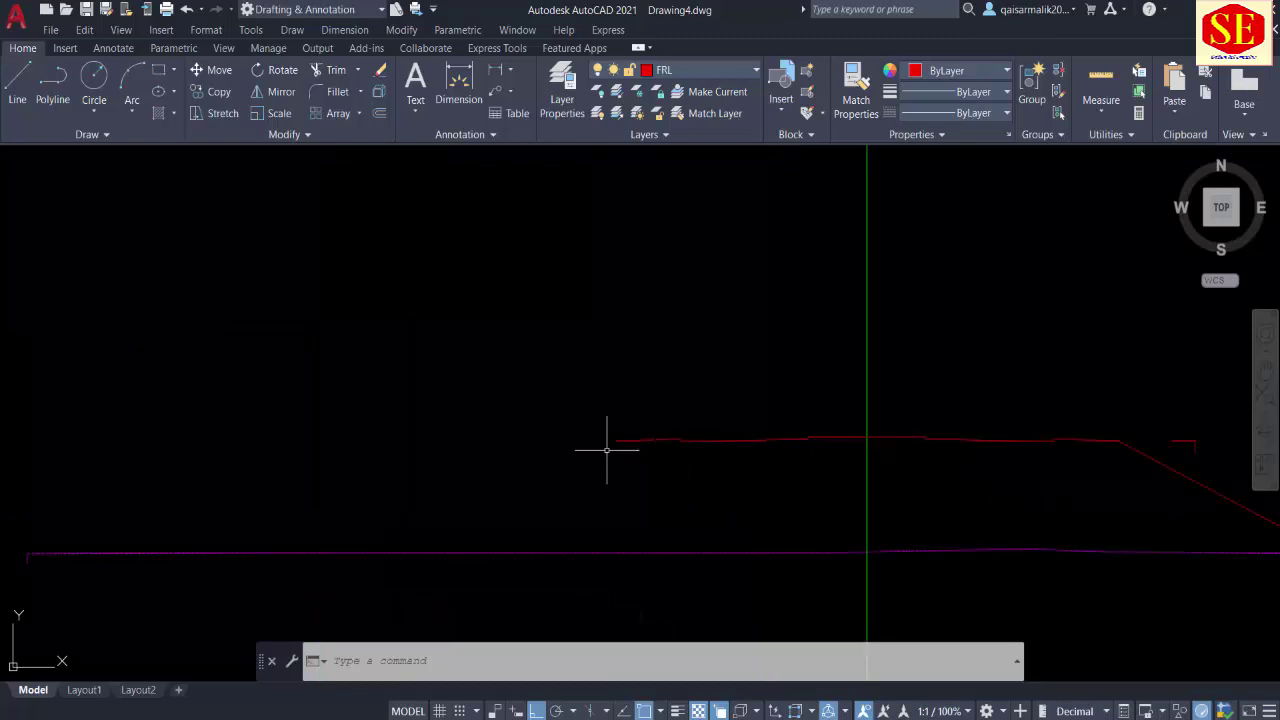
{"action": "key", "text": "BackSpace"}
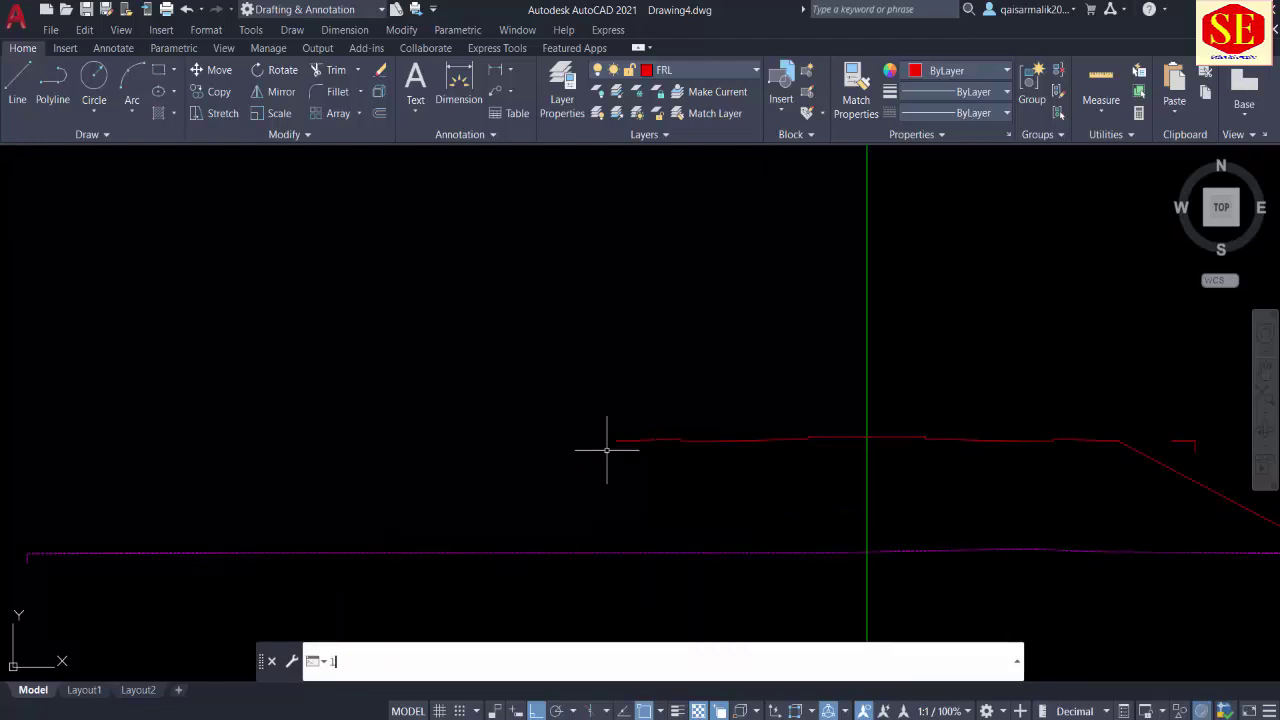
Step: Draw a closed helper triangle from the formation's left end: 2 left, 1 down
{"action": "type", "text": "l"}
{"action": "key", "text": "Return"}
{"action": "left_click", "coordinate": [624, 427]}
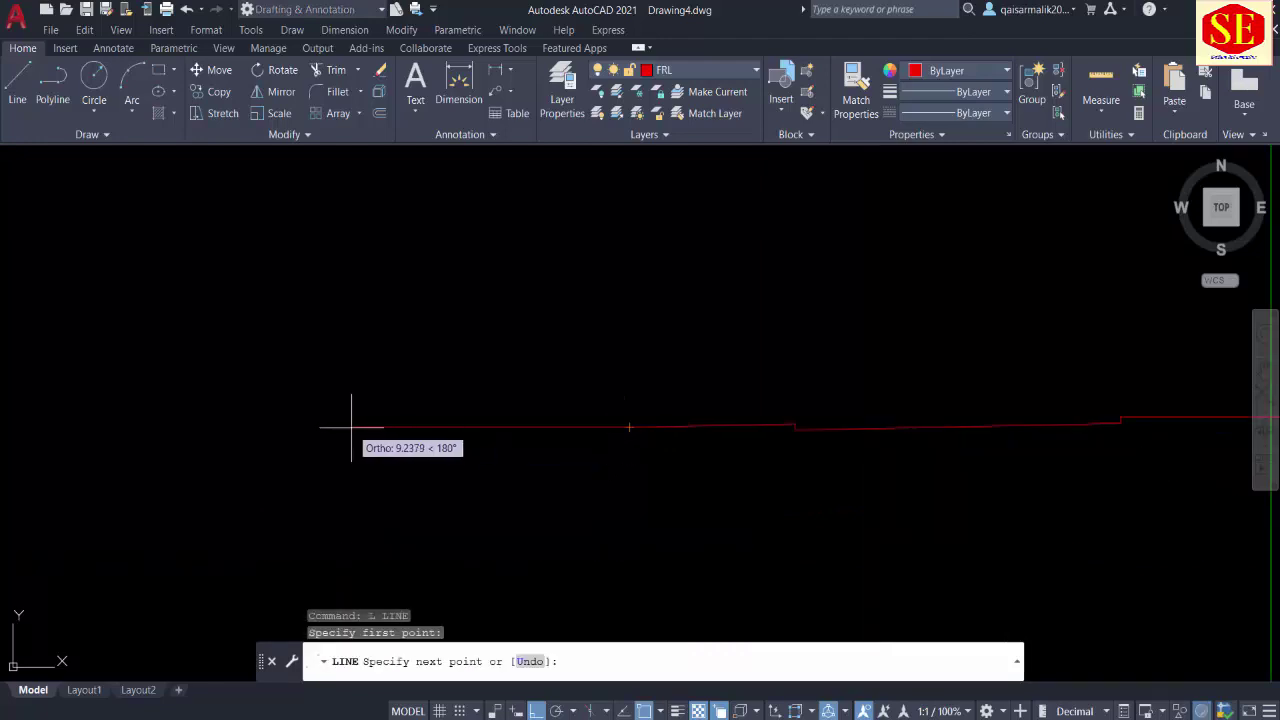
{"action": "type", "text": "2"}
{"action": "key", "text": "Return"}
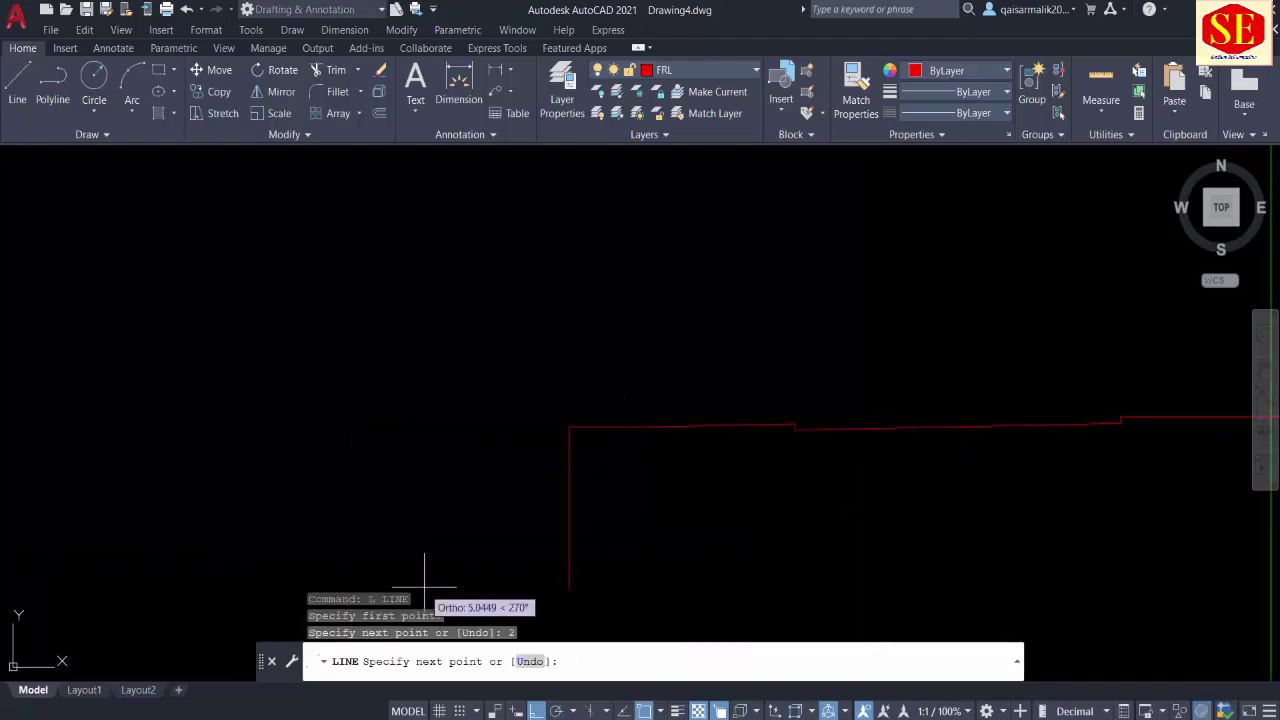
{"action": "type", "text": "1"}
{"action": "key", "text": "Return"}
{"action": "type", "text": "c"}
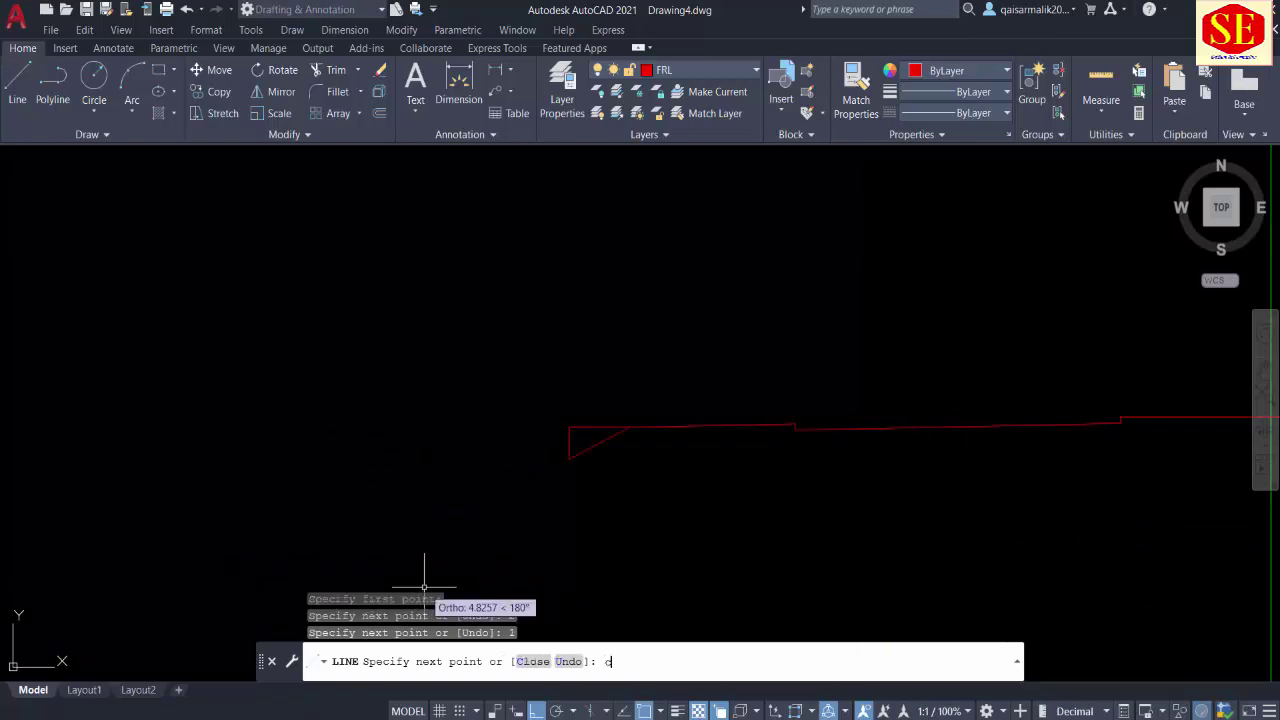
{"action": "key", "text": "Return"}
{"action": "scroll", "coordinate": [667, 295], "scroll_direction": "down", "scroll_amount": 1}
Step: Extend the left sloped line down to the magenta ground line
{"action": "type", "text": "m"}
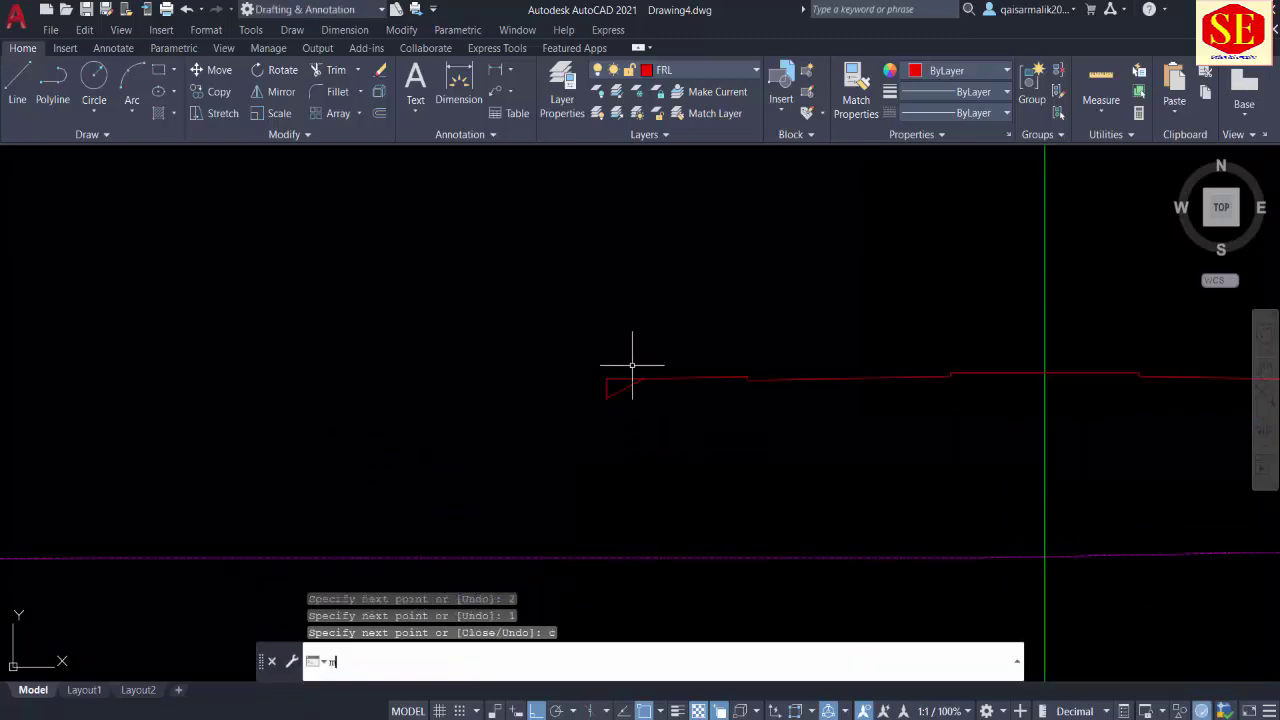
{"action": "key", "text": "Return"}
{"action": "scroll", "coordinate": [610, 410], "scroll_direction": "up", "scroll_amount": 3}
{"action": "left_click", "coordinate": [615, 301]}
{"action": "key", "text": "Return"}
{"action": "left_click", "coordinate": [524, 335]}
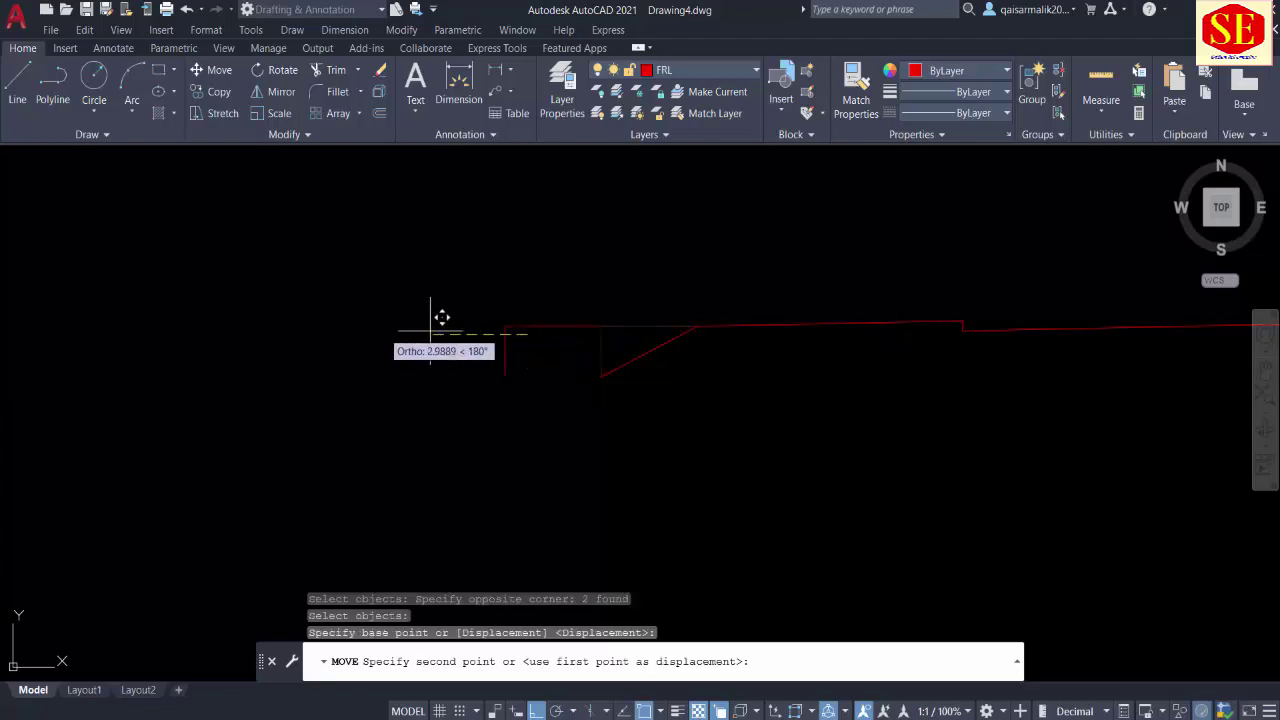
{"action": "key", "text": "Escape"}
{"action": "scroll", "coordinate": [608, 323], "scroll_direction": "down", "scroll_amount": 3}
{"action": "type", "text": "ex"}
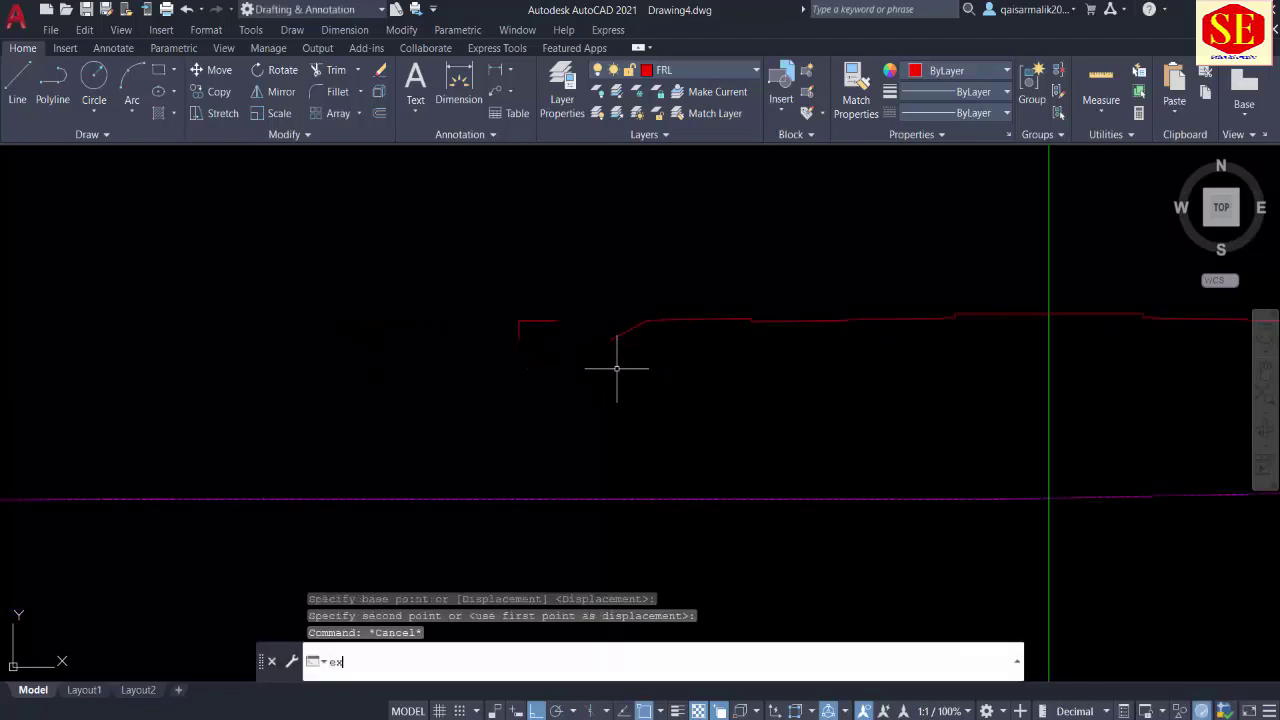
{"action": "key", "text": "Return"}
{"action": "left_click", "coordinate": [620, 334]}
{"action": "key", "text": "Escape"}
{"action": "scroll", "coordinate": [601, 420], "scroll_direction": "down", "scroll_amount": 2}
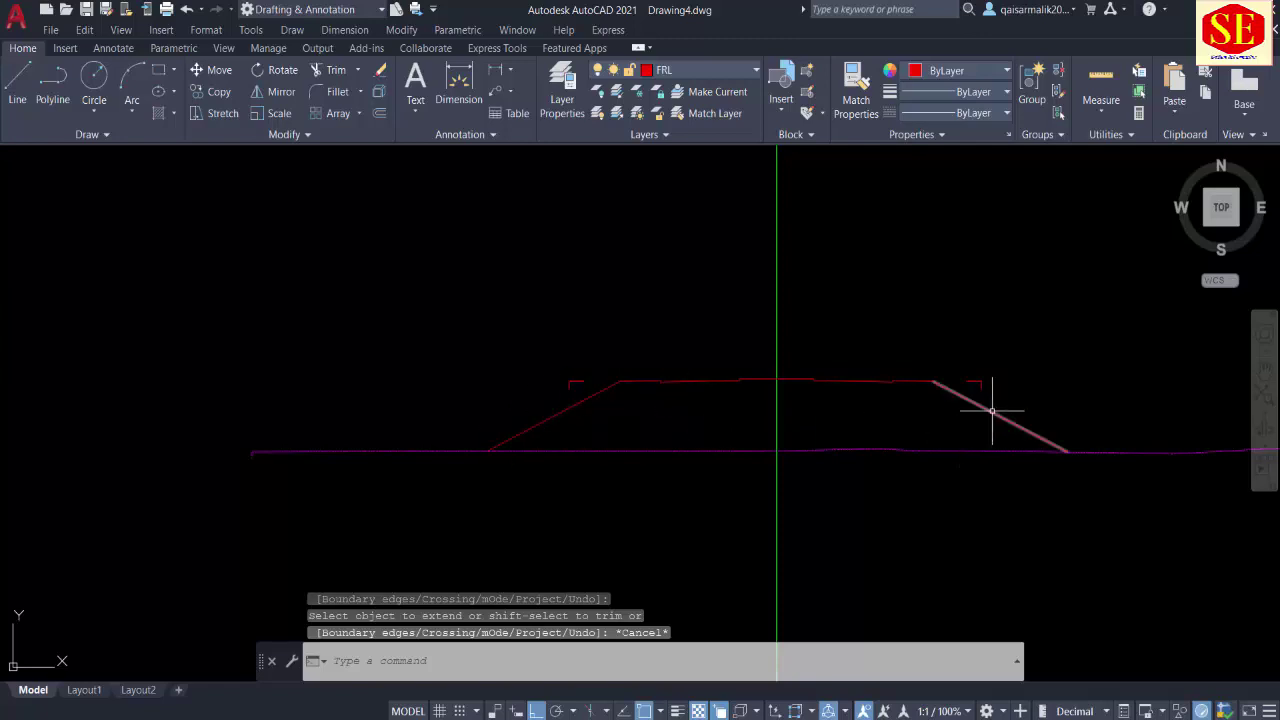
{"action": "scroll", "coordinate": [991, 414], "scroll_direction": "up", "scroll_amount": 3}
Step: Window-select the small red marker at the formation's right end for moving
{"action": "middle_click_drag", "start_coordinate": [1014, 406], "coordinate": [746, 431]}
{"action": "type", "text": "m"}
{"action": "key", "text": "Return"}
{"action": "left_click", "coordinate": [753, 346]}
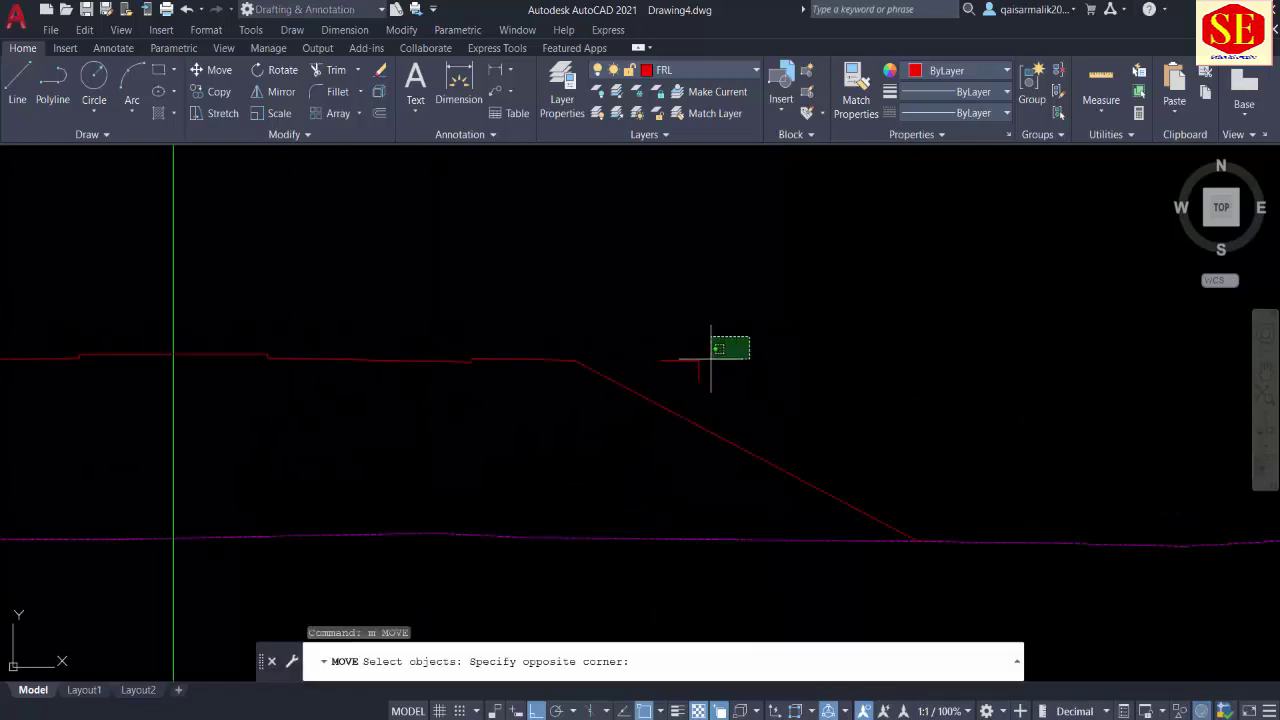
{"action": "left_click", "coordinate": [685, 362]}
{"action": "key", "text": "Return"}
{"action": "left_click", "coordinate": [690, 322]}
{"action": "key", "text": "Escape"}
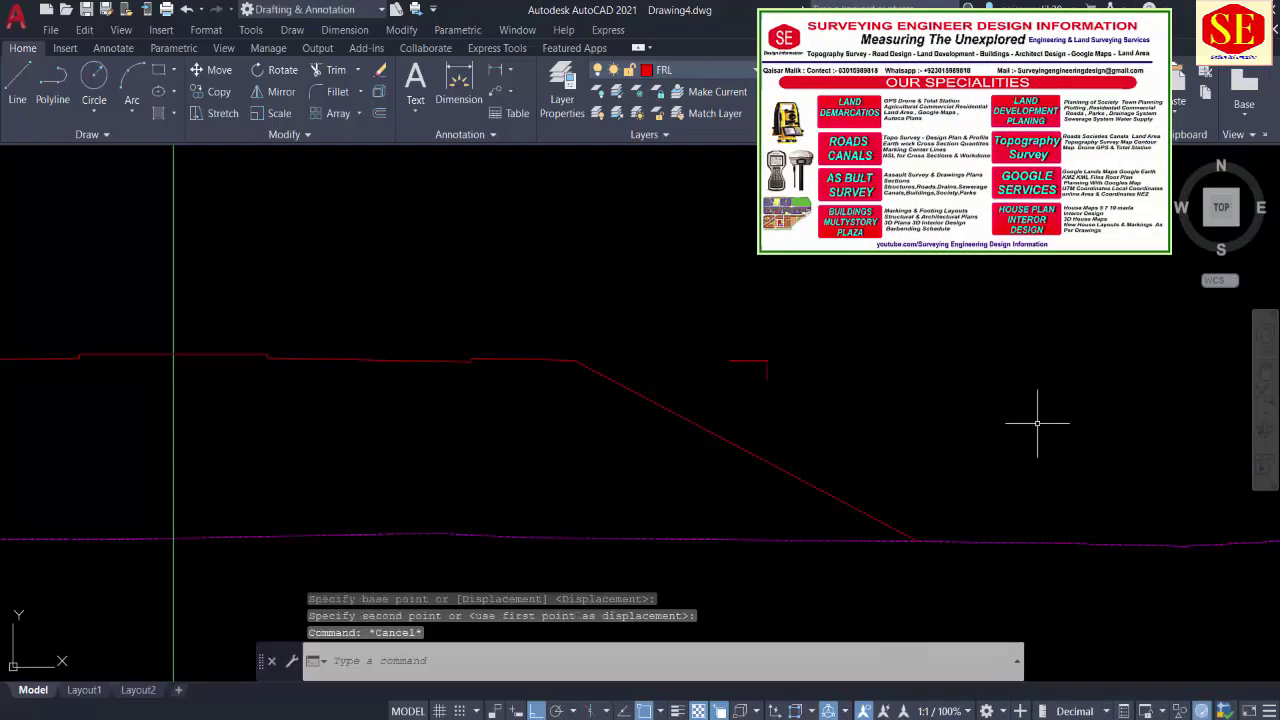
{"action": "scroll", "coordinate": [1034, 423], "scroll_direction": "down", "scroll_amount": 3}
Step: Shift the left end marker slightly further left
{"action": "middle_click_drag", "start_coordinate": [334, 417], "coordinate": [640, 389]}
{"action": "scroll", "coordinate": [560, 396], "scroll_direction": "up", "scroll_amount": 3}
{"action": "key", "text": "Return"}
{"action": "left_click", "coordinate": [543, 343]}
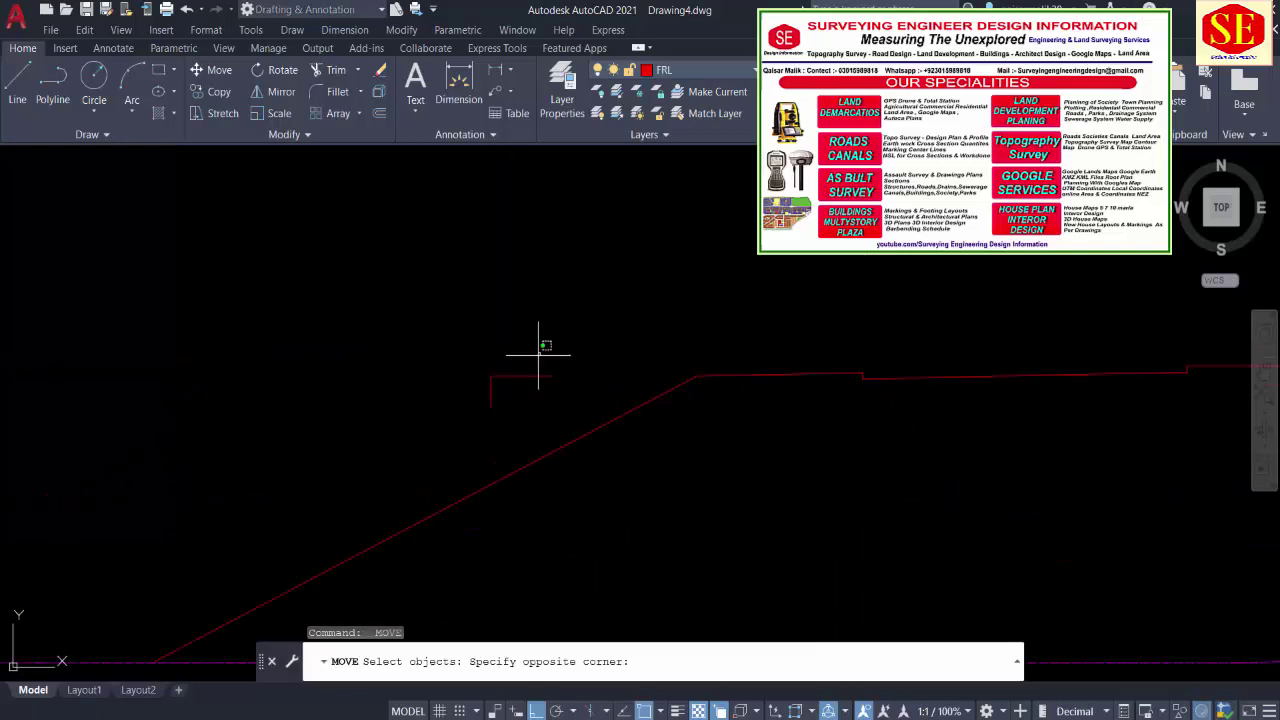
{"action": "left_click", "coordinate": [460, 425]}
{"action": "key", "text": "Return"}
{"action": "left_click", "coordinate": [455, 371]}
{"action": "left_click", "coordinate": [412, 385]}
{"action": "key", "text": "Escape"}
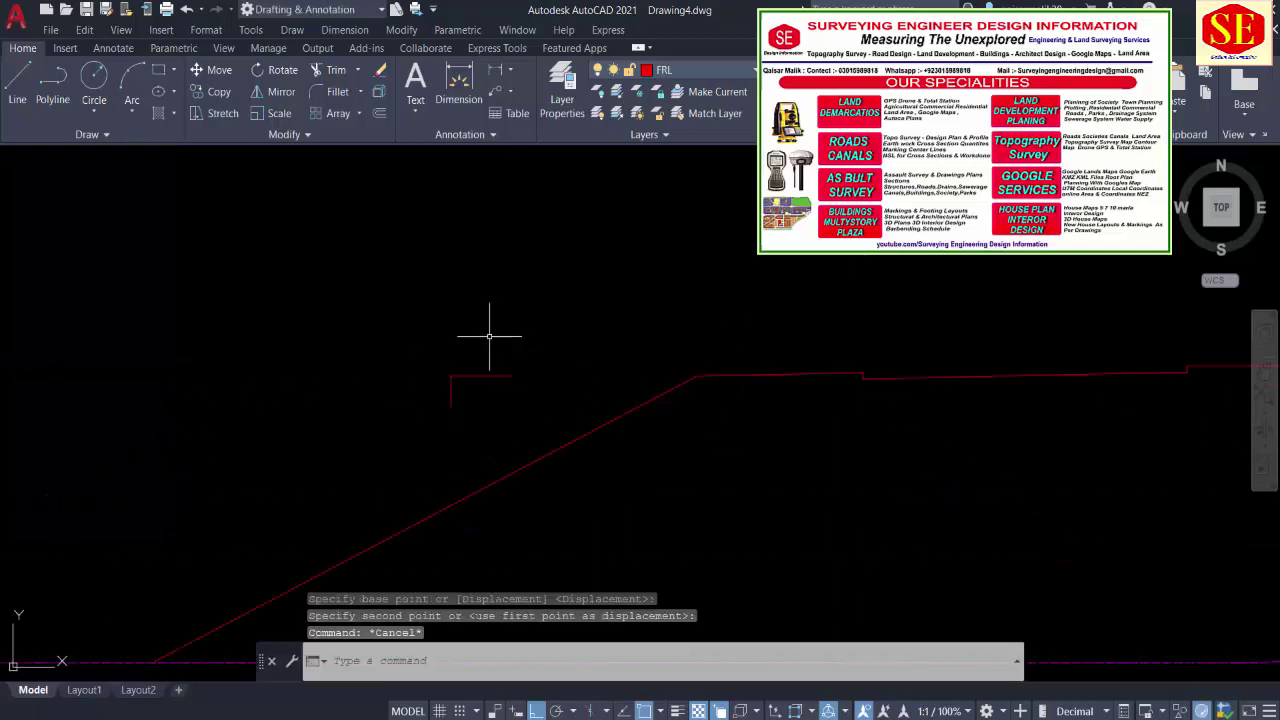
{"action": "scroll", "coordinate": [414, 398], "scroll_direction": "down", "scroll_amount": 2}
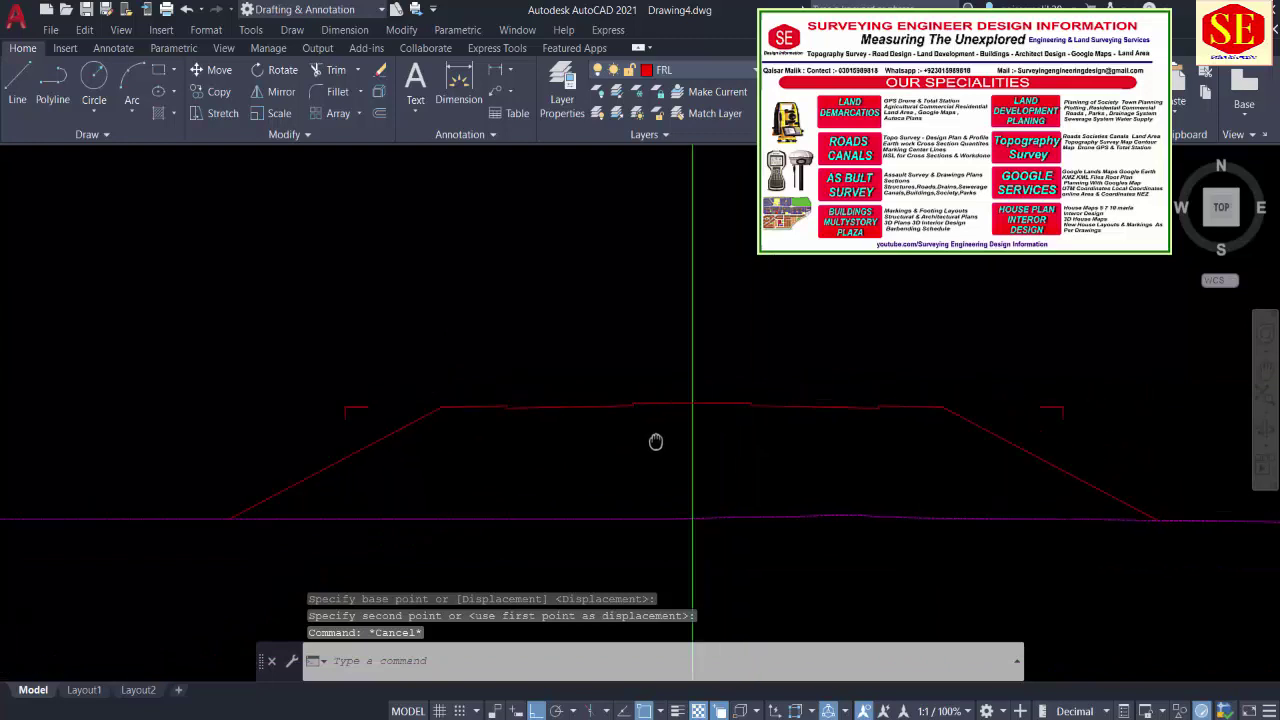
Step: Make the white Template layer current
{"action": "key", "text": "Escape"}
{"action": "scroll", "coordinate": [638, 387], "scroll_direction": "down", "scroll_amount": 5}
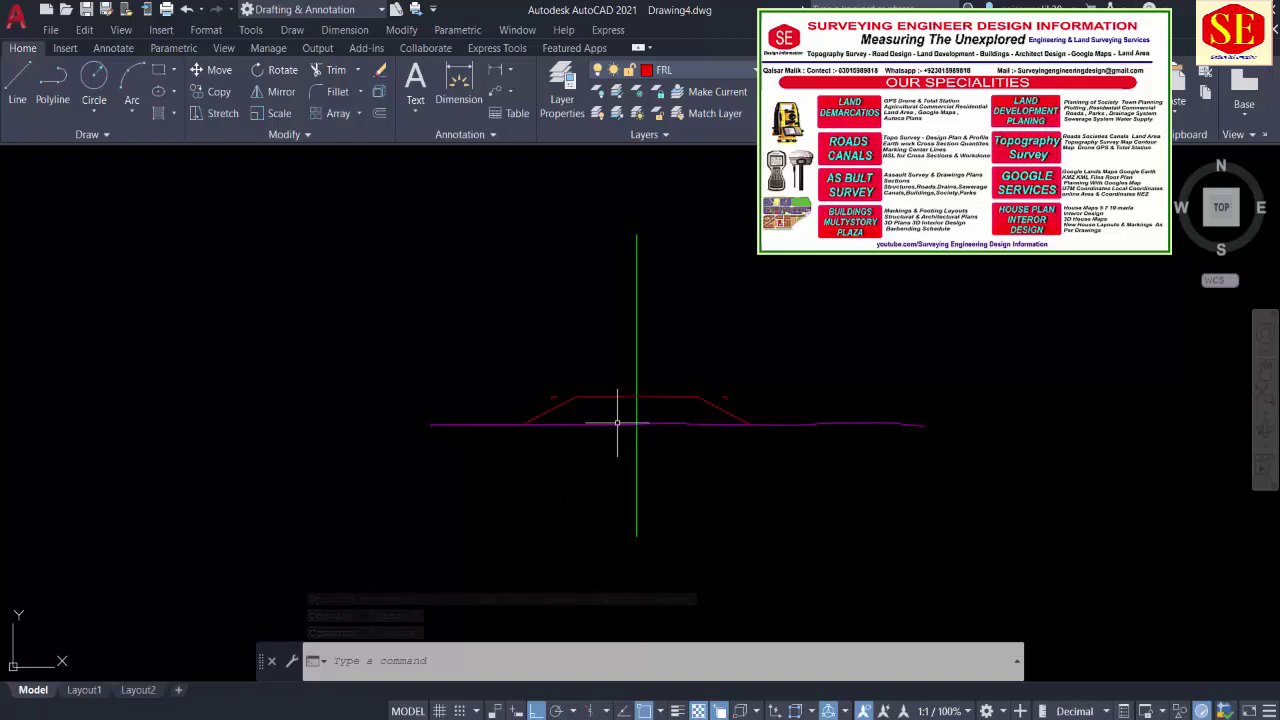
{"action": "scroll", "coordinate": [615, 405], "scroll_direction": "up", "scroll_amount": 3}
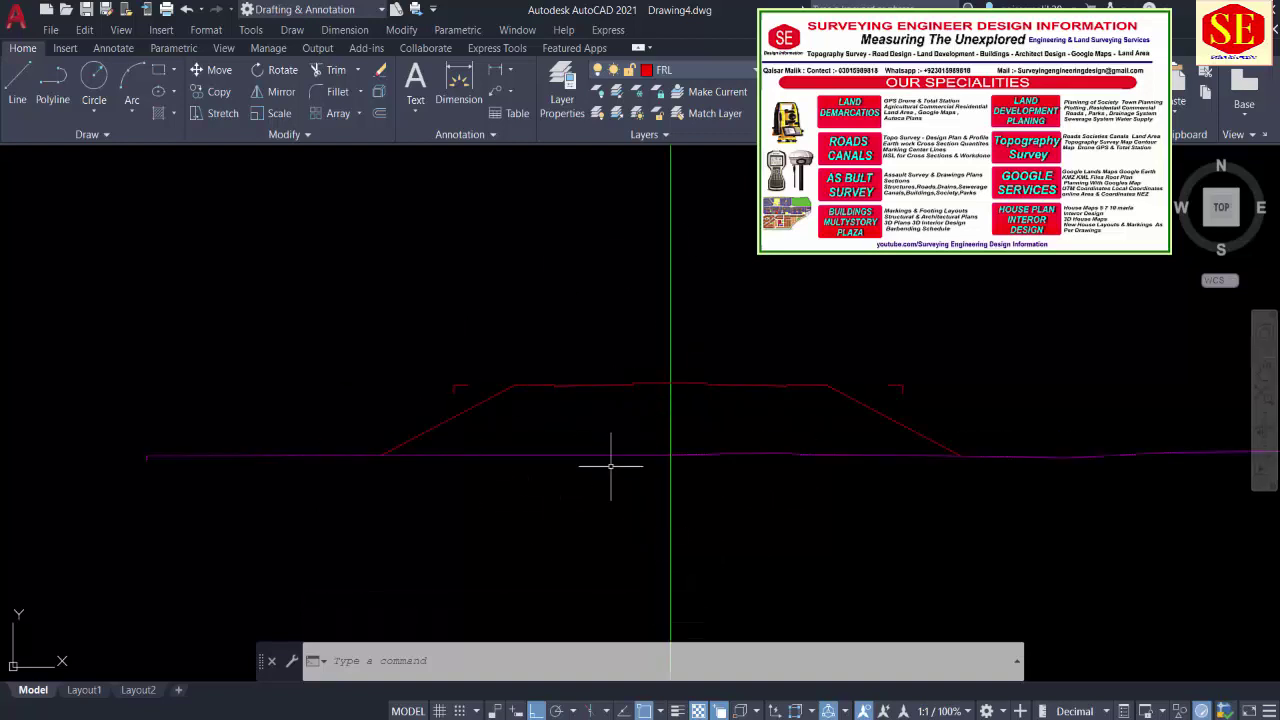
{"action": "scroll", "coordinate": [610, 465], "scroll_direction": "down", "scroll_amount": 4}
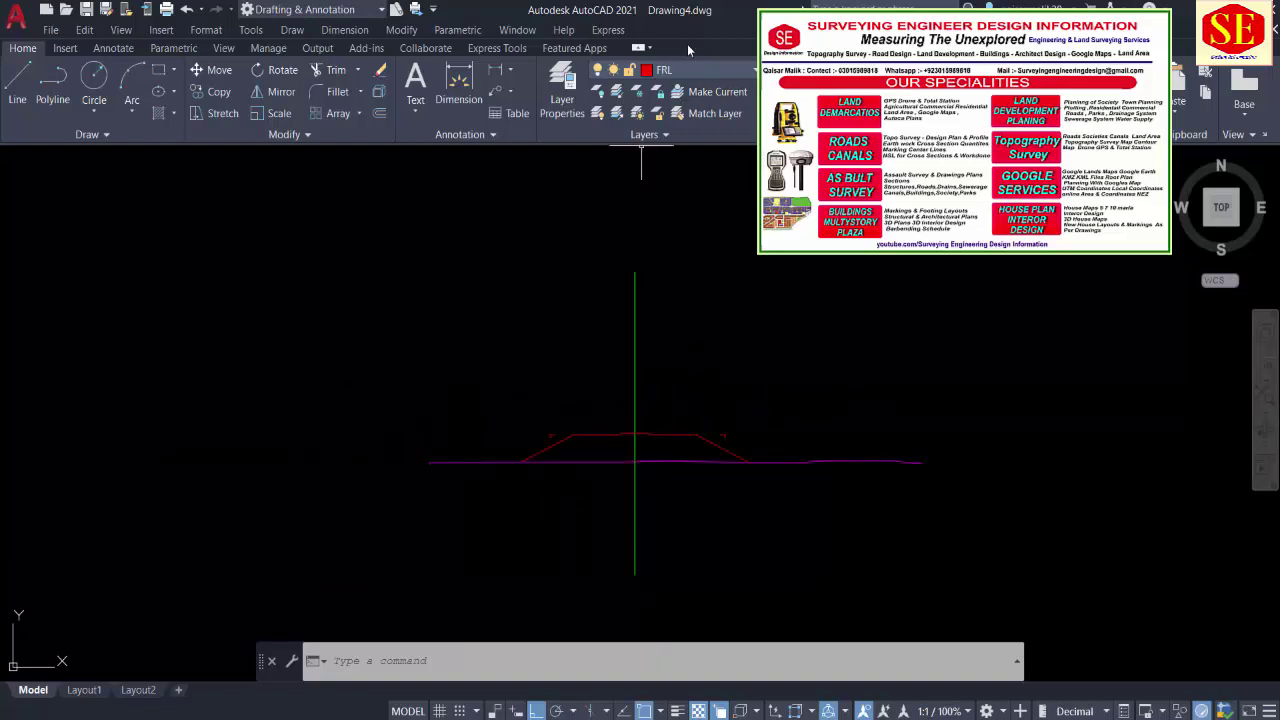
{"action": "left_click", "coordinate": [688, 70]}
{"action": "left_click", "coordinate": [694, 157]}
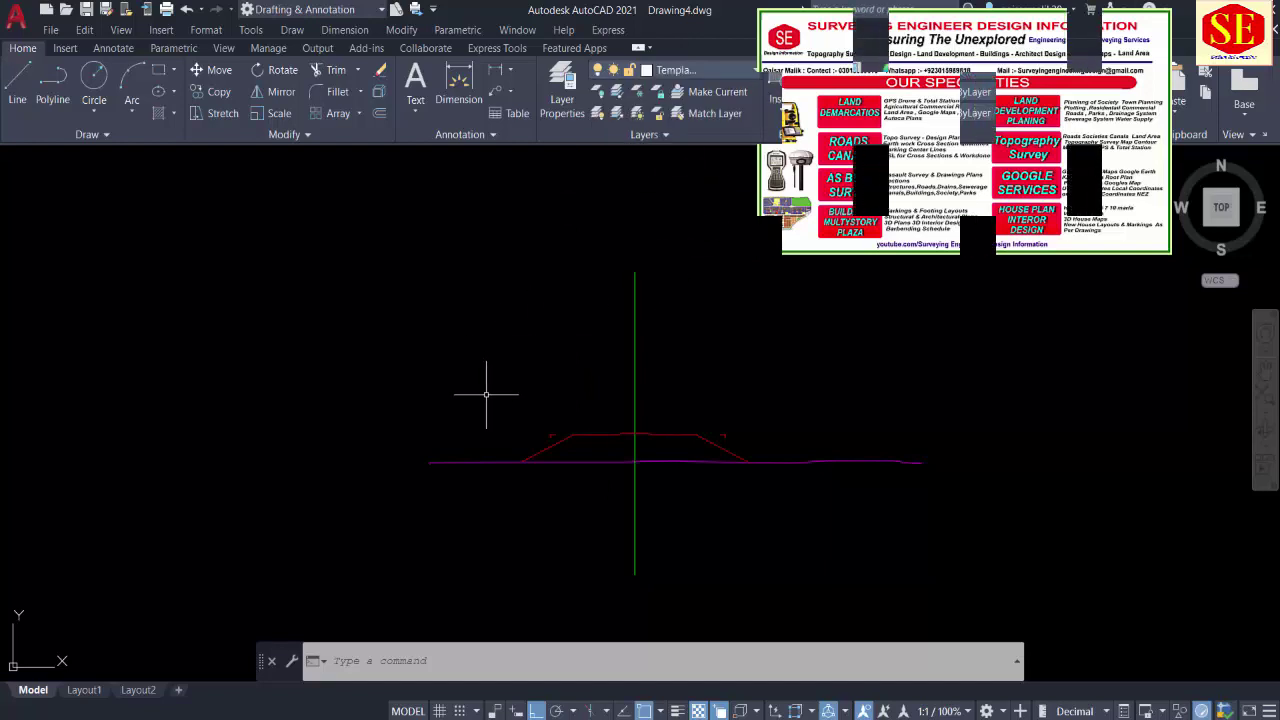
Step: Draw a rectangle around the road cross-section with REC
{"action": "type", "text": "rec"}
{"action": "key", "text": "Return"}
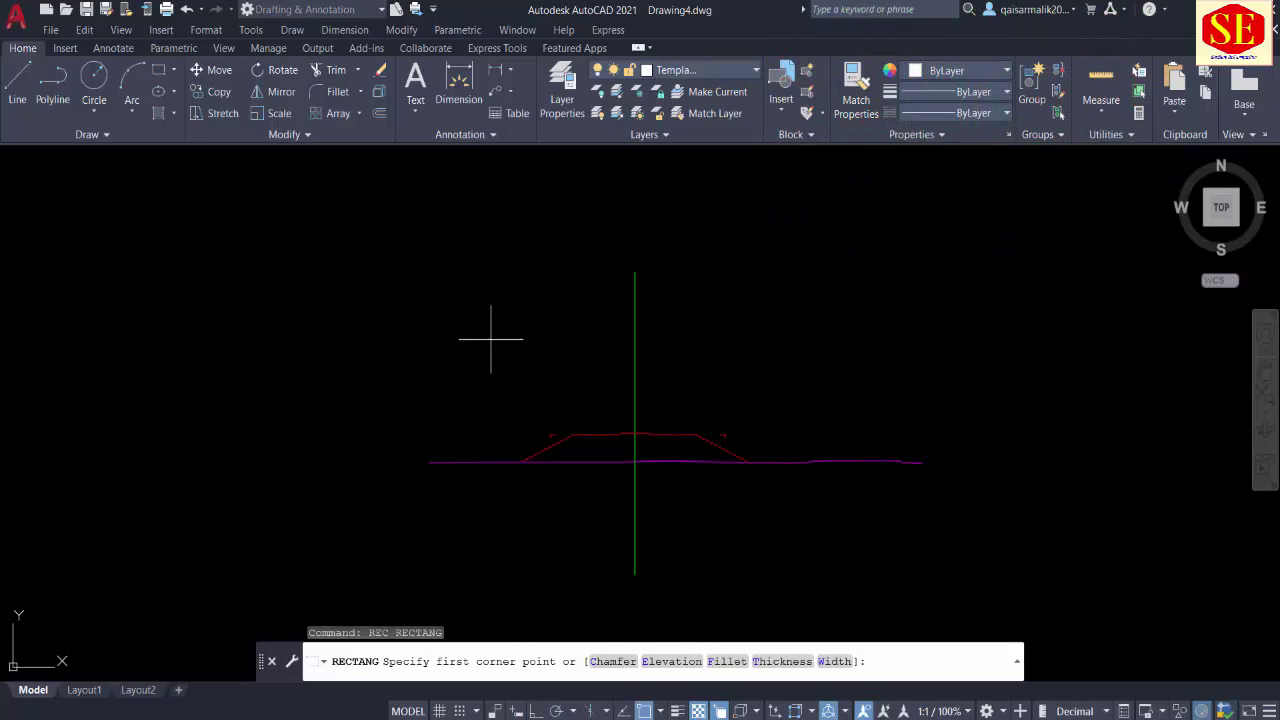
{"action": "left_click", "coordinate": [481, 328]}
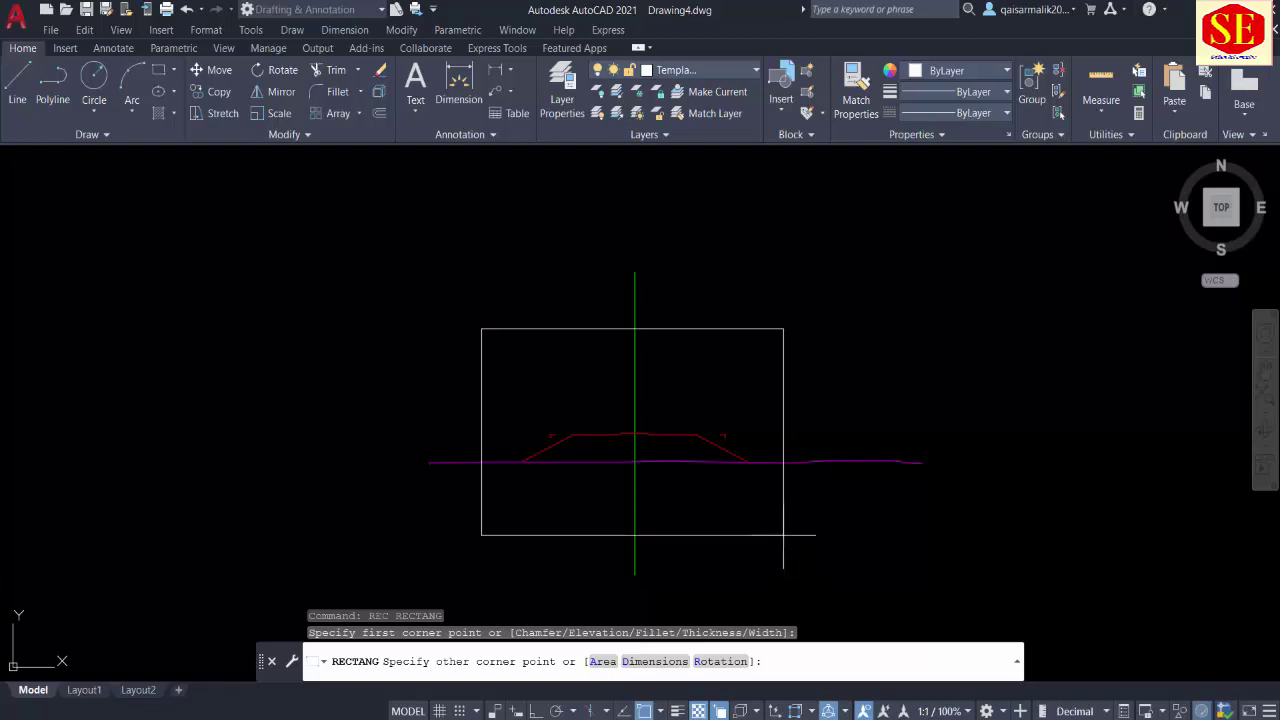
{"action": "left_click", "coordinate": [788, 514]}
Step: Move the frame slightly lower to enclose the section, then begin trimming
{"action": "type", "text": "m"}
{"action": "key", "text": "Return"}
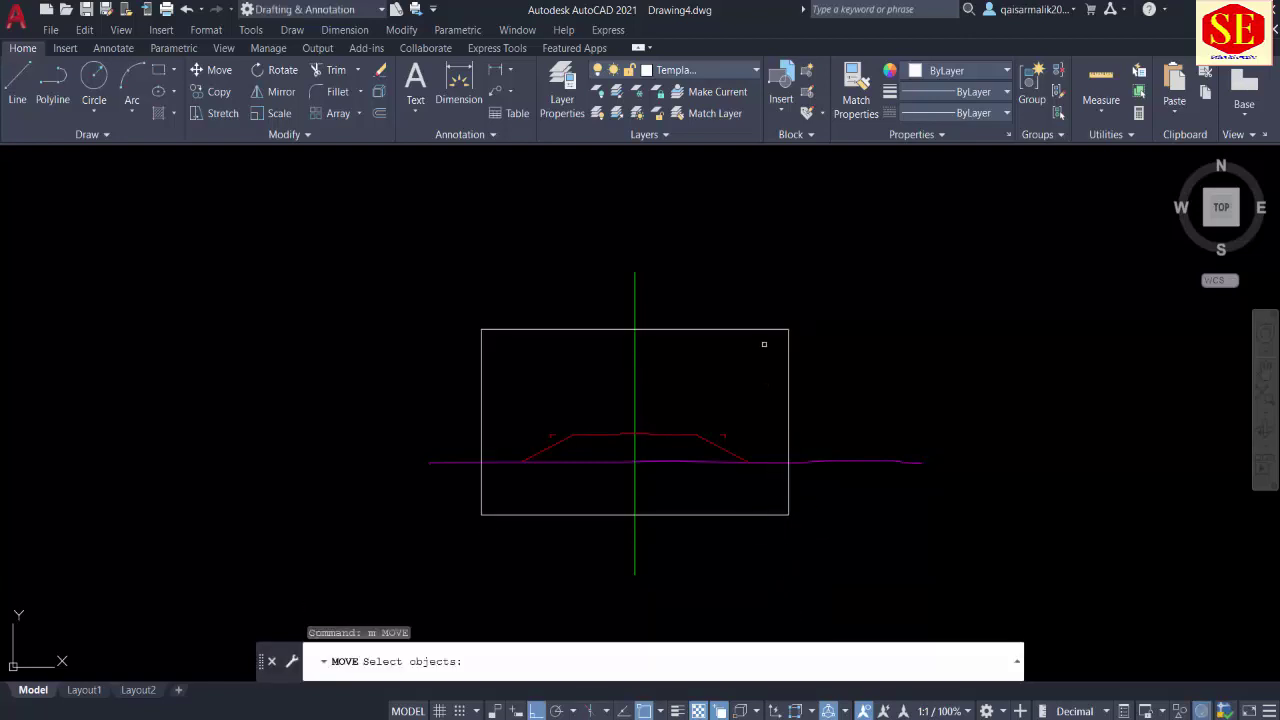
{"action": "left_click", "coordinate": [752, 333]}
{"action": "left_click", "coordinate": [720, 298]}
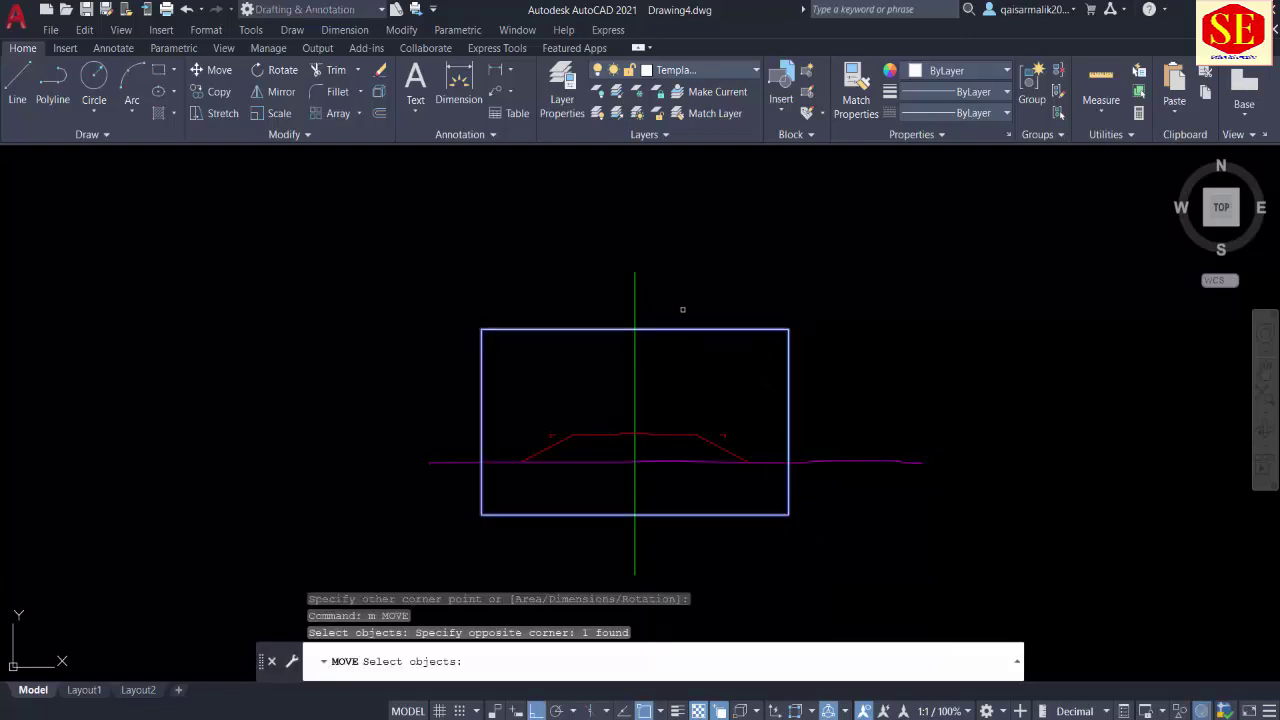
{"action": "key", "text": "Return"}
{"action": "left_click", "coordinate": [752, 273]}
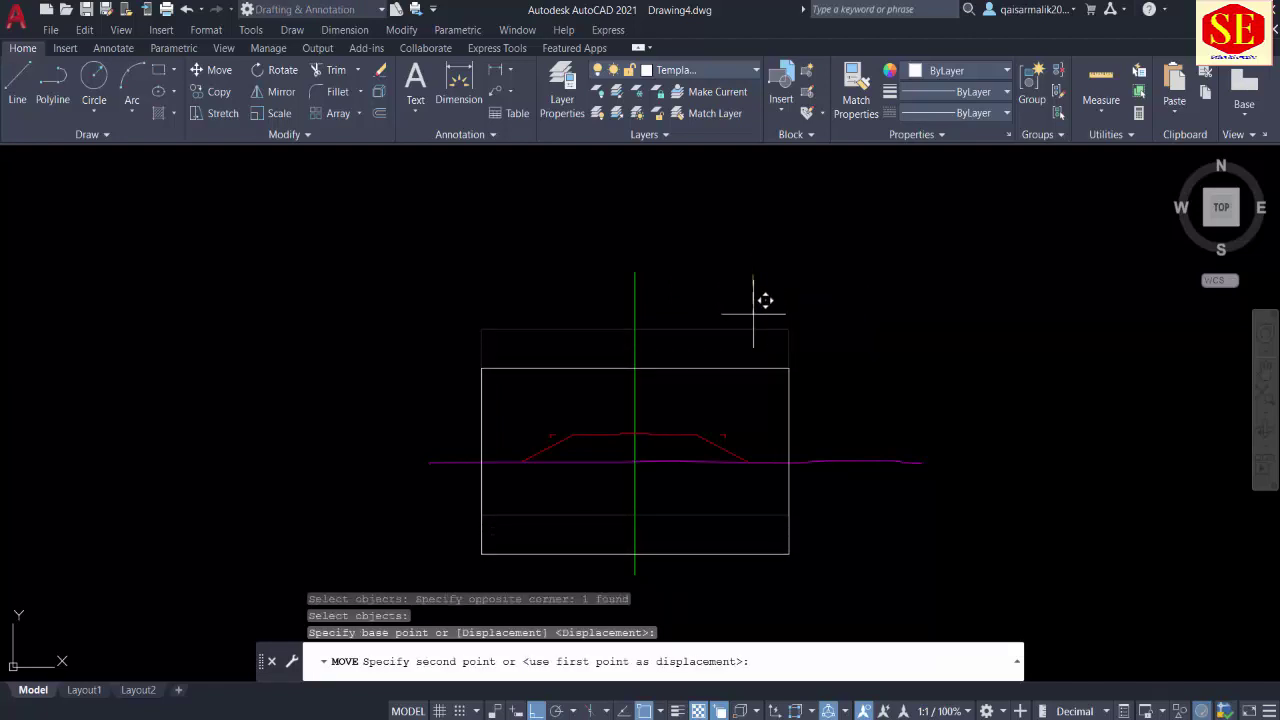
{"action": "key", "text": "Escape"}
{"action": "key", "text": "Escape"}
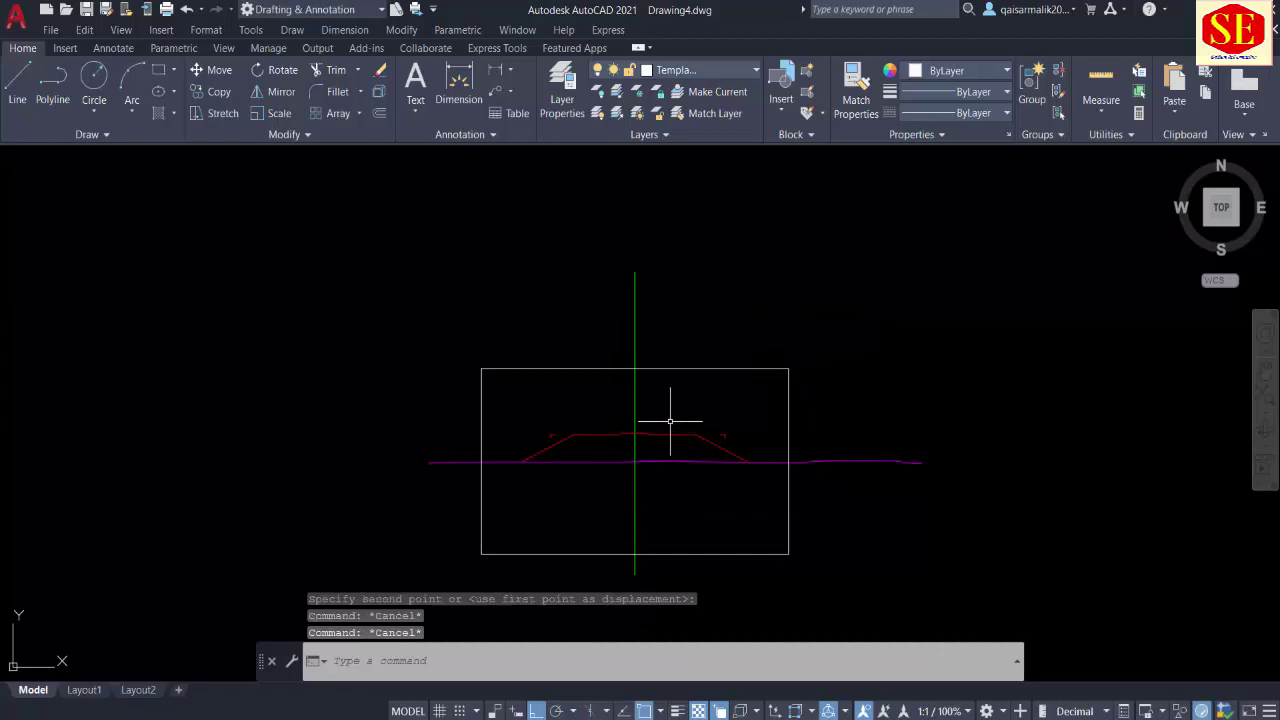
{"action": "type", "text": "tr"}
{"action": "key", "text": "Return"}
{"action": "left_click_drag", "start_coordinate": [643, 349], "coordinate": [611, 337]}
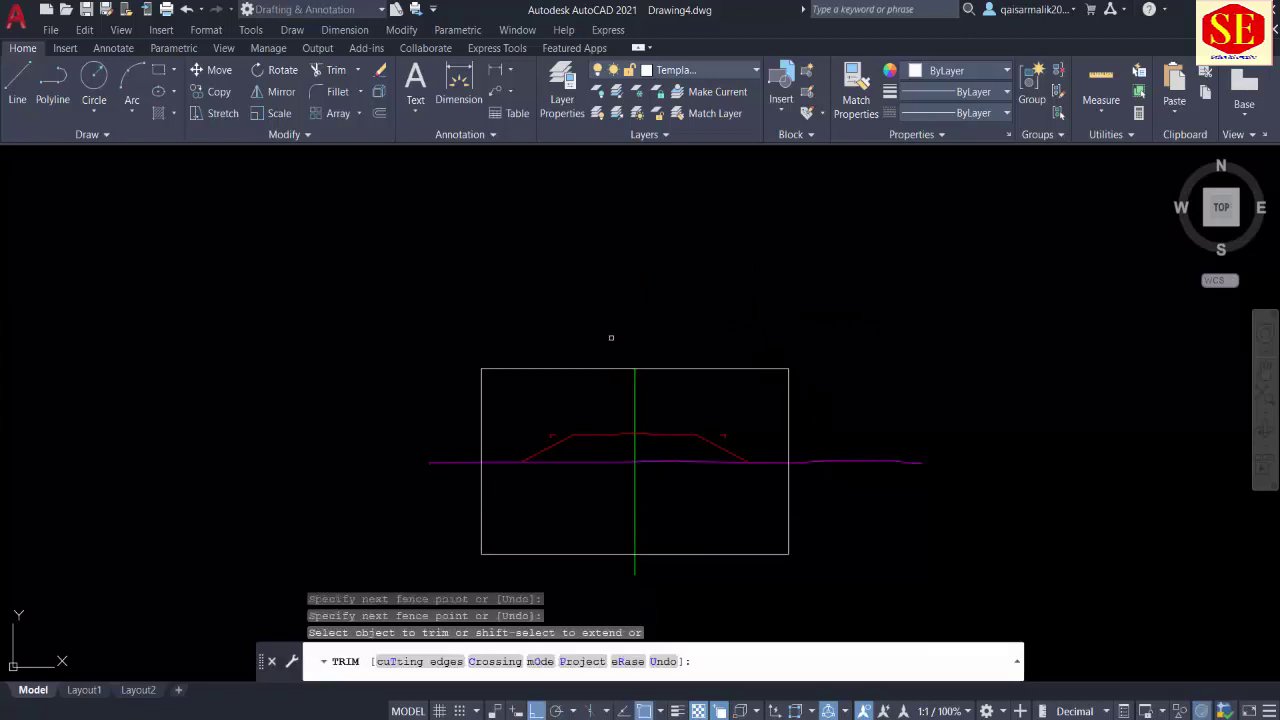
Step: Trim the magenta ground line at the frame's right edge
{"action": "mouse_move", "coordinate": [635, 582]}
{"action": "left_mouse_down"}
{"action": "mouse_move", "coordinate": [640, 571]}
{"action": "mouse_move", "coordinate": [589, 572]}
{"action": "left_mouse_up"}
{"action": "left_click_drag", "start_coordinate": [903, 423], "coordinate": [826, 486]}
{"action": "scroll", "coordinate": [458, 465], "scroll_direction": "up", "scroll_amount": 4}
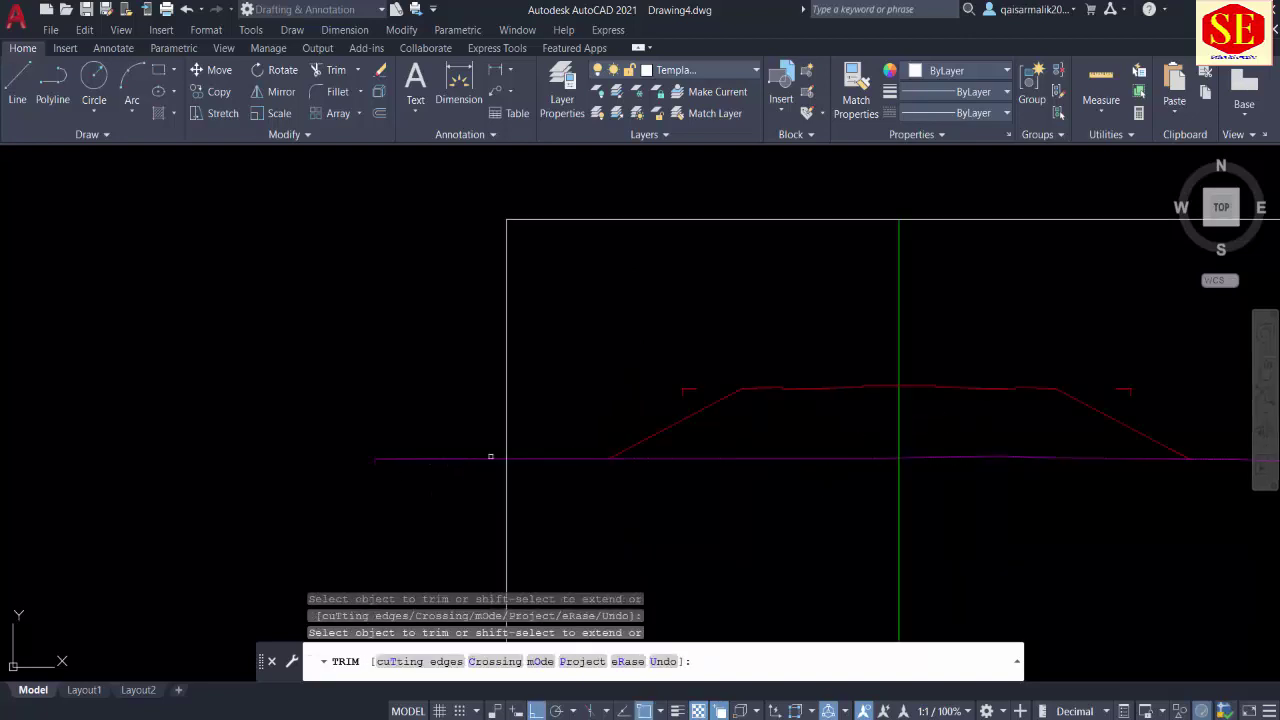
{"action": "key", "text": "Escape"}
Step: Erase the leftover ground-line piece and the stray segment right of the frame
{"action": "left_click", "coordinate": [464, 459]}
{"action": "left_click", "coordinate": [391, 429]}
{"action": "type", "text": "E"}
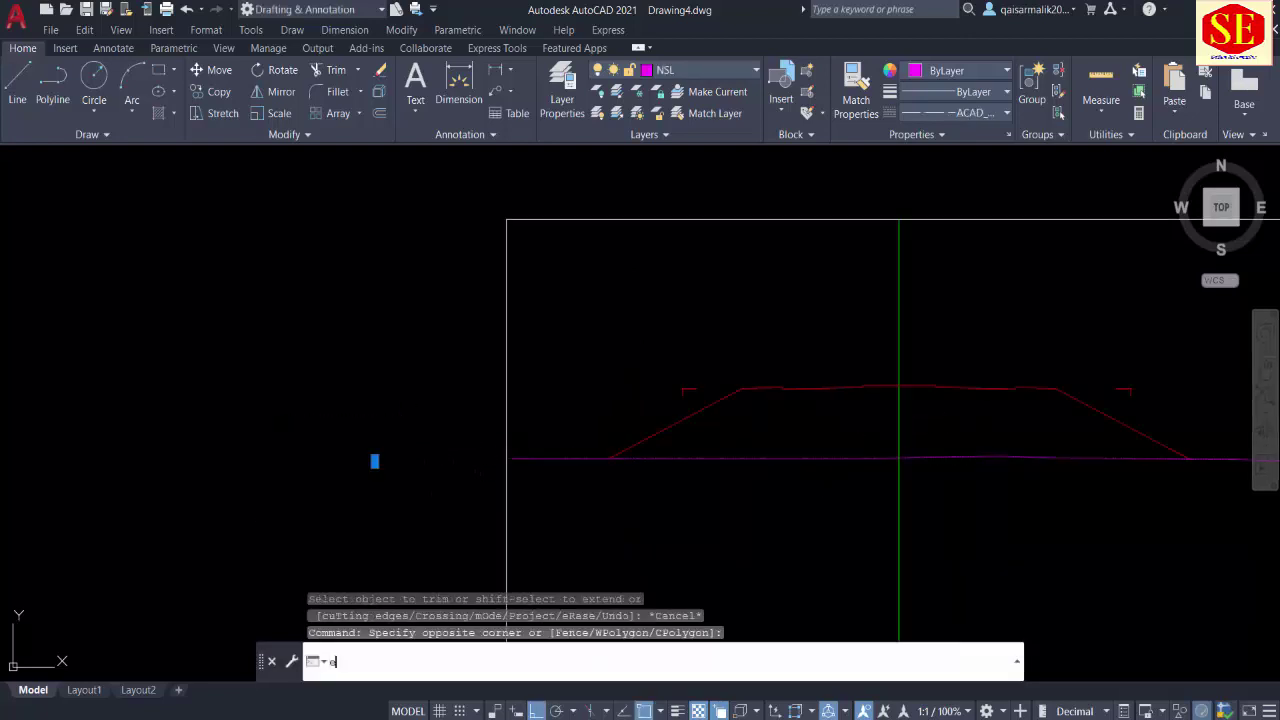
{"action": "key", "text": "Return"}
{"action": "scroll", "coordinate": [337, 507], "scroll_direction": "down", "scroll_amount": 4}
{"action": "left_click", "coordinate": [822, 478]}
{"action": "left_click", "coordinate": [729, 508]}
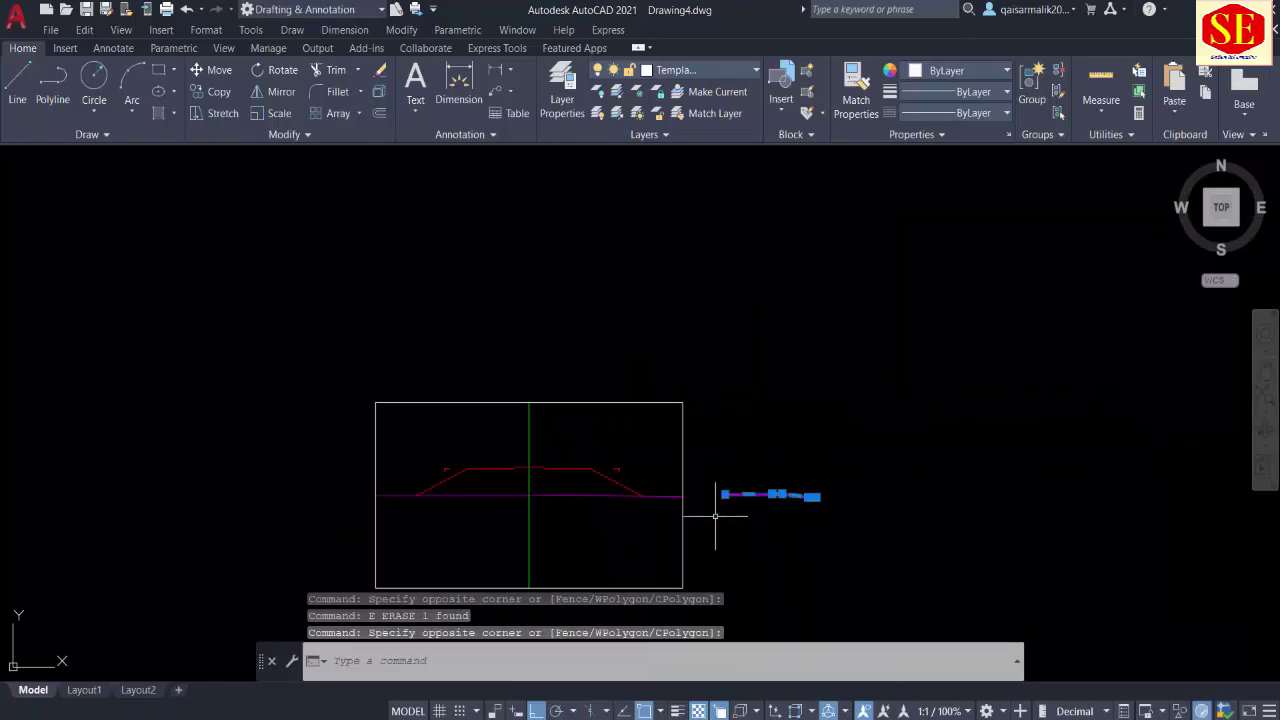
{"action": "type", "text": "E"}
{"action": "key", "text": "Return"}
{"action": "scroll", "coordinate": [631, 479], "scroll_direction": "up", "scroll_amount": 2}
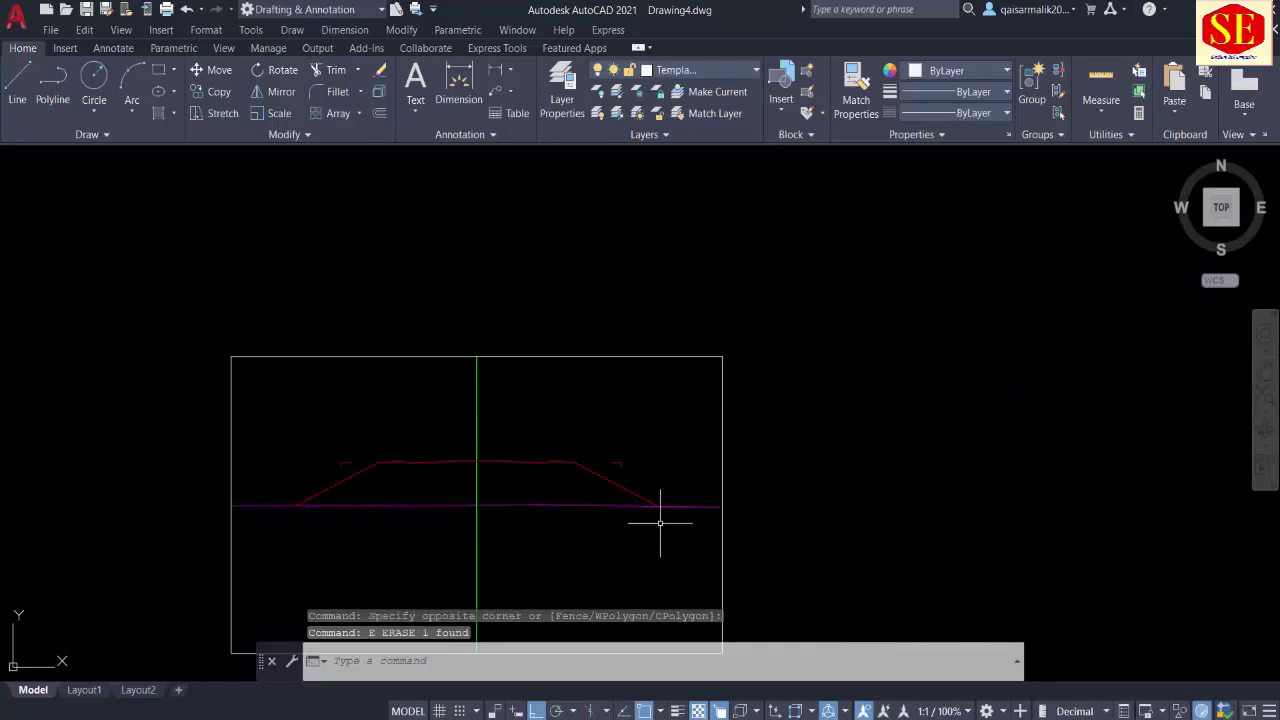
{"action": "middle_click_drag", "start_coordinate": [665, 524], "coordinate": [779, 442]}
{"action": "key", "text": "Escape"}
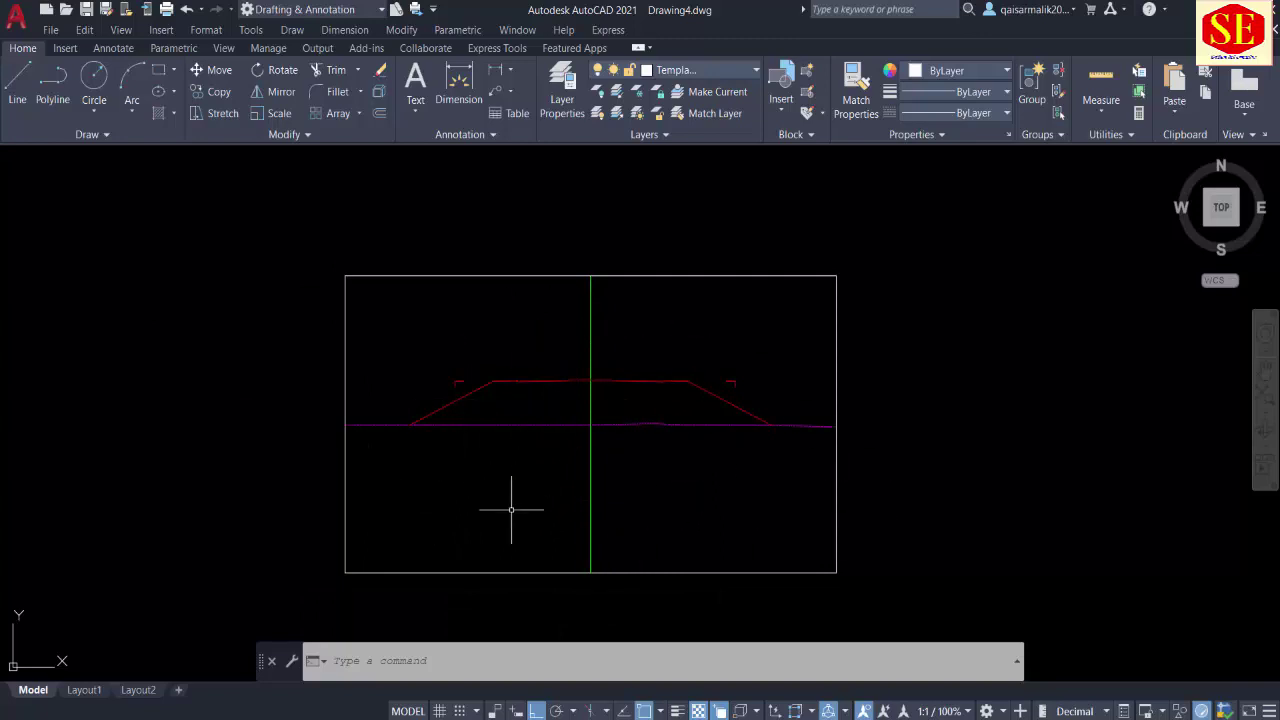
{"action": "type", "text": "pl"}
Step: Draw a horizontal polyline from the frame's bottom-left corner to well past its right side
{"action": "key", "text": "Return"}
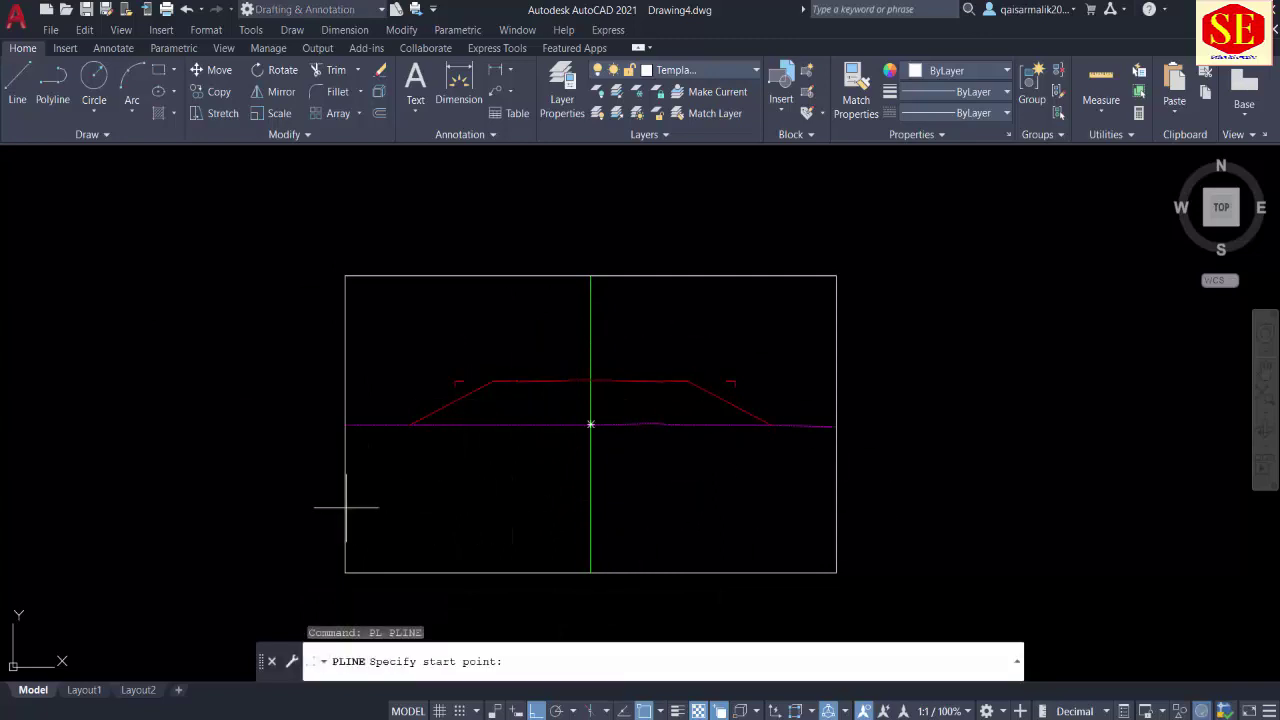
{"action": "left_click", "coordinate": [345, 572]}
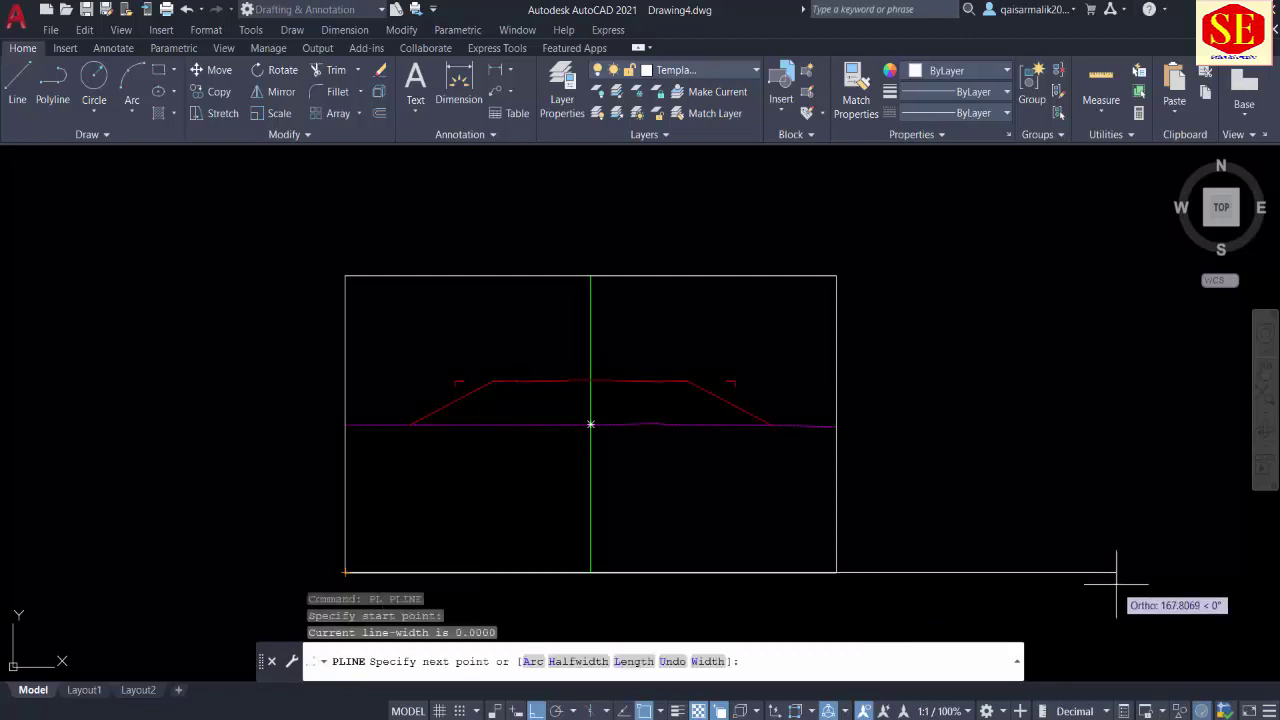
{"action": "left_click", "coordinate": [1109, 563]}
{"action": "key", "text": "Return"}
{"action": "middle_click_drag", "start_coordinate": [902, 527], "coordinate": [870, 449]}
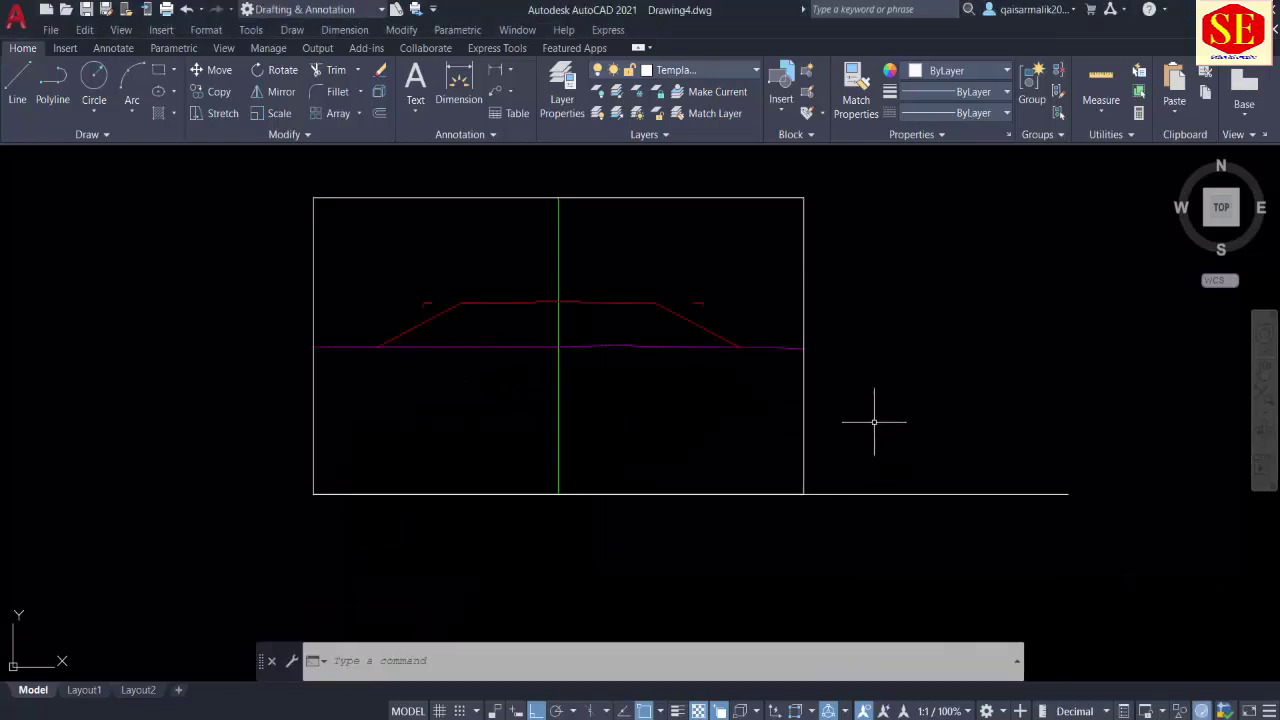
Step: Start OFFSET with an offset distance of 8
{"action": "type", "text": "o"}
{"action": "key", "text": "Return"}
{"action": "type", "text": "8"}
{"action": "key", "text": "Return"}
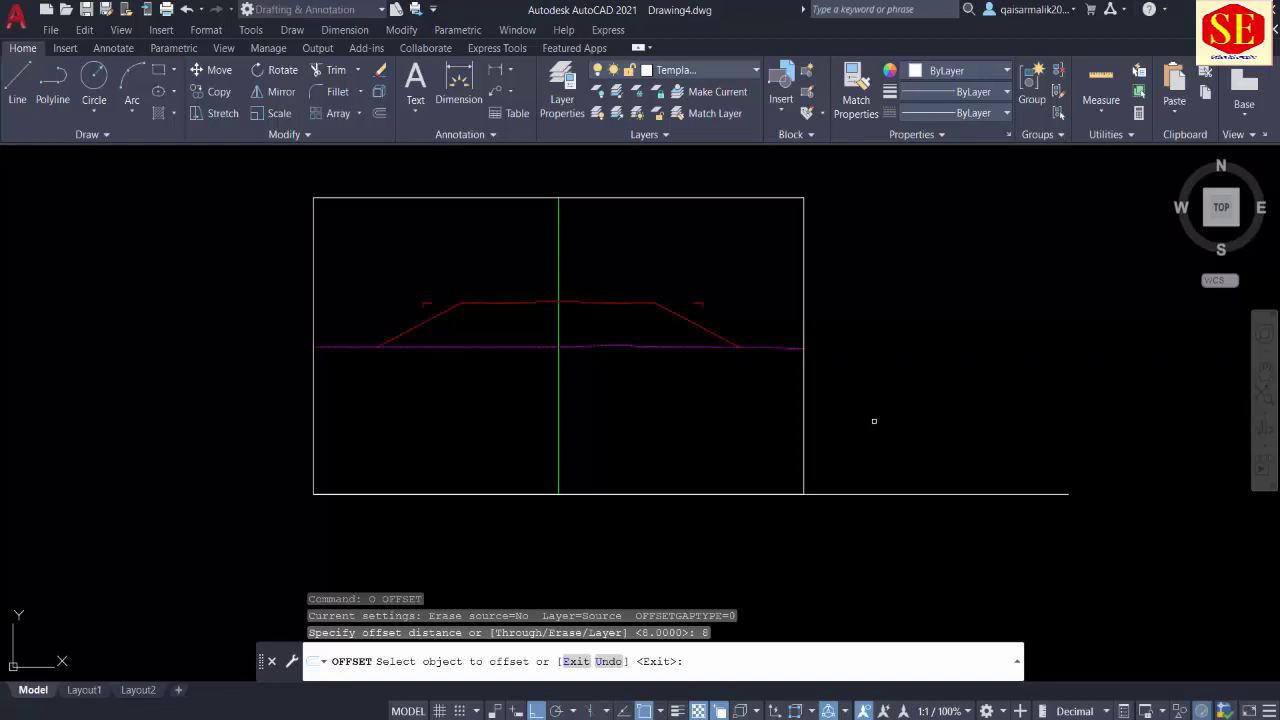
Step: Offset the bottom polyline upward twice to create the table's two band lines
{"action": "scroll", "coordinate": [884, 496], "scroll_direction": "up", "scroll_amount": 2}
{"action": "left_click", "coordinate": [855, 493]}
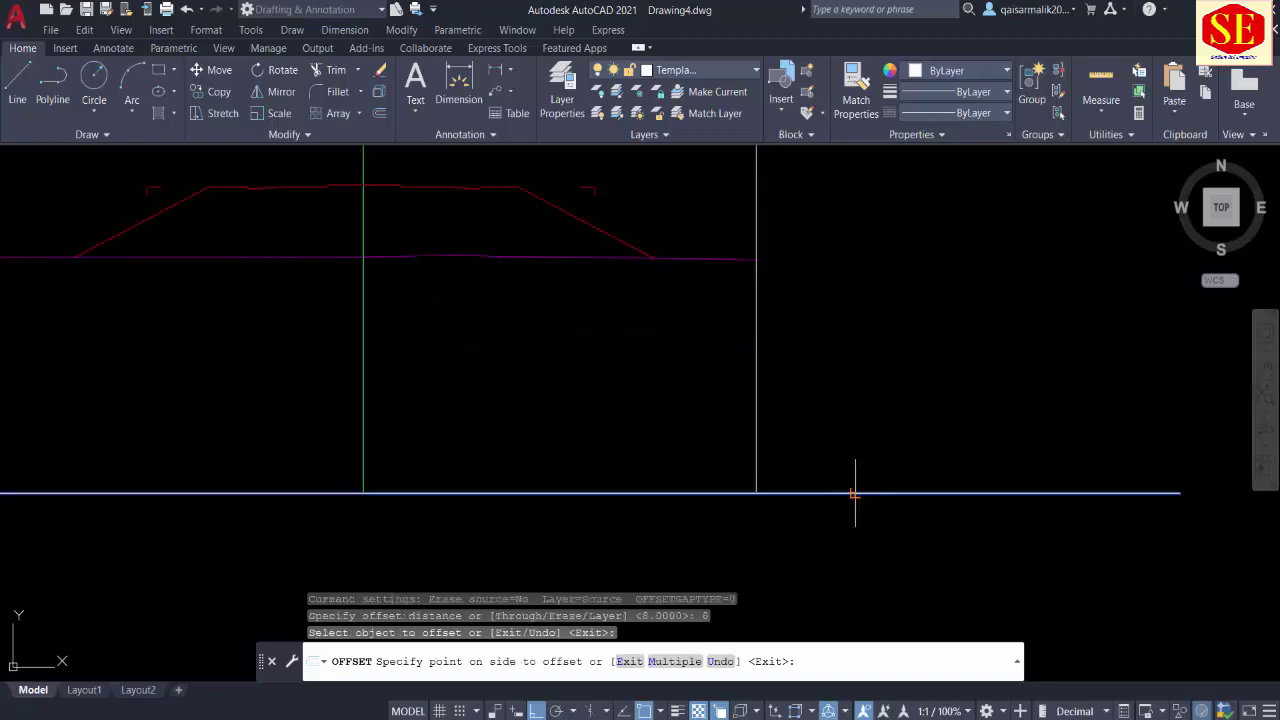
{"action": "left_click", "coordinate": [837, 443]}
{"action": "left_click", "coordinate": [835, 431]}
{"action": "left_click", "coordinate": [839, 418]}
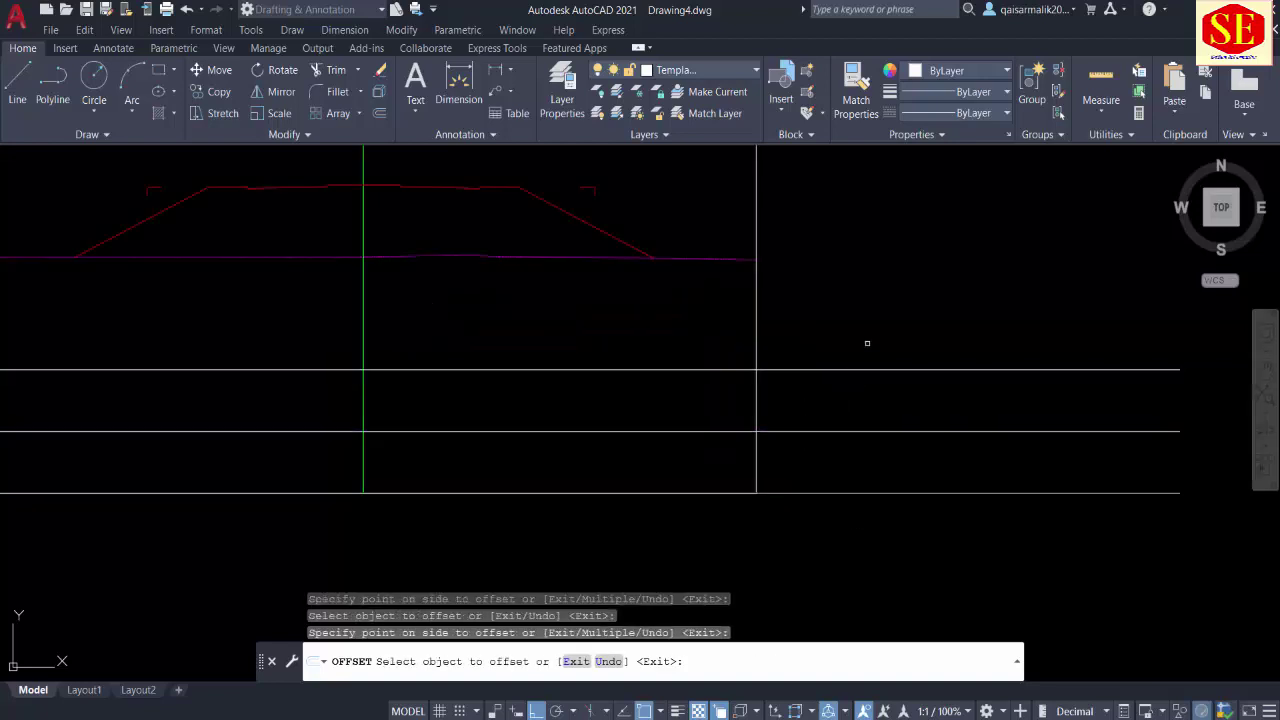
{"action": "key", "text": "Escape"}
Step: Fence-trim the band lines where they overshoot the frame's right edge
{"action": "key", "text": "Return"}
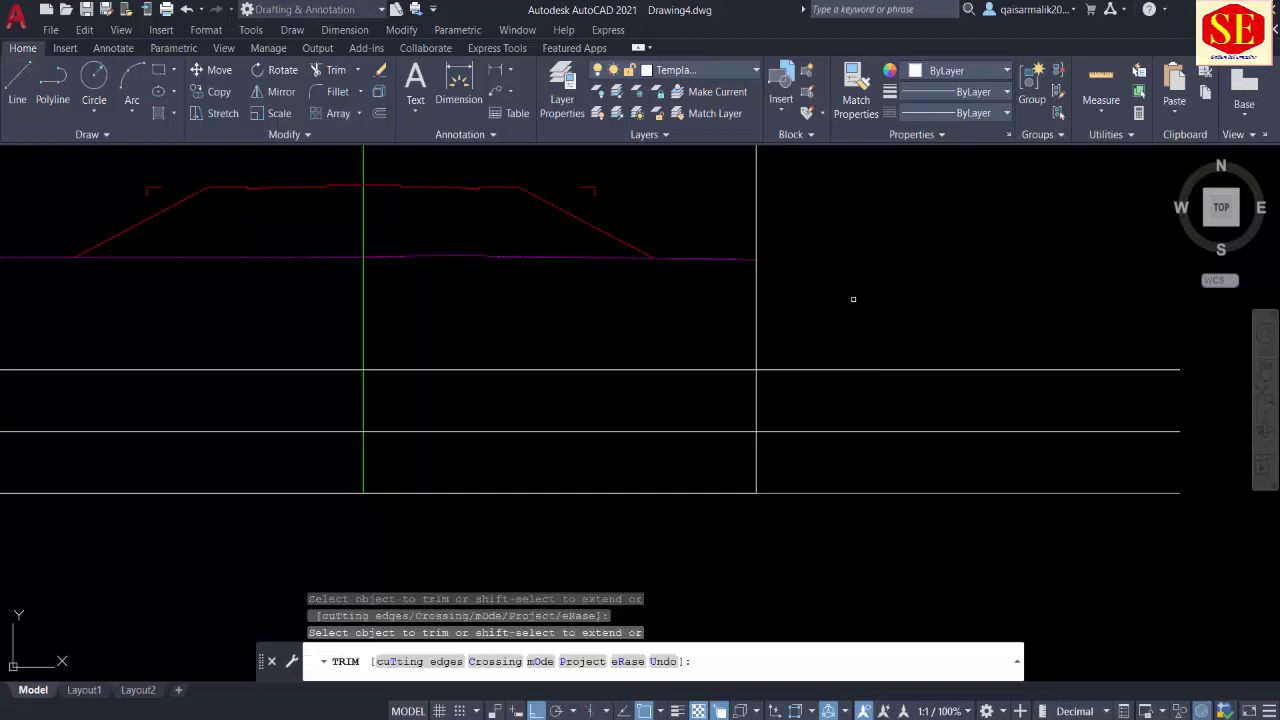
{"action": "left_click", "coordinate": [854, 300]}
{"action": "key", "text": "Escape"}
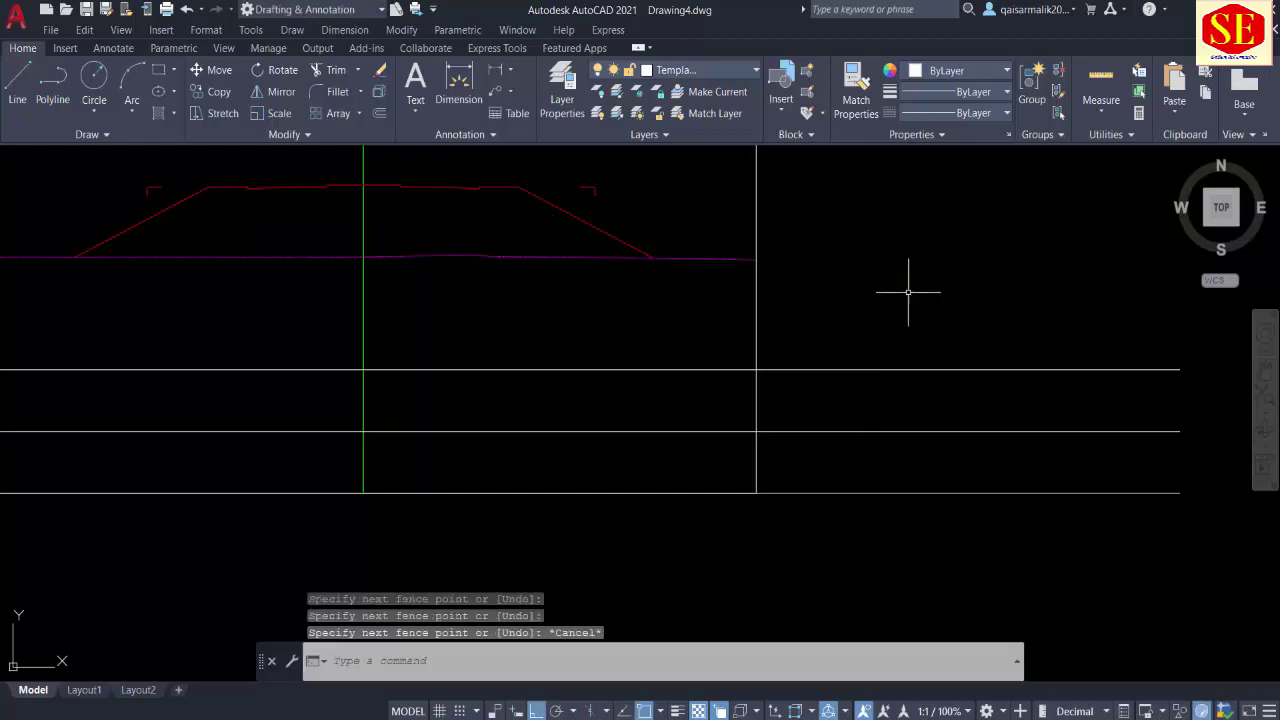
{"action": "type", "text": "tr"}
{"action": "key", "text": "Return"}
{"action": "left_click_drag", "start_coordinate": [914, 286], "coordinate": [837, 549]}
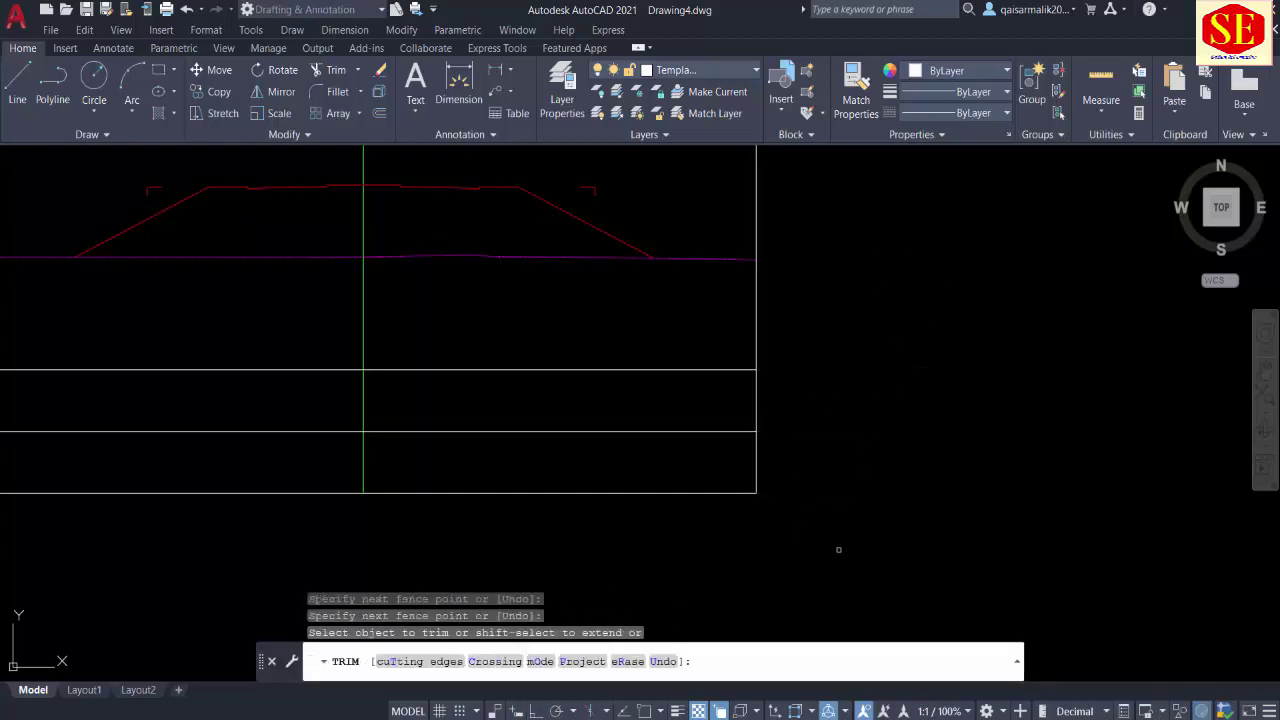
{"action": "right_click", "coordinate": [995, 475]}
{"action": "left_click", "coordinate": [1007, 485]}
{"action": "scroll", "coordinate": [1007, 485], "scroll_direction": "down", "scroll_amount": 2}
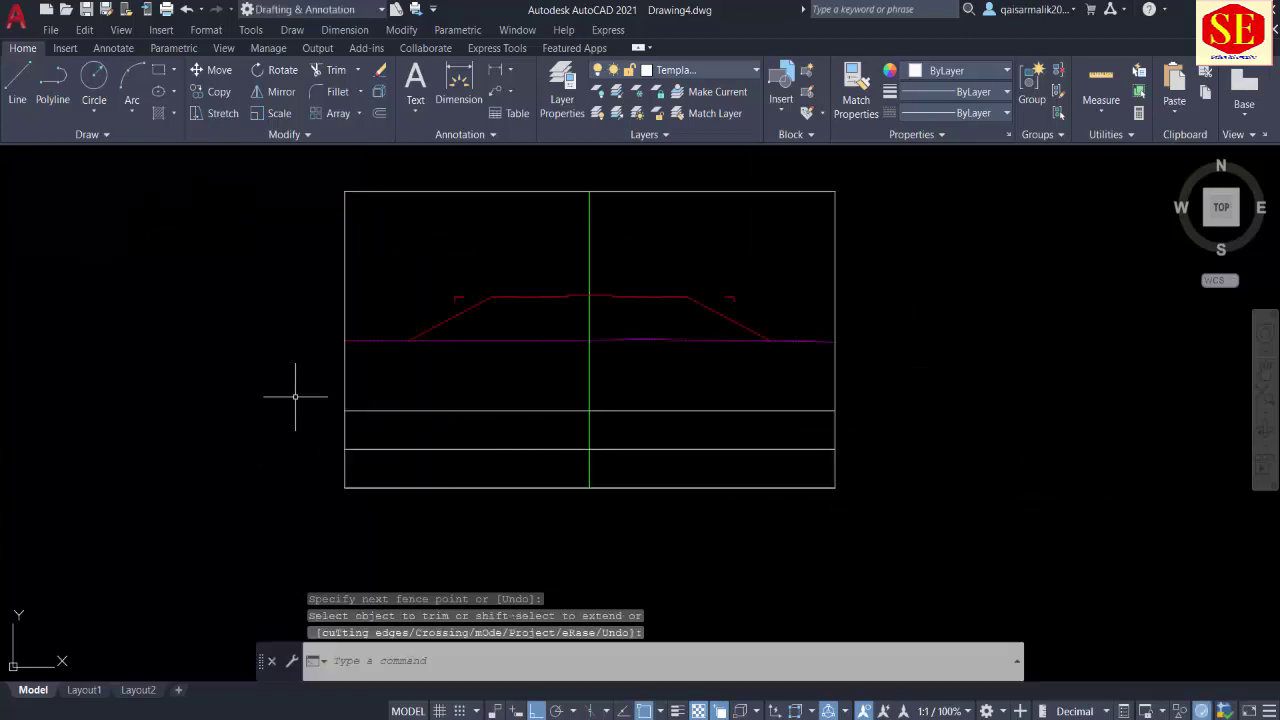
{"action": "scroll", "coordinate": [336, 448], "scroll_direction": "up", "scroll_amount": 4}
Step: Draw a vertical divider LINE from the upper row line down to the table bottom
{"action": "type", "text": "l"}
{"action": "key", "text": "Return"}
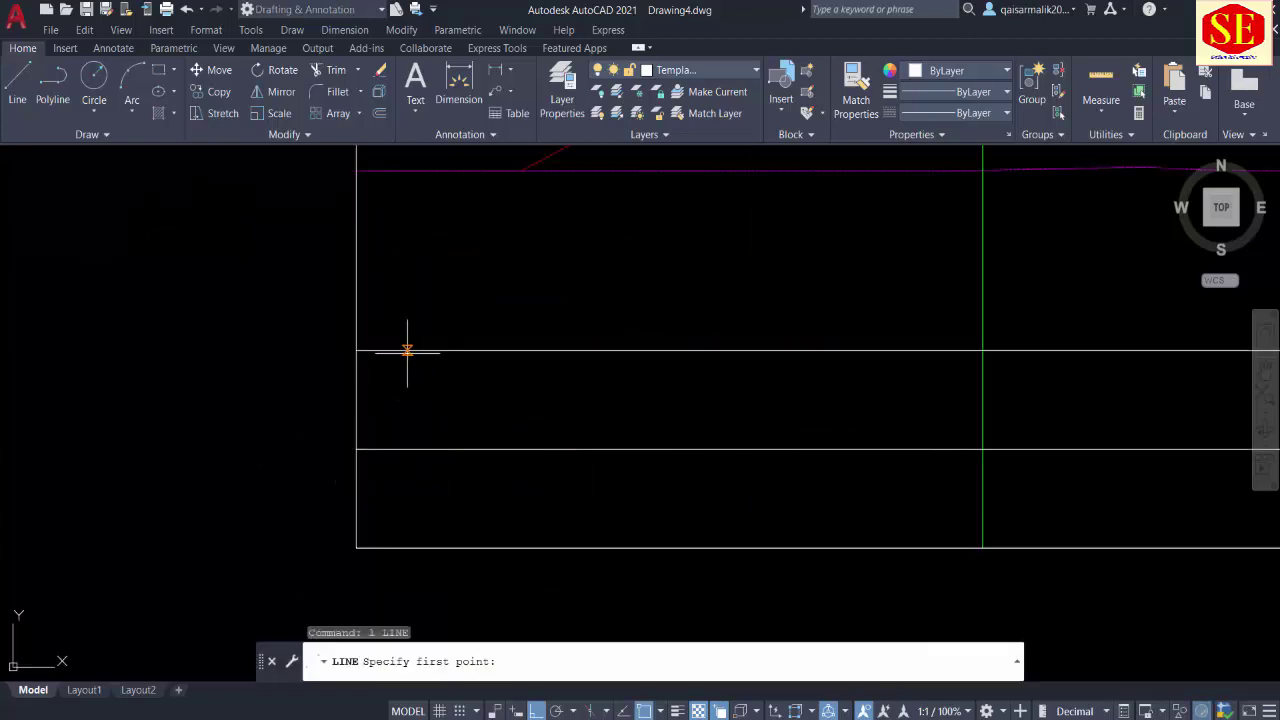
{"action": "left_click", "coordinate": [419, 350]}
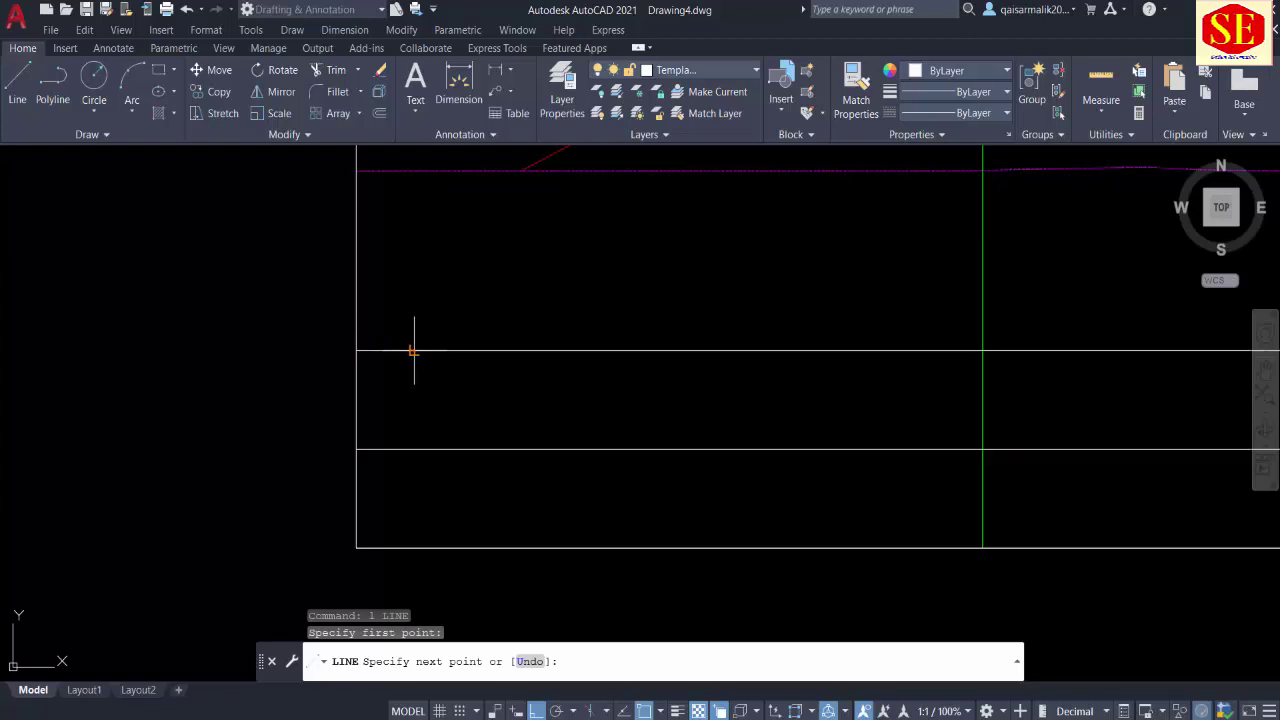
{"action": "left_click", "coordinate": [413, 549]}
{"action": "key", "text": "Escape"}
{"action": "type", "text": "l"}
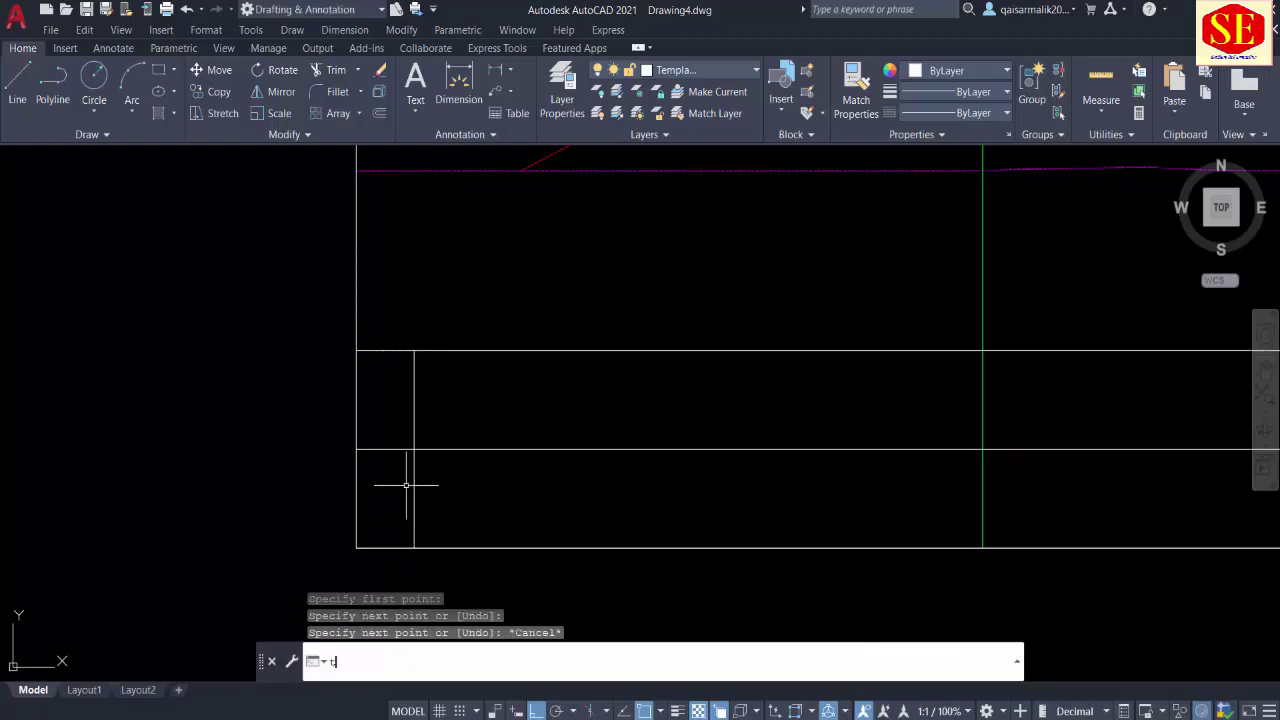
{"action": "key", "text": "Return"}
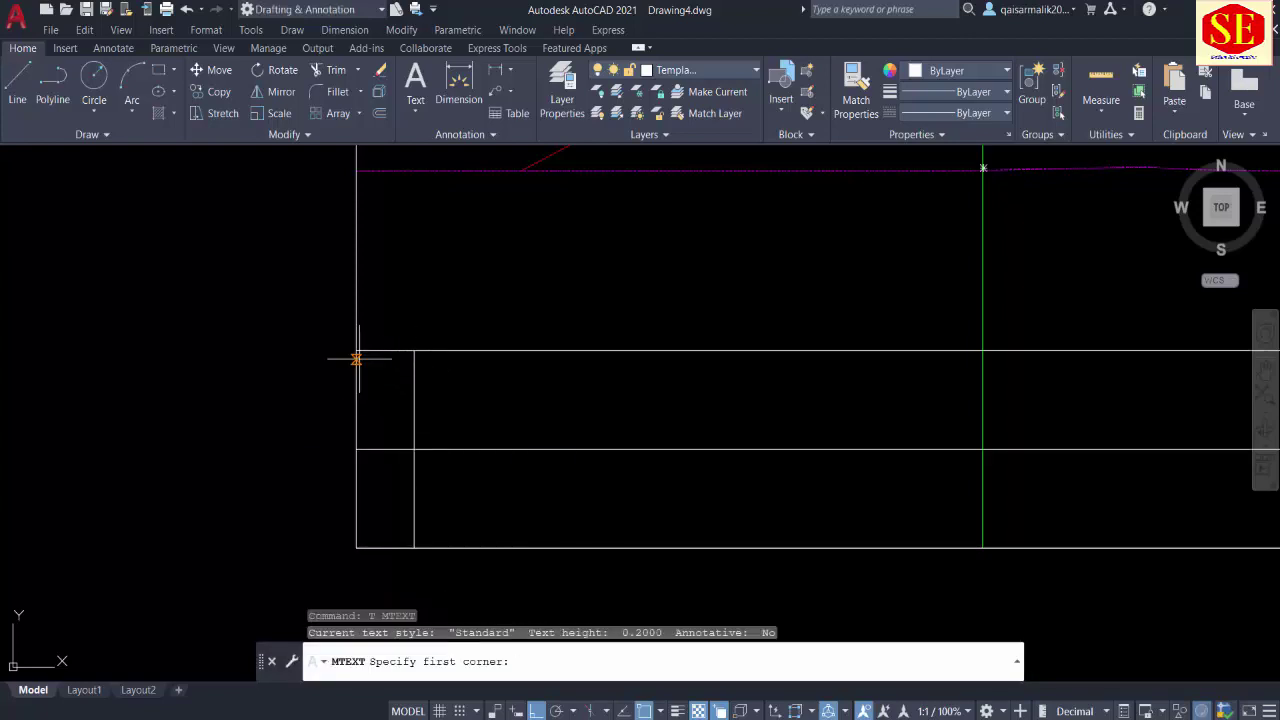
Step: Create the Distance MTEXT label in a box left of the table
{"action": "left_click", "coordinate": [206, 337]}
{"action": "left_click", "coordinate": [299, 367]}
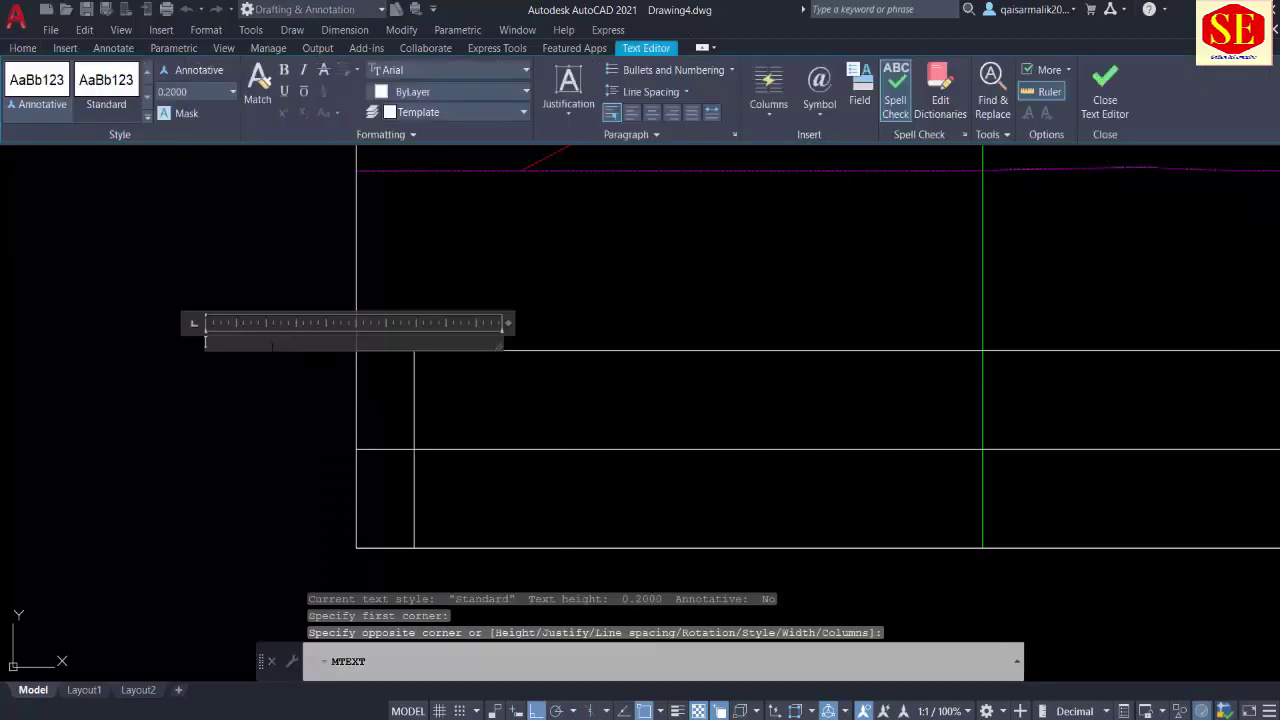
{"action": "type", "text": "Dstance"}
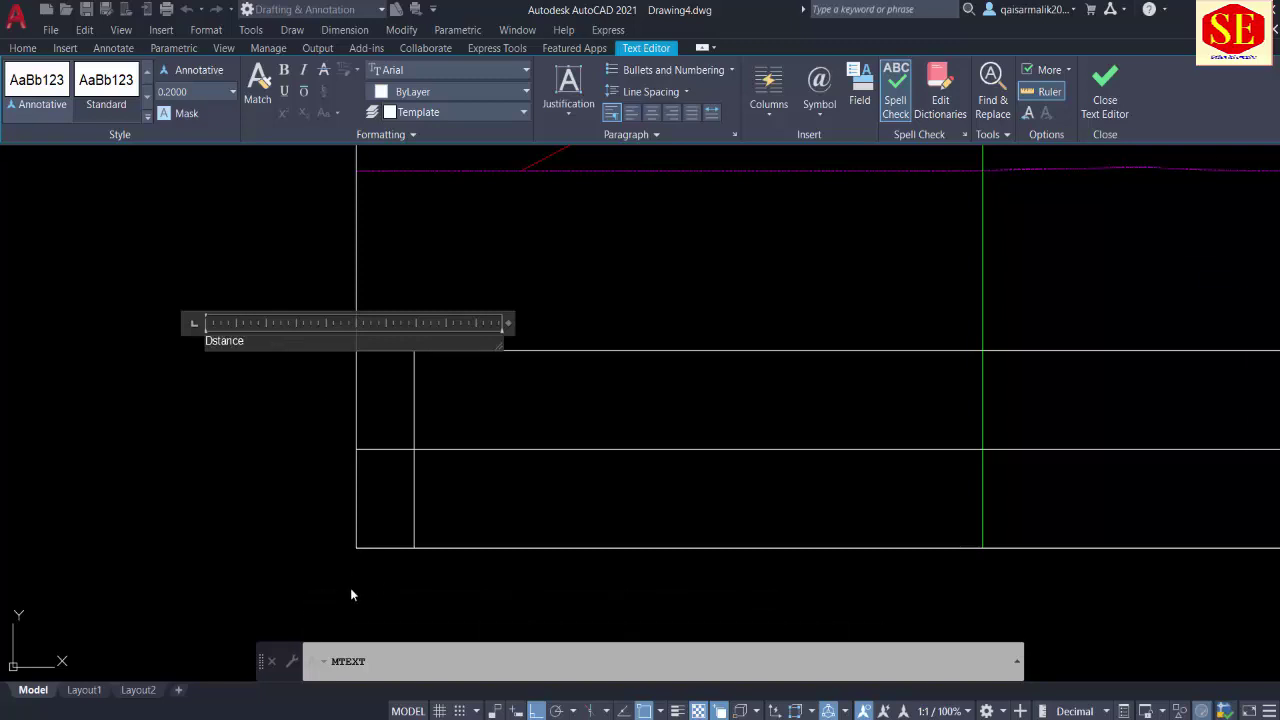
{"action": "key", "text": "Escape"}
{"action": "scroll", "coordinate": [163, 350], "scroll_direction": "up", "scroll_amount": 4}
{"action": "type", "text": "m"}
{"action": "key", "text": "Return"}
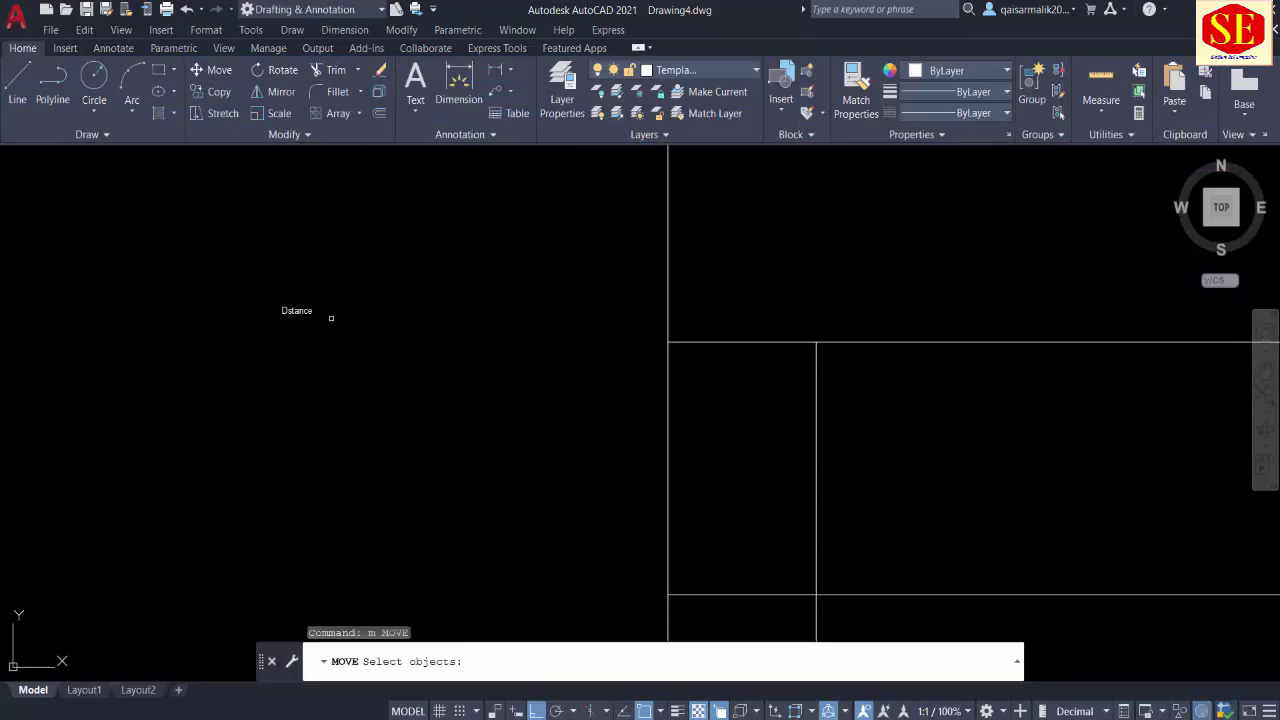
{"action": "left_click", "coordinate": [290, 310]}
{"action": "key", "text": "Return"}
{"action": "left_click", "coordinate": [298, 363]}
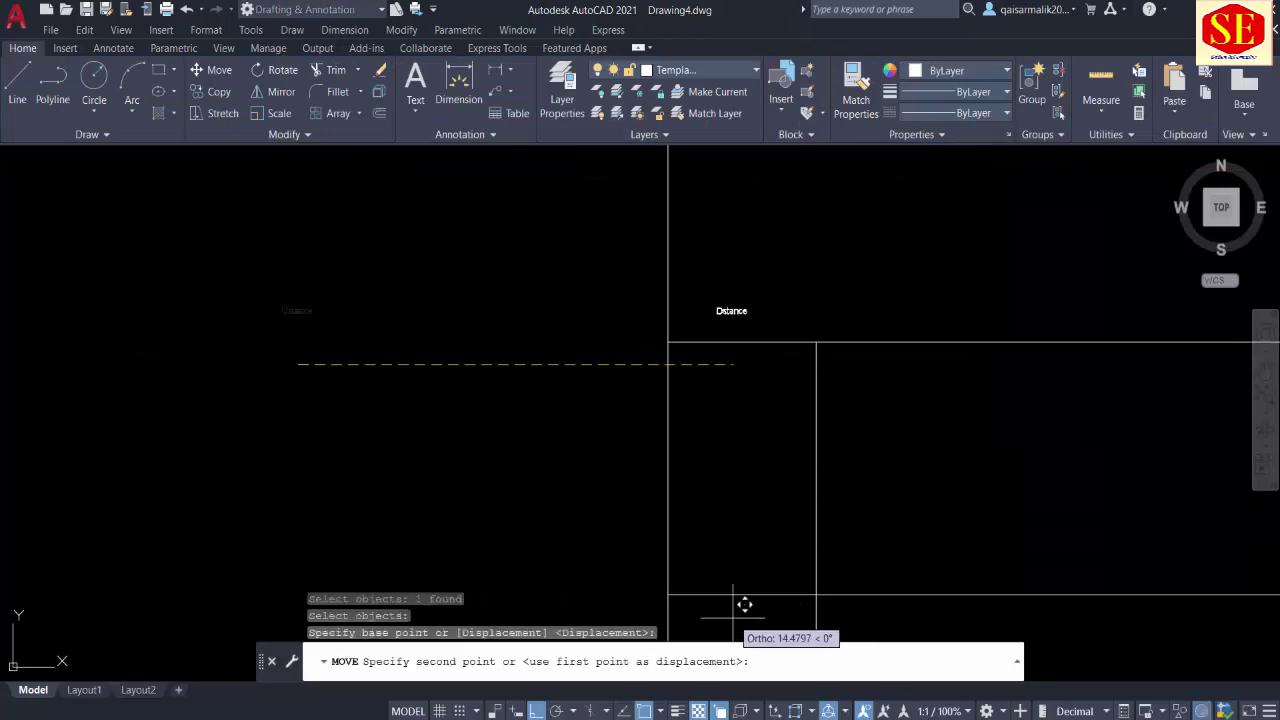
{"action": "key", "text": "F8"}
{"action": "key", "text": "Escape"}
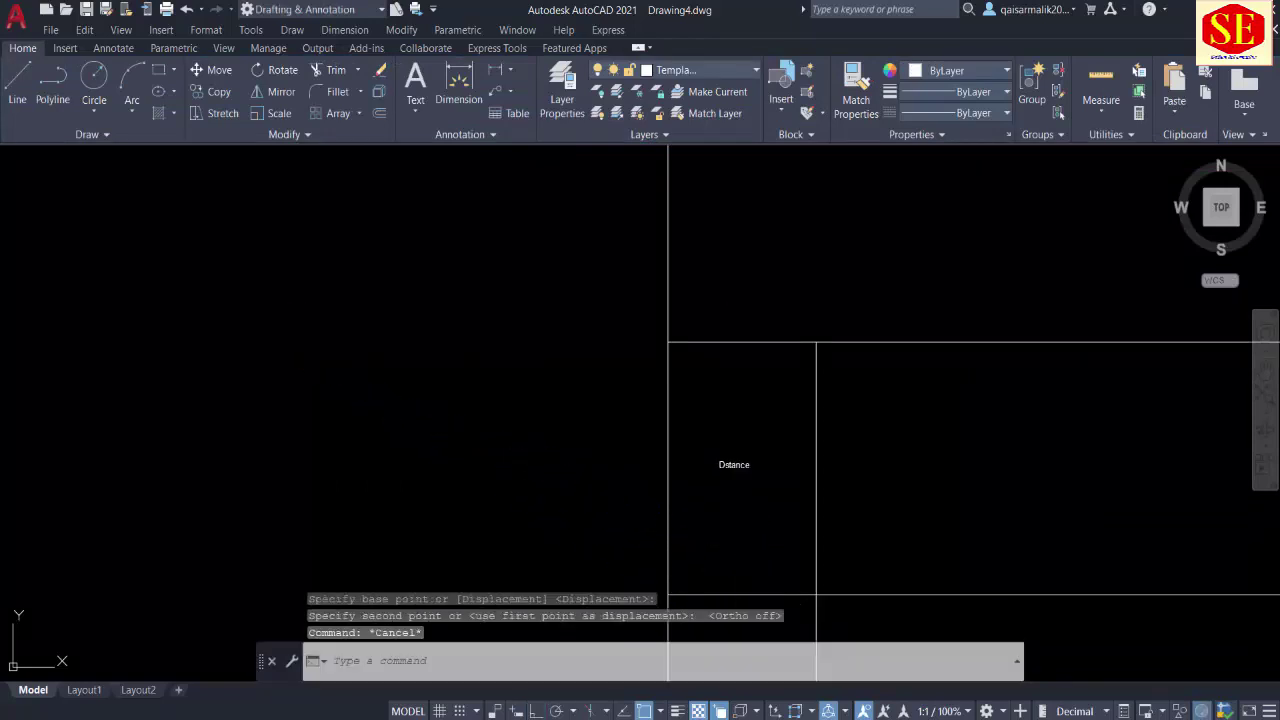
Step: Scale the Distance label up by a factor of 3
{"action": "type", "text": "s"}
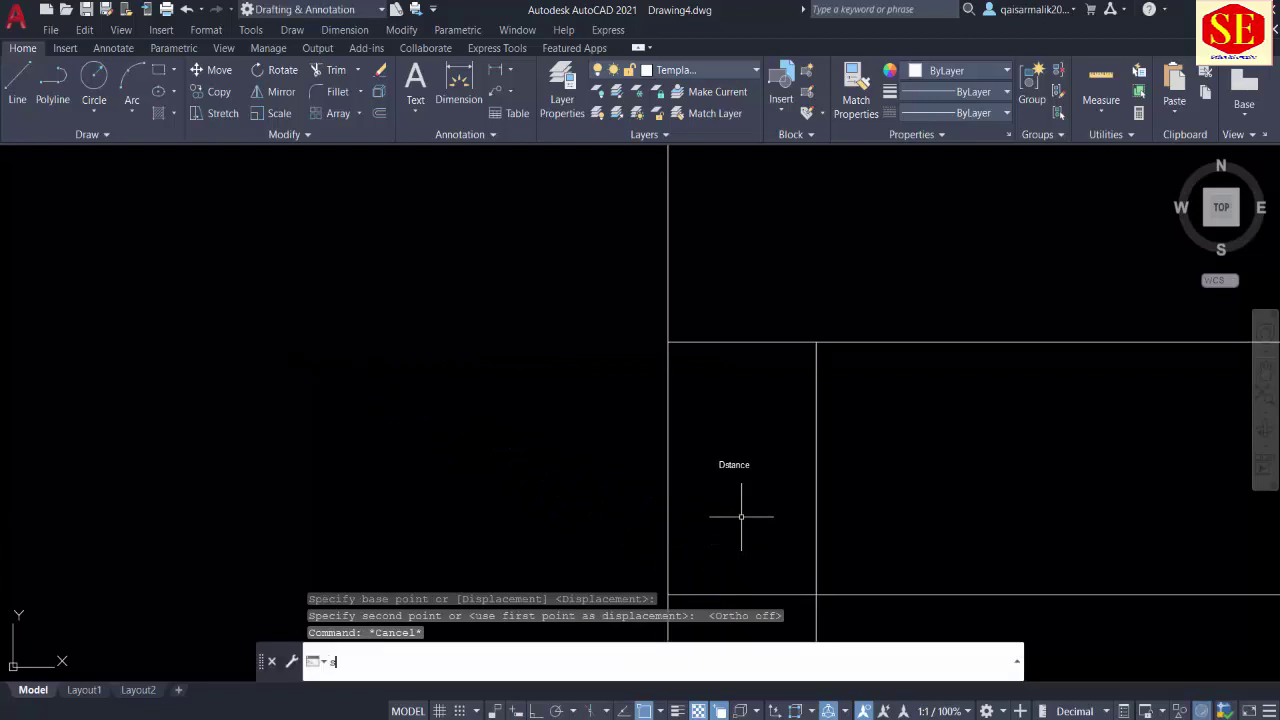
{"action": "type", "text": "c"}
{"action": "key", "text": "Return"}
{"action": "left_click", "coordinate": [734, 465]}
{"action": "key", "text": "Return"}
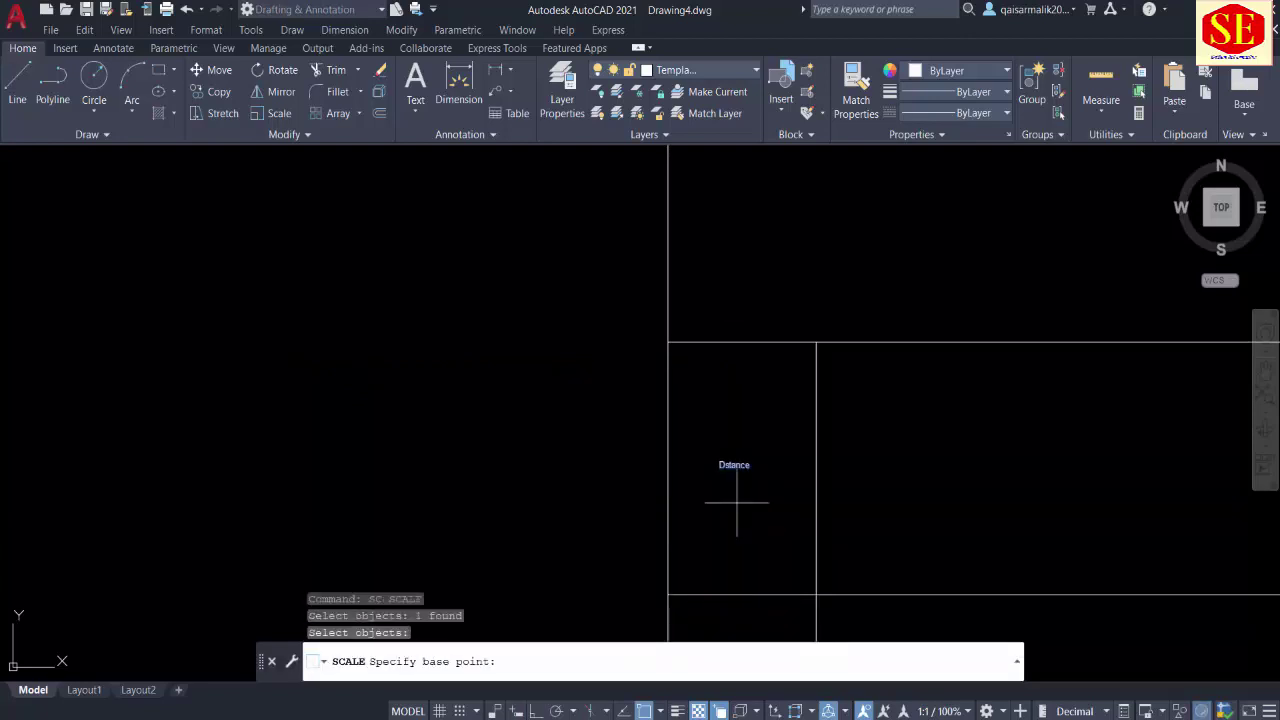
{"action": "left_click", "coordinate": [738, 500]}
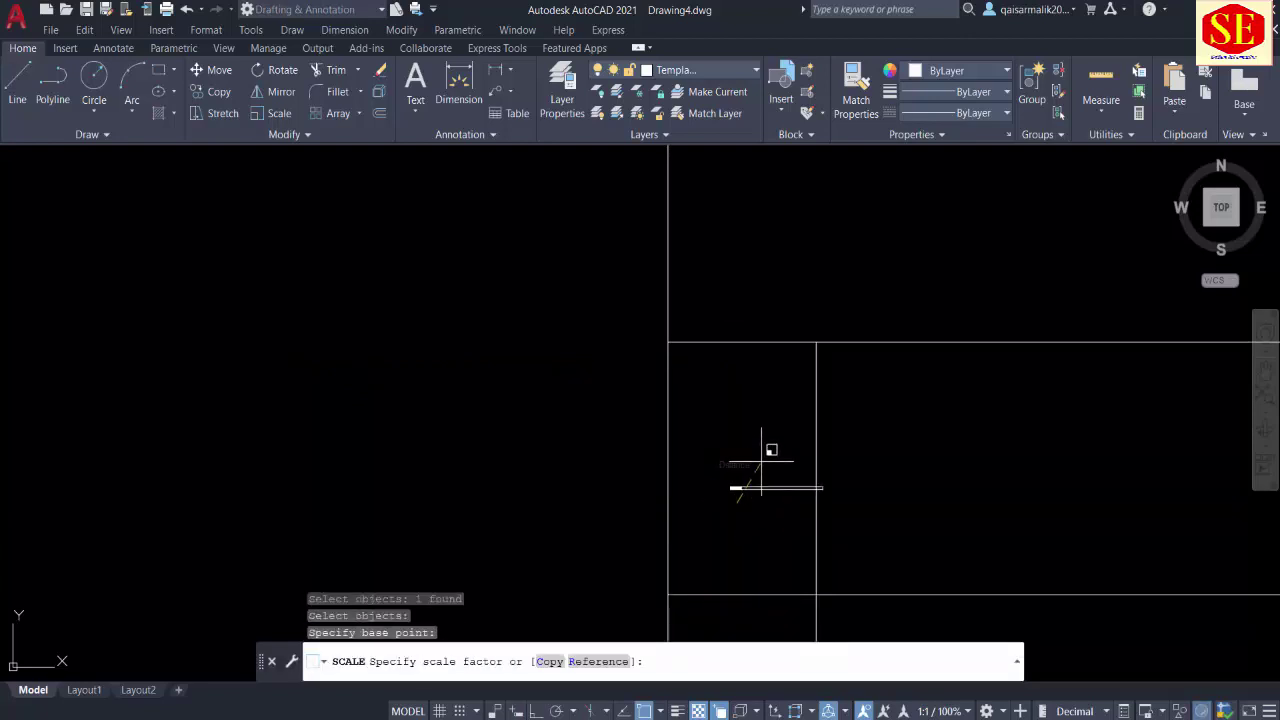
{"action": "type", "text": "3"}
{"action": "key", "text": "Return"}
Step: Move the enlarged label down toward the table rows
{"action": "type", "text": "m"}
{"action": "key", "text": "Return"}
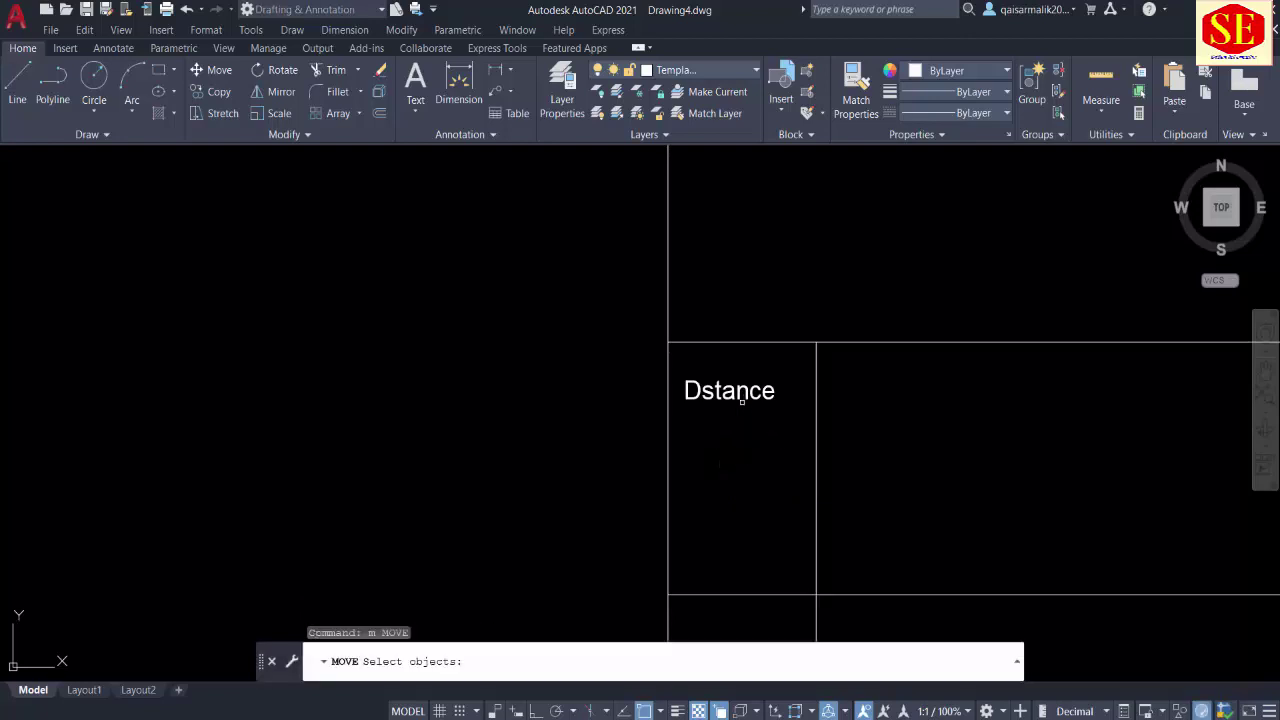
{"action": "left_click", "coordinate": [742, 400]}
{"action": "key", "text": "Return"}
{"action": "left_click", "coordinate": [532, 372]}
{"action": "left_click", "coordinate": [540, 450]}
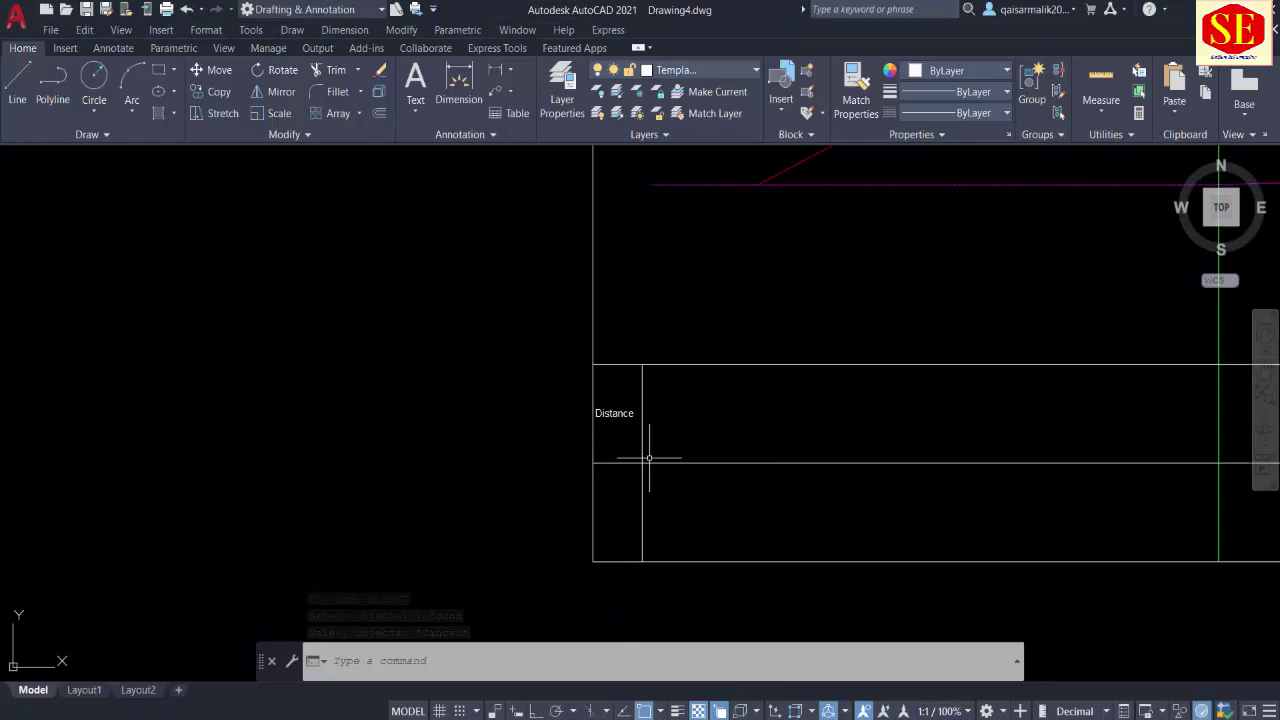
Step: Reposition the Distance label into the table's lower row
{"action": "scroll", "coordinate": [614, 420], "scroll_direction": "up", "scroll_amount": 2}
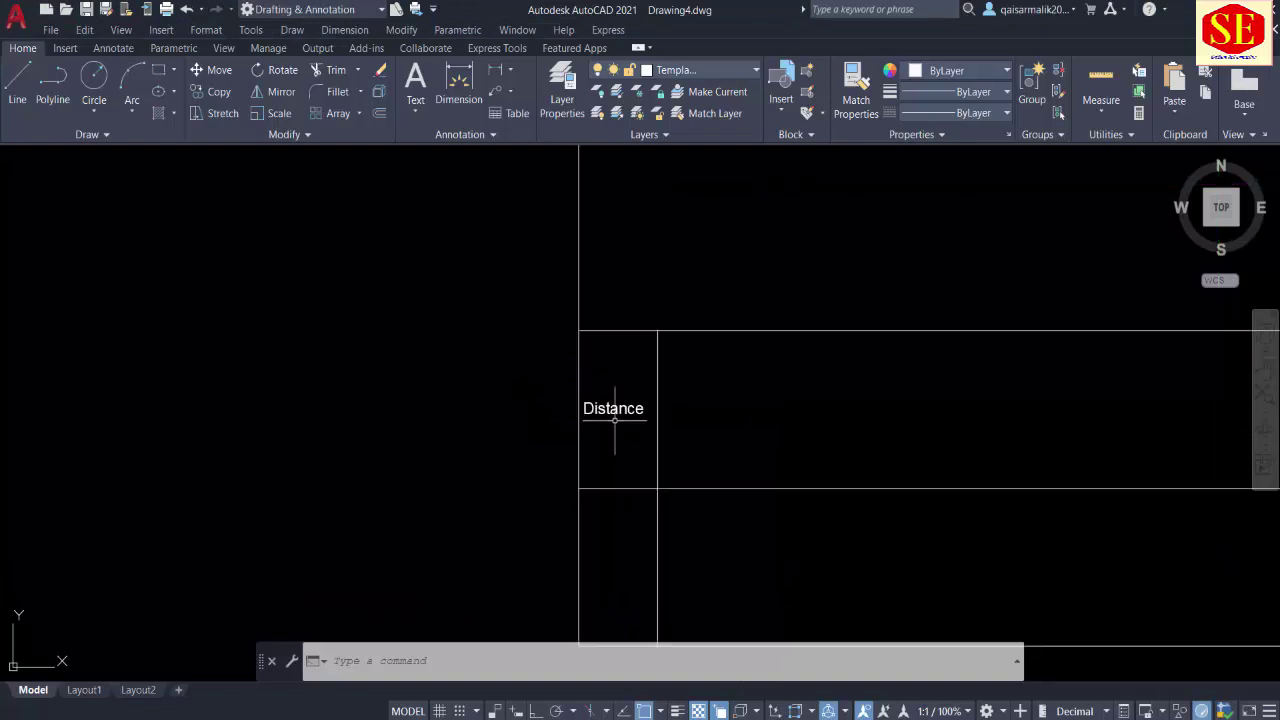
{"action": "type", "text": "m"}
{"action": "key", "text": "Return"}
{"action": "left_click", "coordinate": [614, 416]}
{"action": "key", "text": "Return"}
{"action": "left_click", "coordinate": [814, 372]}
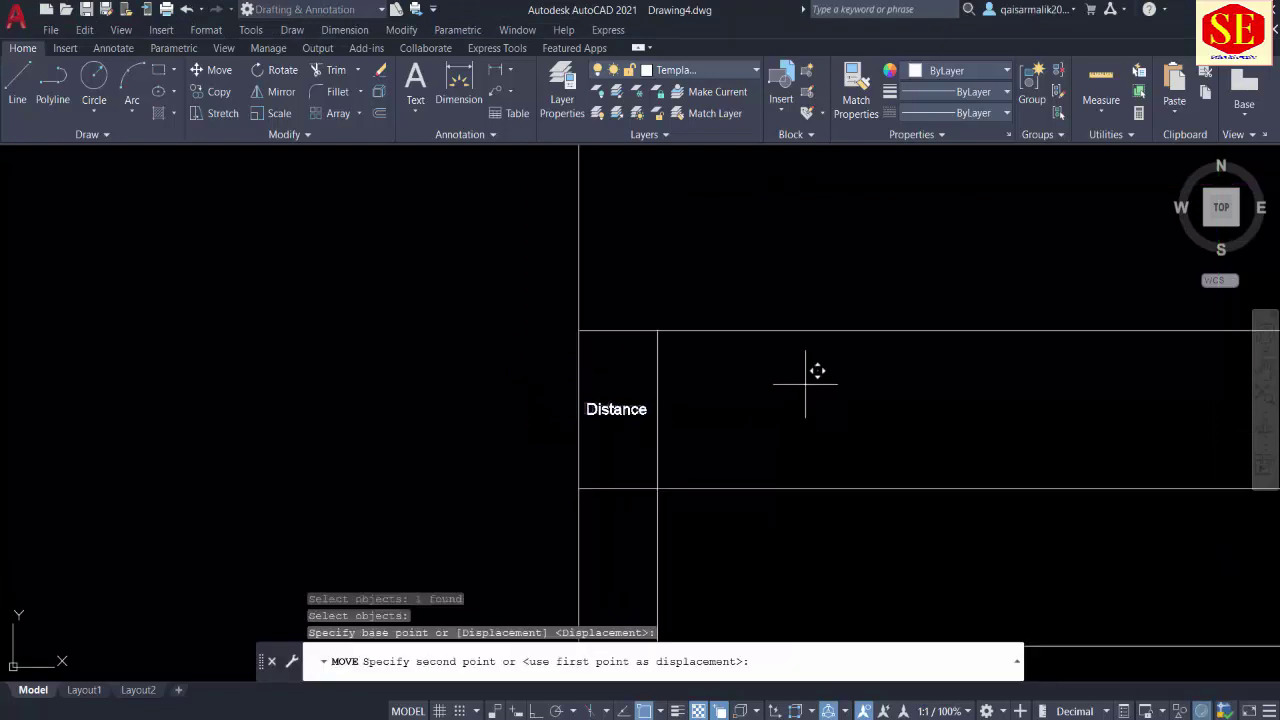
{"action": "scroll", "coordinate": [817, 371], "scroll_direction": "down", "scroll_amount": 2}
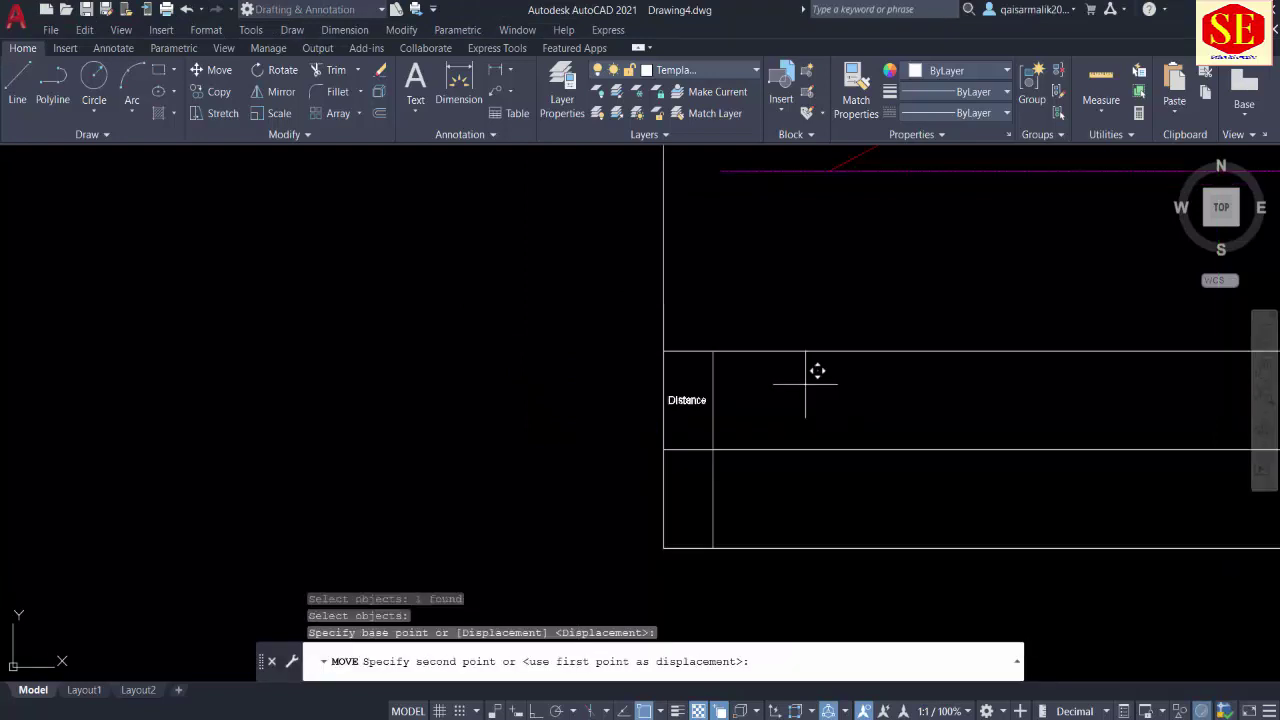
{"action": "left_click", "coordinate": [819, 468]}
{"action": "key", "text": "Escape"}
{"action": "key", "text": "Escape"}
Step: Copy the Distance label up into the table's upper row
{"action": "type", "text": "co"}
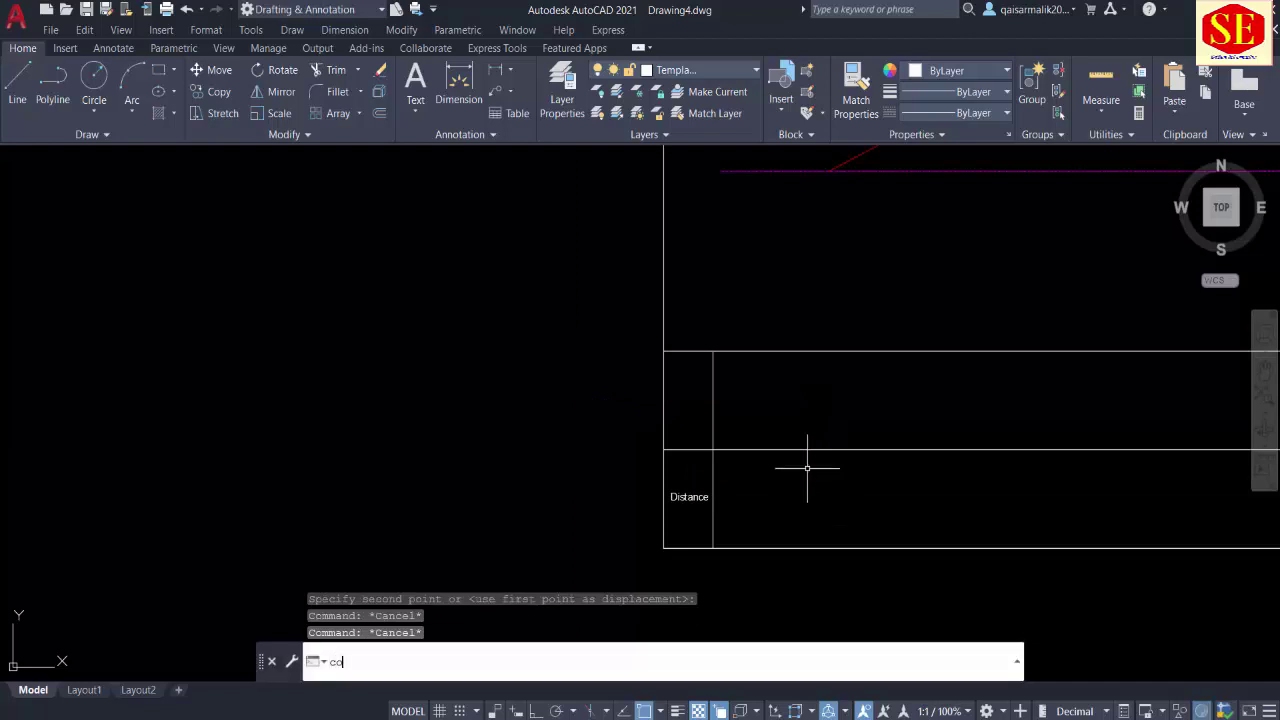
{"action": "key", "text": "Return"}
{"action": "left_click", "coordinate": [689, 497]}
{"action": "key", "text": "Return"}
{"action": "left_click", "coordinate": [771, 506]}
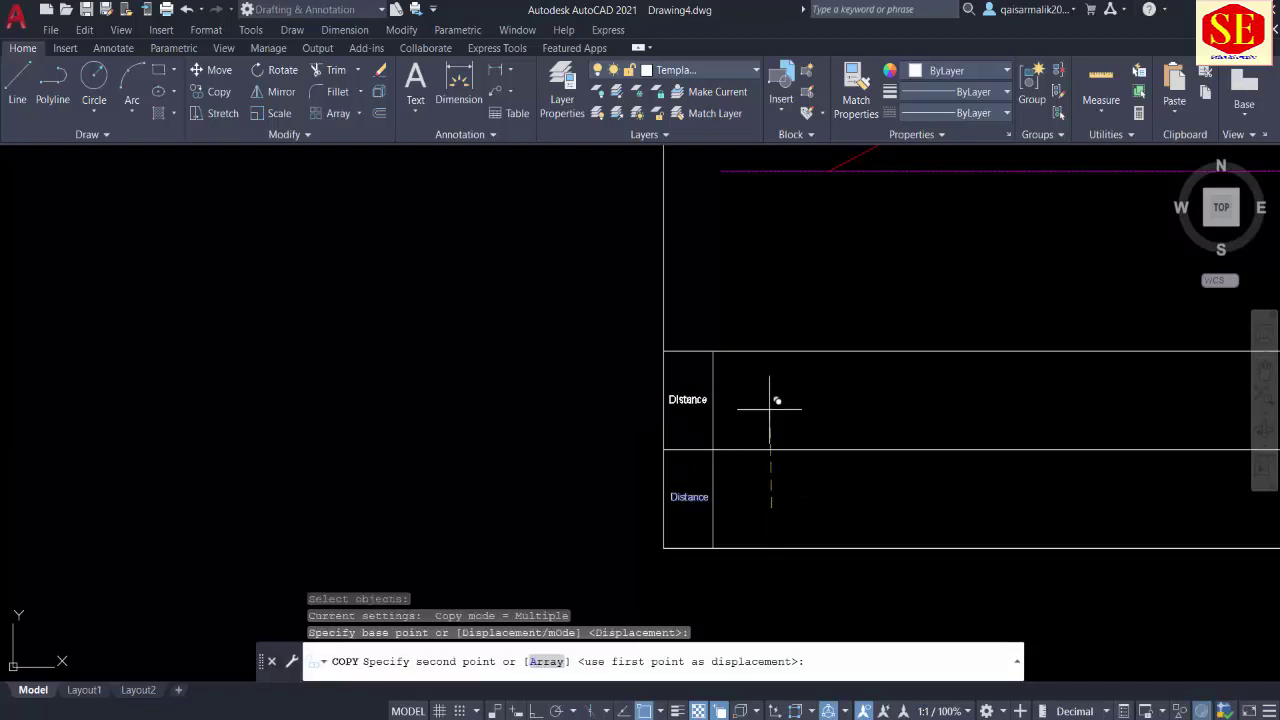
{"action": "left_click", "coordinate": [770, 408]}
{"action": "key", "text": "Escape"}
Step: Change the upper-row copy's text to 'Elevation'
{"action": "double_click", "coordinate": [688, 399]}
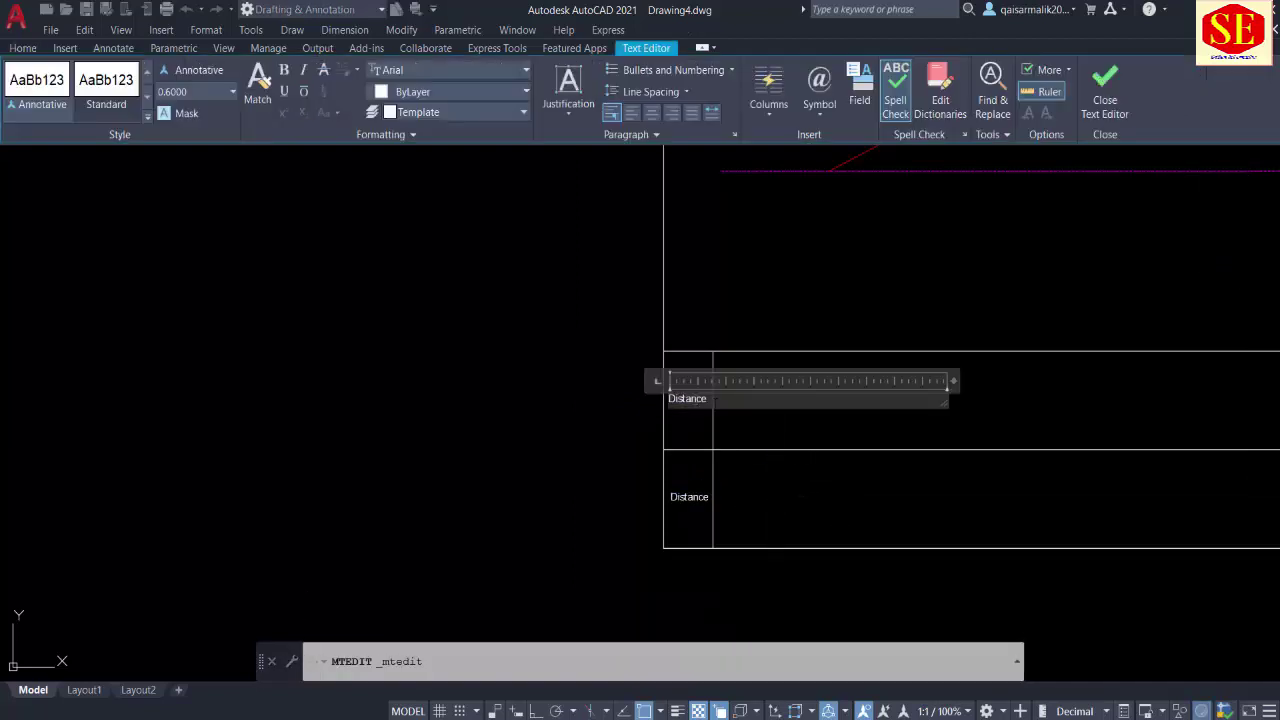
{"action": "type", "text": "Elev"}
{"action": "type", "text": "ation"}
{"action": "left_click", "coordinate": [570, 410]}
{"action": "key", "text": "Escape"}
{"action": "scroll", "coordinate": [694, 400], "scroll_direction": "down", "scroll_amount": 2}
{"action": "scroll", "coordinate": [694, 400], "scroll_direction": "down", "scroll_amount": 2}
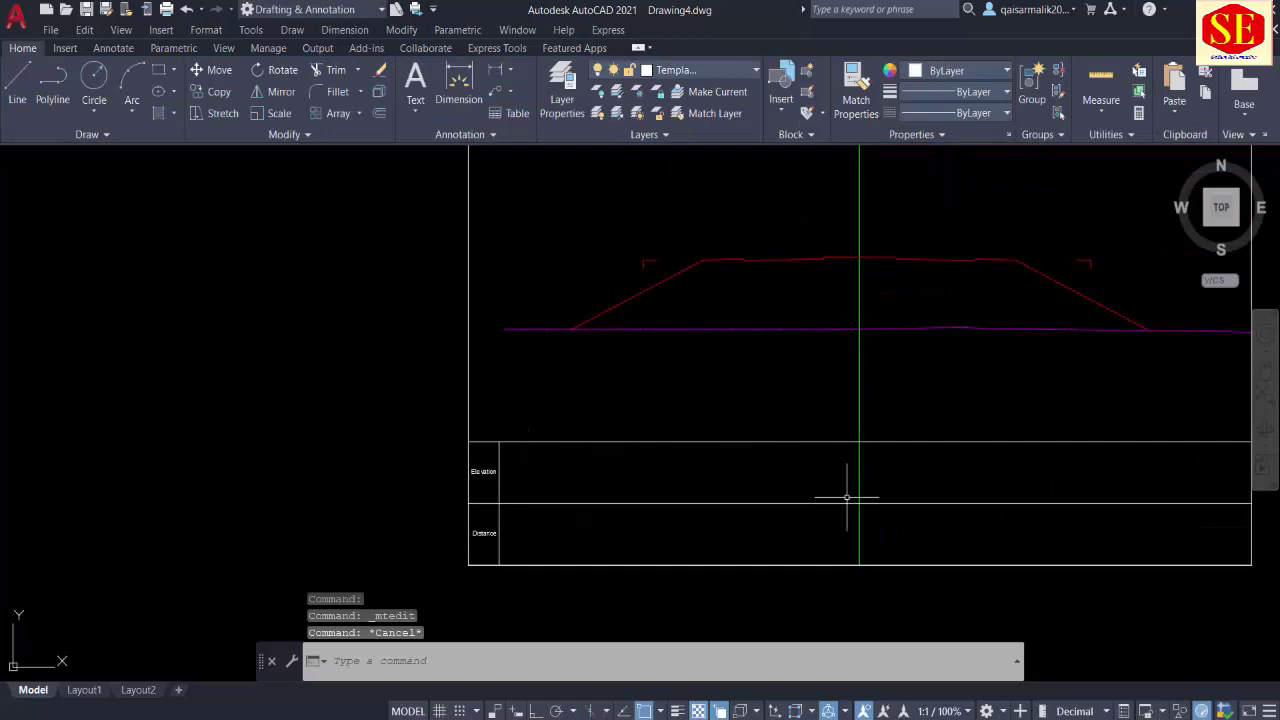
{"action": "middle_click_drag", "start_coordinate": [832, 342], "coordinate": [692, 368]}
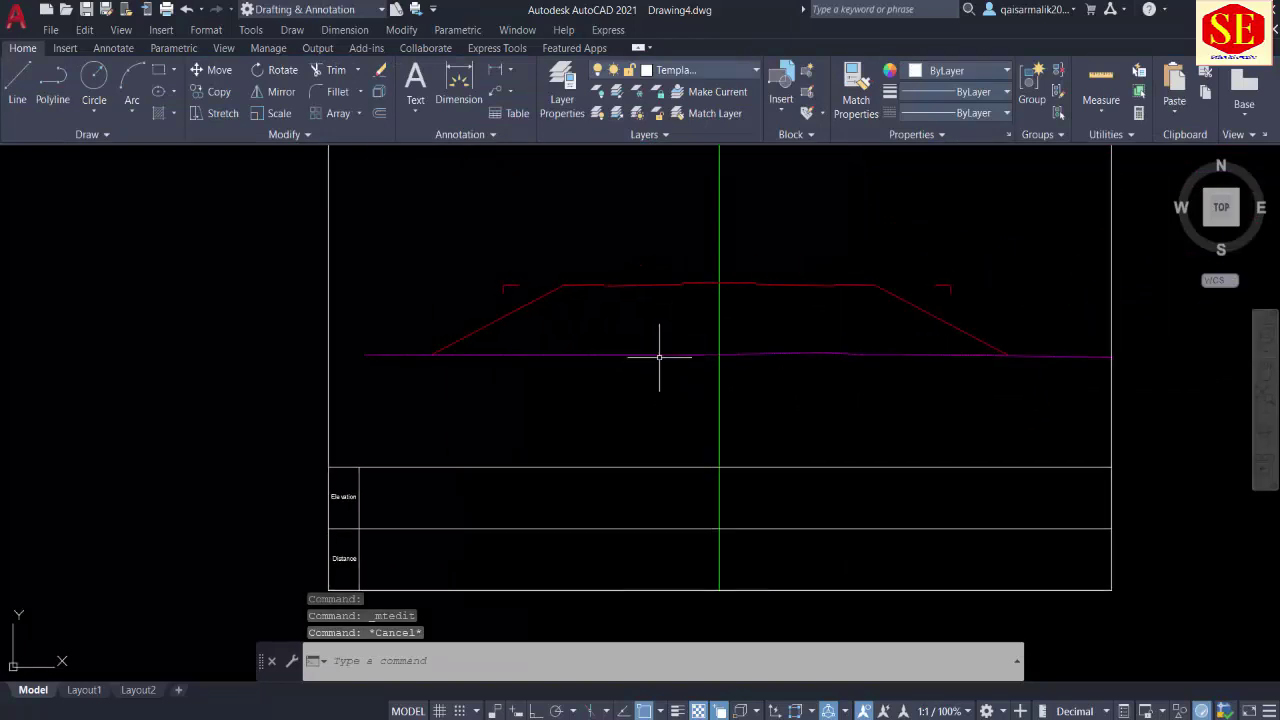
Step: In APPLOAD's Startup Suite, select AREA4.LSP and PR.LSP, then close both dialogs
{"action": "left_click", "coordinate": [660, 354]}
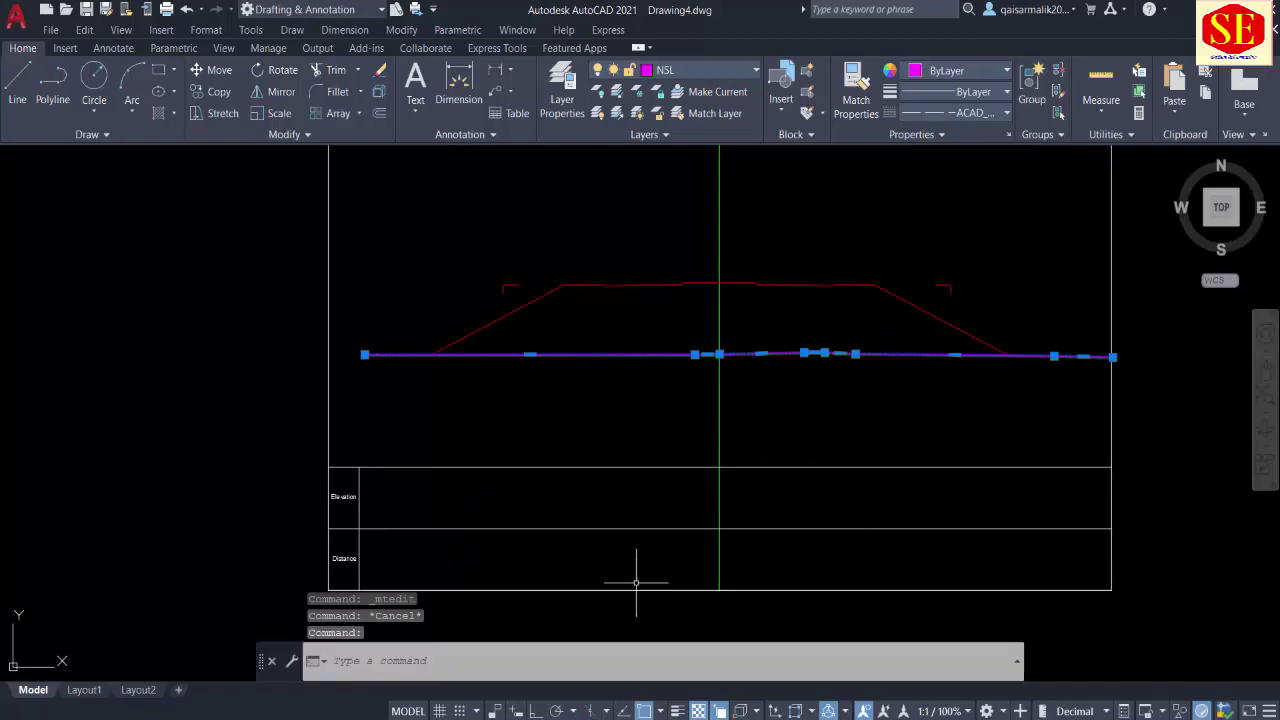
{"action": "key", "text": "Escape"}
{"action": "type", "text": "A"}
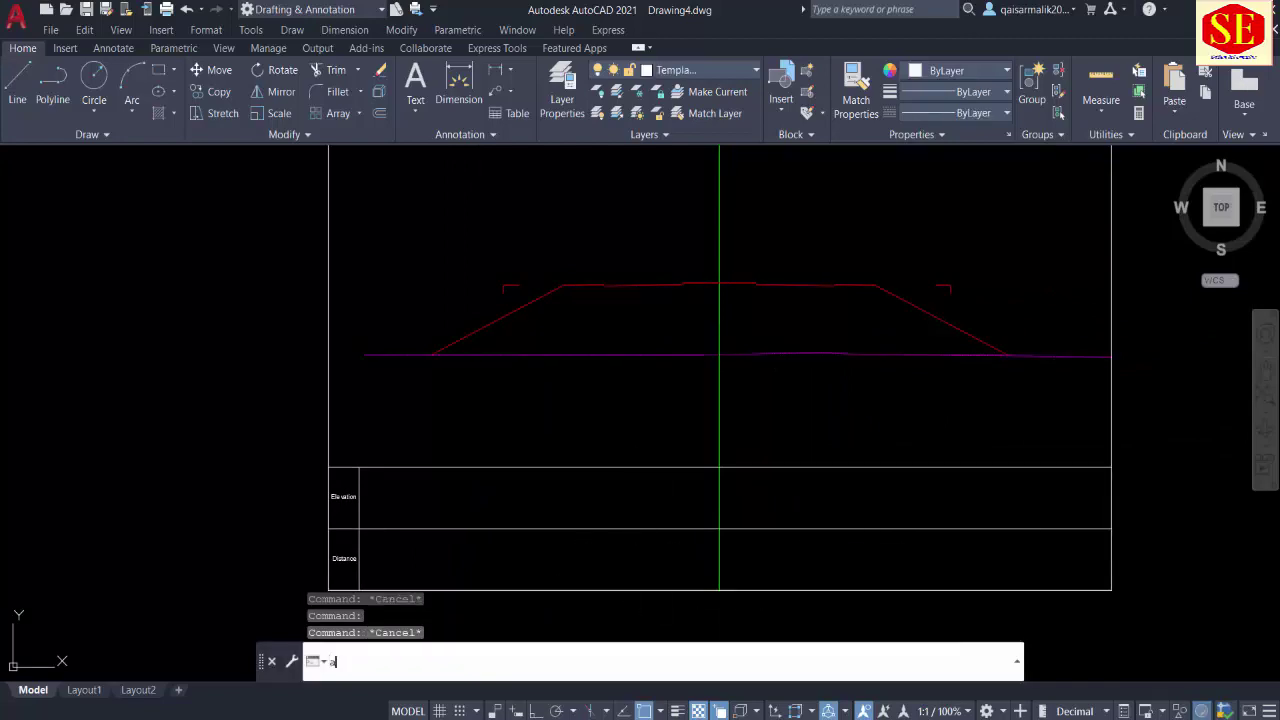
{"action": "type", "text": "P"}
{"action": "key", "text": "Return"}
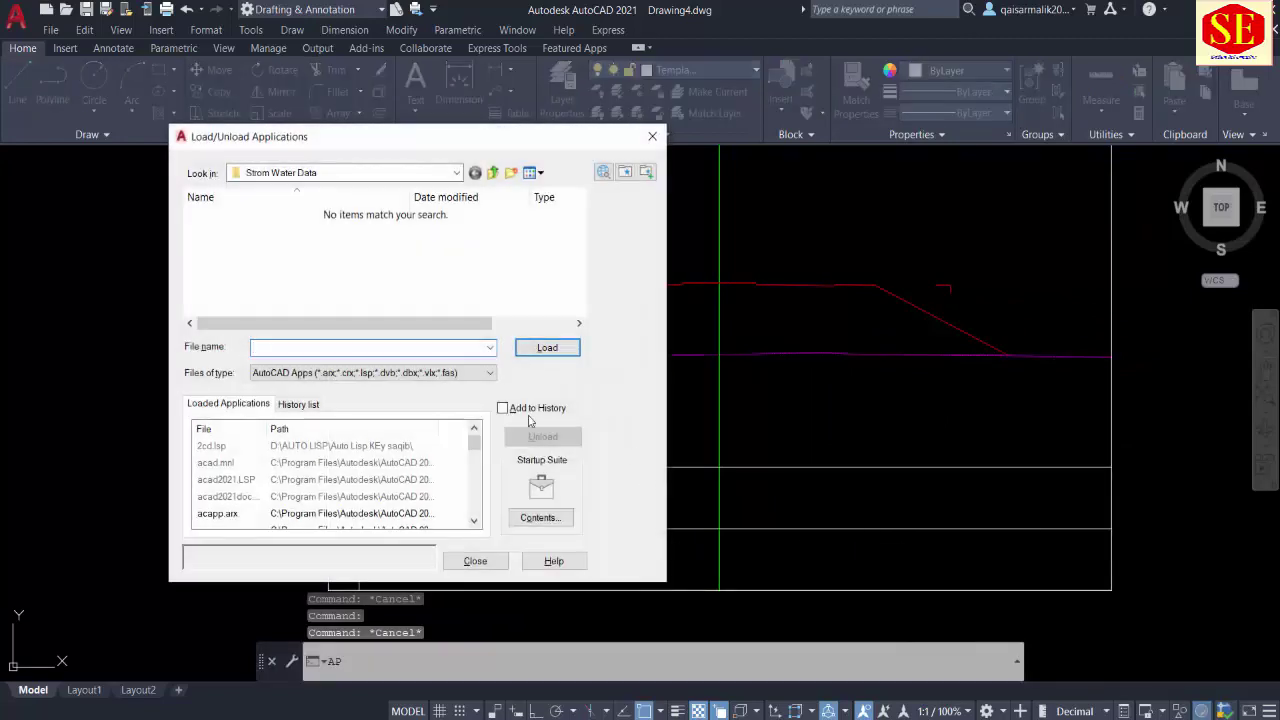
{"action": "left_click", "coordinate": [553, 519]}
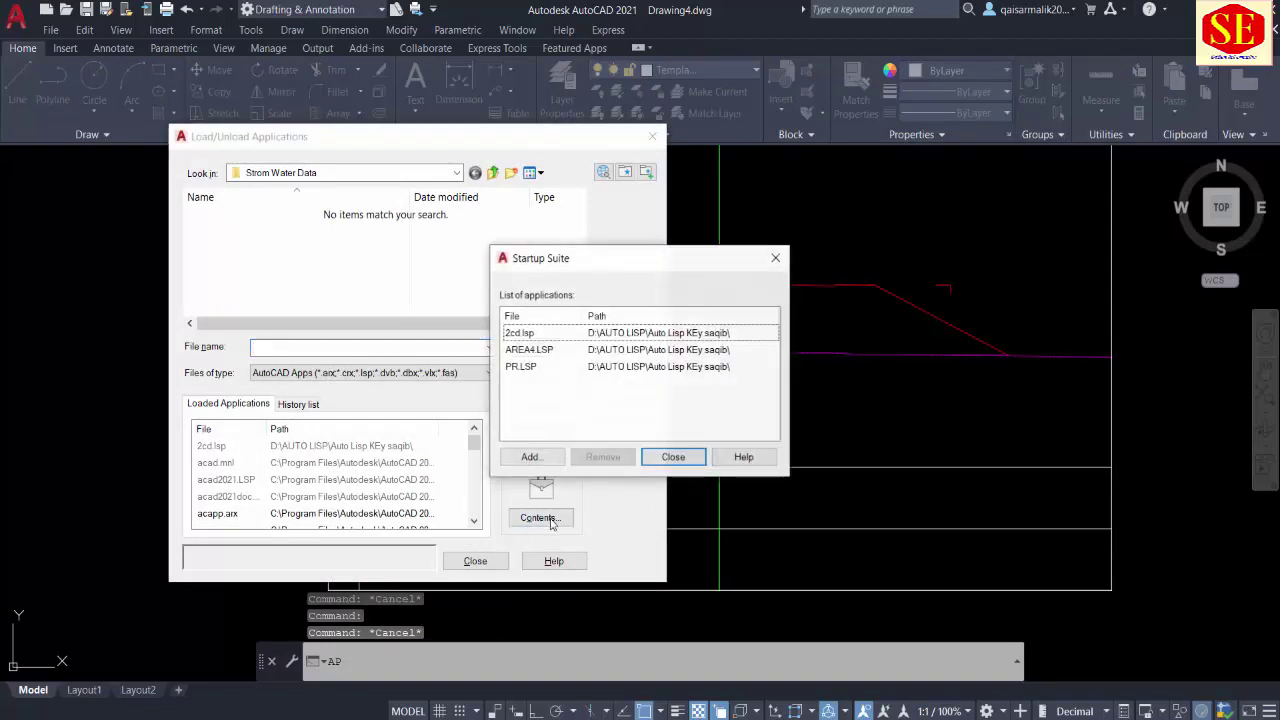
{"action": "left_click", "coordinate": [520, 349]}
{"action": "left_click", "coordinate": [521, 368]}
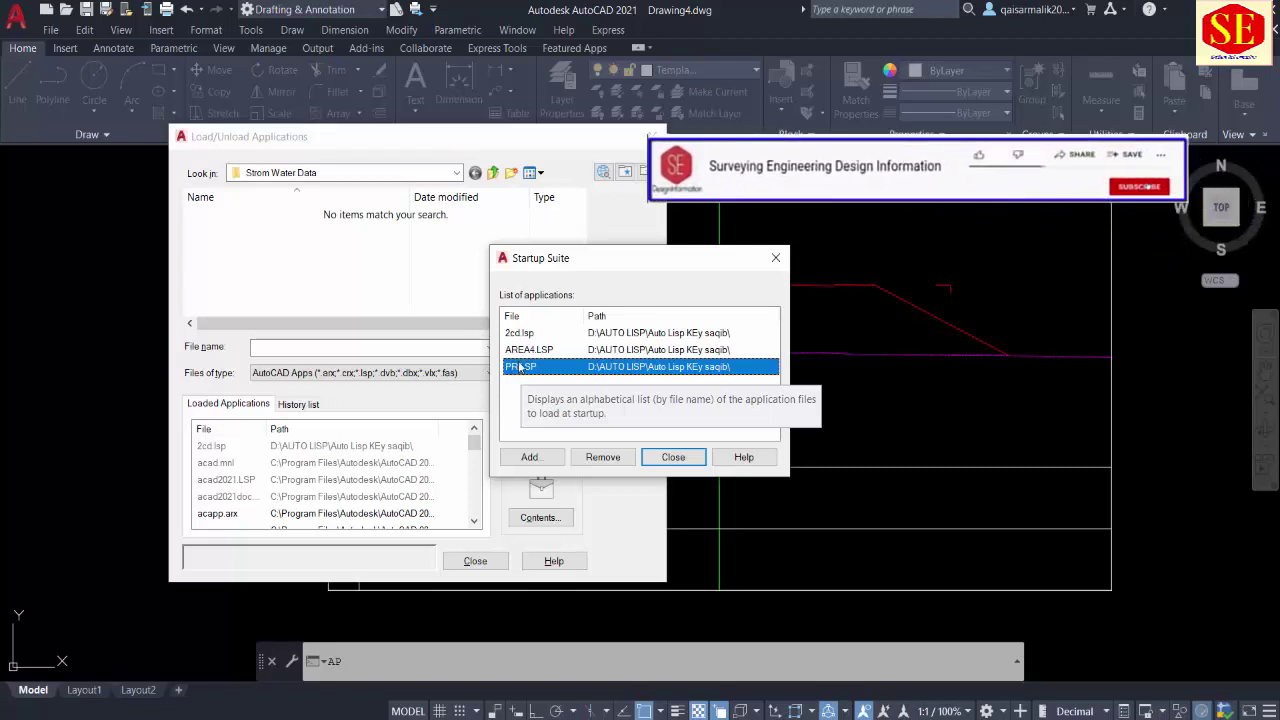
{"action": "left_click", "coordinate": [674, 458]}
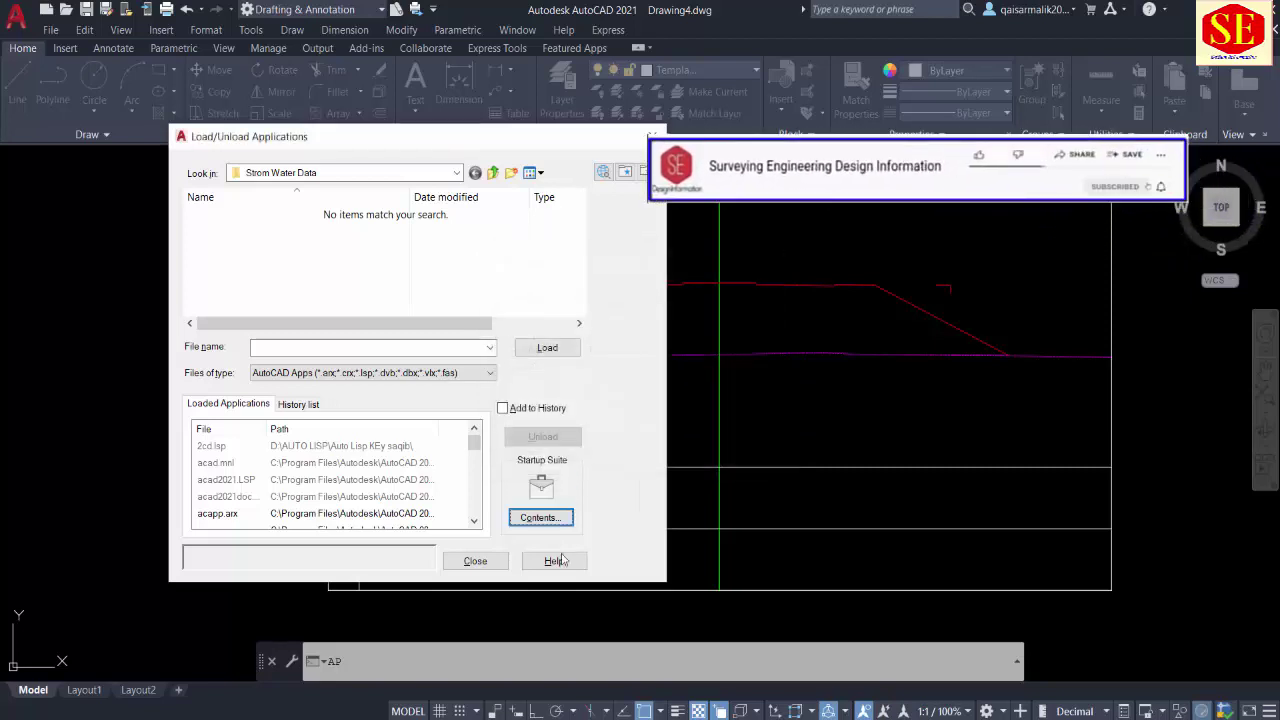
{"action": "key", "text": "Escape"}
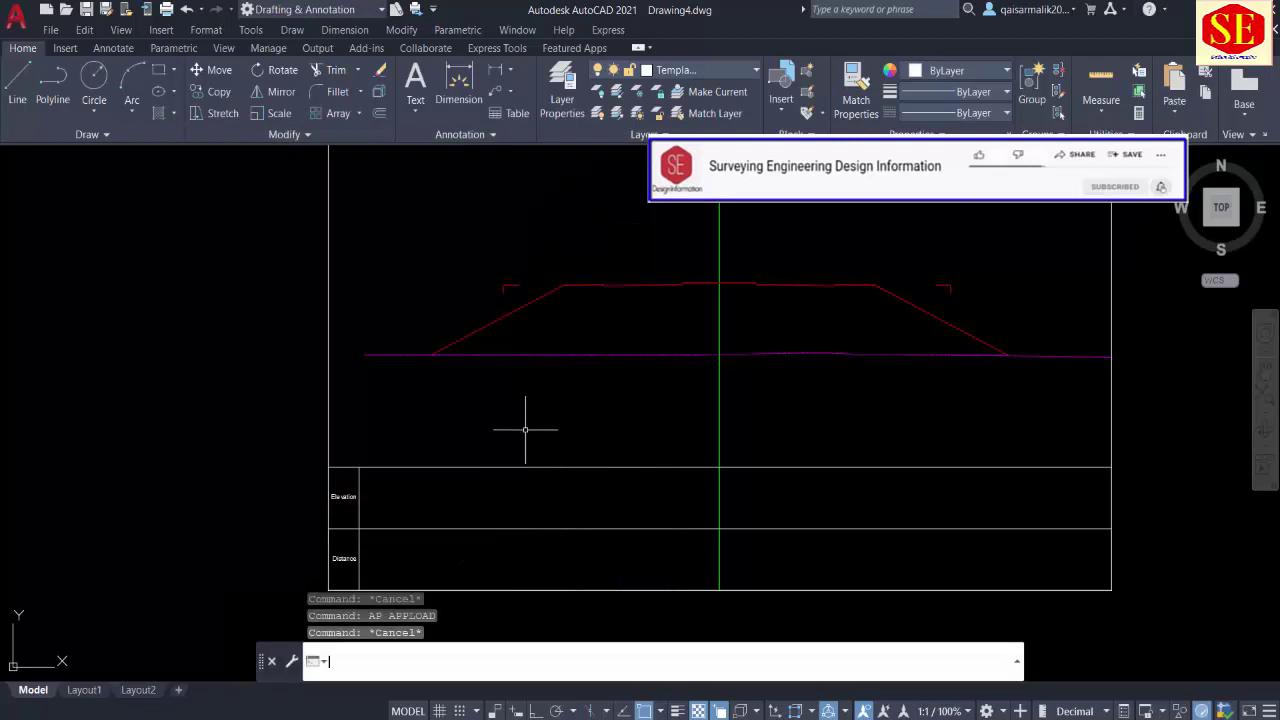
{"action": "left_click", "coordinate": [663, 661]}
Step: Run the PR routine on the magenta ground line, picking the distance and elevation base points
{"action": "type", "text": "PR"}
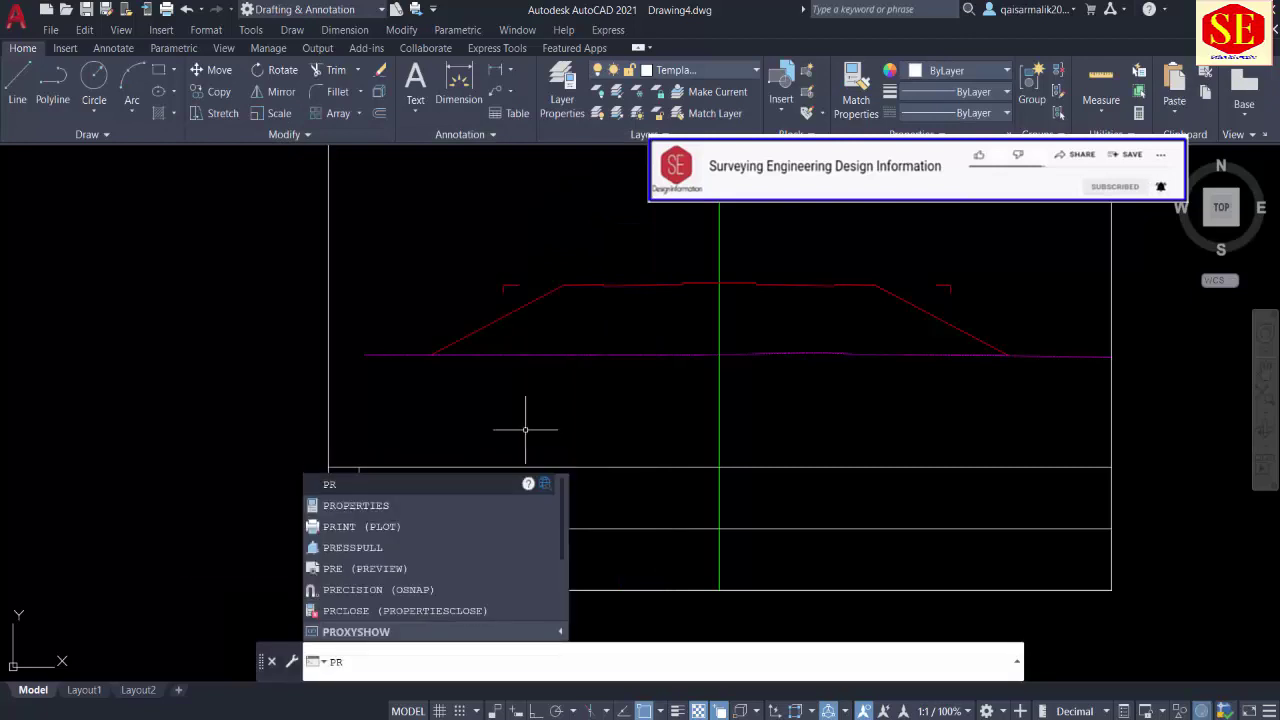
{"action": "key", "text": "Return"}
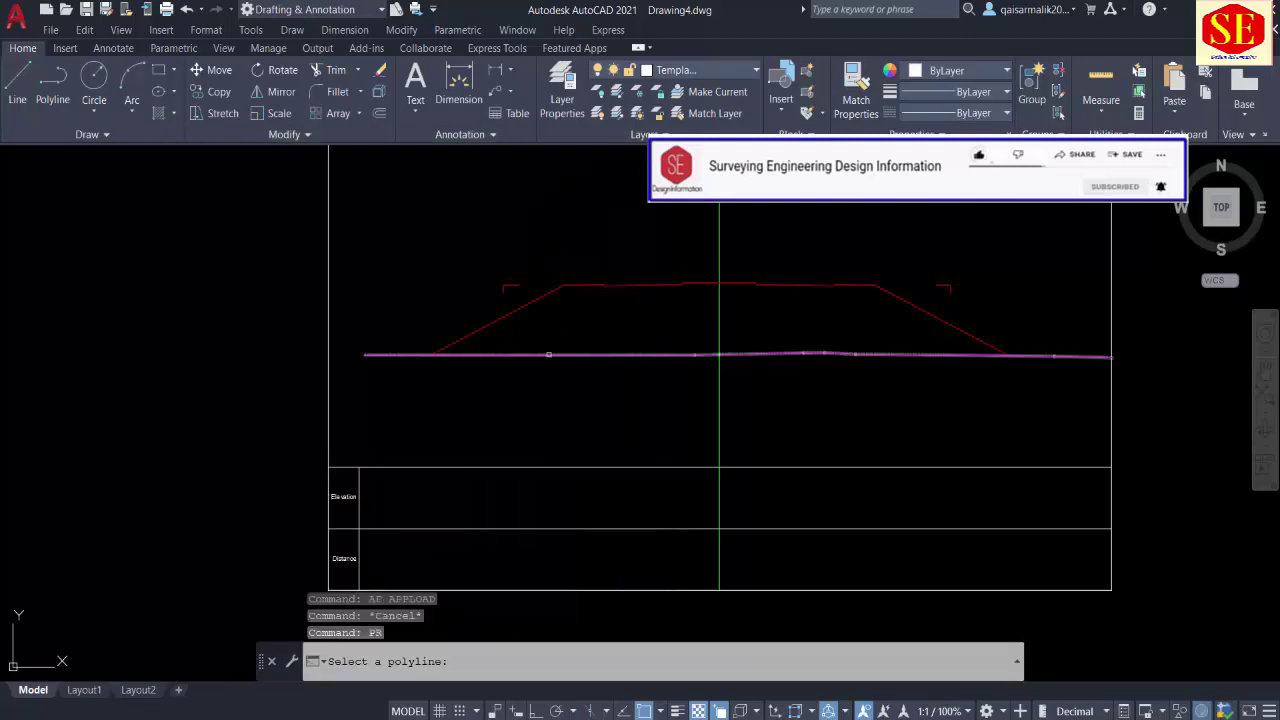
{"action": "left_click", "coordinate": [548, 355]}
{"action": "left_click", "coordinate": [542, 590]}
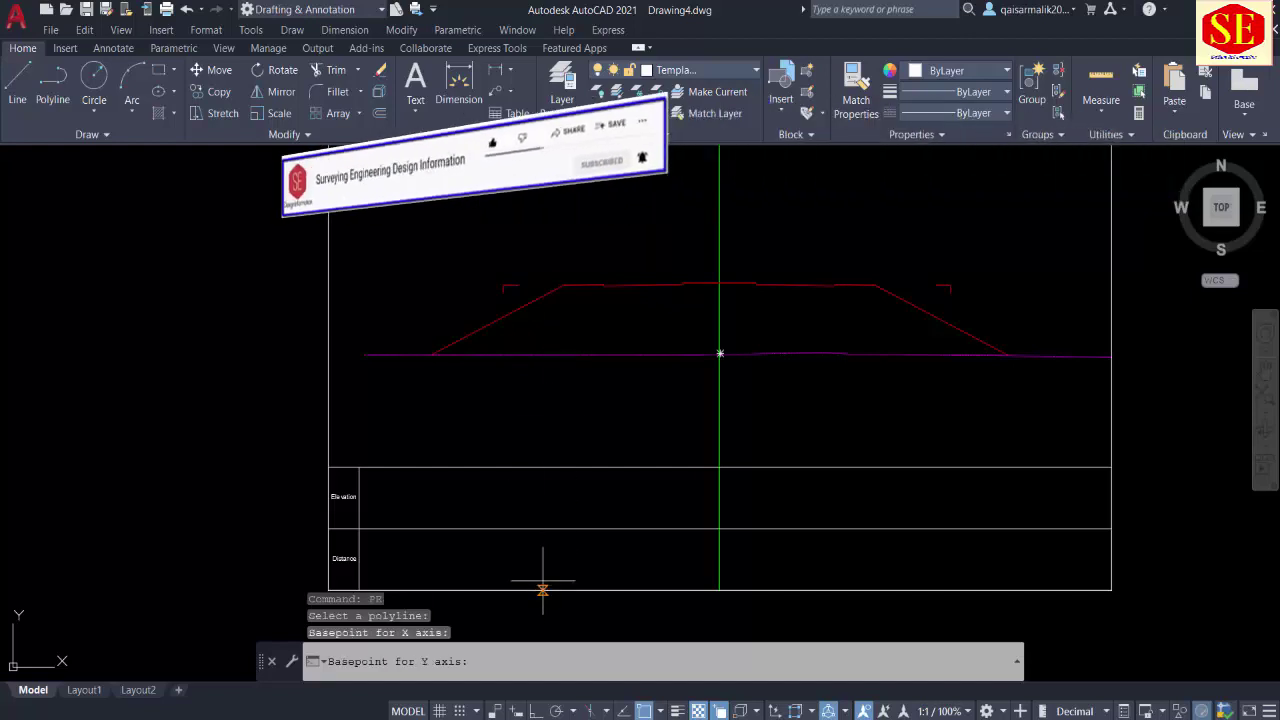
{"action": "left_click", "coordinate": [539, 528]}
{"action": "key", "text": "Escape"}
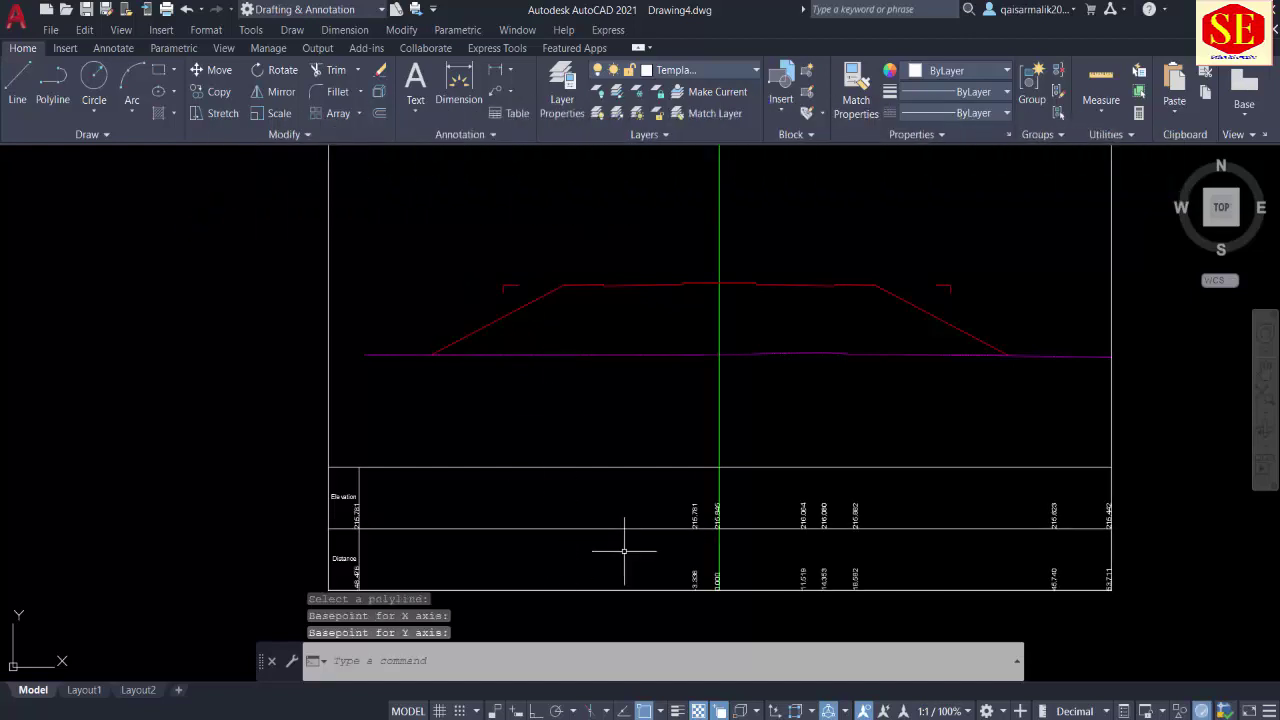
{"action": "middle_click_drag", "start_coordinate": [623, 543], "coordinate": [637, 471]}
{"action": "scroll", "coordinate": [373, 467], "scroll_direction": "up", "scroll_amount": 2}
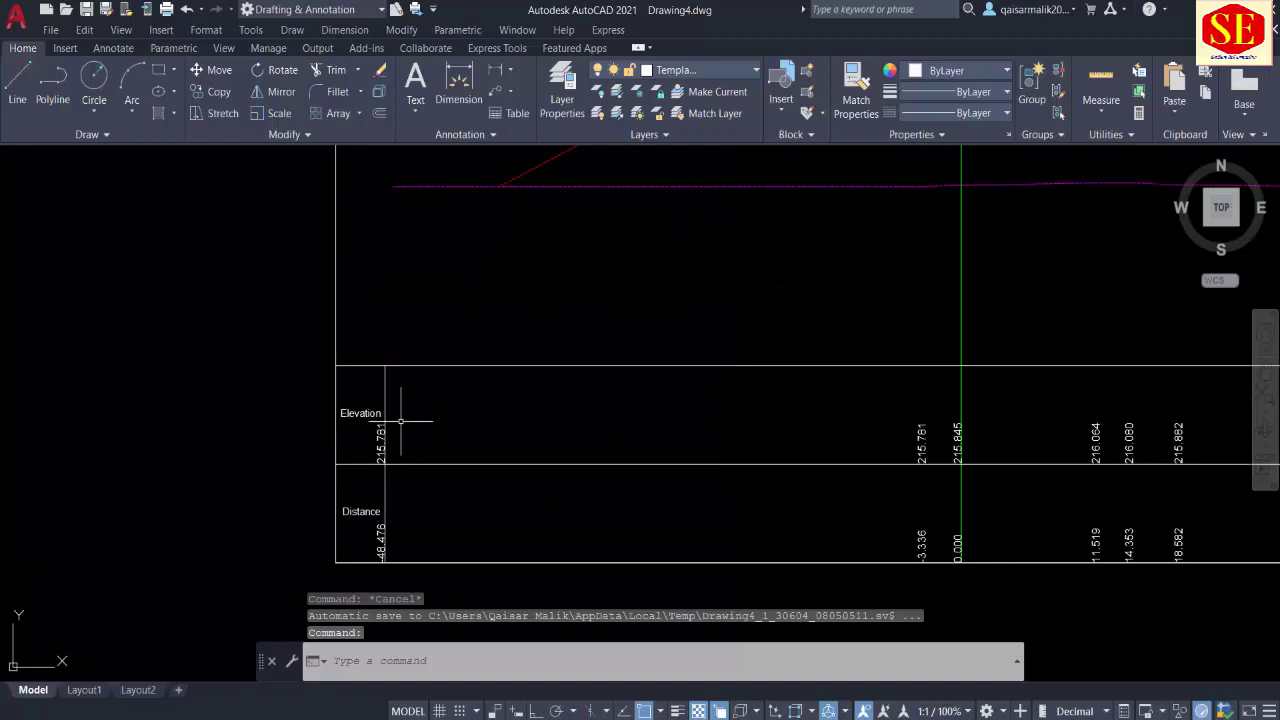
{"action": "middle_click_drag", "start_coordinate": [717, 474], "coordinate": [391, 443]}
{"action": "scroll", "coordinate": [391, 443], "scroll_direction": "down", "scroll_amount": 1}
{"action": "scroll", "coordinate": [634, 382], "scroll_direction": "down", "scroll_amount": 1}
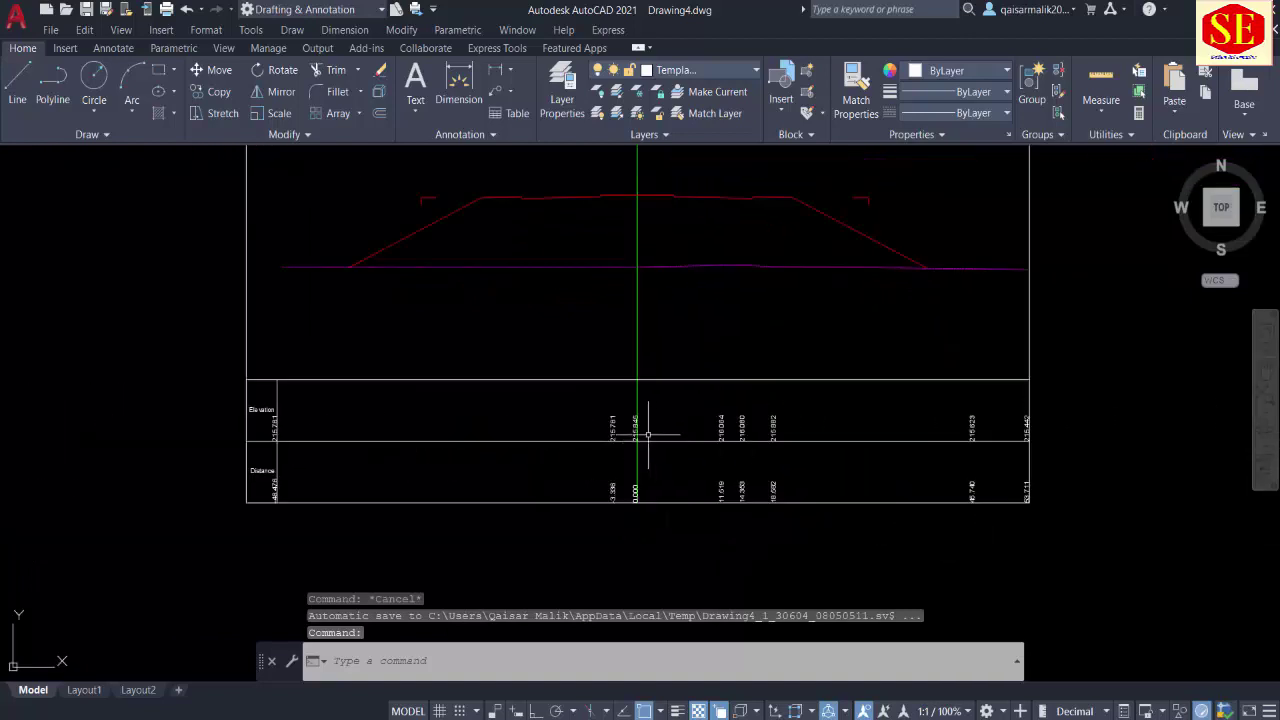
Step: Window-select the 14 table labels and start moving them from a base point
{"action": "type", "text": "m"}
{"action": "key", "text": "Return"}
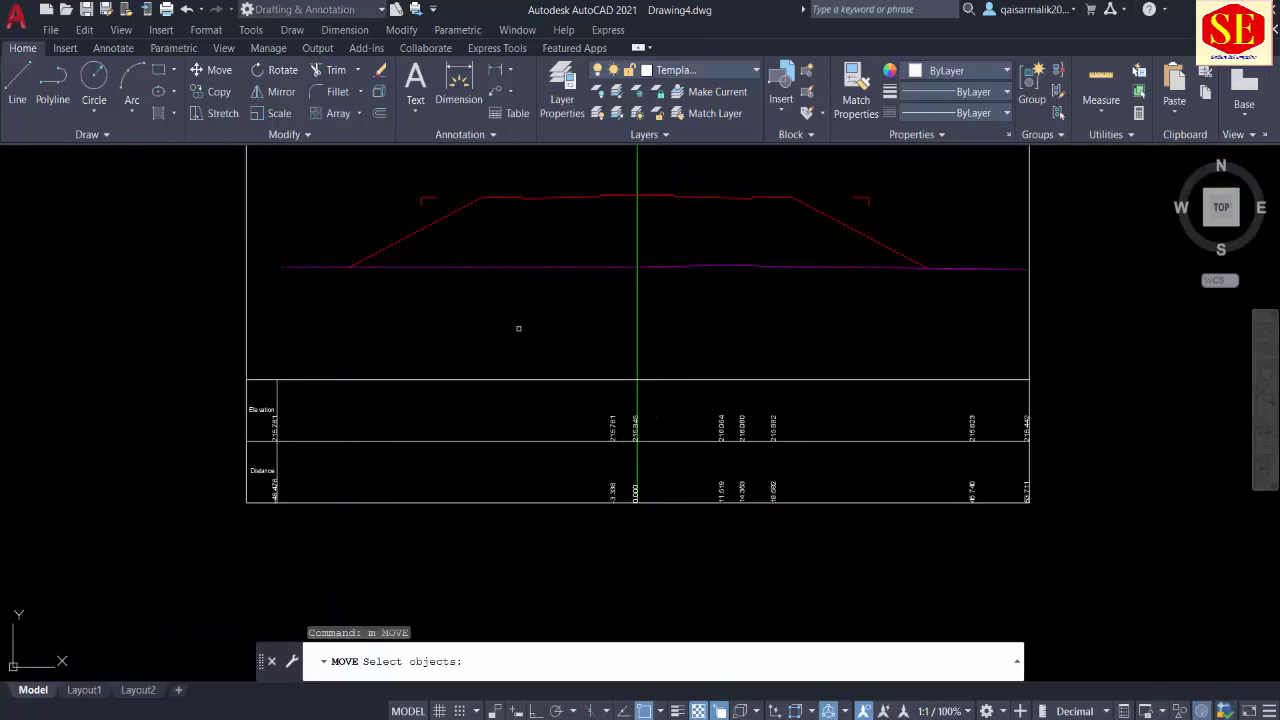
{"action": "left_click", "coordinate": [516, 326]}
{"action": "left_click", "coordinate": [1080, 526]}
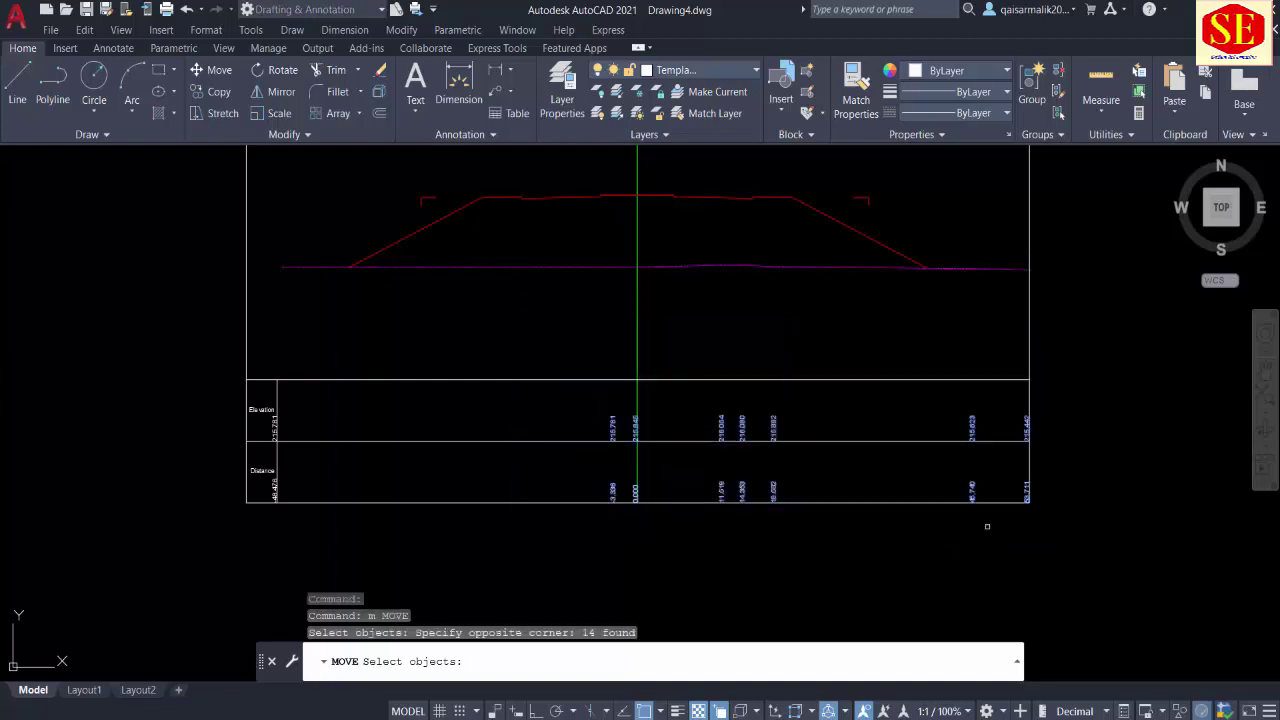
{"action": "key", "text": "Return"}
{"action": "left_click", "coordinate": [818, 552]}
Step: Move the leftmost labels 215.781 and -48.476 further right inside the table
{"action": "left_click", "coordinate": [818, 536]}
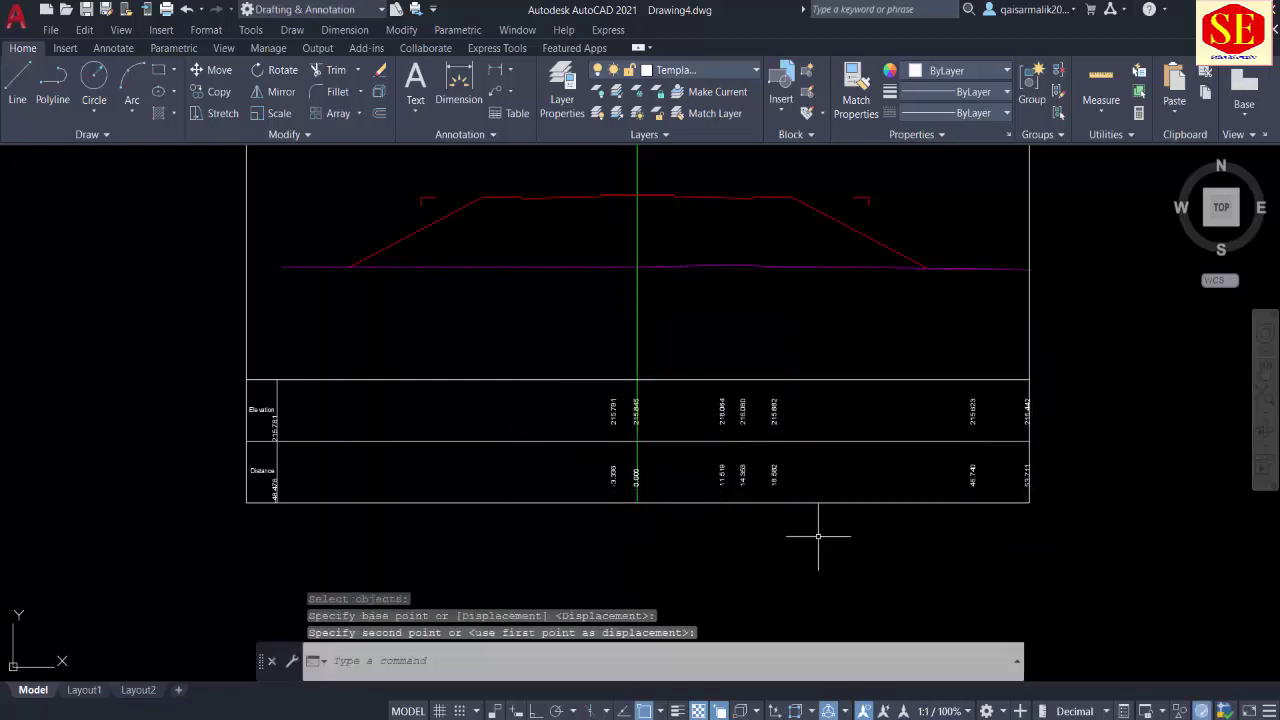
{"action": "key", "text": "Return"}
{"action": "left_click", "coordinate": [274, 425]}
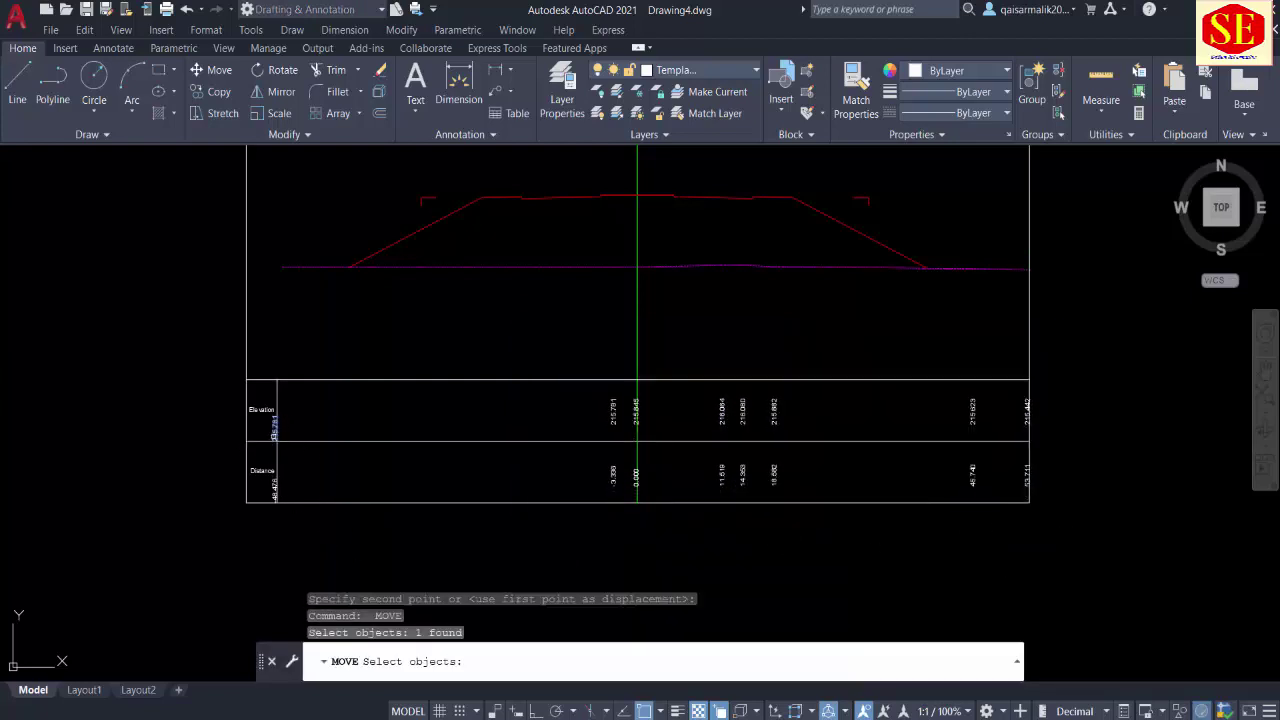
{"action": "left_click", "coordinate": [268, 489]}
{"action": "key", "text": "Return"}
{"action": "left_click", "coordinate": [282, 546]}
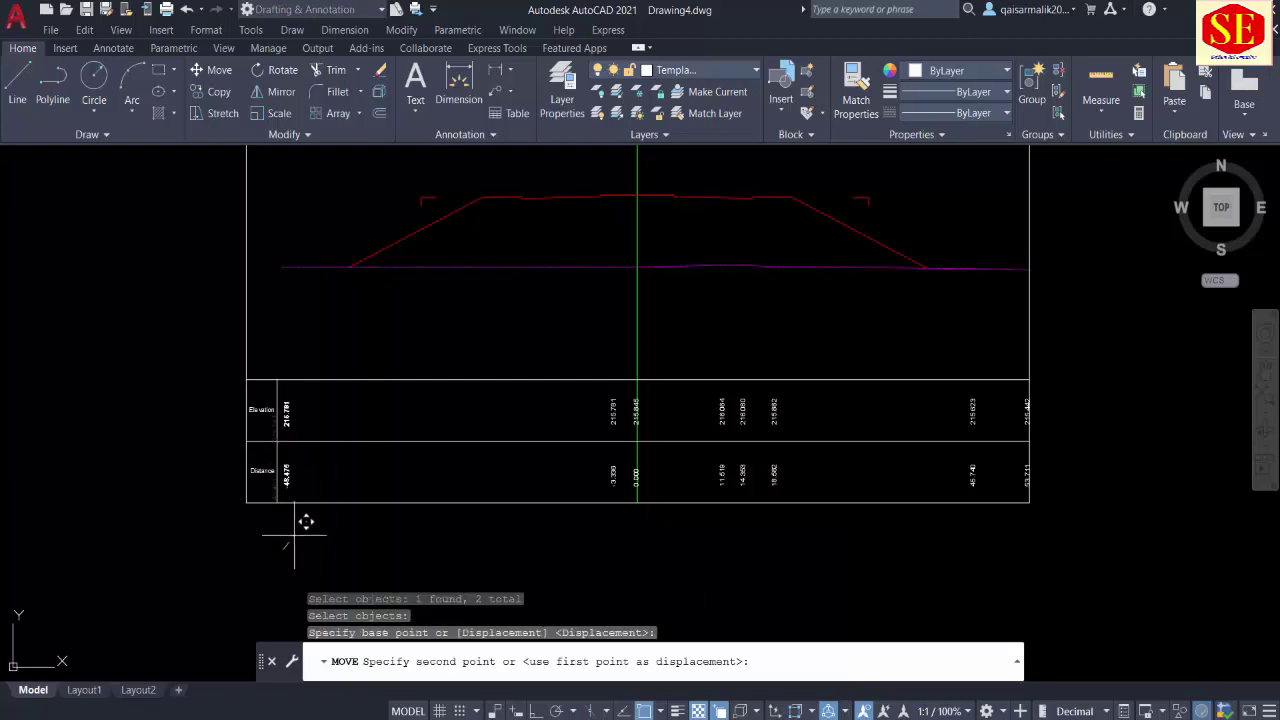
{"action": "left_click", "coordinate": [288, 540]}
Step: Select the magenta ground line to inspect it, then clear the selection
{"action": "scroll", "coordinate": [600, 486], "scroll_direction": "up", "scroll_amount": 2}
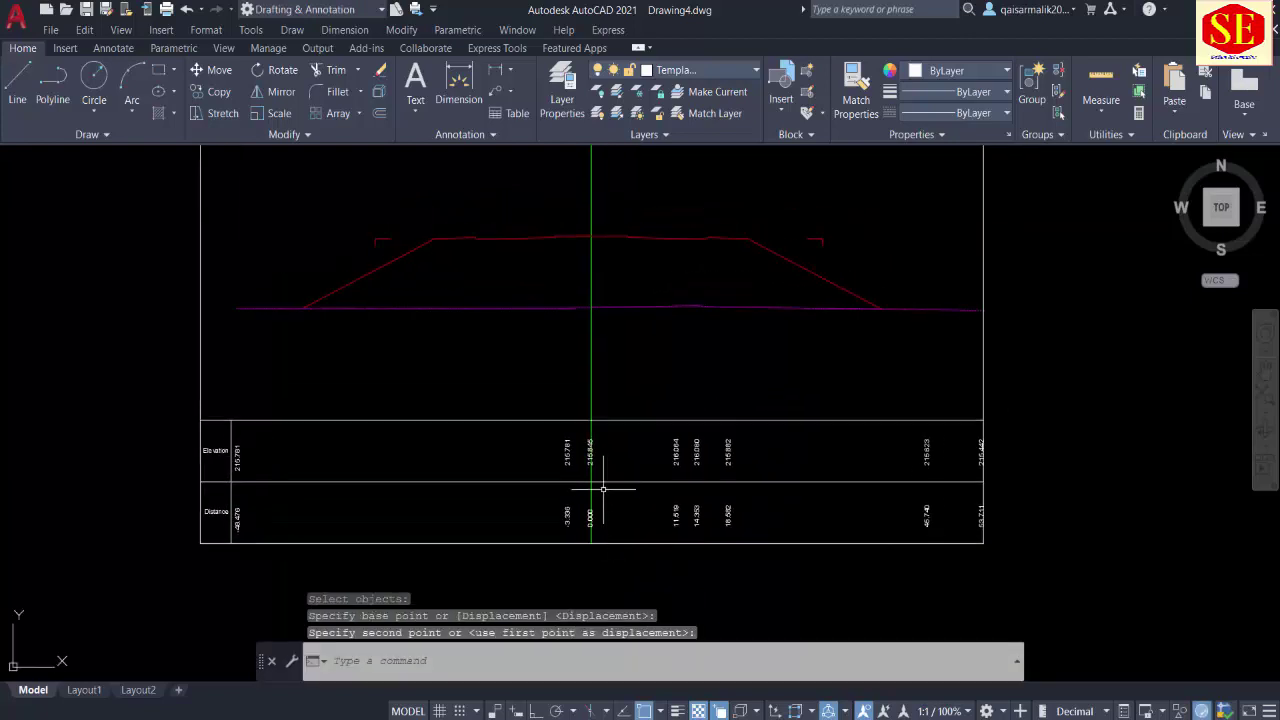
{"action": "scroll", "coordinate": [603, 454], "scroll_direction": "up", "scroll_amount": 2}
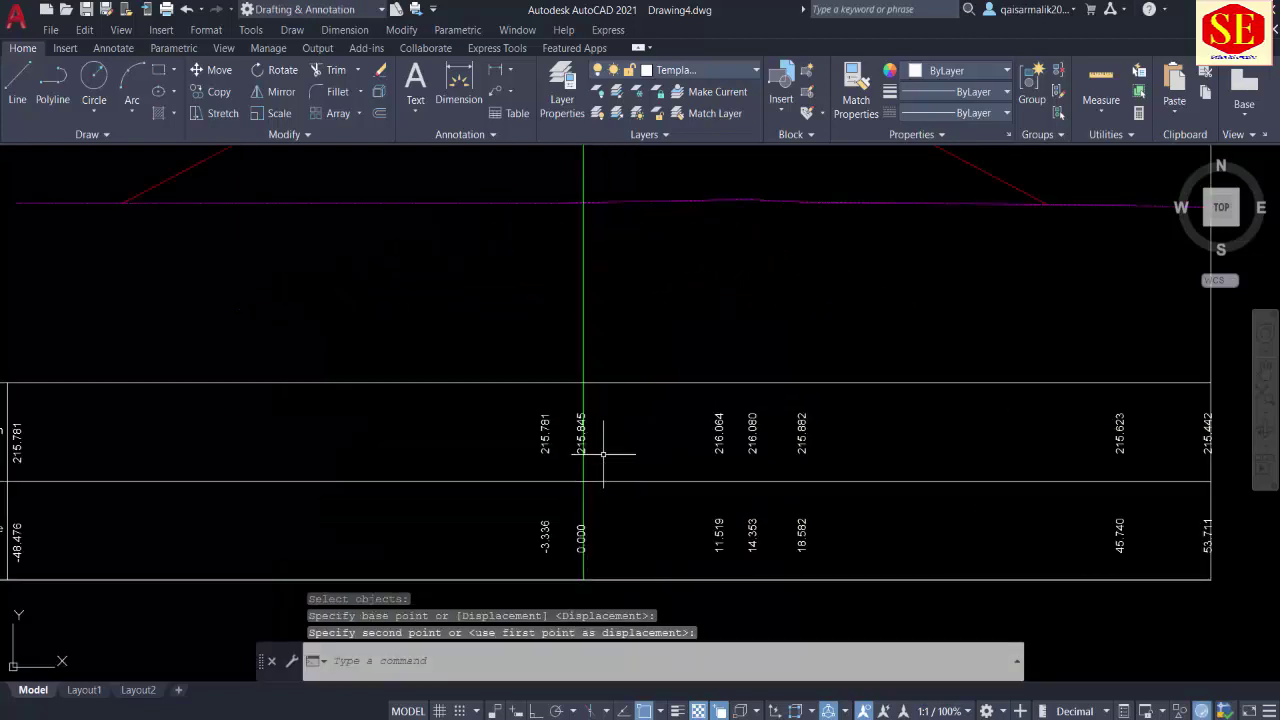
{"action": "left_click", "coordinate": [529, 206]}
{"action": "scroll", "coordinate": [522, 288], "scroll_direction": "down", "scroll_amount": 2}
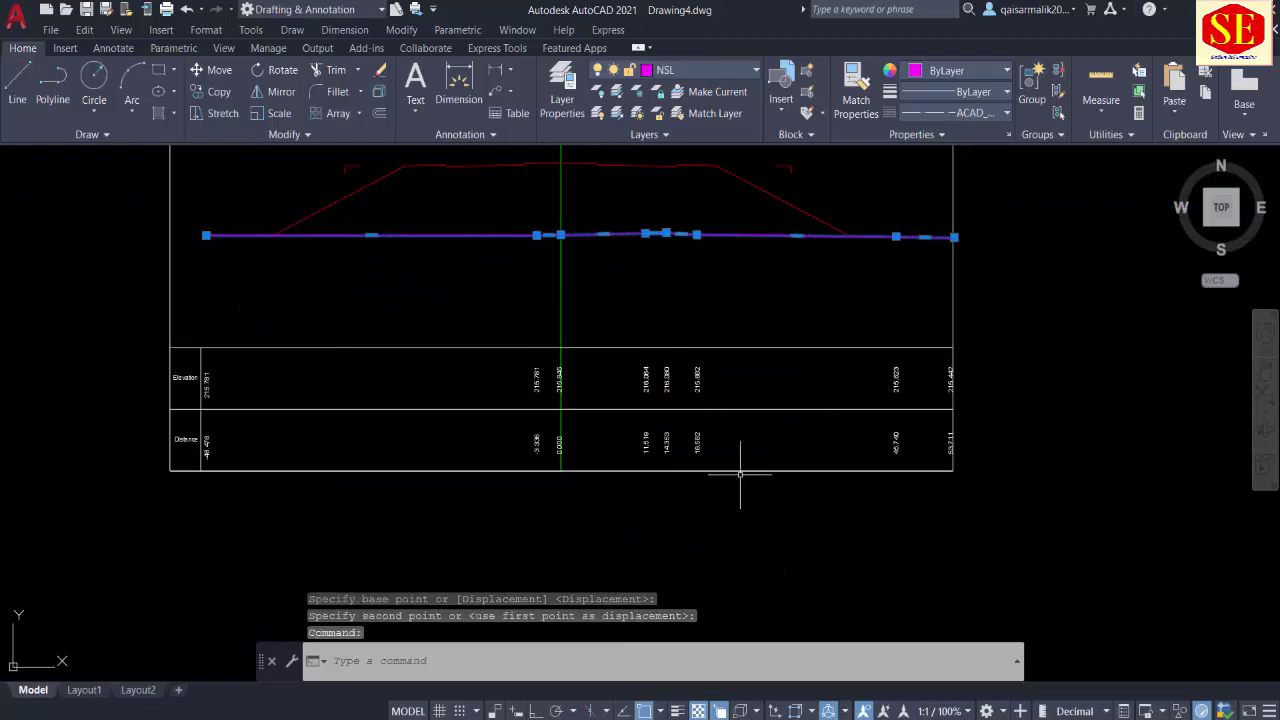
{"action": "key", "text": "Escape"}
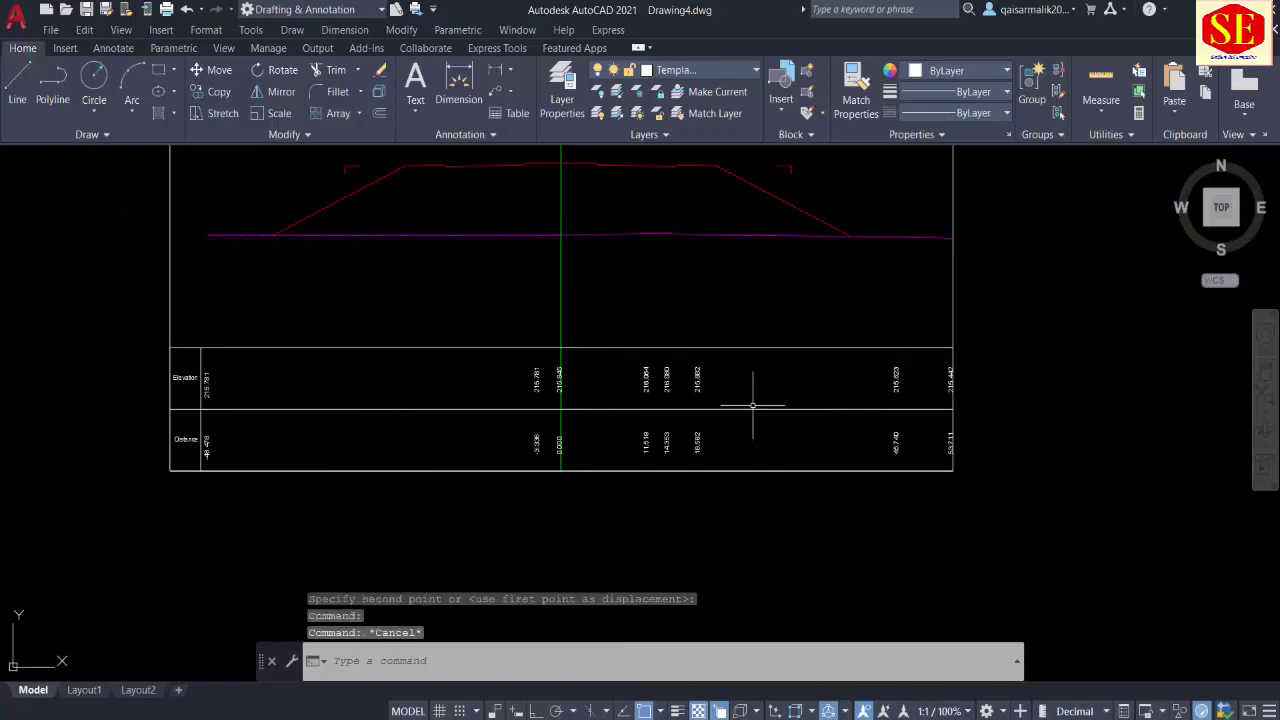
Step: Window-select the table contents and cancel the unintended polyline edit
{"action": "left_click", "coordinate": [194, 303]}
{"action": "left_click", "coordinate": [1023, 488]}
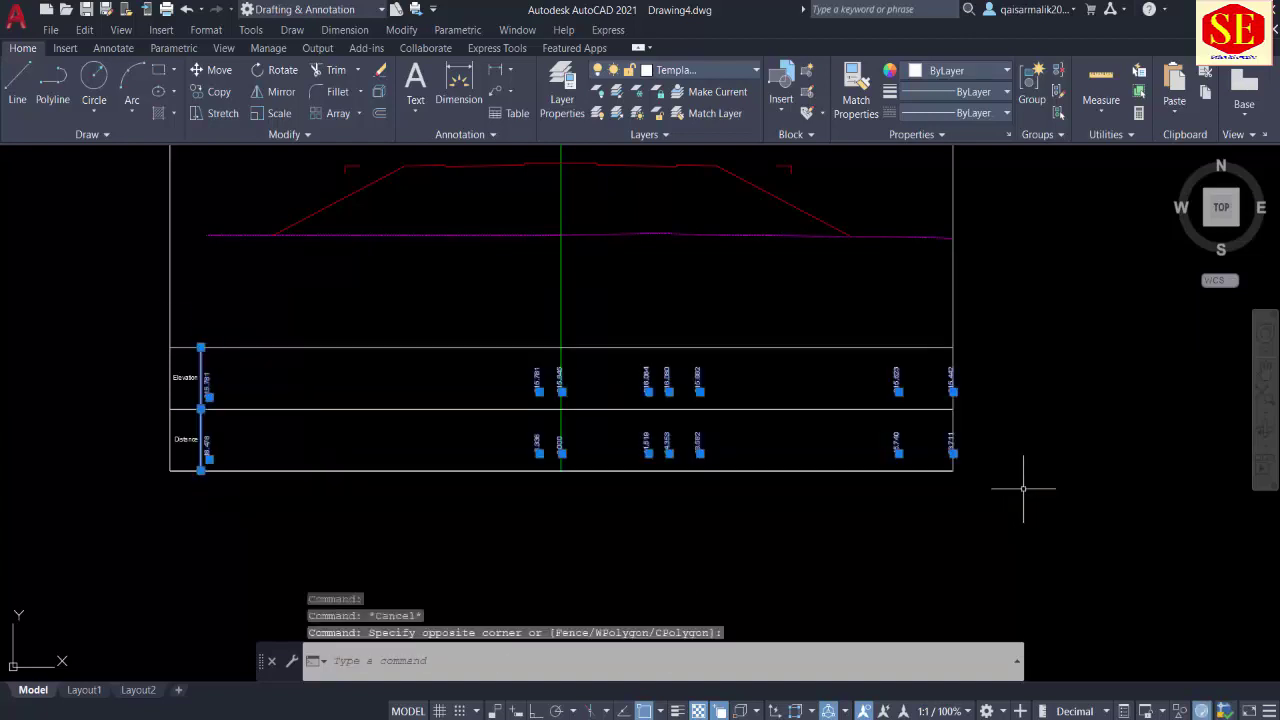
{"action": "type", "text": "e"}
{"action": "key", "text": "Return"}
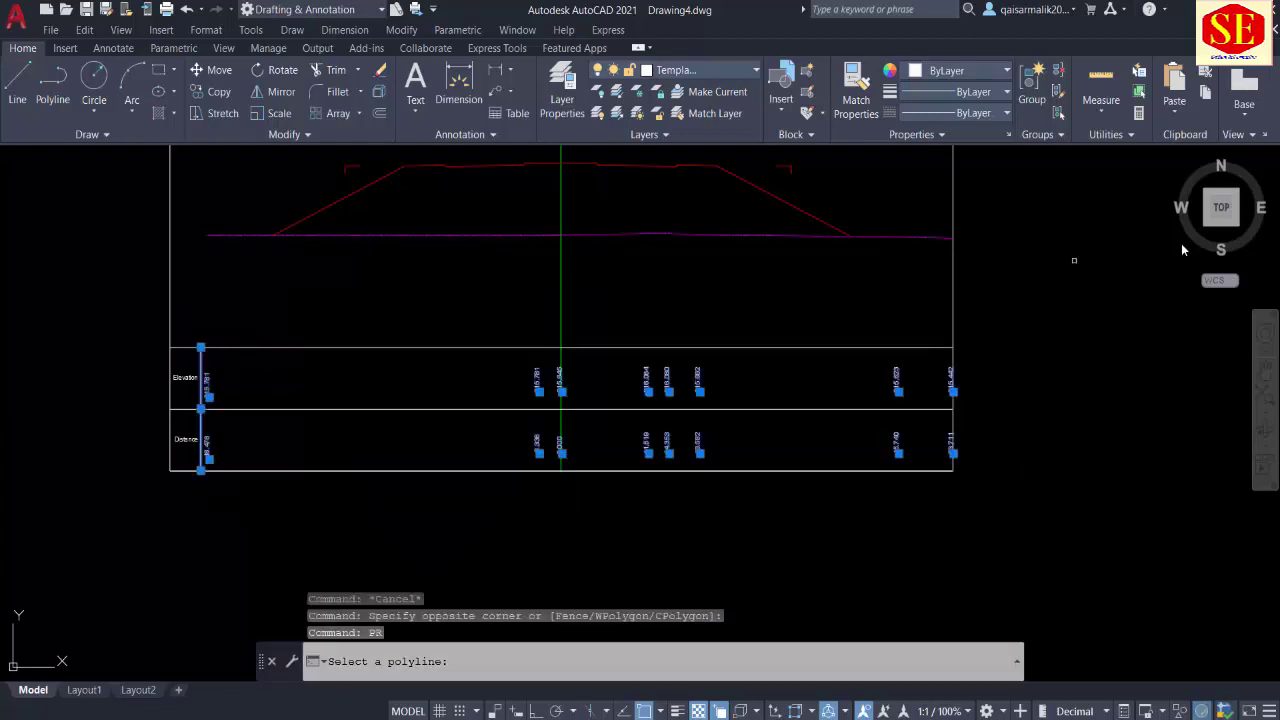
{"action": "key", "text": "Escape"}
{"action": "key", "text": "Escape"}
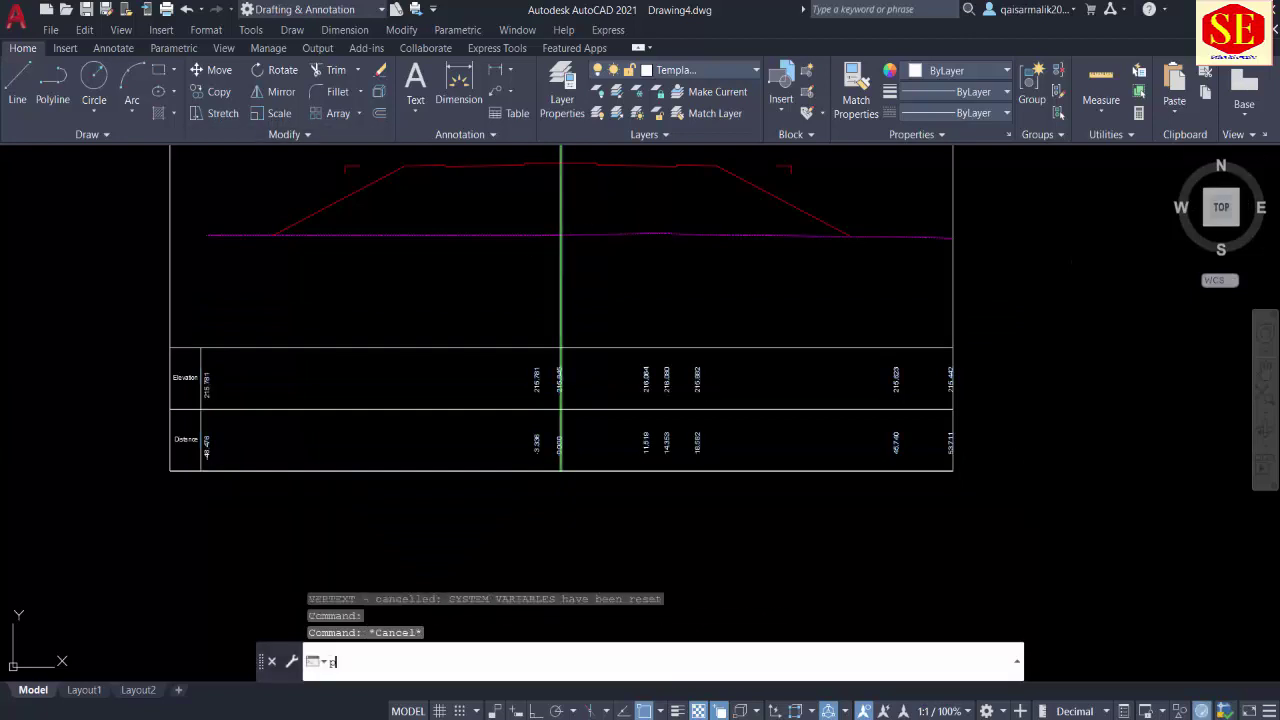
Step: Window-select the table texts and filter Properties to Text (16), showing 0.6700 height
{"action": "left_click", "coordinate": [179, 288]}
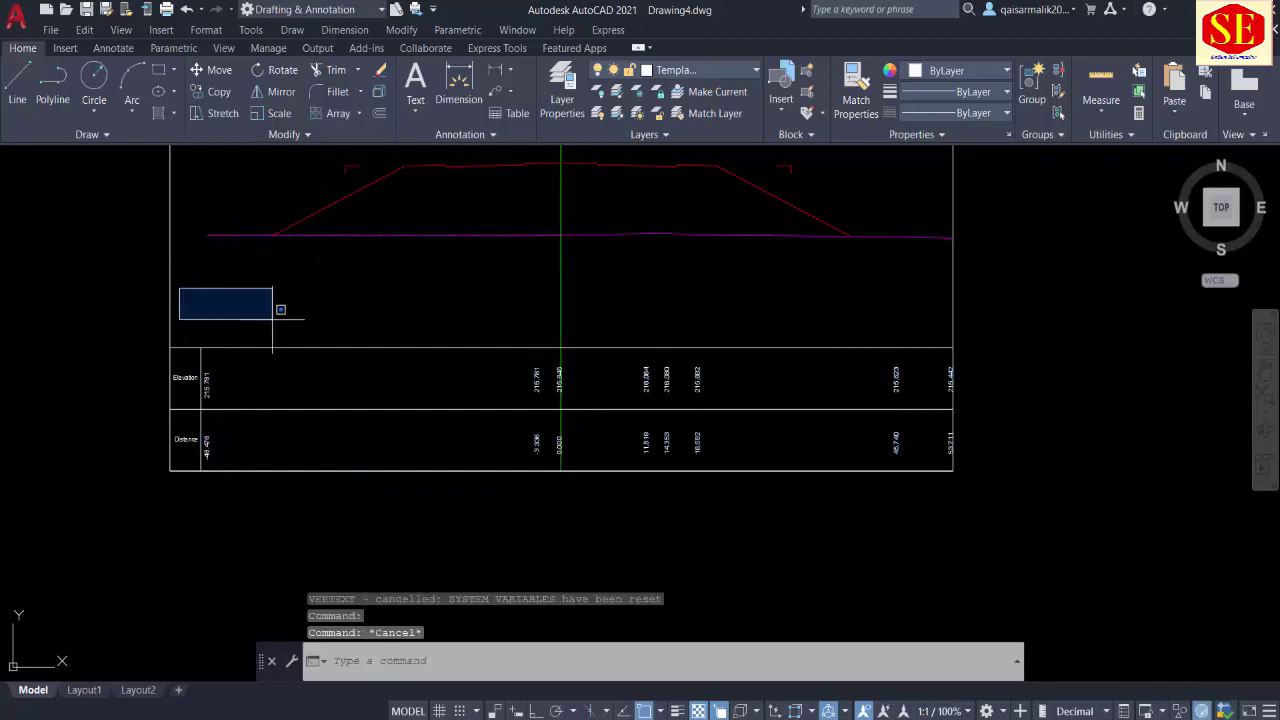
{"action": "key", "text": "Escape"}
{"action": "left_click", "coordinate": [190, 310]}
{"action": "left_click", "coordinate": [1005, 490]}
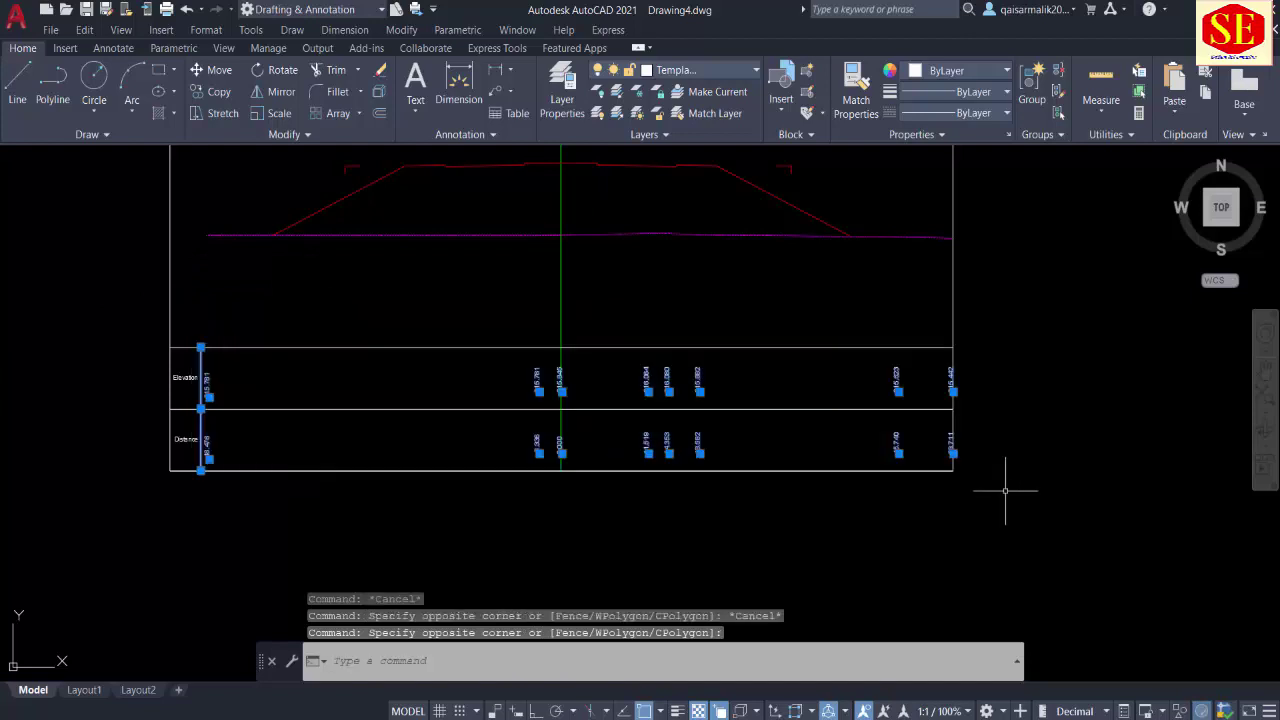
{"action": "type", "text": "e"}
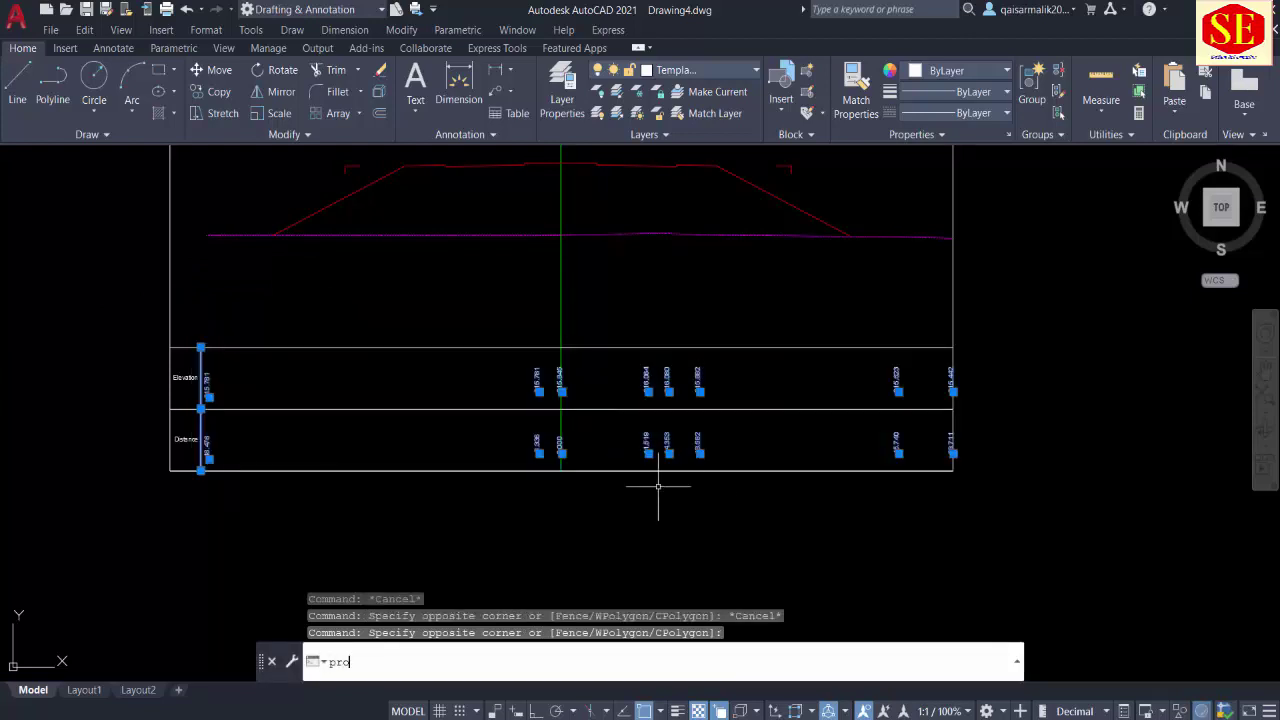
{"action": "left_click", "coordinate": [331, 484]}
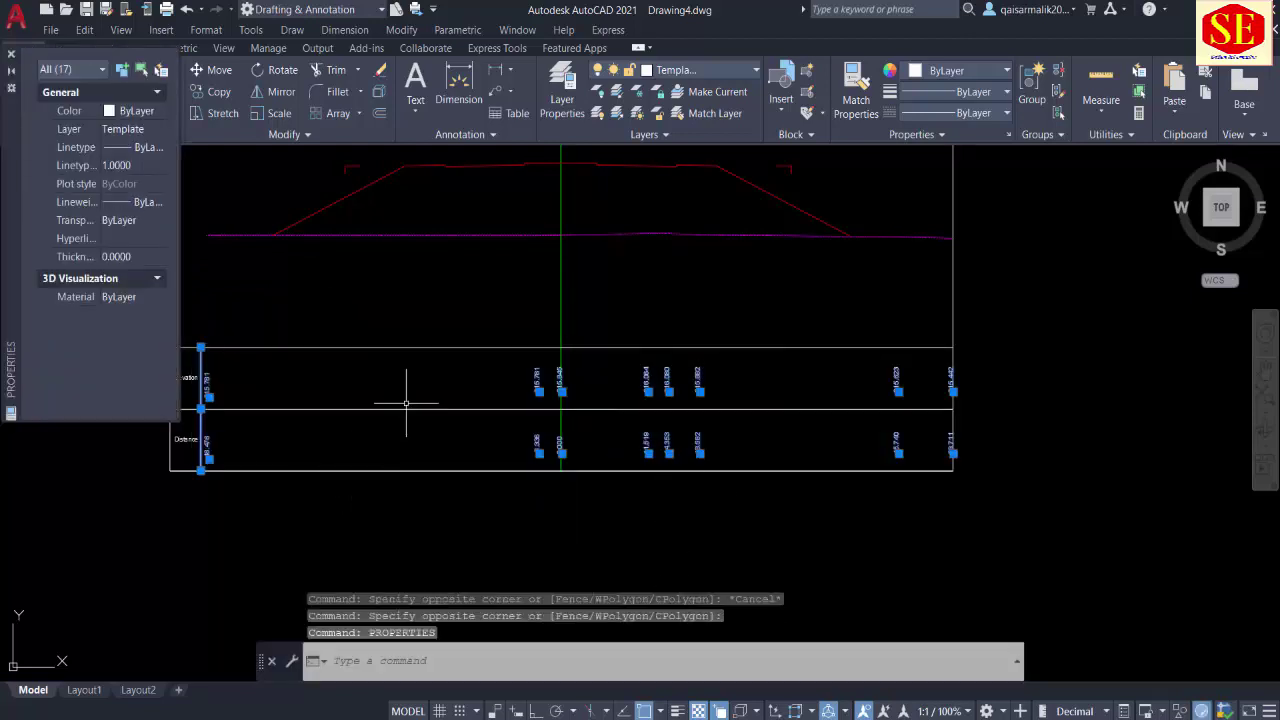
{"action": "left_click", "coordinate": [50, 70]}
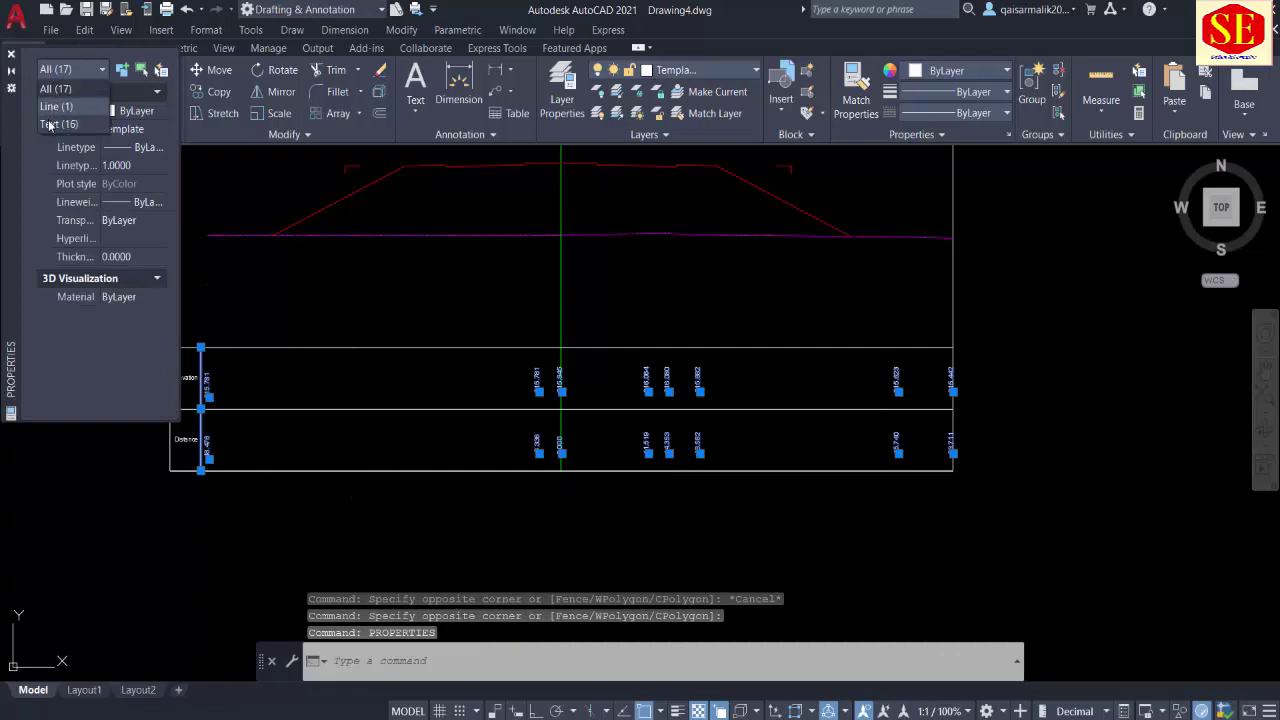
{"action": "left_click", "coordinate": [49, 125]}
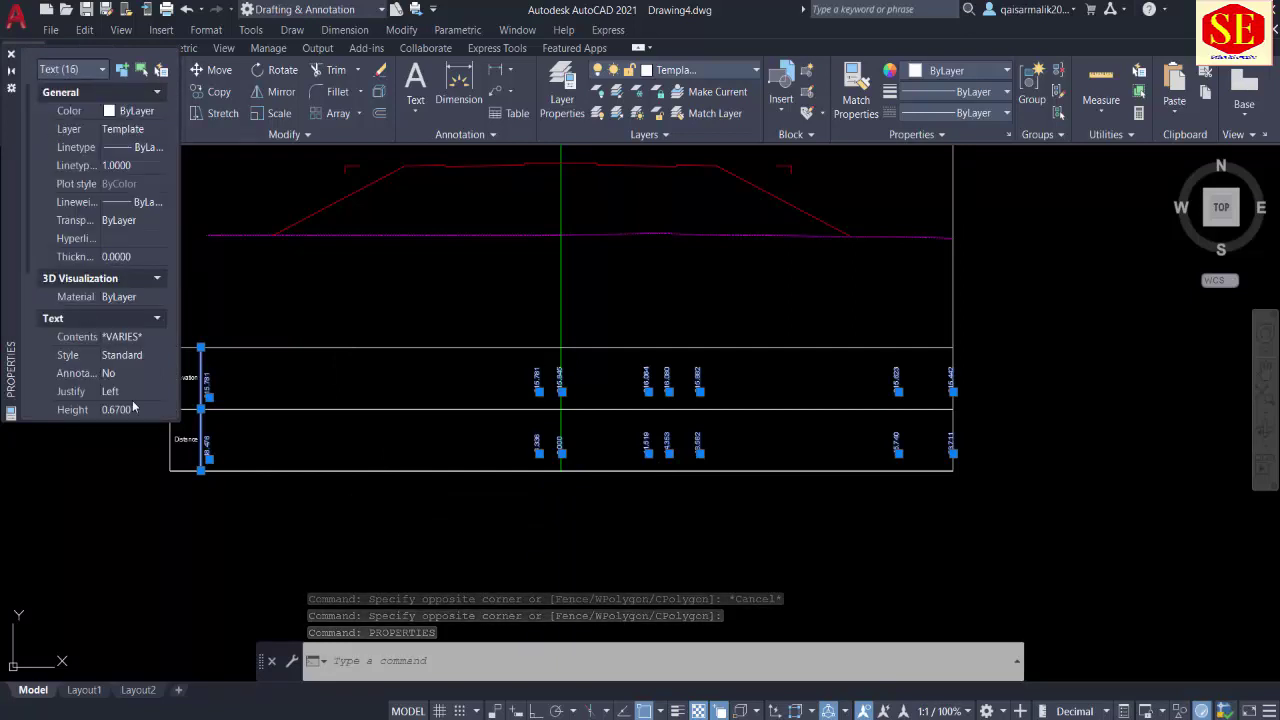
{"action": "scroll", "coordinate": [123, 412], "scroll_direction": "down", "scroll_amount": 3}
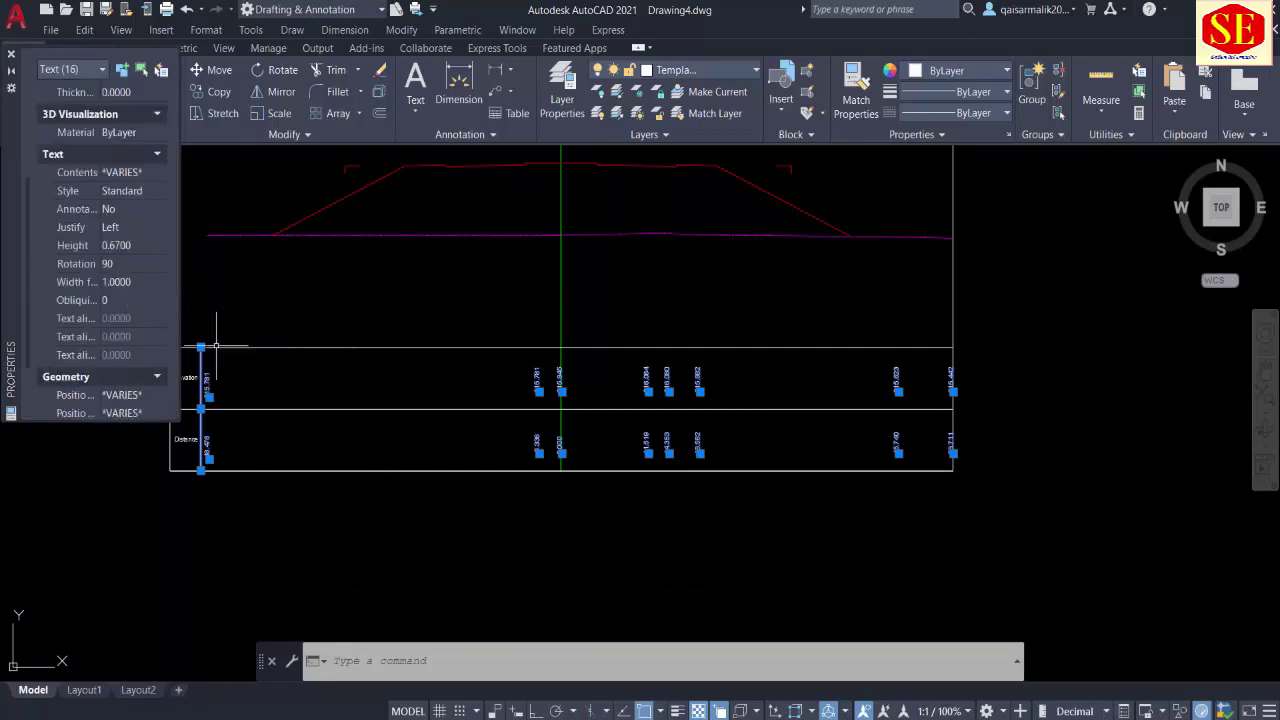
{"action": "key", "text": "Escape"}
{"action": "key", "text": "Escape"}
{"action": "key", "text": "Escape"}
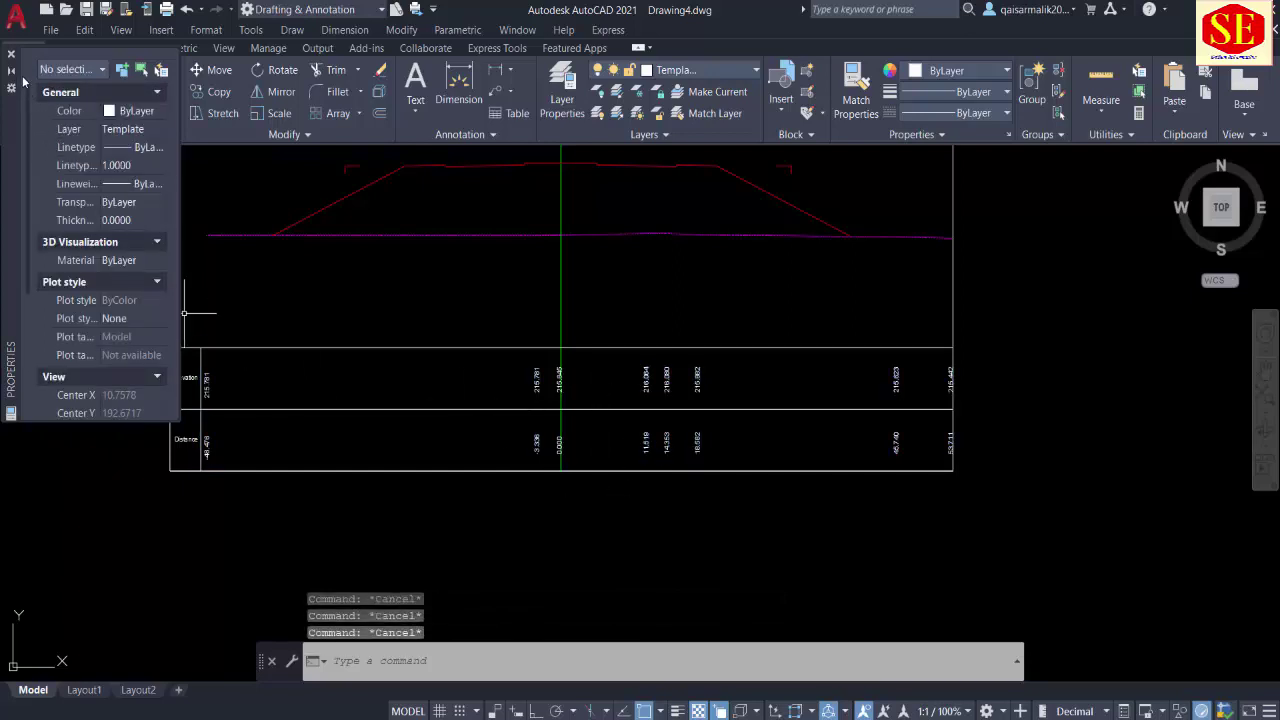
{"action": "middle_click_drag", "start_coordinate": [750, 361], "coordinate": [784, 418]}
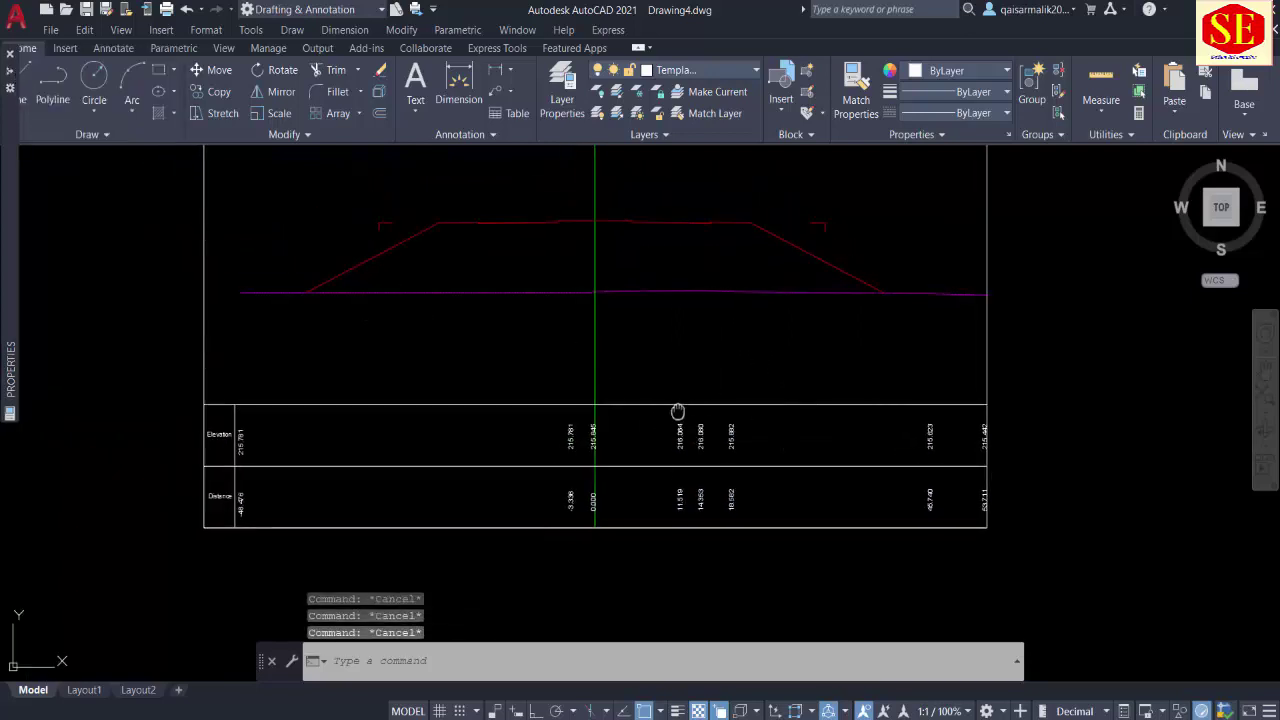
Step: Select the red formation polyline and explode it (X) into separate segments
{"action": "middle_click_drag", "start_coordinate": [678, 411], "coordinate": [676, 456]}
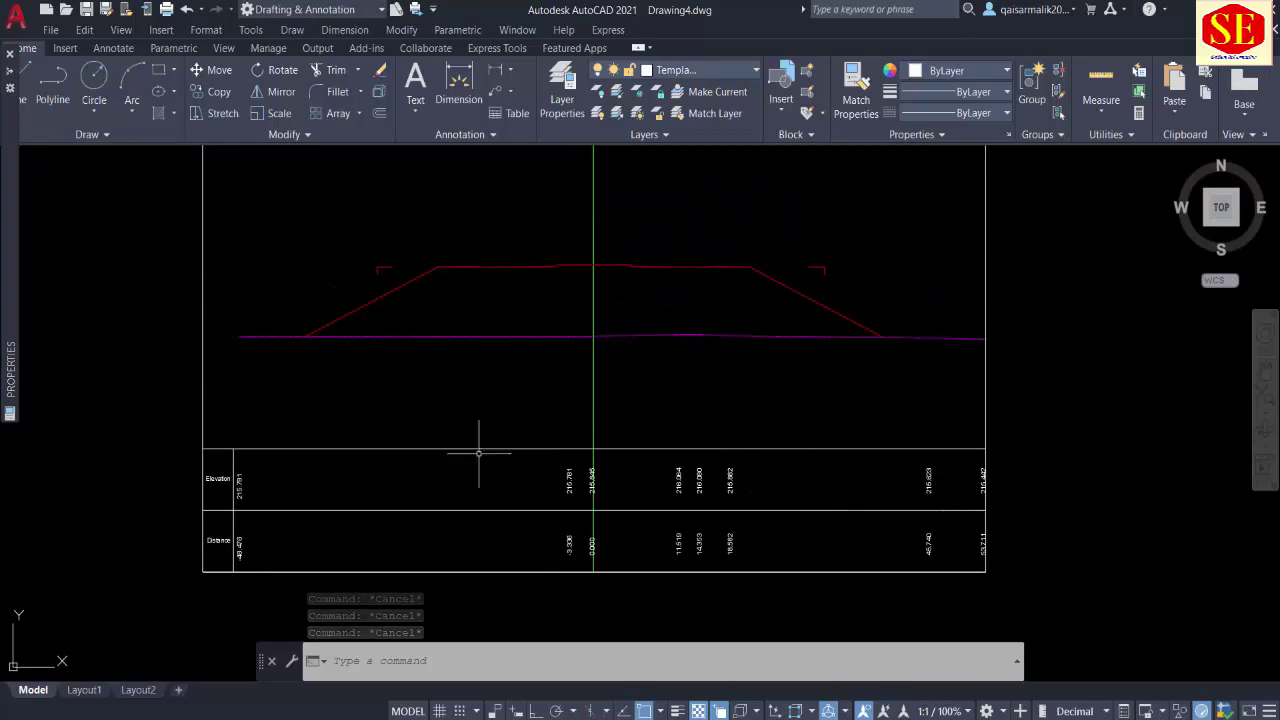
{"action": "middle_click_drag", "start_coordinate": [571, 400], "coordinate": [557, 428]}
{"action": "scroll", "coordinate": [663, 313], "scroll_direction": "up", "scroll_amount": 2}
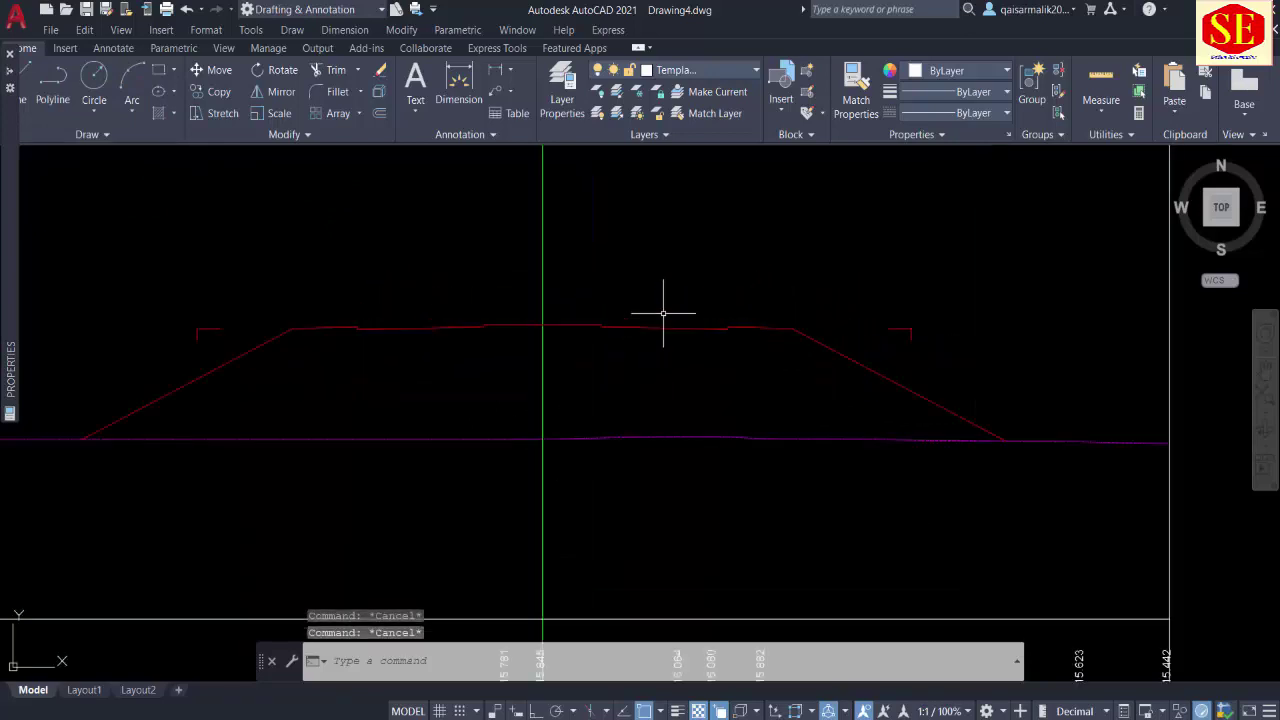
{"action": "scroll", "coordinate": [663, 313], "scroll_direction": "up", "scroll_amount": 2}
{"action": "left_click", "coordinate": [608, 335]}
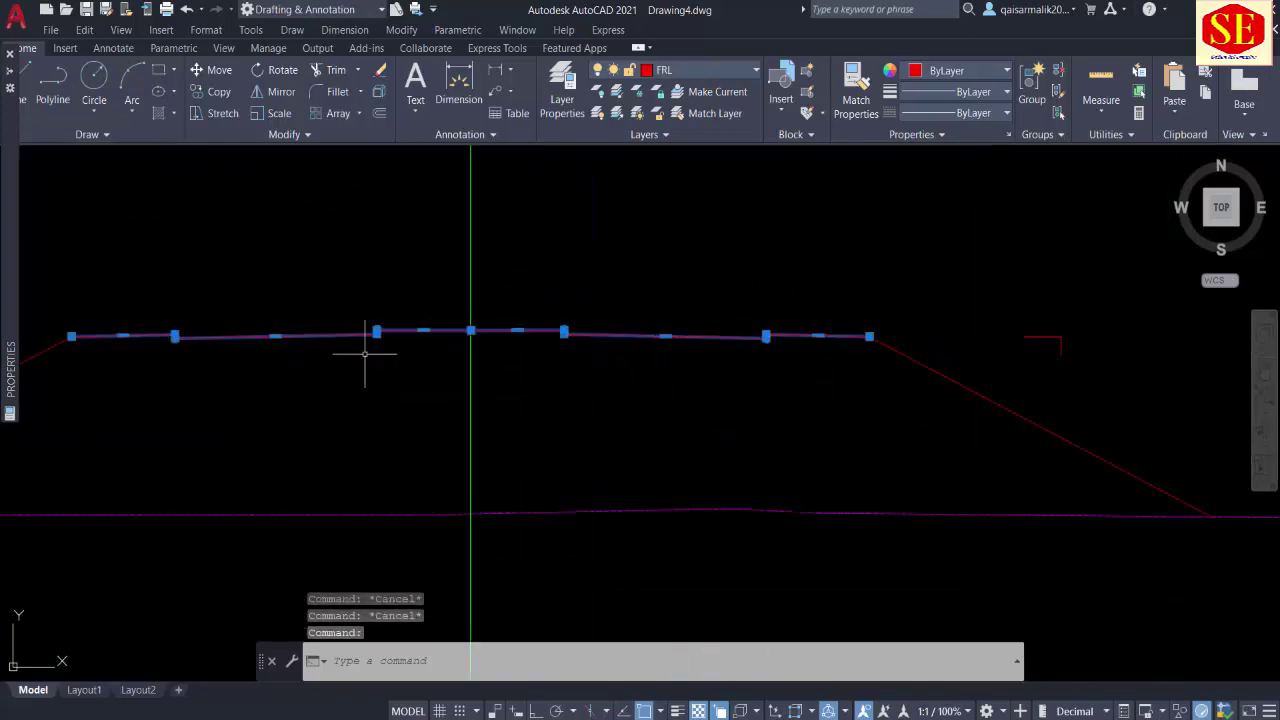
{"action": "key", "text": "Escape"}
{"action": "middle_click_drag", "start_coordinate": [320, 338], "coordinate": [437, 336]}
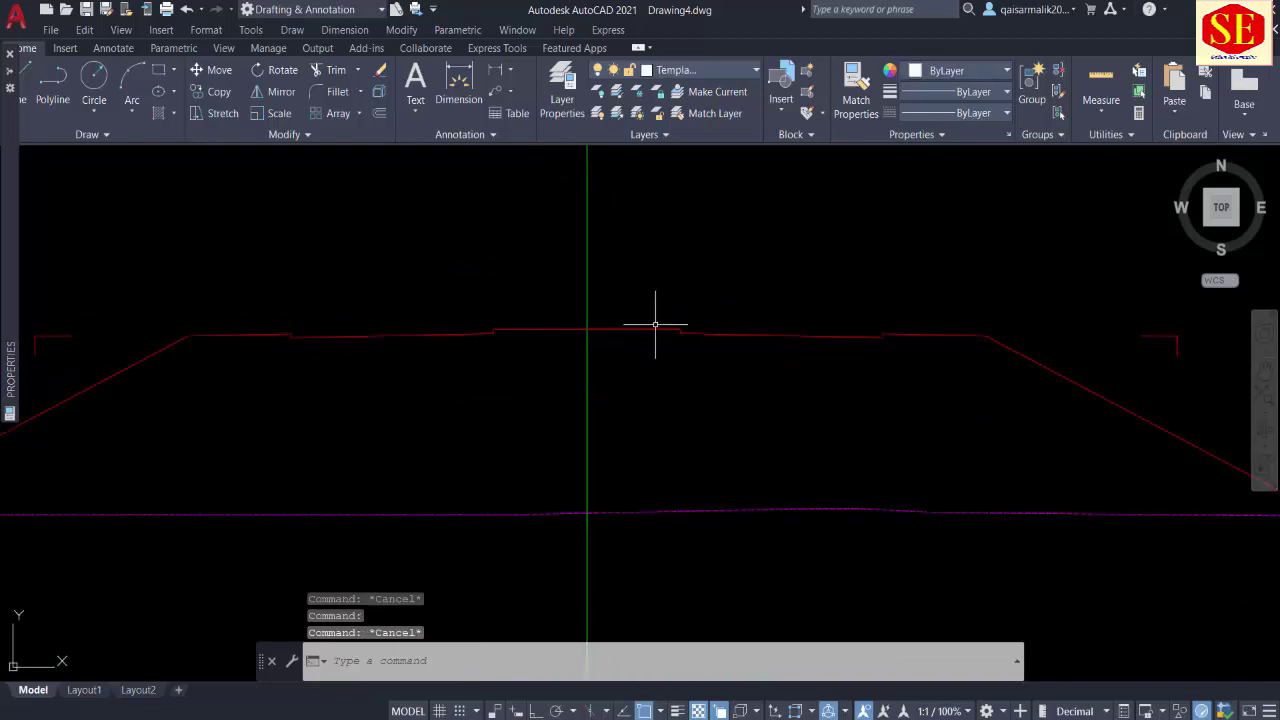
{"action": "left_click", "coordinate": [687, 339]}
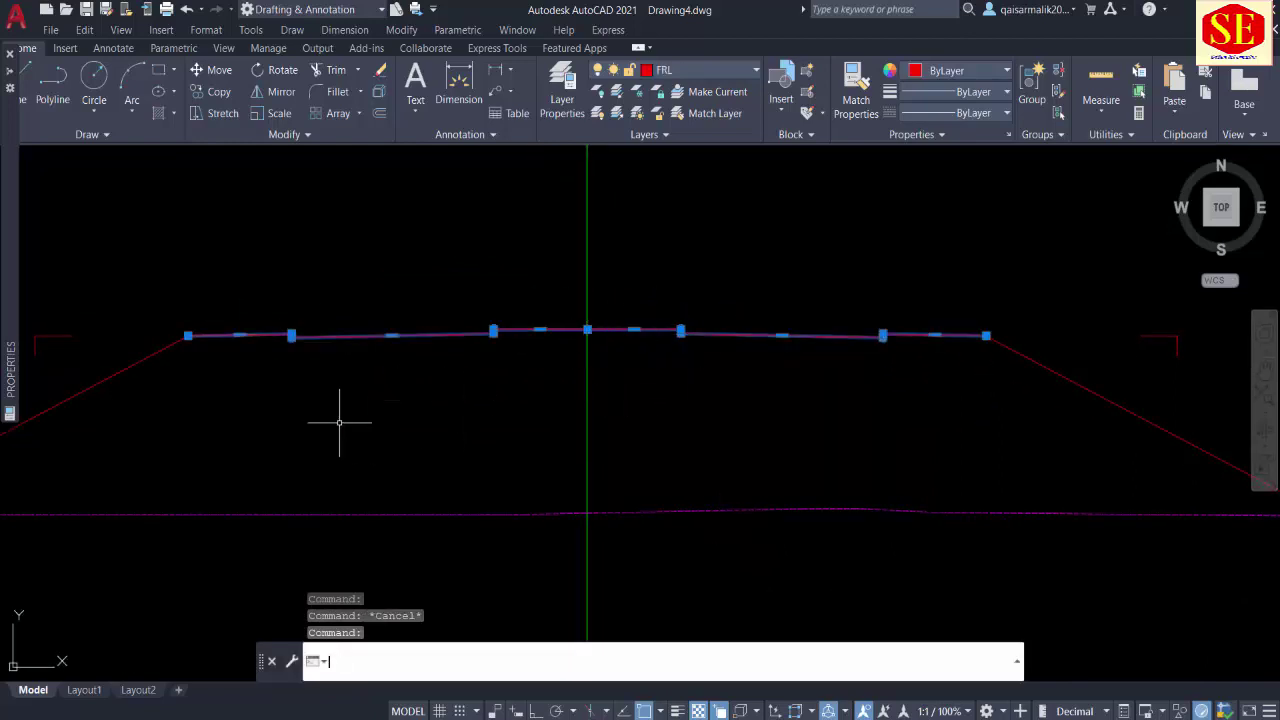
{"action": "type", "text": "x"}
{"action": "key", "text": "Return"}
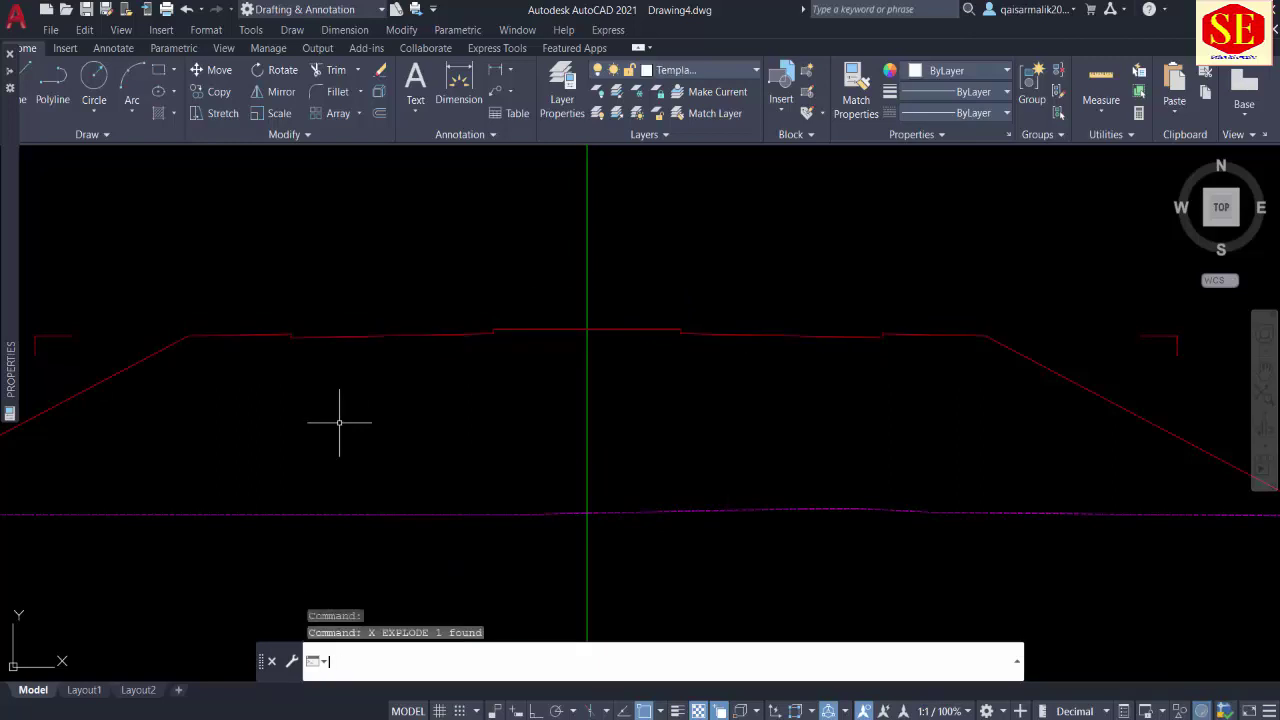
Step: Pick individual formation segments to confirm they now select separately, then clear the selection
{"action": "left_click", "coordinate": [409, 334]}
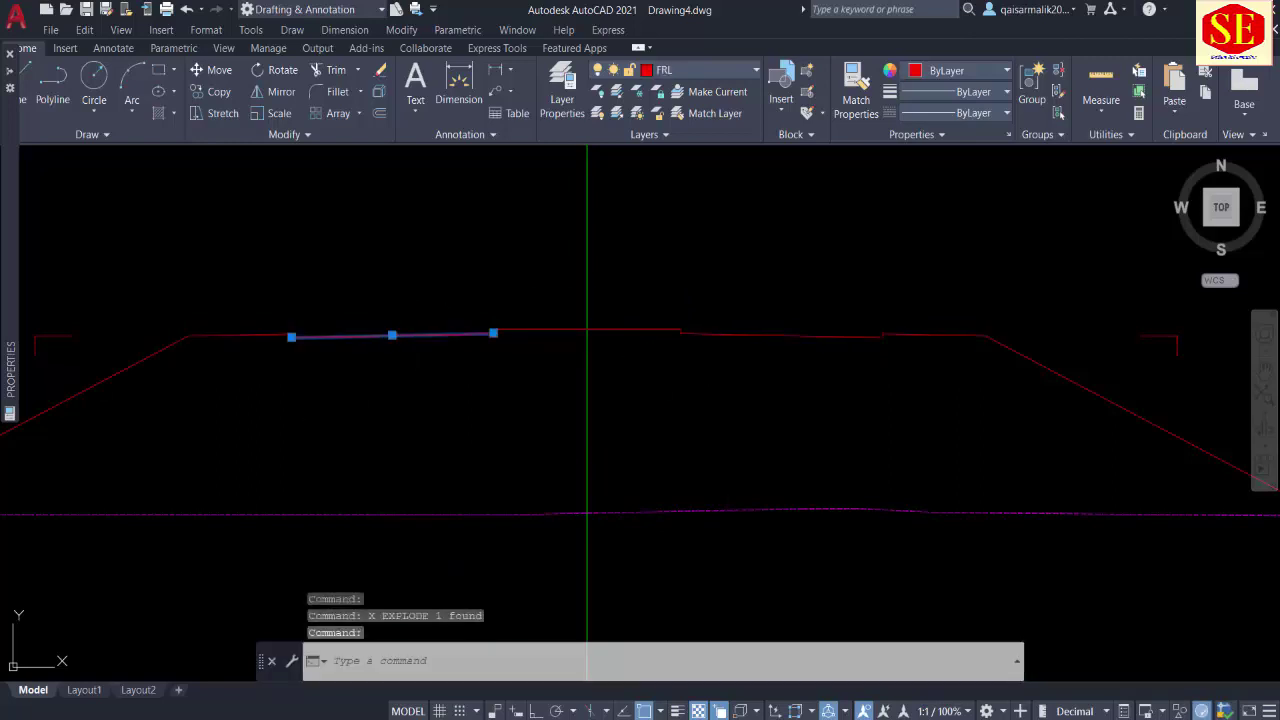
{"action": "left_click", "coordinate": [737, 328]}
{"action": "left_click", "coordinate": [740, 334]}
{"action": "double_click", "coordinate": [743, 337]}
{"action": "left_click", "coordinate": [733, 336]}
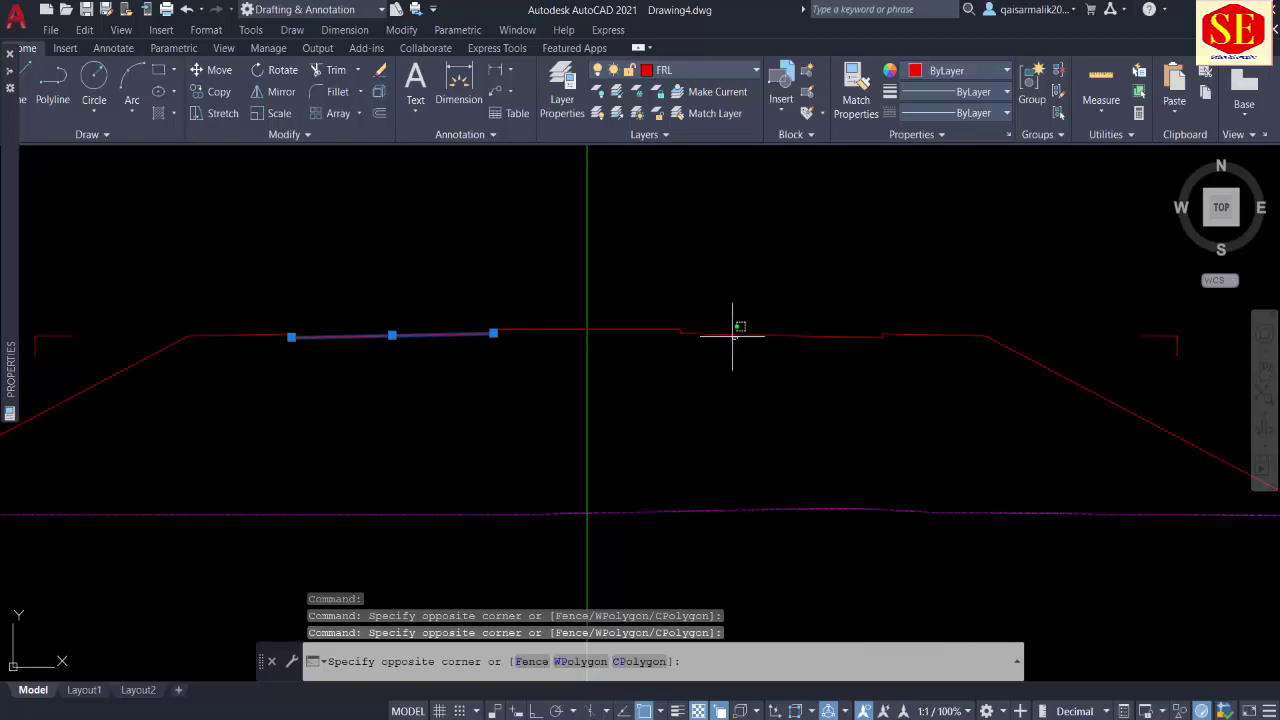
{"action": "left_click", "coordinate": [733, 334]}
{"action": "left_click", "coordinate": [731, 334]}
{"action": "left_click", "coordinate": [731, 334]}
{"action": "key", "text": "Escape"}
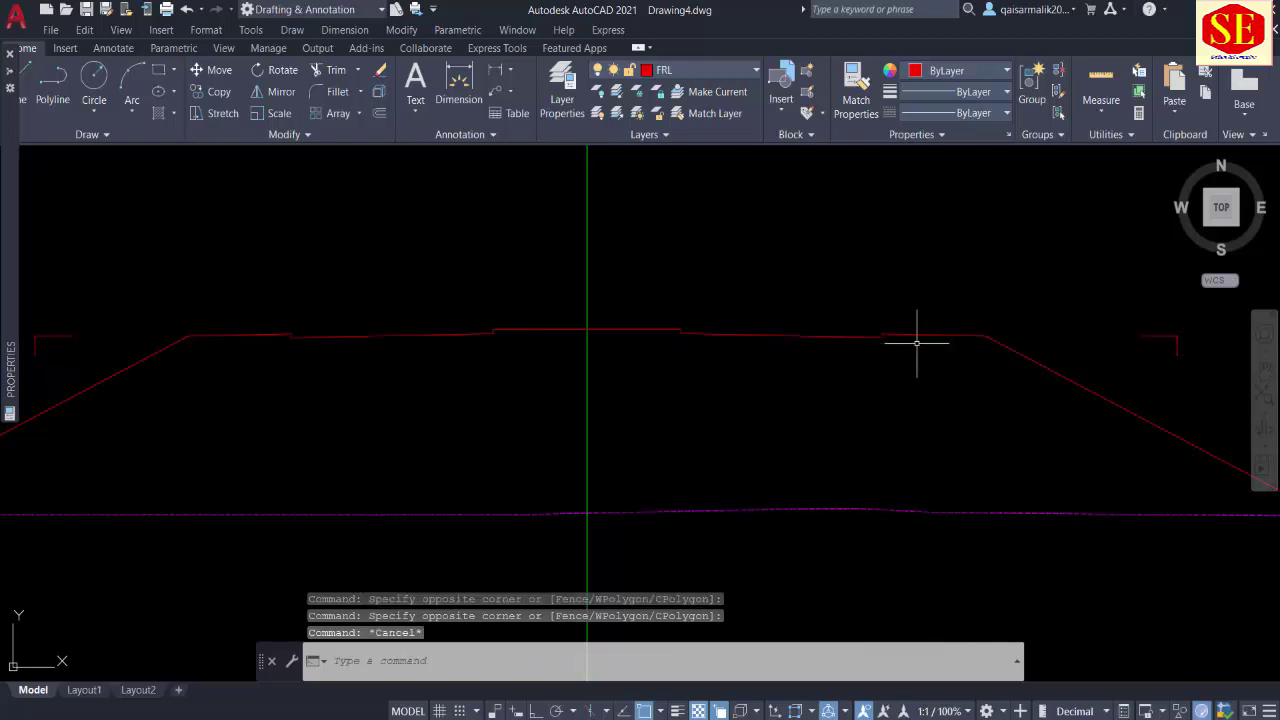
{"action": "scroll", "coordinate": [646, 403], "scroll_direction": "down", "scroll_amount": 5}
{"action": "middle_click_drag", "start_coordinate": [646, 403], "coordinate": [420, 400]}
{"action": "scroll", "coordinate": [532, 372], "scroll_direction": "down", "scroll_amount": 4}
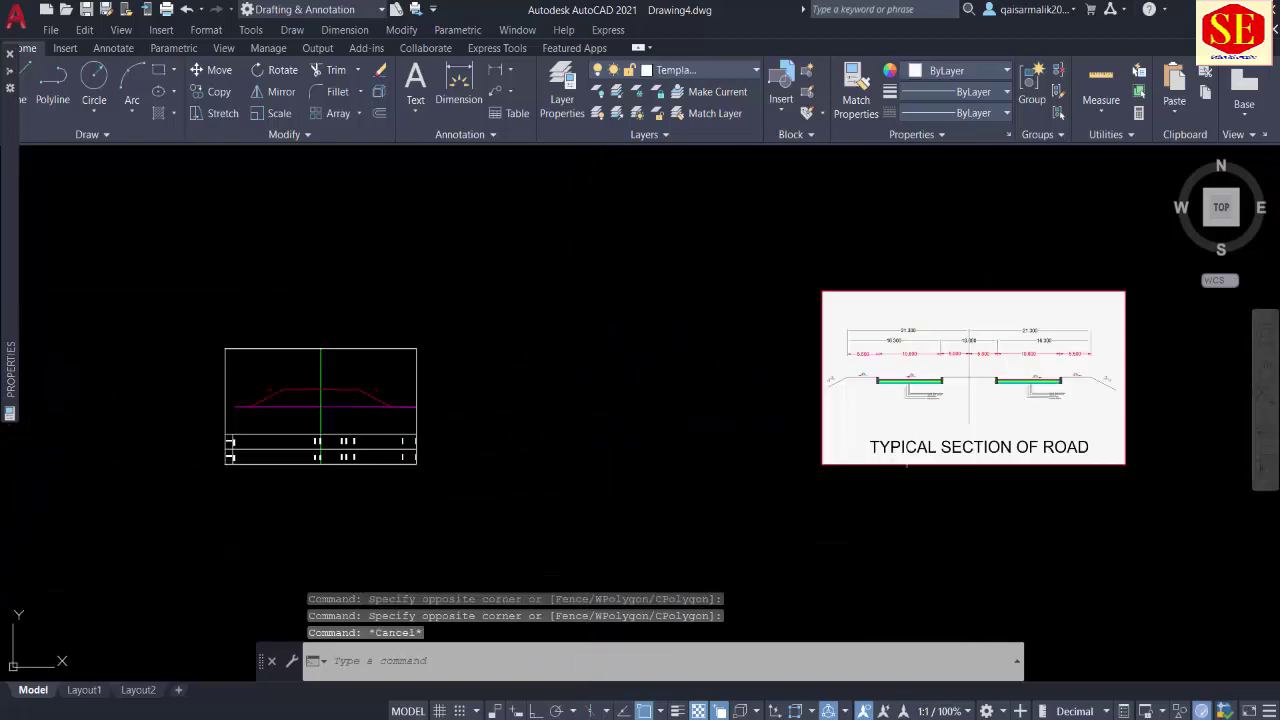
{"action": "scroll", "coordinate": [950, 470], "scroll_direction": "up", "scroll_amount": 2}
{"action": "scroll", "coordinate": [941, 380], "scroll_direction": "up", "scroll_amount": 2}
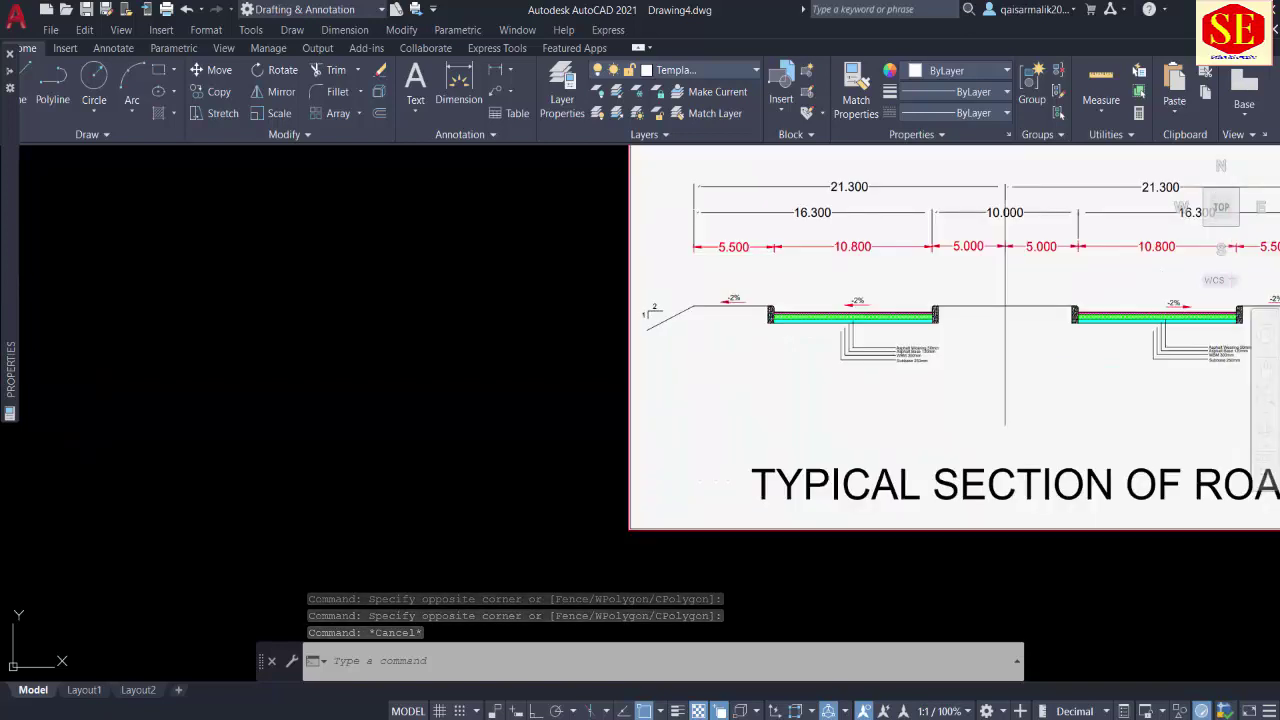
{"action": "scroll", "coordinate": [941, 380], "scroll_direction": "up", "scroll_amount": 2}
{"action": "scroll", "coordinate": [941, 380], "scroll_direction": "up", "scroll_amount": 5}
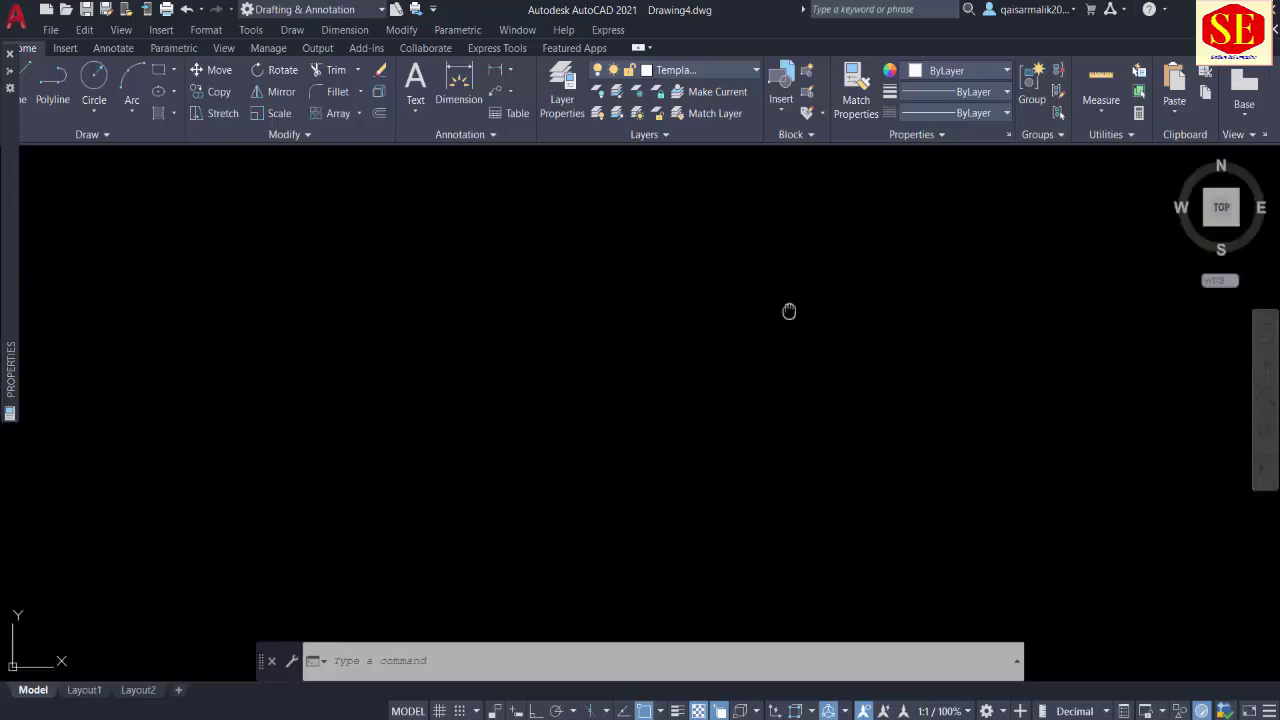
{"action": "middle_click_drag", "start_coordinate": [789, 309], "coordinate": [647, 457]}
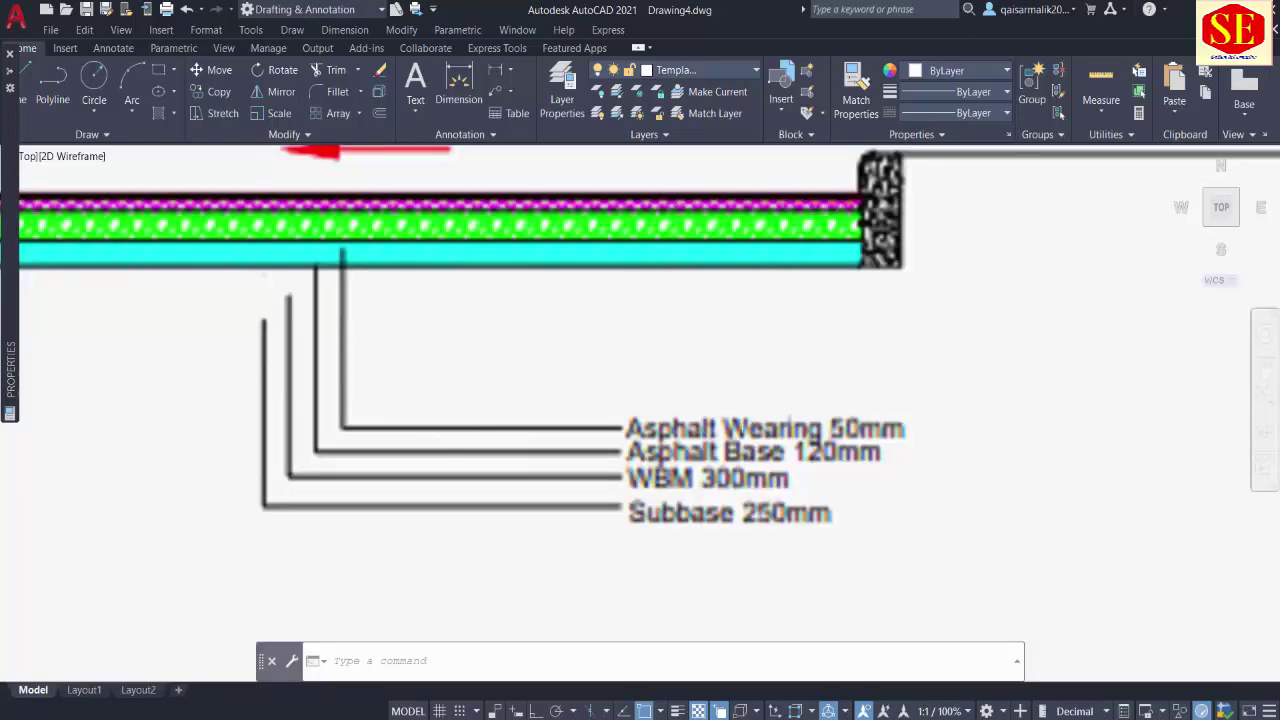
{"action": "key", "text": "Escape"}
{"action": "key", "text": "Escape"}
{"action": "scroll", "coordinate": [720, 376], "scroll_direction": "down", "scroll_amount": 2}
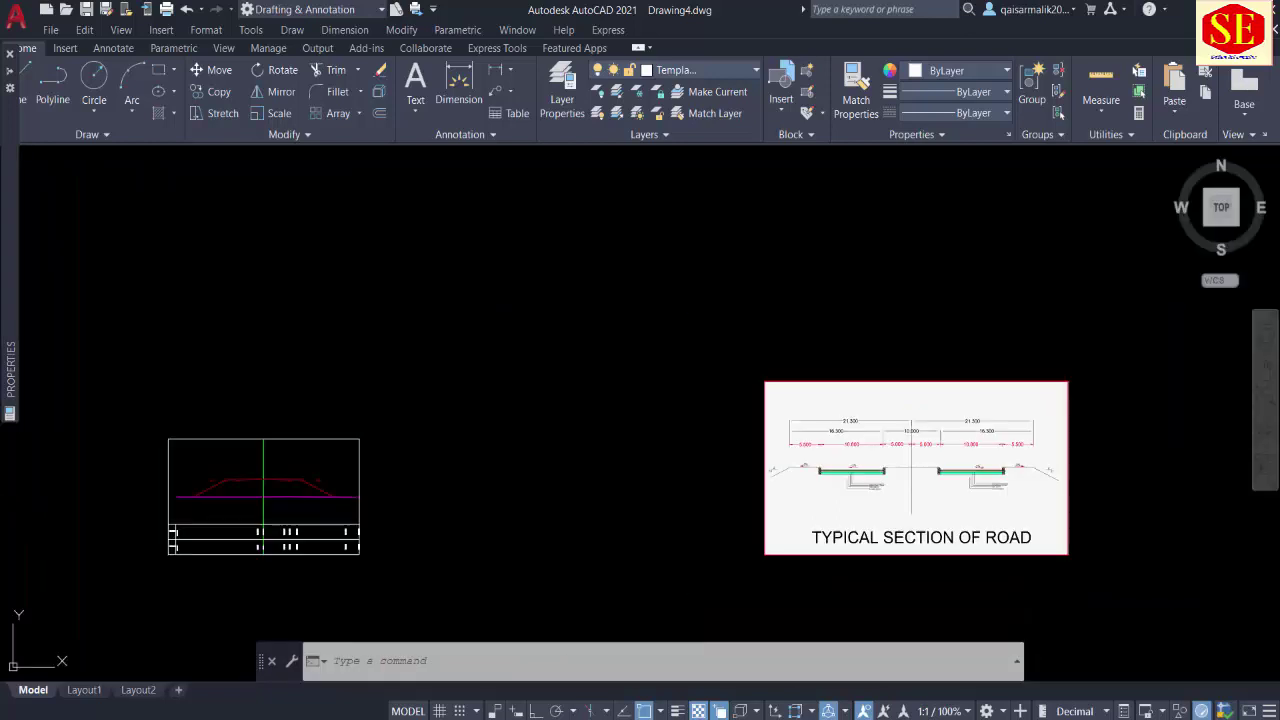
Step: Offset the central formation segment 0.05 downward as the first pavement layer
{"action": "scroll", "coordinate": [491, 463], "scroll_direction": "up", "scroll_amount": 5}
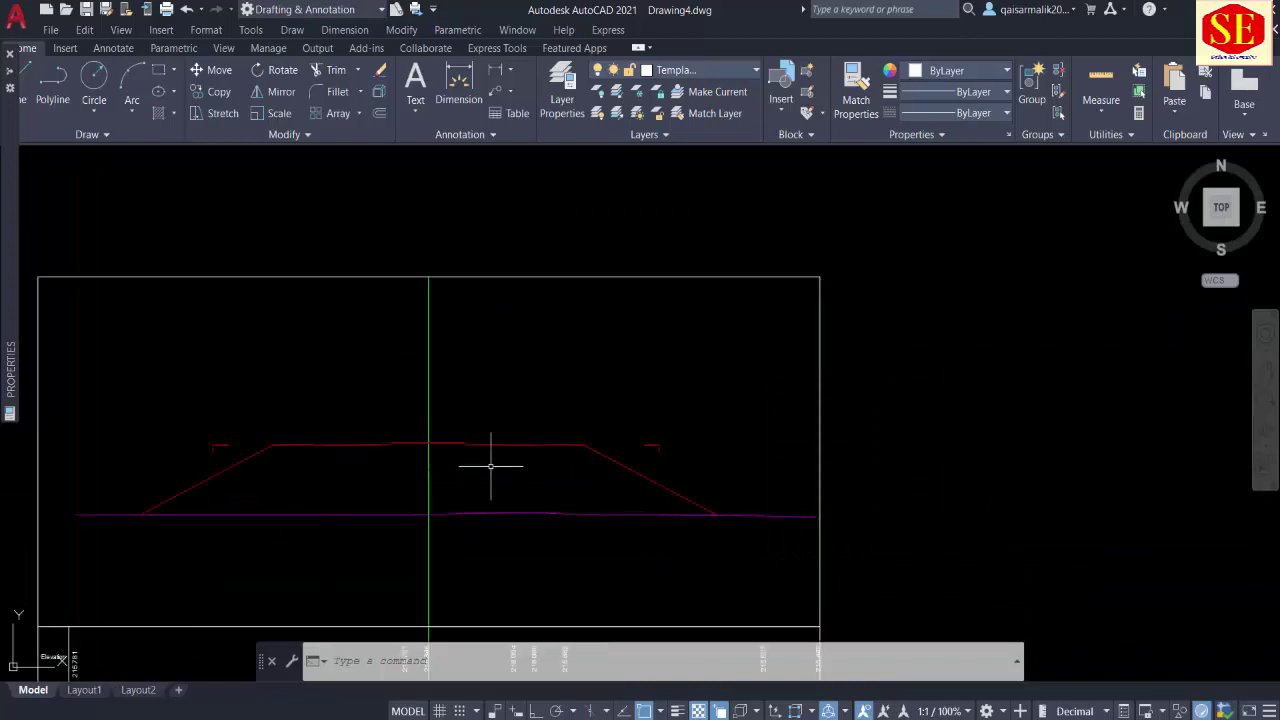
{"action": "scroll", "coordinate": [526, 446], "scroll_direction": "up", "scroll_amount": 4}
{"action": "type", "text": "o"}
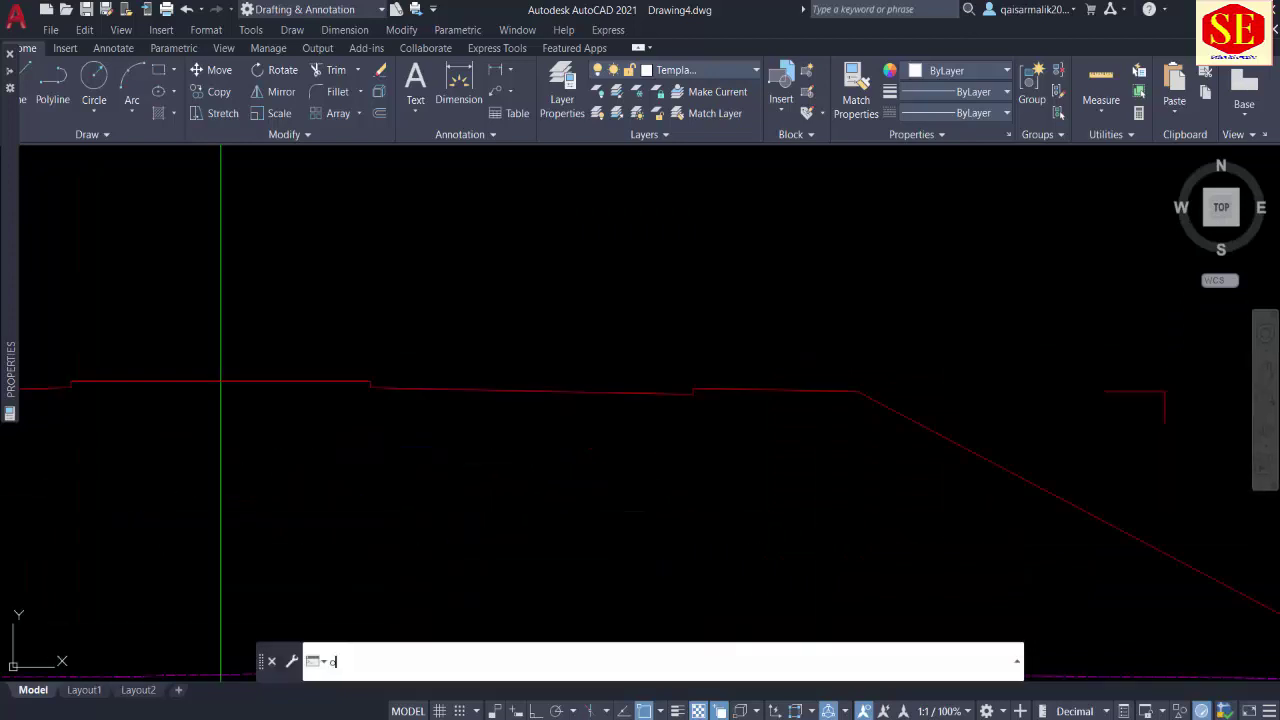
{"action": "key", "text": "Return"}
{"action": "type", "text": "5"}
{"action": "key", "text": "Return"}
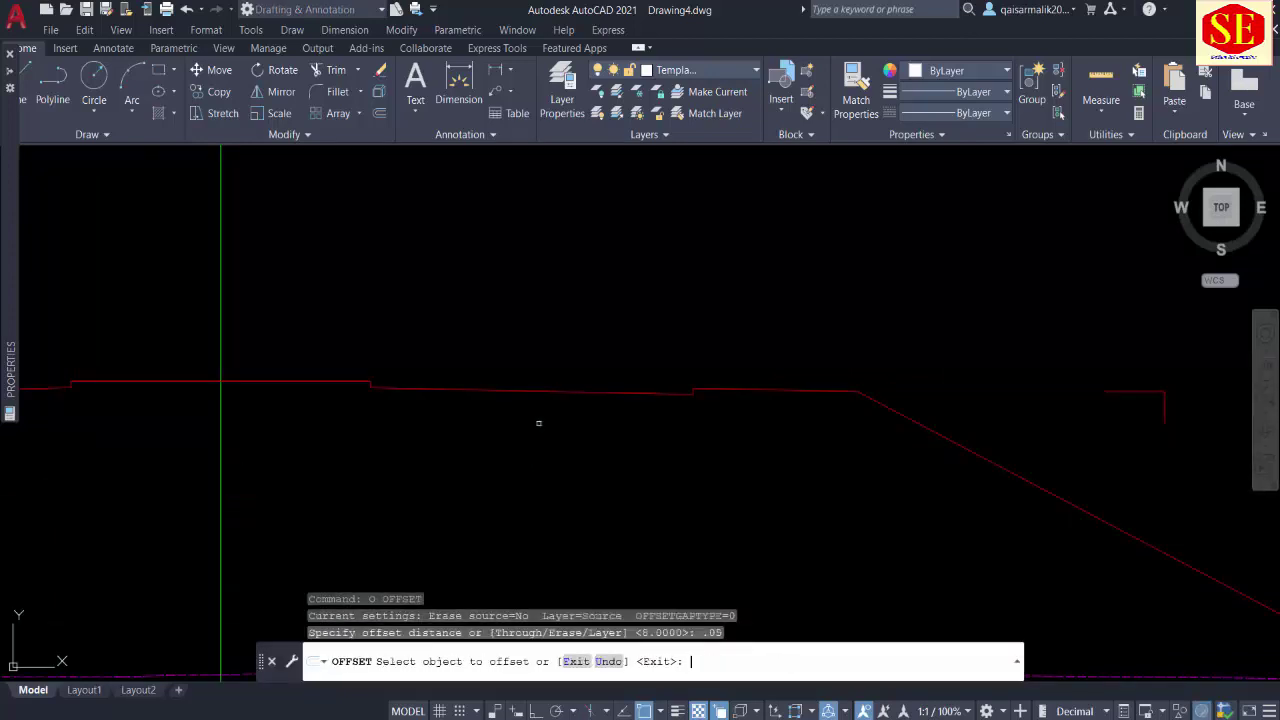
{"action": "left_click", "coordinate": [504, 392]}
{"action": "left_click", "coordinate": [500, 435]}
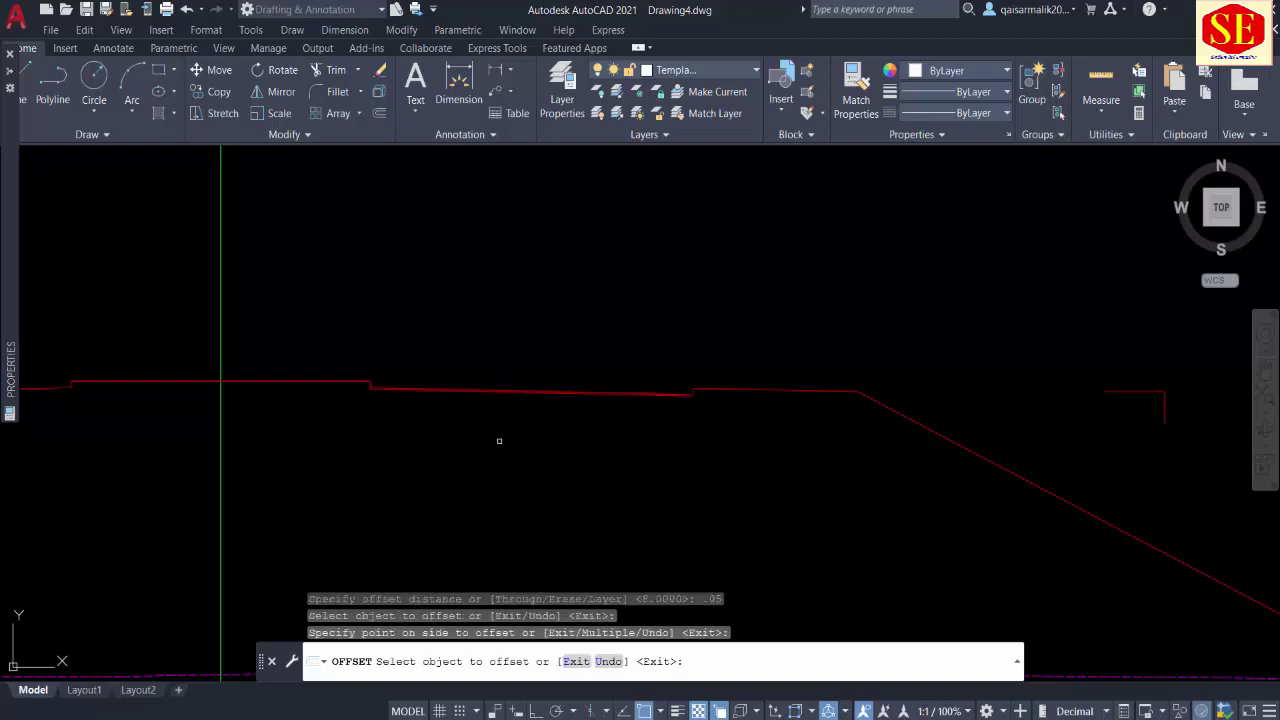
{"action": "key", "text": "Return"}
Step: Offset the lowest line downward by 0.12, then by 0.3
{"action": "key", "text": "Return"}
{"action": "type", "text": ".12"}
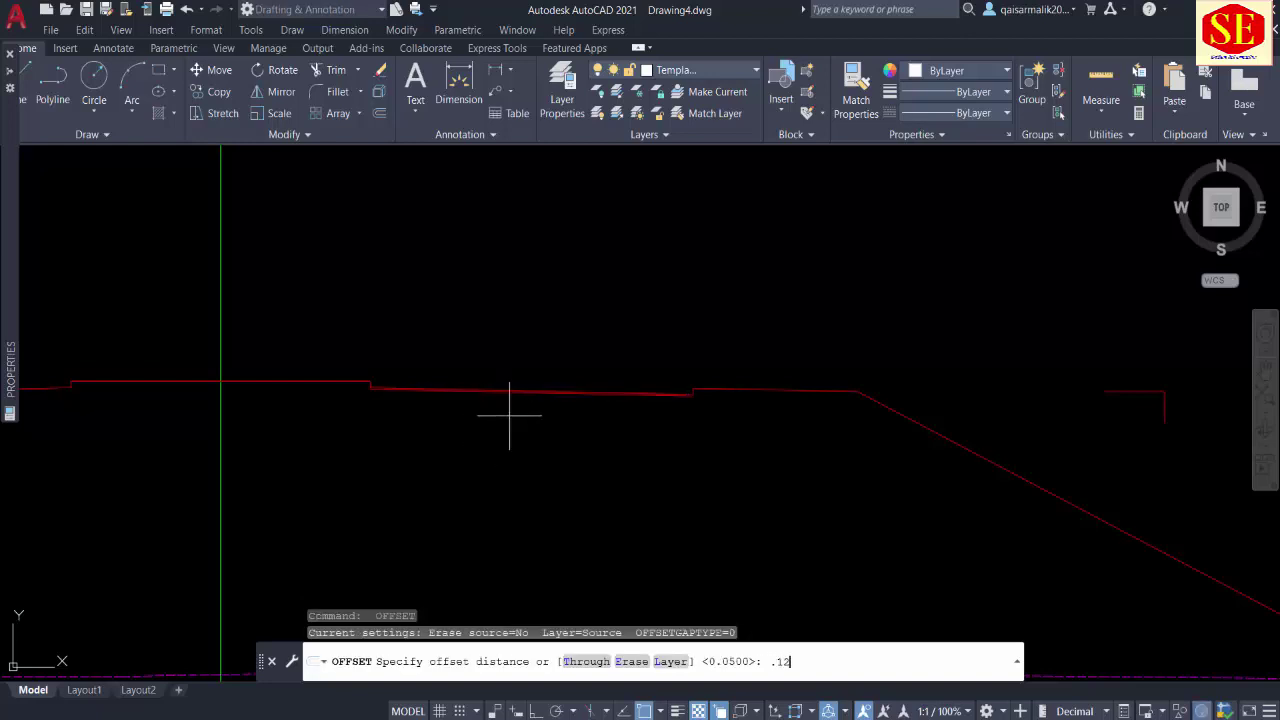
{"action": "key", "text": "Return"}
{"action": "scroll", "coordinate": [509, 415], "scroll_direction": "up", "scroll_amount": 4}
{"action": "left_click", "coordinate": [496, 375]}
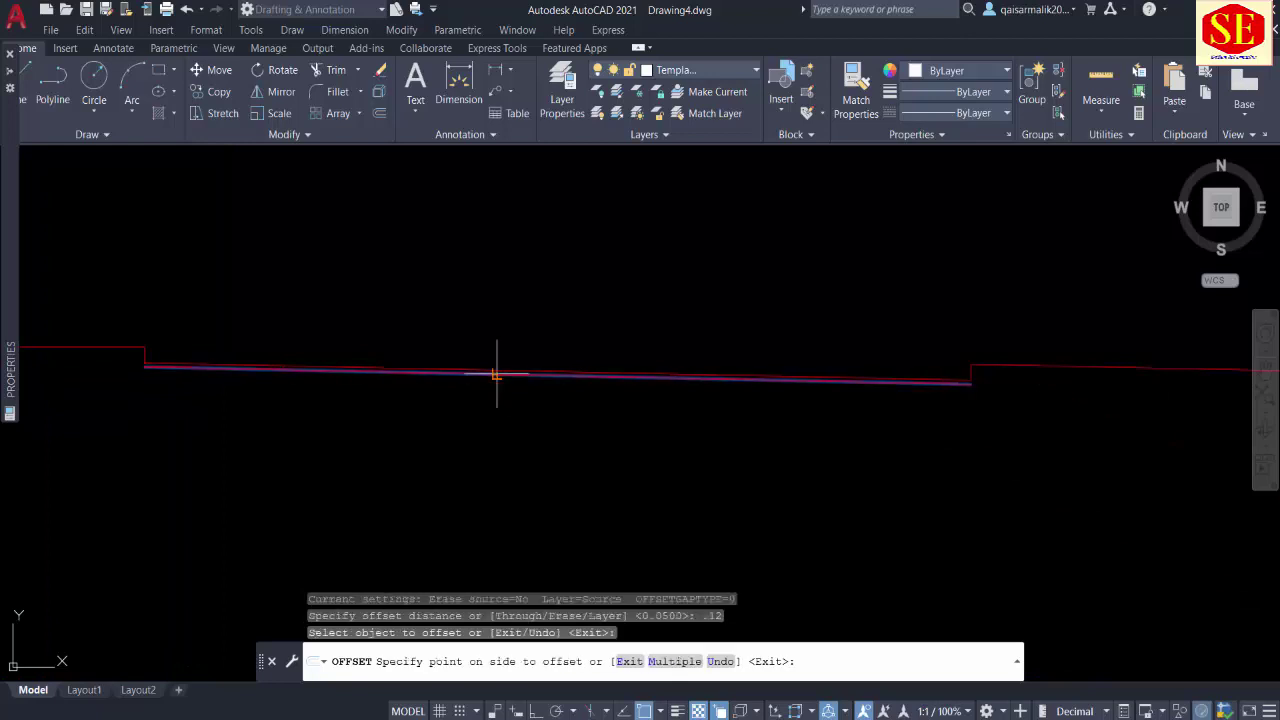
{"action": "left_click", "coordinate": [481, 434]}
{"action": "key", "text": "Return"}
{"action": "key", "text": "Return"}
{"action": "type", "text": ".3"}
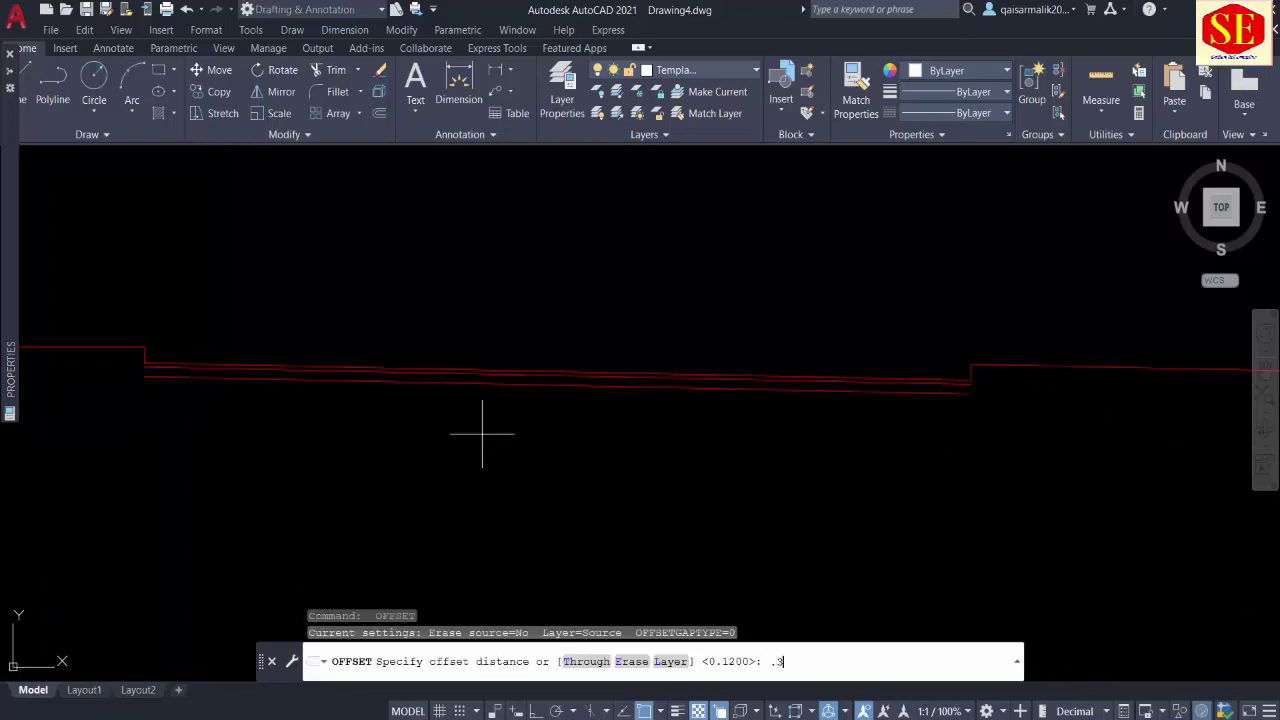
{"action": "key", "text": "Return"}
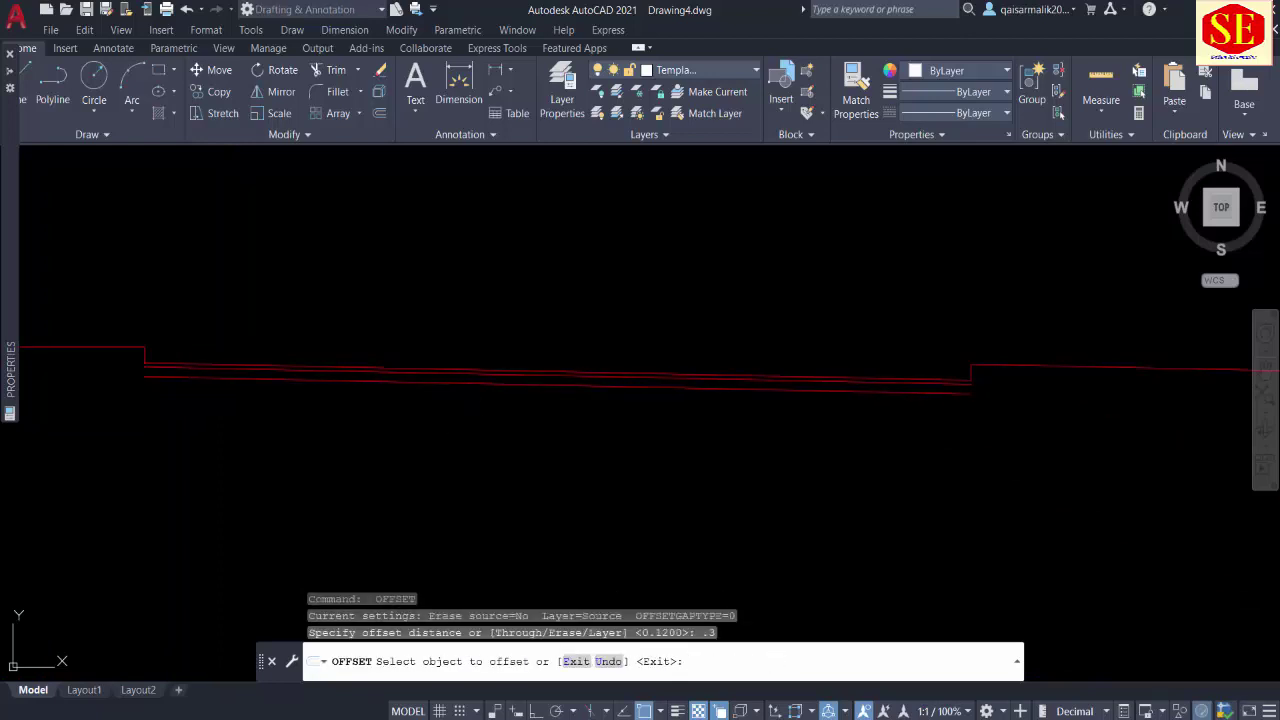
{"action": "left_click", "coordinate": [463, 387]}
{"action": "left_click", "coordinate": [463, 455]}
{"action": "key", "text": "Return"}
Step: Add the final 0.25 offset line below the lowest layer and end the offset
{"action": "key", "text": "Return"}
{"action": "type", "text": ".25"}
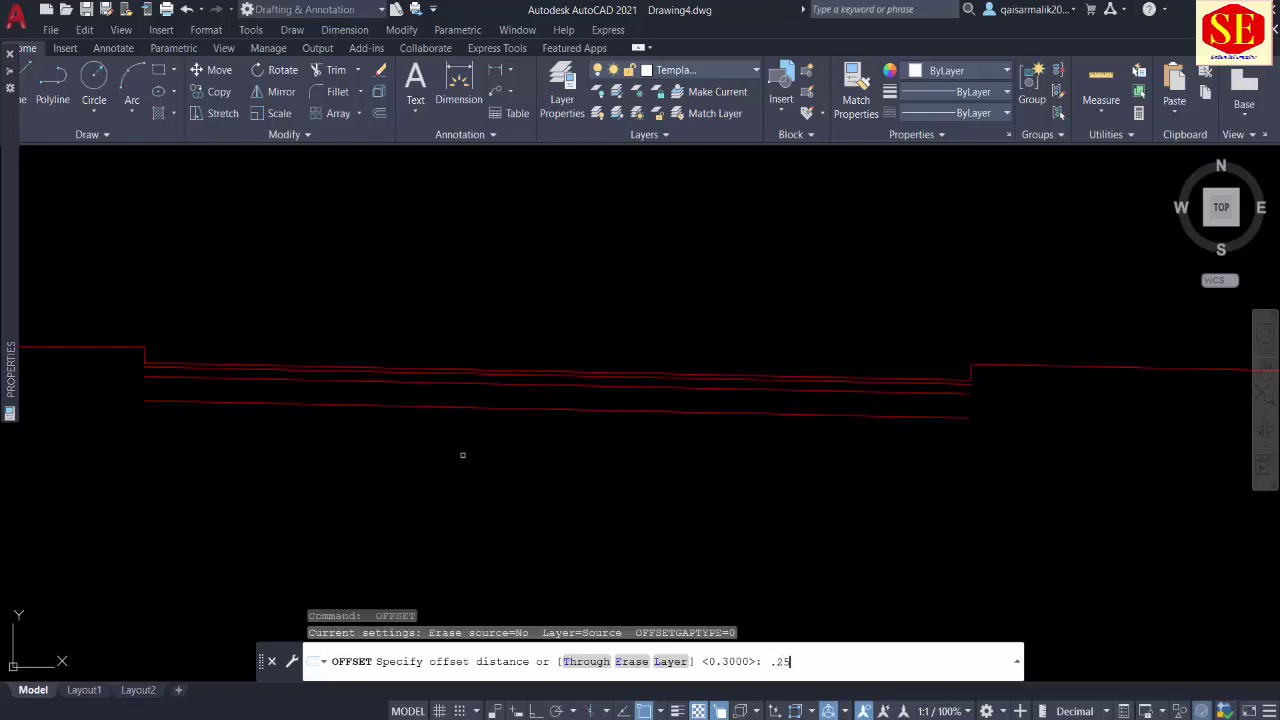
{"action": "key", "text": "Return"}
{"action": "left_click", "coordinate": [487, 406]}
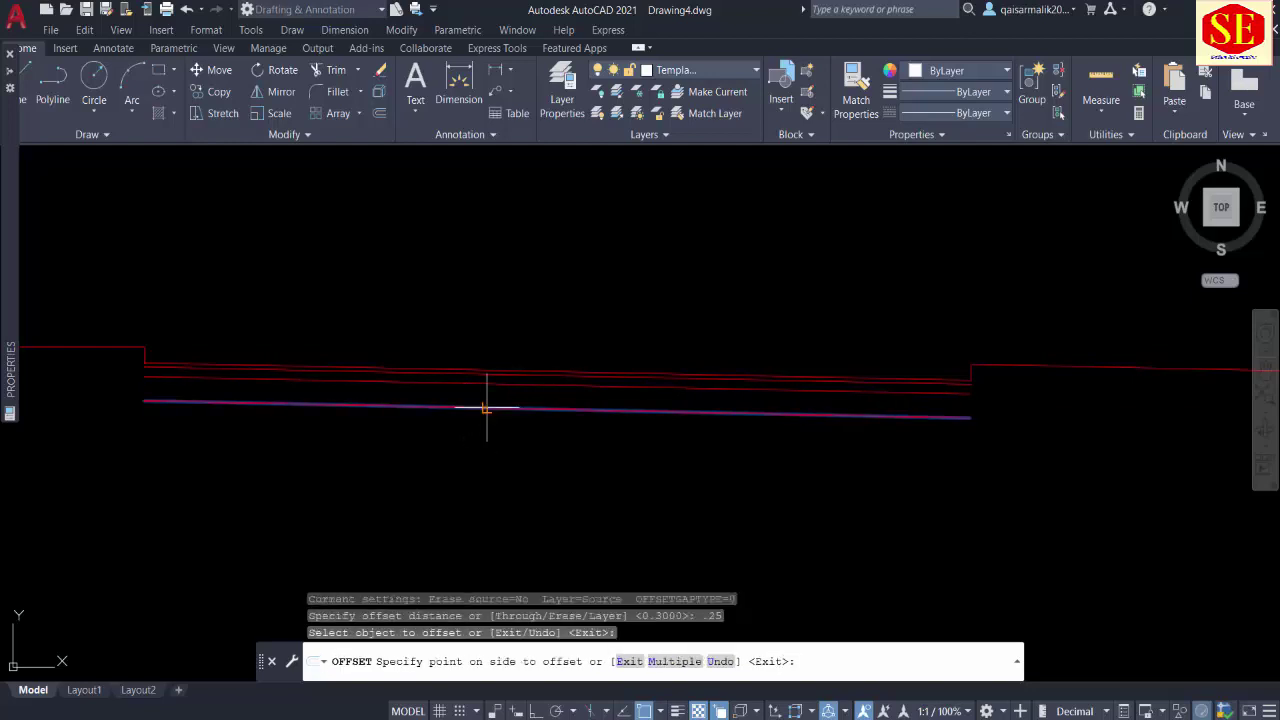
{"action": "left_click", "coordinate": [480, 470]}
{"action": "scroll", "coordinate": [333, 407], "scroll_direction": "down", "scroll_amount": 2}
{"action": "key", "text": "Escape"}
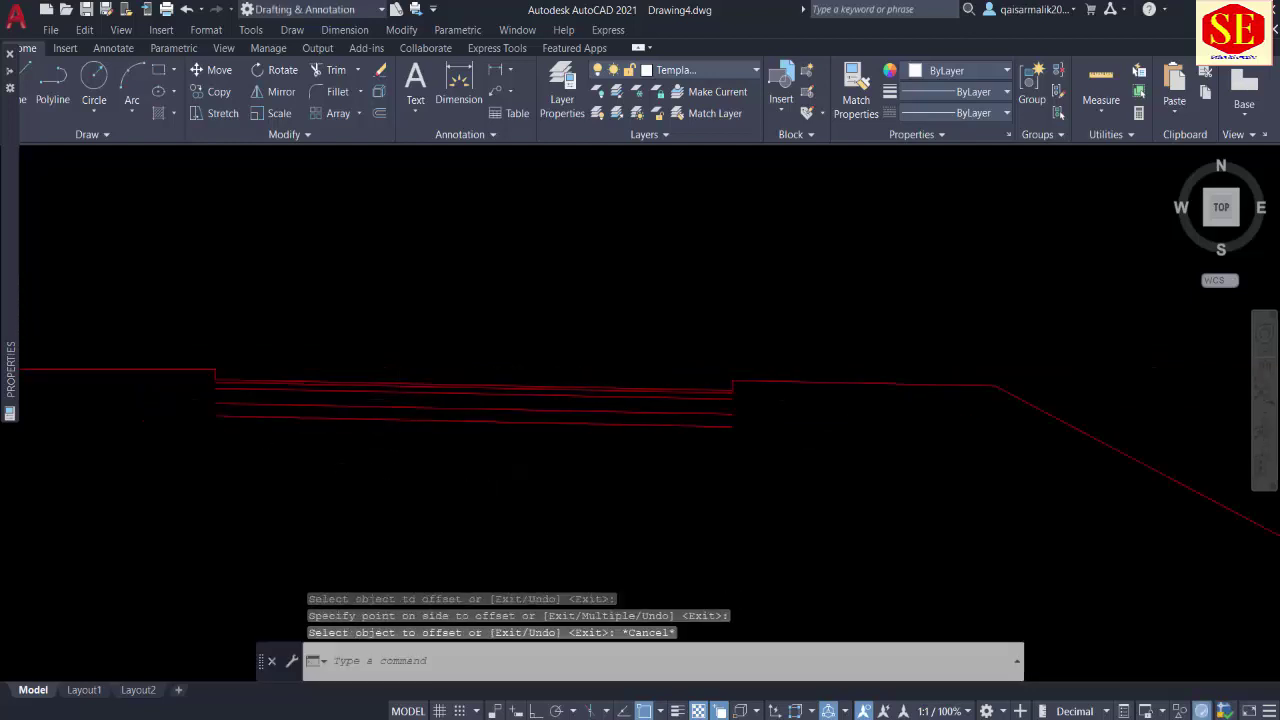
{"action": "scroll", "coordinate": [400, 410], "scroll_direction": "down", "scroll_amount": 3}
{"action": "scroll", "coordinate": [447, 435], "scroll_direction": "down", "scroll_amount": 3}
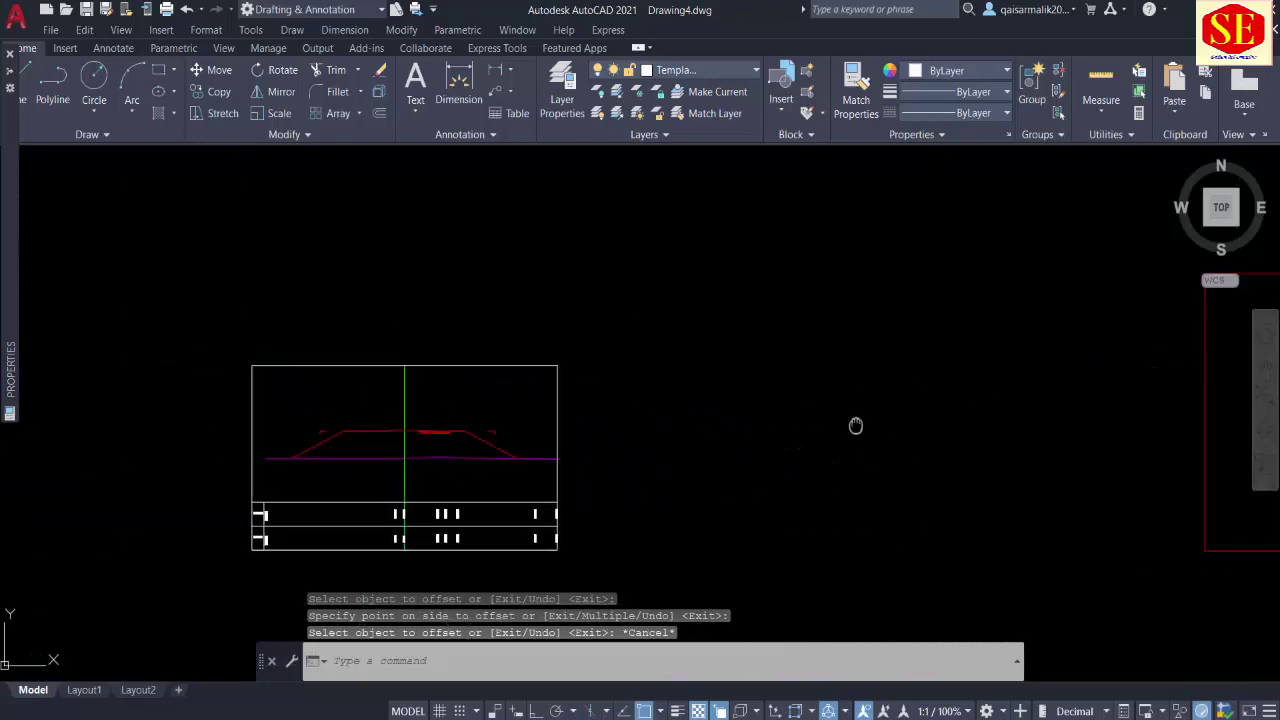
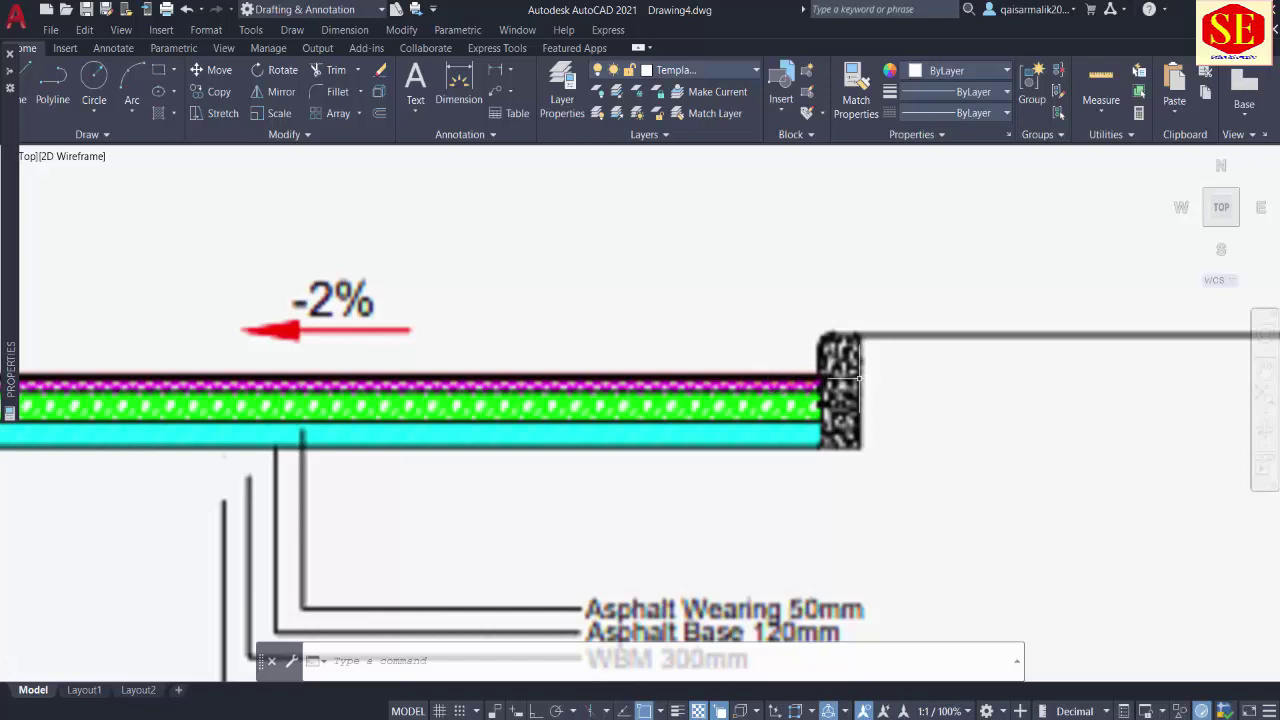
Step: Extend the left vertical edge of the pavement layers down to the lowest red line
{"action": "scroll", "coordinate": [858, 377], "scroll_direction": "down", "scroll_amount": 5}
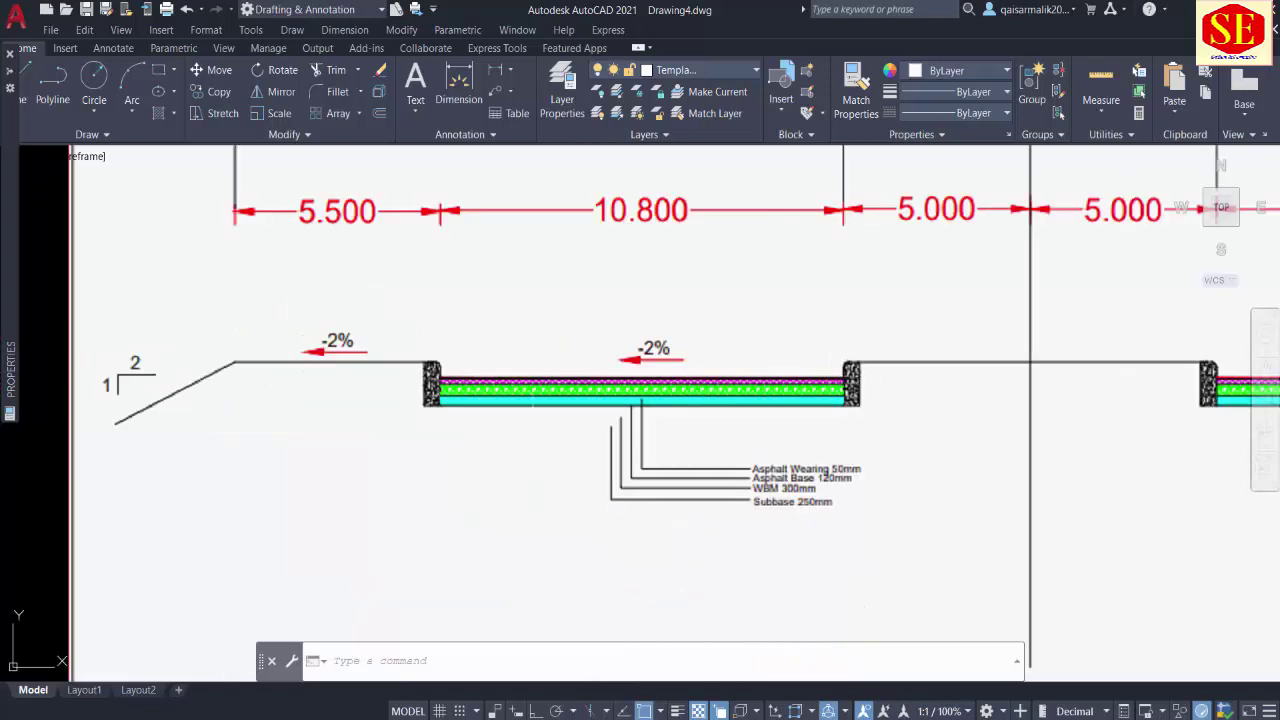
{"action": "middle_click_drag", "start_coordinate": [471, 423], "coordinate": [708, 419]}
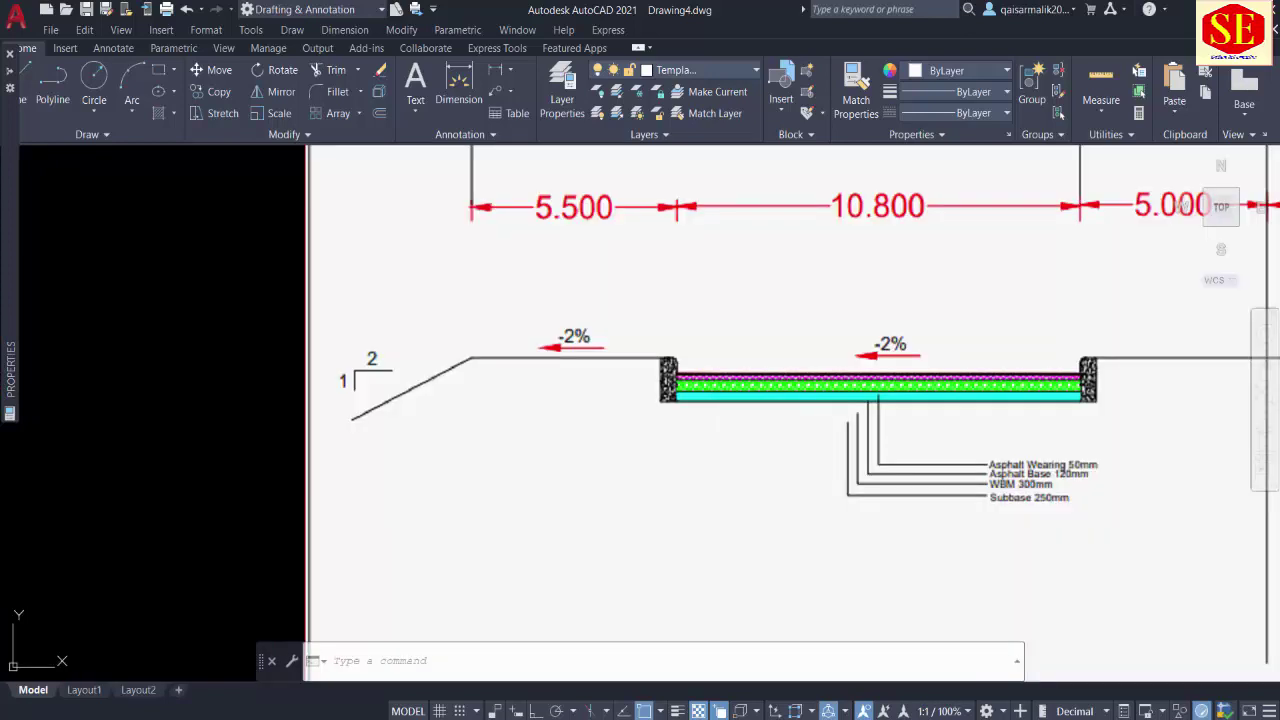
{"action": "scroll", "coordinate": [746, 465], "scroll_direction": "down", "scroll_amount": 10}
{"action": "scroll", "coordinate": [270, 490], "scroll_direction": "up", "scroll_amount": 5}
{"action": "scroll", "coordinate": [263, 466], "scroll_direction": "up", "scroll_amount": 3}
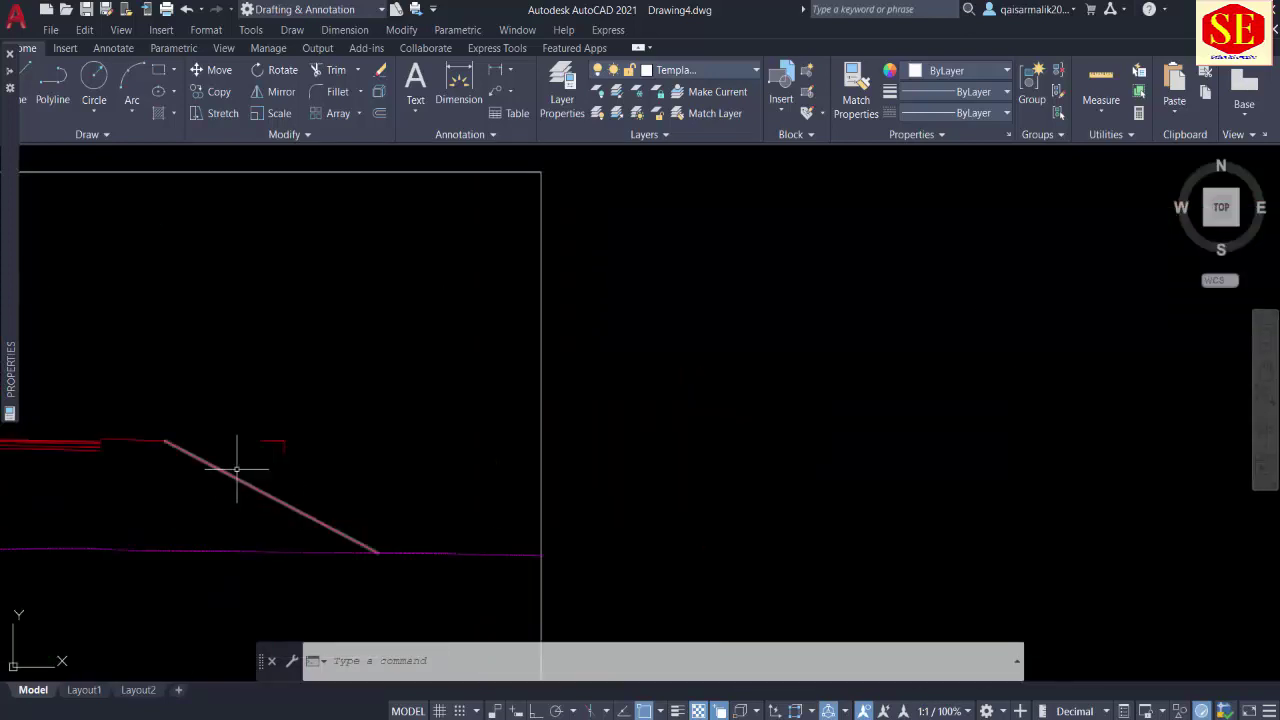
{"action": "middle_click_drag", "start_coordinate": [351, 460], "coordinate": [523, 463]}
{"action": "middle_click_drag", "start_coordinate": [142, 415], "coordinate": [502, 415]}
{"action": "scroll", "coordinate": [502, 414], "scroll_direction": "up", "scroll_amount": 5}
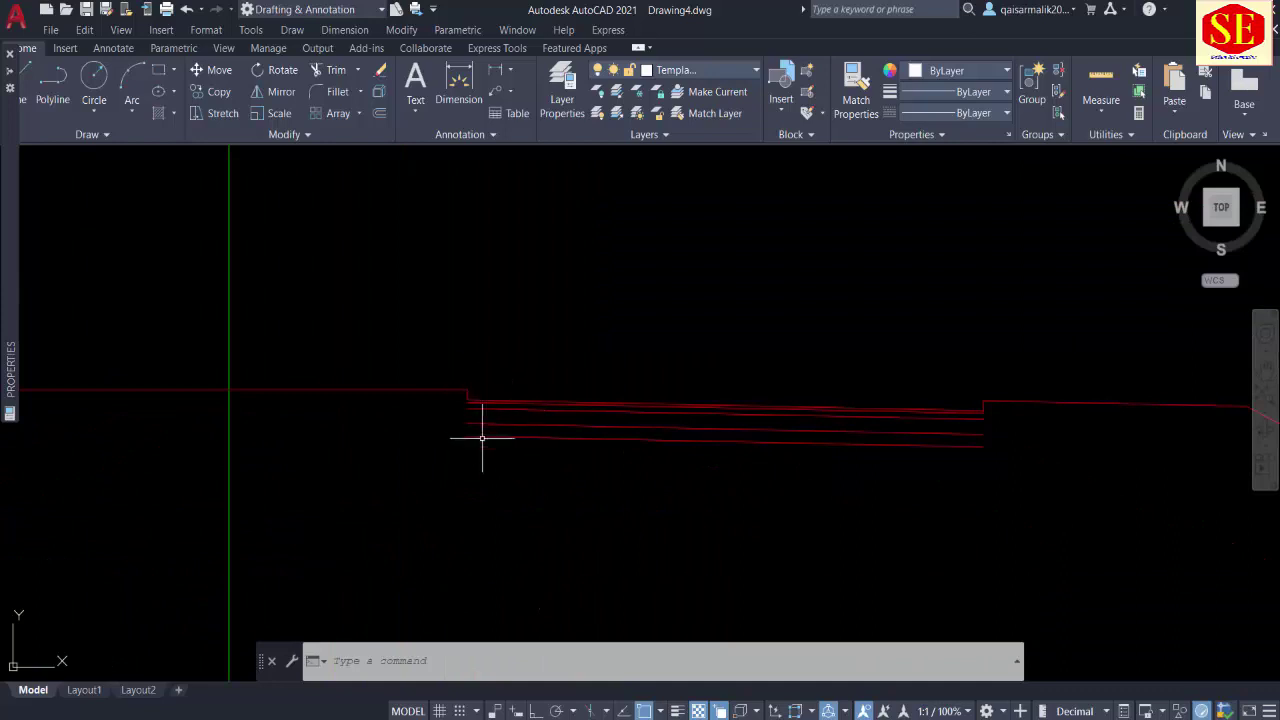
{"action": "scroll", "coordinate": [482, 437], "scroll_direction": "up", "scroll_amount": 4}
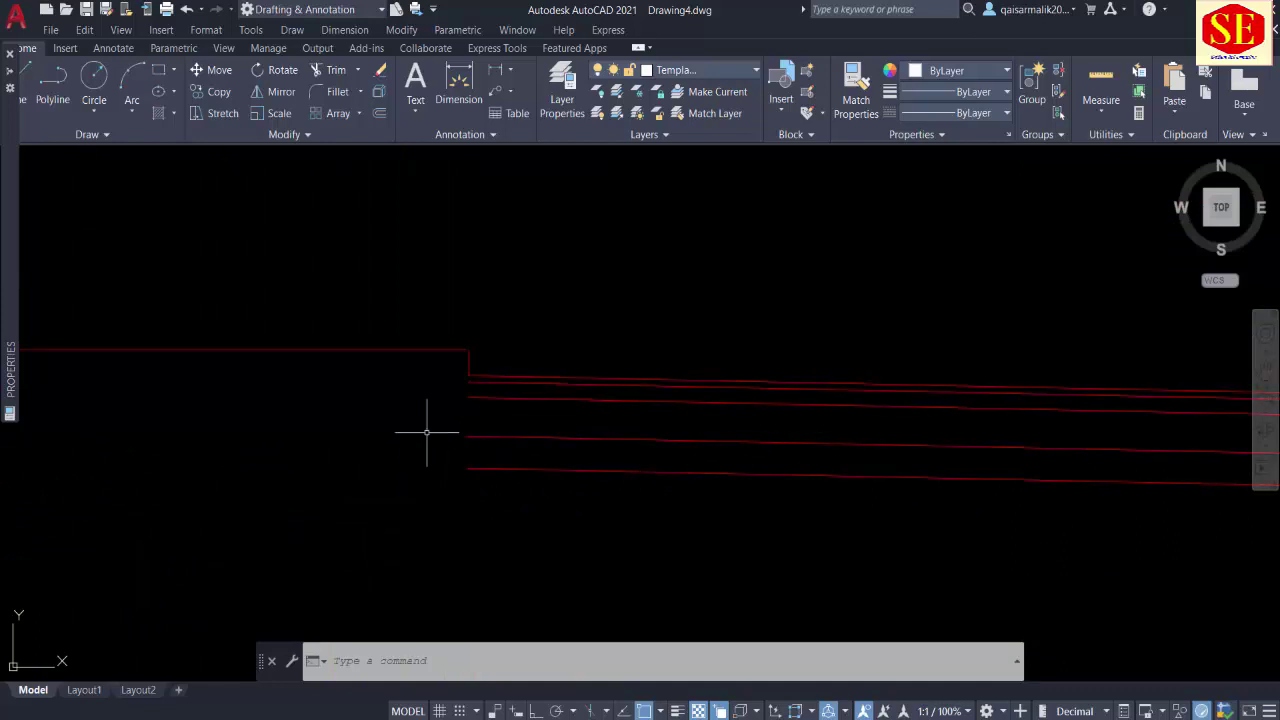
{"action": "type", "text": "ex"}
{"action": "key", "text": "Return"}
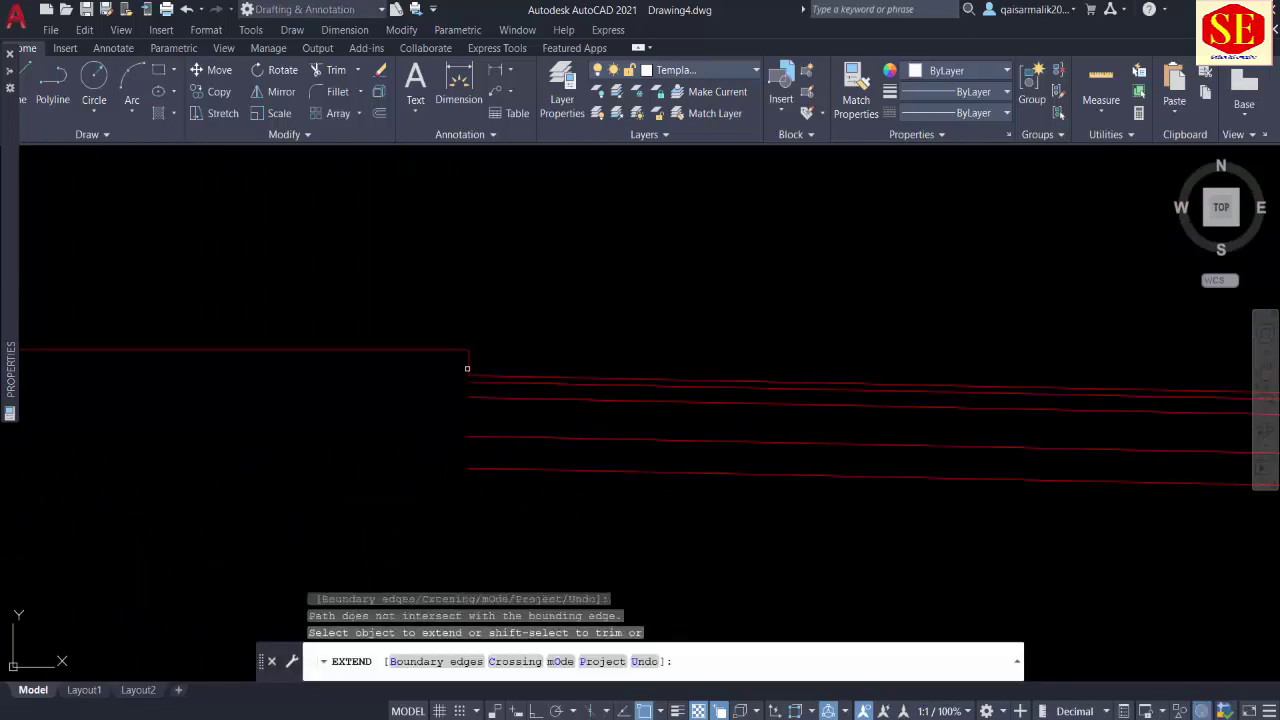
{"action": "left_click", "coordinate": [468, 367]}
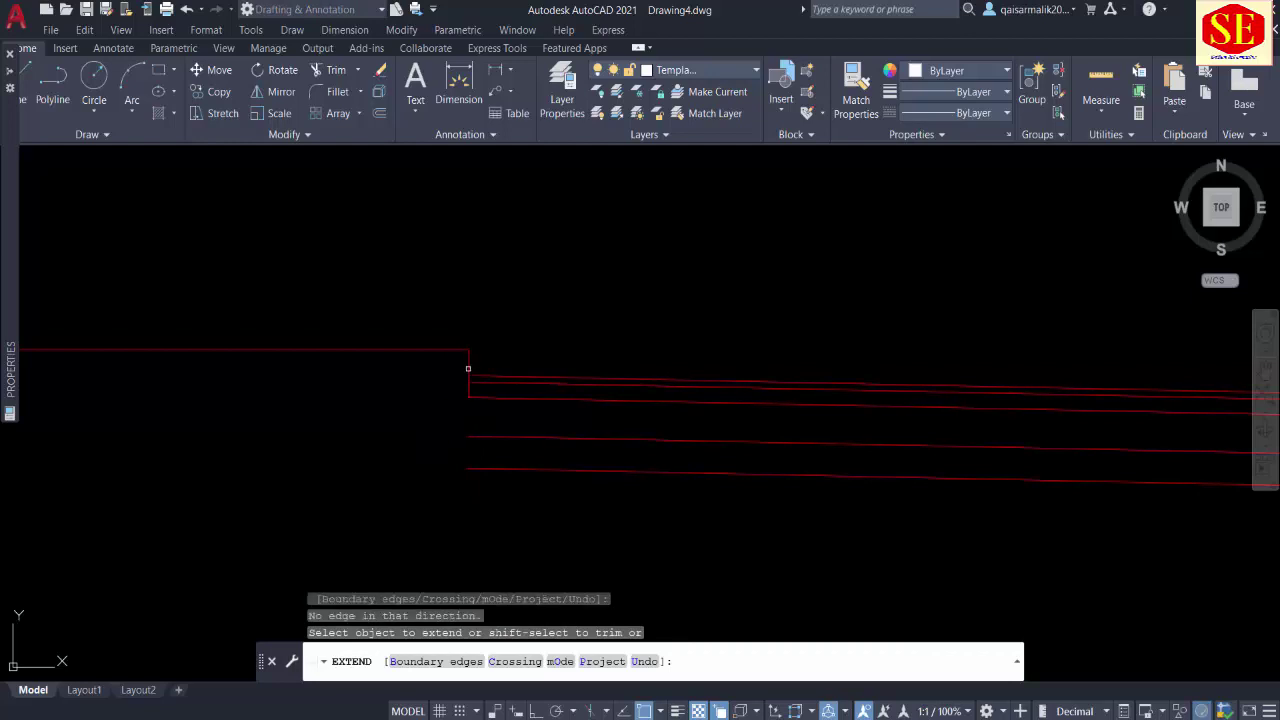
{"action": "left_click", "coordinate": [469, 414]}
Step: Attempt to extend a line at the right end of the layers, then cancel
{"action": "scroll", "coordinate": [630, 495], "scroll_direction": "down", "scroll_amount": 3}
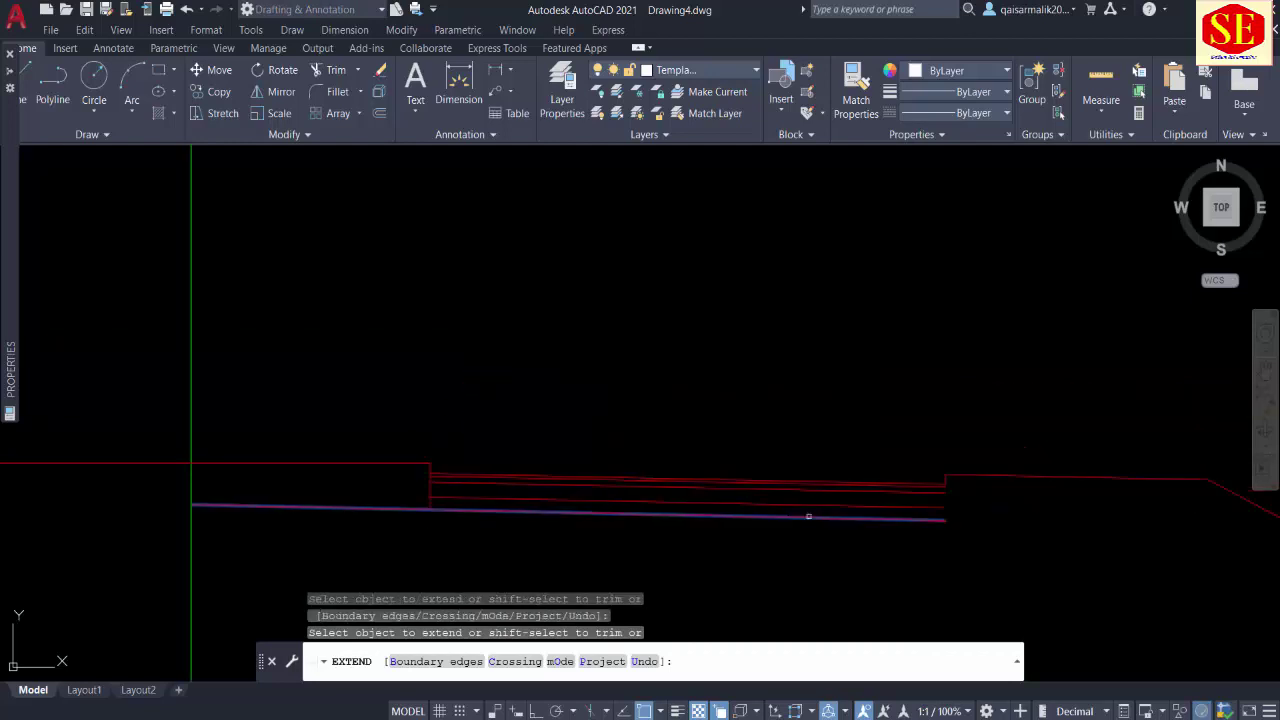
{"action": "scroll", "coordinate": [760, 470], "scroll_direction": "up", "scroll_amount": 3}
{"action": "left_click", "coordinate": [729, 449]}
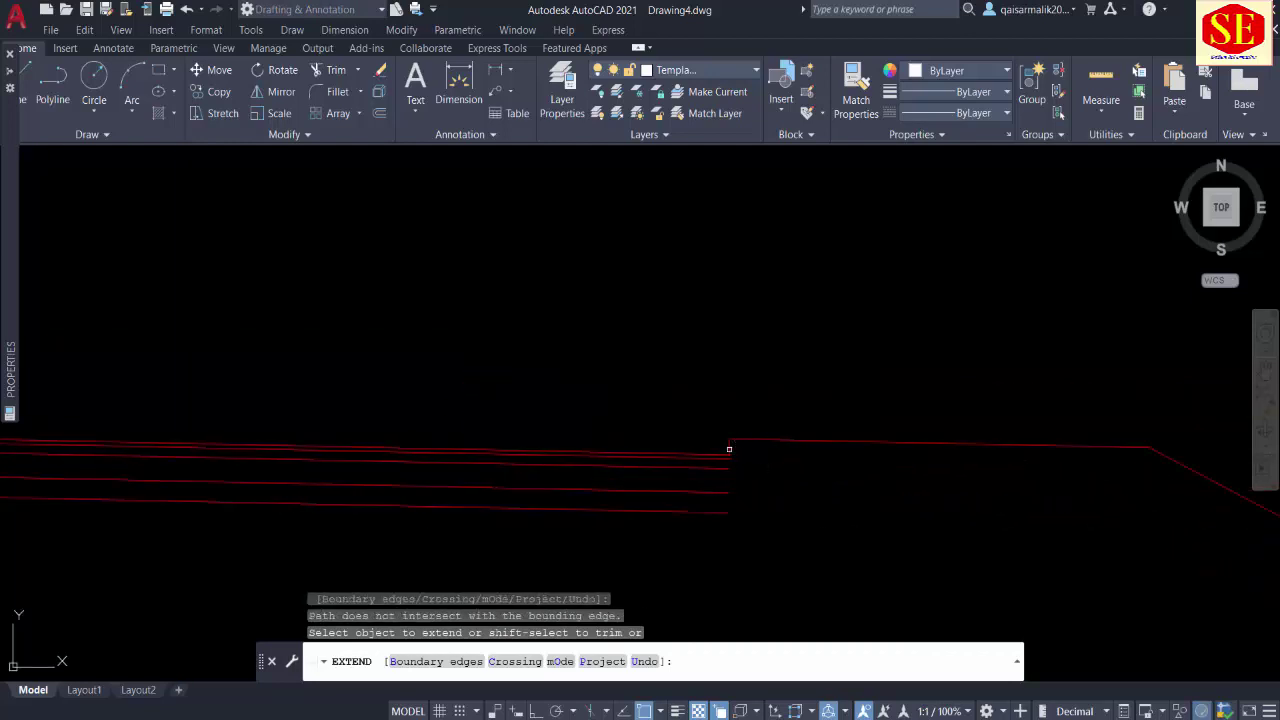
{"action": "left_click", "coordinate": [727, 447]}
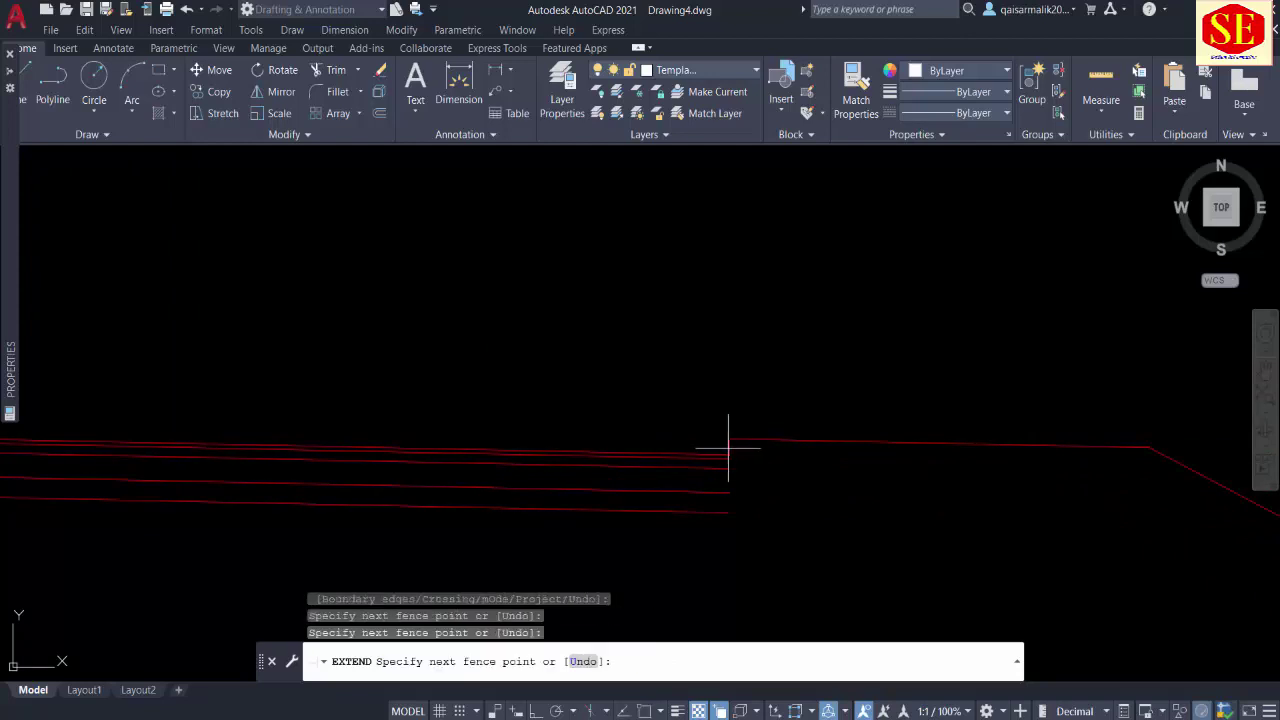
{"action": "key", "text": "Return"}
{"action": "key", "text": "Escape"}
Step: Try stretching the right vertical edge's bottom end, cancel, and return to the layer lines
{"action": "scroll", "coordinate": [728, 450], "scroll_direction": "up", "scroll_amount": 1}
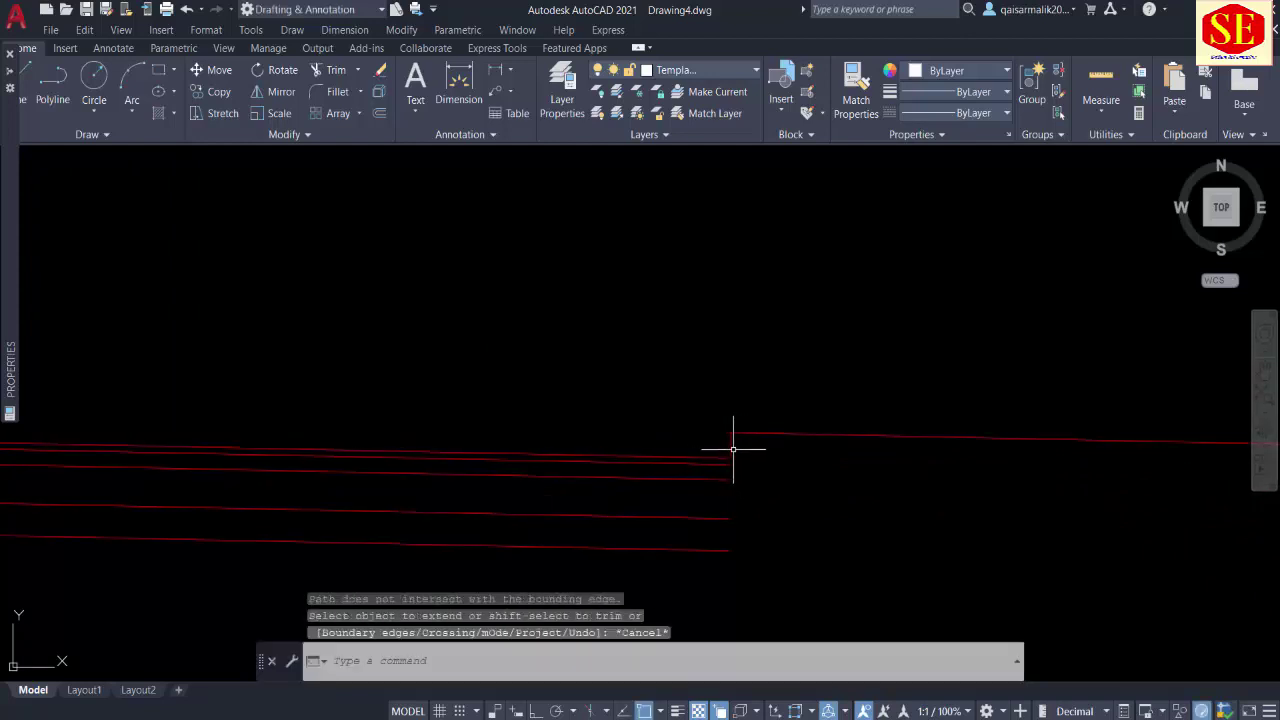
{"action": "left_click", "coordinate": [733, 449]}
{"action": "left_click", "coordinate": [731, 480]}
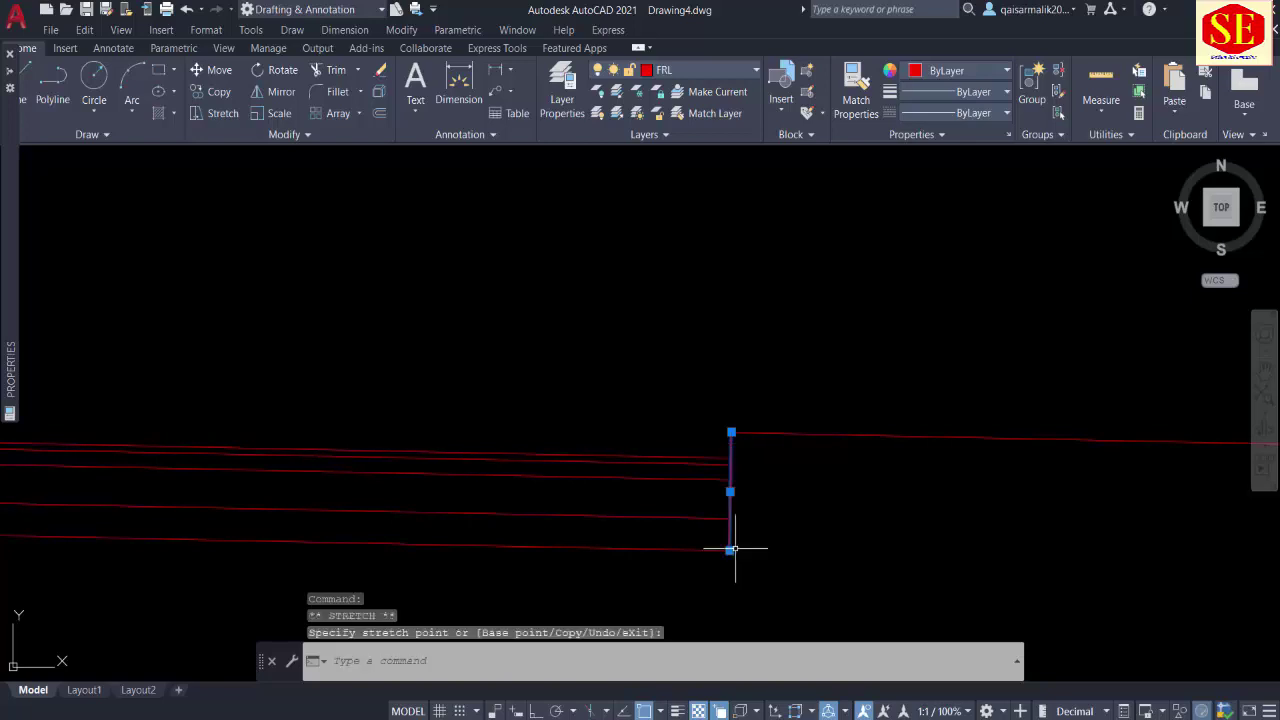
{"action": "key", "text": "Escape"}
{"action": "scroll", "coordinate": [734, 549], "scroll_direction": "down", "scroll_amount": 3}
{"action": "middle_click_drag", "start_coordinate": [823, 523], "coordinate": [771, 523]}
{"action": "key", "text": "Escape"}
{"action": "scroll", "coordinate": [731, 491], "scroll_direction": "up", "scroll_amount": 2}
{"action": "scroll", "coordinate": [744, 474], "scroll_direction": "up", "scroll_amount": 2}
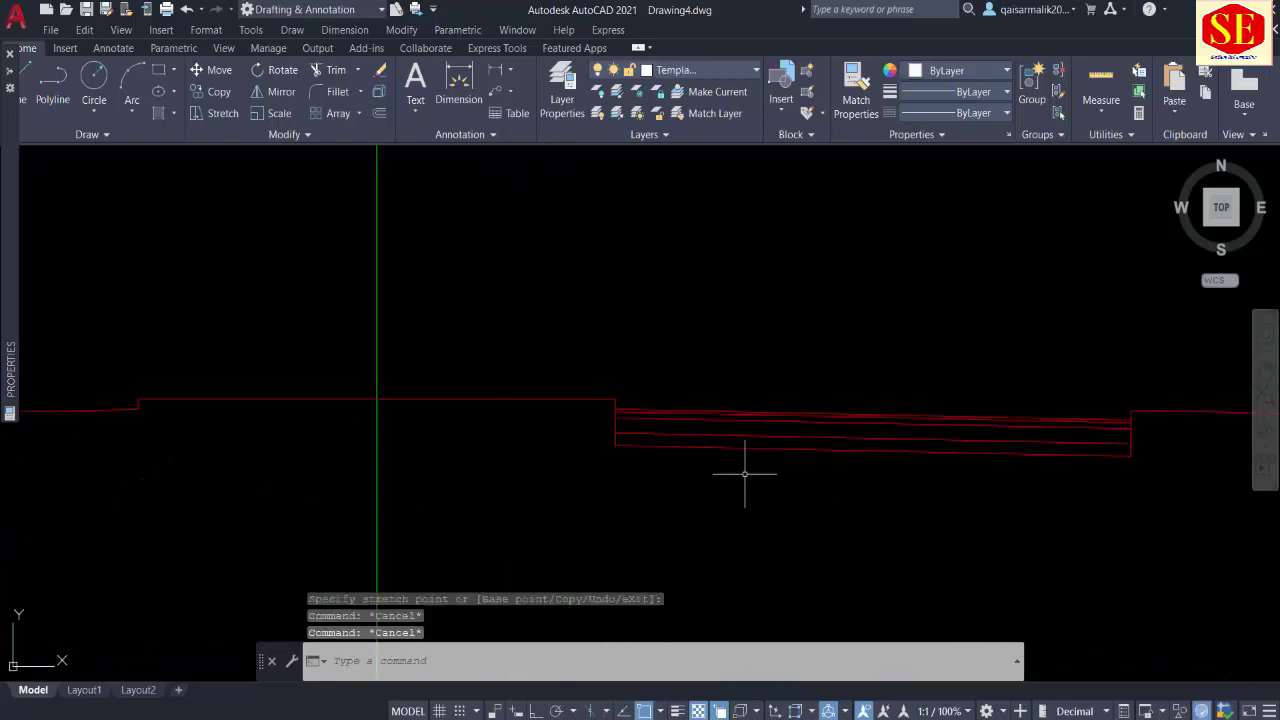
{"action": "mouse_move", "coordinate": [744, 474]}
{"action": "middle_mouse_down"}
{"action": "mouse_move", "coordinate": [363, 517]}
{"action": "mouse_move", "coordinate": [714, 371]}
{"action": "mouse_move", "coordinate": [511, 400]}
{"action": "middle_mouse_up"}
{"action": "scroll", "coordinate": [337, 494], "scroll_direction": "up", "scroll_amount": 2}
{"action": "key", "text": "Escape"}
{"action": "scroll", "coordinate": [580, 390], "scroll_direction": "down", "scroll_amount": 2}
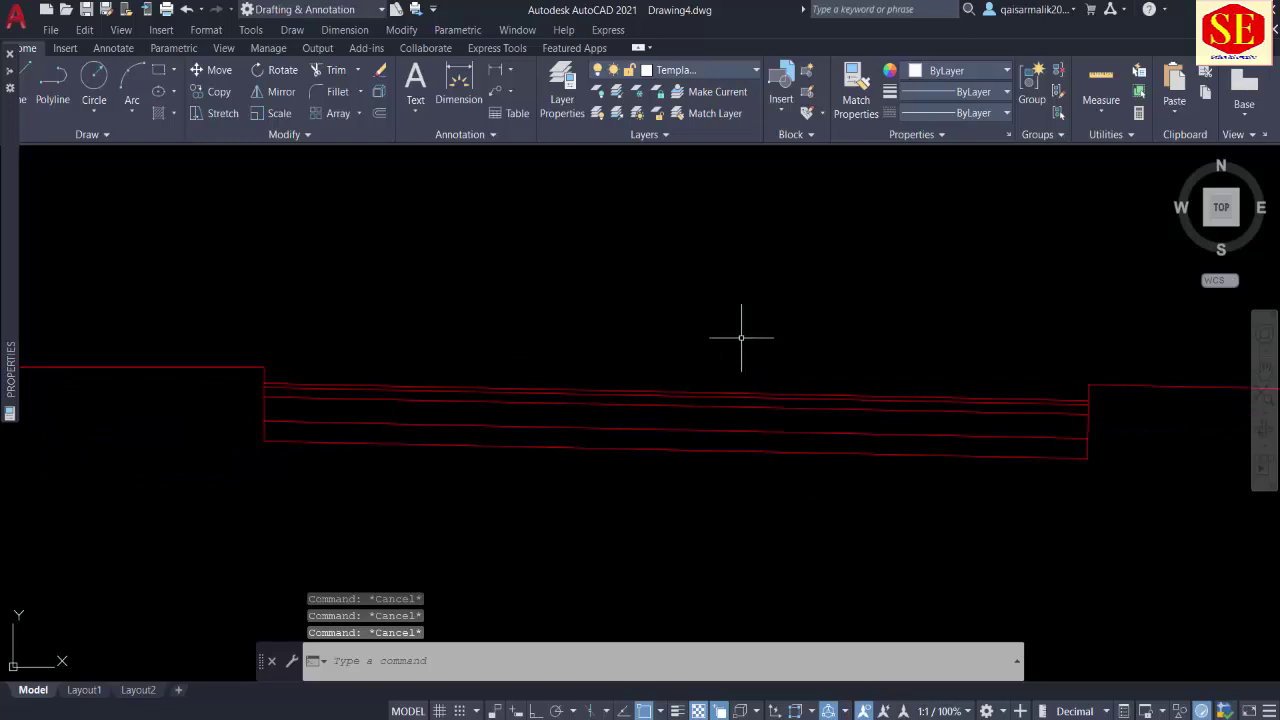
Step: Hatch the thin top pavement strip with a solid fill
{"action": "type", "text": "H"}
{"action": "key", "text": "Return"}
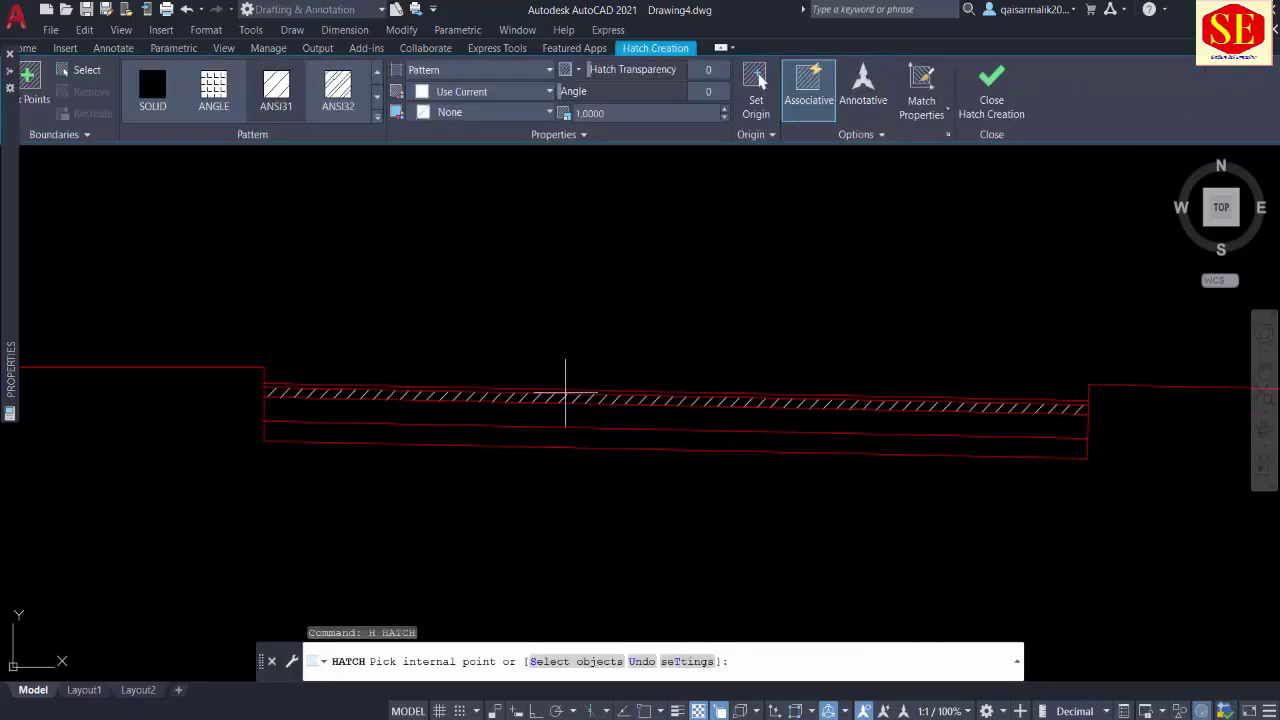
{"action": "scroll", "coordinate": [566, 393], "scroll_direction": "up", "scroll_amount": 2}
{"action": "left_click", "coordinate": [570, 390]}
{"action": "scroll", "coordinate": [634, 300], "scroll_direction": "down", "scroll_amount": 2}
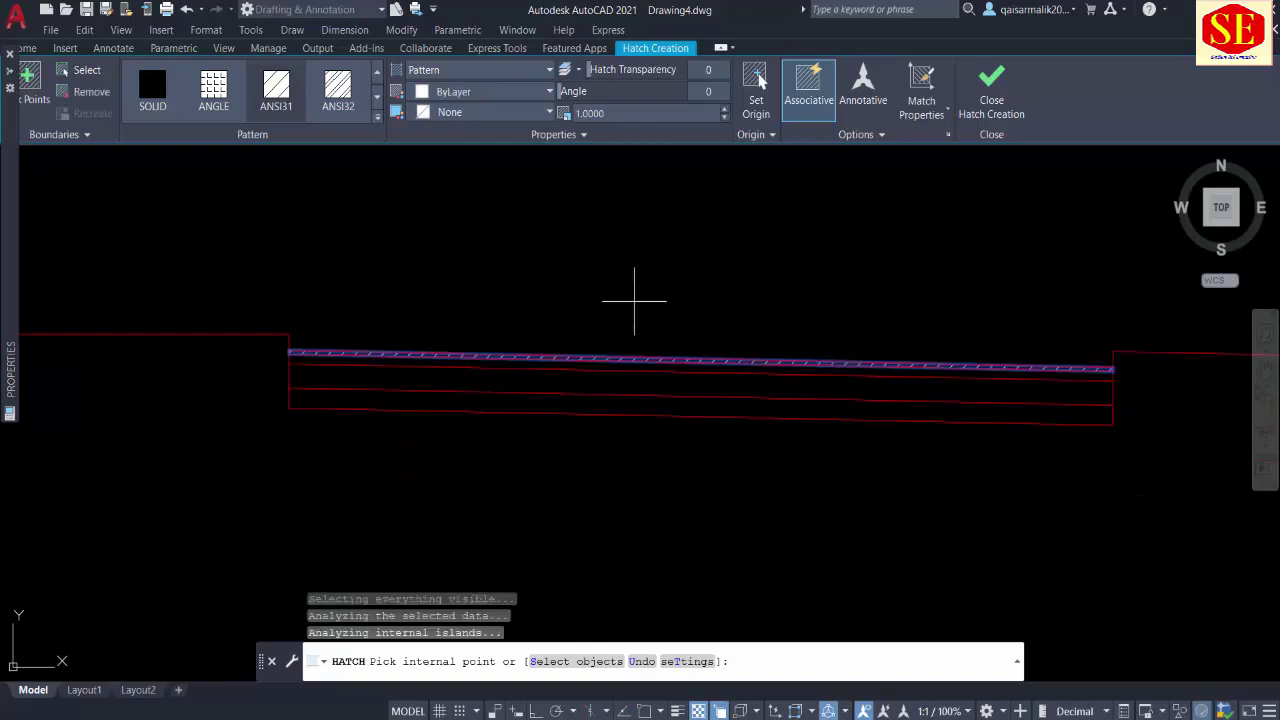
{"action": "left_click", "coordinate": [152, 85]}
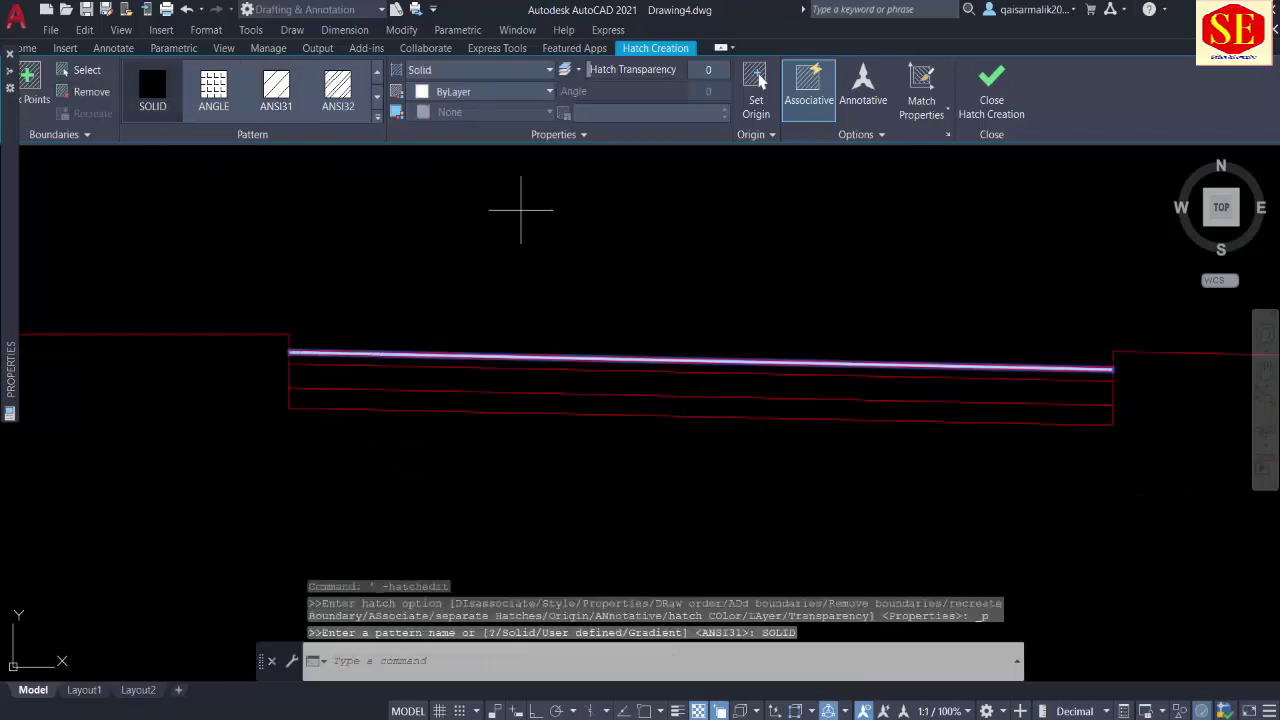
{"action": "scroll", "coordinate": [749, 342], "scroll_direction": "up", "scroll_amount": 2}
{"action": "key", "text": "Return"}
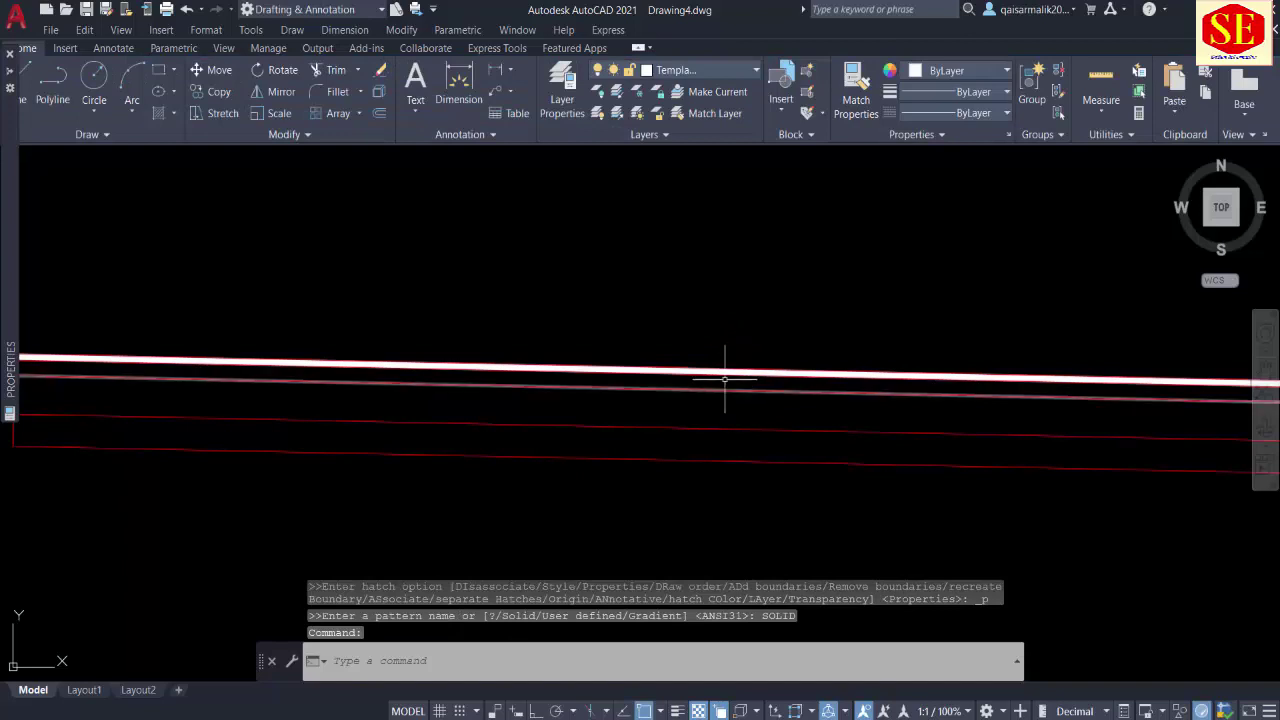
{"action": "scroll", "coordinate": [727, 380], "scroll_direction": "up", "scroll_amount": 1}
{"action": "scroll", "coordinate": [720, 390], "scroll_direction": "down", "scroll_amount": 2}
Step: Re-hatch the top strip, trying ANSI31, ANSI32 and ANGLE before settling on ANSI37
{"action": "type", "text": "h"}
{"action": "key", "text": "Return"}
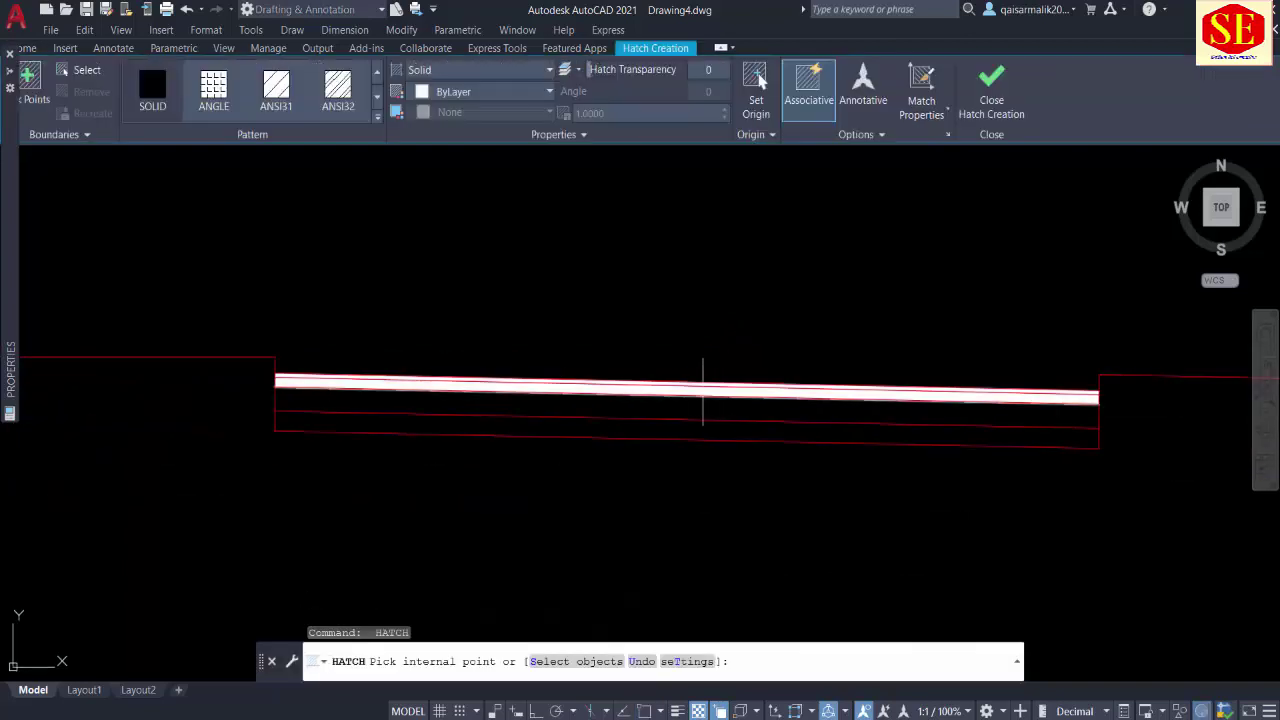
{"action": "left_click", "coordinate": [703, 390]}
{"action": "left_click", "coordinate": [338, 90]}
{"action": "left_click", "coordinate": [281, 95]}
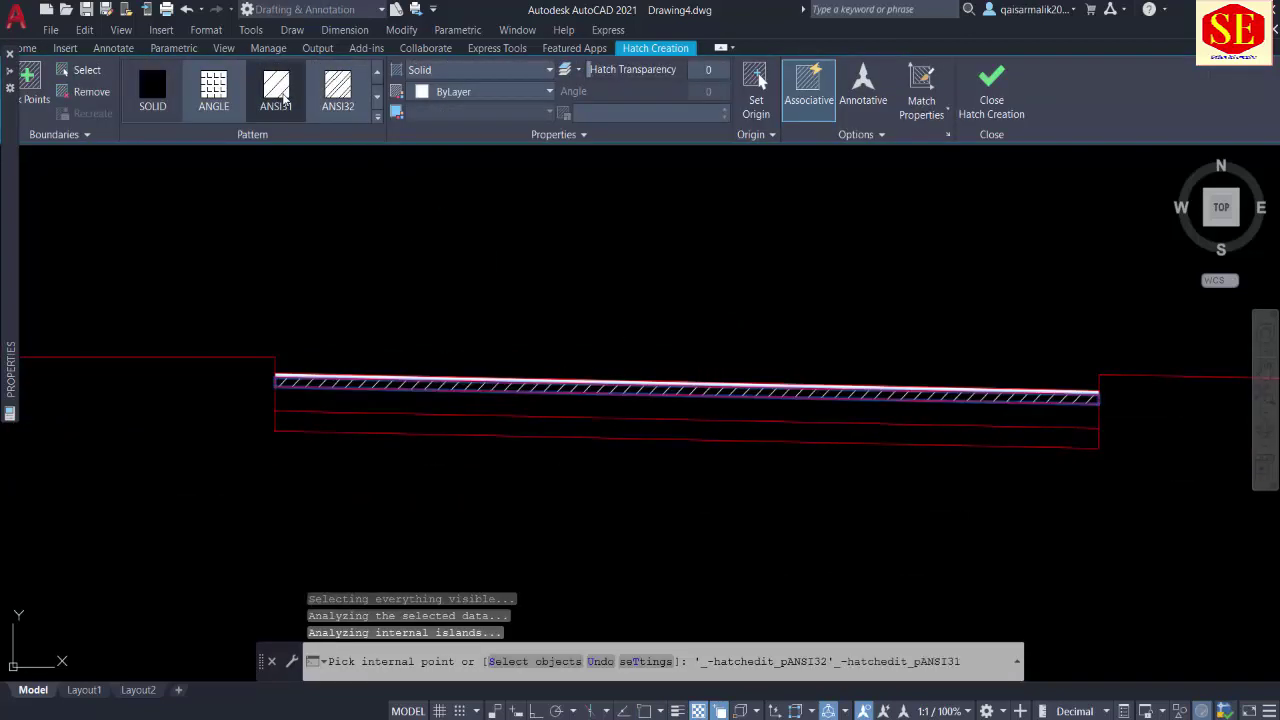
{"action": "left_click", "coordinate": [338, 90]}
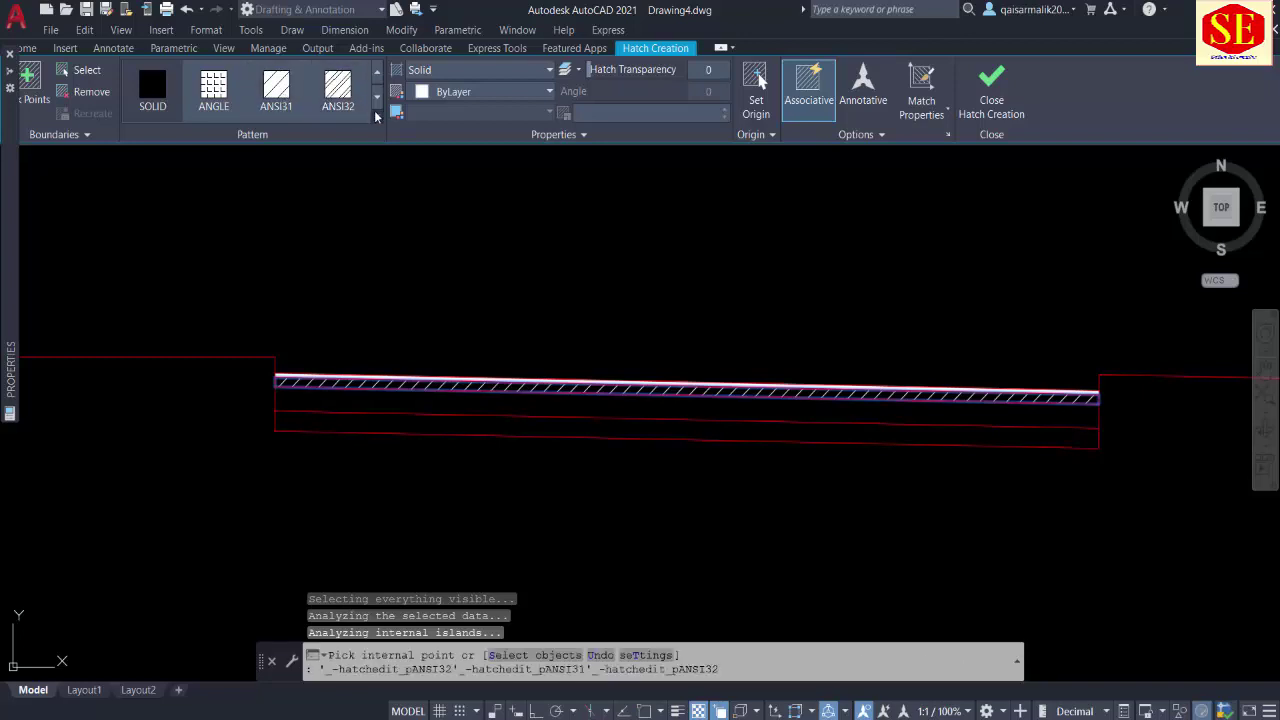
{"action": "left_click", "coordinate": [377, 114]}
{"action": "left_click", "coordinate": [324, 93]}
{"action": "left_click", "coordinate": [213, 90]}
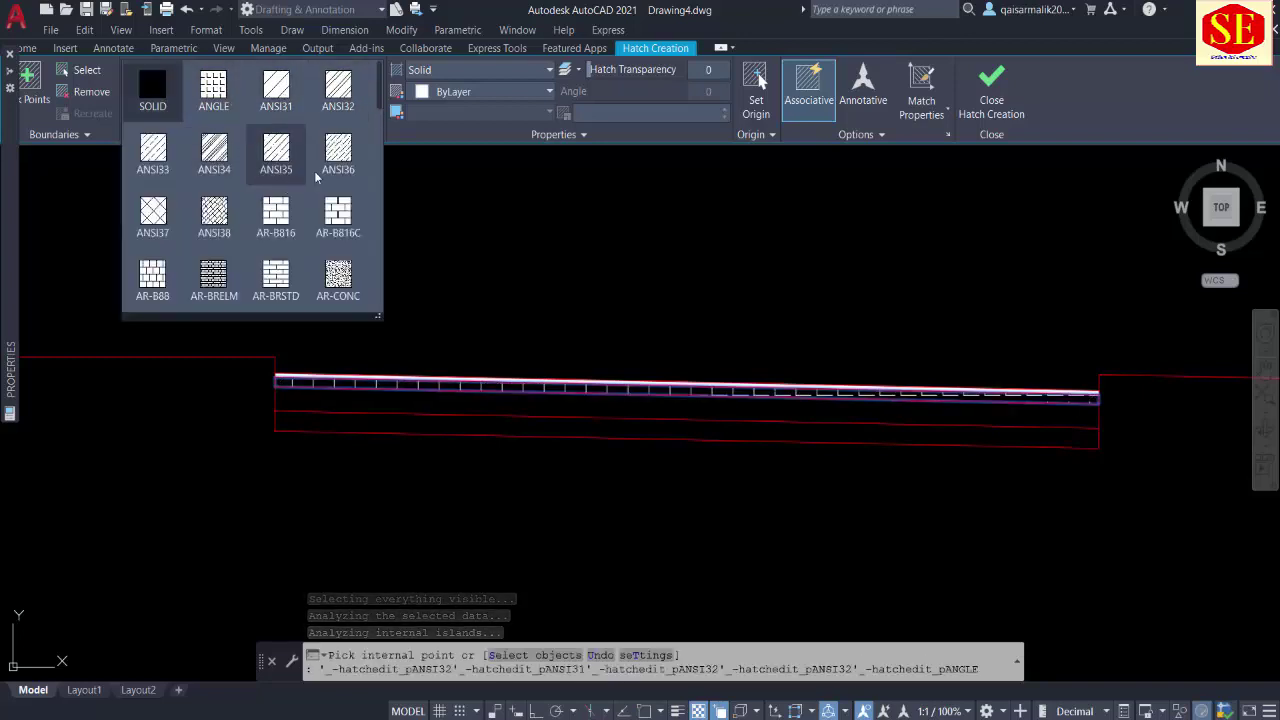
{"action": "left_click", "coordinate": [152, 207]}
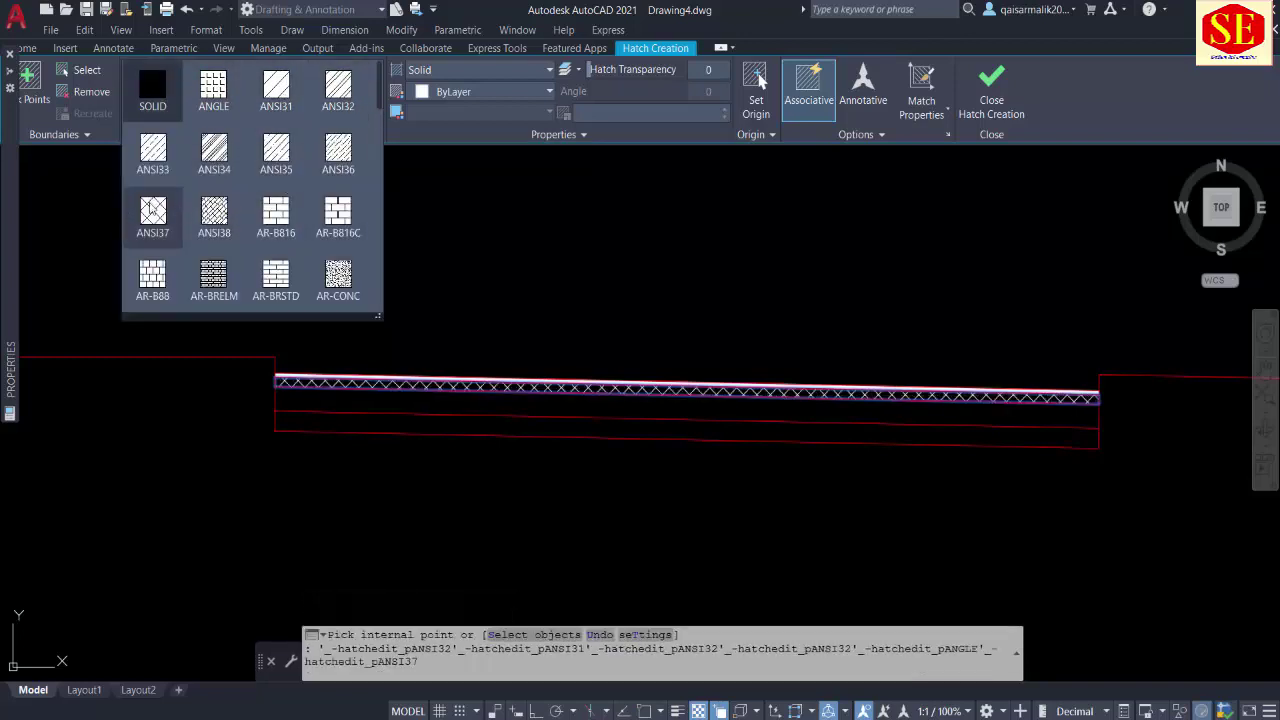
{"action": "key", "text": "Escape"}
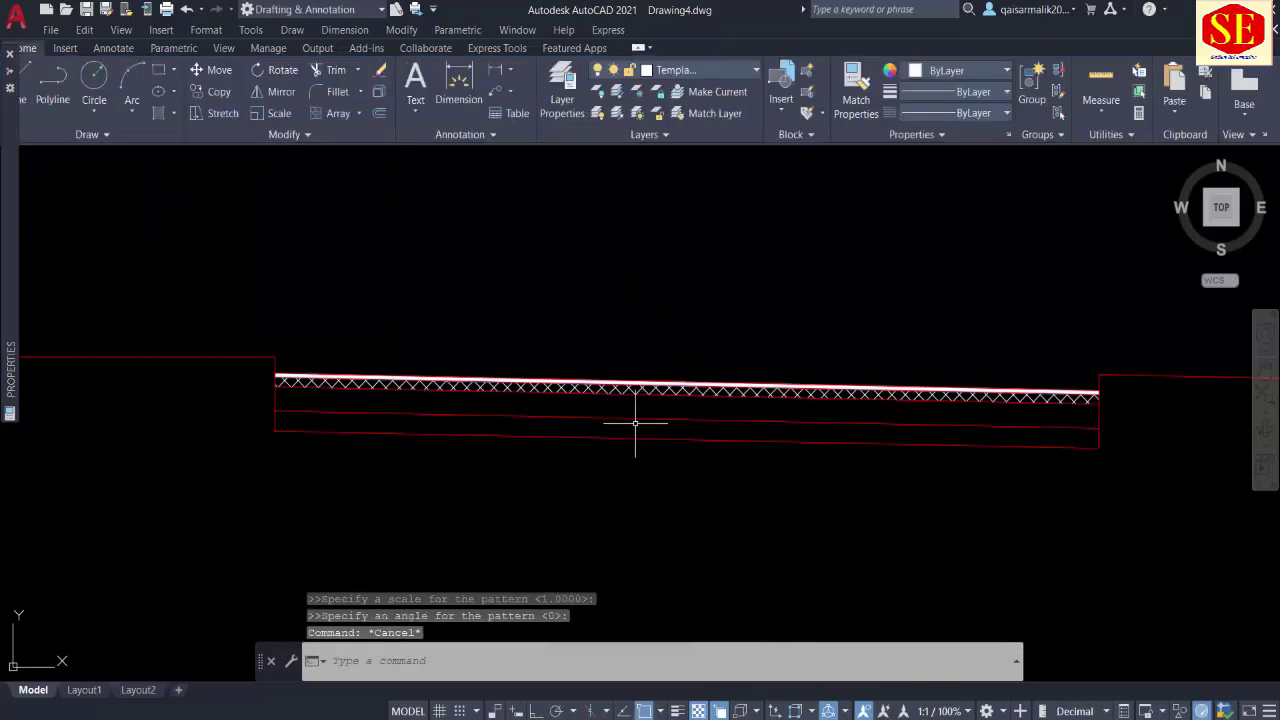
Step: Fill the middle pavement layer with the GRAVEL pattern at scale 0.25
{"action": "key", "text": "Return"}
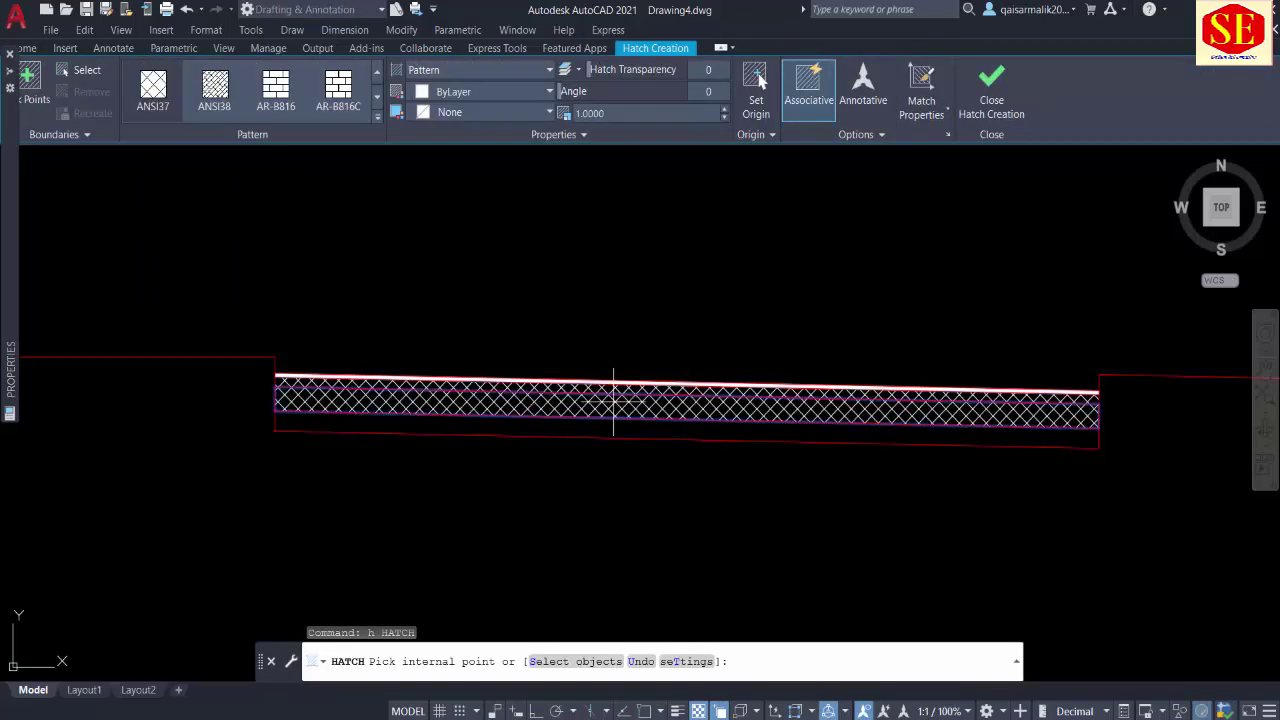
{"action": "left_click", "coordinate": [378, 118]}
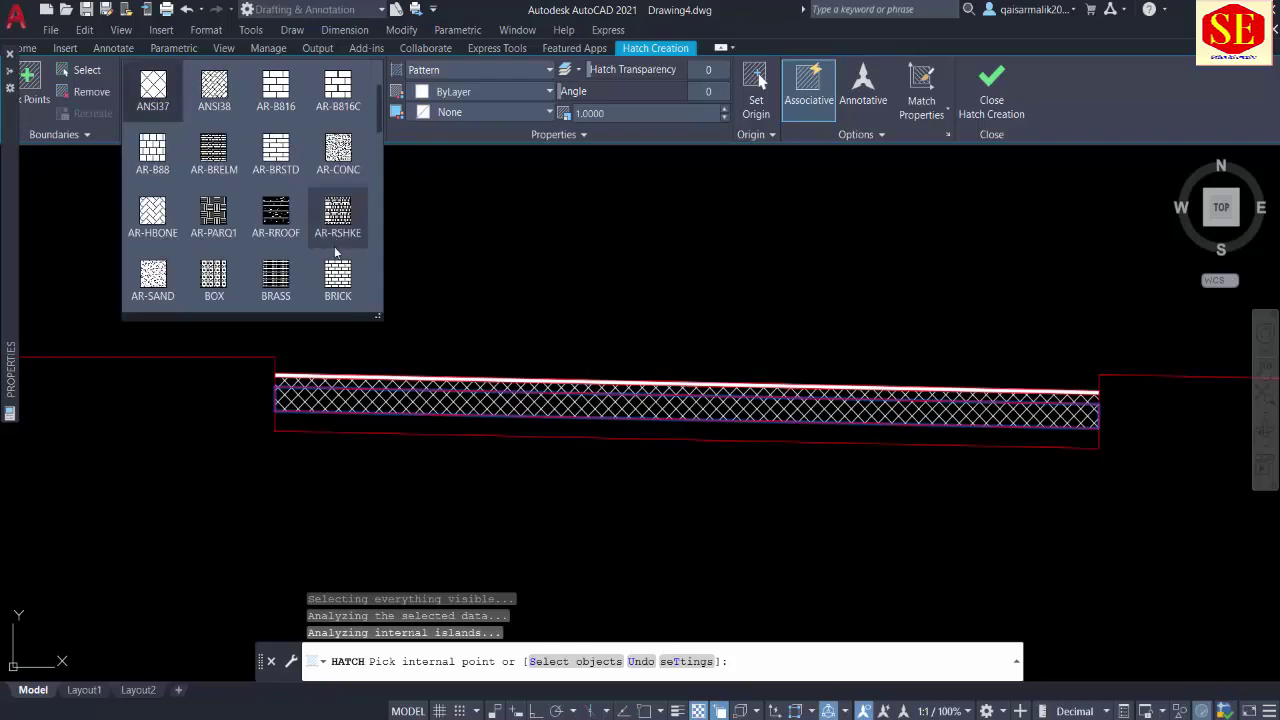
{"action": "scroll", "coordinate": [337, 255], "scroll_direction": "down", "scroll_amount": 2}
{"action": "scroll", "coordinate": [337, 255], "scroll_direction": "down", "scroll_amount": 3}
{"action": "scroll", "coordinate": [337, 255], "scroll_direction": "down", "scroll_amount": 1}
{"action": "scroll", "coordinate": [337, 255], "scroll_direction": "down", "scroll_amount": 1}
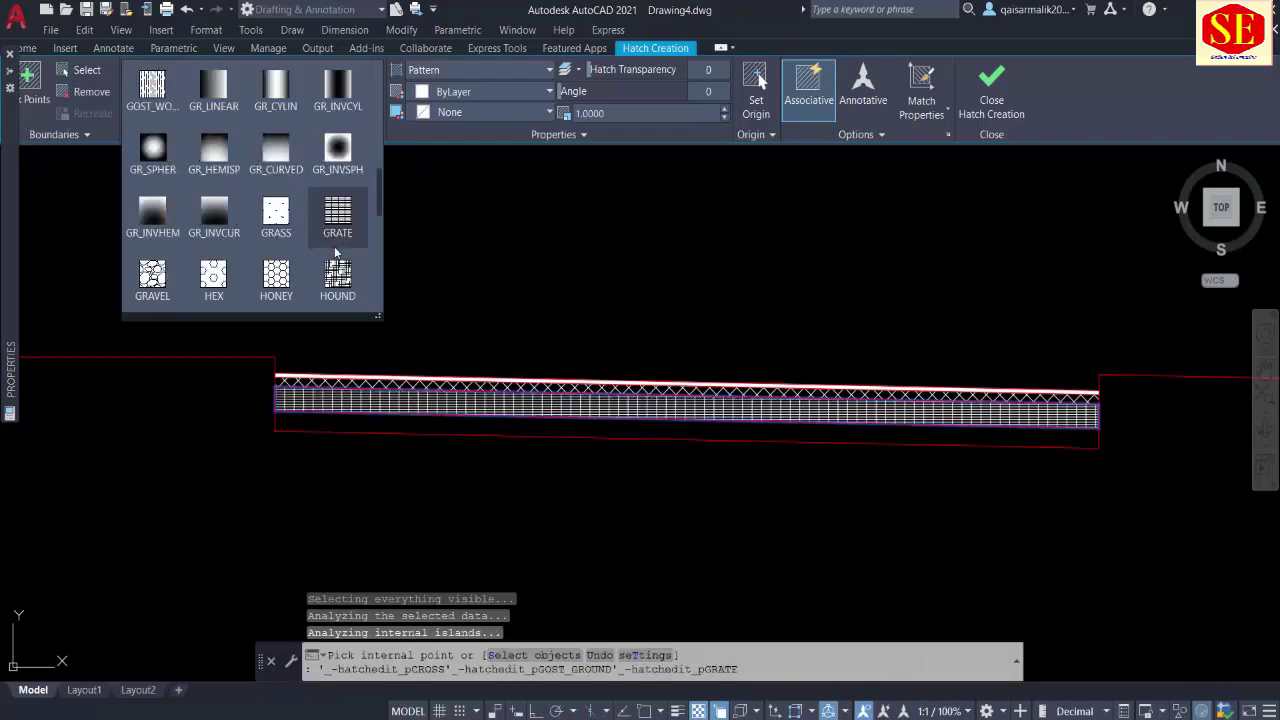
{"action": "left_click", "coordinate": [152, 275]}
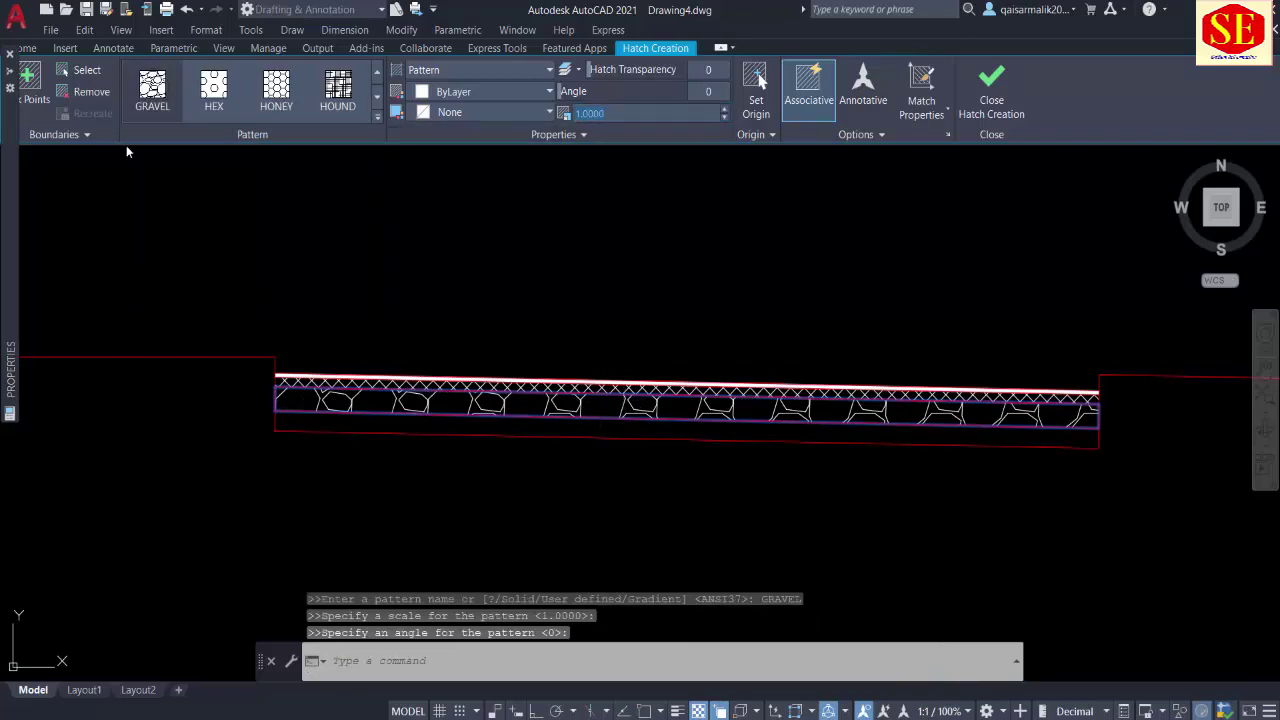
{"action": "type", "text": "0.25"}
{"action": "key", "text": "Return"}
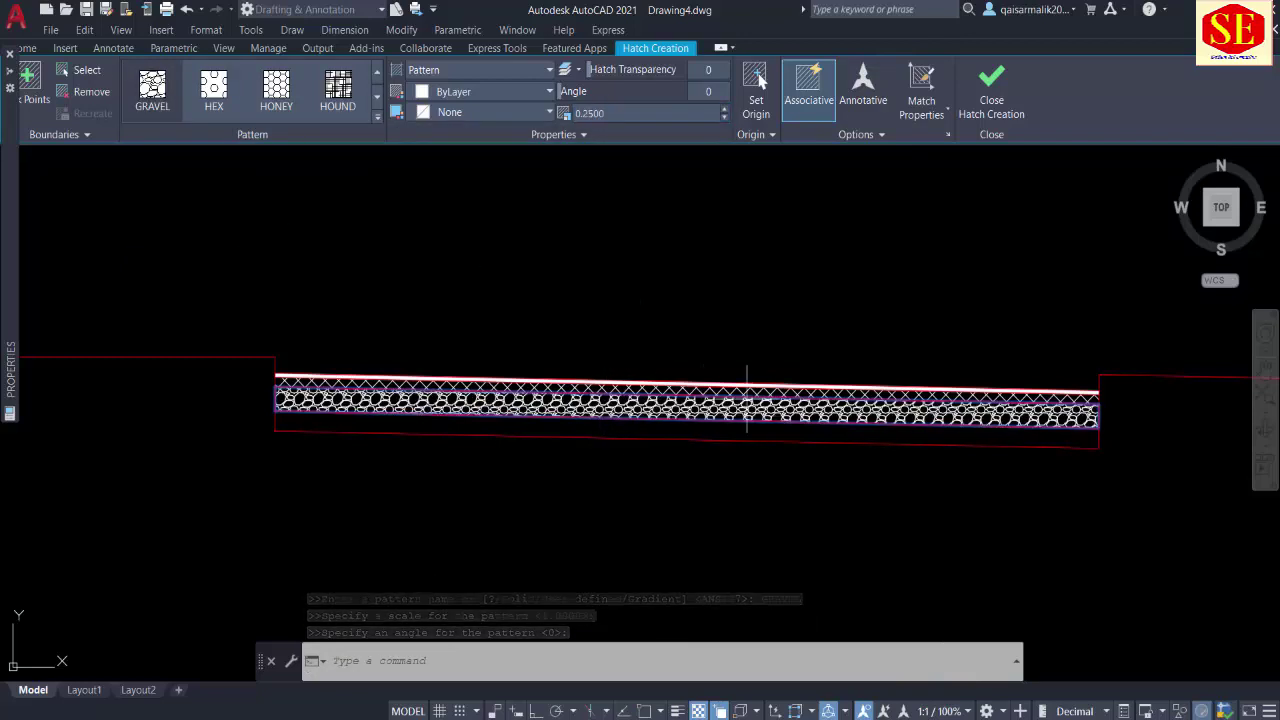
{"action": "key", "text": "Escape"}
Step: Hatch the lower strip beneath it with the ANSI31 diagonal-line pattern
{"action": "type", "text": "h"}
{"action": "key", "text": "Return"}
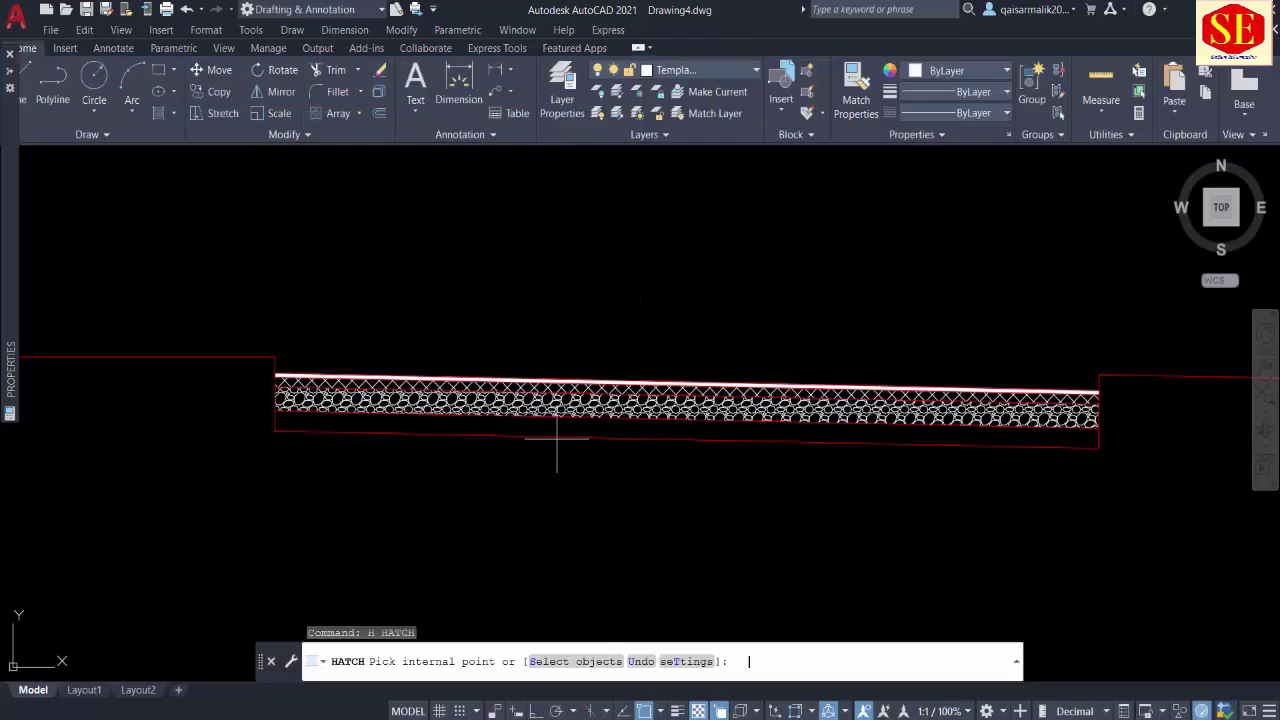
{"action": "left_click", "coordinate": [557, 431]}
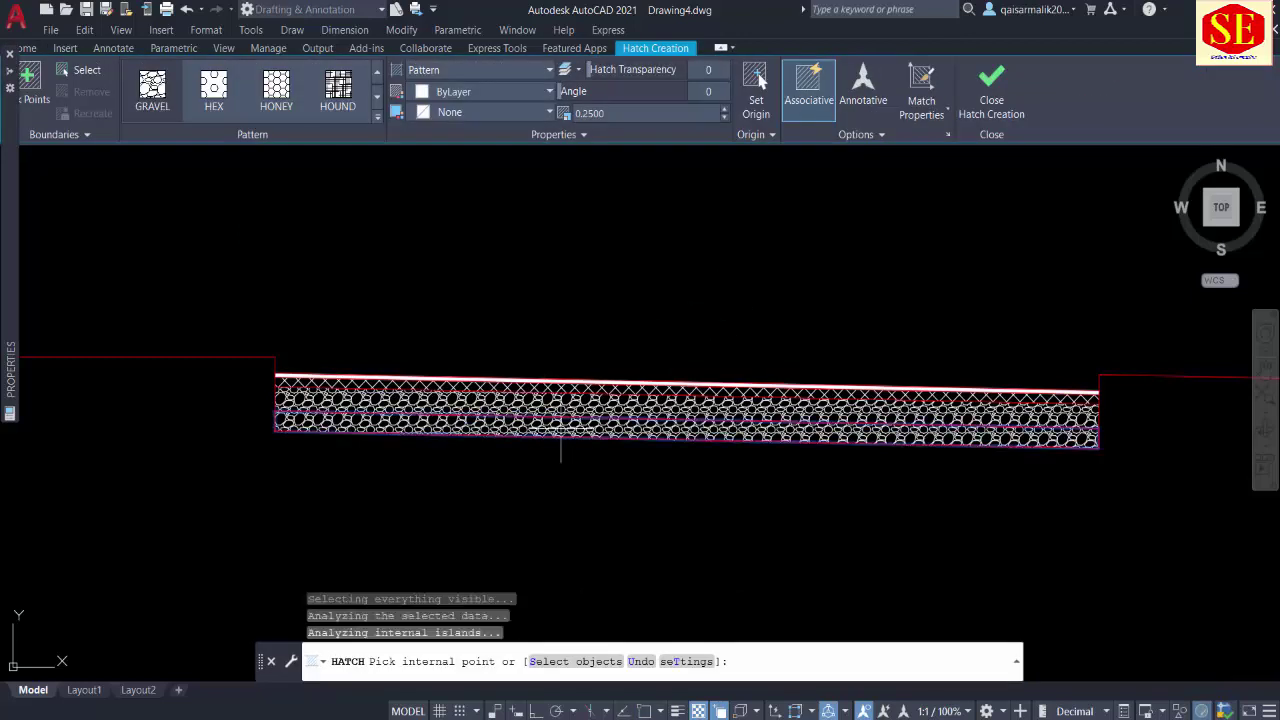
{"action": "left_click", "coordinate": [377, 118]}
{"action": "scroll", "coordinate": [376, 118], "scroll_direction": "down", "scroll_amount": 5}
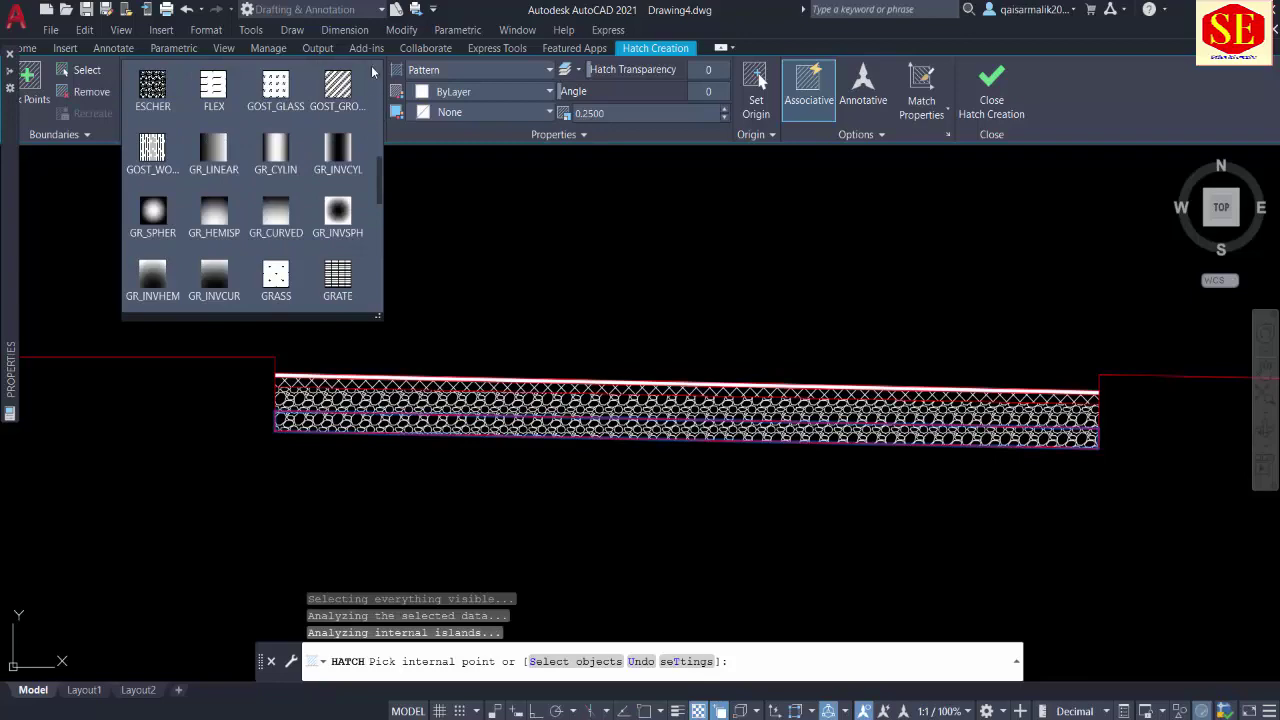
{"action": "scroll", "coordinate": [372, 72], "scroll_direction": "up", "scroll_amount": 3}
{"action": "scroll", "coordinate": [372, 72], "scroll_direction": "up", "scroll_amount": 2}
{"action": "left_click", "coordinate": [277, 88]}
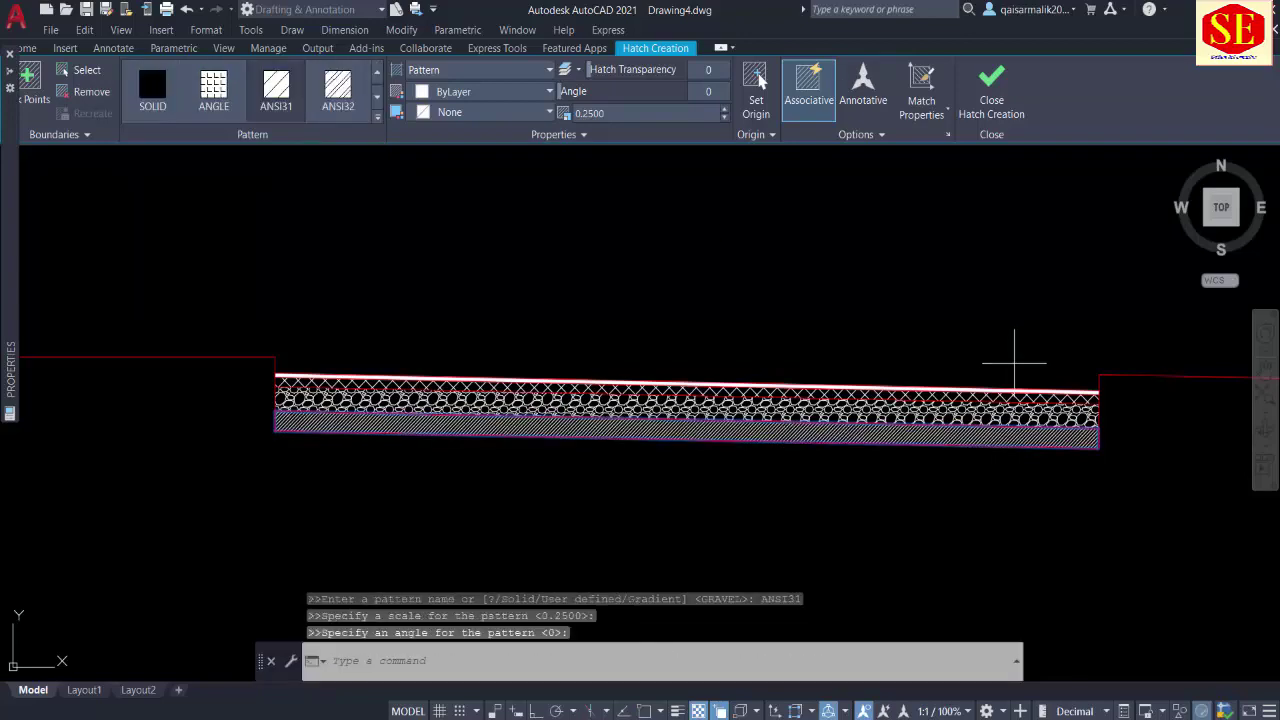
{"action": "key", "text": "Escape"}
{"action": "scroll", "coordinate": [825, 308], "scroll_direction": "down", "scroll_amount": 2}
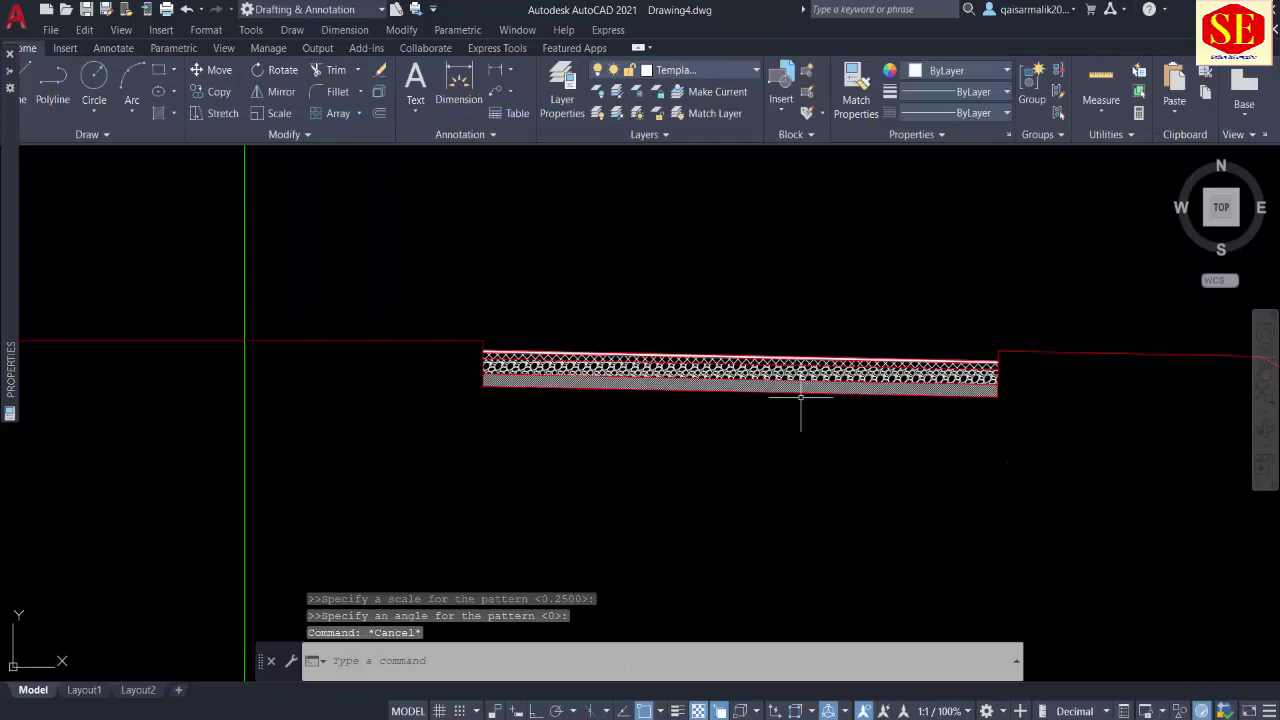
{"action": "key", "text": "Escape"}
{"action": "scroll", "coordinate": [663, 423], "scroll_direction": "down", "scroll_amount": 2}
{"action": "scroll", "coordinate": [672, 418], "scroll_direction": "down", "scroll_amount": 6}
{"action": "scroll", "coordinate": [672, 418], "scroll_direction": "down", "scroll_amount": 3}
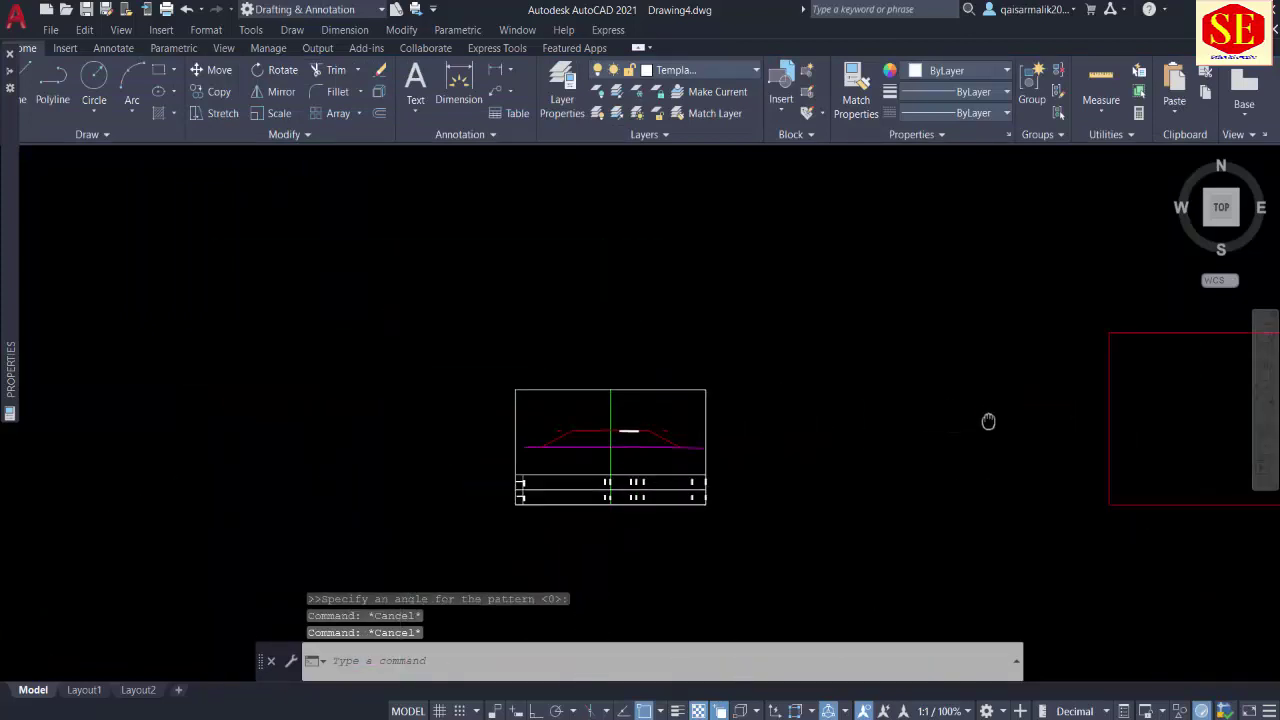
Step: Start MIRROR and window-select the hatched pavement strip
{"action": "middle_click_drag", "start_coordinate": [986, 420], "coordinate": [746, 420]}
{"action": "scroll", "coordinate": [883, 430], "scroll_direction": "up", "scroll_amount": 4}
{"action": "scroll", "coordinate": [883, 430], "scroll_direction": "down", "scroll_amount": 4}
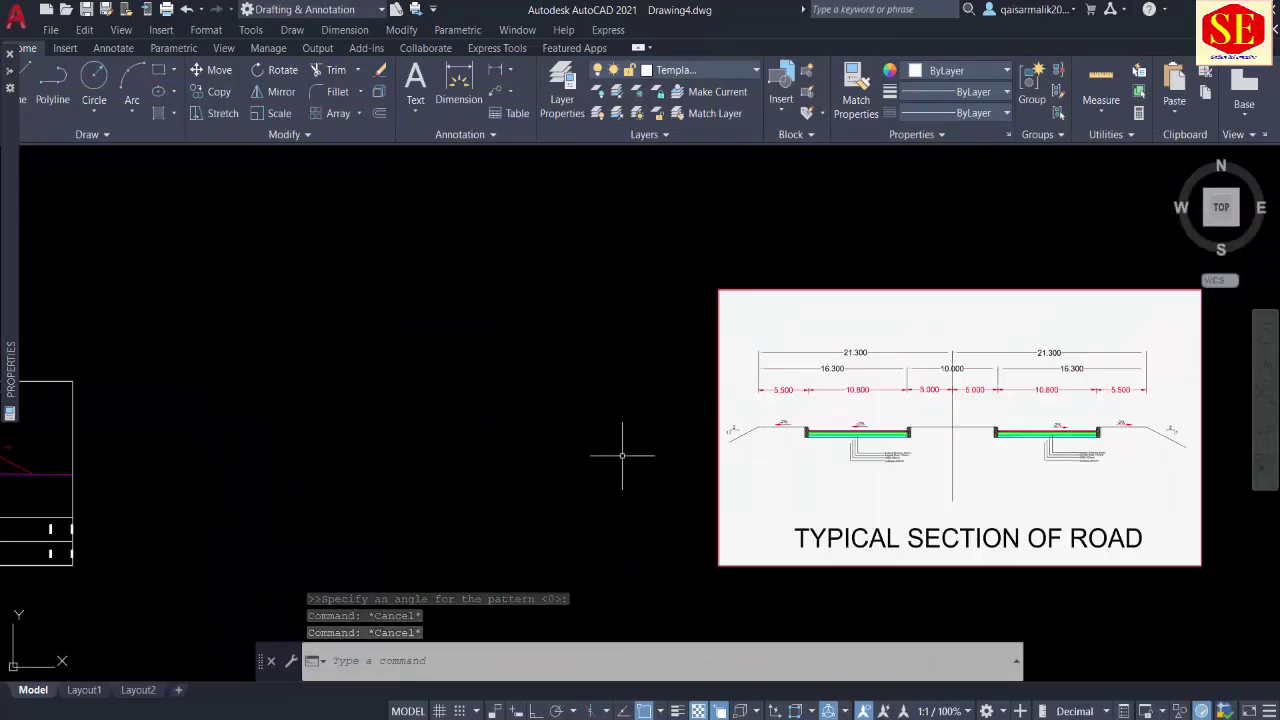
{"action": "middle_click_drag", "start_coordinate": [623, 449], "coordinate": [1228, 420]}
{"action": "scroll", "coordinate": [568, 408], "scroll_direction": "up", "scroll_amount": 4}
{"action": "scroll", "coordinate": [549, 410], "scroll_direction": "up", "scroll_amount": 3}
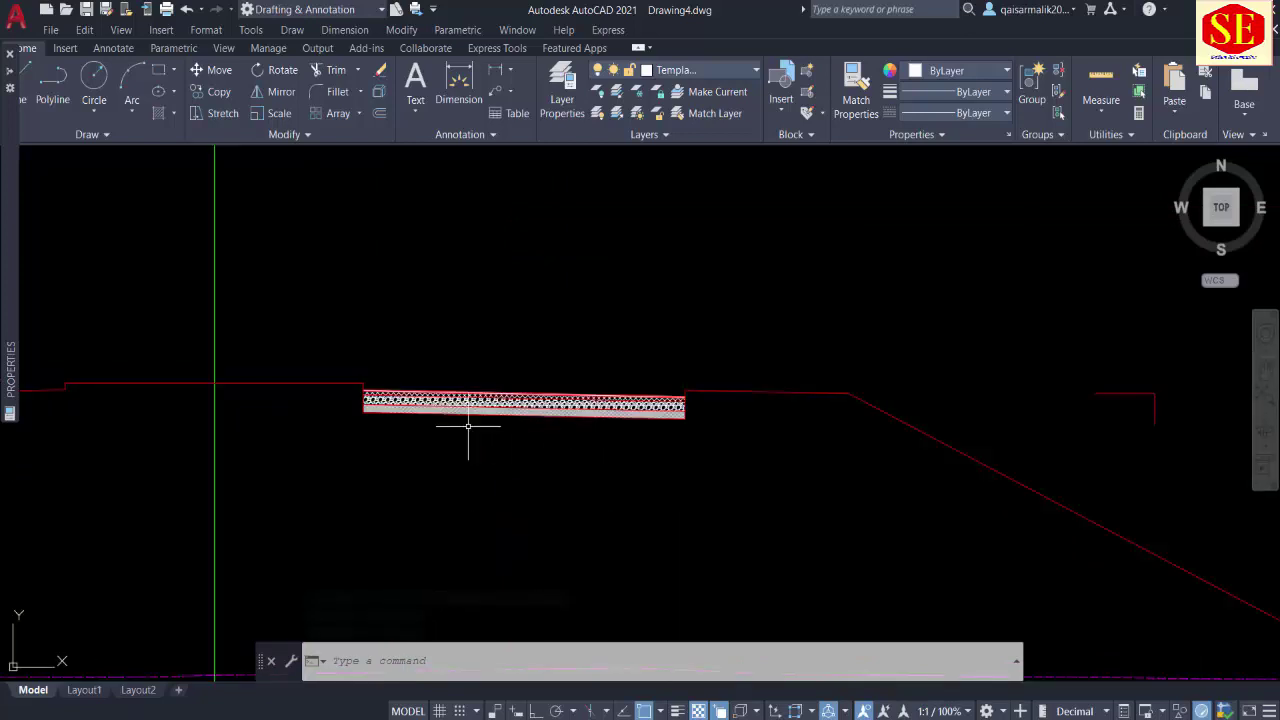
{"action": "middle_click_drag", "start_coordinate": [523, 420], "coordinate": [960, 412]}
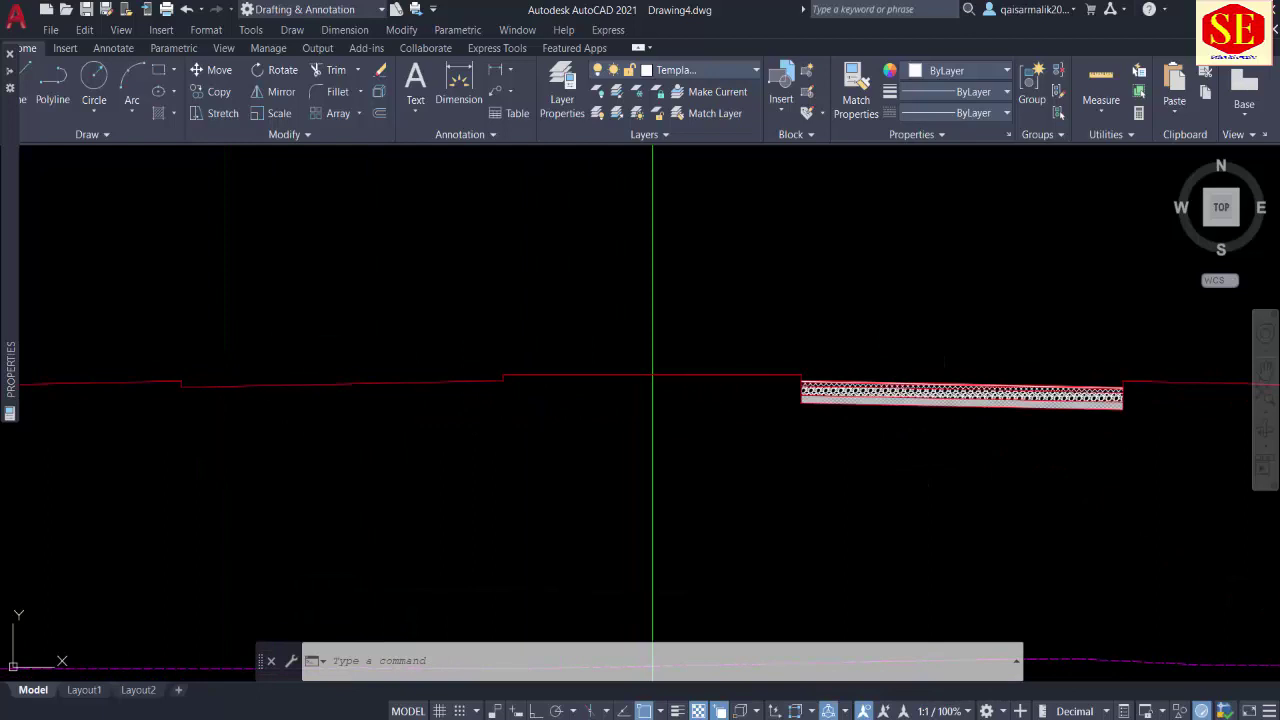
{"action": "key", "text": "Escape"}
{"action": "key", "text": "Escape"}
{"action": "type", "text": "m"}
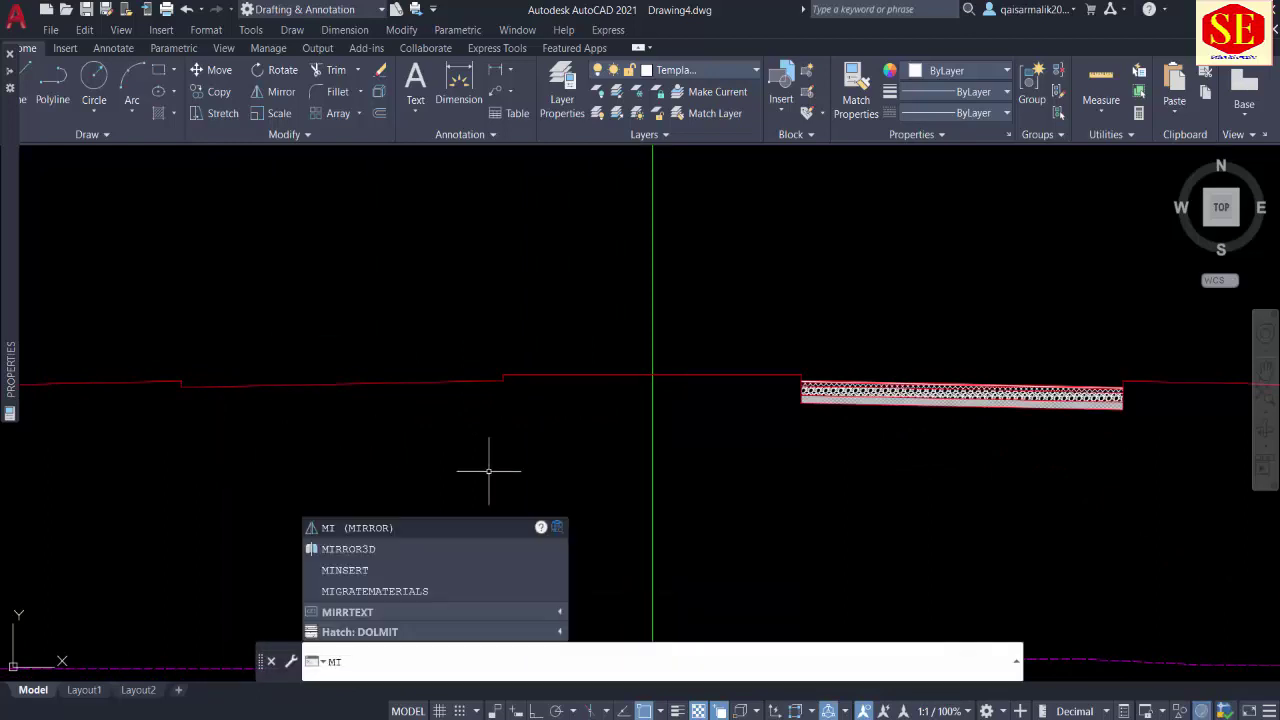
{"action": "key", "text": "Return"}
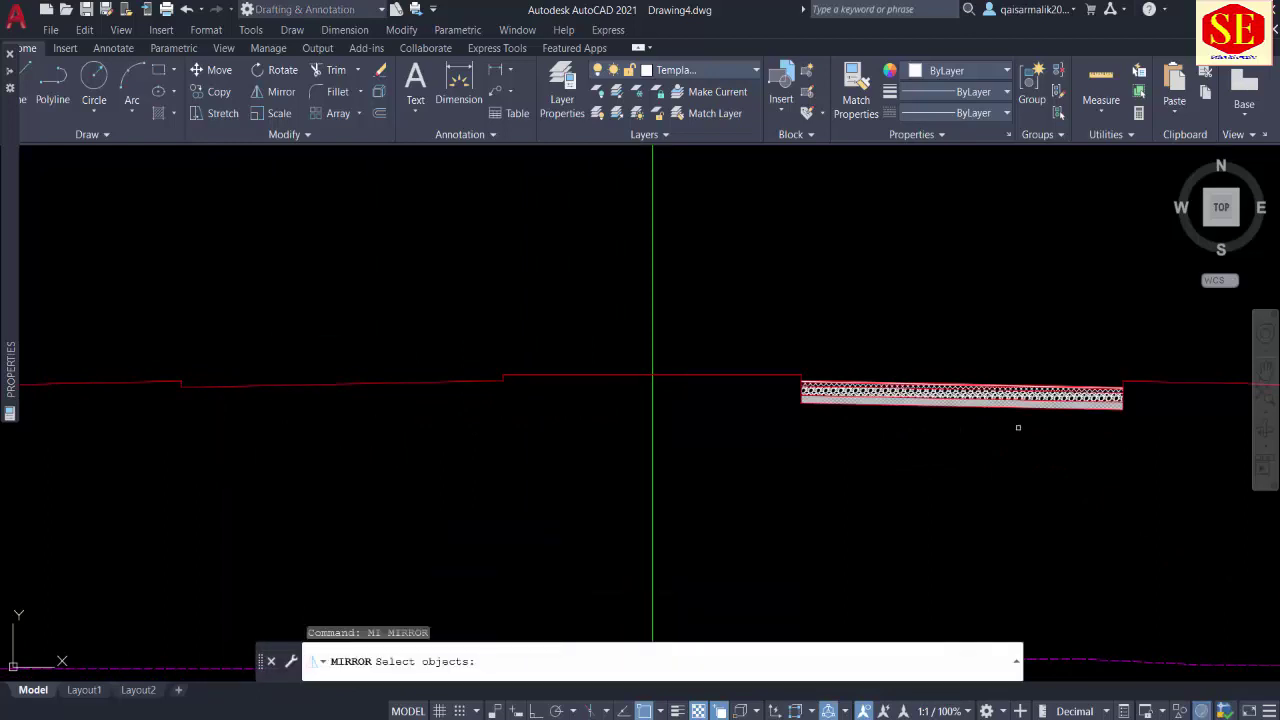
{"action": "left_click", "coordinate": [1018, 427]}
{"action": "left_click", "coordinate": [962, 340]}
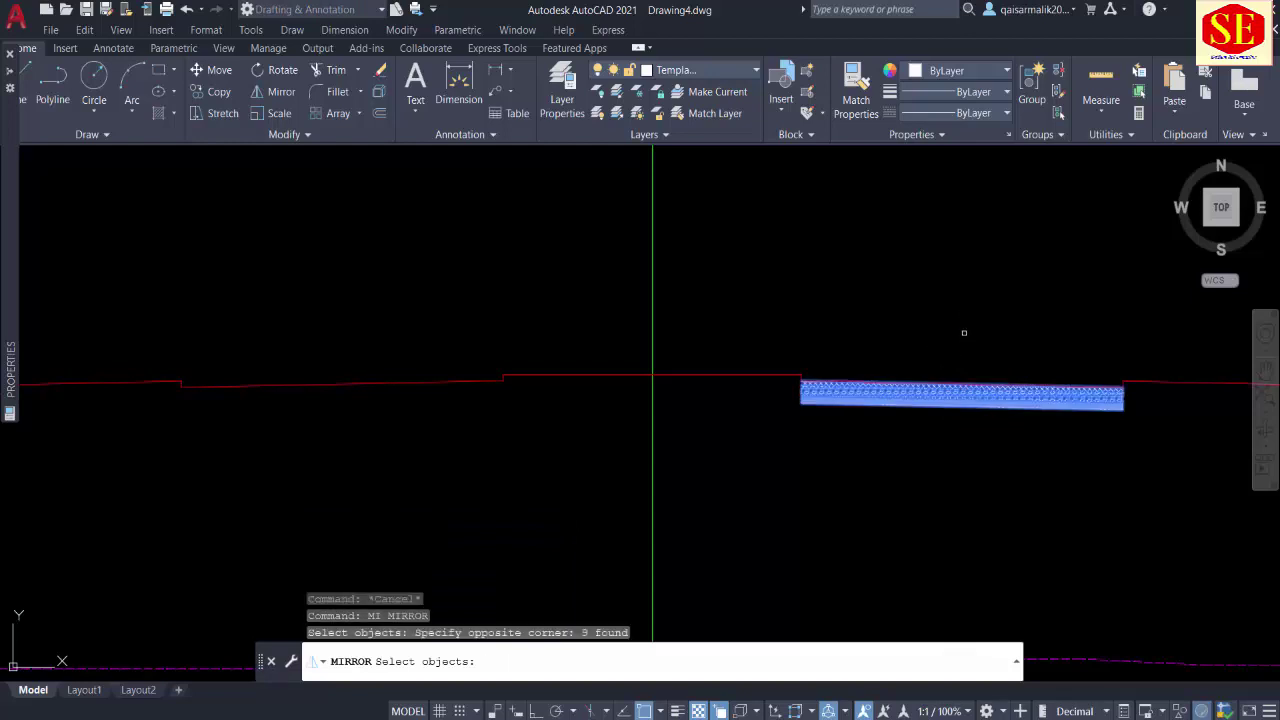
{"action": "key", "text": "Return"}
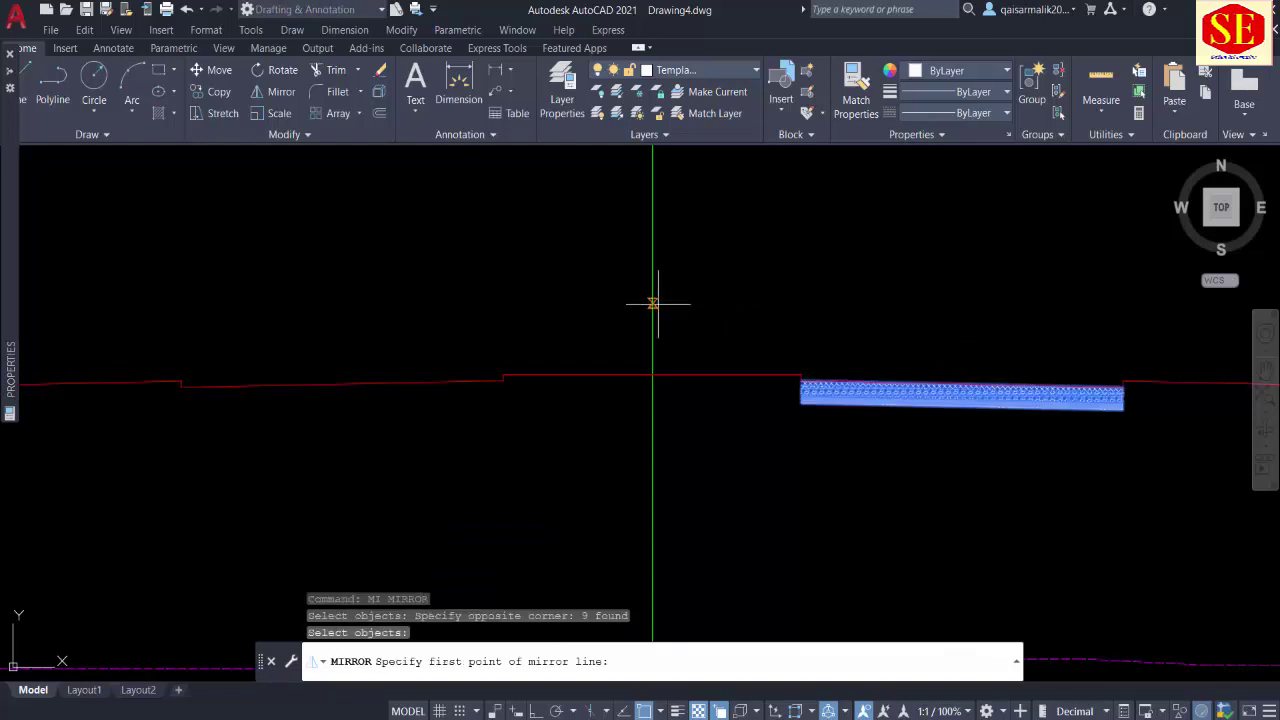
Step: Mirror the strip about two points on the green centreline, keeping the original
{"action": "left_click", "coordinate": [652, 374]}
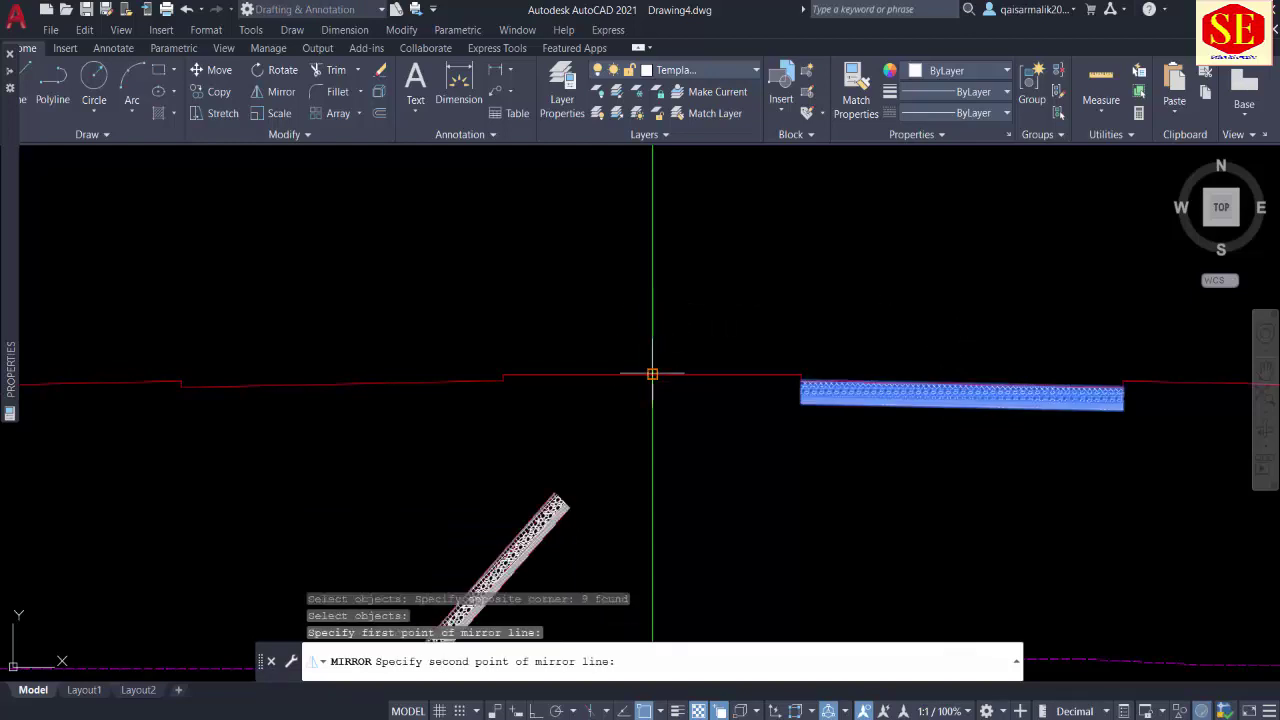
{"action": "scroll", "coordinate": [652, 374], "scroll_direction": "down", "scroll_amount": 2}
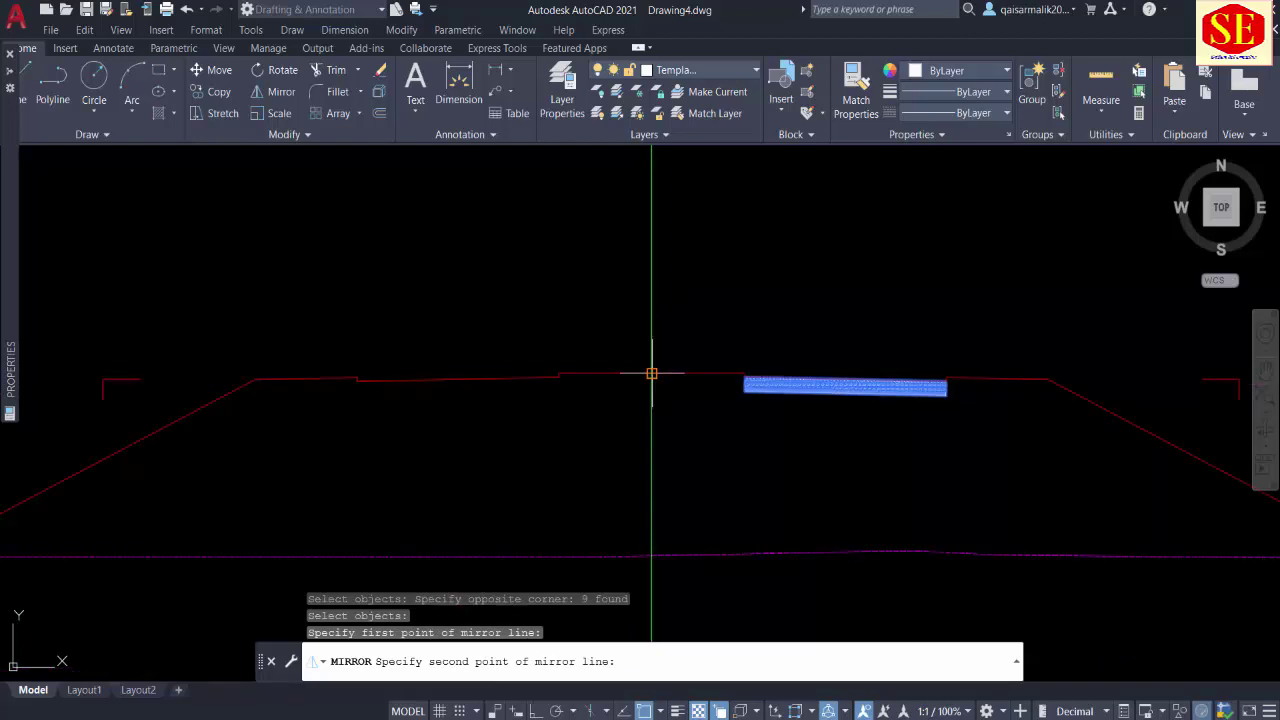
{"action": "left_click", "coordinate": [652, 552]}
{"action": "right_click", "coordinate": [654, 380]}
{"action": "left_click", "coordinate": [698, 388]}
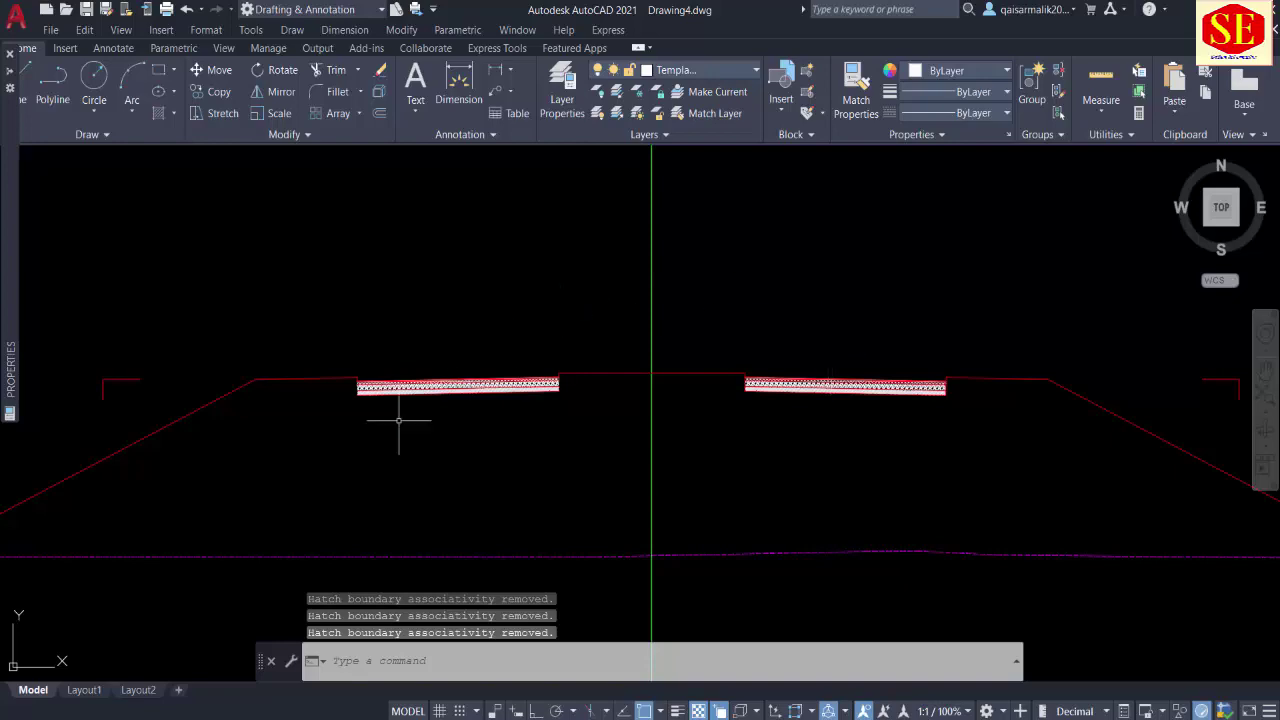
{"action": "scroll", "coordinate": [350, 375], "scroll_direction": "up", "scroll_amount": 3}
{"action": "scroll", "coordinate": [398, 353], "scroll_direction": "up", "scroll_amount": 3}
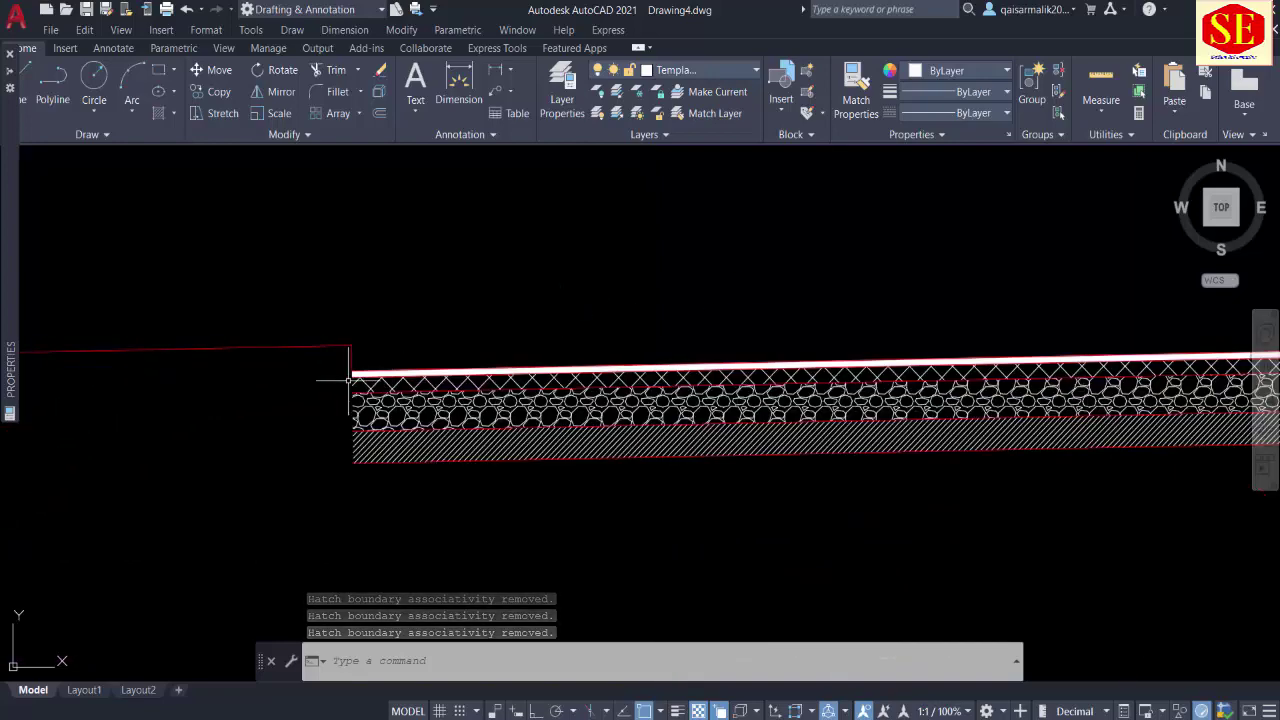
{"action": "key", "text": "Escape"}
{"action": "scroll", "coordinate": [350, 350], "scroll_direction": "down", "scroll_amount": 3}
{"action": "scroll", "coordinate": [358, 351], "scroll_direction": "up", "scroll_amount": 4}
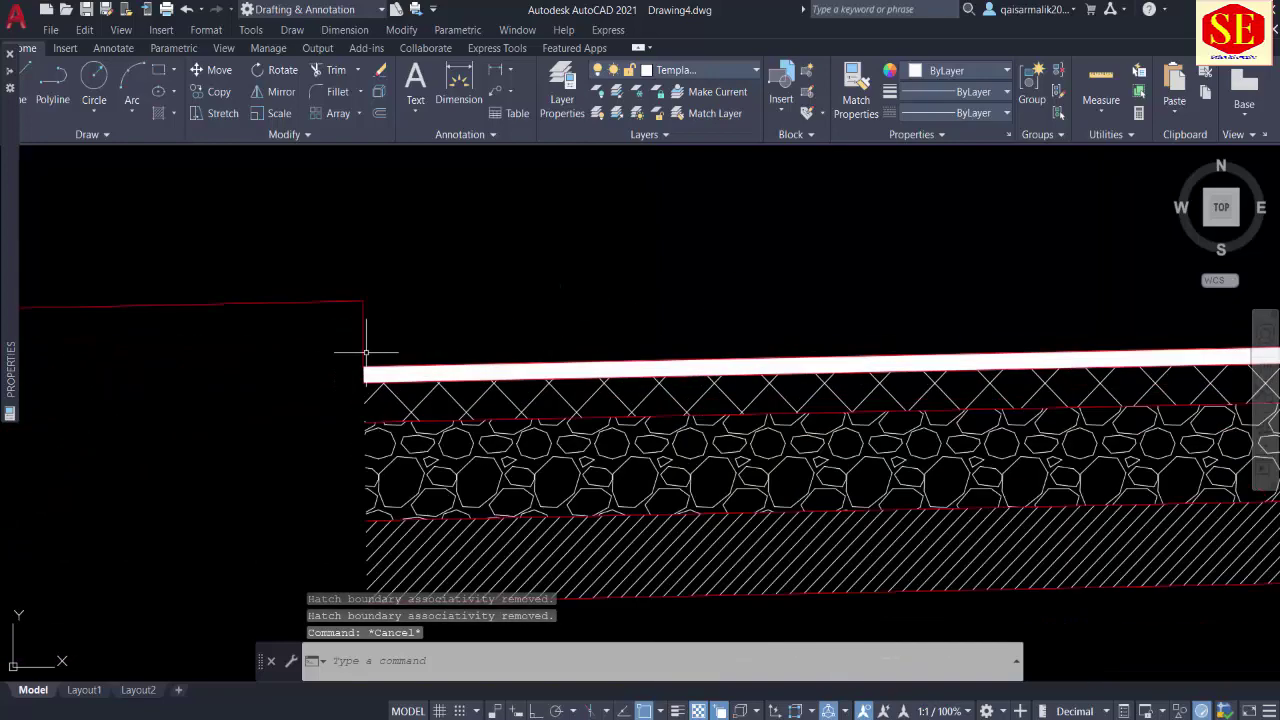
{"action": "left_click", "coordinate": [360, 350]}
{"action": "key", "text": "Escape"}
{"action": "left_click", "coordinate": [362, 352]}
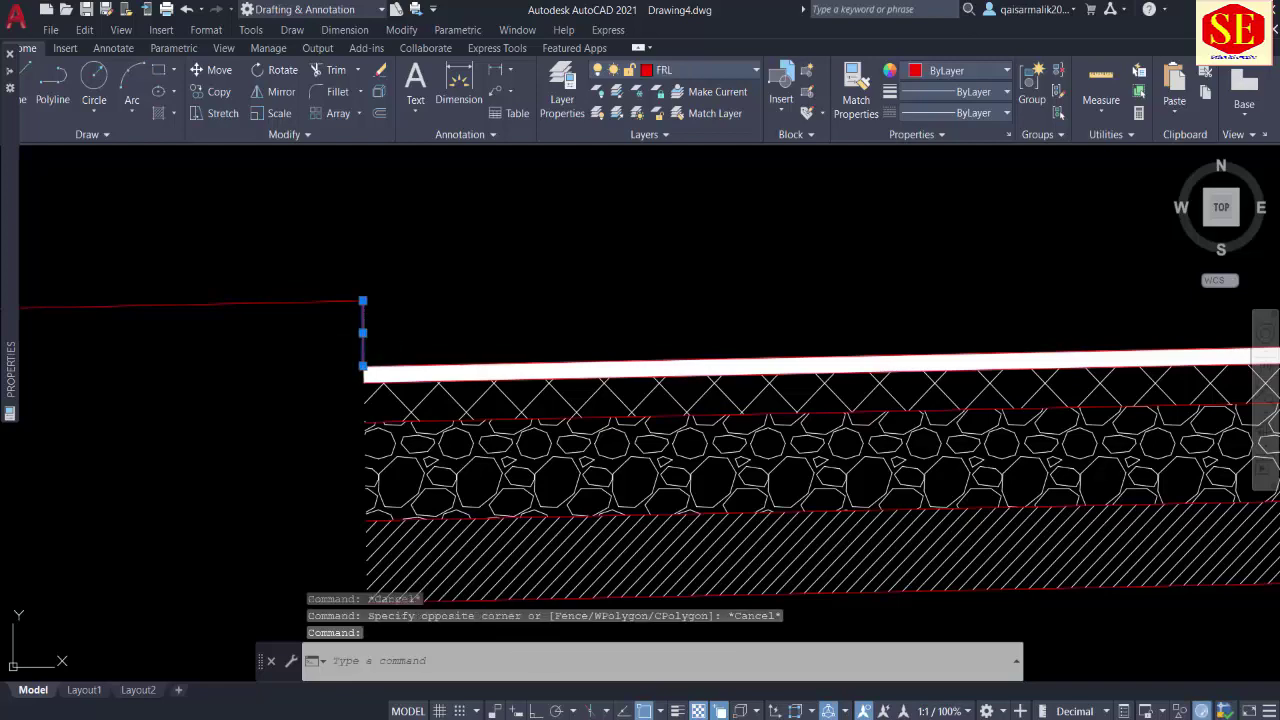
{"action": "left_click", "coordinate": [362, 333]}
{"action": "middle_click_drag", "start_coordinate": [357, 466], "coordinate": [375, 379]}
{"action": "key", "text": "Escape"}
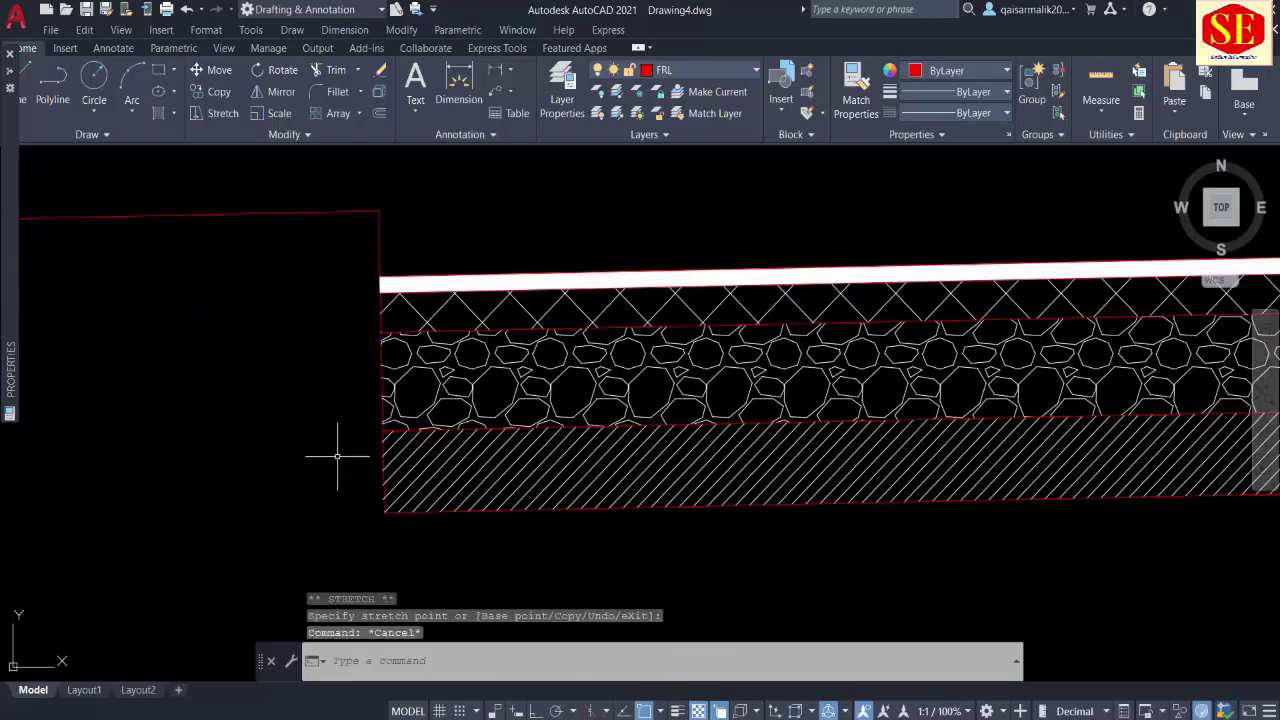
{"action": "scroll", "coordinate": [337, 456], "scroll_direction": "down", "scroll_amount": 3}
{"action": "middle_click_drag", "start_coordinate": [1150, 390], "coordinate": [663, 400]}
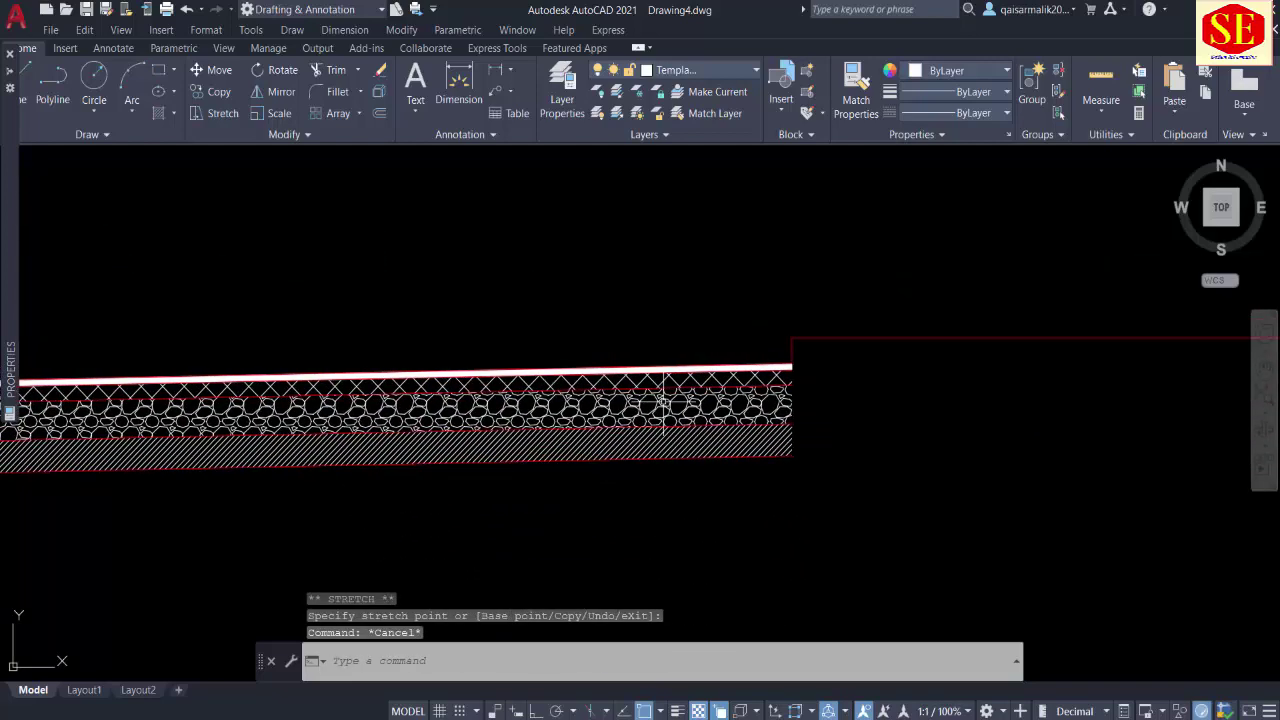
{"action": "left_click", "coordinate": [797, 351]}
{"action": "left_click", "coordinate": [800, 358]}
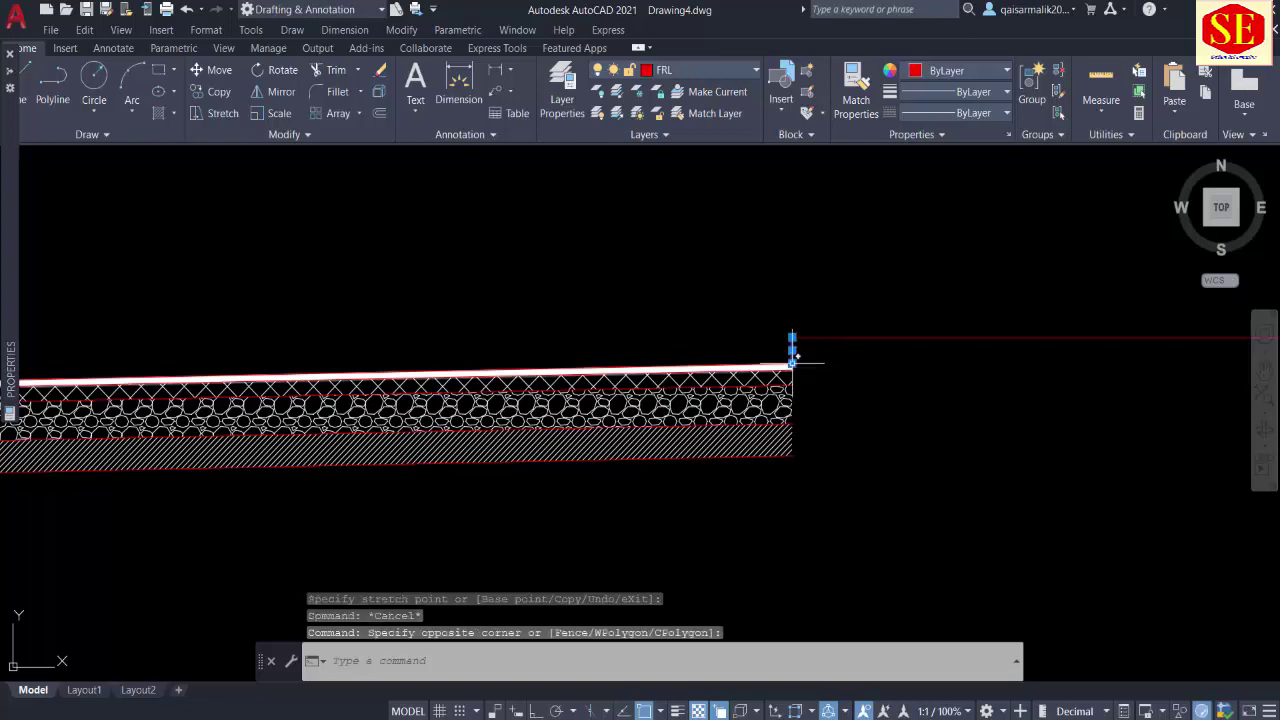
{"action": "left_click", "coordinate": [792, 361]}
{"action": "key", "text": "Escape"}
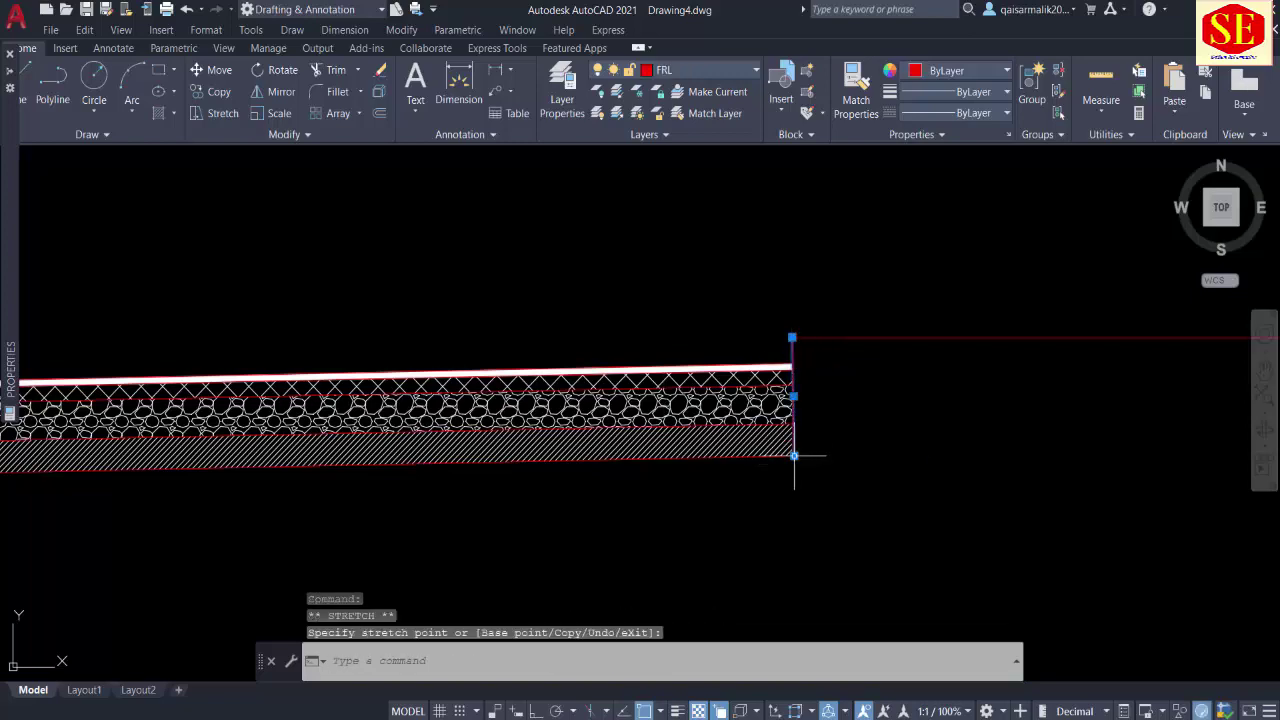
{"action": "scroll", "coordinate": [760, 365], "scroll_direction": "down", "scroll_amount": 3}
{"action": "scroll", "coordinate": [762, 352], "scroll_direction": "down", "scroll_amount": 2}
{"action": "key", "text": "Escape"}
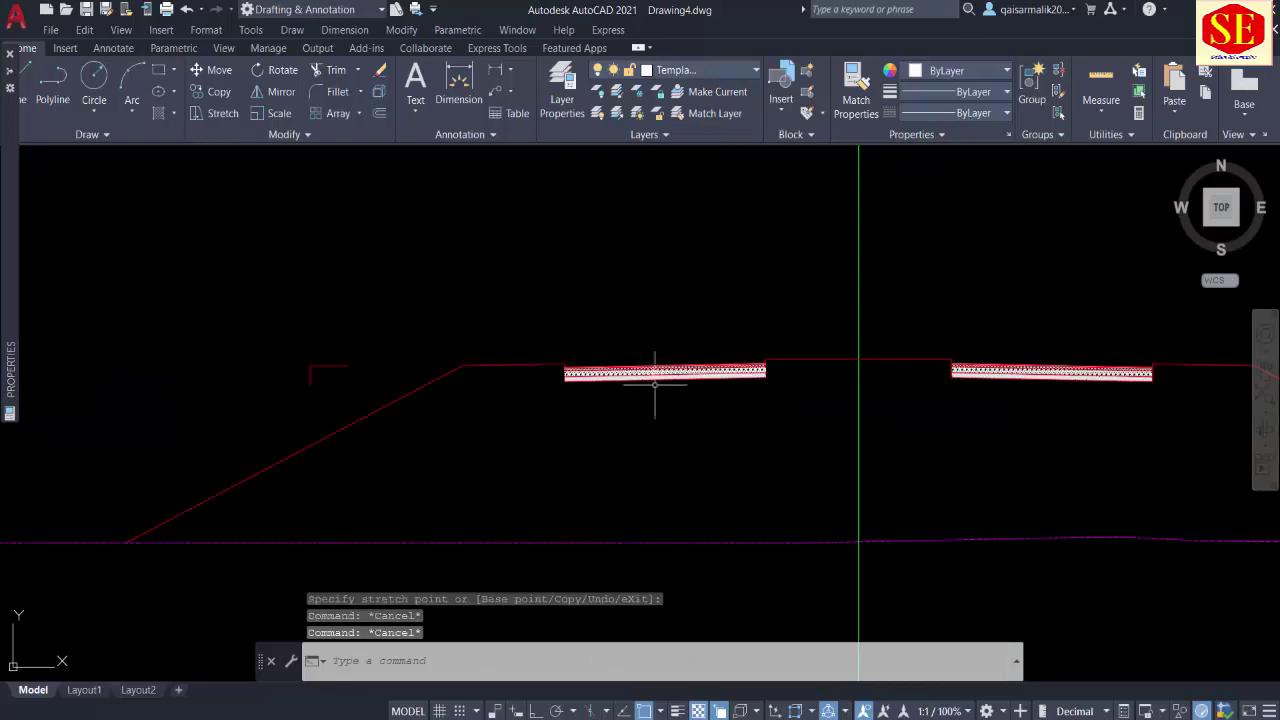
{"action": "scroll", "coordinate": [658, 362], "scroll_direction": "up", "scroll_amount": 4}
{"action": "left_click", "coordinate": [675, 80]}
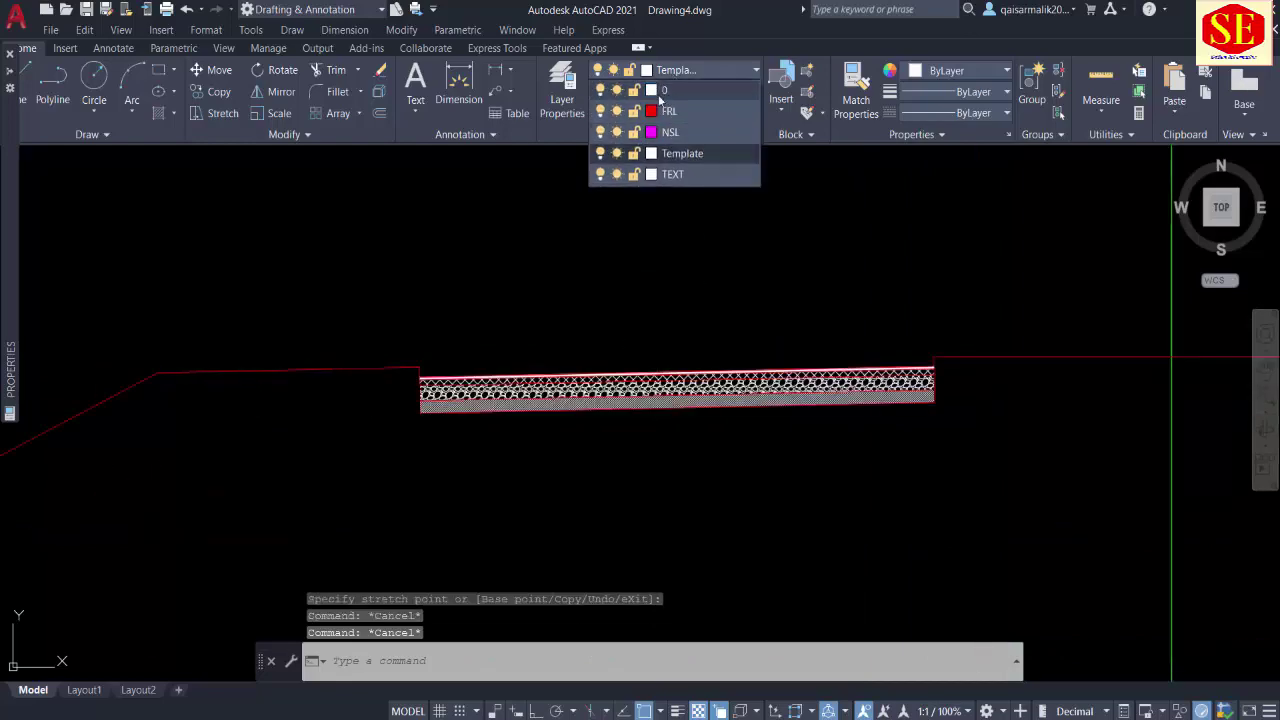
{"action": "left_click", "coordinate": [700, 387]}
{"action": "middle_click_drag", "start_coordinate": [757, 351], "coordinate": [272, 400]}
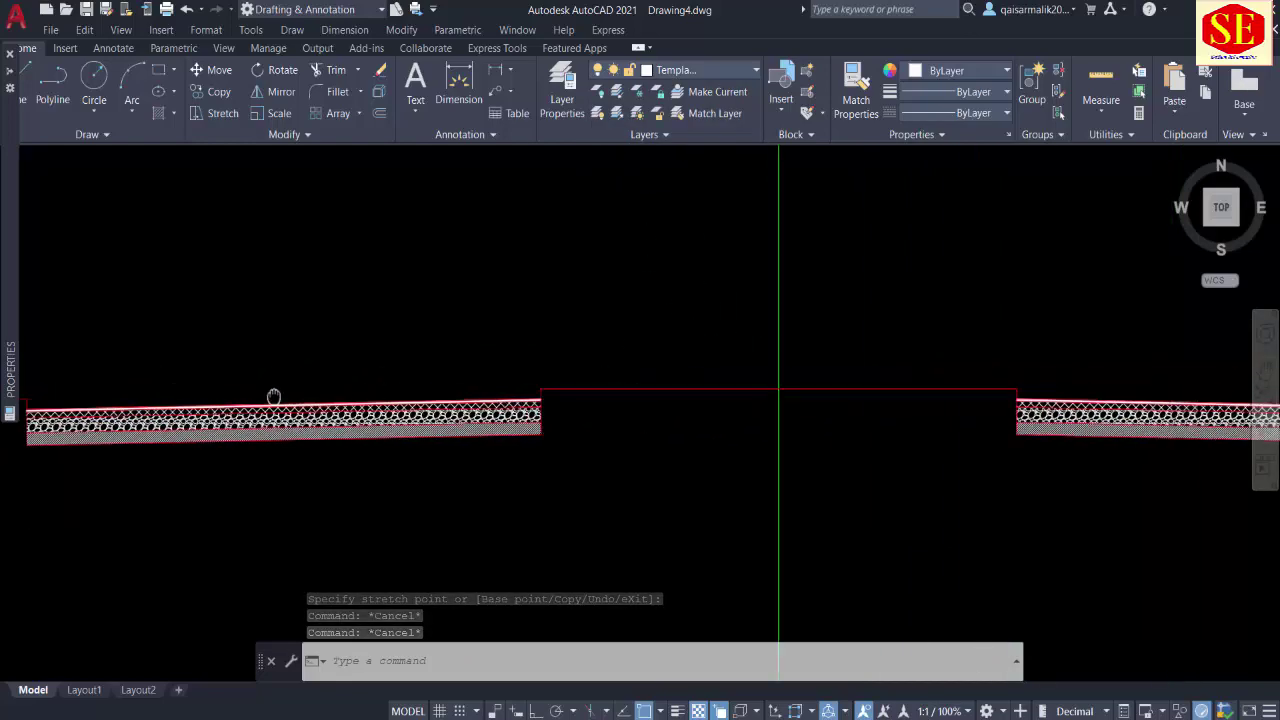
{"action": "scroll", "coordinate": [672, 380], "scroll_direction": "down", "scroll_amount": 4}
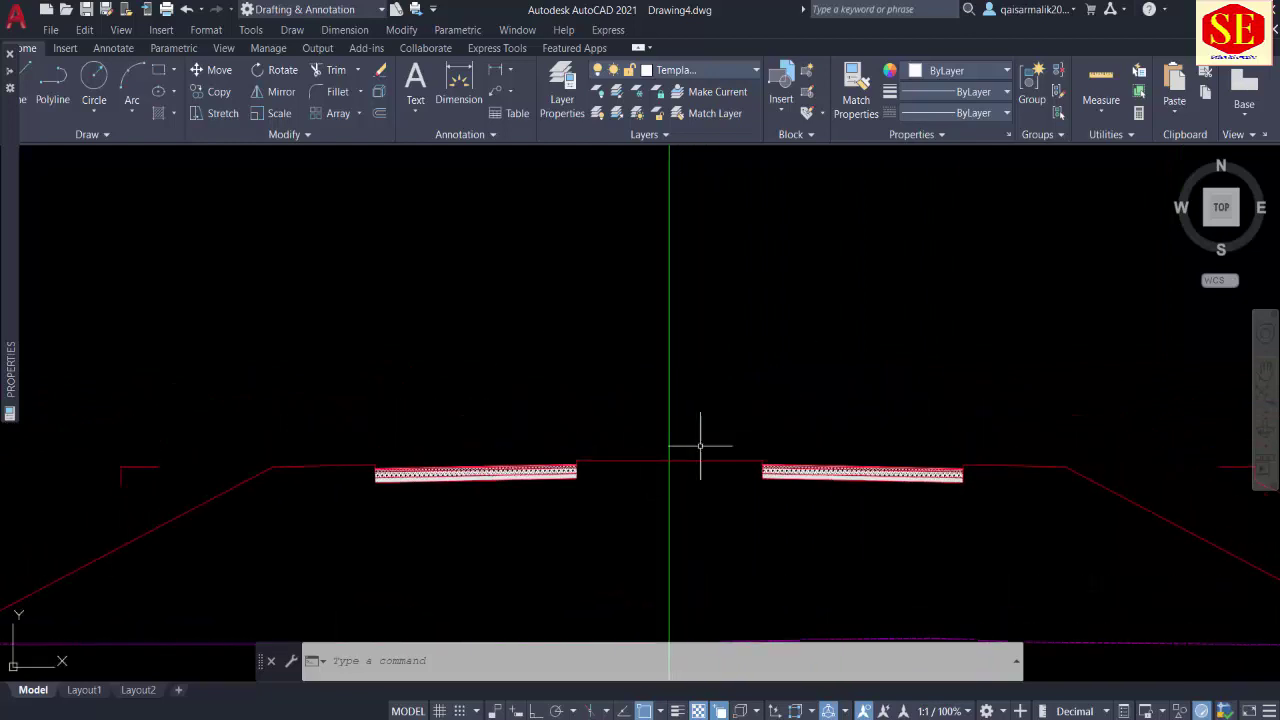
{"action": "scroll", "coordinate": [602, 488], "scroll_direction": "up", "scroll_amount": 4}
{"action": "scroll", "coordinate": [680, 367], "scroll_direction": "down", "scroll_amount": 4}
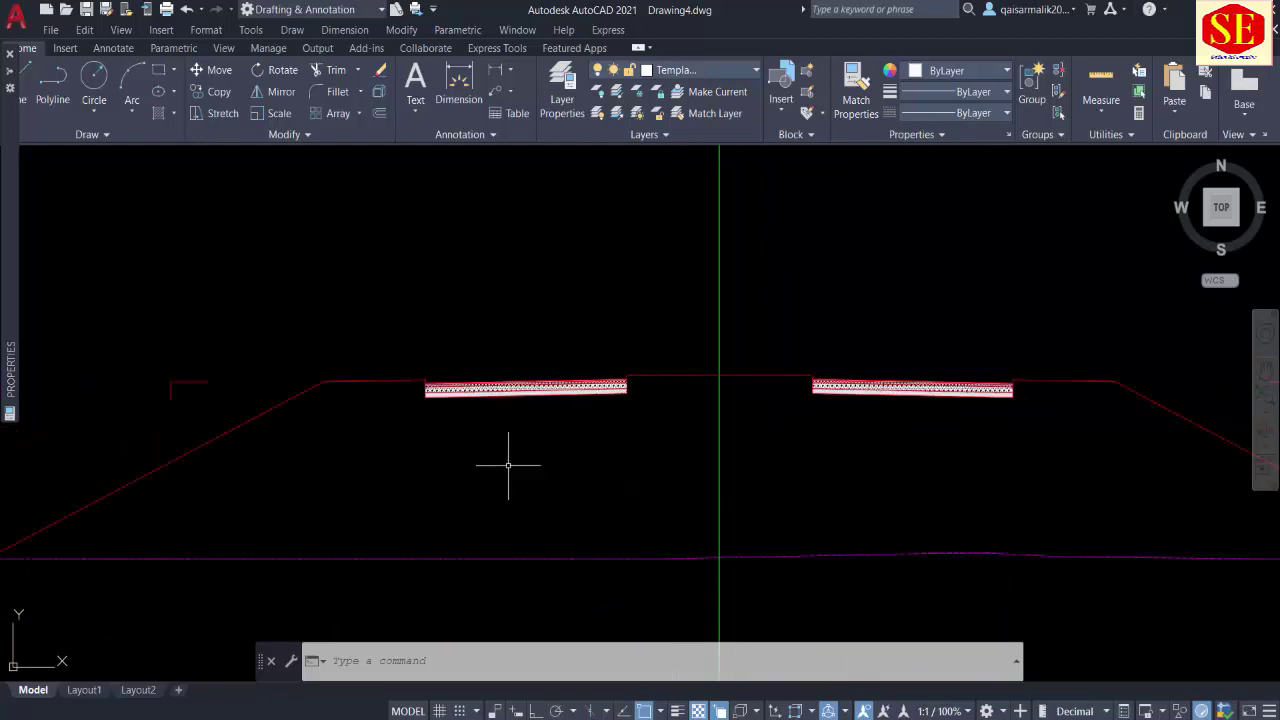
{"action": "scroll", "coordinate": [637, 414], "scroll_direction": "up", "scroll_amount": 2}
{"action": "middle_click_drag", "start_coordinate": [530, 556], "coordinate": [600, 454]}
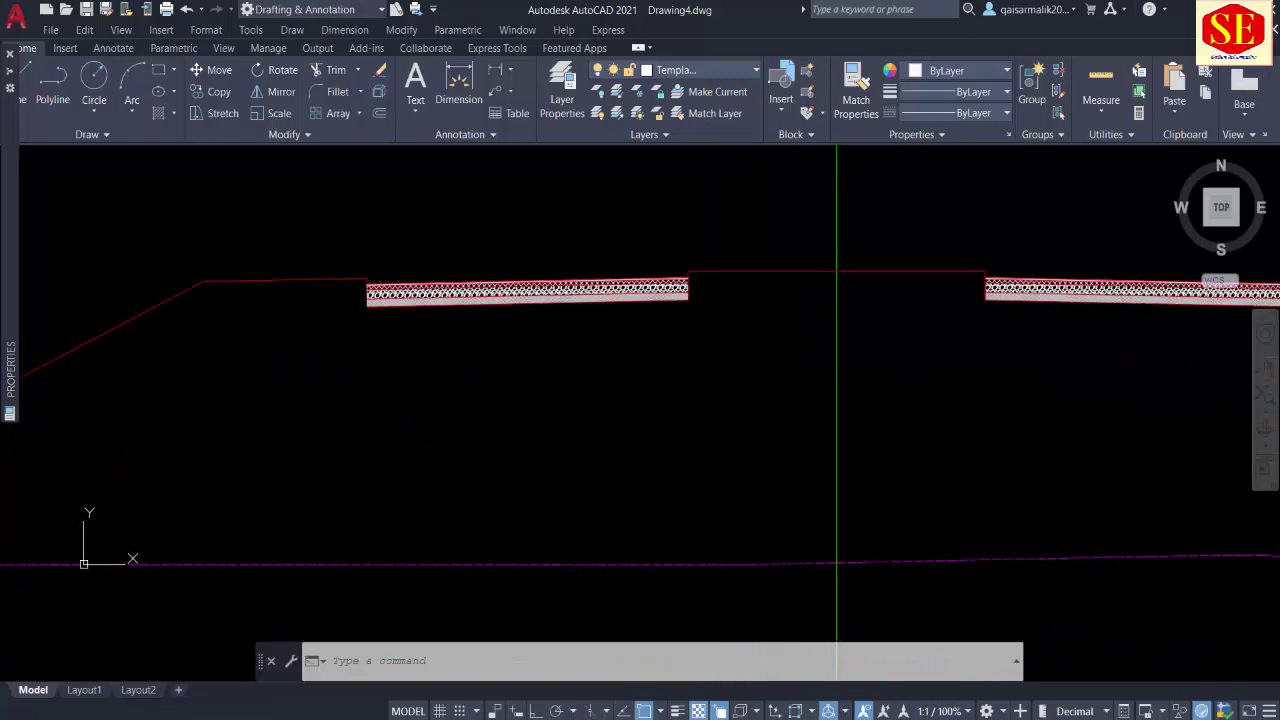
{"action": "scroll", "coordinate": [503, 383], "scroll_direction": "up", "scroll_amount": 2}
{"action": "scroll", "coordinate": [759, 396], "scroll_direction": "down", "scroll_amount": 4}
{"action": "mouse_move", "coordinate": [781, 425]}
{"action": "middle_mouse_down"}
{"action": "mouse_move", "coordinate": [480, 406]}
{"action": "mouse_move", "coordinate": [426, 420]}
{"action": "middle_mouse_up"}
{"action": "scroll", "coordinate": [756, 415], "scroll_direction": "down", "scroll_amount": 4}
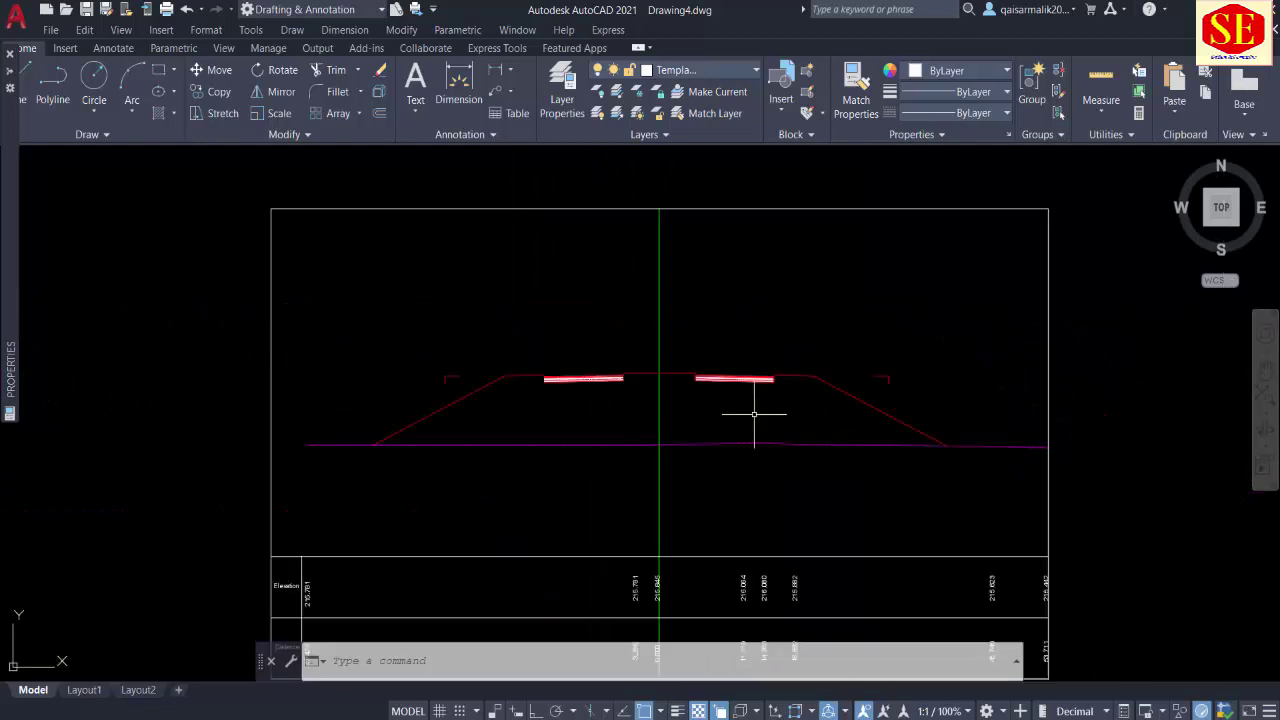
{"action": "scroll", "coordinate": [780, 370], "scroll_direction": "up", "scroll_amount": 2}
{"action": "scroll", "coordinate": [737, 360], "scroll_direction": "up", "scroll_amount": 4}
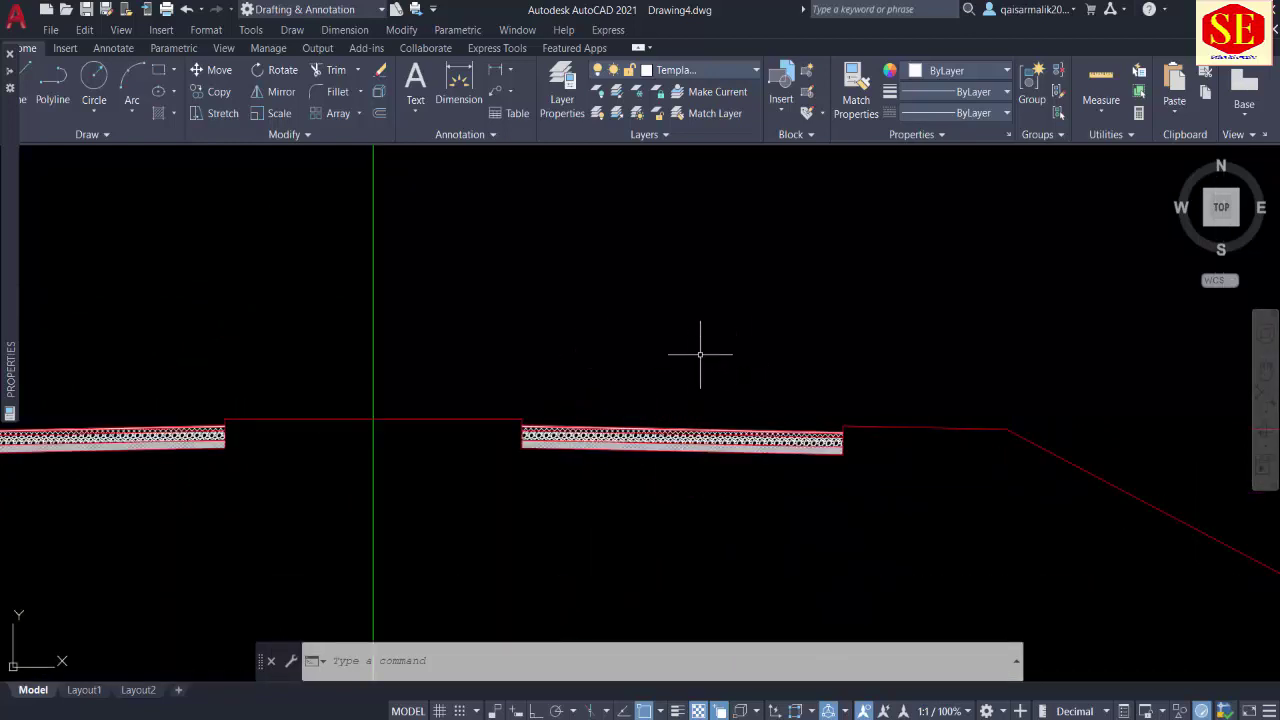
{"action": "scroll", "coordinate": [643, 407], "scroll_direction": "up", "scroll_amount": 2}
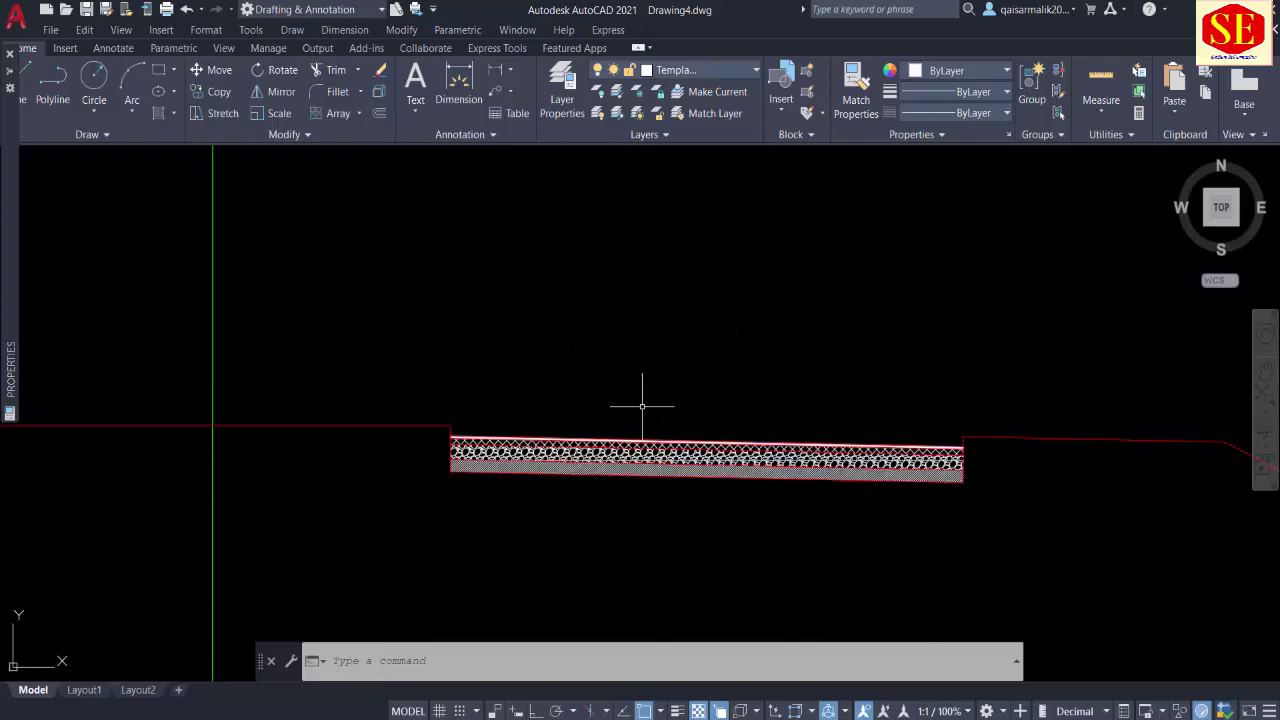
Step: Draw a rightward leader arrow above the right pavement and set its arrow size to 0.5
{"action": "type", "text": "l"}
{"action": "key", "text": "Return"}
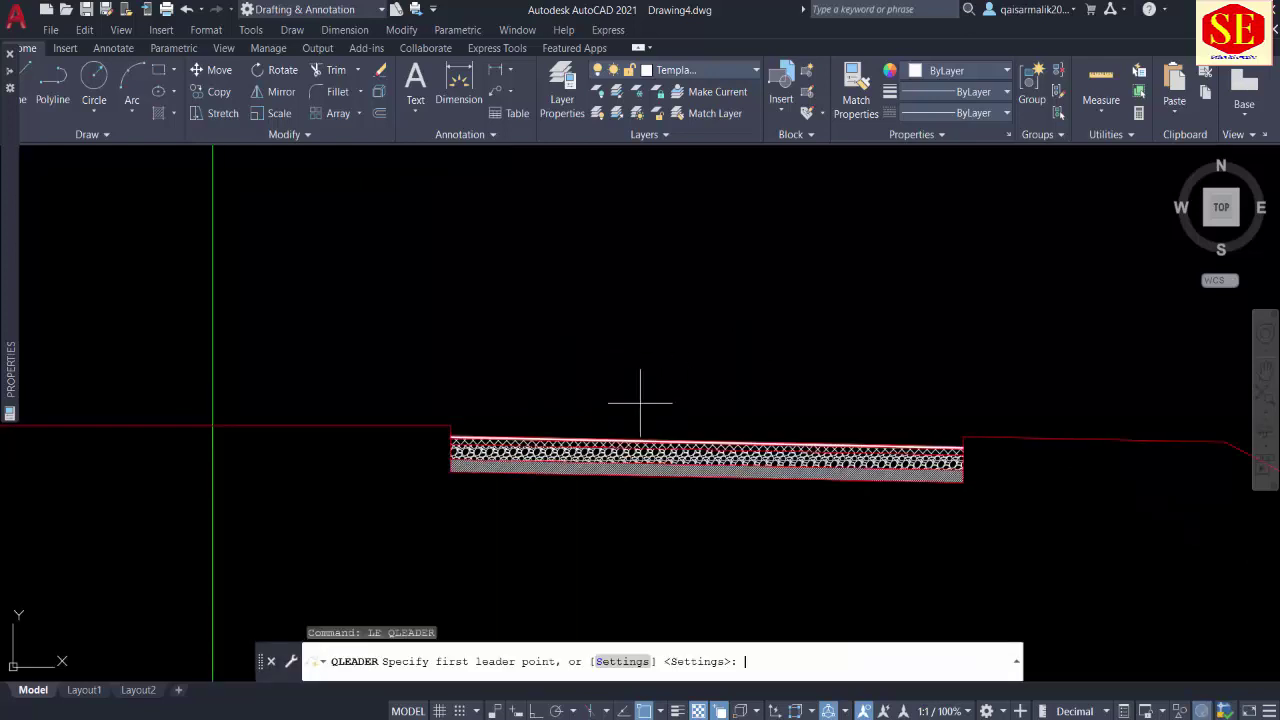
{"action": "left_click", "coordinate": [775, 420]}
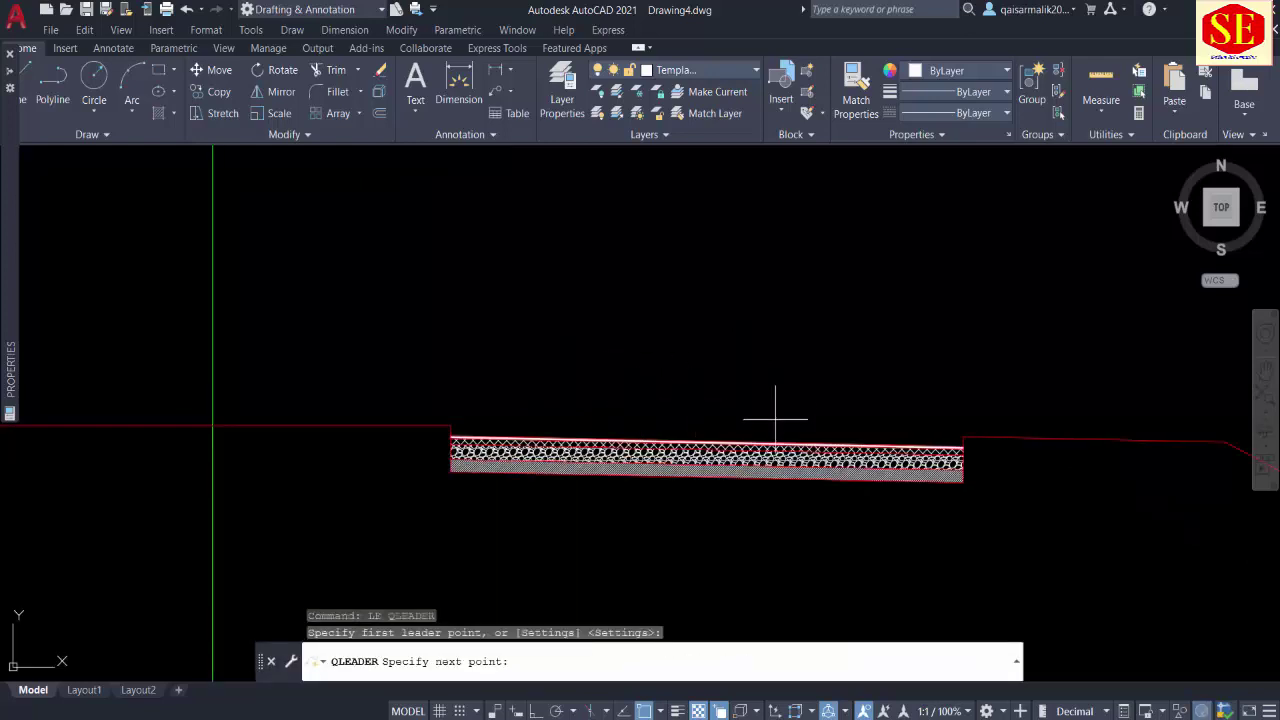
{"action": "left_click", "coordinate": [711, 419]}
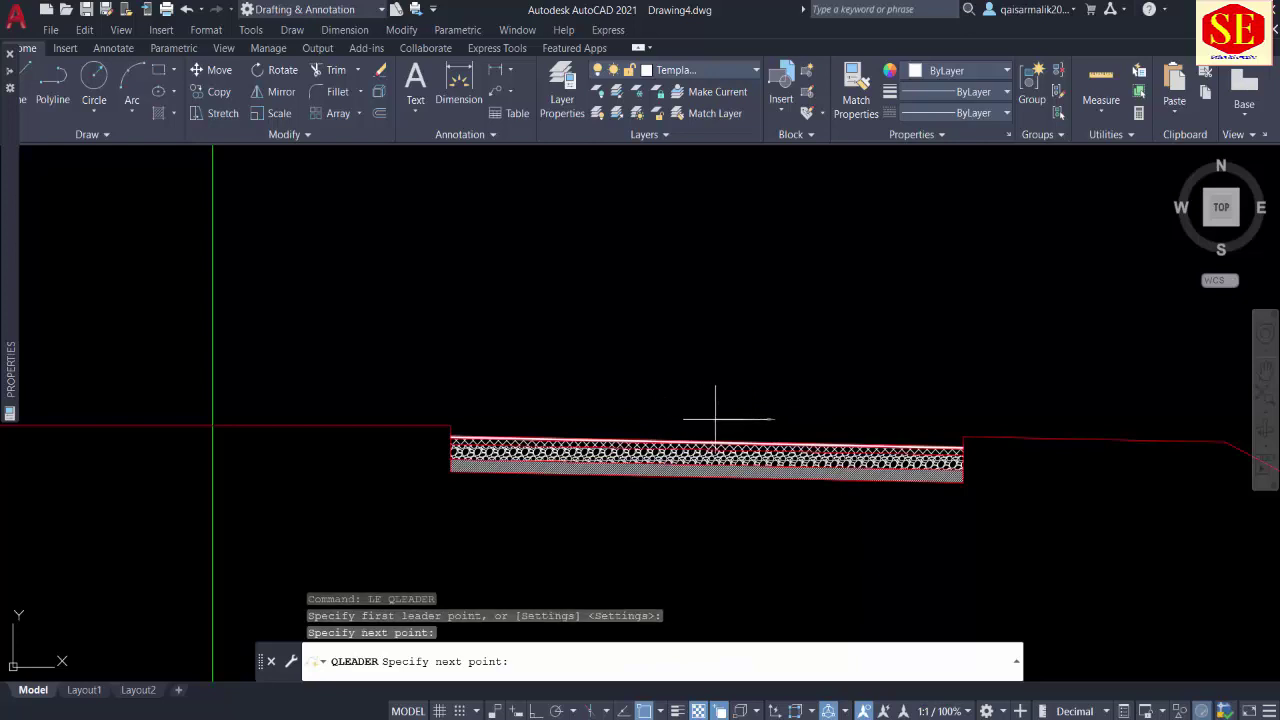
{"action": "key", "text": "Escape"}
{"action": "left_click", "coordinate": [750, 419]}
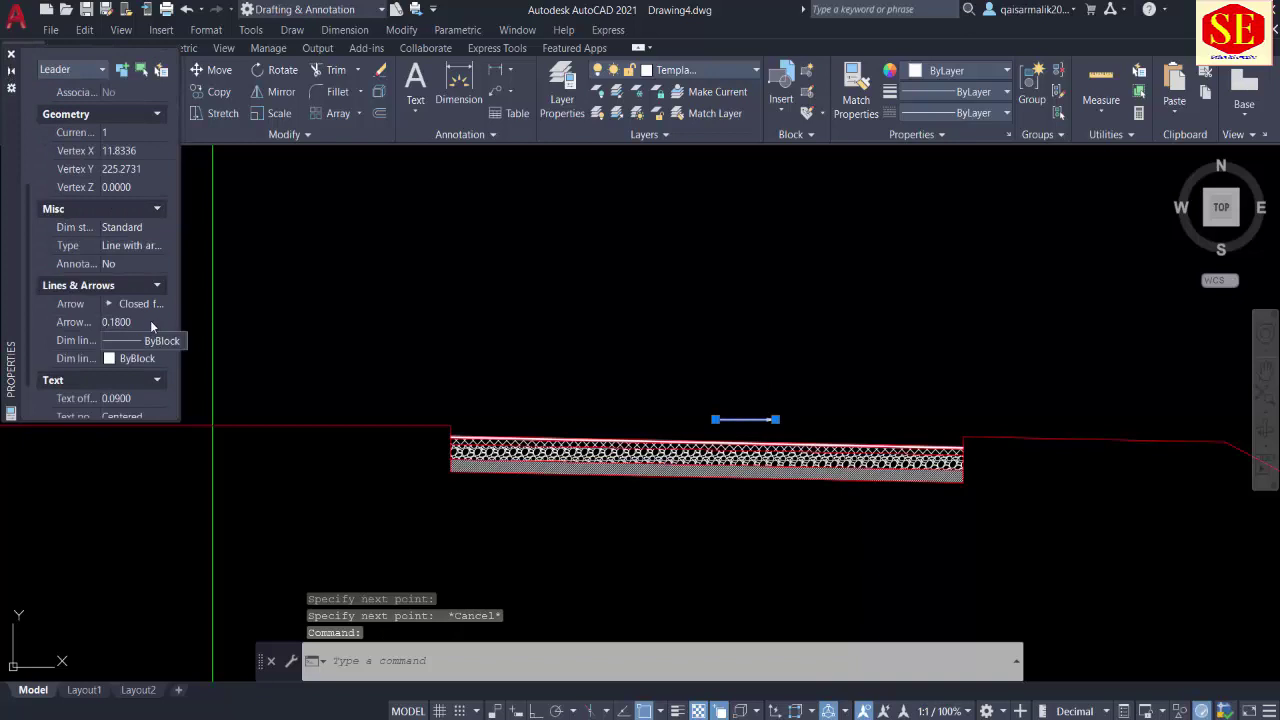
{"action": "type", "text": "0.5000"}
{"action": "key", "text": "Return"}
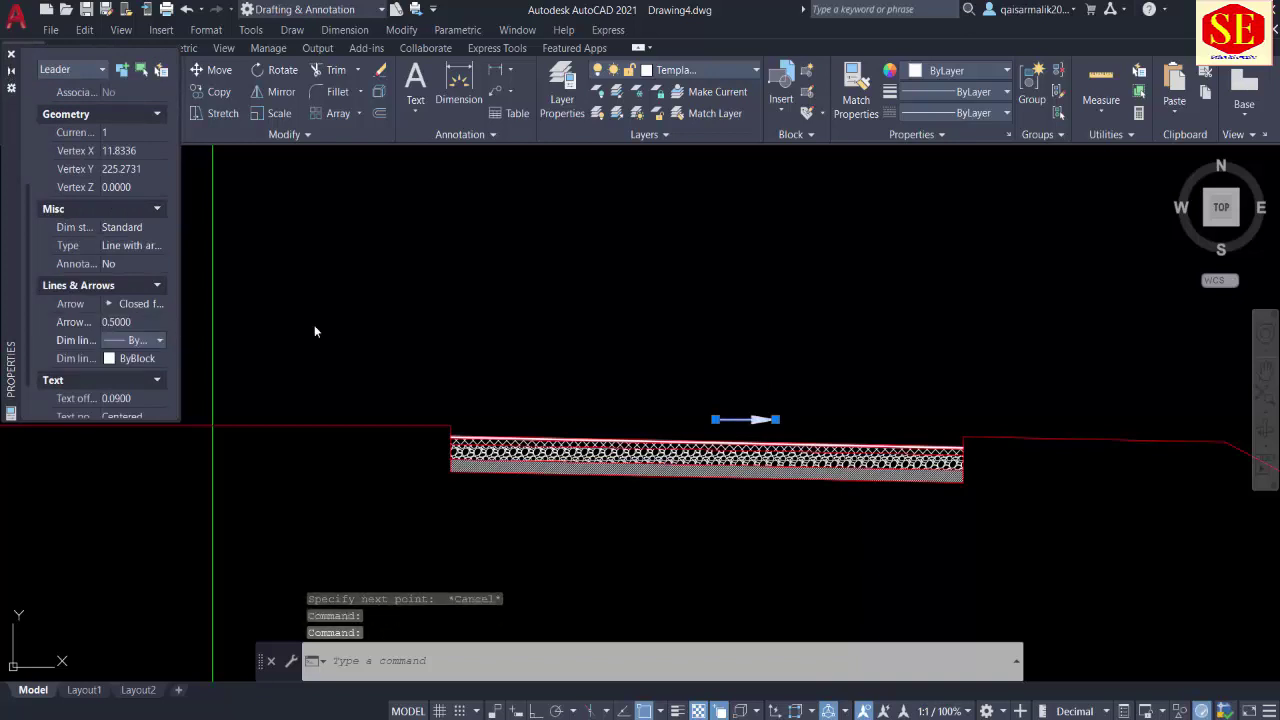
{"action": "key", "text": "Escape"}
{"action": "scroll", "coordinate": [781, 412], "scroll_direction": "up", "scroll_amount": 2}
Step: Add the multiline text label '-2%' above the arrow
{"action": "type", "text": "mt"}
{"action": "key", "text": "Return"}
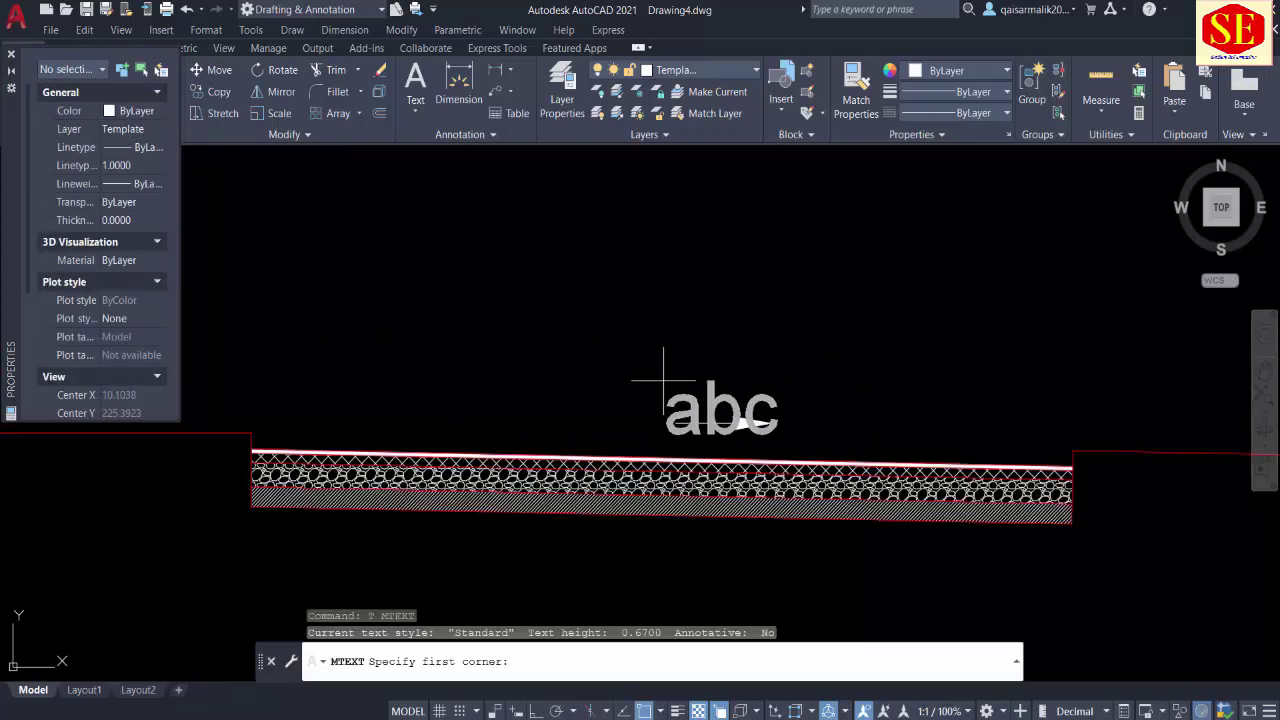
{"action": "left_click", "coordinate": [658, 330]}
{"action": "left_click", "coordinate": [843, 423]}
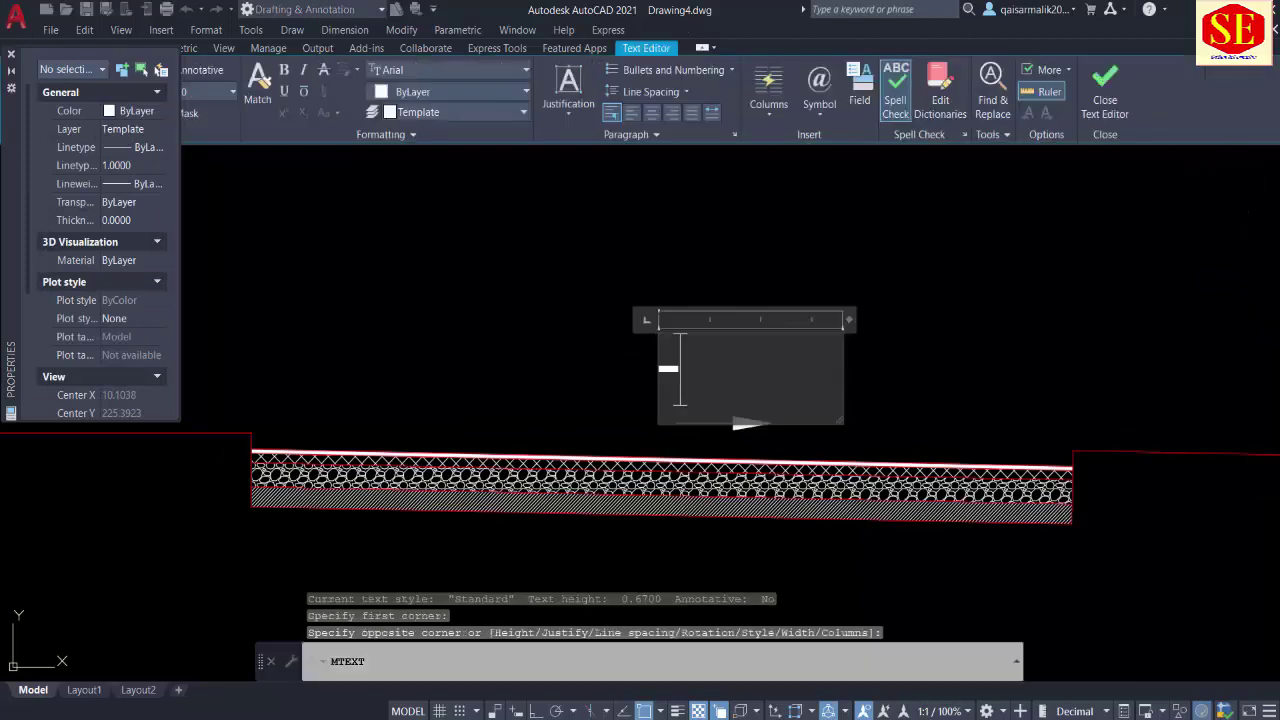
{"action": "type", "text": "2%"}
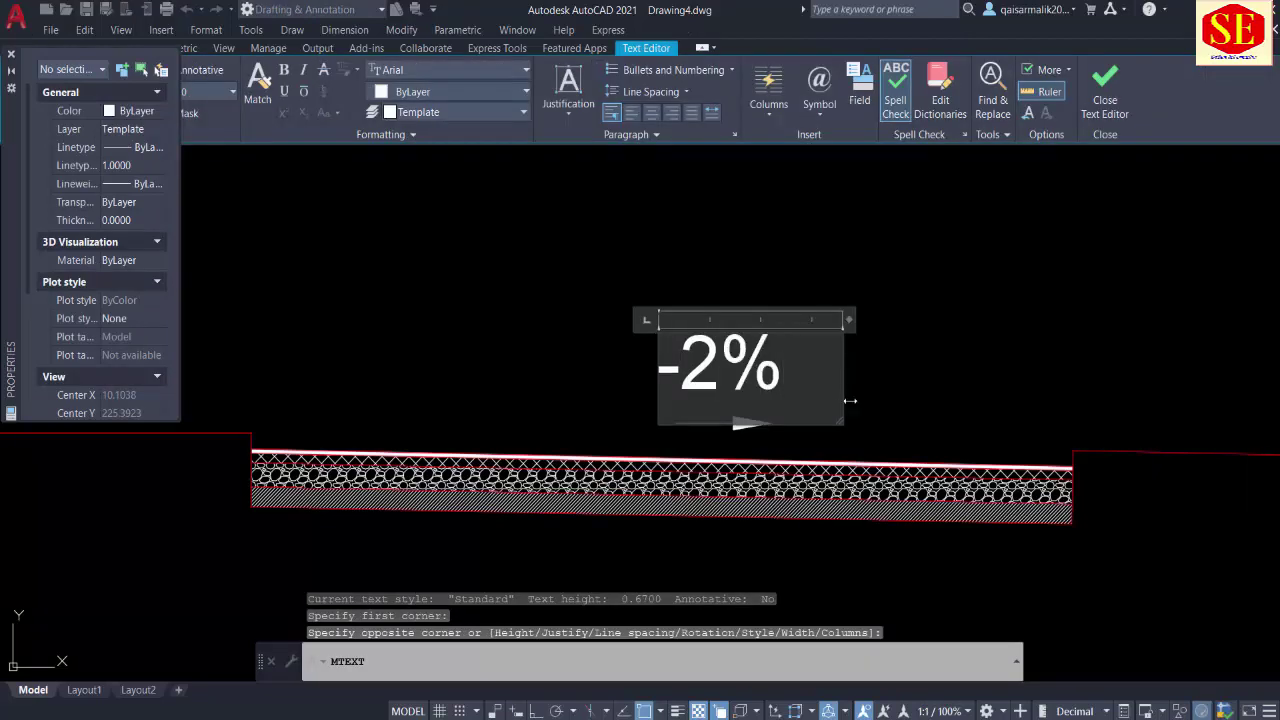
{"action": "key", "text": "Escape"}
{"action": "scroll", "coordinate": [761, 367], "scroll_direction": "down", "scroll_amount": 3}
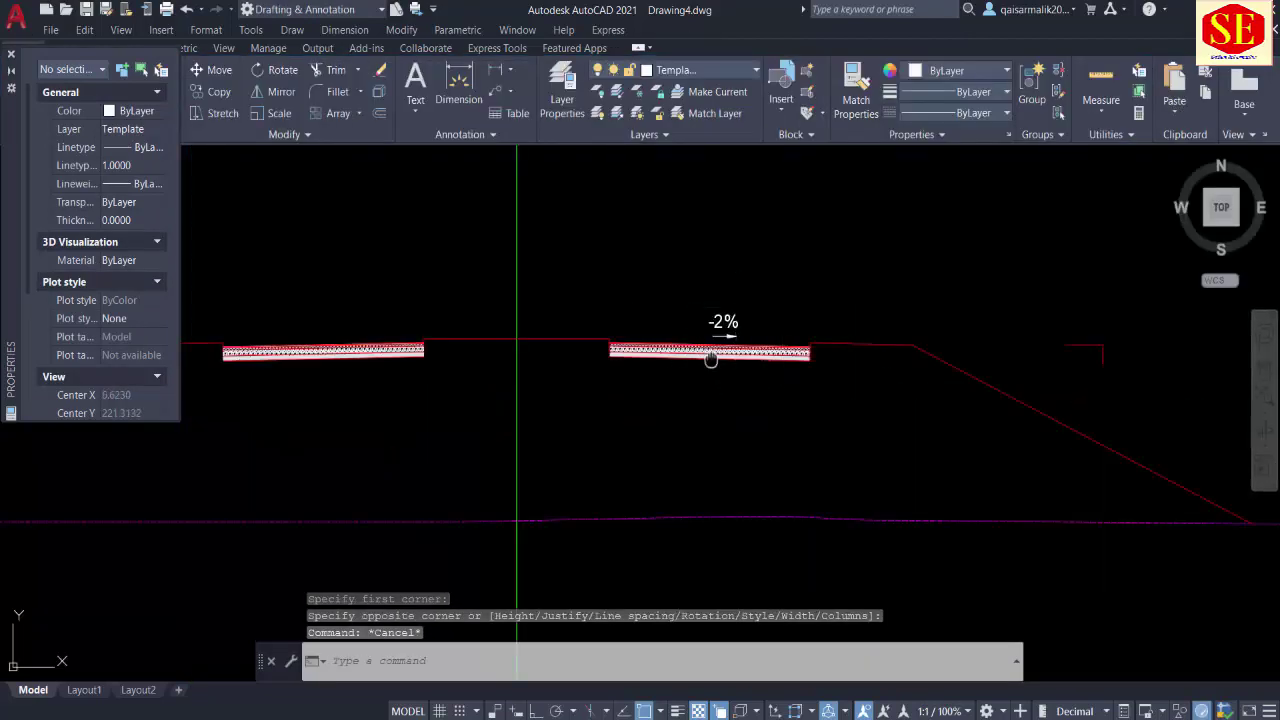
{"action": "middle_click_drag", "start_coordinate": [710, 358], "coordinate": [789, 356]}
Step: Change the -2% label's text height to 1 in Properties
{"action": "left_click", "coordinate": [800, 318]}
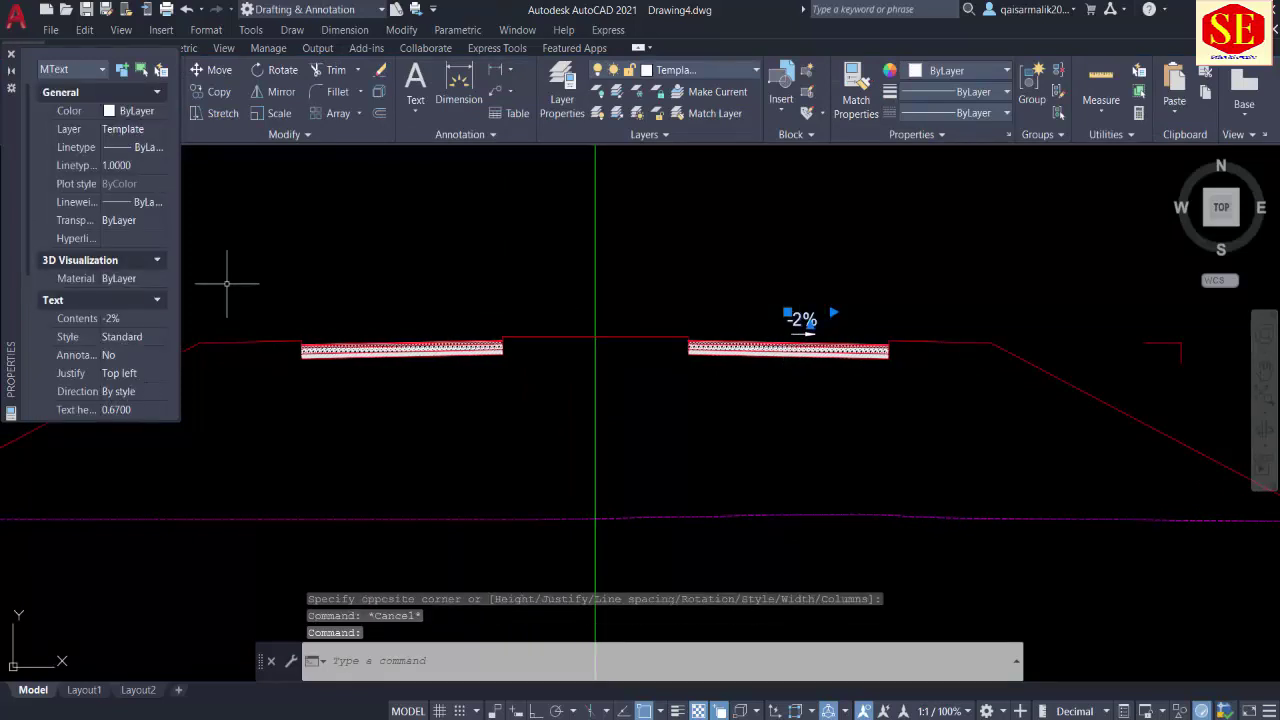
{"action": "left_click", "coordinate": [143, 410]}
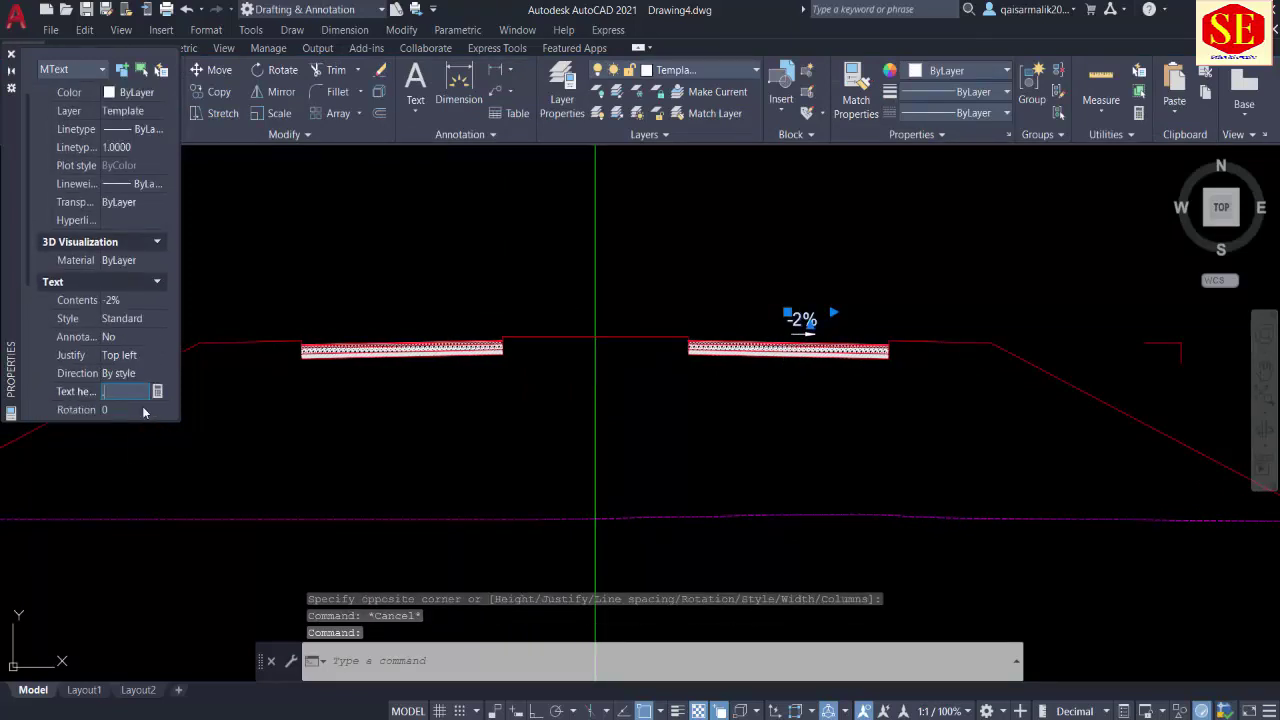
{"action": "type", "text": "1"}
{"action": "key", "text": "Return"}
{"action": "key", "text": "Escape"}
Step: Window-select the -2% label for a move, then cancel without moving it
{"action": "scroll", "coordinate": [790, 308], "scroll_direction": "up", "scroll_amount": 4}
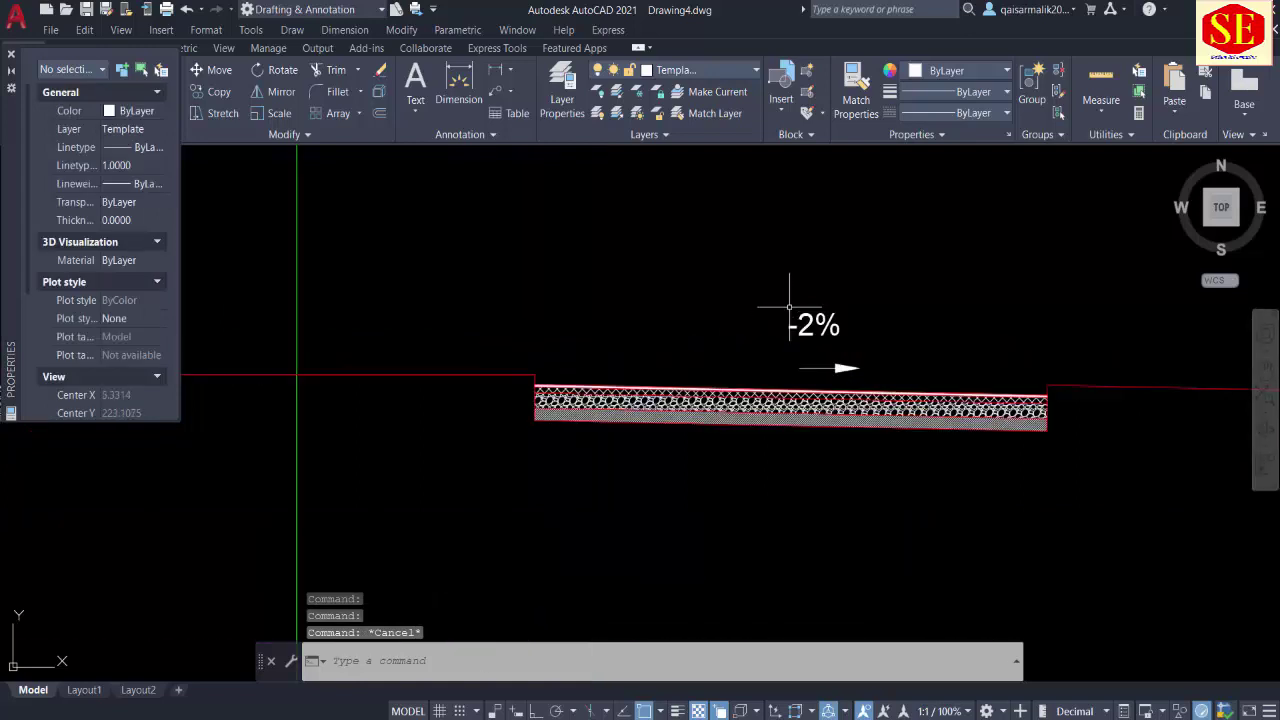
{"action": "type", "text": "m"}
{"action": "key", "text": "Return"}
{"action": "left_click", "coordinate": [796, 308]}
{"action": "left_click", "coordinate": [848, 362]}
{"action": "key", "text": "Return"}
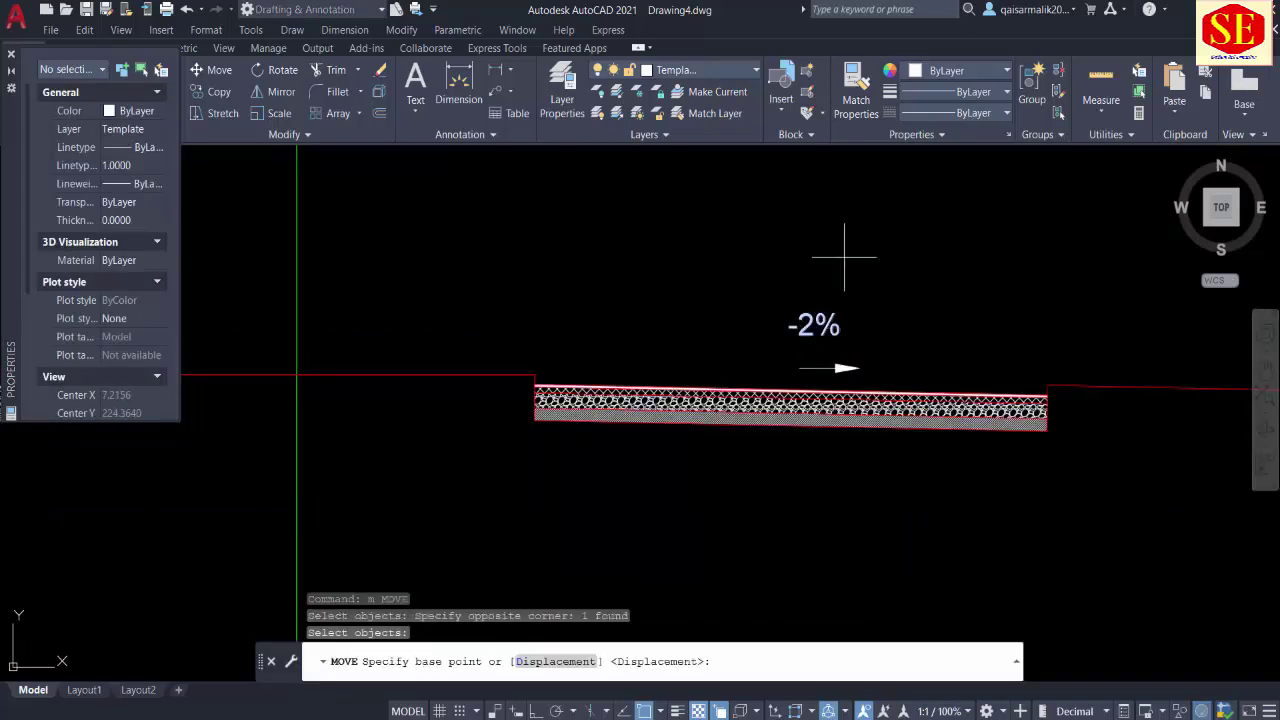
{"action": "left_click", "coordinate": [857, 243]}
{"action": "key", "text": "Escape"}
{"action": "scroll", "coordinate": [943, 366], "scroll_direction": "down", "scroll_amount": 3}
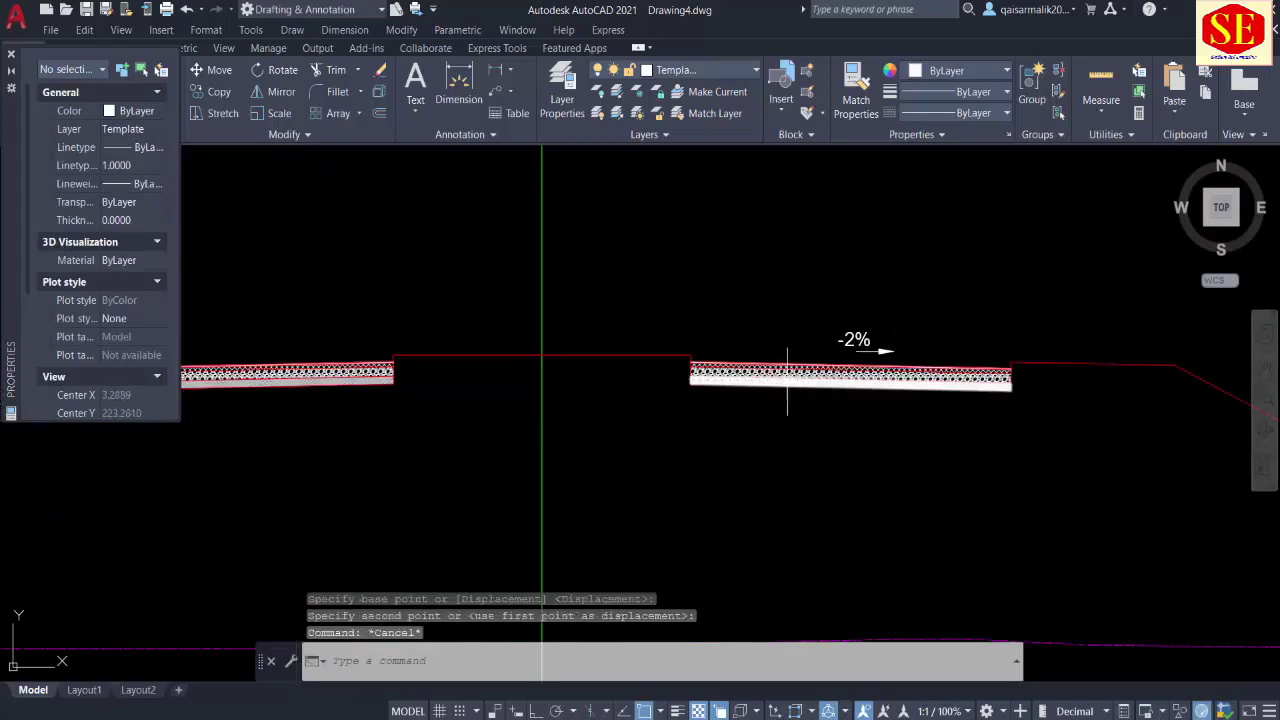
{"action": "scroll", "coordinate": [886, 388], "scroll_direction": "up", "scroll_amount": 1}
Step: Mirror the -2% label and arrow about the vertical centreline, keeping the originals
{"action": "type", "text": "mi"}
{"action": "key", "text": "Return"}
{"action": "scroll", "coordinate": [982, 352], "scroll_direction": "up", "scroll_amount": 2}
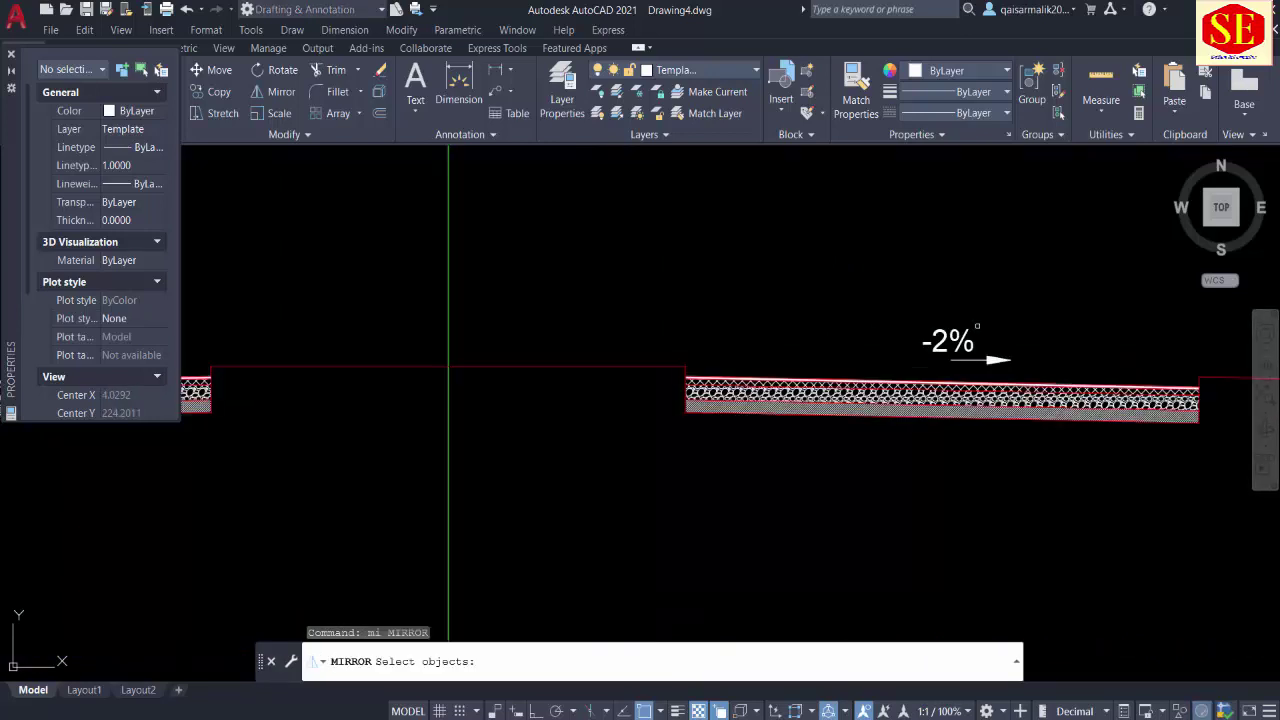
{"action": "left_click_drag", "start_coordinate": [1008, 296], "coordinate": [950, 368]}
{"action": "scroll", "coordinate": [620, 280], "scroll_direction": "down", "scroll_amount": 2}
{"action": "key", "text": "Return"}
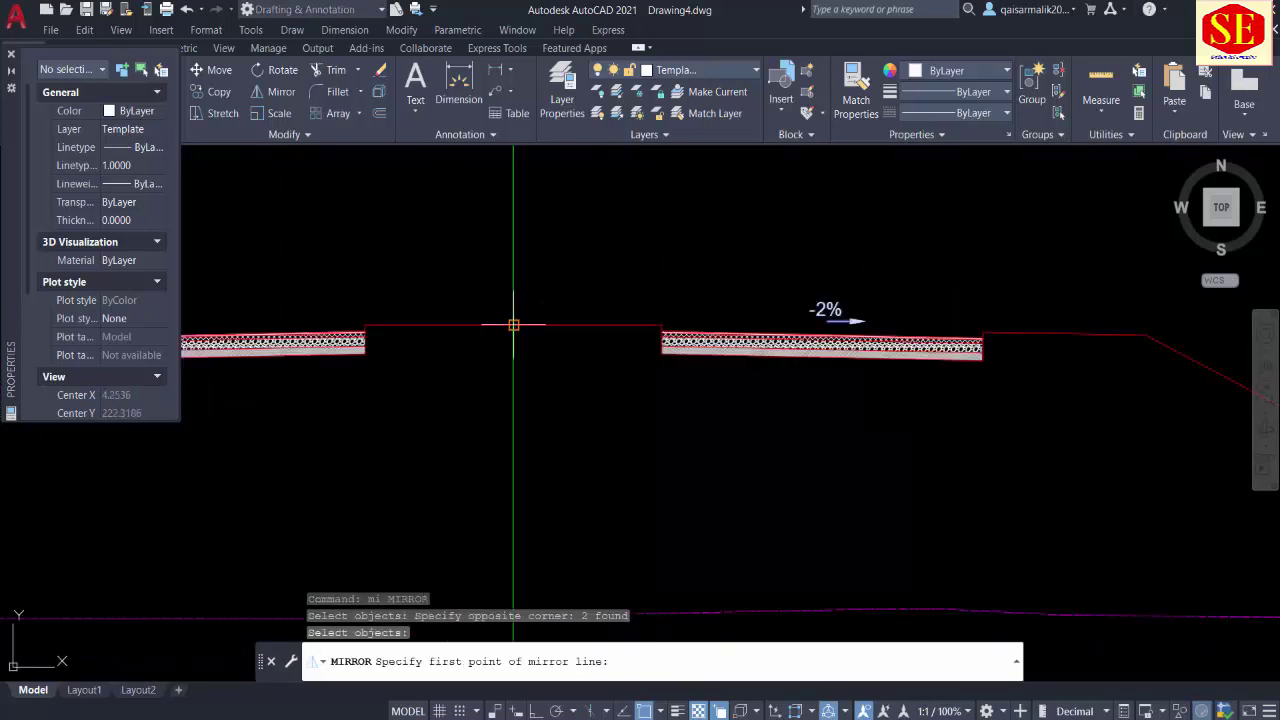
{"action": "left_click", "coordinate": [513, 325]}
{"action": "left_click", "coordinate": [513, 571]}
{"action": "right_click", "coordinate": [513, 571]}
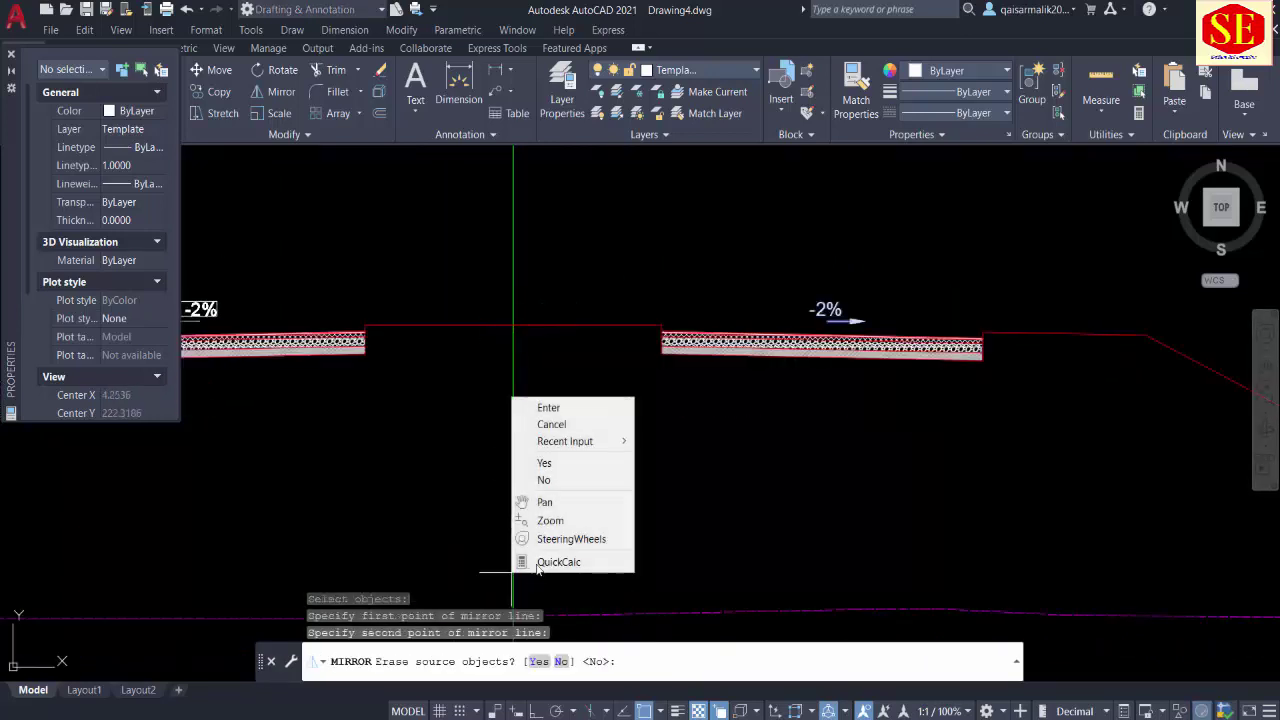
{"action": "left_click", "coordinate": [548, 408]}
Step: Pan to the right slope and start moving the L-shaped slope marks, then cancel
{"action": "scroll", "coordinate": [695, 441], "scroll_direction": "down", "scroll_amount": 2}
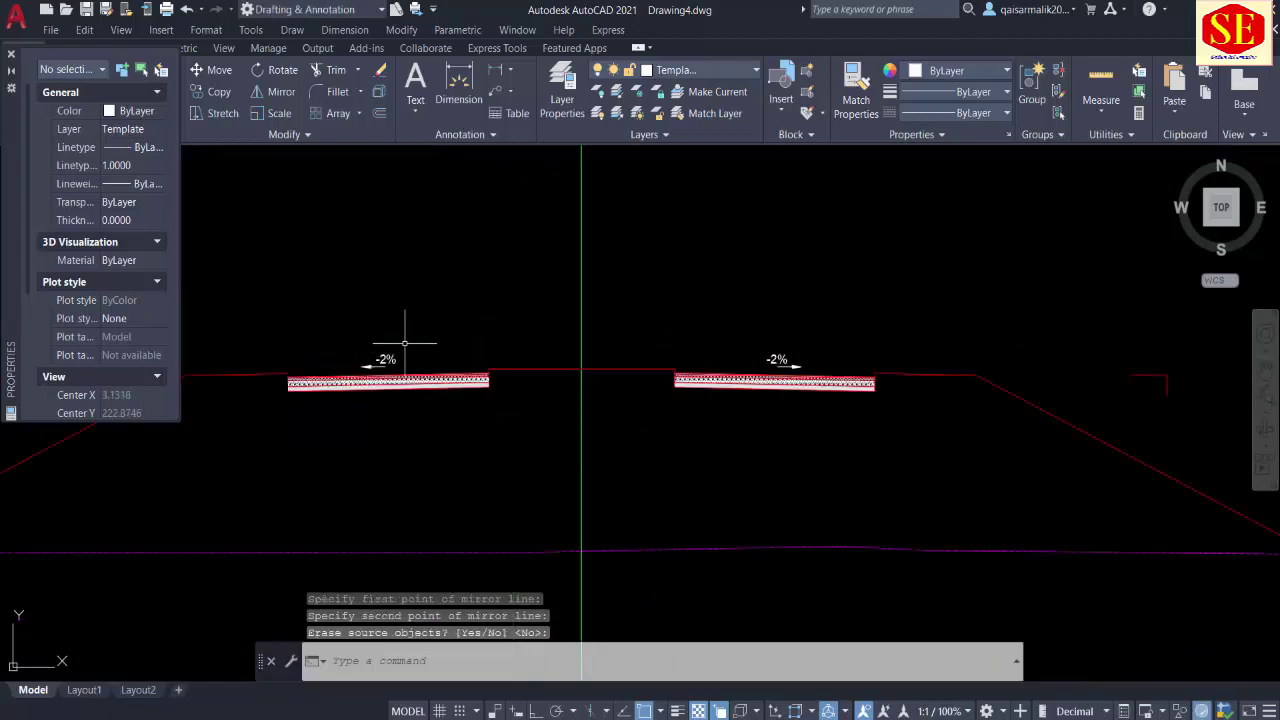
{"action": "middle_click_drag", "start_coordinate": [738, 398], "coordinate": [443, 423]}
{"action": "scroll", "coordinate": [846, 423], "scroll_direction": "up", "scroll_amount": 2}
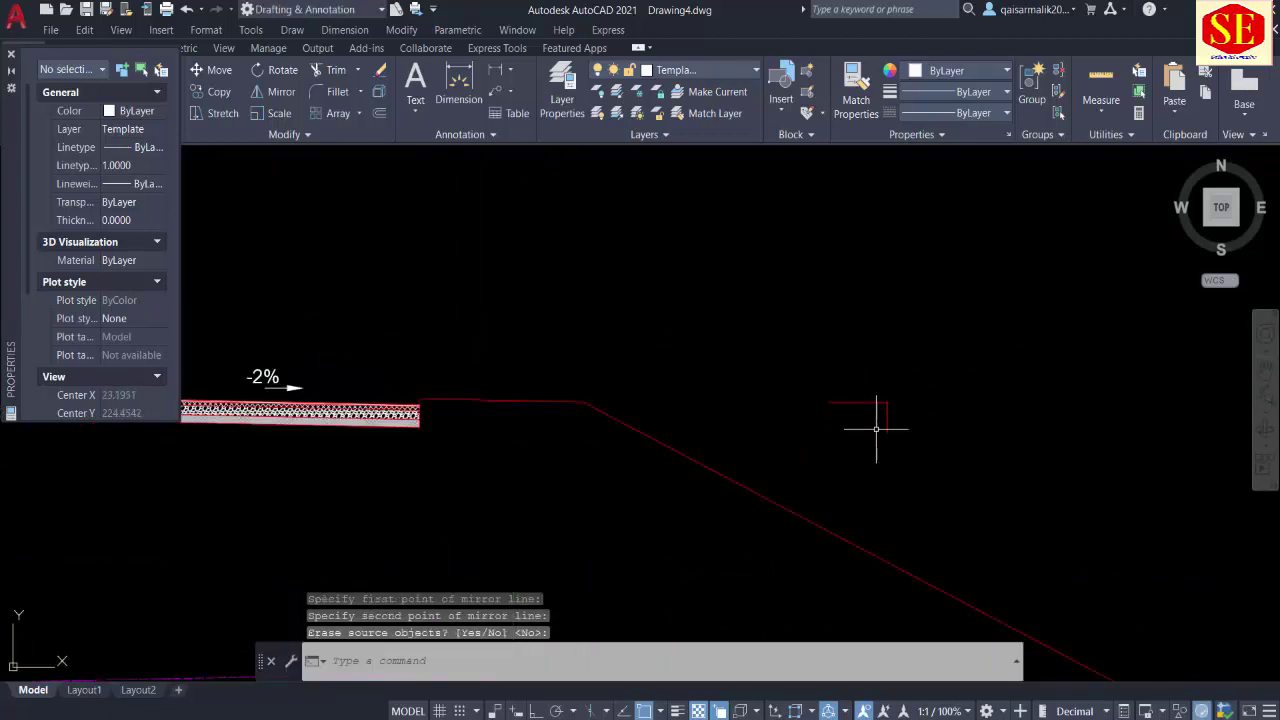
{"action": "type", "text": "m"}
{"action": "key", "text": "Return"}
{"action": "left_click_drag", "start_coordinate": [920, 354], "coordinate": [846, 446]}
{"action": "key", "text": "Return"}
{"action": "left_click", "coordinate": [918, 347]}
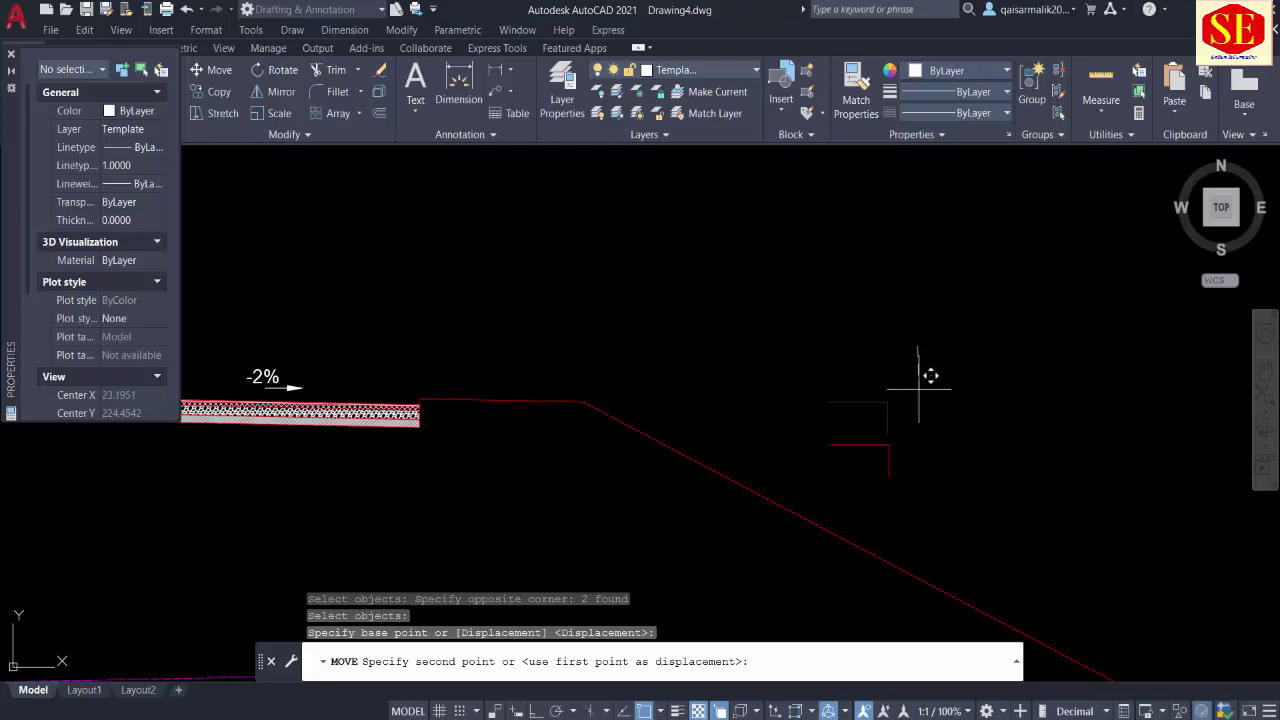
{"action": "key", "text": "Escape"}
{"action": "scroll", "coordinate": [994, 368], "scroll_direction": "down", "scroll_amount": 2}
Step: Copy the -2% label over beside the right slope marks
{"action": "type", "text": "c"}
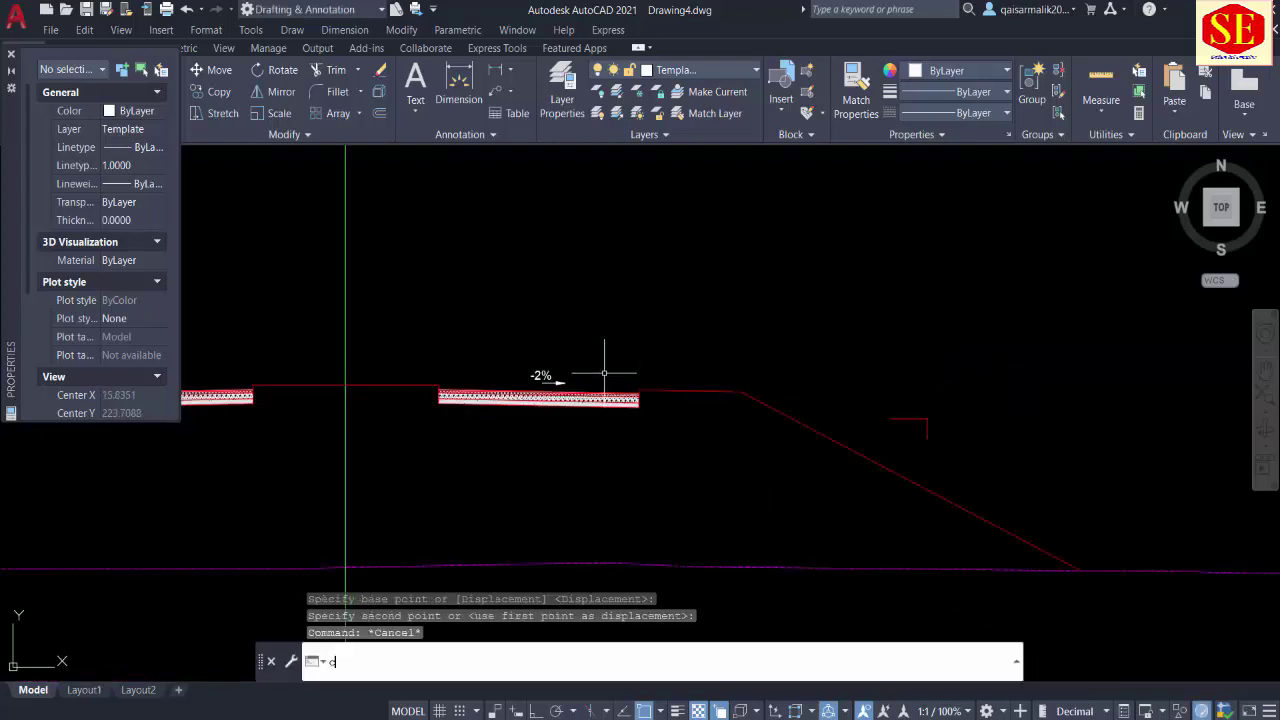
{"action": "type", "text": "o"}
{"action": "key", "text": "Return"}
{"action": "scroll", "coordinate": [535, 378], "scroll_direction": "up", "scroll_amount": 2}
{"action": "left_click", "coordinate": [544, 372]}
{"action": "key", "text": "Return"}
{"action": "left_click", "coordinate": [526, 326]}
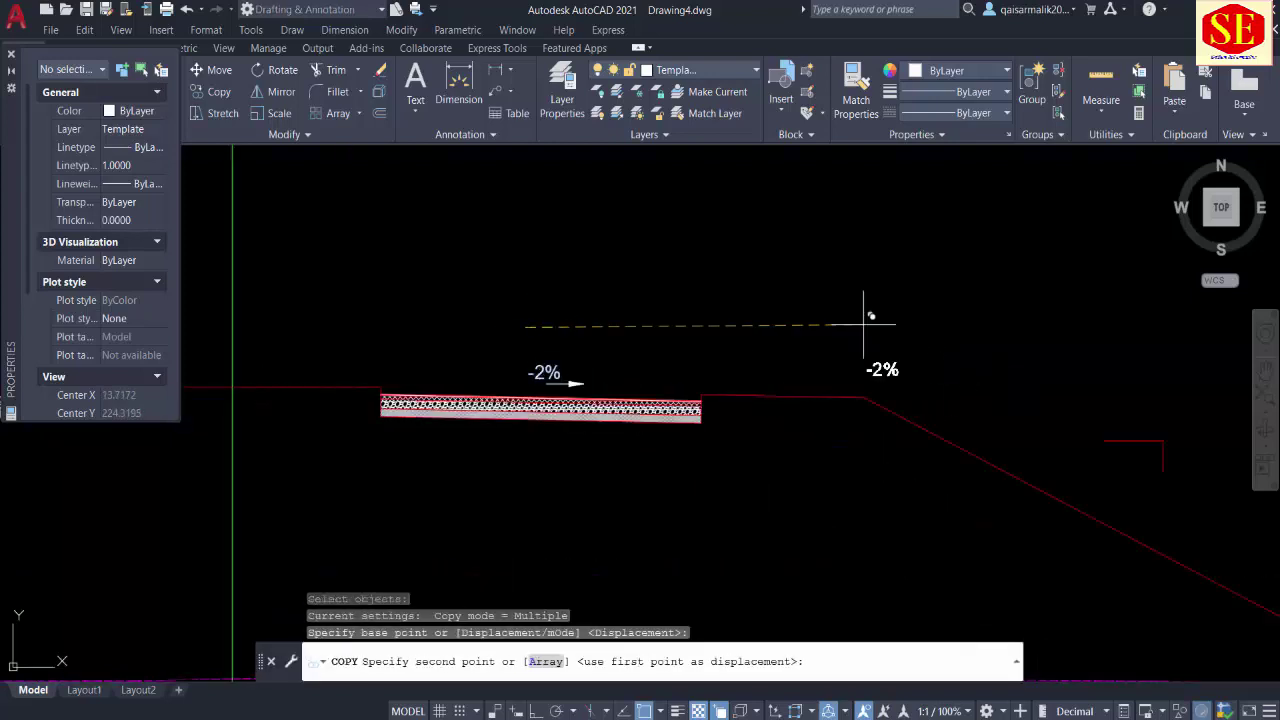
{"action": "middle_click_drag", "start_coordinate": [1071, 375], "coordinate": [842, 360]}
{"action": "left_click", "coordinate": [893, 362]}
{"action": "key", "text": "Escape"}
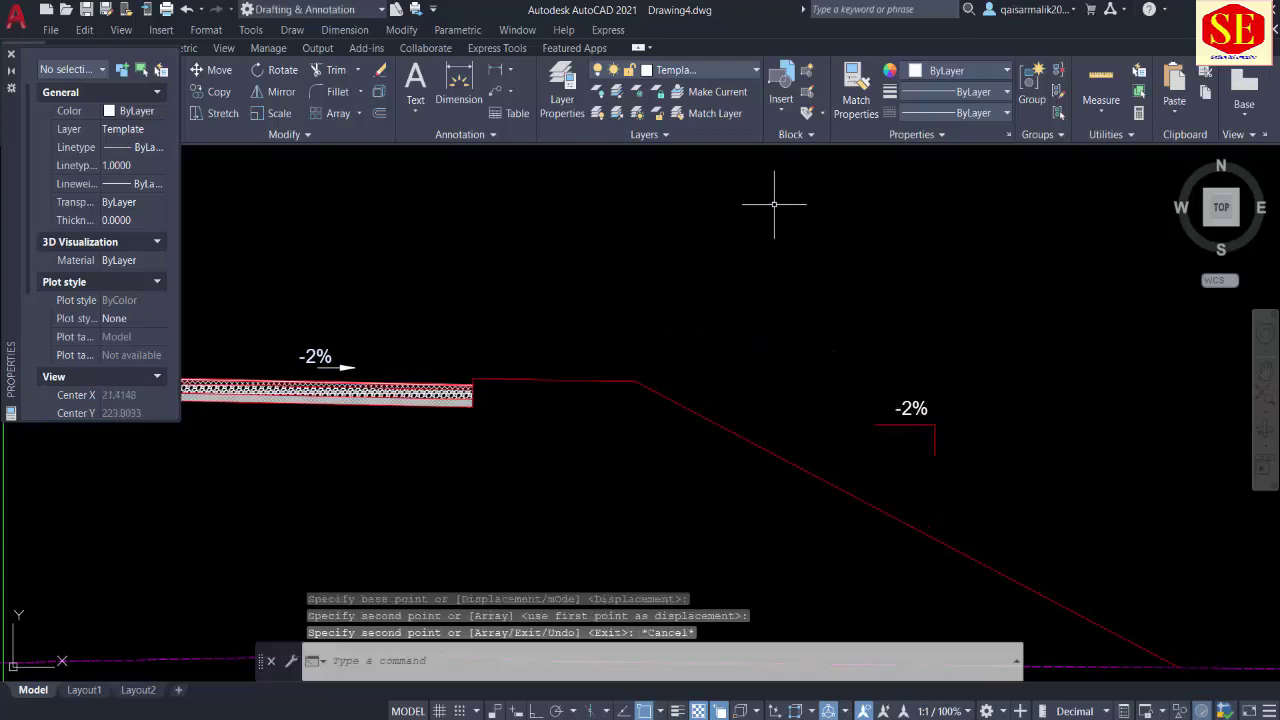
Step: Put the copied label on the TEXT layer and change its text to 2
{"action": "left_click", "coordinate": [923, 407]}
{"action": "left_click", "coordinate": [700, 70]}
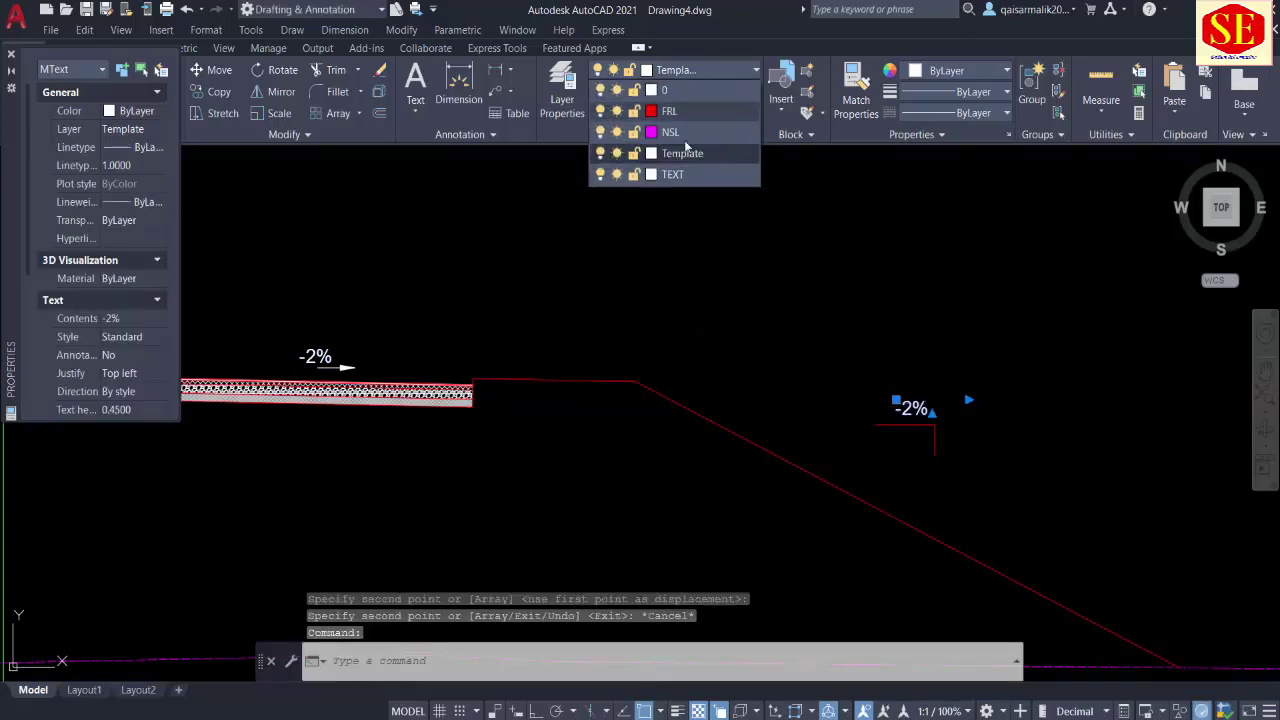
{"action": "left_click", "coordinate": [673, 174]}
{"action": "key", "text": "Escape"}
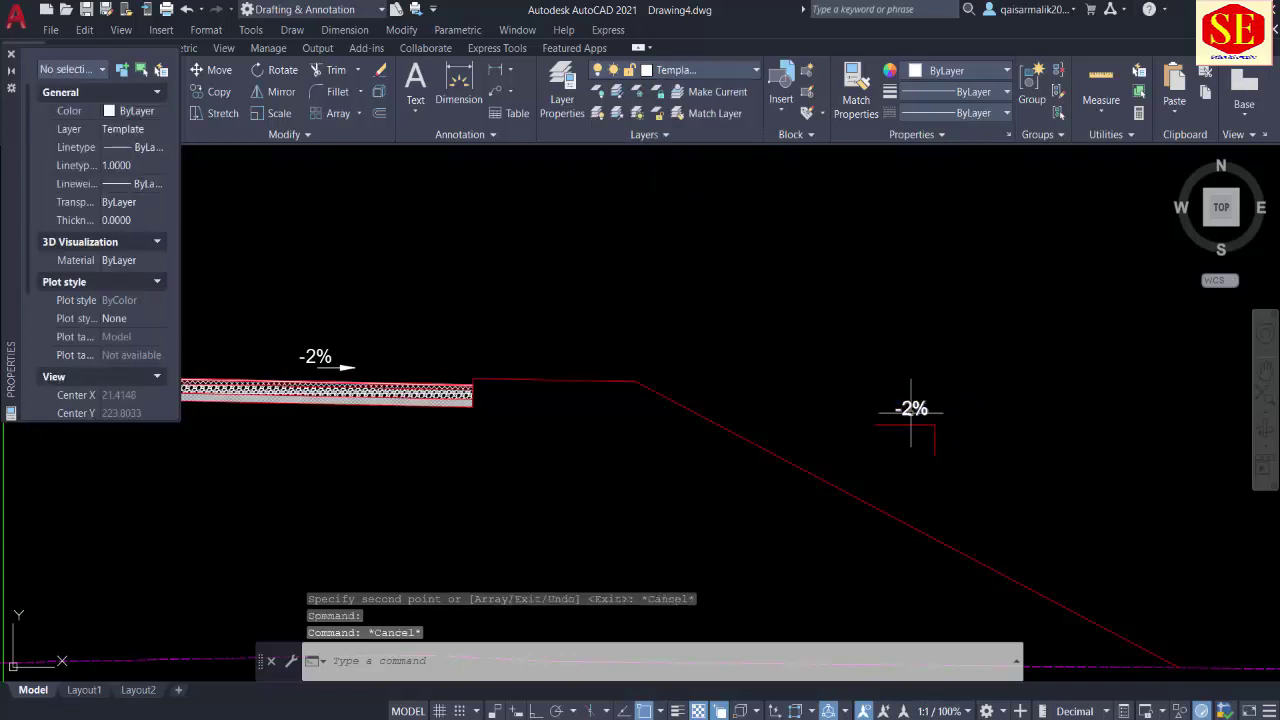
{"action": "double_click", "coordinate": [911, 409]}
{"action": "type", "text": "2"}
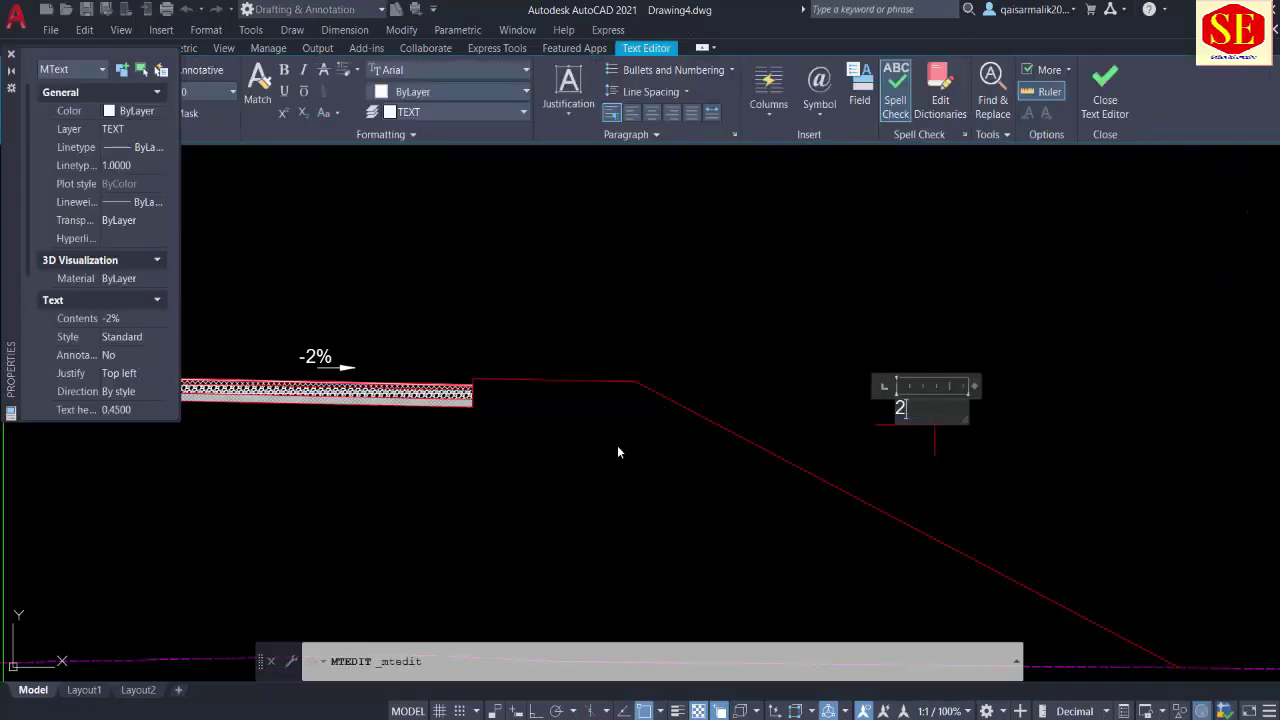
{"action": "key", "text": "Escape"}
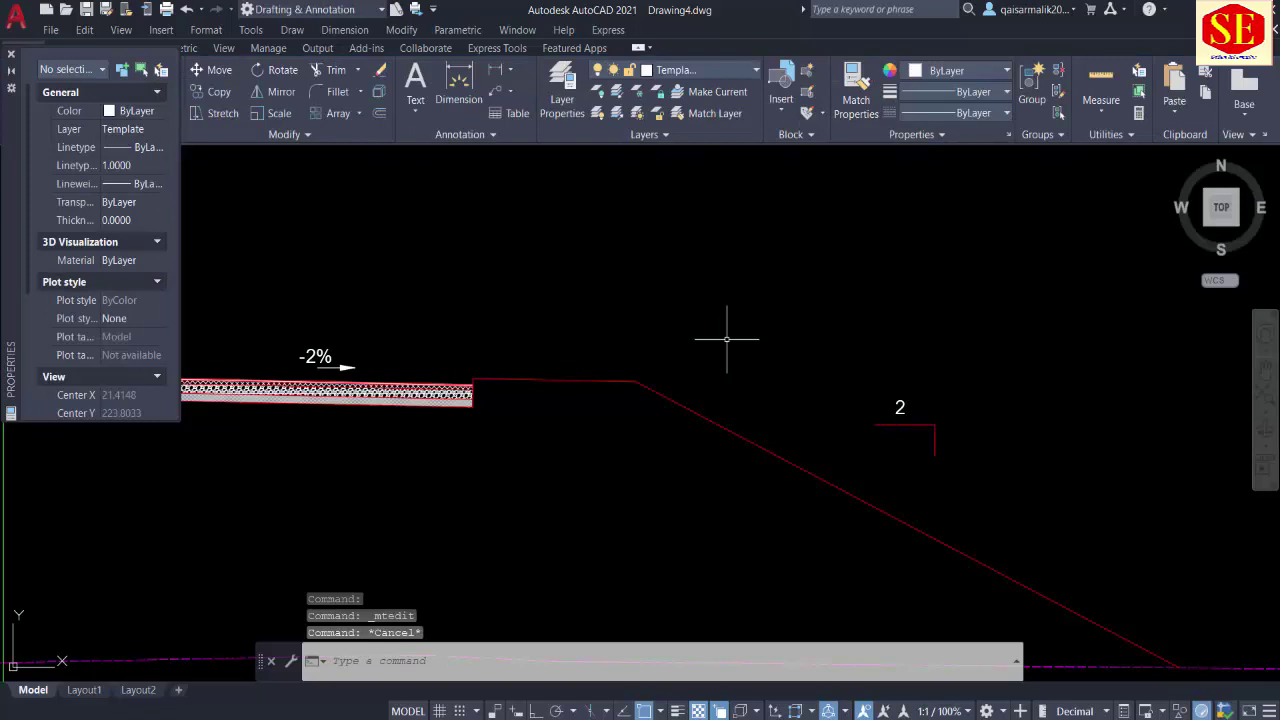
Step: Copy the 2 label beside the vertical slope mark and edit it to read 1
{"action": "type", "text": "co"}
{"action": "key", "text": "Return"}
{"action": "left_click", "coordinate": [899, 407]}
{"action": "key", "text": "Return"}
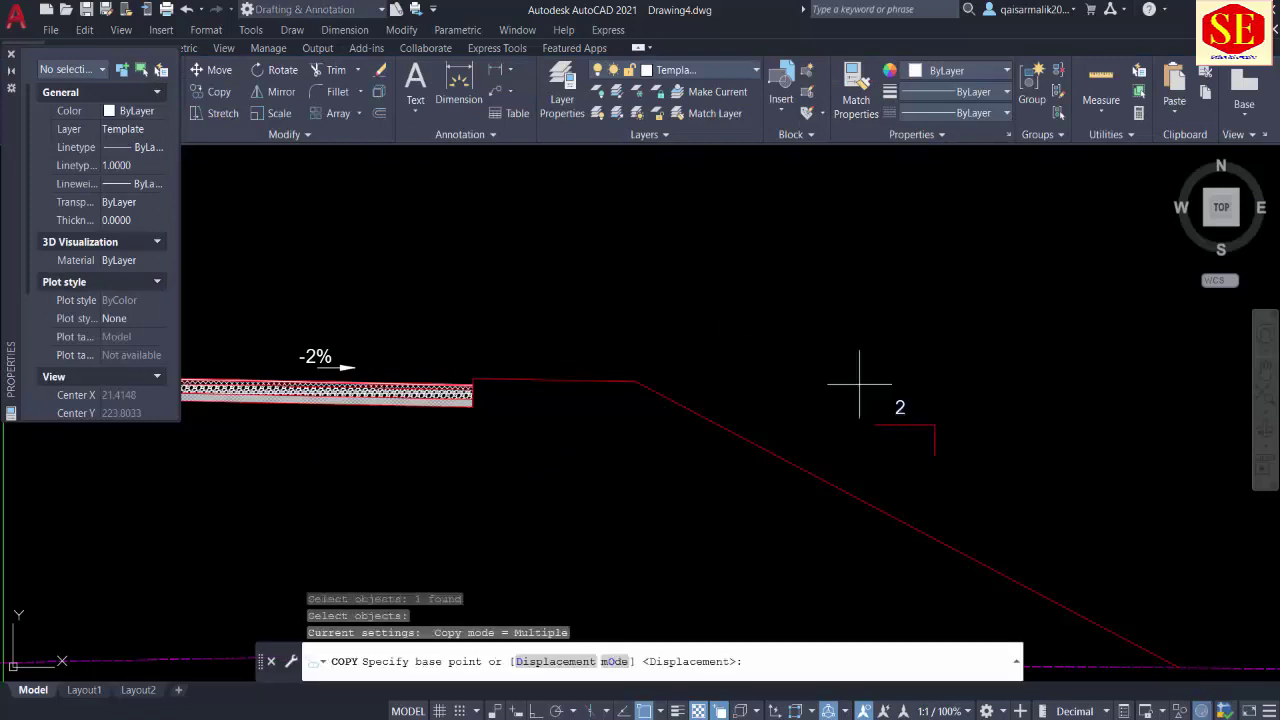
{"action": "left_click", "coordinate": [890, 404]}
{"action": "left_click", "coordinate": [936, 443]}
{"action": "key", "text": "Escape"}
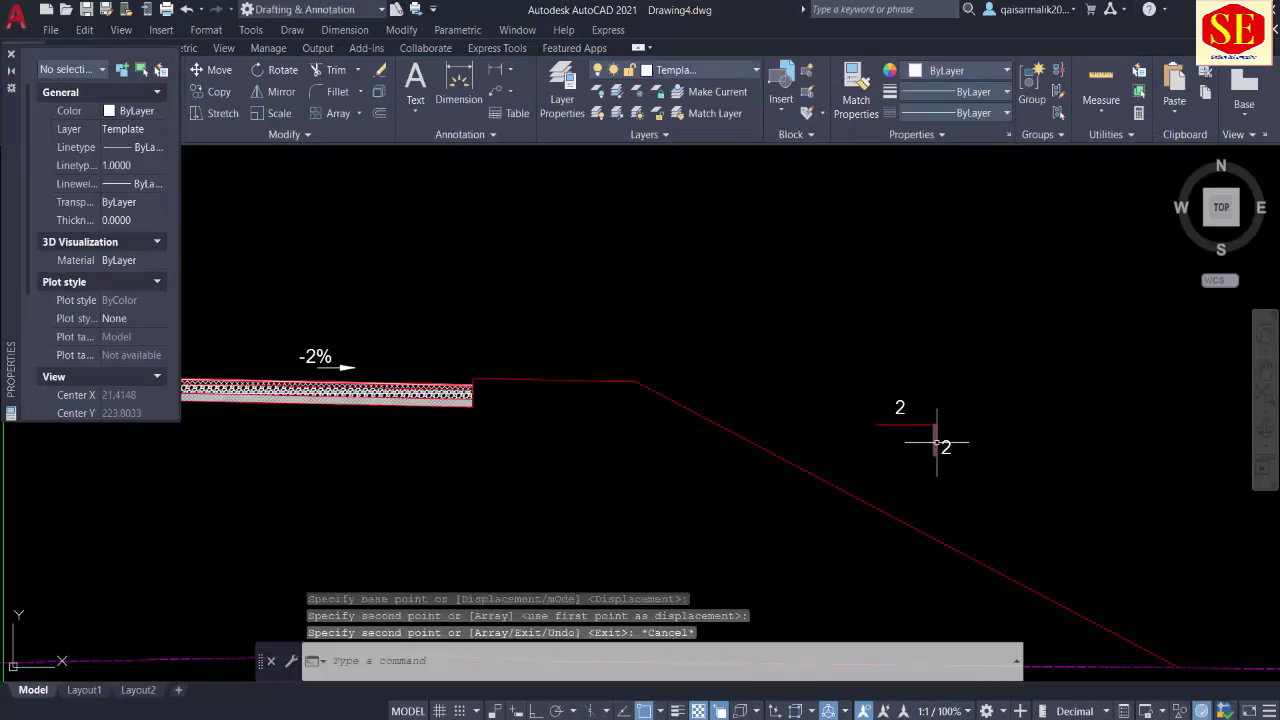
{"action": "double_click", "coordinate": [945, 446]}
{"action": "type", "text": "1"}
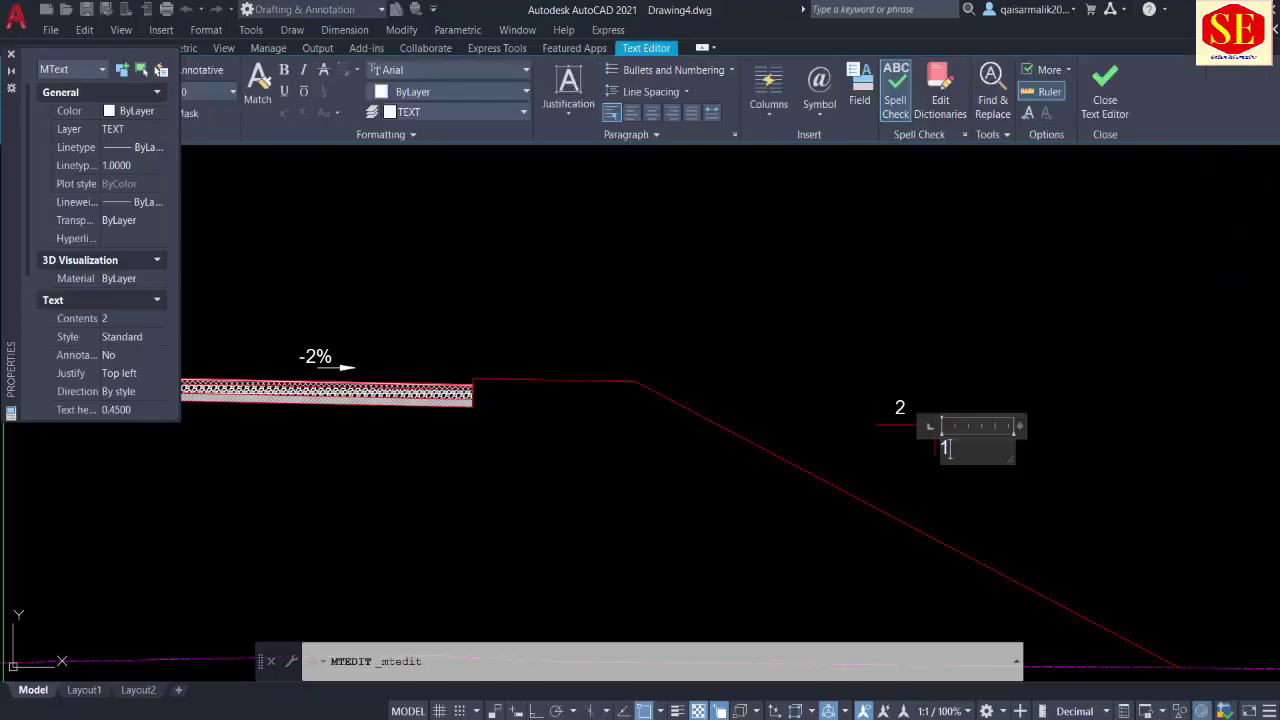
{"action": "left_click", "coordinate": [1008, 509]}
Step: Select the 1 label for a move, then cancel without moving it
{"action": "scroll", "coordinate": [1008, 500], "scroll_direction": "up", "scroll_amount": 2}
{"action": "type", "text": "m"}
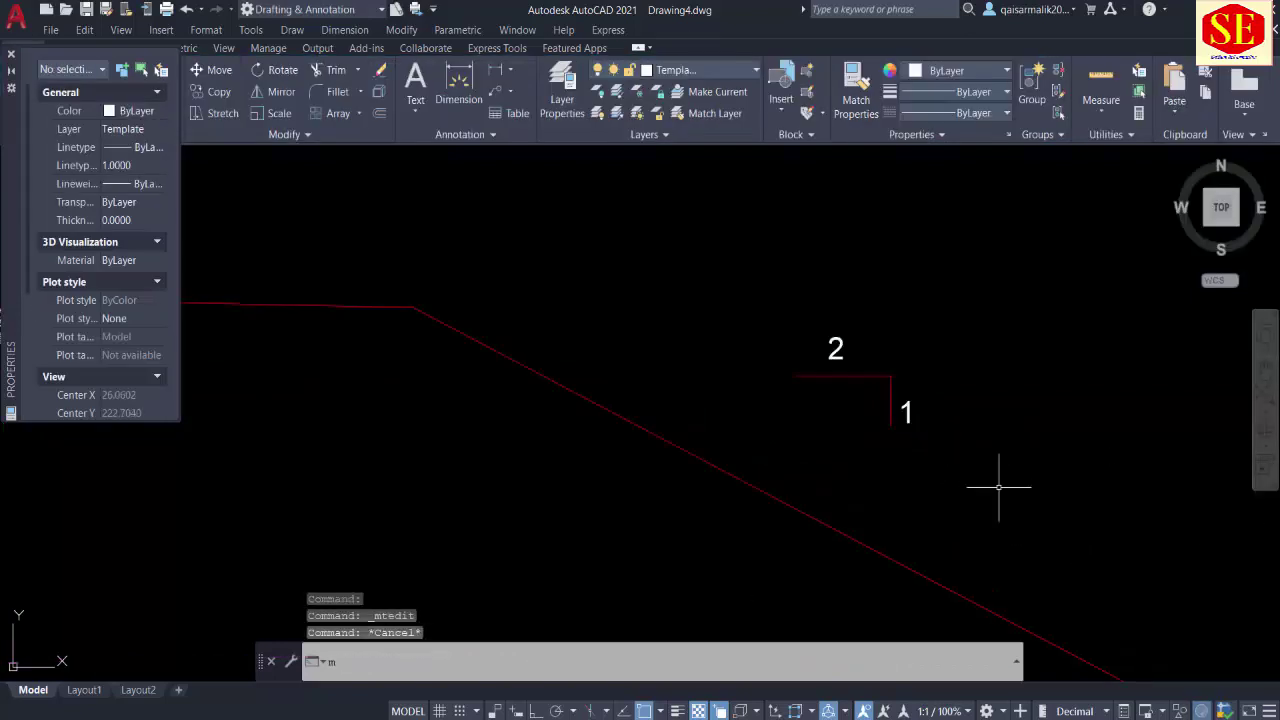
{"action": "key", "text": "Escape"}
{"action": "type", "text": "m"}
{"action": "key", "text": "Return"}
{"action": "left_click", "coordinate": [912, 408]}
{"action": "key", "text": "Return"}
{"action": "left_click", "coordinate": [975, 446]}
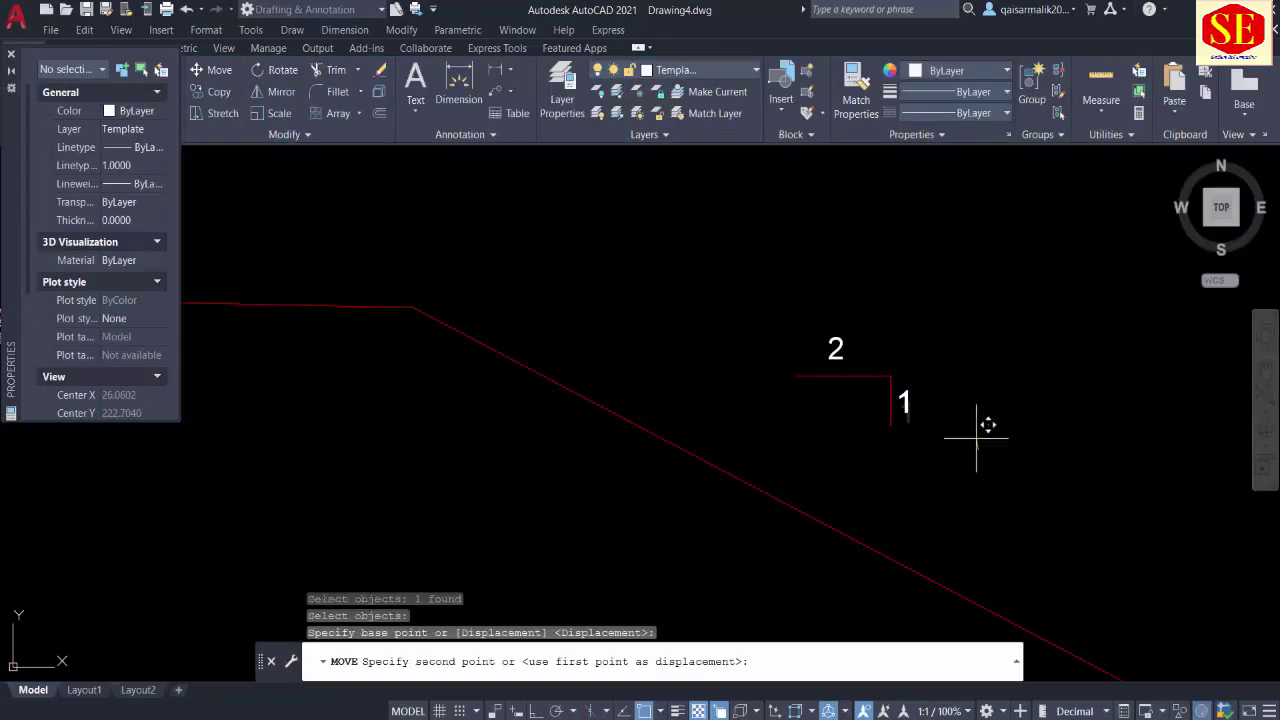
{"action": "key", "text": "Escape"}
Step: Select the 2 and 1 labels for copying, then cancel the copy
{"action": "type", "text": "co"}
{"action": "key", "text": "Return"}
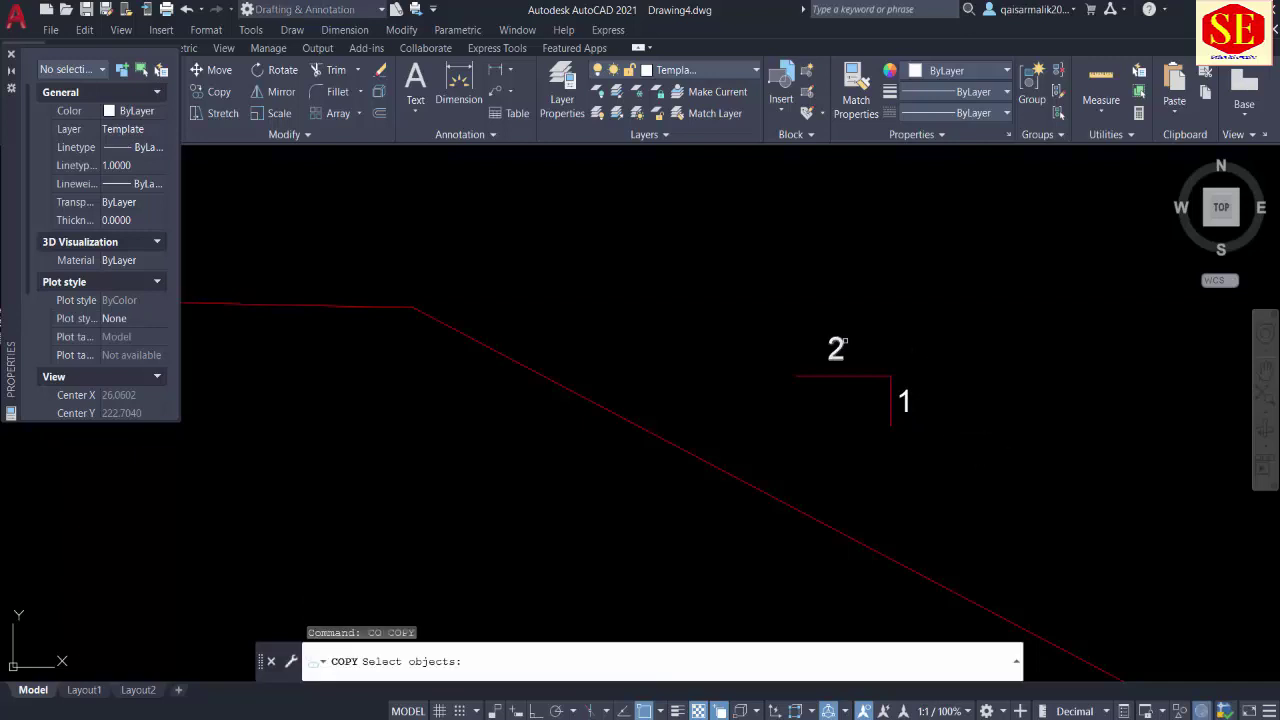
{"action": "left_click", "coordinate": [835, 346]}
{"action": "left_click", "coordinate": [907, 402]}
{"action": "key", "text": "Return"}
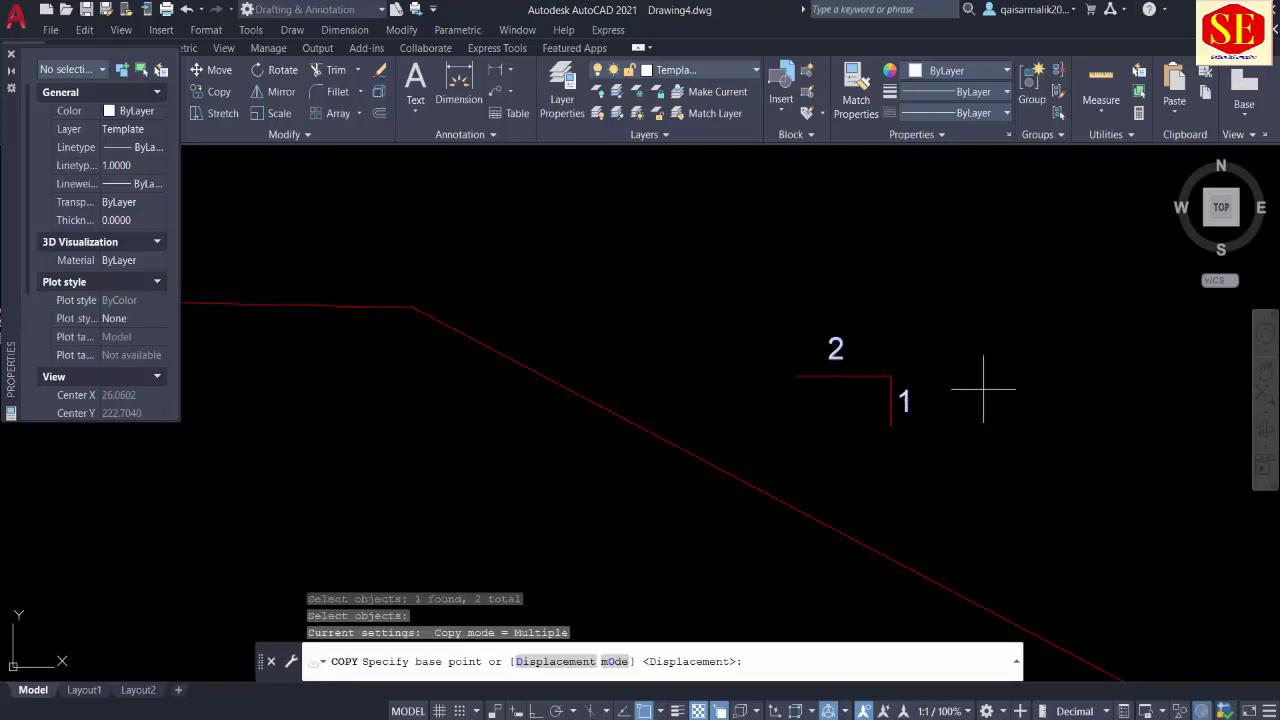
{"action": "left_click", "coordinate": [985, 386]}
{"action": "scroll", "coordinate": [985, 386], "scroll_direction": "down", "scroll_amount": 5}
{"action": "scroll", "coordinate": [806, 380], "scroll_direction": "down", "scroll_amount": 3}
{"action": "scroll", "coordinate": [806, 380], "scroll_direction": "up", "scroll_amount": 3}
{"action": "scroll", "coordinate": [780, 363], "scroll_direction": "up", "scroll_amount": 2}
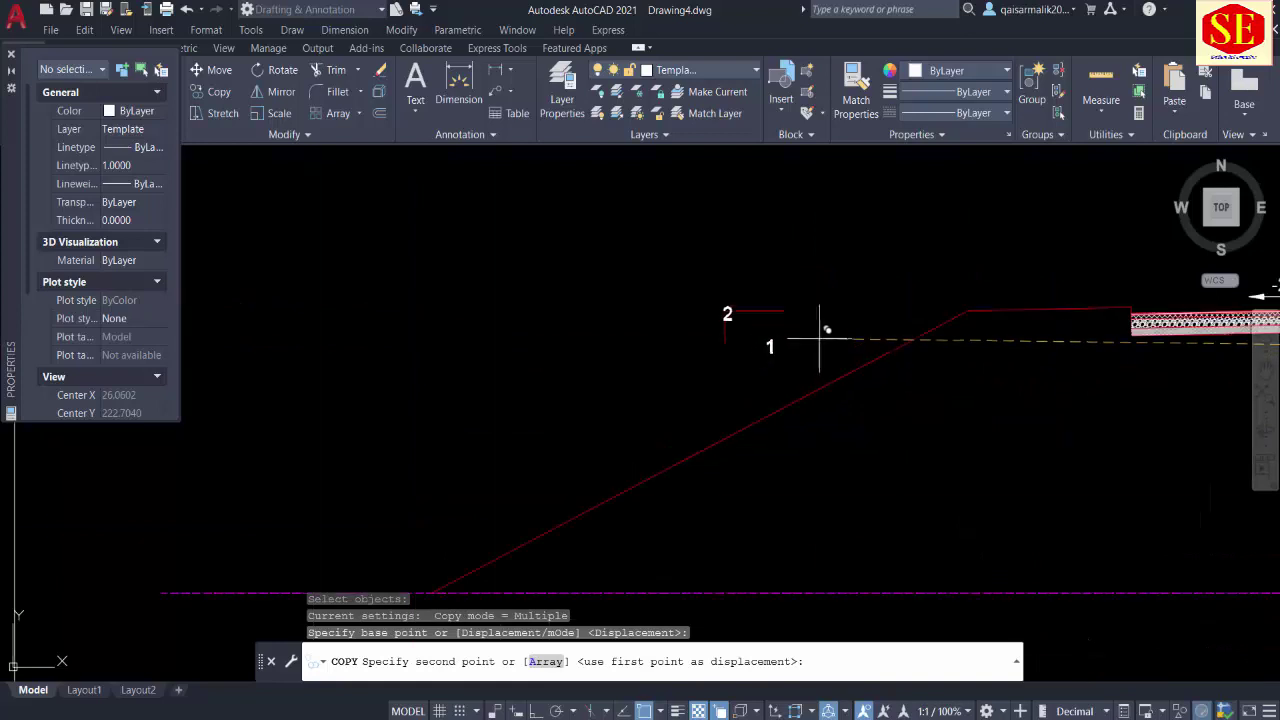
{"action": "scroll", "coordinate": [826, 334], "scroll_direction": "up", "scroll_amount": 2}
{"action": "key", "text": "Escape"}
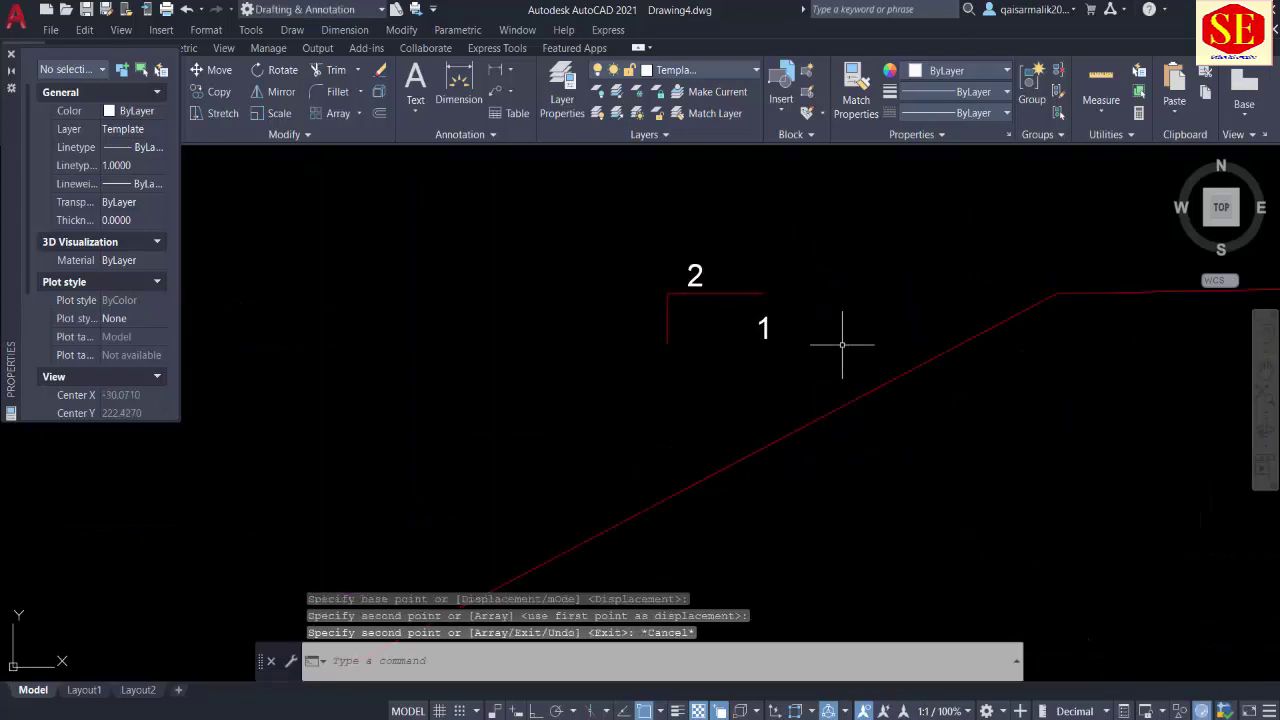
Step: Move the 1 label beside the vertical tick of the slope marker
{"action": "type", "text": "m"}
{"action": "key", "text": "Return"}
{"action": "left_click", "coordinate": [766, 325]}
{"action": "key", "text": "Return"}
{"action": "left_click", "coordinate": [843, 301]}
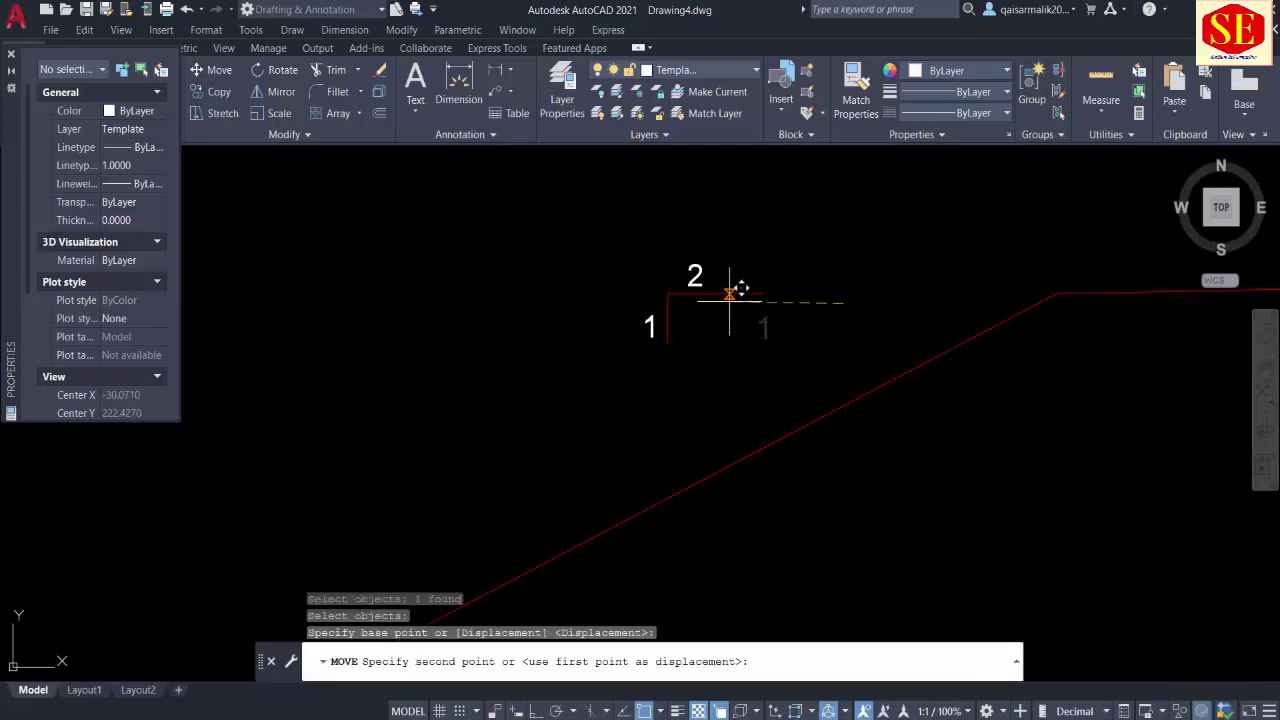
{"action": "left_click", "coordinate": [732, 292]}
Step: Move the whole 1:2 slope marker, labels and lines, lower beside the embankment slope
{"action": "type", "text": "m"}
{"action": "key", "text": "Return"}
{"action": "left_click", "coordinate": [749, 246]}
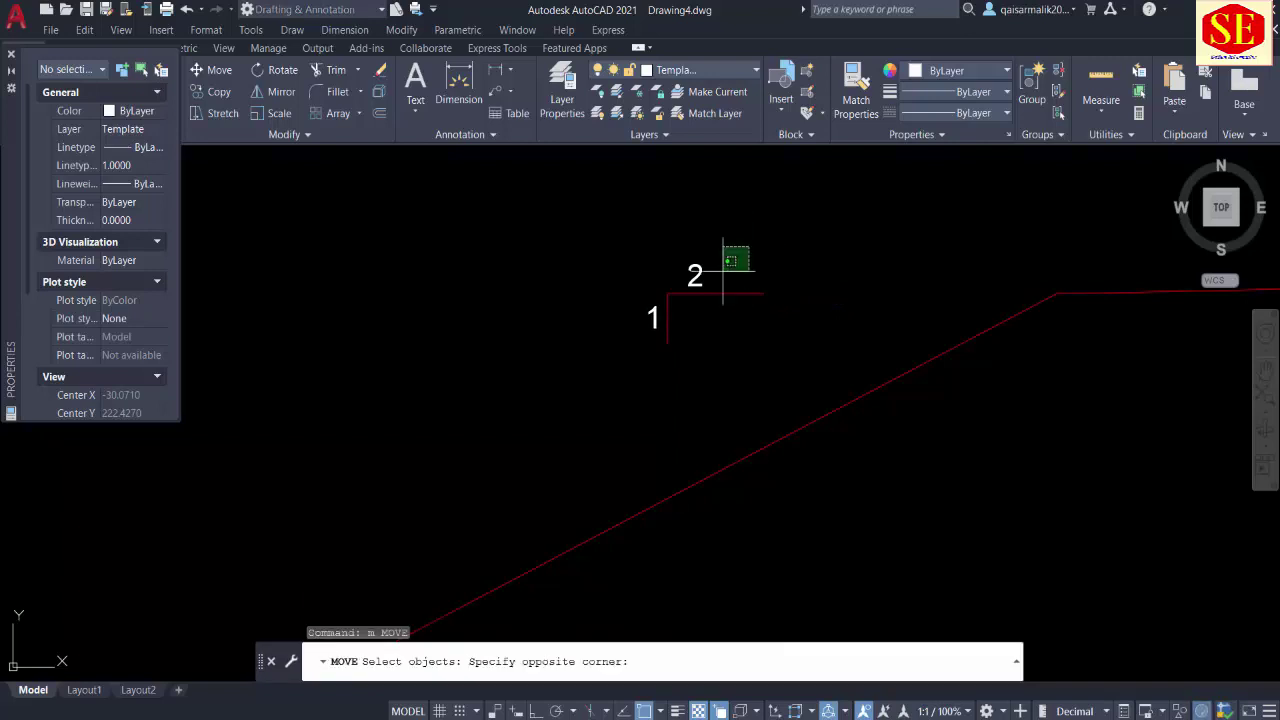
{"action": "left_click", "coordinate": [628, 350]}
{"action": "key", "text": "Return"}
{"action": "left_click", "coordinate": [830, 250]}
{"action": "left_click", "coordinate": [774, 320]}
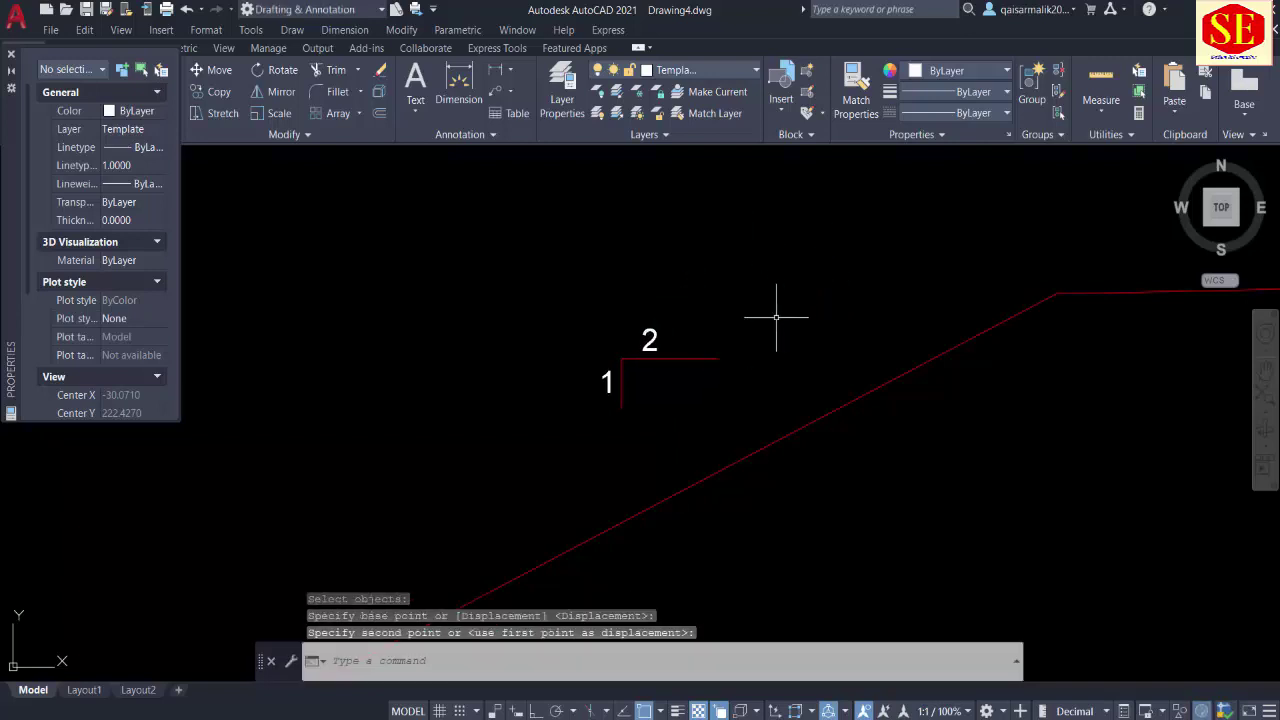
{"action": "scroll", "coordinate": [749, 400], "scroll_direction": "down", "scroll_amount": 5}
{"action": "key", "text": "Escape"}
{"action": "scroll", "coordinate": [743, 343], "scroll_direction": "up", "scroll_amount": 2}
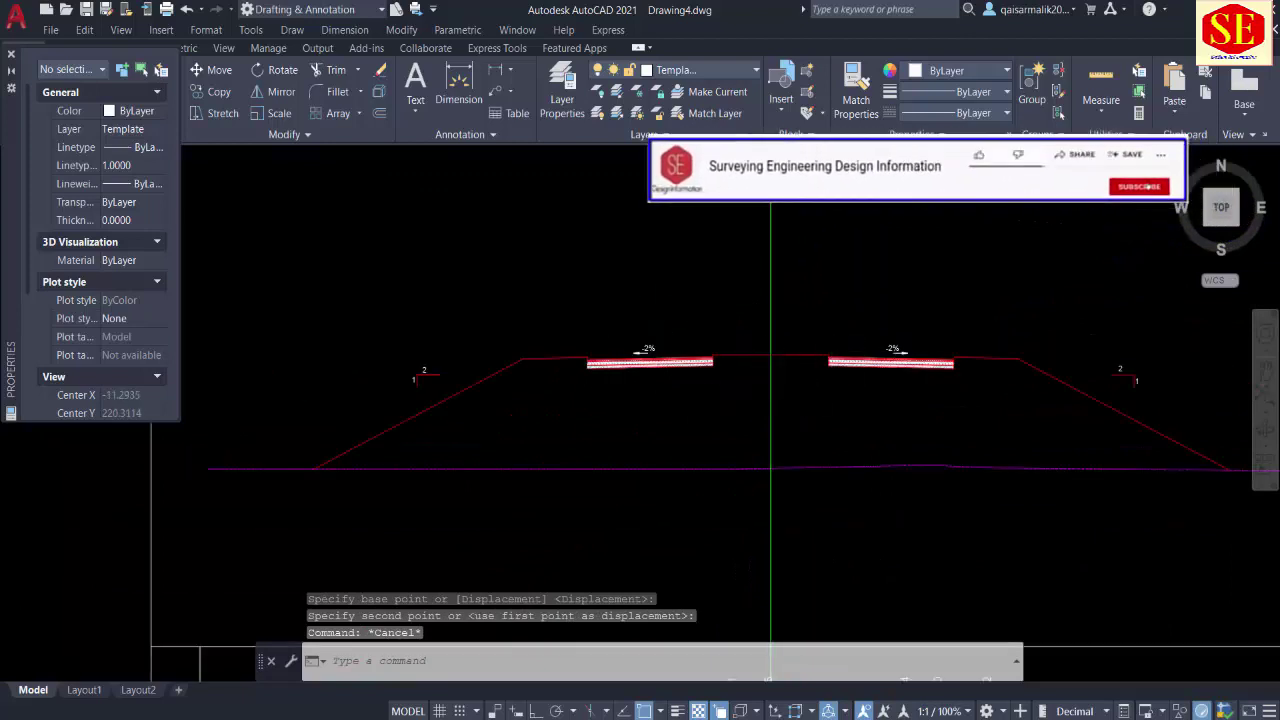
{"action": "scroll", "coordinate": [937, 349], "scroll_direction": "up", "scroll_amount": 3}
{"action": "middle_click_drag", "start_coordinate": [937, 349], "coordinate": [677, 440]}
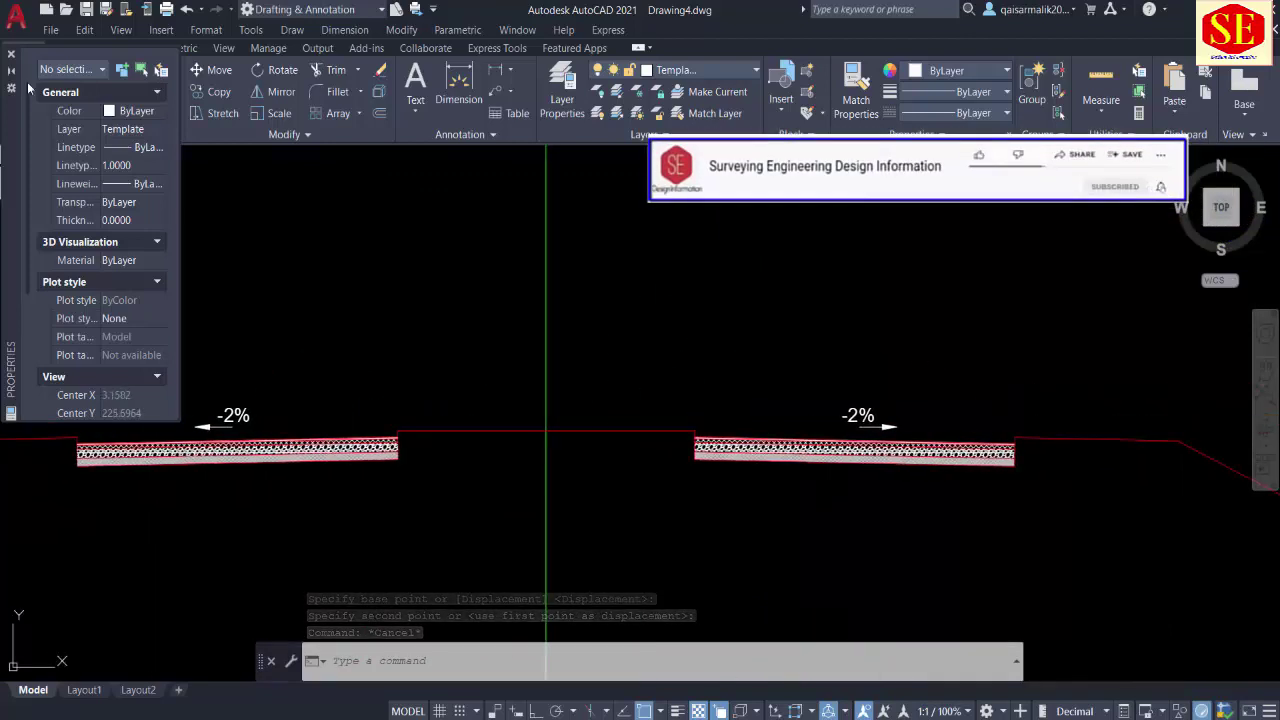
{"action": "type", "text": "Ap"}
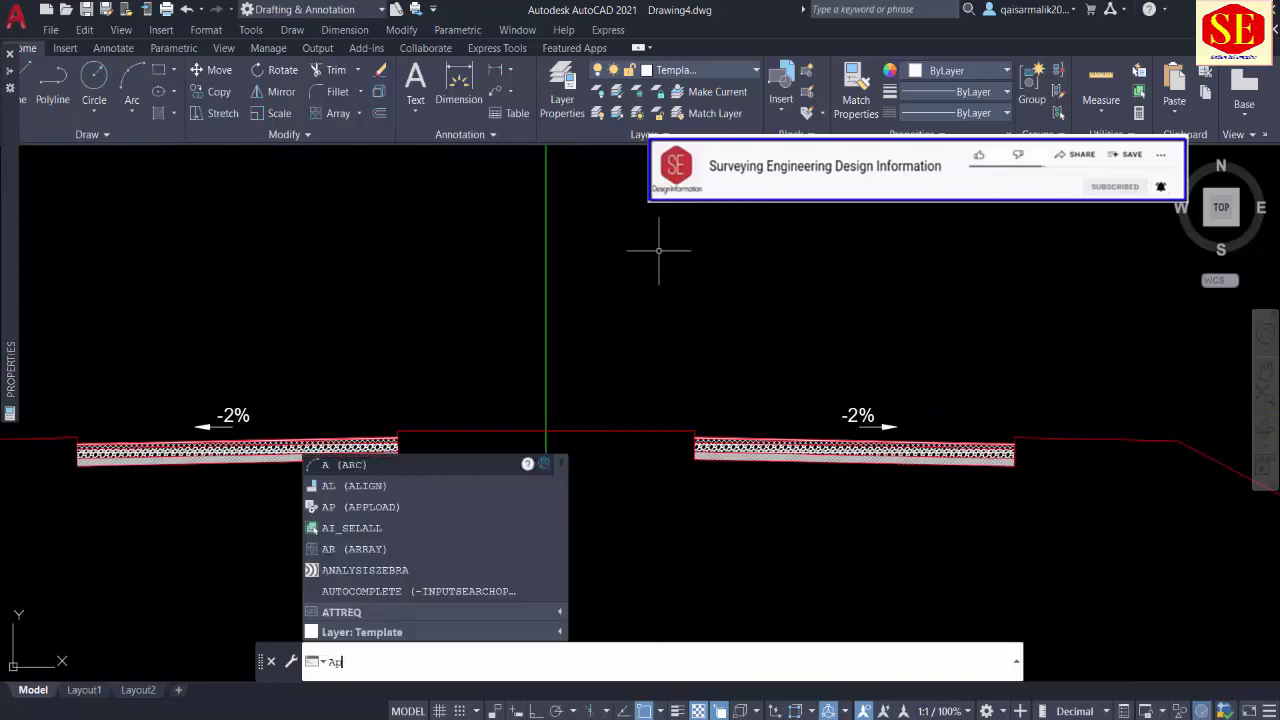
{"action": "key", "text": "Return"}
{"action": "left_click", "coordinate": [553, 522]}
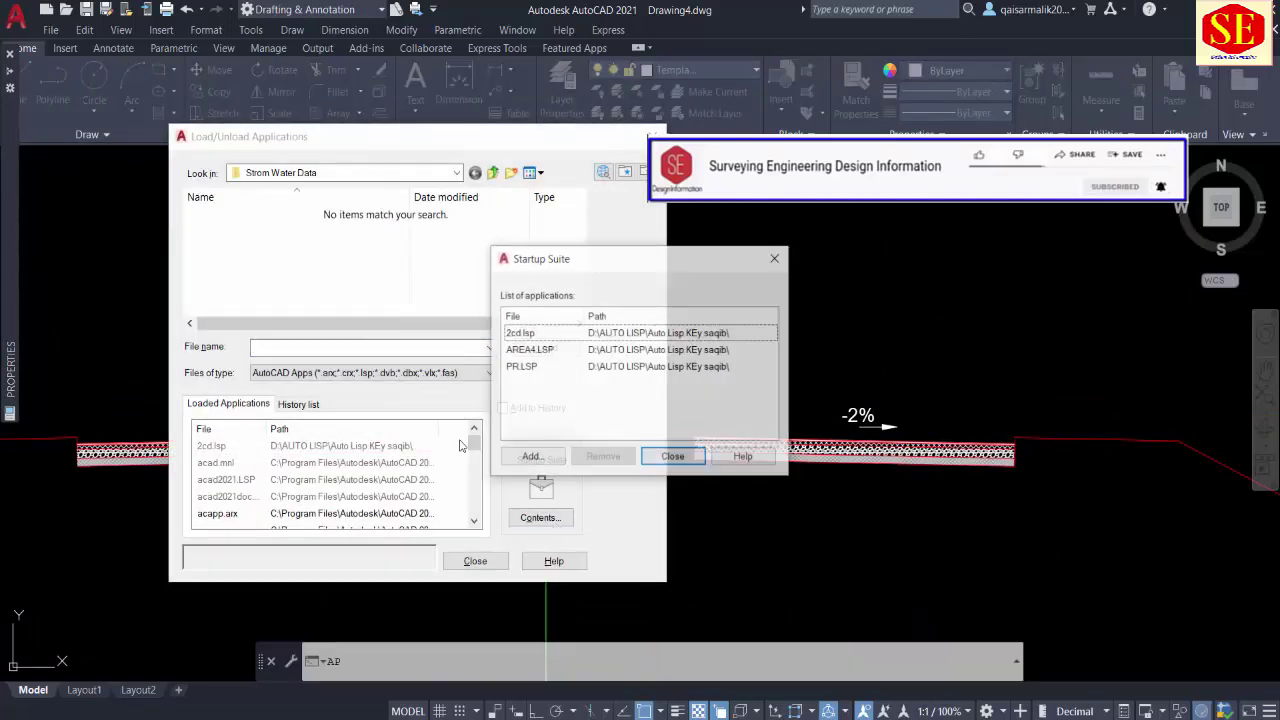
{"action": "left_click", "coordinate": [516, 334]}
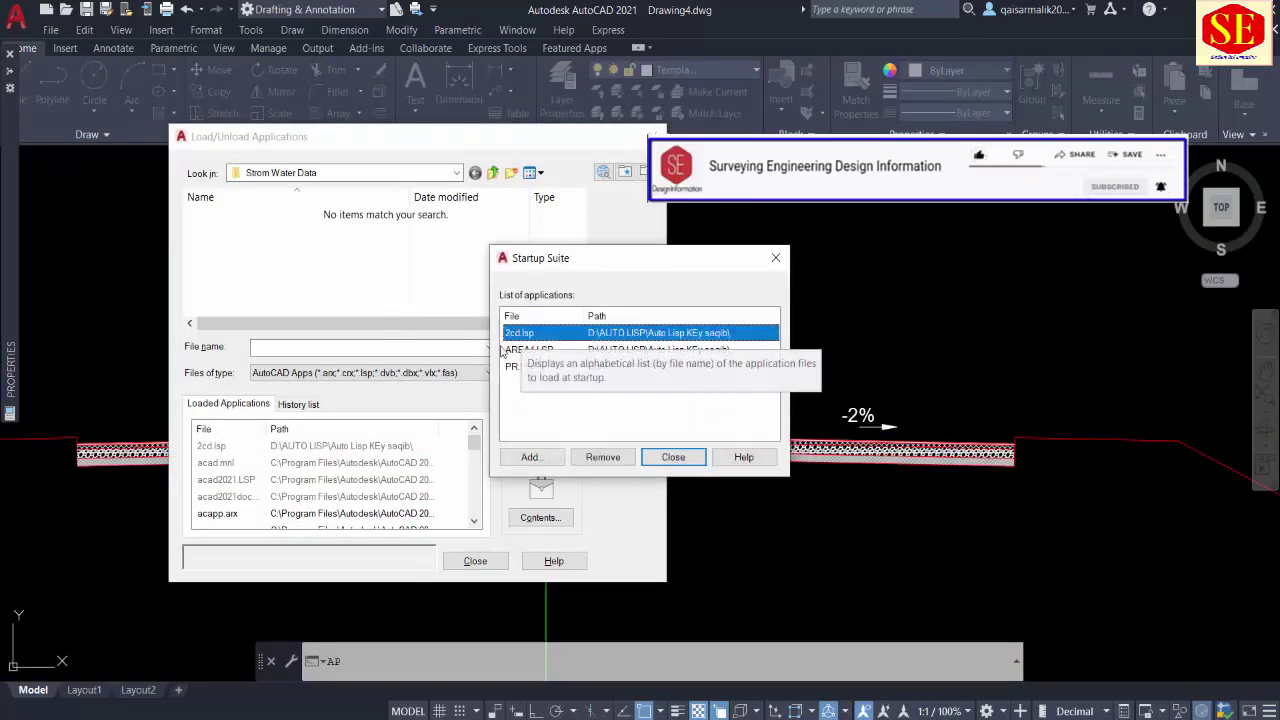
{"action": "left_click", "coordinate": [674, 461]}
{"action": "left_click", "coordinate": [475, 561]}
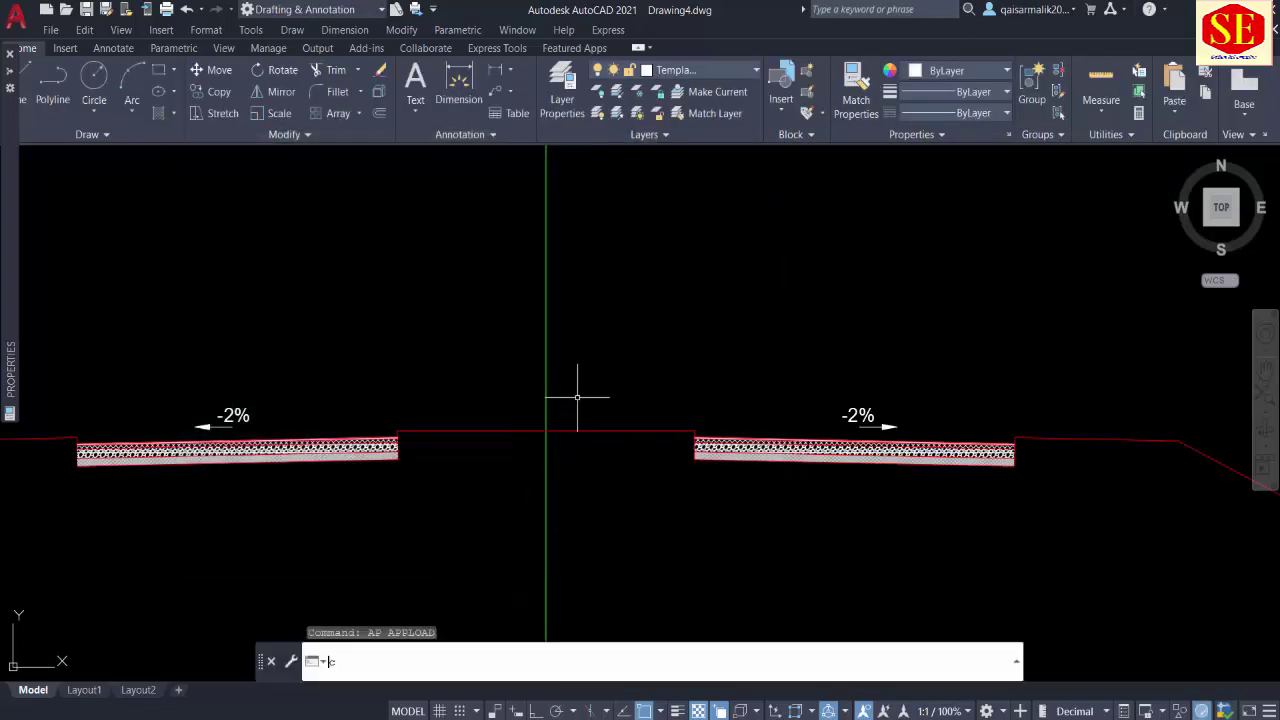
{"action": "type", "text": "CD"}
Step: Label the right pavement's inner top corner Dist.=5.000 Elev.=224.950
{"action": "key", "text": "Return"}
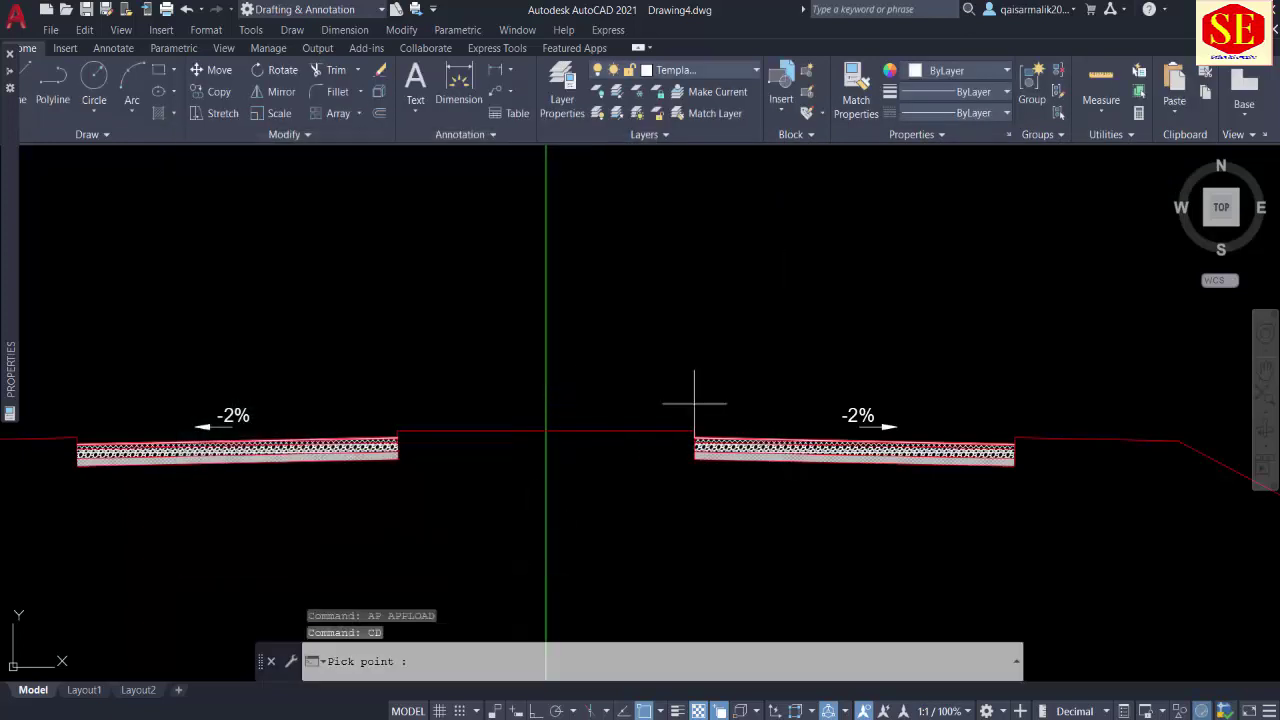
{"action": "scroll", "coordinate": [700, 417], "scroll_direction": "up", "scroll_amount": 5}
{"action": "scroll", "coordinate": [714, 480], "scroll_direction": "up", "scroll_amount": 2}
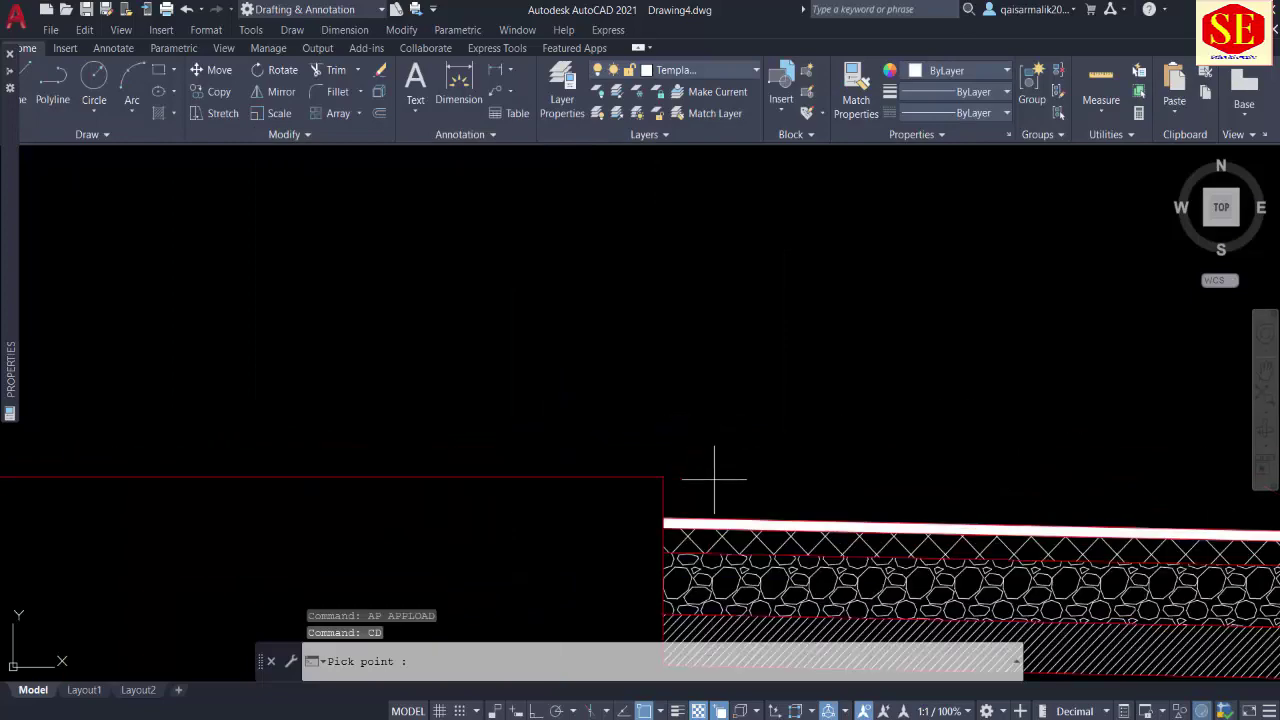
{"action": "left_click", "coordinate": [663, 518]}
{"action": "scroll", "coordinate": [725, 410], "scroll_direction": "down", "scroll_amount": 4}
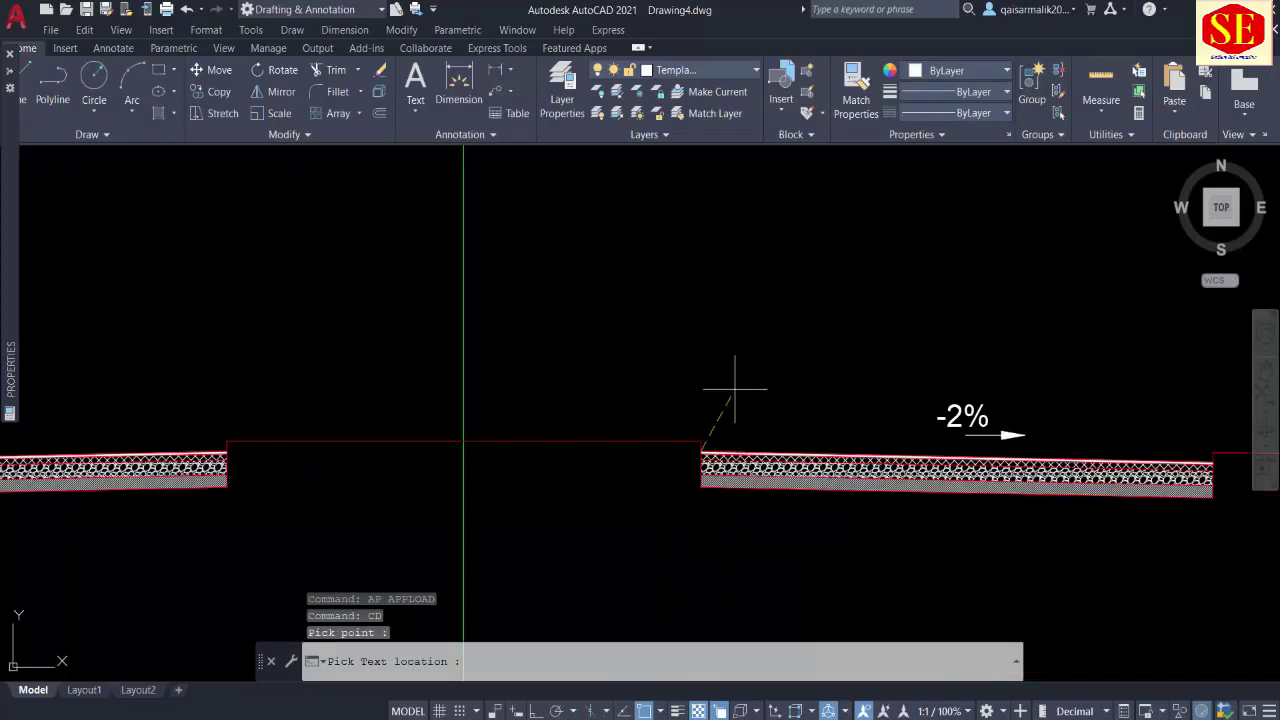
{"action": "left_click", "coordinate": [783, 258]}
Step: Label the right end of the pavement top Dist.=15.800 Elev.=224.734, redoing a mistaken pick
{"action": "middle_click_drag", "start_coordinate": [796, 366], "coordinate": [500, 414]}
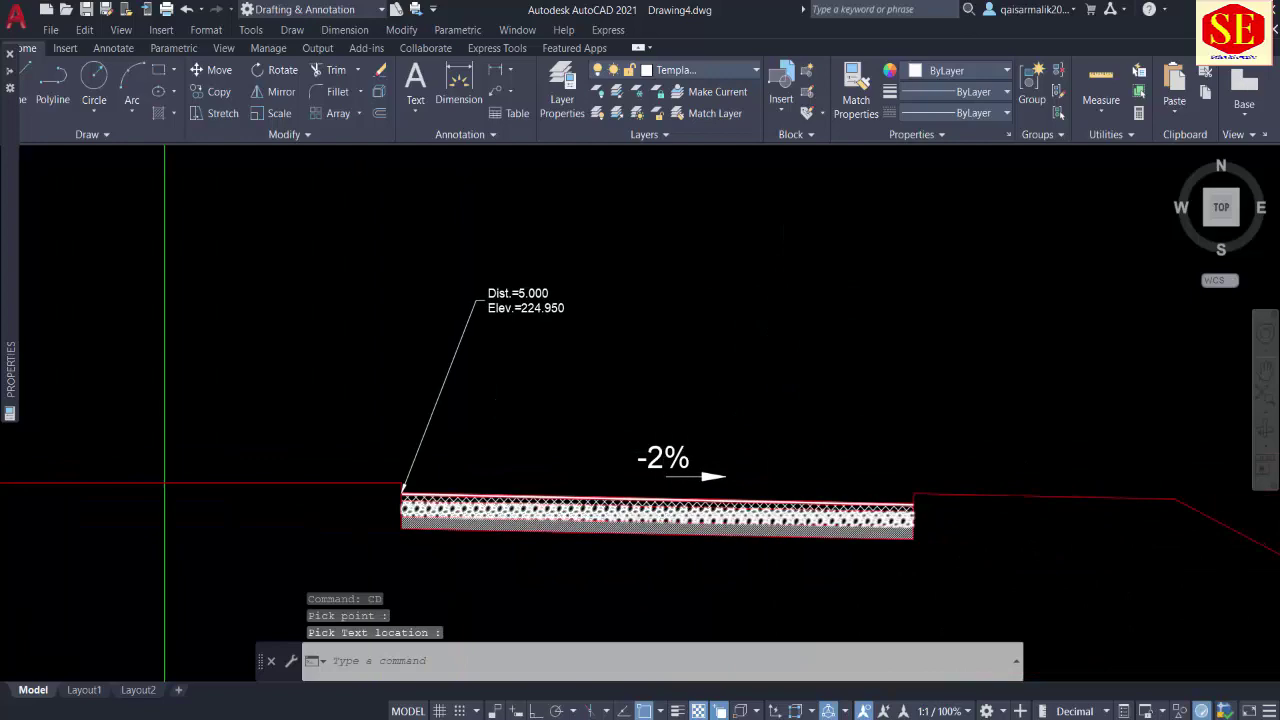
{"action": "scroll", "coordinate": [913, 492], "scroll_direction": "up", "scroll_amount": 2}
{"action": "key", "text": "Return"}
{"action": "left_click", "coordinate": [913, 492]}
{"action": "key", "text": "Escape"}
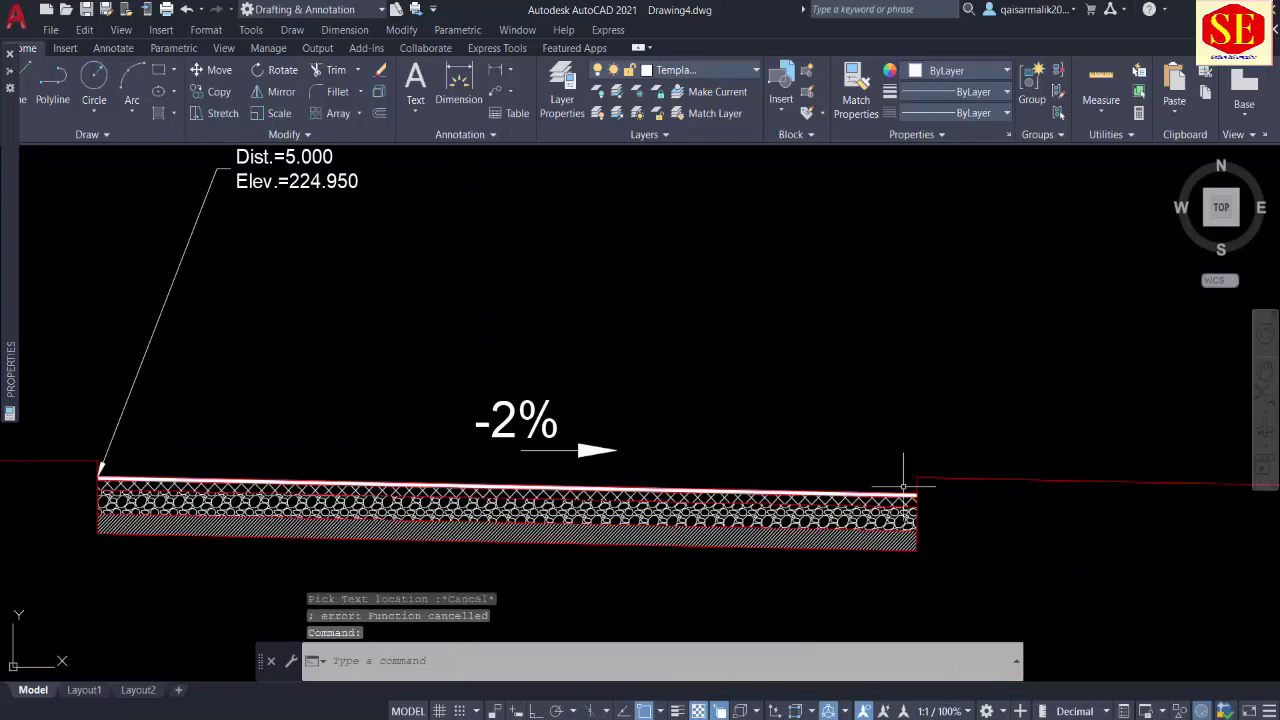
{"action": "scroll", "coordinate": [903, 490], "scroll_direction": "up", "scroll_amount": 3}
{"action": "key", "text": "Return"}
{"action": "left_click", "coordinate": [961, 504]}
{"action": "scroll", "coordinate": [941, 484], "scroll_direction": "down", "scroll_amount": 3}
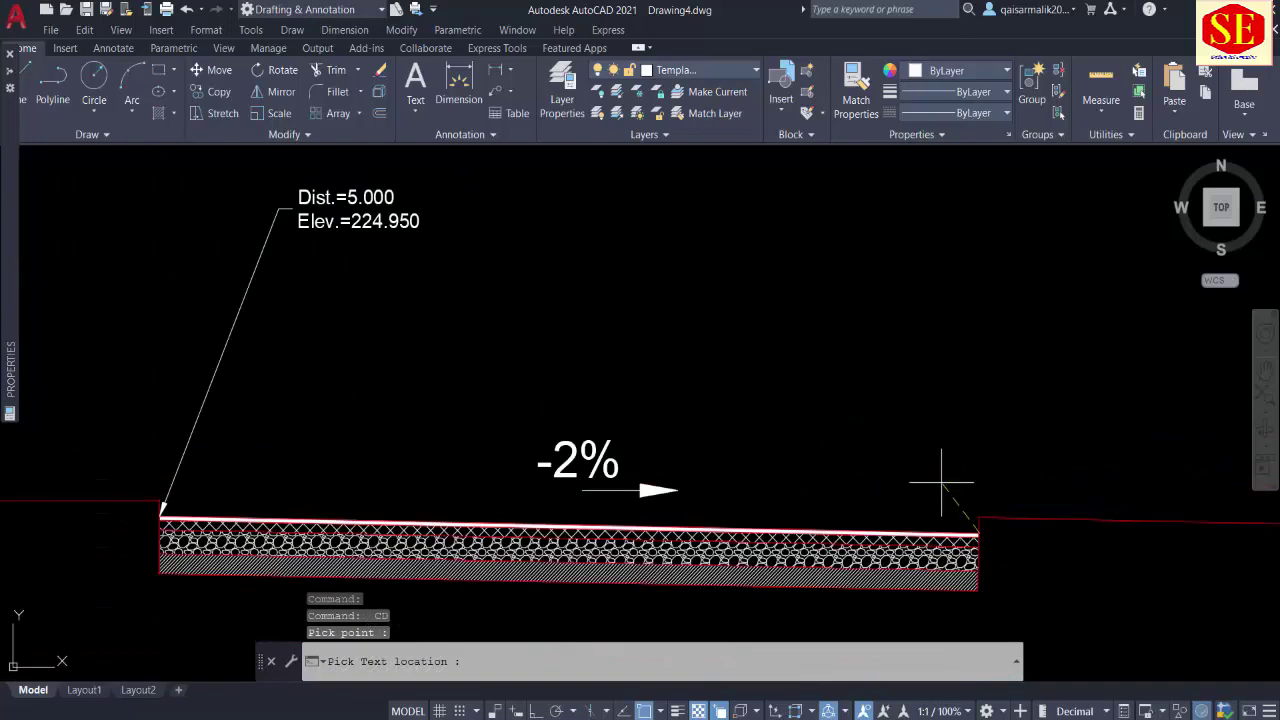
{"action": "left_click", "coordinate": [869, 352]}
Step: Label the shoulder point at the pavement's outer edge (Dist.=15.800 Elev.=224.934) and the shoulder's outer break point
{"action": "middle_click_drag", "start_coordinate": [920, 420], "coordinate": [300, 400]}
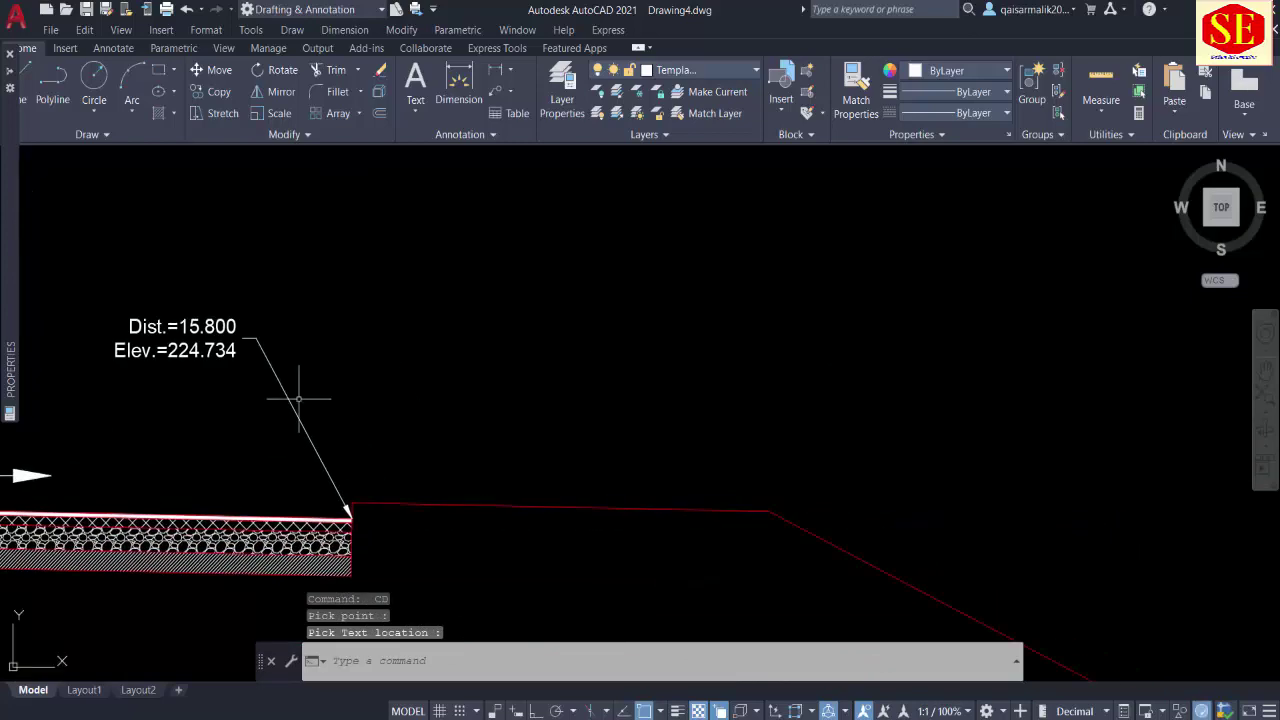
{"action": "key", "text": "Return"}
{"action": "scroll", "coordinate": [357, 497], "scroll_direction": "up", "scroll_amount": 1}
{"action": "left_click", "coordinate": [363, 496]}
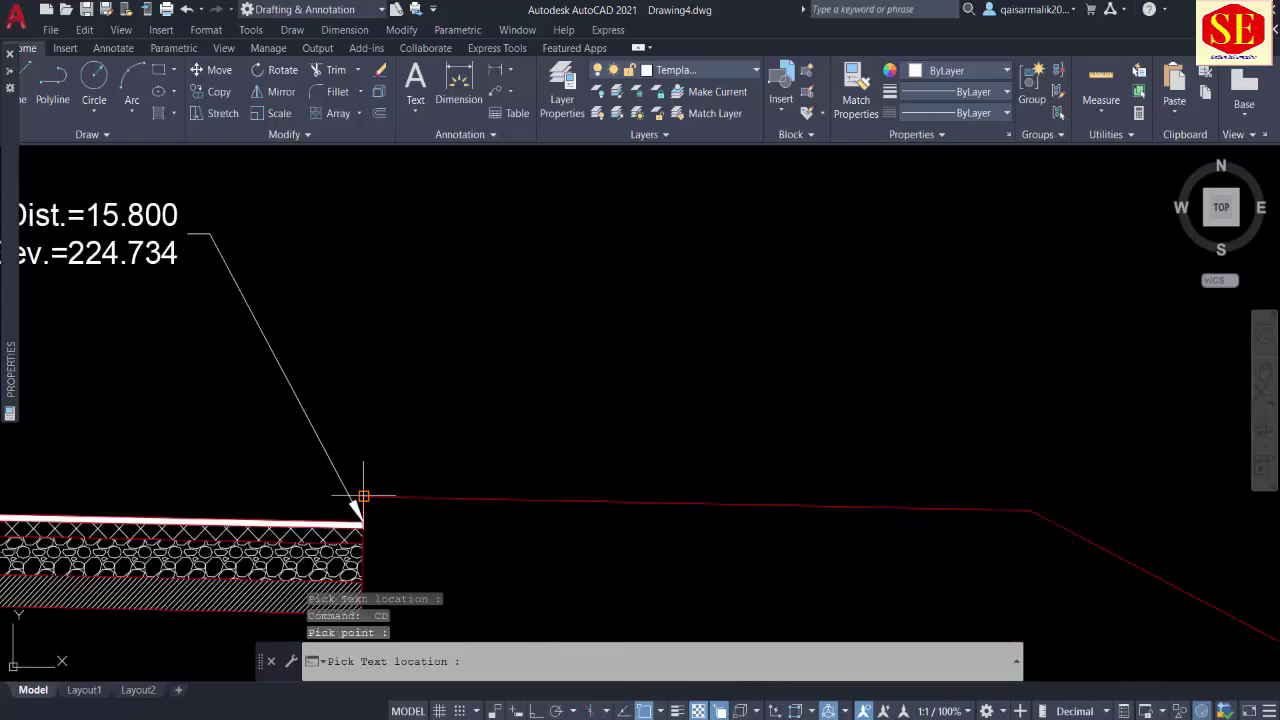
{"action": "left_click", "coordinate": [425, 312]}
{"action": "middle_click_drag", "start_coordinate": [820, 428], "coordinate": [477, 454]}
{"action": "key", "text": "Return"}
{"action": "left_click", "coordinate": [685, 538]}
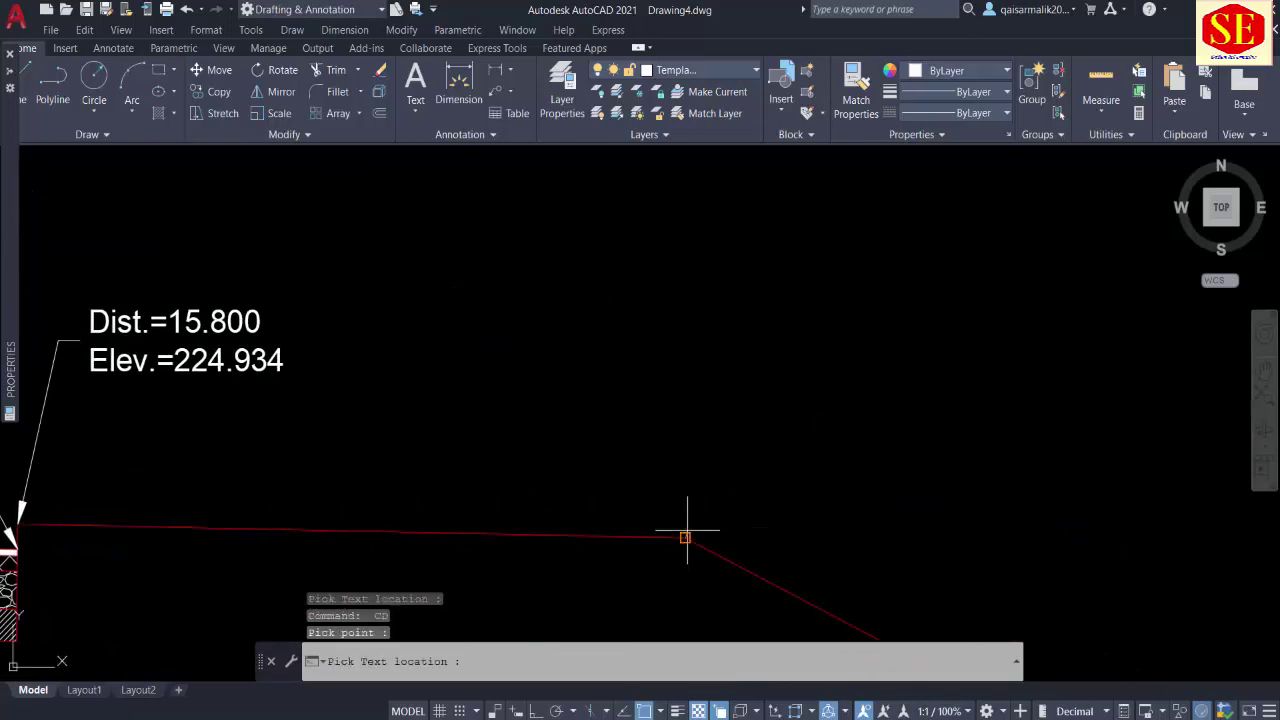
{"action": "left_click", "coordinate": [723, 411]}
Step: Label the road-pavement corner Dist.=5.000 Elev.=225.150 and the centreline Dist.=0.000 Elev.=225.150
{"action": "scroll", "coordinate": [723, 411], "scroll_direction": "down", "scroll_amount": 2}
{"action": "middle_click_drag", "start_coordinate": [275, 410], "coordinate": [800, 410]}
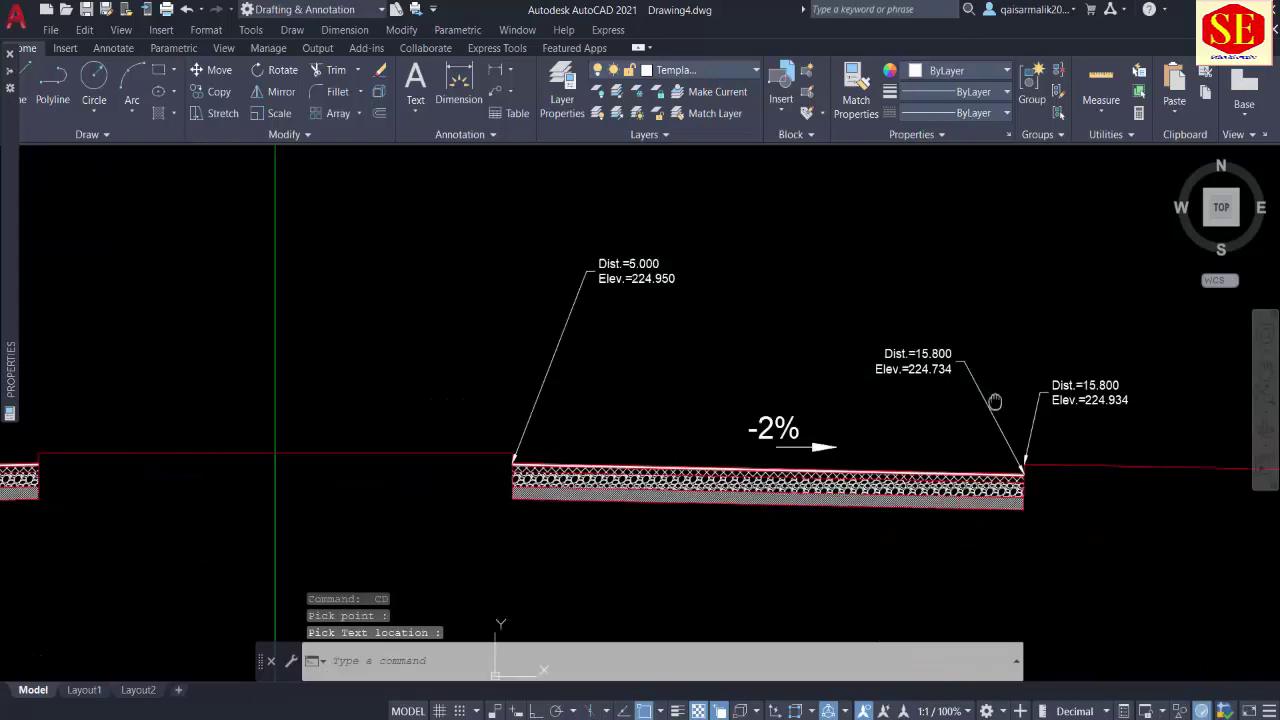
{"action": "middle_click_drag", "start_coordinate": [571, 434], "coordinate": [737, 434]}
{"action": "scroll", "coordinate": [737, 434], "scroll_direction": "up", "scroll_amount": 5}
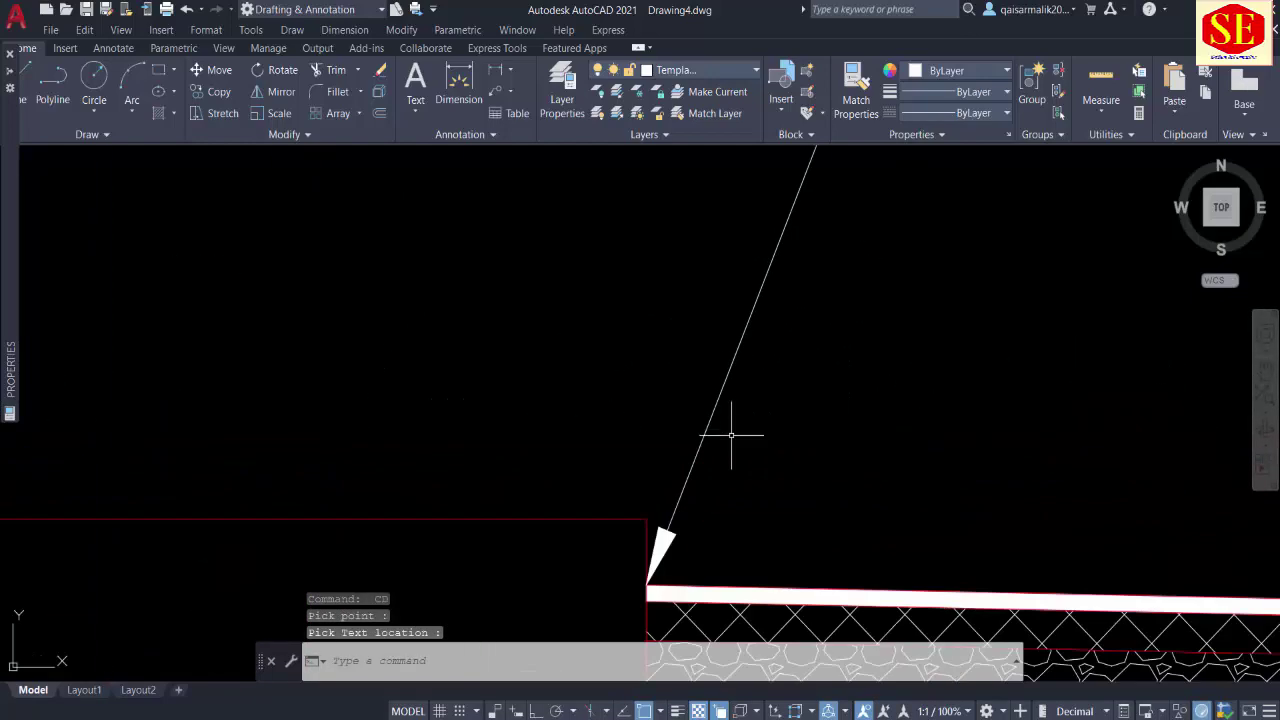
{"action": "key", "text": "Return"}
{"action": "left_click", "coordinate": [646, 521]}
{"action": "scroll", "coordinate": [646, 521], "scroll_direction": "down", "scroll_amount": 2}
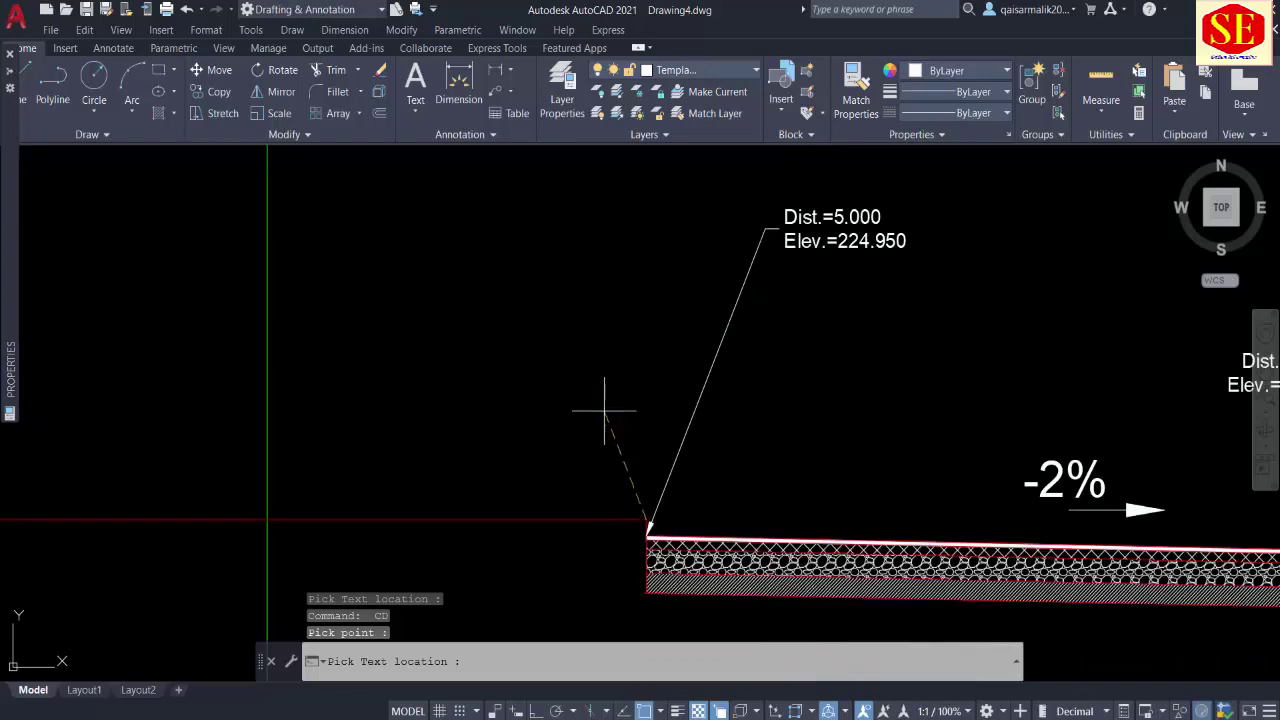
{"action": "left_click", "coordinate": [595, 370]}
{"action": "middle_click_drag", "start_coordinate": [497, 438], "coordinate": [849, 423]}
{"action": "key", "text": "Return"}
{"action": "left_click", "coordinate": [619, 504]}
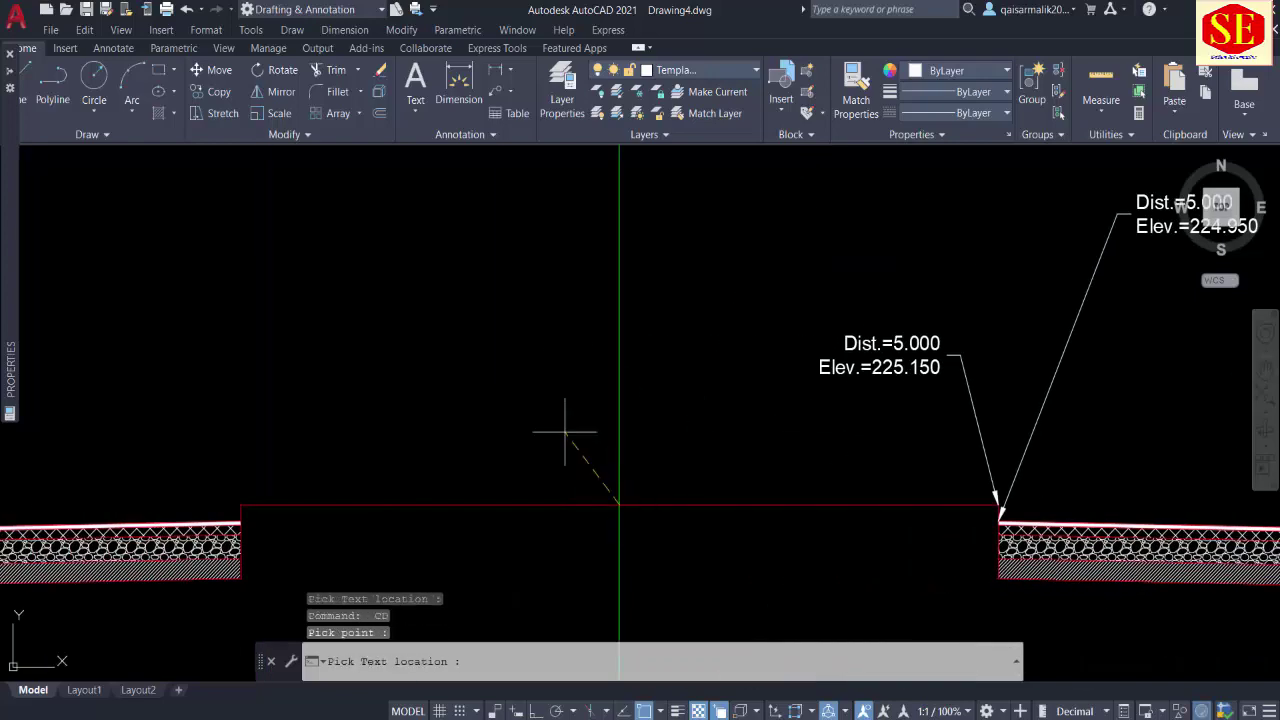
{"action": "left_click", "coordinate": [545, 340]}
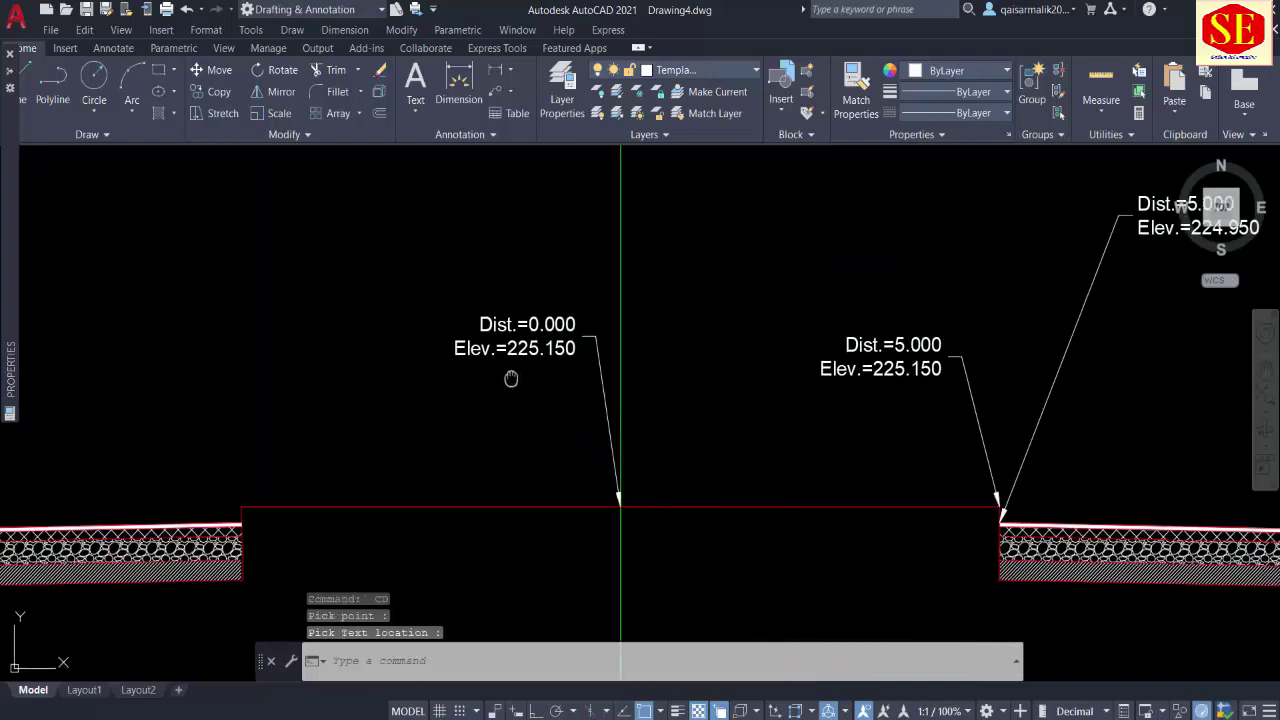
Step: Label the left pavement's inner corner Dist.=-5.000 at Elev.=225.150 and Elev.=224.950
{"action": "middle_click_drag", "start_coordinate": [509, 374], "coordinate": [789, 466]}
{"action": "key", "text": "Return"}
{"action": "left_click", "coordinate": [769, 510]}
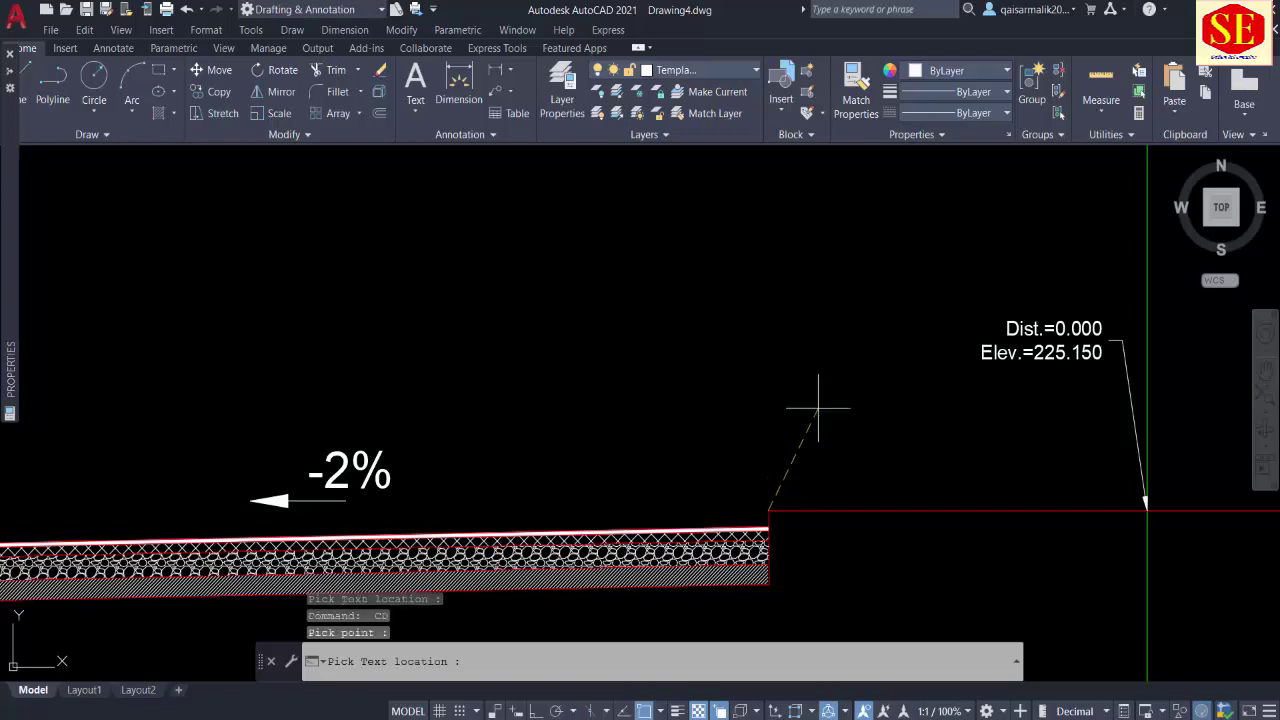
{"action": "left_click", "coordinate": [843, 357]}
{"action": "key", "text": "Return"}
{"action": "left_click", "coordinate": [769, 510]}
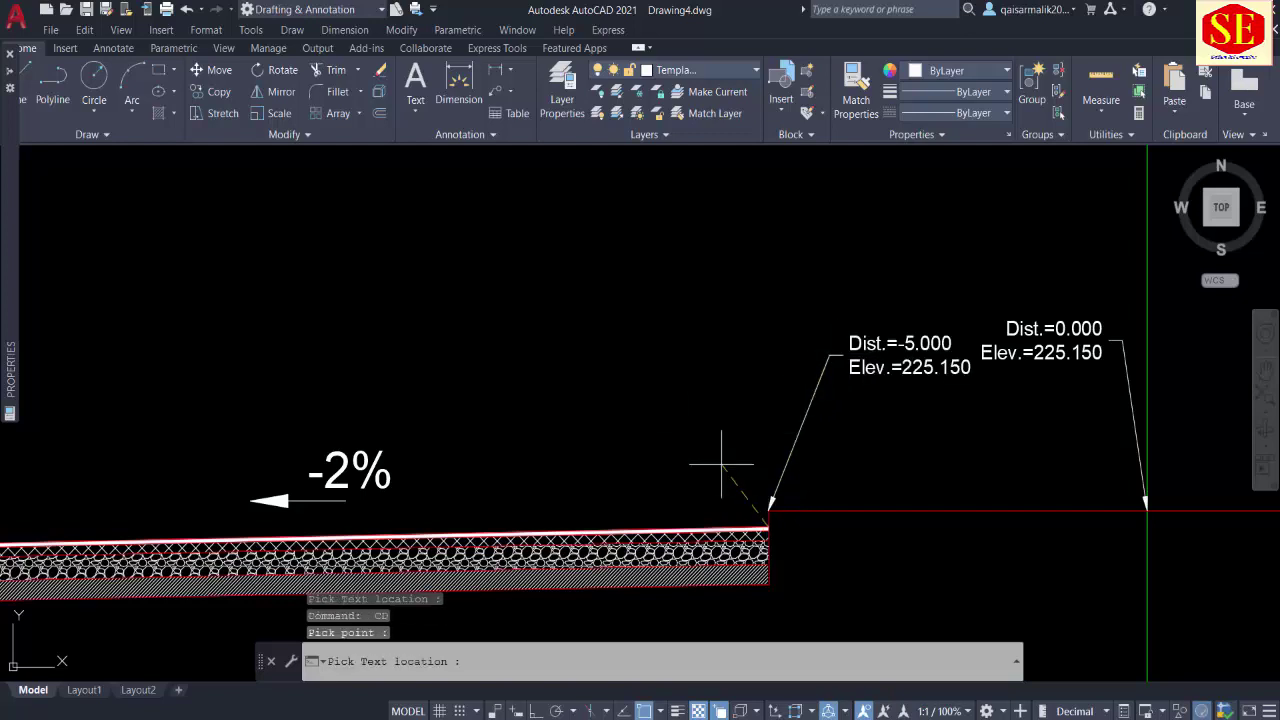
{"action": "left_click", "coordinate": [683, 379]}
{"action": "scroll", "coordinate": [683, 379], "scroll_direction": "down", "scroll_amount": 3}
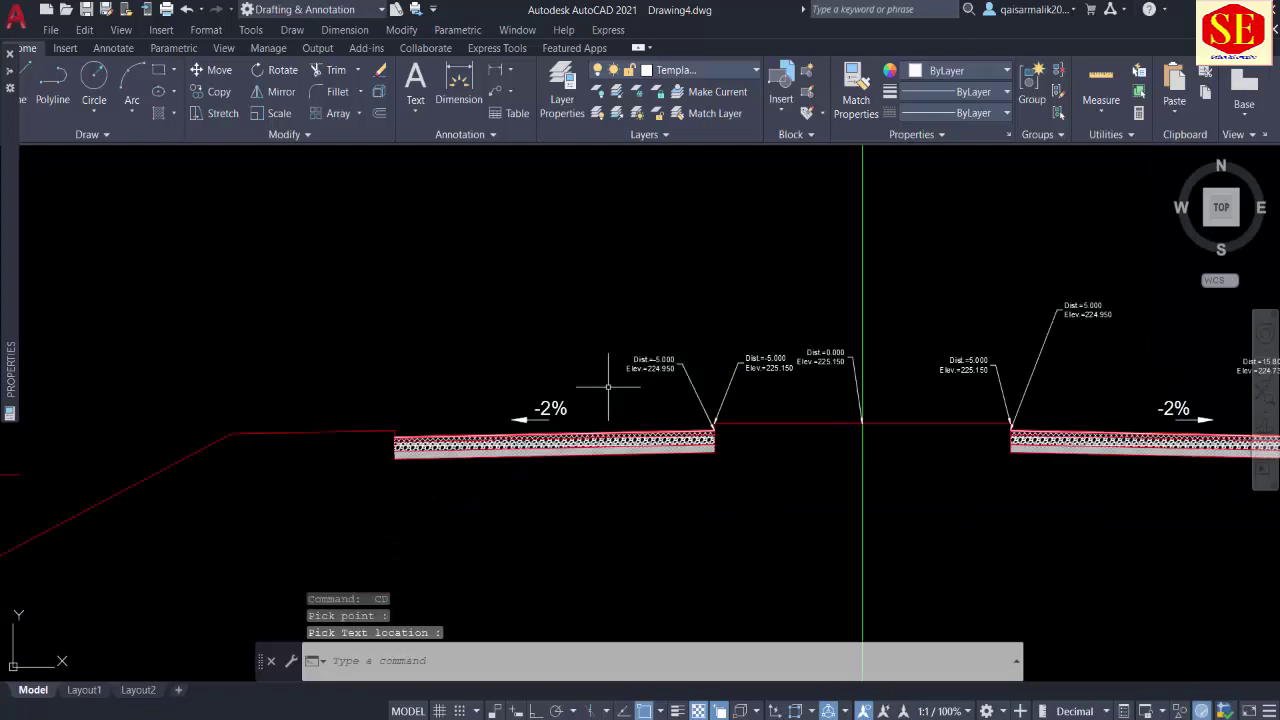
{"action": "left_click", "coordinate": [969, 385]}
Step: Try repositioning the Dist.=5.000 label, then abandon the move
{"action": "middle_click_drag", "start_coordinate": [969, 385], "coordinate": [676, 420]}
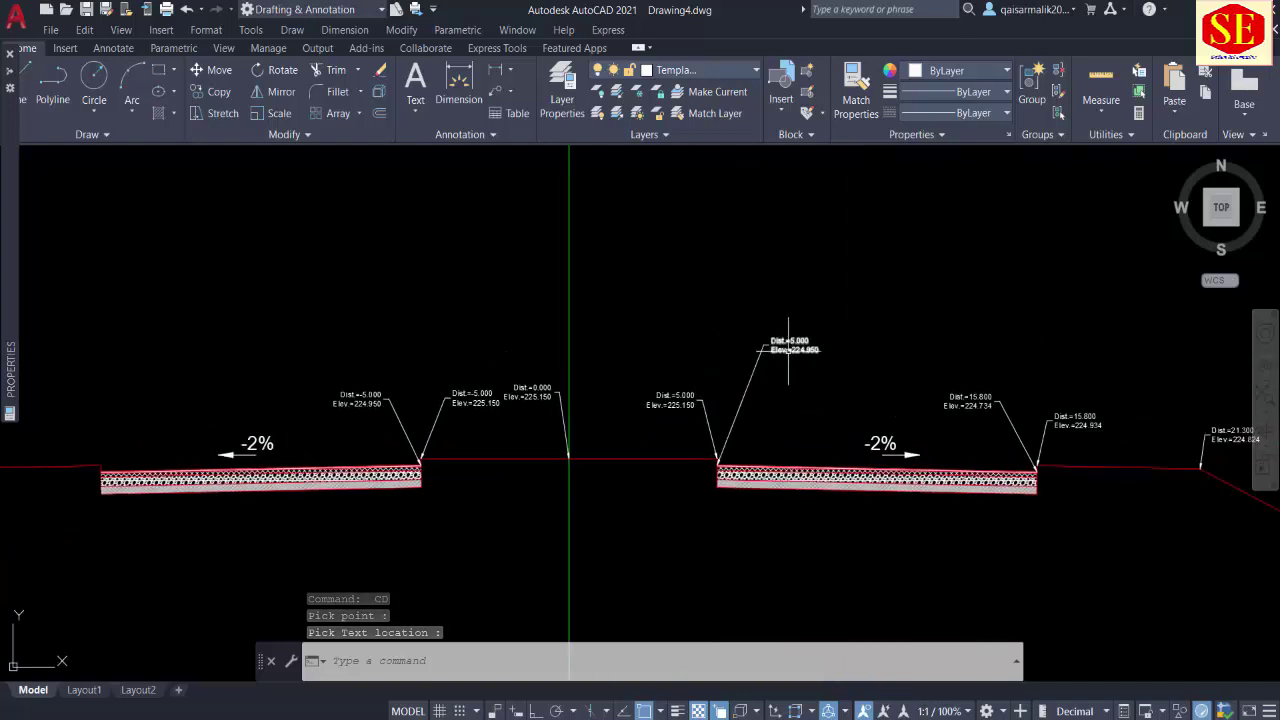
{"action": "left_click", "coordinate": [788, 348]}
{"action": "left_click", "coordinate": [770, 349]}
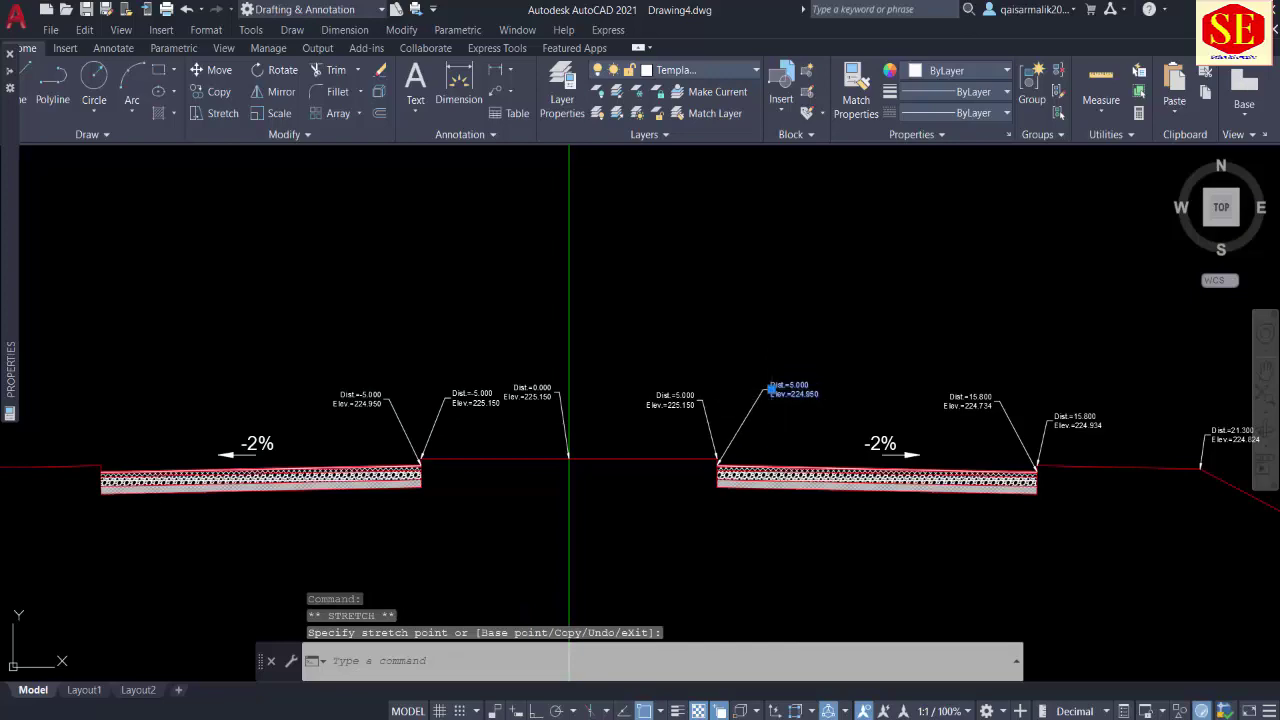
{"action": "key", "text": "Escape"}
{"action": "middle_click_drag", "start_coordinate": [507, 430], "coordinate": [801, 416]}
{"action": "scroll", "coordinate": [423, 429], "scroll_direction": "up", "scroll_amount": 4}
Step: Use CD to label the left slab's top outer corner Dist.=-15.796 and the adjacent ground Dist.=-15.800
{"action": "type", "text": "CD"}
{"action": "key", "text": "Return"}
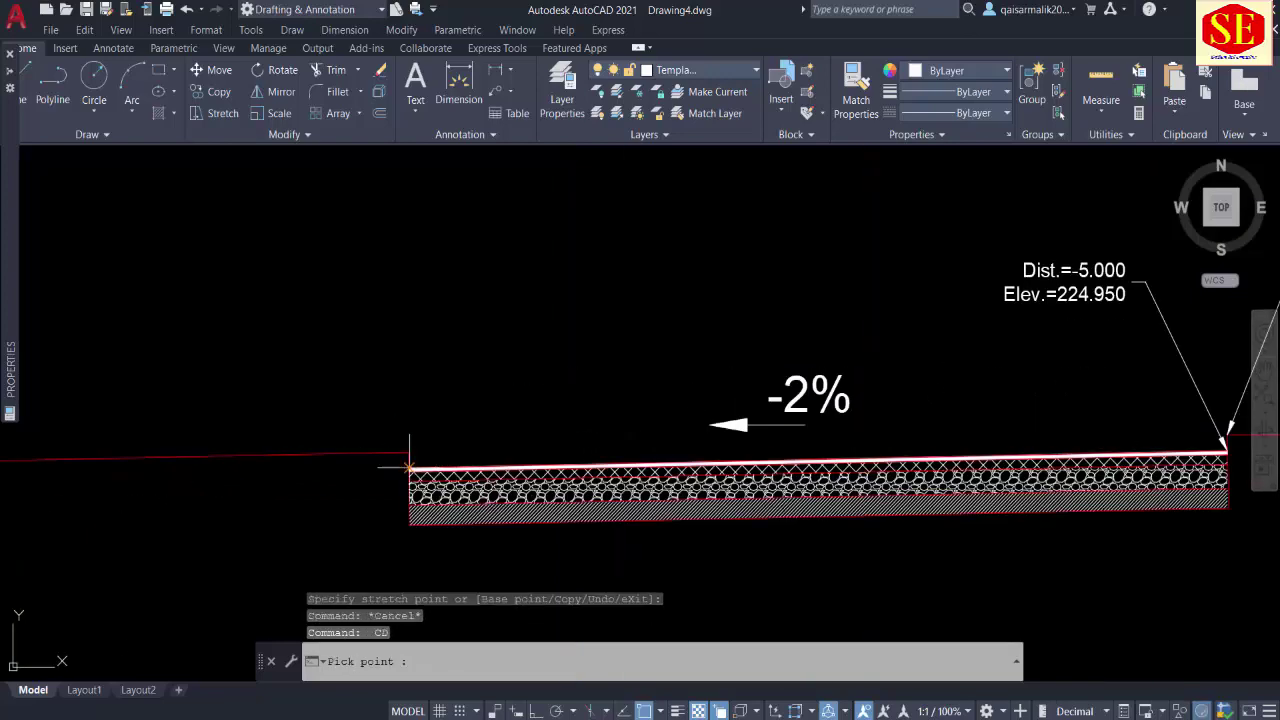
{"action": "left_click", "coordinate": [410, 457]}
{"action": "left_click", "coordinate": [521, 298]}
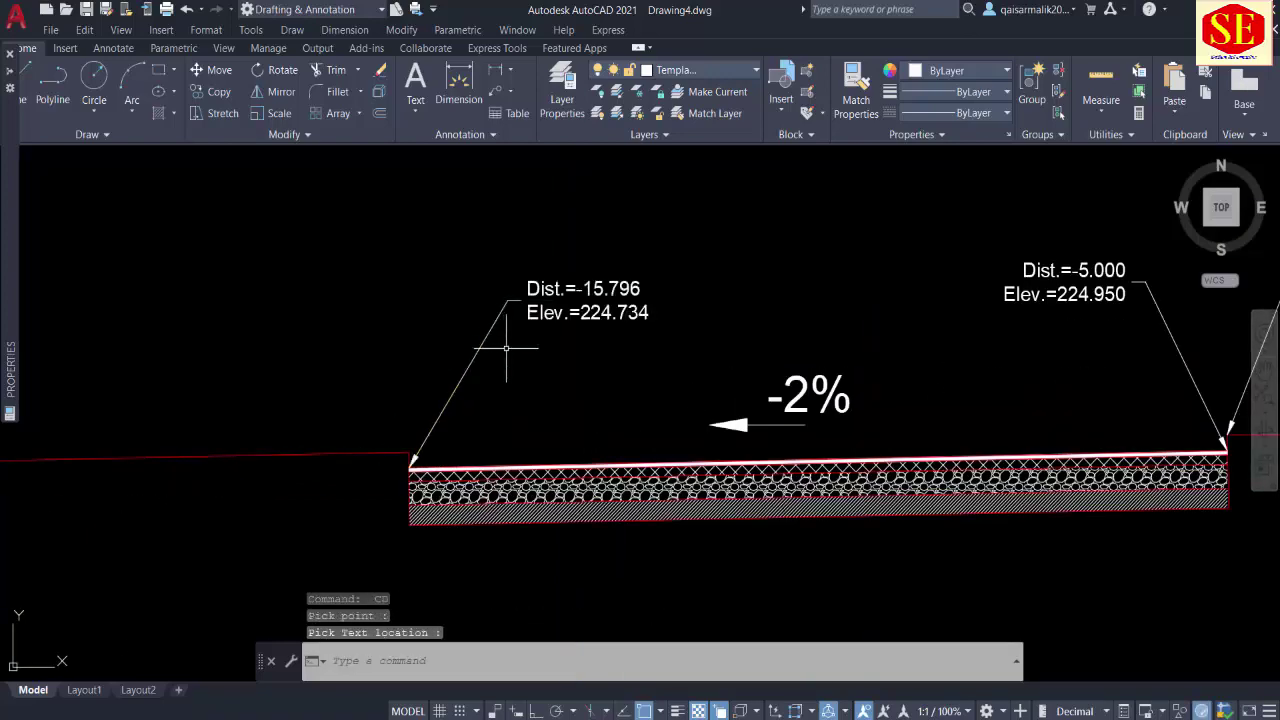
{"action": "middle_click_drag", "start_coordinate": [380, 440], "coordinate": [757, 500]}
{"action": "type", "text": "CD"}
{"action": "key", "text": "Return"}
{"action": "left_click", "coordinate": [785, 517]}
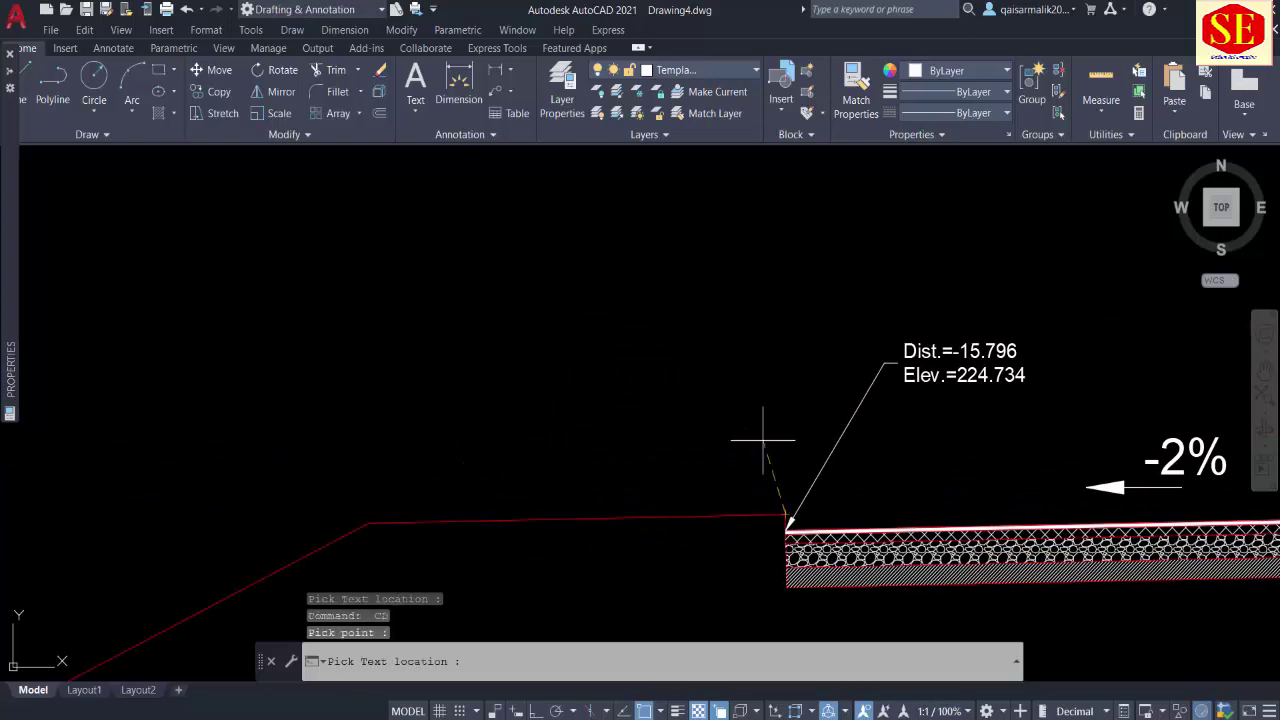
{"action": "left_click", "coordinate": [710, 368]}
Step: Label the shoulder edge Dist.=-21.300 and the left slab's lower-left corner Dist.=-15.786
{"action": "type", "text": "CD"}
{"action": "key", "text": "Return"}
{"action": "left_click", "coordinate": [367, 522]}
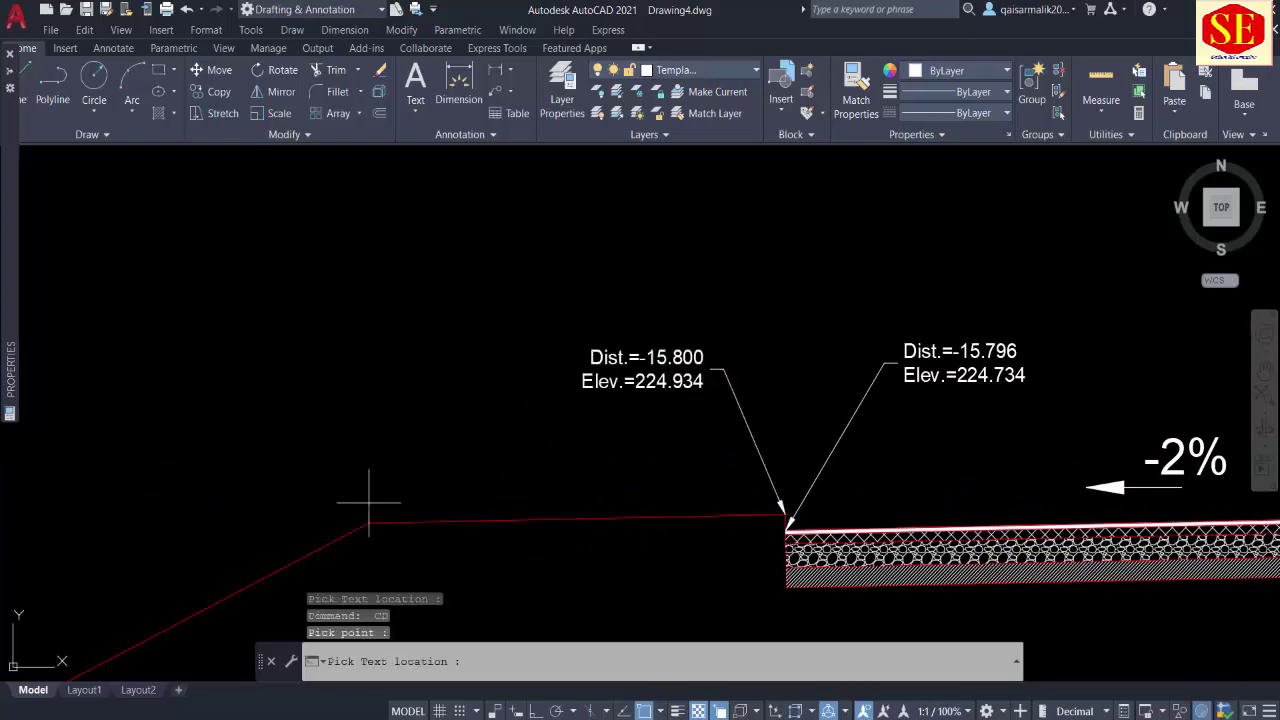
{"action": "left_click", "coordinate": [316, 372]}
{"action": "scroll", "coordinate": [503, 355], "scroll_direction": "down", "scroll_amount": 4}
{"action": "scroll", "coordinate": [623, 460], "scroll_direction": "up", "scroll_amount": 4}
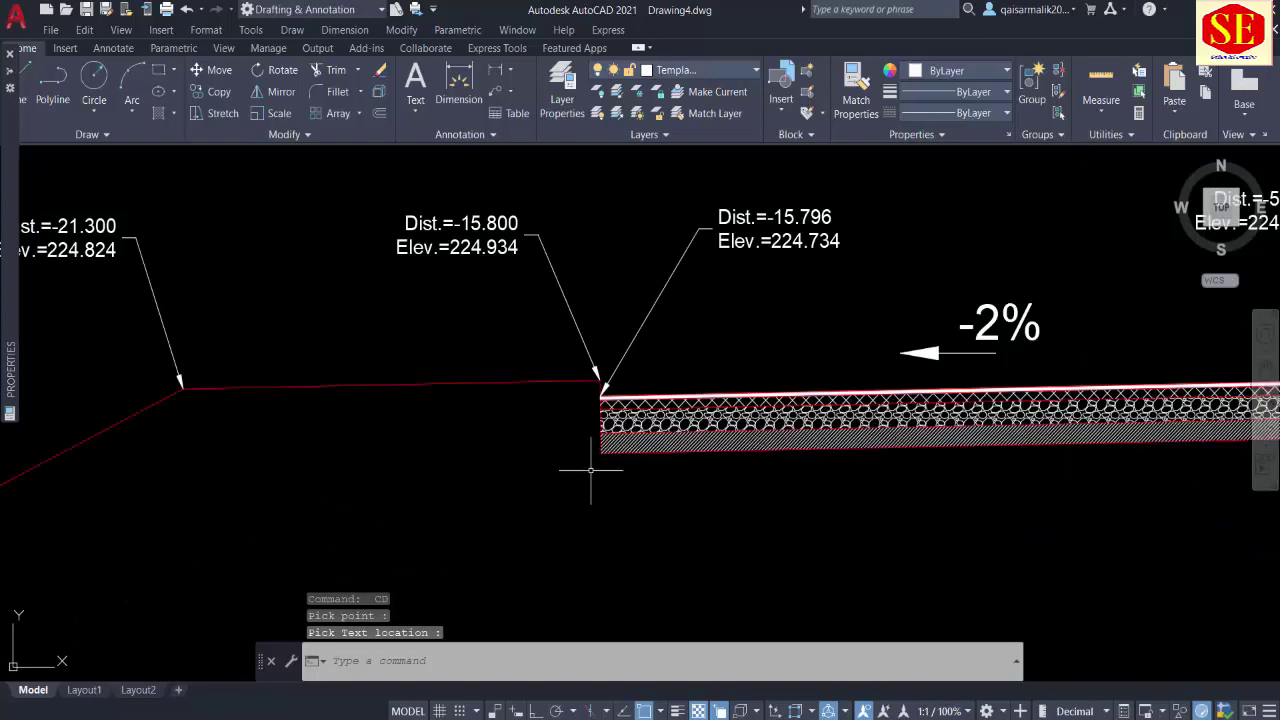
{"action": "key", "text": "Return"}
{"action": "left_click", "coordinate": [600, 452]}
{"action": "scroll", "coordinate": [650, 530], "scroll_direction": "down", "scroll_amount": 4}
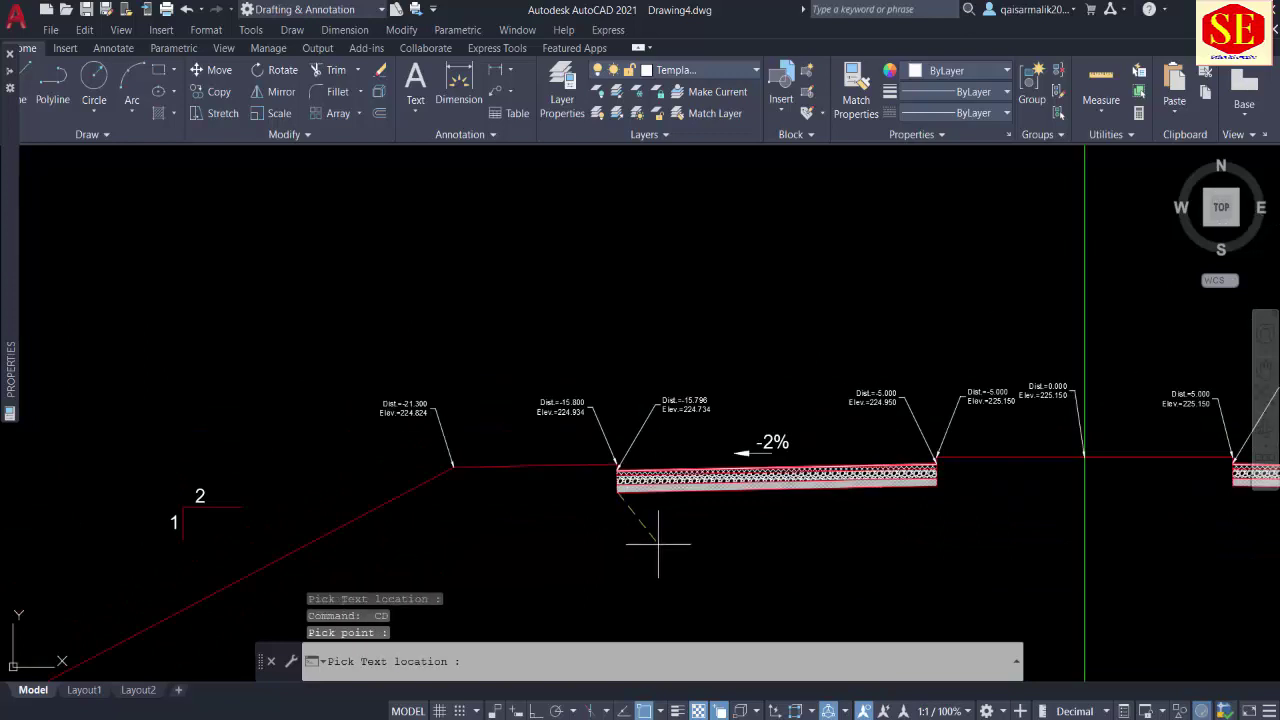
{"action": "left_click", "coordinate": [645, 543]}
Step: Label the left slab's lower-right corner Dist.=-4.986 and the right slab's lower-left corner Dist.=5.000 Elev.=224.230
{"action": "key", "text": "Return"}
{"action": "left_click", "coordinate": [922, 514]}
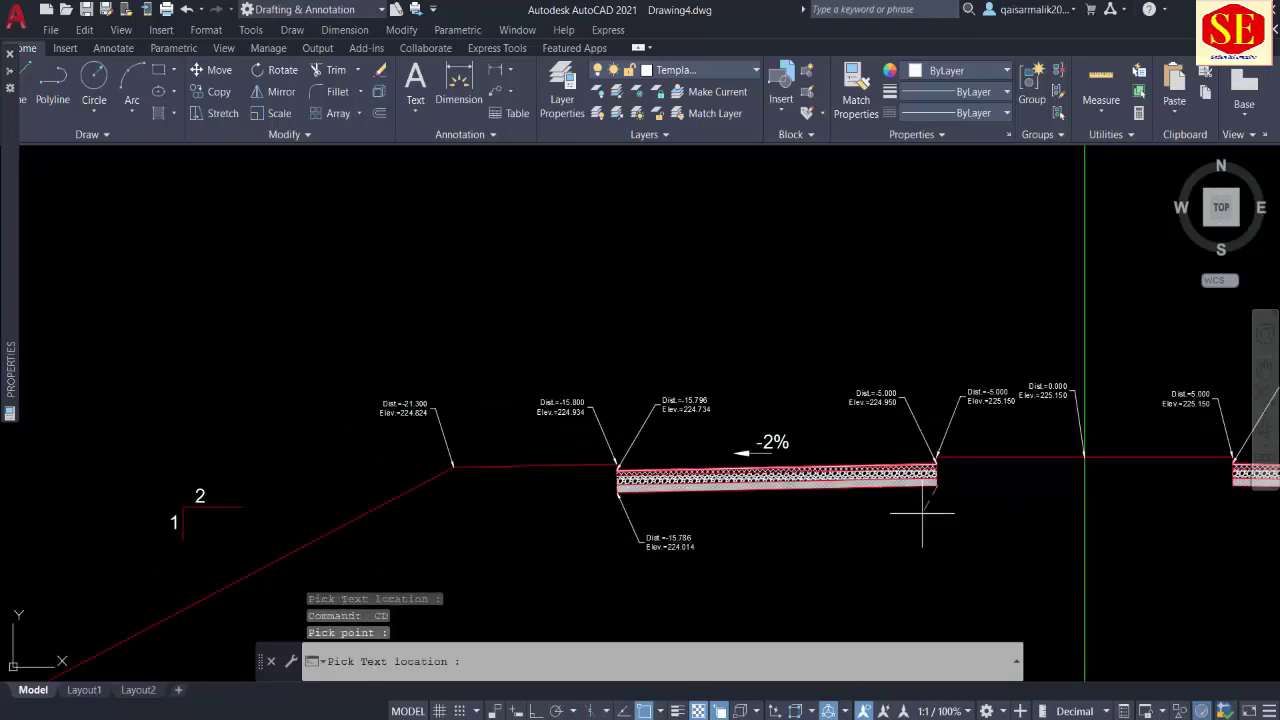
{"action": "left_click", "coordinate": [900, 530]}
{"action": "middle_click_drag", "start_coordinate": [1057, 543], "coordinate": [537, 503]}
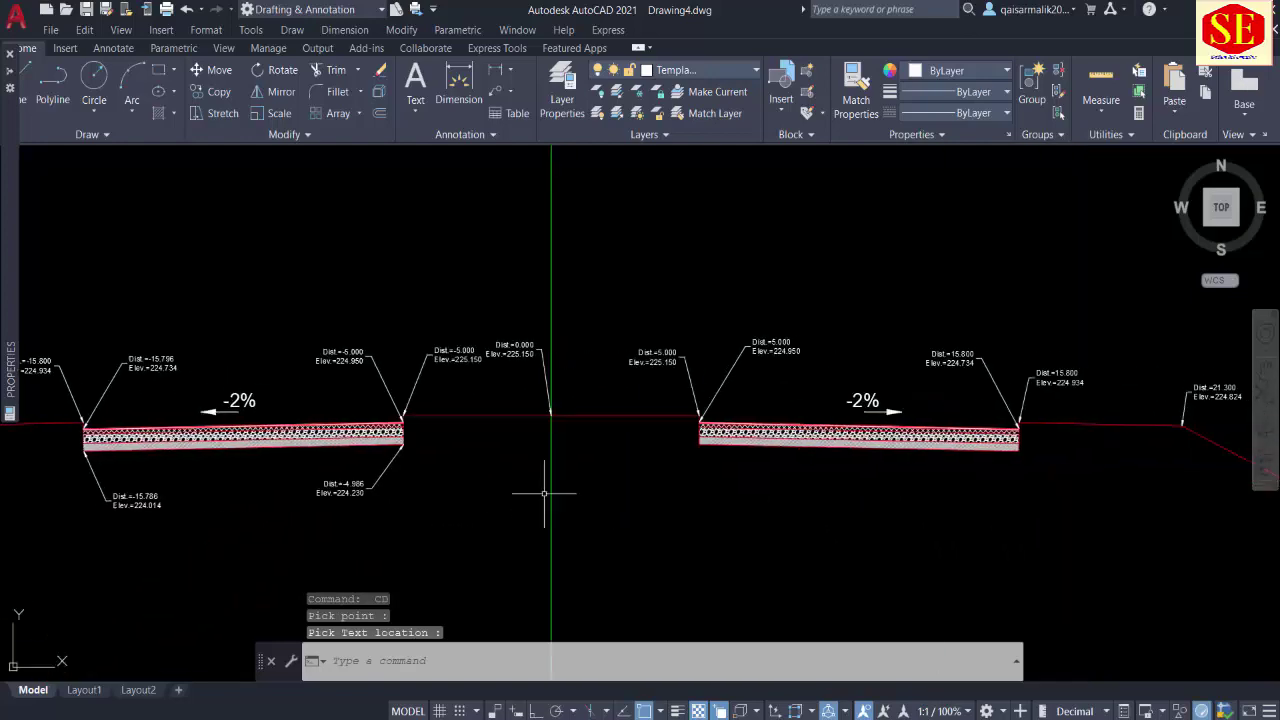
{"action": "key", "text": "Return"}
{"action": "left_click", "coordinate": [698, 443]}
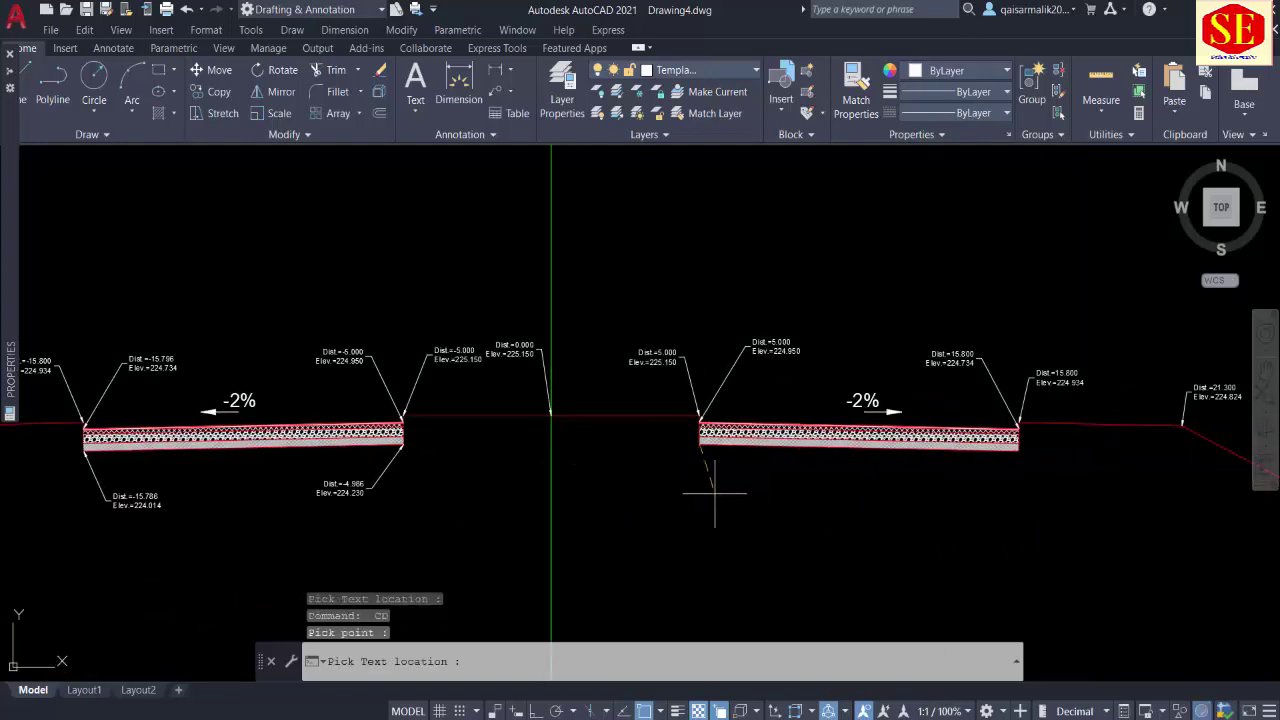
{"action": "left_click", "coordinate": [715, 493]}
{"action": "key", "text": "Return"}
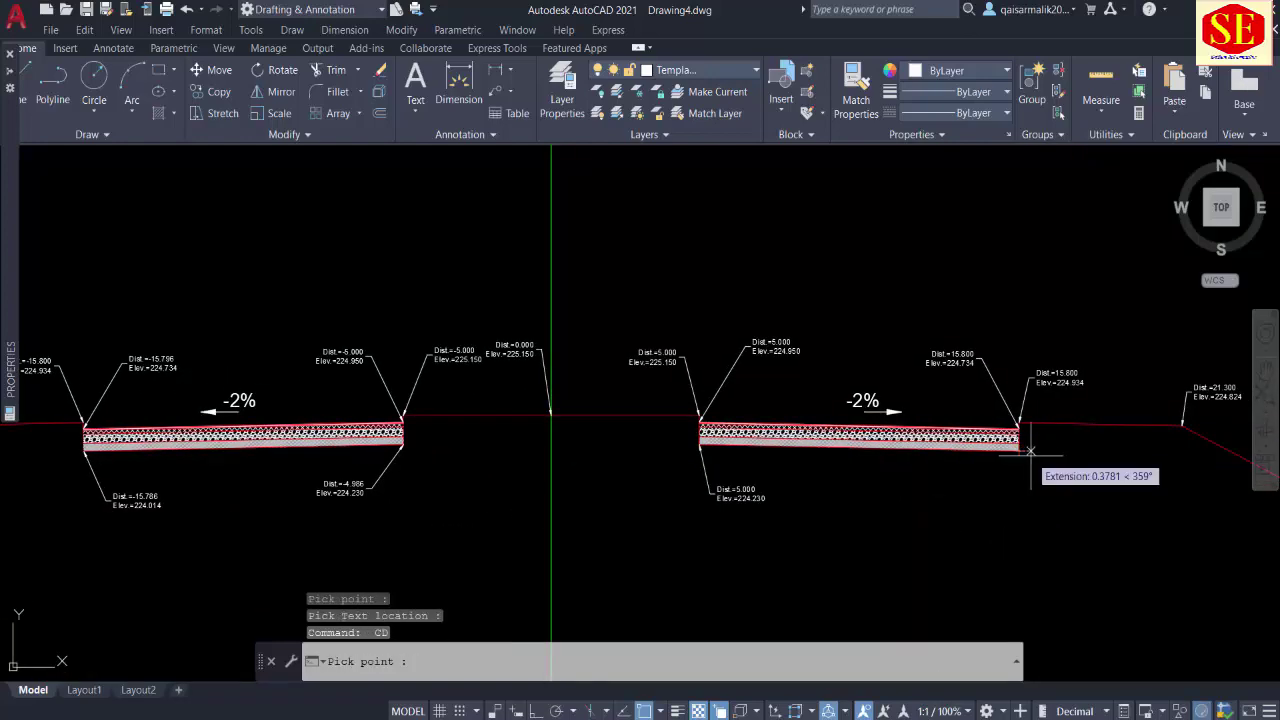
{"action": "scroll", "coordinate": [1020, 450], "scroll_direction": "up", "scroll_amount": 4}
Step: Label the right slab's lower-right corner Dist.=15.786 Elev.=224.014, then window-select the new labels and put them on layer TEXT
{"action": "left_click", "coordinate": [997, 446]}
{"action": "scroll", "coordinate": [992, 450], "scroll_direction": "down", "scroll_amount": 4}
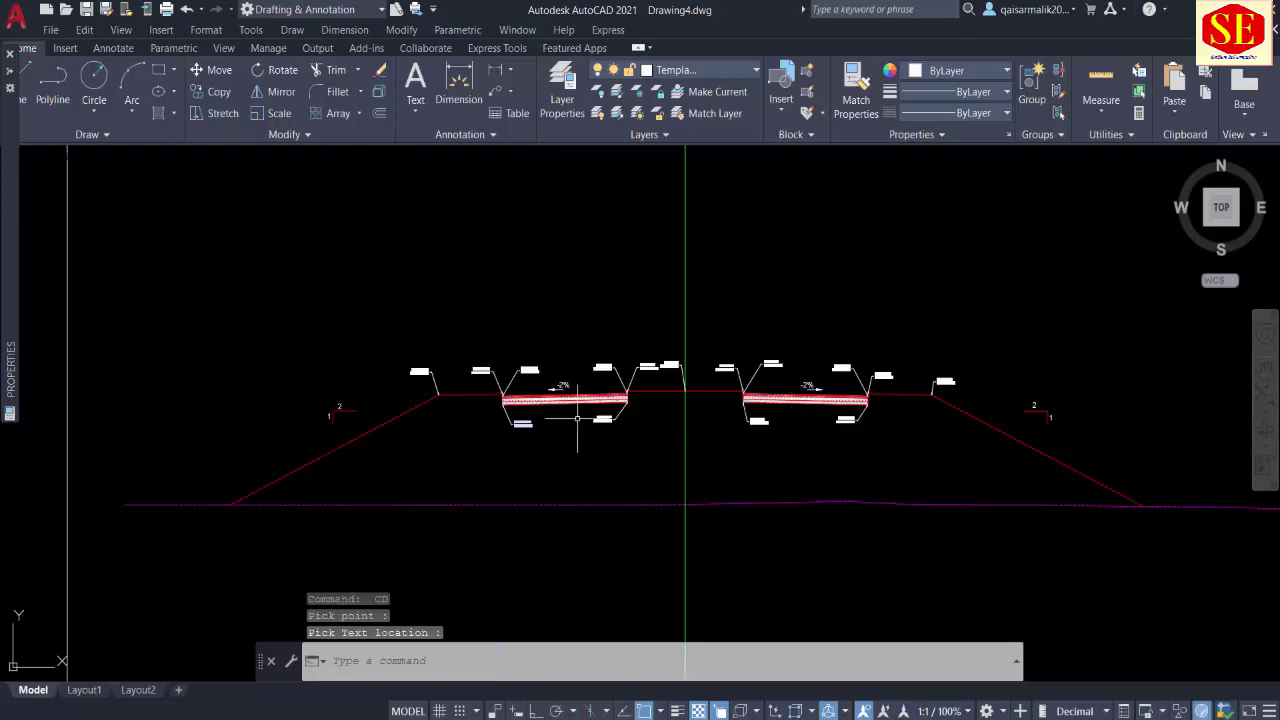
{"action": "left_click", "coordinate": [894, 334]}
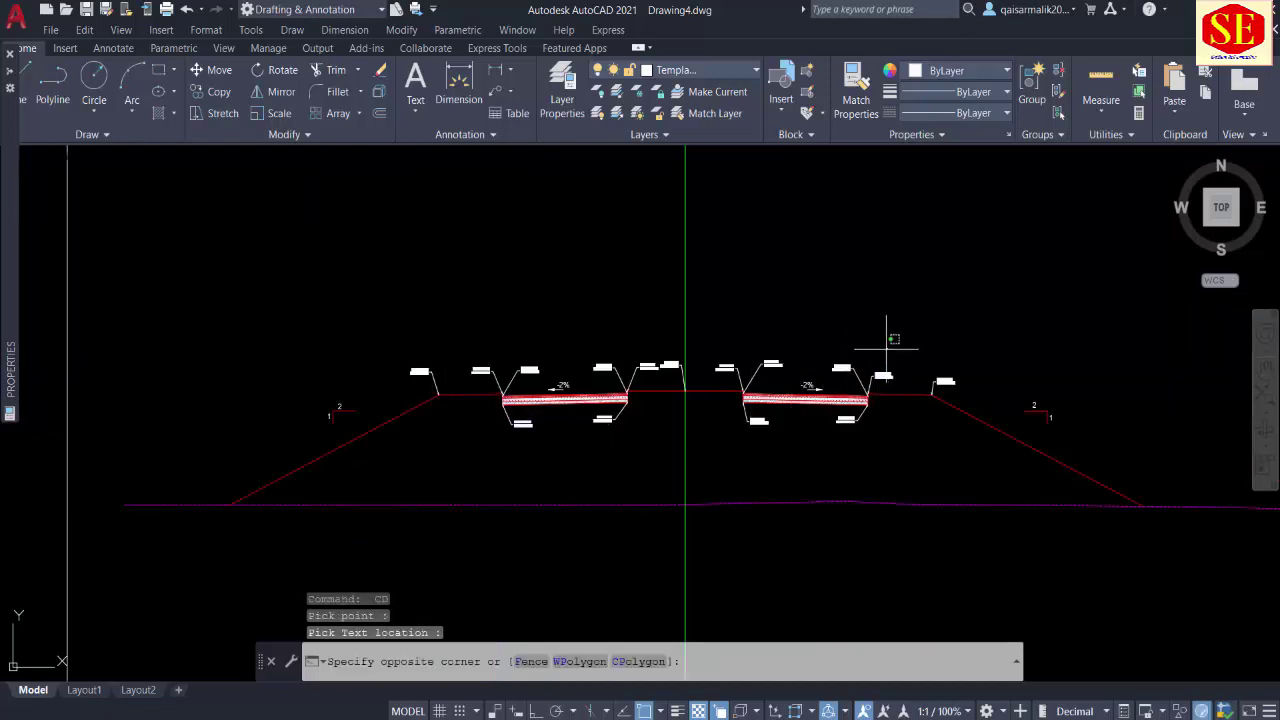
{"action": "left_click", "coordinate": [795, 396]}
{"action": "left_click", "coordinate": [698, 75]}
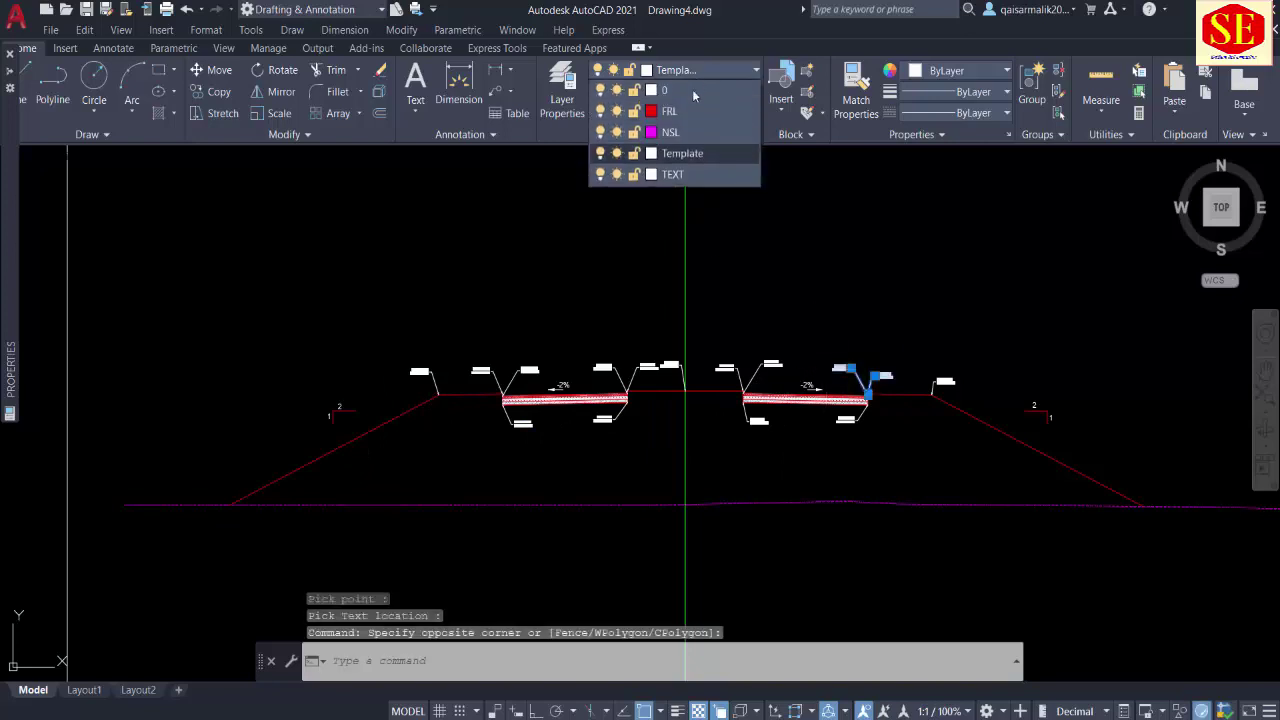
{"action": "left_click", "coordinate": [665, 175]}
{"action": "key", "text": "Escape"}
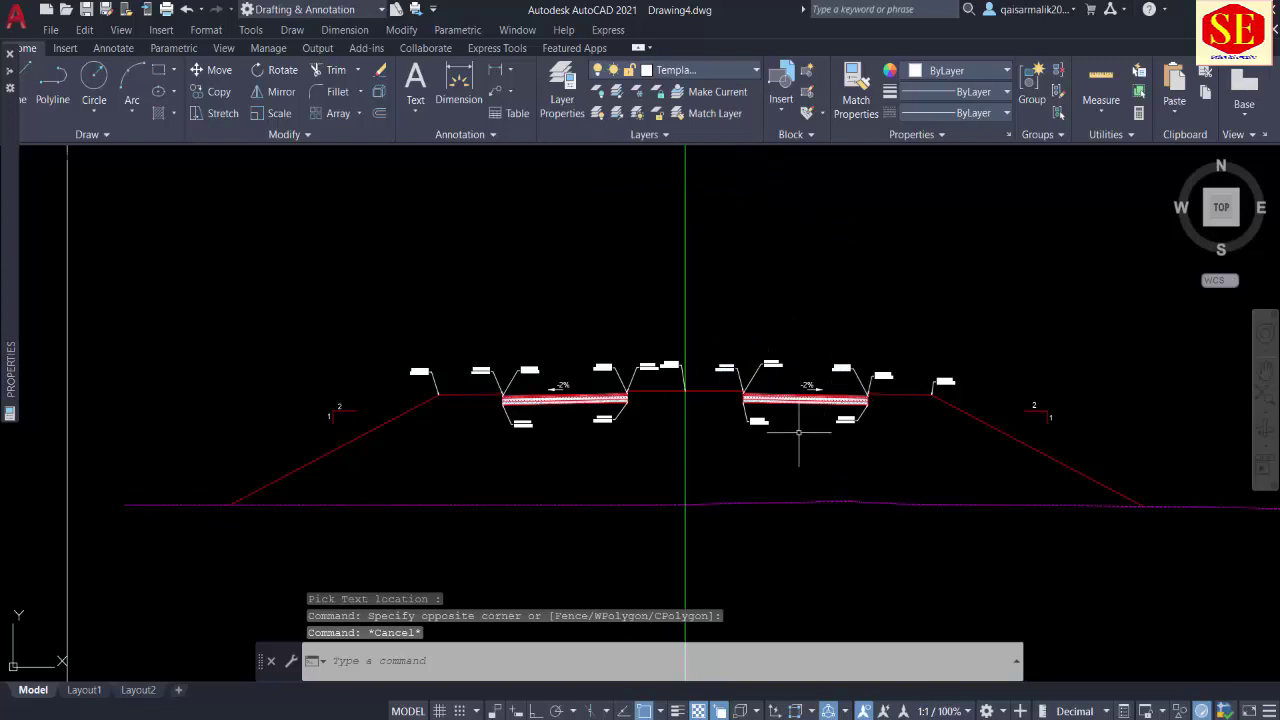
Step: Zoom out to show the full cross-section with both side slopes
{"action": "scroll", "coordinate": [705, 383], "scroll_direction": "down", "scroll_amount": 4}
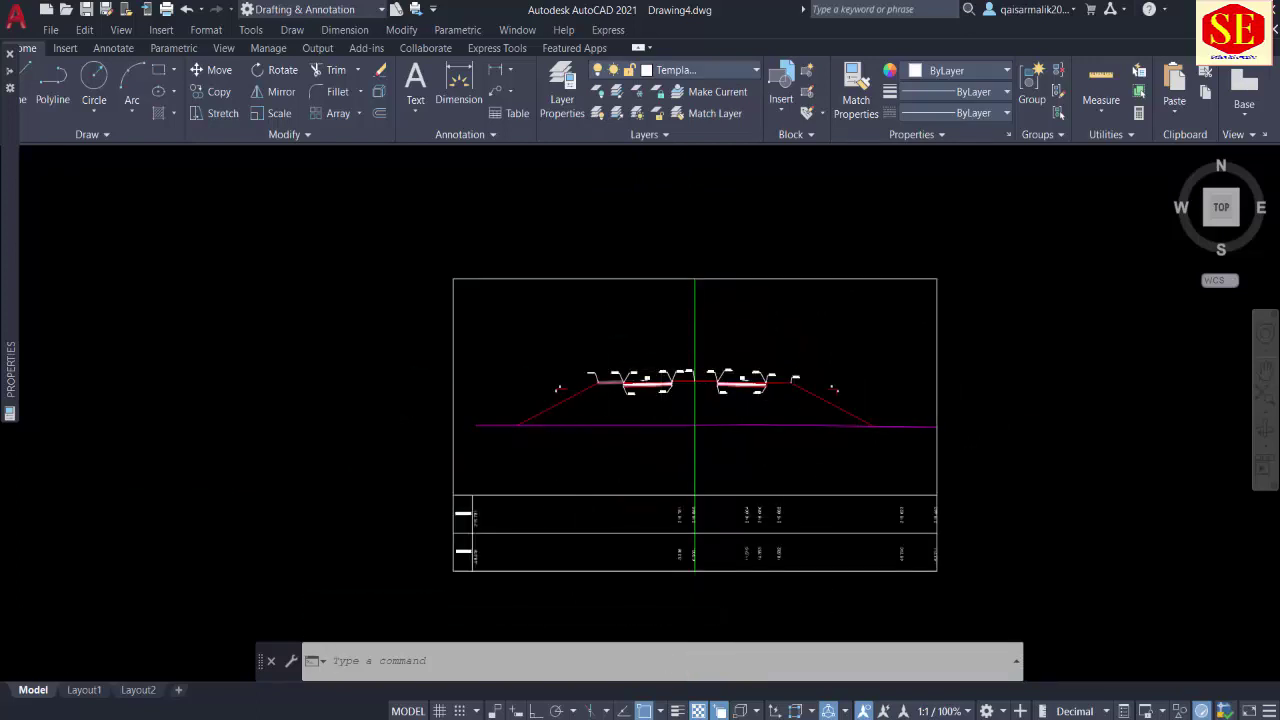
{"action": "scroll", "coordinate": [1170, 316], "scroll_direction": "up", "scroll_amount": 2}
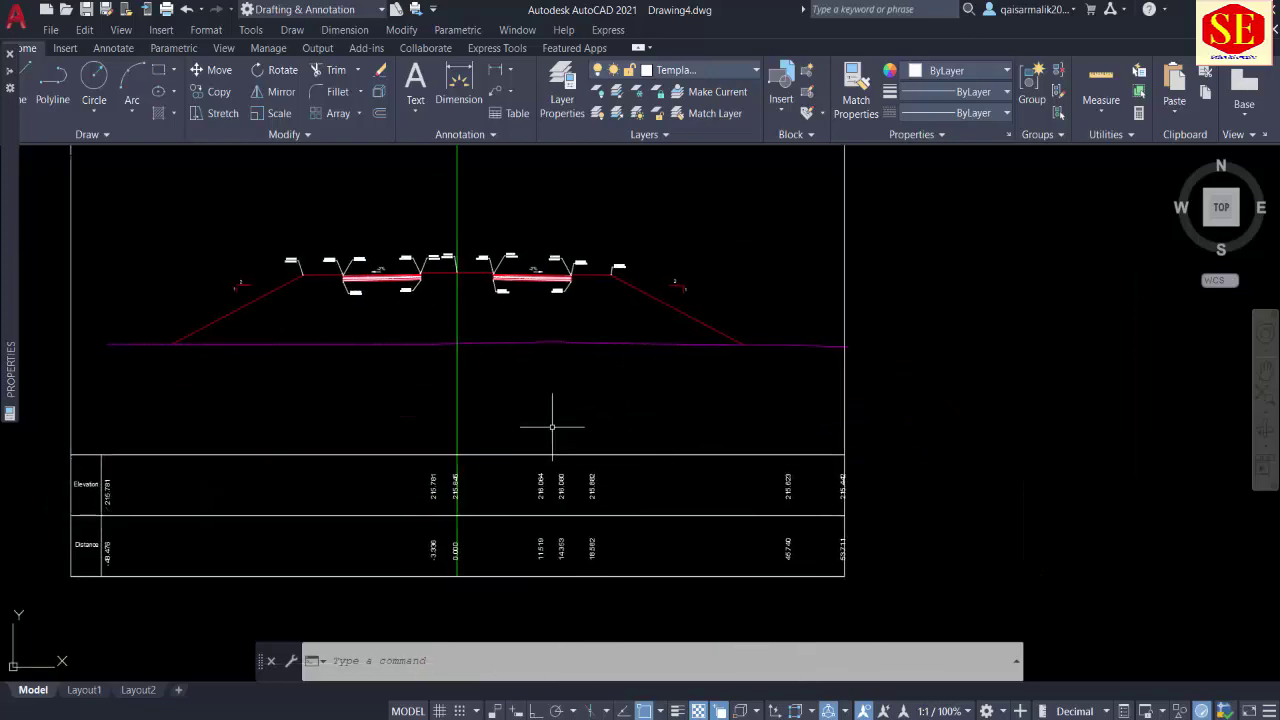
{"action": "scroll", "coordinate": [480, 440], "scroll_direction": "up", "scroll_amount": 4}
{"action": "scroll", "coordinate": [480, 440], "scroll_direction": "up", "scroll_amount": 5}
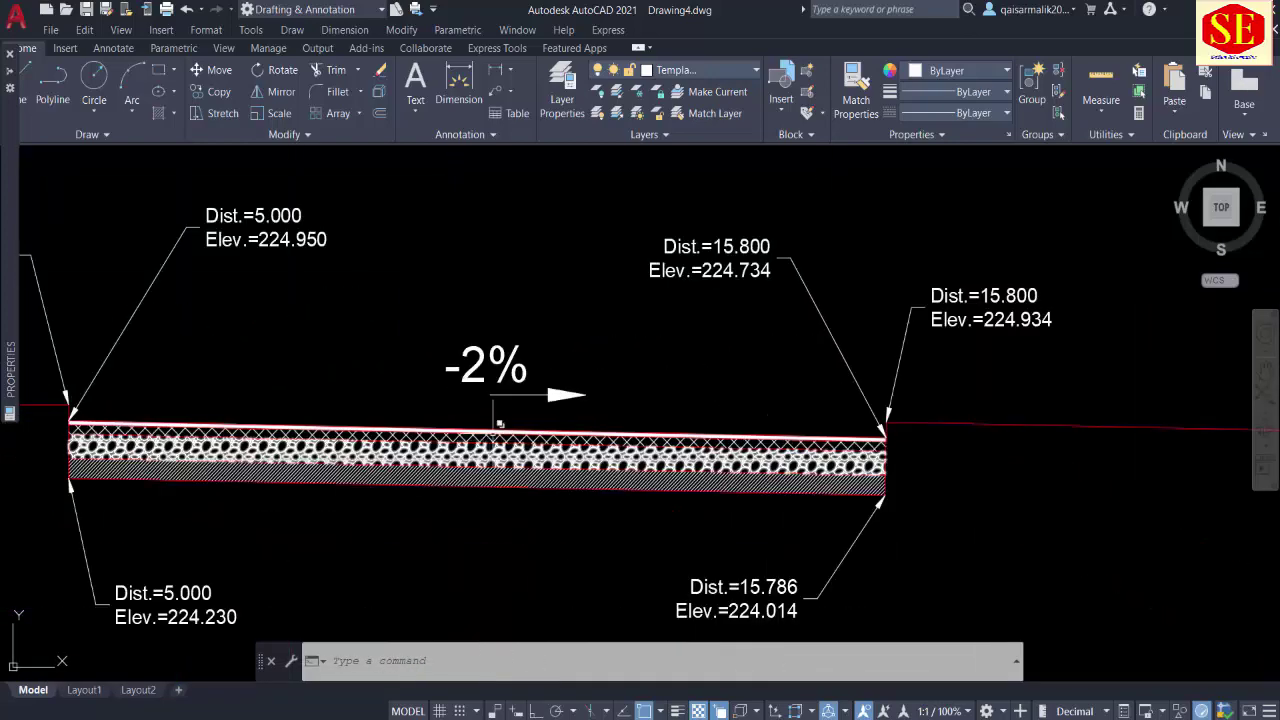
{"action": "scroll", "coordinate": [537, 408], "scroll_direction": "down", "scroll_amount": 5}
{"action": "middle_click_drag", "start_coordinate": [657, 480], "coordinate": [845, 435]}
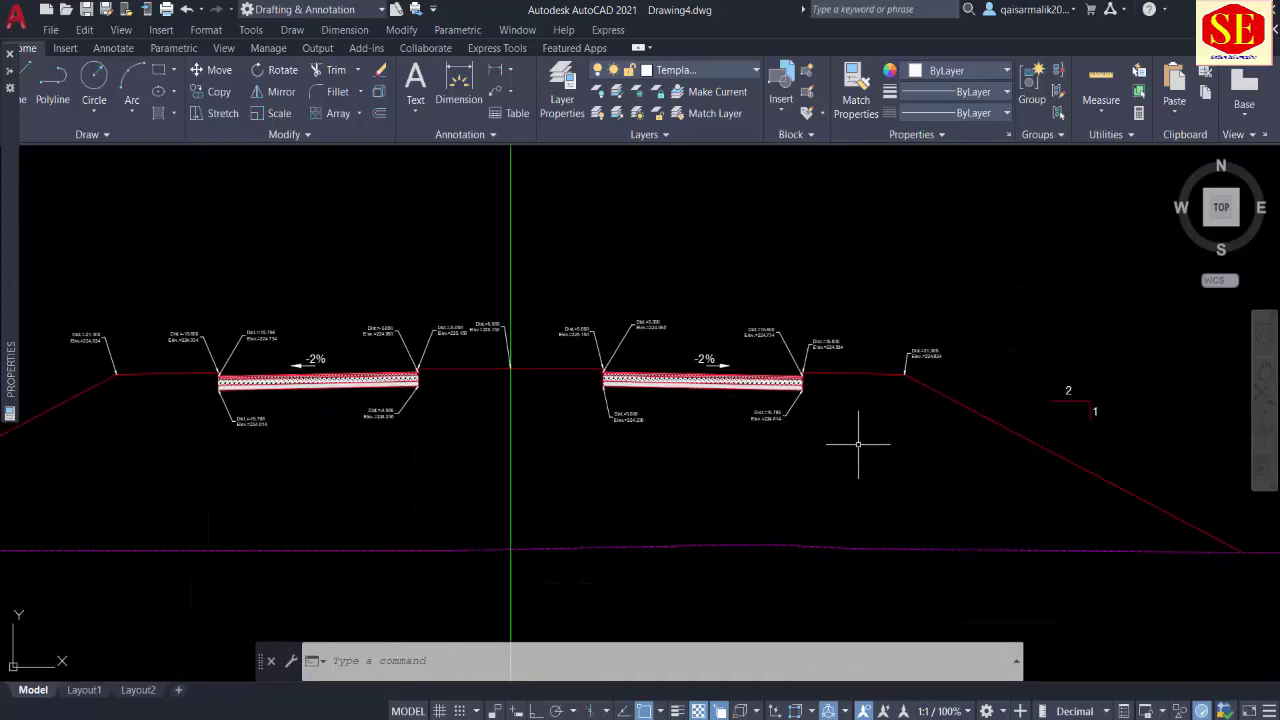
{"action": "scroll", "coordinate": [754, 437], "scroll_direction": "down", "scroll_amount": 2}
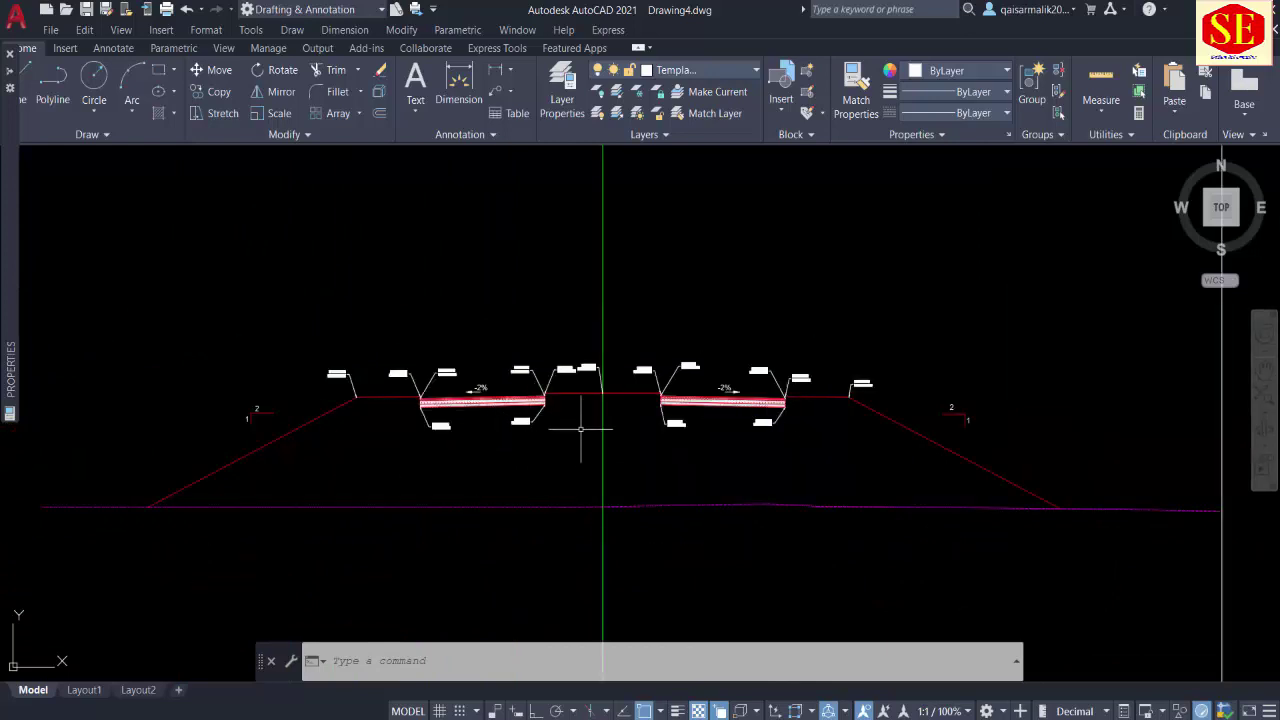
{"action": "scroll", "coordinate": [522, 432], "scroll_direction": "down", "scroll_amount": 2}
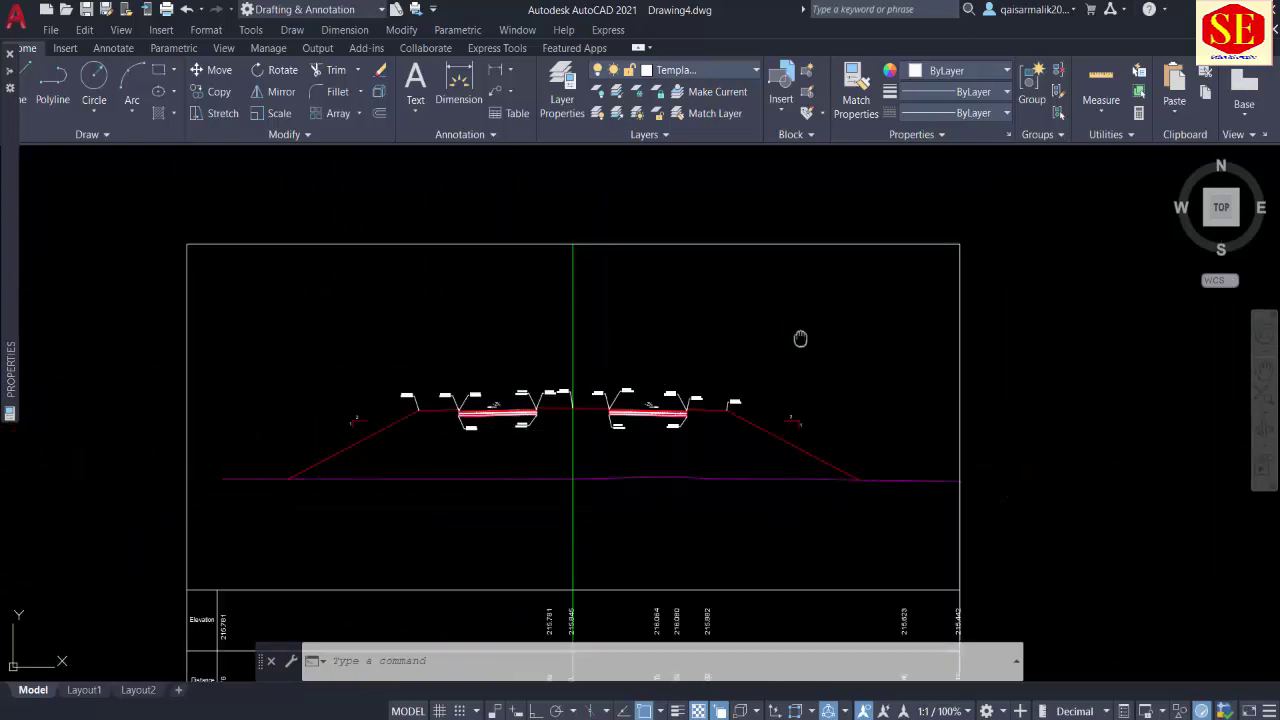
Step: Start a rectangle at the sheet's top-right, cancel it, and bring the existing top-right box into view
{"action": "key", "text": "Escape"}
{"action": "key", "text": "Escape"}
{"action": "type", "text": "rec"}
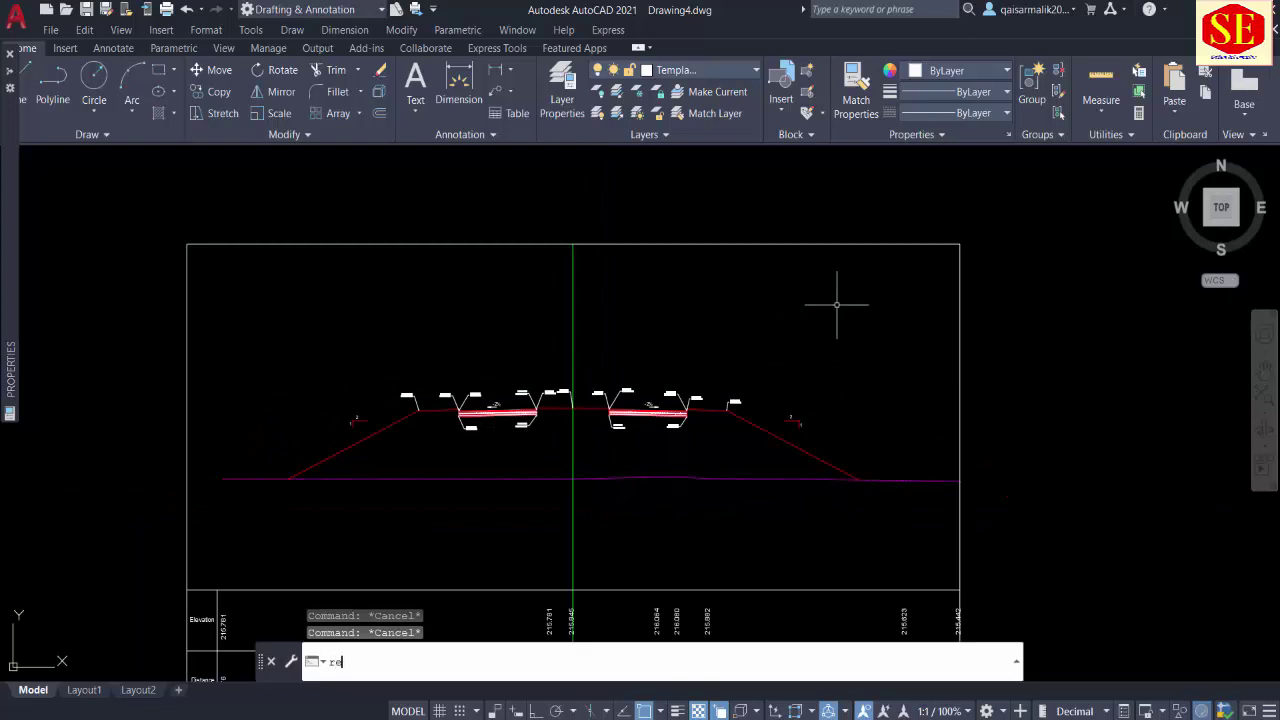
{"action": "key", "text": "Return"}
{"action": "scroll", "coordinate": [812, 272], "scroll_direction": "up", "scroll_amount": 2}
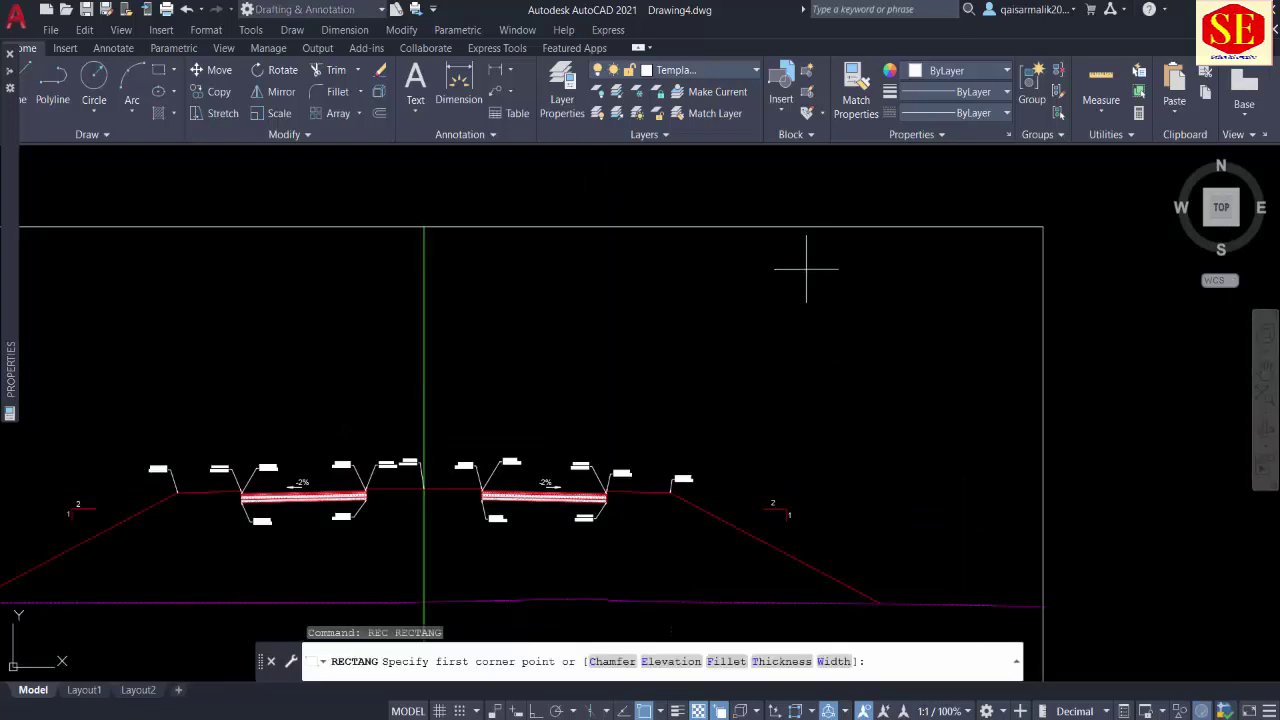
{"action": "left_click", "coordinate": [772, 227]}
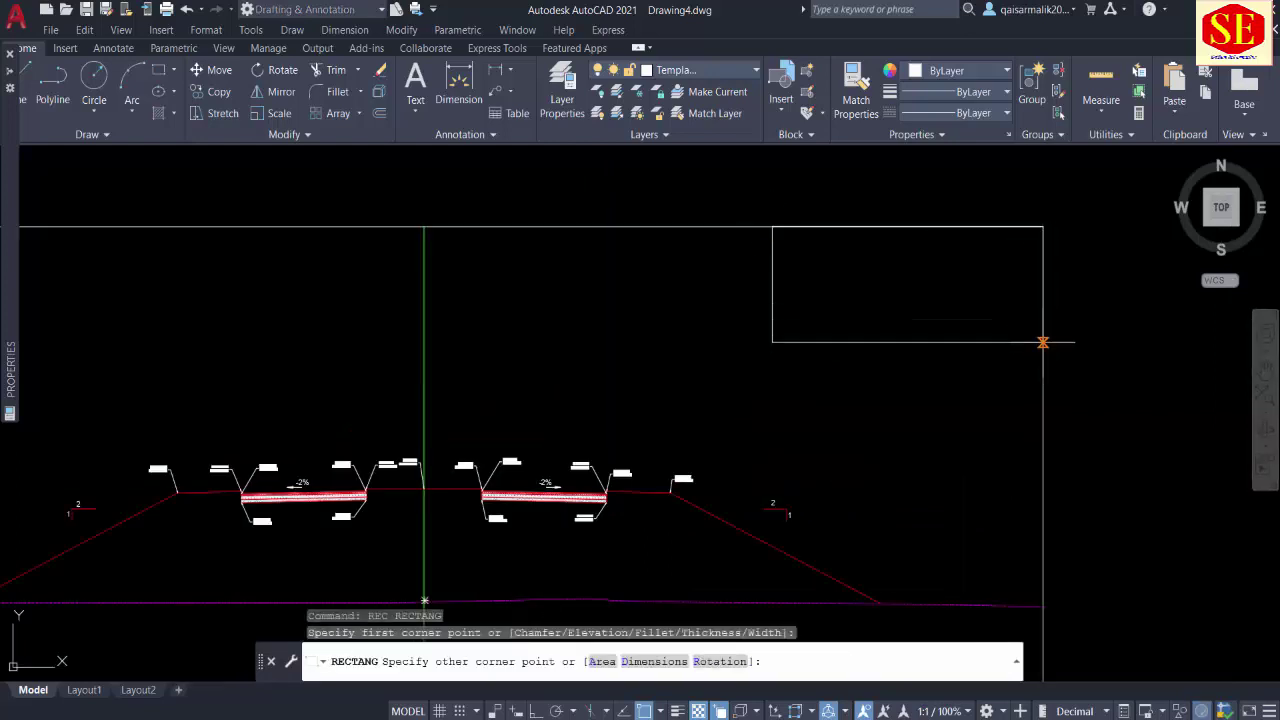
{"action": "key", "text": "Escape"}
{"action": "scroll", "coordinate": [800, 357], "scroll_direction": "down", "scroll_amount": 2}
{"action": "scroll", "coordinate": [785, 333], "scroll_direction": "down", "scroll_amount": 2}
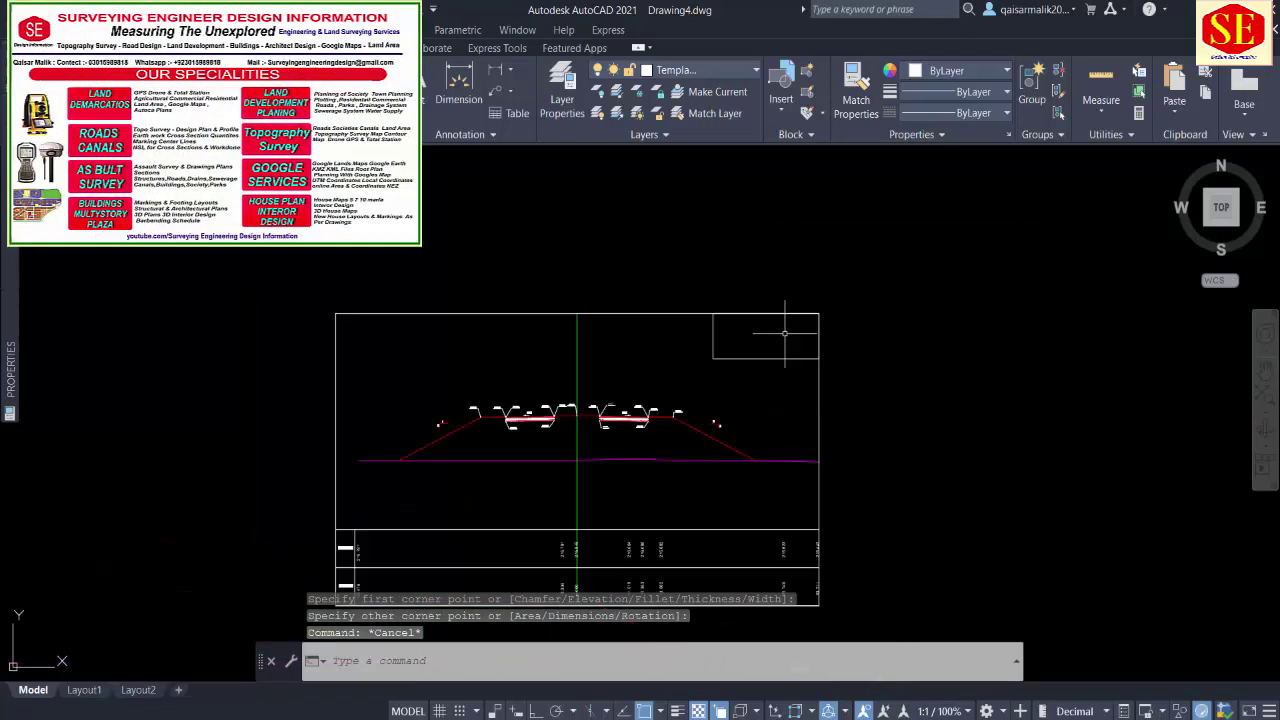
{"action": "middle_click_drag", "start_coordinate": [723, 486], "coordinate": [738, 414]}
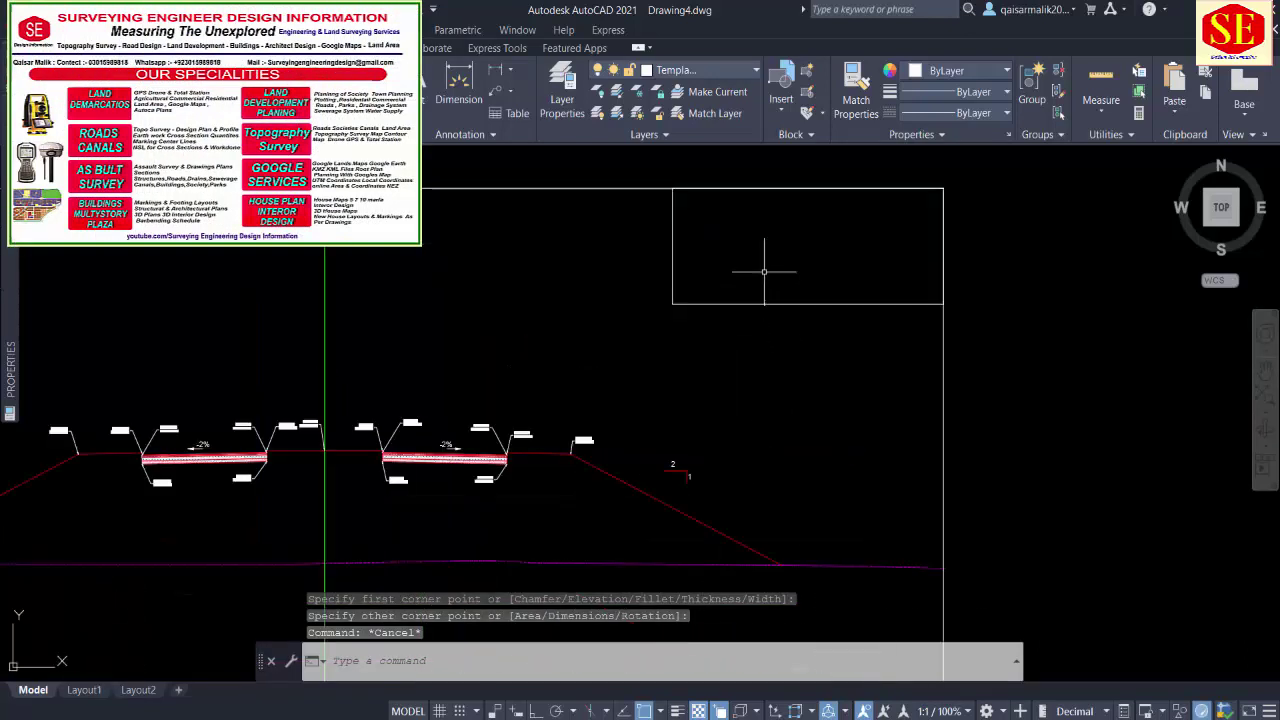
{"action": "scroll", "coordinate": [763, 271], "scroll_direction": "up", "scroll_amount": 3}
Step: Divide the box into table cells with one horizontal and one vertical line
{"action": "type", "text": "l"}
{"action": "key", "text": "Return"}
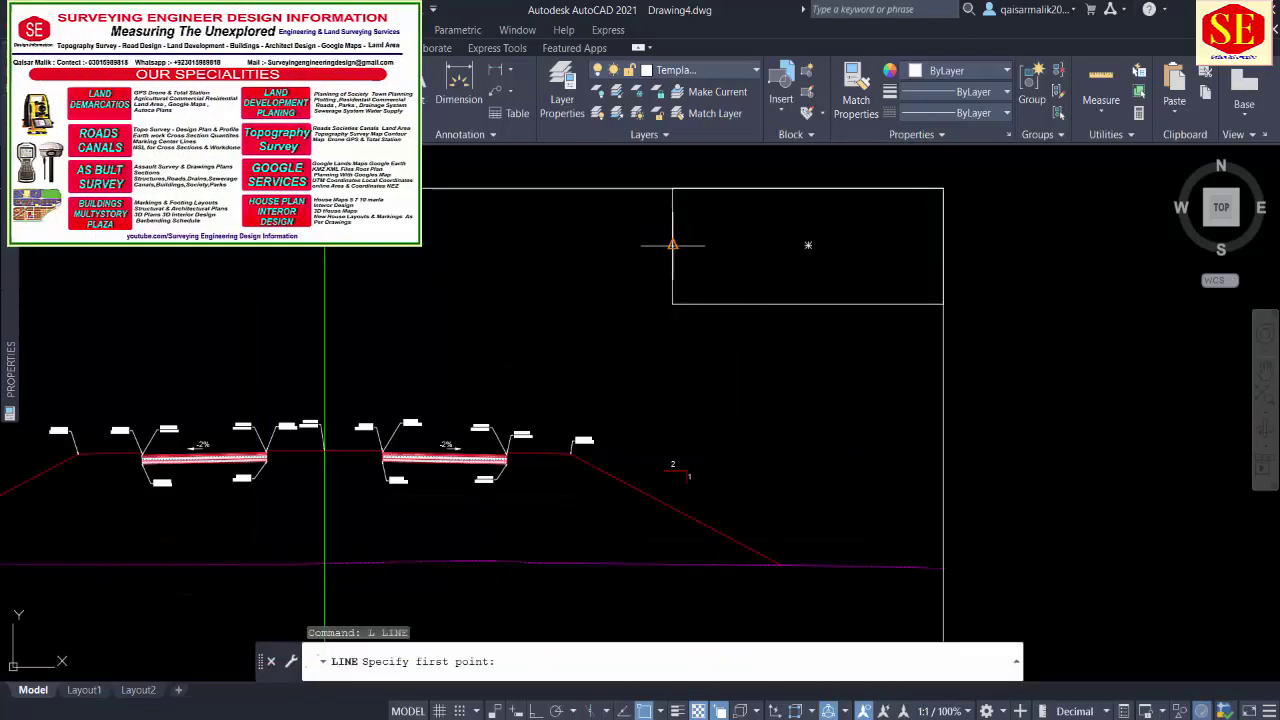
{"action": "left_click", "coordinate": [674, 245]}
{"action": "left_click", "coordinate": [943, 245]}
{"action": "key", "text": "Escape"}
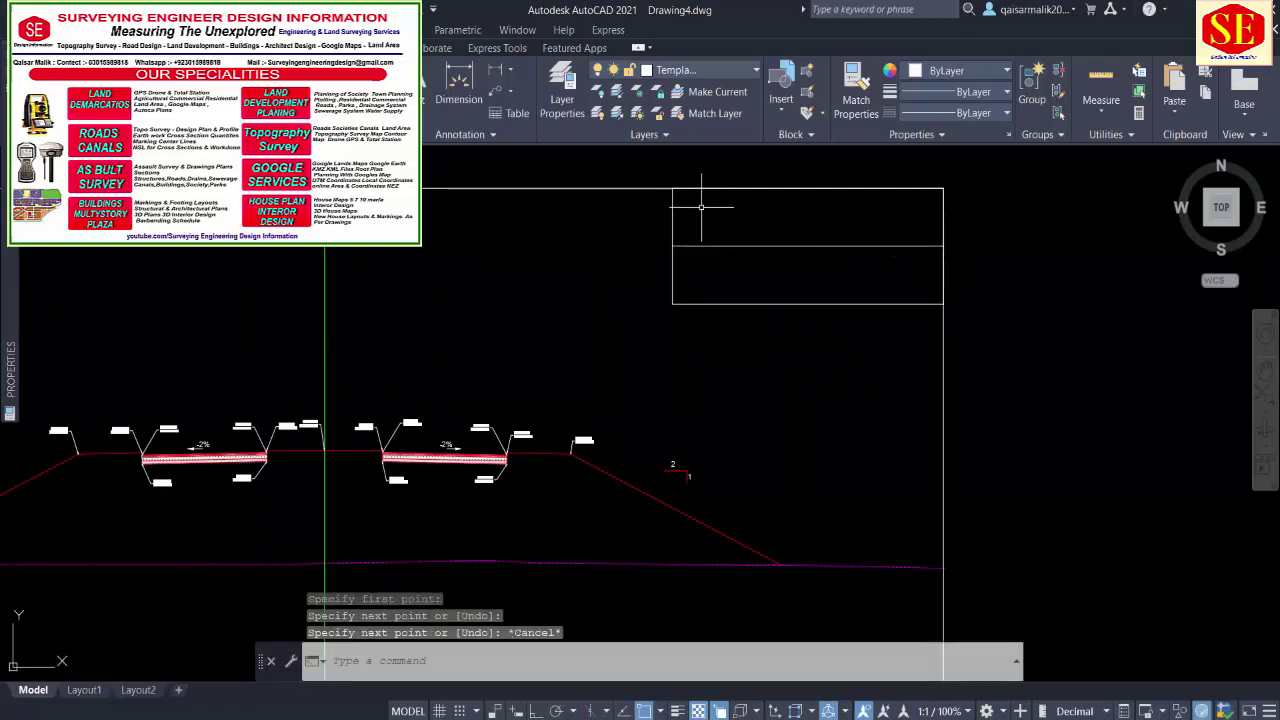
{"action": "type", "text": "l"}
{"action": "key", "text": "Return"}
{"action": "left_click", "coordinate": [751, 187]}
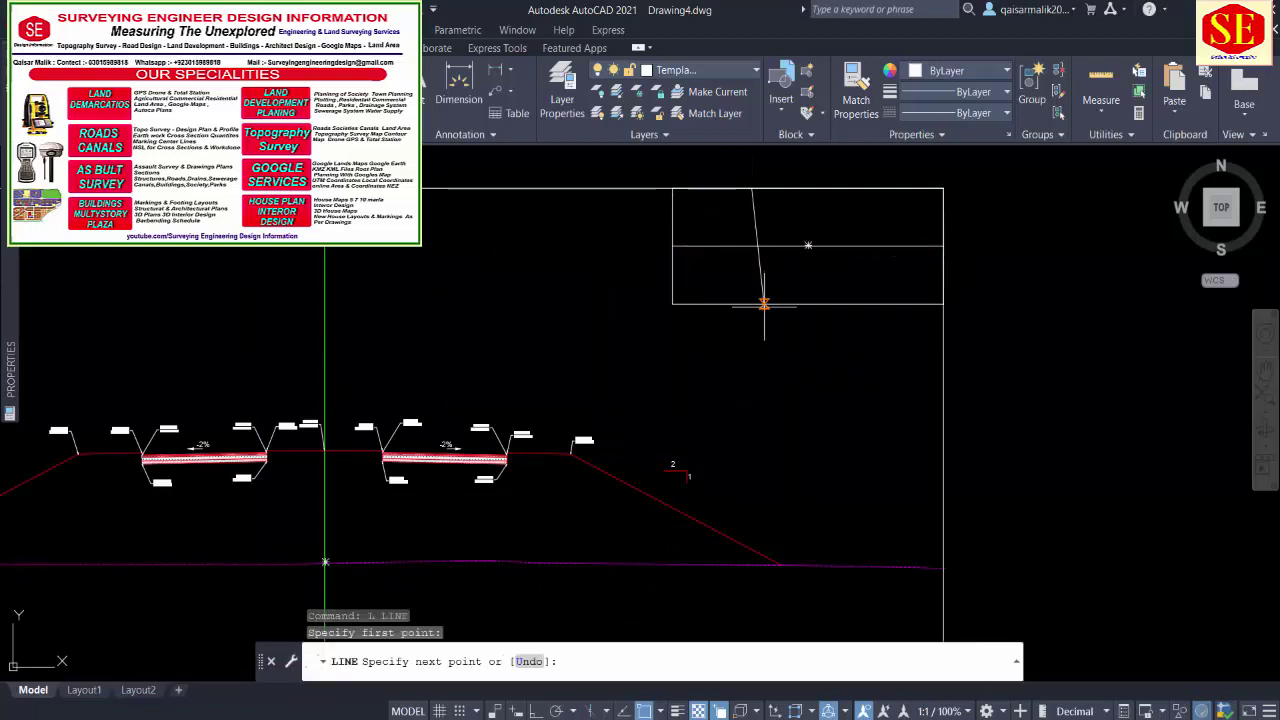
{"action": "left_click", "coordinate": [751, 303]}
{"action": "key", "text": "Escape"}
Step: Copy the slope label '2' into the table box's top-left cell with CO
{"action": "middle_click_drag", "start_coordinate": [757, 286], "coordinate": [751, 339]}
{"action": "scroll", "coordinate": [746, 255], "scroll_direction": "down", "scroll_amount": 2}
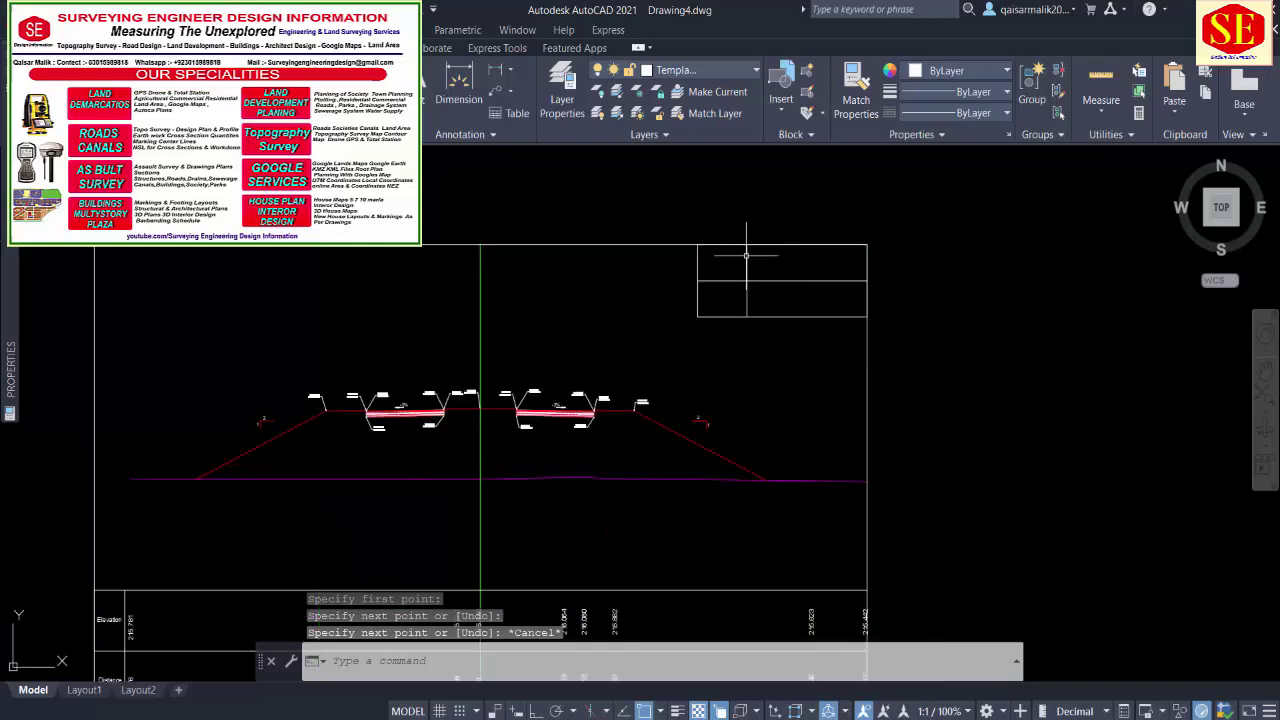
{"action": "scroll", "coordinate": [700, 420], "scroll_direction": "up", "scroll_amount": 3}
{"action": "type", "text": "co"}
{"action": "key", "text": "Return"}
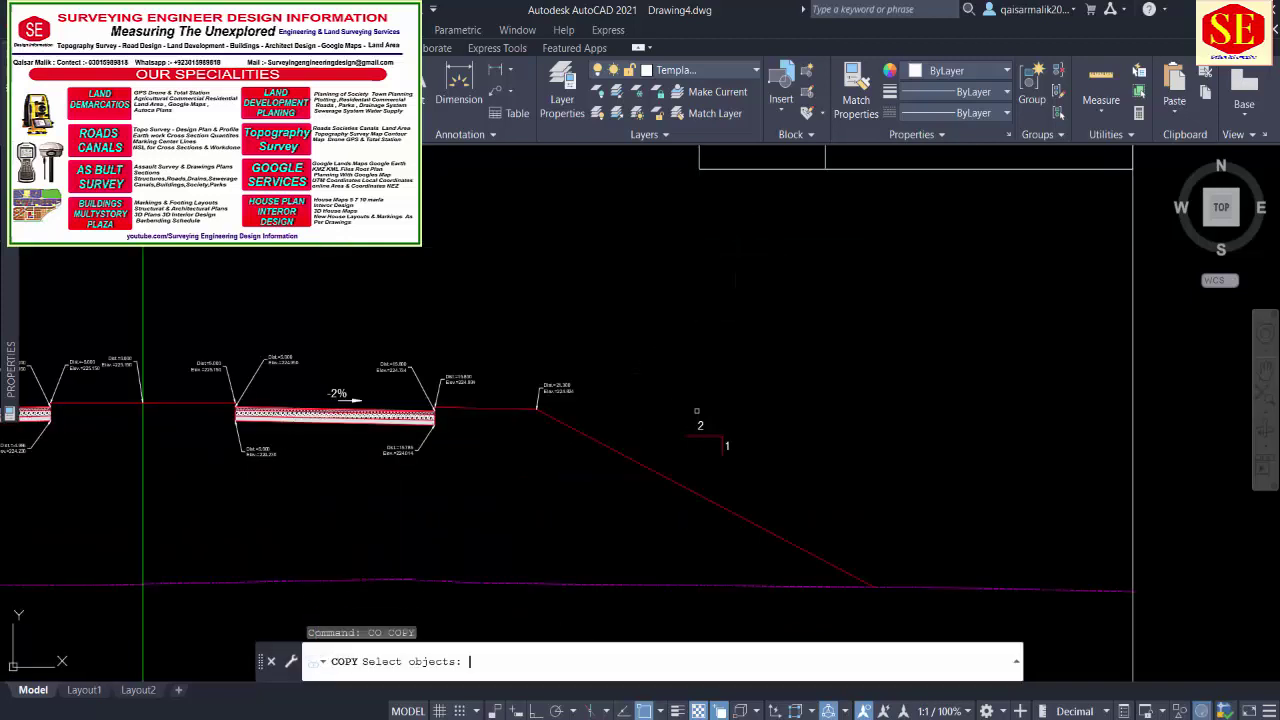
{"action": "left_click", "coordinate": [698, 425]}
{"action": "key", "text": "Return"}
{"action": "left_click", "coordinate": [701, 425]}
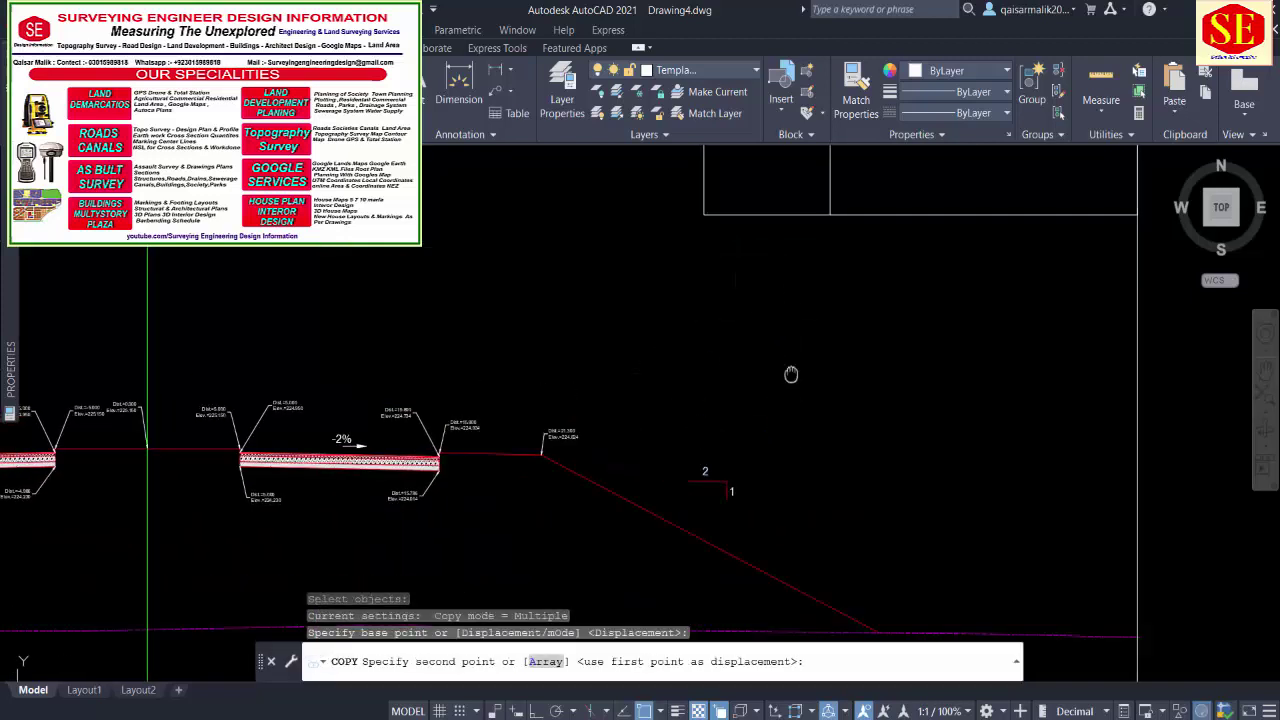
{"action": "middle_click_drag", "start_coordinate": [791, 371], "coordinate": [783, 606]}
{"action": "left_click", "coordinate": [743, 296]}
{"action": "key", "text": "Escape"}
Step: Change the copied text to 'Fill Area' and enlarge it by a factor of 1.25
{"action": "double_click", "coordinate": [743, 296]}
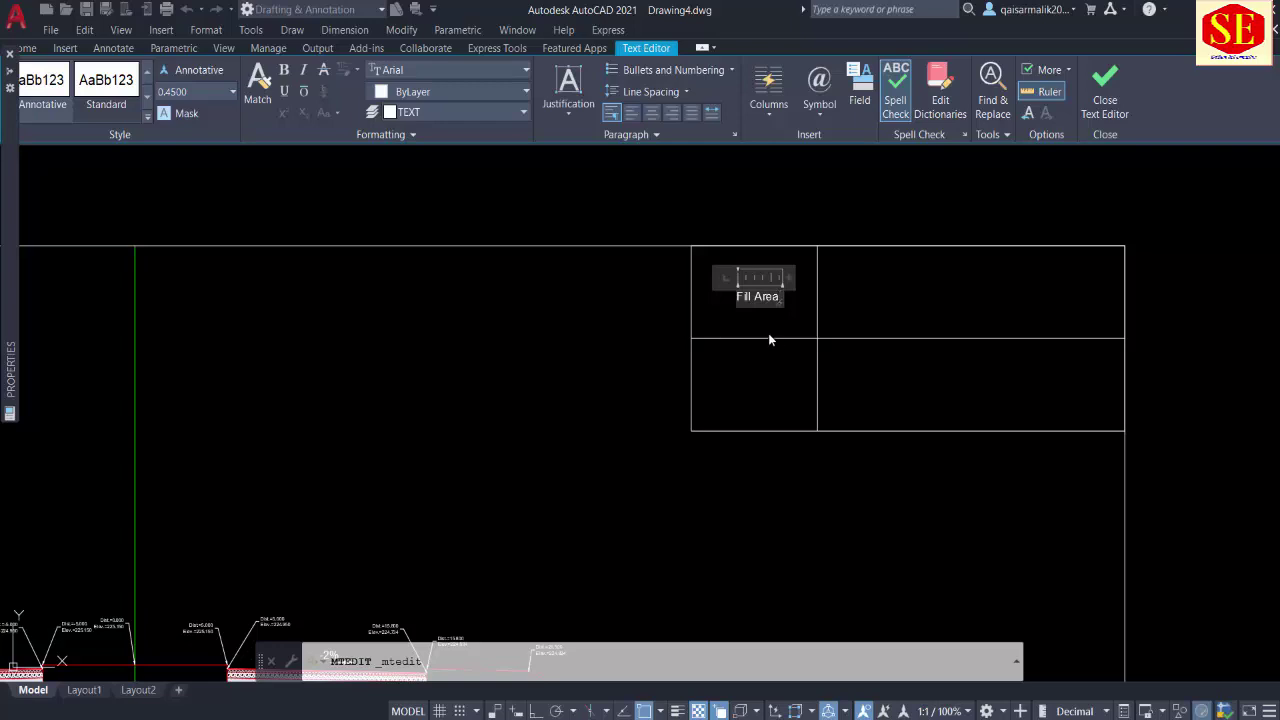
{"action": "key", "text": "Escape"}
{"action": "type", "text": "sc"}
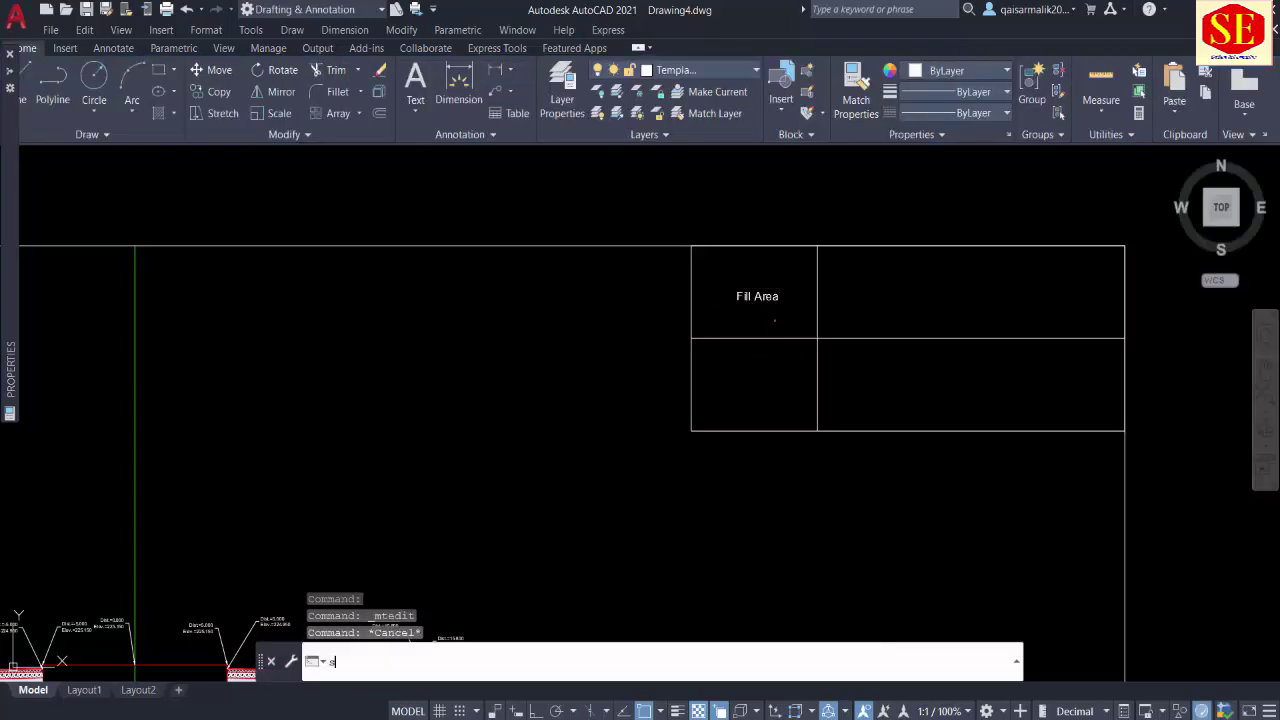
{"action": "key", "text": "Return"}
{"action": "left_click", "coordinate": [770, 296]}
{"action": "key", "text": "Return"}
{"action": "left_click", "coordinate": [767, 305]}
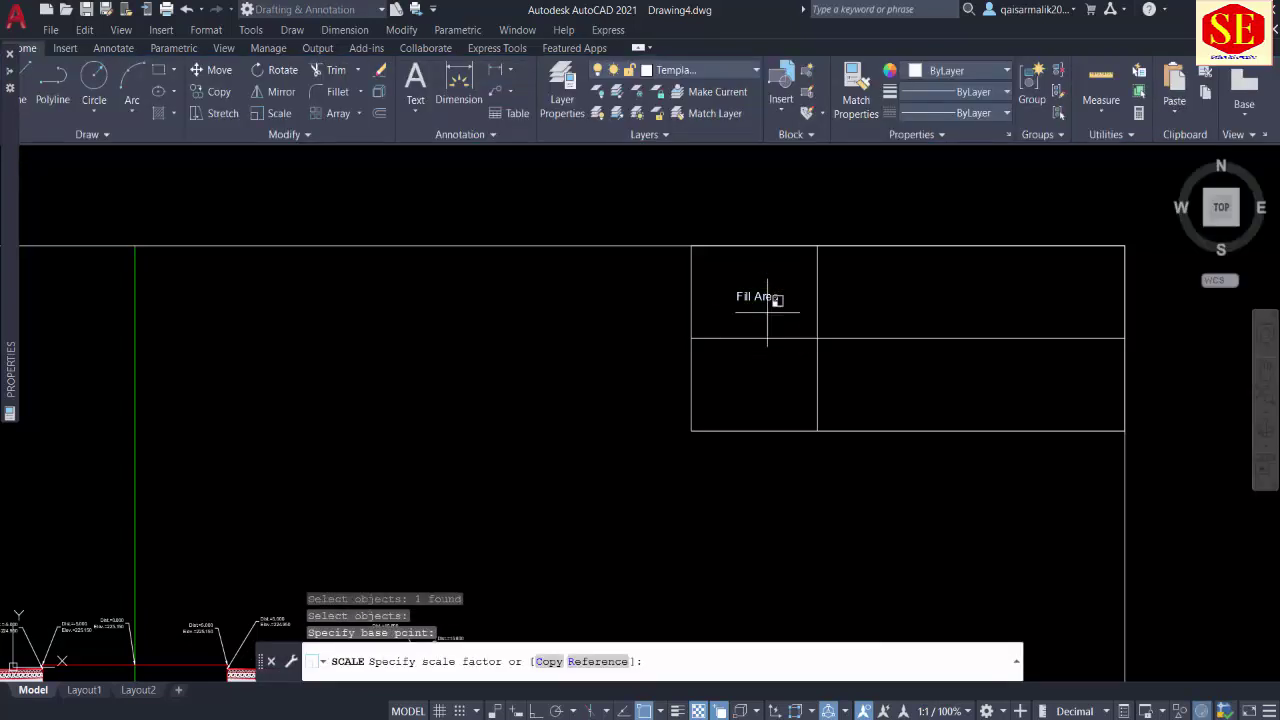
{"action": "type", "text": "1.25"}
{"action": "key", "text": "Return"}
Step: Enlarge the Fill Area label again by a factor of 1.5
{"action": "type", "text": "sc"}
{"action": "key", "text": "Return"}
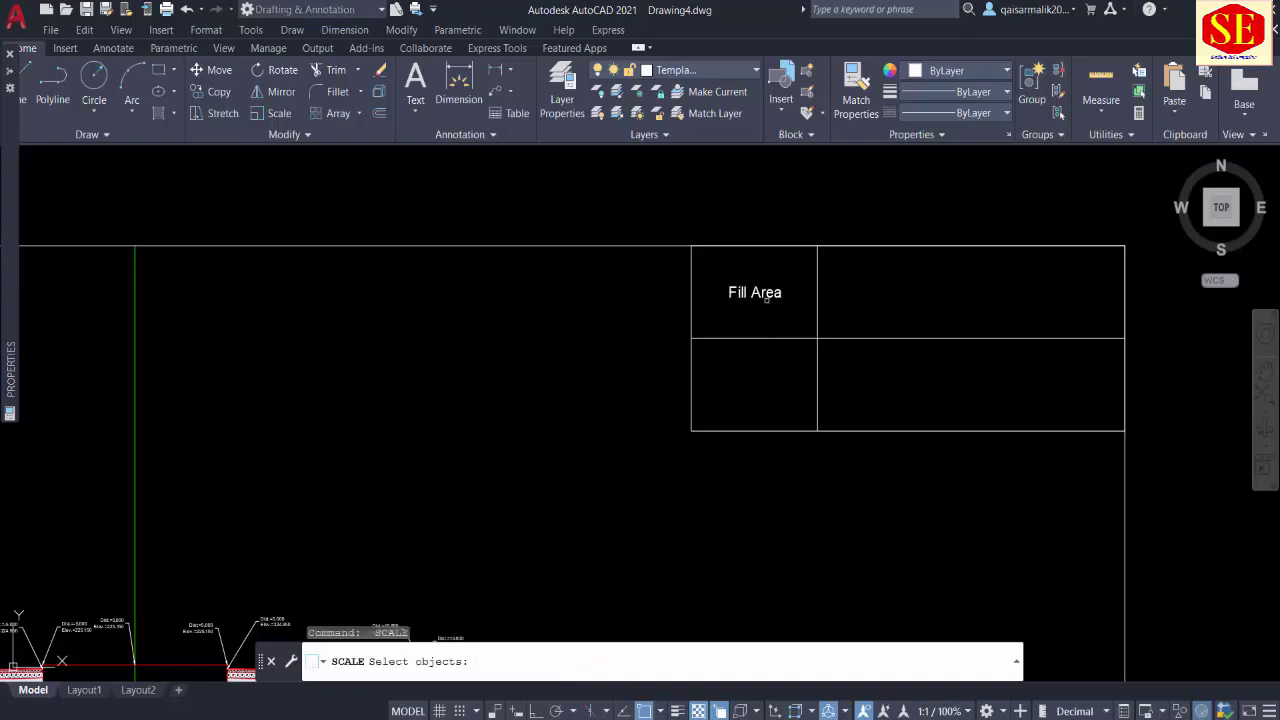
{"action": "left_click", "coordinate": [758, 292]}
{"action": "left_click", "coordinate": [760, 288]}
{"action": "key", "text": "Return"}
{"action": "left_click", "coordinate": [749, 318]}
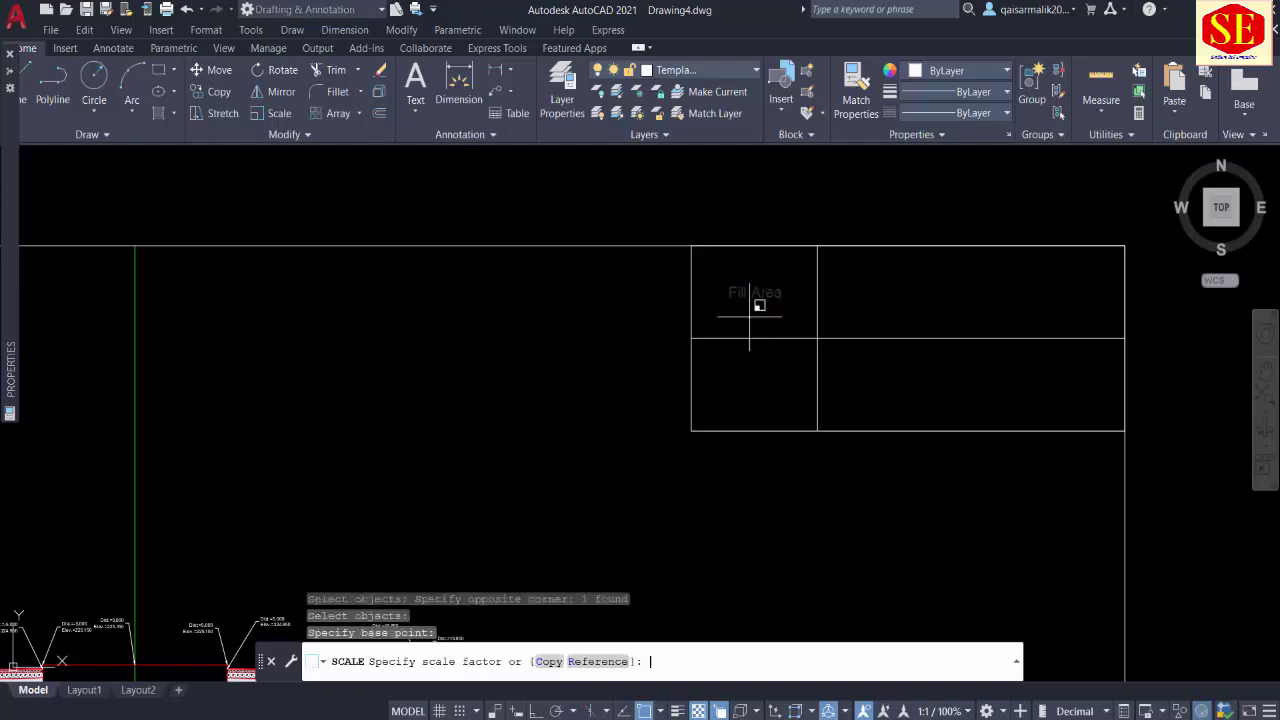
{"action": "type", "text": "1.5"}
{"action": "key", "text": "Return"}
Step: Move the Fill Area label to the centre of the table's upper-left cell
{"action": "type", "text": "m"}
{"action": "key", "text": "Return"}
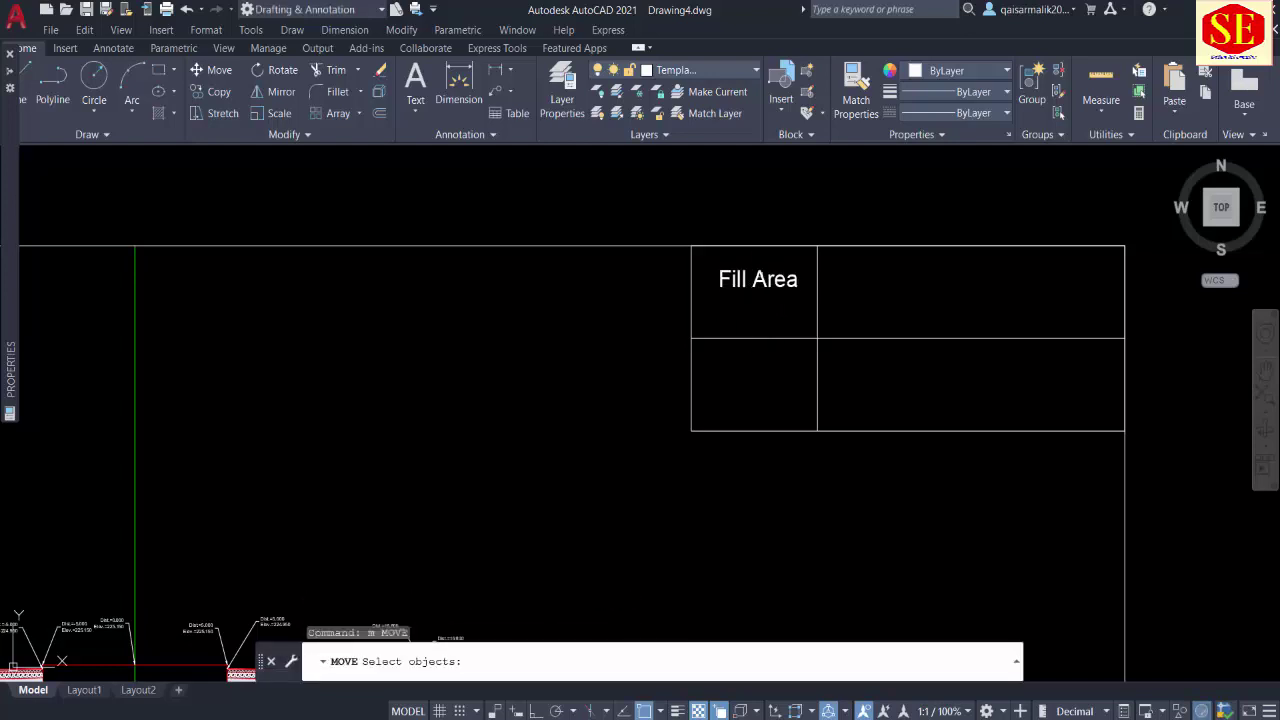
{"action": "left_click", "coordinate": [758, 280]}
{"action": "key", "text": "Return"}
{"action": "left_click", "coordinate": [953, 301]}
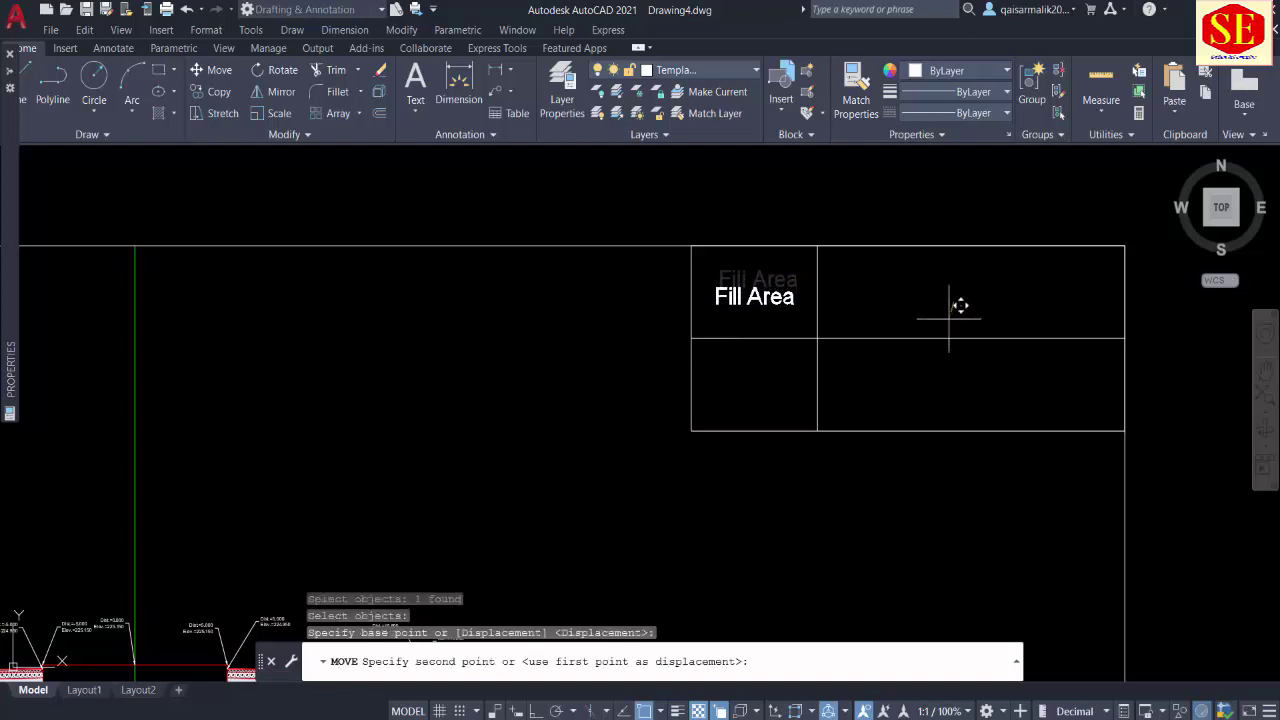
{"action": "key", "text": "Escape"}
Step: Copy the Fill Area heading into the table cell directly below it
{"action": "type", "text": "co"}
{"action": "key", "text": "Return"}
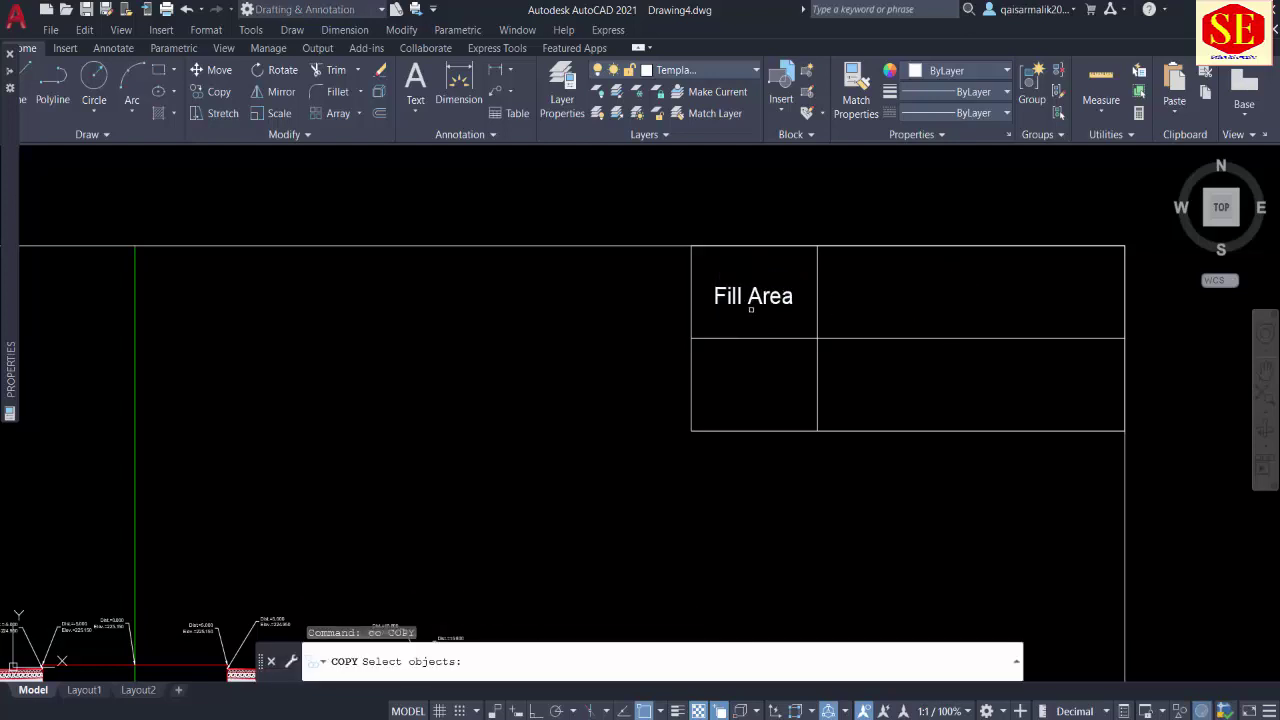
{"action": "left_click", "coordinate": [750, 297]}
{"action": "key", "text": "Return"}
{"action": "left_click", "coordinate": [895, 288]}
{"action": "left_click", "coordinate": [896, 370]}
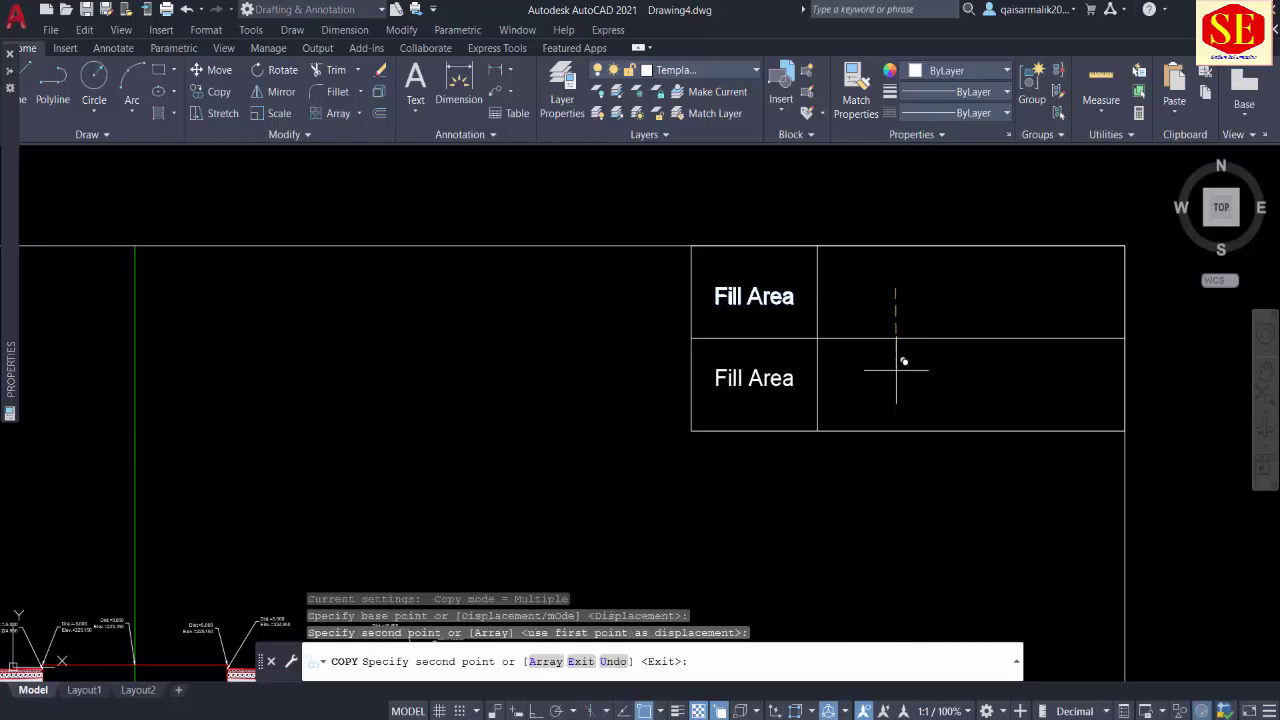
{"action": "key", "text": "Escape"}
Step: Change the copied text to read 'Cut Area' on a single line
{"action": "double_click", "coordinate": [749, 380]}
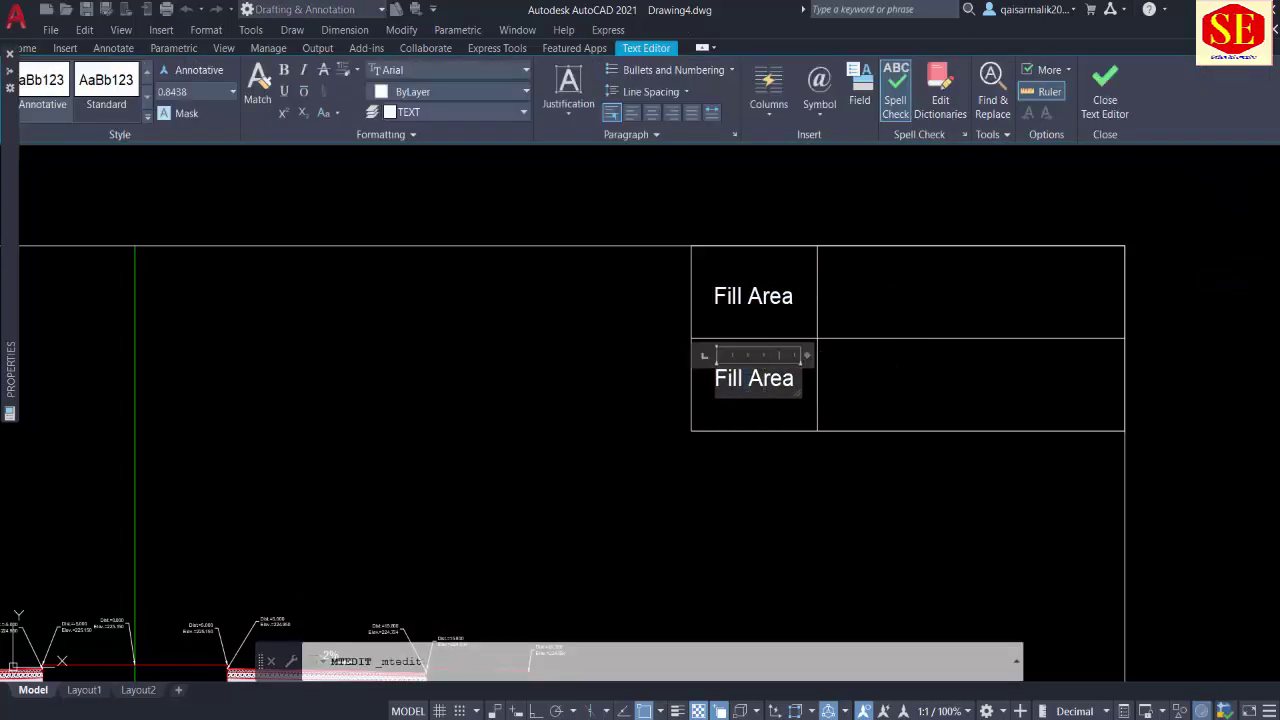
{"action": "type", "text": "Cut"}
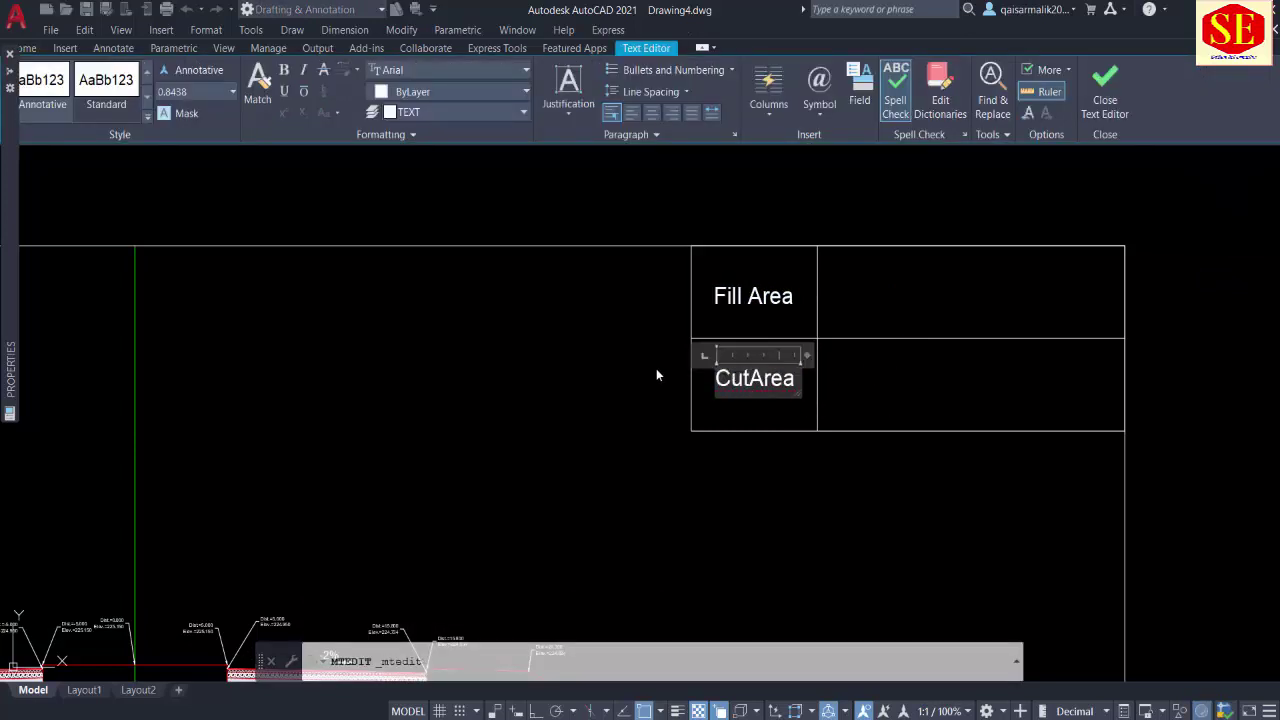
{"action": "key", "text": "Return"}
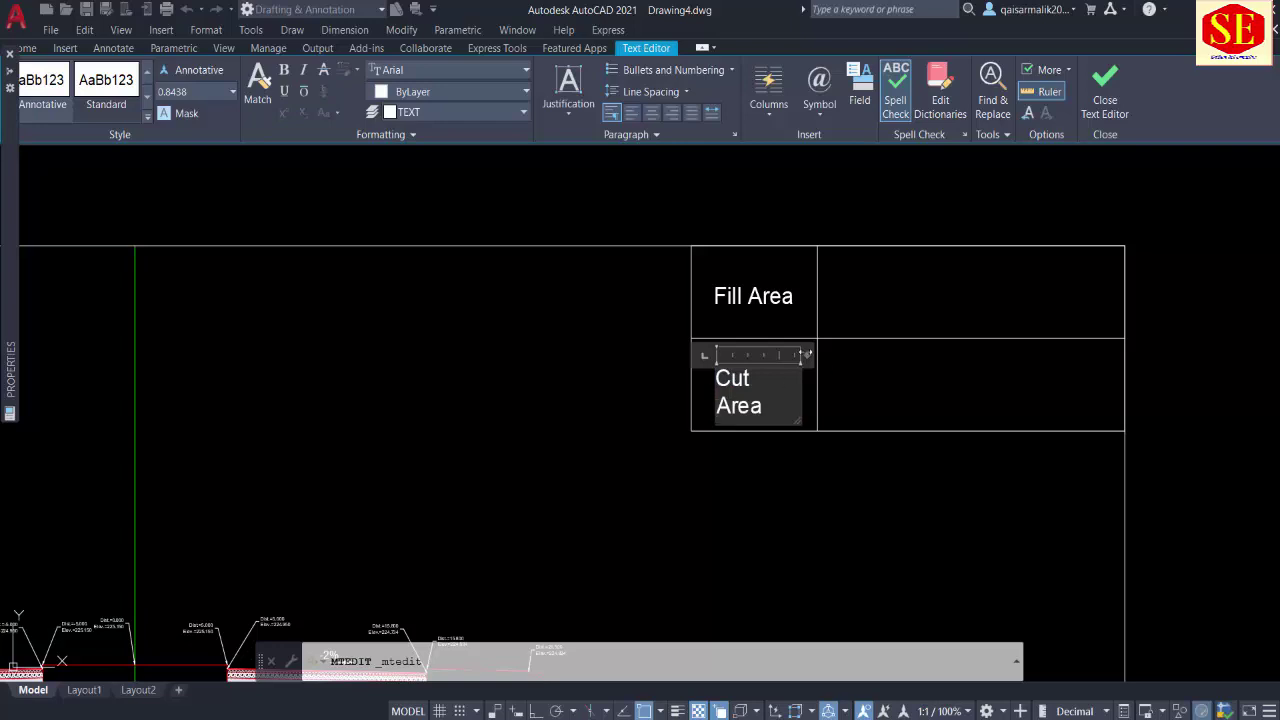
{"action": "left_click_drag", "start_coordinate": [806, 354], "coordinate": [820, 354]}
{"action": "key", "text": "Escape"}
Step: Shift the Cut Area heading slightly lower-left within its cell
{"action": "type", "text": "m"}
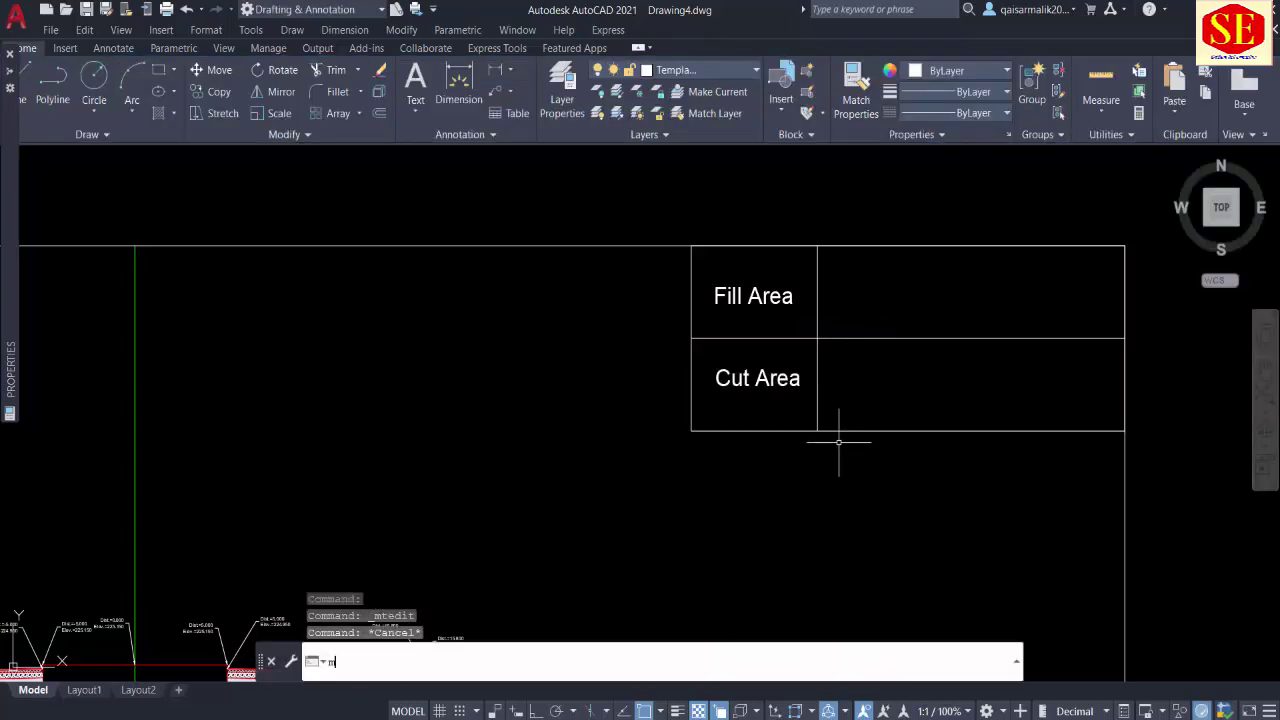
{"action": "key", "text": "Return"}
{"action": "left_click", "coordinate": [757, 378]}
{"action": "key", "text": "Return"}
{"action": "left_click", "coordinate": [818, 526]}
{"action": "left_click", "coordinate": [810, 528]}
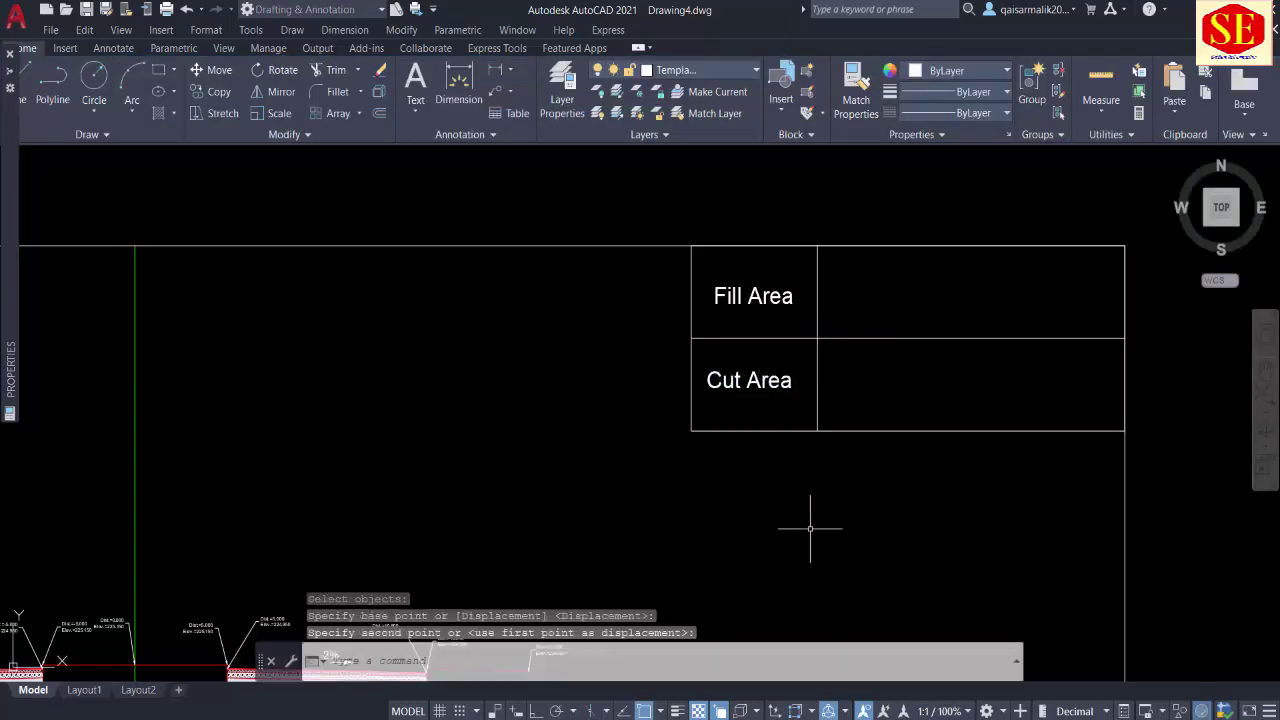
{"action": "scroll", "coordinate": [770, 412], "scroll_direction": "down", "scroll_amount": 2}
{"action": "scroll", "coordinate": [841, 340], "scroll_direction": "down", "scroll_amount": 2}
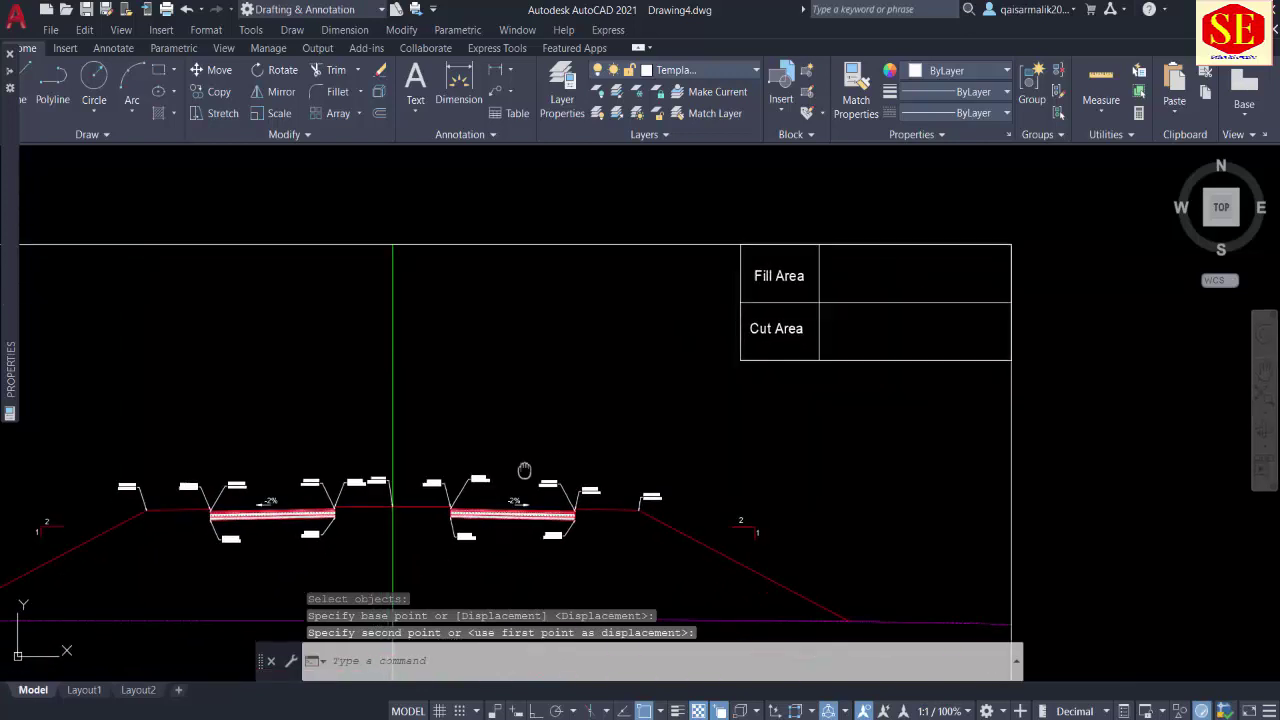
{"action": "scroll", "coordinate": [623, 457], "scroll_direction": "up", "scroll_amount": 3}
{"action": "scroll", "coordinate": [625, 436], "scroll_direction": "down", "scroll_amount": 3}
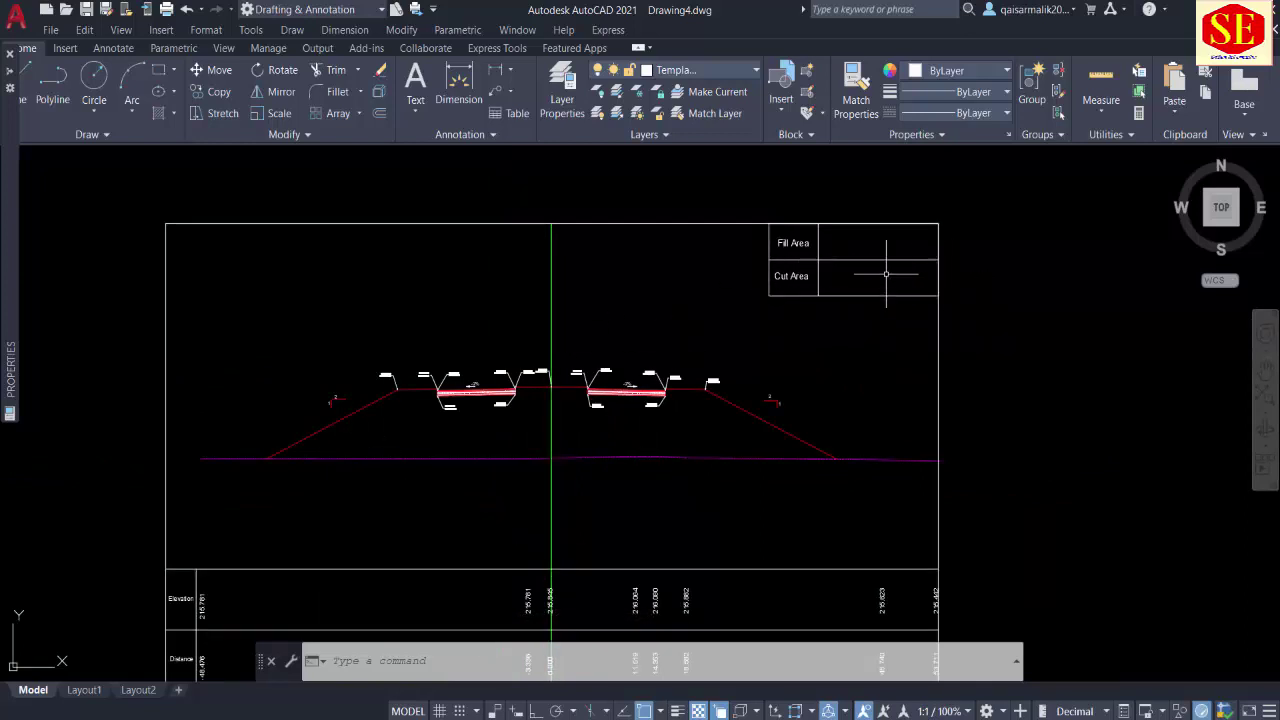
{"action": "scroll", "coordinate": [540, 385], "scroll_direction": "up", "scroll_amount": 4}
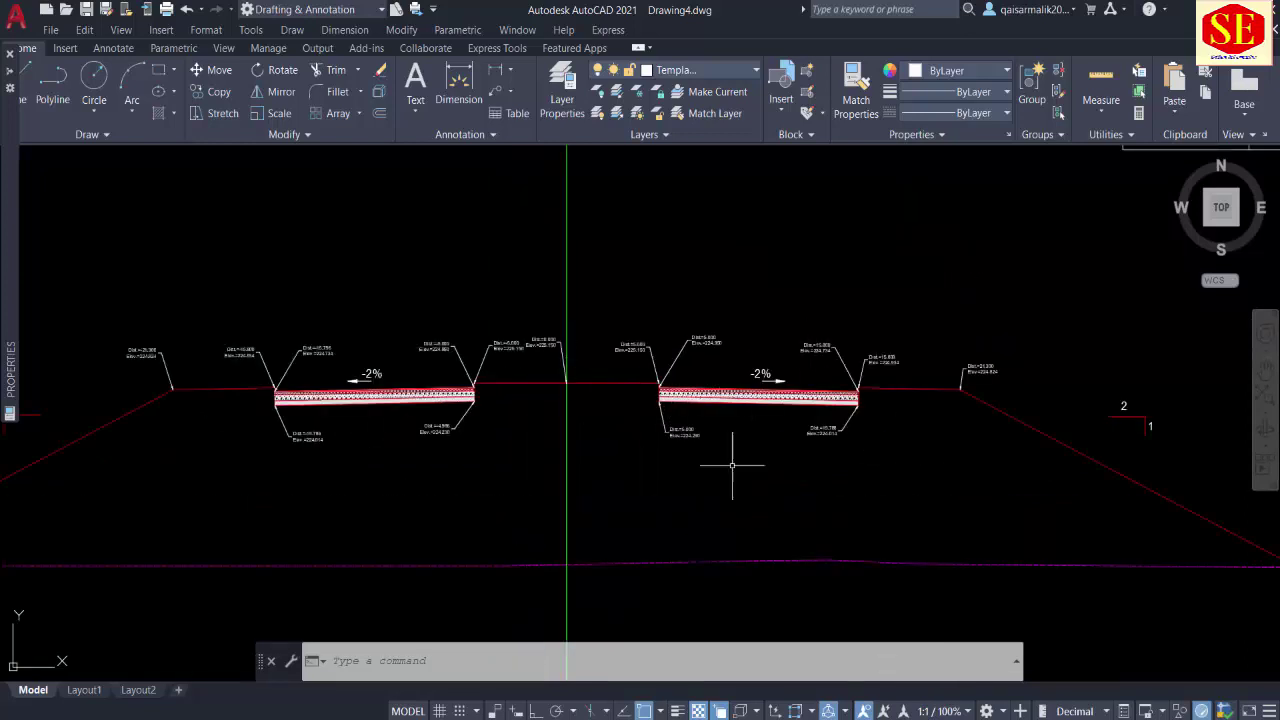
{"action": "scroll", "coordinate": [745, 400], "scroll_direction": "up", "scroll_amount": 4}
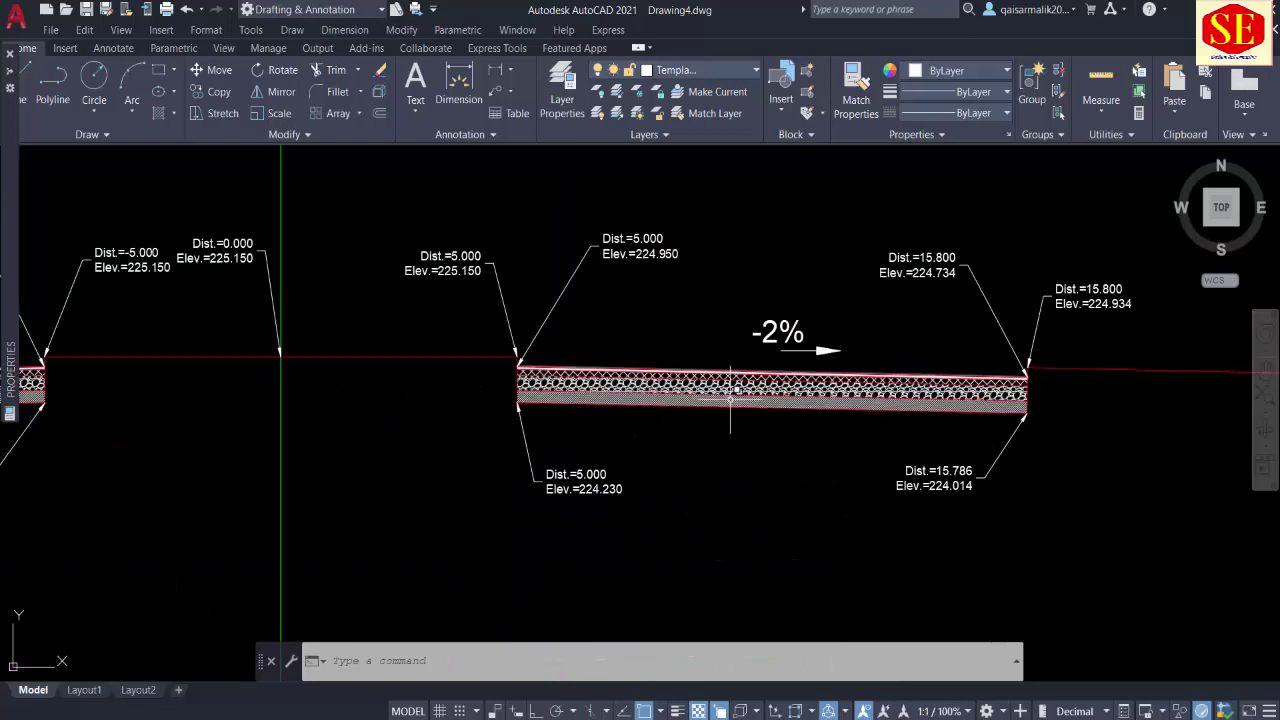
{"action": "scroll", "coordinate": [750, 385], "scroll_direction": "down", "scroll_amount": 4}
{"action": "scroll", "coordinate": [755, 382], "scroll_direction": "down", "scroll_amount": 4}
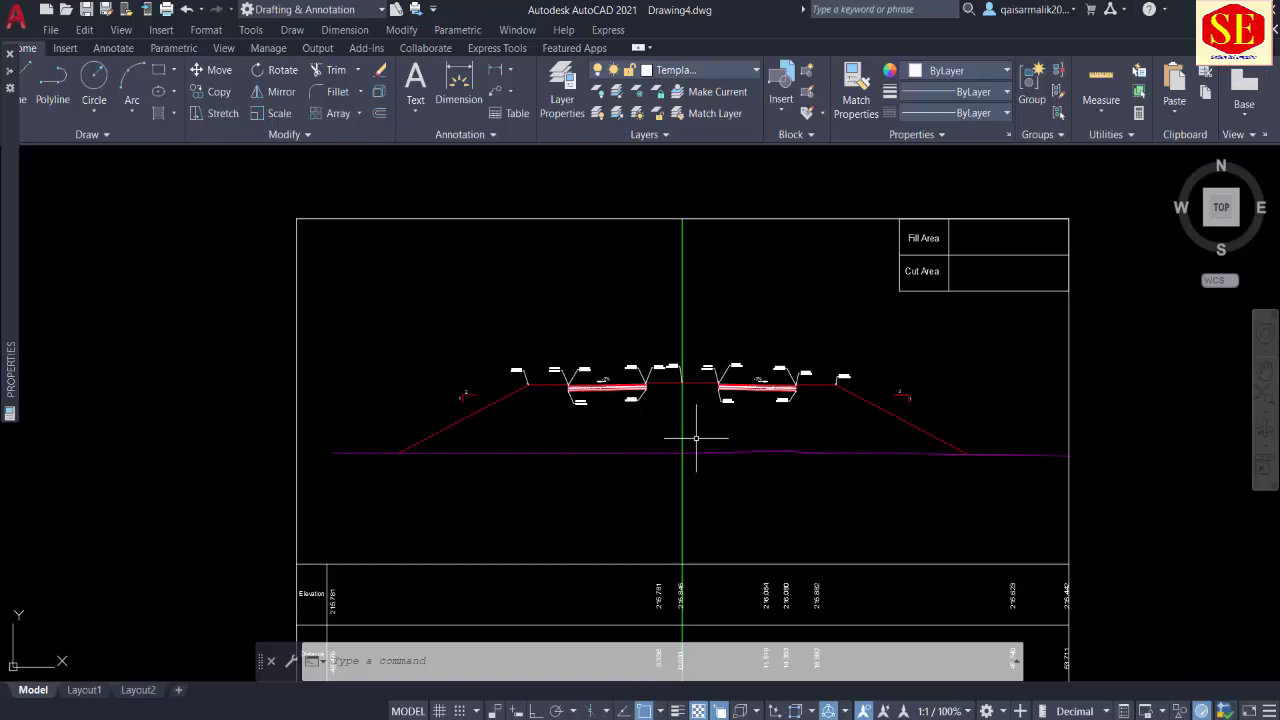
{"action": "scroll", "coordinate": [696, 437], "scroll_direction": "up", "scroll_amount": 2}
Step: Select the green vertical centre line and check which layers are available
{"action": "type", "text": "tr"}
{"action": "key", "text": "Return"}
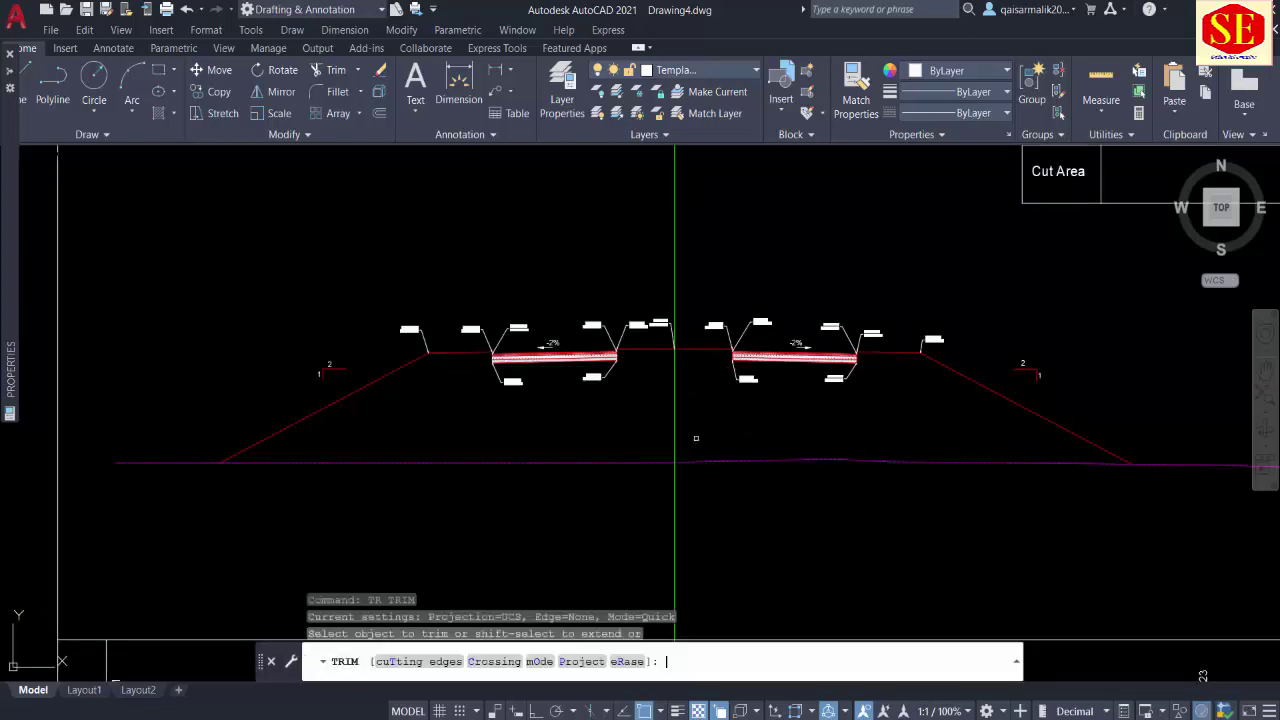
{"action": "key", "text": "Escape"}
{"action": "left_click", "coordinate": [674, 404]}
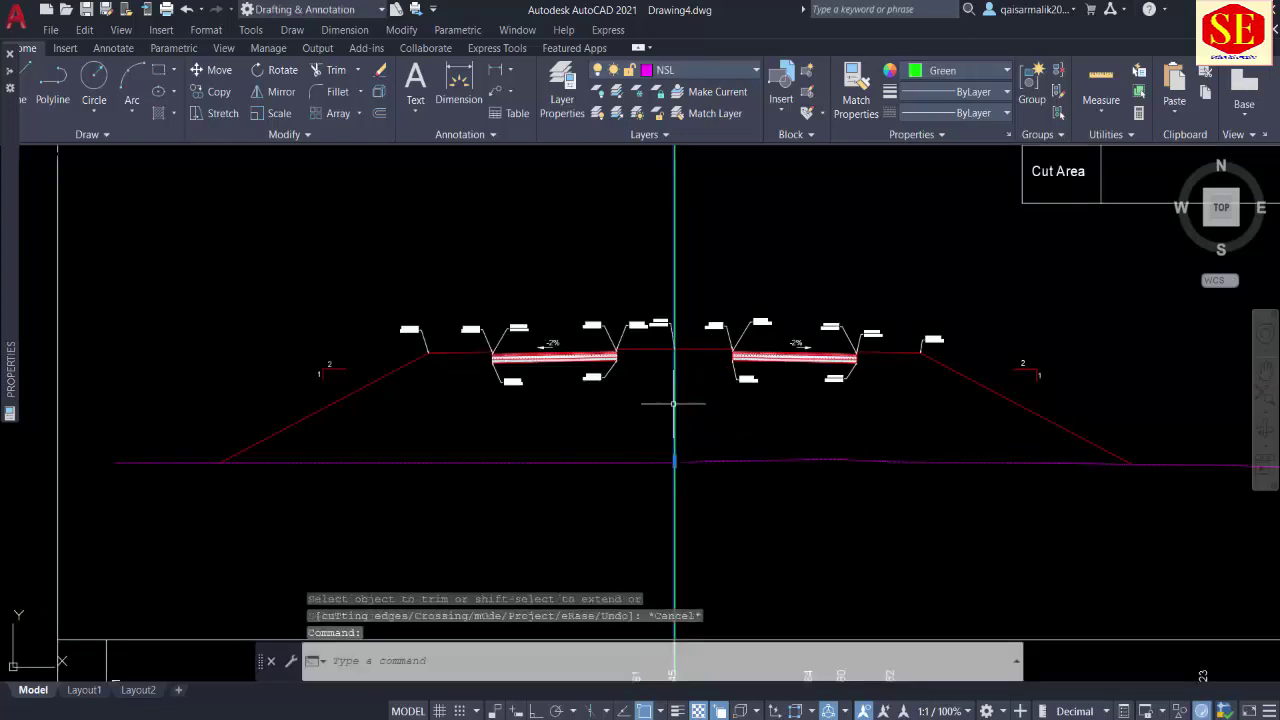
{"action": "left_click", "coordinate": [699, 70]}
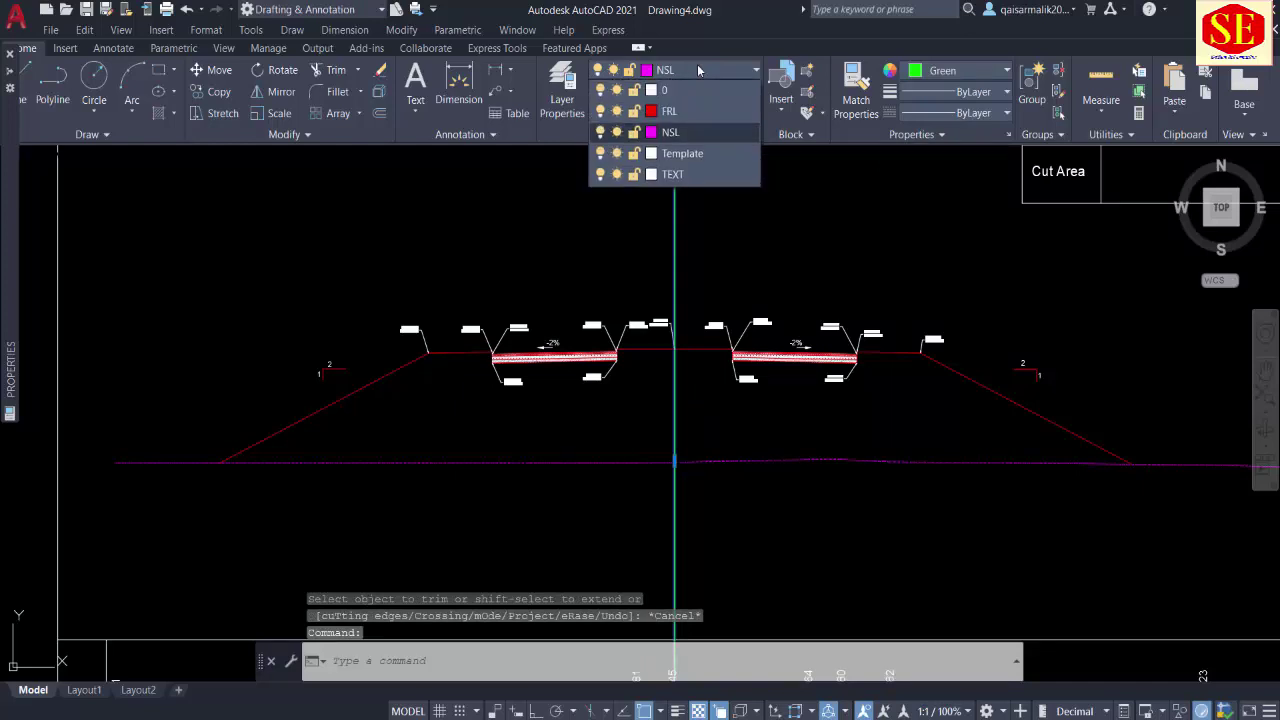
{"action": "key", "text": "Escape"}
Step: Create a new green layer named C1 in the Layer Properties Manager
{"action": "left_click", "coordinate": [562, 88]}
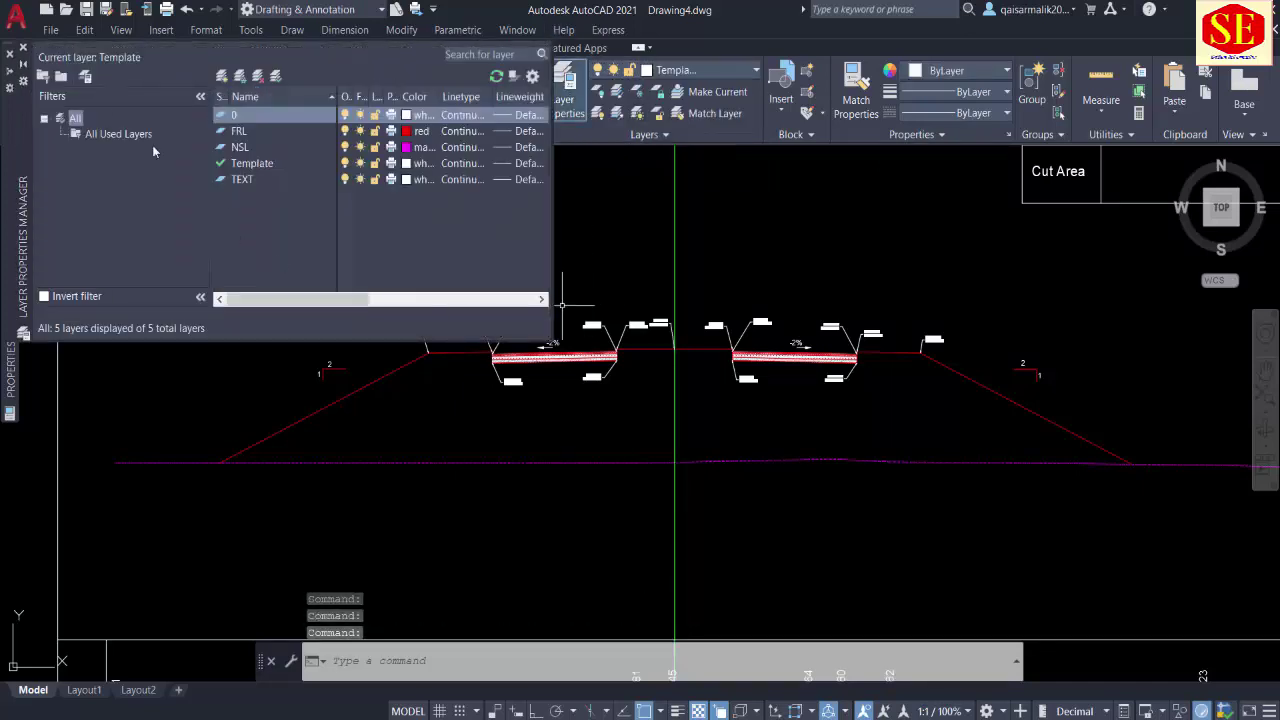
{"action": "left_click", "coordinate": [222, 80]}
{"action": "type", "text": "C"}
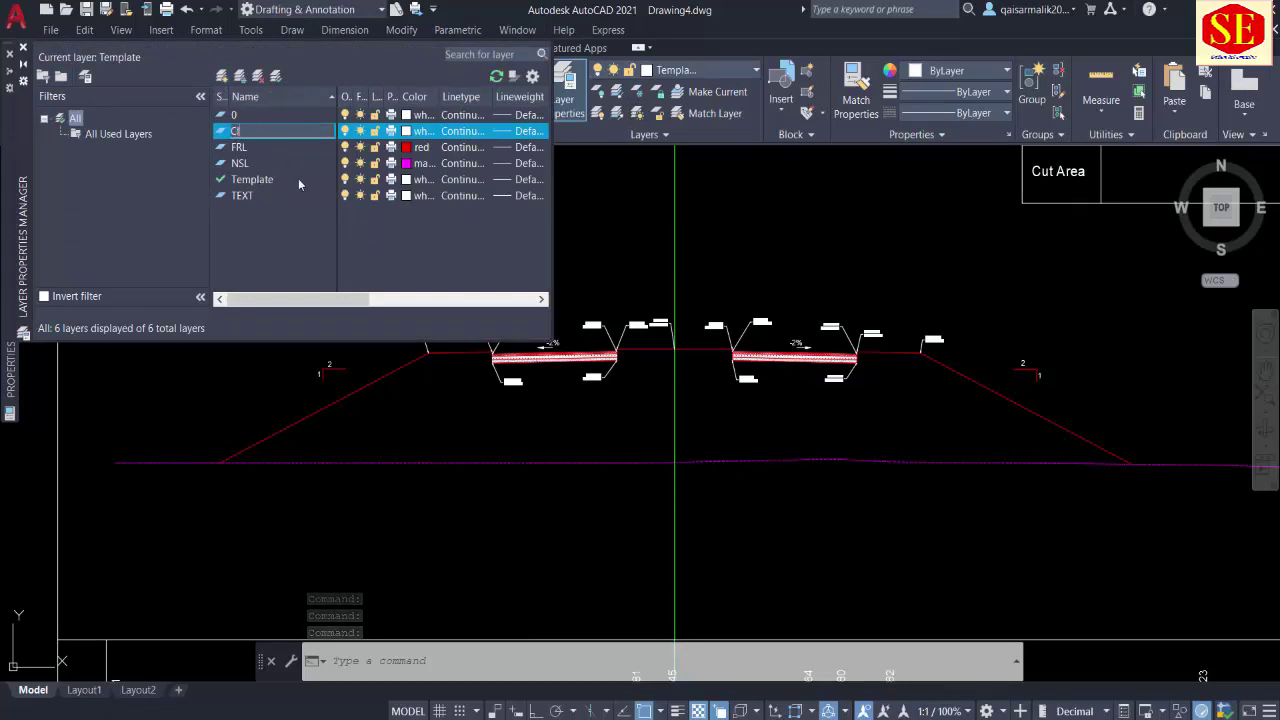
{"action": "type", "text": "l"}
{"action": "left_click", "coordinate": [405, 131]}
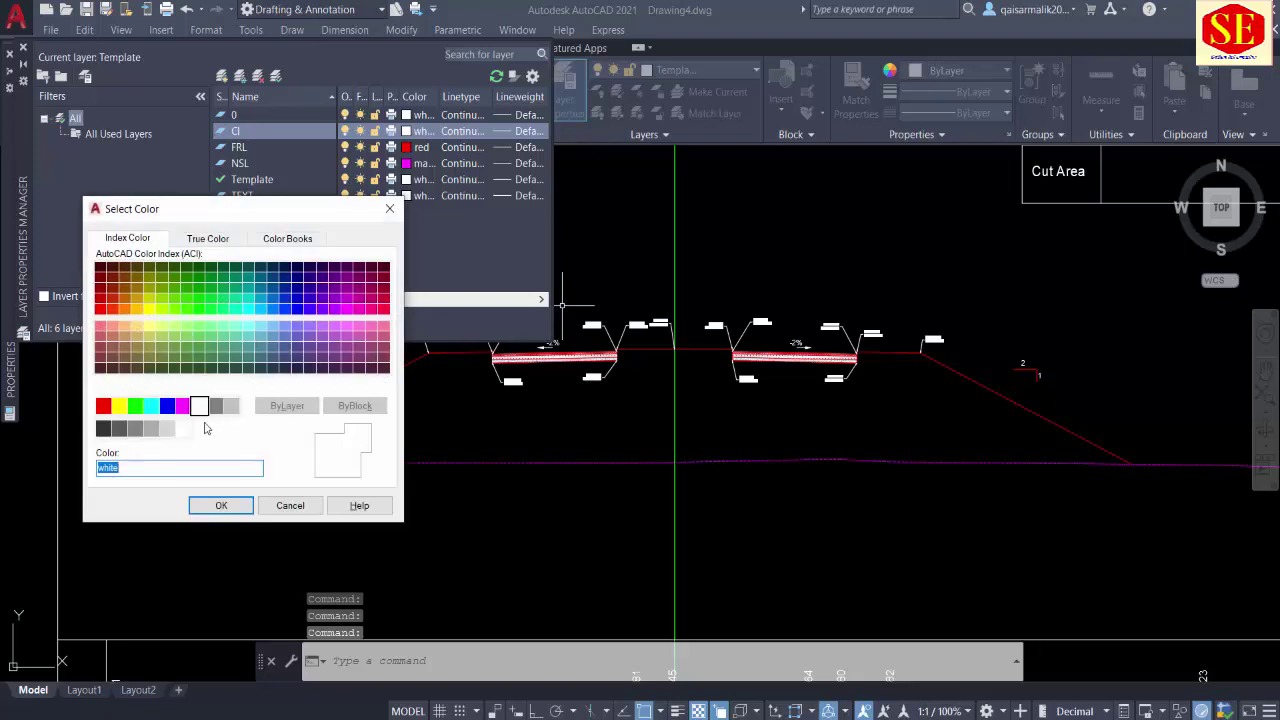
{"action": "left_click", "coordinate": [136, 406]}
{"action": "left_click", "coordinate": [212, 511]}
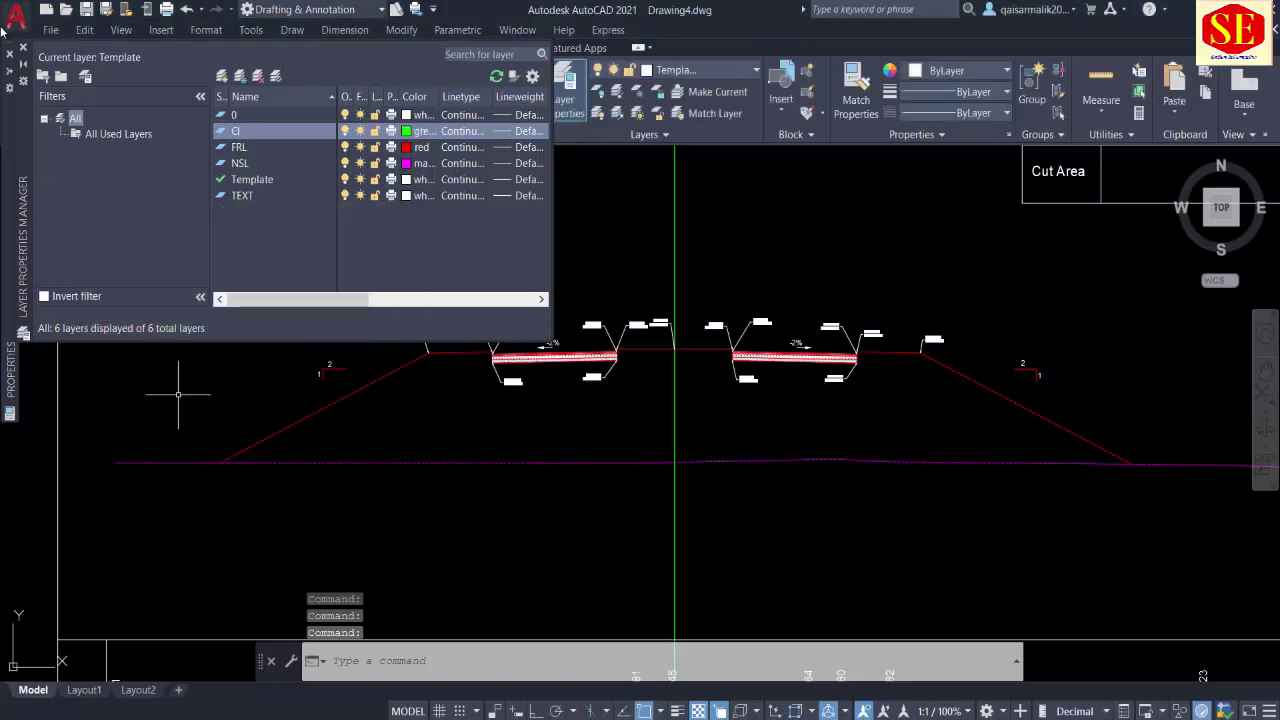
{"action": "left_click", "coordinate": [694, 163]}
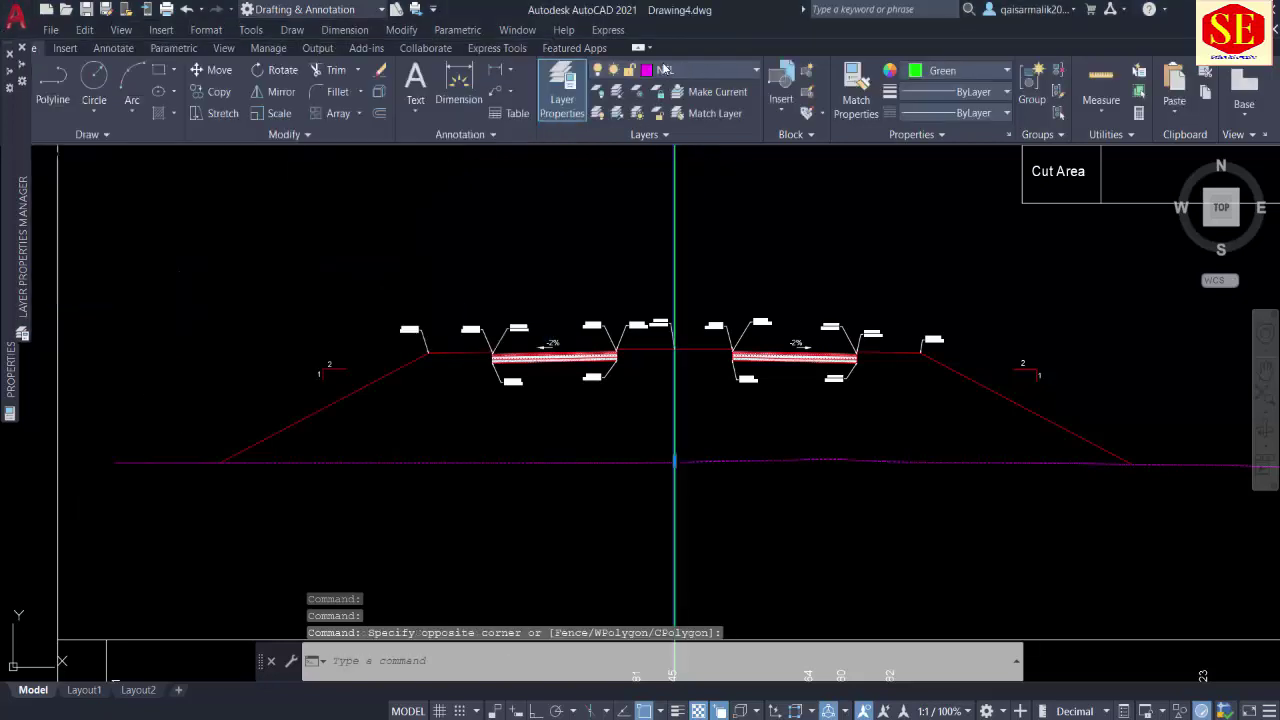
Step: Put the green vertical centre line on layer C1
{"action": "left_click", "coordinate": [665, 68]}
{"action": "left_click", "coordinate": [675, 110]}
{"action": "key", "text": "Escape"}
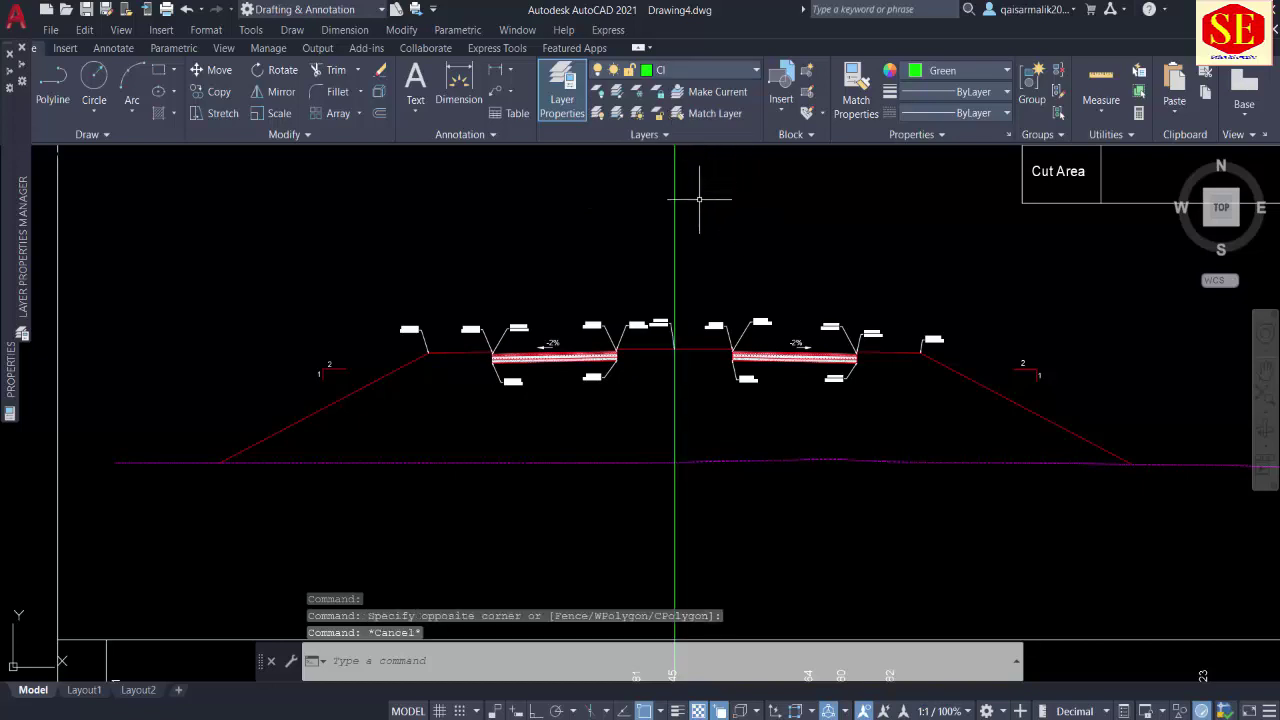
{"action": "scroll", "coordinate": [699, 199], "scroll_direction": "down", "scroll_amount": 4}
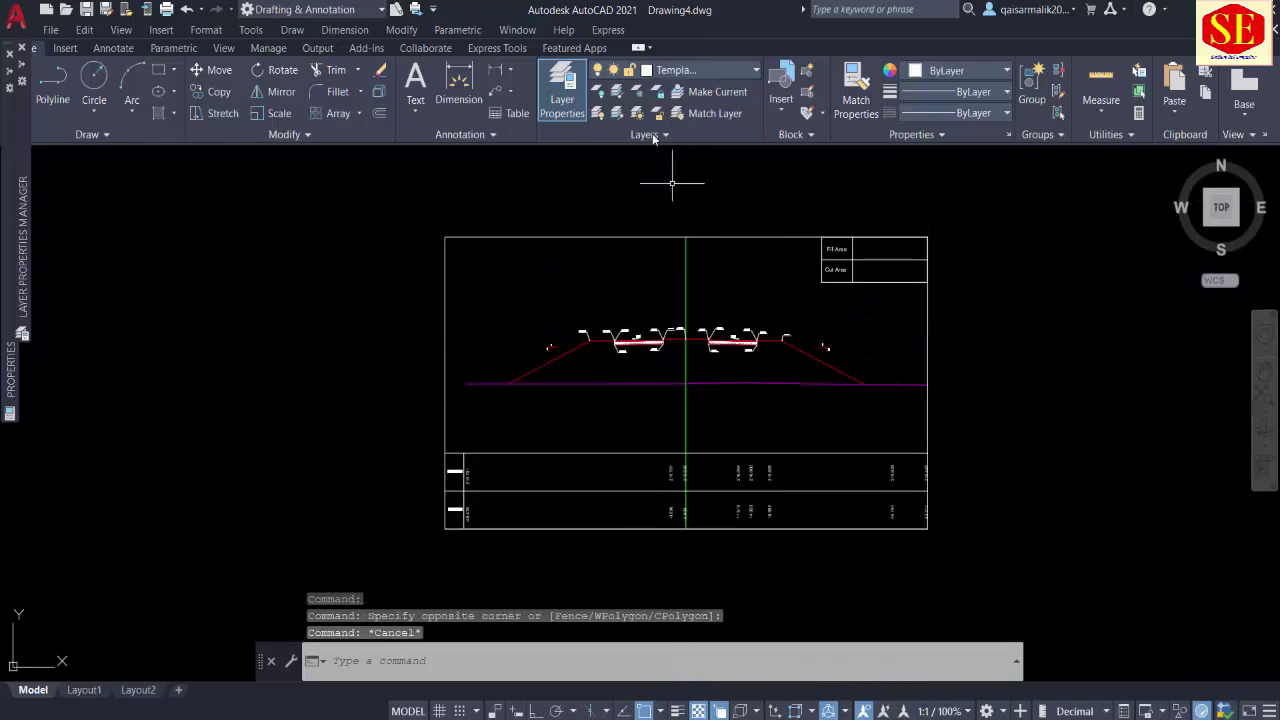
Step: Turn off layer C1 with LAYOFF by picking the green centre line
{"action": "type", "text": "lay"}
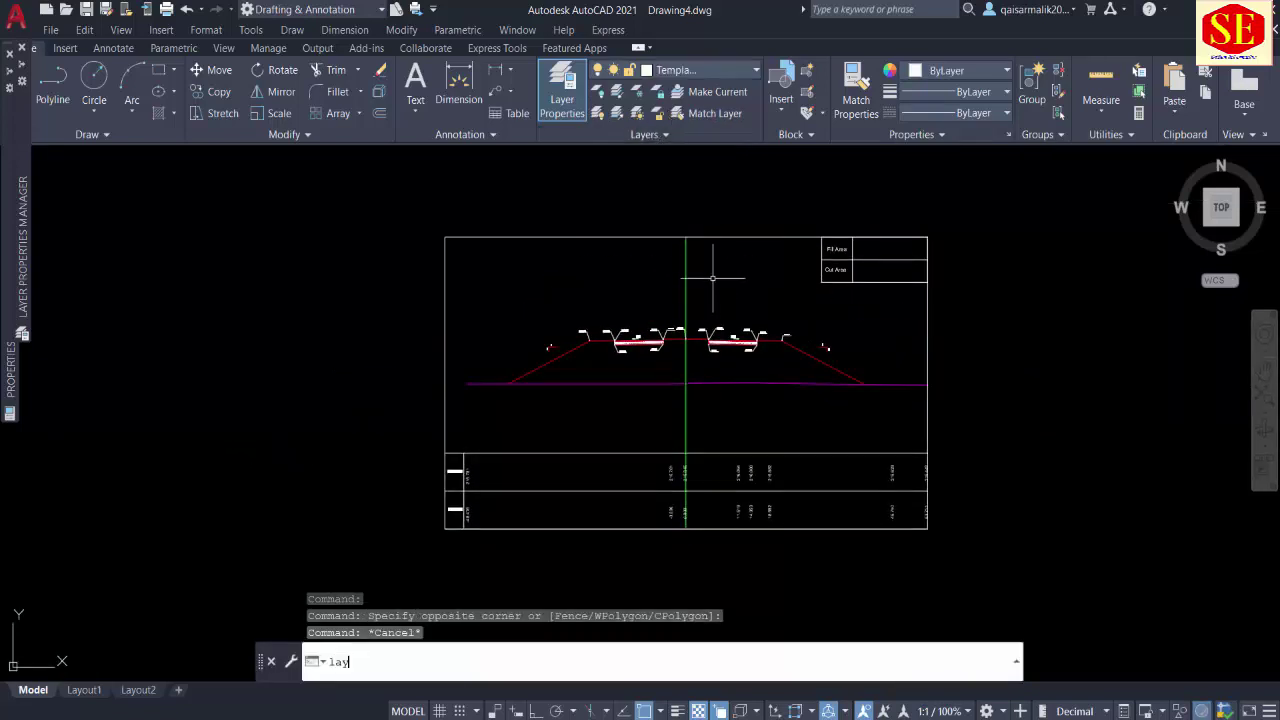
{"action": "type", "text": "off"}
{"action": "key", "text": "Return"}
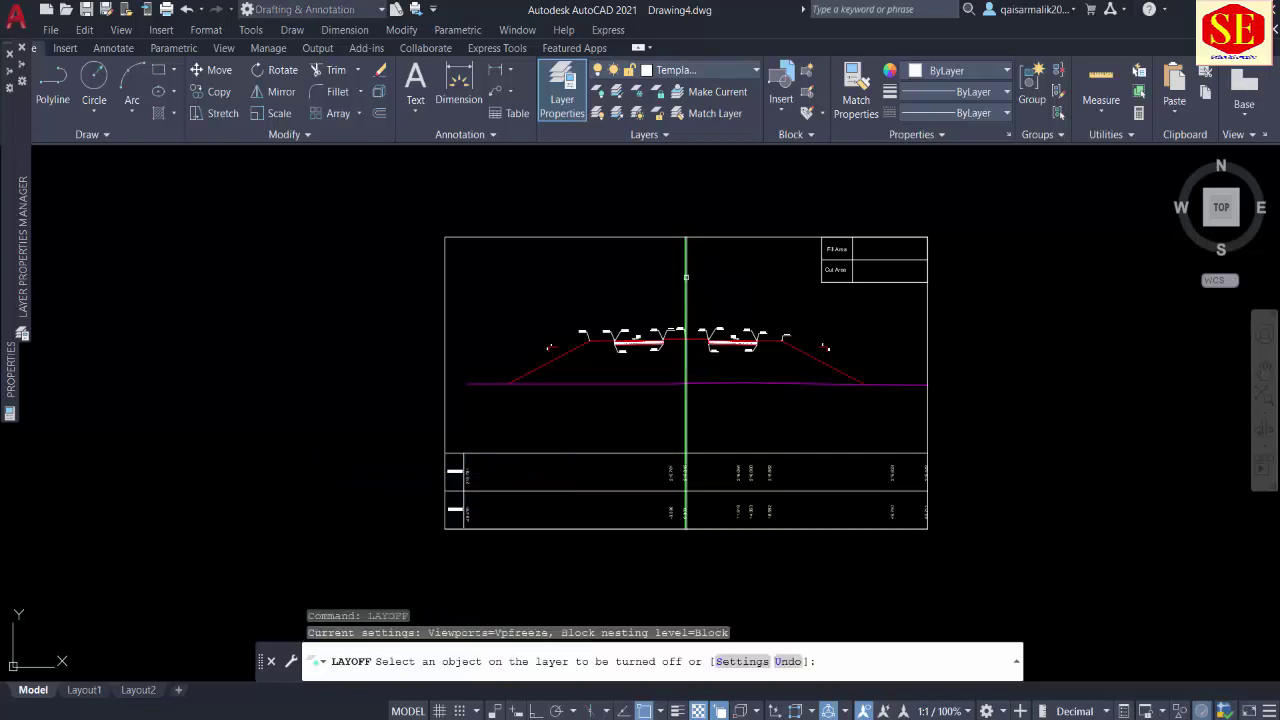
{"action": "left_click", "coordinate": [685, 270]}
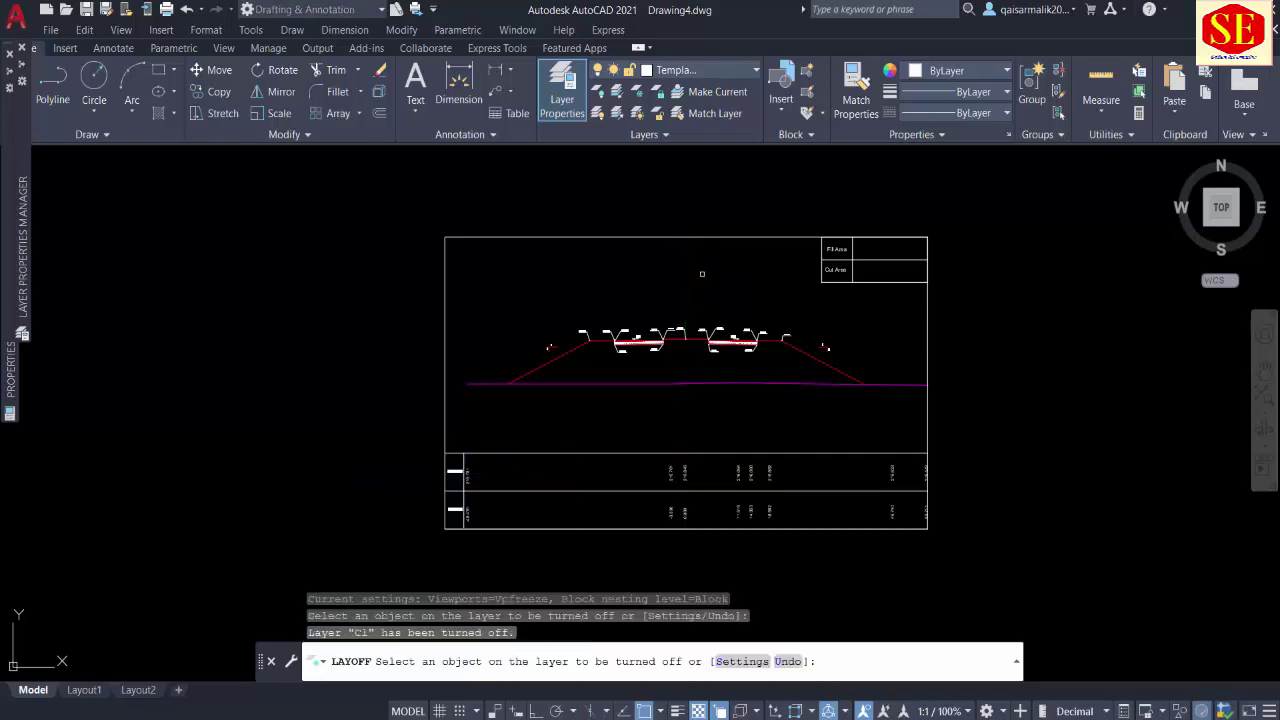
{"action": "right_click", "coordinate": [754, 285]}
{"action": "left_click", "coordinate": [772, 286]}
{"action": "scroll", "coordinate": [795, 367], "scroll_direction": "up", "scroll_amount": 2}
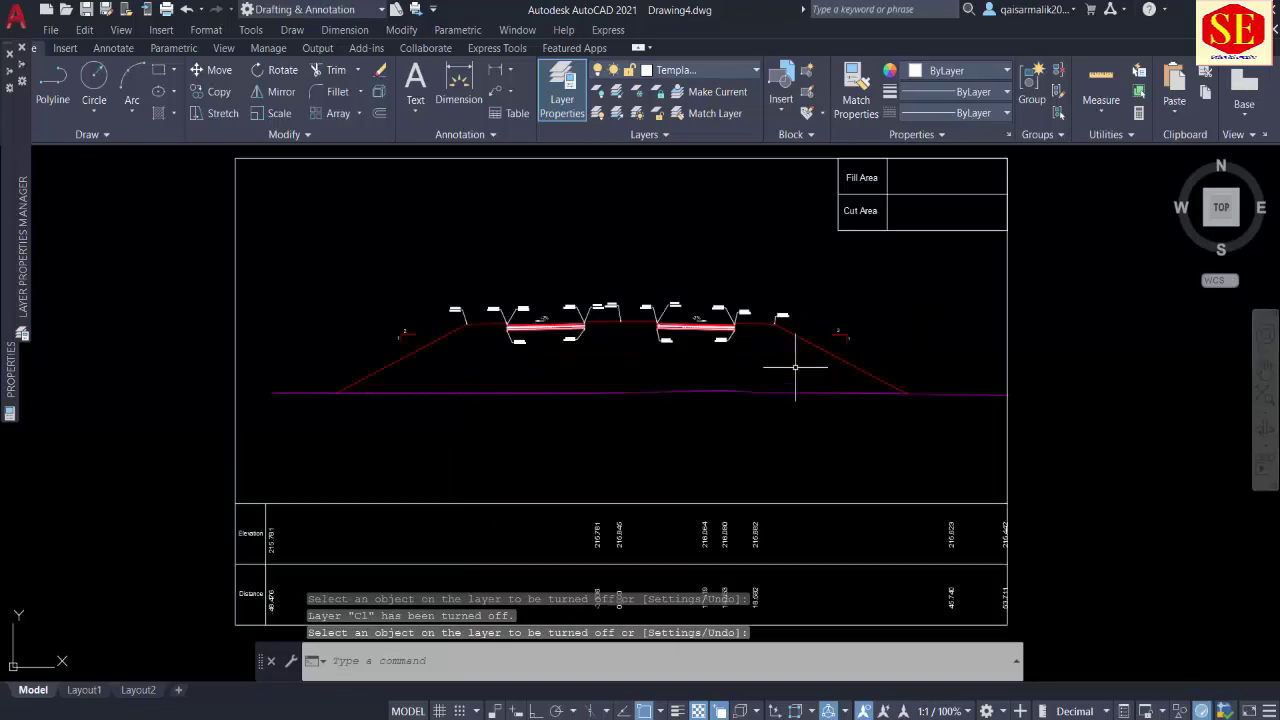
{"action": "key", "text": "Escape"}
{"action": "middle_click_drag", "start_coordinate": [677, 297], "coordinate": [643, 380]}
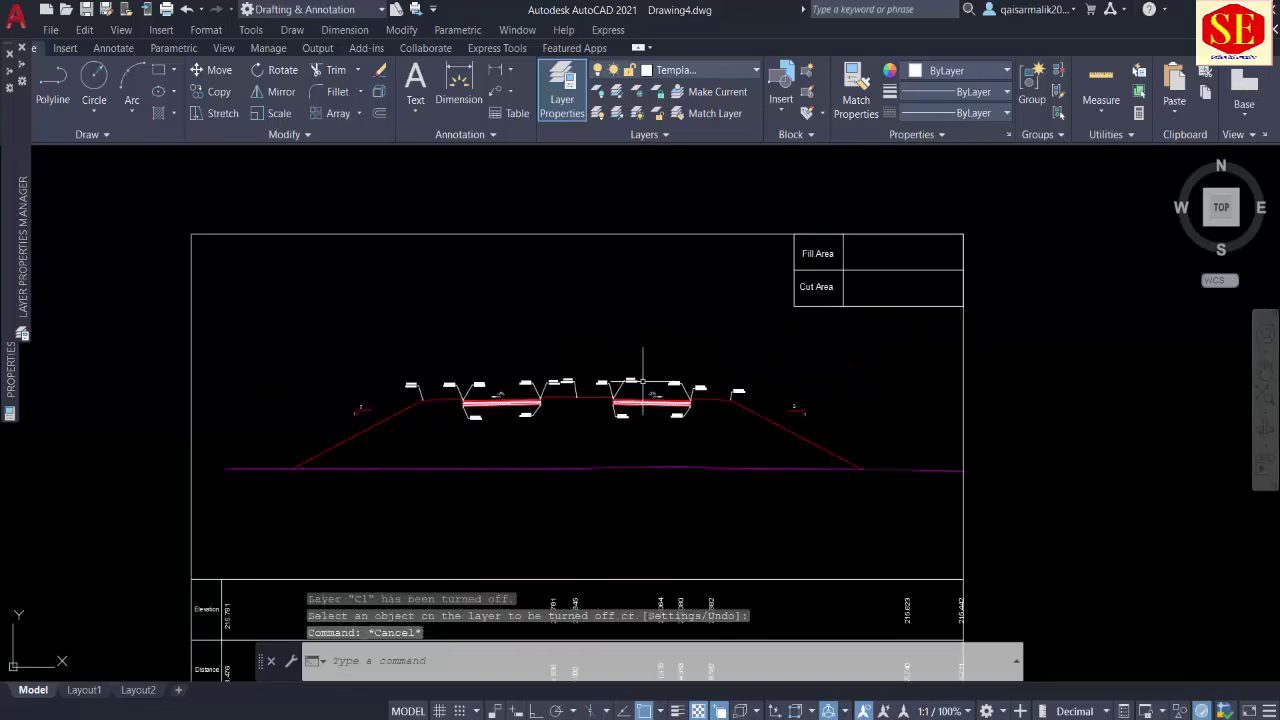
Step: Check that AREA4.LSP is in the APPLOAD Startup Suite
{"action": "type", "text": "al"}
{"action": "key", "text": "Return"}
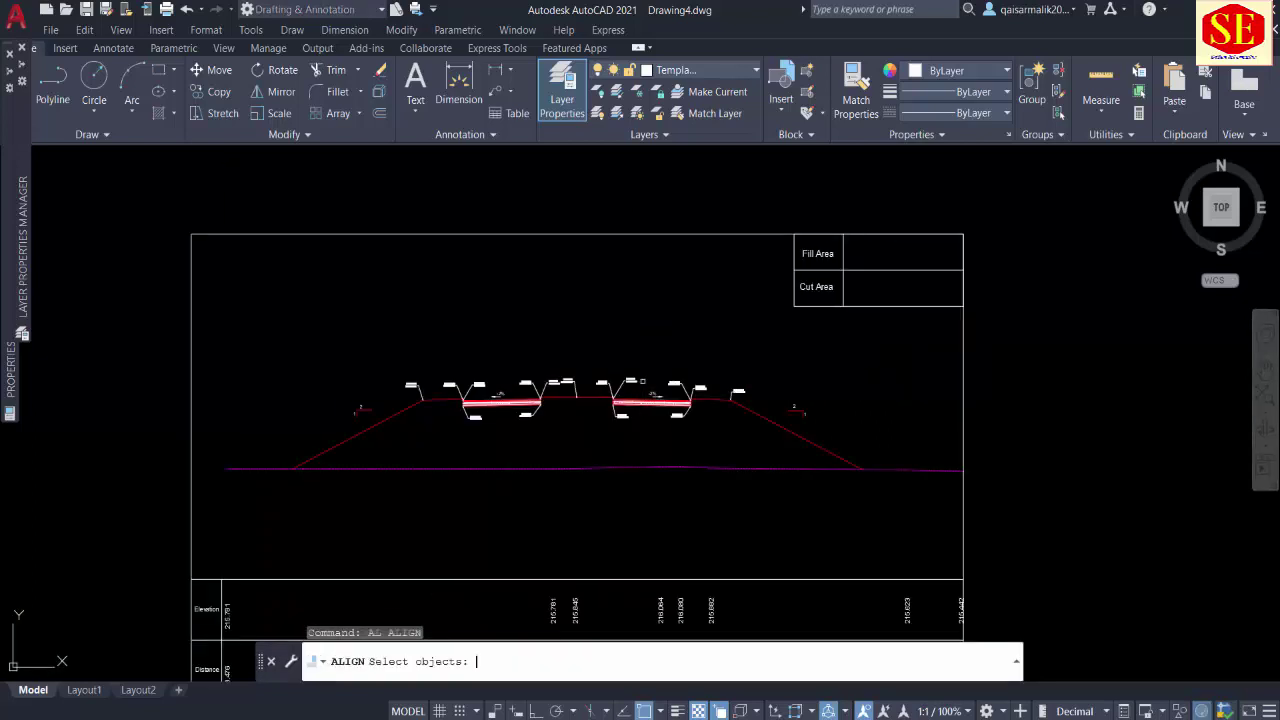
{"action": "key", "text": "Escape"}
{"action": "key", "text": "Escape"}
{"action": "type", "text": "ap"}
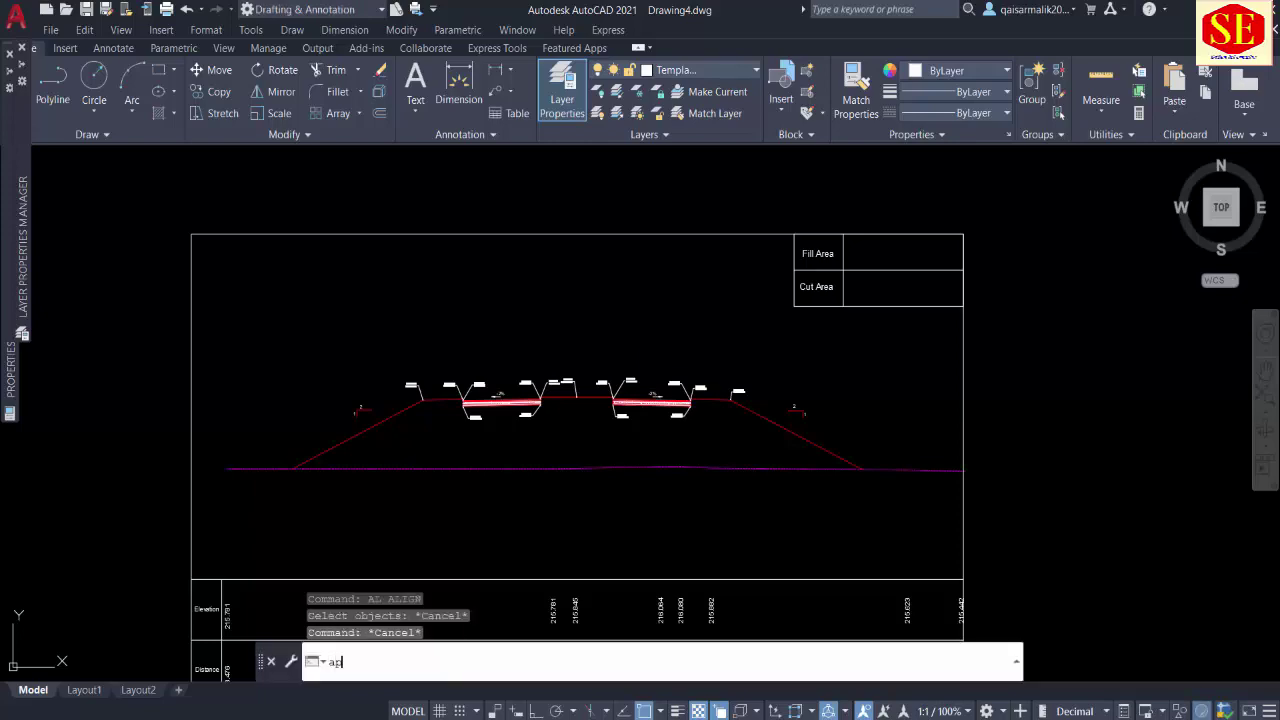
{"action": "key", "text": "Return"}
{"action": "left_click", "coordinate": [558, 520]}
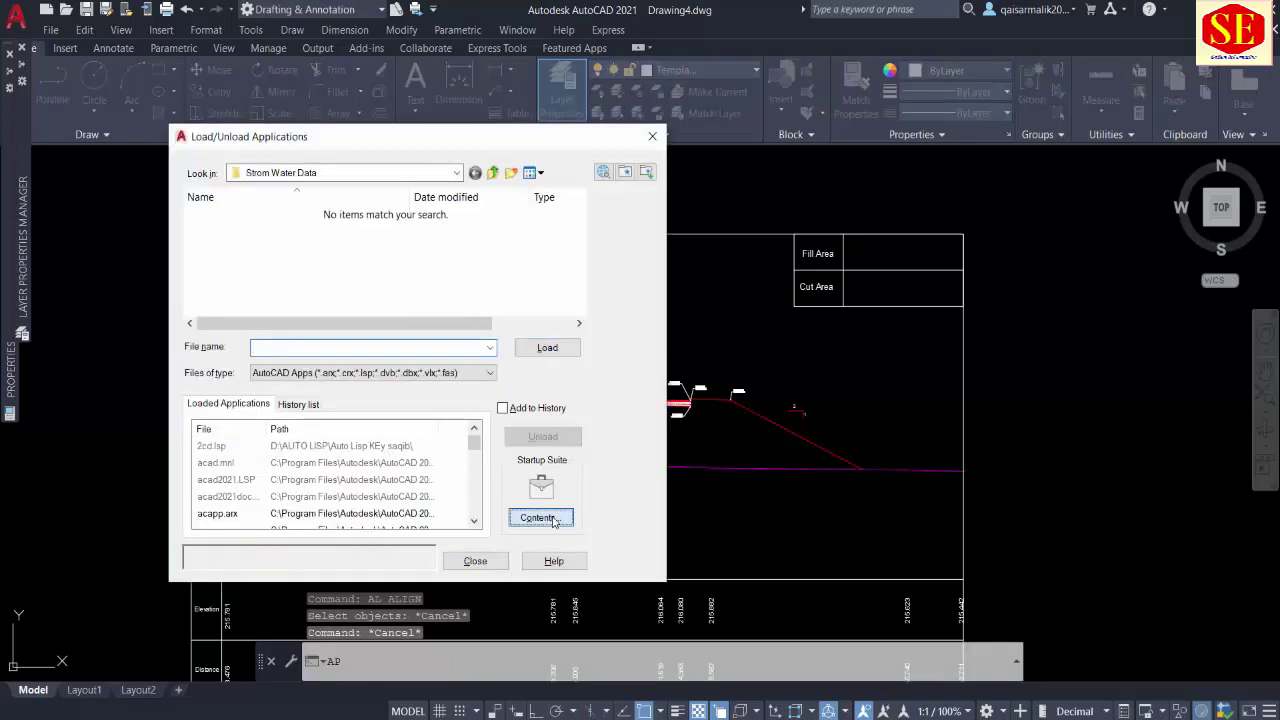
{"action": "left_click", "coordinate": [543, 357]}
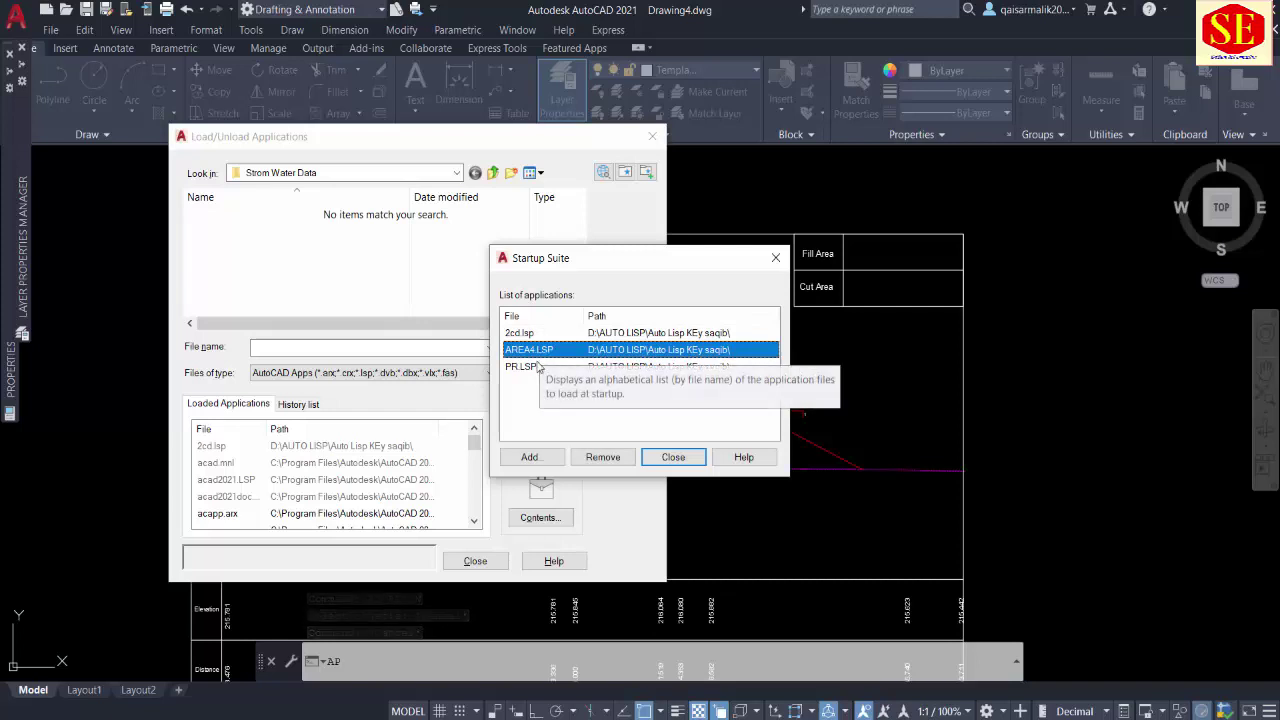
{"action": "left_click", "coordinate": [693, 453]}
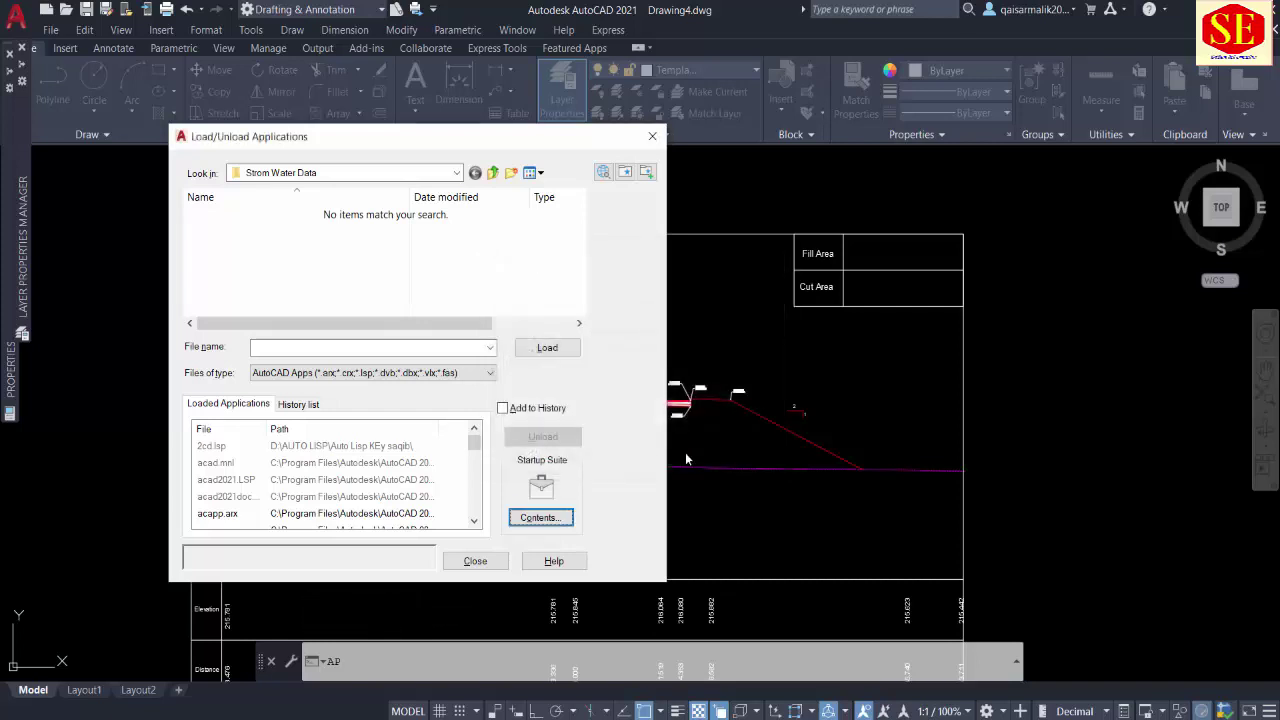
{"action": "key", "text": "Escape"}
Step: Run the Q area routine on the fill region, writing 533.69 into the Fill Area cell
{"action": "middle_click_drag", "start_coordinate": [613, 444], "coordinate": [608, 414]}
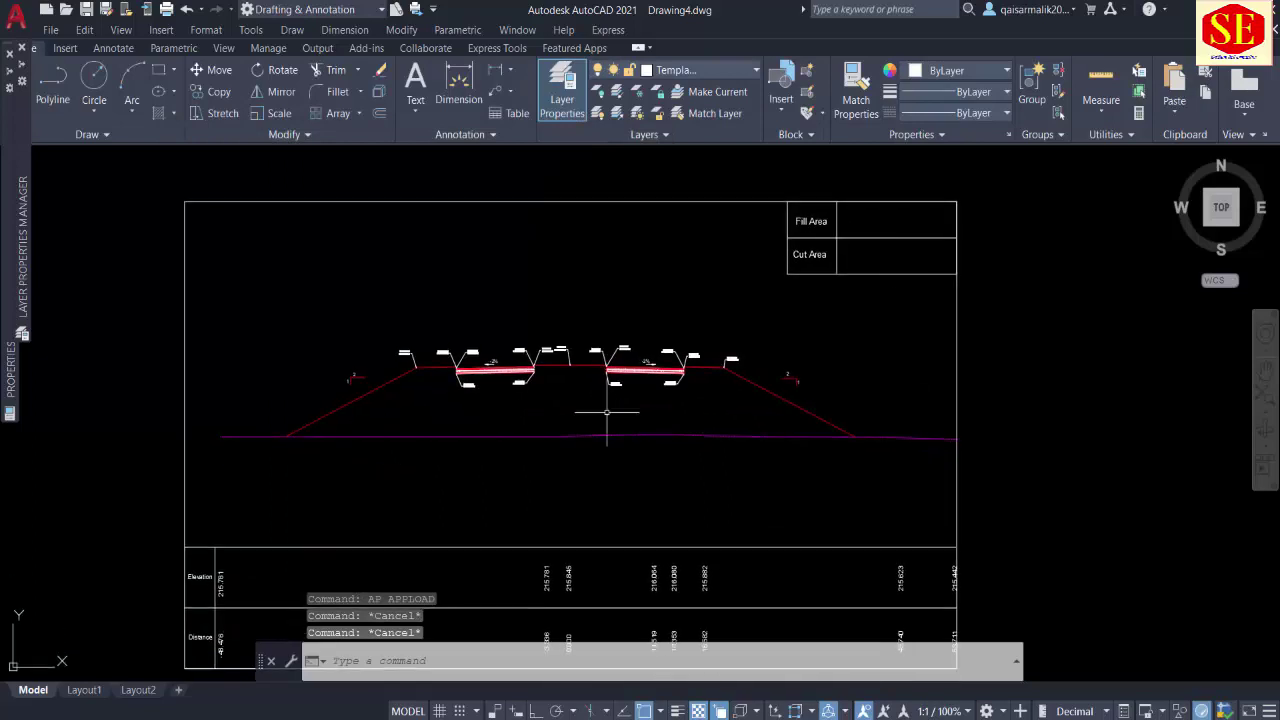
{"action": "type", "text": "q"}
{"action": "key", "text": "Return"}
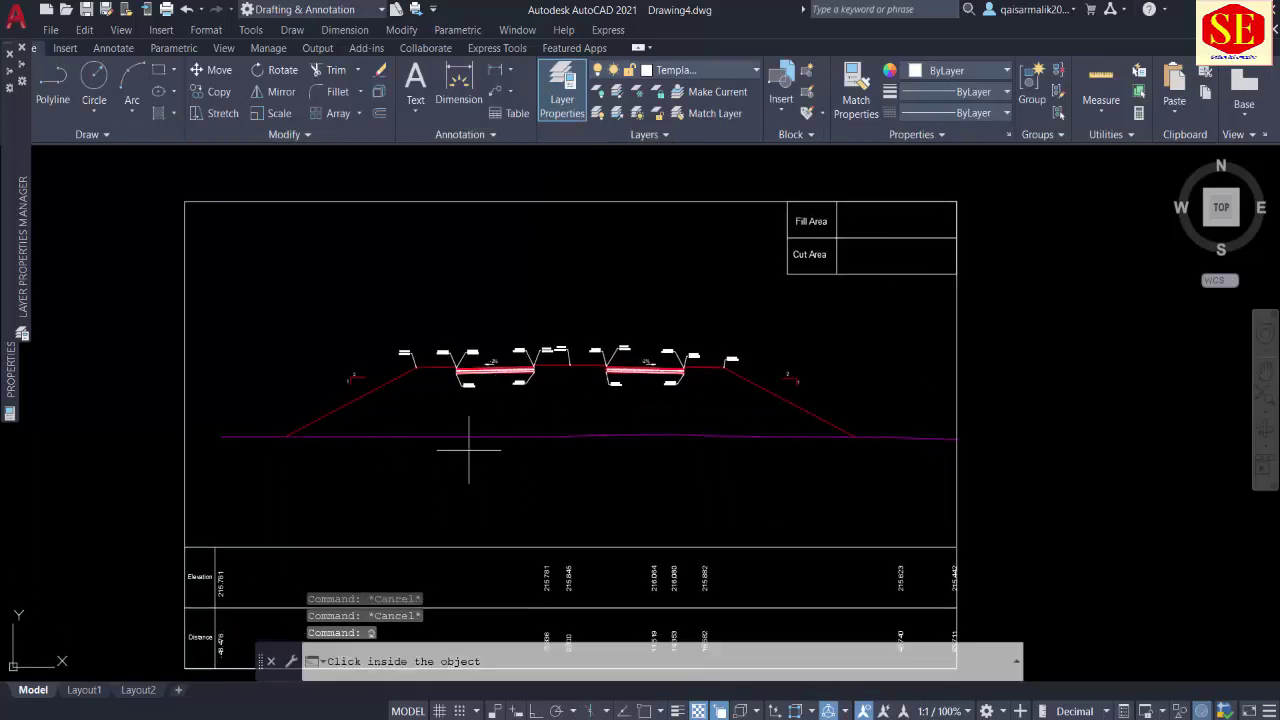
{"action": "left_click", "coordinate": [531, 408]}
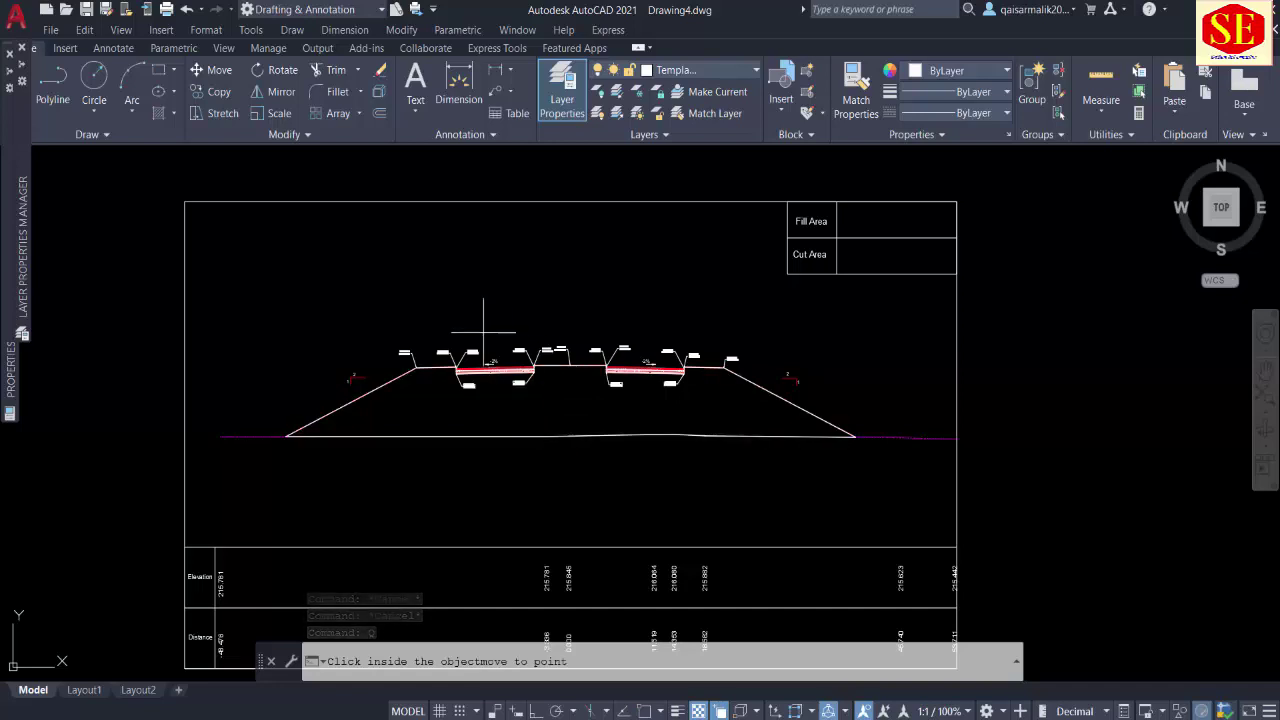
{"action": "scroll", "coordinate": [474, 329], "scroll_direction": "down", "scroll_amount": 4}
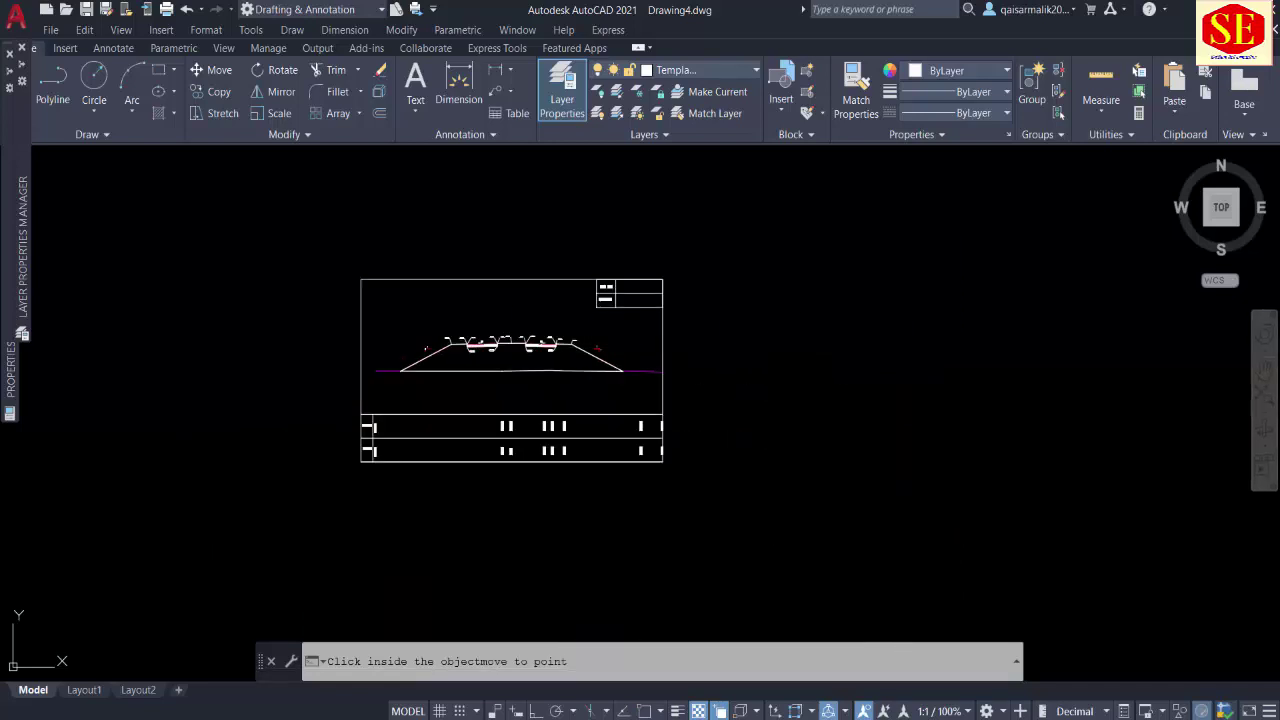
{"action": "left_click", "coordinate": [842, 348]}
{"action": "scroll", "coordinate": [879, 319], "scroll_direction": "up", "scroll_amount": 2}
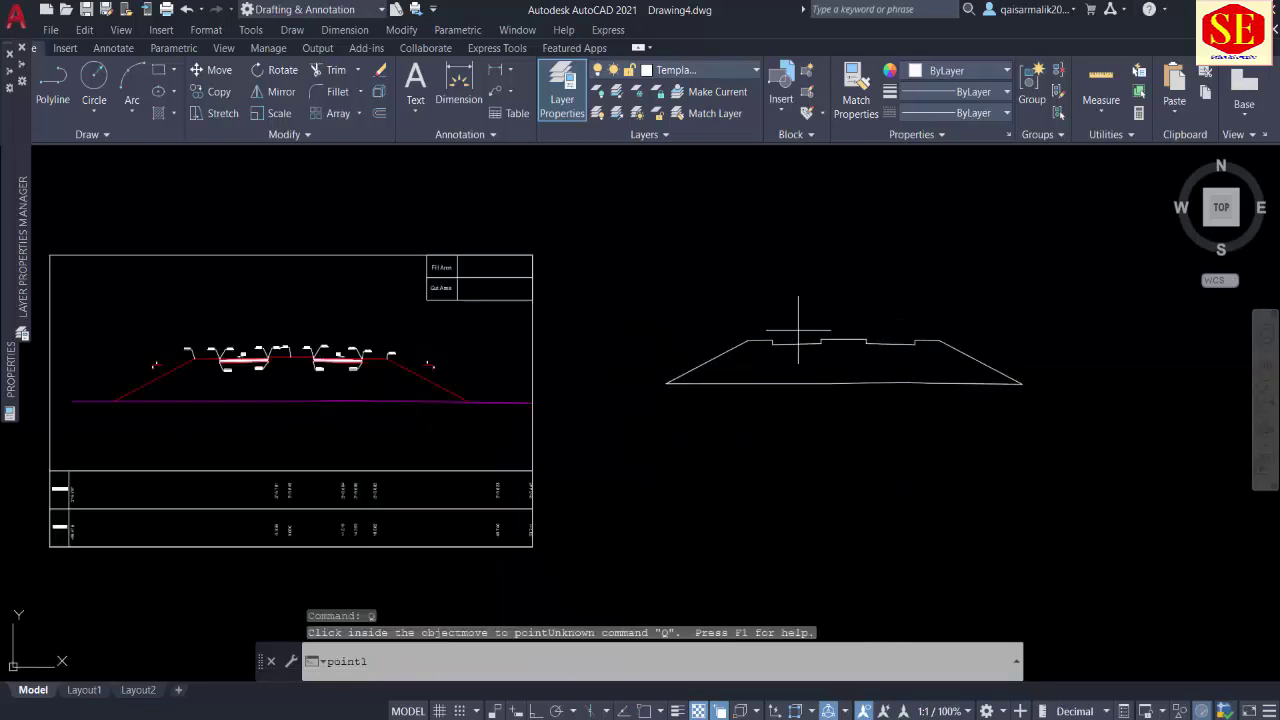
{"action": "scroll", "coordinate": [506, 257], "scroll_direction": "up", "scroll_amount": 2}
{"action": "scroll", "coordinate": [472, 262], "scroll_direction": "up", "scroll_amount": 2}
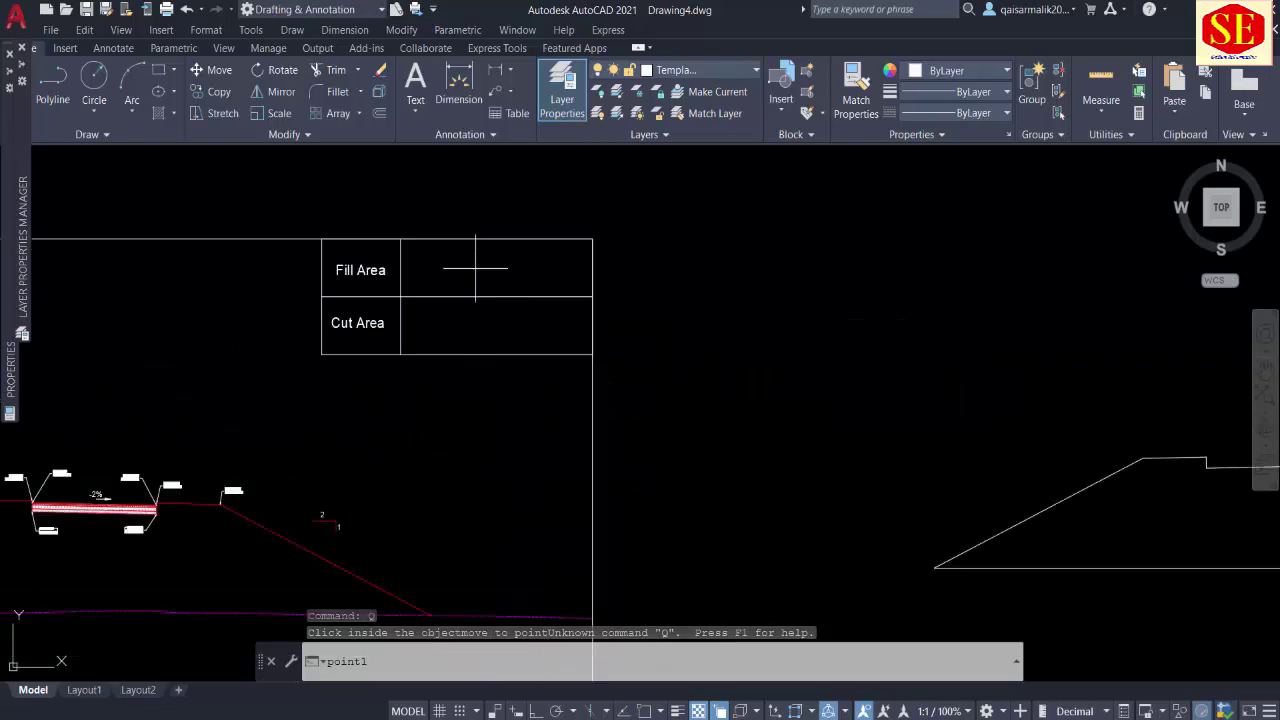
{"action": "left_click", "coordinate": [475, 267]}
Step: Nudge the 533.69 value slightly right within its cell
{"action": "type", "text": "m"}
{"action": "key", "text": "Return"}
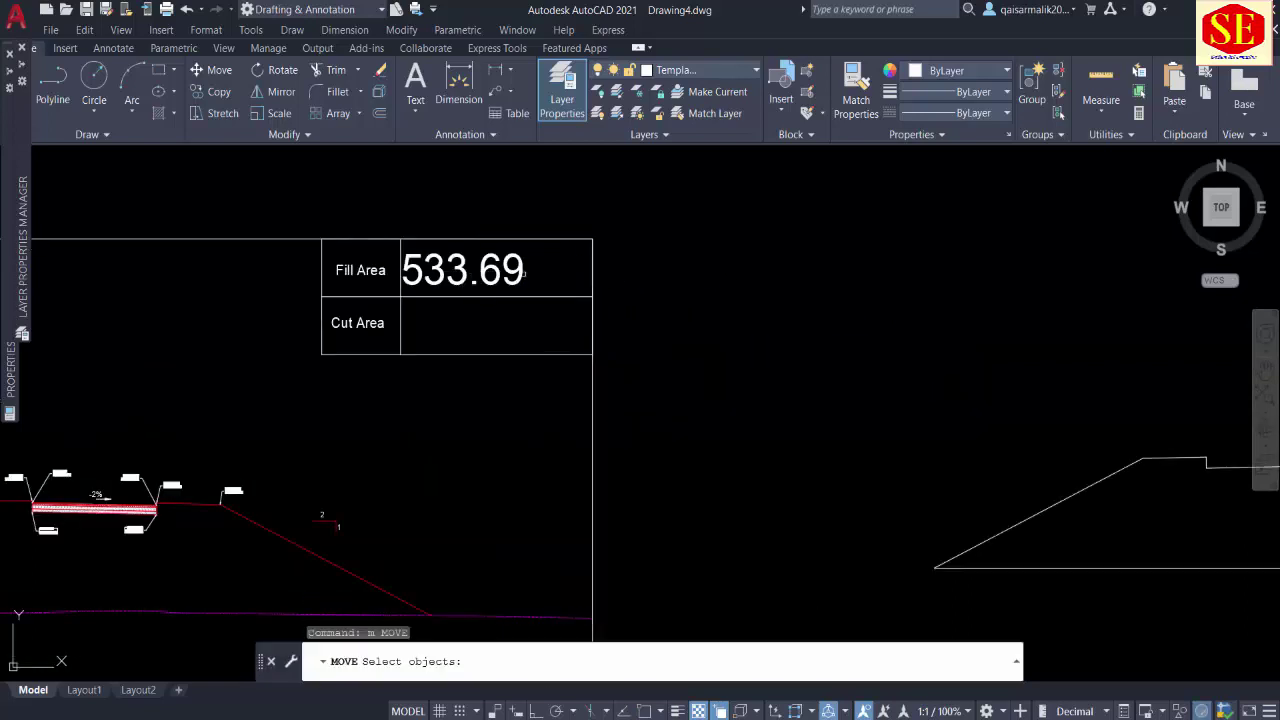
{"action": "left_click", "coordinate": [522, 270]}
{"action": "key", "text": "Return"}
{"action": "left_click", "coordinate": [713, 300]}
{"action": "left_click", "coordinate": [743, 301]}
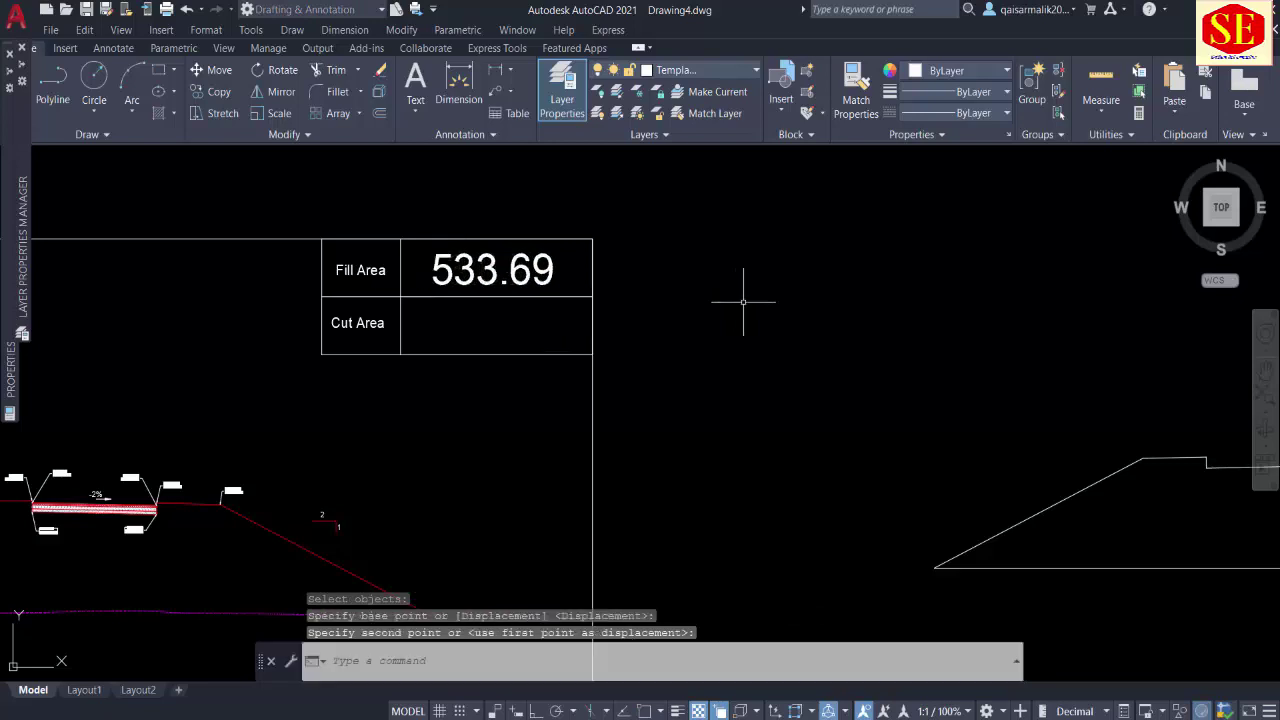
{"action": "scroll", "coordinate": [528, 306], "scroll_direction": "down", "scroll_amount": 3}
{"action": "middle_click_drag", "start_coordinate": [465, 362], "coordinate": [543, 305]}
{"action": "key", "text": "Escape"}
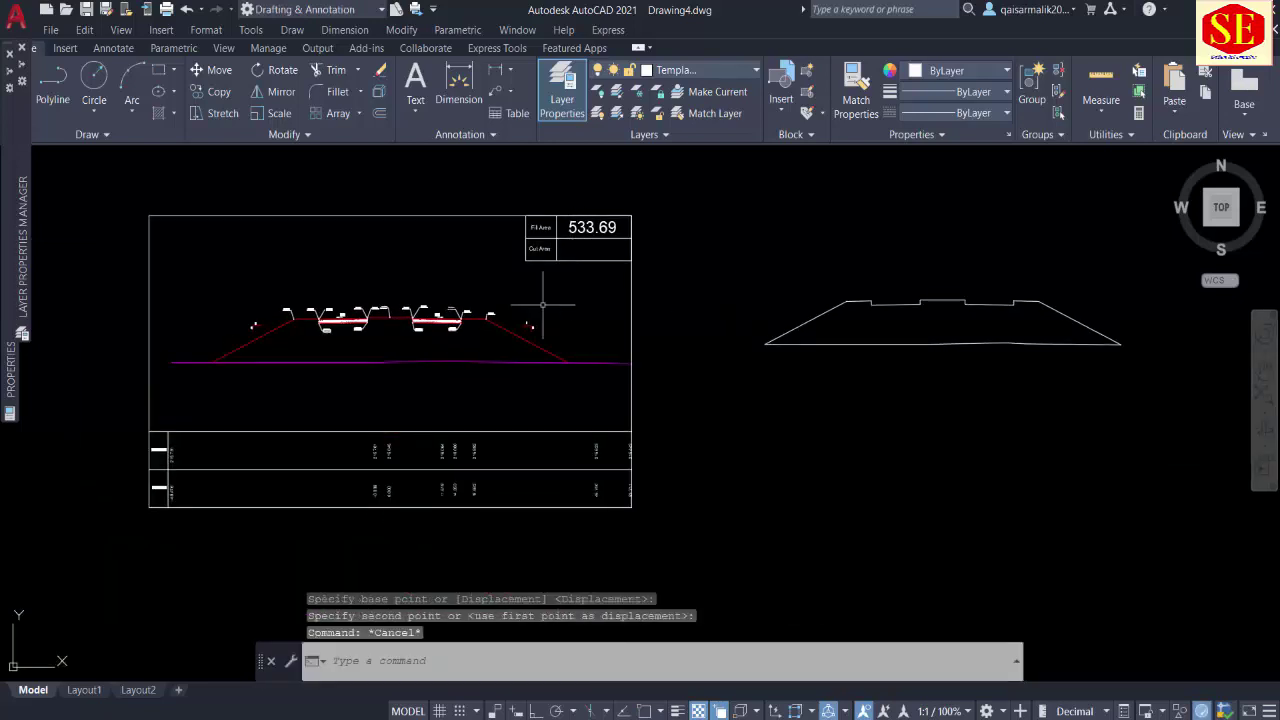
{"action": "scroll", "coordinate": [579, 229], "scroll_direction": "up", "scroll_amount": 2}
{"action": "type", "text": "Ma"}
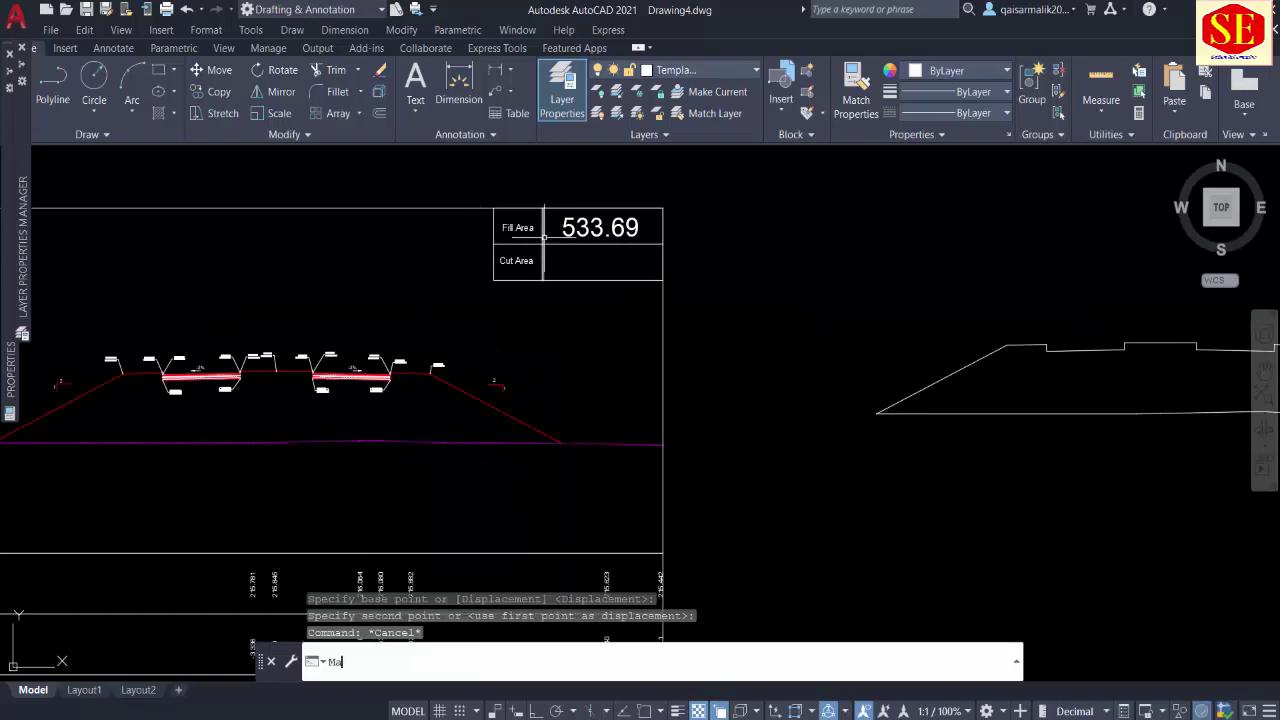
Step: Match the 533.69 value's text properties to the table text
{"action": "key", "text": "Return"}
{"action": "left_click", "coordinate": [585, 228]}
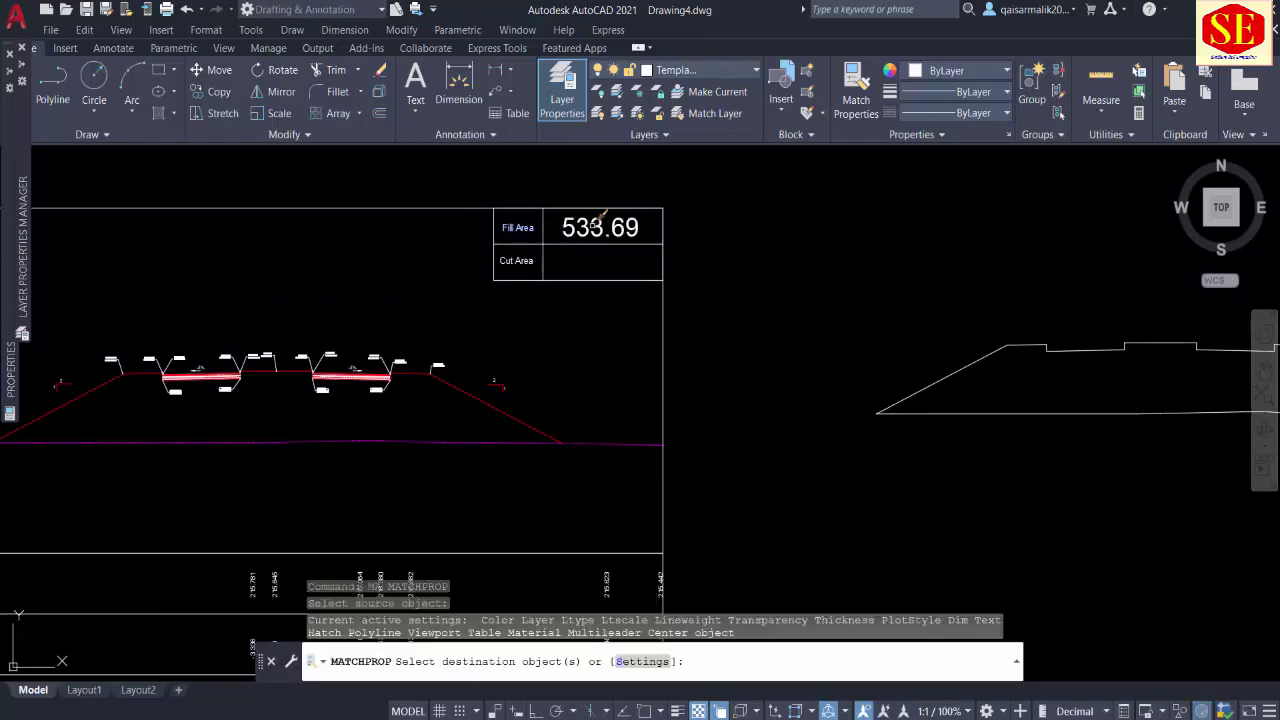
{"action": "left_click", "coordinate": [599, 222]}
{"action": "key", "text": "Escape"}
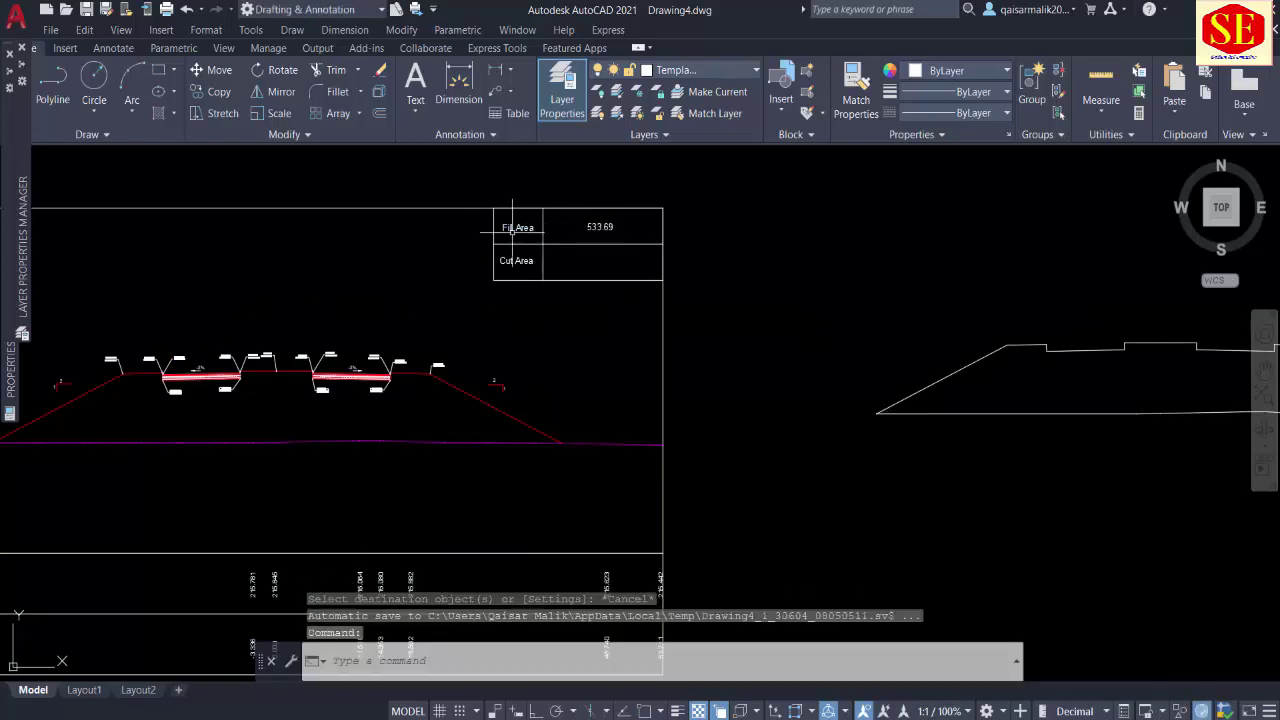
{"action": "scroll", "coordinate": [596, 238], "scroll_direction": "up", "scroll_amount": 1}
Step: Append 'Sqm' so the Fill Area value reads 533.69 Sqm
{"action": "double_click", "coordinate": [603, 222]}
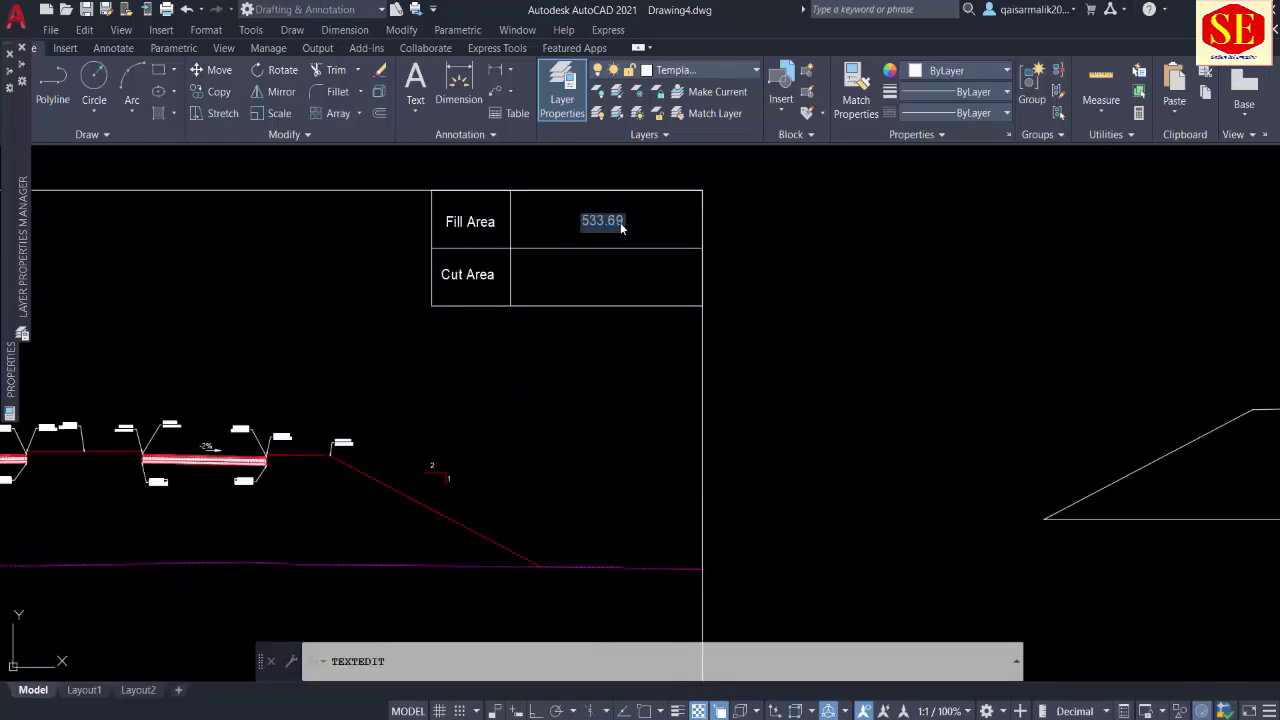
{"action": "type", "text": "sq"}
{"action": "key", "text": "BackSpace"}
{"action": "key", "text": "BackSpace"}
{"action": "key", "text": "BackSpace"}
{"action": "type", "text": "Sqm"}
{"action": "left_click", "coordinate": [623, 263]}
{"action": "key", "text": "Escape"}
{"action": "scroll", "coordinate": [555, 234], "scroll_direction": "down", "scroll_amount": 1}
{"action": "scroll", "coordinate": [555, 234], "scroll_direction": "up", "scroll_amount": 1}
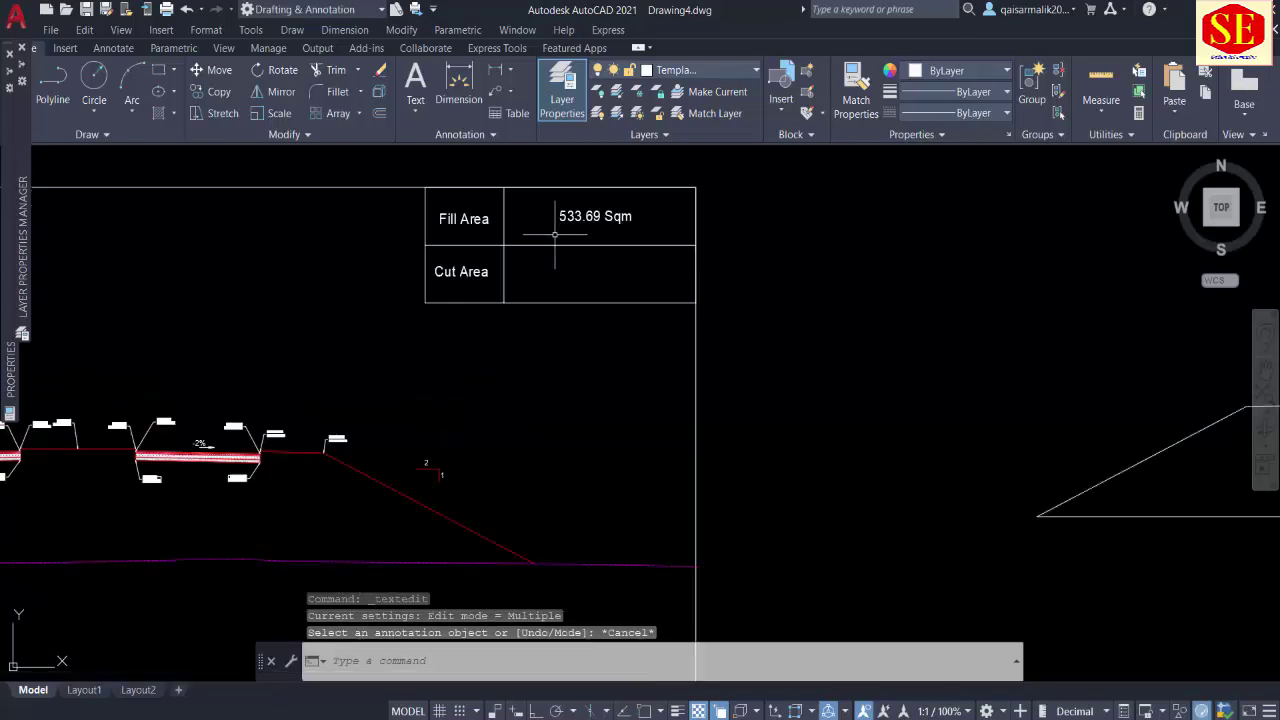
Step: Copy the value into the Cut Area cell and change it to 0.000
{"action": "type", "text": "co"}
{"action": "key", "text": "Return"}
{"action": "left_click", "coordinate": [590, 216]}
{"action": "key", "text": "Return"}
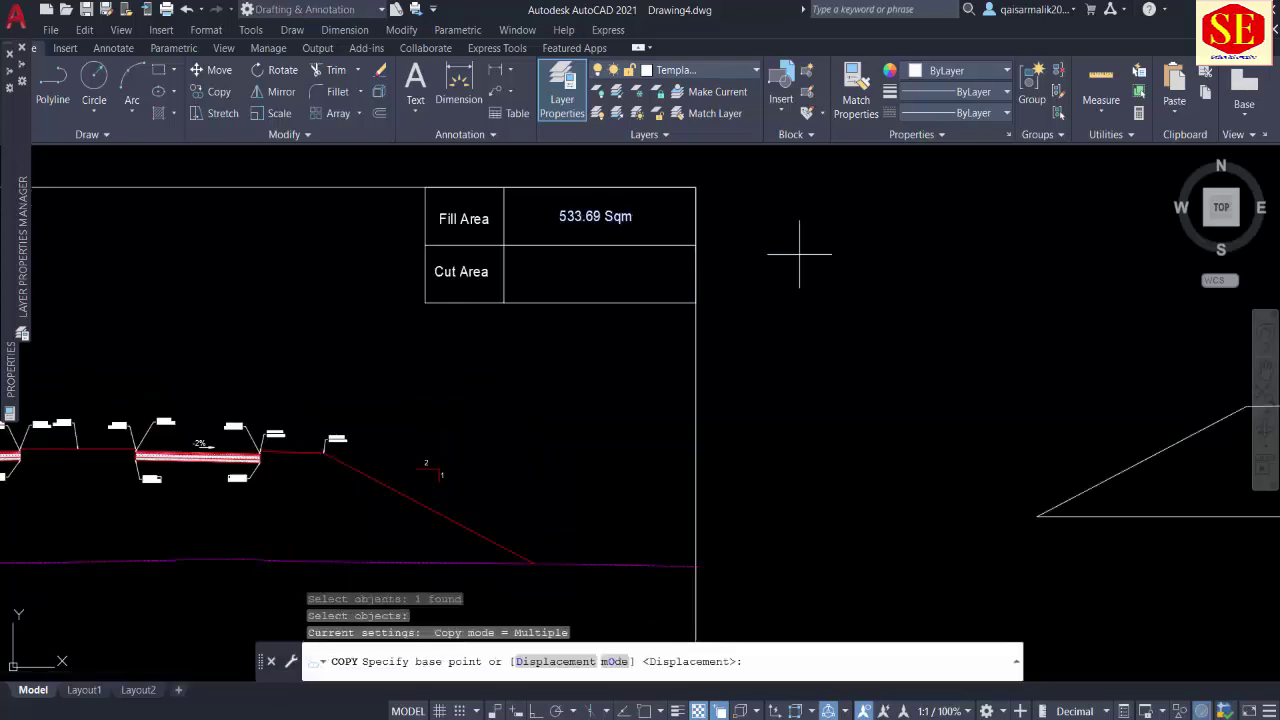
{"action": "left_click", "coordinate": [797, 253]}
{"action": "key", "text": "Escape"}
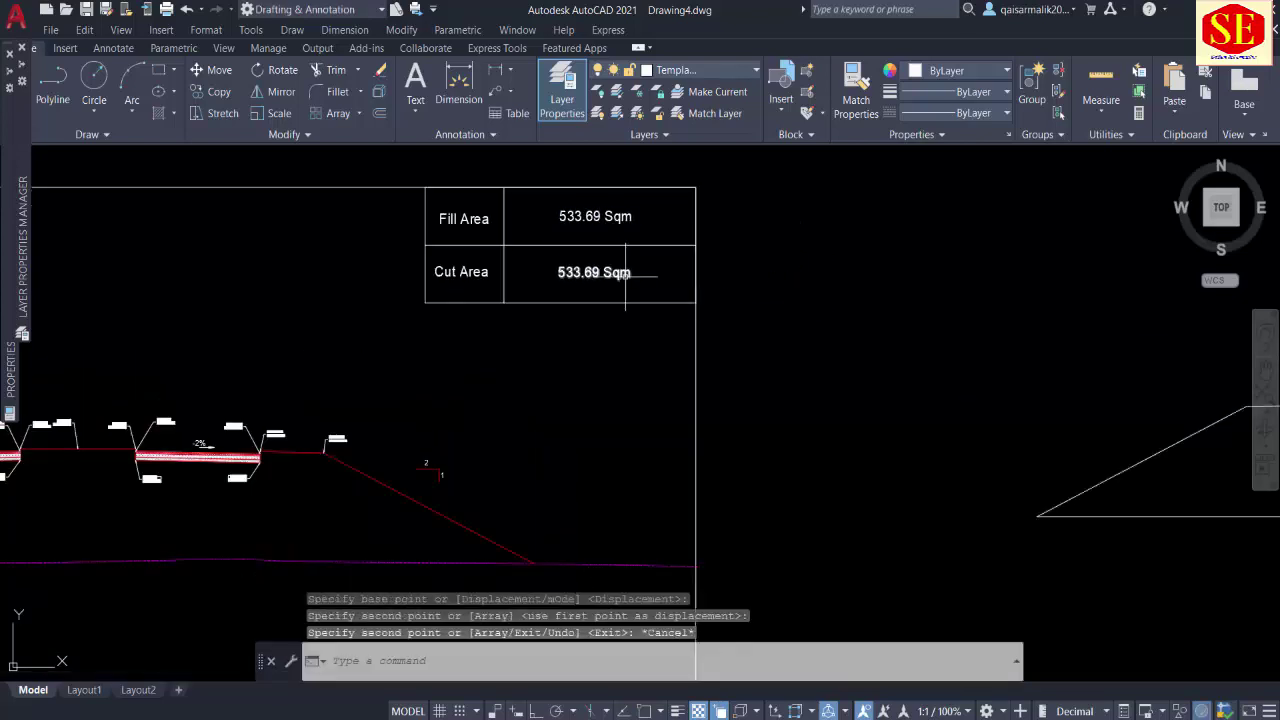
{"action": "double_click", "coordinate": [632, 276]}
{"action": "type", "text": "0."}
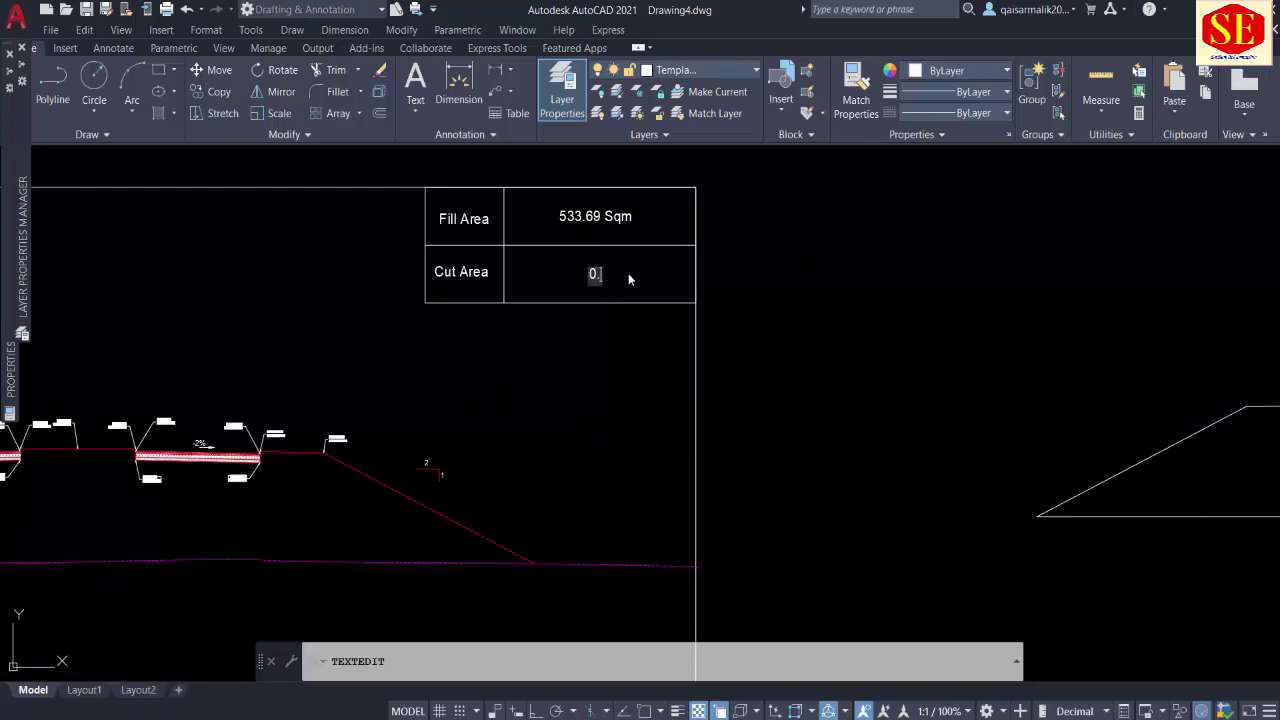
{"action": "type", "text": "000"}
{"action": "left_click", "coordinate": [864, 333]}
Step: LIST the copied trapezoid outline to read its 533.6853 area
{"action": "scroll", "coordinate": [800, 290], "scroll_direction": "down", "scroll_amount": 5}
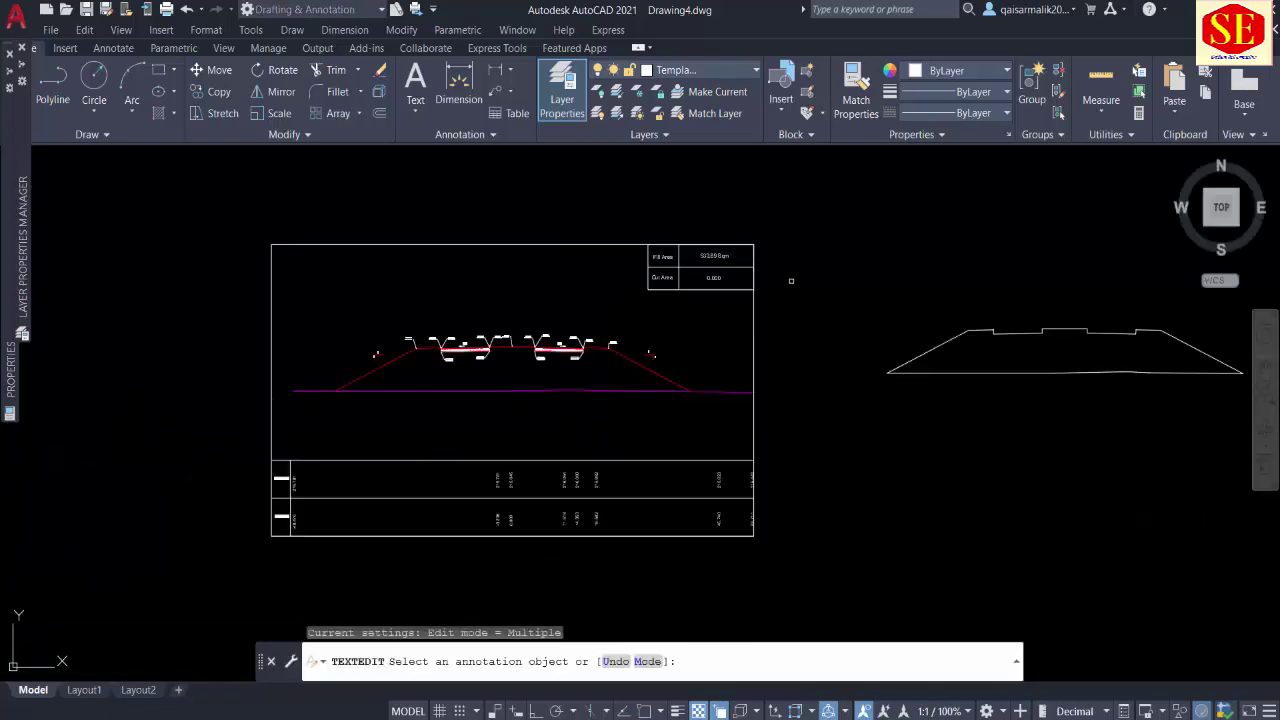
{"action": "key", "text": "Escape"}
{"action": "middle_click_drag", "start_coordinate": [737, 425], "coordinate": [377, 425]}
{"action": "middle_click_drag", "start_coordinate": [383, 374], "coordinate": [405, 370]}
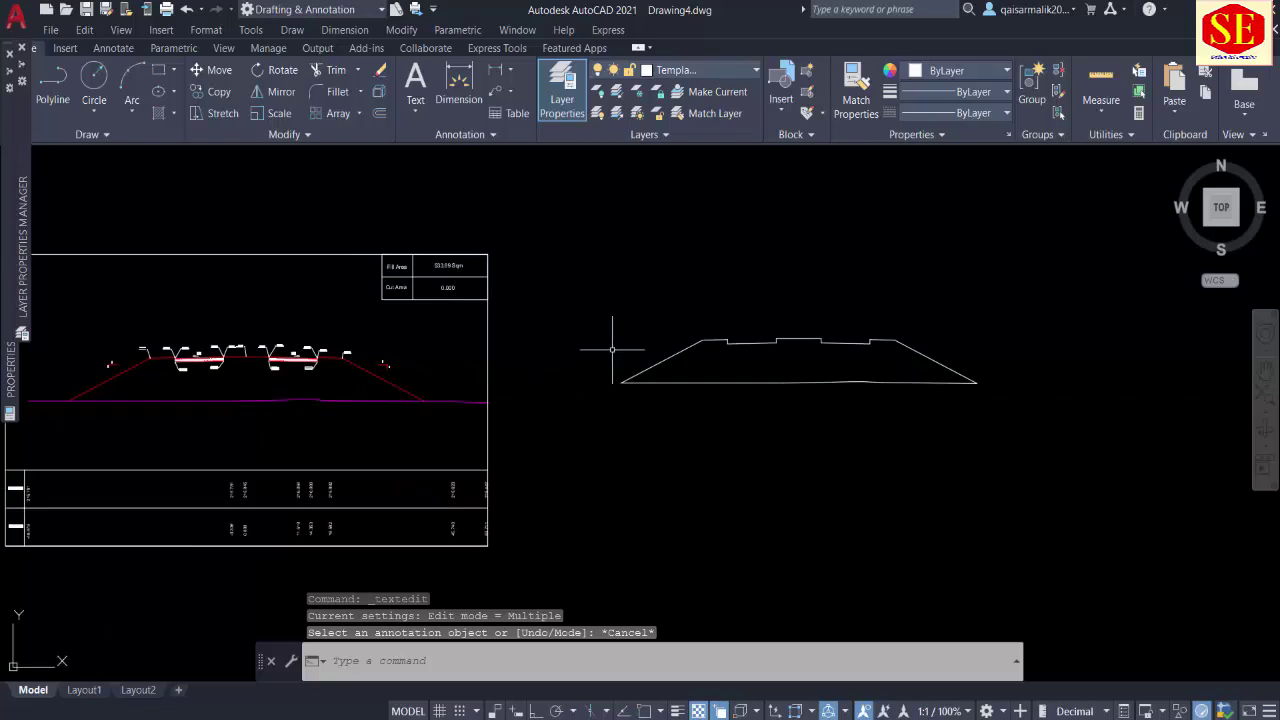
{"action": "left_click", "coordinate": [667, 360]}
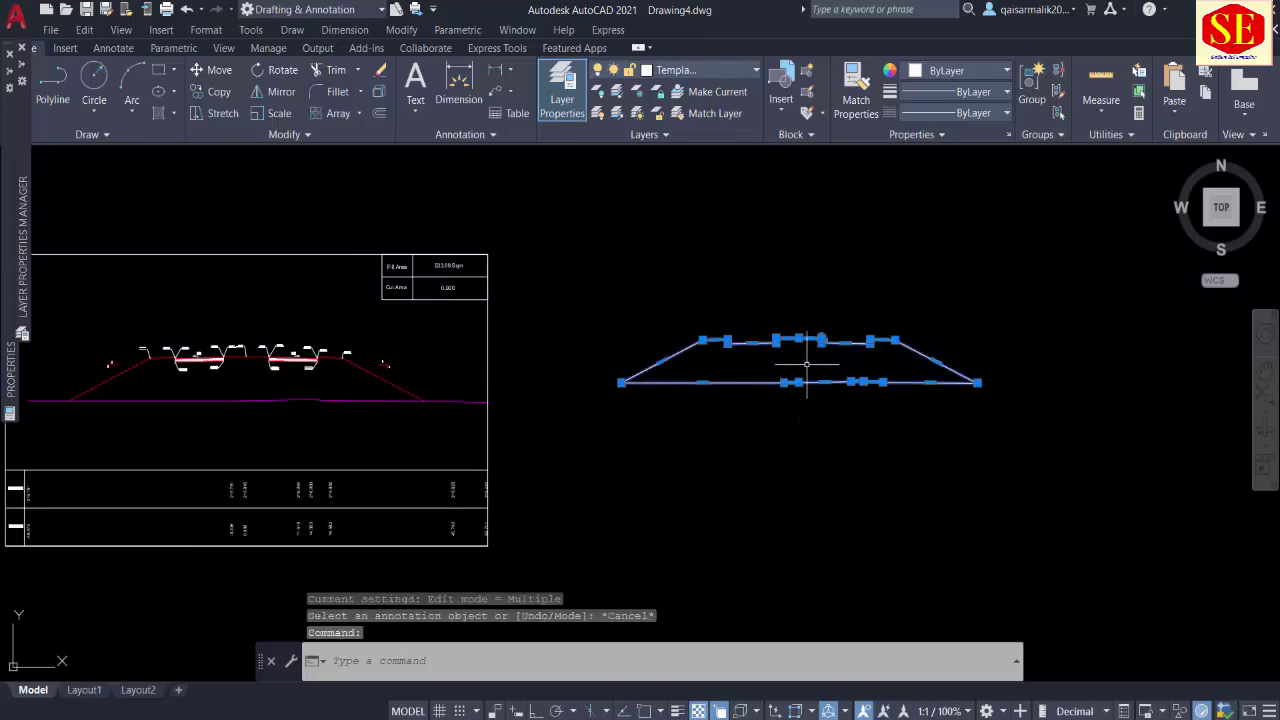
{"action": "type", "text": "li"}
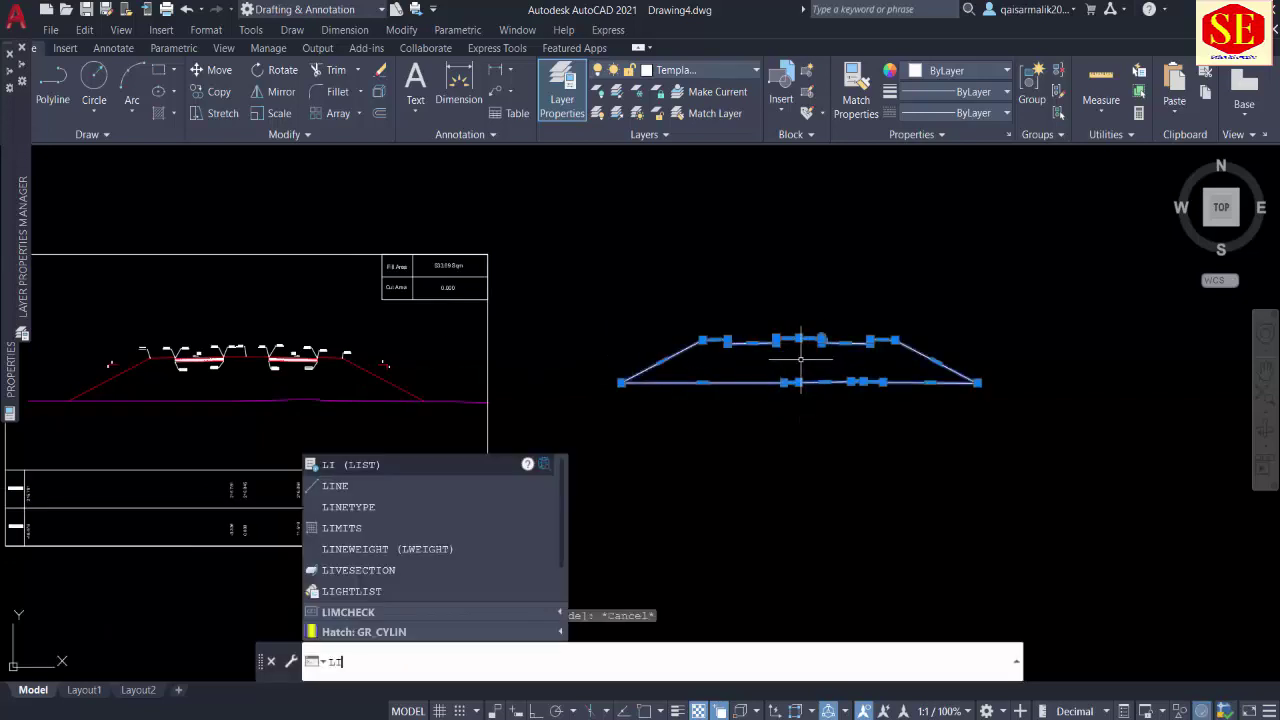
{"action": "key", "text": "Return"}
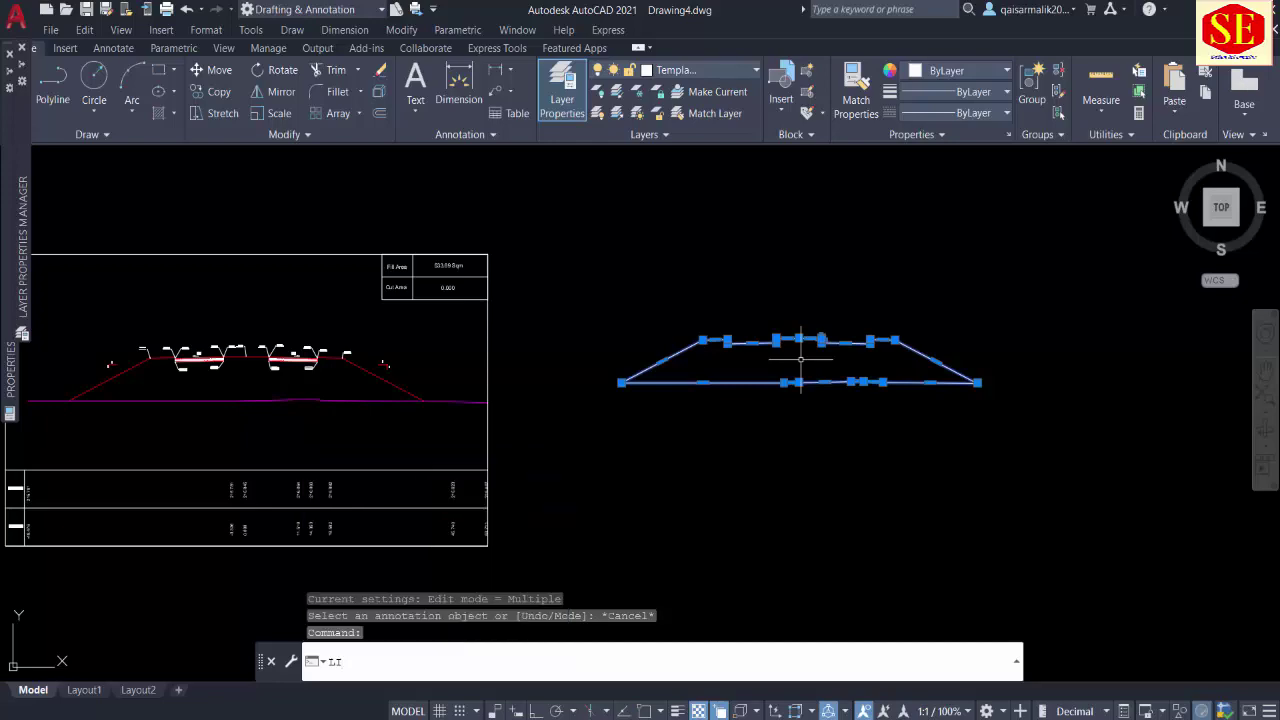
{"action": "key", "text": "Return"}
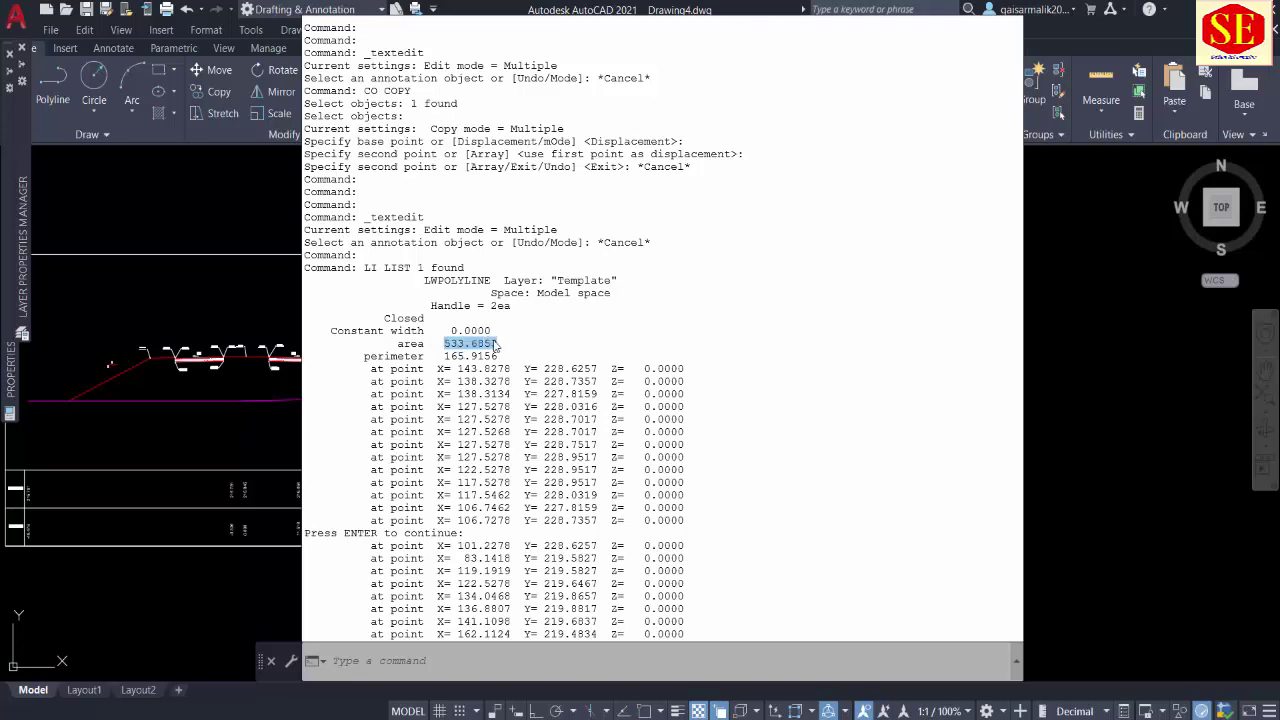
Step: Paste the 533.6853 area beside the table to compare with 533.69 Sqm, then select it
{"action": "right_click", "coordinate": [586, 338]}
{"action": "left_click", "coordinate": [610, 451]}
{"action": "key", "text": "Escape"}
{"action": "scroll", "coordinate": [473, 259], "scroll_direction": "up", "scroll_amount": 6}
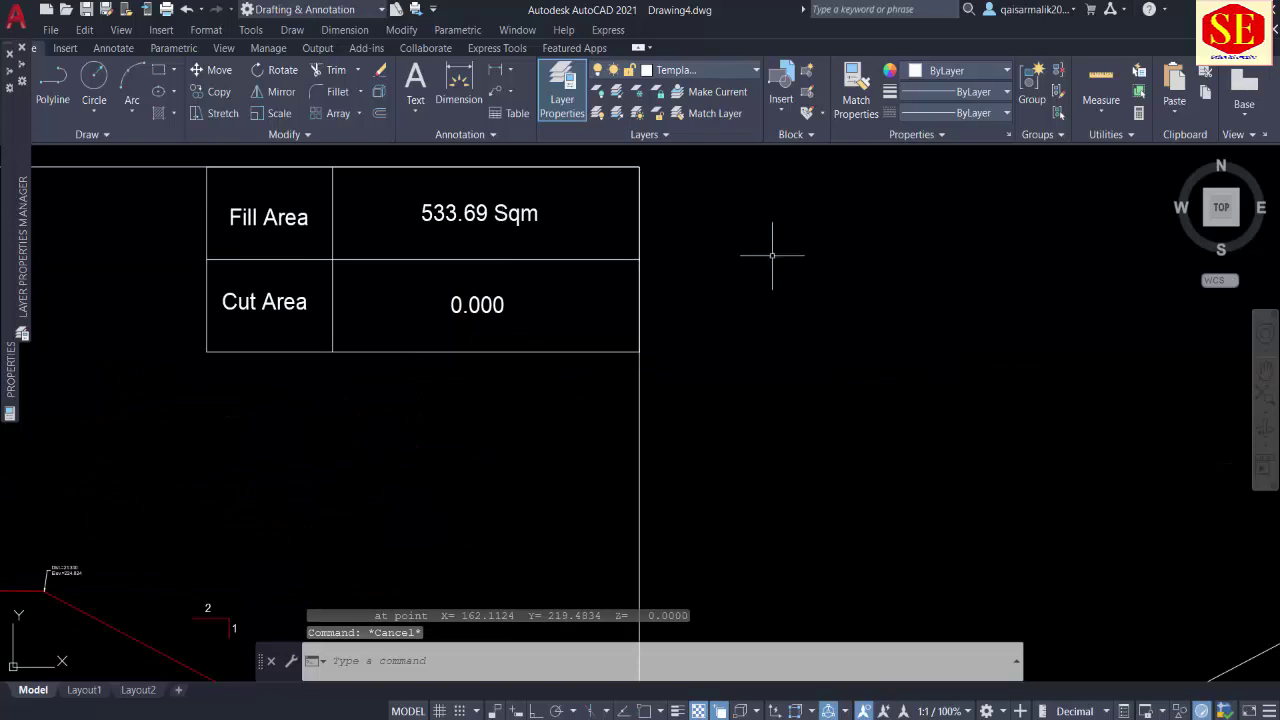
{"action": "key", "text": "ctrl+v"}
{"action": "left_click", "coordinate": [651, 200]}
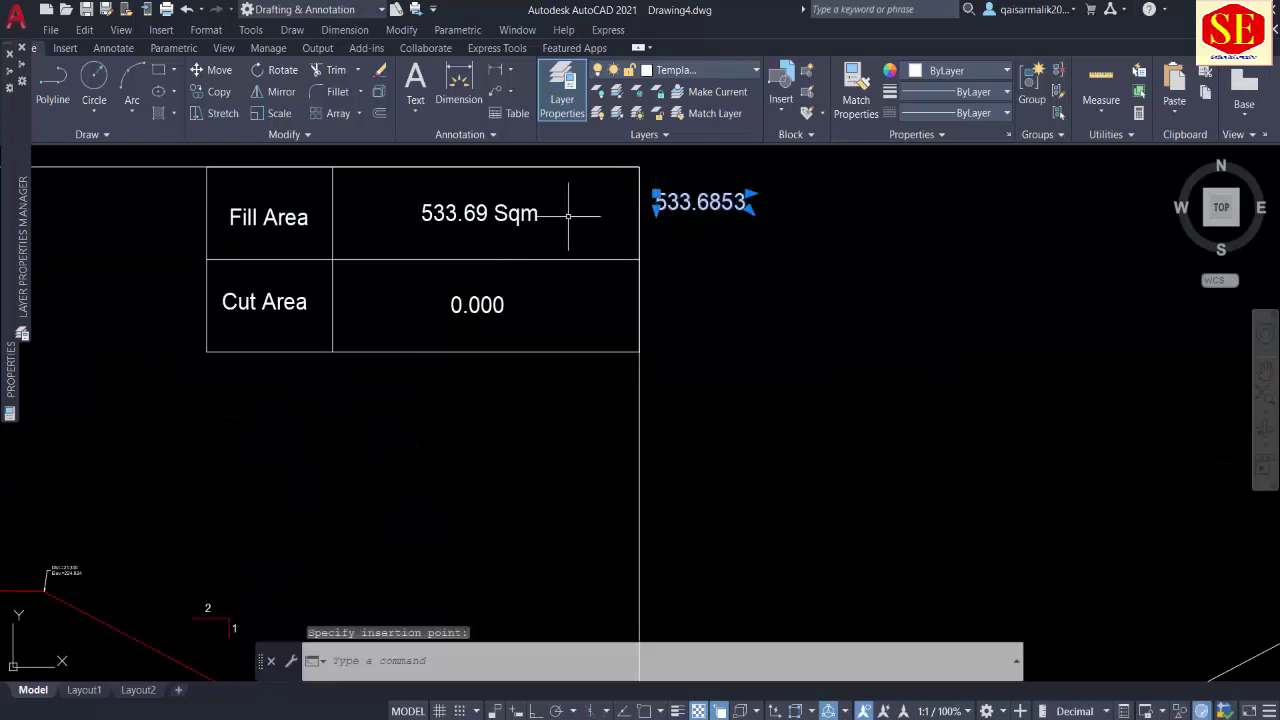
{"action": "key", "text": "Escape"}
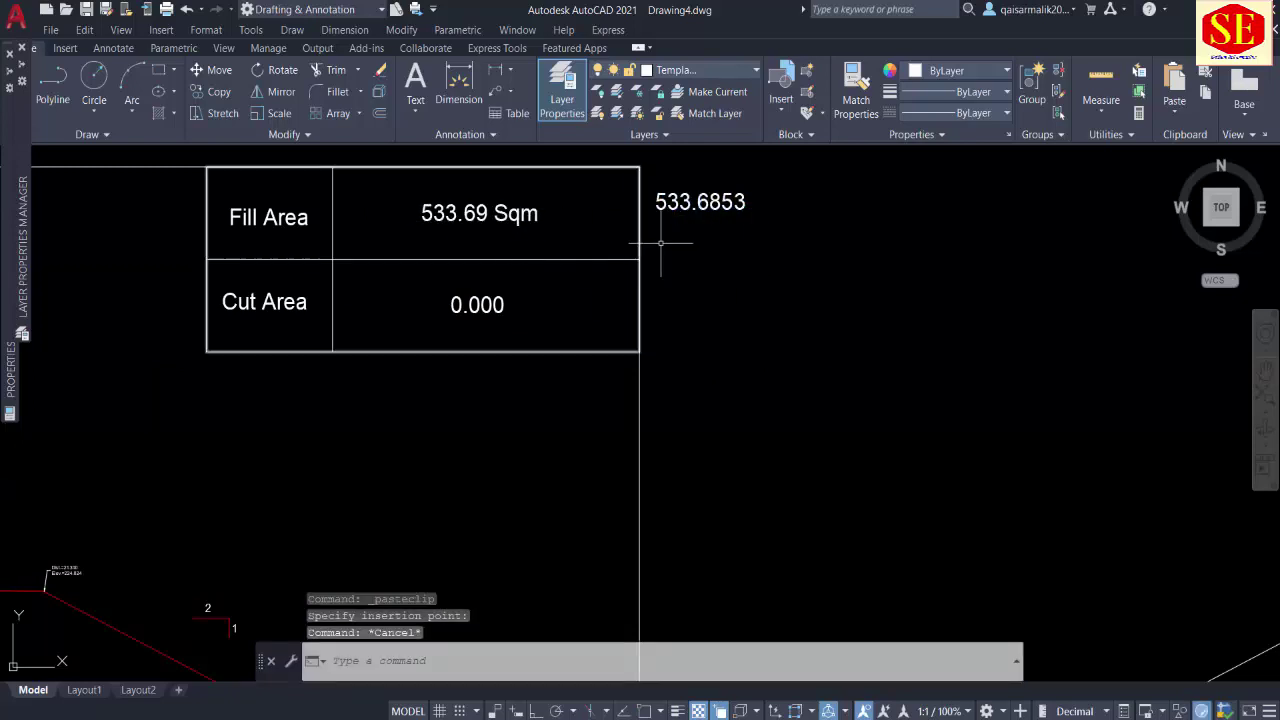
{"action": "scroll", "coordinate": [737, 232], "scroll_direction": "down", "scroll_amount": 2}
{"action": "left_click", "coordinate": [735, 218]}
Step: Erase the pasted 533.6853 text and turn on the Cl centreline layer
{"action": "type", "text": "e"}
{"action": "key", "text": "Return"}
{"action": "scroll", "coordinate": [843, 271], "scroll_direction": "down", "scroll_amount": 2}
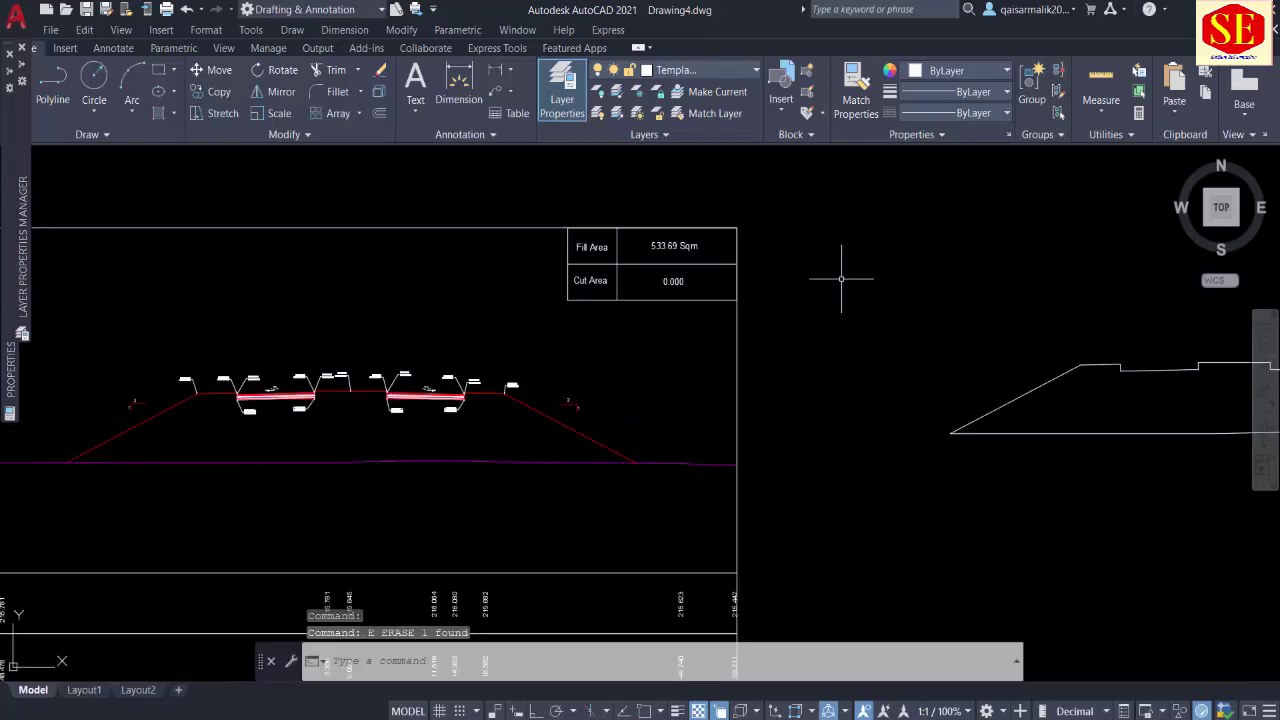
{"action": "key", "text": "Escape"}
{"action": "scroll", "coordinate": [832, 400], "scroll_direction": "up", "scroll_amount": 2}
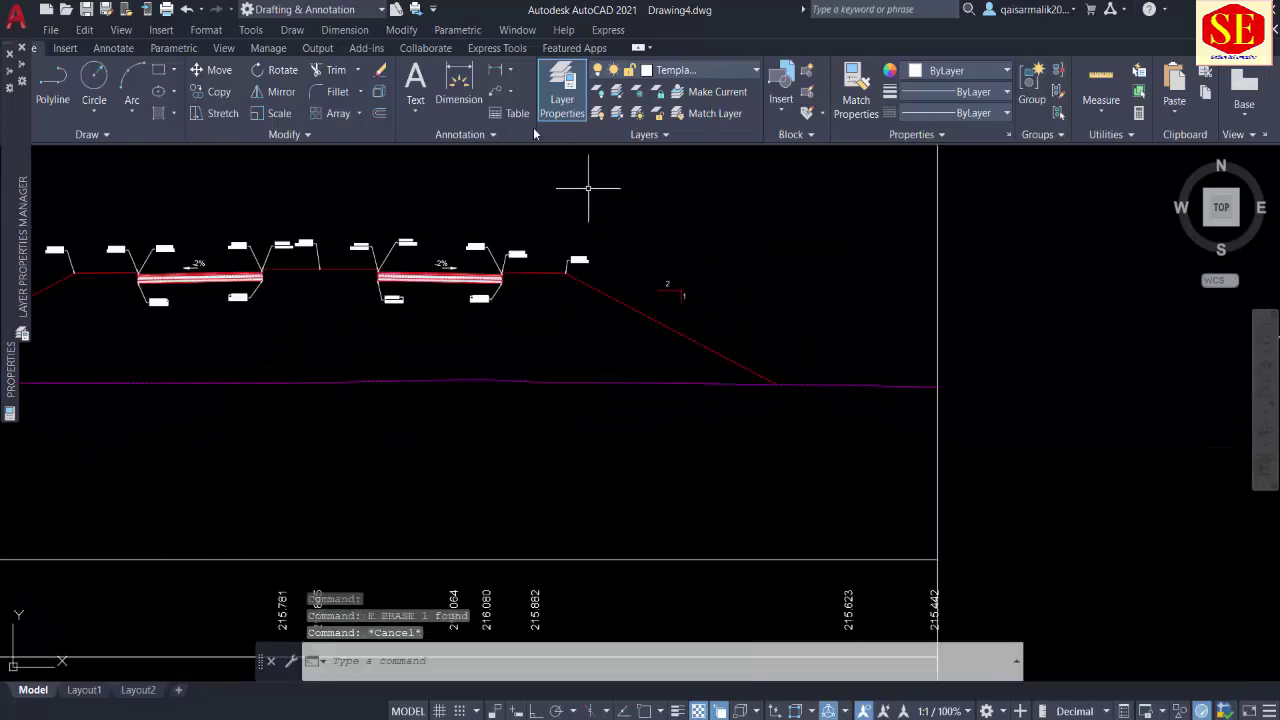
{"action": "left_click", "coordinate": [690, 70]}
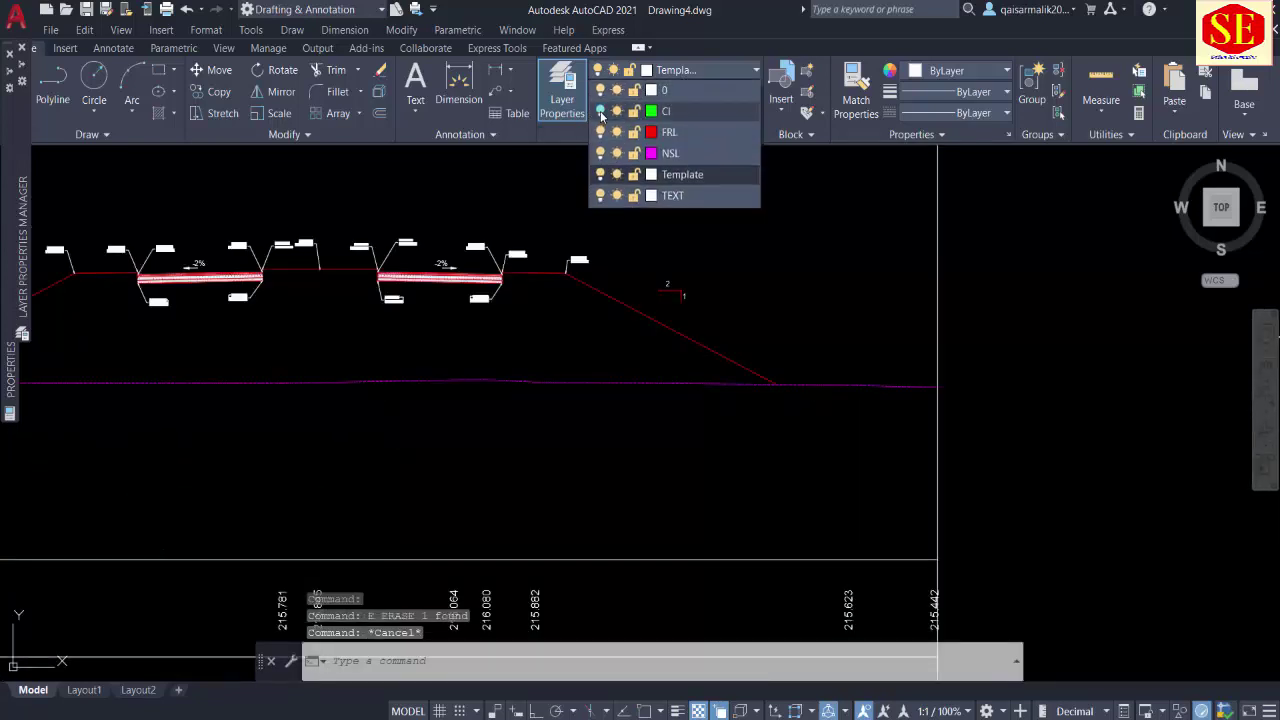
{"action": "left_click", "coordinate": [601, 112]}
Step: Start the distance-elevation labelling command and confirm object snaps with 'OS
{"action": "type", "text": "co"}
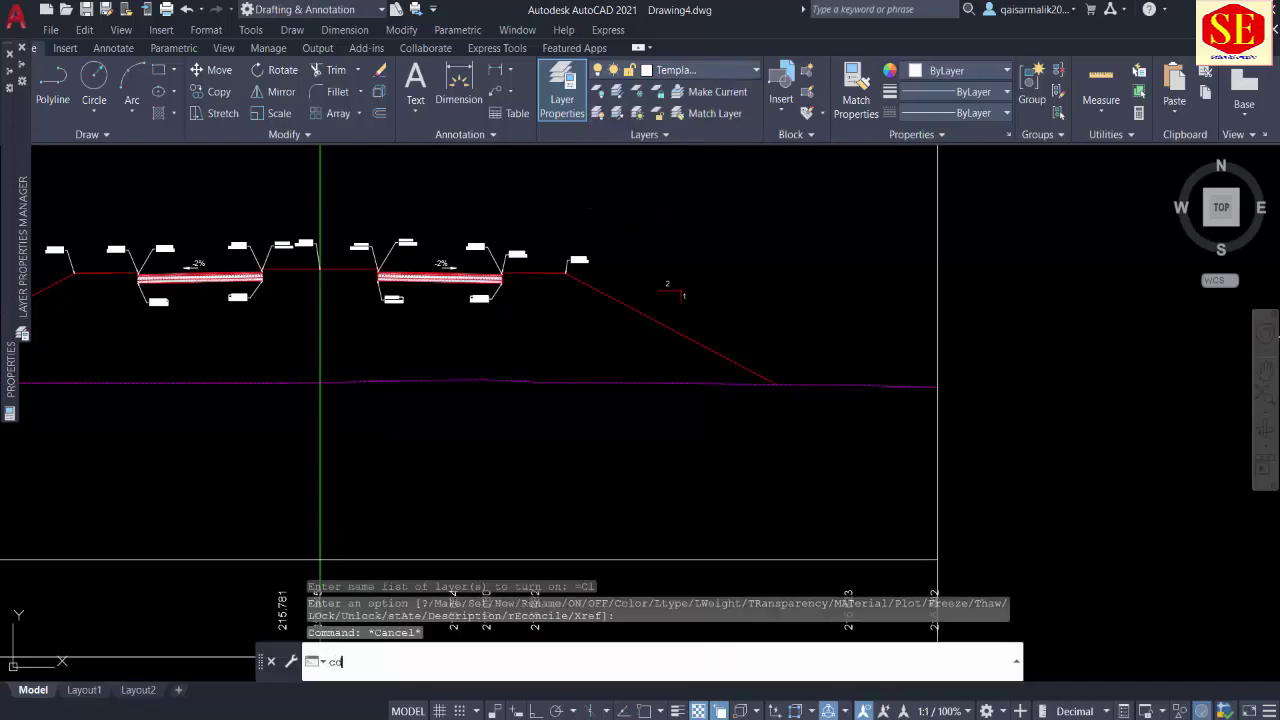
{"action": "key", "text": "Return"}
{"action": "type", "text": "'os"}
{"action": "key", "text": "Return"}
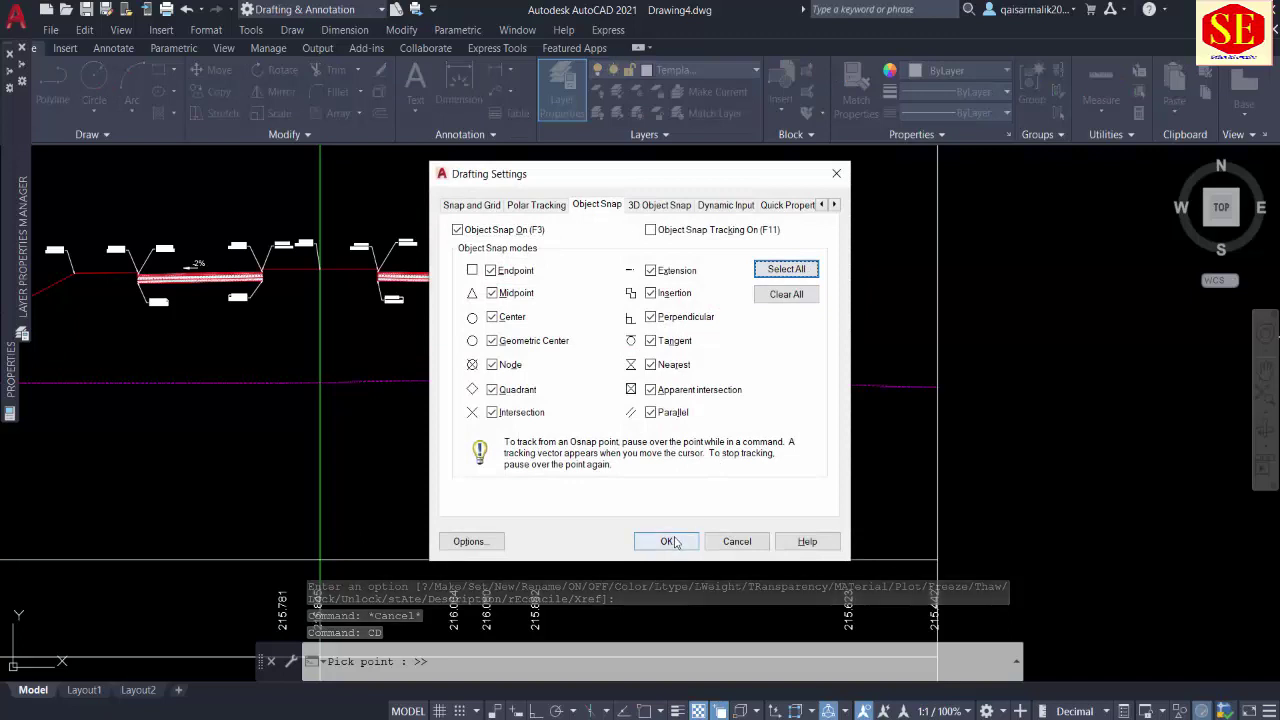
{"action": "left_click", "coordinate": [666, 541]}
Step: Add a distance/elevation leader label at the right toe of the embankment
{"action": "left_click", "coordinate": [776, 381]}
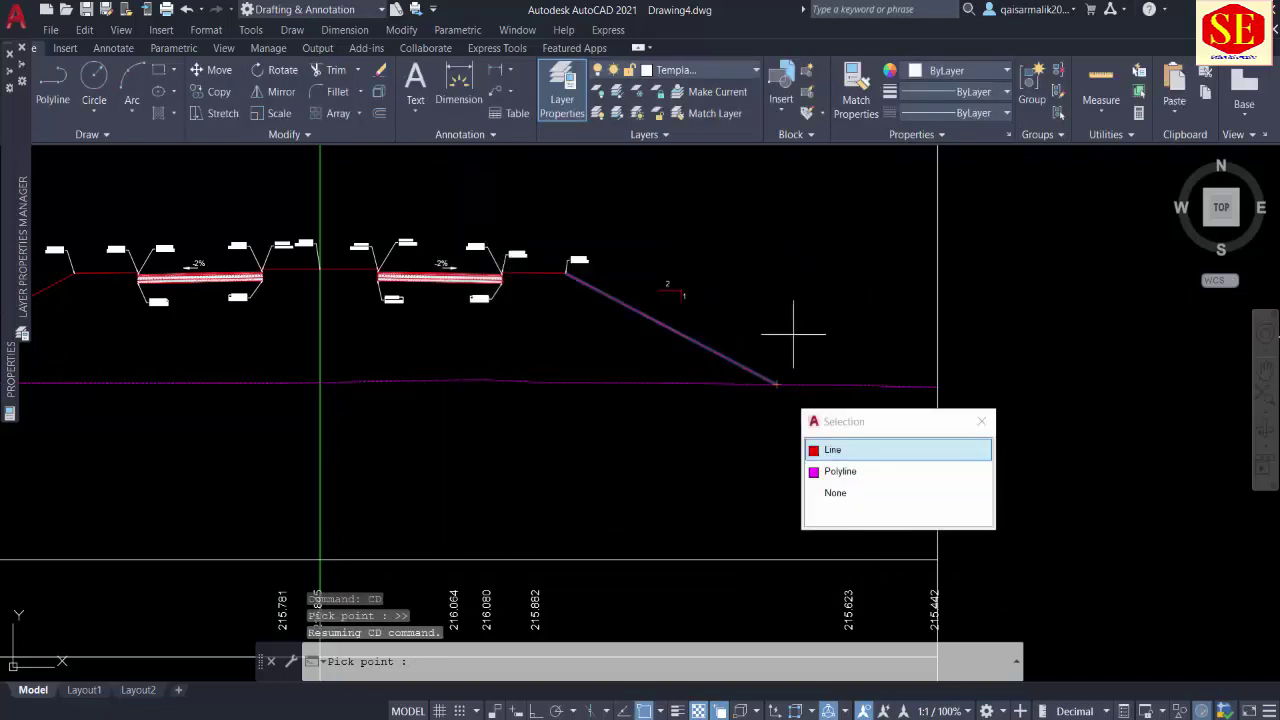
{"action": "key", "text": "Escape"}
{"action": "key", "text": "Escape"}
{"action": "key", "text": "Return"}
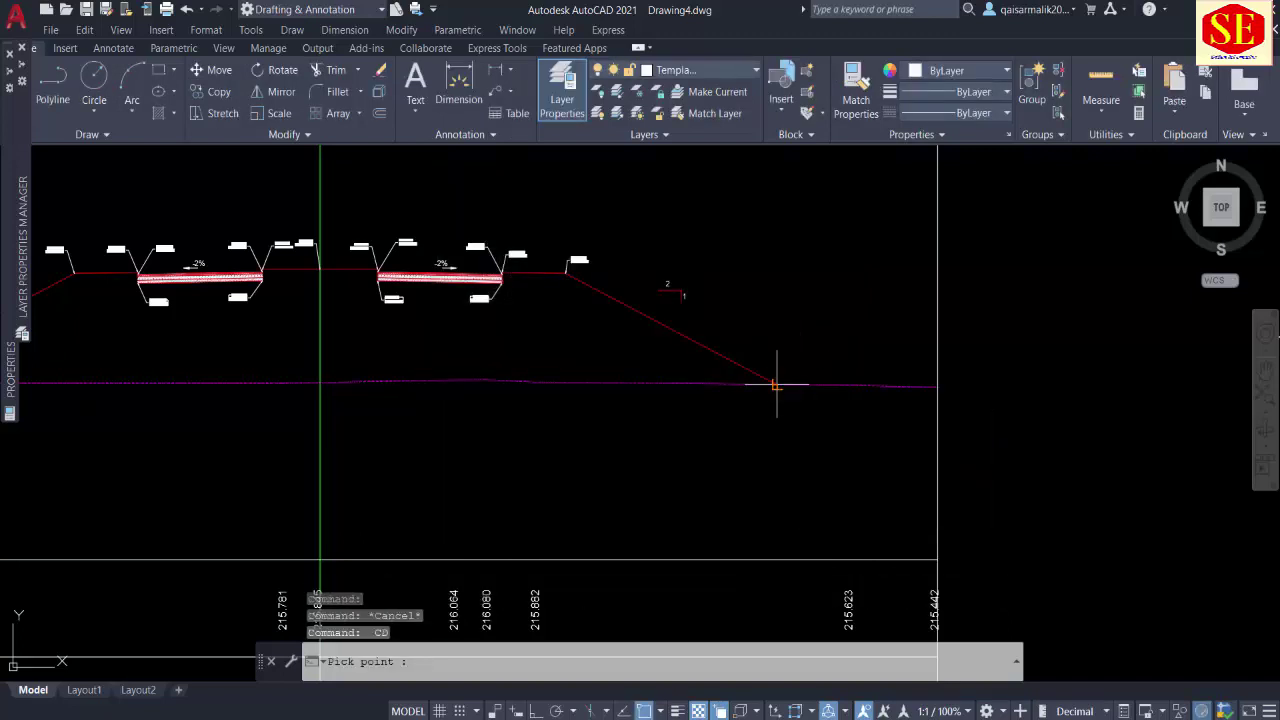
{"action": "left_click", "coordinate": [776, 381]}
{"action": "left_click", "coordinate": [794, 336]}
{"action": "middle_click_drag", "start_coordinate": [534, 400], "coordinate": [908, 414]}
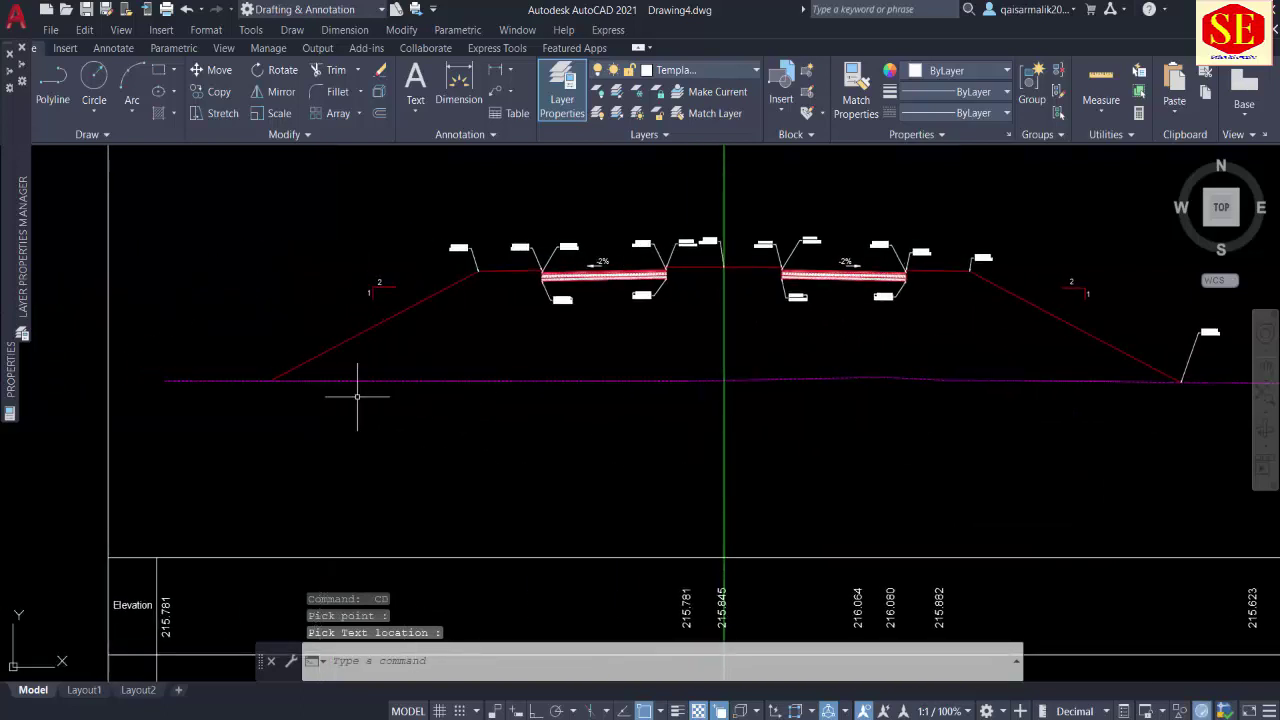
Step: Add a distance/elevation leader label at the left toe of the embankment
{"action": "key", "text": "Return"}
{"action": "scroll", "coordinate": [279, 381], "scroll_direction": "up", "scroll_amount": 3}
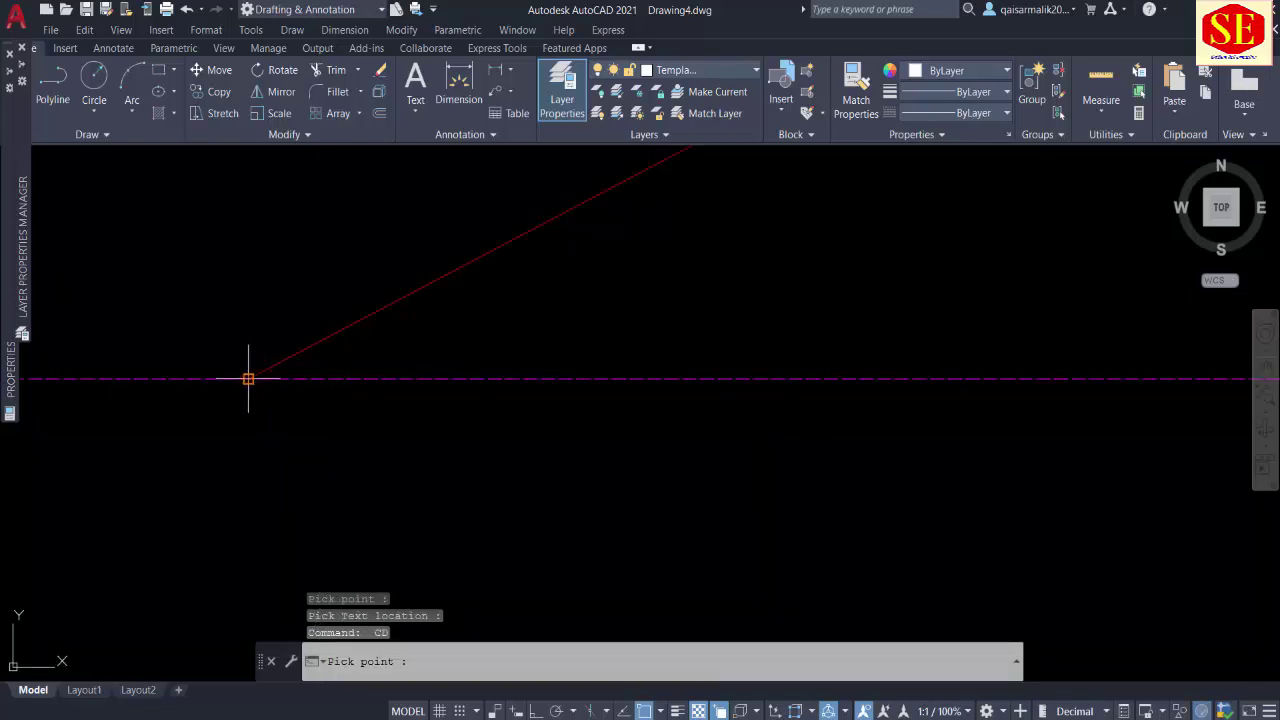
{"action": "left_click", "coordinate": [250, 377]}
{"action": "left_click", "coordinate": [214, 289]}
{"action": "key", "text": "Escape"}
Step: Zoom and pan to centre the cross-section sheet, then switch to Excel
{"action": "scroll", "coordinate": [380, 289], "scroll_direction": "down", "scroll_amount": 2}
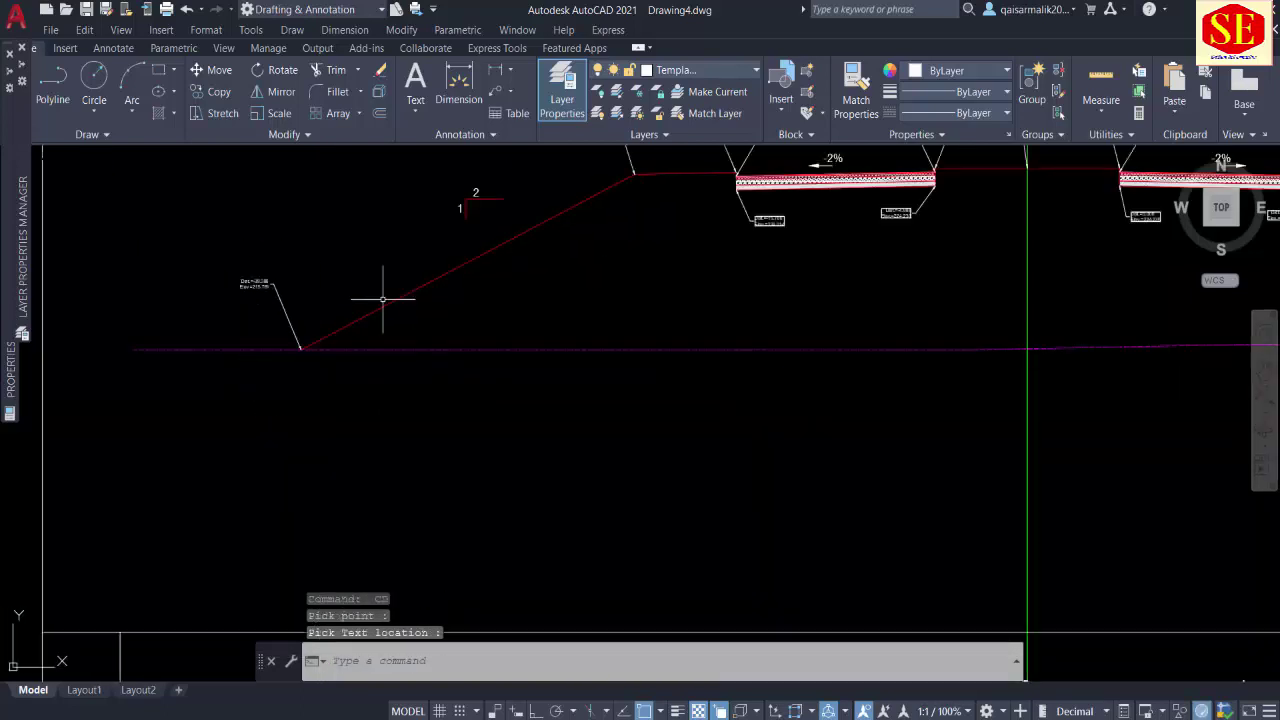
{"action": "scroll", "coordinate": [650, 360], "scroll_direction": "down", "scroll_amount": 3}
{"action": "scroll", "coordinate": [525, 271], "scroll_direction": "up", "scroll_amount": 2}
{"action": "scroll", "coordinate": [510, 275], "scroll_direction": "up", "scroll_amount": 4}
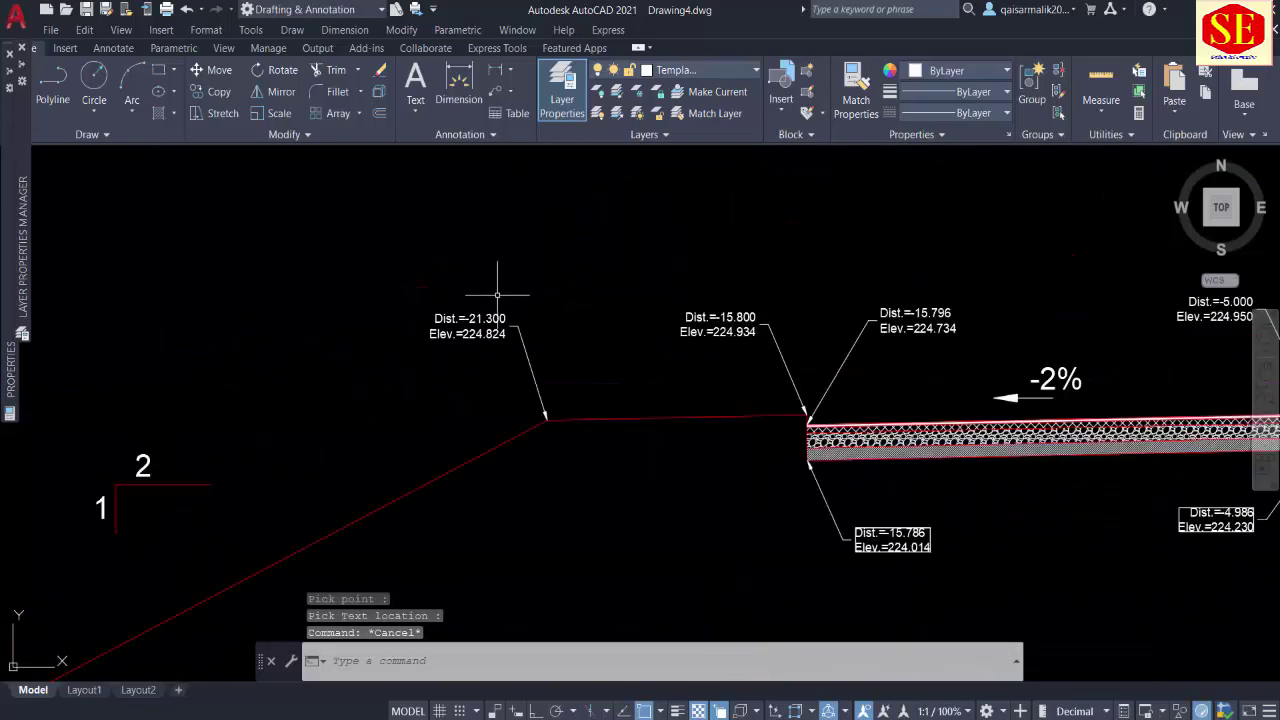
{"action": "scroll", "coordinate": [475, 298], "scroll_direction": "down", "scroll_amount": 3}
{"action": "scroll", "coordinate": [686, 343], "scroll_direction": "down", "scroll_amount": 2}
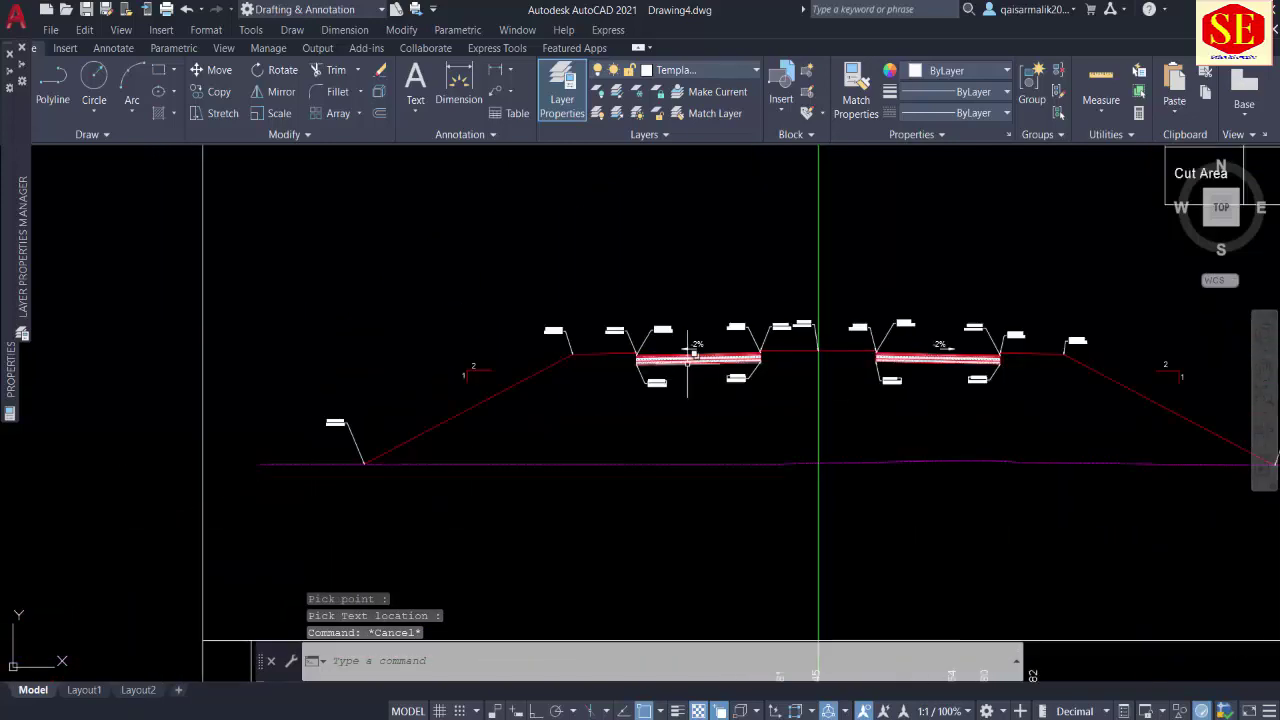
{"action": "scroll", "coordinate": [600, 371], "scroll_direction": "down", "scroll_amount": 2}
{"action": "scroll", "coordinate": [801, 361], "scroll_direction": "down", "scroll_amount": 2}
{"action": "middle_click_drag", "start_coordinate": [801, 361], "coordinate": [757, 363]}
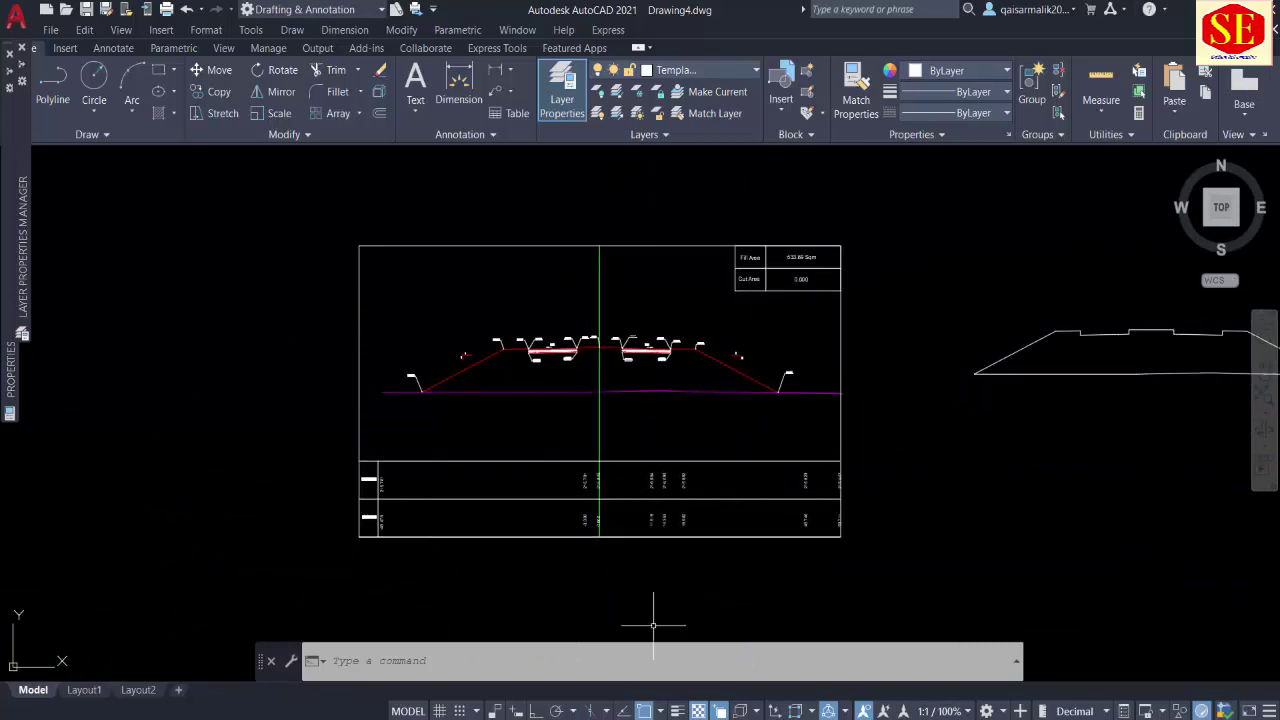
{"action": "key", "text": "alt+Tab"}
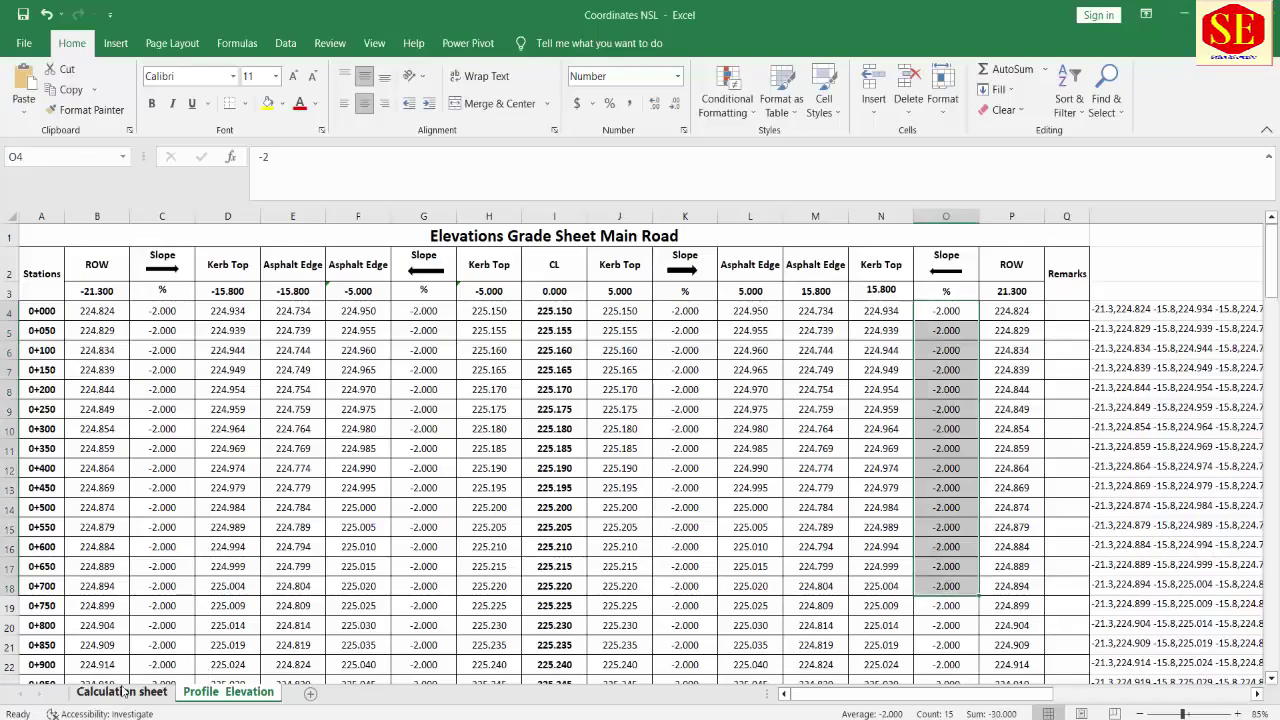
Step: Check station 0+000 in cell I3 of the Calculation sheet, then return to AutoCAD
{"action": "left_click", "coordinate": [123, 692]}
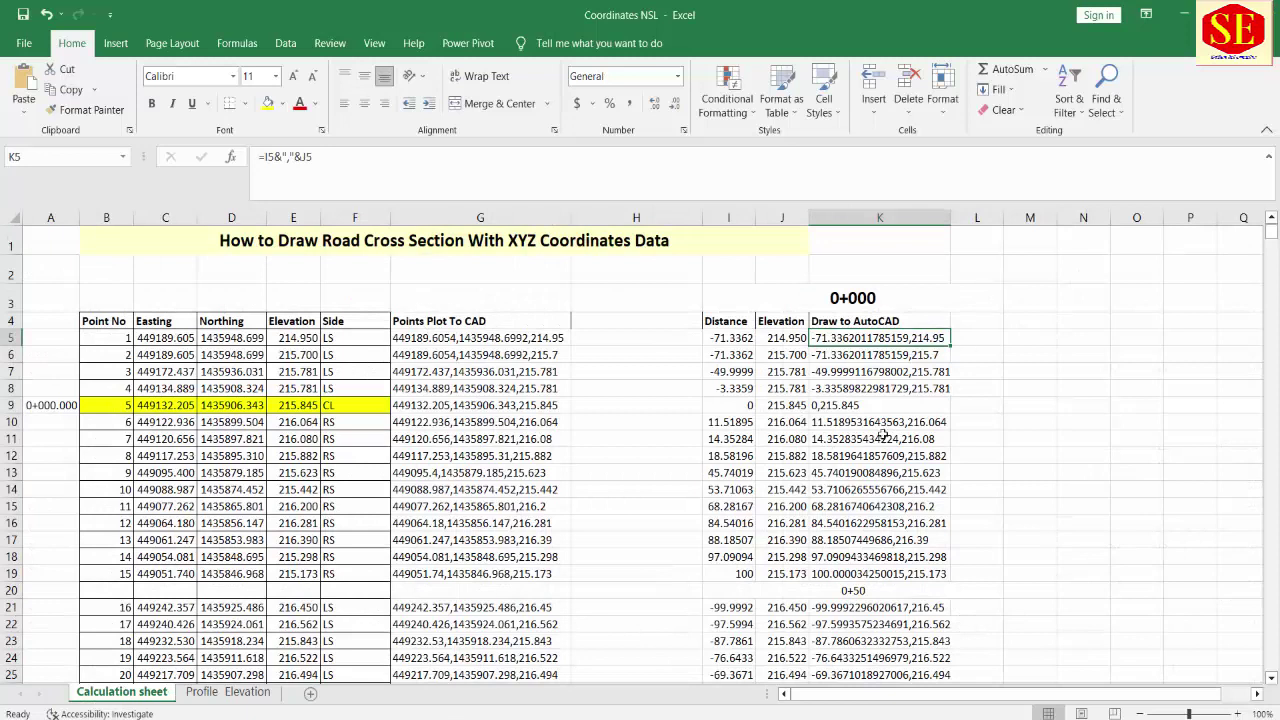
{"action": "left_click", "coordinate": [869, 294]}
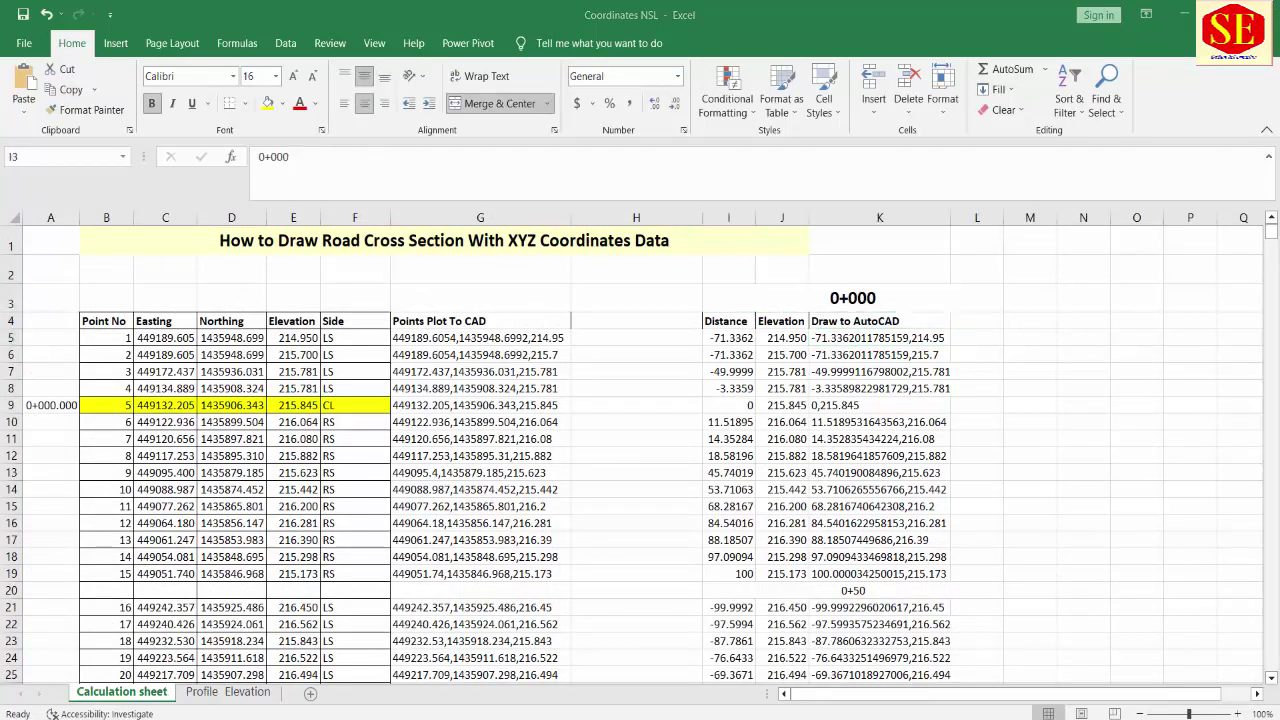
{"action": "key", "text": "alt+Tab"}
{"action": "scroll", "coordinate": [600, 255], "scroll_direction": "up", "scroll_amount": 2}
{"action": "scroll", "coordinate": [618, 252], "scroll_direction": "up", "scroll_amount": 1}
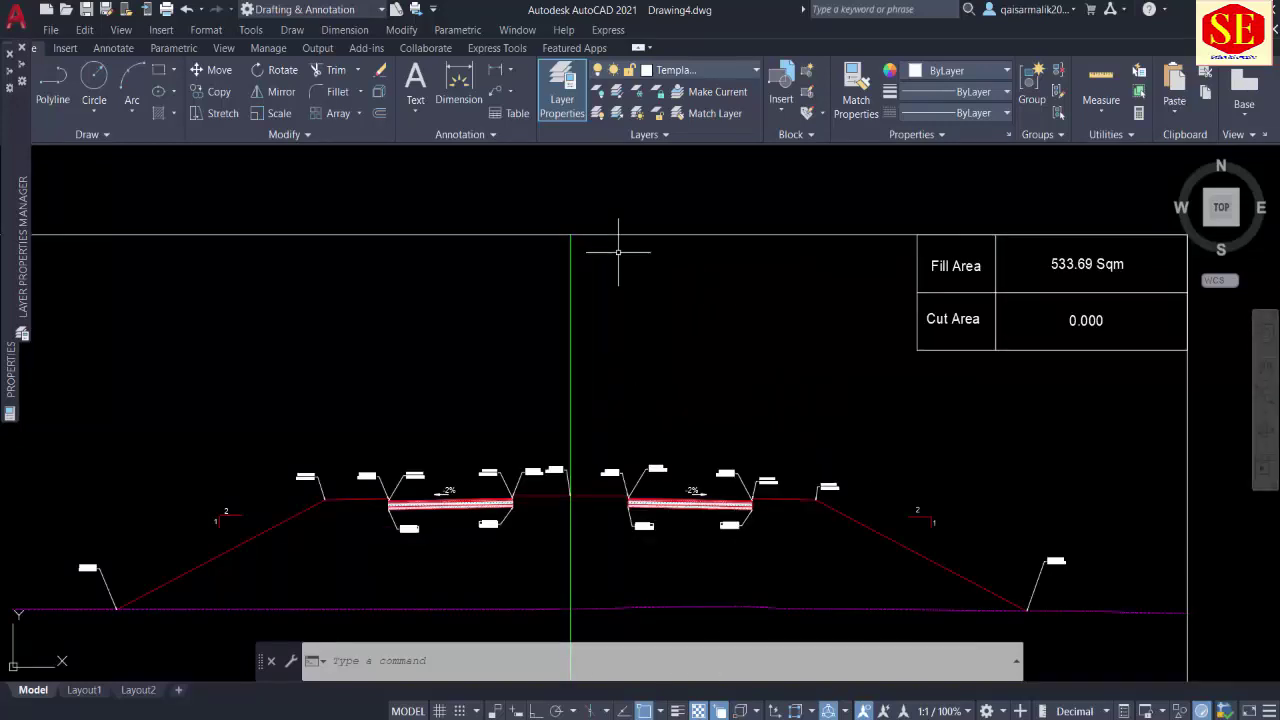
Step: Copy the Fill Area text above the road section and open it for editing with a narrower box
{"action": "key", "text": "Escape"}
{"action": "type", "text": "co"}
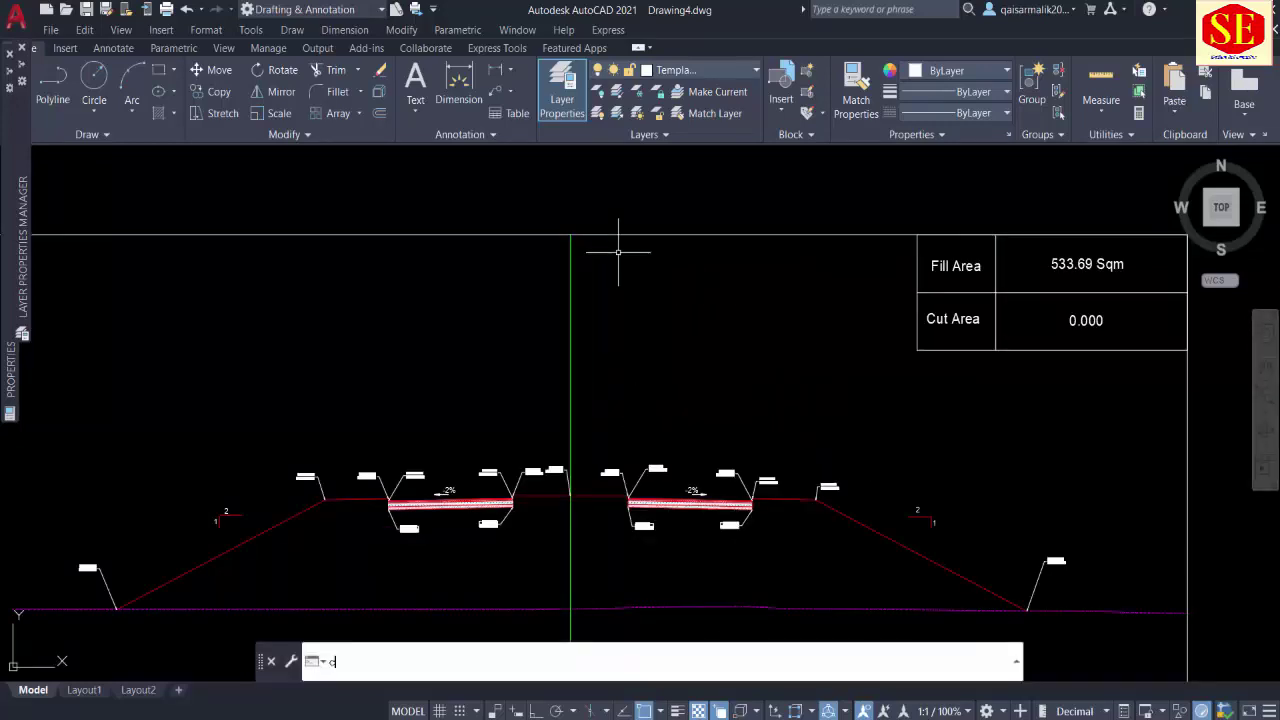
{"action": "key", "text": "Return"}
{"action": "left_click", "coordinate": [950, 266]}
{"action": "key", "text": "Return"}
{"action": "left_click", "coordinate": [818, 326]}
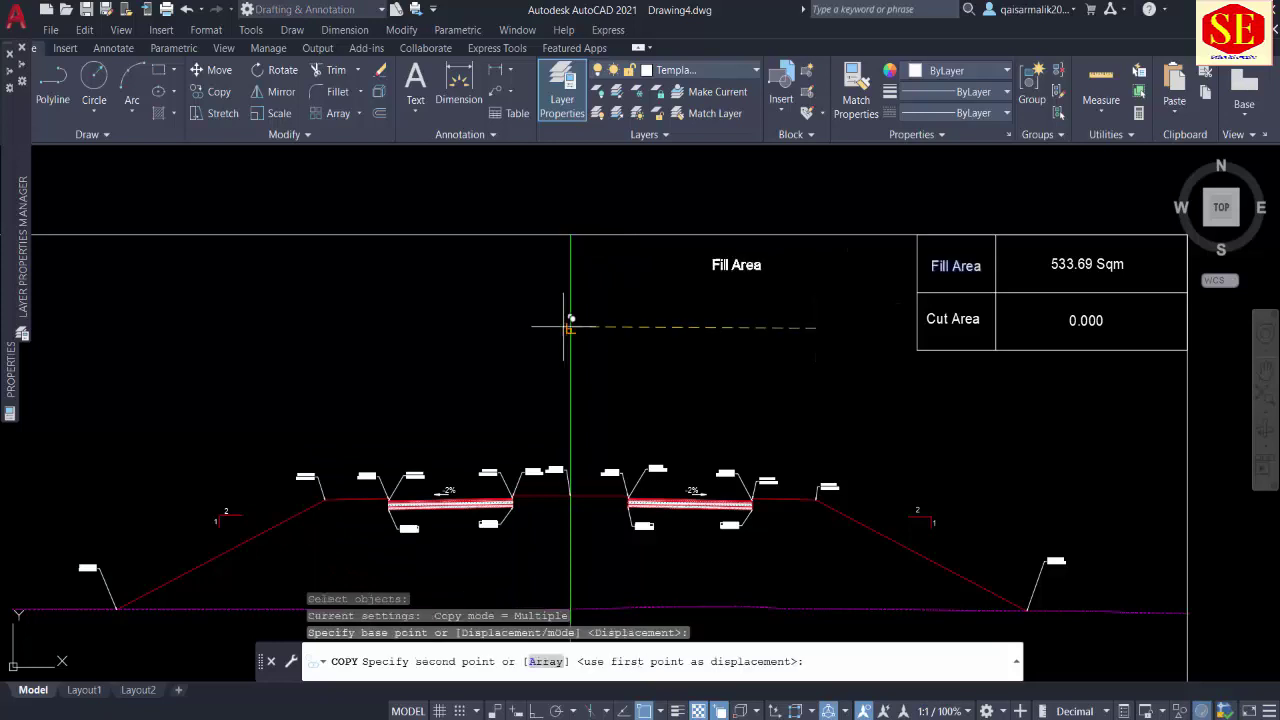
{"action": "left_click", "coordinate": [364, 323]}
{"action": "key", "text": "Escape"}
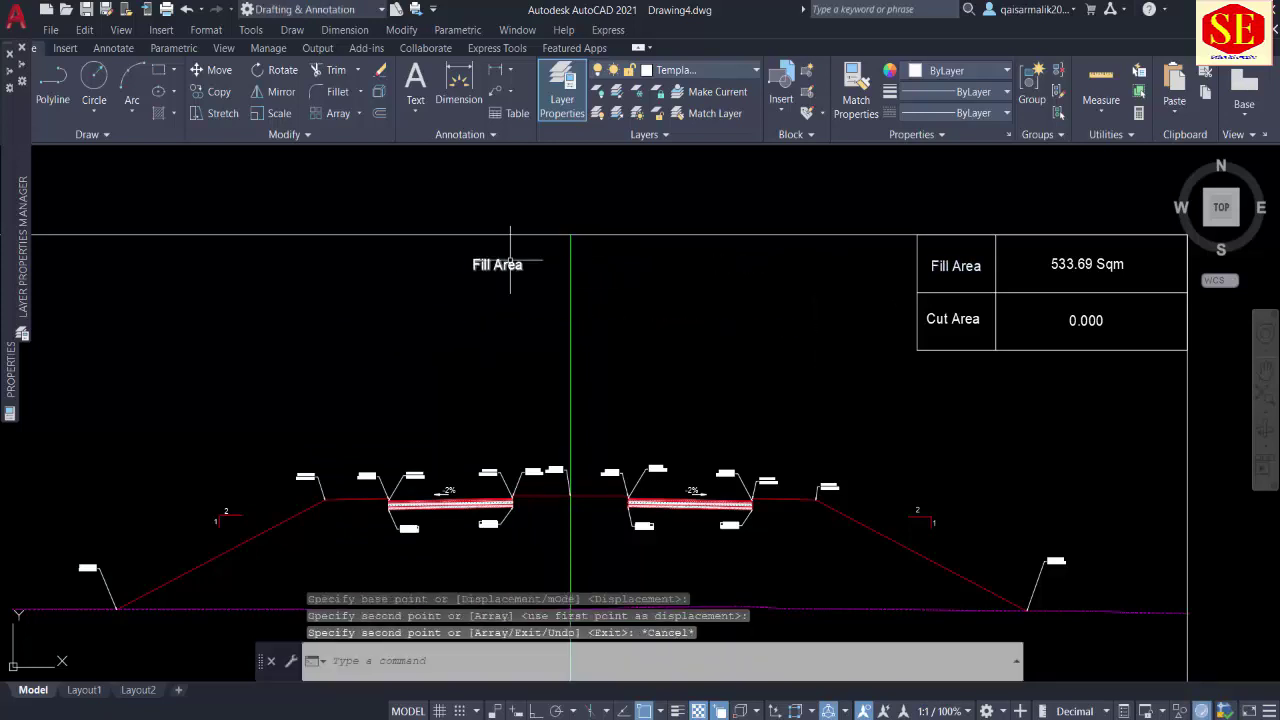
{"action": "double_click", "coordinate": [500, 264]}
{"action": "mouse_move", "coordinate": [531, 245]}
{"action": "left_mouse_down"}
{"action": "mouse_move", "coordinate": [497, 245]}
{"action": "mouse_move", "coordinate": [712, 245]}
{"action": "left_mouse_up"}
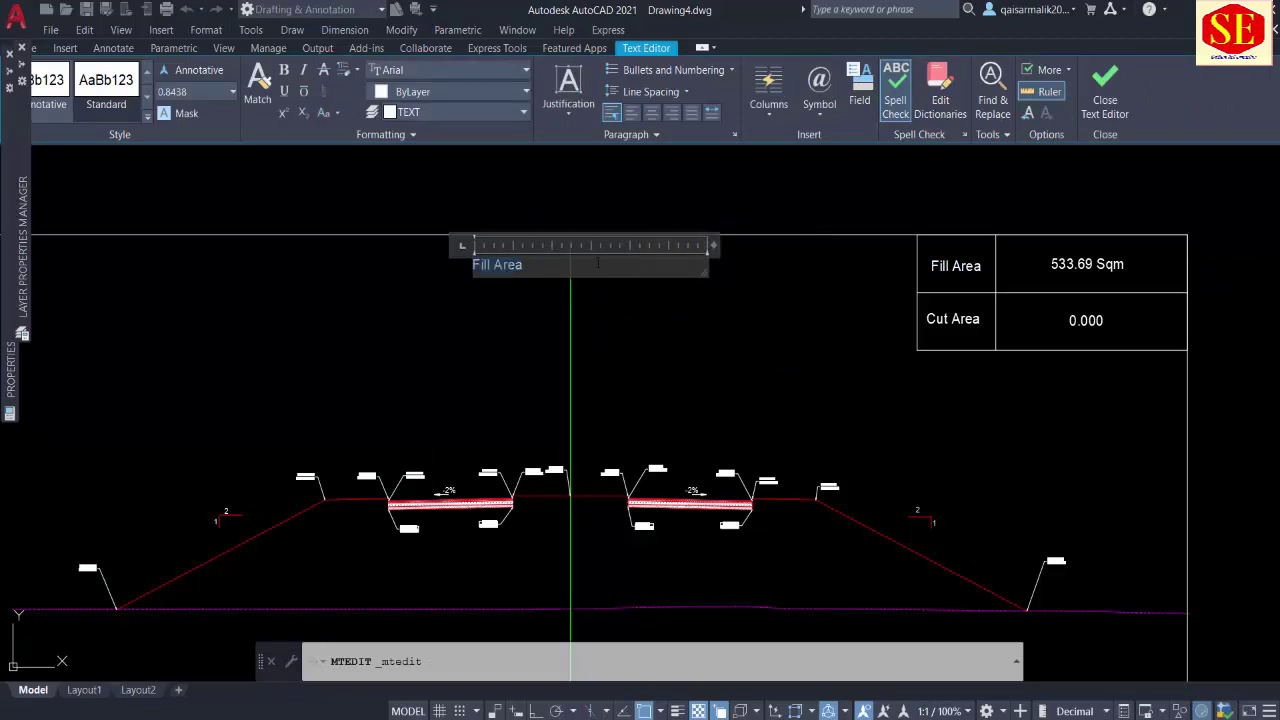
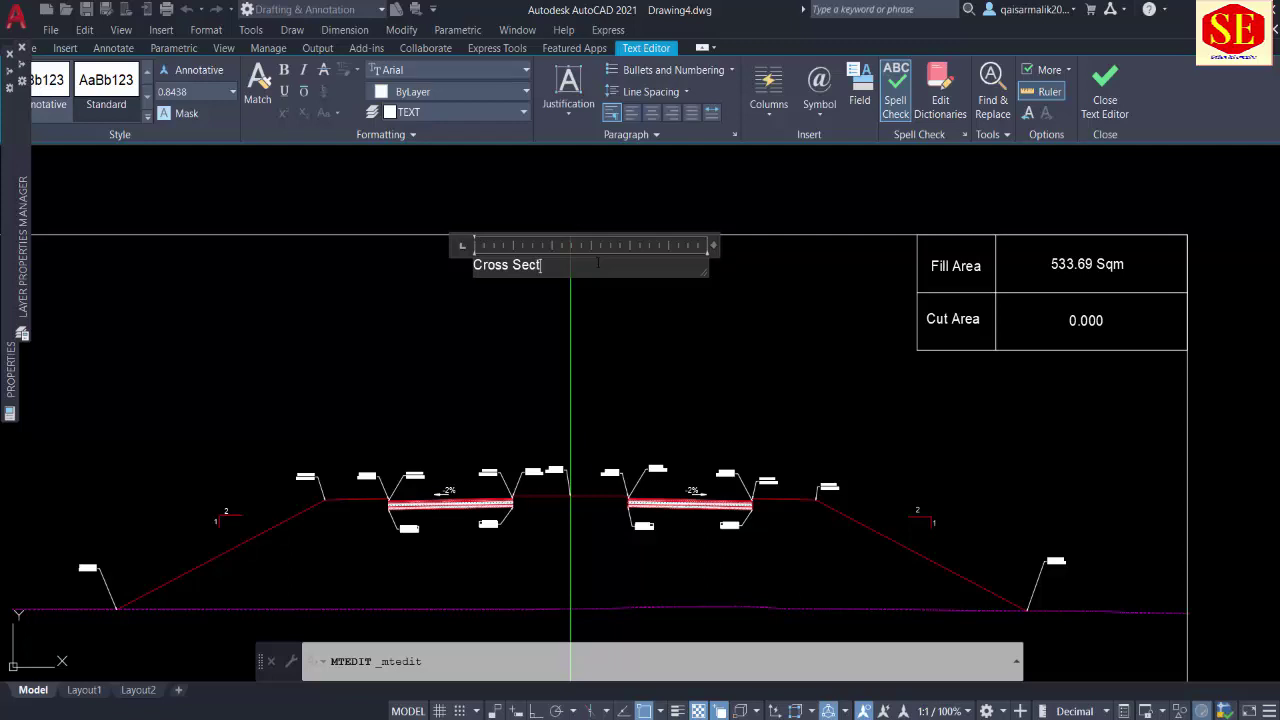
Step: Retitle the section 'Cross Section AT RD 0+000' and zoom out to the full sheet
{"action": "type", "text": "ion AT"}
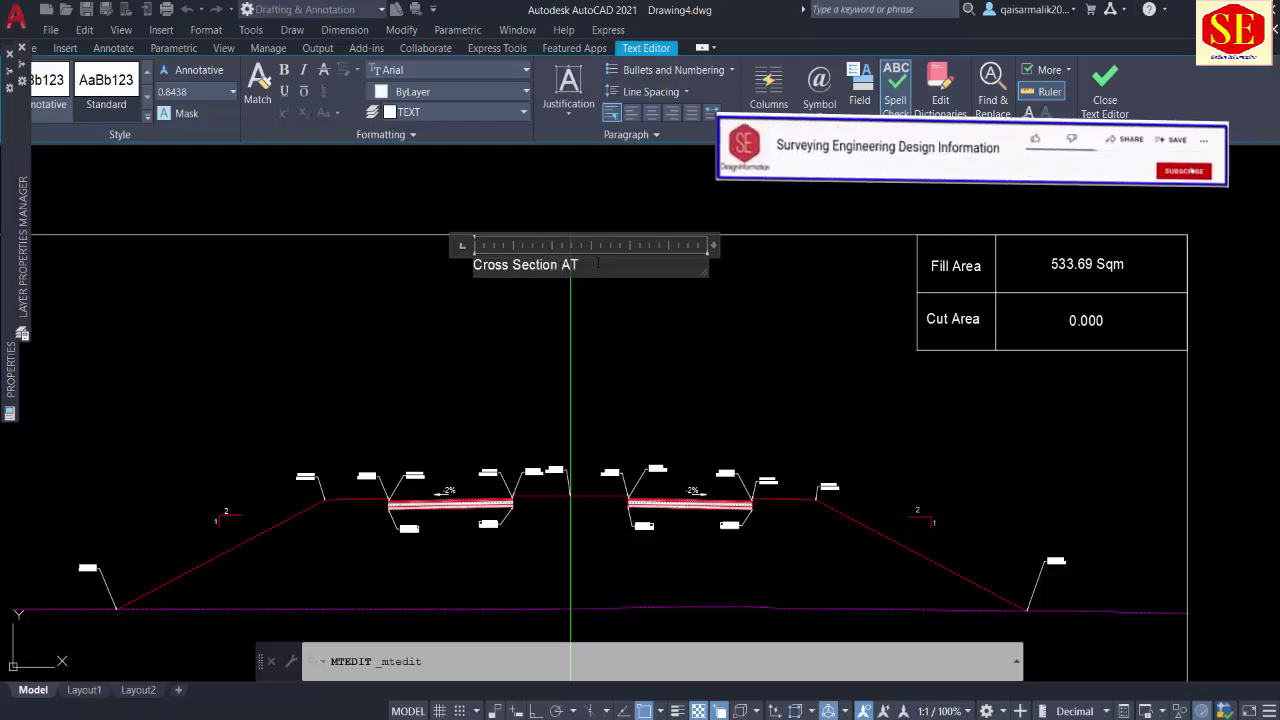
{"action": "type", "text": " RD 0+"}
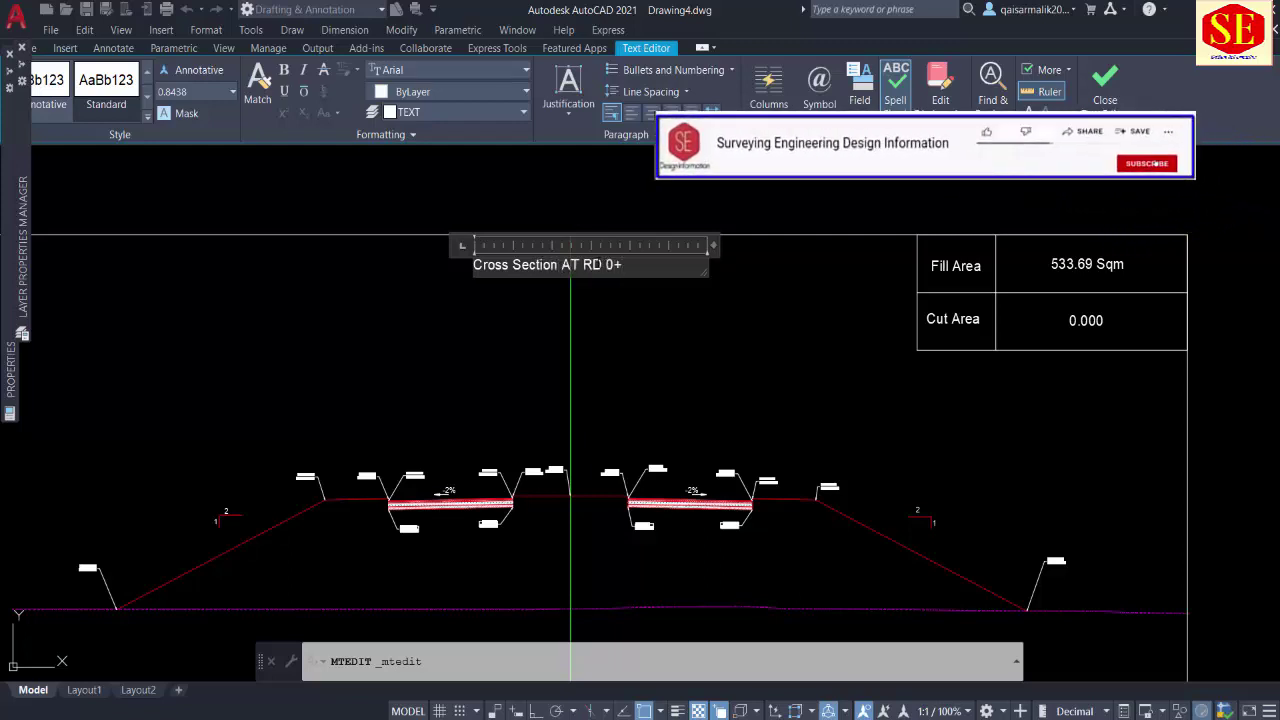
{"action": "type", "text": "000"}
{"action": "key", "text": "Escape"}
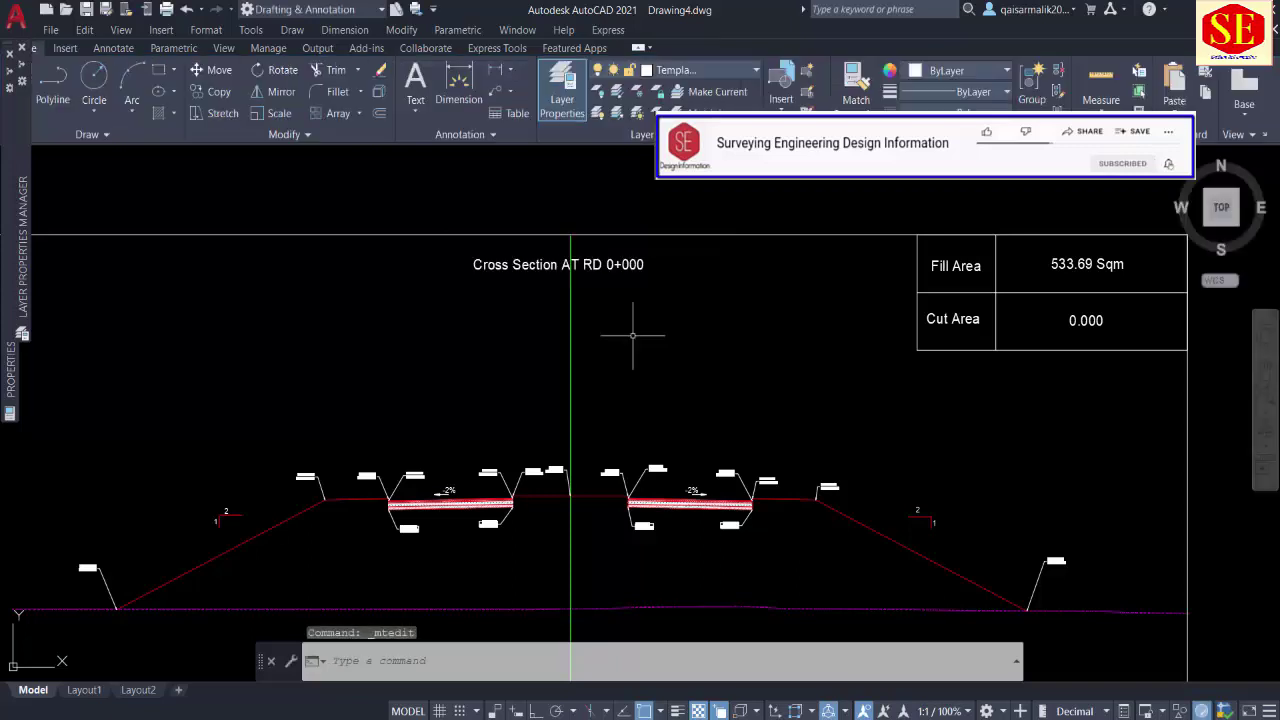
{"action": "scroll", "coordinate": [628, 320], "scroll_direction": "down", "scroll_amount": 2}
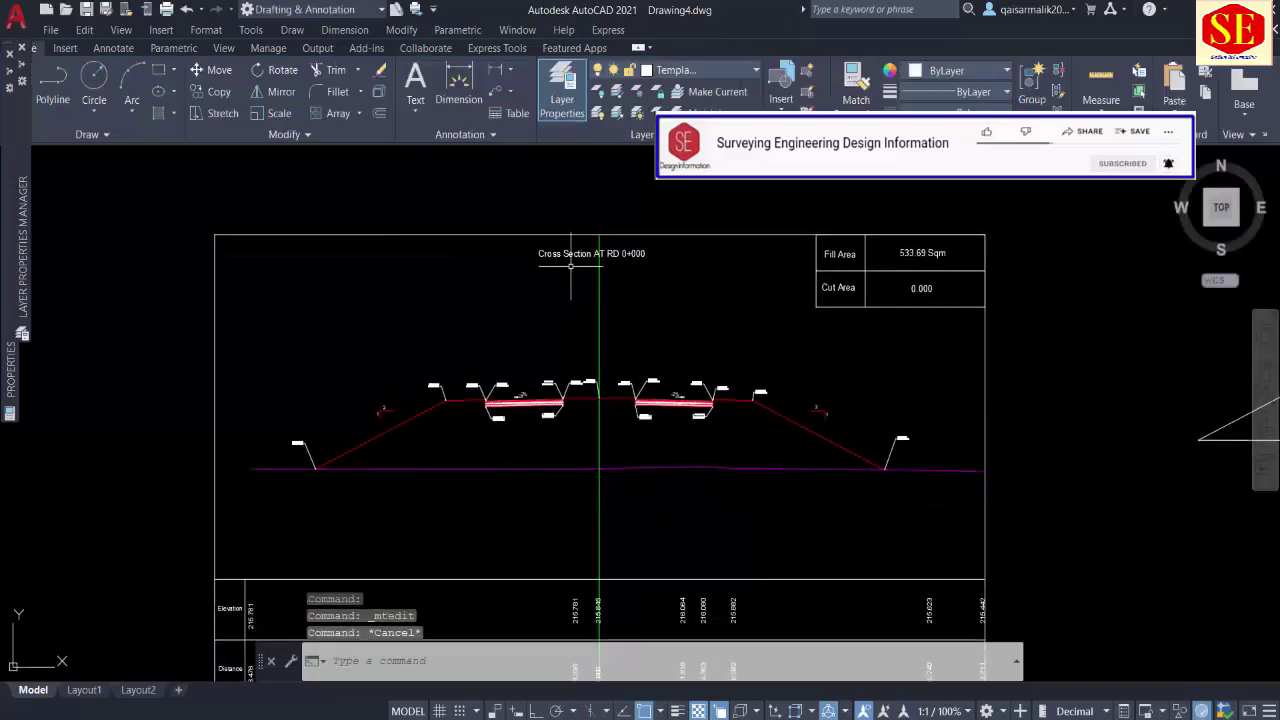
{"action": "scroll", "coordinate": [590, 400], "scroll_direction": "down", "scroll_amount": 1}
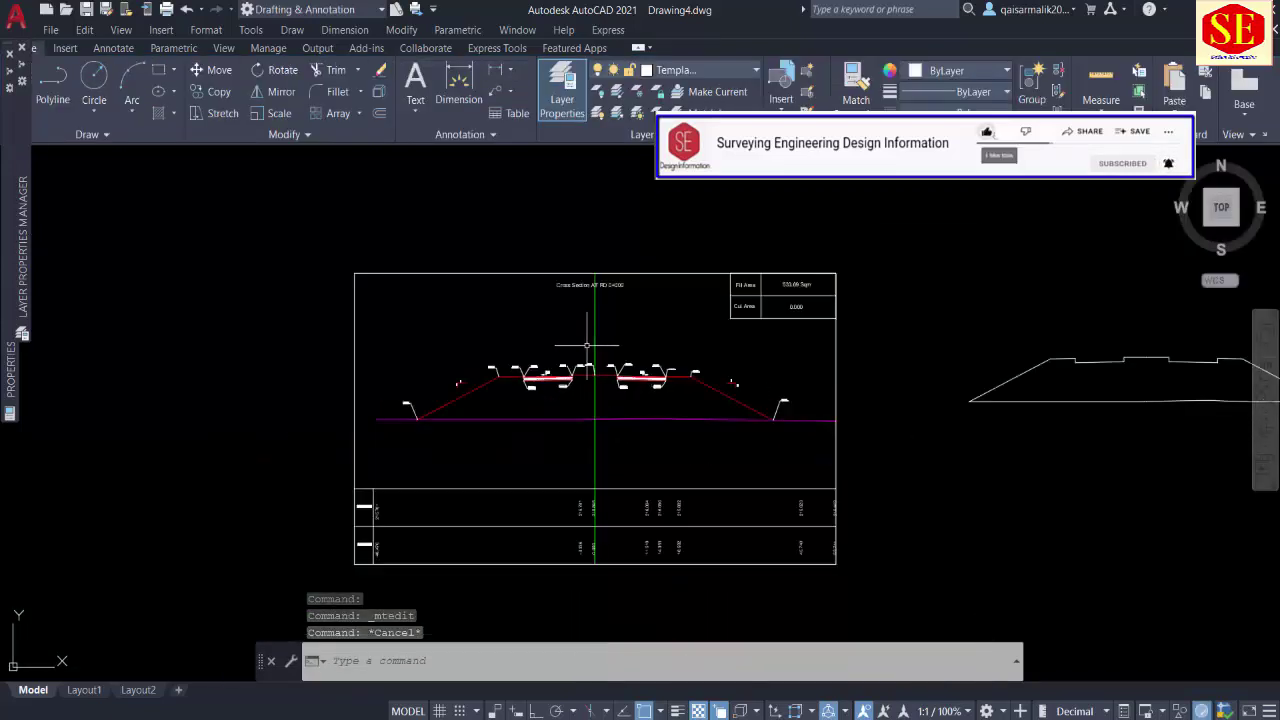
{"action": "scroll", "coordinate": [588, 350], "scroll_direction": "down", "scroll_amount": 2}
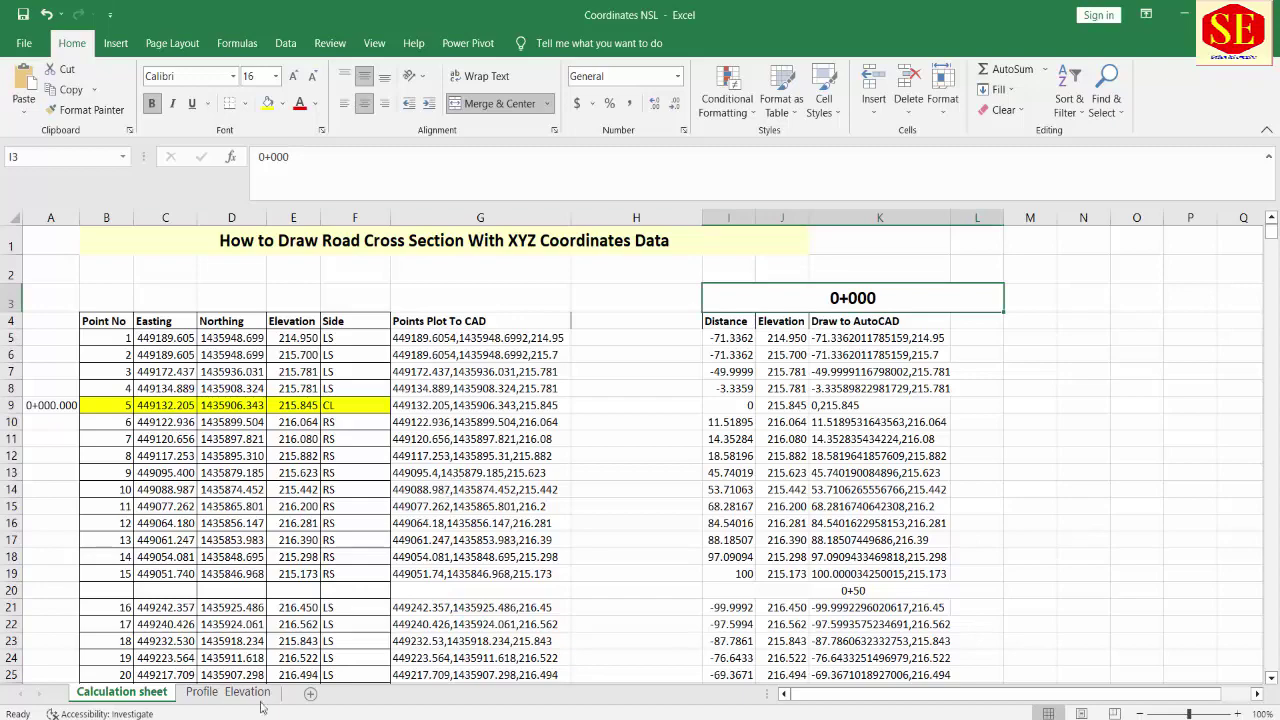
Step: Review the coordinate-string formulas in R10 and R5 on the Profile Elevation sheet, then return to AutoCAD
{"action": "left_click", "coordinate": [226, 692]}
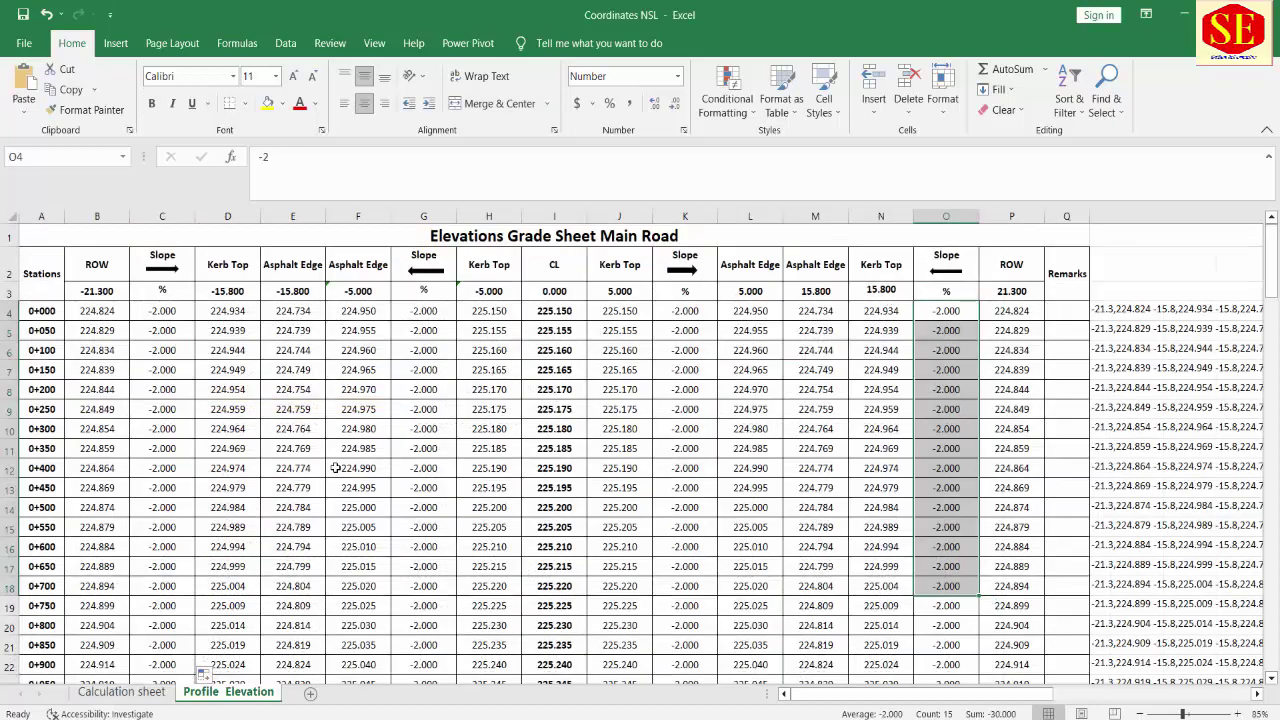
{"action": "left_click_drag", "start_coordinate": [980, 694], "coordinate": [1050, 694]}
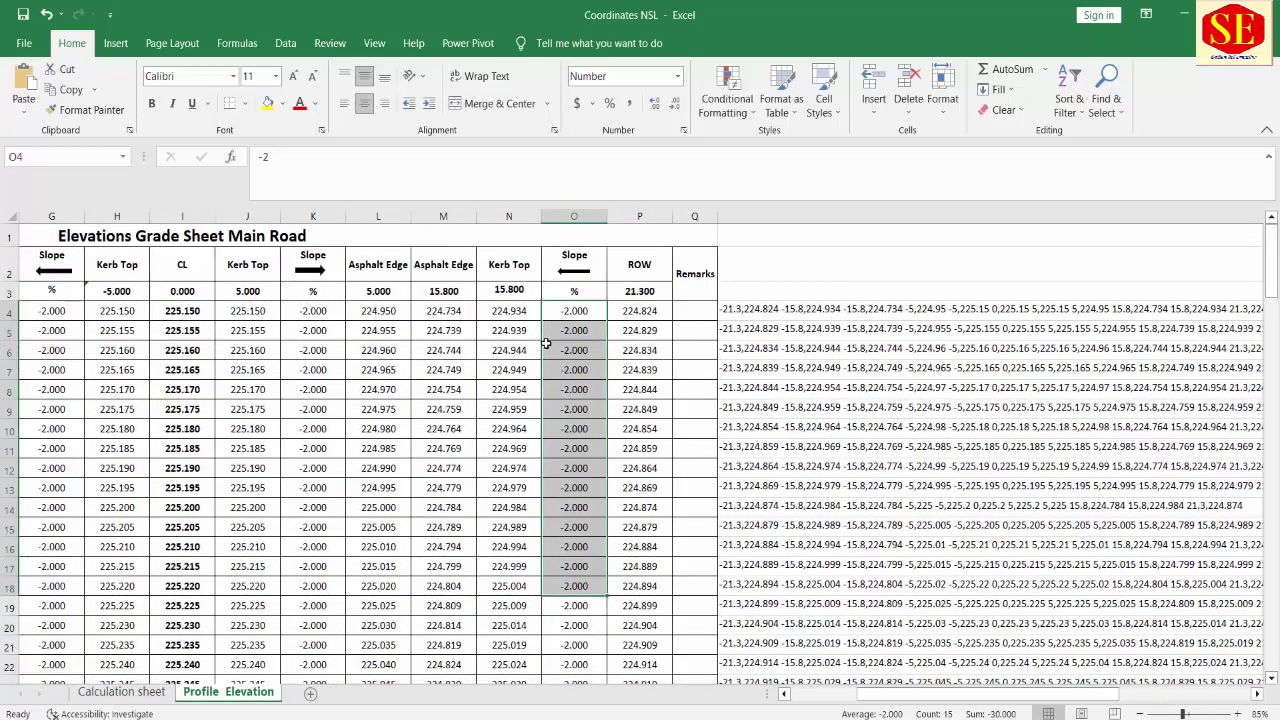
{"action": "left_click", "coordinate": [810, 426]}
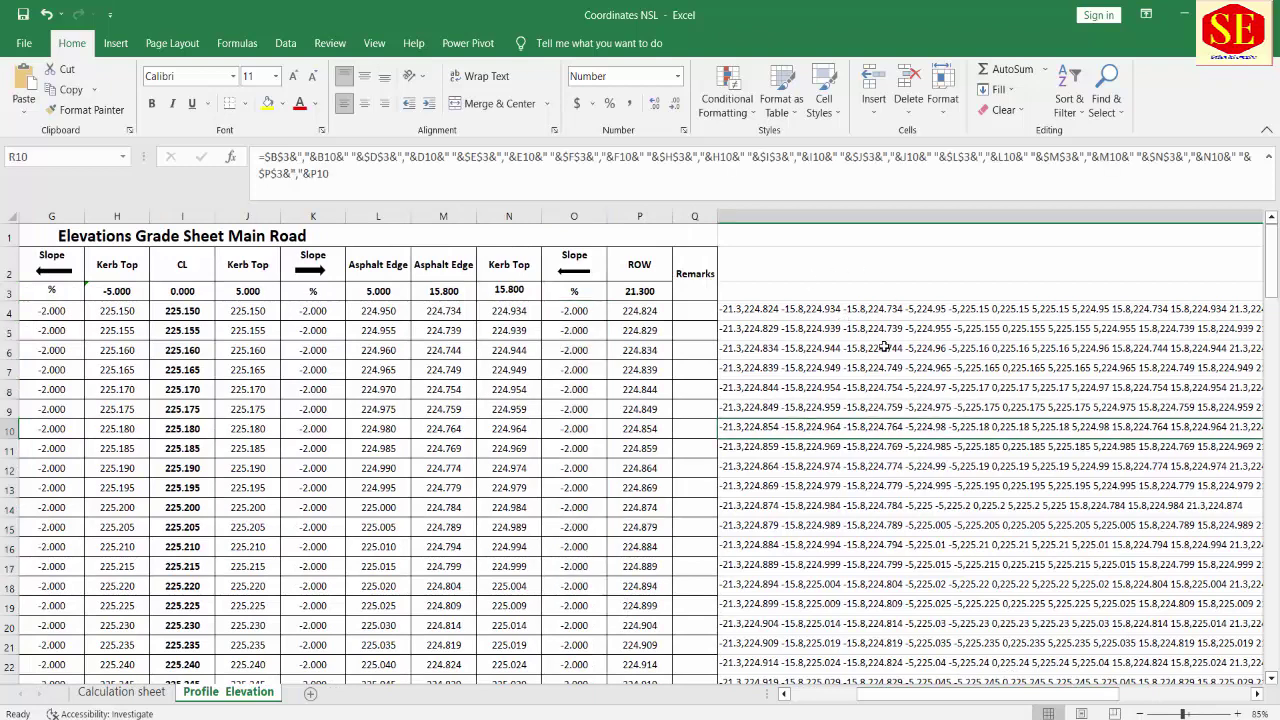
{"action": "left_click", "coordinate": [788, 330]}
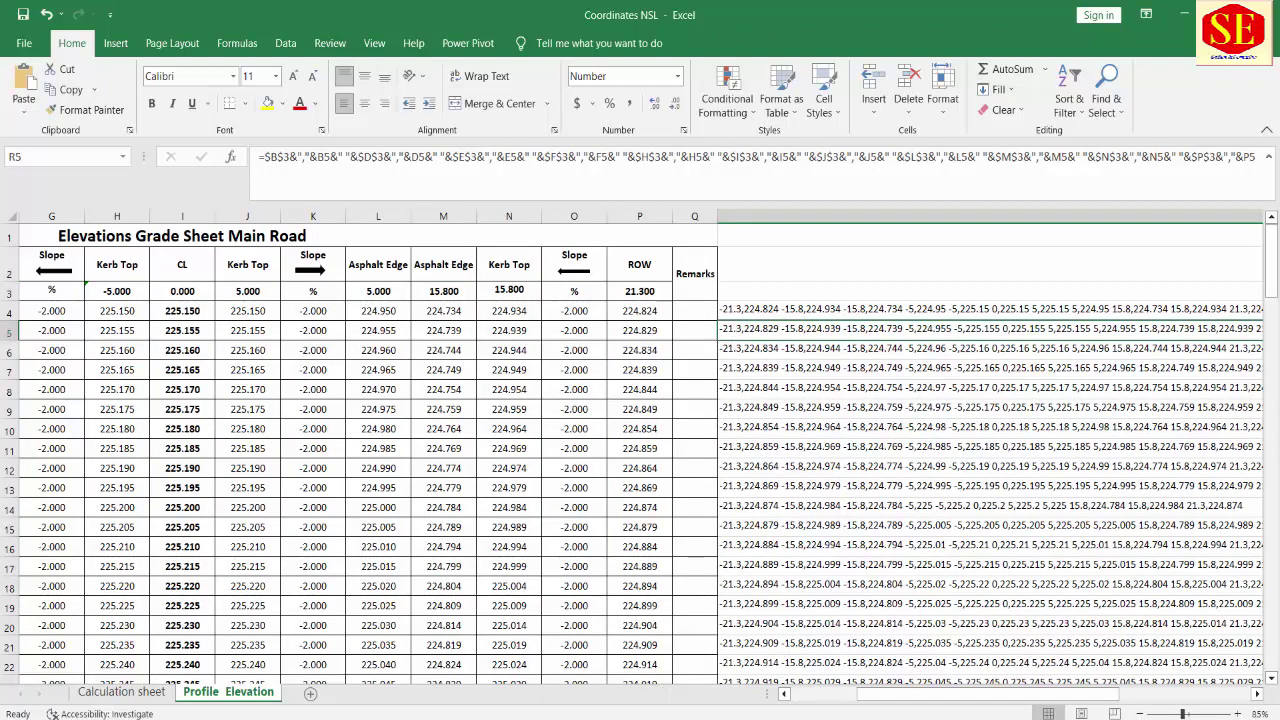
{"action": "key", "text": "alt+Tab"}
Step: Save the drawing as 0+000.dwg
{"action": "key", "text": "Escape"}
{"action": "key", "text": "Escape"}
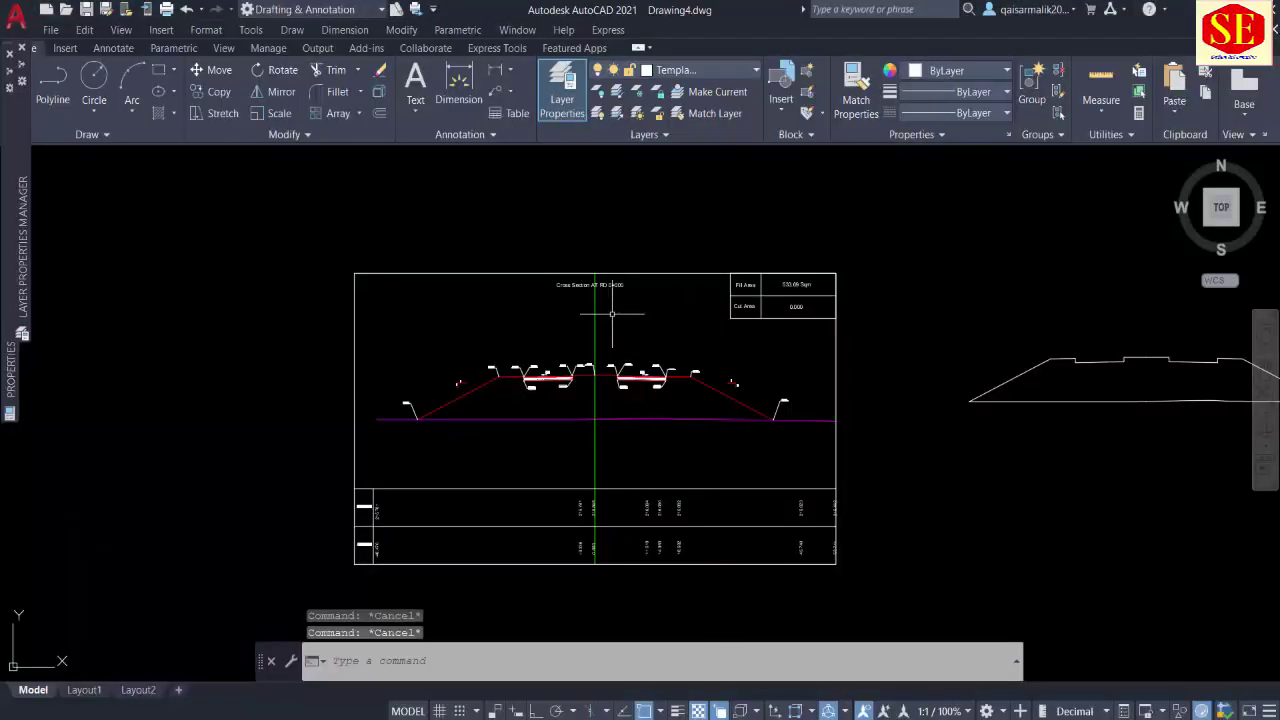
{"action": "key", "text": "ctrl+shift+s"}
{"action": "type", "text": "0+000"}
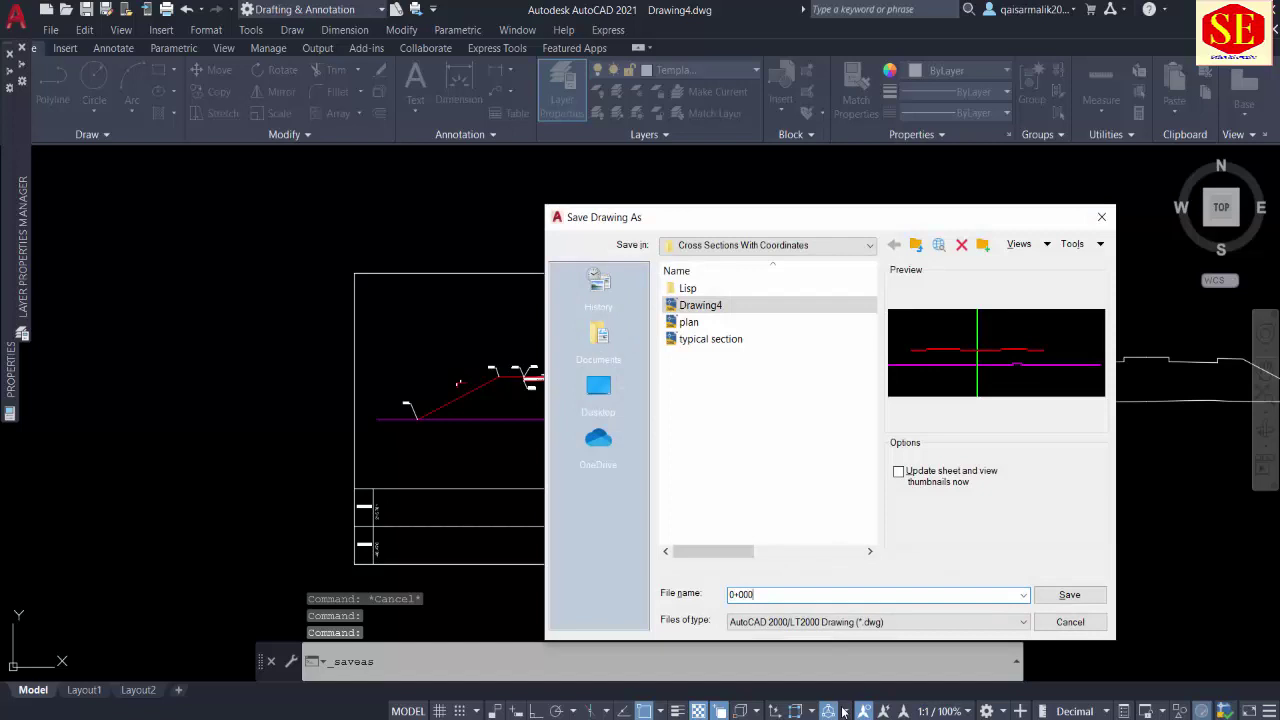
{"action": "left_click", "coordinate": [1072, 598]}
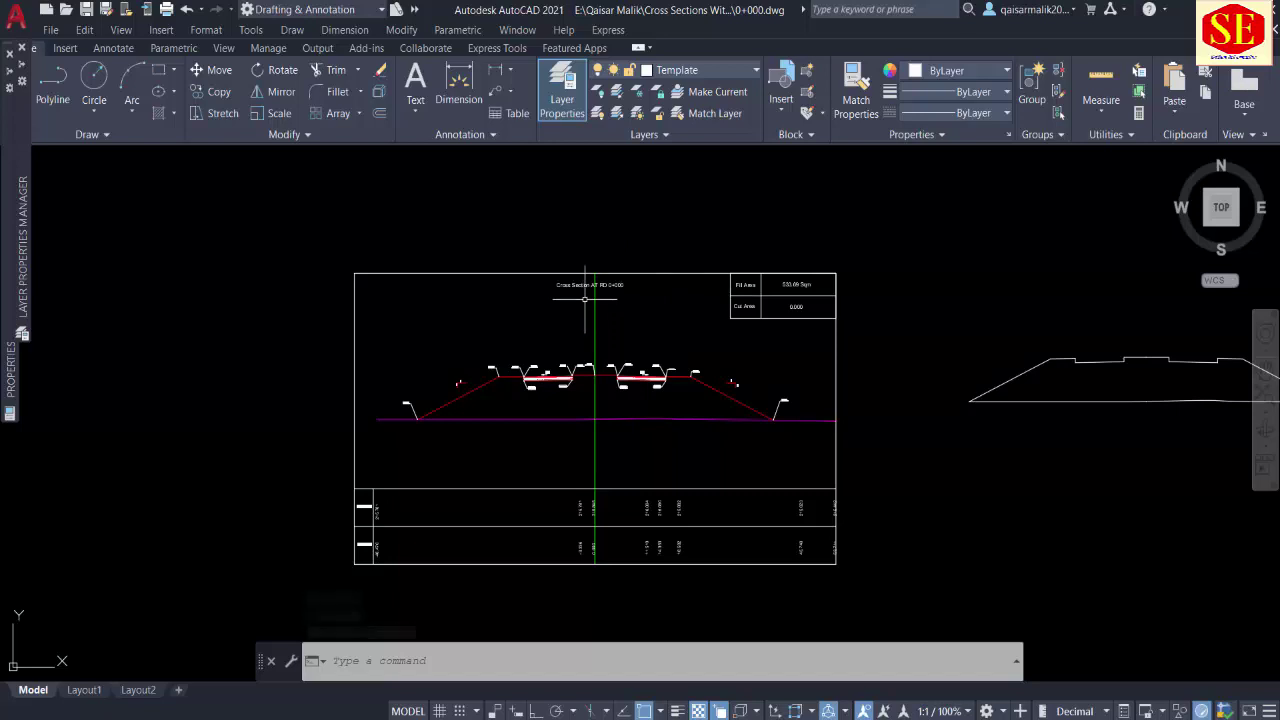
Step: Save a copy of the drawing as 0+050.dwg from the Application menu
{"action": "key", "text": "ctrl+shift+s"}
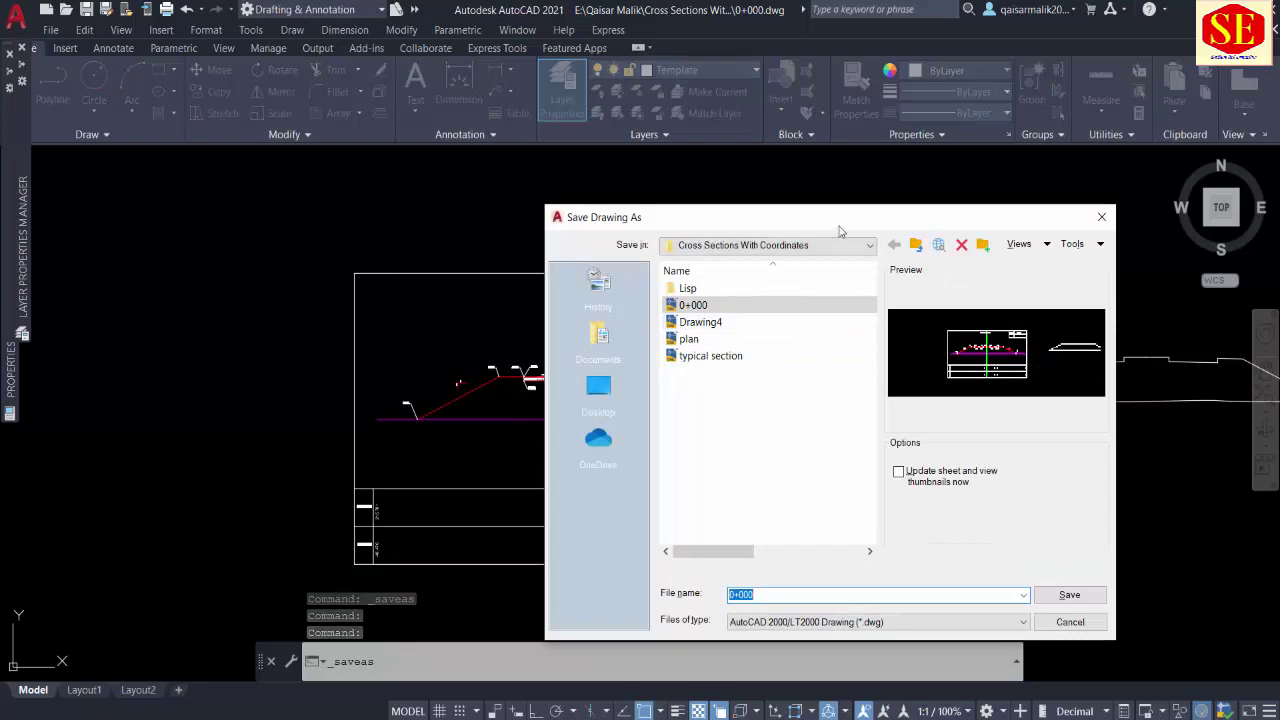
{"action": "key", "text": "Escape"}
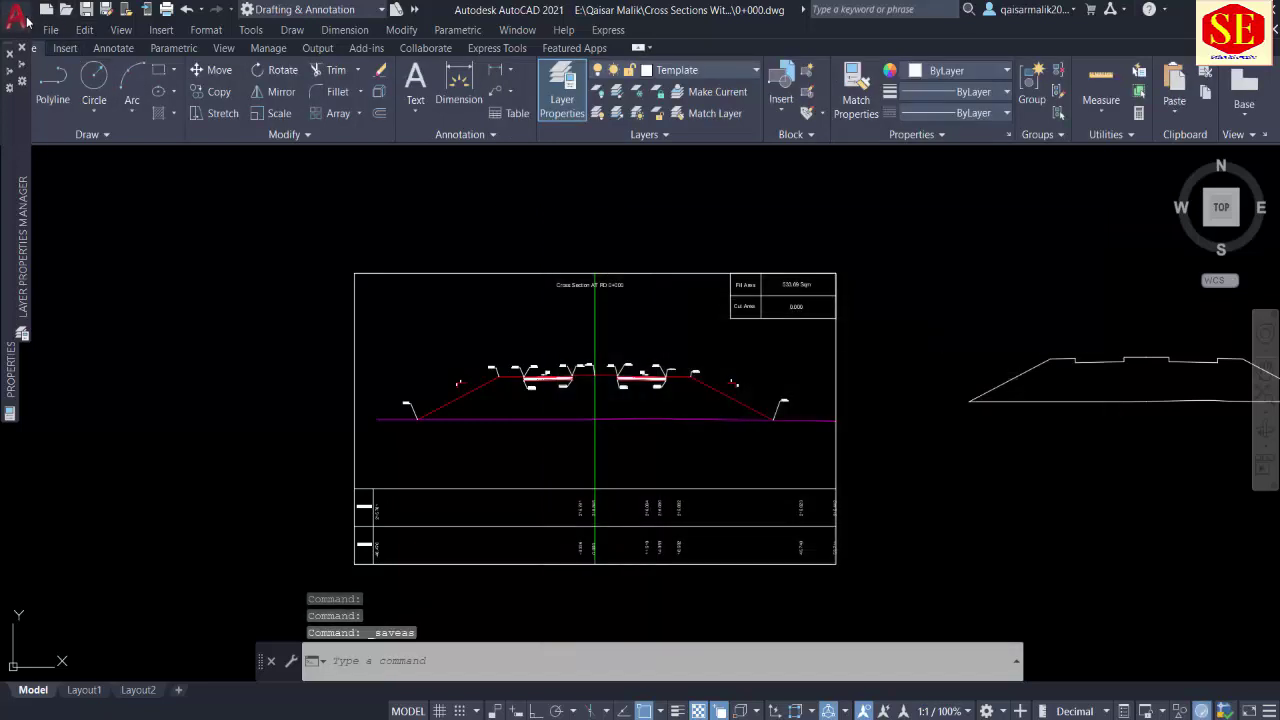
{"action": "left_click", "coordinate": [18, 15]}
{"action": "mouse_move", "coordinate": [58, 228]}
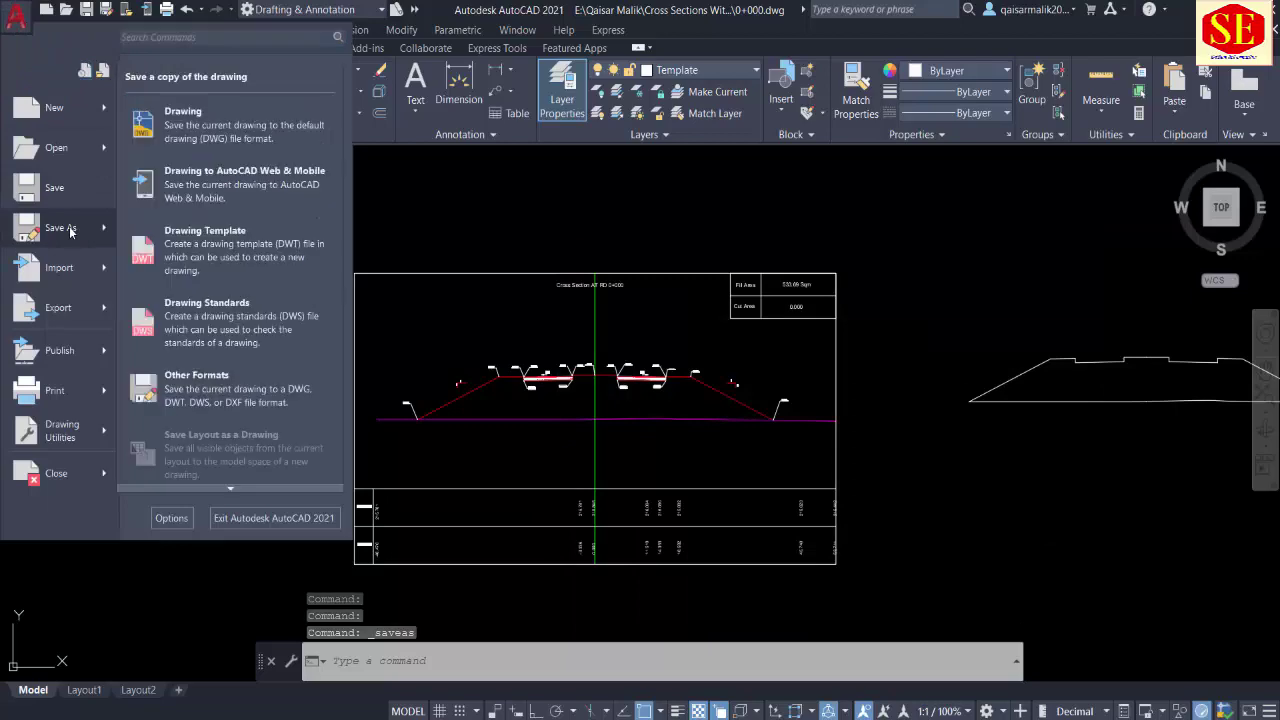
{"action": "left_click", "coordinate": [255, 125]}
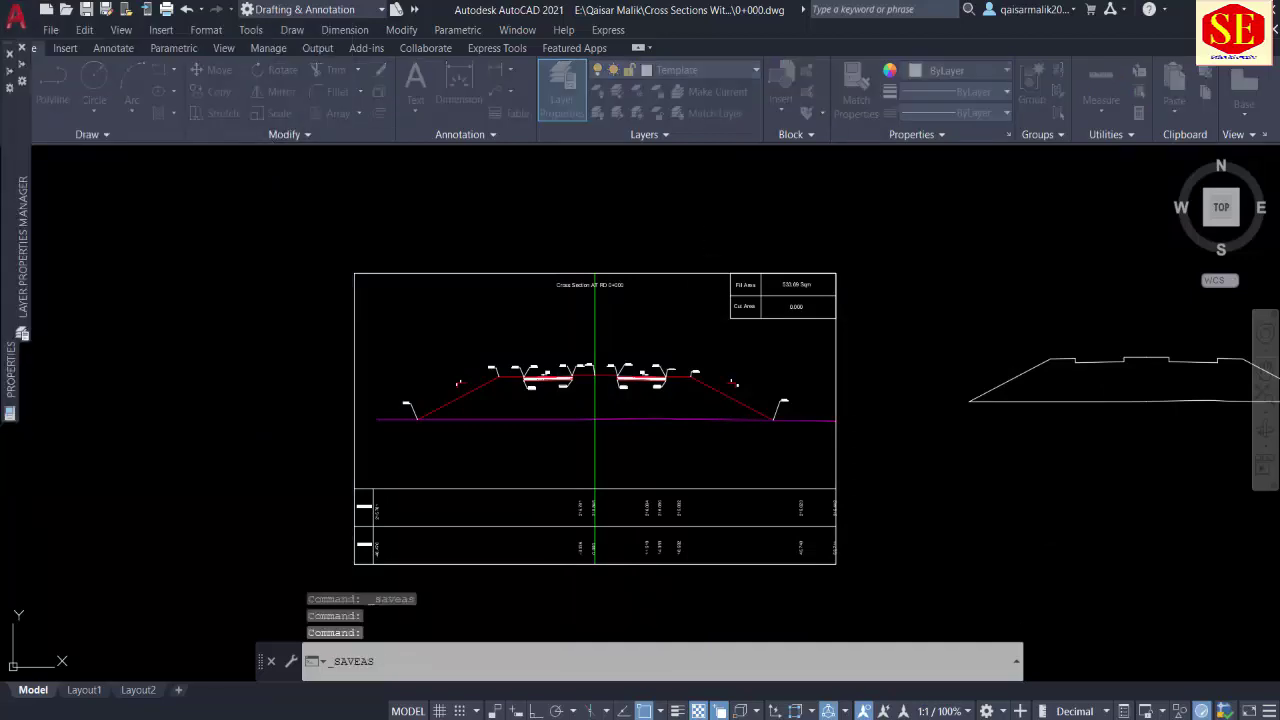
{"action": "type", "text": "0"}
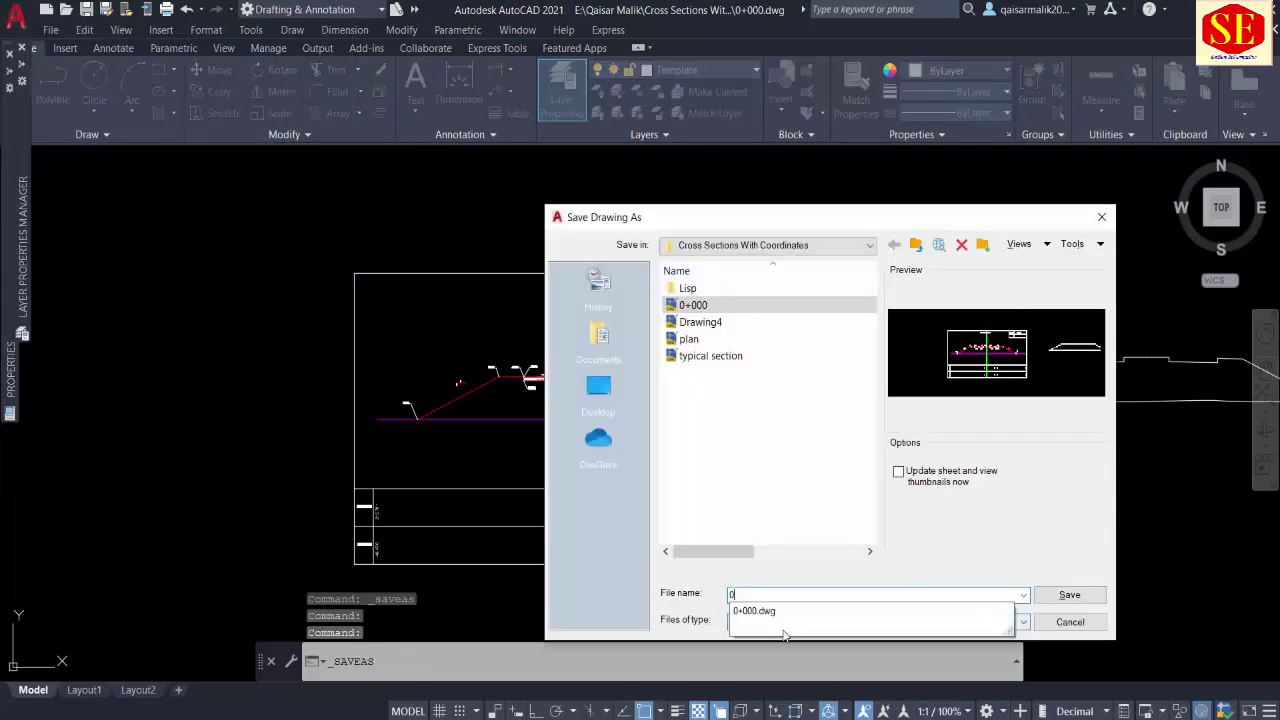
{"action": "type", "text": "+05"}
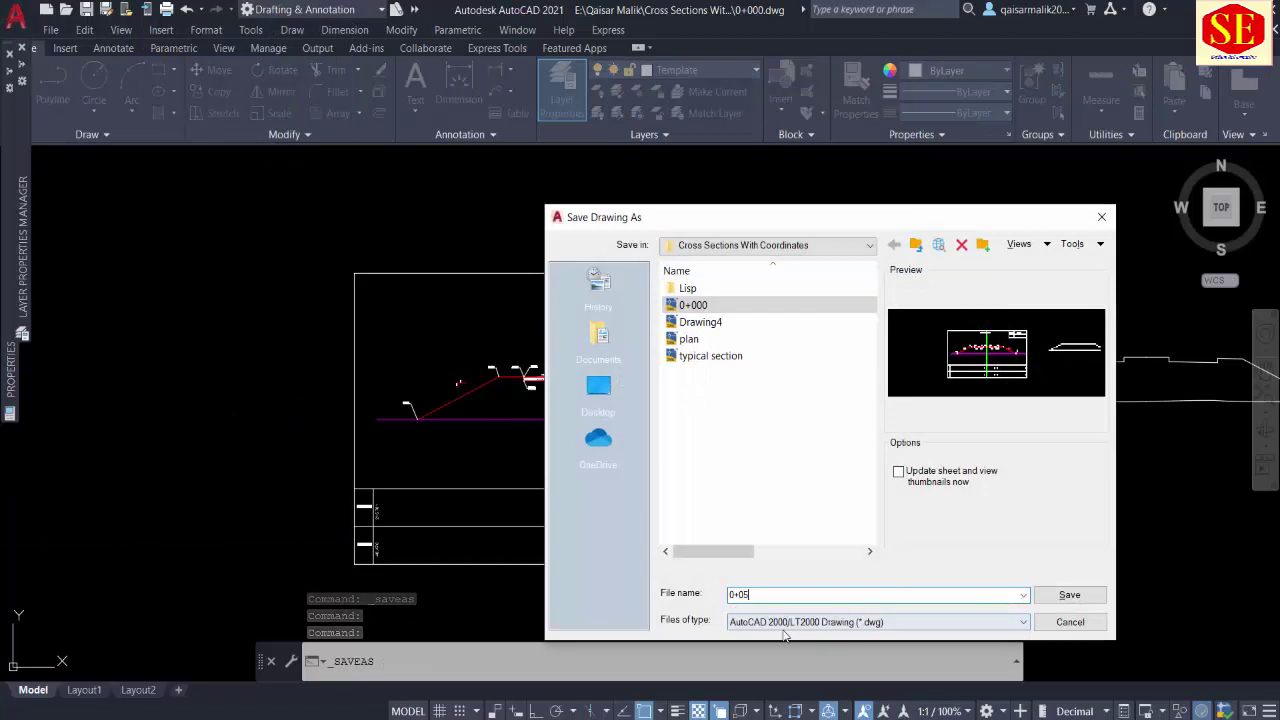
{"action": "type", "text": "0"}
{"action": "left_click", "coordinate": [1097, 593]}
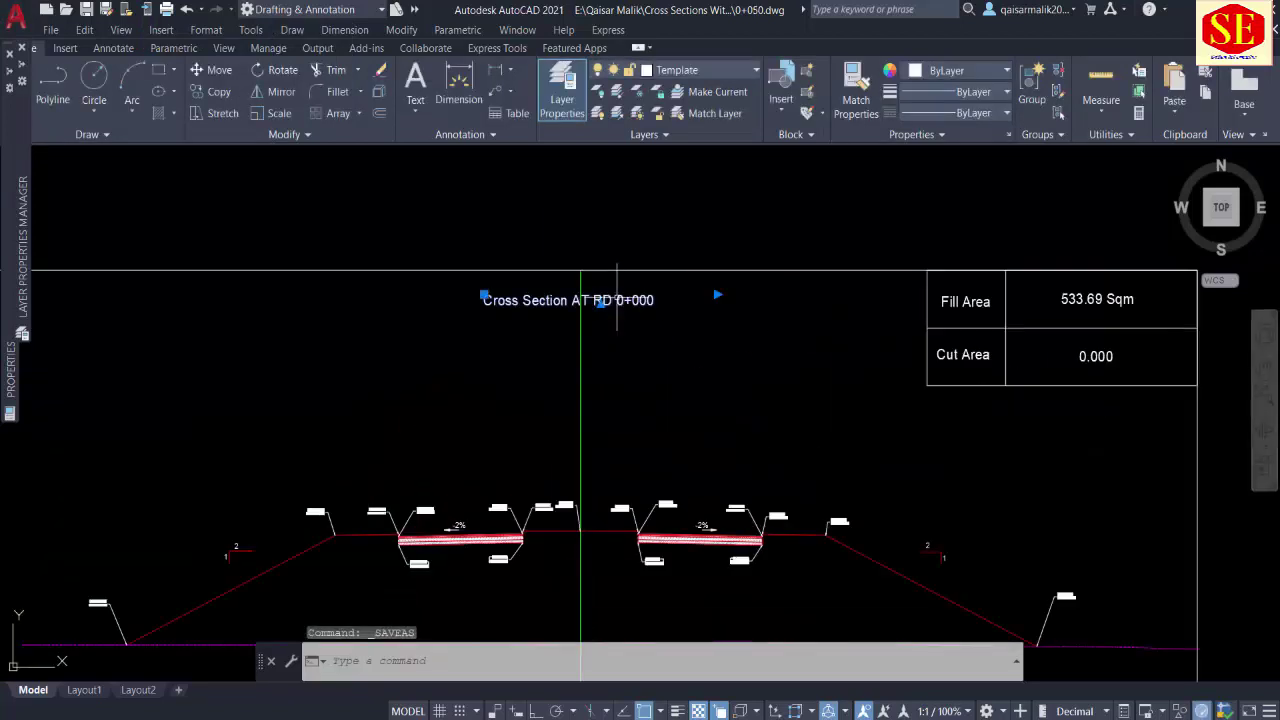
Step: Change the title to station 0+050 and erase a stray object near it
{"action": "double_click", "coordinate": [632, 301]}
{"action": "type", "text": "5"}
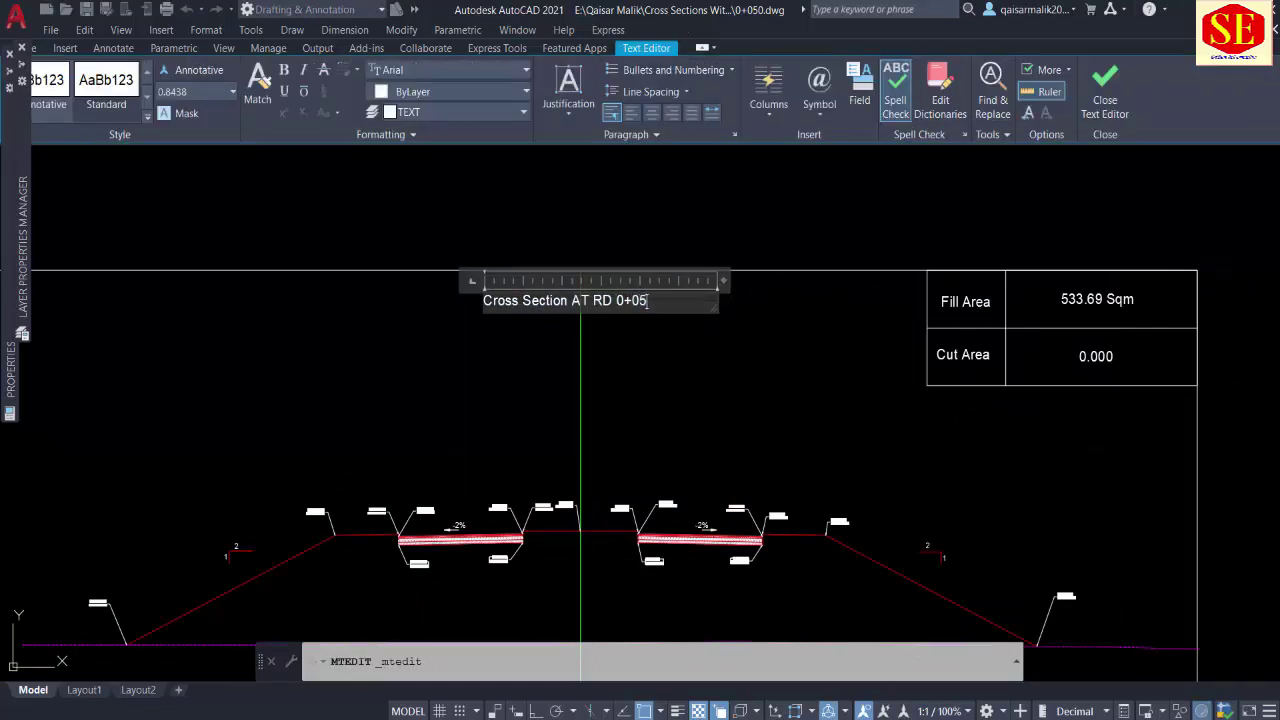
{"action": "left_click", "coordinate": [726, 356]}
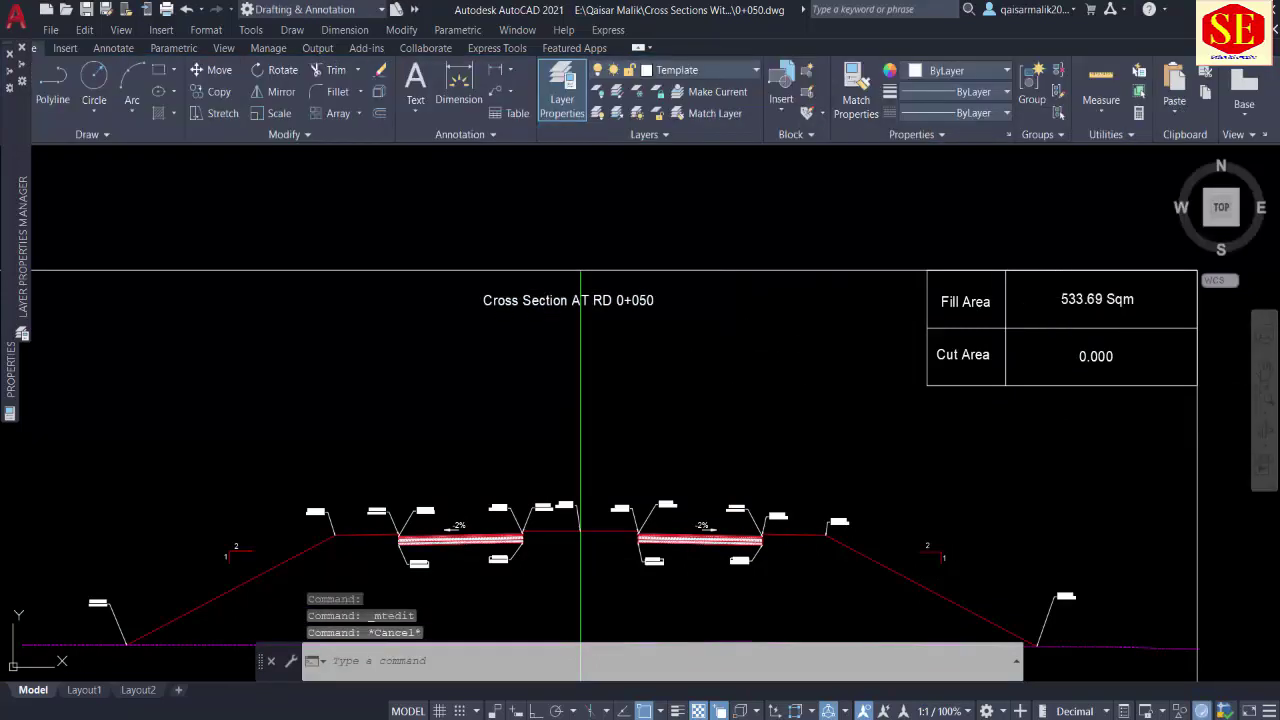
{"action": "left_click", "coordinate": [1097, 299]}
{"action": "type", "text": "E"}
{"action": "key", "text": "Return"}
{"action": "middle_click_drag", "start_coordinate": [791, 470], "coordinate": [754, 271]}
{"action": "key", "text": "Escape"}
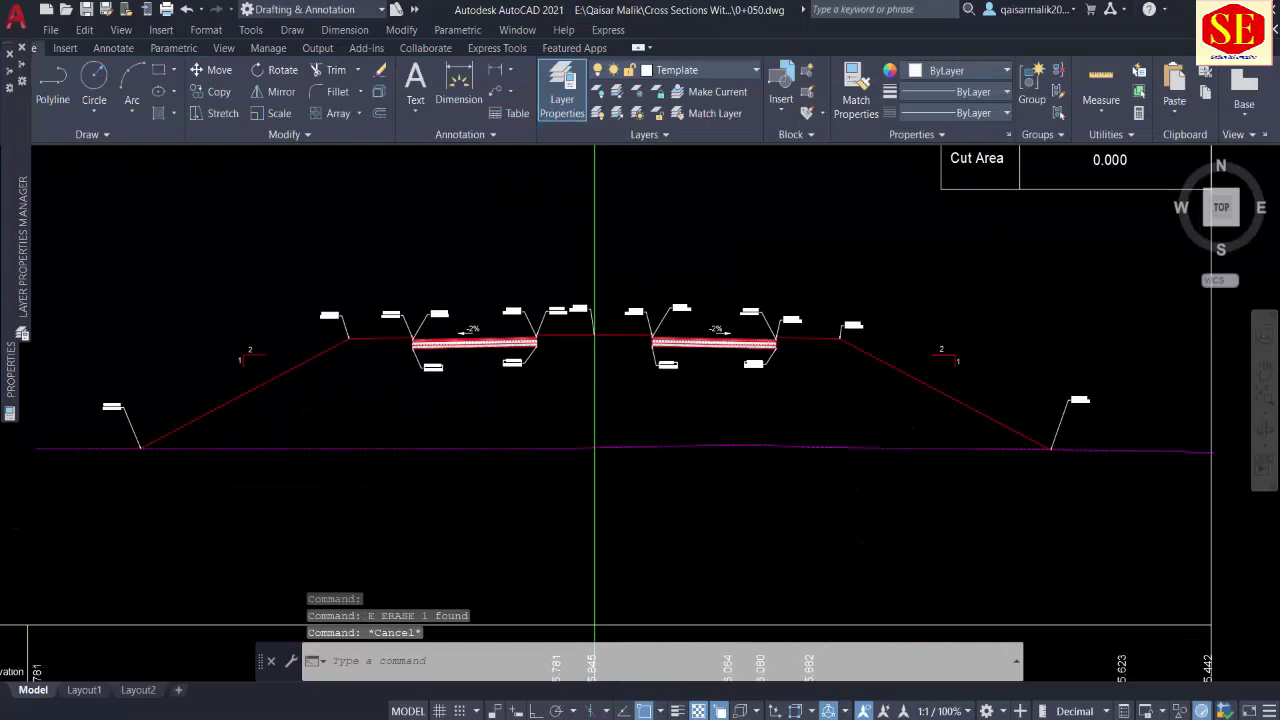
{"action": "scroll", "coordinate": [860, 300], "scroll_direction": "up", "scroll_amount": 2}
Step: Erase the labels near the centreline and above and below the right slab
{"action": "left_click", "coordinate": [912, 305]}
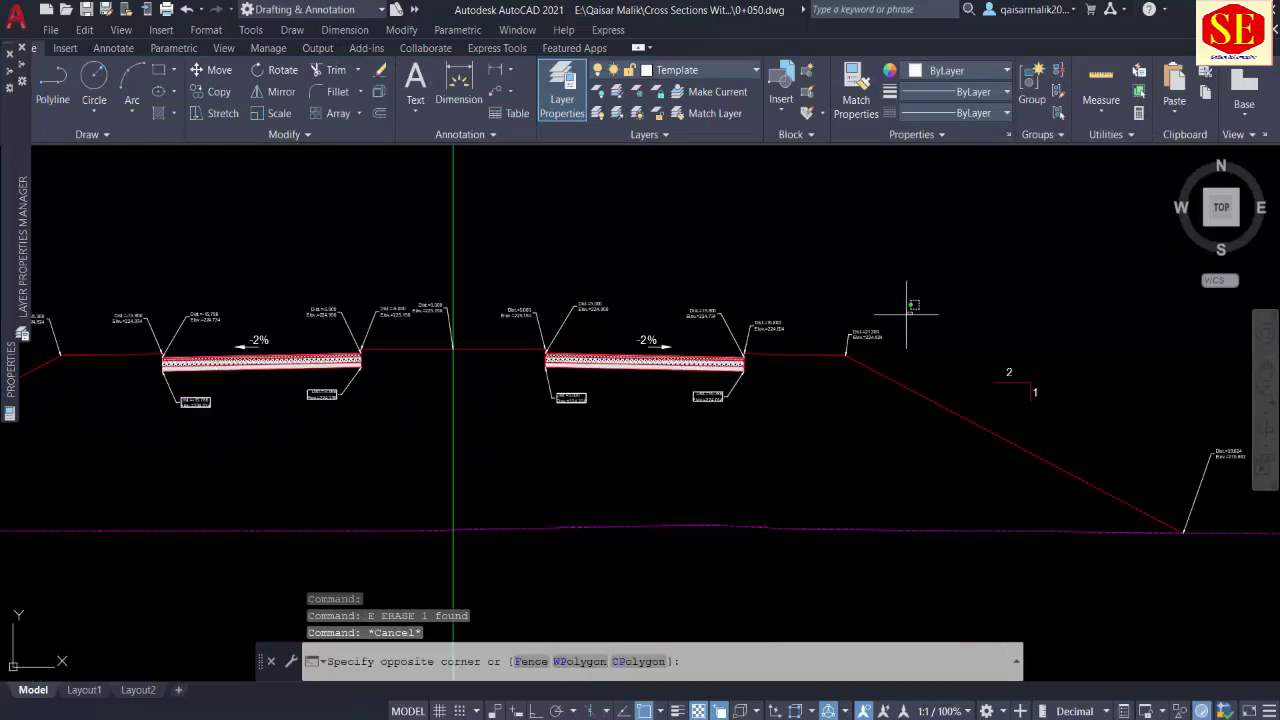
{"action": "left_click", "coordinate": [688, 345]}
{"action": "type", "text": "e"}
{"action": "key", "text": "Return"}
{"action": "left_click", "coordinate": [660, 288]}
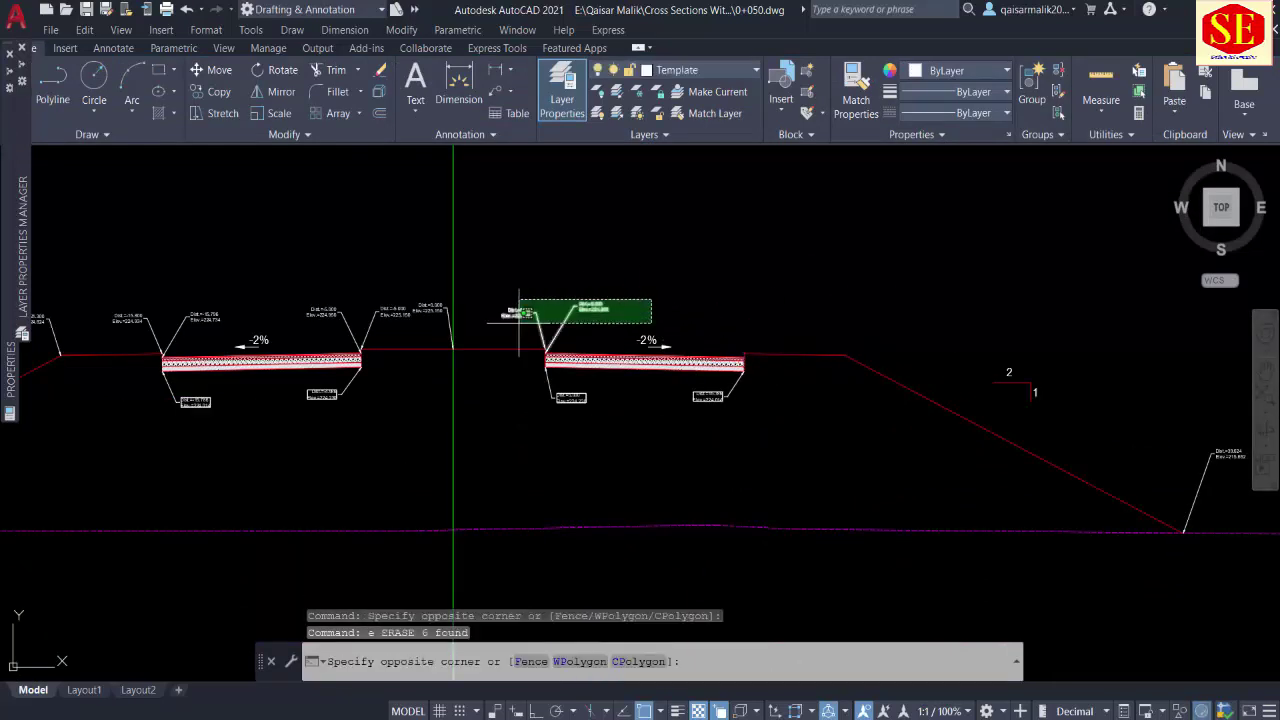
{"action": "left_click", "coordinate": [500, 345]}
{"action": "type", "text": "e"}
{"action": "key", "text": "Return"}
{"action": "left_click", "coordinate": [759, 389]}
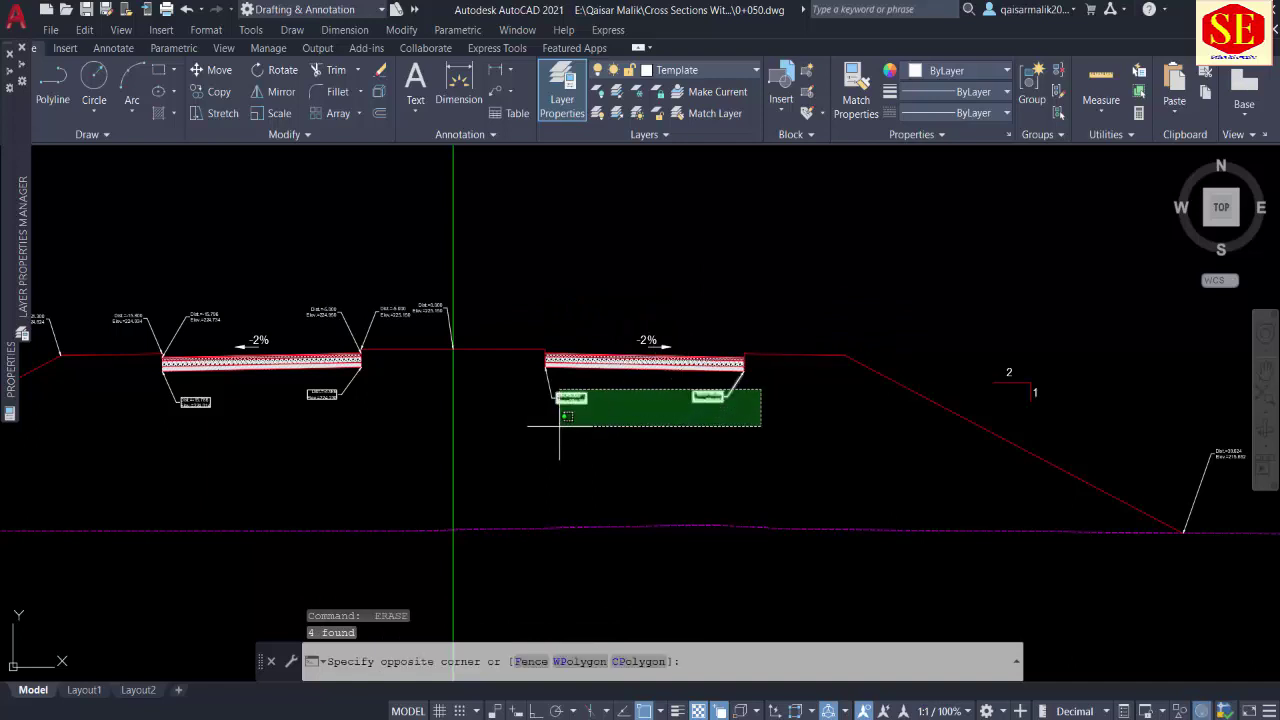
{"action": "left_click", "coordinate": [537, 433]}
{"action": "type", "text": "e"}
{"action": "key", "text": "Return"}
Step: Erase the labels and leaders below the left slab and near its end
{"action": "left_click", "coordinate": [351, 379]}
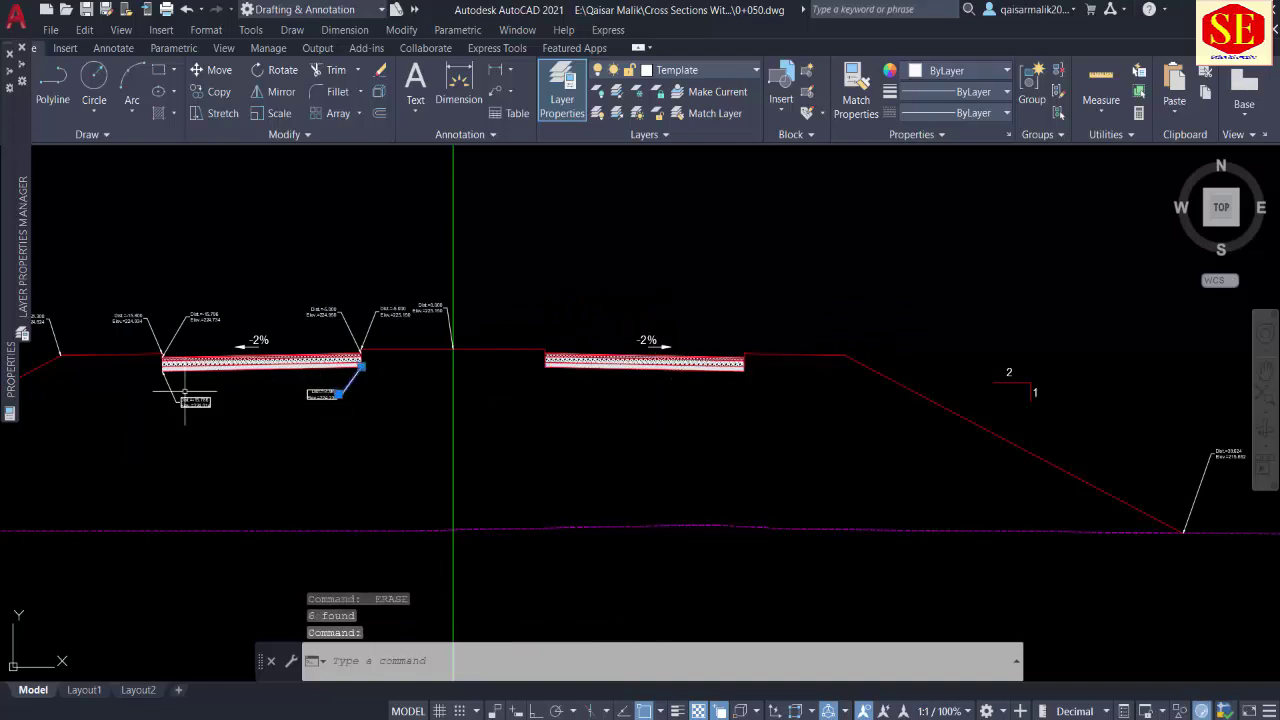
{"action": "left_click", "coordinate": [372, 388]}
{"action": "left_click", "coordinate": [228, 422]}
{"action": "type", "text": "e"}
{"action": "key", "text": "Return"}
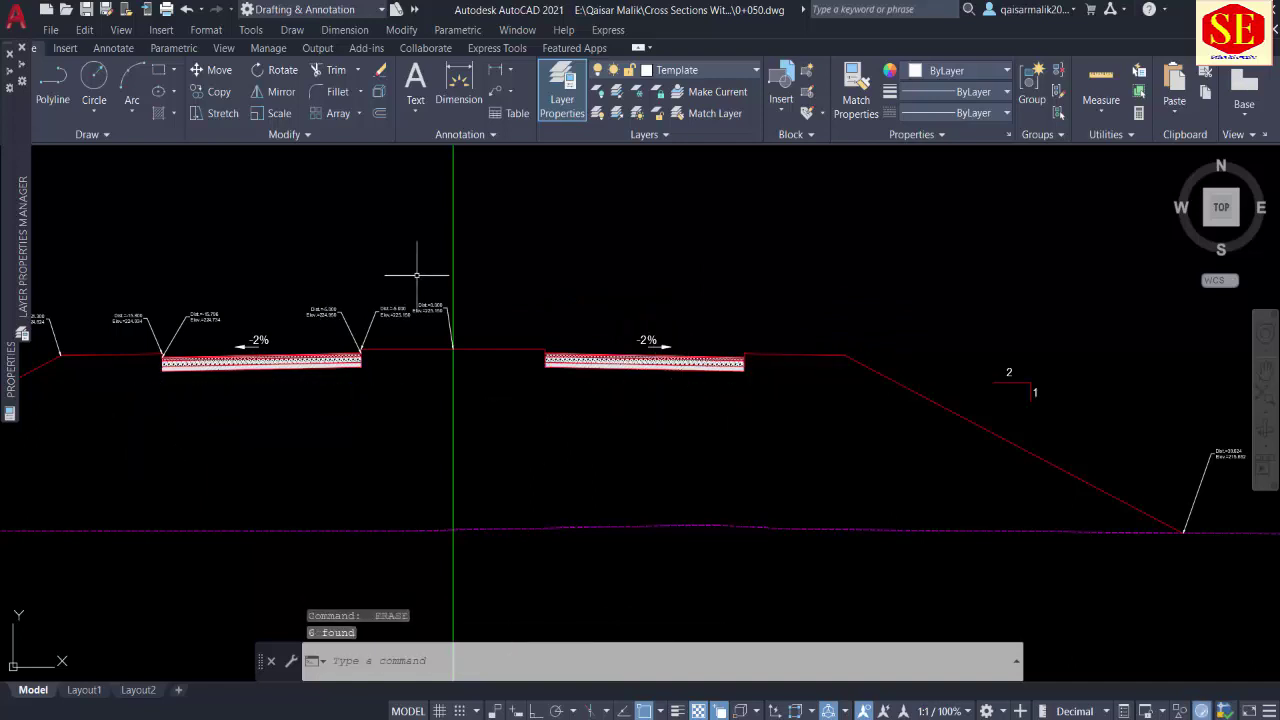
{"action": "left_click", "coordinate": [449, 272]}
{"action": "left_click", "coordinate": [295, 330]}
{"action": "type", "text": "e"}
{"action": "key", "text": "Return"}
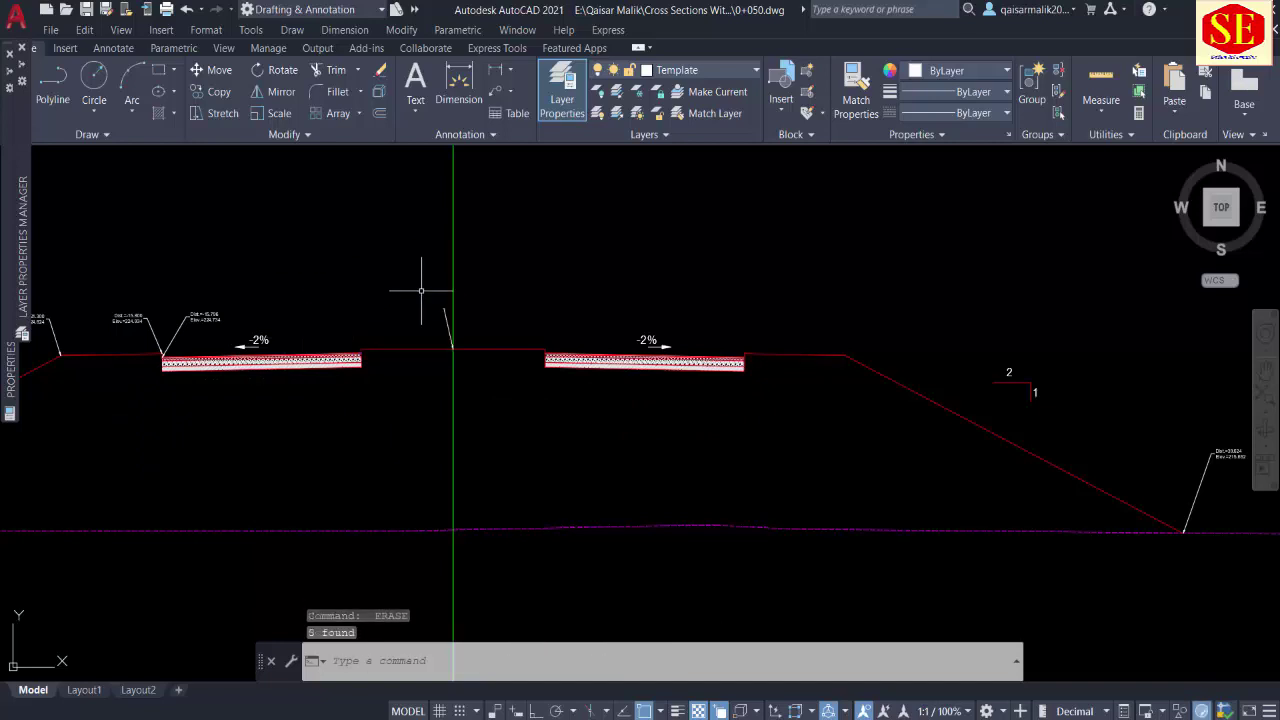
Step: Erase the label and leader above the left slope top
{"action": "middle_click_drag", "start_coordinate": [451, 337], "coordinate": [825, 322]}
{"action": "left_click", "coordinate": [634, 316]}
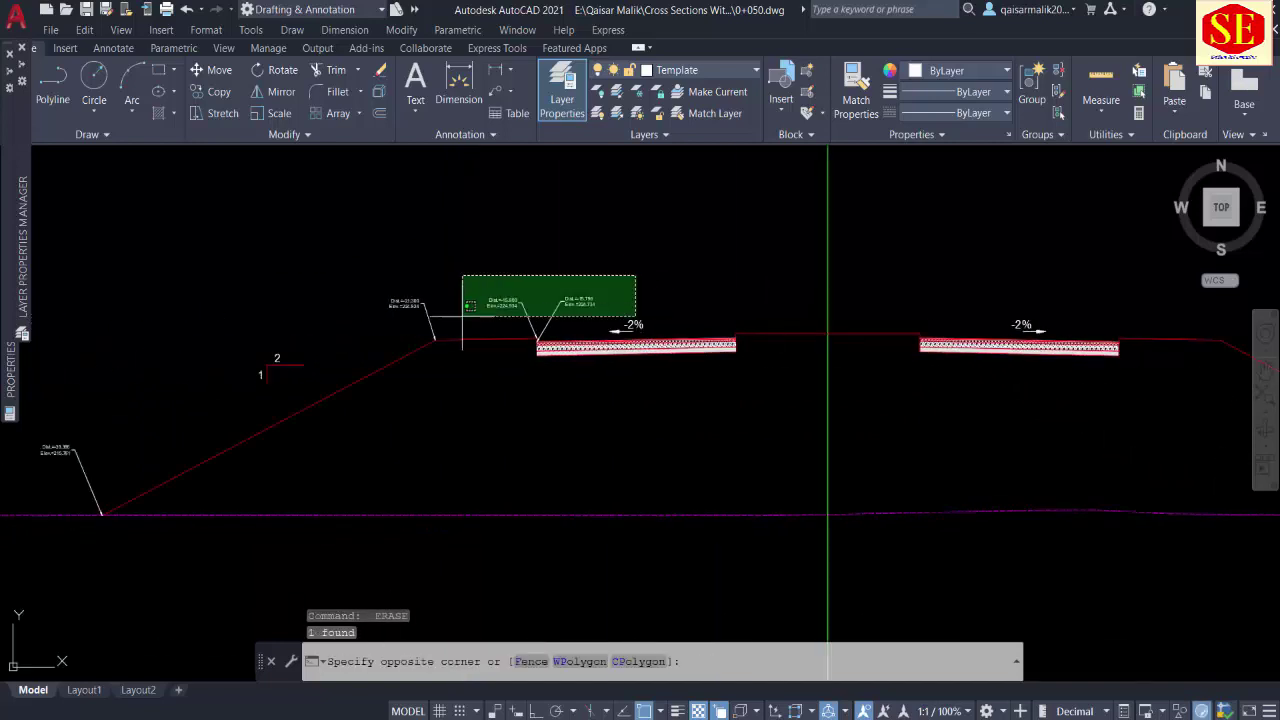
{"action": "left_click", "coordinate": [450, 289]}
{"action": "left_click", "coordinate": [450, 289]}
{"action": "left_click", "coordinate": [395, 310]}
{"action": "type", "text": "e"}
{"action": "key", "text": "Return"}
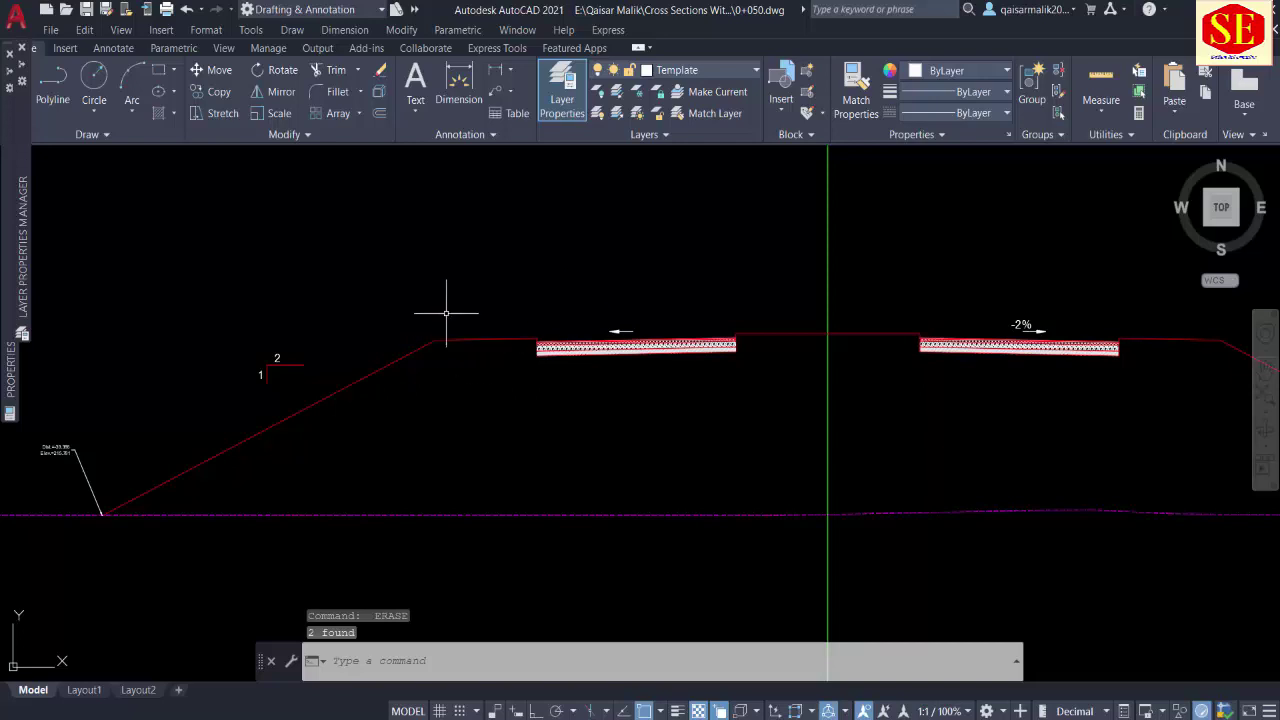
Step: Delete the left side-slope line and the right shoulder and slope lines
{"action": "left_click", "coordinate": [425, 352]}
{"action": "key", "text": "Delete"}
{"action": "left_click", "coordinate": [757, 334]}
{"action": "left_click", "coordinate": [857, 377]}
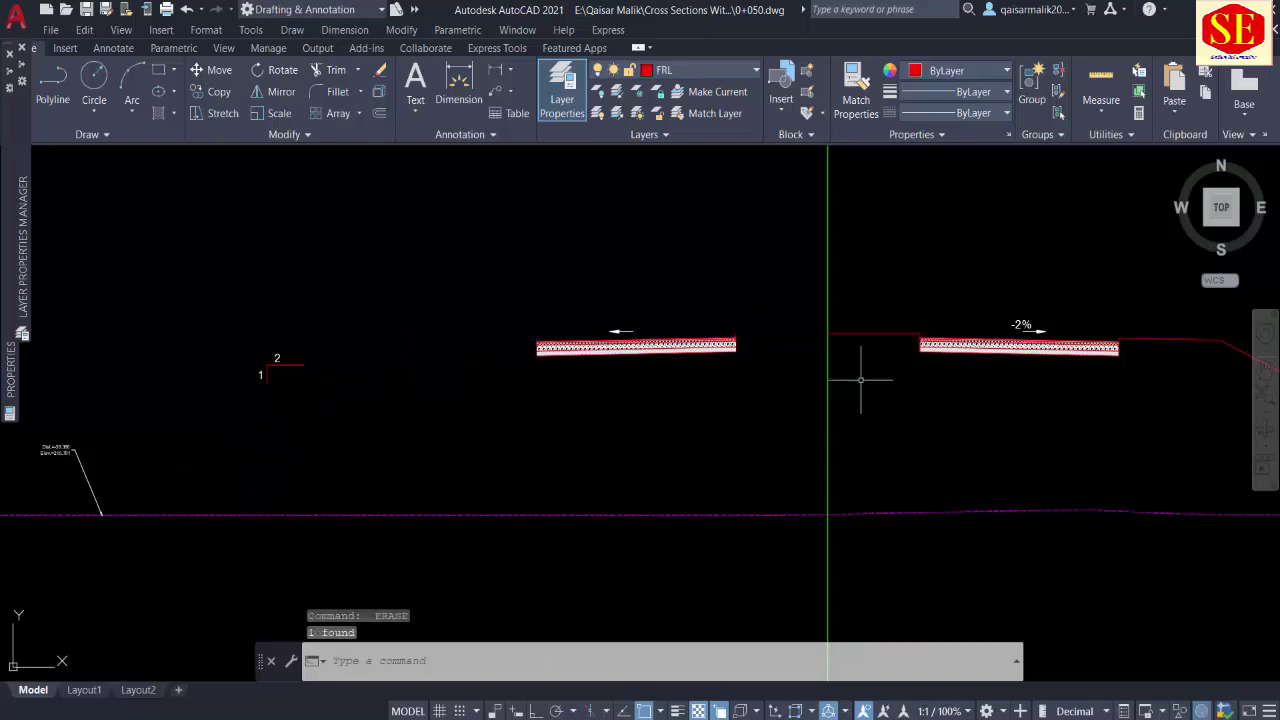
{"action": "middle_click_drag", "start_coordinate": [857, 377], "coordinate": [614, 400]}
{"action": "left_click", "coordinate": [629, 378]}
{"action": "key", "text": "Delete"}
Step: Delete the remaining leftover FRL slope segments
{"action": "left_click", "coordinate": [905, 362]}
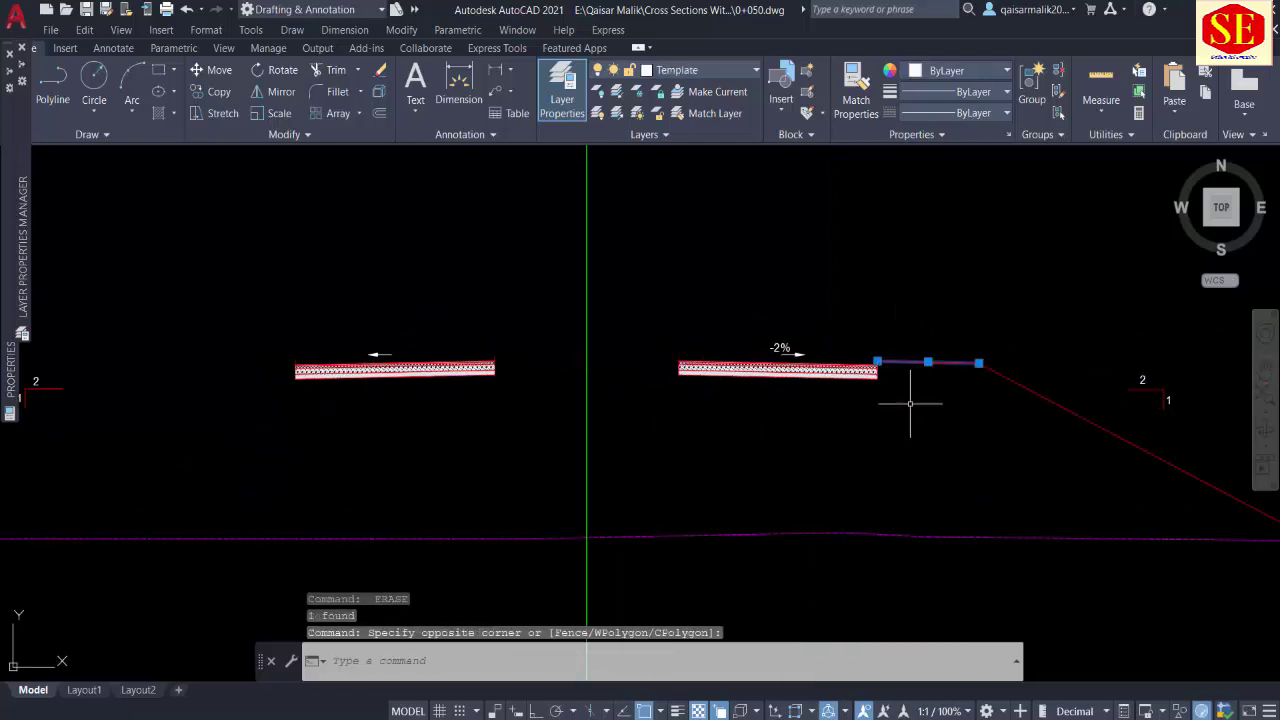
{"action": "key", "text": "Delete"}
{"action": "left_click", "coordinate": [943, 334]}
{"action": "left_click", "coordinate": [987, 395]}
{"action": "key", "text": "Delete"}
{"action": "scroll", "coordinate": [914, 360], "scroll_direction": "down", "scroll_amount": 4}
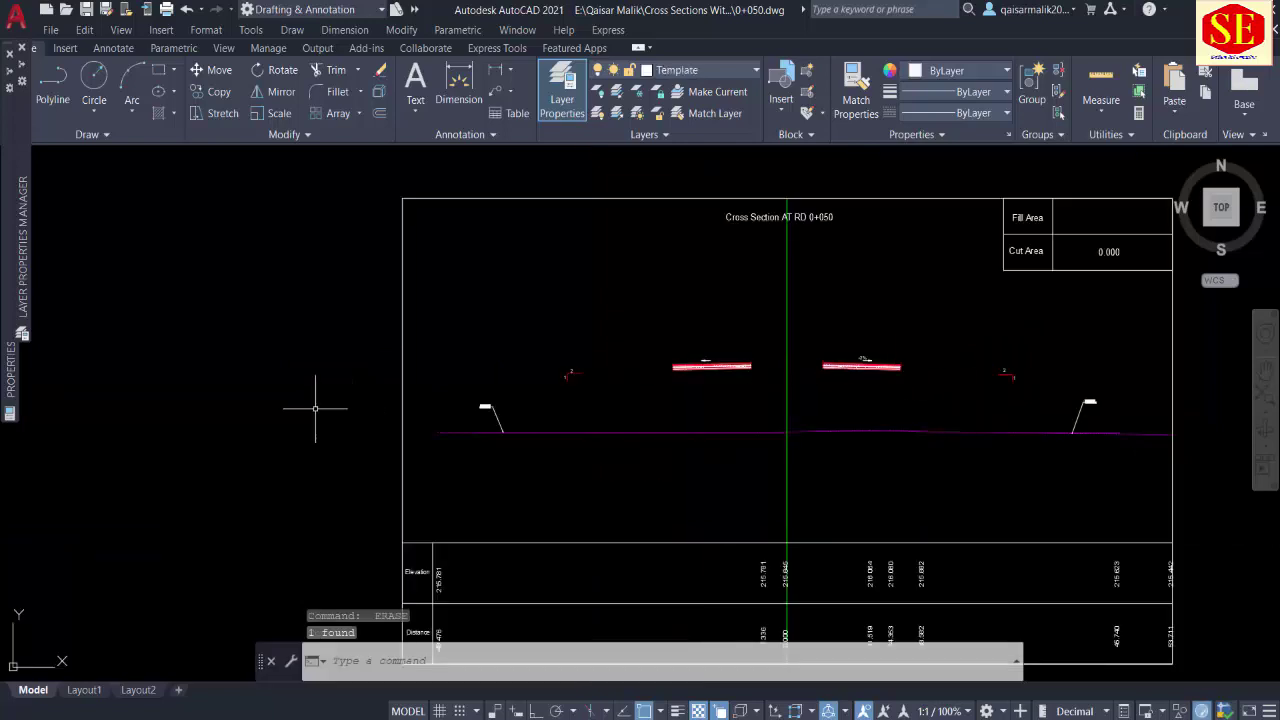
{"action": "key", "text": "Escape"}
{"action": "scroll", "coordinate": [480, 410], "scroll_direction": "up", "scroll_amount": 3}
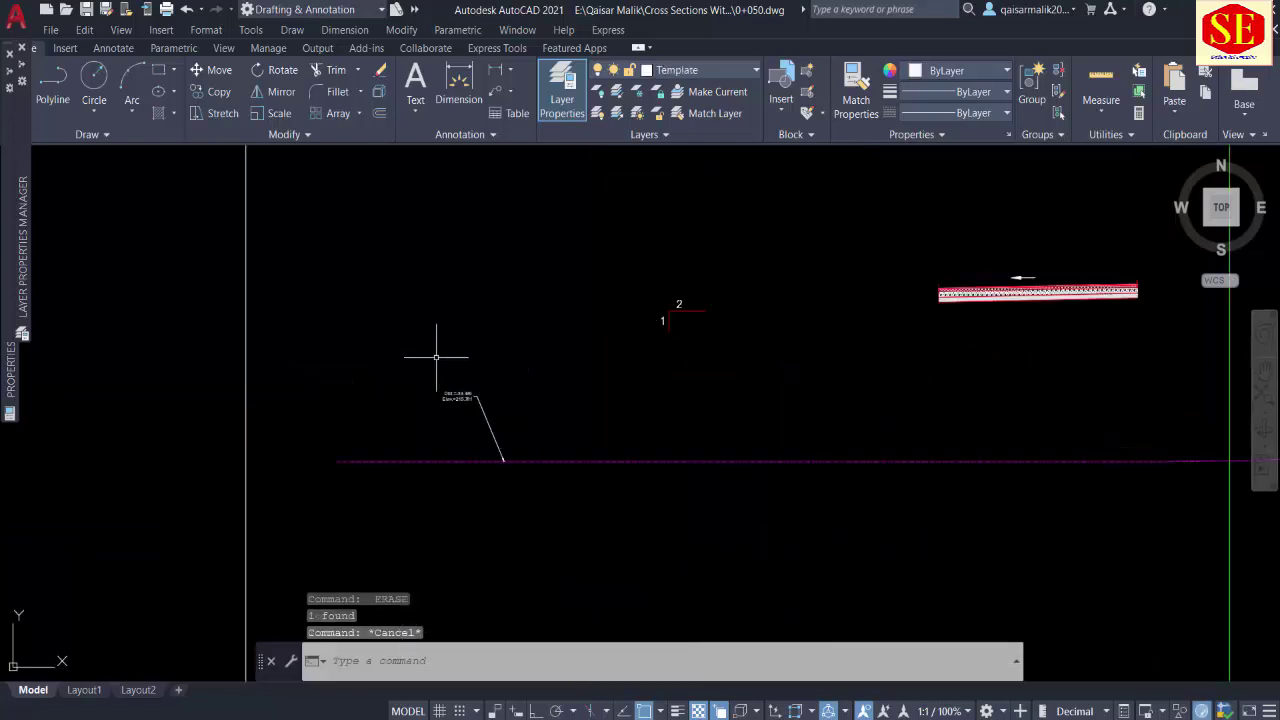
Step: Erase the leader label on the left slope
{"action": "left_click", "coordinate": [527, 377]}
{"action": "left_click", "coordinate": [443, 428]}
{"action": "type", "text": "e"}
{"action": "key", "text": "Return"}
{"action": "scroll", "coordinate": [560, 400], "scroll_direction": "down", "scroll_amount": 3}
{"action": "scroll", "coordinate": [781, 369], "scroll_direction": "up", "scroll_amount": 3}
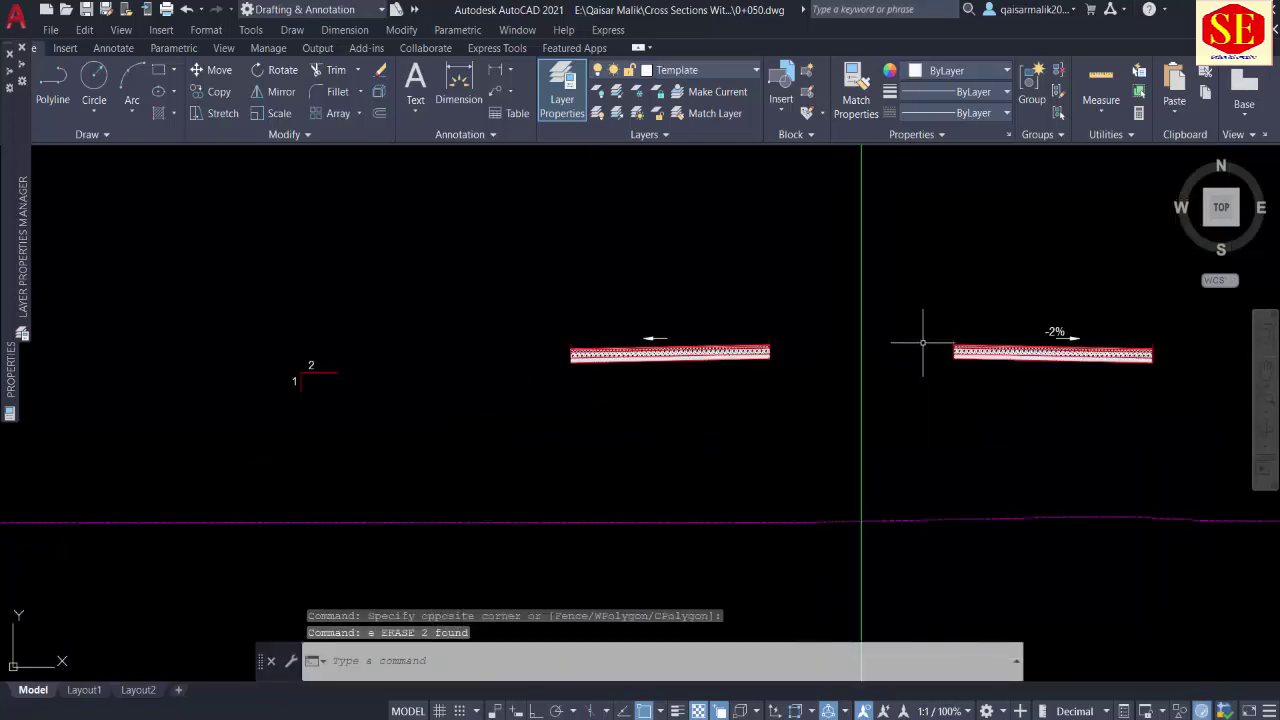
{"action": "scroll", "coordinate": [922, 343], "scroll_direction": "down", "scroll_amount": 1}
{"action": "scroll", "coordinate": [894, 357], "scroll_direction": "down", "scroll_amount": 1}
Step: Erase the leader label at the right slope toe
{"action": "middle_click_drag", "start_coordinate": [903, 391], "coordinate": [749, 357]}
{"action": "key", "text": "Escape"}
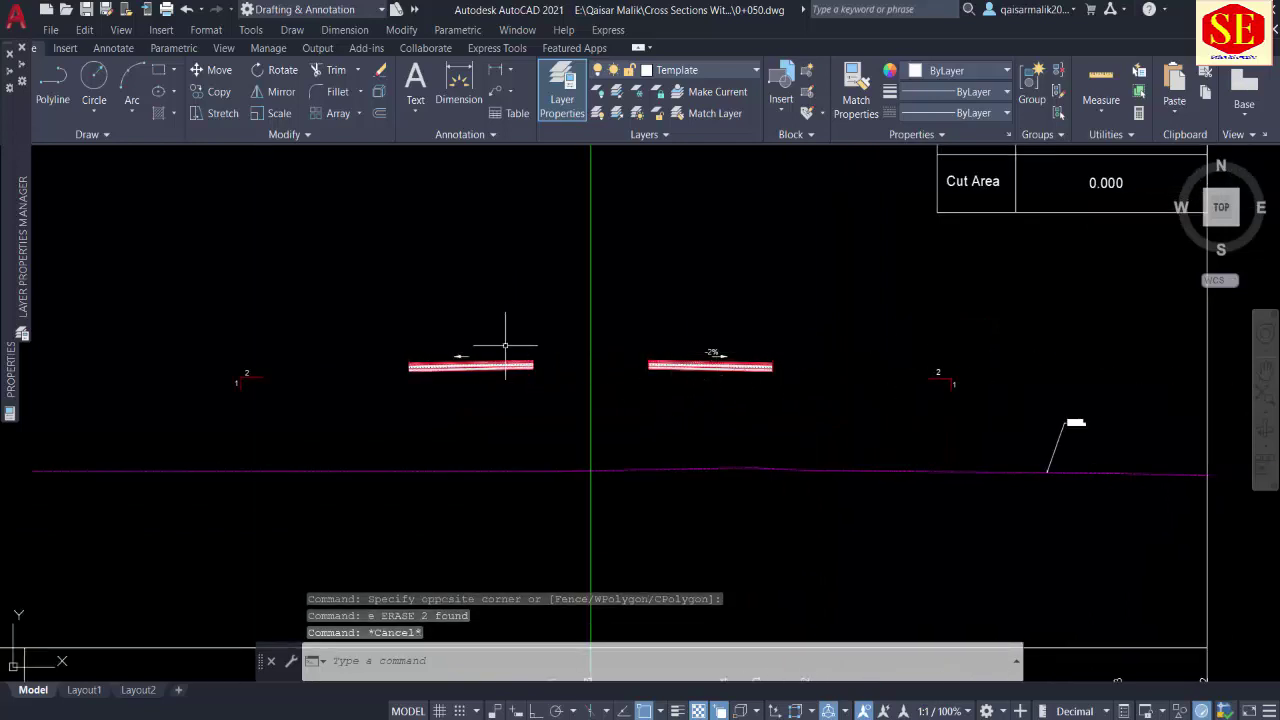
{"action": "left_click", "coordinate": [1135, 402]}
{"action": "left_click", "coordinate": [1023, 429]}
{"action": "type", "text": "e"}
{"action": "key", "text": "Return"}
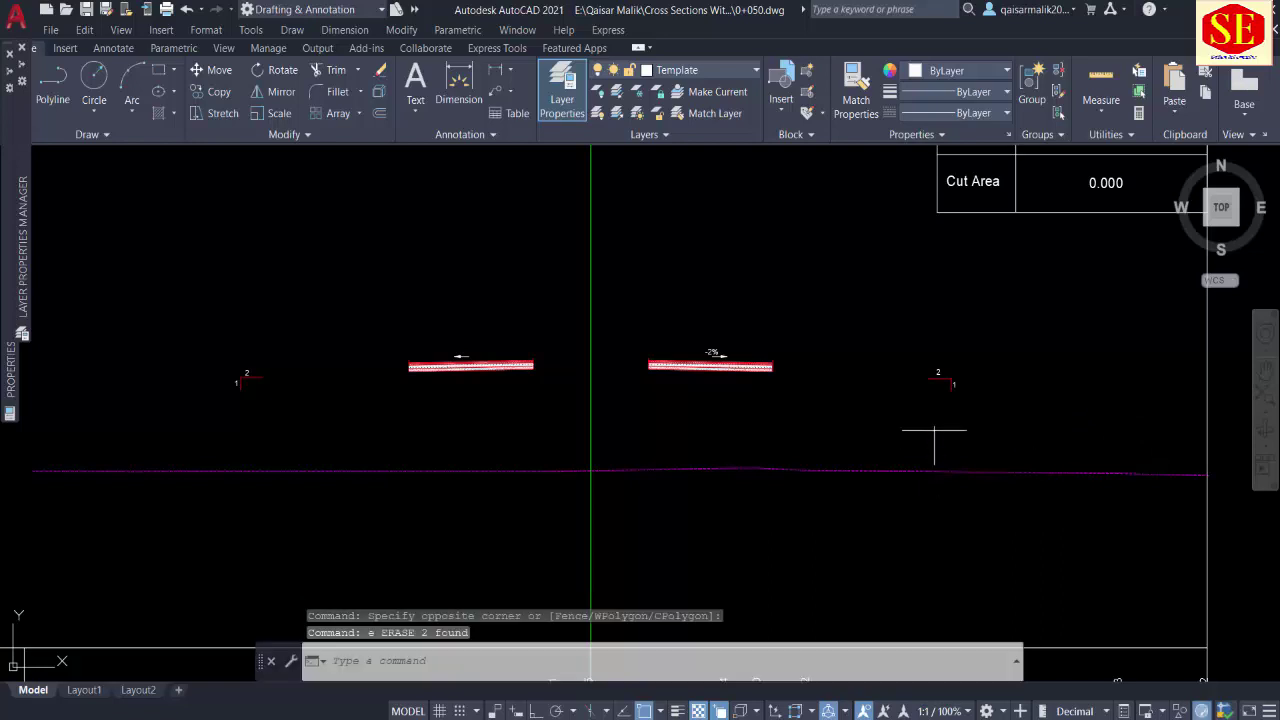
{"action": "scroll", "coordinate": [914, 457], "scroll_direction": "down", "scroll_amount": 2}
{"action": "scroll", "coordinate": [857, 527], "scroll_direction": "up", "scroll_amount": 2}
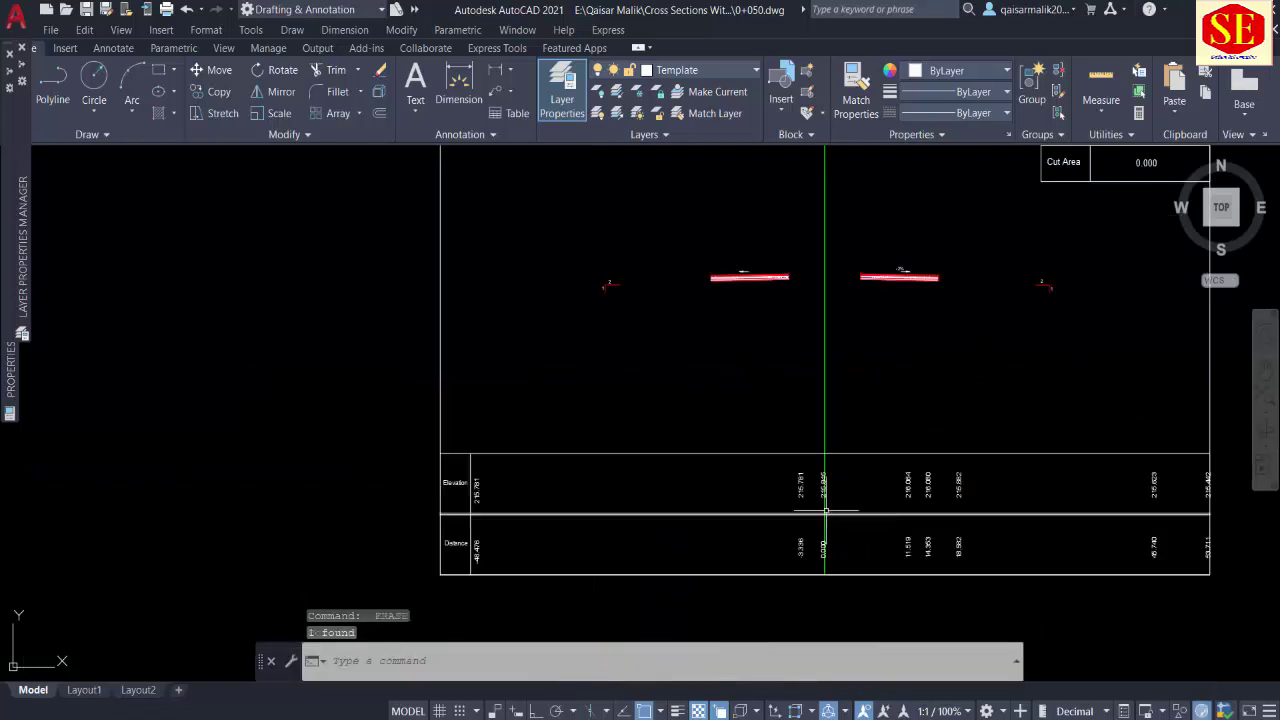
Step: Window-select and erase the values in the data table rows
{"action": "left_click", "coordinate": [476, 433]}
{"action": "middle_click_drag", "start_coordinate": [677, 563], "coordinate": [512, 546]}
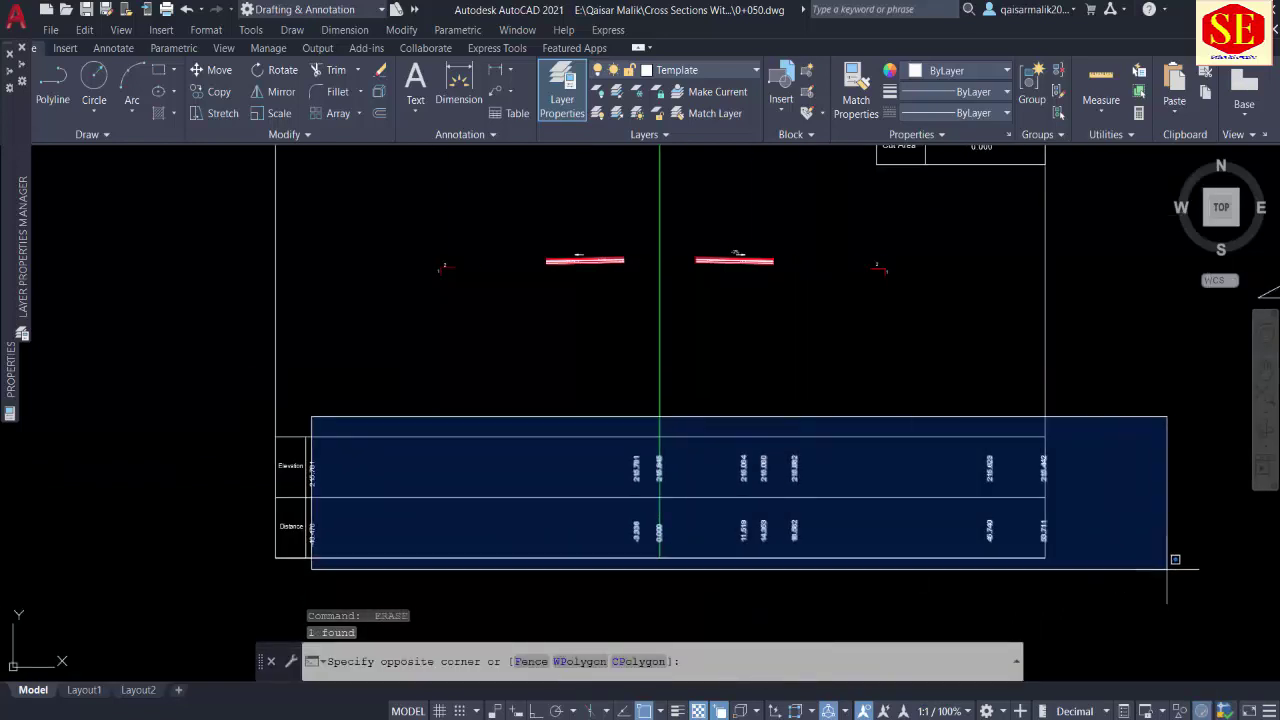
{"action": "left_click", "coordinate": [1240, 565]}
{"action": "type", "text": "e"}
{"action": "key", "text": "Return"}
Step: Erase the table's leftmost column, then undo to restore its grid line
{"action": "scroll", "coordinate": [286, 426], "scroll_direction": "up", "scroll_amount": 2}
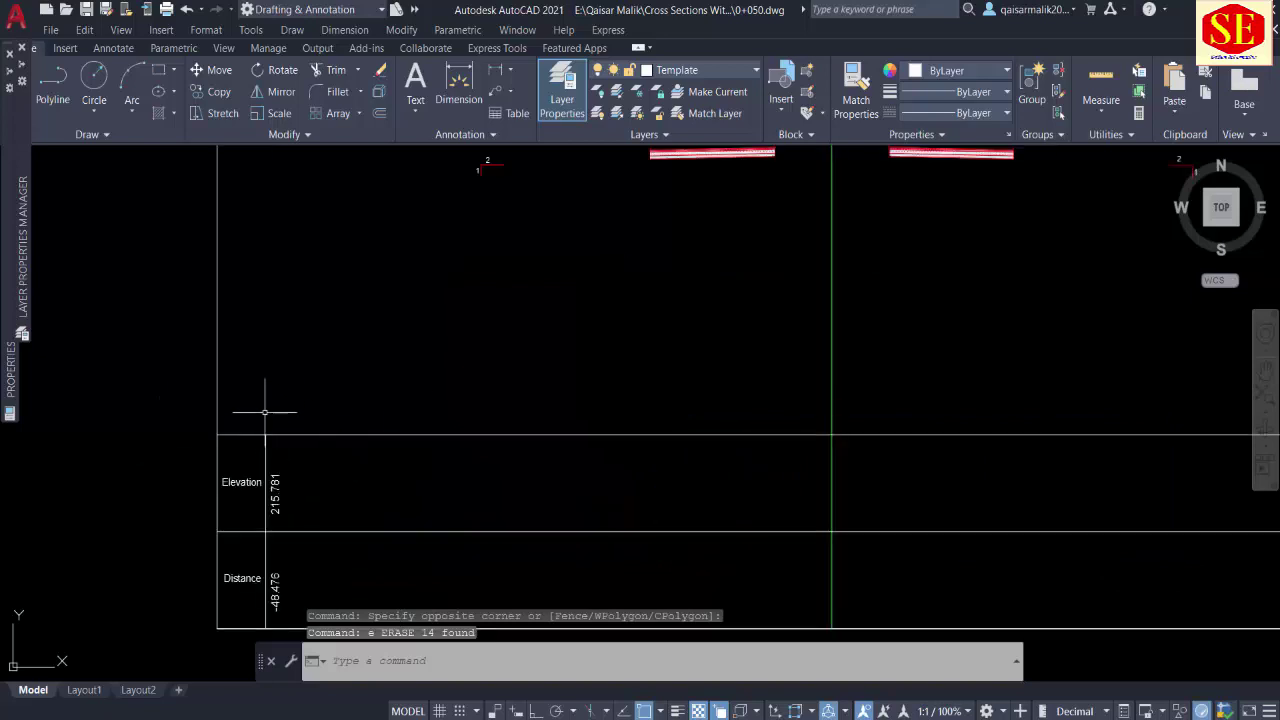
{"action": "left_click", "coordinate": [265, 411]}
{"action": "middle_click_drag", "start_coordinate": [309, 543], "coordinate": [366, 449]}
{"action": "left_click", "coordinate": [466, 586]}
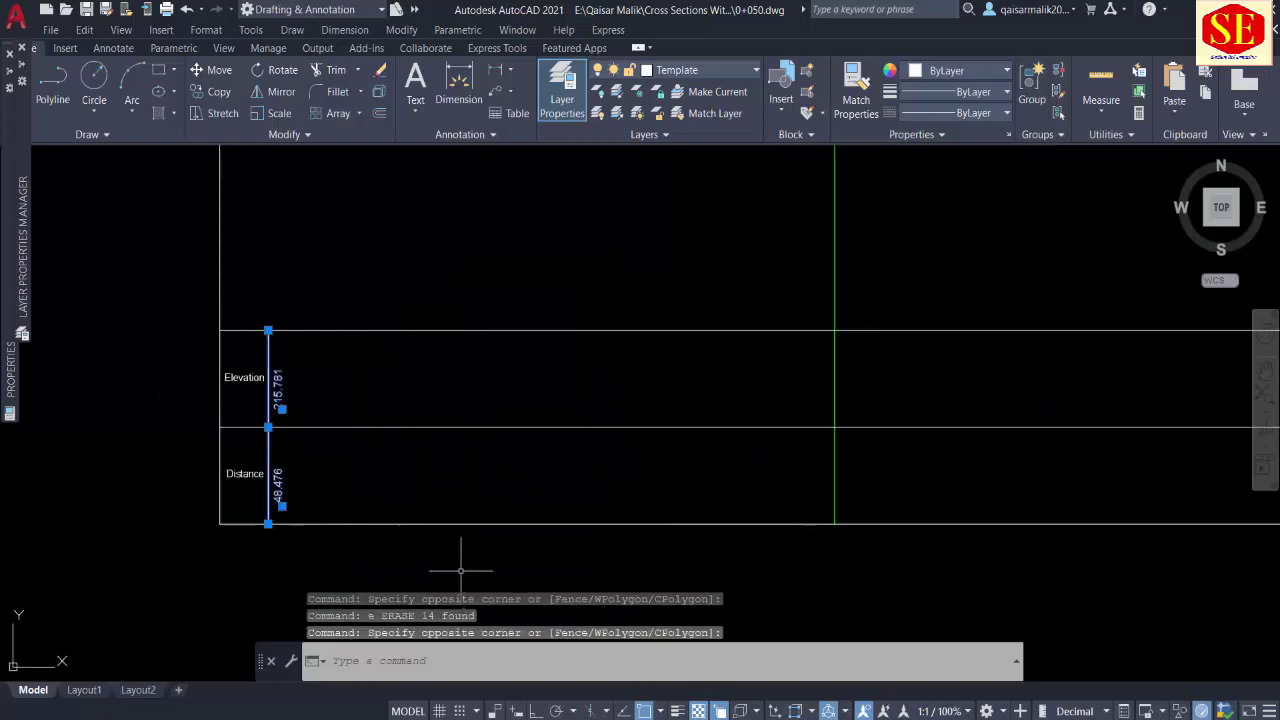
{"action": "type", "text": "e"}
{"action": "key", "text": "Return"}
{"action": "scroll", "coordinate": [313, 394], "scroll_direction": "down", "scroll_amount": 3}
{"action": "type", "text": "u"}
{"action": "key", "text": "Return"}
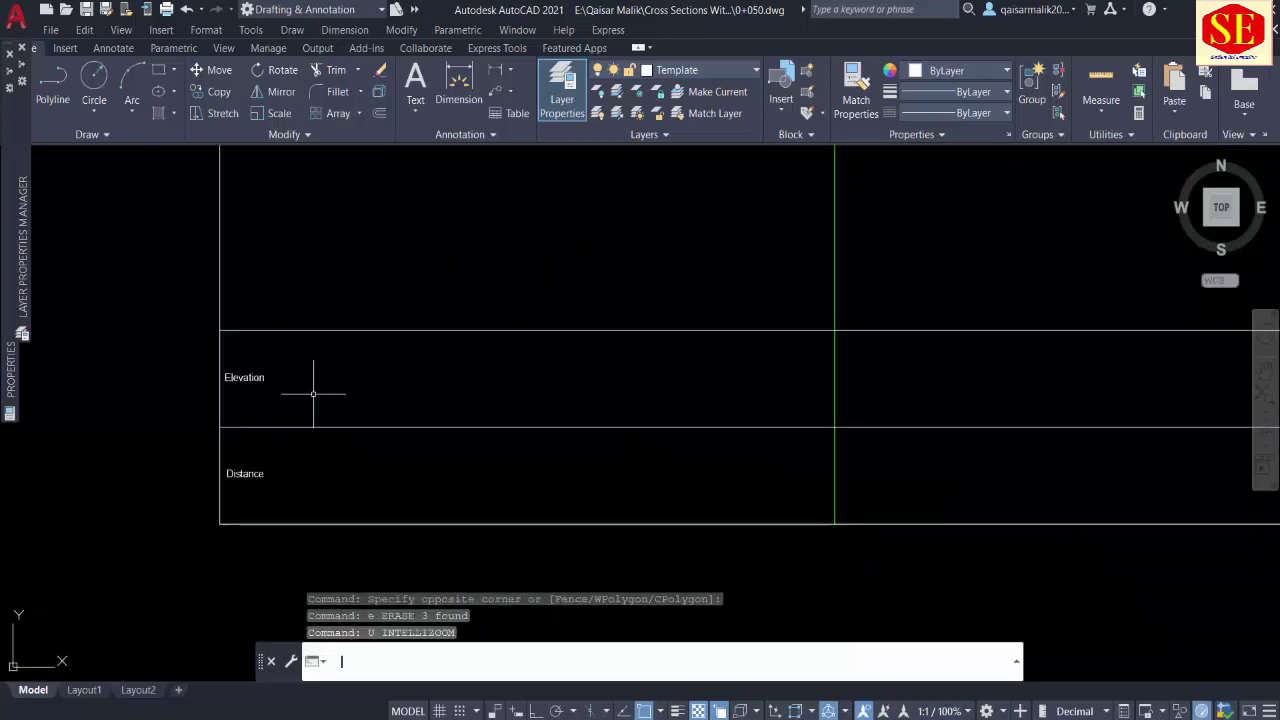
{"action": "type", "text": "u"}
{"action": "key", "text": "Return"}
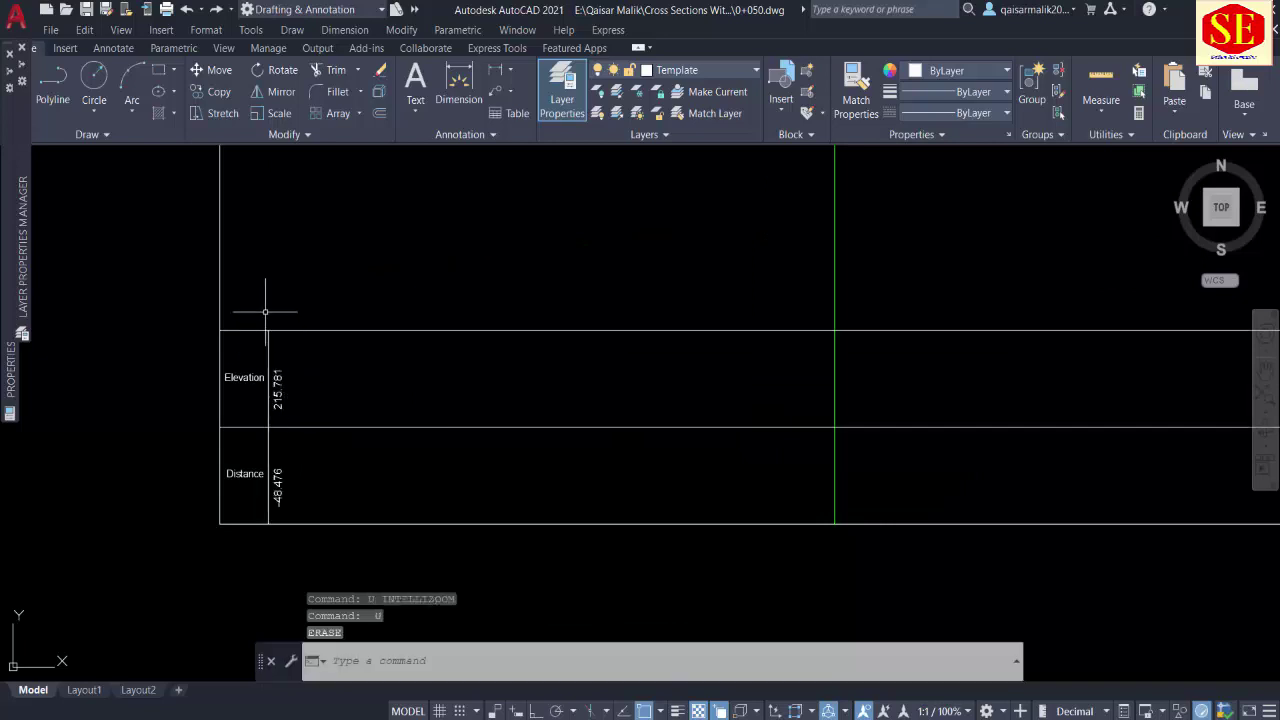
Step: Erase the last two values, 215.781 and -48.476
{"action": "left_click", "coordinate": [273, 307]}
{"action": "left_click", "coordinate": [403, 561]}
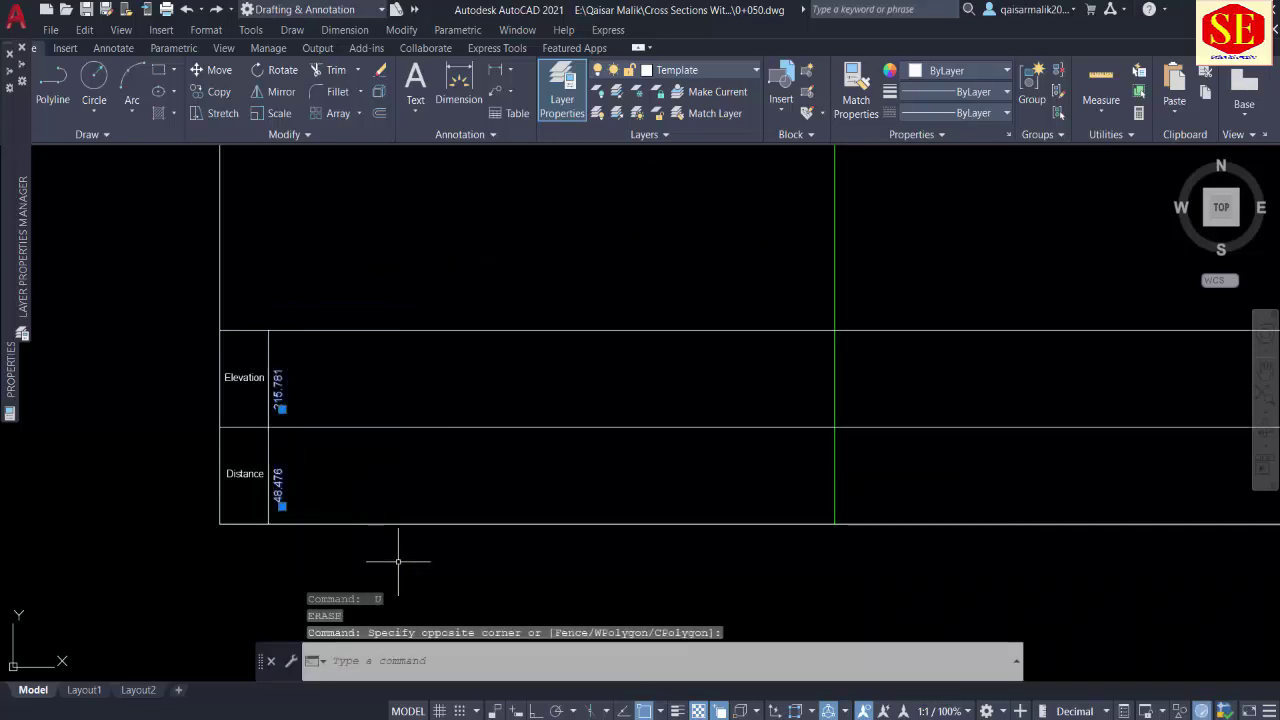
{"action": "type", "text": "e"}
{"action": "key", "text": "Return"}
{"action": "scroll", "coordinate": [409, 531], "scroll_direction": "down", "scroll_amount": 3}
Step: Zoom in on the right pavement slab and its -2% slope label
{"action": "scroll", "coordinate": [600, 228], "scroll_direction": "up", "scroll_amount": 2}
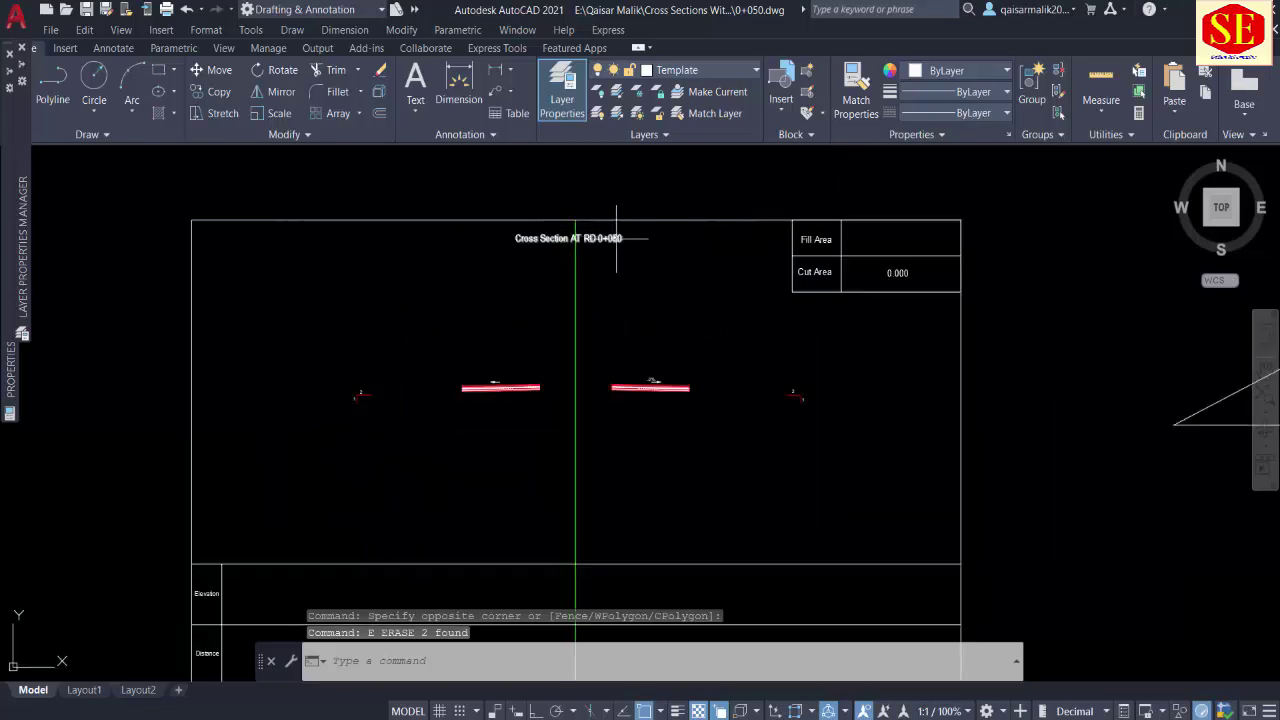
{"action": "scroll", "coordinate": [600, 228], "scroll_direction": "up", "scroll_amount": 4}
{"action": "scroll", "coordinate": [600, 230], "scroll_direction": "down", "scroll_amount": 2}
{"action": "scroll", "coordinate": [571, 255], "scroll_direction": "down", "scroll_amount": 2}
{"action": "key", "text": "Escape"}
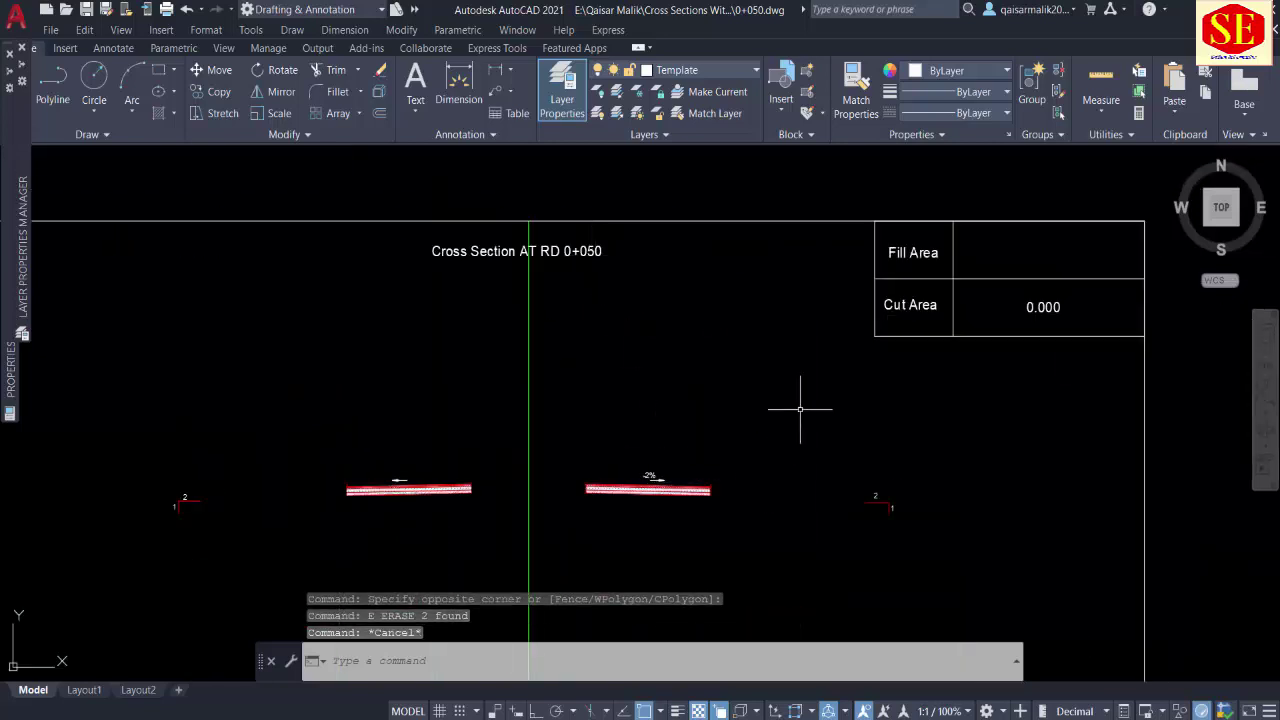
{"action": "scroll", "coordinate": [893, 380], "scroll_direction": "down", "scroll_amount": 3}
{"action": "scroll", "coordinate": [954, 466], "scroll_direction": "up", "scroll_amount": 2}
{"action": "left_click", "coordinate": [730, 279]}
{"action": "scroll", "coordinate": [729, 300], "scroll_direction": "up", "scroll_amount": 5}
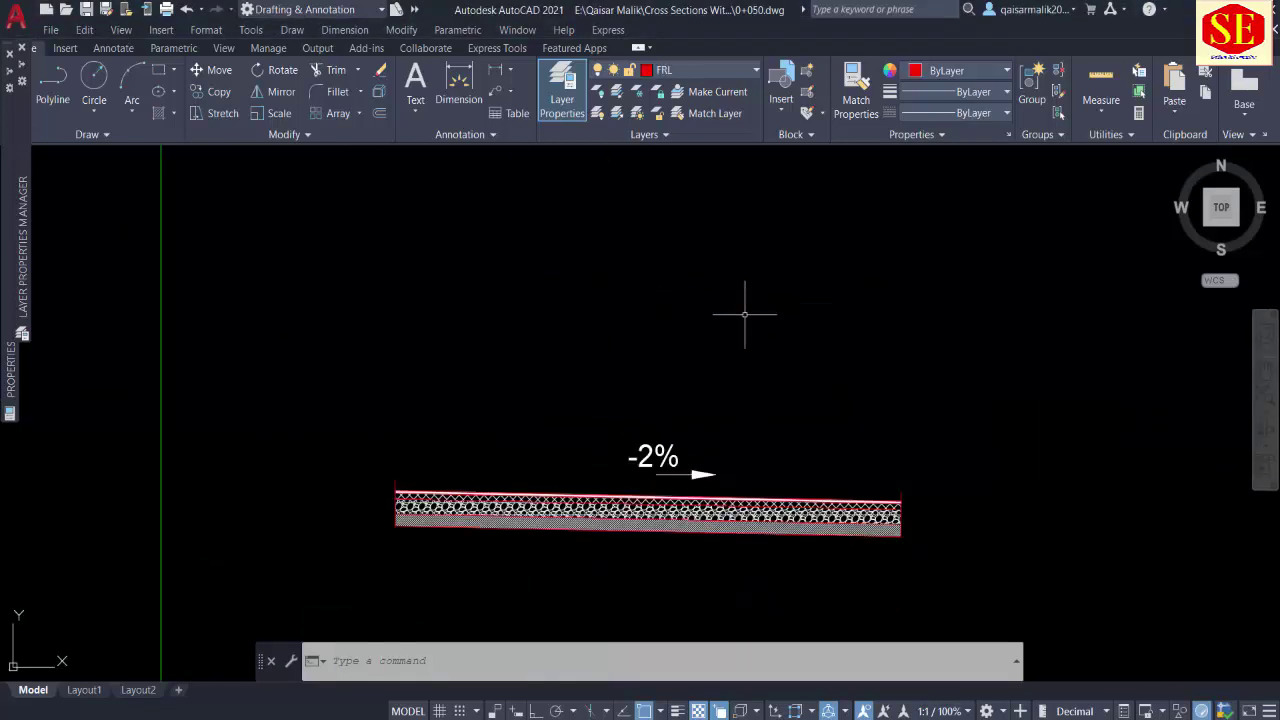
{"action": "scroll", "coordinate": [742, 392], "scroll_direction": "down", "scroll_amount": 4}
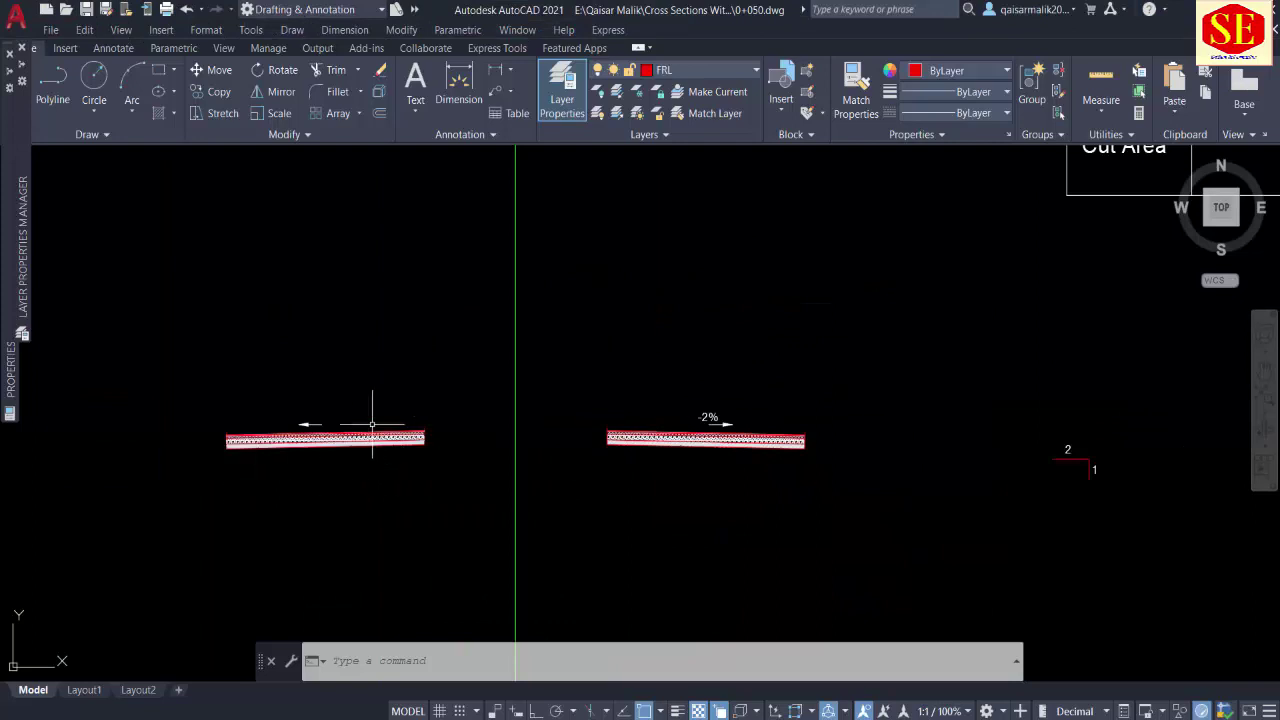
Step: Copy the right slab's -2% text onto the left pavement template with COPY
{"action": "type", "text": "co"}
{"action": "key", "text": "Return"}
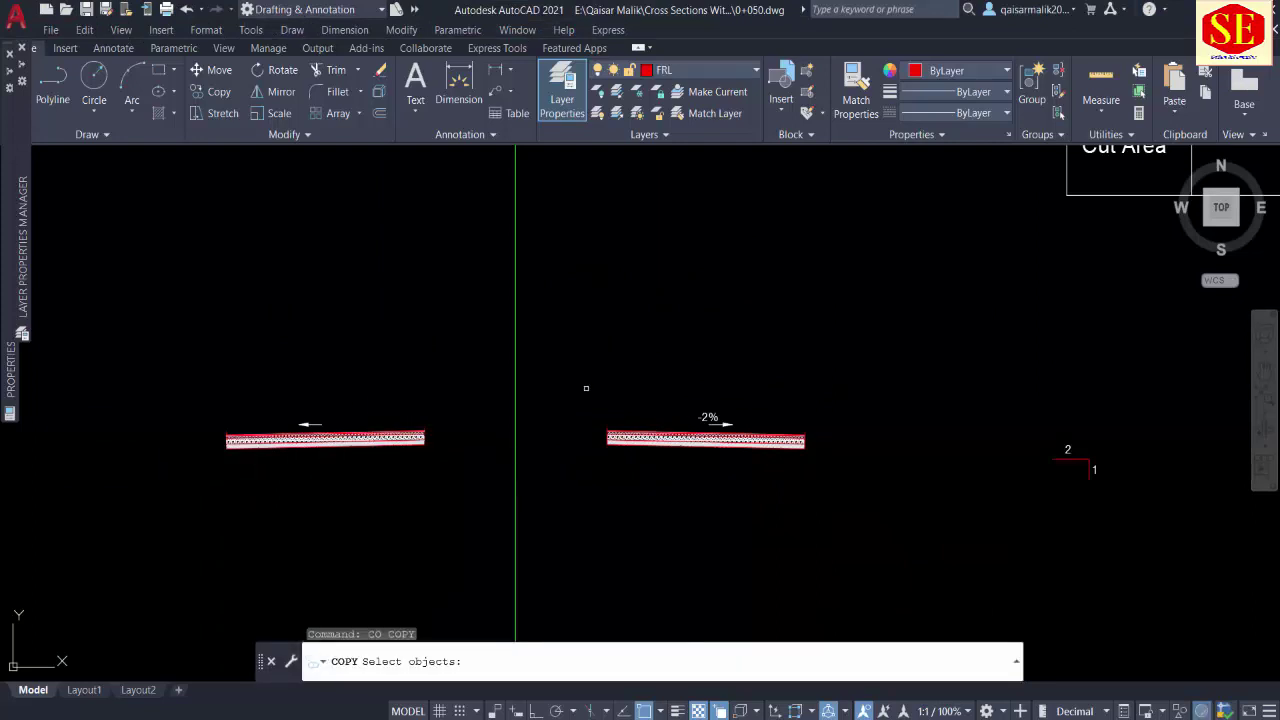
{"action": "left_click", "coordinate": [704, 412]}
{"action": "key", "text": "Return"}
{"action": "left_click", "coordinate": [826, 370]}
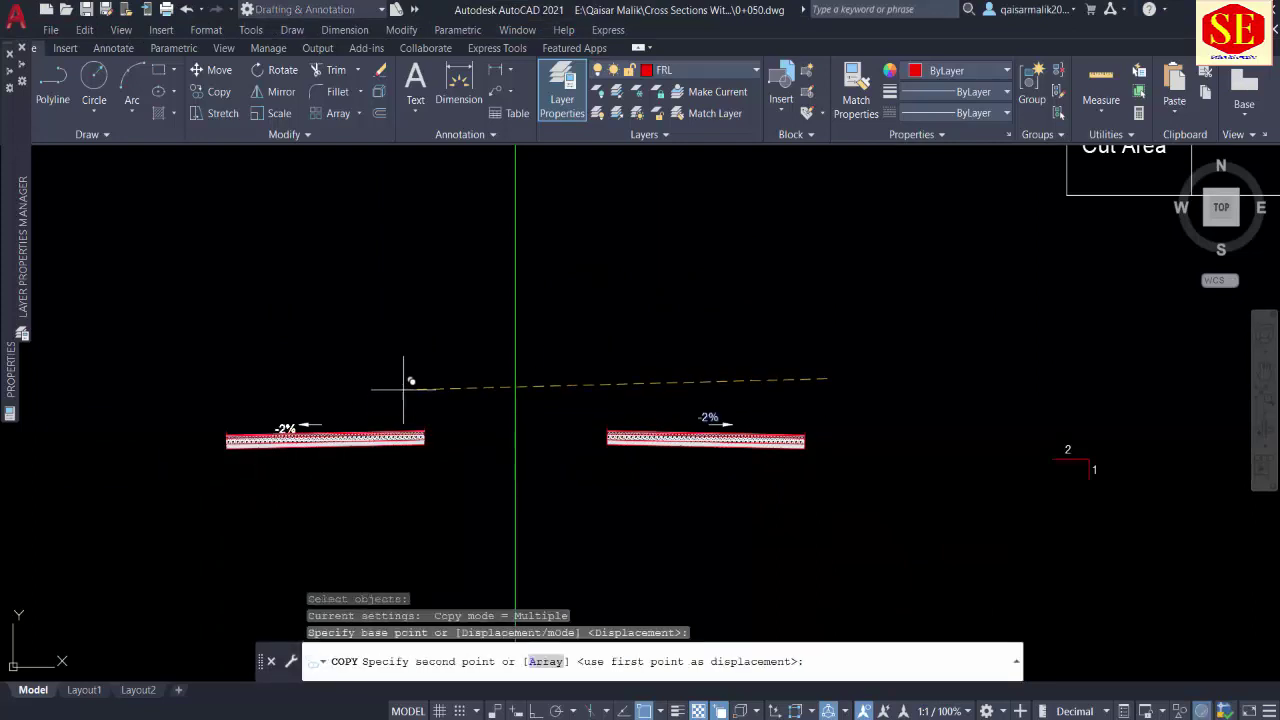
{"action": "scroll", "coordinate": [459, 375], "scroll_direction": "up", "scroll_amount": 3}
{"action": "left_click", "coordinate": [478, 312]}
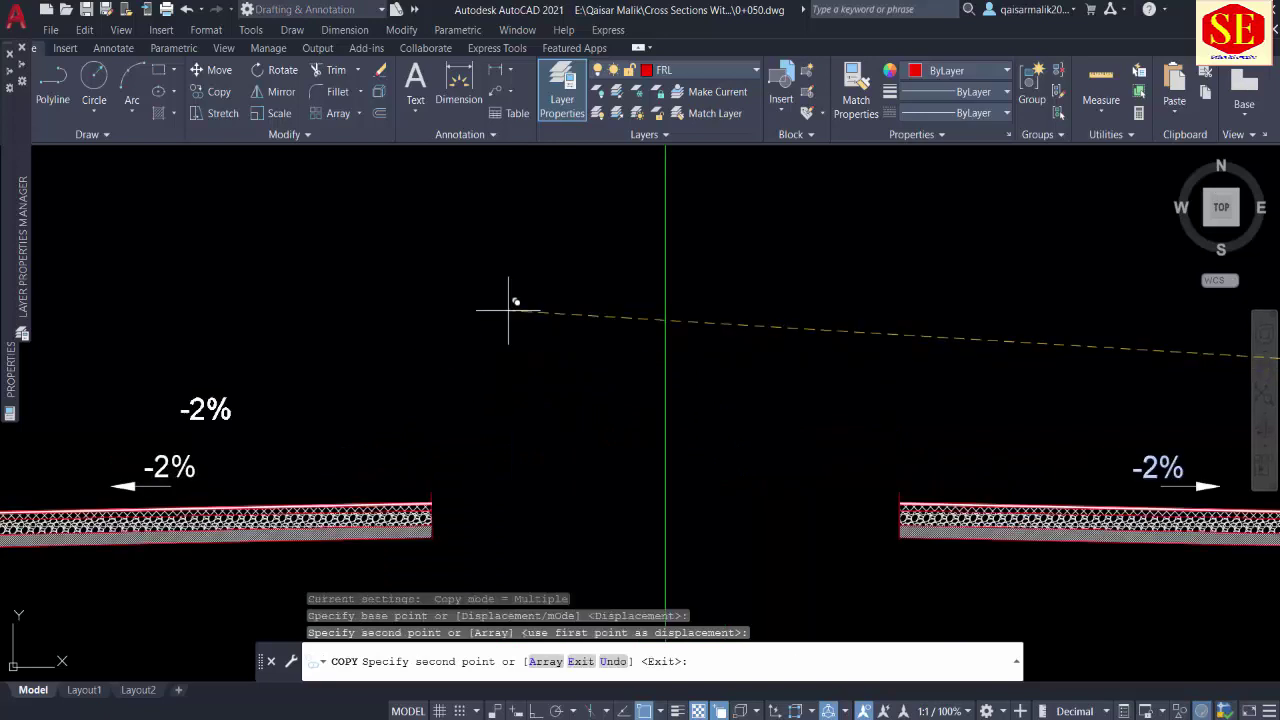
{"action": "key", "text": "Escape"}
{"action": "scroll", "coordinate": [521, 295], "scroll_direction": "down", "scroll_amount": 4}
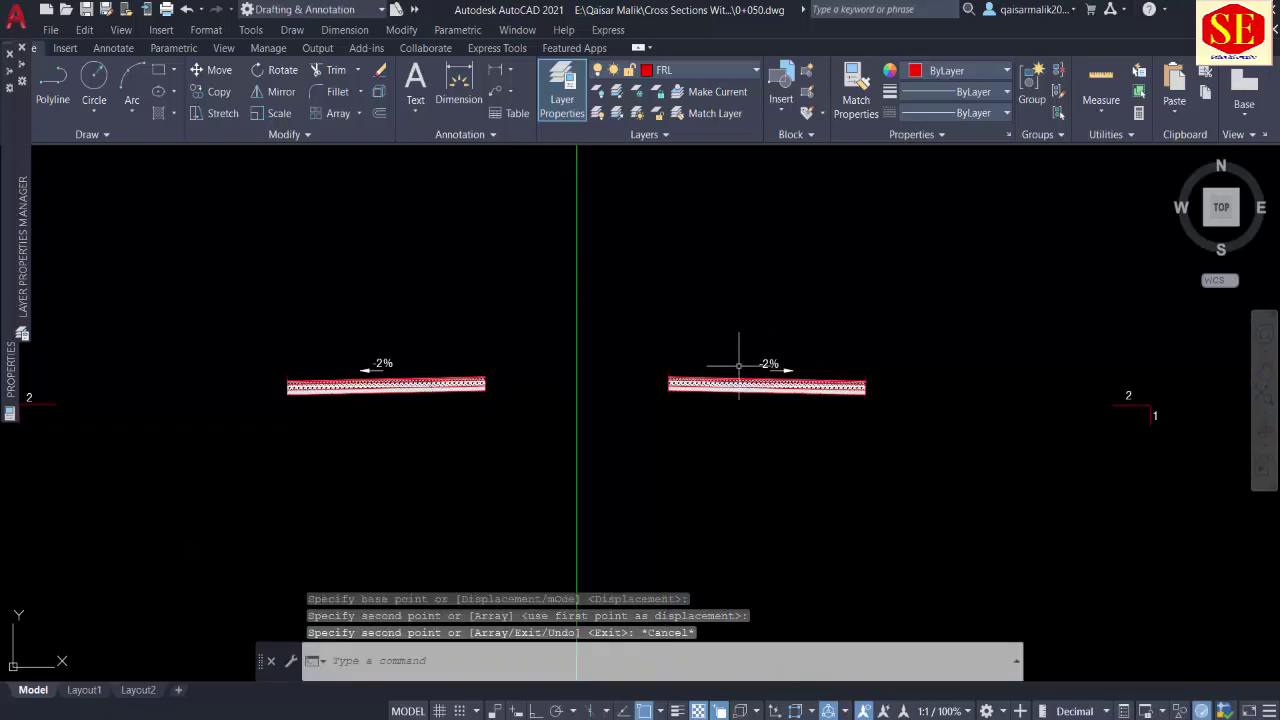
Step: Define block 'sec' from both pavement slabs and their -2% labels using crossing selections
{"action": "type", "text": "b"}
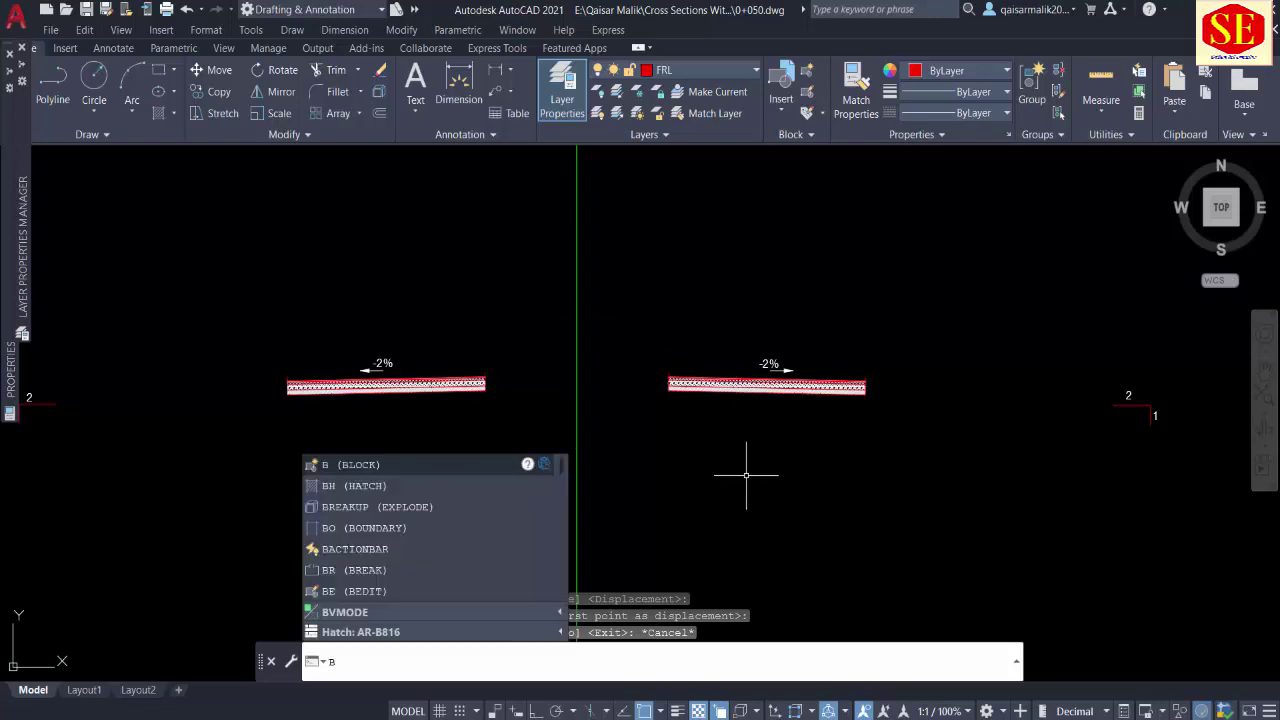
{"action": "key", "text": "Return"}
{"action": "type", "text": "sec"}
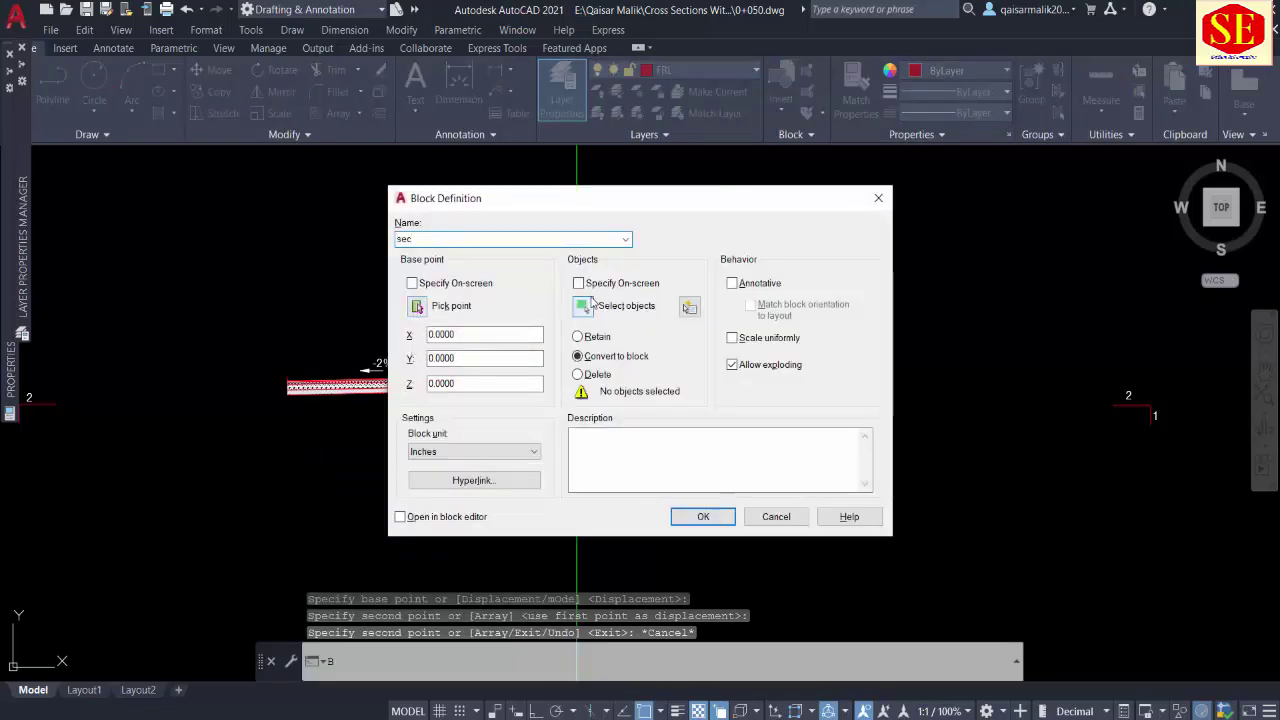
{"action": "left_click", "coordinate": [592, 304]}
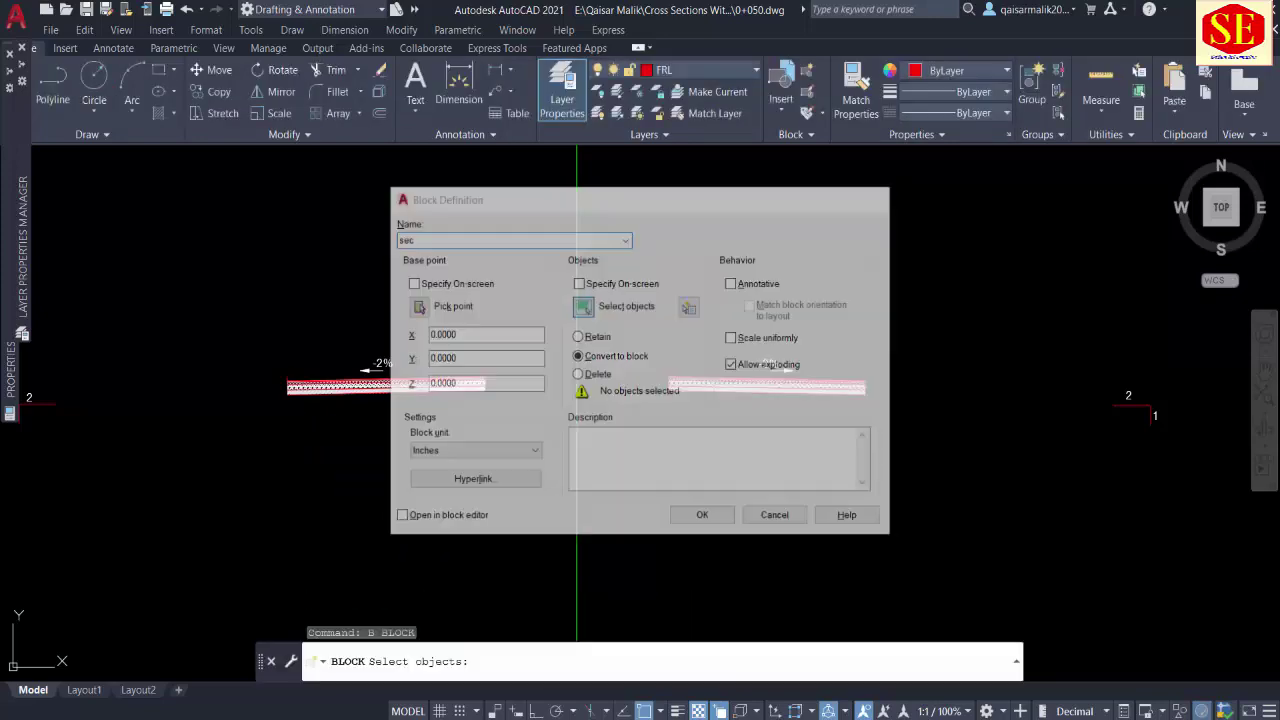
{"action": "left_click", "coordinate": [903, 327]}
{"action": "left_click", "coordinate": [655, 440]}
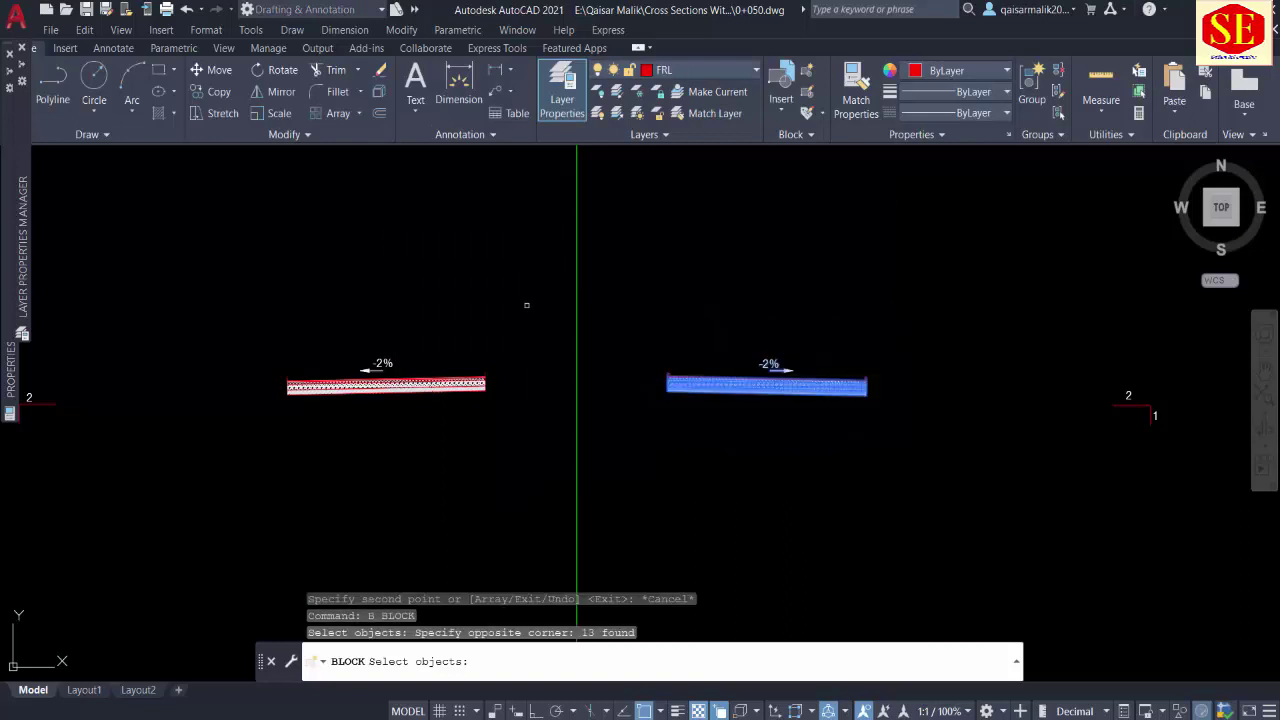
{"action": "left_click", "coordinate": [494, 300]}
{"action": "left_click", "coordinate": [237, 440]}
{"action": "key", "text": "Return"}
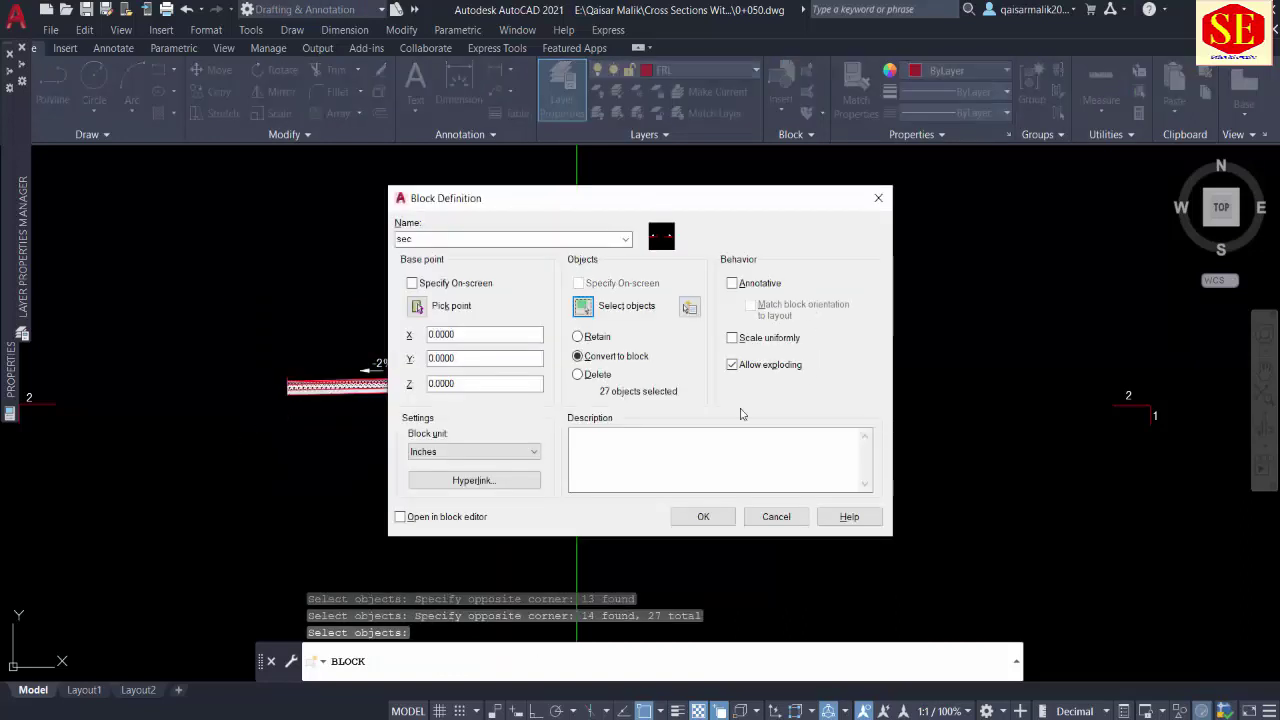
{"action": "left_click", "coordinate": [700, 516]}
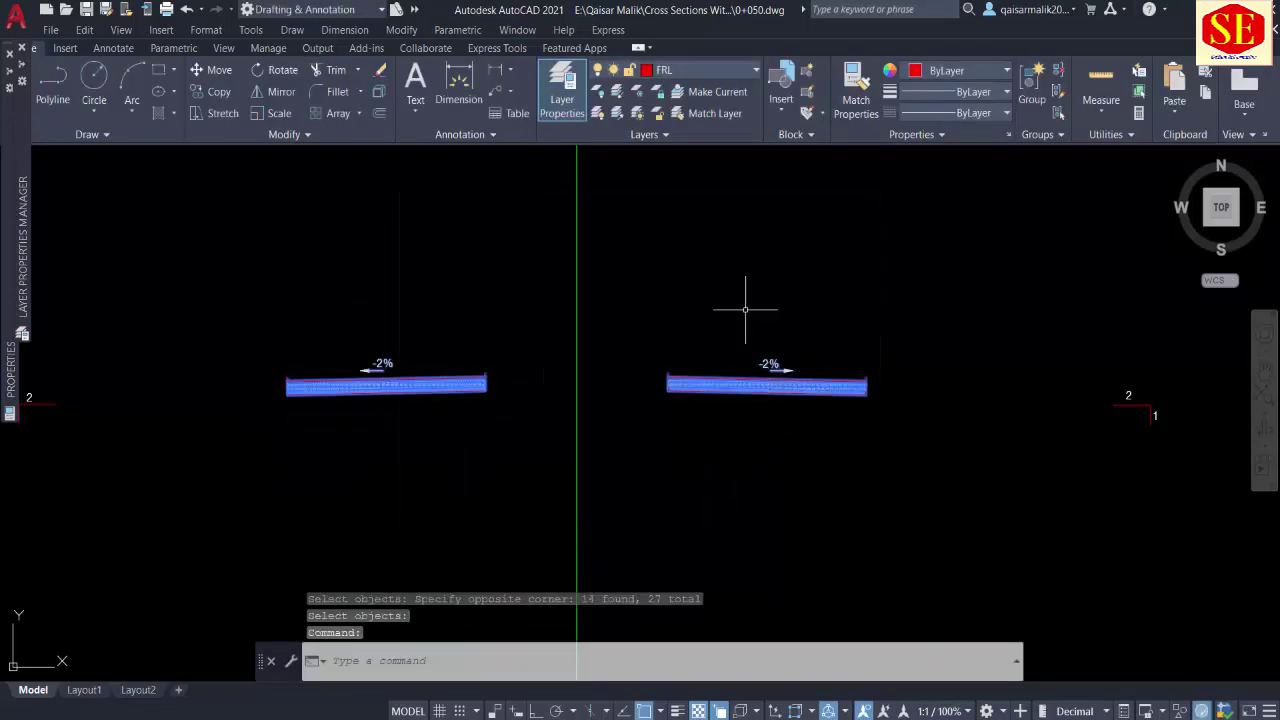
Step: Start moving the sec block, pan right of the frame, then cancel the move
{"action": "scroll", "coordinate": [751, 306], "scroll_direction": "down", "scroll_amount": 2}
{"action": "type", "text": "m"}
{"action": "key", "text": "Return"}
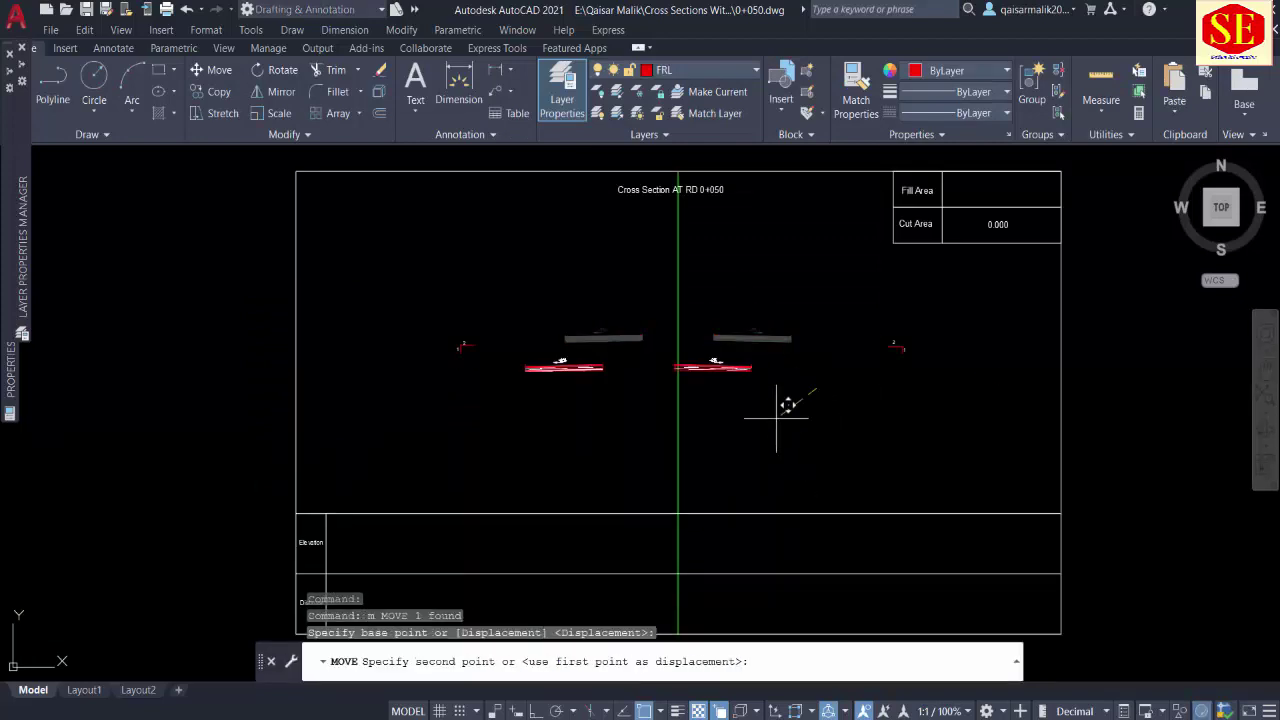
{"action": "left_click", "coordinate": [816, 389]}
{"action": "middle_click_drag", "start_coordinate": [995, 493], "coordinate": [859, 489]}
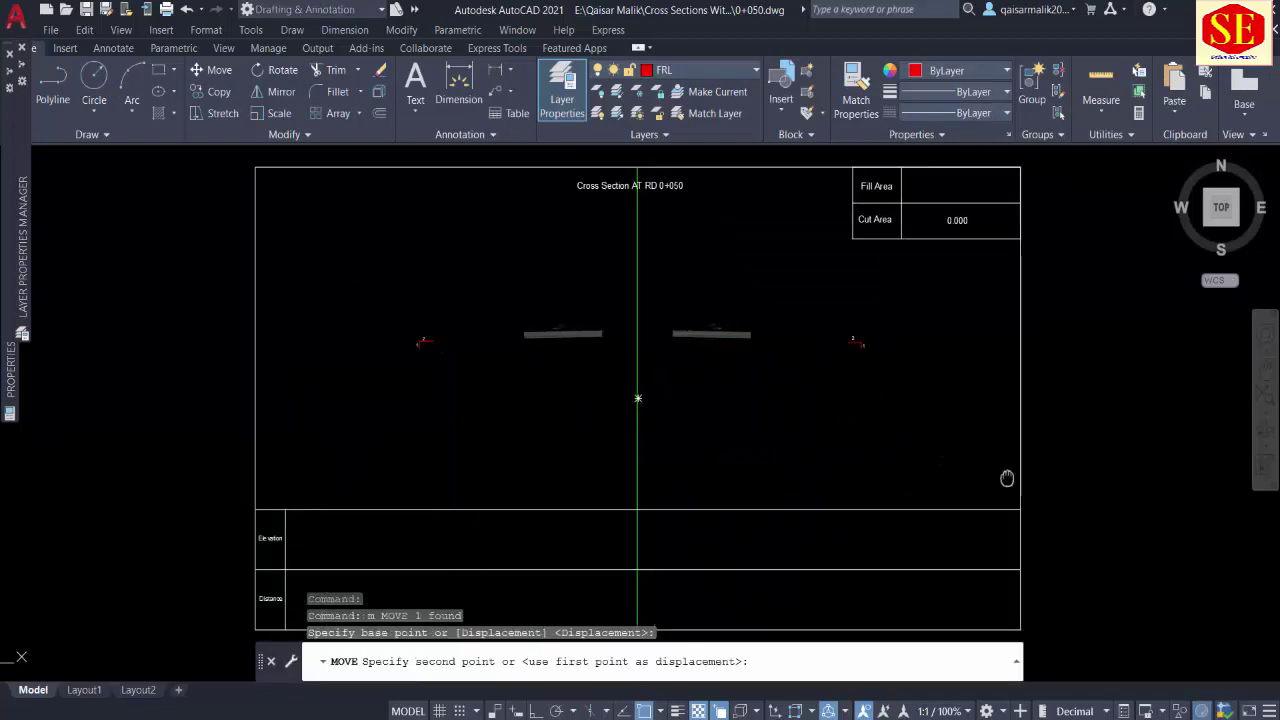
{"action": "middle_click_drag", "start_coordinate": [1186, 434], "coordinate": [989, 433]}
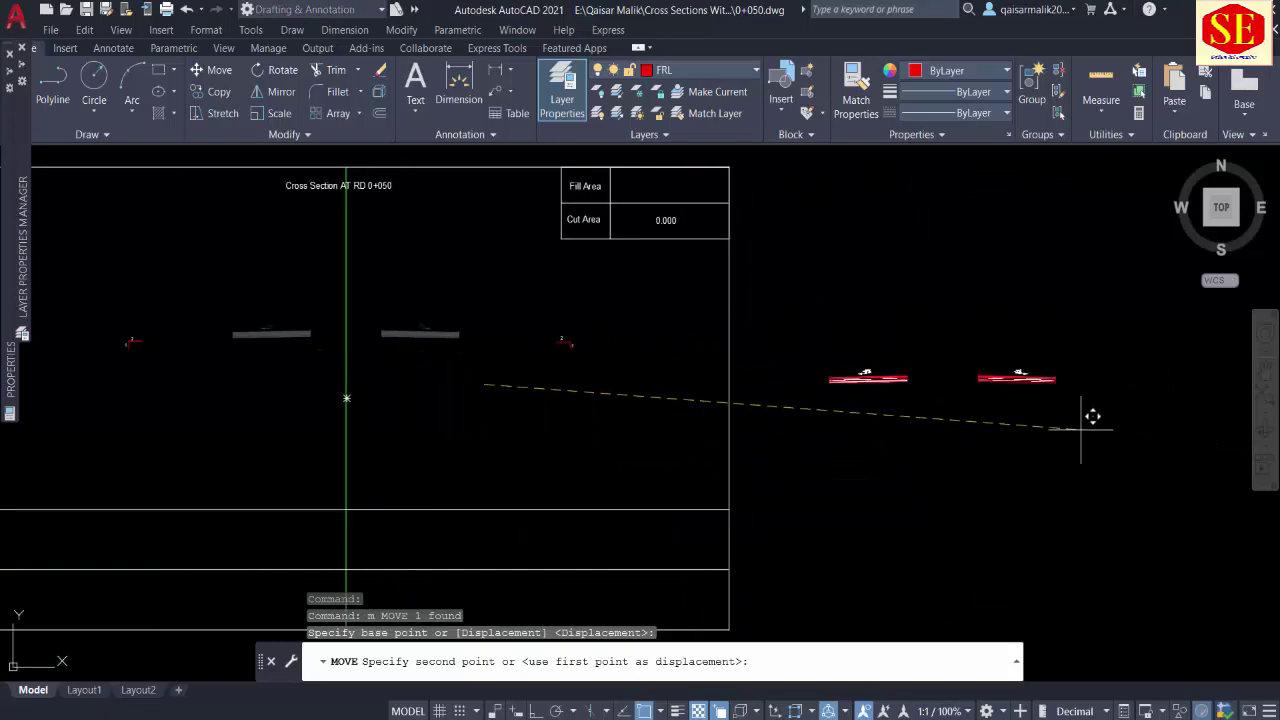
{"action": "key", "text": "Escape"}
{"action": "scroll", "coordinate": [641, 357], "scroll_direction": "up", "scroll_amount": 4}
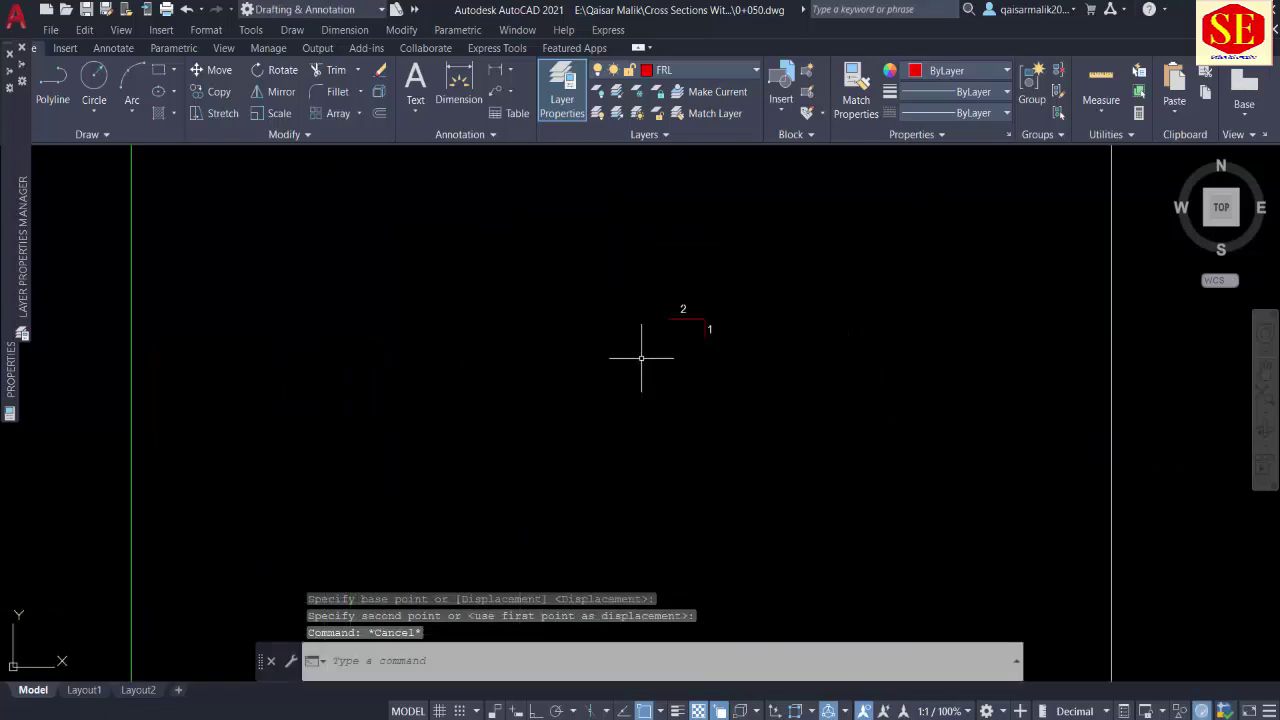
{"action": "scroll", "coordinate": [686, 318], "scroll_direction": "down", "scroll_amount": 3}
{"action": "scroll", "coordinate": [749, 277], "scroll_direction": "down", "scroll_amount": 3}
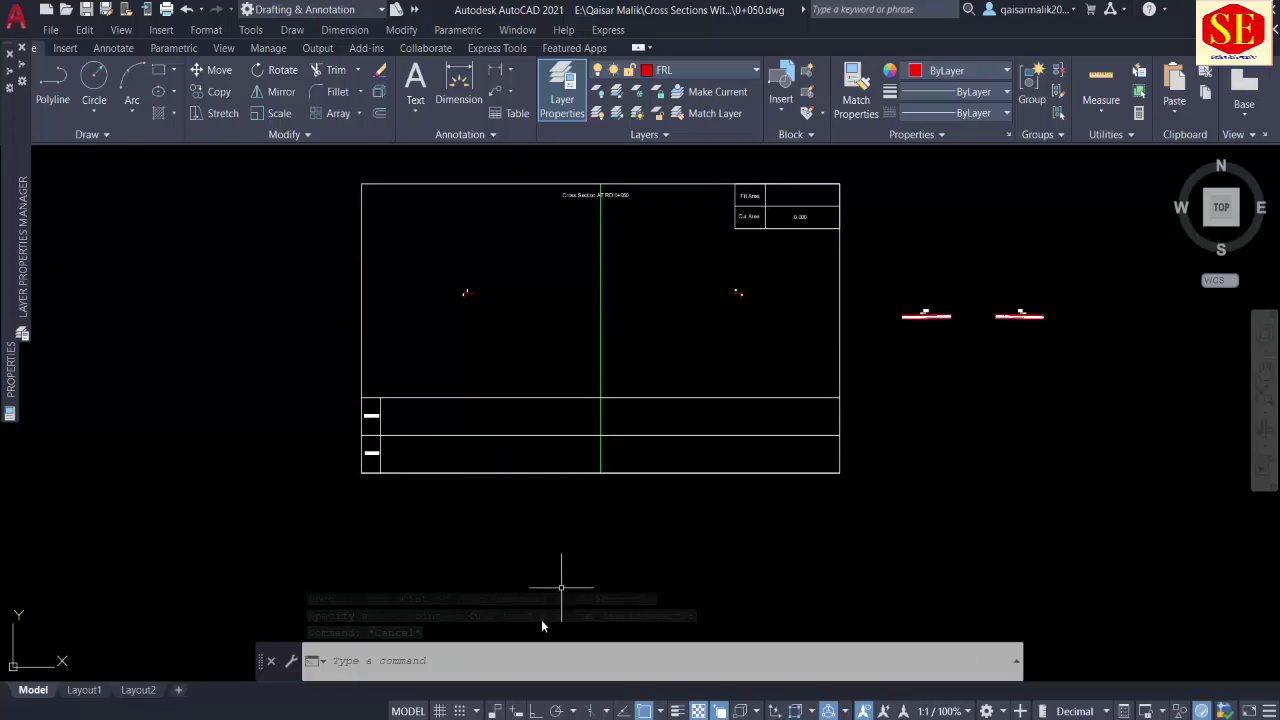
Step: On the Calculation sheet, check the 0+50 formula in cell K21 without changing it
{"action": "scroll", "coordinate": [593, 195], "scroll_direction": "up", "scroll_amount": 3}
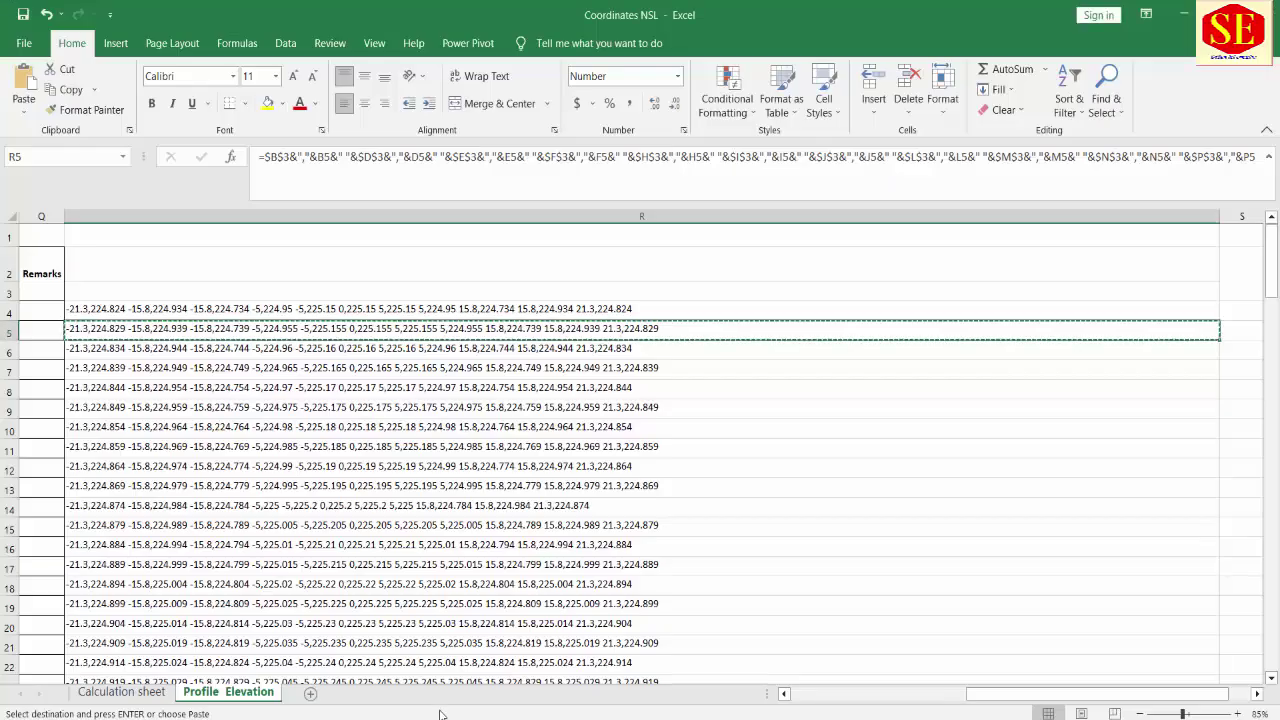
{"action": "left_click", "coordinate": [121, 691]}
{"action": "key", "text": "Escape"}
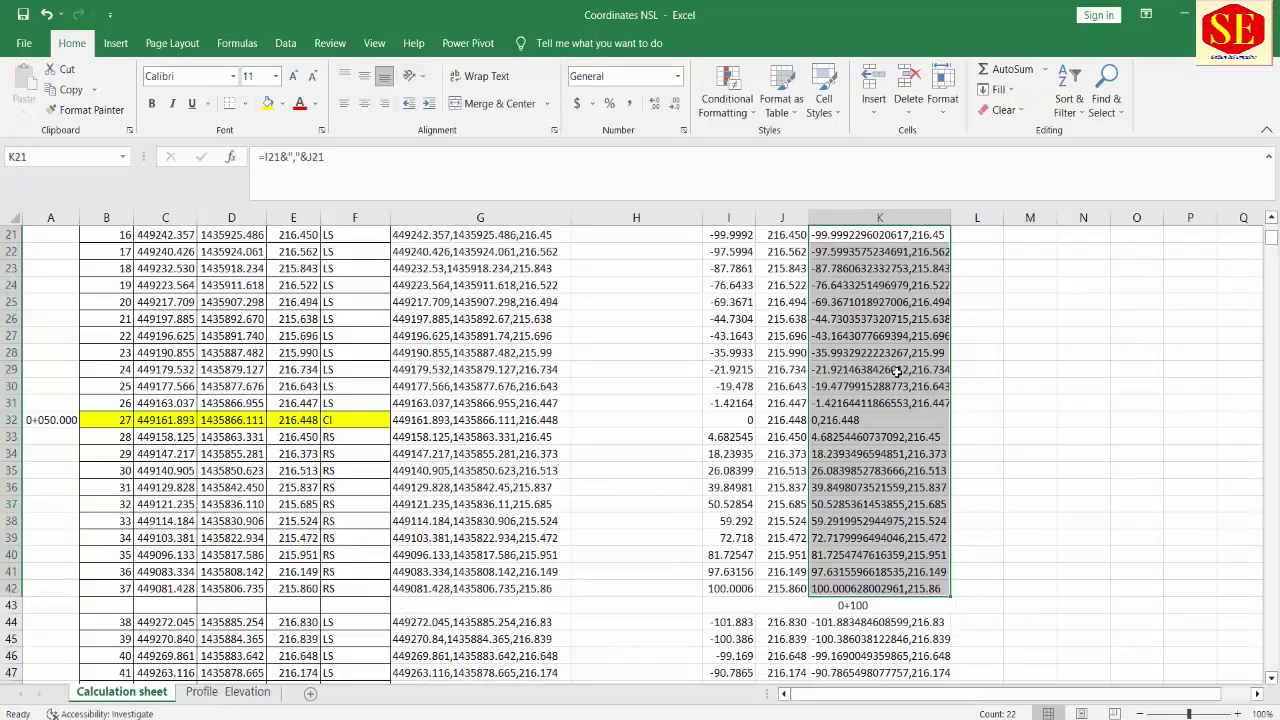
{"action": "scroll", "coordinate": [870, 420], "scroll_direction": "up", "scroll_amount": 3}
{"action": "left_click", "coordinate": [866, 370]}
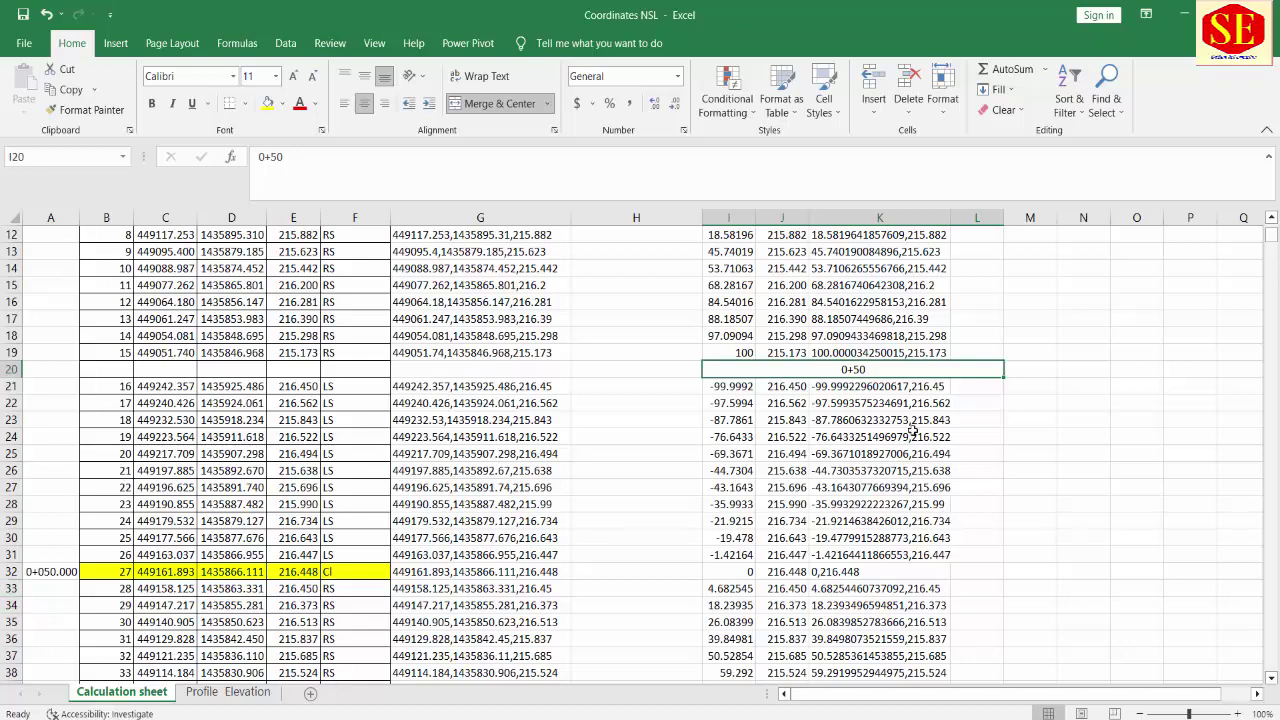
{"action": "left_click", "coordinate": [833, 386]}
{"action": "double_click", "coordinate": [840, 386]}
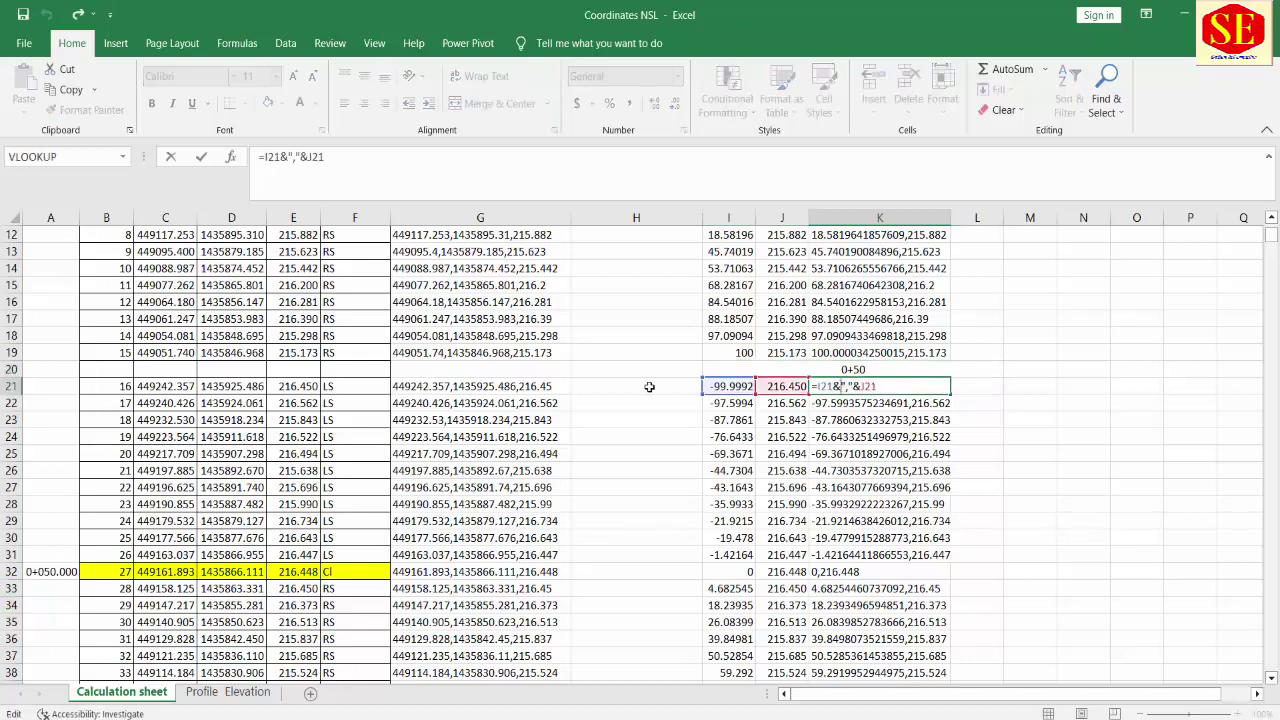
{"action": "key", "text": "Escape"}
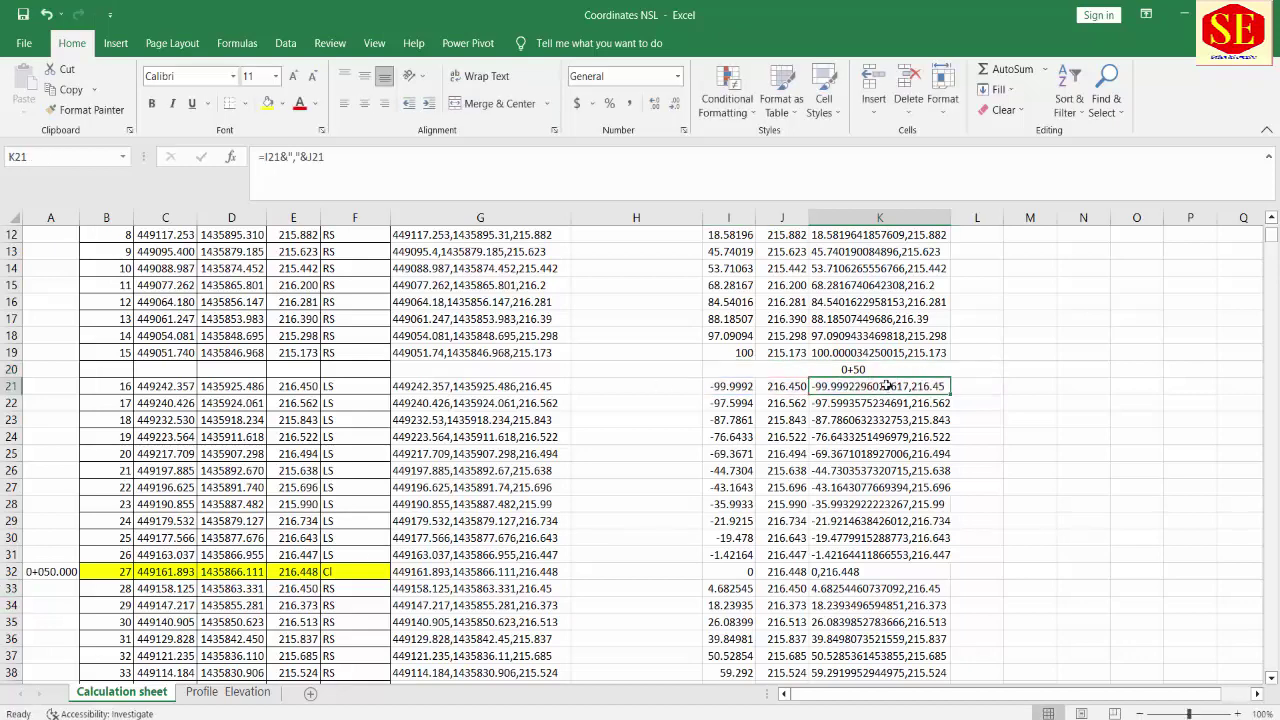
Step: Copy the K21:K42 offset–elevation pairs and return to the AutoCAD drawing
{"action": "mouse_move", "coordinate": [886, 386]}
{"action": "left_mouse_down"}
{"action": "mouse_move", "coordinate": [893, 690]}
{"action": "mouse_move", "coordinate": [893, 615]}
{"action": "left_mouse_up"}
{"action": "right_click", "coordinate": [885, 590]}
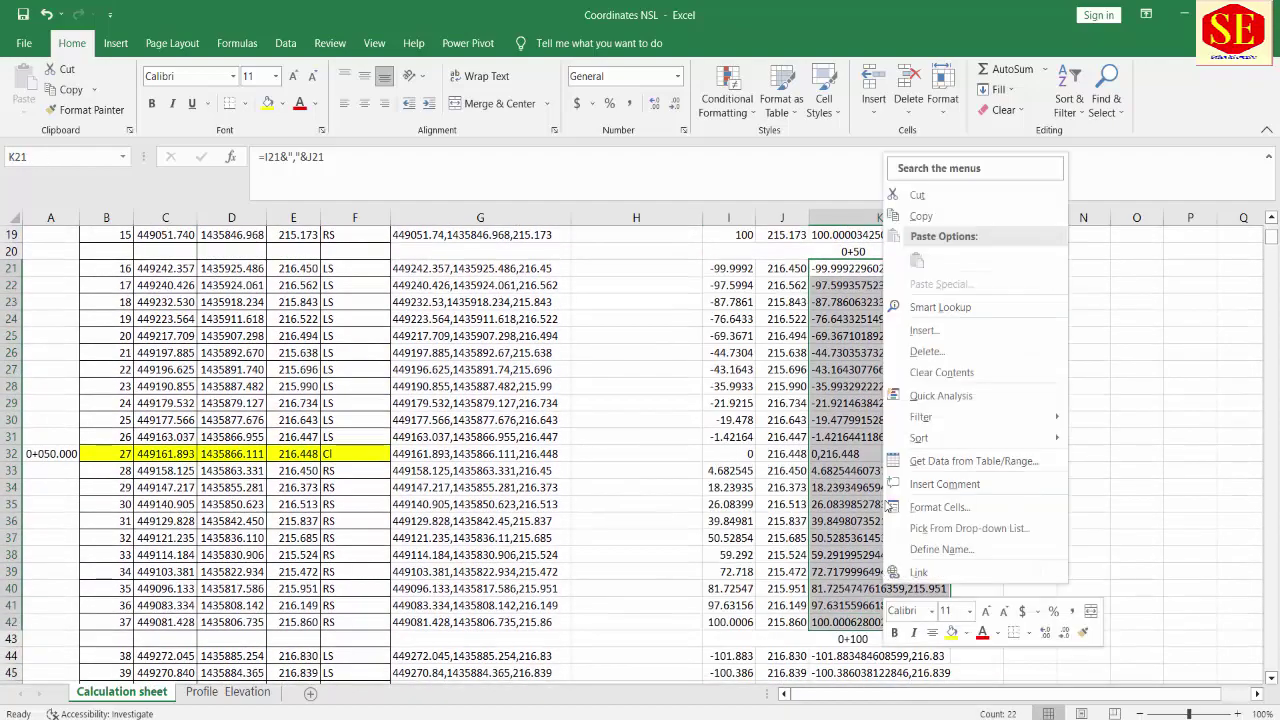
{"action": "left_click", "coordinate": [921, 216]}
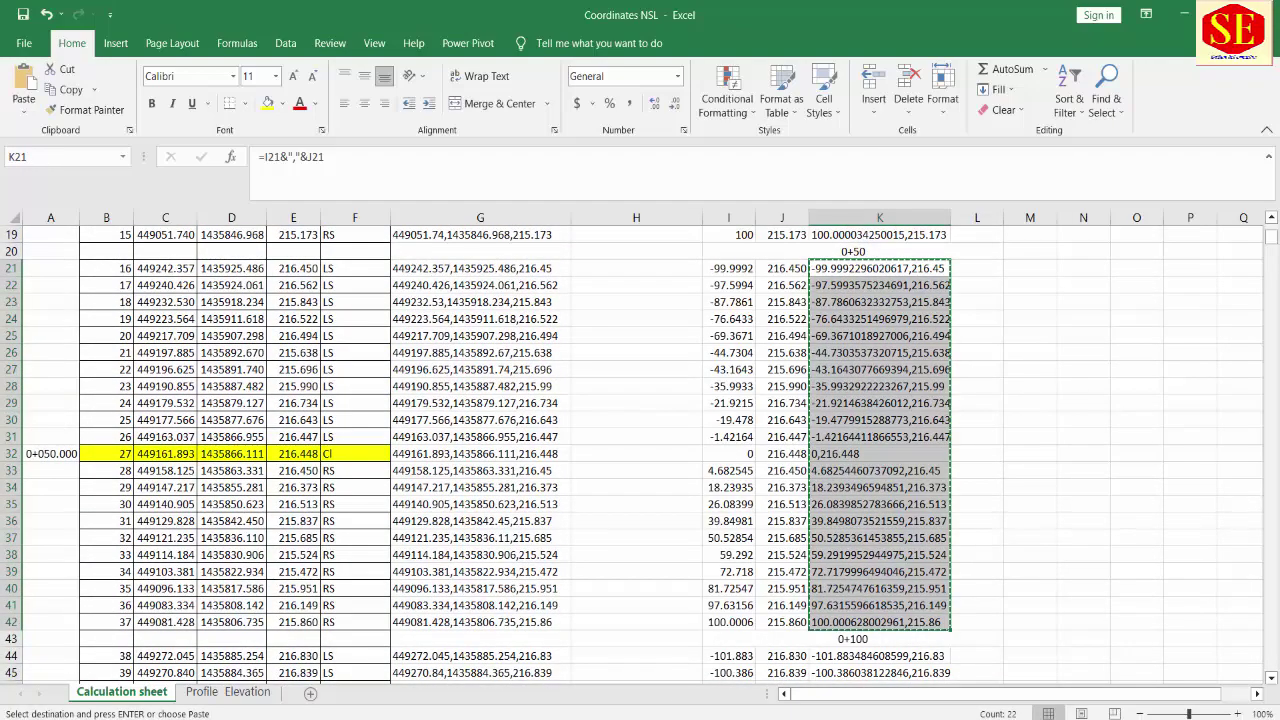
{"action": "key", "text": "alt+Tab"}
{"action": "left_click", "coordinate": [690, 70]}
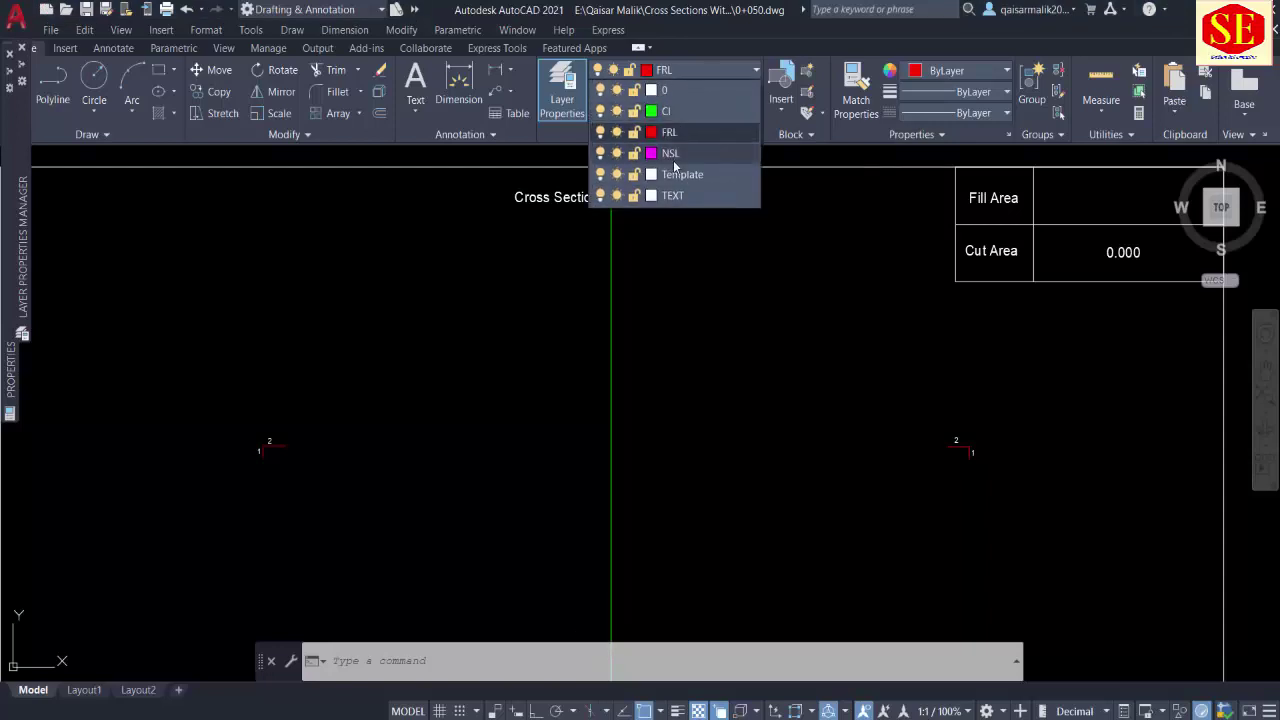
Step: On the NSL layer, draw a polyline by pasting the copied ground coordinates
{"action": "left_click", "coordinate": [682, 149]}
{"action": "scroll", "coordinate": [656, 307], "scroll_direction": "down", "scroll_amount": 4}
{"action": "type", "text": "pl"}
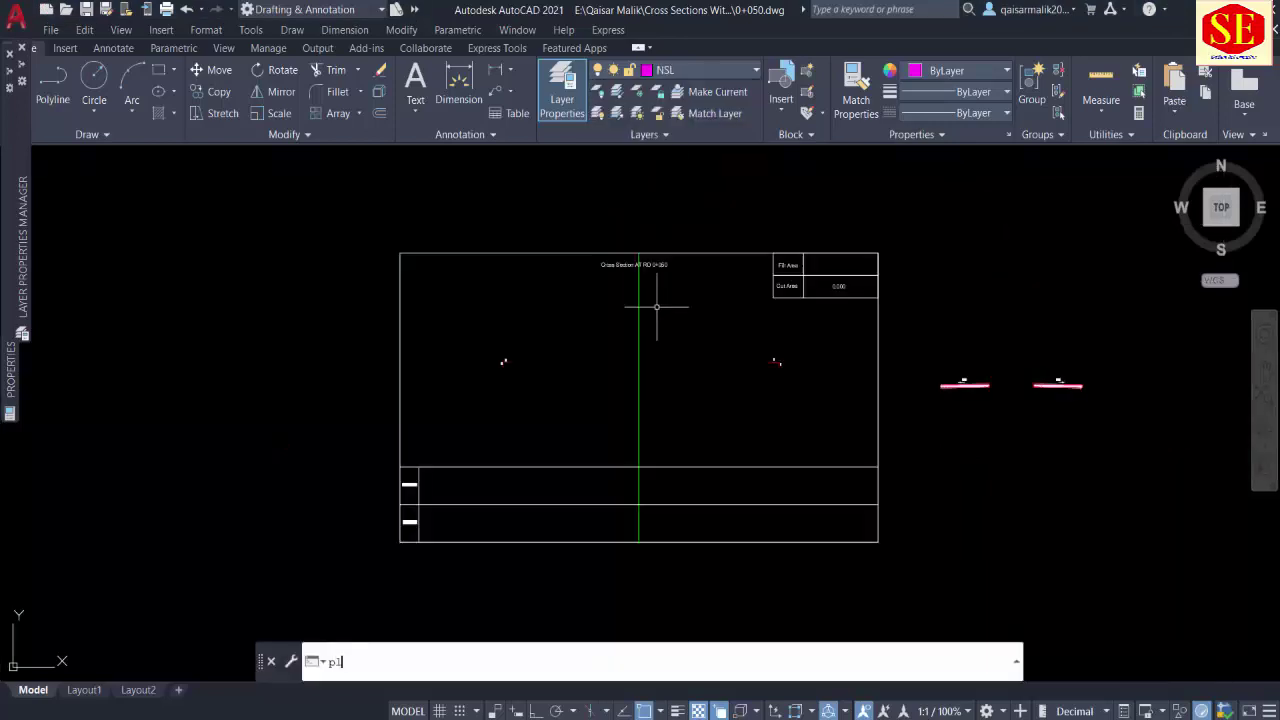
{"action": "key", "text": "Return"}
{"action": "right_click", "coordinate": [547, 663]}
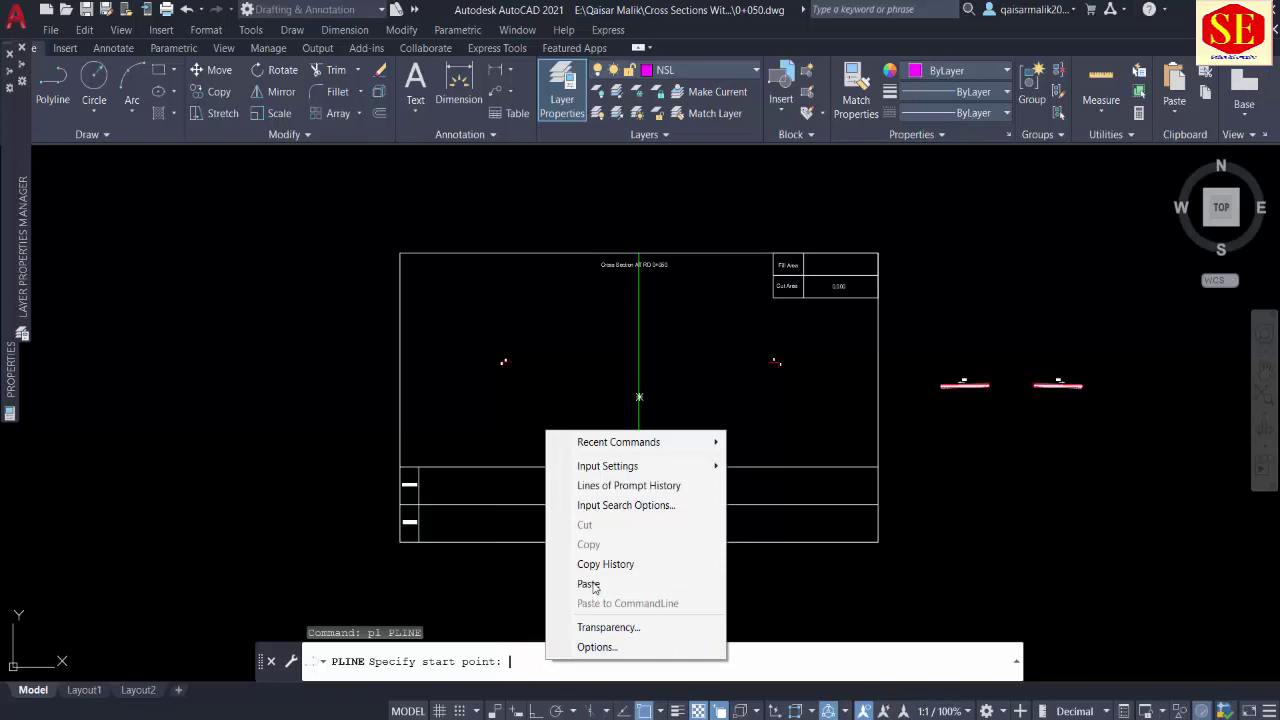
{"action": "left_click", "coordinate": [590, 584]}
{"action": "key", "text": "Escape"}
Step: Trim the ground line at the frame edge and erase the pieces outside the frame
{"action": "type", "text": "tr"}
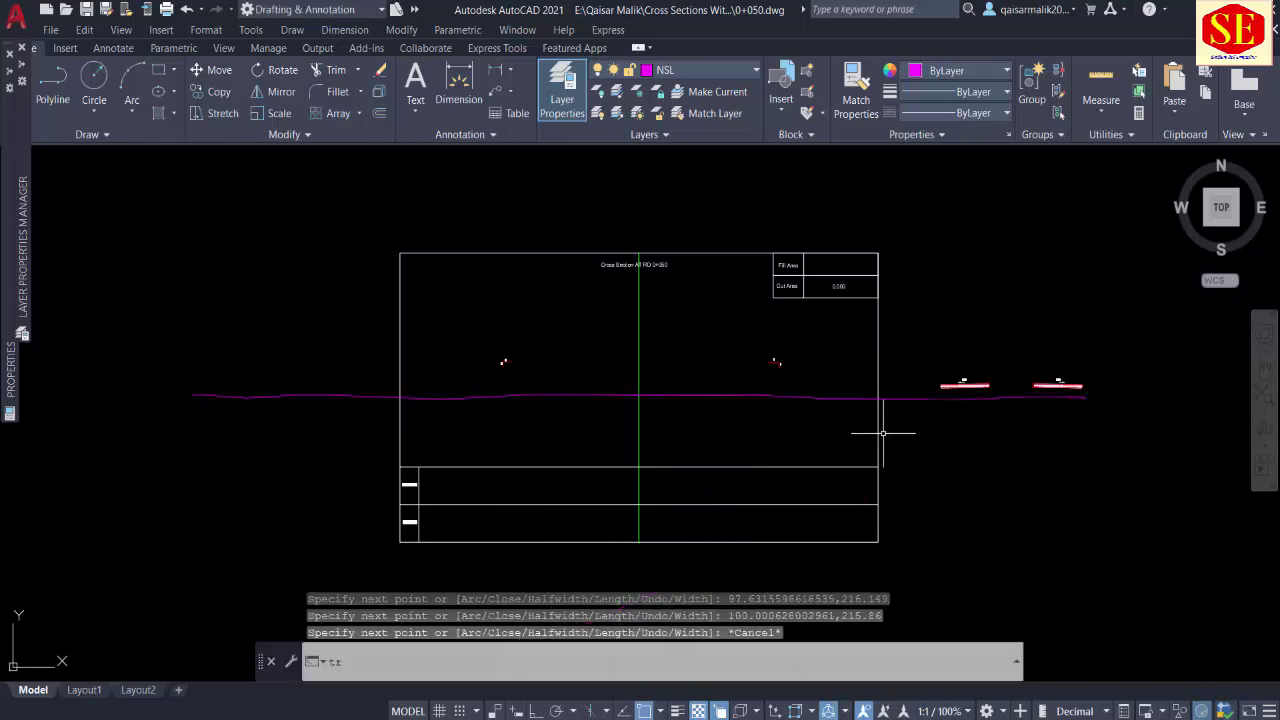
{"action": "key", "text": "Return"}
{"action": "left_click", "coordinate": [891, 399]}
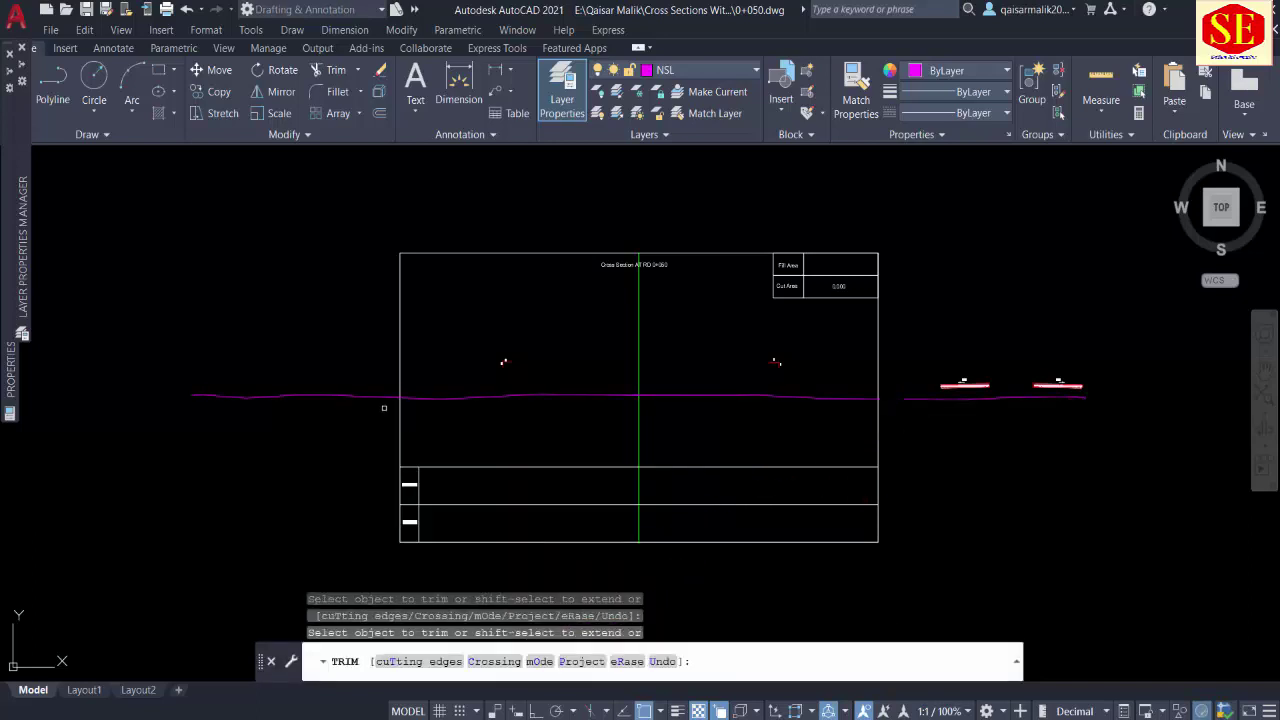
{"action": "key", "text": "Escape"}
{"action": "left_click", "coordinate": [343, 366]}
{"action": "left_click", "coordinate": [200, 450]}
{"action": "type", "text": "e"}
{"action": "key", "text": "Return"}
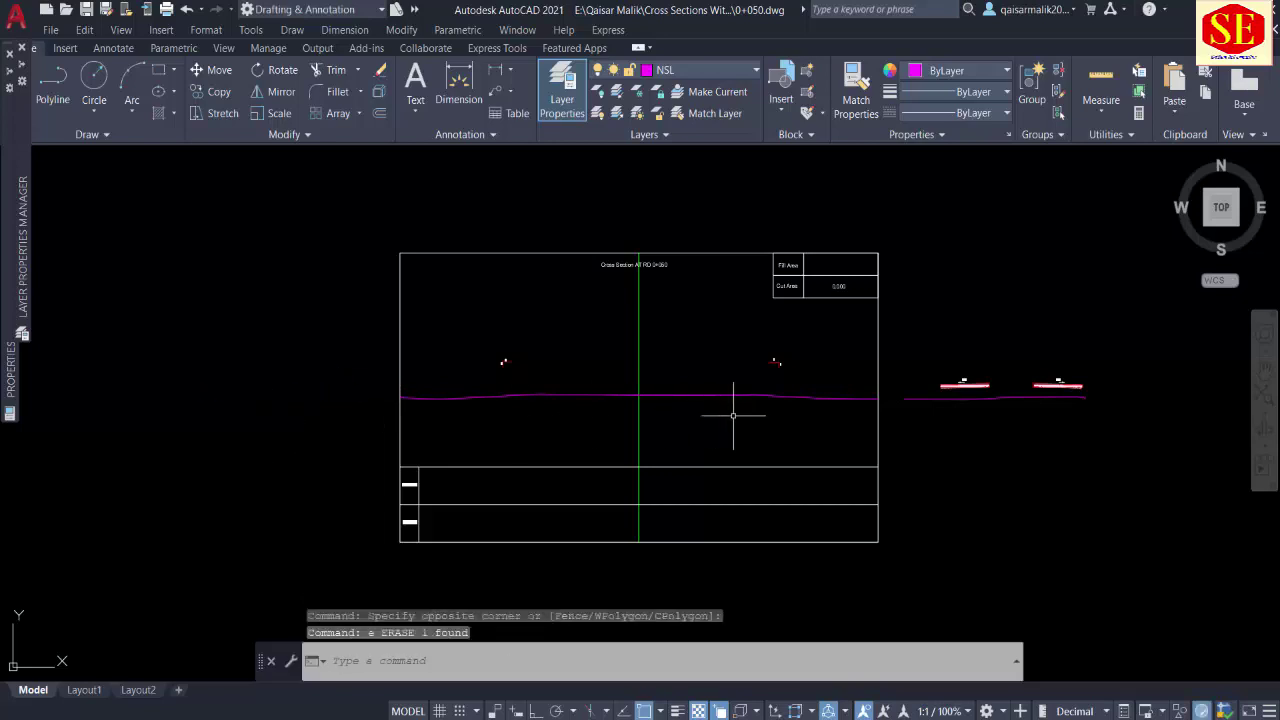
{"action": "left_click", "coordinate": [916, 408]}
{"action": "left_click", "coordinate": [914, 391]}
{"action": "key", "text": "Return"}
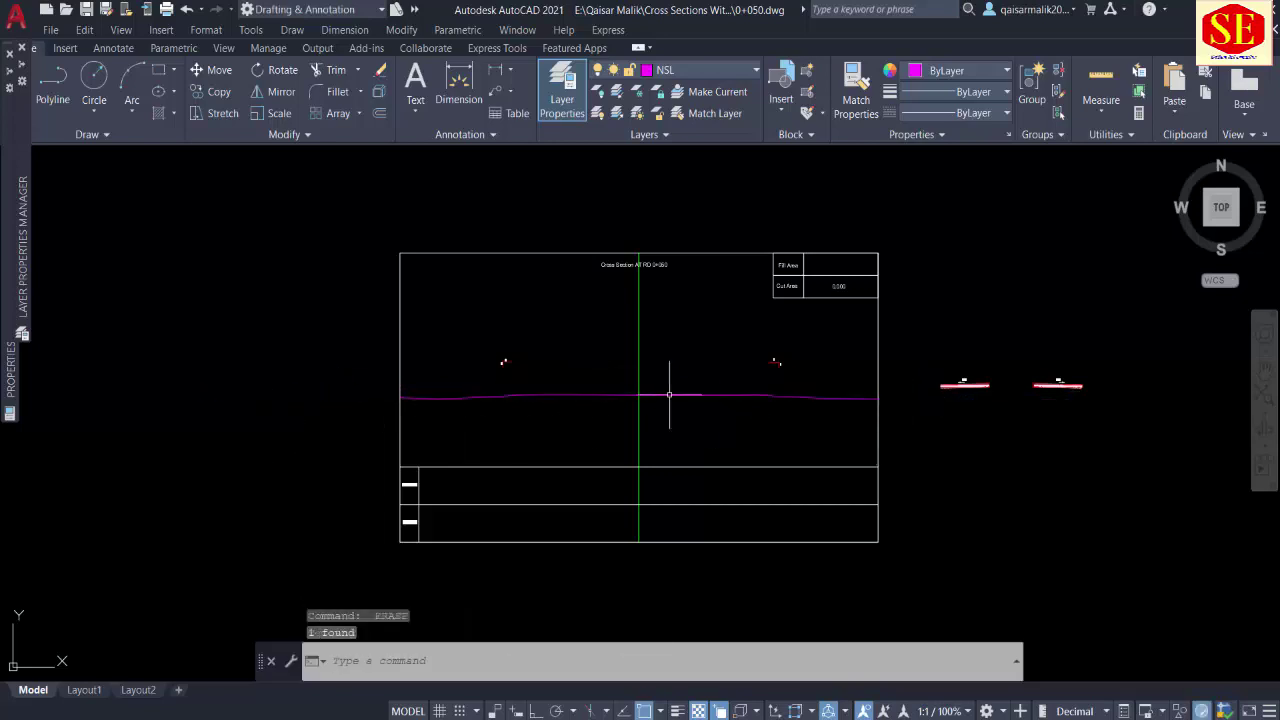
Step: Label the NSL ground line with PR, using centreline X and Y reference points
{"action": "type", "text": "P"}
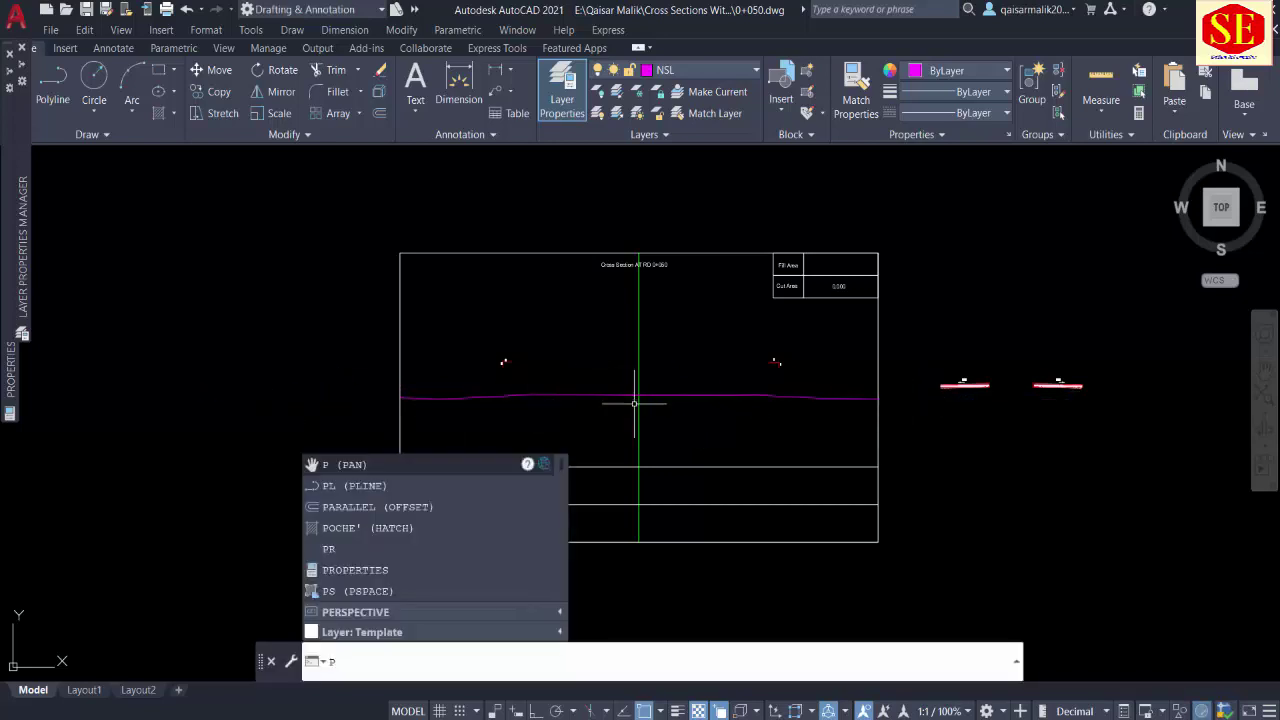
{"action": "type", "text": "R"}
{"action": "key", "text": "Return"}
{"action": "left_click", "coordinate": [600, 396]}
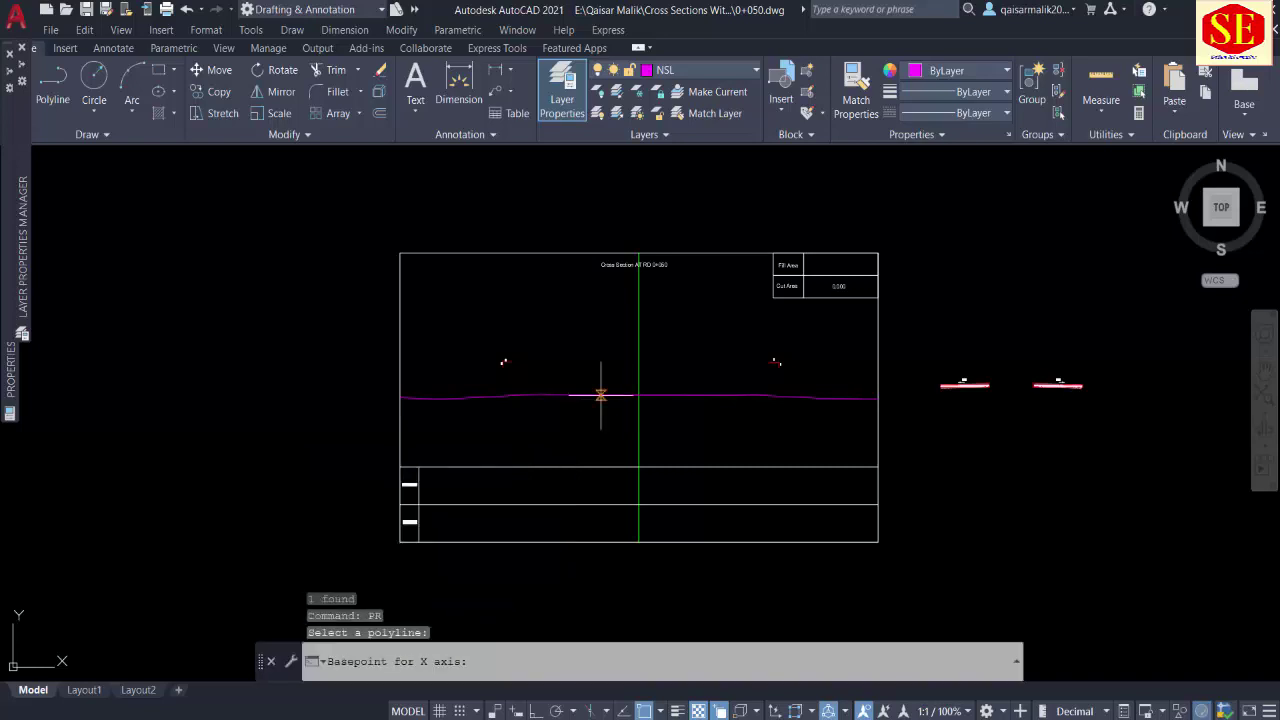
{"action": "scroll", "coordinate": [590, 540], "scroll_direction": "up", "scroll_amount": 2}
{"action": "left_click", "coordinate": [589, 524]}
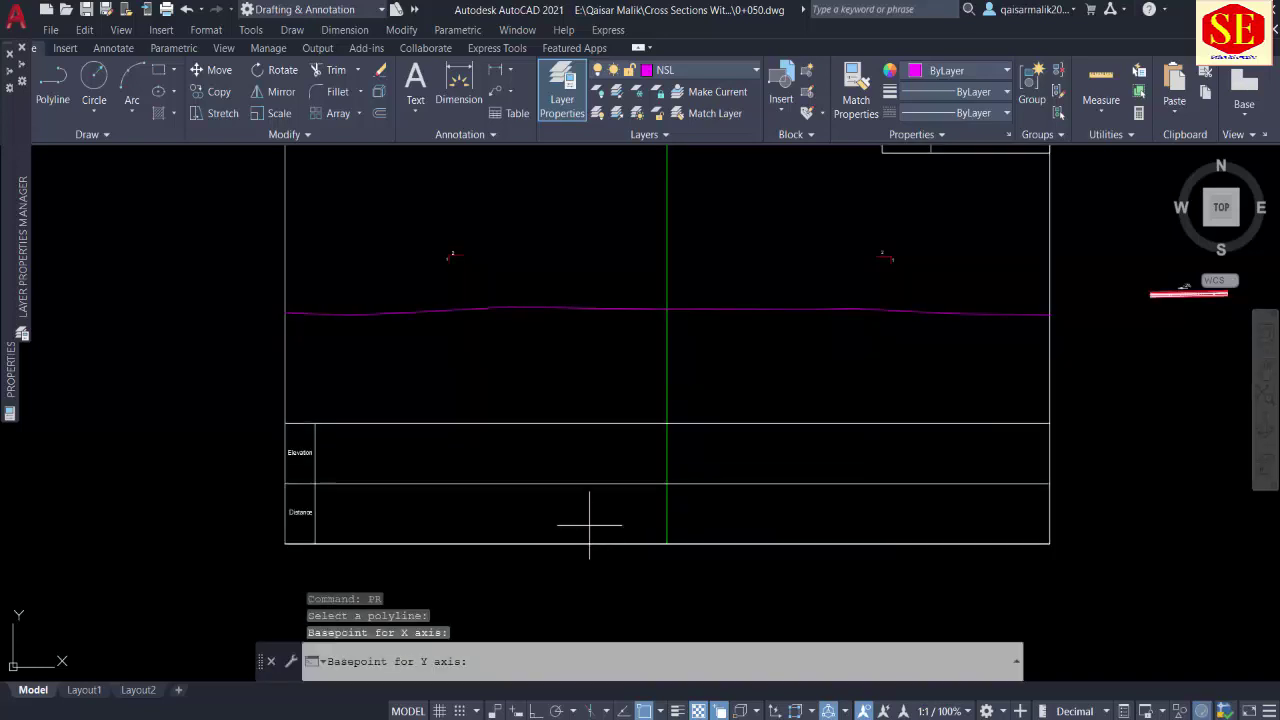
{"action": "left_click", "coordinate": [597, 481]}
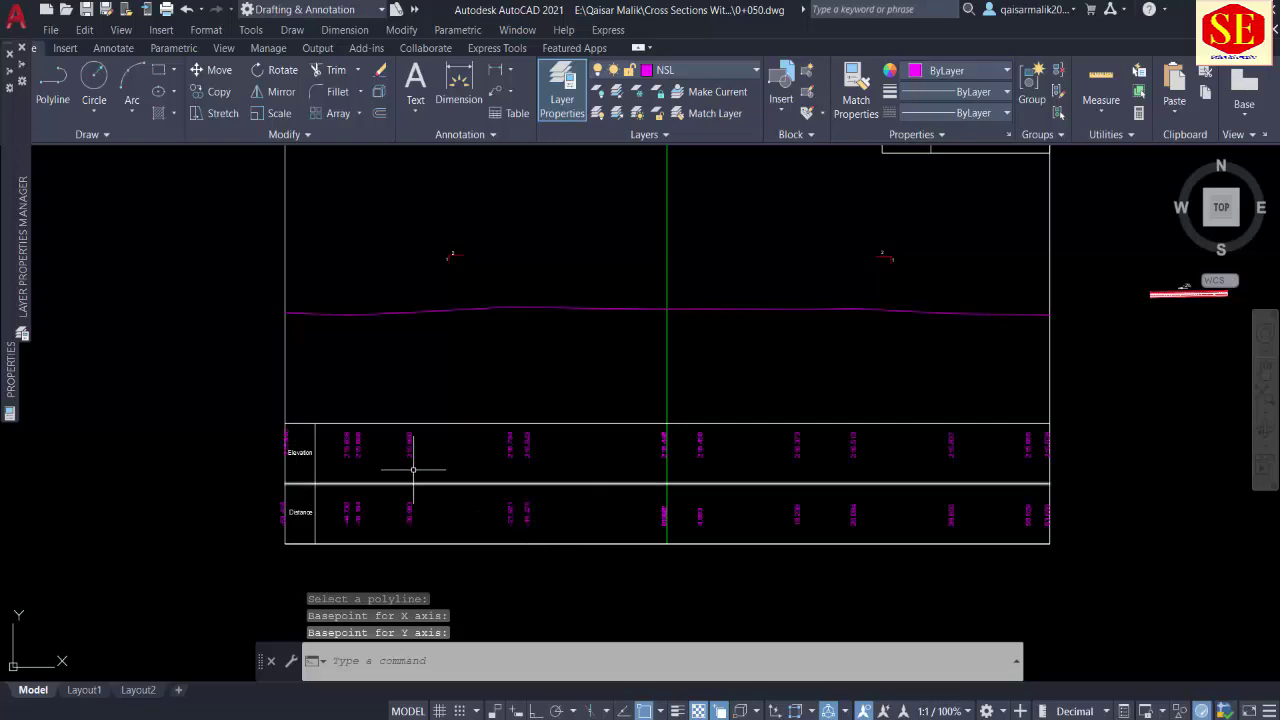
{"action": "scroll", "coordinate": [308, 460], "scroll_direction": "up", "scroll_amount": 4}
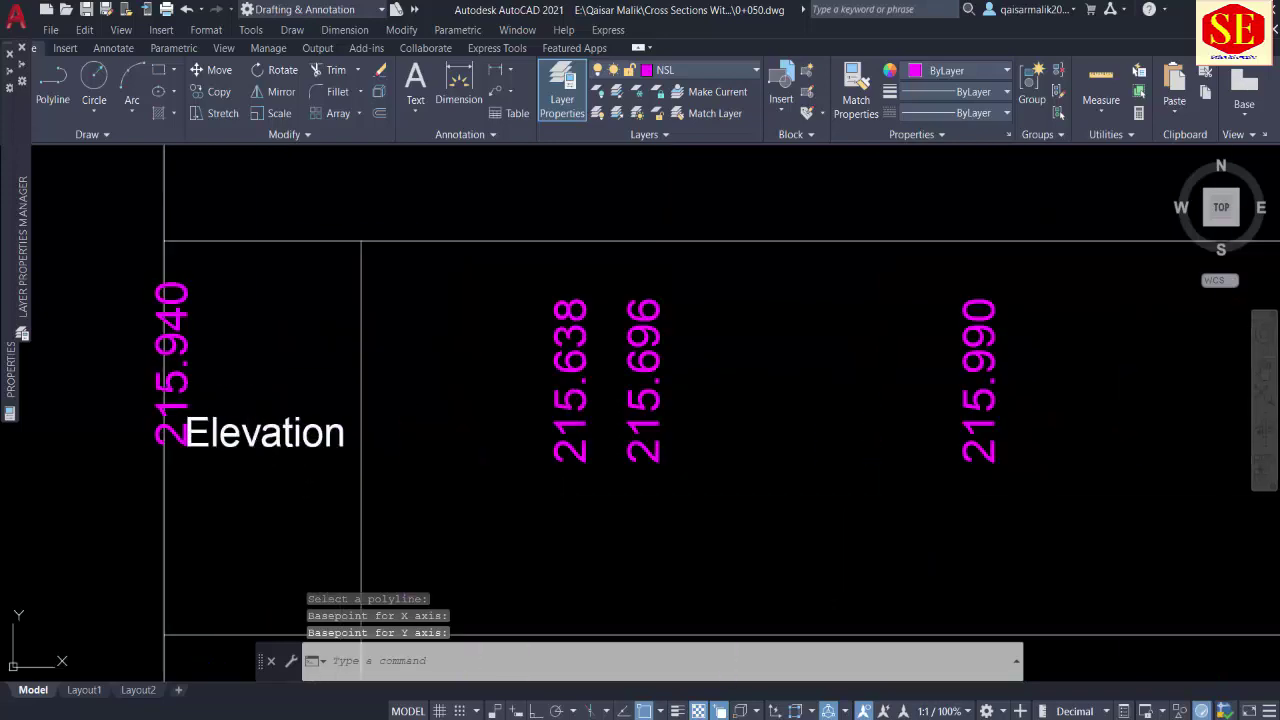
{"action": "scroll", "coordinate": [286, 366], "scroll_direction": "down", "scroll_amount": 2}
Step: Erase the two stray labels and recentre the section frame in view
{"action": "left_click", "coordinate": [226, 518]}
{"action": "type", "text": "e"}
{"action": "key", "text": "Return"}
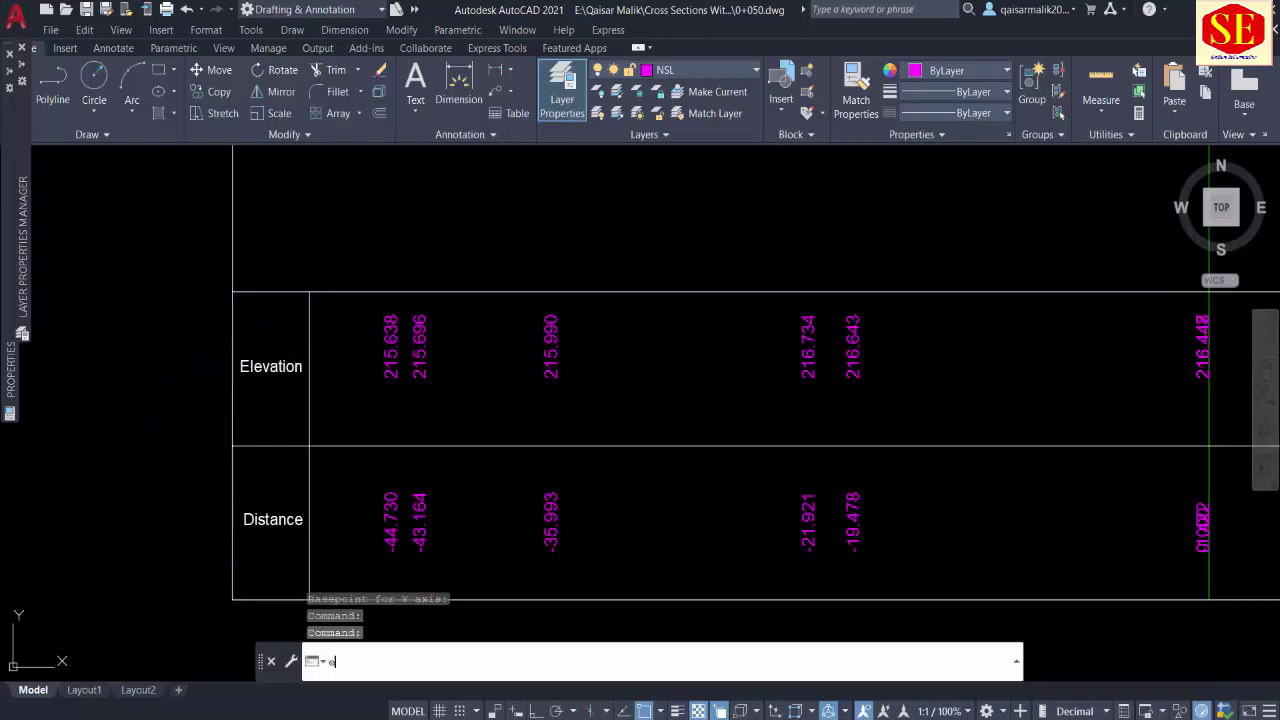
{"action": "scroll", "coordinate": [300, 515], "scroll_direction": "down", "scroll_amount": 3}
{"action": "middle_click_drag", "start_coordinate": [515, 405], "coordinate": [800, 434]}
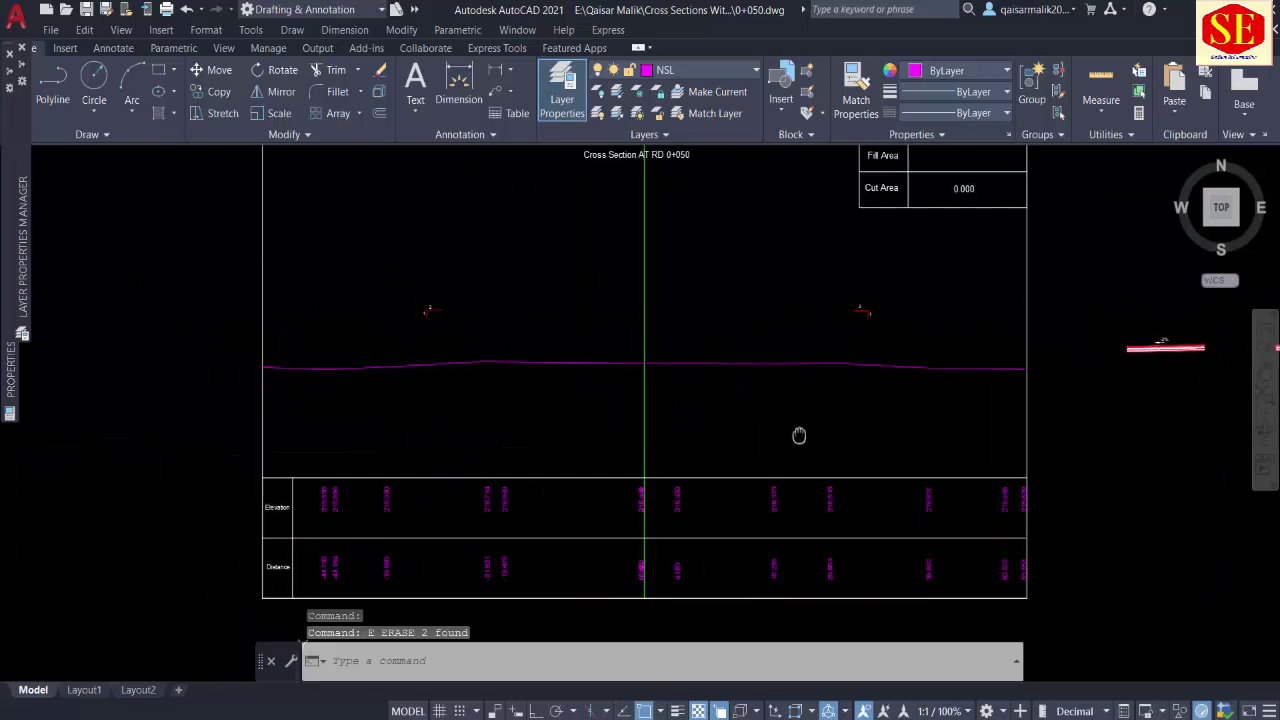
{"action": "middle_click_drag", "start_coordinate": [737, 409], "coordinate": [646, 523]}
{"action": "key", "text": "Escape"}
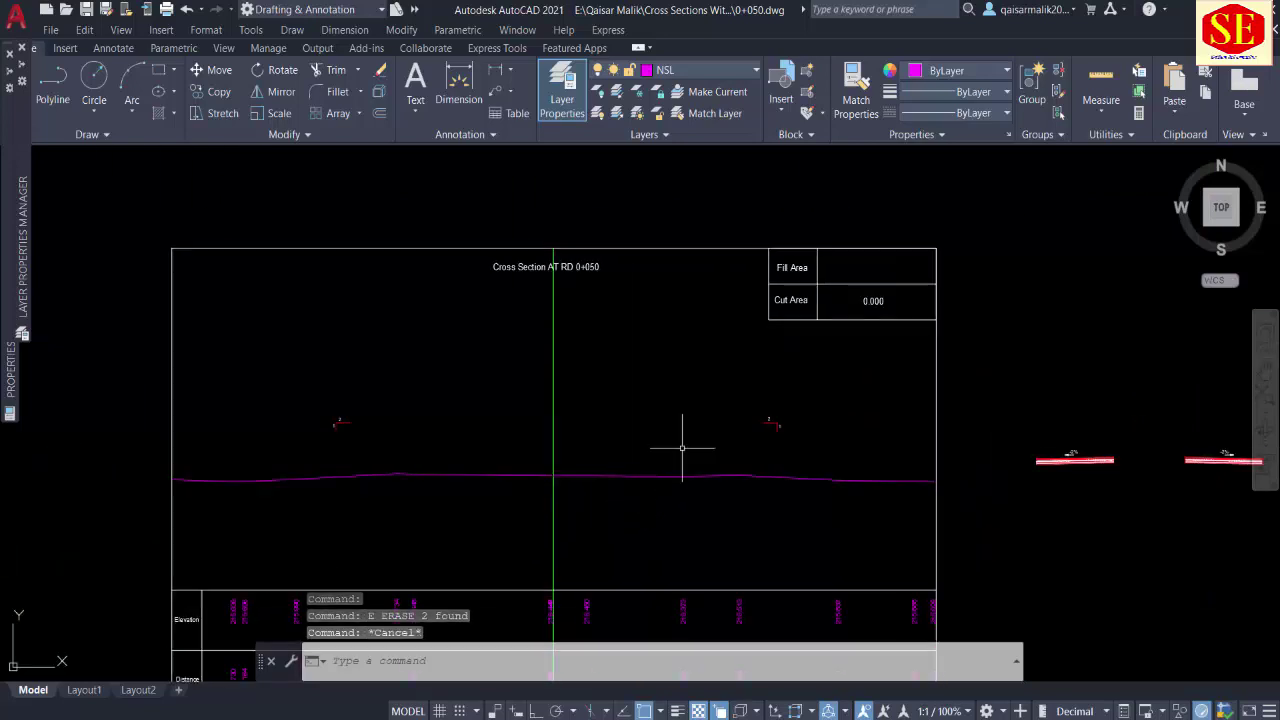
Step: Copy cell R5's 0+050 FRL coordinate string from the Profile Elevation sheet, then return to AutoCAD
{"action": "key", "text": "alt+Tab"}
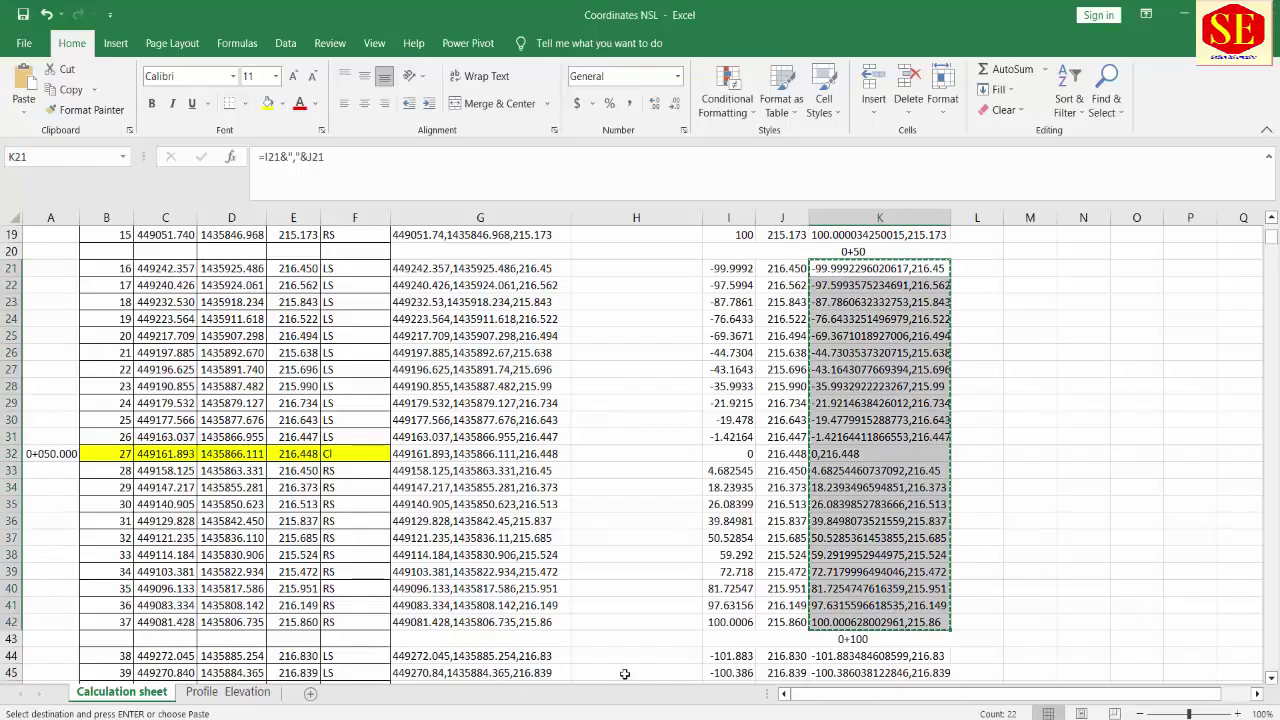
{"action": "left_click", "coordinate": [240, 693]}
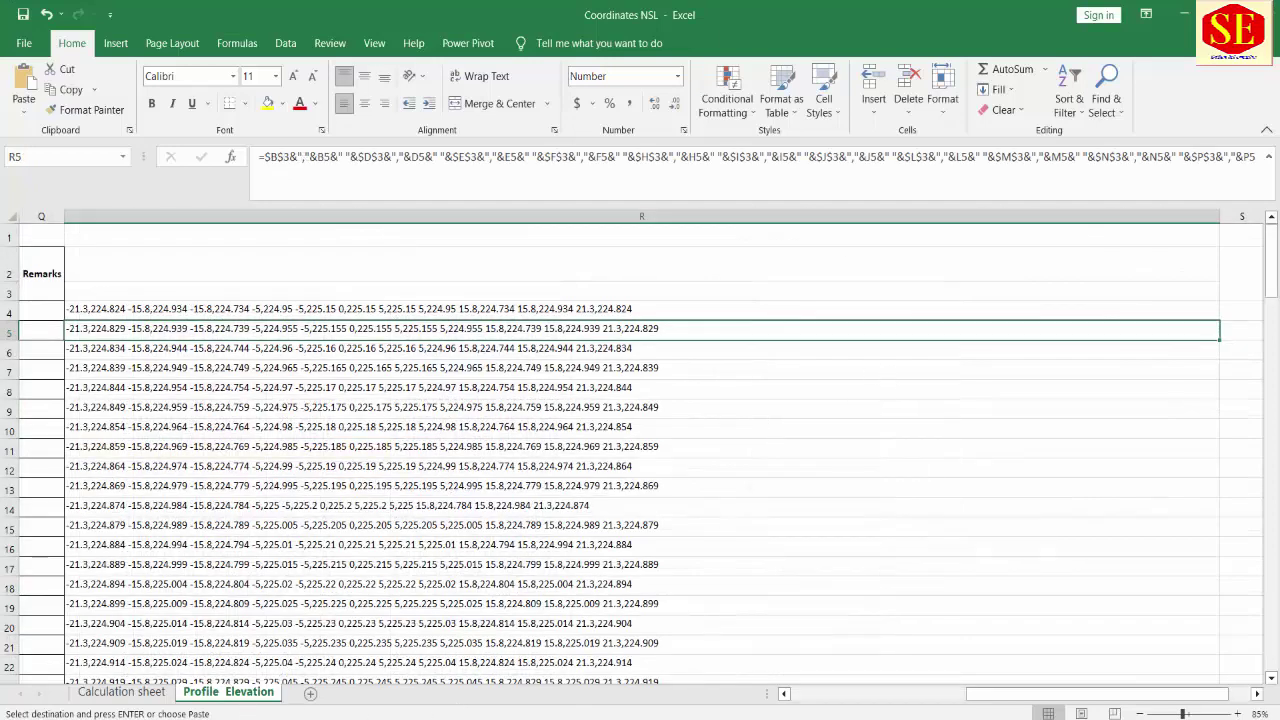
{"action": "left_click_drag", "start_coordinate": [1010, 693], "coordinate": [834, 693]}
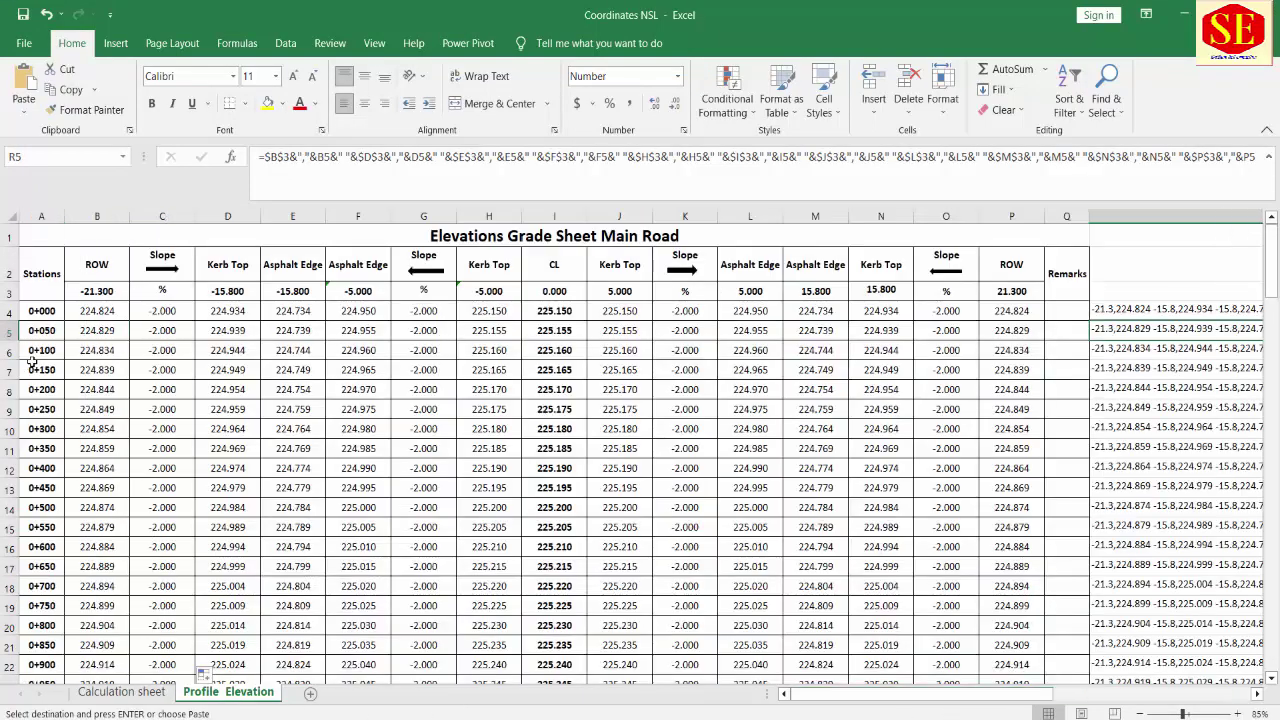
{"action": "left_click", "coordinate": [45, 332]}
{"action": "right_click", "coordinate": [1105, 328]}
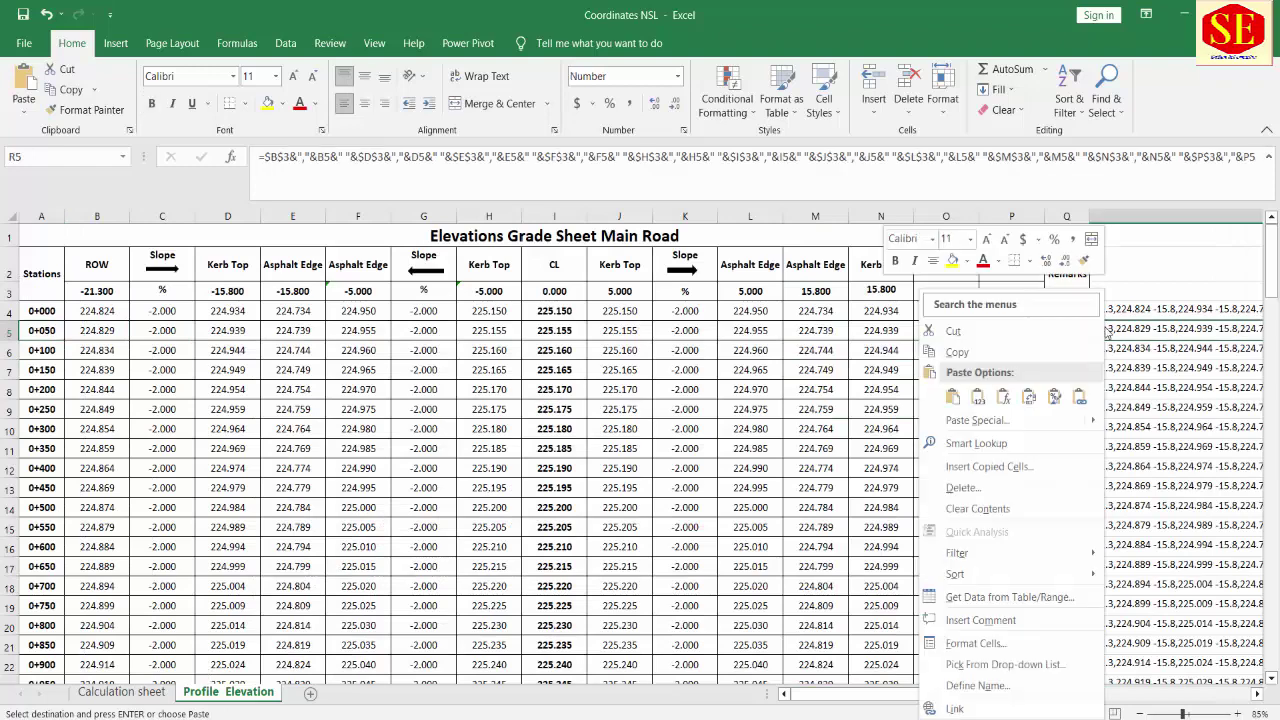
{"action": "left_click", "coordinate": [1010, 352]}
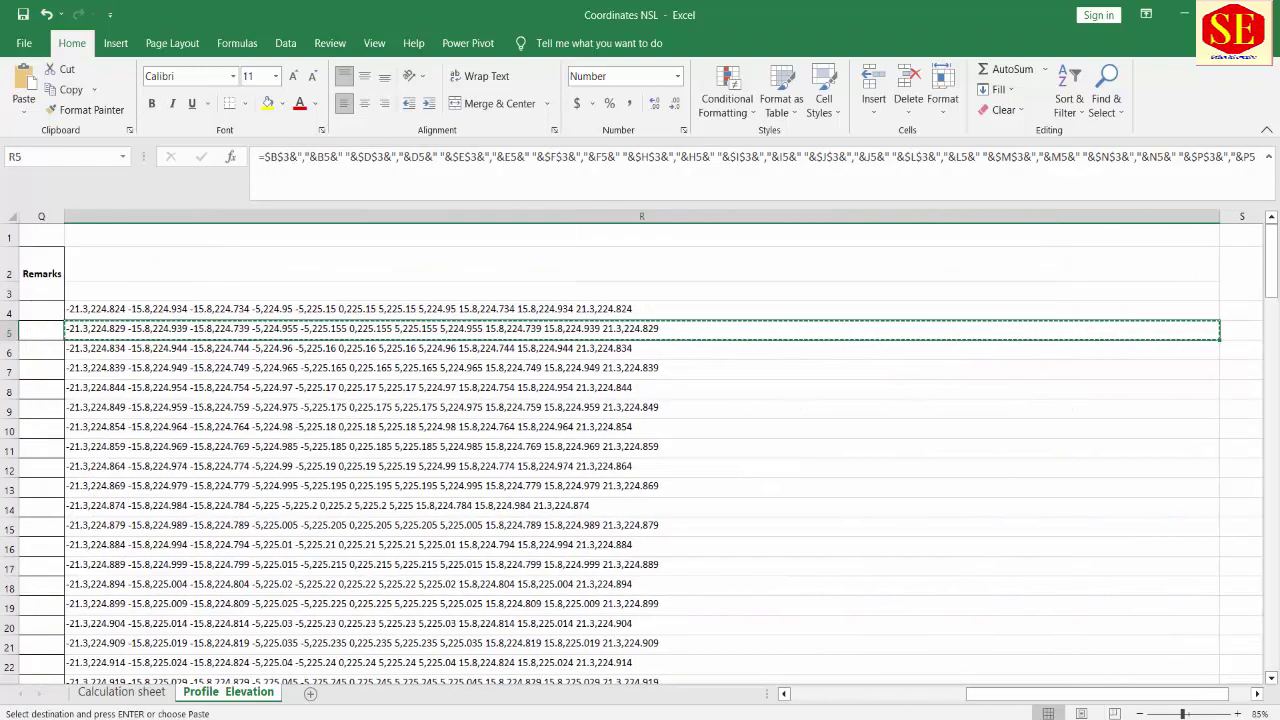
{"action": "key", "text": "alt+Tab"}
Step: Make FRL the current layer, dismissing an accidental colour picker
{"action": "left_click", "coordinate": [700, 70]}
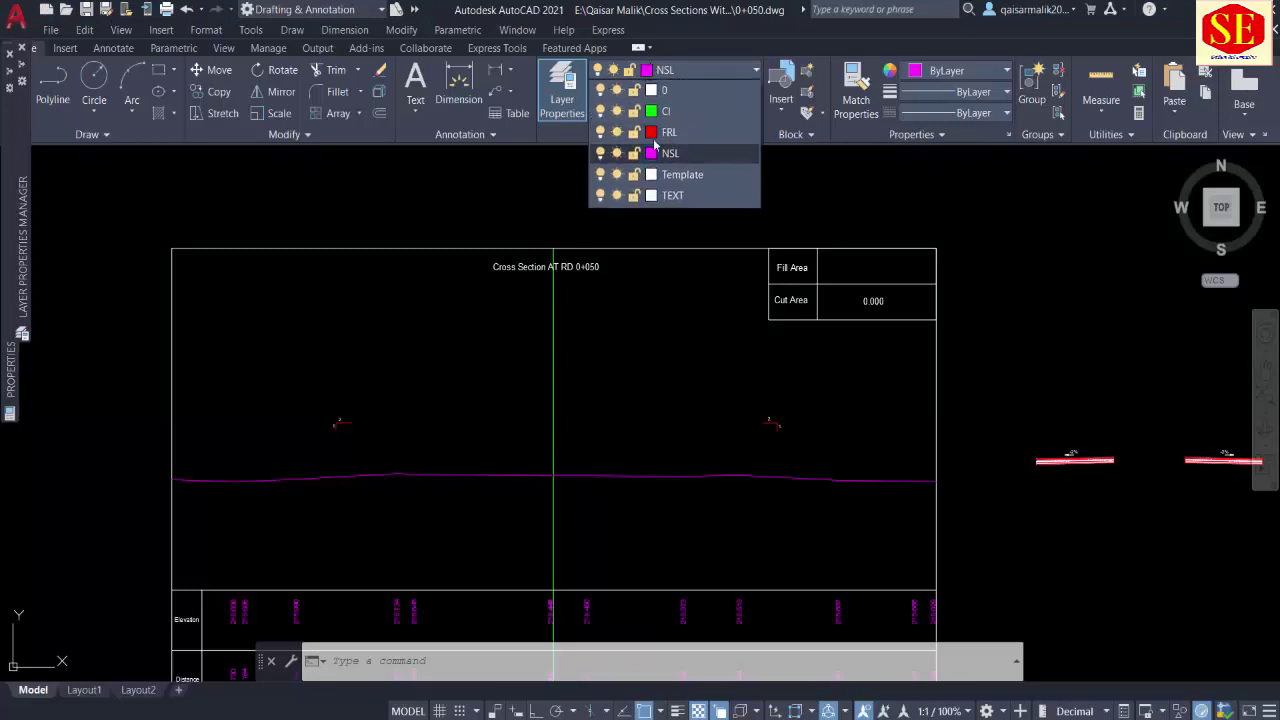
{"action": "left_click", "coordinate": [651, 143]}
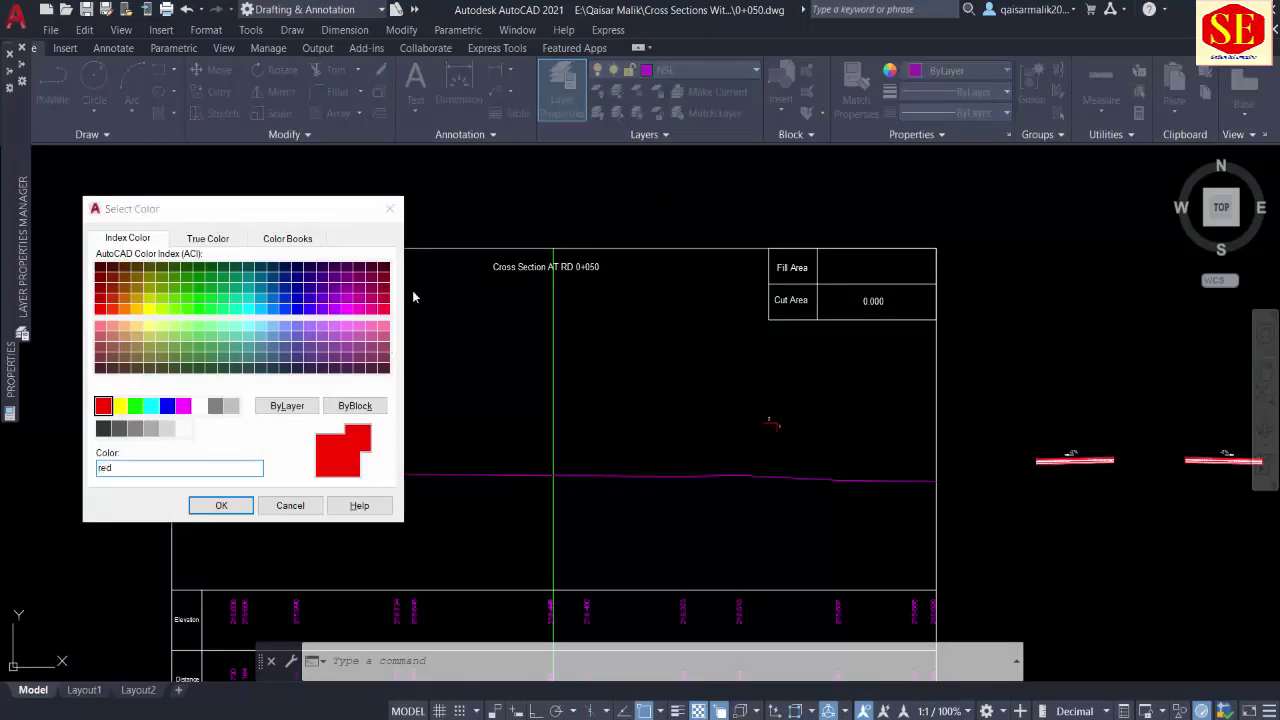
{"action": "key", "text": "Escape"}
{"action": "left_click", "coordinate": [700, 70]}
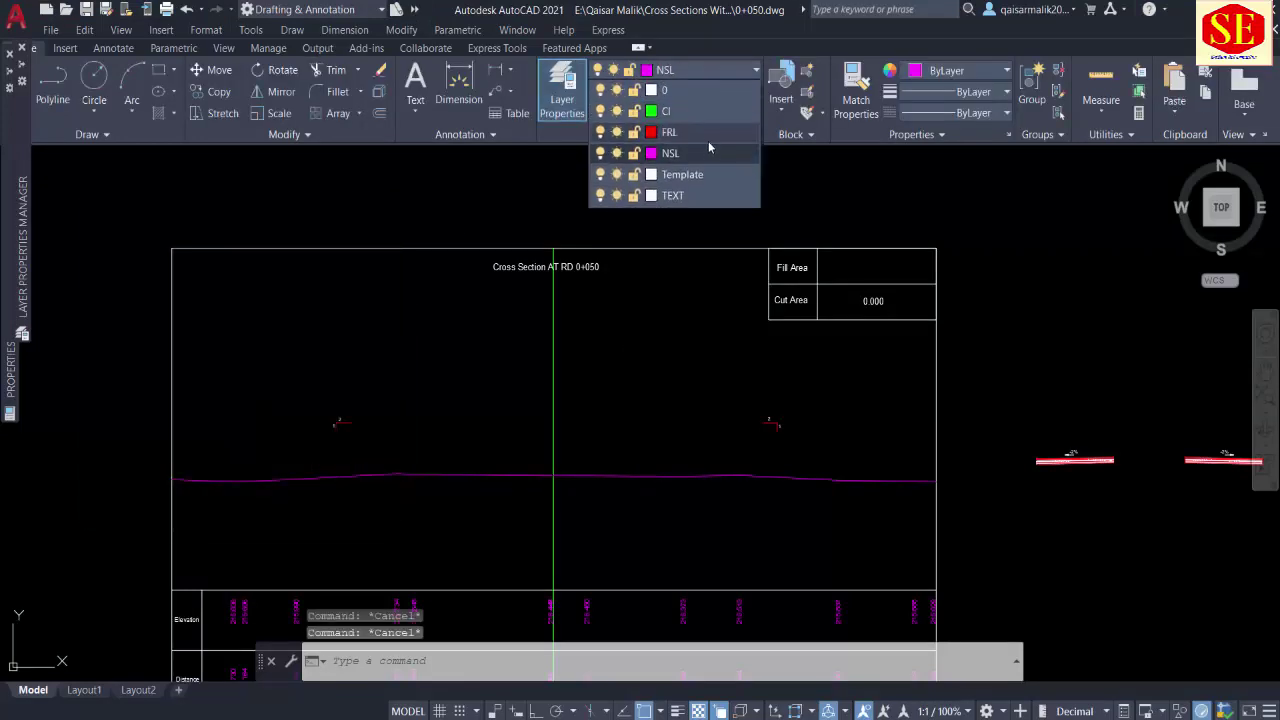
{"action": "left_click", "coordinate": [708, 136]}
Step: Draw the red FRL polyline from the pasted coordinates and check it above the ground line
{"action": "type", "text": "pl"}
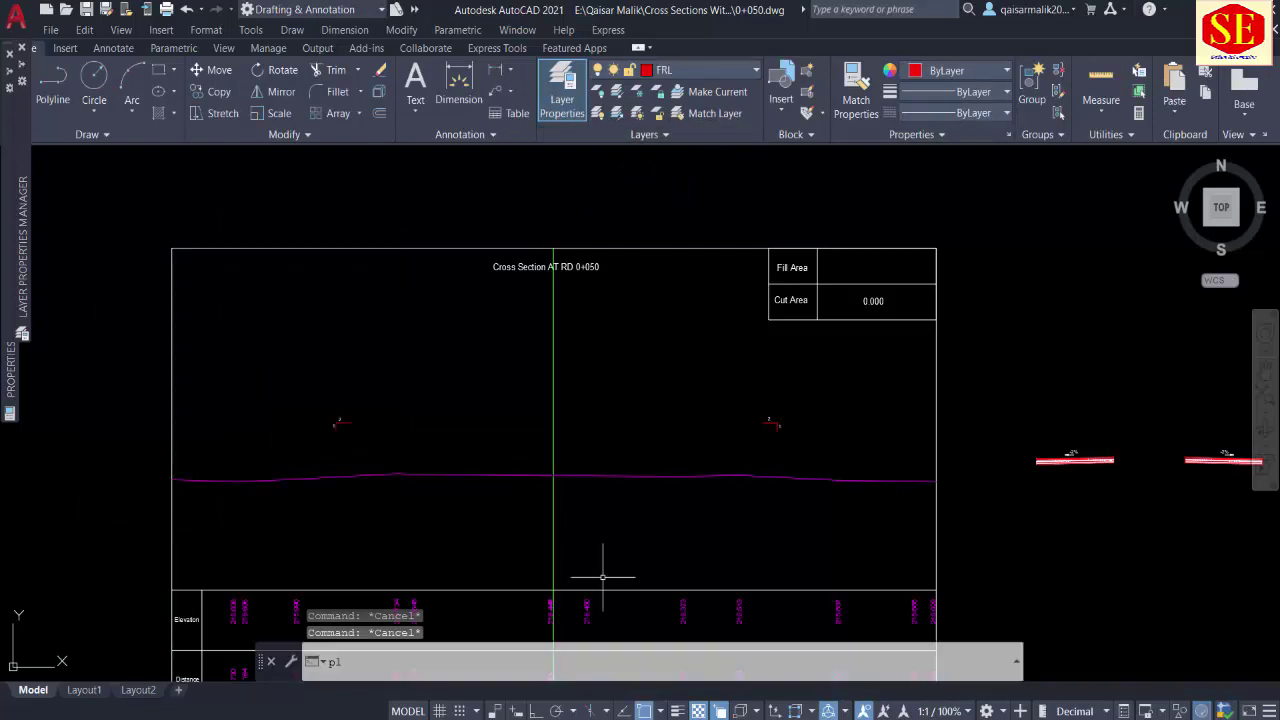
{"action": "key", "text": "Return"}
{"action": "right_click", "coordinate": [538, 668]}
{"action": "left_click", "coordinate": [580, 577]}
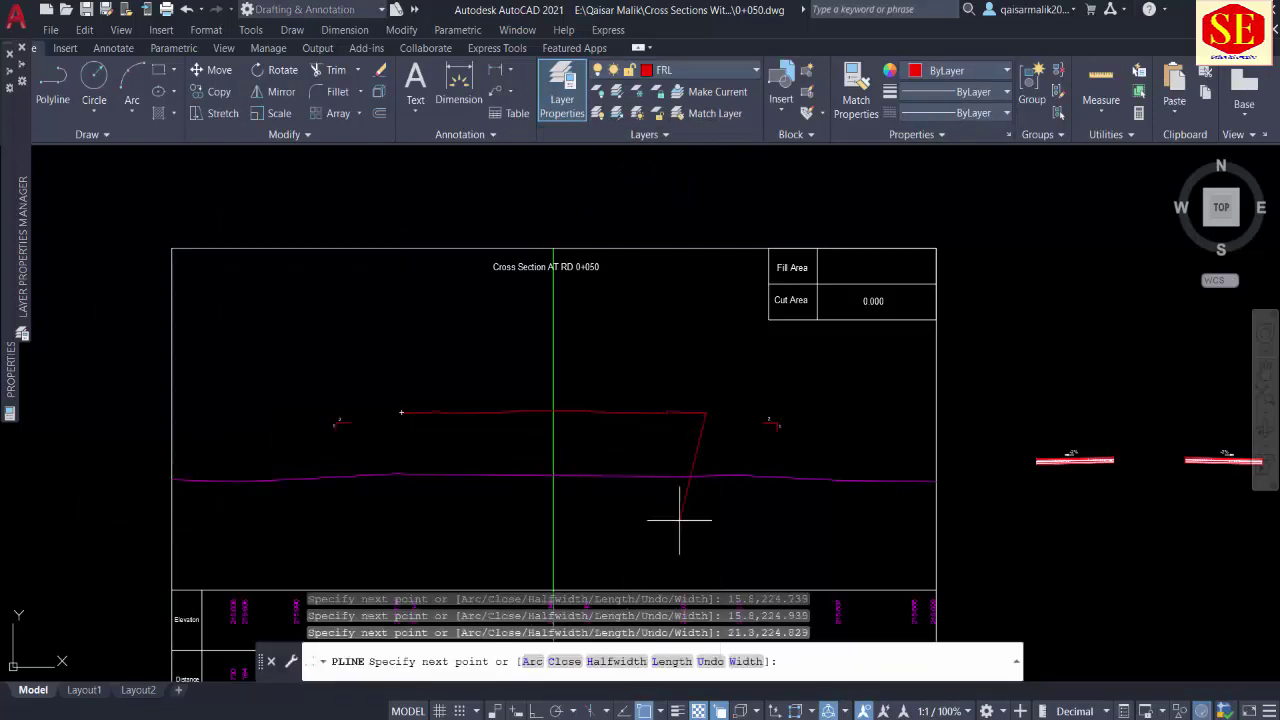
{"action": "key", "text": "Escape"}
{"action": "scroll", "coordinate": [514, 363], "scroll_direction": "down", "scroll_amount": 4}
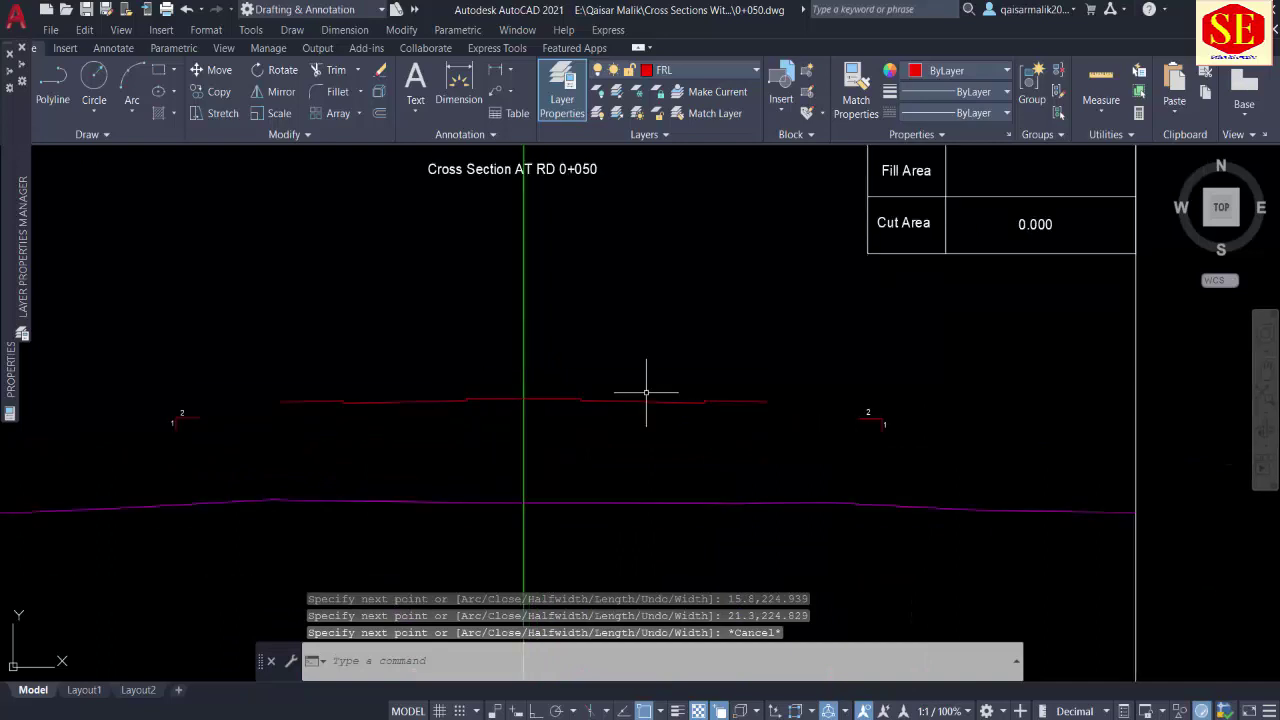
{"action": "left_click", "coordinate": [650, 403]}
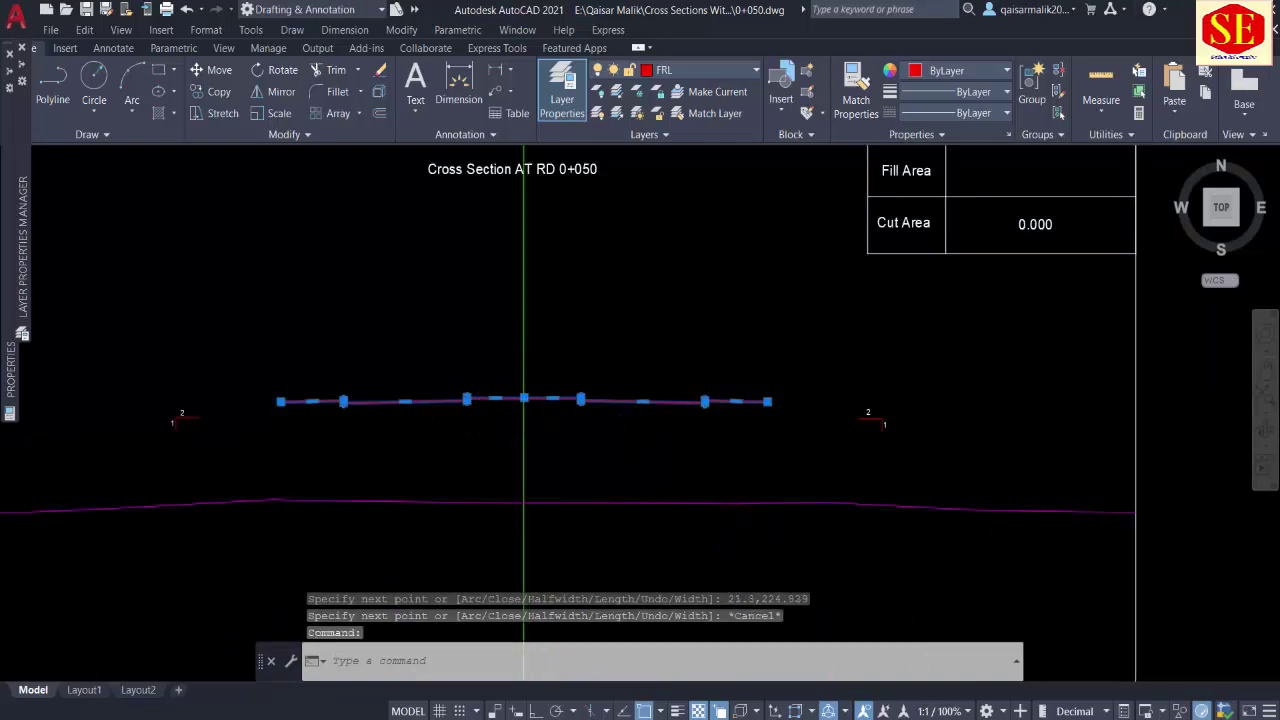
{"action": "scroll", "coordinate": [524, 399], "scroll_direction": "down", "scroll_amount": 2}
{"action": "key", "text": "Escape"}
{"action": "scroll", "coordinate": [1000, 425], "scroll_direction": "up", "scroll_amount": 3}
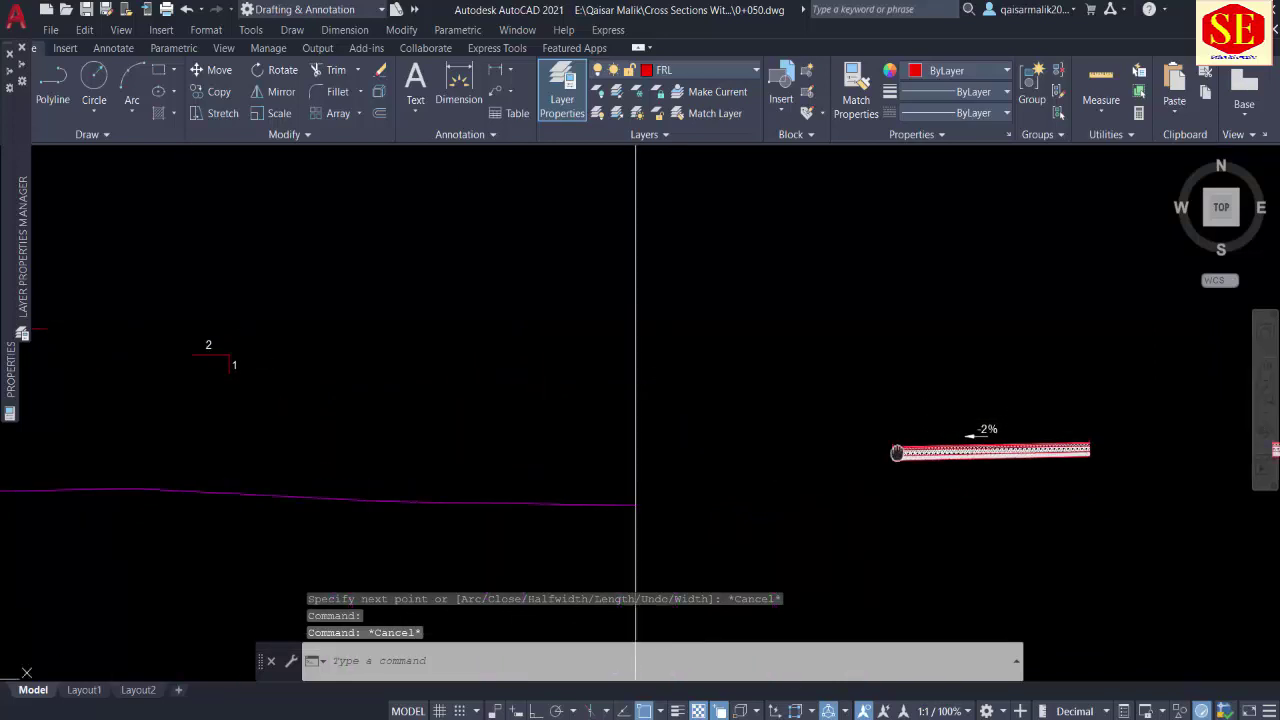
Step: Shift the view to the pavement templates and abandon a stray Move command
{"action": "middle_click_drag", "start_coordinate": [1064, 419], "coordinate": [984, 464]}
{"action": "scroll", "coordinate": [900, 488], "scroll_direction": "down", "scroll_amount": 3}
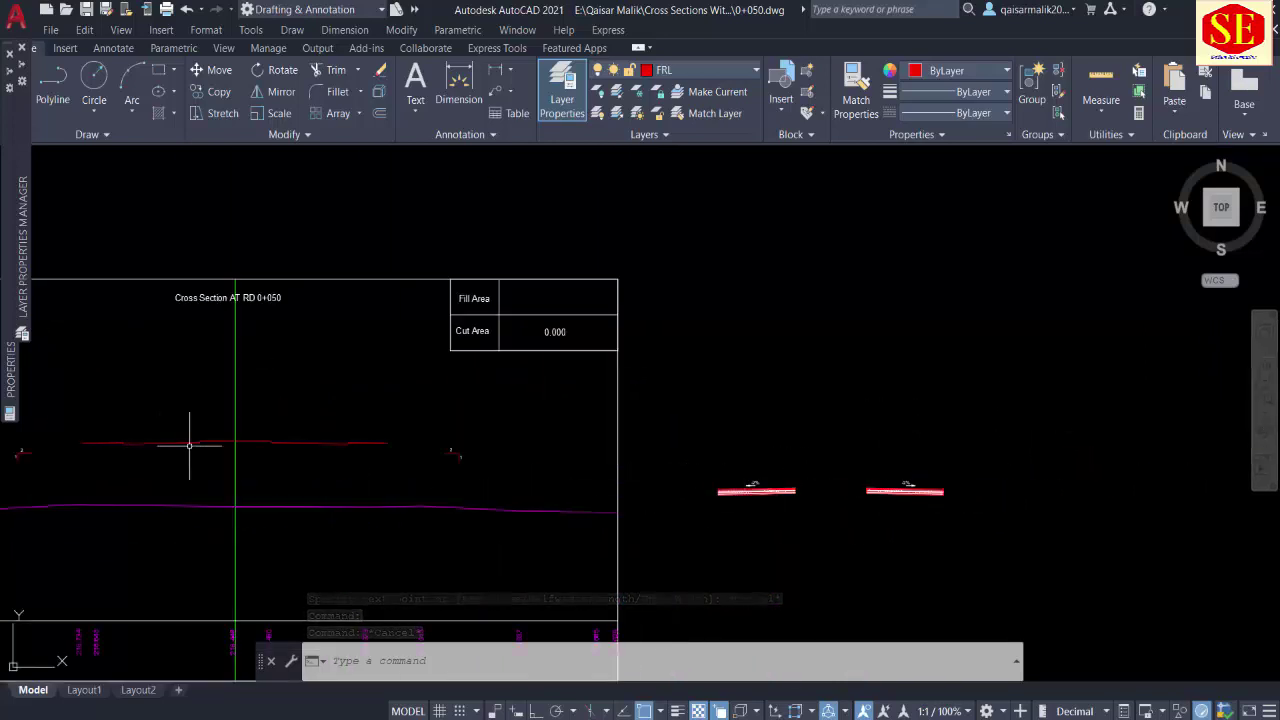
{"action": "scroll", "coordinate": [930, 466], "scroll_direction": "up", "scroll_amount": 4}
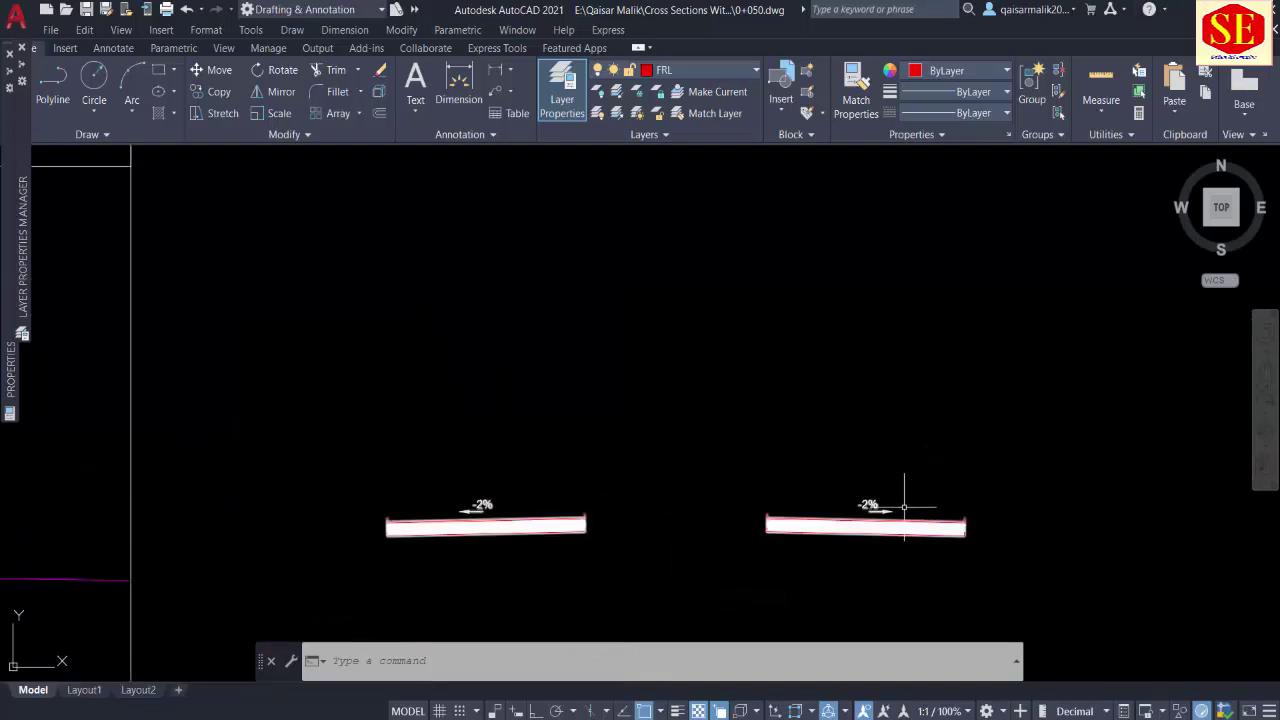
{"action": "type", "text": "m"}
{"action": "key", "text": "Return"}
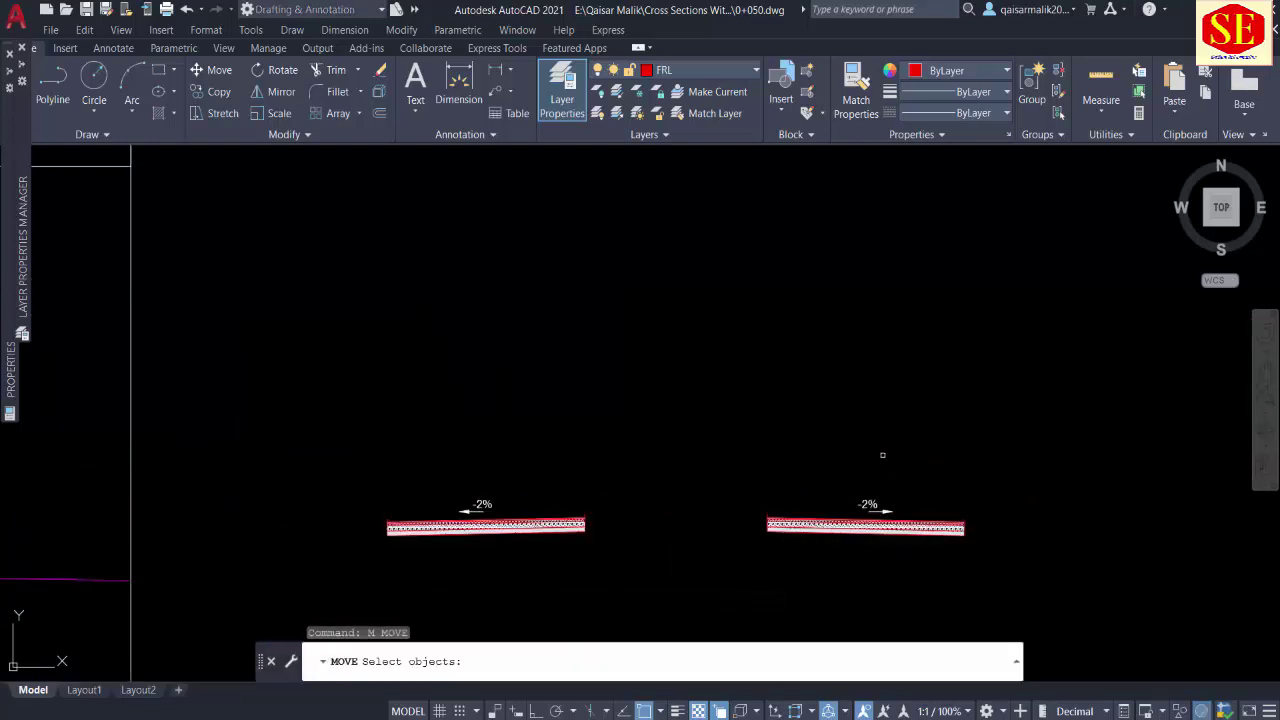
{"action": "key", "text": "Escape"}
Step: Copy the hatched 'sec' pavement block, taking its endpoint as the base point
{"action": "type", "text": "co"}
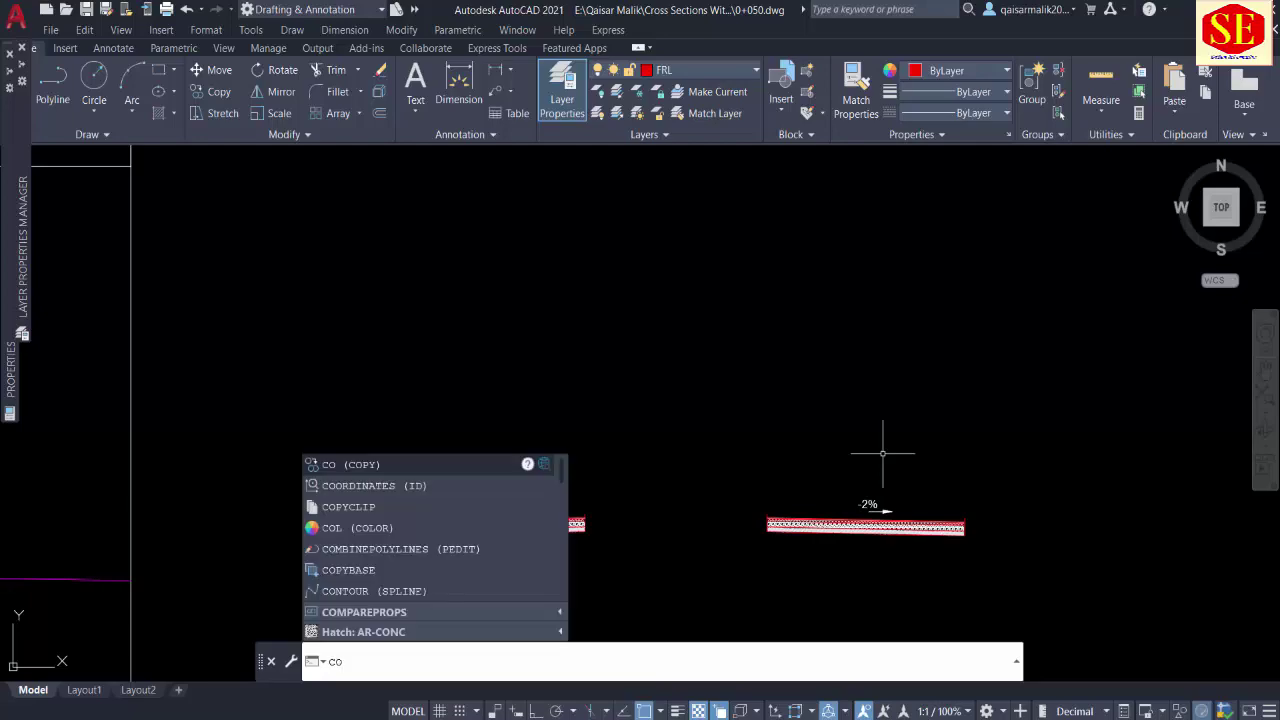
{"action": "key", "text": "Return"}
{"action": "left_click", "coordinate": [940, 523]}
{"action": "scroll", "coordinate": [942, 521], "scroll_direction": "up", "scroll_amount": 3}
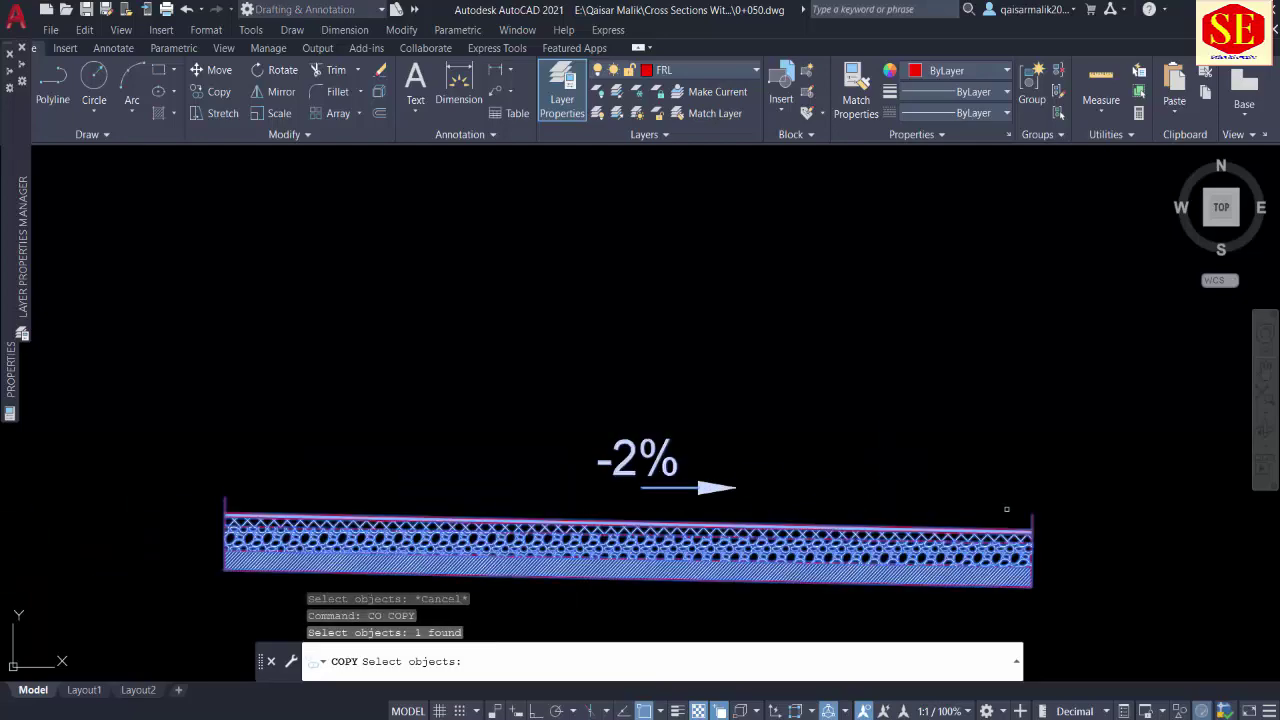
{"action": "key", "text": "Return"}
{"action": "left_click", "coordinate": [1032, 514]}
Step: Place the copy at the FRL line's end so both -2% slabs align with it
{"action": "scroll", "coordinate": [1055, 500], "scroll_direction": "down", "scroll_amount": 3}
{"action": "scroll", "coordinate": [1070, 491], "scroll_direction": "down", "scroll_amount": 3}
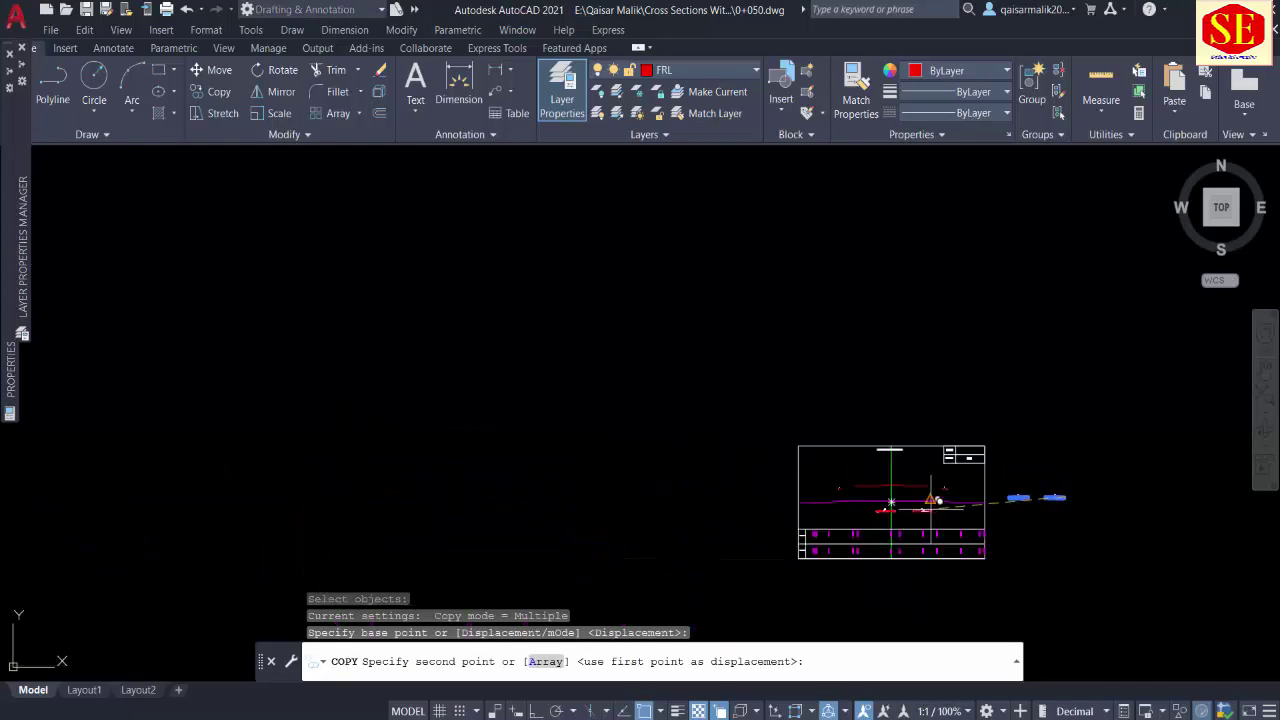
{"action": "scroll", "coordinate": [926, 490], "scroll_direction": "up", "scroll_amount": 3}
{"action": "scroll", "coordinate": [865, 485], "scroll_direction": "up", "scroll_amount": 3}
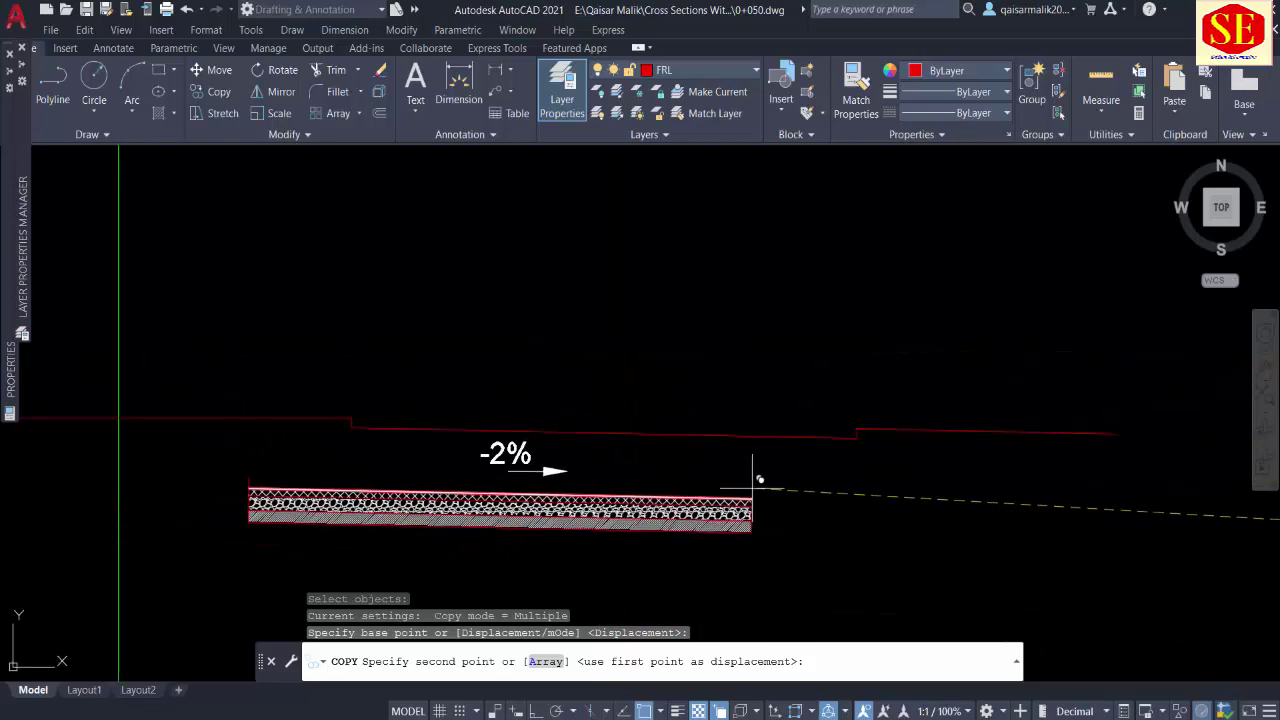
{"action": "middle_click_drag", "start_coordinate": [751, 457], "coordinate": [854, 424]}
{"action": "scroll", "coordinate": [853, 437], "scroll_direction": "up", "scroll_amount": 4}
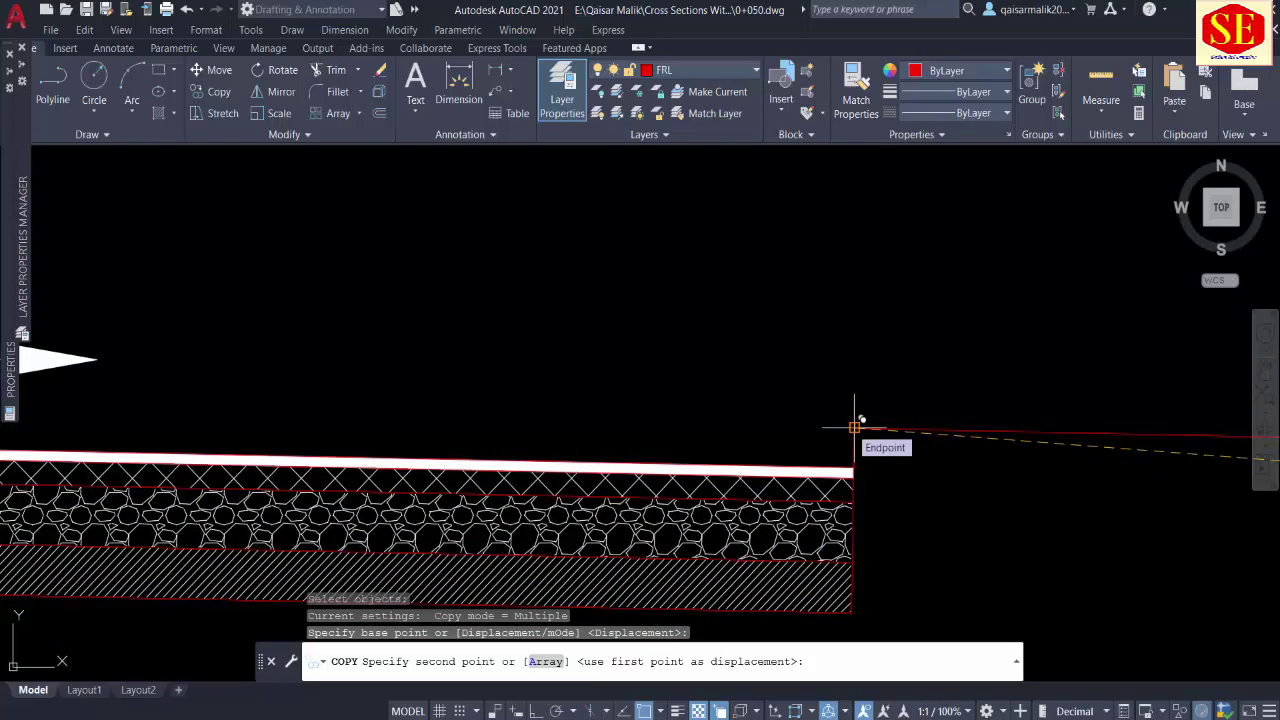
{"action": "left_click", "coordinate": [855, 427]}
{"action": "scroll", "coordinate": [855, 427], "scroll_direction": "down", "scroll_amount": 3}
{"action": "key", "text": "Escape"}
Step: Bring the whole 0+050 cross section into view and begin a new polyline
{"action": "scroll", "coordinate": [1006, 371], "scroll_direction": "down", "scroll_amount": 3}
{"action": "scroll", "coordinate": [905, 408], "scroll_direction": "down", "scroll_amount": 2}
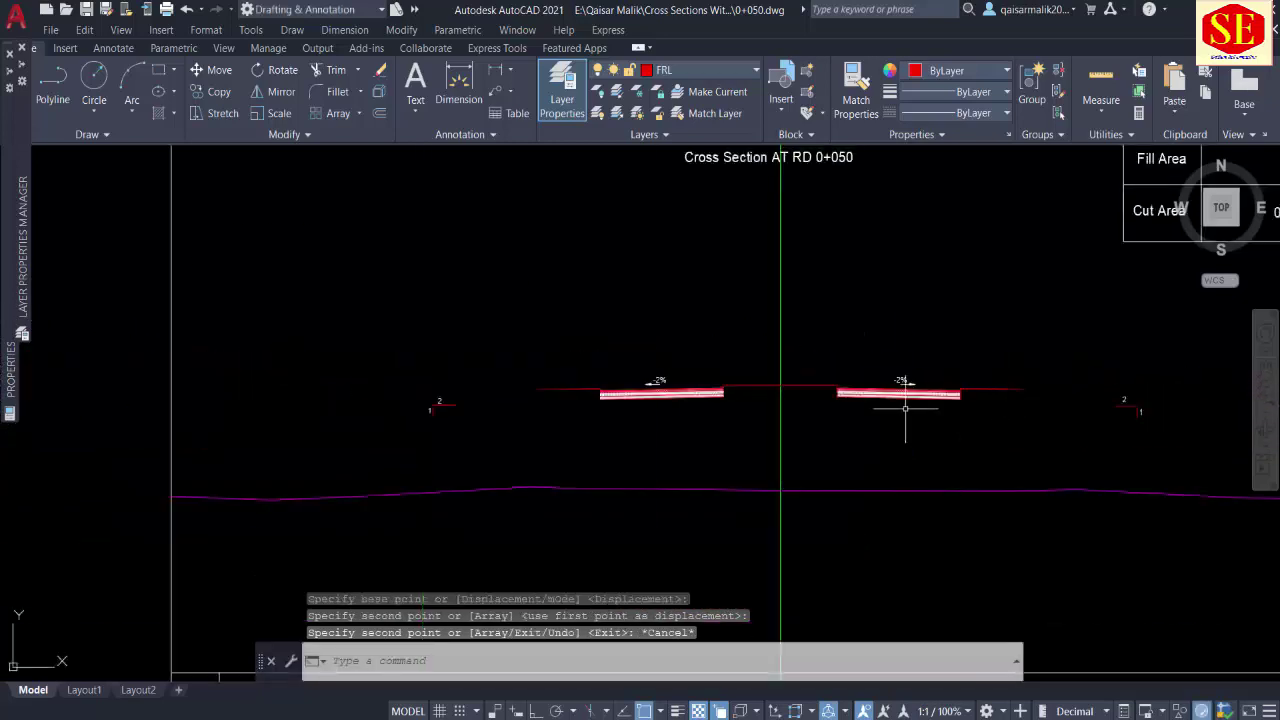
{"action": "scroll", "coordinate": [700, 366], "scroll_direction": "up", "scroll_amount": 4}
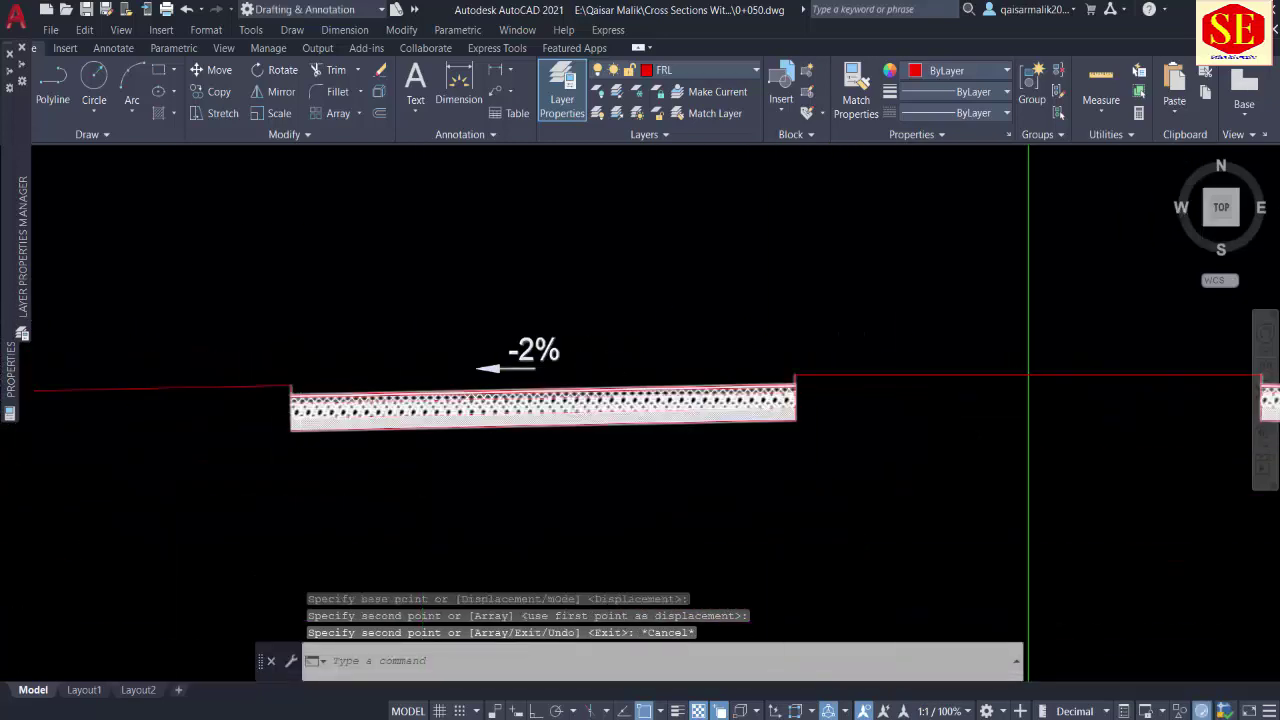
{"action": "scroll", "coordinate": [829, 414], "scroll_direction": "down", "scroll_amount": 2}
{"action": "key", "text": "Escape"}
{"action": "middle_click_drag", "start_coordinate": [829, 414], "coordinate": [408, 443]}
{"action": "scroll", "coordinate": [731, 405], "scroll_direction": "down", "scroll_amount": 2}
{"action": "scroll", "coordinate": [834, 417], "scroll_direction": "up", "scroll_amount": 2}
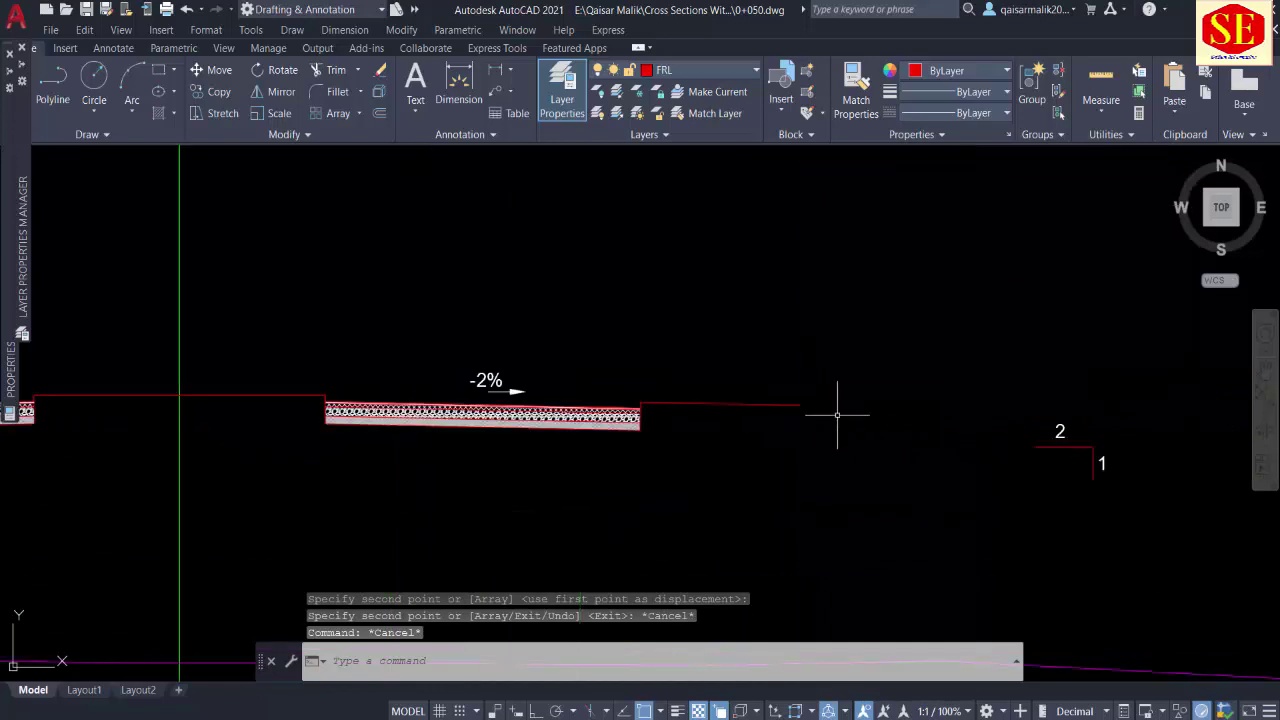
{"action": "scroll", "coordinate": [834, 417], "scroll_direction": "up", "scroll_amount": 2}
{"action": "type", "text": "pl"}
{"action": "key", "text": "Return"}
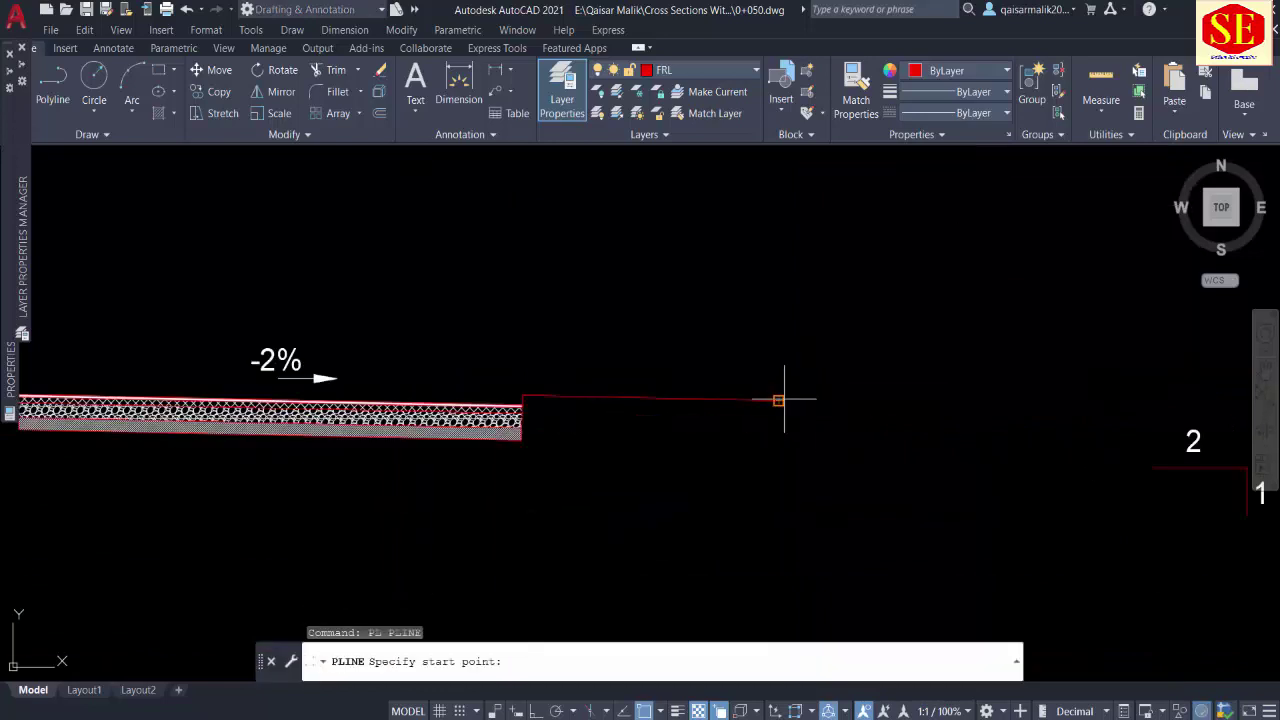
Step: Start a polyline at the right FRL line end, then undo and cancel it
{"action": "left_click", "coordinate": [784, 400]}
{"action": "type", "text": "2"}
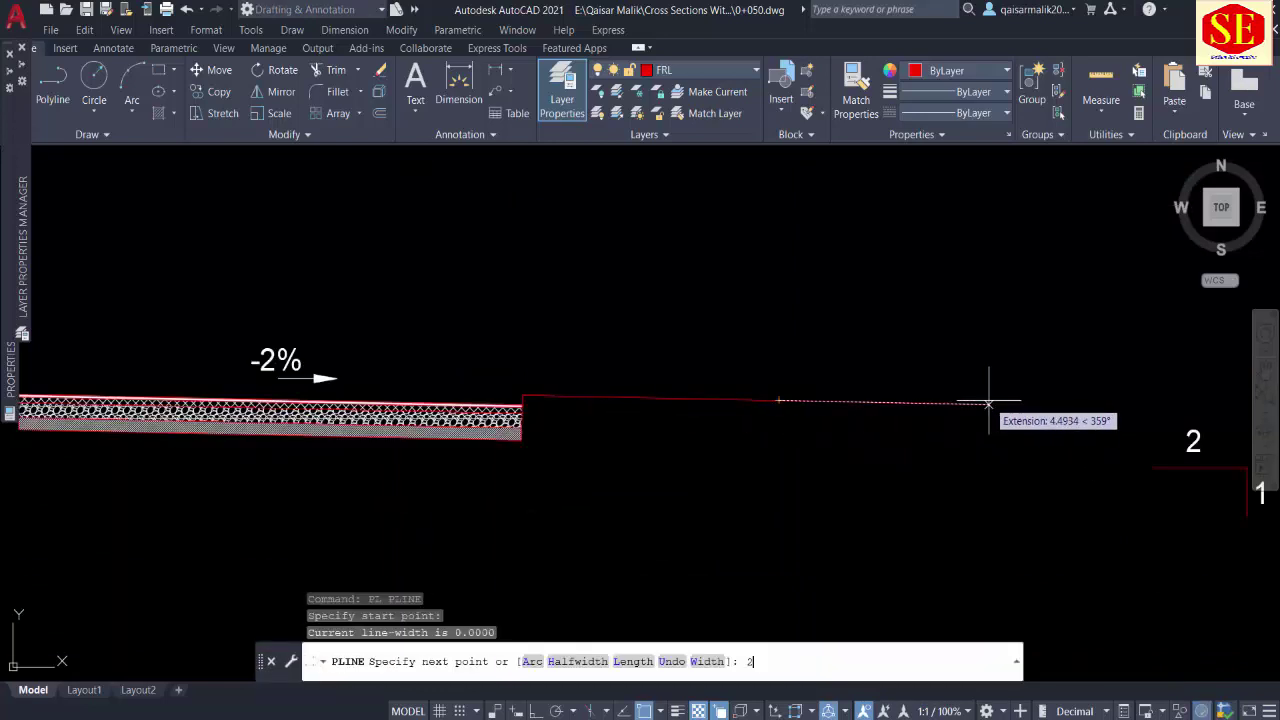
{"action": "key", "text": "Return"}
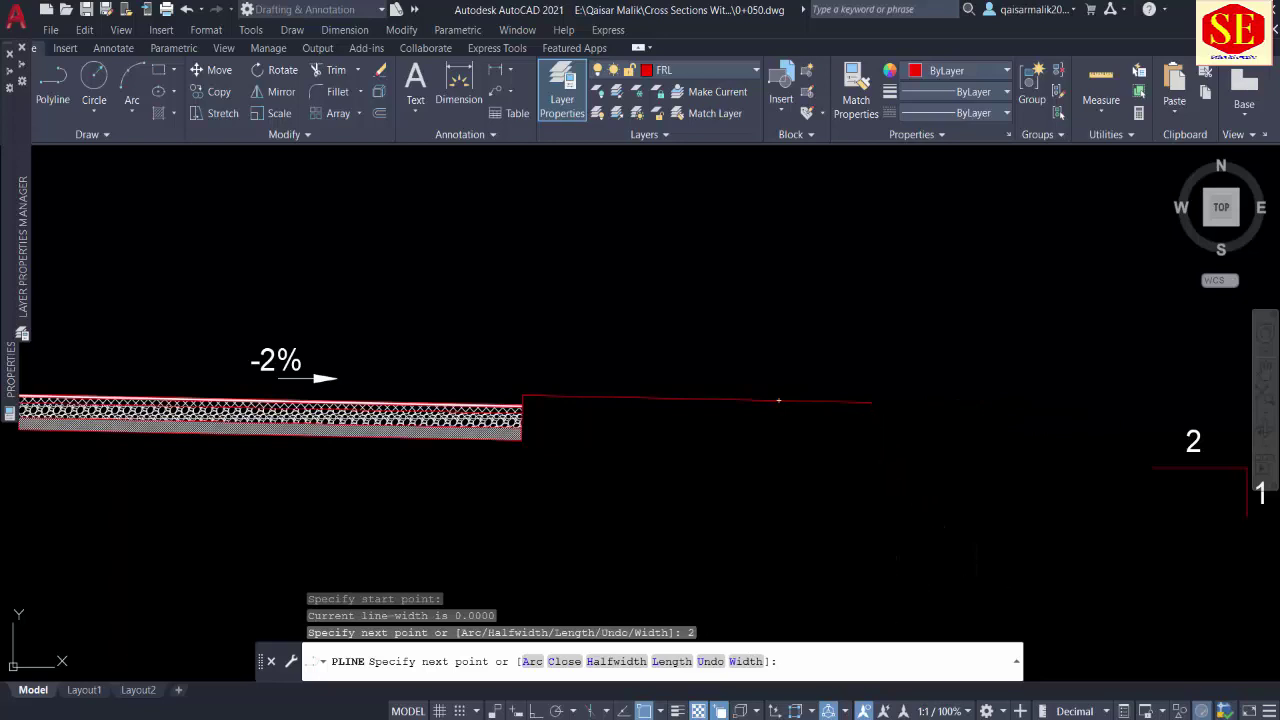
{"action": "left_click", "coordinate": [710, 661]}
{"action": "key", "text": "Escape"}
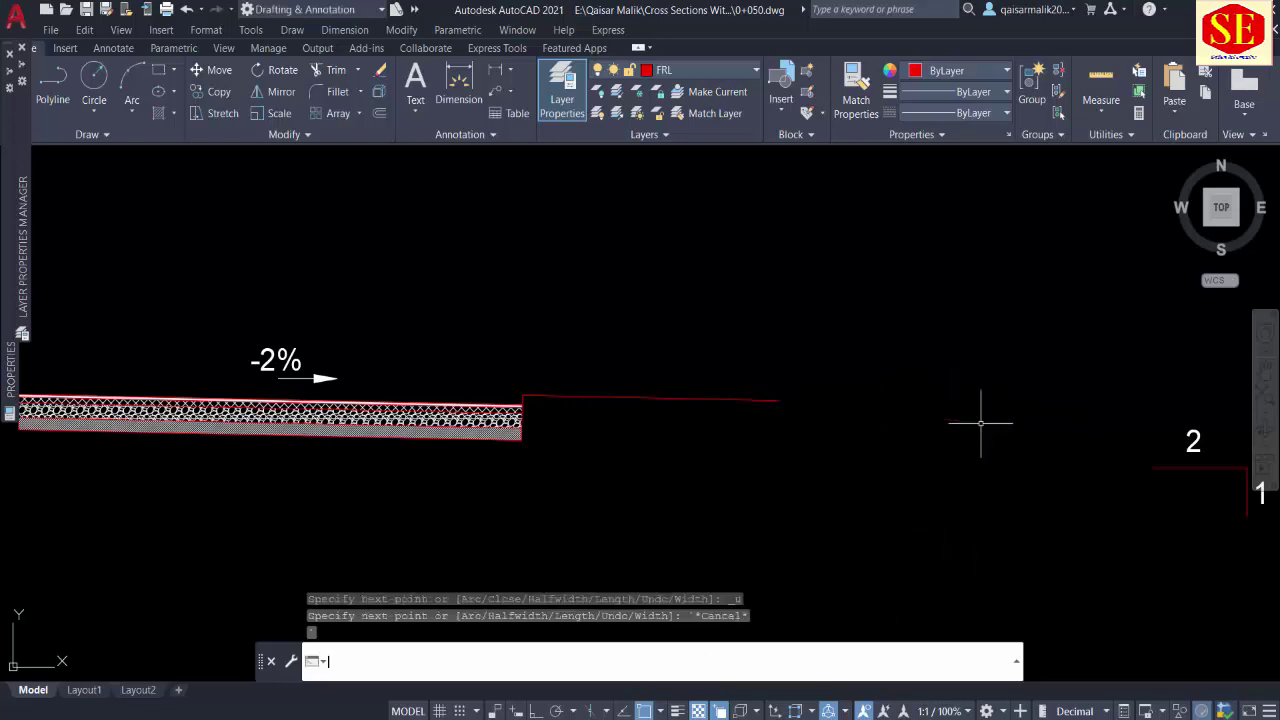
Step: Draw a closed 2:1 guide triangle (2 across, 1 down) from the right FRL end
{"action": "type", "text": "l"}
{"action": "key", "text": "Return"}
{"action": "left_click", "coordinate": [779, 400]}
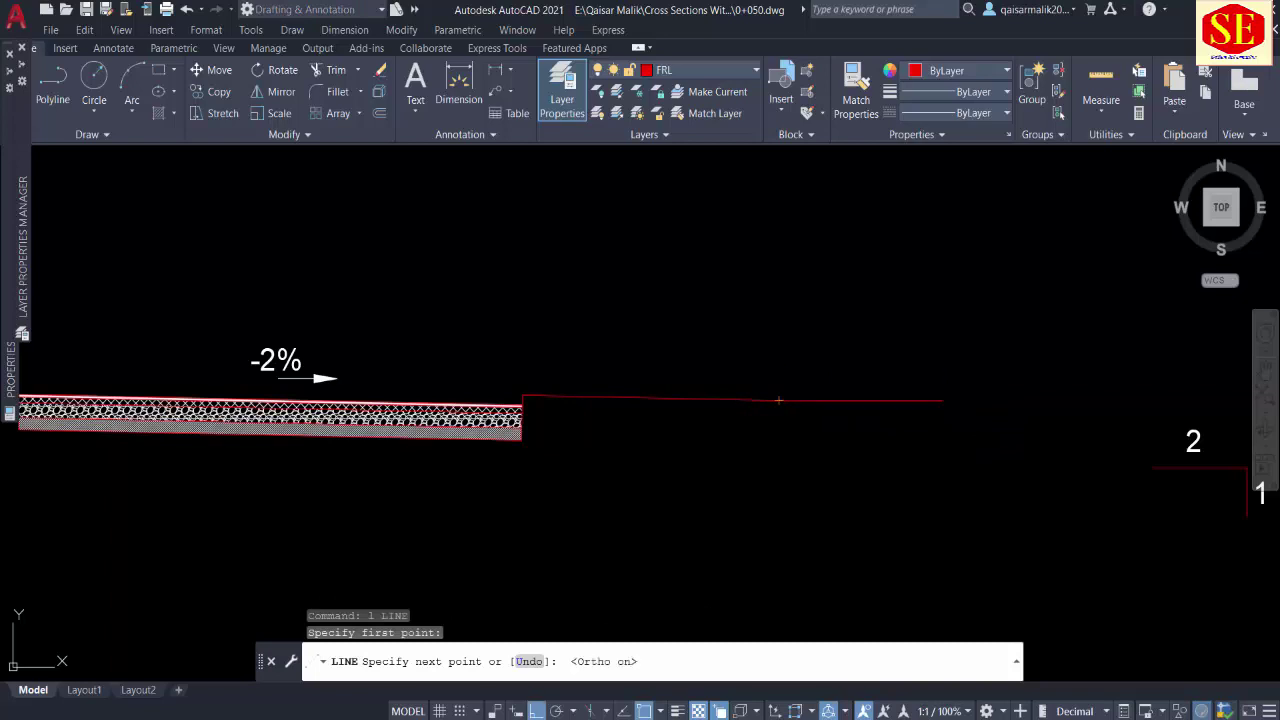
{"action": "type", "text": "2"}
{"action": "key", "text": "Return"}
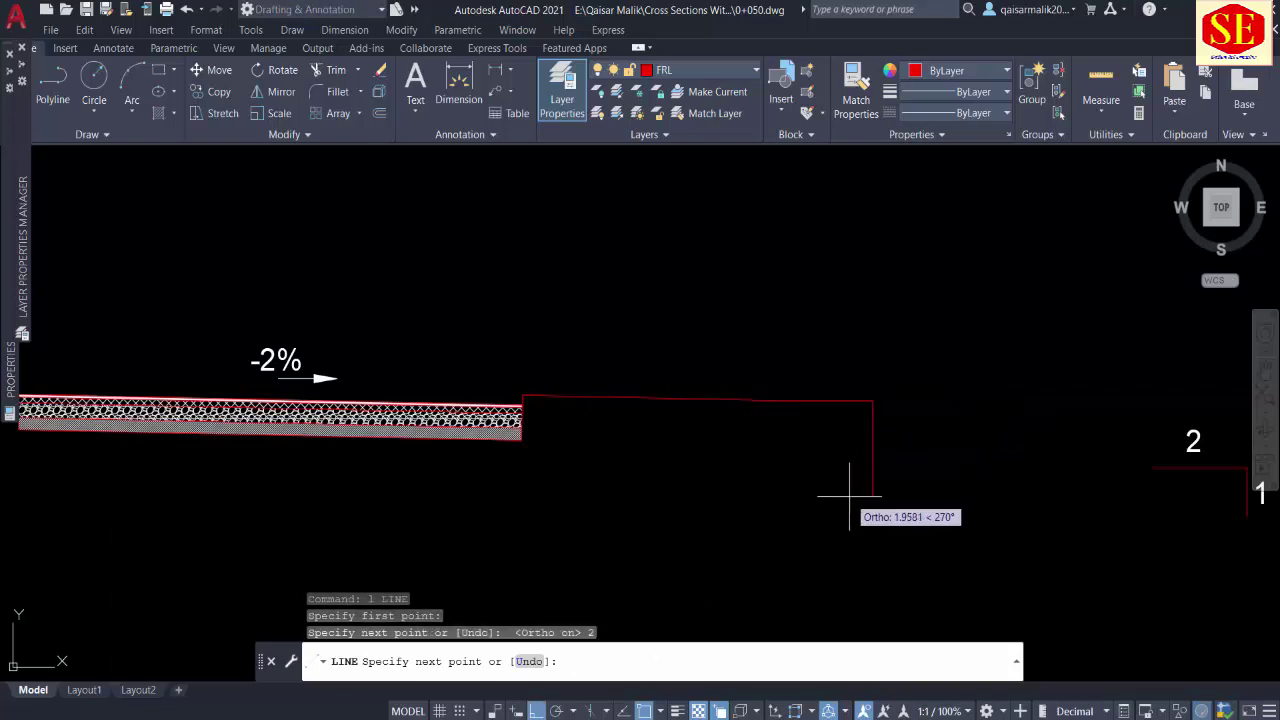
{"action": "type", "text": "1"}
{"action": "key", "text": "Return"}
{"action": "type", "text": "c"}
{"action": "key", "text": "Return"}
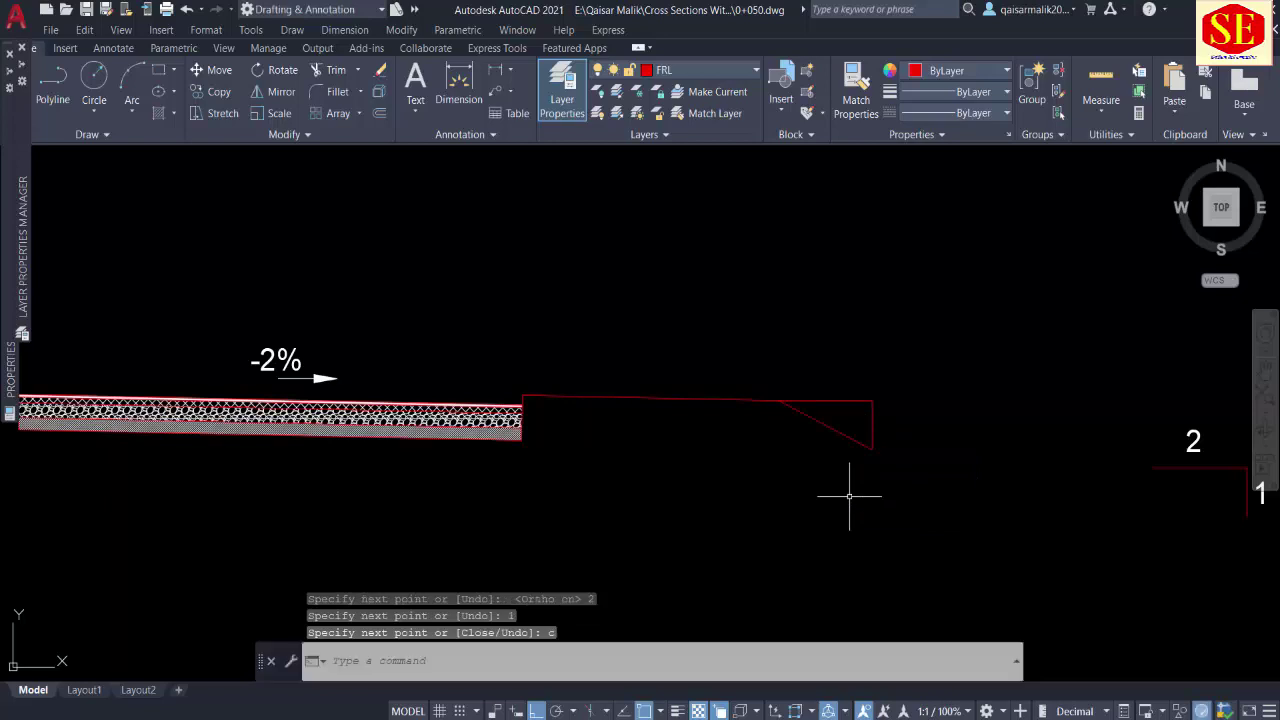
Step: Erase the two helper lines and extend the right slope down to the ground line
{"action": "left_click", "coordinate": [878, 368]}
{"action": "left_click", "coordinate": [869, 405]}
{"action": "type", "text": "e"}
{"action": "key", "text": "Return"}
{"action": "scroll", "coordinate": [886, 368], "scroll_direction": "down", "scroll_amount": 5}
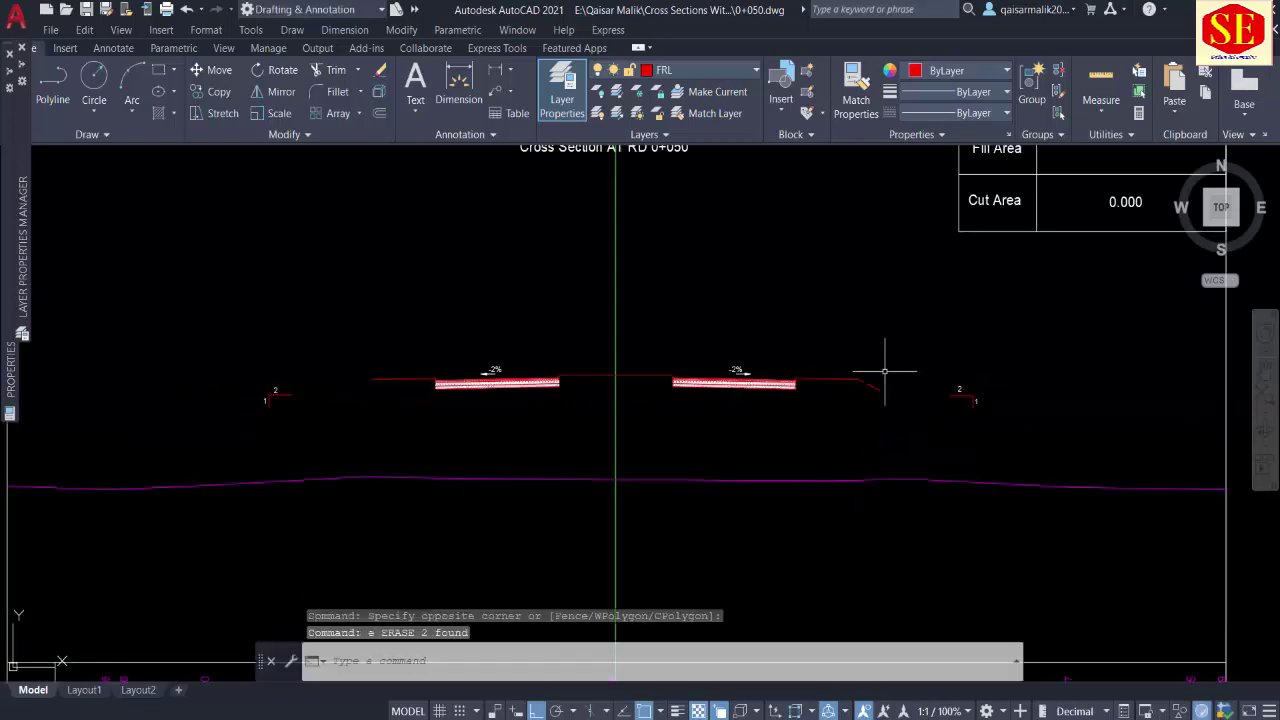
{"action": "type", "text": "ex"}
{"action": "key", "text": "Return"}
{"action": "left_click", "coordinate": [940, 422]}
{"action": "key", "text": "Escape"}
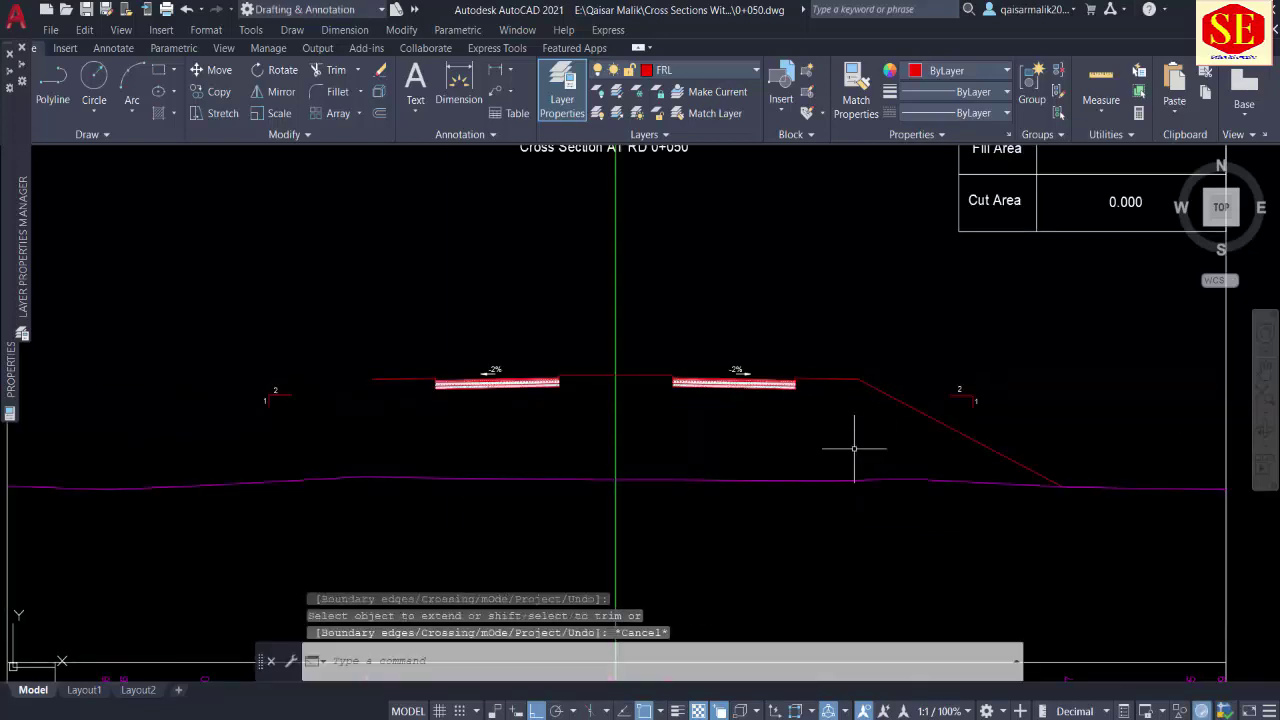
Step: Mirror the right slope about the centreline, keeping the original, to form the left slope
{"action": "type", "text": "mi"}
{"action": "key", "text": "Return"}
{"action": "left_click", "coordinate": [940, 423]}
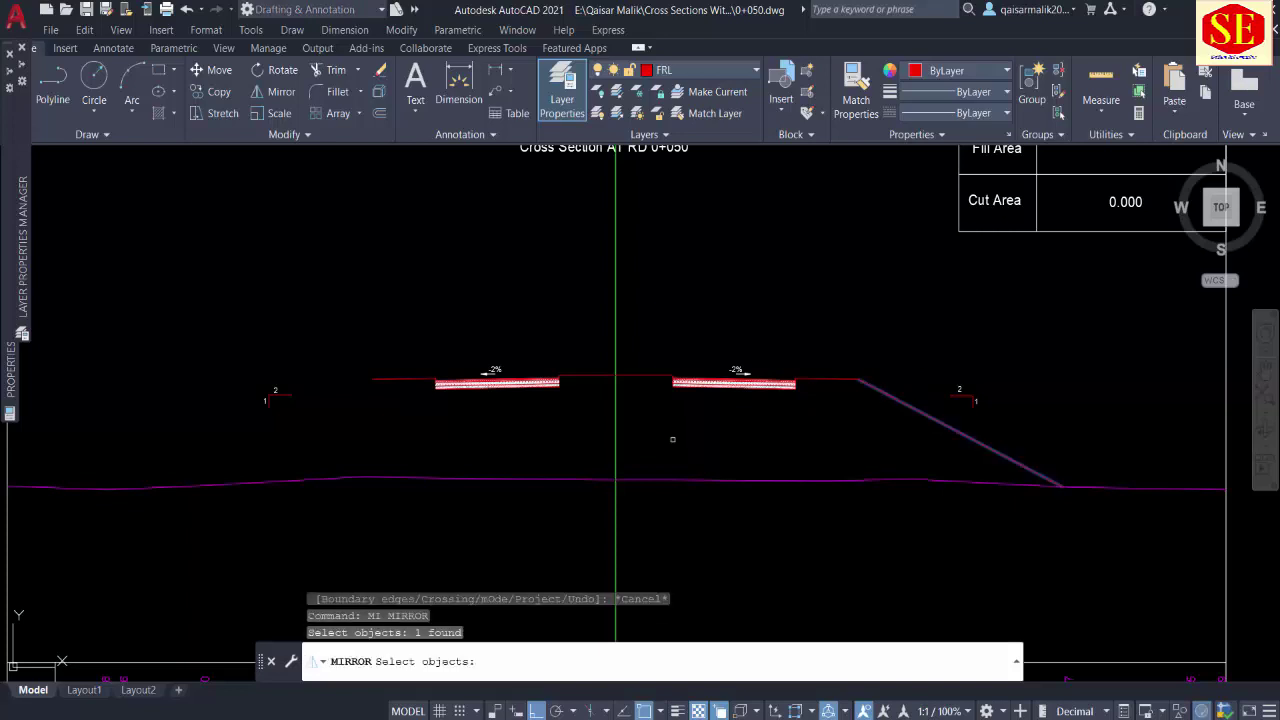
{"action": "key", "text": "Return"}
{"action": "left_click", "coordinate": [616, 375]}
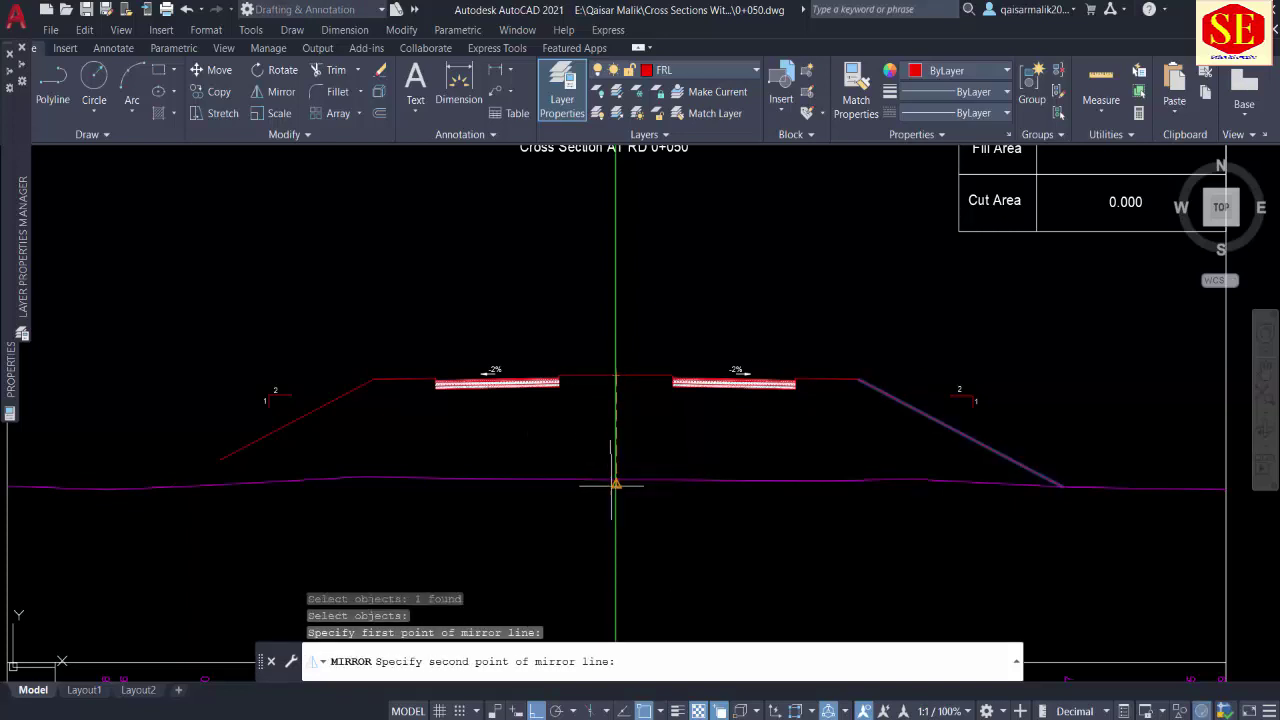
{"action": "left_click", "coordinate": [616, 547]}
{"action": "right_click", "coordinate": [616, 547]}
{"action": "left_click", "coordinate": [645, 557]}
{"action": "key", "text": "Escape"}
Step: Extend the left slope line down to the ground line
{"action": "scroll", "coordinate": [160, 490], "scroll_direction": "up", "scroll_amount": 5}
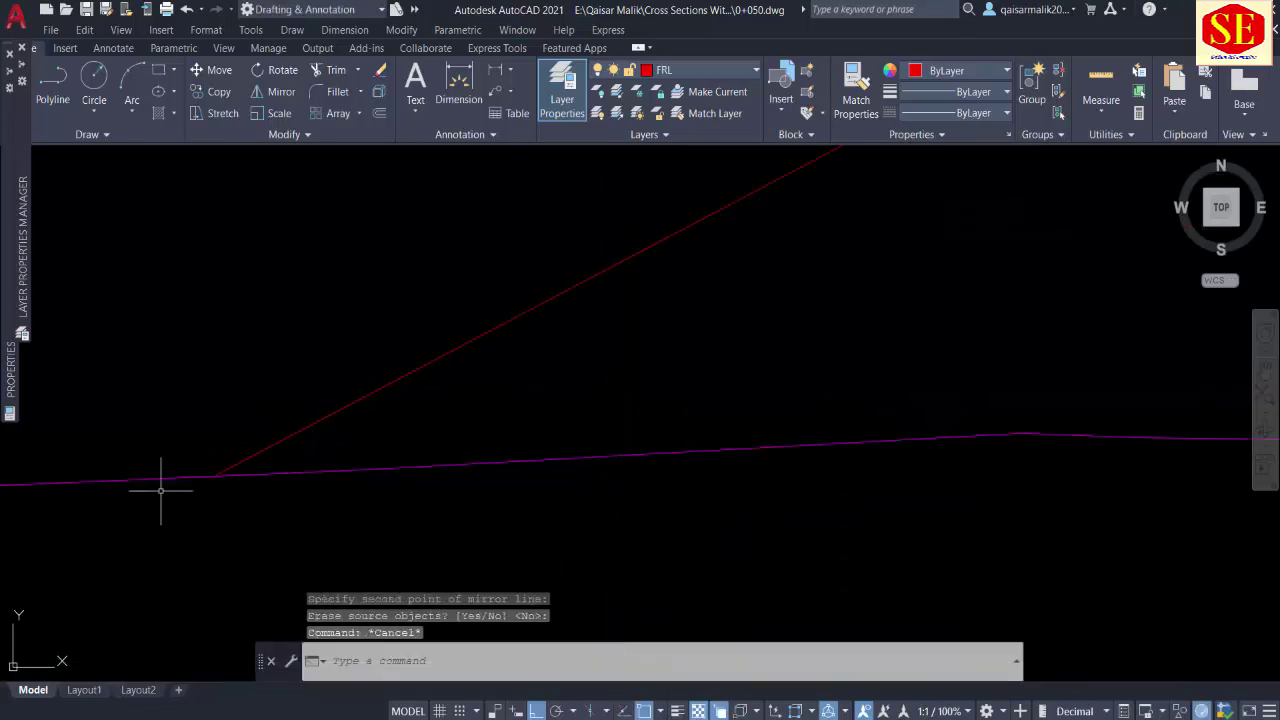
{"action": "scroll", "coordinate": [160, 490], "scroll_direction": "up", "scroll_amount": 5}
{"action": "type", "text": "ex"}
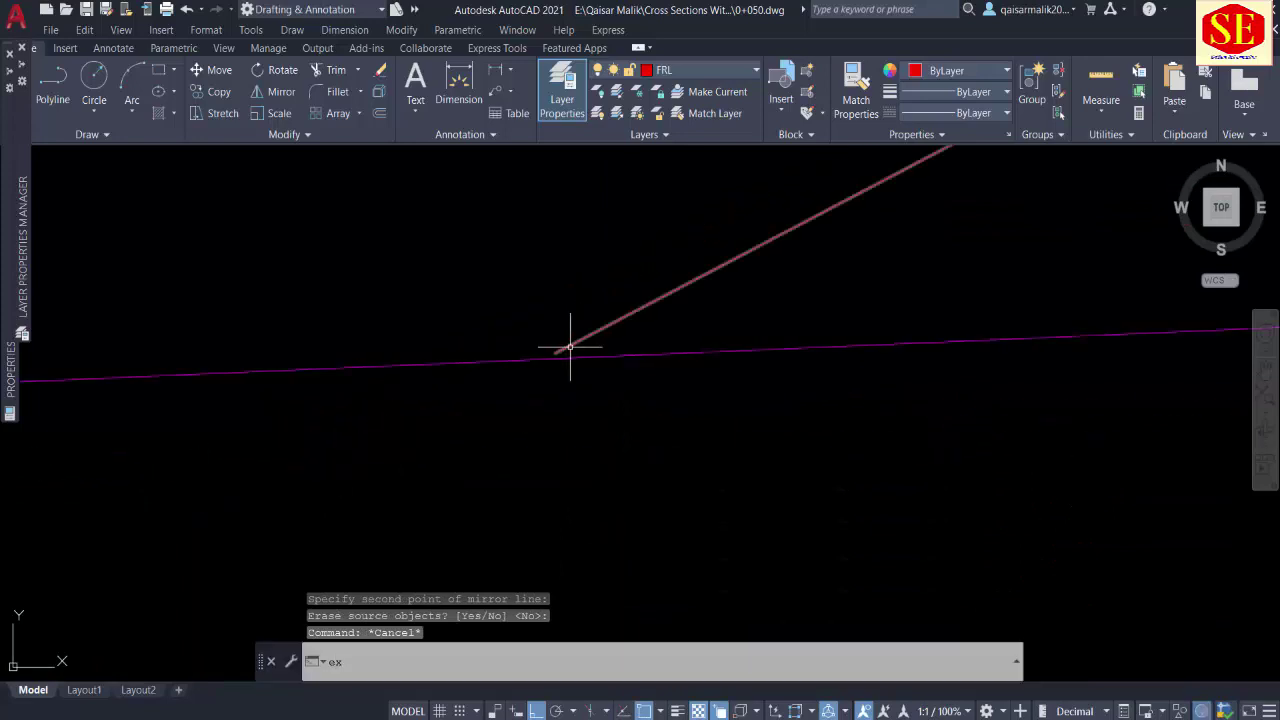
{"action": "key", "text": "Return"}
{"action": "left_click", "coordinate": [572, 343]}
{"action": "scroll", "coordinate": [414, 434], "scroll_direction": "down", "scroll_amount": 2}
{"action": "scroll", "coordinate": [430, 434], "scroll_direction": "down", "scroll_amount": 3}
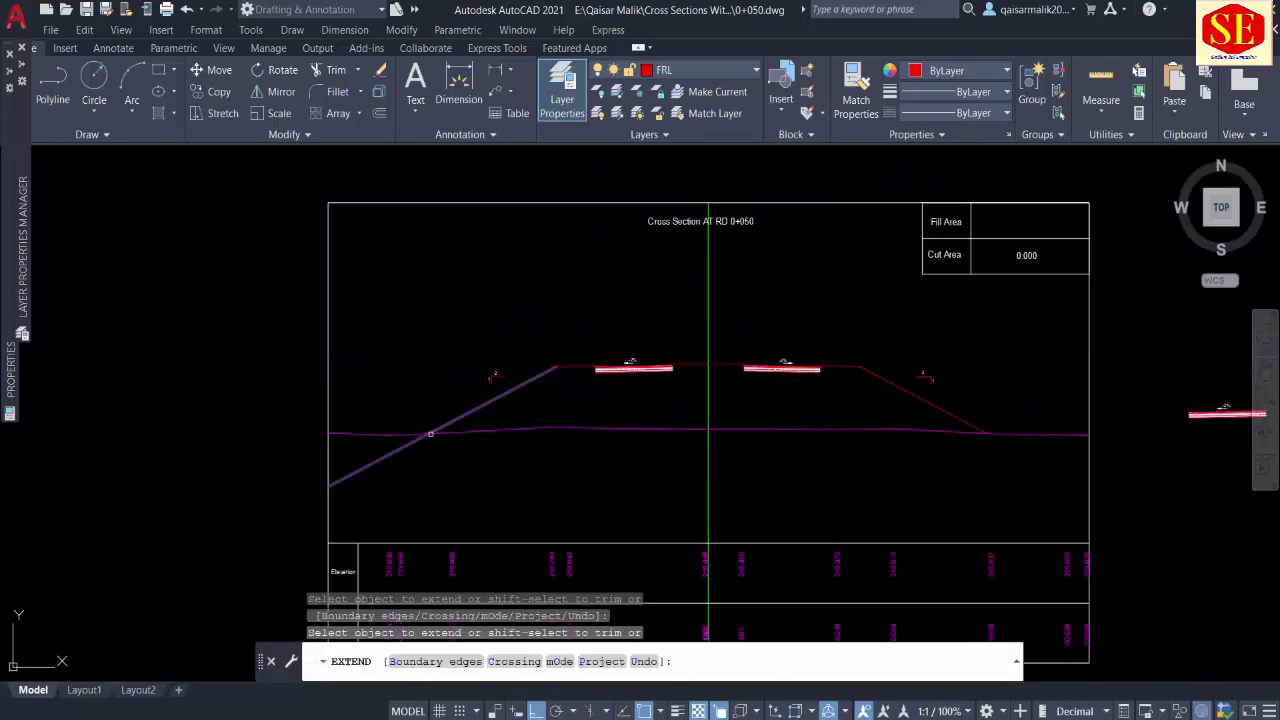
{"action": "key", "text": "Escape"}
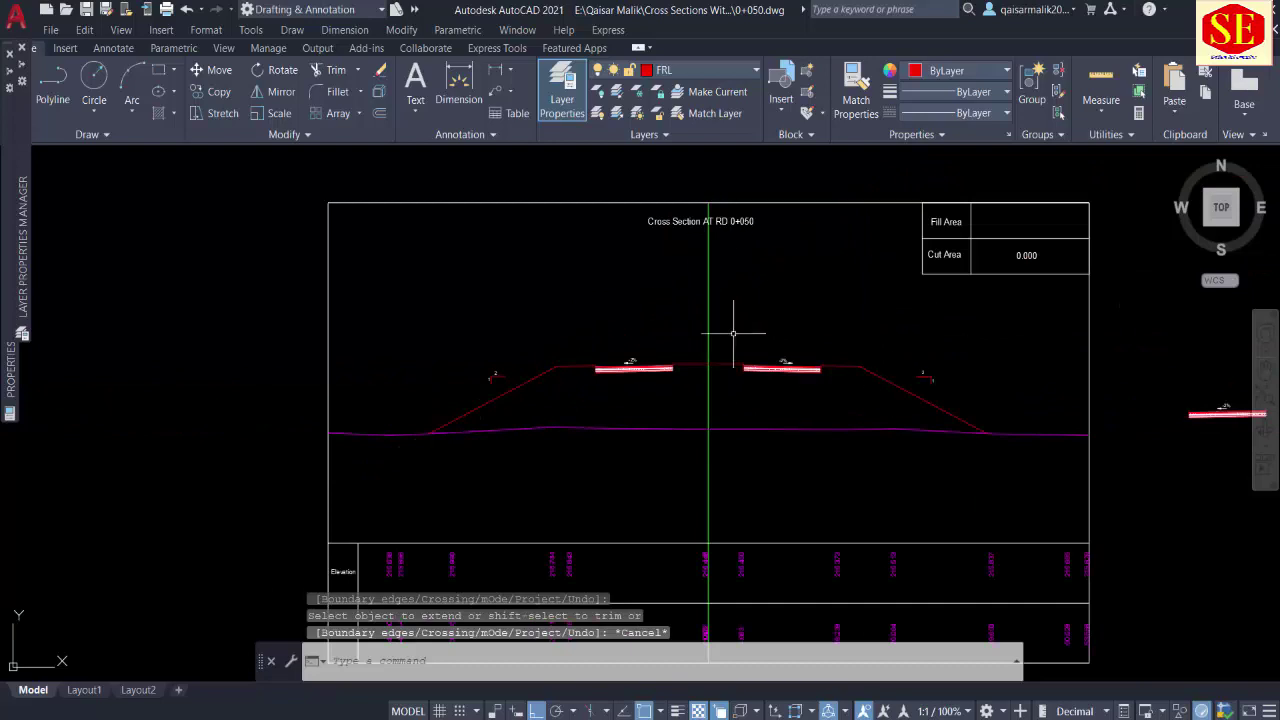
{"action": "middle_click_drag", "start_coordinate": [771, 358], "coordinate": [775, 260]}
{"action": "key", "text": "Escape"}
Step: Turn off the Cl layer to hide the green centreline
{"action": "type", "text": "tr"}
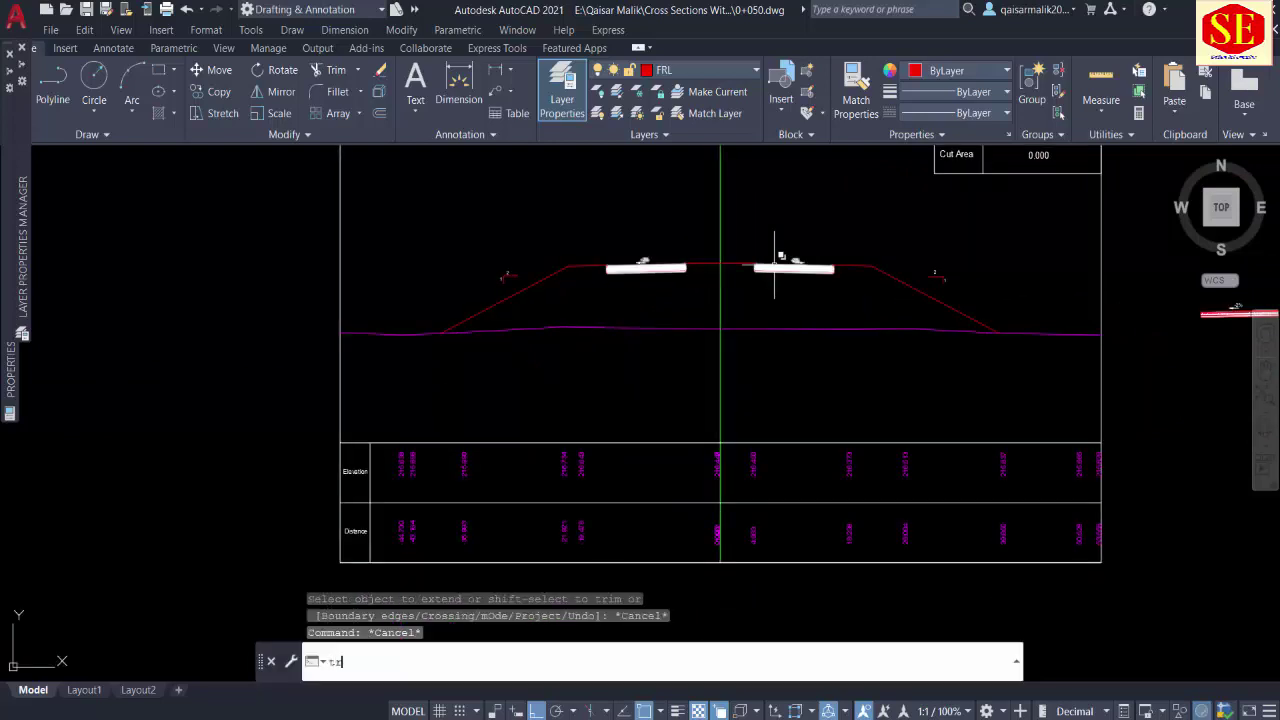
{"action": "key", "text": "Return"}
{"action": "key", "text": "Escape"}
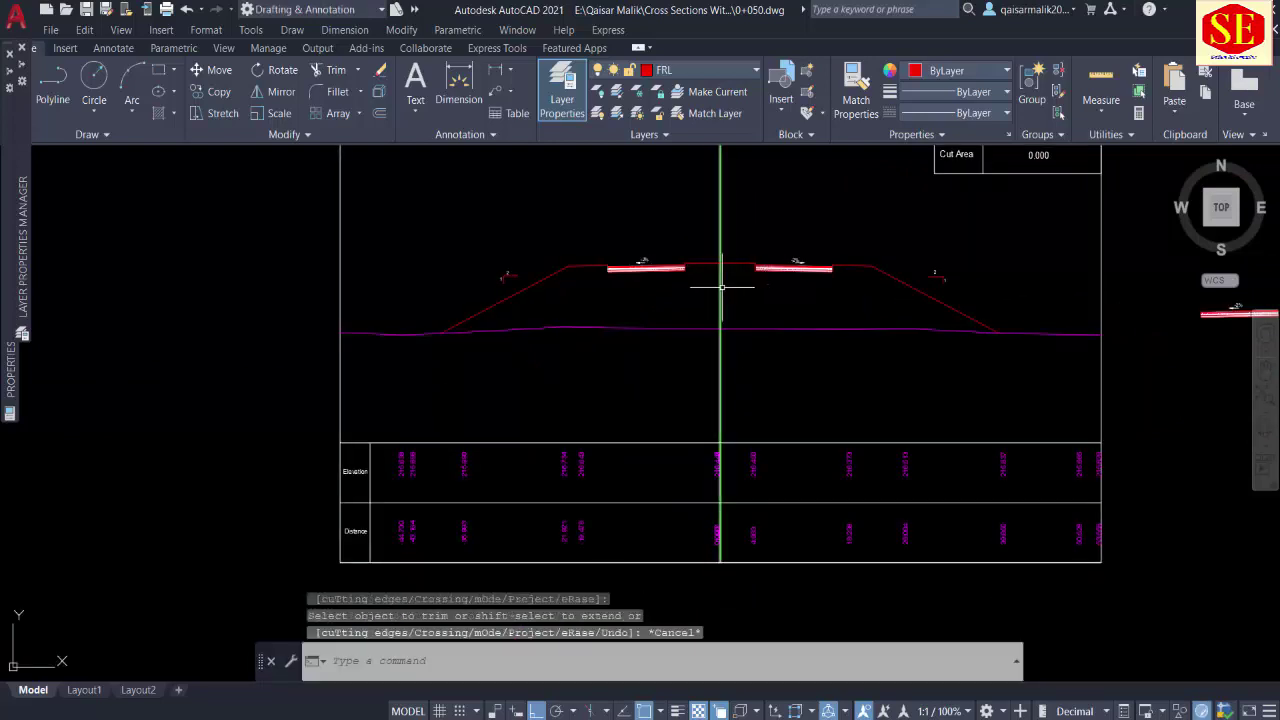
{"action": "left_click", "coordinate": [721, 287]}
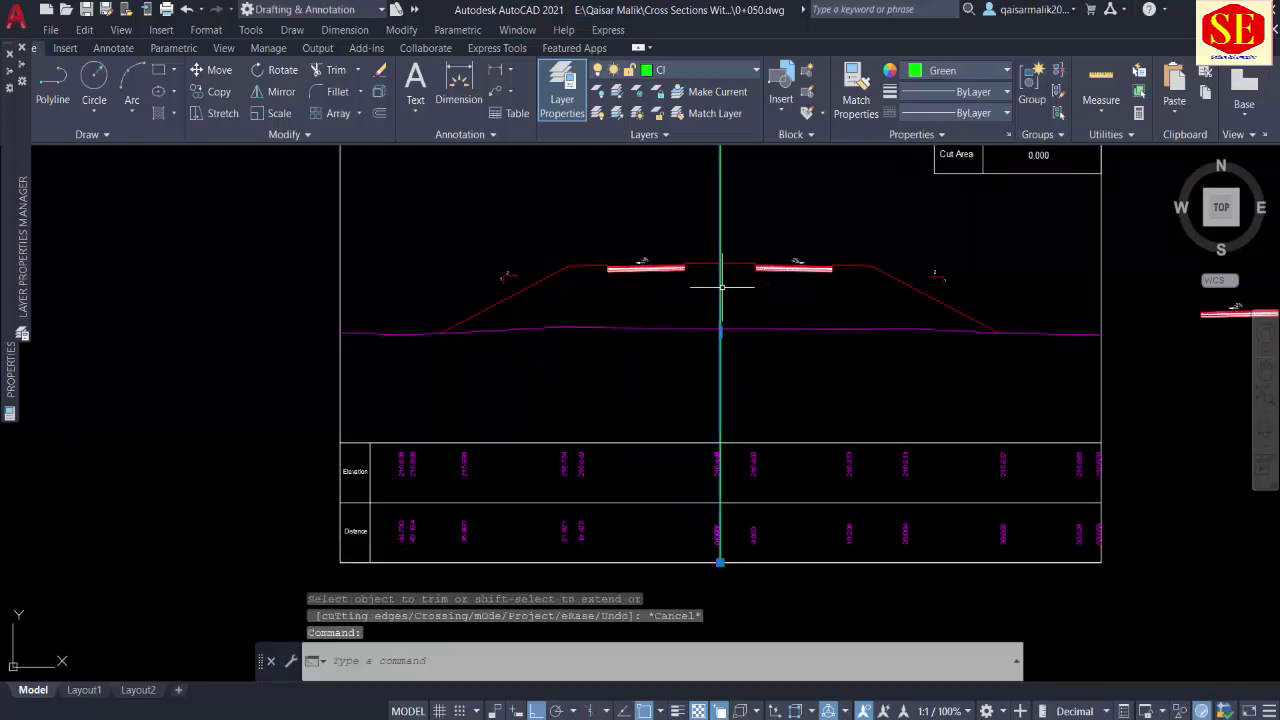
{"action": "left_click", "coordinate": [690, 70]}
{"action": "left_click", "coordinate": [601, 111]}
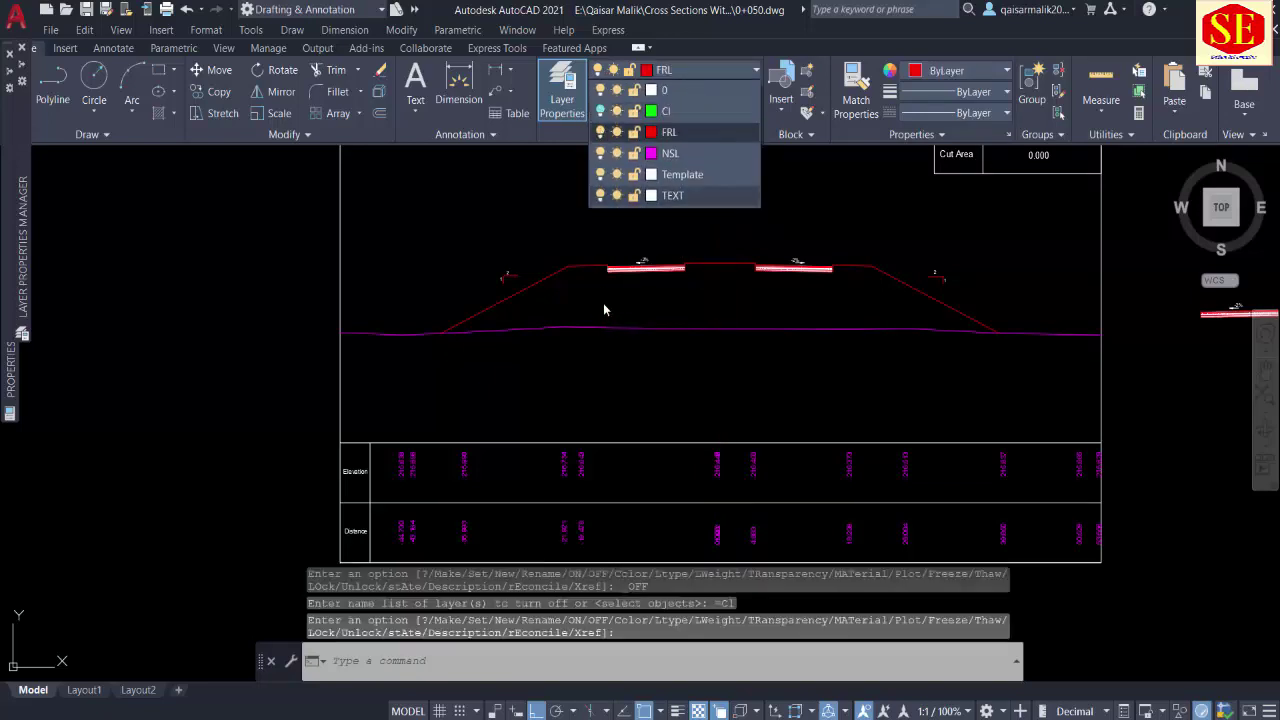
{"action": "middle_click_drag", "start_coordinate": [635, 288], "coordinate": [586, 351]}
Step: Place the measured fill area 490.02 in the table's Fill Area cell
{"action": "type", "text": "Q"}
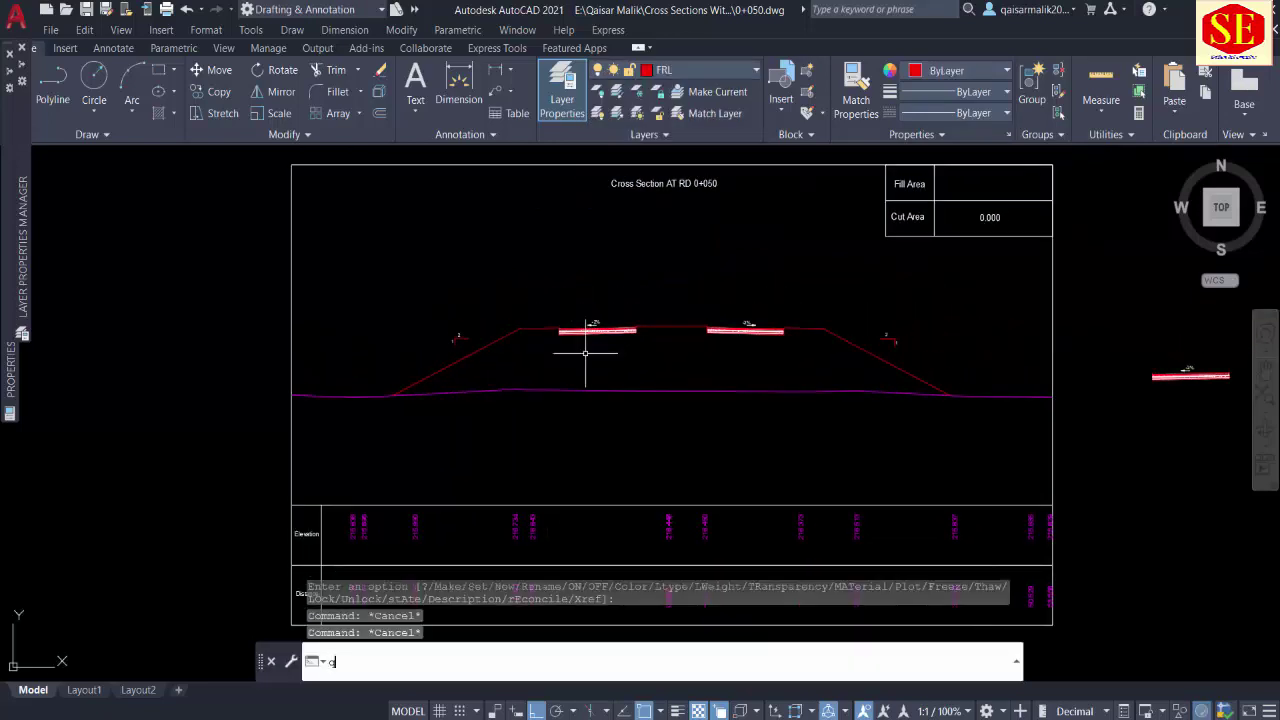
{"action": "key", "text": "Escape"}
{"action": "key", "text": "Escape"}
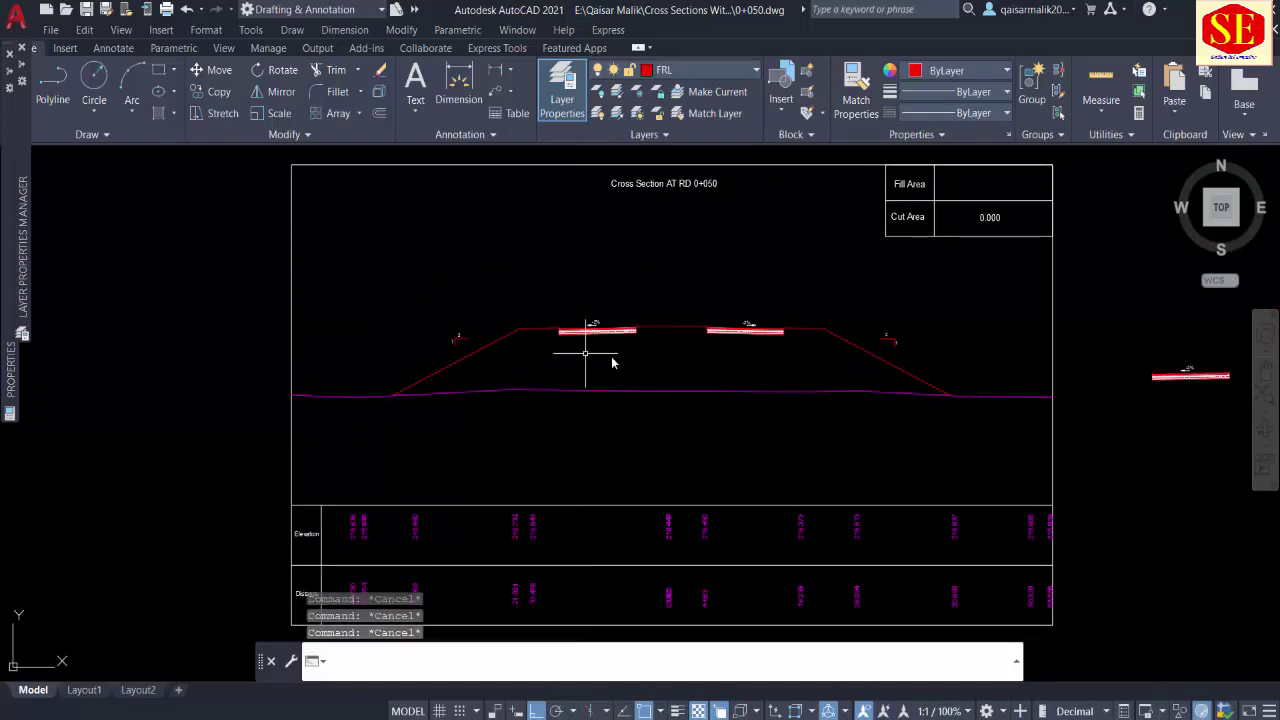
{"action": "key", "text": "Return"}
{"action": "scroll", "coordinate": [546, 418], "scroll_direction": "down", "scroll_amount": 5}
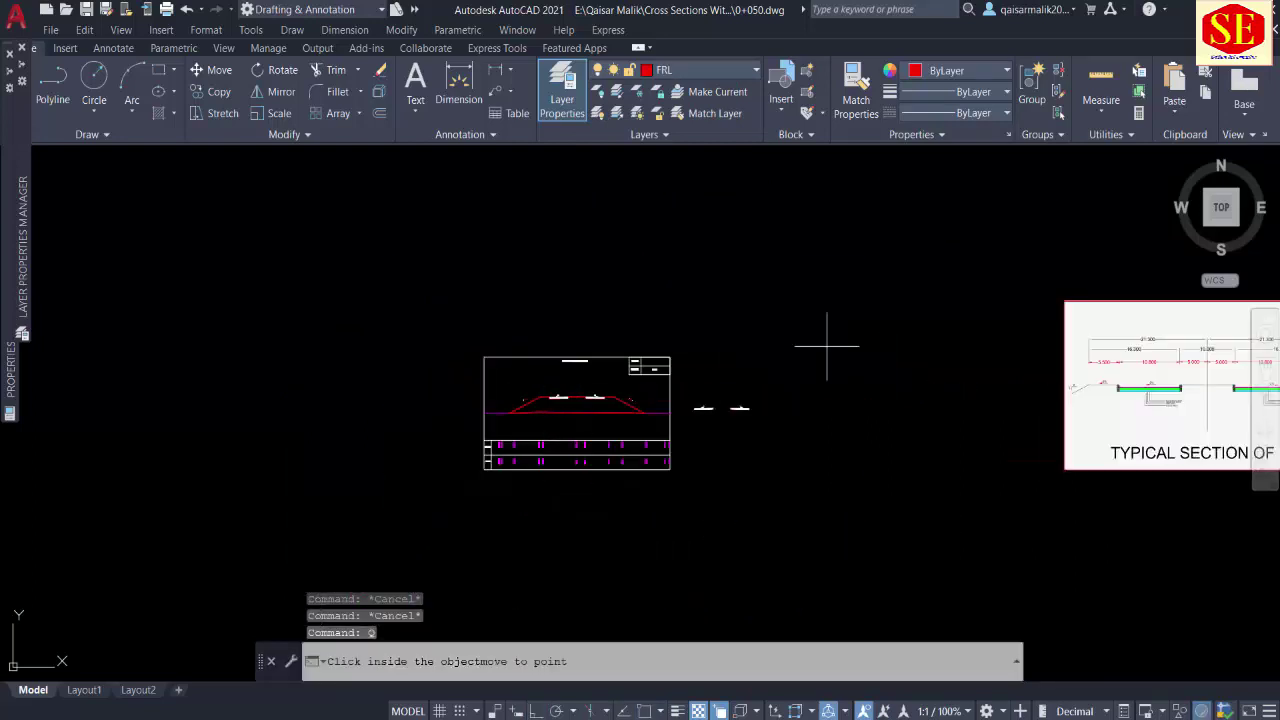
{"action": "type", "text": "point1"}
{"action": "scroll", "coordinate": [635, 390], "scroll_direction": "up", "scroll_amount": 5}
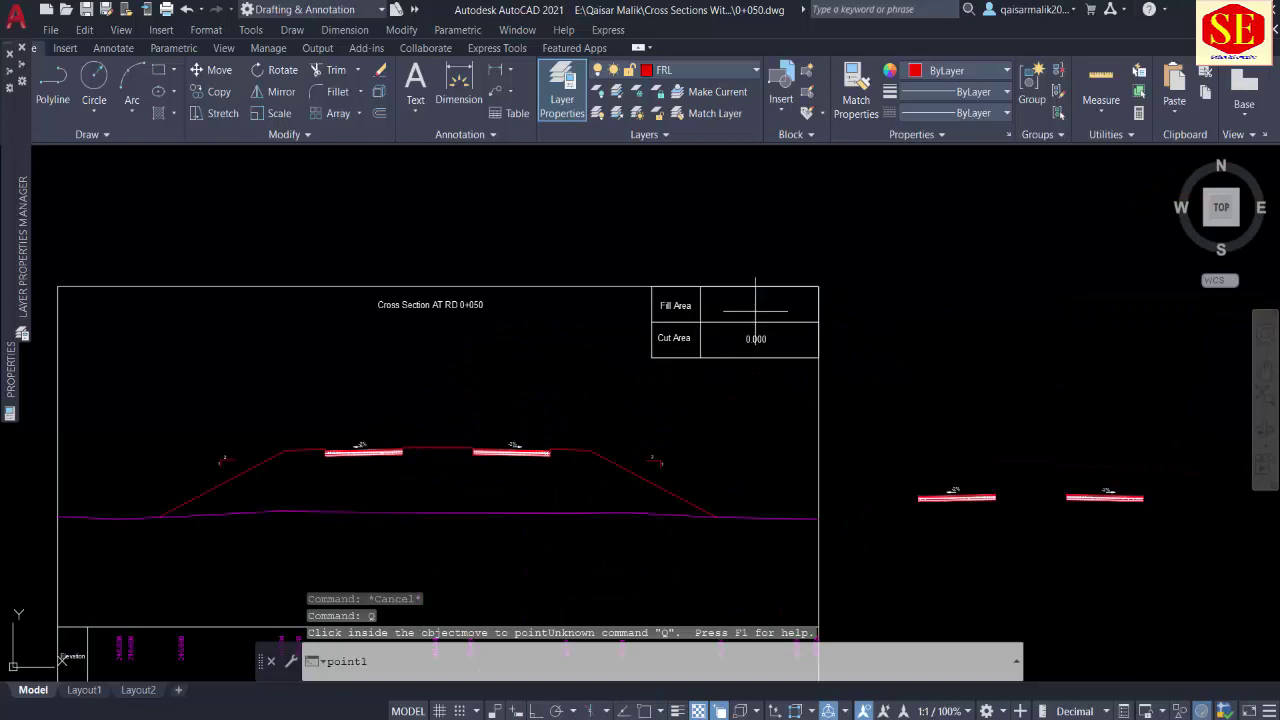
{"action": "left_click", "coordinate": [755, 310]}
{"action": "scroll", "coordinate": [755, 310], "scroll_direction": "up", "scroll_amount": 5}
{"action": "key", "text": "Escape"}
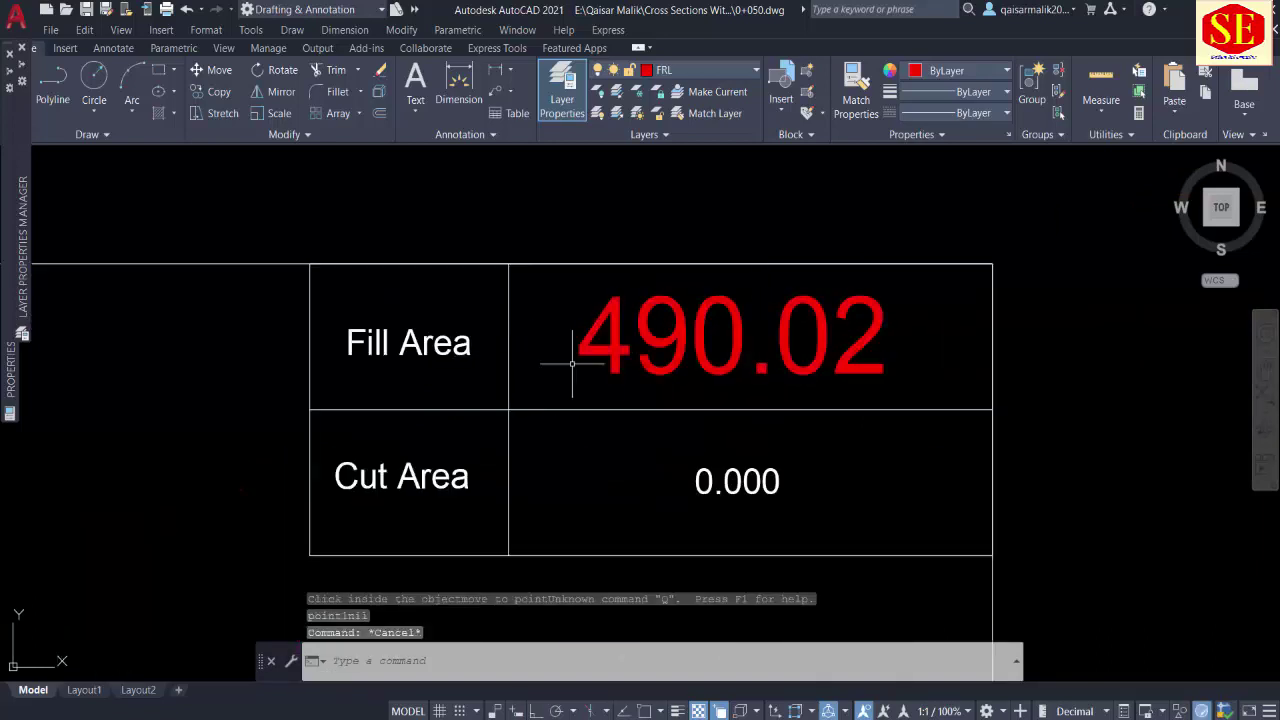
Step: Match the 490.02 value's text style to the Fill Area label
{"action": "type", "text": "ma"}
{"action": "key", "text": "Return"}
{"action": "left_click", "coordinate": [460, 340]}
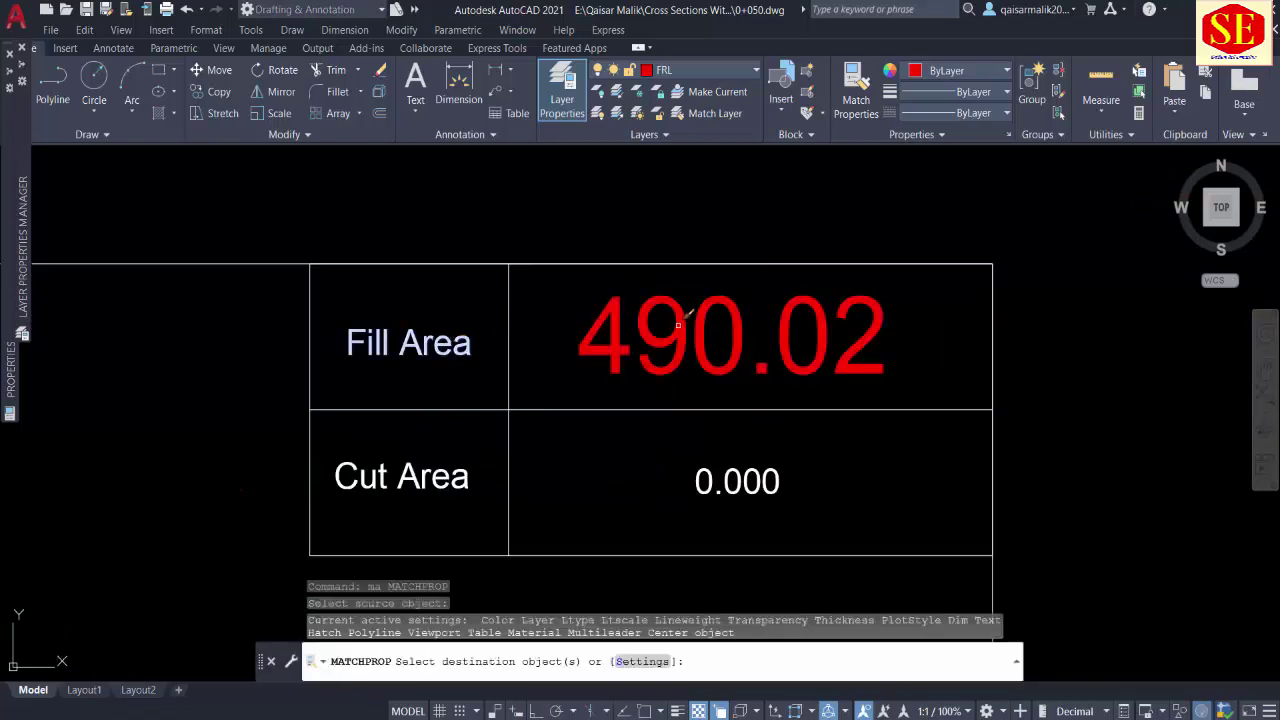
{"action": "left_click", "coordinate": [688, 318]}
{"action": "key", "text": "Escape"}
{"action": "scroll", "coordinate": [768, 348], "scroll_direction": "down", "scroll_amount": 5}
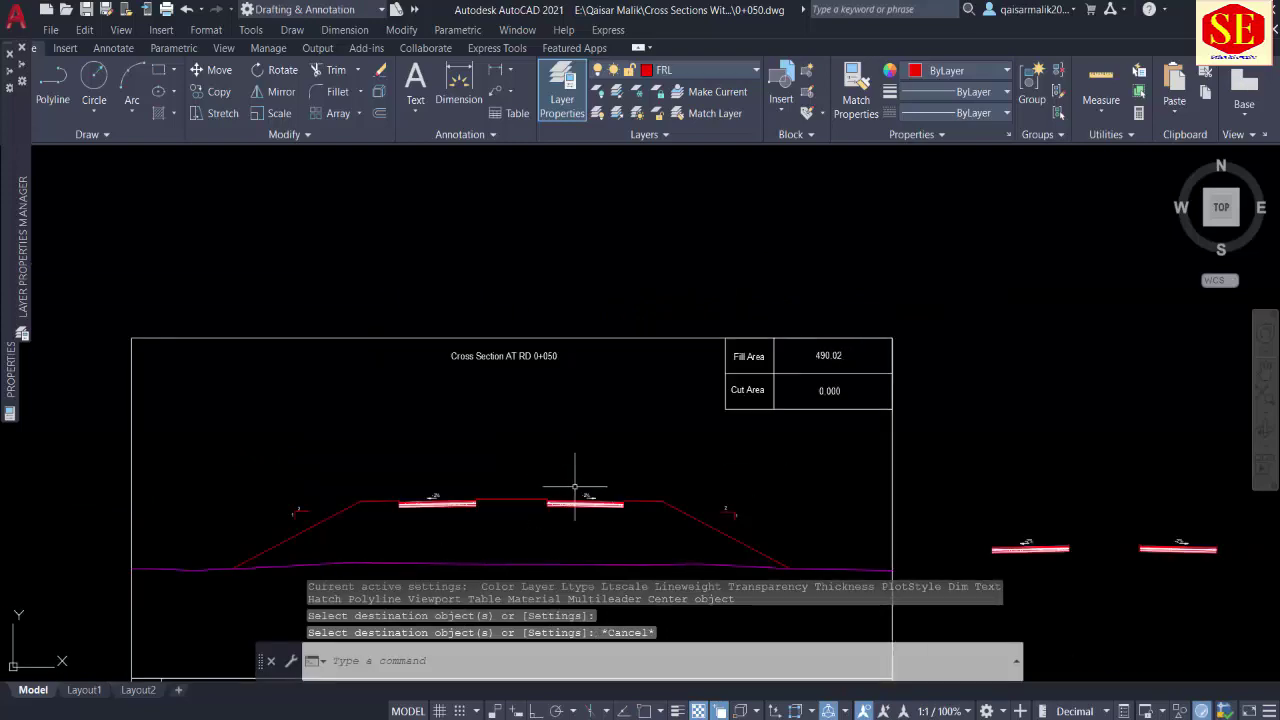
{"action": "scroll", "coordinate": [577, 471], "scroll_direction": "up", "scroll_amount": 2}
{"action": "scroll", "coordinate": [565, 457], "scroll_direction": "up", "scroll_amount": 4}
{"action": "scroll", "coordinate": [565, 457], "scroll_direction": "up", "scroll_amount": 2}
{"action": "type", "text": "cd"}
{"action": "key", "text": "Return"}
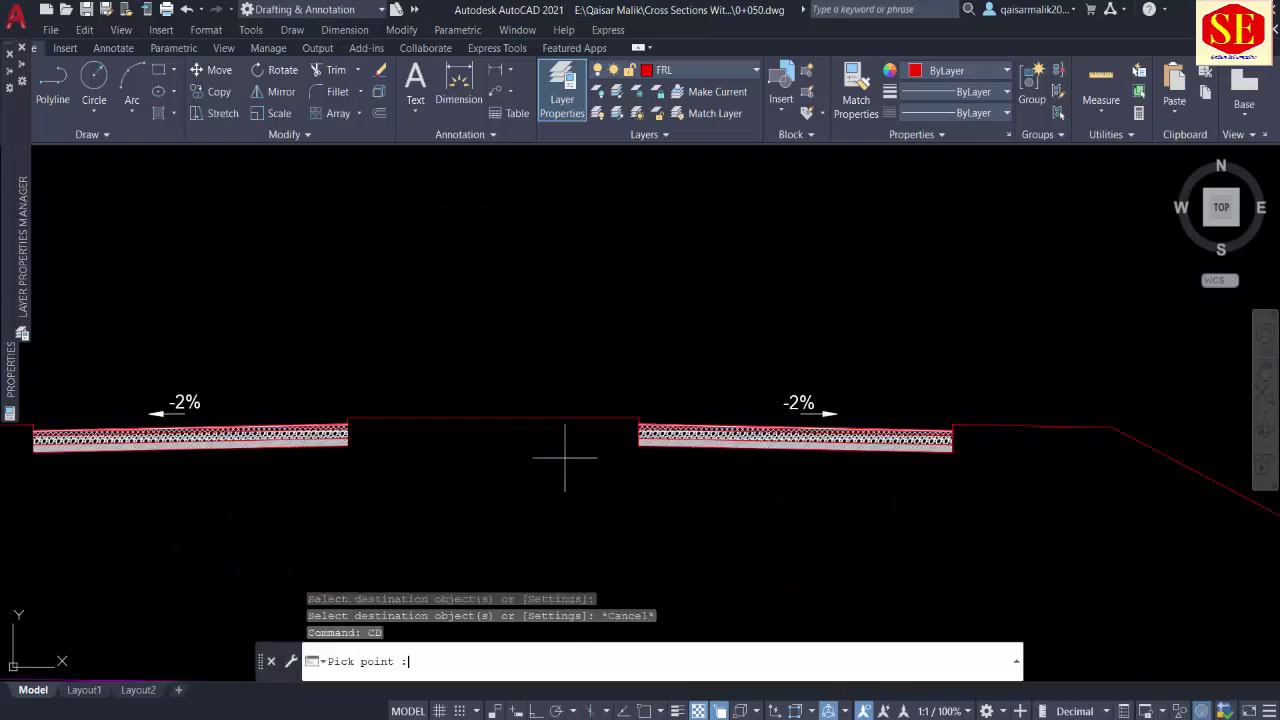
{"action": "scroll", "coordinate": [627, 421], "scroll_direction": "up", "scroll_amount": 5}
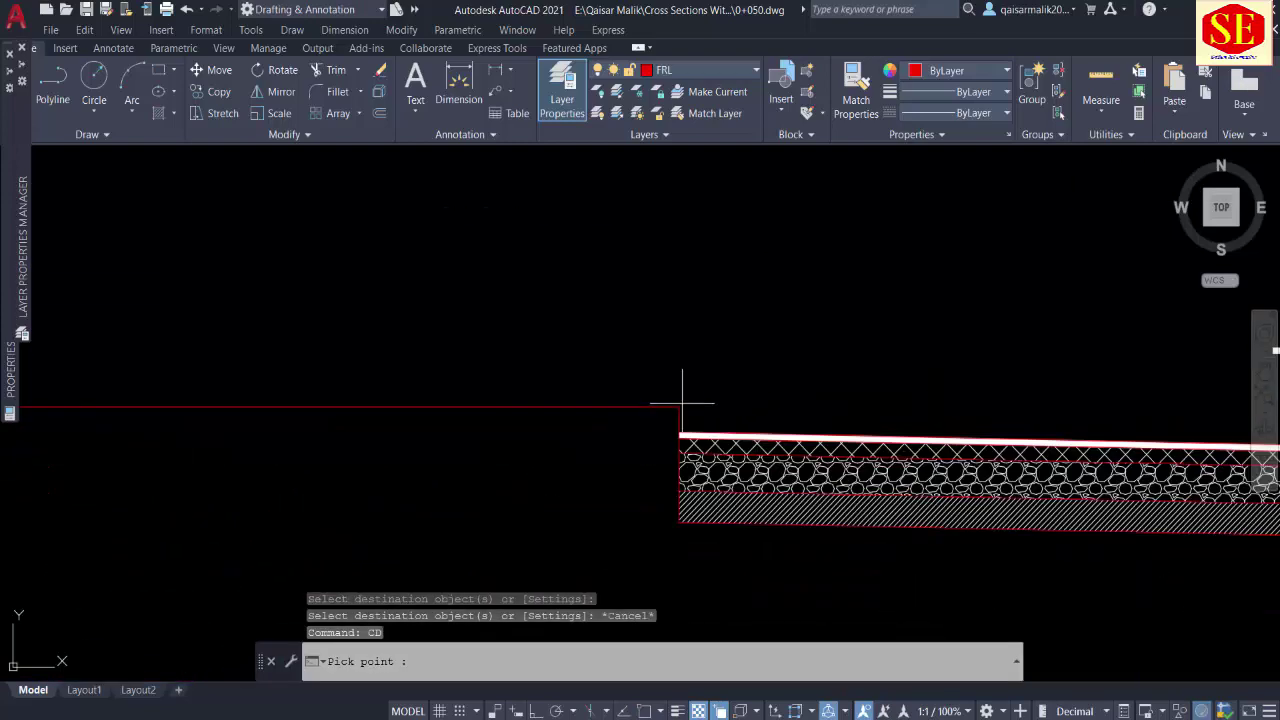
Step: Enable all object snap modes
{"action": "key", "text": "F4"}
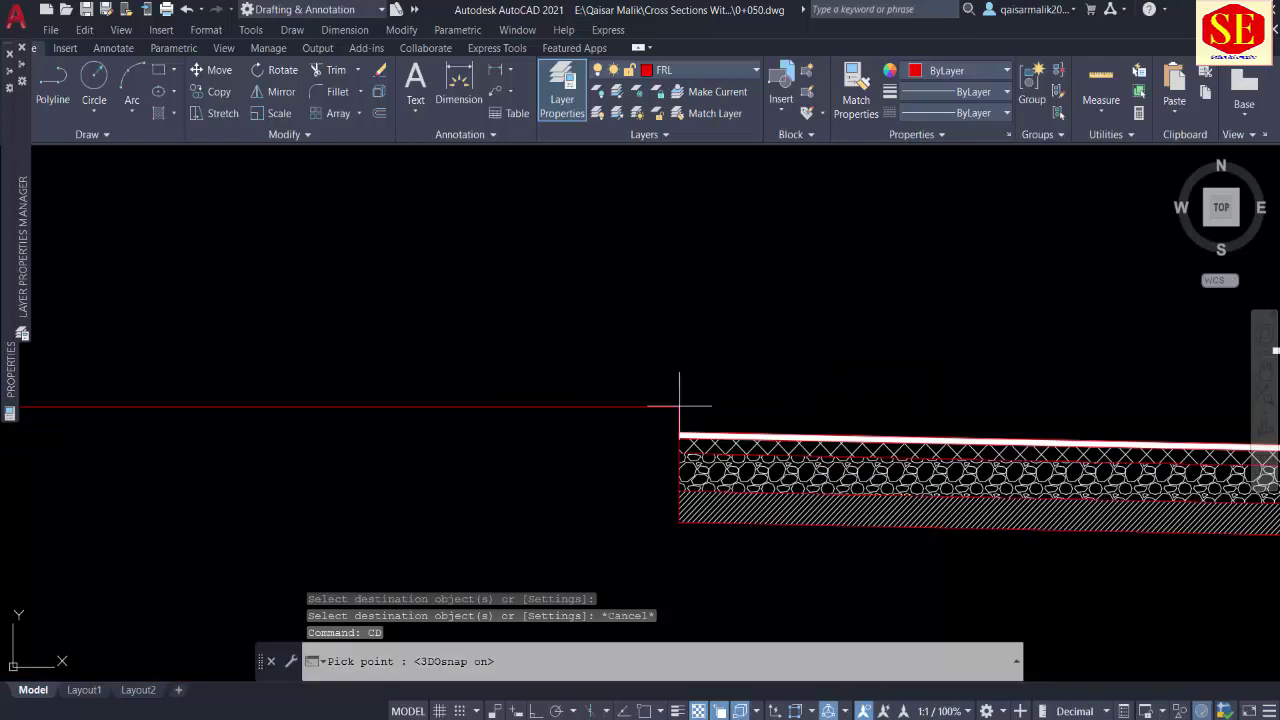
{"action": "key", "text": "F4"}
{"action": "key", "text": "F3"}
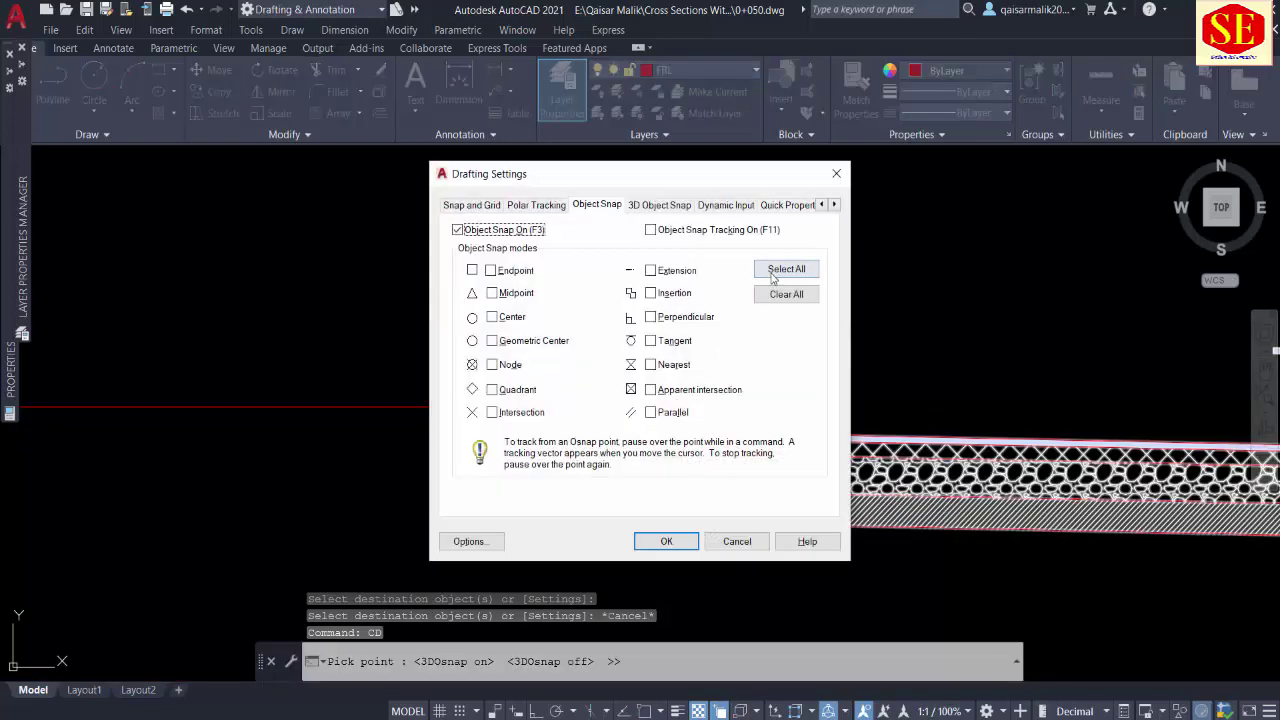
{"action": "left_click", "coordinate": [772, 274]}
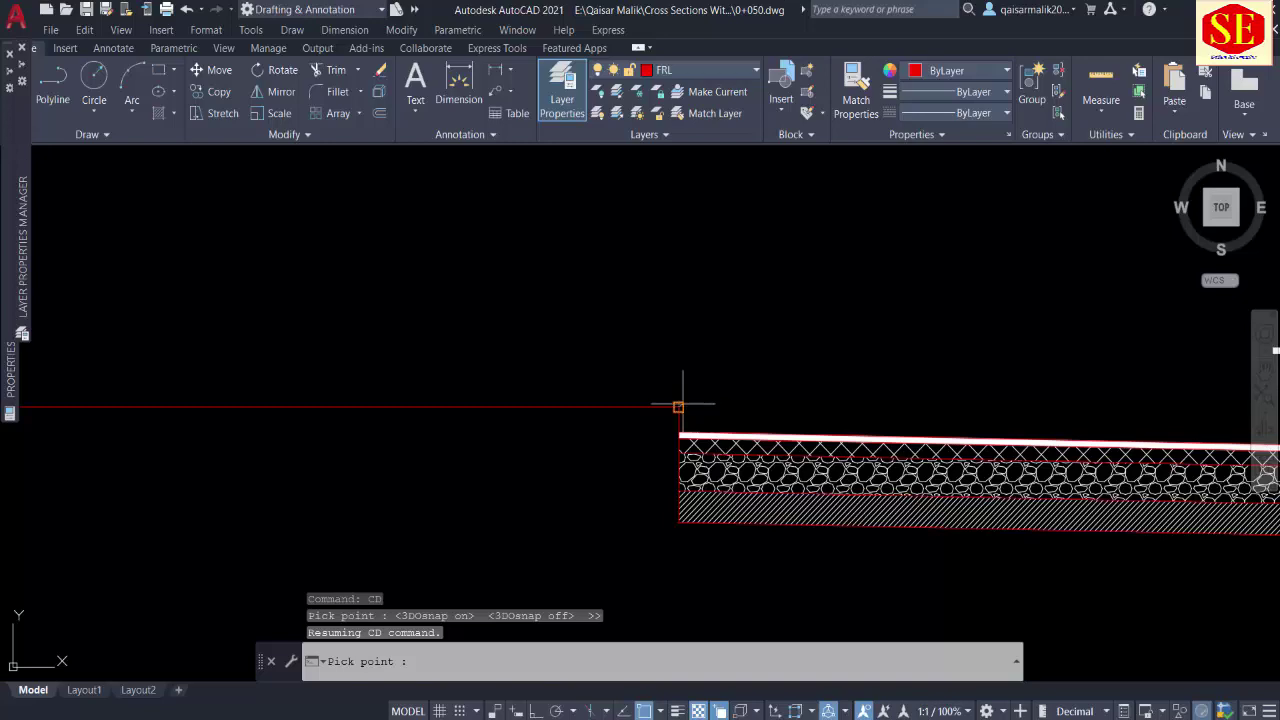
Step: Label distance and elevation at the first two FRL break points
{"action": "left_click", "coordinate": [679, 407]}
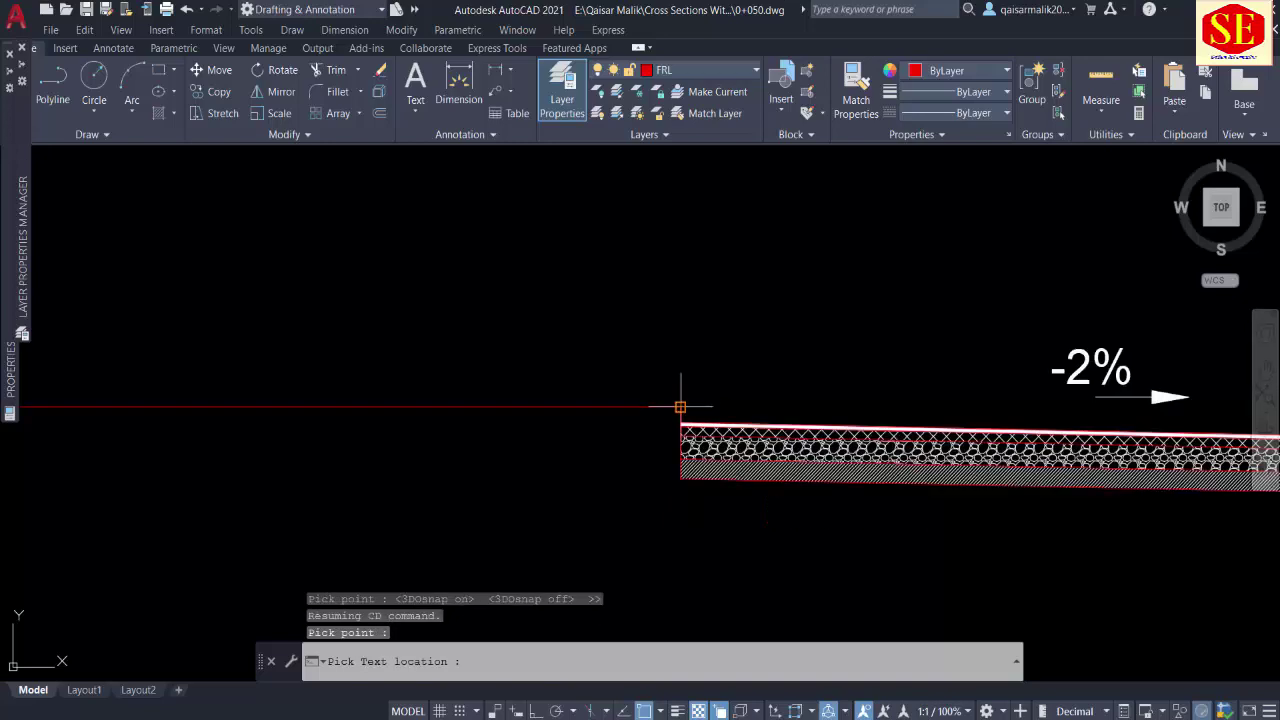
{"action": "left_click", "coordinate": [573, 236]}
{"action": "key", "text": "Return"}
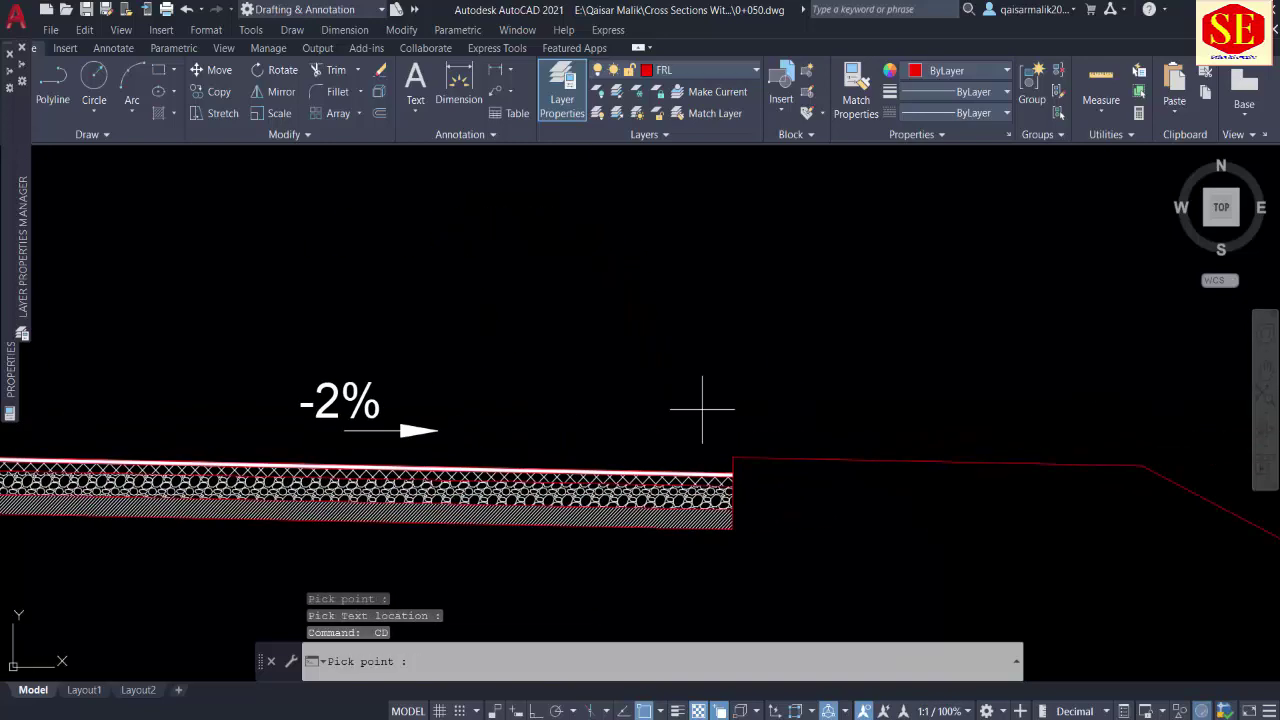
{"action": "left_click", "coordinate": [733, 457]}
{"action": "left_click", "coordinate": [769, 321]}
{"action": "key", "text": "Return"}
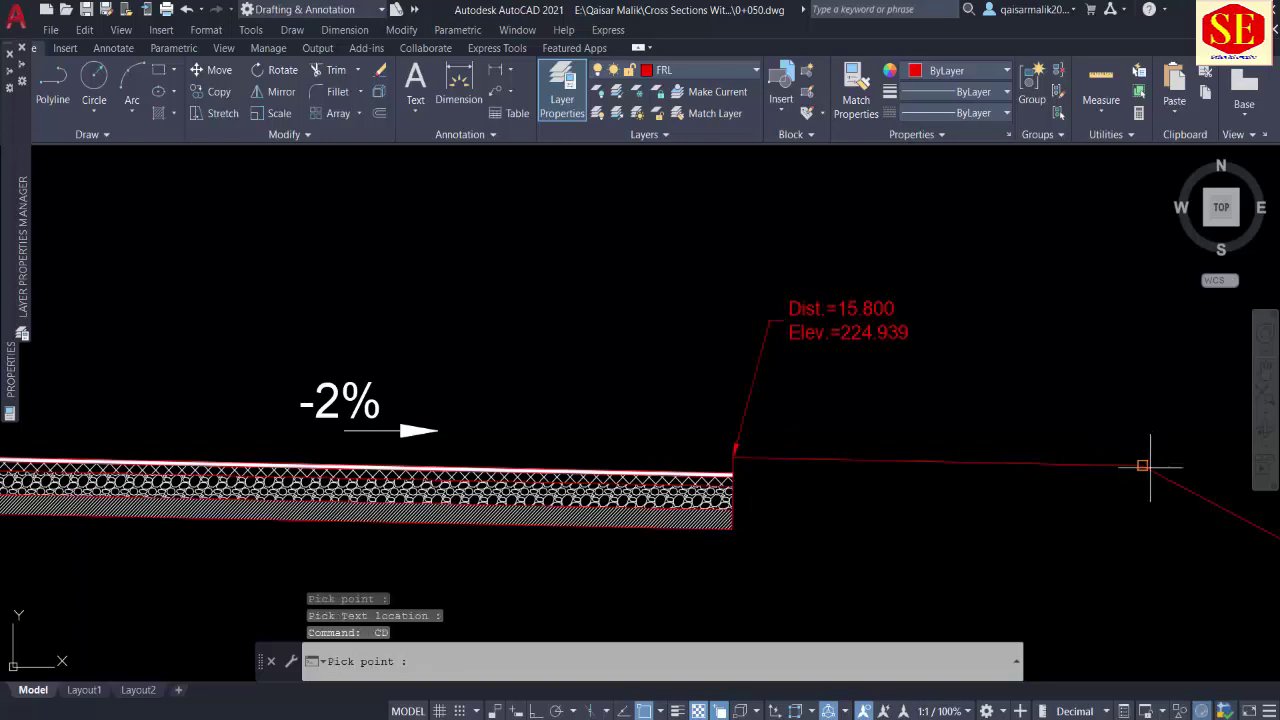
Step: Label distance and elevation at the right slope top and slope end
{"action": "left_click", "coordinate": [1142, 465]}
{"action": "middle_click_drag", "start_coordinate": [1142, 465], "coordinate": [577, 479]}
{"action": "left_click", "coordinate": [647, 346]}
{"action": "scroll", "coordinate": [844, 336], "scroll_direction": "down", "scroll_amount": 4}
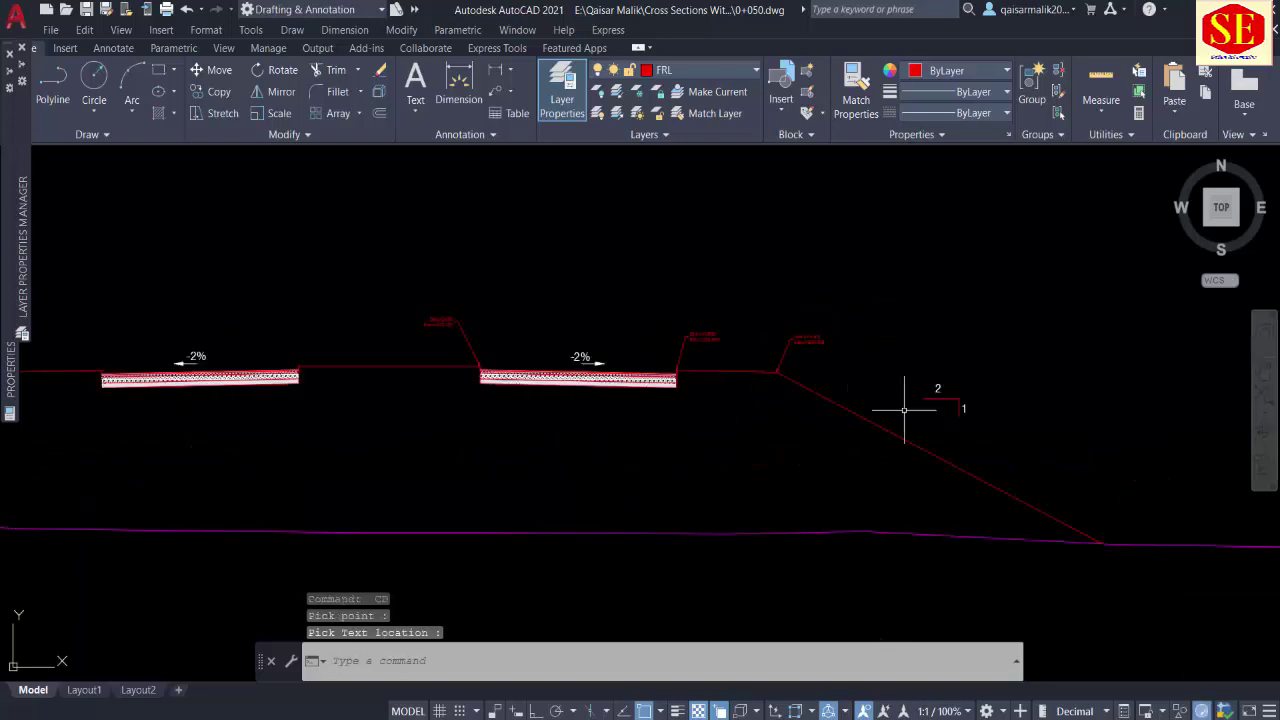
{"action": "key", "text": "Return"}
{"action": "left_click", "coordinate": [1102, 543]}
{"action": "left_click", "coordinate": [1137, 473]}
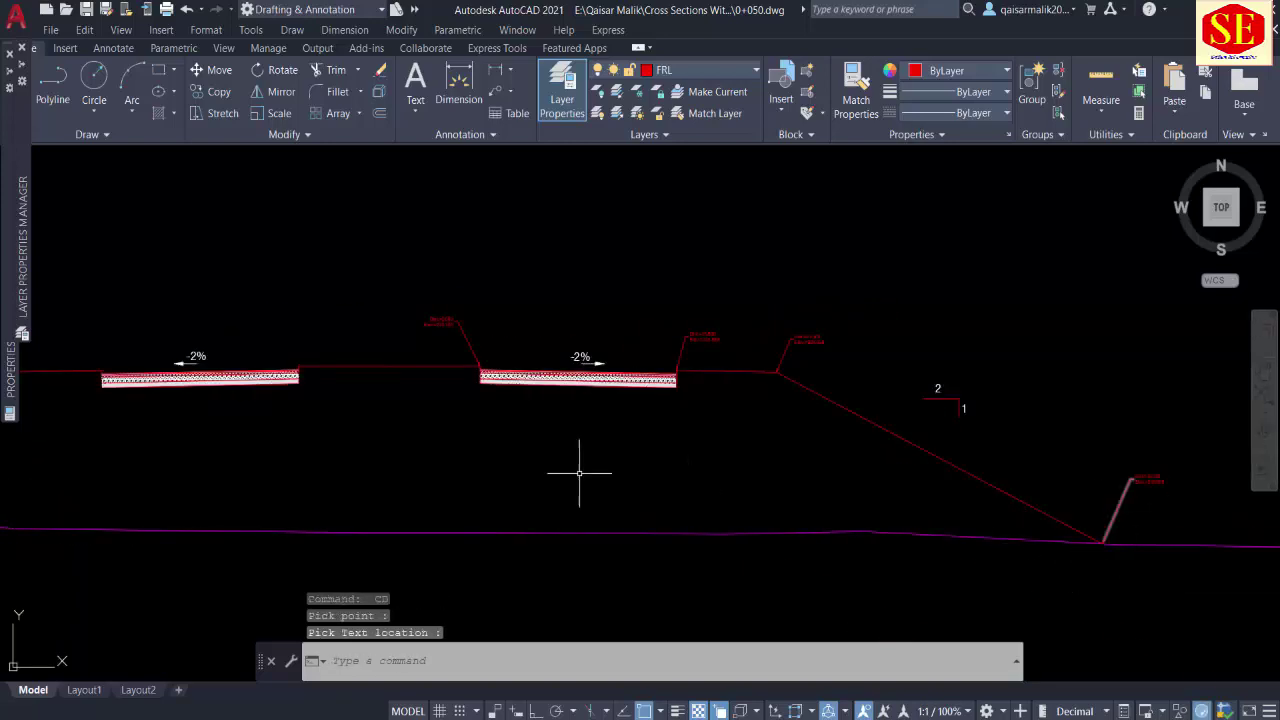
Step: Label distance and elevation at the pavement edge points, including the left edge
{"action": "middle_click_drag", "start_coordinate": [580, 466], "coordinate": [723, 428]}
{"action": "key", "text": "Return"}
{"action": "scroll", "coordinate": [697, 412], "scroll_direction": "up", "scroll_amount": 2}
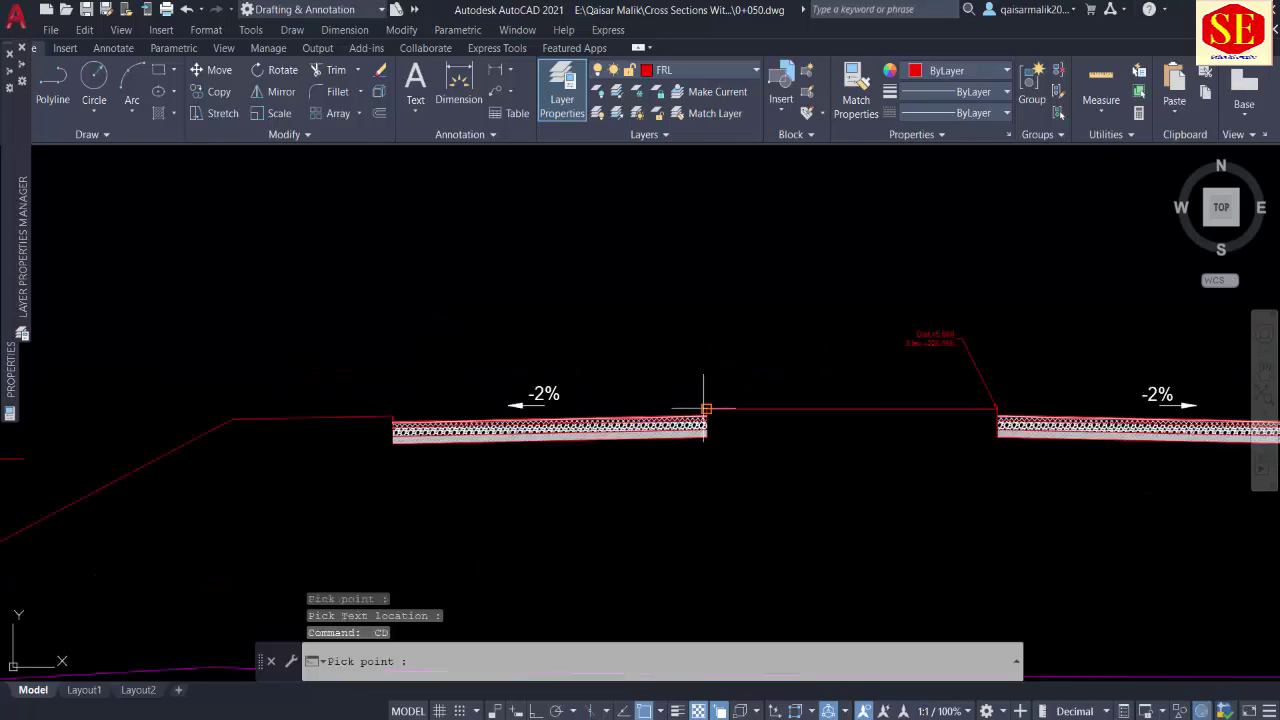
{"action": "left_click", "coordinate": [706, 408]}
{"action": "left_click", "coordinate": [672, 344]}
{"action": "key", "text": "Return"}
{"action": "left_click", "coordinate": [391, 414]}
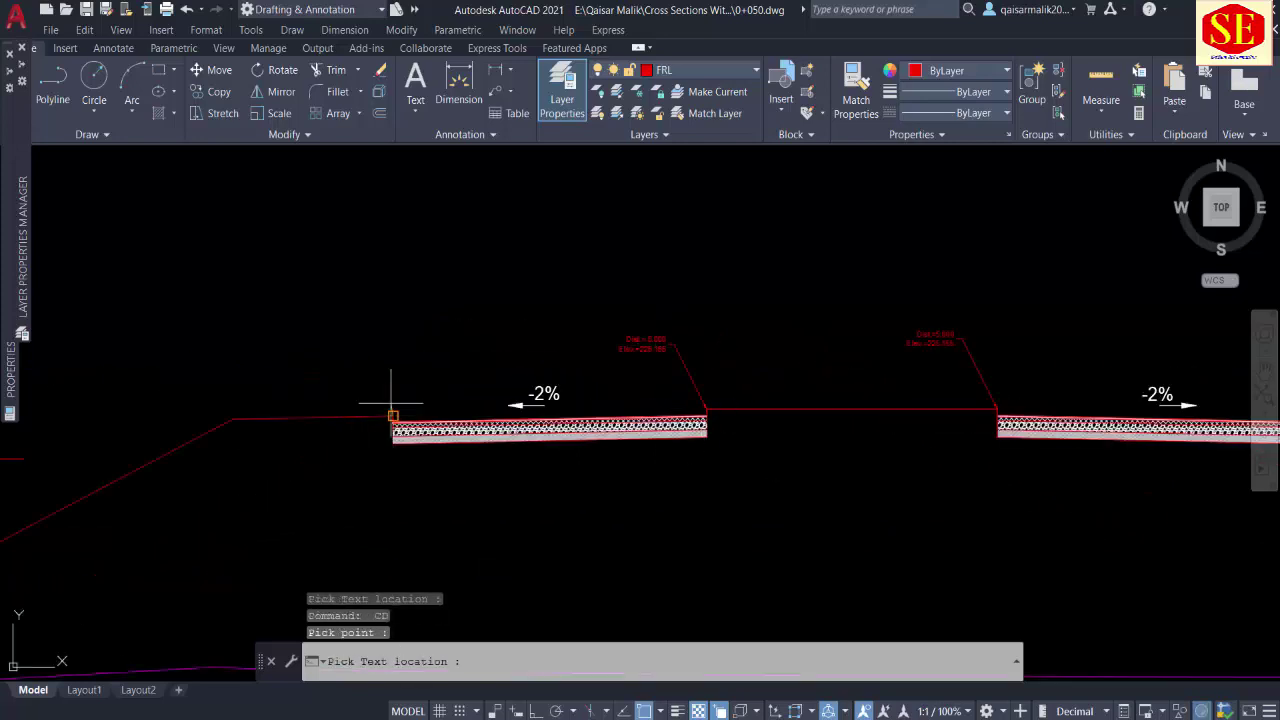
{"action": "left_click", "coordinate": [360, 348]}
Step: Label distance and elevation at the left slope top and its toe on the ground line
{"action": "middle_click_drag", "start_coordinate": [329, 423], "coordinate": [711, 429]}
{"action": "key", "text": "Return"}
{"action": "left_click", "coordinate": [636, 428]}
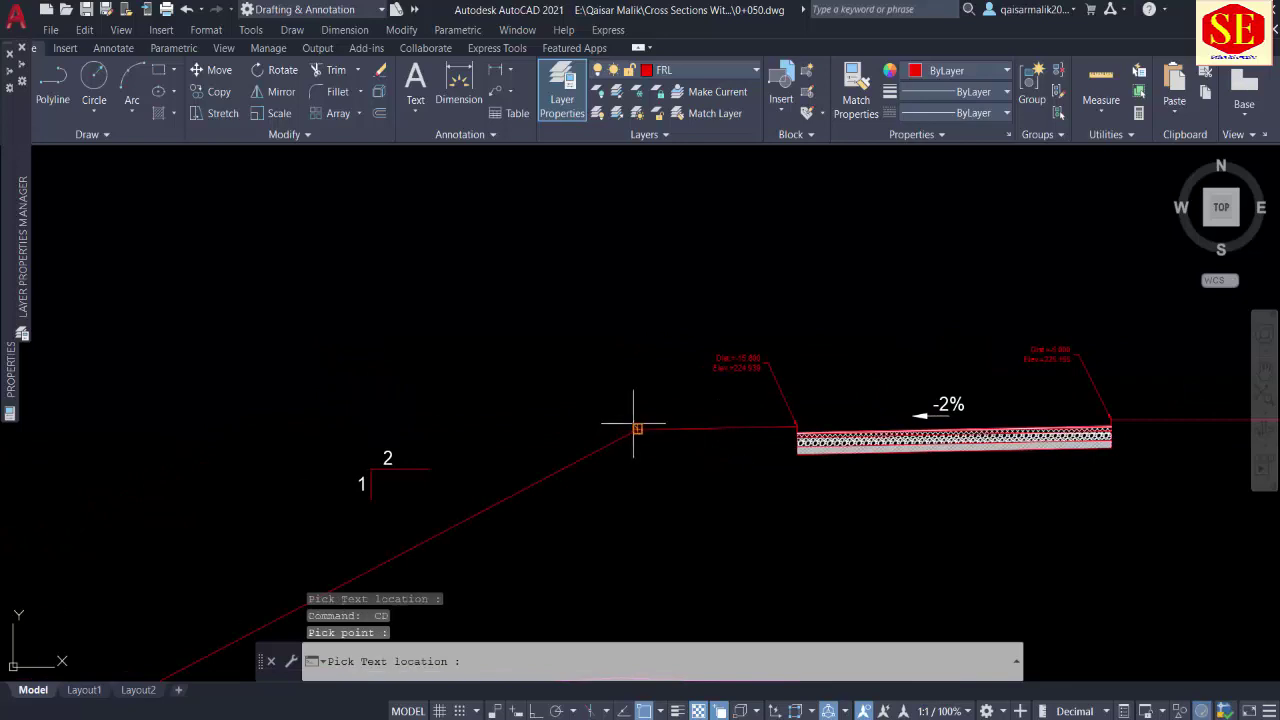
{"action": "left_click", "coordinate": [586, 314]}
{"action": "scroll", "coordinate": [620, 318], "scroll_direction": "down", "scroll_amount": 2}
{"action": "key", "text": "Return"}
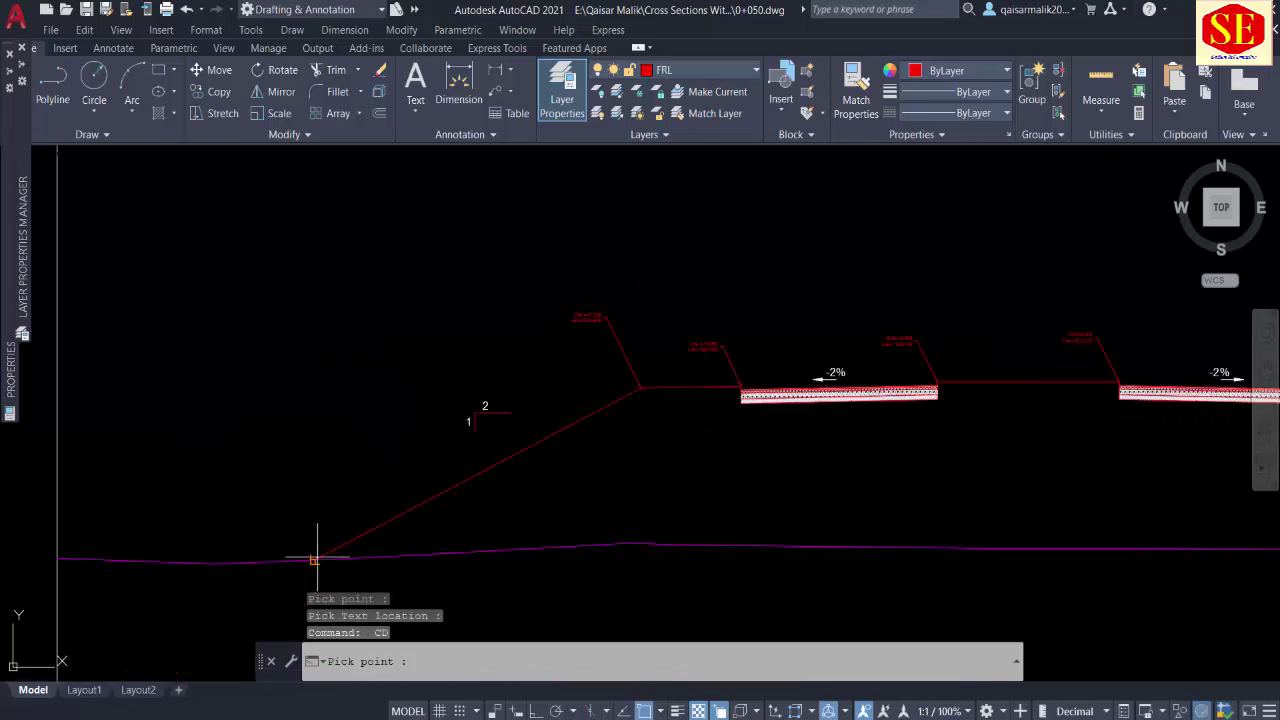
{"action": "left_click", "coordinate": [316, 560]}
{"action": "left_click", "coordinate": [320, 510]}
{"action": "scroll", "coordinate": [503, 449], "scroll_direction": "down", "scroll_amount": 5}
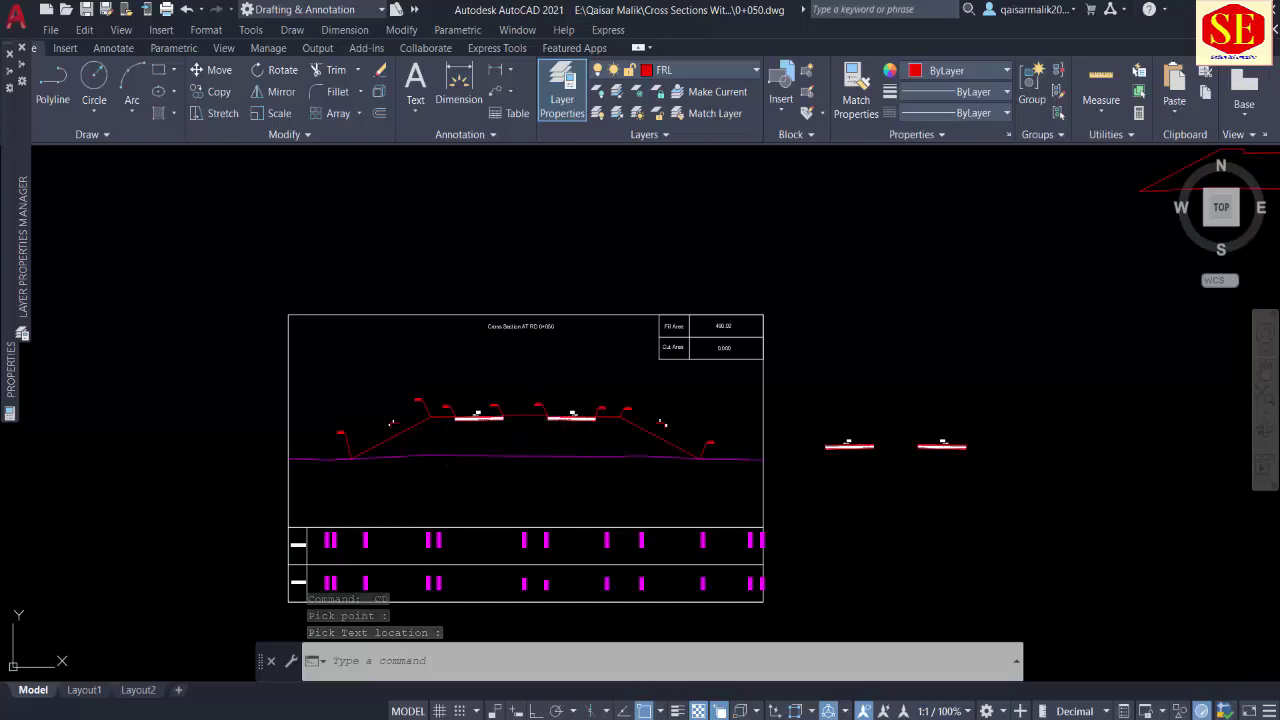
Step: Save the drawing, then save a copy named 0+100
{"action": "key", "text": "ctrl+s"}
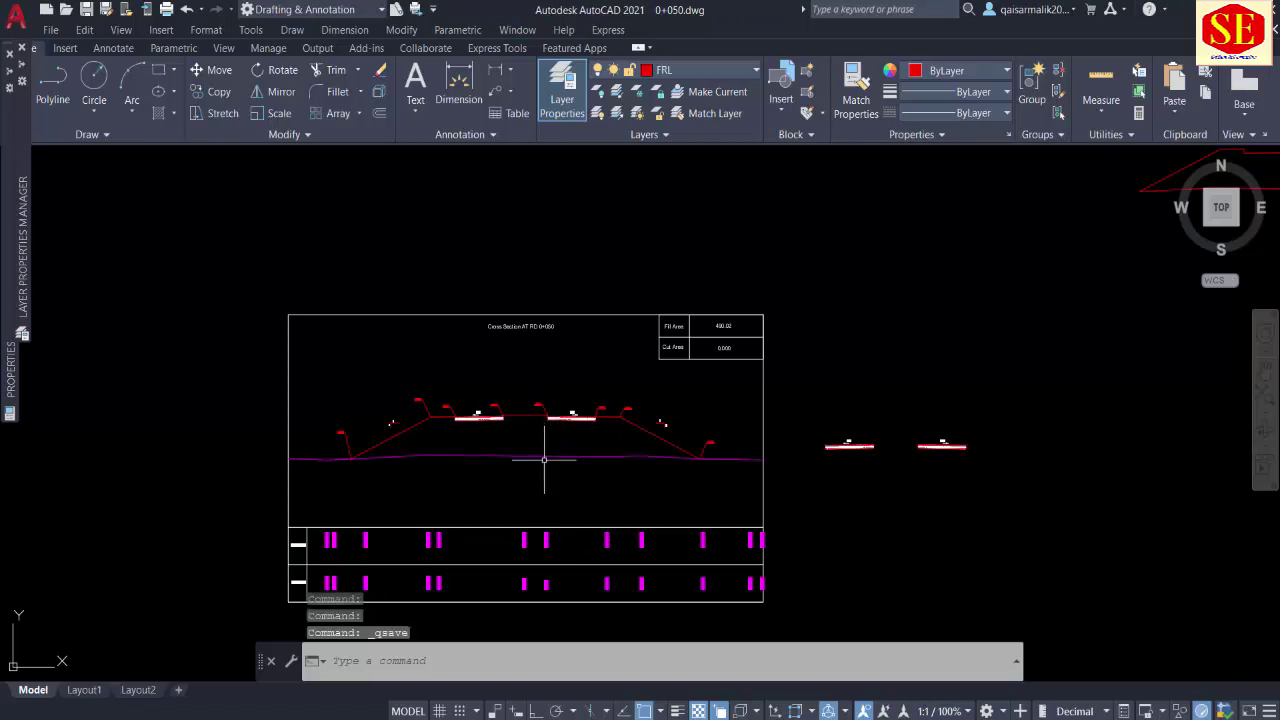
{"action": "key", "text": "ctrl+shift+s"}
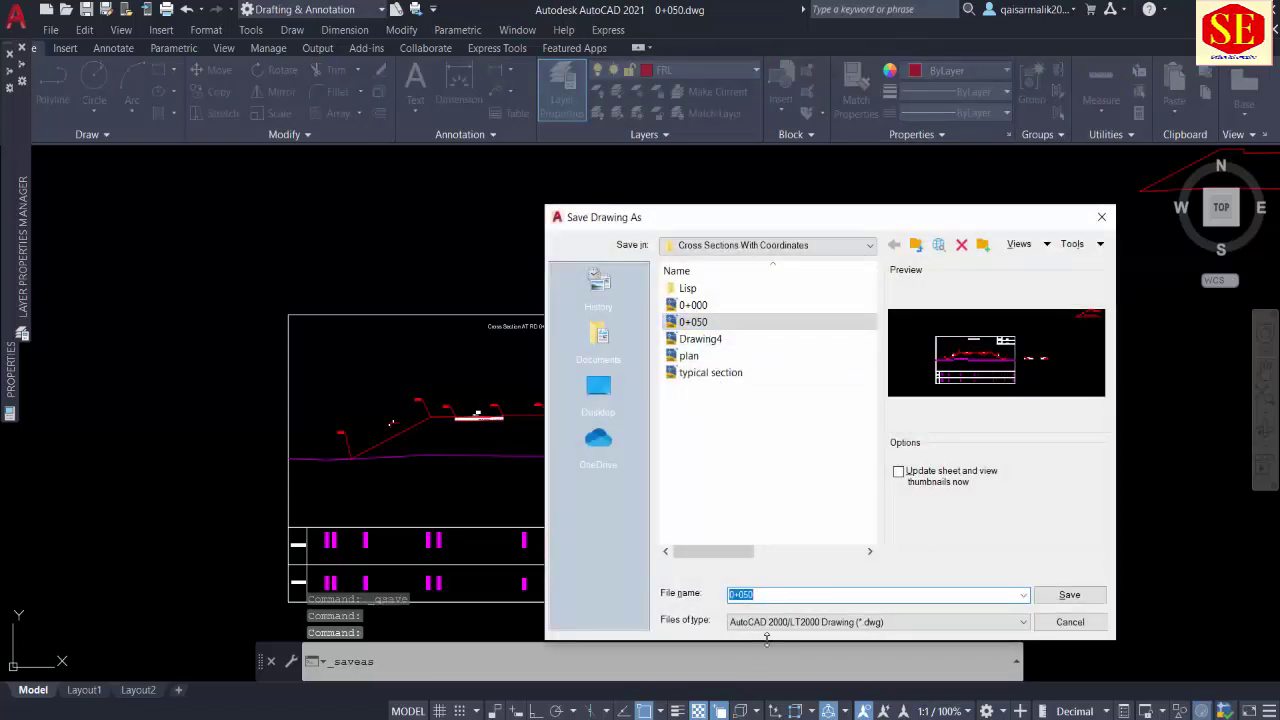
{"action": "type", "text": "0+10"}
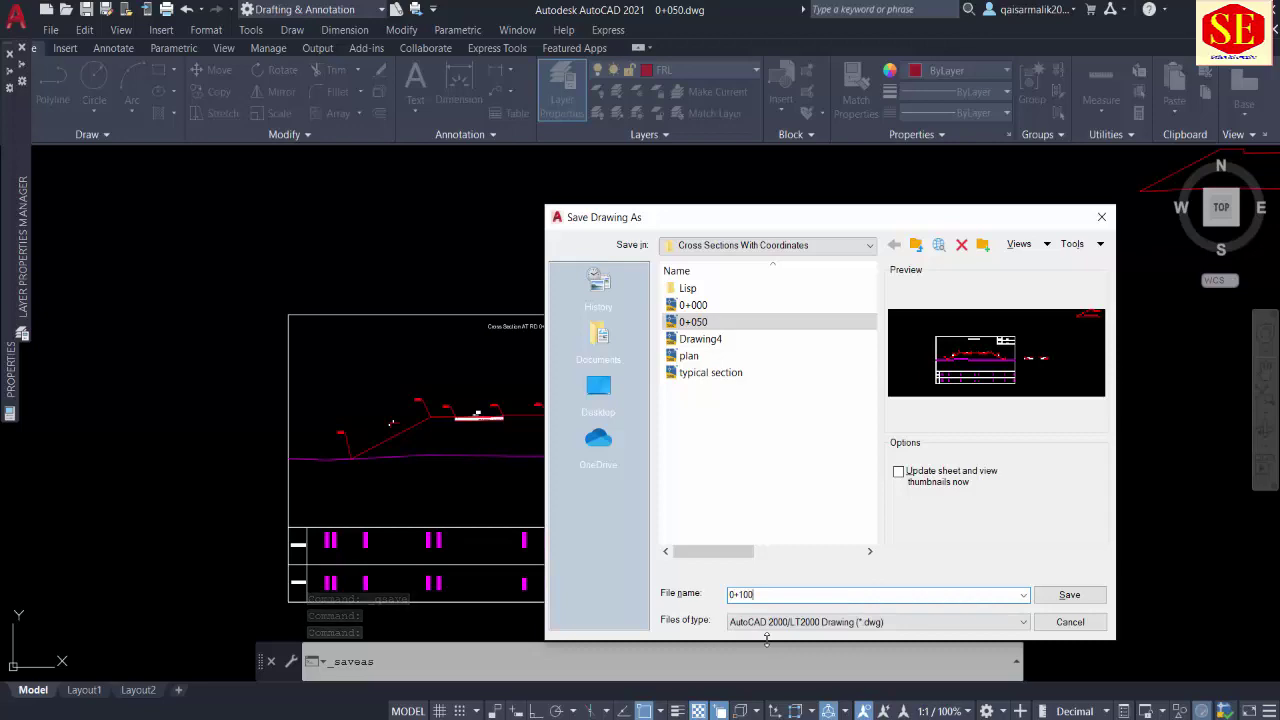
{"action": "key", "text": "Return"}
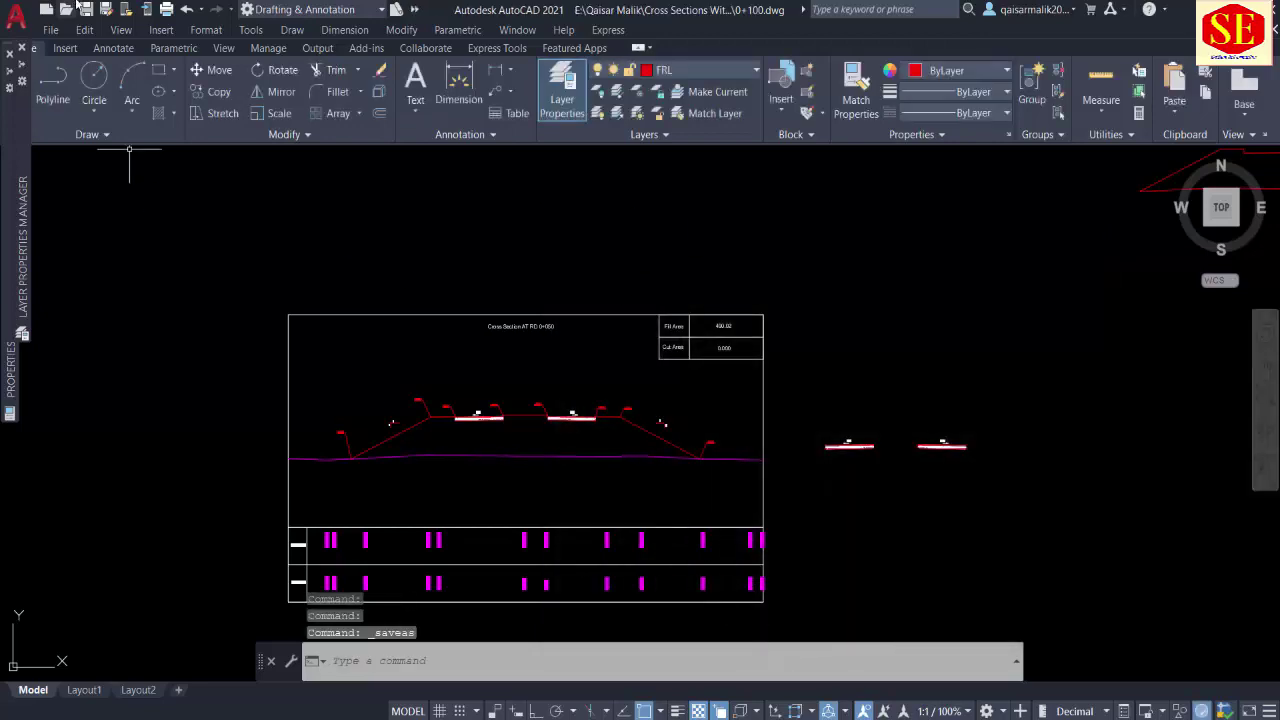
Step: Open the 0+100.dwg drawing
{"action": "left_click", "coordinate": [68, 9]}
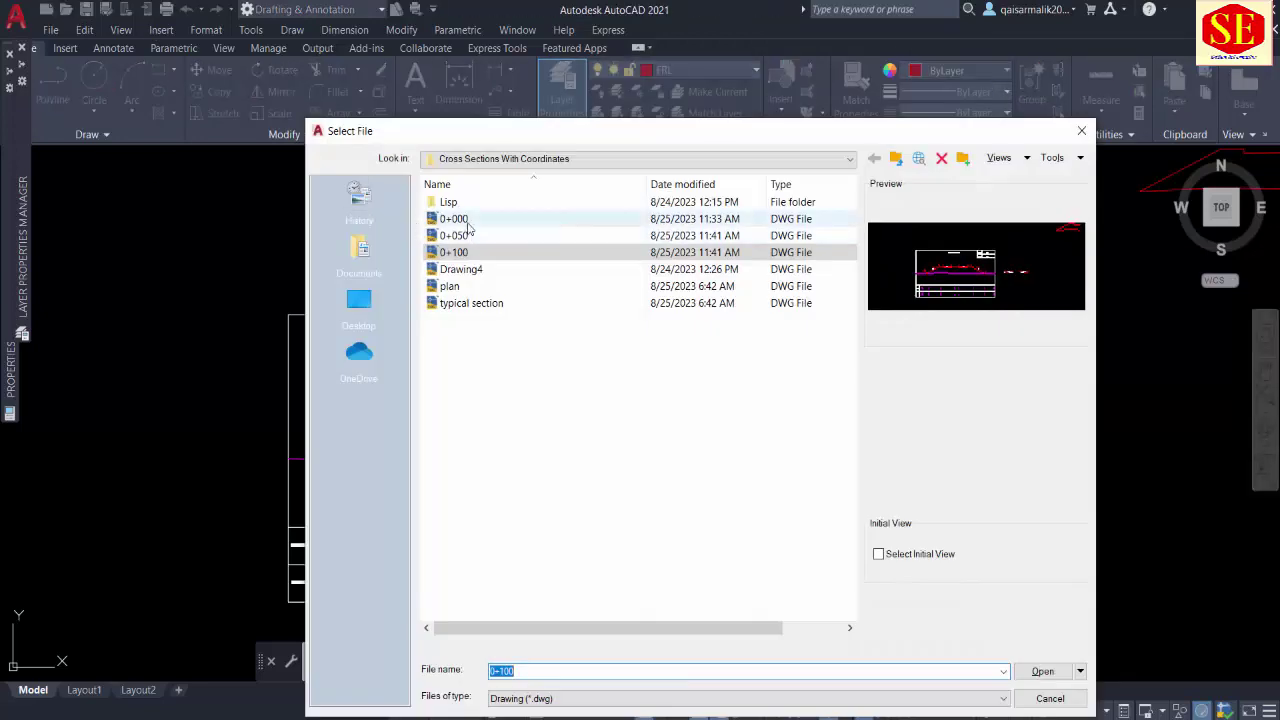
{"action": "left_click", "coordinate": [455, 220]}
{"action": "left_click", "coordinate": [463, 238]}
{"action": "left_click", "coordinate": [463, 253]}
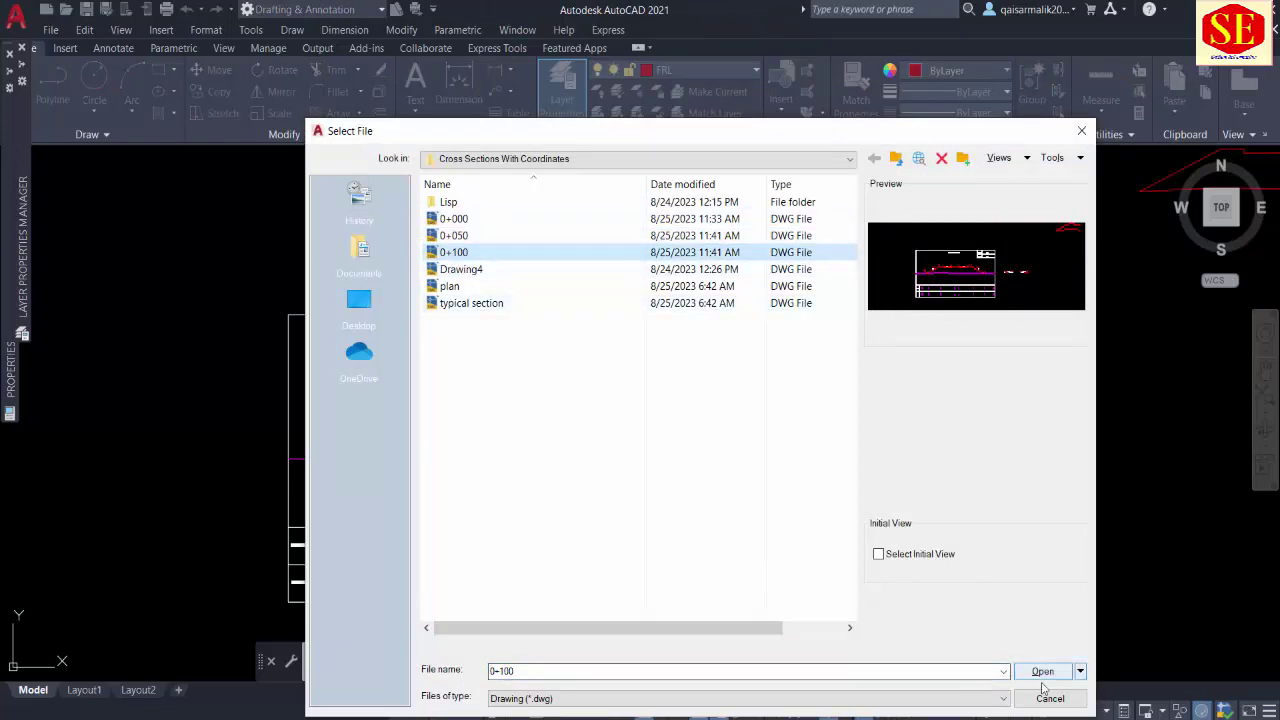
{"action": "scroll", "coordinate": [543, 310], "scroll_direction": "up", "scroll_amount": 5}
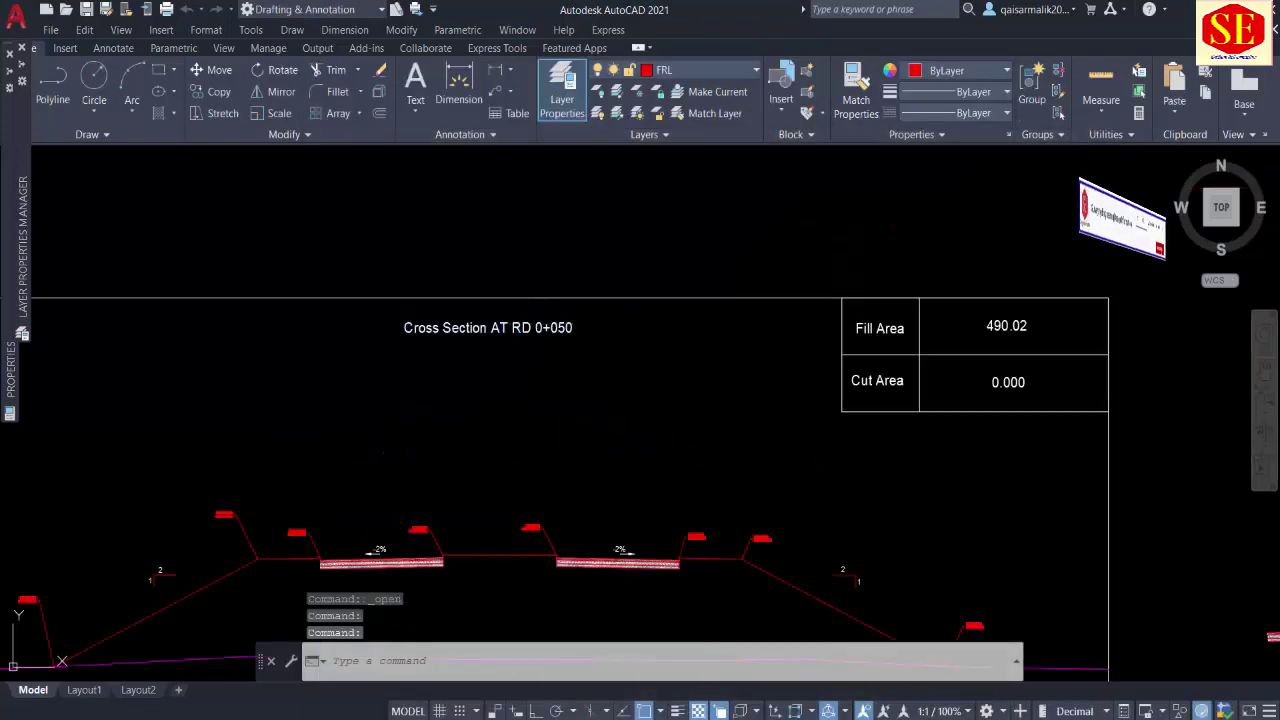
Step: Edit the section title to read 'Cross Section AT RD 0+100' by deleting the old chainage
{"action": "double_click", "coordinate": [510, 328]}
{"action": "key", "text": "BackSpace"}
{"action": "key", "text": "BackSpace"}
{"action": "key", "text": "BackSpace"}
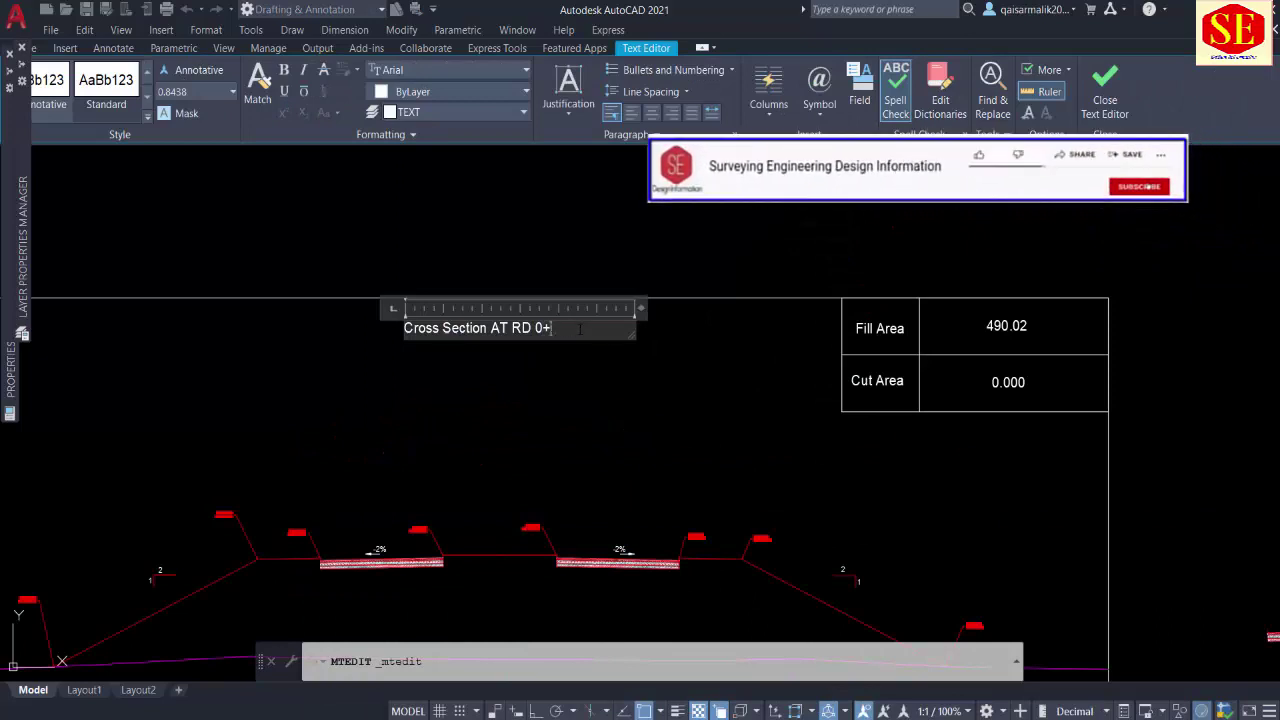
{"action": "key", "text": "Escape"}
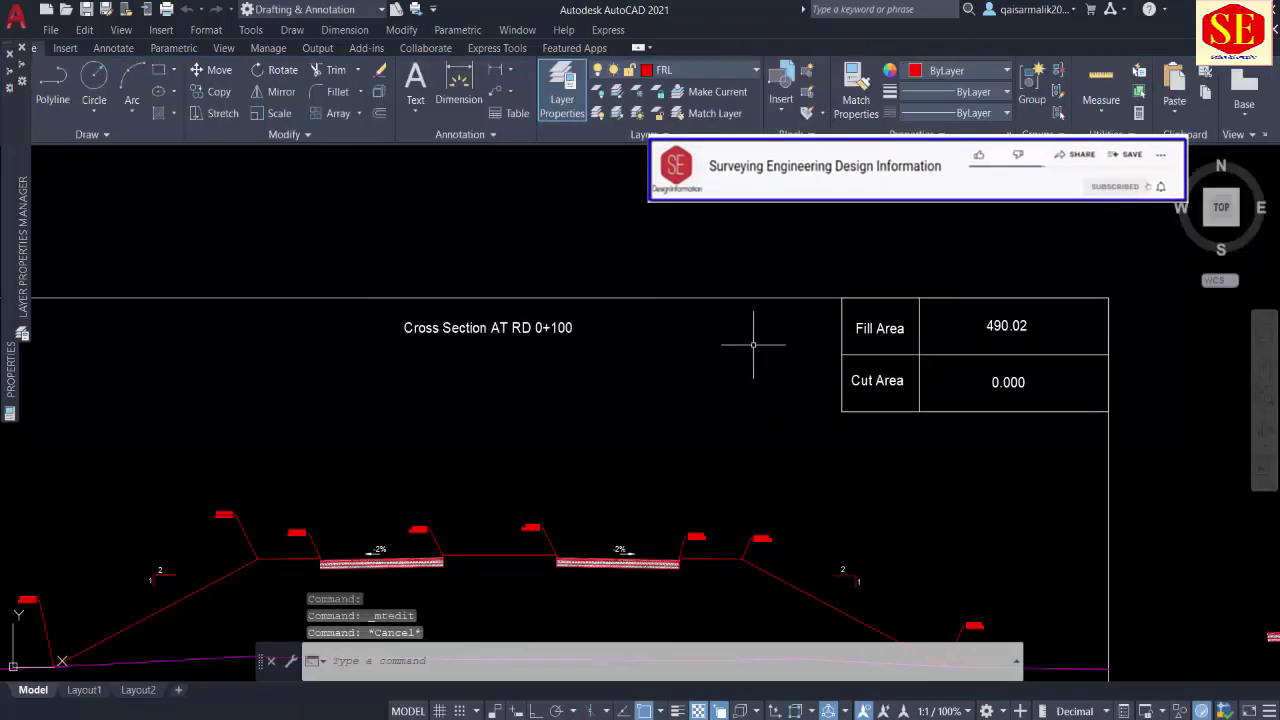
{"action": "scroll", "coordinate": [786, 443], "scroll_direction": "down", "scroll_amount": 3}
{"action": "scroll", "coordinate": [795, 447], "scroll_direction": "up", "scroll_amount": 3}
Step: Erase the old marker and its segment
{"action": "left_click", "coordinate": [783, 418]}
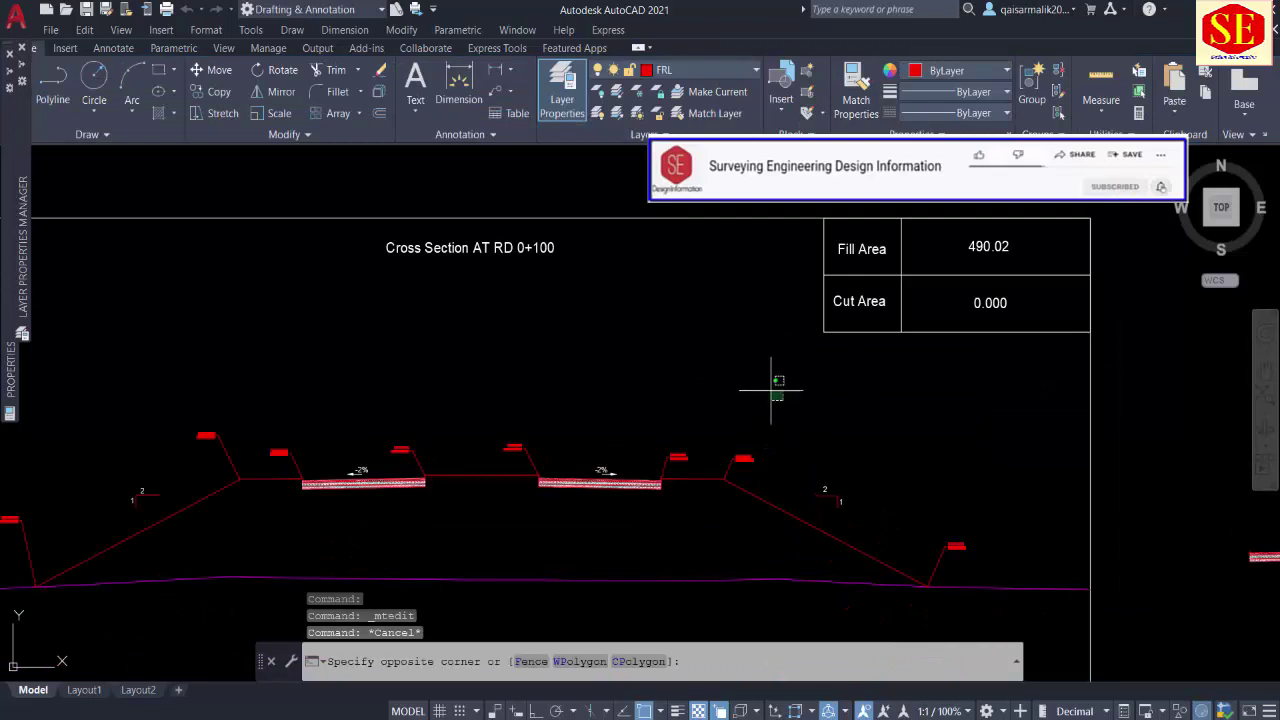
{"action": "key", "text": "Escape"}
{"action": "left_click", "coordinate": [709, 391]}
{"action": "left_click", "coordinate": [674, 505]}
{"action": "type", "text": "e"}
{"action": "key", "text": "Return"}
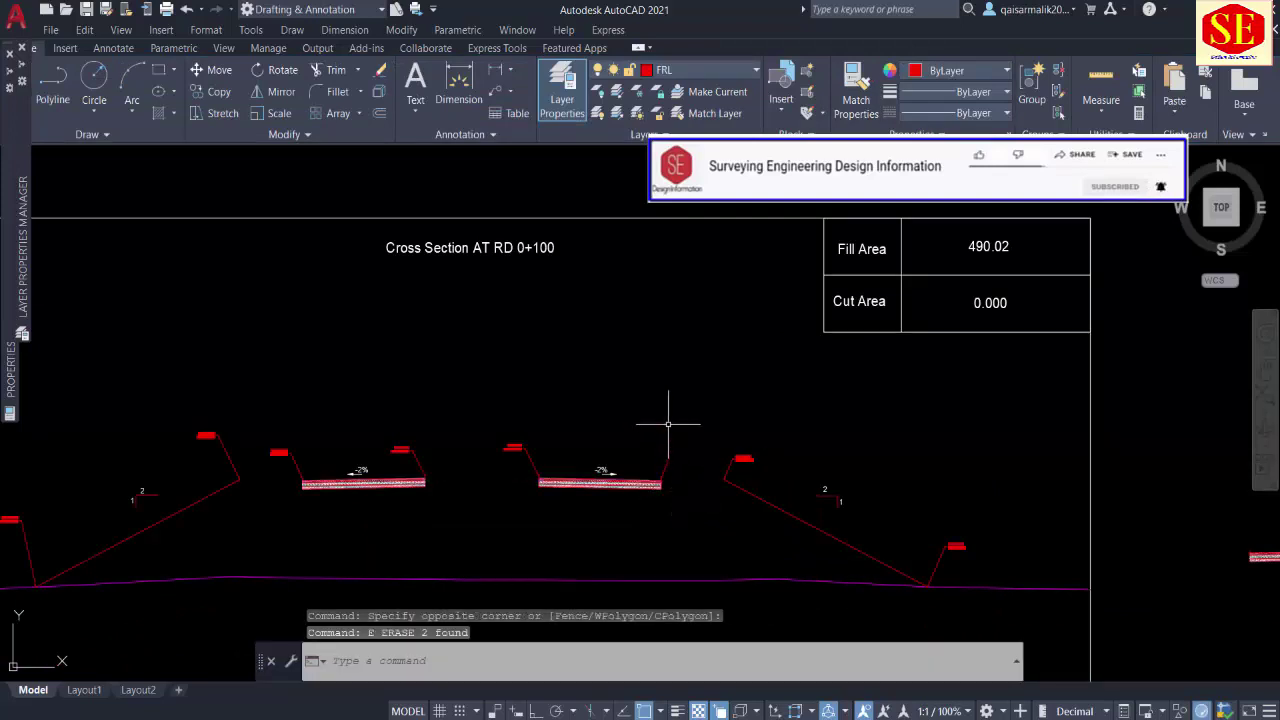
Step: Delete the two hatched pavement templates and the four old labels
{"action": "left_click", "coordinate": [677, 430]}
{"action": "left_click", "coordinate": [640, 517]}
{"action": "key", "text": "Delete"}
{"action": "left_click", "coordinate": [659, 406]}
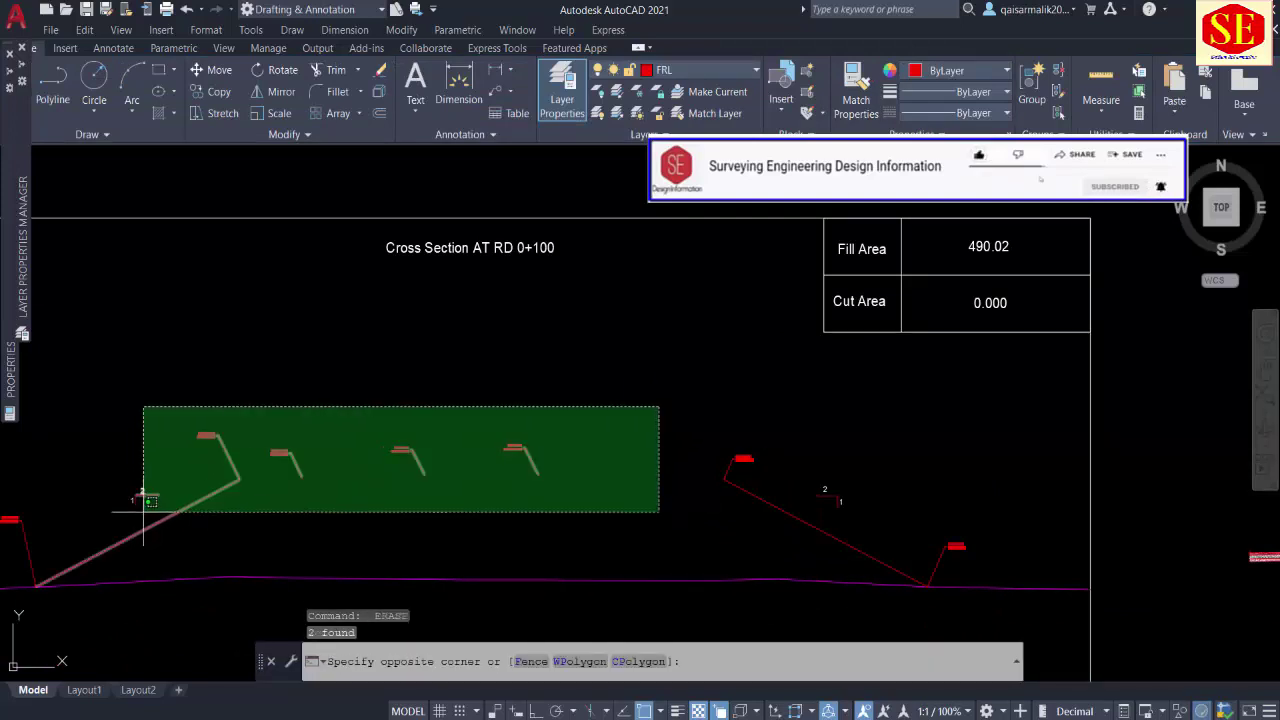
{"action": "left_click", "coordinate": [143, 525]}
{"action": "key", "text": "Delete"}
Step: Delete the left label and its slope line
{"action": "middle_click_drag", "start_coordinate": [215, 435], "coordinate": [288, 352]}
{"action": "scroll", "coordinate": [260, 360], "scroll_direction": "down", "scroll_amount": 3}
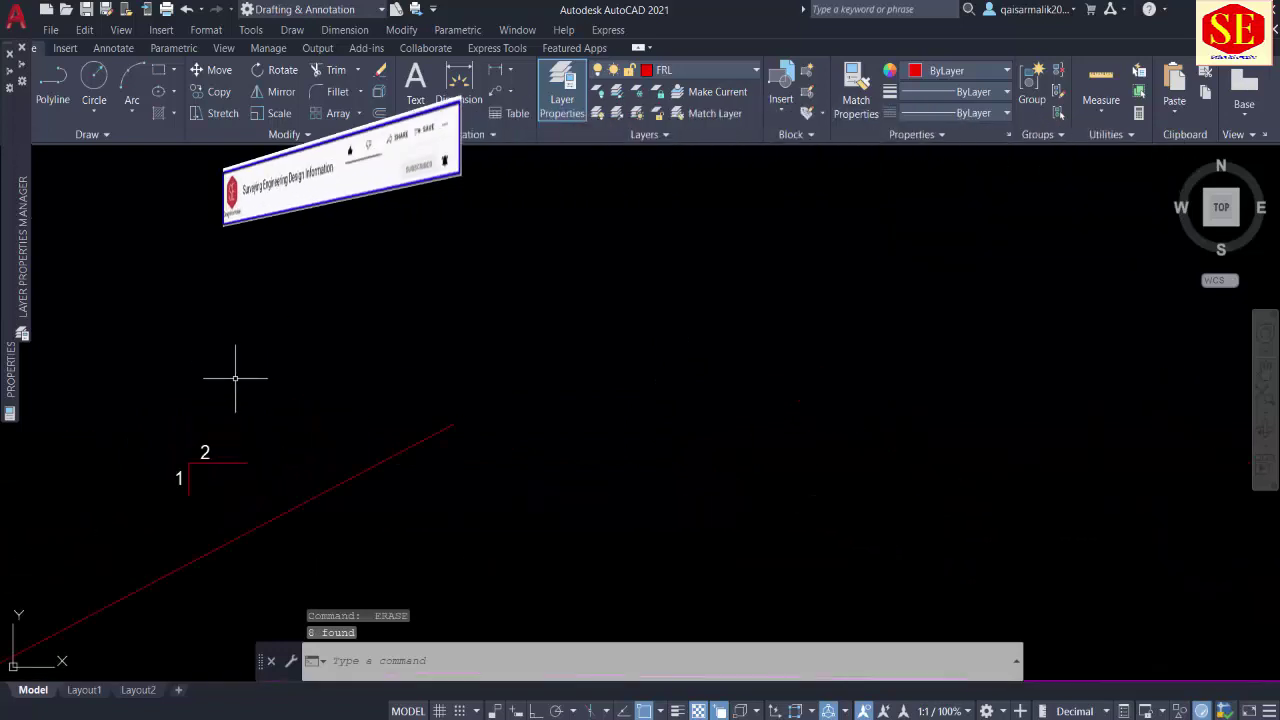
{"action": "left_click", "coordinate": [274, 372]}
{"action": "left_click", "coordinate": [228, 444]}
{"action": "key", "text": "Delete"}
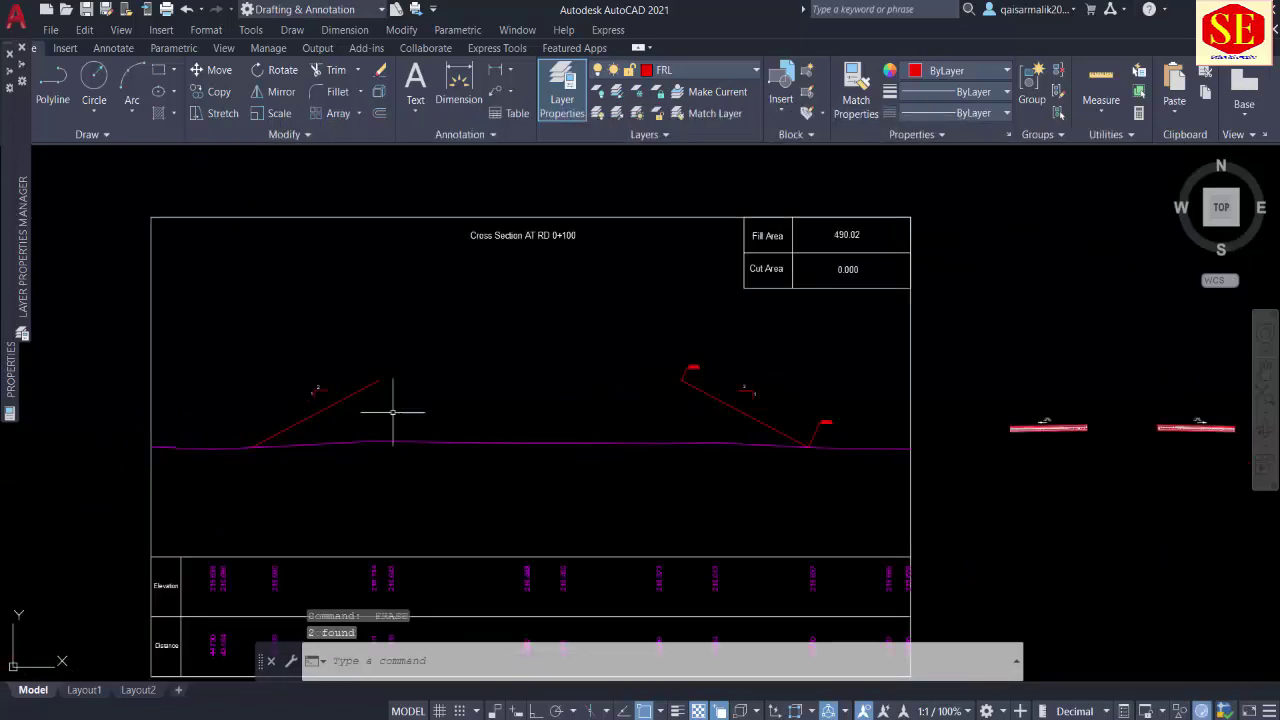
{"action": "type", "text": "m"}
{"action": "key", "text": "Return"}
{"action": "key", "text": "Escape"}
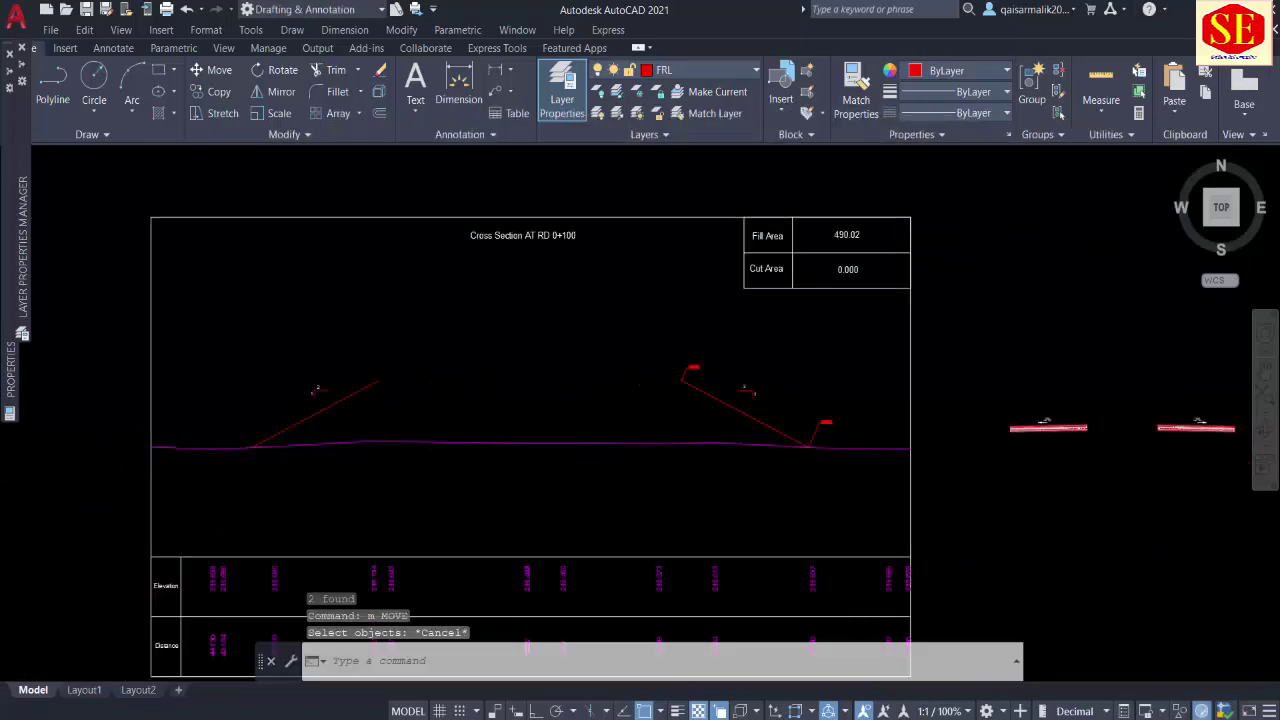
Step: Erase the upper red label and the short red segment
{"action": "scroll", "coordinate": [712, 369], "scroll_direction": "up", "scroll_amount": 4}
{"action": "left_click", "coordinate": [705, 335]}
{"action": "left_click", "coordinate": [650, 380]}
{"action": "type", "text": "e"}
{"action": "key", "text": "Return"}
{"action": "left_click", "coordinate": [702, 318]}
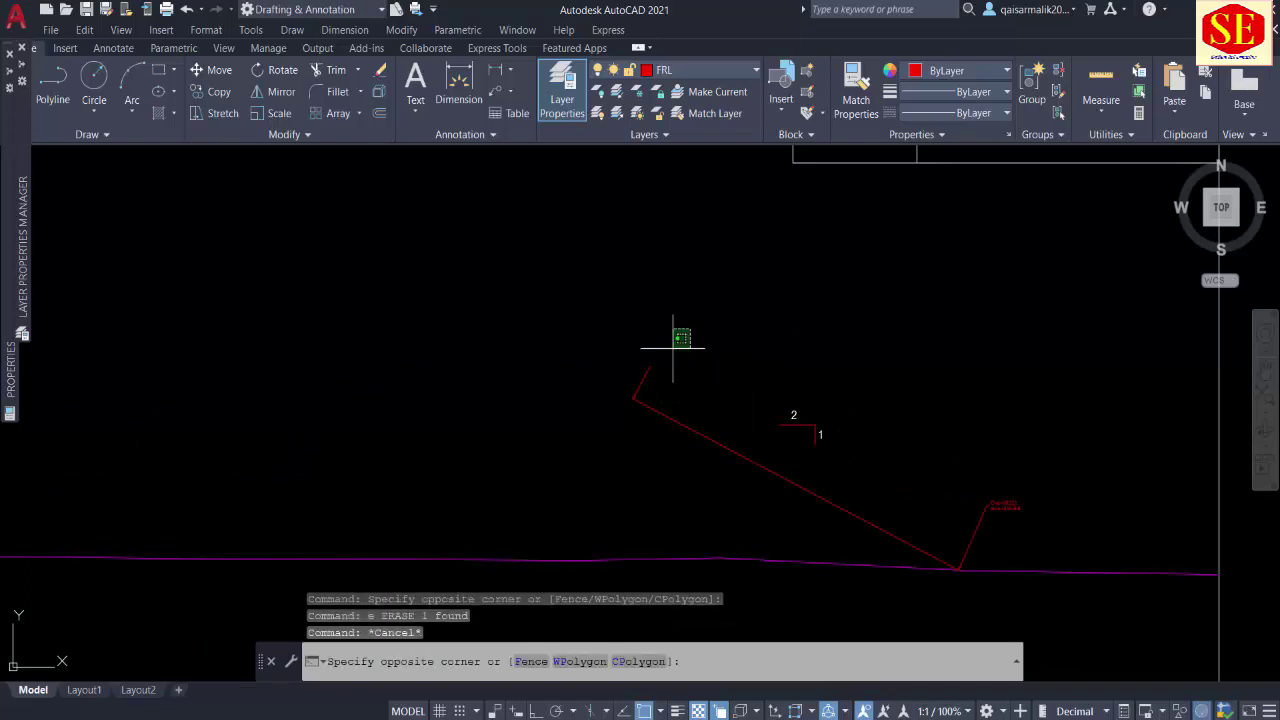
{"action": "left_click", "coordinate": [620, 395]}
{"action": "type", "text": "e"}
{"action": "key", "text": "Return"}
Step: Delete the label at the slope toe
{"action": "scroll", "coordinate": [645, 366], "scroll_direction": "down", "scroll_amount": 2}
{"action": "left_click", "coordinate": [898, 434]}
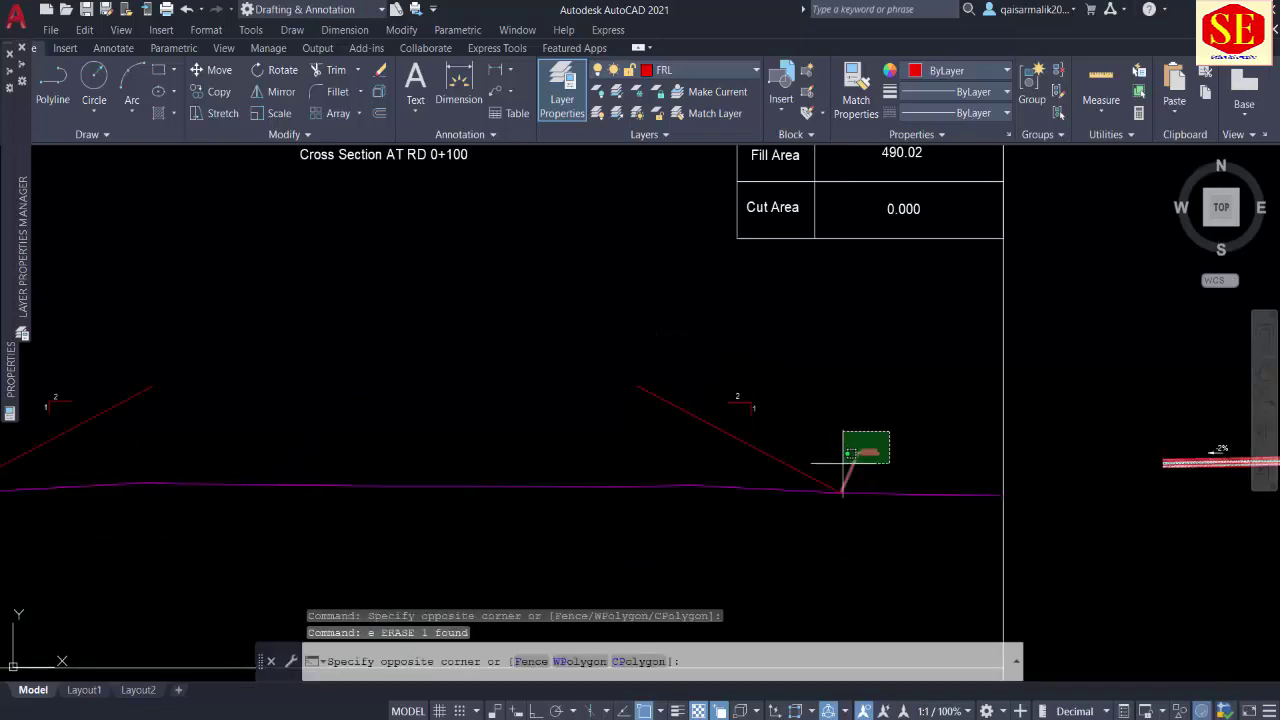
{"action": "left_click", "coordinate": [843, 463]}
{"action": "key", "text": "Delete"}
Step: Move the red slope line up and to the right
{"action": "middle_click_drag", "start_coordinate": [743, 416], "coordinate": [582, 412]}
{"action": "type", "text": "m"}
{"action": "key", "text": "Return"}
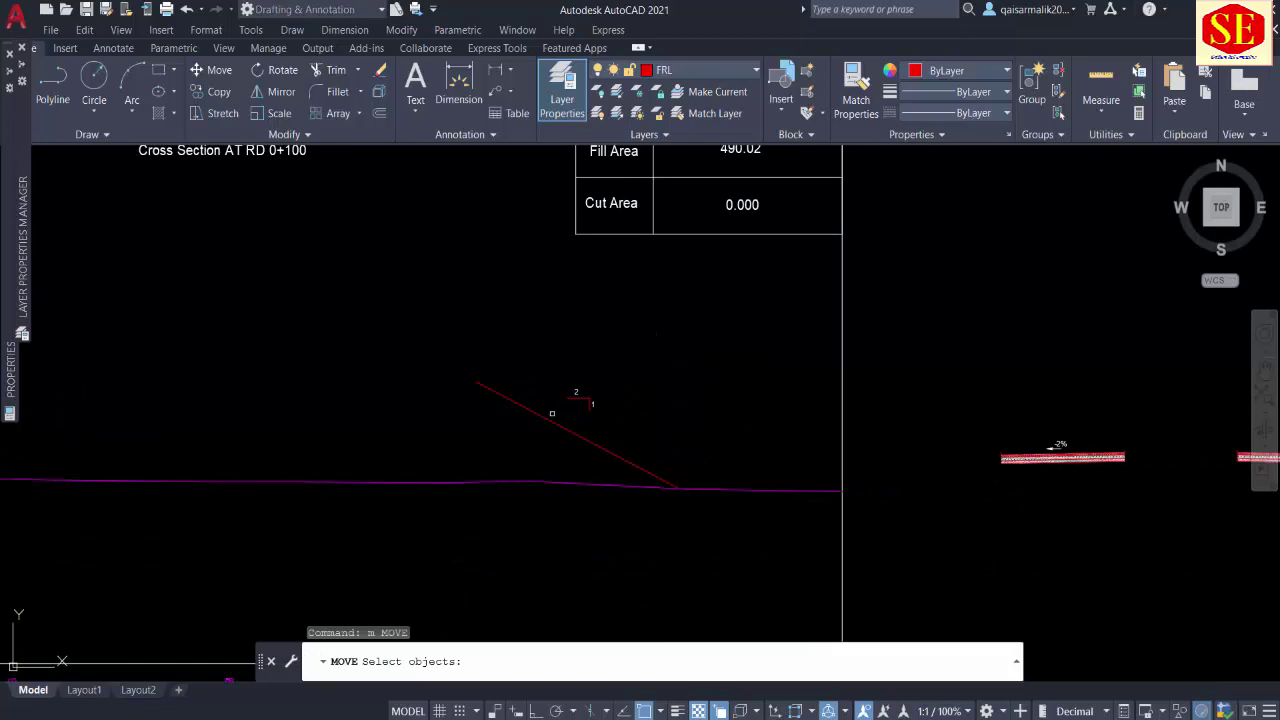
{"action": "left_click", "coordinate": [552, 413]}
{"action": "key", "text": "Return"}
{"action": "left_click", "coordinate": [545, 418]}
{"action": "left_click", "coordinate": [970, 294]}
{"action": "scroll", "coordinate": [824, 368], "scroll_direction": "down", "scroll_amount": 2}
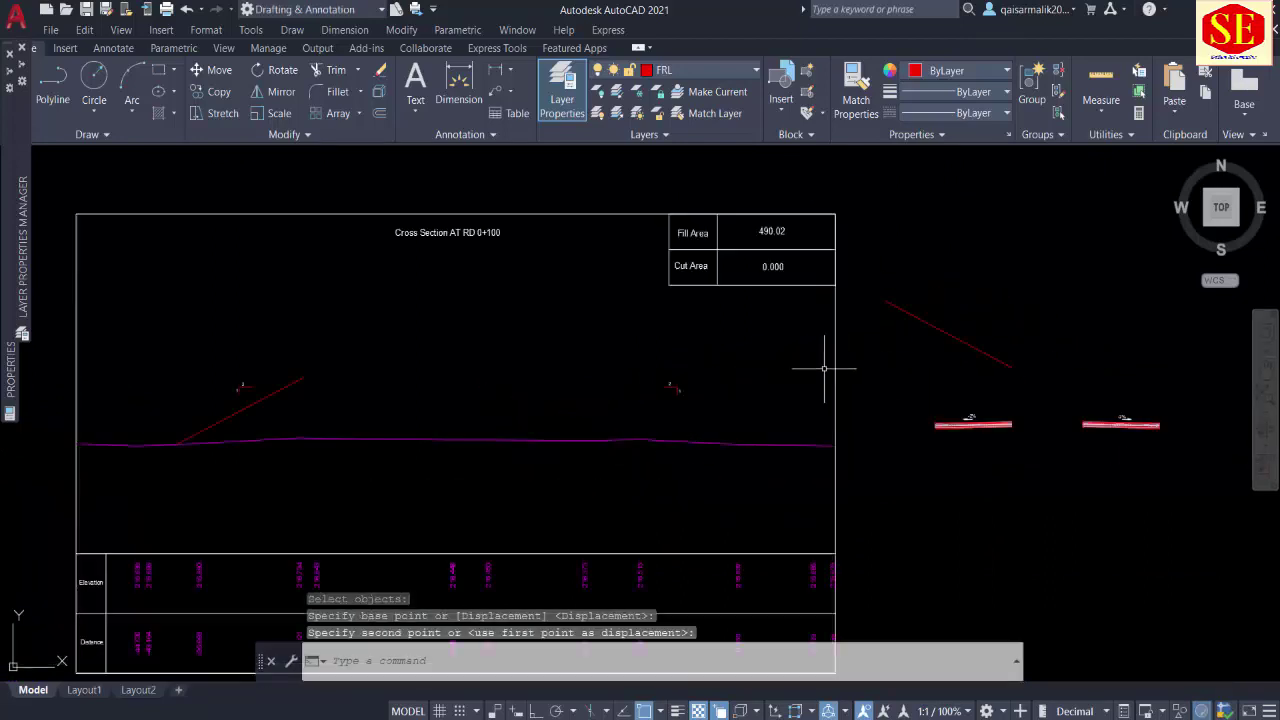
{"action": "scroll", "coordinate": [824, 368], "scroll_direction": "down", "scroll_amount": 2}
Step: Move the left red slope line up and to the left
{"action": "key", "text": "Return"}
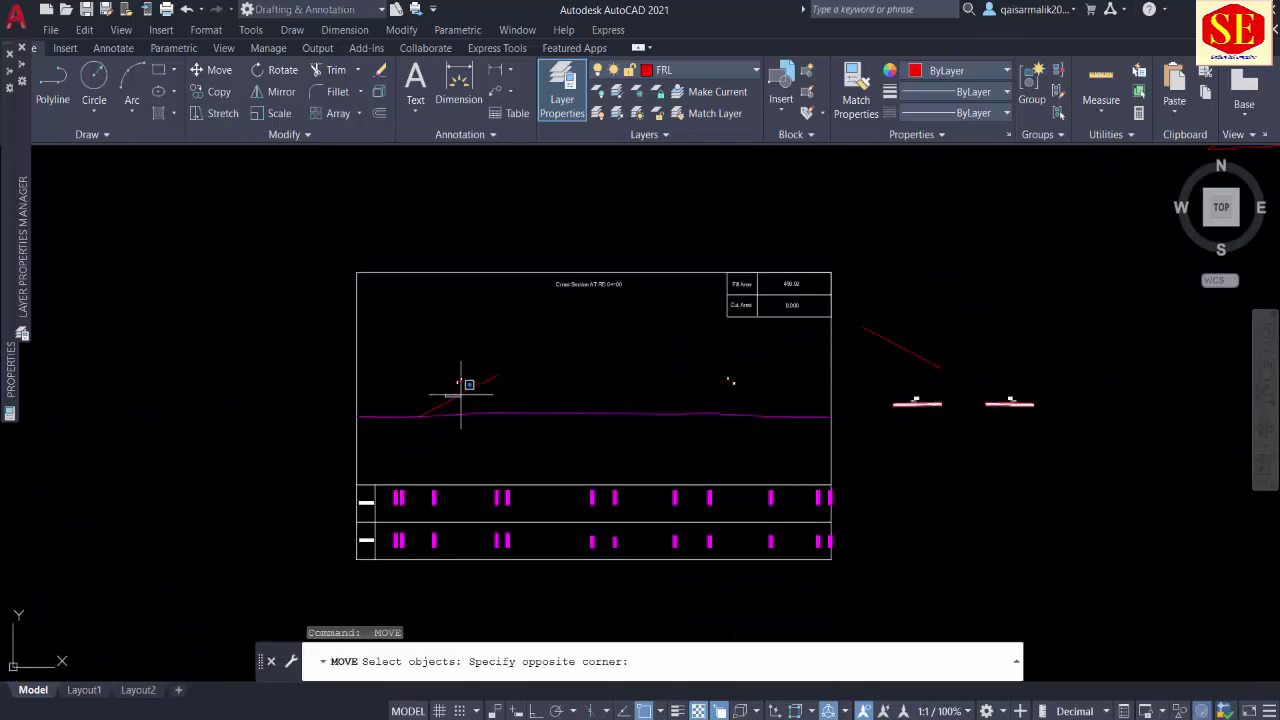
{"action": "left_click", "coordinate": [461, 394]}
{"action": "key", "text": "Return"}
{"action": "left_click", "coordinate": [595, 379]}
{"action": "left_click", "coordinate": [370, 347]}
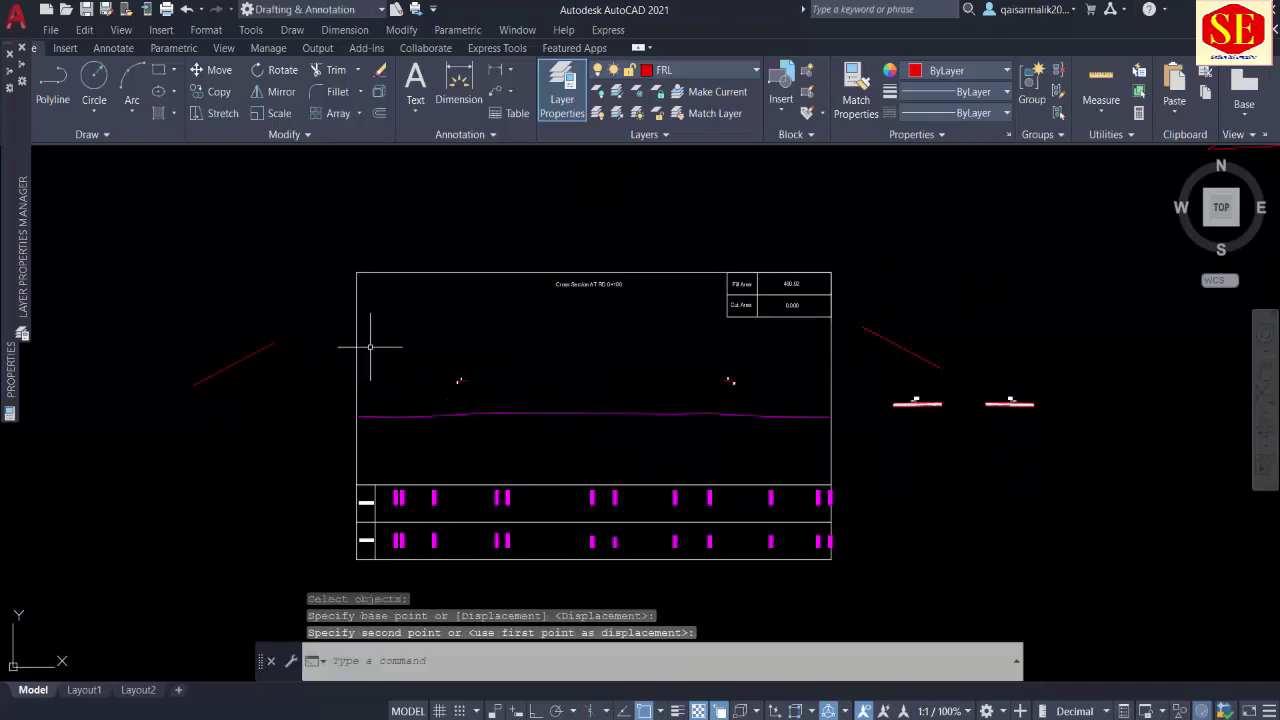
{"action": "key", "text": "Escape"}
Step: Erase the magenta ground line and the bottom-row profile labels, then save as 0+100.dwg
{"action": "left_click", "coordinate": [677, 403]}
{"action": "left_click", "coordinate": [654, 394]}
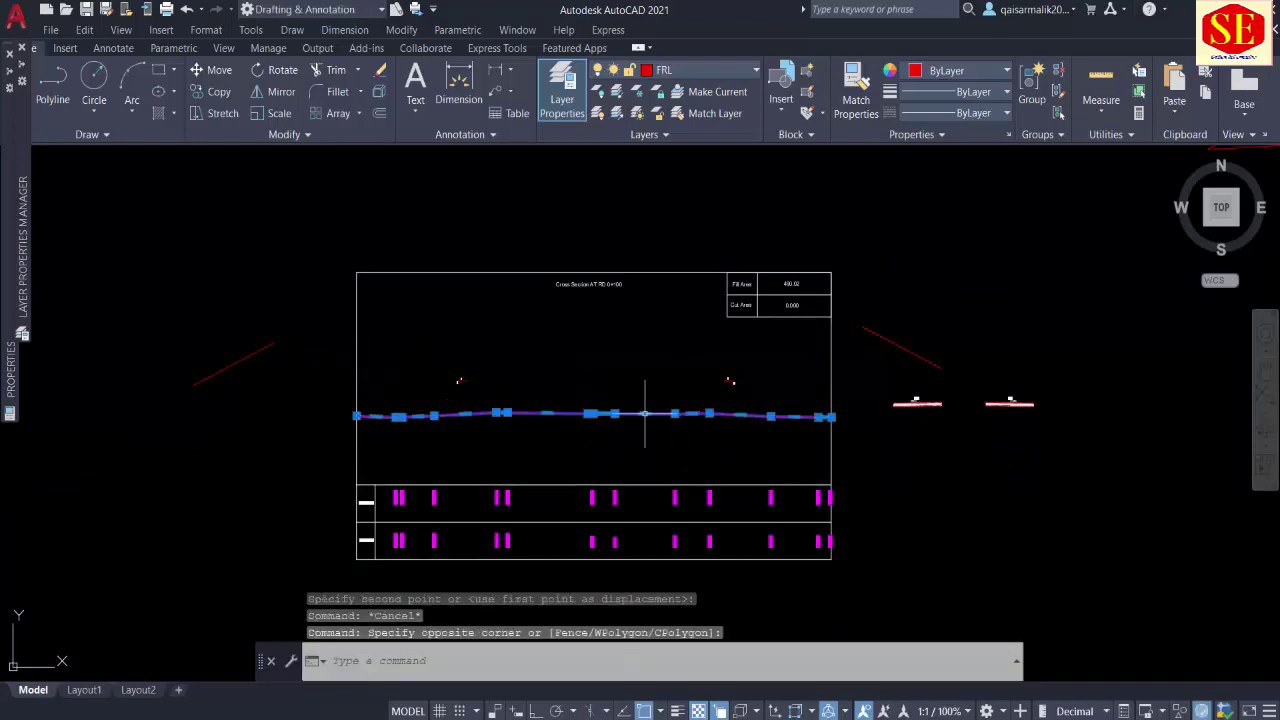
{"action": "type", "text": "E"}
{"action": "key", "text": "Return"}
{"action": "left_click", "coordinate": [374, 465]}
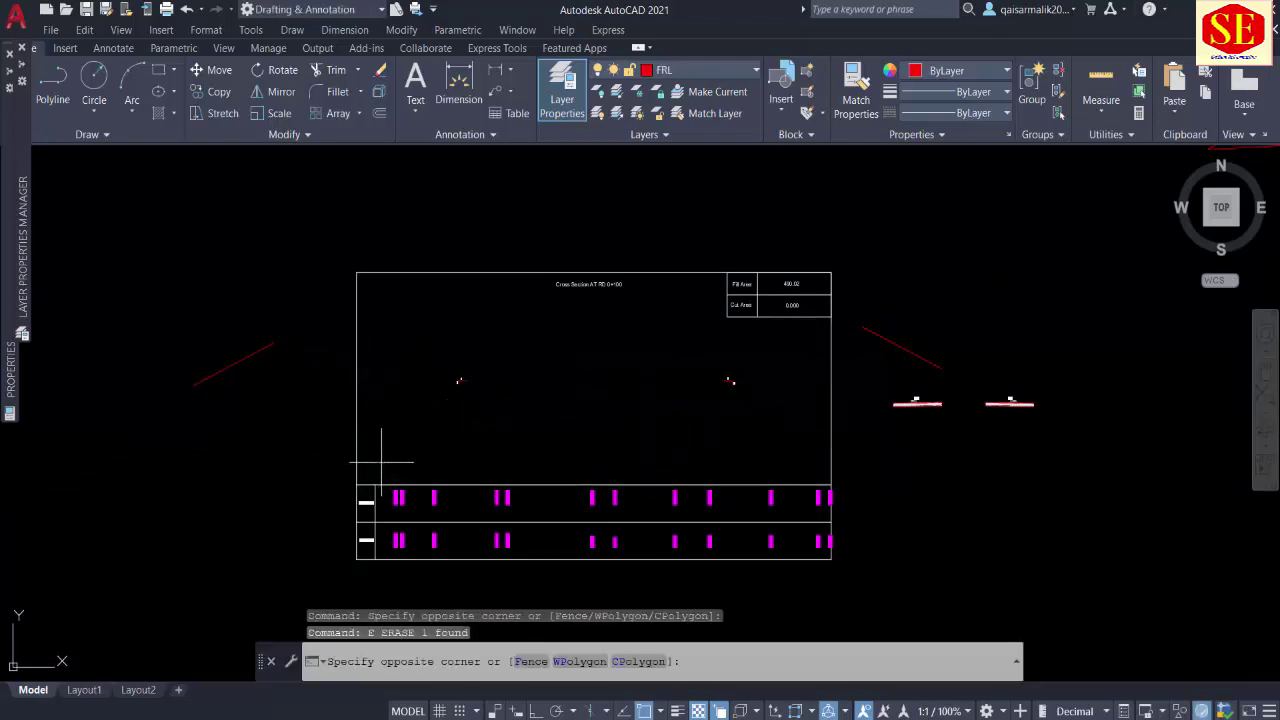
{"action": "left_click", "coordinate": [846, 578]}
{"action": "type", "text": "E"}
{"action": "key", "text": "Return"}
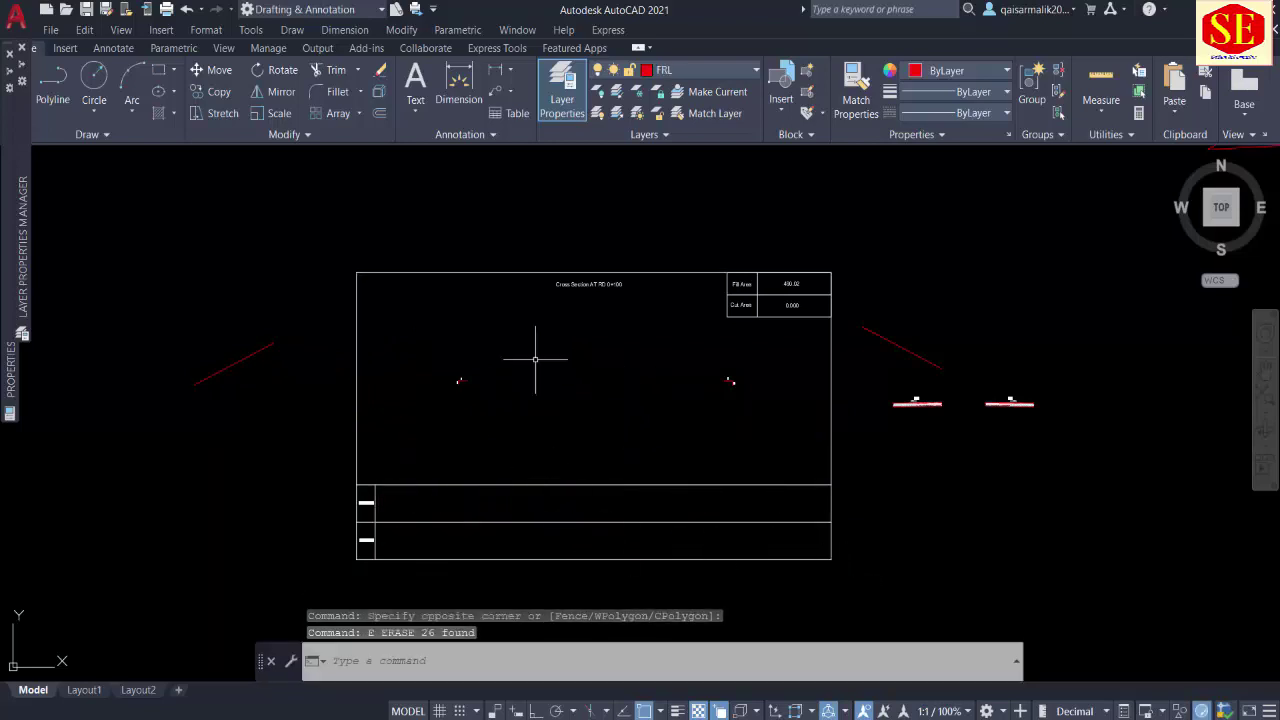
{"action": "scroll", "coordinate": [592, 284], "scroll_direction": "up", "scroll_amount": 5}
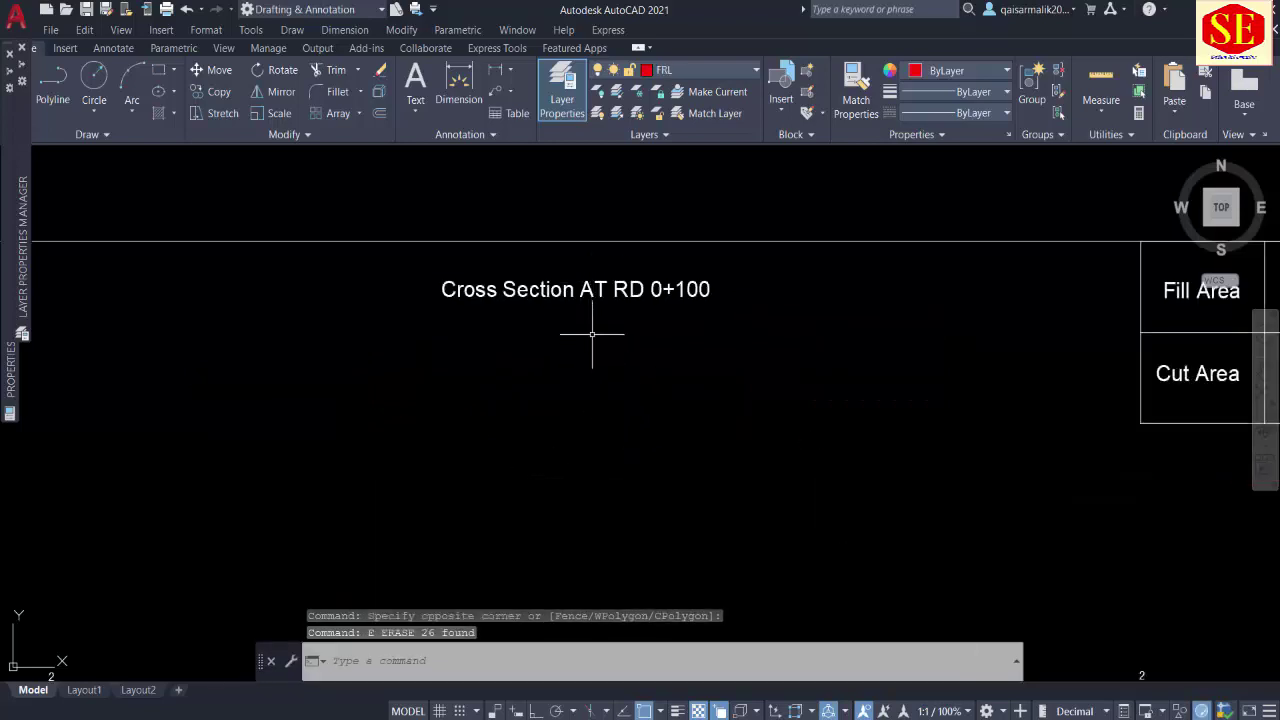
{"action": "key", "text": "ctrl+s"}
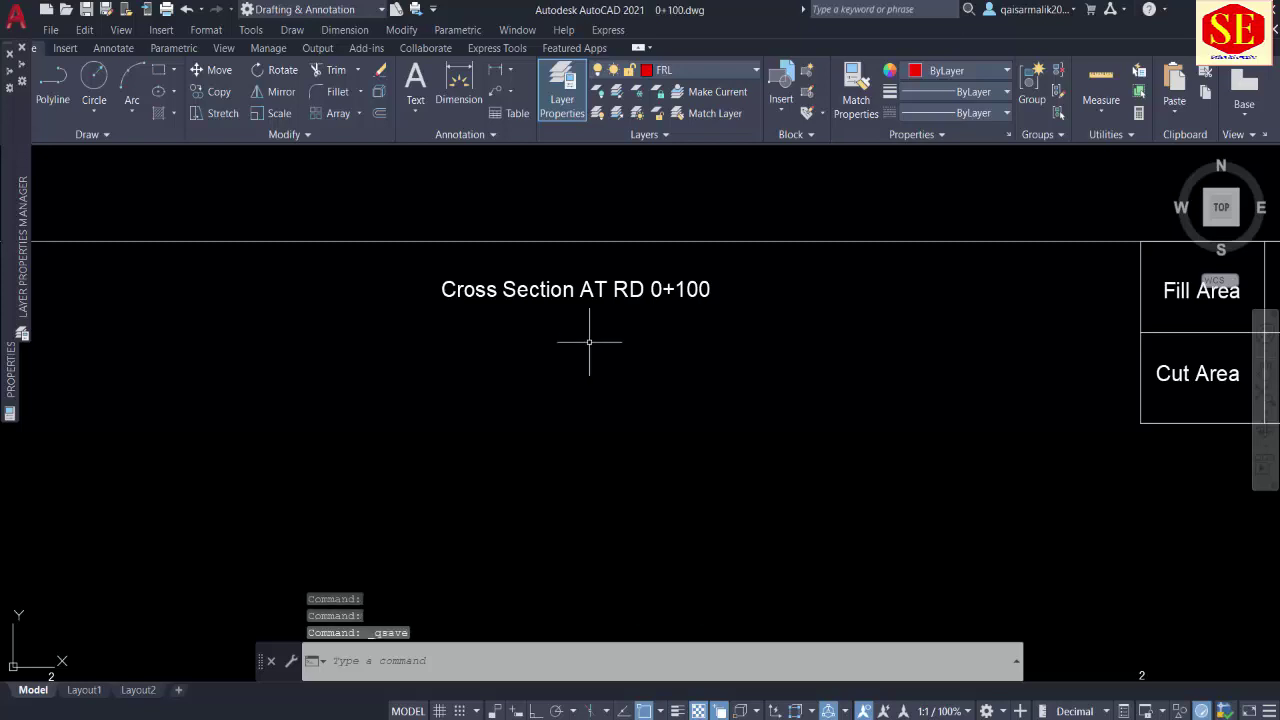
Step: Copy cells K44:K71 from Excel's Calculation sheet and return to the AutoCAD drawing
{"action": "key", "text": "alt+Tab"}
{"action": "left_click", "coordinate": [121, 691]}
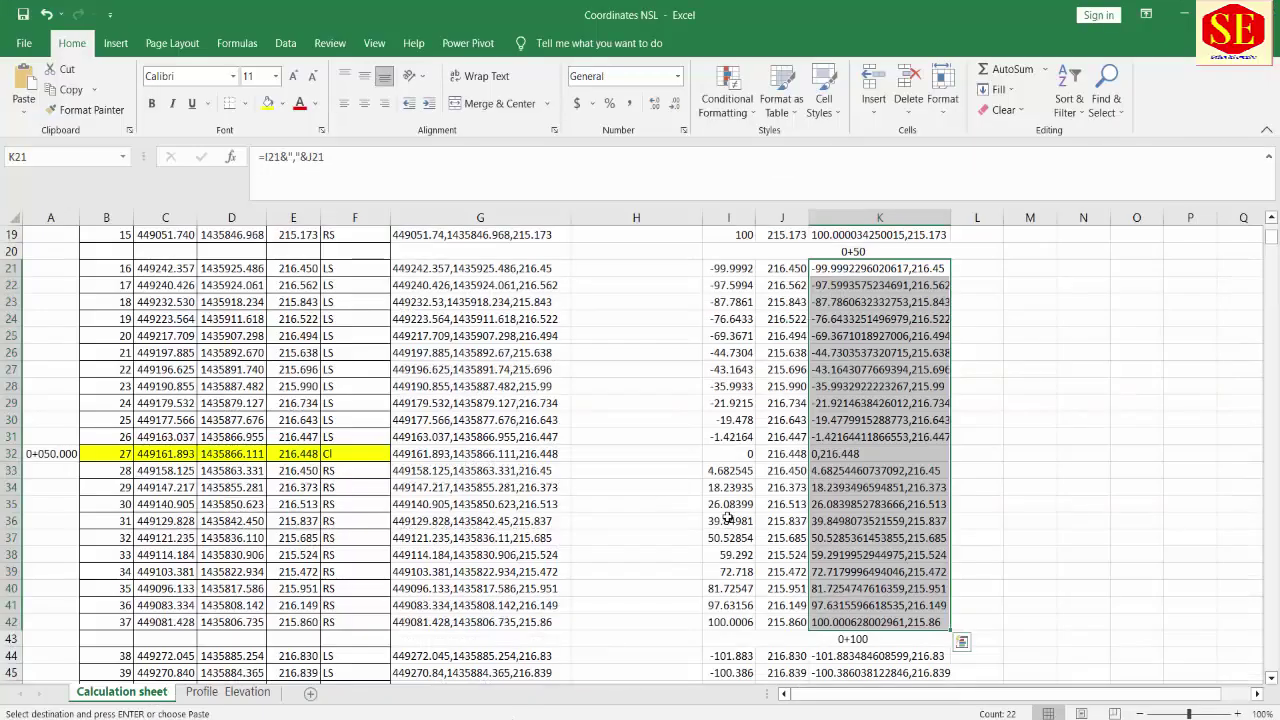
{"action": "scroll", "coordinate": [838, 470], "scroll_direction": "down", "scroll_amount": 4}
{"action": "mouse_move", "coordinate": [872, 452]}
{"action": "left_mouse_down"}
{"action": "mouse_move", "coordinate": [883, 676]}
{"action": "mouse_move", "coordinate": [883, 620]}
{"action": "left_mouse_up"}
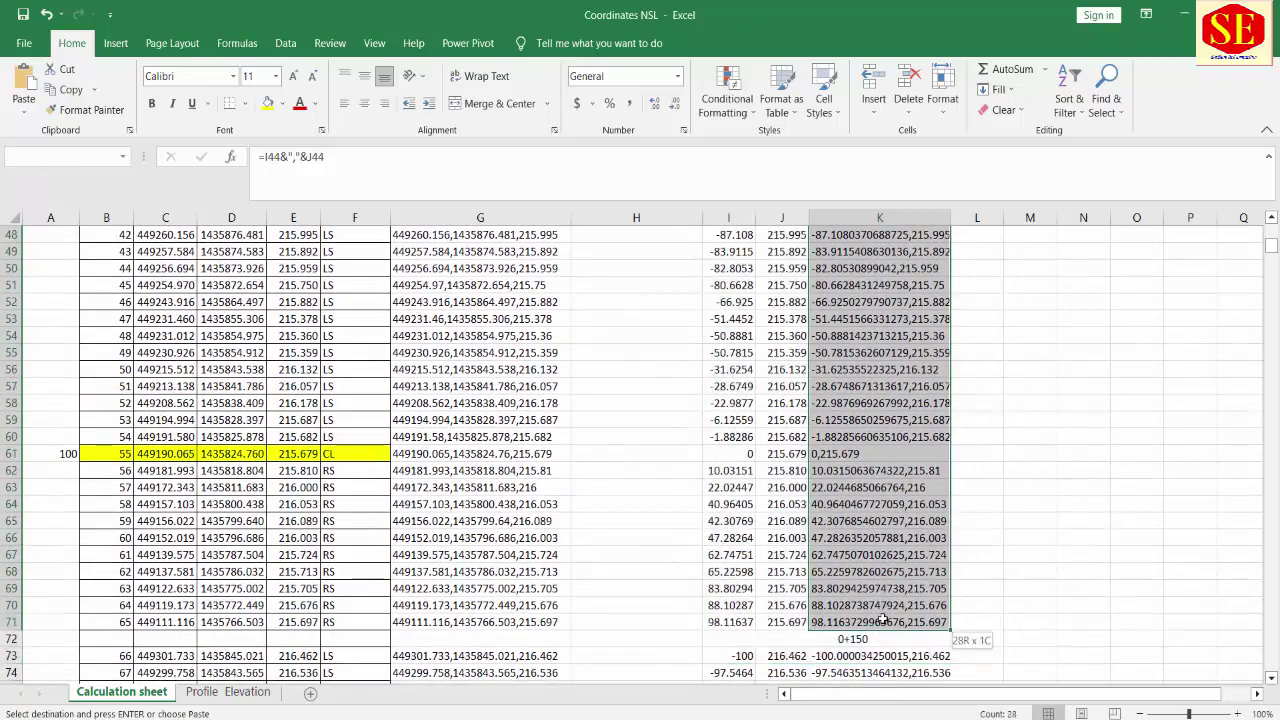
{"action": "right_click", "coordinate": [888, 570]}
{"action": "left_click", "coordinate": [930, 190]}
{"action": "scroll", "coordinate": [595, 680], "scroll_direction": "up", "scroll_amount": 6}
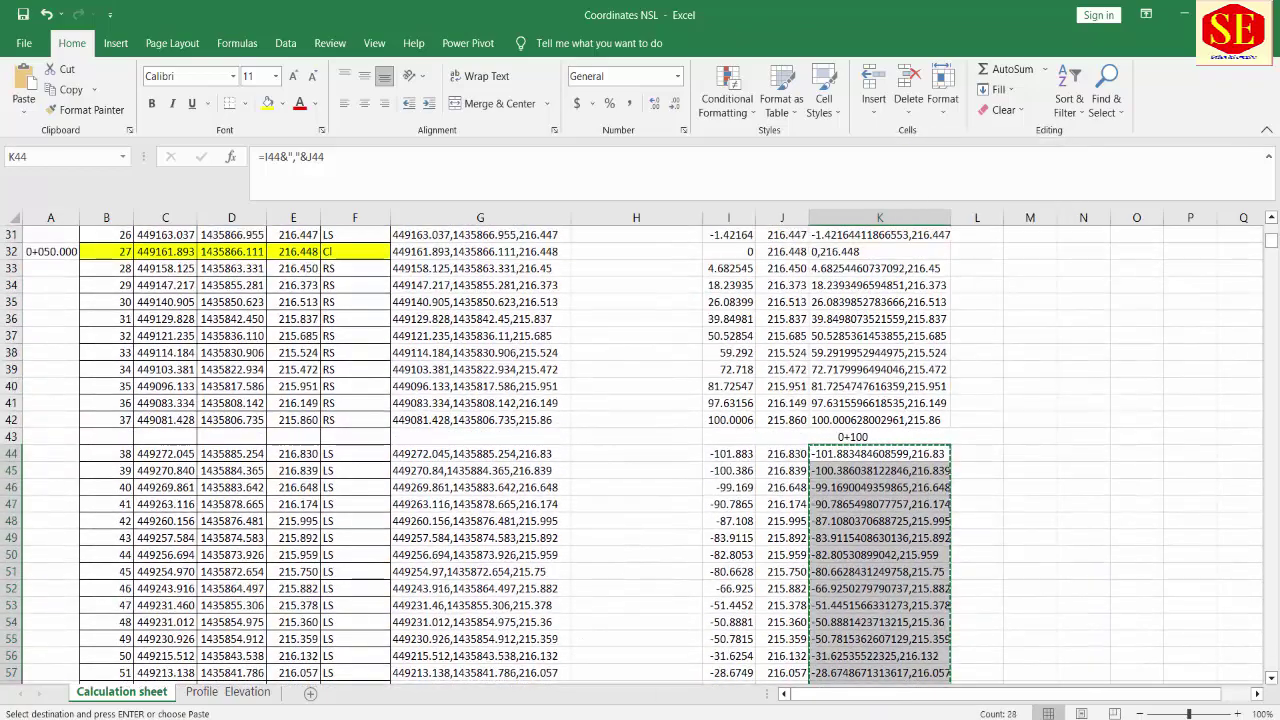
{"action": "key", "text": "alt+Tab"}
{"action": "left_click", "coordinate": [690, 70]}
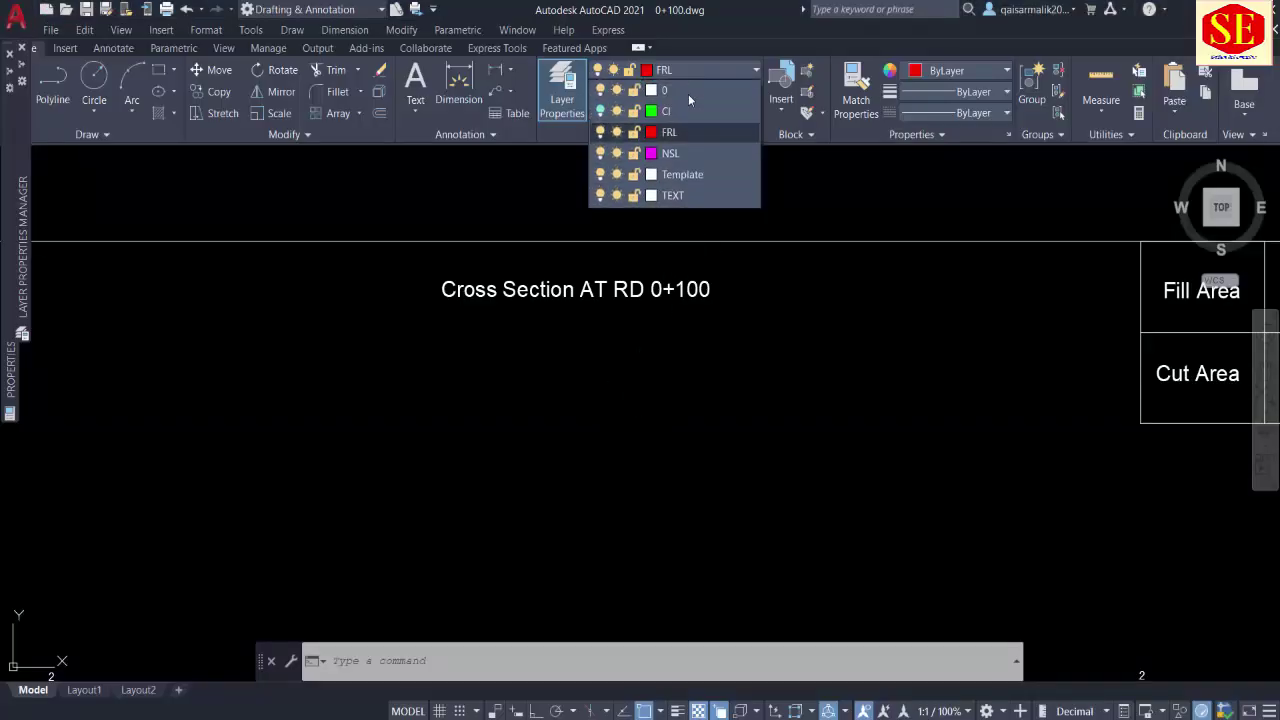
Step: On the NSL layer, draw a polyline from the pasted Excel ground points
{"action": "left_click", "coordinate": [671, 157]}
{"action": "scroll", "coordinate": [615, 362], "scroll_direction": "down", "scroll_amount": 4}
{"action": "type", "text": "pl"}
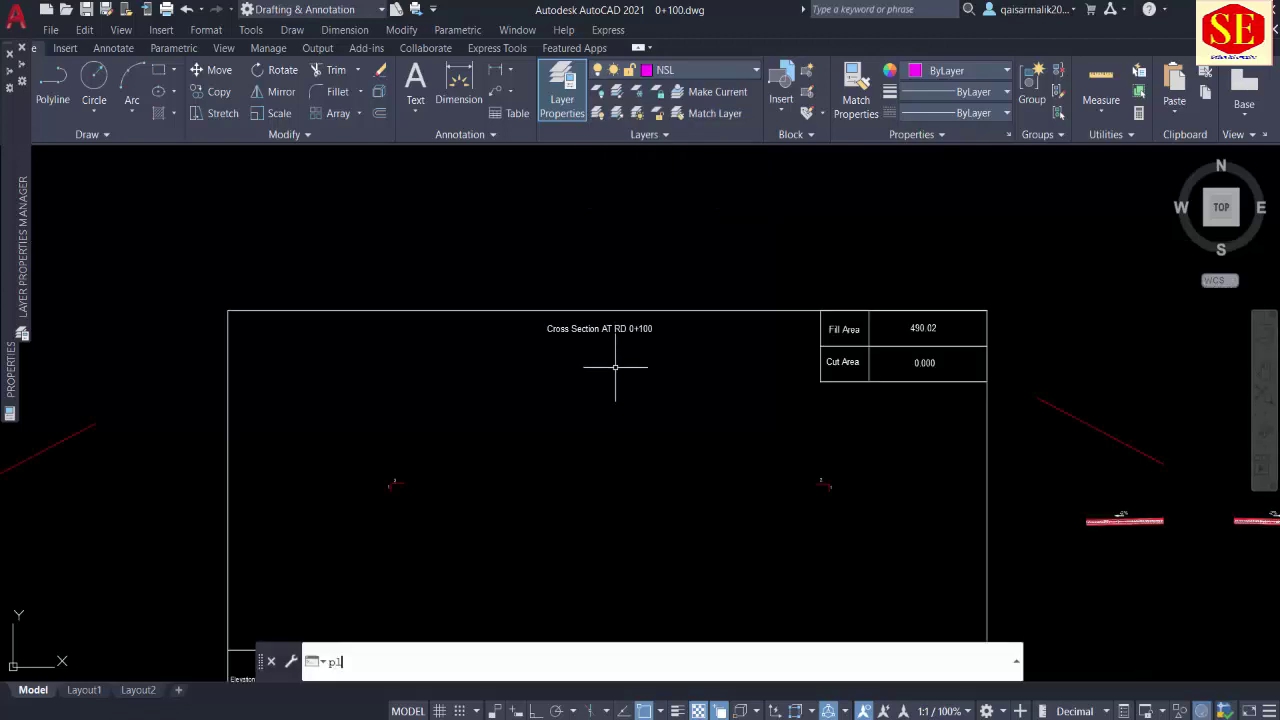
{"action": "key", "text": "Return"}
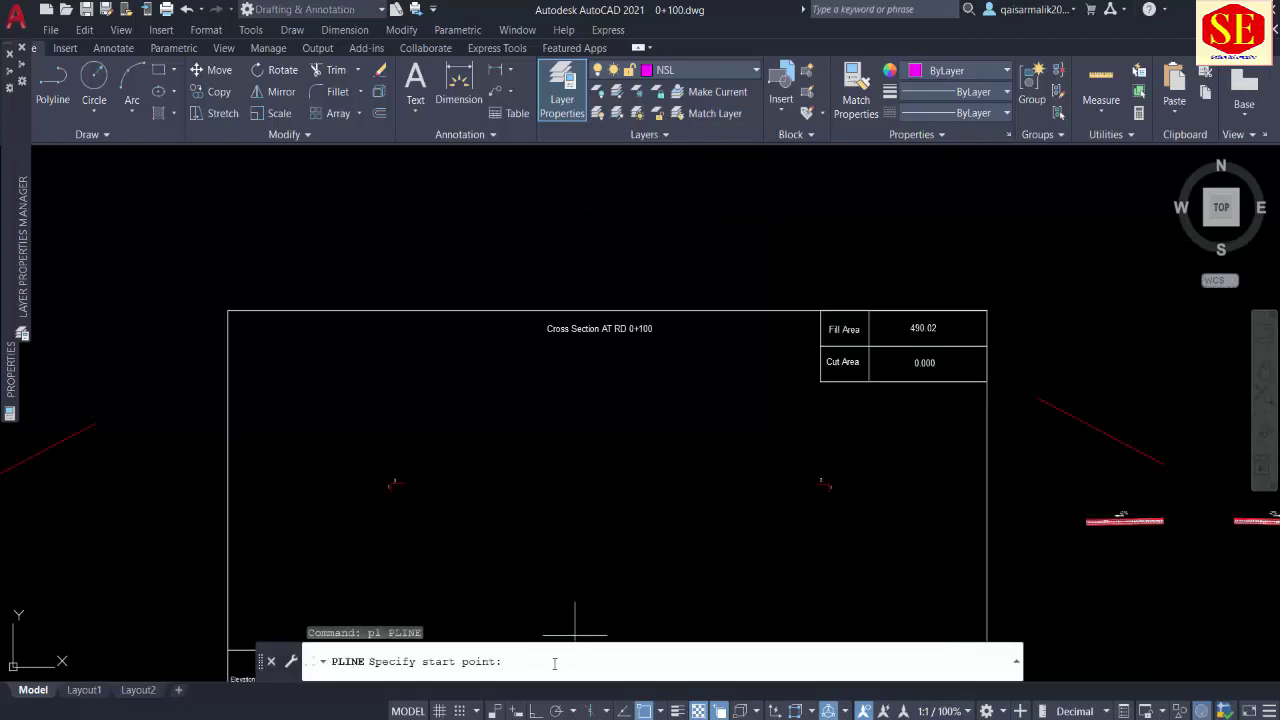
{"action": "right_click", "coordinate": [554, 663]}
{"action": "left_click", "coordinate": [586, 583]}
{"action": "key", "text": "Escape"}
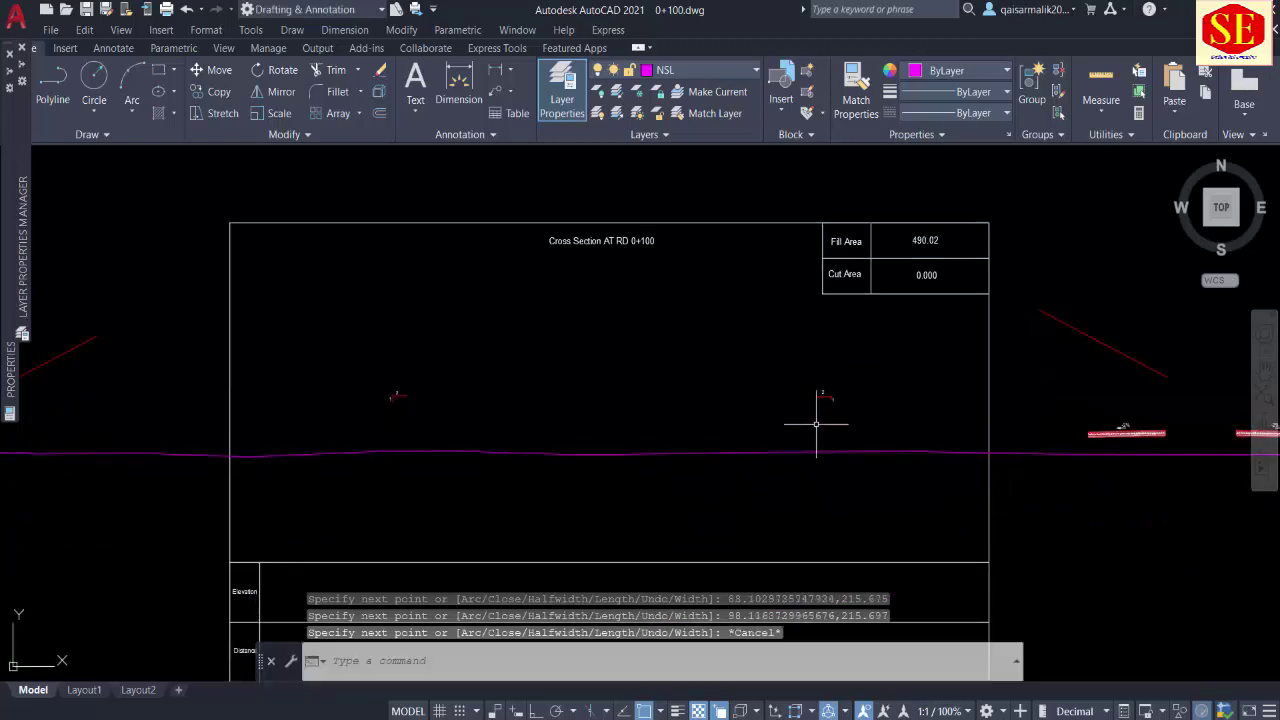
Step: Trim the ground line at the section frame and erase the leftover piece left of it
{"action": "type", "text": "tr"}
{"action": "key", "text": "Return"}
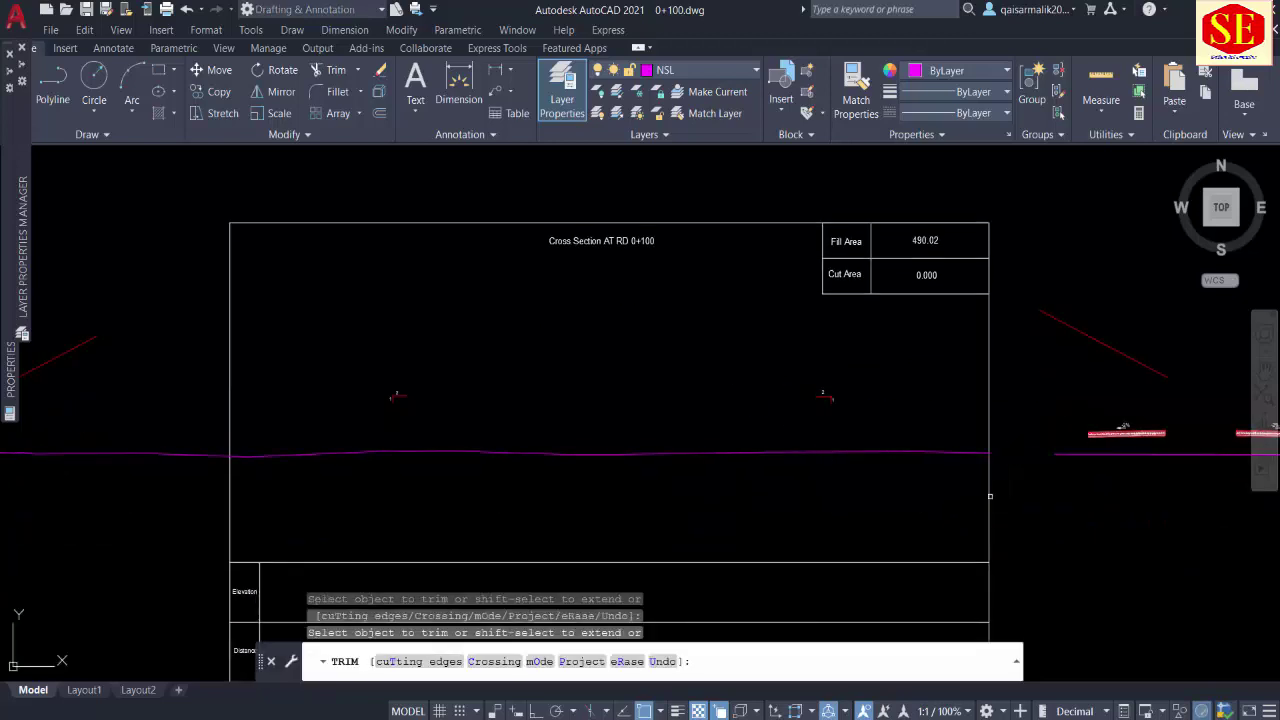
{"action": "left_click", "coordinate": [200, 454]}
{"action": "key", "text": "Escape"}
{"action": "left_click", "coordinate": [149, 414]}
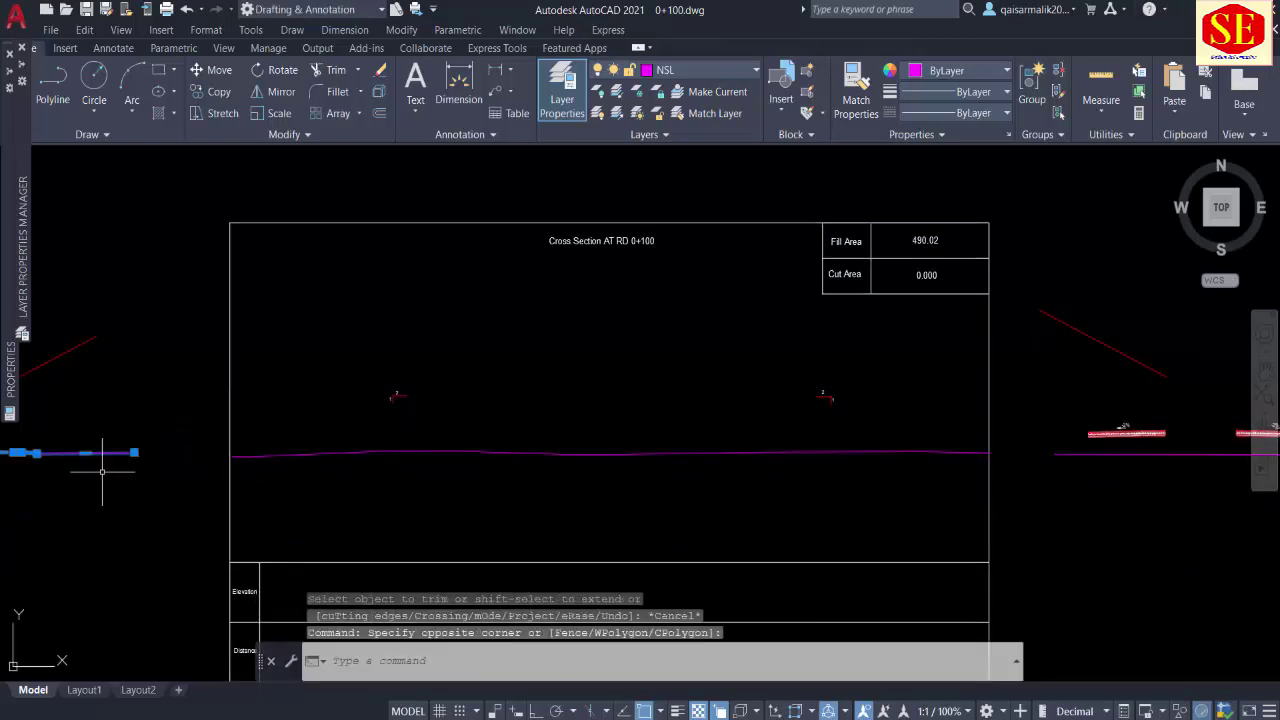
{"action": "left_click", "coordinate": [102, 471]}
{"action": "type", "text": "e"}
{"action": "key", "text": "Return"}
{"action": "scroll", "coordinate": [780, 476], "scroll_direction": "down", "scroll_amount": 4}
{"action": "left_click", "coordinate": [941, 462]}
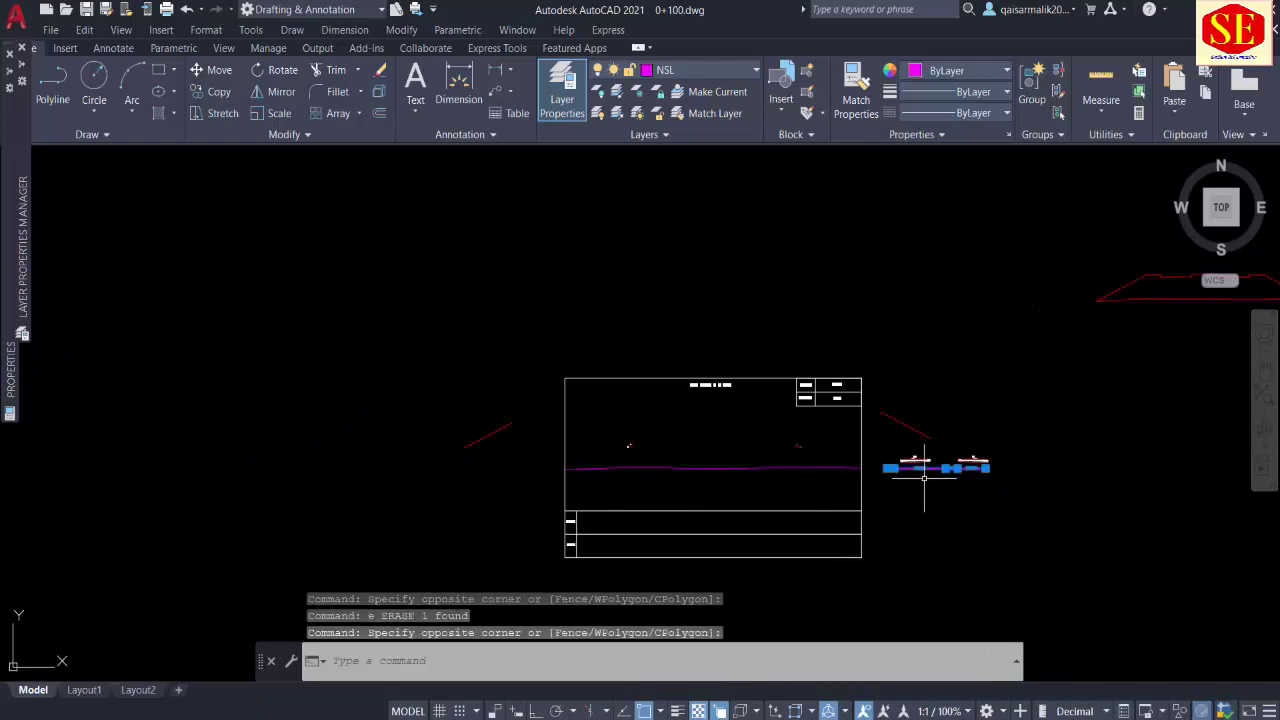
{"action": "key", "text": "Escape"}
{"action": "scroll", "coordinate": [725, 469], "scroll_direction": "up", "scroll_amount": 2}
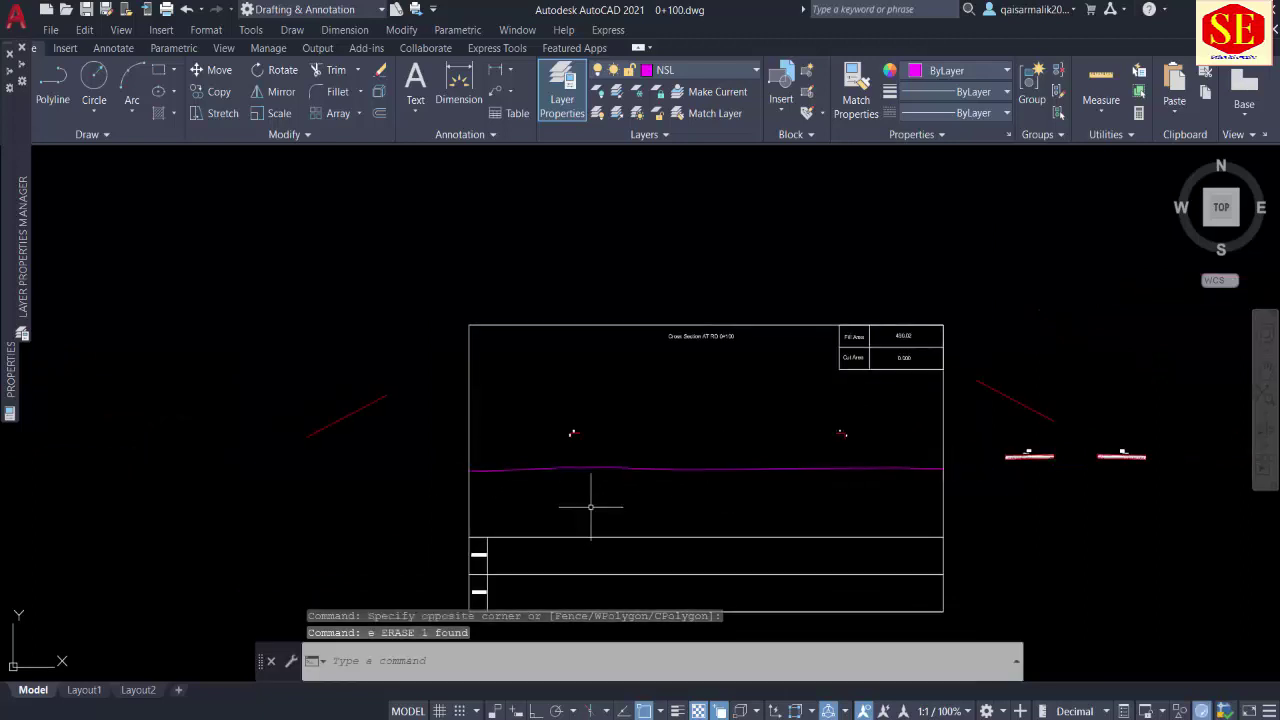
{"action": "type", "text": "PR"}
{"action": "key", "text": "Return"}
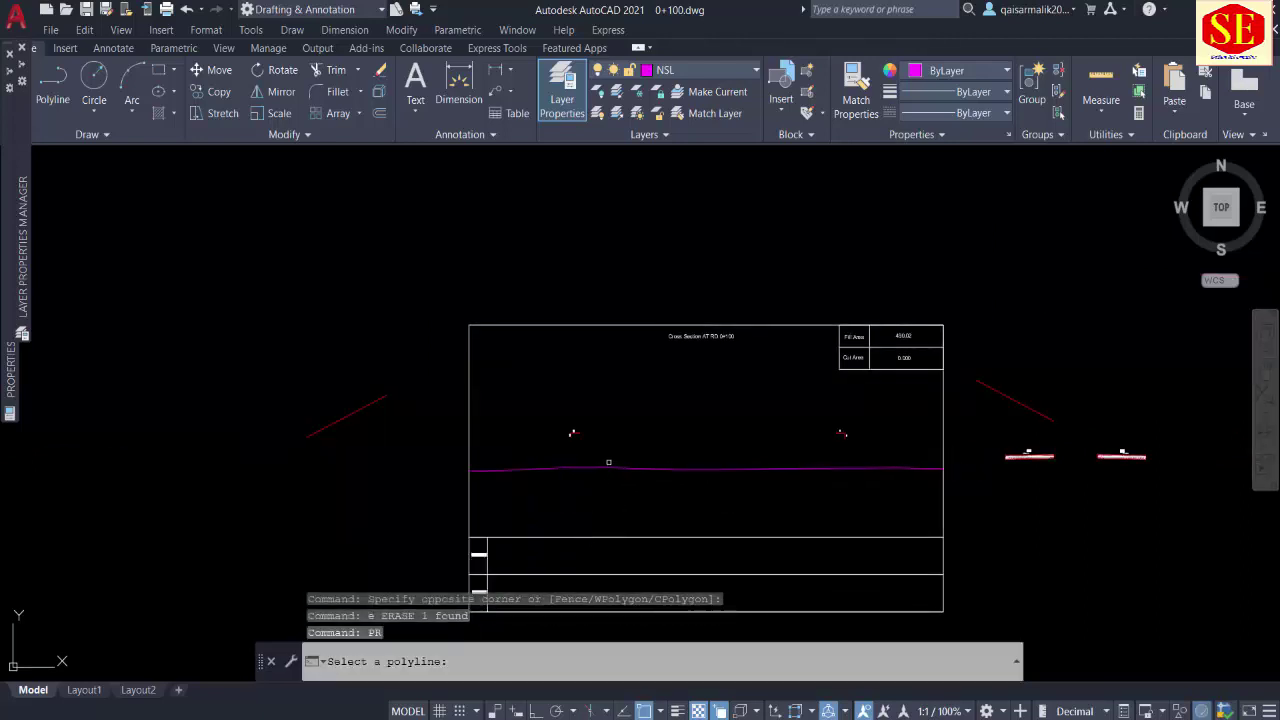
Step: Generate elevation and distance labels for the ground line from the chosen base points
{"action": "left_click", "coordinate": [604, 467]}
{"action": "left_click", "coordinate": [597, 594]}
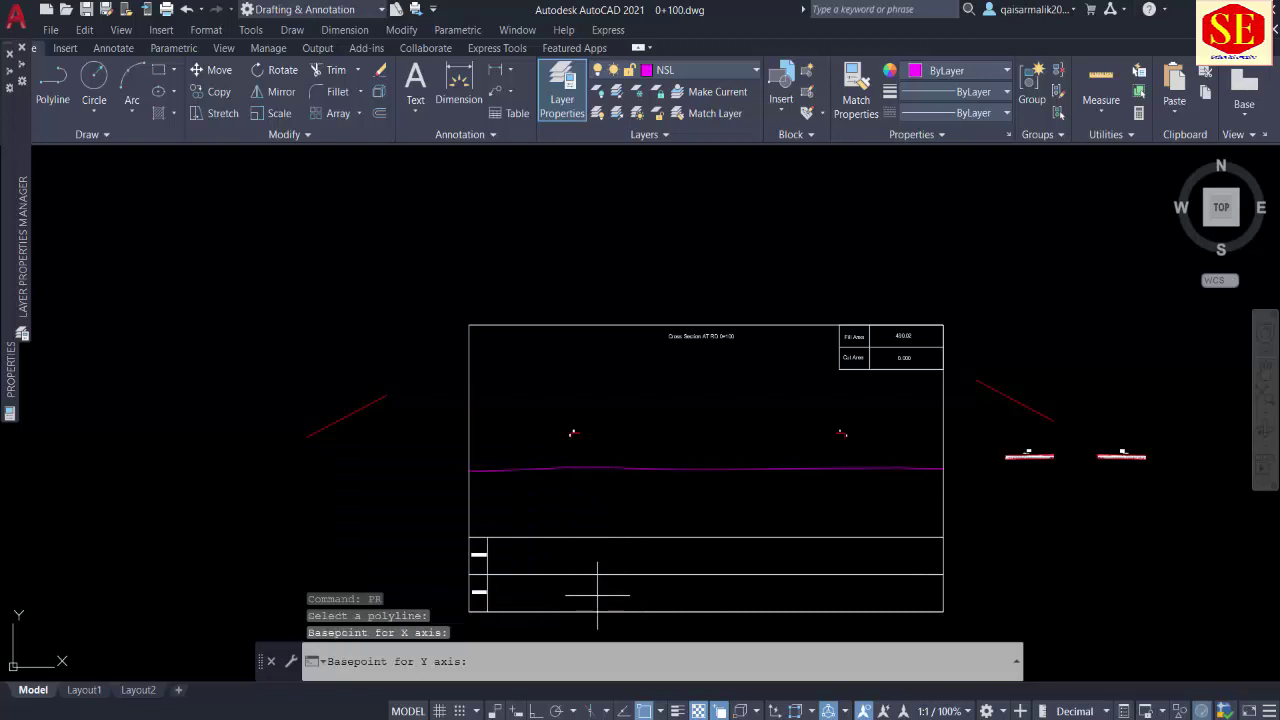
{"action": "left_click", "coordinate": [649, 559]}
{"action": "scroll", "coordinate": [441, 570], "scroll_direction": "up", "scroll_amount": 5}
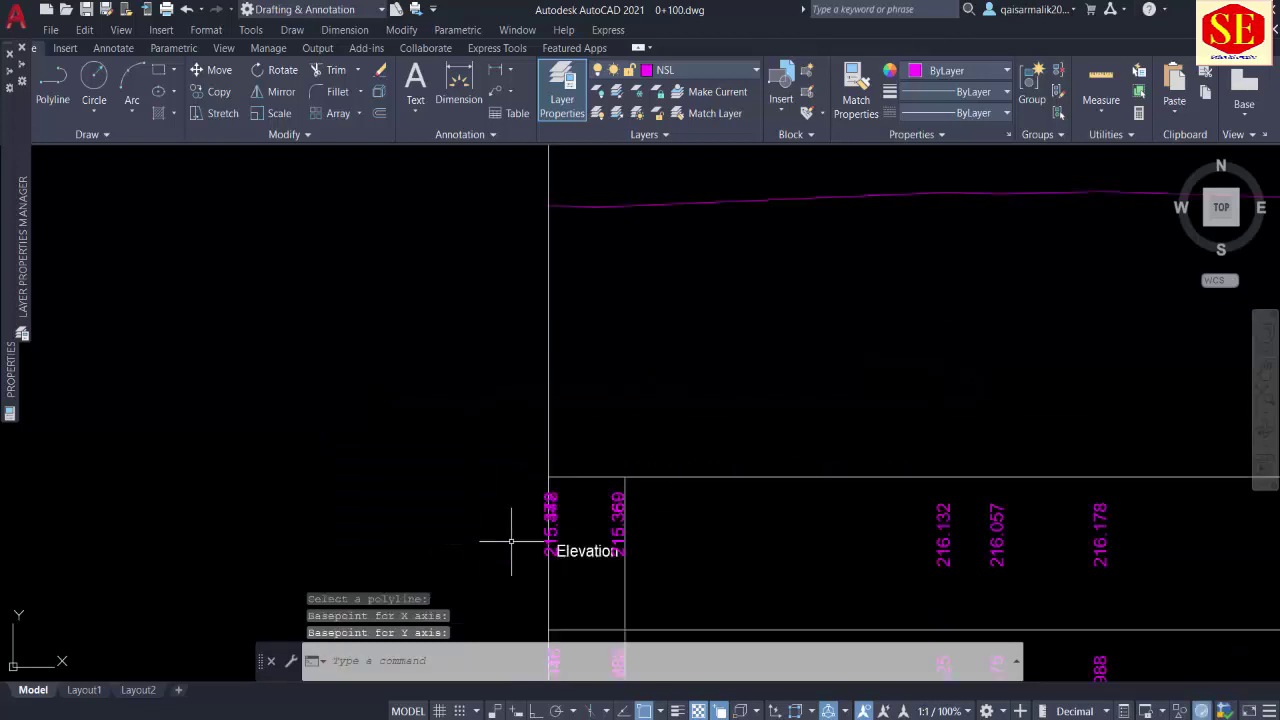
Step: Erase the overlapping labels near Elevation and Distance and the stray 215.112 label
{"action": "left_click", "coordinate": [558, 553]}
{"action": "left_click", "coordinate": [624, 581]}
{"action": "middle_click_drag", "start_coordinate": [624, 586], "coordinate": [638, 508]}
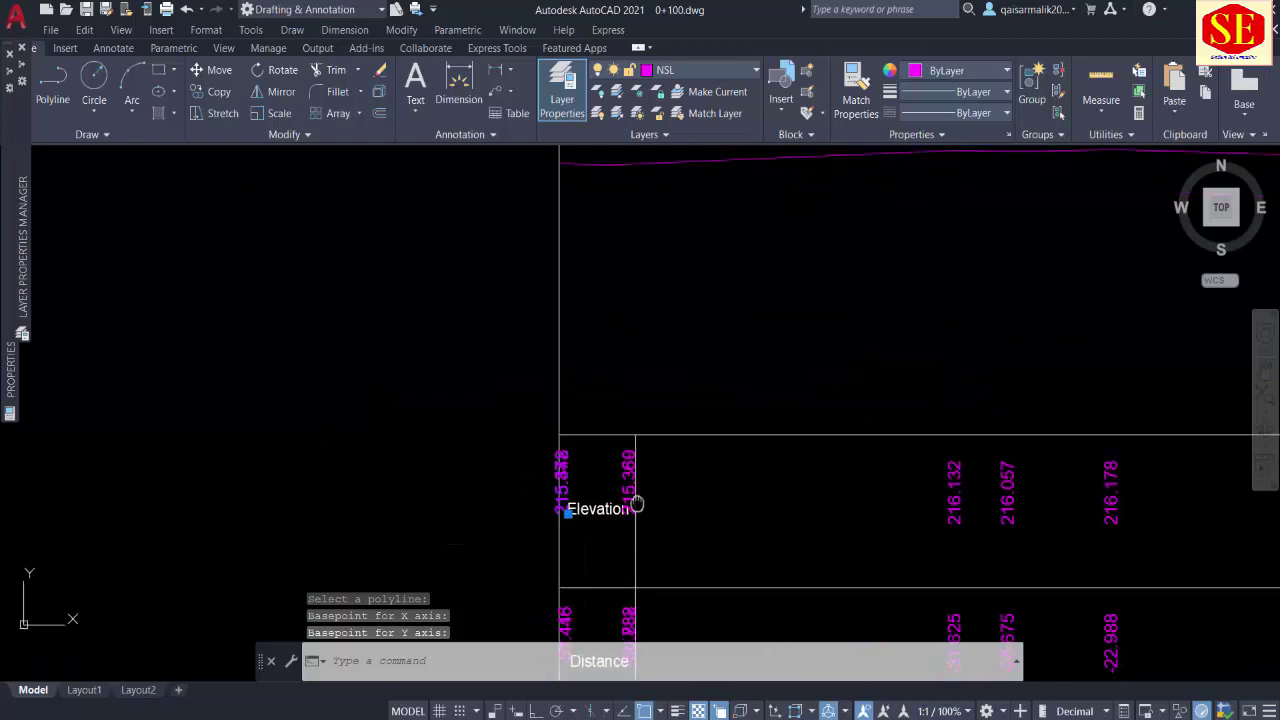
{"action": "left_click", "coordinate": [580, 572]}
{"action": "left_click", "coordinate": [572, 582]}
{"action": "type", "text": "e"}
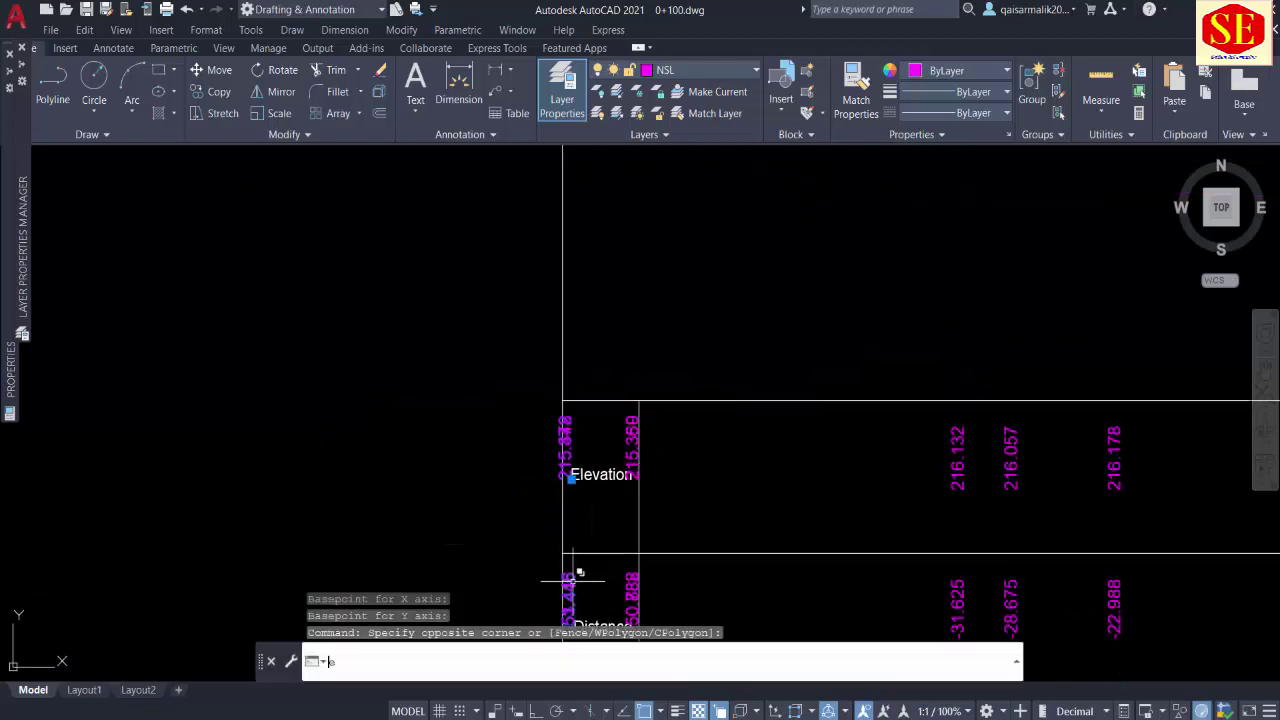
{"action": "key", "text": "Return"}
{"action": "key", "text": "Escape"}
{"action": "type", "text": "e"}
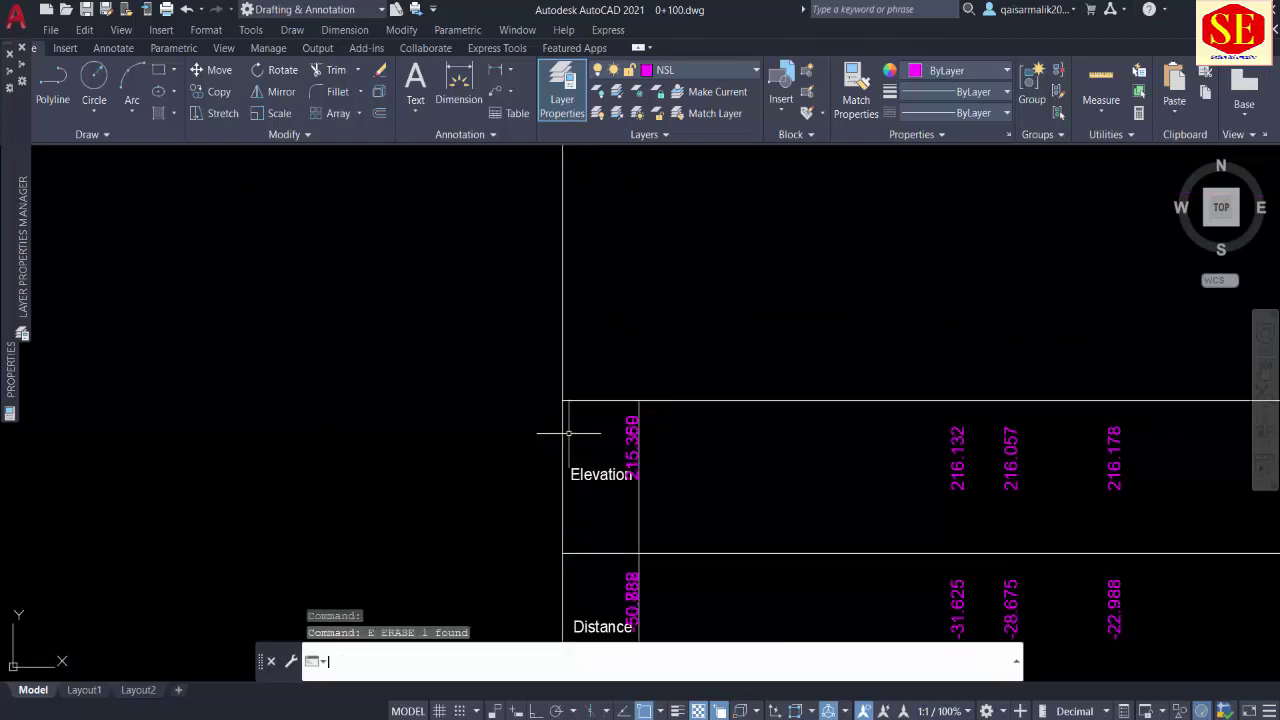
{"action": "key", "text": "Return"}
{"action": "scroll", "coordinate": [575, 432], "scroll_direction": "down", "scroll_amount": 4}
{"action": "middle_click_drag", "start_coordinate": [773, 433], "coordinate": [457, 571]}
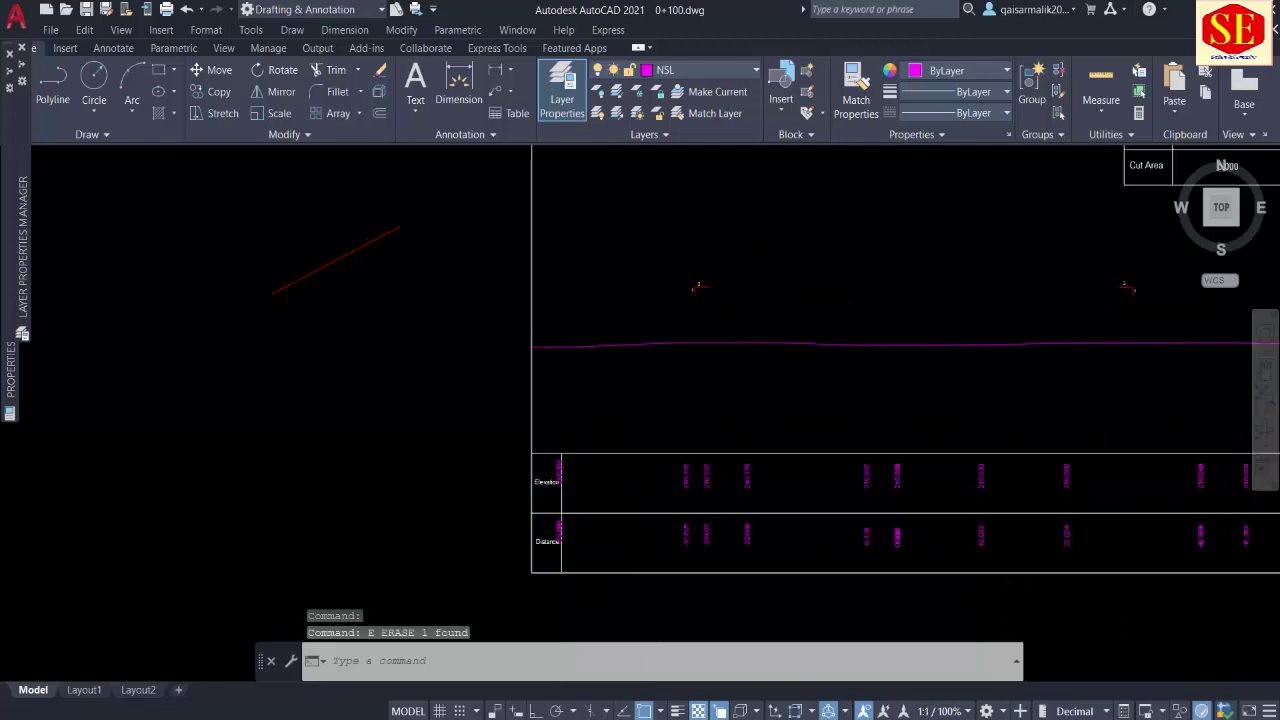
{"action": "key", "text": "Escape"}
Step: Copy the template point string in cell R6 of Excel's Profile Elevation sheet
{"action": "key", "text": "alt+Tab"}
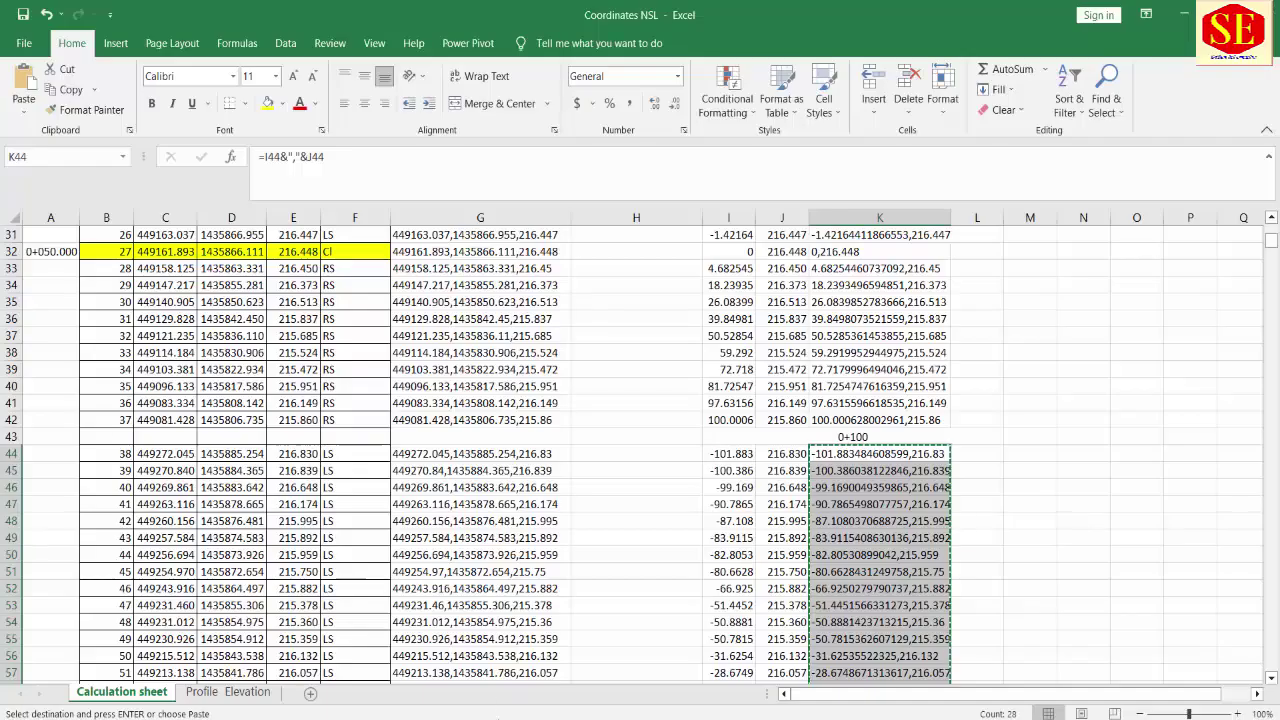
{"action": "left_click", "coordinate": [215, 692]}
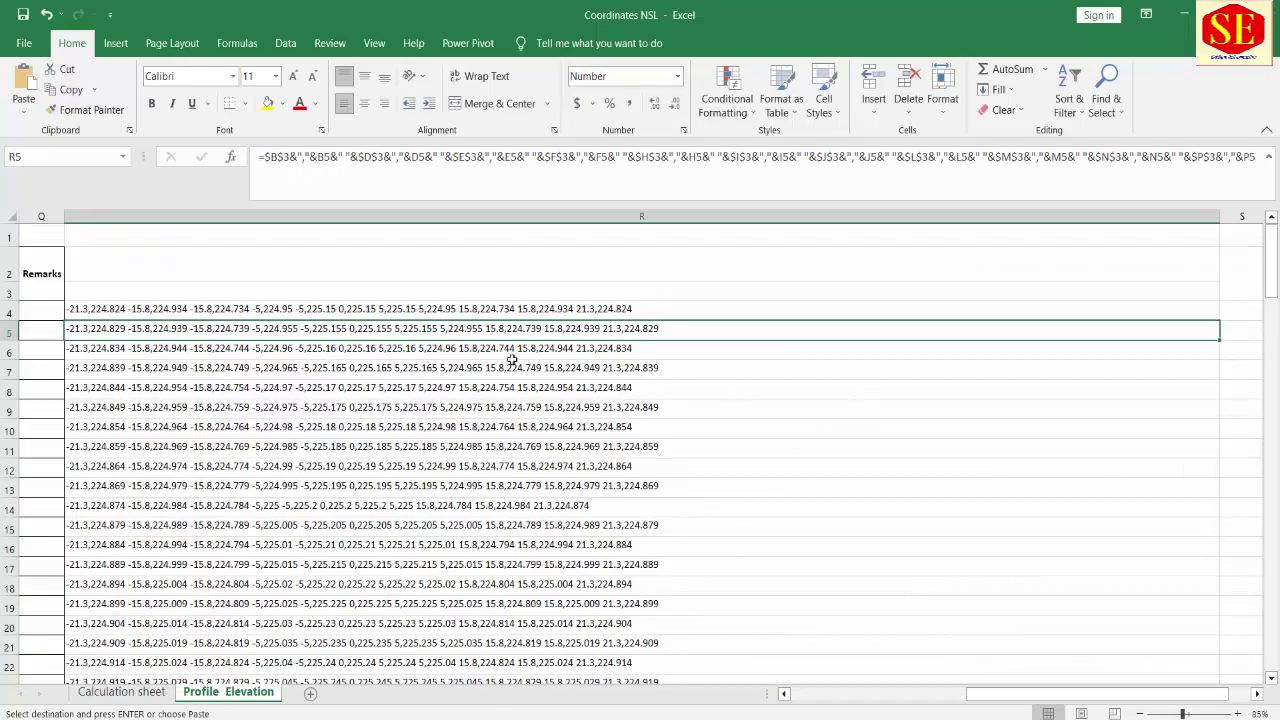
{"action": "left_click", "coordinate": [104, 350]}
{"action": "right_click", "coordinate": [104, 350]}
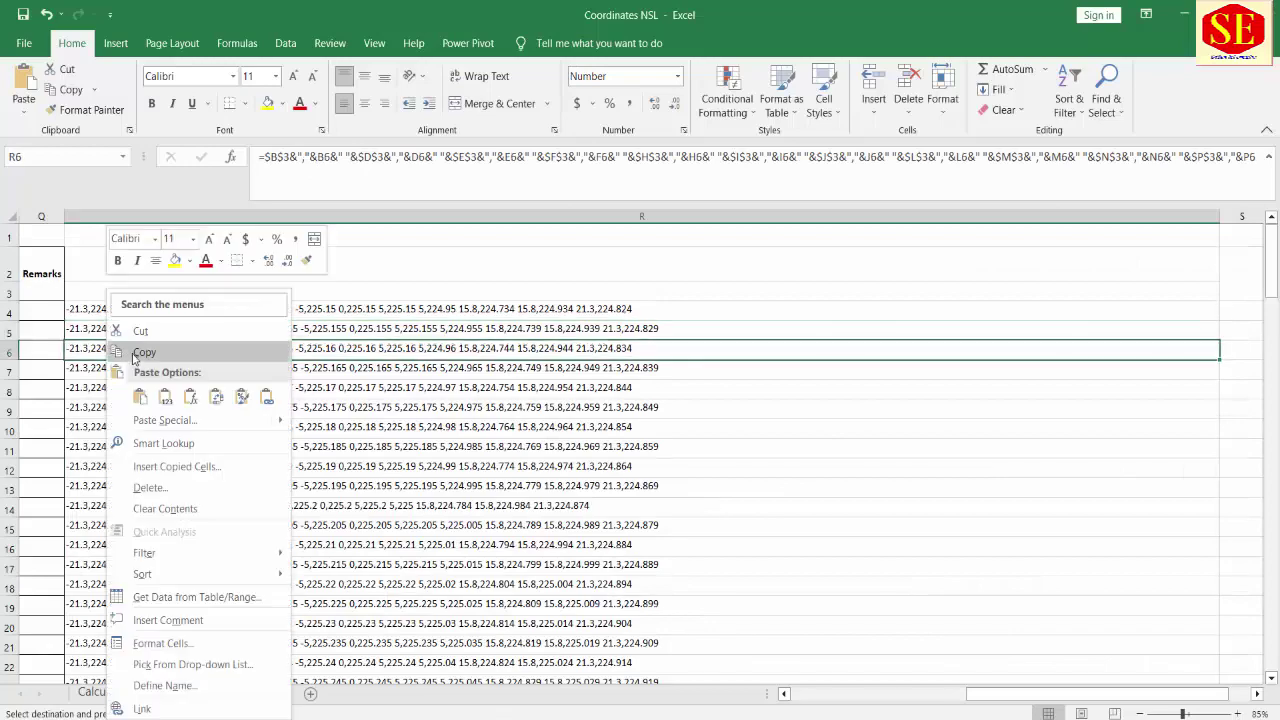
{"action": "left_click", "coordinate": [143, 351]}
{"action": "key", "text": "alt+Tab"}
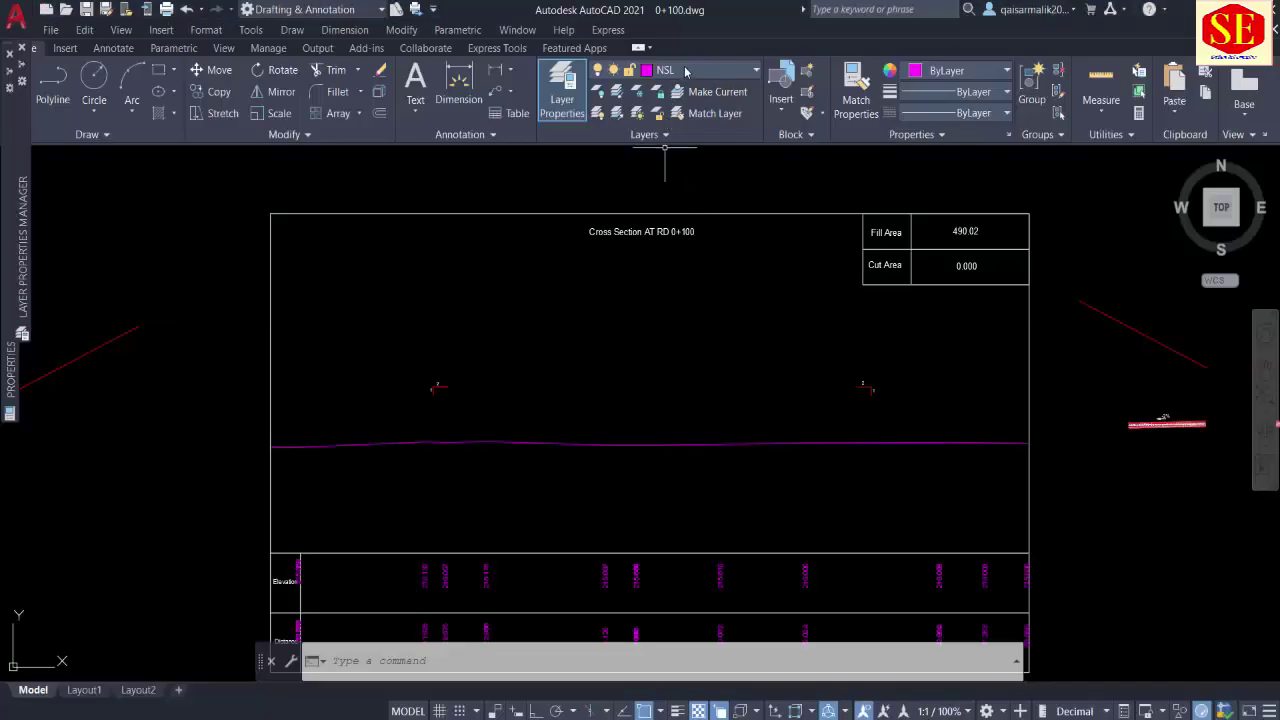
Step: On the FRL layer, draw the FRL polyline from the pasted template points
{"action": "left_click", "coordinate": [686, 70]}
{"action": "left_click", "coordinate": [677, 174]}
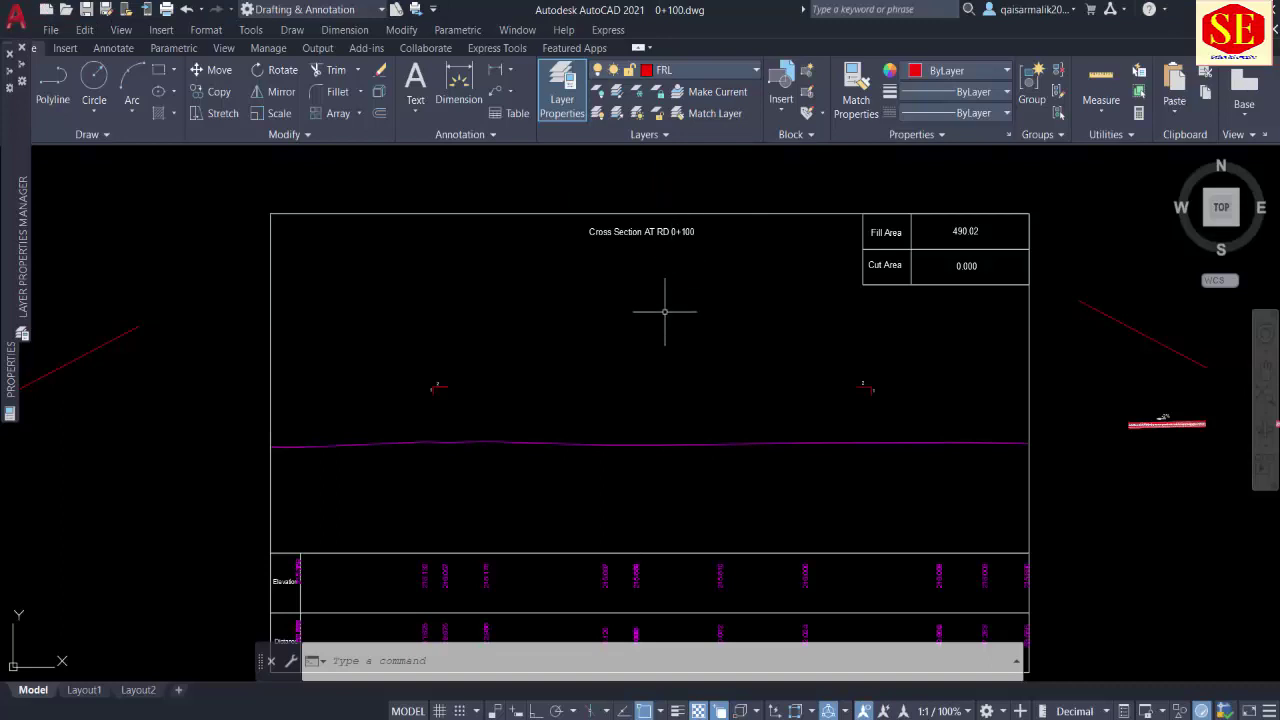
{"action": "type", "text": "pl"}
{"action": "key", "text": "Return"}
{"action": "right_click", "coordinate": [545, 662]}
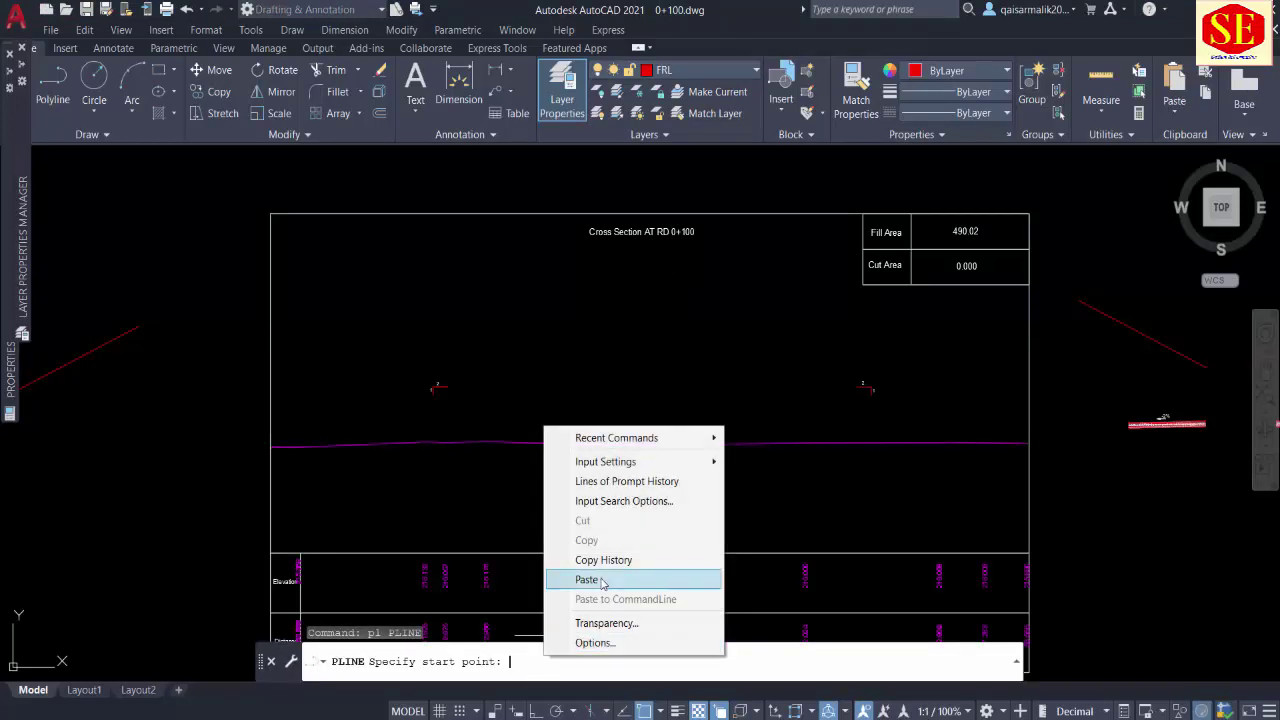
{"action": "left_click", "coordinate": [600, 575]}
{"action": "key", "text": "Escape"}
Step: Move the first -2% pavement template by its corner onto the FRL line
{"action": "middle_click_drag", "start_coordinate": [800, 409], "coordinate": [420, 419]}
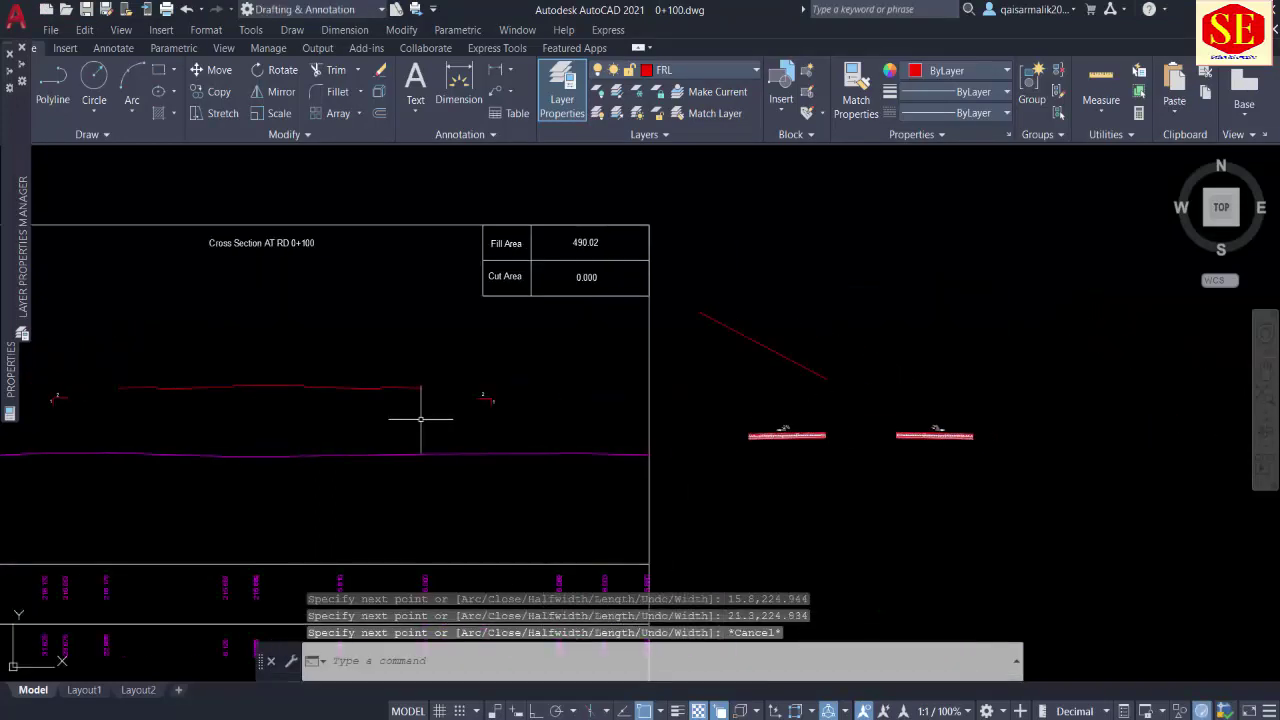
{"action": "type", "text": "m"}
{"action": "key", "text": "Return"}
{"action": "left_click", "coordinate": [787, 435]}
{"action": "scroll", "coordinate": [950, 428], "scroll_direction": "up", "scroll_amount": 3}
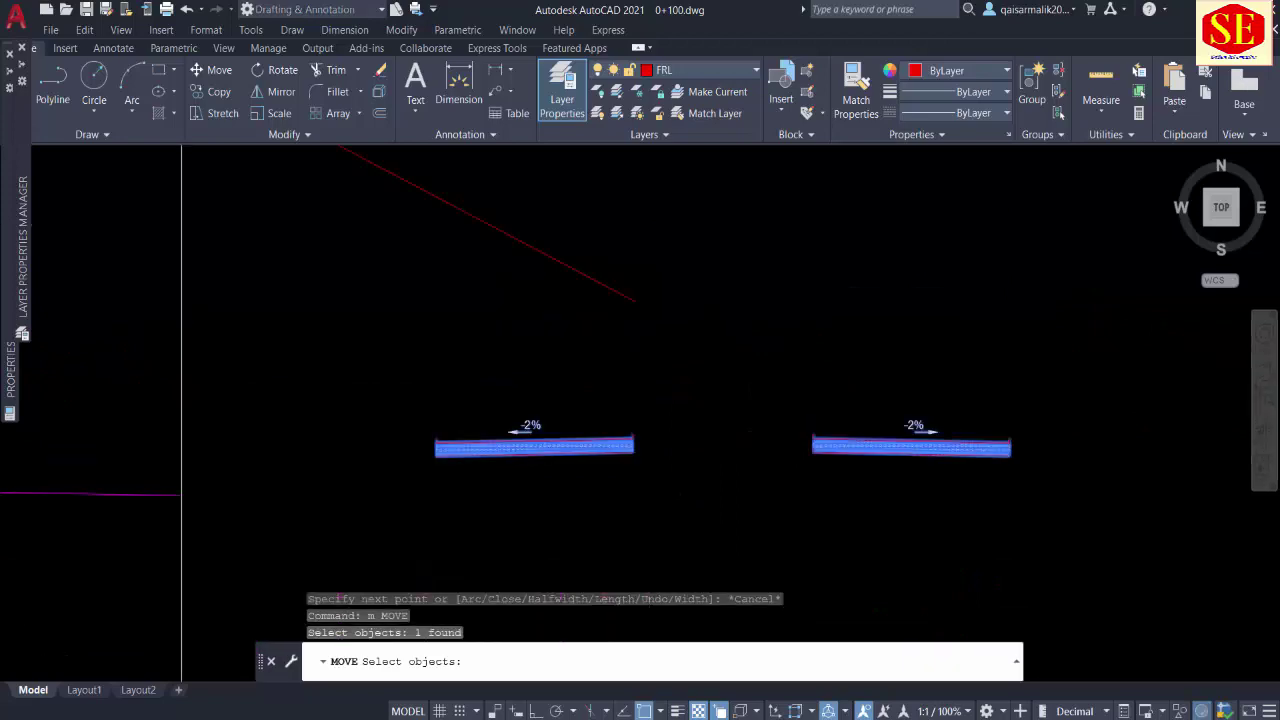
{"action": "scroll", "coordinate": [1094, 423], "scroll_direction": "up", "scroll_amount": 5}
{"action": "key", "text": "Return"}
{"action": "middle_click_drag", "start_coordinate": [1086, 434], "coordinate": [580, 433]}
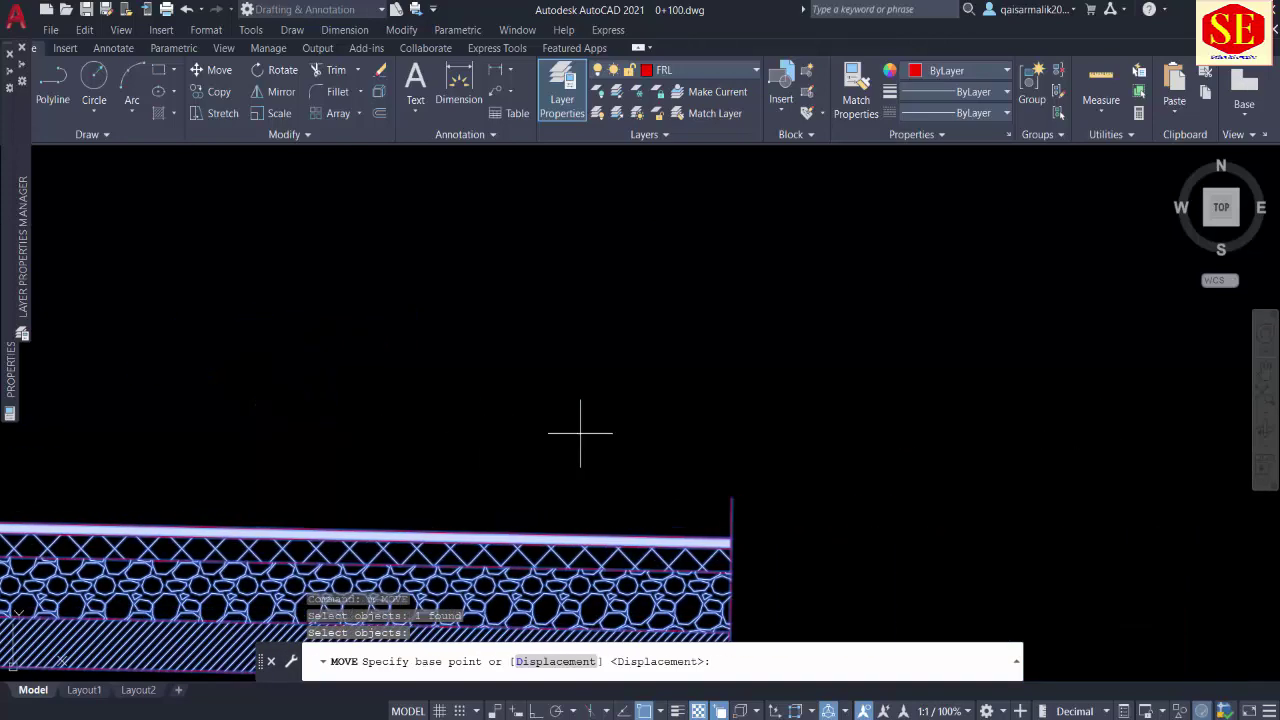
{"action": "left_click", "coordinate": [732, 497]}
{"action": "left_click", "coordinate": [748, 465]}
Step: Move the second -2% pavement template by its corner onto the FRL line's end
{"action": "key", "text": "Return"}
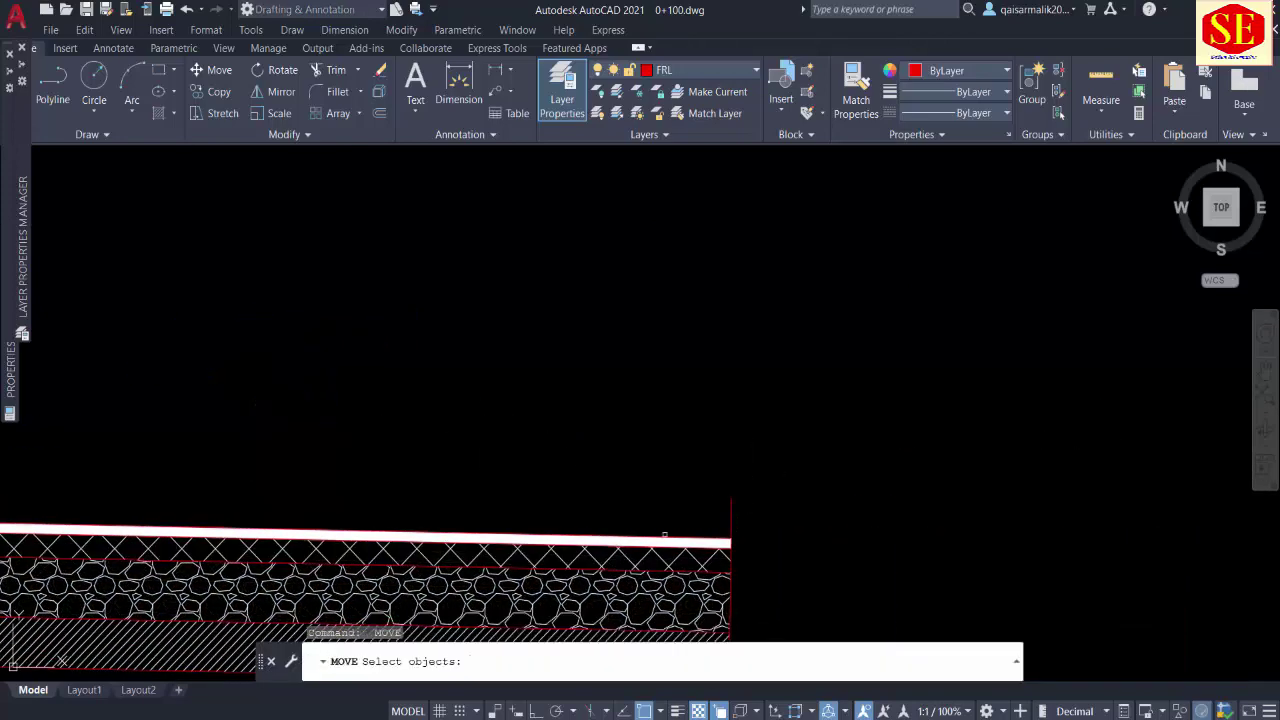
{"action": "left_click", "coordinate": [664, 535]}
{"action": "key", "text": "Return"}
{"action": "left_click", "coordinate": [732, 497]}
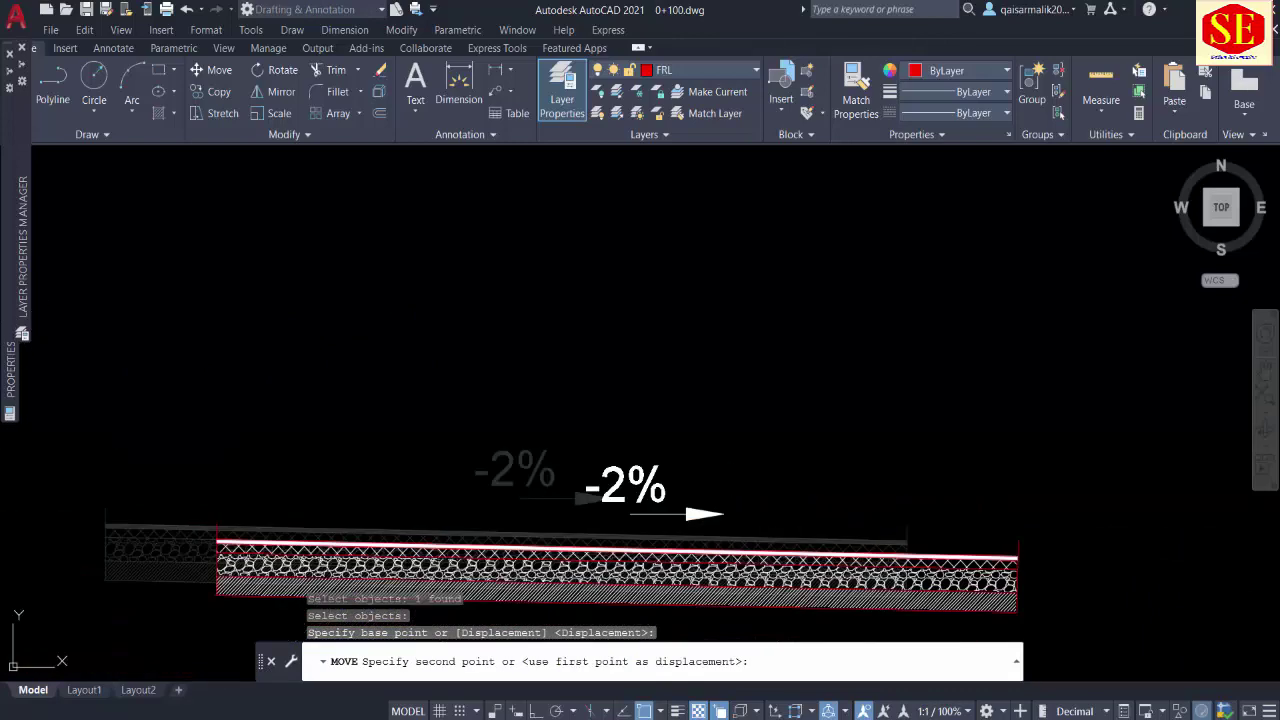
{"action": "scroll", "coordinate": [732, 497], "scroll_direction": "down", "scroll_amount": 3}
{"action": "scroll", "coordinate": [851, 523], "scroll_direction": "up", "scroll_amount": 3}
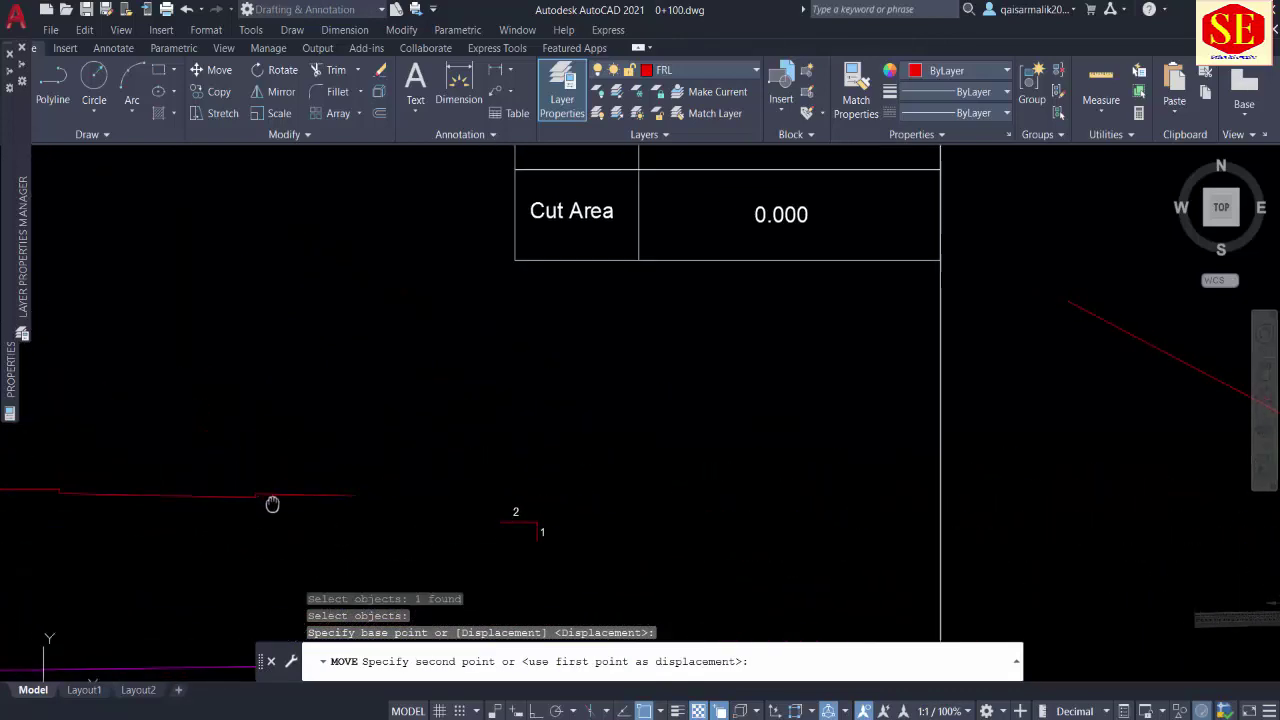
{"action": "scroll", "coordinate": [271, 498], "scroll_direction": "up", "scroll_amount": 5}
{"action": "left_click", "coordinate": [384, 497]}
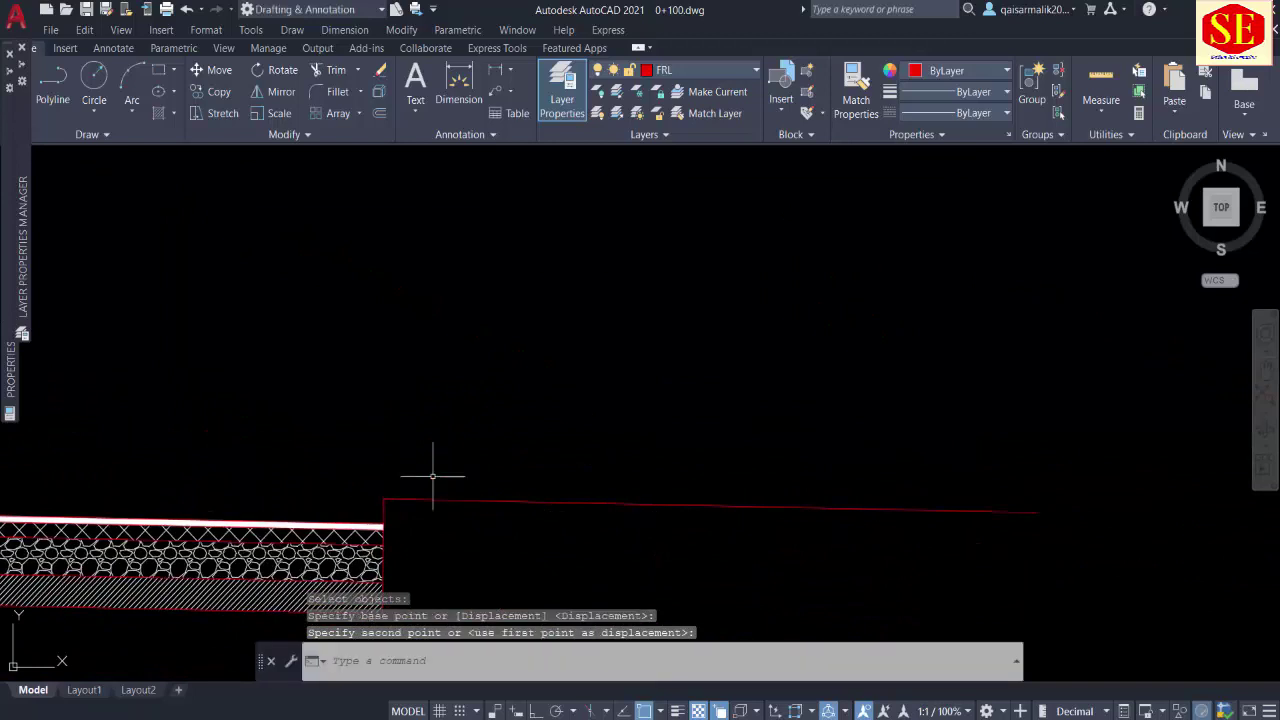
{"action": "scroll", "coordinate": [680, 350], "scroll_direction": "down", "scroll_amount": 5}
{"action": "key", "text": "Escape"}
{"action": "scroll", "coordinate": [741, 410], "scroll_direction": "down", "scroll_amount": 2}
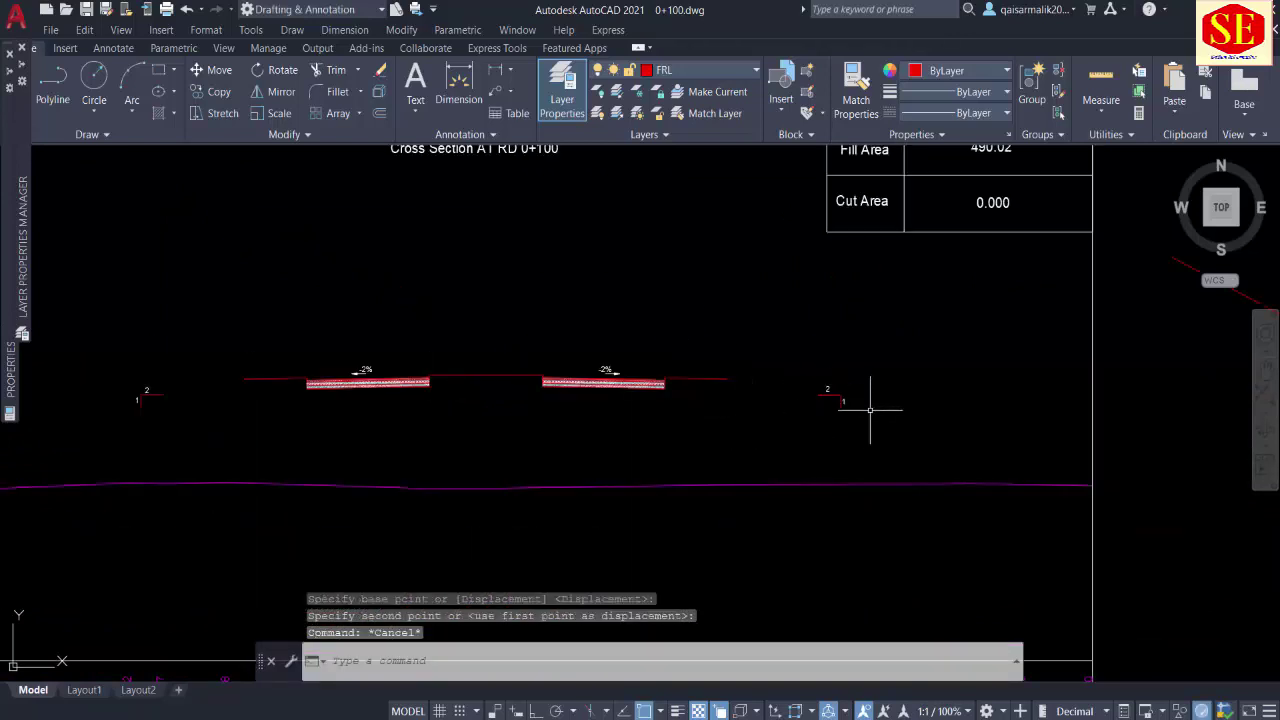
{"action": "middle_click_drag", "start_coordinate": [870, 409], "coordinate": [519, 417]}
{"action": "type", "text": "m"}
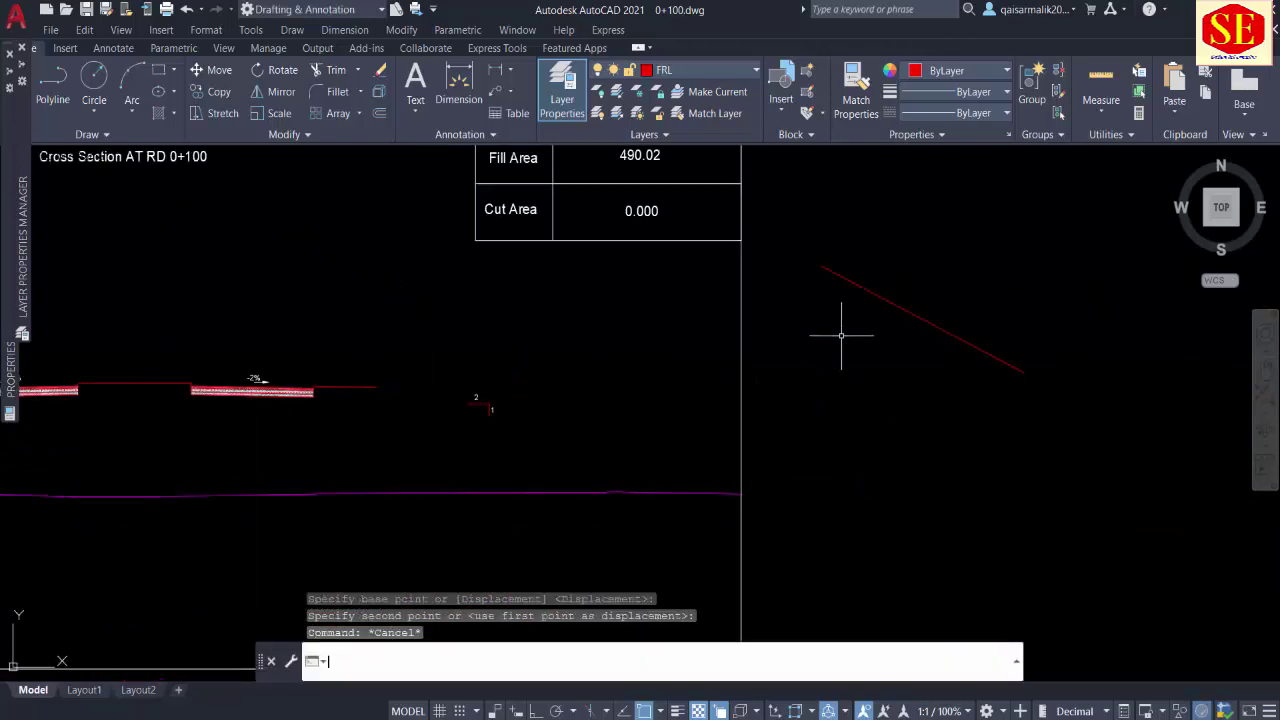
{"action": "type", "text": "l"}
{"action": "key", "text": "Return"}
Step: Copy the sloped red line to the right end of the FRL line
{"action": "left_click", "coordinate": [868, 287]}
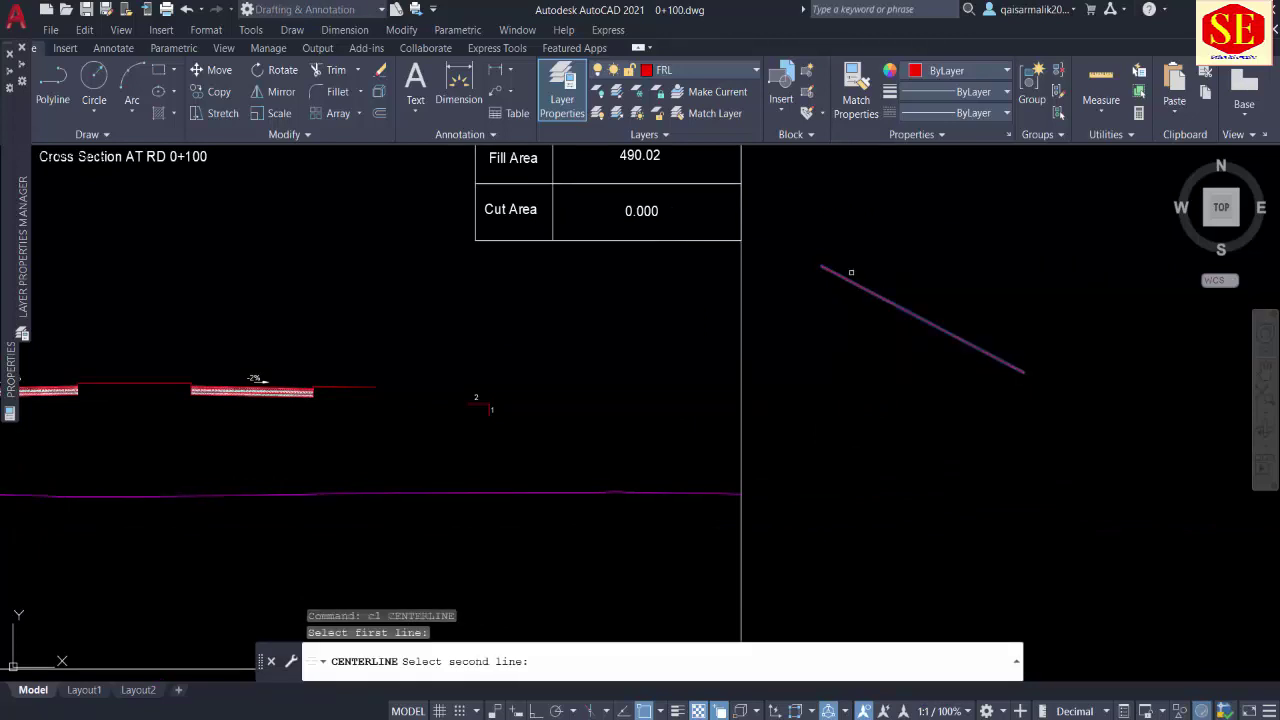
{"action": "left_click", "coordinate": [829, 268]}
{"action": "type", "text": "co"}
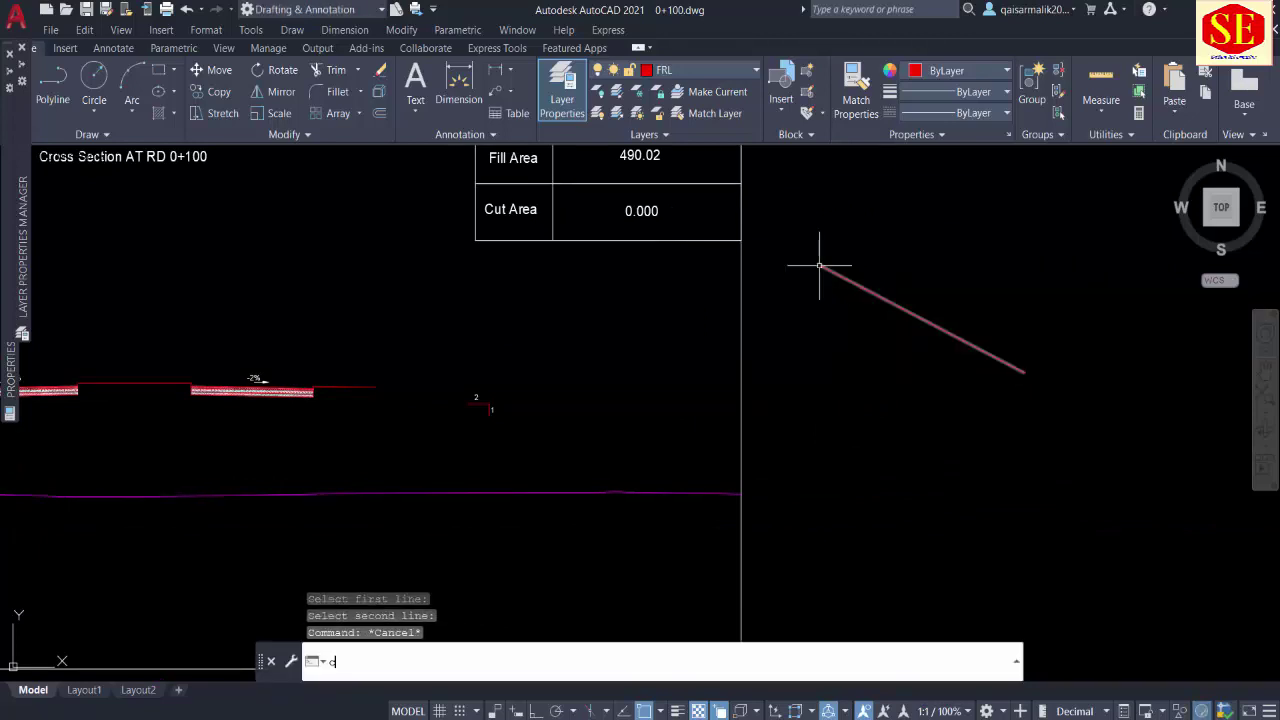
{"action": "key", "text": "Return"}
{"action": "left_click", "coordinate": [832, 275]}
{"action": "key", "text": "Return"}
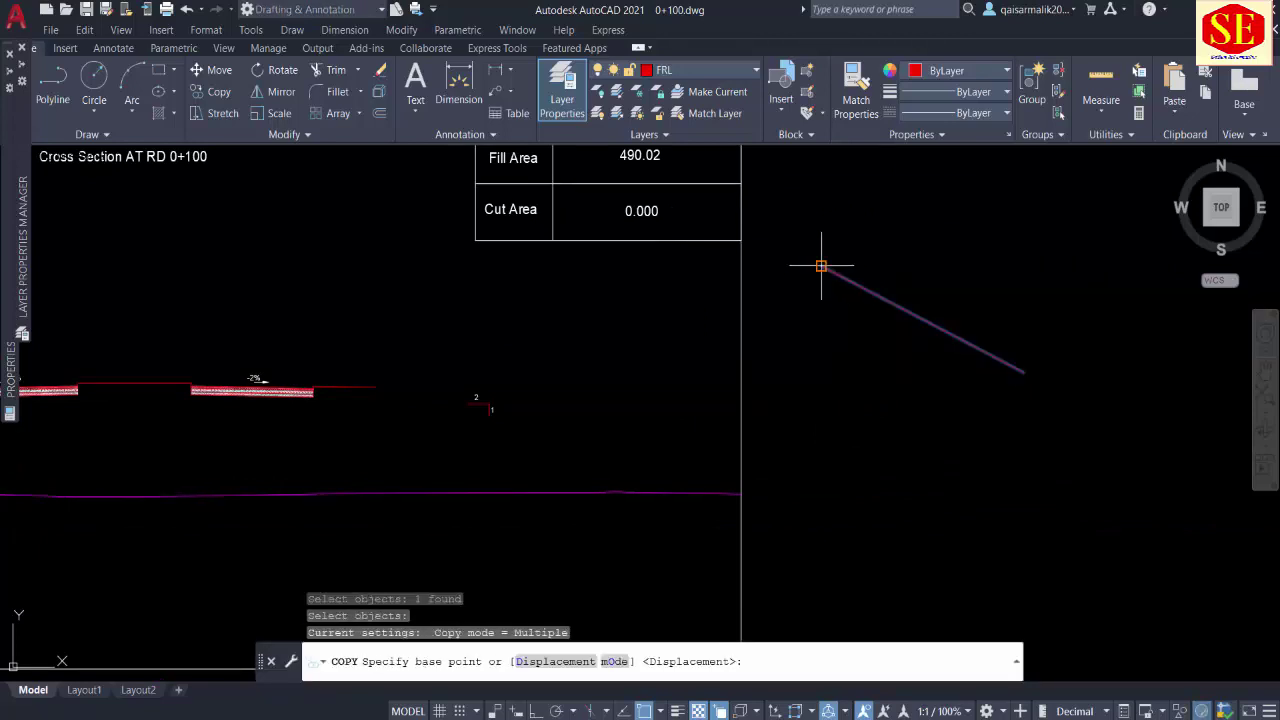
{"action": "left_click", "coordinate": [823, 263]}
{"action": "scroll", "coordinate": [357, 392], "scroll_direction": "up", "scroll_amount": 2}
{"action": "scroll", "coordinate": [400, 375], "scroll_direction": "up", "scroll_amount": 1}
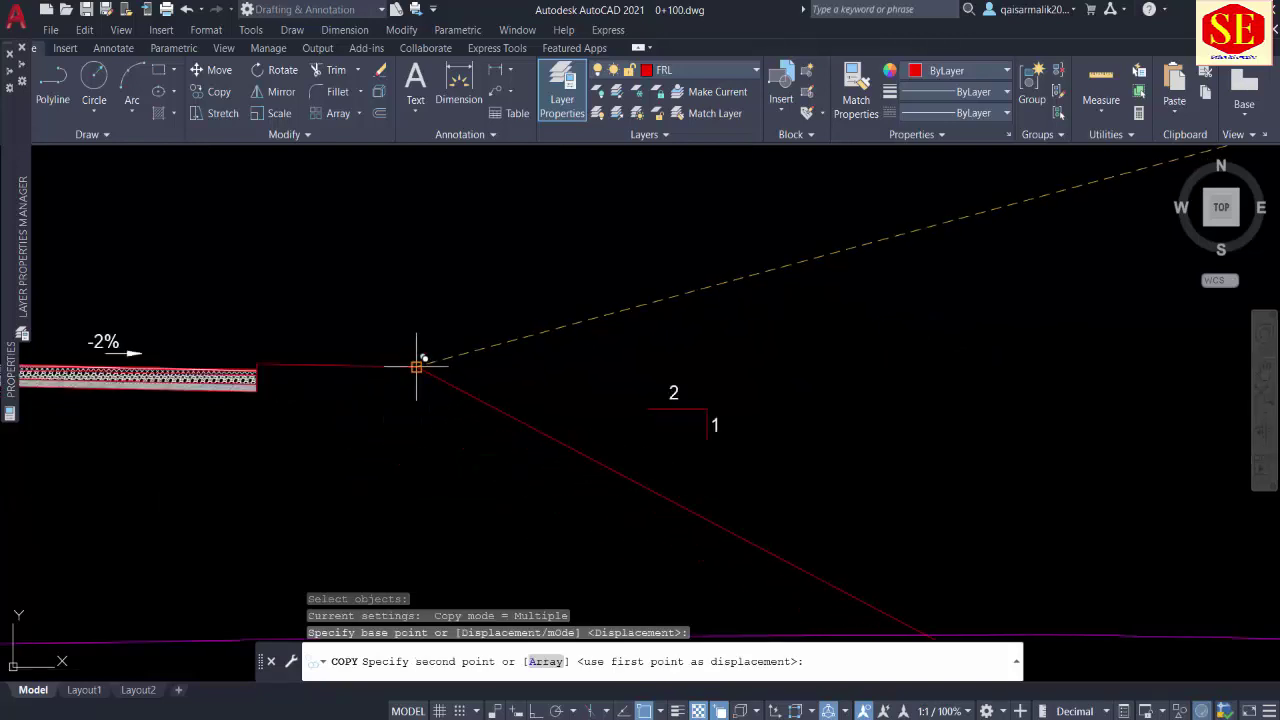
{"action": "left_click", "coordinate": [416, 364]}
{"action": "scroll", "coordinate": [600, 350], "scroll_direction": "down", "scroll_amount": 1}
{"action": "key", "text": "Escape"}
Step: Trim the right side slope where it runs below the ground line
{"action": "scroll", "coordinate": [777, 509], "scroll_direction": "up", "scroll_amount": 1}
{"action": "scroll", "coordinate": [785, 474], "scroll_direction": "up", "scroll_amount": 1}
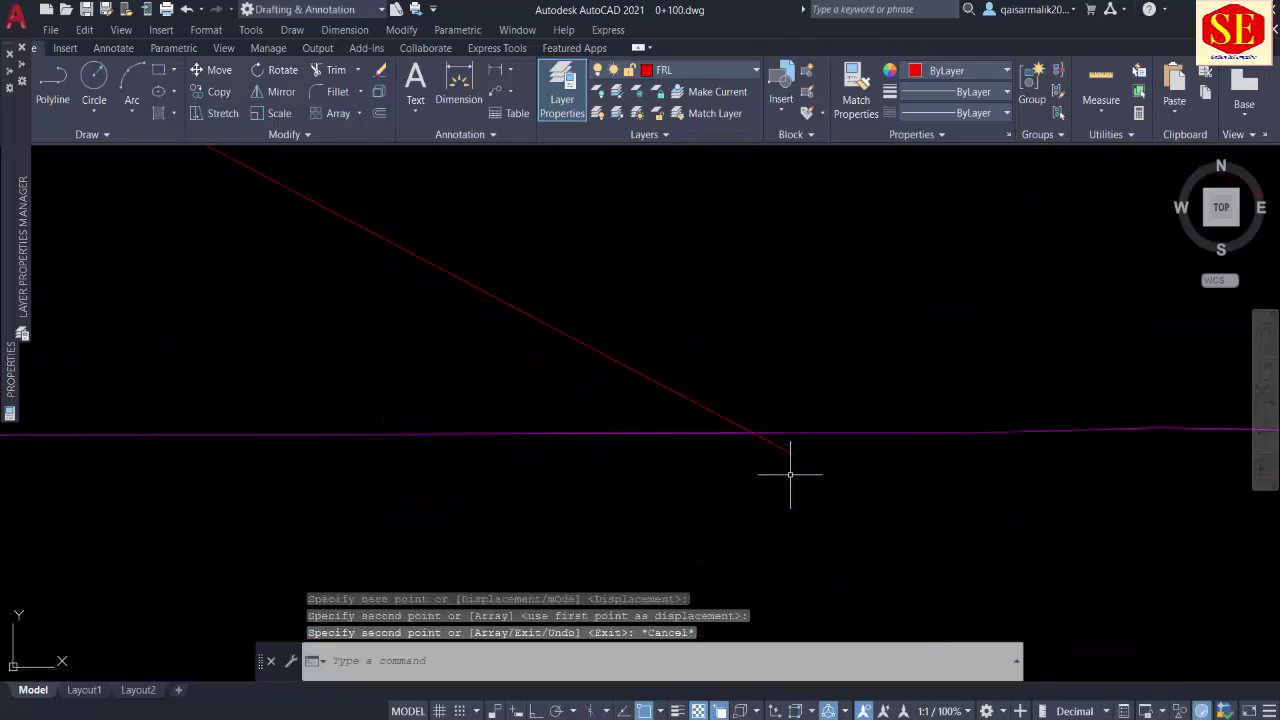
{"action": "type", "text": "tr"}
{"action": "key", "text": "Return"}
{"action": "left_click", "coordinate": [774, 450]}
{"action": "scroll", "coordinate": [400, 288], "scroll_direction": "down", "scroll_amount": 2}
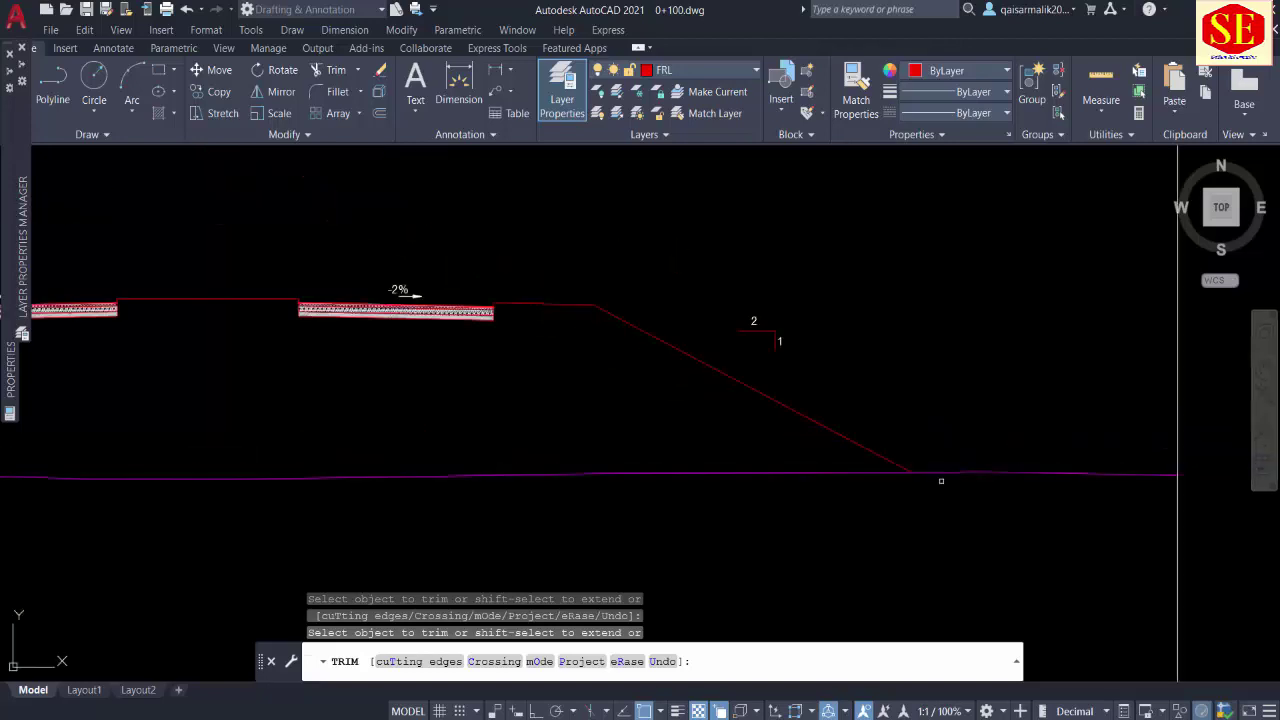
{"action": "scroll", "coordinate": [424, 421], "scroll_direction": "down", "scroll_amount": 2}
{"action": "key", "text": "Escape"}
Step: Copy the loose slope line to the left end of the FRL line
{"action": "type", "text": "co"}
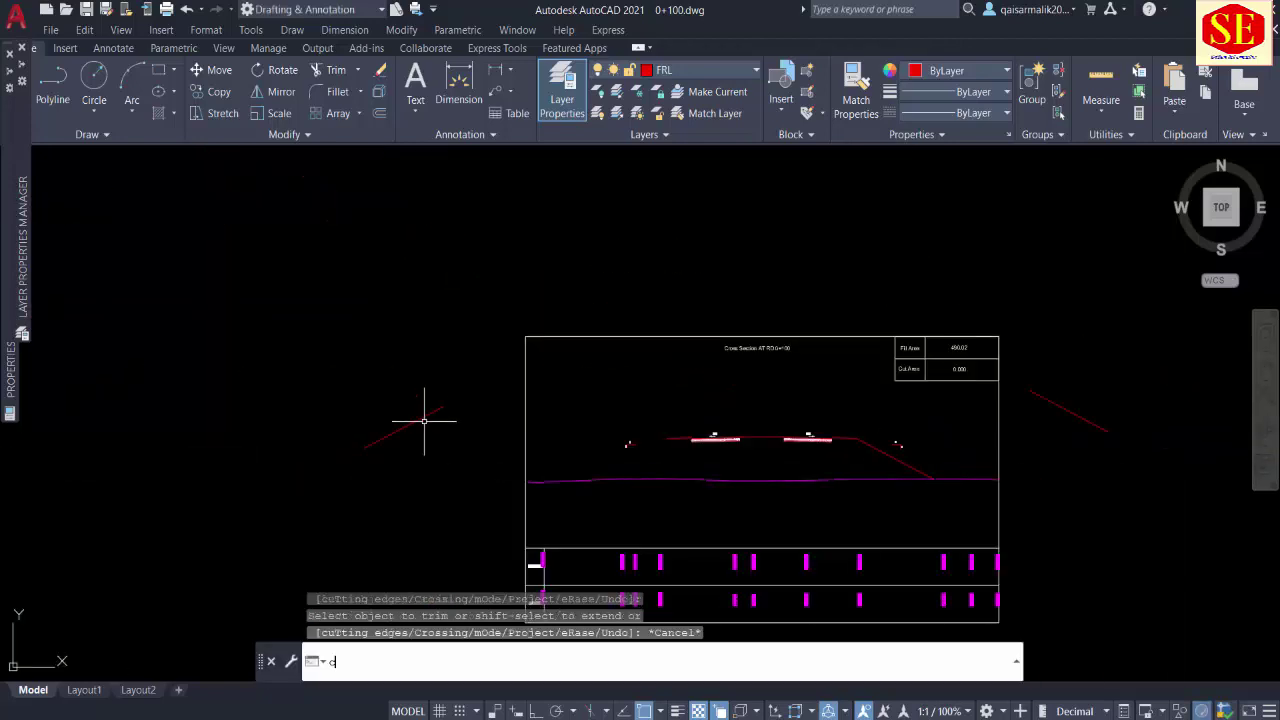
{"action": "key", "text": "Return"}
{"action": "left_click", "coordinate": [430, 414]}
{"action": "key", "text": "Return"}
{"action": "left_click", "coordinate": [443, 407]}
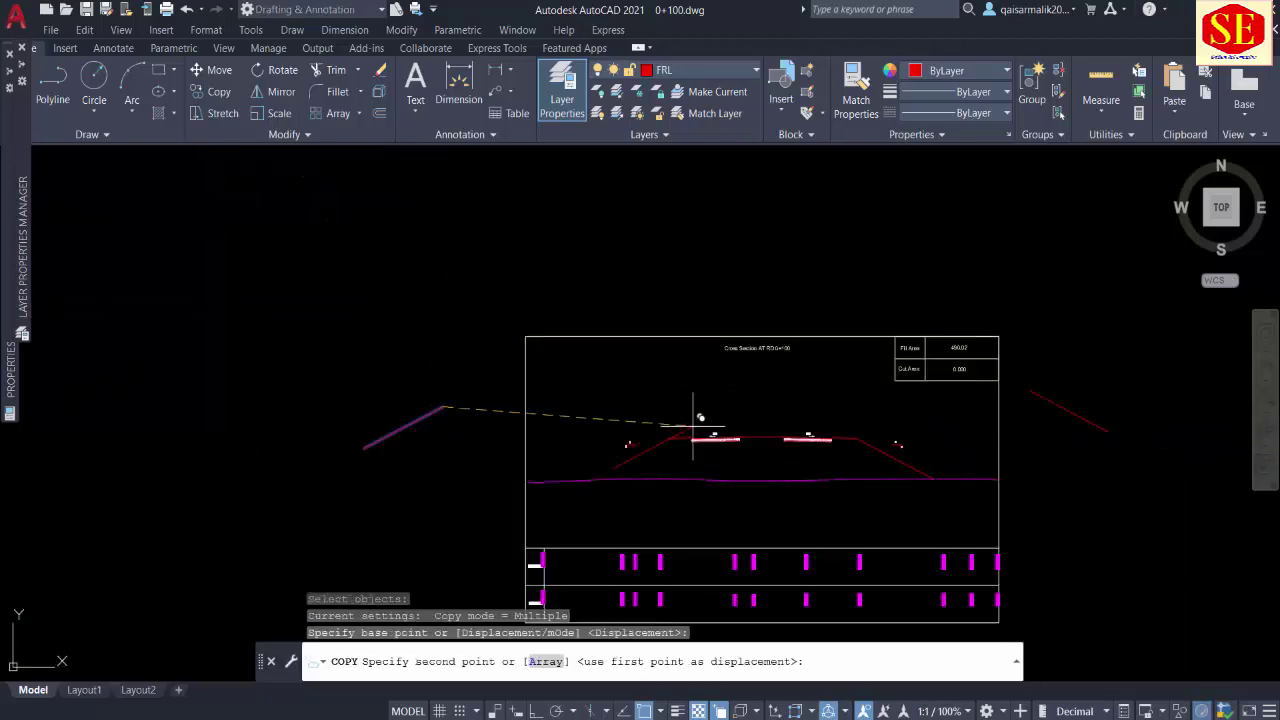
{"action": "scroll", "coordinate": [680, 440], "scroll_direction": "up", "scroll_amount": 2}
{"action": "scroll", "coordinate": [640, 445], "scroll_direction": "up", "scroll_amount": 2}
{"action": "middle_click_drag", "start_coordinate": [634, 441], "coordinate": [700, 331]}
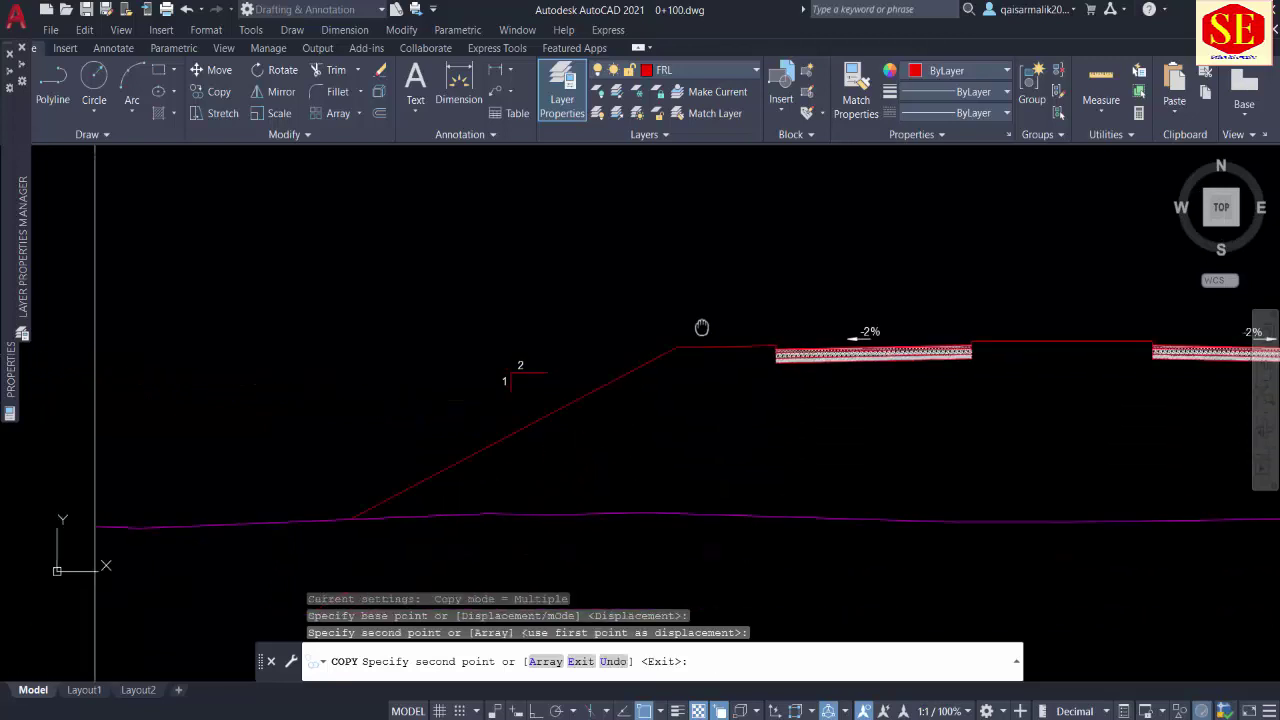
{"action": "key", "text": "Escape"}
{"action": "scroll", "coordinate": [375, 490], "scroll_direction": "up", "scroll_amount": 3}
Step: Extend the left side slope down to the NSL ground line
{"action": "type", "text": "ex"}
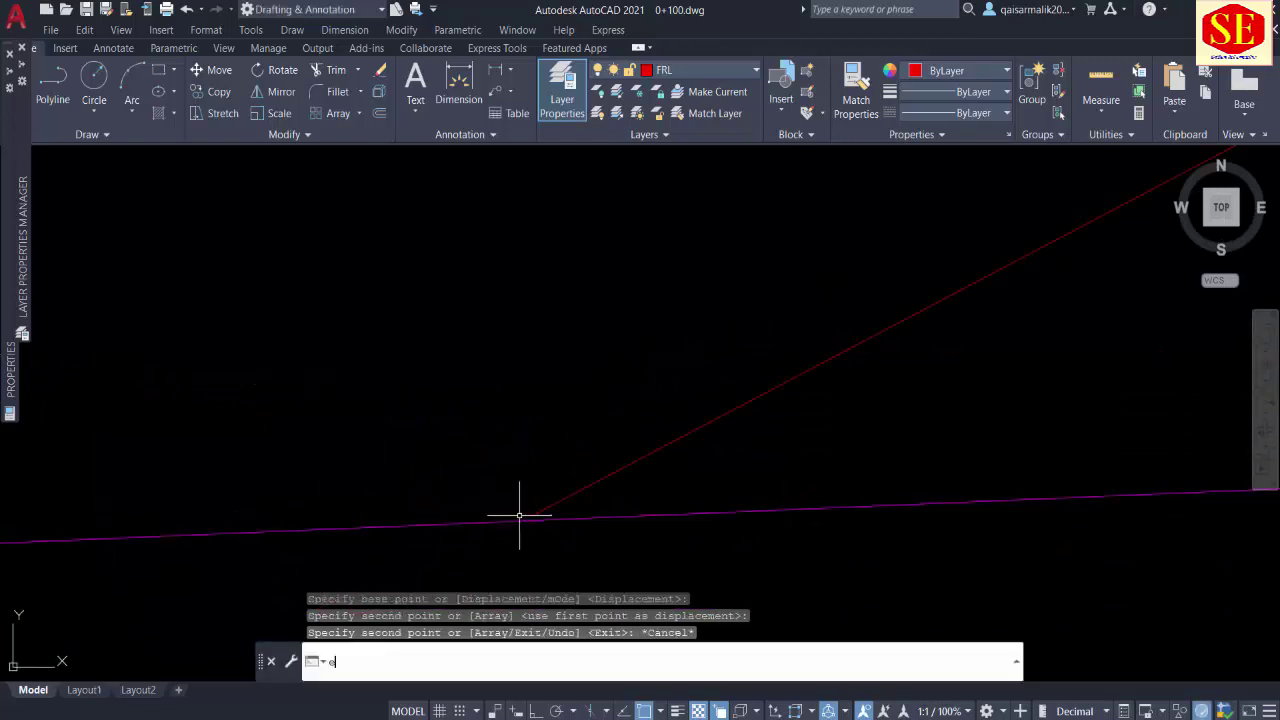
{"action": "key", "text": "Return"}
{"action": "left_click", "coordinate": [540, 513]}
{"action": "scroll", "coordinate": [540, 513], "scroll_direction": "down", "scroll_amount": 3}
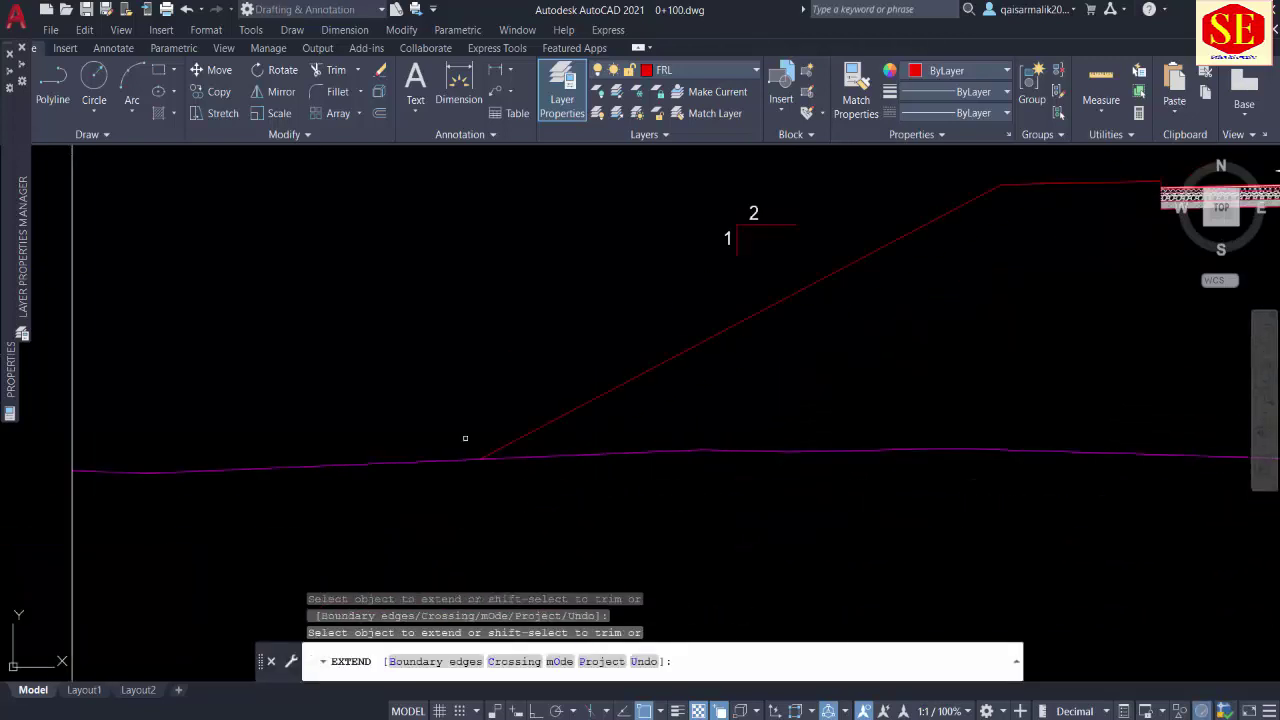
{"action": "scroll", "coordinate": [466, 443], "scroll_direction": "down", "scroll_amount": 3}
{"action": "left_click", "coordinate": [762, 393]}
{"action": "scroll", "coordinate": [707, 416], "scroll_direction": "up", "scroll_amount": 2}
{"action": "scroll", "coordinate": [707, 416], "scroll_direction": "up", "scroll_amount": 2}
{"action": "key", "text": "Escape"}
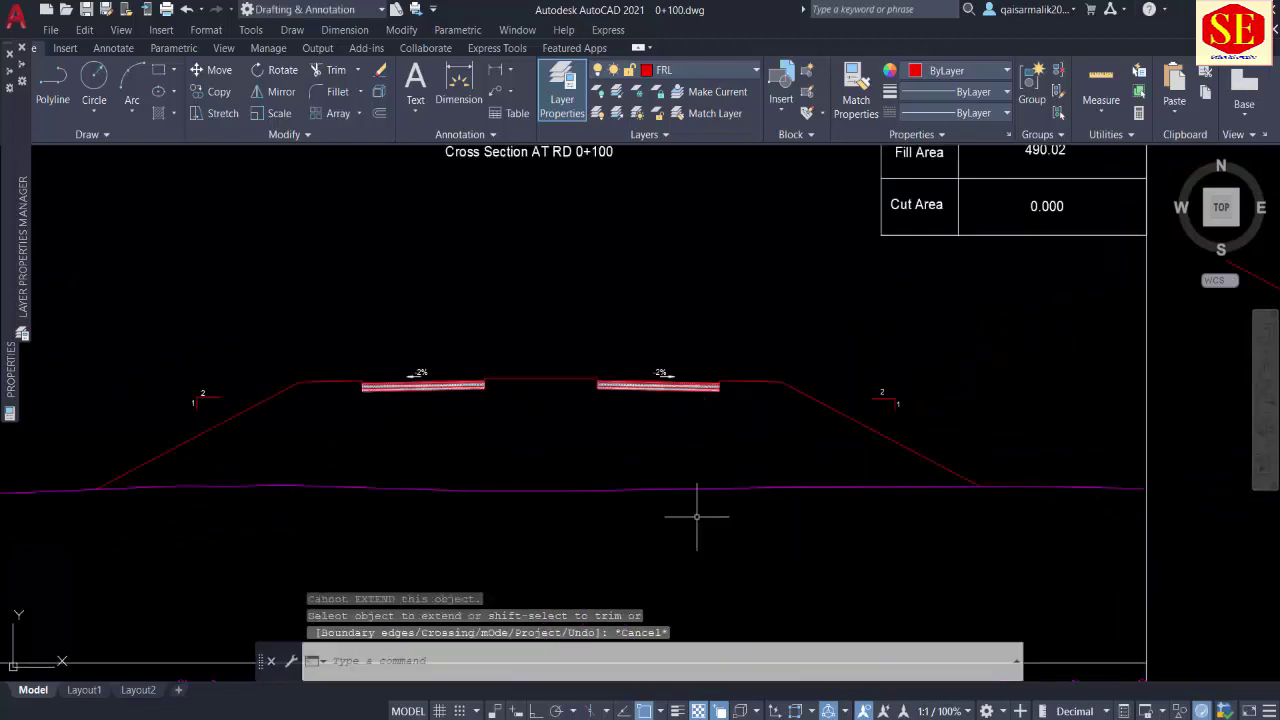
{"action": "scroll", "coordinate": [891, 391], "scroll_direction": "down", "scroll_amount": 4}
{"action": "scroll", "coordinate": [789, 420], "scroll_direction": "up", "scroll_amount": 1}
{"action": "scroll", "coordinate": [843, 409], "scroll_direction": "down", "scroll_amount": 3}
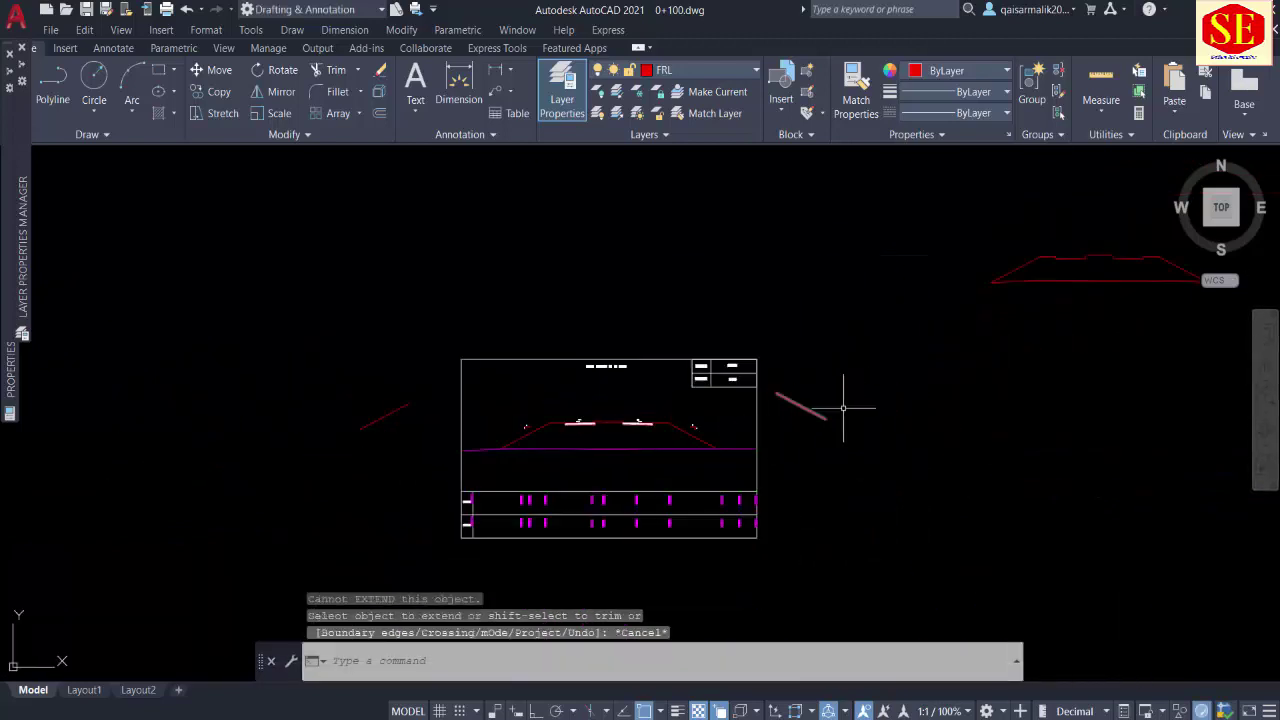
Step: Erase the stray red outline with a selection window
{"action": "left_click", "coordinate": [1062, 220]}
{"action": "left_click", "coordinate": [970, 357]}
{"action": "type", "text": "e"}
{"action": "key", "text": "Return"}
Step: Compute the fill area under the FRL (526.69) and place the value in the drawing
{"action": "type", "text": "q"}
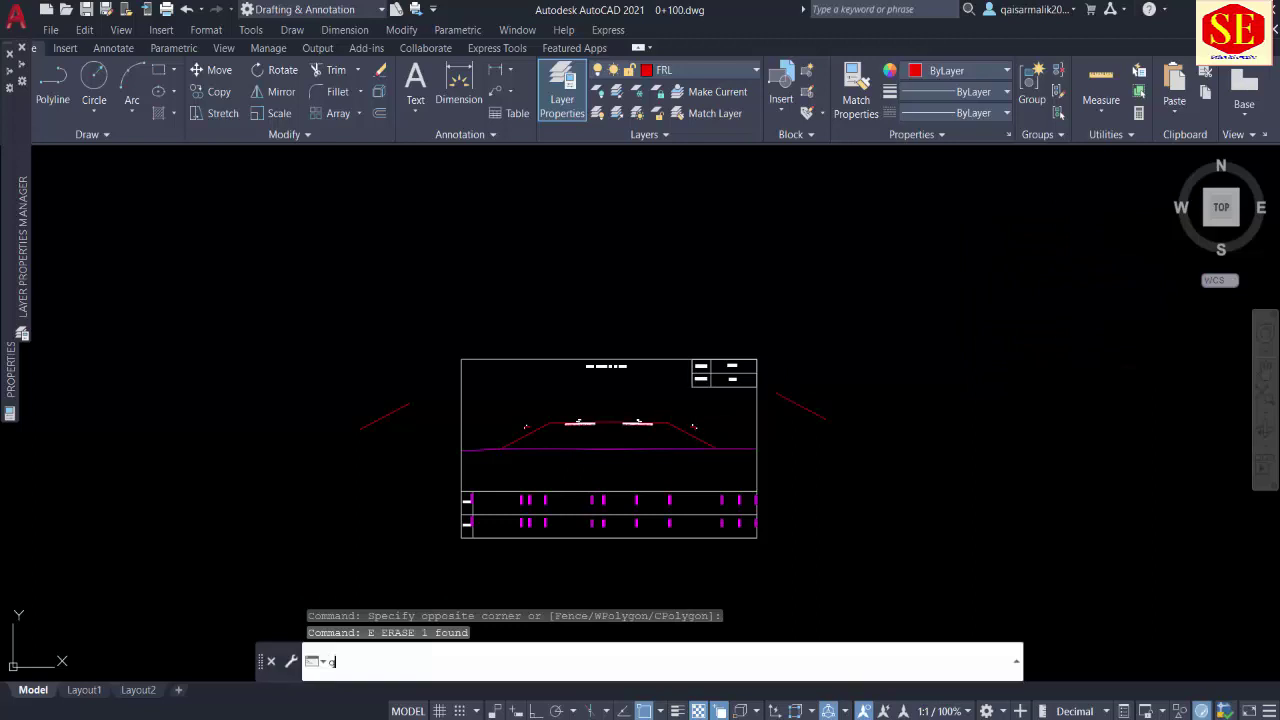
{"action": "key", "text": "Return"}
{"action": "left_click", "coordinate": [576, 435]}
{"action": "left_click", "coordinate": [1029, 463]}
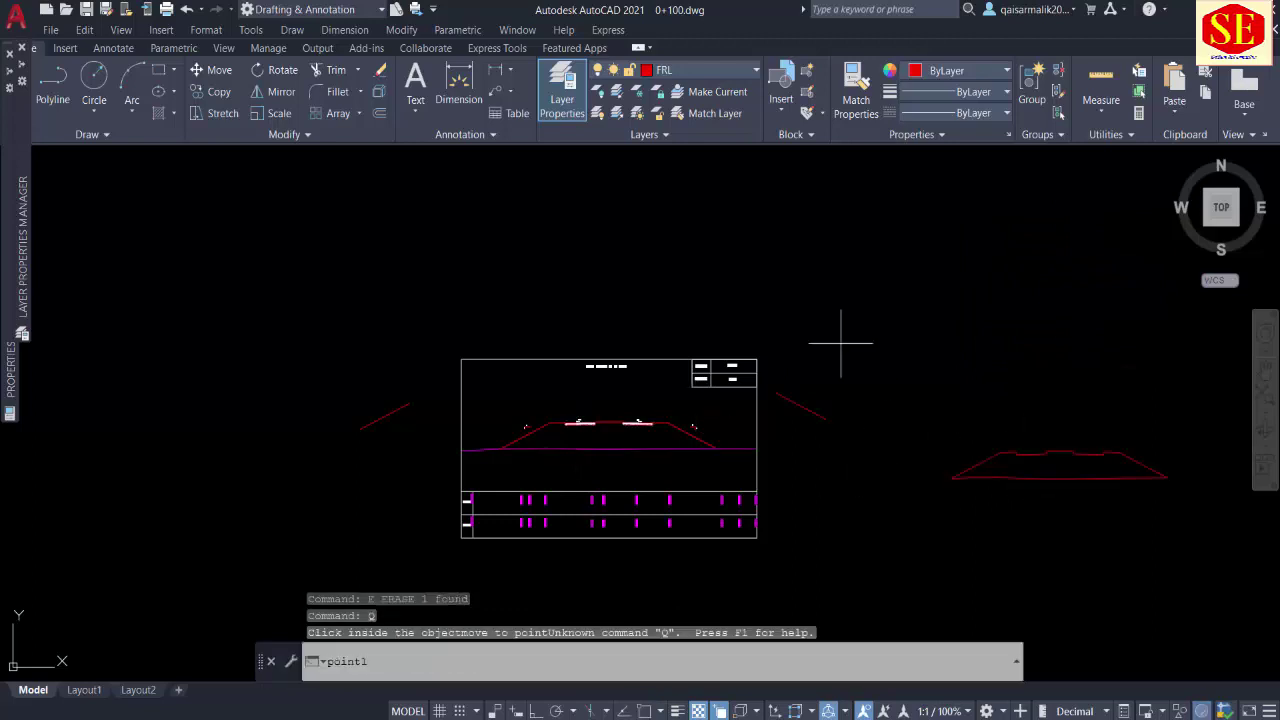
Step: Erase the old 490.02 value from the Fill Area cell
{"action": "scroll", "coordinate": [758, 368], "scroll_direction": "up", "scroll_amount": 5}
{"action": "left_click", "coordinate": [606, 342]}
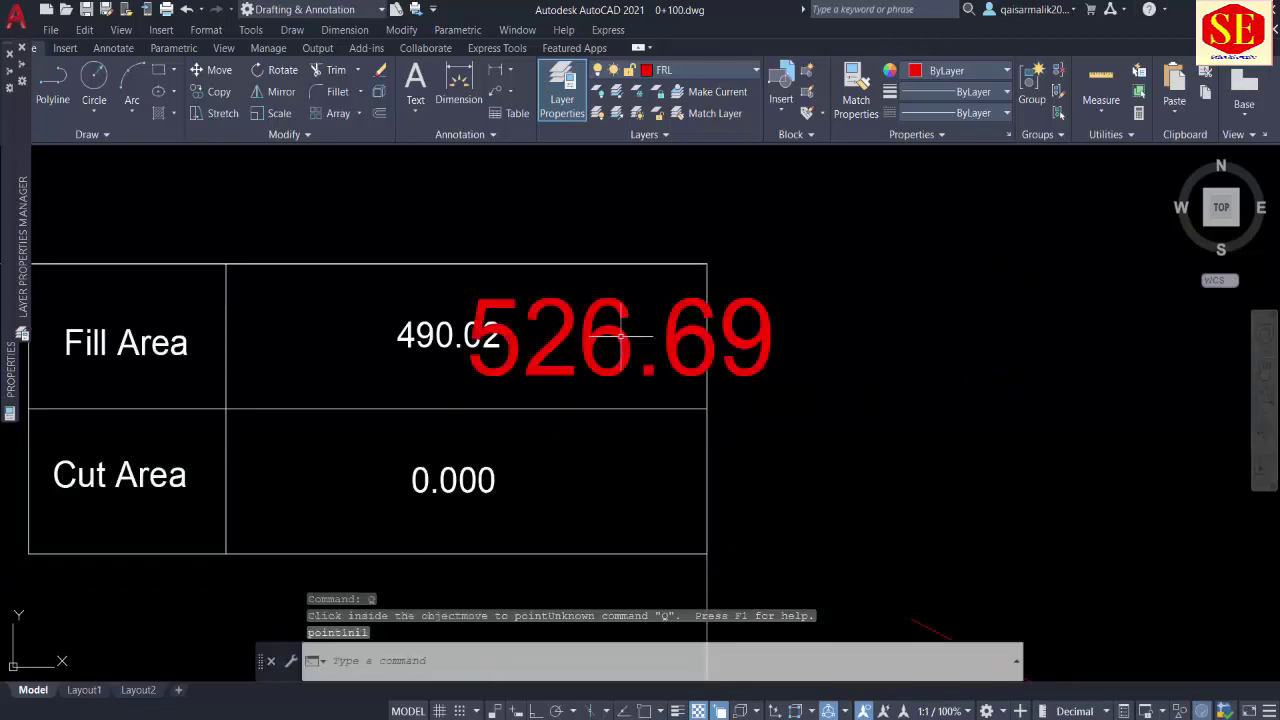
{"action": "left_click", "coordinate": [431, 336]}
{"action": "type", "text": "e"}
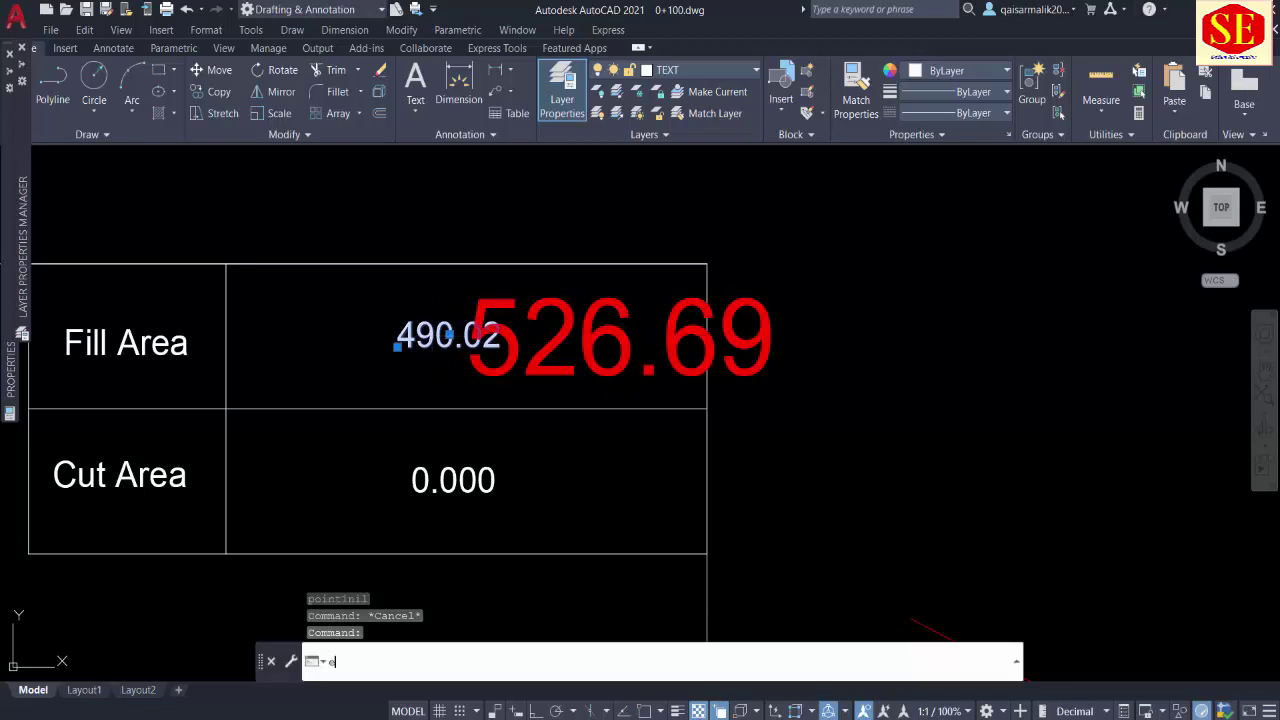
{"action": "key", "text": "Return"}
Step: Move the 526.69 text into the table's Fill Area cell
{"action": "type", "text": "m"}
{"action": "key", "text": "Return"}
{"action": "left_click", "coordinate": [569, 334]}
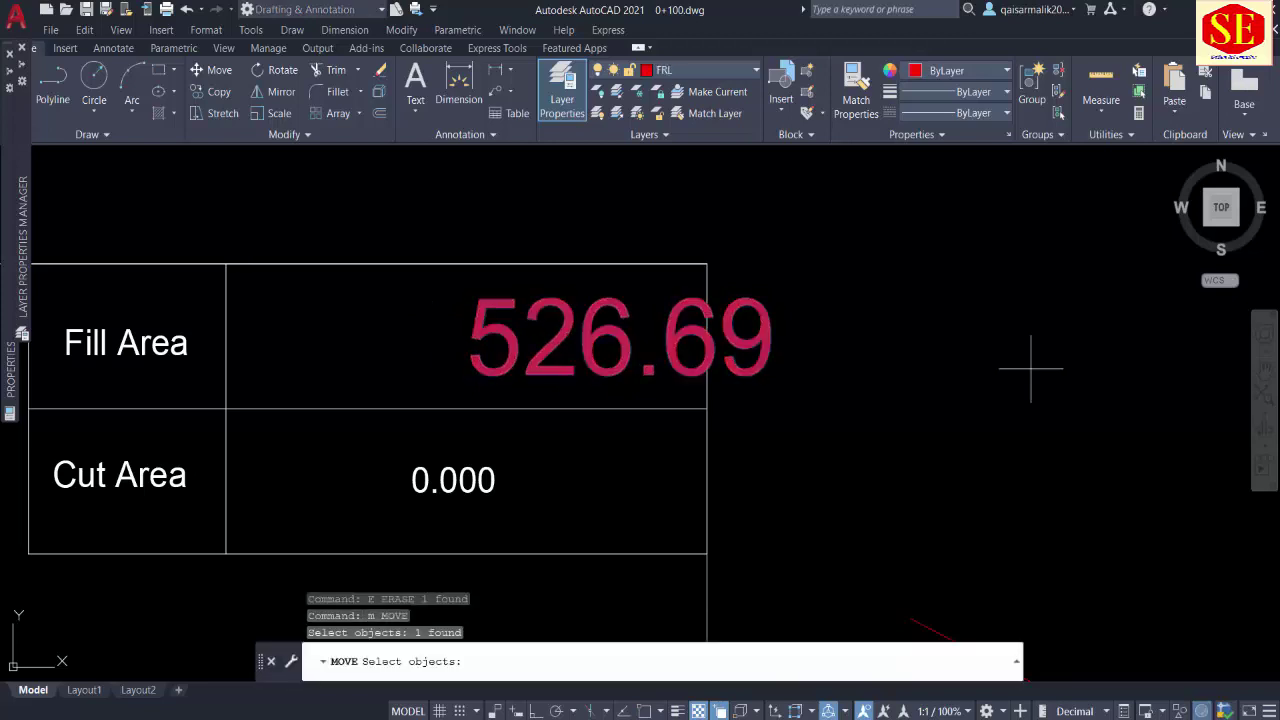
{"action": "key", "text": "Return"}
{"action": "left_click", "coordinate": [1029, 363]}
{"action": "left_click", "coordinate": [880, 365]}
{"action": "mouse_move", "coordinate": [447, 443]}
{"action": "middle_mouse_down"}
{"action": "mouse_move", "coordinate": [719, 412]}
{"action": "mouse_move", "coordinate": [718, 394]}
{"action": "middle_mouse_up"}
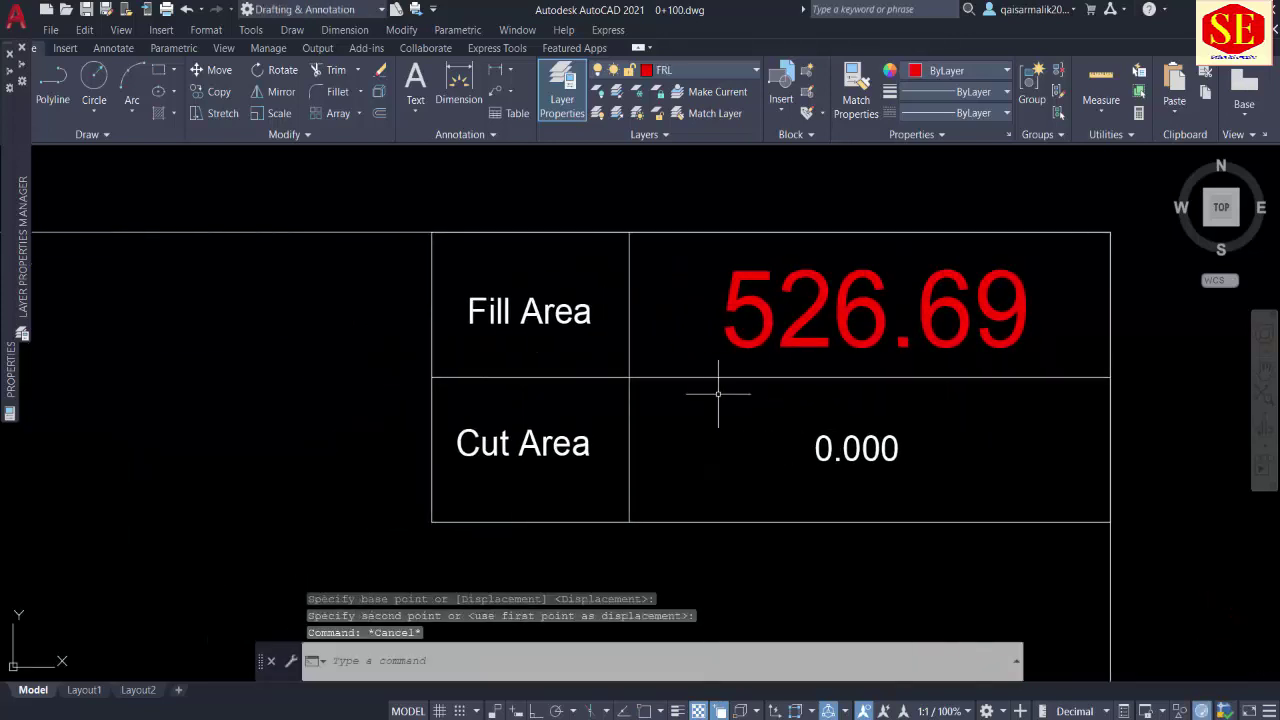
Step: Match the 526.69 text's properties to the 0.000 Cut Area value
{"action": "key", "text": "Return"}
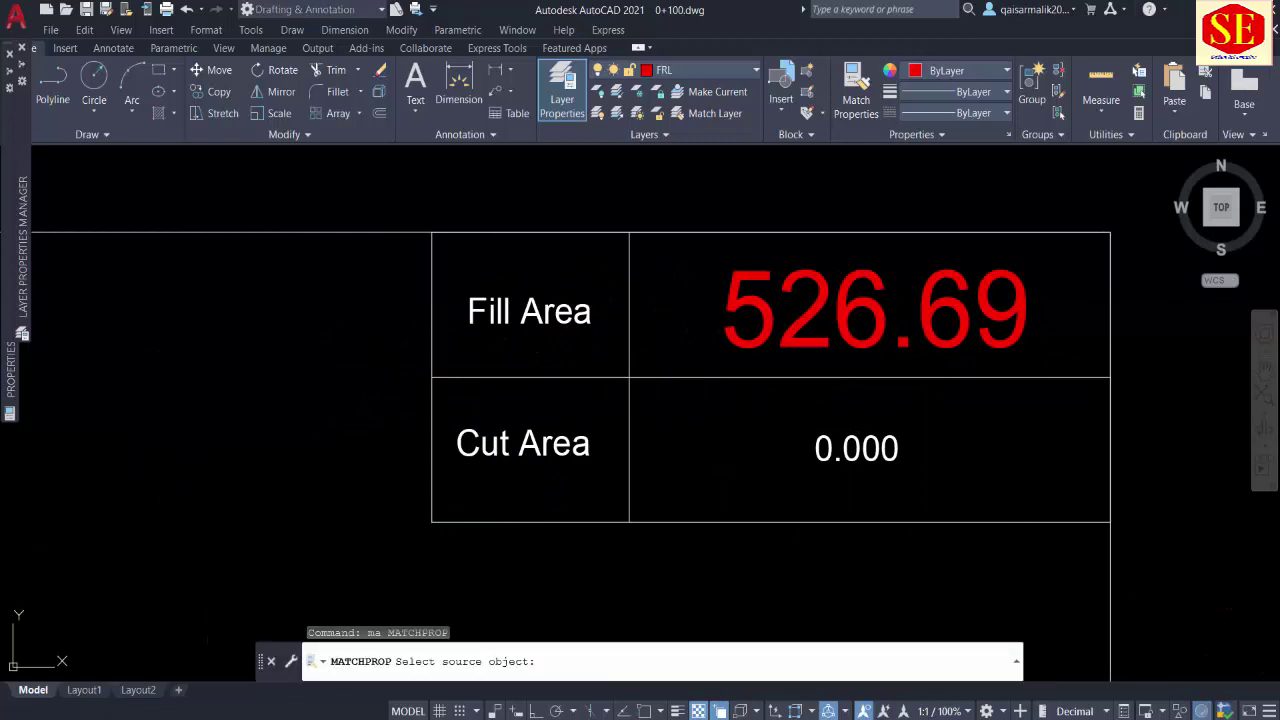
{"action": "left_click", "coordinate": [856, 448]}
{"action": "left_click", "coordinate": [760, 322]}
{"action": "key", "text": "Escape"}
{"action": "scroll", "coordinate": [942, 342], "scroll_direction": "down", "scroll_amount": 5}
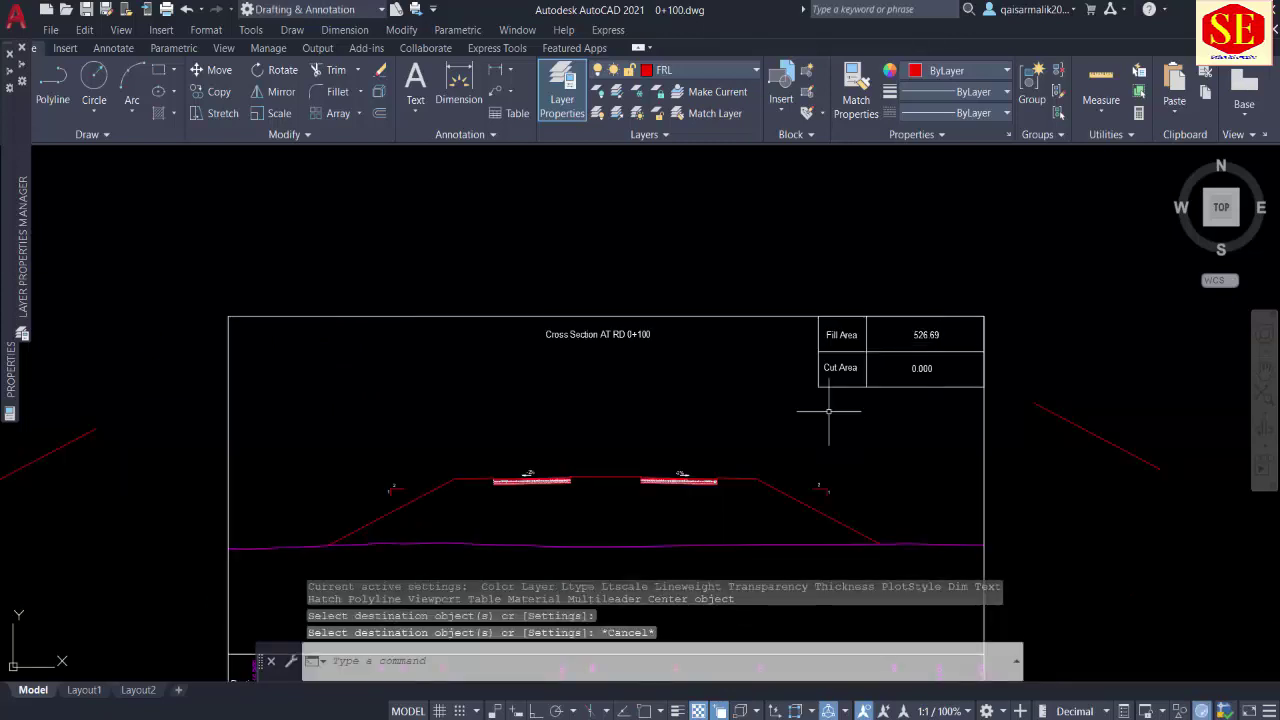
{"action": "key", "text": "Escape"}
{"action": "scroll", "coordinate": [688, 364], "scroll_direction": "up", "scroll_amount": 5}
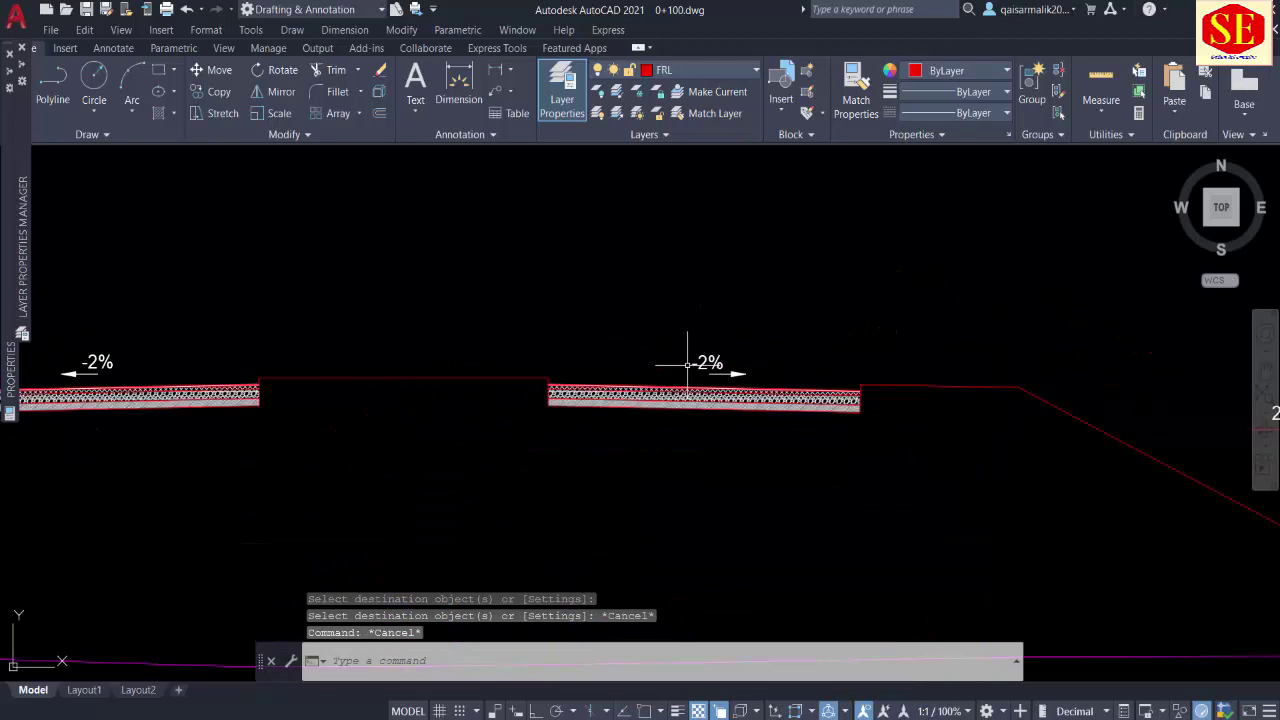
Step: Start the CD point-labelling command with every object snap mode turned on
{"action": "type", "text": "cd"}
{"action": "key", "text": "Return"}
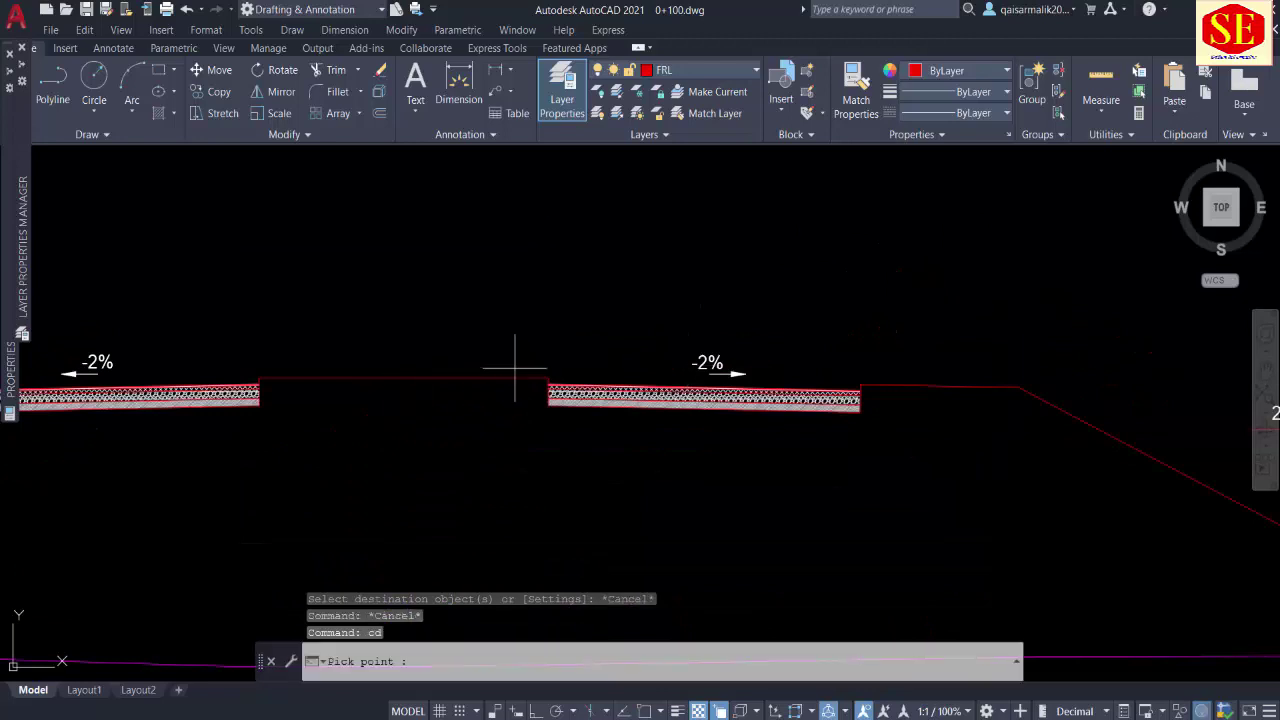
{"action": "type", "text": "'os"}
{"action": "key", "text": "Return"}
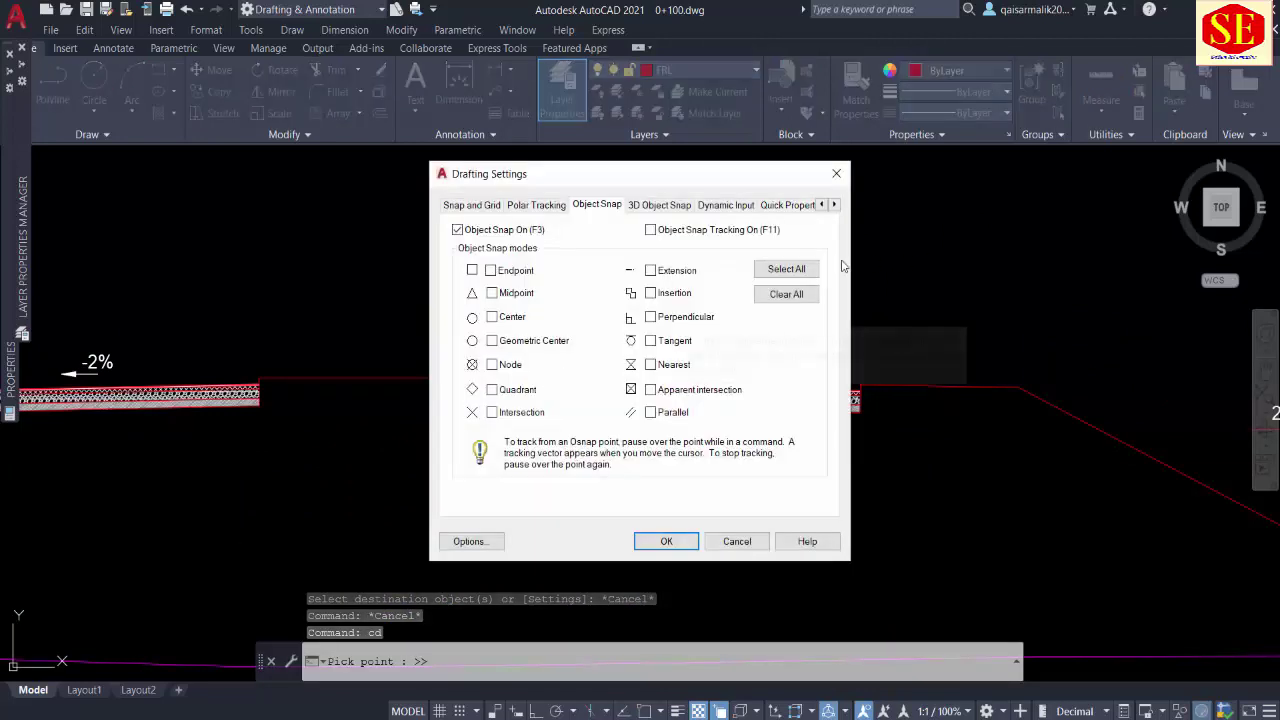
{"action": "left_click", "coordinate": [786, 269]}
{"action": "left_click", "coordinate": [665, 541]}
{"action": "scroll", "coordinate": [537, 340], "scroll_direction": "up", "scroll_amount": 5}
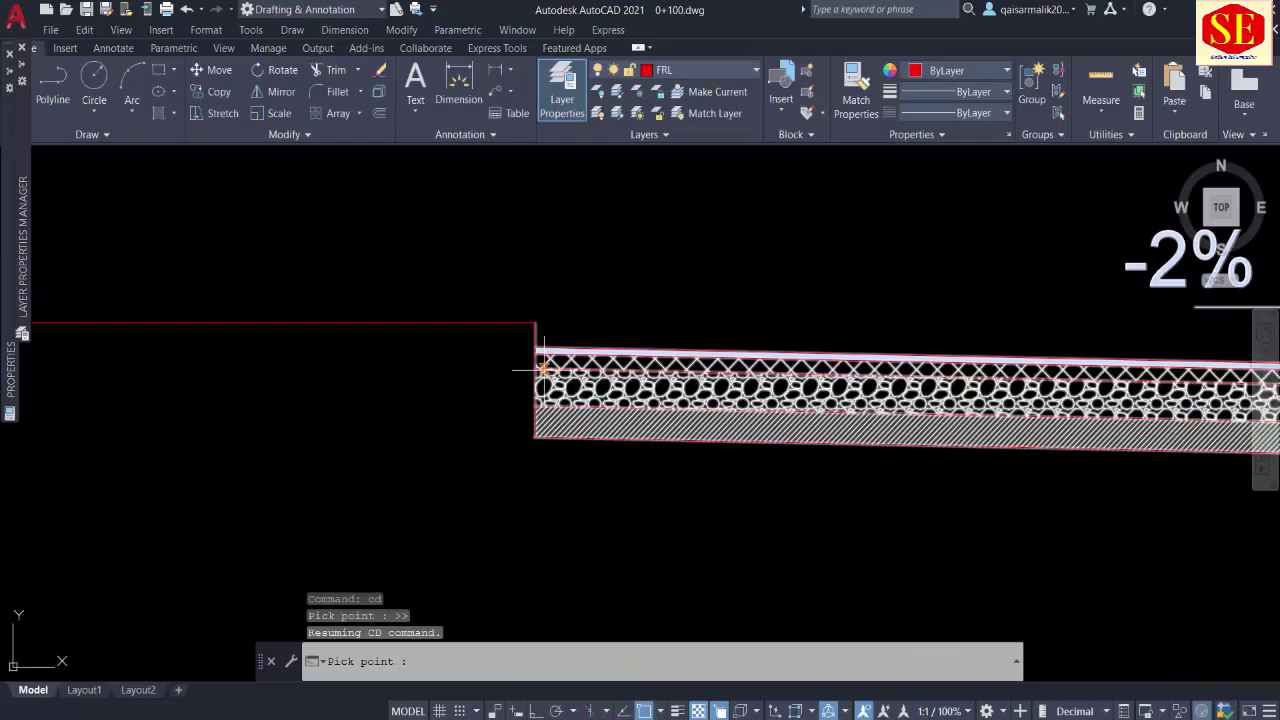
Step: Label the pavement step corner, right slab end and shoulder edge (Dist = 21.300)
{"action": "left_click", "coordinate": [537, 322]}
{"action": "left_click", "coordinate": [476, 250]}
{"action": "key", "text": "Return"}
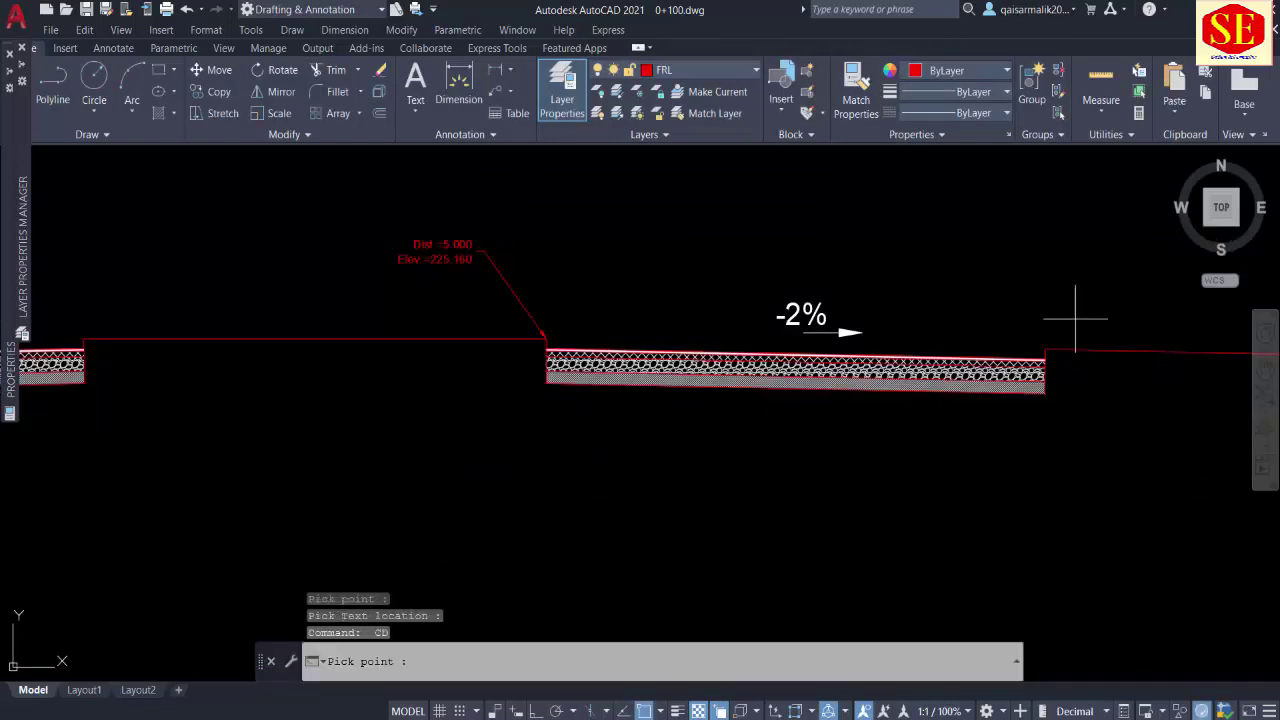
{"action": "left_click", "coordinate": [1044, 349]}
{"action": "middle_click_drag", "start_coordinate": [1040, 340], "coordinate": [671, 380]}
{"action": "left_click", "coordinate": [714, 342]}
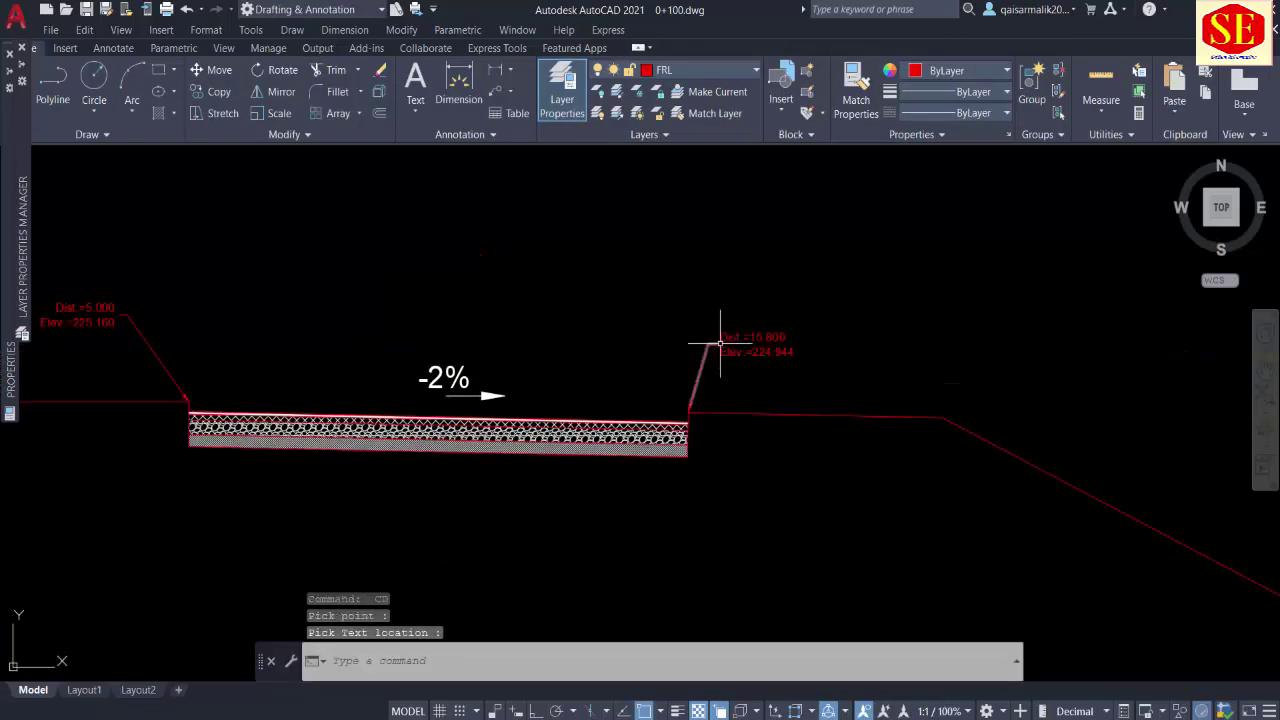
{"action": "key", "text": "Return"}
{"action": "left_click", "coordinate": [942, 417]}
{"action": "left_click", "coordinate": [988, 358]}
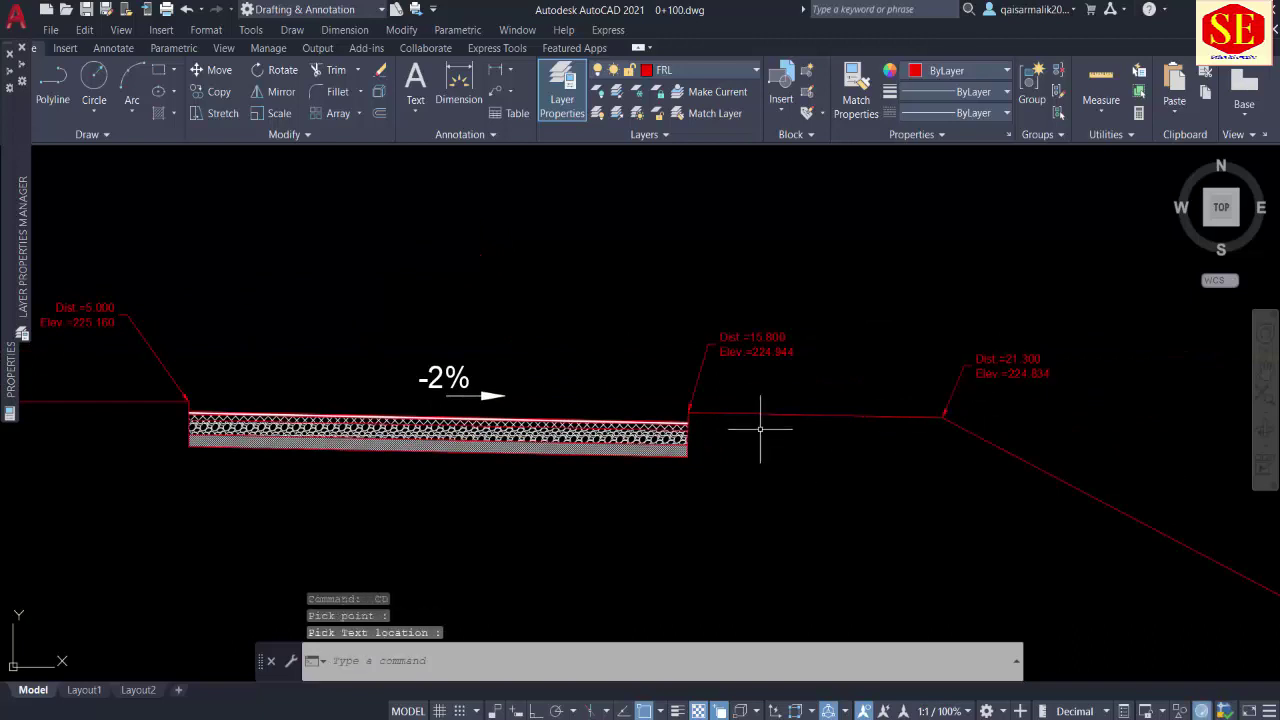
Step: Add a Dist/Elev label at the right side-slope toe
{"action": "middle_click_drag", "start_coordinate": [1000, 480], "coordinate": [720, 395]}
{"action": "scroll", "coordinate": [1150, 460], "scroll_direction": "down", "scroll_amount": 3}
{"action": "scroll", "coordinate": [975, 490], "scroll_direction": "up", "scroll_amount": 3}
{"action": "scroll", "coordinate": [700, 571], "scroll_direction": "up", "scroll_amount": 2}
{"action": "type", "text": "CD"}
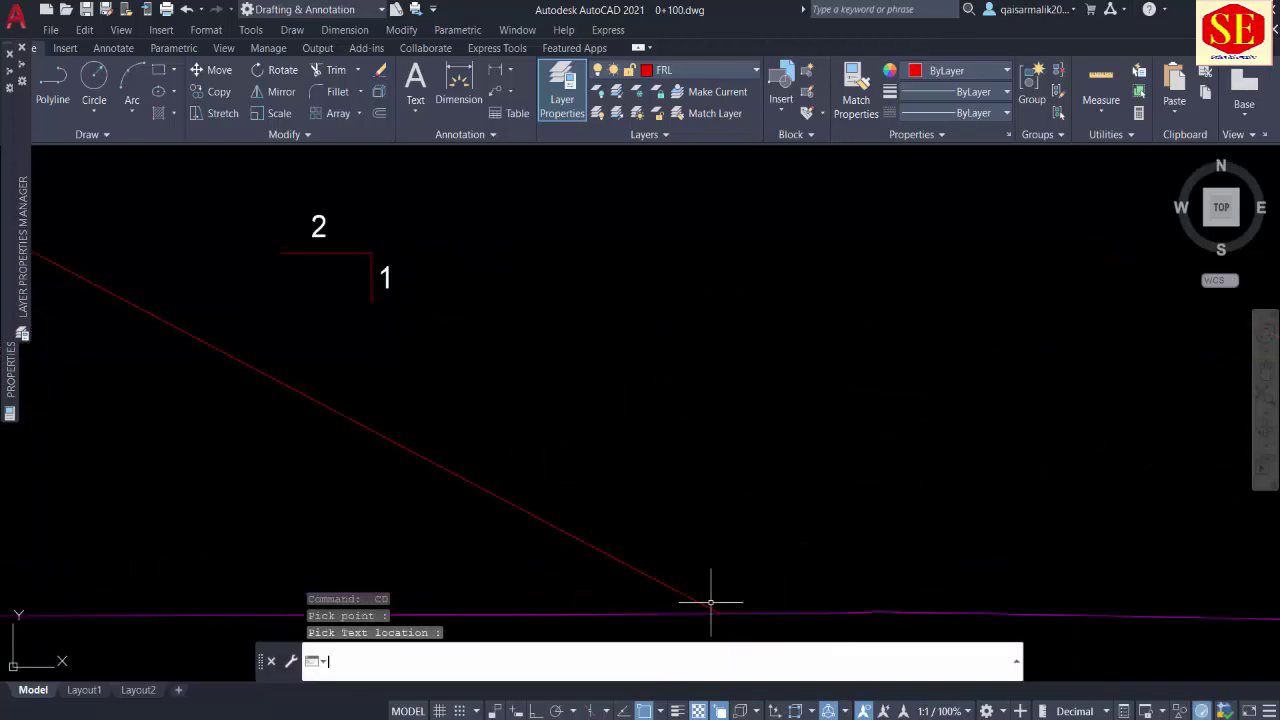
{"action": "key", "text": "Return"}
{"action": "left_click", "coordinate": [720, 610]}
{"action": "left_click", "coordinate": [788, 506]}
Step: Label the left slab end and the top corner of the left slope
{"action": "scroll", "coordinate": [917, 462], "scroll_direction": "down", "scroll_amount": 3}
{"action": "scroll", "coordinate": [823, 457], "scroll_direction": "up", "scroll_amount": 2}
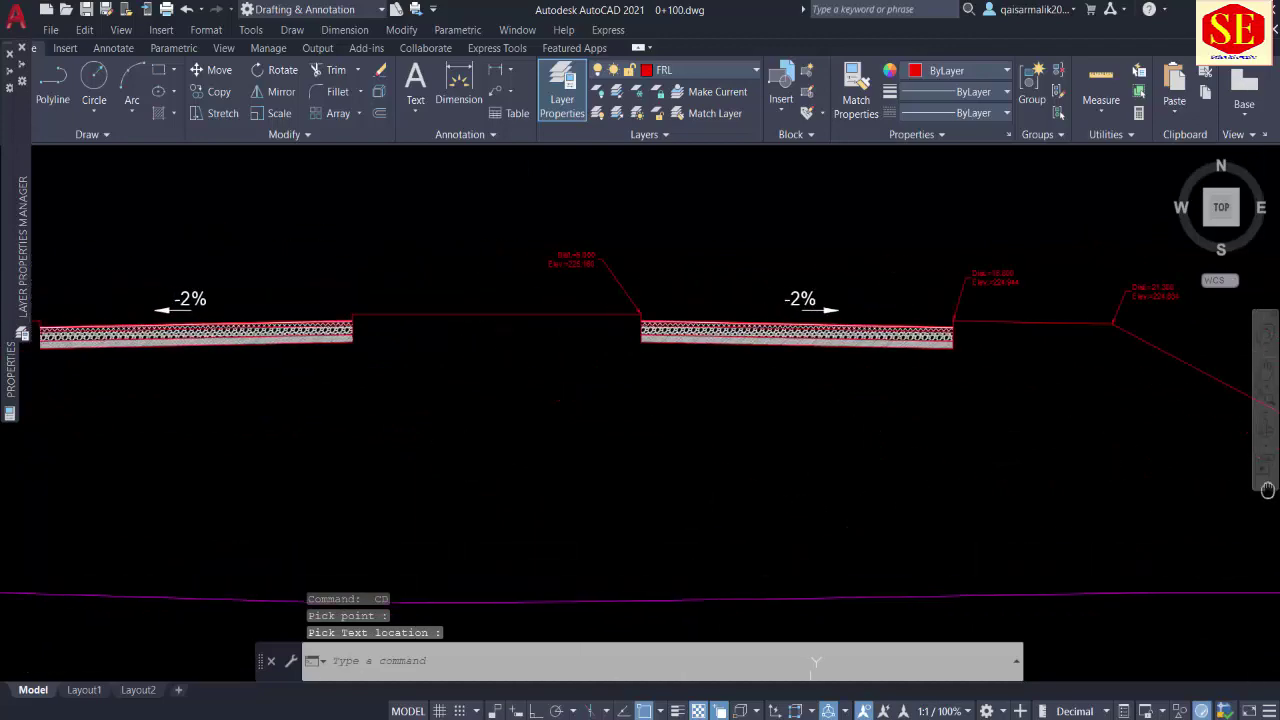
{"action": "middle_click_drag", "start_coordinate": [320, 330], "coordinate": [420, 334]}
{"action": "scroll", "coordinate": [445, 293], "scroll_direction": "up", "scroll_amount": 3}
{"action": "key", "text": "Return"}
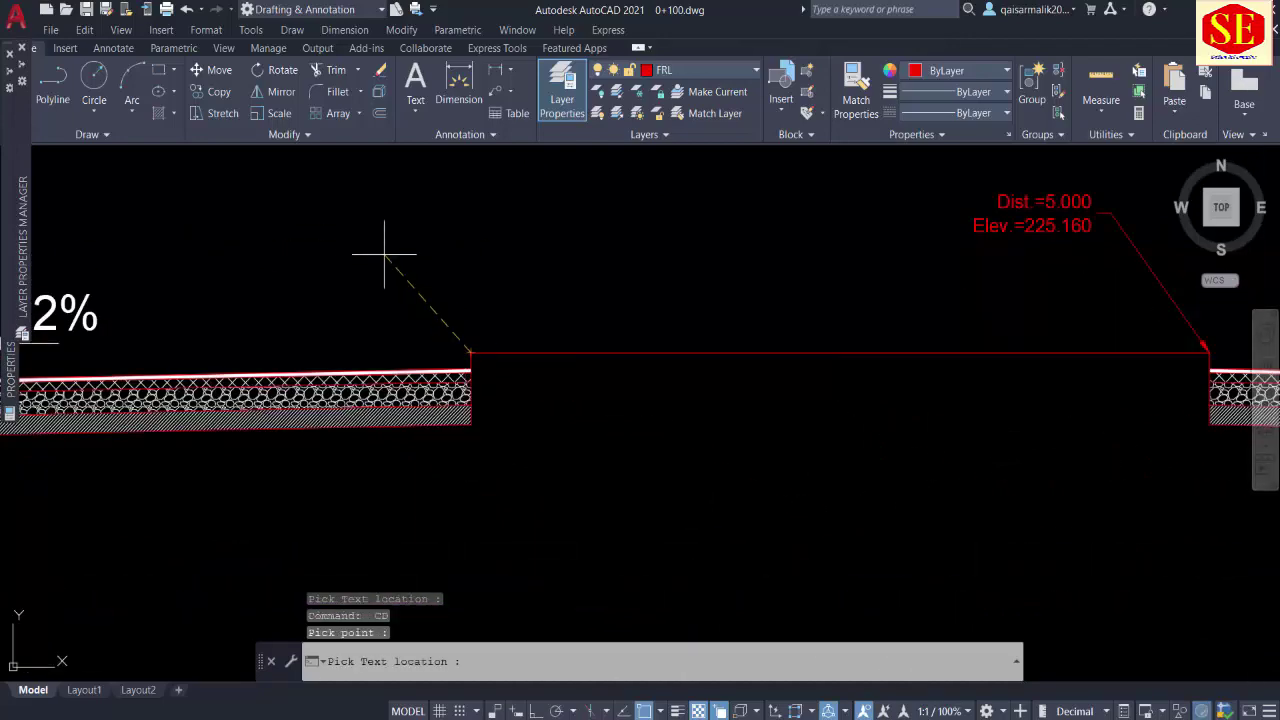
{"action": "left_click", "coordinate": [384, 254]}
{"action": "scroll", "coordinate": [666, 352], "scroll_direction": "down", "scroll_amount": 3}
{"action": "middle_click_drag", "start_coordinate": [282, 351], "coordinate": [600, 371]}
{"action": "key", "text": "Return"}
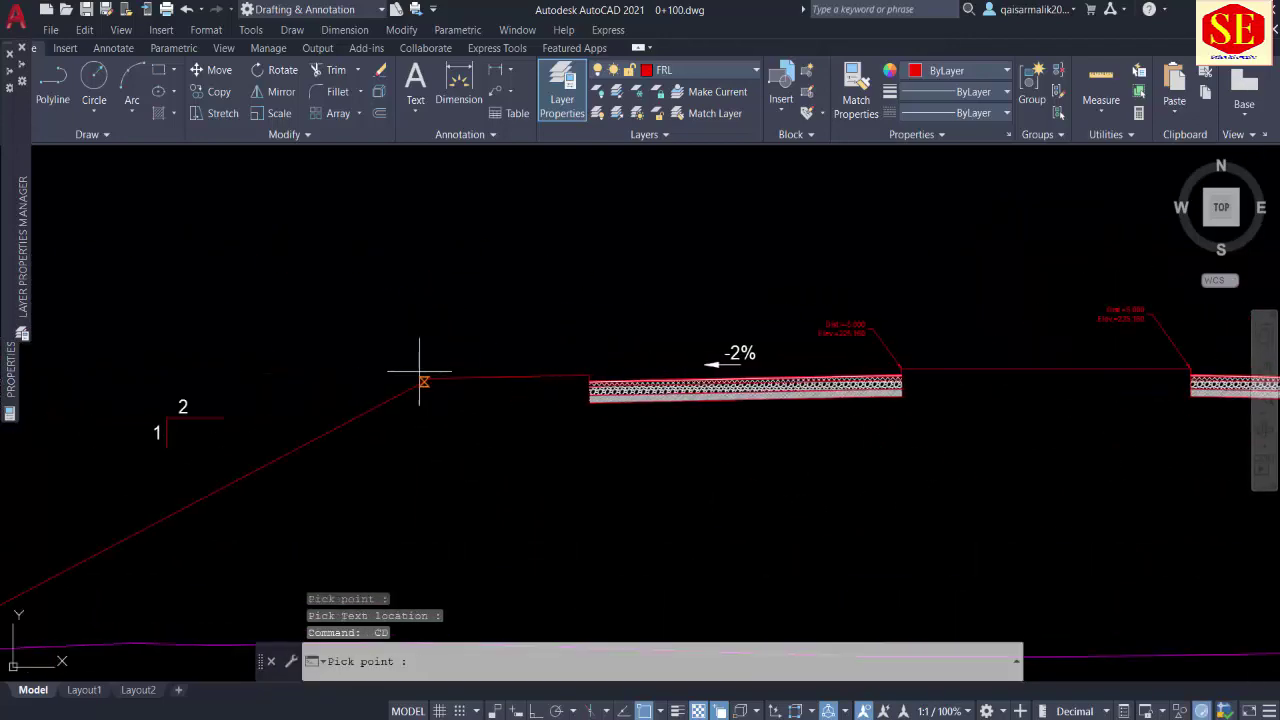
{"action": "left_click", "coordinate": [431, 378]}
Step: Label the left slope toe and save the drawing
{"action": "scroll", "coordinate": [371, 380], "scroll_direction": "down", "scroll_amount": 3}
{"action": "scroll", "coordinate": [349, 451], "scroll_direction": "down", "scroll_amount": 2}
{"action": "key", "text": "Return"}
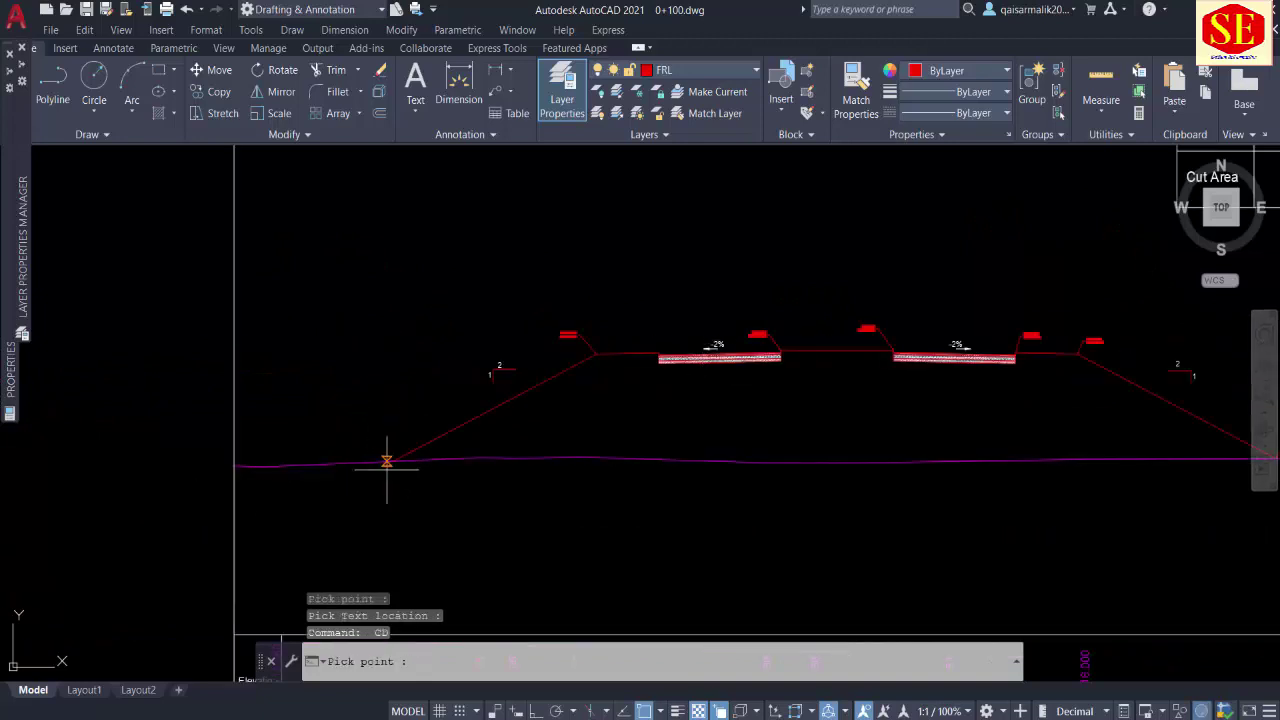
{"action": "left_click", "coordinate": [393, 461]}
{"action": "left_click", "coordinate": [362, 397]}
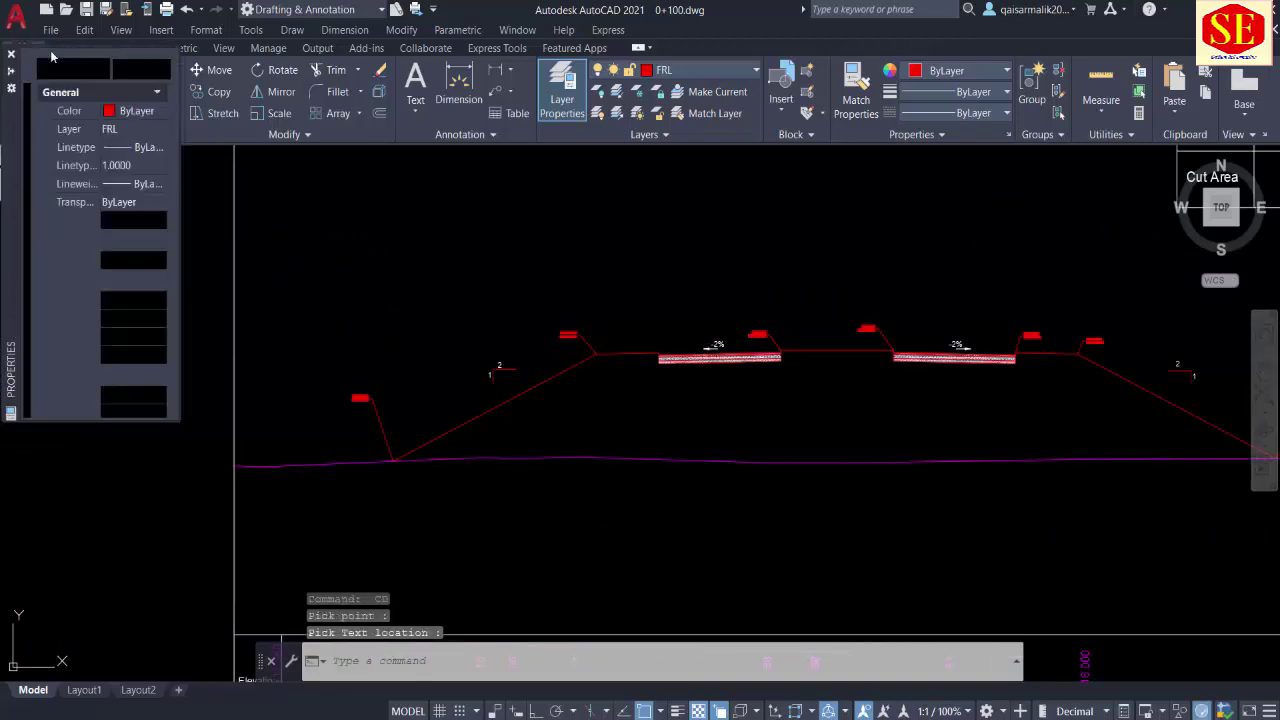
{"action": "left_click", "coordinate": [86, 14]}
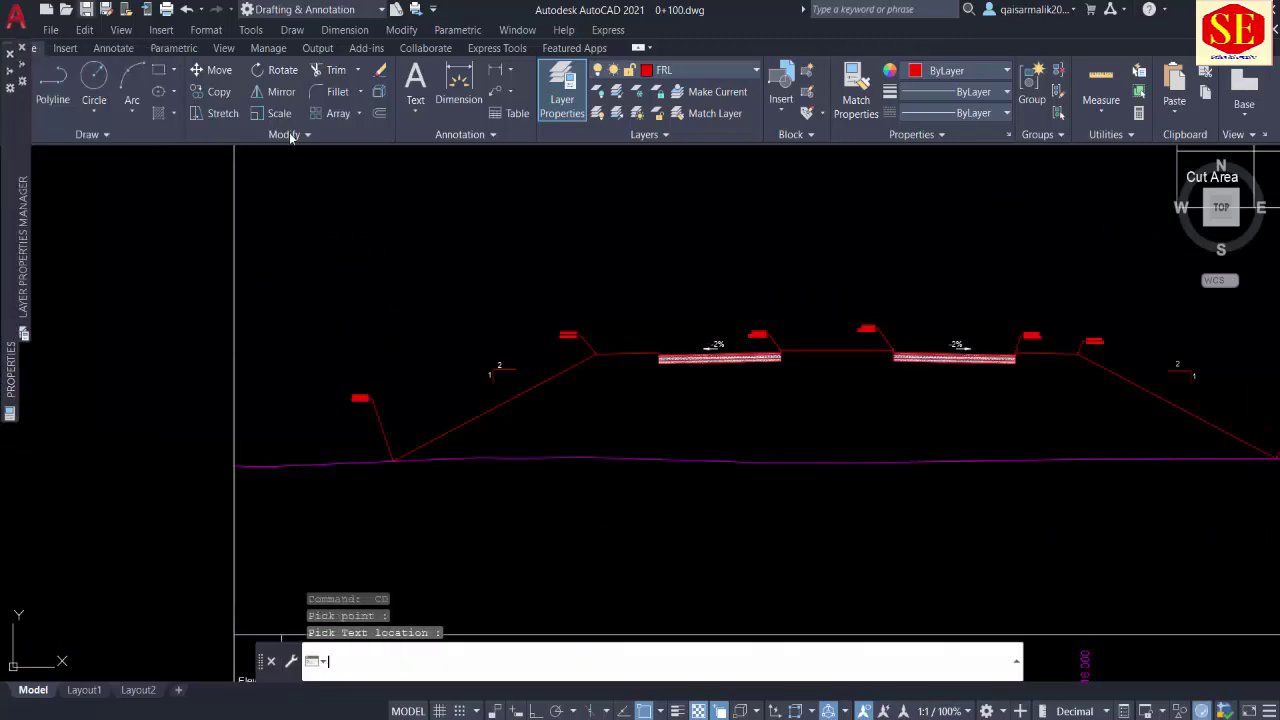
Step: Save the drawing as 0+150 and update the title to Cross Section AT RD 0+150
{"action": "left_click", "coordinate": [110, 15]}
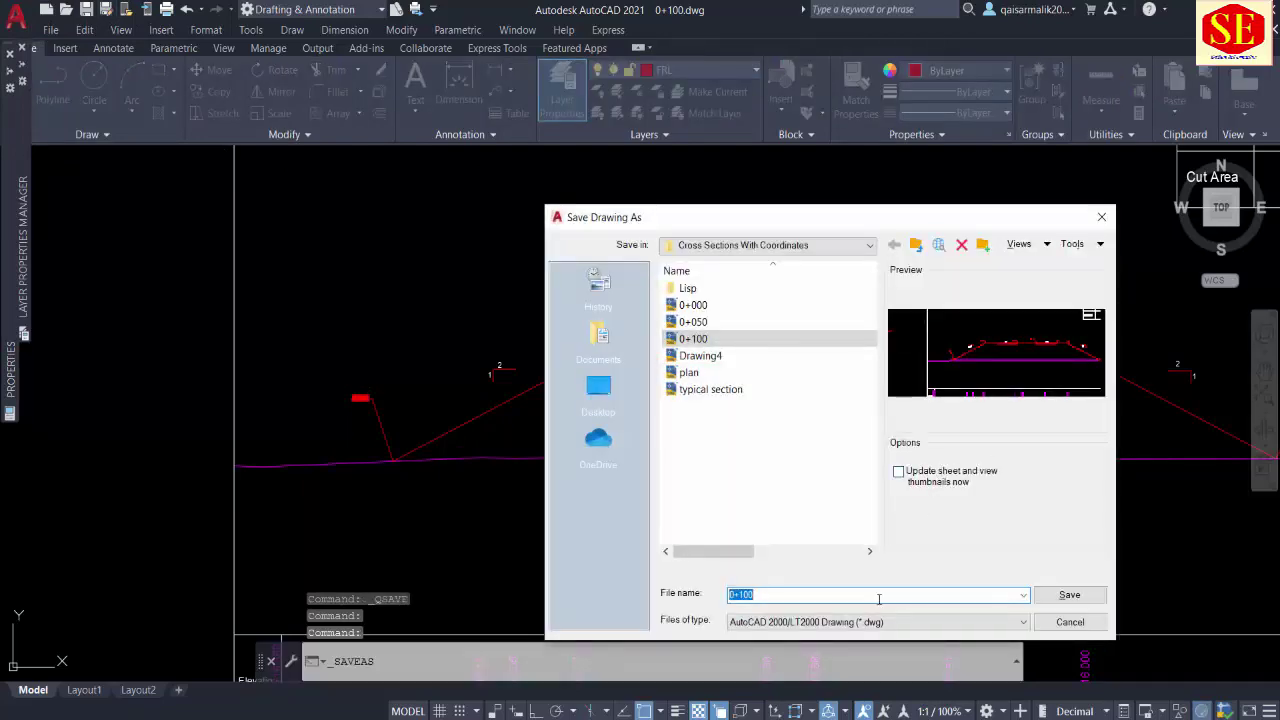
{"action": "type", "text": "0+15"}
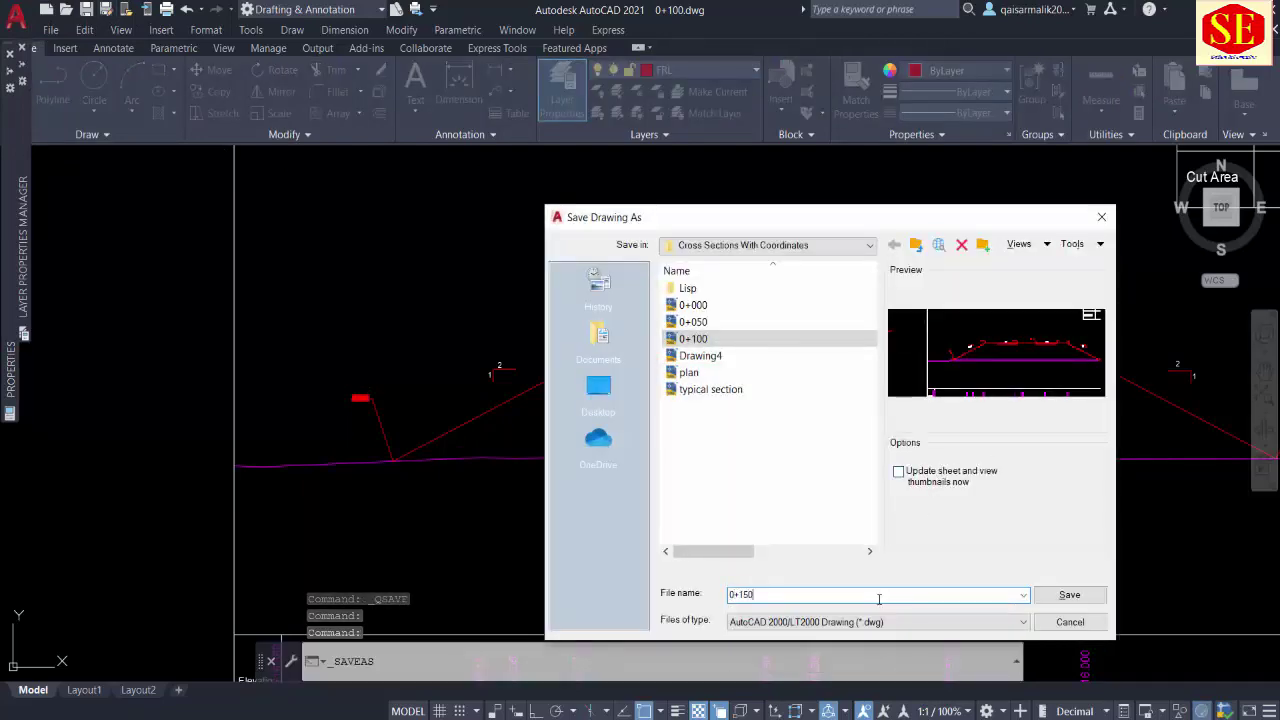
{"action": "key", "text": "Return"}
{"action": "scroll", "coordinate": [760, 471], "scroll_direction": "down", "scroll_amount": 2}
{"action": "scroll", "coordinate": [797, 347], "scroll_direction": "up", "scroll_amount": 3}
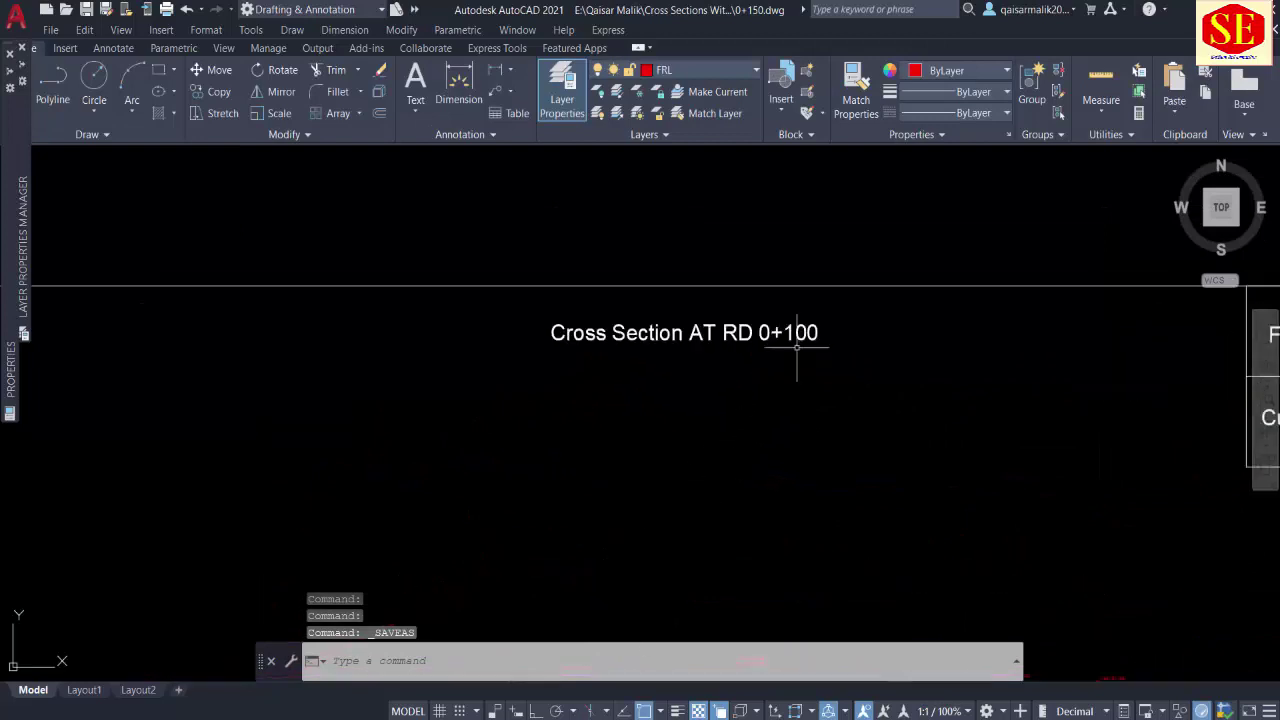
{"action": "scroll", "coordinate": [797, 347], "scroll_direction": "up", "scroll_amount": 1}
{"action": "double_click", "coordinate": [797, 335]}
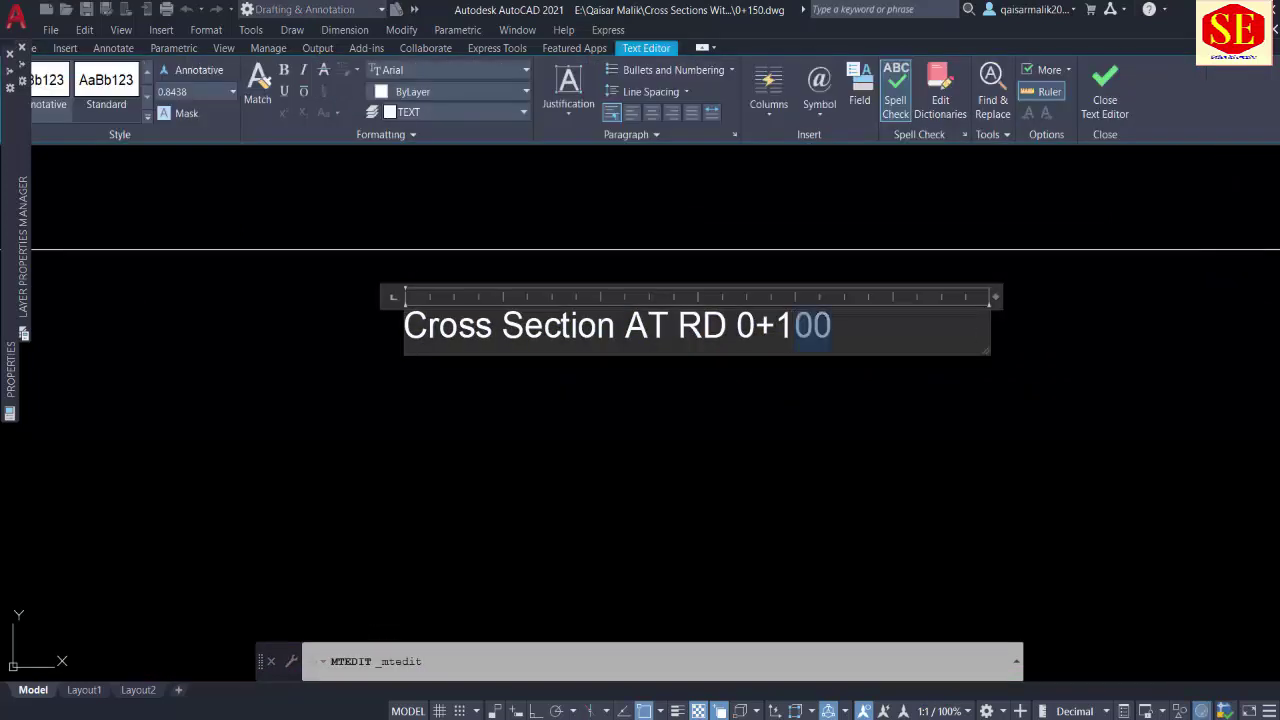
{"action": "type", "text": "5"}
{"action": "key", "text": "Escape"}
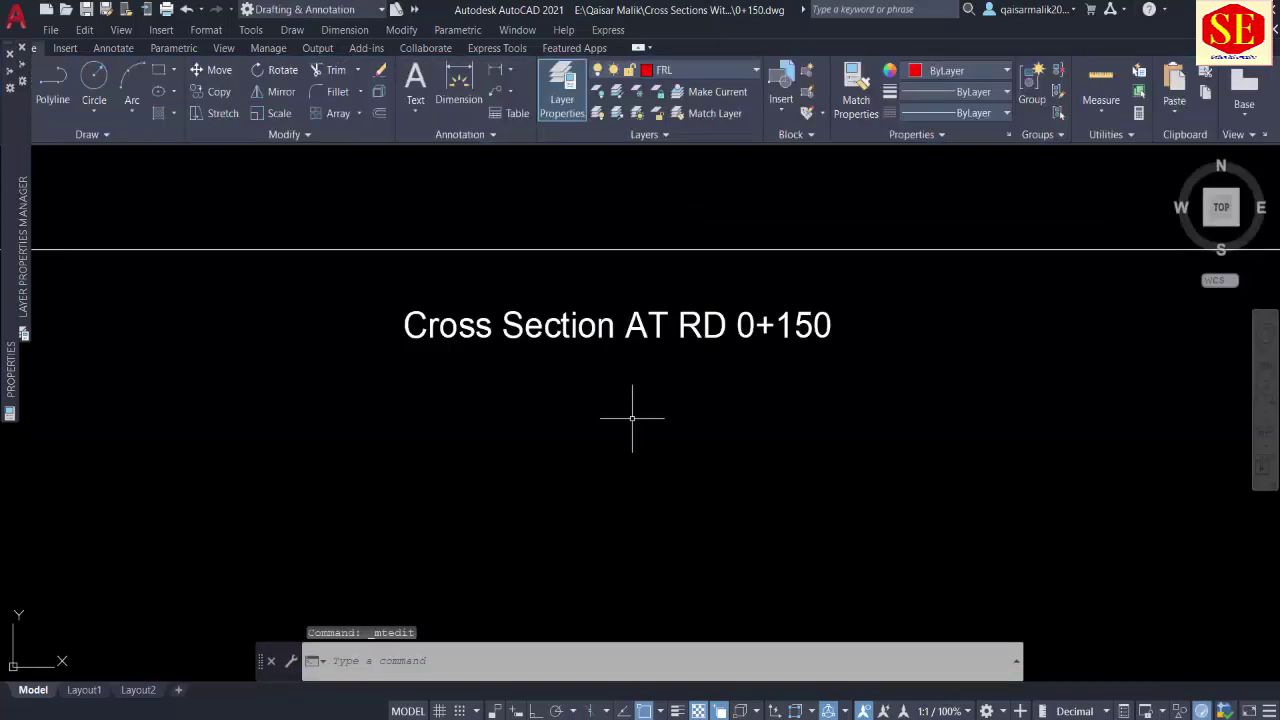
Step: Erase the old road section lines with a window selection
{"action": "scroll", "coordinate": [625, 340], "scroll_direction": "down", "scroll_amount": 5}
{"action": "left_click", "coordinate": [815, 423]}
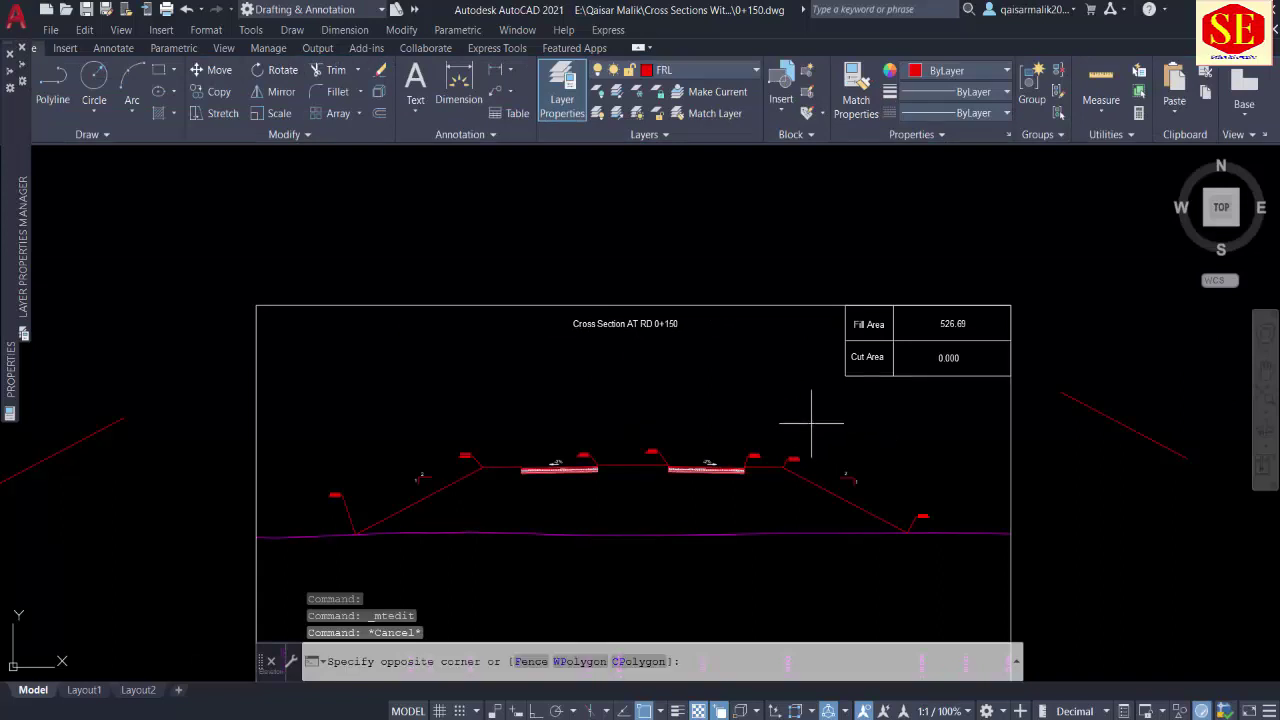
{"action": "left_click", "coordinate": [457, 486]}
{"action": "type", "text": "e"}
{"action": "key", "text": "Return"}
Step: Erase the leftover red marker and the remaining side-slope objects
{"action": "left_click", "coordinate": [356, 465]}
{"action": "left_click", "coordinate": [322, 522]}
{"action": "type", "text": "e"}
{"action": "key", "text": "Return"}
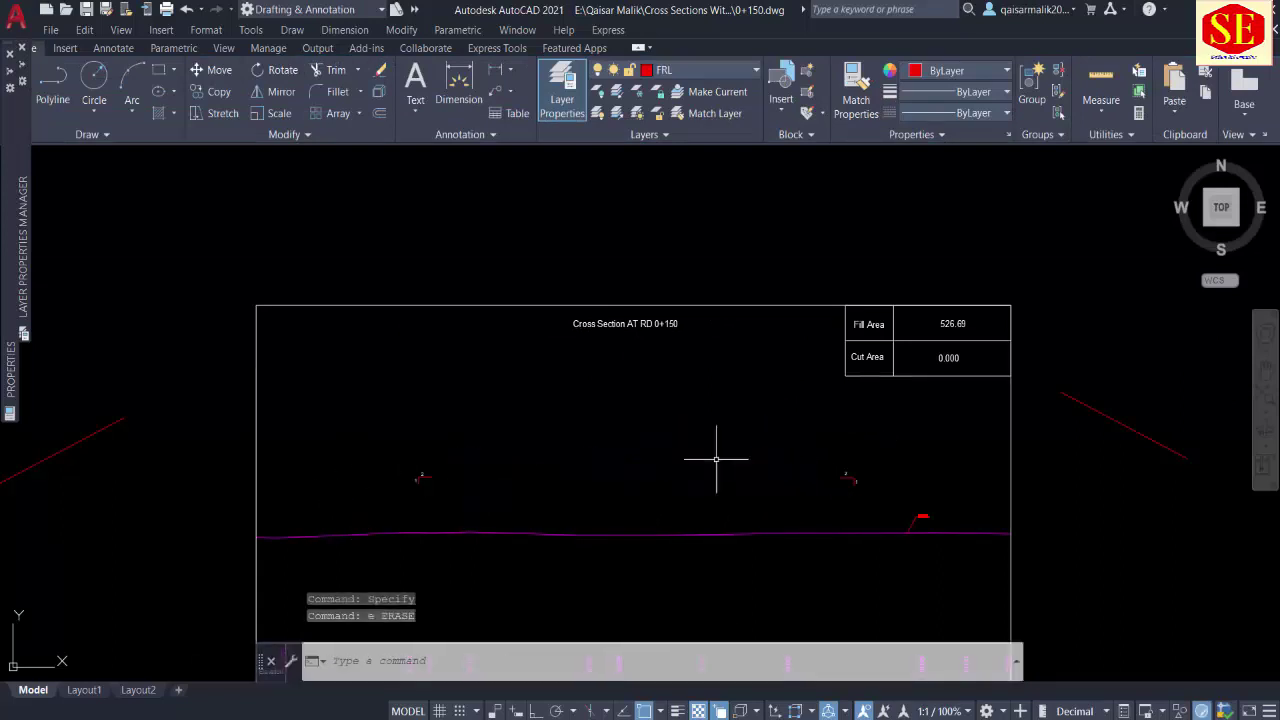
{"action": "left_click", "coordinate": [937, 499]}
{"action": "left_click", "coordinate": [899, 548]}
{"action": "type", "text": "e"}
{"action": "key", "text": "Return"}
{"action": "scroll", "coordinate": [794, 520], "scroll_direction": "down", "scroll_amount": 2}
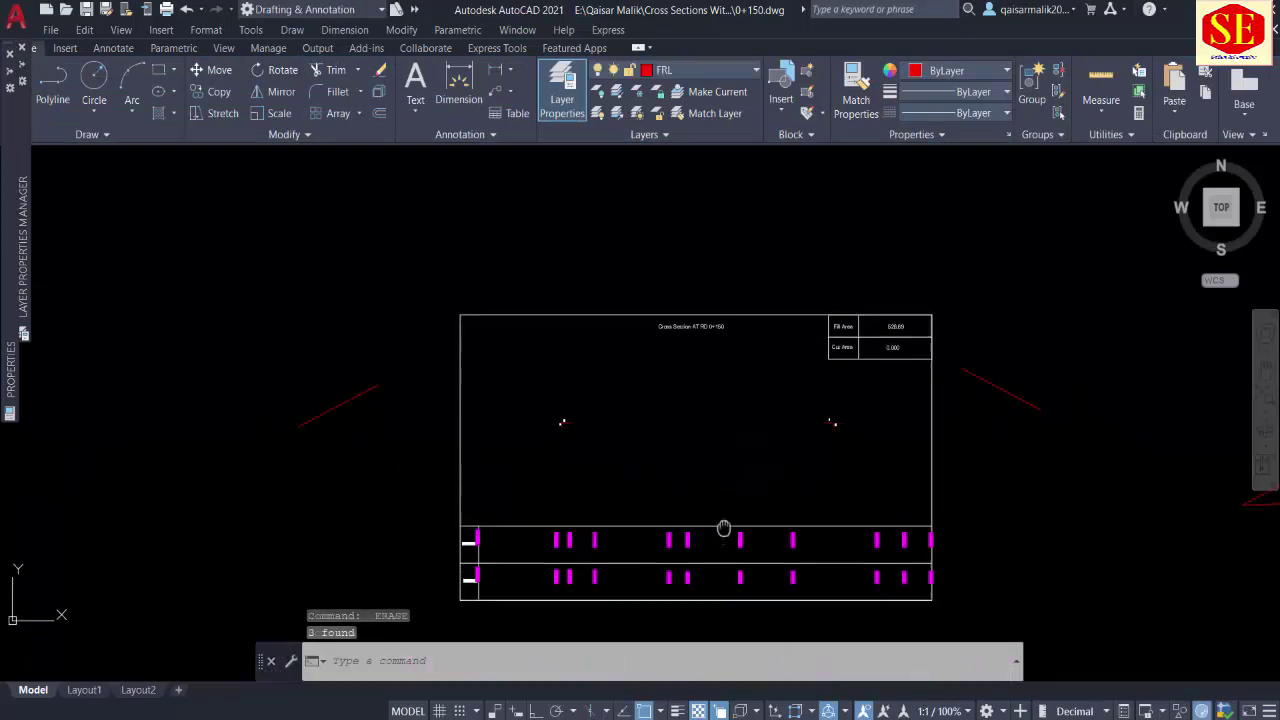
{"action": "scroll", "coordinate": [480, 508], "scroll_direction": "up", "scroll_amount": 2}
Step: Erase the 28 old elevation and distance labels from the band rows
{"action": "left_click", "coordinate": [469, 448]}
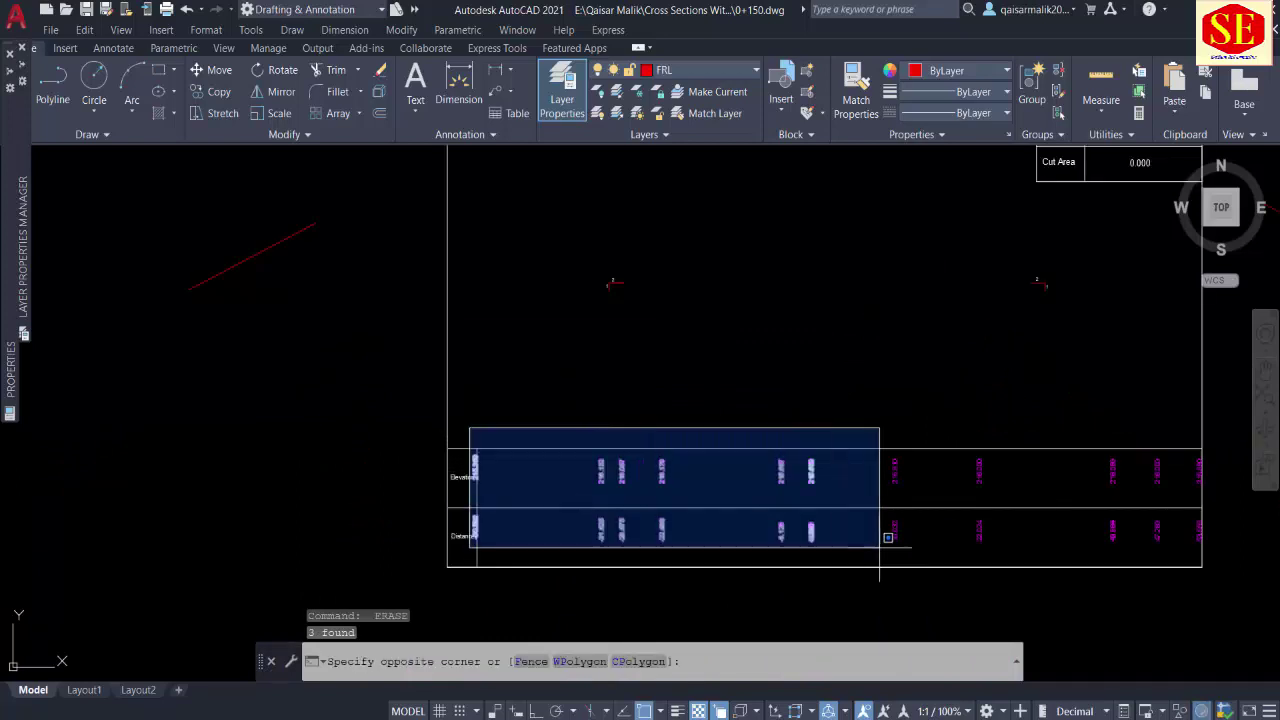
{"action": "middle_click_drag", "start_coordinate": [880, 528], "coordinate": [443, 534]}
{"action": "left_click", "coordinate": [752, 563]}
{"action": "middle_click_drag", "start_coordinate": [752, 563], "coordinate": [1065, 516]}
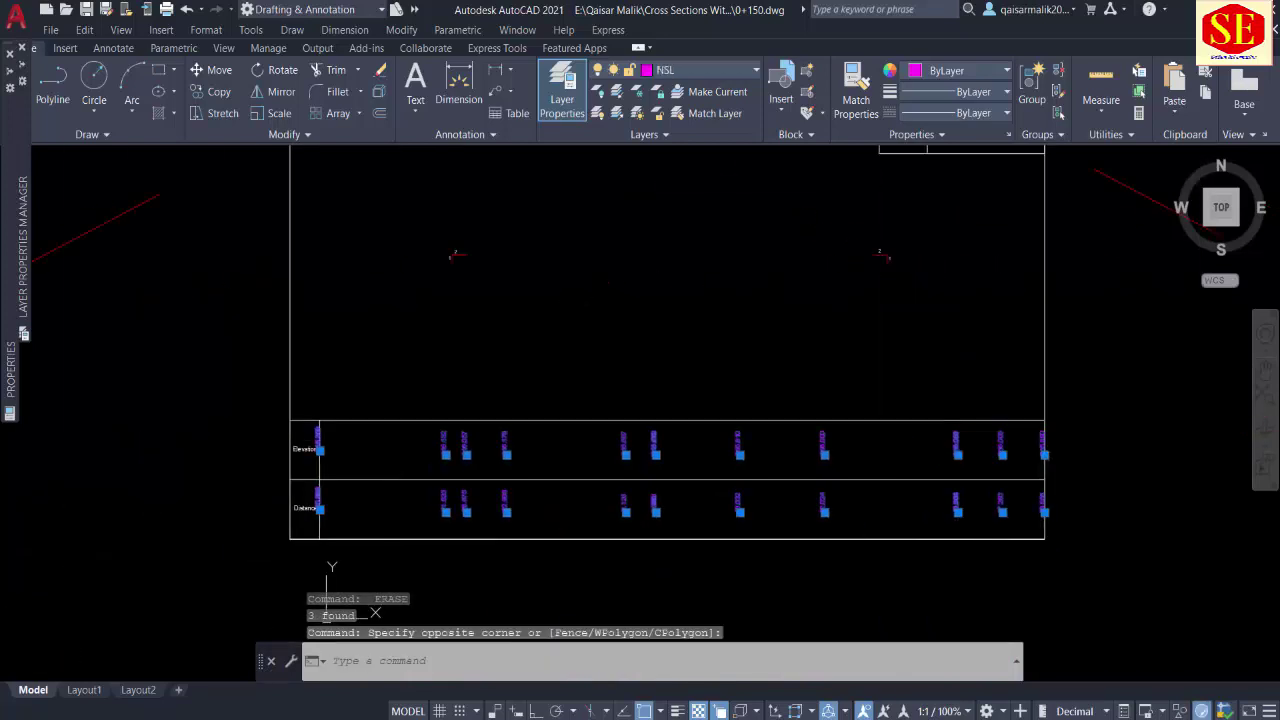
{"action": "type", "text": "e"}
{"action": "key", "text": "Return"}
{"action": "middle_click_drag", "start_coordinate": [549, 420], "coordinate": [535, 501]}
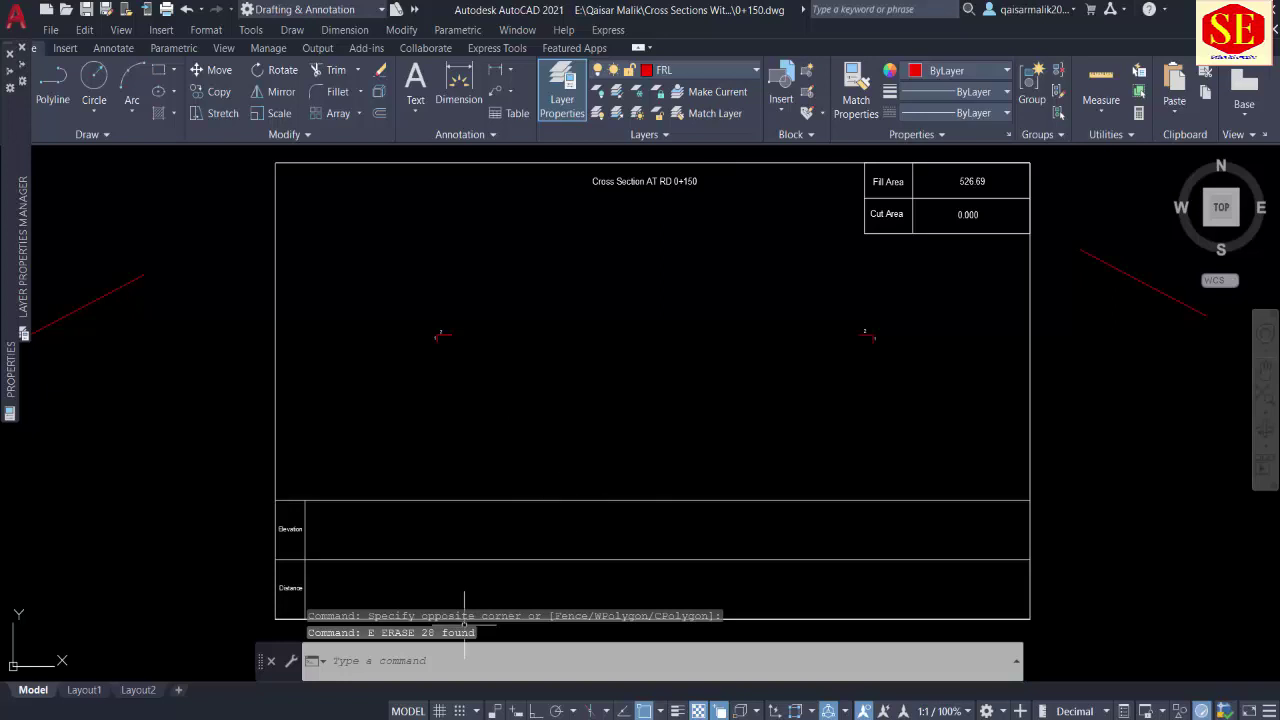
Step: Copy the 0+150 coordinate strings in K73:K101 of Excel's Calculation sheet, then return to AutoCAD
{"action": "key", "text": "alt+Tab"}
{"action": "left_click", "coordinate": [121, 692]}
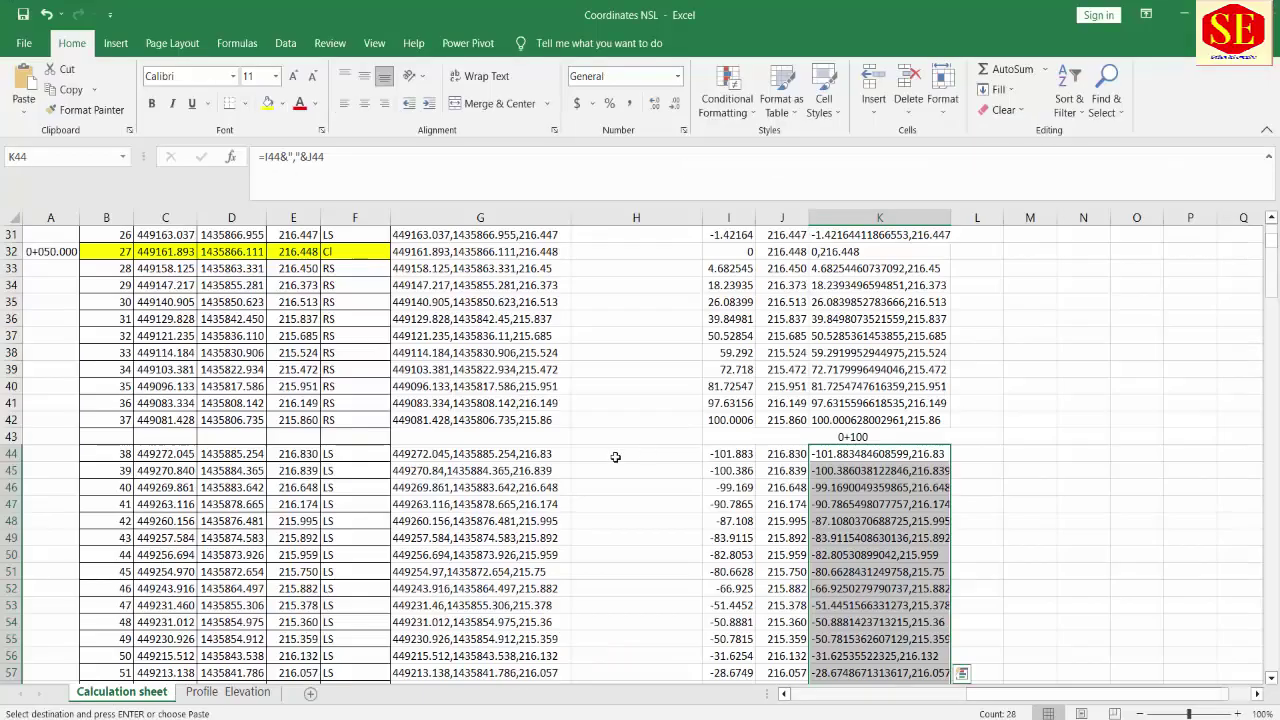
{"action": "key", "text": "ctrl+c"}
{"action": "scroll", "coordinate": [865, 454], "scroll_direction": "down", "scroll_amount": 3}
{"action": "scroll", "coordinate": [865, 454], "scroll_direction": "down", "scroll_amount": 2}
{"action": "scroll", "coordinate": [865, 454], "scroll_direction": "down", "scroll_amount": 1}
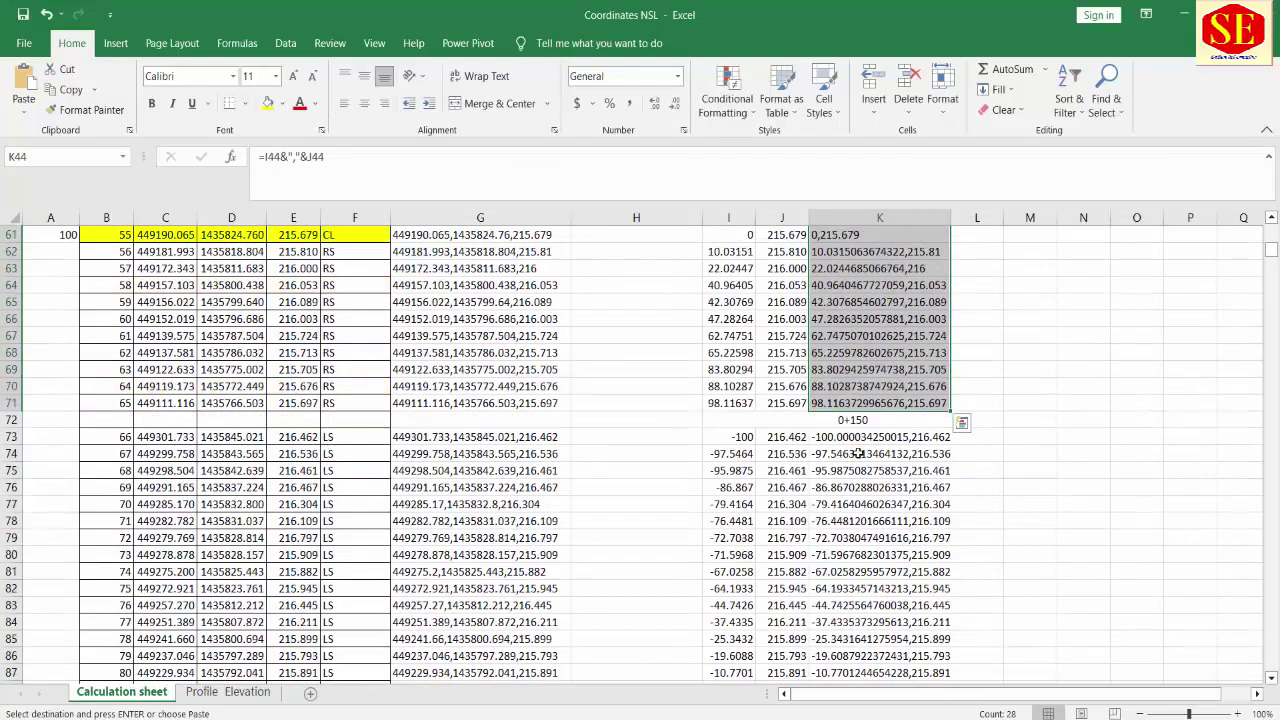
{"action": "left_click", "coordinate": [858, 437]}
{"action": "mouse_move", "coordinate": [858, 437]}
{"action": "left_mouse_down"}
{"action": "mouse_move", "coordinate": [897, 401]}
{"action": "mouse_move", "coordinate": [886, 600]}
{"action": "left_mouse_up"}
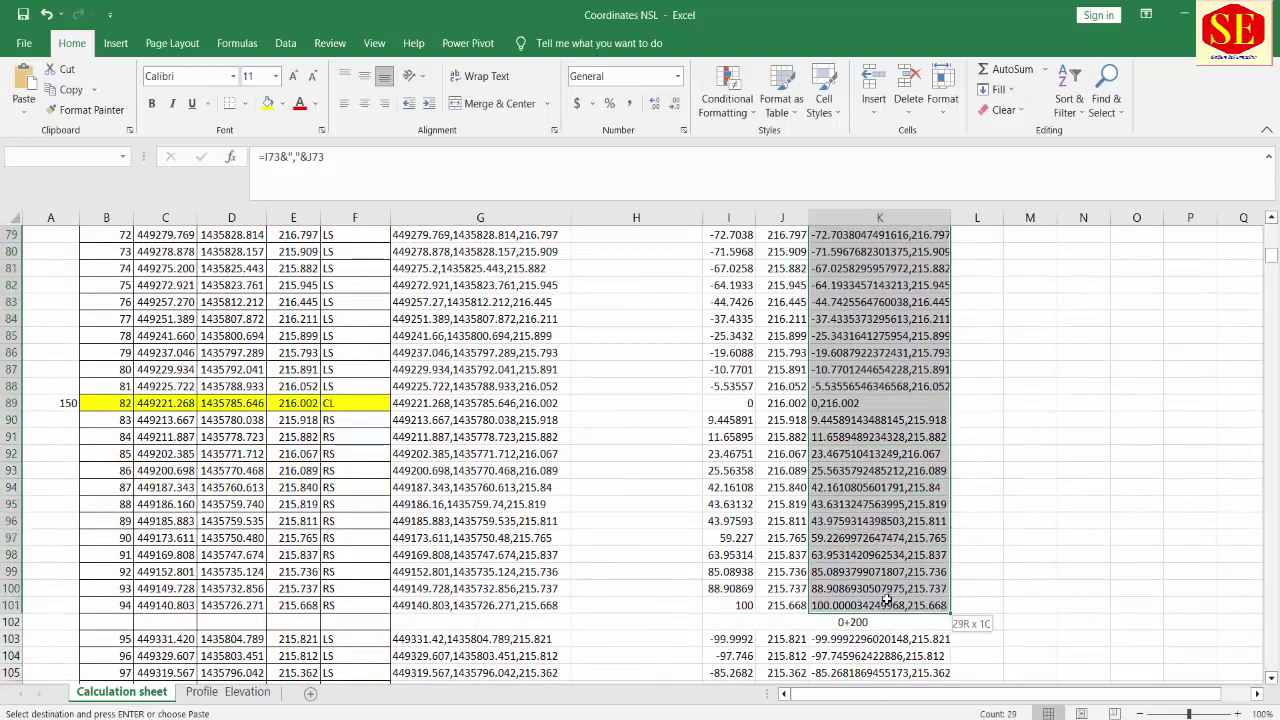
{"action": "right_click", "coordinate": [886, 600]}
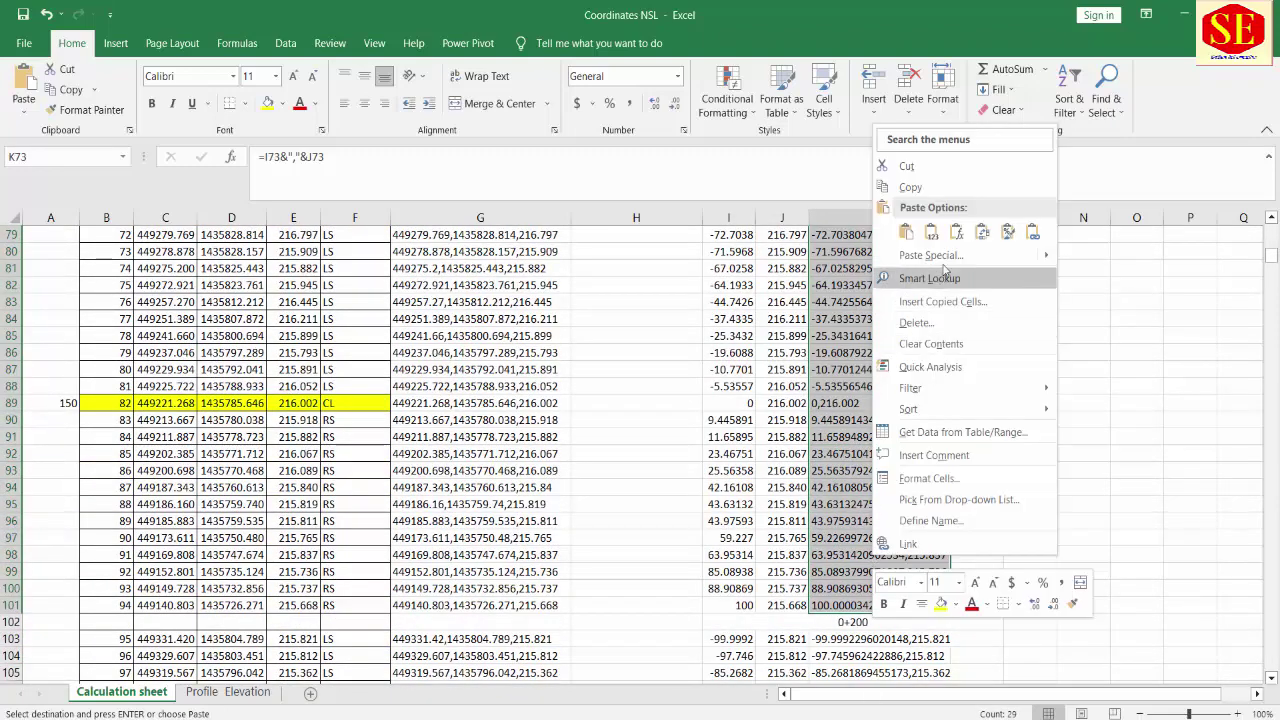
{"action": "left_click", "coordinate": [910, 187]}
{"action": "scroll", "coordinate": [880, 400], "scroll_direction": "up", "scroll_amount": 6}
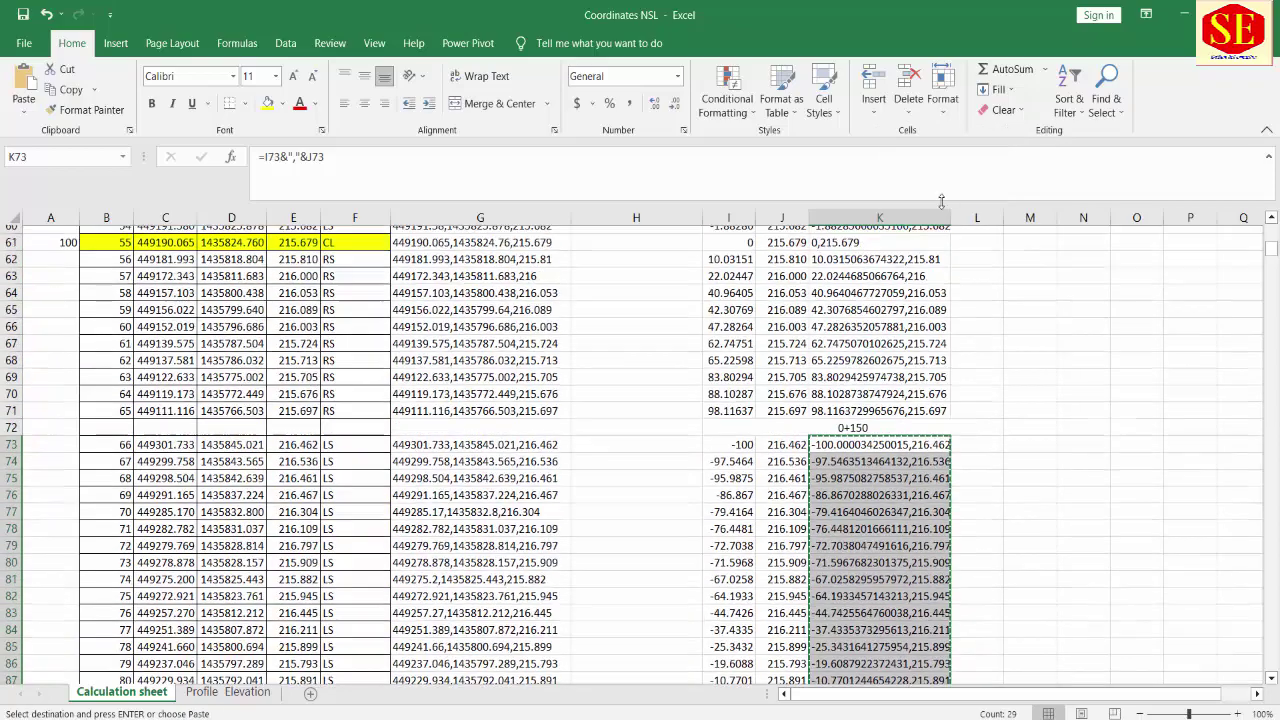
{"action": "key", "text": "alt+Tab"}
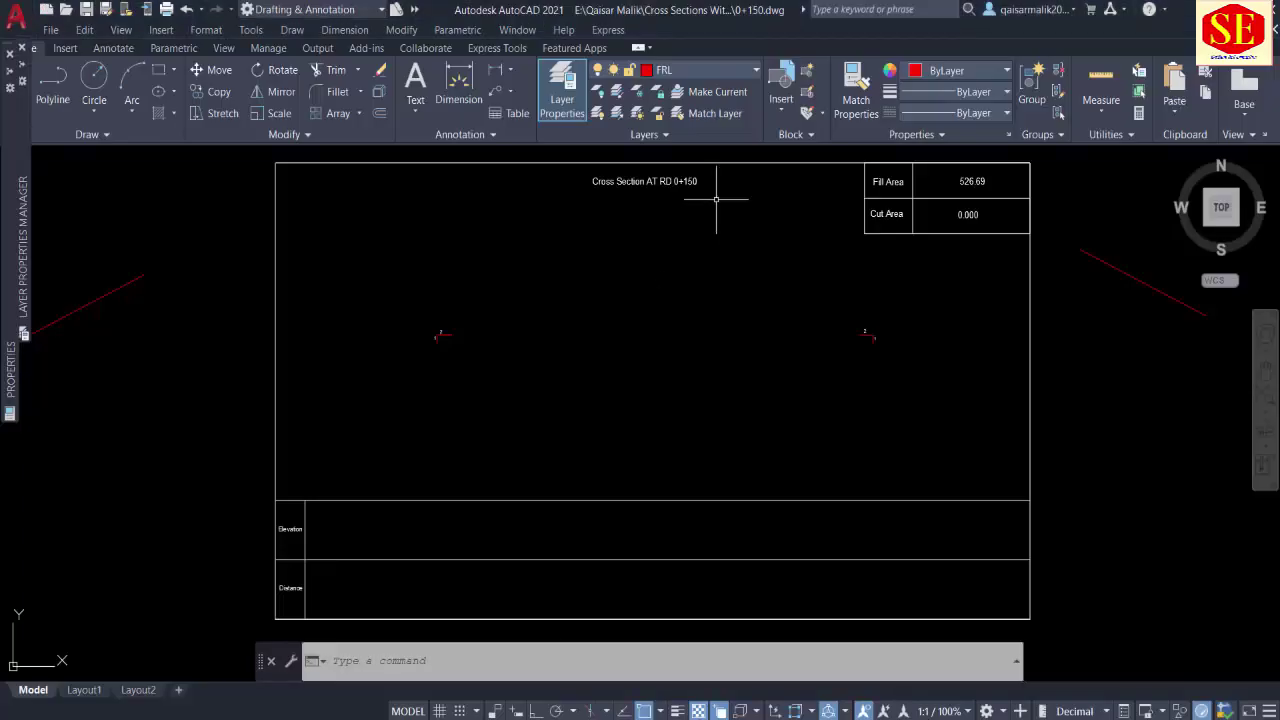
Step: On layer NSL, draw the ground polyline by pasting the copied coordinates
{"action": "left_click", "coordinate": [683, 76]}
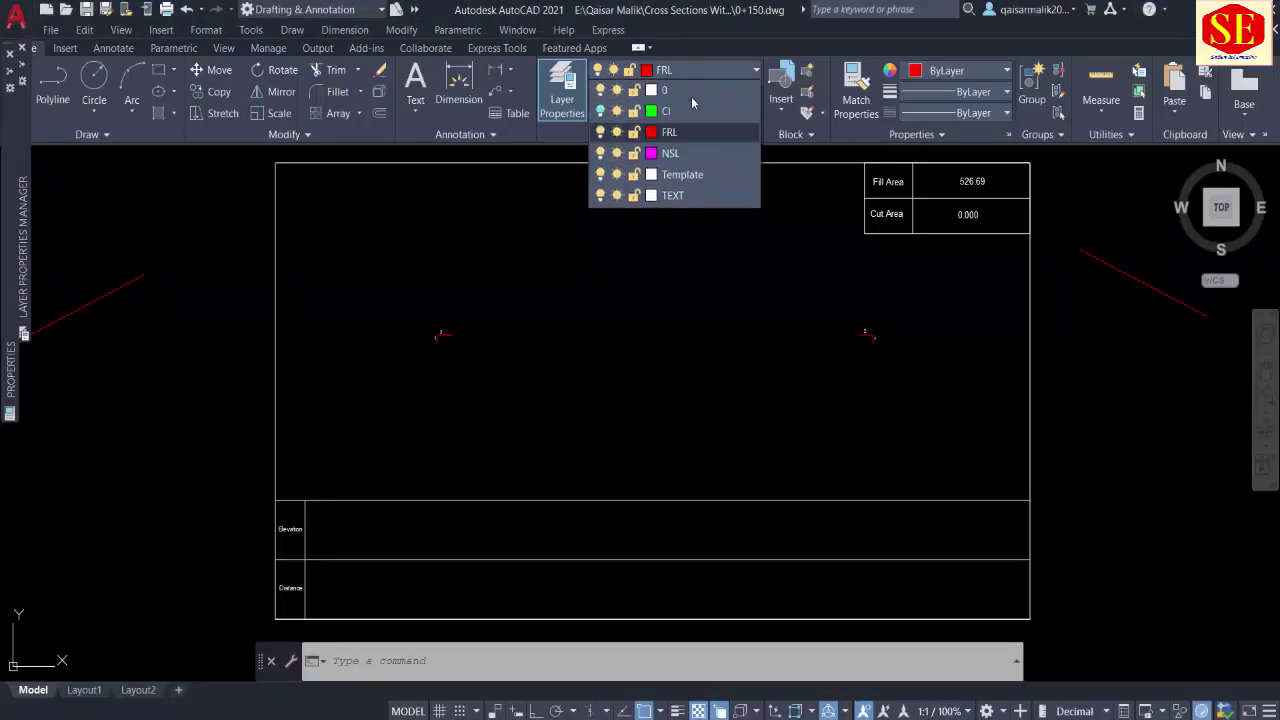
{"action": "left_click", "coordinate": [671, 151]}
{"action": "type", "text": "B"}
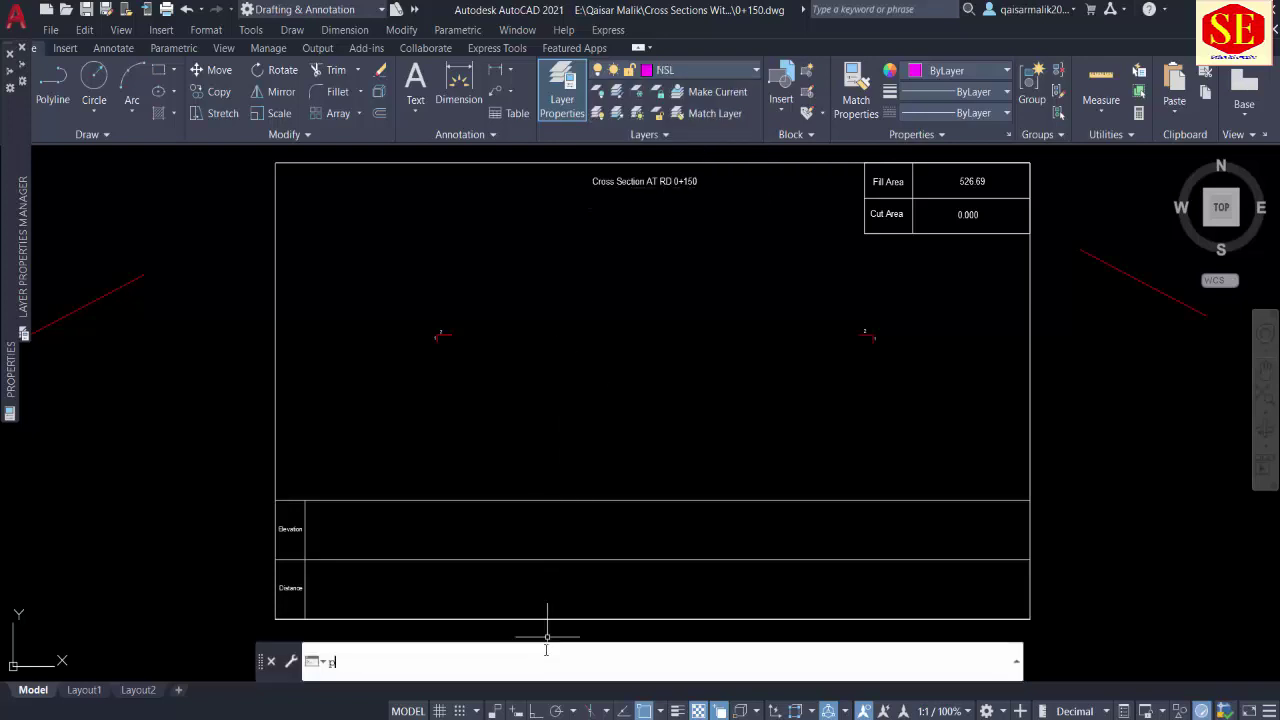
{"action": "type", "text": "l"}
{"action": "key", "text": "Return"}
{"action": "right_click", "coordinate": [546, 650]}
{"action": "left_click", "coordinate": [590, 584]}
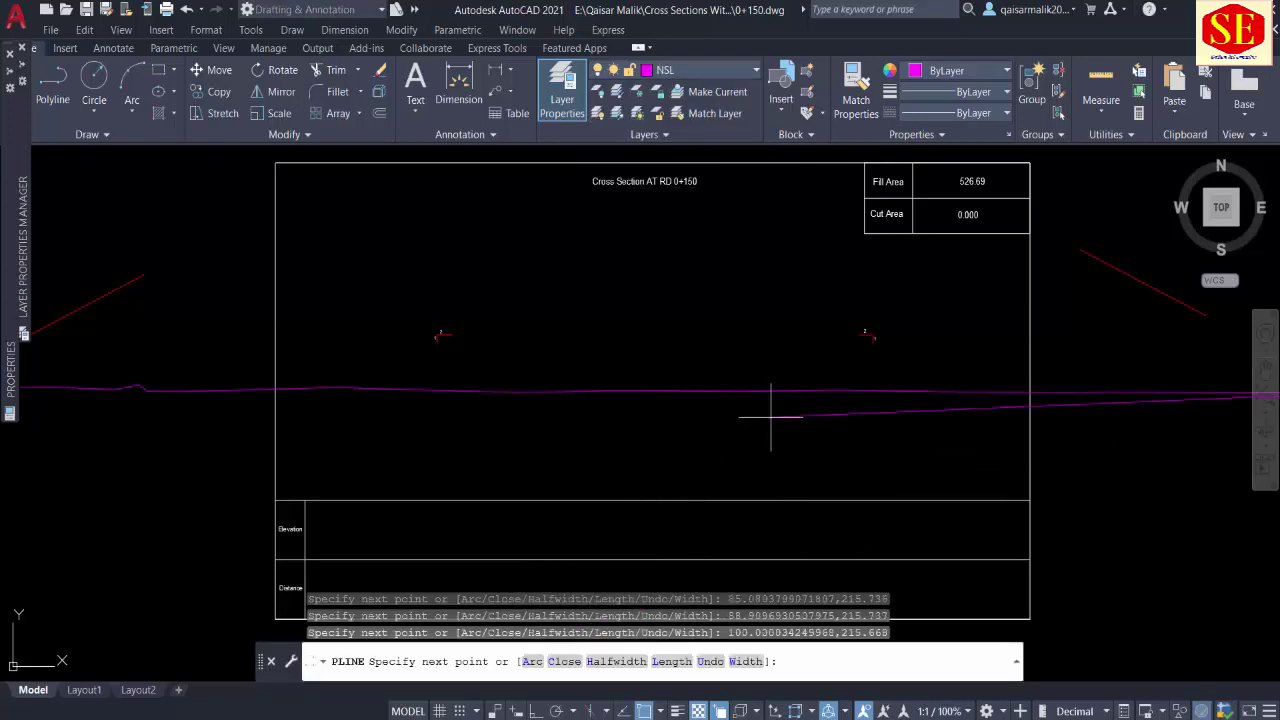
{"action": "key", "text": "Escape"}
Step: Trim the ground line at the frame's right edge and erase the leftover left piece
{"action": "type", "text": "tr"}
{"action": "key", "text": "Return"}
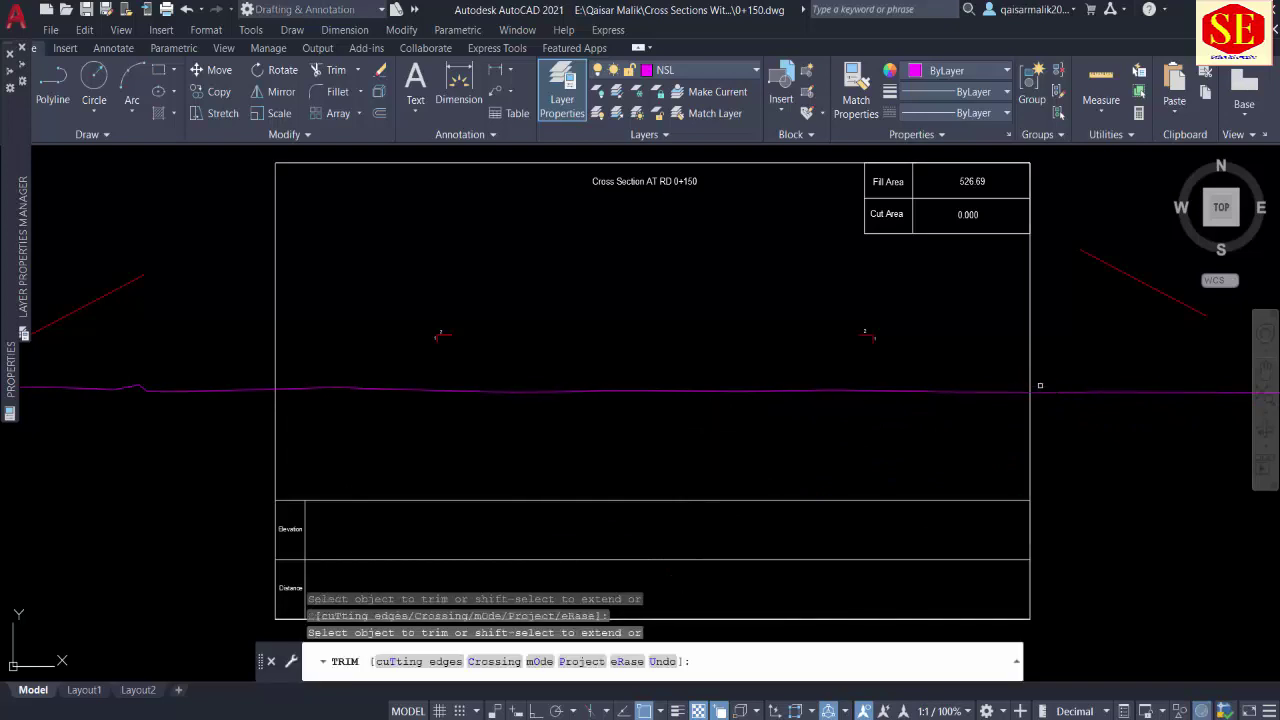
{"action": "left_click_drag", "start_coordinate": [1040, 385], "coordinate": [1040, 399]}
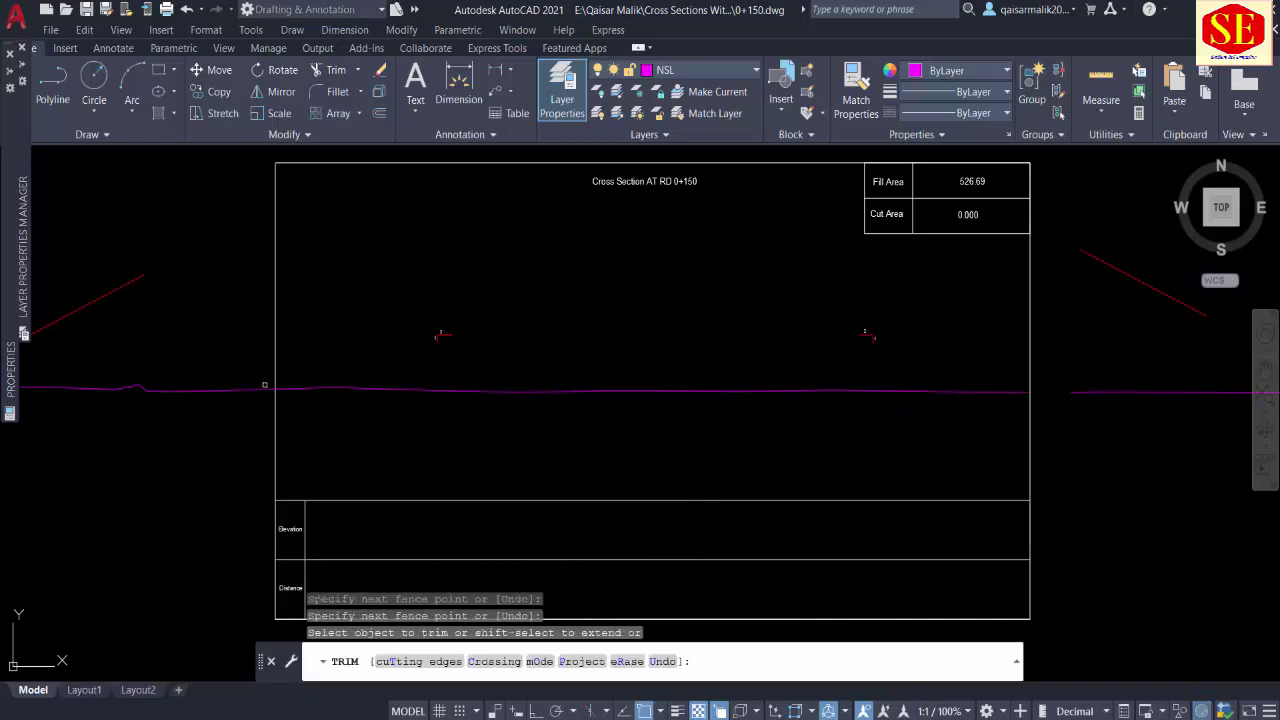
{"action": "key", "text": "Escape"}
{"action": "left_click", "coordinate": [171, 366]}
{"action": "left_click", "coordinate": [151, 409]}
{"action": "type", "text": "e"}
{"action": "key", "text": "Return"}
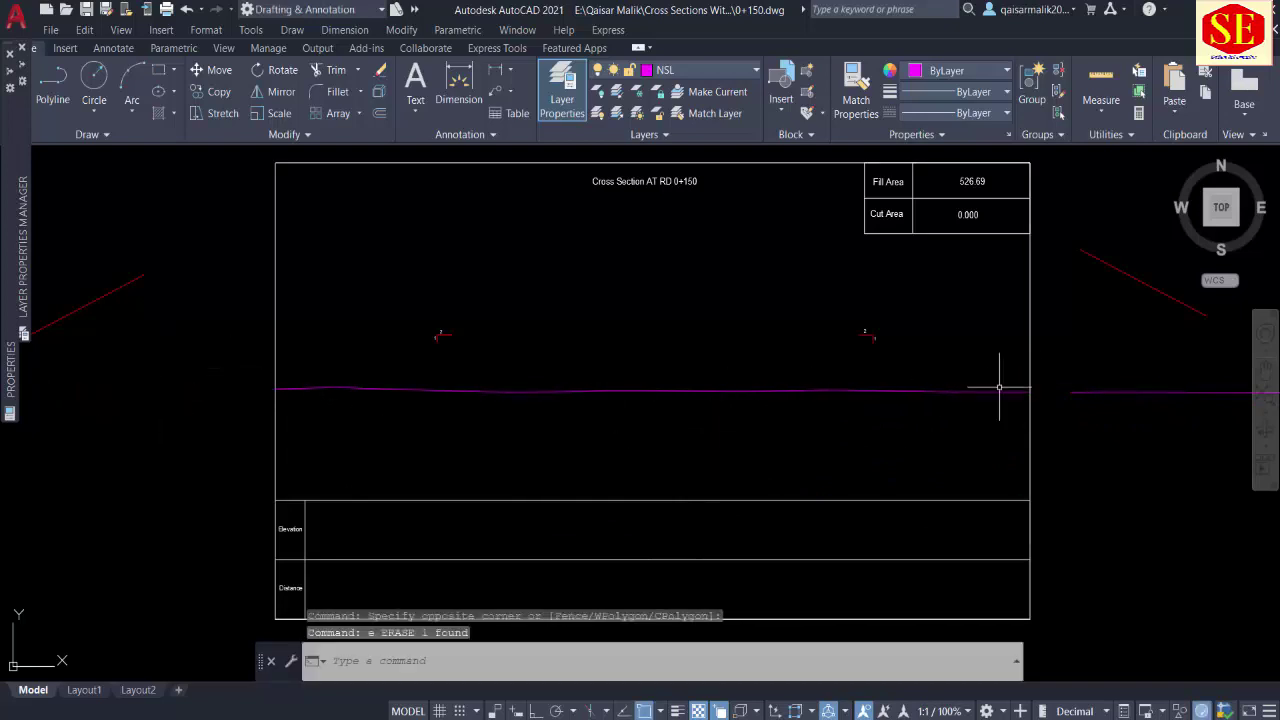
{"action": "left_click", "coordinate": [1177, 381]}
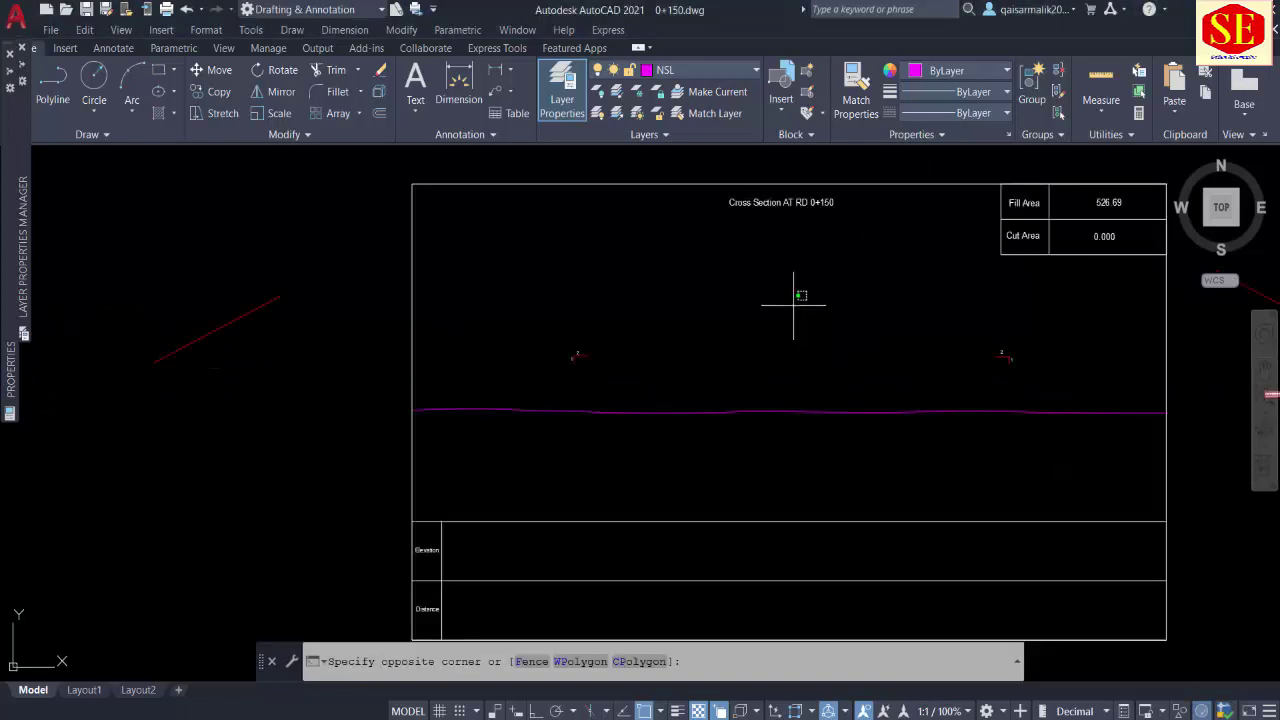
Step: Run PR on the NSL line to fill the elevation and distance band rows
{"action": "type", "text": " pr"}
{"action": "key", "text": "Return"}
{"action": "left_click", "coordinate": [766, 409]}
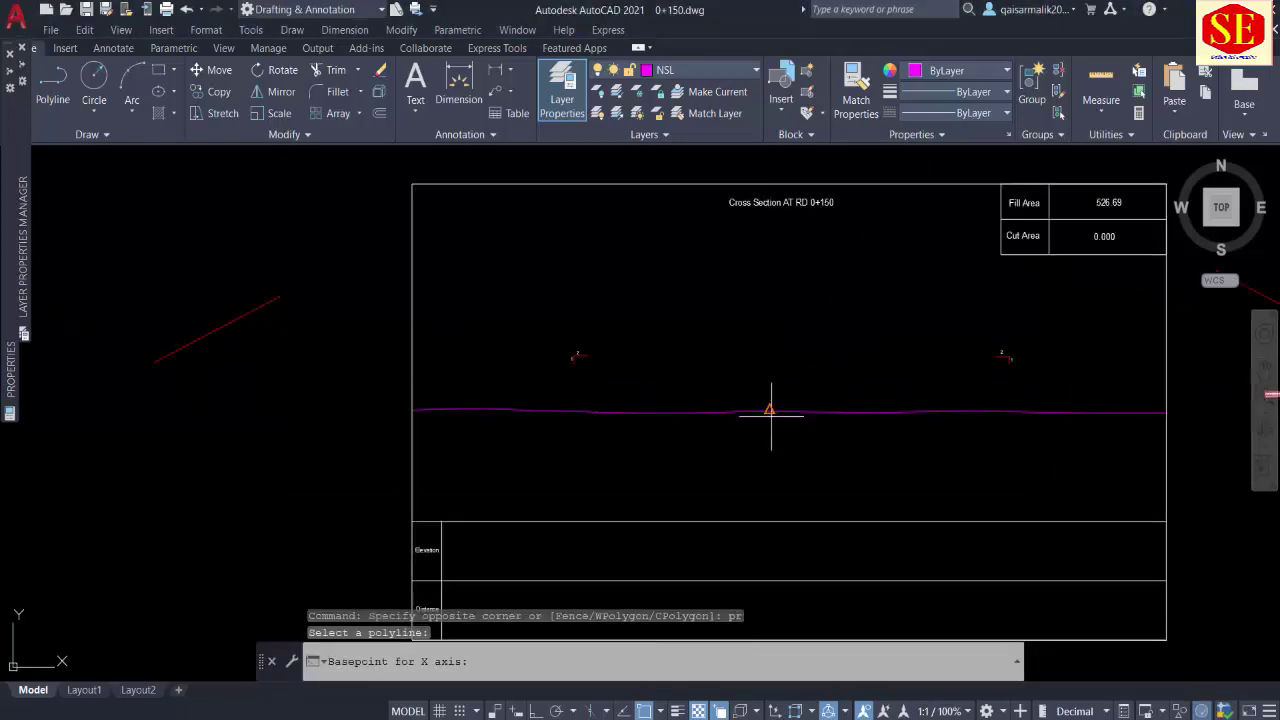
{"action": "left_click", "coordinate": [786, 547]}
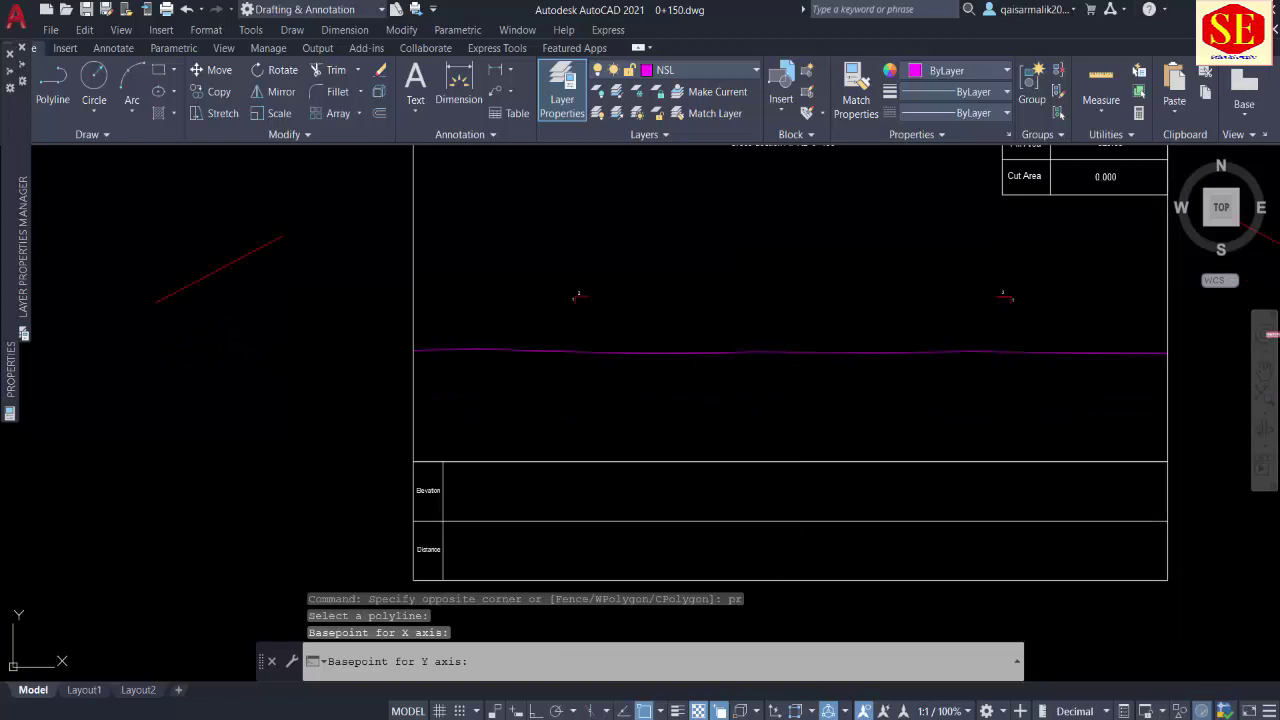
{"action": "left_click", "coordinate": [799, 494]}
{"action": "middle_click_drag", "start_coordinate": [548, 377], "coordinate": [467, 477]}
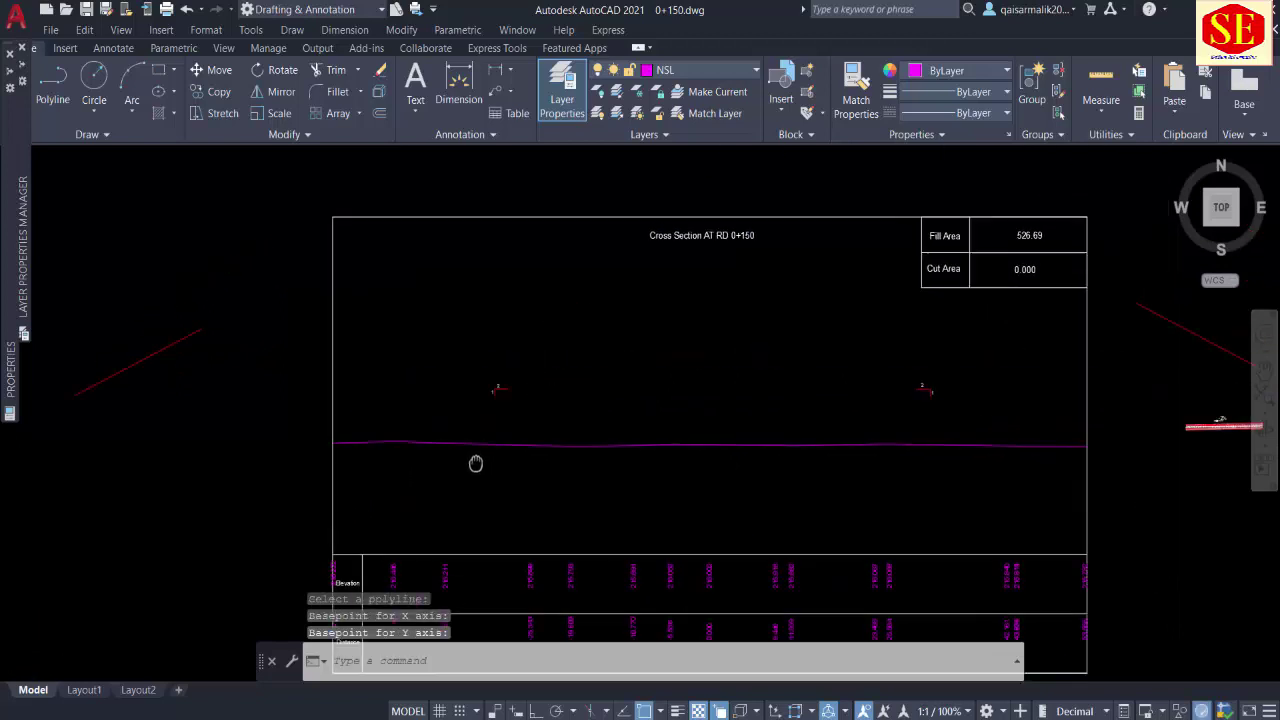
{"action": "key", "text": "Escape"}
Step: Copy the point list in cell R7 of the Profile Elevation sheet
{"action": "key", "text": "alt+Tab"}
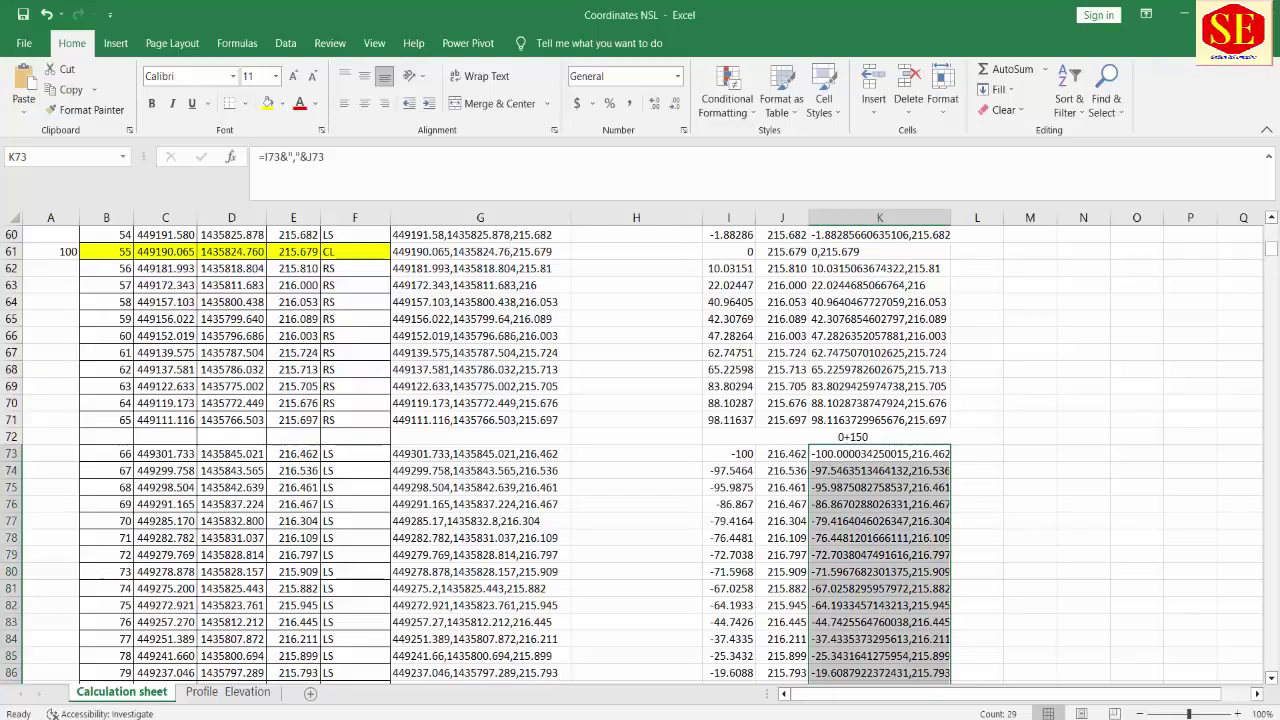
{"action": "left_click", "coordinate": [240, 692]}
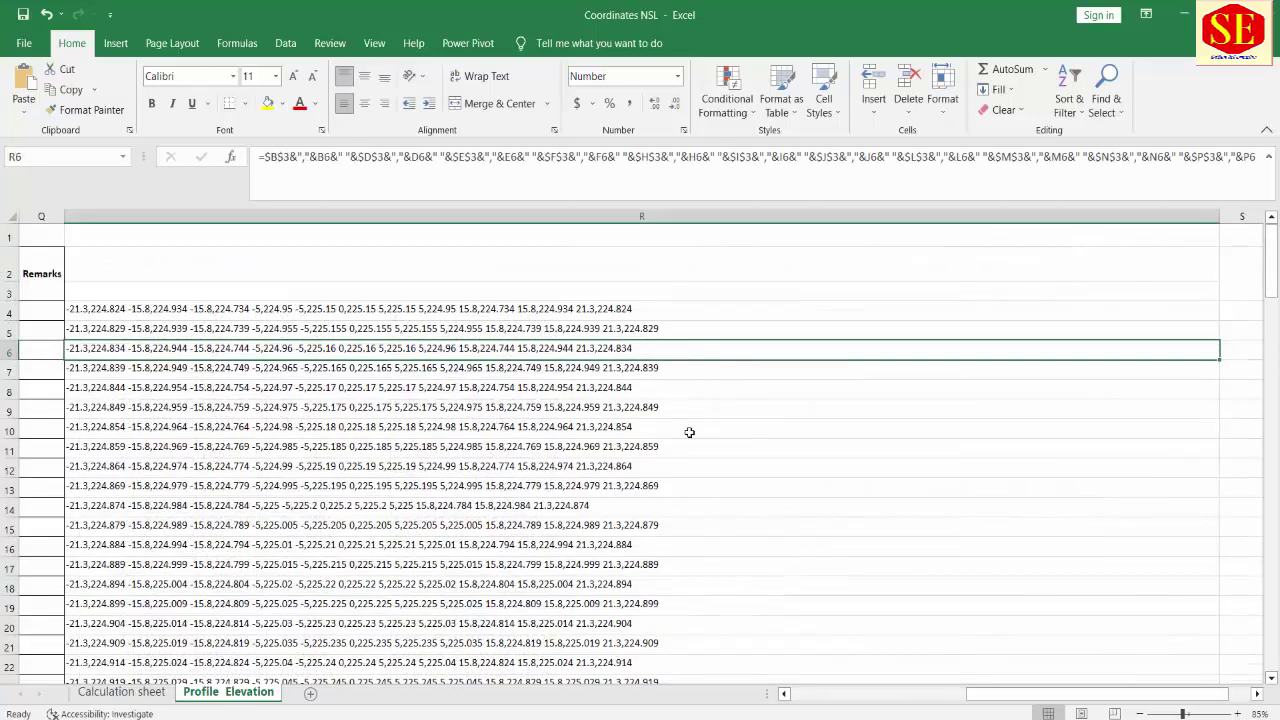
{"action": "left_click", "coordinate": [134, 371]}
{"action": "right_click", "coordinate": [134, 371]}
{"action": "left_click", "coordinate": [155, 350]}
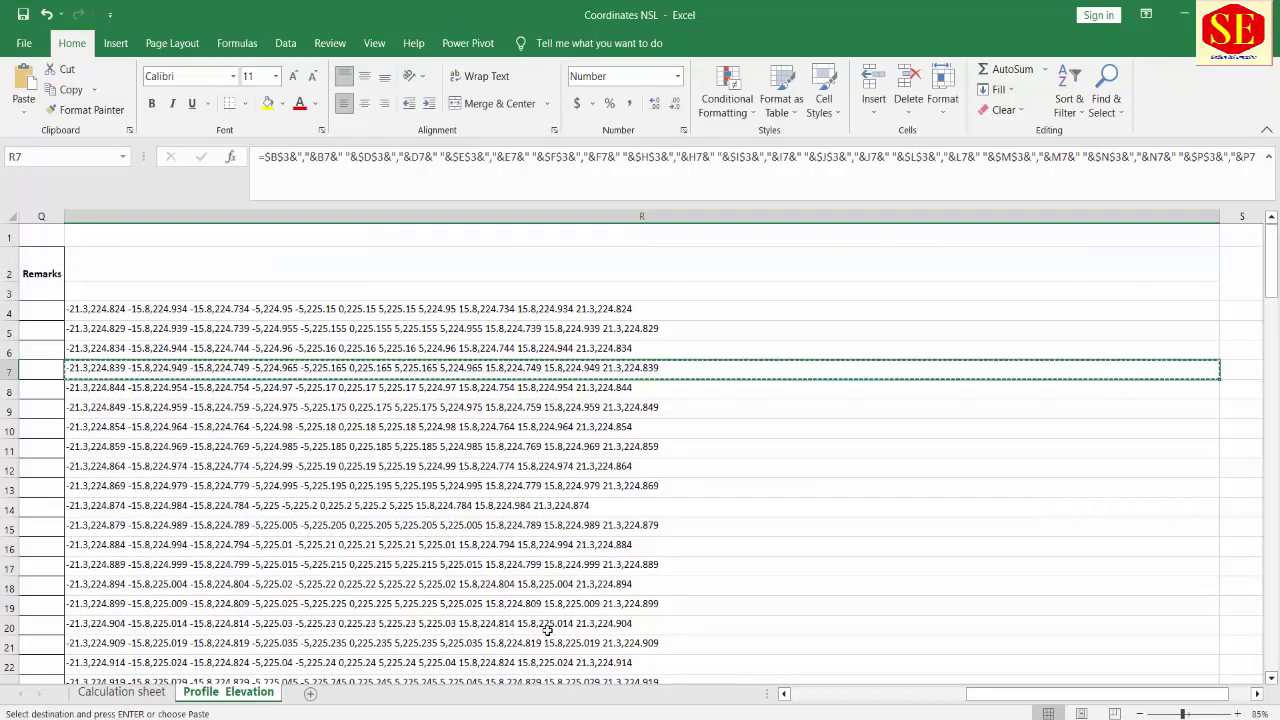
{"action": "key", "text": "alt+Tab"}
Step: On layer FRL, draw the 0+150 road surface polyline from the pasted coordinates
{"action": "left_click", "coordinate": [700, 70]}
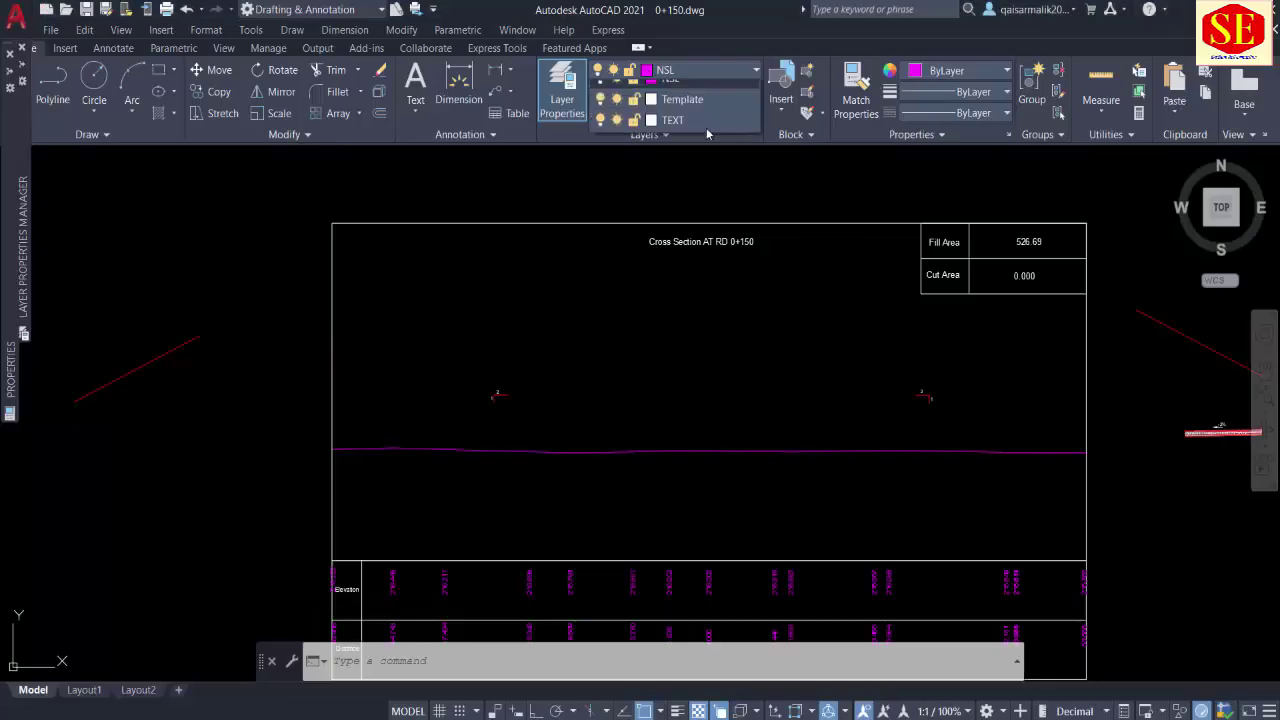
{"action": "left_click", "coordinate": [705, 160]}
{"action": "type", "text": "pl"}
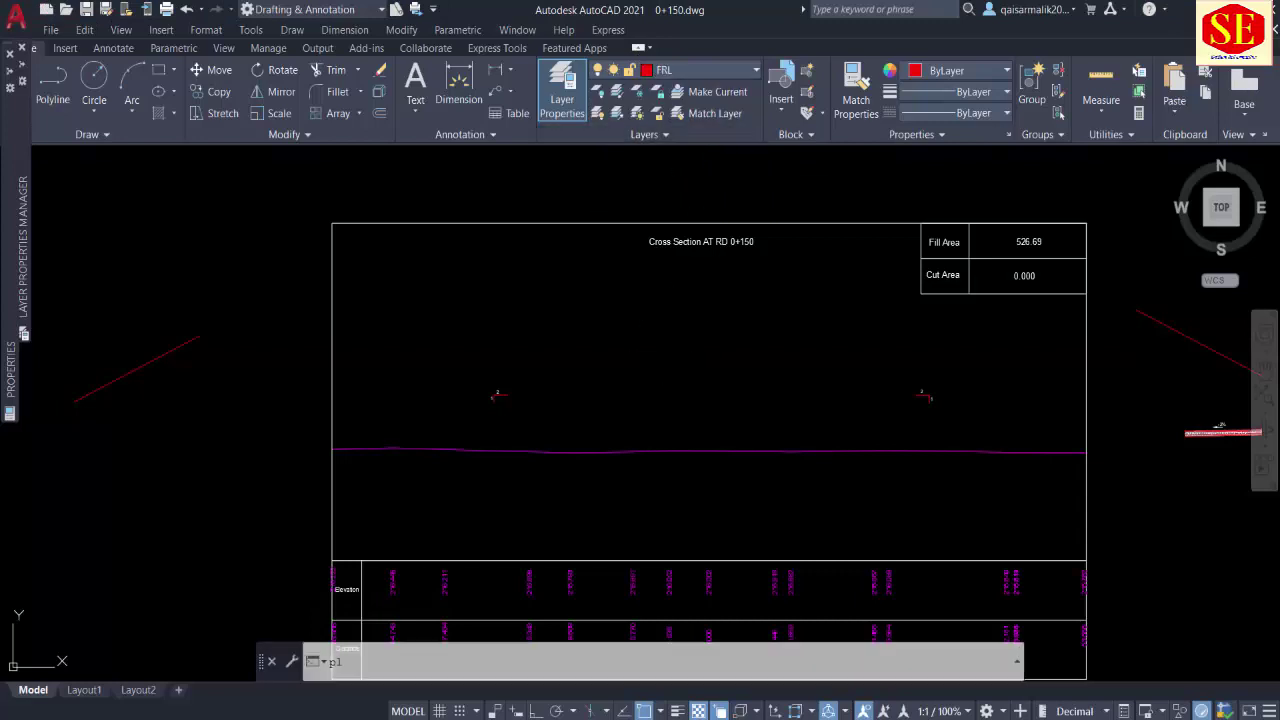
{"action": "key", "text": "Return"}
{"action": "right_click", "coordinate": [606, 661]}
{"action": "left_click", "coordinate": [650, 582]}
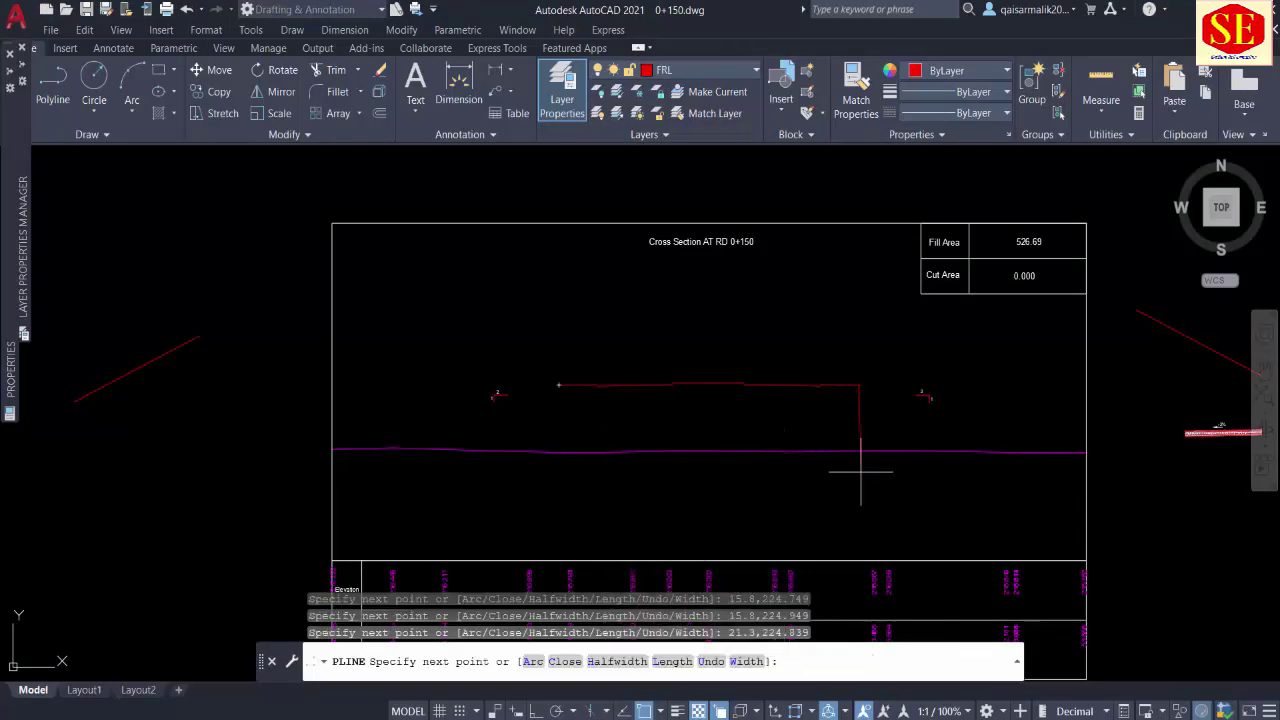
{"action": "key", "text": "Escape"}
Step: Copy the hatched -2% pavement layer block onto the red FRL line
{"action": "middle_click_drag", "start_coordinate": [857, 471], "coordinate": [431, 426]}
{"action": "type", "text": "co"}
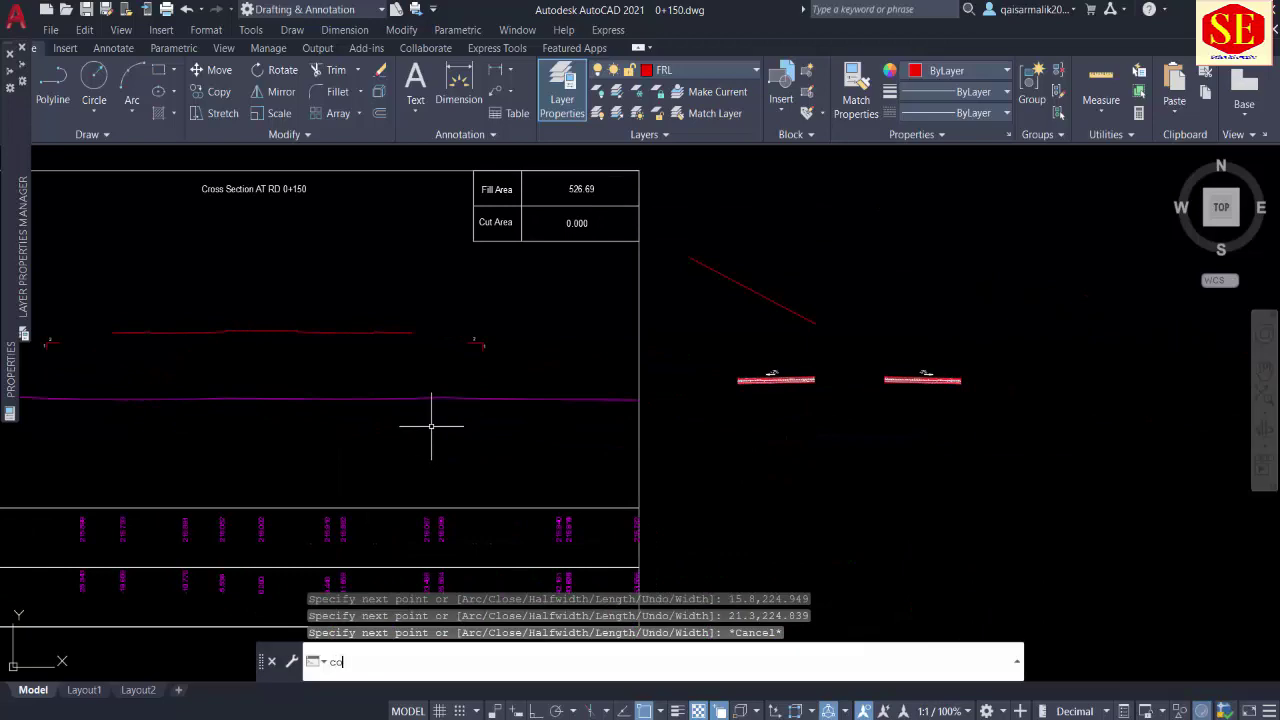
{"action": "key", "text": "Return"}
{"action": "left_click", "coordinate": [941, 381]}
{"action": "scroll", "coordinate": [945, 380], "scroll_direction": "up", "scroll_amount": 5}
{"action": "scroll", "coordinate": [951, 377], "scroll_direction": "up", "scroll_amount": 2}
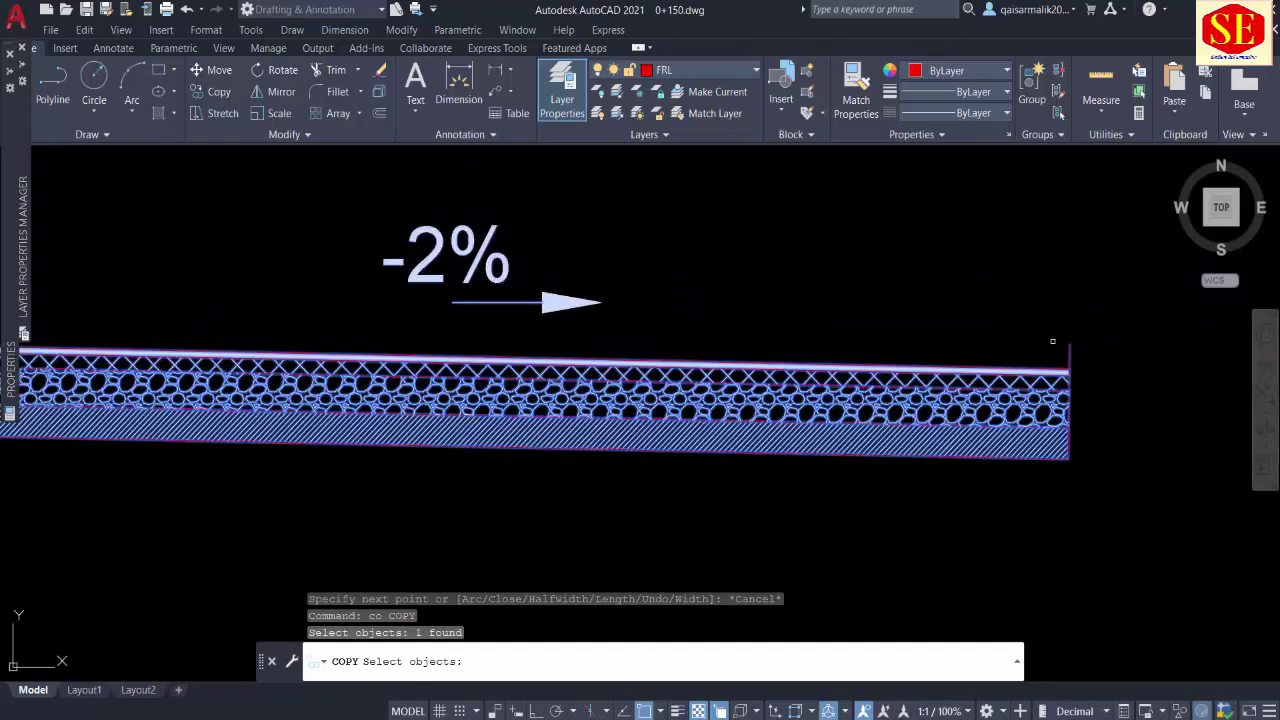
{"action": "key", "text": "Return"}
{"action": "left_click", "coordinate": [1071, 343]}
{"action": "scroll", "coordinate": [1057, 450], "scroll_direction": "down", "scroll_amount": 3}
{"action": "scroll", "coordinate": [661, 517], "scroll_direction": "down", "scroll_amount": 1}
{"action": "middle_click_drag", "start_coordinate": [661, 517], "coordinate": [266, 503]}
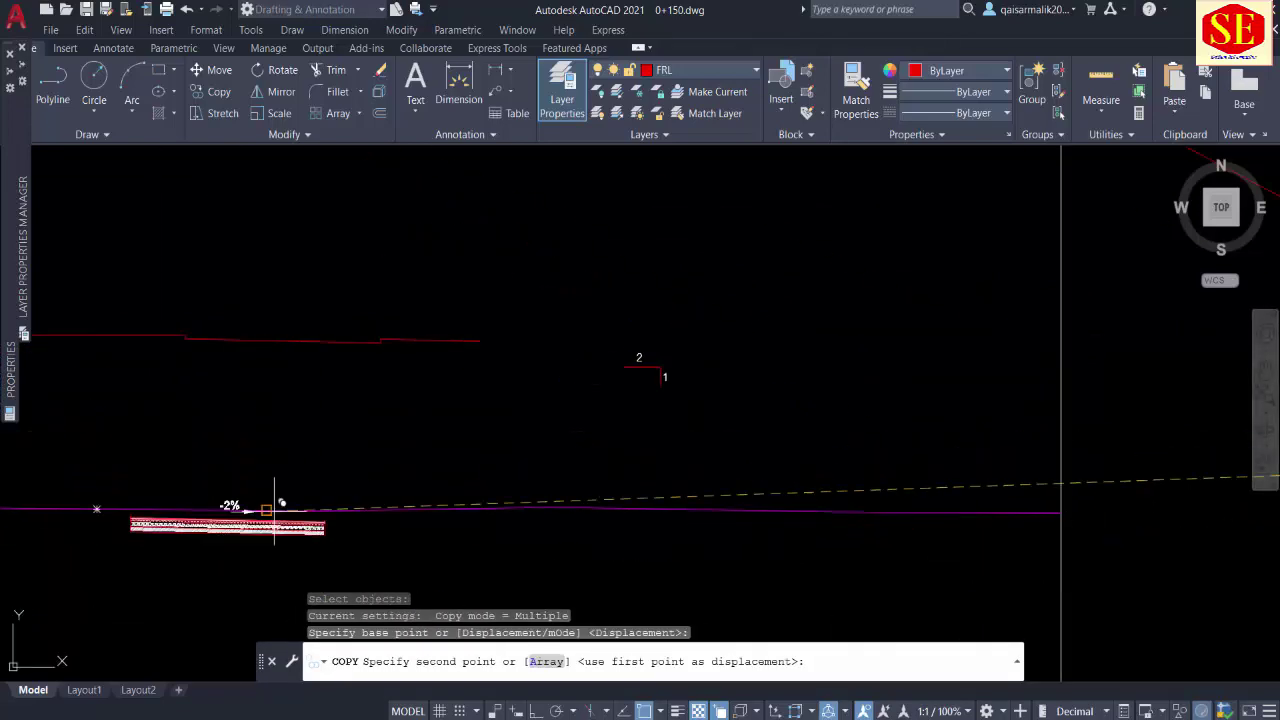
{"action": "scroll", "coordinate": [266, 503], "scroll_direction": "down", "scroll_amount": 3}
{"action": "scroll", "coordinate": [751, 480], "scroll_direction": "up", "scroll_amount": 5}
{"action": "middle_click_drag", "start_coordinate": [751, 480], "coordinate": [553, 488]}
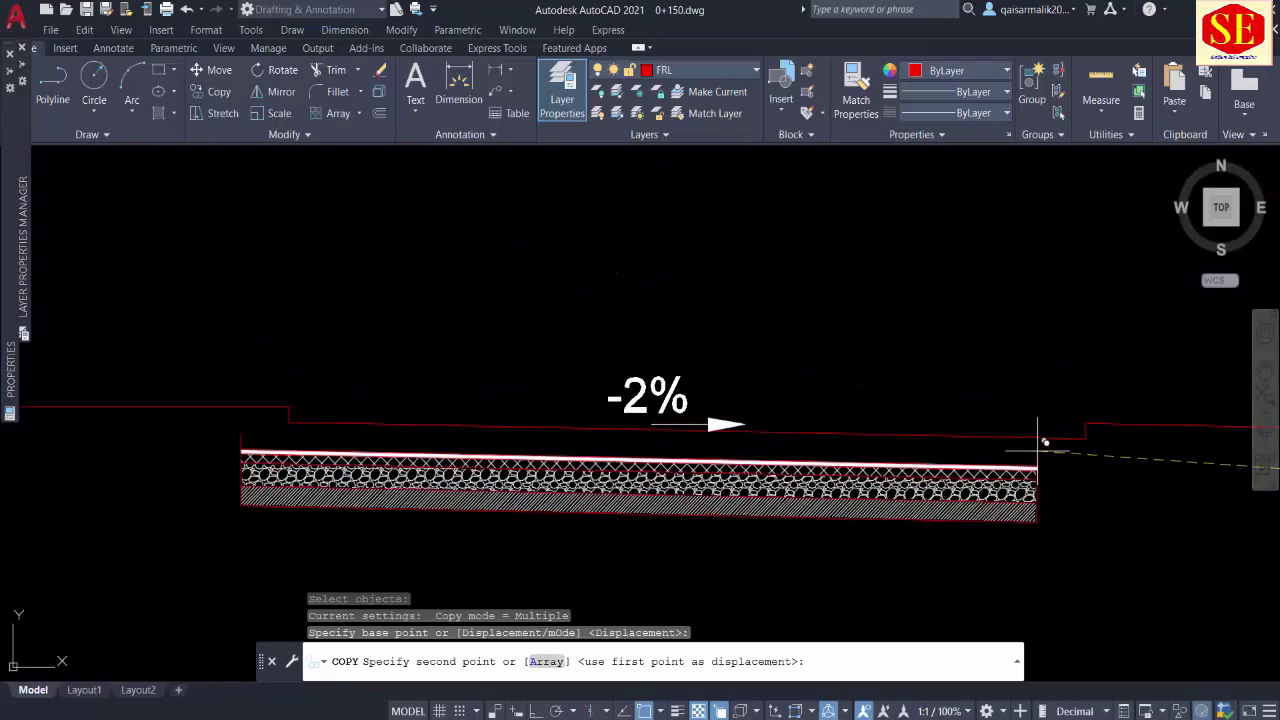
{"action": "scroll", "coordinate": [1060, 430], "scroll_direction": "up", "scroll_amount": 3}
{"action": "scroll", "coordinate": [1077, 388], "scroll_direction": "down", "scroll_amount": 4}
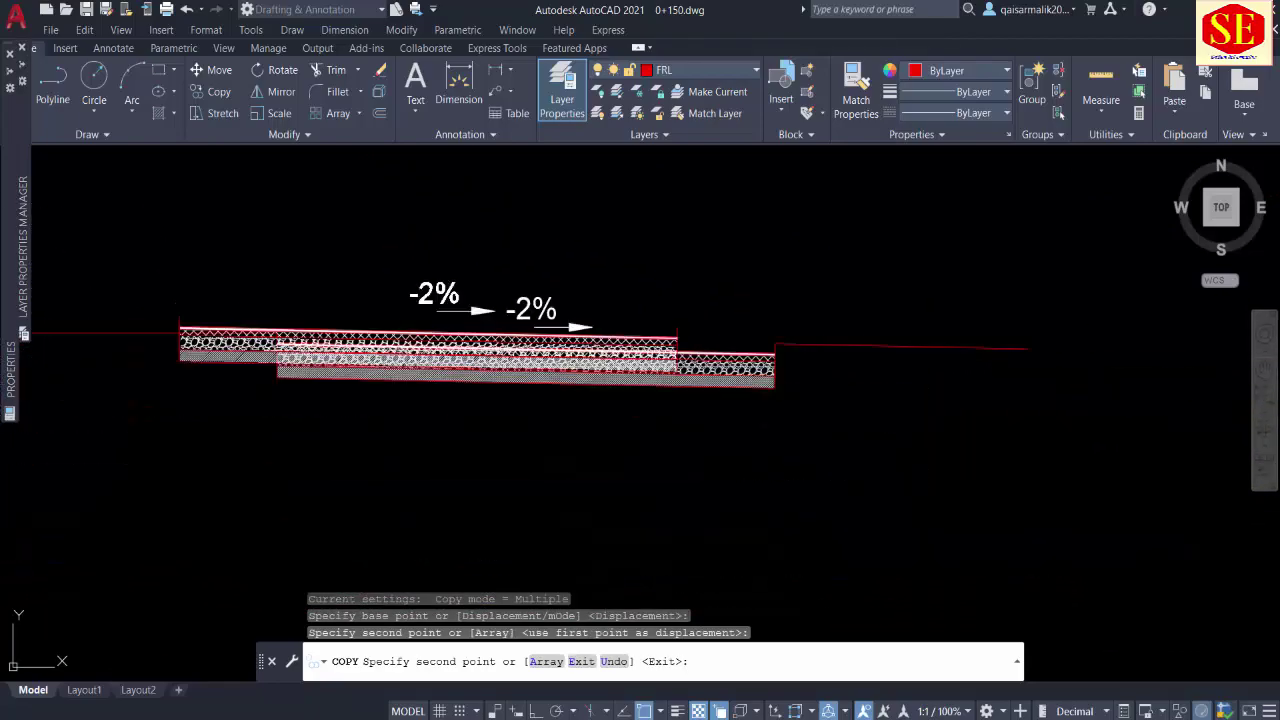
{"action": "key", "text": "Escape"}
{"action": "scroll", "coordinate": [877, 360], "scroll_direction": "down", "scroll_amount": 2}
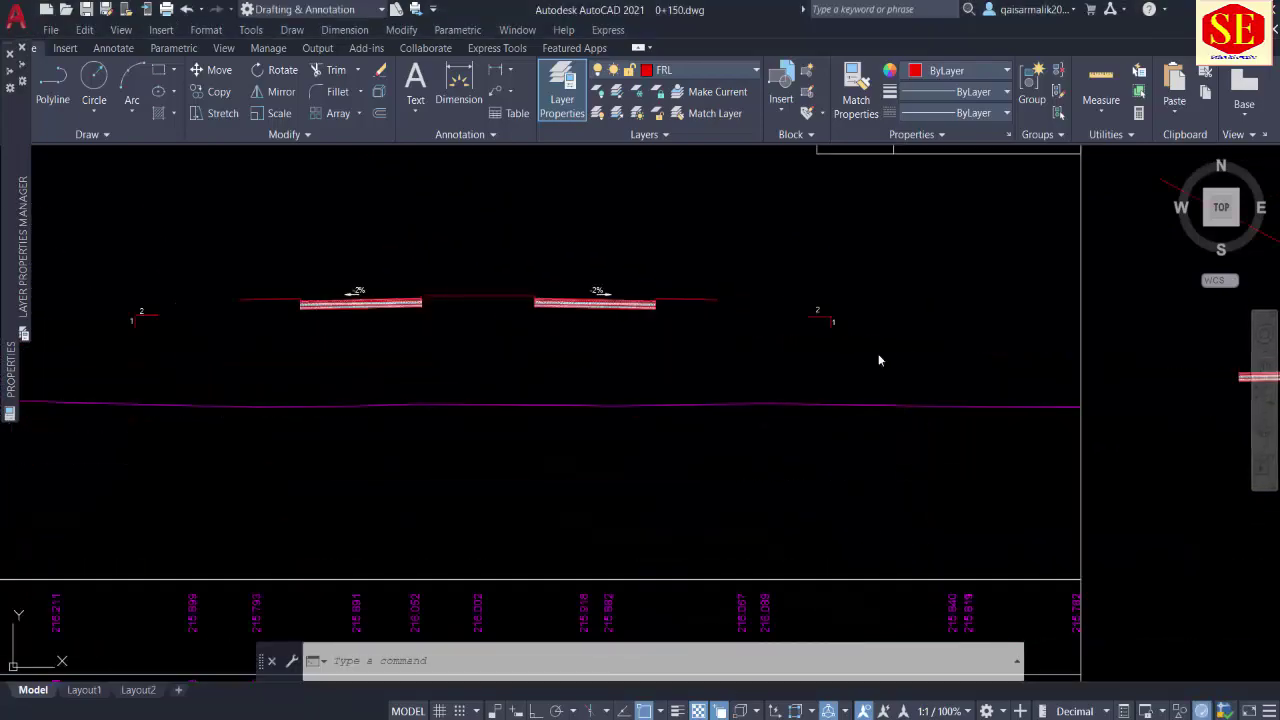
{"action": "scroll", "coordinate": [879, 328], "scroll_direction": "down", "scroll_amount": 2}
{"action": "type", "text": "m"}
Step: Copy the diagonal side slope line to the right road edge
{"action": "key", "text": "Return"}
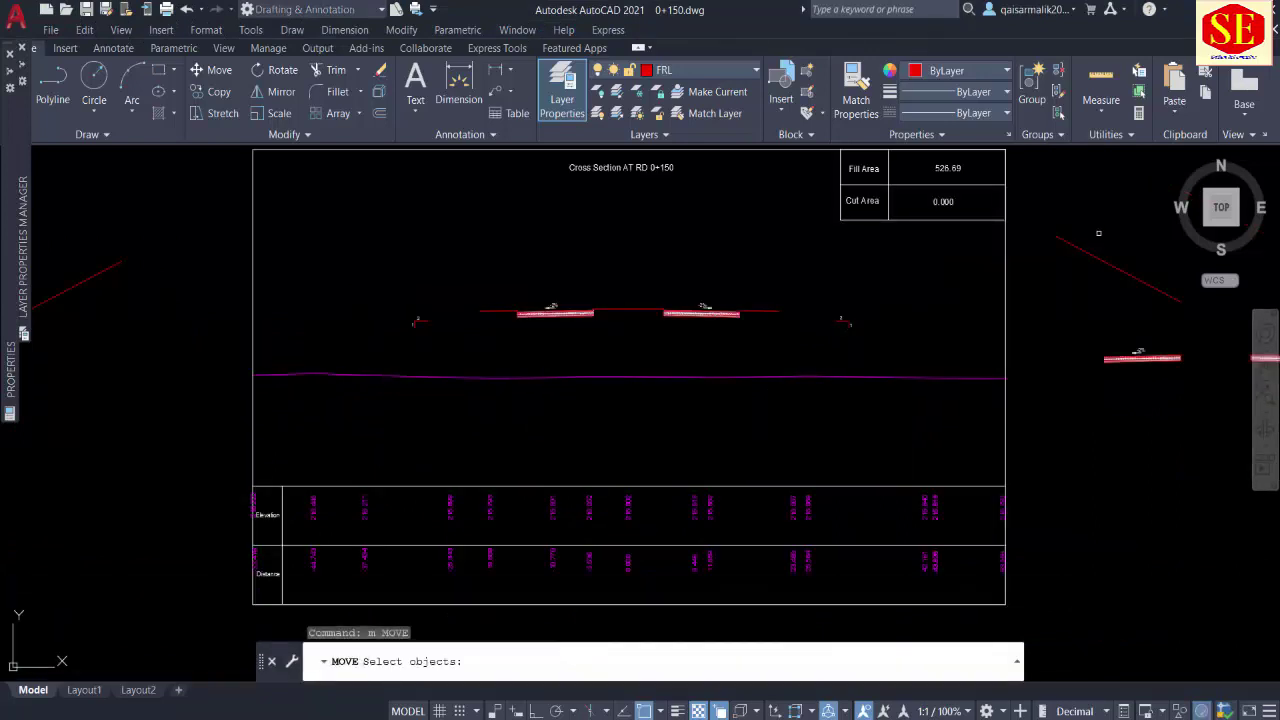
{"action": "key", "text": "Escape"}
{"action": "type", "text": "co"}
{"action": "key", "text": "Return"}
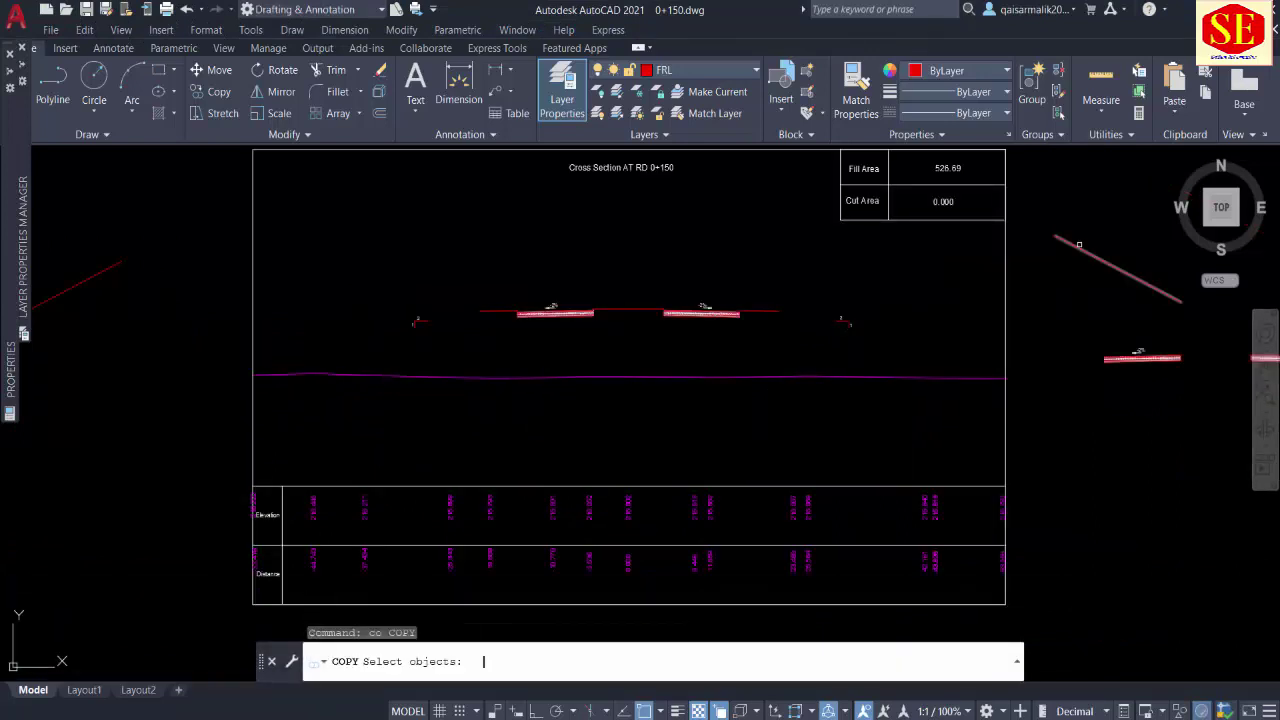
{"action": "left_click", "coordinate": [1073, 243]}
{"action": "key", "text": "Return"}
{"action": "left_click", "coordinate": [1055, 236]}
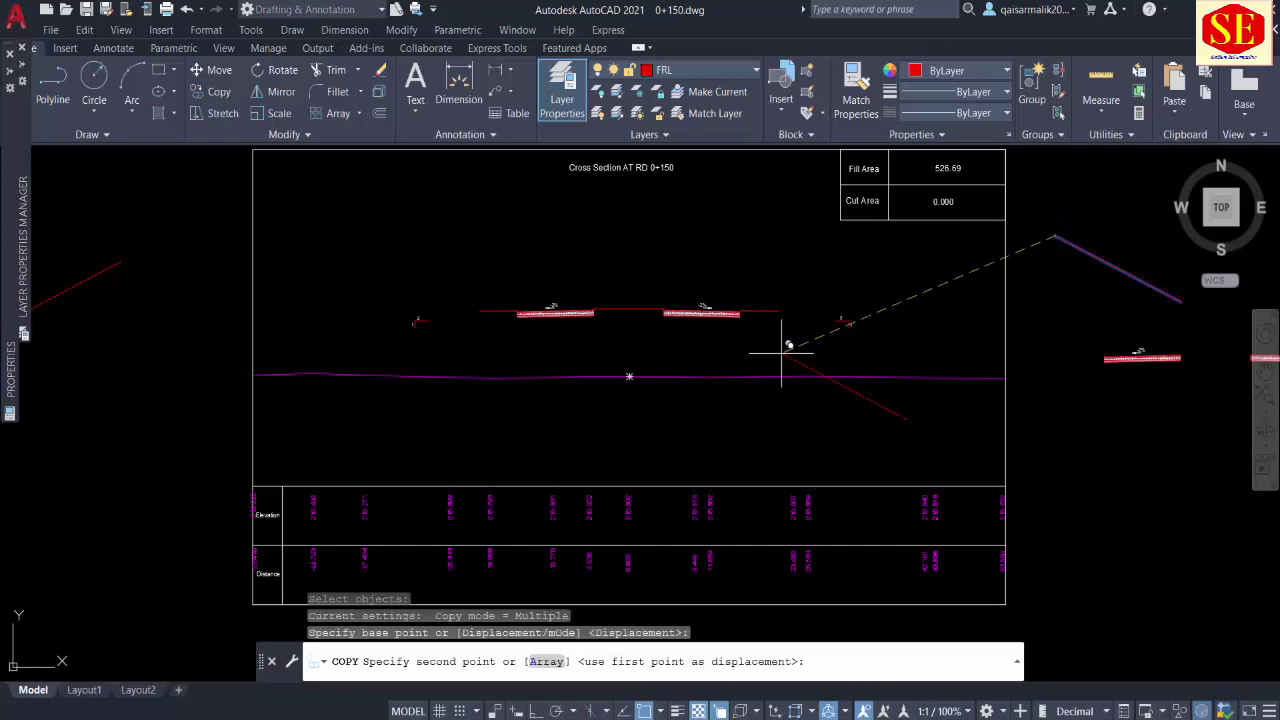
{"action": "scroll", "coordinate": [786, 347], "scroll_direction": "up", "scroll_amount": 4}
{"action": "key", "text": "Escape"}
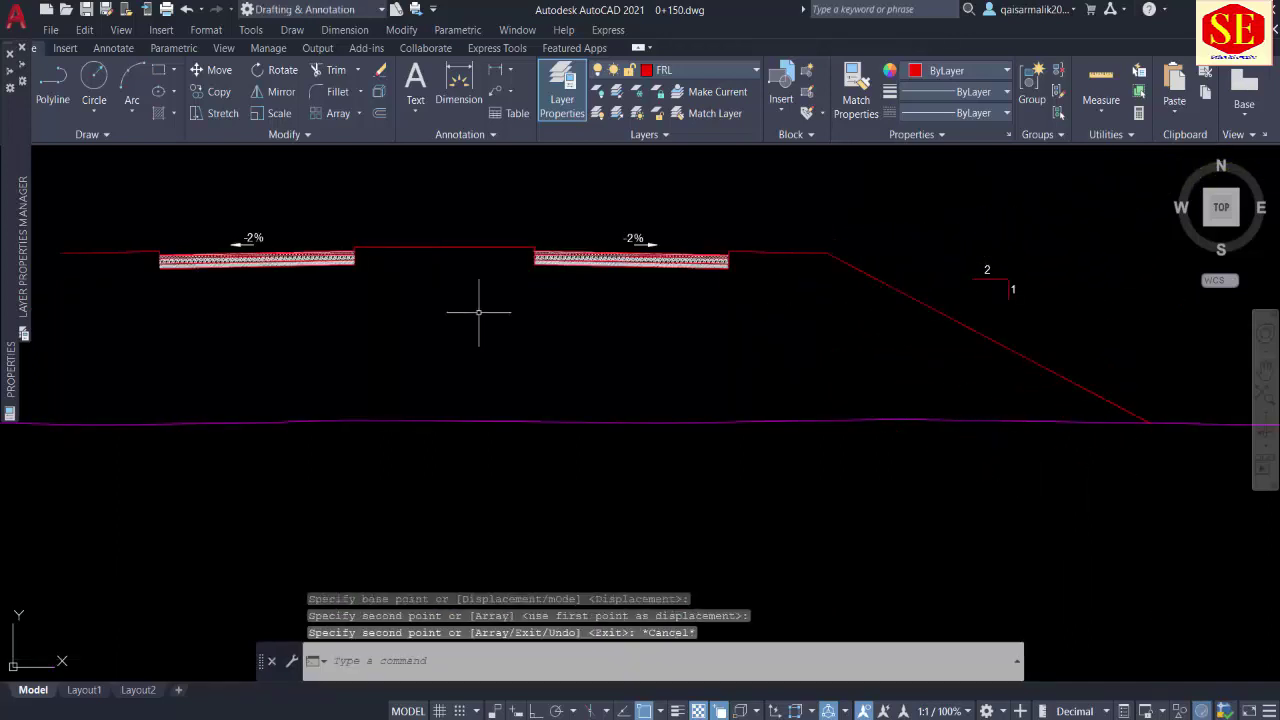
Step: Copy the red slope line to the left road edge
{"action": "mouse_move", "coordinate": [474, 306]}
{"action": "middle_mouse_down"}
{"action": "mouse_move", "coordinate": [629, 371]}
{"action": "mouse_move", "coordinate": [286, 363]}
{"action": "middle_mouse_up"}
{"action": "key", "text": "Return"}
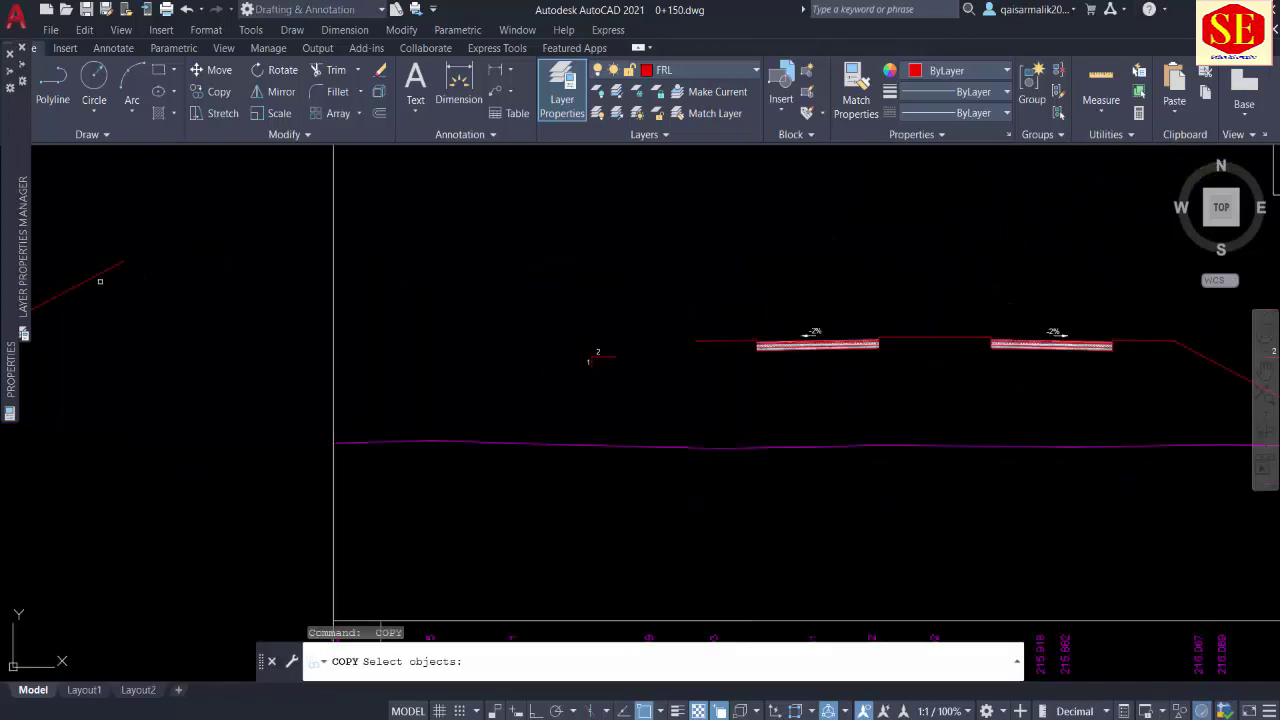
{"action": "left_click", "coordinate": [100, 281]}
{"action": "key", "text": "Return"}
{"action": "left_click", "coordinate": [123, 261]}
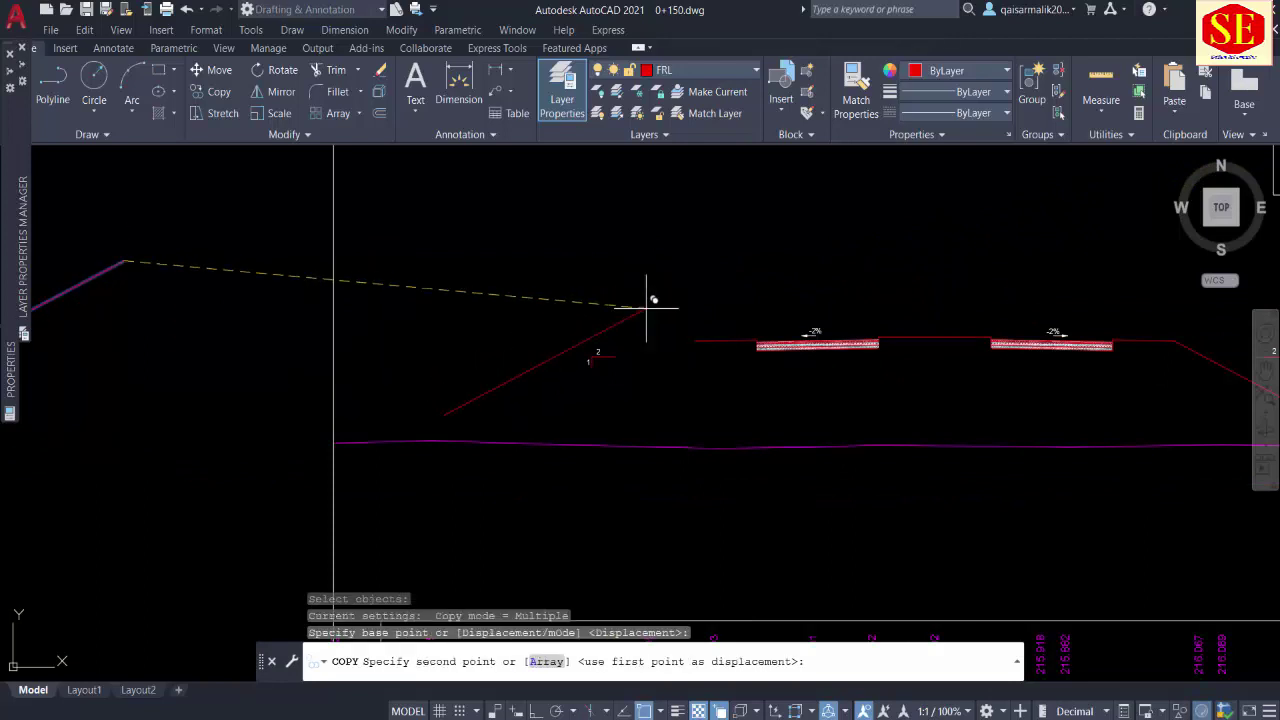
{"action": "scroll", "coordinate": [660, 310], "scroll_direction": "up", "scroll_amount": 2}
{"action": "scroll", "coordinate": [700, 345], "scroll_direction": "up", "scroll_amount": 2}
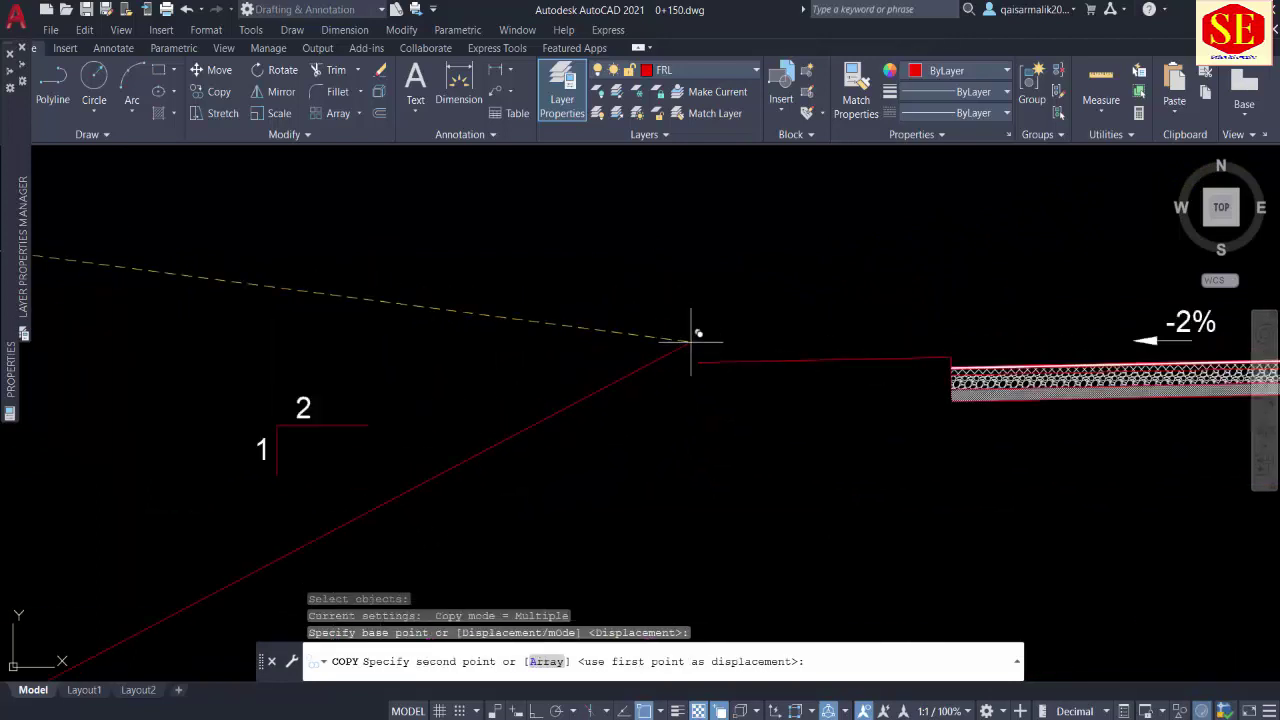
{"action": "left_click", "coordinate": [694, 362]}
{"action": "scroll", "coordinate": [740, 295], "scroll_direction": "down", "scroll_amount": 2}
{"action": "key", "text": "Escape"}
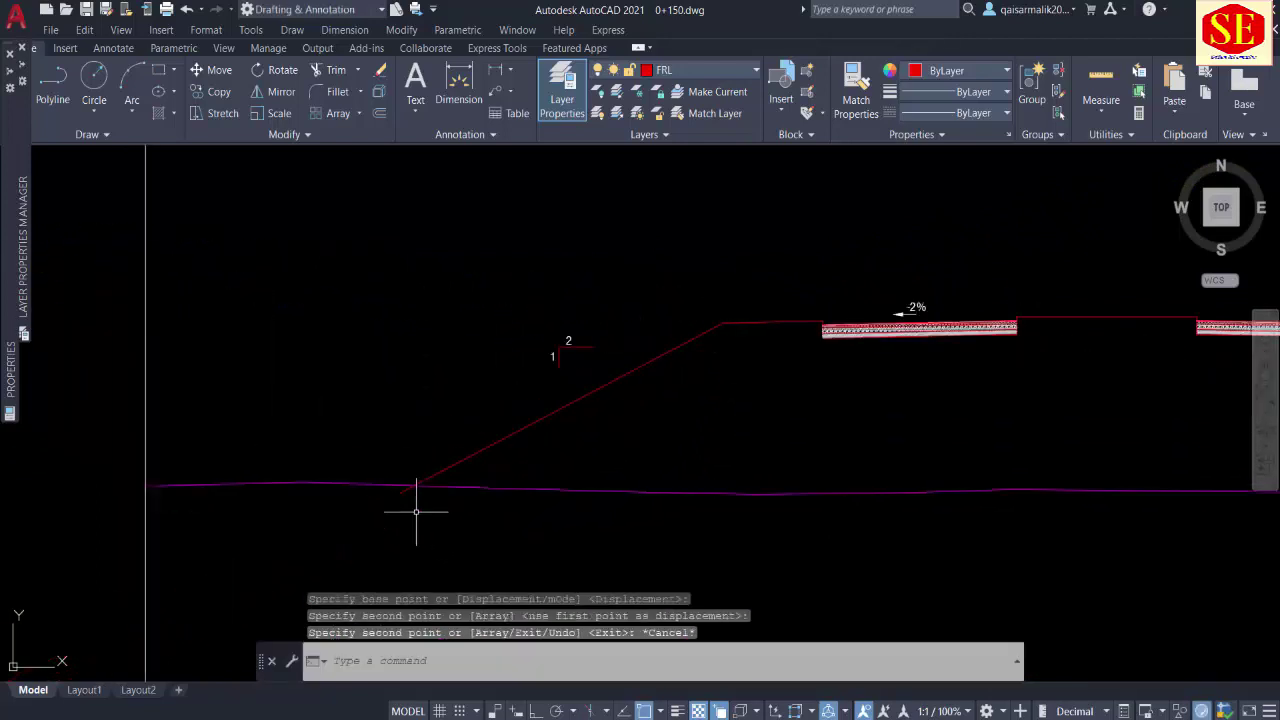
Step: Trim both side slopes at the NSL ground line
{"action": "type", "text": "tr"}
{"action": "key", "text": "Return"}
{"action": "scroll", "coordinate": [424, 476], "scroll_direction": "up", "scroll_amount": 4}
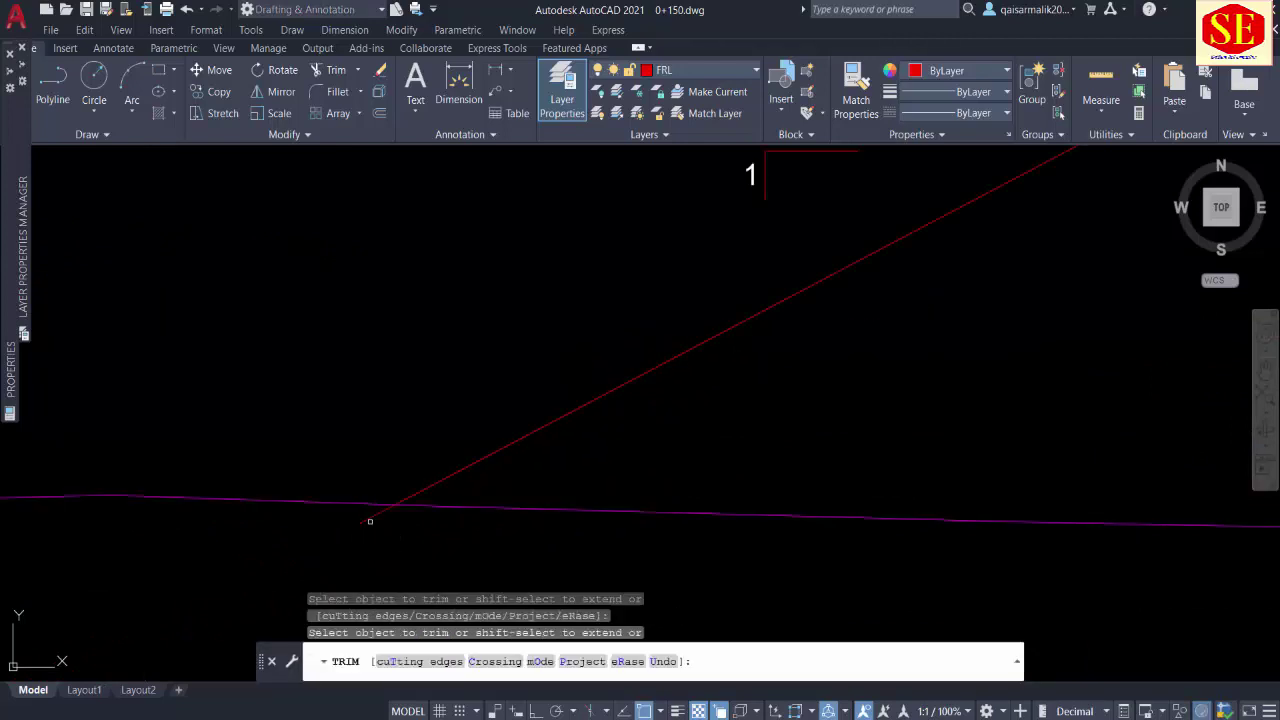
{"action": "scroll", "coordinate": [315, 440], "scroll_direction": "down", "scroll_amount": 4}
{"action": "scroll", "coordinate": [898, 478], "scroll_direction": "up", "scroll_amount": 2}
{"action": "scroll", "coordinate": [844, 452], "scroll_direction": "up", "scroll_amount": 3}
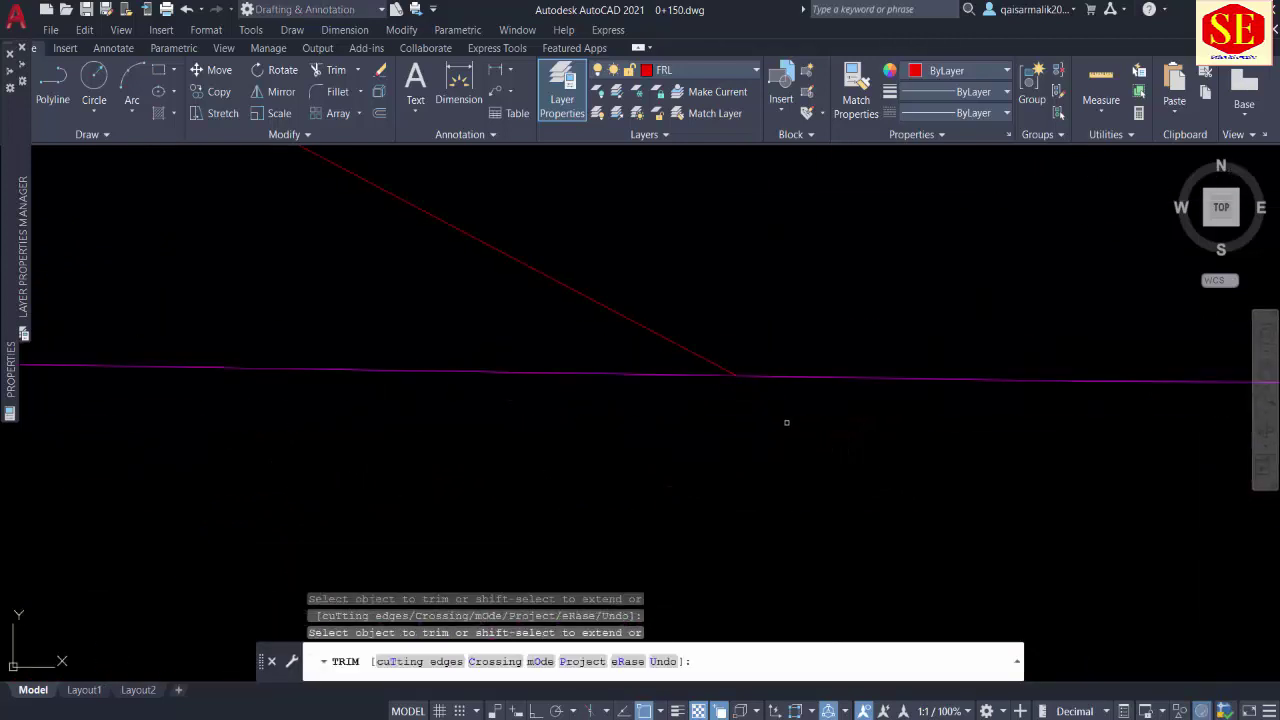
{"action": "key", "text": "Escape"}
{"action": "type", "text": "tr"}
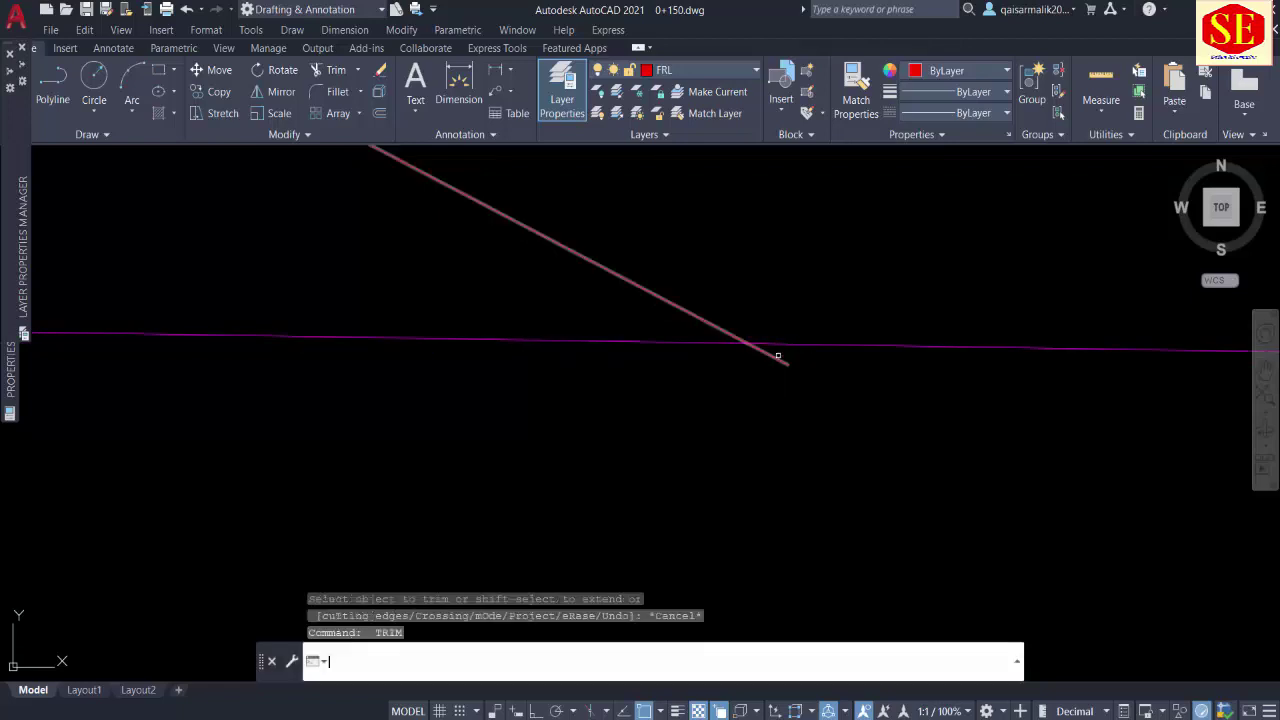
{"action": "key", "text": "Return"}
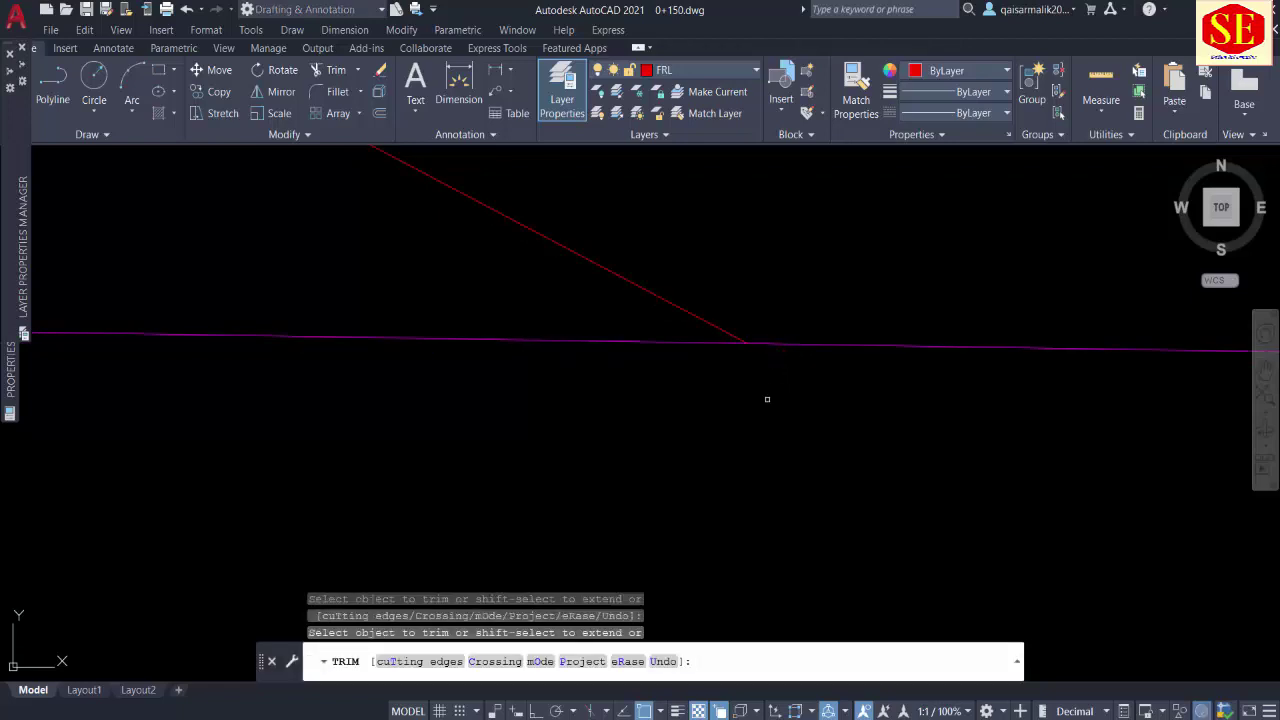
{"action": "scroll", "coordinate": [767, 399], "scroll_direction": "down", "scroll_amount": 1}
{"action": "scroll", "coordinate": [771, 414], "scroll_direction": "down", "scroll_amount": 2}
{"action": "scroll", "coordinate": [666, 443], "scroll_direction": "down", "scroll_amount": 2}
{"action": "key", "text": "Escape"}
{"action": "scroll", "coordinate": [713, 434], "scroll_direction": "up", "scroll_amount": 3}
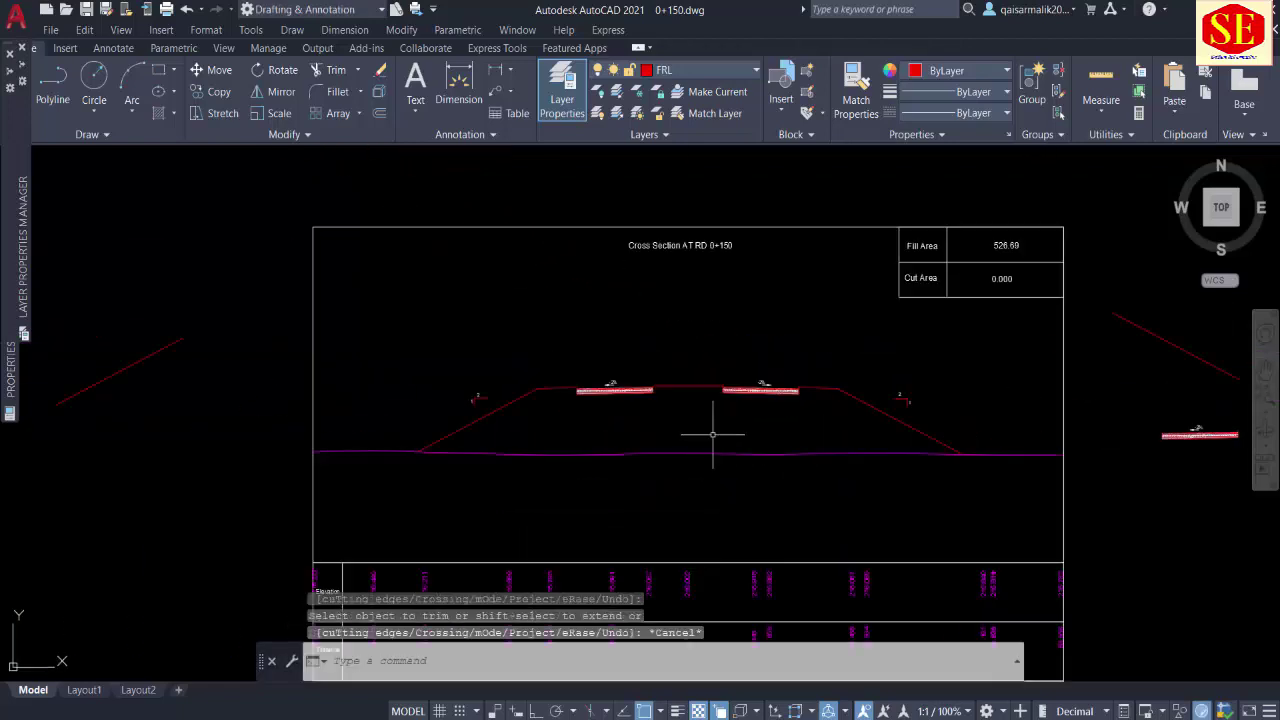
{"action": "type", "text": "q"}
{"action": "key", "text": "Return"}
Step: Measure the fill region and place the 523.72 area value in the Fill Area cell
{"action": "scroll", "coordinate": [427, 484], "scroll_direction": "down", "scroll_amount": 3}
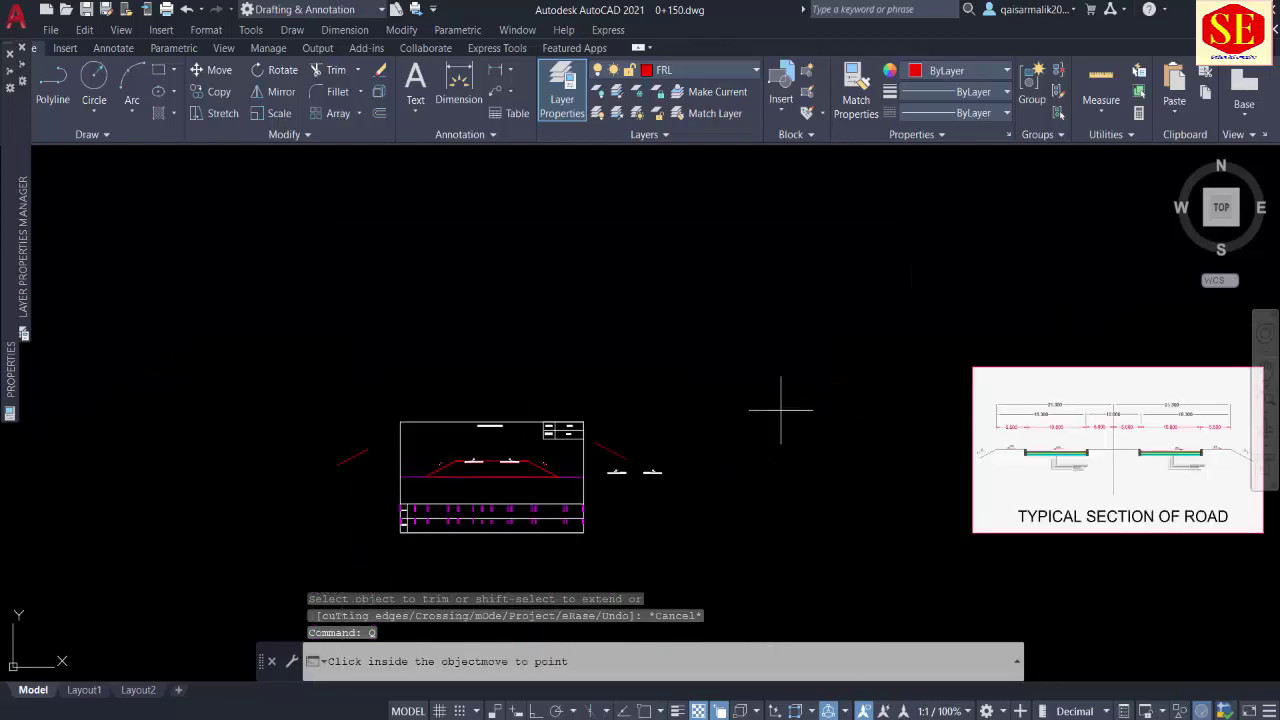
{"action": "left_click", "coordinate": [781, 379]}
{"action": "type", "text": "point1"}
{"action": "scroll", "coordinate": [571, 423], "scroll_direction": "up", "scroll_amount": 2}
{"action": "scroll", "coordinate": [578, 430], "scroll_direction": "up", "scroll_amount": 4}
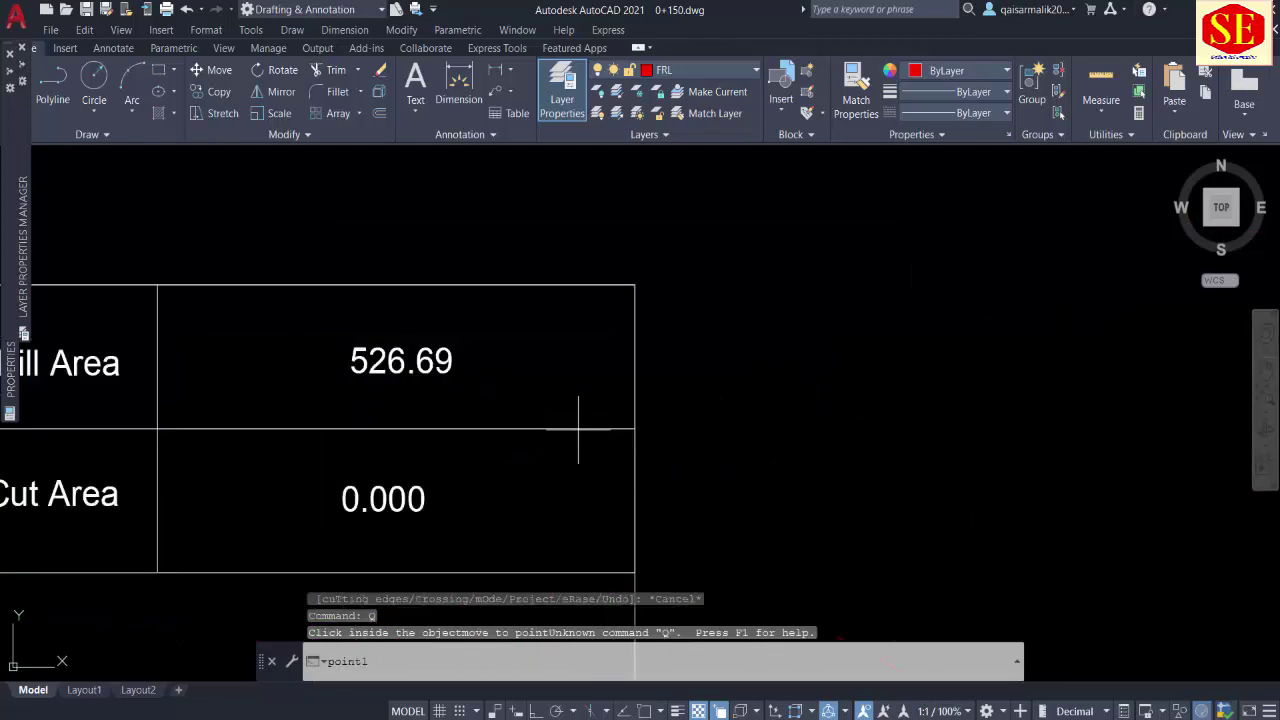
{"action": "left_click", "coordinate": [501, 373]}
{"action": "key", "text": "Escape"}
Step: Erase the old 526.69 fill value, leaving 523.72 in place
{"action": "left_click", "coordinate": [403, 355]}
{"action": "type", "text": "e"}
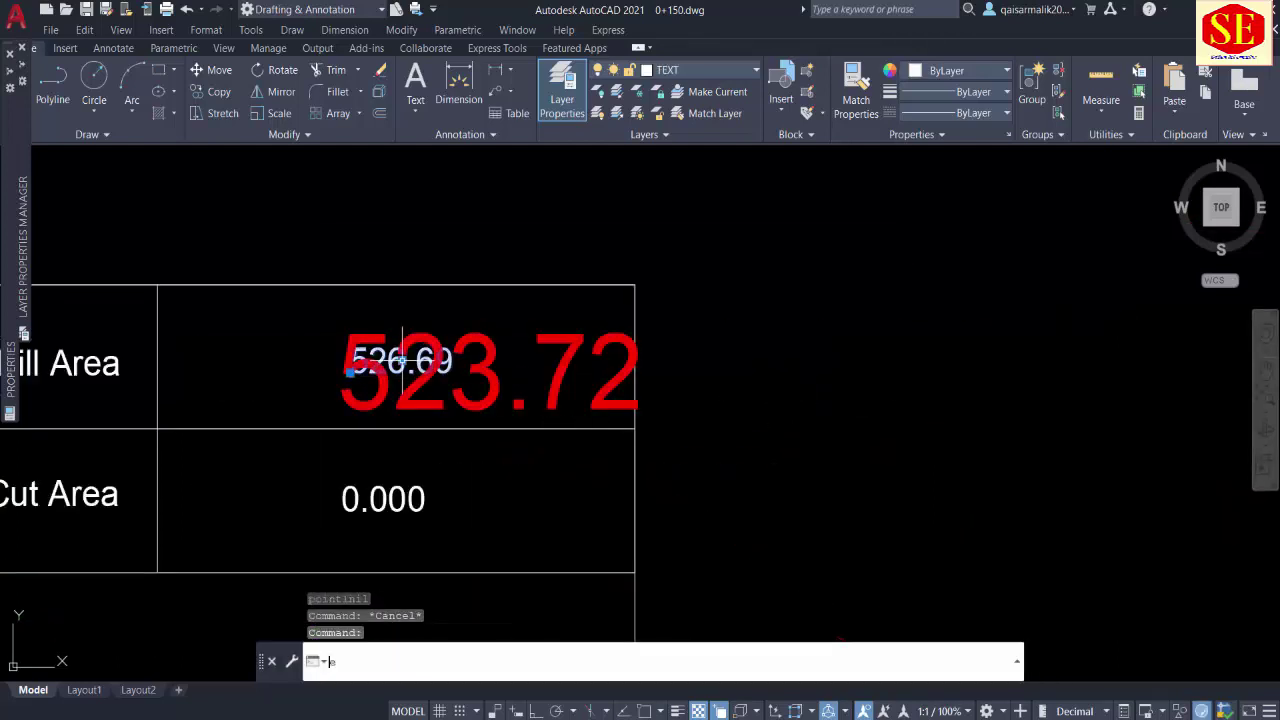
{"action": "key", "text": "Return"}
{"action": "type", "text": "m"}
{"action": "key", "text": "Return"}
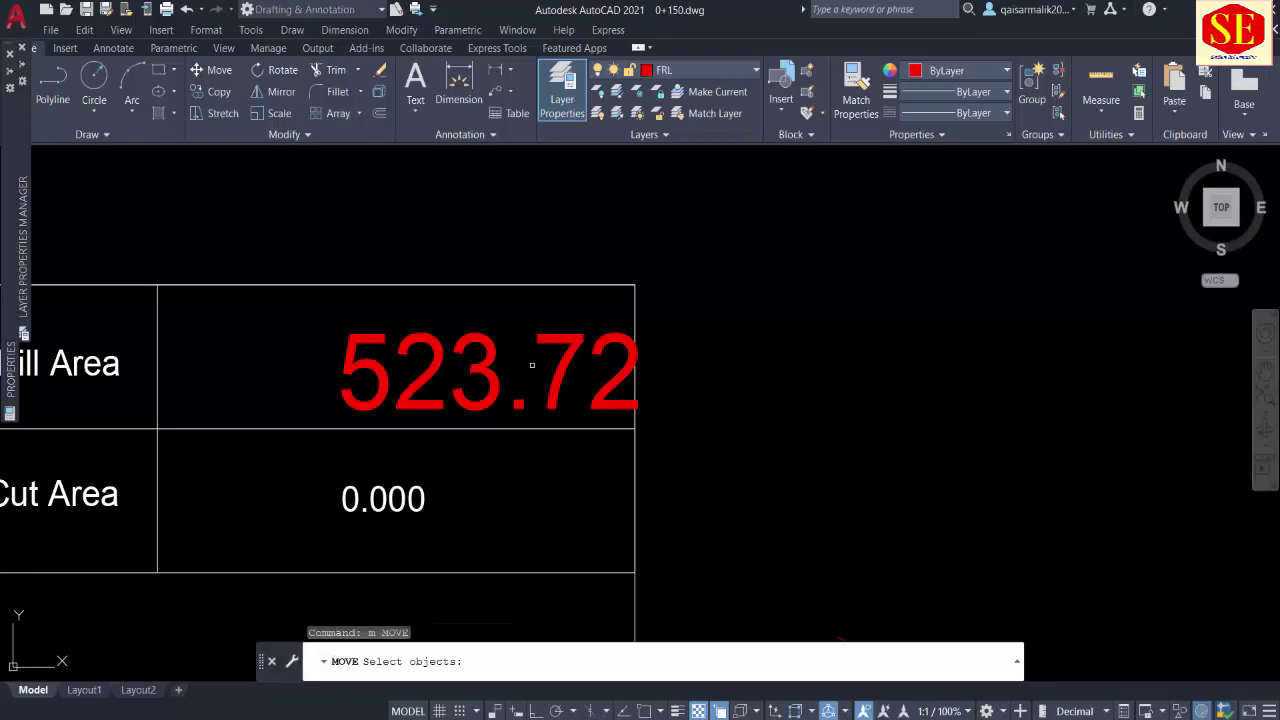
{"action": "left_click", "coordinate": [531, 366]}
{"action": "key", "text": "Return"}
{"action": "left_click", "coordinate": [945, 410]}
{"action": "key", "text": "Escape"}
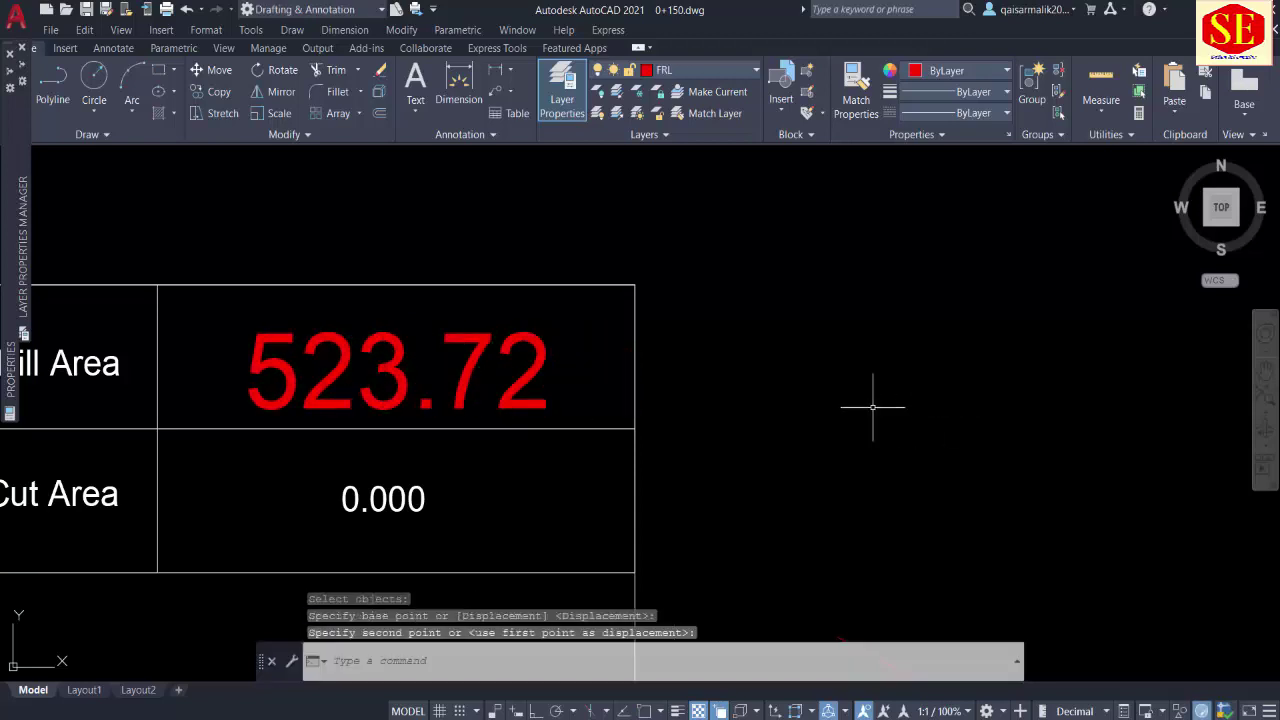
{"action": "scroll", "coordinate": [871, 409], "scroll_direction": "down", "scroll_amount": 5}
{"action": "scroll", "coordinate": [634, 394], "scroll_direction": "up", "scroll_amount": 4}
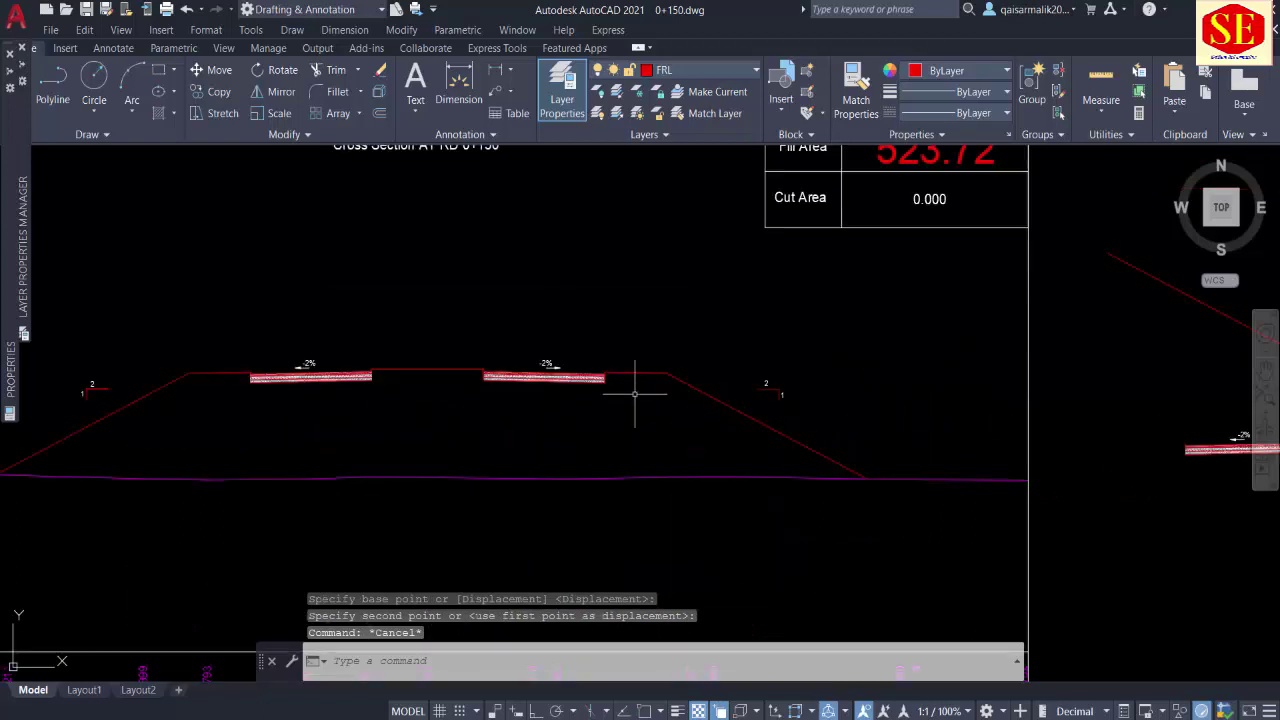
Step: Start the D routine for labelling points with distance and elevation
{"action": "type", "text": "d"}
{"action": "key", "text": "BackSpace"}
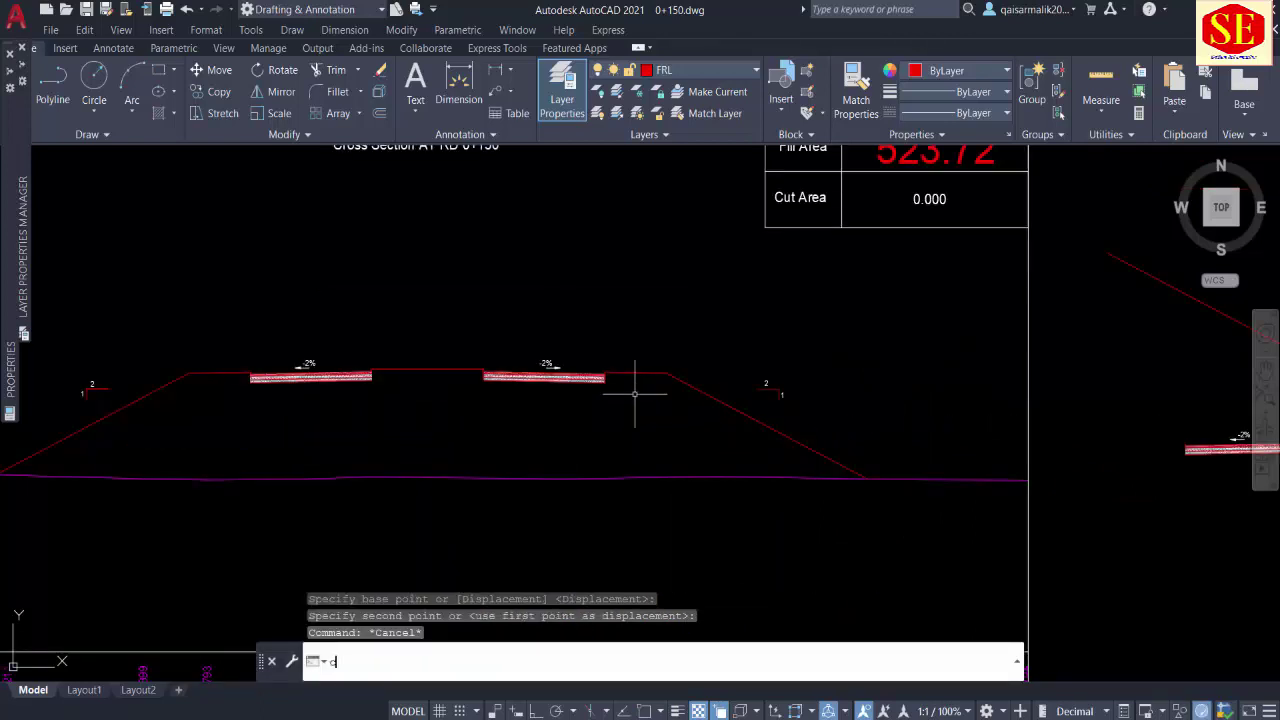
{"action": "type", "text": "d"}
{"action": "key", "text": "Return"}
{"action": "scroll", "coordinate": [656, 390], "scroll_direction": "up", "scroll_amount": 5}
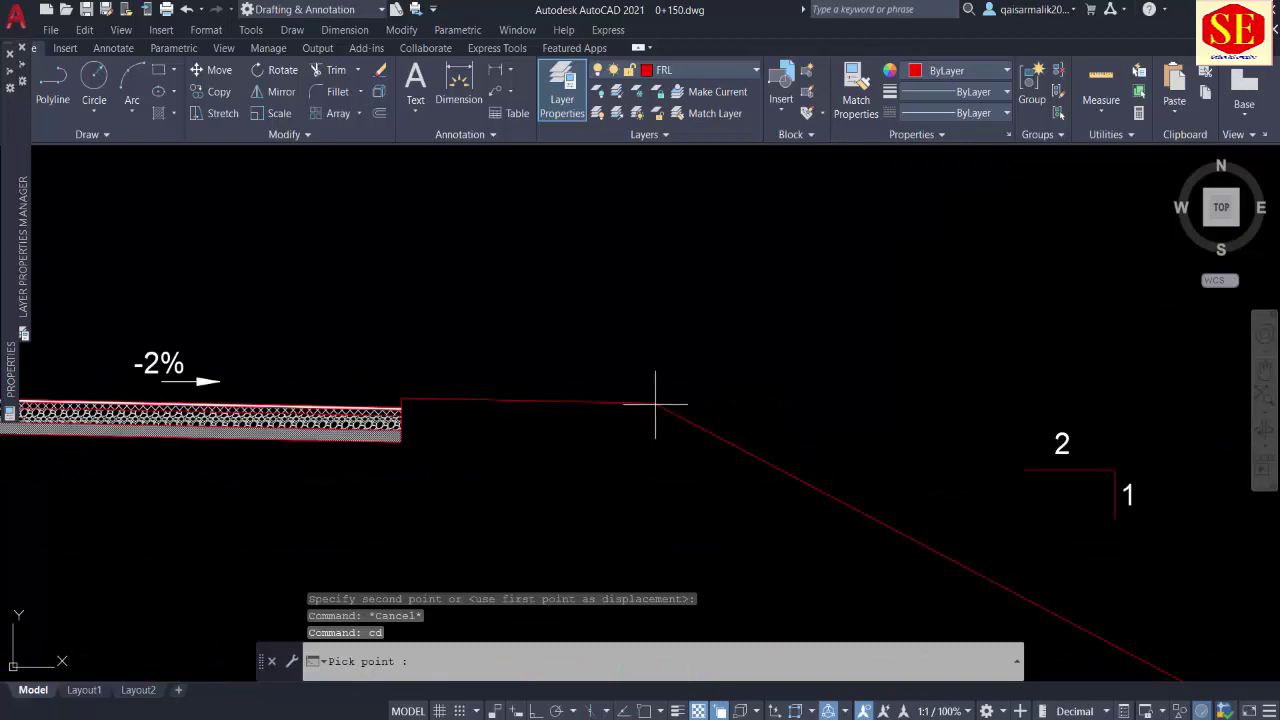
Step: Turn on every object snap mode through the OS drafting settings
{"action": "type", "text": "'os"}
{"action": "key", "text": "Return"}
{"action": "left_click", "coordinate": [784, 270]}
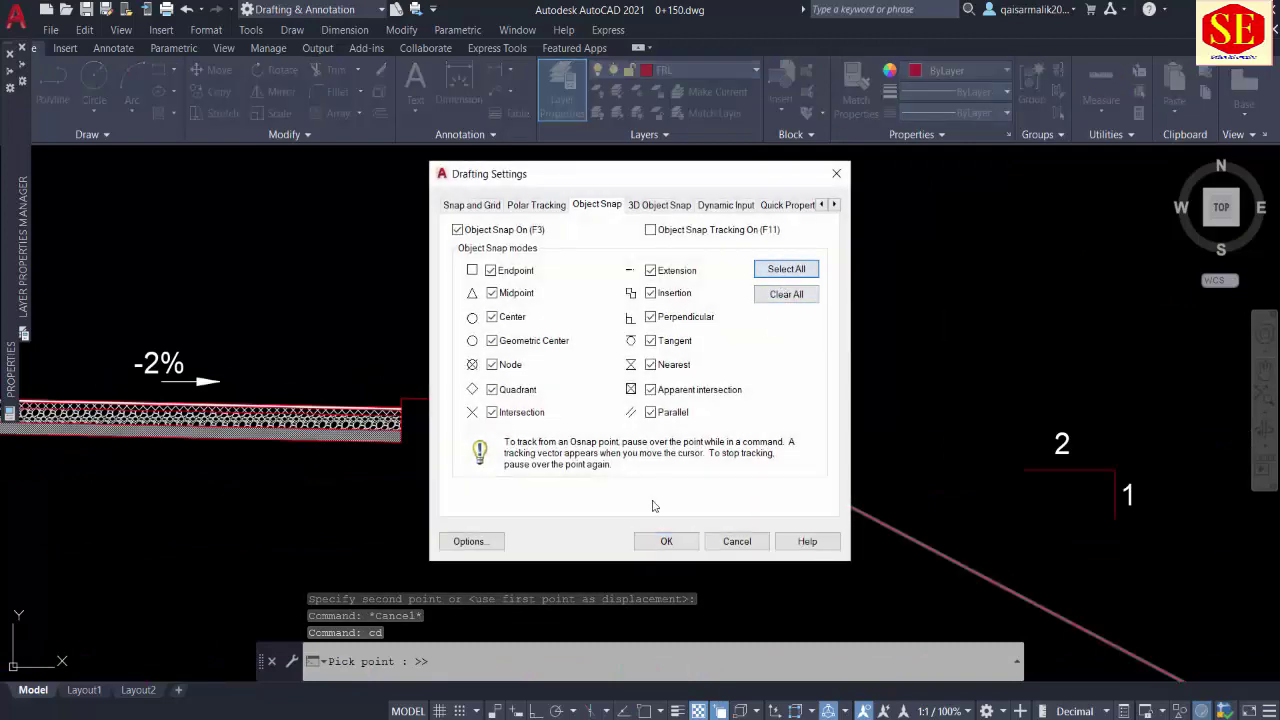
{"action": "left_click", "coordinate": [664, 541]}
{"action": "left_click", "coordinate": [654, 403]}
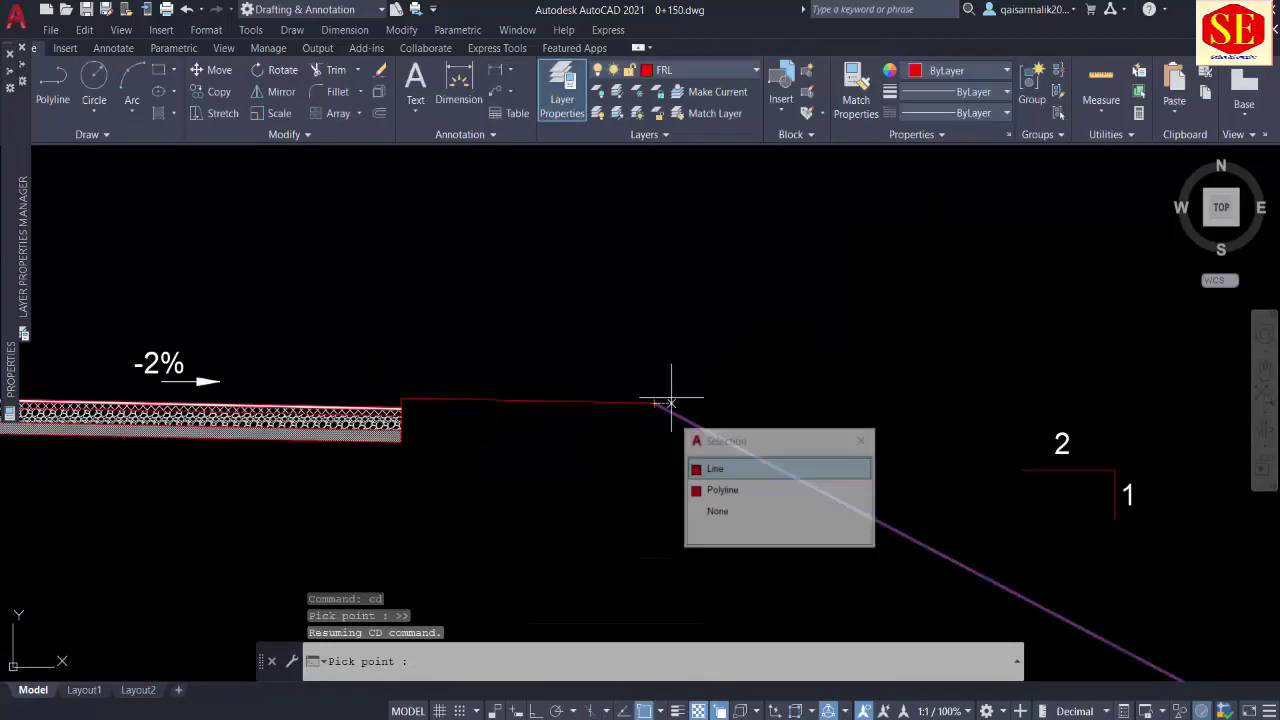
{"action": "key", "text": "Escape"}
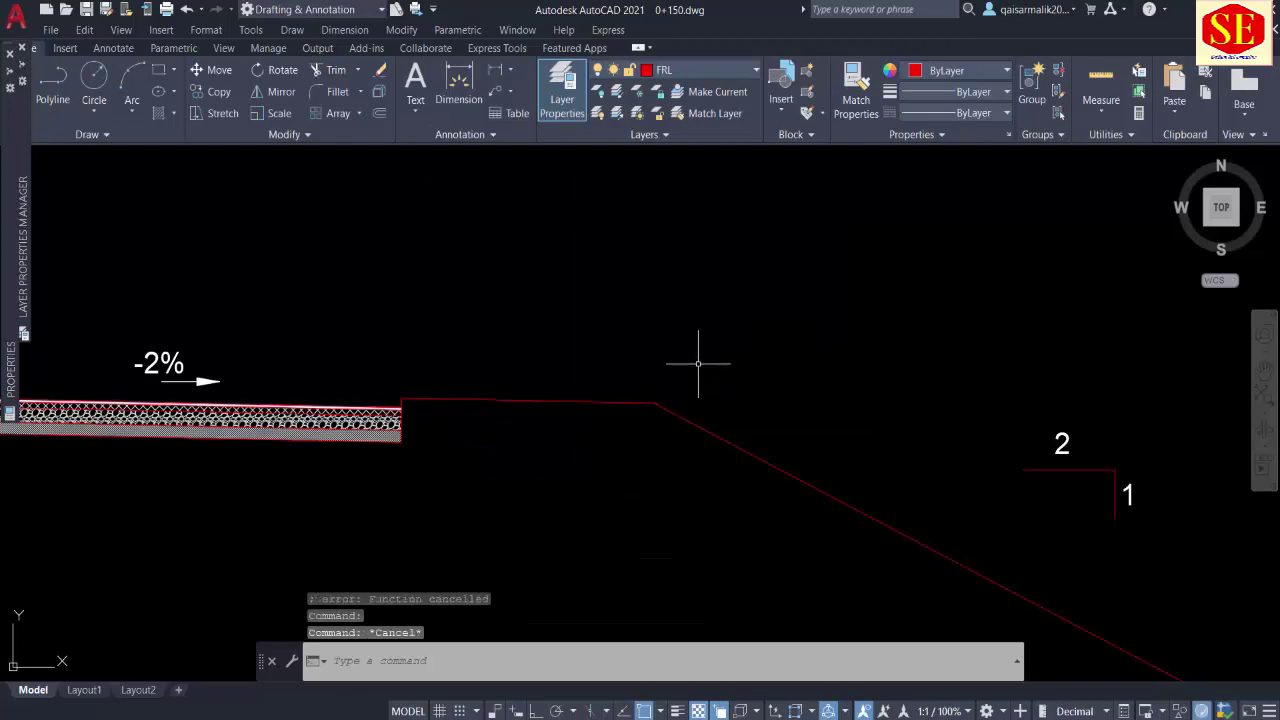
Step: Use CD to label the right slope top and the outer road-edge corner with Dist/Elev text
{"action": "type", "text": "cd"}
{"action": "key", "text": "Return"}
{"action": "left_click", "coordinate": [654, 403]}
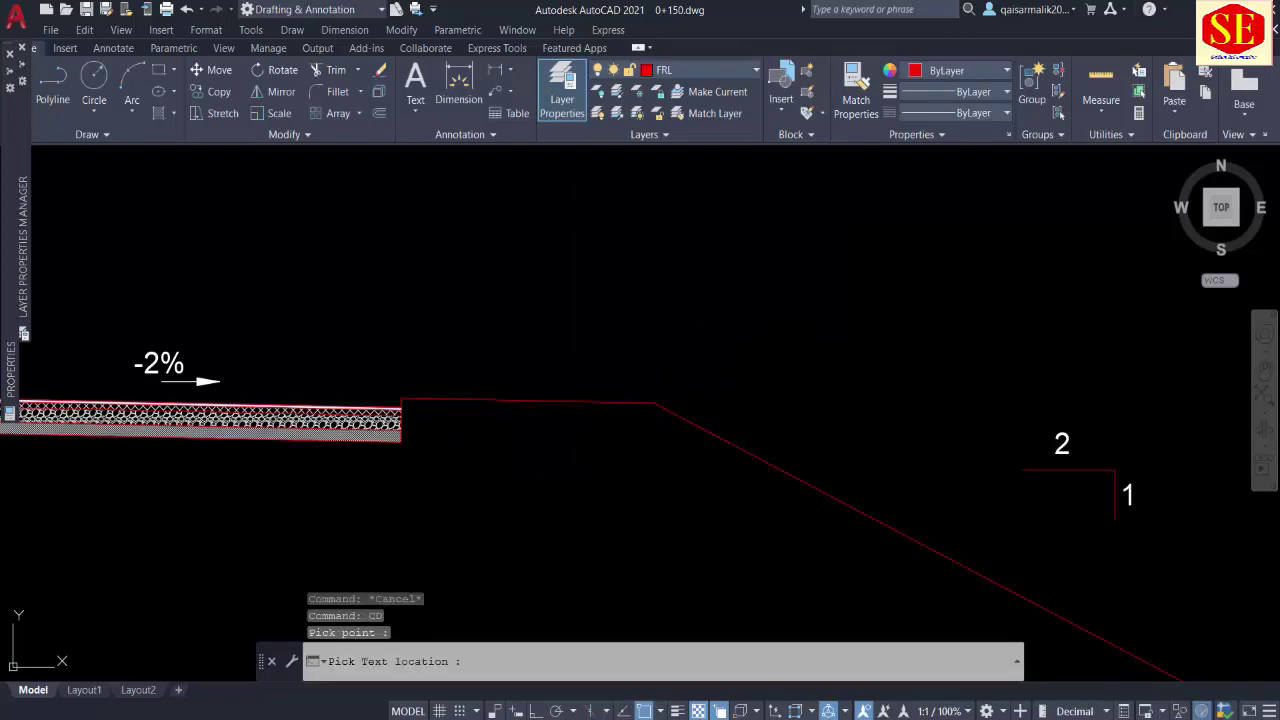
{"action": "left_click", "coordinate": [727, 314]}
{"action": "left_click", "coordinate": [401, 398]}
{"action": "left_click", "coordinate": [440, 300]}
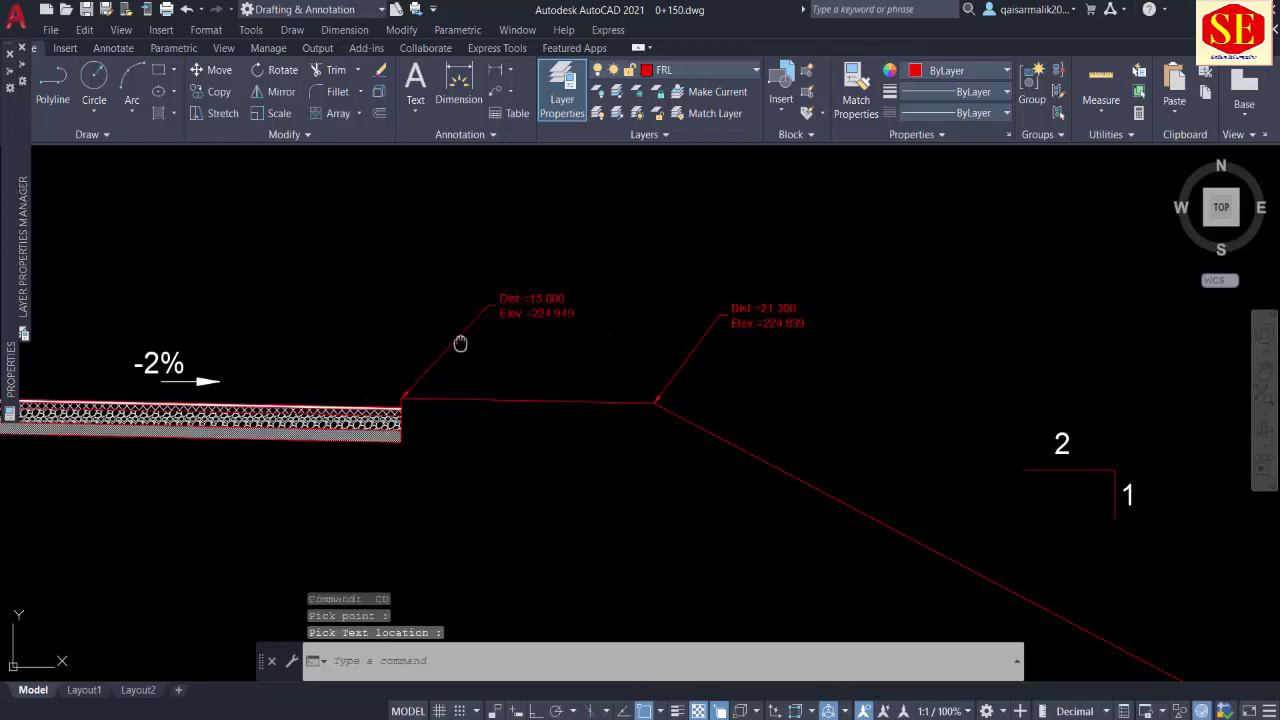
Step: Add a Dist/Elev label at the pavement edge corner
{"action": "middle_click_drag", "start_coordinate": [457, 346], "coordinate": [623, 354]}
{"action": "scroll", "coordinate": [620, 360], "scroll_direction": "up", "scroll_amount": 5}
{"action": "key", "text": "Return"}
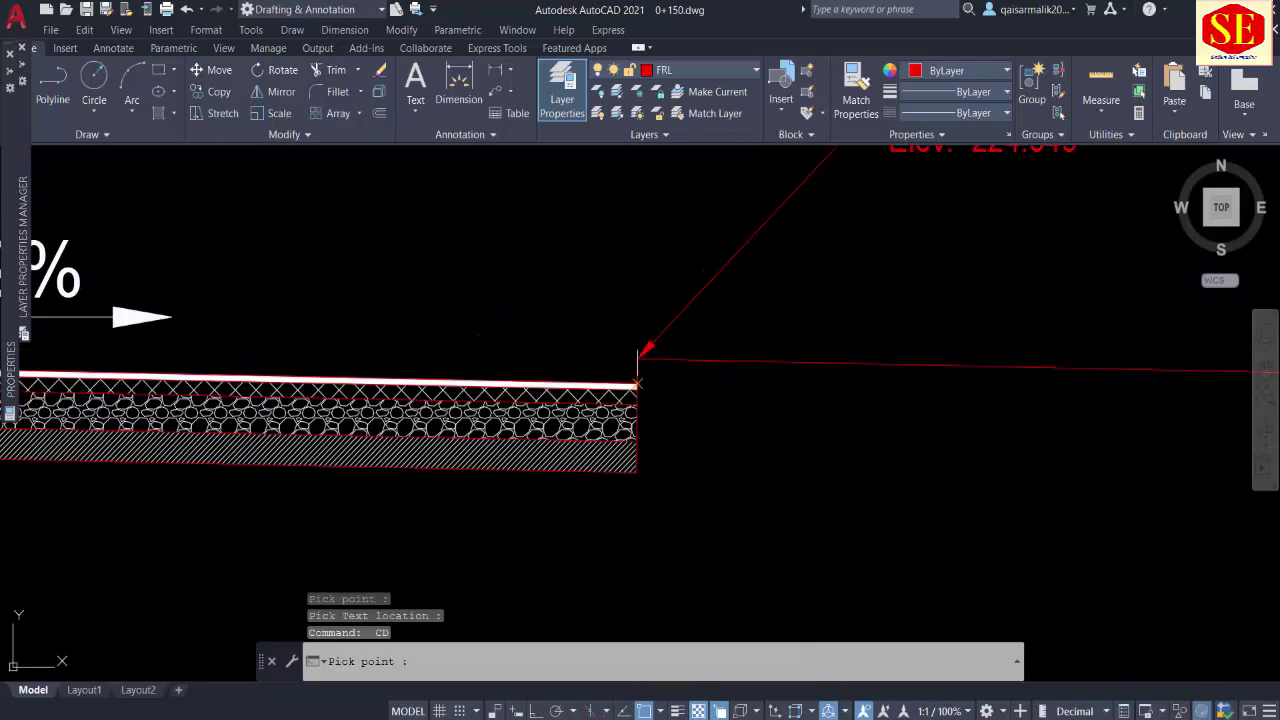
{"action": "left_click", "coordinate": [640, 357]}
{"action": "scroll", "coordinate": [630, 345], "scroll_direction": "down", "scroll_amount": 3}
{"action": "left_click", "coordinate": [565, 253]}
Step: Label the inner pavement corner with Dist.=5.000 Elev.=224.965
{"action": "key", "text": "Return"}
{"action": "middle_click_drag", "start_coordinate": [248, 300], "coordinate": [714, 371]}
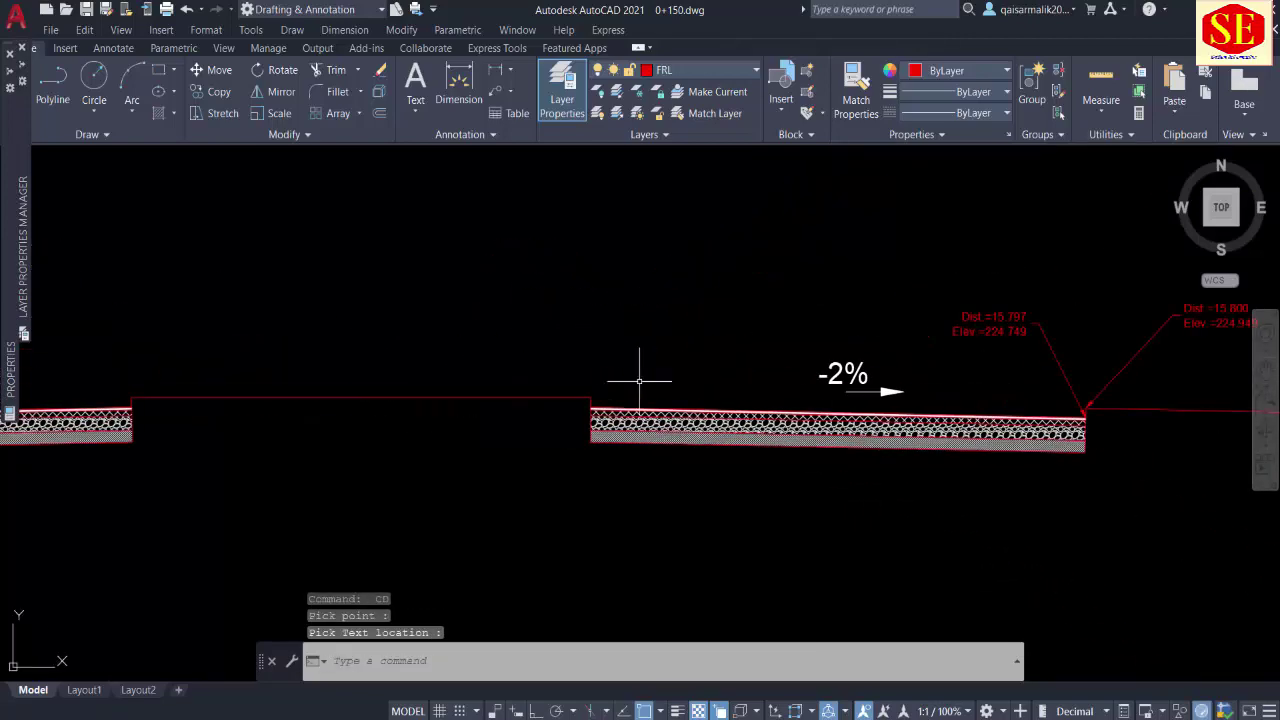
{"action": "scroll", "coordinate": [620, 412], "scroll_direction": "up", "scroll_amount": 4}
{"action": "scroll", "coordinate": [528, 436], "scroll_direction": "up", "scroll_amount": 3}
{"action": "left_click", "coordinate": [518, 435]}
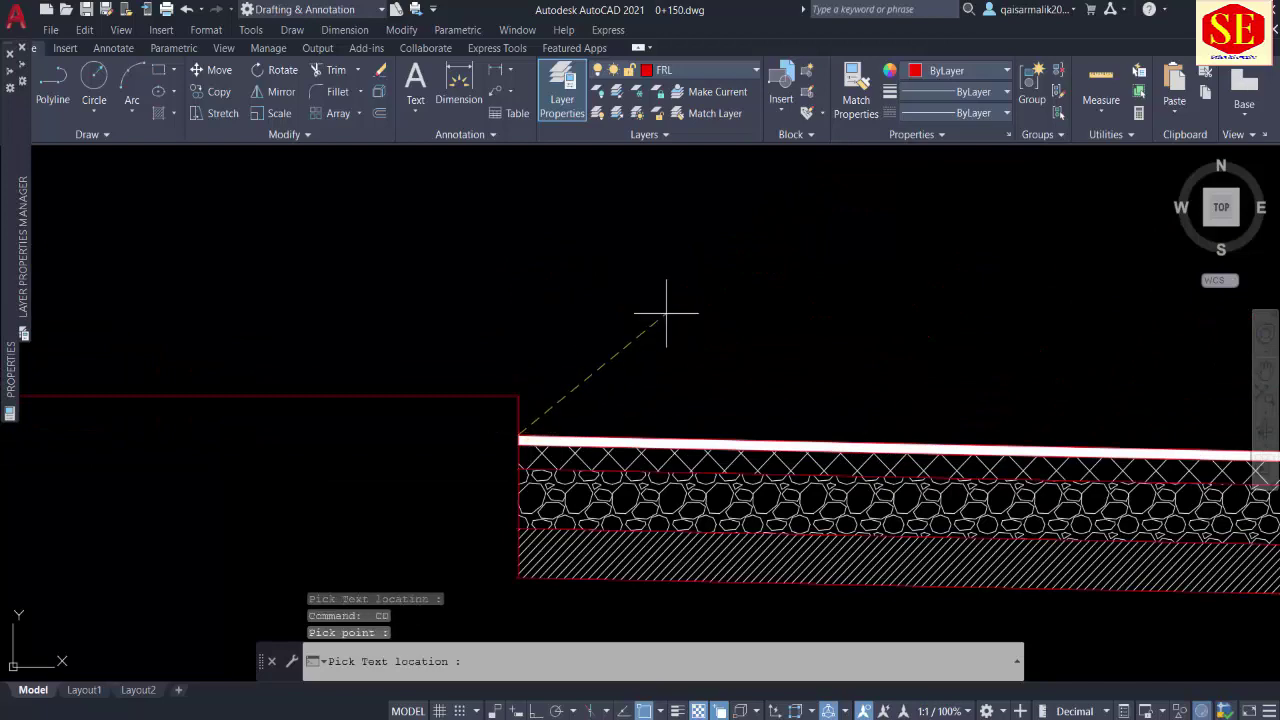
{"action": "left_click", "coordinate": [663, 310]}
Step: Label the next corner point and the adjacent road corner with Dist/Elev text
{"action": "key", "text": "Return"}
{"action": "left_click", "coordinate": [518, 396]}
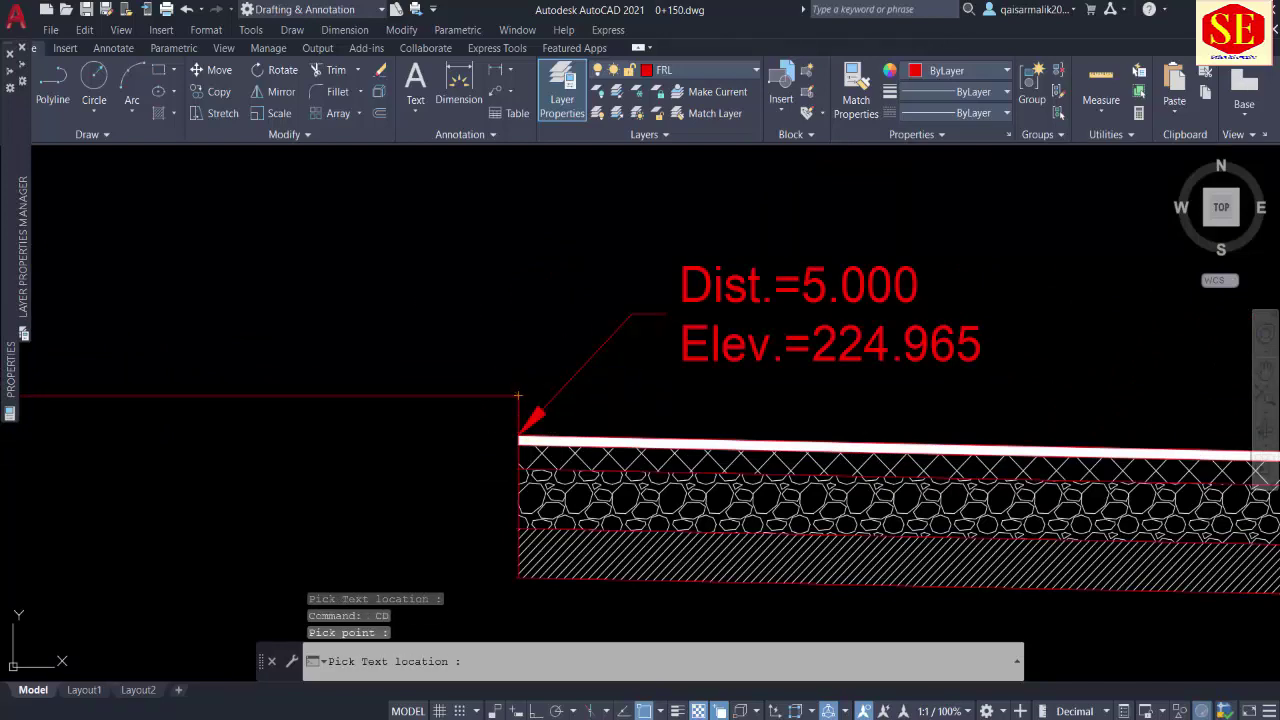
{"action": "left_click", "coordinate": [518, 396]}
{"action": "key", "text": "Return"}
{"action": "scroll", "coordinate": [518, 396], "scroll_direction": "down", "scroll_amount": 5}
{"action": "scroll", "coordinate": [375, 470], "scroll_direction": "up", "scroll_amount": 4}
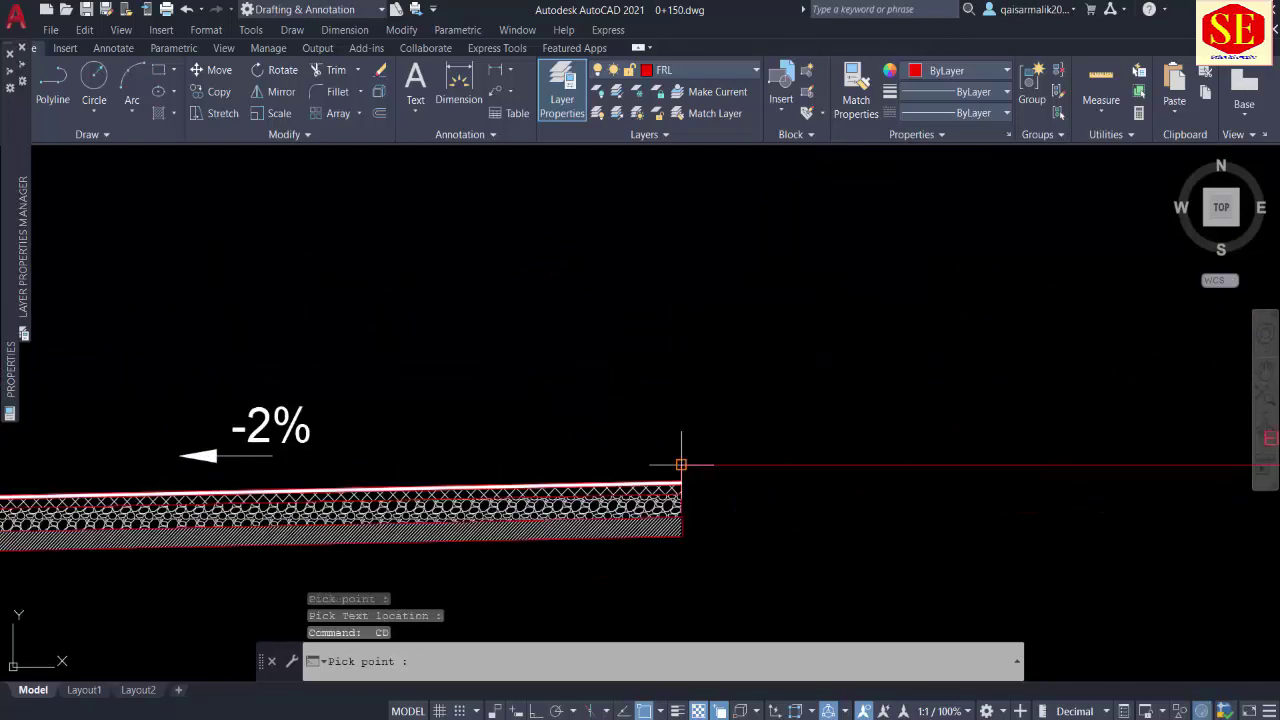
{"action": "left_click", "coordinate": [681, 464]}
{"action": "left_click", "coordinate": [751, 377]}
Step: Add a Dist/Elev label at the next pavement edge corner
{"action": "key", "text": "Return"}
{"action": "scroll", "coordinate": [673, 487], "scroll_direction": "up", "scroll_amount": 3}
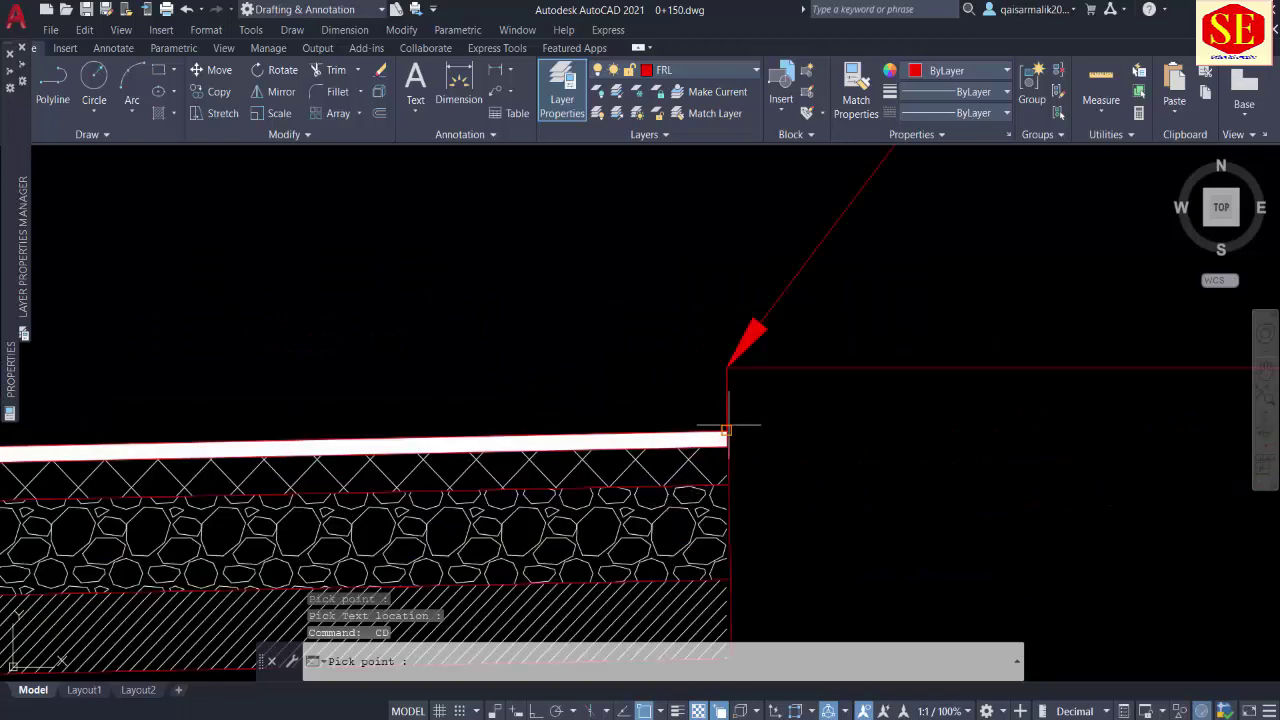
{"action": "left_click", "coordinate": [727, 428]}
{"action": "scroll", "coordinate": [737, 428], "scroll_direction": "down", "scroll_amount": 2}
{"action": "left_click", "coordinate": [657, 357]}
{"action": "scroll", "coordinate": [660, 380], "scroll_direction": "down", "scroll_amount": 3}
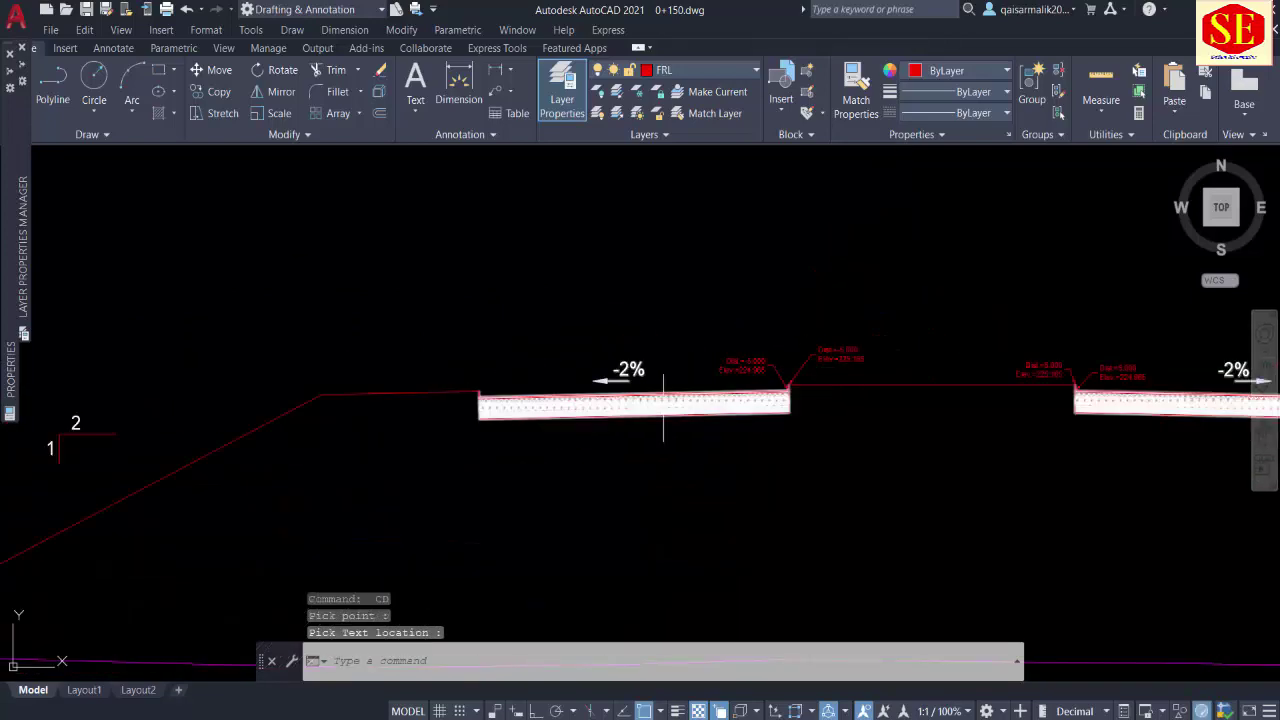
{"action": "scroll", "coordinate": [475, 380], "scroll_direction": "up", "scroll_amount": 3}
{"action": "scroll", "coordinate": [490, 440], "scroll_direction": "up", "scroll_amount": 2}
Step: Place a Dist/Elev label above the left pavement edge corner
{"action": "key", "text": "Return"}
{"action": "left_click", "coordinate": [438, 566]}
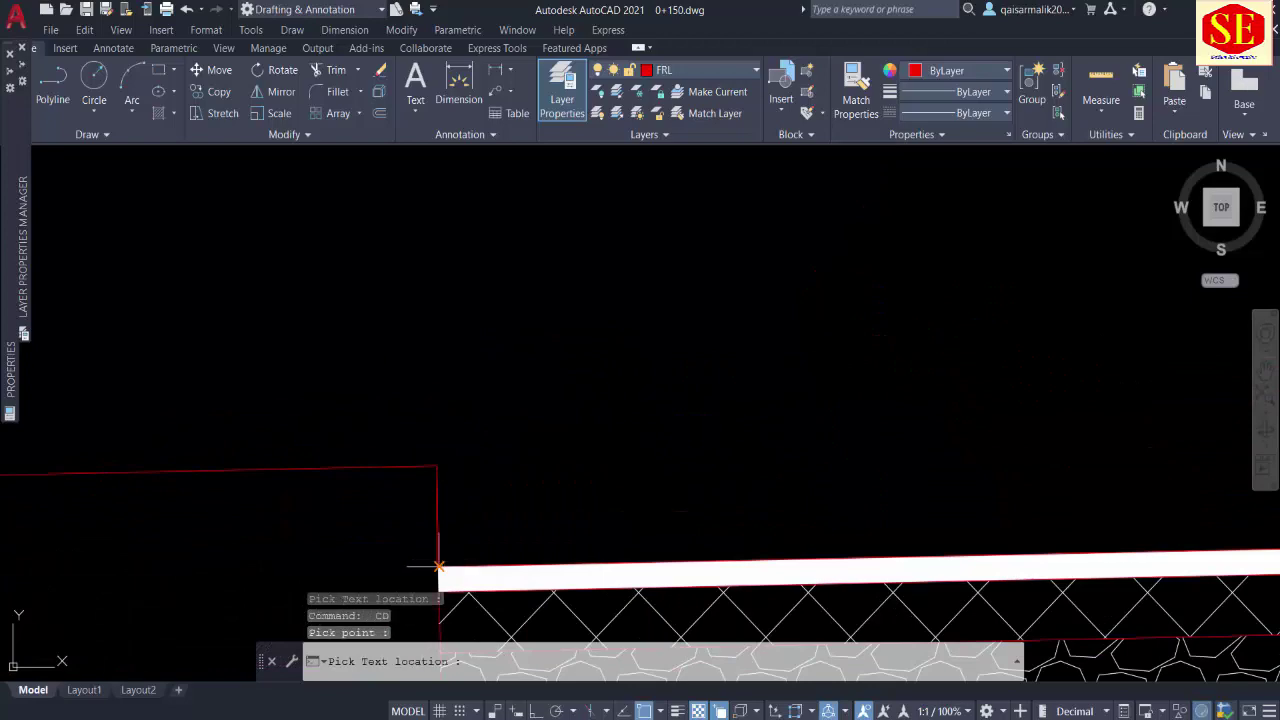
{"action": "scroll", "coordinate": [438, 566], "scroll_direction": "down", "scroll_amount": 2}
{"action": "left_click", "coordinate": [548, 401]}
Step: Label the left outer corner at -15.800 and the left shoulder corner at -21.300
{"action": "key", "text": "Return"}
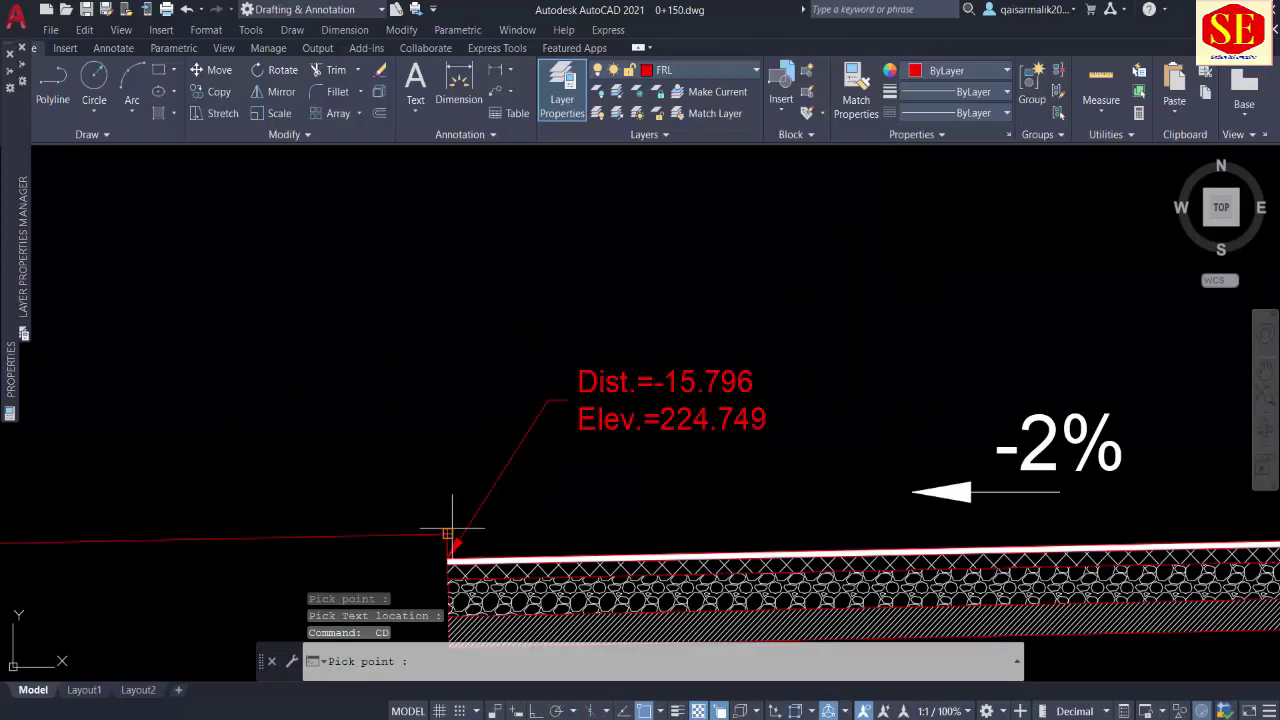
{"action": "left_click", "coordinate": [447, 534]}
{"action": "left_click", "coordinate": [380, 360]}
{"action": "scroll", "coordinate": [668, 352], "scroll_direction": "down", "scroll_amount": 3}
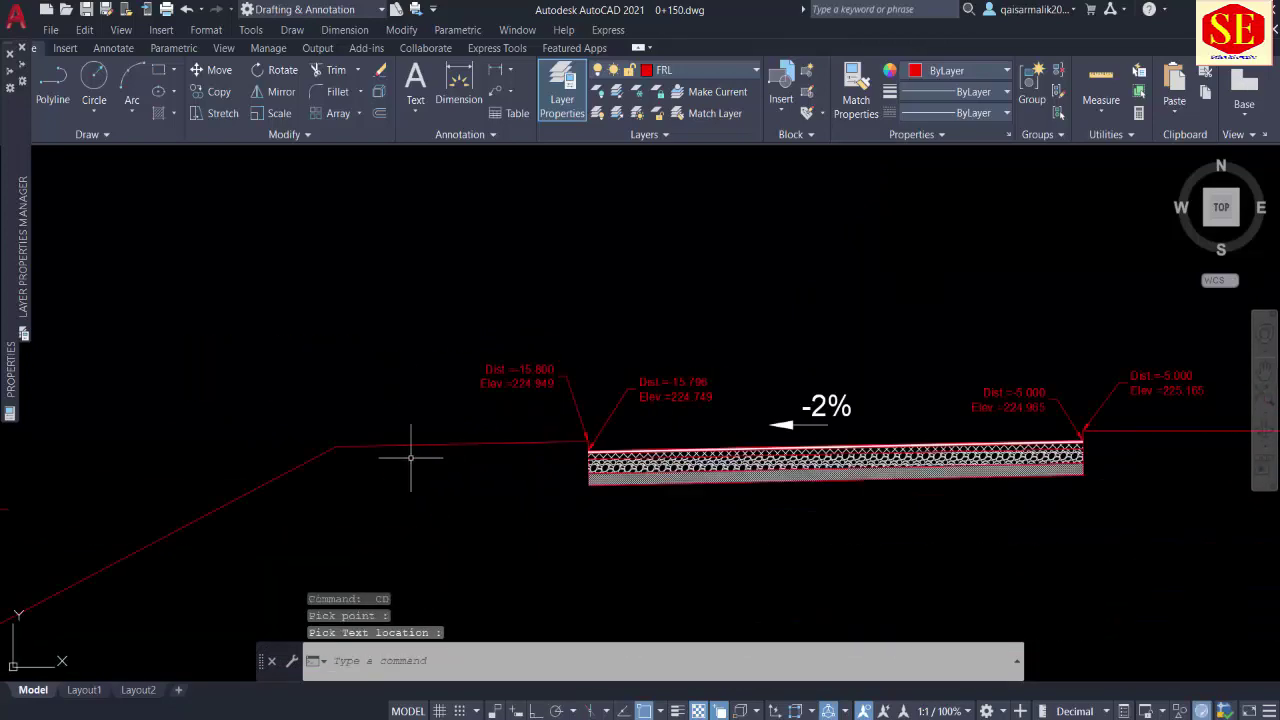
{"action": "key", "text": "Return"}
{"action": "left_click", "coordinate": [336, 446]}
{"action": "left_click", "coordinate": [257, 371]}
{"action": "scroll", "coordinate": [814, 351], "scroll_direction": "down", "scroll_amount": 2}
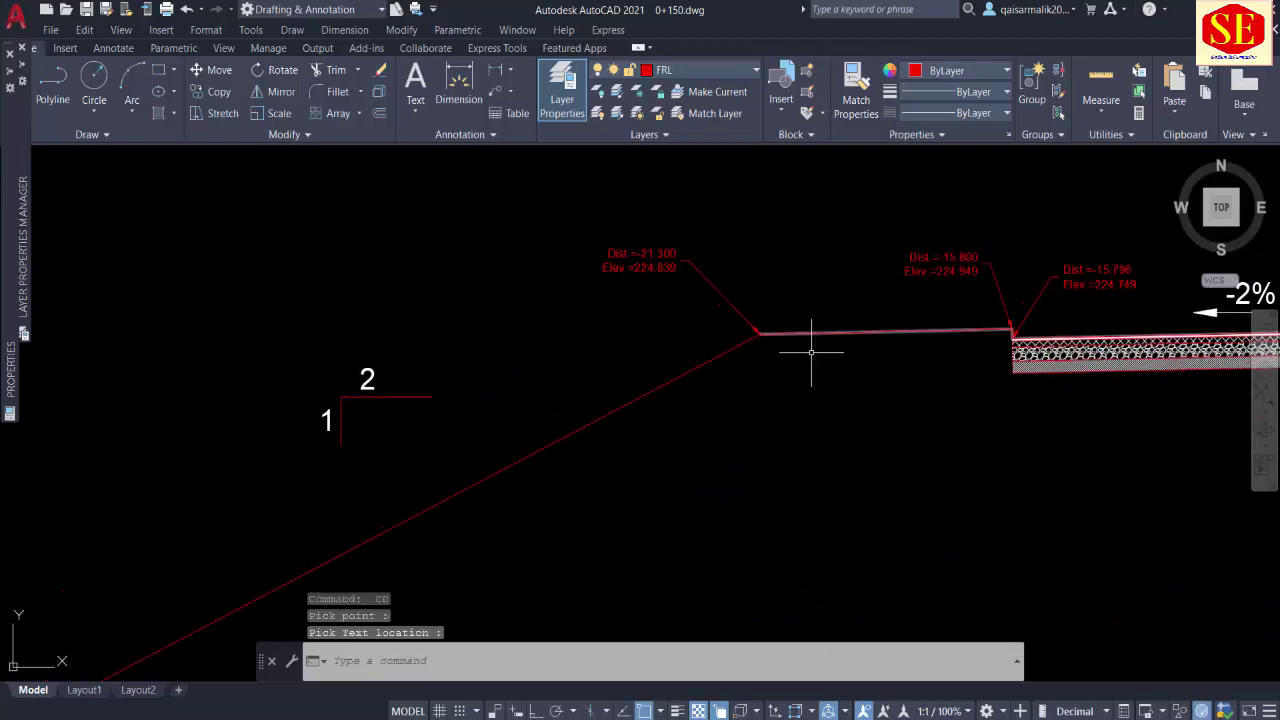
{"action": "scroll", "coordinate": [561, 436], "scroll_direction": "down", "scroll_amount": 3}
{"action": "scroll", "coordinate": [351, 514], "scroll_direction": "up", "scroll_amount": 3}
{"action": "scroll", "coordinate": [300, 520], "scroll_direction": "up", "scroll_amount": 2}
Step: Rerun CD to label the left toe where the slope meets the ground
{"action": "type", "text": "cd"}
{"action": "key", "text": "Return"}
{"action": "left_click", "coordinate": [615, 455]}
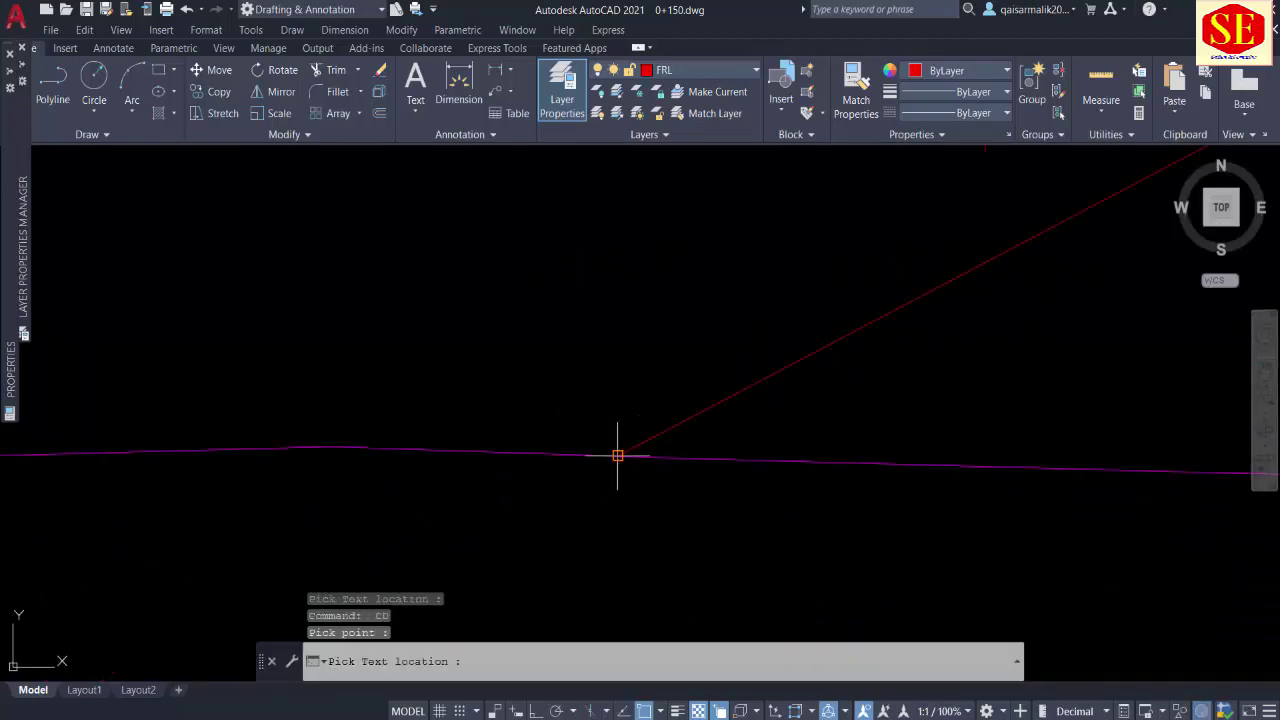
{"action": "left_click", "coordinate": [538, 298]}
{"action": "scroll", "coordinate": [480, 457], "scroll_direction": "down", "scroll_amount": 3}
{"action": "scroll", "coordinate": [702, 475], "scroll_direction": "down", "scroll_amount": 2}
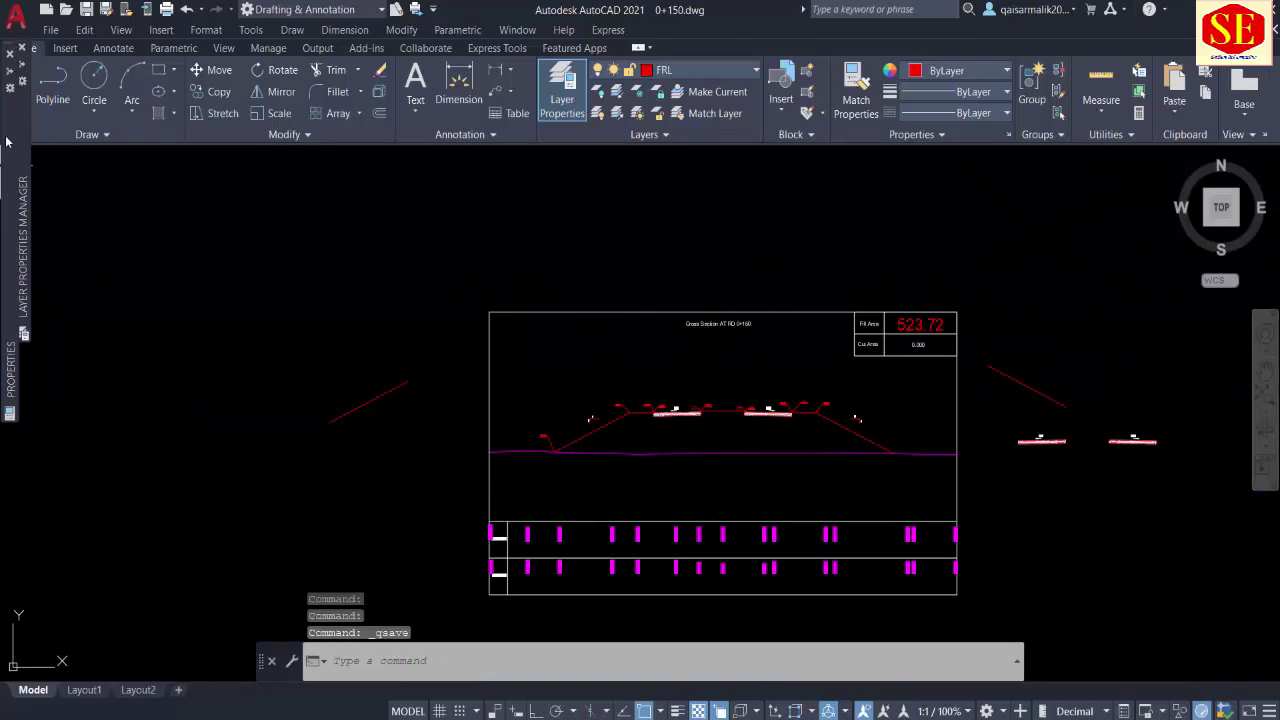
Step: Open the 0+000, 0+050 and 0+100 cross-section drawings together in one Open dialog
{"action": "left_click", "coordinate": [70, 9]}
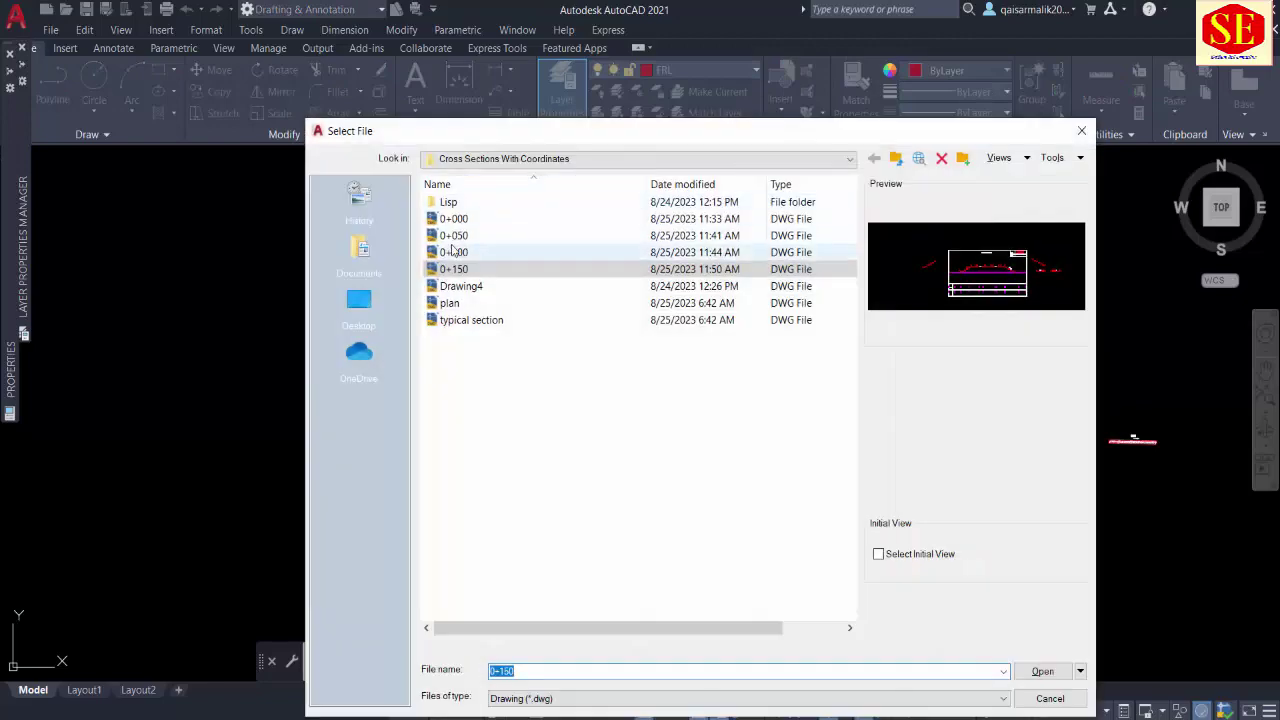
{"action": "left_click", "coordinate": [453, 218]}
{"action": "left_click", "coordinate": [465, 237], "text": "ctrl"}
{"action": "left_click", "coordinate": [471, 253], "text": "ctrl"}
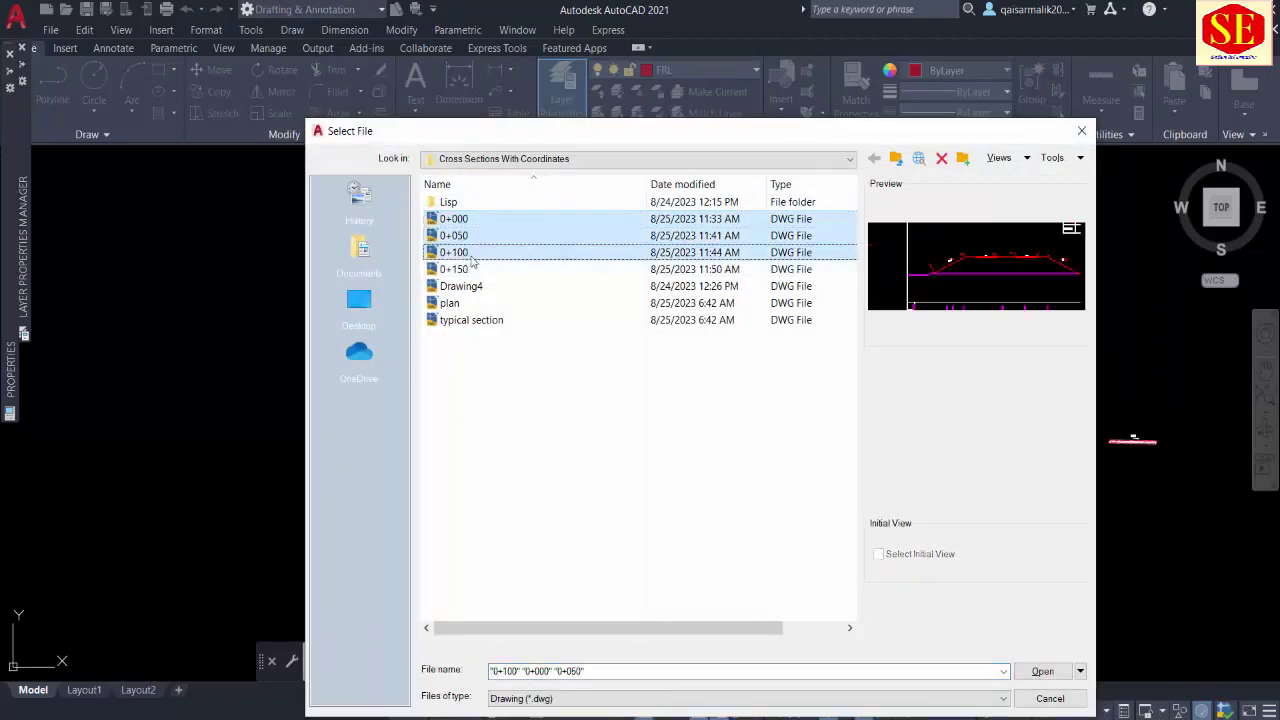
{"action": "left_click", "coordinate": [1041, 675]}
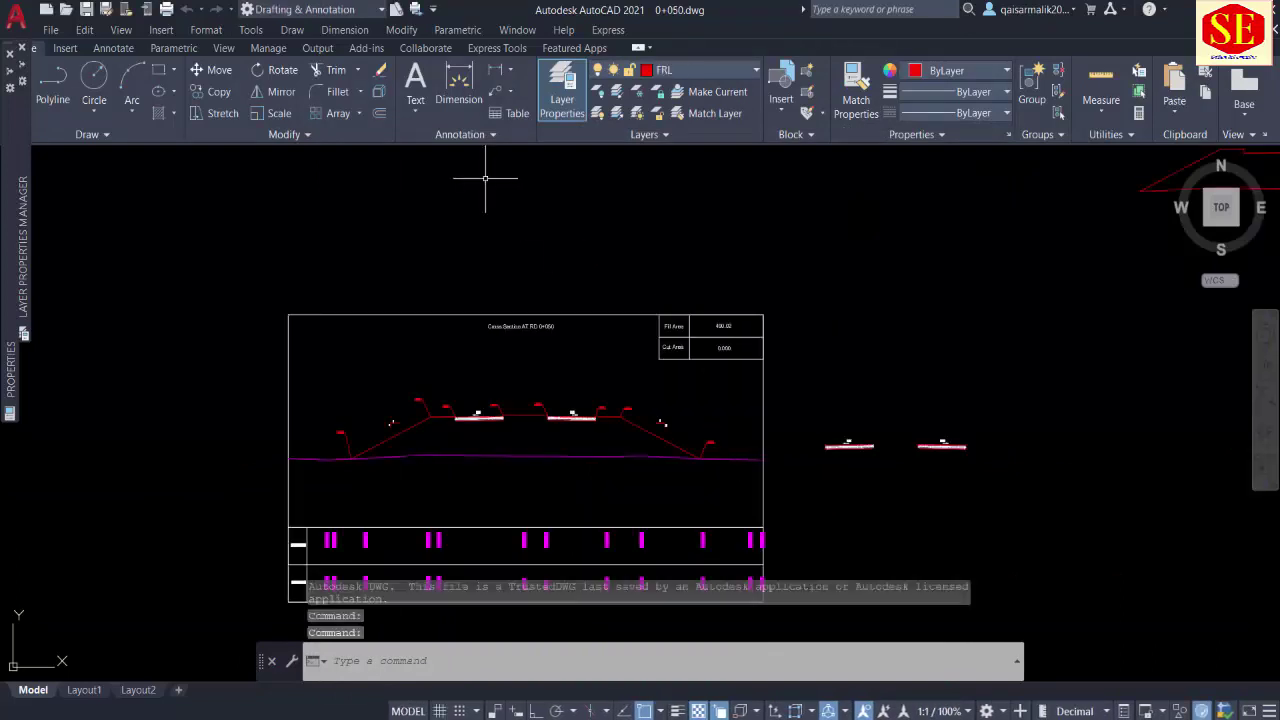
{"action": "scroll", "coordinate": [535, 300], "scroll_direction": "up", "scroll_amount": 4}
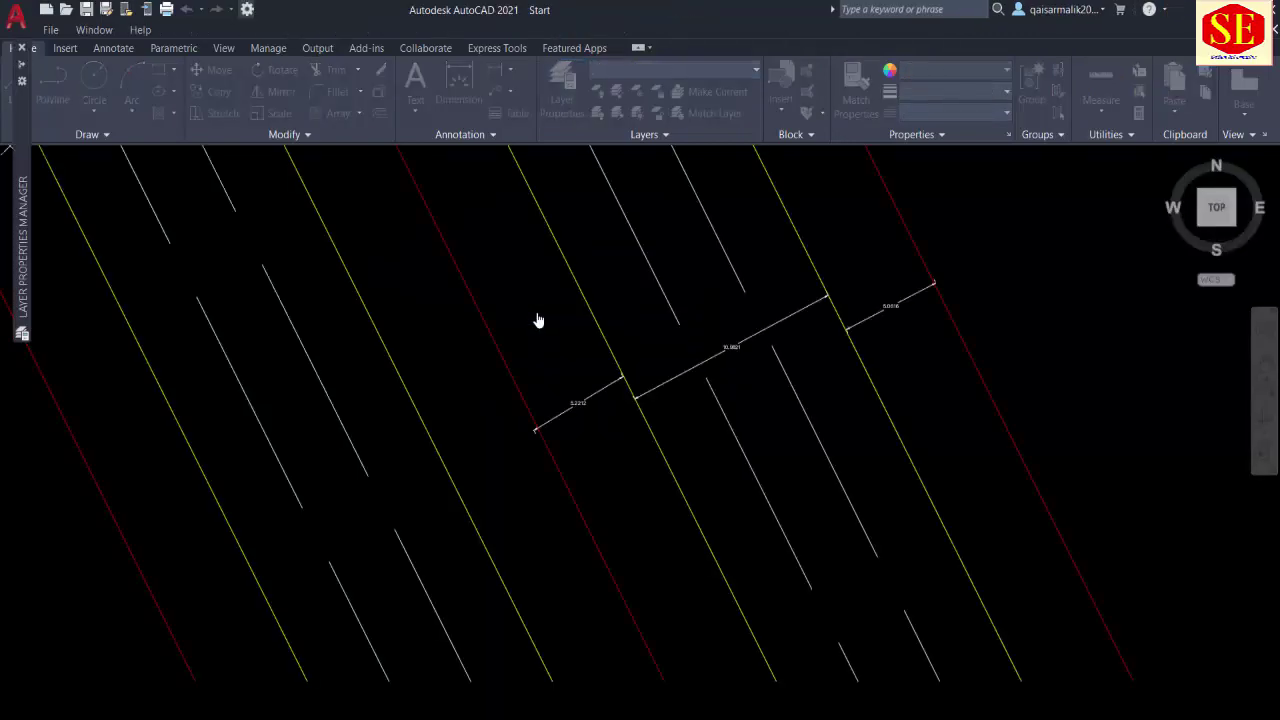
Step: Zoom around the 0+100 cross-section sheet to inspect it
{"action": "scroll", "coordinate": [756, 336], "scroll_direction": "up", "scroll_amount": 8}
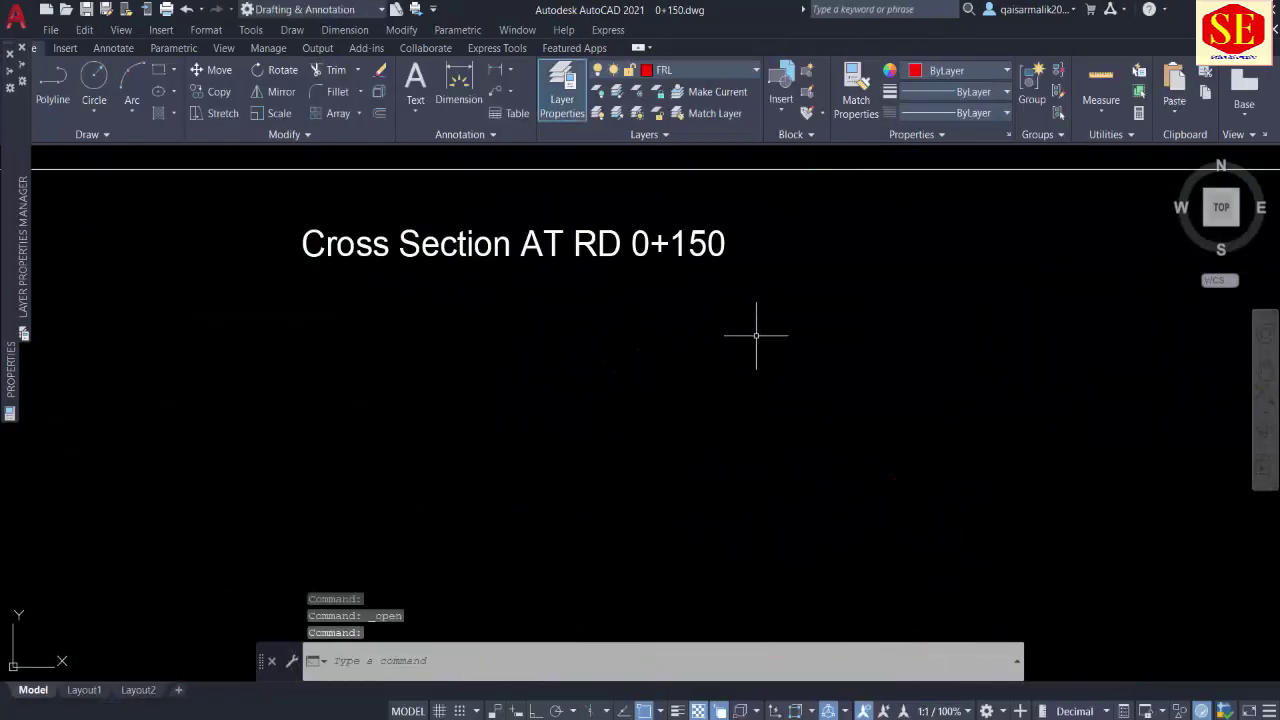
{"action": "scroll", "coordinate": [756, 336], "scroll_direction": "up", "scroll_amount": 3}
{"action": "scroll", "coordinate": [760, 333], "scroll_direction": "down", "scroll_amount": 3}
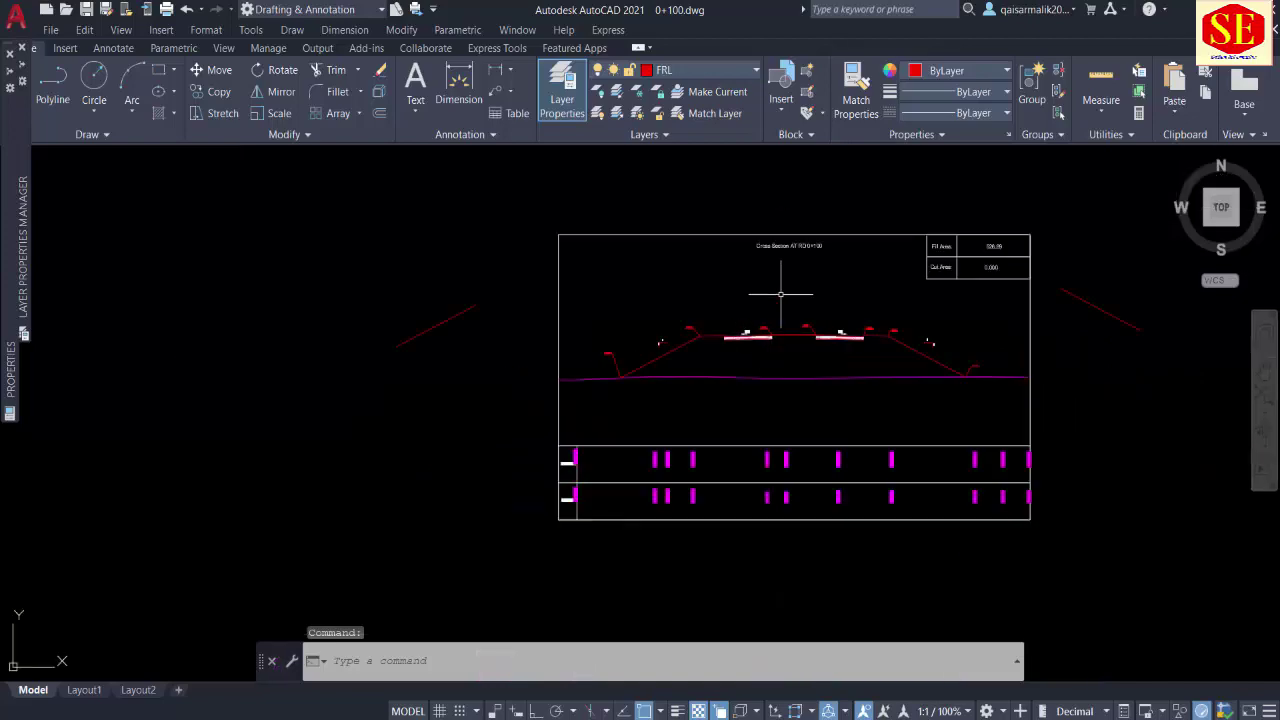
{"action": "scroll", "coordinate": [827, 240], "scroll_direction": "up", "scroll_amount": 5}
{"action": "scroll", "coordinate": [827, 240], "scroll_direction": "down", "scroll_amount": 3}
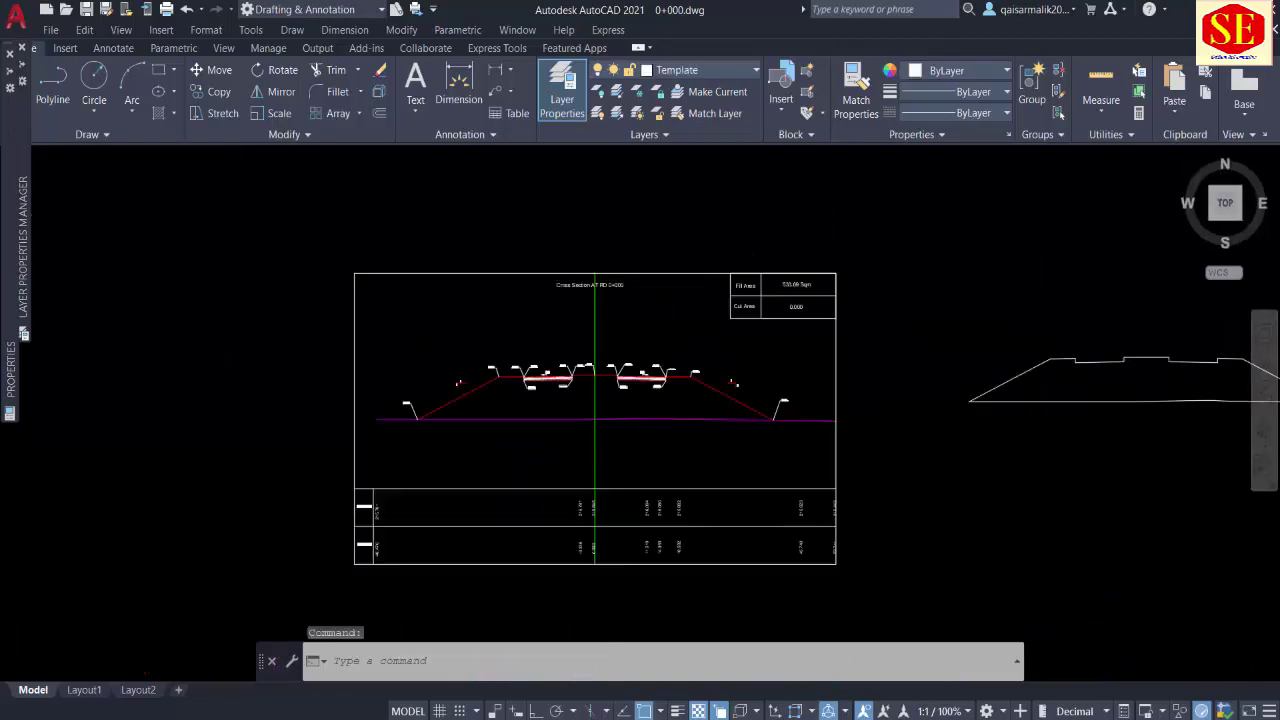
Step: Inspect the 0+000 sheet's elevation and distance rows, then move on to 0+050
{"action": "key", "text": "ctrl+Tab"}
{"action": "scroll", "coordinate": [668, 286], "scroll_direction": "down", "scroll_amount": 3}
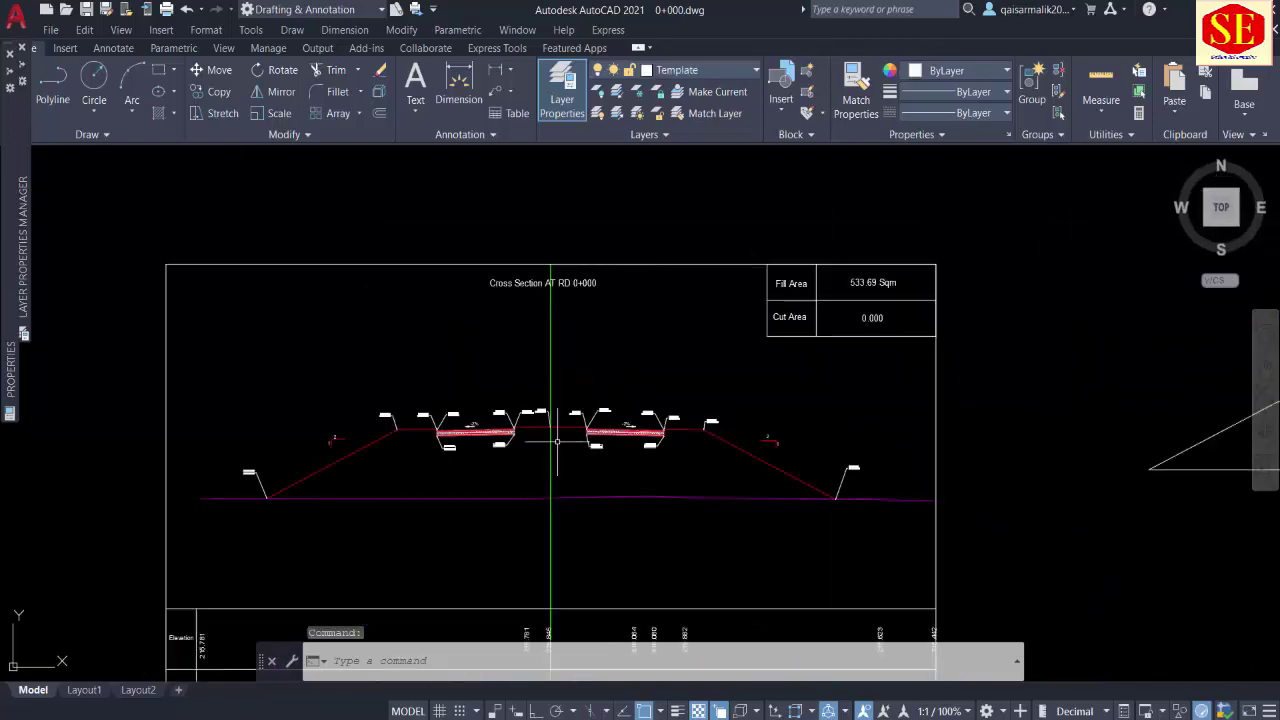
{"action": "middle_click_drag", "start_coordinate": [528, 451], "coordinate": [533, 385]}
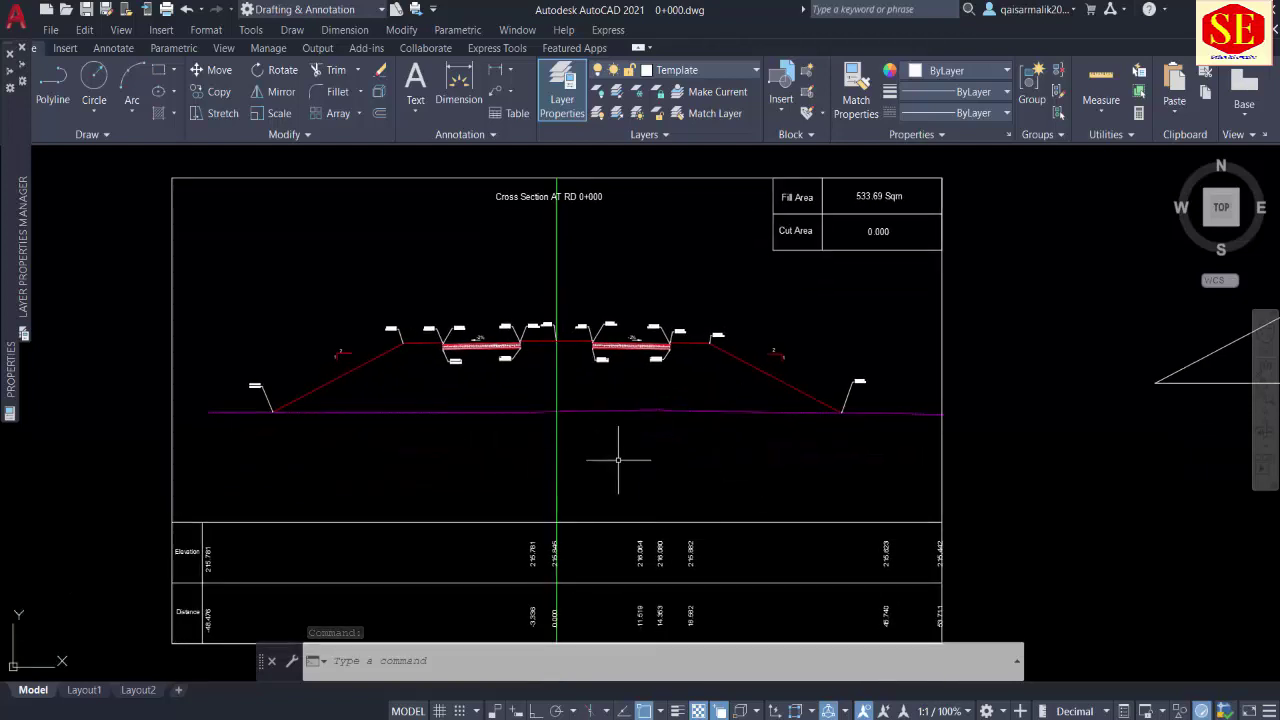
{"action": "key", "text": "ctrl+Tab"}
{"action": "scroll", "coordinate": [772, 321], "scroll_direction": "down", "scroll_amount": 5}
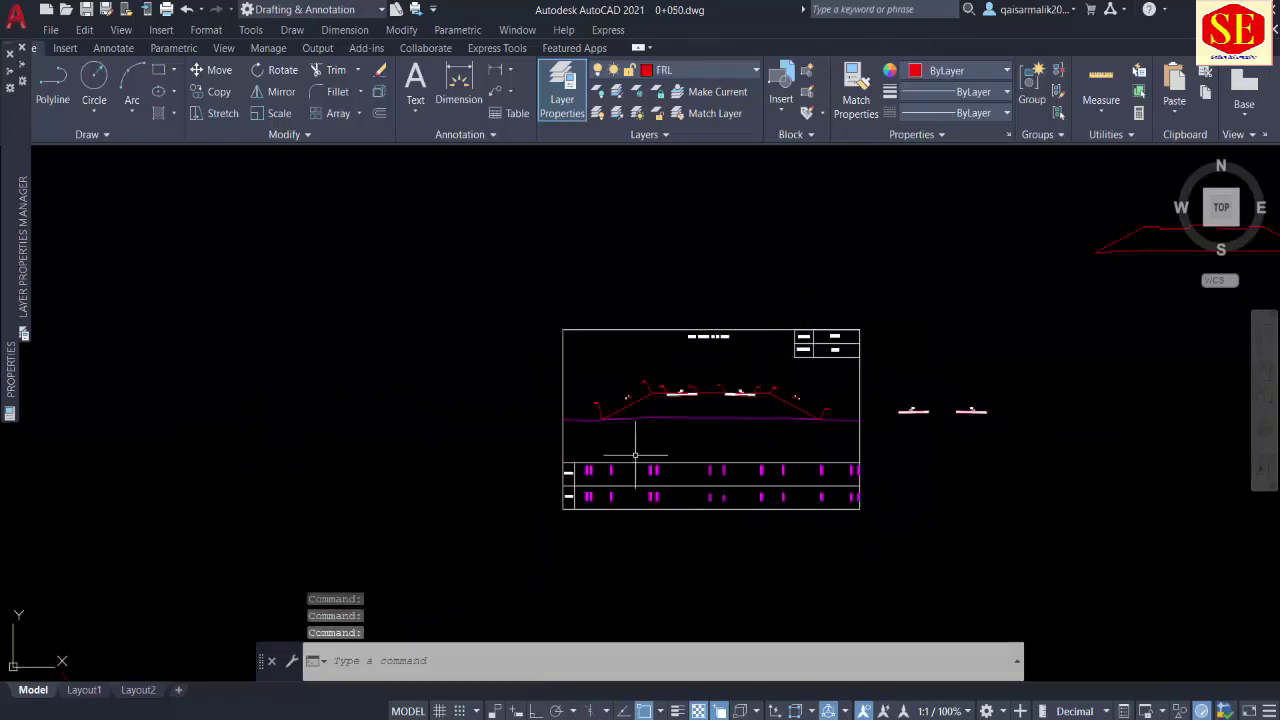
Step: In Excel, go from the Calculation sheet to the Profile Elevation sheet
{"action": "key", "text": "alt+Tab"}
{"action": "left_click", "coordinate": [121, 692]}
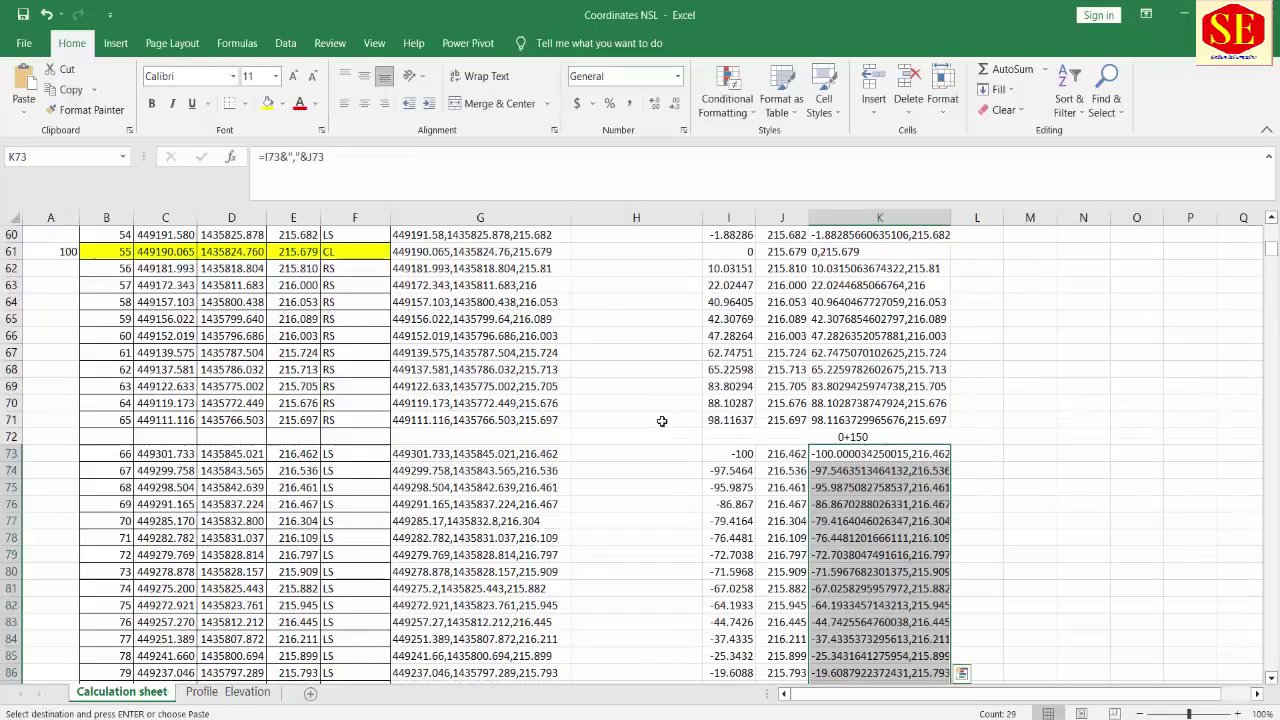
{"action": "scroll", "coordinate": [782, 510], "scroll_direction": "down", "scroll_amount": 4}
{"action": "scroll", "coordinate": [782, 510], "scroll_direction": "down", "scroll_amount": 5}
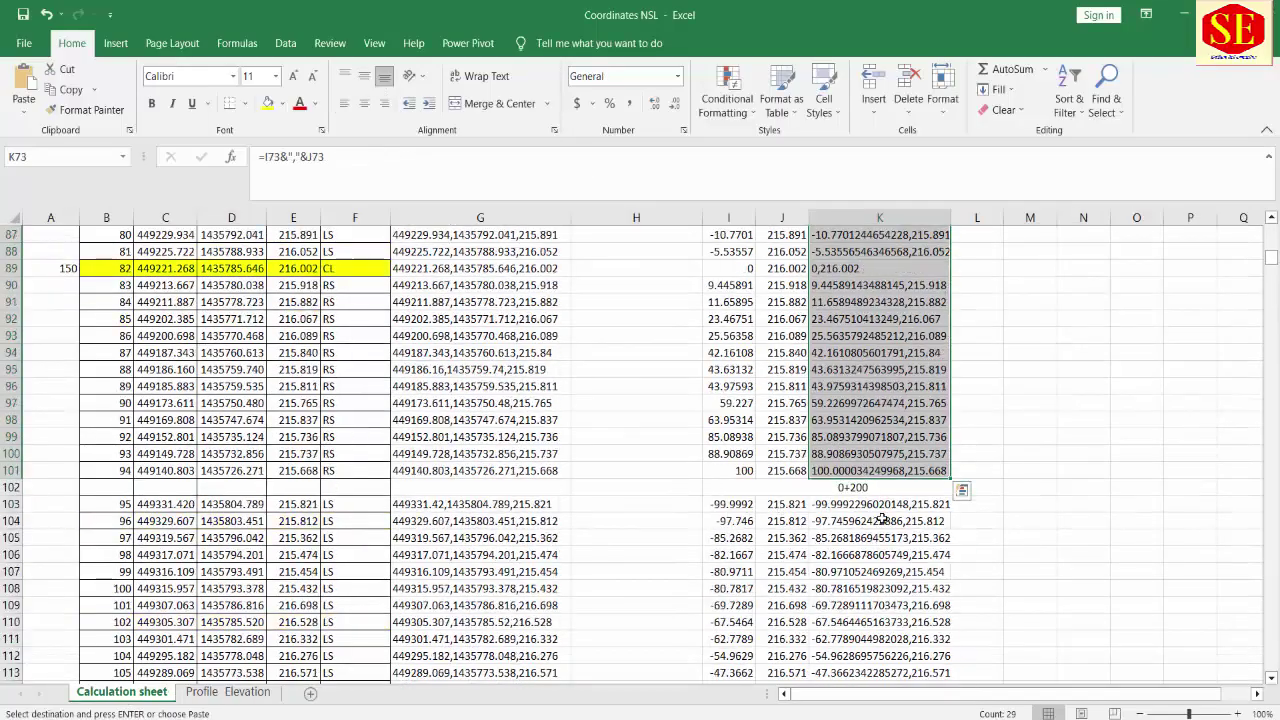
{"action": "left_click", "coordinate": [235, 692]}
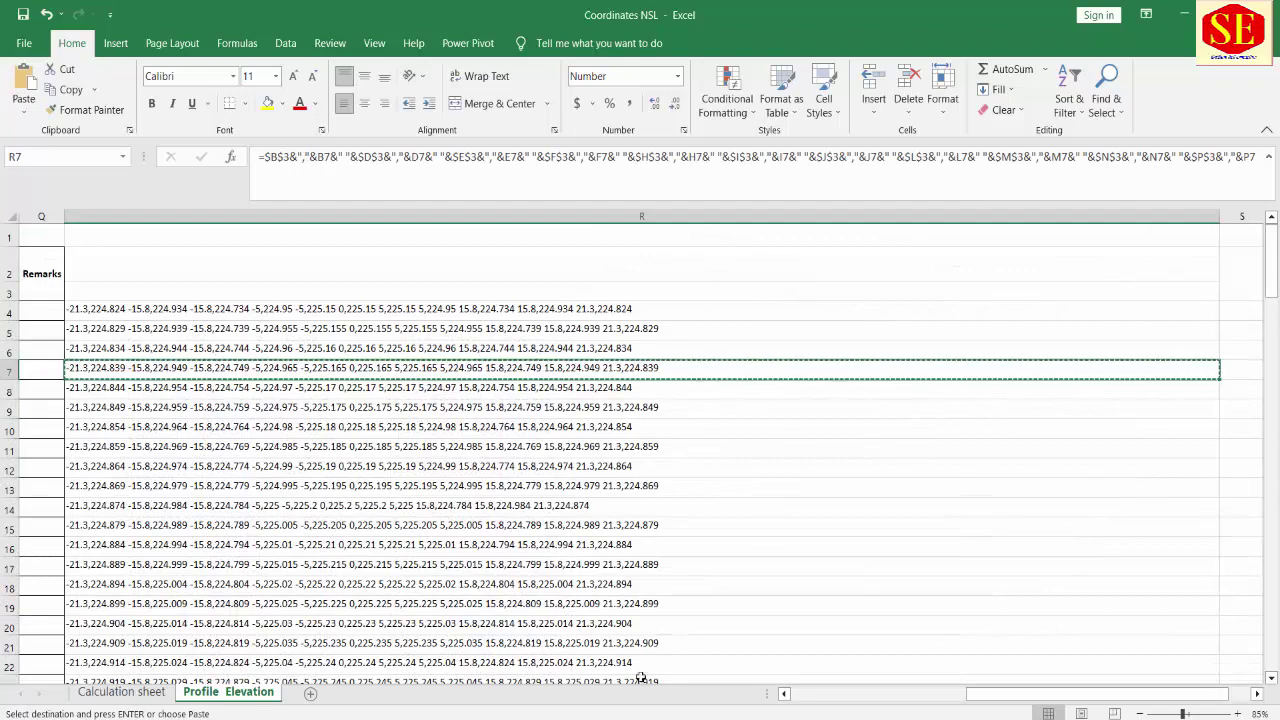
{"action": "left_click_drag", "start_coordinate": [985, 693], "coordinate": [809, 693]}
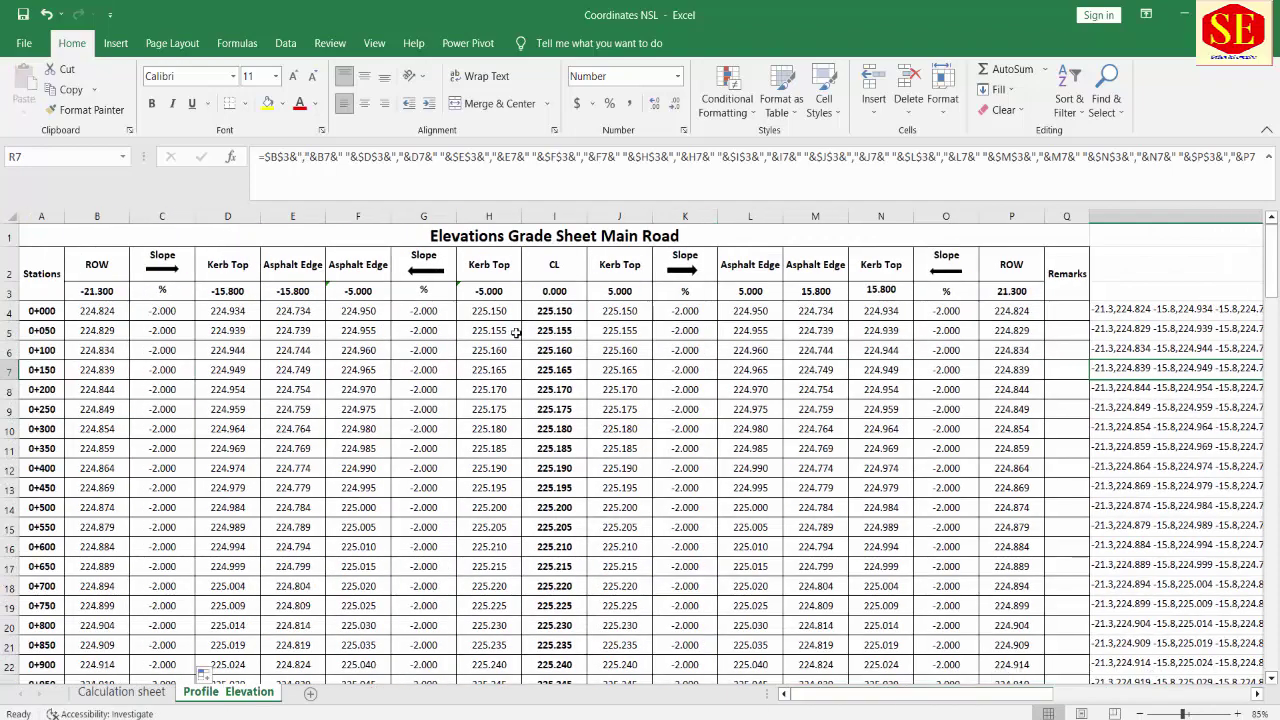
Step: Inspect cell R4's combined distance-elevation formula, then return to the 0+050 drawing
{"action": "double_click", "coordinate": [1103, 309]}
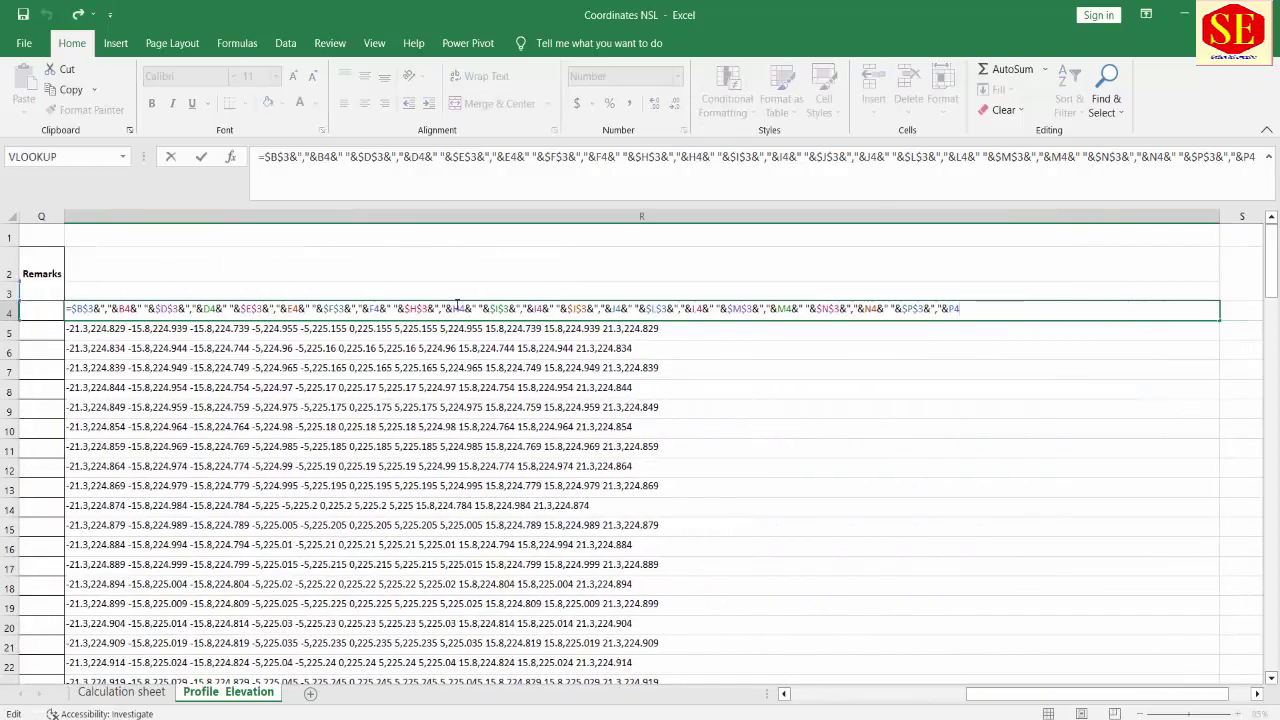
{"action": "left_click_drag", "start_coordinate": [928, 699], "coordinate": [900, 703]}
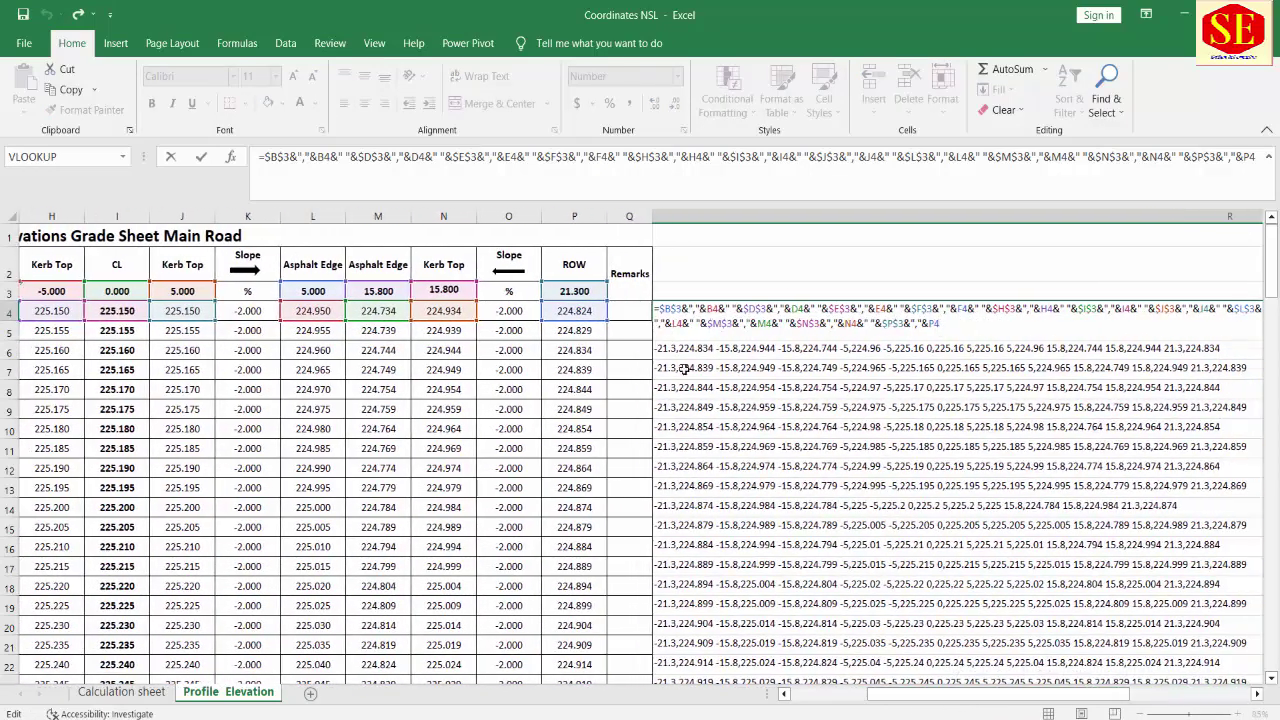
{"action": "left_click_drag", "start_coordinate": [999, 705], "coordinate": [975, 704]}
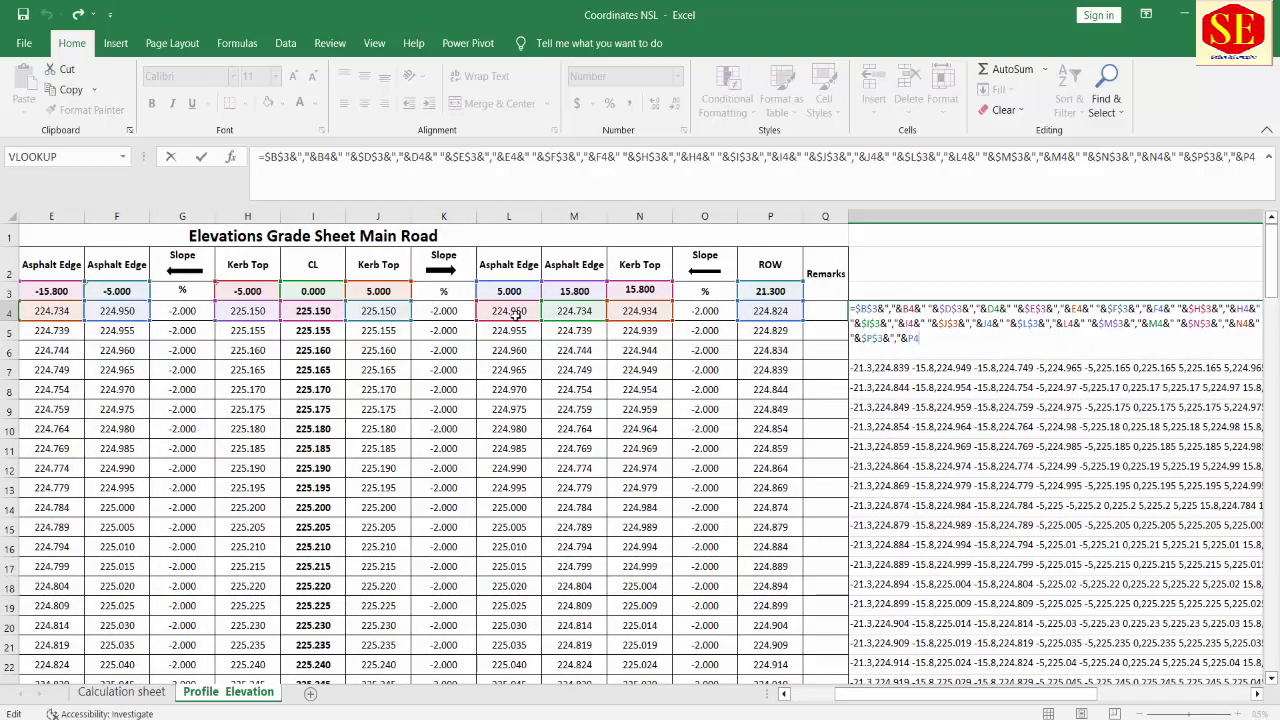
{"action": "scroll", "coordinate": [980, 336], "scroll_direction": "right", "scroll_amount": 10}
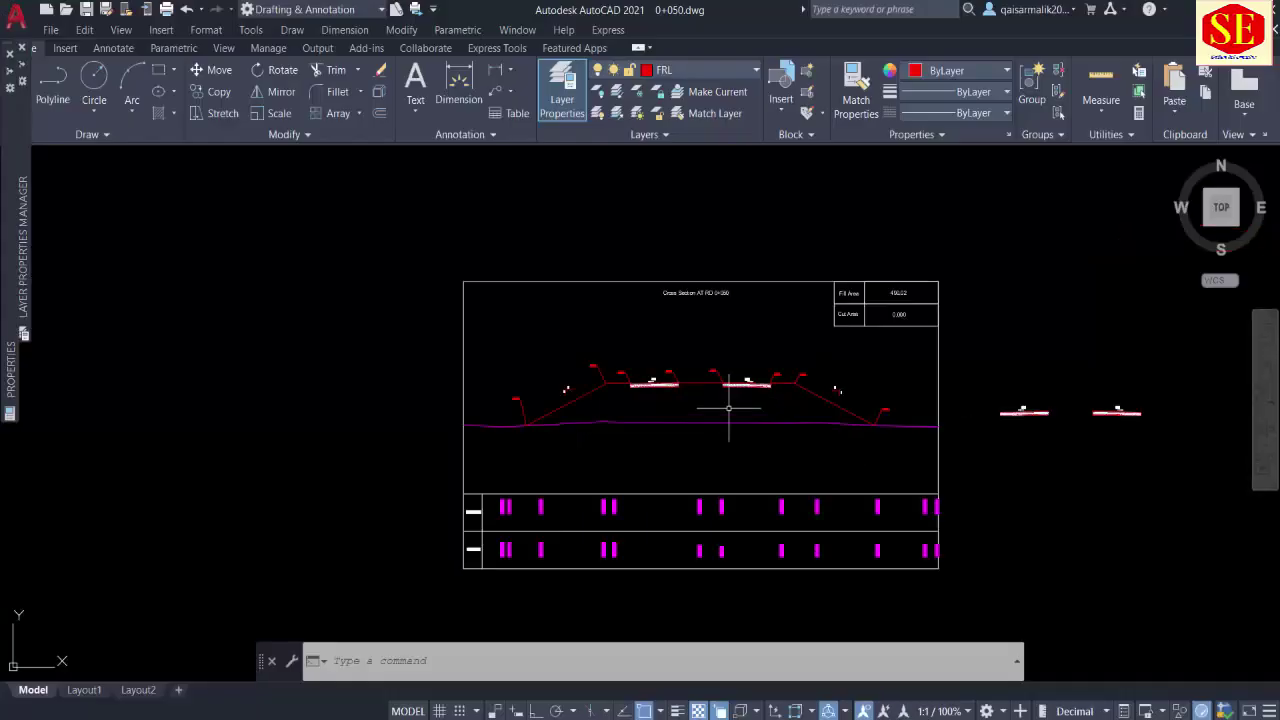
{"action": "scroll", "coordinate": [728, 408], "scroll_direction": "up", "scroll_amount": 6}
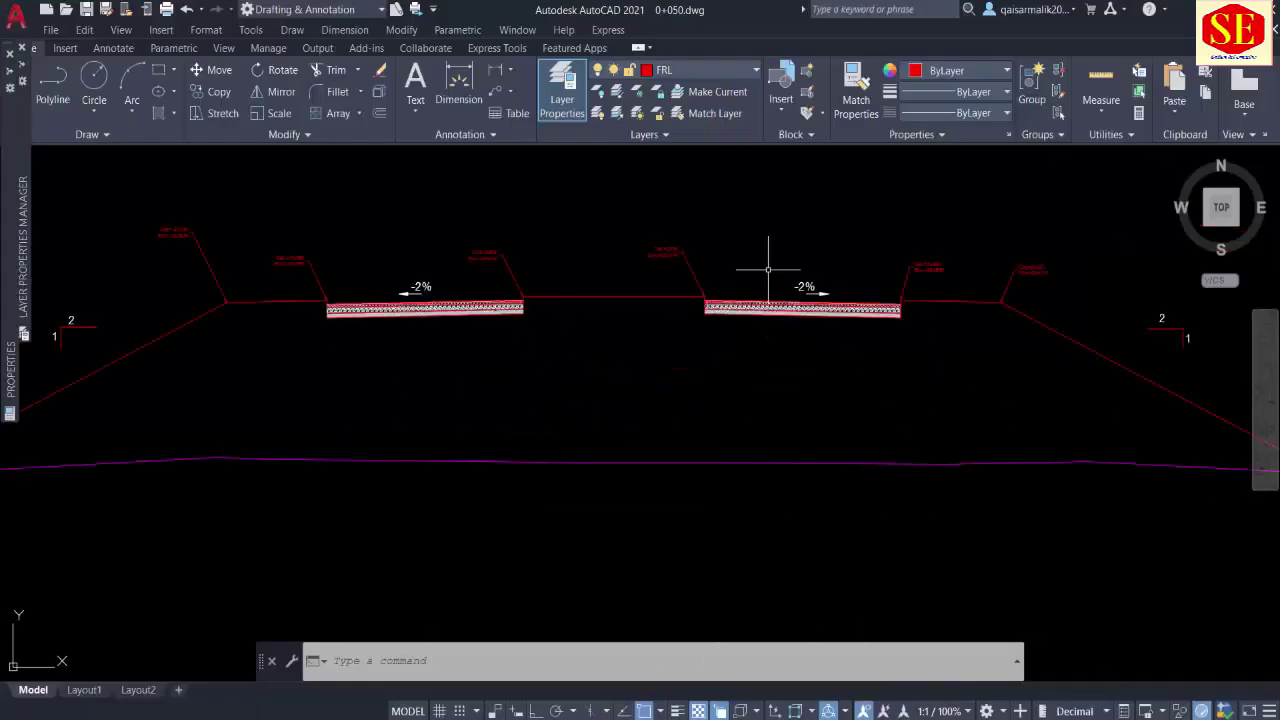
{"action": "scroll", "coordinate": [692, 318], "scroll_direction": "down", "scroll_amount": 4}
{"action": "middle_click_drag", "start_coordinate": [652, 410], "coordinate": [643, 453]}
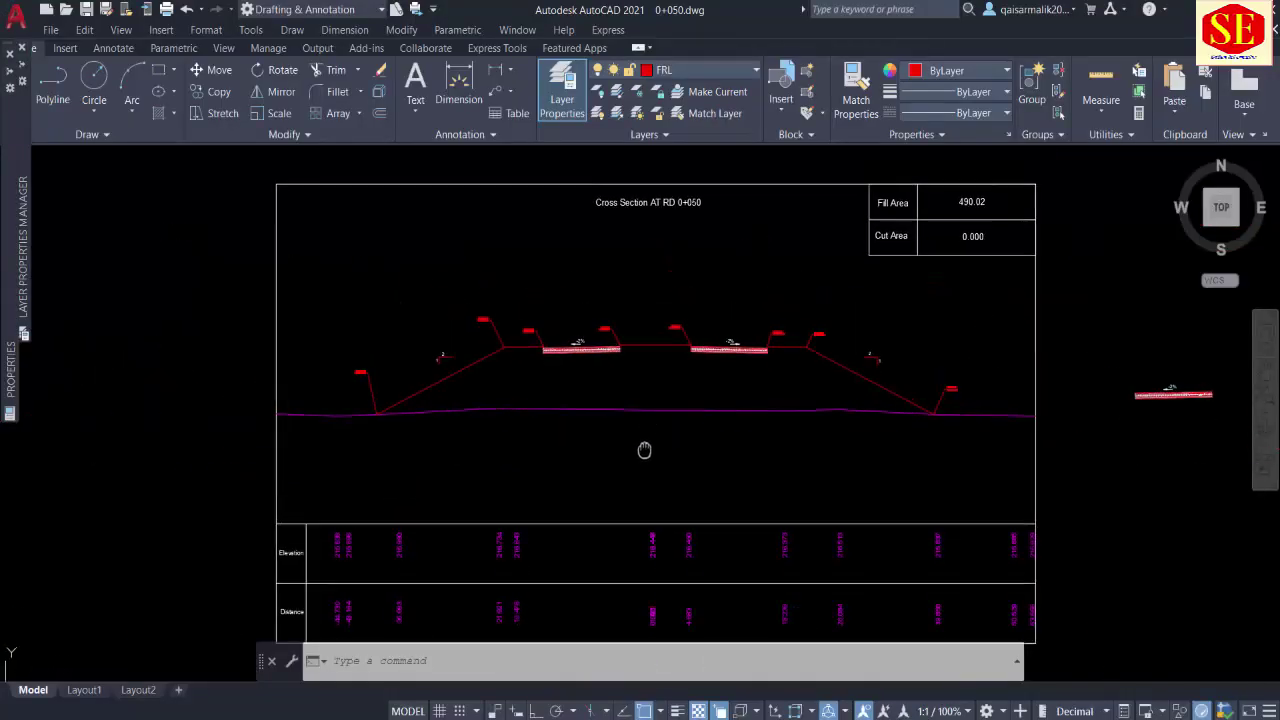